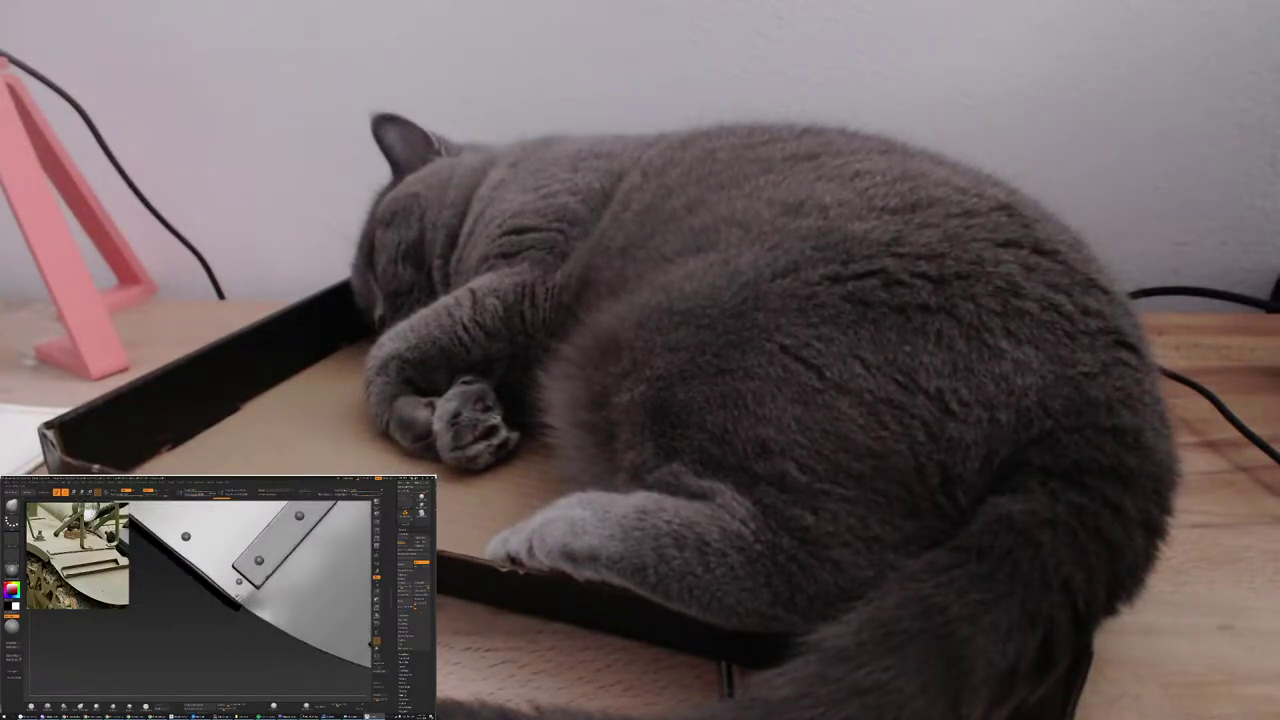
Reshape the front fender plate's edge beside the side flap using the Move brush at a draw size of about 140
drag(238, 581, 240, 582)
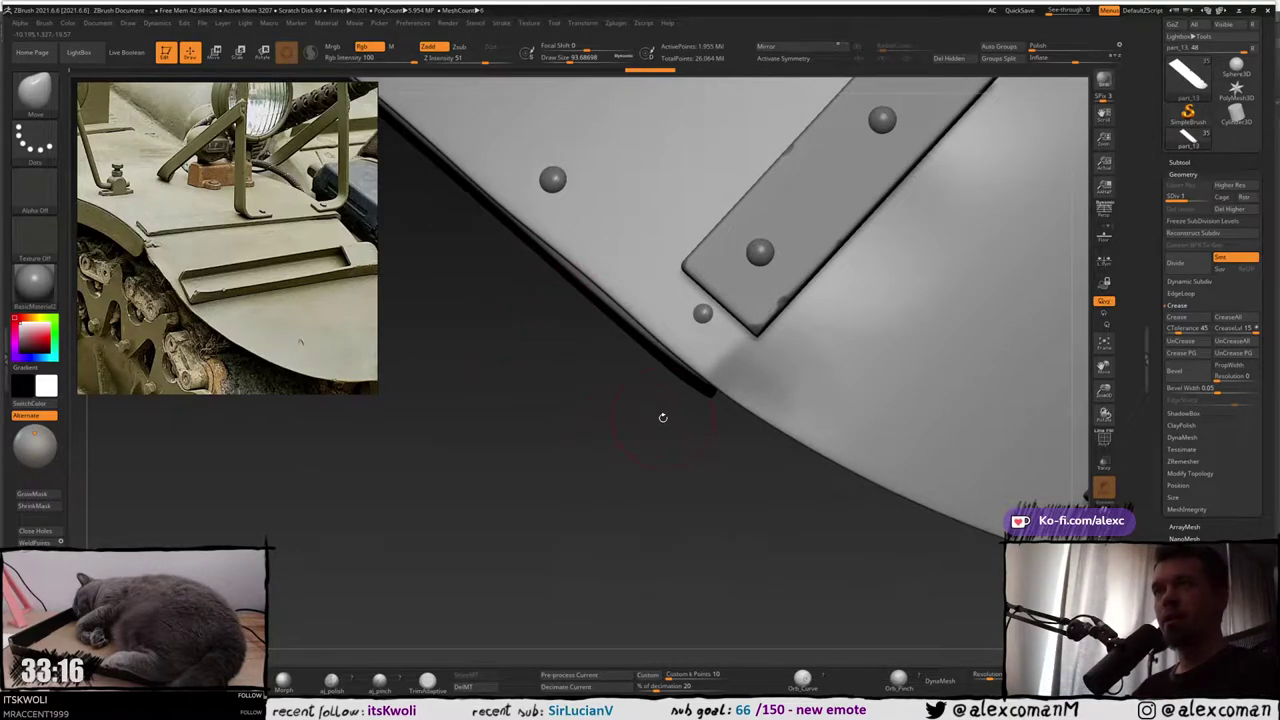
mouse_move(662, 417)
mouse_down()
mouse_move(705, 405)
mouse_move(725, 270)
mouse_move(651, 191)
mouse_move(688, 267)
mouse_up()
key(s)
alt+right_drag(686, 270, 671, 257)
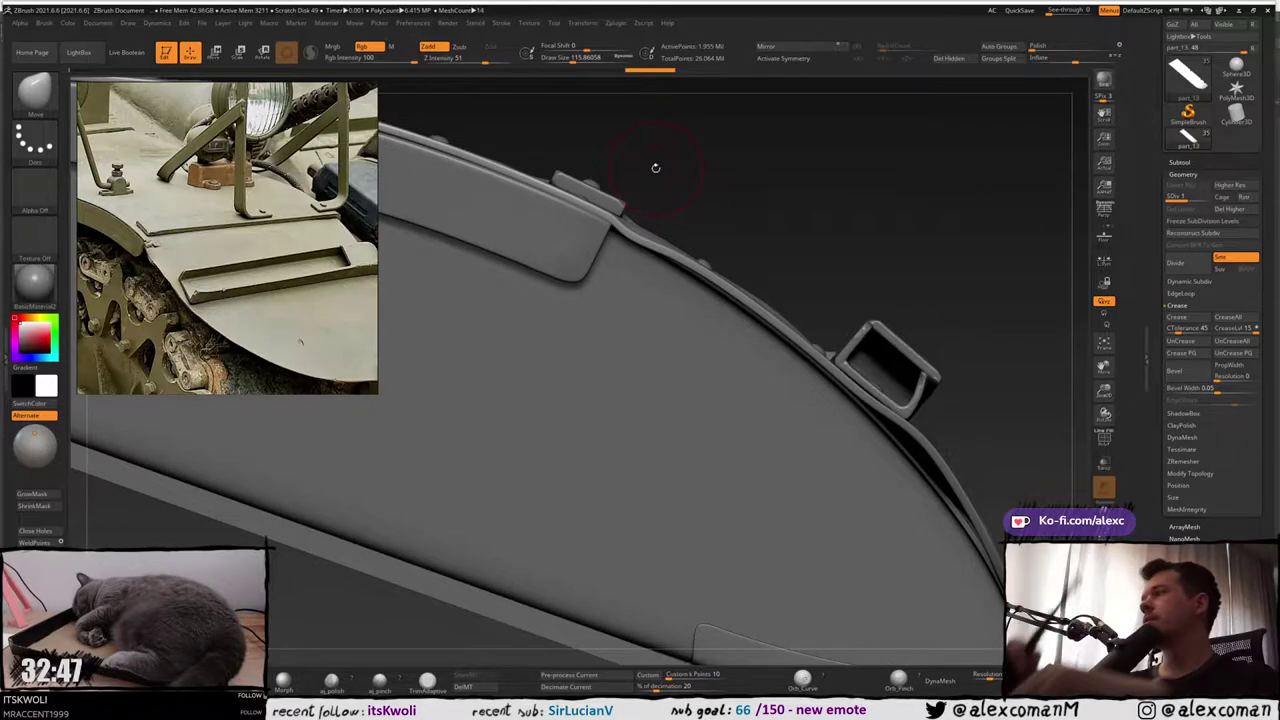
key(s)
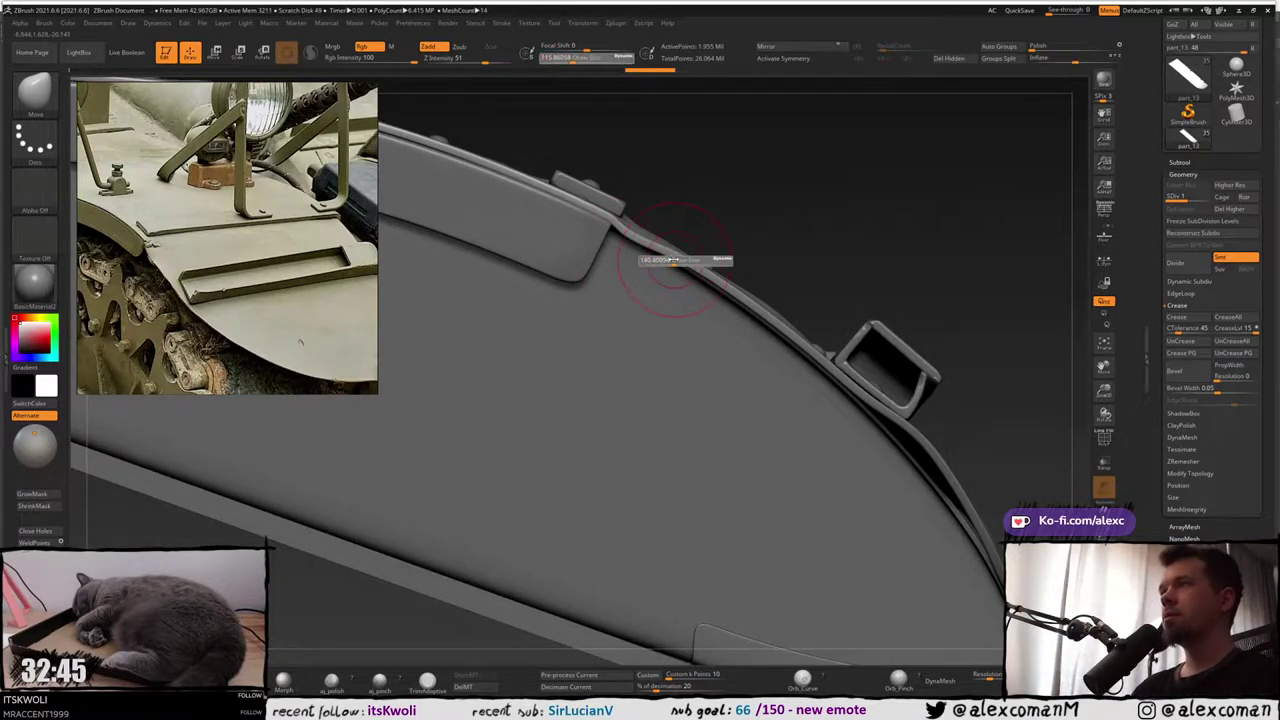
right_drag(674, 260, 667, 261)
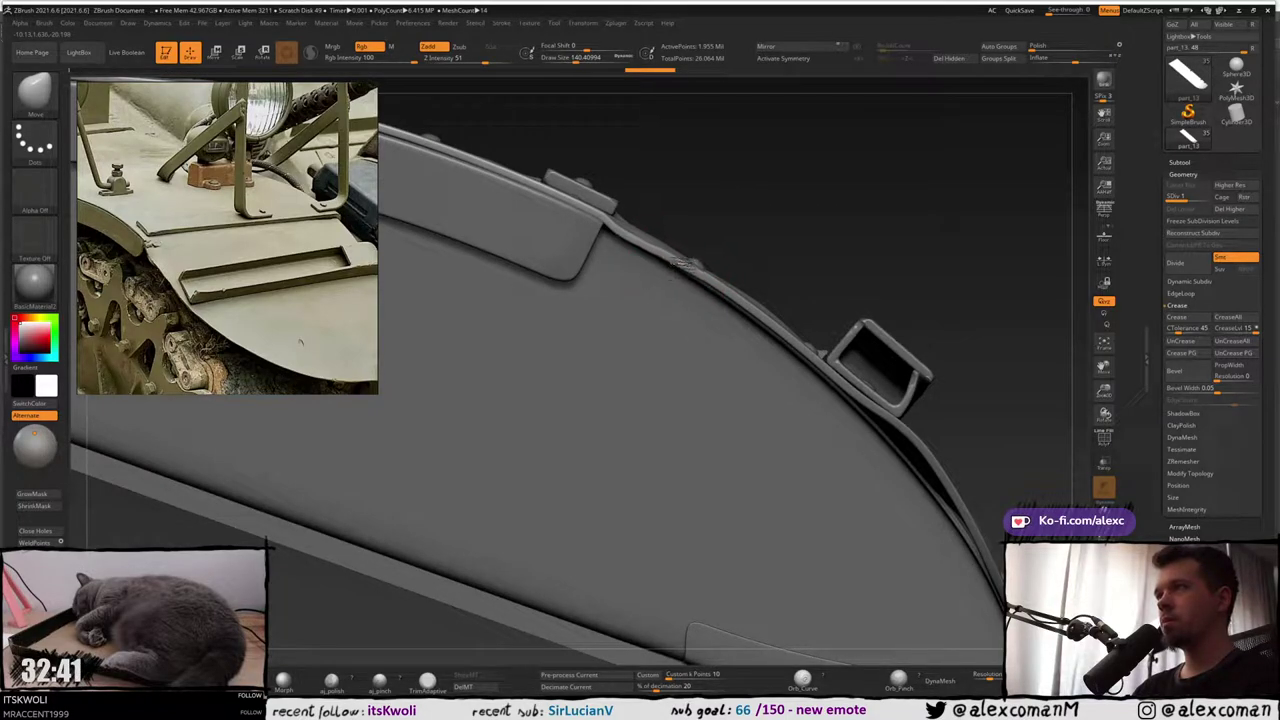
drag(685, 264, 662, 261)
key(s)
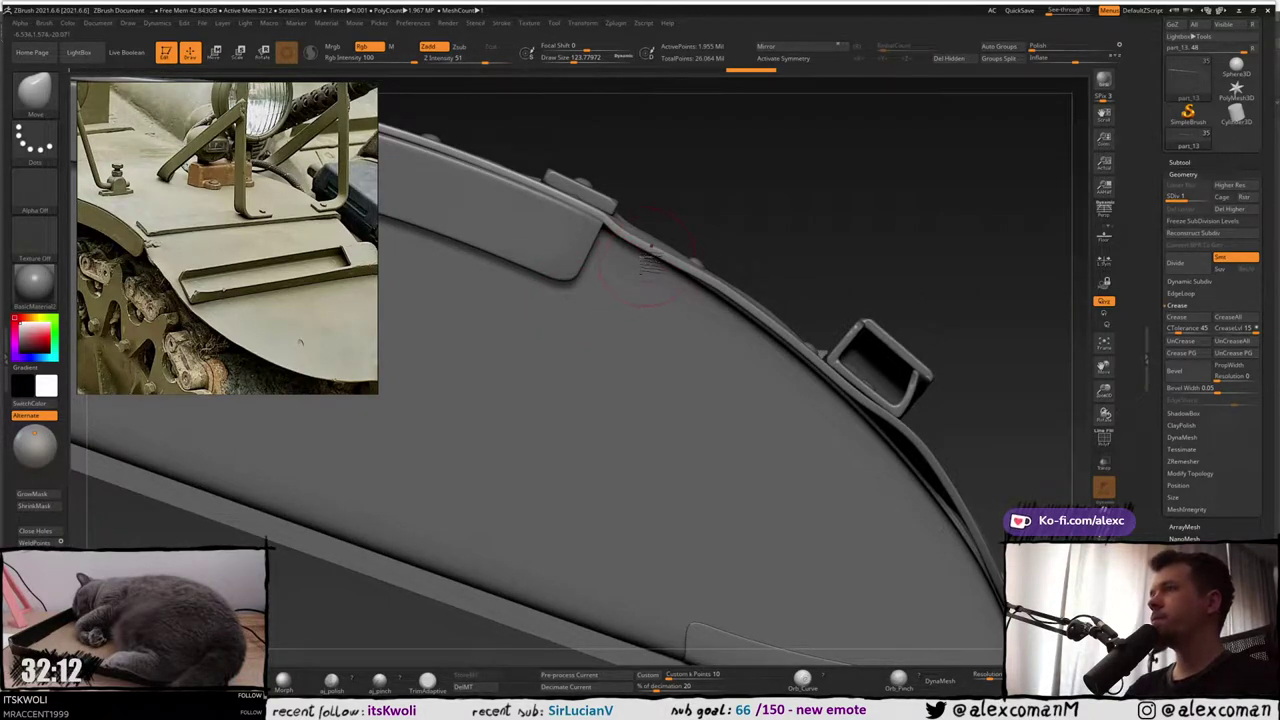
Refine the bend in the fender plate's edge at the side flap's corner, reducing the Move brush from about 108 to 54
key(s)
drag(649, 249, 651, 250)
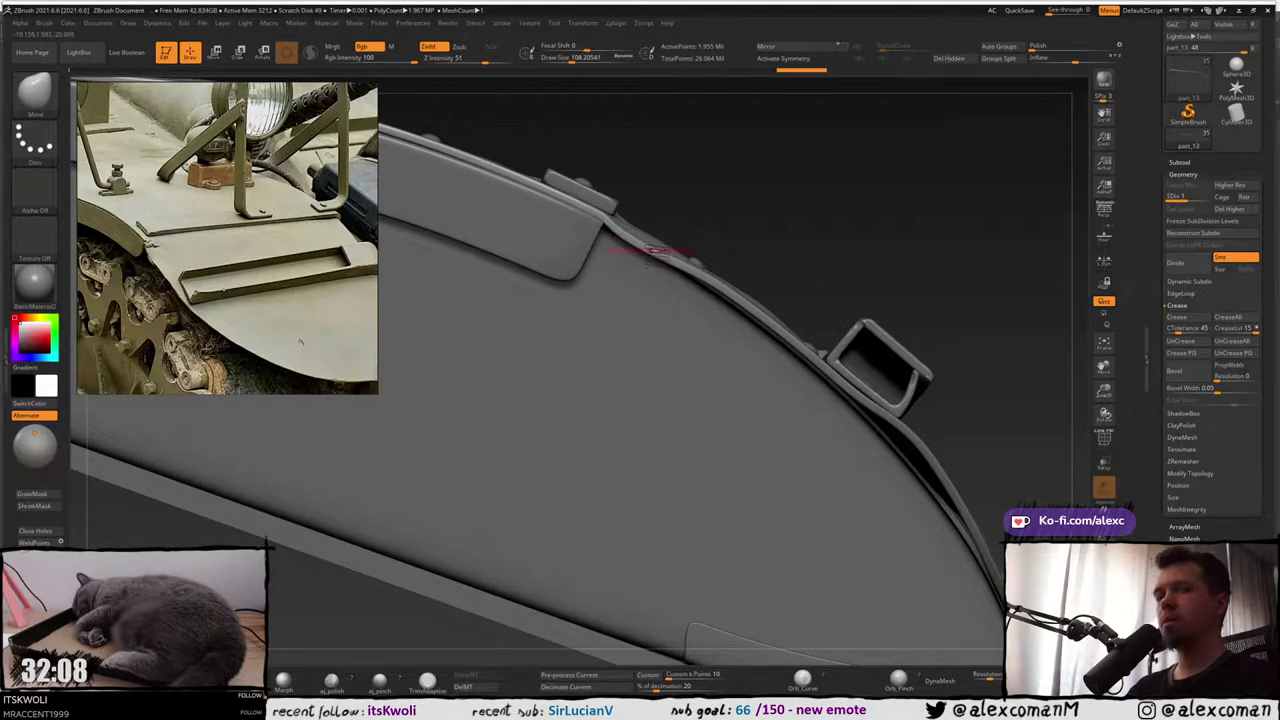
key(s)
drag(643, 247, 645, 249)
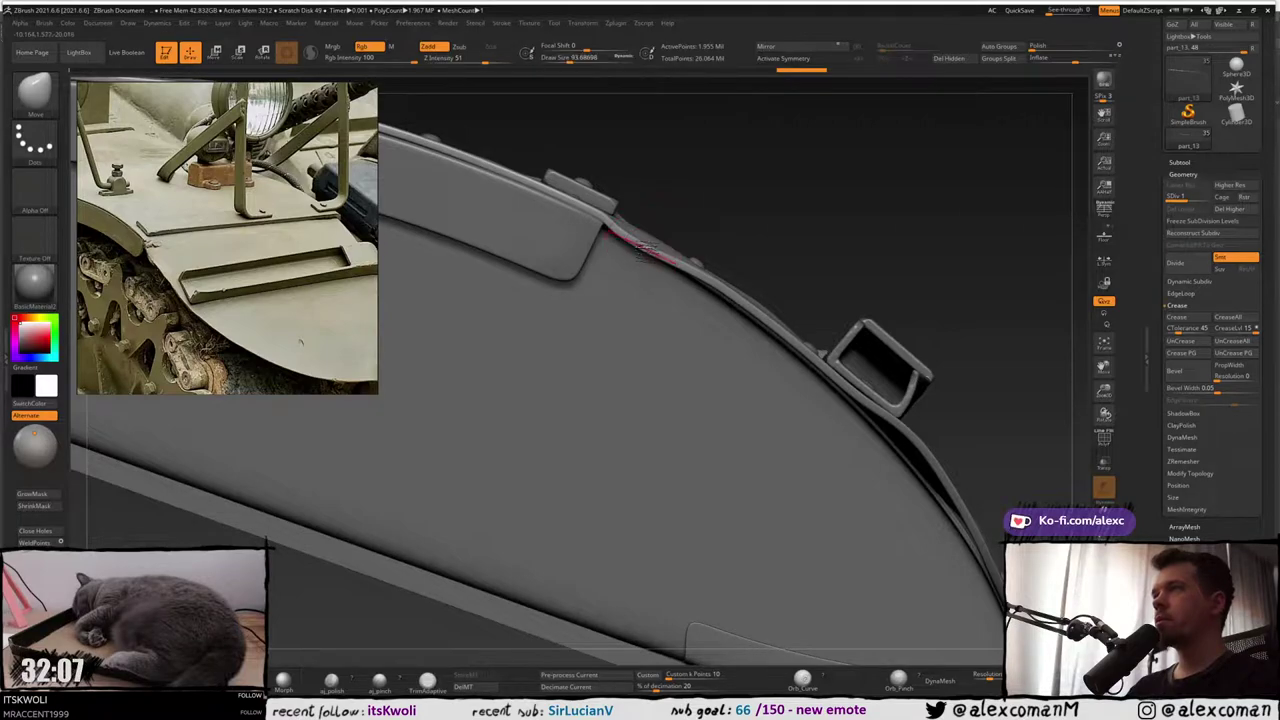
right_drag(662, 259, 718, 277)
key(s)
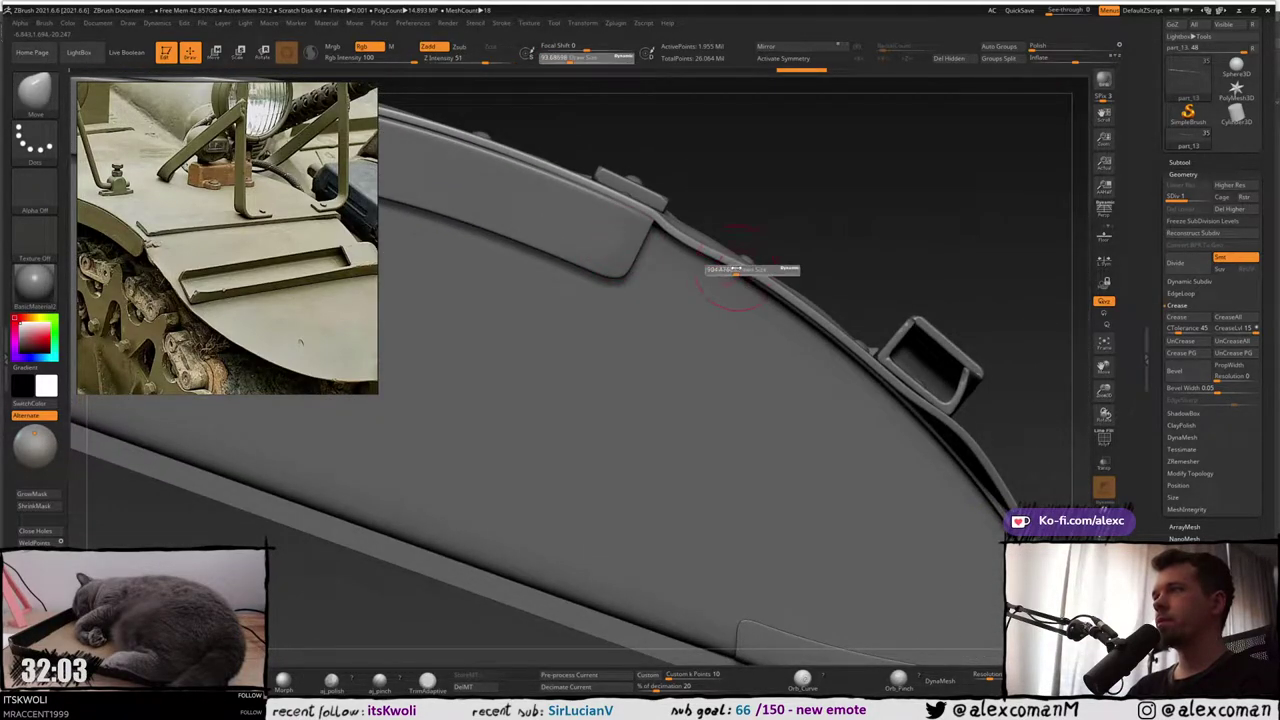
mouse_move(742, 269)
mouse_down()
mouse_move(721, 260)
mouse_move(777, 285)
mouse_move(742, 272)
mouse_up()
drag(668, 229, 664, 225)
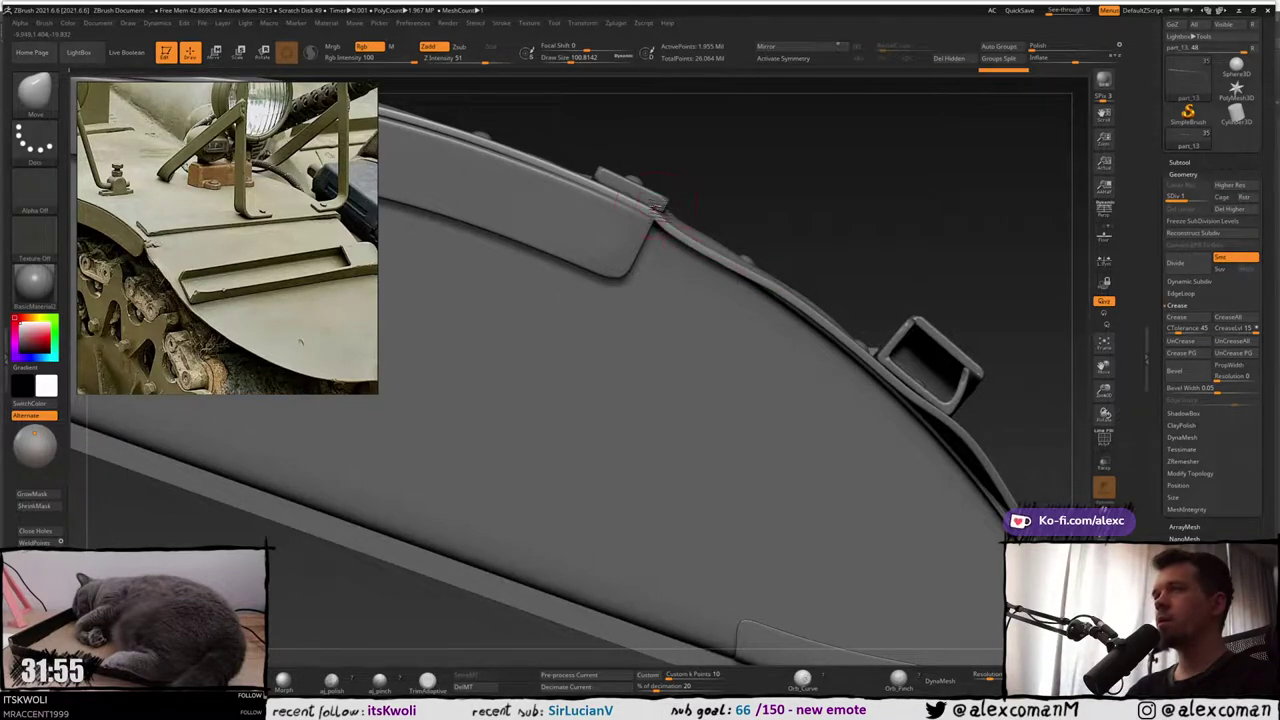
ctrl+right_drag(650, 222, 652, 280)
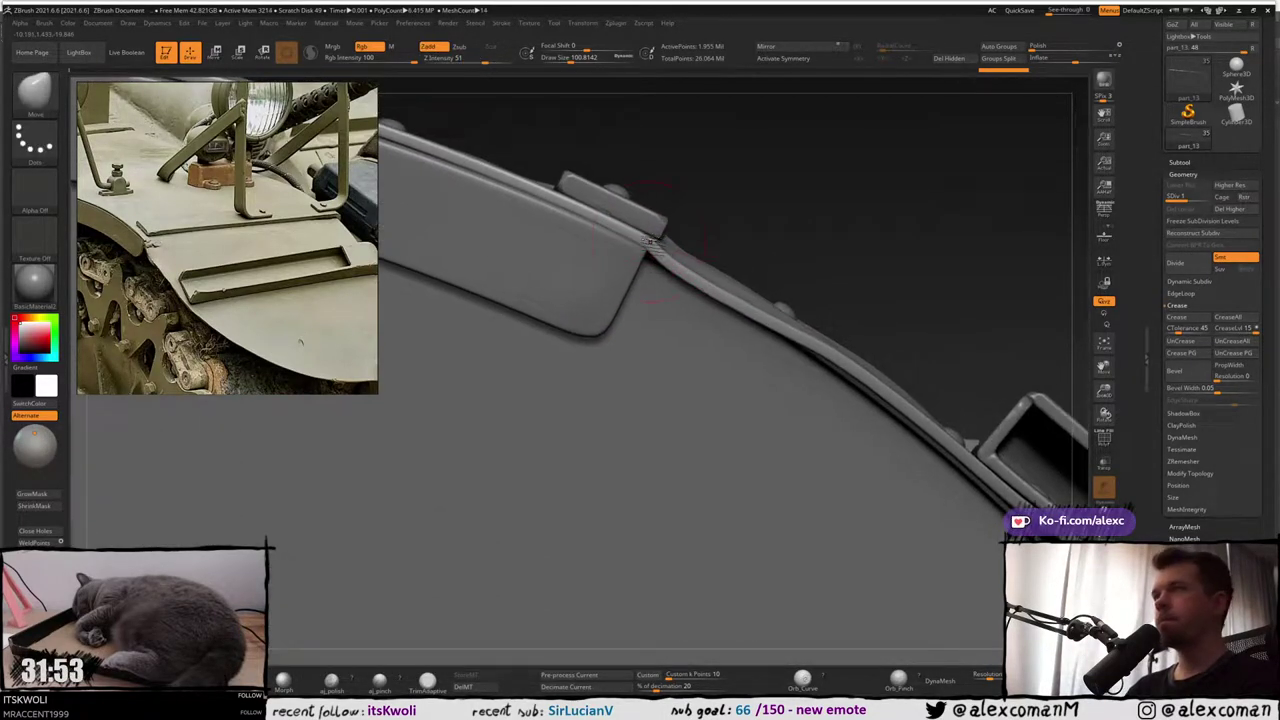
key(s)
drag(657, 234, 649, 234)
mouse_move(650, 238)
ctrl+right_down()
mouse_move(651, 259)
mouse_move(646, 249)
ctrl+right_up()
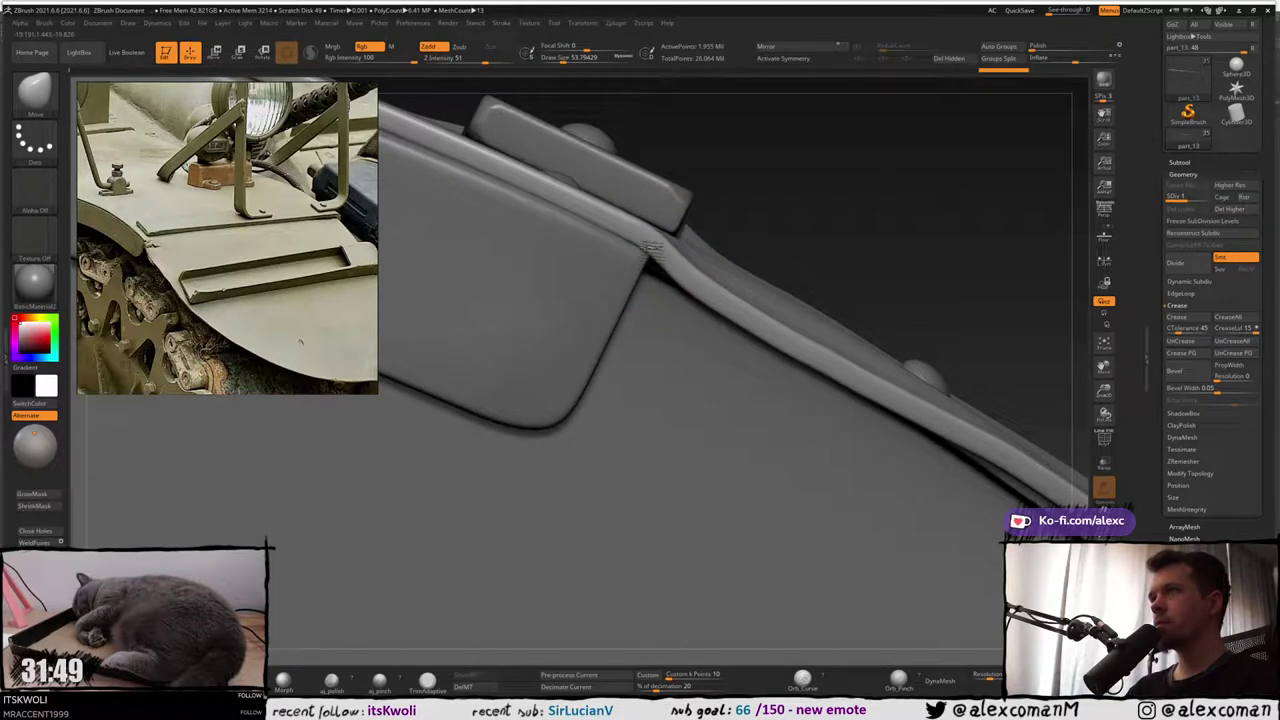
Select the front fender plate and adjust its edge below the riveted strap's end using the Move brush at a draw size of about 132
mouse_move(636, 238)
right_down()
mouse_move(654, 210)
mouse_move(624, 285)
mouse_move(634, 182)
right_up()
mouse_move(634, 182)
alt+right_down()
mouse_move(676, 294)
mouse_move(663, 340)
mouse_move(654, 272)
mouse_move(684, 252)
alt+right_up()
alt+click(645, 272)
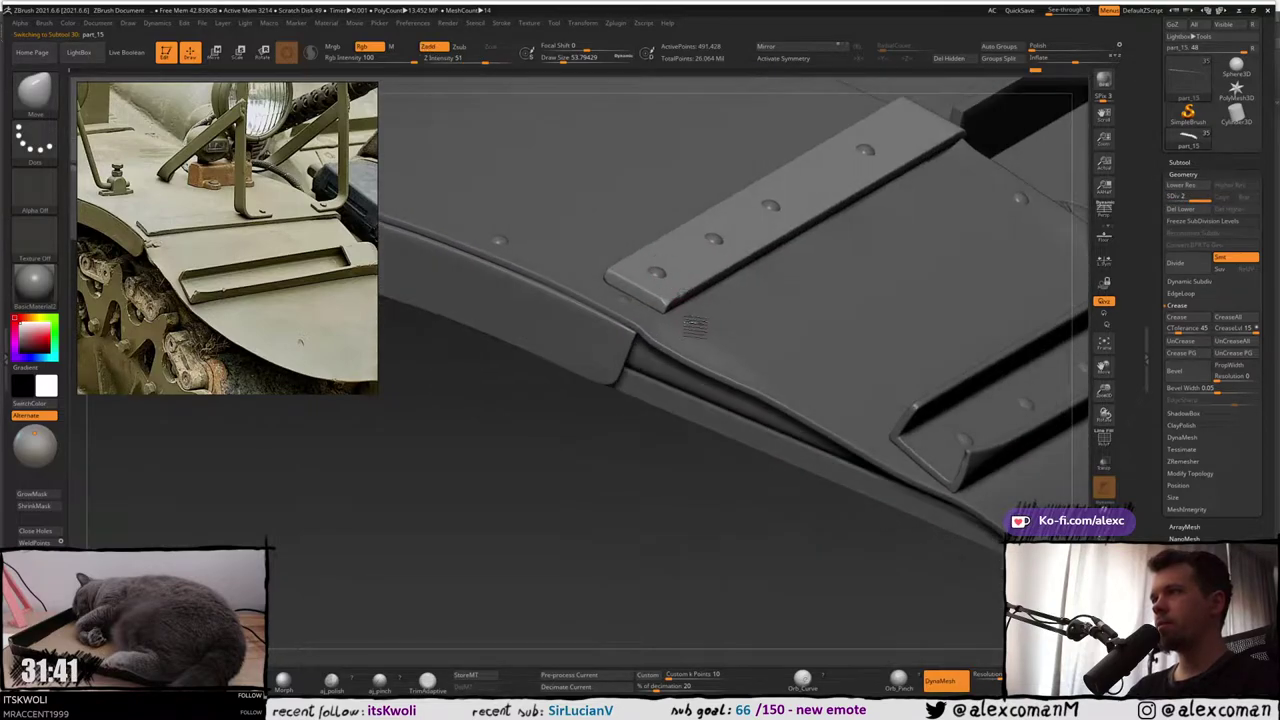
alt+click(694, 331)
key(s)
drag(691, 334, 703, 334)
mouse_move(697, 331)
ctrl+right_down()
mouse_move(685, 293)
mouse_move(686, 340)
mouse_move(725, 337)
mouse_move(690, 312)
ctrl+right_up()
key(s)
drag(686, 309, 697, 309)
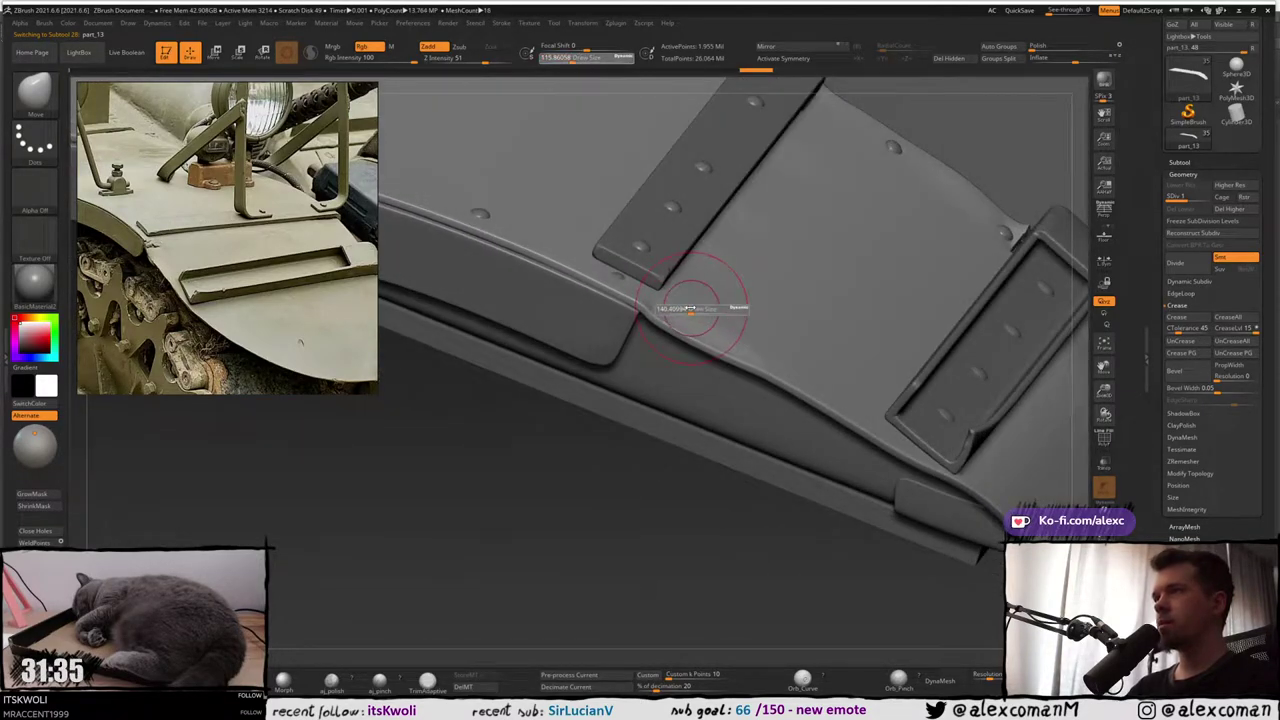
right_drag(695, 305, 683, 248)
key(s)
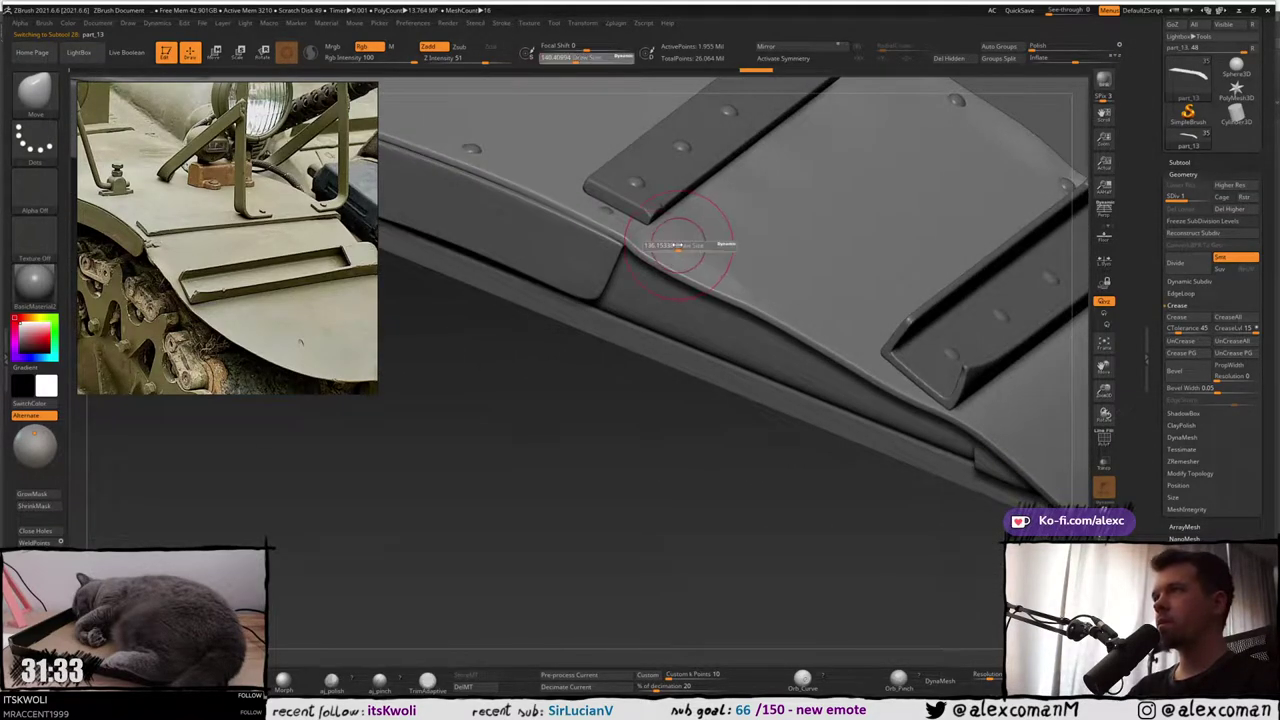
drag(684, 246, 682, 250)
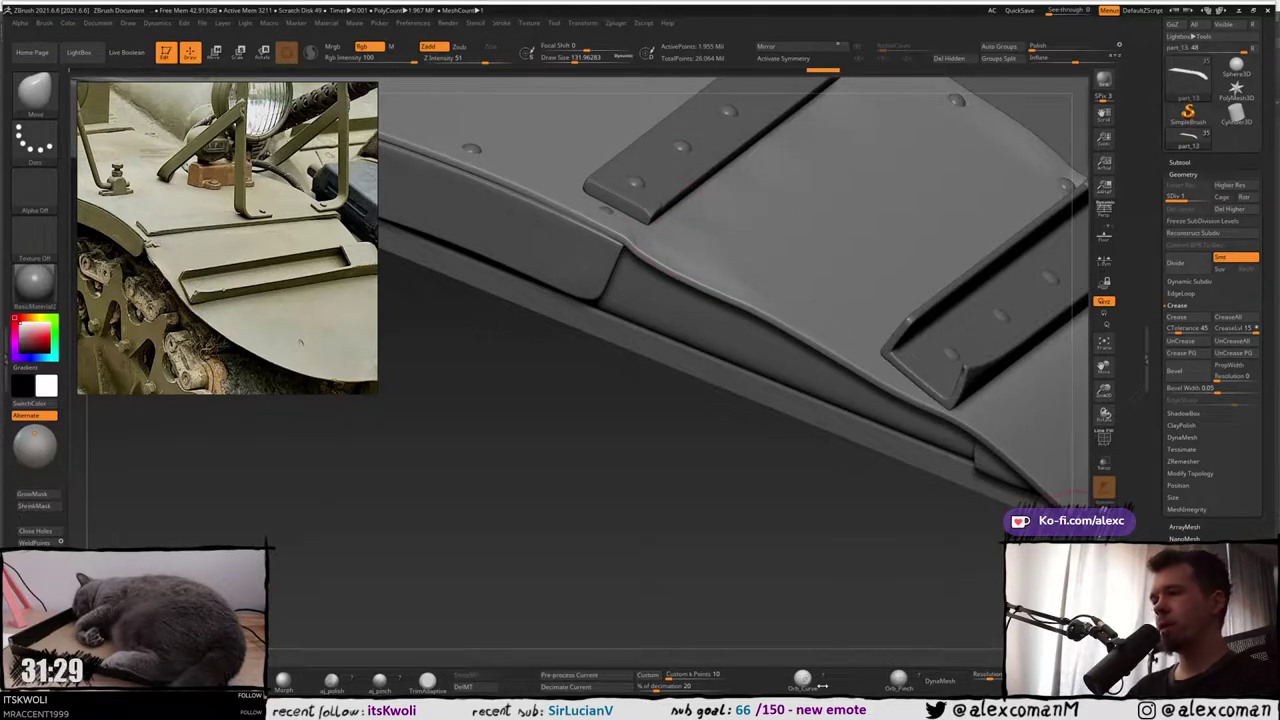
Switch to Spotify, play "The Right Way Around" from the GameSoundtracks playlist, and return to ZBrush
click(893, 711)
scroll(603, 452, up, 2)
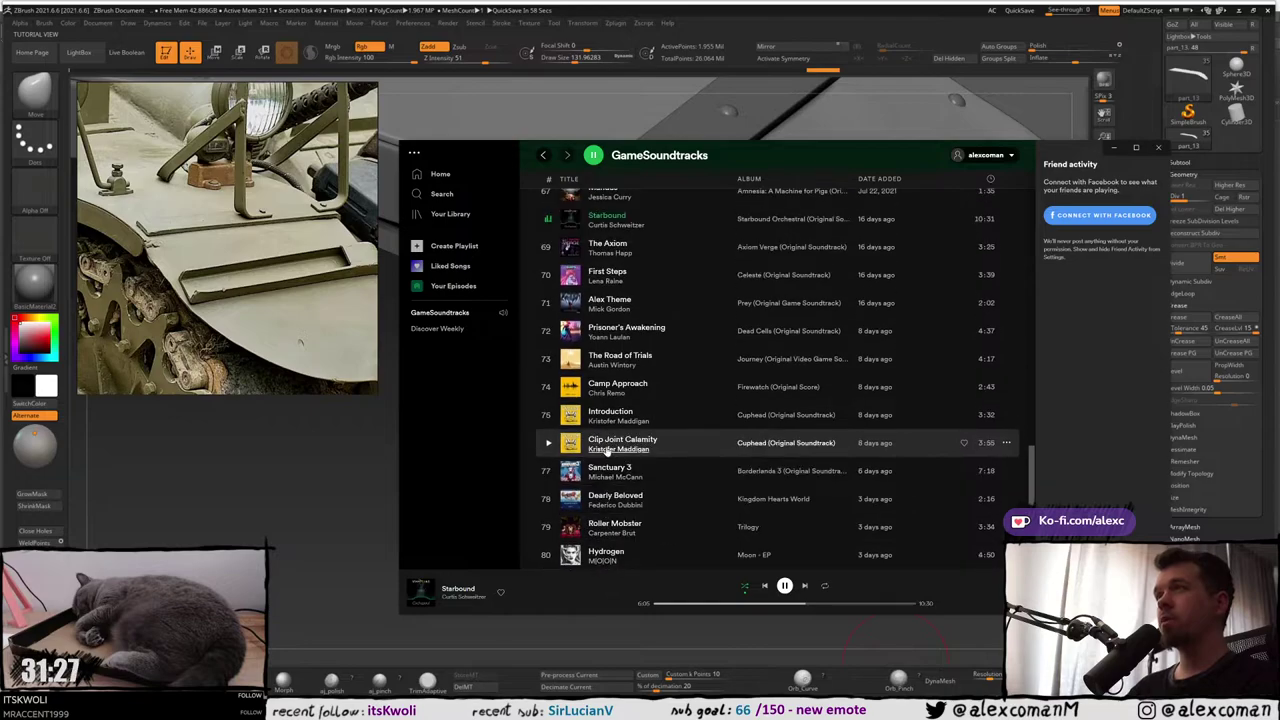
scroll(602, 446, up, 5)
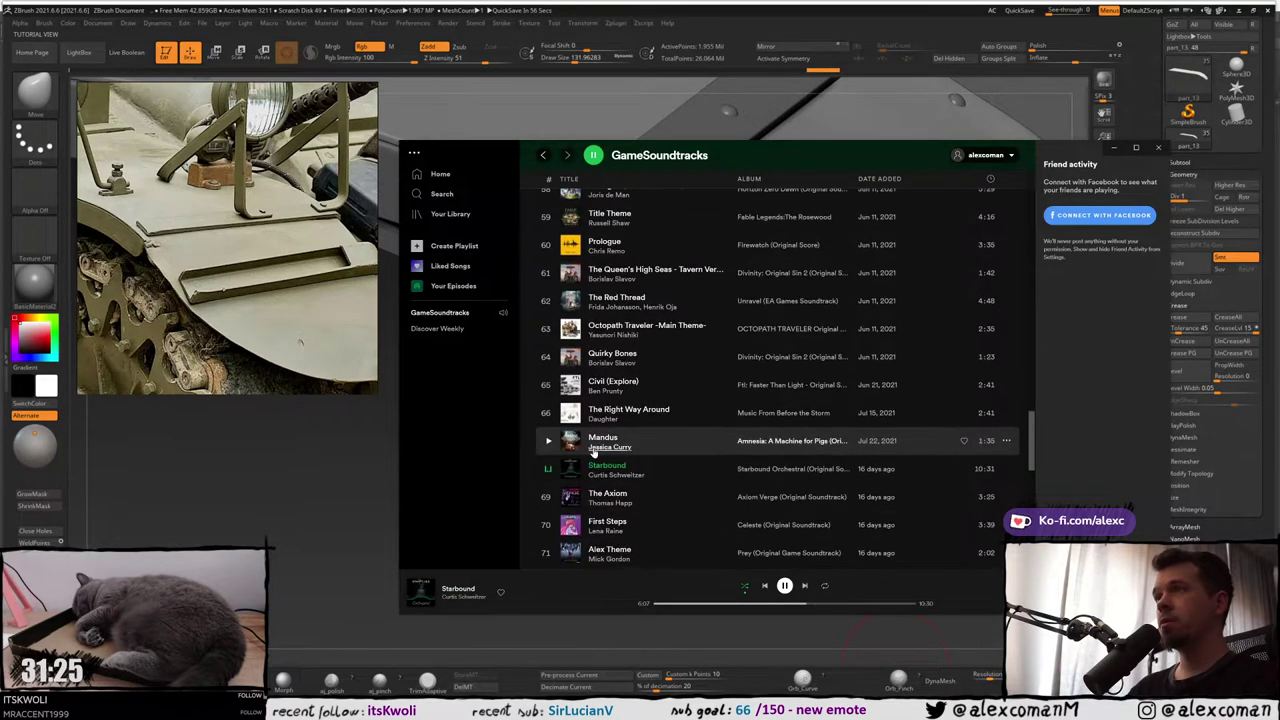
click(548, 414)
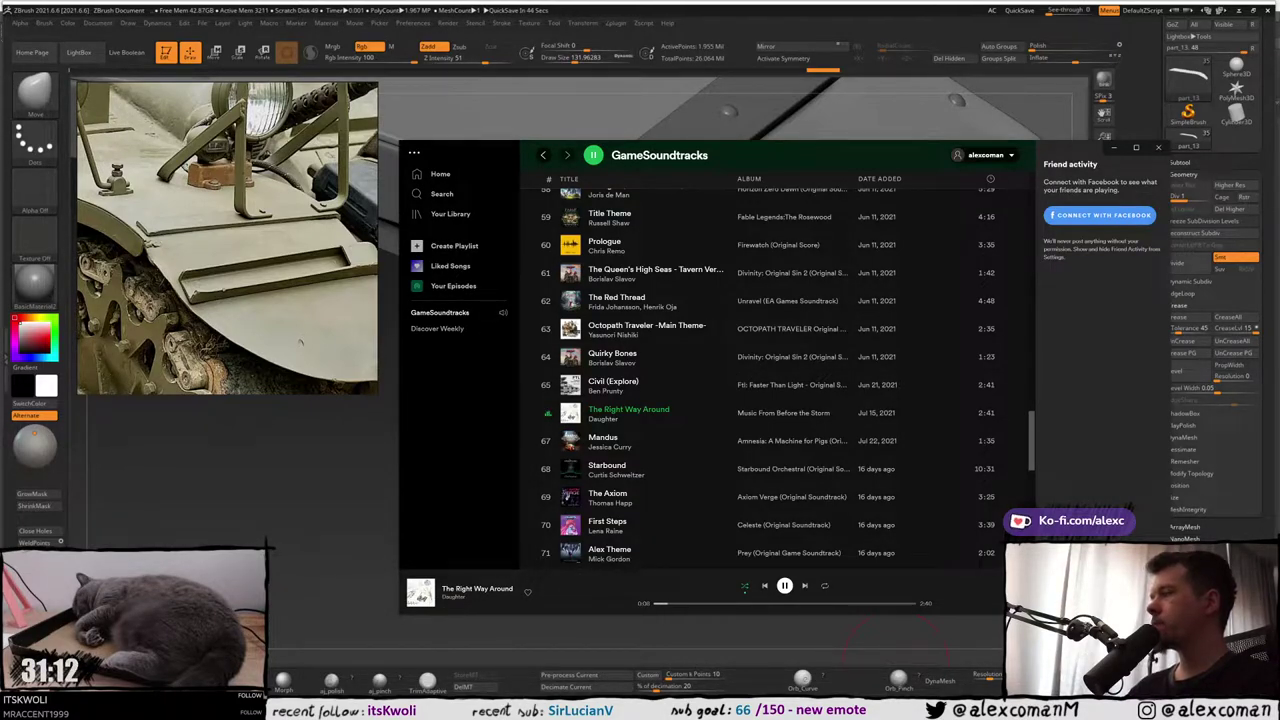
key(alt+Tab)
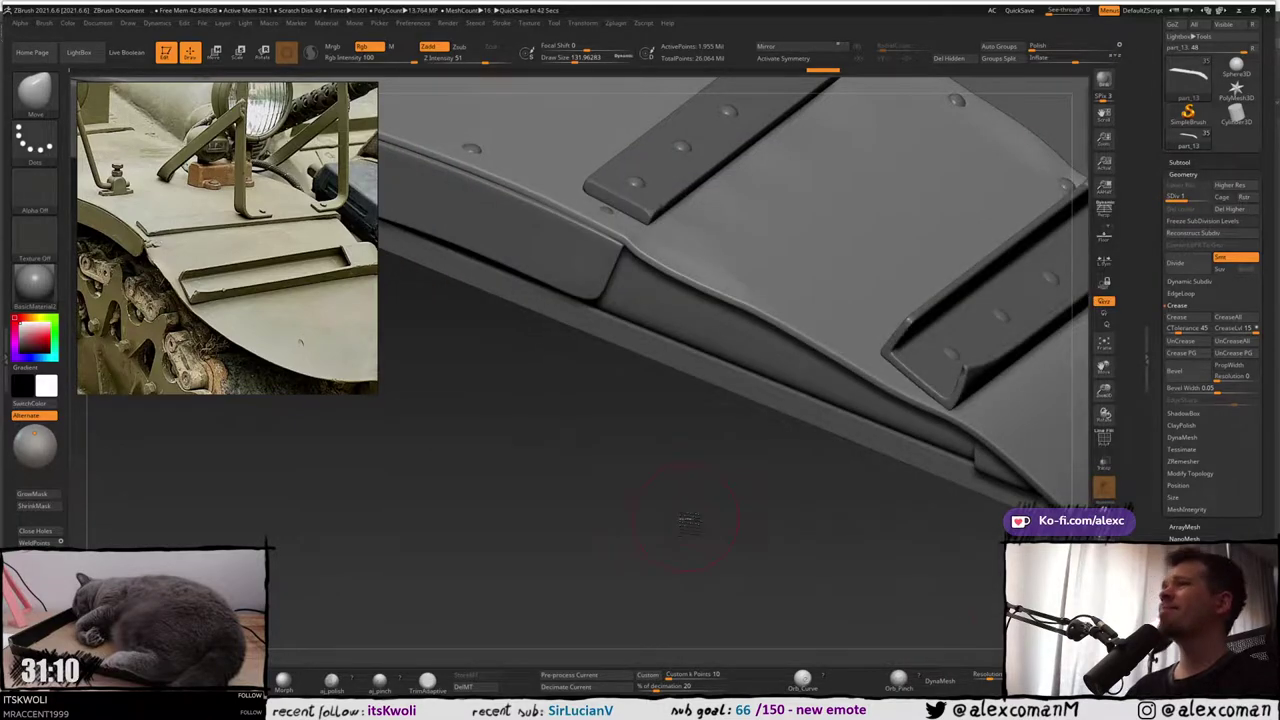
Check the fender plate's wireframe and smooth its surface beside the riveted strap's end with a draw size of about 108
mouse_move(481, 250)
ctrl+right_down()
mouse_move(536, 243)
mouse_move(510, 297)
mouse_move(537, 278)
mouse_move(688, 385)
ctrl+right_up()
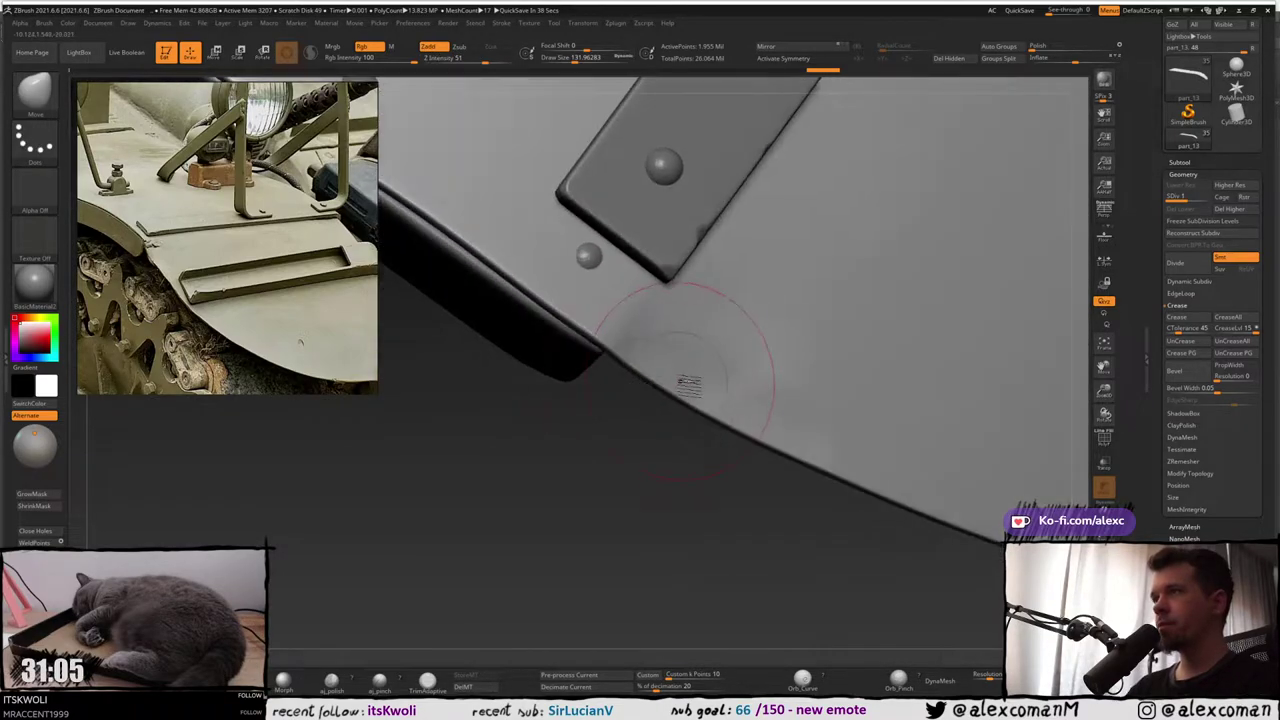
key(shift+f)
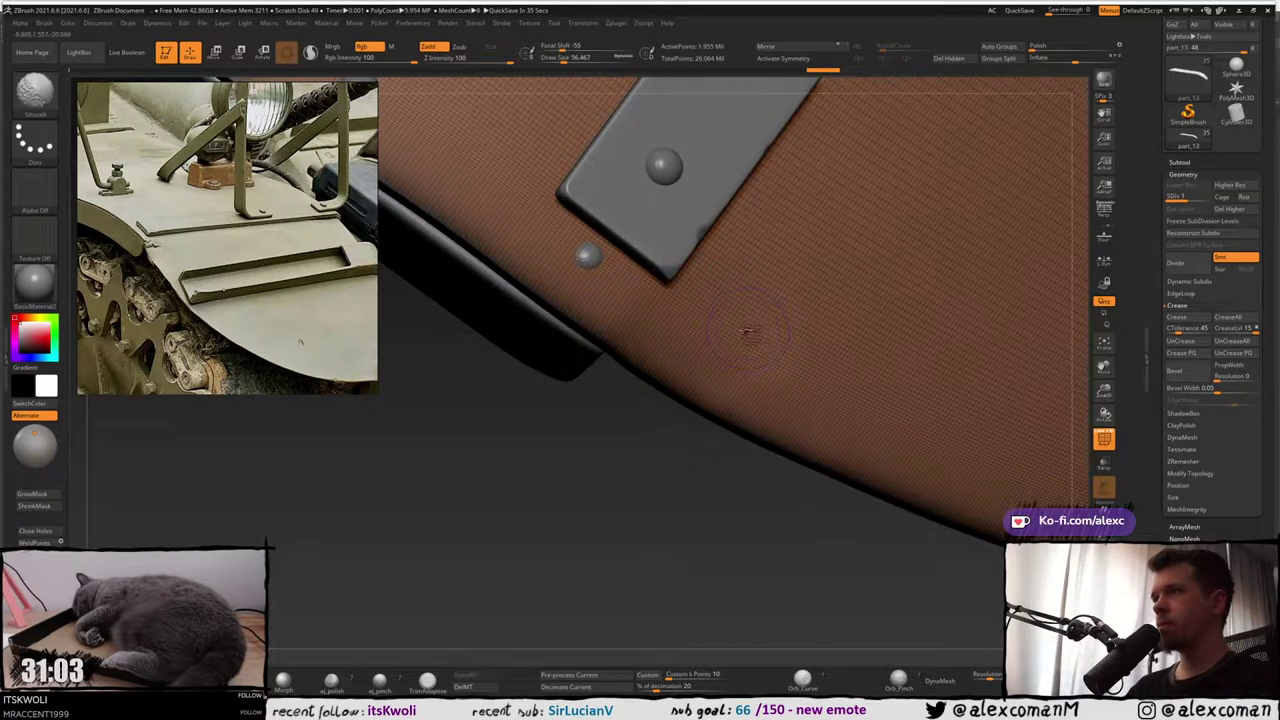
key(f)
key(f)
alt+right_drag(662, 434, 671, 391)
key(shift+f)
mouse_move(717, 469)
alt+right_down()
mouse_move(630, 312)
mouse_move(669, 366)
alt+right_up()
key(s)
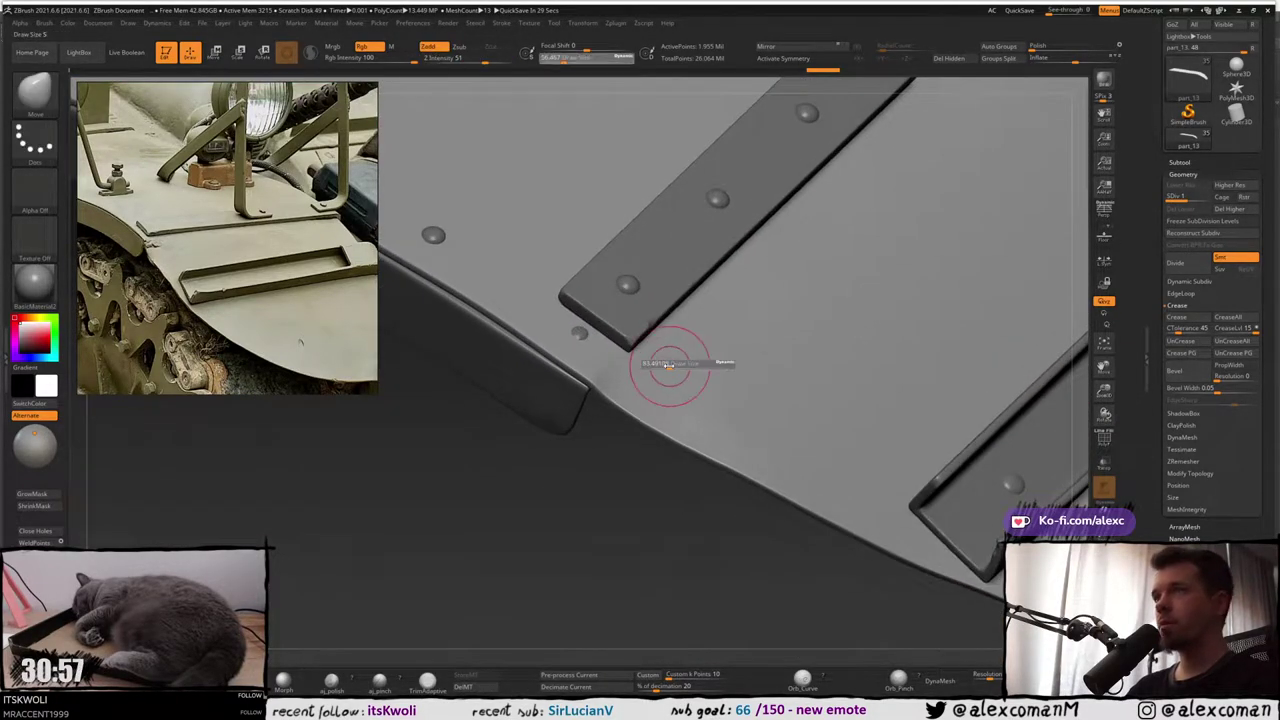
drag(671, 366, 677, 366)
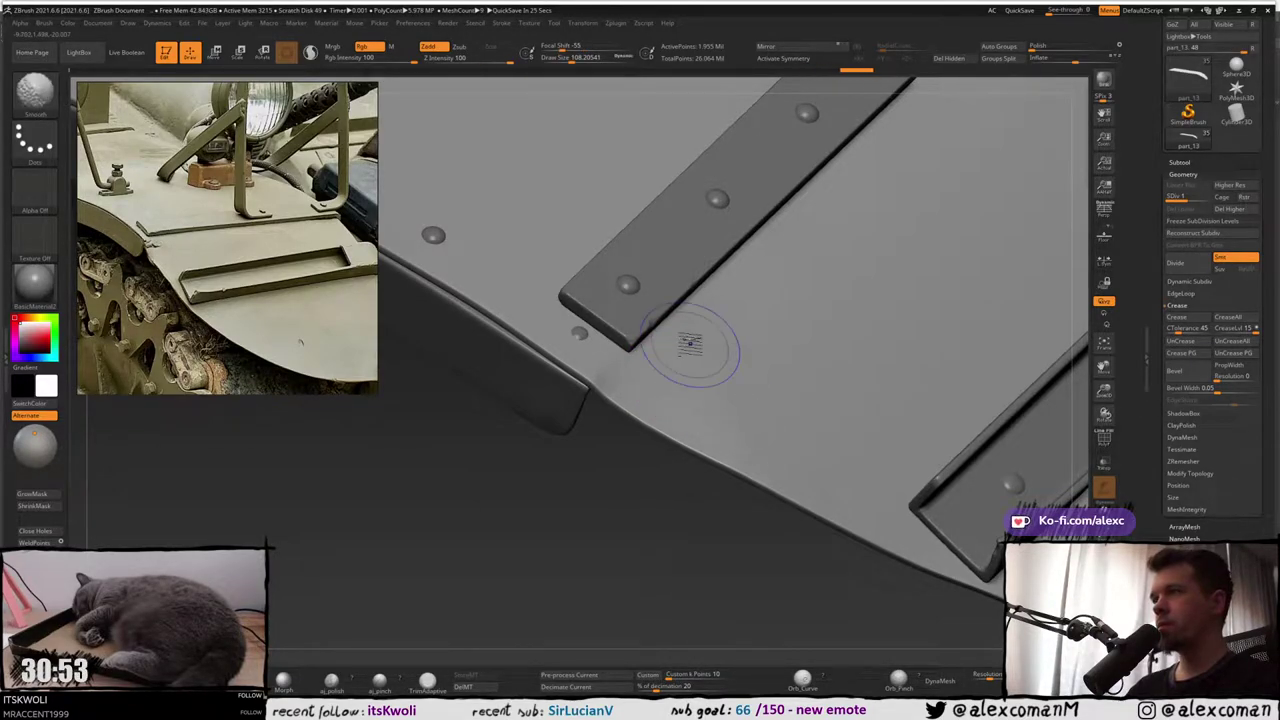
shift+drag(724, 404, 743, 303)
right_drag(743, 303, 735, 308)
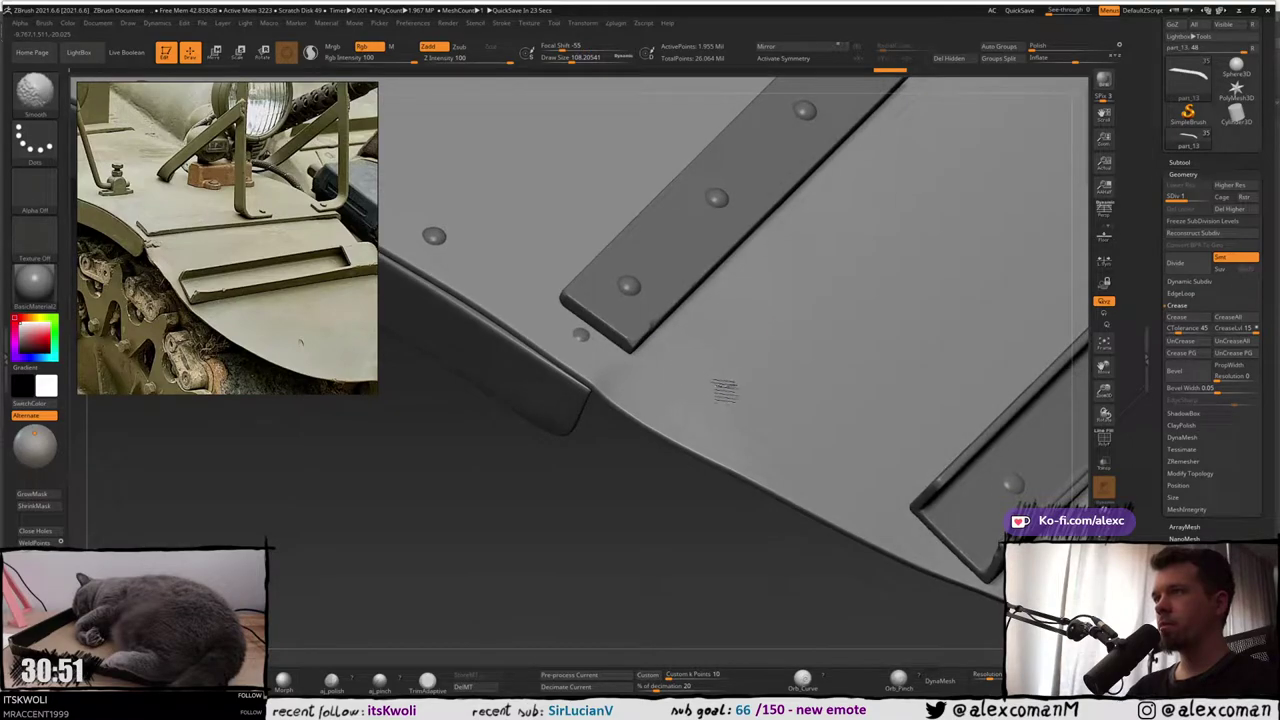
Smooth the underside of the curved fender plate using the Smooth brush at a draw size of 177
right_drag(725, 390, 703, 213)
mouse_move(714, 195)
mouse_down()
mouse_move(720, 300)
mouse_move(734, 291)
mouse_move(733, 303)
mouse_up()
key(s)
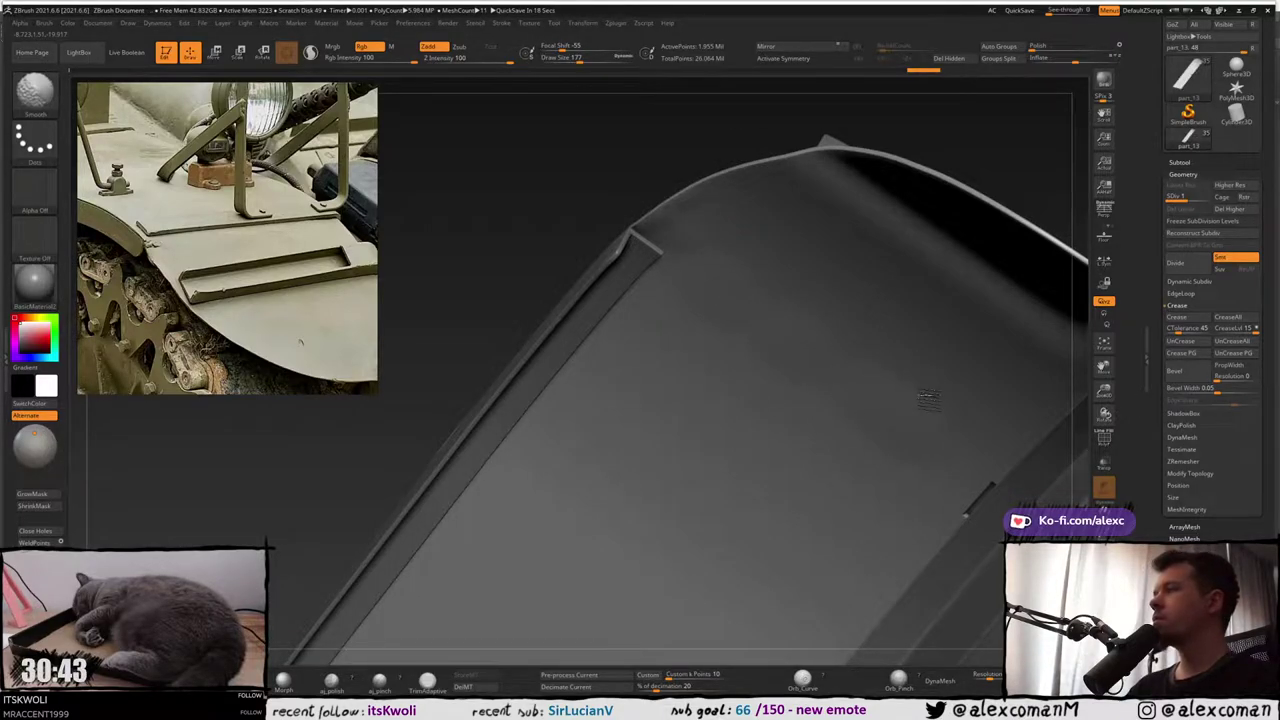
mouse_move(877, 378)
right_down()
mouse_move(831, 443)
mouse_move(771, 437)
mouse_move(668, 343)
mouse_move(683, 235)
mouse_move(663, 326)
right_up()
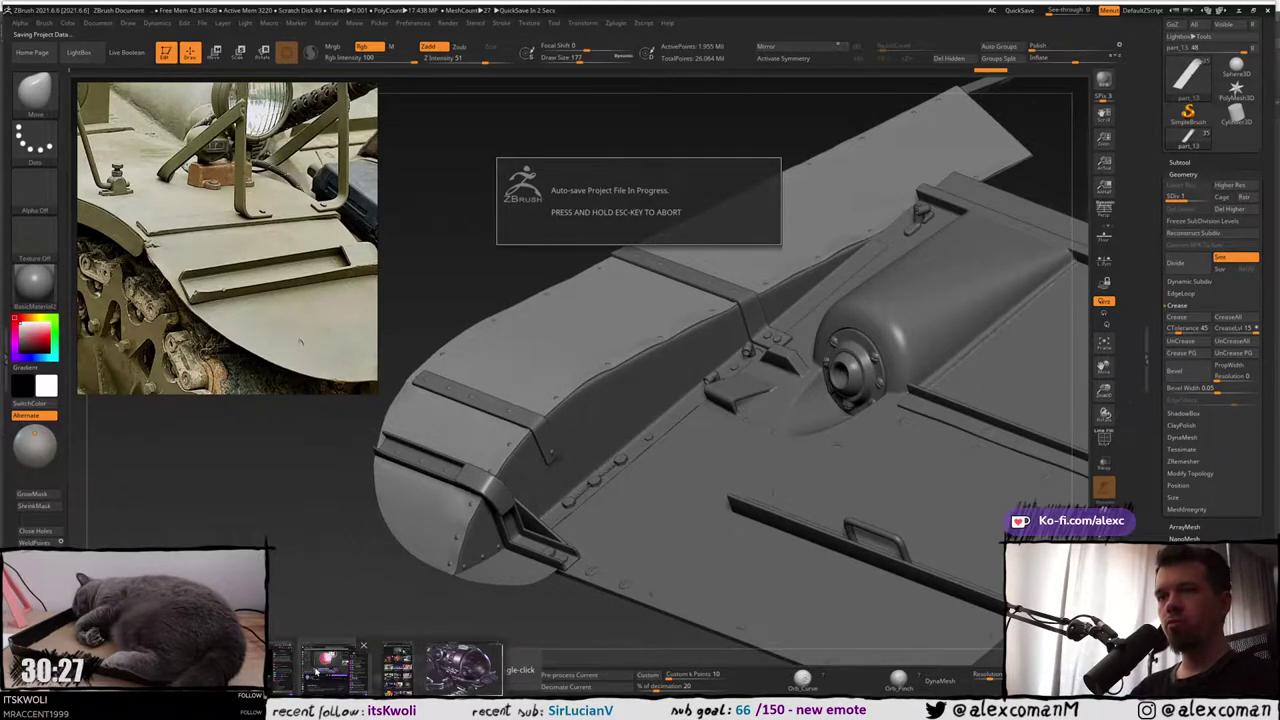
Switch to the browser, show the Restored M3A1 Stuart walk-around video, and shrink and move its window clear of the model
mouse_move(315, 673)
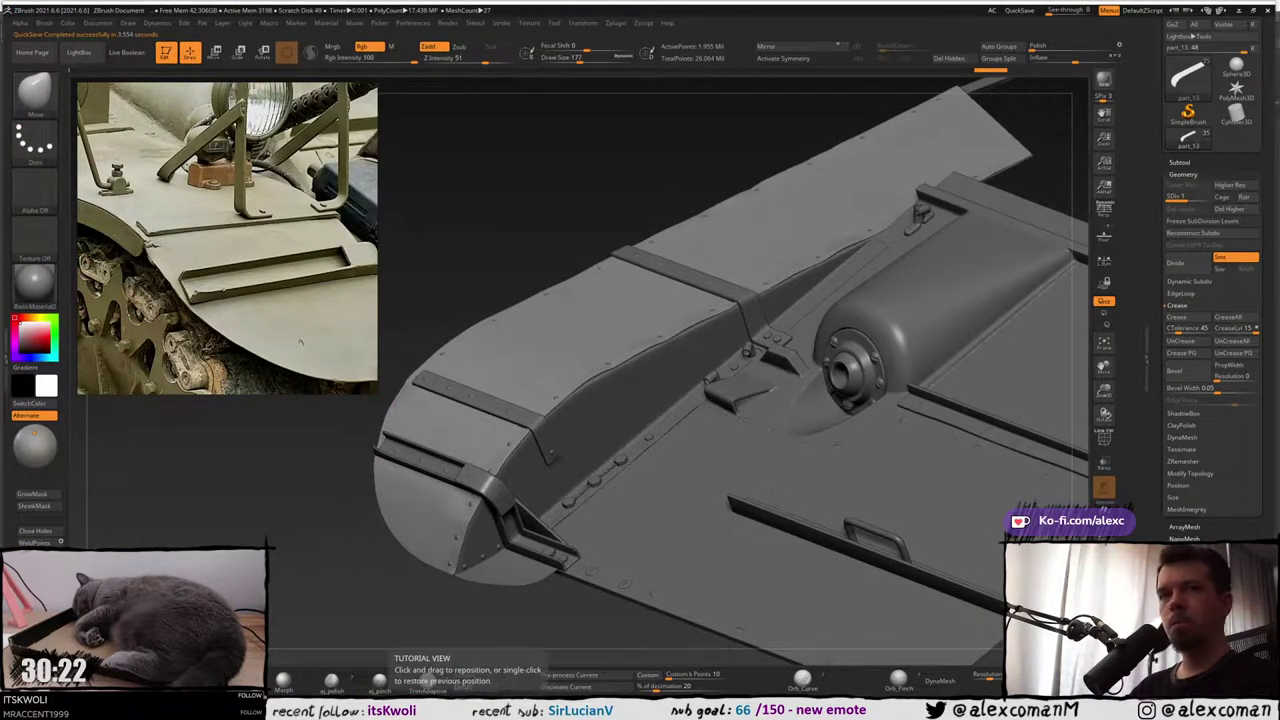
click(460, 668)
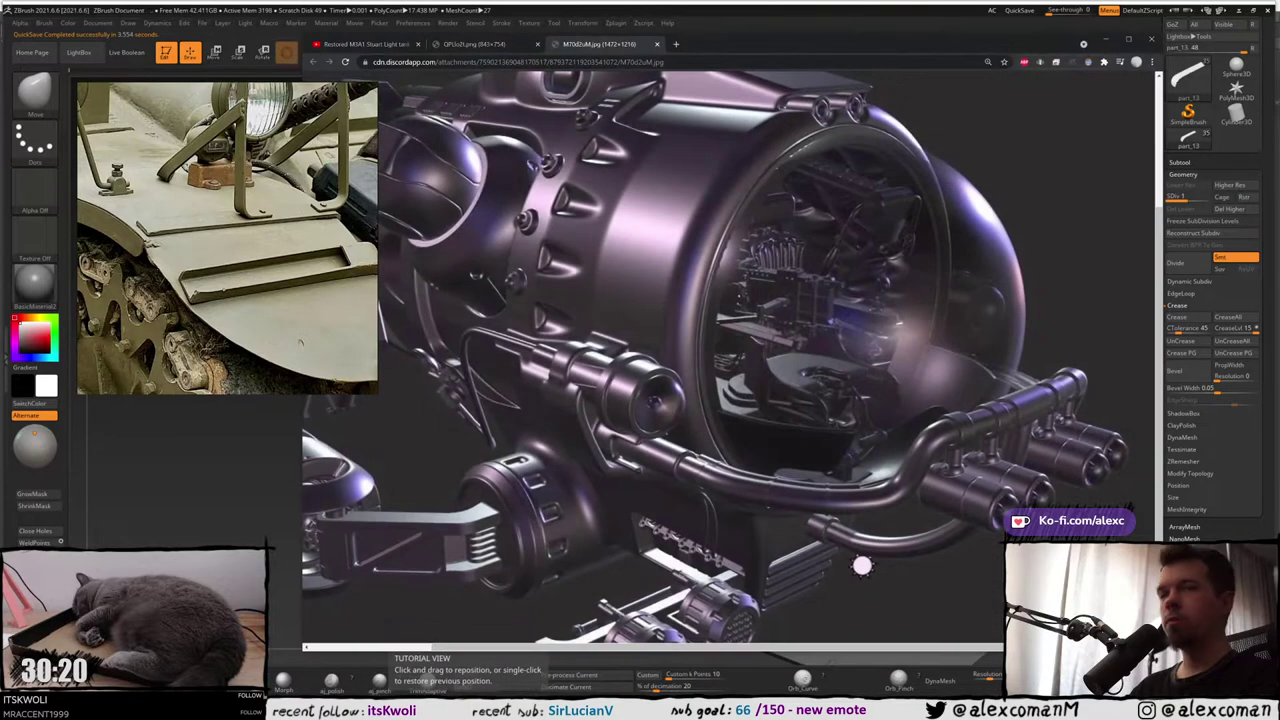
click(366, 45)
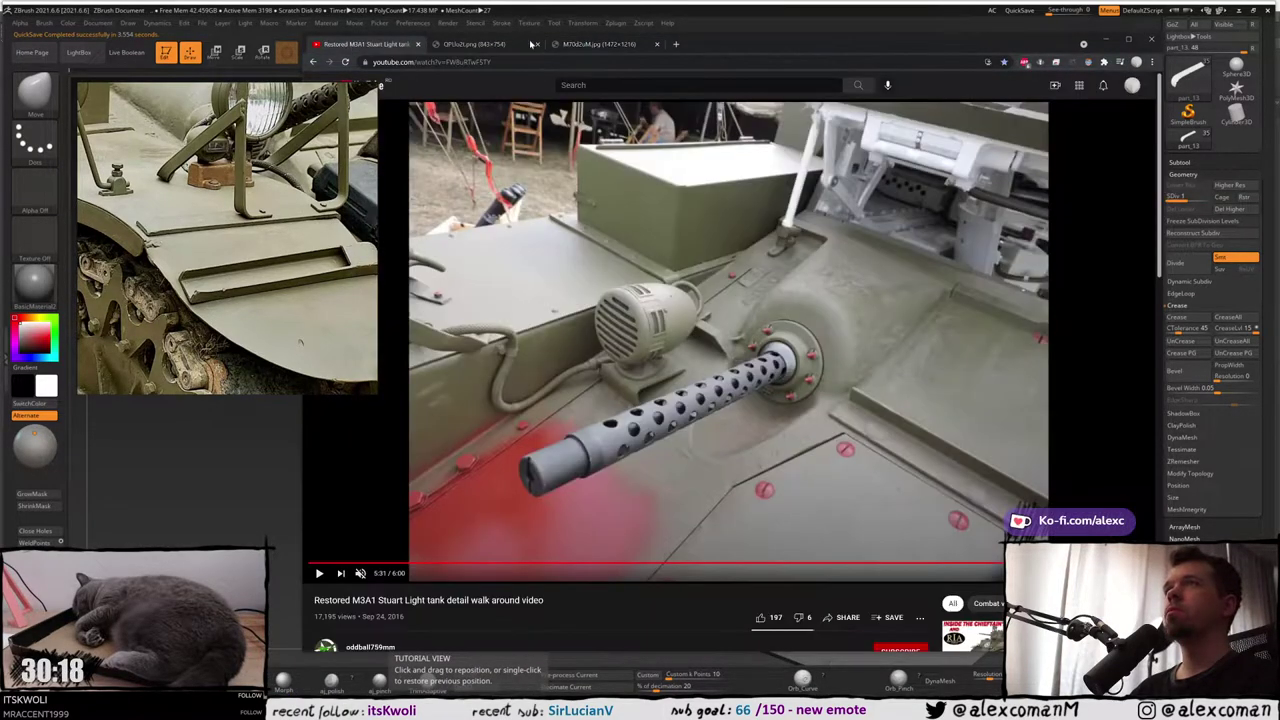
drag(752, 44, 792, 33)
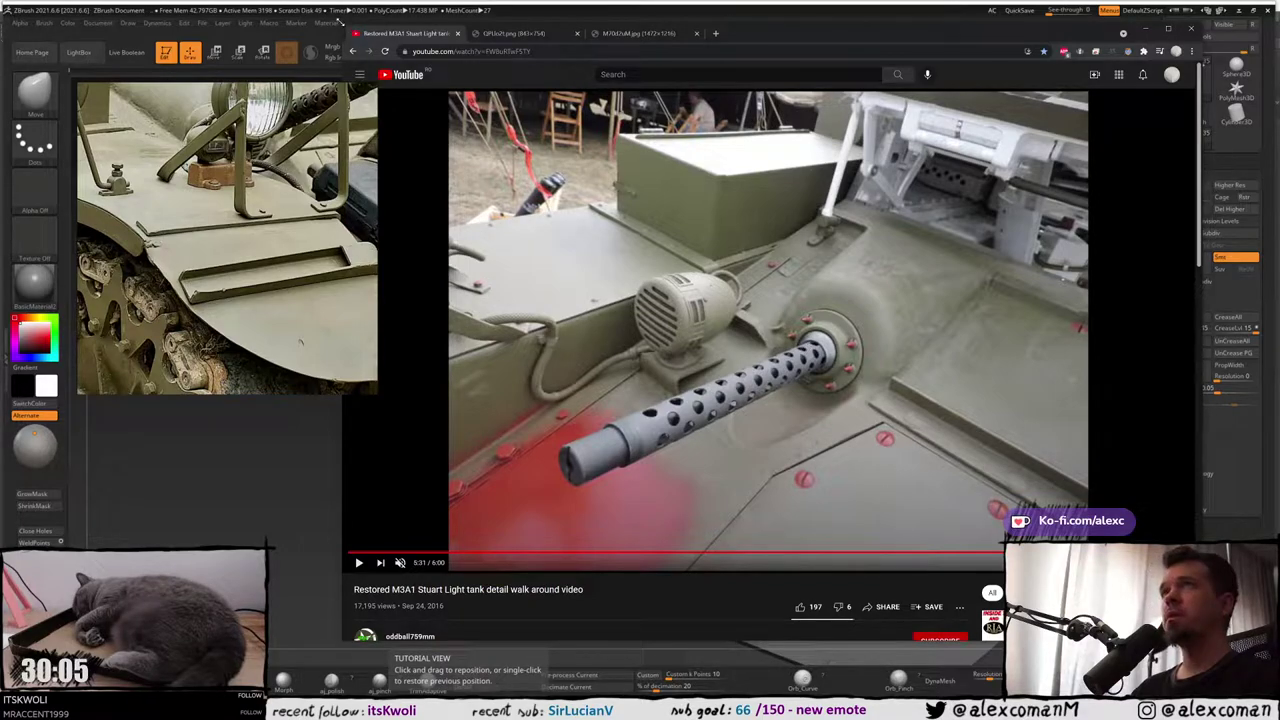
drag(340, 22, 614, 144)
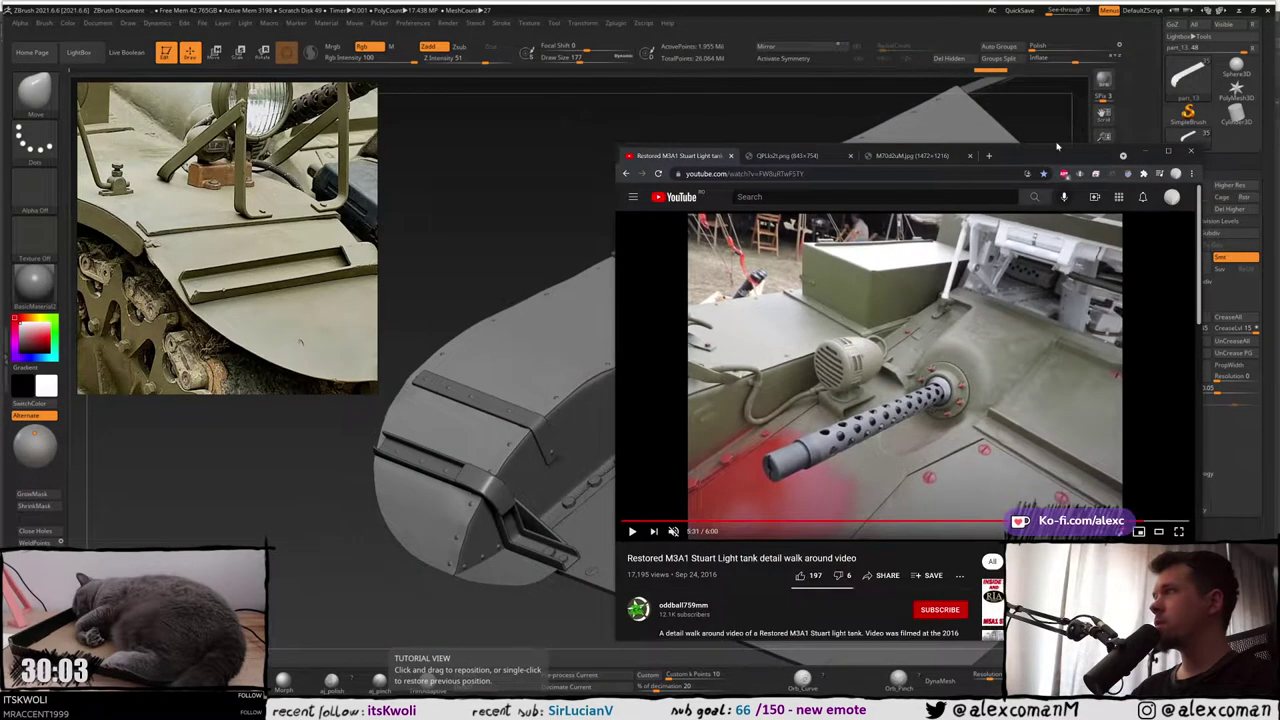
drag(1057, 147, 969, 103)
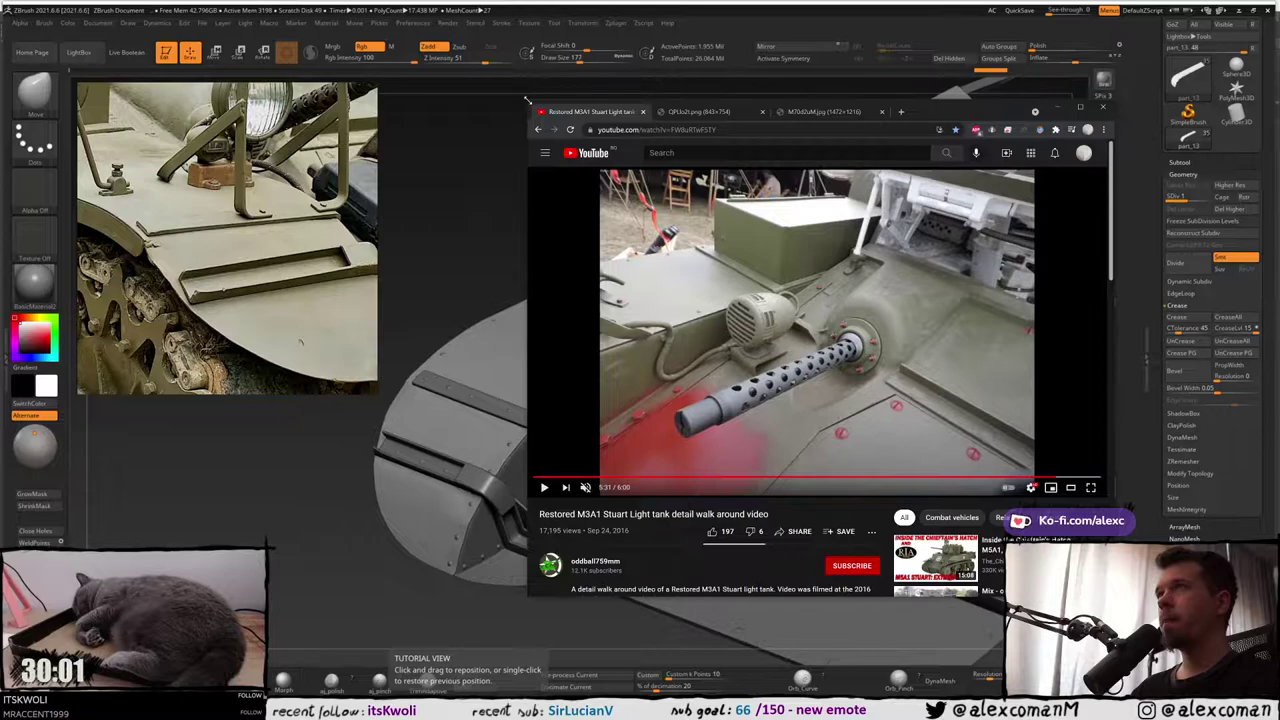
drag(528, 100, 625, 97)
drag(1029, 111, 1279, 121)
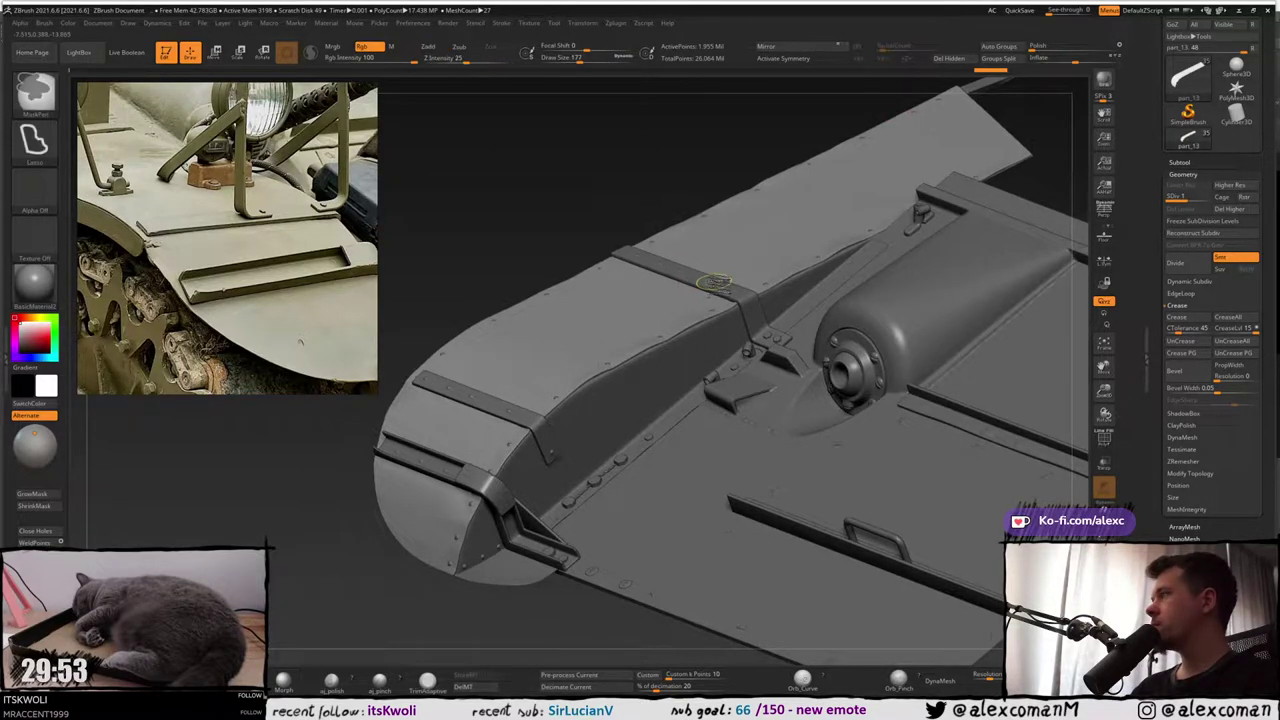
Orbit around the fender and hull, and switch to the tank scene in 3ds Max
right_drag(706, 286, 732, 285)
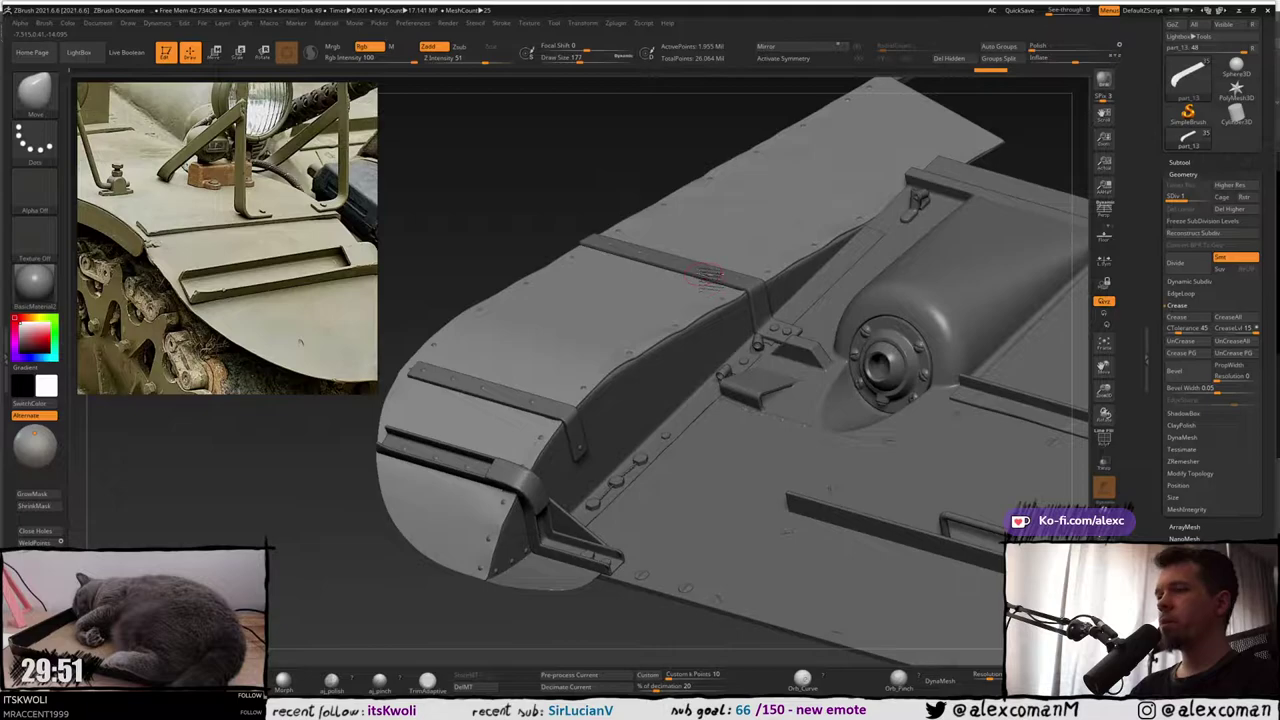
key(alt+Tab)
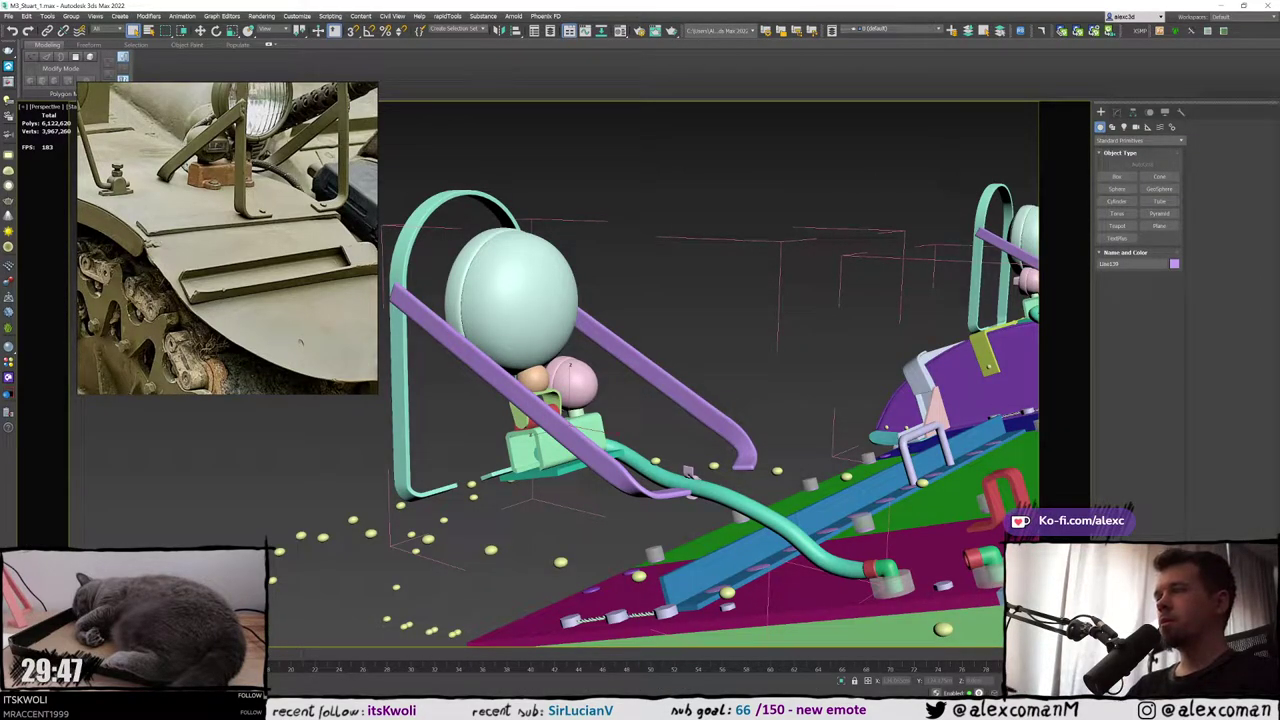
Isolate the front hull's machine-gun housing and its surrounding pink plate, and reposition the reference photo
click(805, 209)
alt+middle_drag(805, 209, 1270, 250)
click(668, 278)
right_click(668, 278)
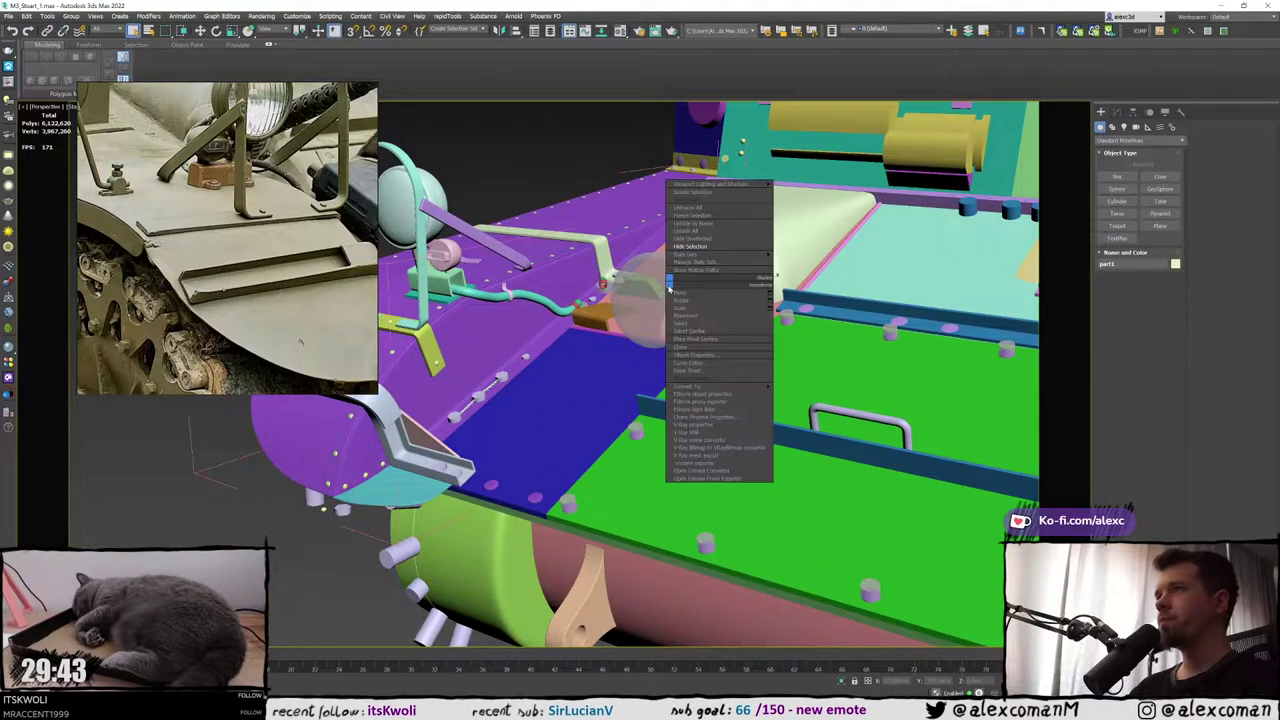
click(706, 248)
key(ctrl+z)
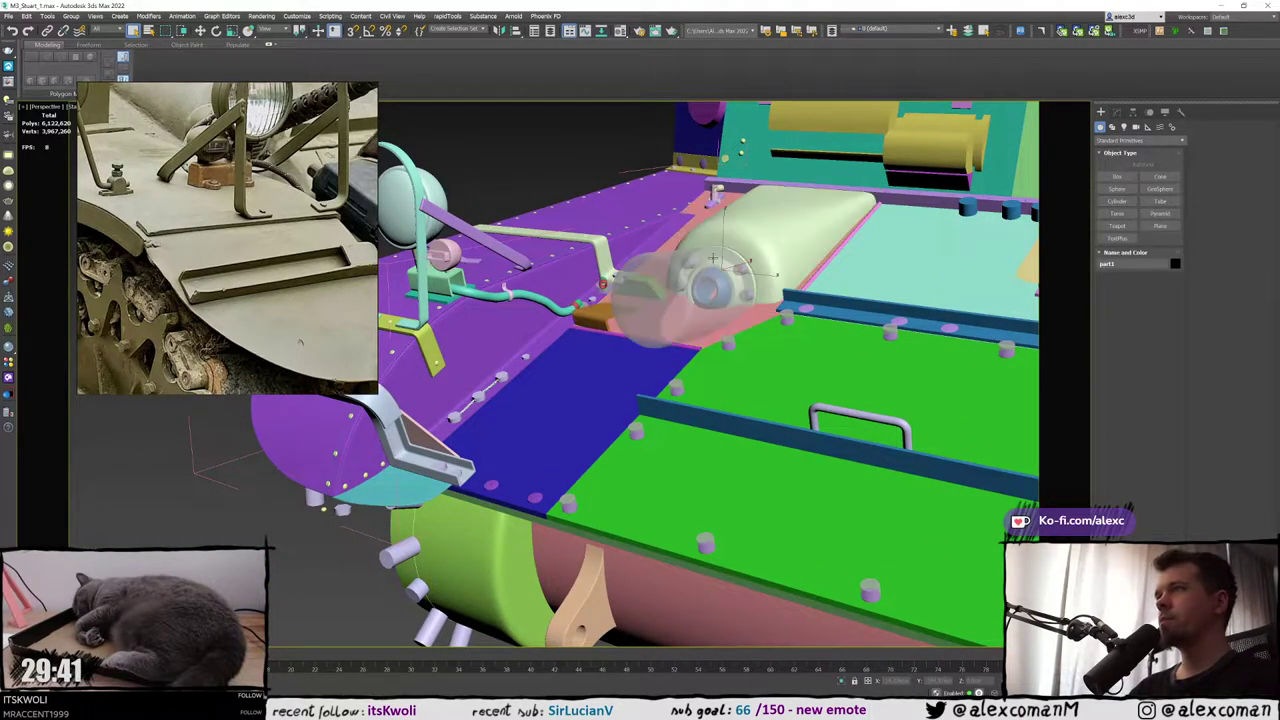
key(alt+q)
middle_drag(713, 258, 860, 250)
scroll(678, 279, up, 3)
middle_drag(670, 284, 734, 256)
drag(275, 195, 277, 222)
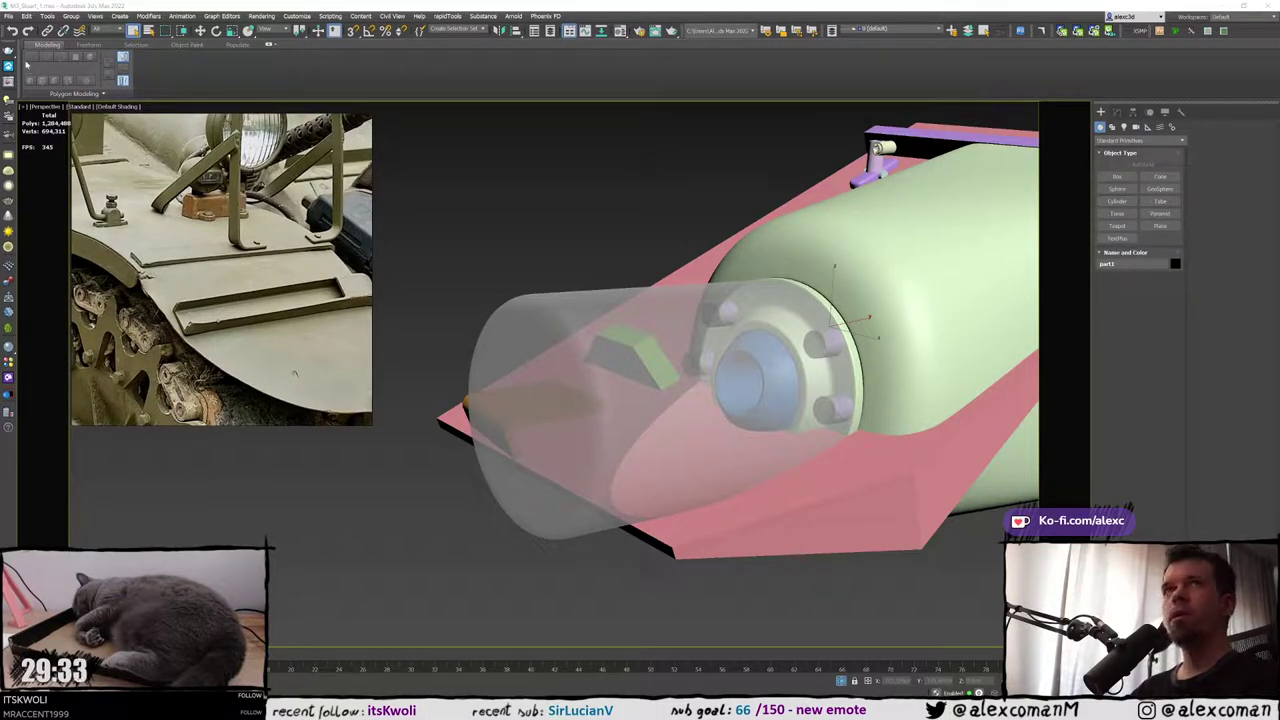
Open the isolated assembly's group and hide the large transparent cylinder covering the ball mount
click(75, 18)
click(88, 52)
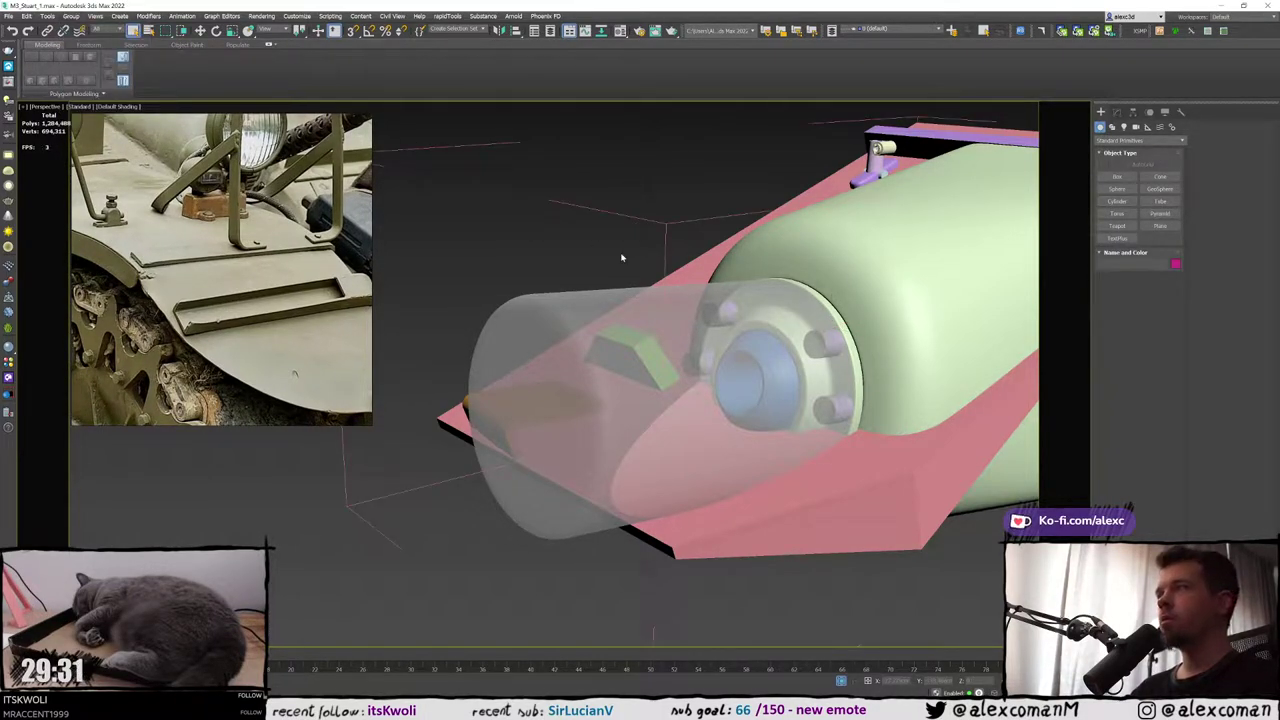
right_click(554, 316)
click(600, 272)
scroll(708, 352, up, 5)
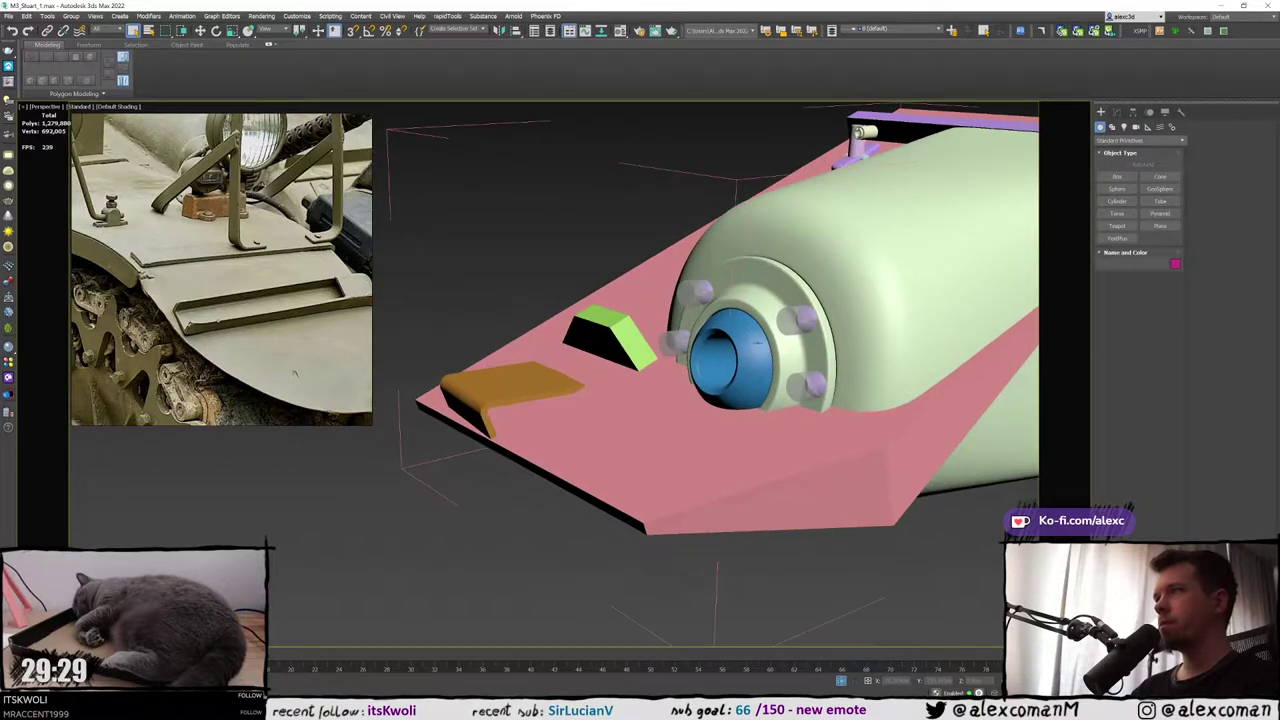
click(705, 354)
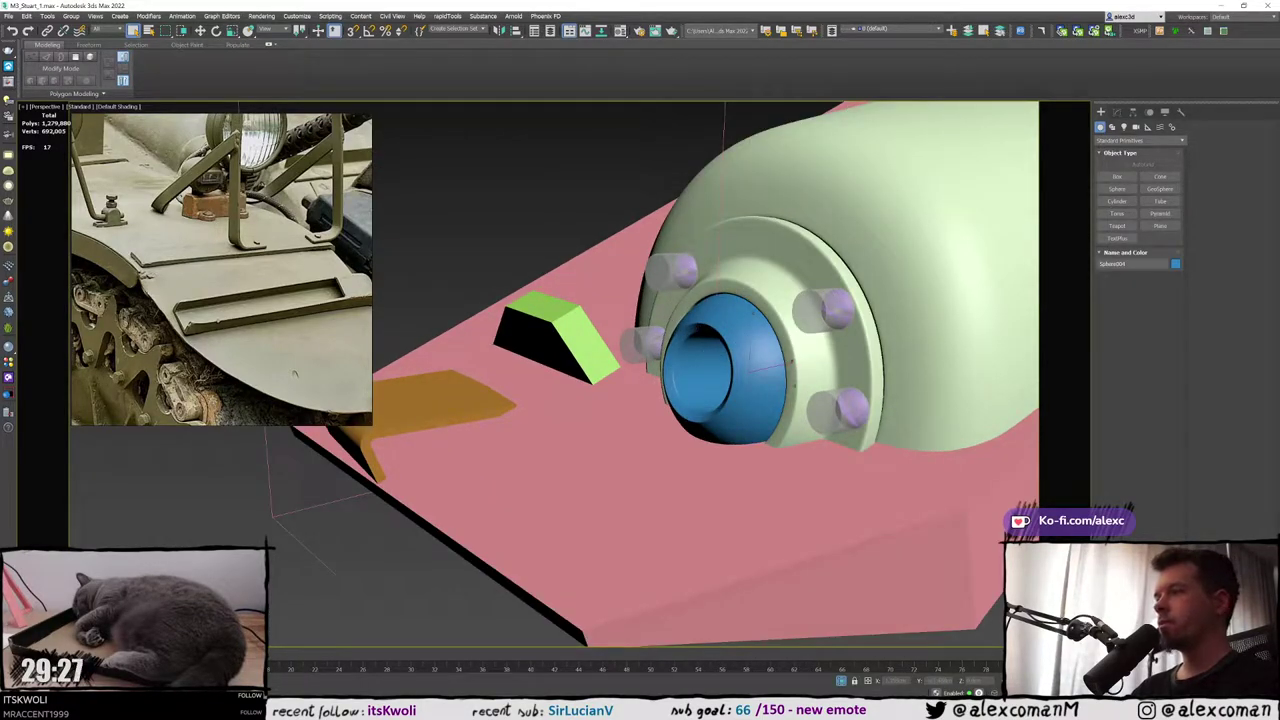
key(alt+Tab)
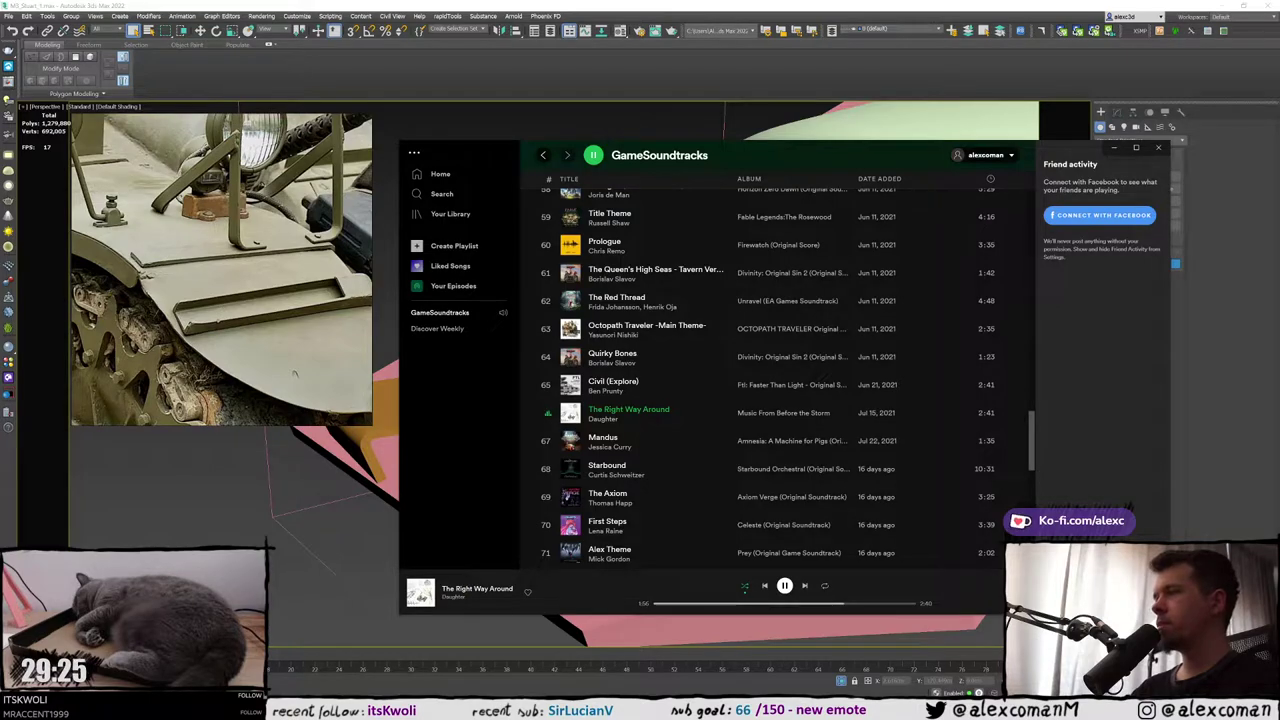
key(alt+Tab)
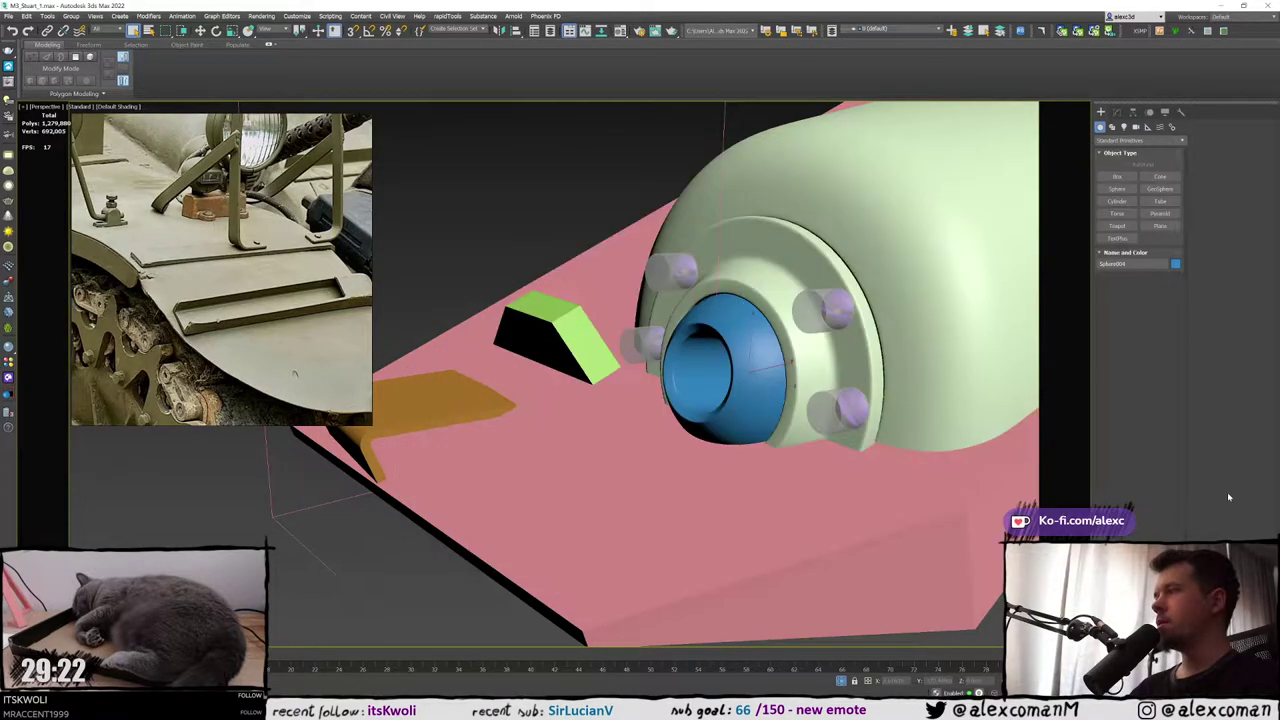
alt+middle_drag(745, 361, 925, 427)
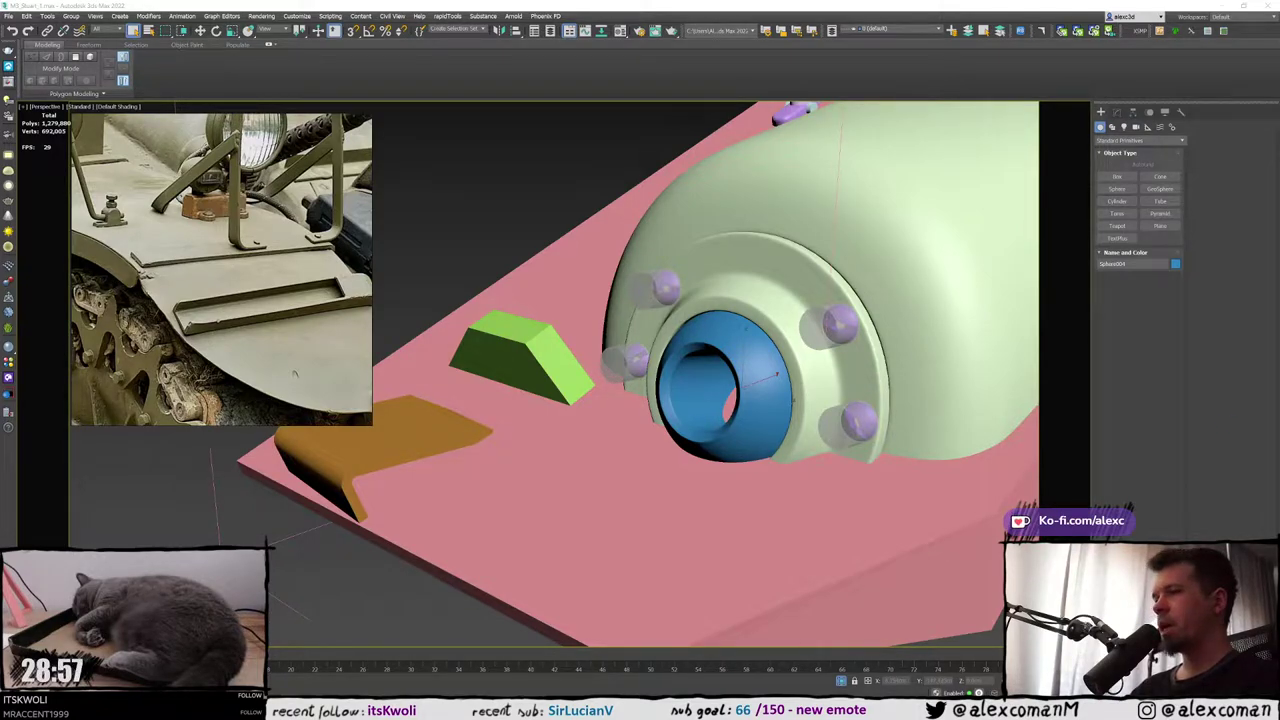
key(alt+Tab)
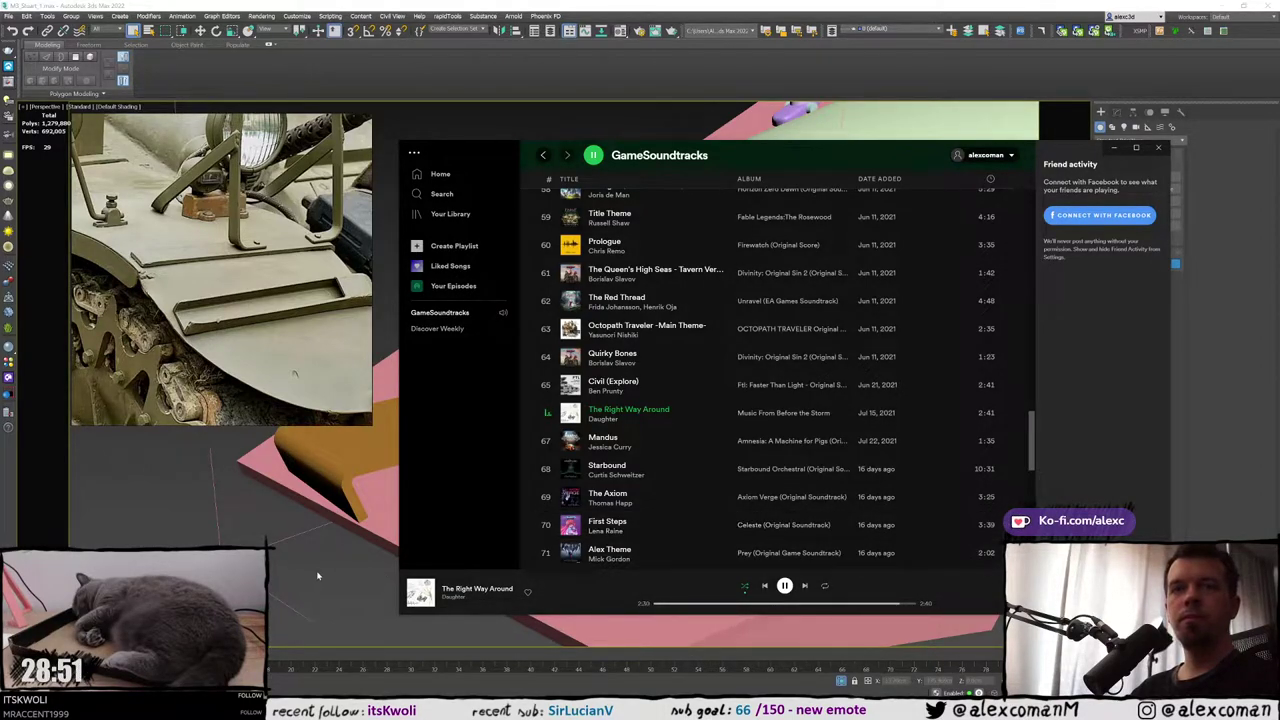
key(alt+Tab)
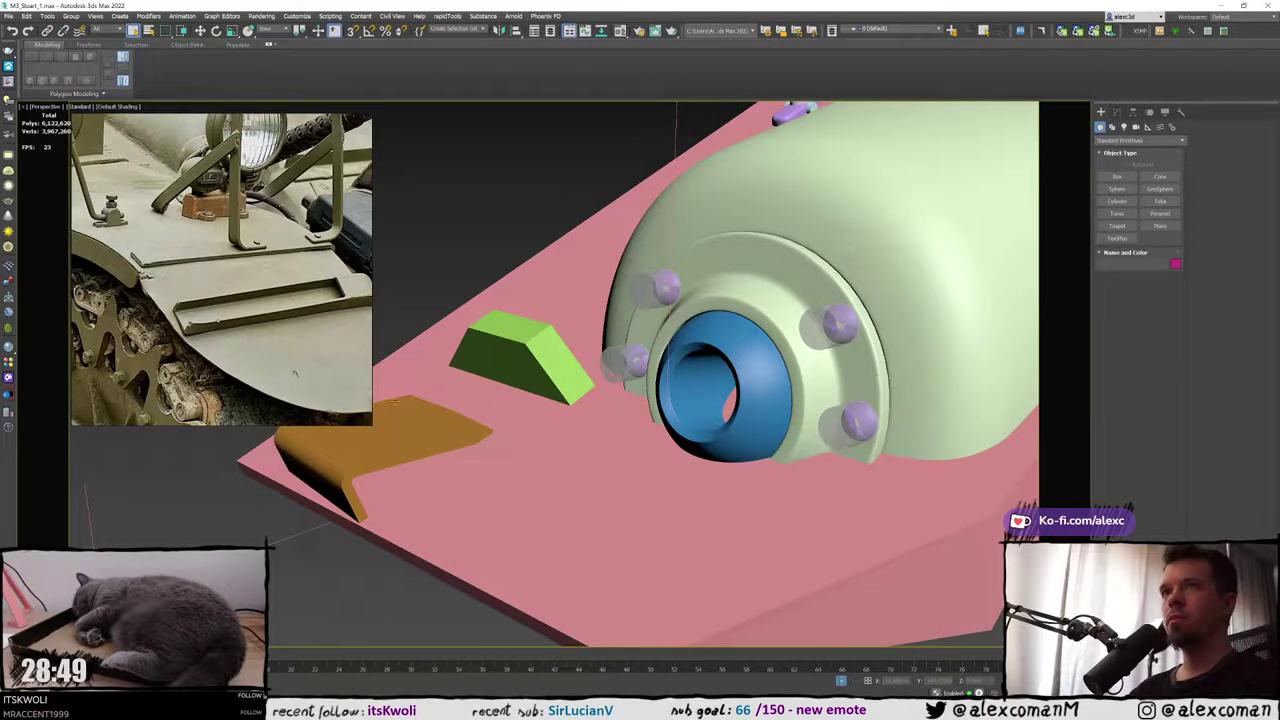
Zoom the reference photo out to examine the whole tank, including its front hull
scroll(236, 308, down, 4)
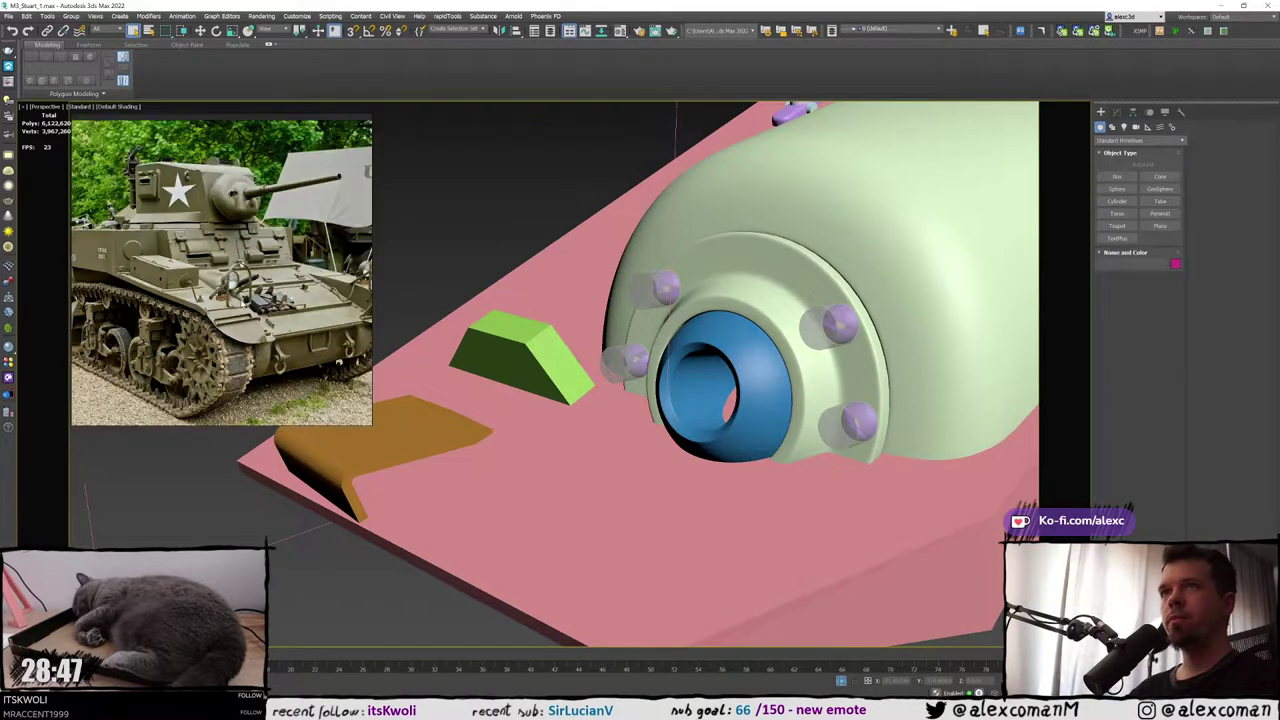
scroll(244, 302, down, 1)
scroll(254, 302, up, 1)
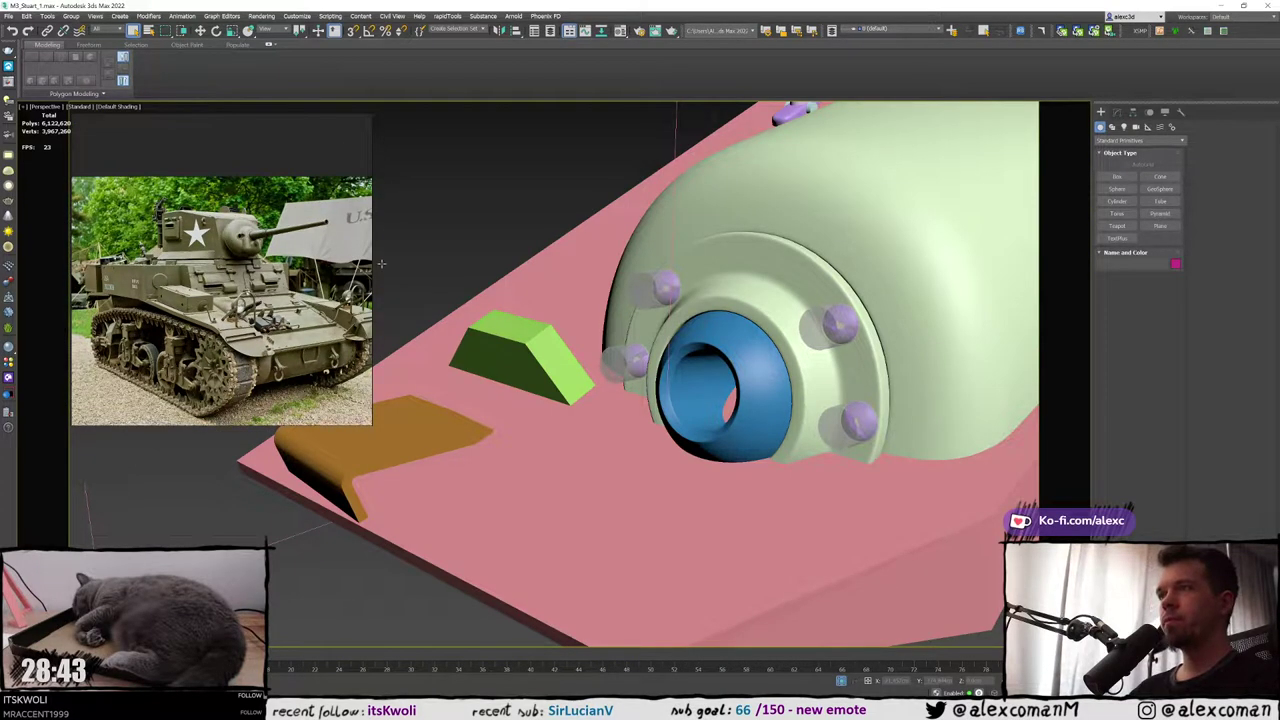
Create a cylinder centred on the ball mount's bore in the Front view, drawn slightly wider than the opening
key(z)
alt+middle_drag(569, 230, 600, 225)
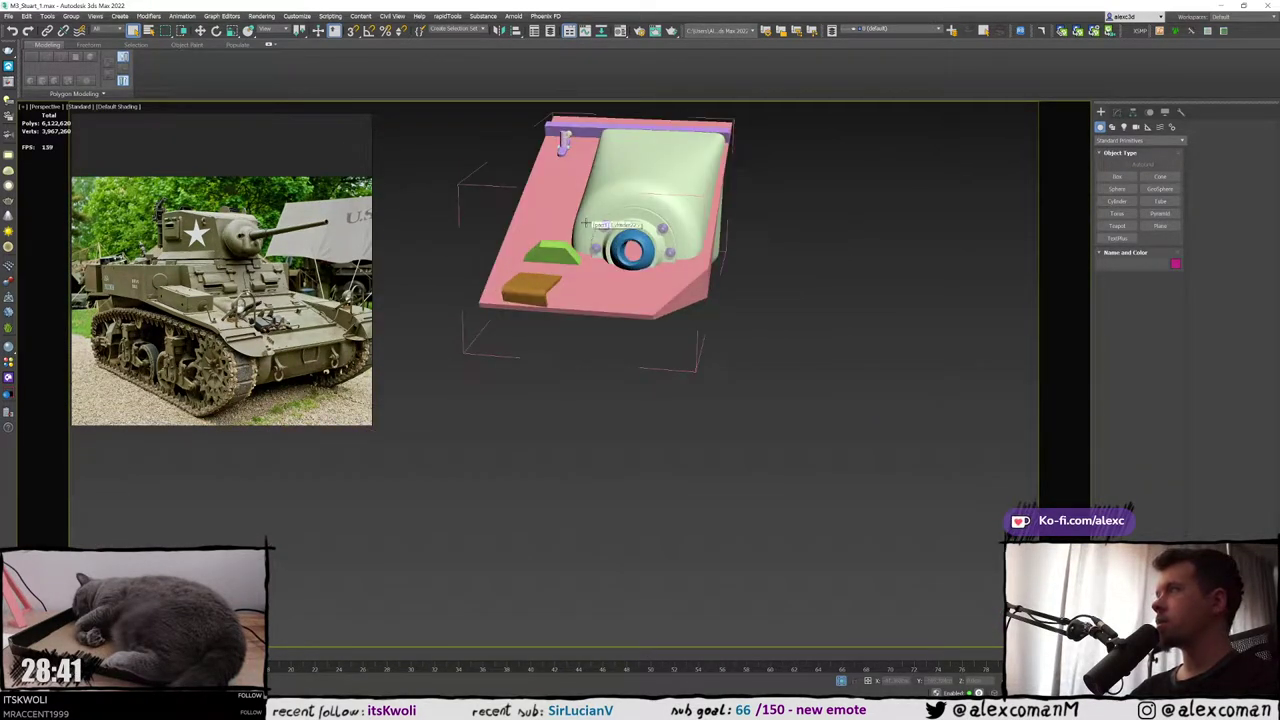
click(1117, 201)
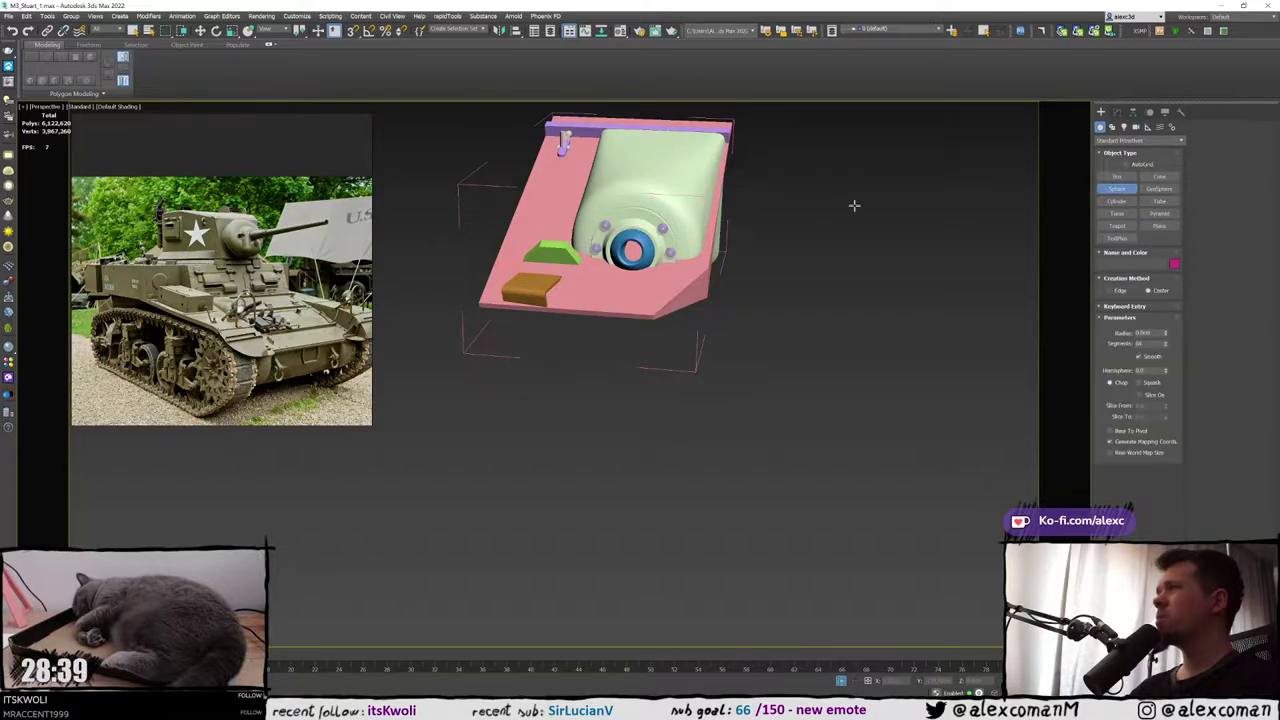
key(alt+w)
middle_click(726, 223)
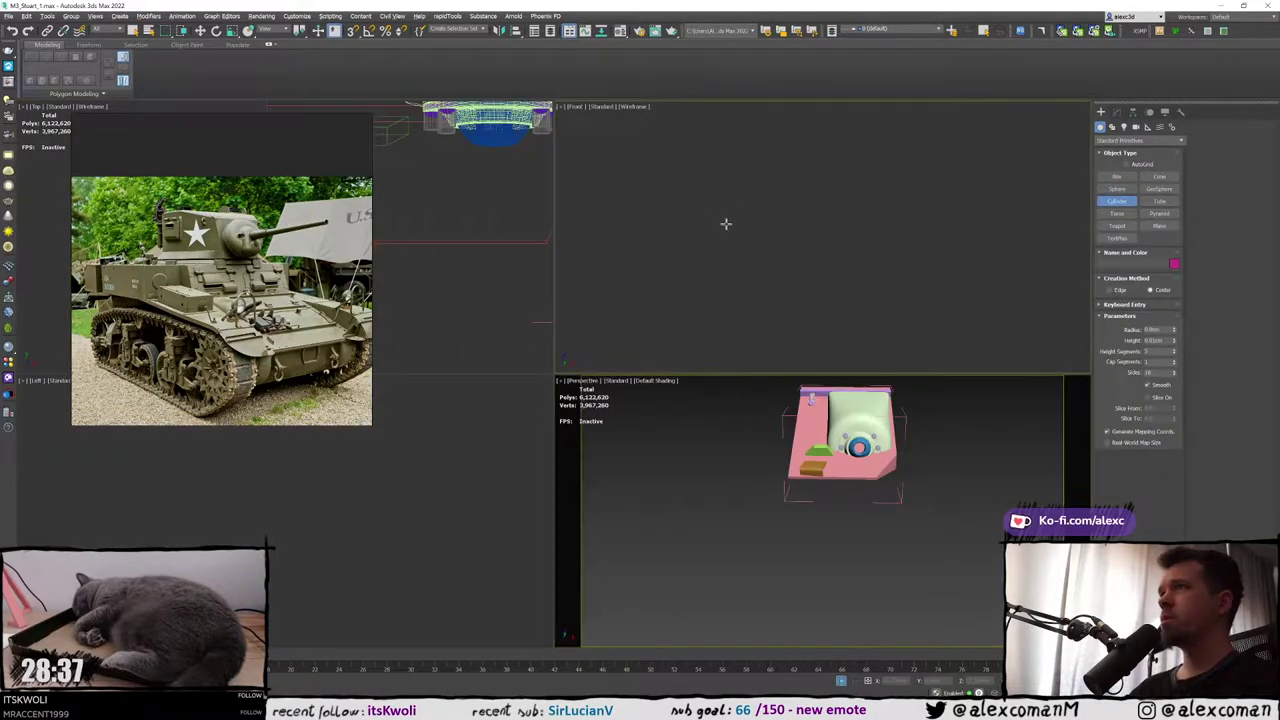
key(alt+w)
key(z)
middle_drag(688, 254, 727, 230)
scroll(727, 230, down, 2)
key(F3)
scroll(690, 325, up, 2)
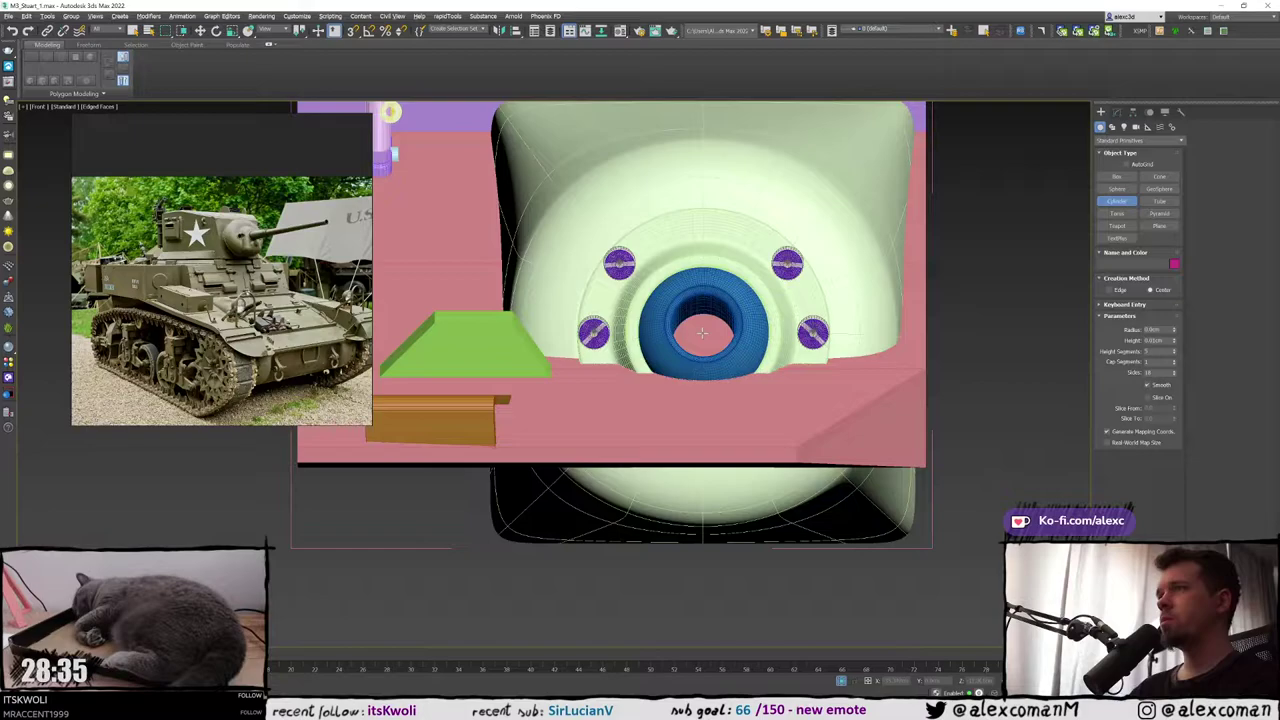
key(F4)
drag(702, 332, 719, 367)
key(F3)
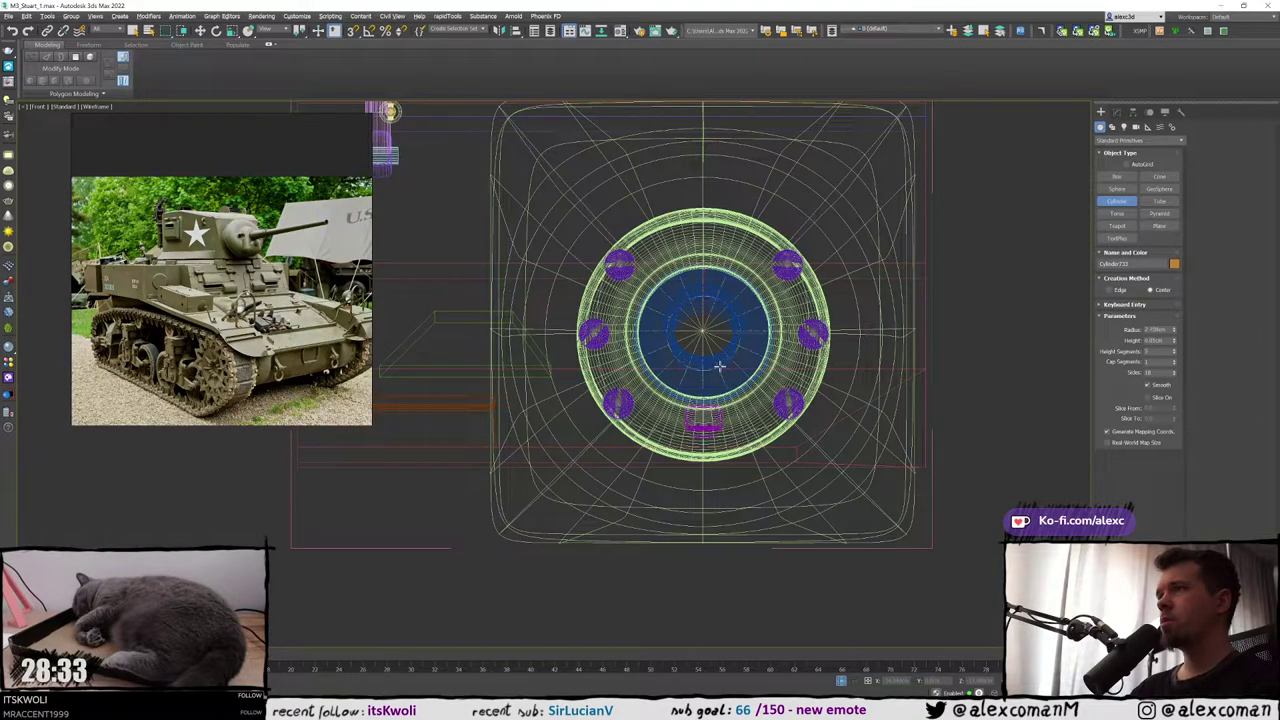
key(F3)
right_click(650, 216)
Move the new cylinder along its length until its rear end sits inside the blue ball mount
key(alt+w)
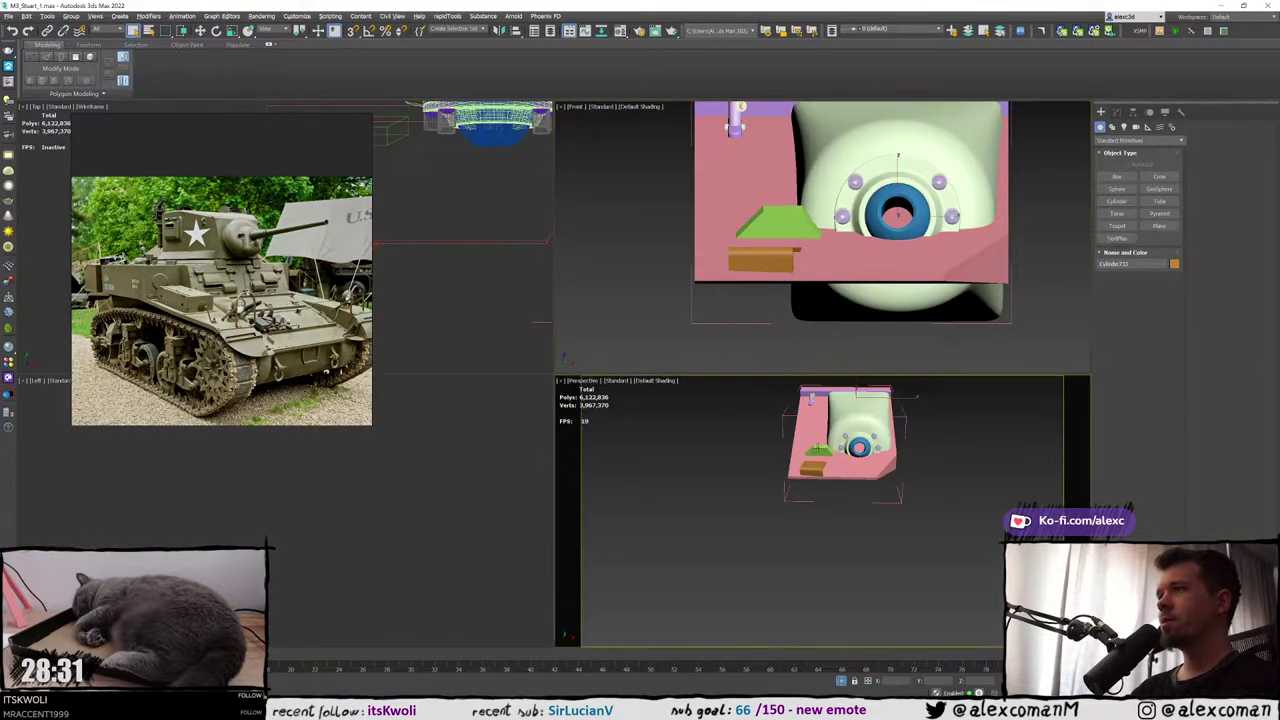
key(alt+w)
alt+middle_drag(800, 437, 792, 325)
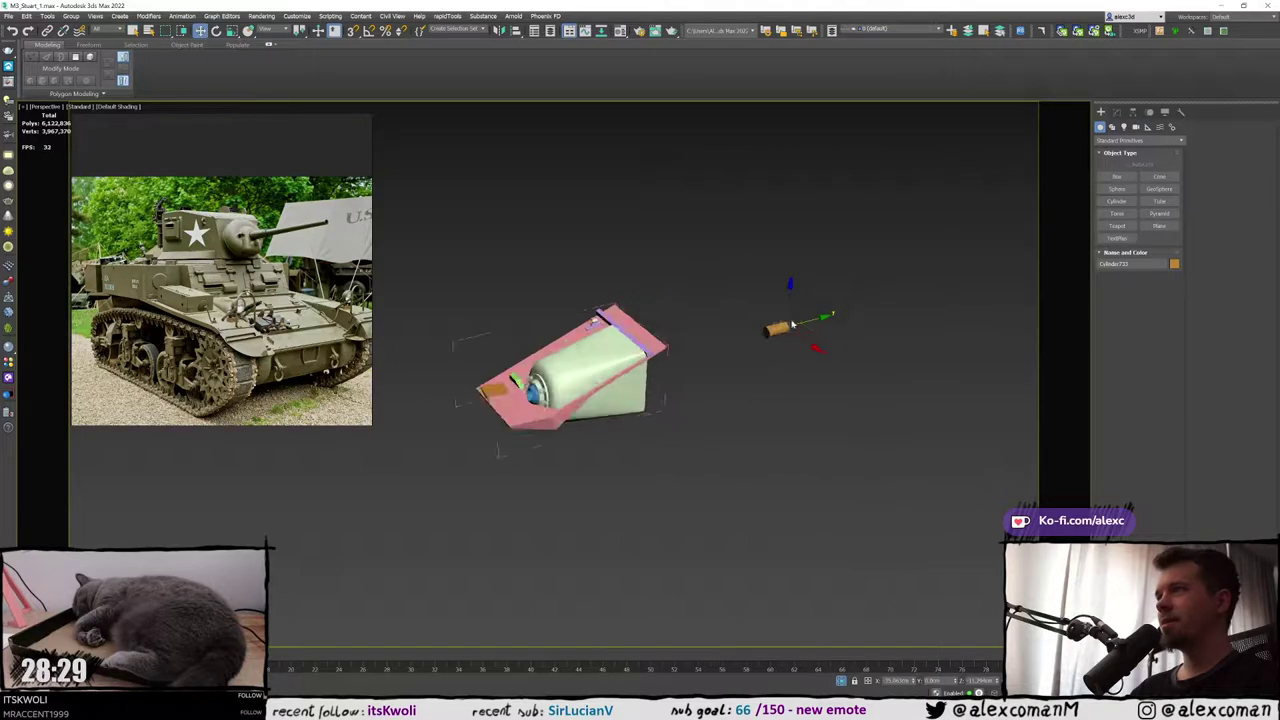
drag(819, 317, 570, 380)
middle_drag(575, 380, 726, 348)
scroll(720, 342, up, 6)
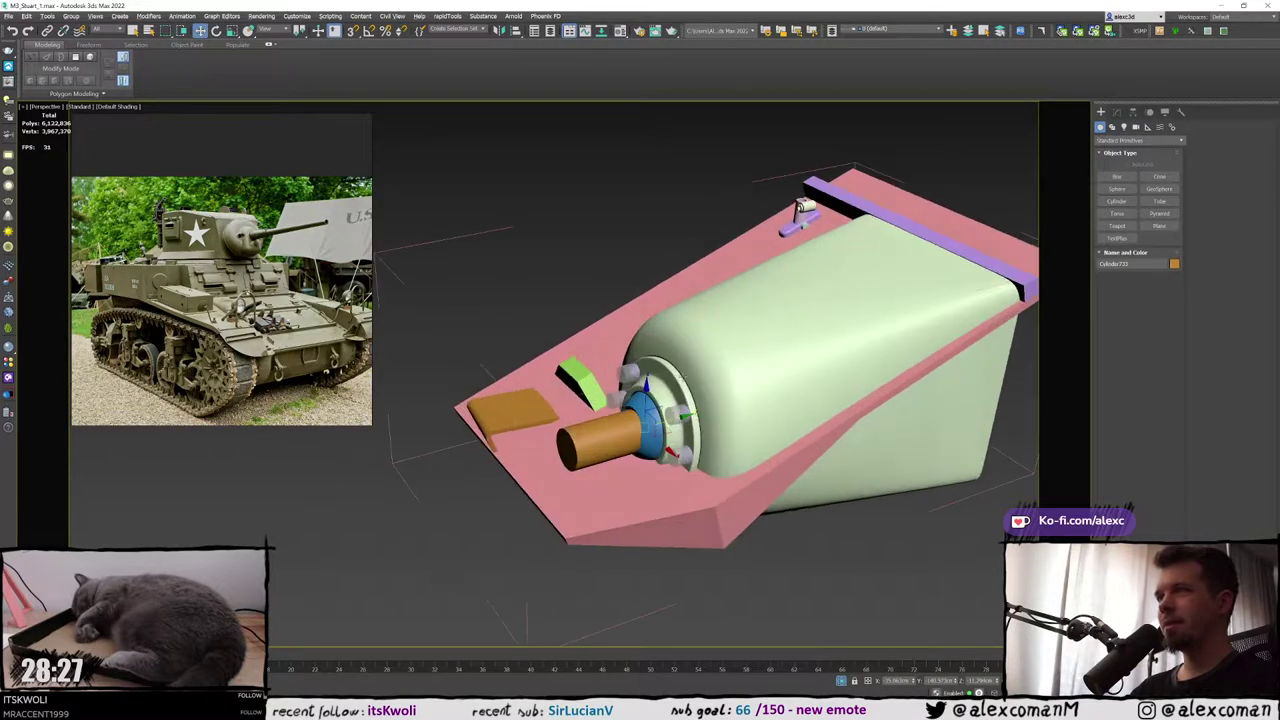
Rotate the blue ball mount straight so that its bore lies horizontal, and check it in the Left view
alt+middle_drag(700, 400, 677, 364)
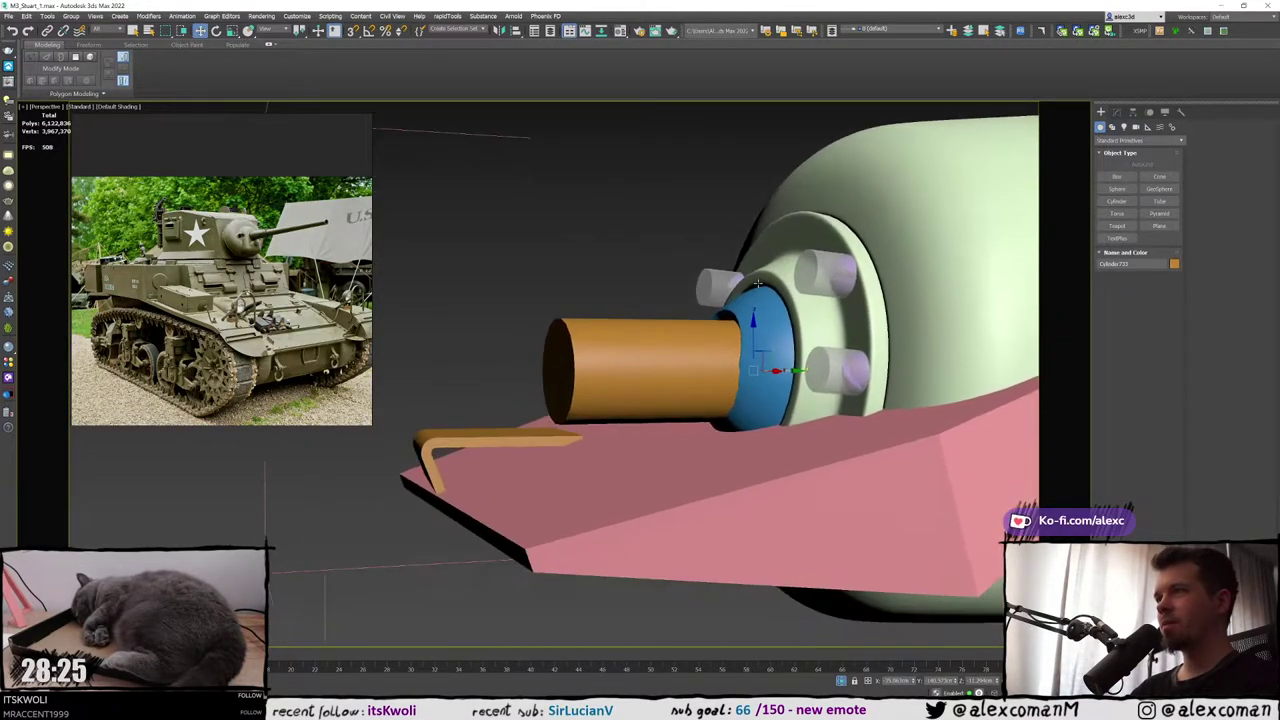
key(F4)
click(748, 330)
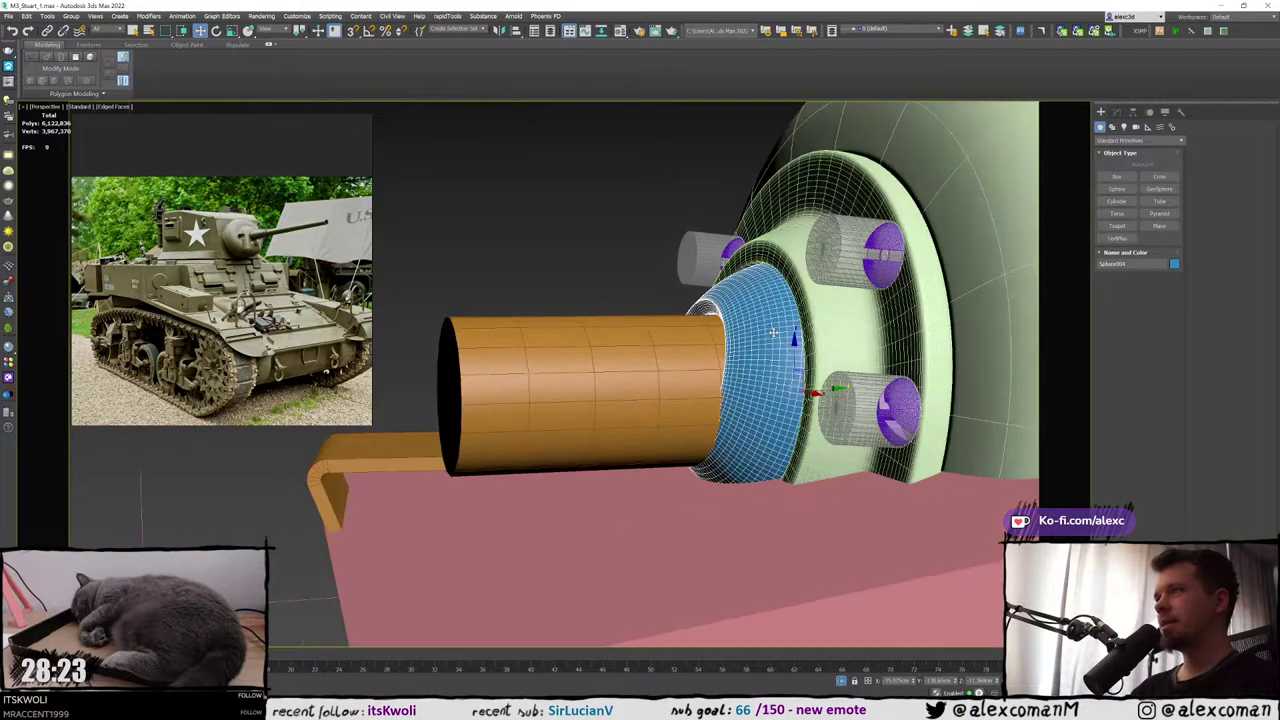
scroll(775, 333, up, 3)
key(alt+w)
right_click(414, 486)
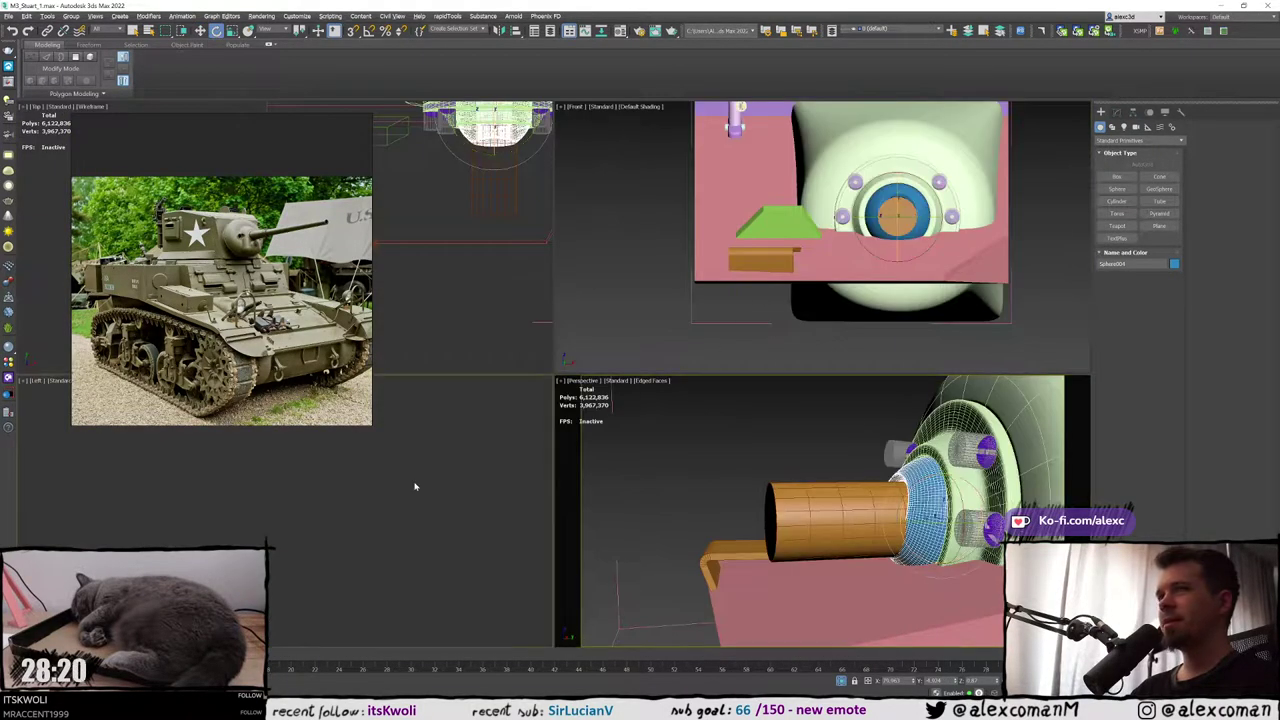
key(alt+w)
key(z)
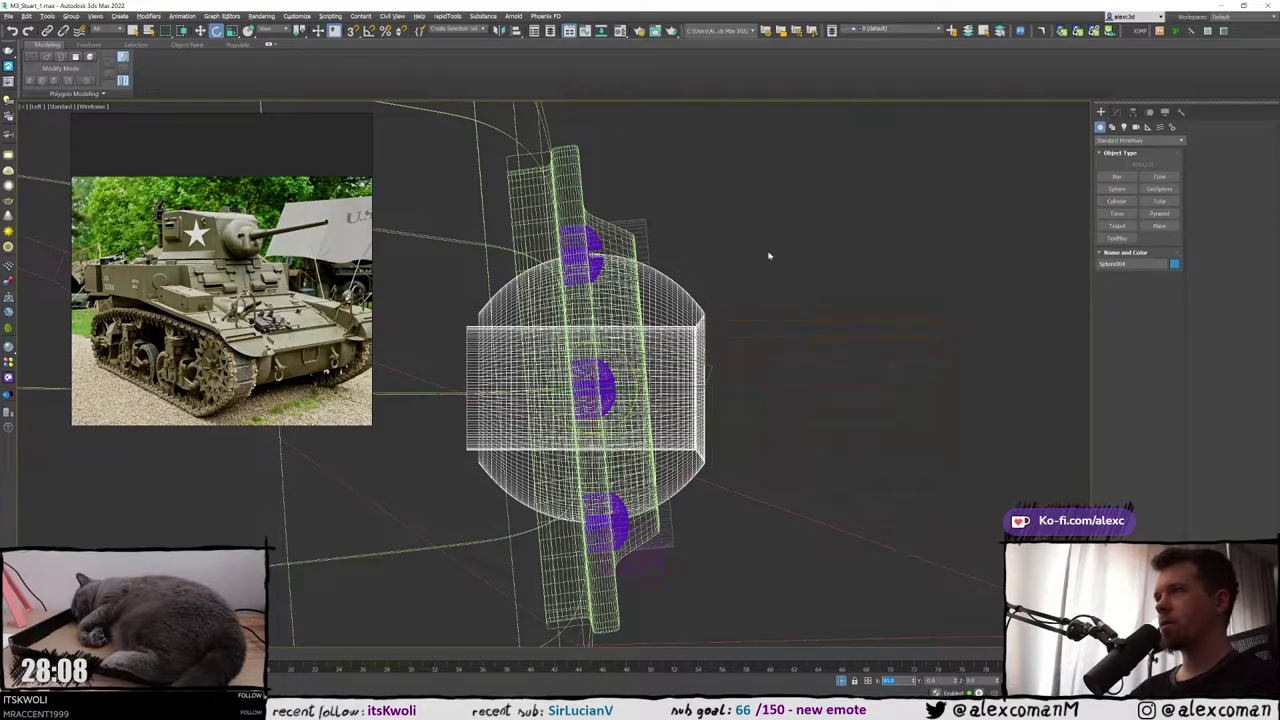
Select the orange cylinder and slide it forward, slightly farther out of the blue ball
click(889, 397)
key(alt+w)
middle_click(846, 471)
key(alt+w)
scroll(883, 417, down, 5)
alt+middle_drag(883, 417, 675, 400)
scroll(760, 445, up, 3)
key(w)
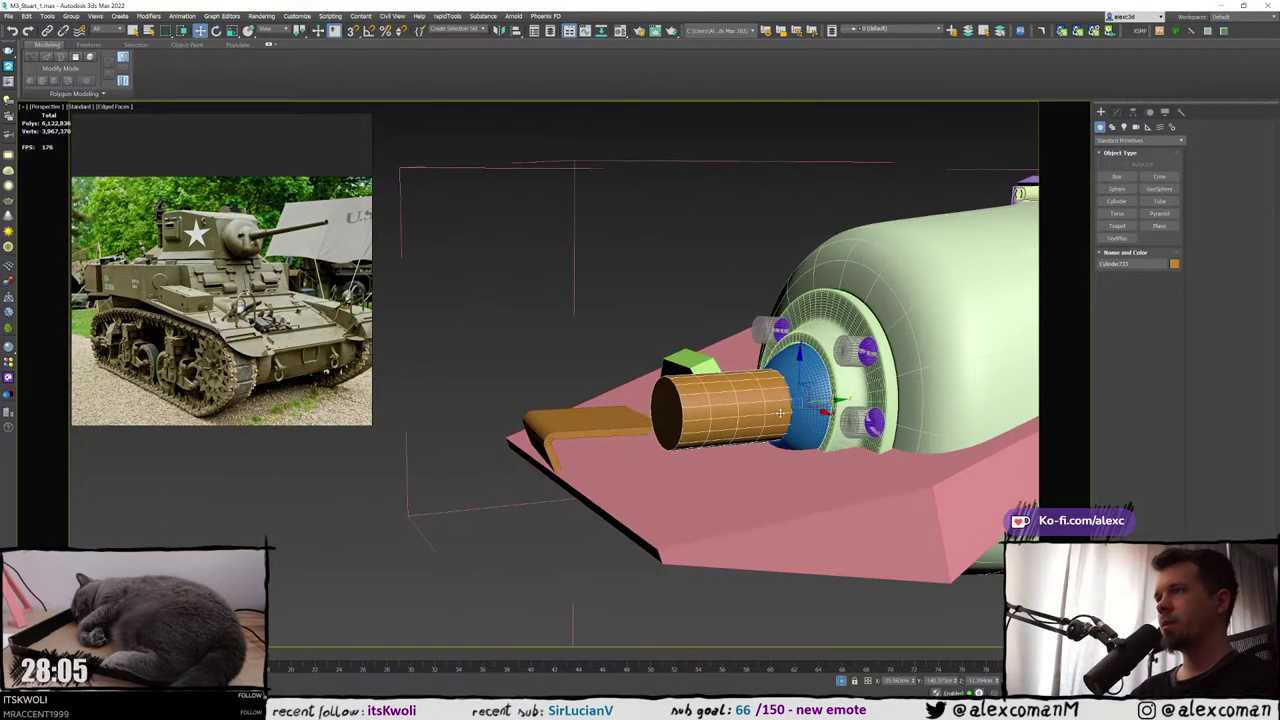
drag(818, 393, 765, 394)
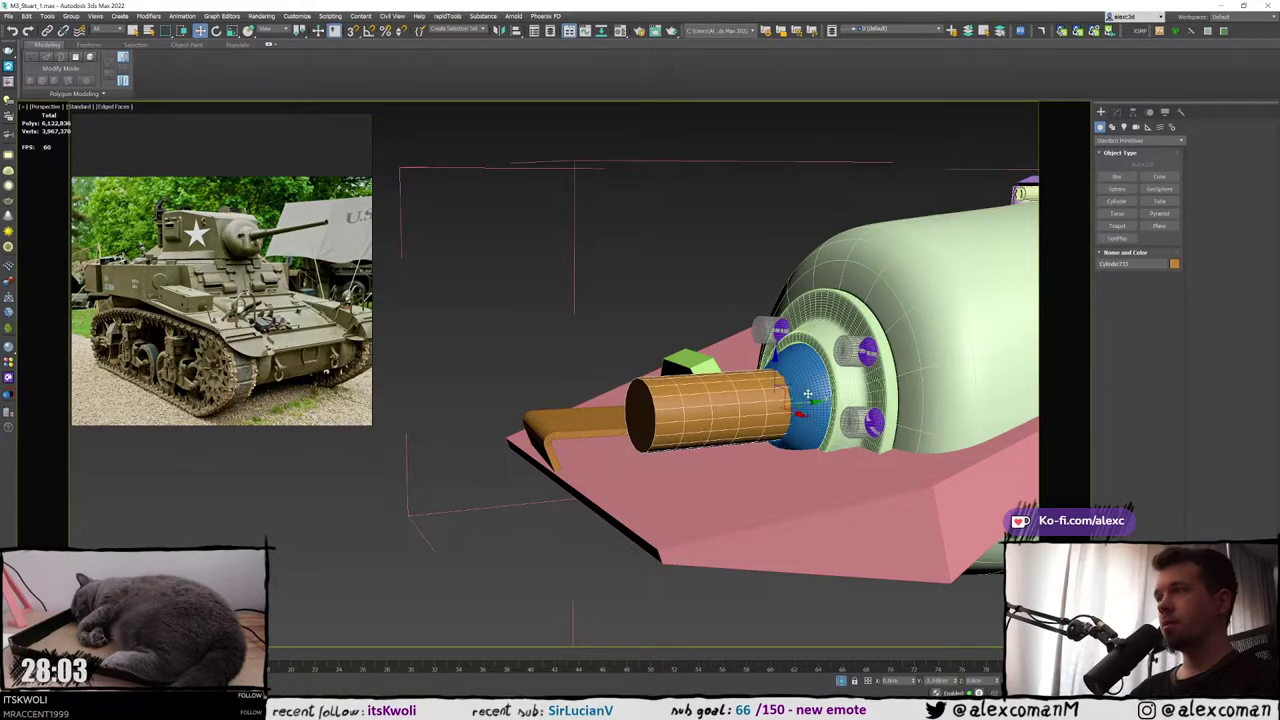
Snap the cylinder's rear end to the front edge of the ball in the Left view
scroll(765, 394, up, 2)
key(alt+w)
middle_click(505, 480)
key(alt+w)
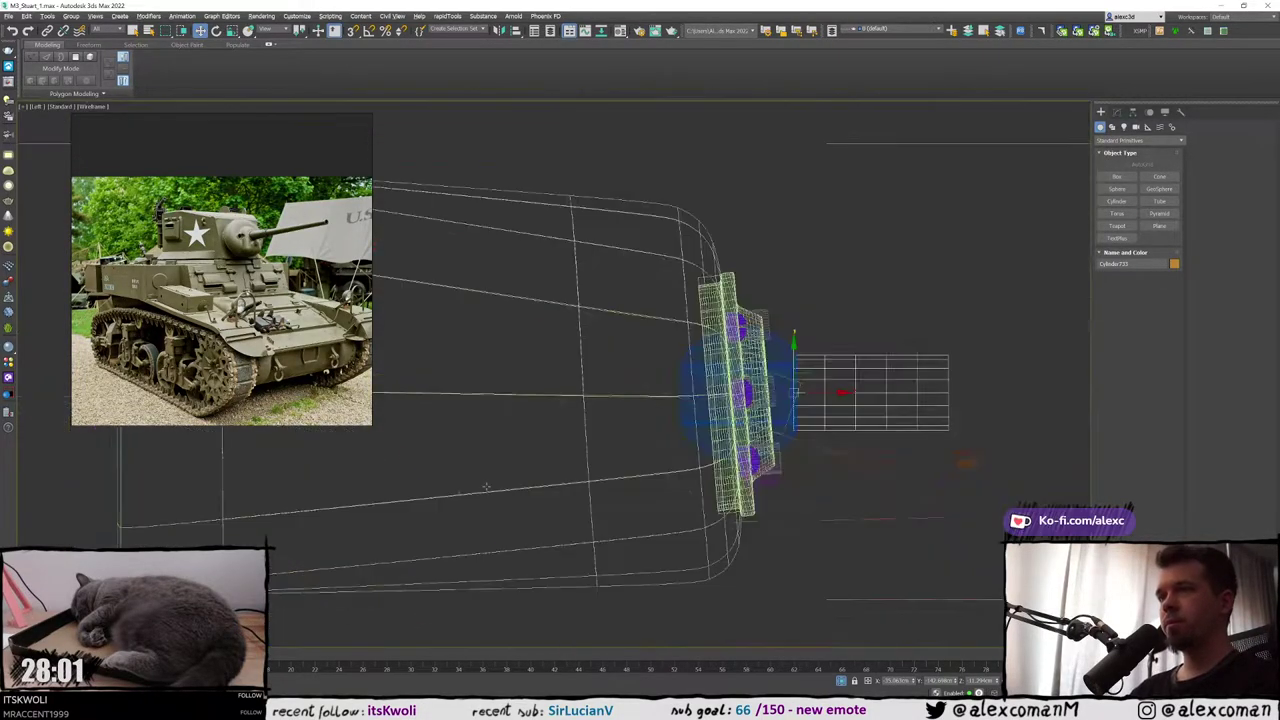
scroll(598, 442, up, 4)
middle_drag(915, 290, 681, 263)
scroll(681, 263, up, 4)
scroll(810, 374, up, 2)
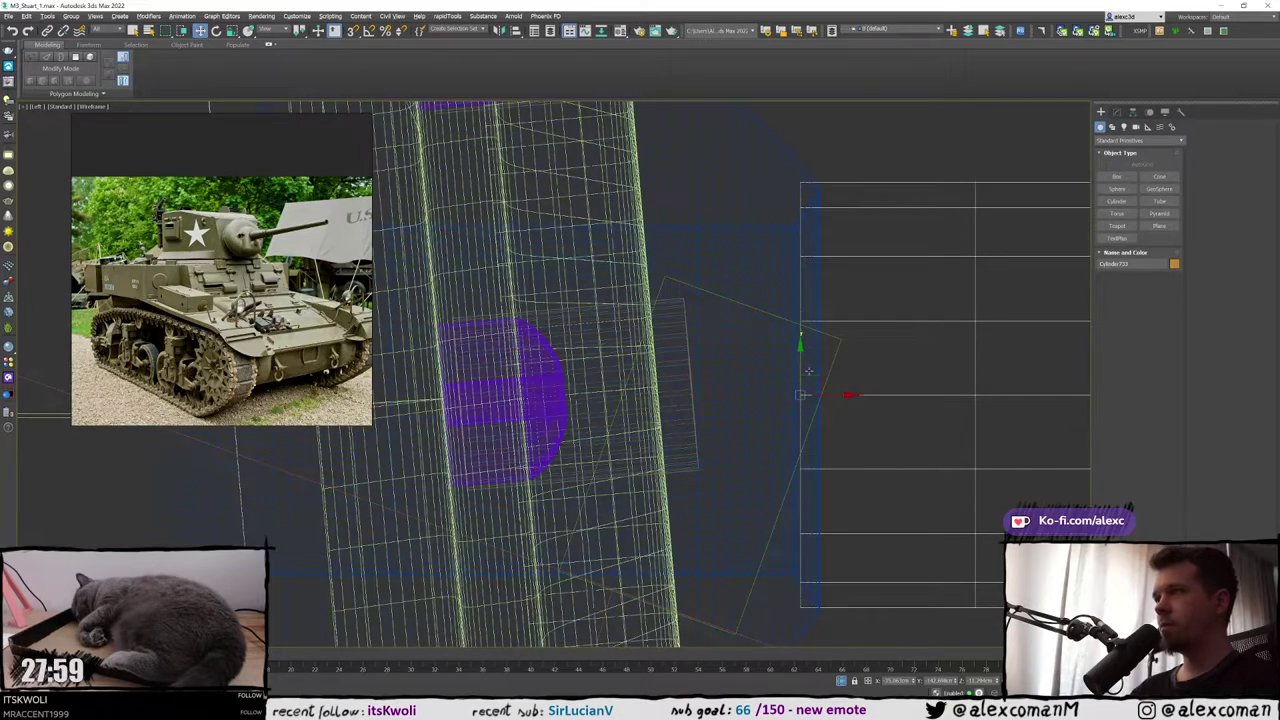
drag(802, 361, 824, 402)
Nudge the orange cylinder slightly backward into the ball mount in the Perspective view
key(alt+w)
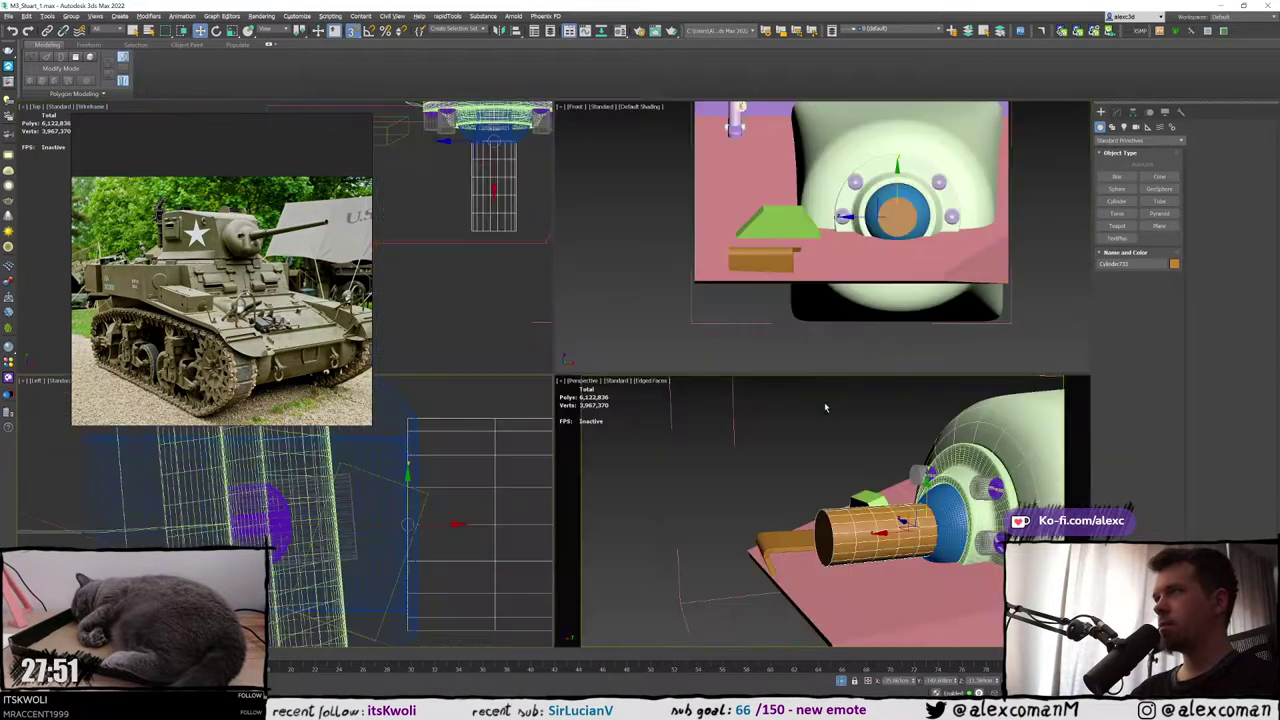
key(alt+w)
scroll(768, 425, down, 5)
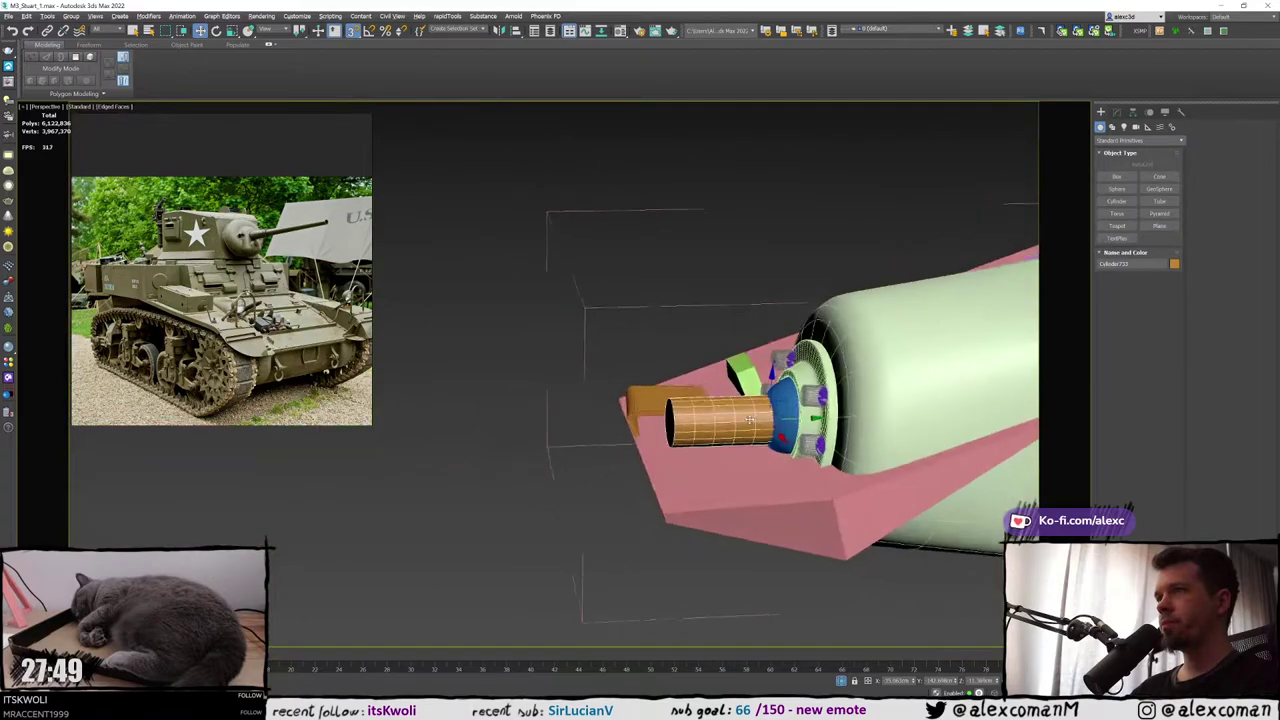
drag(799, 420, 806, 420)
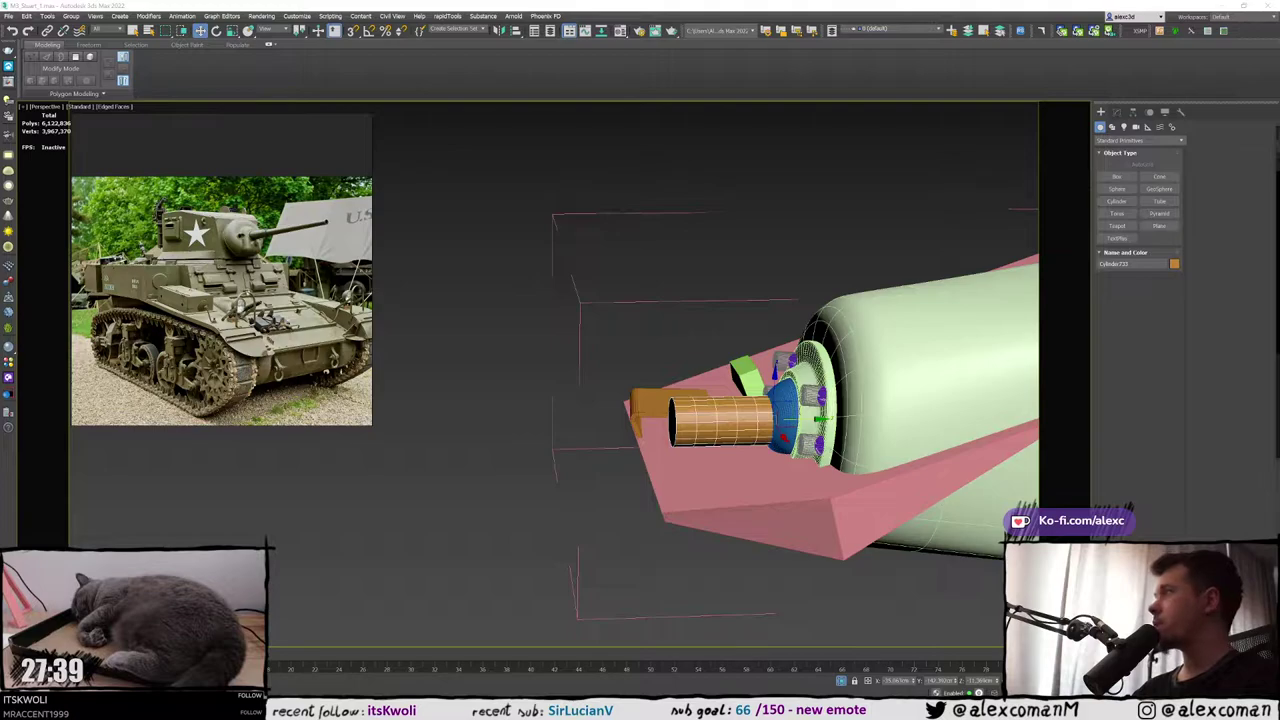
drag(1279, 150, 0, 138)
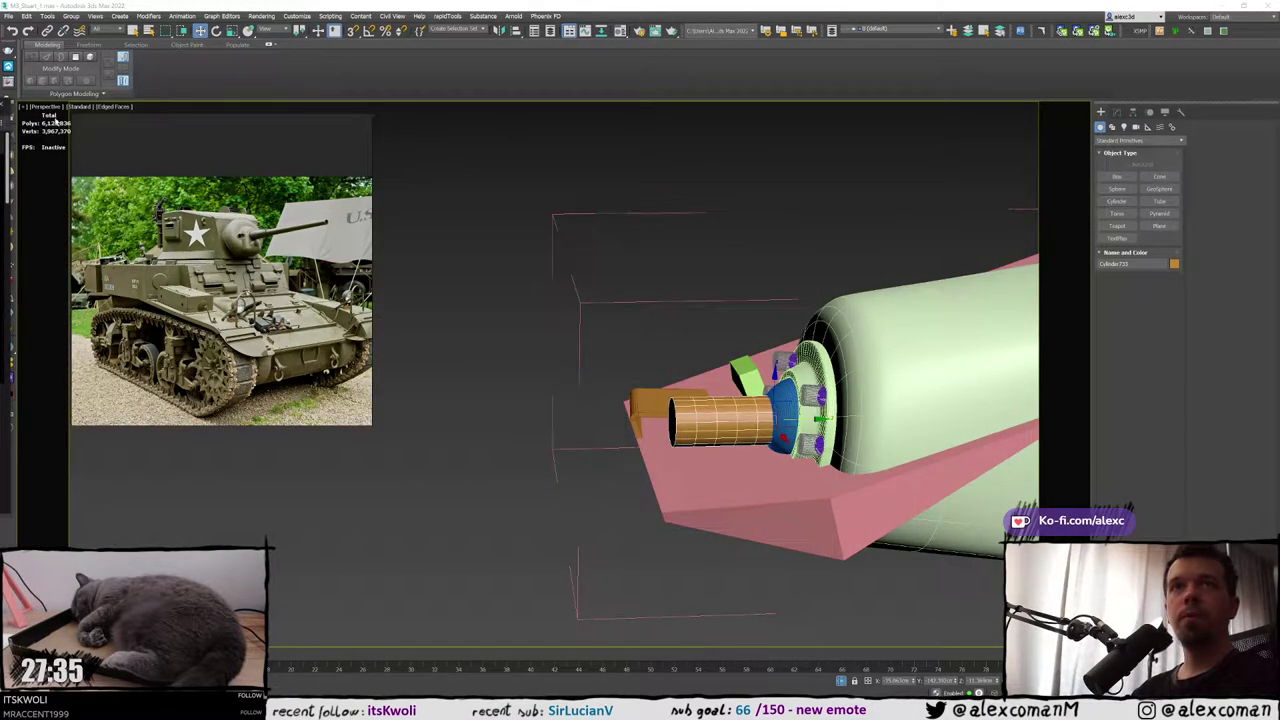
Hide the pink armour plate and select the orange cylinder at the ball mount
middle_drag(607, 276, 720, 377)
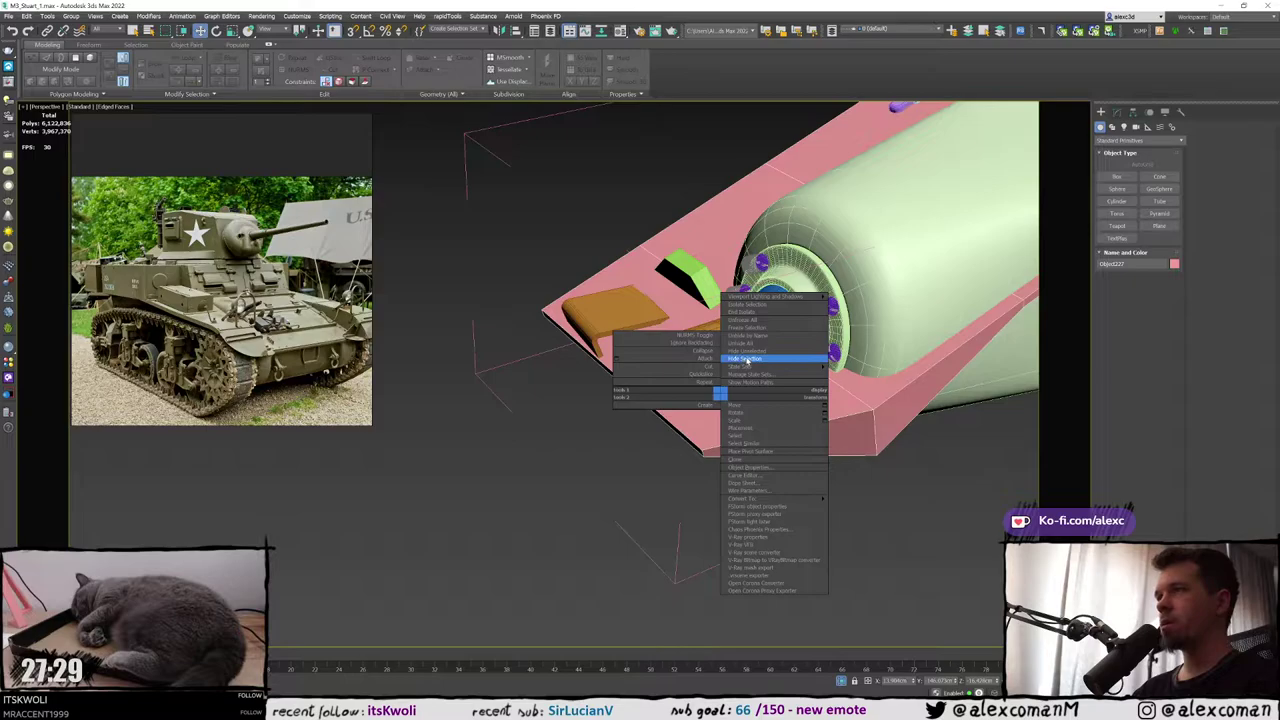
click(748, 359)
click(750, 347)
scroll(756, 346, up, 4)
mouse_move(757, 346)
alt+middle_down()
mouse_move(780, 310)
mouse_move(614, 389)
mouse_move(673, 368)
mouse_move(678, 351)
mouse_move(640, 356)
mouse_move(662, 364)
alt+middle_up()
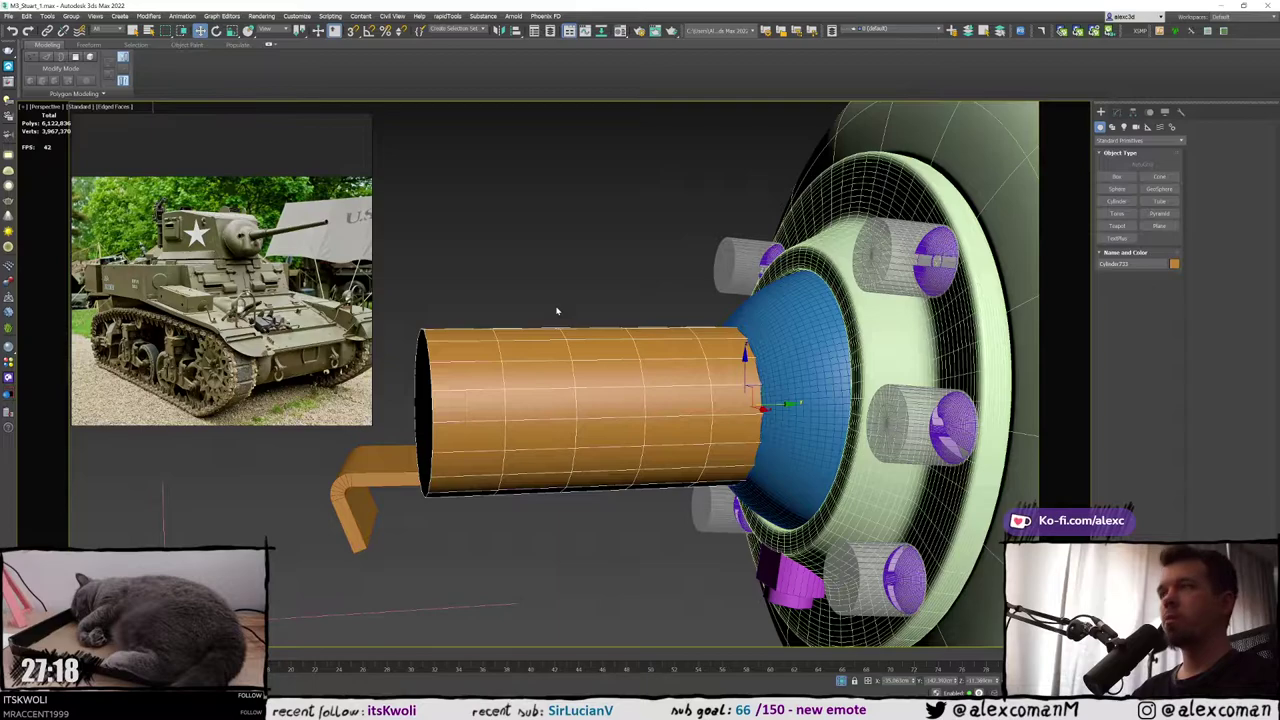
Check the orange cylinder's fit against the blue ball without edges shown, and enlarge the cylinder's radius
alt+middle_drag(557, 311, 744, 338)
key(F4)
click(663, 283)
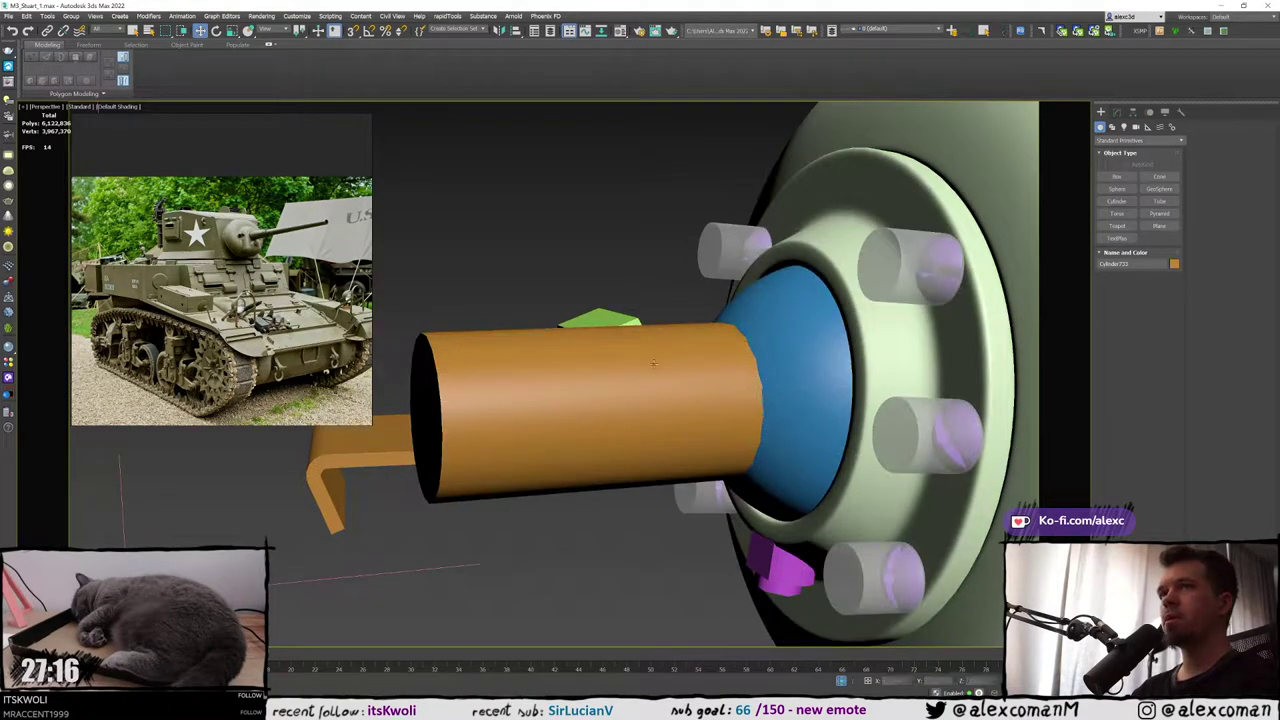
click(652, 362)
key(F4)
click(1116, 113)
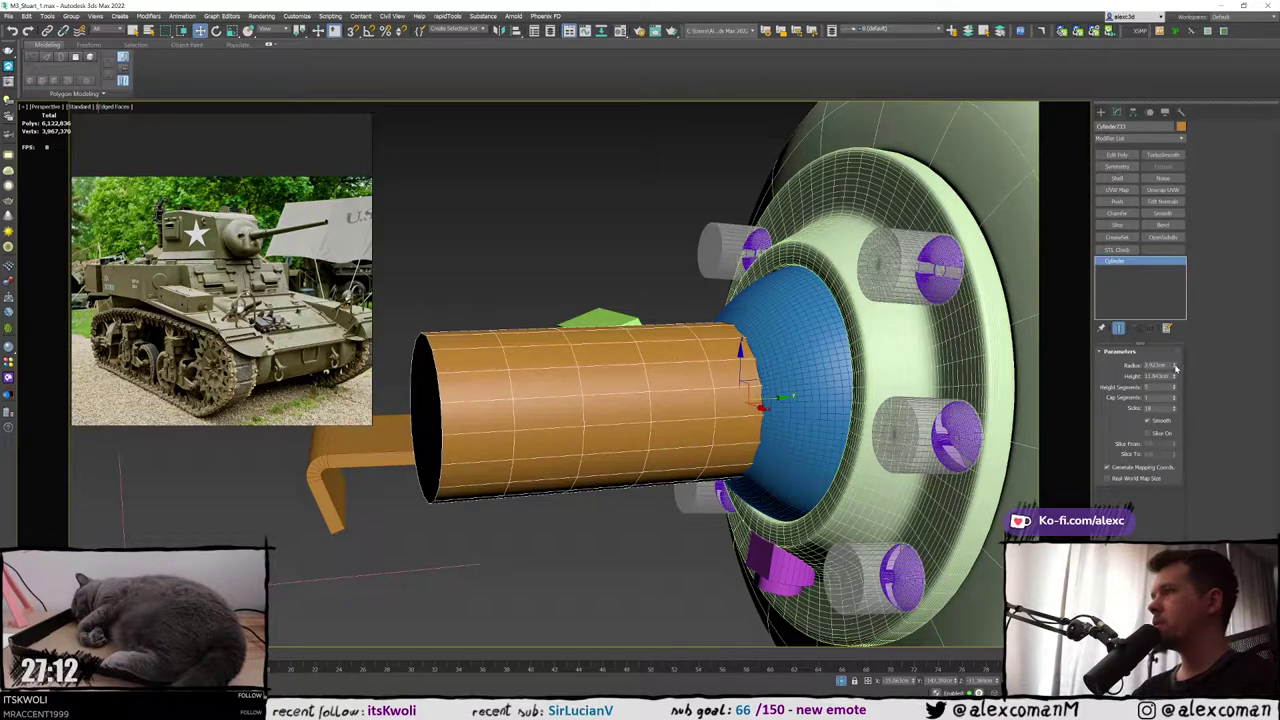
drag(1175, 368, 1174, 356)
Slide the orange cylinder slightly back into the blue ball and set its sides to 36
drag(780, 398, 796, 395)
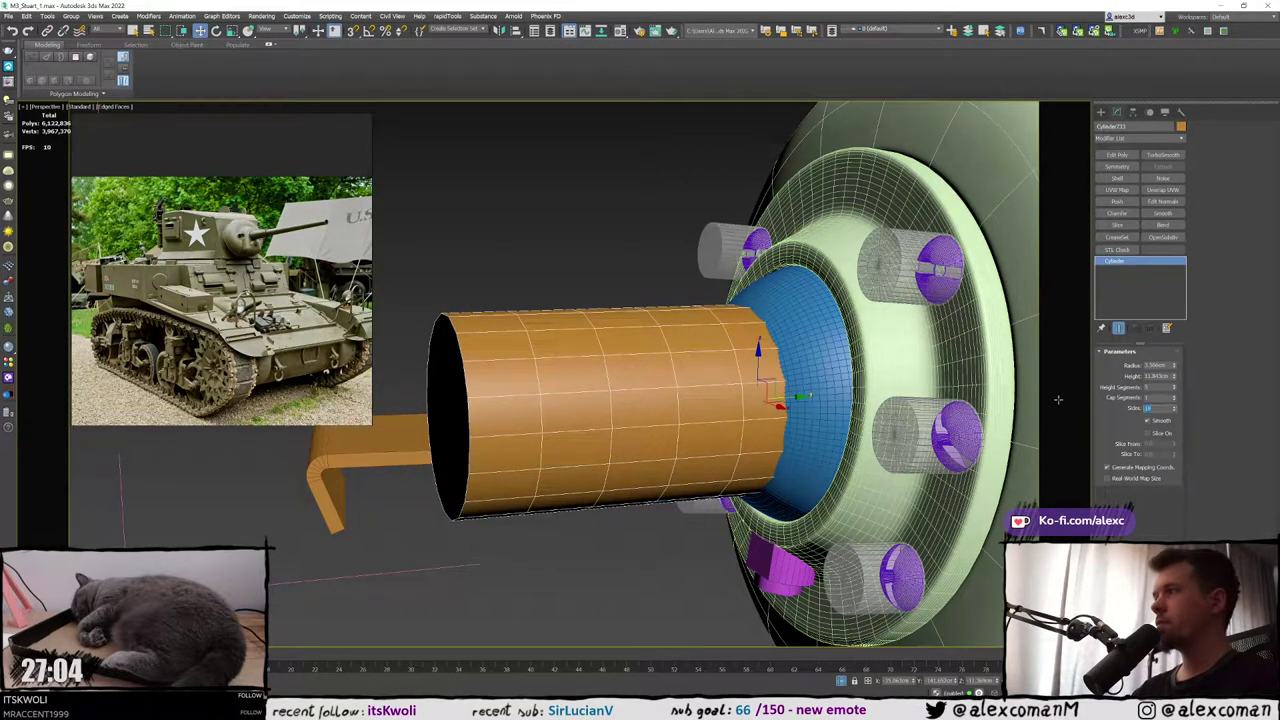
key(Return)
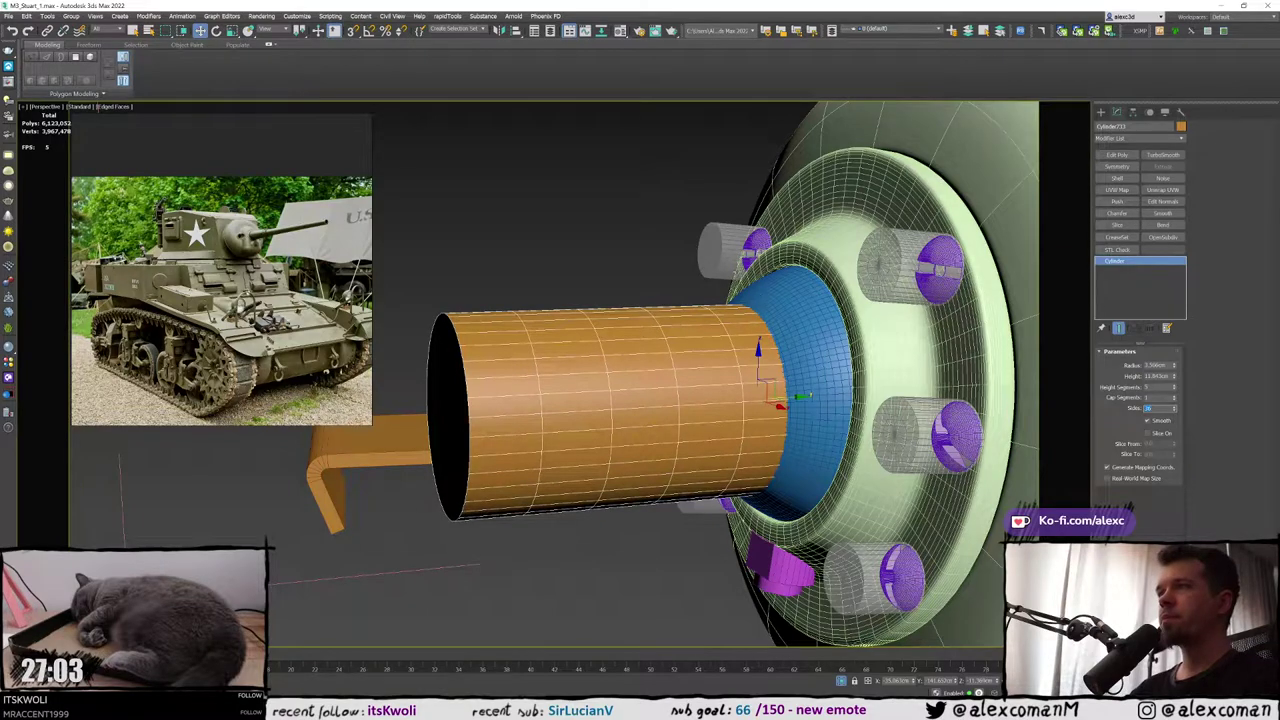
Turn off the TurboSmooth levels on the blue ball and enter polygon selection in its Edit Poly modifier, in wireframe
middle_drag(940, 270, 958, 263)
scroll(766, 280, down, 3)
alt+middle_drag(766, 280, 800, 298)
click(800, 298)
click(1142, 260)
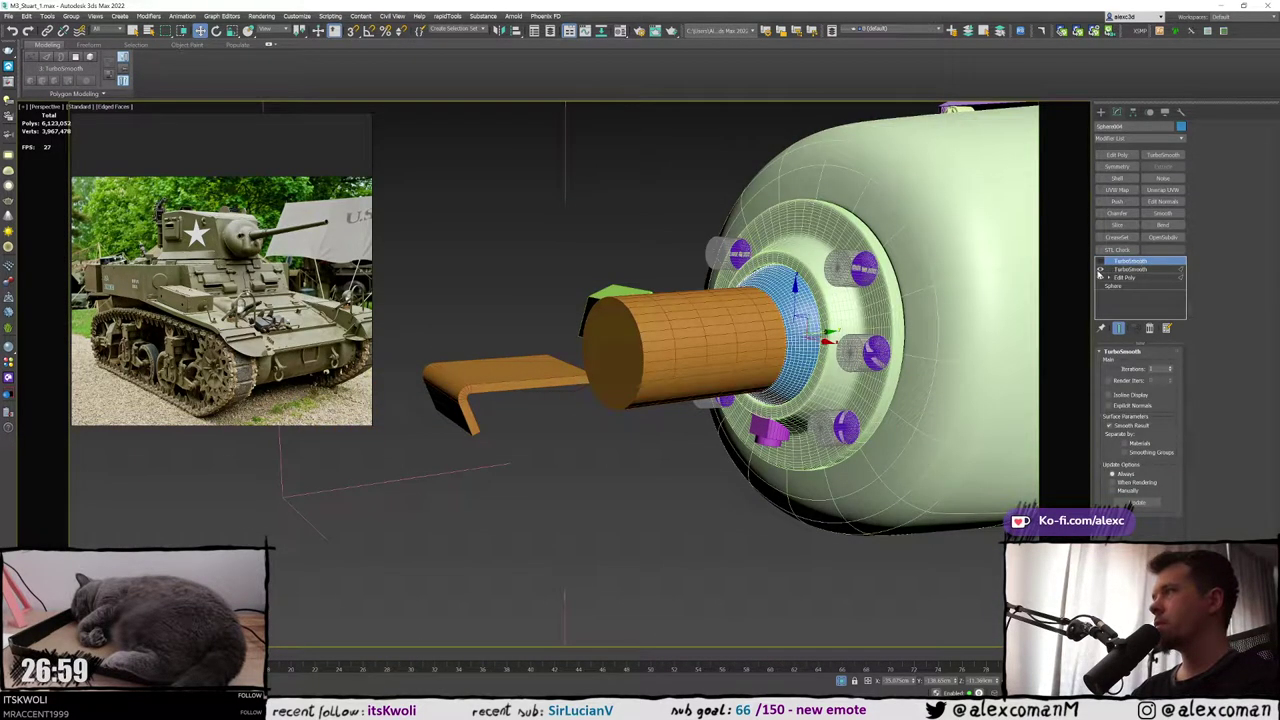
click(1100, 270)
click(1120, 277)
key(F3)
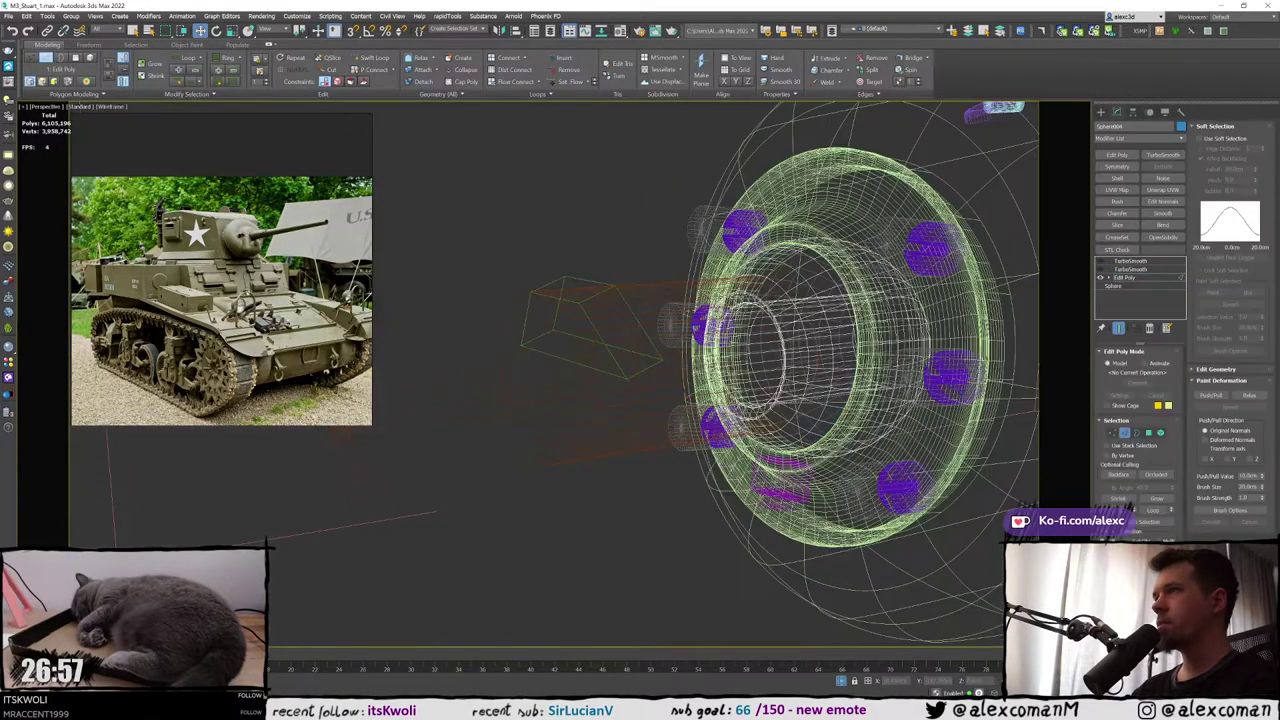
scroll(780, 350, up, 2)
alt+middle_drag(720, 350, 792, 348)
key(4)
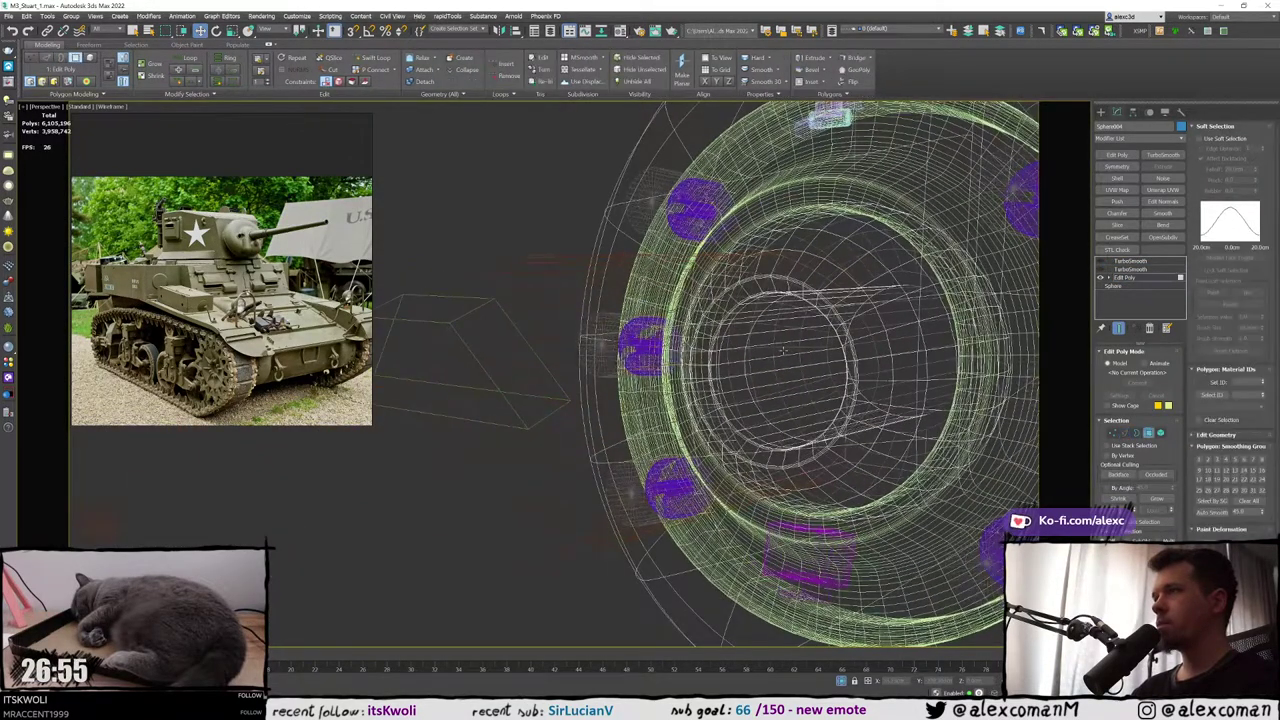
Select the polygons of the blue ball's front recess, grow the selection twice out to the rim, and delete them
click(783, 353)
double_click(783, 363)
key(F3)
key(F3)
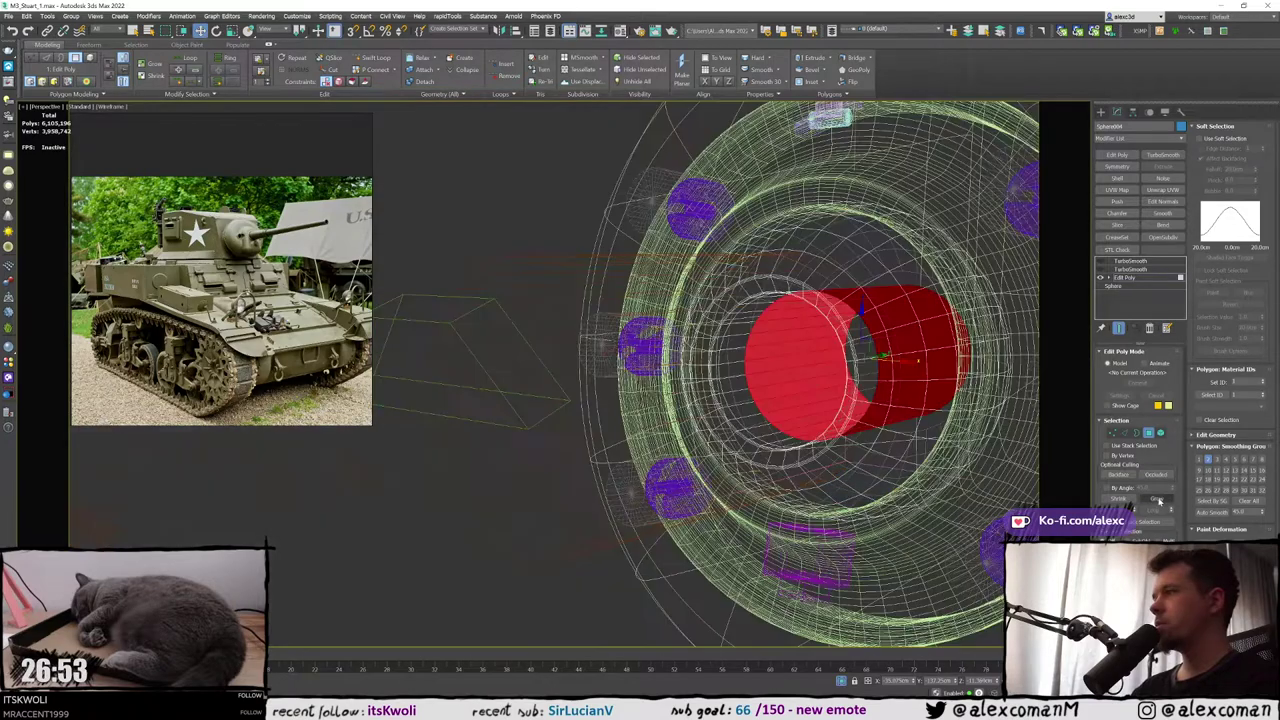
click(1158, 500)
key(F3)
key(F3)
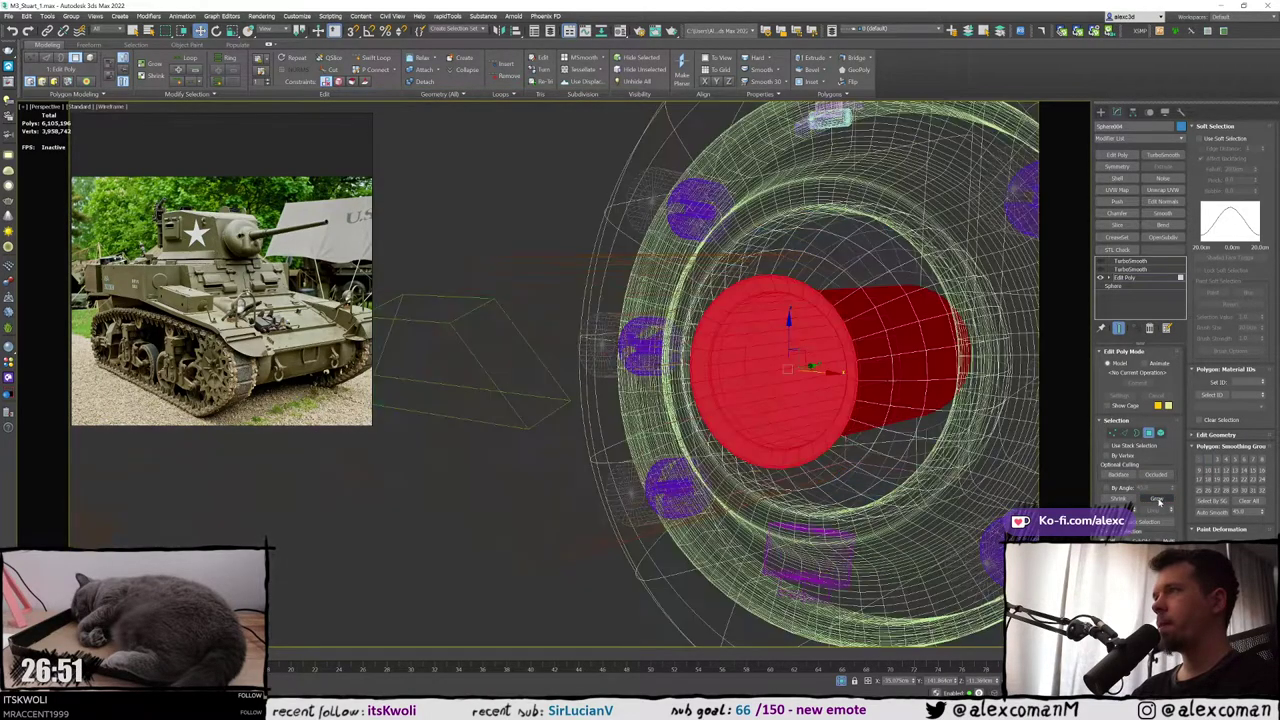
click(1158, 500)
key(F3)
alt+middle_drag(908, 384, 892, 382)
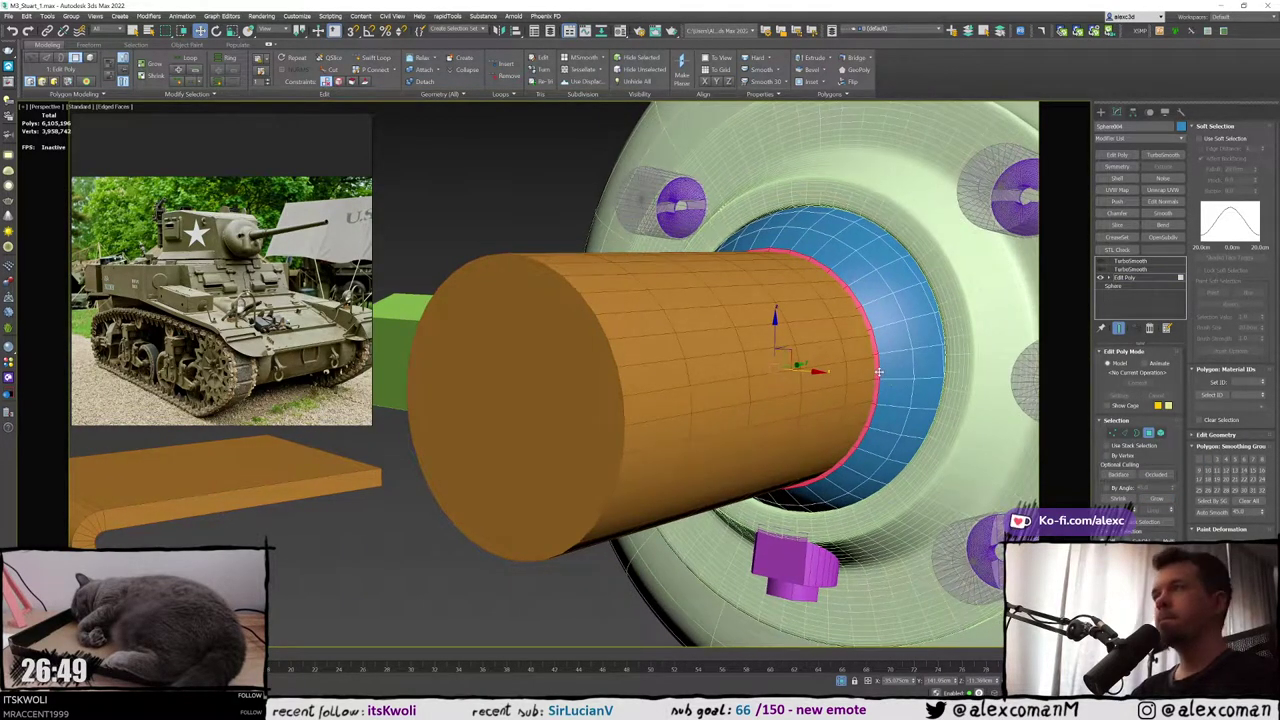
key(Delete)
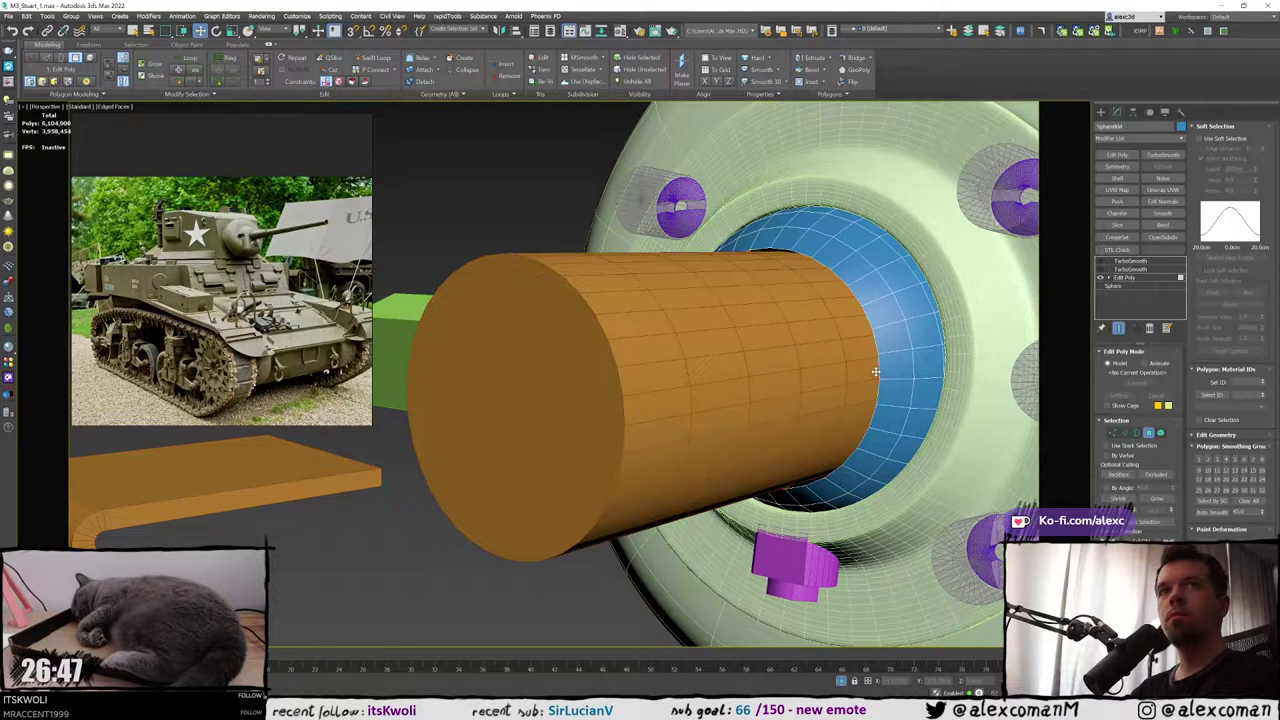
Select the open front border of the blue ball and extrude a slightly scaled-down ring inward in the XZ plane
key(3)
key(F3)
mouse_move(845, 318)
alt+middle_down()
mouse_move(841, 281)
mouse_move(843, 337)
mouse_move(826, 363)
mouse_move(773, 359)
alt+middle_up()
key(F3)
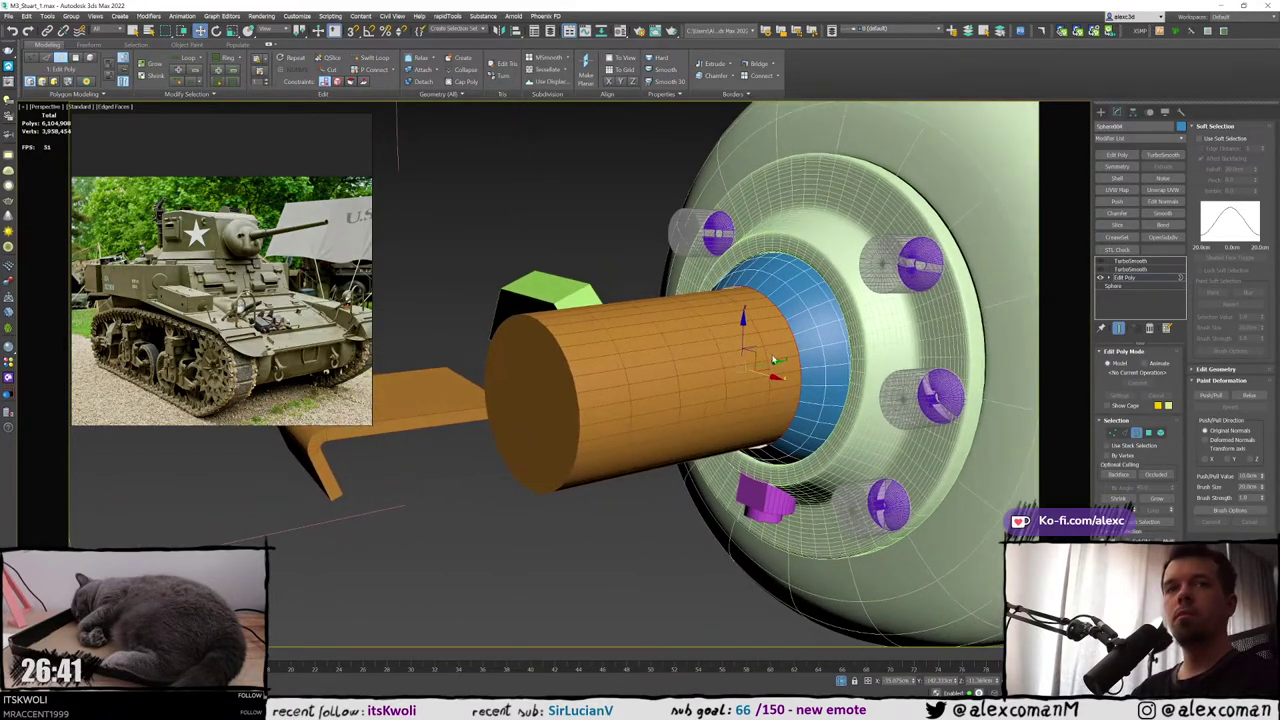
scroll(764, 358, up, 2)
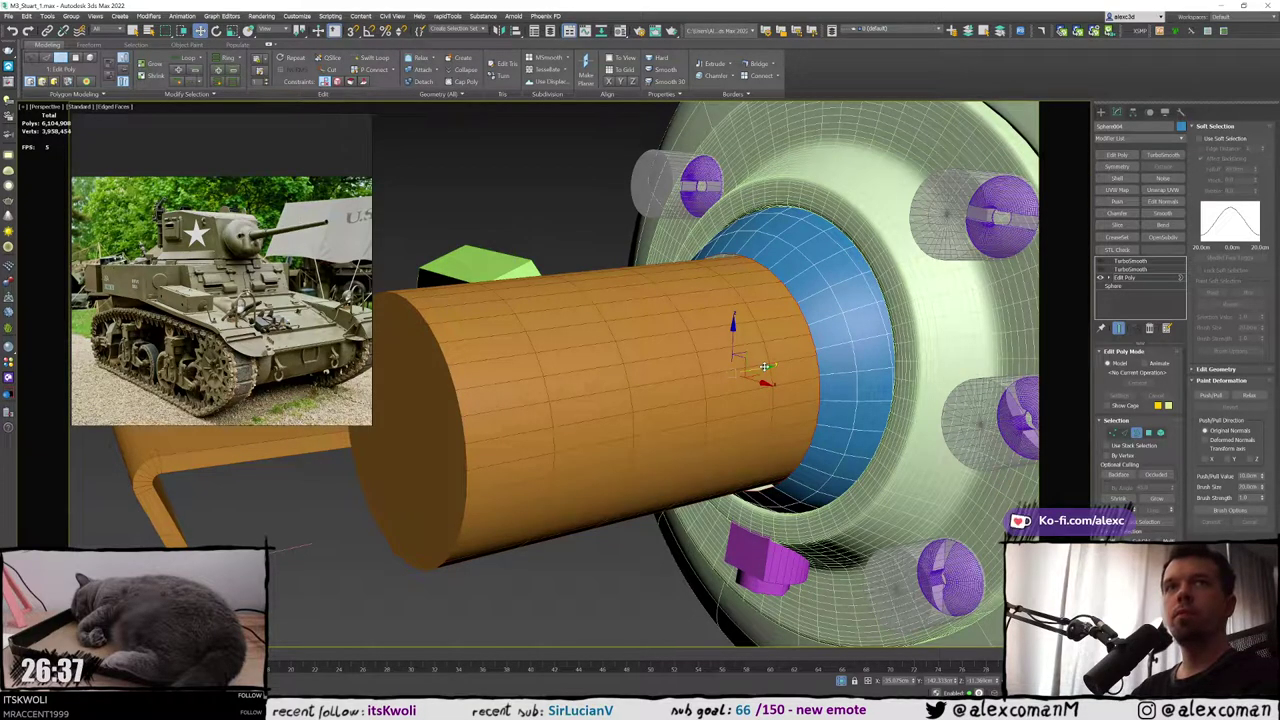
mouse_move(764, 367)
alt+middle_down()
mouse_move(791, 356)
mouse_move(752, 372)
mouse_move(767, 372)
mouse_move(749, 363)
alt+middle_up()
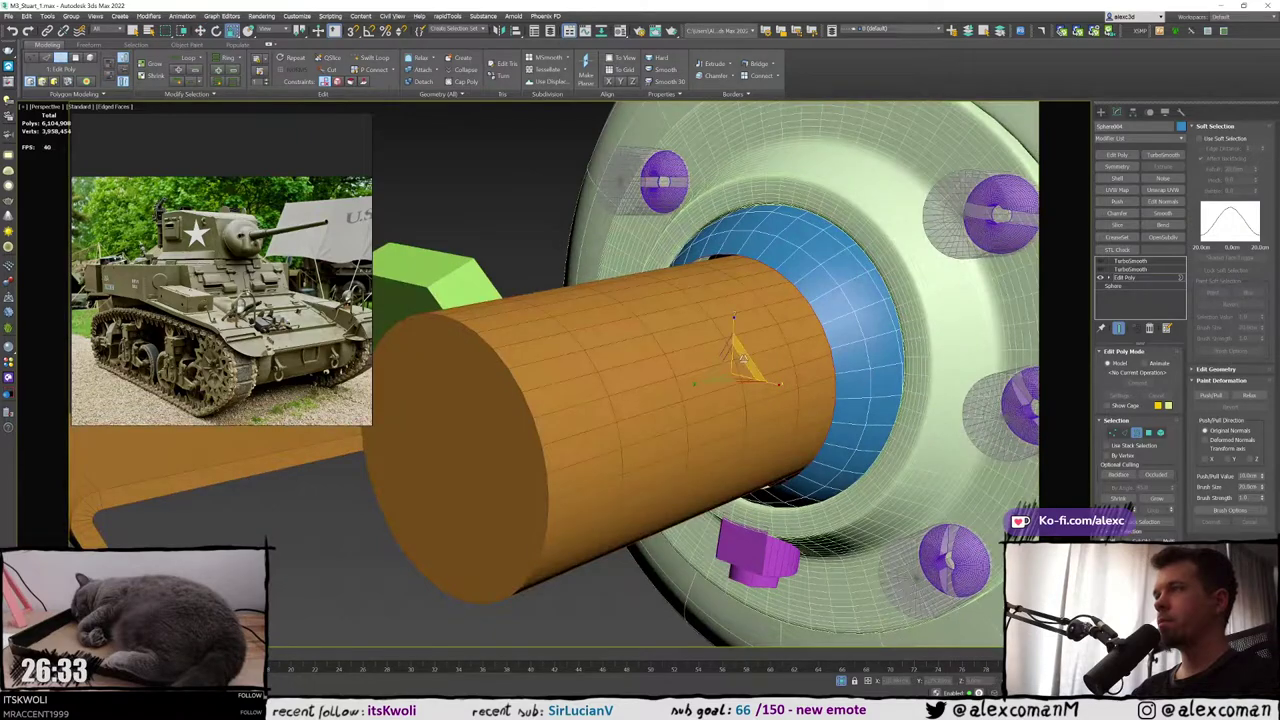
key(F3)
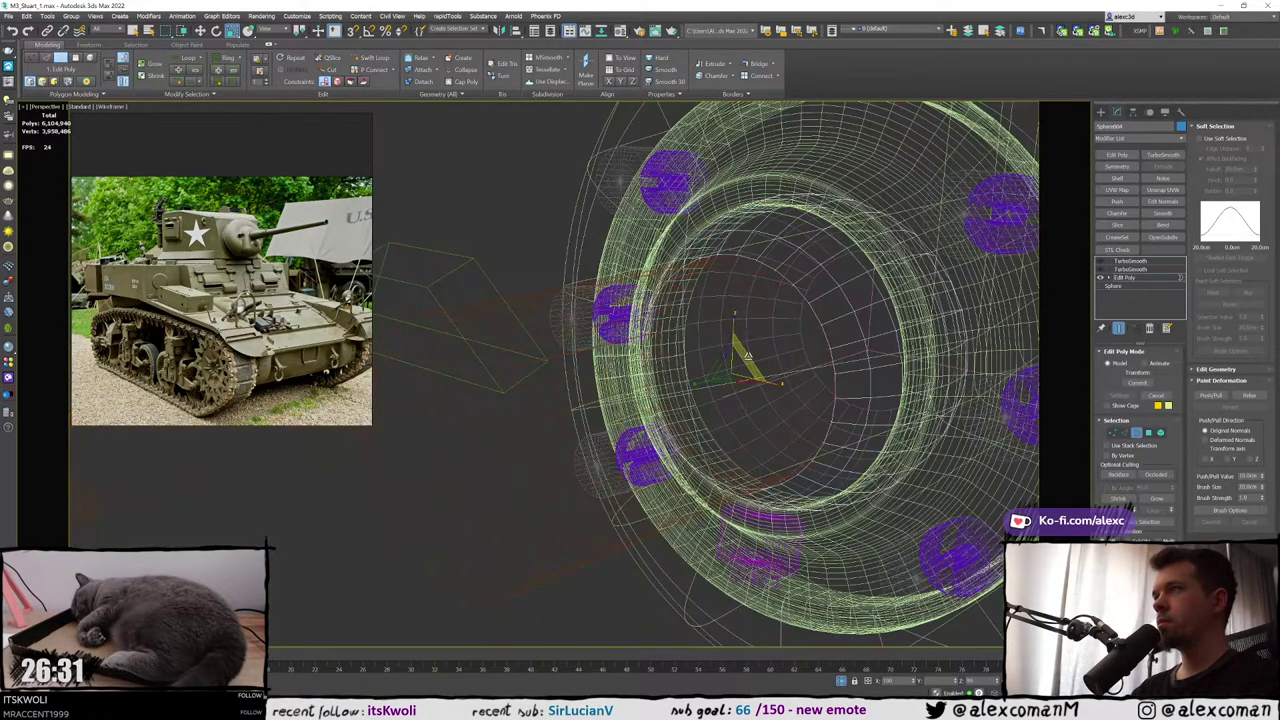
key(F3)
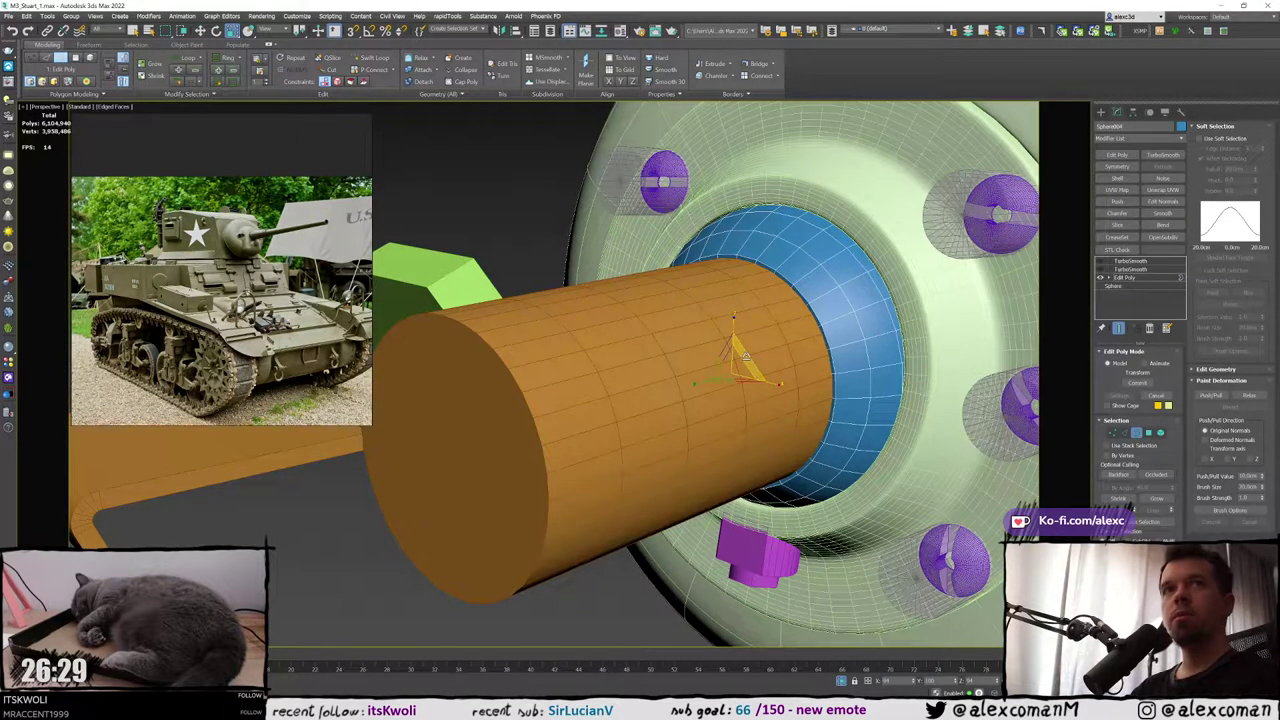
key(F3)
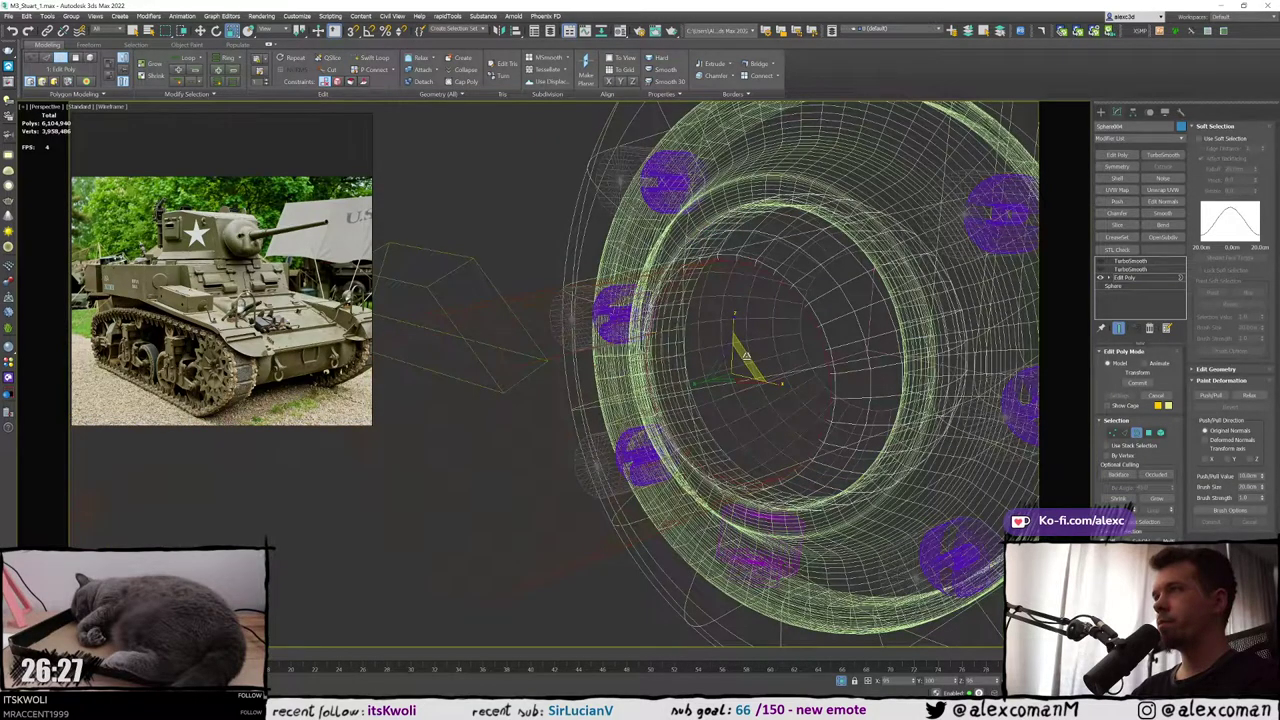
Extrude the scaled border back along the Y axis into the blue ball to form the bore wall
key(w)
alt+middle_drag(742, 356, 765, 363)
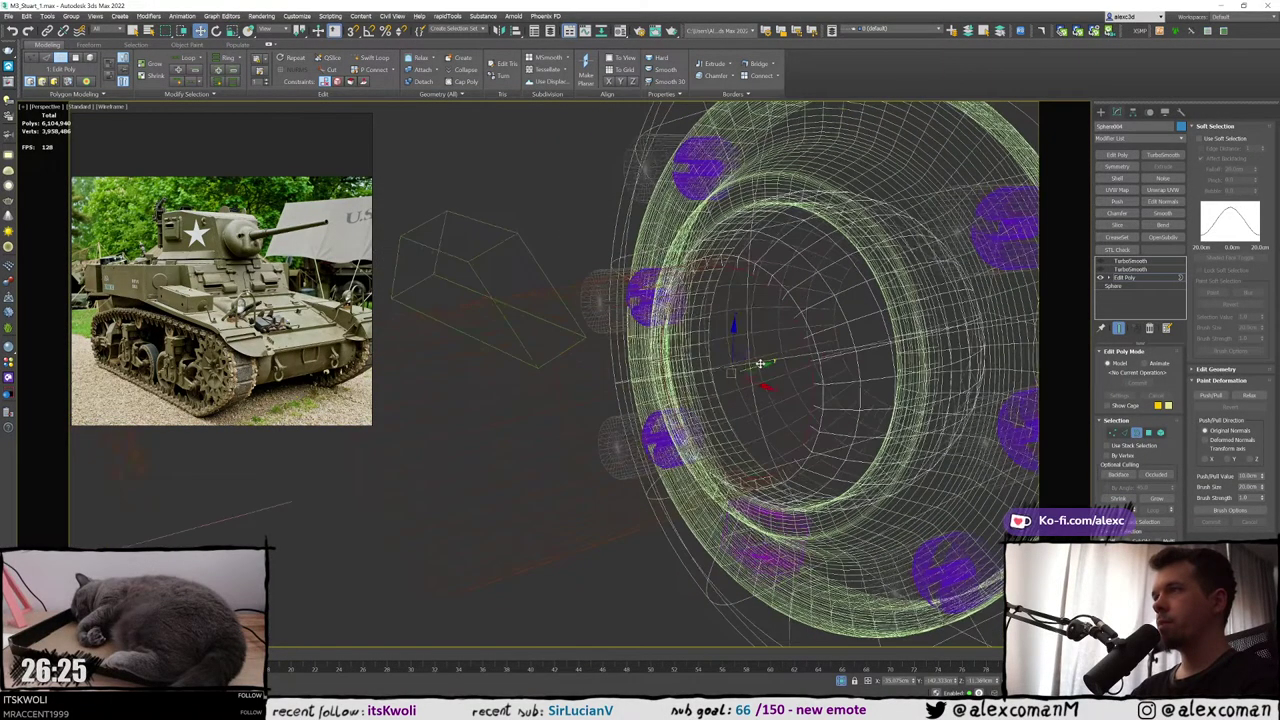
drag(765, 363, 766, 363)
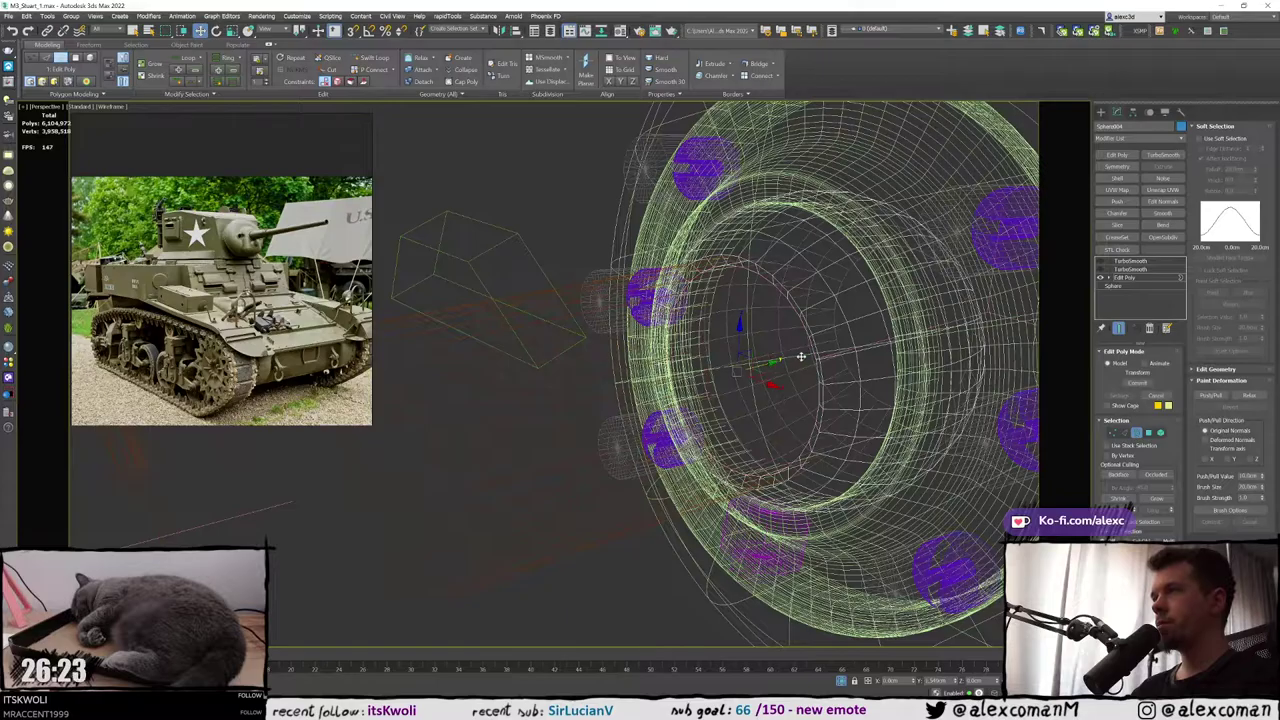
alt+middle_drag(766, 363, 773, 288)
Select the edge loop around the blue ball's front opening and chamfer it with one segment
key(F3)
key(2)
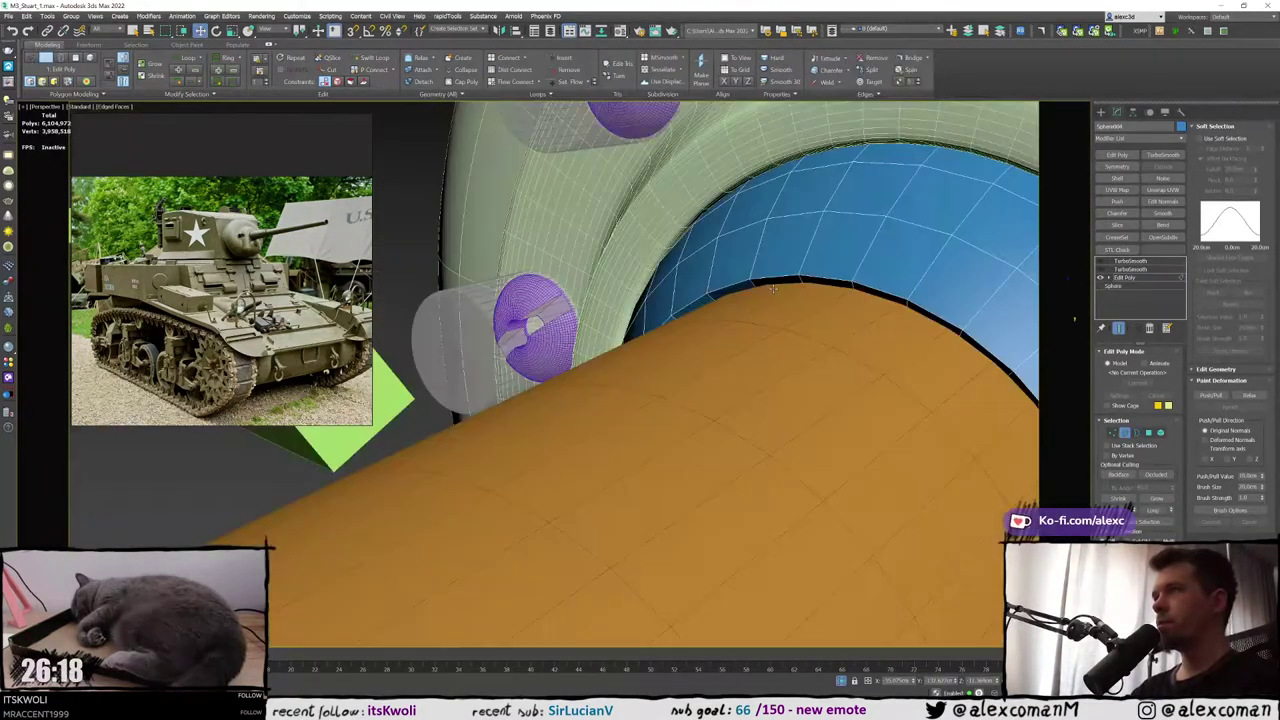
key(F3)
ctrl+double_click(783, 300)
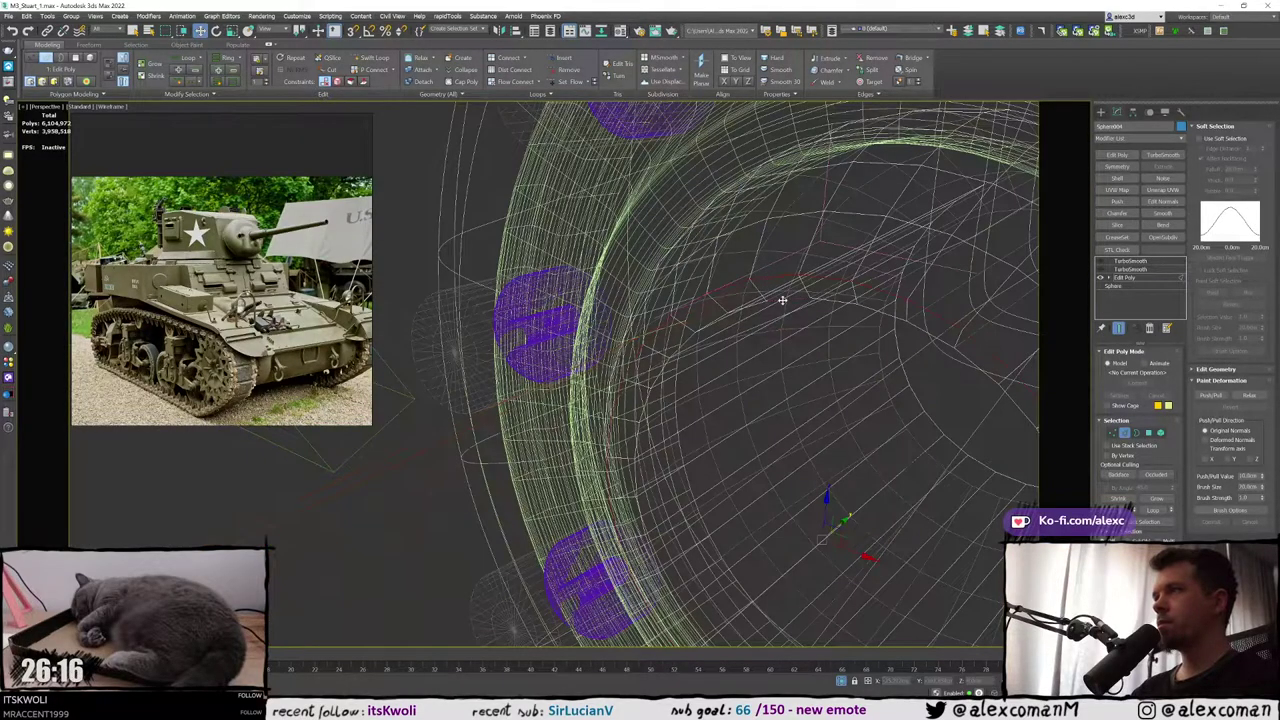
key(F3)
scroll(783, 300, down, 3)
alt+middle_drag(786, 303, 799, 309)
right_click(799, 309)
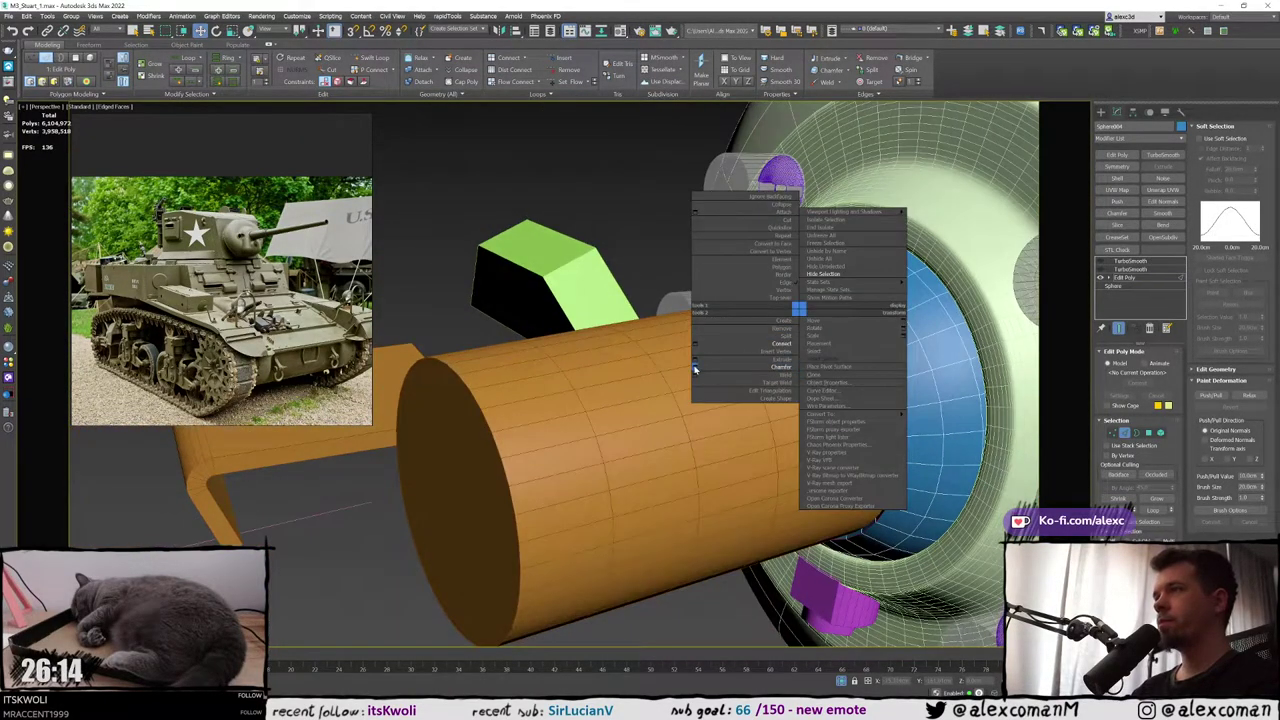
click(709, 369)
key(F3)
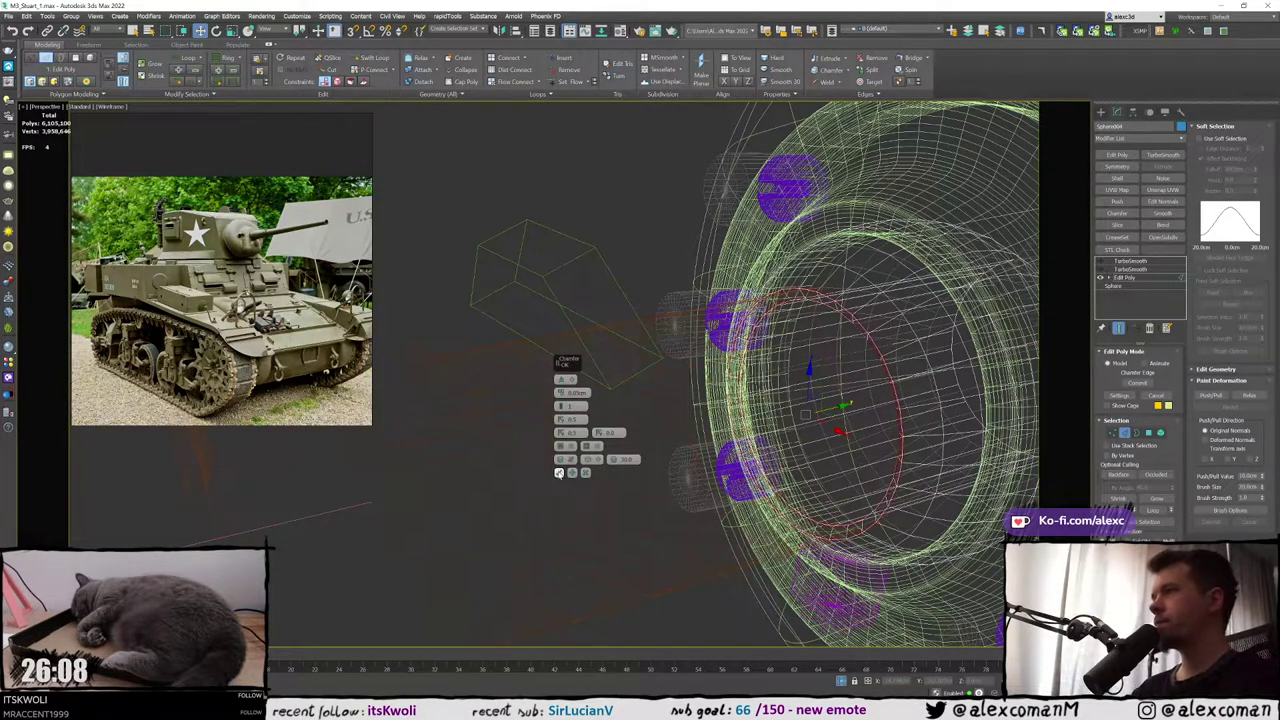
click(559, 474)
Isolate the blue ball, add two Swift Loop edge loops inside its bore, and exit isolation
scroll(596, 444, down, 6)
key(alt+q)
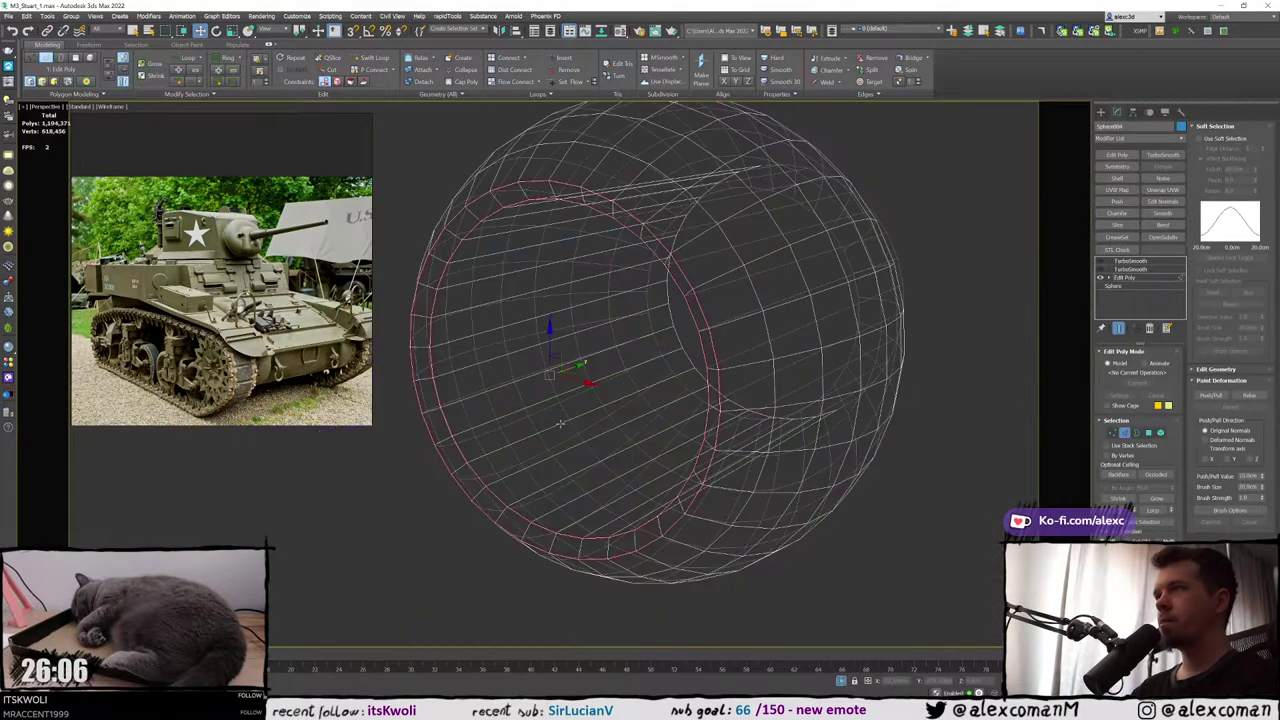
key(F3)
click(507, 326)
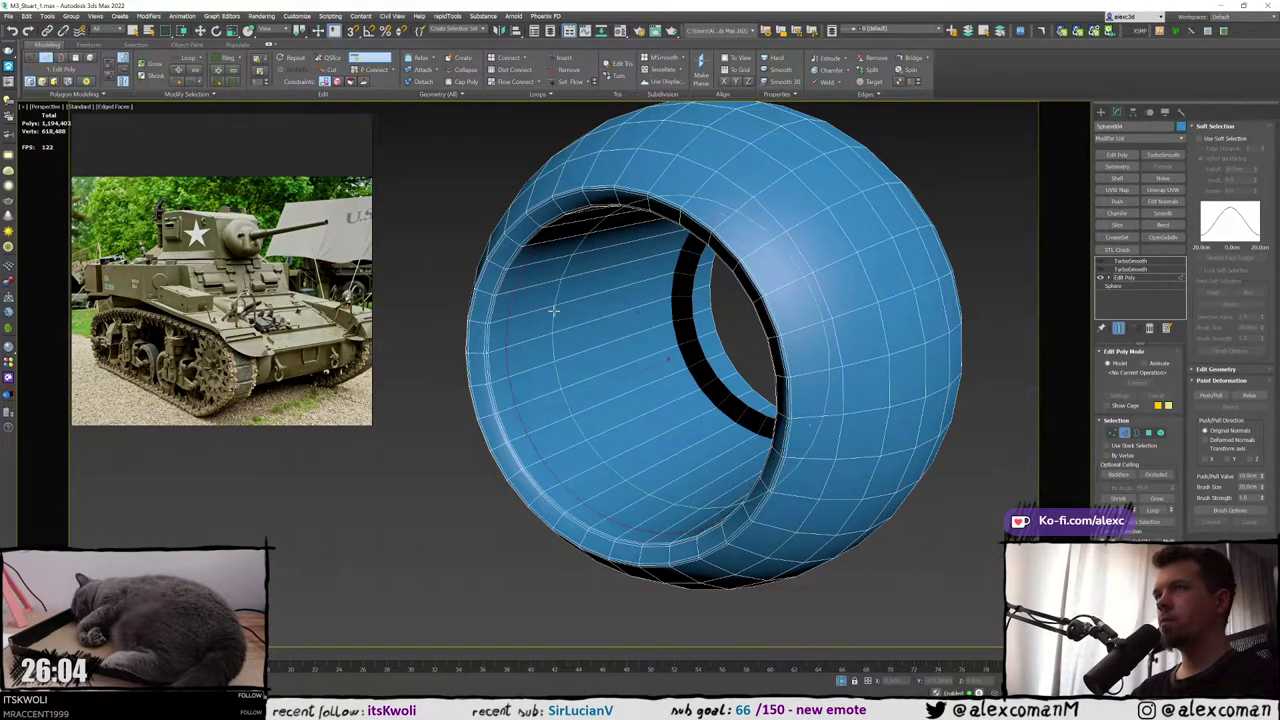
click(553, 342)
key(w)
alt+middle_drag(520, 390, 548, 380)
scroll(548, 380, down, 2)
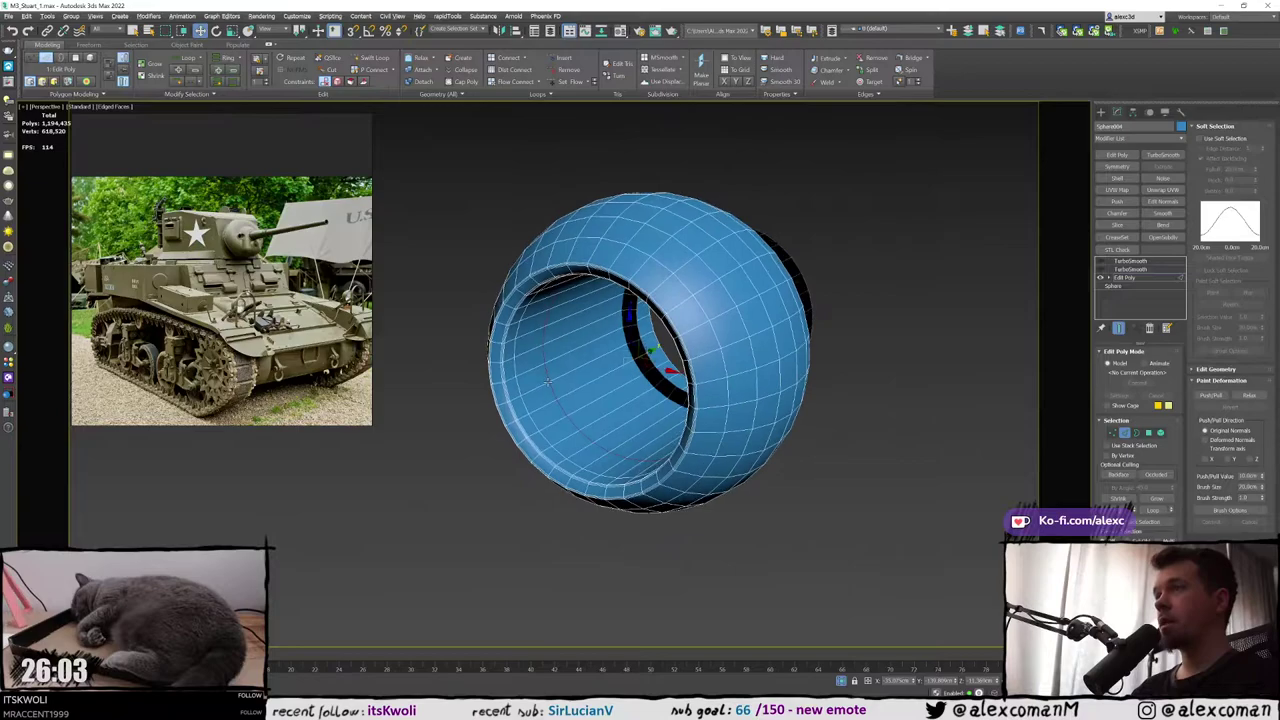
click(843, 684)
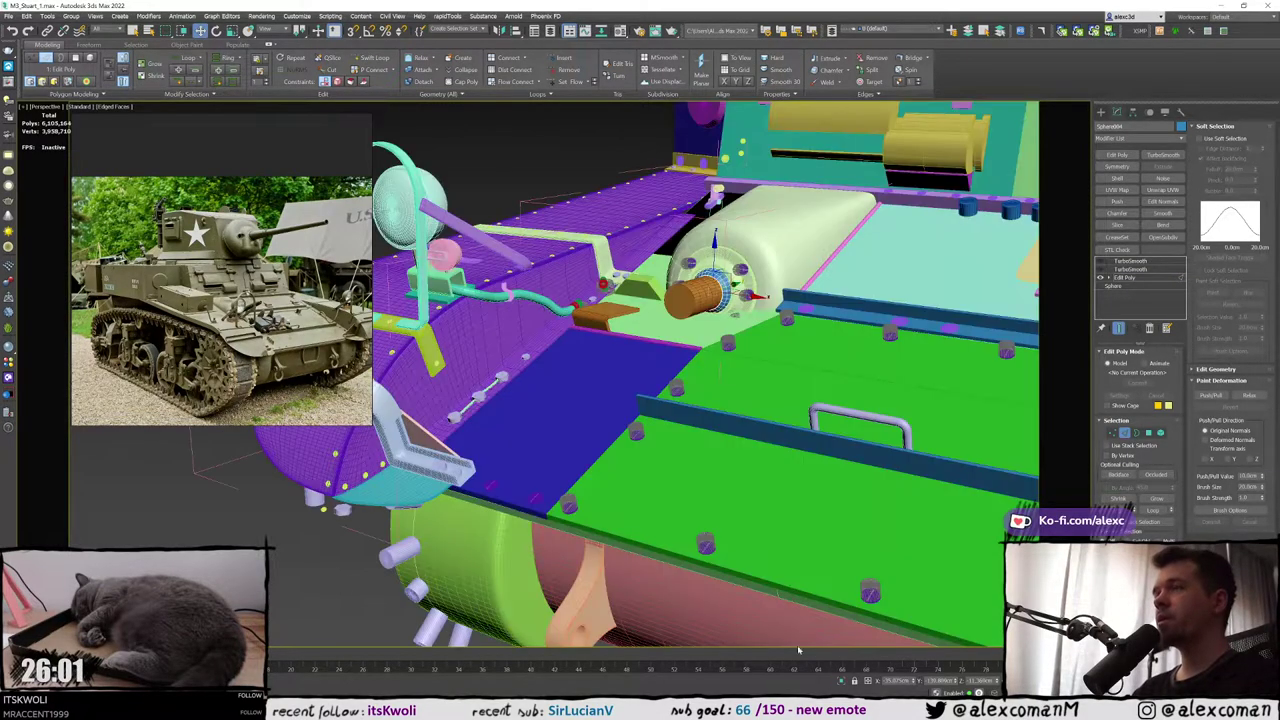
Select the orange cylinder and slightly reduce its radius so that it fits inside the blue ball's opening
alt+middle_drag(822, 560, 773, 574)
scroll(741, 378, up, 3)
scroll(880, 297, up, 2)
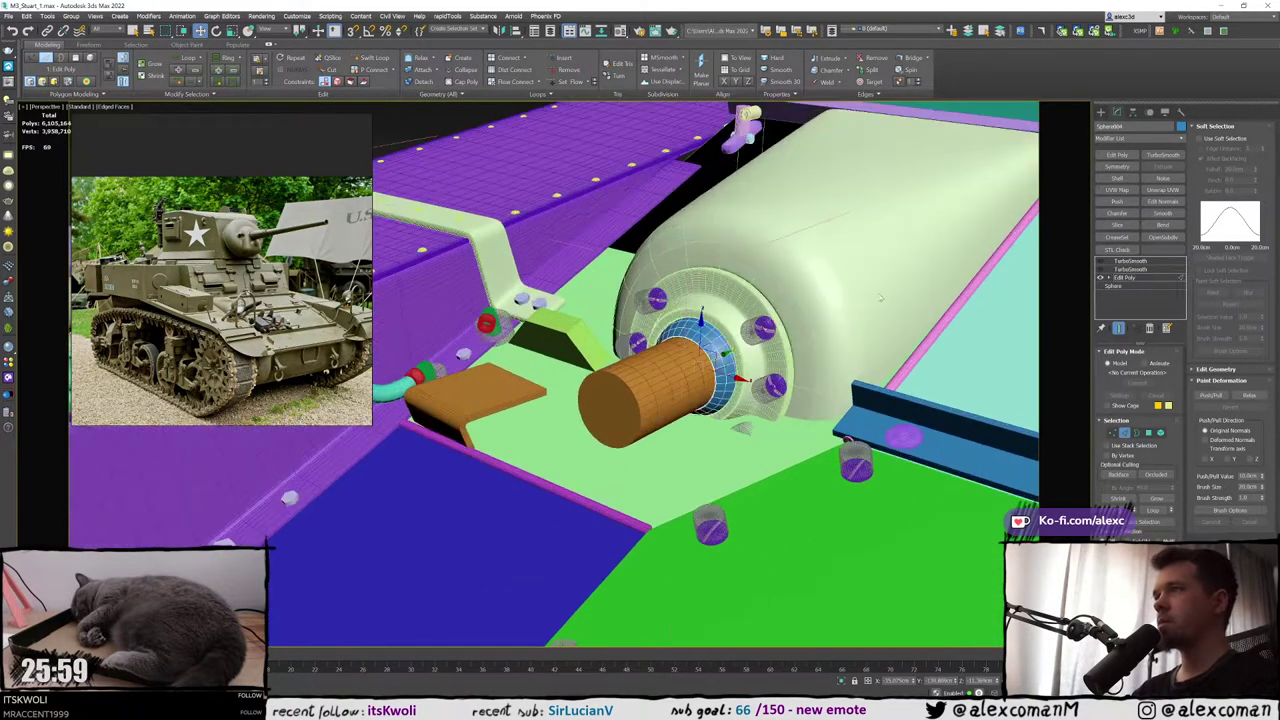
click(1102, 112)
click(679, 348)
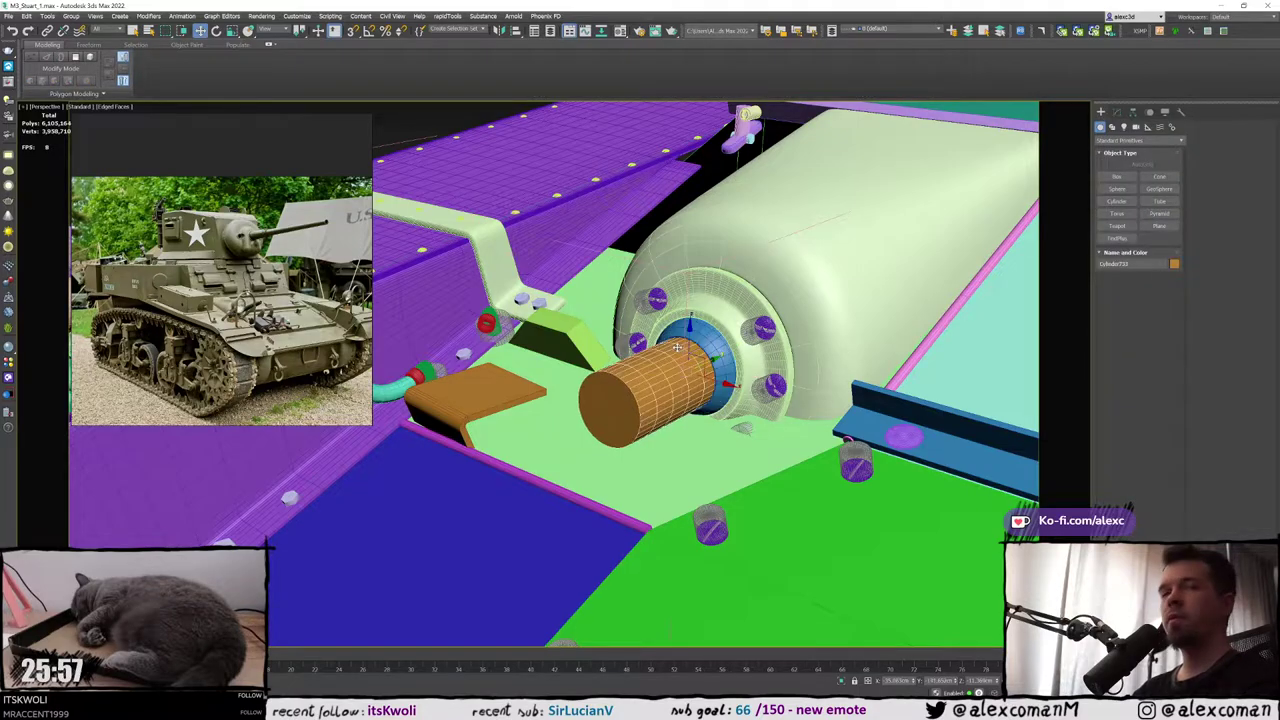
scroll(679, 348, up, 3)
alt+middle_drag(690, 350, 766, 314)
click(1117, 111)
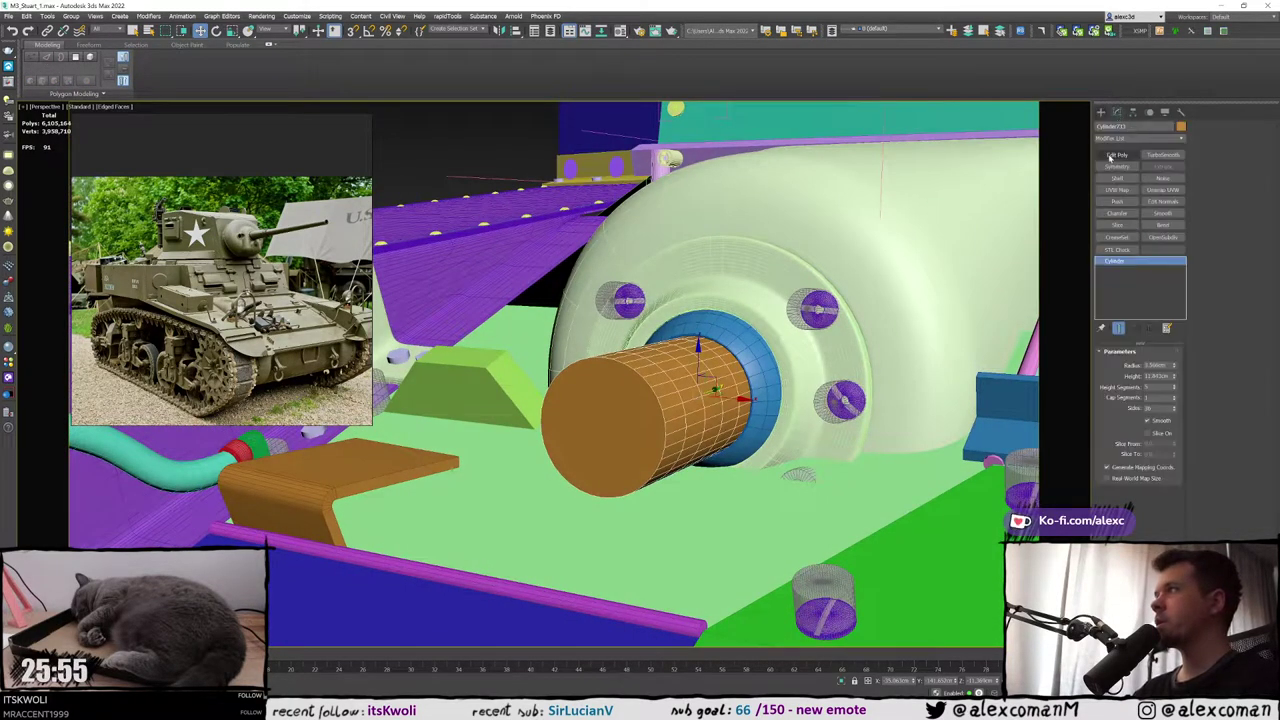
scroll(1015, 339, up, 3)
middle_drag(928, 296, 1028, 247)
scroll(1029, 280, down, 2)
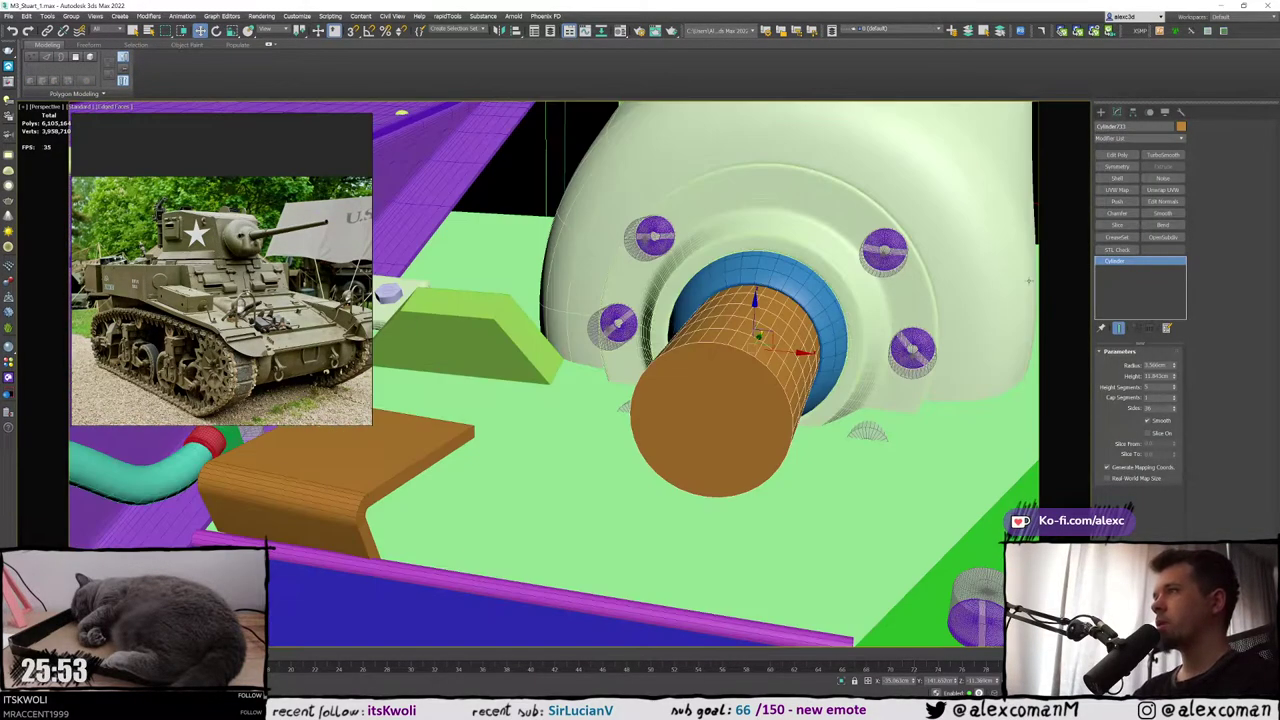
drag(1175, 370, 1175, 370)
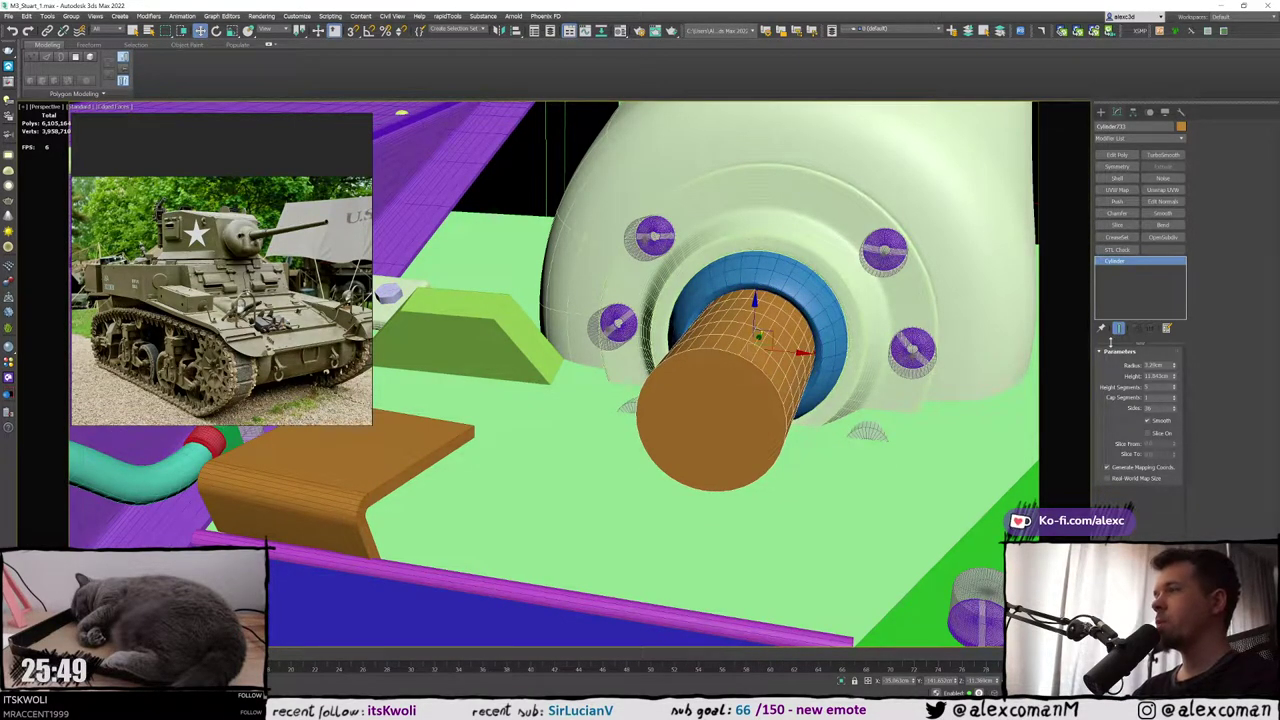
Browse the reference image board for photos of the hull machine gun and its ball mount
alt+middle_drag(850, 291, 765, 306)
scroll(730, 235, up, 3)
scroll(700, 226, down, 5)
scroll(270, 282, down, 10)
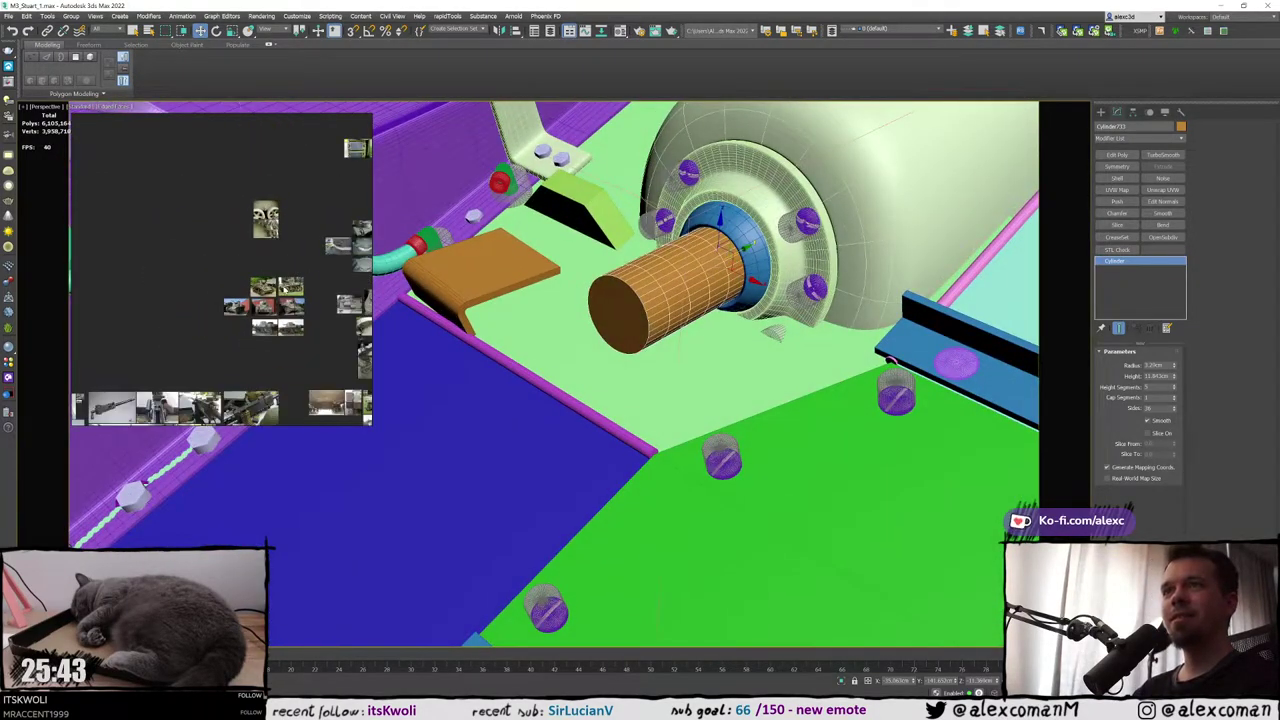
scroll(271, 282, up, 3)
middle_drag(277, 280, 200, 242)
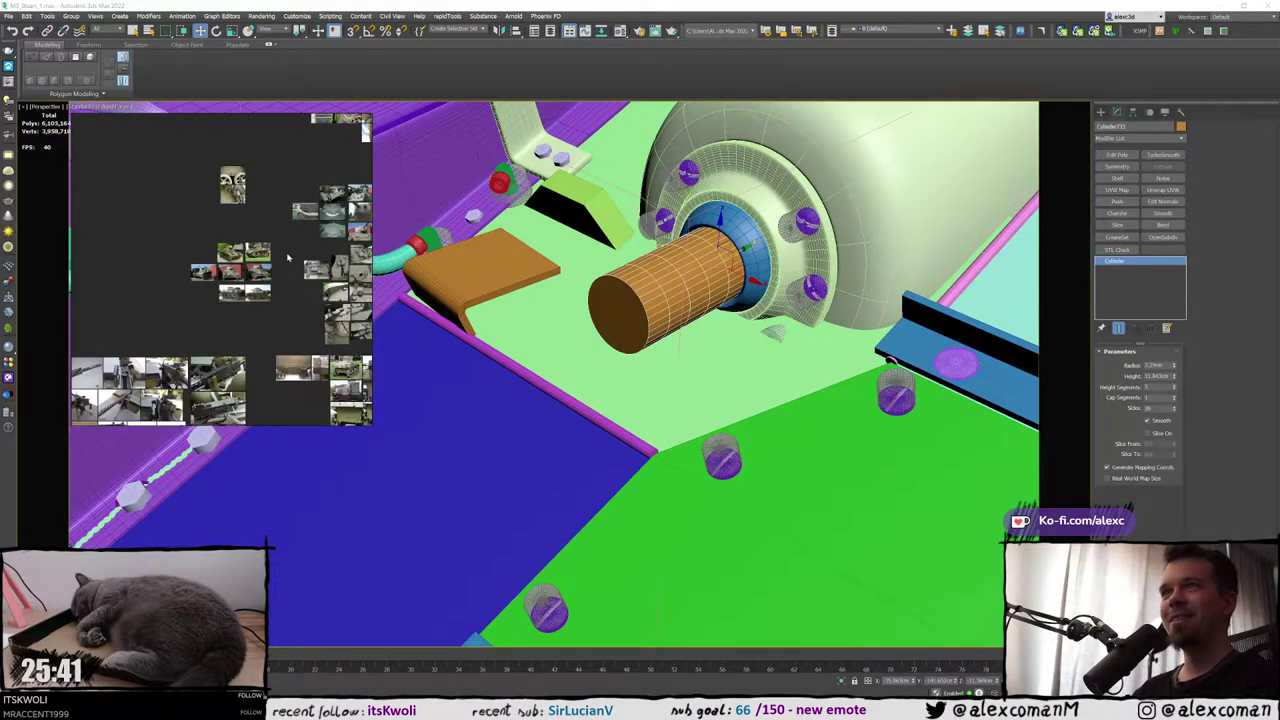
scroll(290, 258, up, 6)
scroll(240, 295, down, 7)
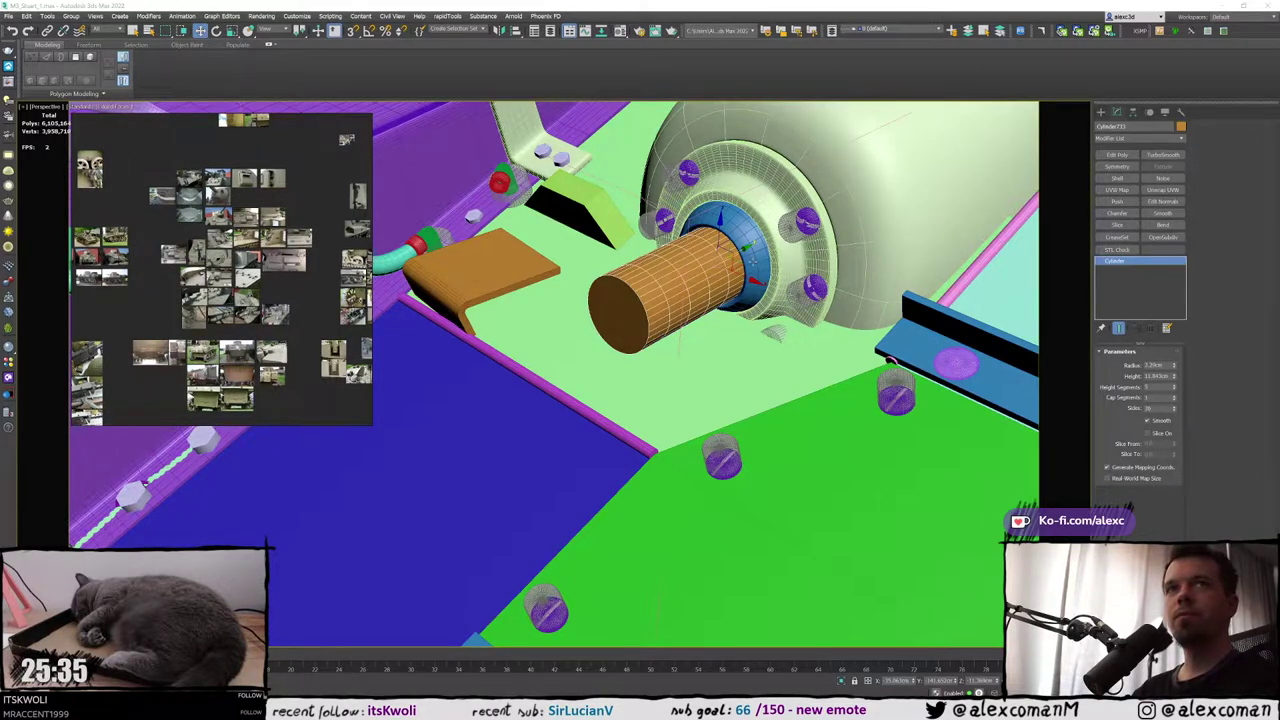
scroll(753, 262, down, 3)
Fine-tune the orange cylinder's radius to leave a narrow gap inside the blue ball's opening
alt+middle_drag(753, 264, 825, 242)
scroll(850, 266, up, 6)
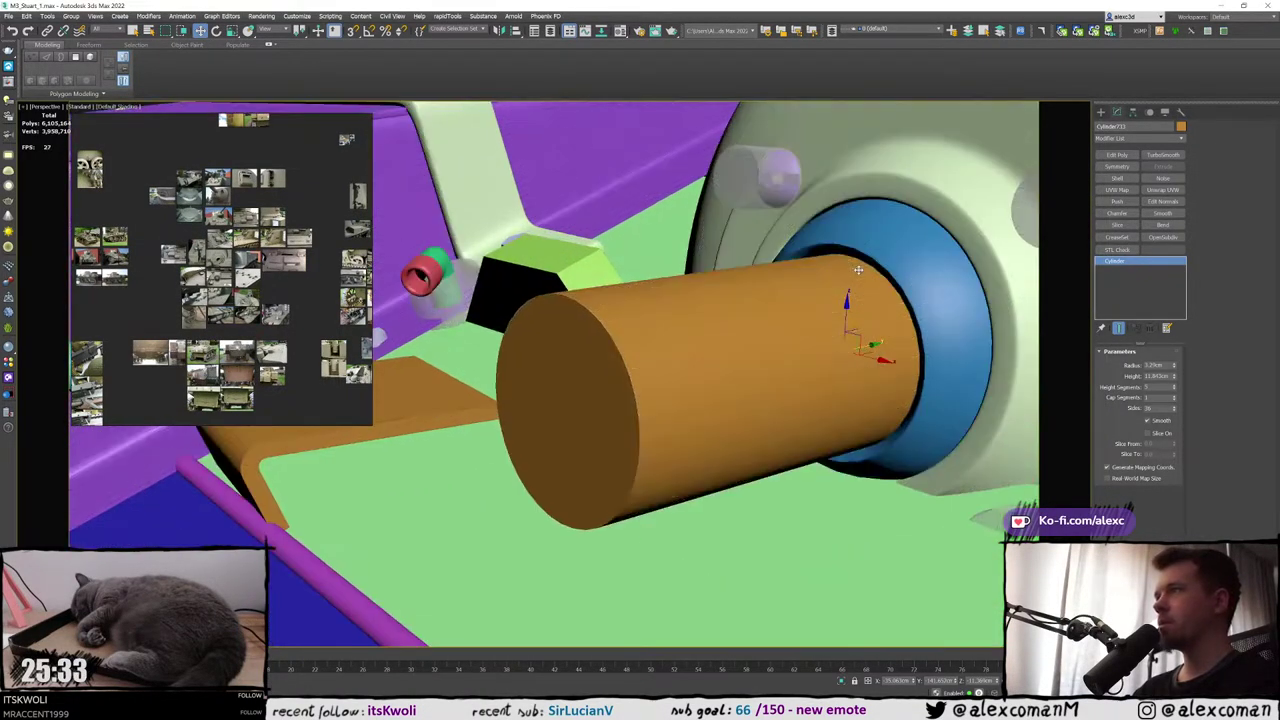
key(F4)
drag(1173, 368, 1175, 369)
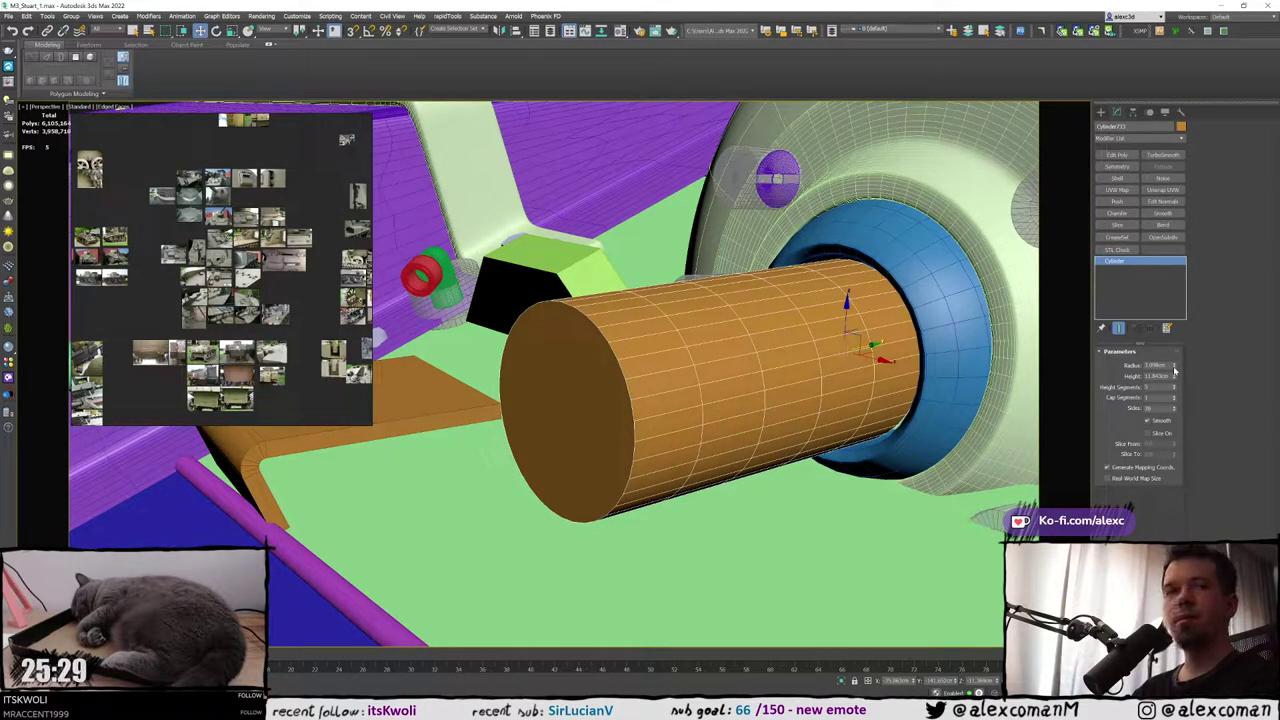
drag(1175, 368, 1175, 365)
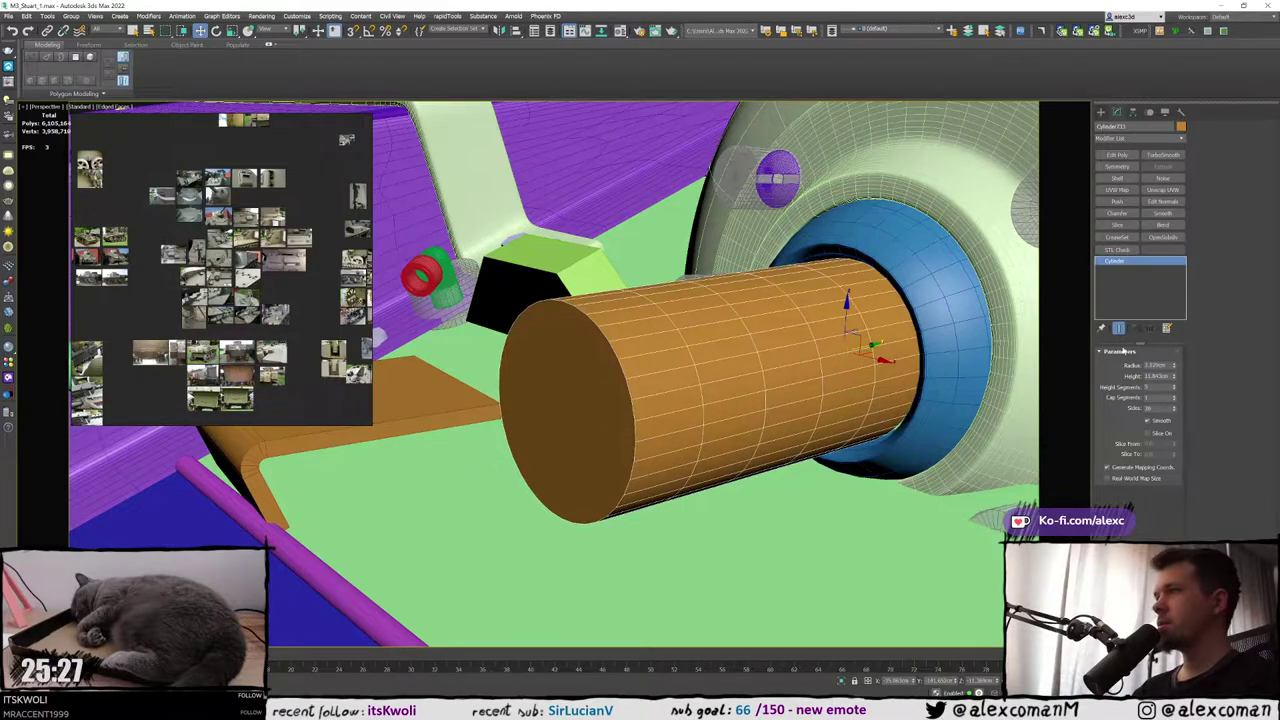
On the blue ball's Edit Poly level, select a polygon ring of the bore and grow the selection along it
scroll(975, 307, down, 5)
mouse_move(975, 307)
alt+middle_down()
mouse_move(925, 312)
mouse_move(998, 299)
alt+middle_up()
scroll(998, 298, up, 6)
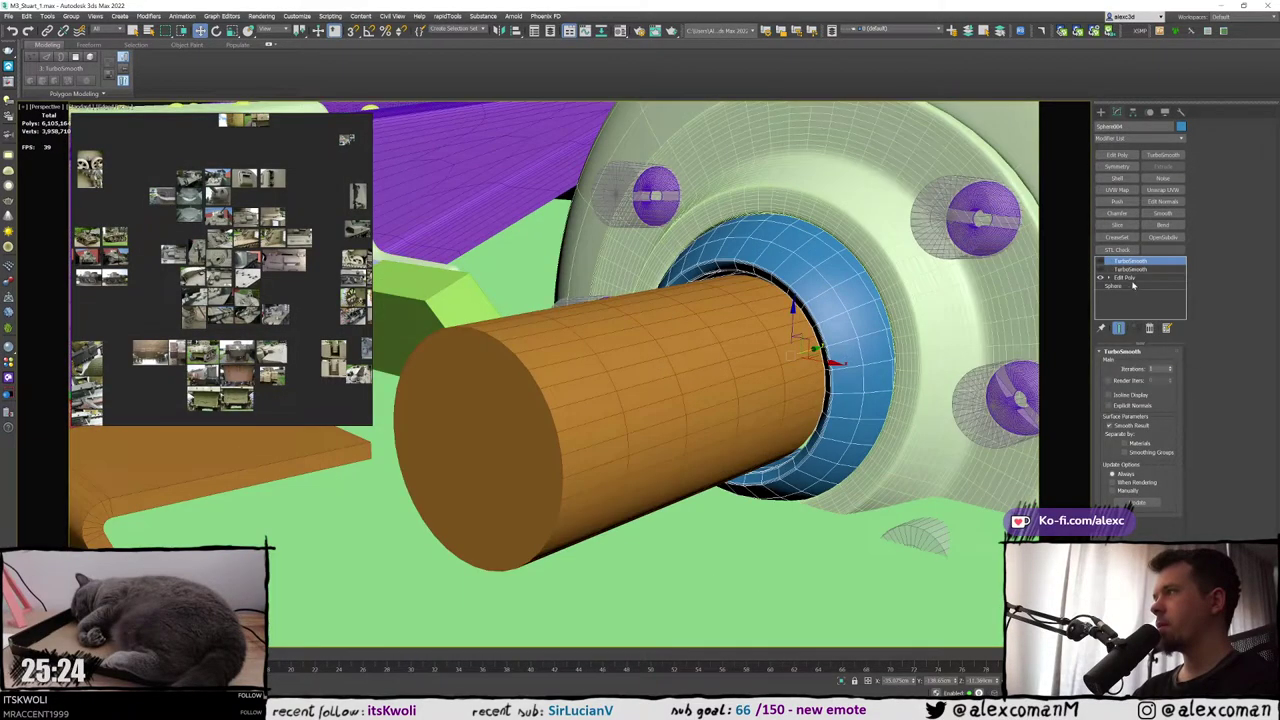
click(816, 270)
key(4)
scroll(748, 299, up, 3)
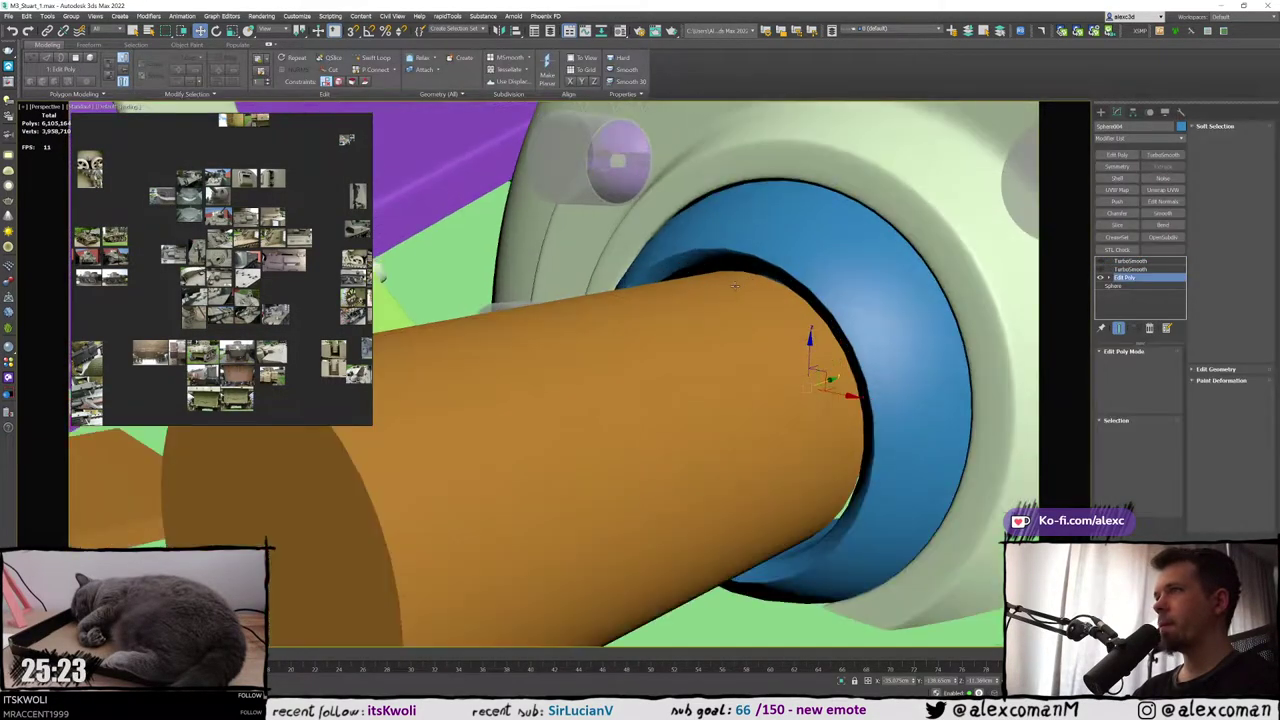
key(F3)
click(674, 303)
shift+click(668, 318)
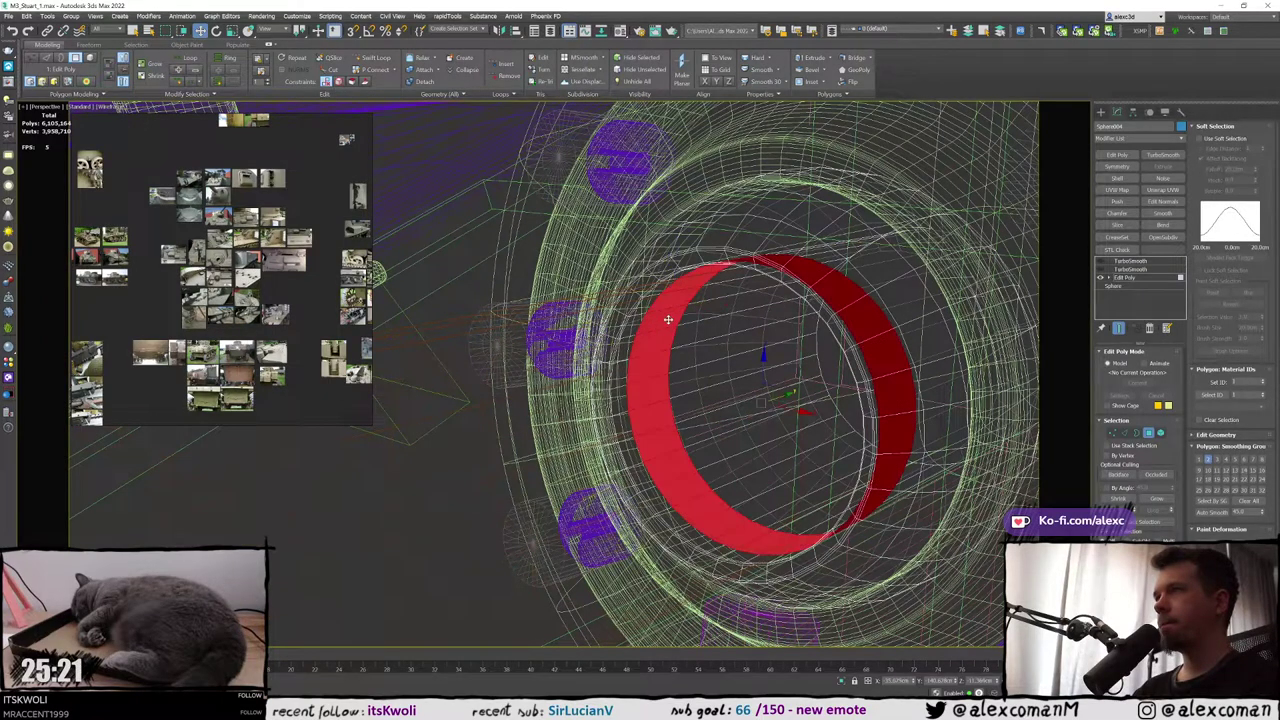
click(1162, 501)
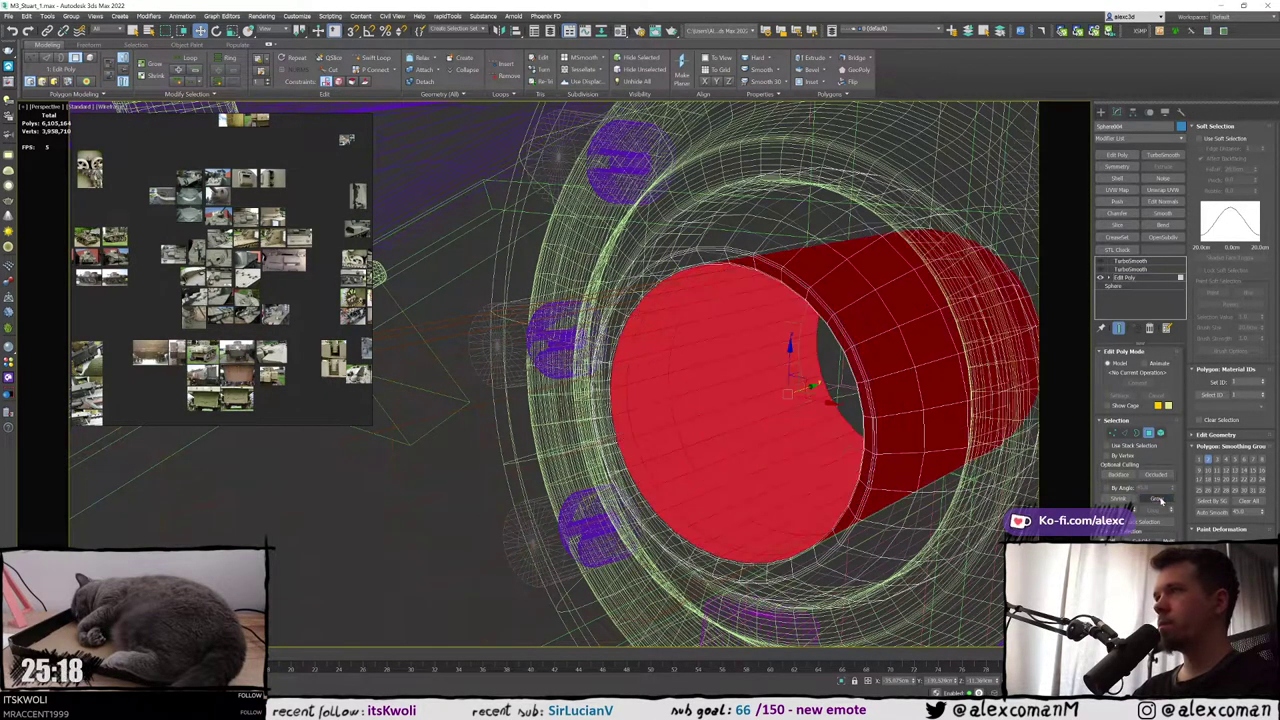
click(1162, 501)
Scale the selected bore polygons slightly inward so that the bore wall fits closely around the orange cylinder
key(F3)
key(F3)
key(r)
alt+middle_drag(800, 397, 788, 395)
key(F3)
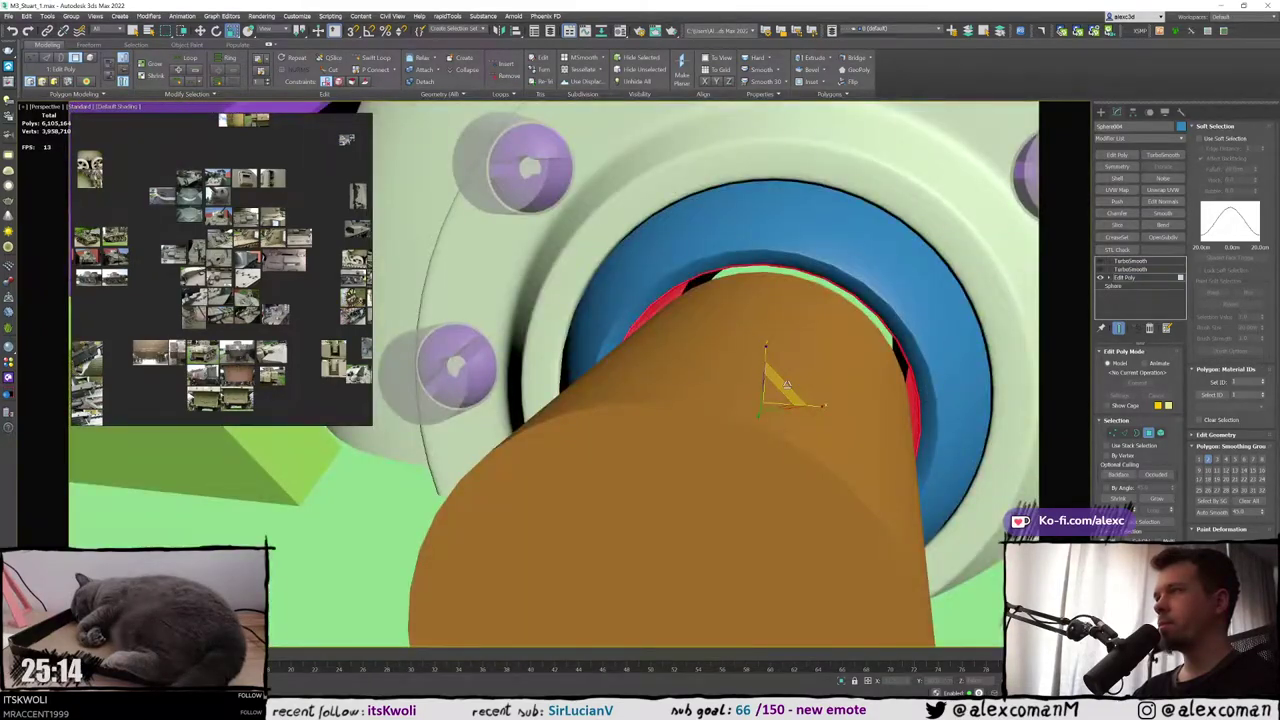
drag(787, 384, 786, 383)
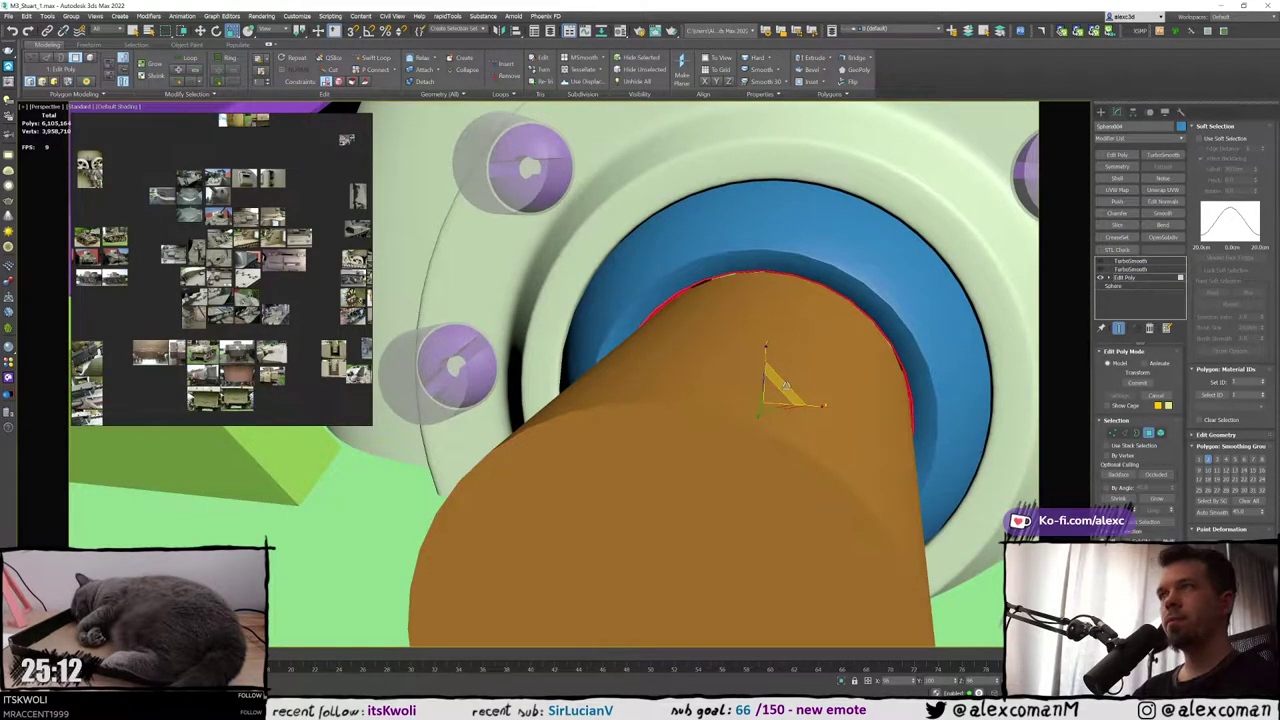
click(829, 366)
scroll(829, 366, down, 4)
alt+middle_drag(829, 366, 825, 355)
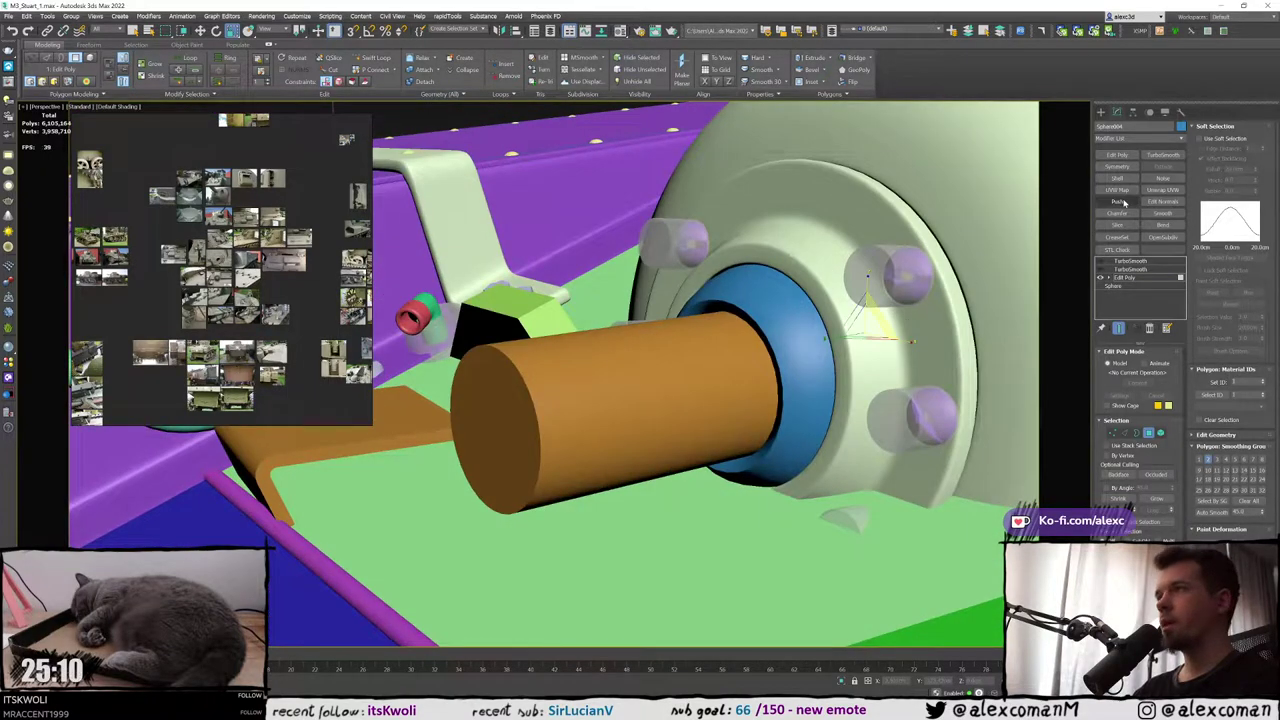
Select the orange cylinder and increase its height to extend it forward as a long machine gun barrel
click(1101, 112)
alt+middle_drag(874, 246, 770, 248)
scroll(860, 248, down, 5)
key(shift+z)
key(shift+z)
key(shift+z)
key(shift+z)
key(shift+z)
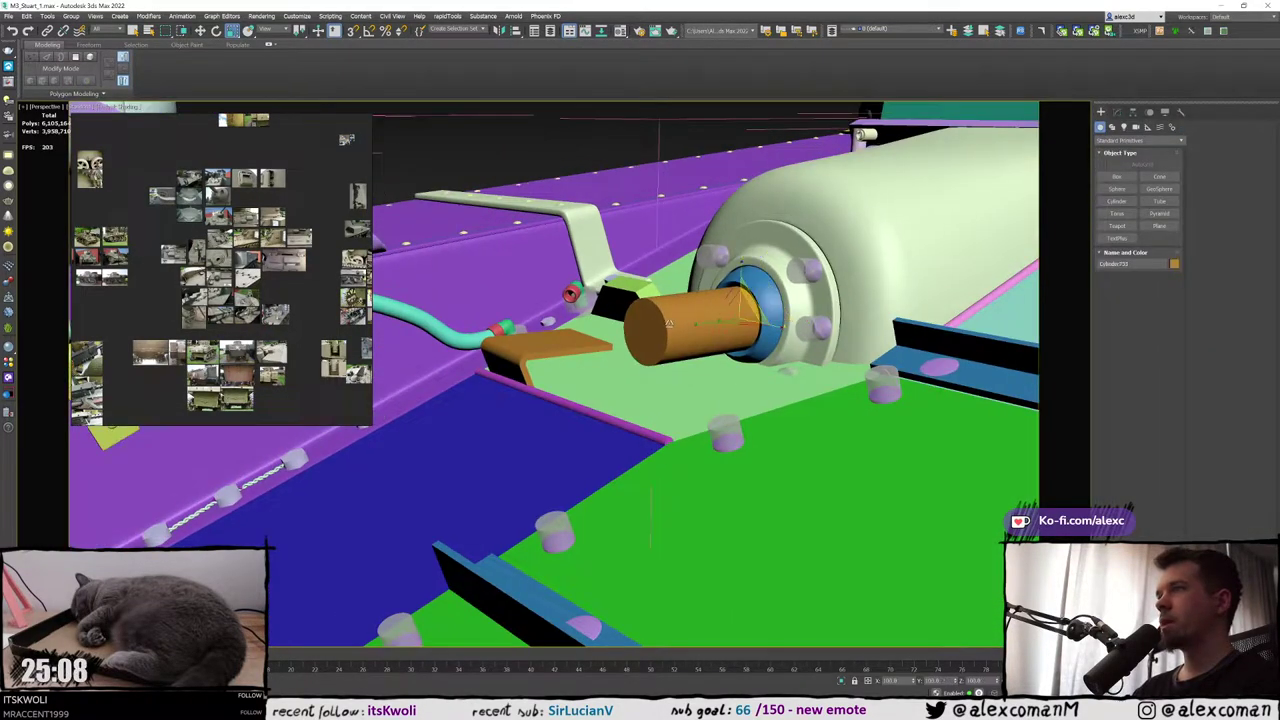
key(shift+z)
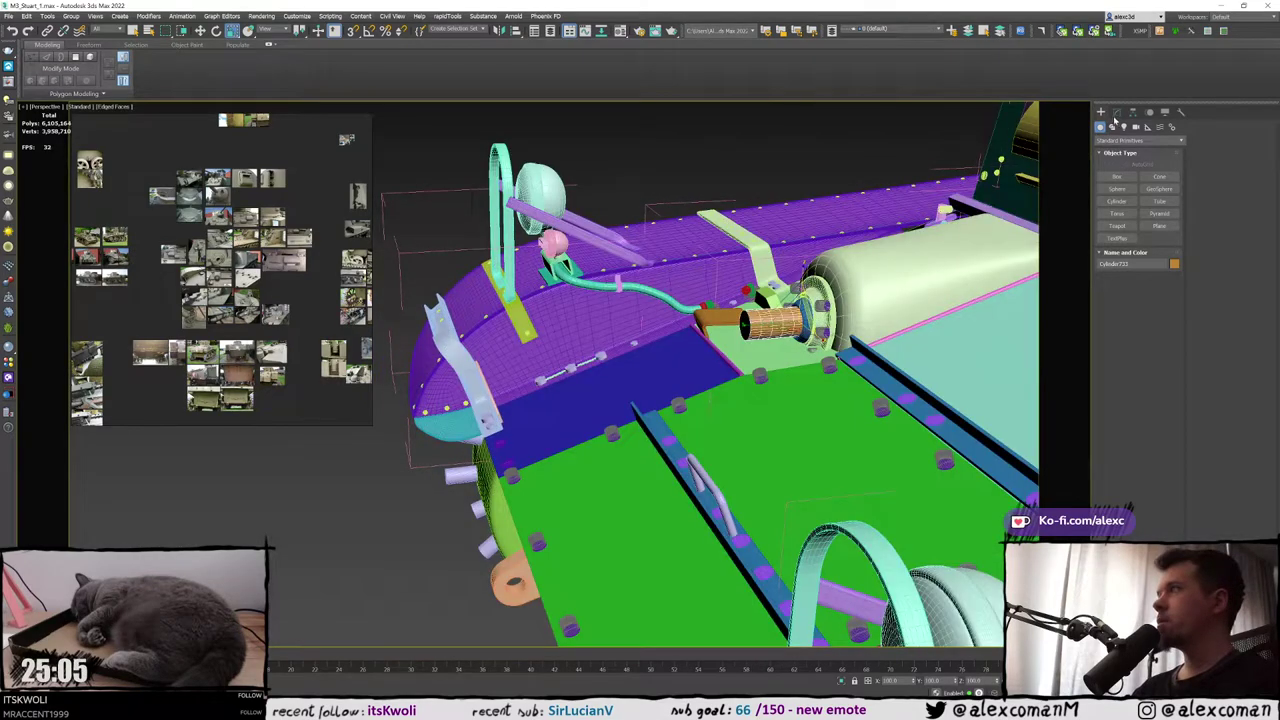
click(1116, 113)
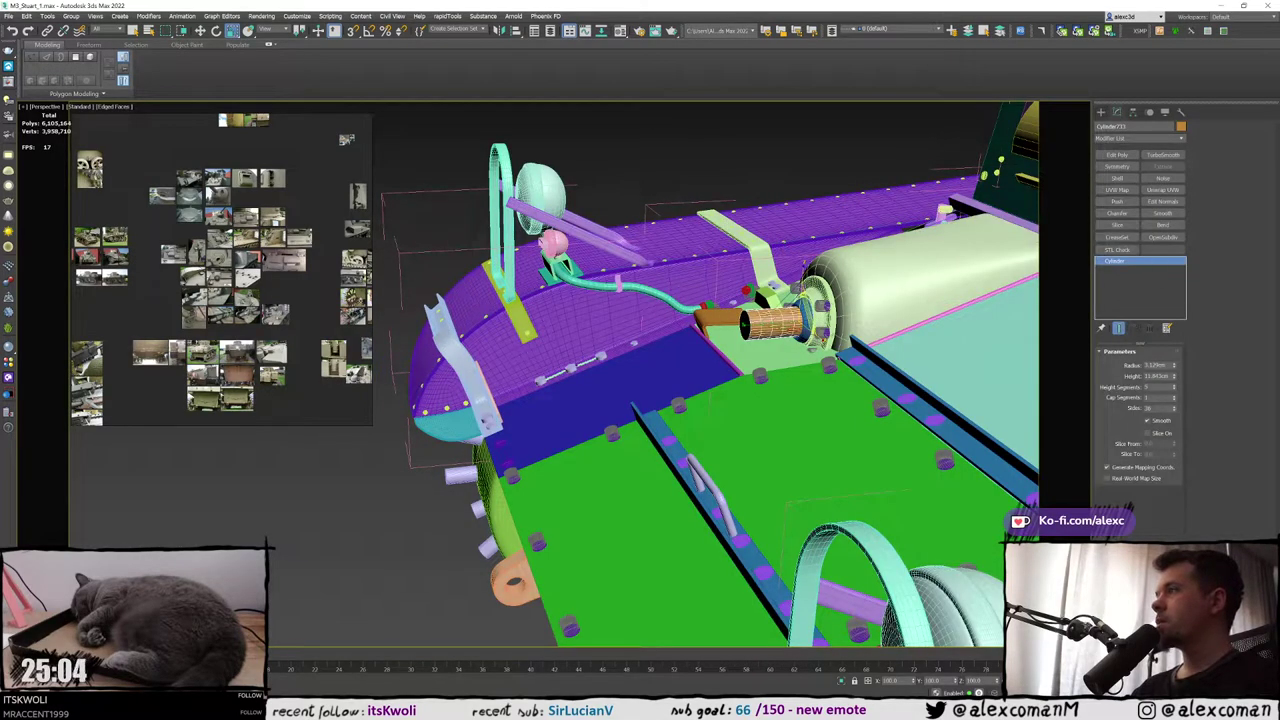
drag(1175, 378, 1164, 286)
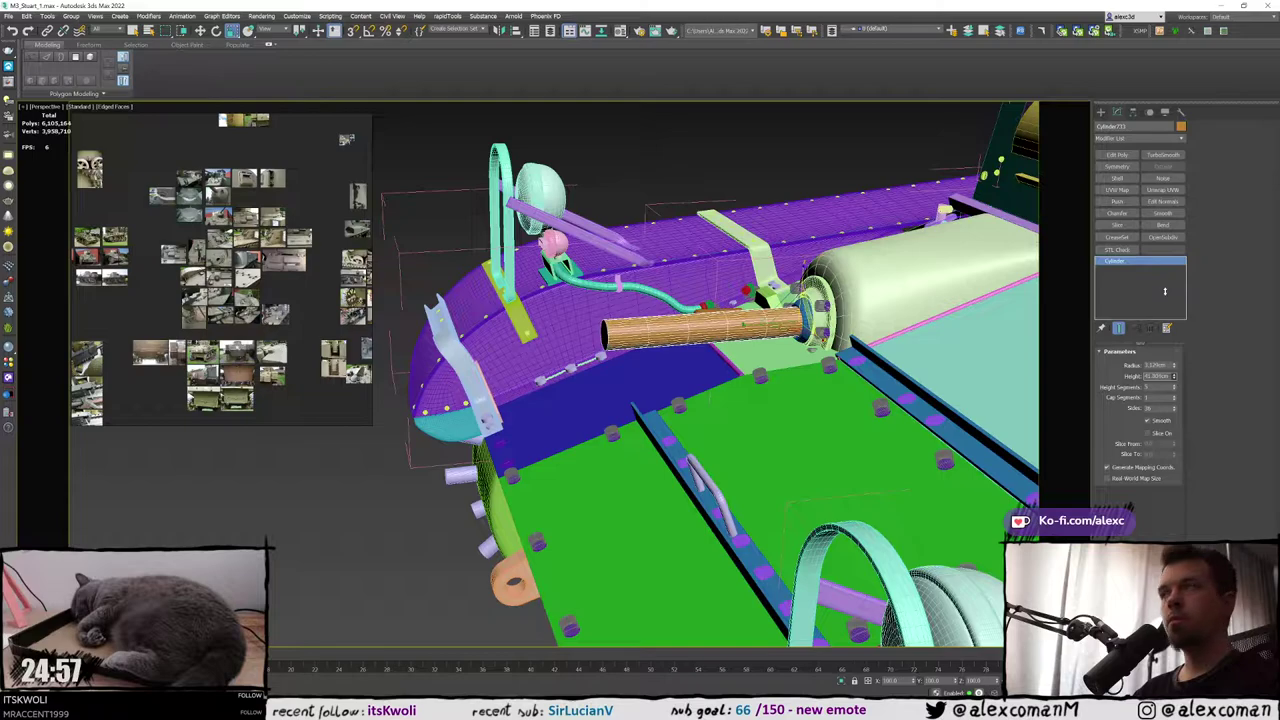
Inspect the lengthened barrel's proportions against the front of the tank from several angles without edged faces
scroll(820, 385, down, 8)
alt+middle_drag(768, 450, 814, 463)
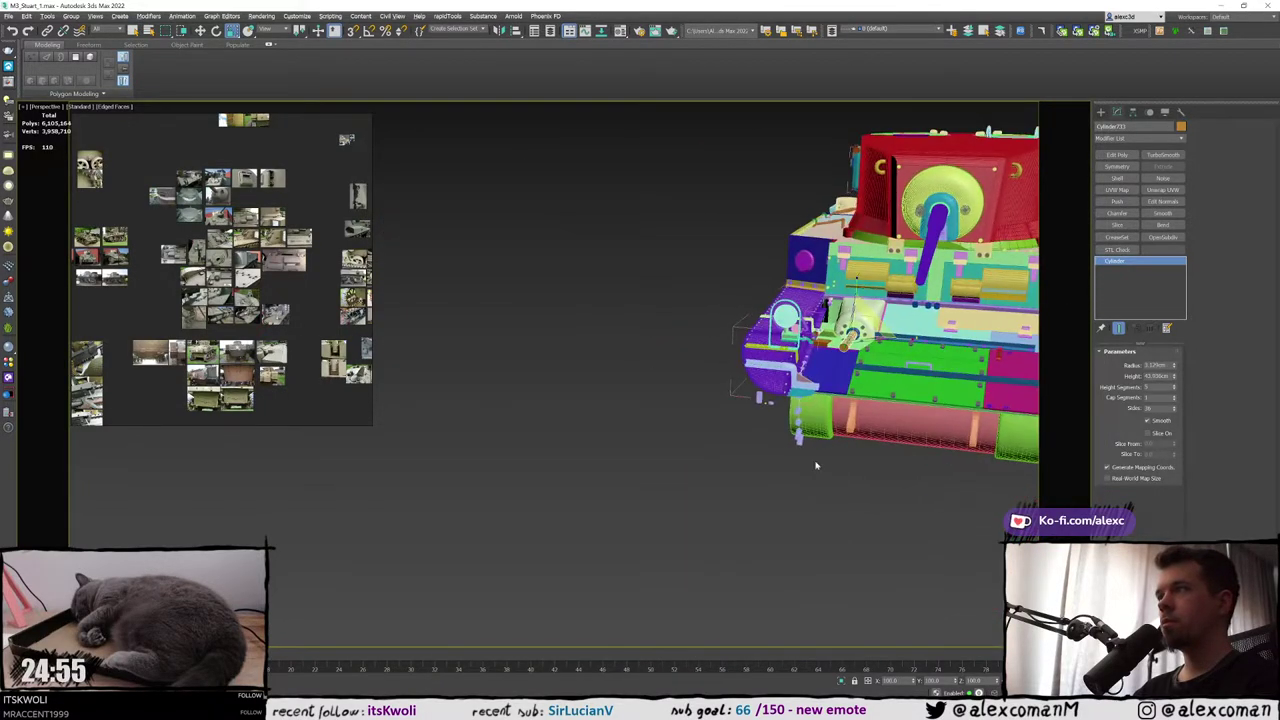
click(814, 463)
key(F4)
scroll(850, 350, up, 3)
scroll(825, 323, up, 3)
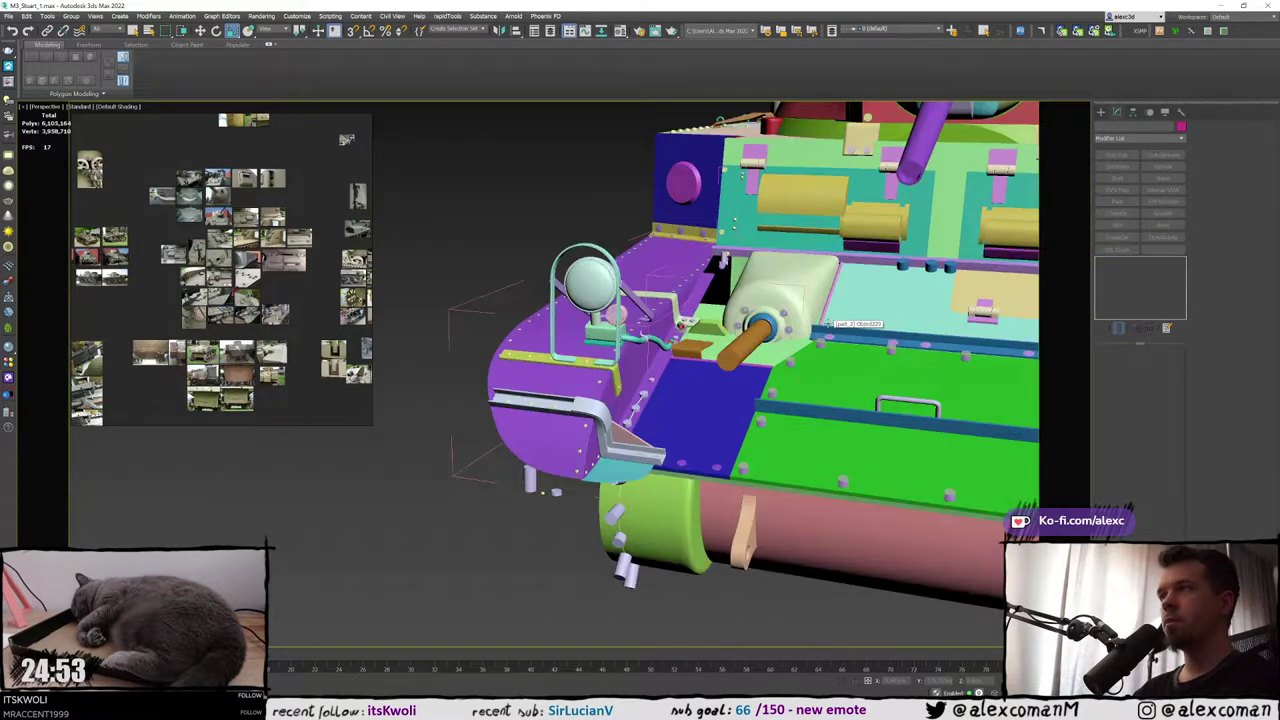
scroll(828, 323, down, 3)
alt+middle_drag(828, 323, 921, 327)
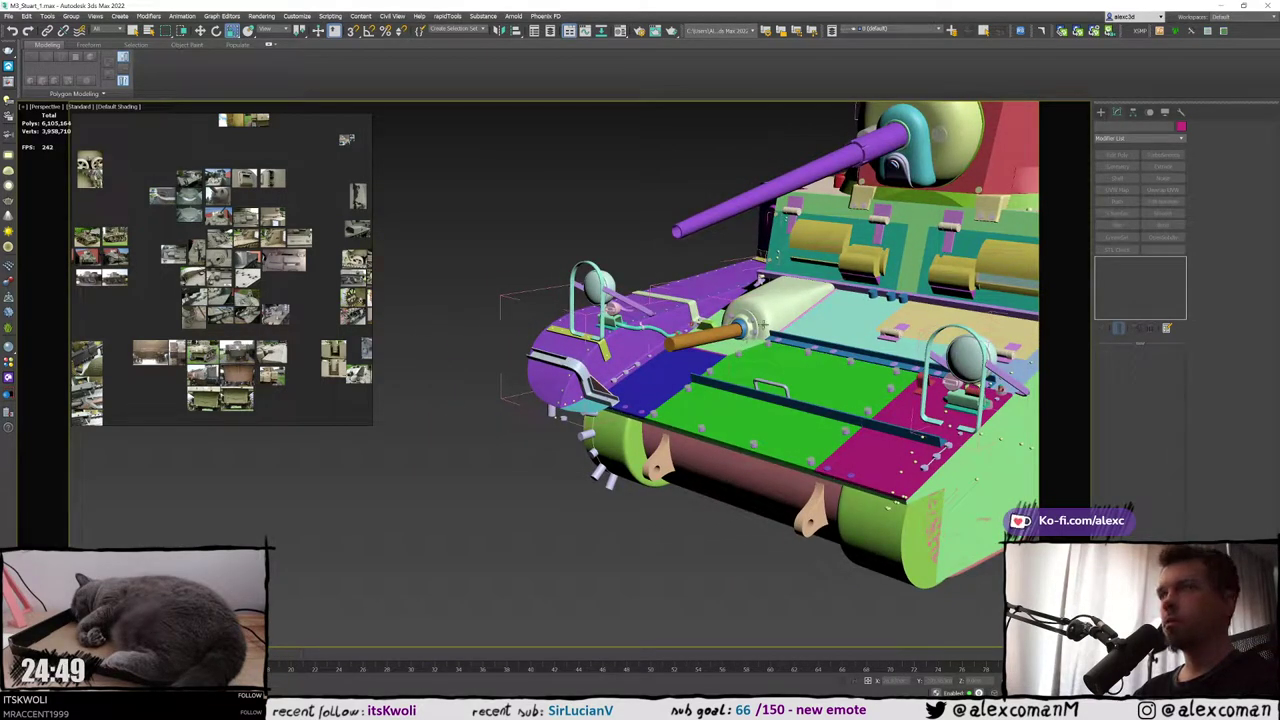
scroll(790, 320, up, 2)
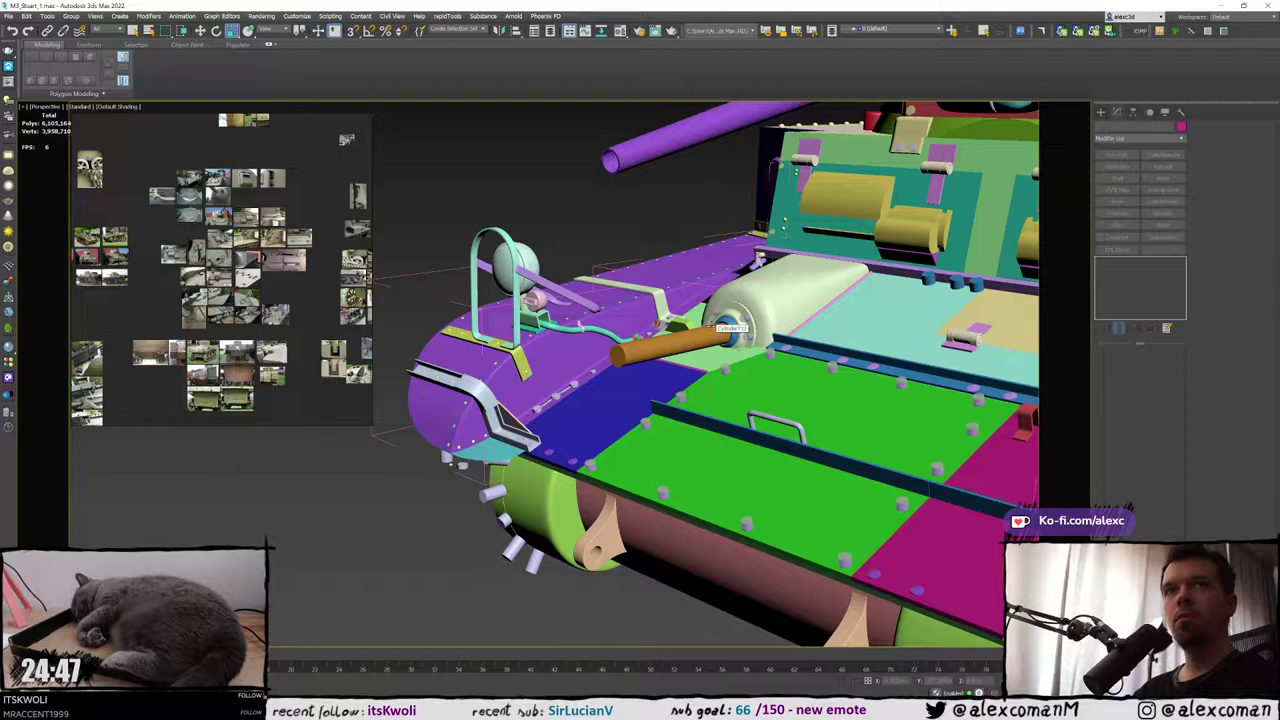
scroll(726, 324, up, 2)
scroll(720, 330, up, 1)
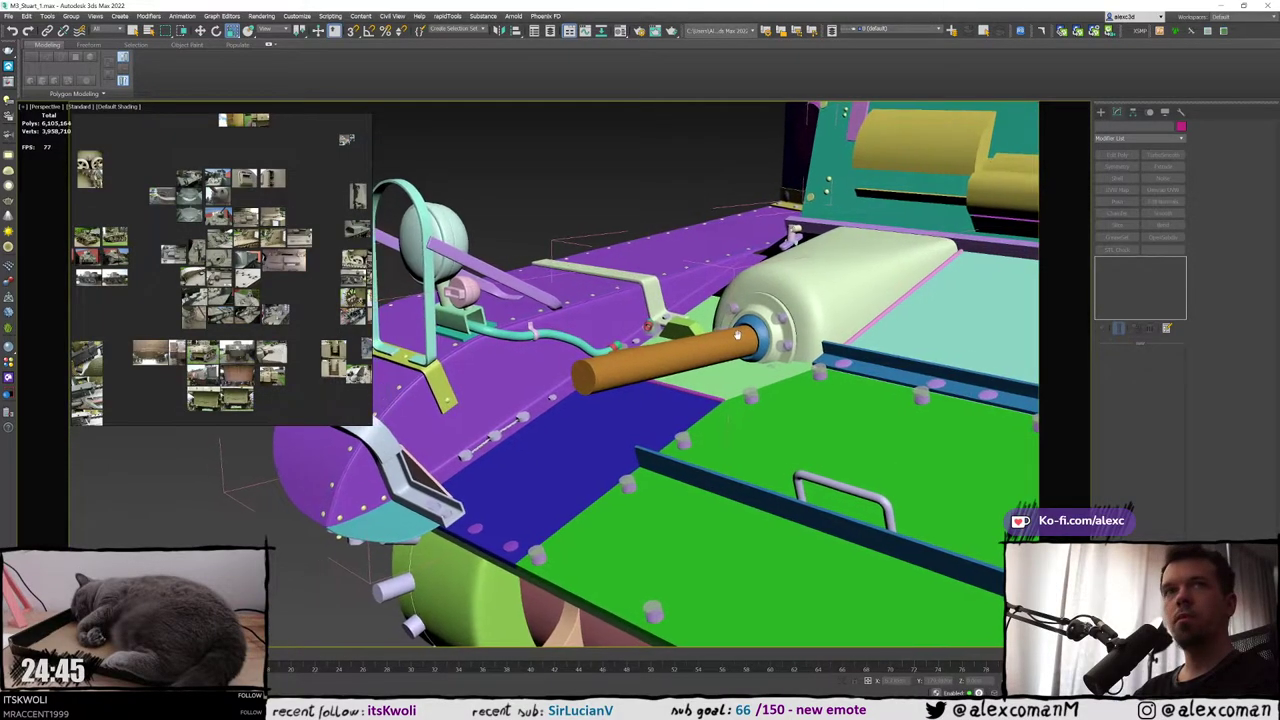
scroll(735, 336, up, 2)
middle_drag(735, 336, 733, 344)
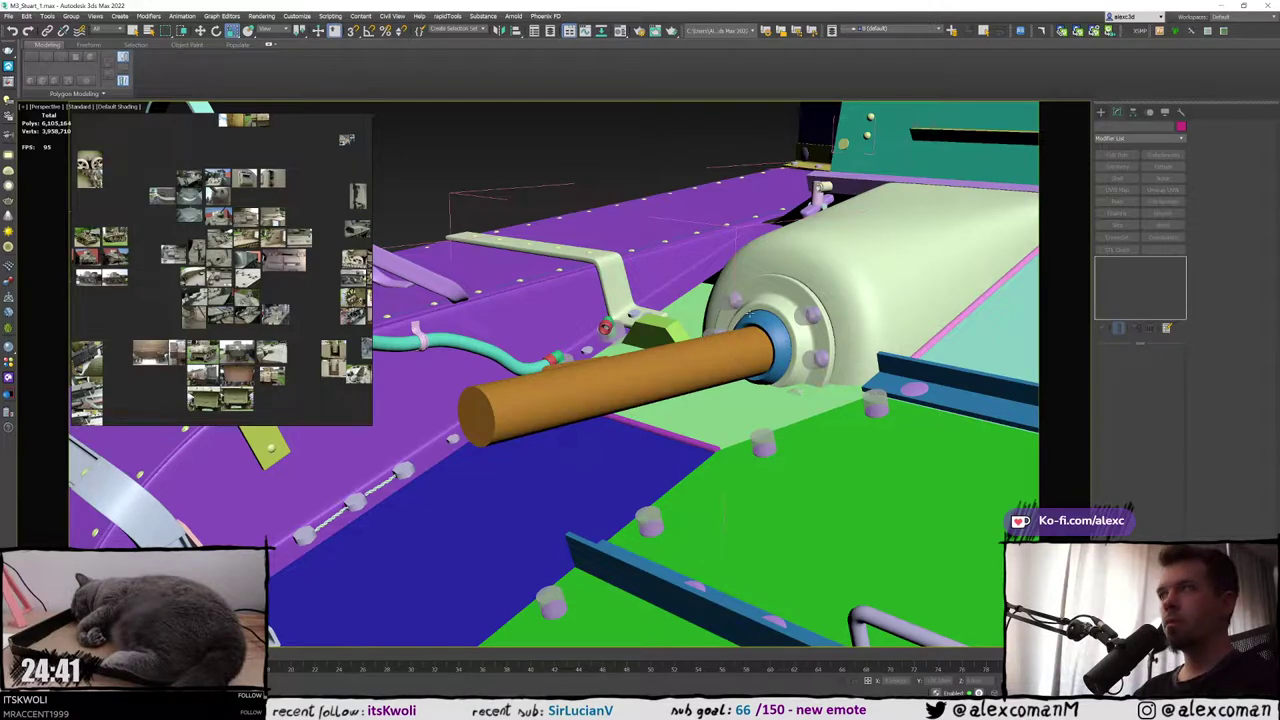
Select the blue ball, compare it with and without its Edit Poly modifier, and leave that modifier disabled
scroll(731, 340, up, 2)
click(731, 340)
key(F4)
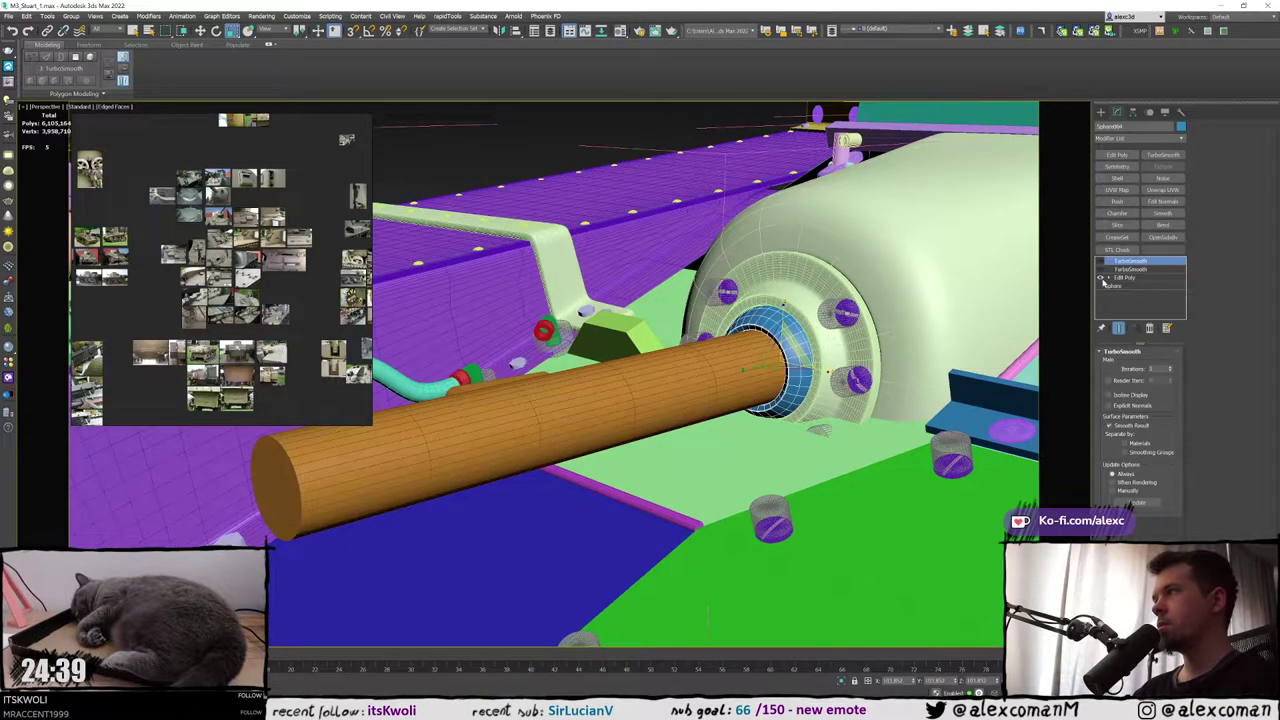
key(F4)
key(F4)
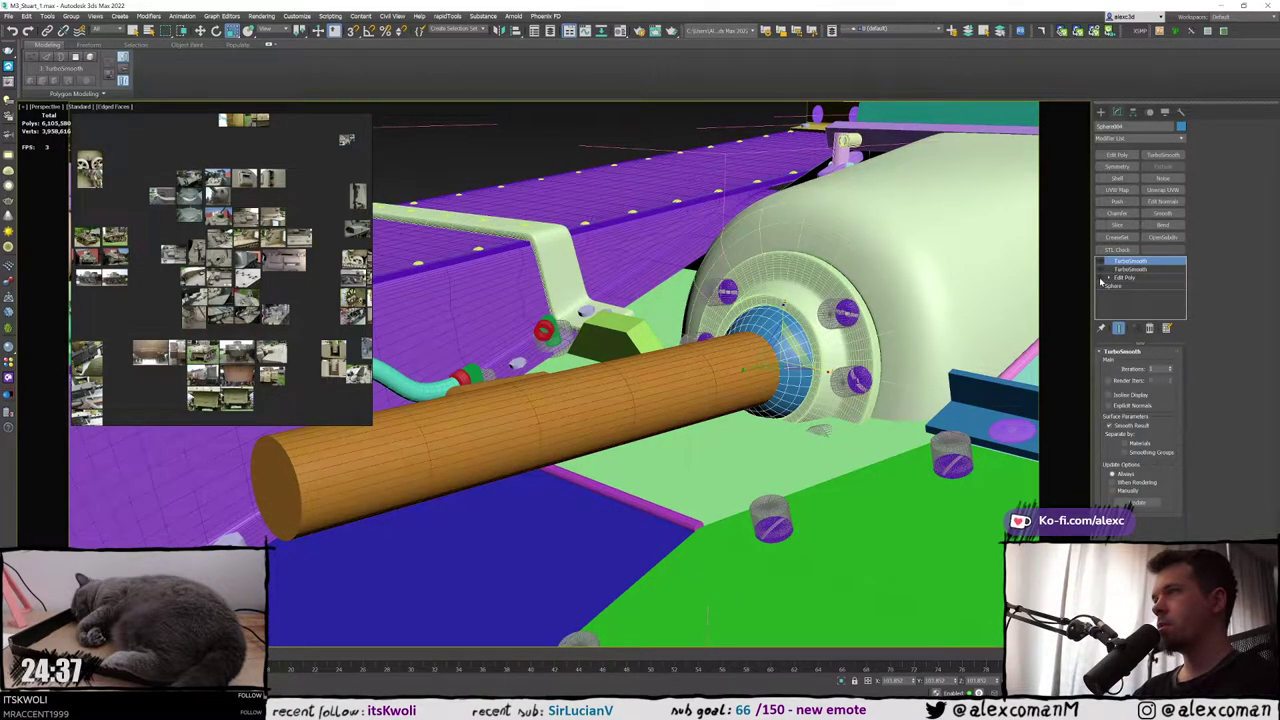
key(F4)
key(F3)
key(F3)
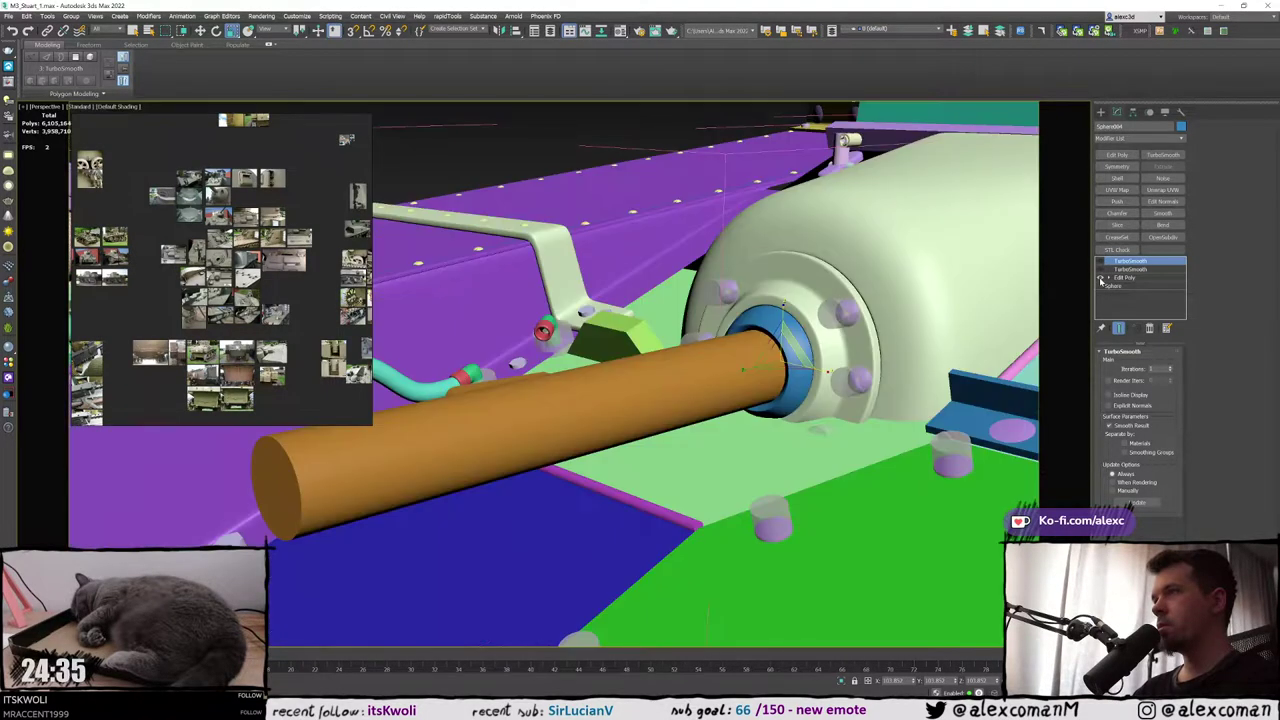
key(F3)
scroll(940, 331, down, 3)
key(F3)
Select the orange barrel cylinder and set its radius to 2.5 cm after trying 3 cm
click(682, 372)
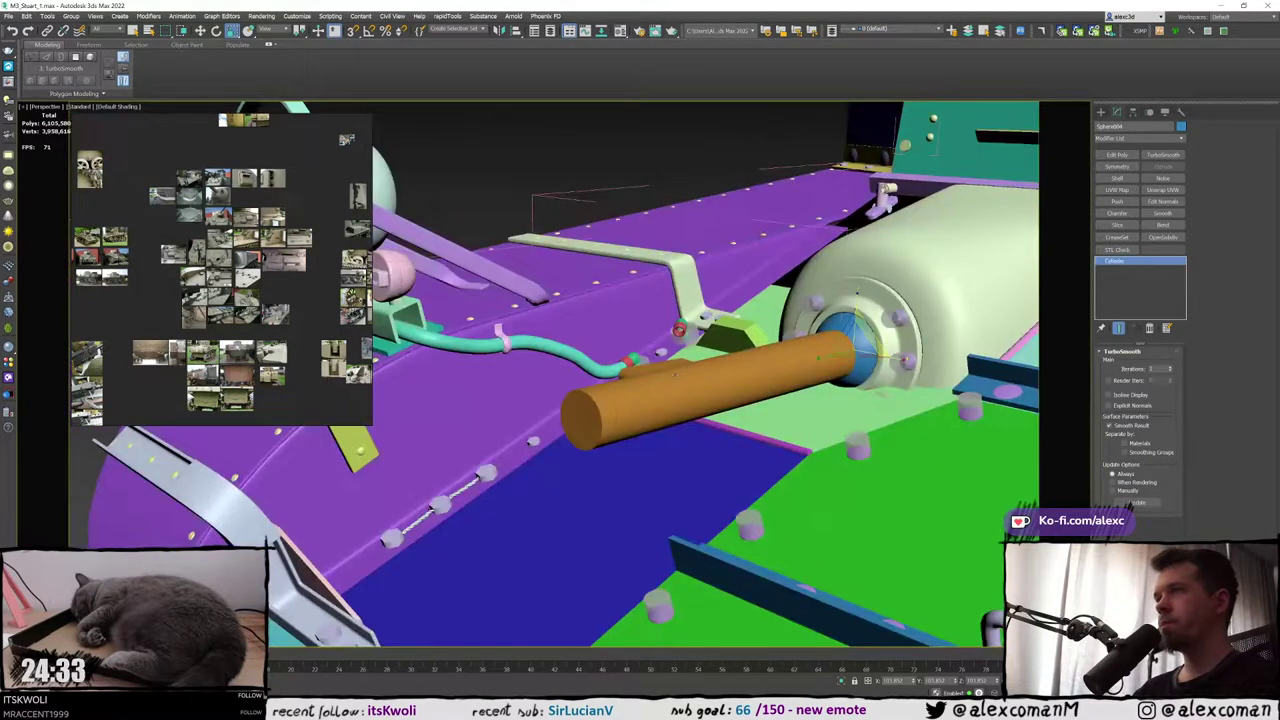
scroll(684, 367, down, 4)
alt+middle_drag(697, 362, 660, 352)
scroll(660, 352, up, 3)
scroll(718, 340, up, 3)
key(F4)
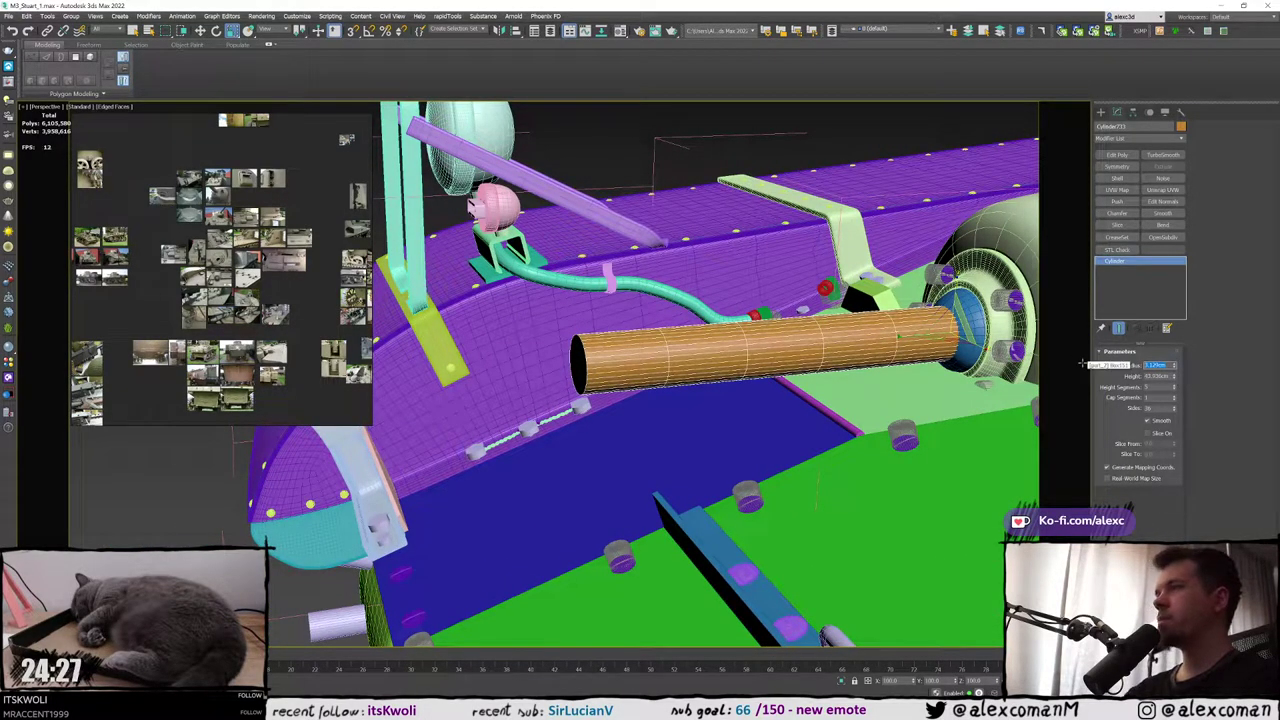
key(Return)
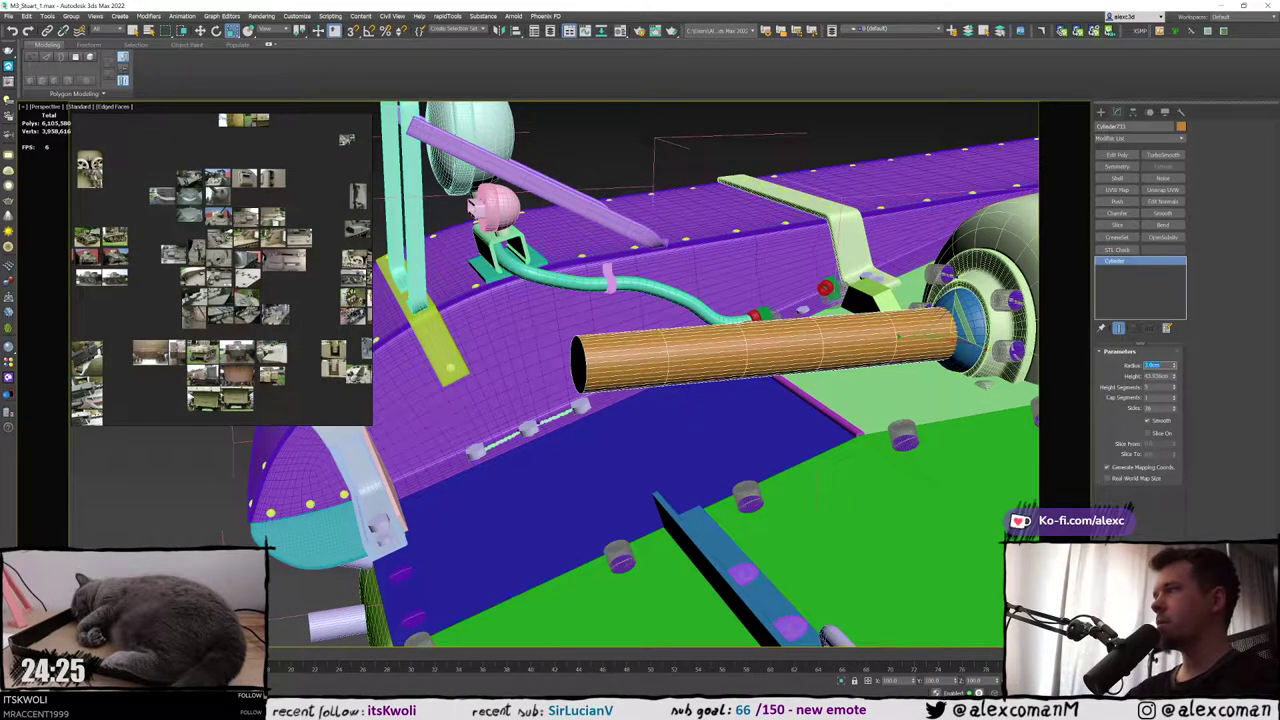
text(2.5)
key(Return)
scroll(872, 362, down, 3)
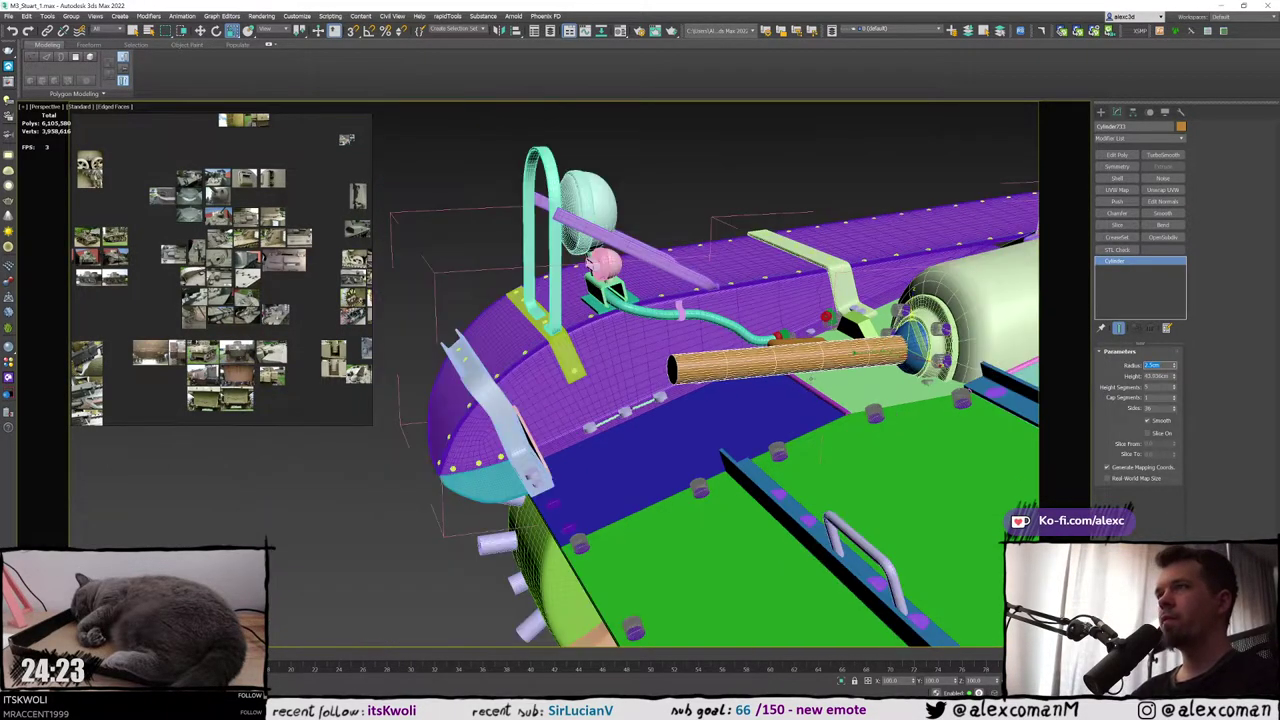
Set the orange cylinder's cap segments to 2 and its height segments to 1
alt+middle_drag(872, 362, 799, 374)
scroll(787, 371, up, 3)
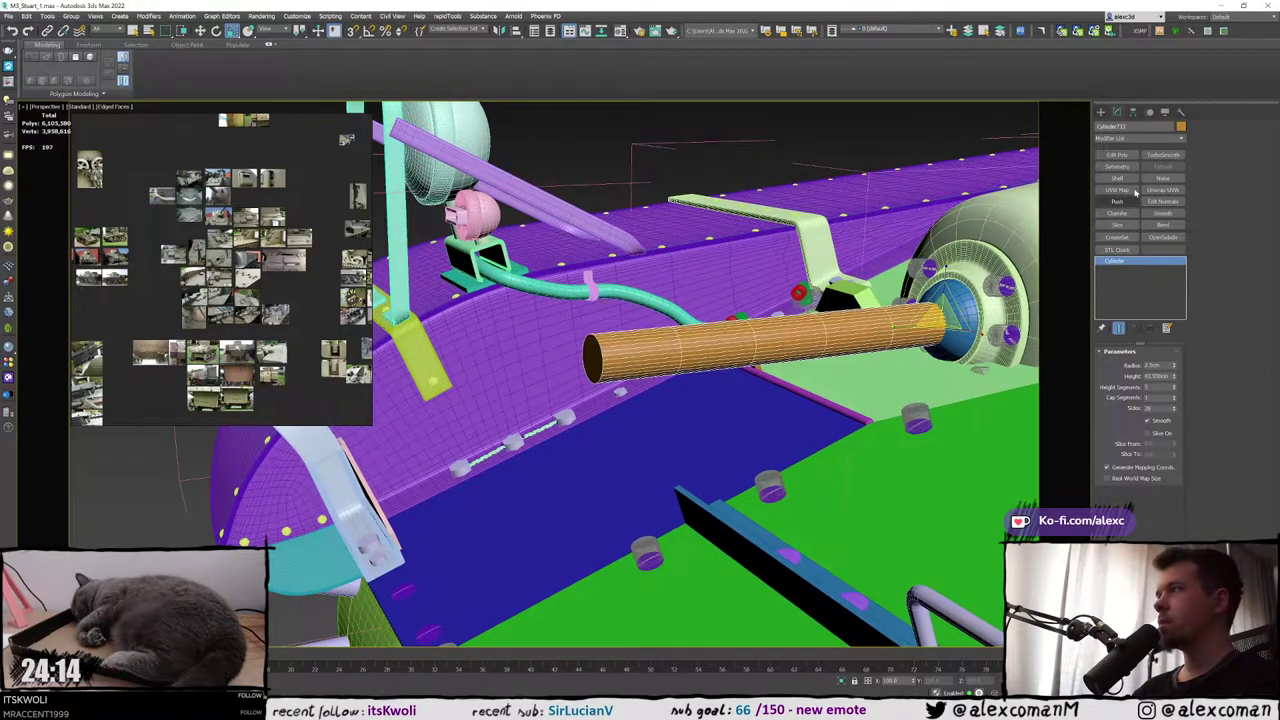
drag(1176, 400, 1175, 392)
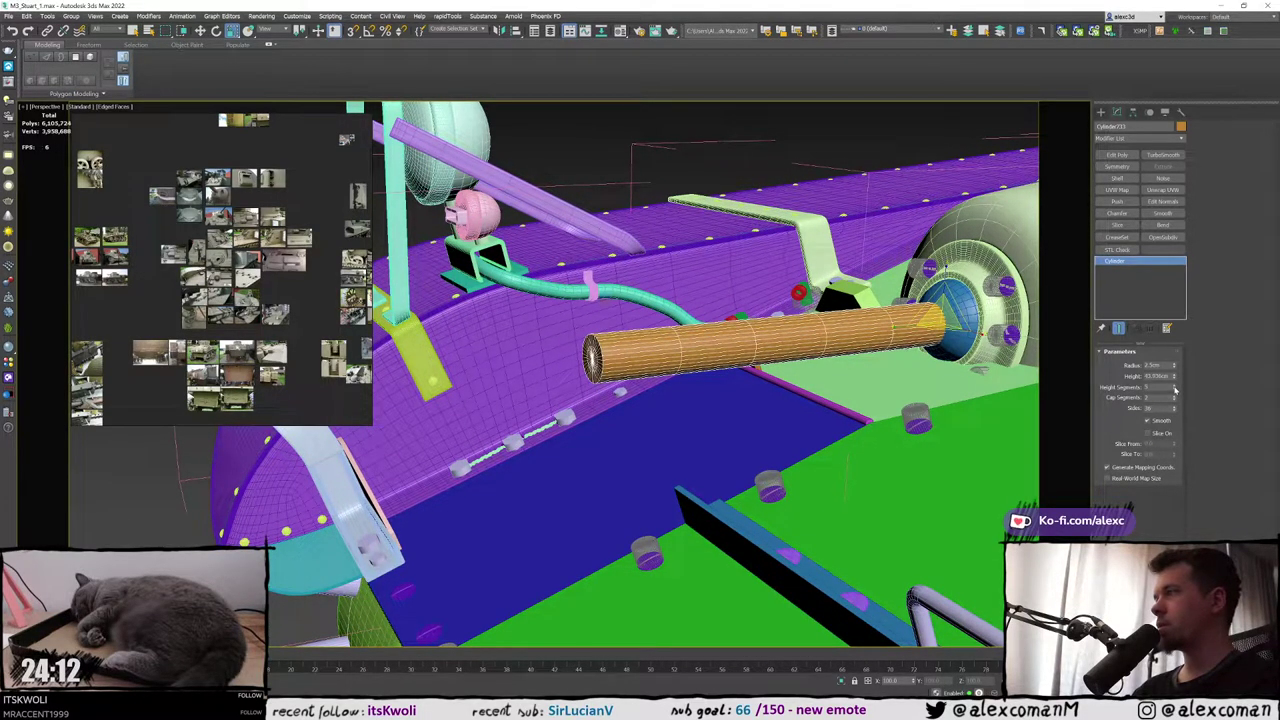
key(F4)
key(F4)
alt+middle_drag(943, 317, 907, 311)
alt+middle_drag(836, 376, 846, 375)
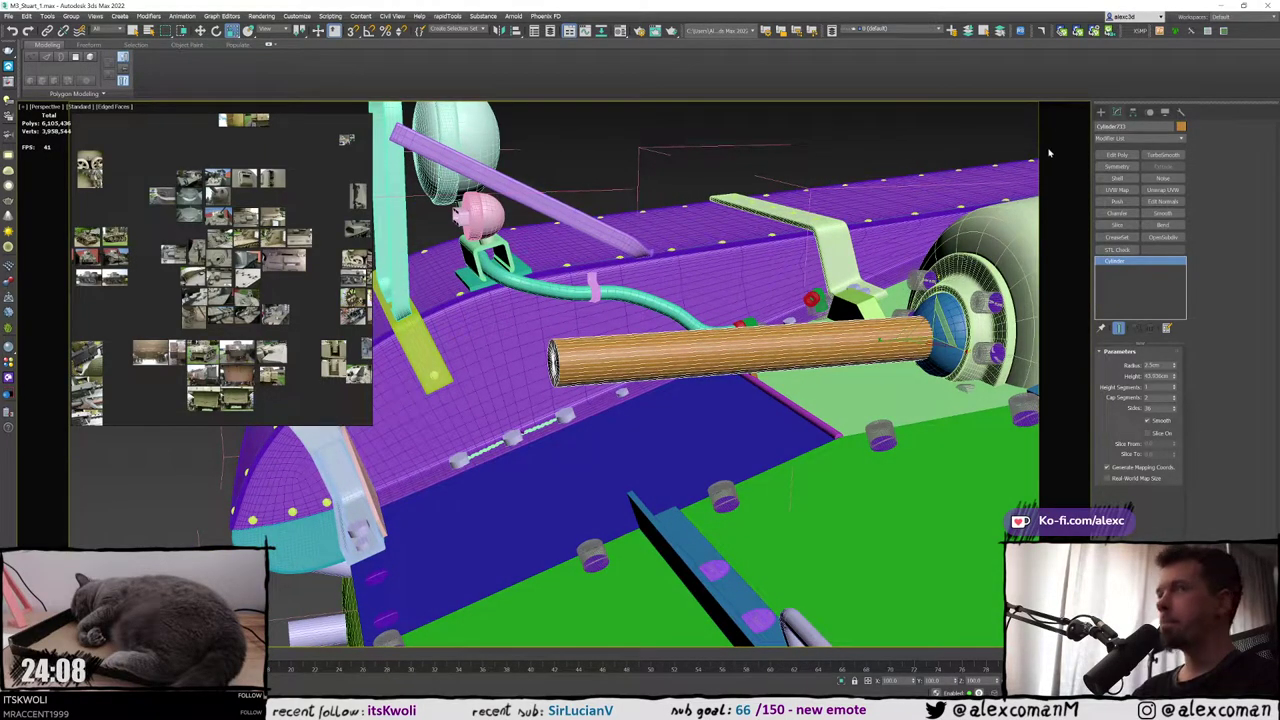
Add an Edit Poly modifier to the orange barrel cylinder and insert an edge loop near its muzzle end
click(1117, 155)
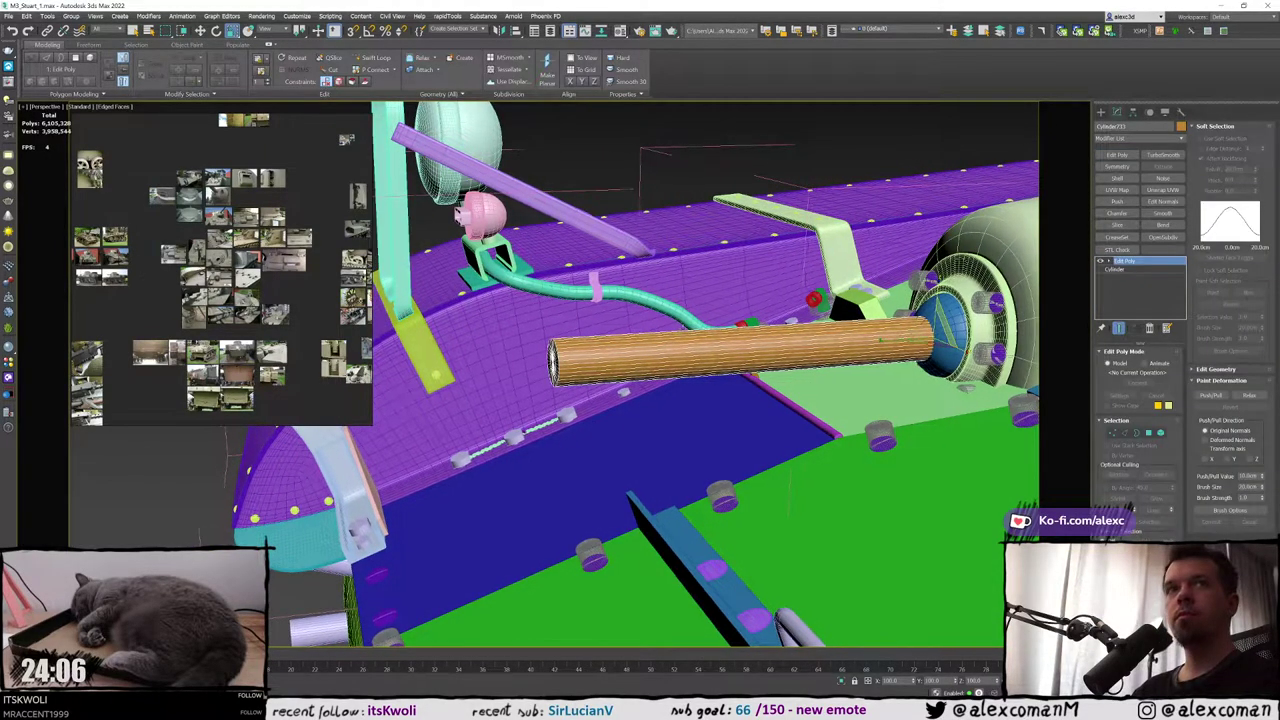
key(alt+1)
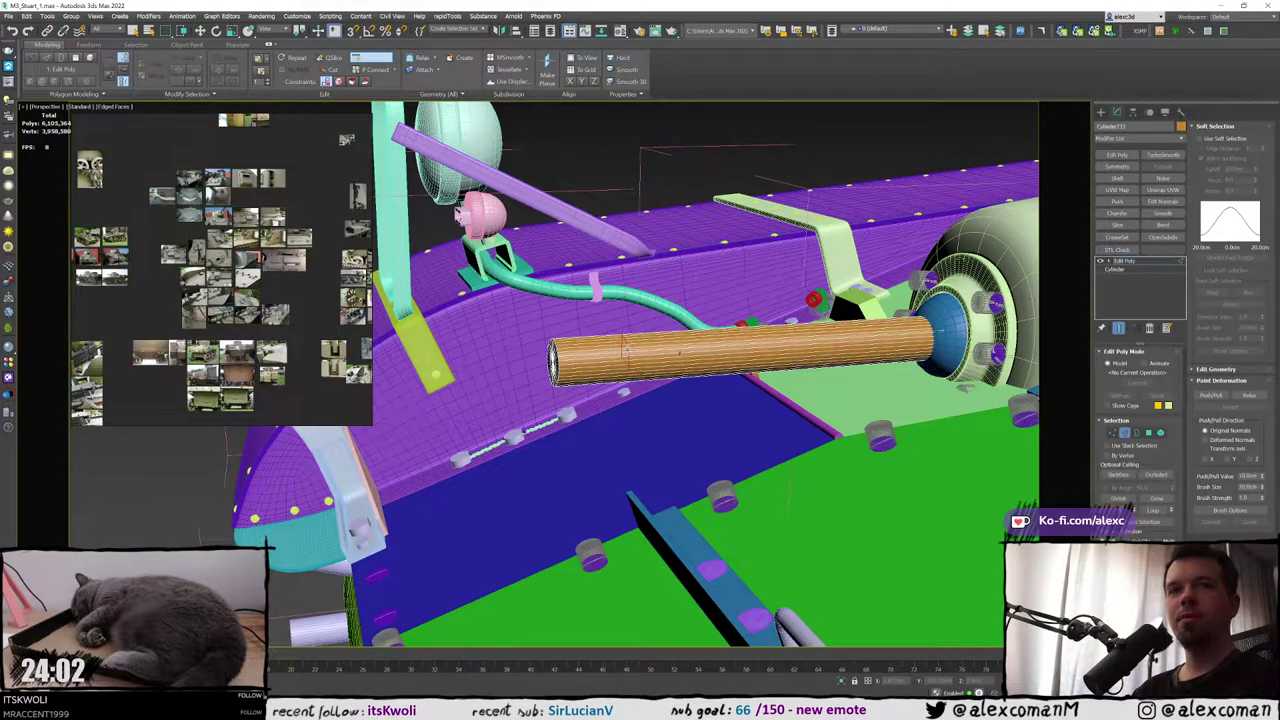
click(628, 350)
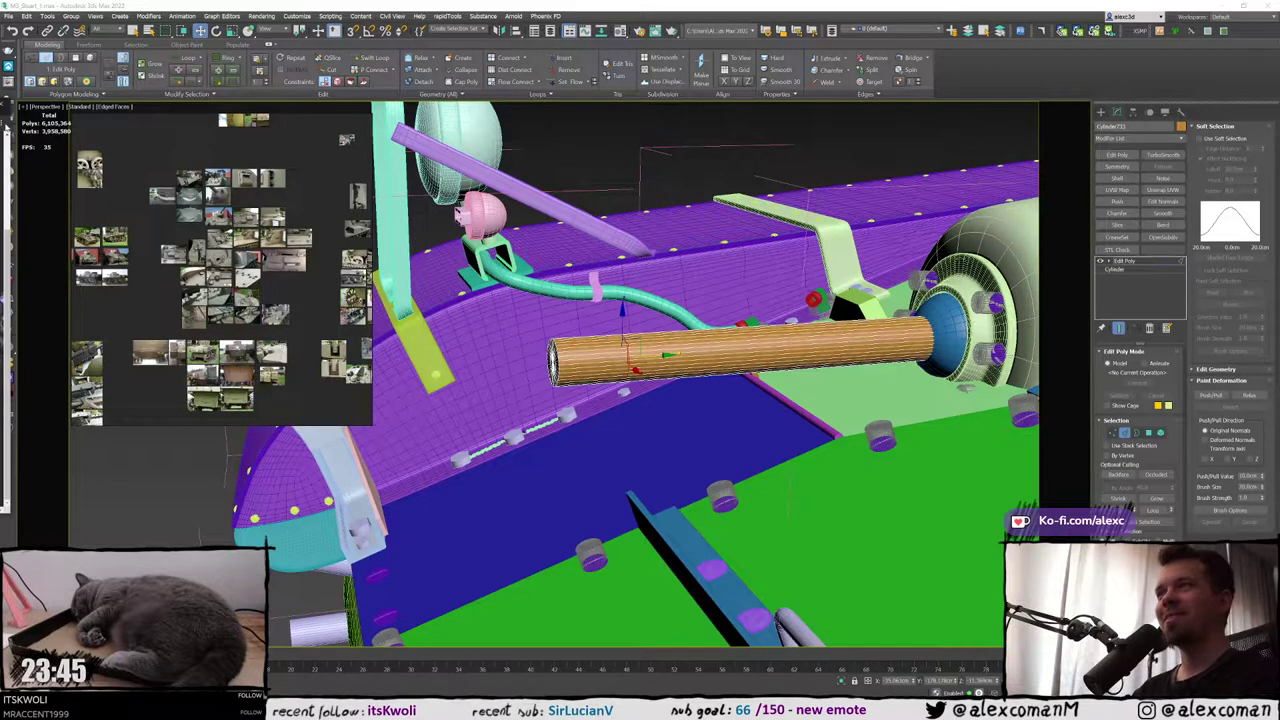
Select the polygons of the barrel's muzzle section and detach them as a separate object
alt+middle_drag(402, 276, 458, 248)
key(4)
key(F3)
key(F3)
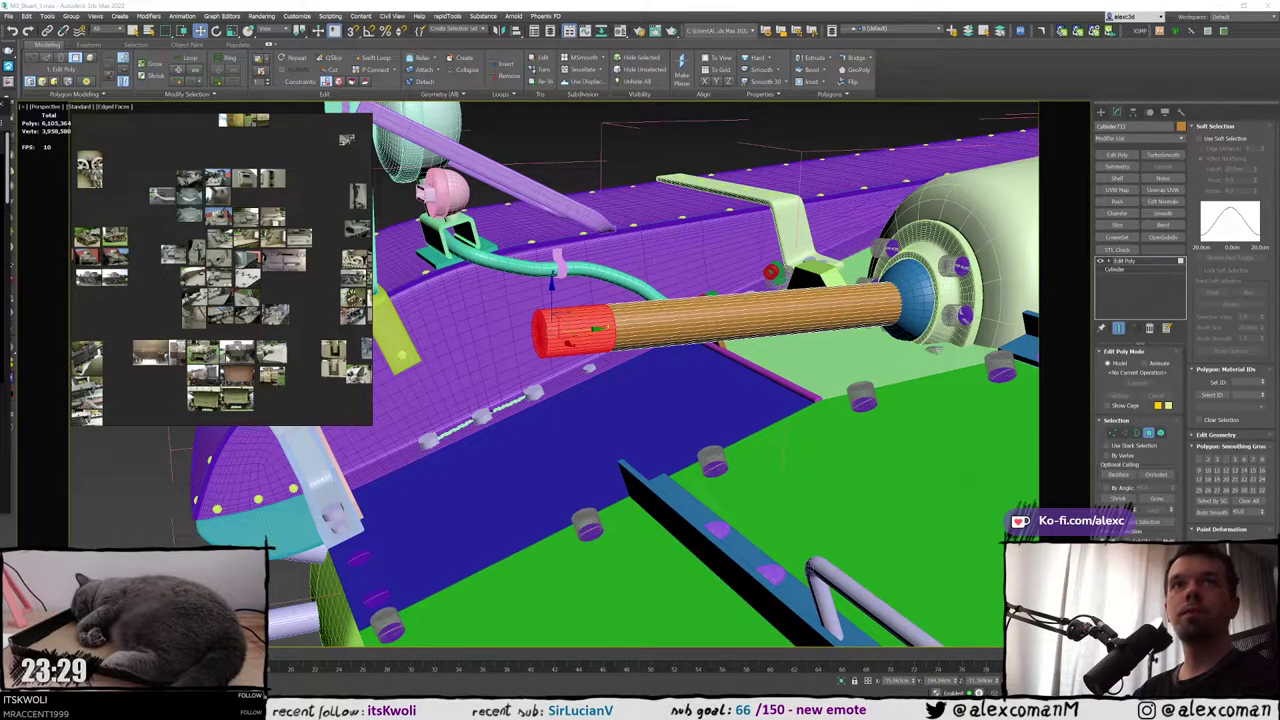
alt+middle_drag(588, 352, 585, 350)
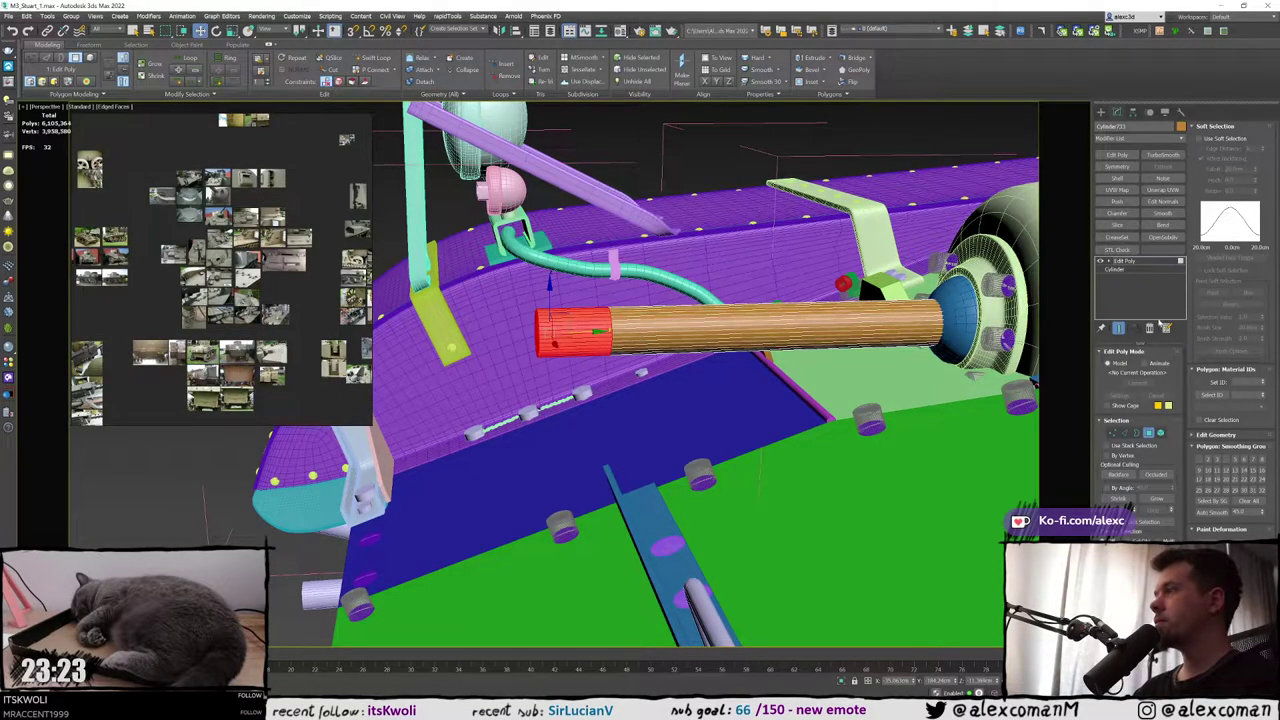
click(1197, 436)
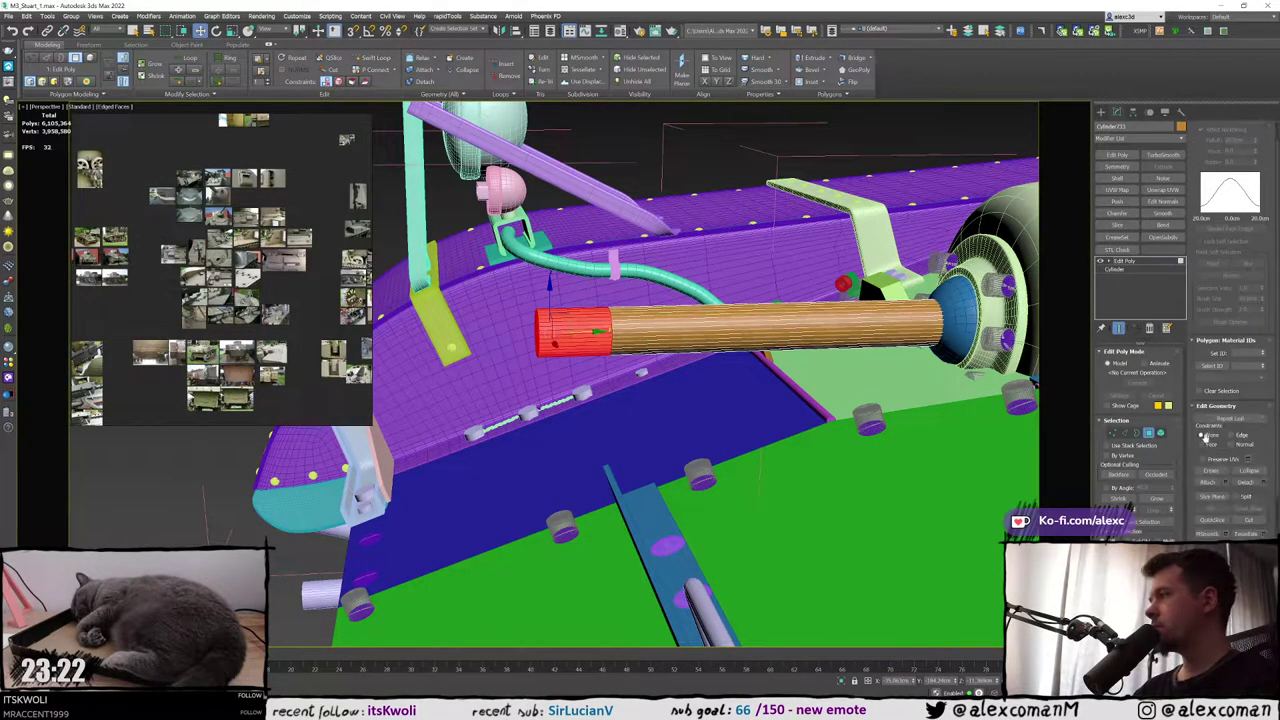
click(1256, 484)
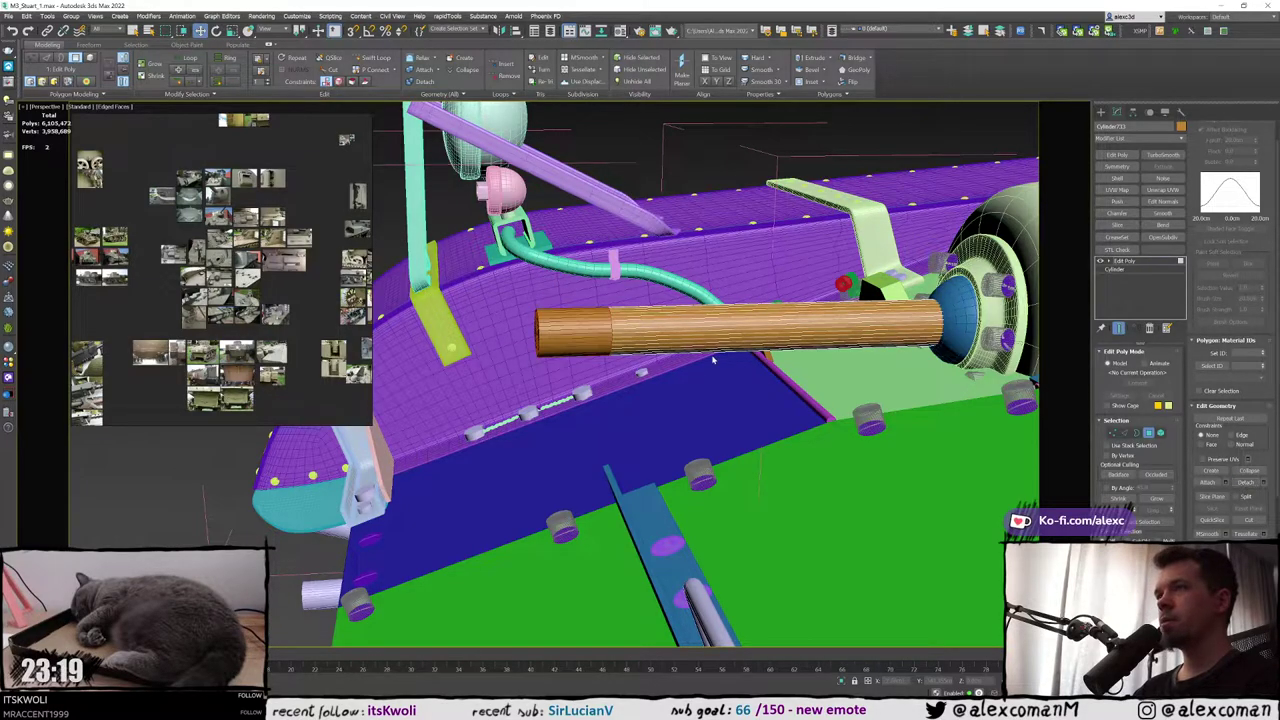
Delete the original muzzle-section polygons from the main barrel, keeping the detached piece
key(F3)
alt+middle_drag(640, 420, 700, 415)
alt+middle_drag(580, 360, 550, 350)
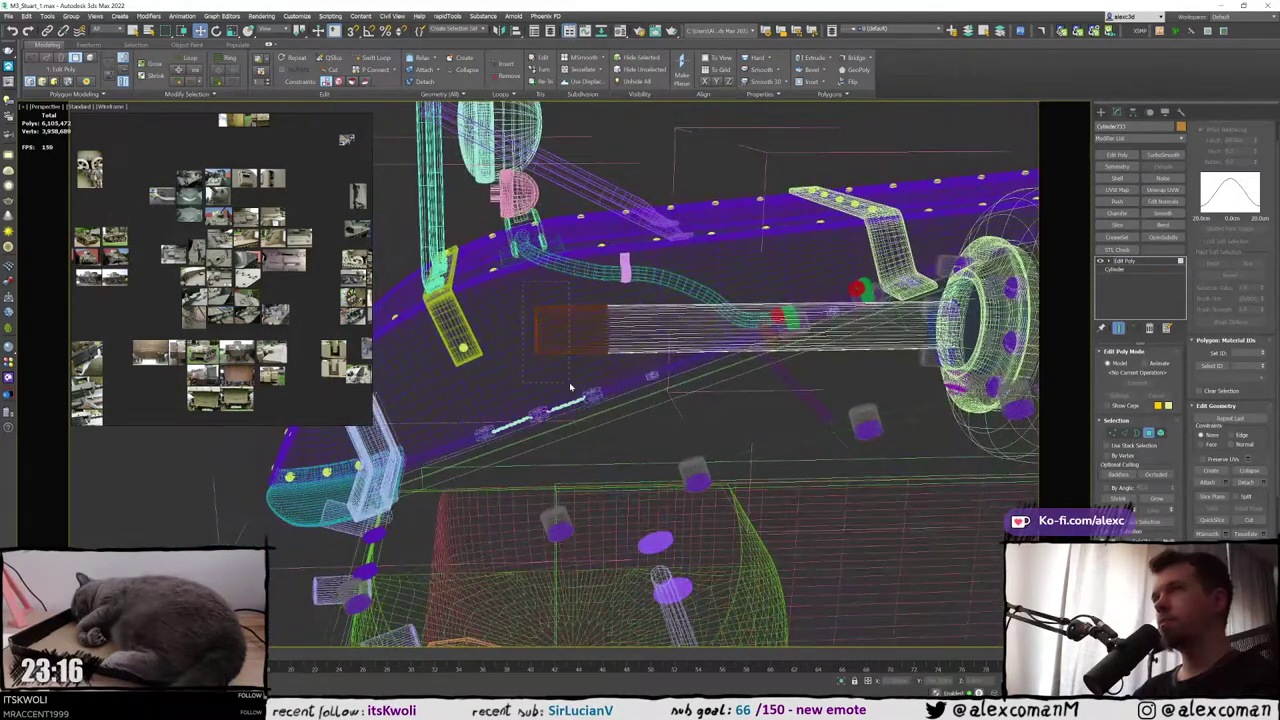
key(F3)
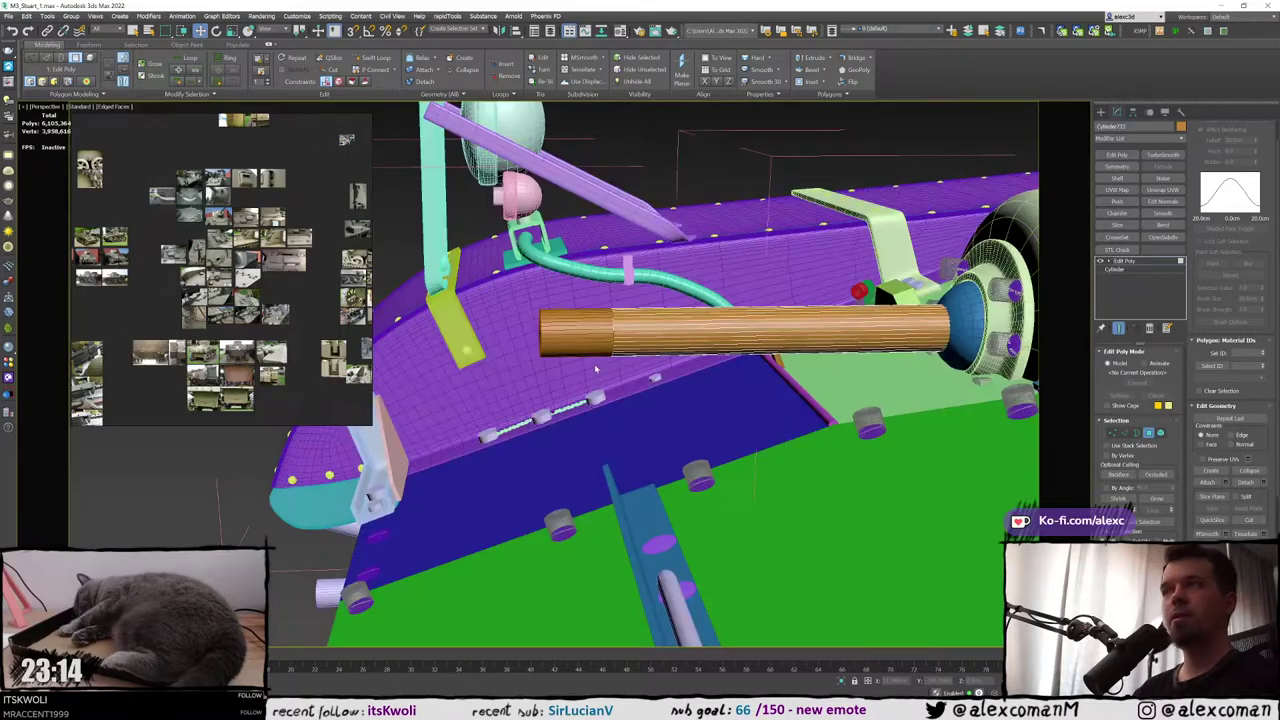
Select the detached muzzle section and centre its pivot on the piece
mouse_move(595, 370)
alt+middle_down()
mouse_move(698, 411)
mouse_move(680, 427)
alt+middle_up()
key(F3)
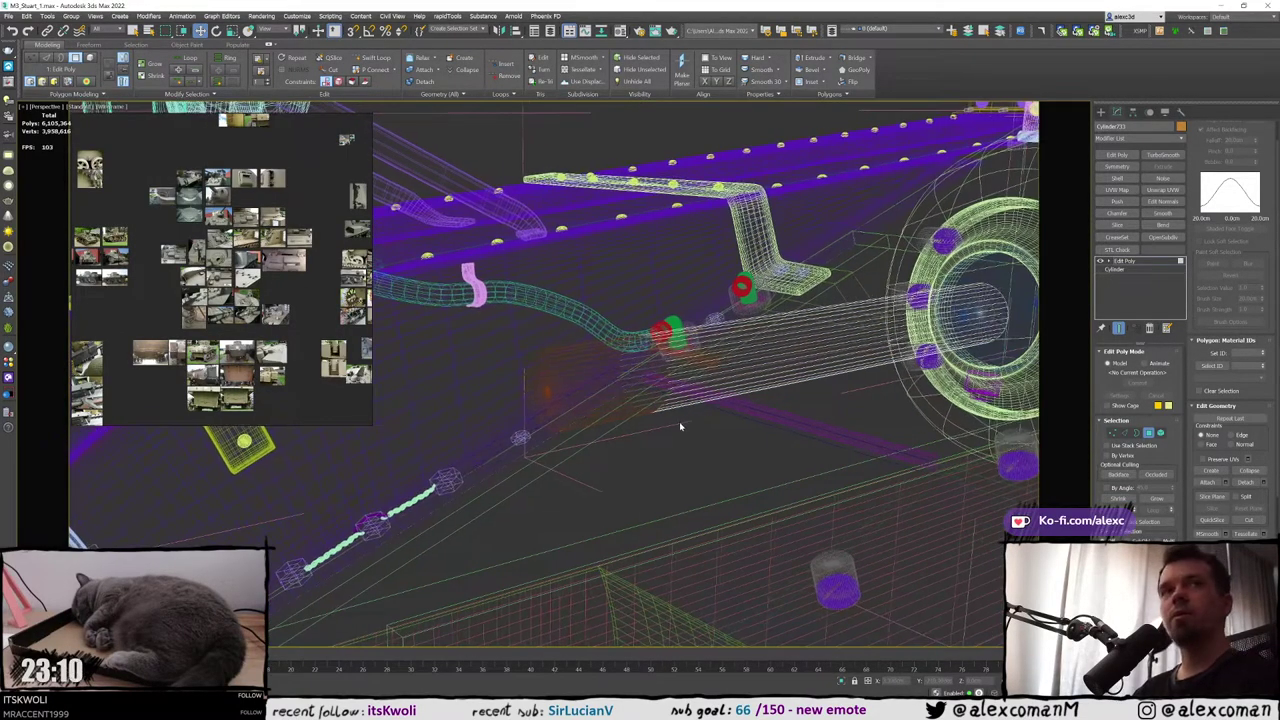
click(1101, 113)
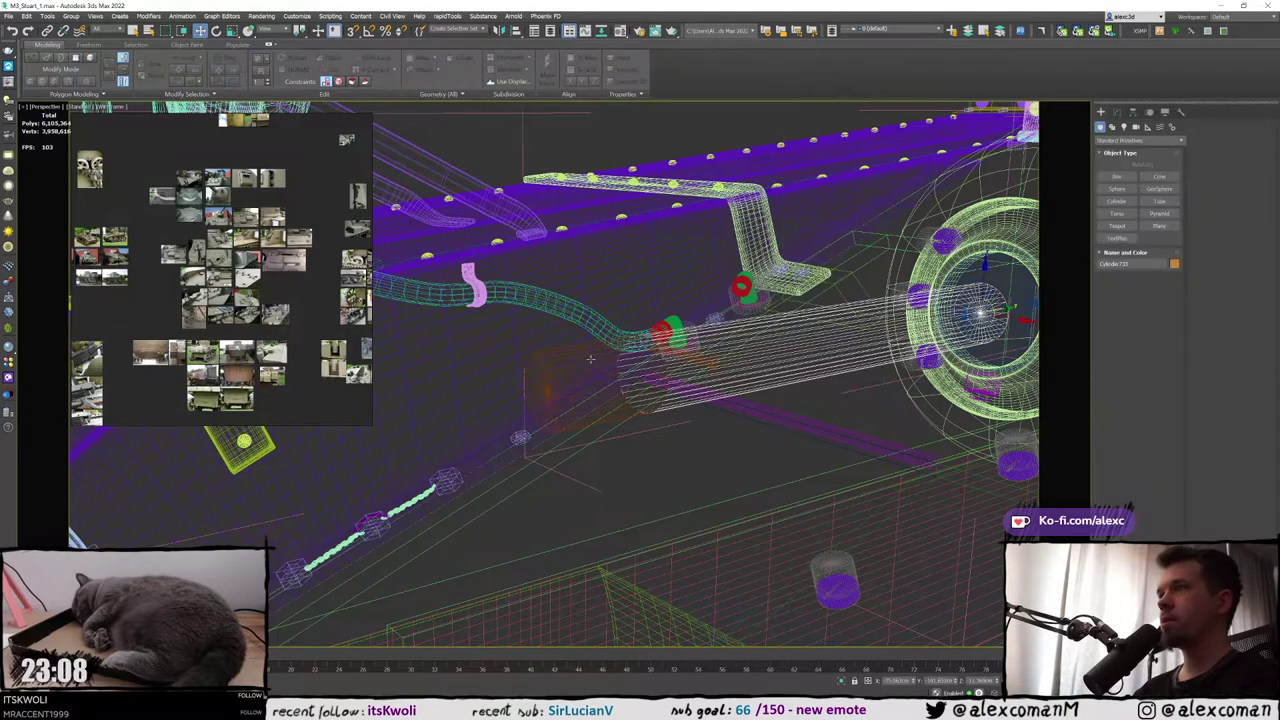
click(550, 387)
key(F3)
mouse_move(550, 387)
alt+middle_down()
mouse_move(588, 376)
mouse_move(582, 366)
alt+middle_up()
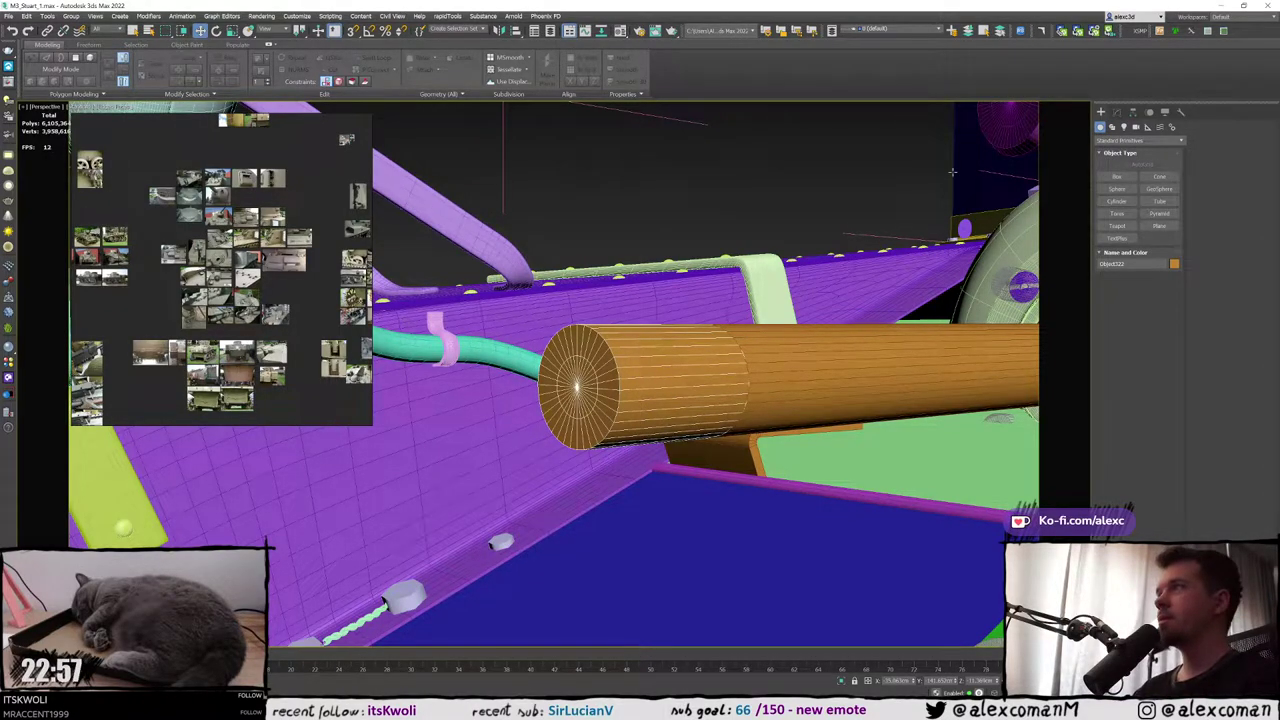
mouse_move(638, 285)
alt+middle_down()
mouse_move(651, 280)
mouse_move(598, 288)
mouse_move(615, 292)
alt+middle_up()
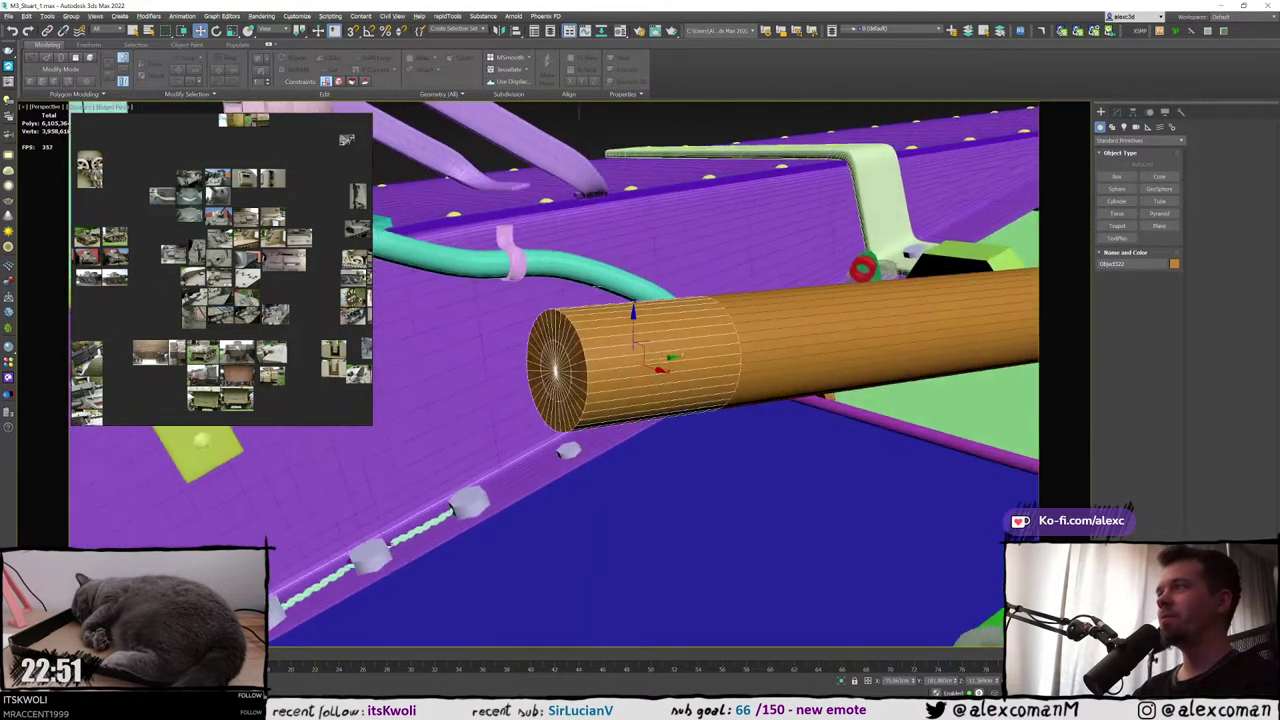
Scale the muzzle section down across its diameter so it is thinner than the main barrel
key(alt+w)
right_click(792, 440)
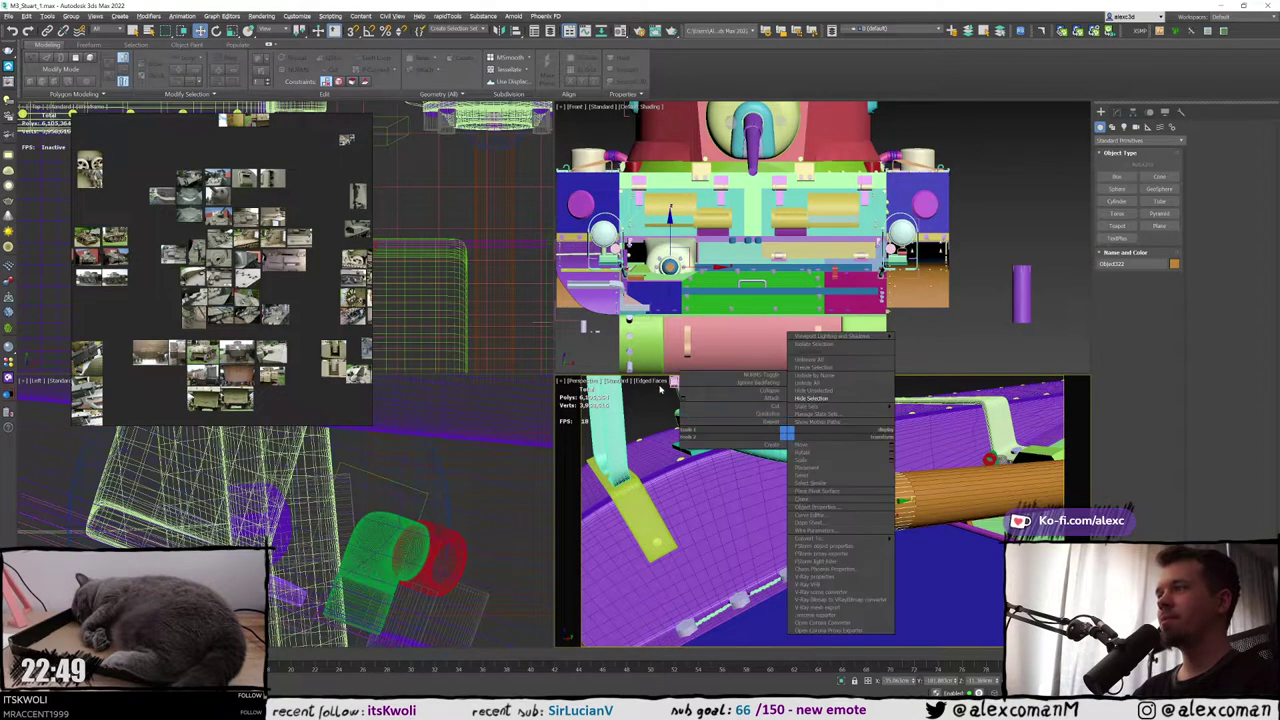
key(alt+w)
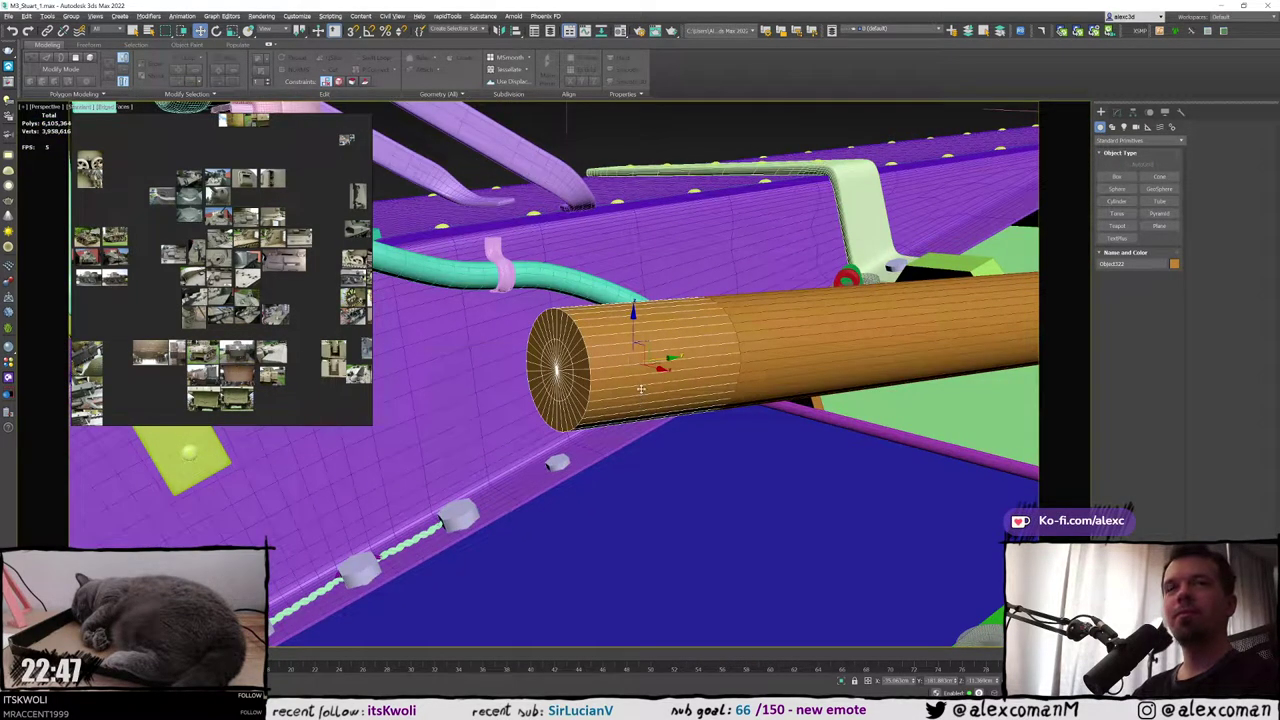
key(r)
alt+middle_drag(641, 389, 660, 393)
drag(647, 343, 643, 349)
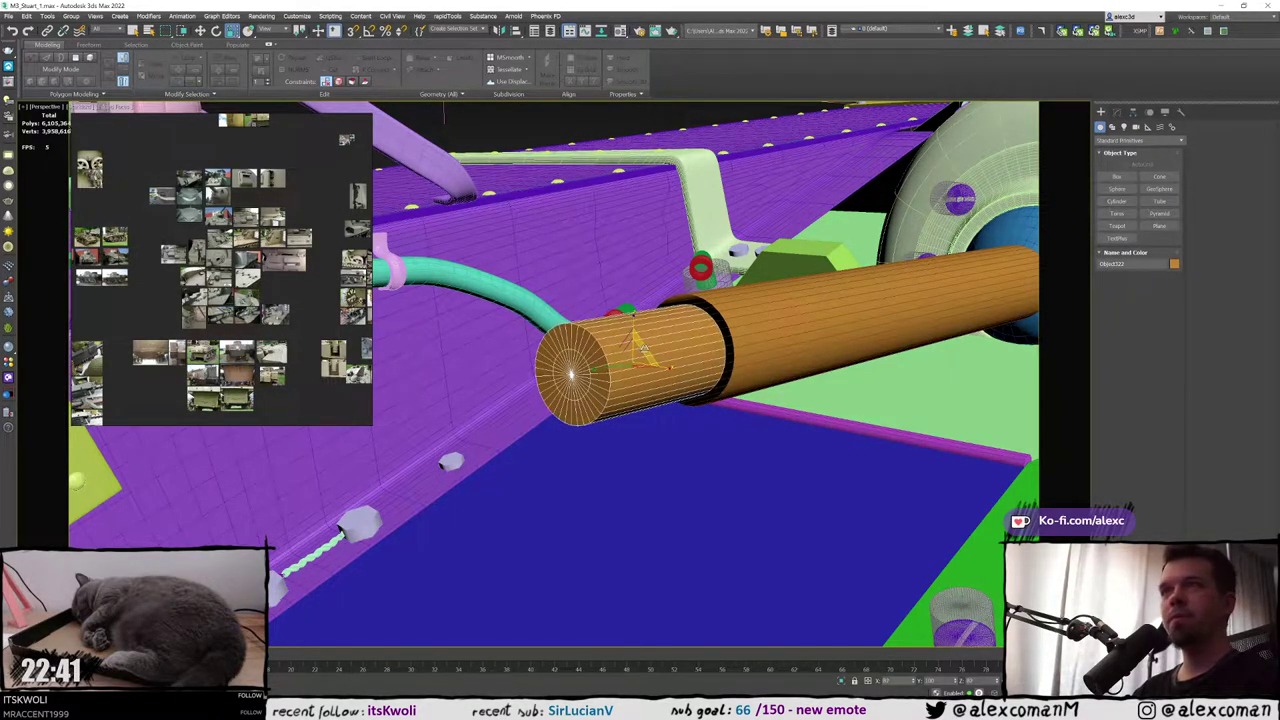
Select the main barrel's end-cap polygons inside the blue ball and delete them
click(758, 348)
alt+middle_drag(758, 348, 705, 360)
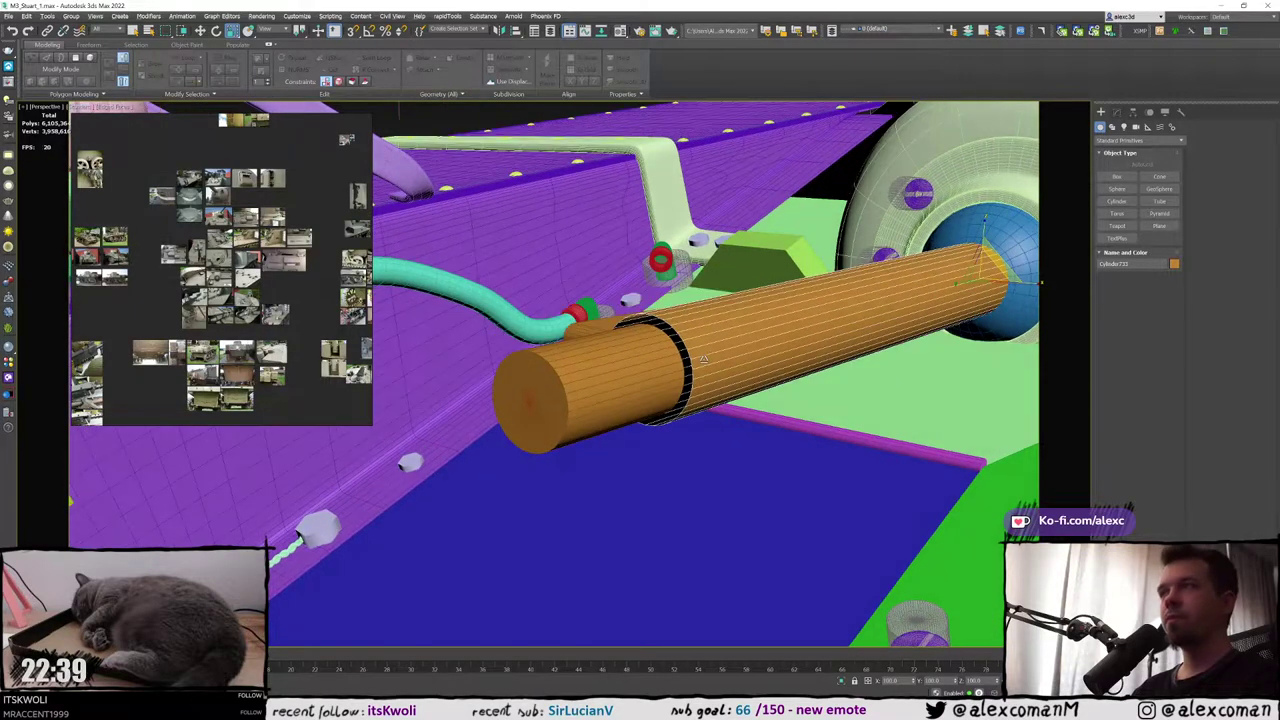
key(F3)
middle_drag(950, 300, 828, 273)
key(ctrl+e)
scroll(810, 256, up, 3)
key(1)
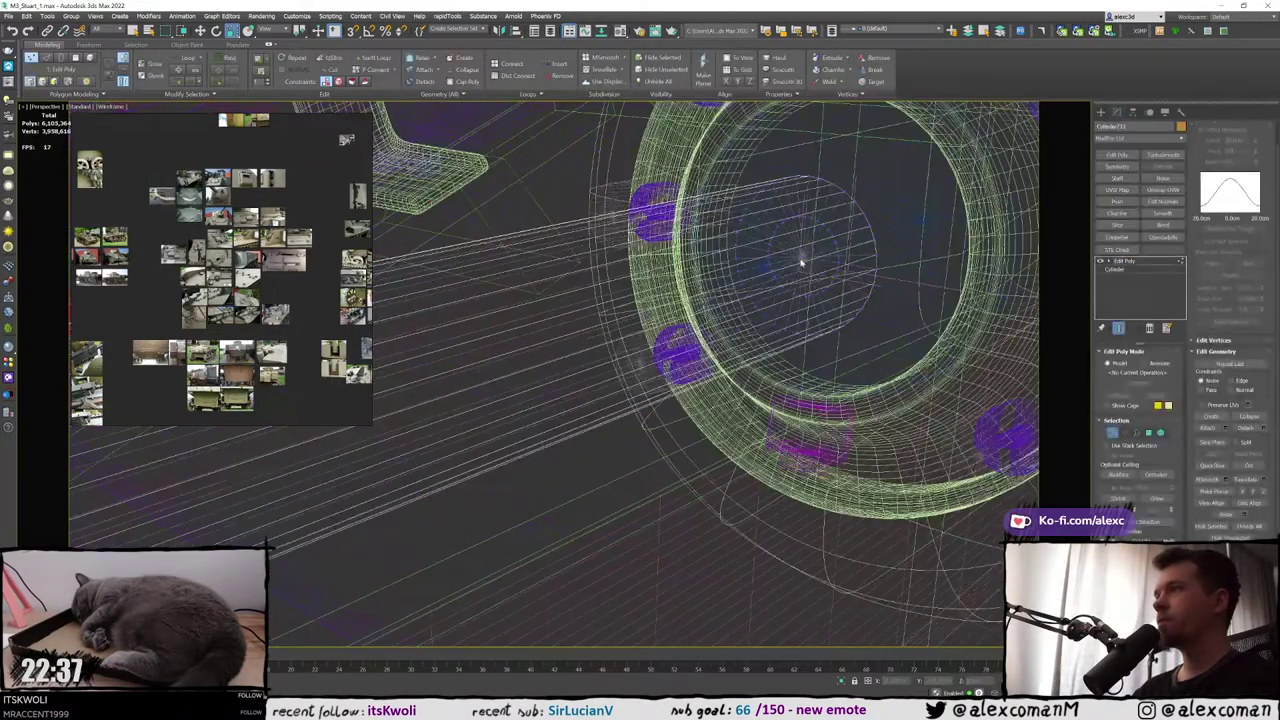
ctrl+click(1149, 435)
click(1157, 498)
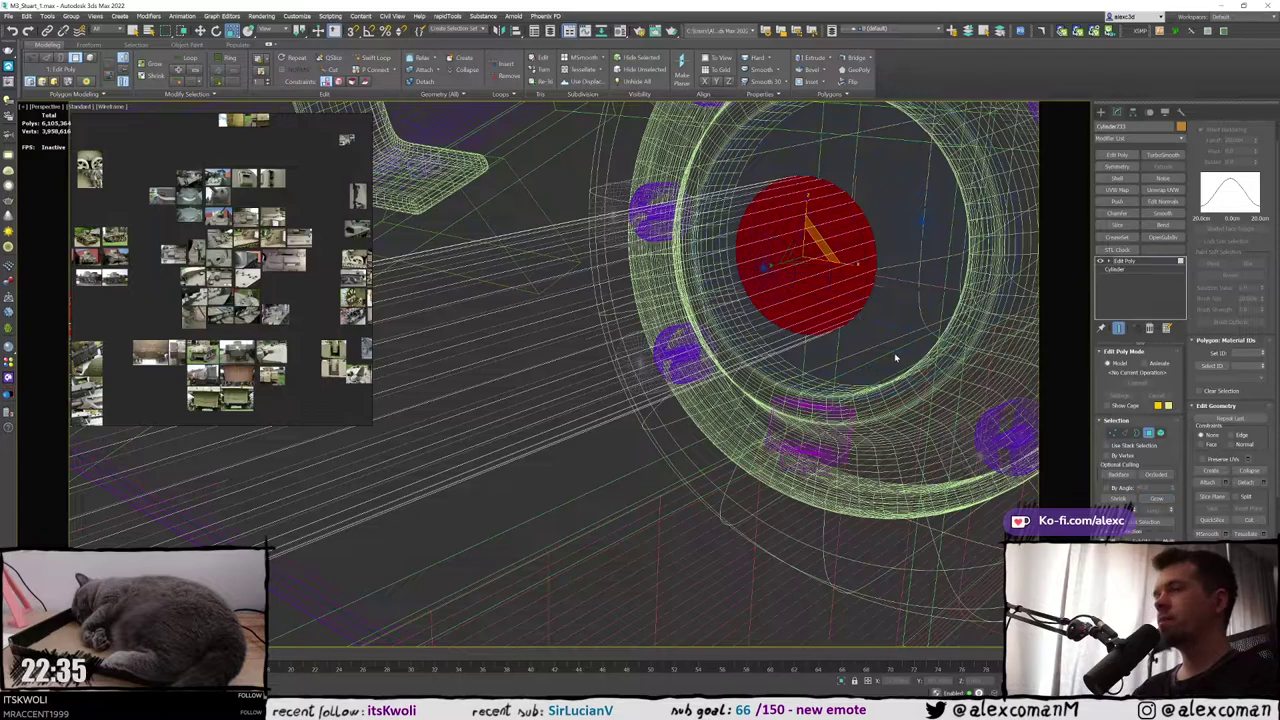
middle_drag(897, 357, 919, 352)
key(Delete)
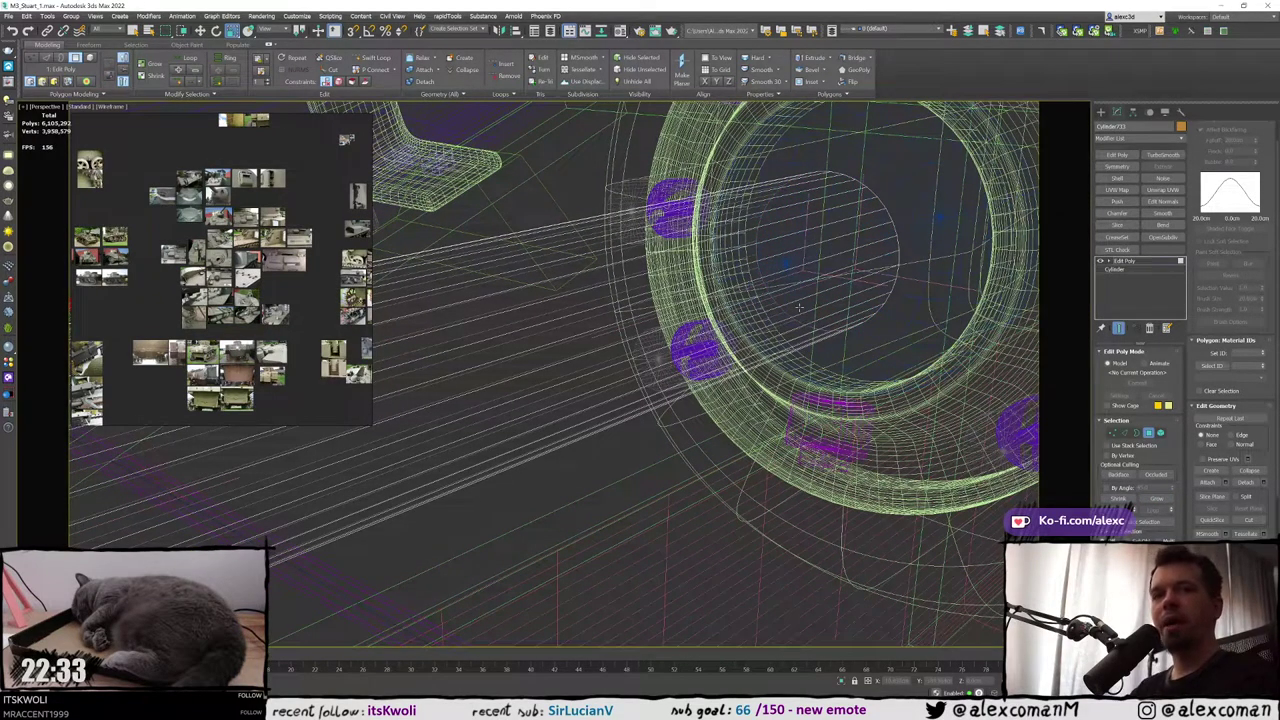
middle_drag(777, 303, 811, 300)
scroll(811, 300, down, 2)
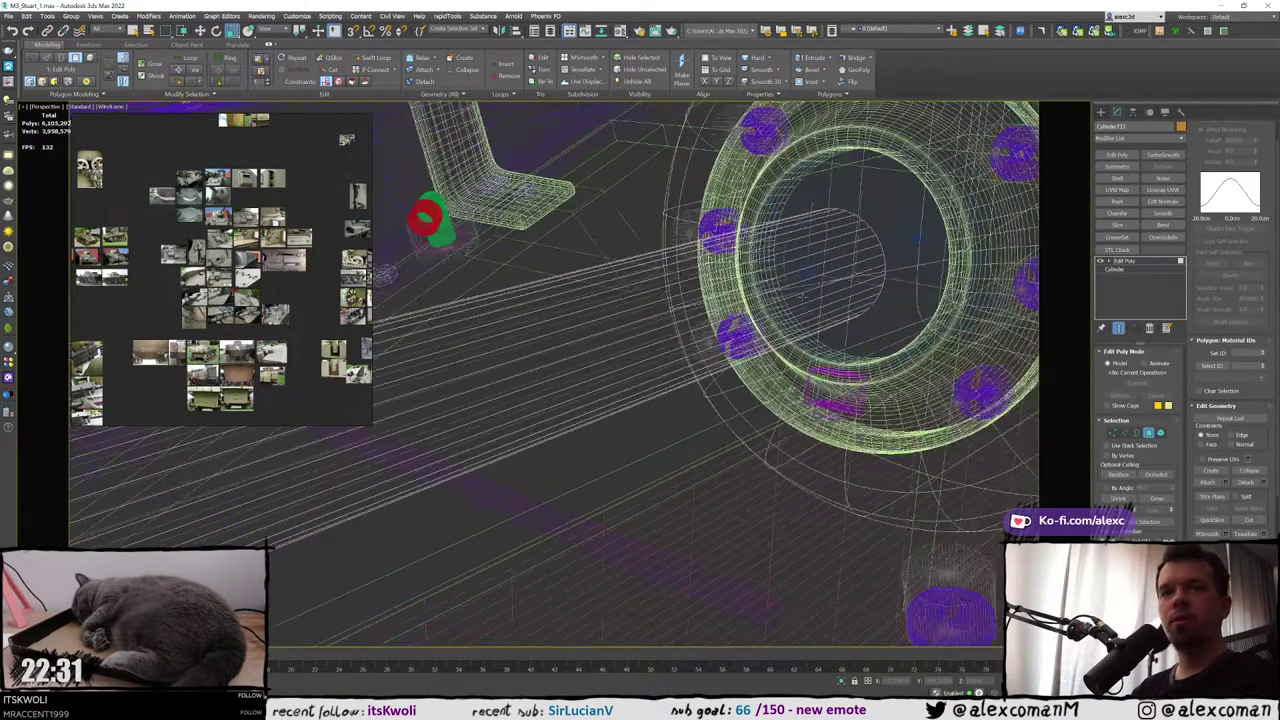
Add a TurboSmooth modifier to the open main barrel and set its iterations to 2
click(1099, 113)
key(F3)
scroll(860, 262, down, 3)
alt+middle_drag(865, 262, 805, 249)
key(F4)
key(F4)
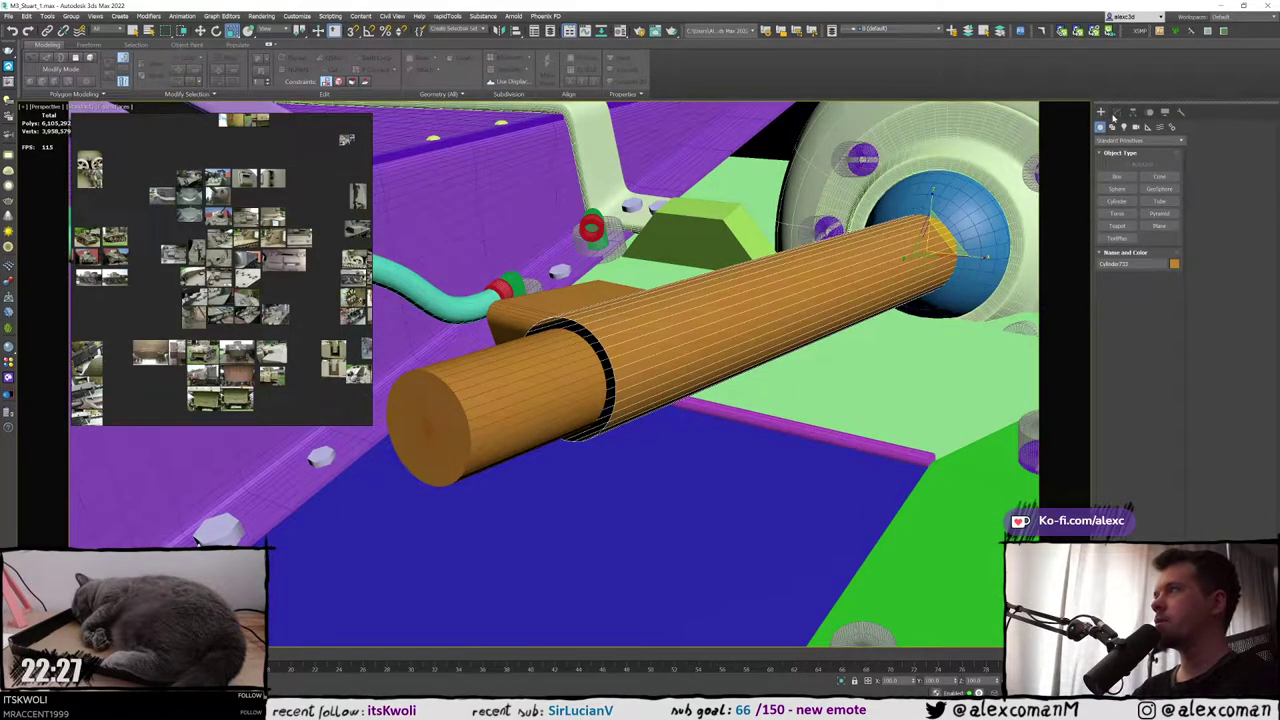
click(1116, 114)
alt+middle_drag(957, 229, 941, 237)
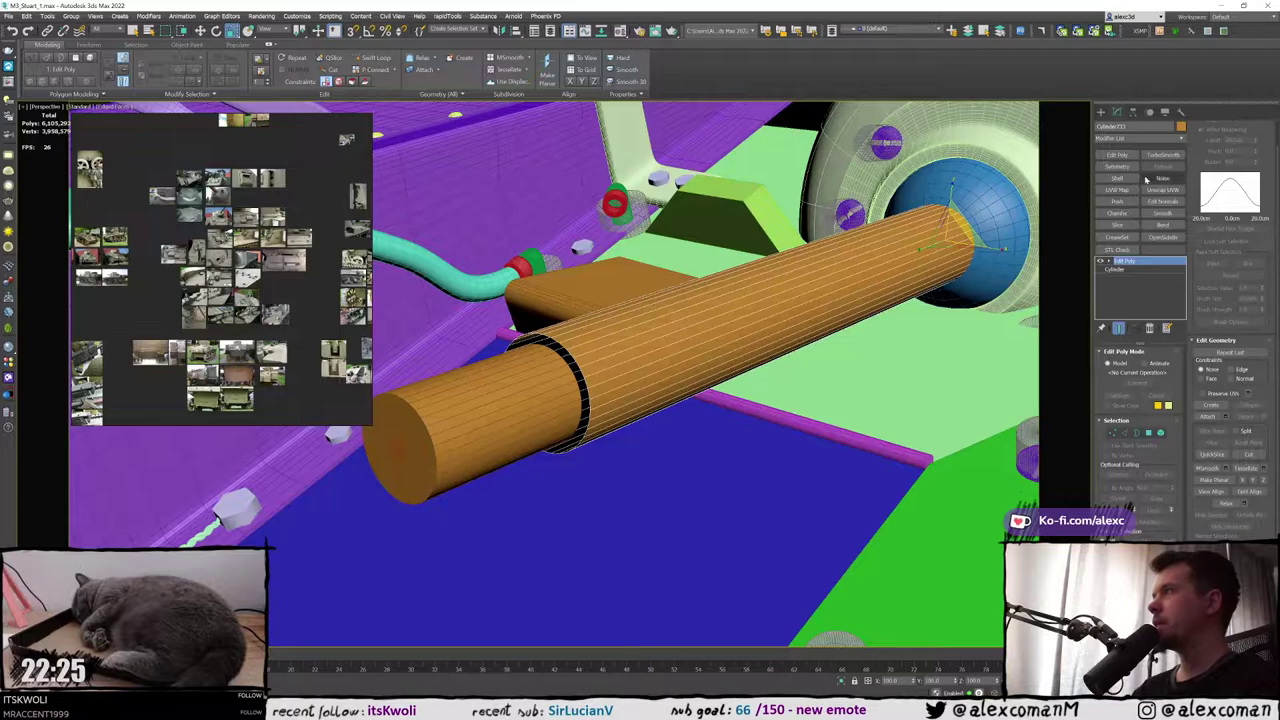
click(1163, 155)
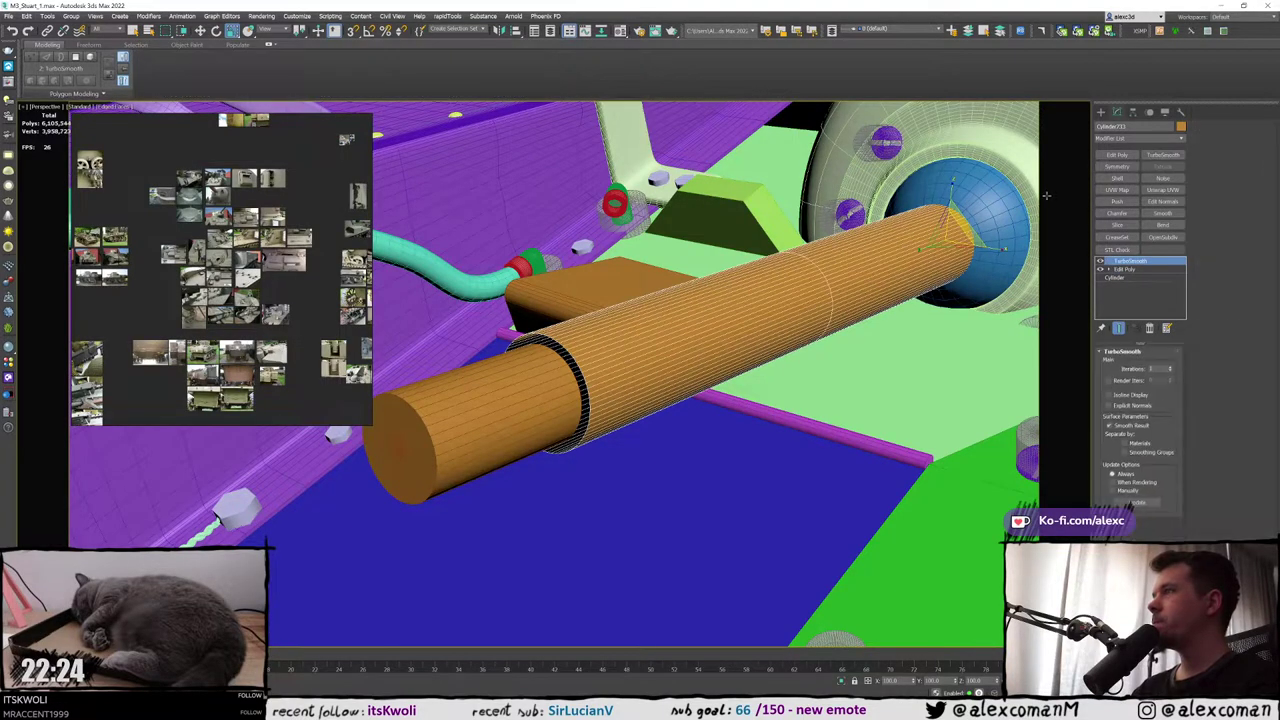
click(1171, 368)
scroll(786, 279, down, 3)
alt+middle_drag(815, 284, 531, 318)
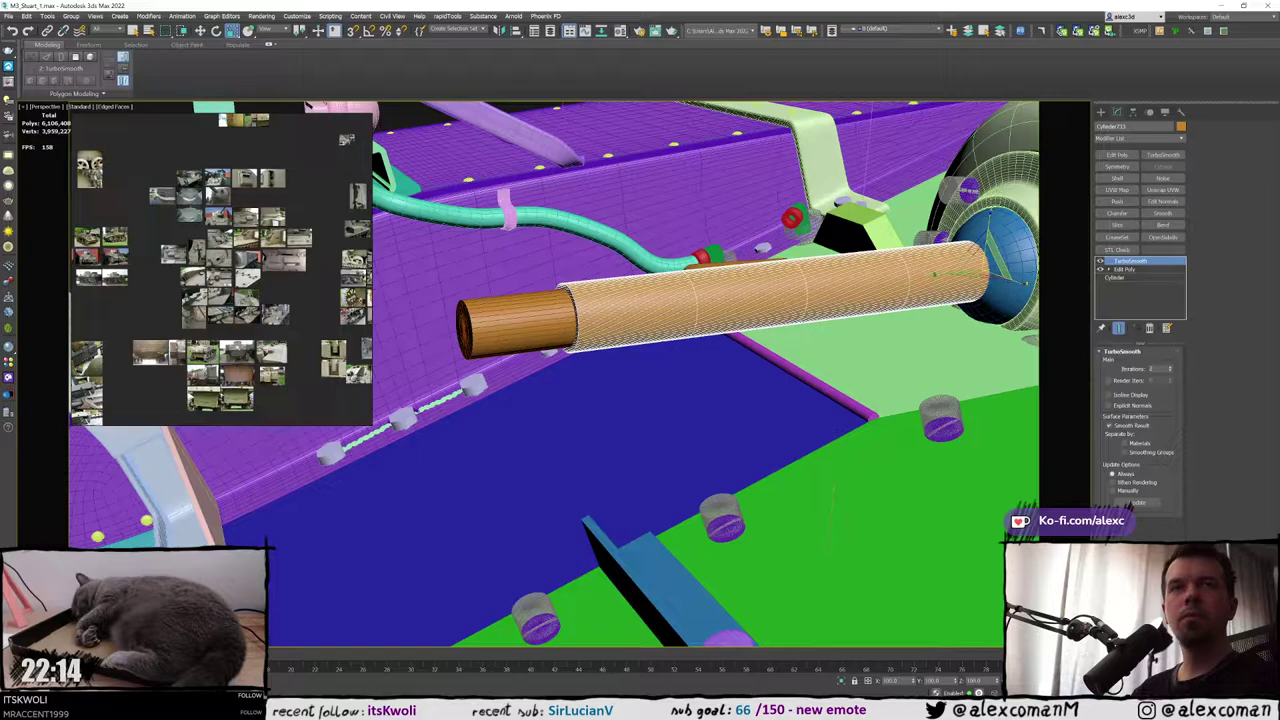
Examine the two-part barrel against the front of the tank from several angles without edged faces
alt+middle_drag(590, 300, 563, 280)
ctrl+click(545, 298)
scroll(545, 298, down, 8)
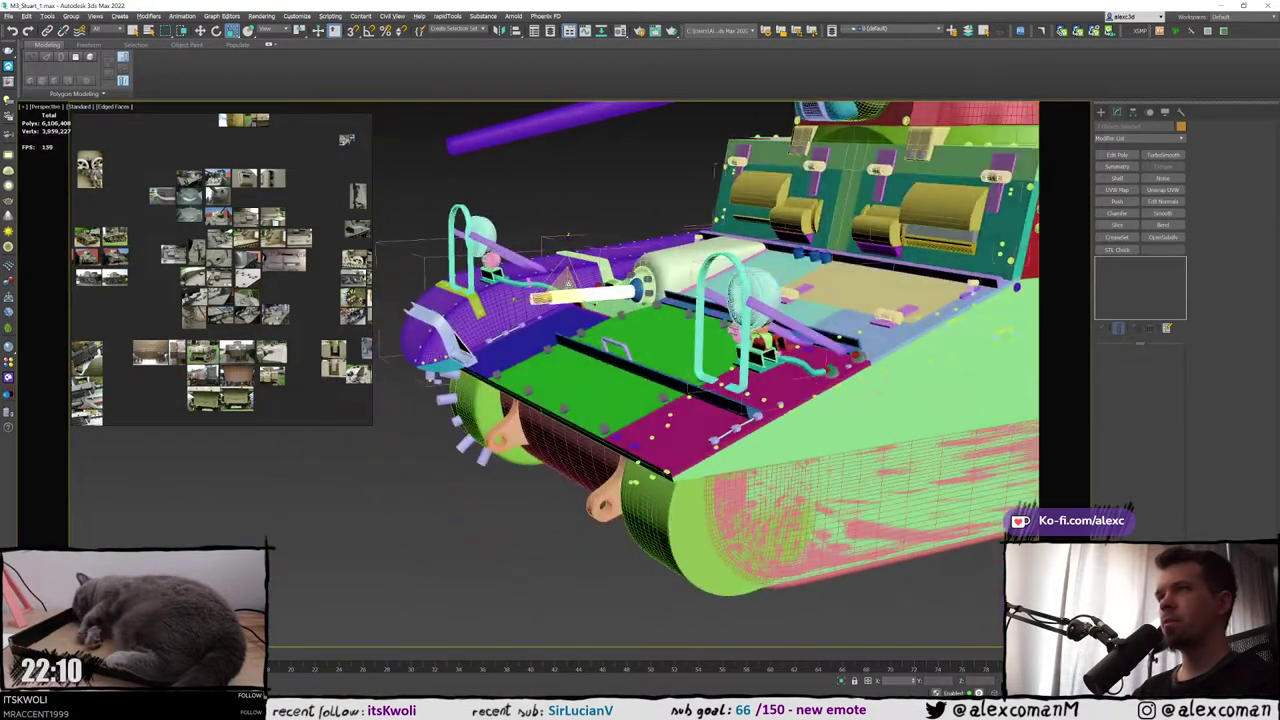
click(578, 230)
click(586, 209)
key(F4)
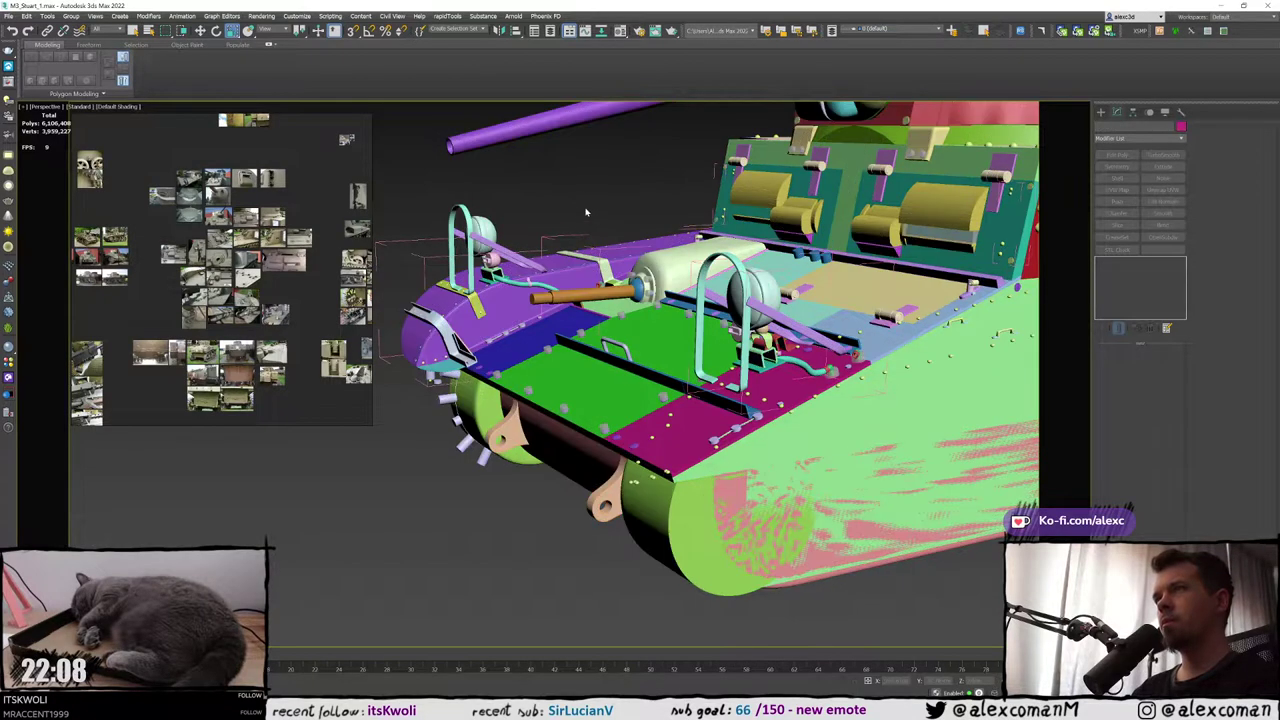
middle_drag(590, 221, 700, 236)
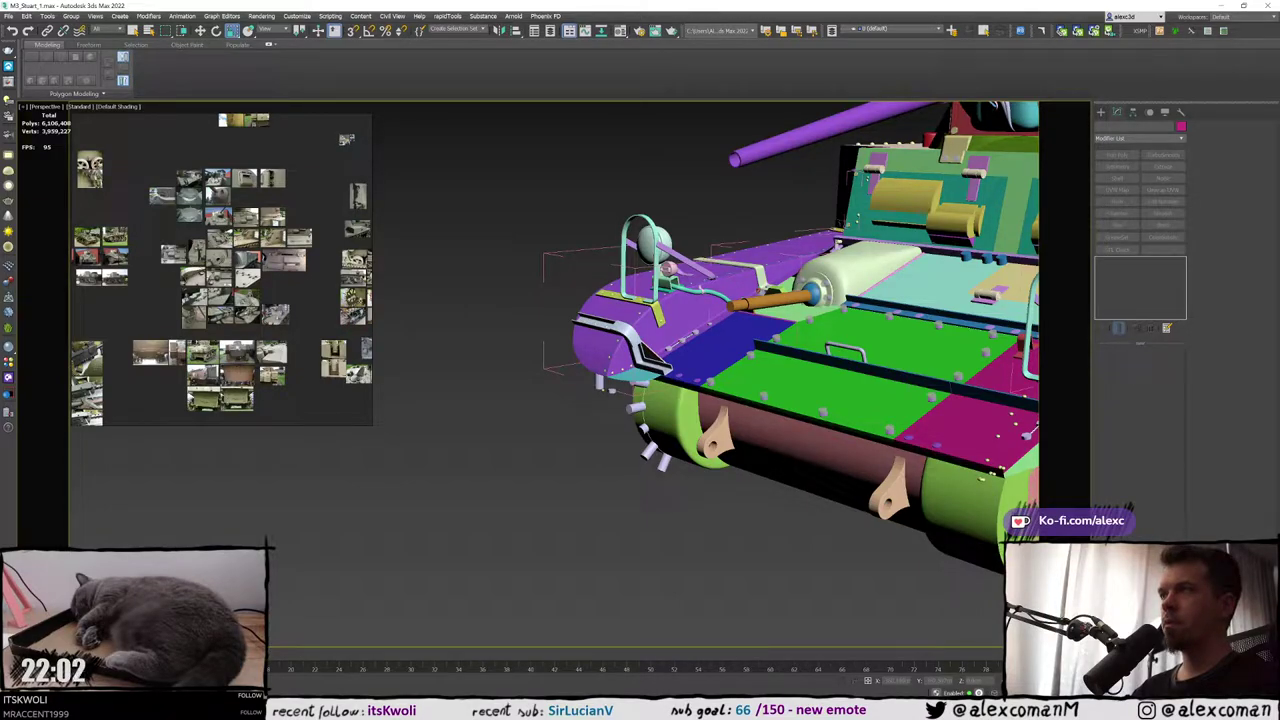
alt+middle_drag(690, 240, 594, 328)
click(642, 262)
scroll(225, 260, down, 3)
scroll(260, 295, up, 6)
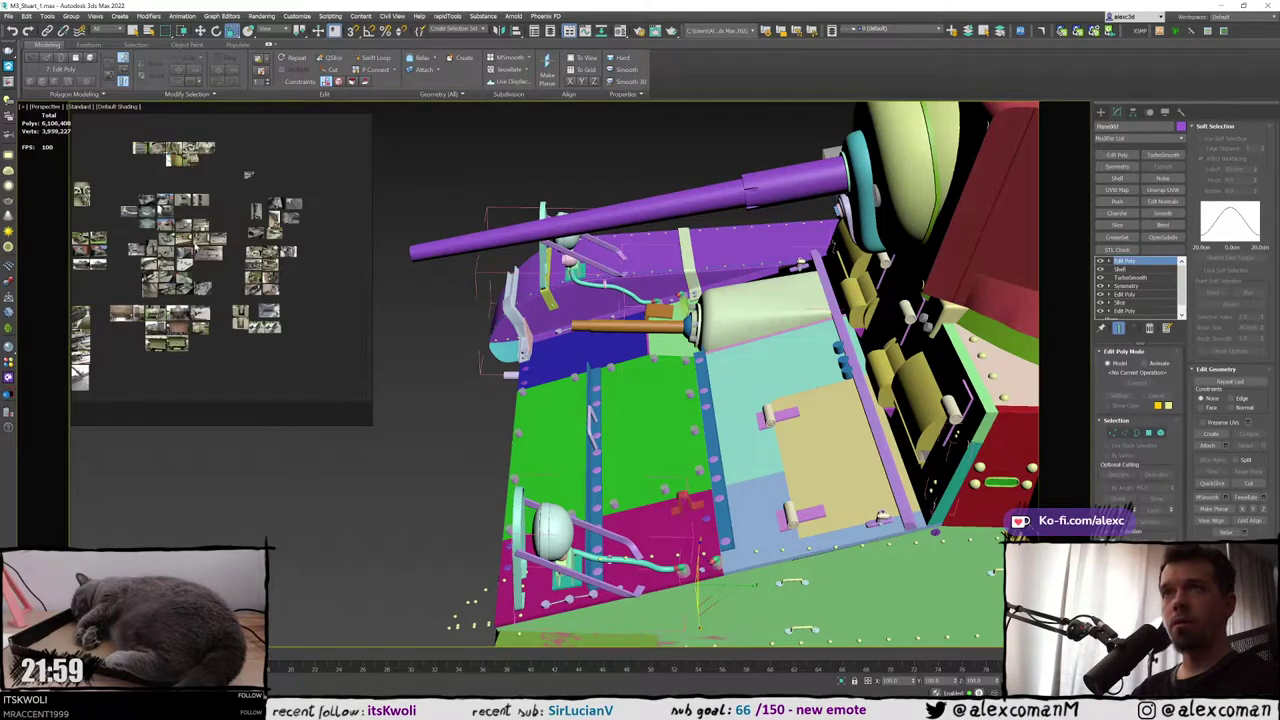
Examine the reference photos of complete Stuart tanks to compare the hull machine gun's barrel shape
middle_drag(131, 236, 265, 243)
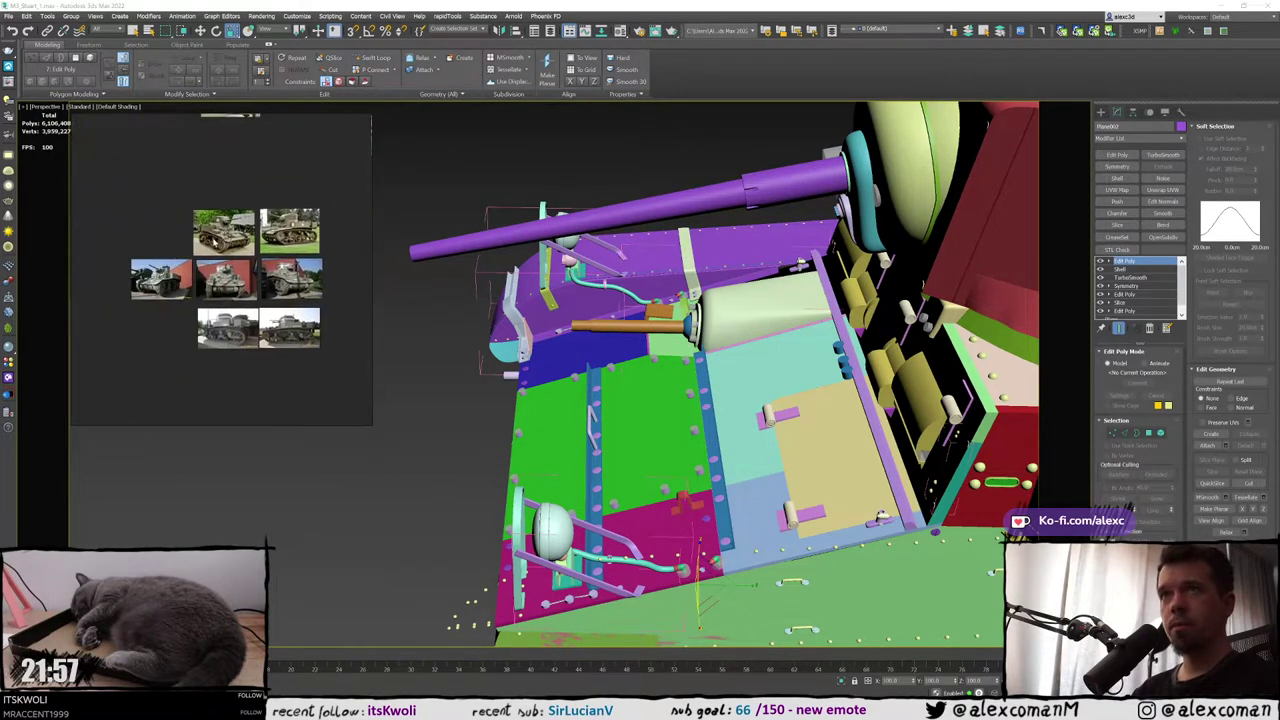
scroll(250, 242, up, 6)
scroll(222, 270, up, 3)
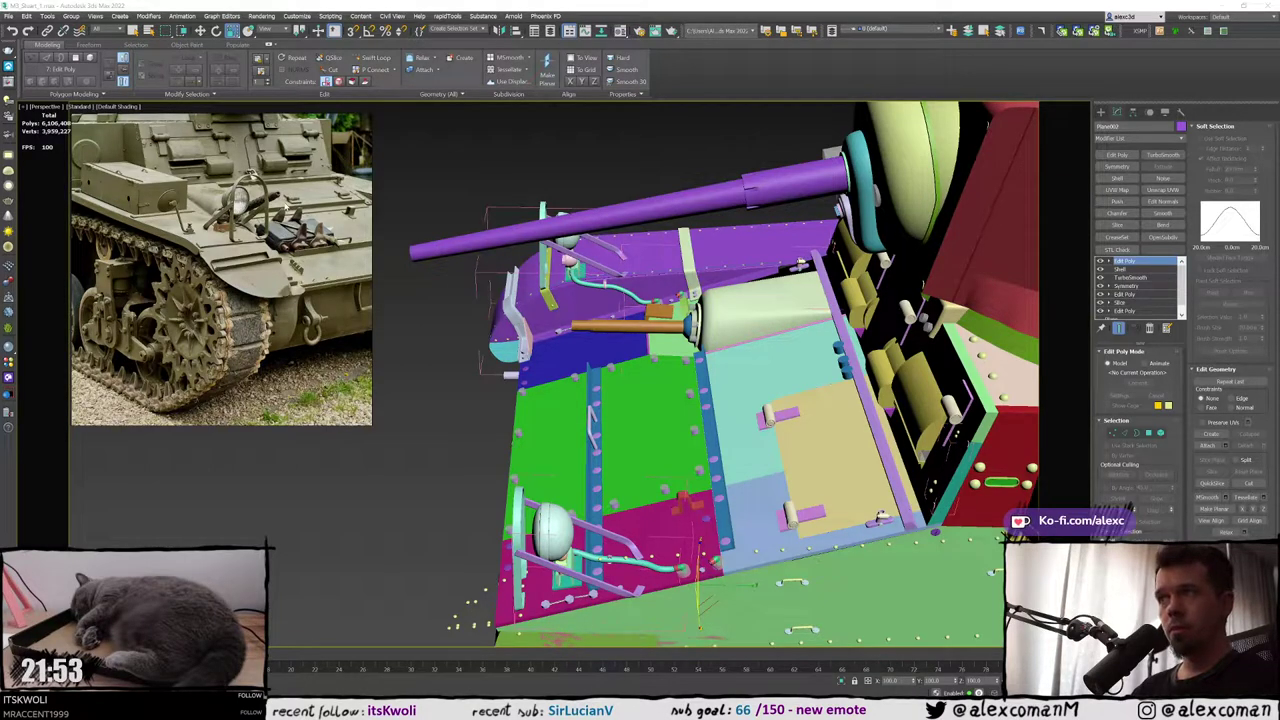
scroll(286, 207, down, 5)
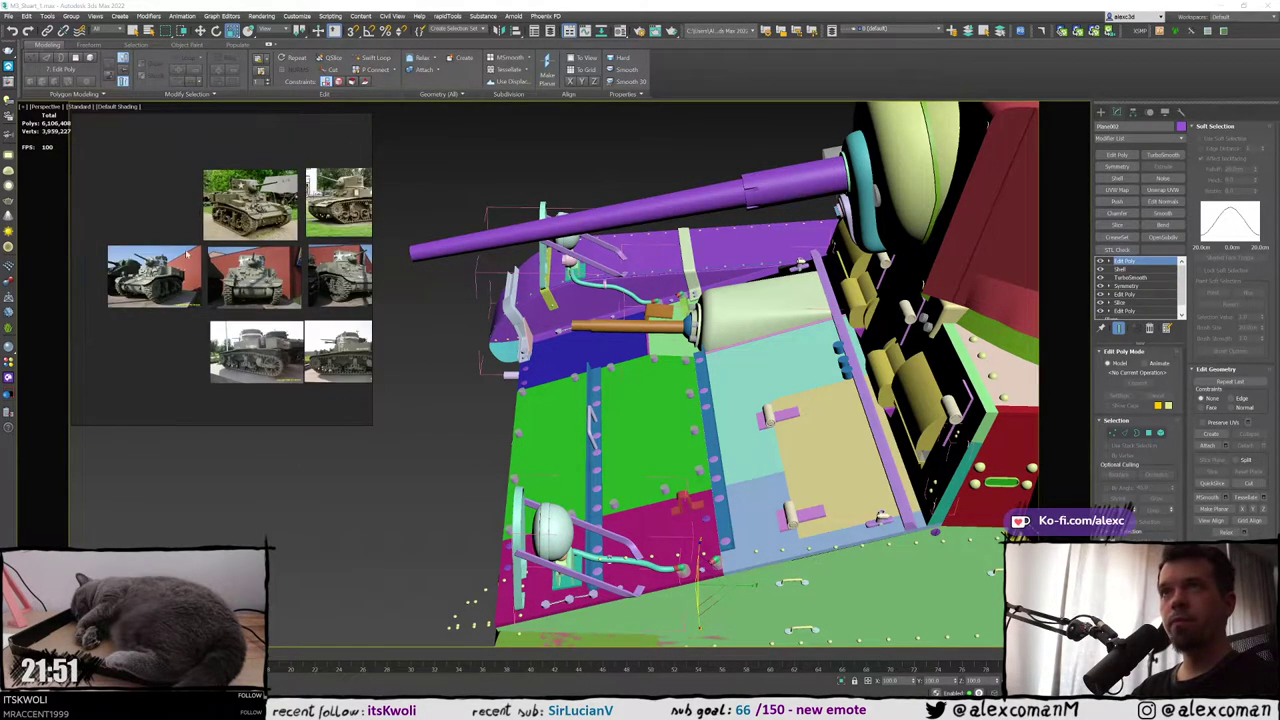
scroll(123, 283, up, 5)
scroll(123, 279, down, 5)
middle_drag(350, 356, 225, 309)
scroll(225, 309, up, 2)
scroll(225, 309, down, 5)
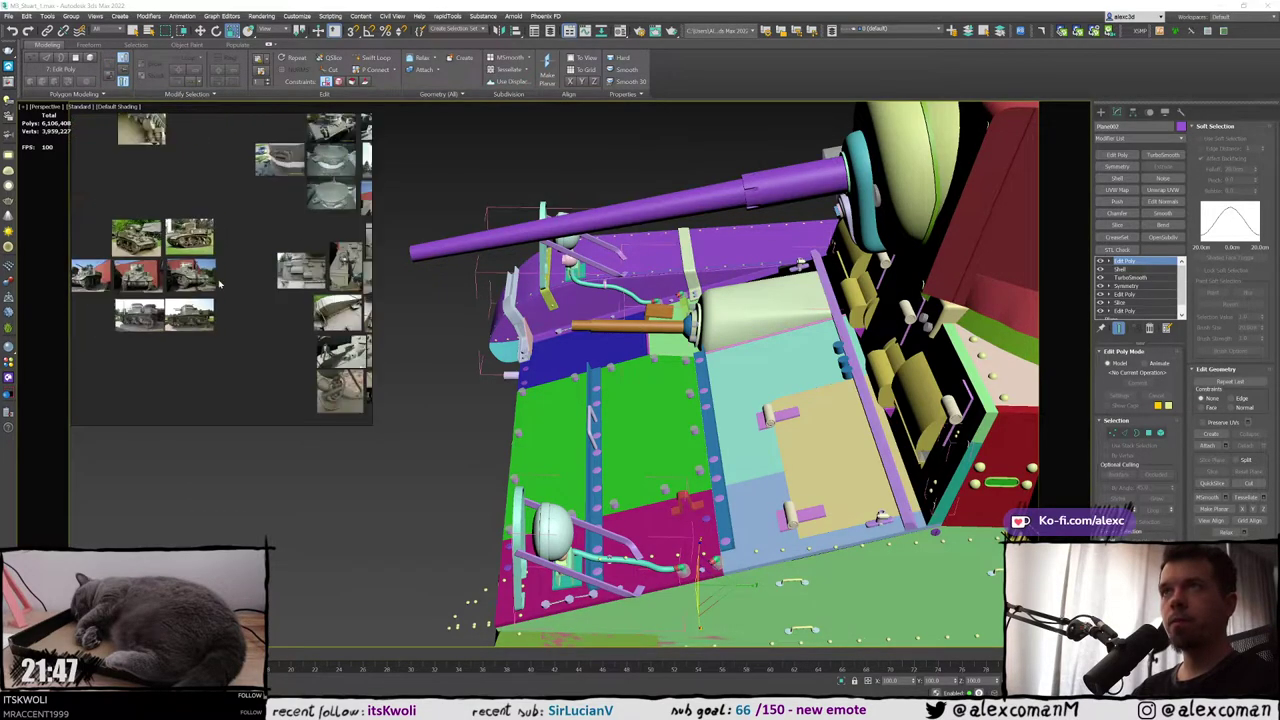
scroll(225, 309, up, 4)
scroll(225, 309, up, 3)
scroll(263, 277, down, 5)
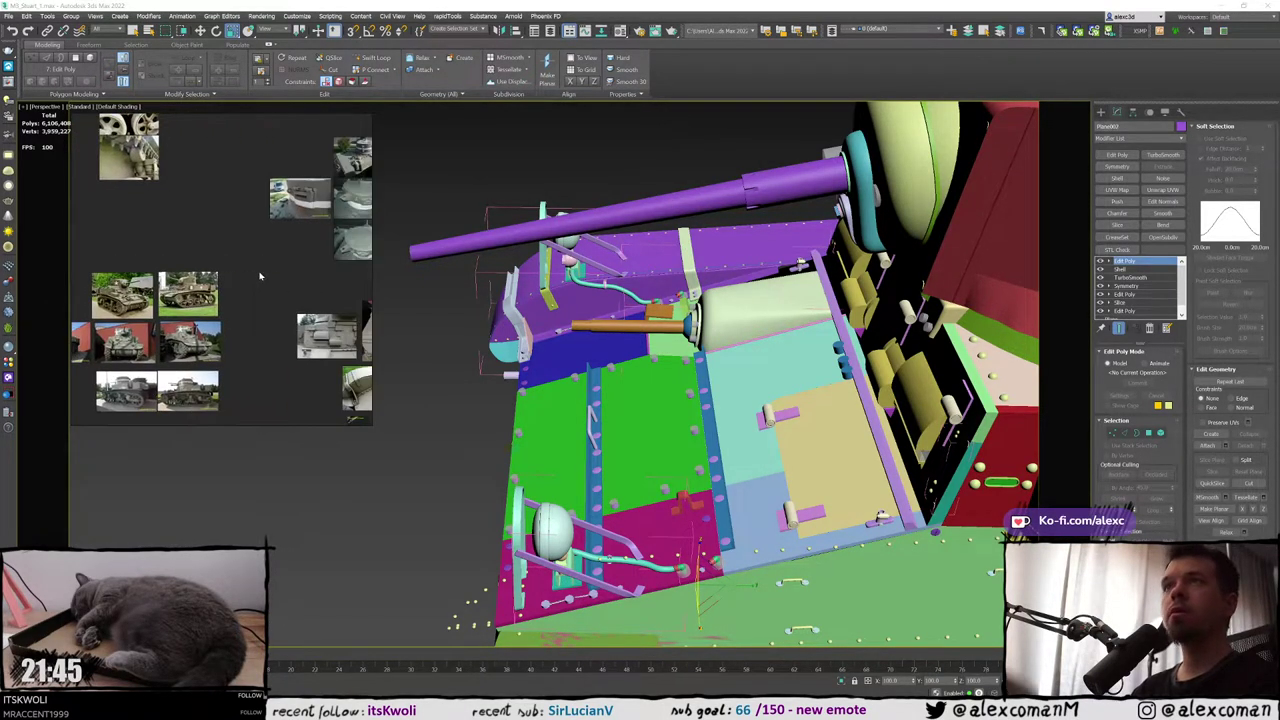
scroll(145, 273, down, 3)
middle_drag(226, 315, 239, 248)
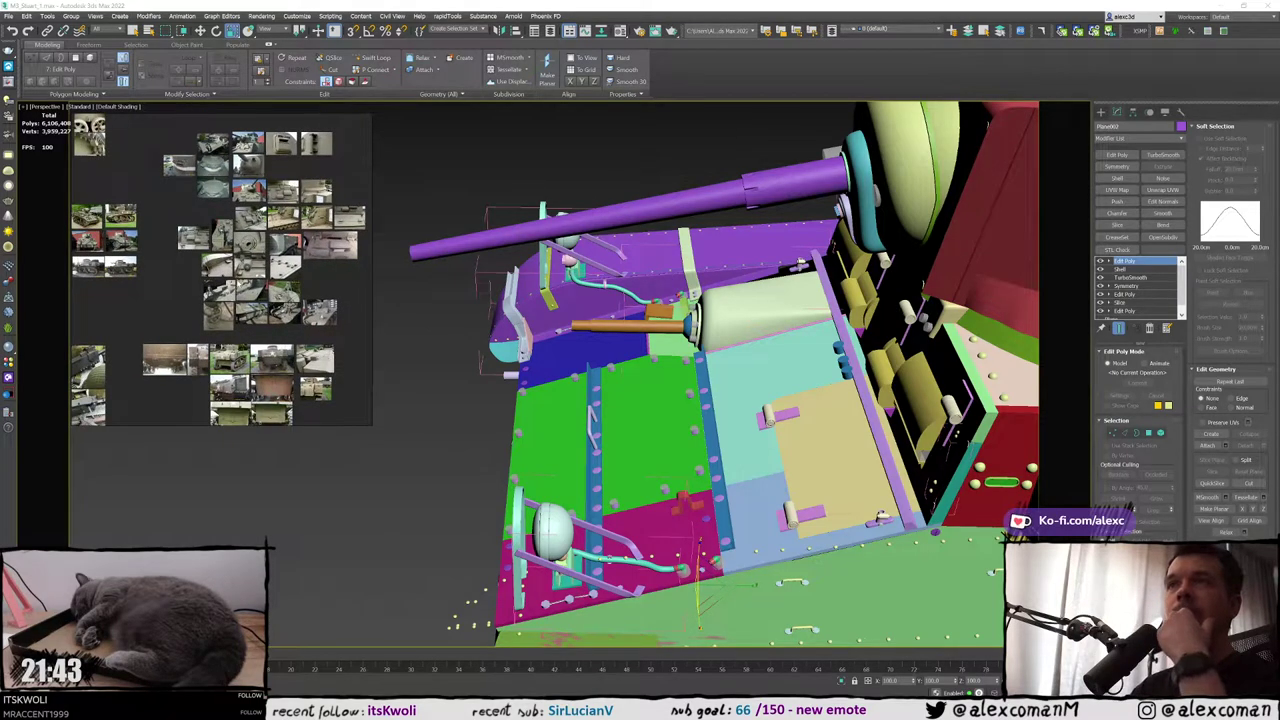
Select the hull machine gun's main barrel tube, display it with edged faces and isolate it from the rest of the tank
middle_drag(196, 321, 321, 228)
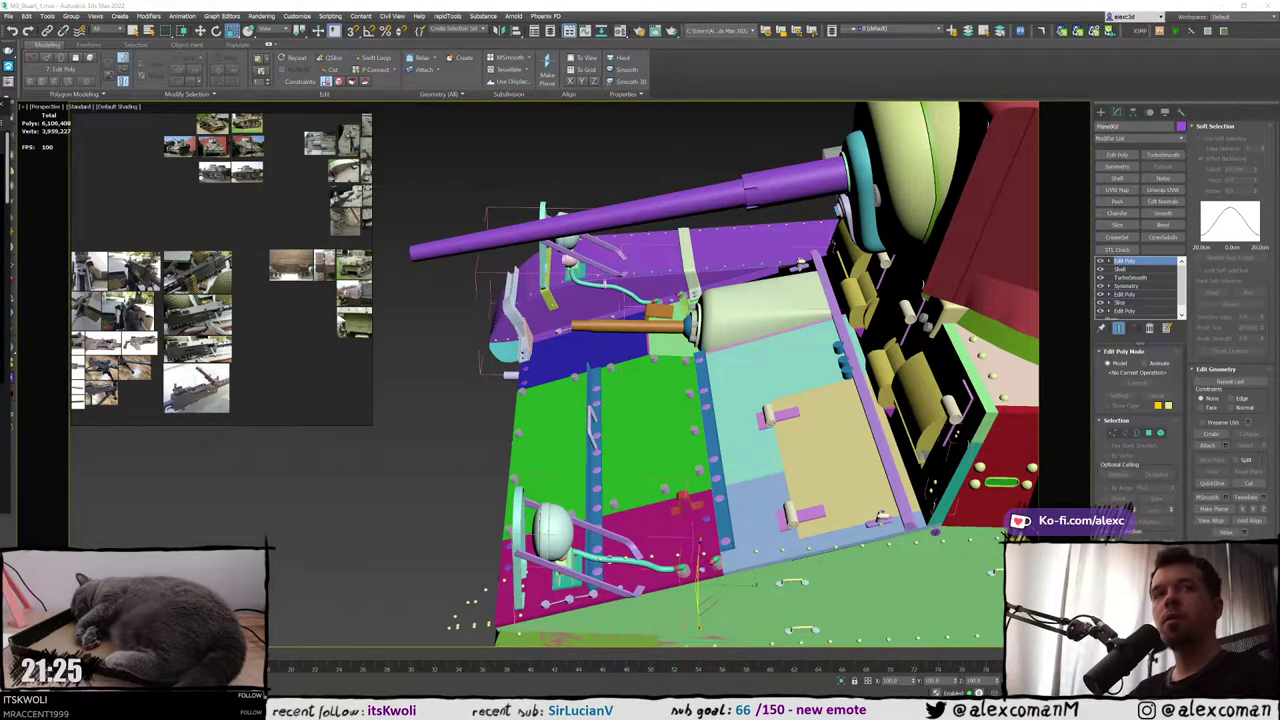
middle_drag(594, 344, 597, 343)
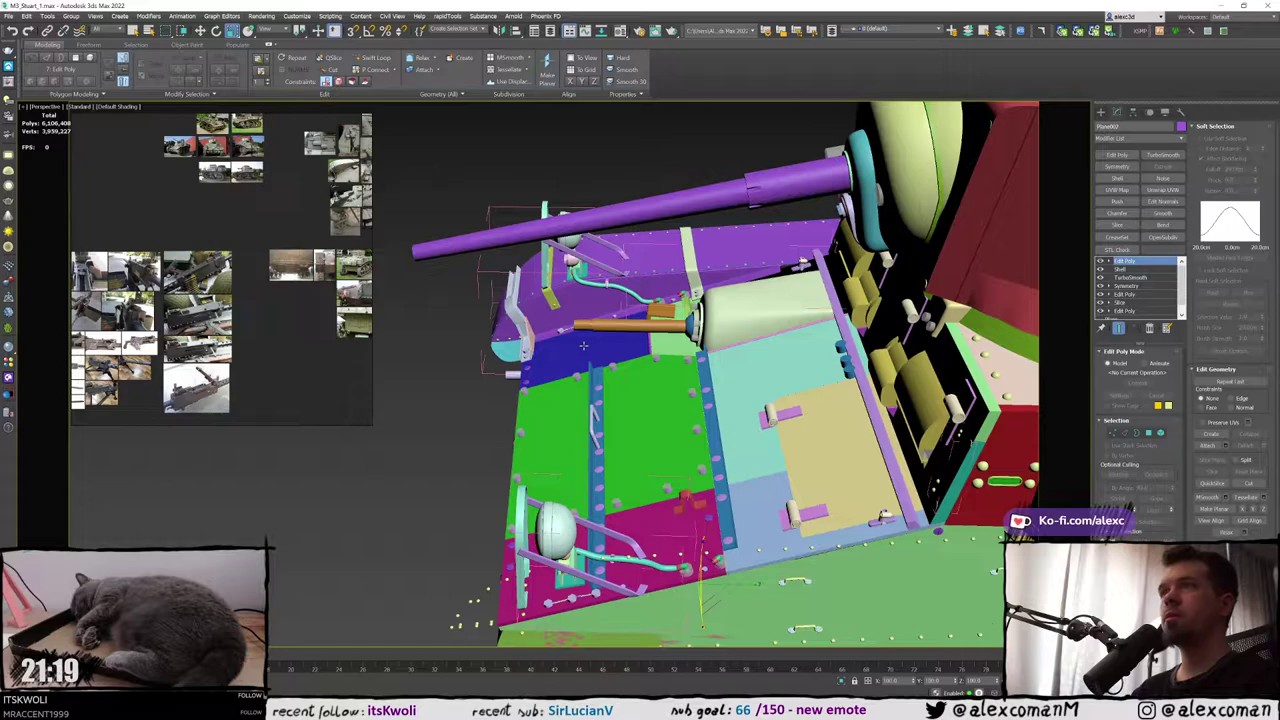
scroll(642, 362, up, 3)
middle_drag(645, 362, 700, 403)
scroll(715, 386, up, 3)
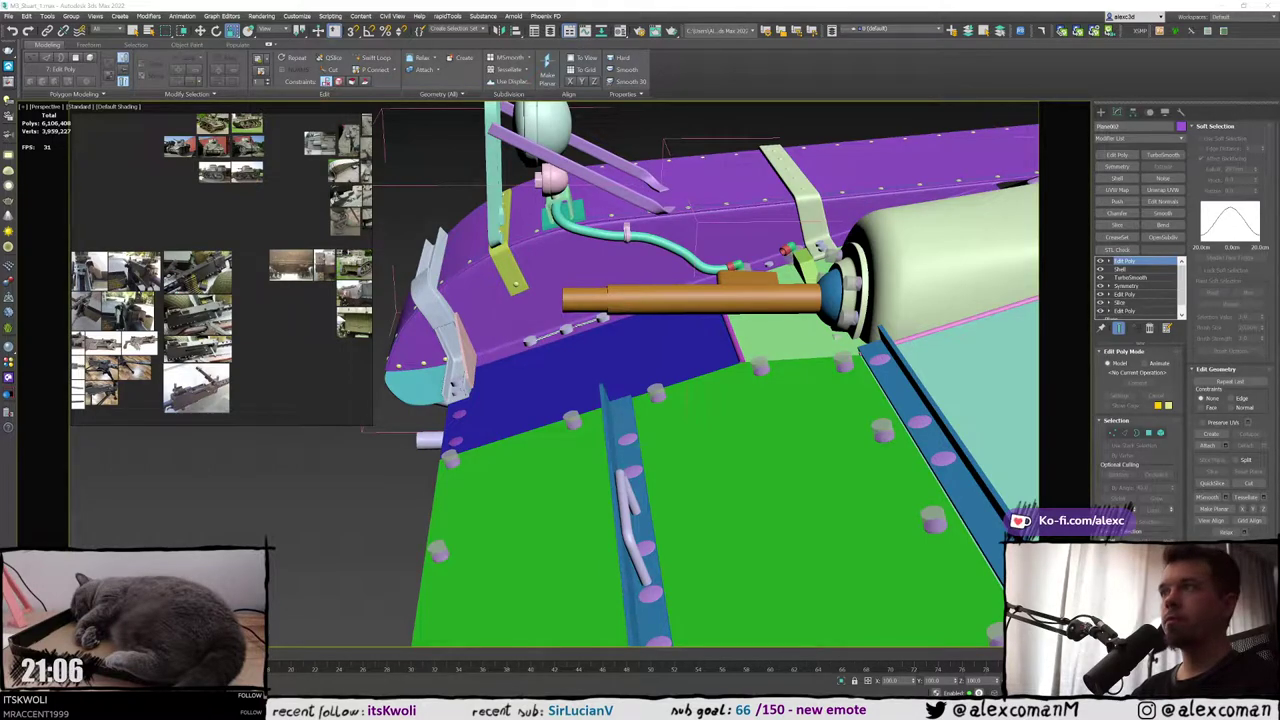
mouse_move(579, 282)
alt+middle_down()
mouse_move(611, 273)
mouse_move(558, 304)
mouse_move(700, 299)
mouse_move(698, 310)
alt+middle_up()
click(727, 298)
key(F4)
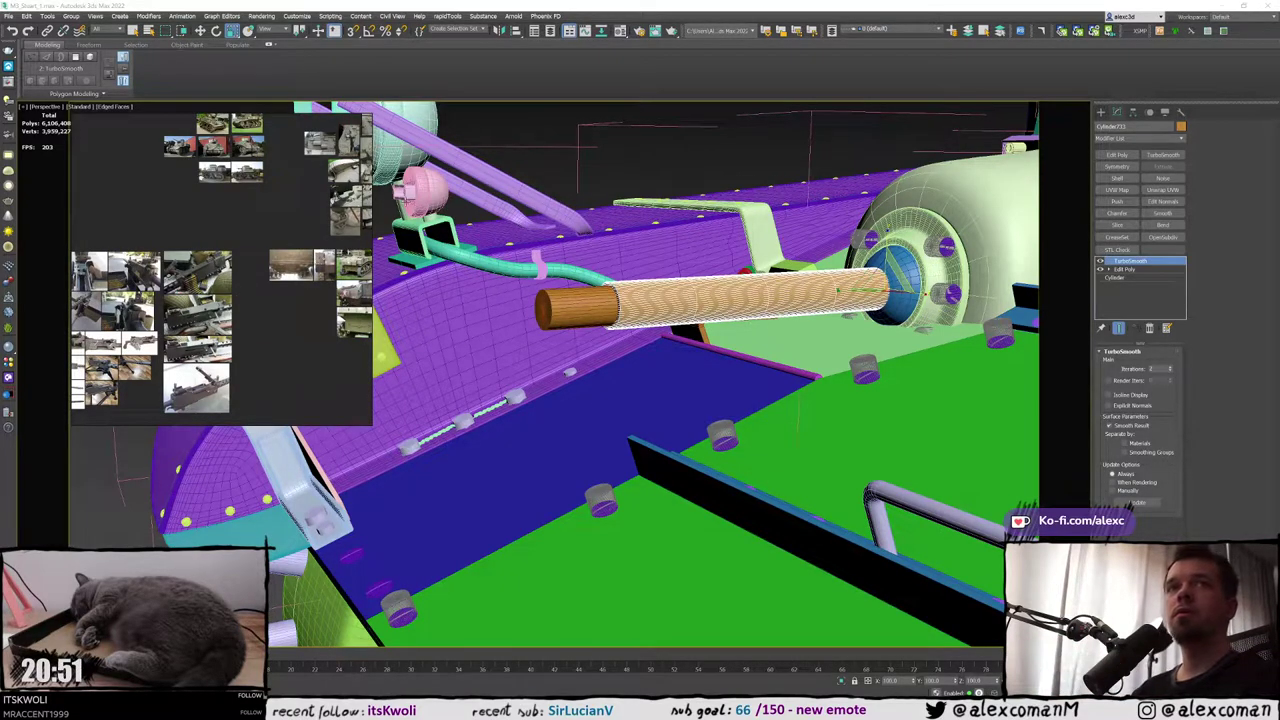
click(1101, 112)
key(alt+q)
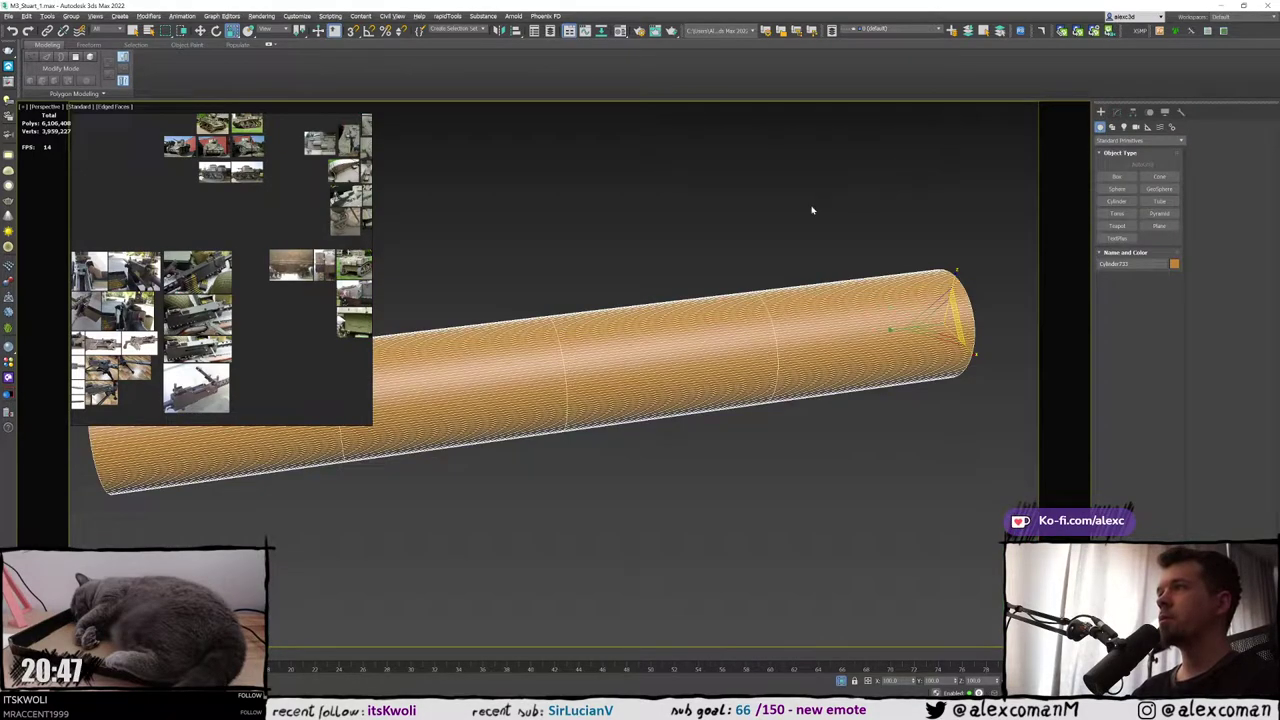
Draw a small cylinder in the Left view, centred on the barrel's axis near one end, as the first perforation shape
key(alt+w)
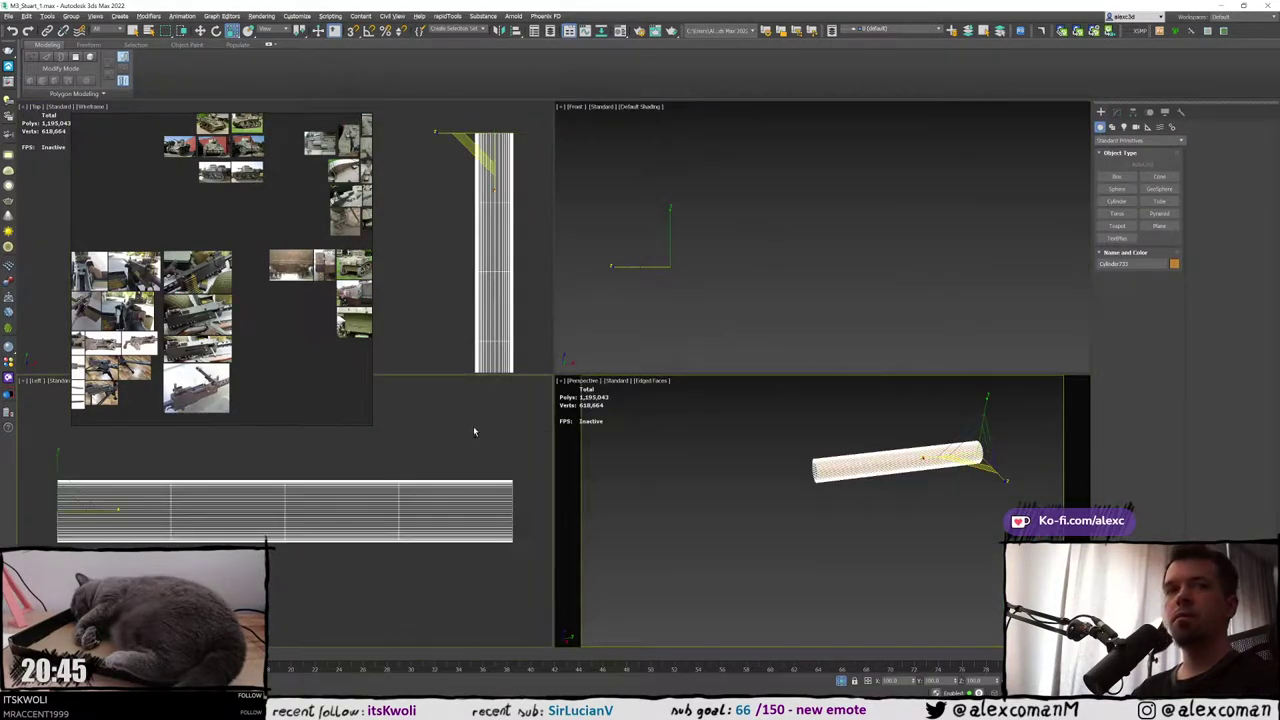
key(alt+w)
middle_drag(474, 431, 781, 375)
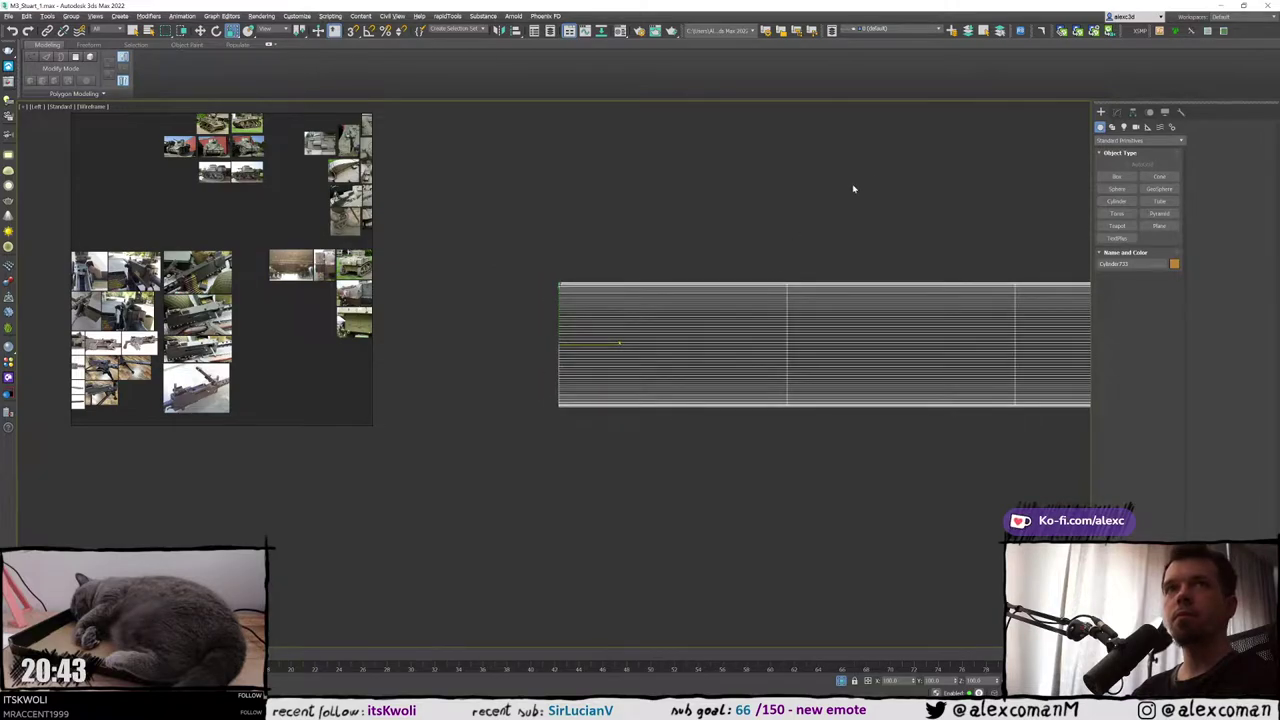
click(1117, 201)
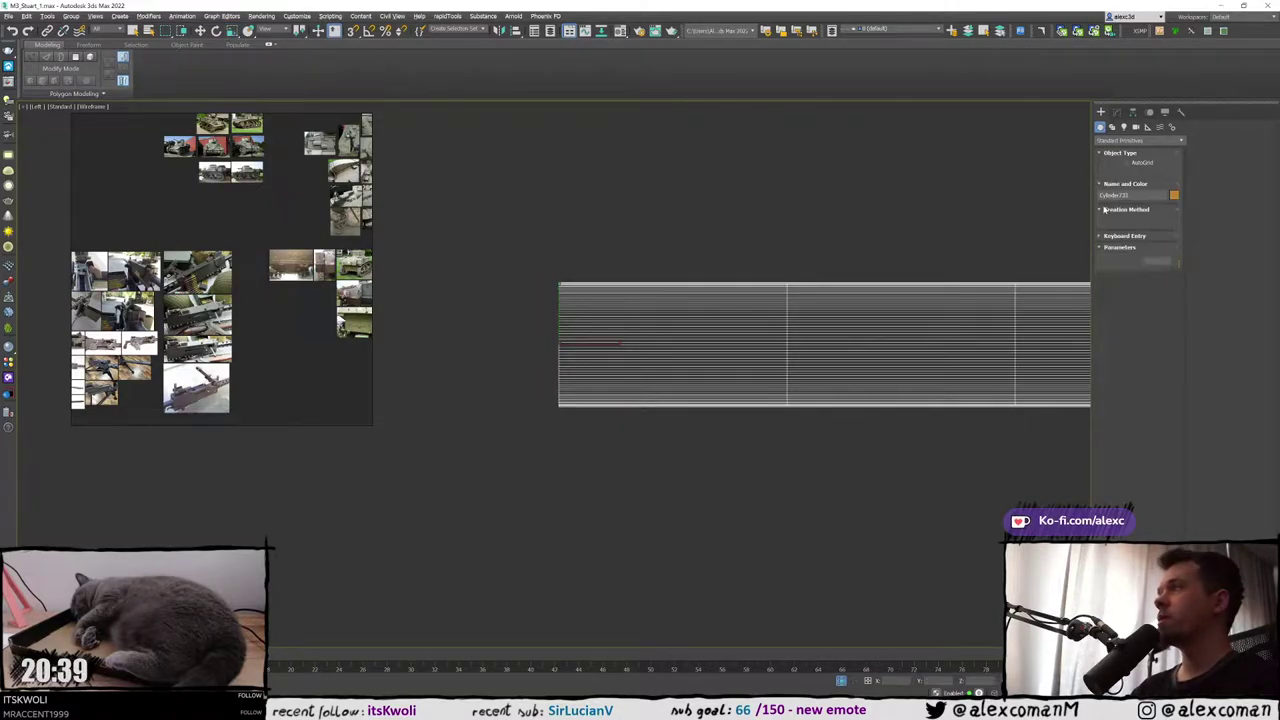
scroll(680, 366, up, 2)
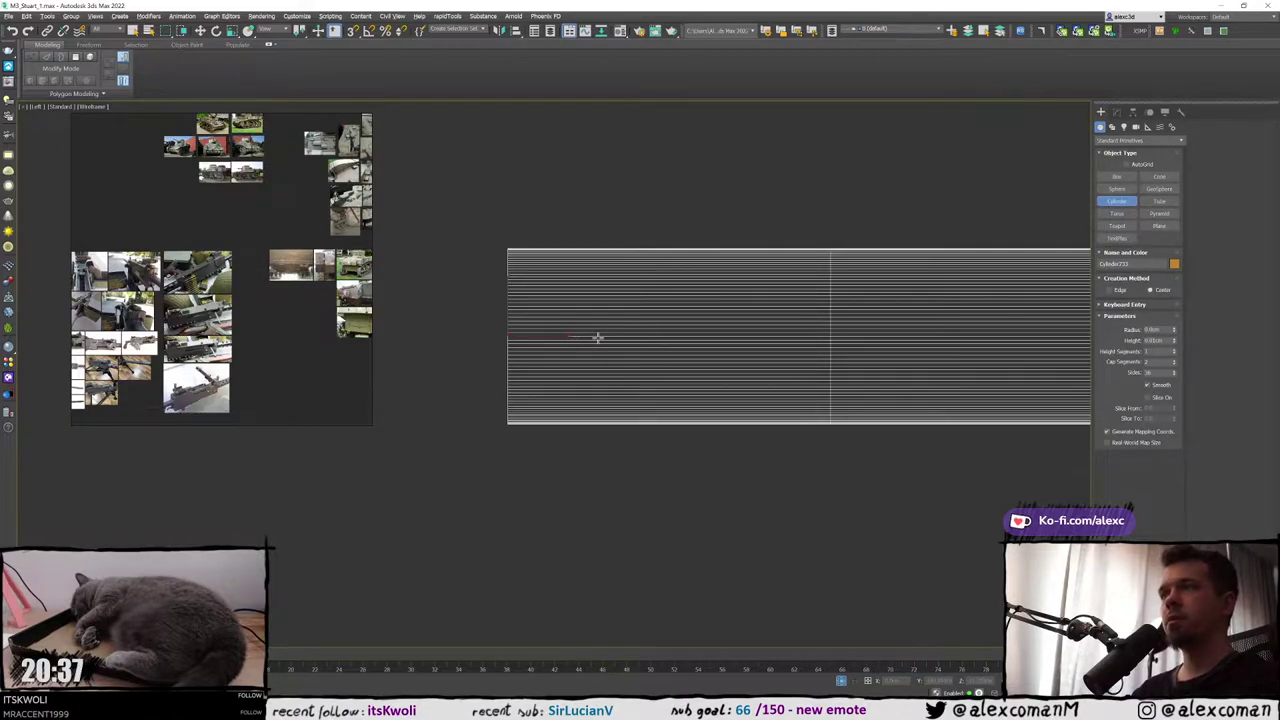
drag(592, 336, 619, 352)
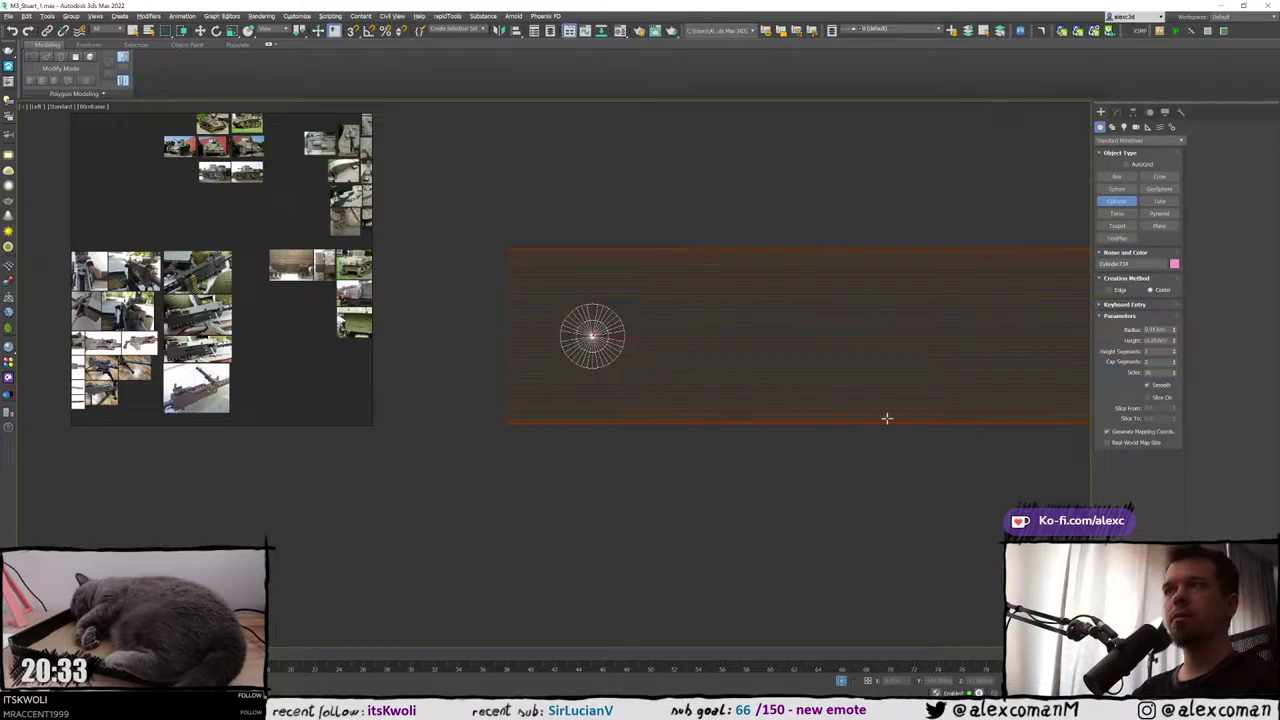
Move the small cylinder sideways along X in the perspective view until it sits at the end of the barrel tube
key(r)
key(alt+w)
middle_click(875, 492)
key(alt+w)
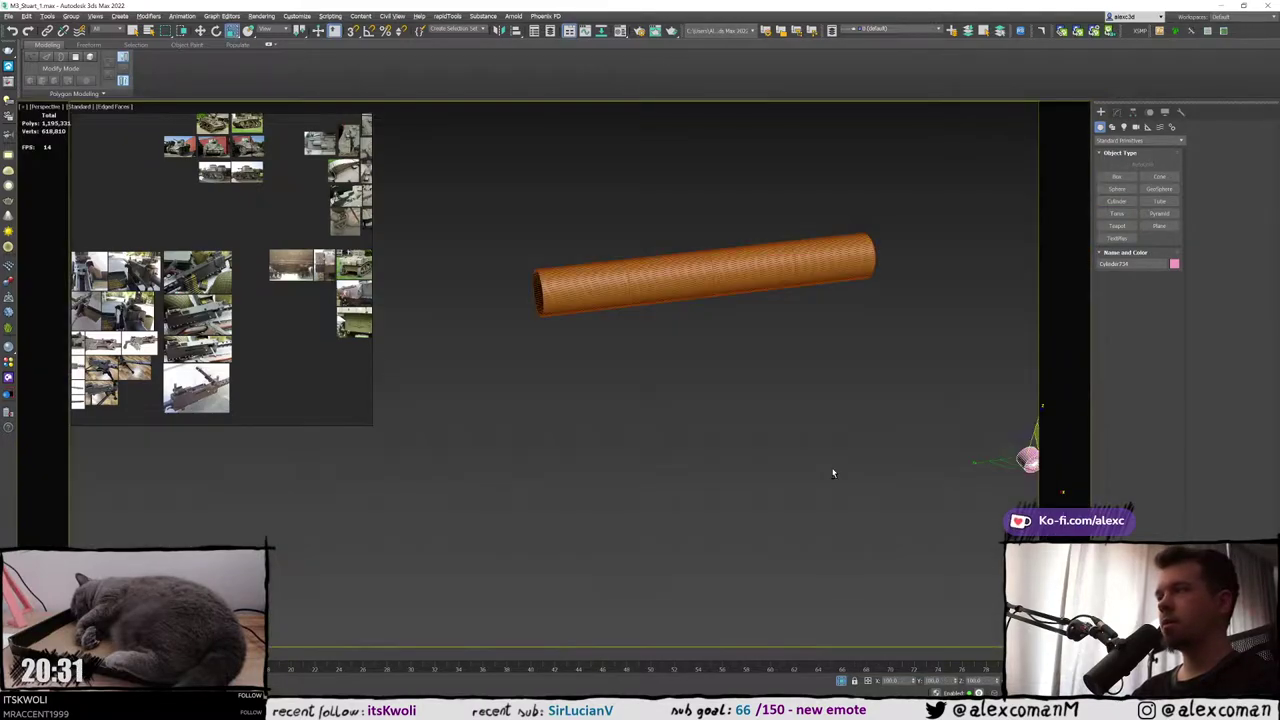
alt+middle_drag(832, 473, 965, 488)
key(w)
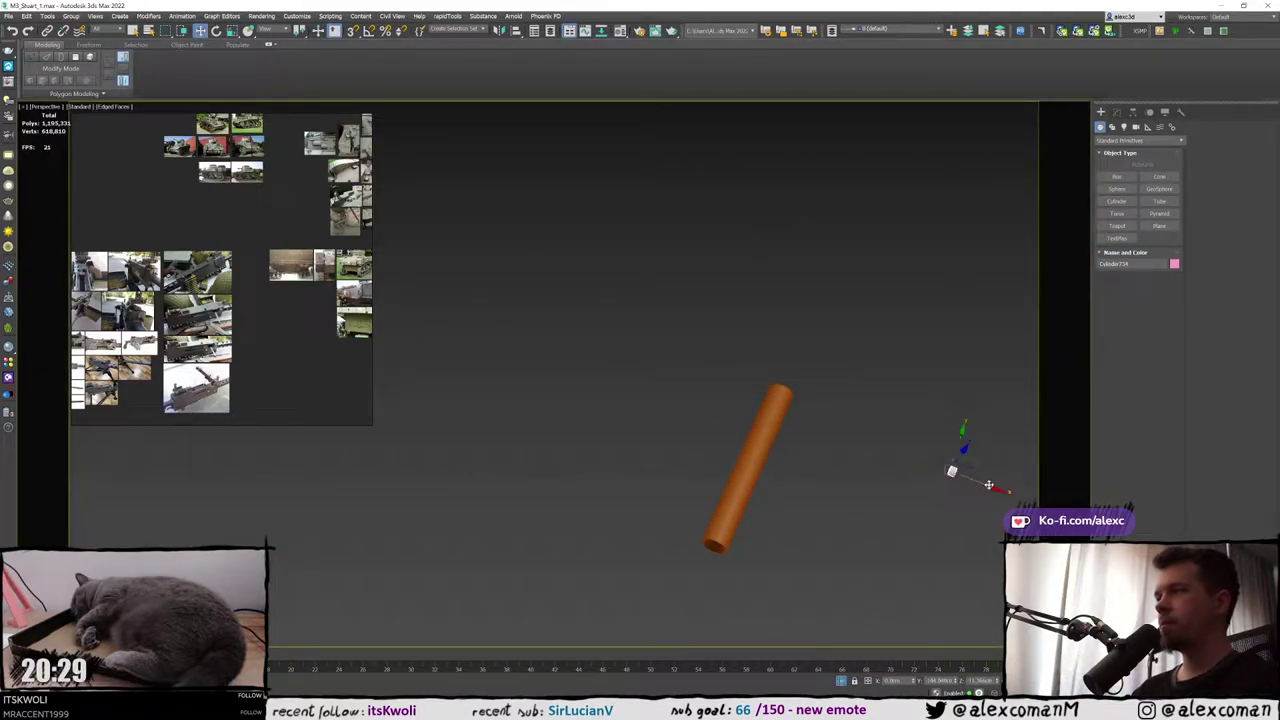
drag(988, 485, 790, 428)
Slightly reduce the small cylinder's radius and set its height to about -7.6 cm so it passes completely through the barrel
click(1118, 112)
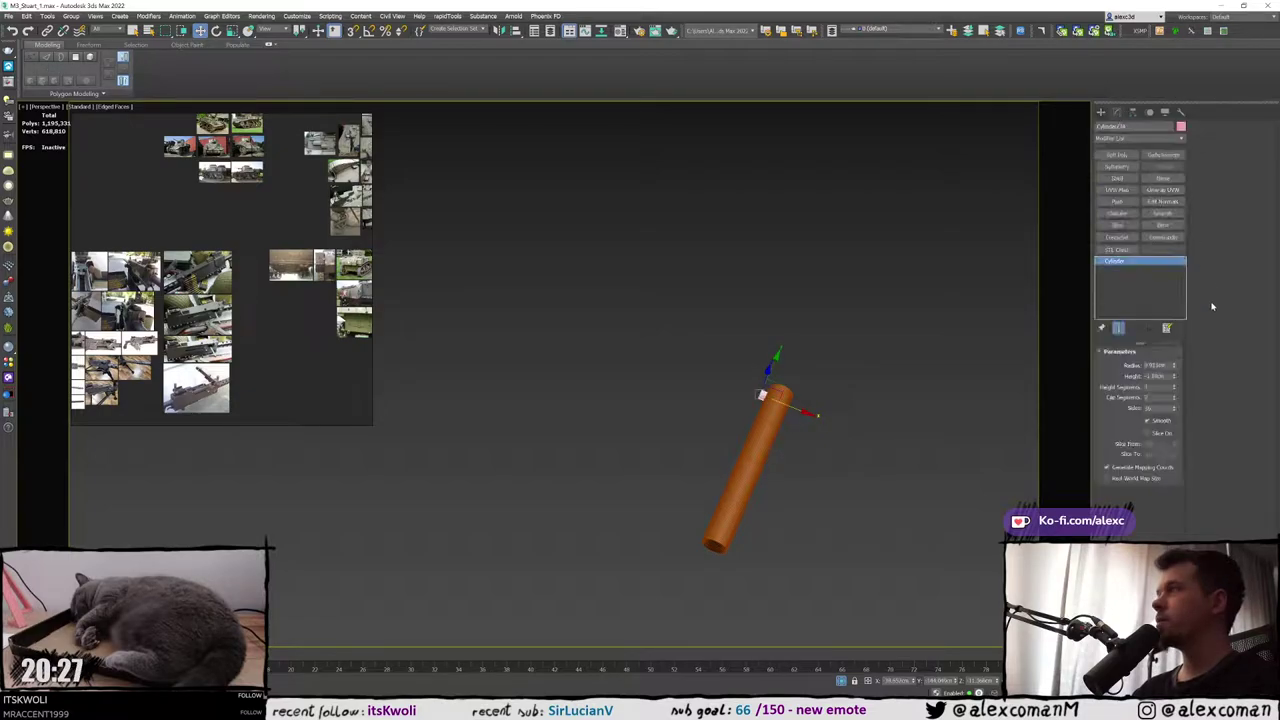
click(1174, 366)
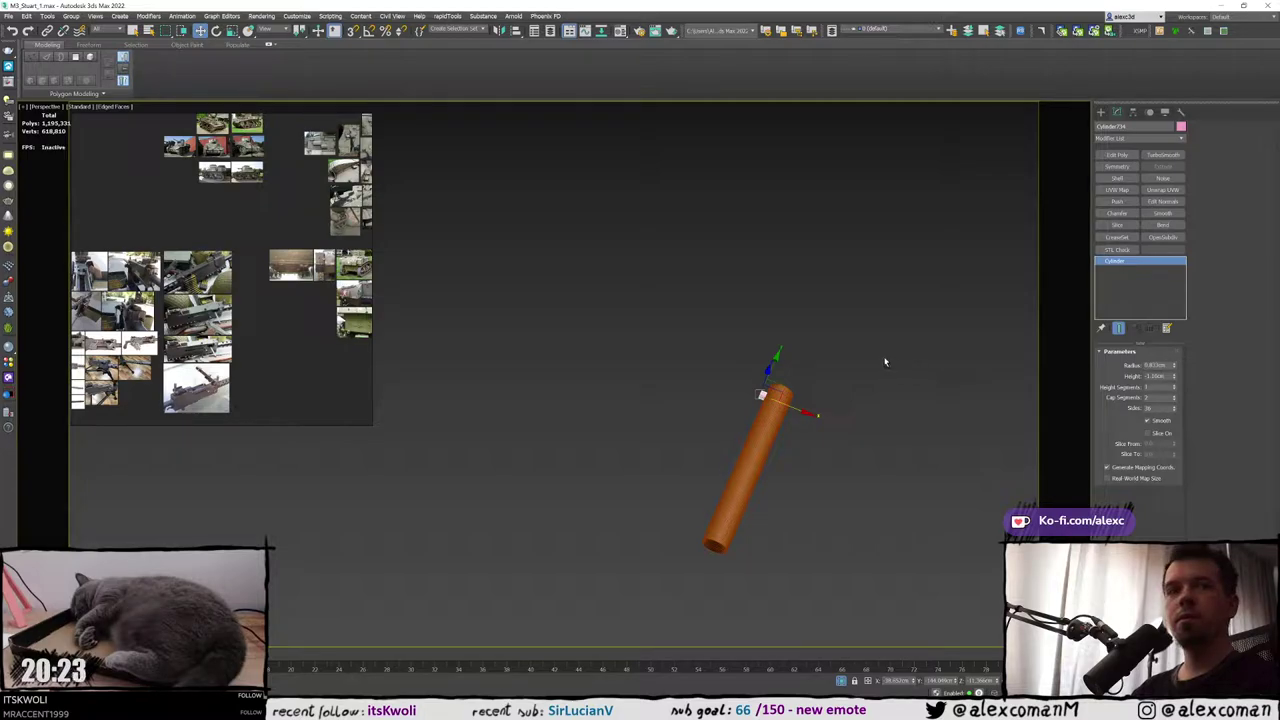
alt+middle_drag(886, 361, 867, 355)
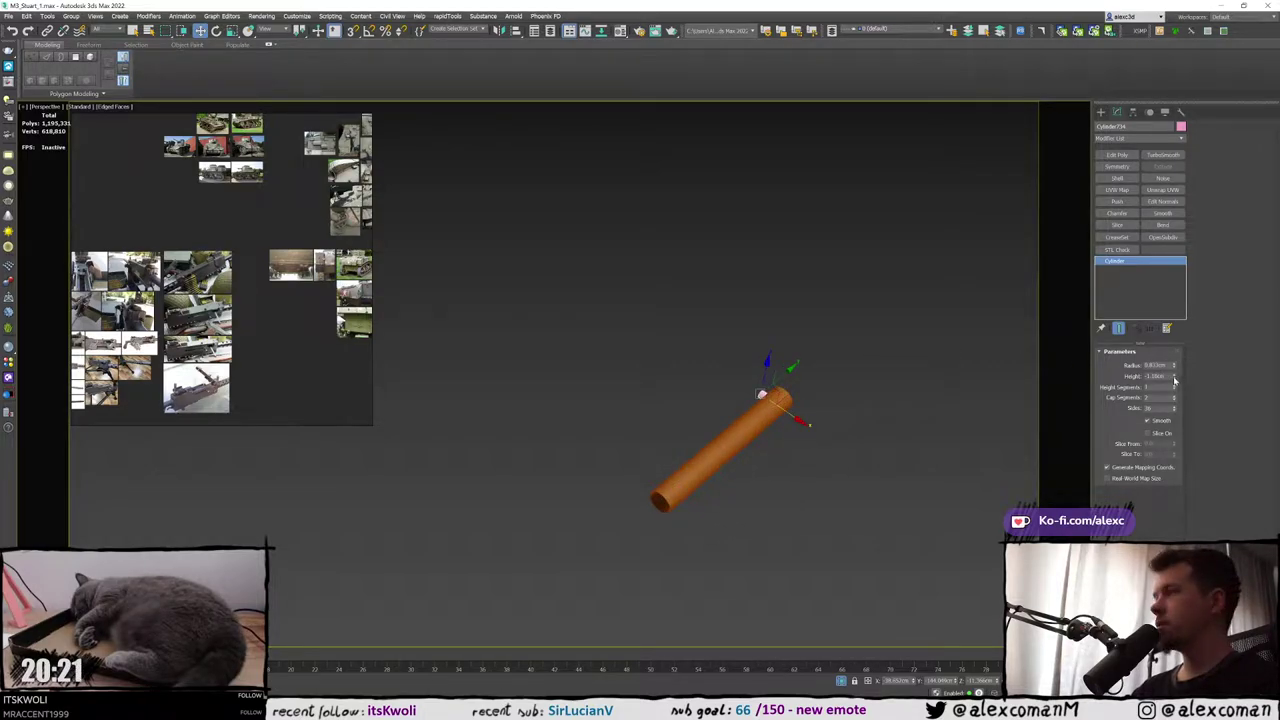
drag(1175, 379, 1236, 490)
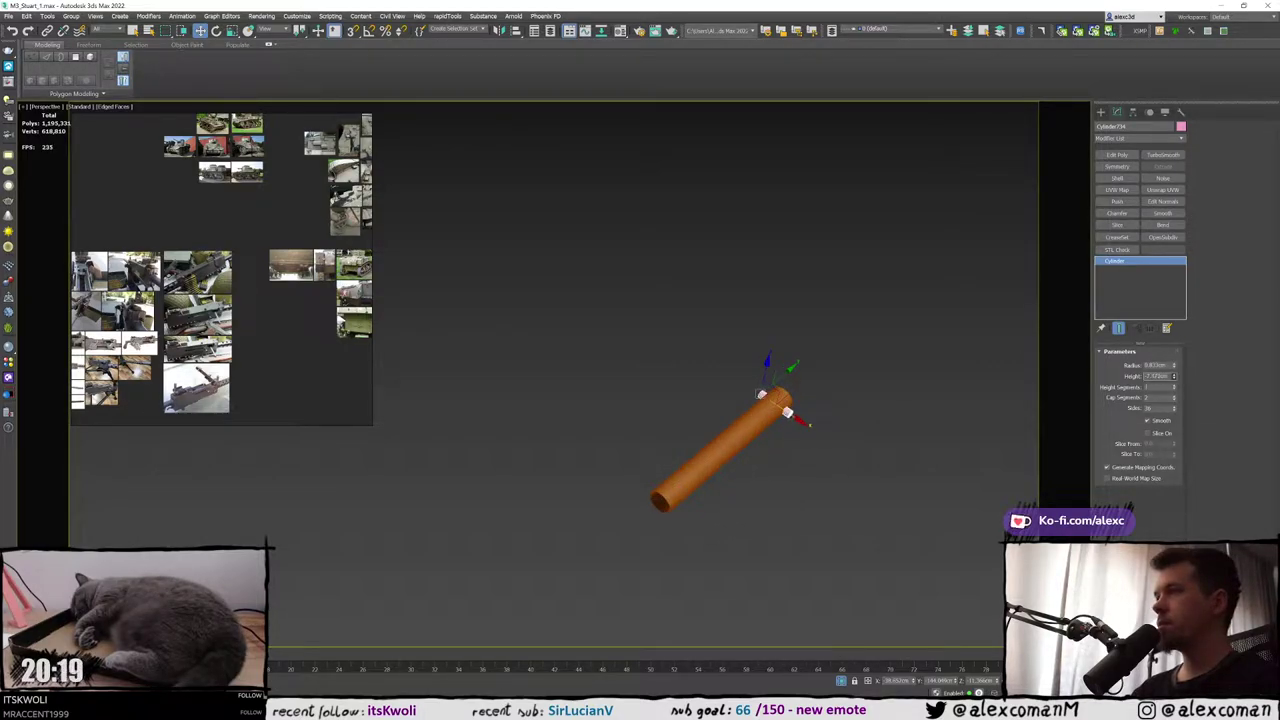
alt+middle_drag(868, 279, 787, 287)
scroll(769, 326, up, 3)
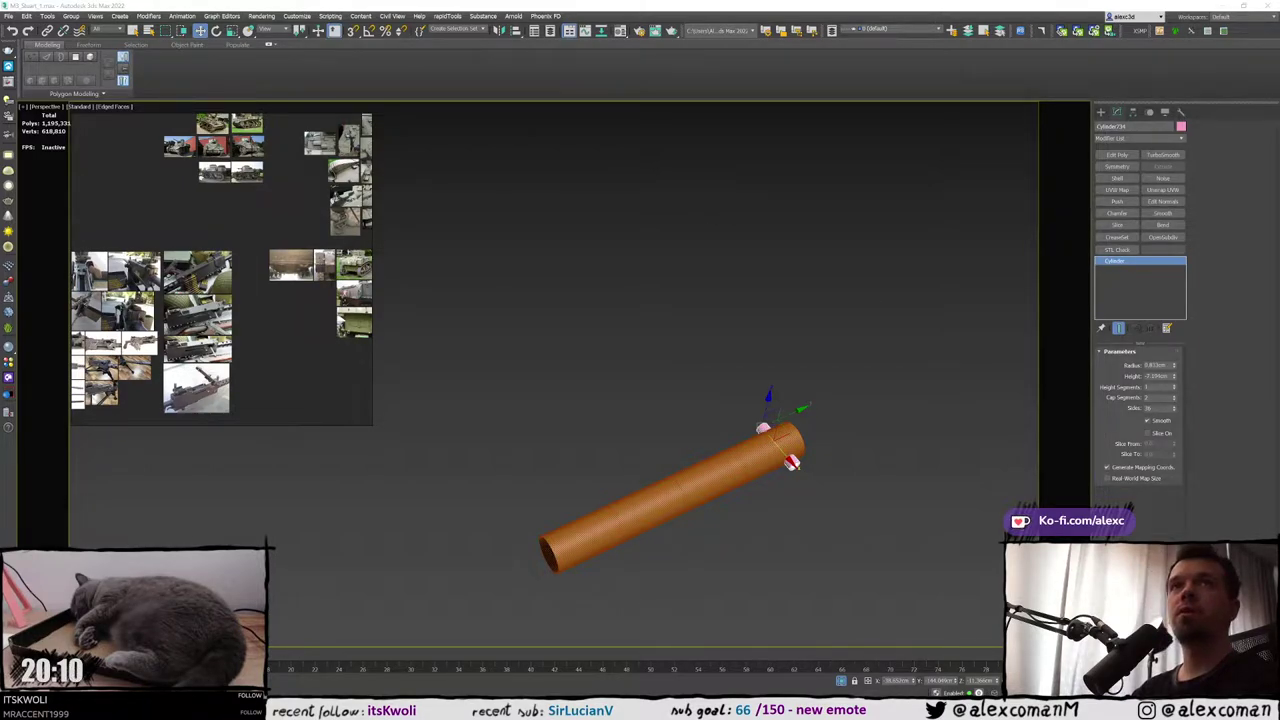
Enlarge the browser window with the Twitch screenshot, reset its zoom to 100%, examine the image and close the window
drag(1279, 300, 518, 120)
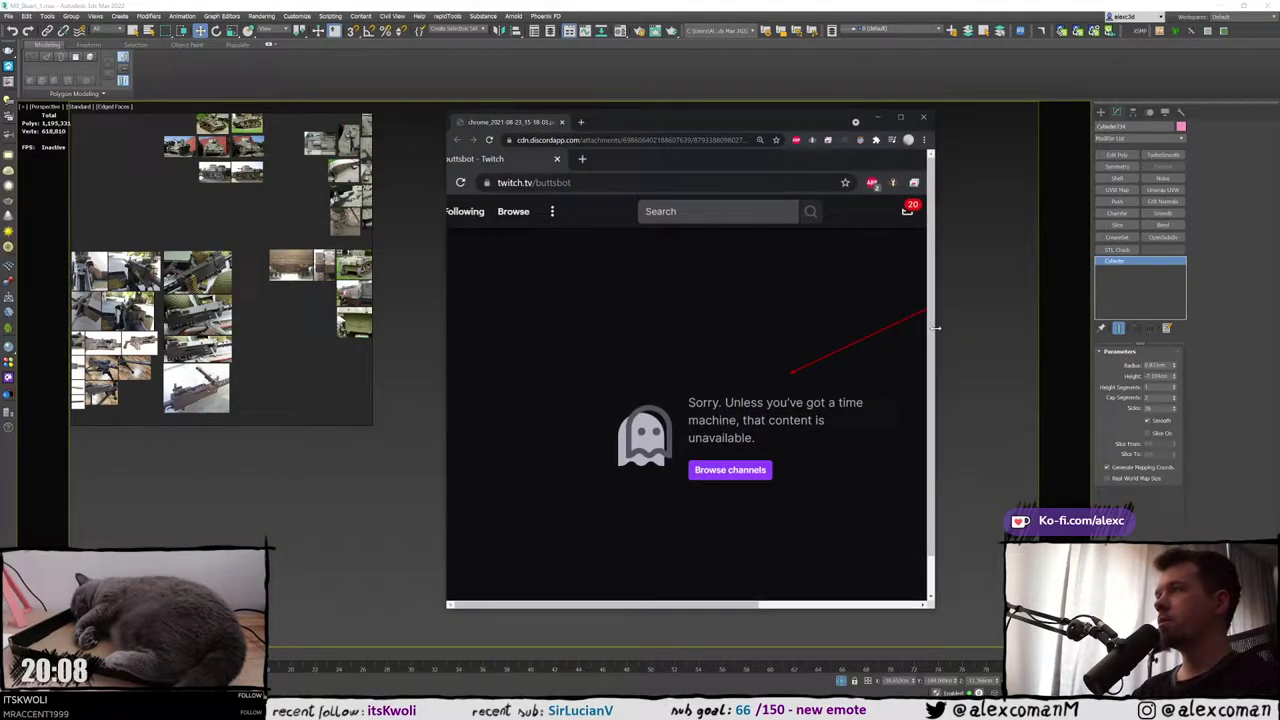
drag(936, 327, 1278, 330)
drag(787, 132, 693, 82)
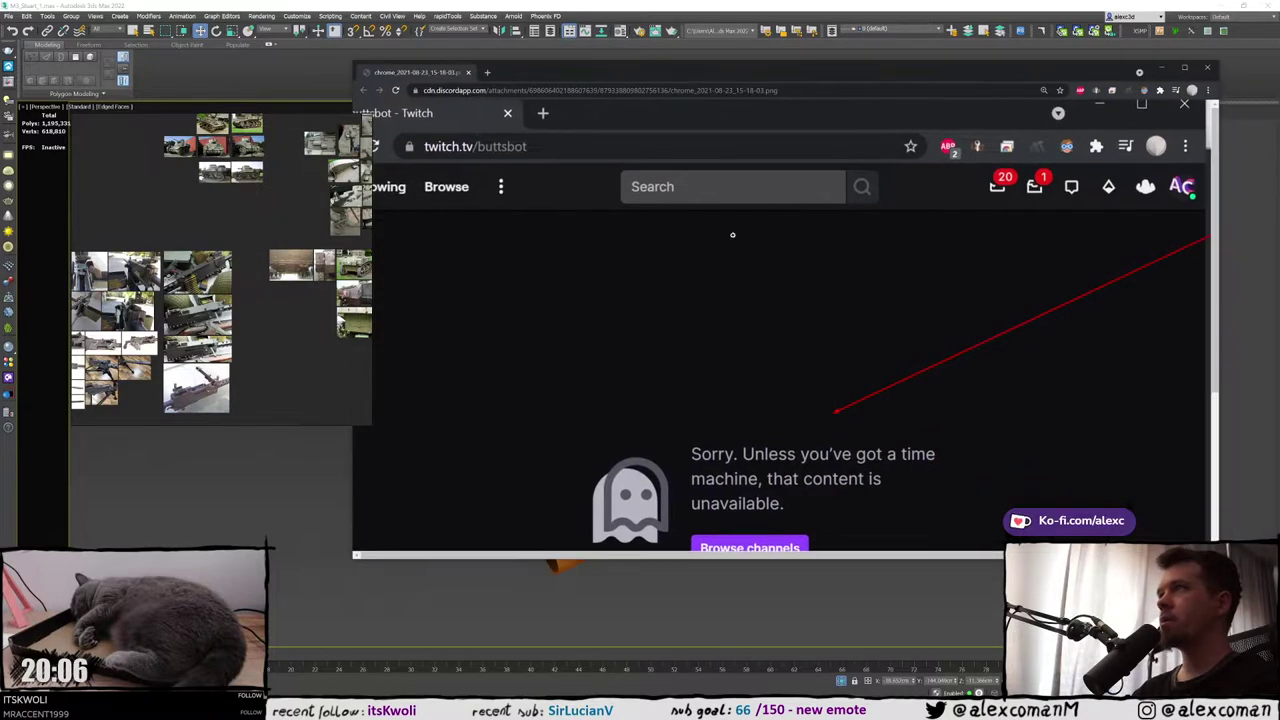
ctrl+scroll(734, 284, up, 1)
ctrl+scroll(737, 285, down, 3)
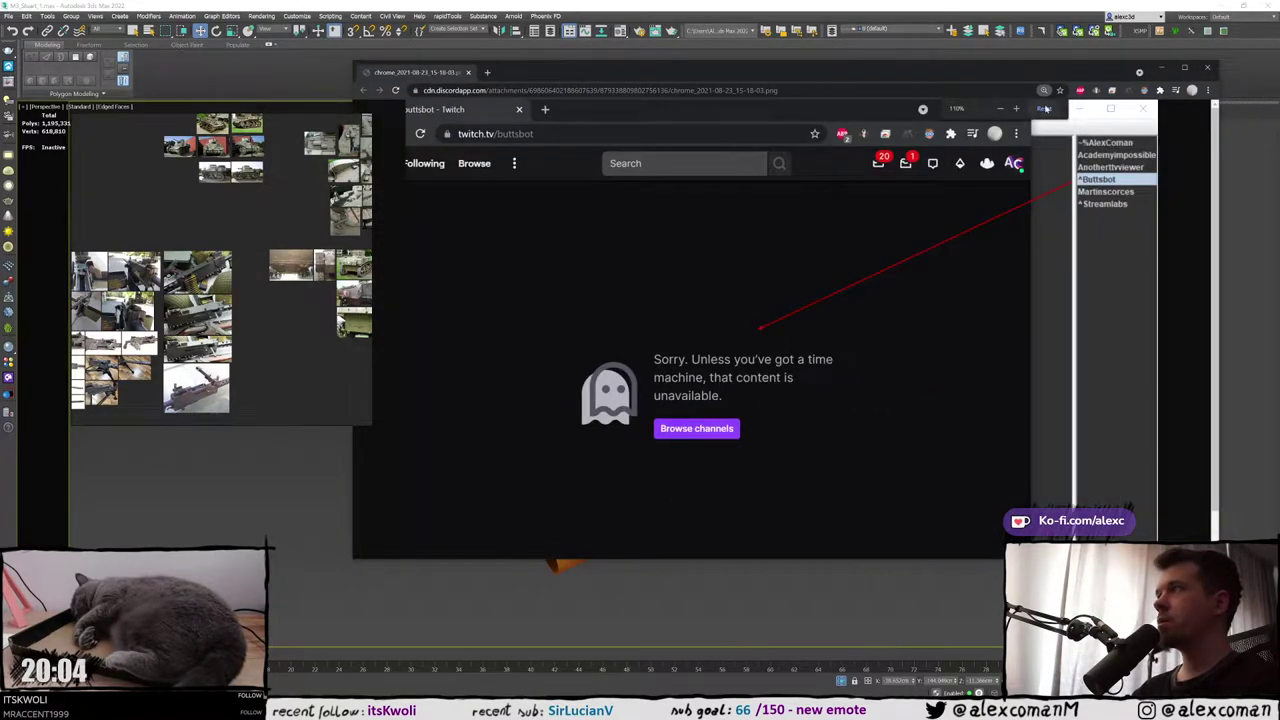
click(1043, 110)
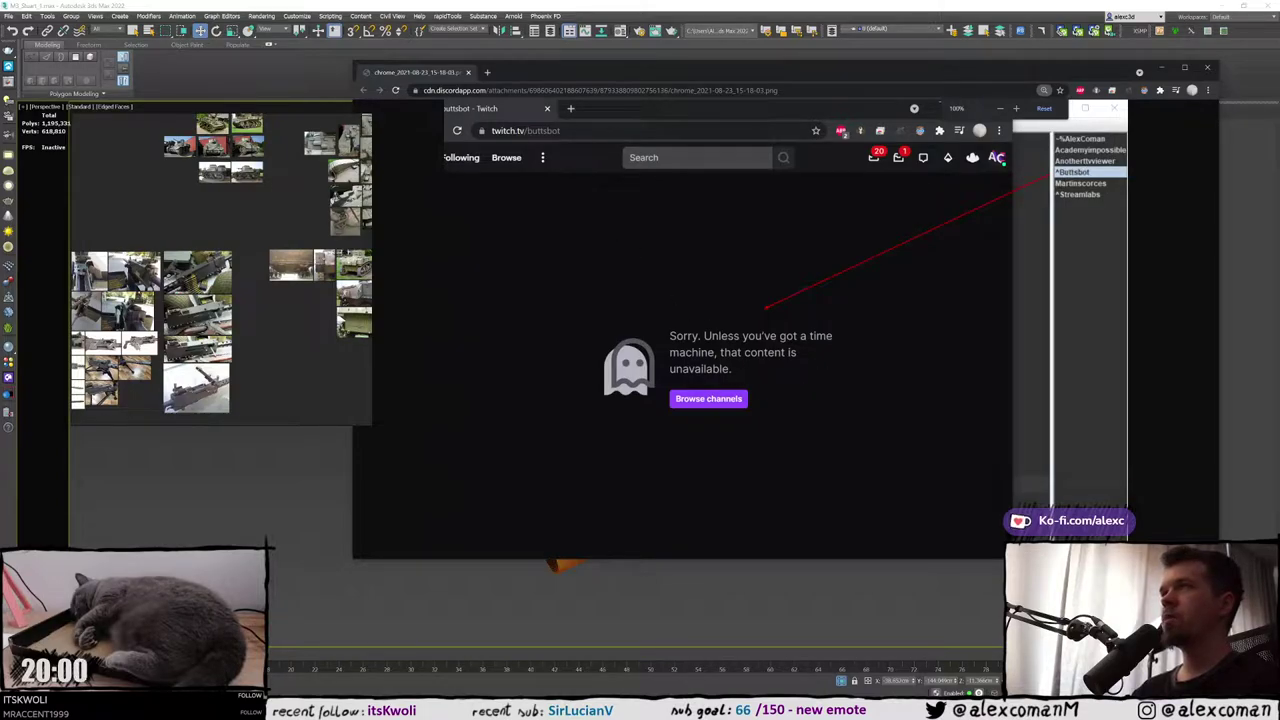
drag(590, 70, 610, 67)
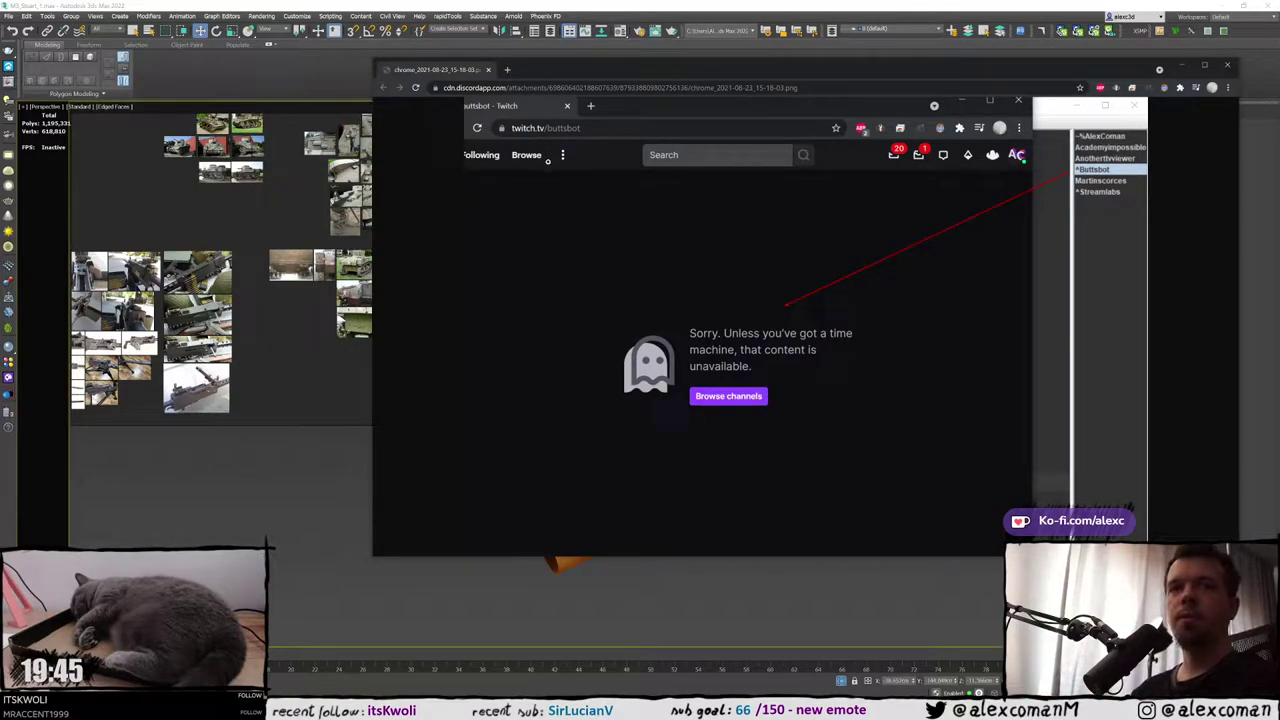
drag(1113, 70, 1118, 74)
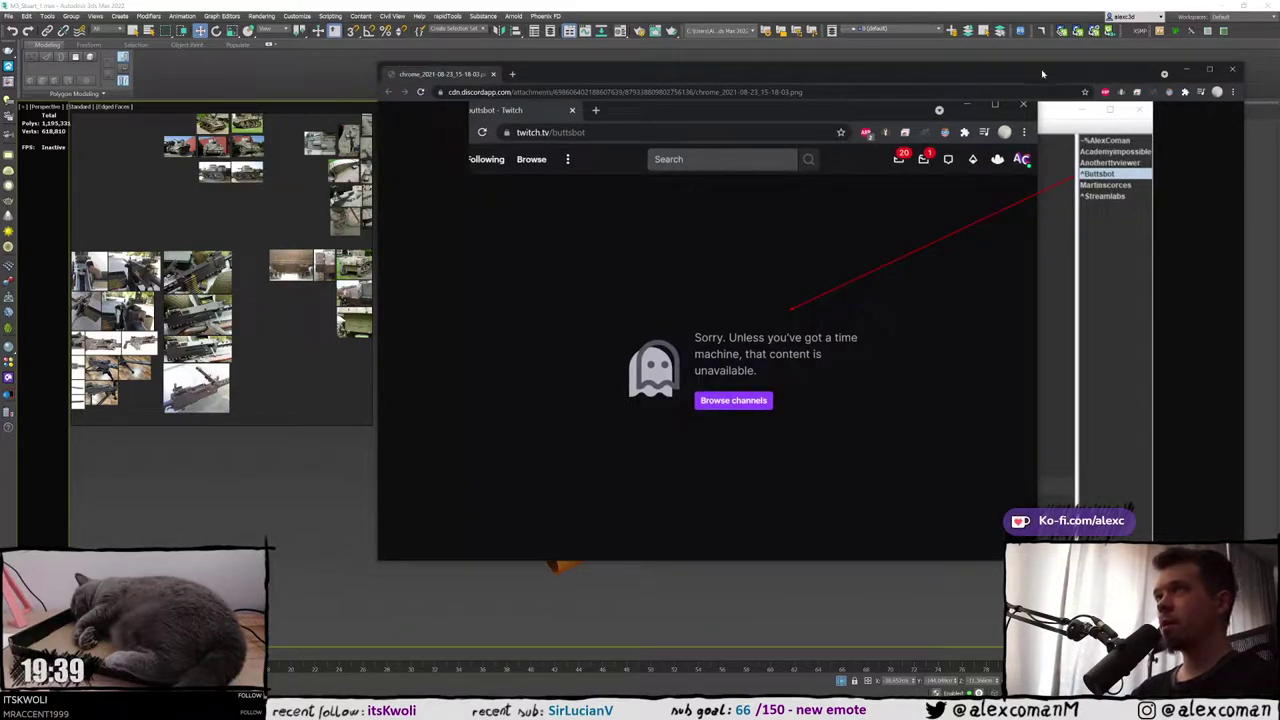
click(1231, 68)
Browse the tank and machine gun reference photos and examine the hole pattern on the perforated barrel jacket
middle_drag(719, 334, 710, 254)
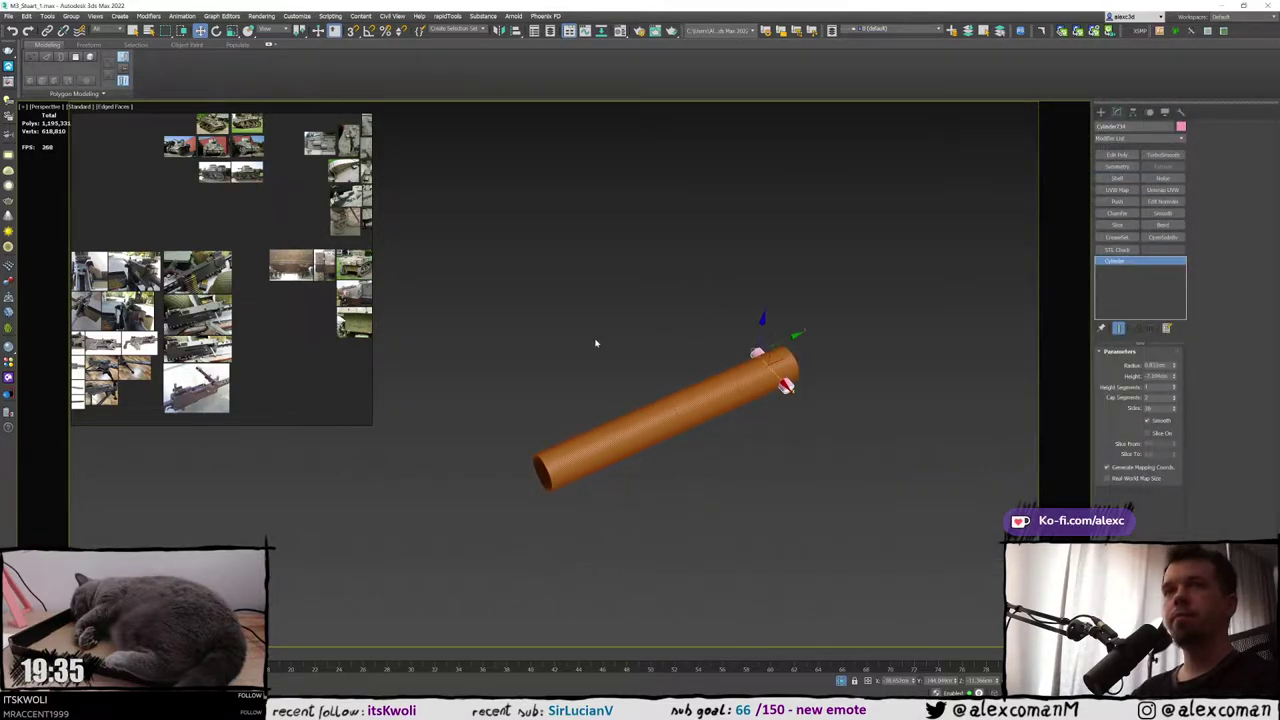
scroll(209, 237, up, 4)
middle_drag(209, 237, 238, 455)
scroll(245, 263, up, 9)
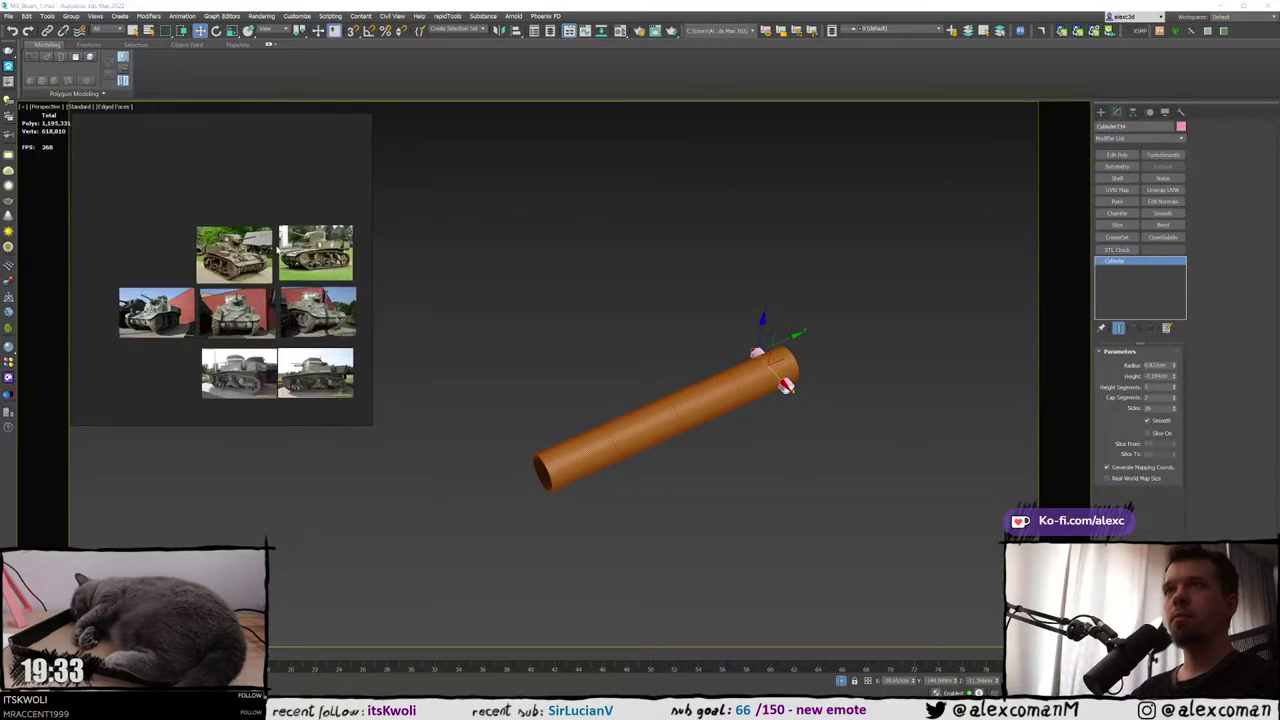
scroll(204, 259, down, 10)
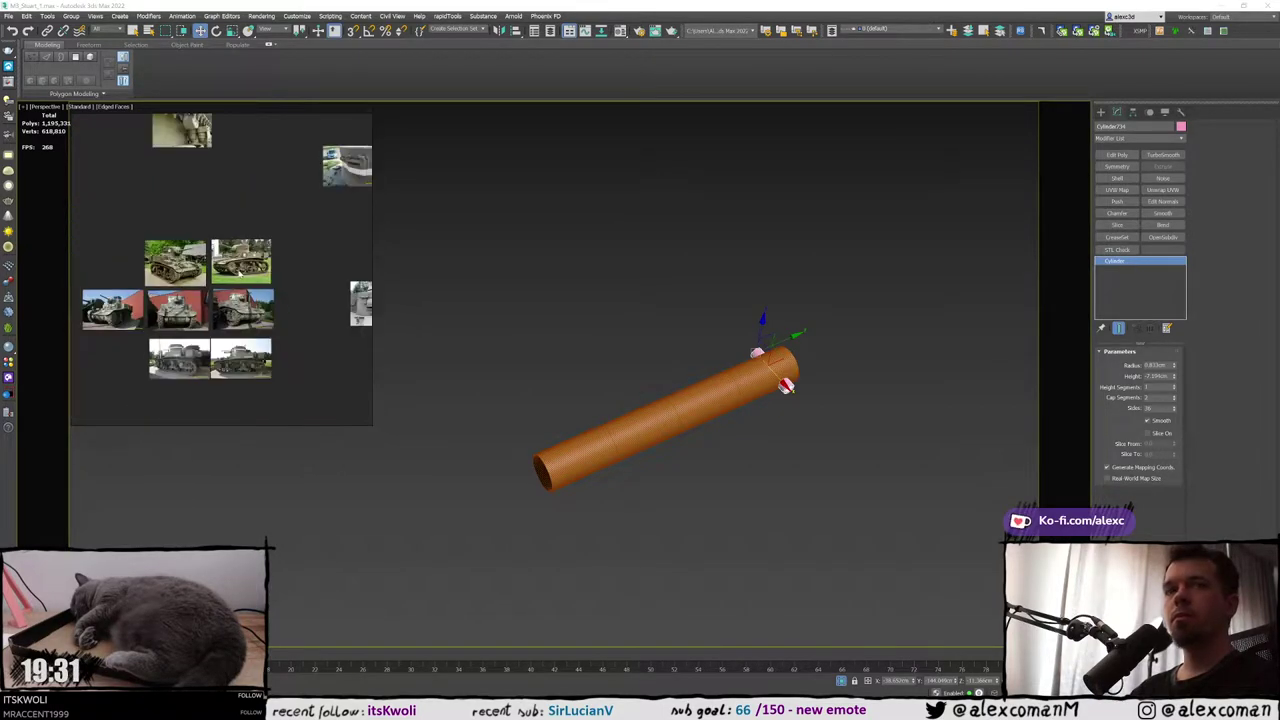
middle_drag(180, 259, 116, 251)
middle_drag(240, 285, 180, 269)
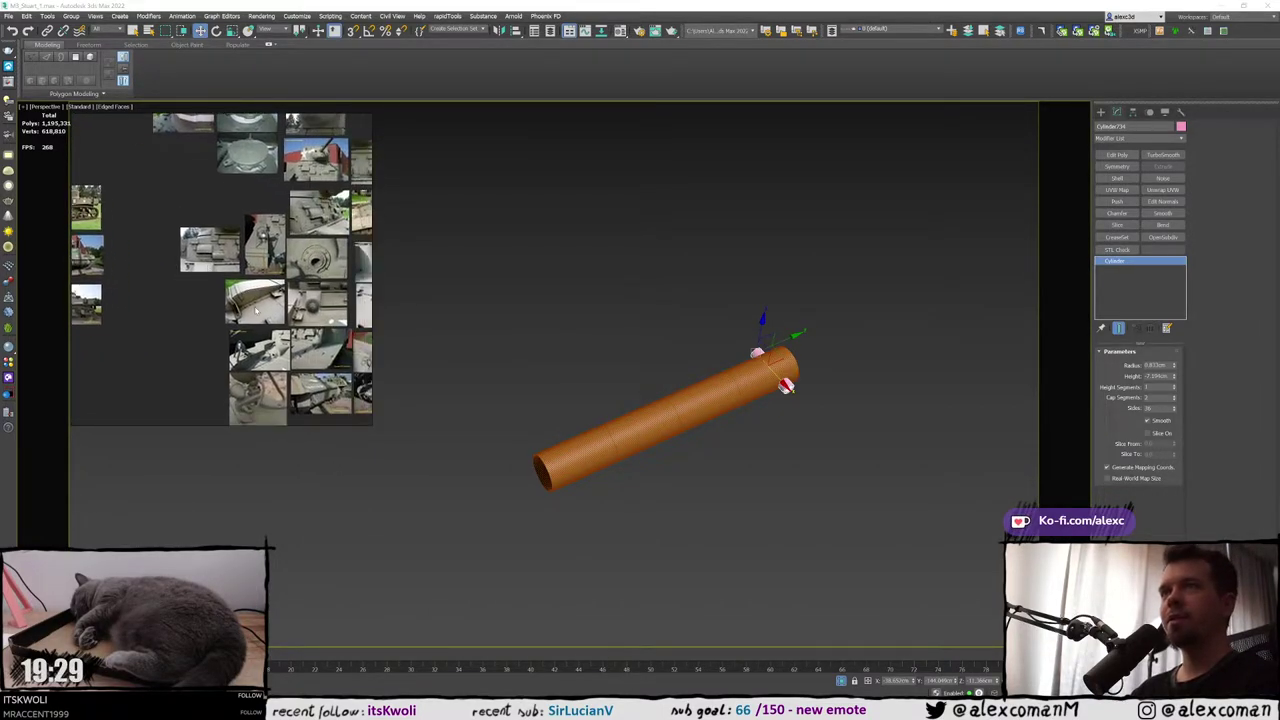
scroll(276, 305, up, 2)
scroll(209, 290, down, 10)
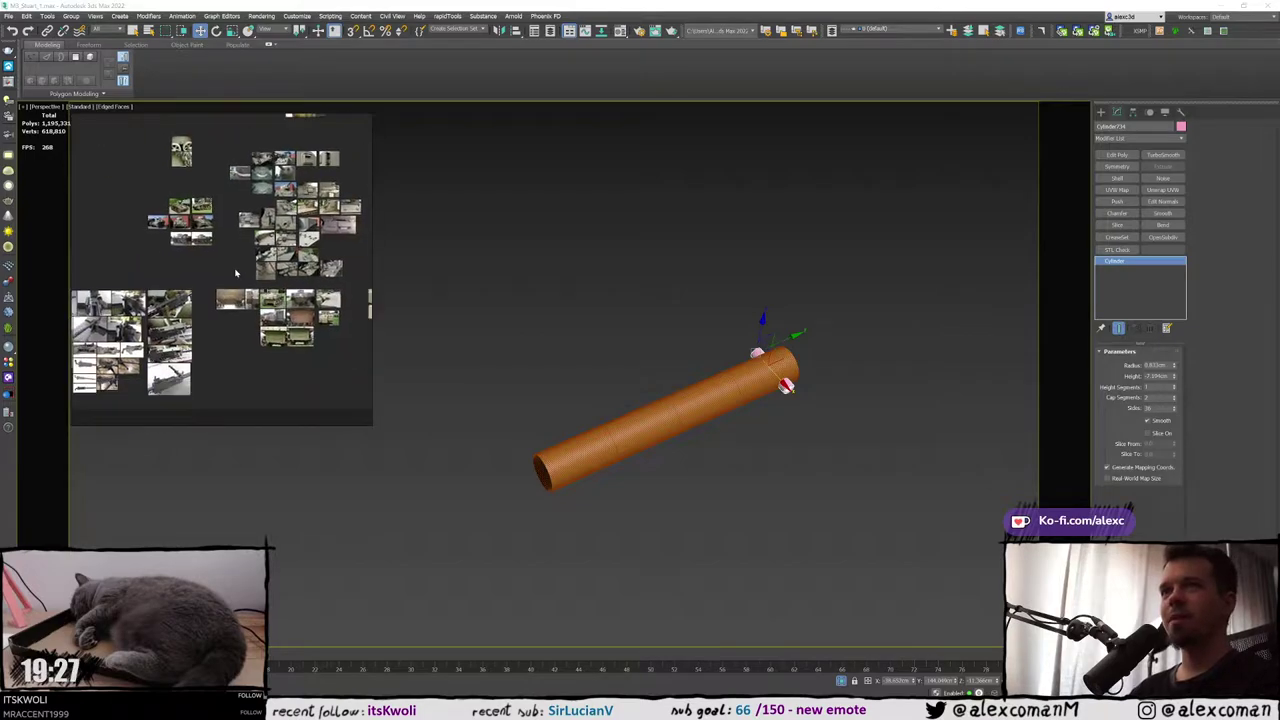
scroll(209, 290, up, 8)
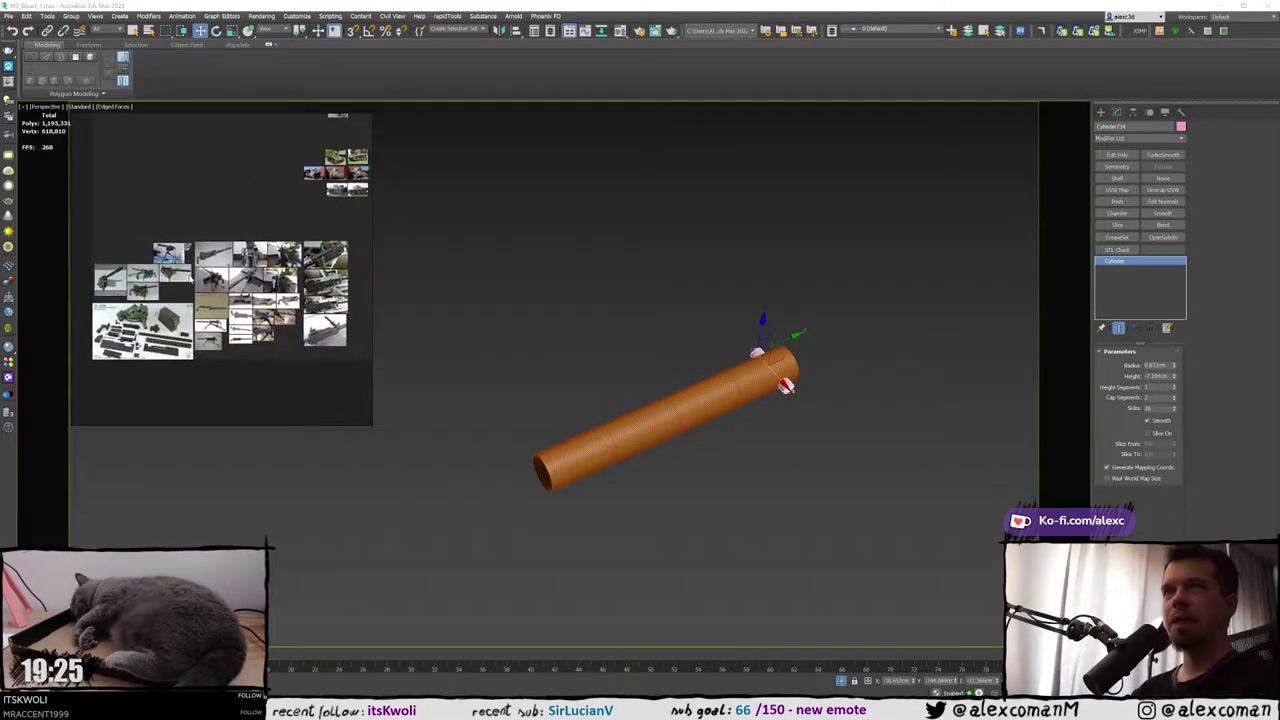
scroll(212, 284, up, 6)
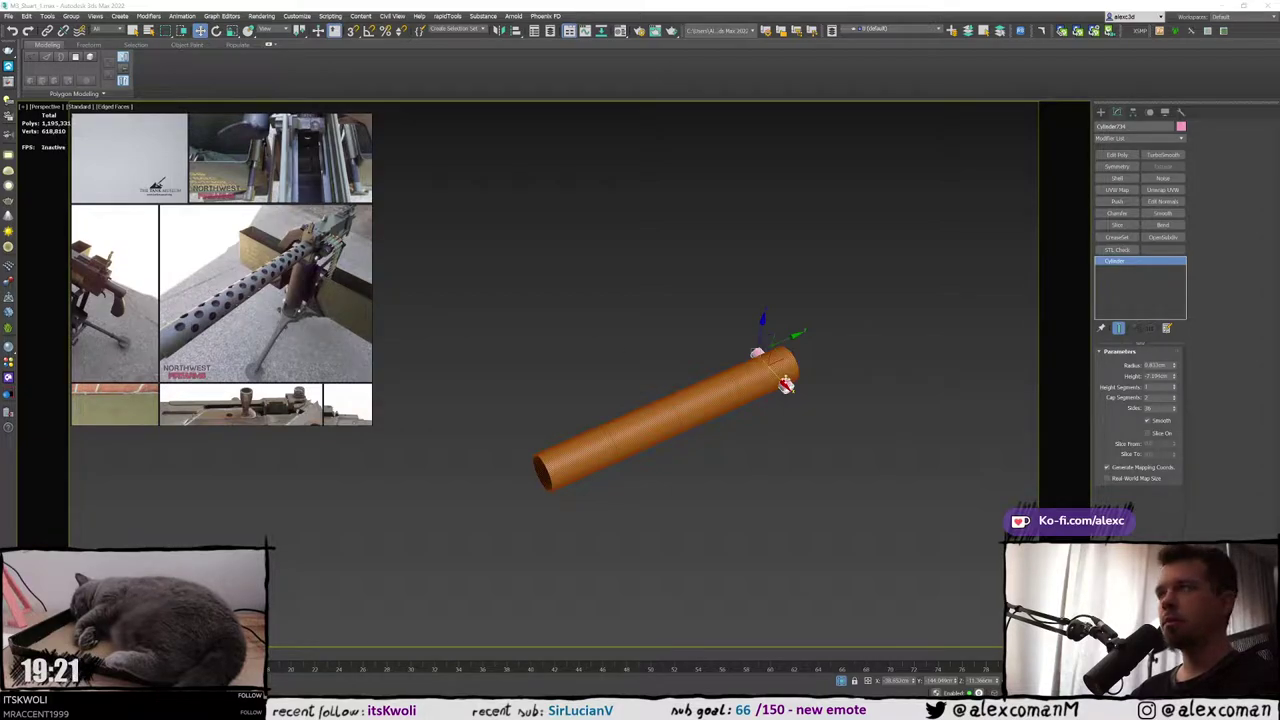
Clone the small cylinder along the barrel's length as 14 evenly spaced instances
alt+middle_drag(805, 425, 777, 388)
scroll(777, 388, up, 3)
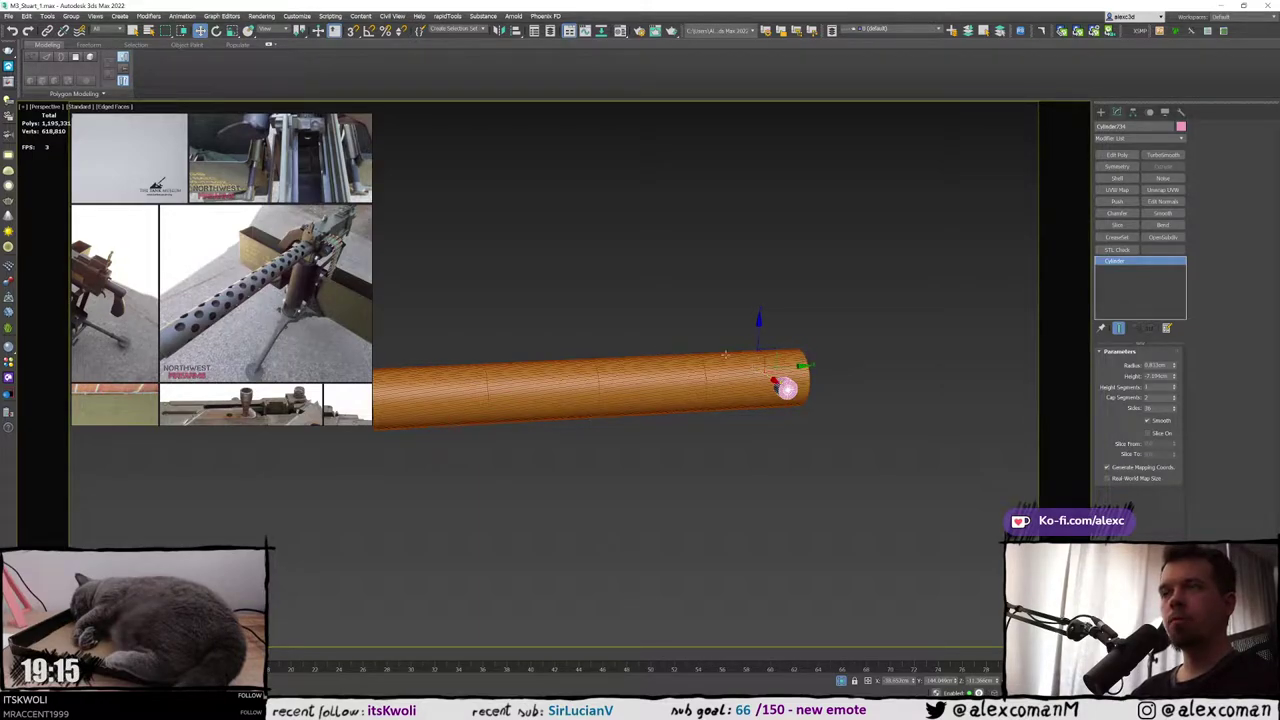
scroll(872, 370, up, 3)
alt+middle_drag(793, 354, 845, 370)
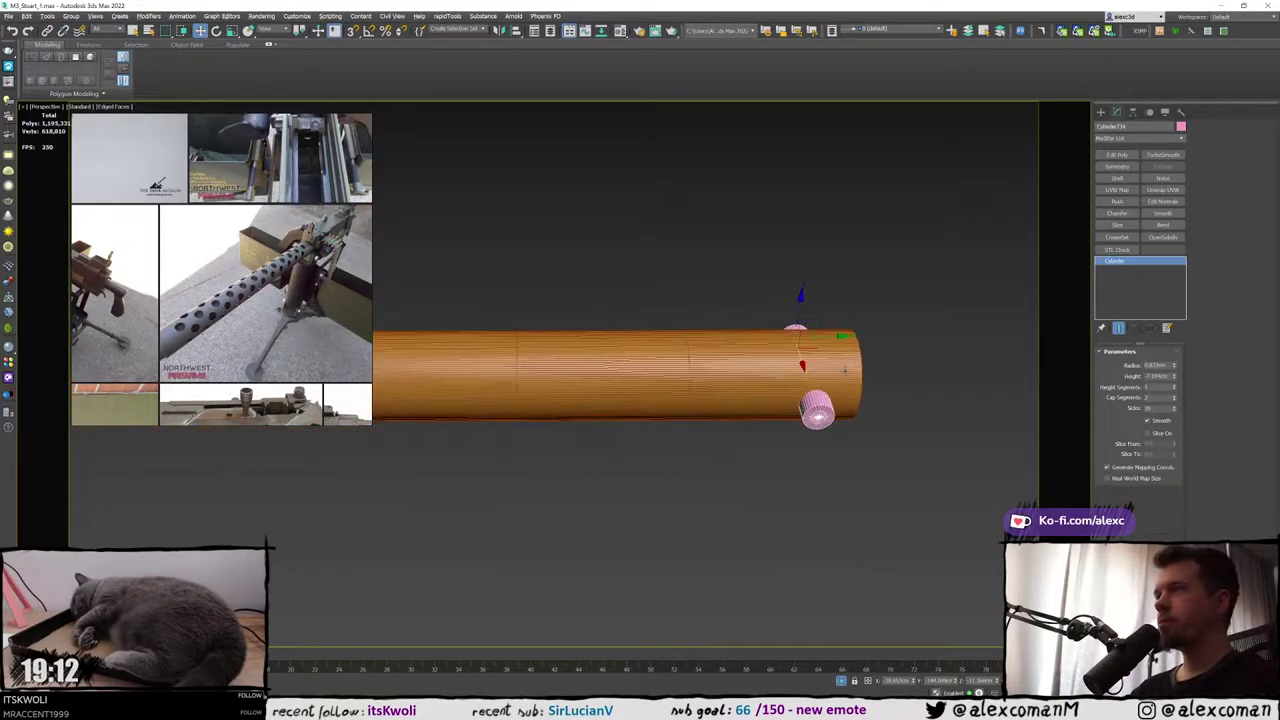
shift+drag(834, 336, 775, 336)
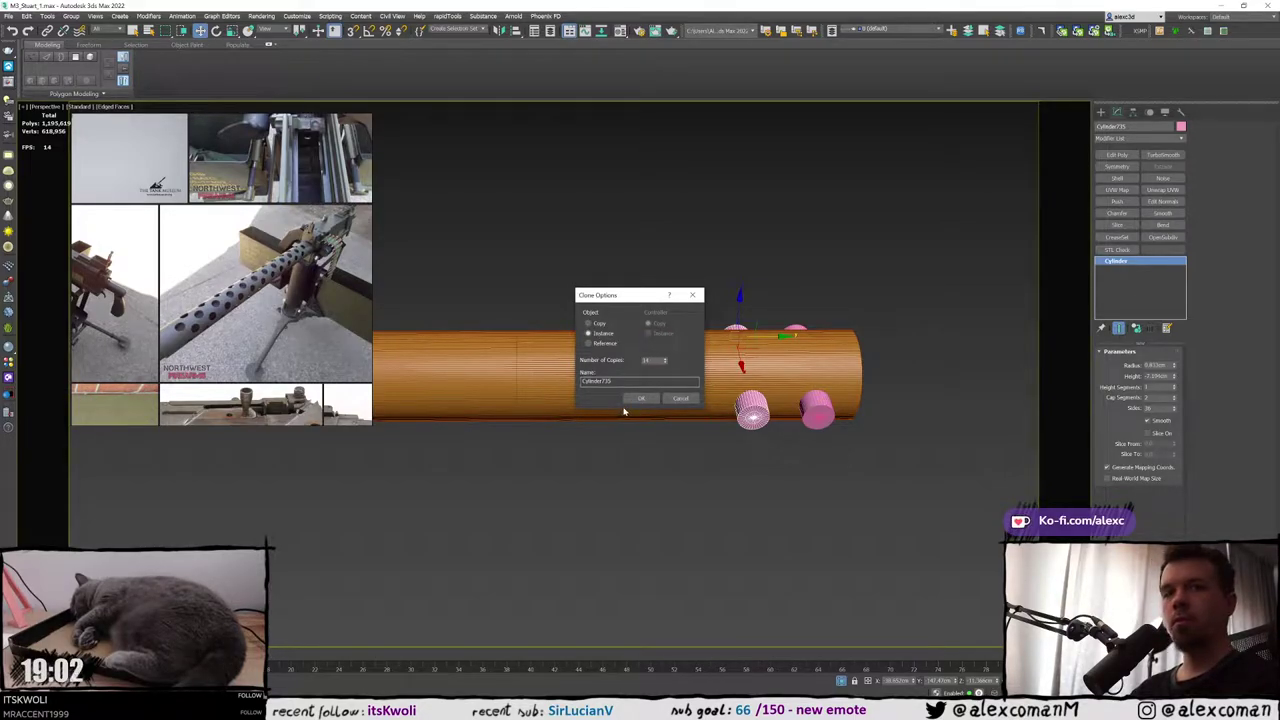
click(648, 399)
Delete the five surplus cylinder instances at and beyond the far end of the barrel
scroll(643, 396, down, 5)
mouse_move(412, 350)
middle_down()
mouse_move(621, 350)
mouse_move(413, 301)
middle_up()
scroll(621, 350, up, 3)
drag(565, 350, 570, 352)
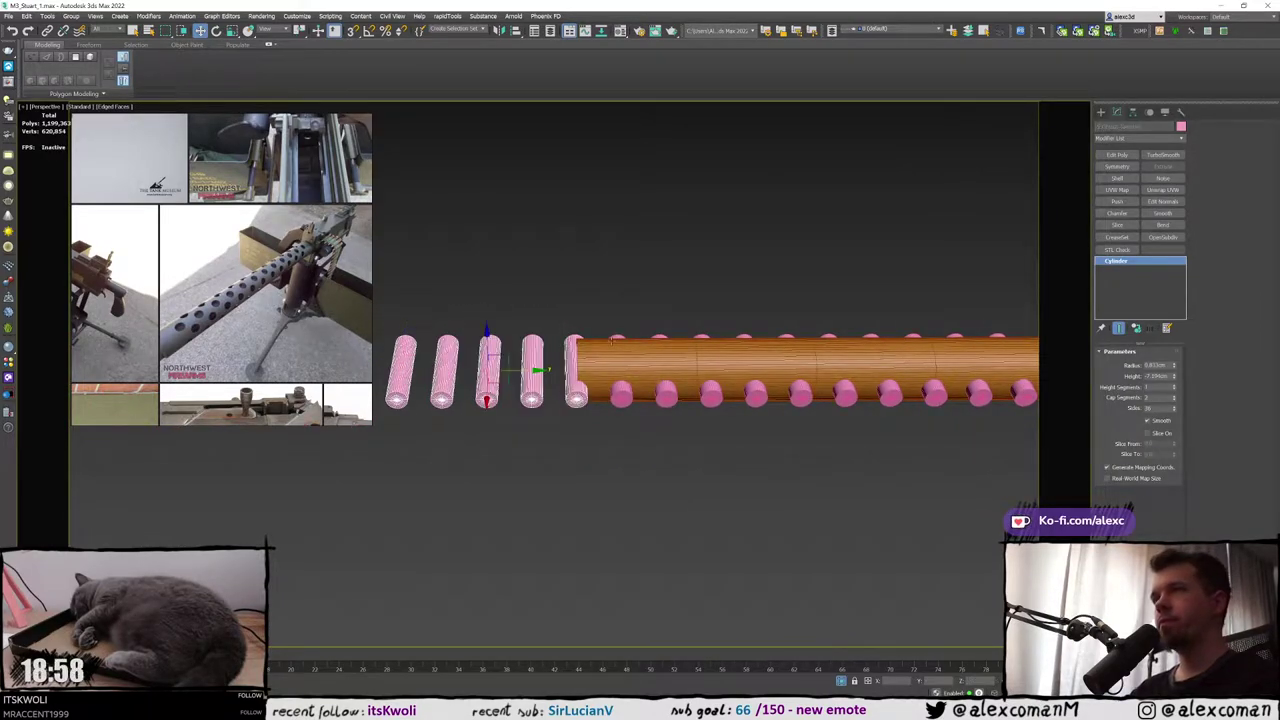
scroll(643, 346, down, 4)
key(Delete)
middle_drag(643, 346, 687, 343)
scroll(635, 337, up, 4)
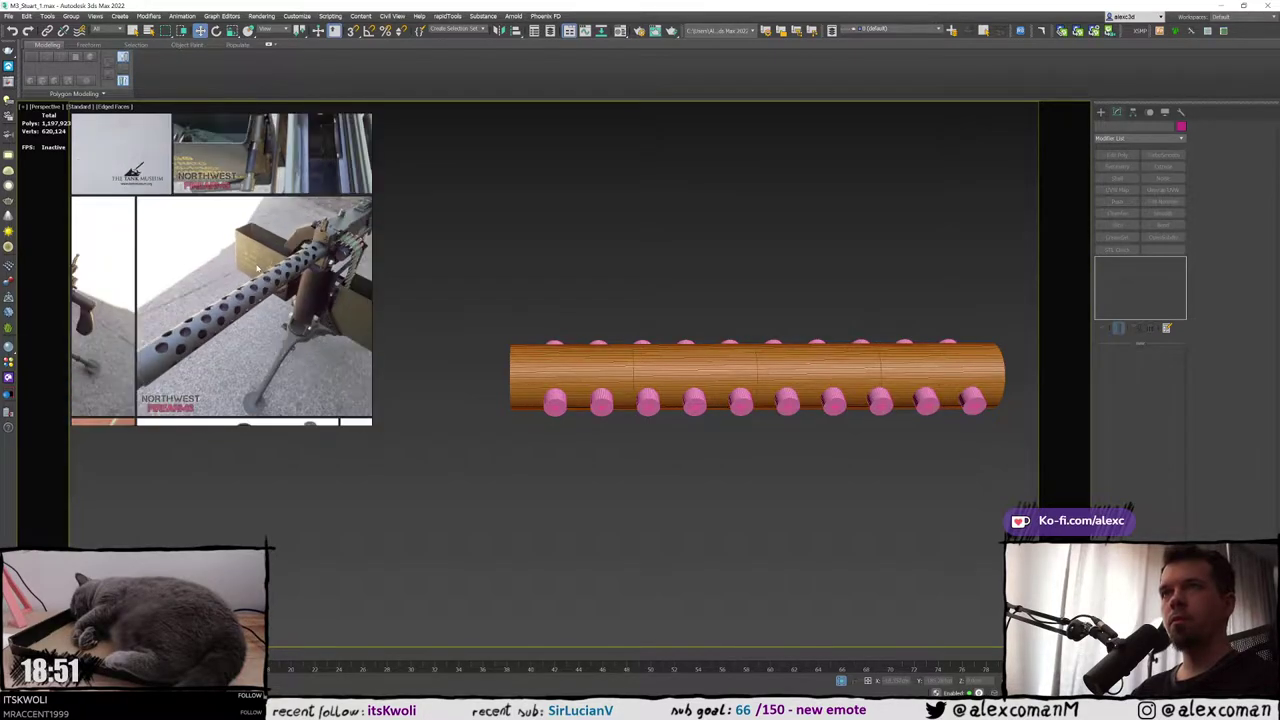
Exit isolation to show the machine gun barrel and its cylinders on the full tank hull
middle_drag(760, 378, 654, 360)
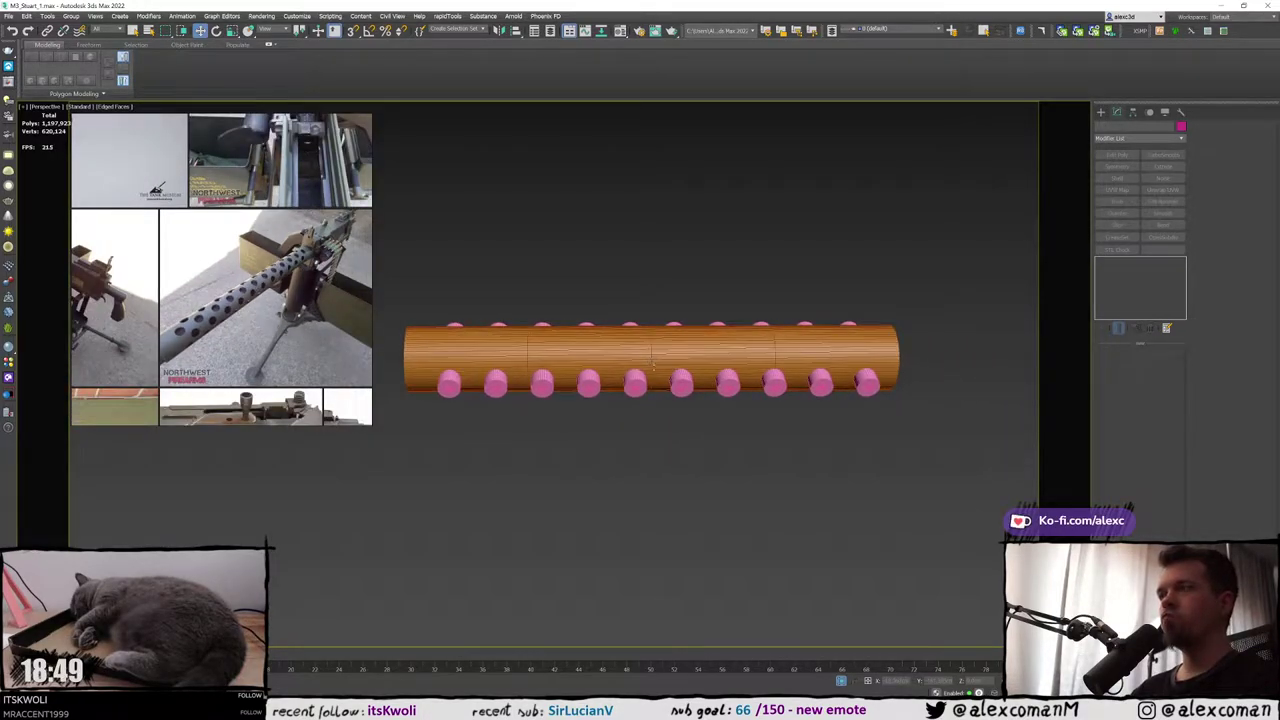
key(alt+q)
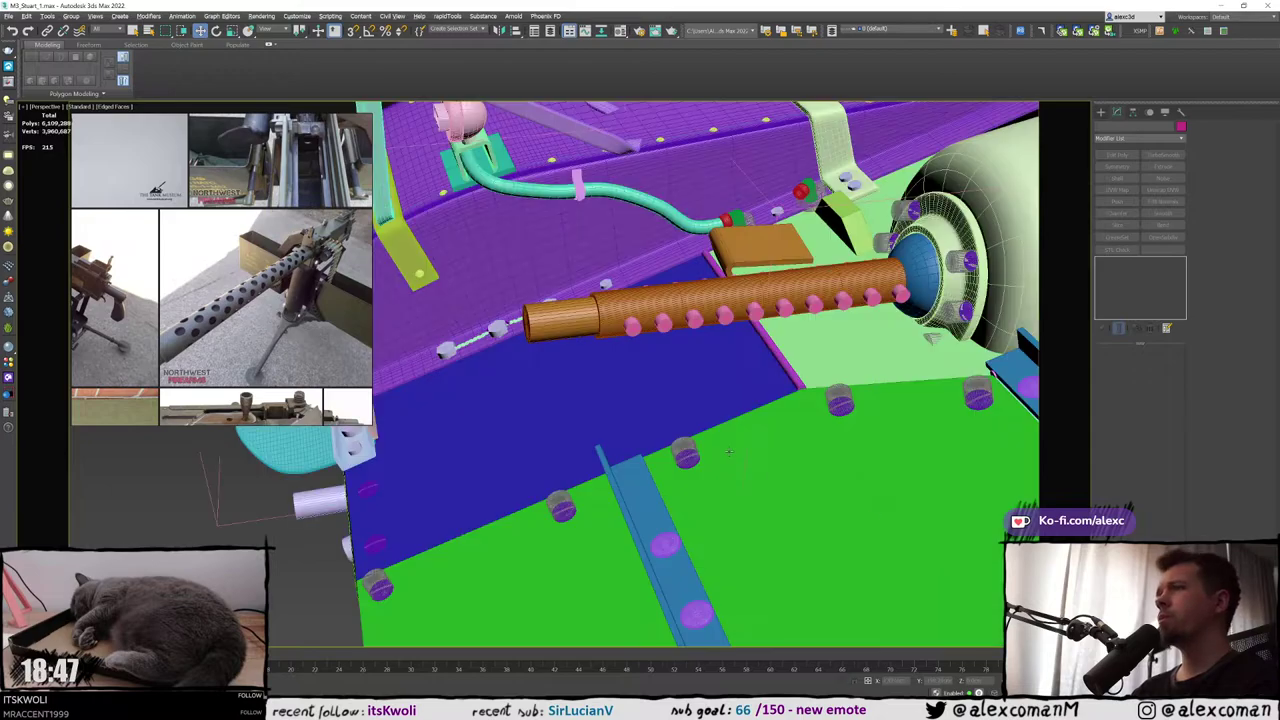
scroll(830, 478, down, 2)
alt+middle_drag(814, 466, 740, 368)
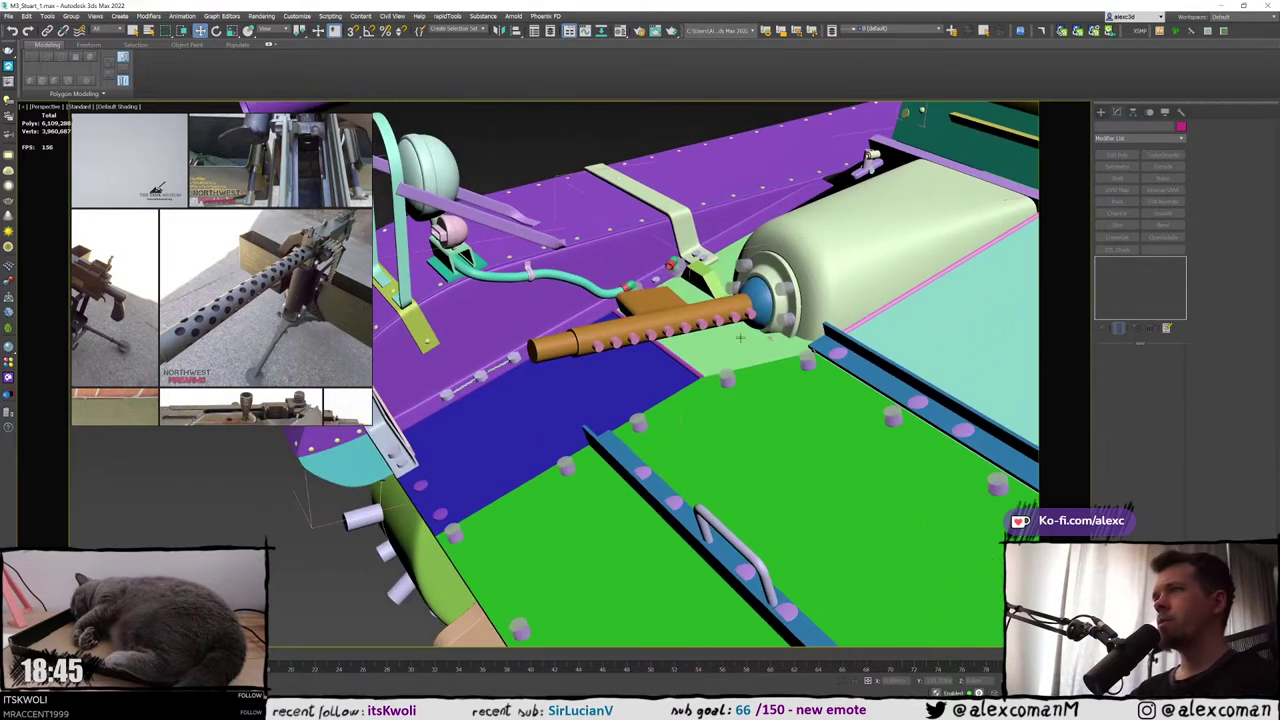
Browse the reference board, examining the machine gun and M3 Stuart tank photo groups
scroll(195, 327, down, 8)
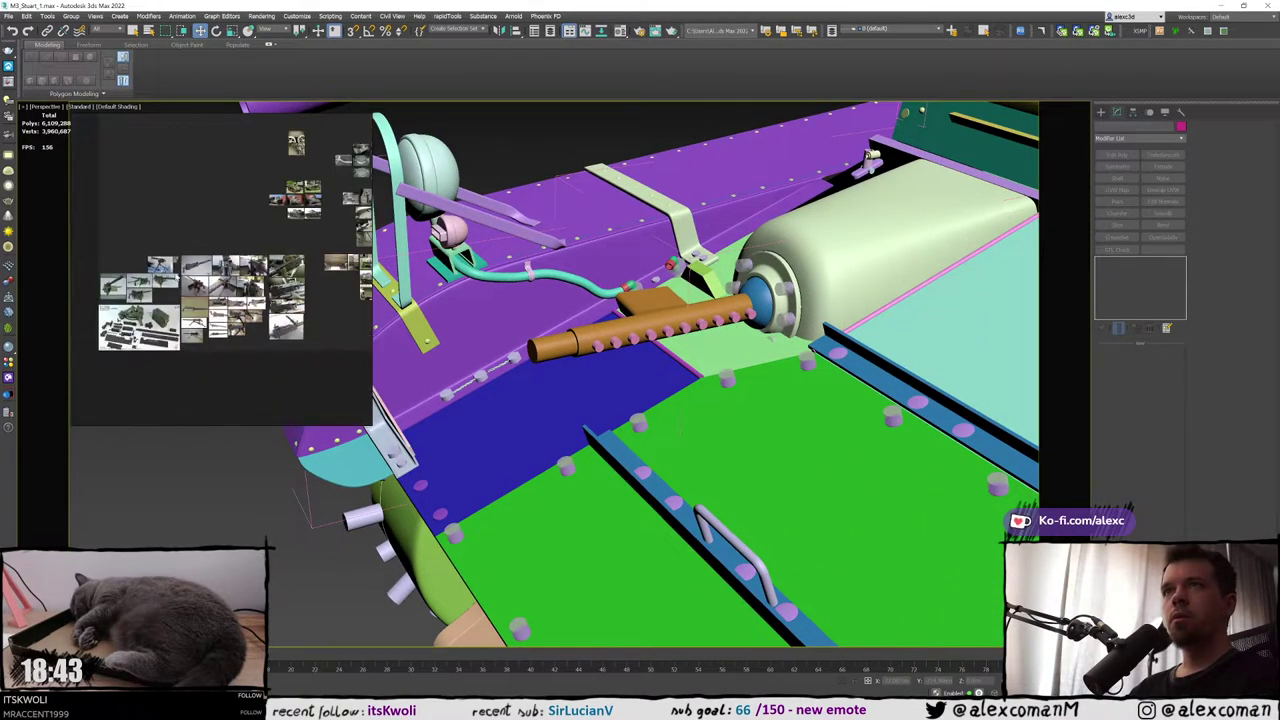
middle_drag(190, 277, 138, 325)
scroll(138, 325, up, 5)
scroll(137, 330, down, 5)
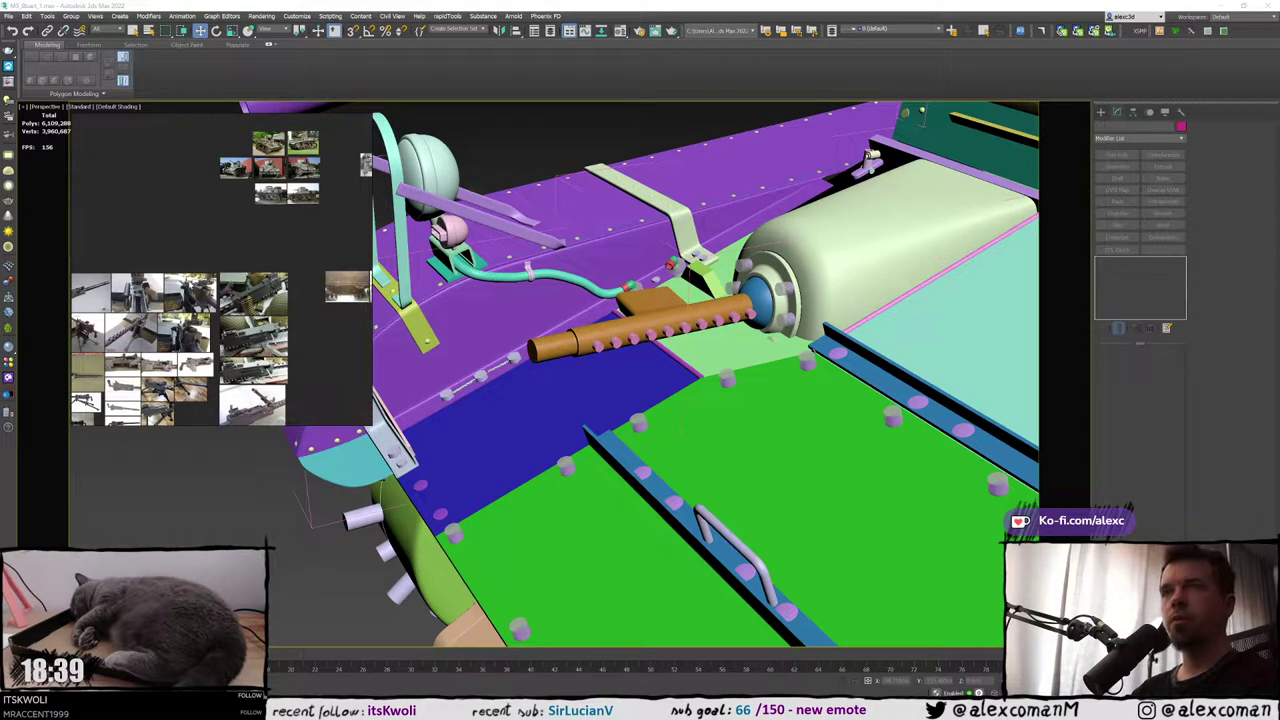
scroll(188, 285, up, 4)
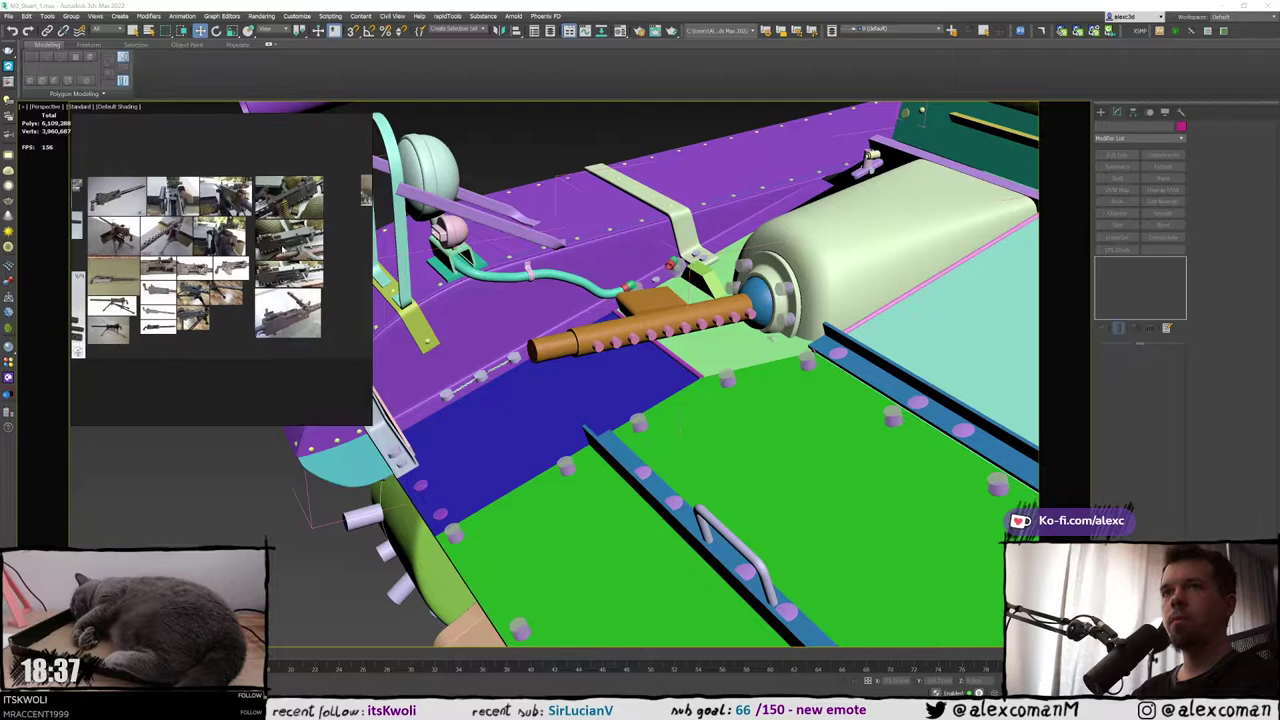
middle_drag(345, 265, 103, 288)
middle_drag(207, 284, 250, 358)
scroll(250, 228, up, 3)
scroll(254, 228, down, 2)
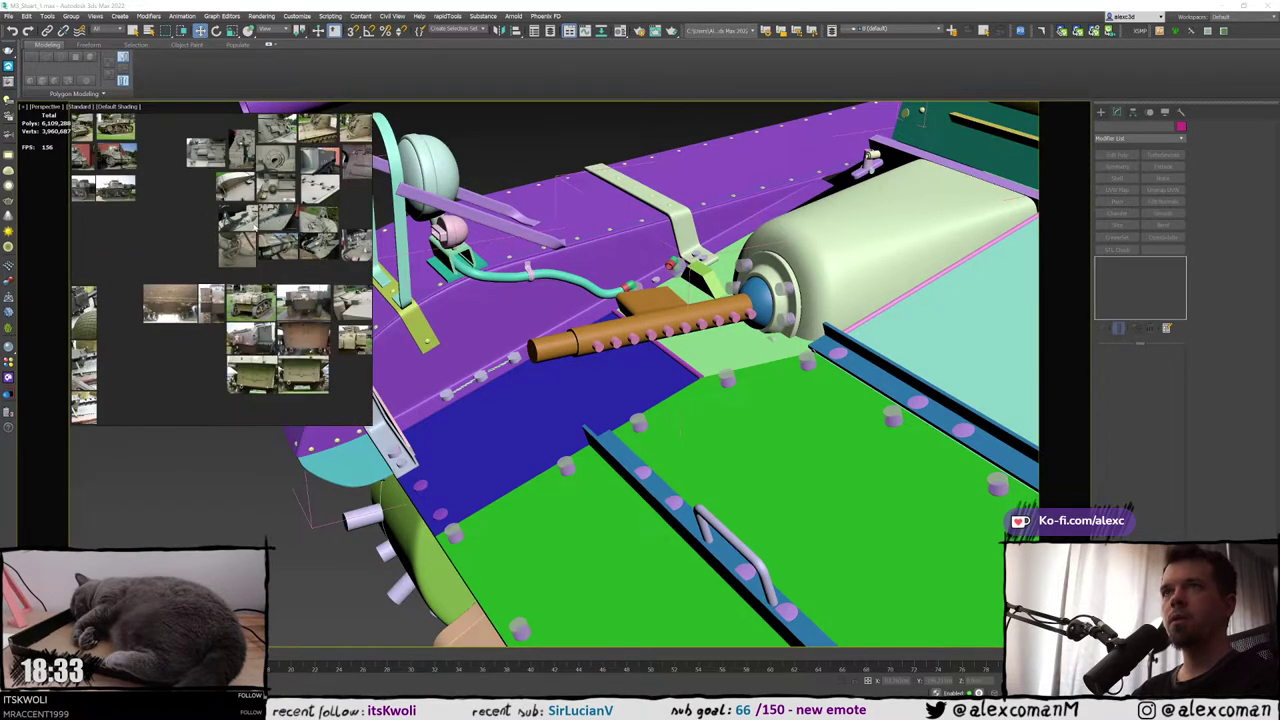
middle_drag(254, 228, 336, 290)
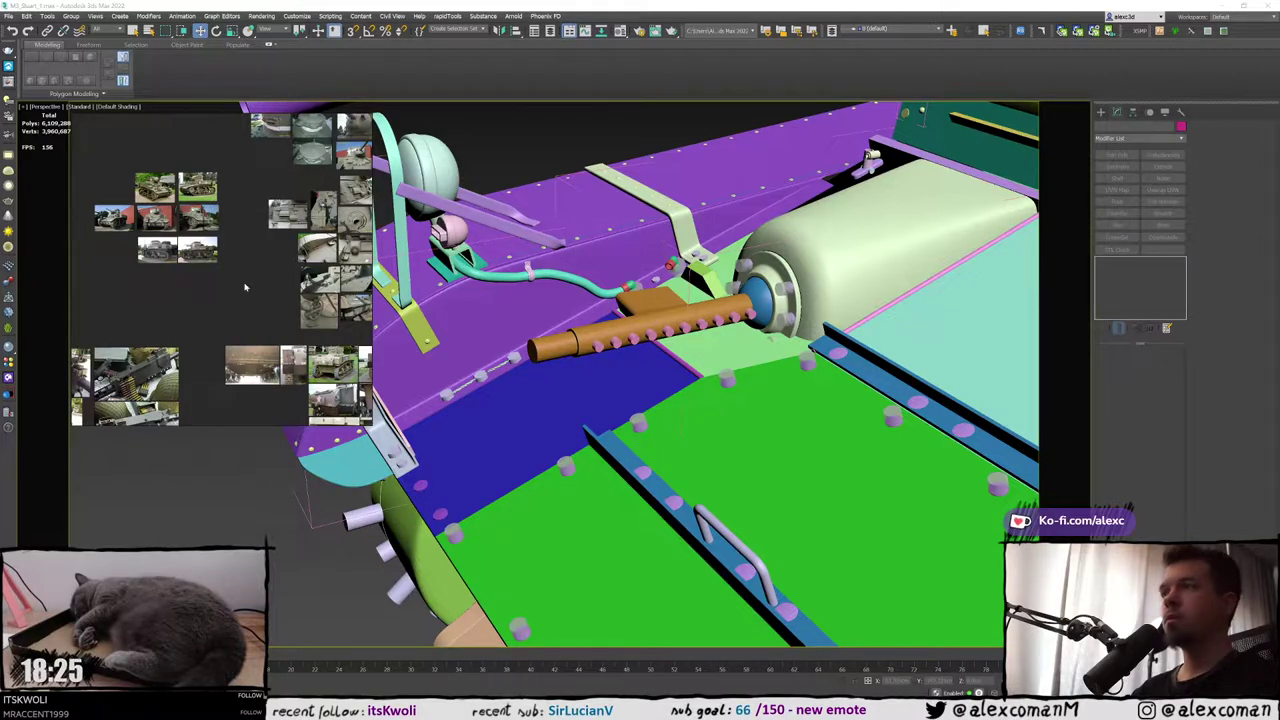
middle_drag(749, 318, 744, 320)
click(732, 320)
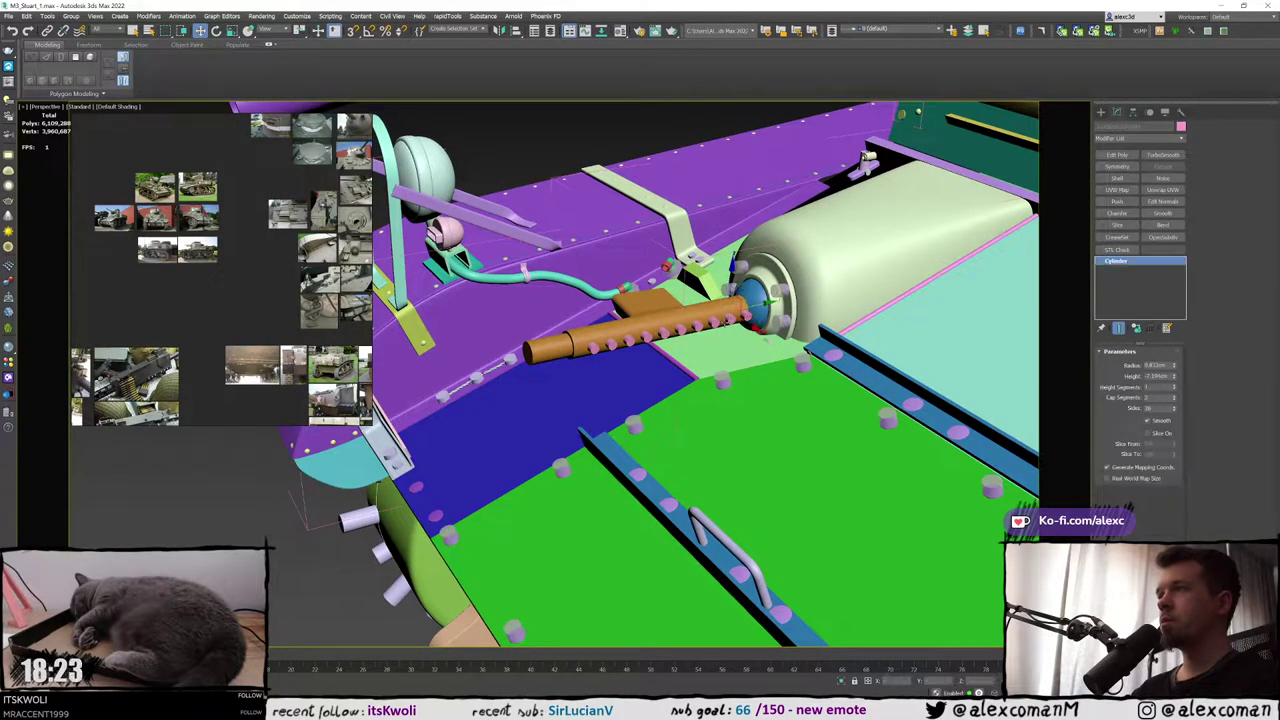
ctrl+click(714, 323)
ctrl+click(698, 326)
ctrl+click(681, 330)
ctrl+click(664, 333)
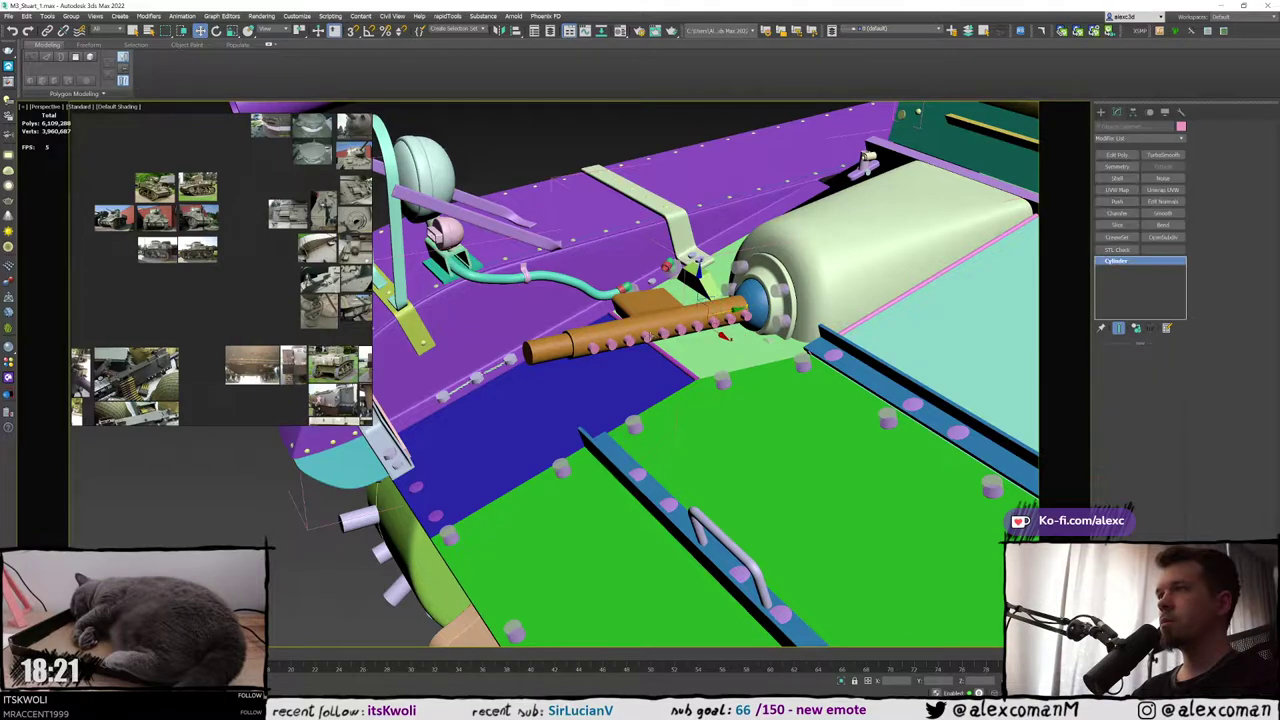
ctrl+click(647, 337)
ctrl+click(629, 341)
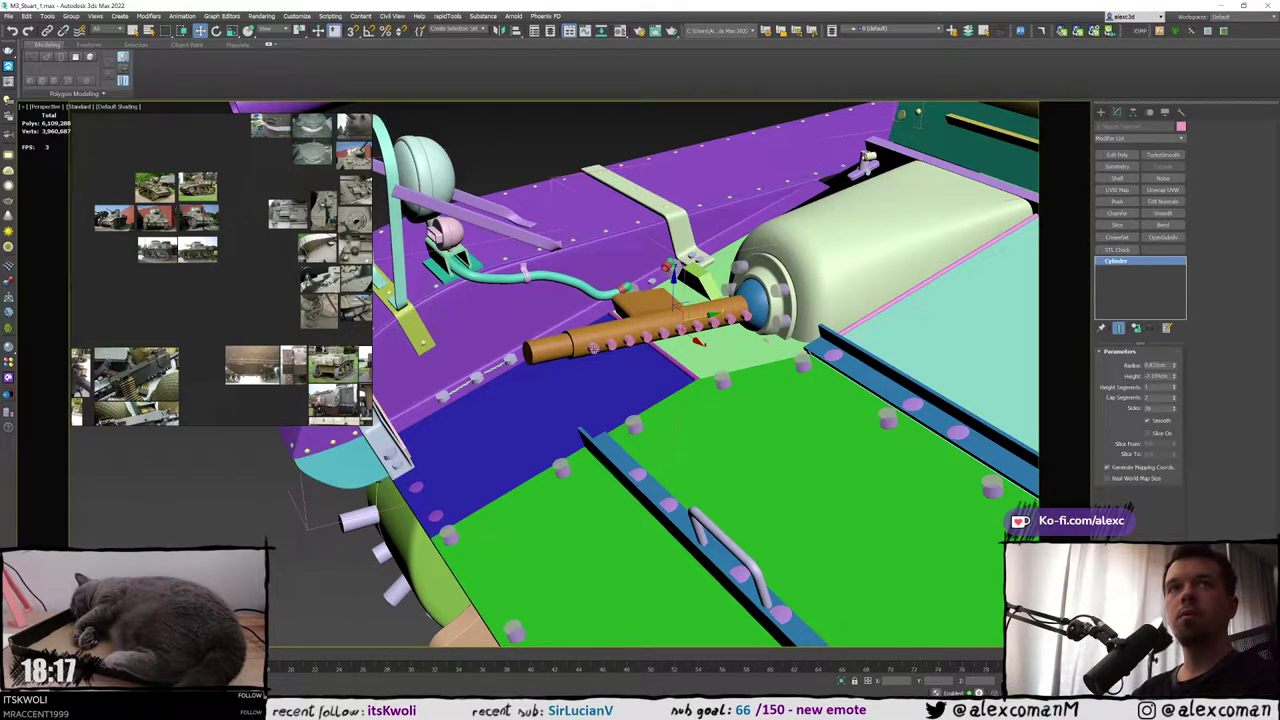
Select all ten small cylinders along the barrel jacket, from the muzzle end to the ball mount
scroll(697, 341, up, 5)
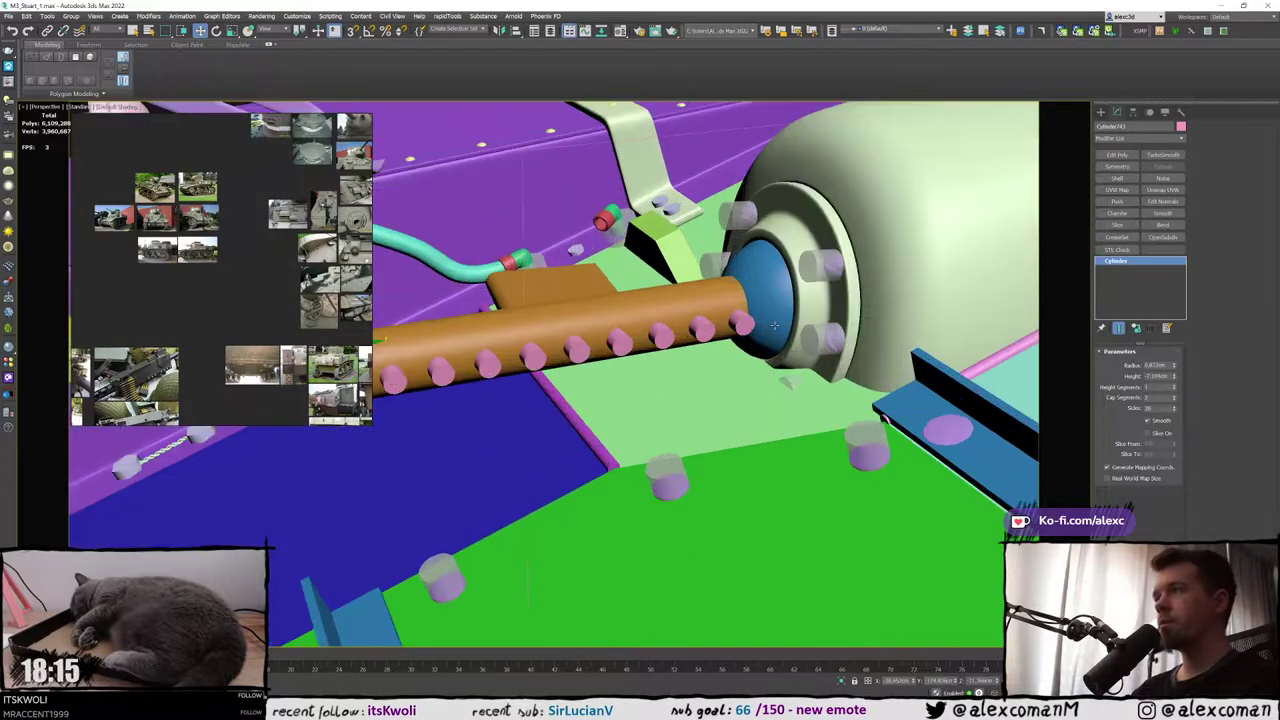
scroll(743, 323, down, 3)
mouse_move(700, 325)
alt+middle_down()
mouse_move(652, 430)
mouse_move(618, 331)
mouse_move(538, 334)
alt+middle_up()
key(F3)
key(F3)
ctrl+click(537, 352)
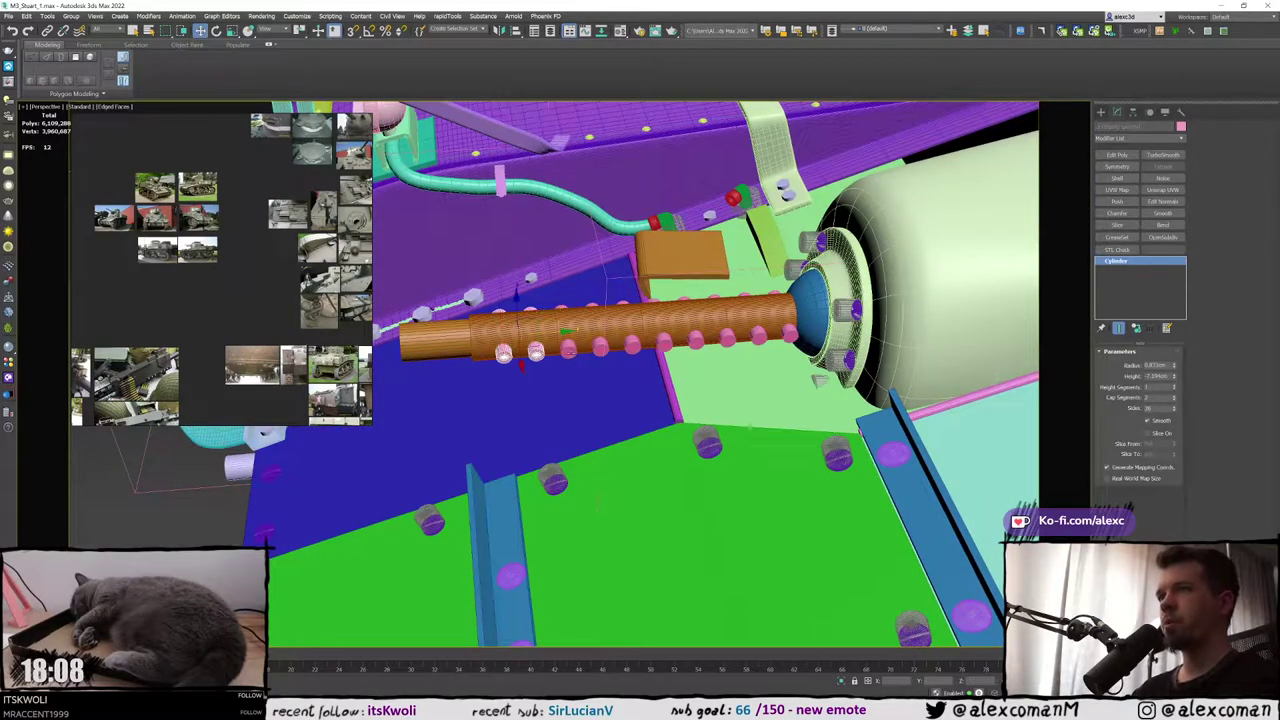
ctrl+click(569, 350)
click(600, 347)
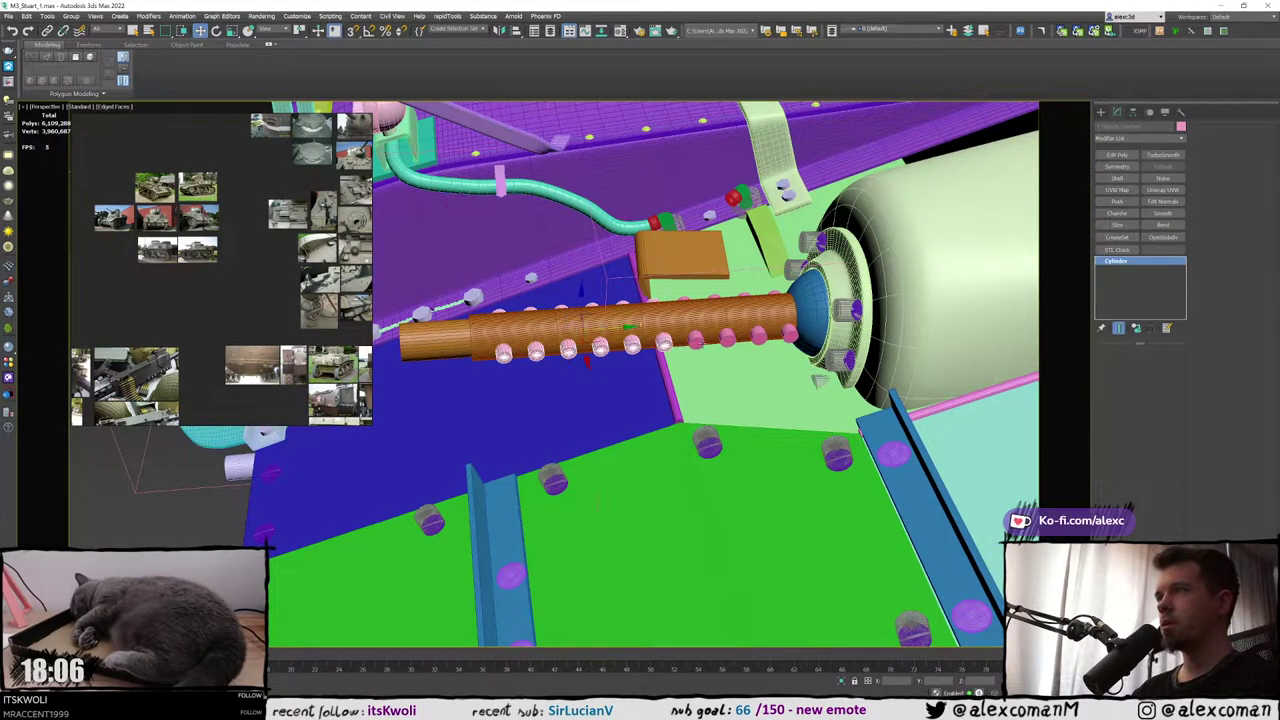
ctrl+click(727, 338)
ctrl+click(759, 336)
ctrl+click(790, 334)
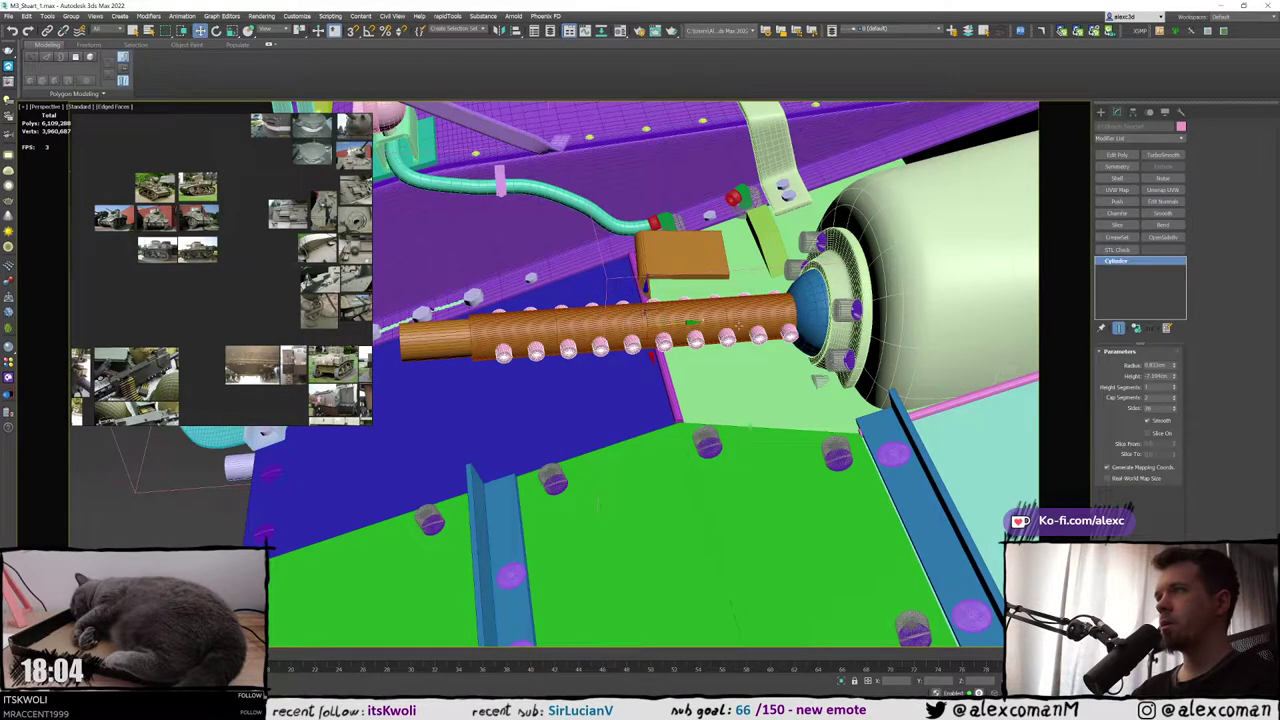
Add the barrel jacket, the muzzle section and the blue ball mount to the selection and isolate these parts
alt+middle_drag(730, 338, 678, 338)
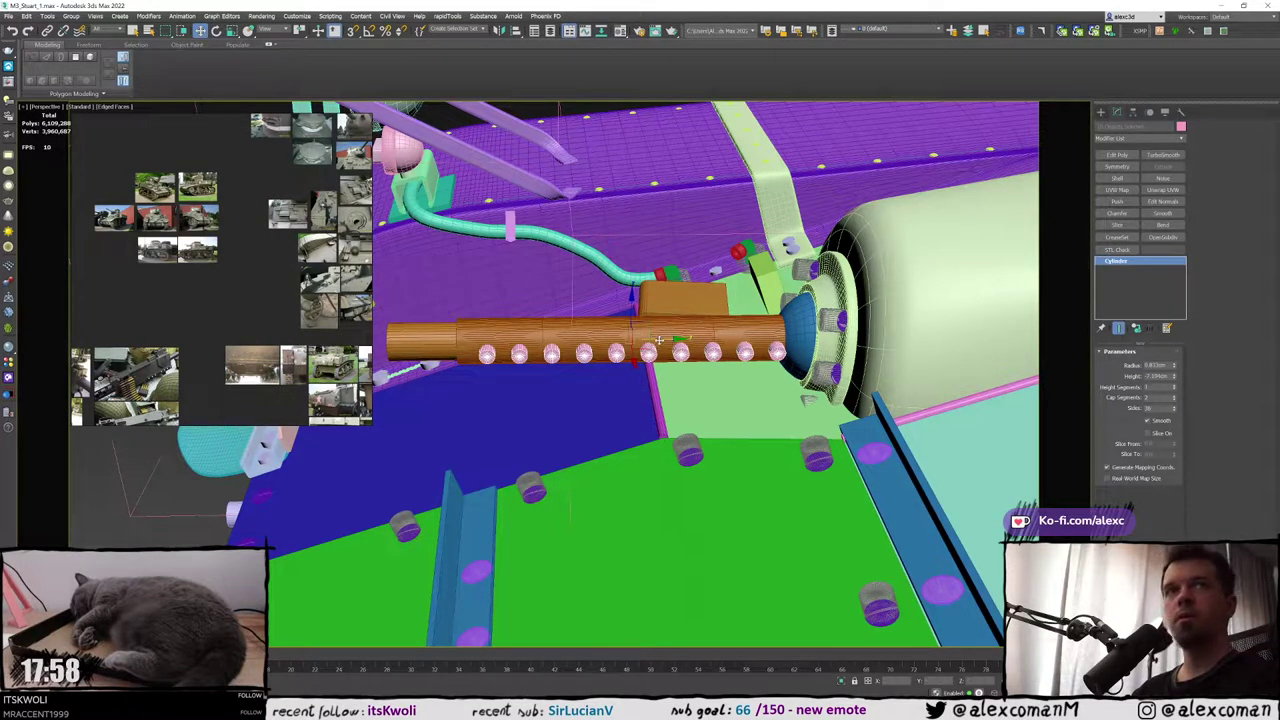
alt+middle_drag(658, 341, 738, 334)
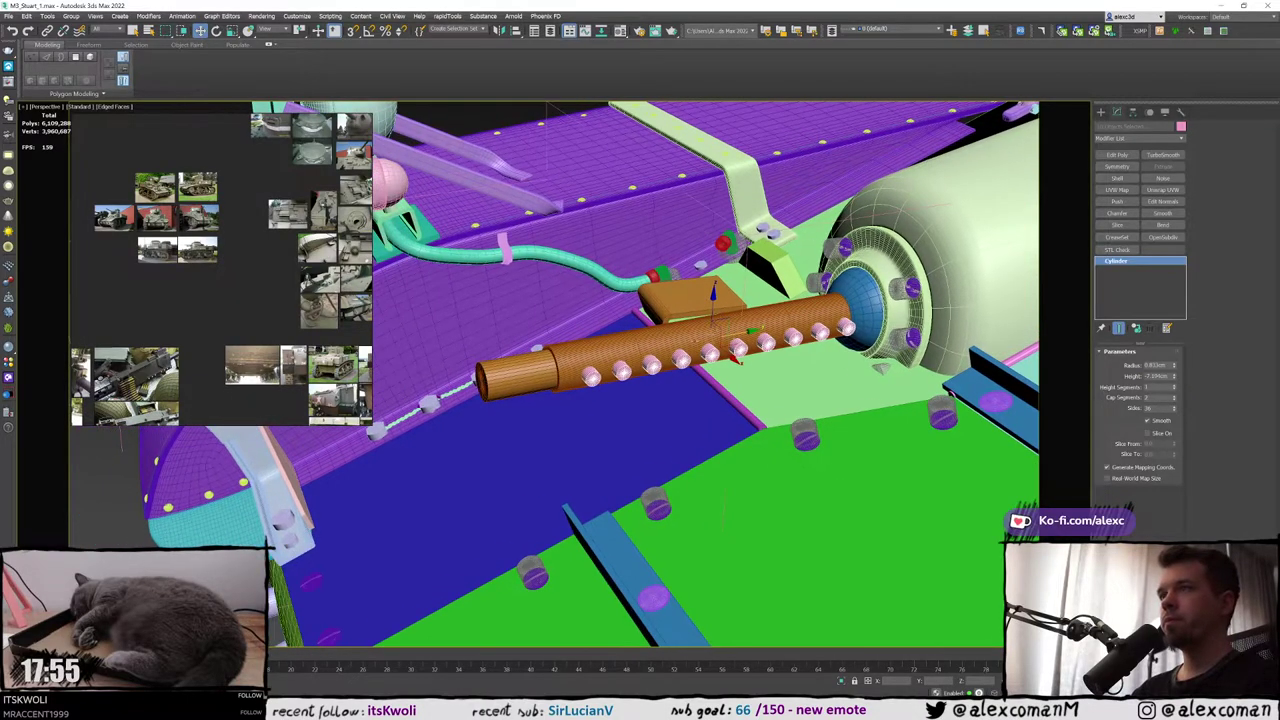
ctrl+click(736, 342)
ctrl+click(532, 365)
ctrl+click(872, 300)
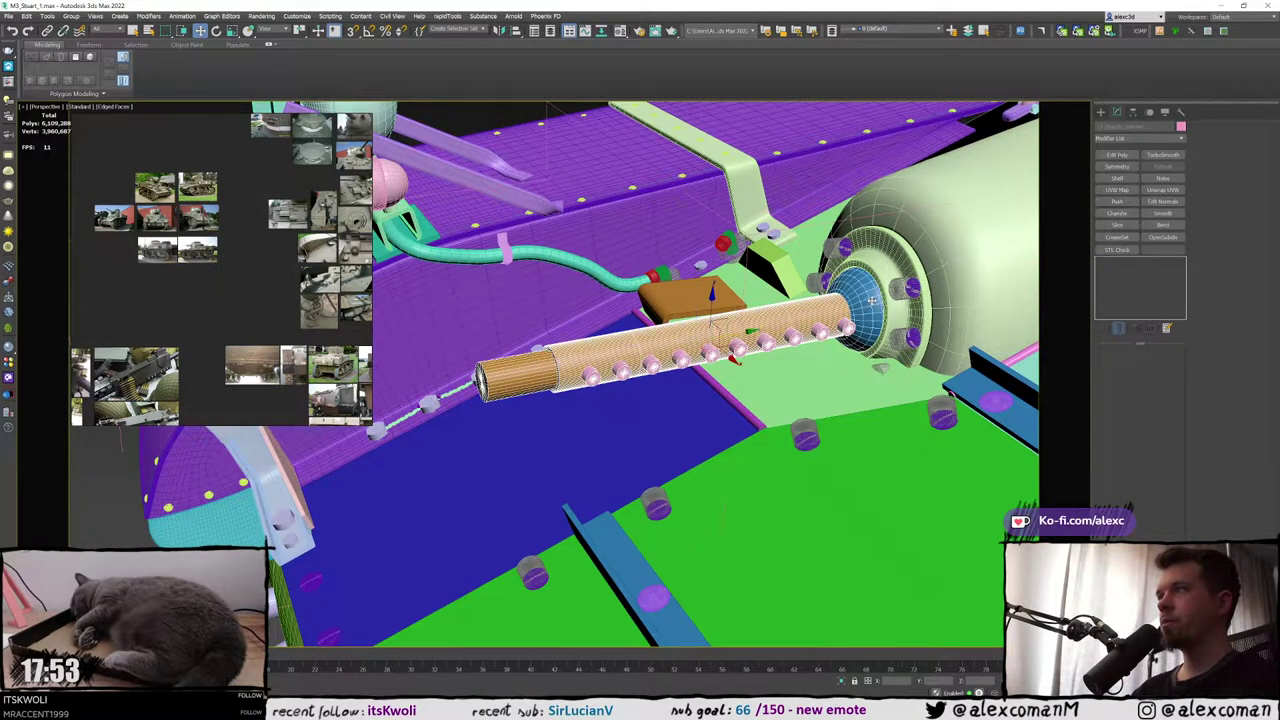
key(alt+q)
click(831, 383)
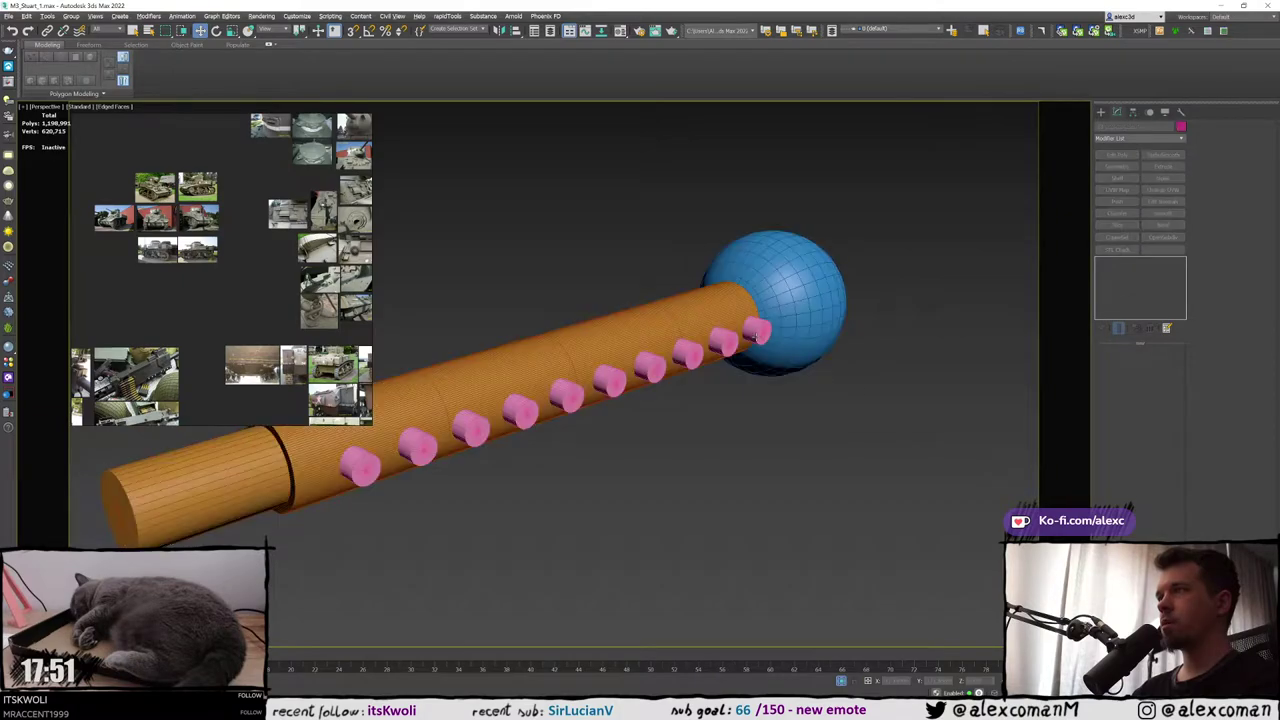
Select only the complete row of ten cylinders crossing the isolated barrel jacket
click(760, 331)
alt+middle_drag(758, 334, 690, 315)
key(F3)
scroll(800, 335, down, 3)
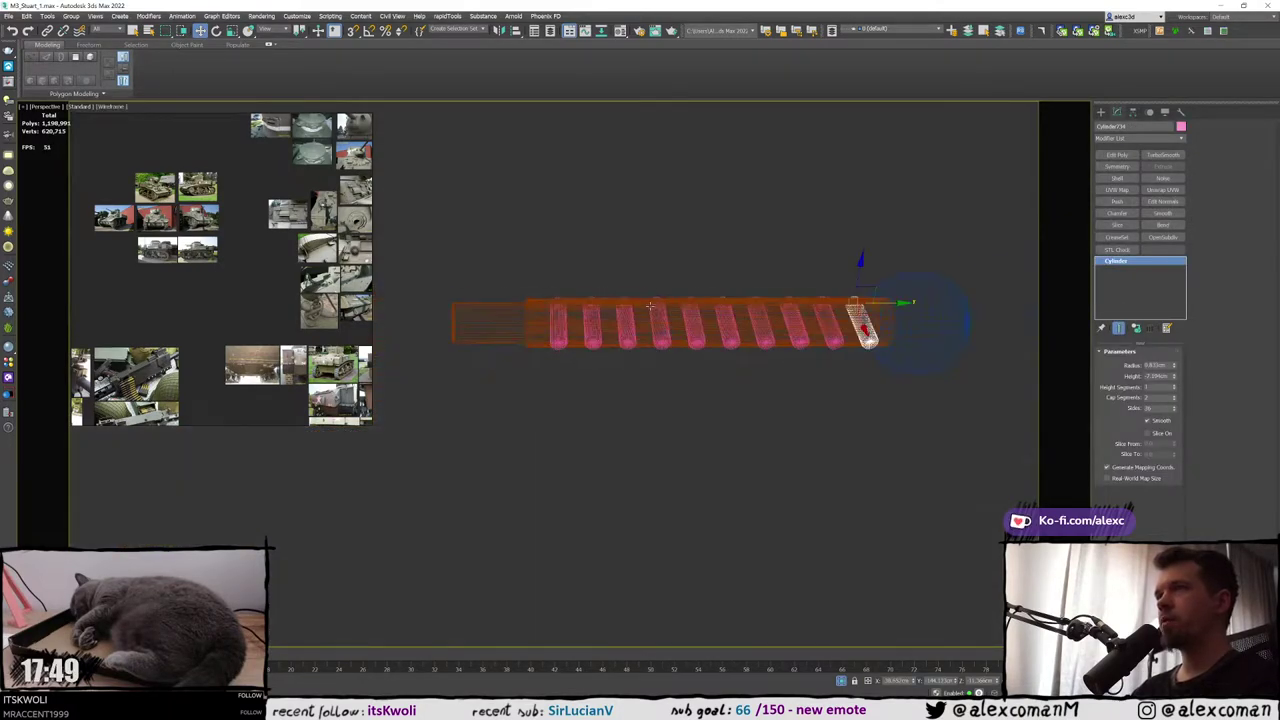
middle_drag(536, 286, 447, 287)
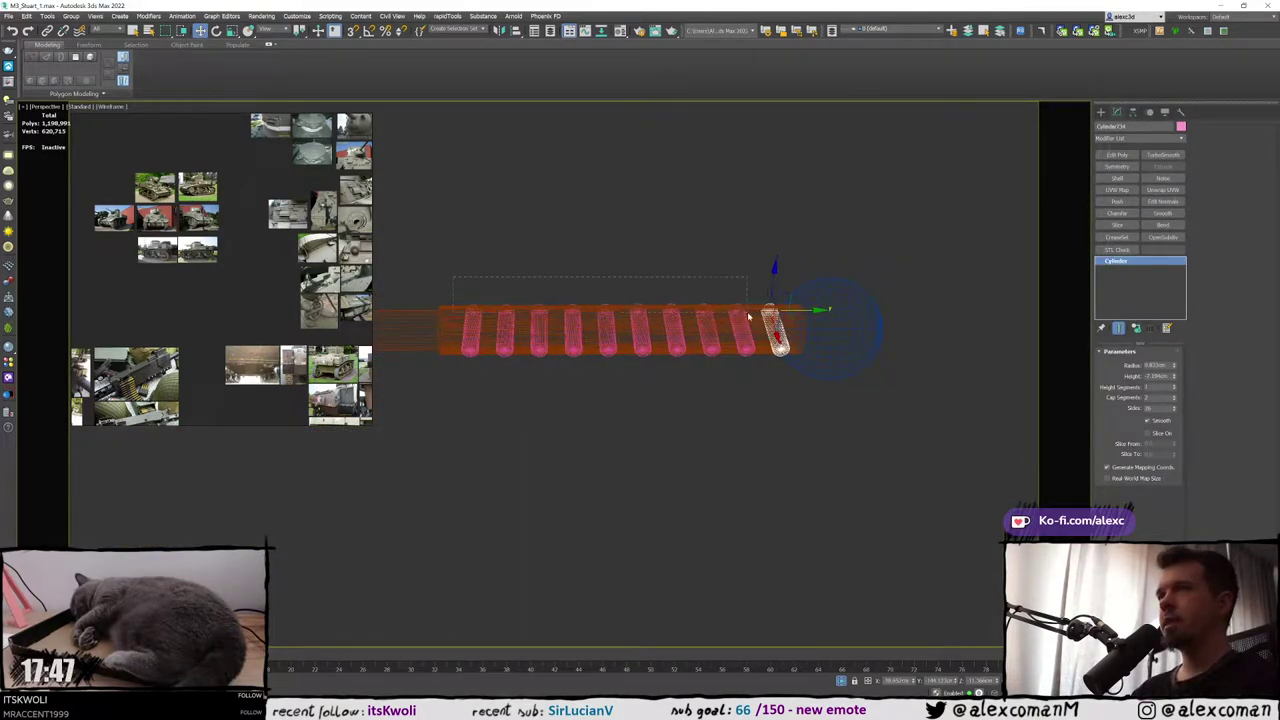
click(491, 305)
key(F3)
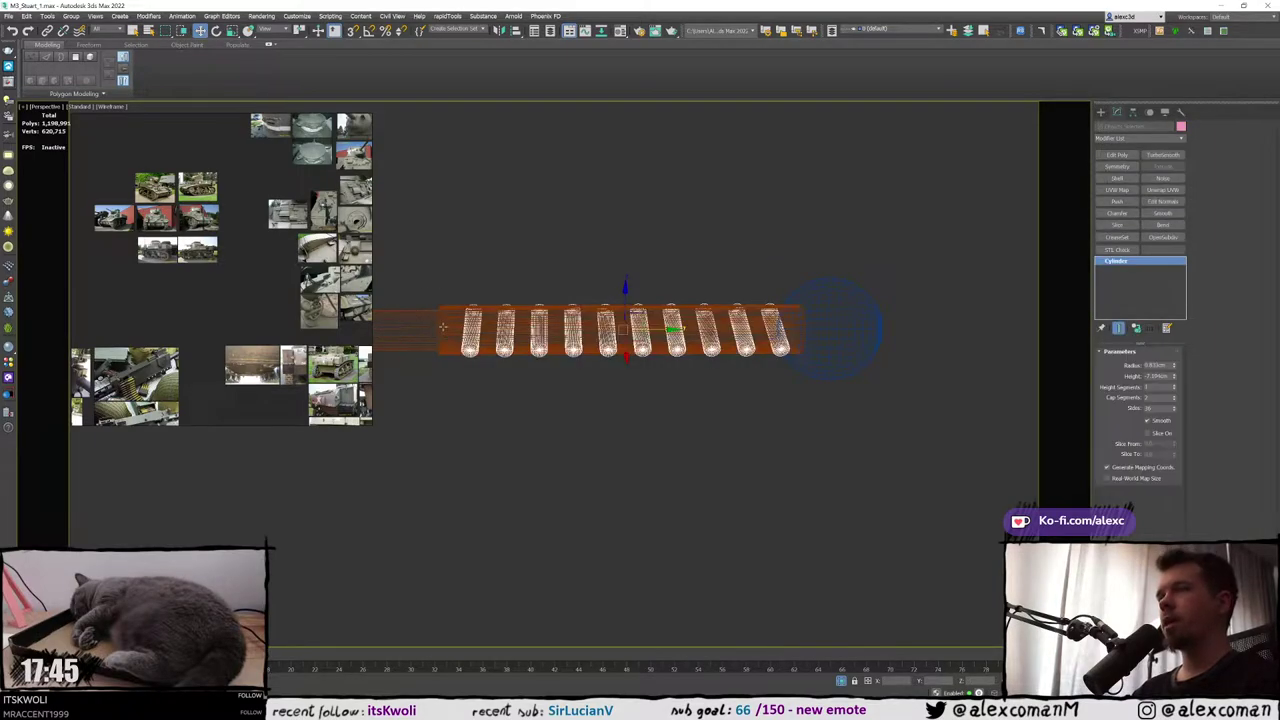
mouse_move(441, 325)
alt+middle_down()
mouse_move(700, 322)
mouse_move(635, 335)
mouse_move(712, 364)
mouse_move(652, 406)
alt+middle_up()
scroll(635, 335, up, 3)
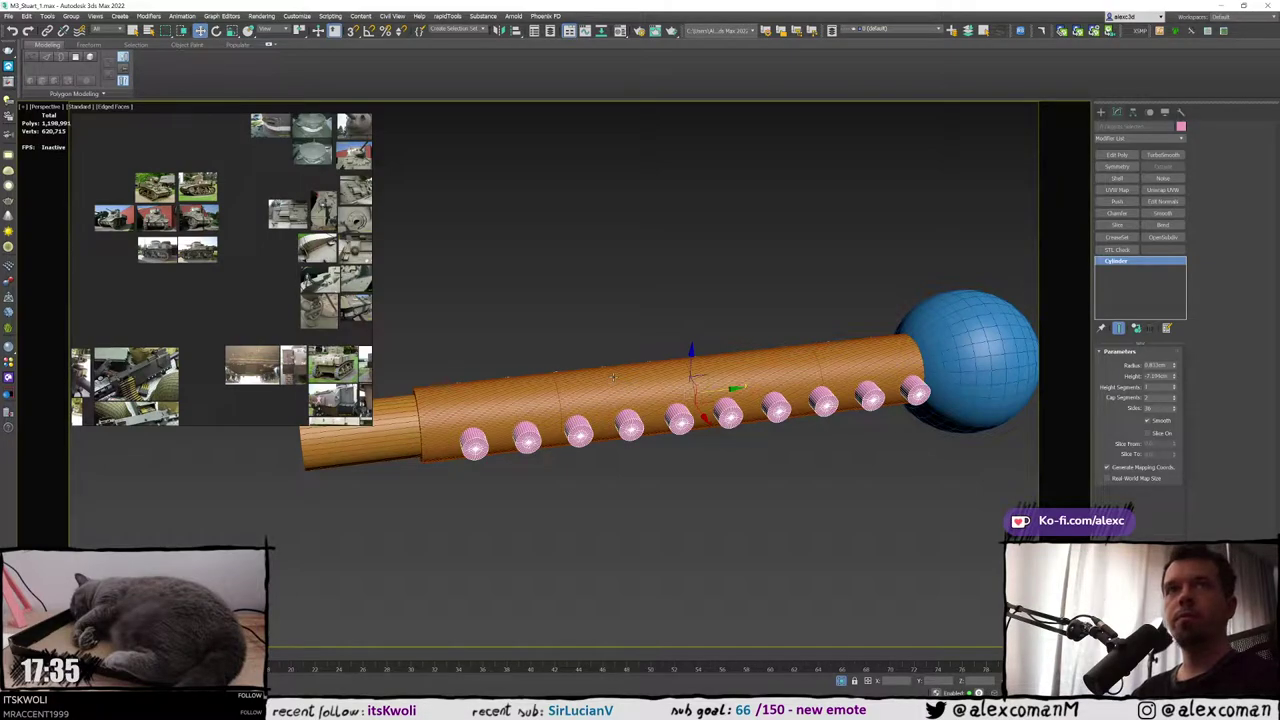
In the Front view, clone the cylinder row as one set of instances rotated diagonally around the barrel's axis
scroll(680, 400, down, 3)
key(alt+w)
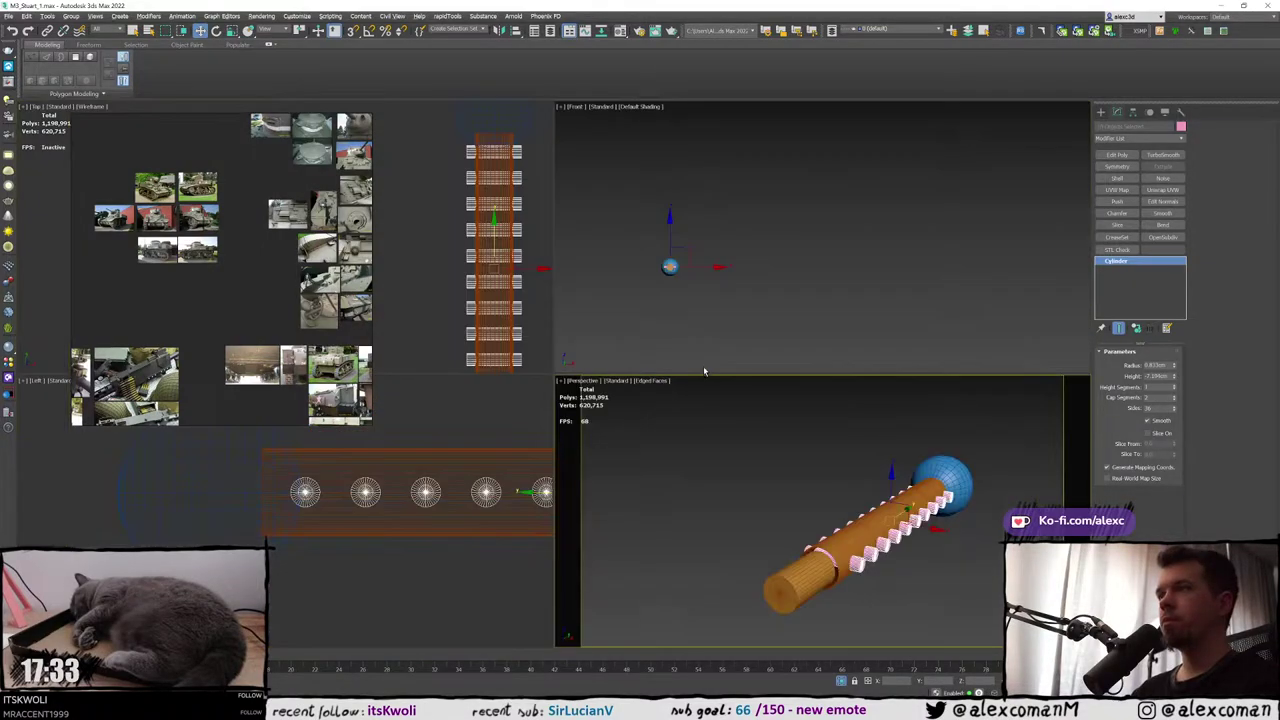
key(alt+w)
key(z)
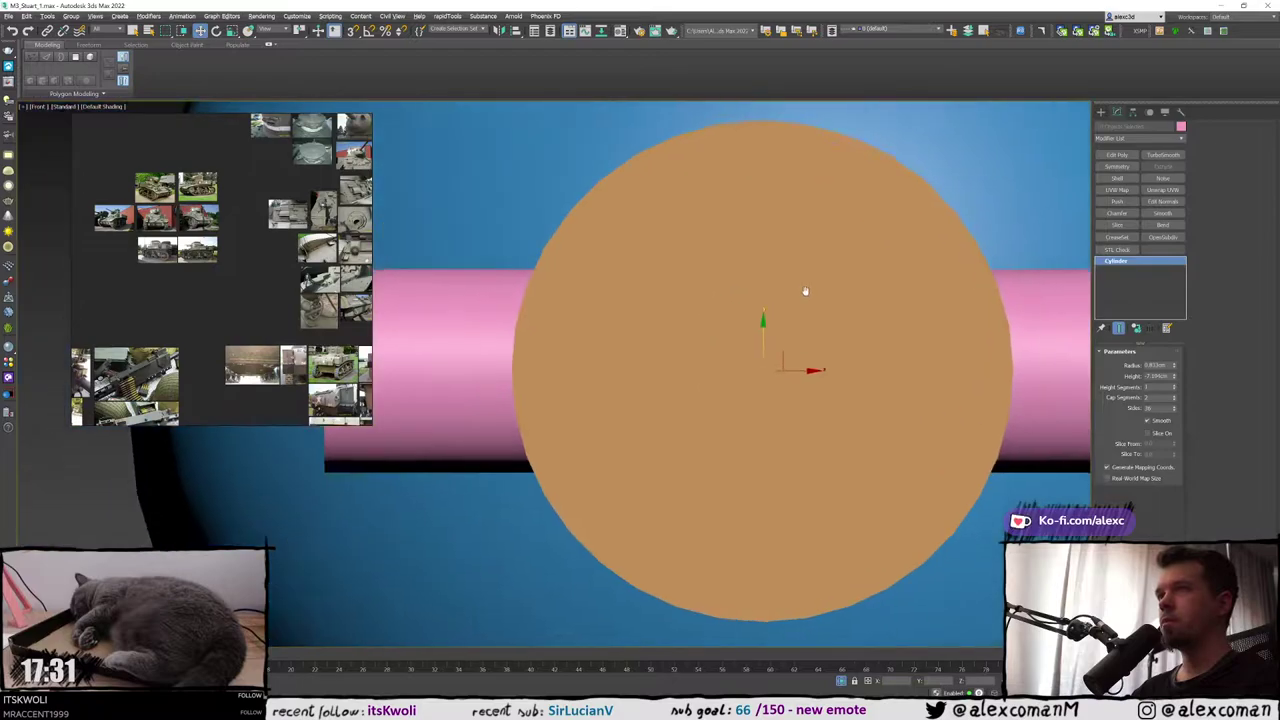
scroll(843, 287, down, 4)
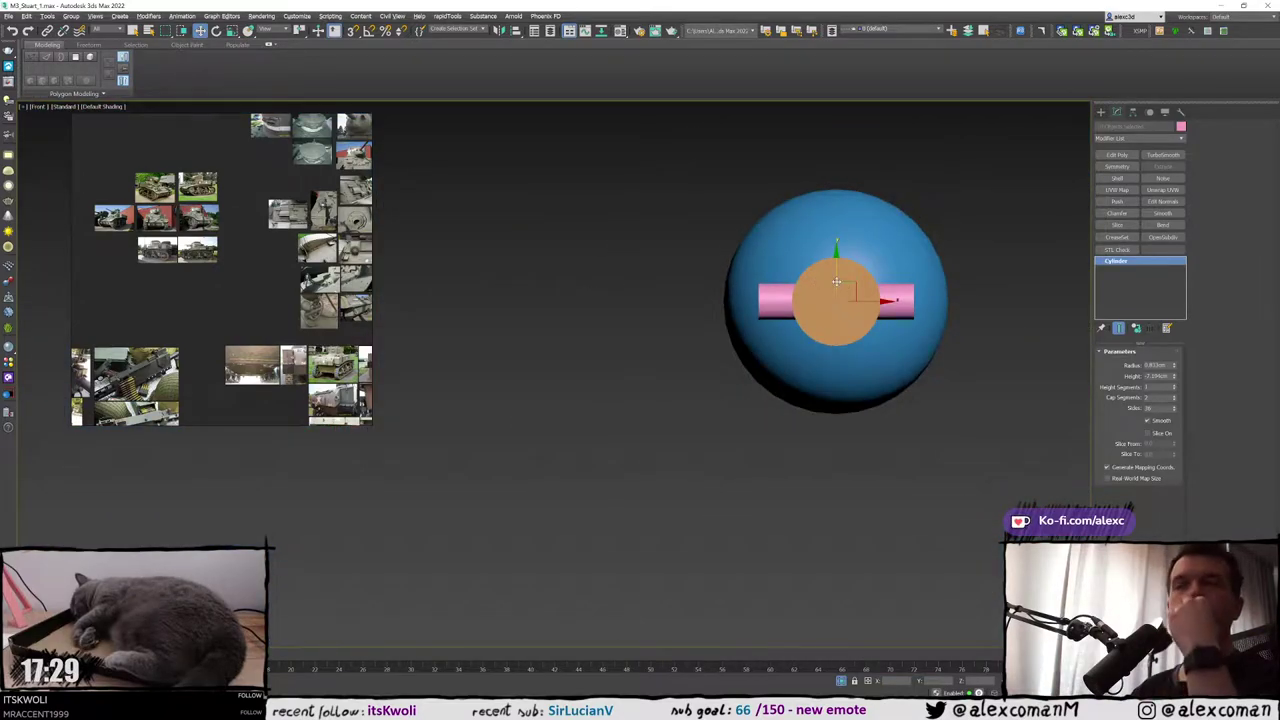
scroll(791, 297, up, 4)
middle_drag(832, 282, 774, 306)
key(e)
key(F3)
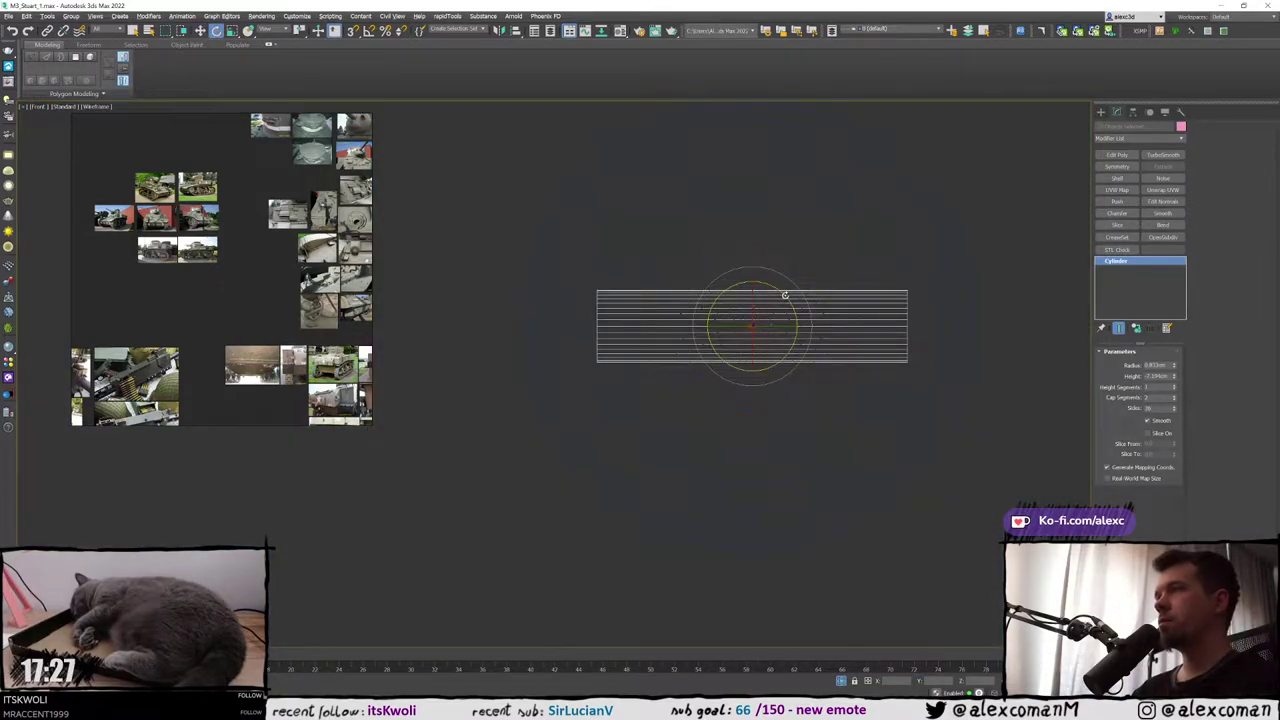
drag(785, 295, 771, 267)
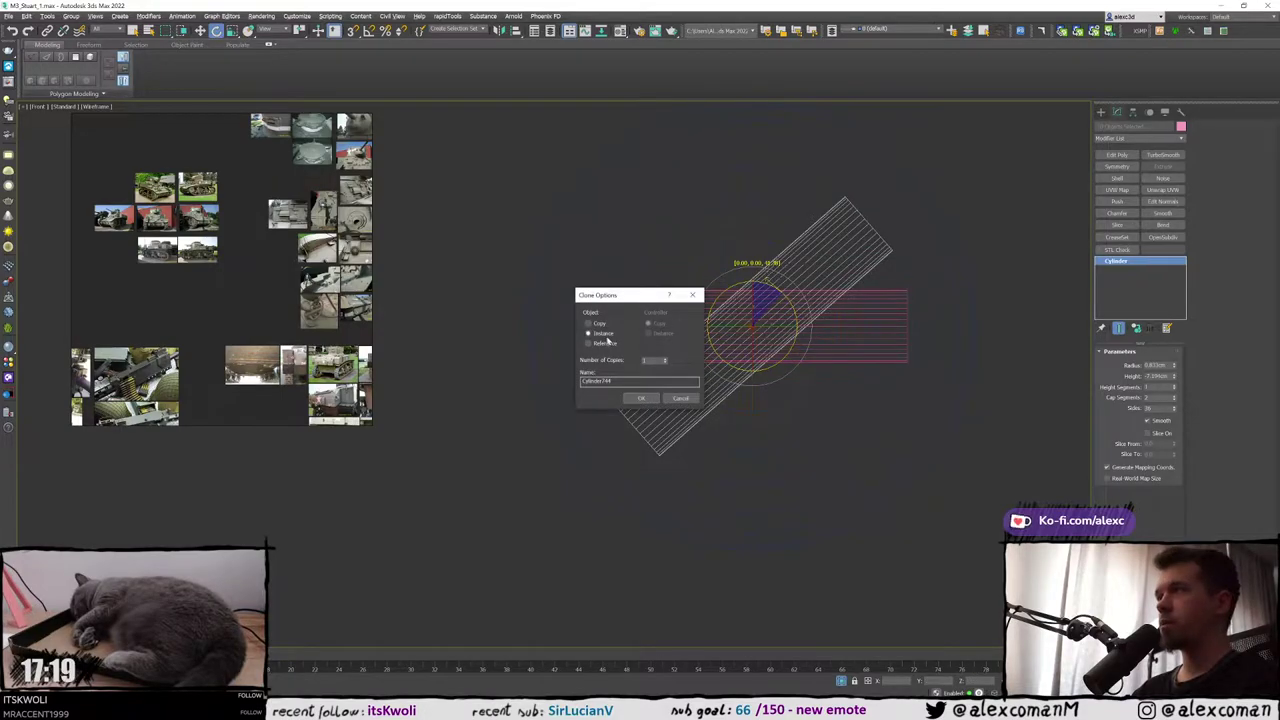
click(638, 399)
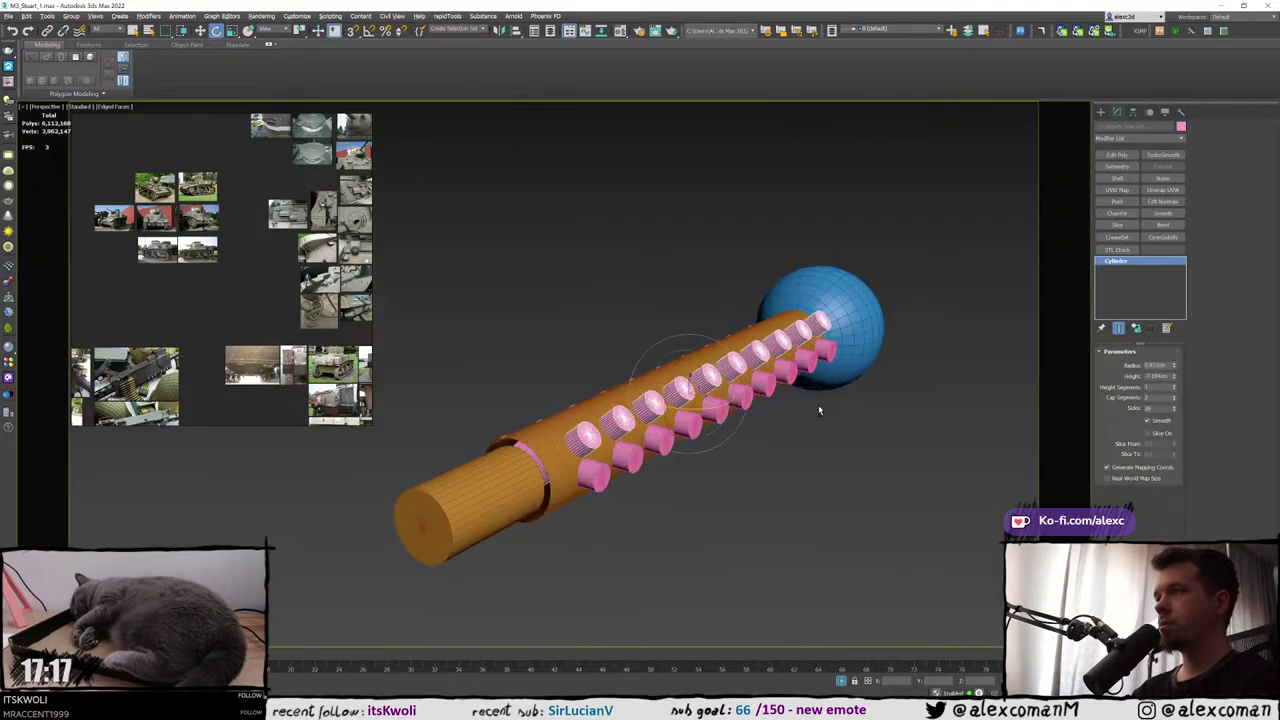
Move the rotated cylinder row about half a hole spacing toward the muzzle so the two rows are staggered
key(w)
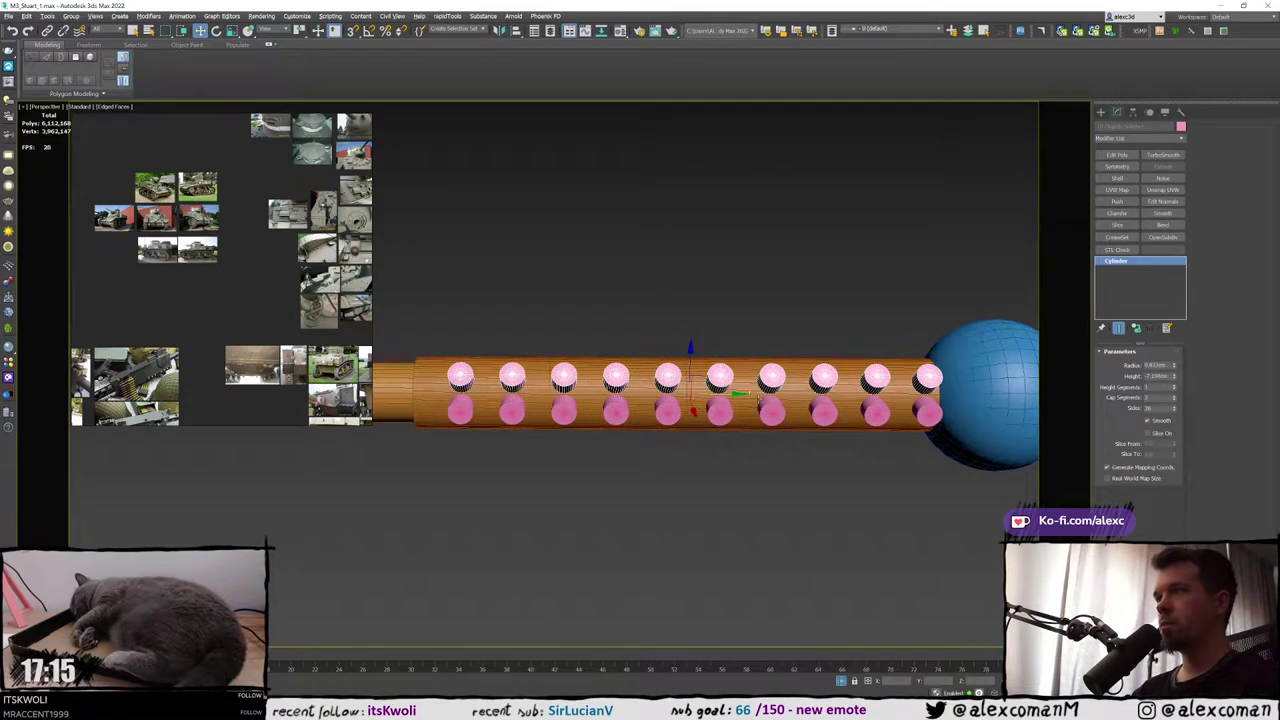
drag(724, 394, 697, 393)
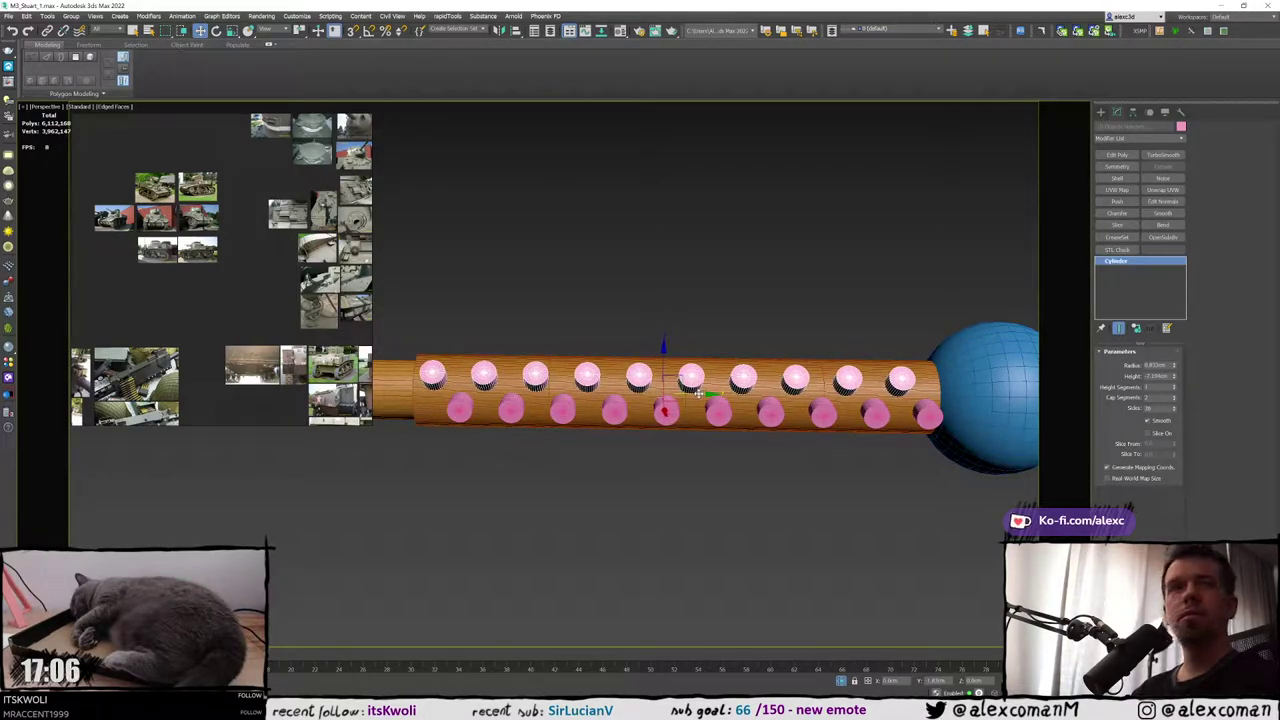
scroll(697, 393, up, 5)
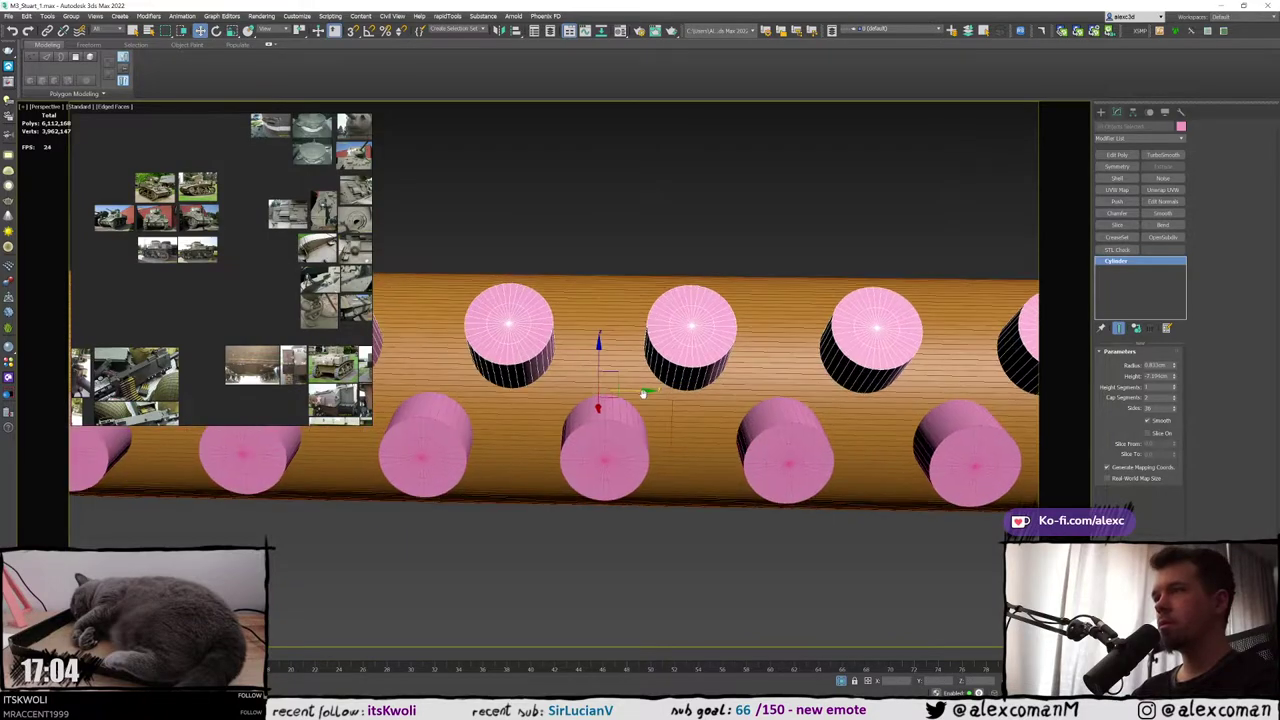
key(F3)
mouse_move(634, 393)
mouse_down()
mouse_move(671, 394)
mouse_move(641, 393)
mouse_up()
key(F3)
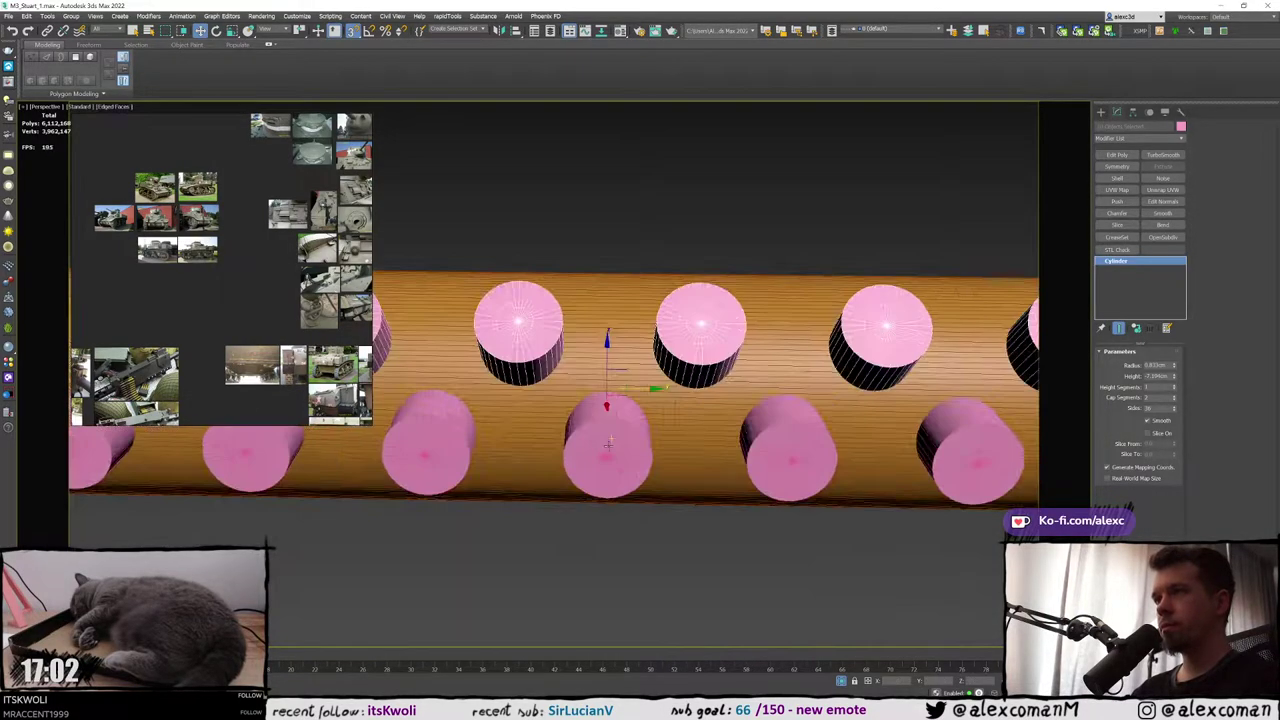
scroll(688, 432, down, 5)
scroll(688, 432, down, 5)
mouse_move(688, 432)
alt+middle_down()
mouse_move(713, 430)
mouse_move(688, 450)
alt+middle_up()
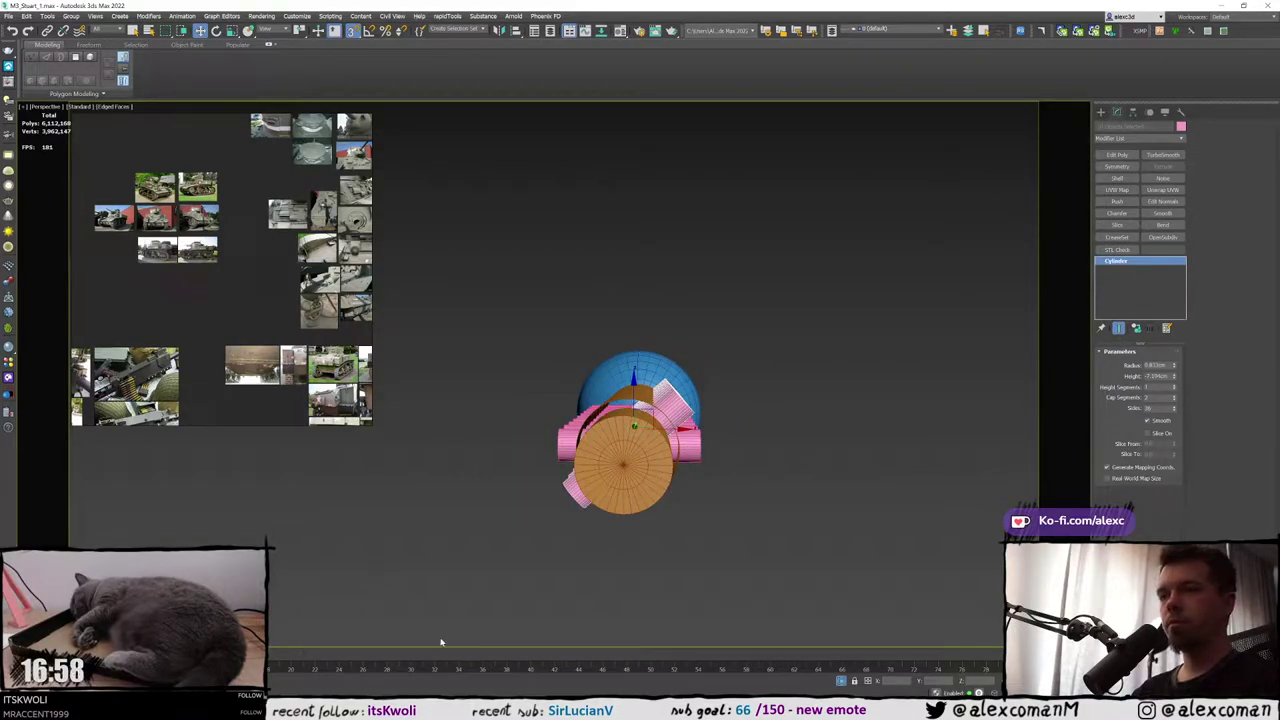
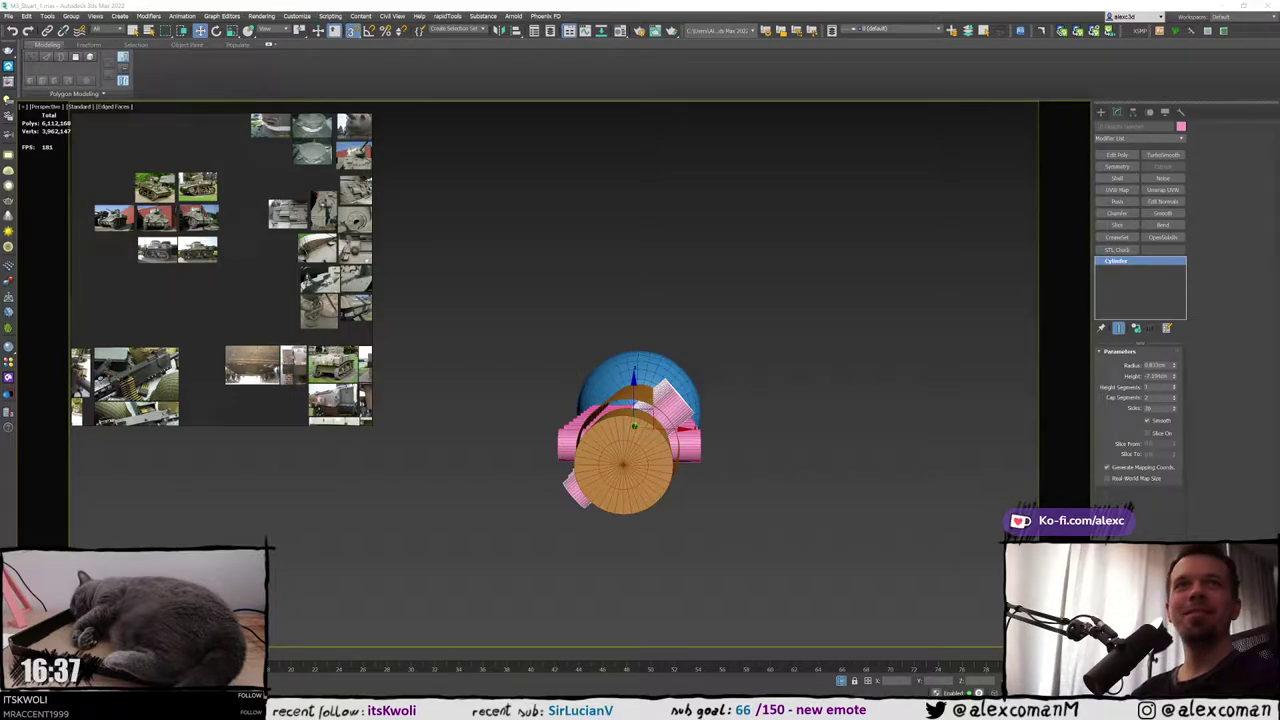
alt+middle_drag(555, 324, 657, 349)
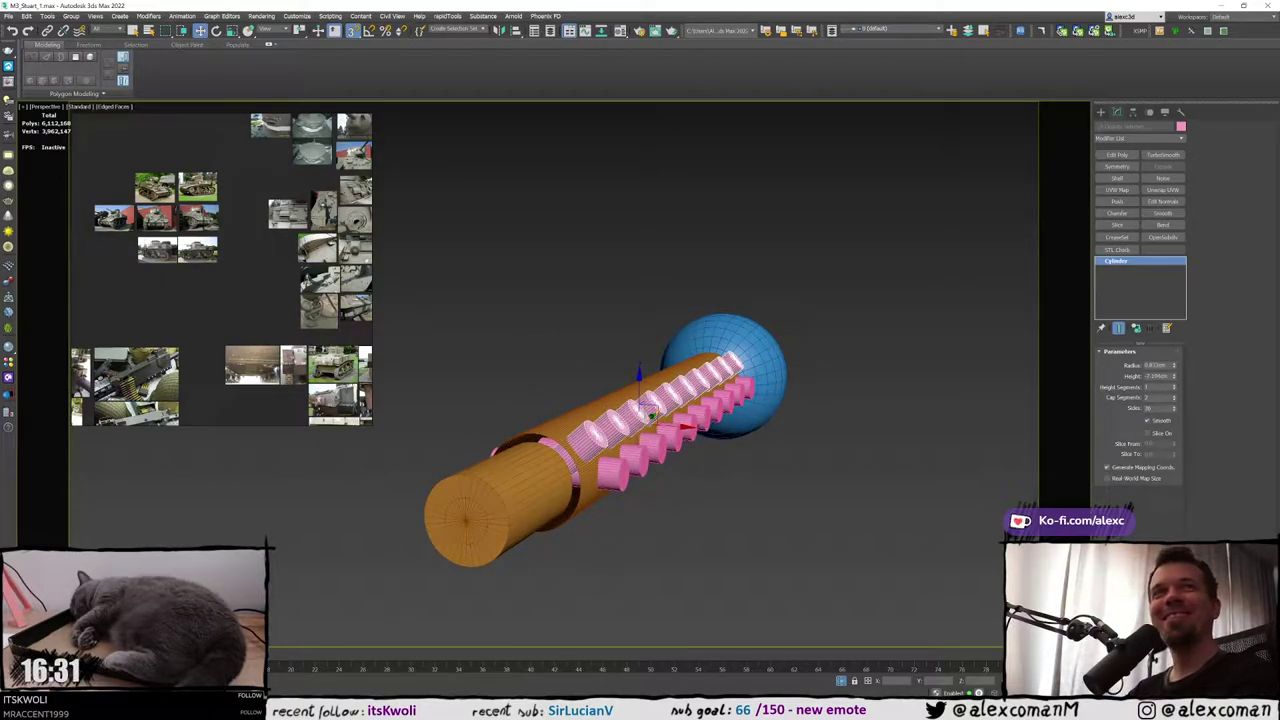
drag(0, 112, 490, 105)
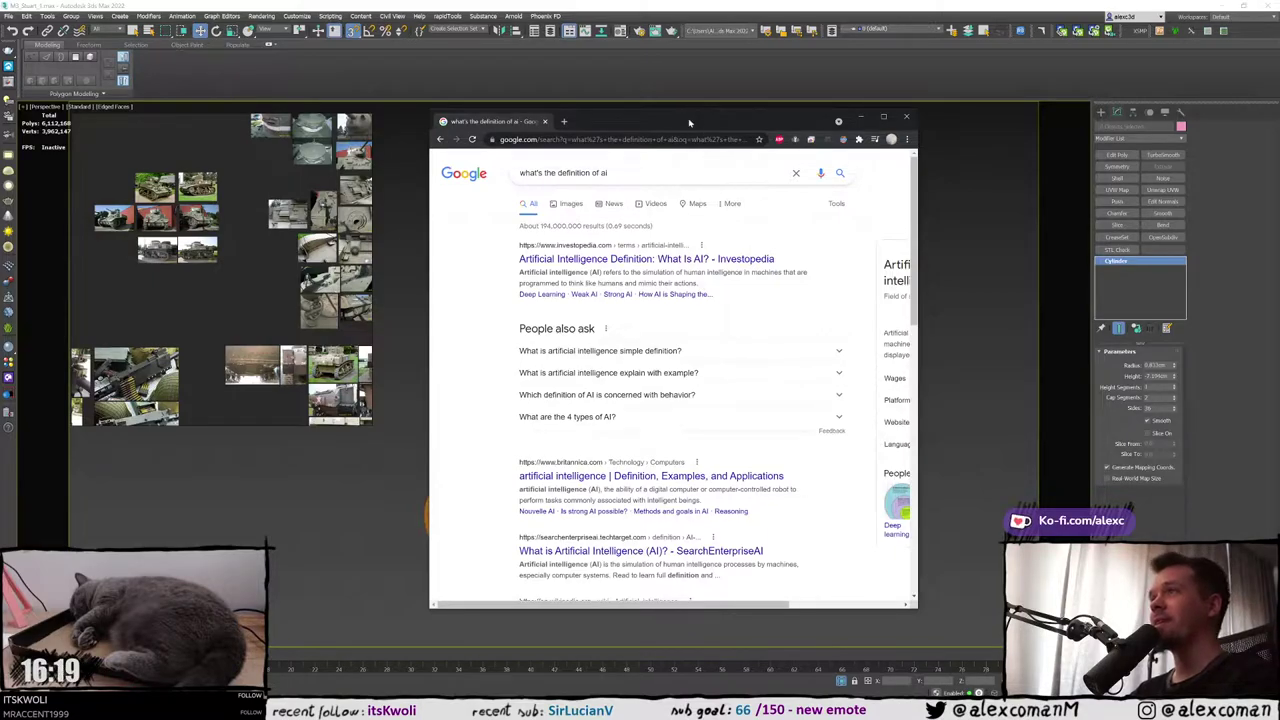
click(860, 117)
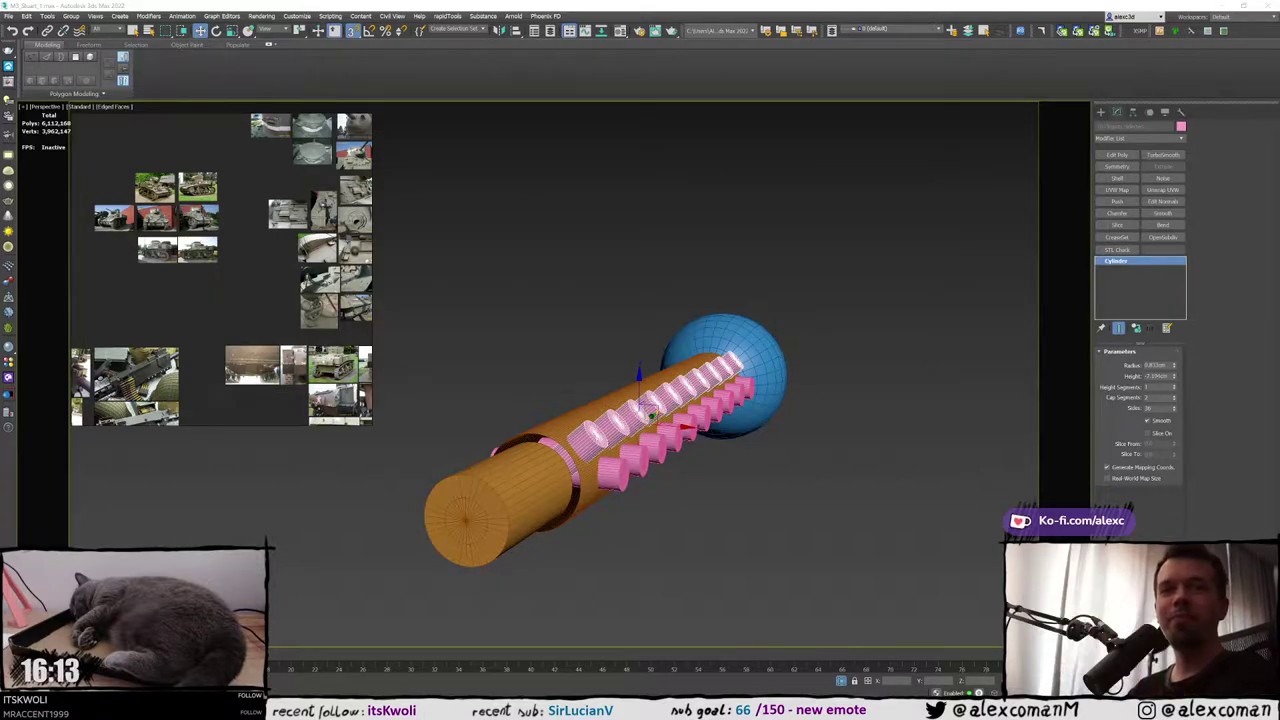
In the Front view, clone the horizontal cylinder row as instances rotated nearly upright around the barrel's axis
alt+middle_drag(563, 254, 520, 364)
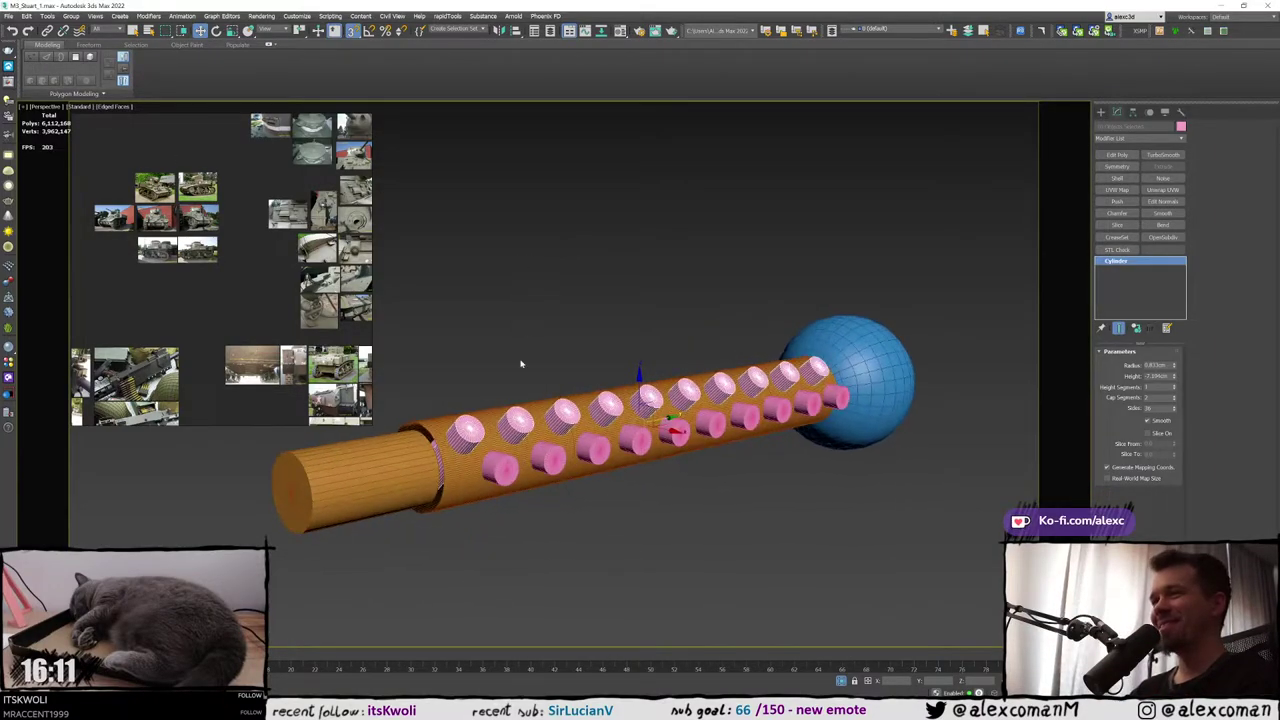
click(497, 471)
alt+middle_drag(497, 471, 574, 429)
key(alt+w)
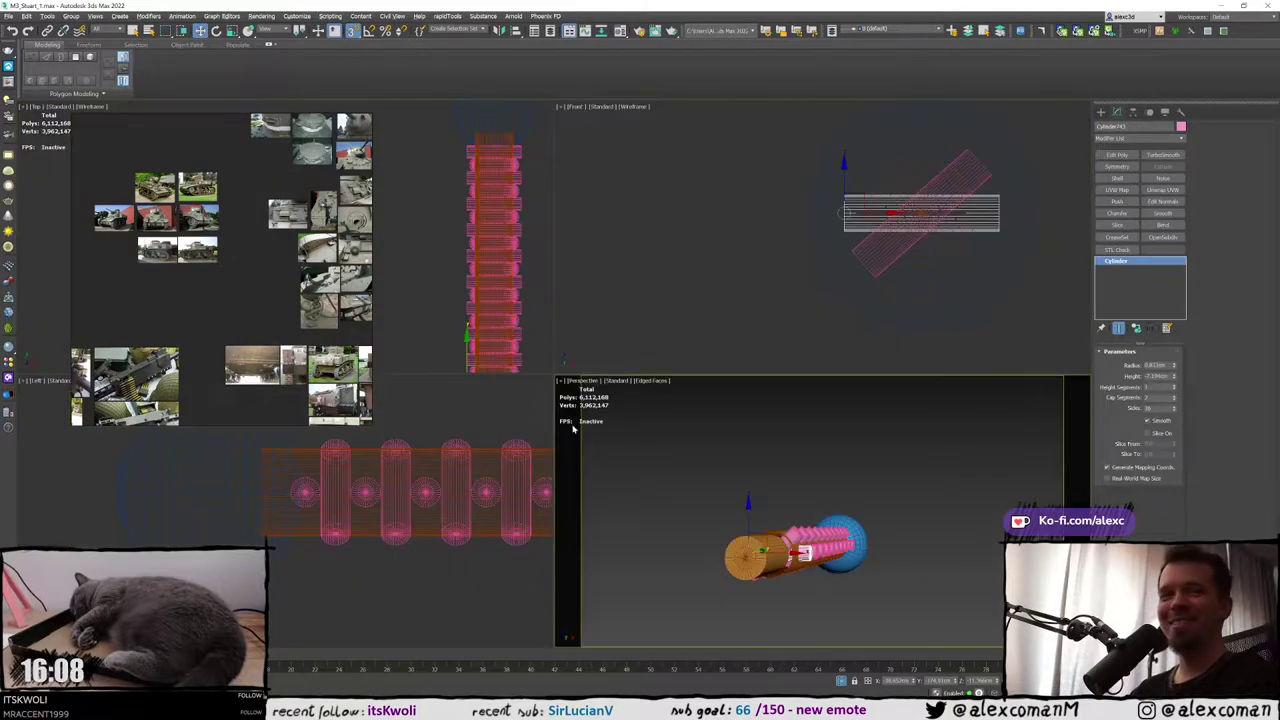
right_click(361, 517)
right_click(728, 263)
key(alt+w)
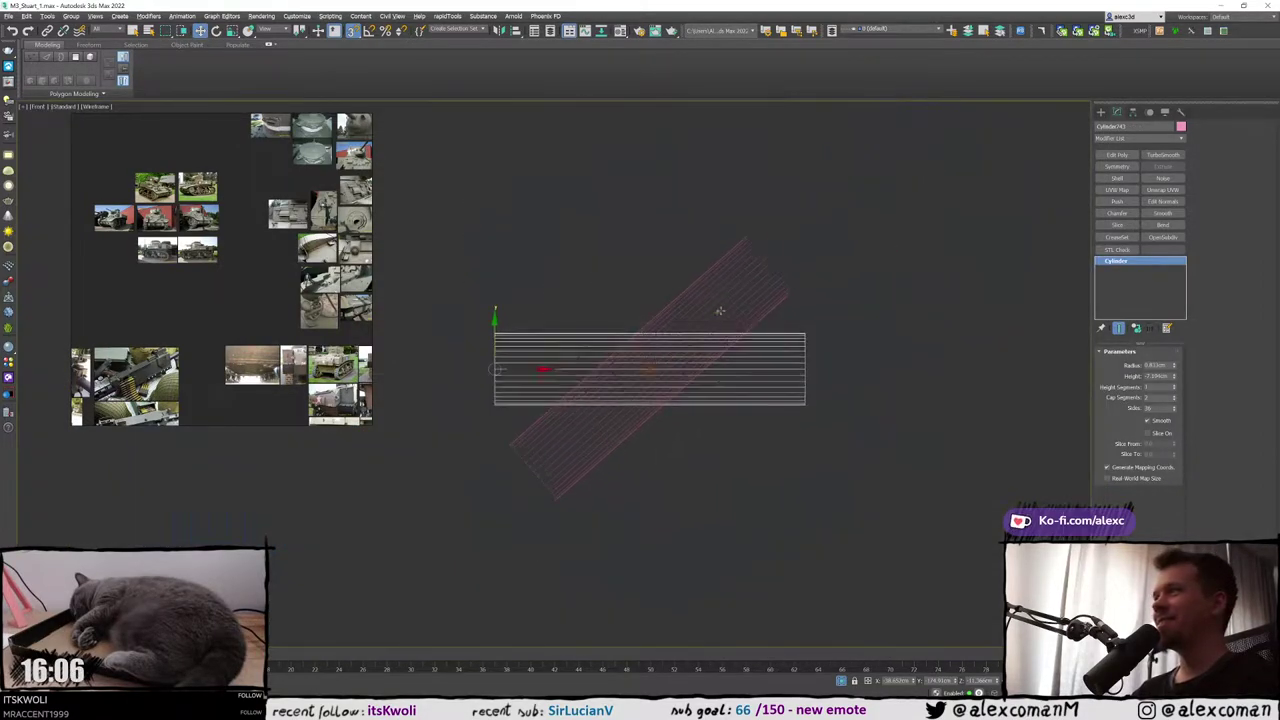
scroll(779, 322, up, 5)
scroll(792, 330, up, 1)
mouse_move(777, 341)
mouse_down()
mouse_move(808, 414)
mouse_move(795, 394)
mouse_up()
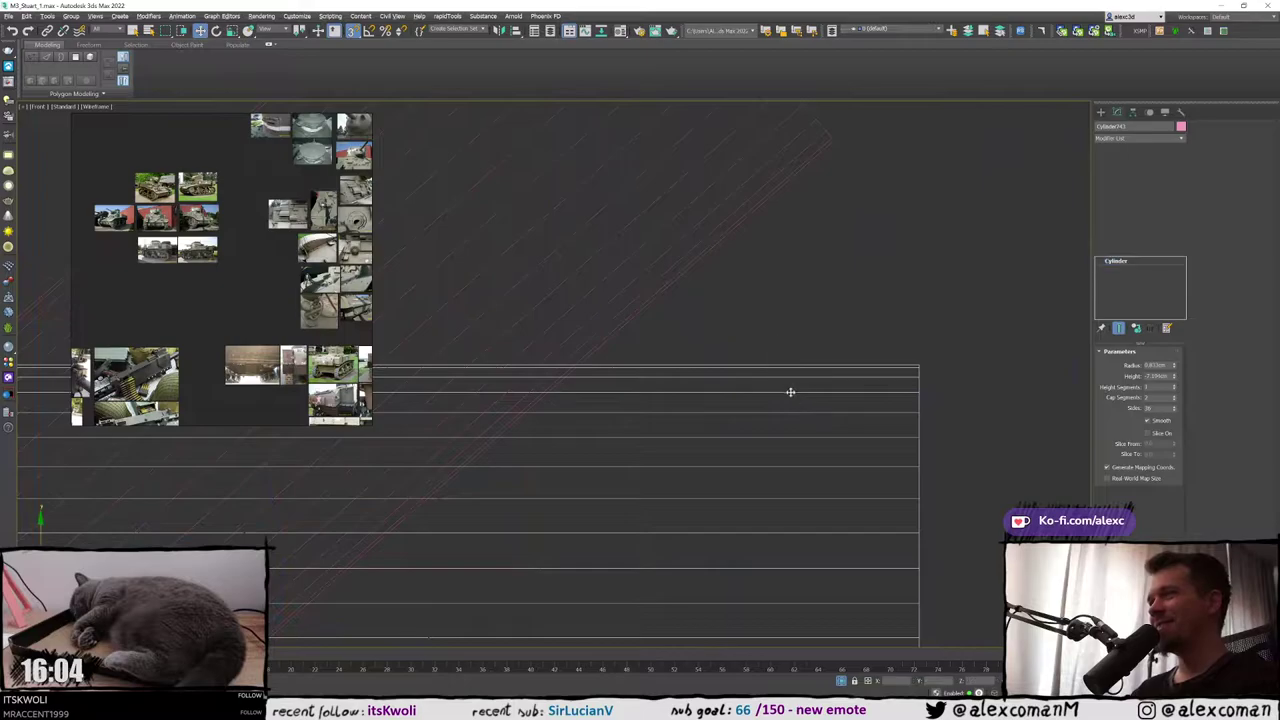
scroll(791, 391, down, 1)
middle_drag(662, 379, 828, 340)
key(F3)
scroll(820, 343, down, 1)
key(F3)
key(e)
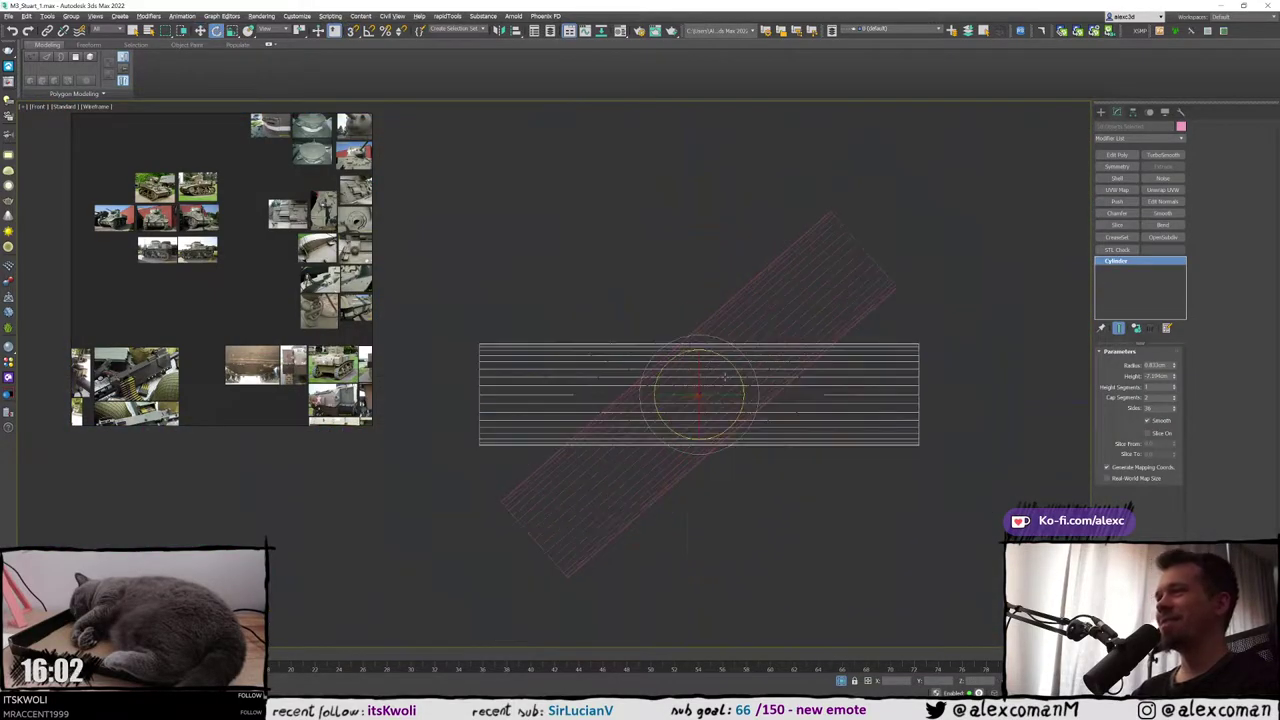
mouse_move(731, 371)
shift+mouse_down()
mouse_move(694, 320)
mouse_move(701, 335)
shift+mouse_up()
click(686, 400)
key(Return)
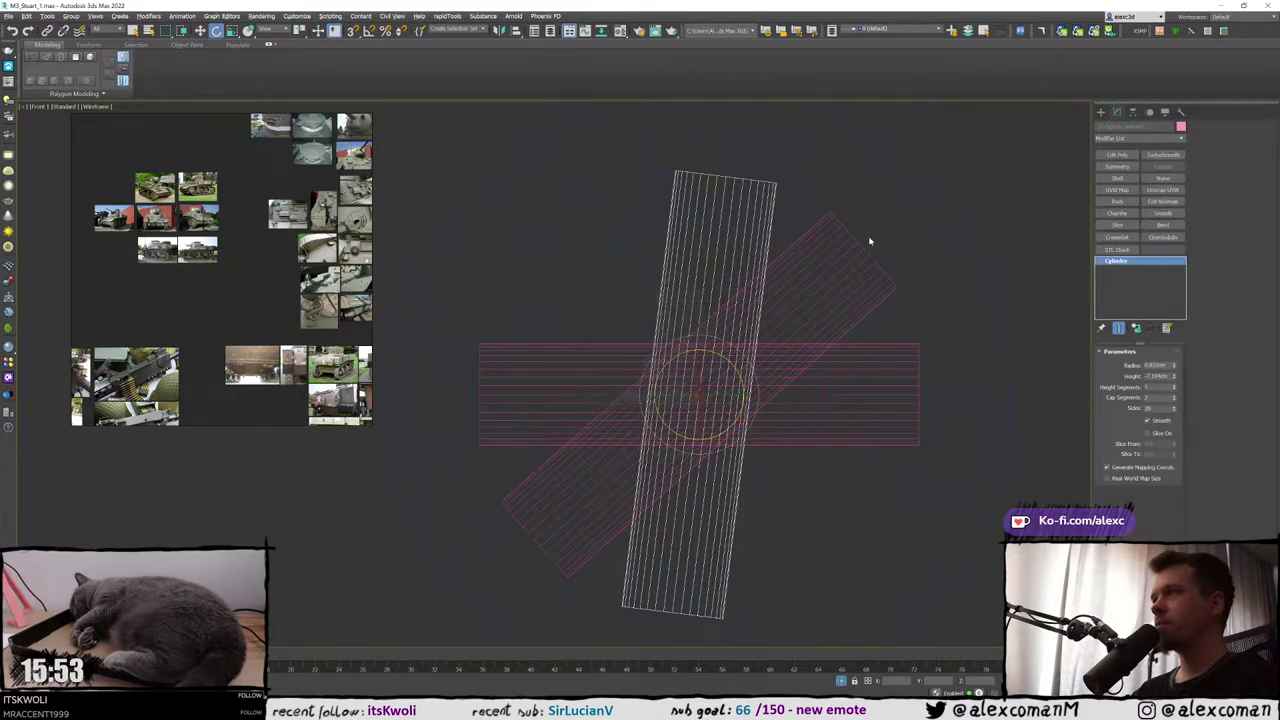
Clone the diagonal cylinder row as one set of instances, rotated about 91° onto the opposite diagonal
scroll(850, 230, up, 6)
scroll(895, 232, down, 7)
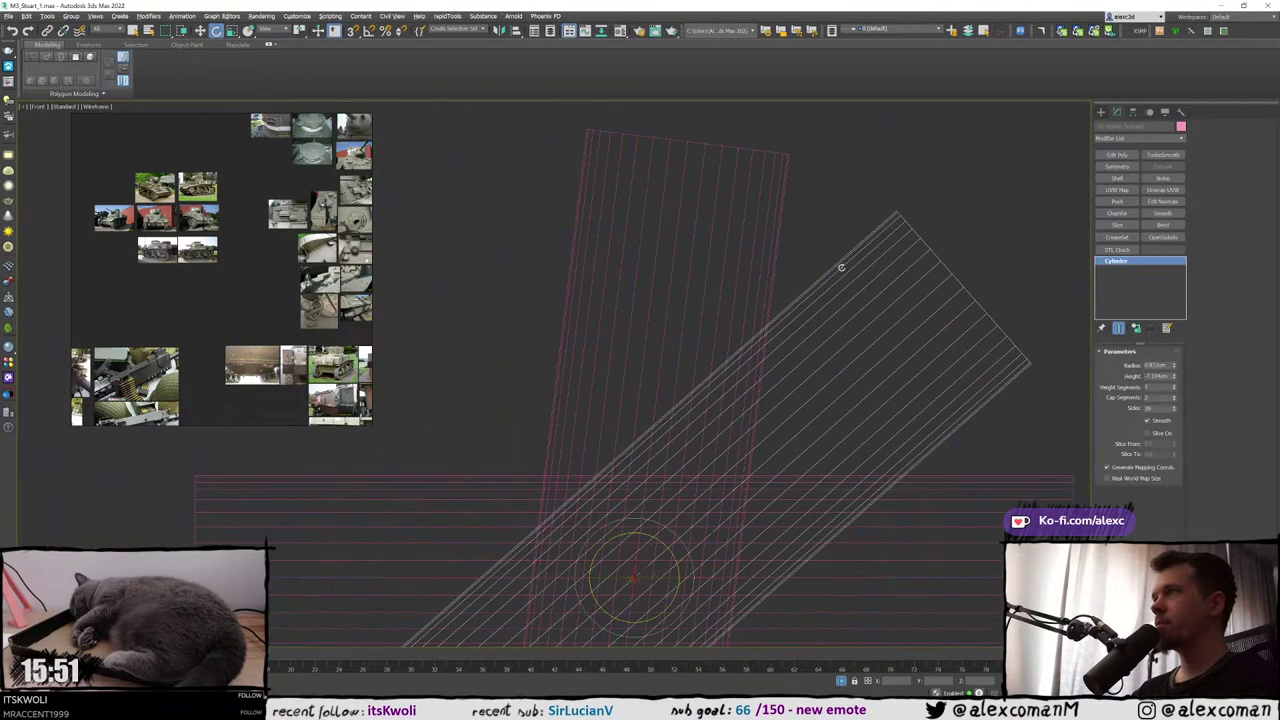
mouse_move(736, 342)
shift+mouse_down()
mouse_move(688, 300)
mouse_move(682, 315)
shift+mouse_up()
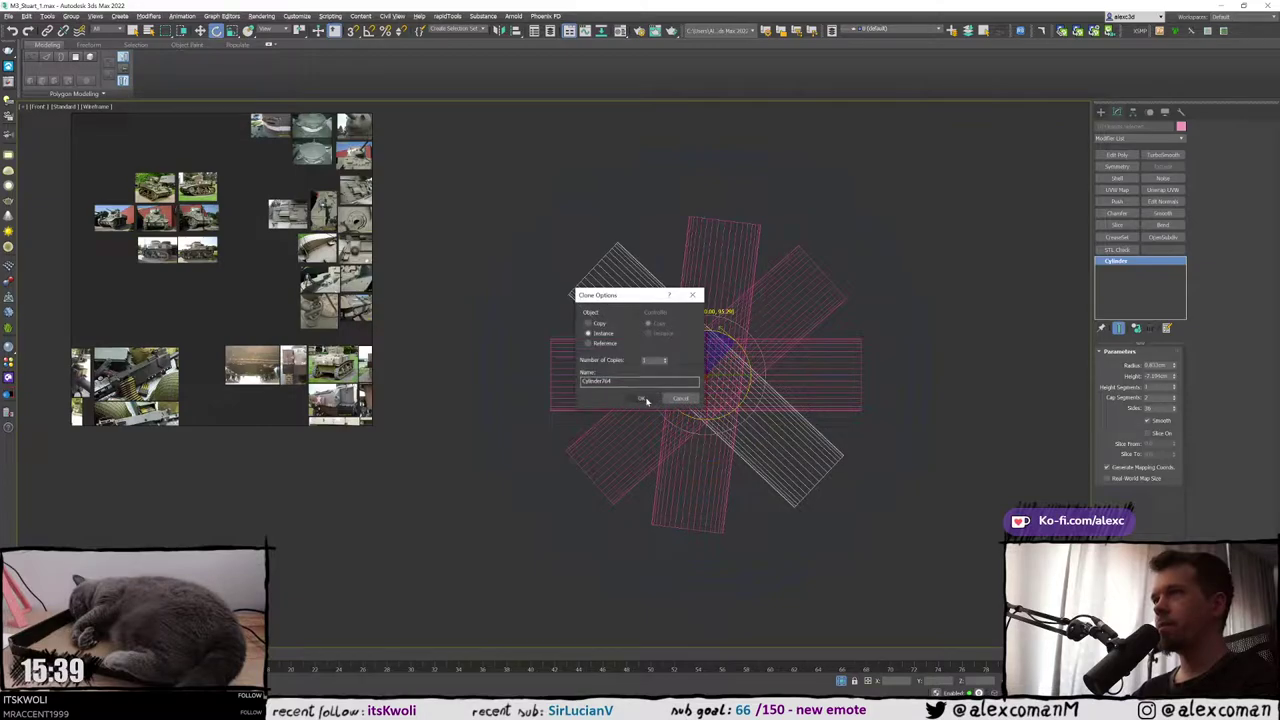
click(646, 401)
Rotate the nearly upright cylinder row slightly closer to vertical around the barrel's axis
scroll(680, 230, up, 3)
click(711, 239)
scroll(711, 250, down, 3)
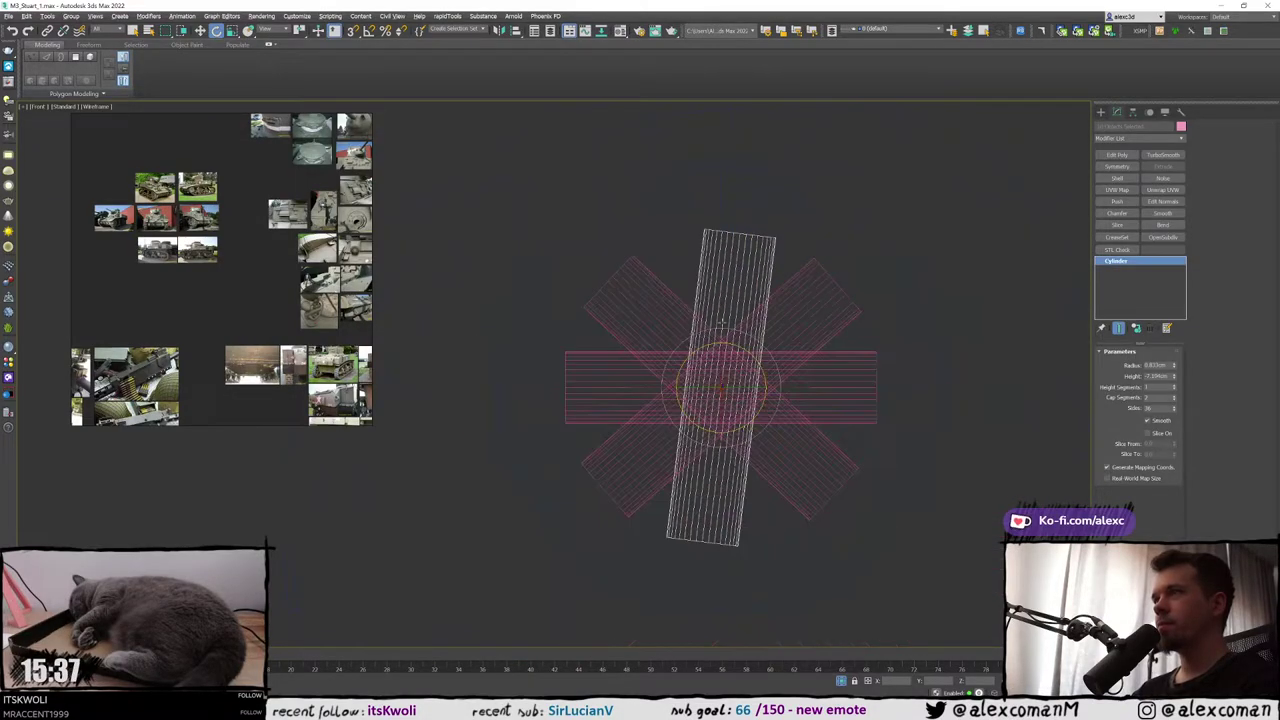
scroll(721, 321, up, 2)
drag(741, 374, 741, 373)
scroll(802, 258, up, 3)
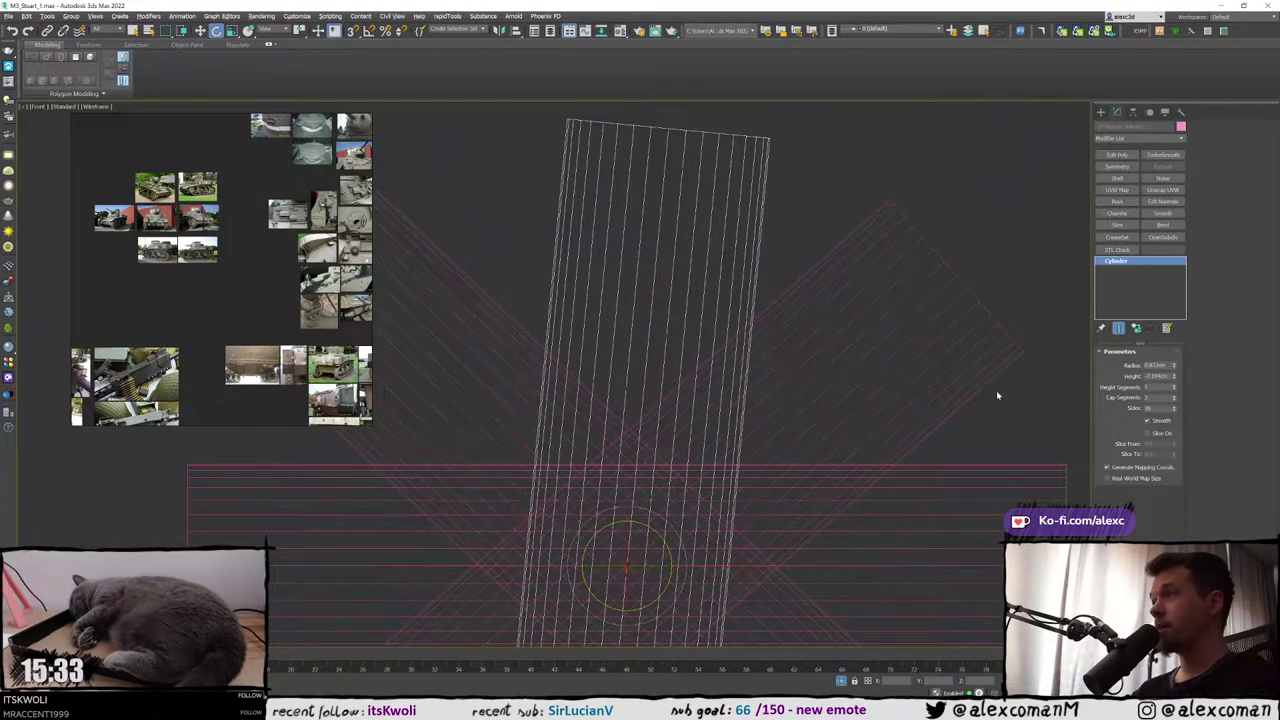
Rotate the original diagonal cylinder row by about 2.5° to even out the angular spacing
click(943, 370)
scroll(943, 370, down, 4)
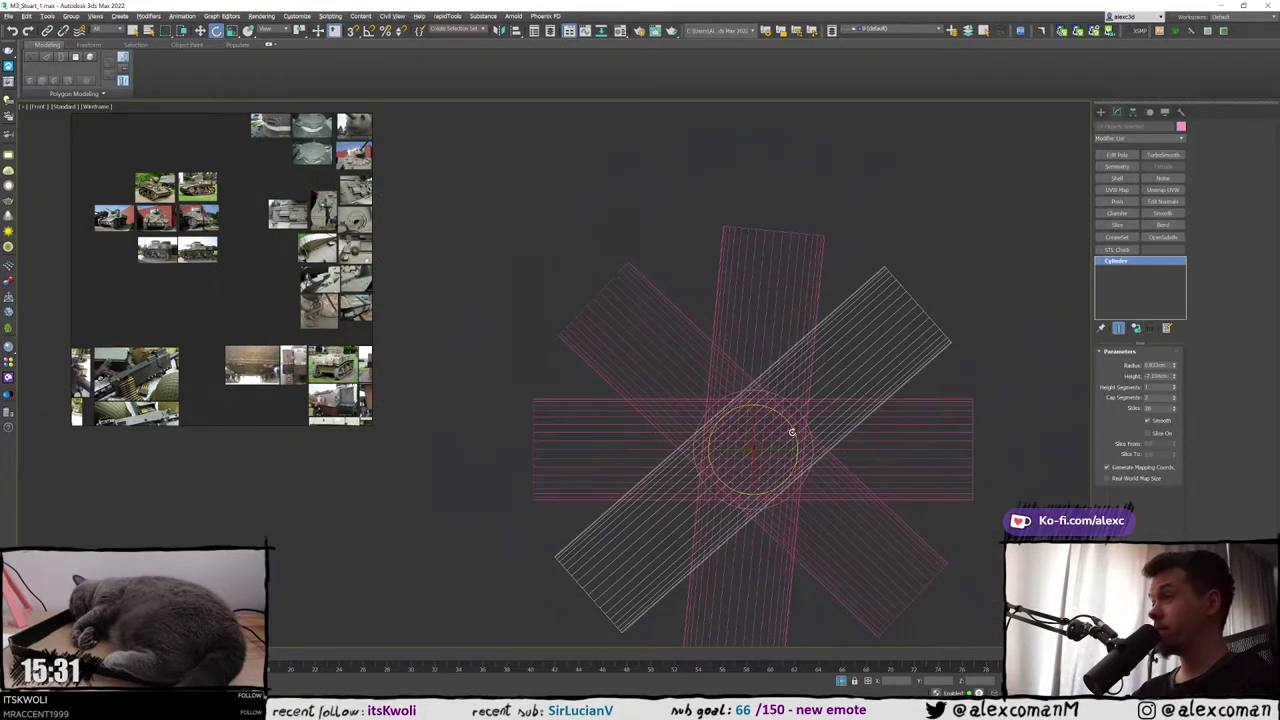
drag(791, 432, 788, 429)
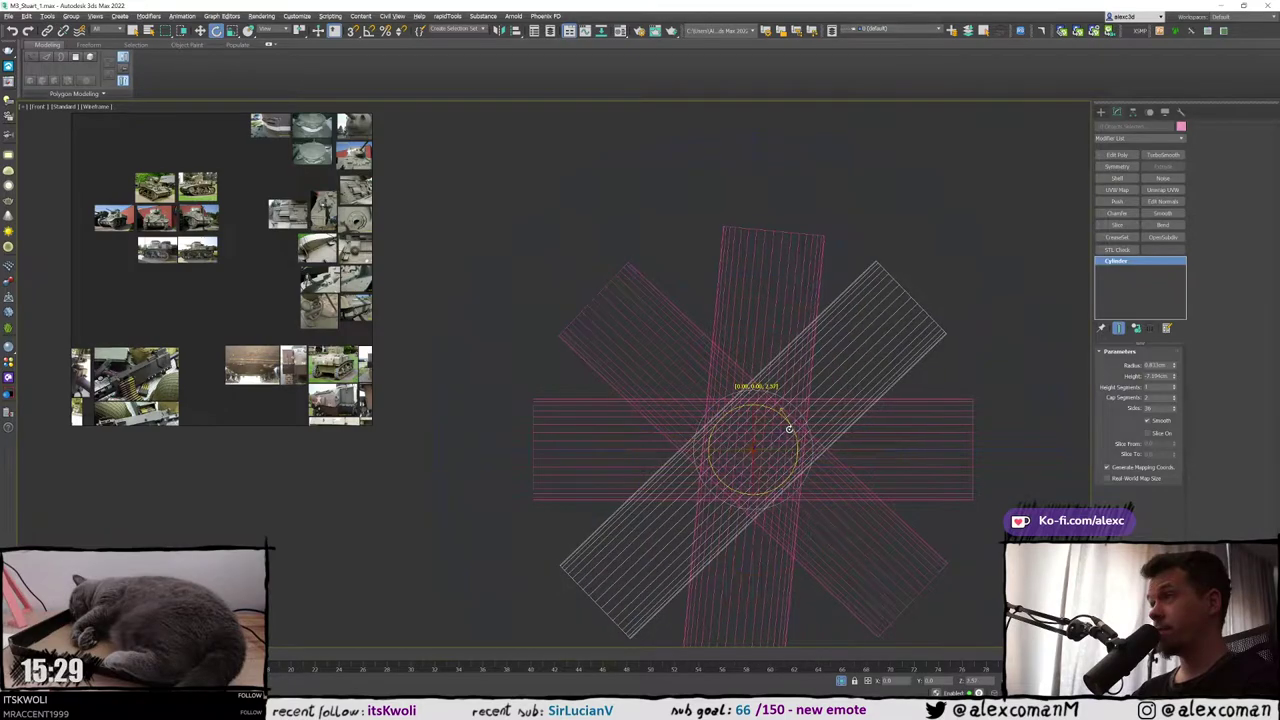
Rotate the tilted upright cylinder row until it stands exactly vertical, perpendicular to the horizontal row
scroll(706, 243, up, 3)
click(731, 263)
scroll(731, 263, down, 3)
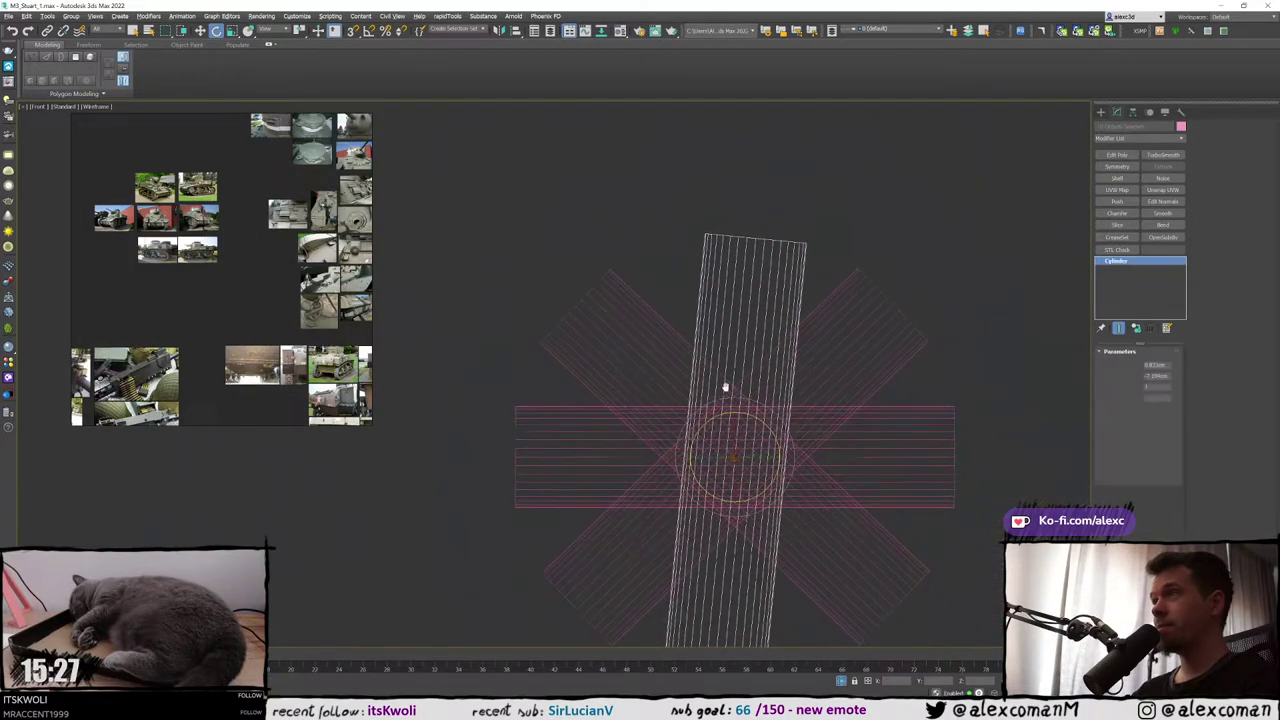
drag(773, 447, 766, 434)
Fine-tune the original diagonal row's rotation so it sits midway between the horizontal and vertical rows
scroll(846, 291, up, 3)
click(811, 289)
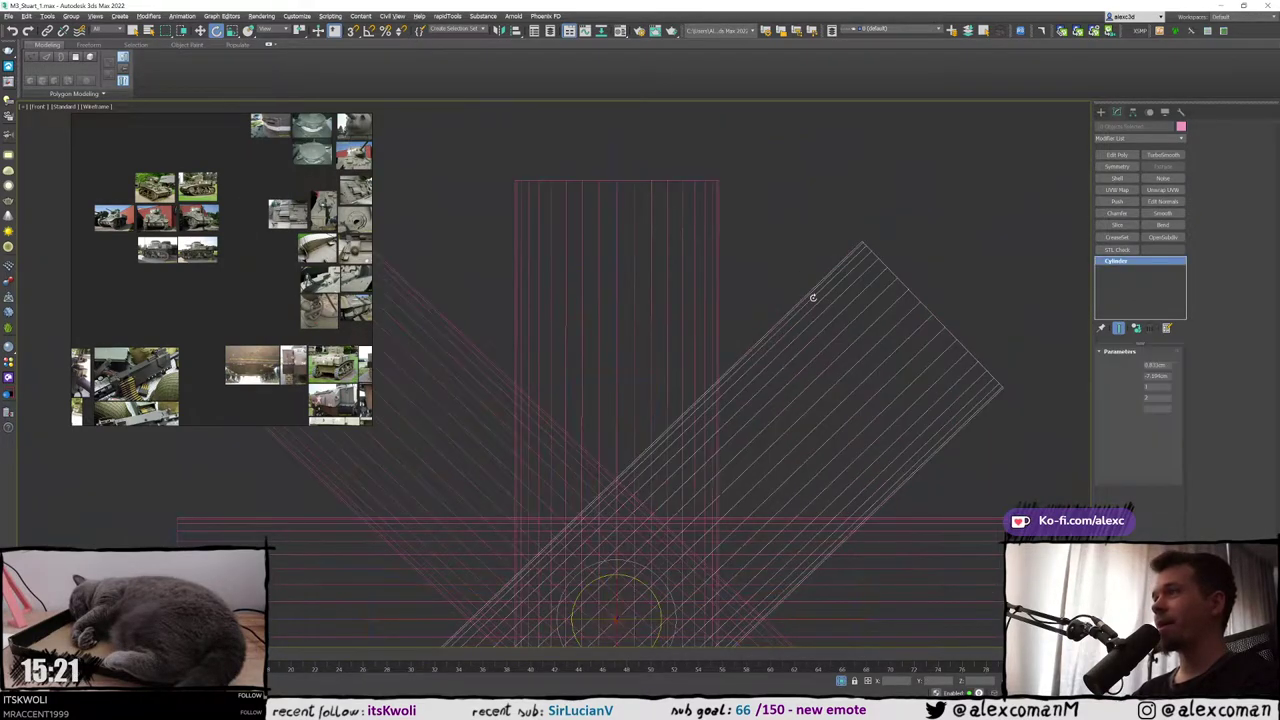
scroll(790, 340, down, 3)
scroll(757, 412, up, 2)
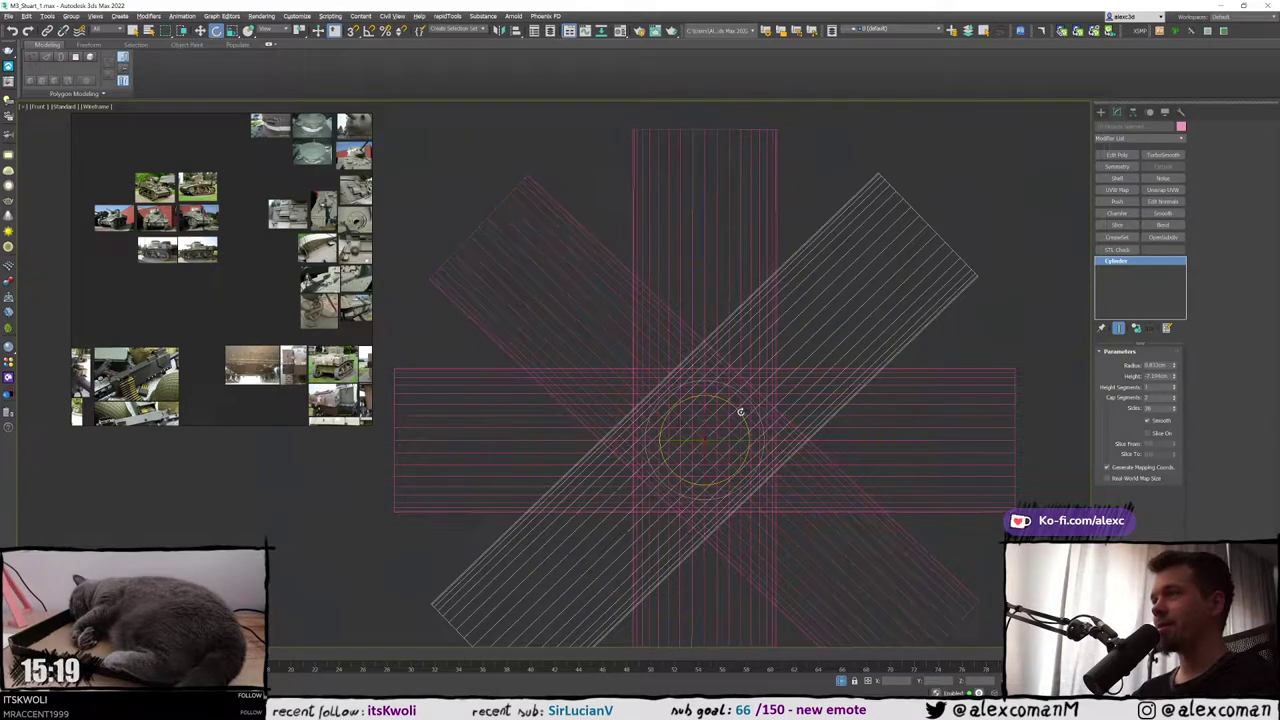
drag(738, 409, 739, 409)
Rotate the opposite diagonal cylinder row slightly so it mirrors the first diagonal row
scroll(463, 204, up, 2)
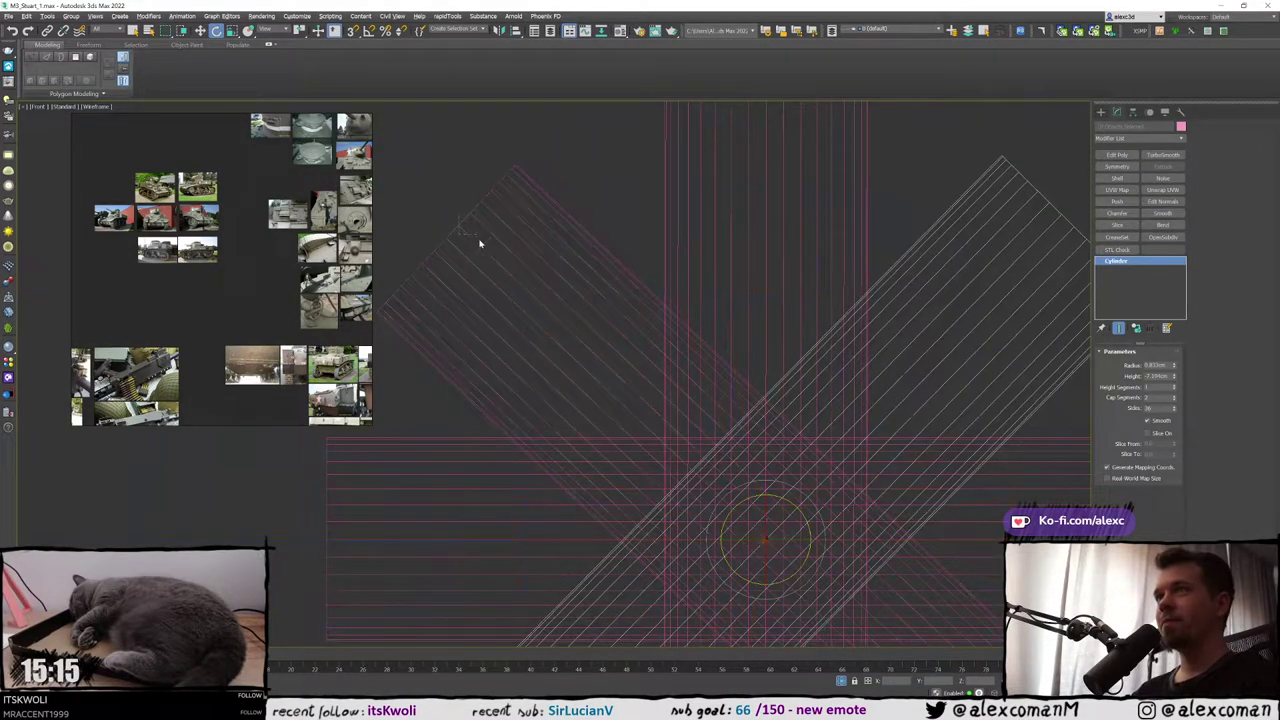
scroll(479, 243, down, 5)
scroll(643, 374, up, 2)
drag(743, 408, 746, 407)
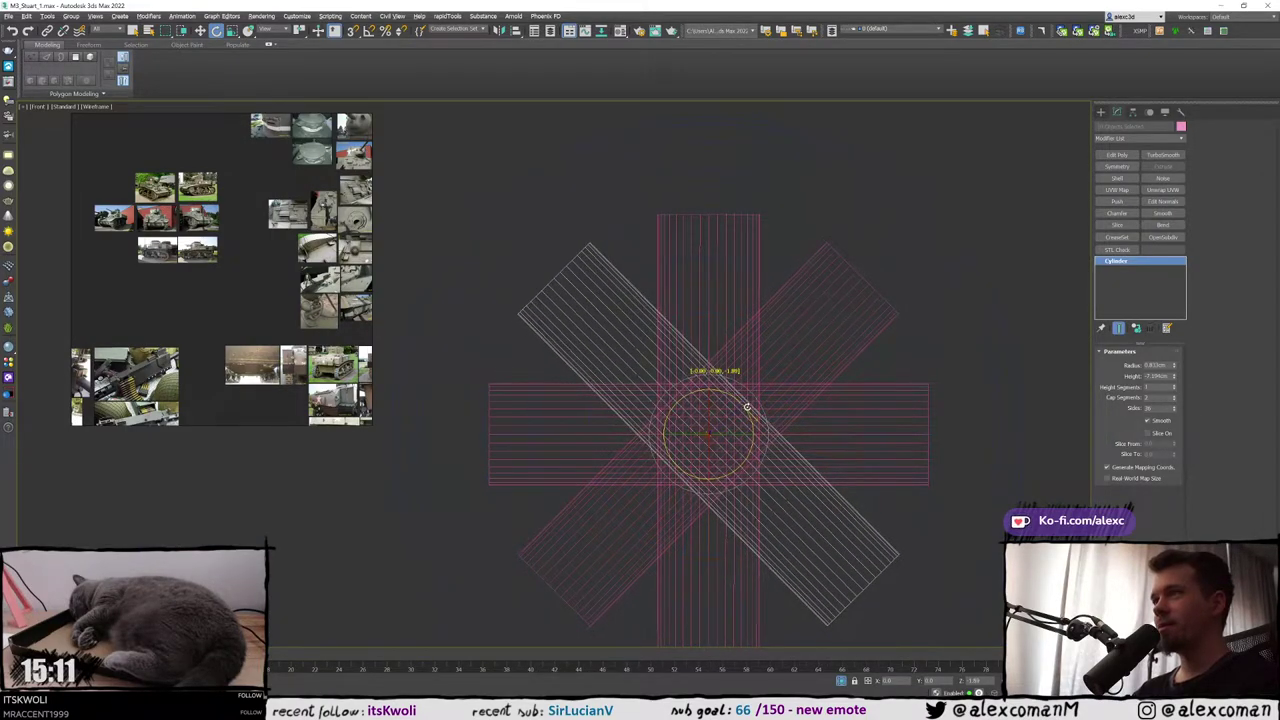
Nudge the first diagonal cylinder row's rotation once more to match the opposite diagonal
scroll(716, 330, down, 2)
scroll(600, 462, up, 5)
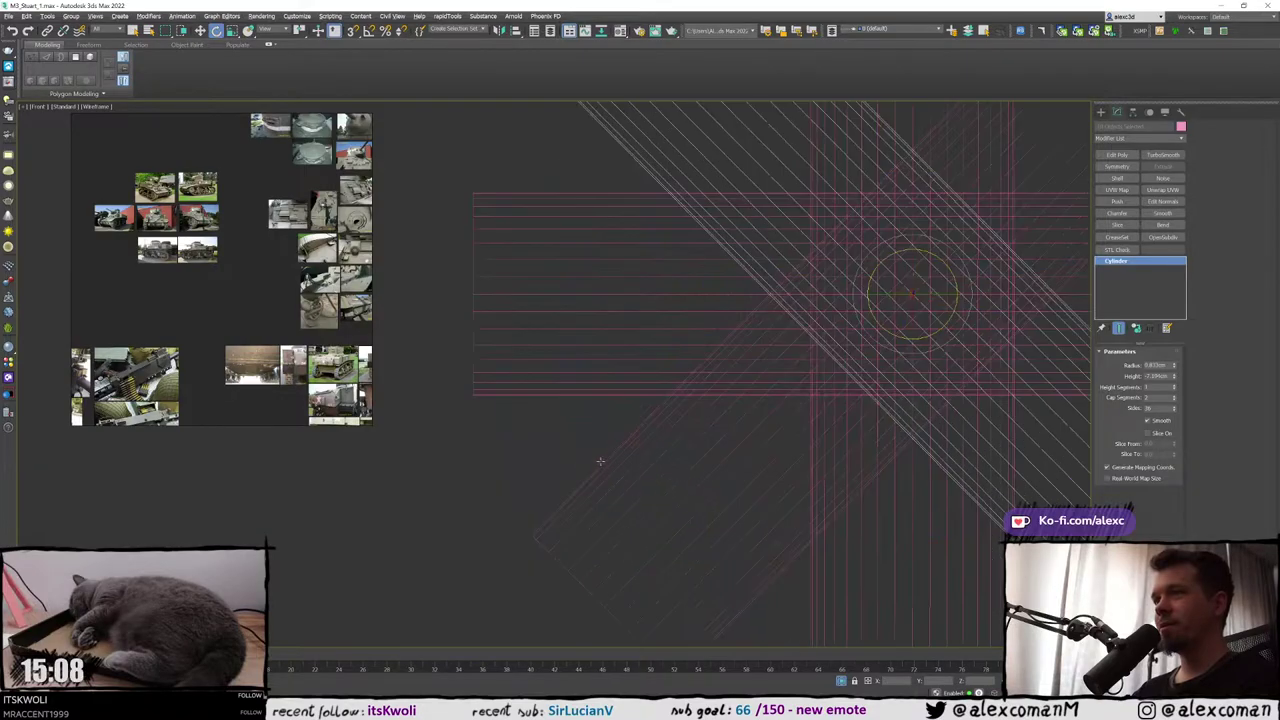
scroll(743, 429, down, 4)
scroll(770, 380, up, 1)
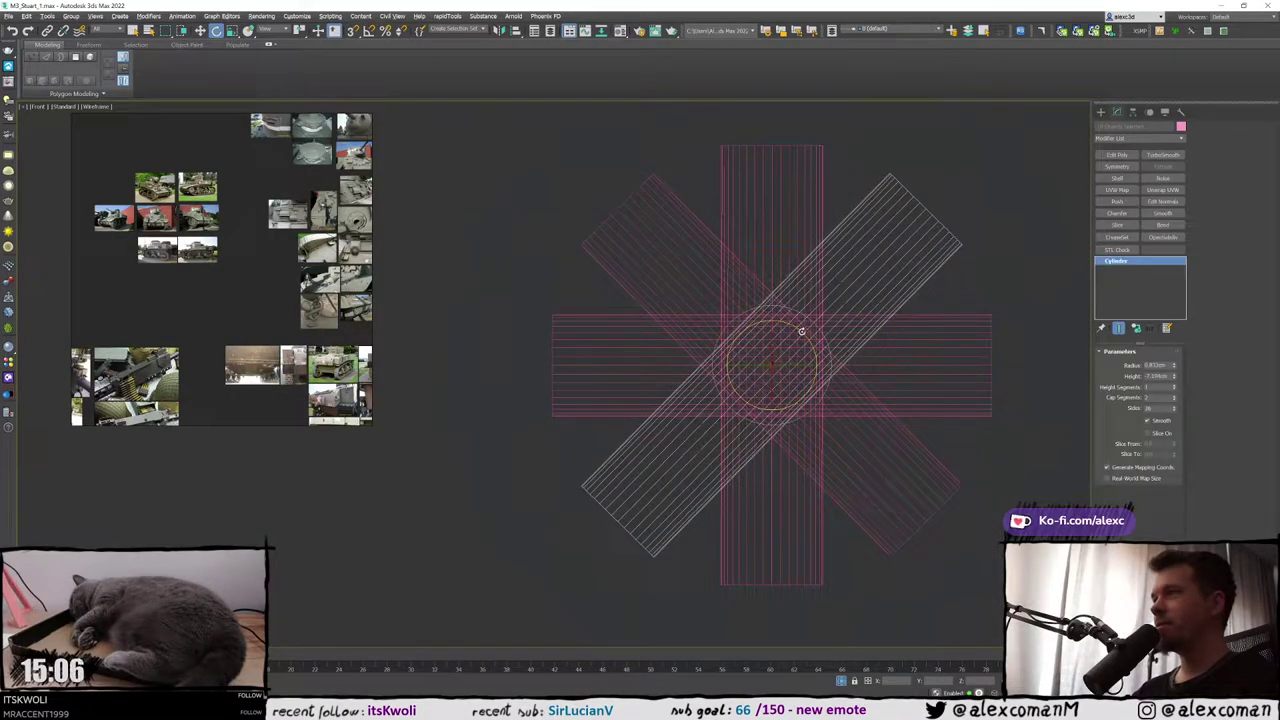
drag(801, 331, 800, 333)
Examine the staggered cylinder rows around the barrel jacket in the Perspective view, both shaded and in wireframe
scroll(799, 333, down, 2)
key(alt+w)
middle_click(871, 486)
key(alt+w)
mouse_move(868, 486)
alt+middle_down()
mouse_move(733, 492)
mouse_move(737, 569)
mouse_move(774, 491)
mouse_move(857, 451)
mouse_move(826, 427)
mouse_move(849, 426)
mouse_move(814, 466)
mouse_move(854, 486)
mouse_move(771, 504)
mouse_move(657, 489)
mouse_move(630, 465)
alt+middle_up()
key(F4)
key(F3)
key(F3)
click(704, 508)
click(594, 379)
scroll(704, 406, down, 3)
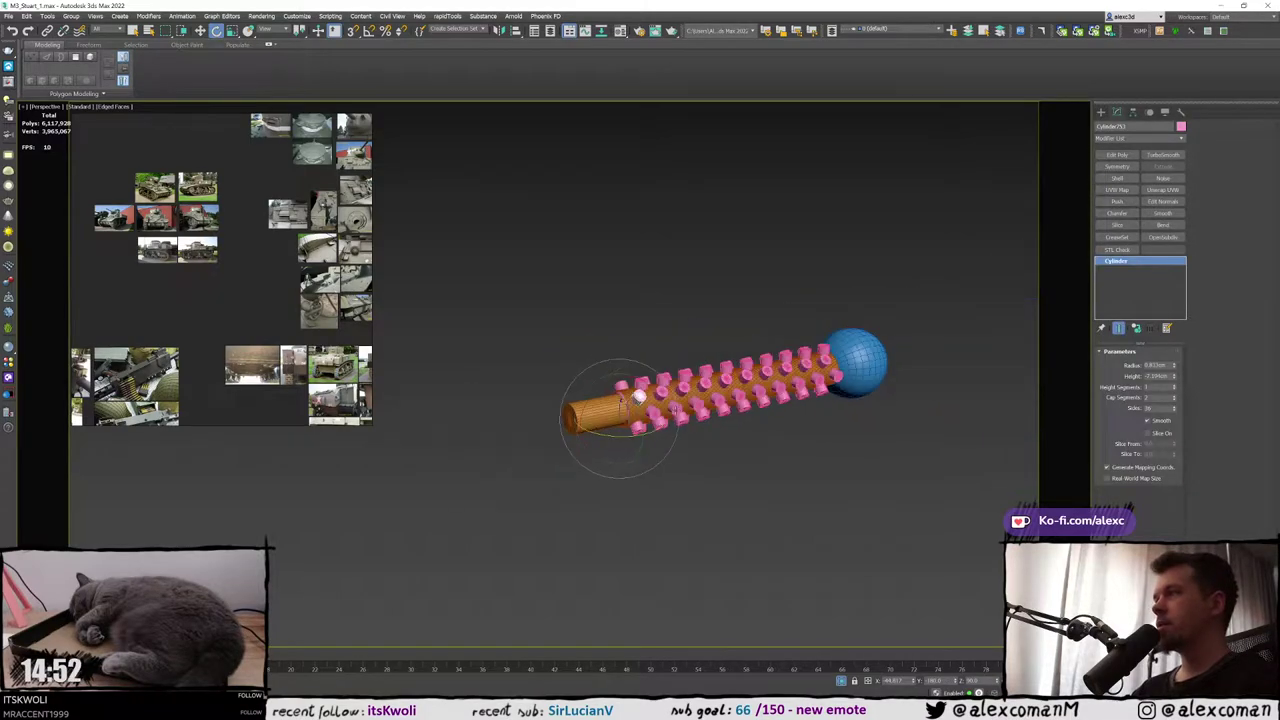
scroll(707, 405, up, 2)
key(F3)
alt+middle_drag(708, 403, 596, 398)
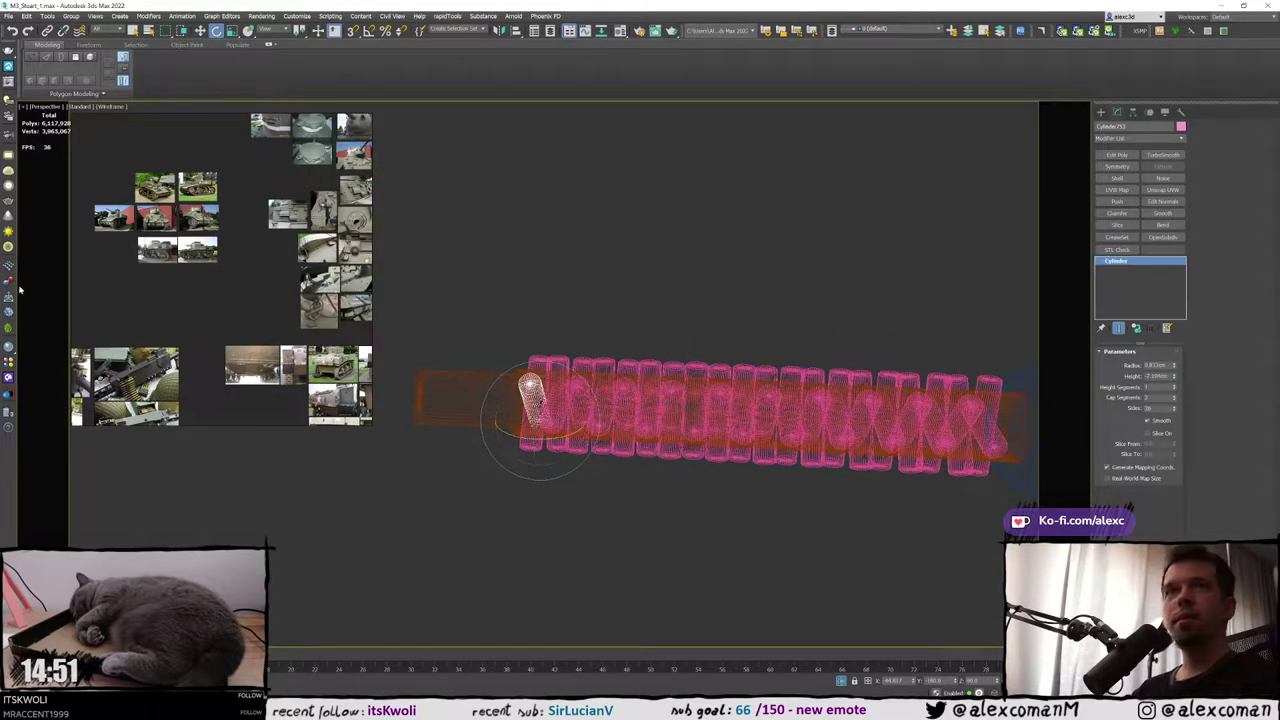
Select the barrel jacket, the muzzle section and all cylinders, including those next to the ball mount, but not the mount itself
scroll(561, 288, down, 3)
key(F3)
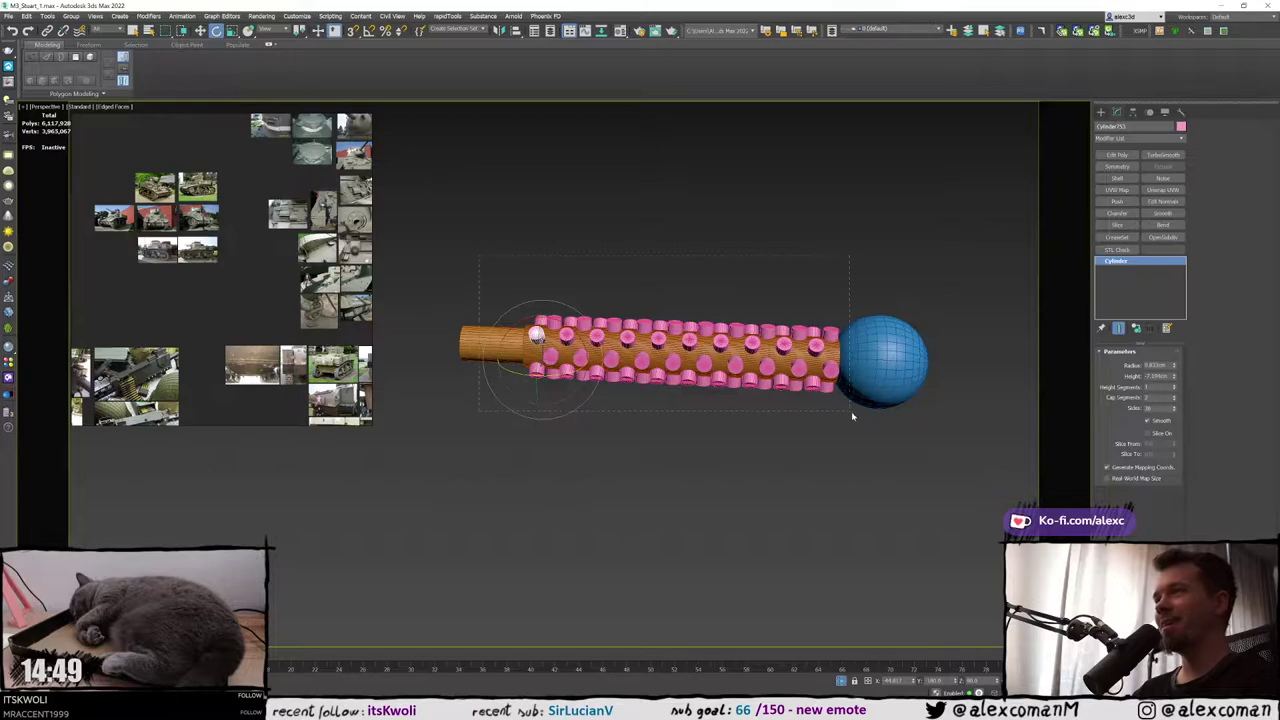
click(851, 411)
scroll(830, 395, up, 5)
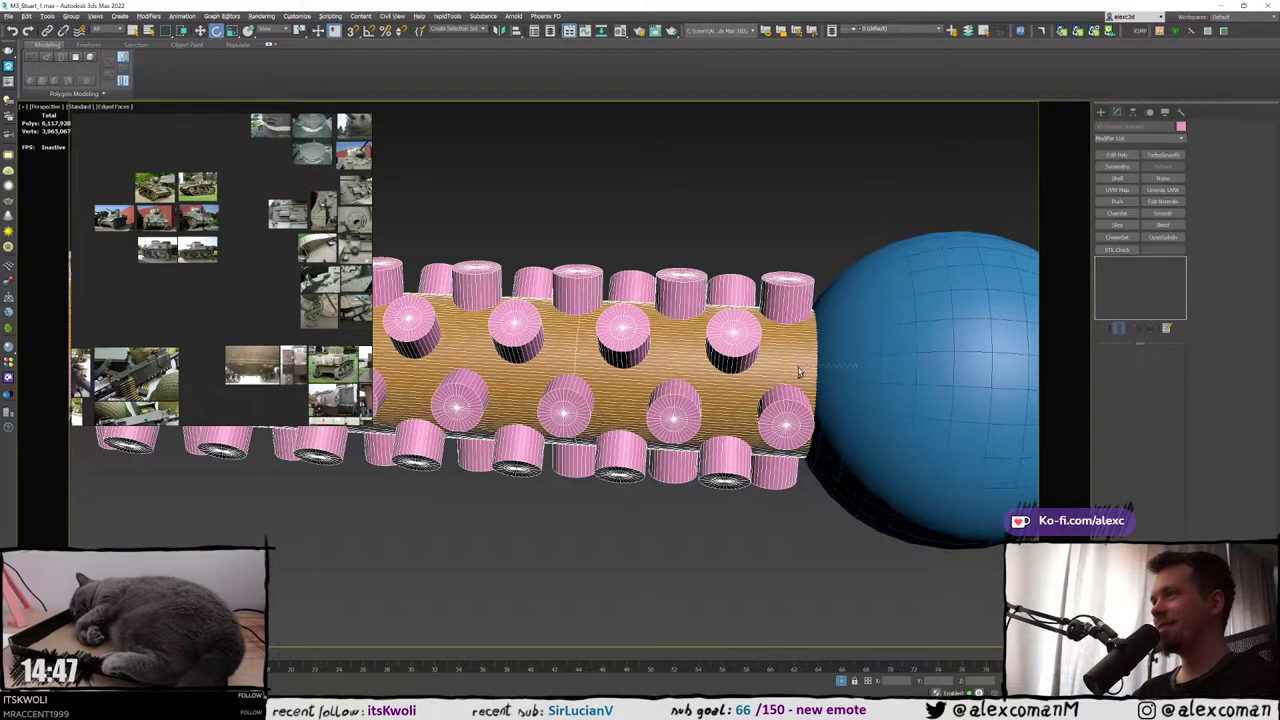
key(F3)
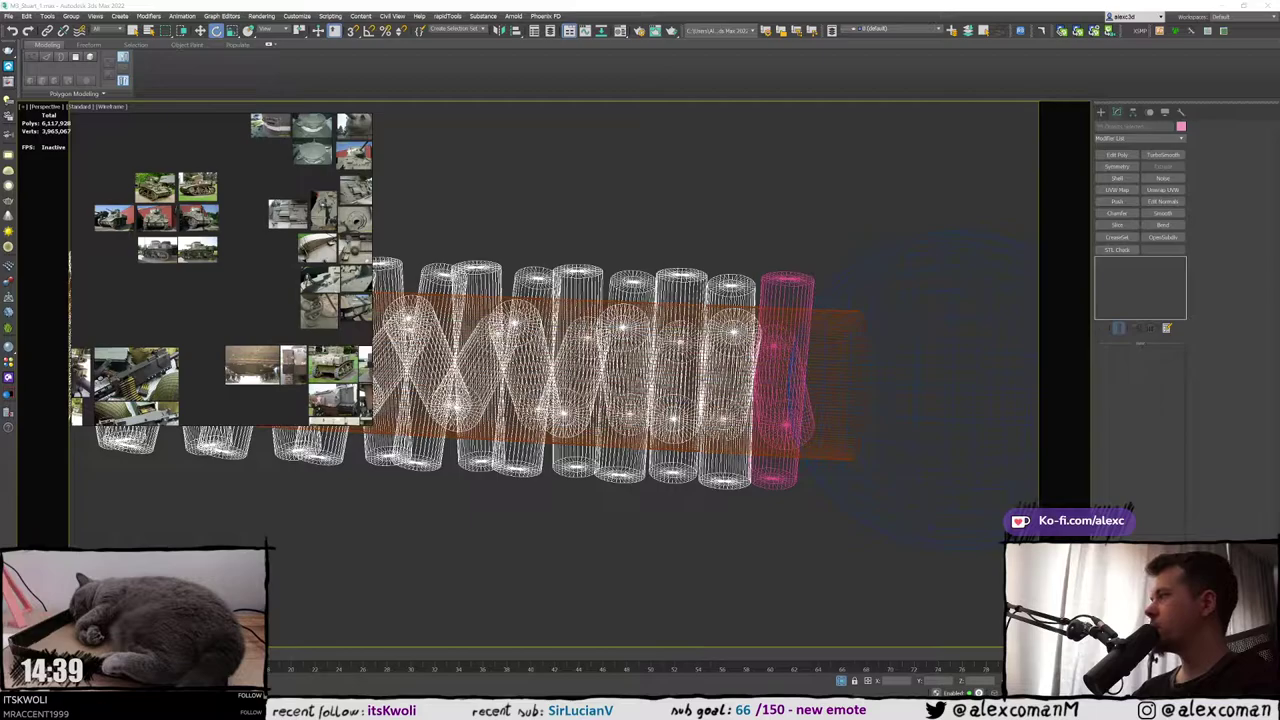
key(F3)
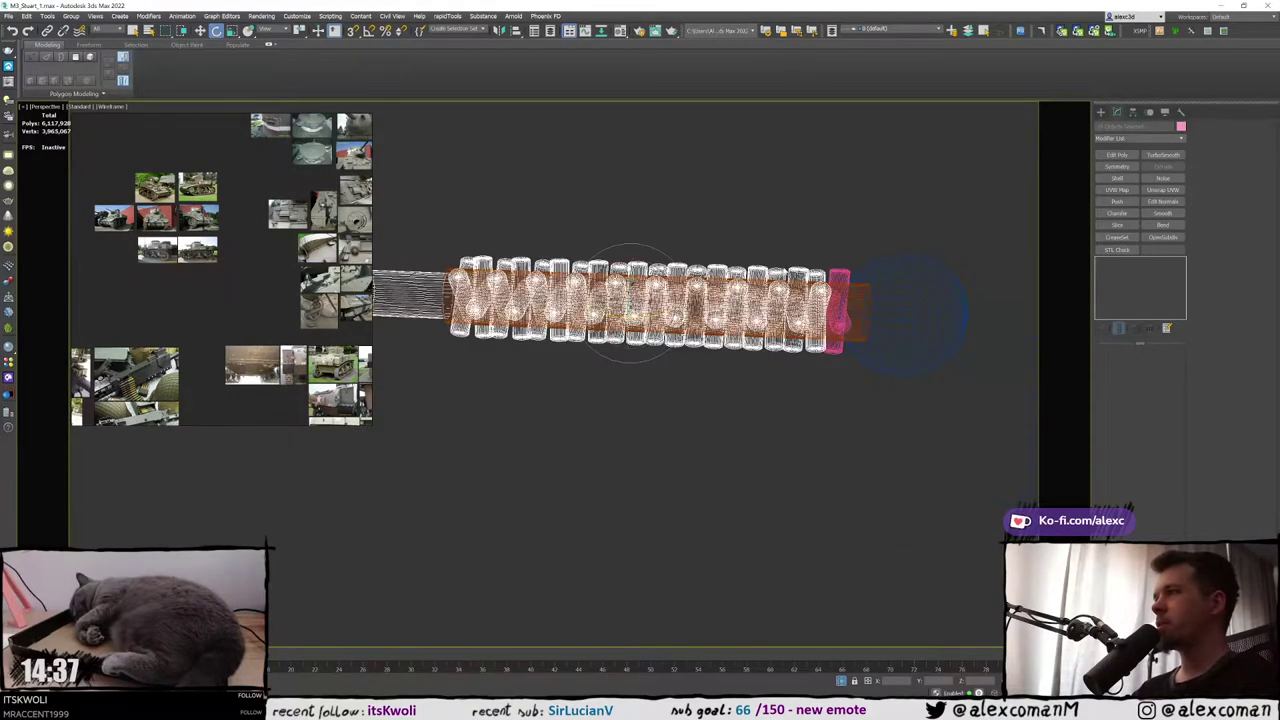
scroll(523, 302, up, 5)
key(F4)
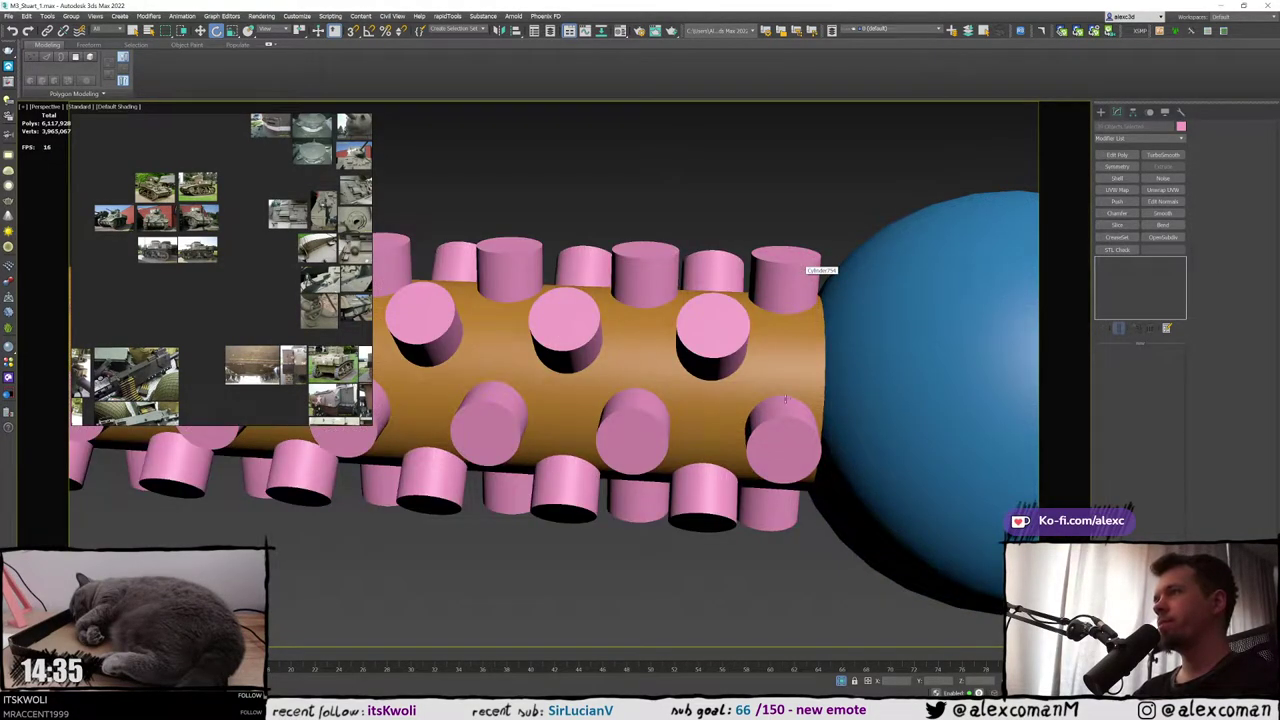
key(F4)
ctrl+click(785, 400)
Re-isolate only the selected jacket, muzzle section and cylinders, leaving the ball mount out
scroll(785, 400, down, 5)
alt+middle_drag(785, 400, 667, 415)
click(631, 399)
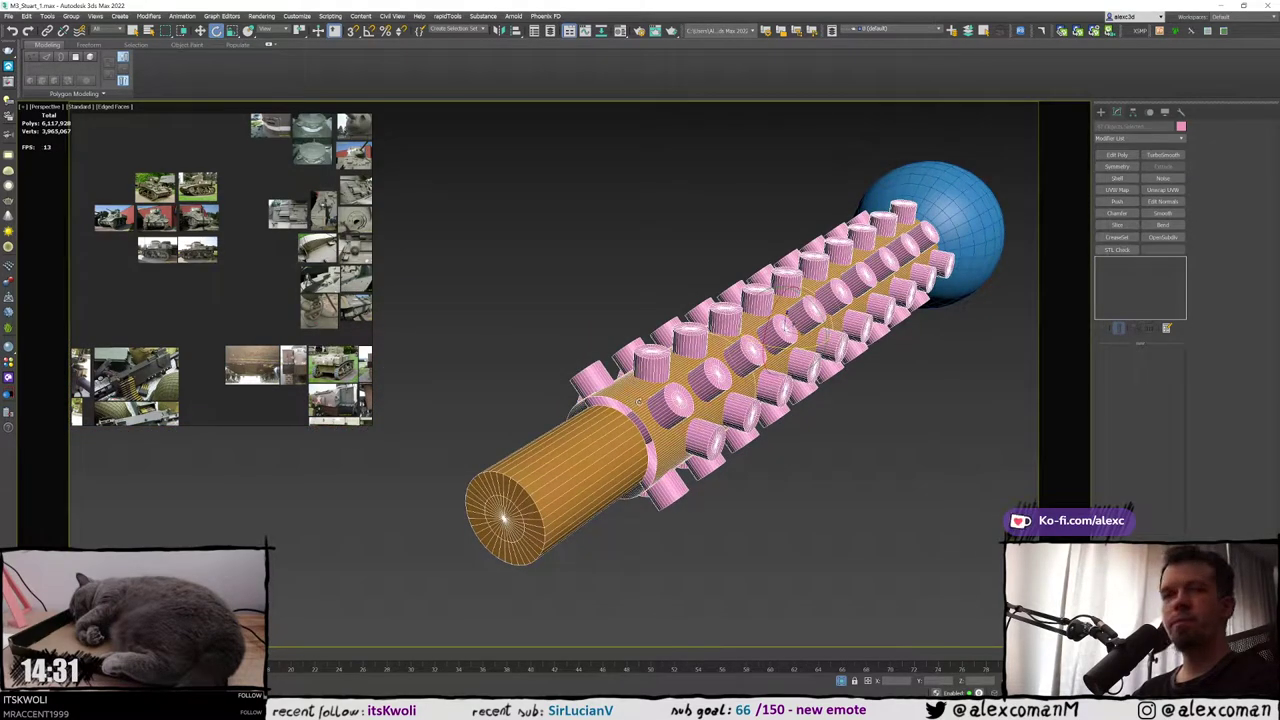
click(631, 406)
alt+middle_drag(633, 405, 627, 429)
click(842, 681)
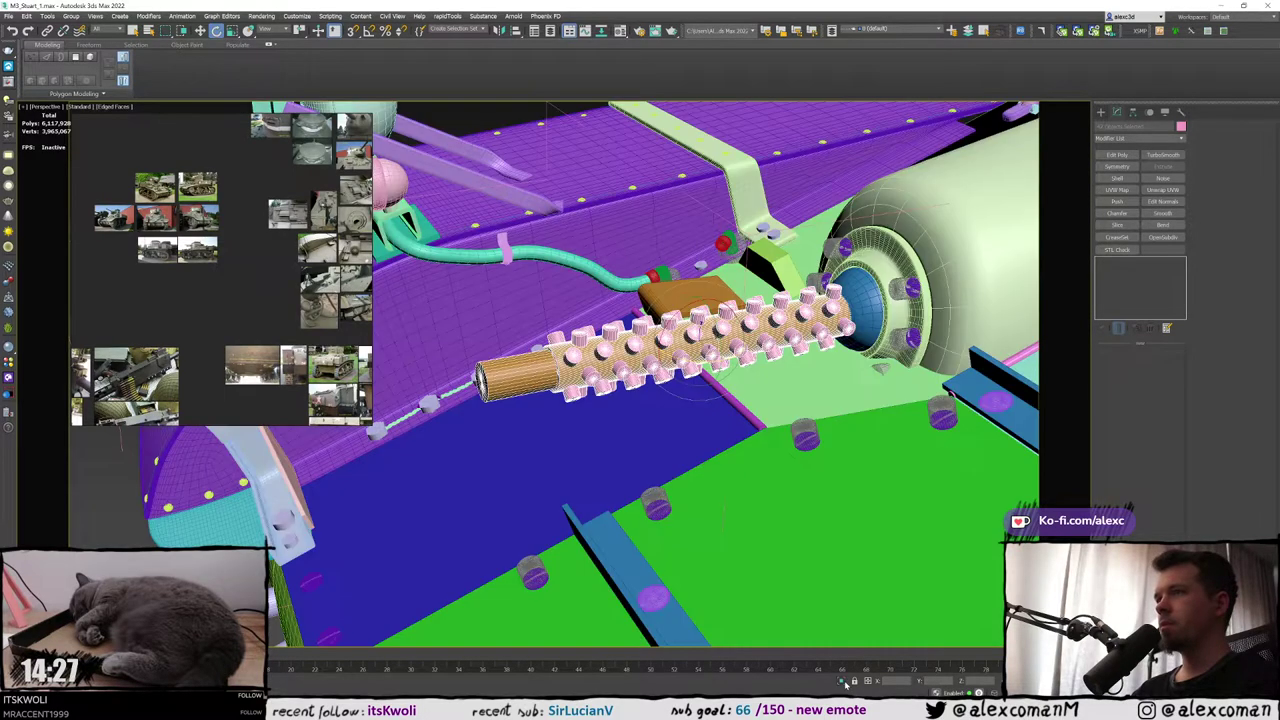
click(842, 681)
alt+middle_drag(700, 600, 950, 581)
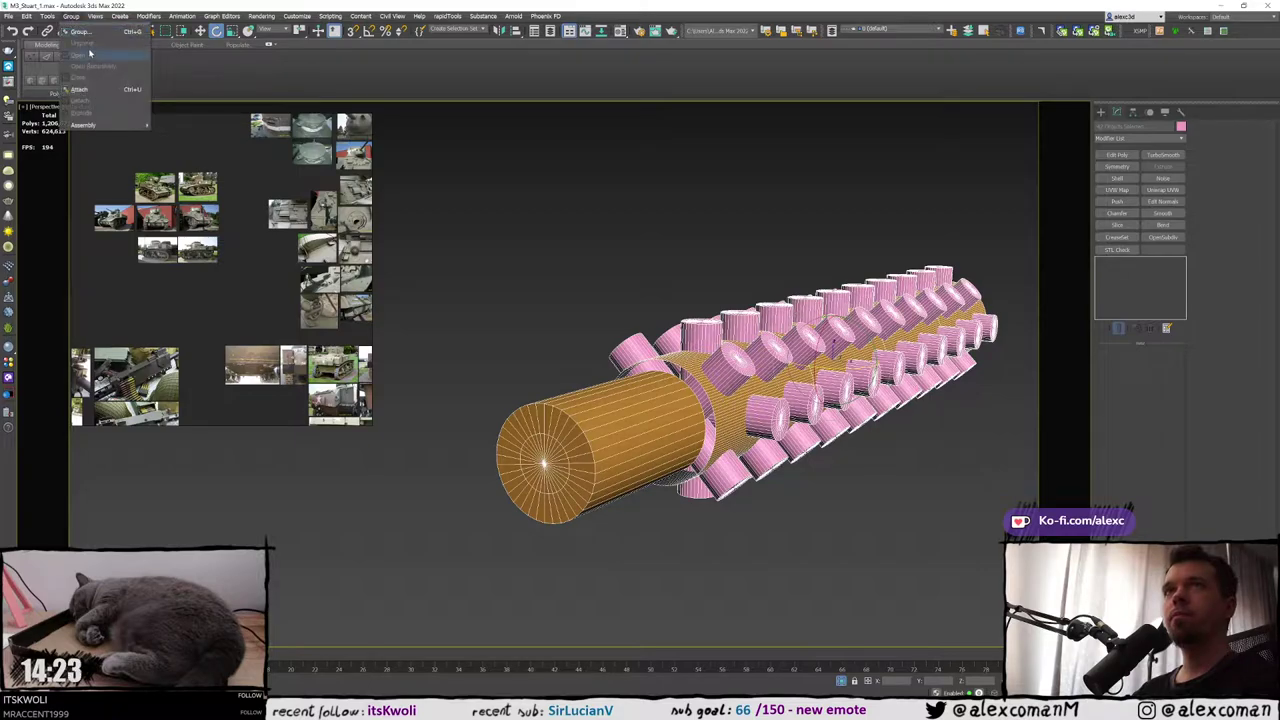
Select all the perforation cylinders without the barrel jacket and muzzle section, and make them unique with respect to each other
click(685, 369)
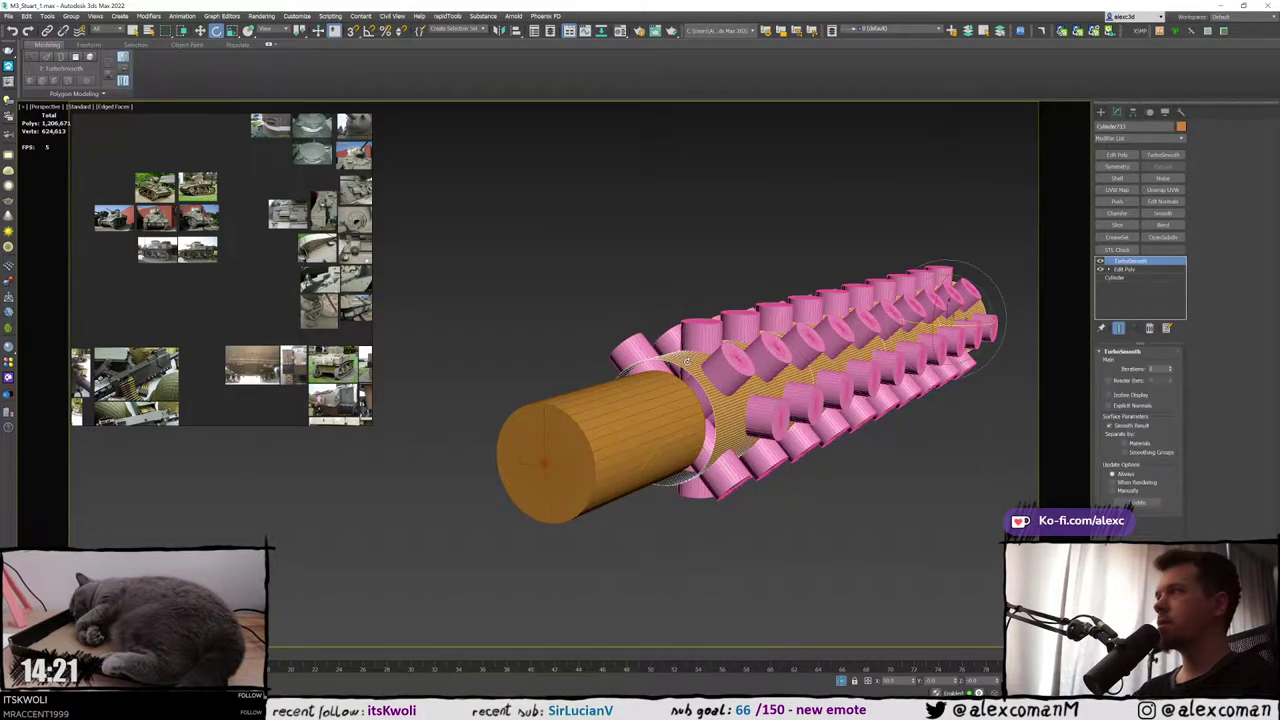
middle_drag(658, 327, 604, 327)
key(F3)
drag(528, 246, 851, 454)
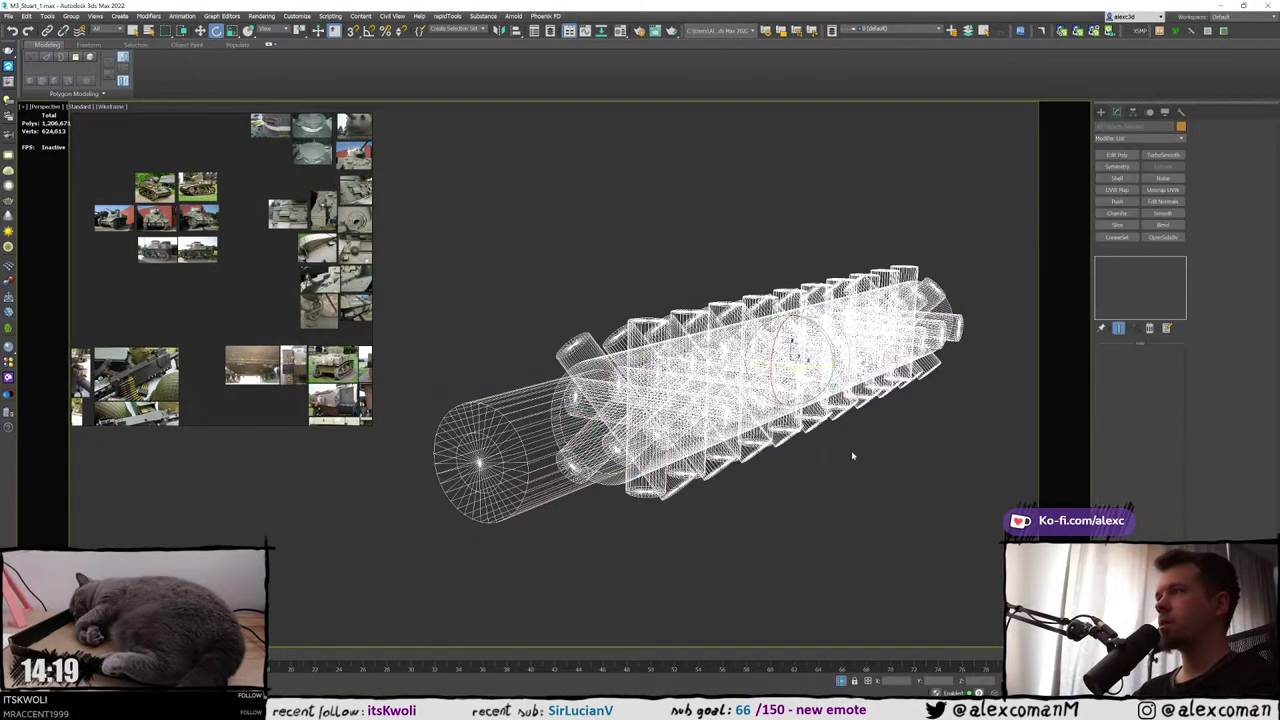
alt+click(533, 385)
alt+click(606, 360)
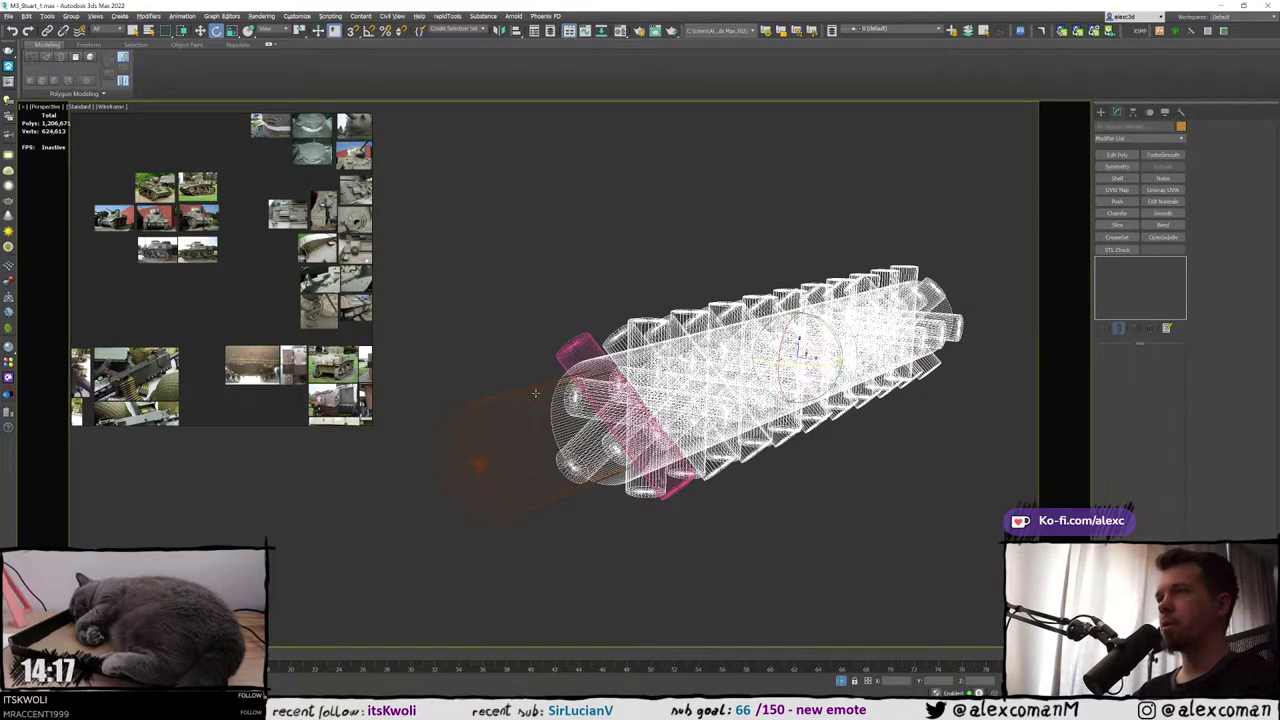
alt+drag(558, 428, 561, 432)
key(F3)
alt+middle_drag(825, 378, 804, 405)
click(1136, 328)
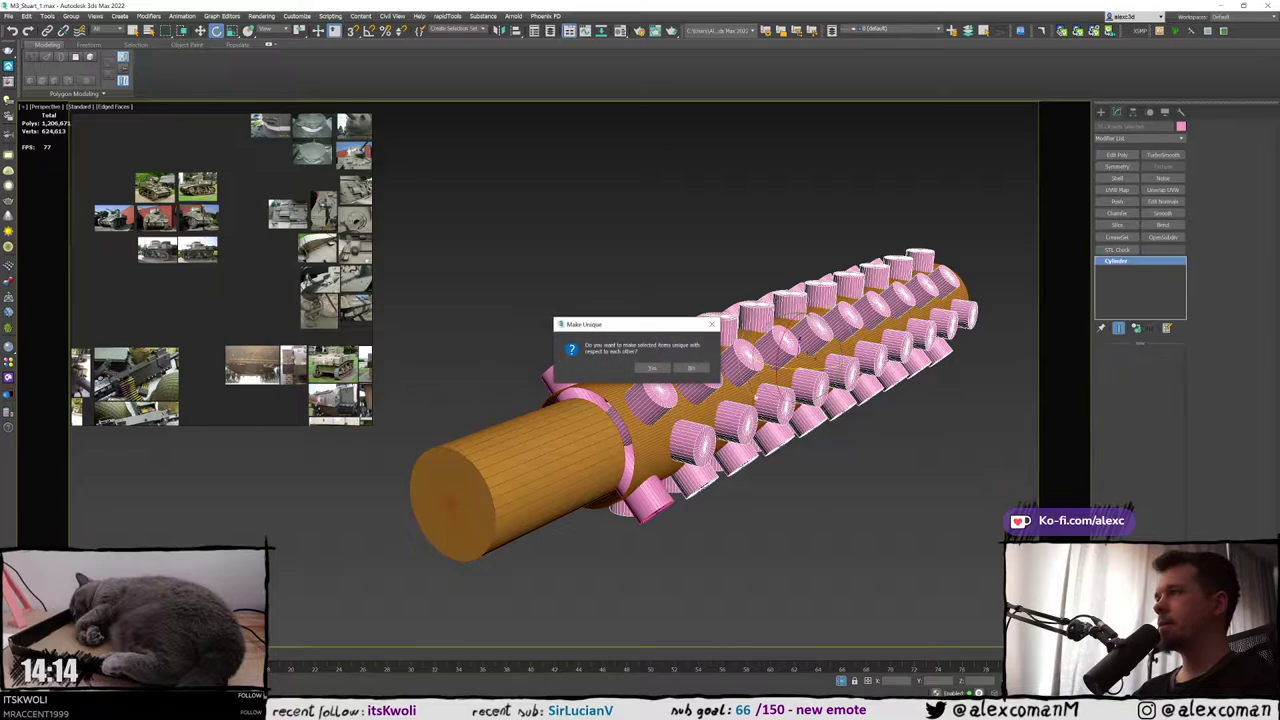
click(652, 370)
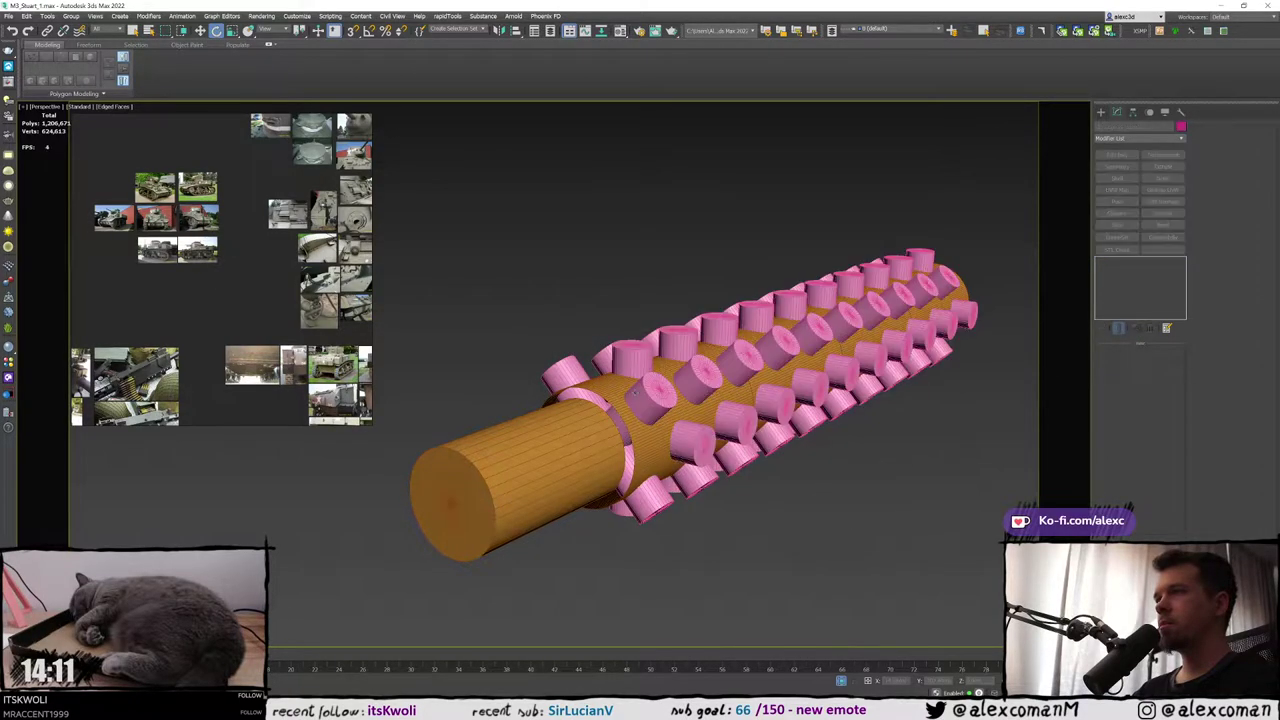
Convert one diagonal cylinder at the muzzle end of the jacket to an Editable Poly
right_click(634, 393)
mouse_move(700, 496)
click(764, 502)
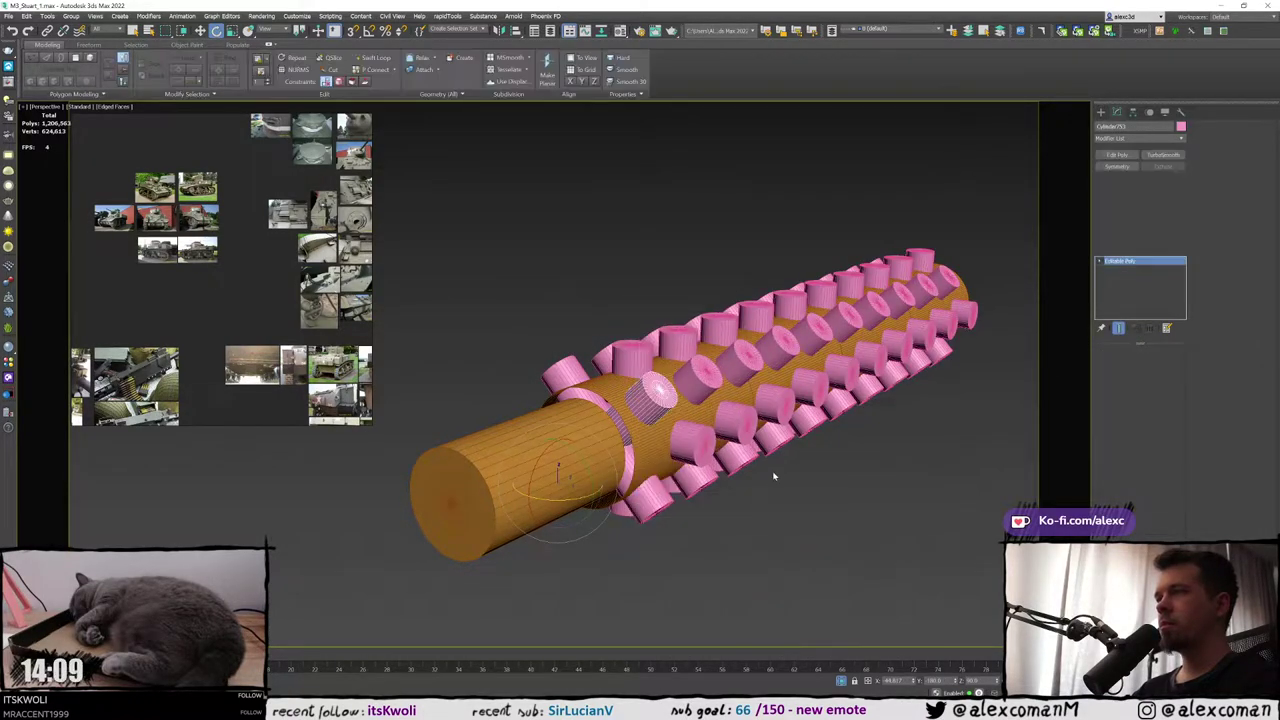
scroll(659, 423, up, 5)
key(F4)
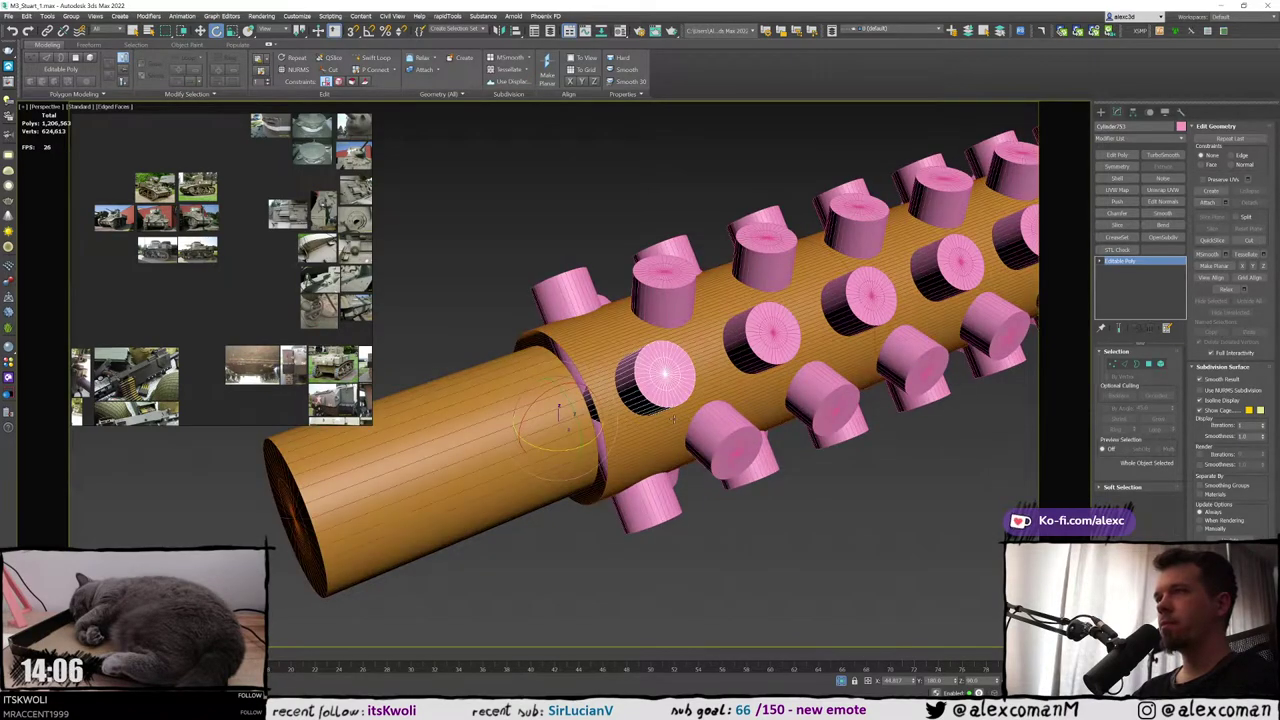
alt+middle_drag(658, 421, 751, 417)
scroll(703, 410, down, 3)
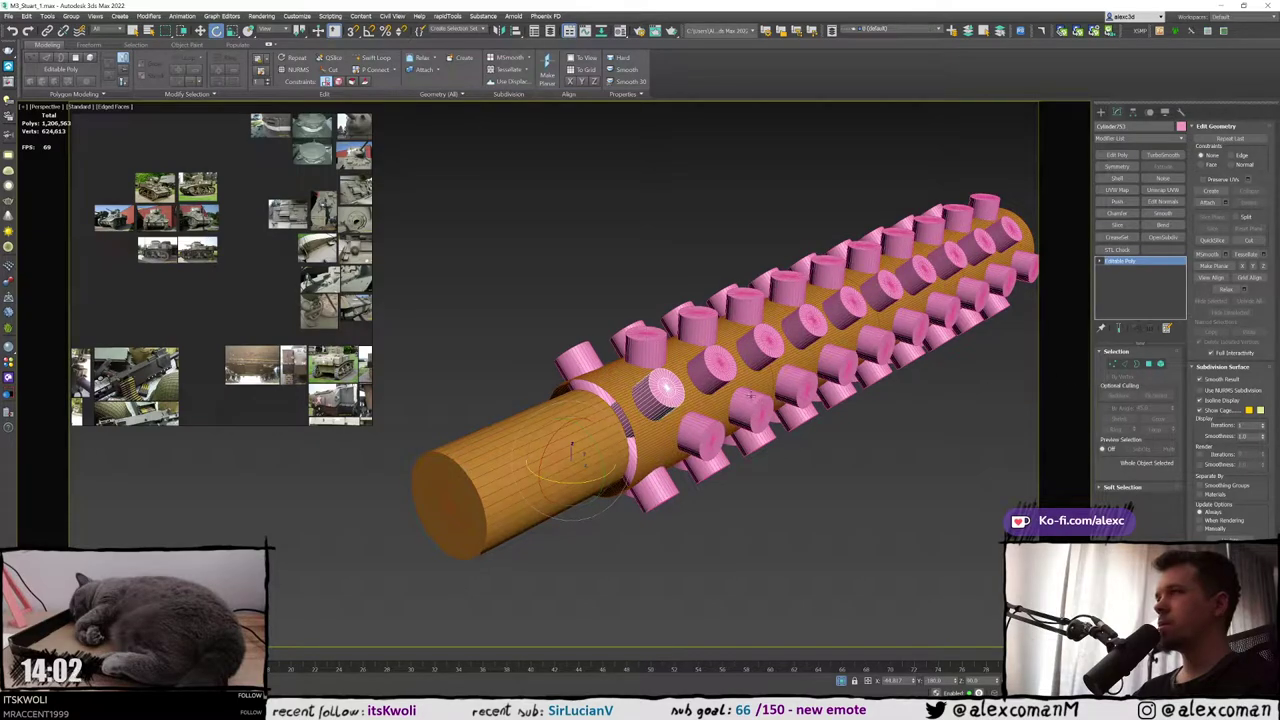
Hide the muzzle section and barrel jacket, leaving only the perforation cylinders displayed
click(529, 416)
right_click(525, 417)
click(546, 383)
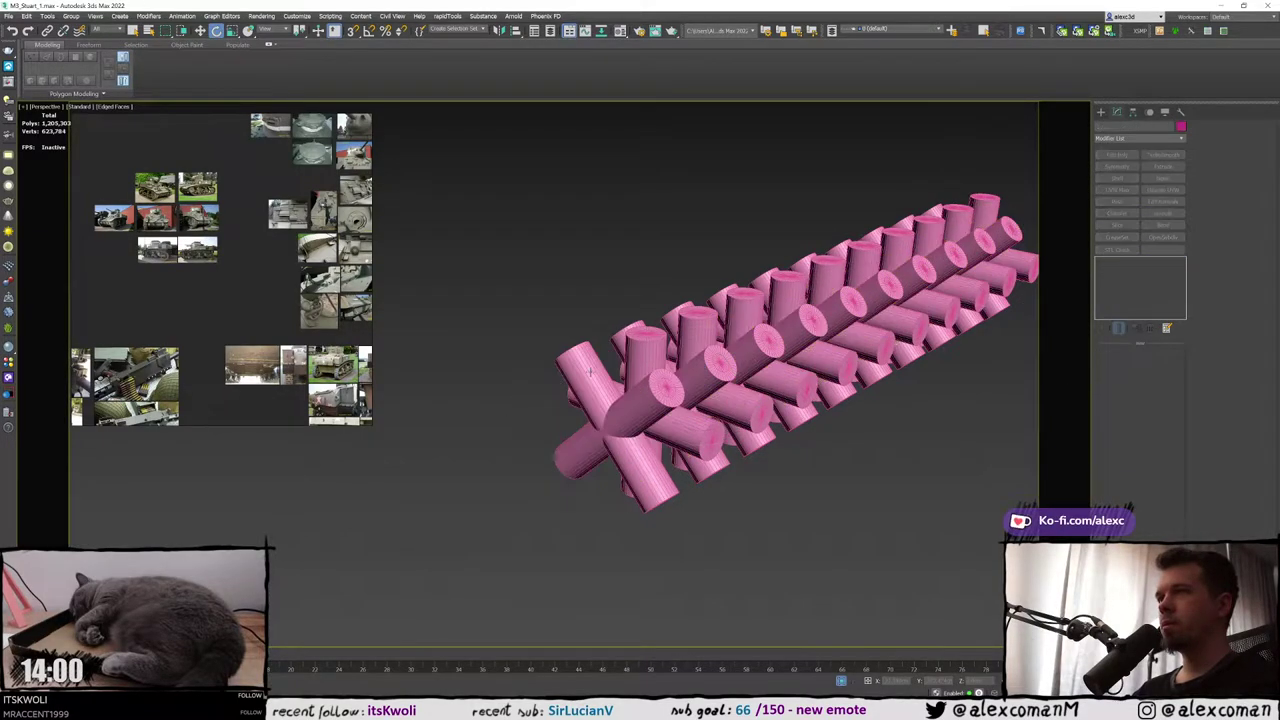
Convert a crossing diagonal cylinder at the front end of the rows to an Editable Poly
click(590, 369)
right_click(590, 369)
mouse_move(610, 473)
click(728, 481)
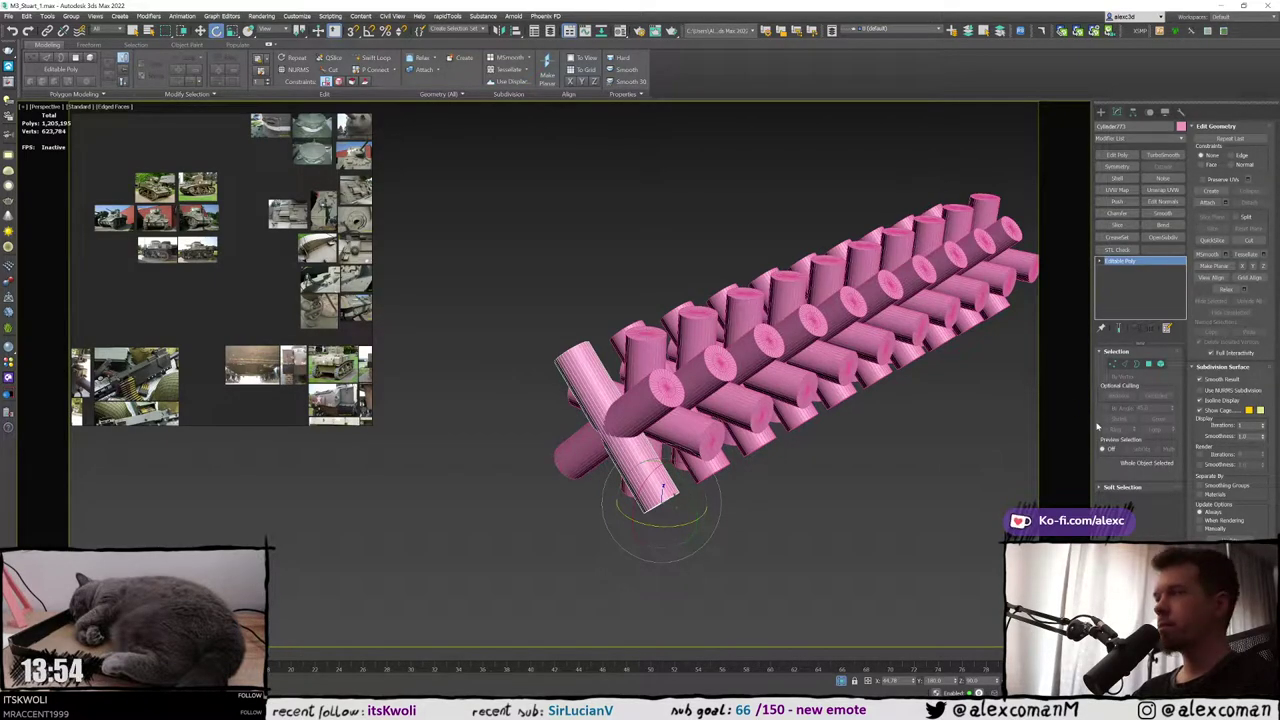
Attach all remaining cylinders from the default layer to the converted cylinder as a single object using the Attach List
click(1228, 205)
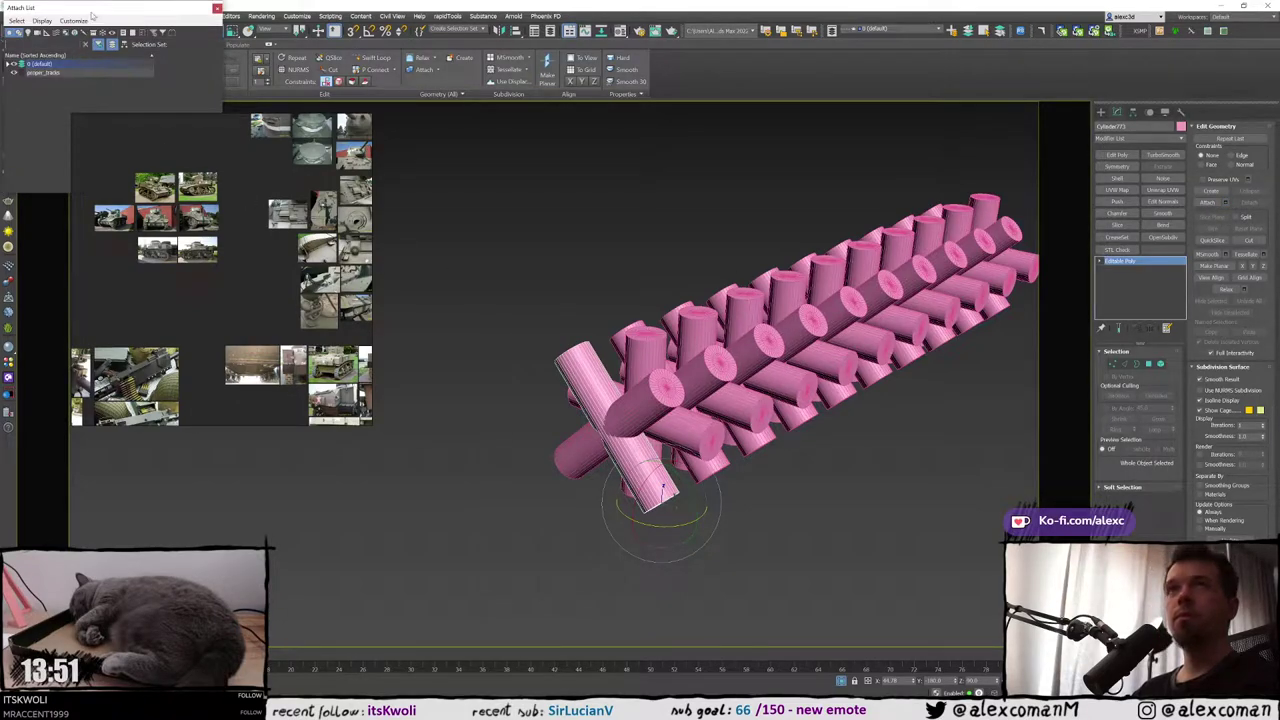
drag(92, 15, 645, 212)
click(560, 261)
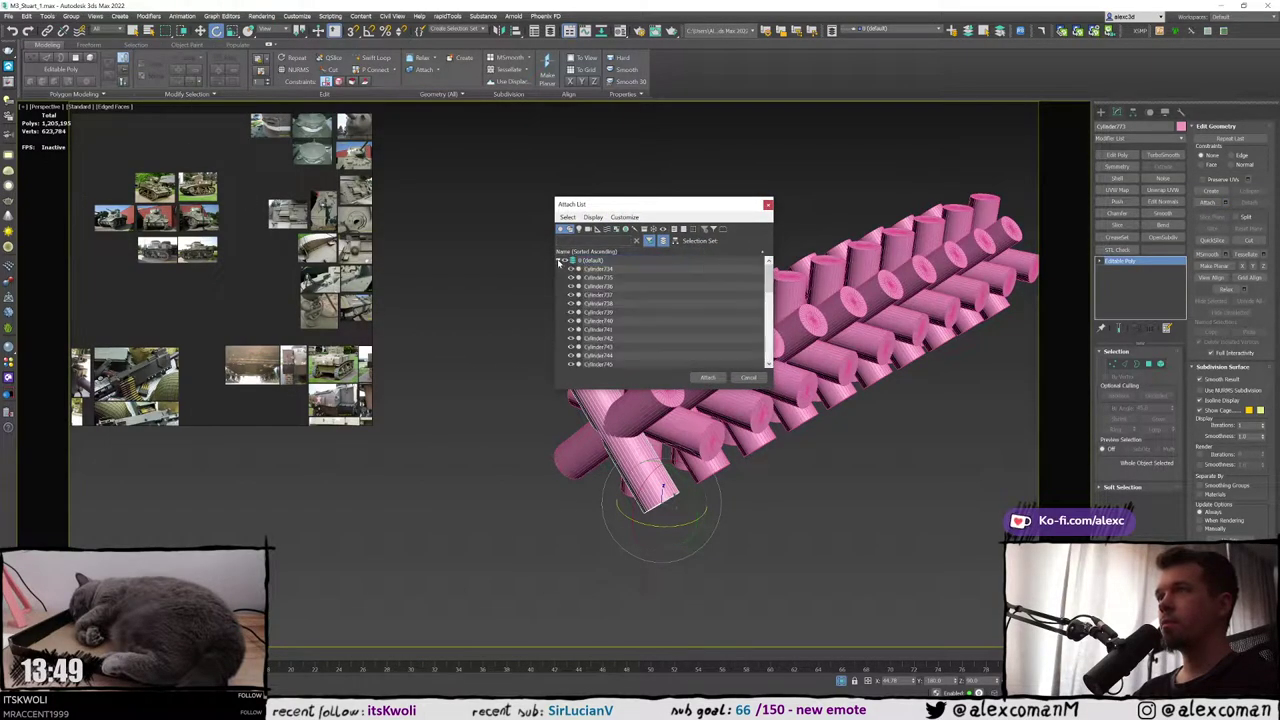
click(597, 270)
scroll(620, 310, down, 10)
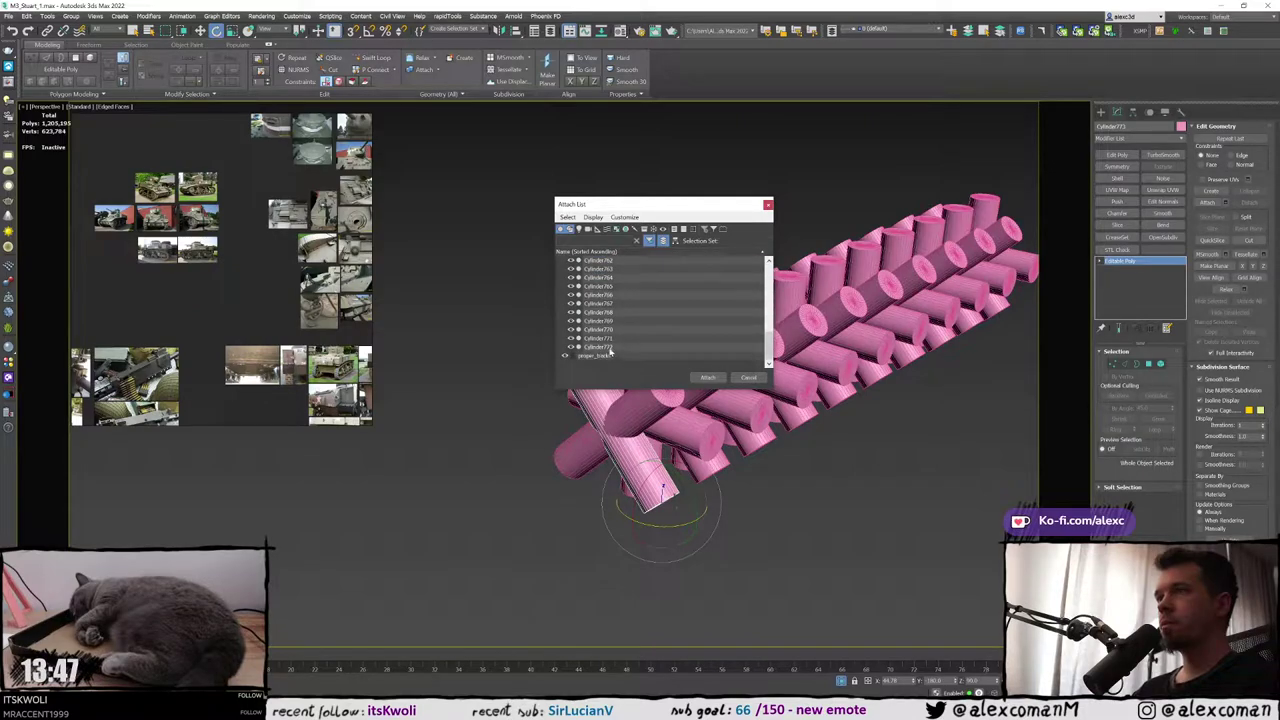
shift+click(600, 346)
click(709, 380)
middle_drag(684, 361, 633, 379)
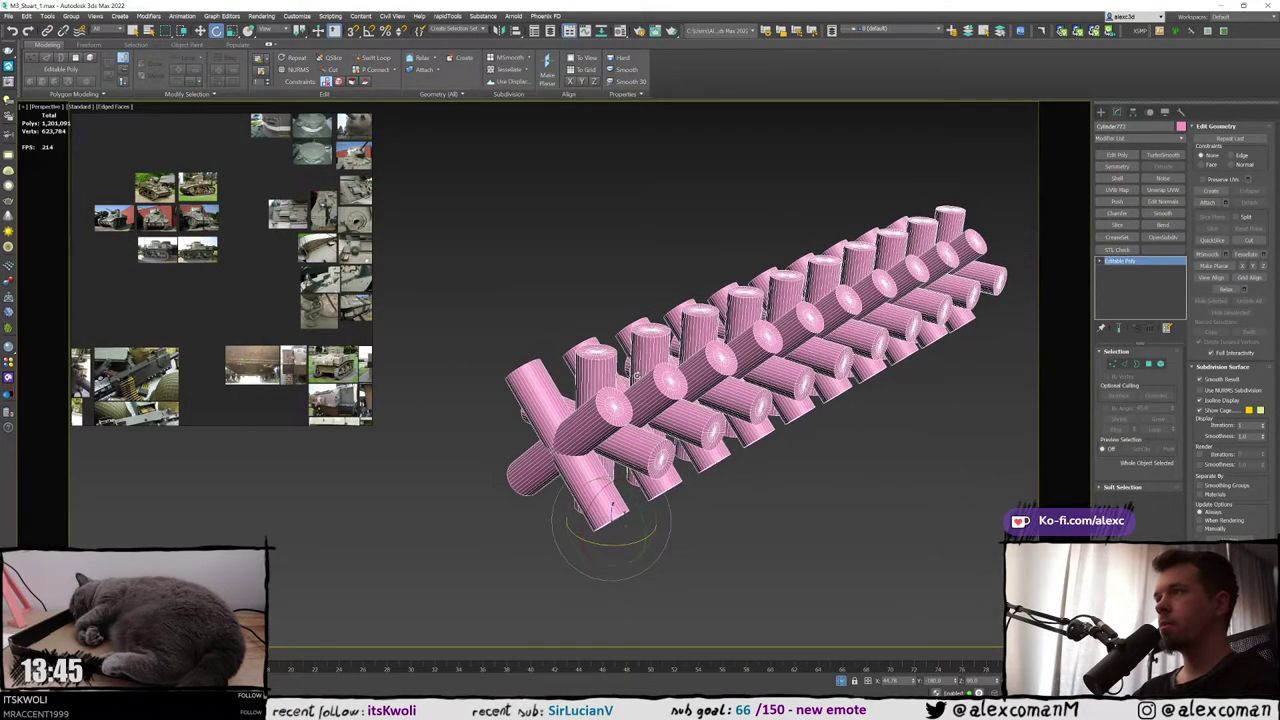
alt+middle_drag(764, 377, 909, 437)
Exit isolation and unhide all objects, bringing back the barrel jacket and muzzle section
key(alt+q)
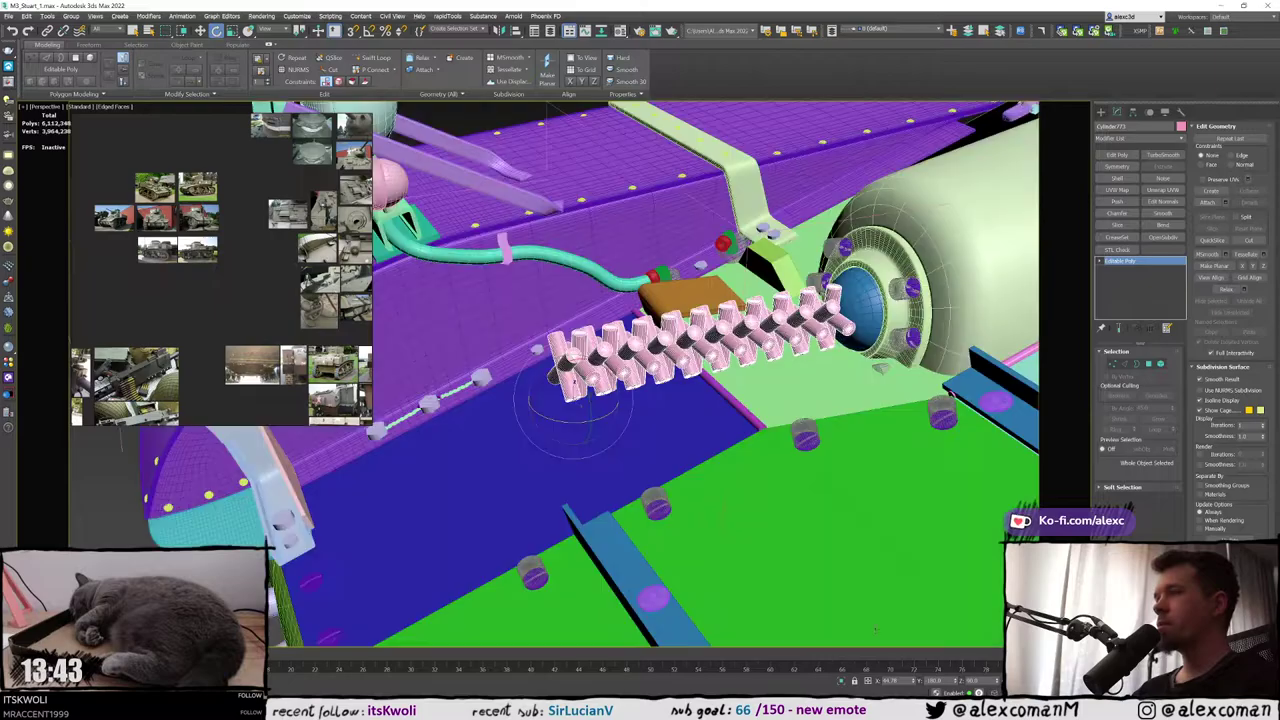
alt+middle_drag(750, 374, 800, 377)
right_click(800, 377)
click(817, 323)
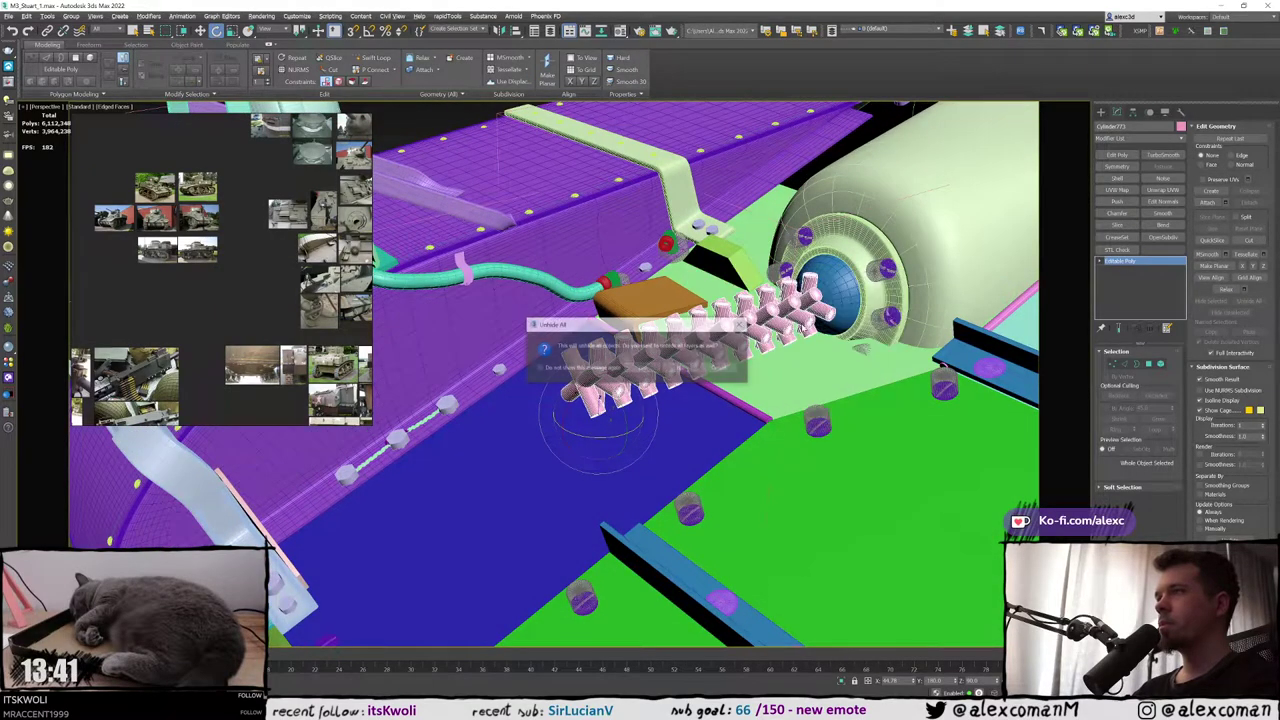
click(693, 368)
Add the barrel jacket to the selection with the attached cylinders and isolate the two objects
scroll(630, 359, up, 6)
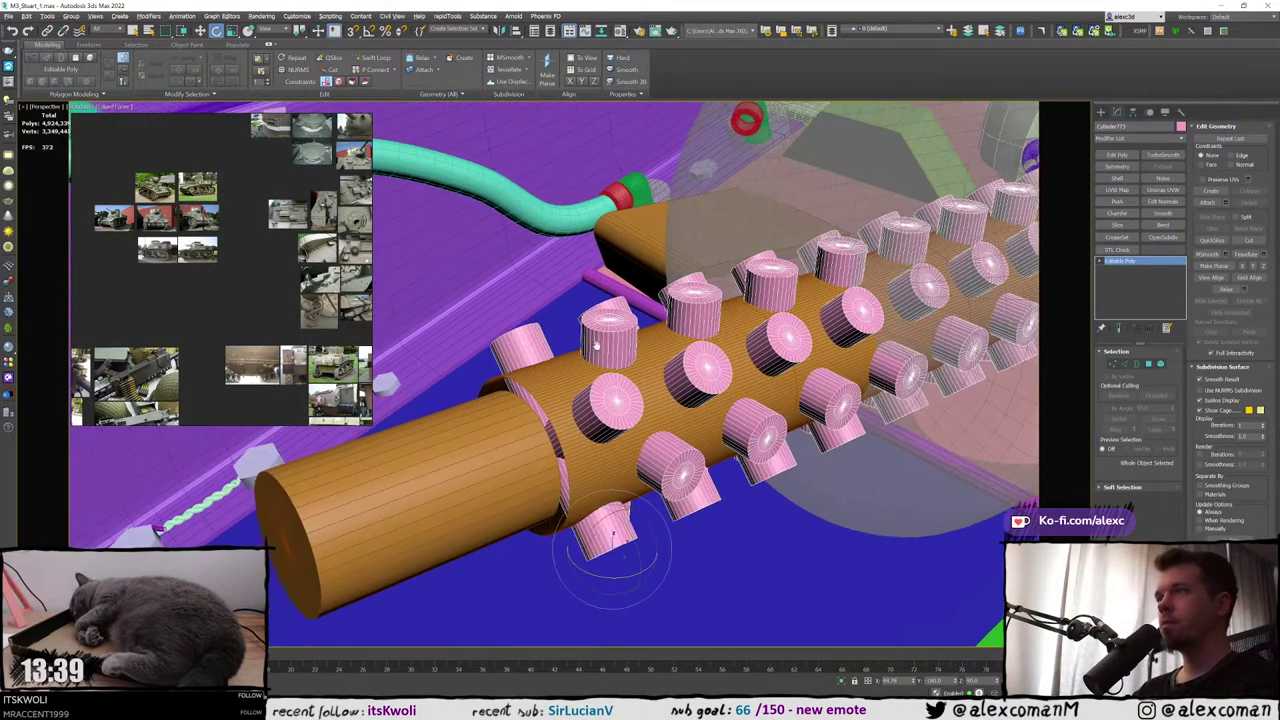
scroll(630, 359, down, 9)
scroll(652, 349, up, 3)
ctrl+click(534, 398)
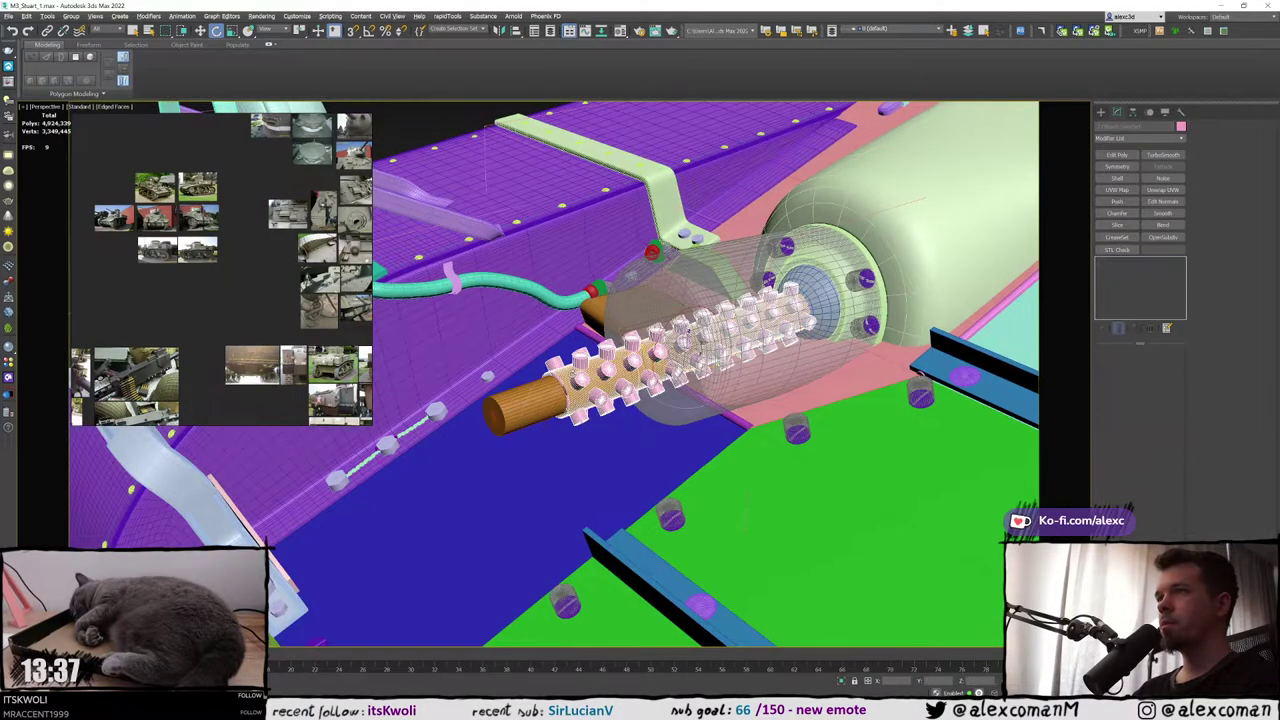
key(alt+q)
Select only the barrel jacket as the base object for the perforation cut
alt+middle_drag(660, 408, 898, 412)
click(794, 430)
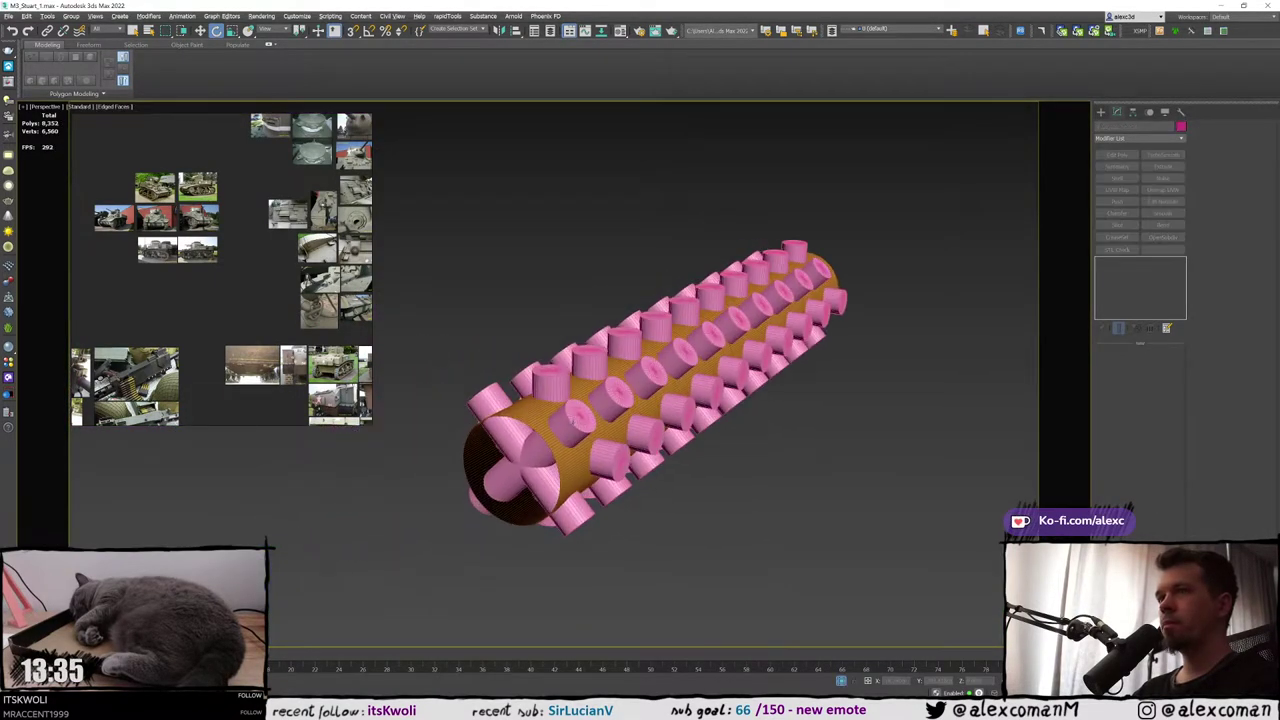
click(530, 413)
middle_drag(530, 413, 573, 396)
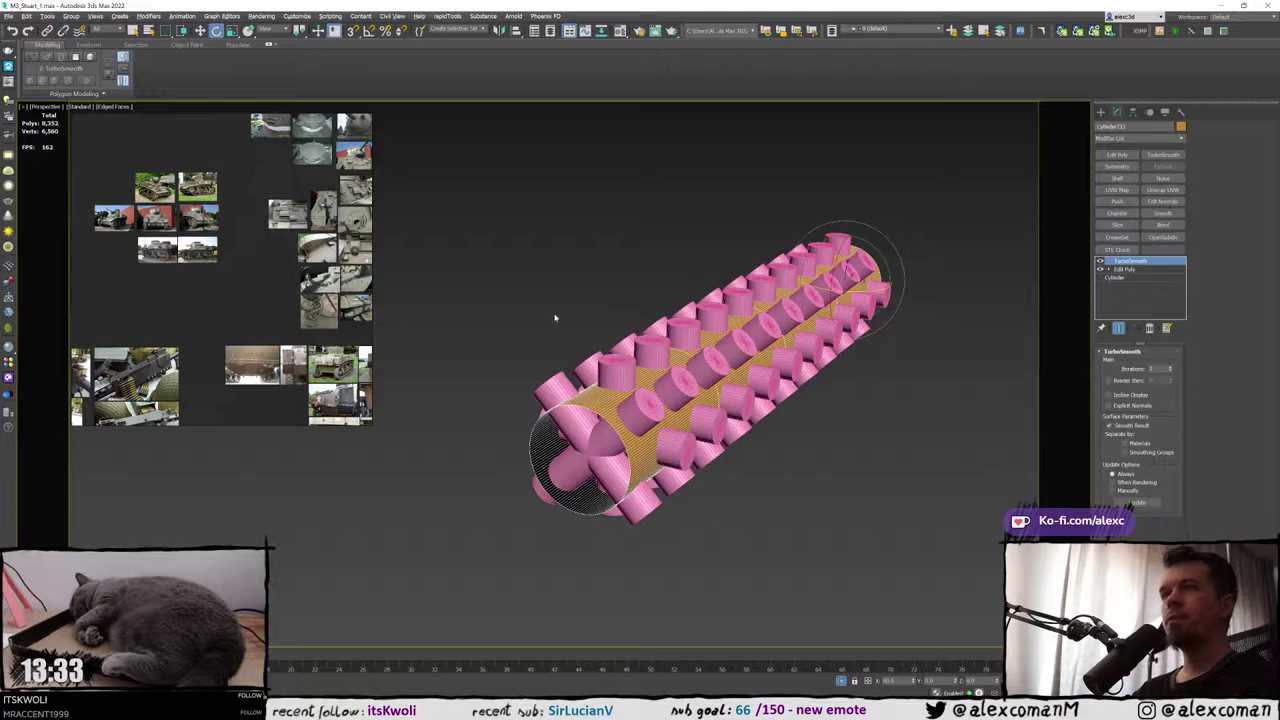
alt+middle_drag(555, 318, 604, 342)
Move the reference image board farther away from the model and reselect the barrel jacket
click(8, 17)
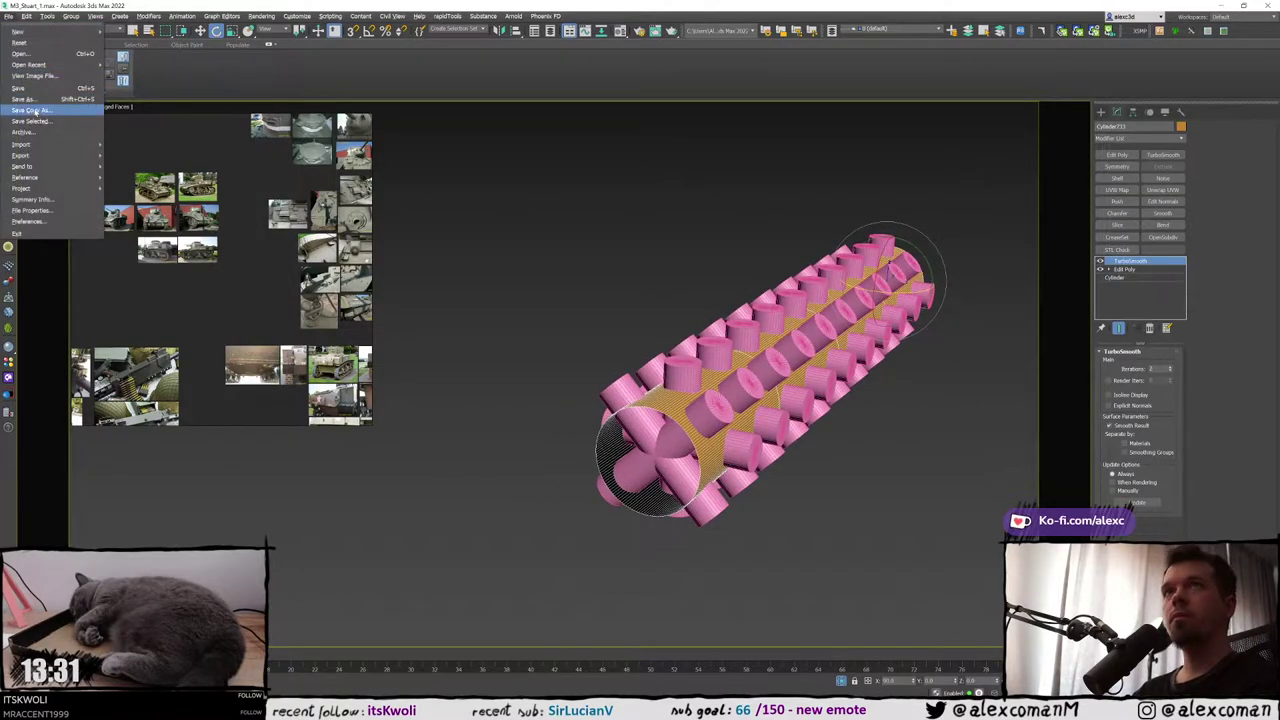
click(714, 195)
drag(299, 167, 257, 188)
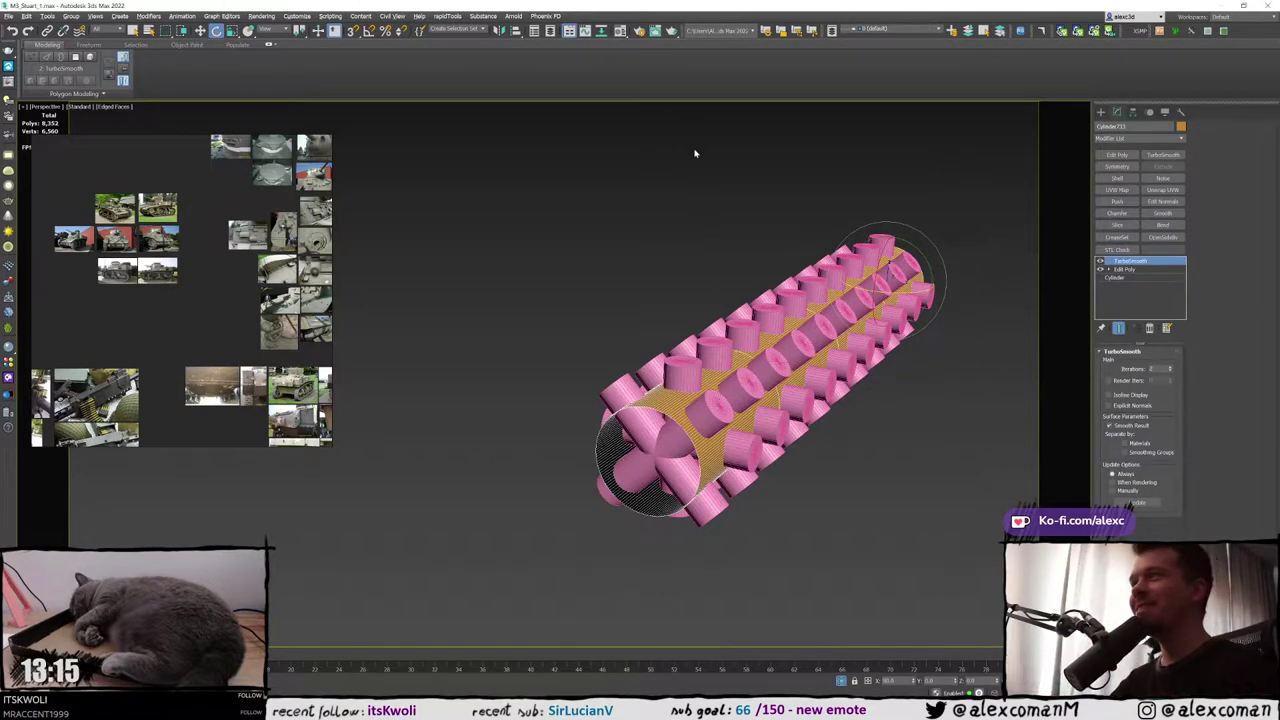
middle_drag(696, 153, 691, 153)
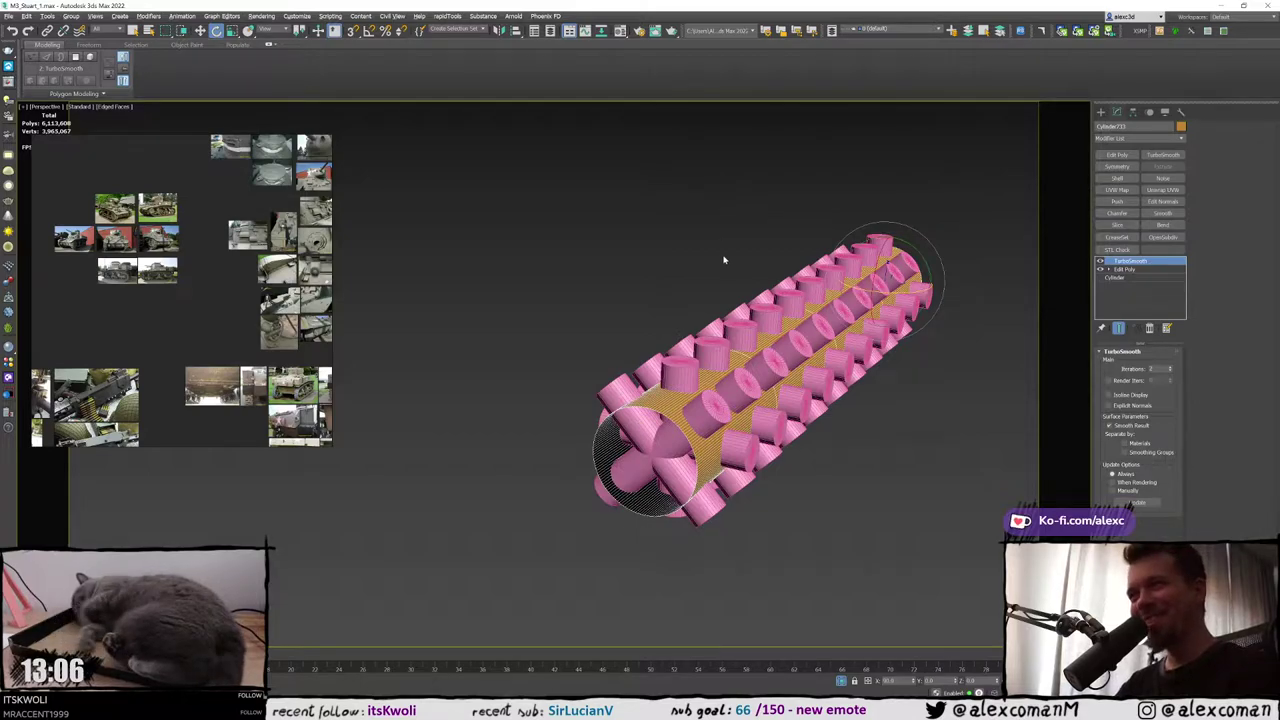
middle_drag(713, 260, 648, 236)
click(671, 227)
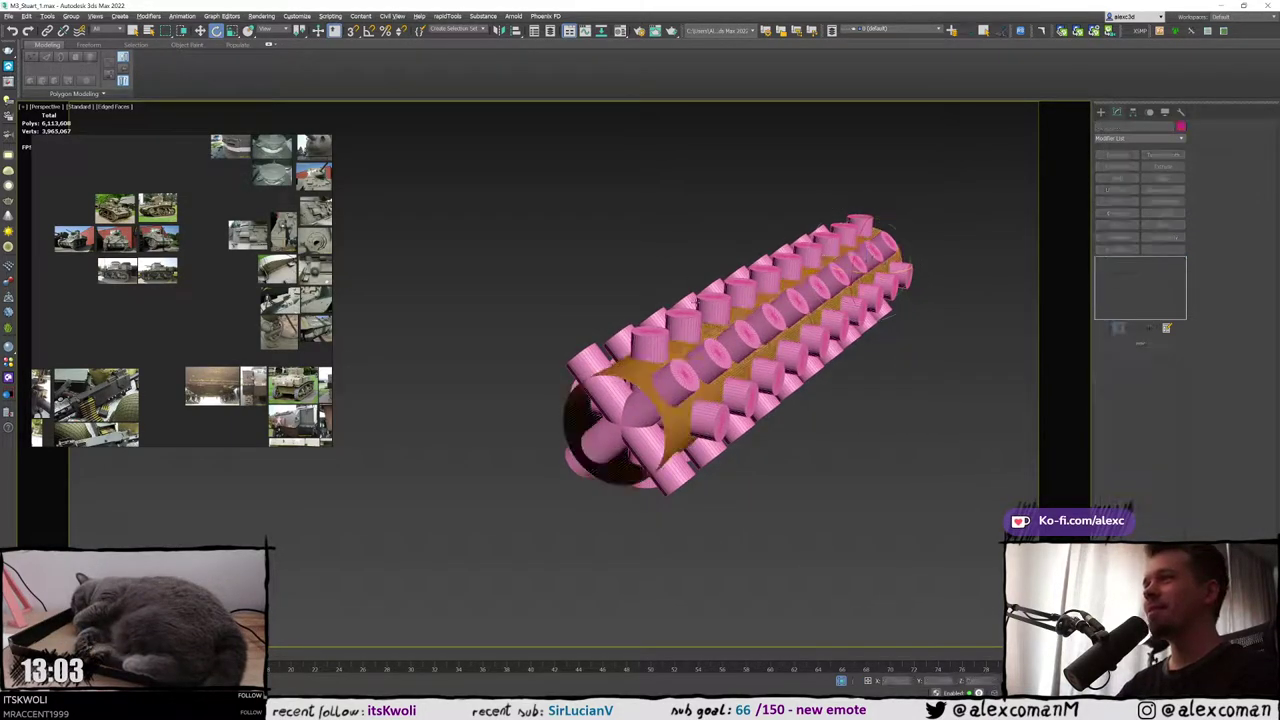
click(633, 366)
alt+middle_drag(931, 200, 896, 197)
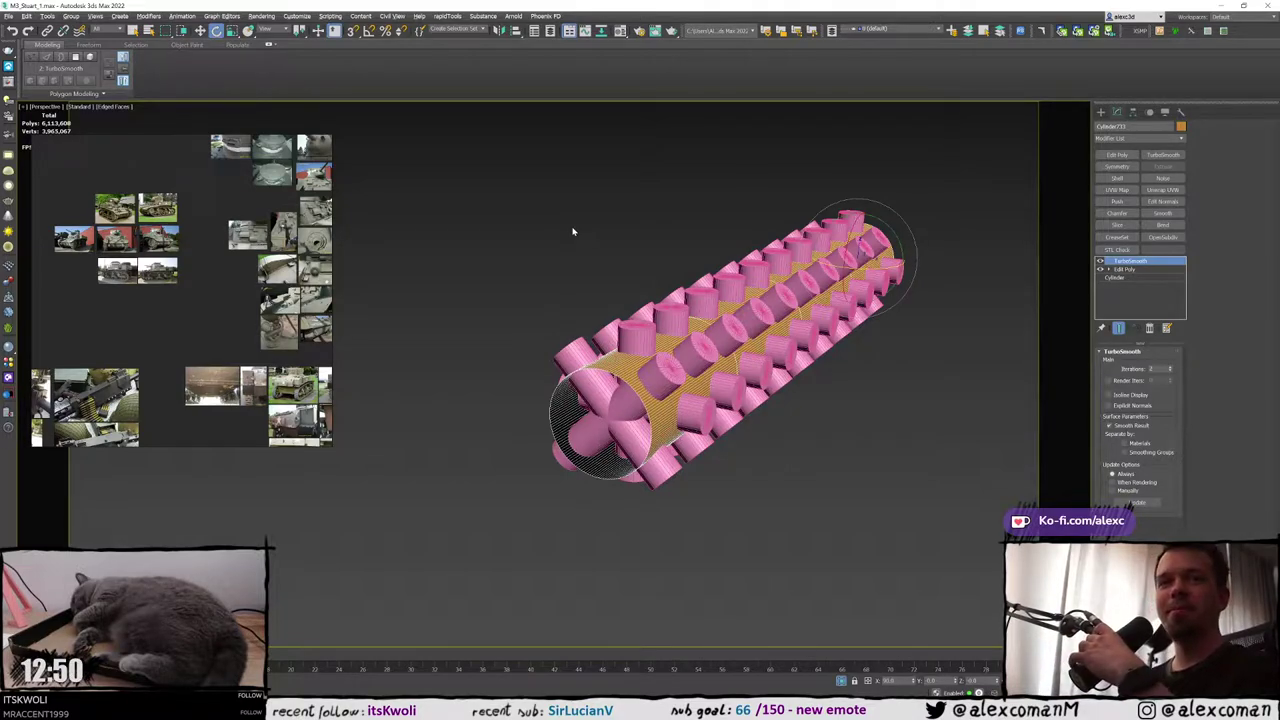
Subtract the attached cylinders from the barrel jacket with a ProBoolean compound object
click(1102, 112)
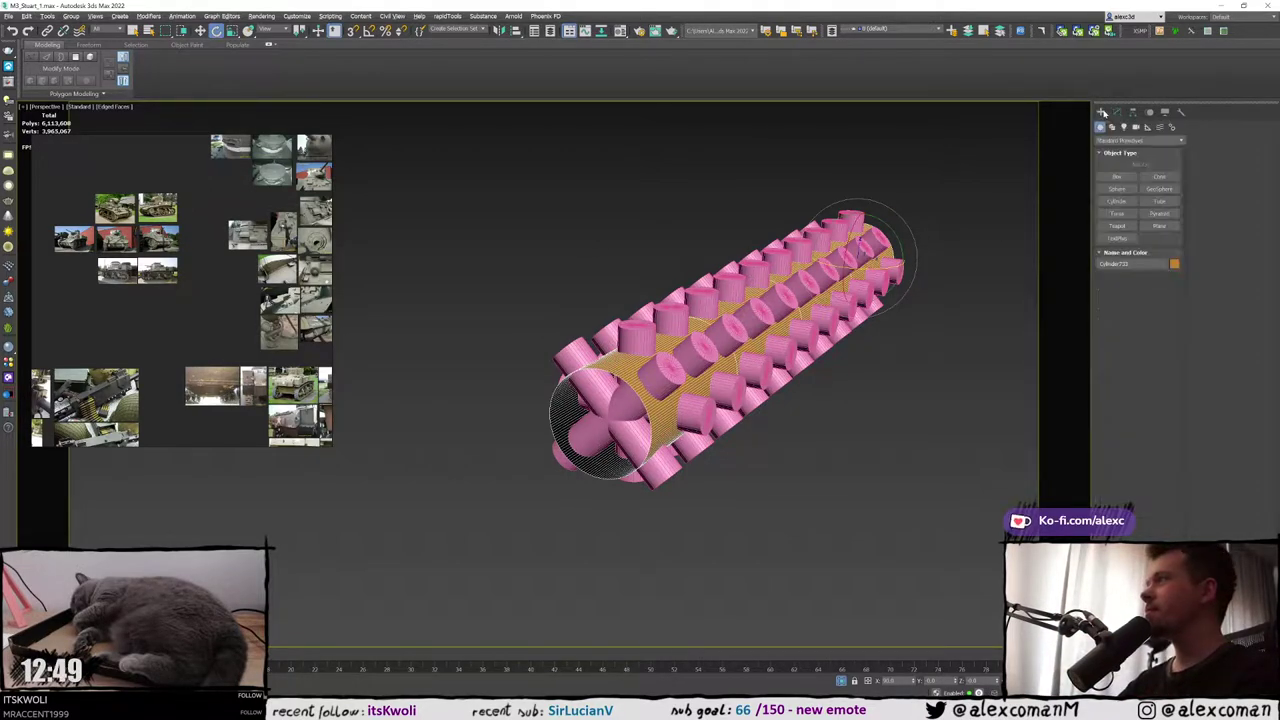
click(1120, 140)
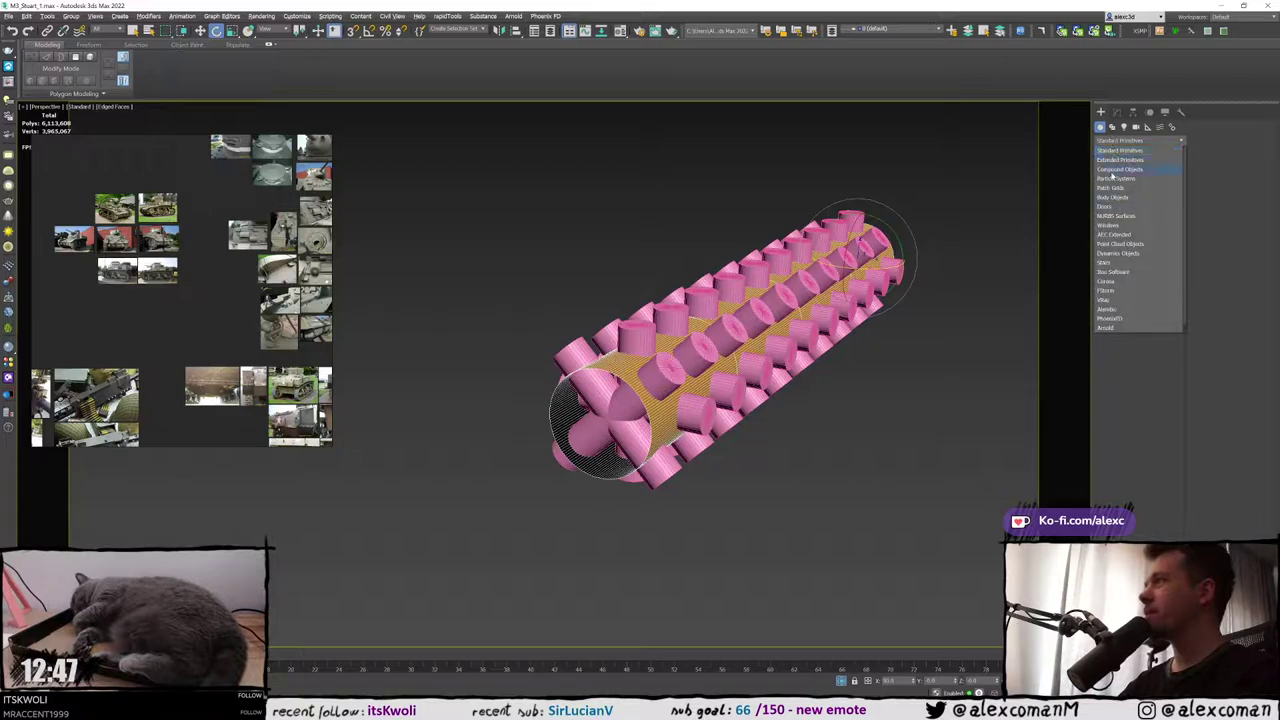
click(1118, 169)
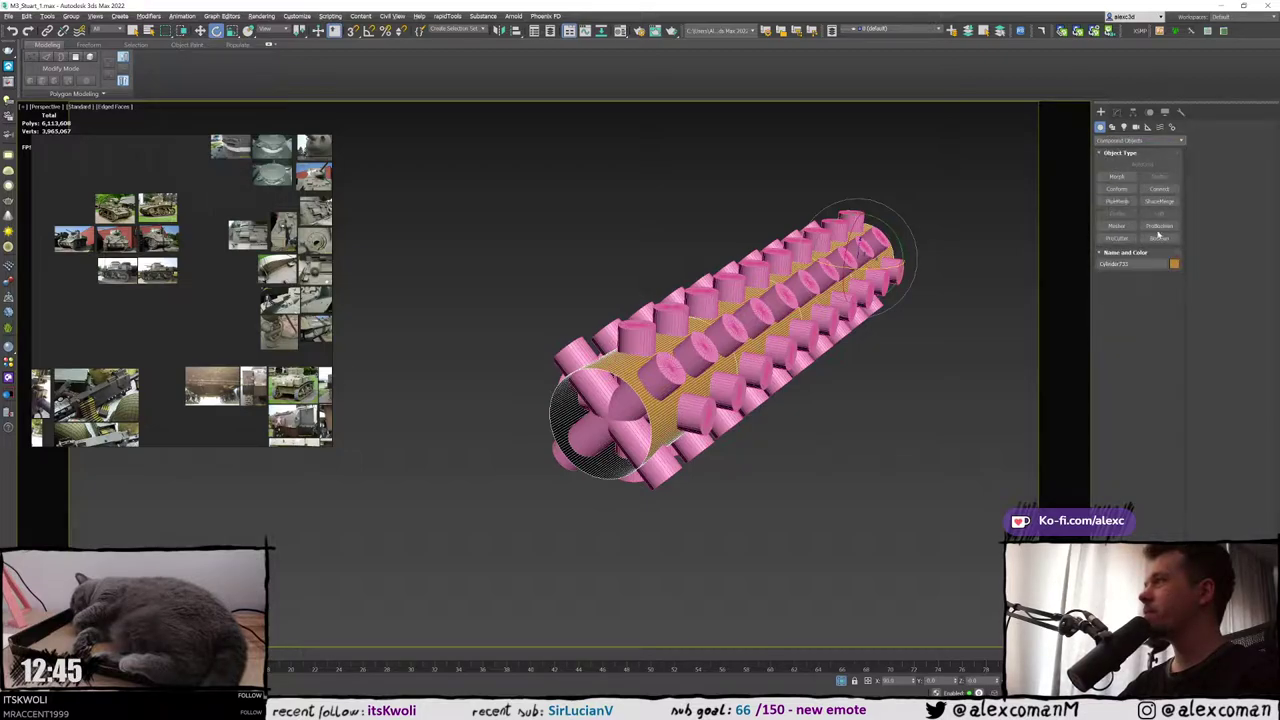
click(1159, 225)
click(1139, 290)
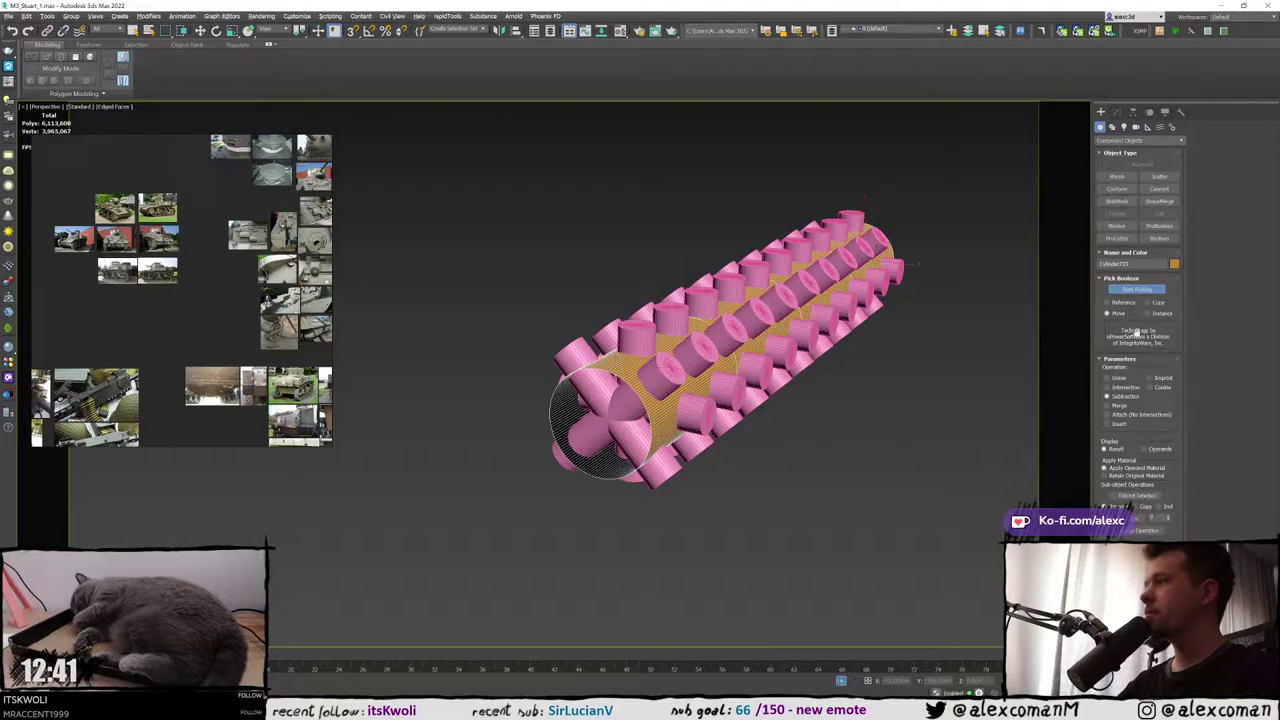
click(849, 215)
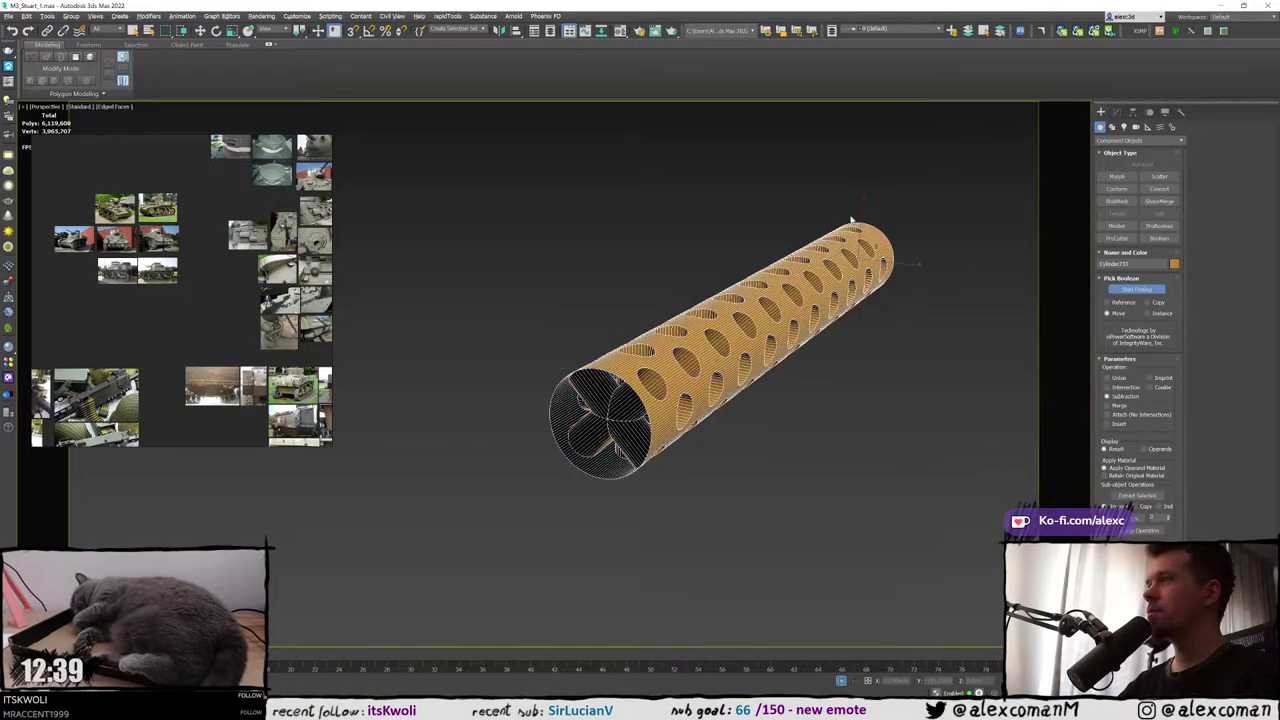
Add an Edit Poly modifier on top of the jacket's ProBoolean, with edged faces turned off
mouse_move(823, 274)
alt+middle_down()
mouse_move(957, 271)
mouse_move(842, 272)
mouse_move(960, 230)
alt+middle_up()
key(F4)
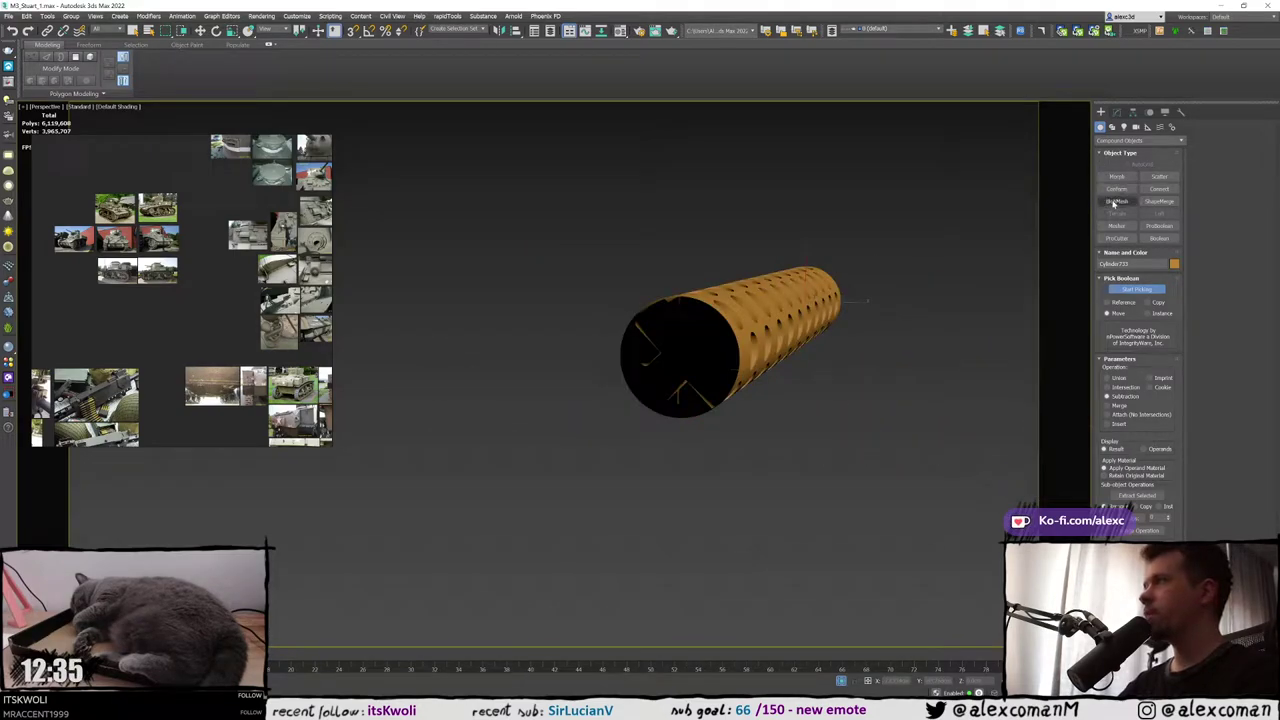
click(1116, 113)
click(1115, 156)
middle_drag(806, 281, 855, 276)
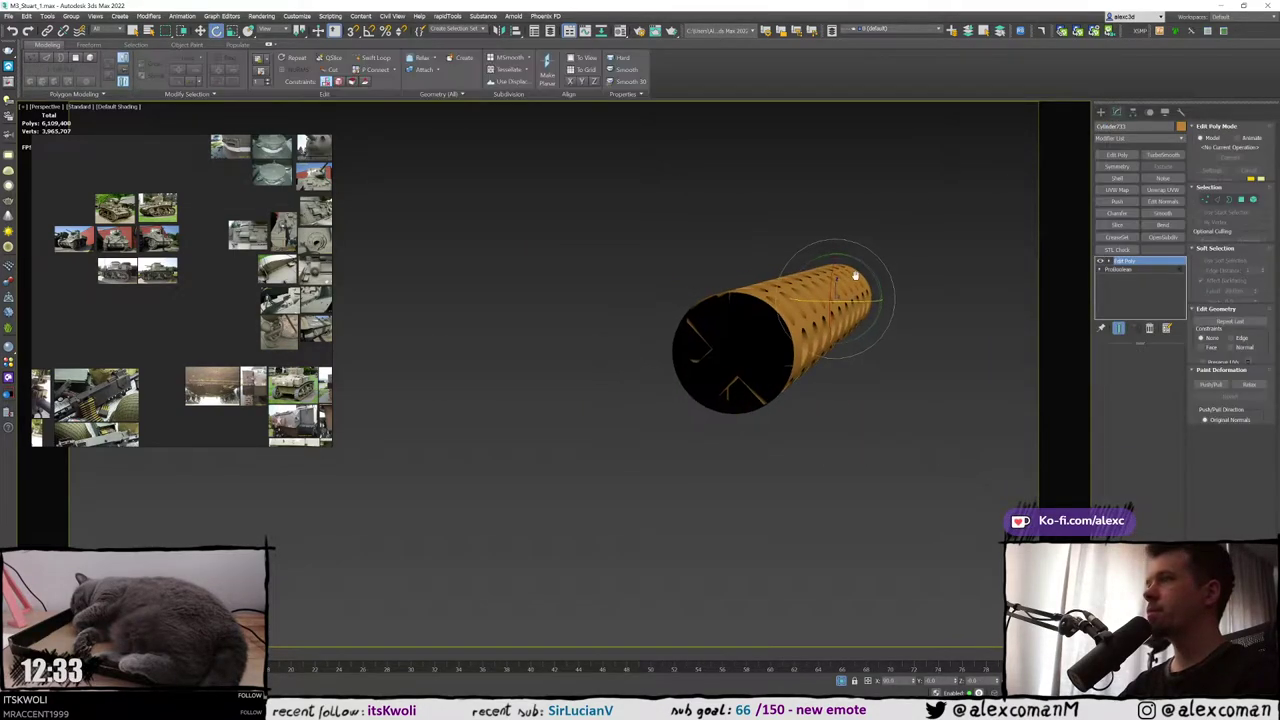
Delete the leftover cylinder polygons inside the perforated jacket and inspect the open holes with edged faces on
key(alt+w)
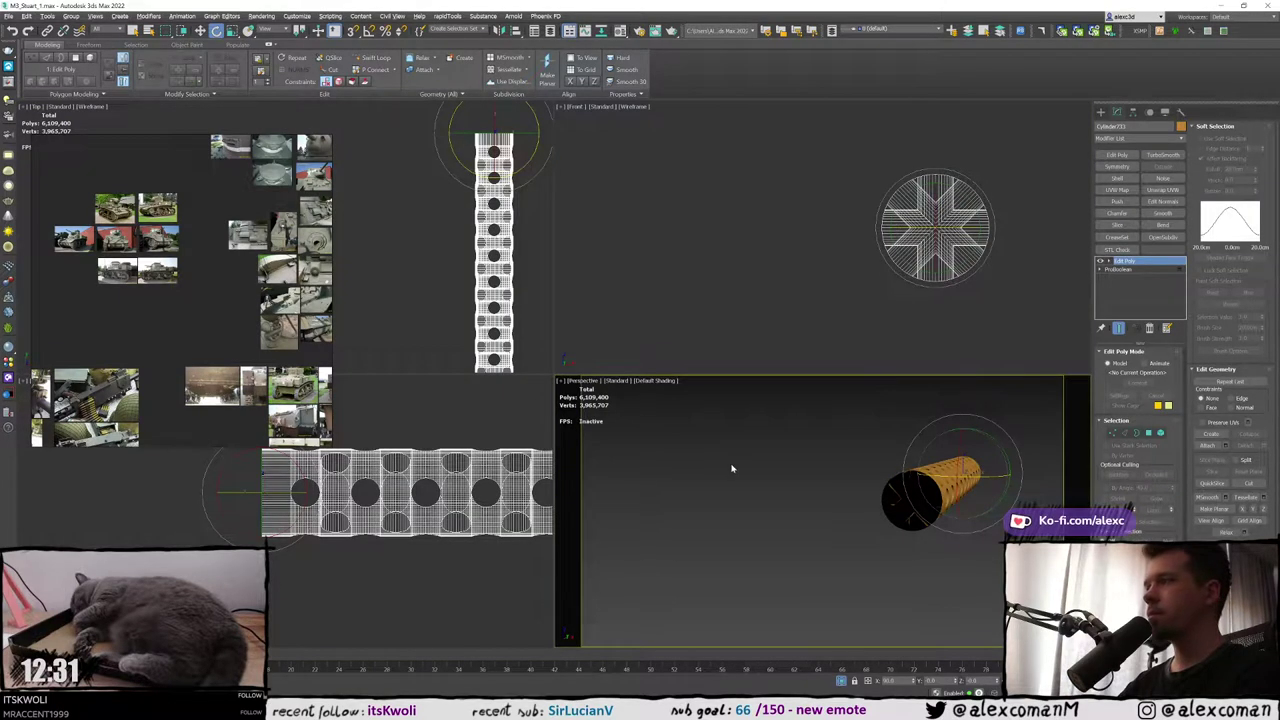
key(4)
key(ctrl+a)
key(alt+w)
key(Delete)
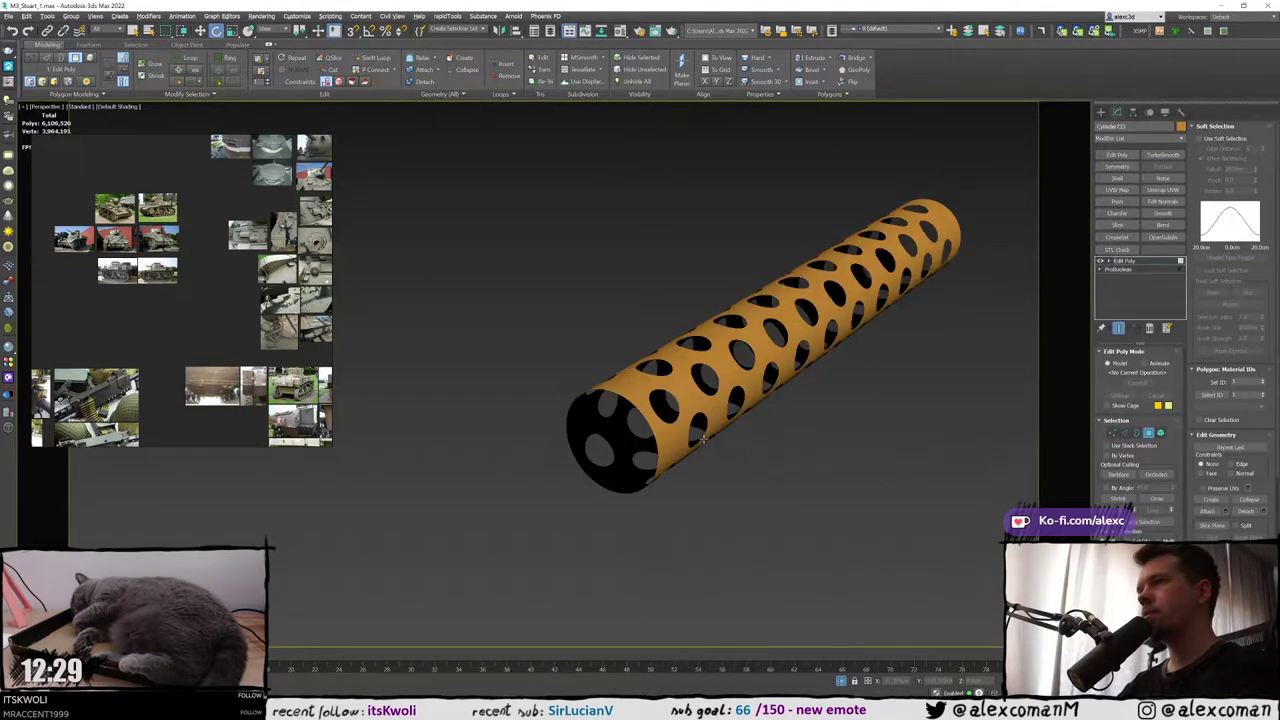
scroll(704, 439, up, 5)
scroll(676, 419, down, 6)
key(F4)
alt+middle_drag(734, 411, 783, 386)
scroll(737, 400, up, 3)
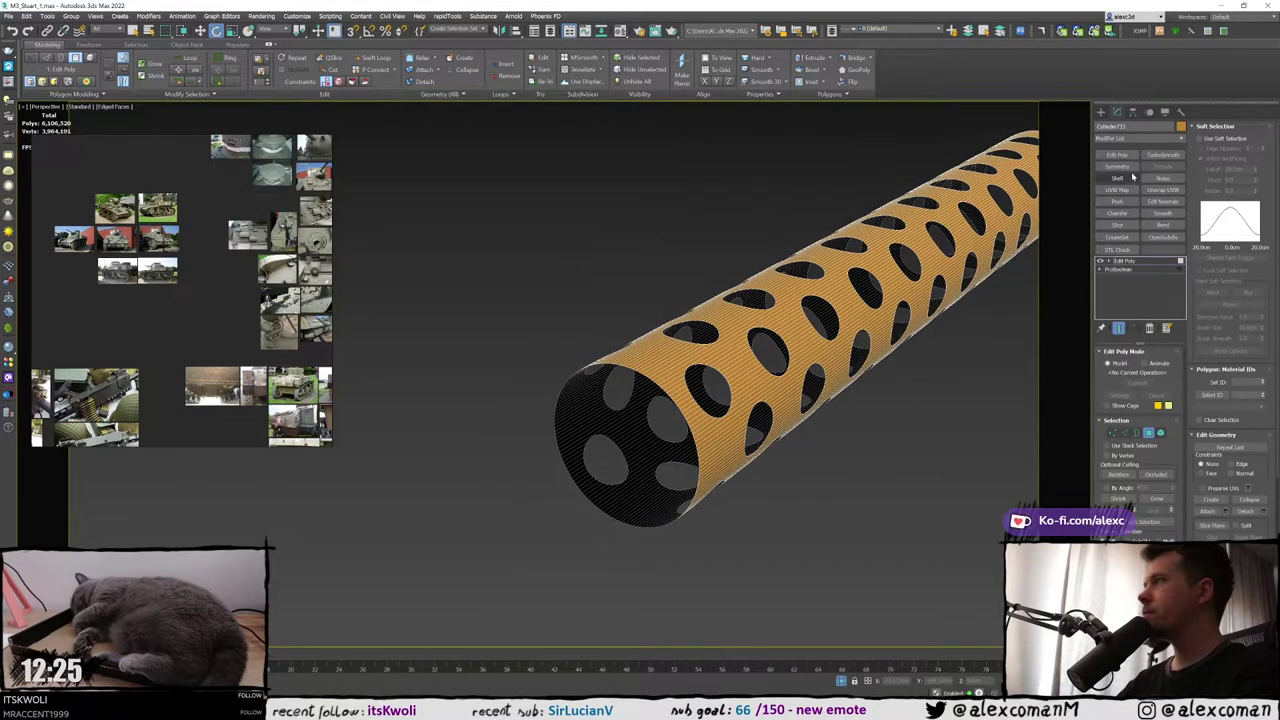
Add a Shell modifier to the perforated jacket with an inner amount of 0.14 cm and an outer amount of 0 cm
click(1122, 182)
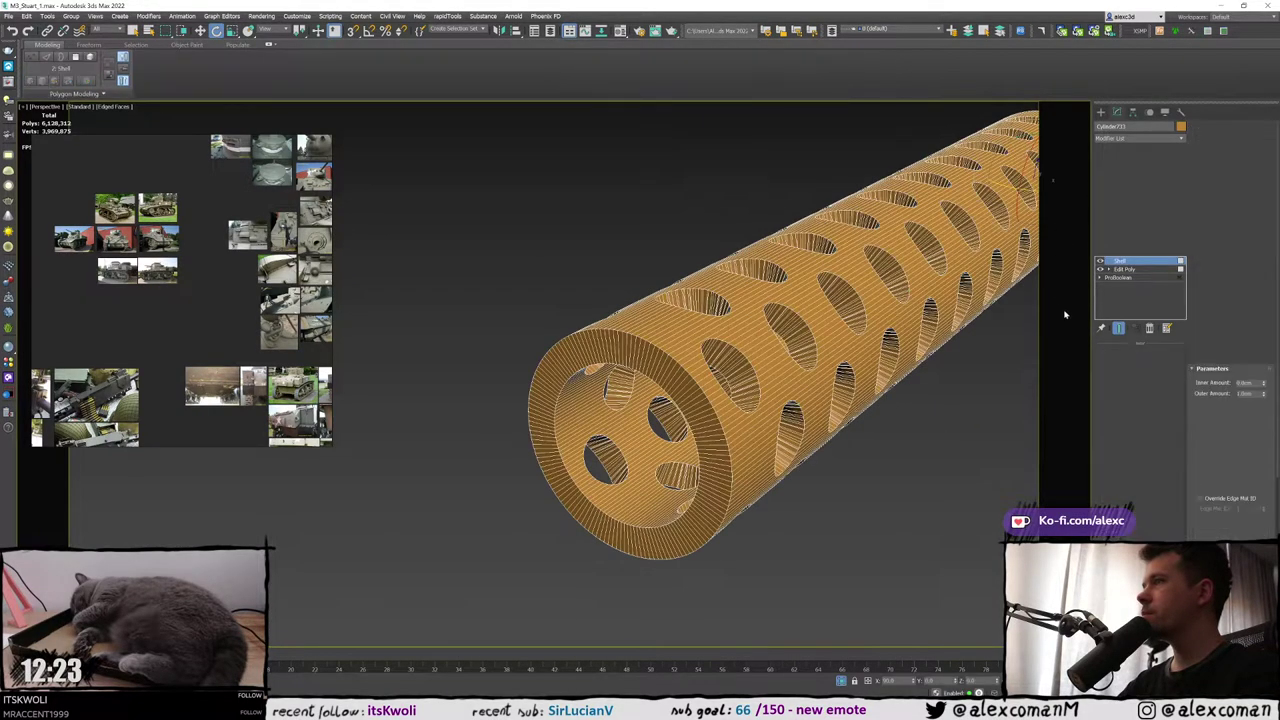
right_click(1172, 378)
click(1172, 366)
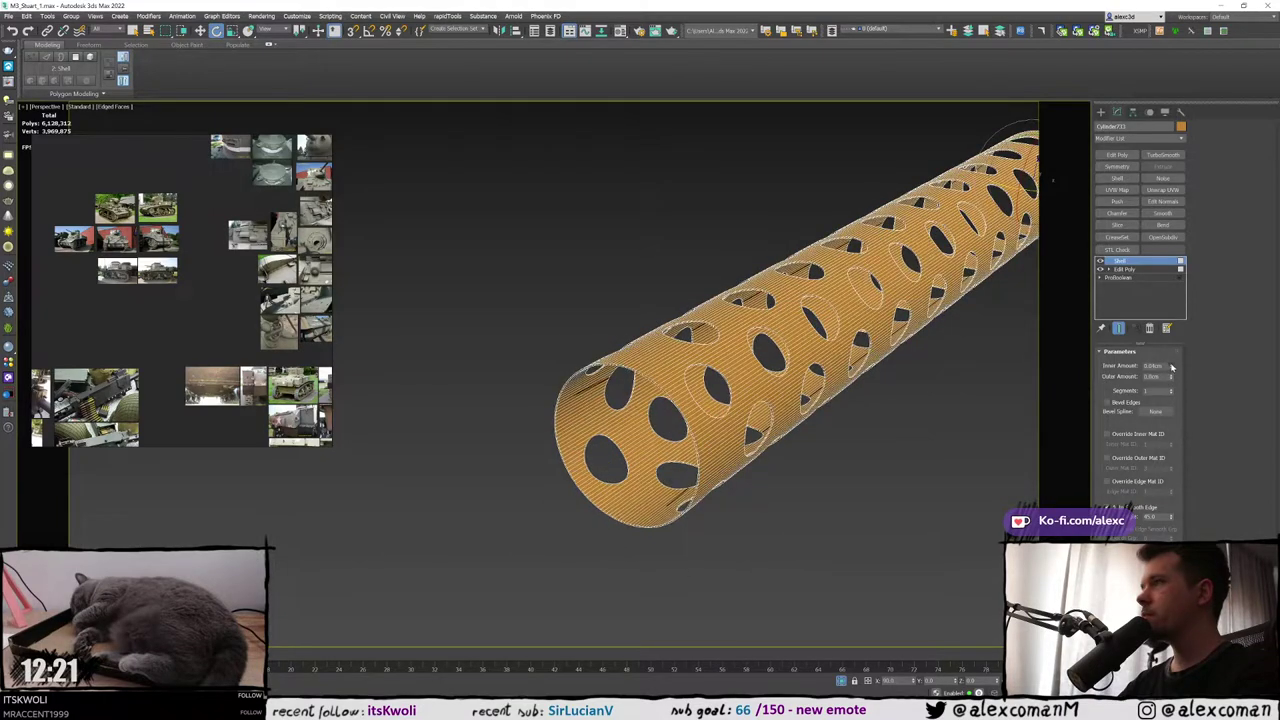
drag(1171, 366, 1171, 364)
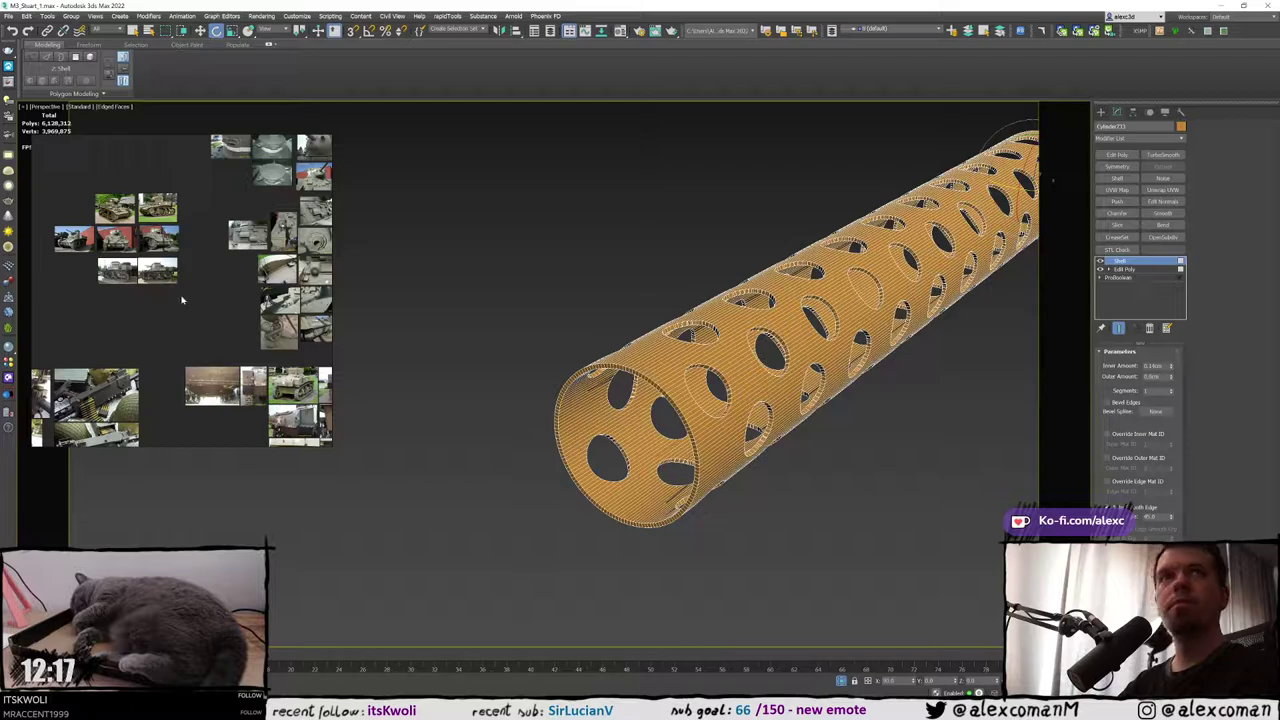
alt+middle_drag(521, 315, 570, 360)
click(1101, 112)
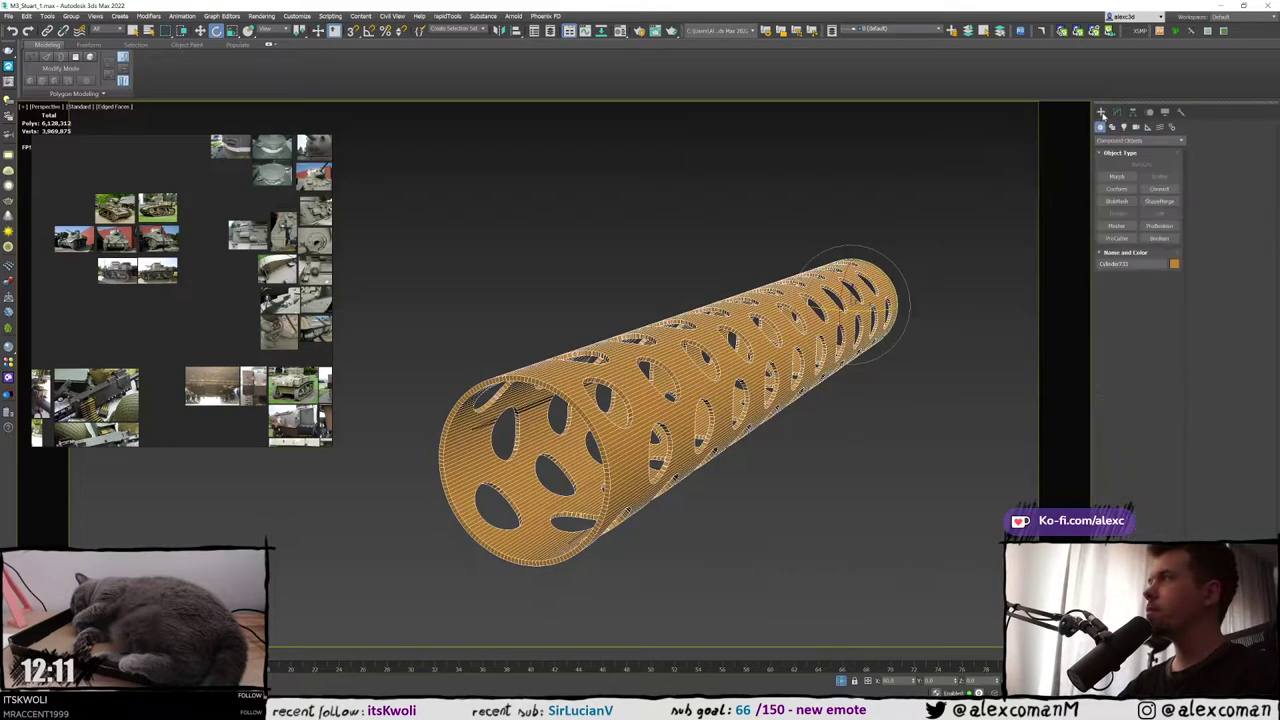
Bring back the full scene without edged faces and scale the jacket to about 94% across its diameter, keeping its length
click(878, 253)
click(846, 682)
scroll(777, 442, down, 3)
alt+middle_drag(777, 442, 766, 370)
click(766, 370)
key(F4)
scroll(766, 372, down, 3)
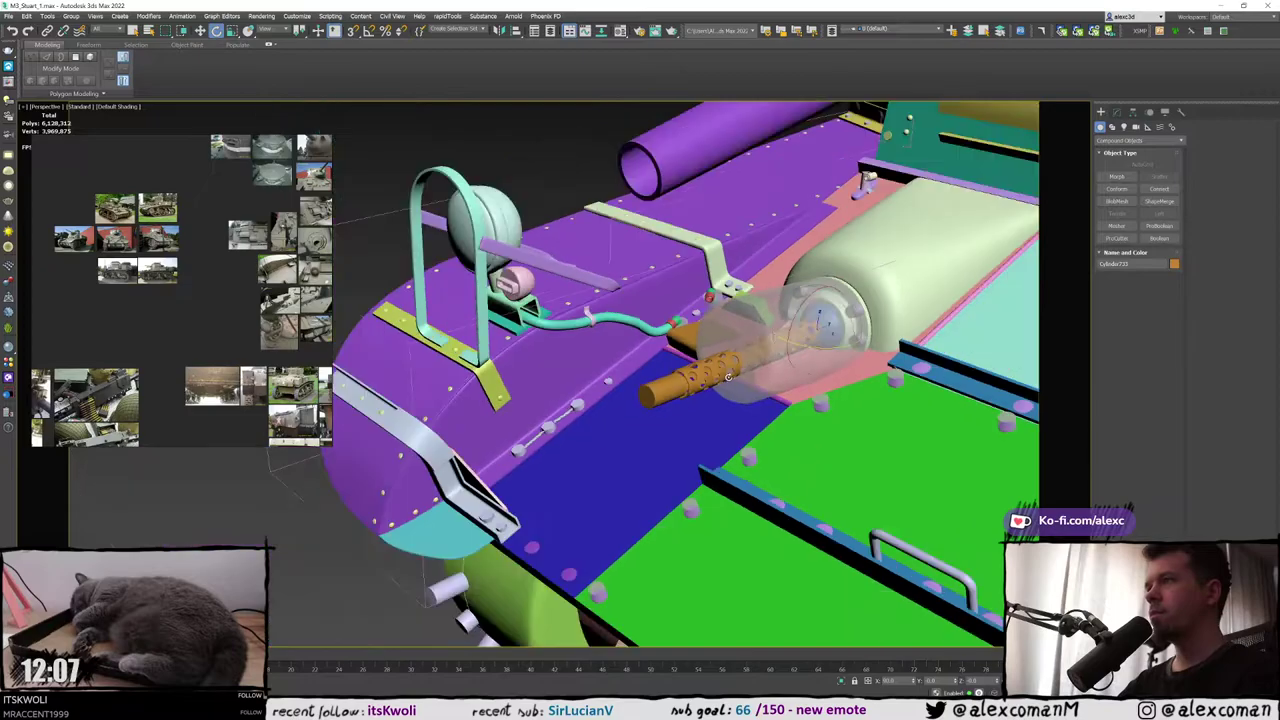
alt+middle_drag(780, 425, 758, 410)
scroll(758, 410, up, 6)
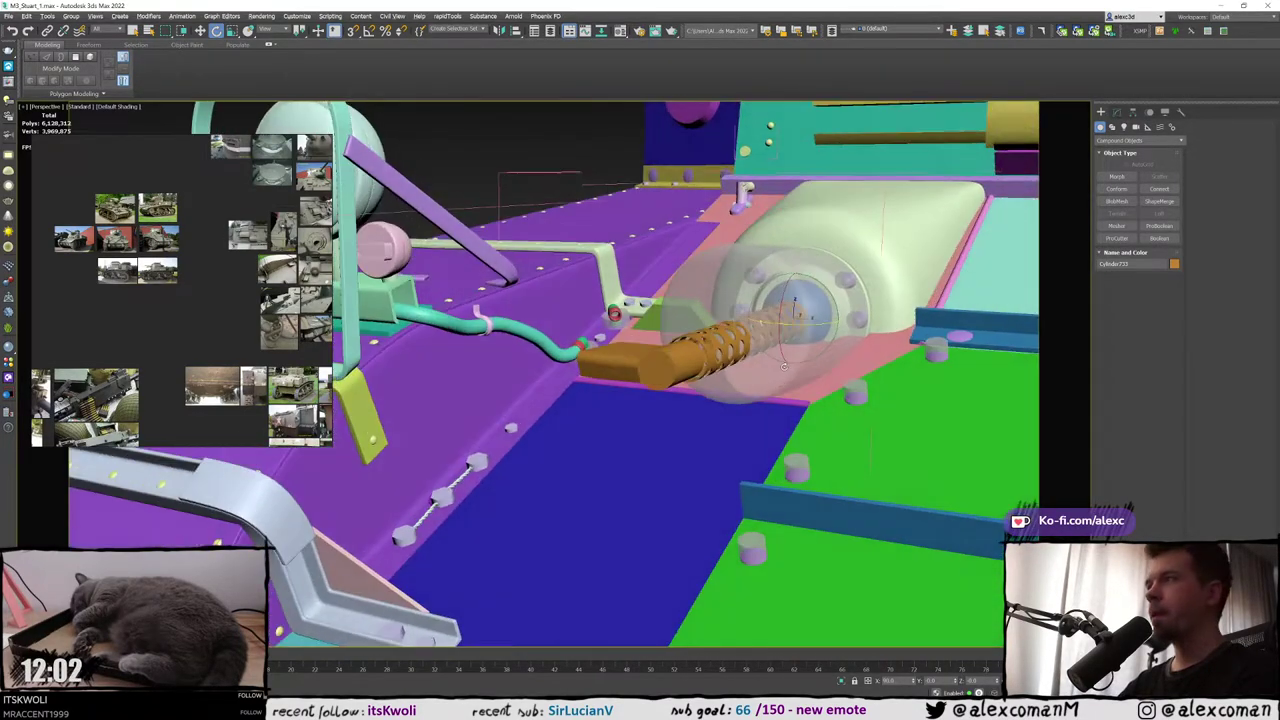
scroll(670, 290, up, 2)
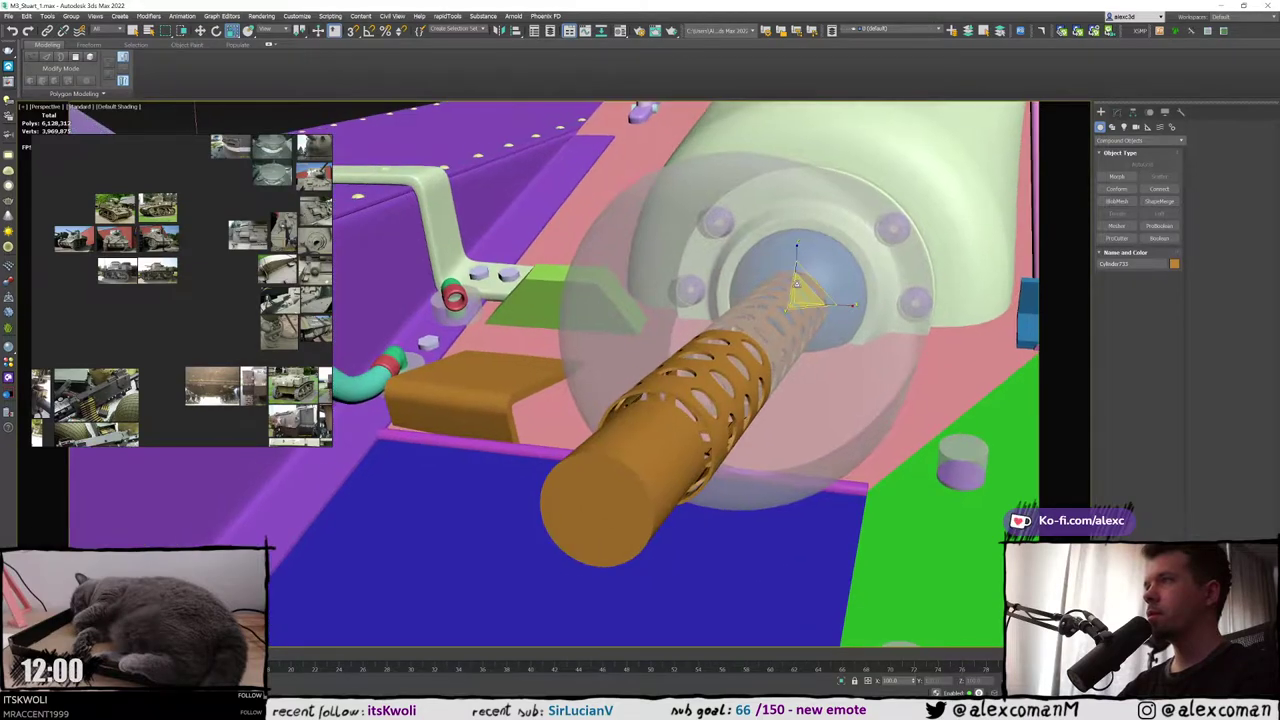
drag(816, 282, 803, 294)
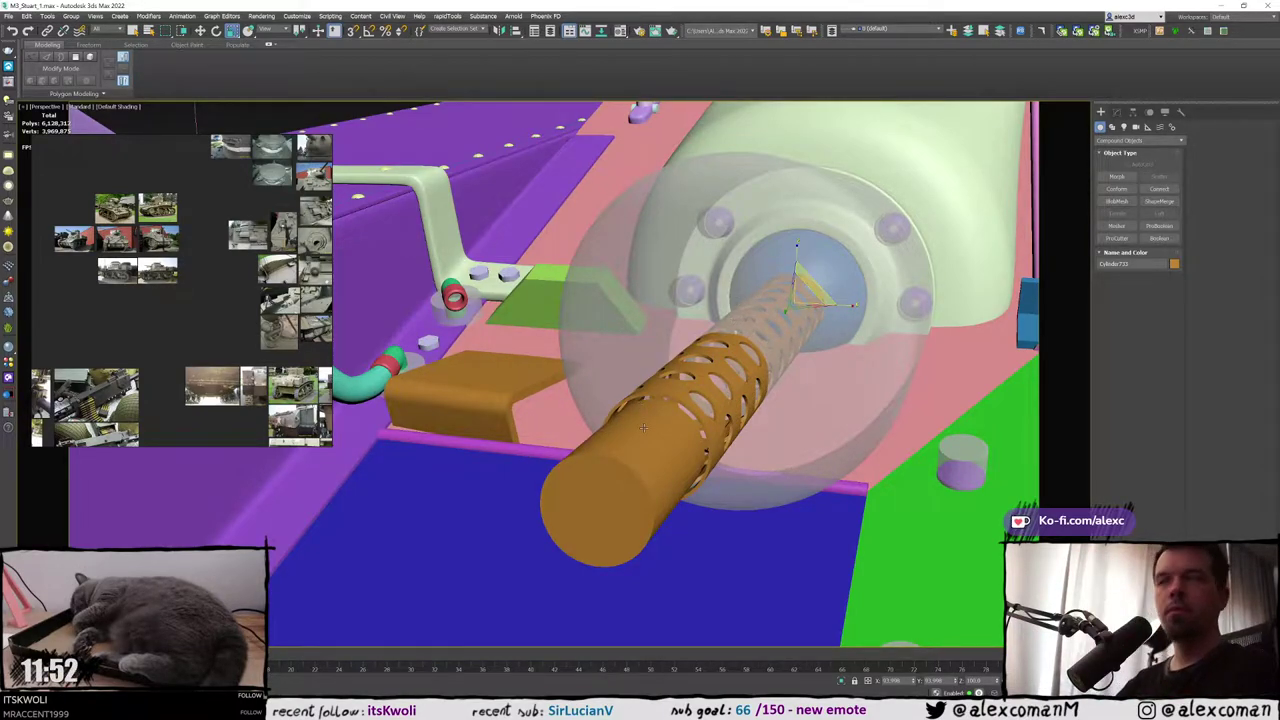
Isolate the perforated jacket with the plain front cylinder and examine how the two fit together
mouse_move(643, 428)
alt+middle_down()
mouse_move(538, 398)
mouse_move(645, 421)
alt+middle_up()
click(557, 408)
key(alt+q)
click(517, 477)
middle_drag(492, 444, 528, 442)
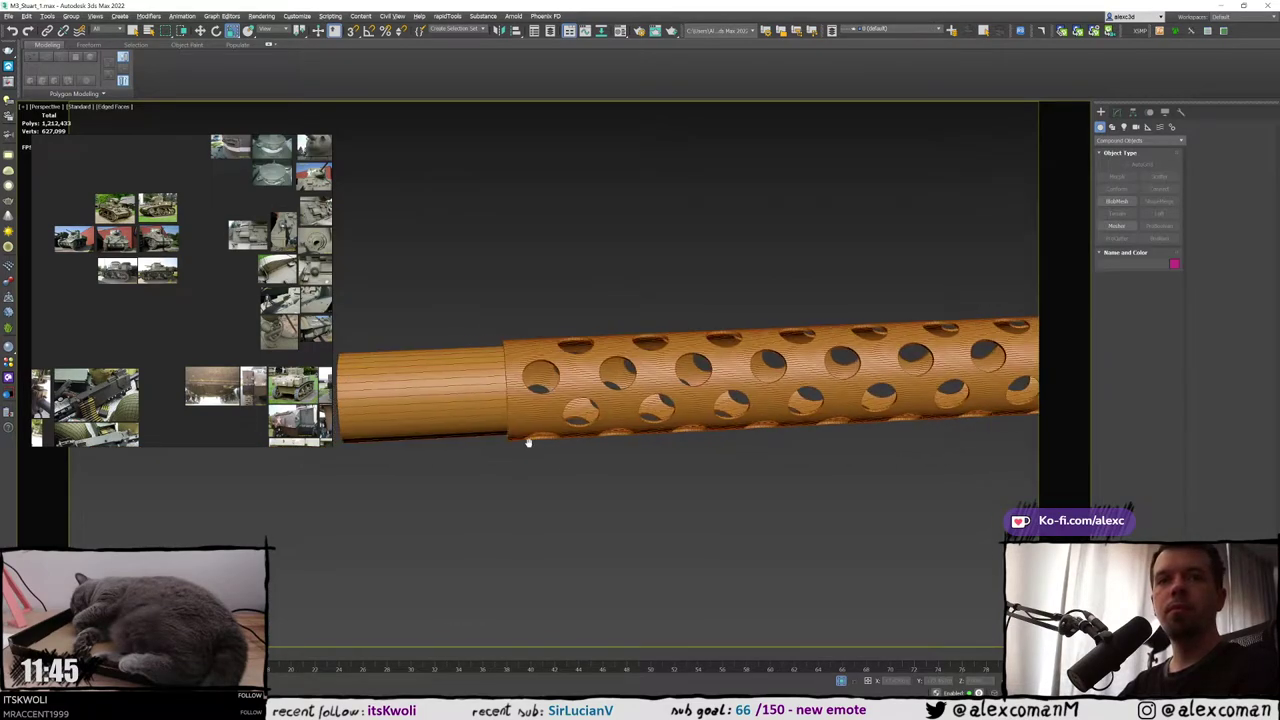
click(510, 405)
scroll(540, 404, up, 4)
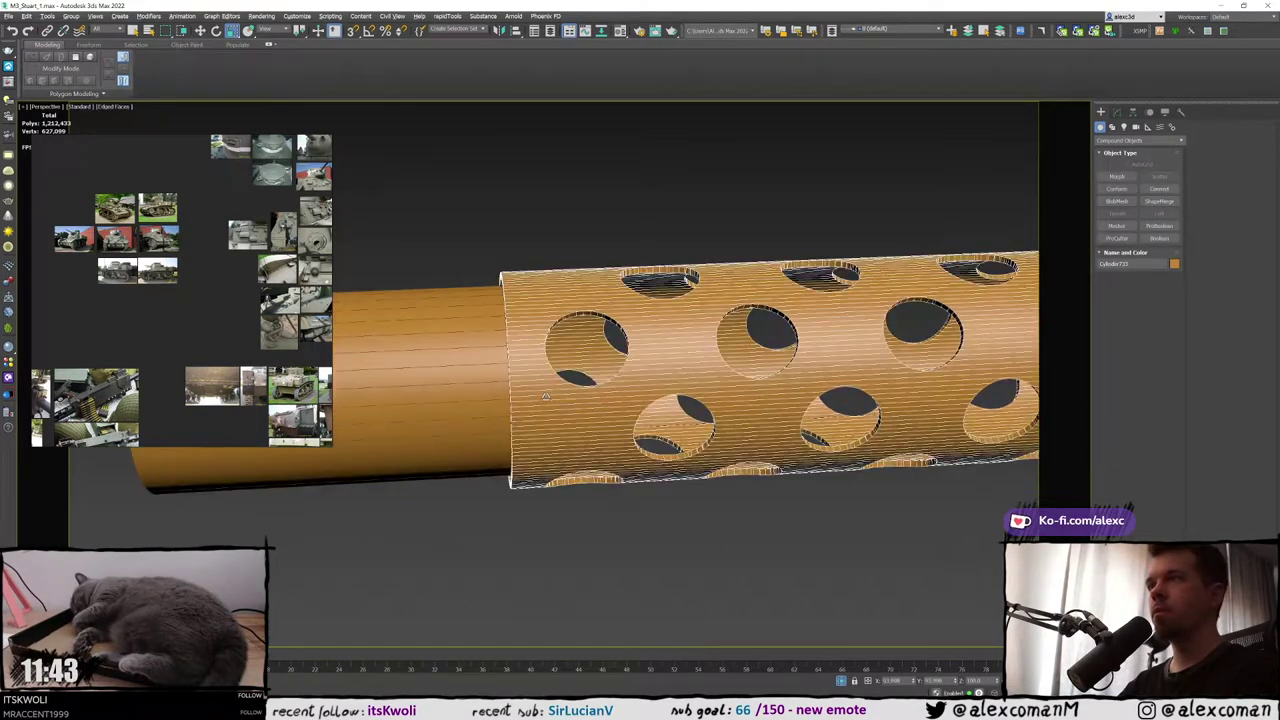
scroll(540, 402, down, 3)
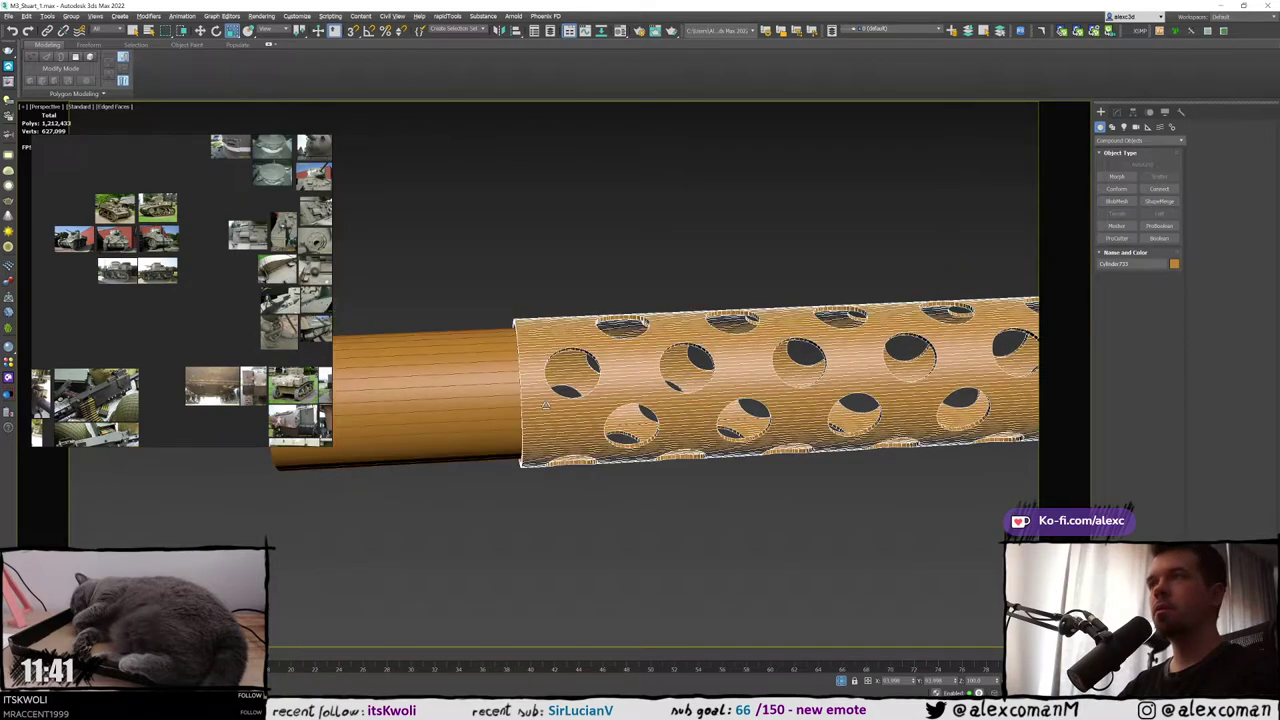
scroll(494, 398, down, 3)
scroll(505, 400, up, 2)
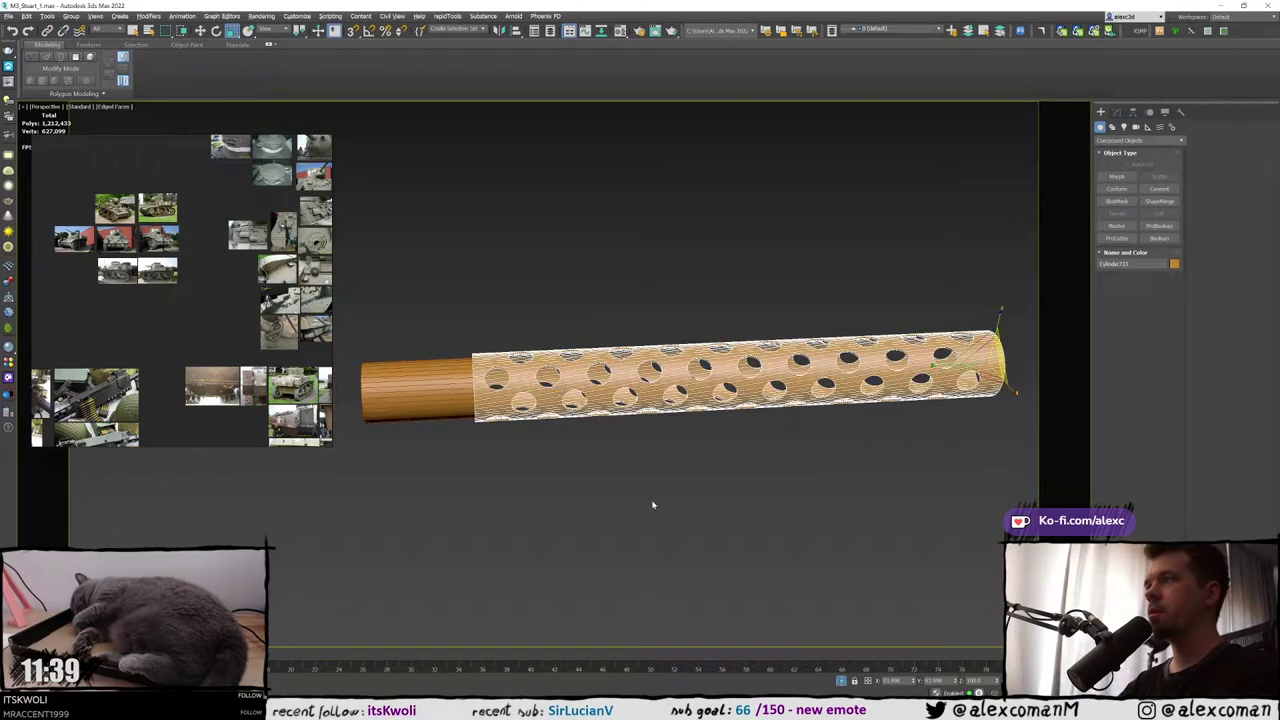
click(841, 682)
Add an Edit Poly modifier above the jacket's Shell and select the polygons of its front rim
scroll(650, 431, down, 3)
alt+middle_drag(680, 425, 634, 392)
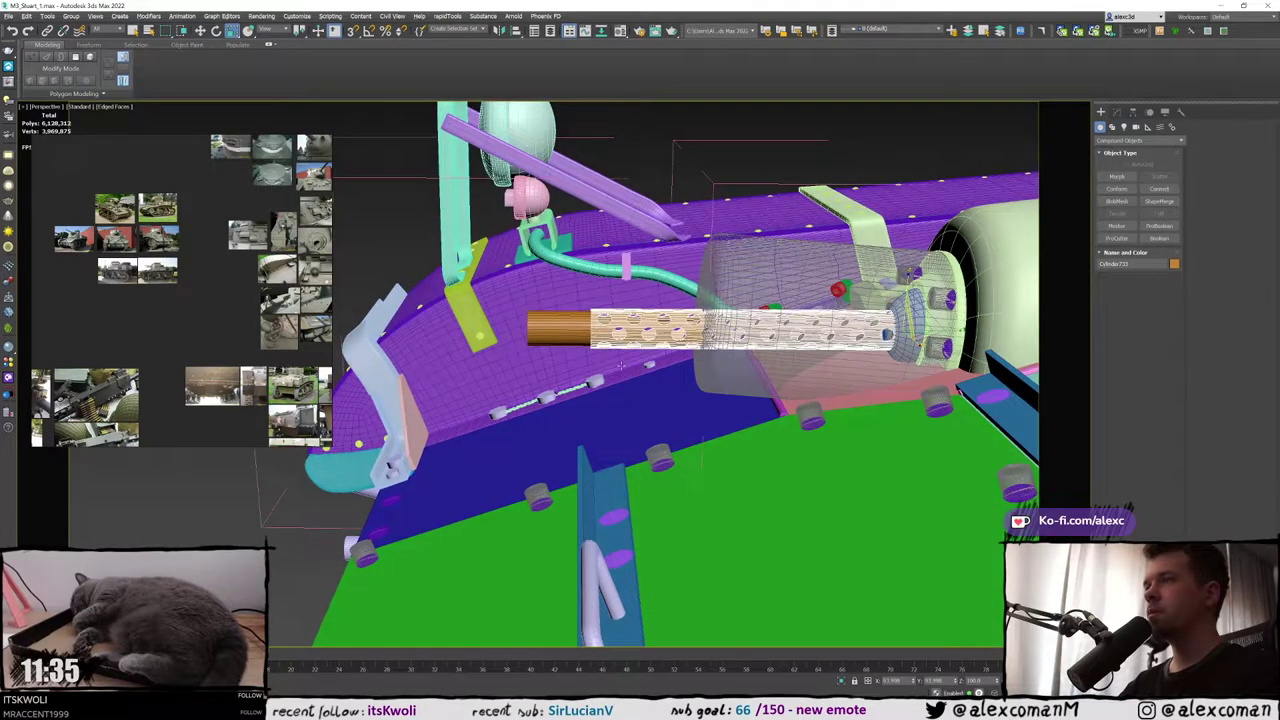
scroll(620, 364, up, 8)
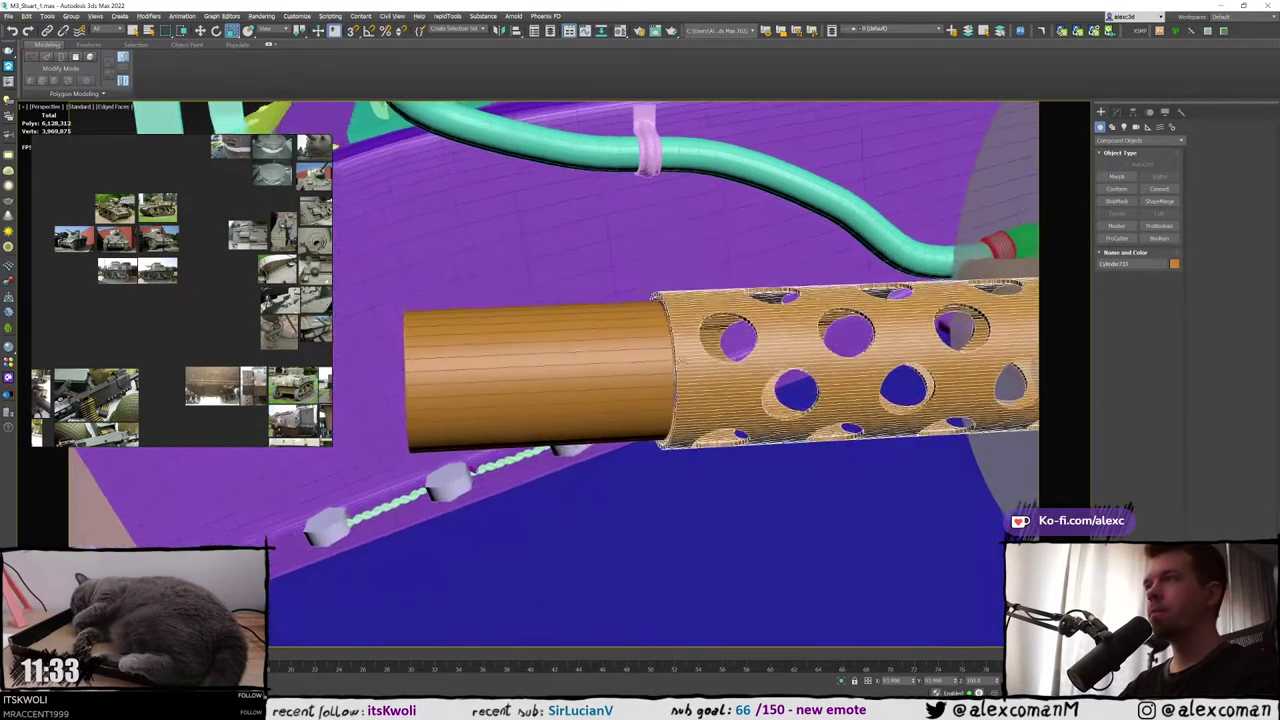
alt+middle_drag(620, 364, 585, 350)
key(F3)
click(1117, 112)
alt+middle_drag(695, 335, 668, 330)
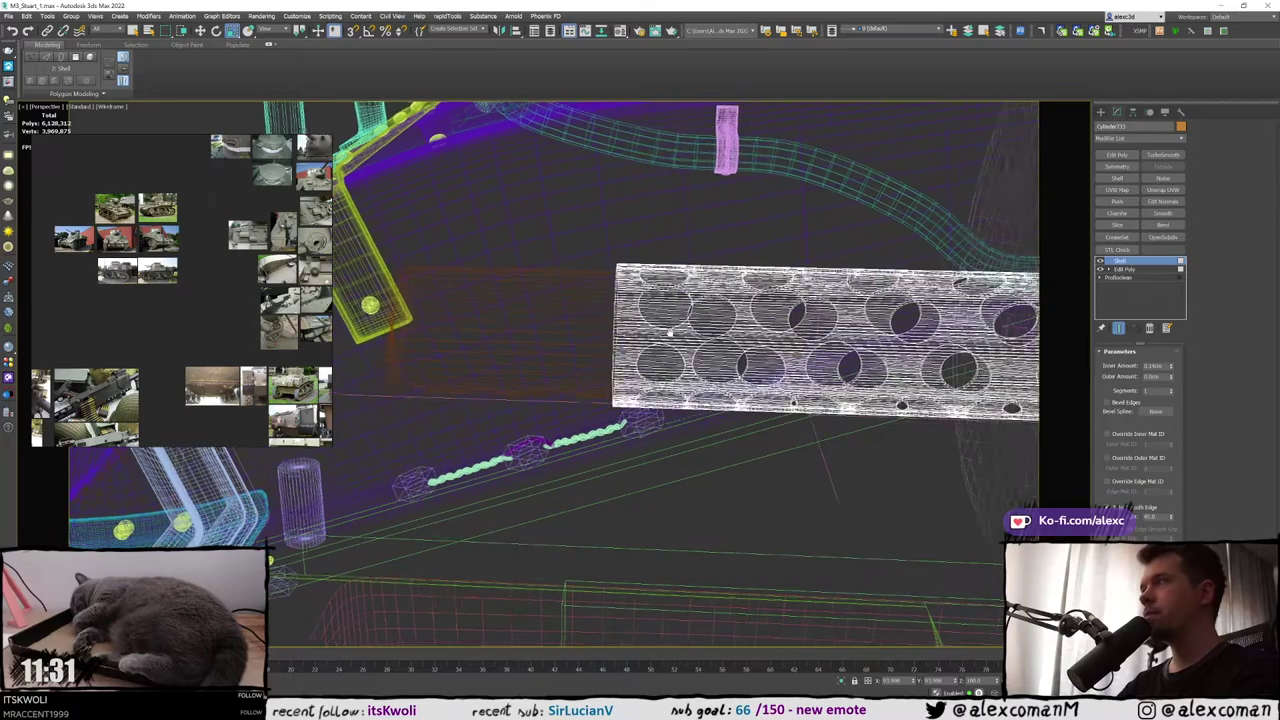
click(1120, 157)
key(4)
middle_drag(571, 275, 592, 264)
drag(644, 417, 652, 452)
scroll(668, 420, down, 3)
alt+middle_drag(668, 420, 745, 455)
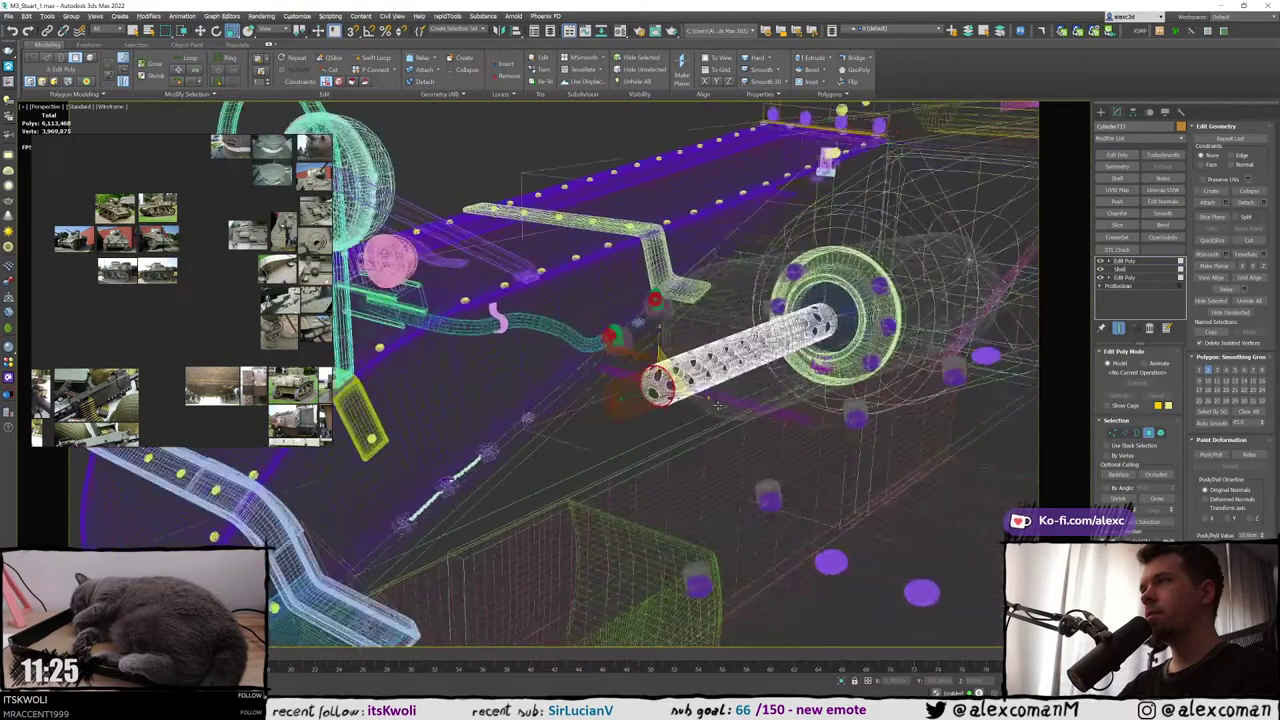
Extrude the selected front rim forward along the barrel to form a plain collar ahead of the holes
scroll(660, 380, up, 3)
key(F3)
scroll(660, 380, up, 2)
key(w)
scroll(616, 372, up, 3)
alt+middle_drag(690, 375, 621, 390)
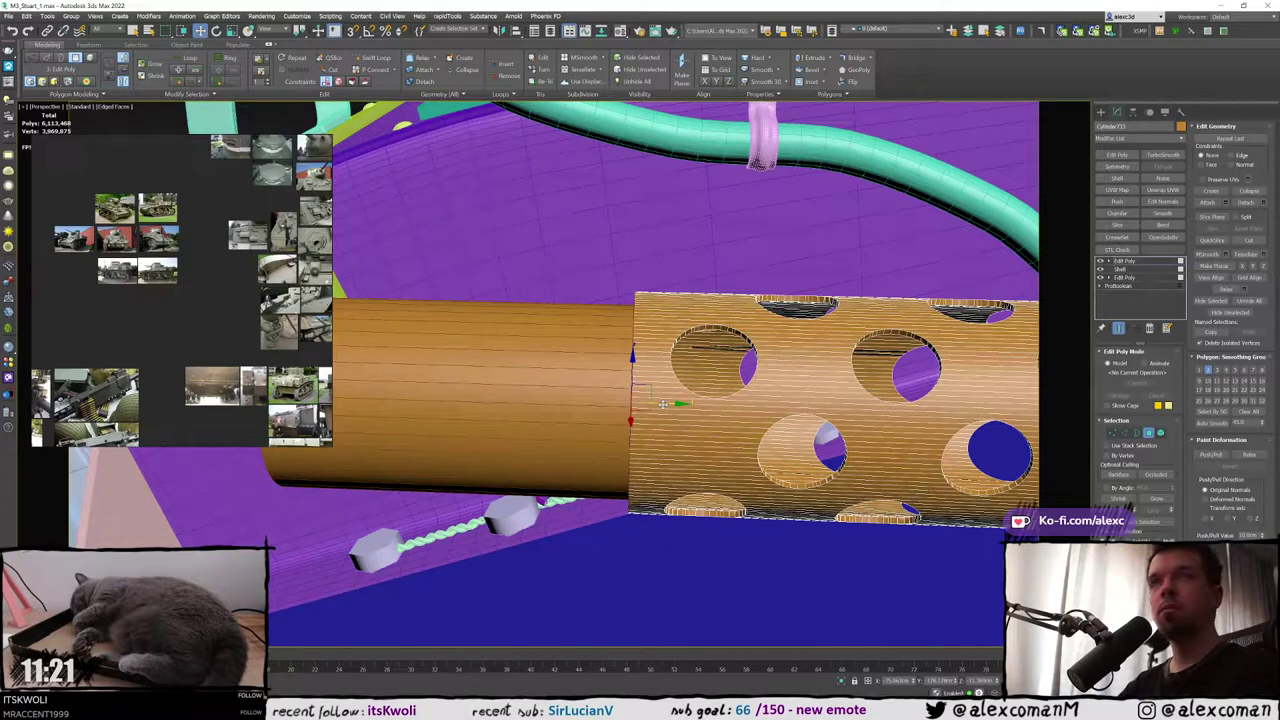
drag(663, 404, 587, 388)
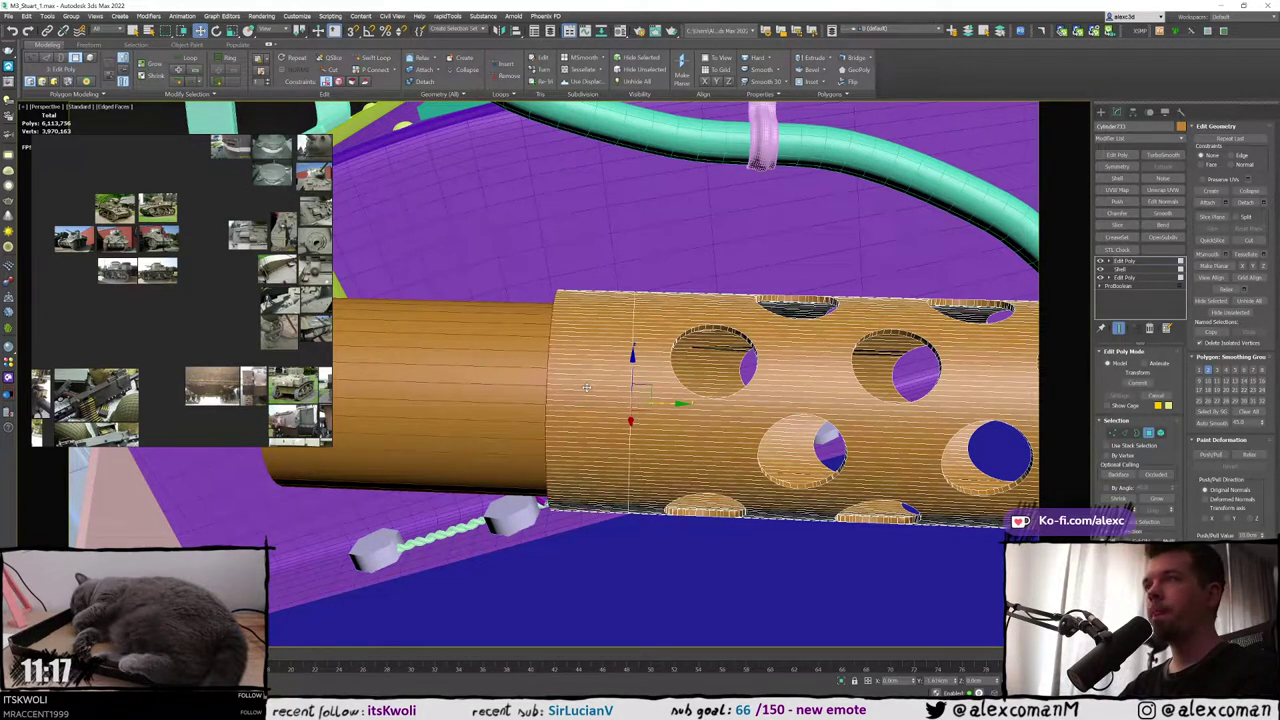
mouse_move(587, 388)
alt+middle_down()
mouse_move(610, 375)
mouse_move(579, 385)
alt+middle_up()
drag(595, 397, 587, 397)
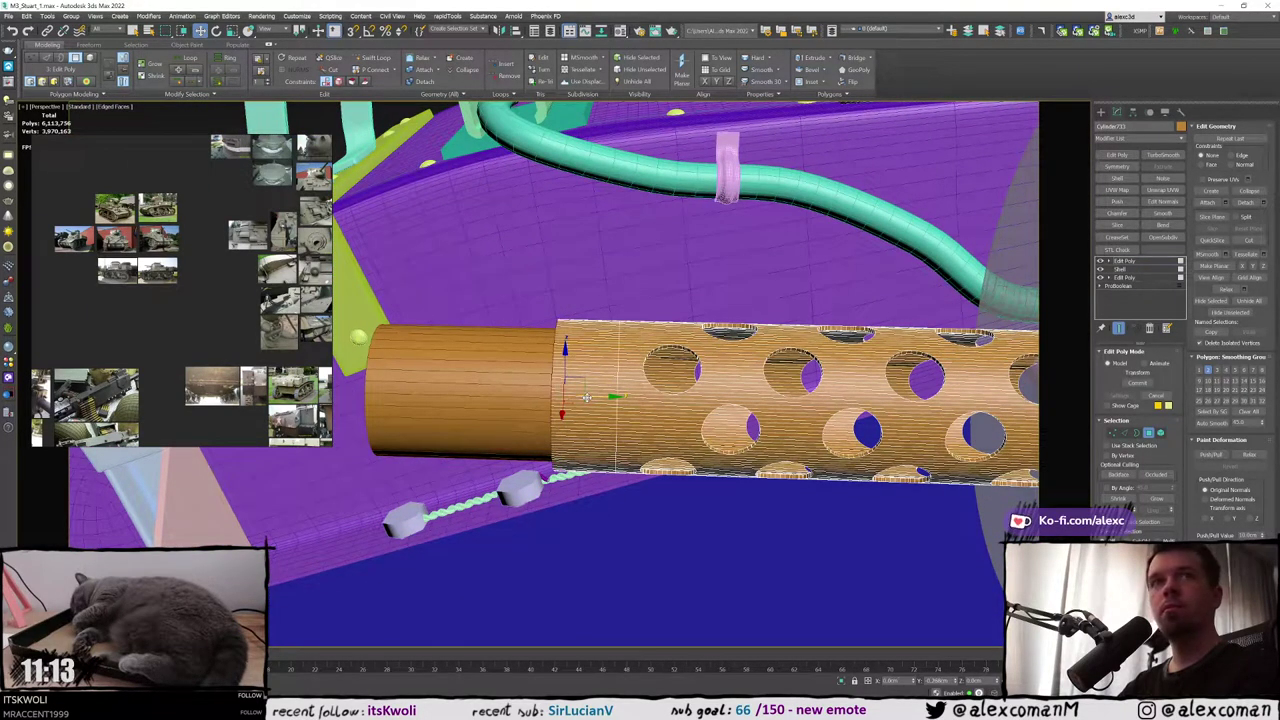
alt+middle_drag(586, 397, 635, 377)
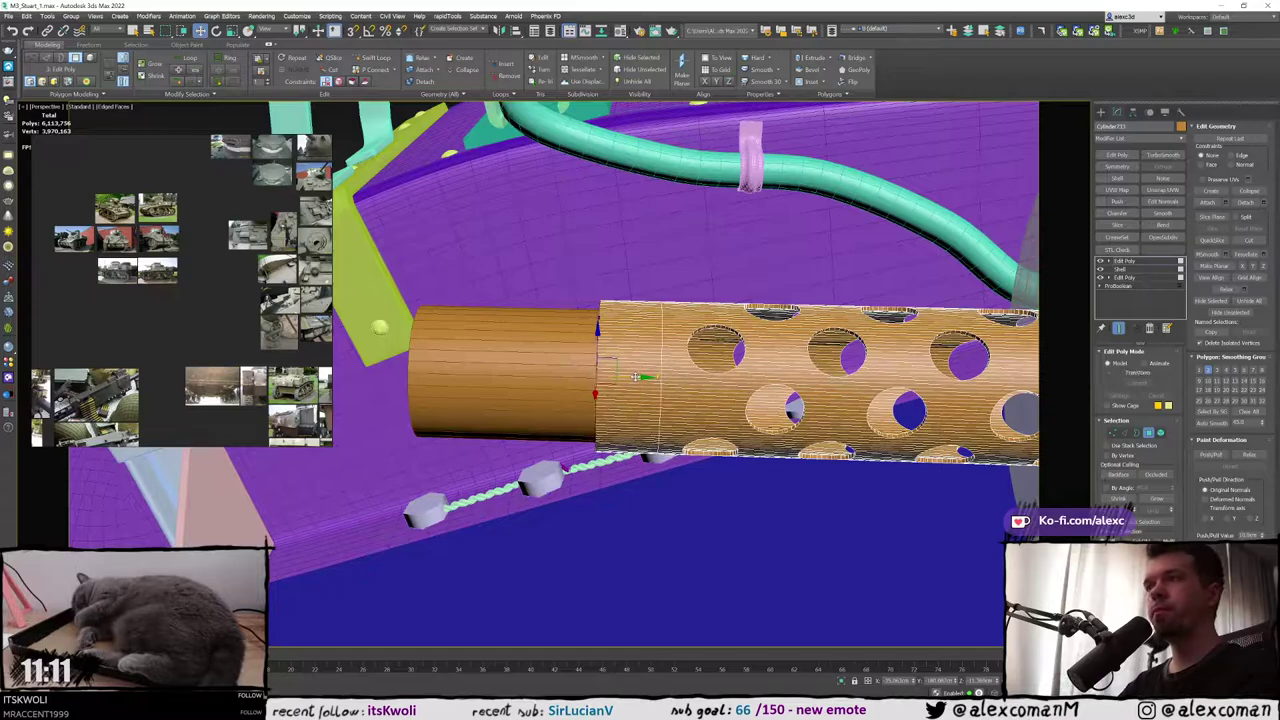
Select all polygons of the plain front collar and detach a copy of them as a separate object
key(F3)
drag(576, 286, 630, 493)
key(F3)
mouse_move(642, 450)
alt+middle_down()
mouse_move(764, 398)
mouse_move(714, 403)
alt+middle_up()
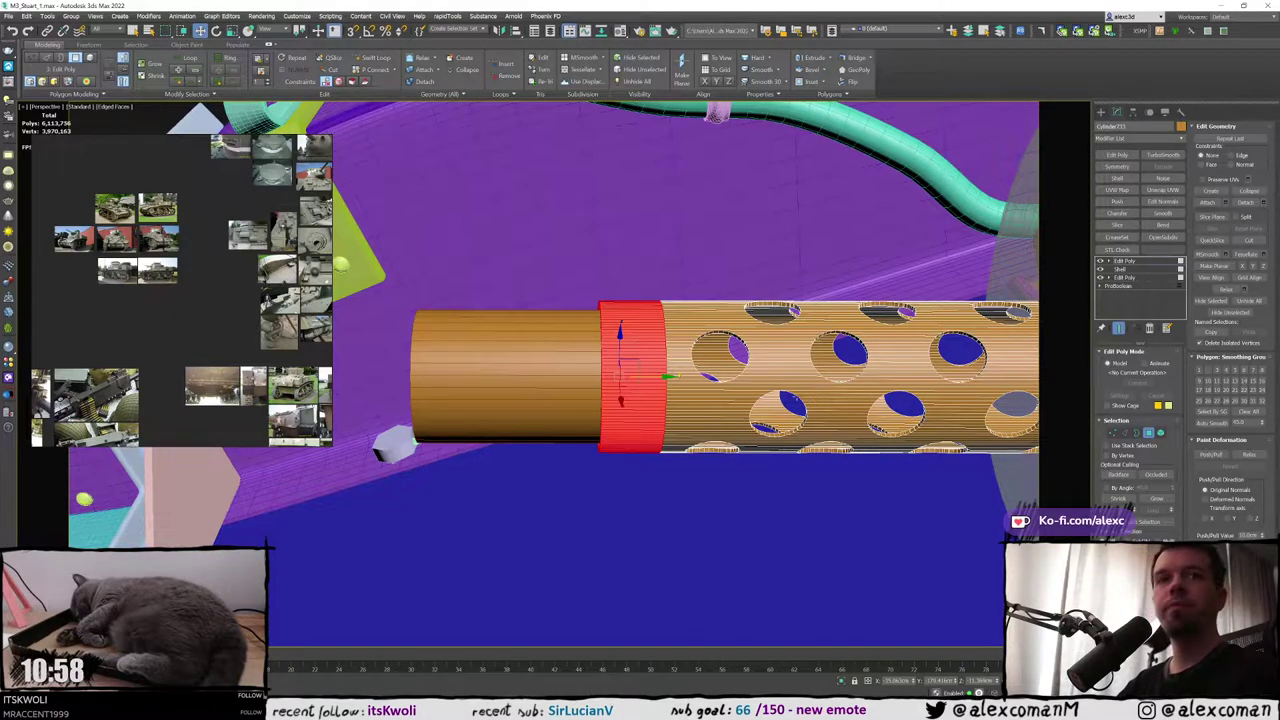
click(1250, 203)
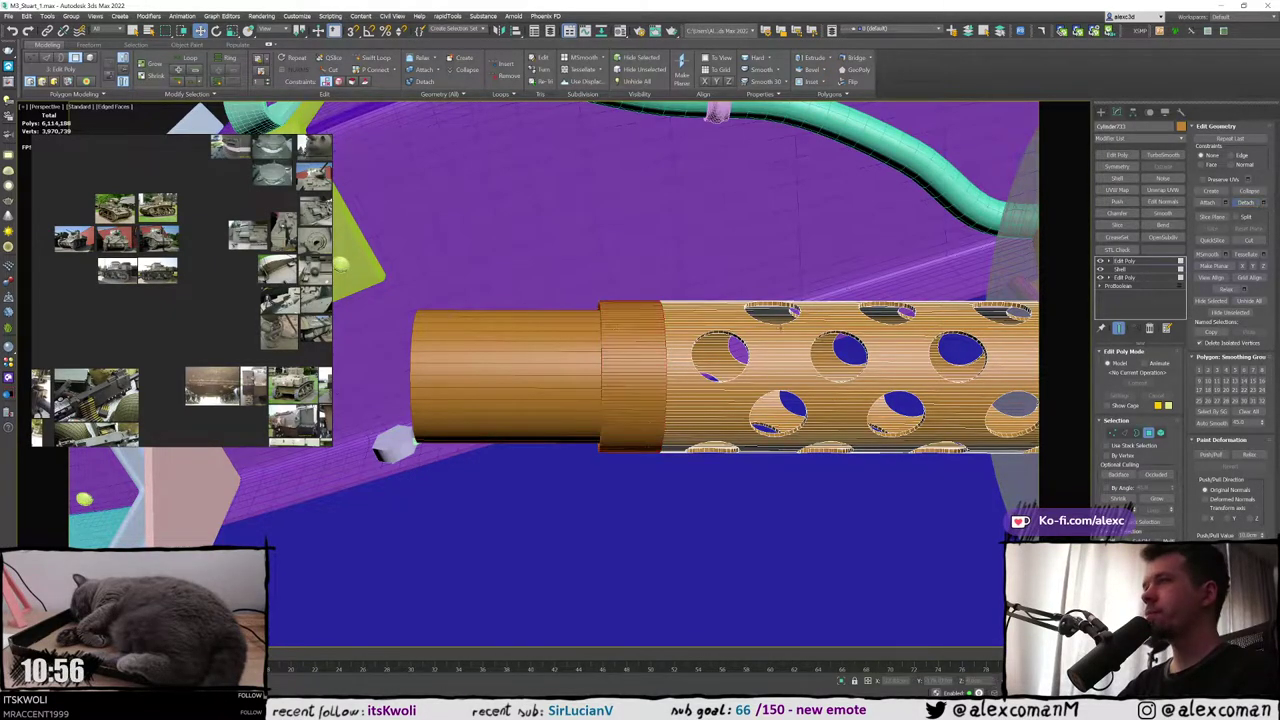
Delete the original collar polygons from the jacket and leave polygon editing
key(F3)
drag(636, 282, 632, 473)
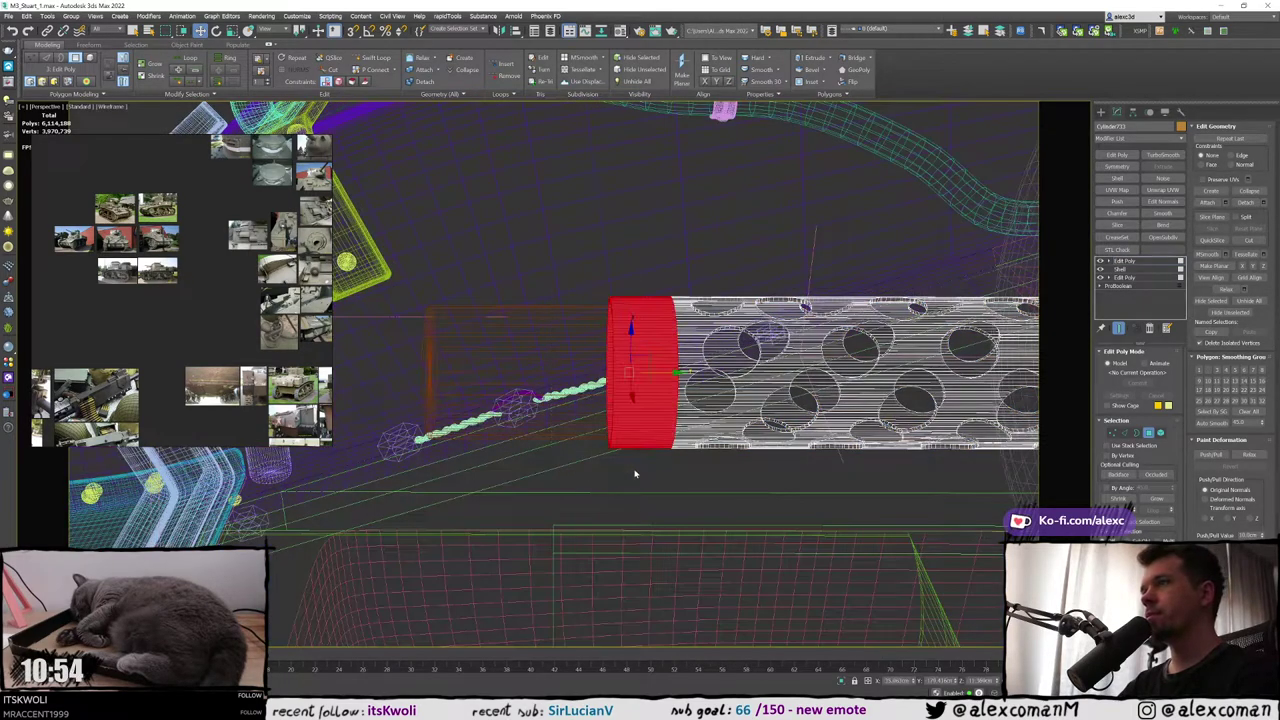
key(F3)
middle_drag(631, 460, 634, 442)
key(Delete)
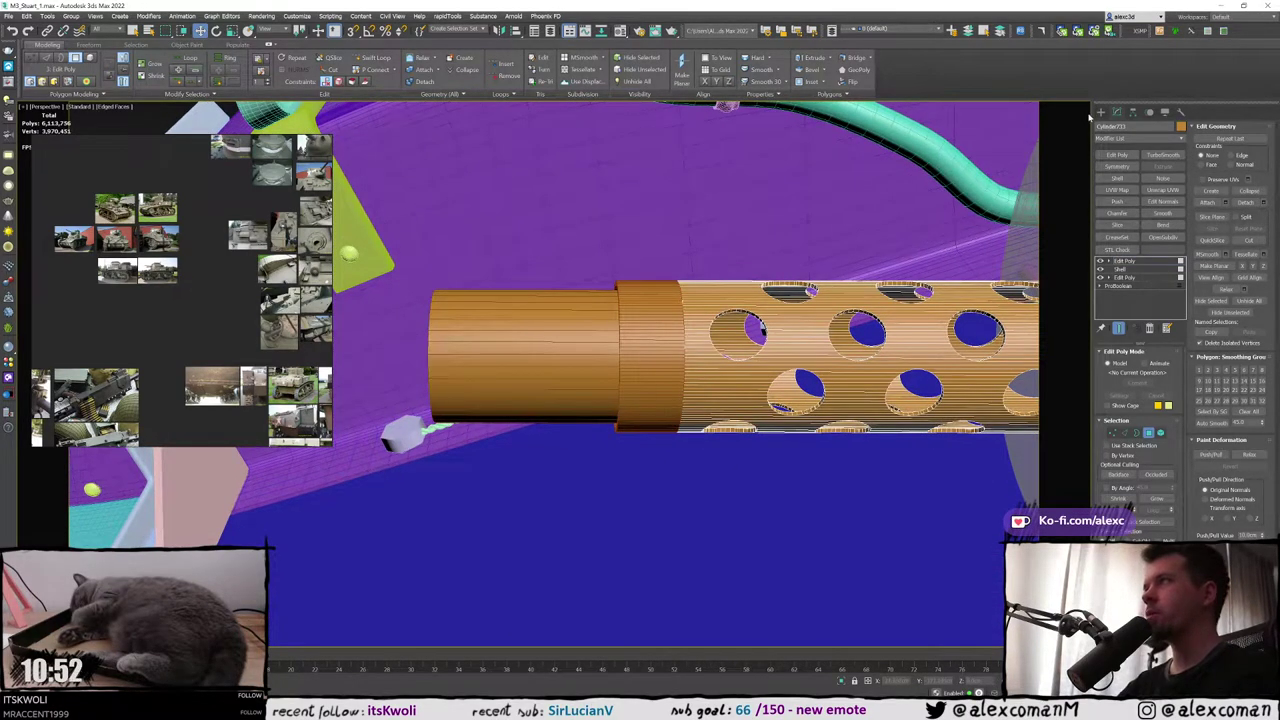
click(1101, 112)
Isolate the detached collar and bridge its open borders to close the rear rim
click(633, 308)
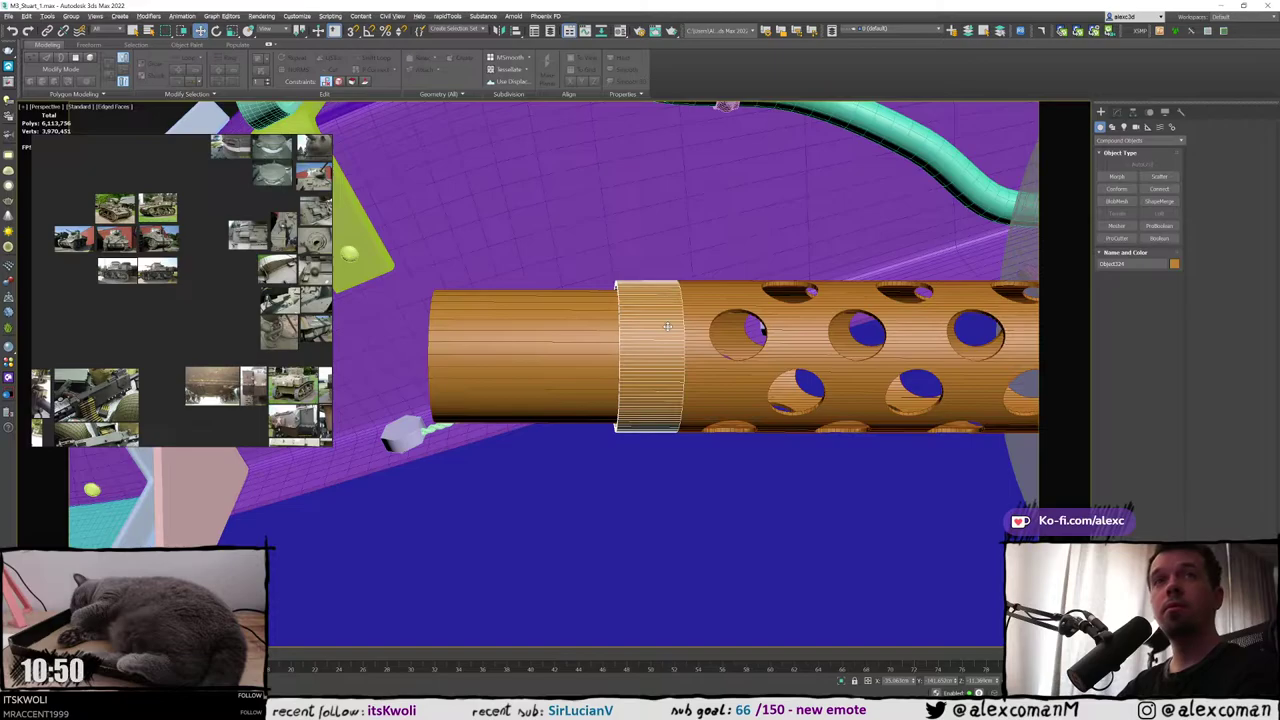
key(alt+q)
key(F3)
key(3)
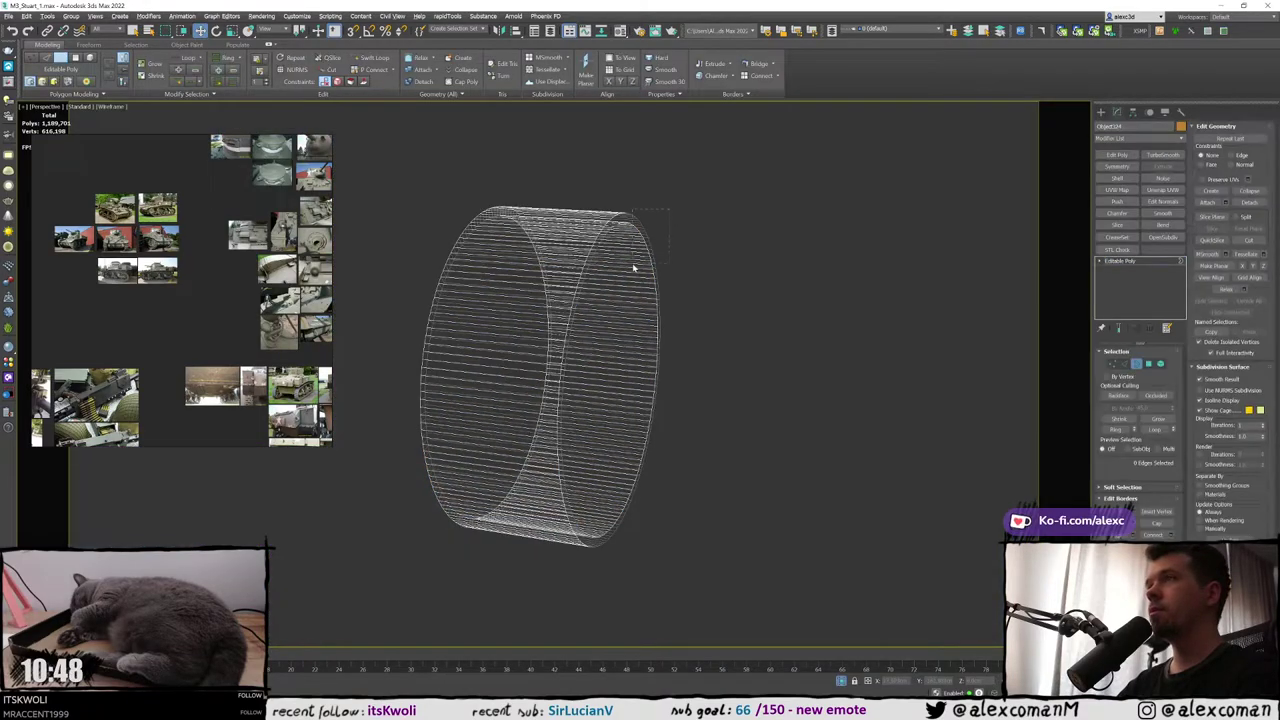
click(634, 270)
mouse_move(634, 270)
alt+middle_down()
mouse_move(641, 284)
mouse_move(627, 289)
mouse_move(743, 429)
mouse_move(720, 389)
mouse_move(757, 403)
alt+middle_up()
key(F3)
key(alt+q)
key(F3)
Isolate the perforated jacket and bridge the inner and outer borders at its open front end
click(1100, 113)
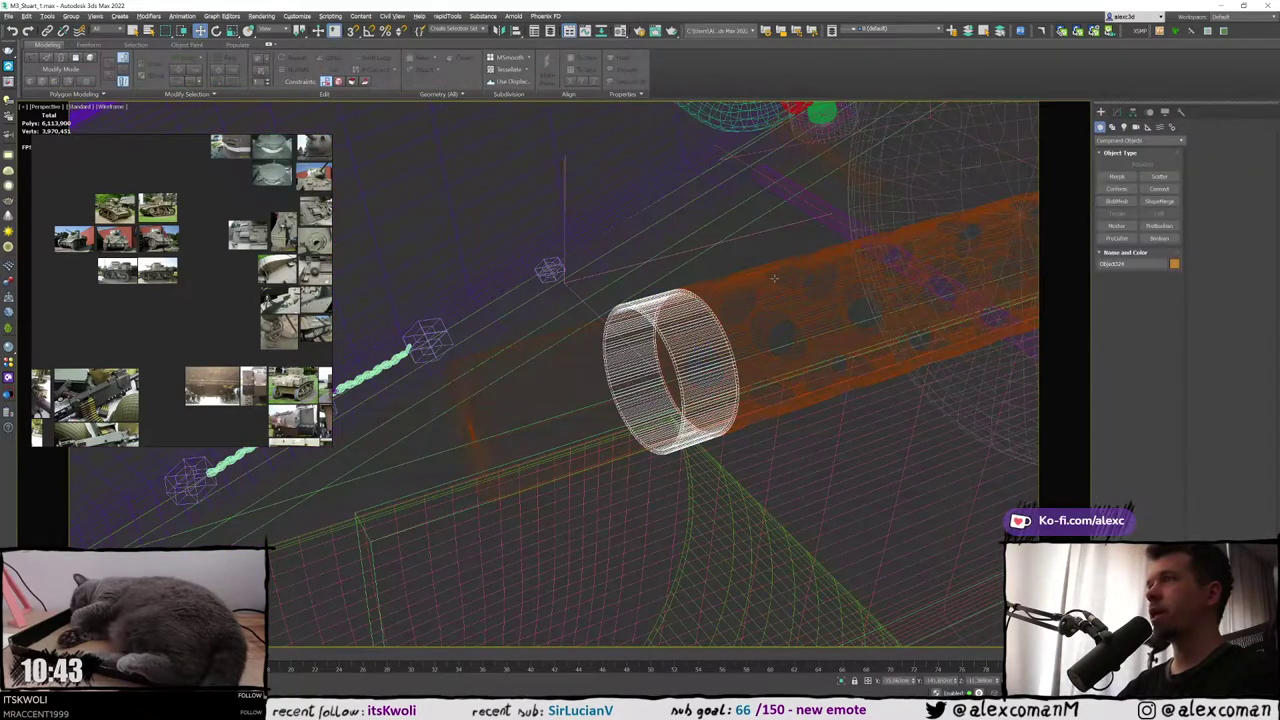
click(715, 296)
key(F3)
key(alt+q)
middle_drag(627, 322, 1100, 196)
click(1117, 113)
scroll(548, 318, up, 5)
key(F3)
key(3)
drag(528, 257, 555, 340)
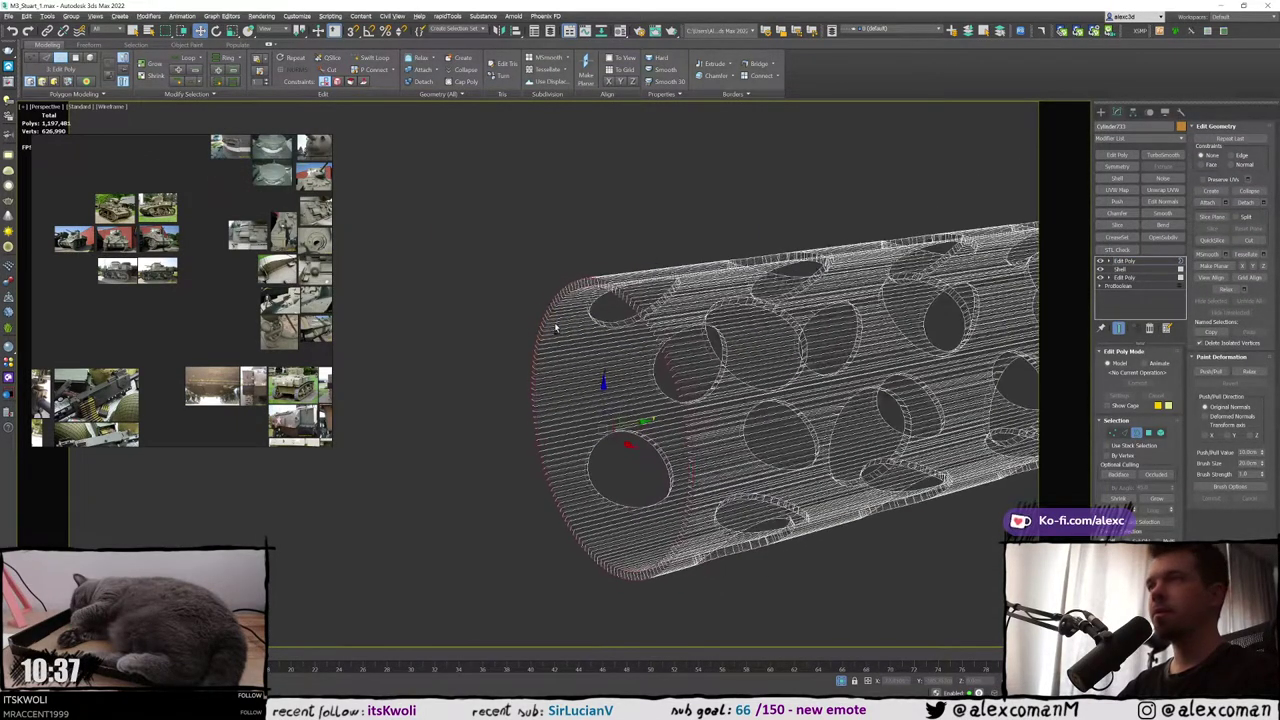
key(F3)
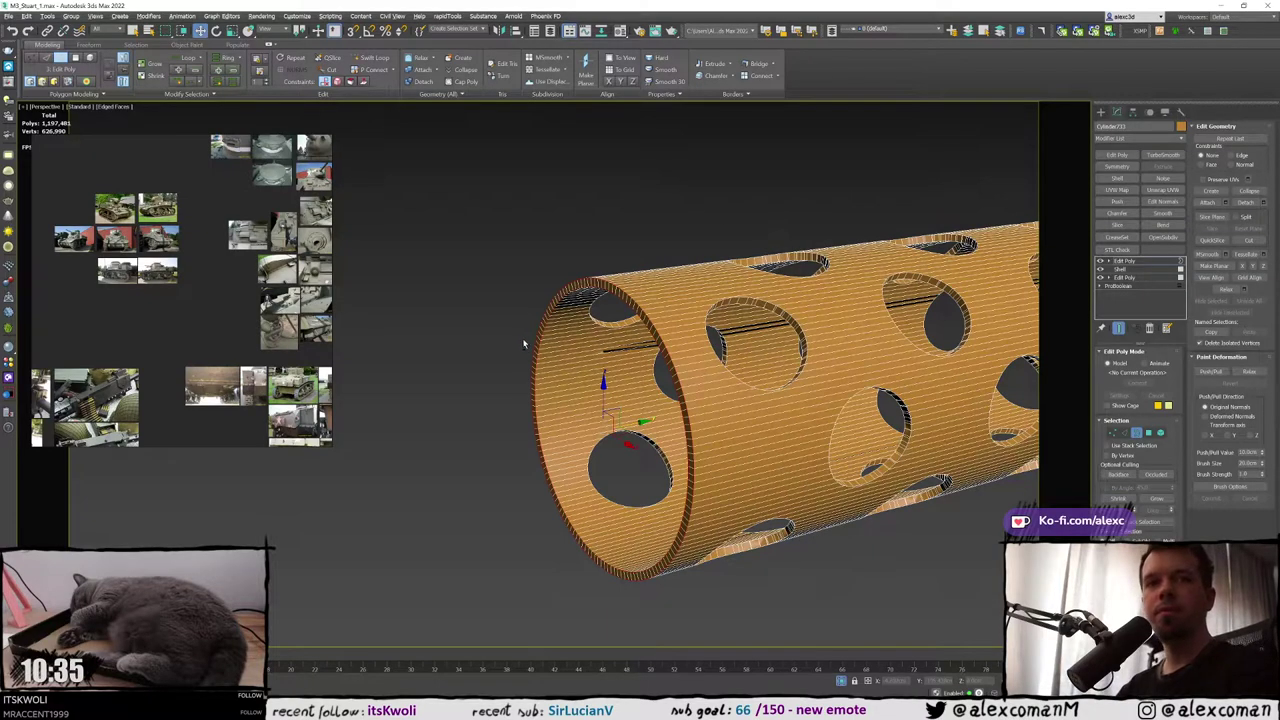
alt+middle_drag(523, 344, 523, 348)
click(523, 349)
key(F4)
click(1101, 113)
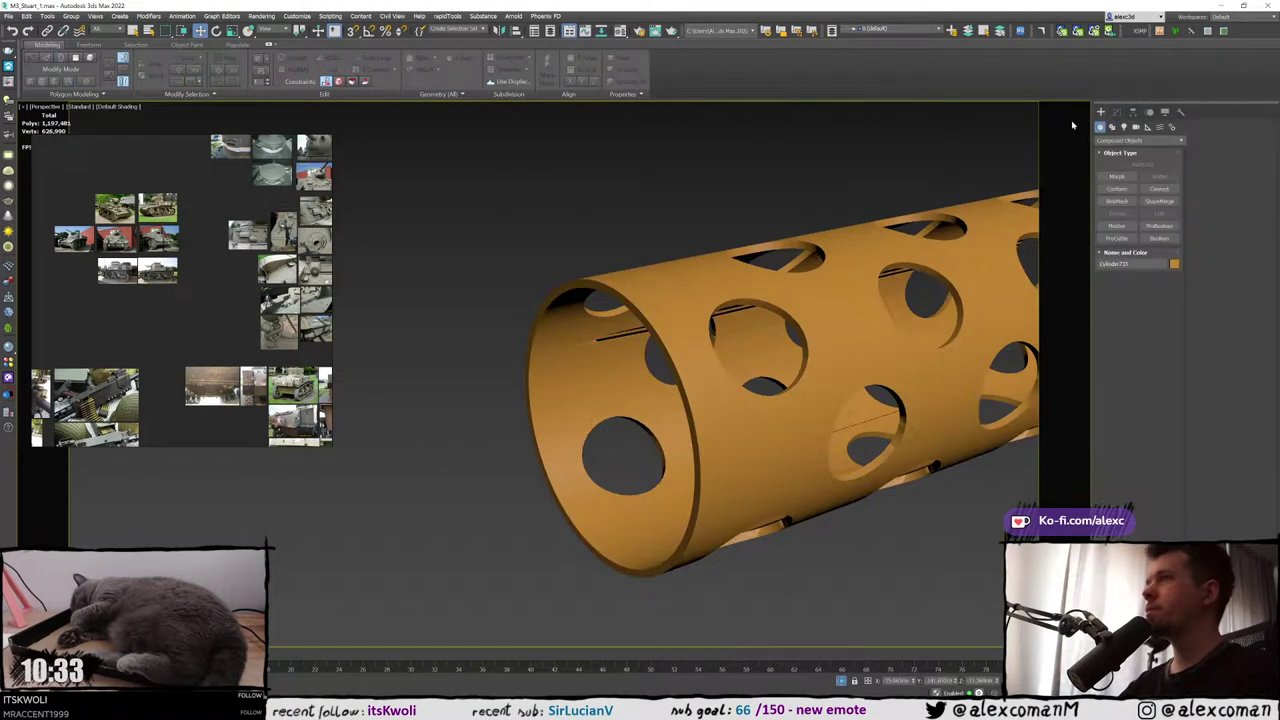
Return to the full scene and examine the black faces and vertices inside the jacket's perforations
key(alt+q)
alt+middle_drag(727, 368, 800, 278)
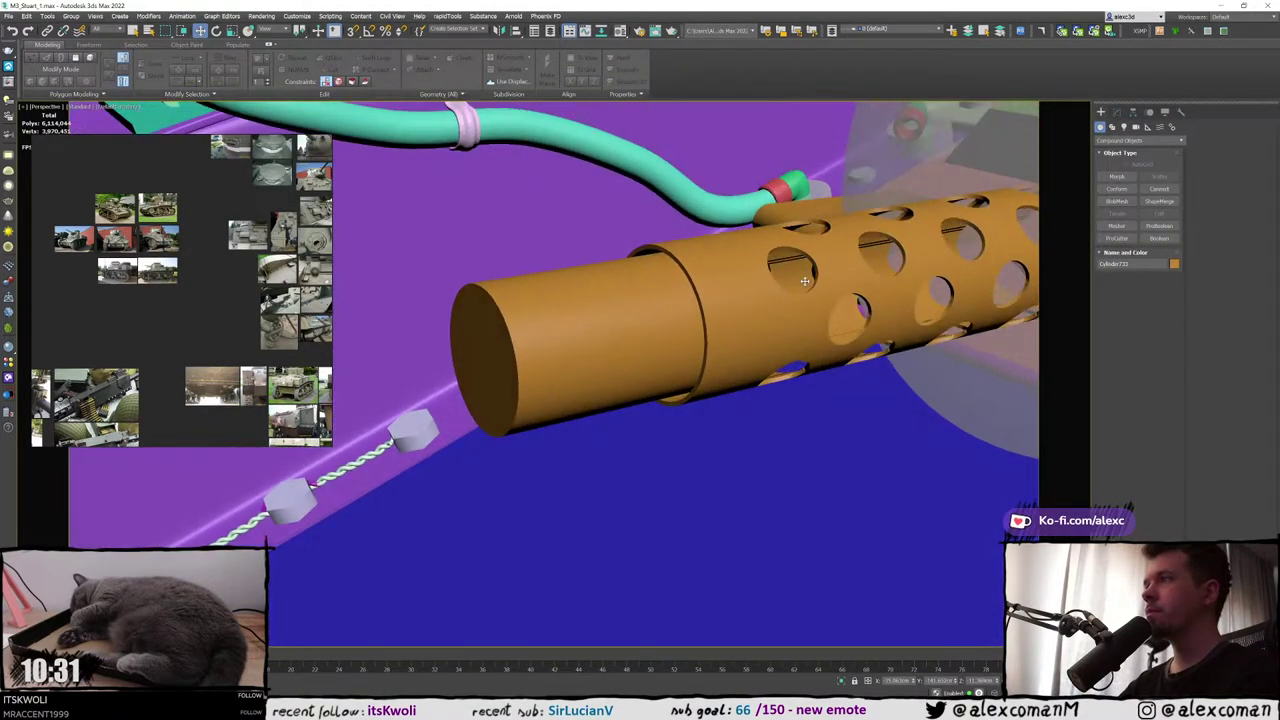
scroll(792, 258, up, 8)
key(F4)
scroll(704, 248, up, 4)
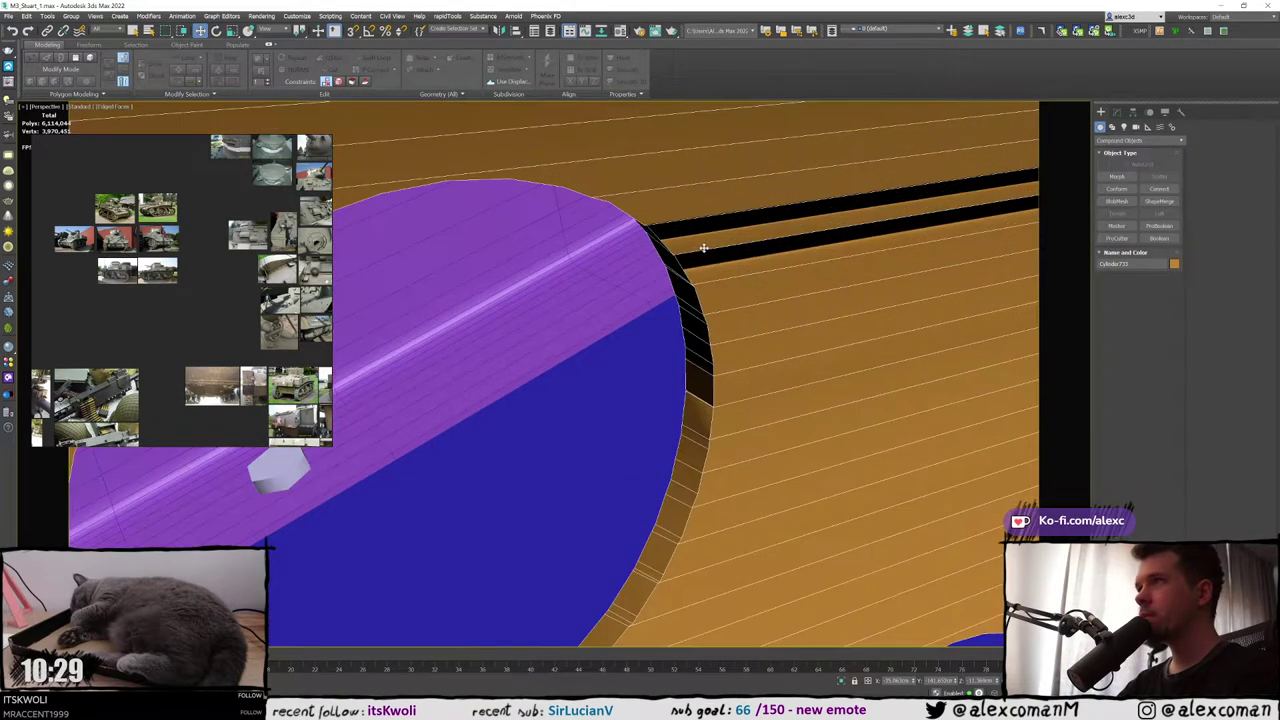
key(1)
click(646, 227)
mouse_move(694, 306)
alt+middle_down()
mouse_move(720, 278)
mouse_move(695, 290)
mouse_move(734, 318)
mouse_move(711, 322)
alt+middle_up()
scroll(695, 290, down, 5)
scroll(695, 290, down, 8)
click(1101, 113)
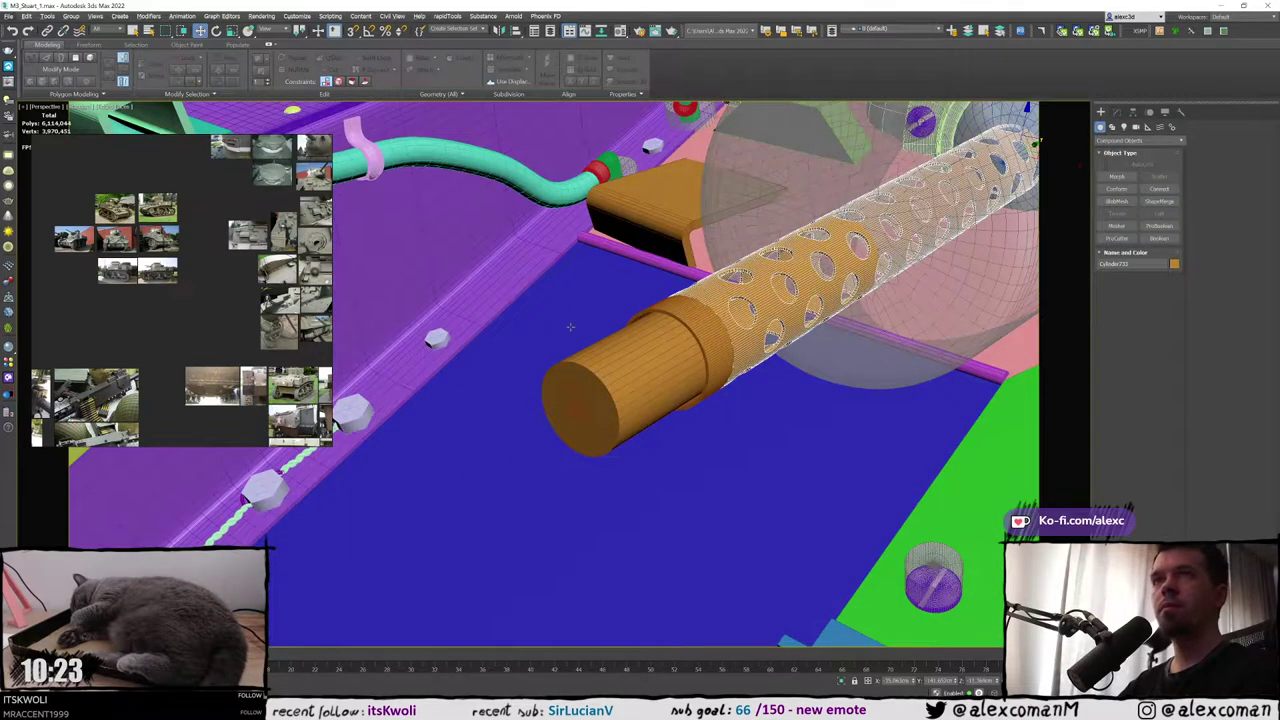
Chamfer the front rim edge loop of the solid muzzle cylinder ahead of the perforated jacket with several segments to round it
scroll(138, 245, up, 5)
scroll(137, 254, down, 8)
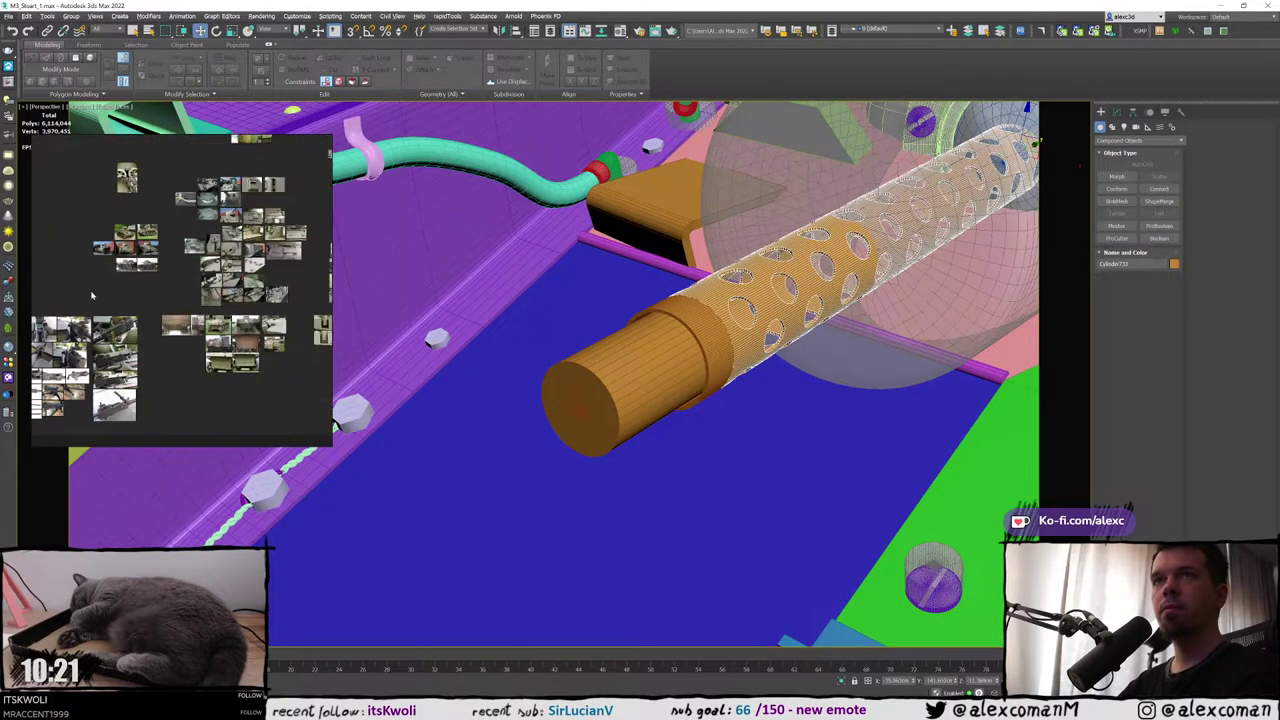
alt+middle_drag(757, 356, 725, 342)
click(591, 352)
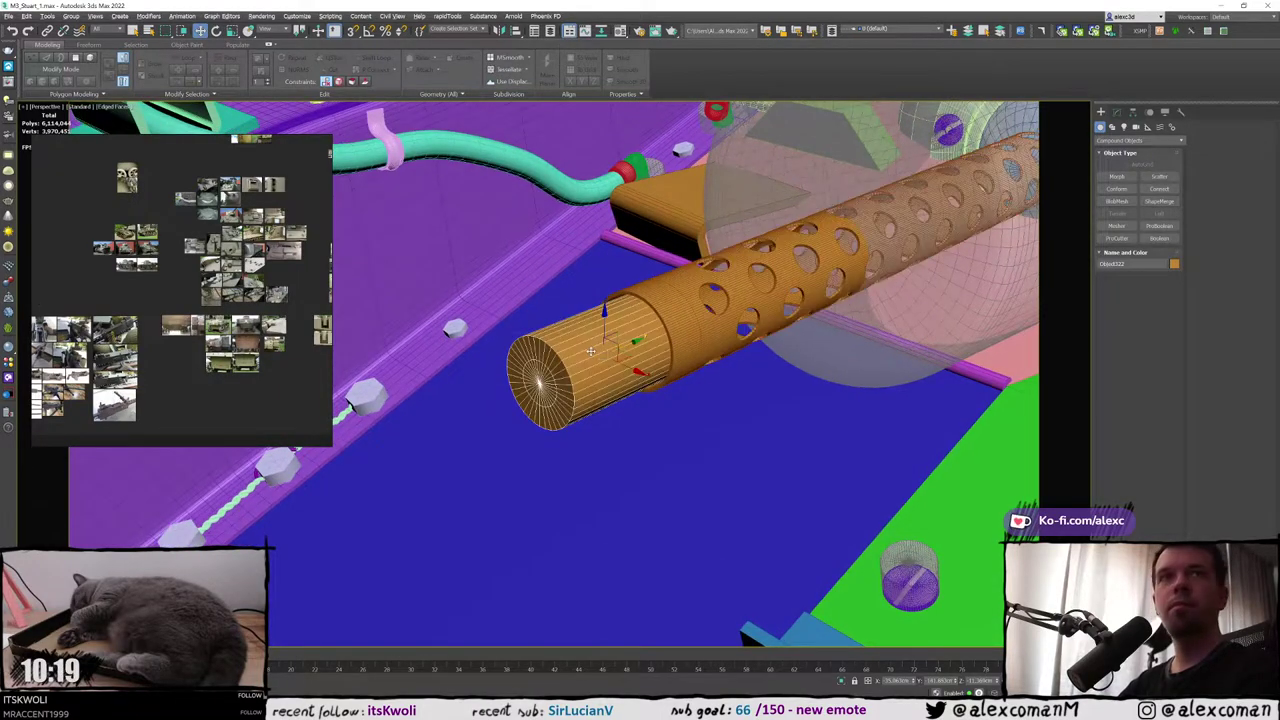
scroll(591, 352, up, 5)
middle_drag(591, 352, 635, 373)
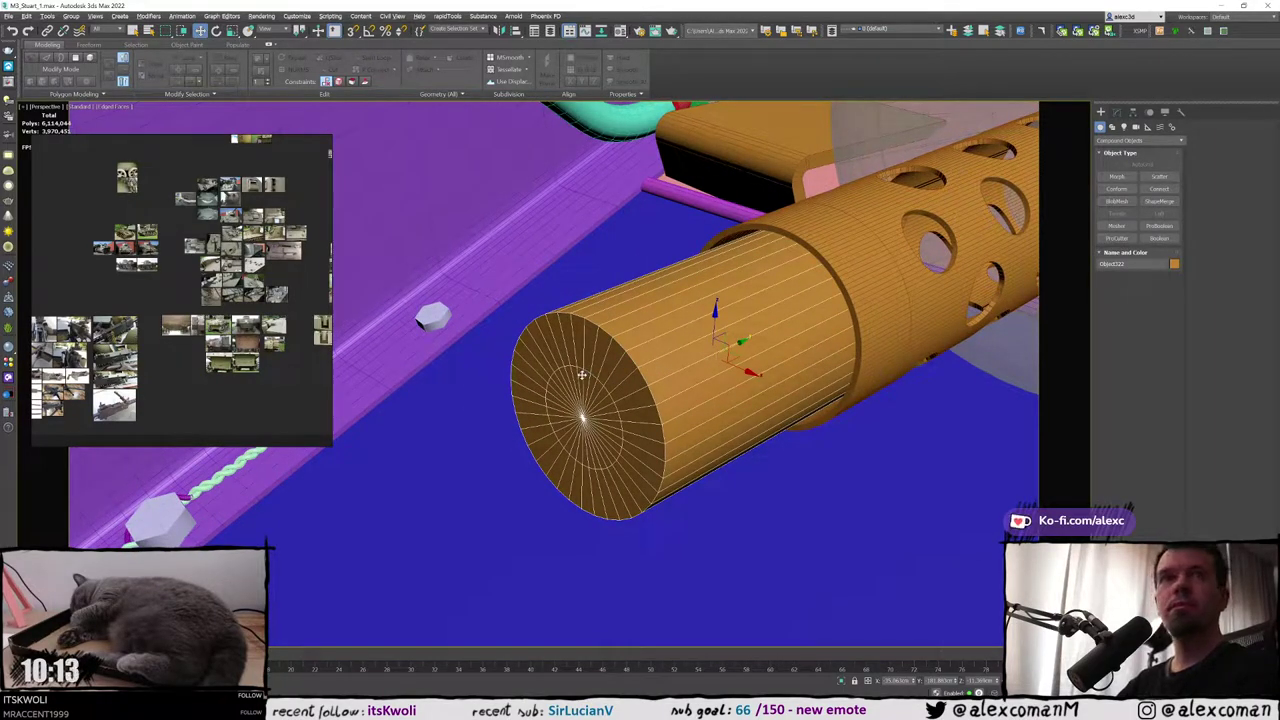
scroll(592, 373, up, 2)
key(2)
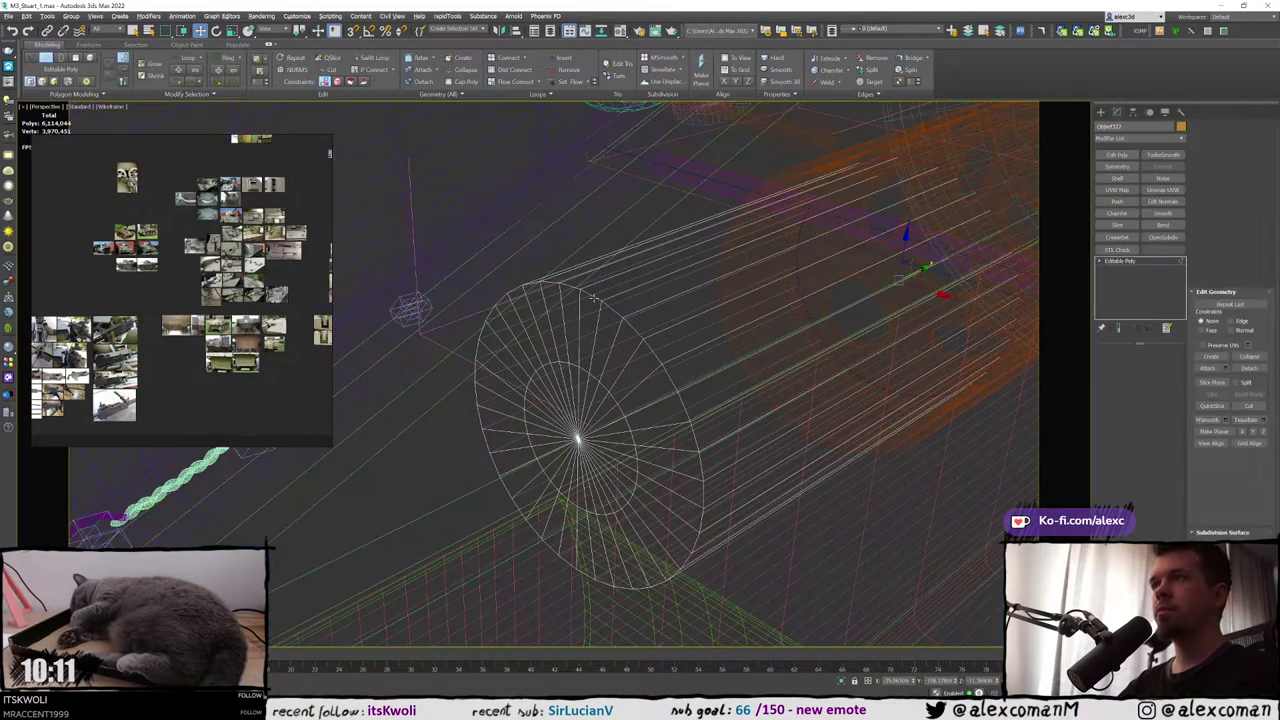
double_click(591, 295)
right_click(597, 306)
click(494, 366)
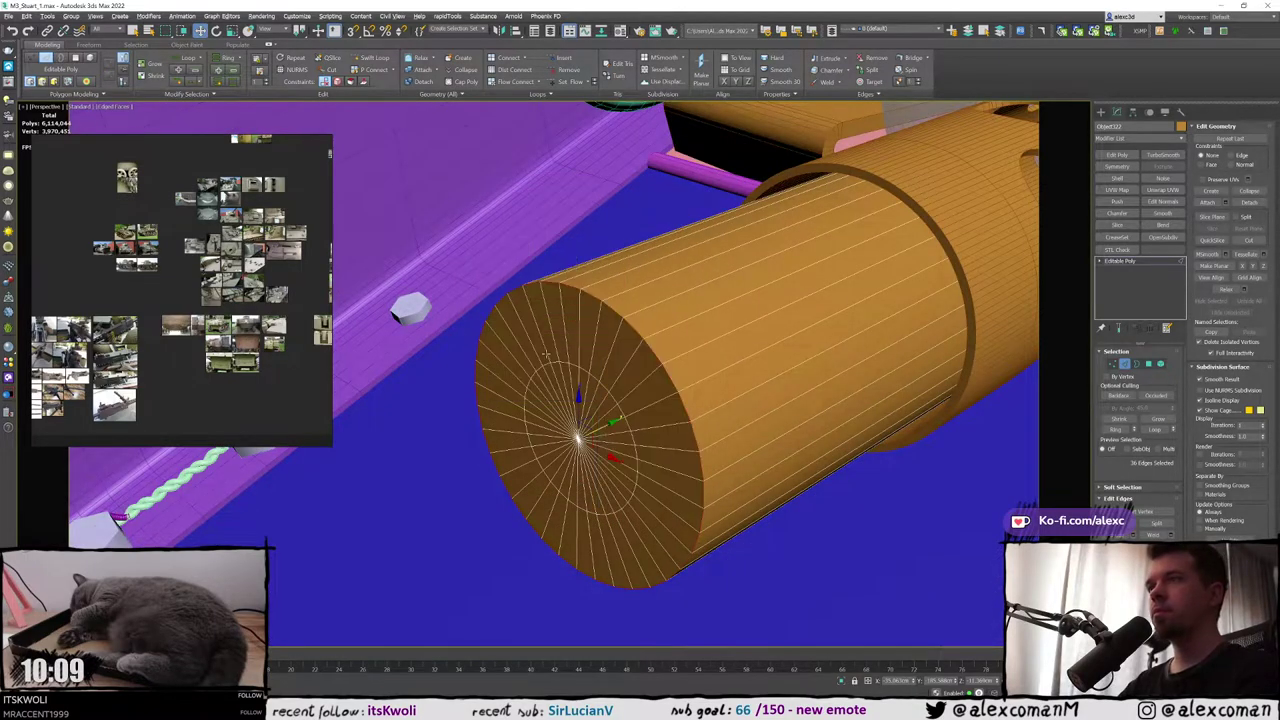
mouse_move(561, 393)
mouse_down()
mouse_move(562, 373)
mouse_move(562, 388)
mouse_up()
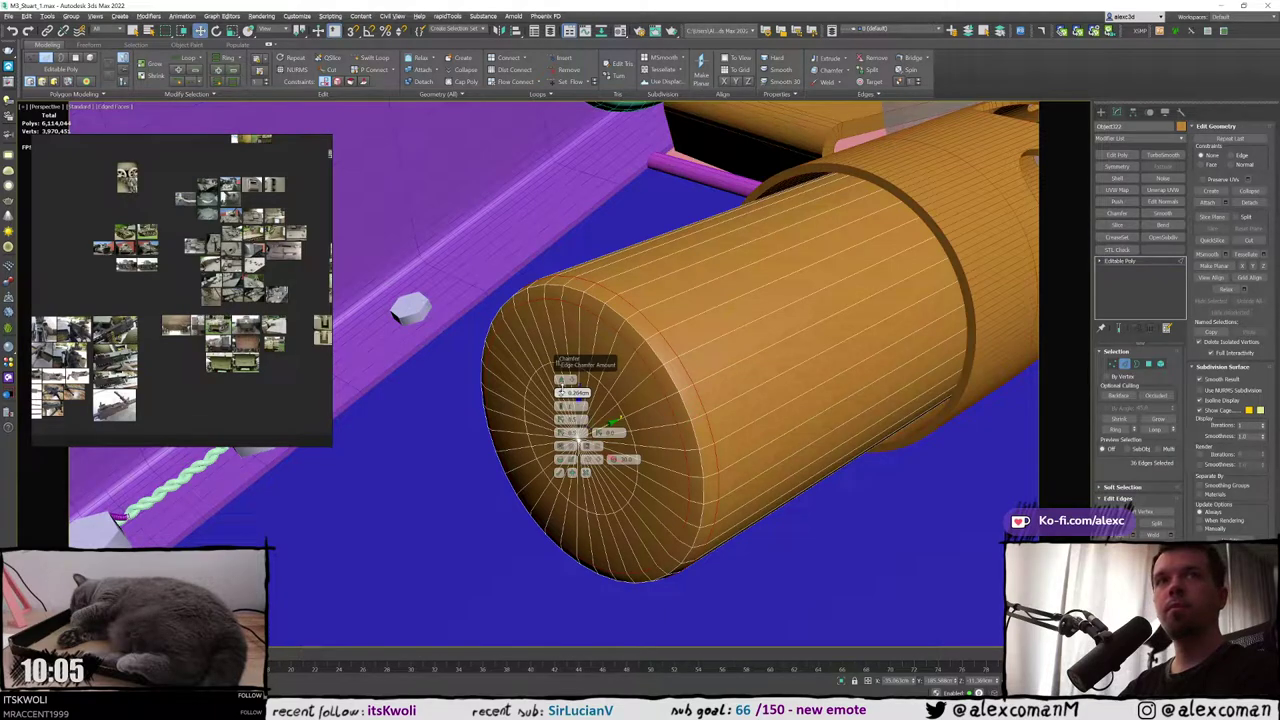
drag(565, 406, 565, 404)
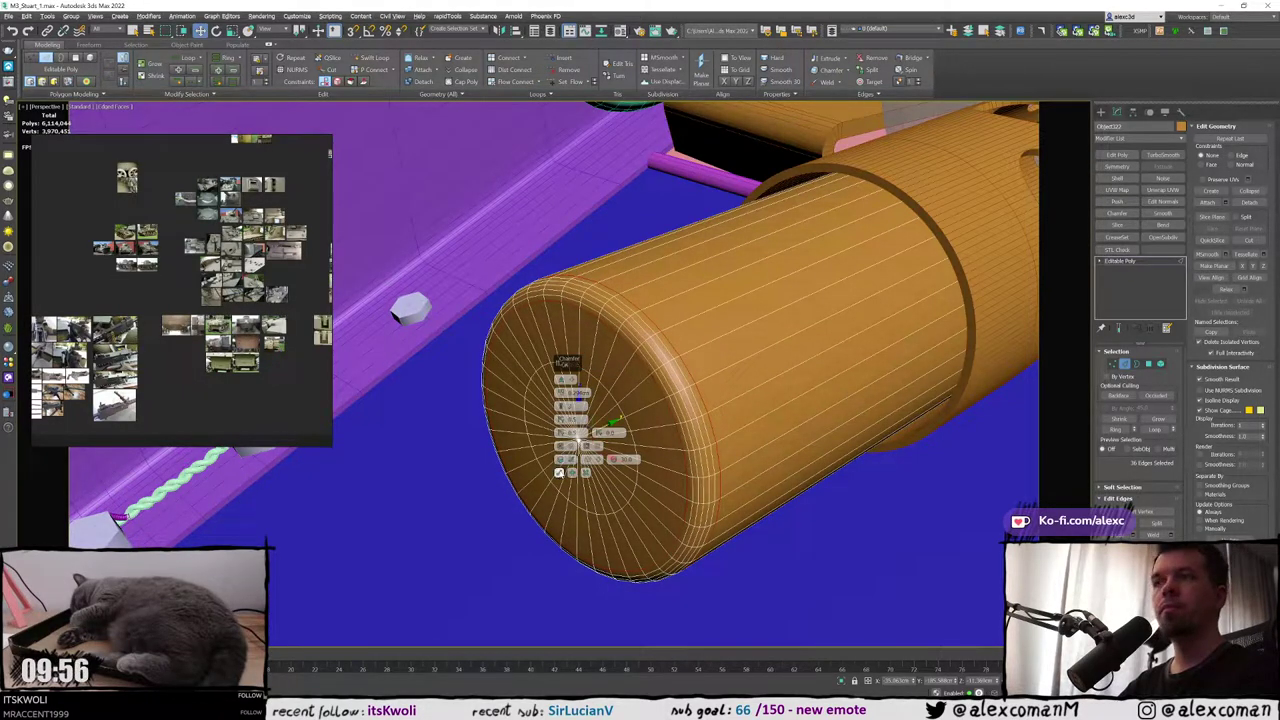
click(559, 472)
alt+middle_drag(559, 472, 750, 444)
key(F4)
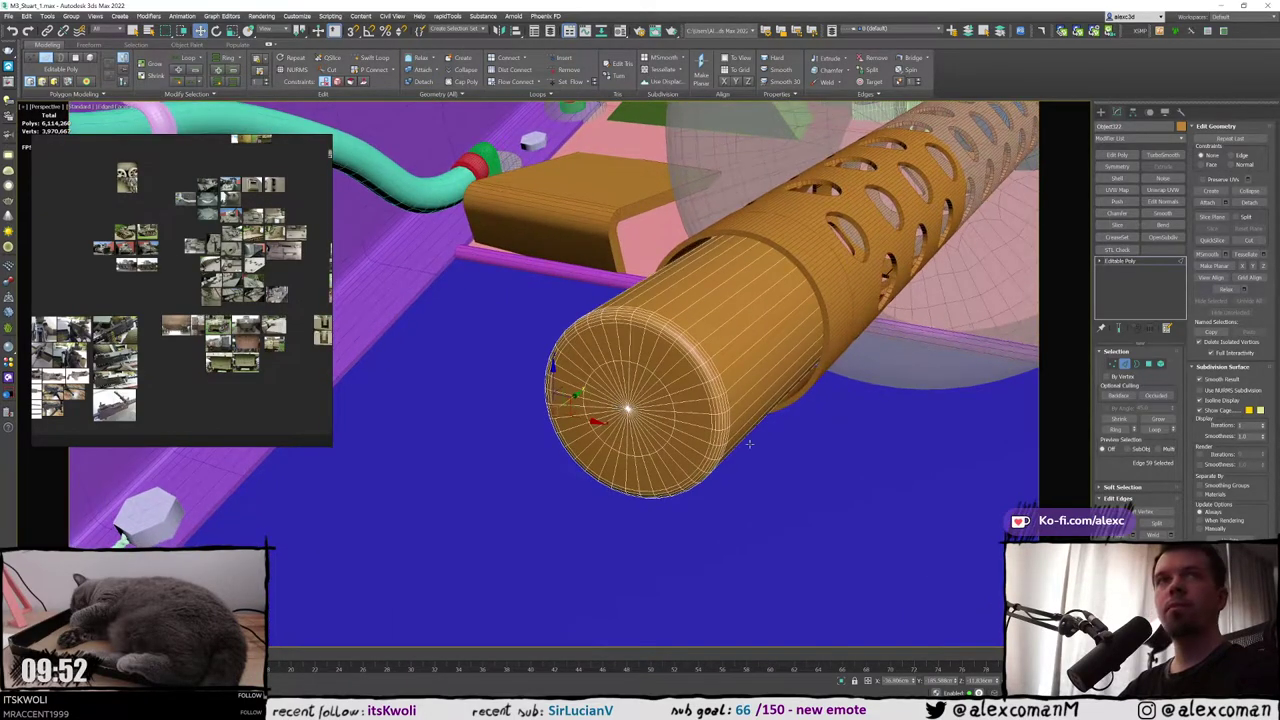
Scale the inner edge ring on the muzzle's front cap slightly smaller and switch to vertex editing
scroll(744, 444, up, 1)
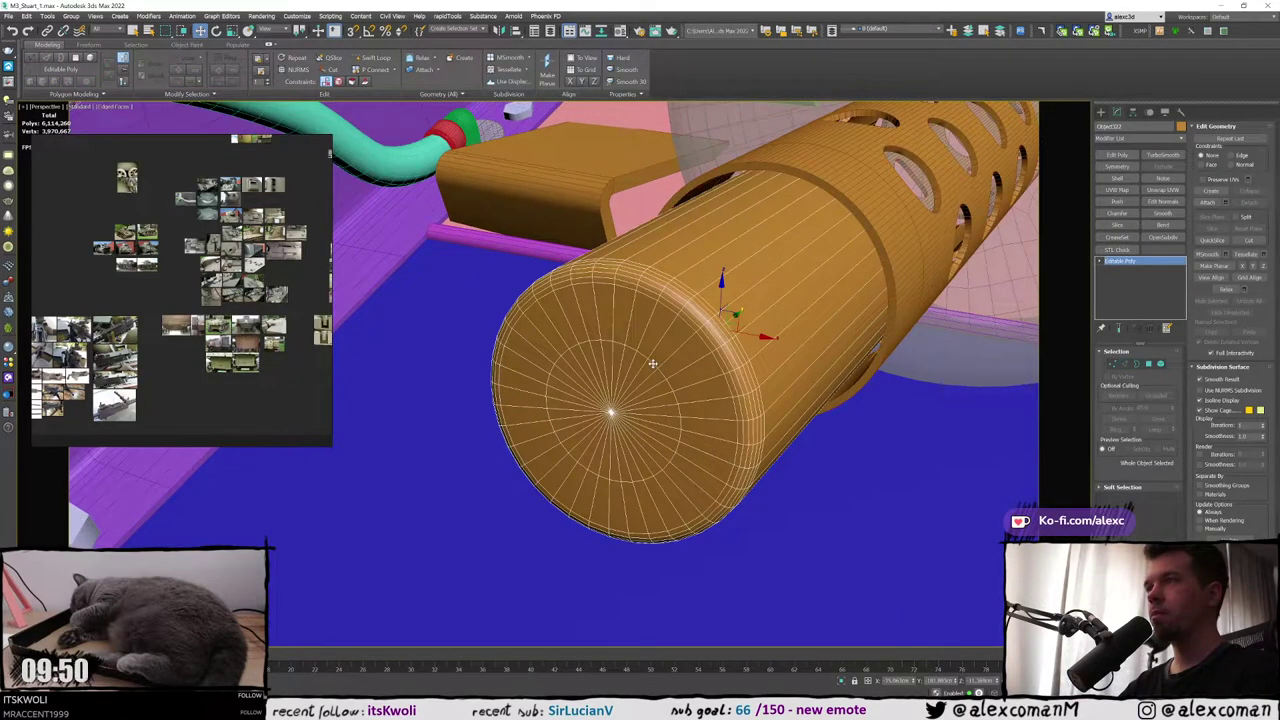
double_click(651, 364)
alt+middle_drag(651, 364, 725, 338)
key(r)
alt+middle_drag(583, 394, 626, 391)
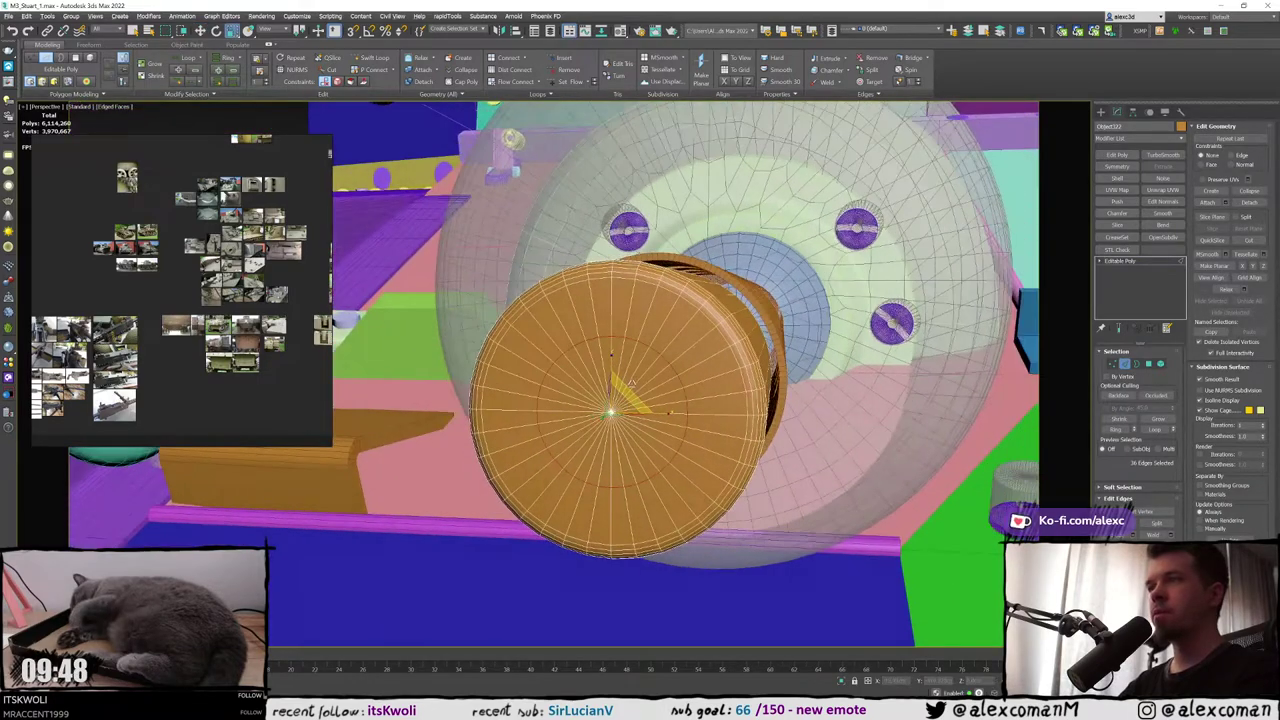
drag(625, 391, 611, 391)
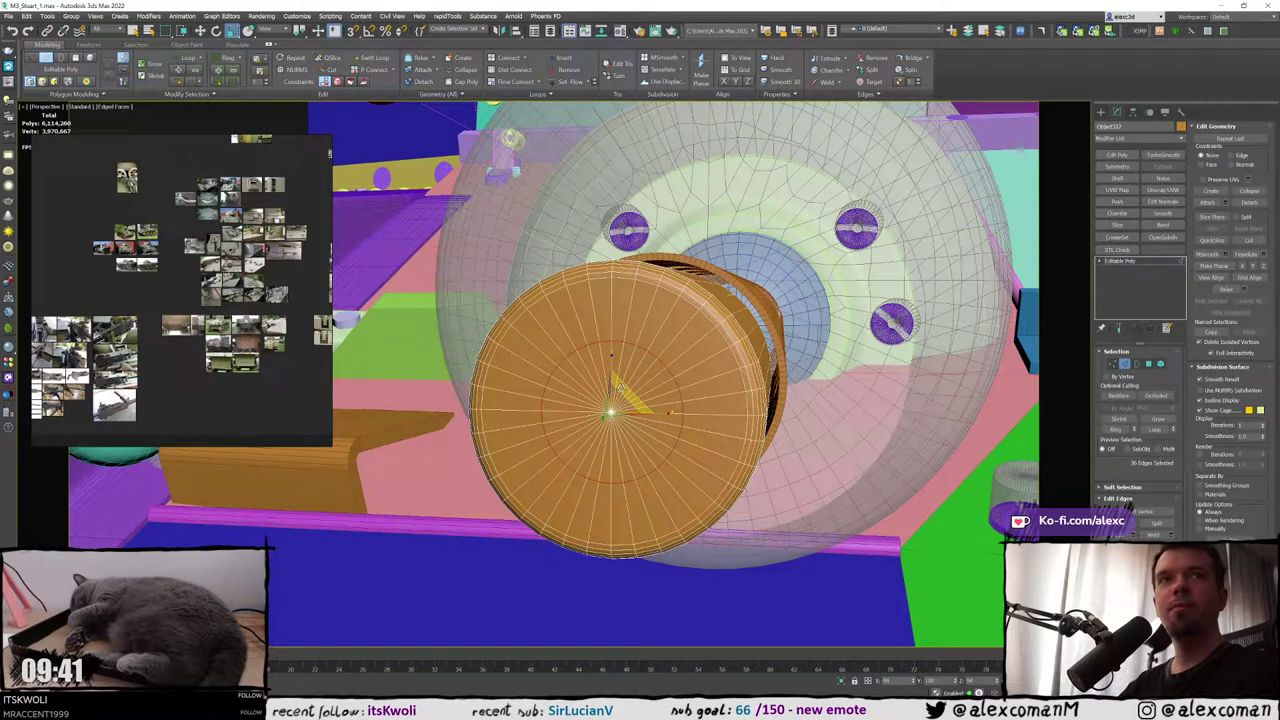
key(1)
key(r)
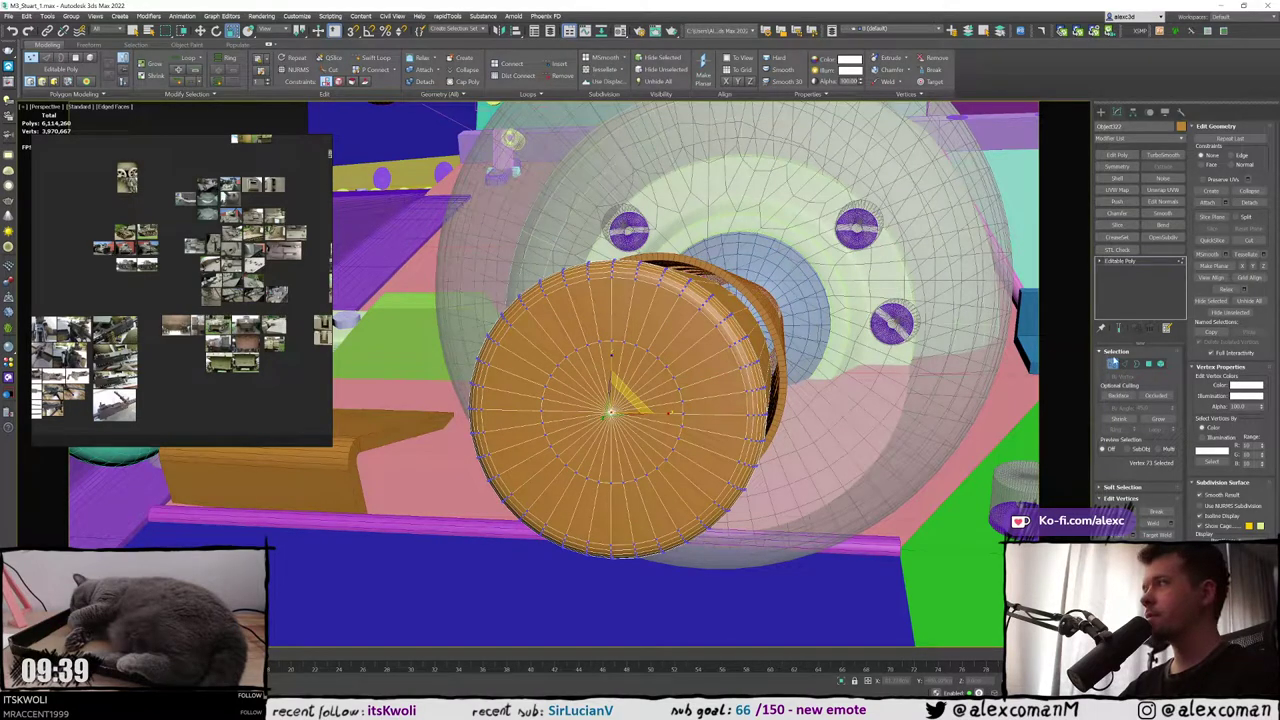
Delete the centre vertex of the barrel's muzzle cap and extrude the resulting hole's border inward to narrow the opening
key(Delete)
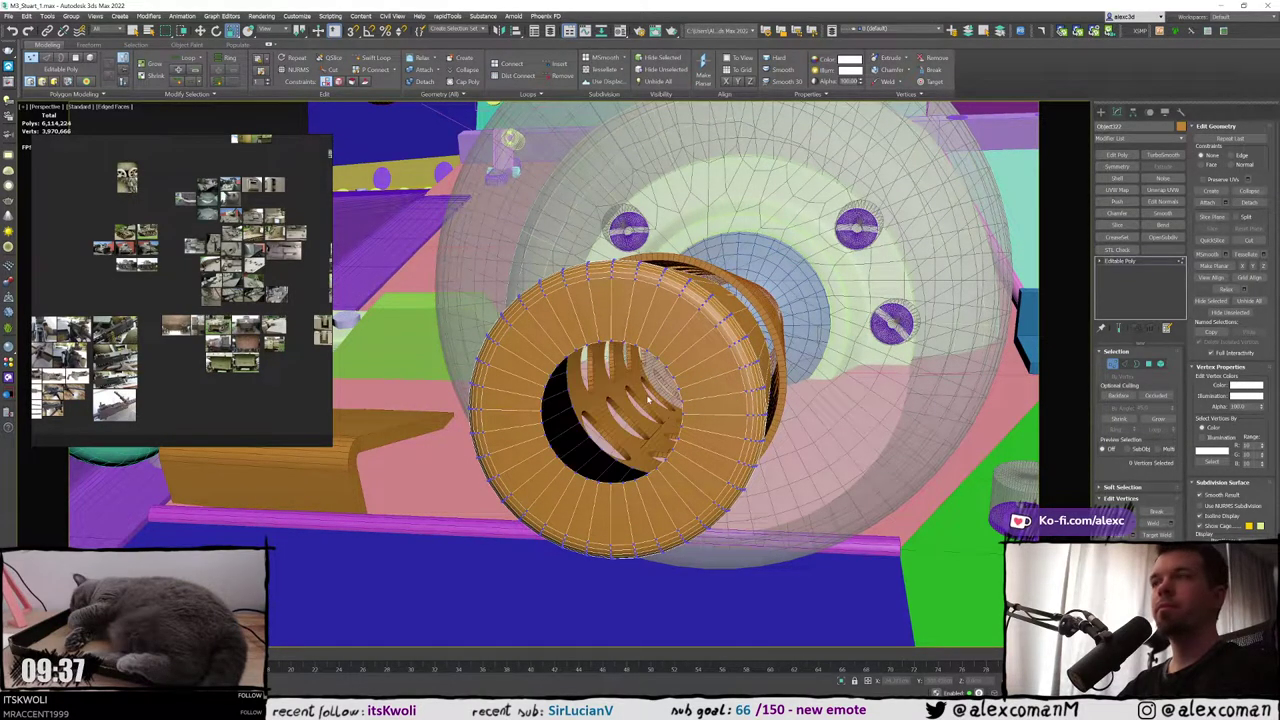
key(3)
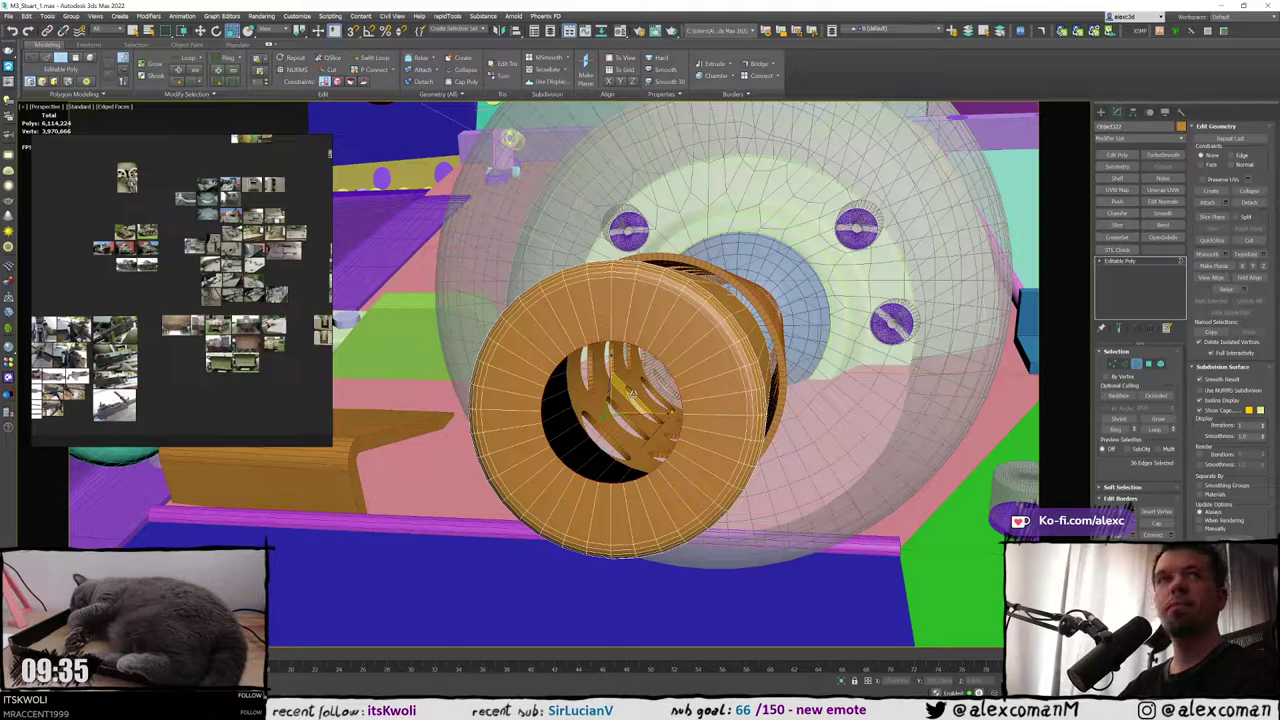
shift+drag(632, 393, 615, 399)
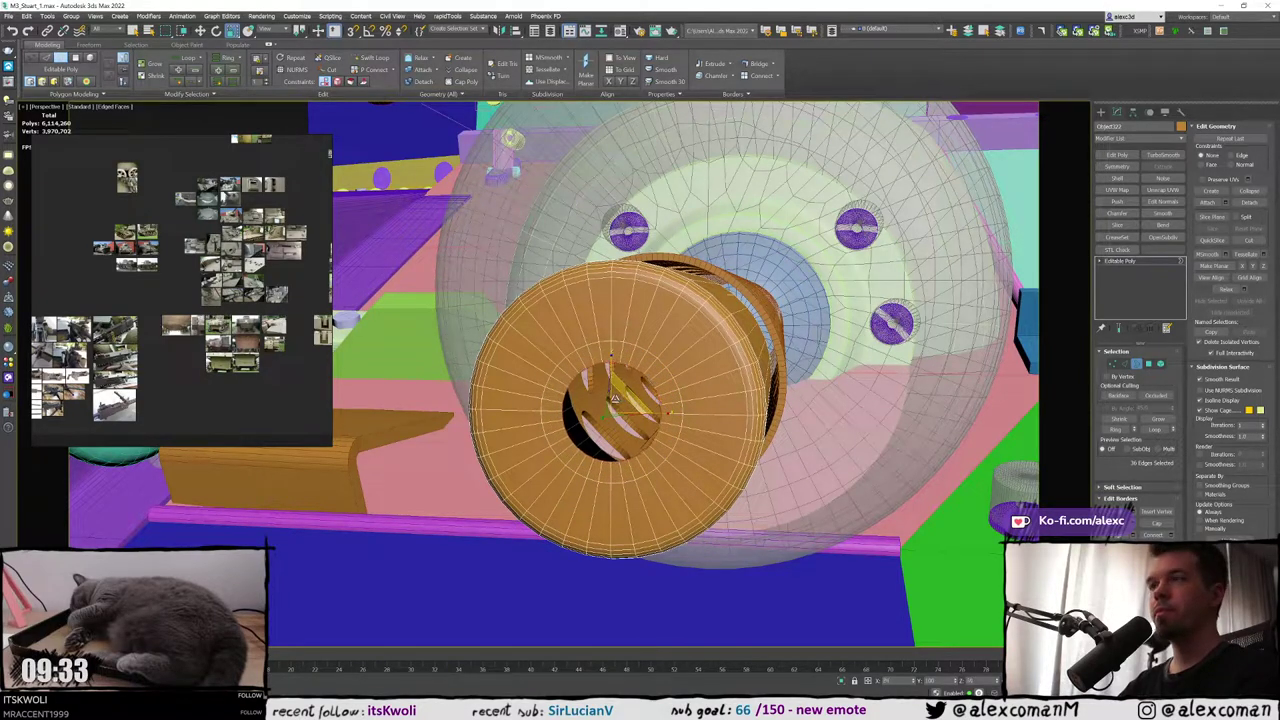
Move the opening's border slightly into the barrel along its axis to form a sloped rim around the bore
key(w)
alt+middle_drag(650, 405, 605, 426)
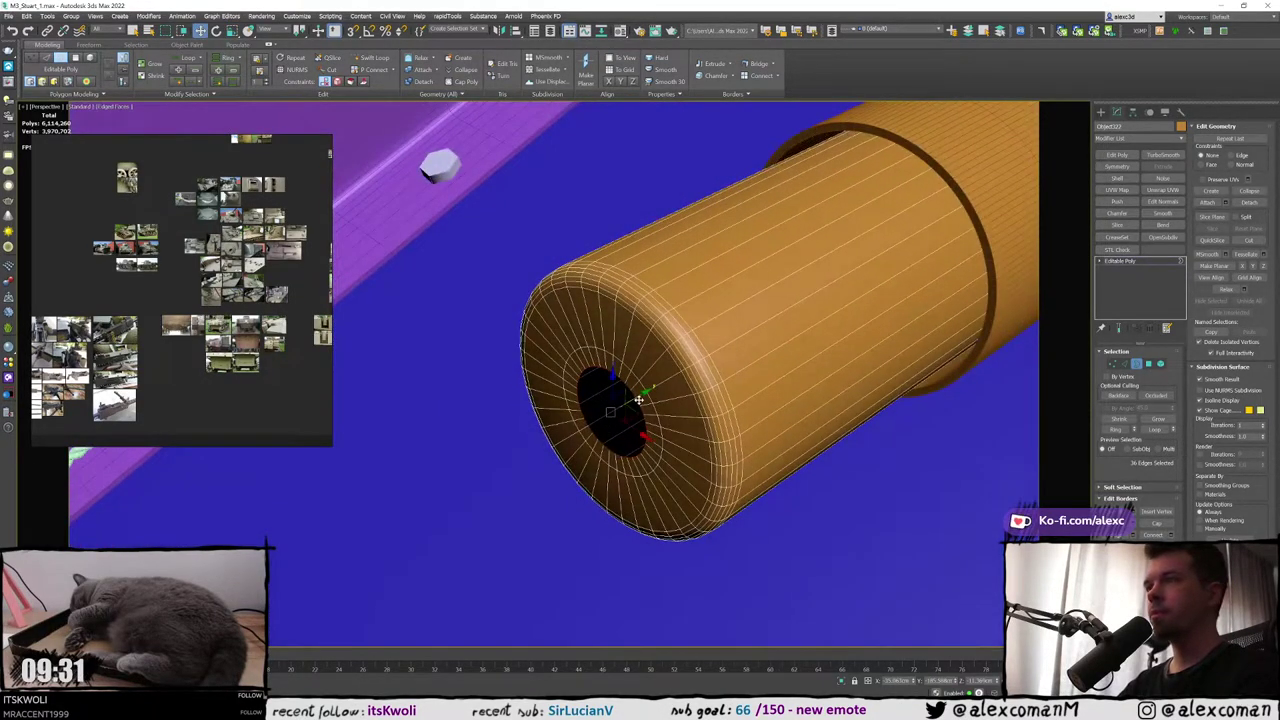
drag(639, 400, 644, 397)
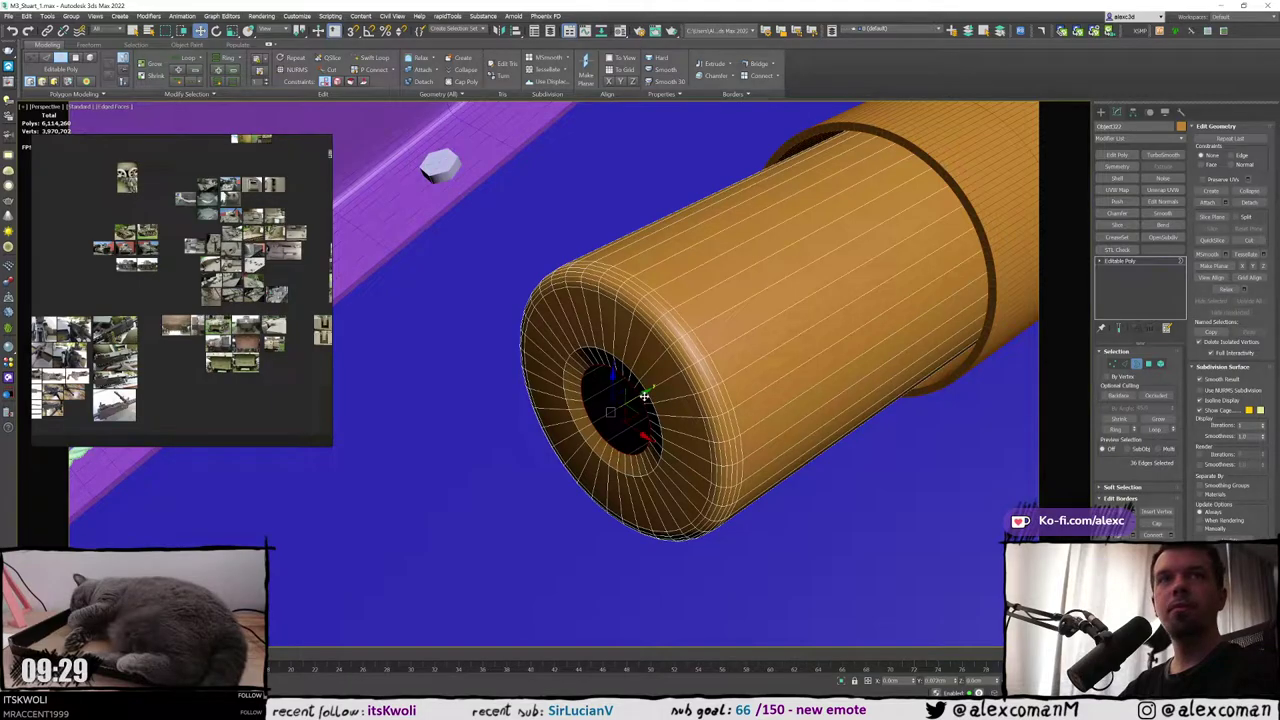
alt+middle_drag(644, 397, 664, 341)
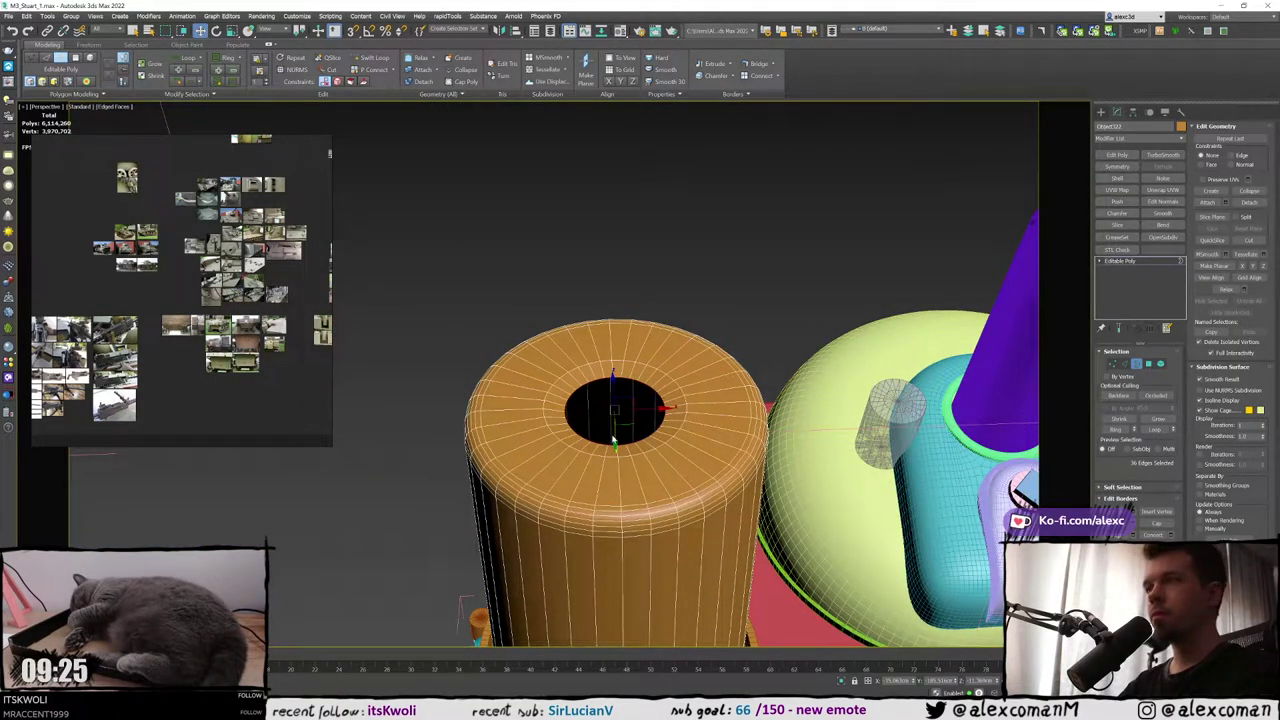
Extrude the opening's border deep along the barrel axis to form the inner bore wall, and check it in wireframe
alt+middle_drag(616, 437, 499, 354)
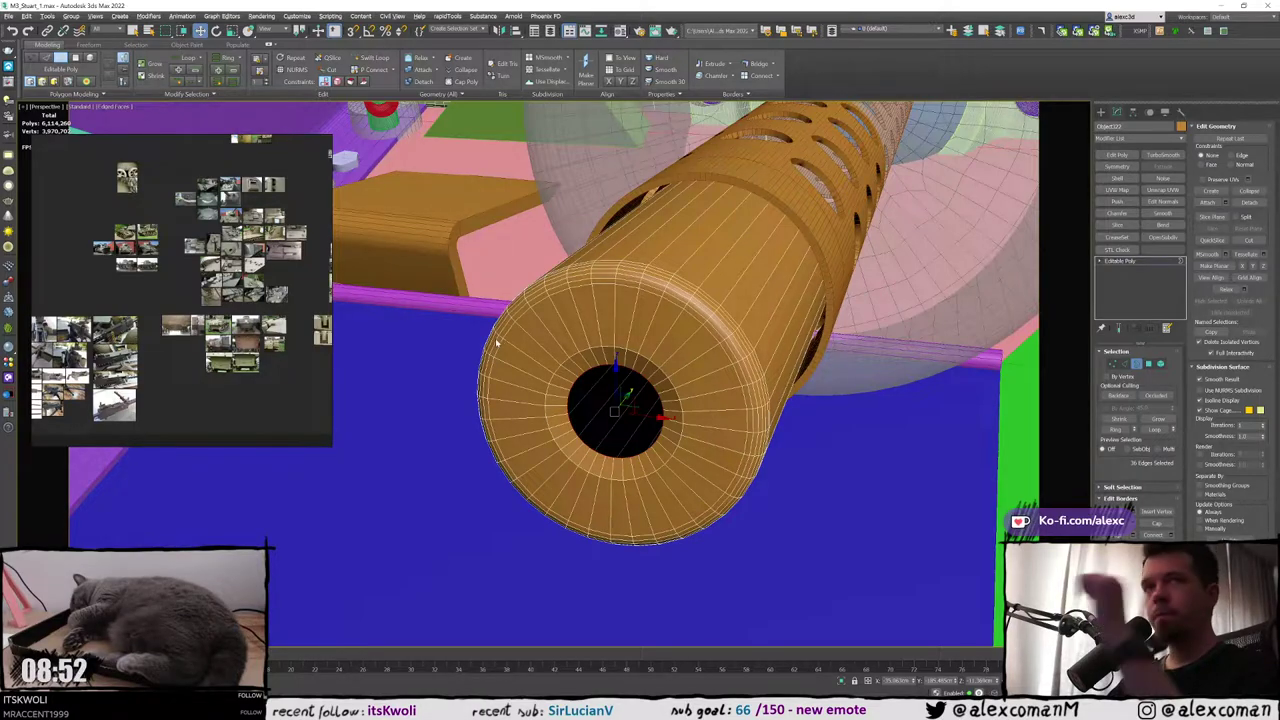
scroll(615, 355, down, 4)
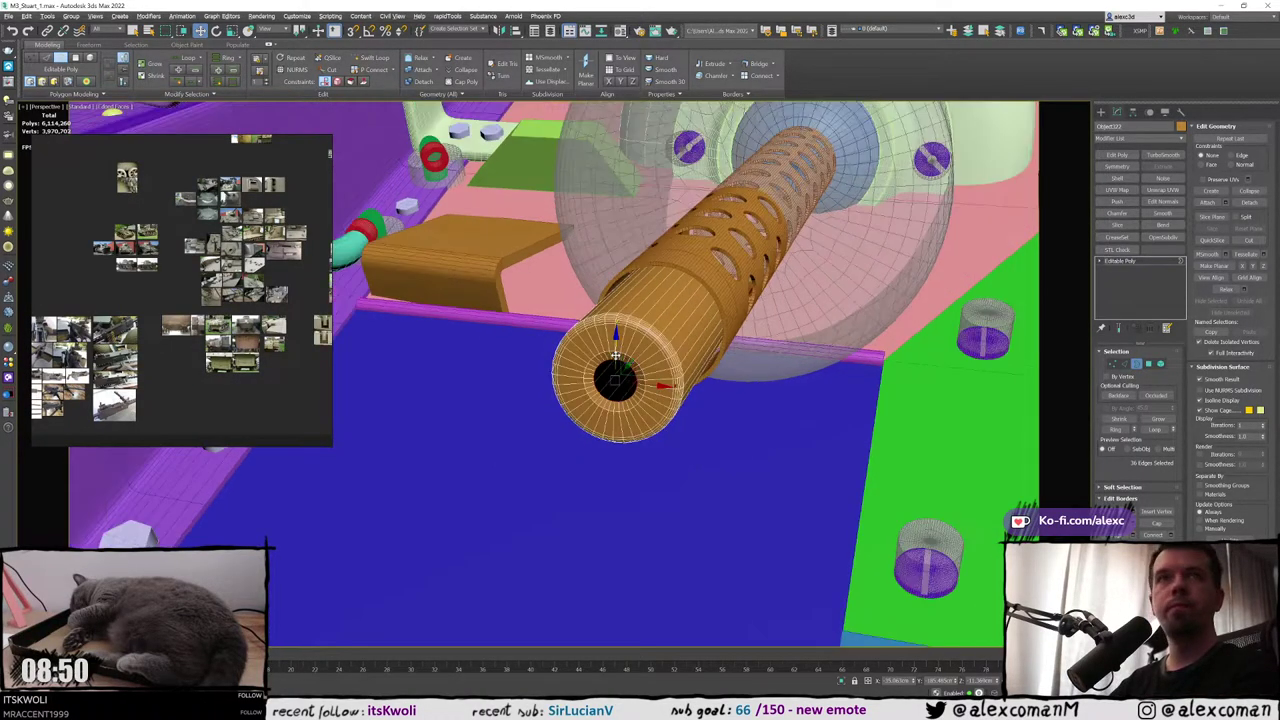
alt+middle_drag(615, 355, 602, 352)
scroll(620, 360, up, 2)
alt+middle_drag(705, 388, 647, 380)
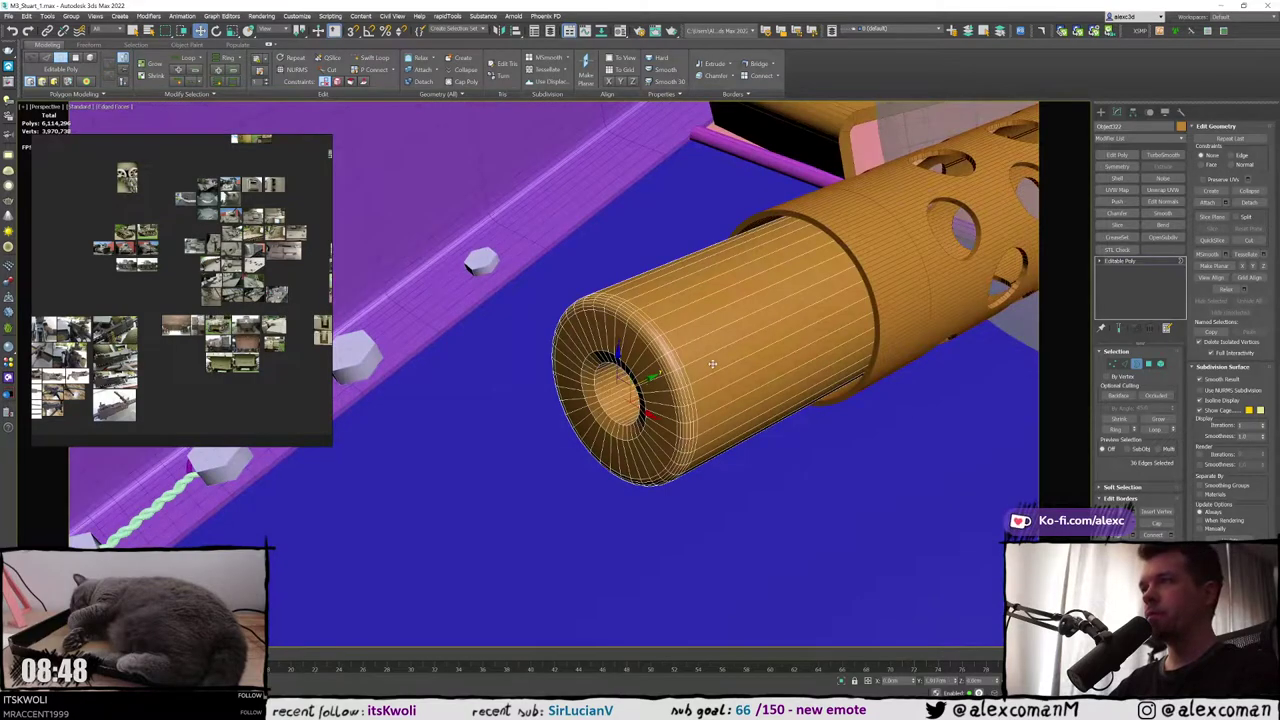
key(F3)
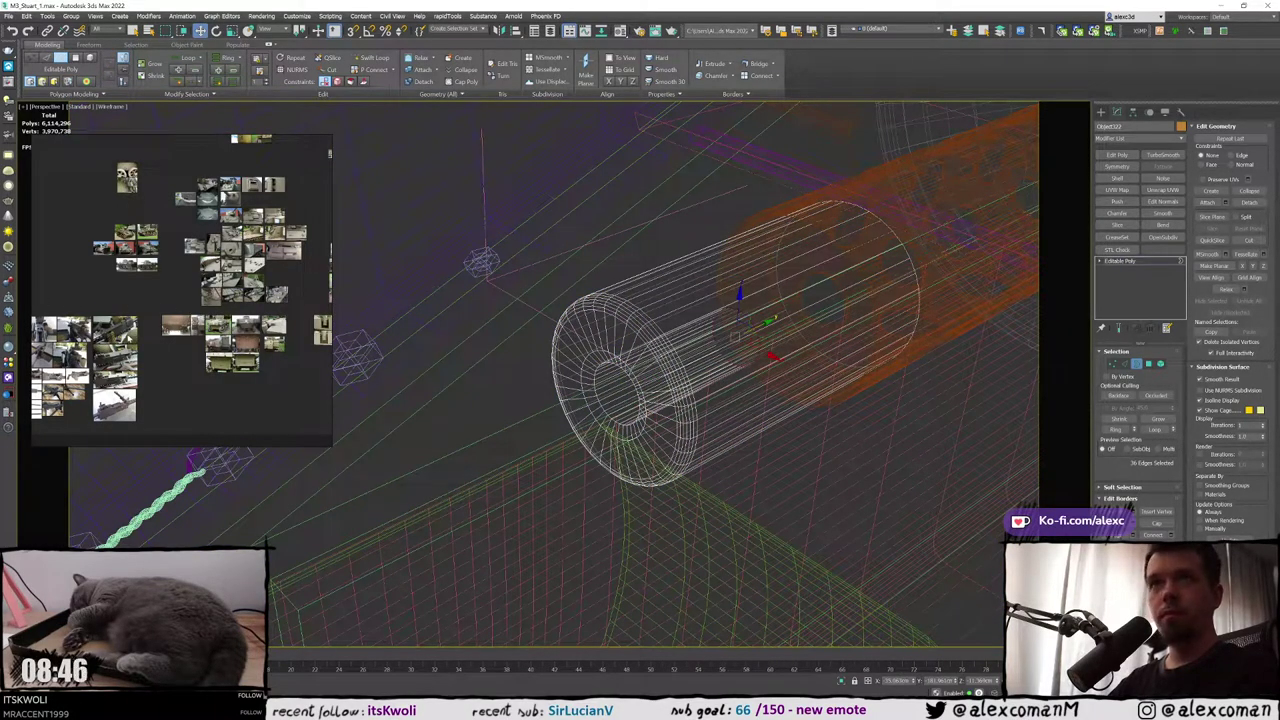
Browse the machine gun reference photos and examine a close-up side view of the barrel's muzzle end
scroll(85, 370, up, 8)
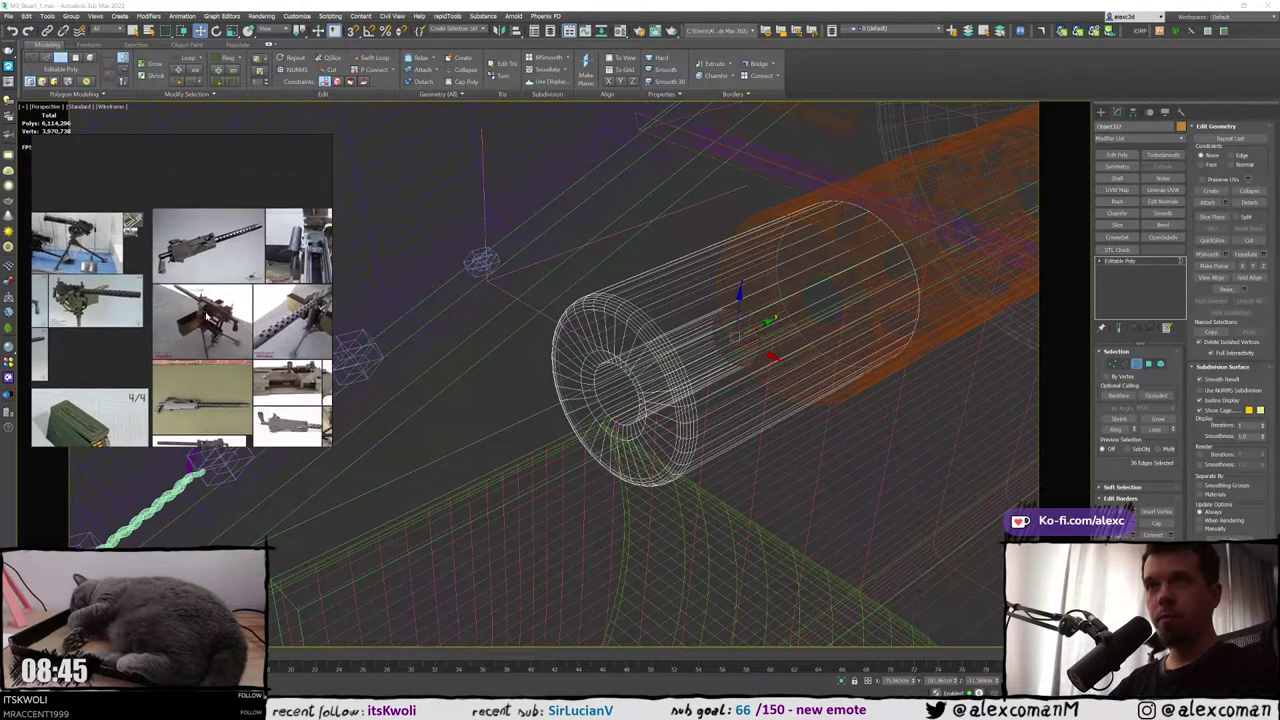
scroll(220, 263, up, 8)
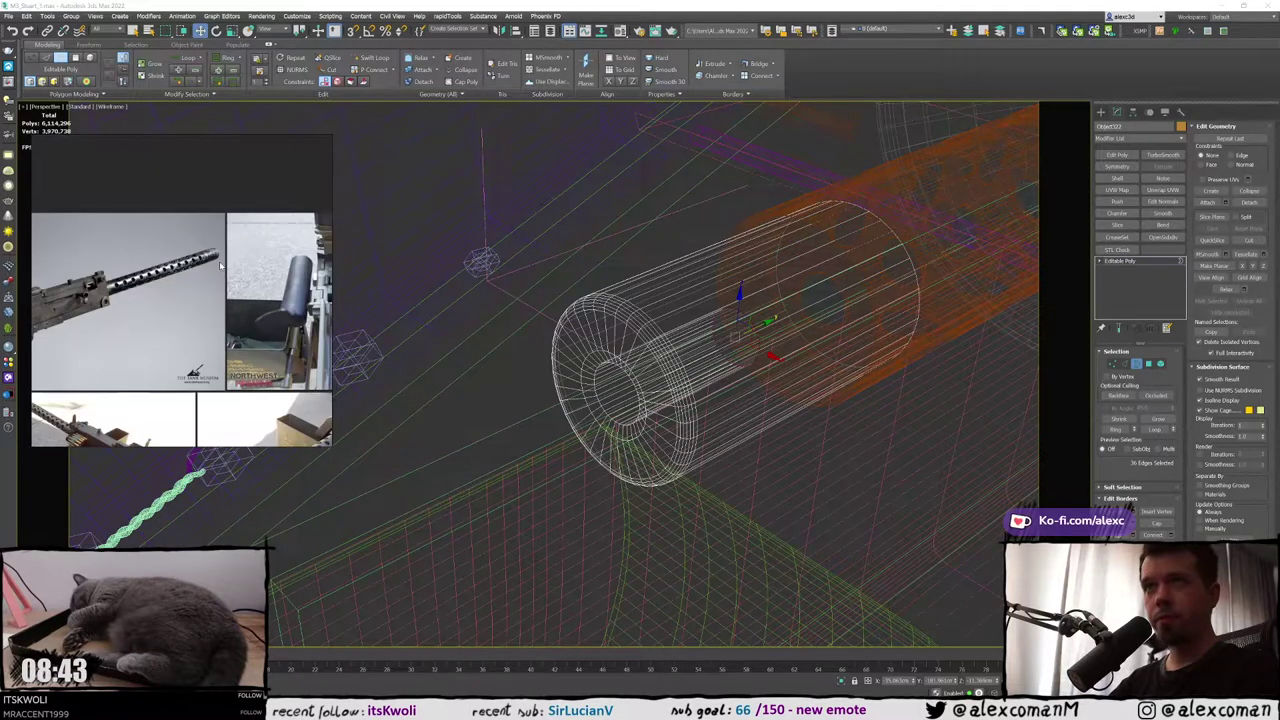
scroll(220, 263, down, 6)
scroll(205, 285, up, 4)
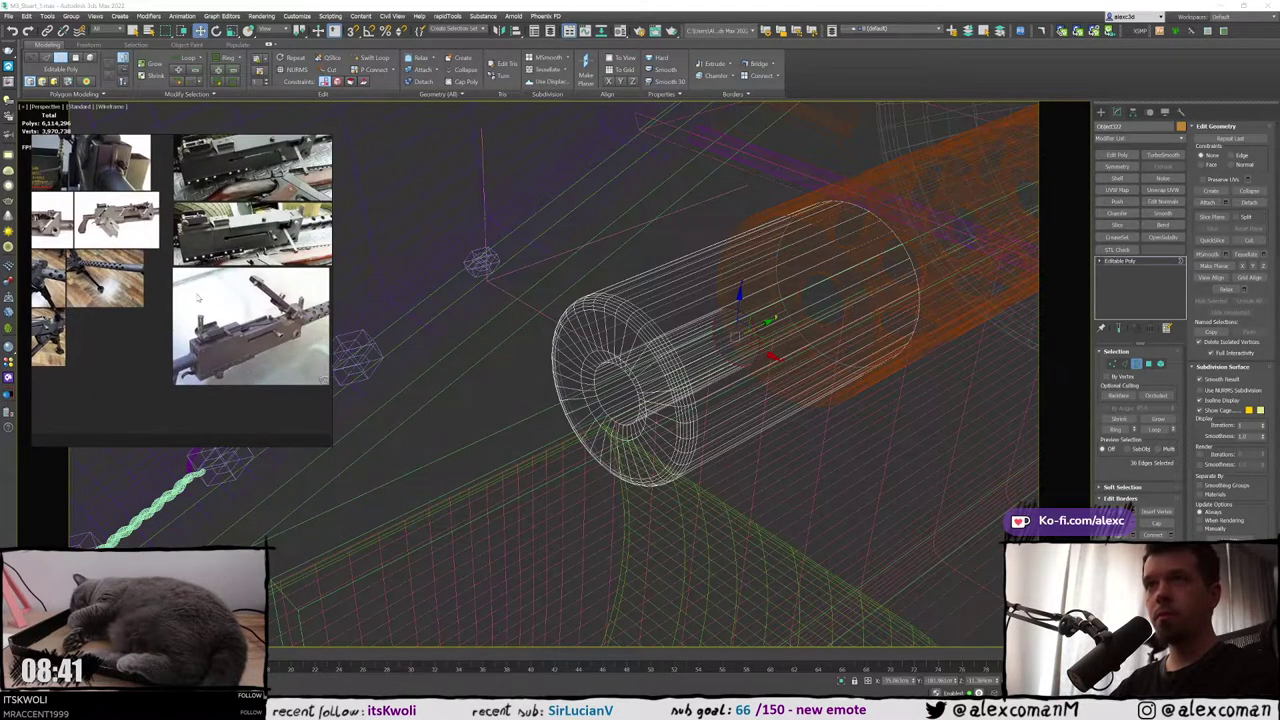
middle_drag(197, 297, 245, 286)
scroll(97, 281, down, 3)
middle_drag(55, 292, 239, 290)
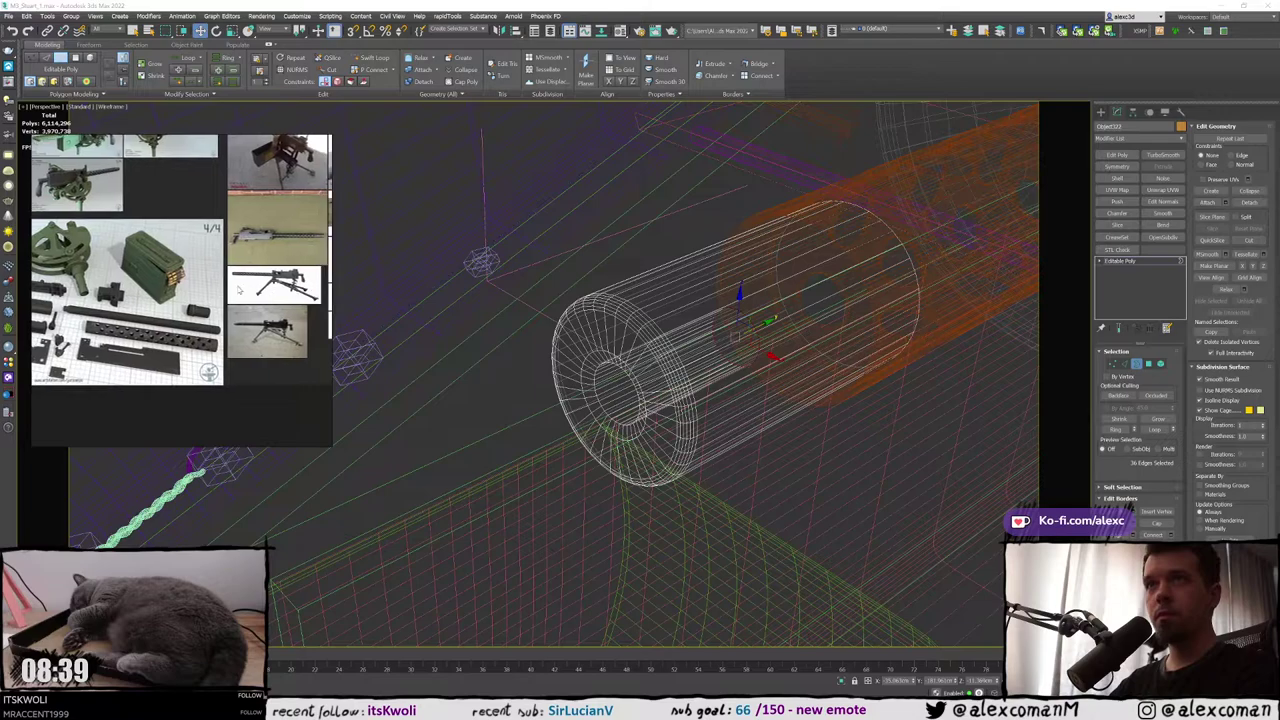
scroll(238, 288, up, 5)
scroll(180, 214, up, 3)
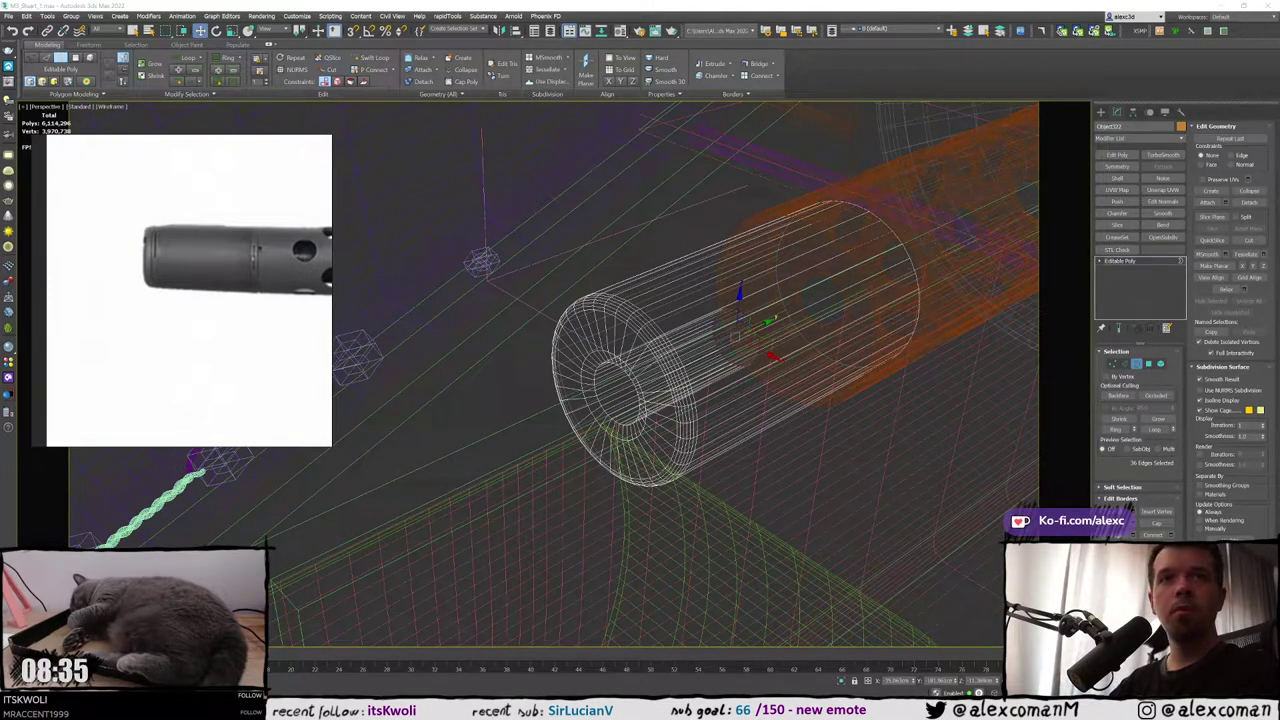
Inspect the bored muzzle and perforated jacket in shaded view without wireframe edges, comparing them with the reference photo
alt+middle_drag(557, 308, 554, 309)
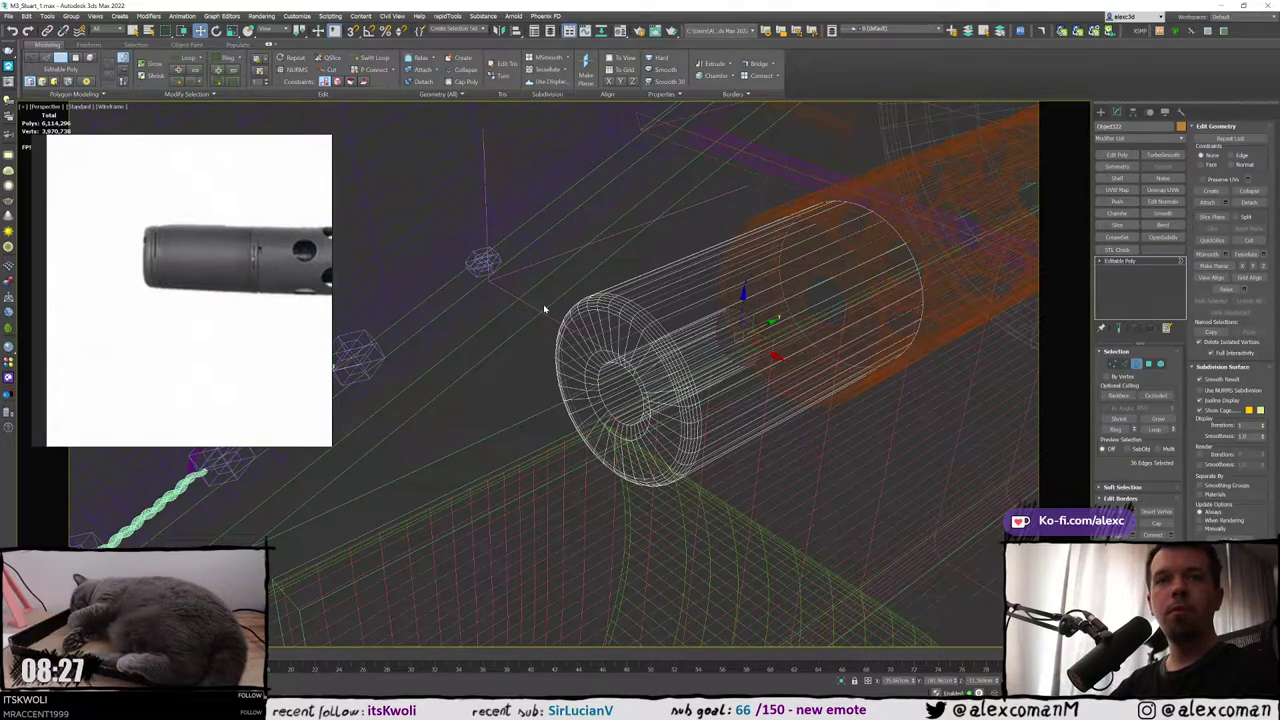
scroll(550, 306, down, 3)
mouse_move(554, 312)
alt+middle_down()
mouse_move(627, 328)
mouse_move(287, 281)
alt+middle_up()
key(F3)
scroll(618, 327, up, 2)
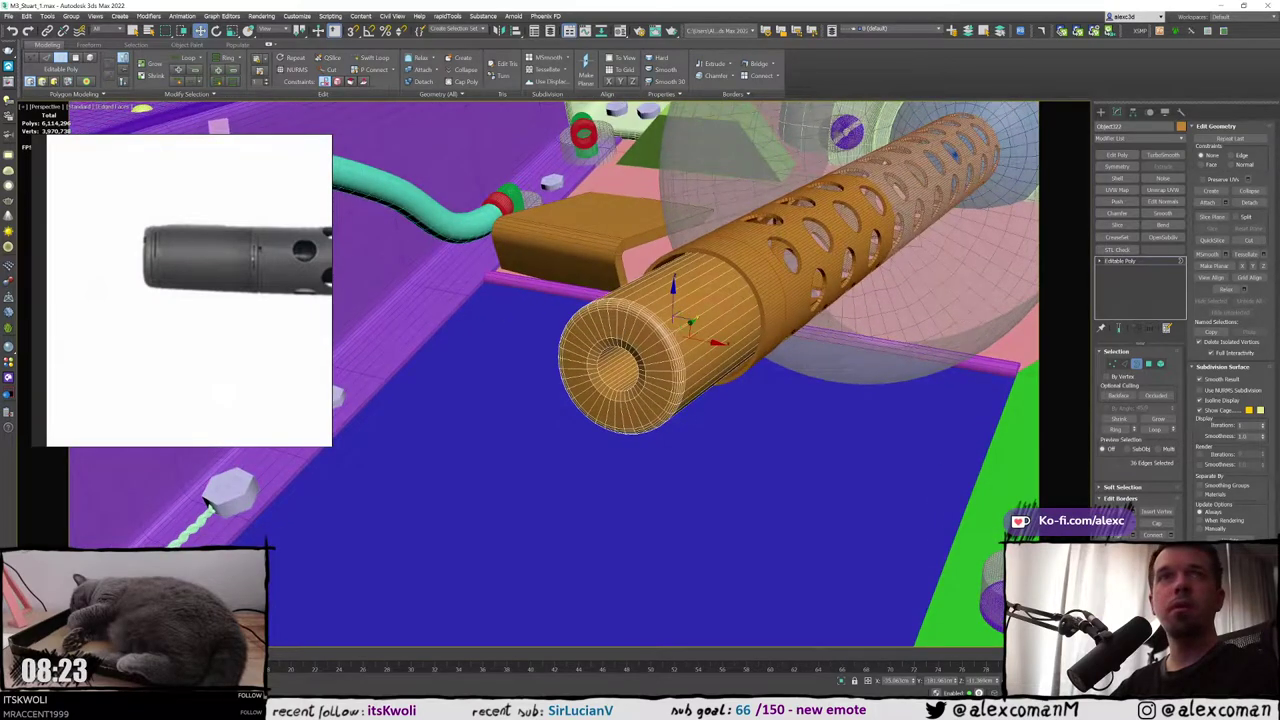
mouse_move(576, 266)
alt+middle_down()
mouse_move(634, 281)
mouse_move(548, 284)
mouse_move(565, 278)
alt+middle_up()
key(F4)
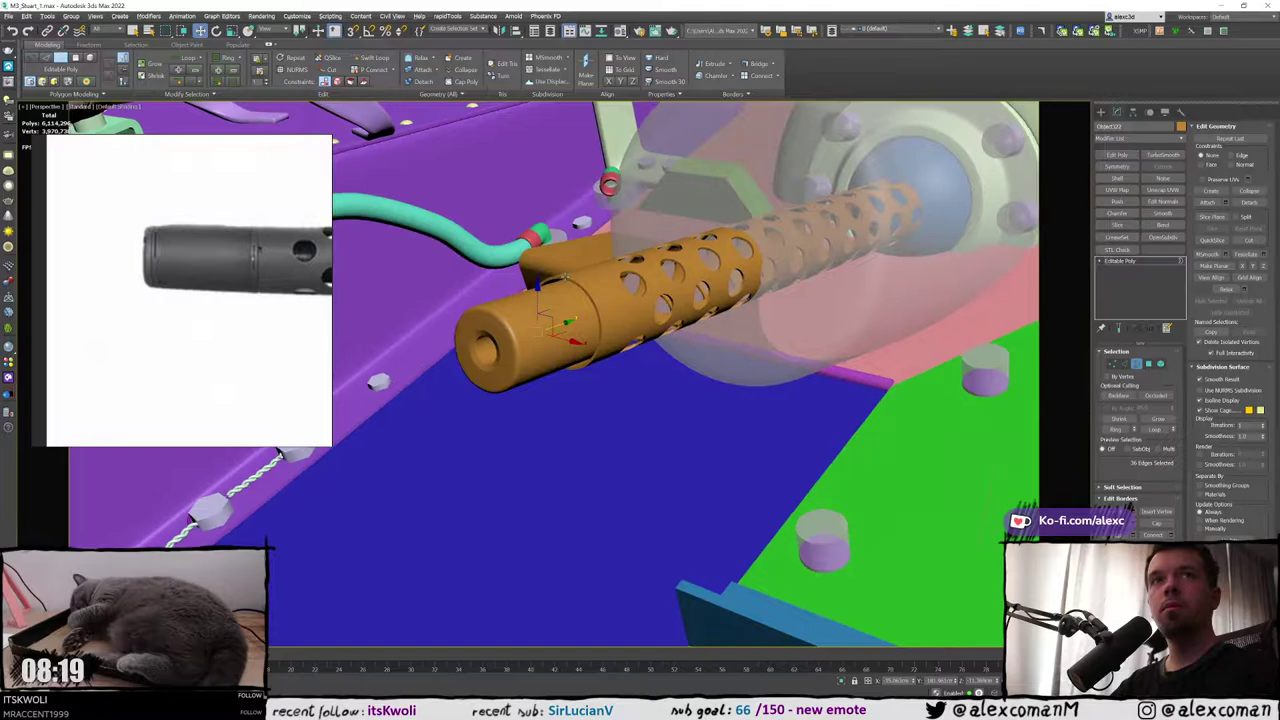
scroll(594, 305, up, 2)
Select the inner wall polygon loop of the collar ring behind the muzzle and scale its vertices inward to fit the barrel
click(1102, 115)
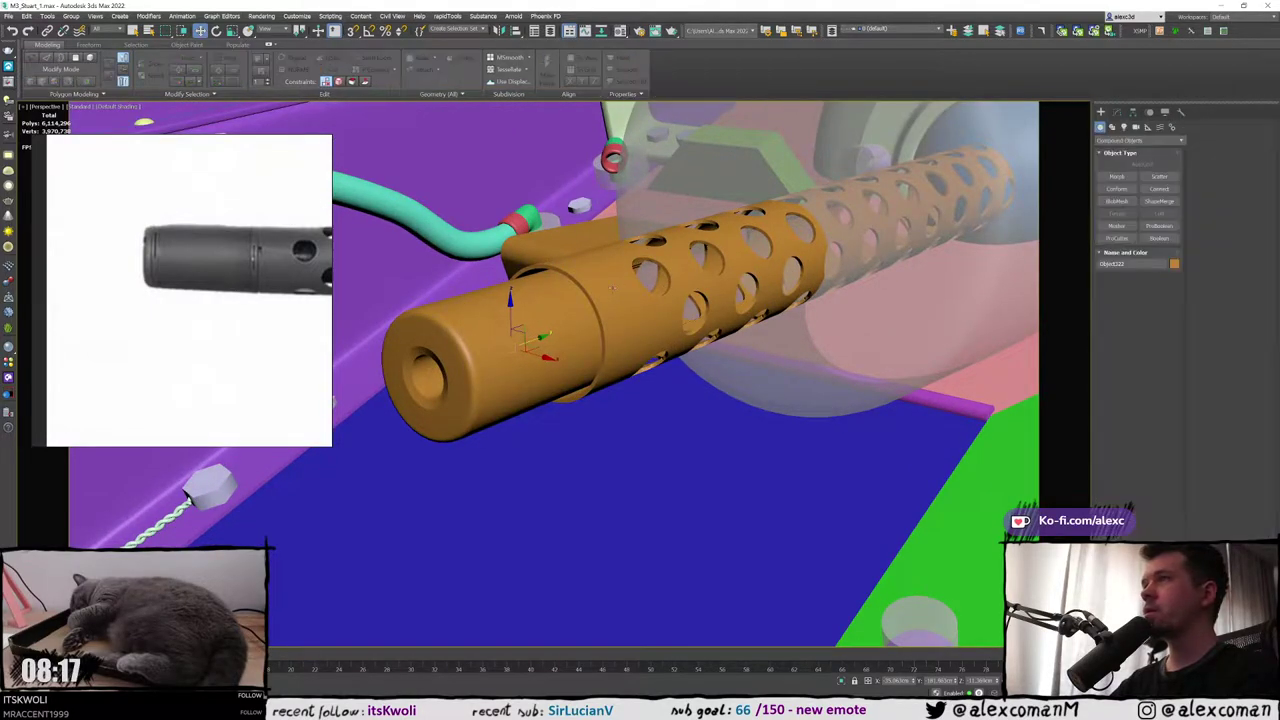
click(586, 291)
key(F4)
scroll(588, 291, up, 4)
key(4)
key(F3)
mouse_move(628, 306)
alt+middle_down()
mouse_move(499, 292)
mouse_move(608, 310)
alt+middle_up()
click(499, 292)
shift+click(493, 297)
key(F3)
key(r)
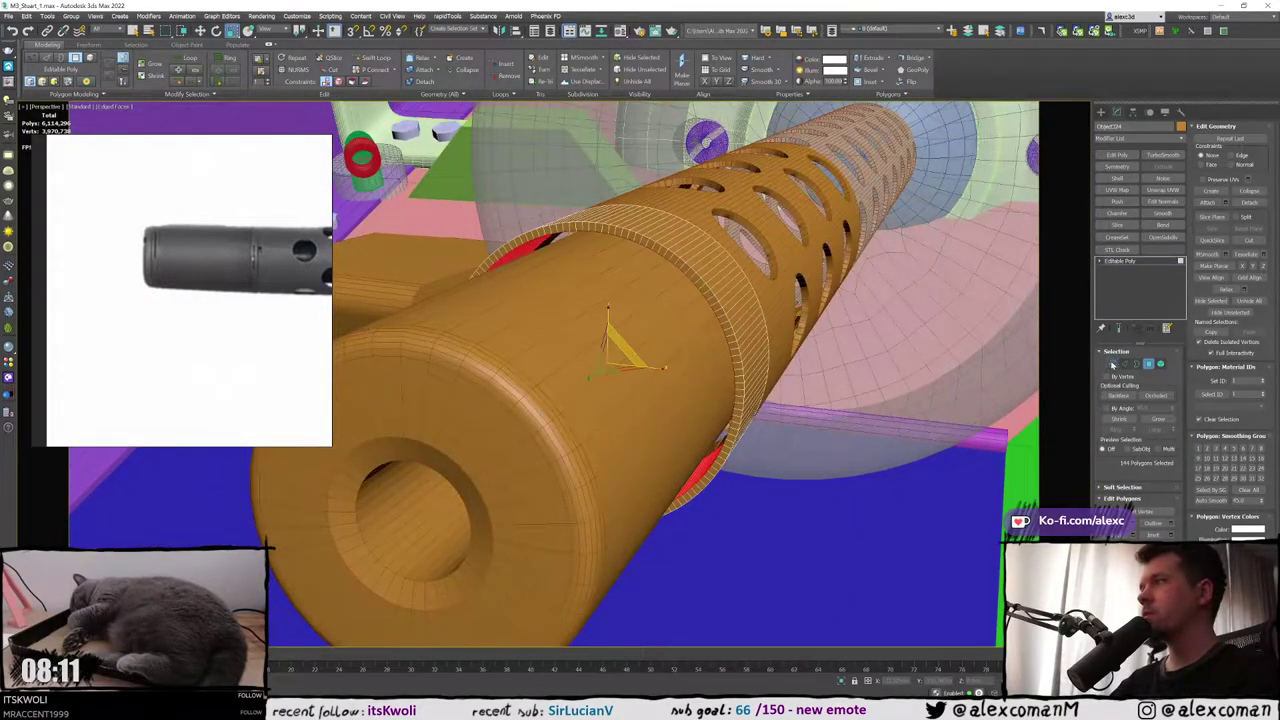
ctrl+click(1112, 365)
drag(625, 343, 625, 346)
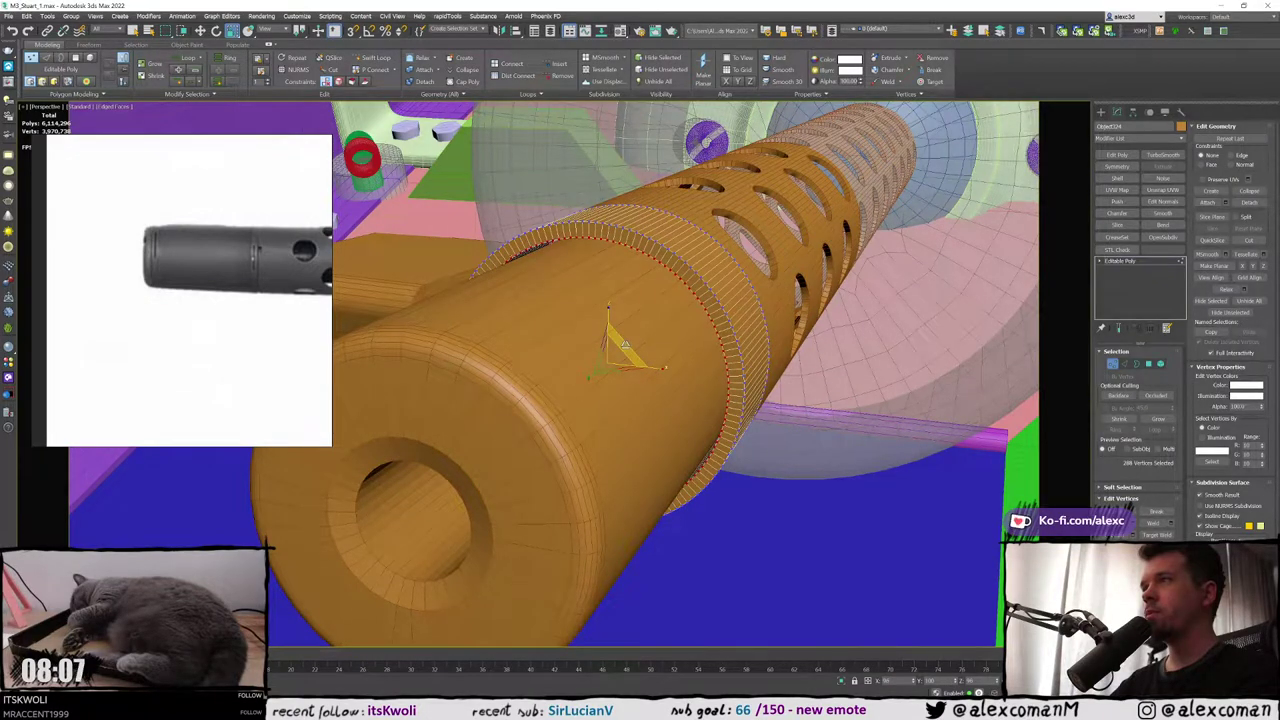
Chamfer the collar ring's front rim loops and rear outer edge loop by 0.03 cm with 2 segments
alt+middle_drag(646, 346, 590, 350)
scroll(640, 340, up, 3)
key(F3)
key(2)
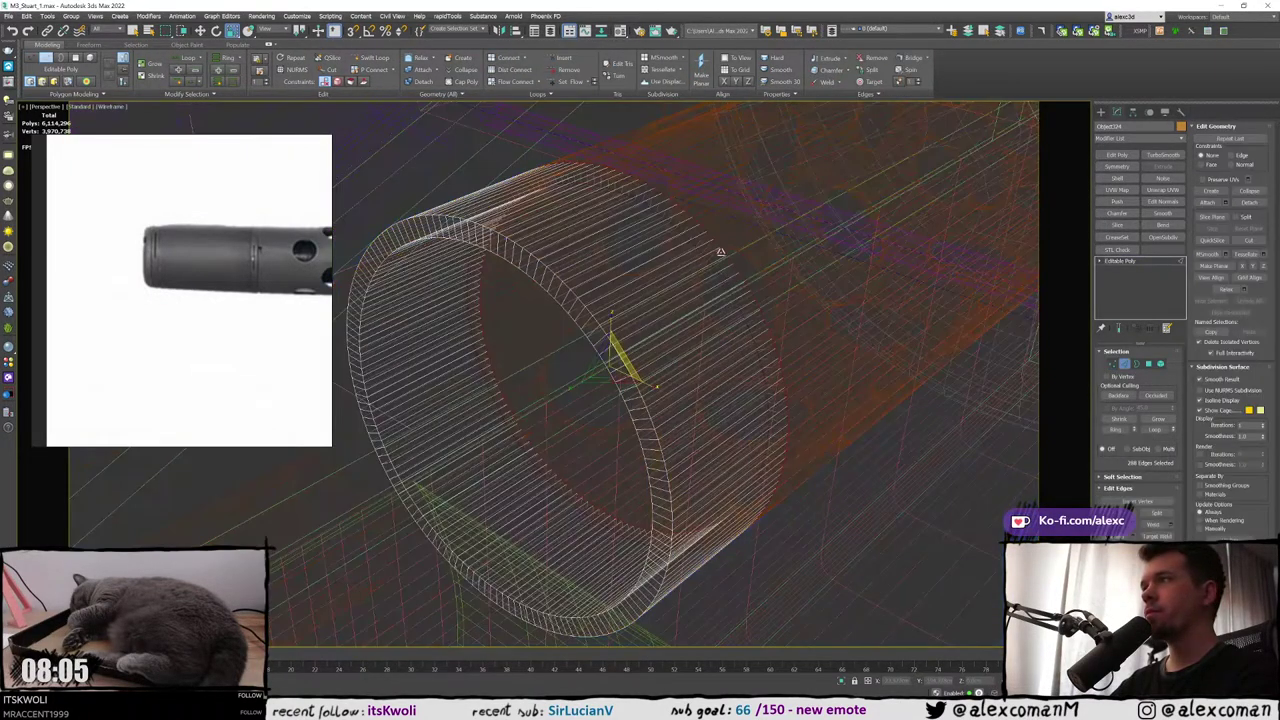
click(725, 248)
double_click(725, 248)
scroll(608, 330, up, 3)
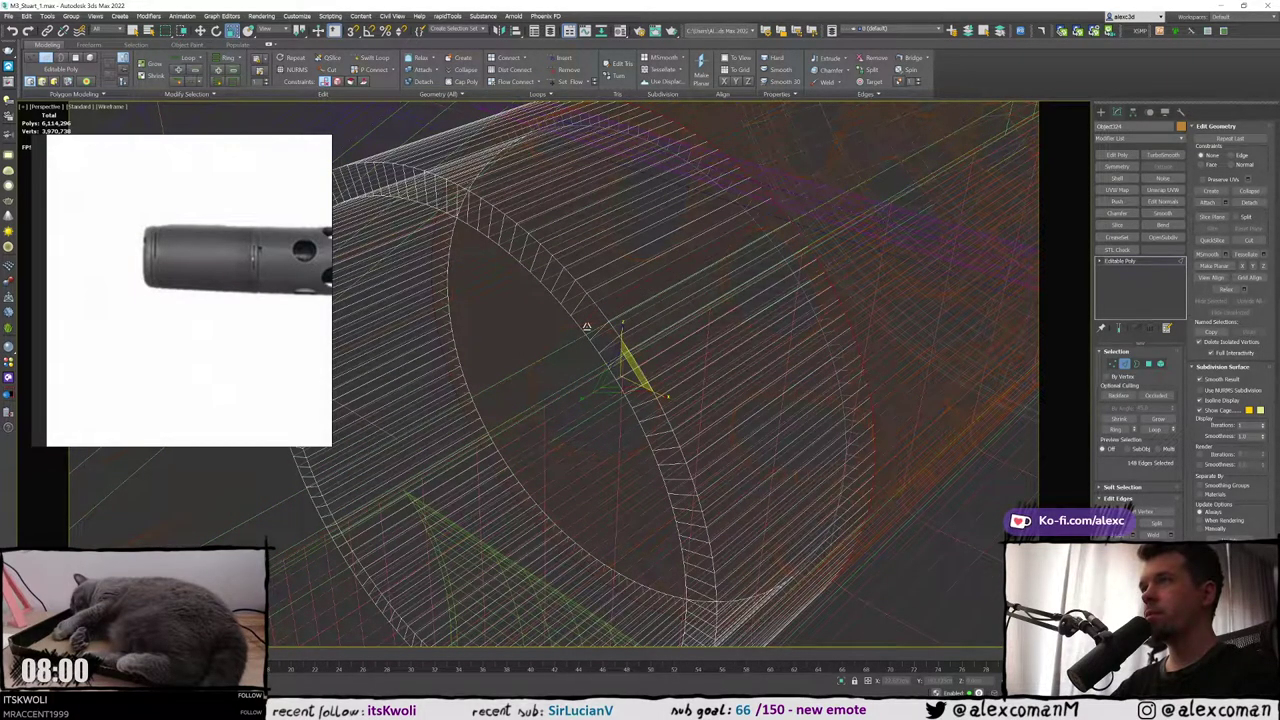
mouse_move(591, 327)
alt+middle_down()
mouse_move(614, 388)
mouse_move(606, 369)
alt+middle_up()
key(F3)
right_click(602, 338)
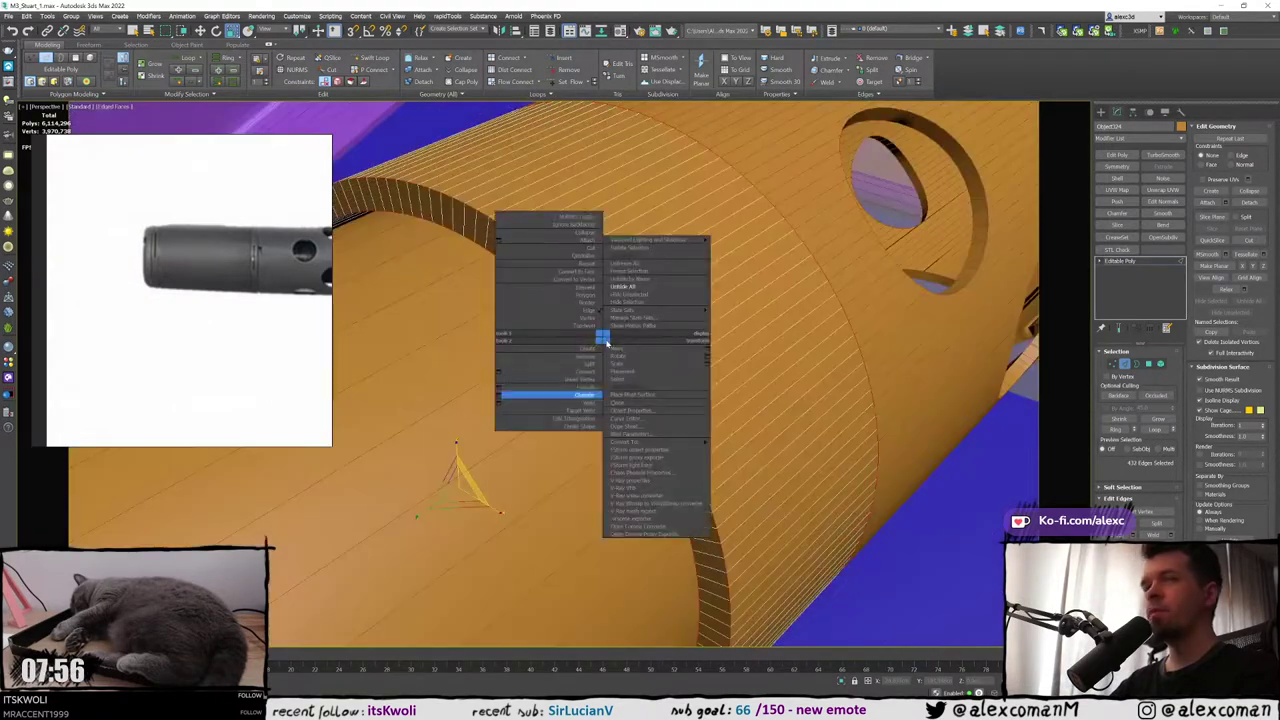
click(515, 395)
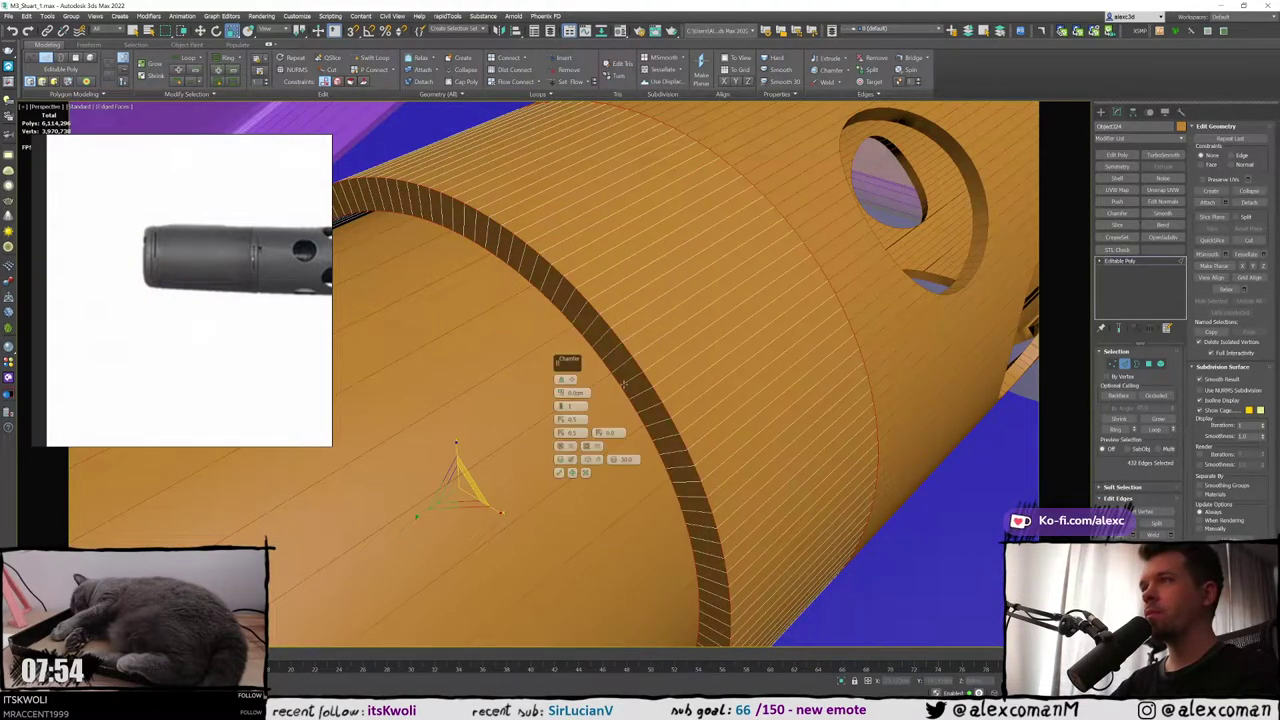
drag(561, 395, 561, 393)
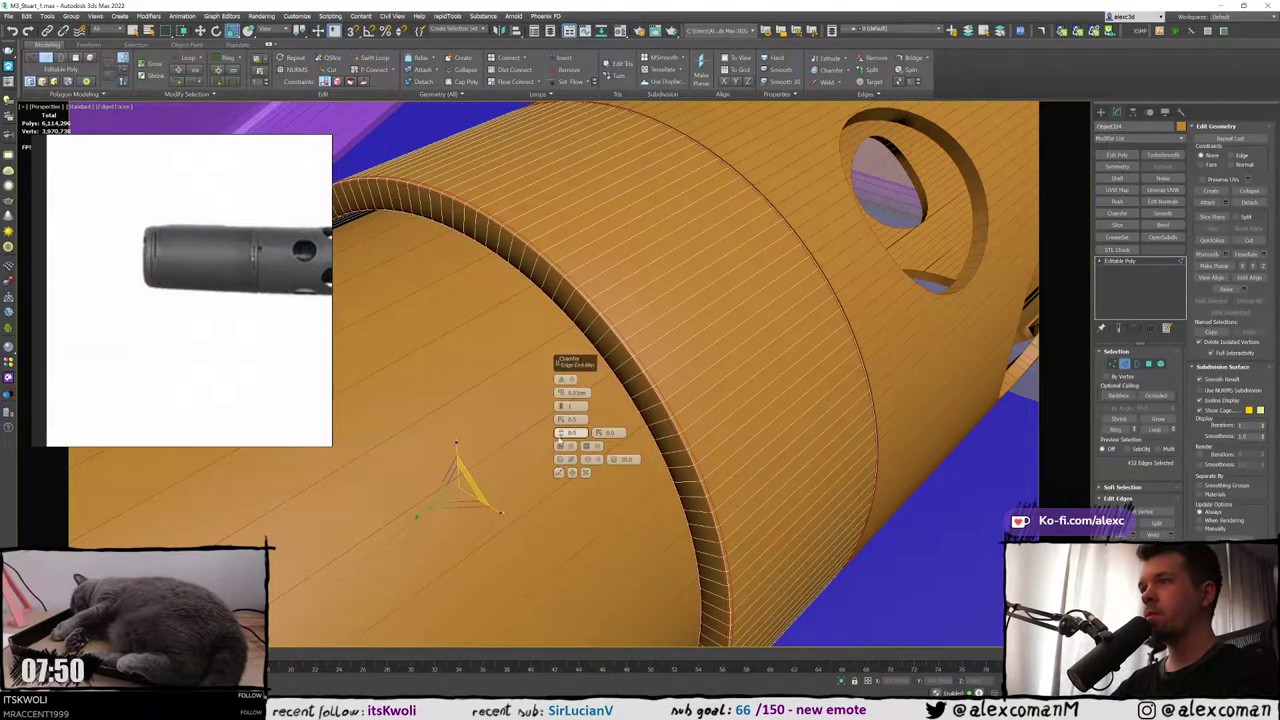
click(561, 406)
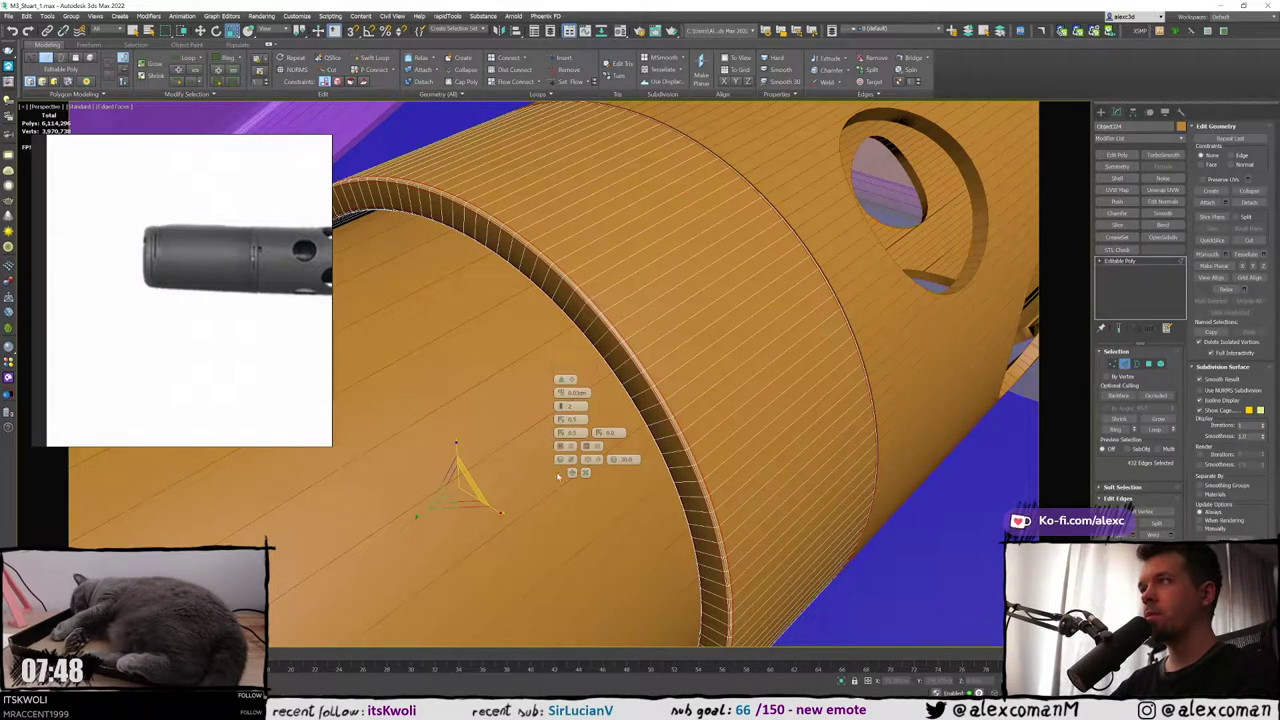
click(559, 473)
Chamfer the perforated jacket's edge loop where it meets the collar by 0.03 cm, adding one extra segment
middle_drag(762, 339, 691, 344)
click(848, 270)
click(1101, 113)
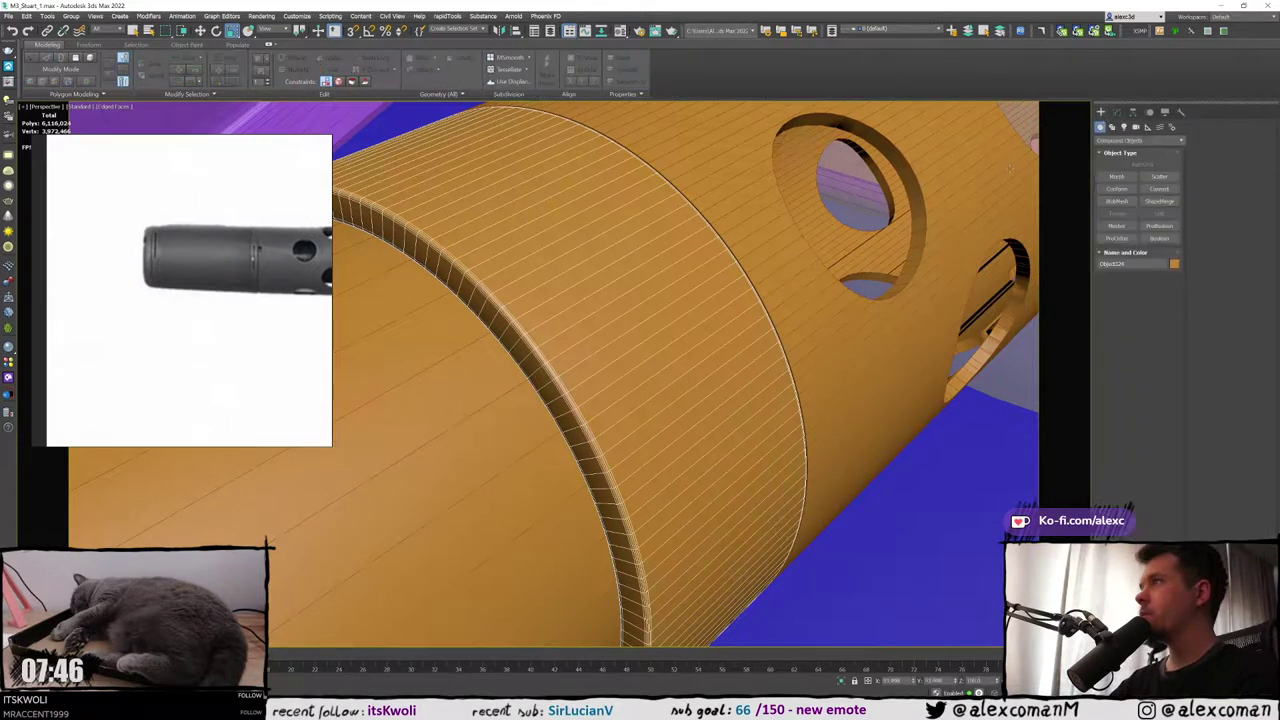
click(778, 267)
key(2)
key(F3)
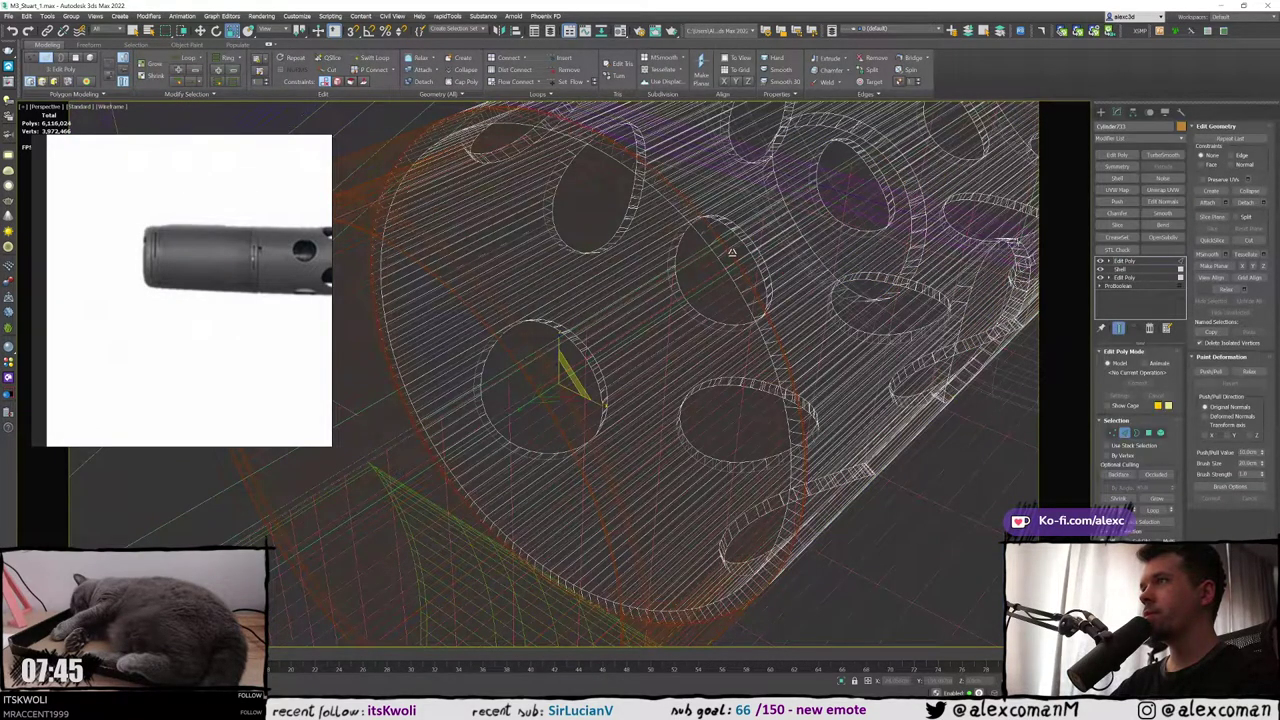
double_click(720, 264)
key(F3)
right_click(806, 275)
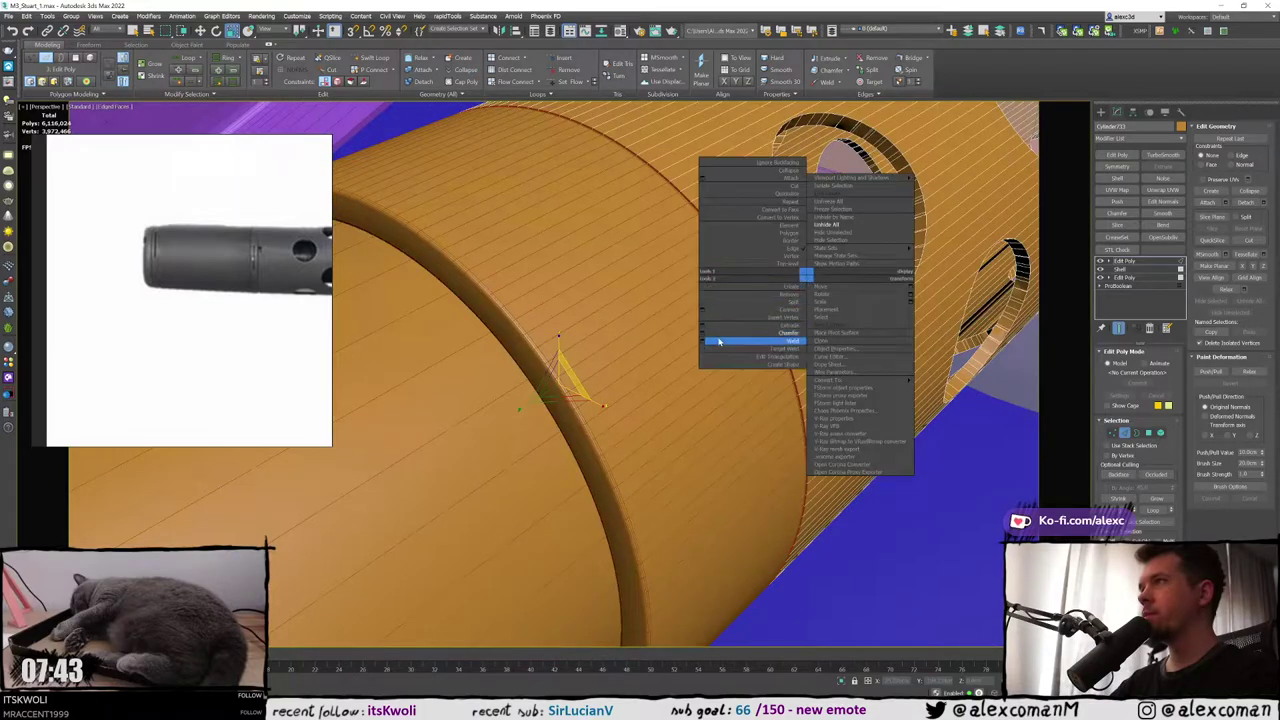
click(701, 334)
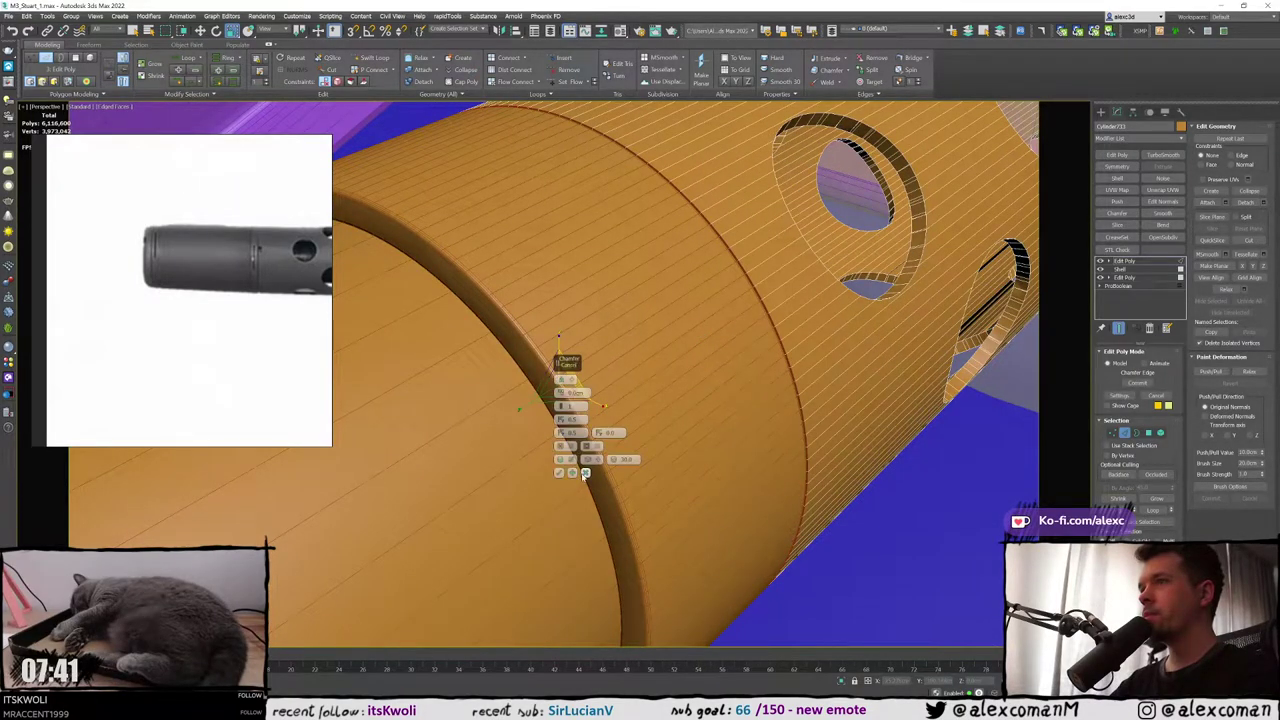
click(559, 472)
right_click(816, 278)
click(712, 337)
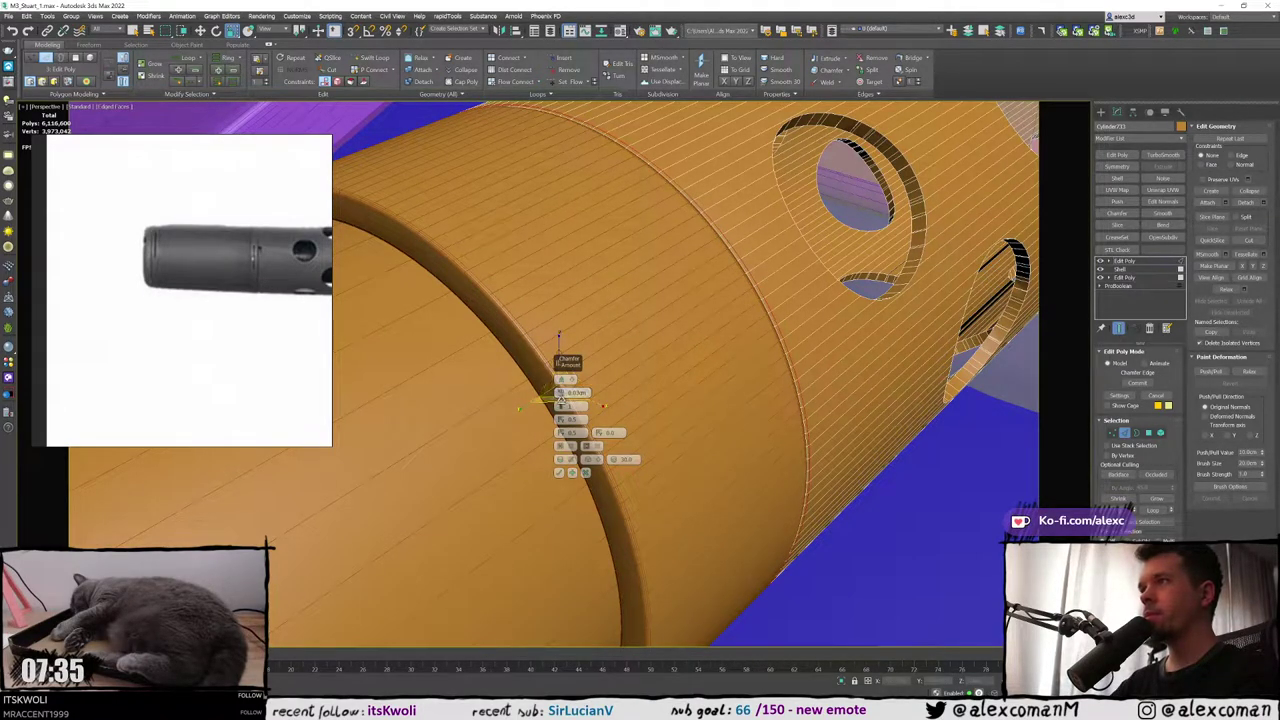
click(561, 404)
click(559, 473)
click(572, 472)
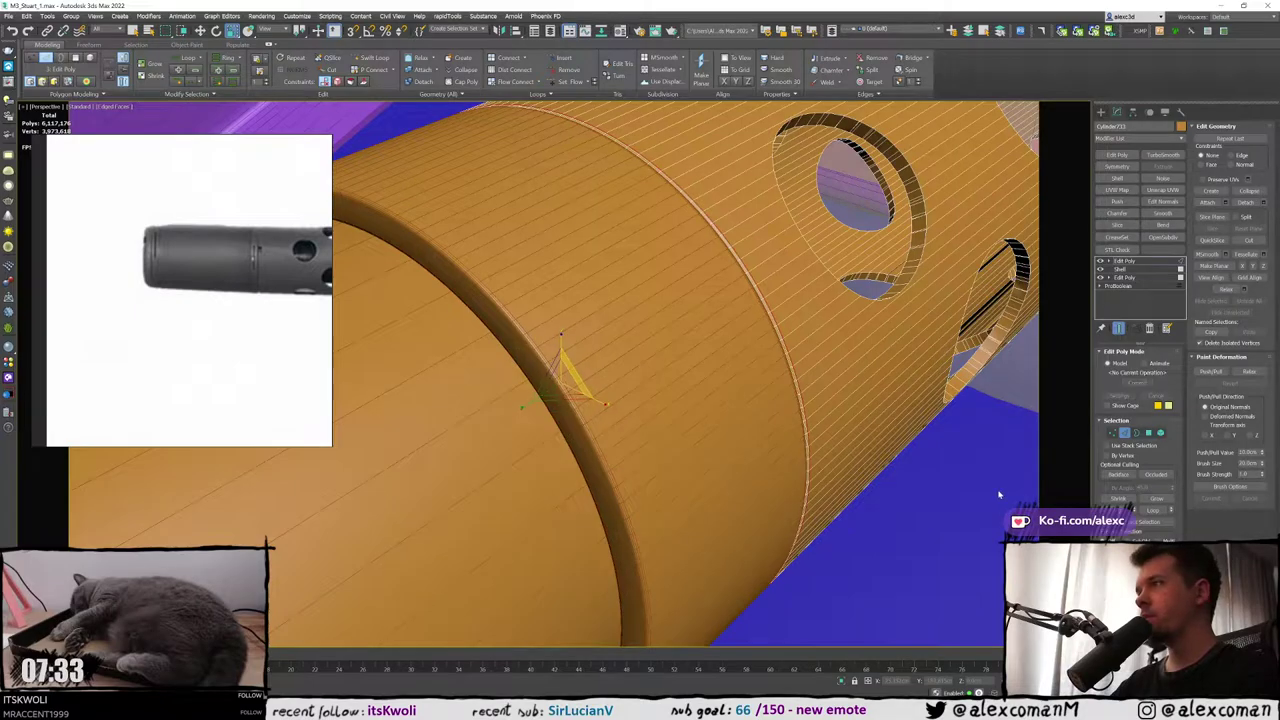
scroll(701, 371, down, 10)
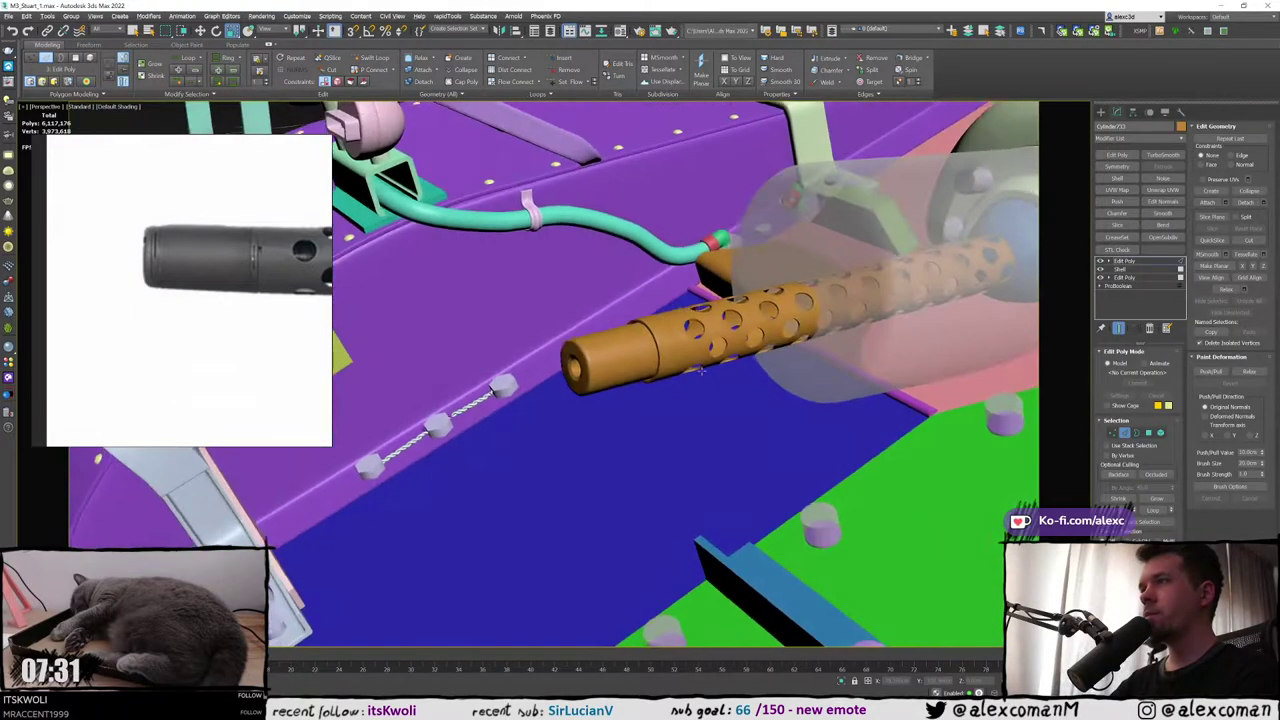
mouse_move(701, 371)
alt+middle_down()
mouse_move(670, 362)
mouse_move(697, 369)
alt+middle_up()
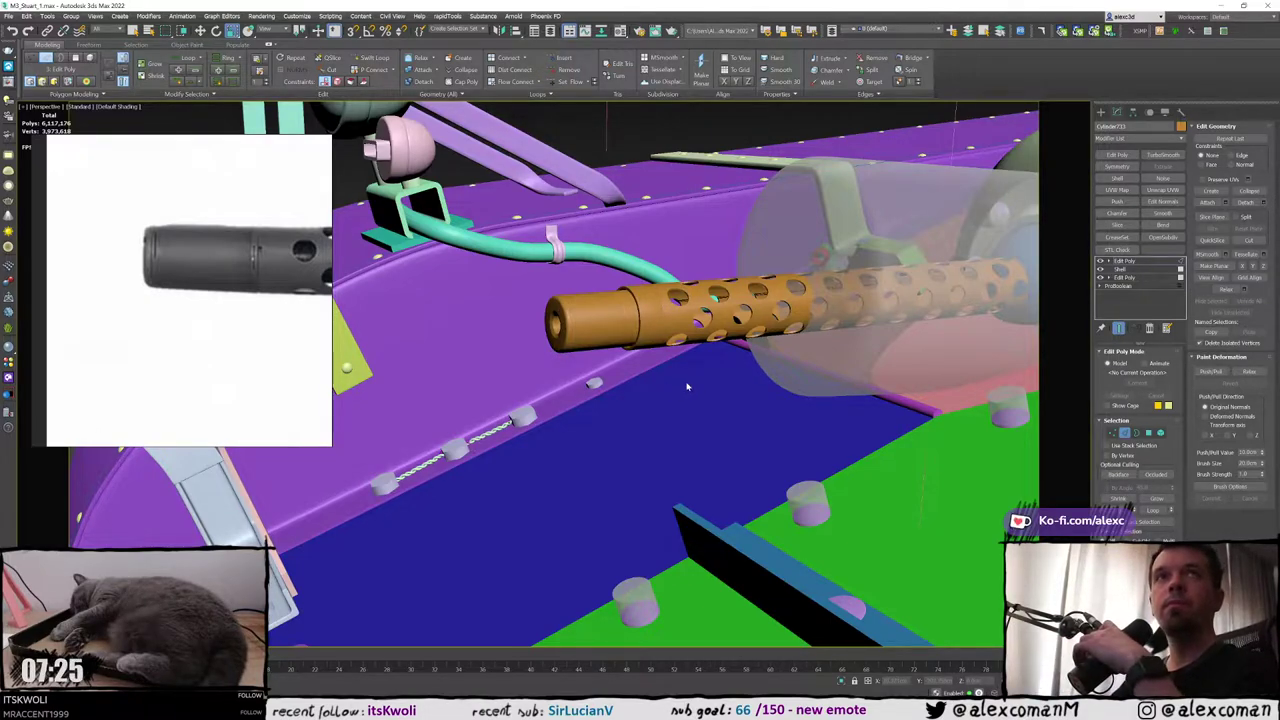
Examine the machine gun reference photos for the shape of the muzzle and perforated barrel jacket
click(1100, 112)
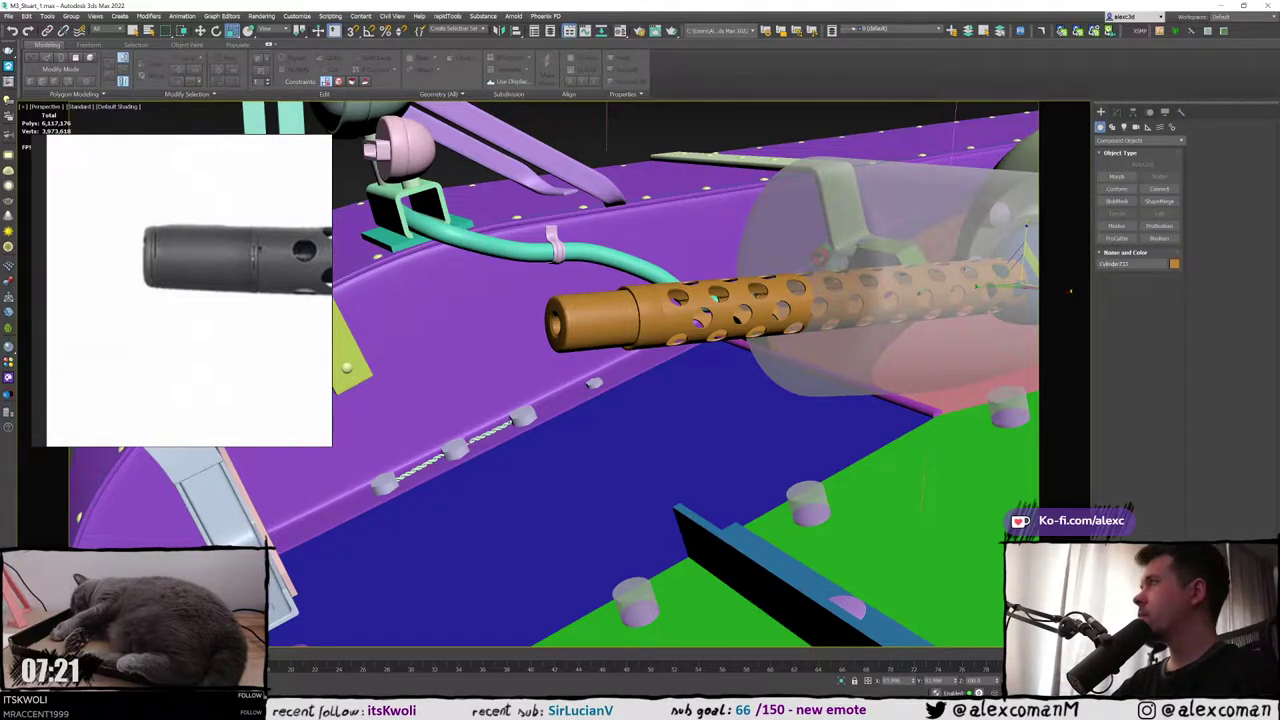
alt+middle_drag(877, 240, 715, 260)
scroll(229, 231, down, 8)
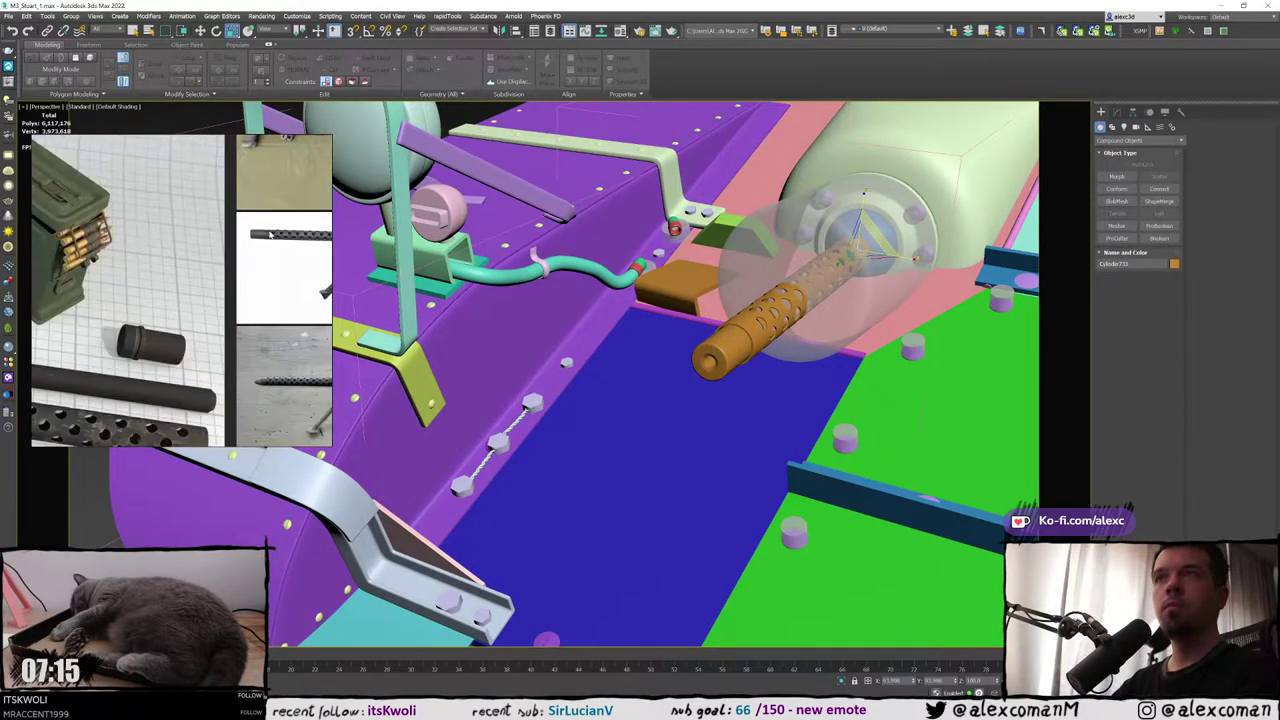
scroll(157, 274, up, 3)
scroll(157, 274, down, 3)
middle_drag(280, 278, 179, 262)
scroll(230, 272, up, 8)
scroll(170, 258, down, 5)
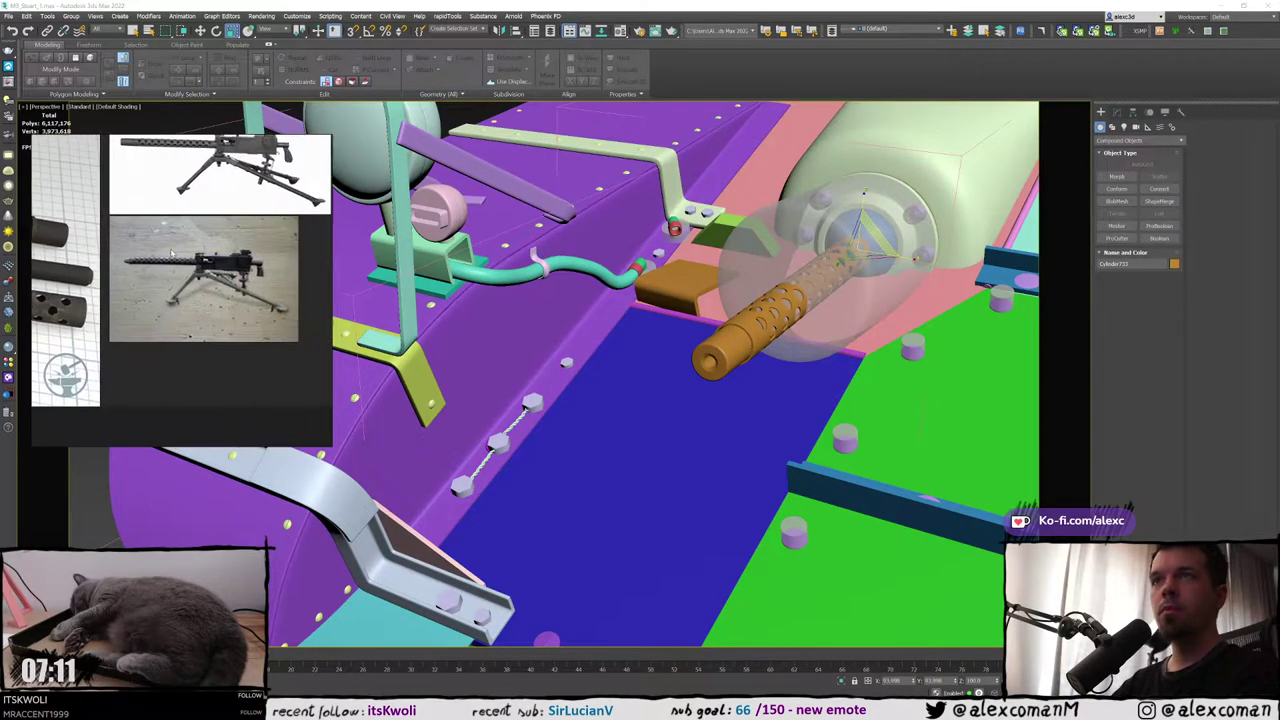
middle_drag(313, 252, 86, 256)
scroll(289, 251, up, 1)
middle_drag(289, 251, 222, 221)
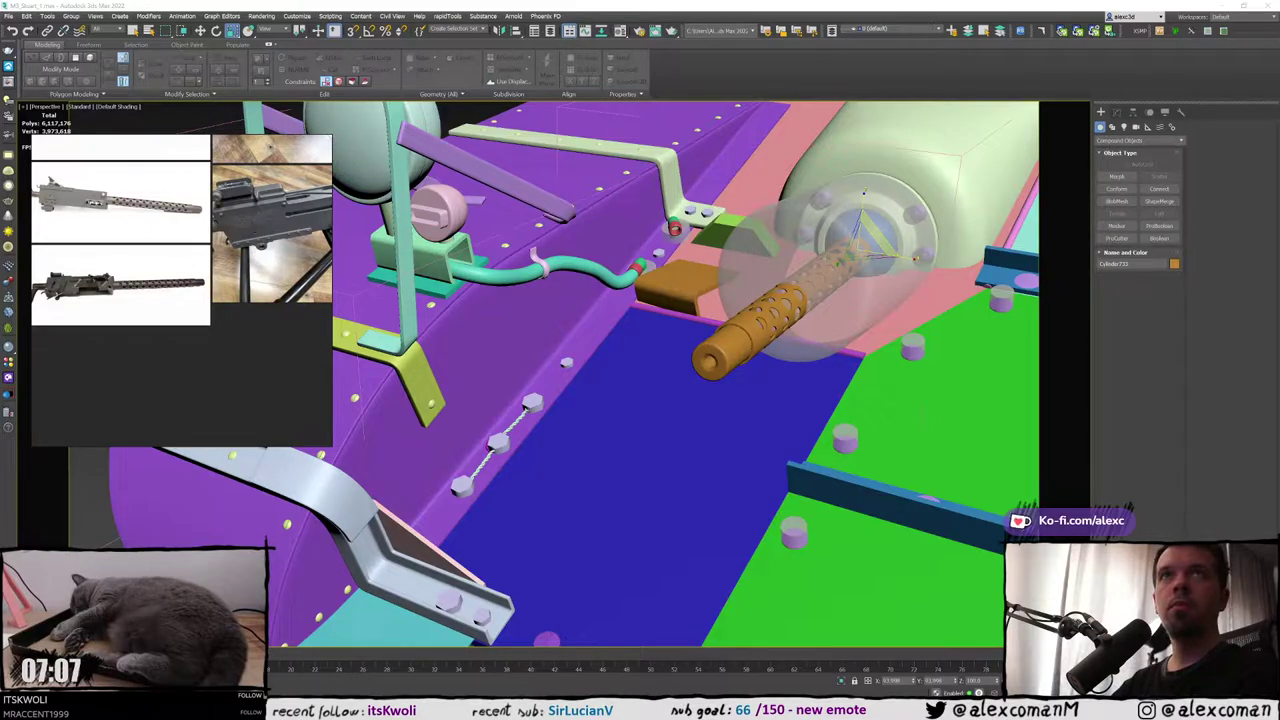
drag(0, 180, 0, 86)
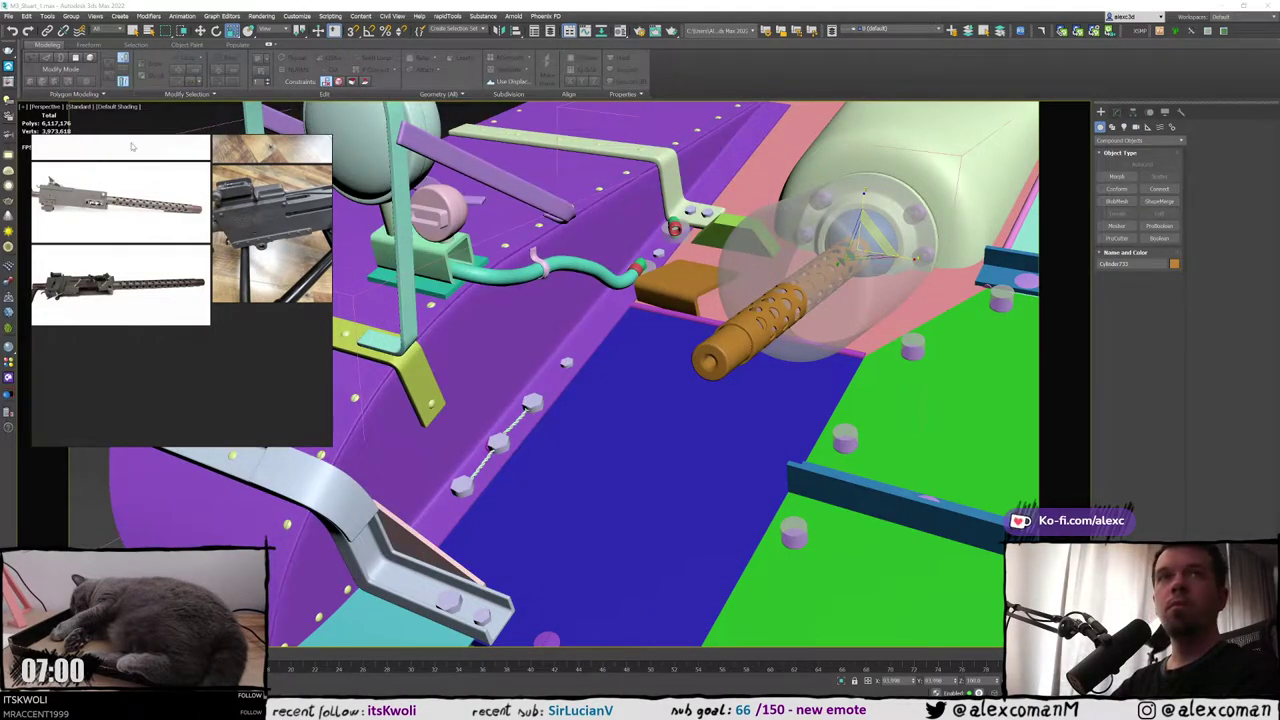
Chamfer the two edge loops around the muzzle's bore opening, the outer recess rim and the inner bore edge, with 2 segments
scroll(750, 355, up, 4)
click(674, 286)
key(F4)
middle_drag(664, 293, 702, 317)
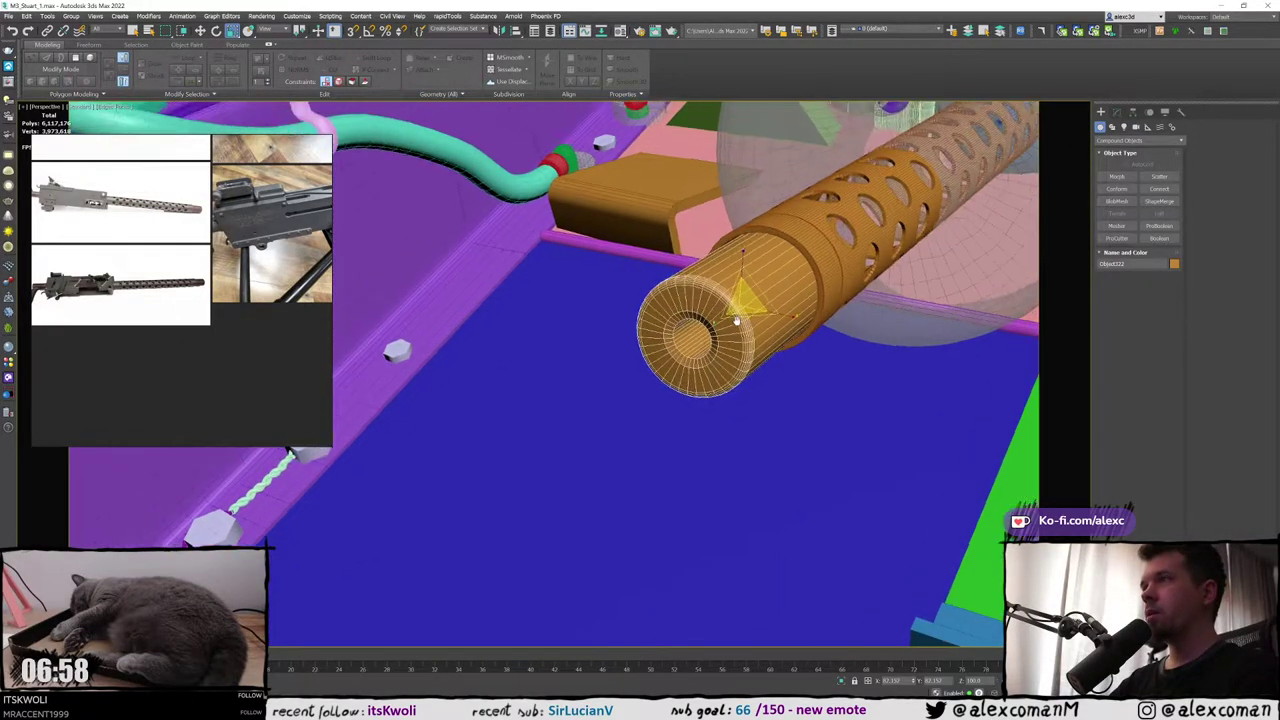
scroll(700, 317, up, 4)
scroll(646, 306, up, 3)
key(2)
double_click(645, 297)
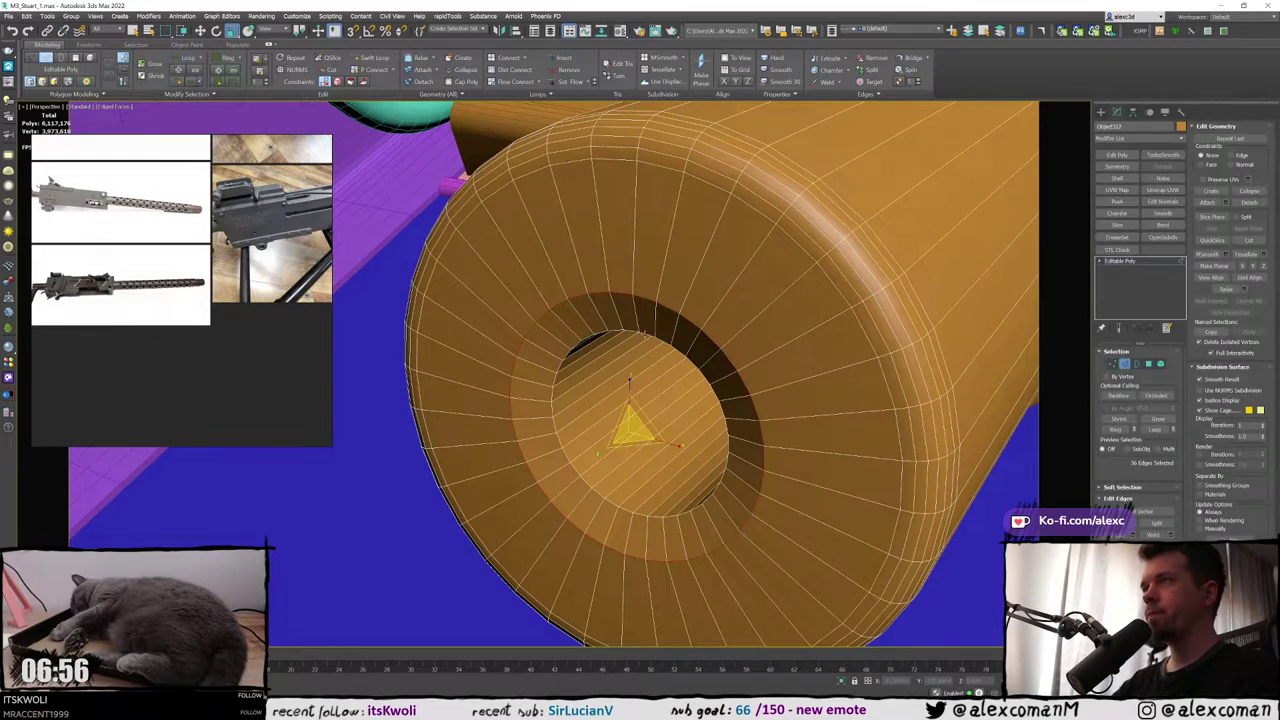
ctrl+double_click(645, 334)
scroll(644, 333, down, 4)
right_click(643, 331)
click(537, 388)
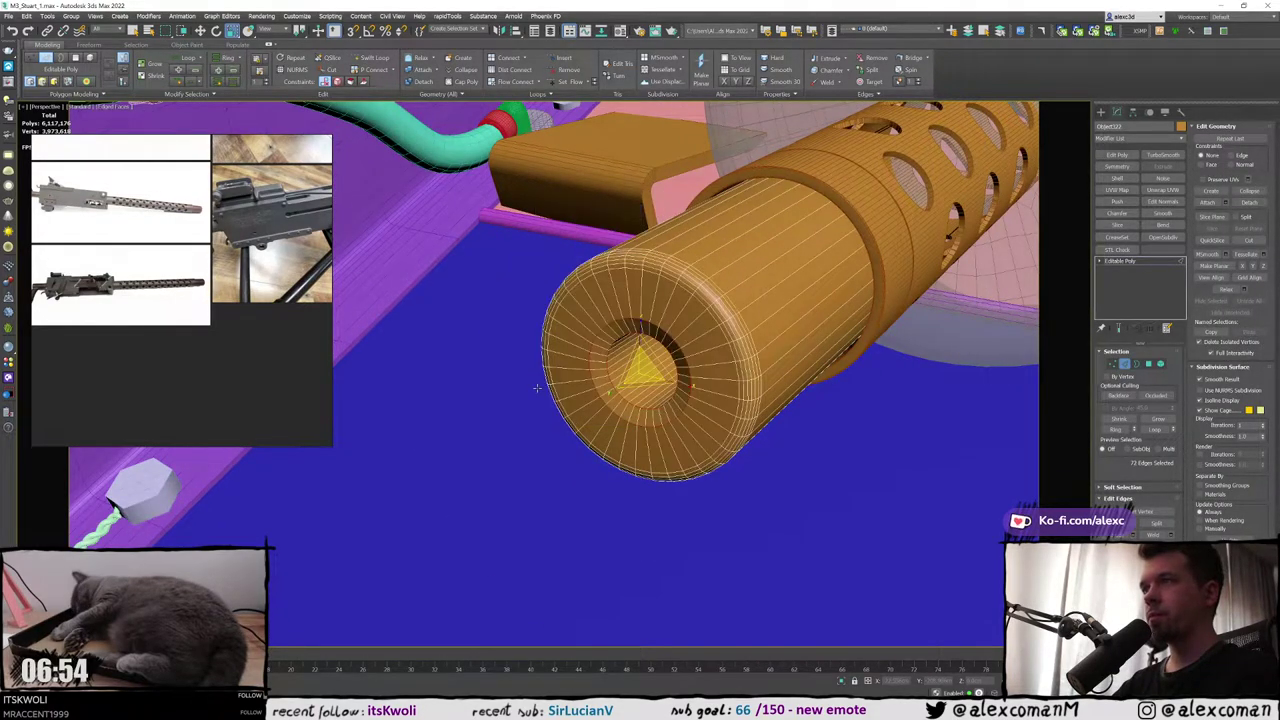
right_click(561, 393)
click(561, 393)
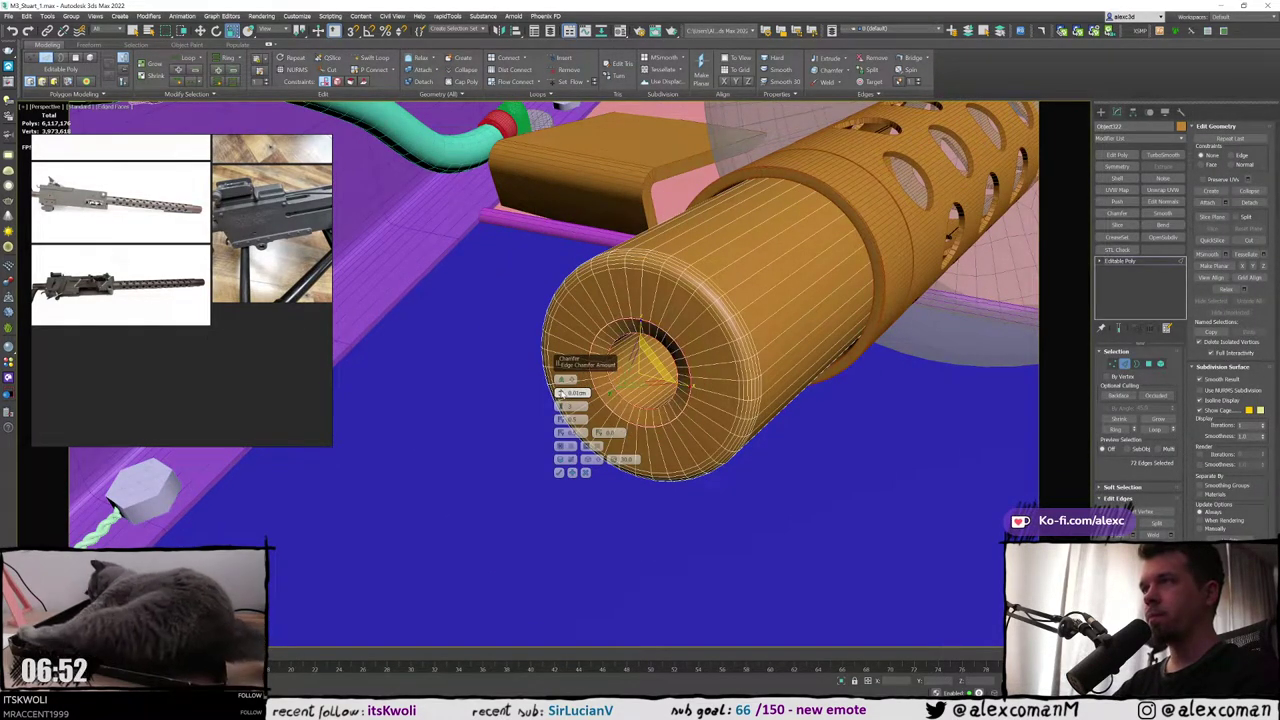
click(559, 472)
click(847, 459)
key(F4)
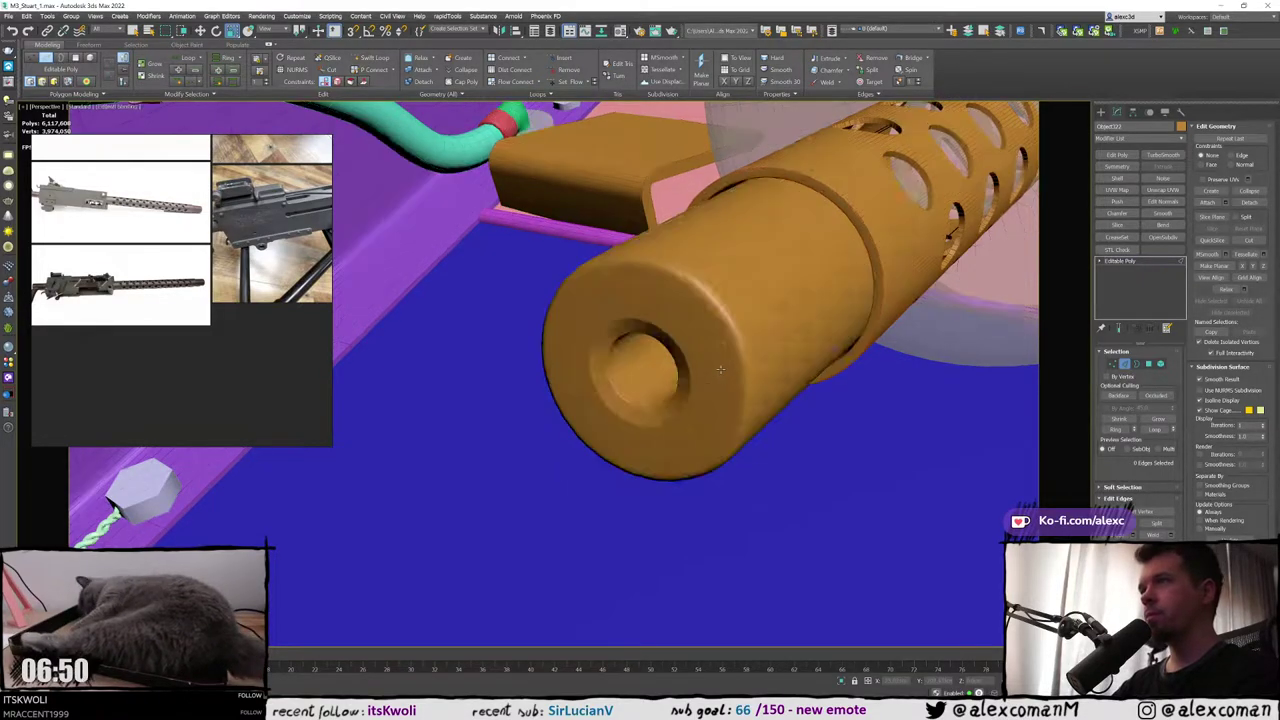
scroll(720, 370, down, 4)
click(720, 369)
mouse_move(720, 369)
alt+middle_down()
mouse_move(770, 360)
mouse_move(739, 356)
mouse_move(720, 380)
mouse_move(837, 380)
mouse_move(718, 355)
alt+middle_up()
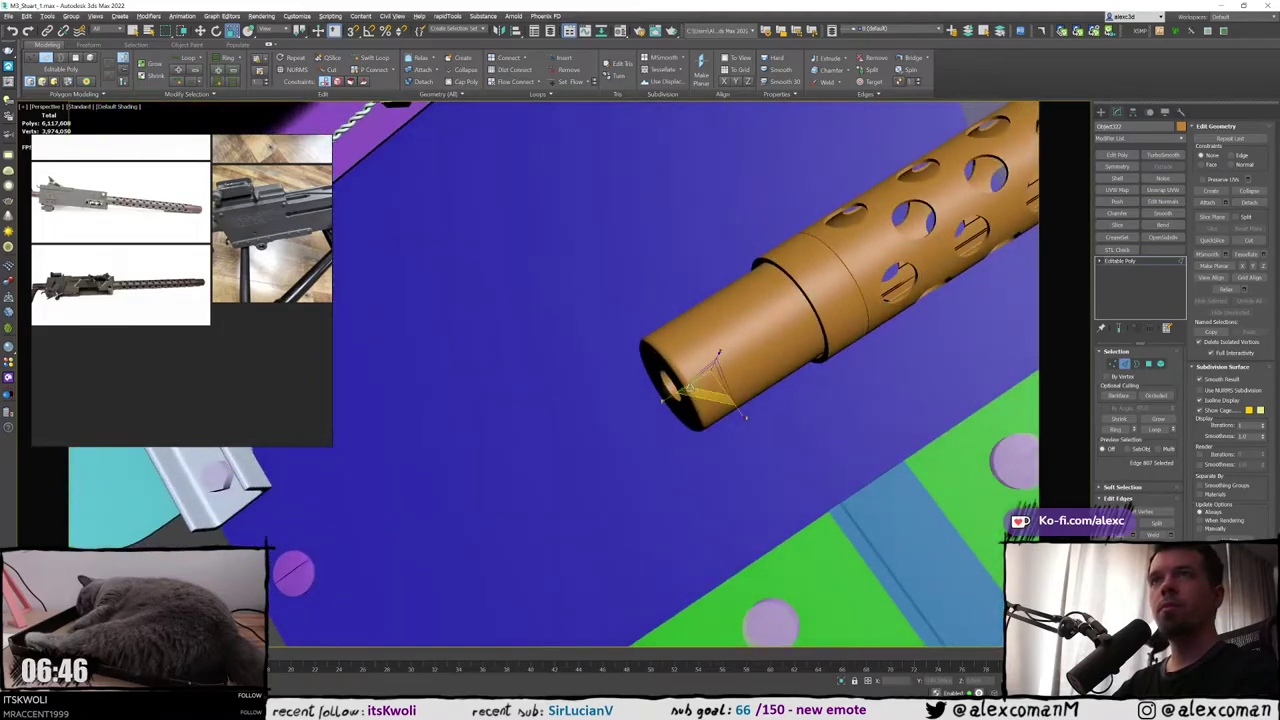
Create a box primitive about 1.06 cm long and 0.59 cm wide over the bore opening in the Top view
key(alt+w)
middle_click(440, 297)
key(alt+w)
key(z)
scroll(440, 297, down, 4)
middle_drag(440, 297, 600, 293)
scroll(580, 292, down, 3)
click(1102, 112)
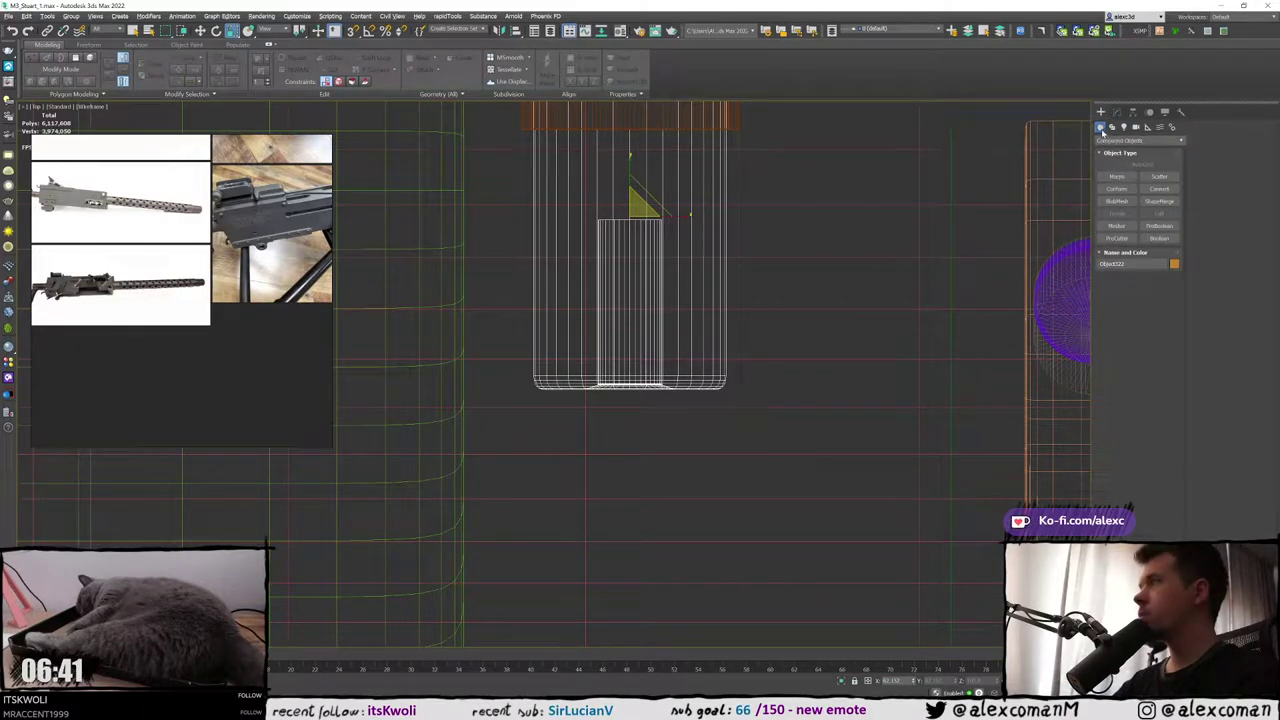
click(1108, 140)
click(1121, 165)
click(1116, 178)
scroll(640, 370, up, 5)
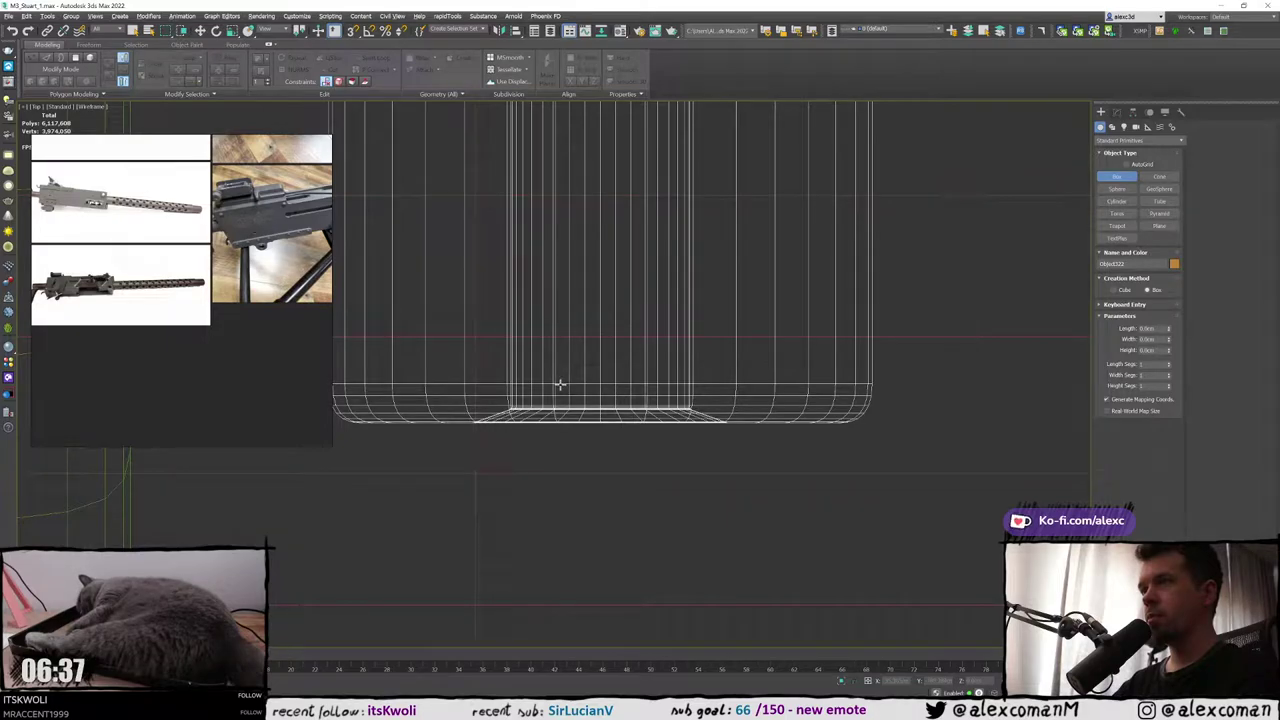
drag(560, 384, 639, 525)
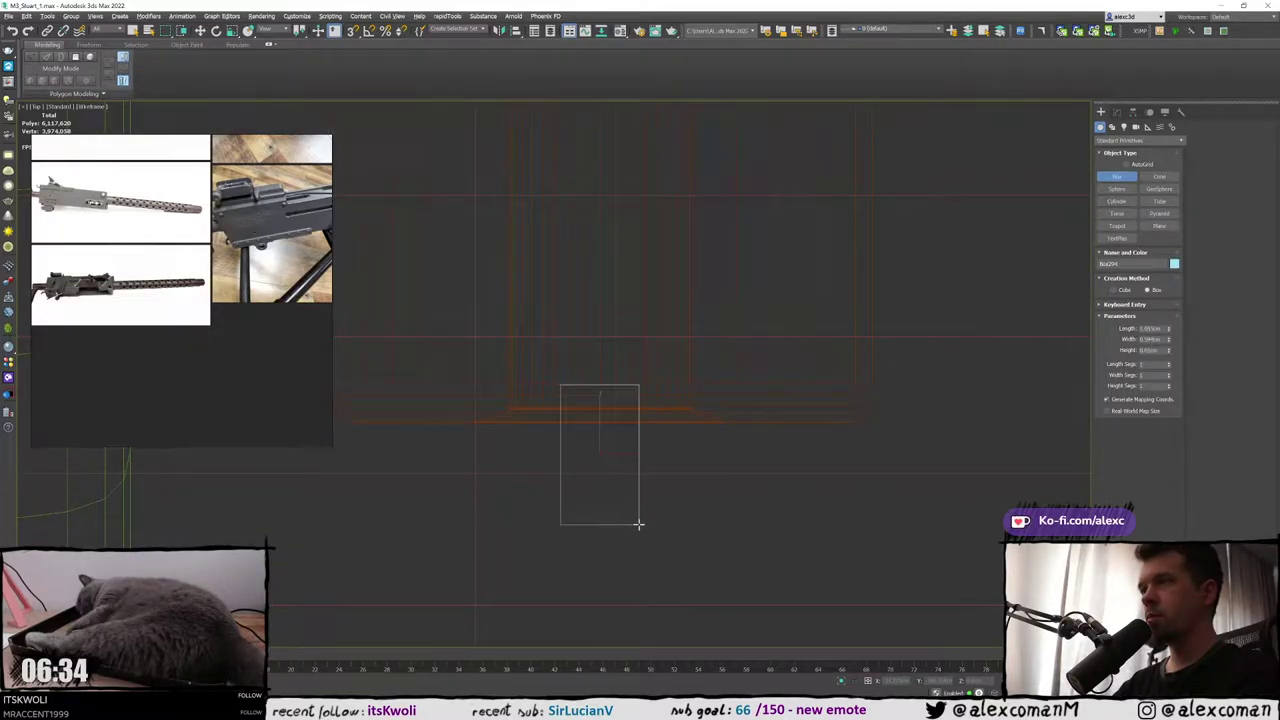
right_click(598, 271)
Lower the box vertically to the front of the muzzle beside the bore
key(alt+w)
middle_click(778, 490)
key(alt+w)
scroll(775, 490, down, 4)
alt+middle_drag(775, 490, 766, 412)
key(w)
drag(770, 390, 769, 500)
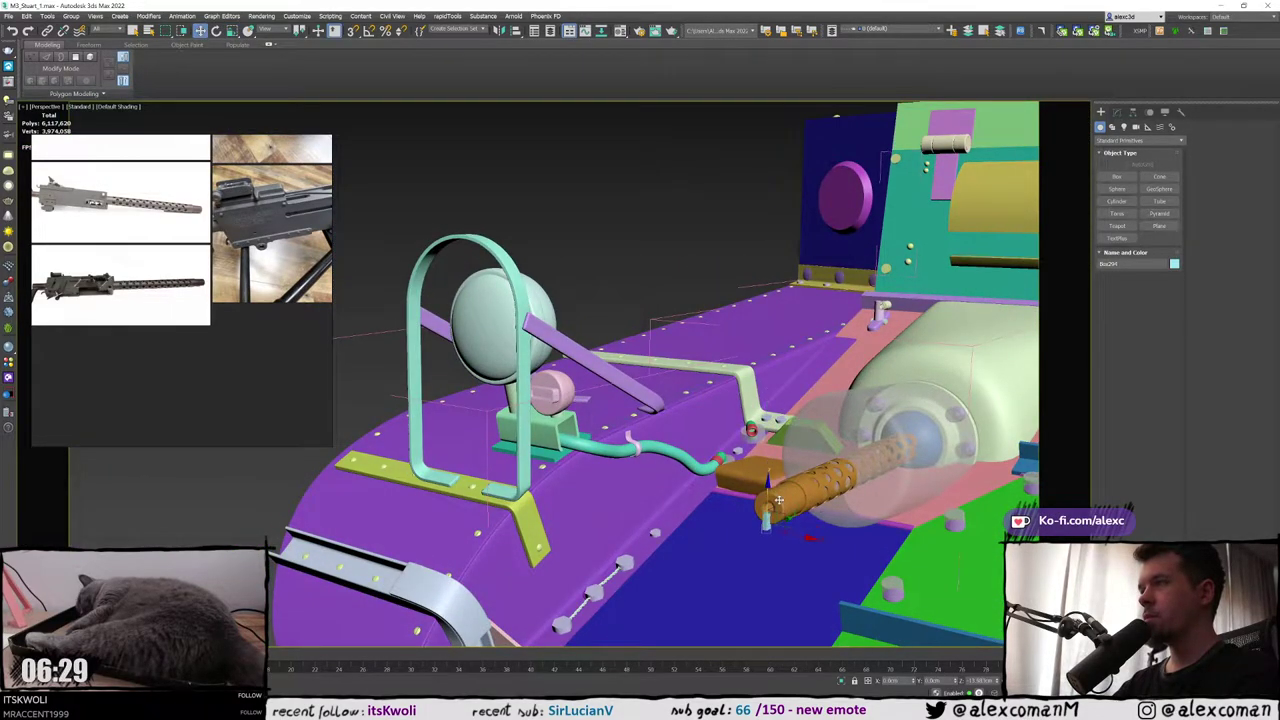
key(z)
mouse_move(769, 500)
alt+middle_down()
mouse_move(745, 483)
mouse_move(772, 481)
alt+middle_up()
scroll(741, 475, down, 7)
scroll(772, 480, up, 7)
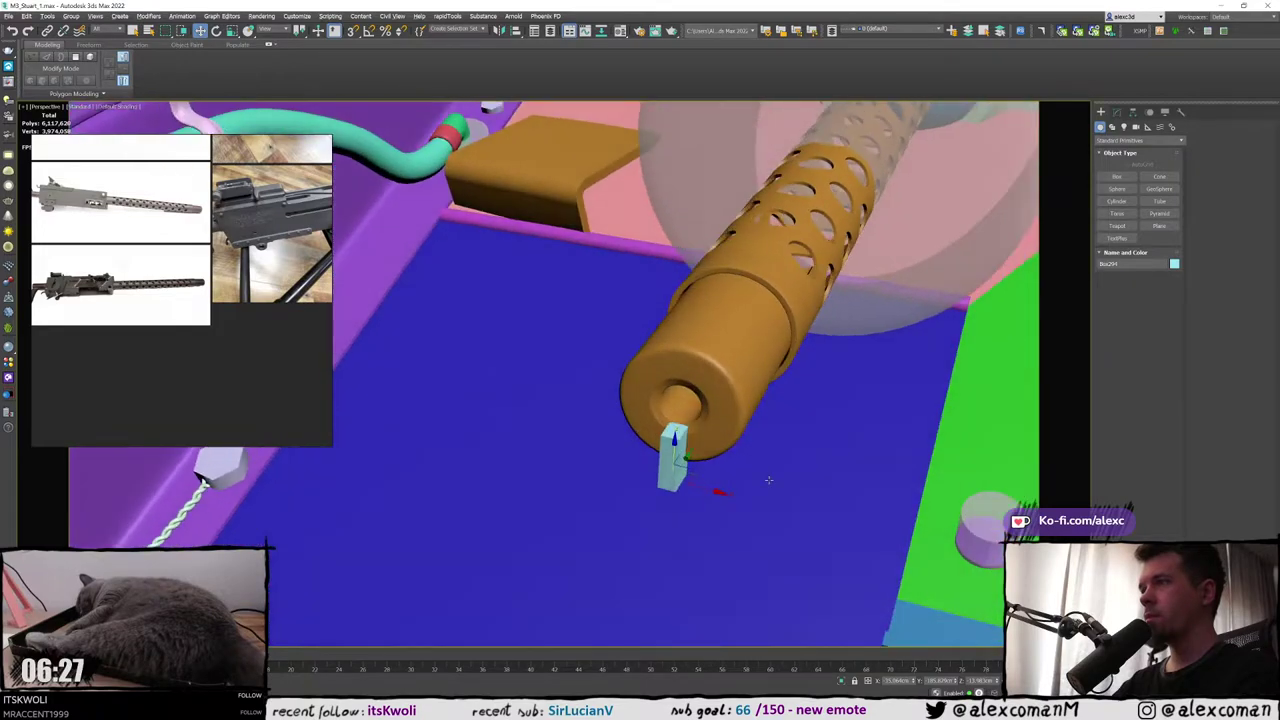
Increase the box's height until it spans the full diameter of the muzzle face
click(1111, 127)
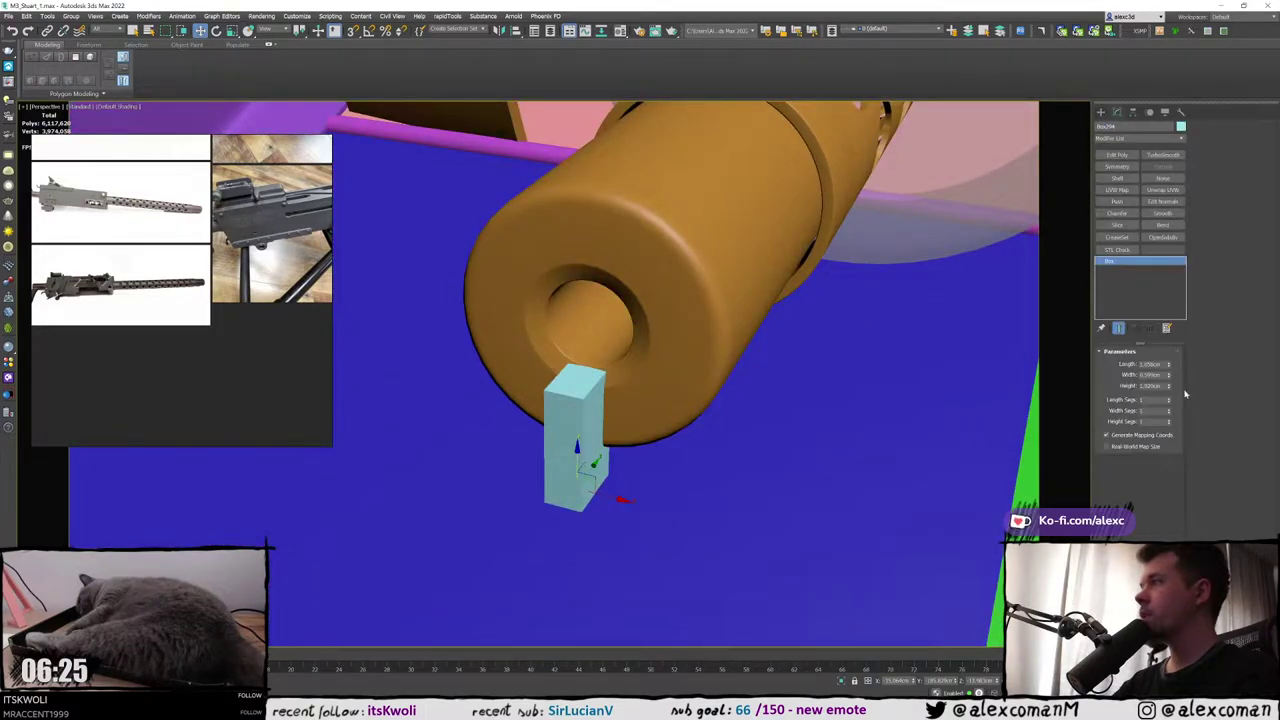
drag(1168, 390, 1164, 334)
alt+middle_drag(1010, 340, 491, 308)
Shift the box slightly forward along the barrel axis in the Top view so it overlaps less of the muzzle
key(alt+w)
middle_click(432, 283)
key(alt+w)
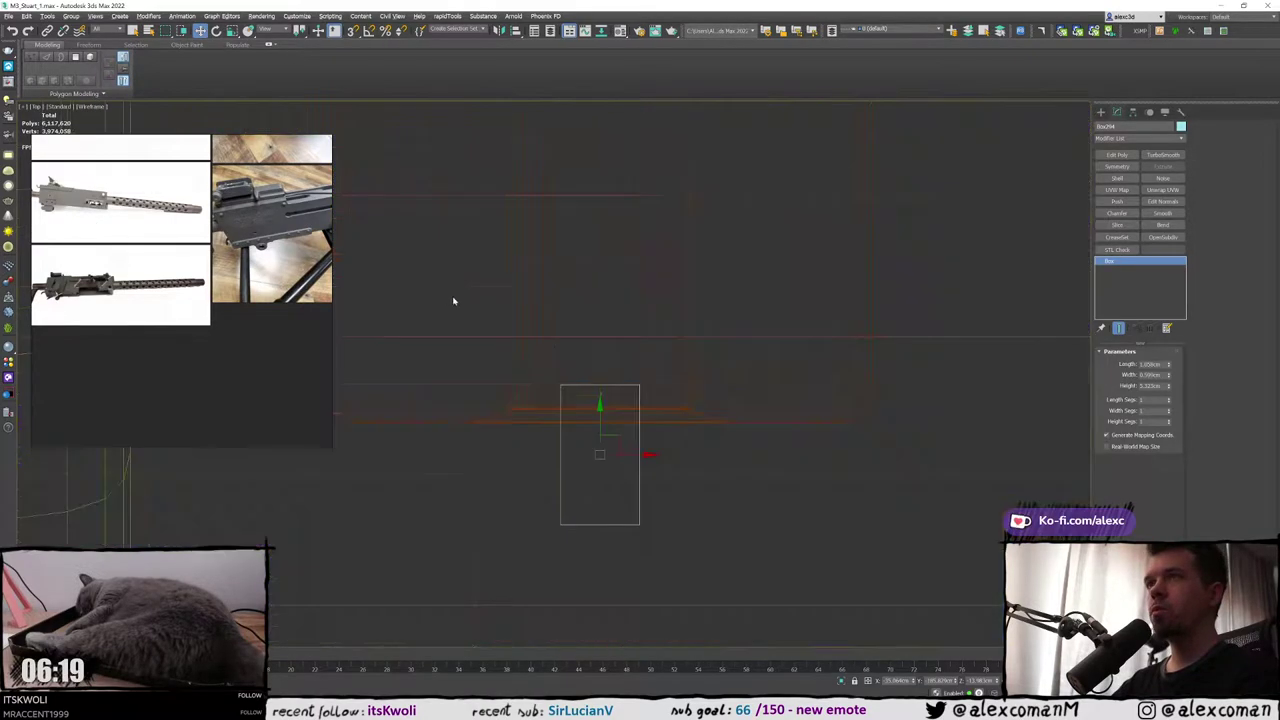
key(z)
middle_drag(568, 350, 756, 366)
scroll(768, 372, down, 3)
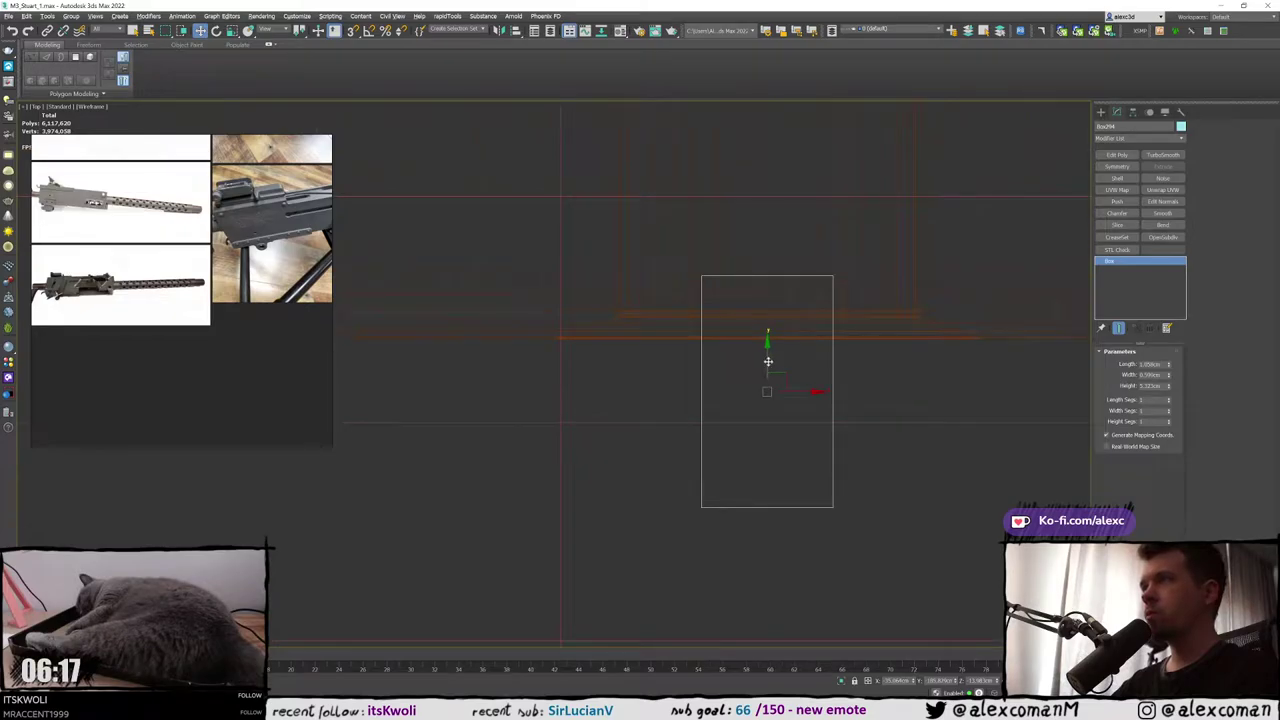
drag(768, 364, 768, 377)
Reduce the box's width to about 0.43 cm to form a thin slot cutter across the muzzle face
key(alt+w)
middle_click(790, 382)
key(alt+w)
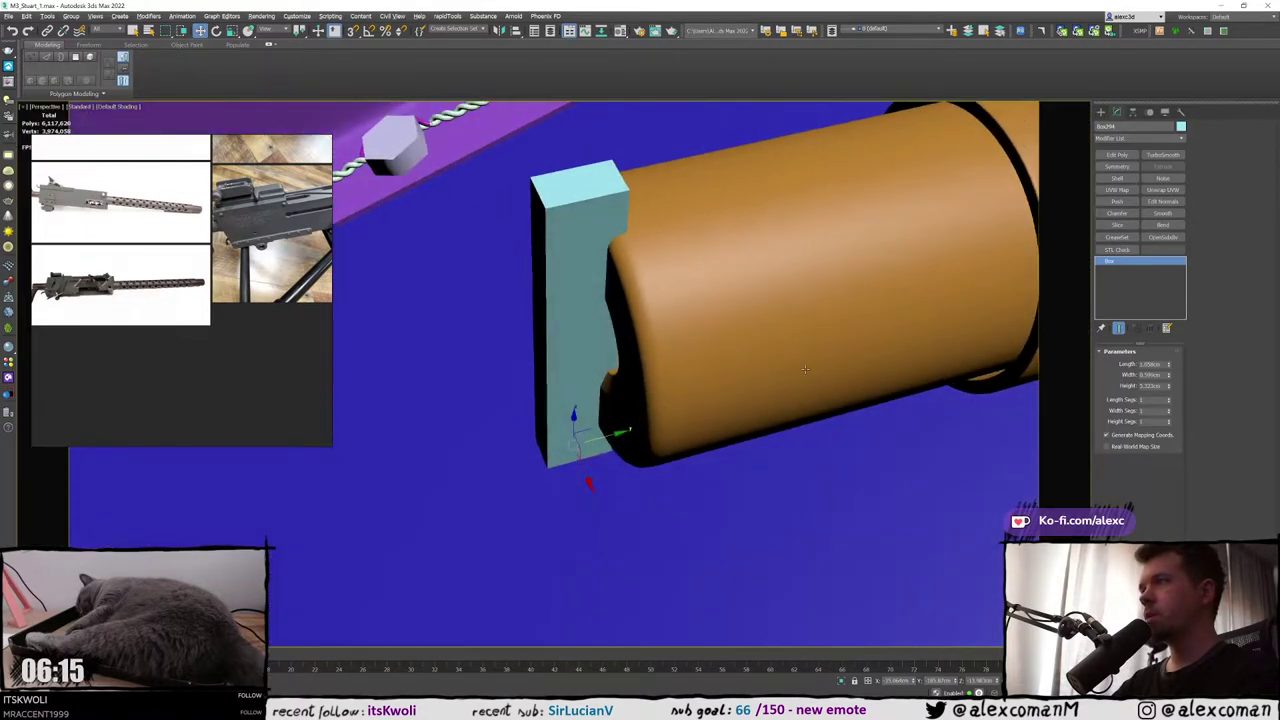
mouse_move(805, 369)
alt+middle_down()
mouse_move(729, 366)
mouse_move(766, 363)
mouse_move(760, 335)
mouse_move(1063, 405)
alt+middle_up()
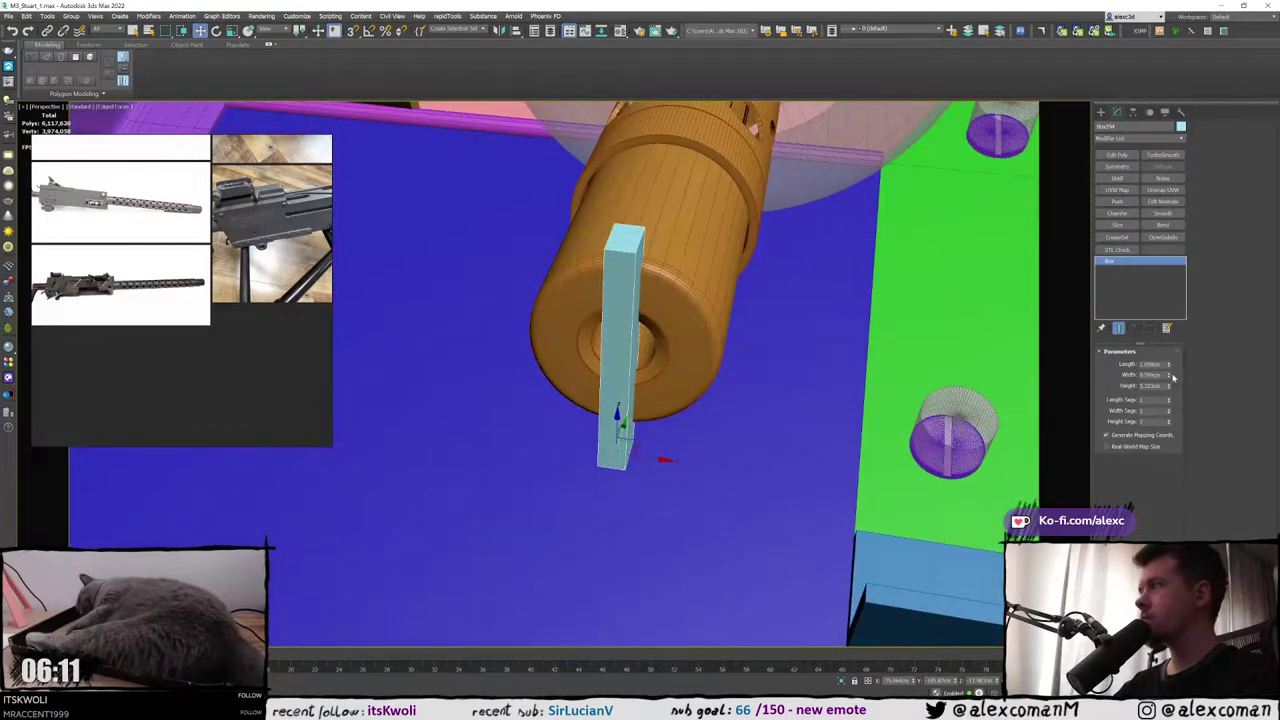
drag(1172, 378, 1171, 378)
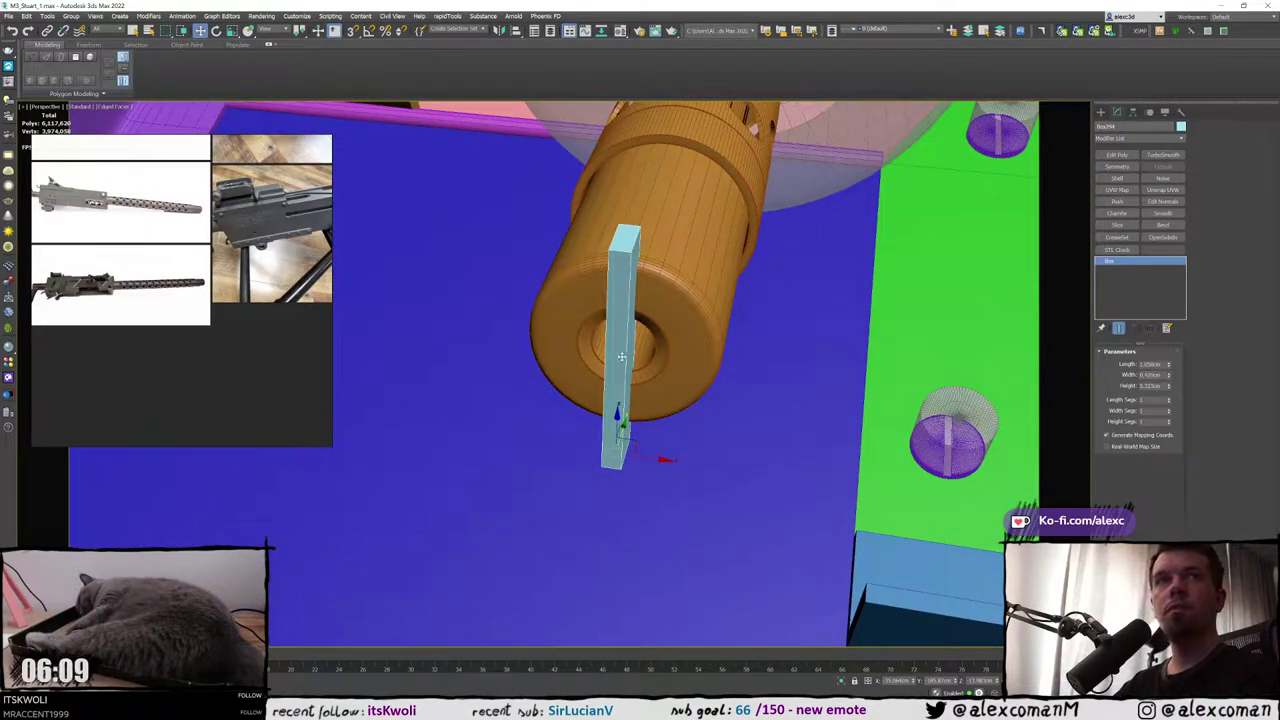
alt+middle_drag(623, 357, 613, 370)
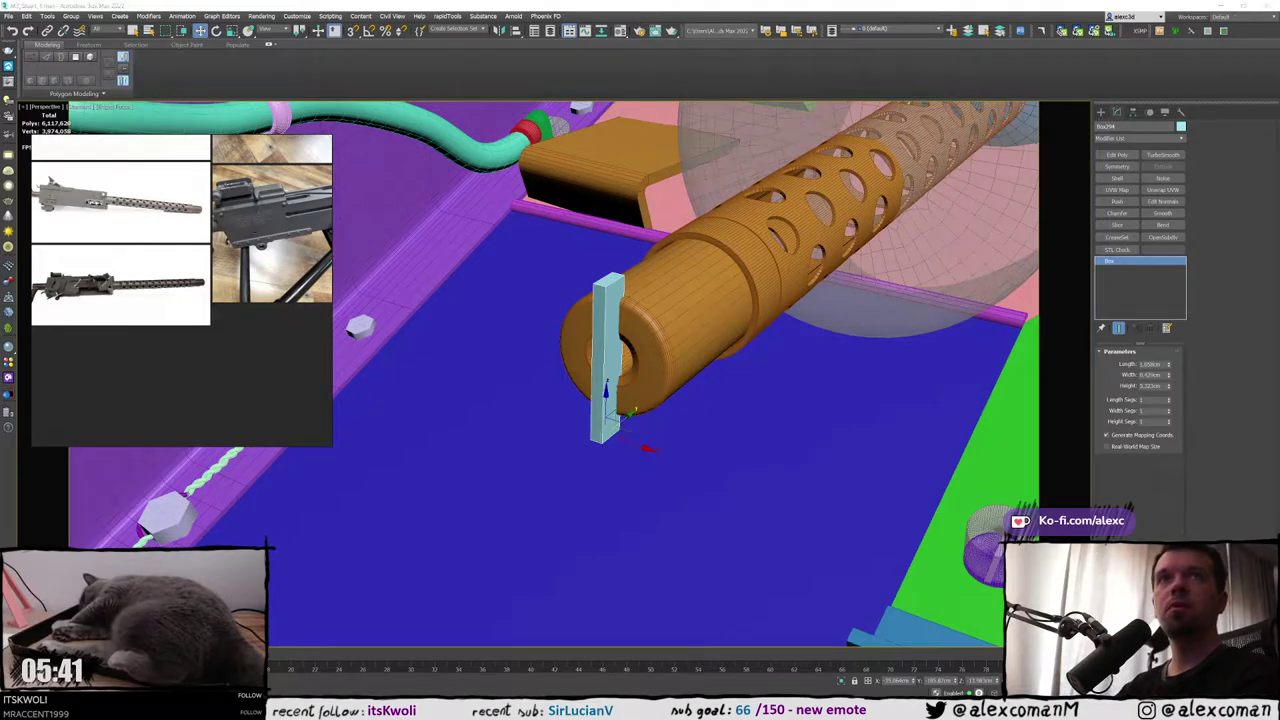
Bring up the reference photo of the gun's ball mount and examine its flange and slotted screws
right_click(38, 273)
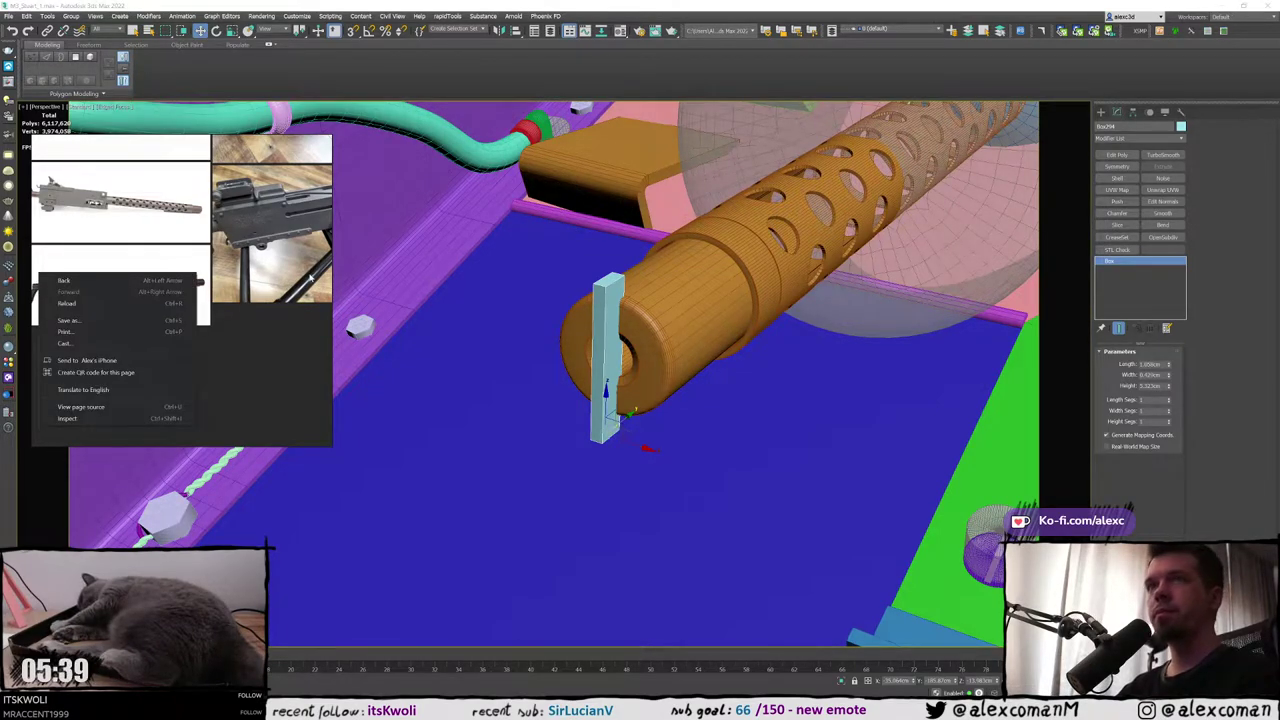
click(311, 278)
scroll(307, 297, down, 6)
middle_drag(290, 297, 66, 371)
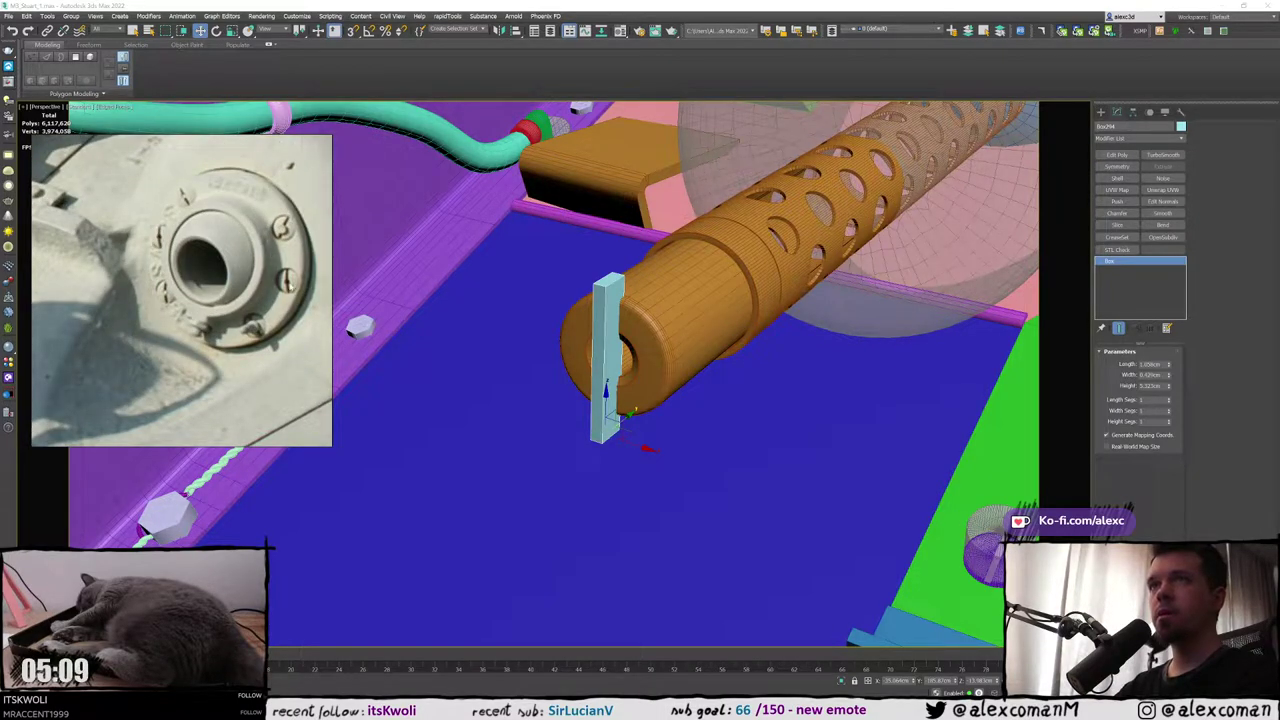
Hide the transparent cylinder surrounding the barrel jacket in front of the ball mount
scroll(656, 304, down, 7)
middle_drag(714, 236, 684, 268)
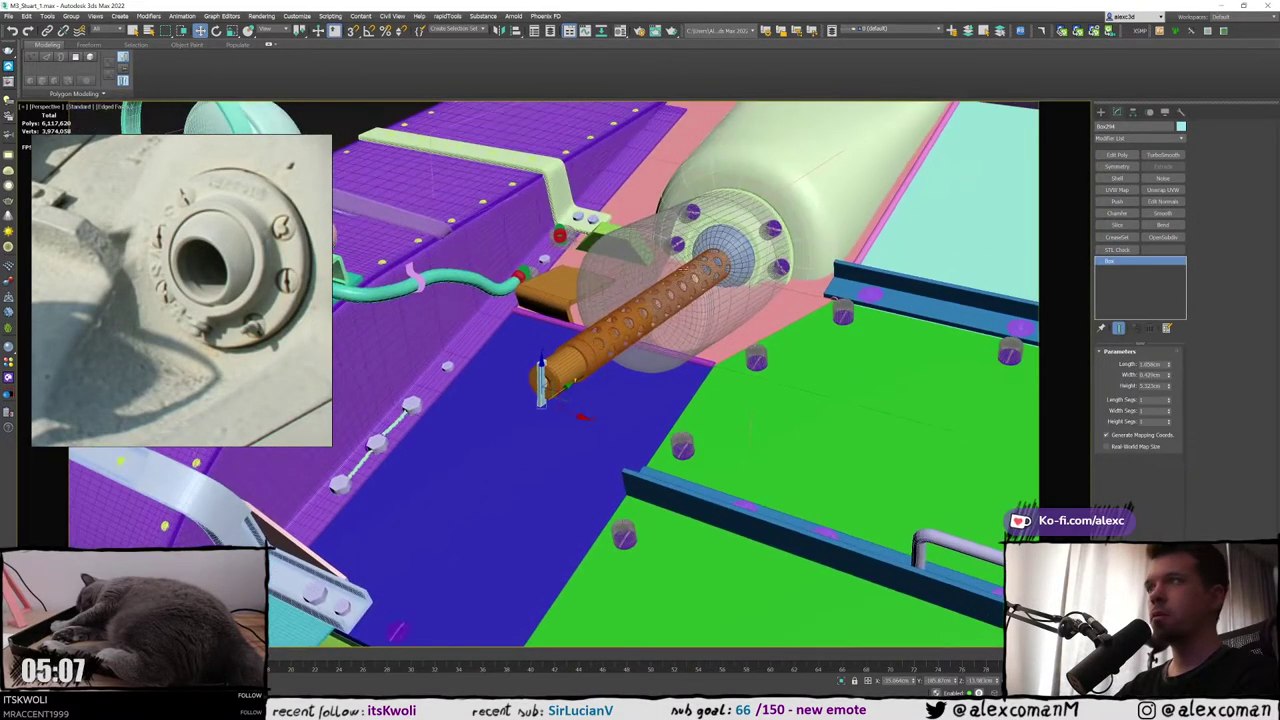
click(684, 268)
right_click(686, 266)
click(721, 226)
middle_drag(735, 203, 690, 243)
scroll(690, 243, up, 6)
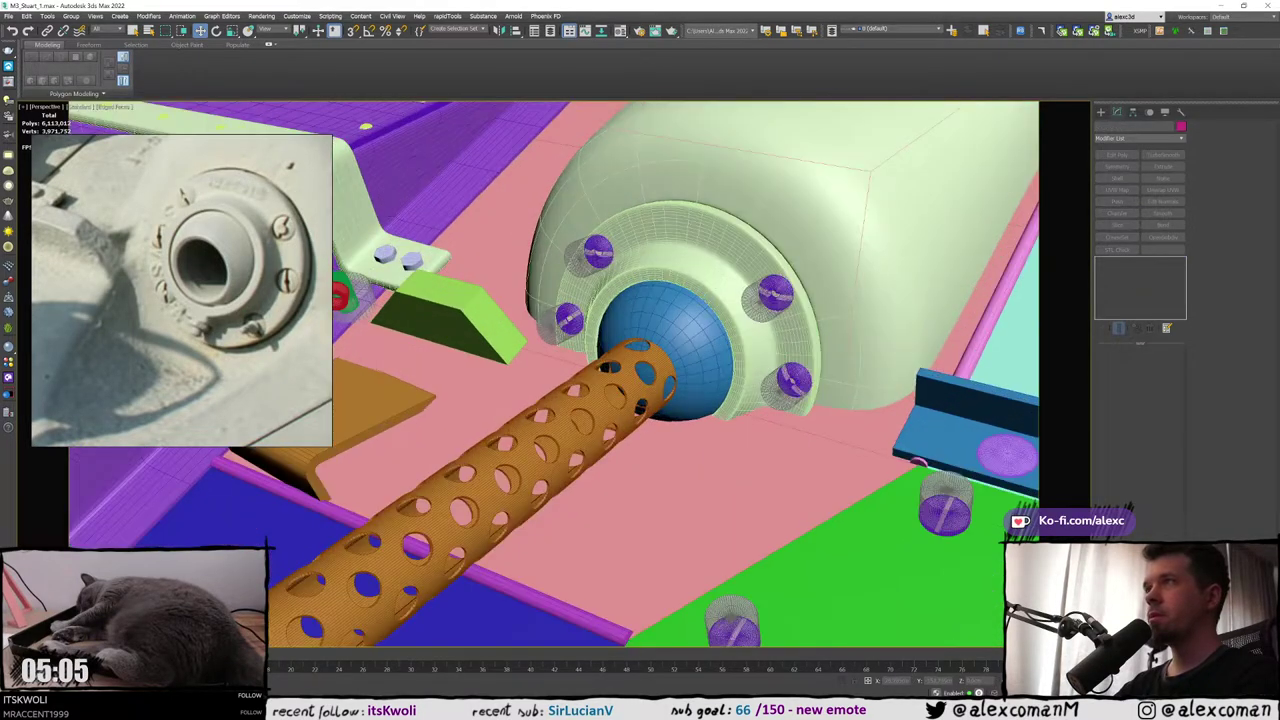
click(768, 293)
middle_drag(732, 296, 614, 265)
ctrl+click(514, 229)
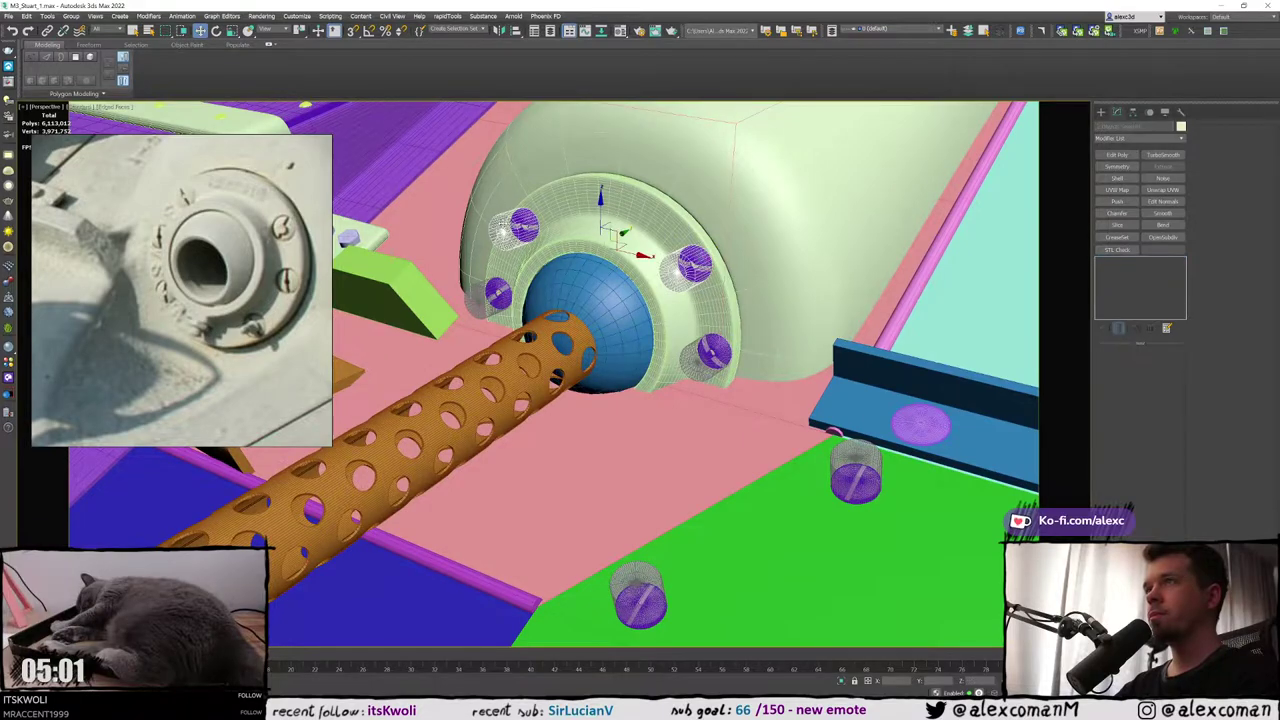
alt+middle_drag(514, 231, 550, 252)
key(F4)
key(F4)
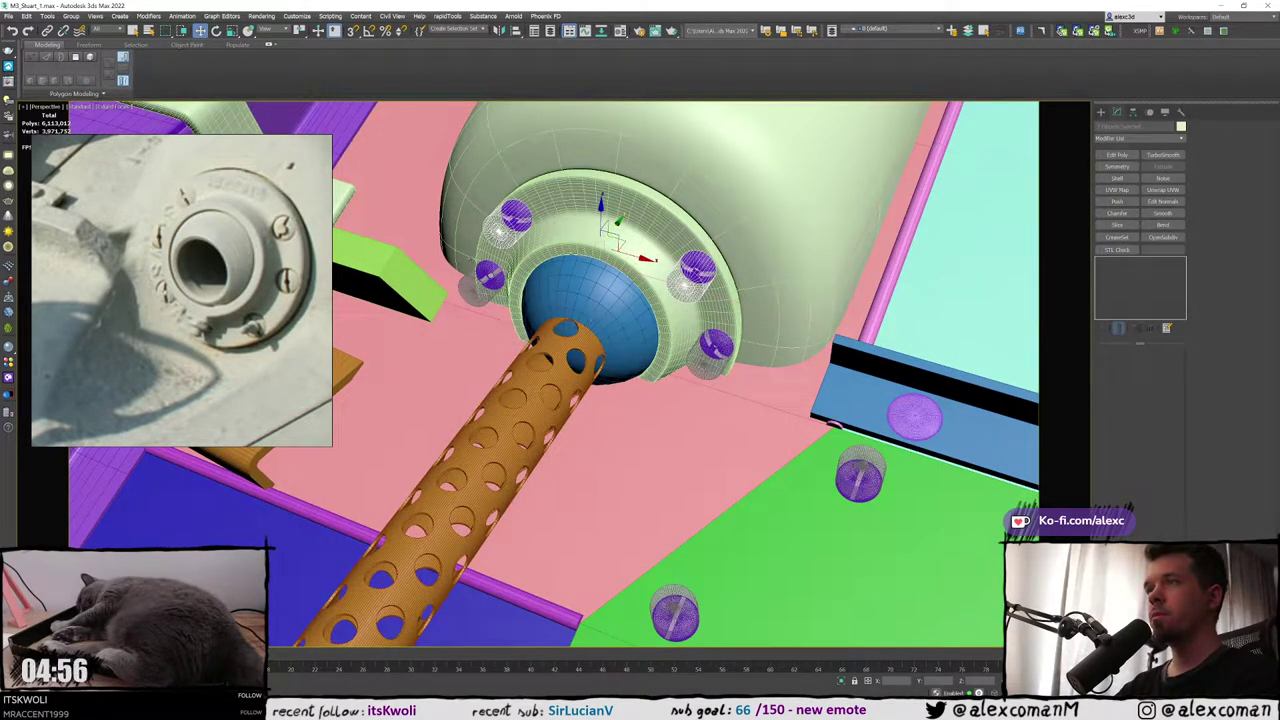
click(487, 276)
Hide the pink and light green hull plates covering the lower part of the ball mount flange
click(661, 409)
right_click(659, 404)
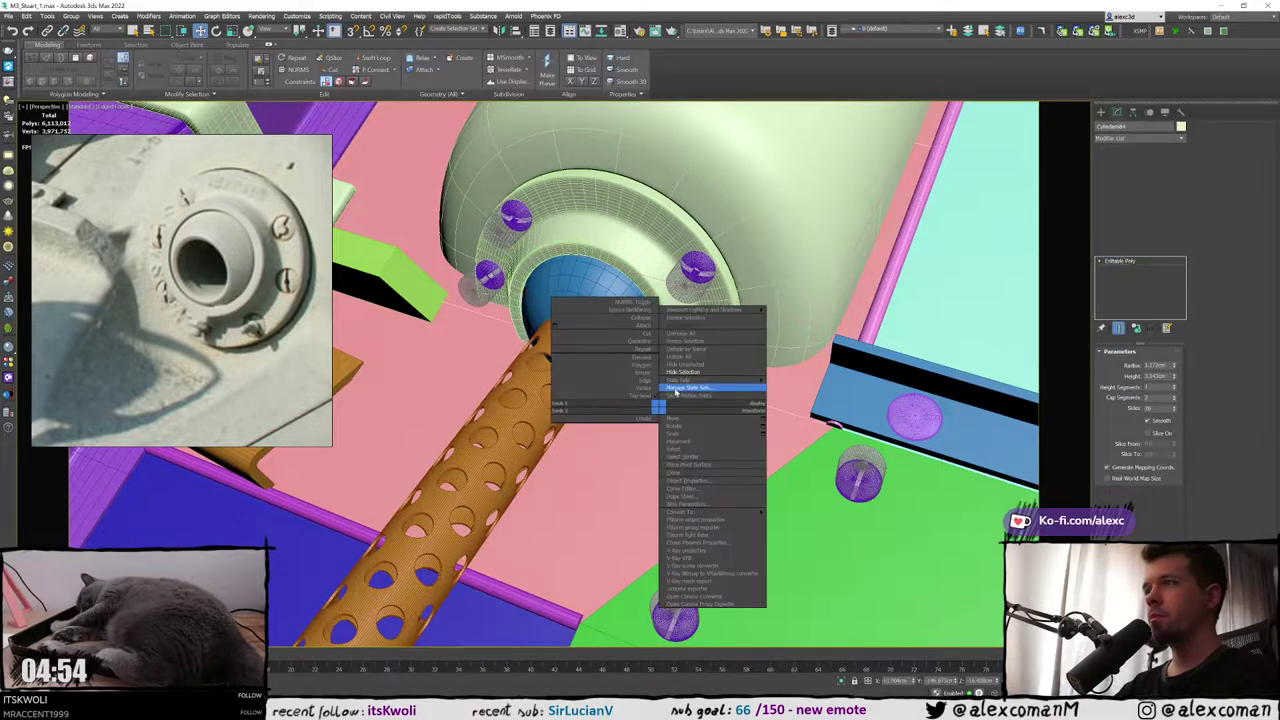
click(686, 374)
right_click(685, 366)
click(631, 428)
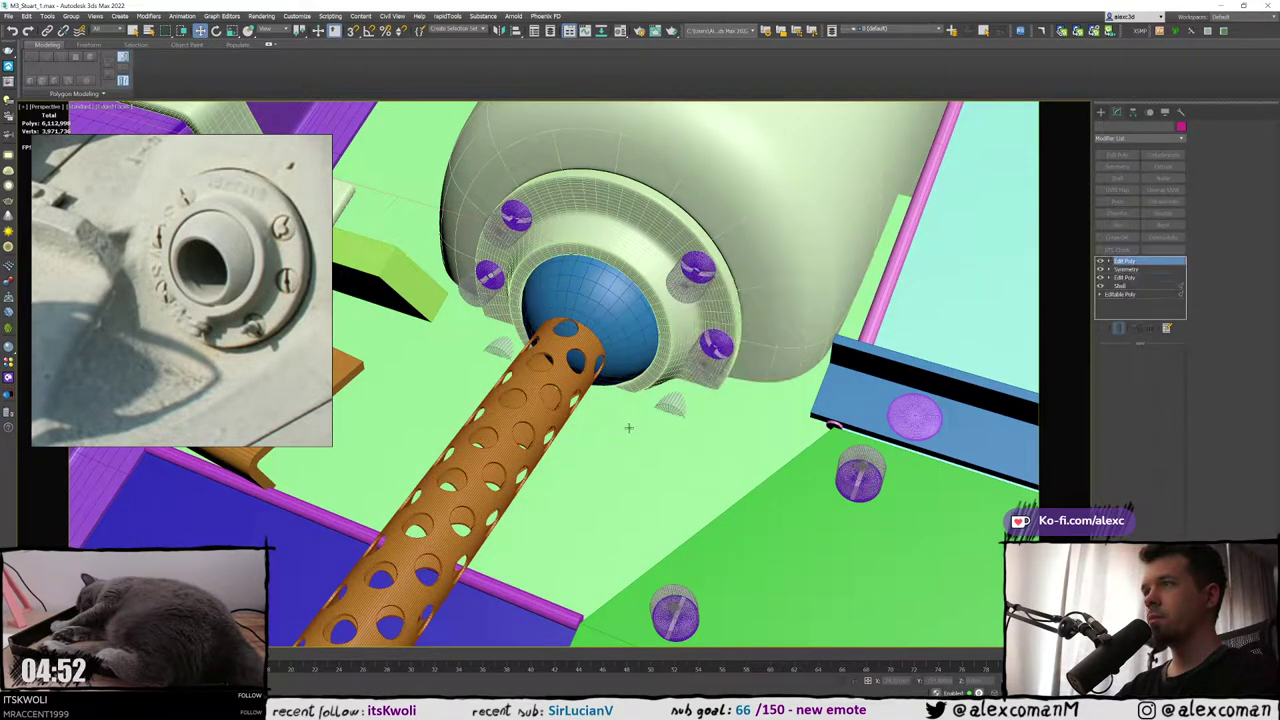
right_click(627, 425)
click(664, 396)
Hide the six transparent cylinders surrounding the slotted screw heads on the ball mount flange
click(715, 344)
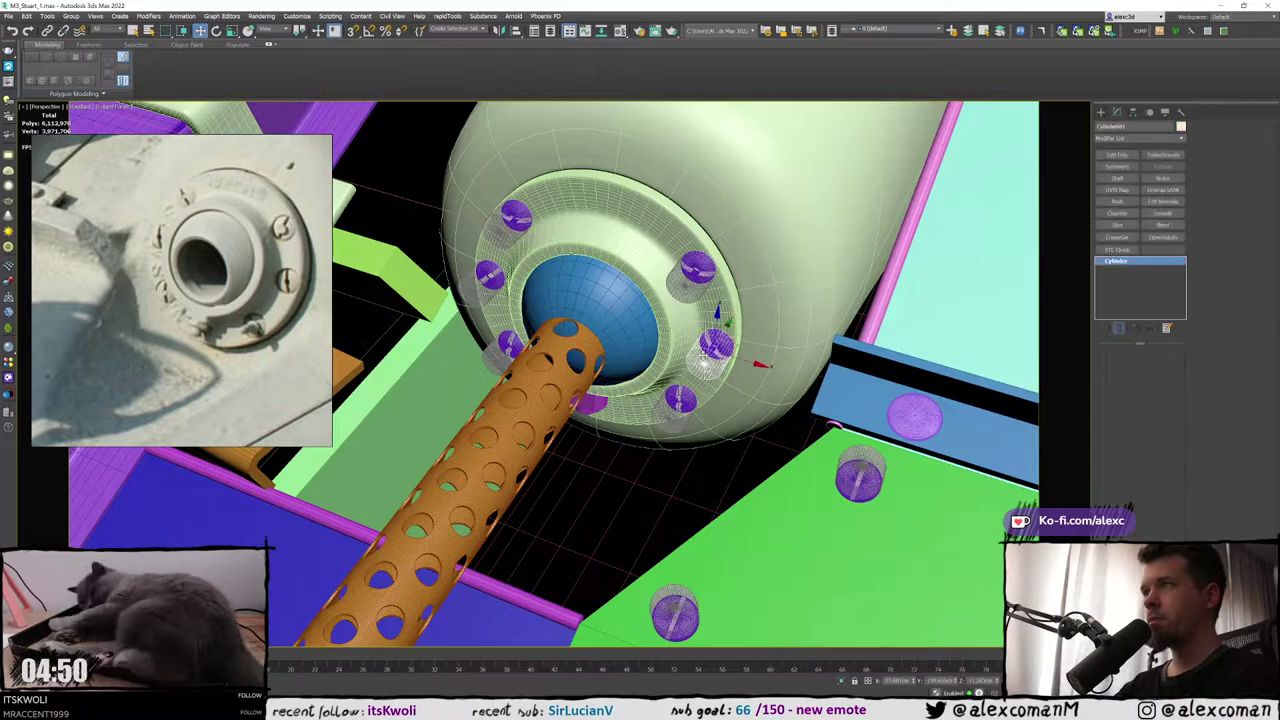
alt+middle_drag(714, 346, 696, 290)
ctrl+click(686, 262)
alt+middle_drag(606, 252, 614, 289)
ctrl+click(503, 240)
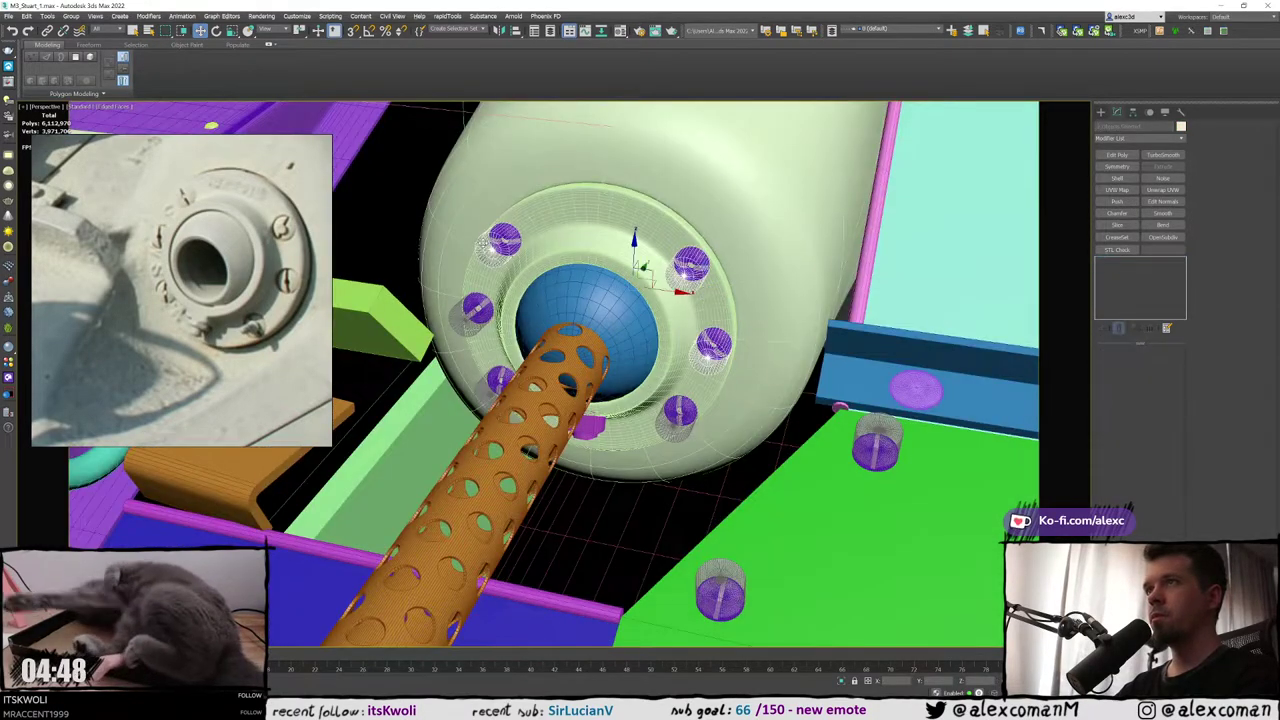
ctrl+click(478, 309)
alt+middle_drag(472, 312, 502, 303)
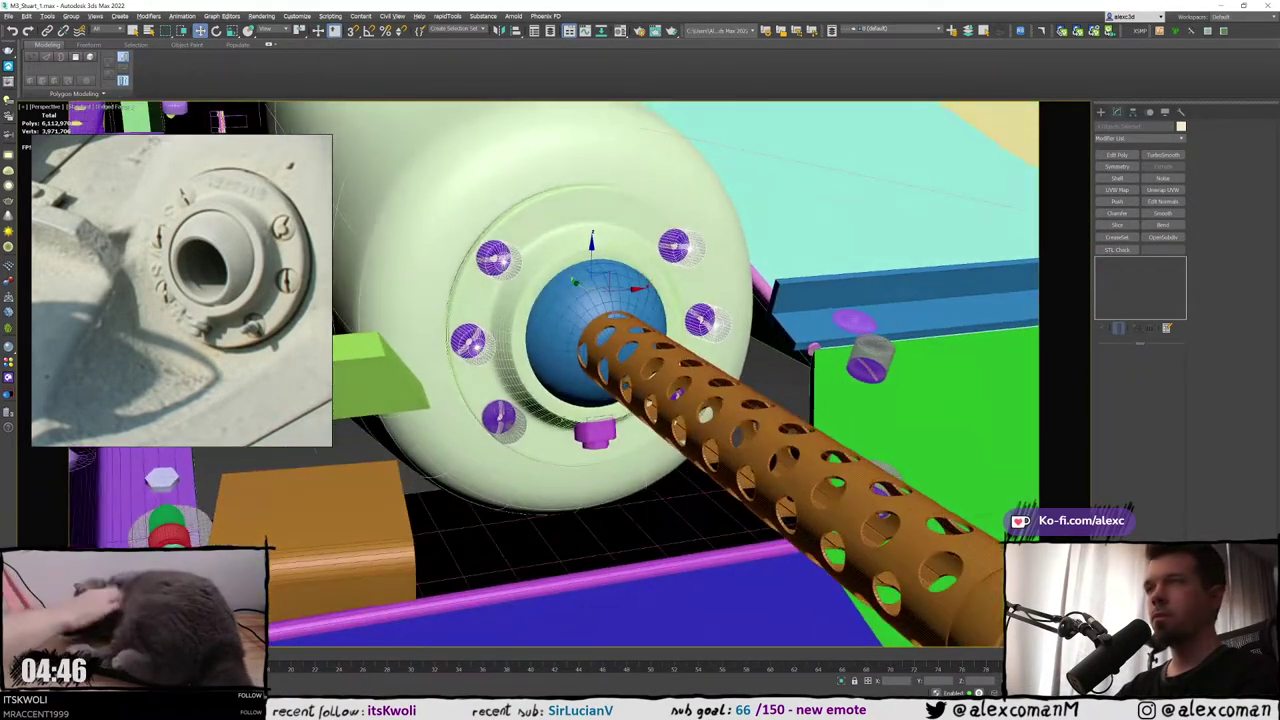
ctrl+click(502, 418)
alt+middle_drag(502, 418, 390, 412)
ctrl+click(667, 437)
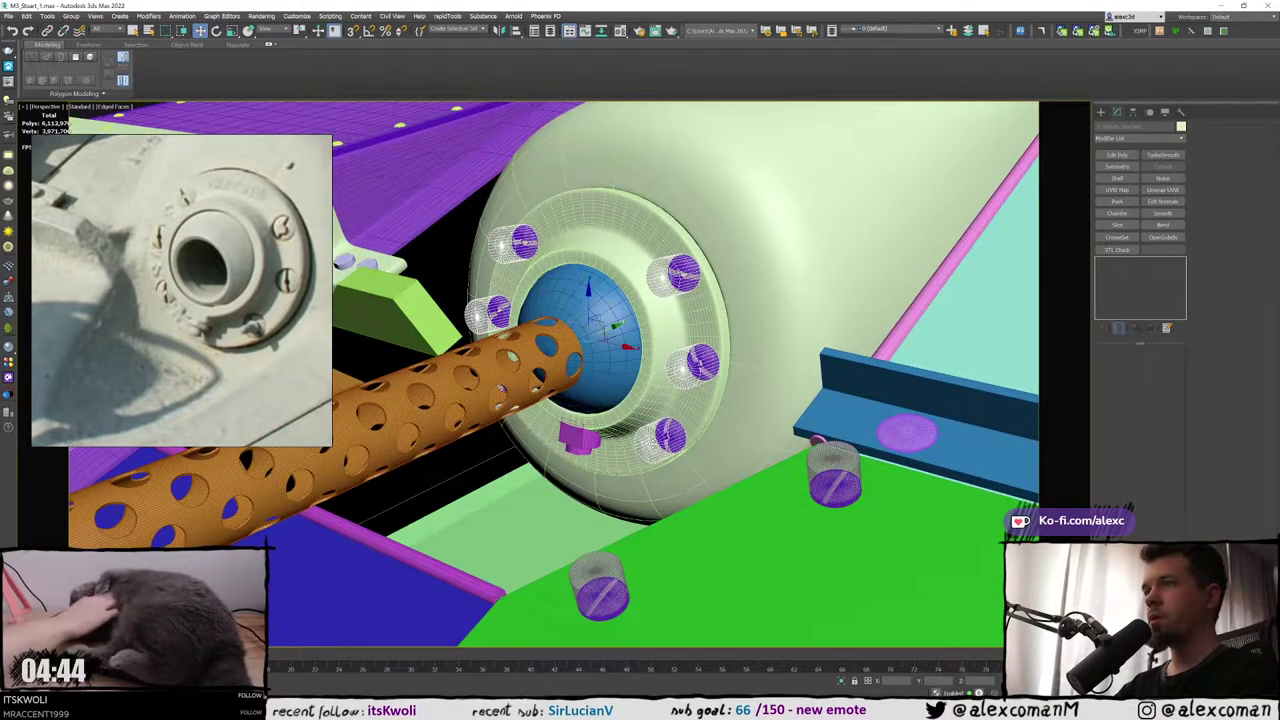
alt+middle_drag(667, 437, 719, 314)
right_click(659, 391)
click(680, 356)
Create a short cylinder with AutoGrid centred on the flange's lower slotted screw head, covering its centre hole
click(706, 363)
scroll(706, 363, up, 4)
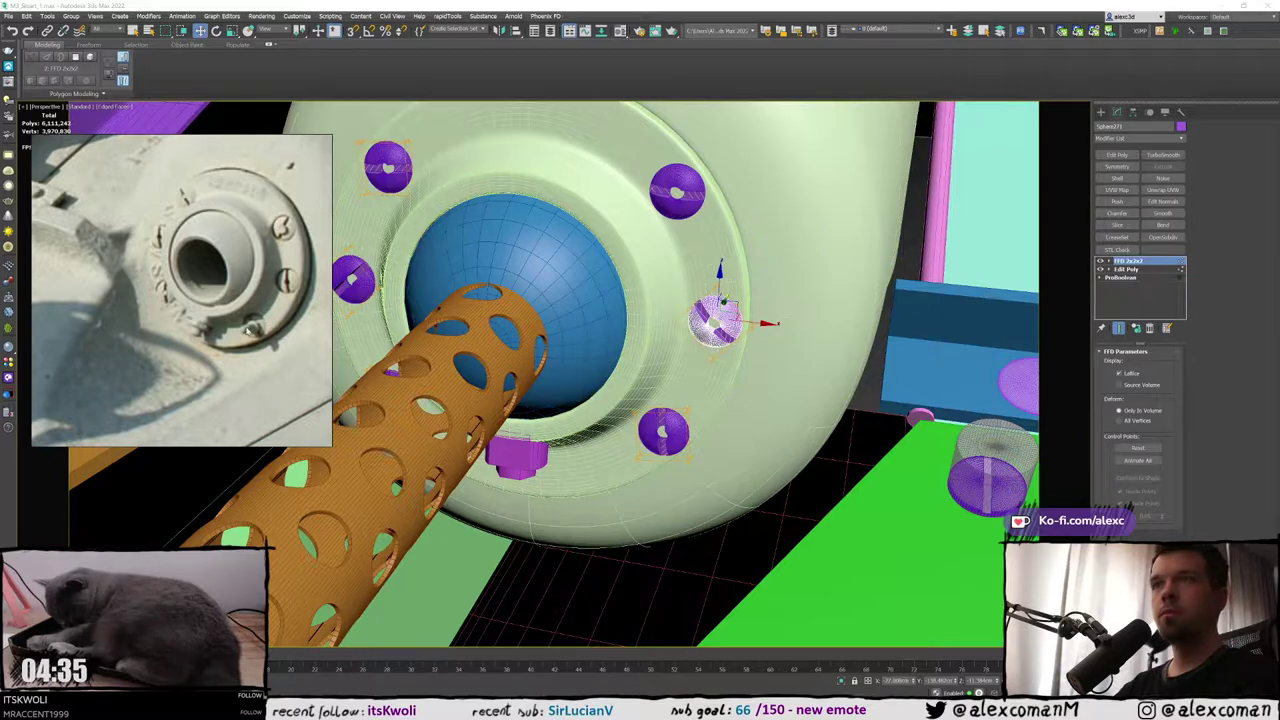
alt+middle_drag(605, 381, 588, 297)
scroll(601, 340, up, 2)
click(1101, 112)
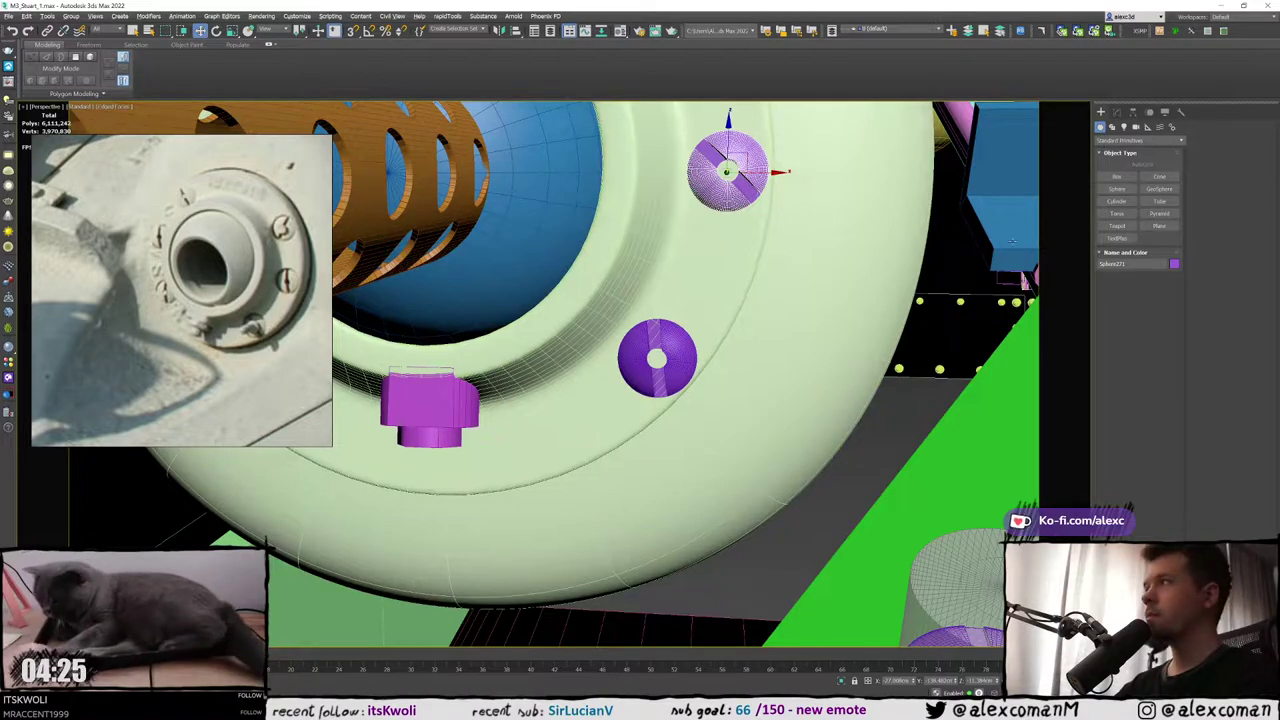
click(1116, 202)
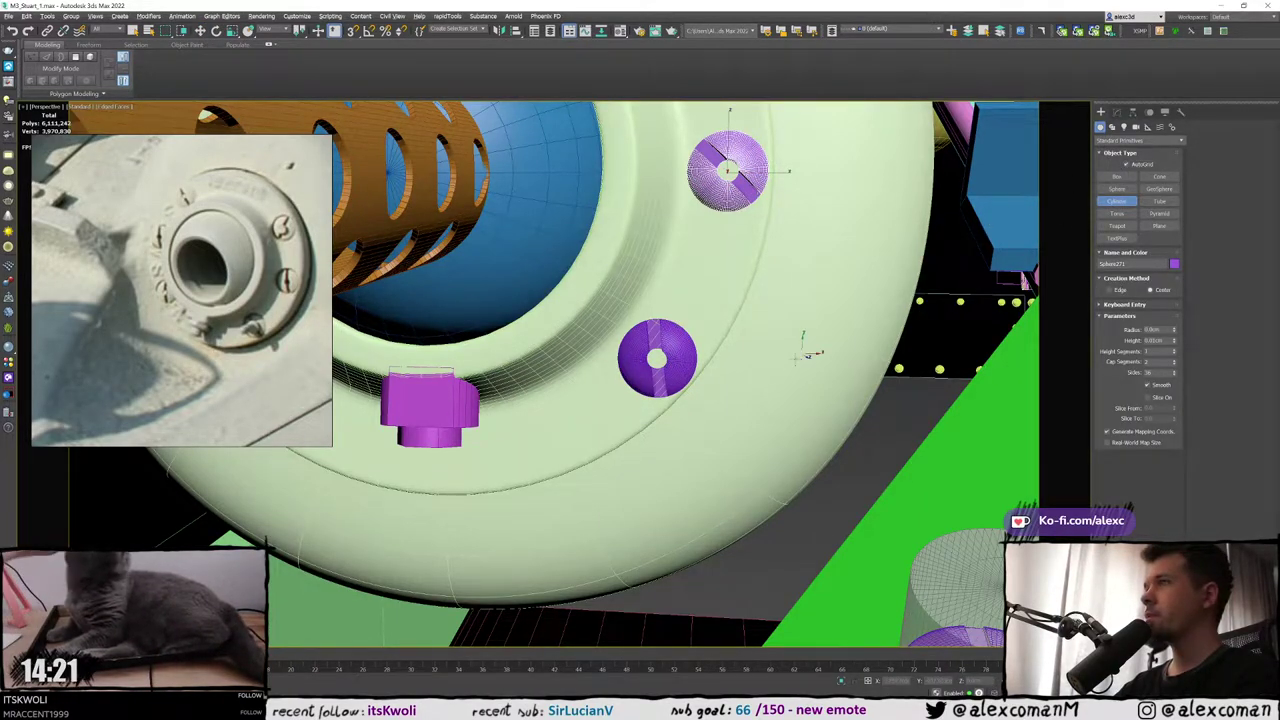
click(657, 358)
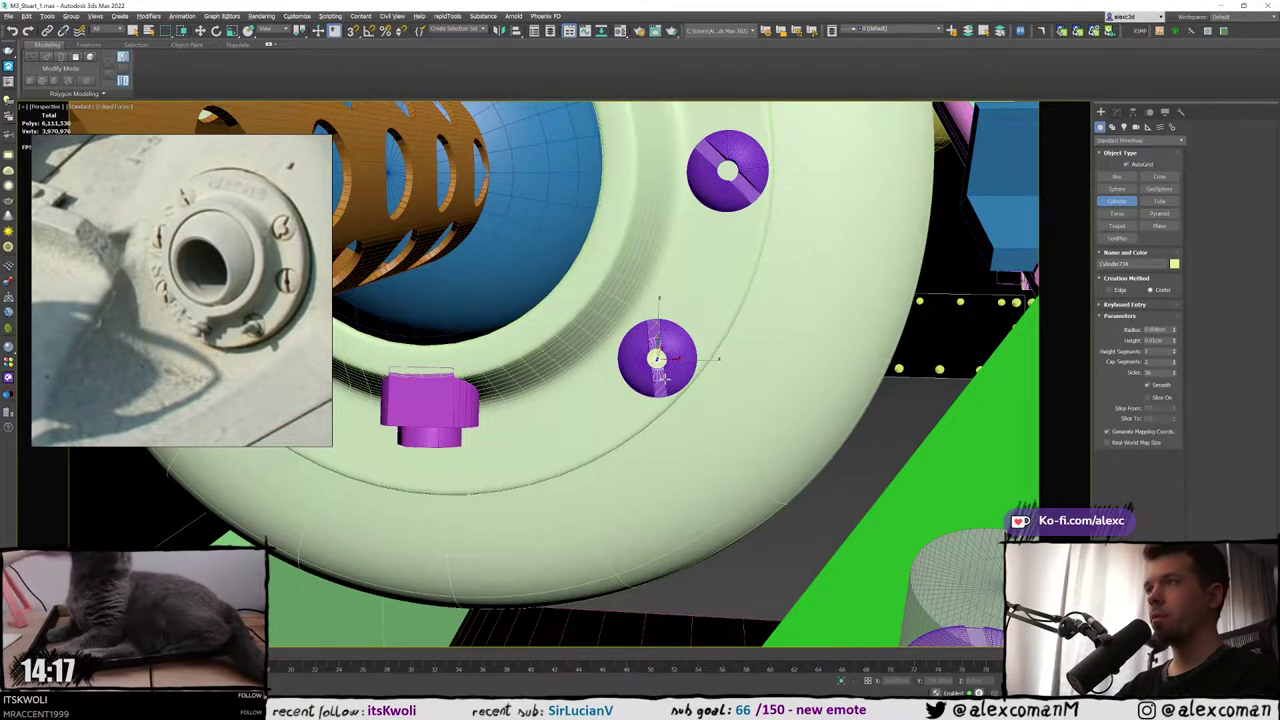
key(w)
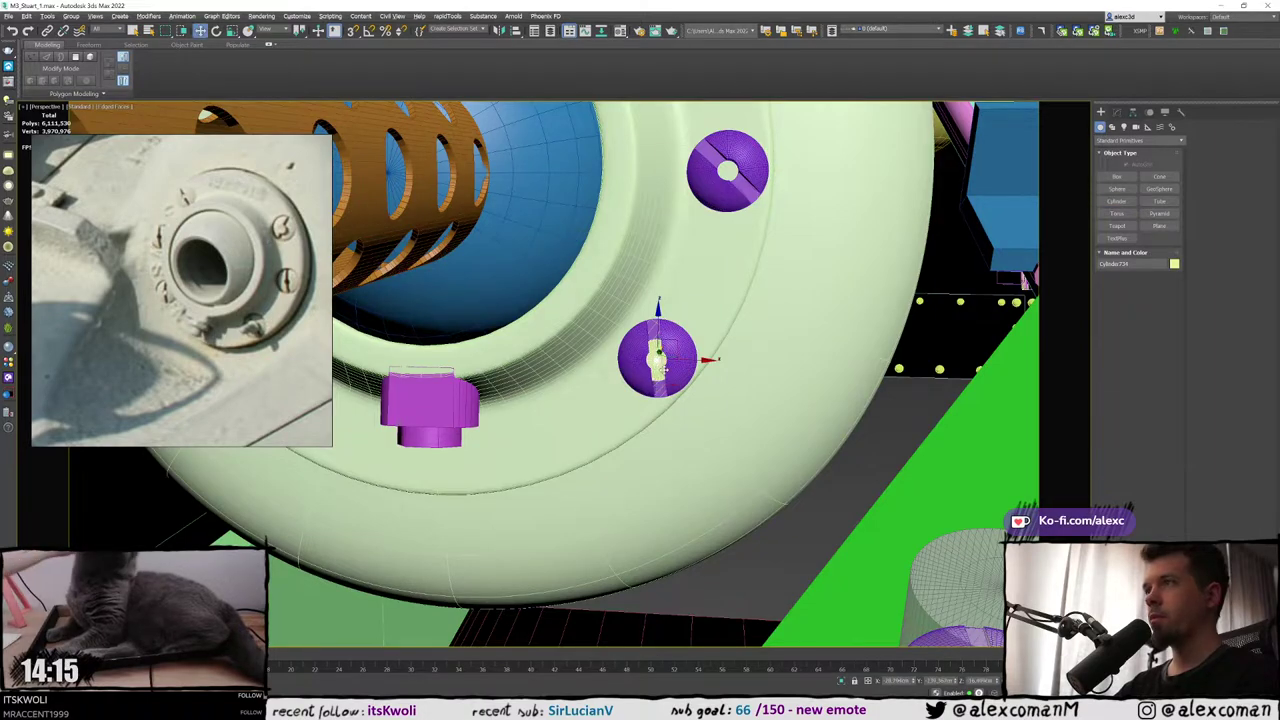
Move the new cylinder along its axis against the screw head's dome and check its placement in the top view
alt+middle_drag(660, 372, 610, 392)
drag(682, 335, 673, 342)
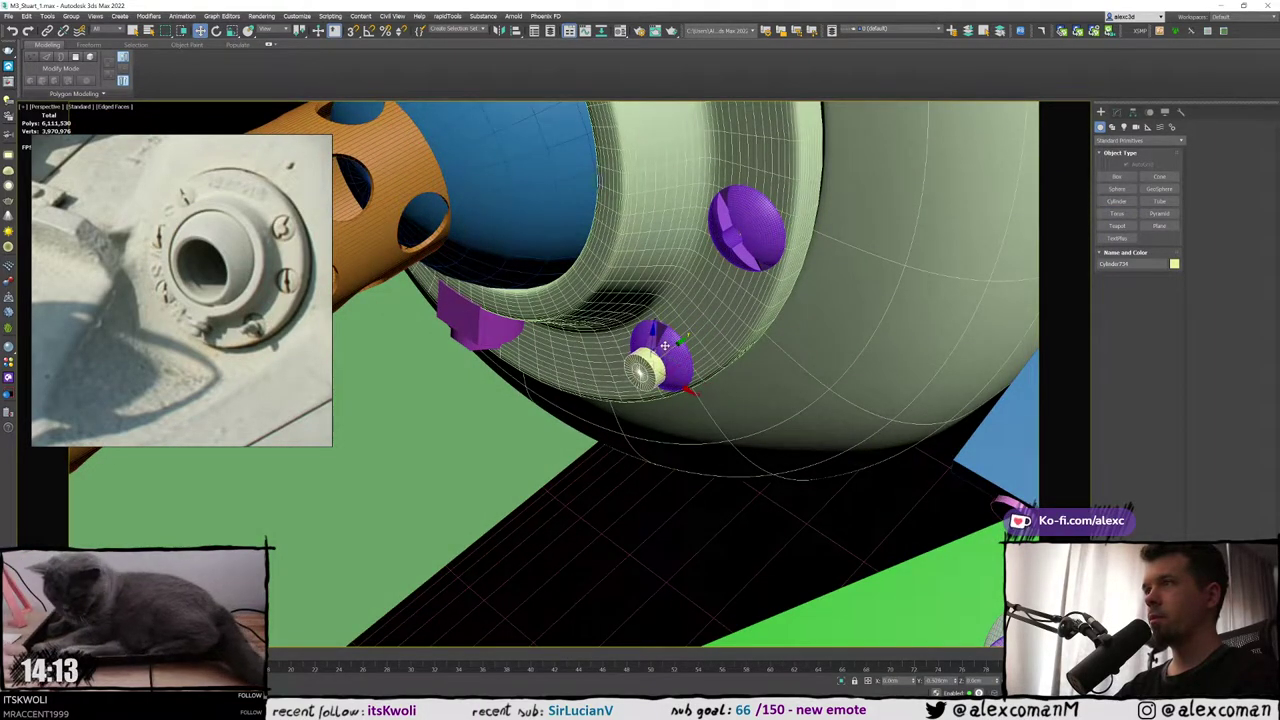
key(alt+w)
middle_click(535, 283)
key(alt+w)
key(z)
scroll(533, 282, down, 6)
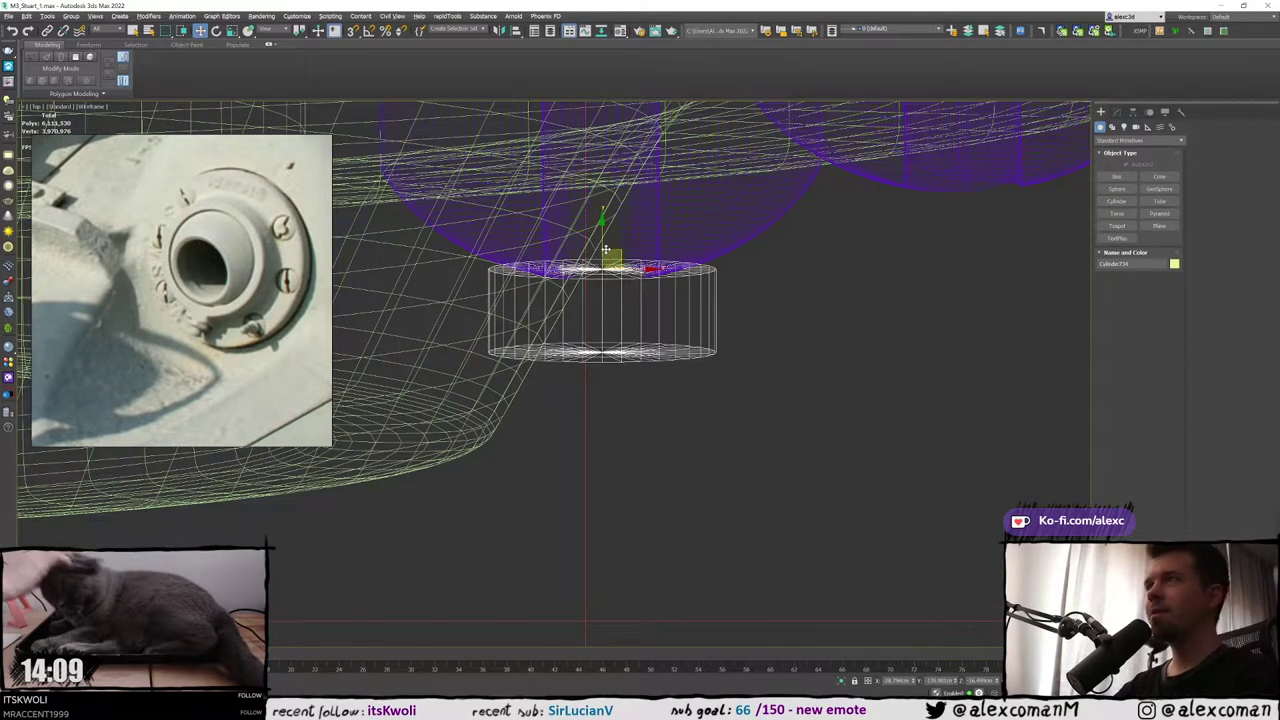
Adjust the cylinder's height and depth in the left view to centre it on the screw head's dome
key(alt+w)
middle_click(430, 525)
key(alt+w)
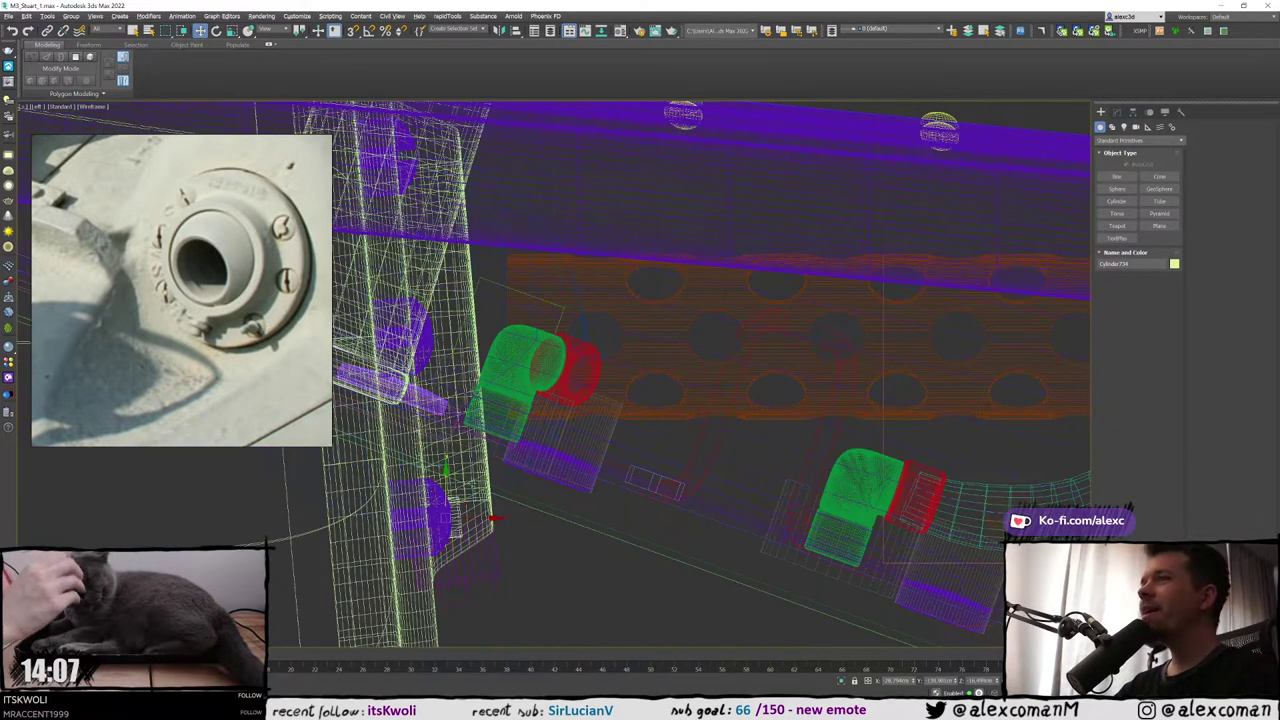
scroll(450, 528, up, 6)
alt+middle_drag(551, 403, 656, 403)
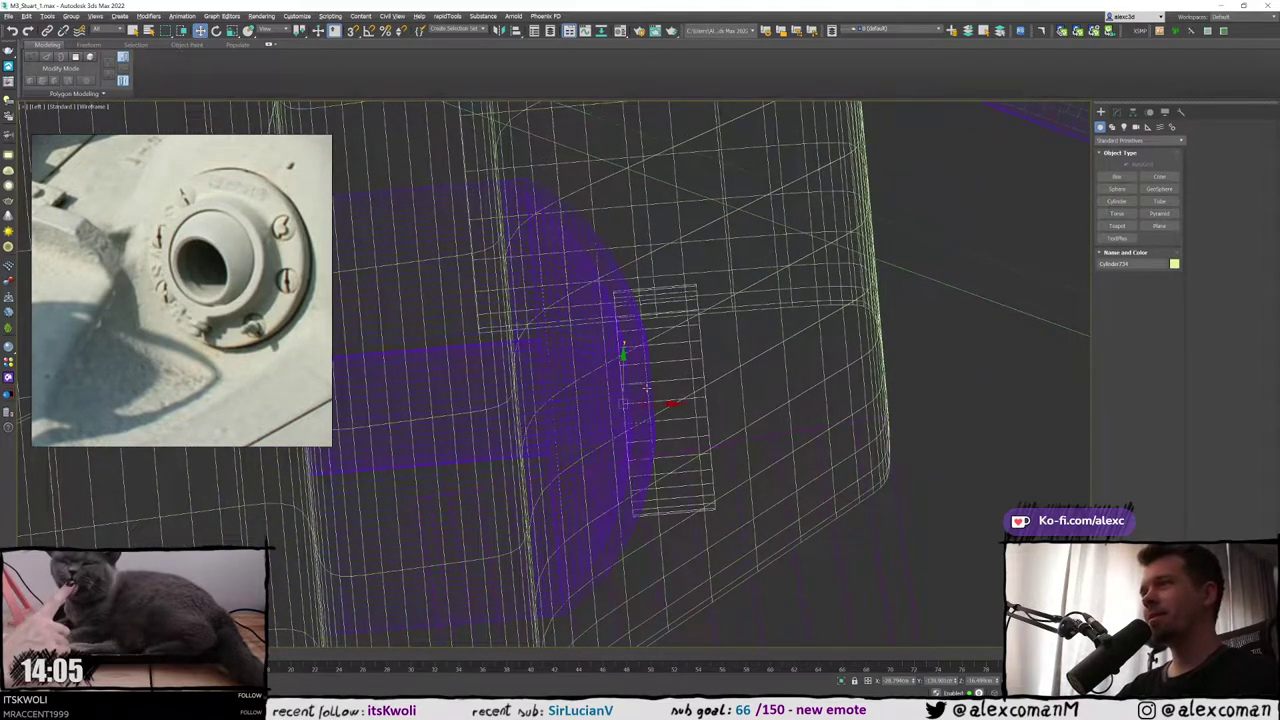
drag(646, 388, 652, 377)
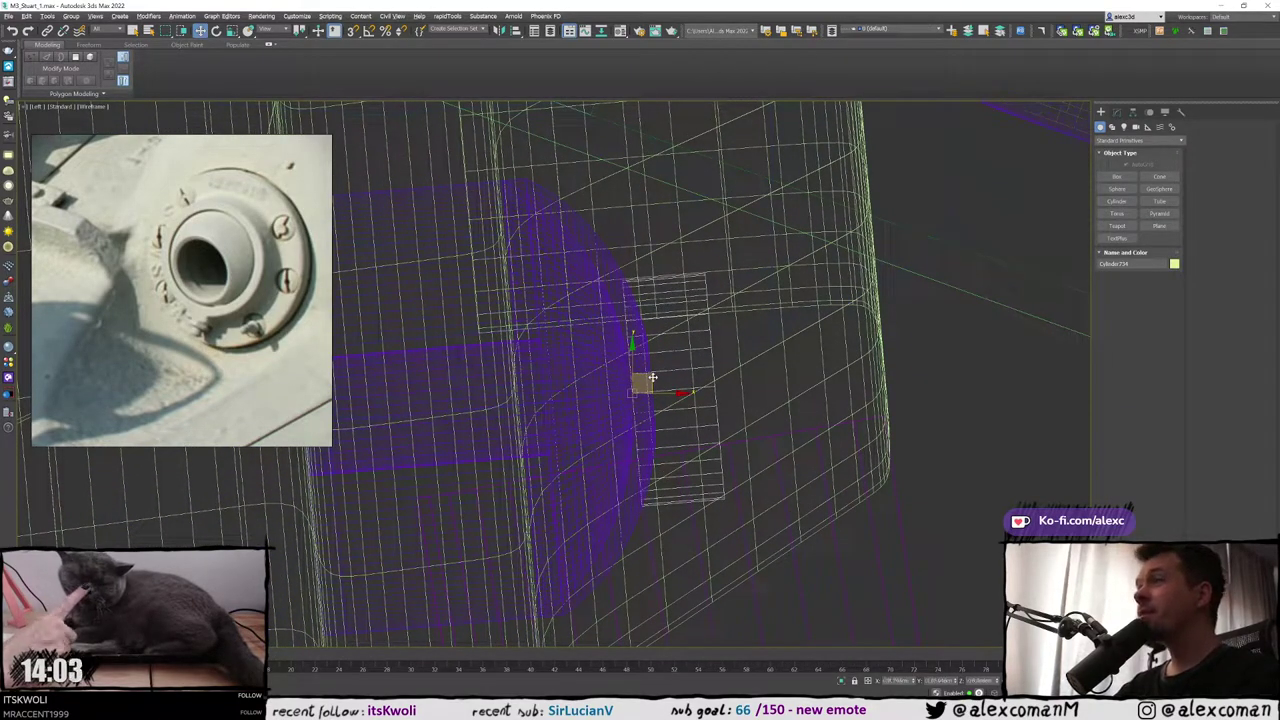
Fine-tune the cylinder's depth in the perspective view so its base rests against the domed screw head
key(alt+w)
middle_click(800, 430)
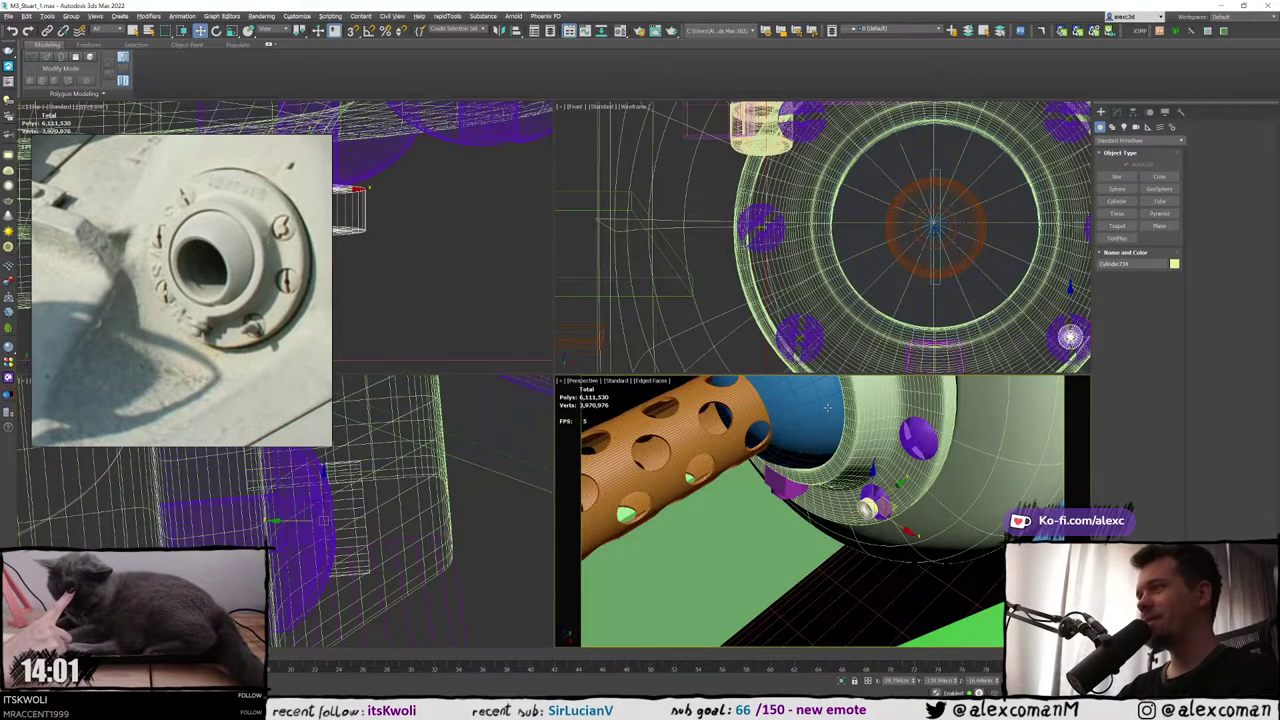
key(alt+w)
alt+middle_drag(800, 430, 722, 397)
scroll(643, 362, up, 10)
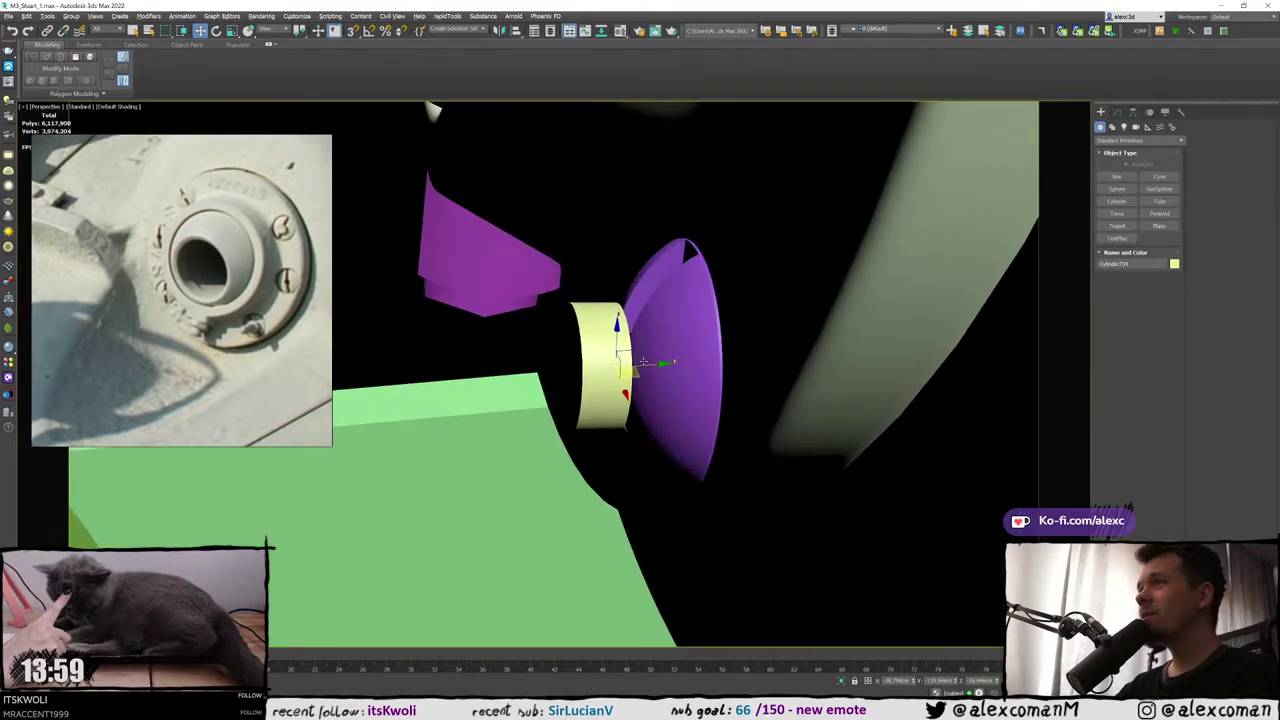
drag(650, 364, 648, 364)
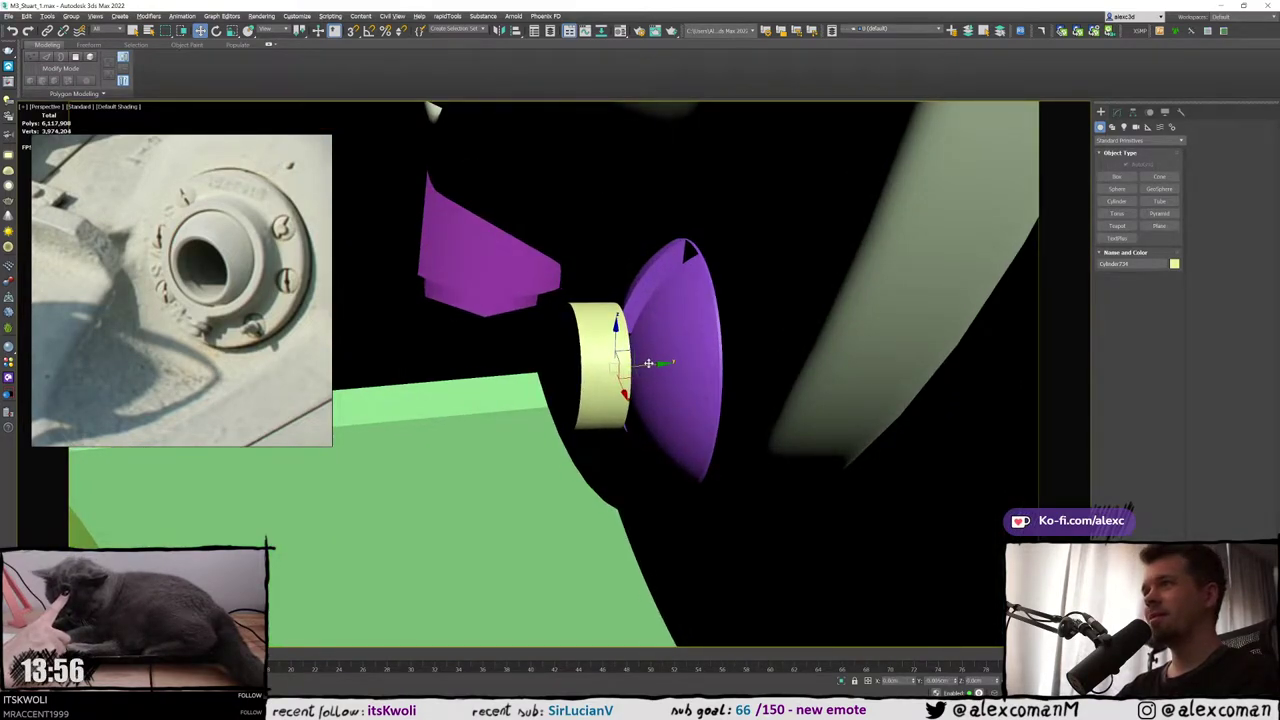
Widen the cylinder on the screw head to a radius of about 0.67 cm and reduce its height
alt+middle_drag(646, 373, 736, 357)
click(1117, 112)
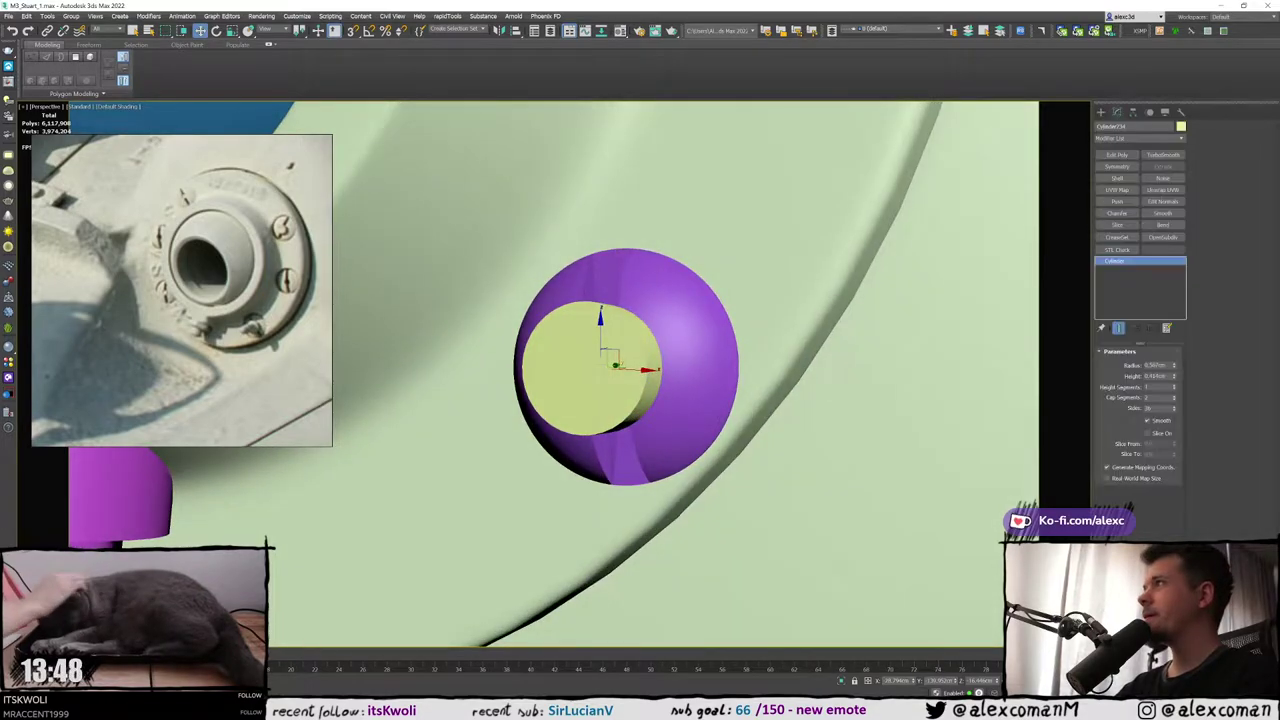
drag(1175, 365, 1176, 379)
alt+middle_drag(812, 309, 690, 330)
key(F4)
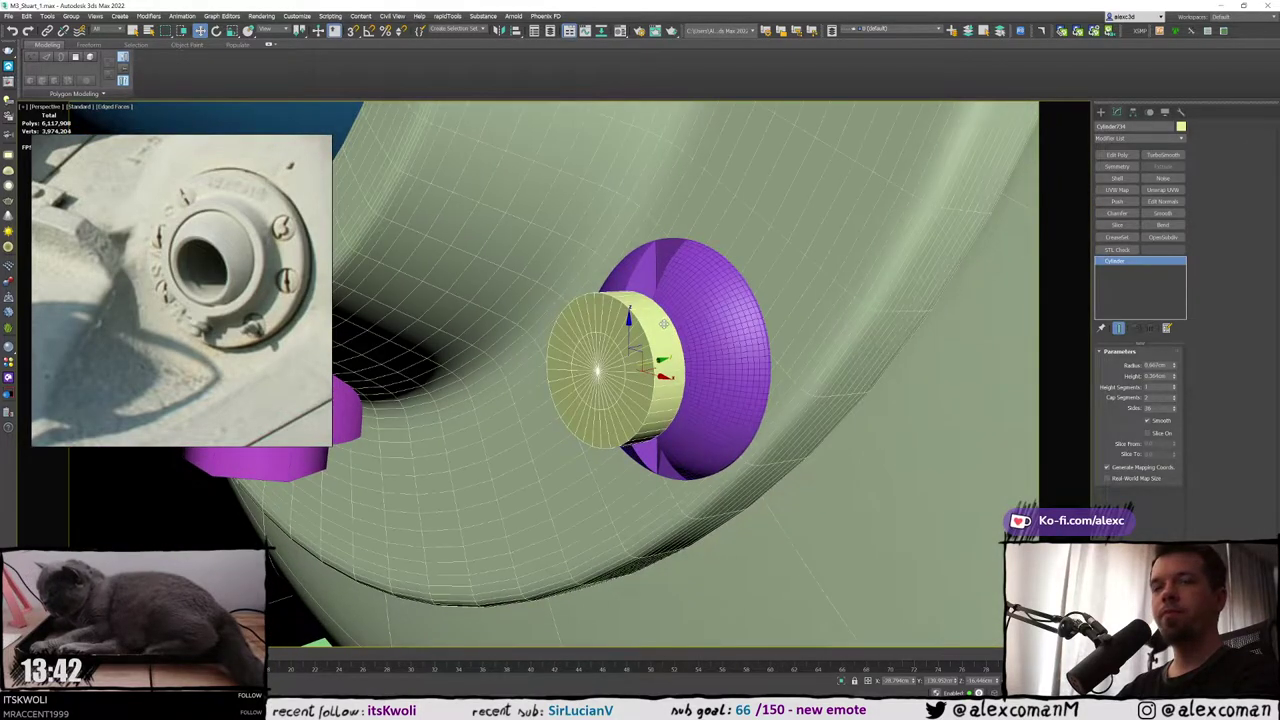
Convert the short cylinder on the screw head to an Editable Poly
right_click(665, 322)
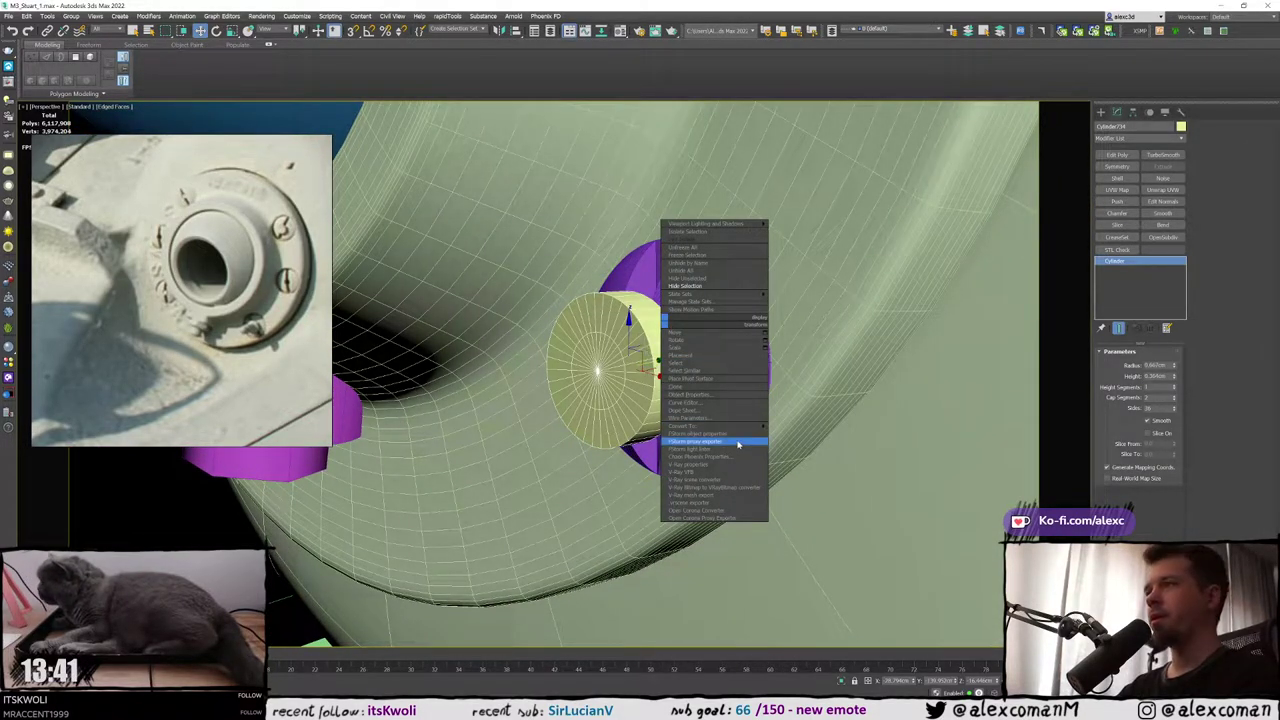
middle_drag(658, 422, 654, 432)
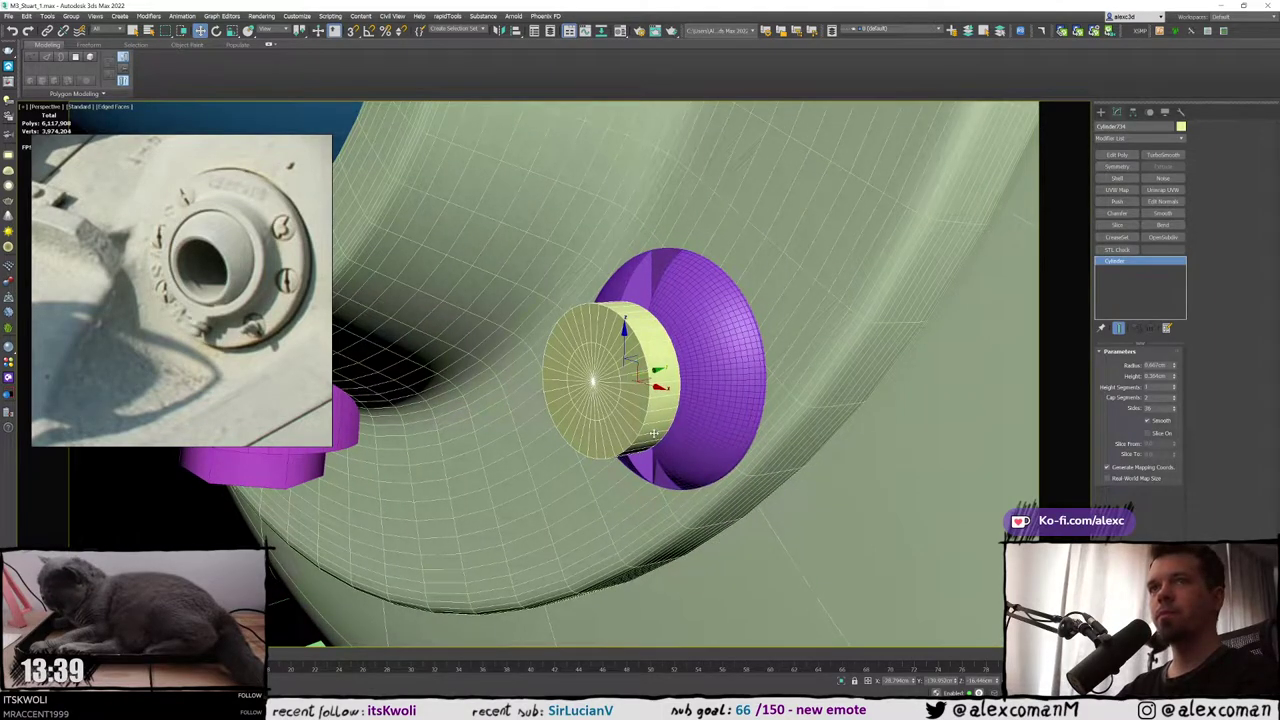
right_click(602, 378)
mouse_move(650, 481)
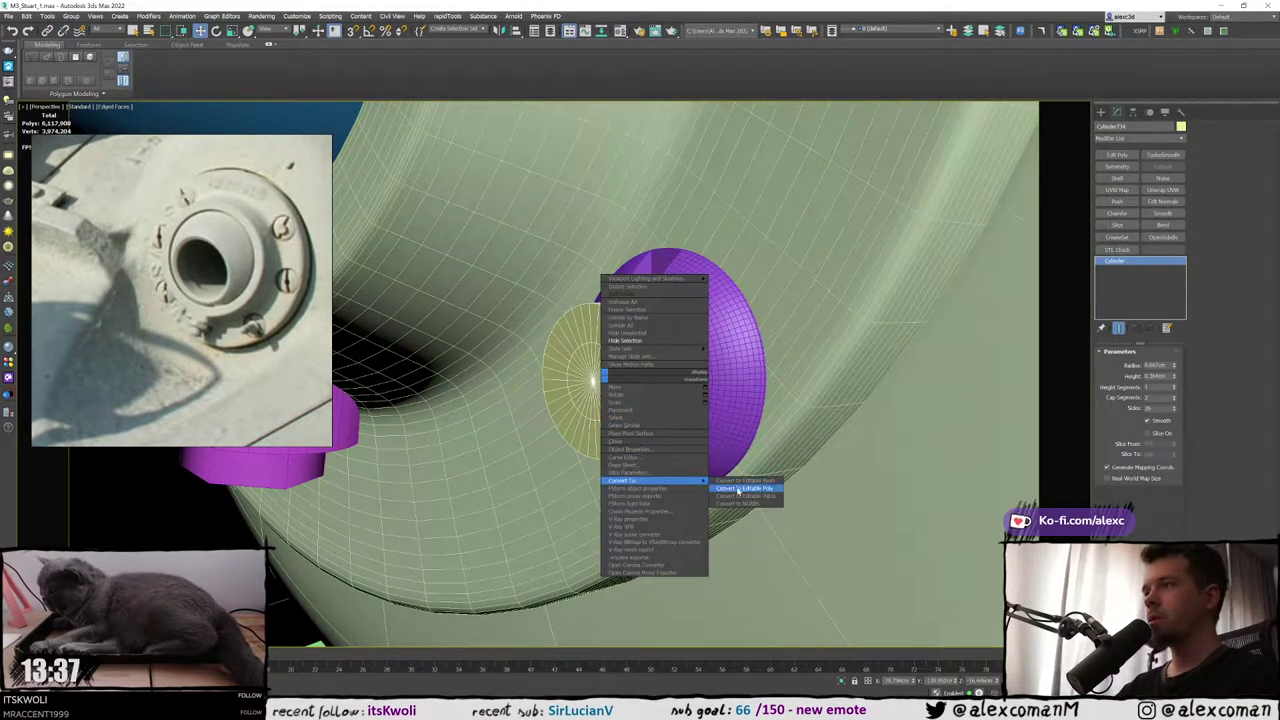
click(738, 490)
middle_drag(615, 385, 677, 386)
scroll(652, 388, up, 3)
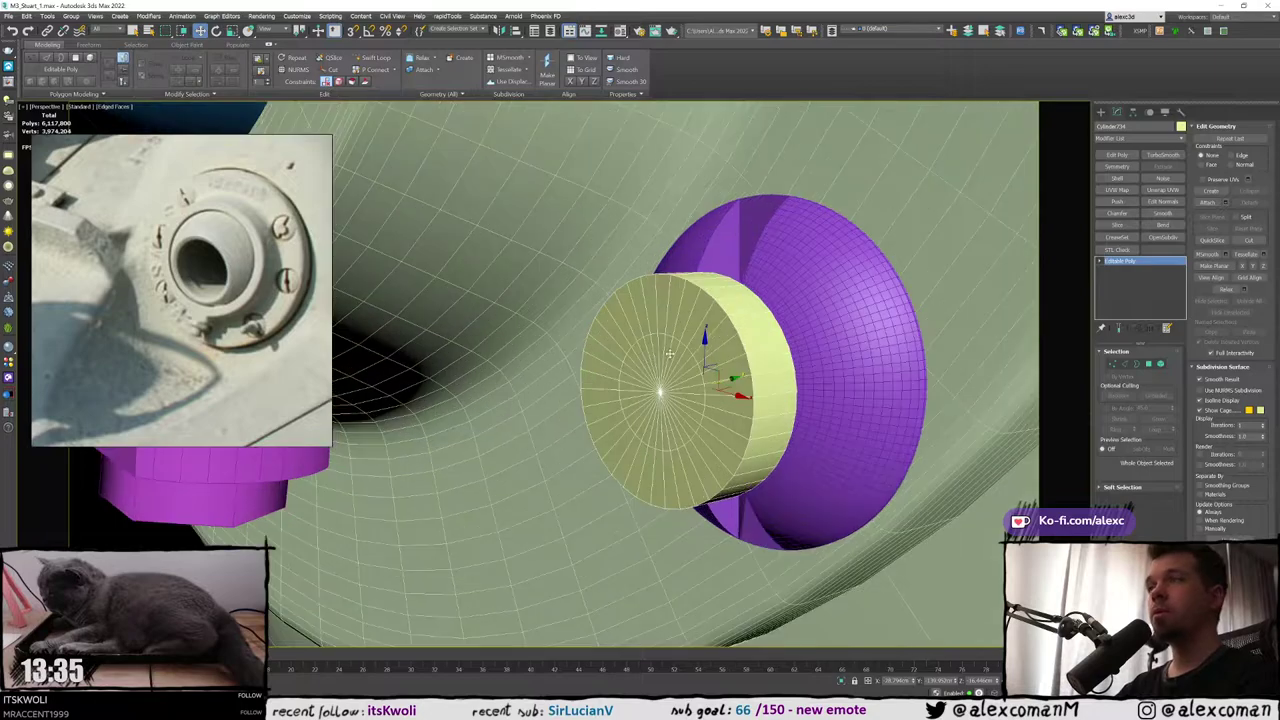
Select the inner ring of polygons on the cylinder's front cap and scale it up uniformly
key(2)
key(1)
click(659, 391)
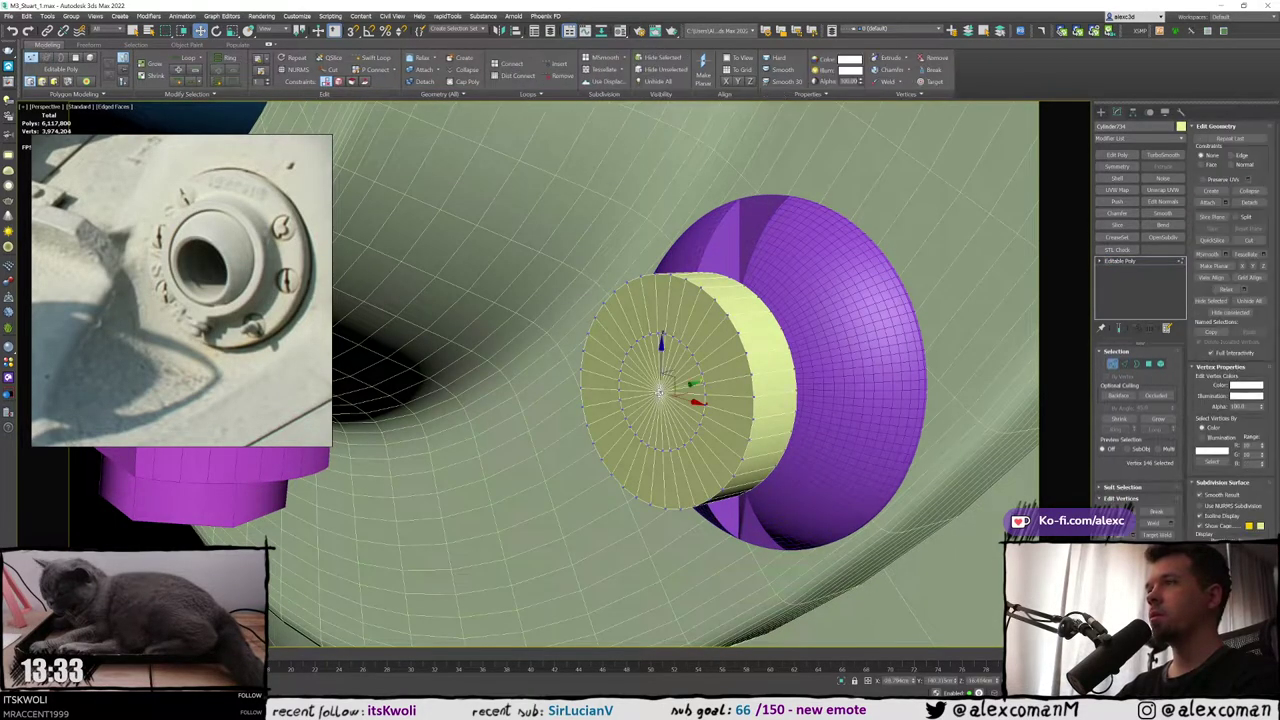
ctrl+click(1149, 363)
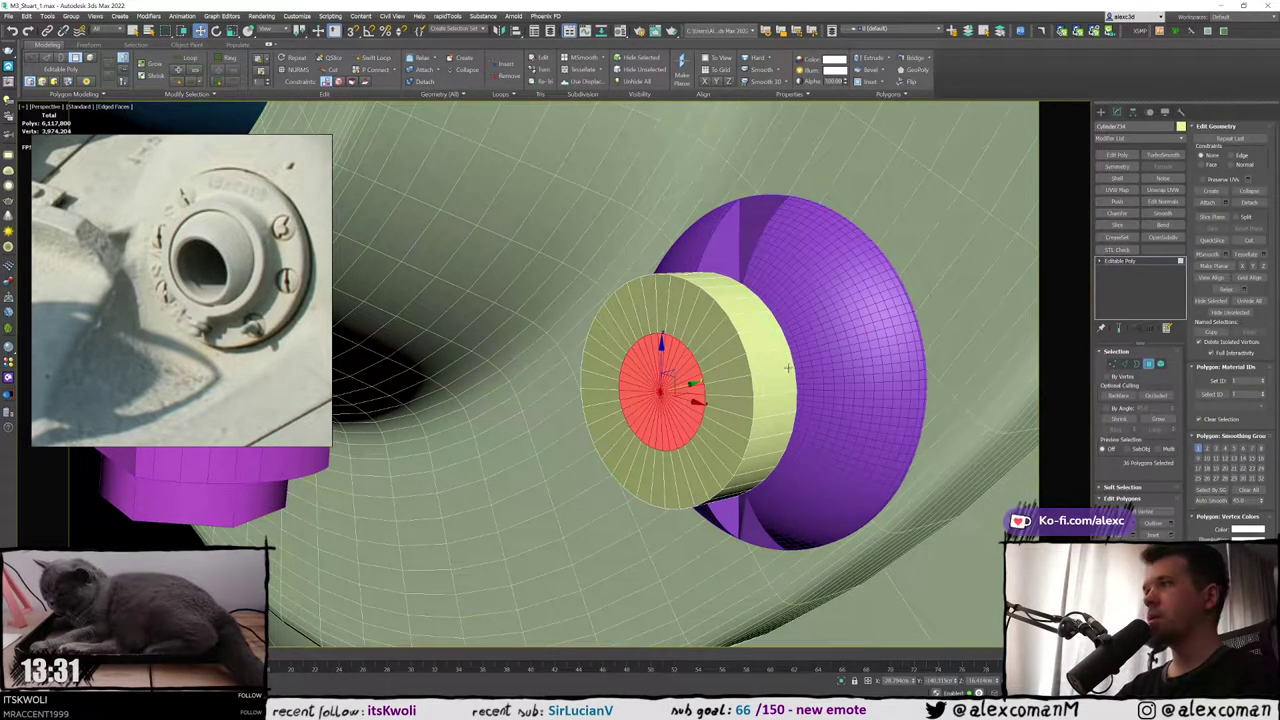
scroll(614, 365, down, 6)
scroll(614, 366, up, 6)
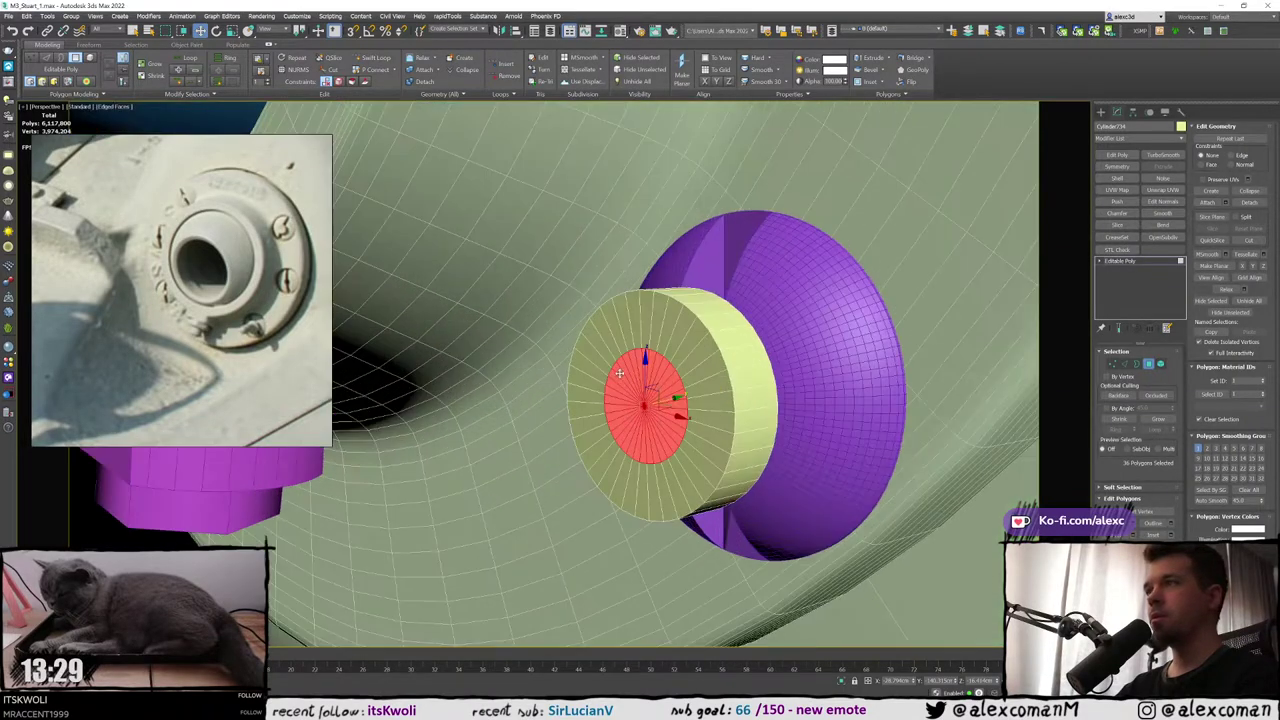
key(r)
alt+middle_drag(614, 366, 660, 377)
click(623, 391)
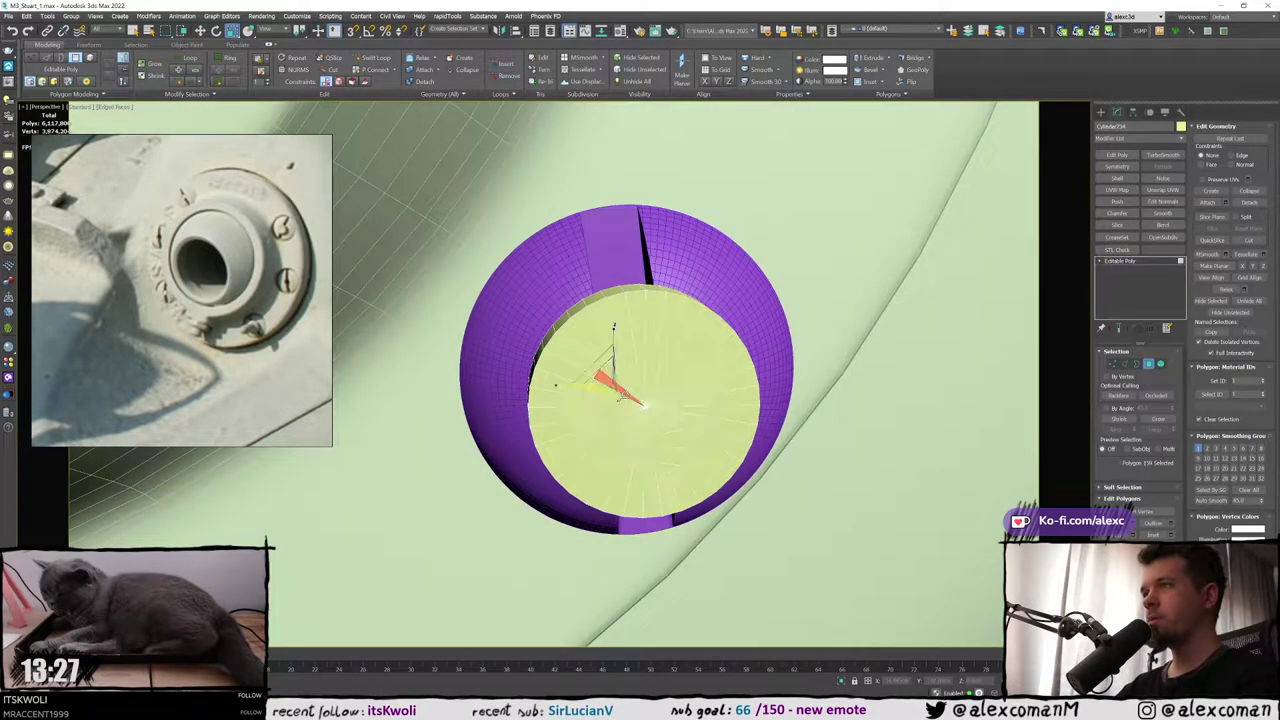
key(ctrl+z)
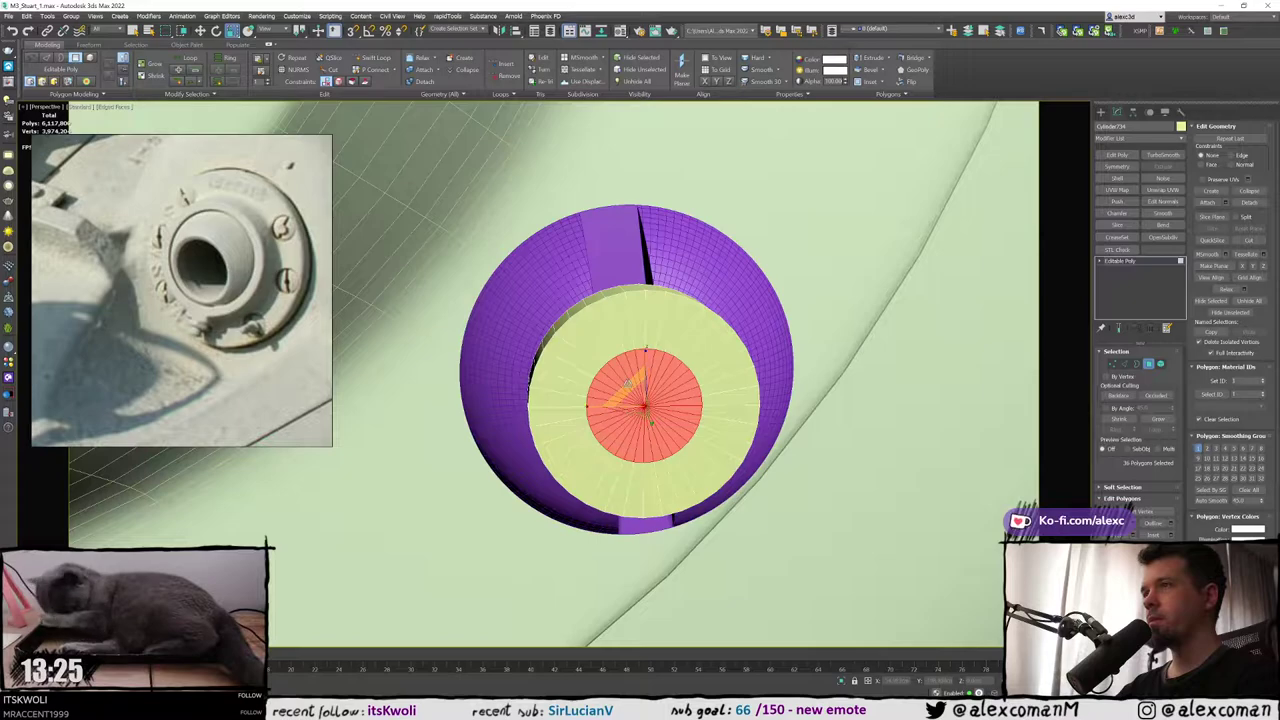
drag(631, 382, 625, 378)
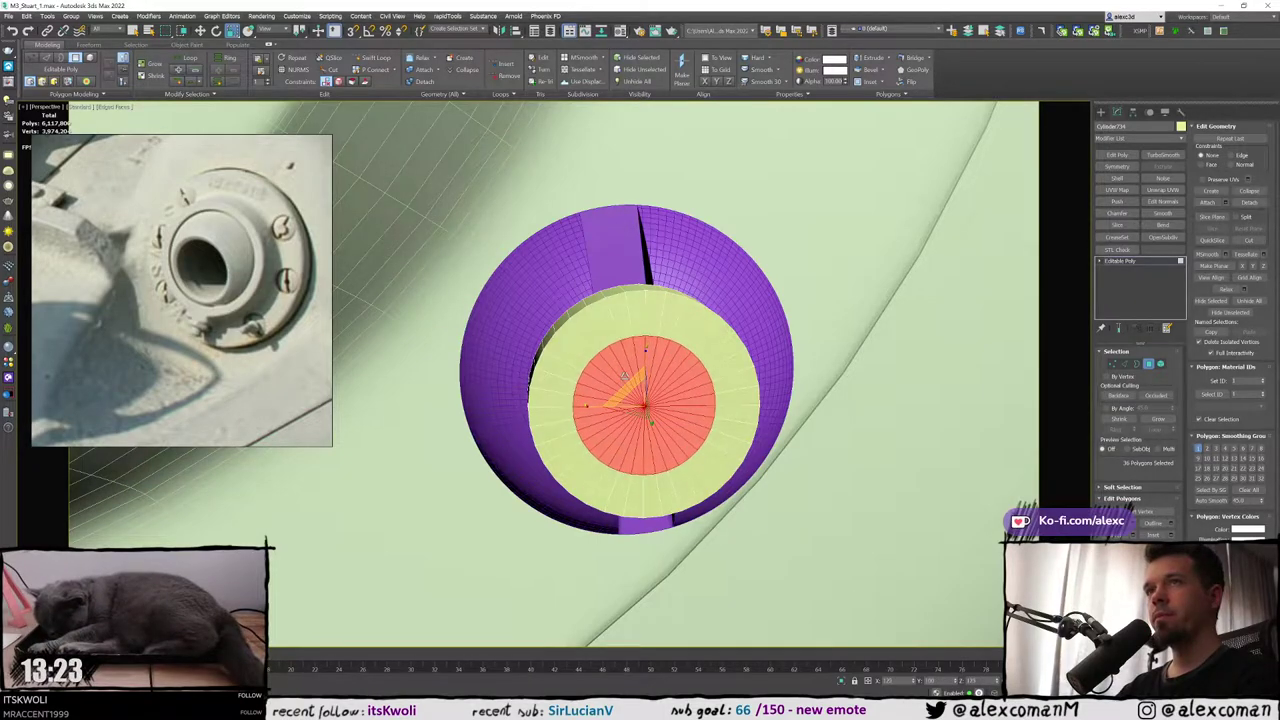
alt+middle_drag(625, 376, 738, 386)
key(w)
scroll(634, 373, down, 7)
drag(716, 388, 691, 388)
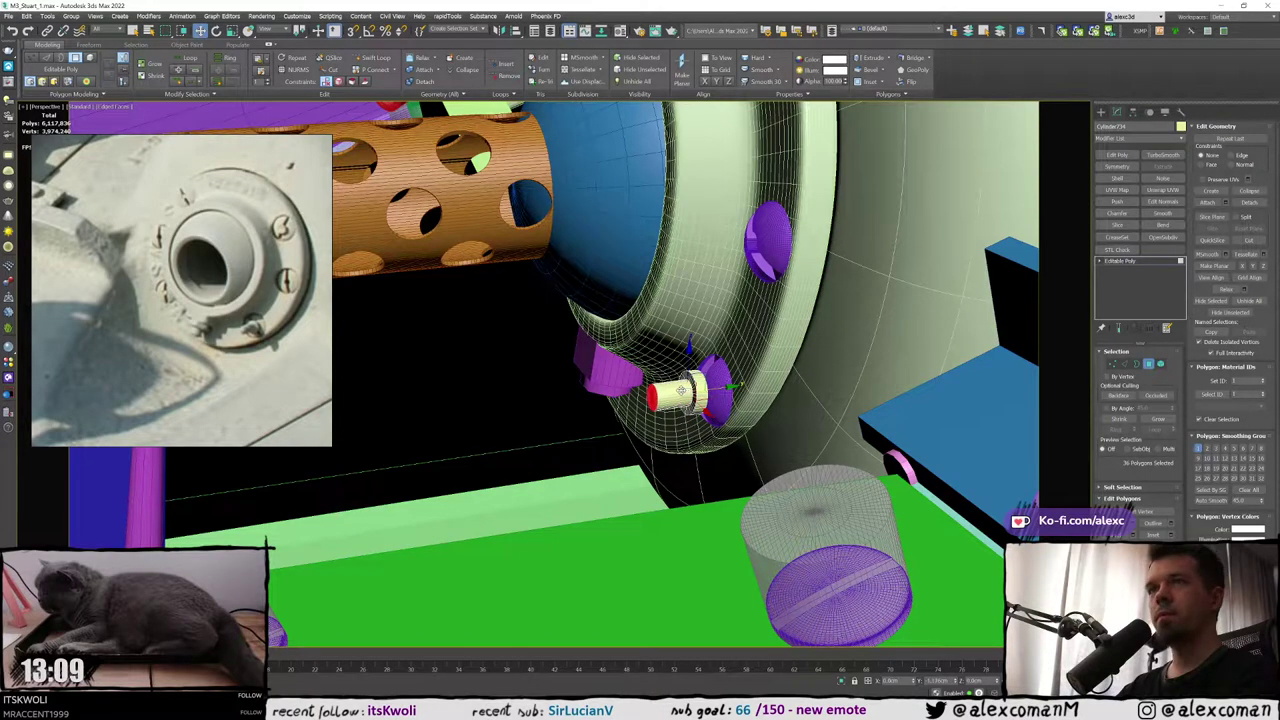
key(ctrl+z)
Extrude the inner cap polygons outward by about 1.78 cm to form a narrower pin
right_click(676, 369)
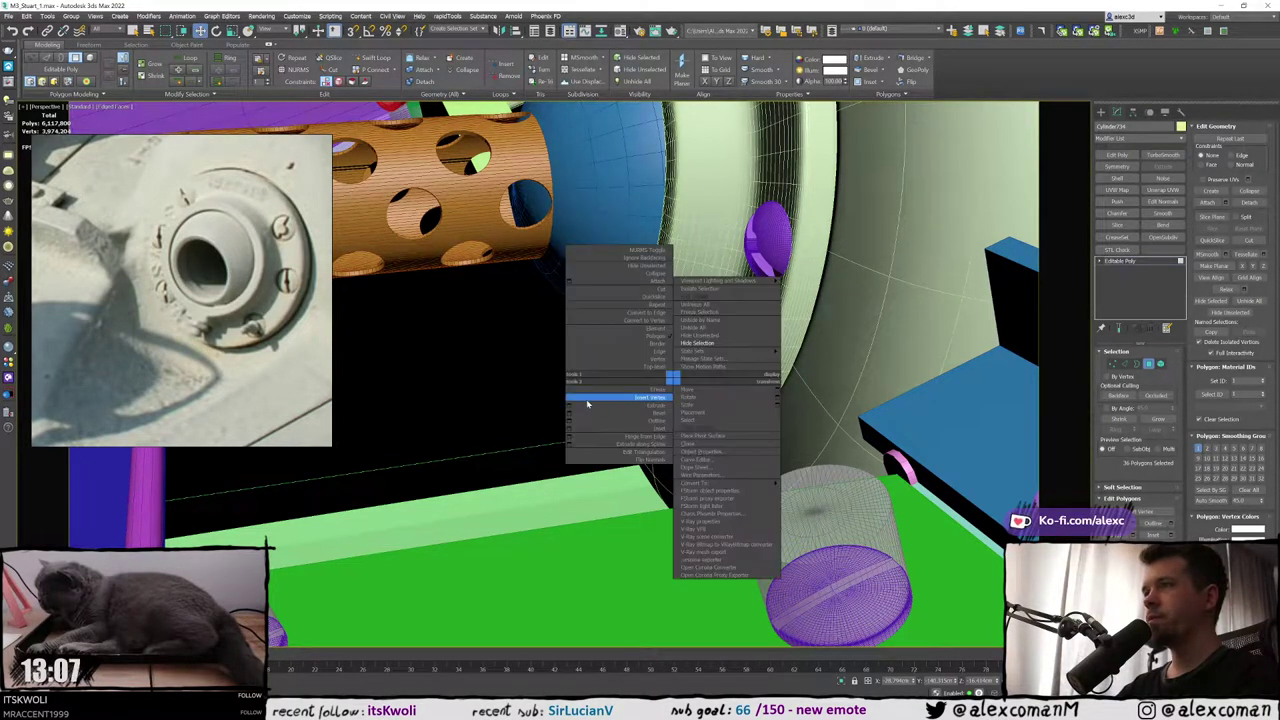
click(618, 411)
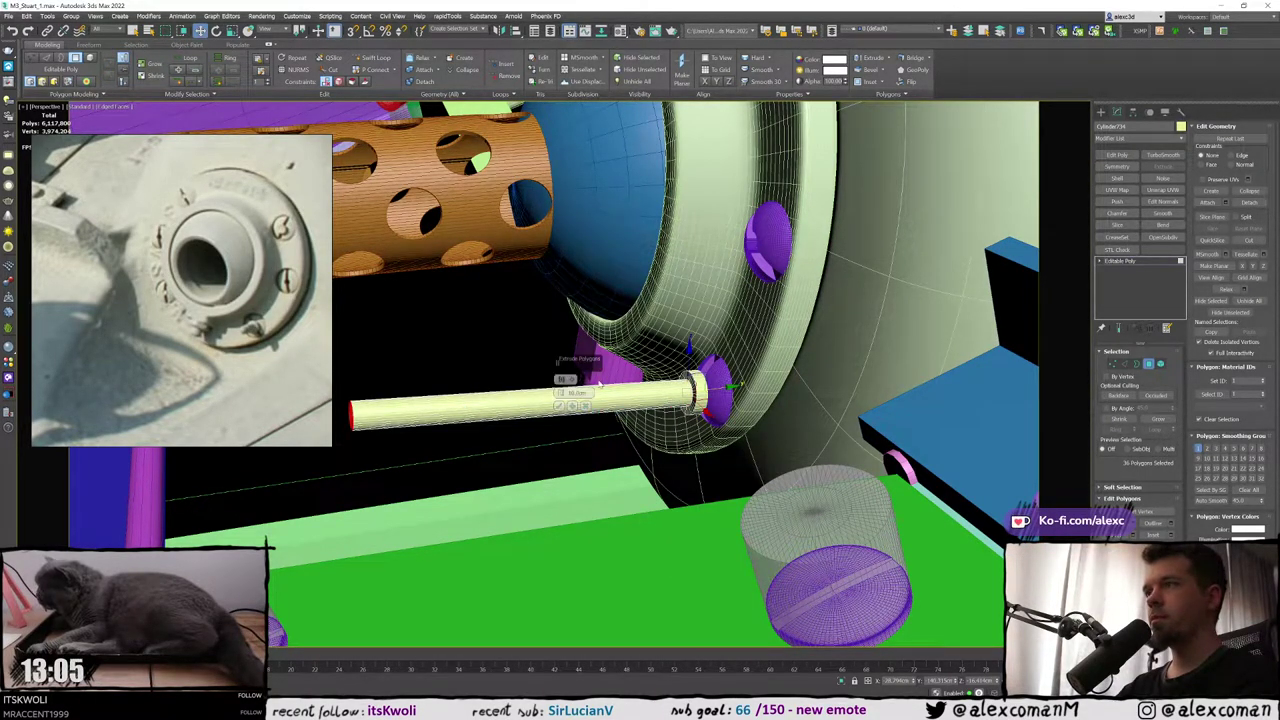
right_click(562, 392)
drag(562, 393, 560, 384)
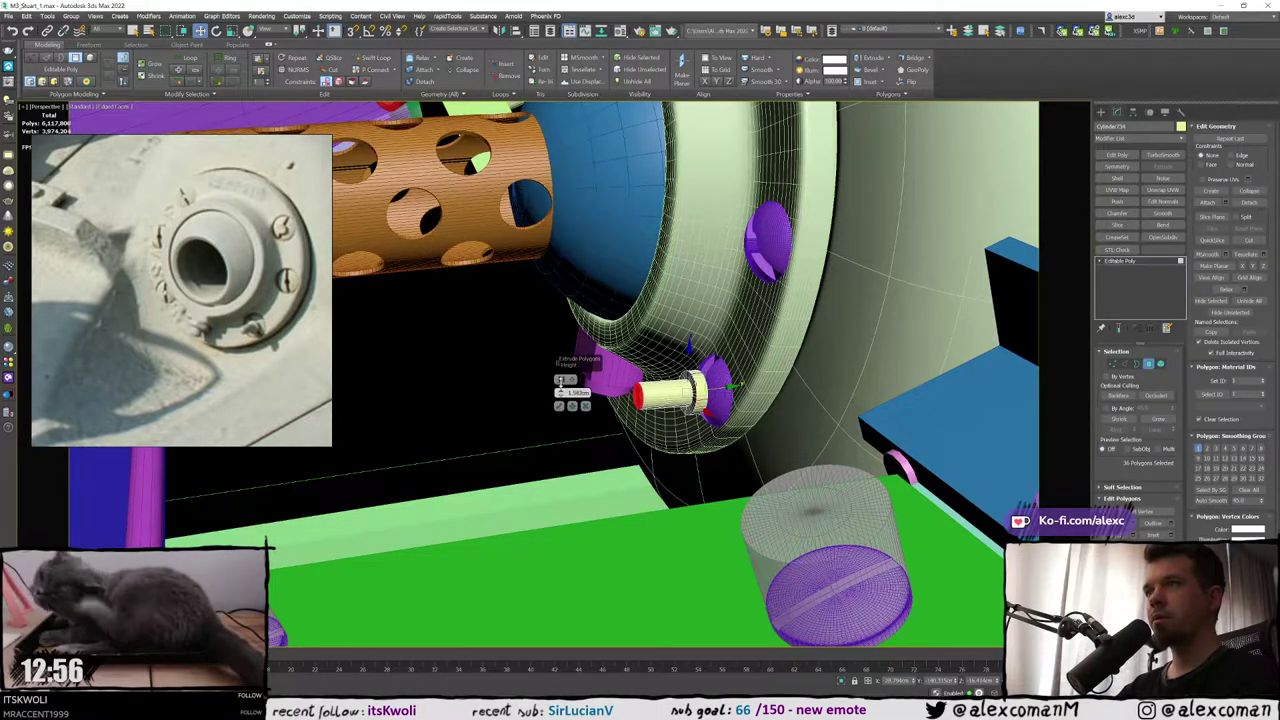
click(559, 406)
Isolate the pin object to work on it without the surrounding tank parts
alt+middle_drag(561, 410, 638, 403)
key(alt+q)
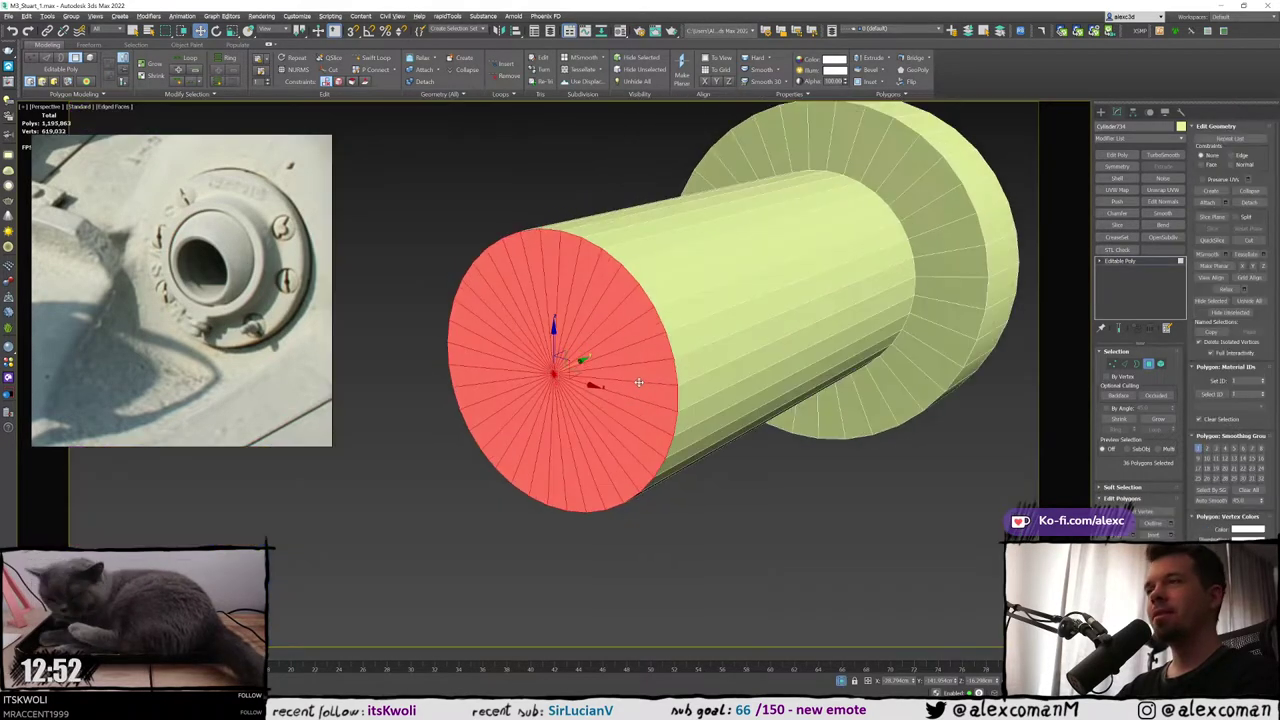
click(860, 286)
scroll(712, 289, up, 3)
Chamfer the edge loop where the pin's shaft meets its wider head into a smooth, rounded fillet
key(2)
key(F3)
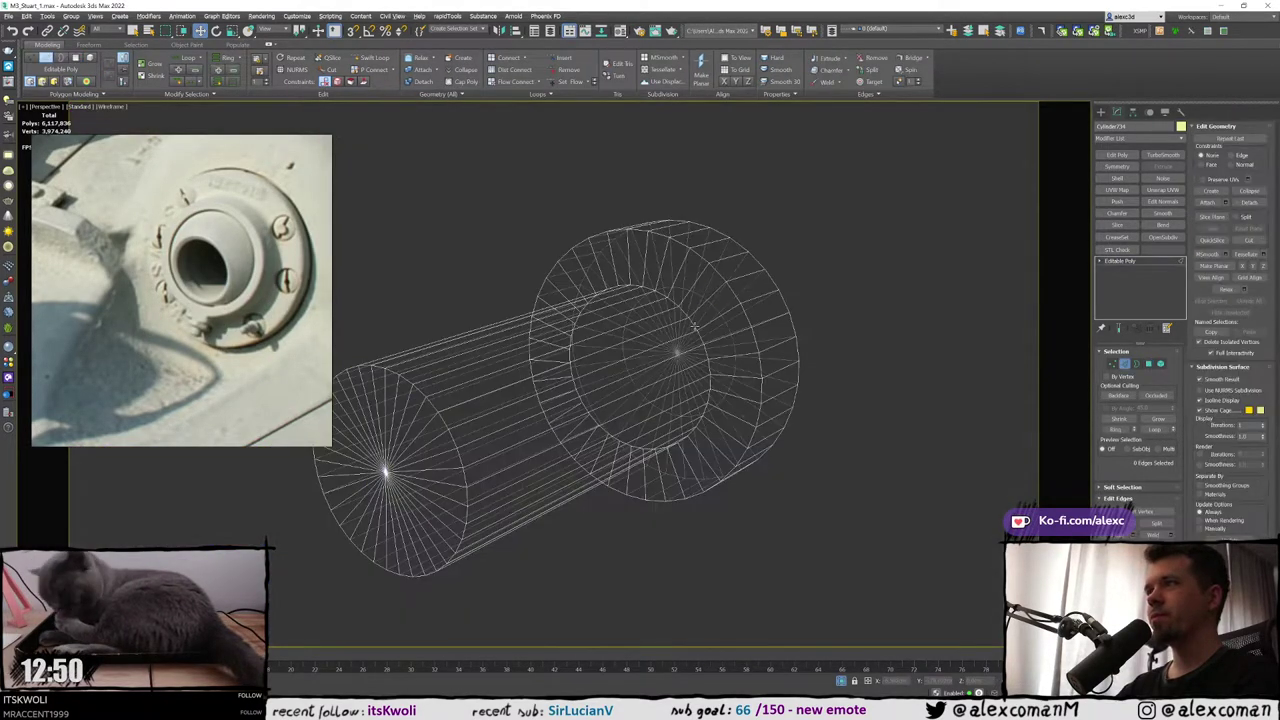
double_click(692, 321)
key(F3)
right_click(691, 323)
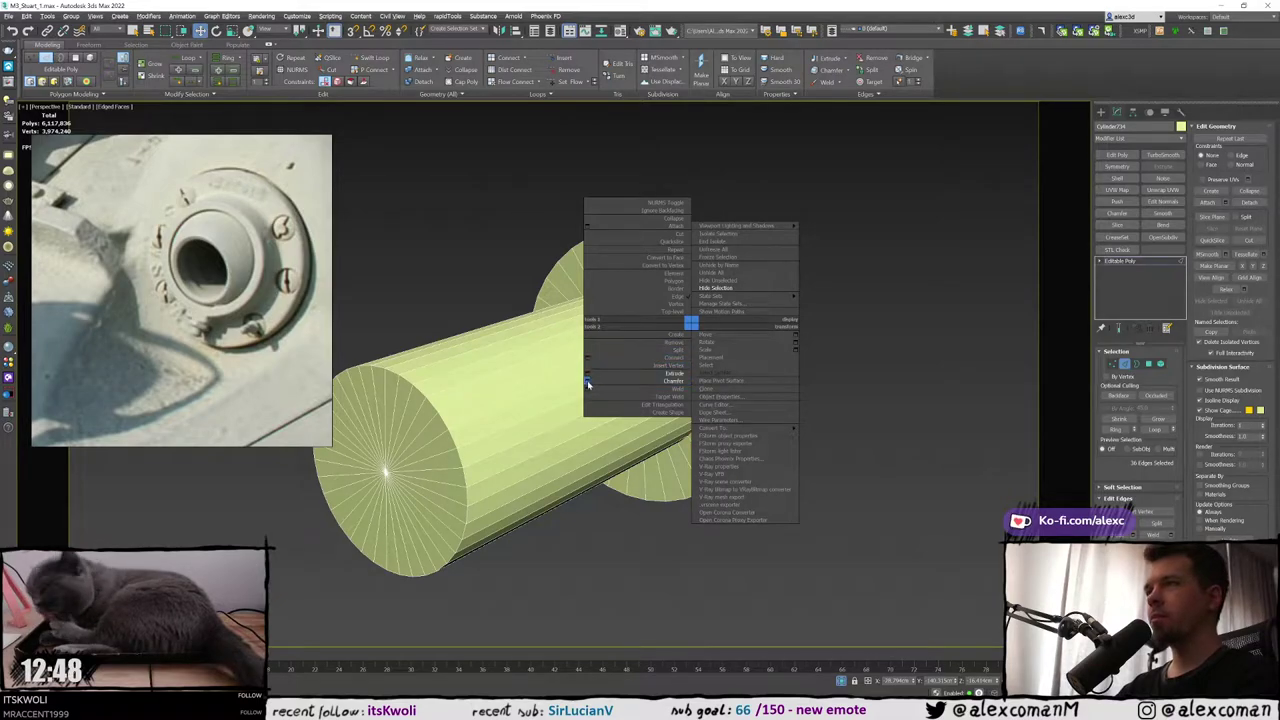
click(664, 381)
drag(566, 396, 561, 404)
alt+middle_drag(526, 379, 552, 394)
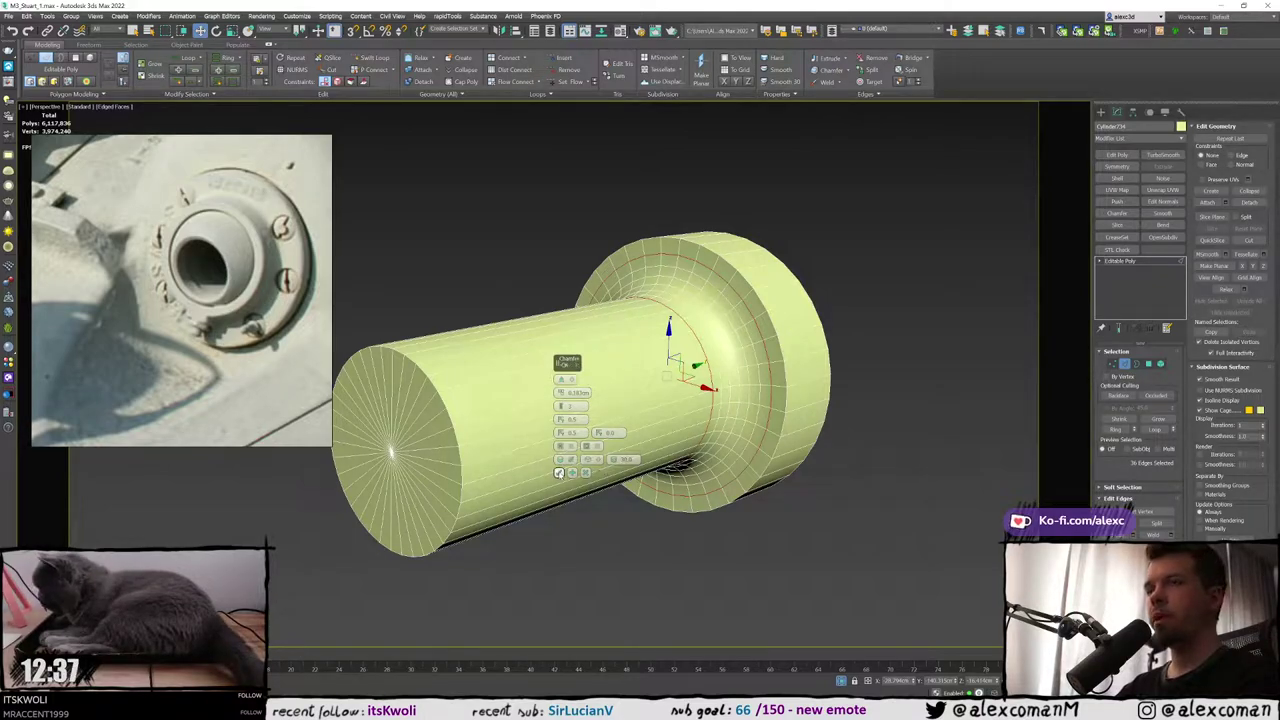
click(559, 472)
alt+middle_drag(559, 472, 611, 457)
Select the polygons of the pin's end cap through its centre vertex and bevel them inward by about 0.09 cm with zero height
middle_drag(503, 446, 583, 422)
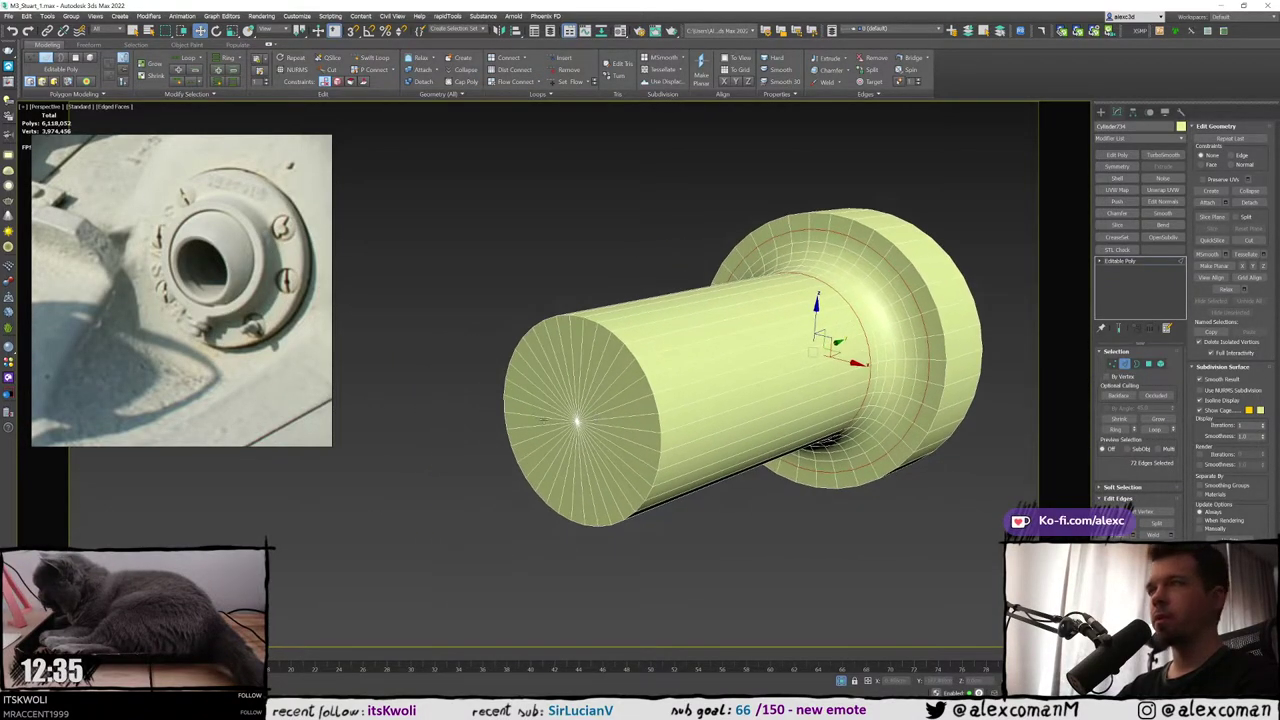
key(1)
click(575, 421)
key(F3)
key(F3)
scroll(573, 422, down, 3)
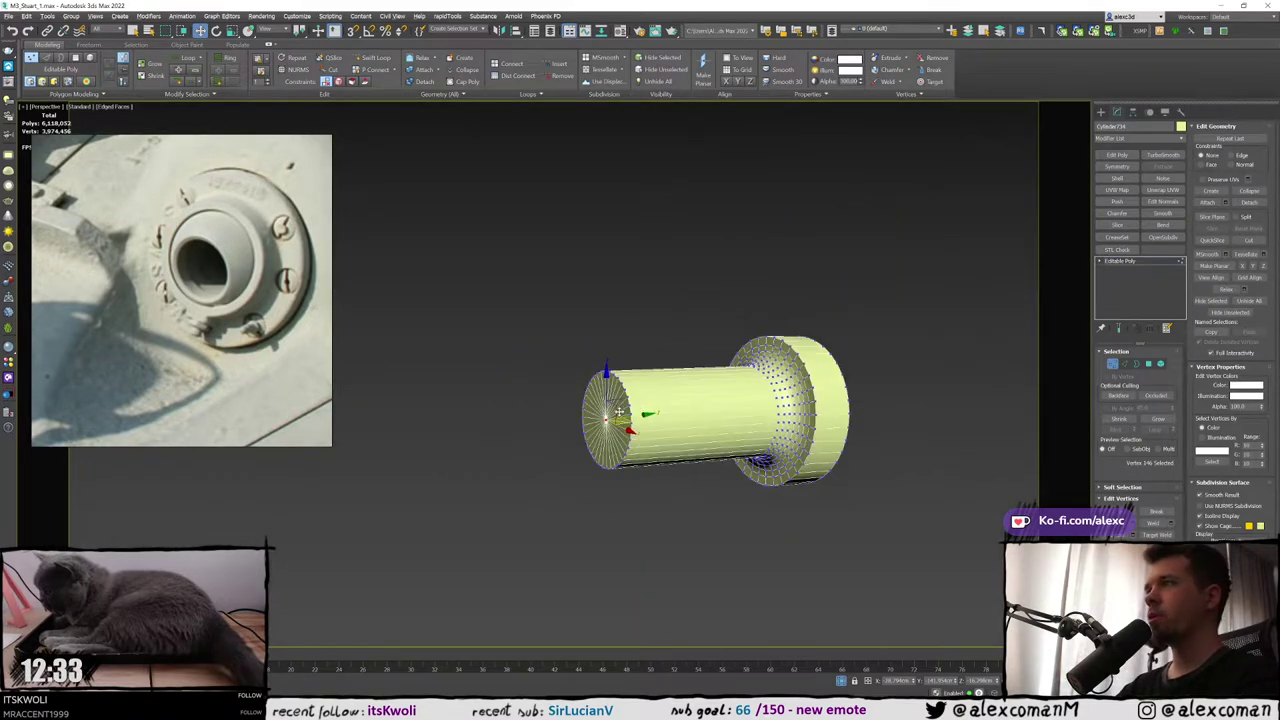
key(alt+w)
middle_click(732, 299)
middle_click(431, 467)
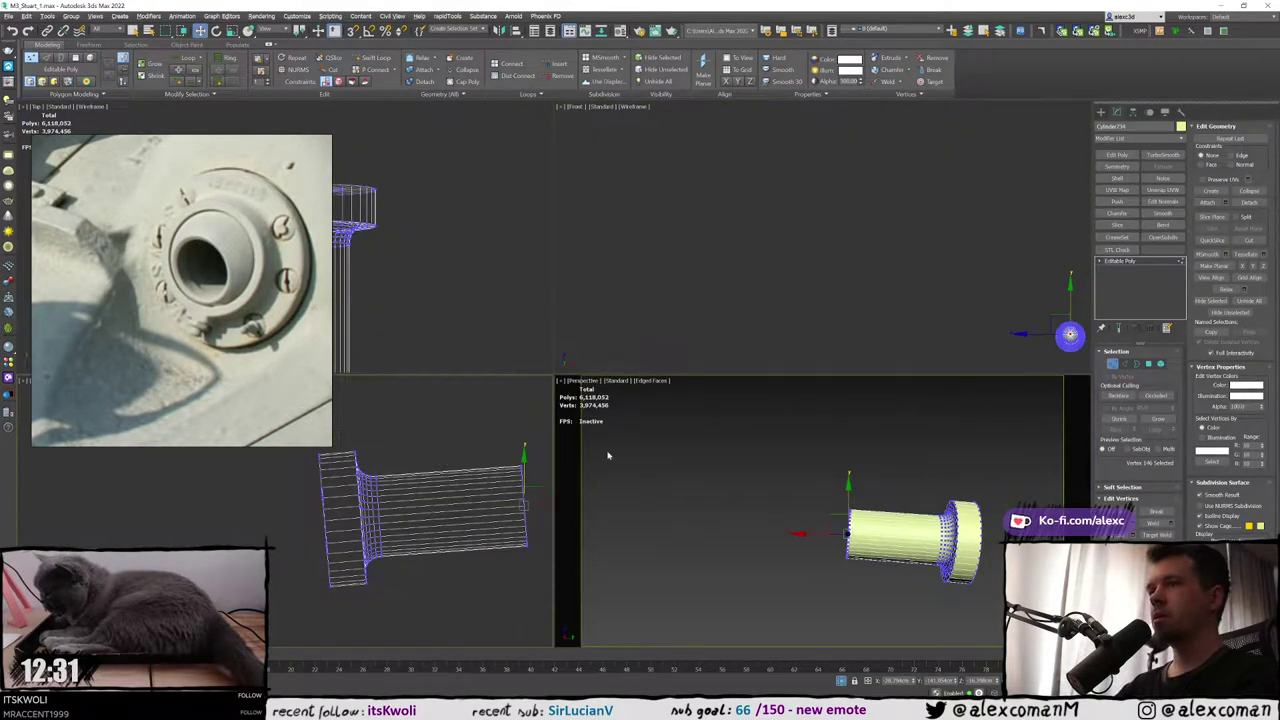
key(z)
key(alt+w)
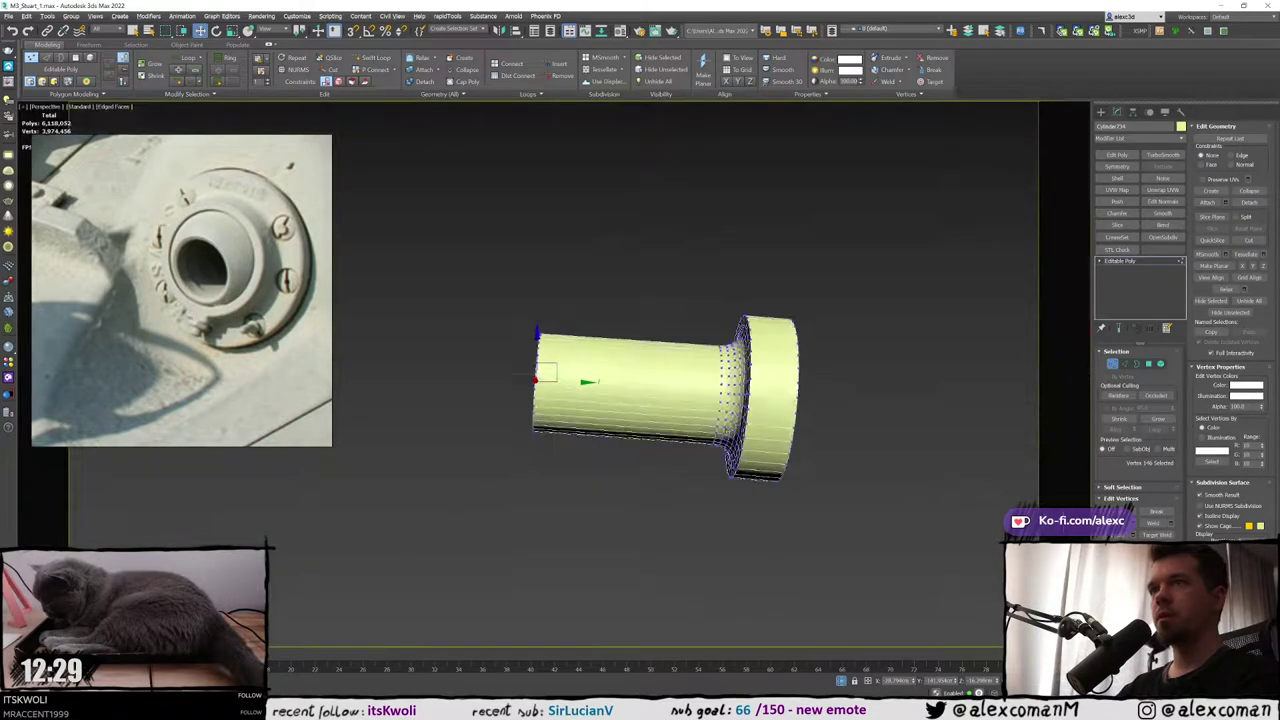
alt+middle_drag(600, 400, 785, 415)
ctrl+click(1147, 364)
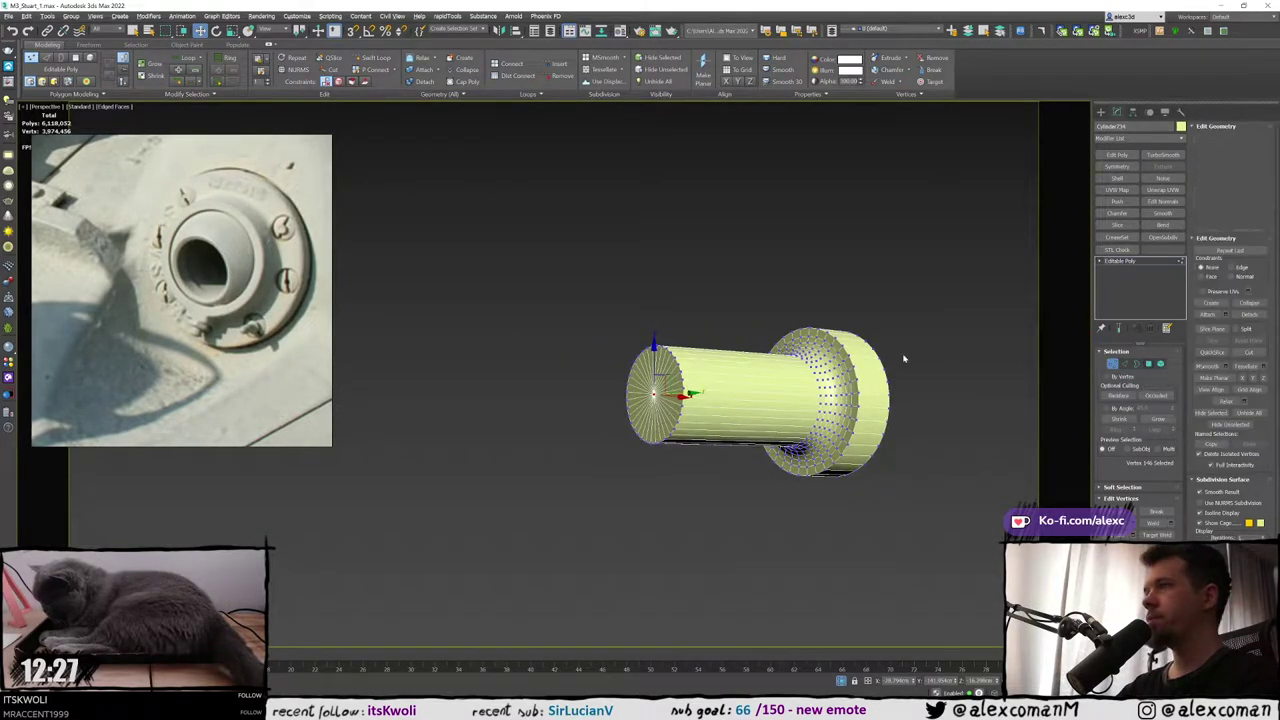
scroll(670, 373, up, 3)
right_click(671, 373)
click(567, 410)
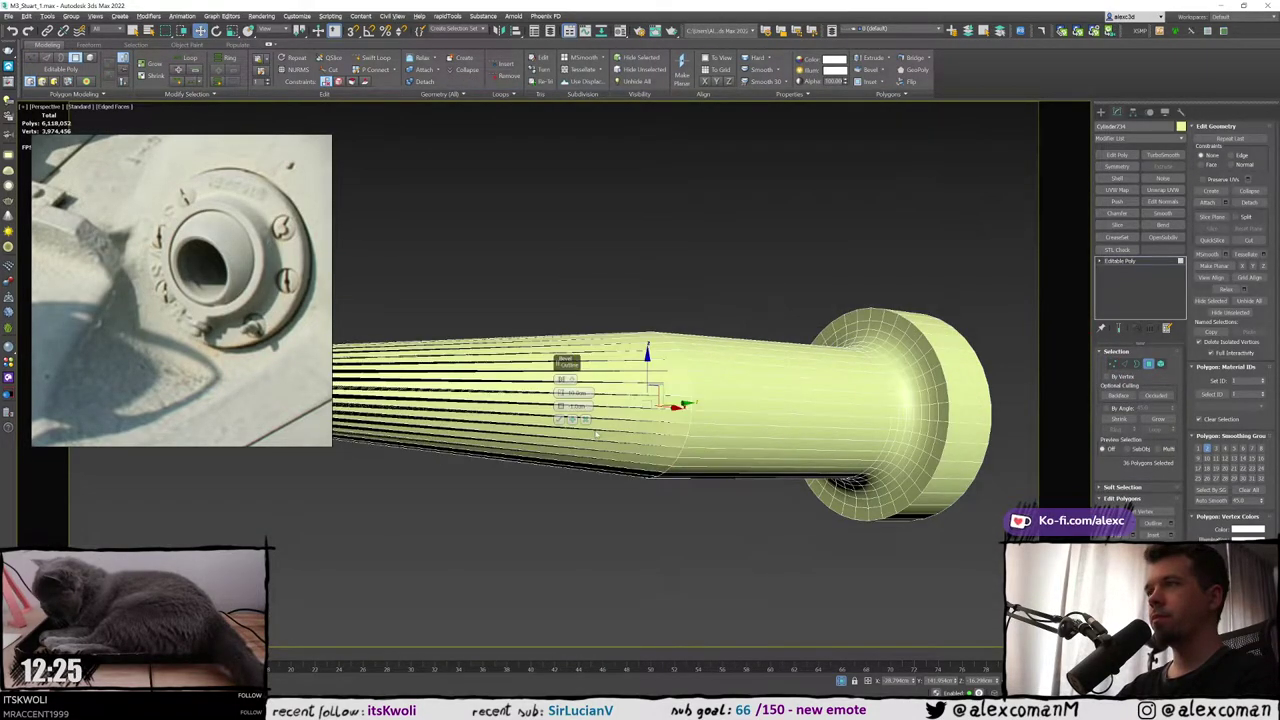
right_click(561, 394)
right_click(561, 408)
drag(561, 411, 561, 413)
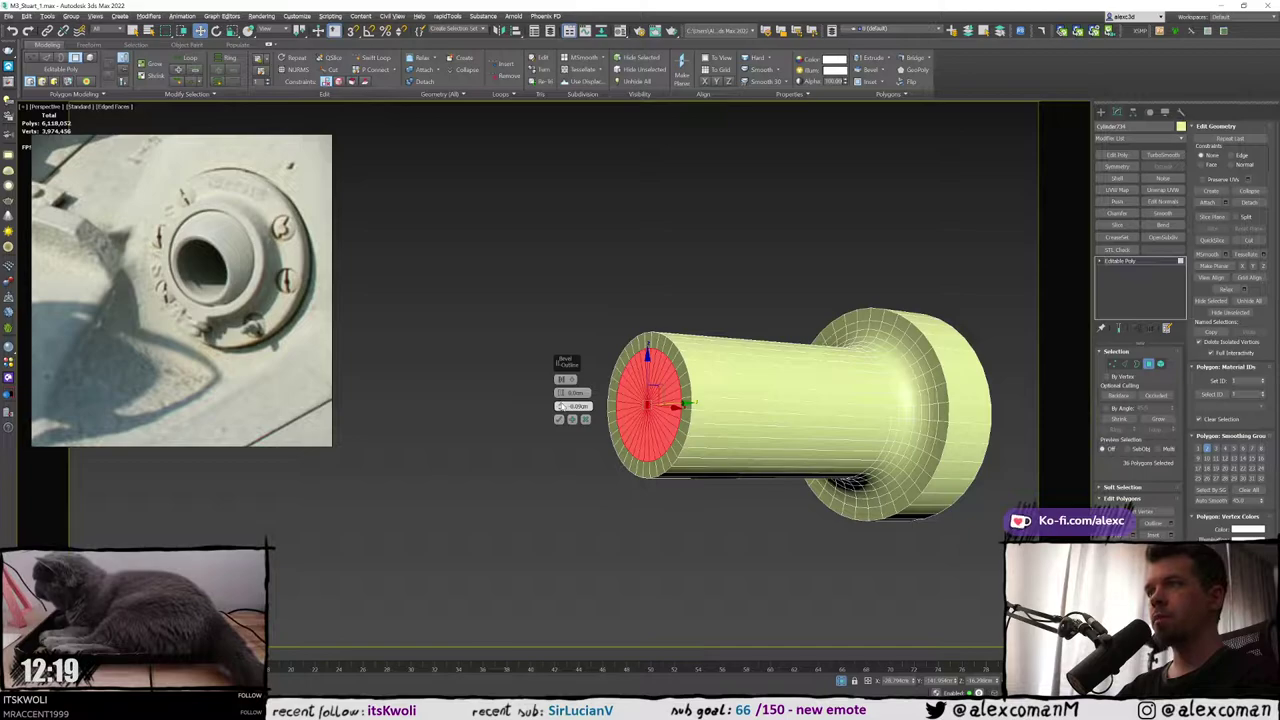
click(560, 424)
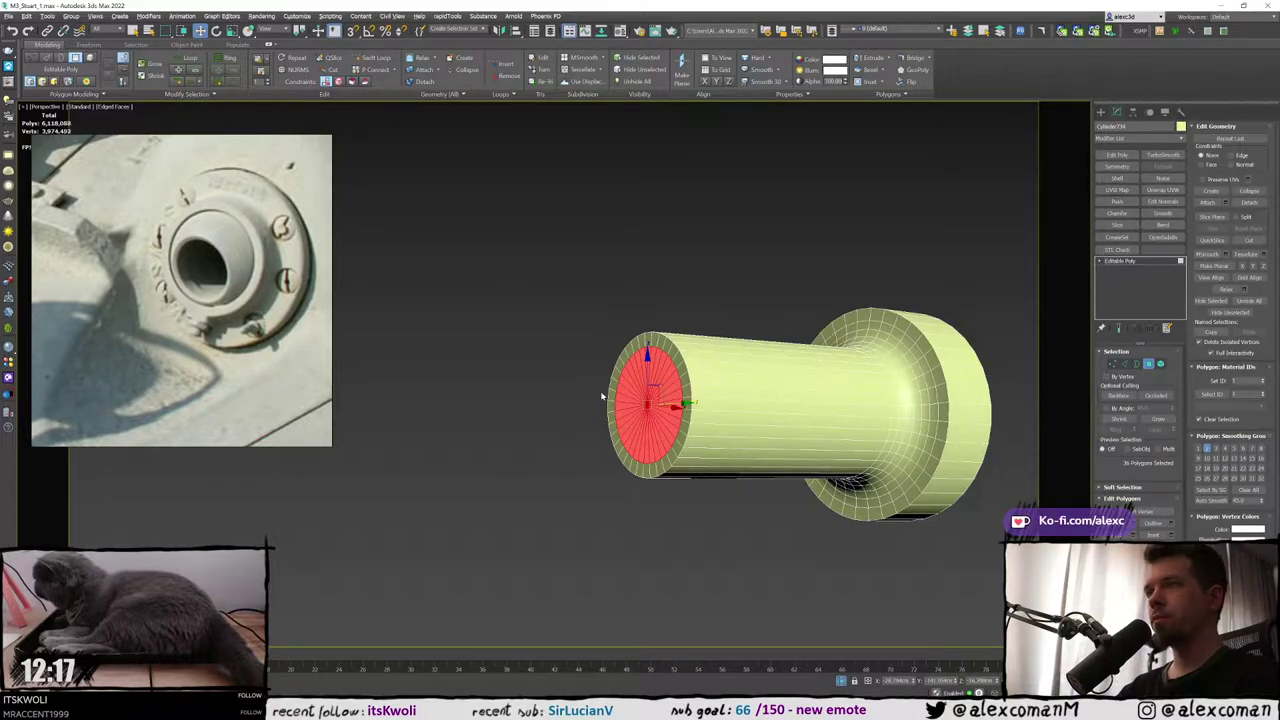
Extrude the inset end cap polygons outward by about 0.75 cm to form a narrower tip
right_click(677, 367)
click(571, 394)
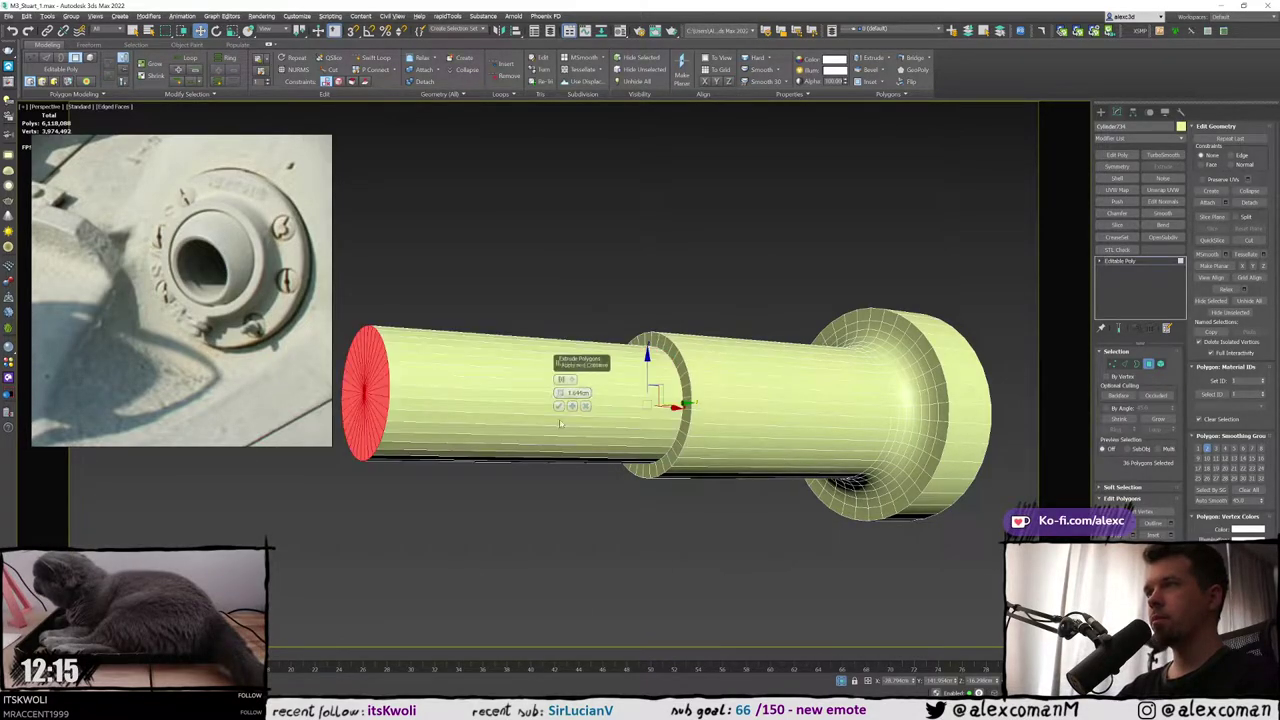
mouse_move(559, 393)
mouse_down()
mouse_move(560, 422)
mouse_move(560, 394)
mouse_up()
click(561, 393)
click(561, 393)
click(561, 393)
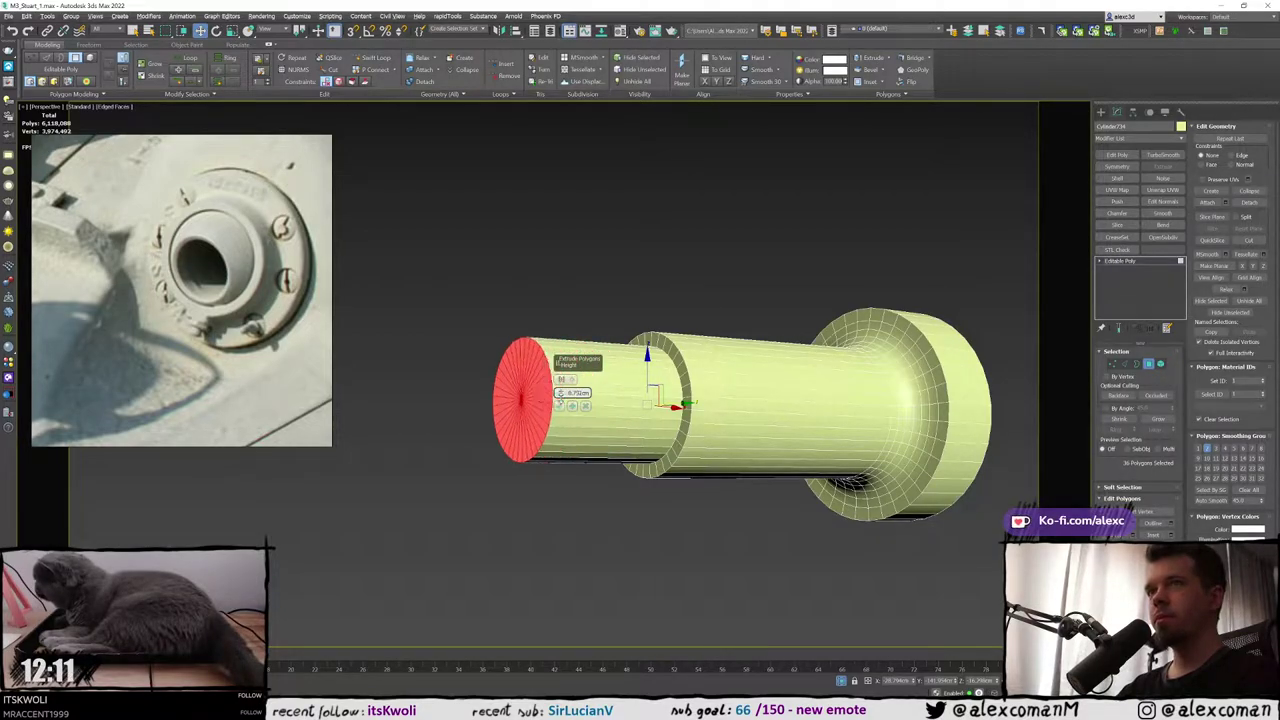
click(559, 405)
Chamfer the edge loop at the end of the narrow tip with five segments to round it off
scroll(540, 400, up, 3)
key(2)
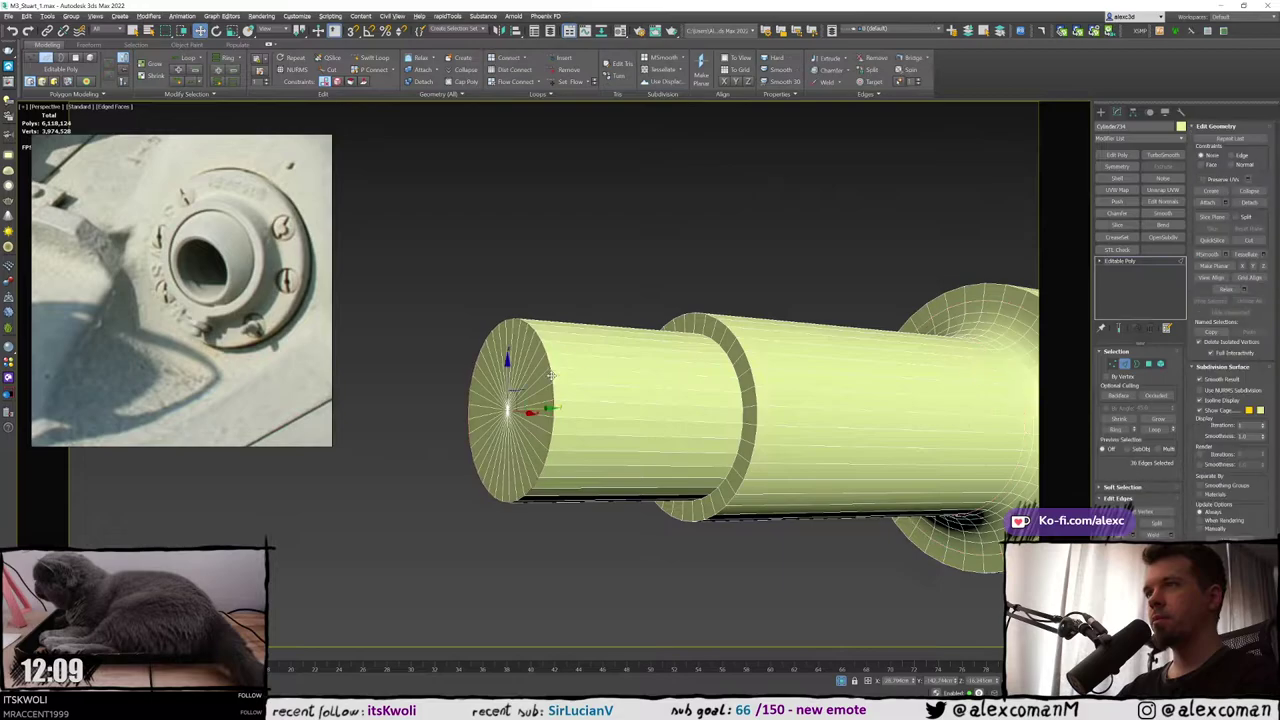
right_click(548, 372)
click(444, 431)
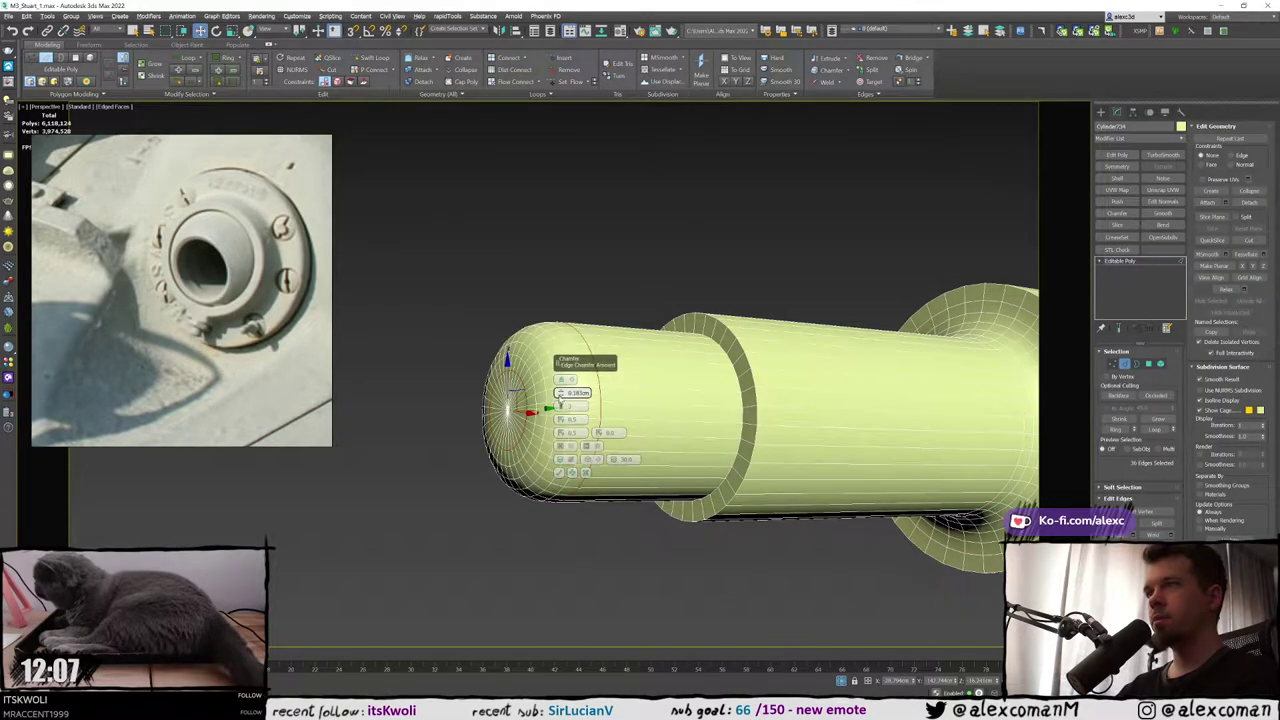
drag(560, 393, 562, 405)
click(560, 472)
scroll(595, 437, down, 5)
click(653, 378)
key(F4)
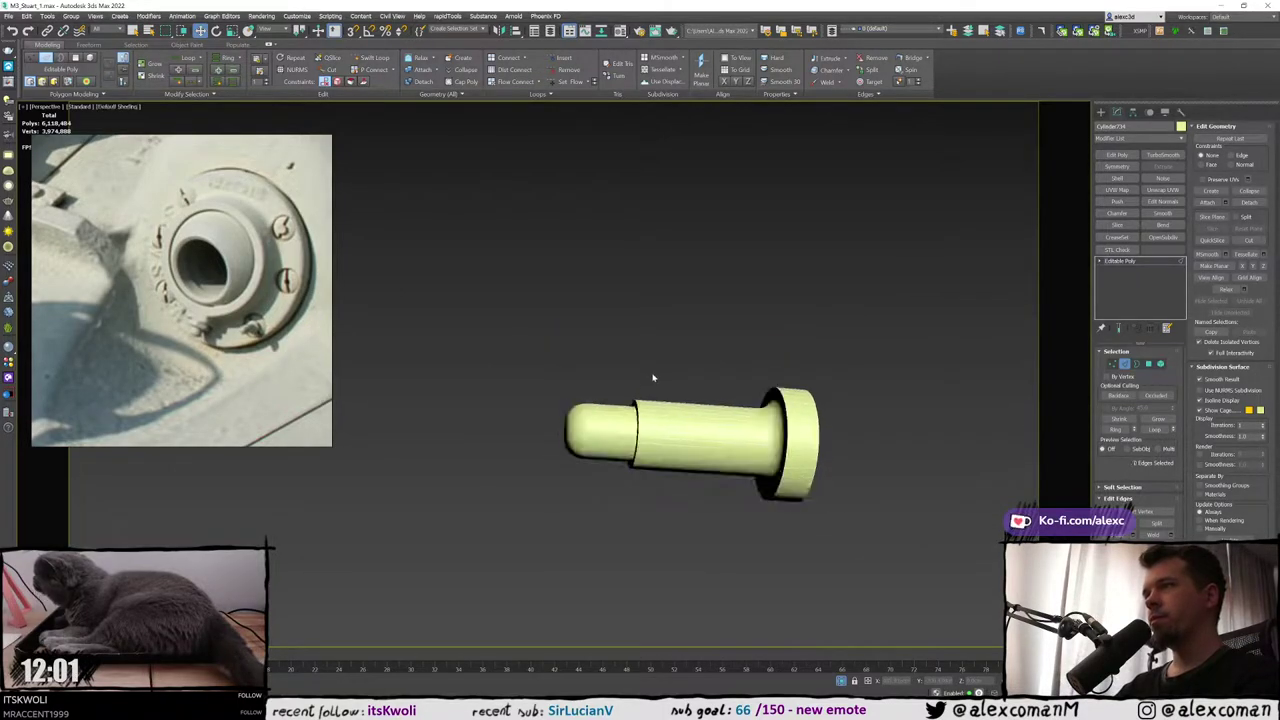
scroll(653, 378, down, 3)
mouse_move(653, 378)
alt+middle_down()
mouse_move(754, 386)
mouse_move(670, 394)
alt+middle_up()
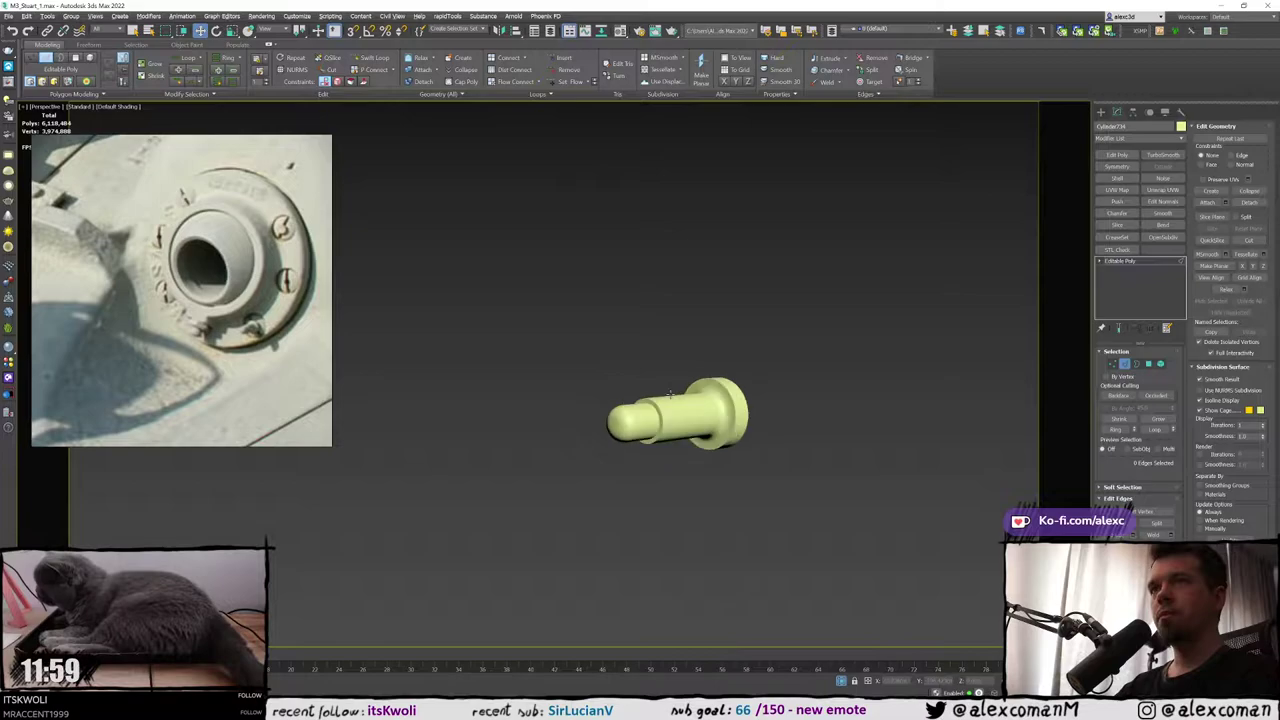
Chamfer the two edge loops of the step between shaft and tip by 0.03 cm with 2 segments
scroll(669, 394, up, 10)
key(2)
key(F3)
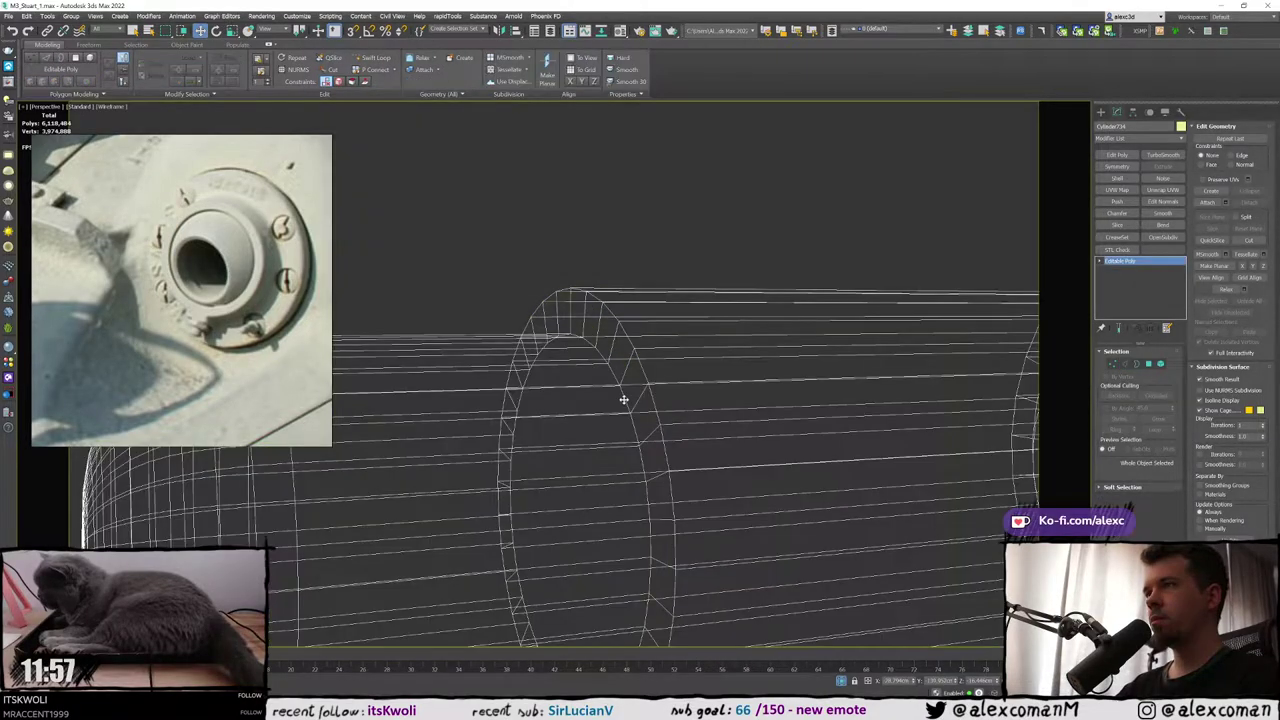
key(2)
key(F3)
right_click(636, 366)
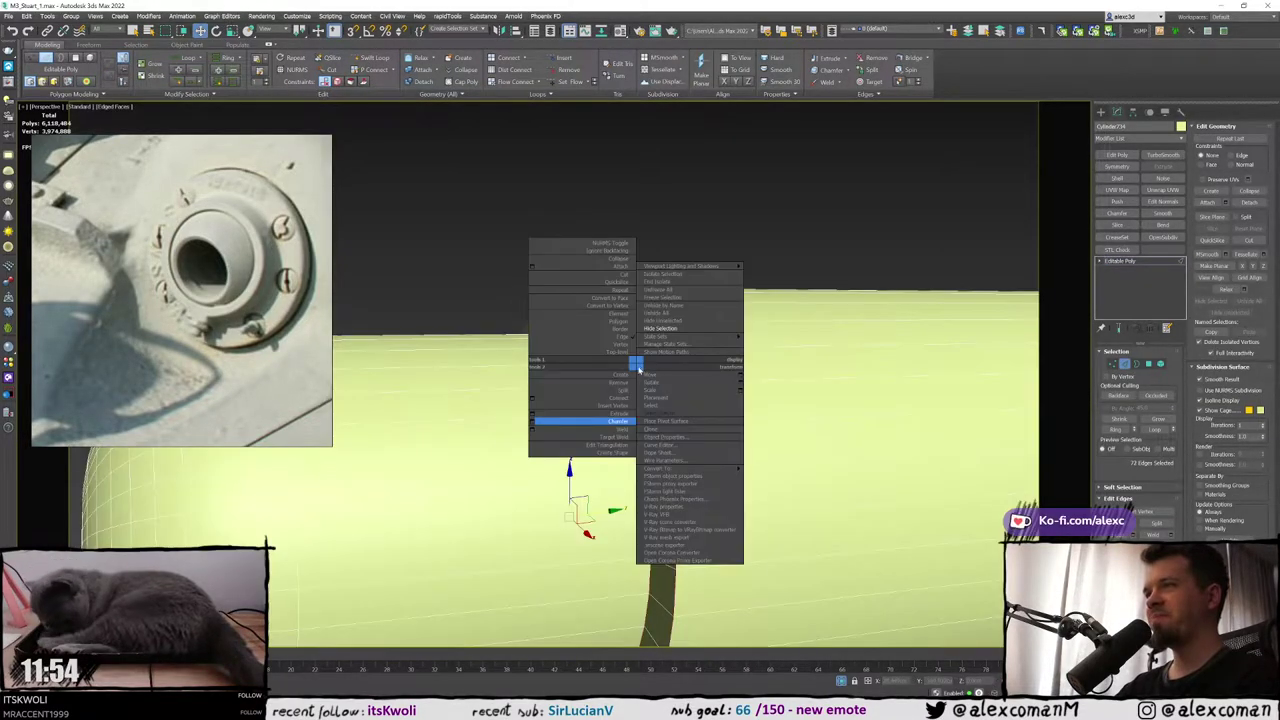
click(600, 421)
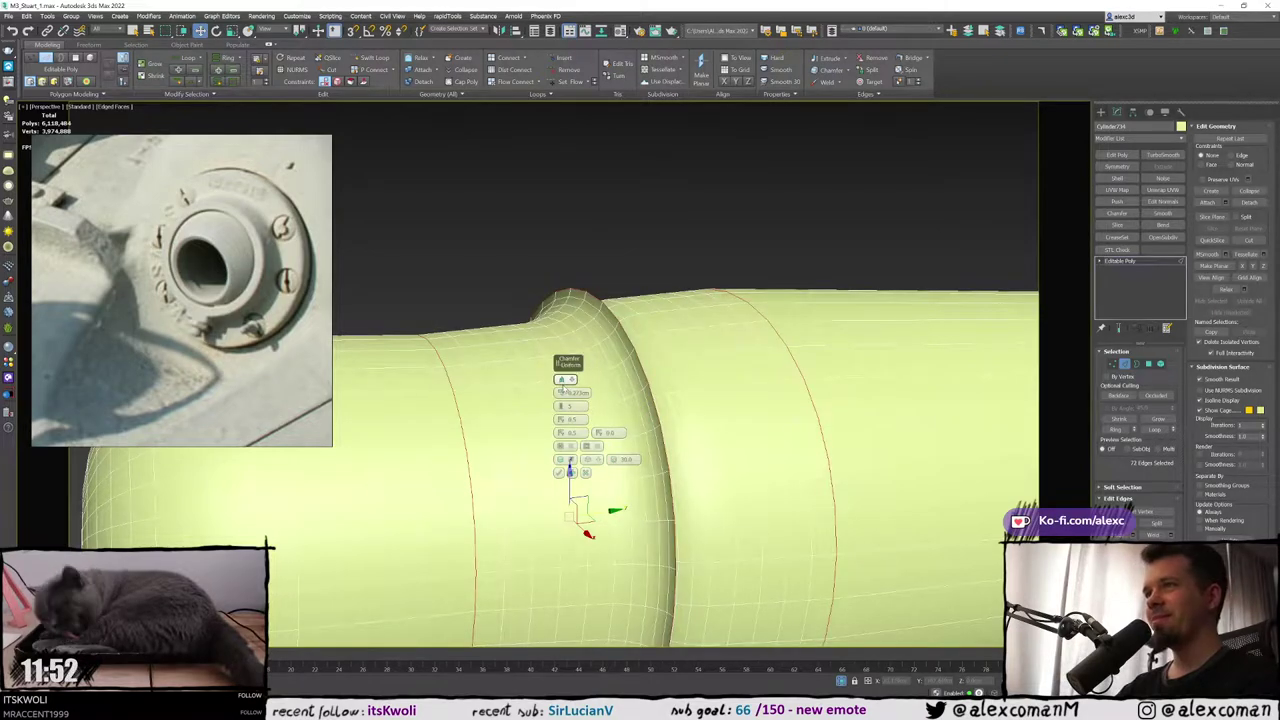
drag(561, 391, 561, 397)
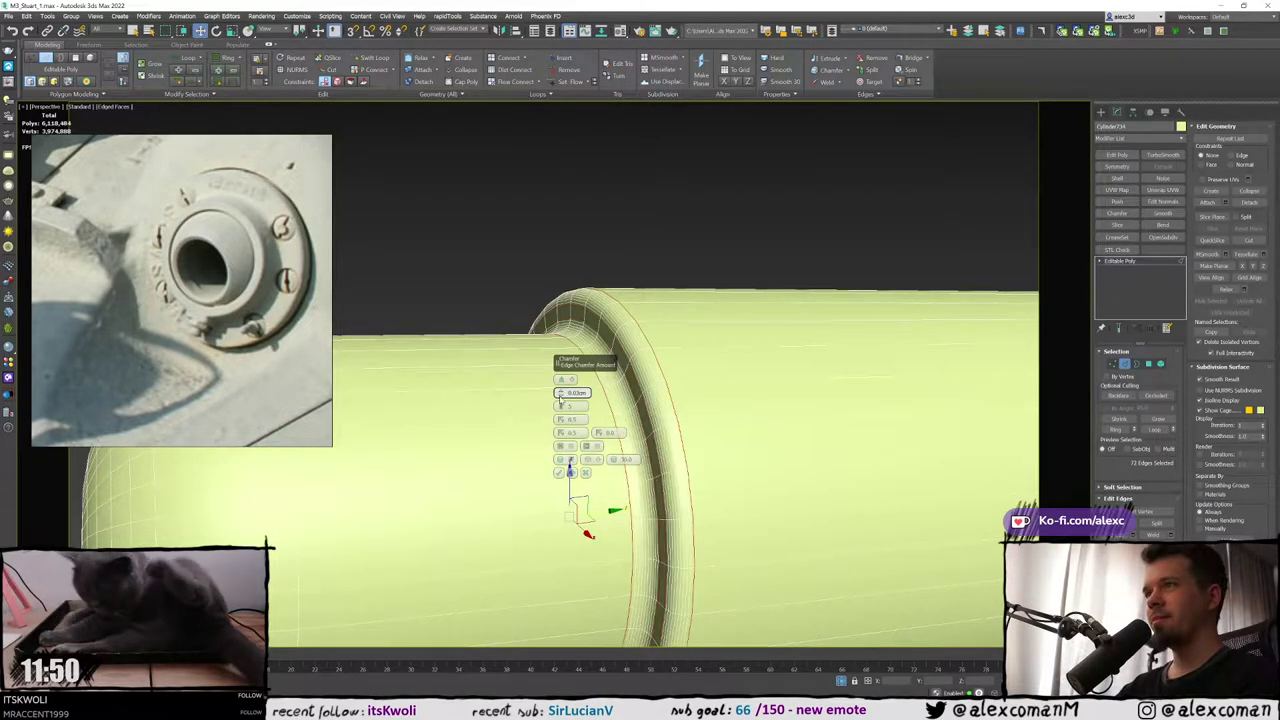
right_click(561, 407)
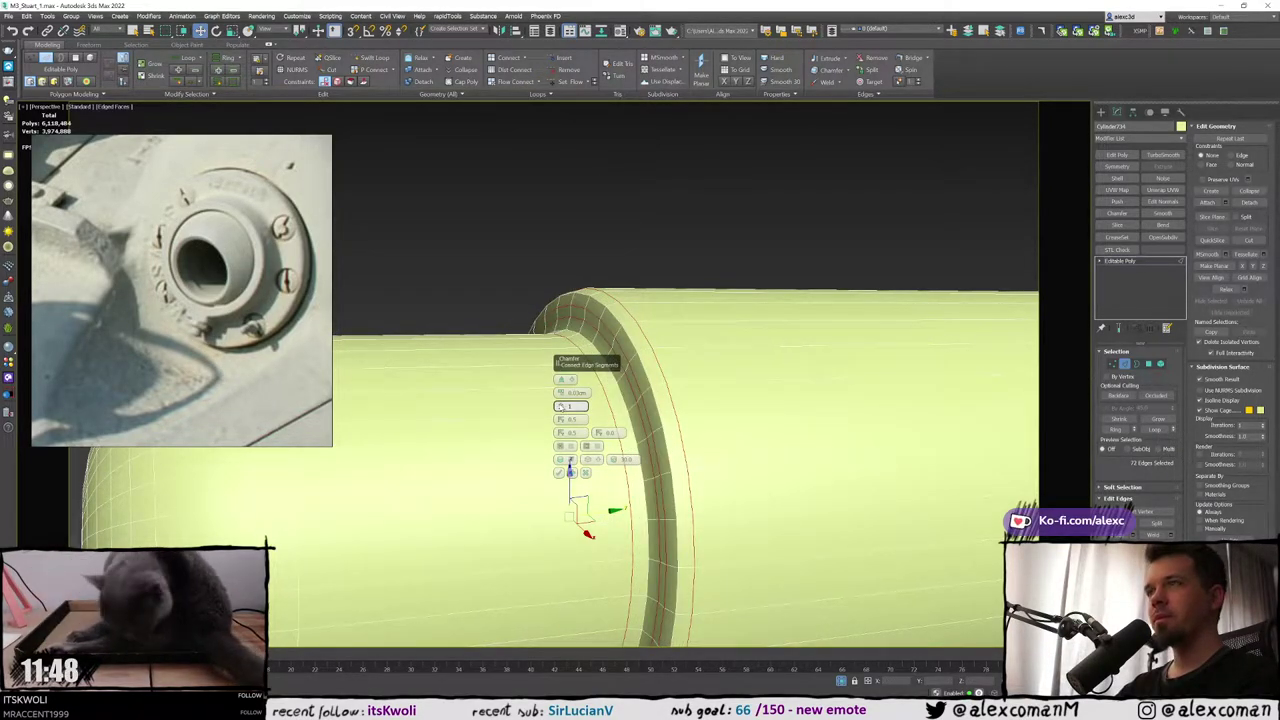
drag(560, 406, 561, 397)
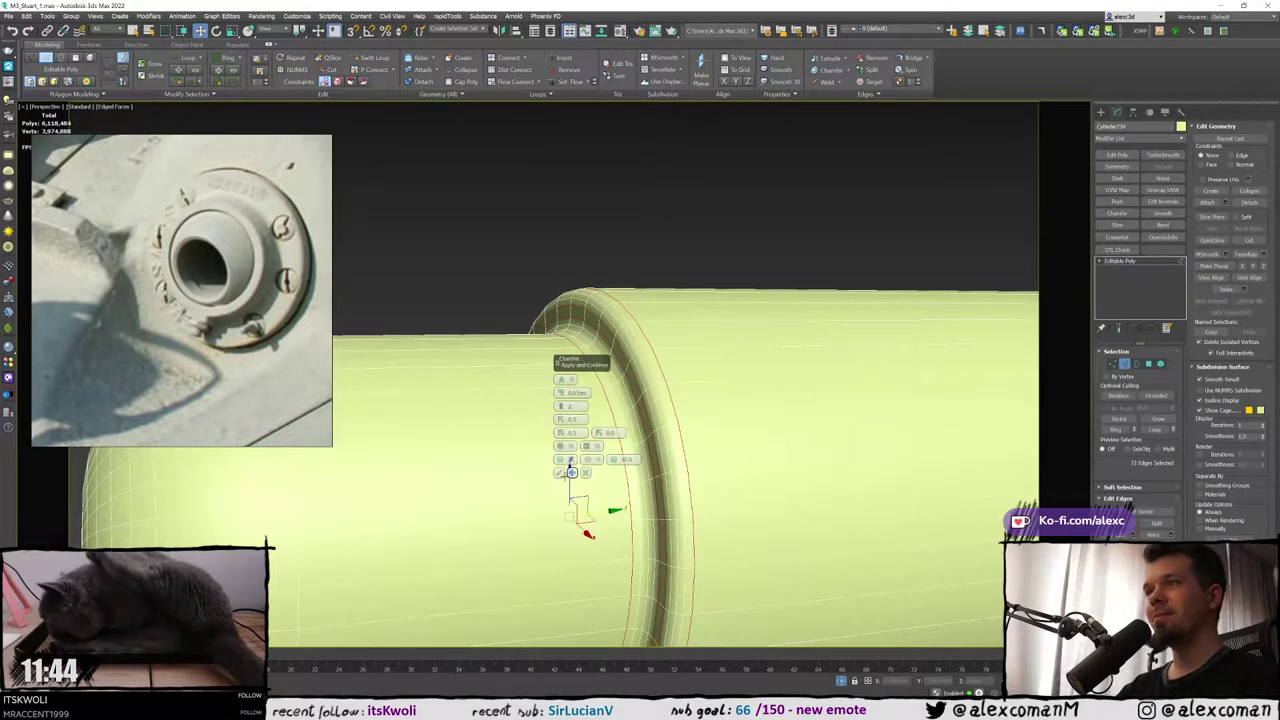
click(560, 473)
click(698, 227)
key(F4)
Chamfer the front and back outer edge loops of the pin's wide head by 0.03 cm with 2 segments
scroll(697, 252, down, 5)
scroll(695, 290, down, 2)
middle_drag(697, 254, 706, 299)
scroll(823, 297, up, 5)
key(F4)
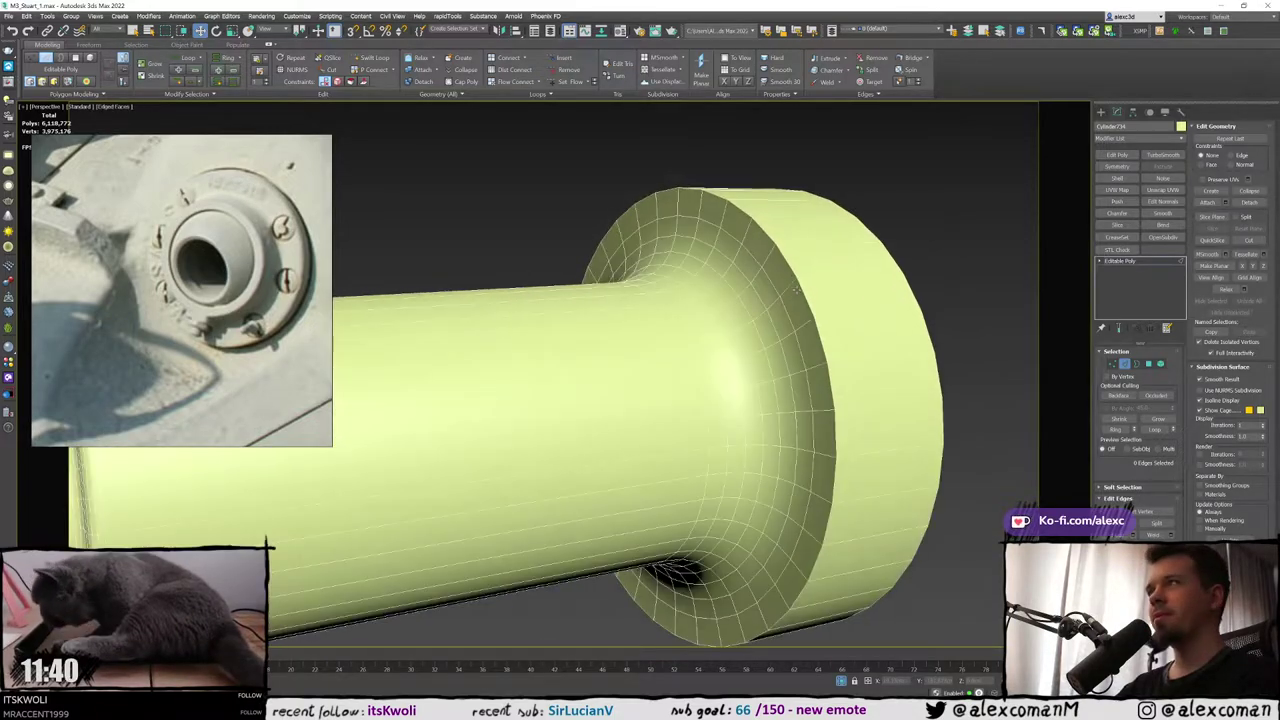
double_click(792, 268)
key(F3)
right_click(790, 268)
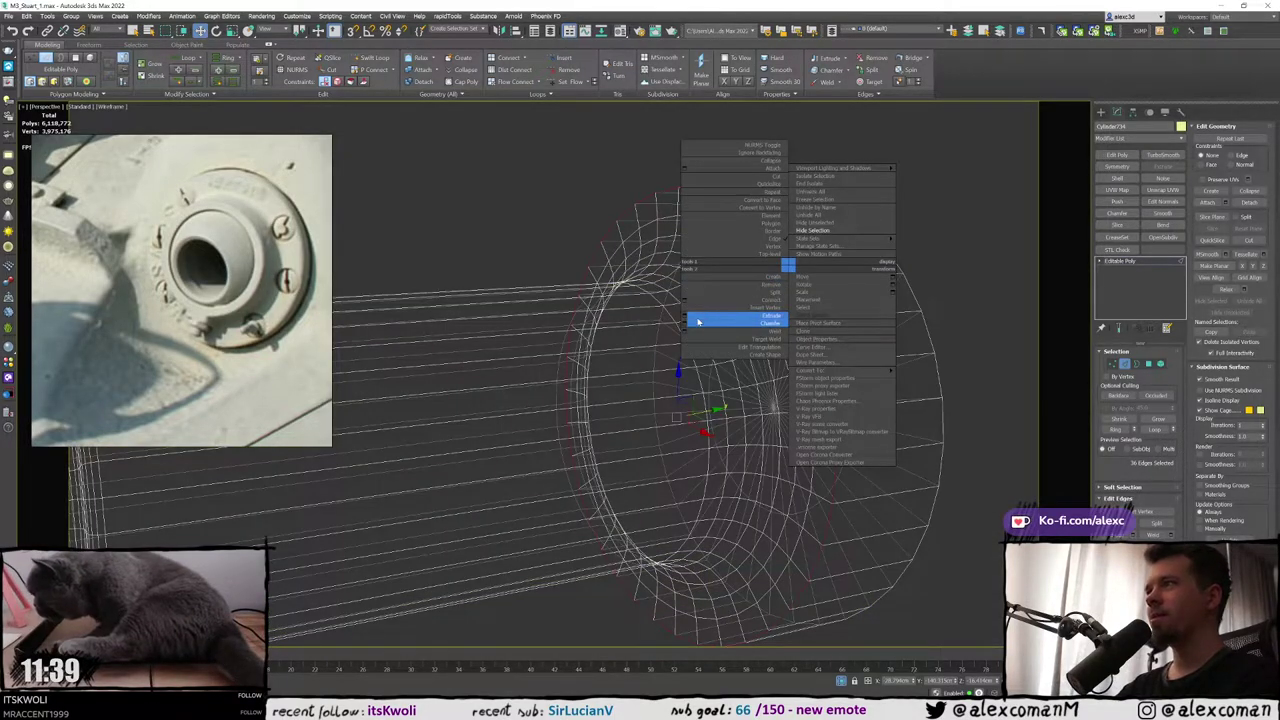
click(700, 323)
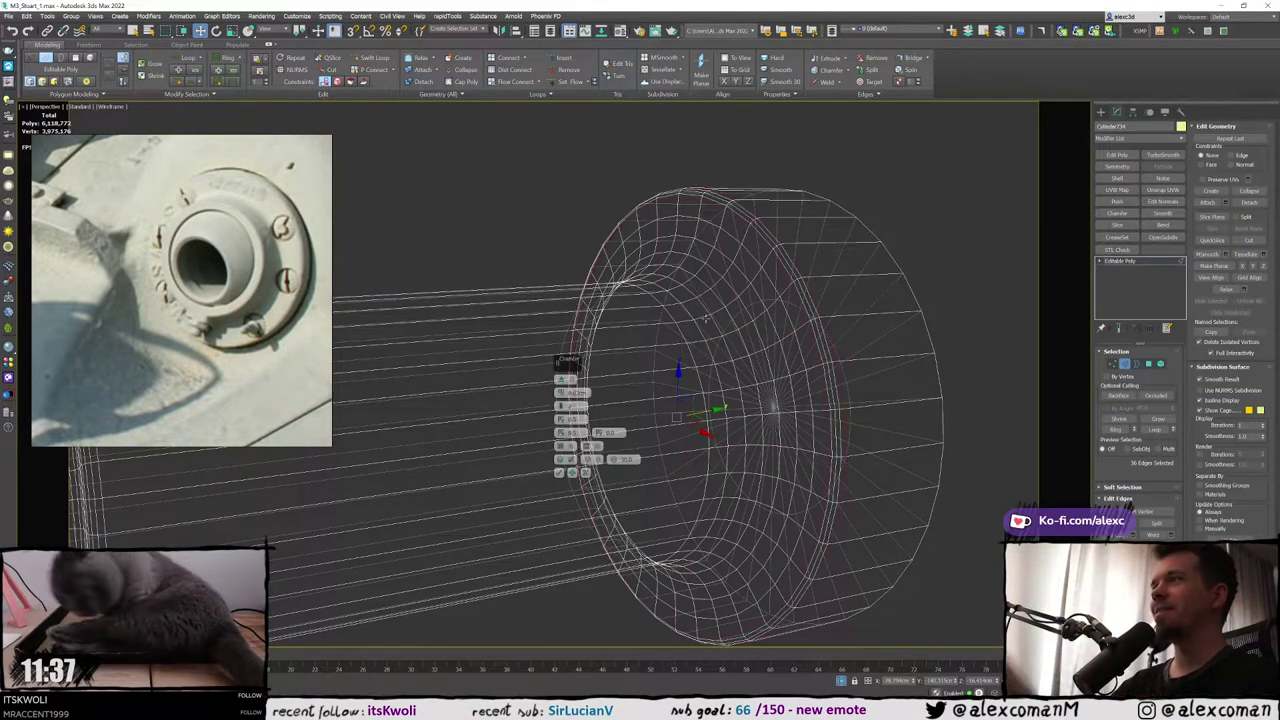
key(F3)
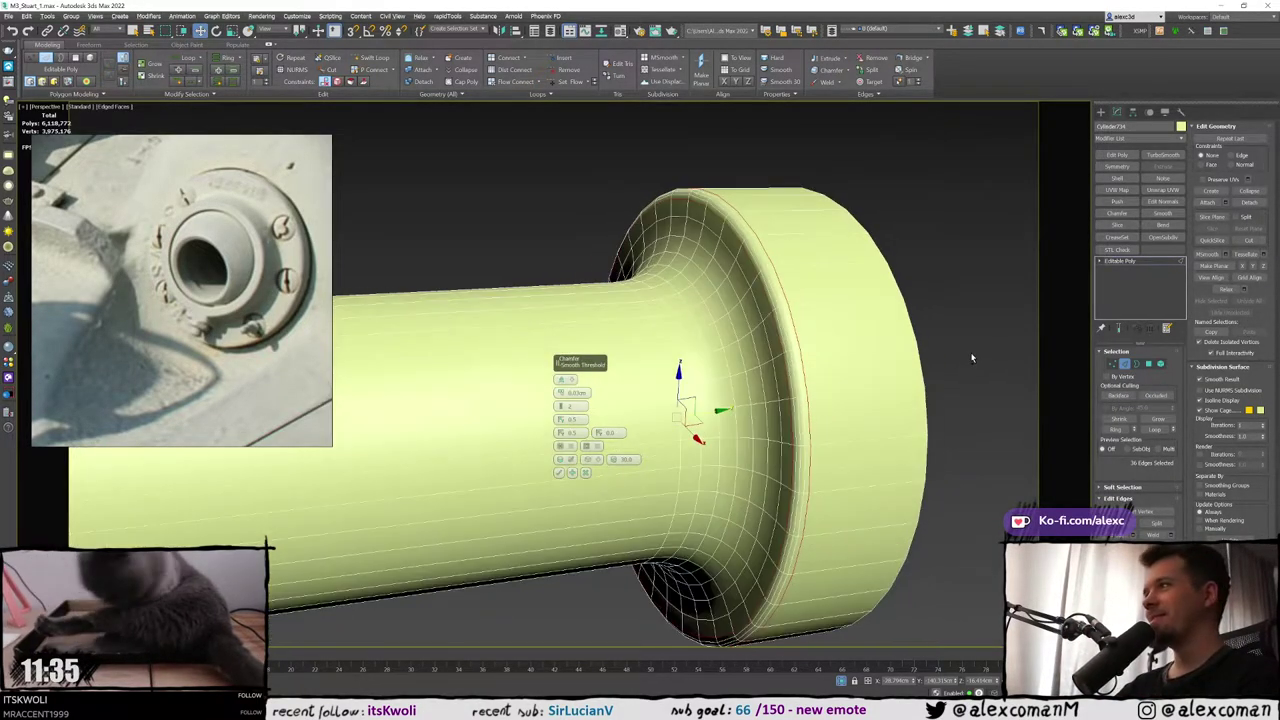
key(F3)
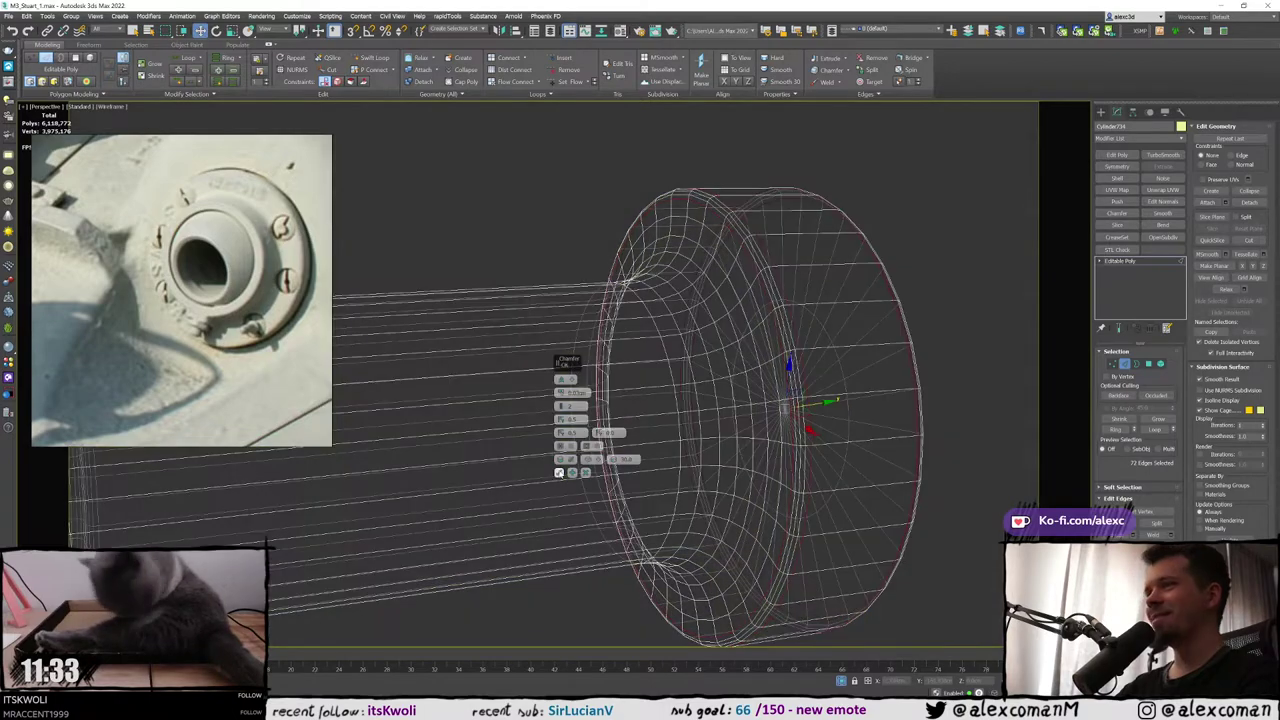
key(F3)
key(F4)
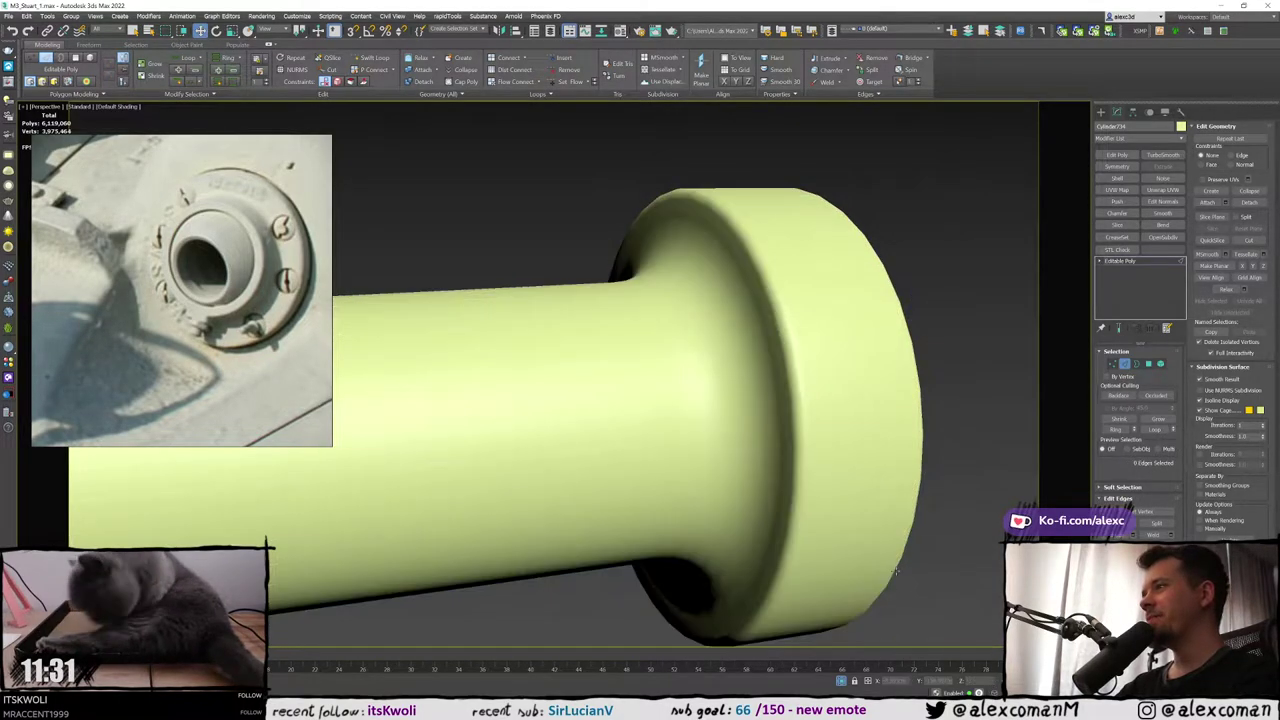
Exit isolation and inspect the pin in place on the flange's slotted screw head
key(alt+q)
scroll(755, 492, down, 12)
scroll(721, 477, up, 3)
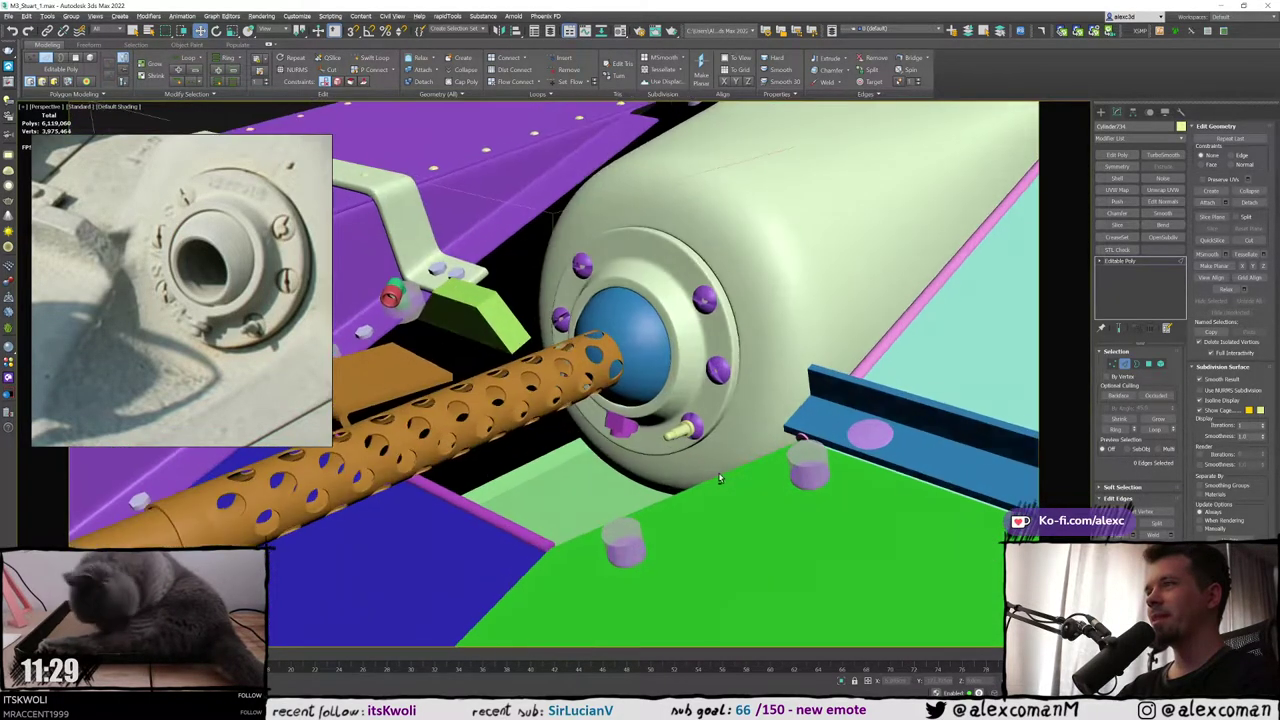
scroll(735, 380, up, 2)
scroll(699, 358, up, 2)
middle_drag(672, 417, 668, 367)
scroll(654, 366, up, 2)
scroll(654, 366, down, 5)
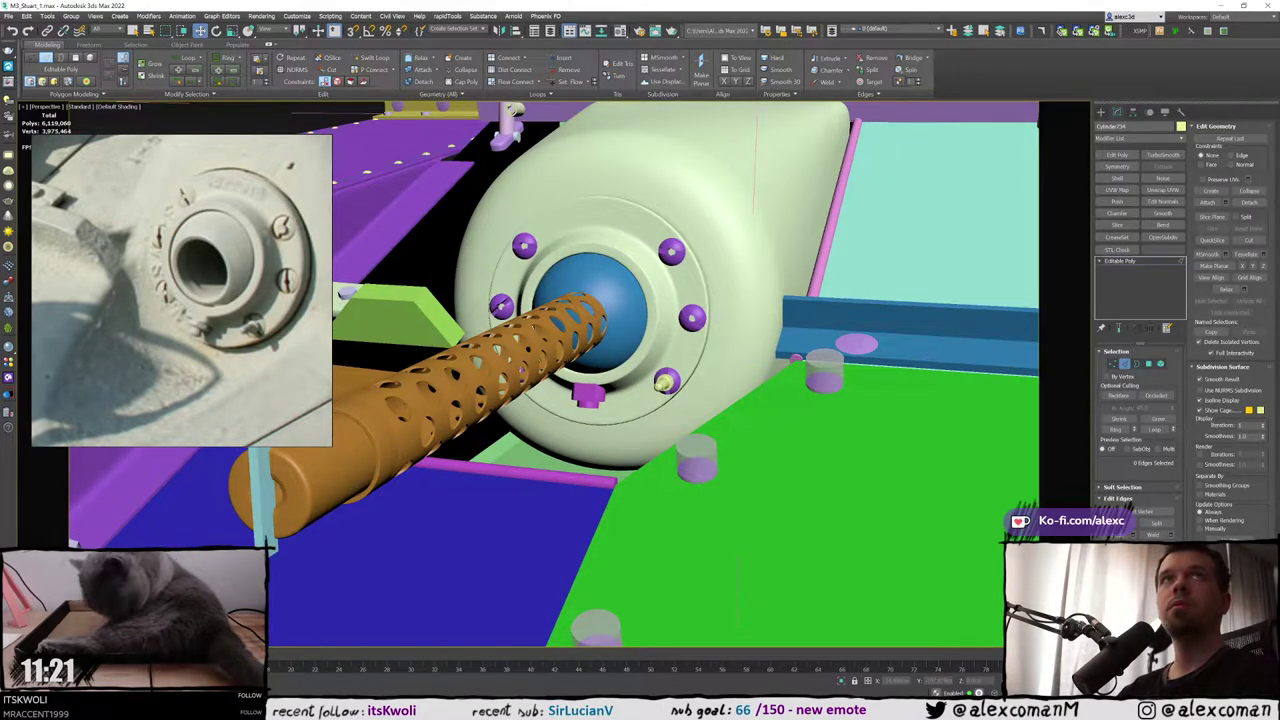
Bring up the browser with the restored M3A1 Stuart walk-around video and examine the machine gun mount
drag(0, 88, 683, 148)
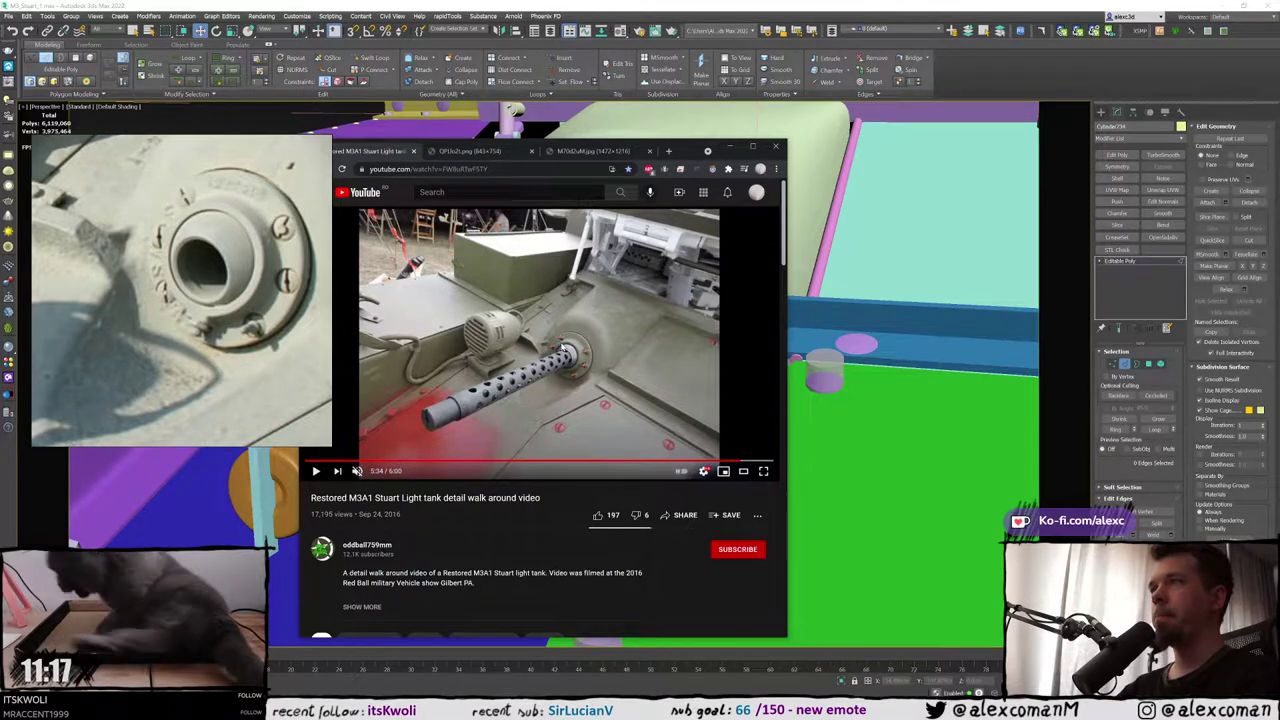
drag(677, 150, 0, 58)
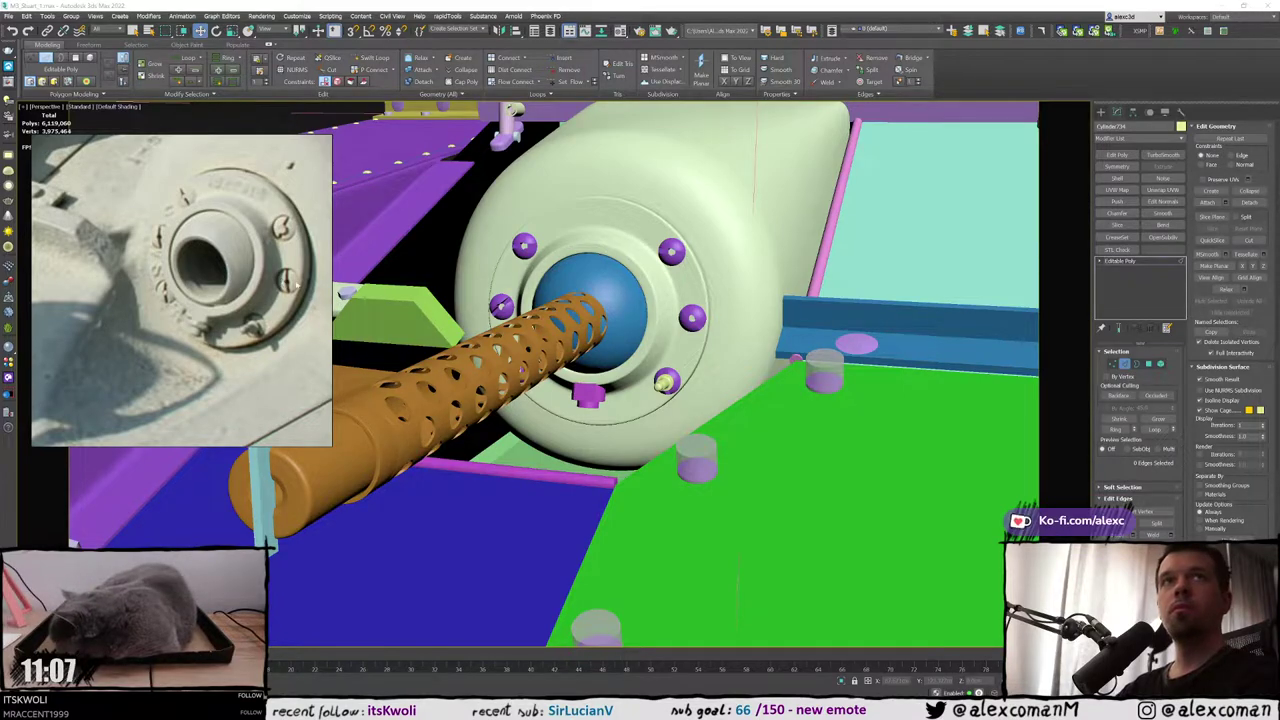
drag(2, 174, 896, 112)
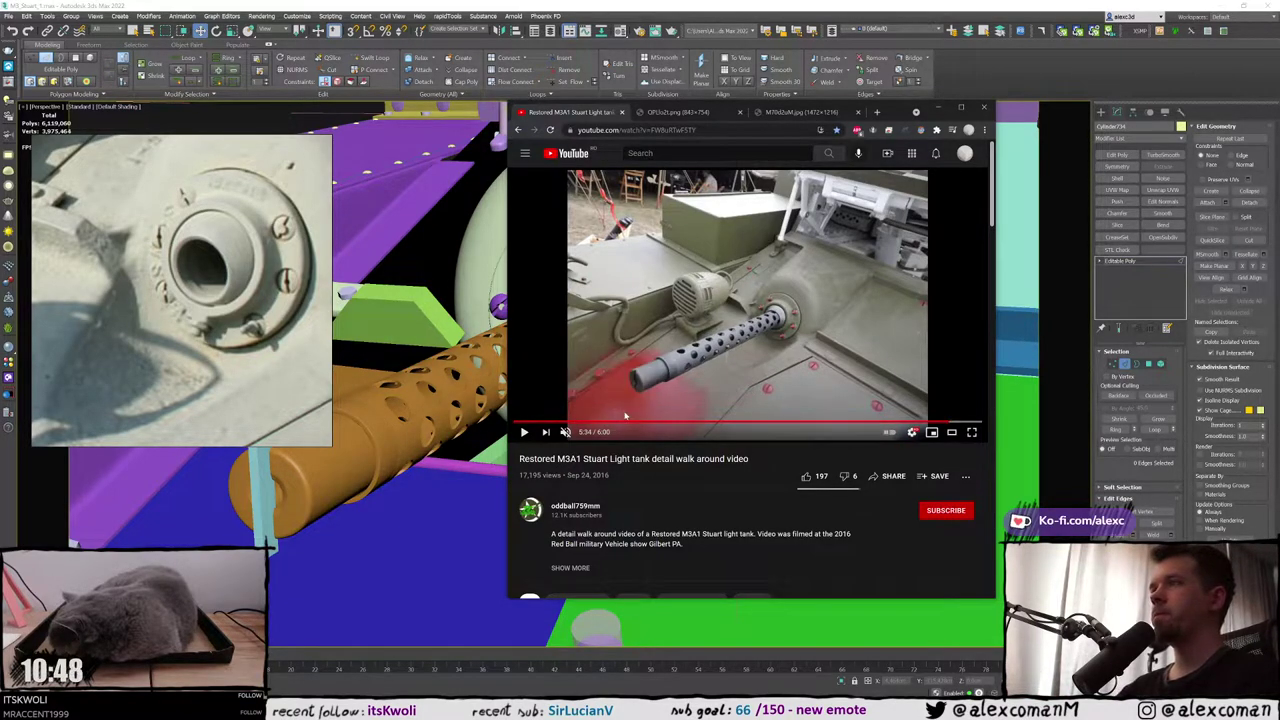
Seek the restored walk-around video to the front fender bolts at 1:50 and compare them with the matching reference photo
click(576, 429)
drag(576, 429, 662, 422)
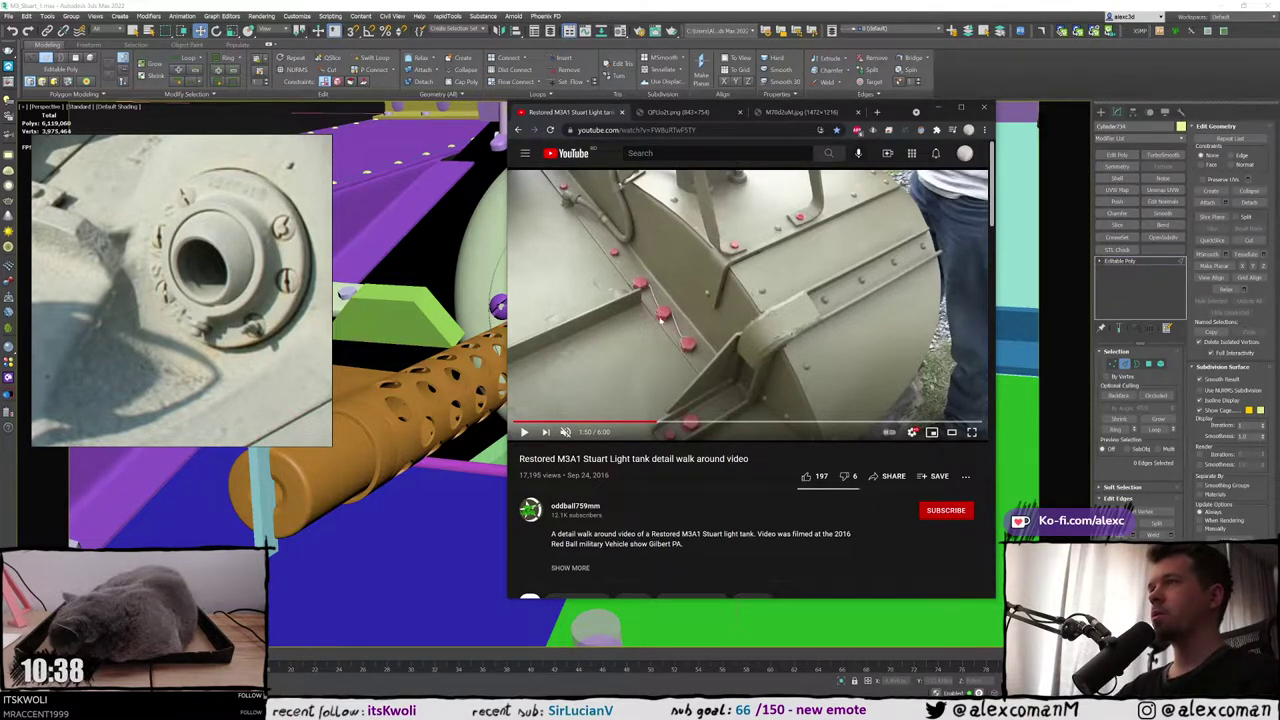
scroll(77, 310, down, 10)
middle_drag(100, 318, 227, 324)
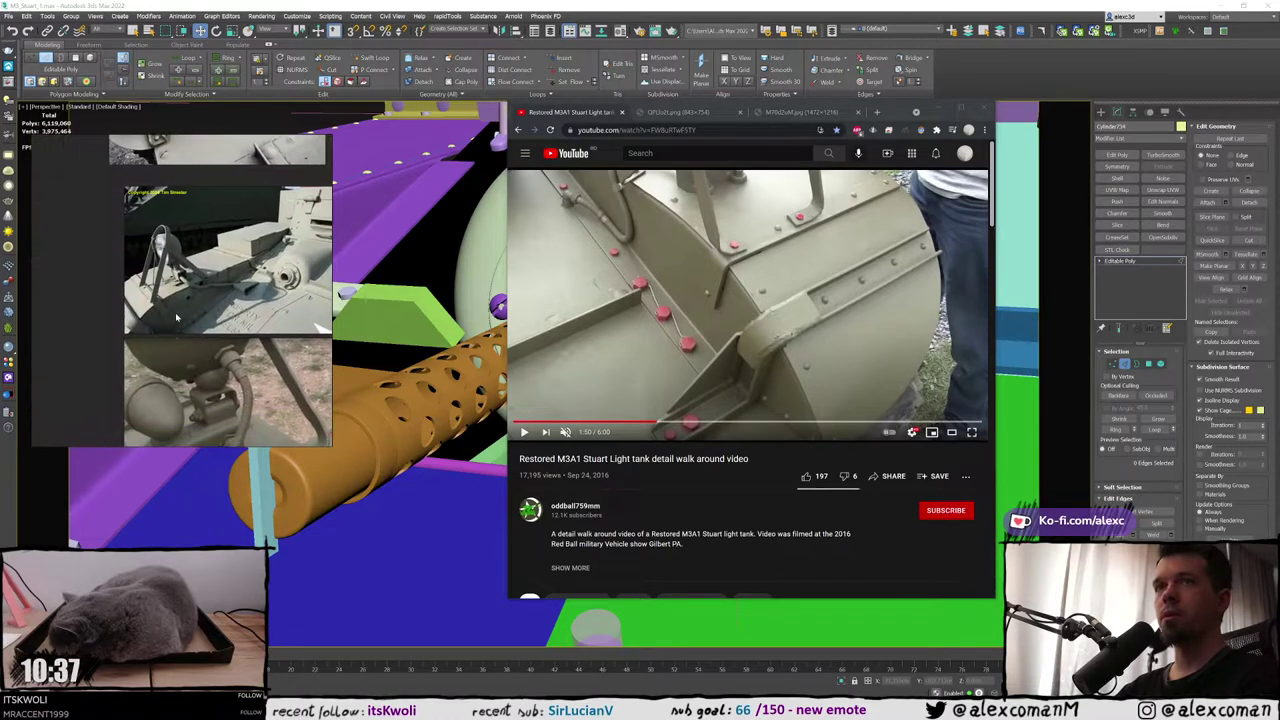
scroll(227, 324, up, 6)
scroll(227, 323, up, 1)
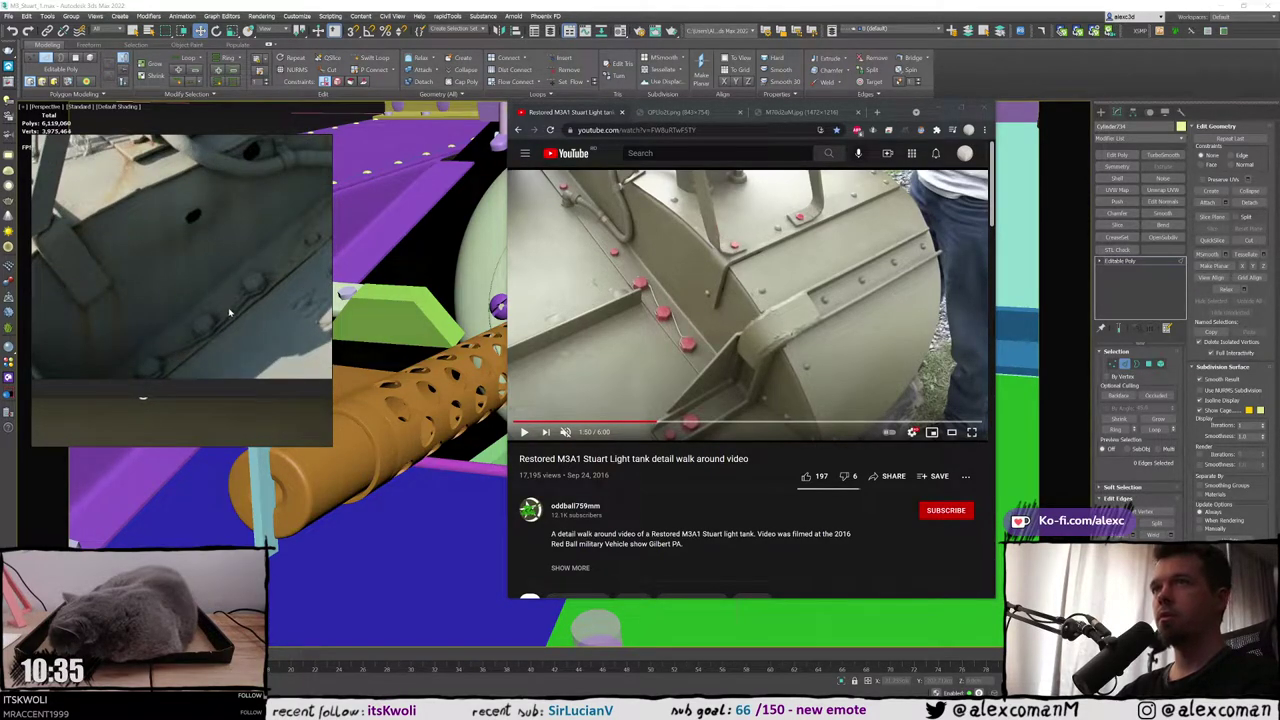
scroll(223, 324, down, 2)
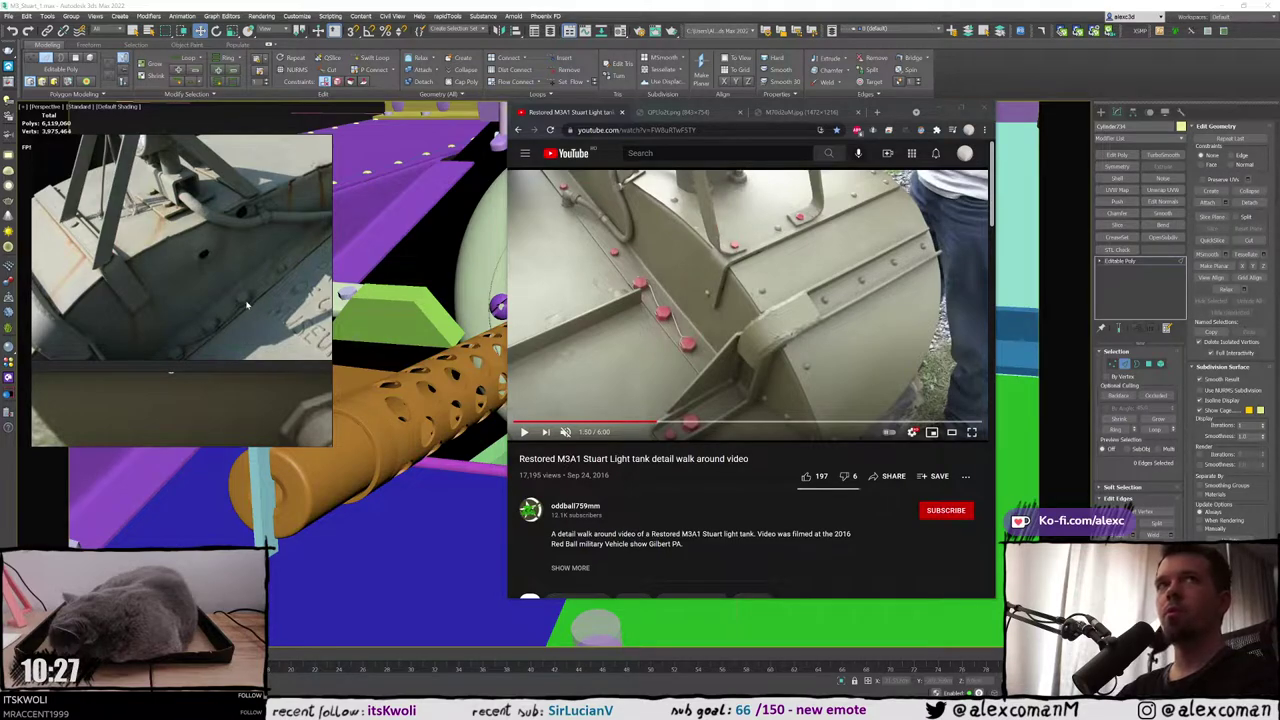
scroll(766, 329, down, 2)
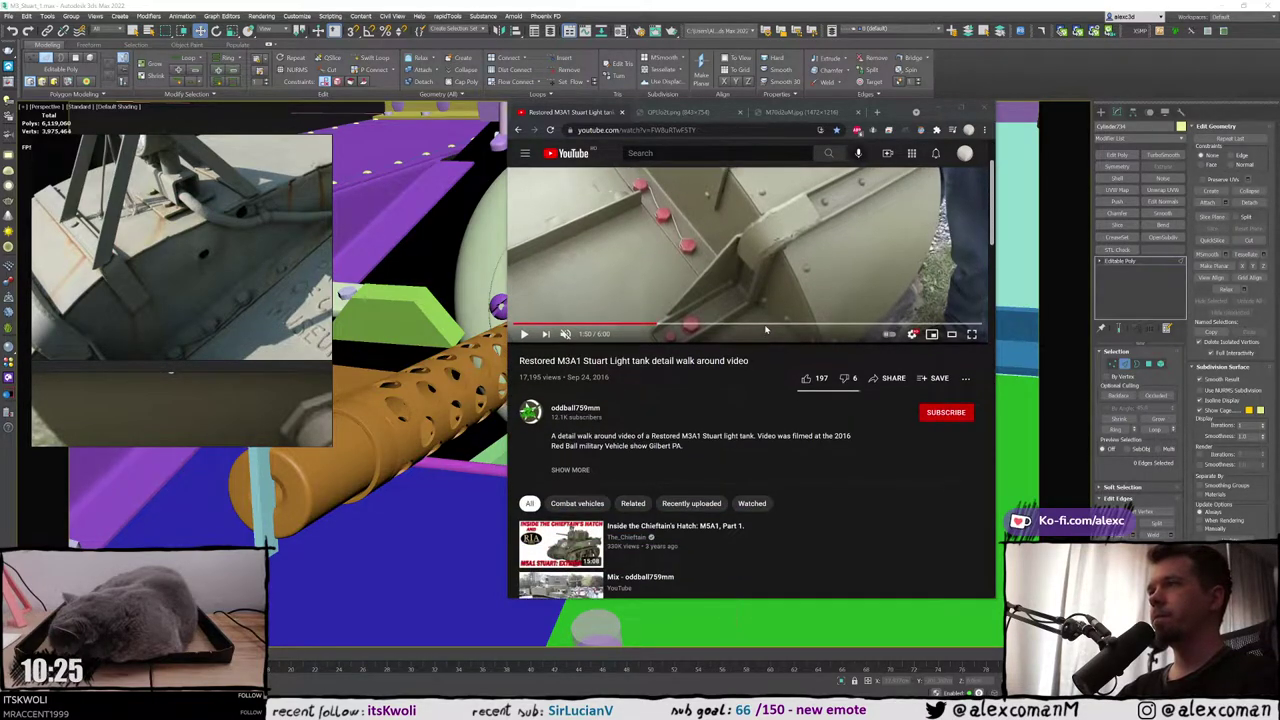
scroll(766, 329, up, 2)
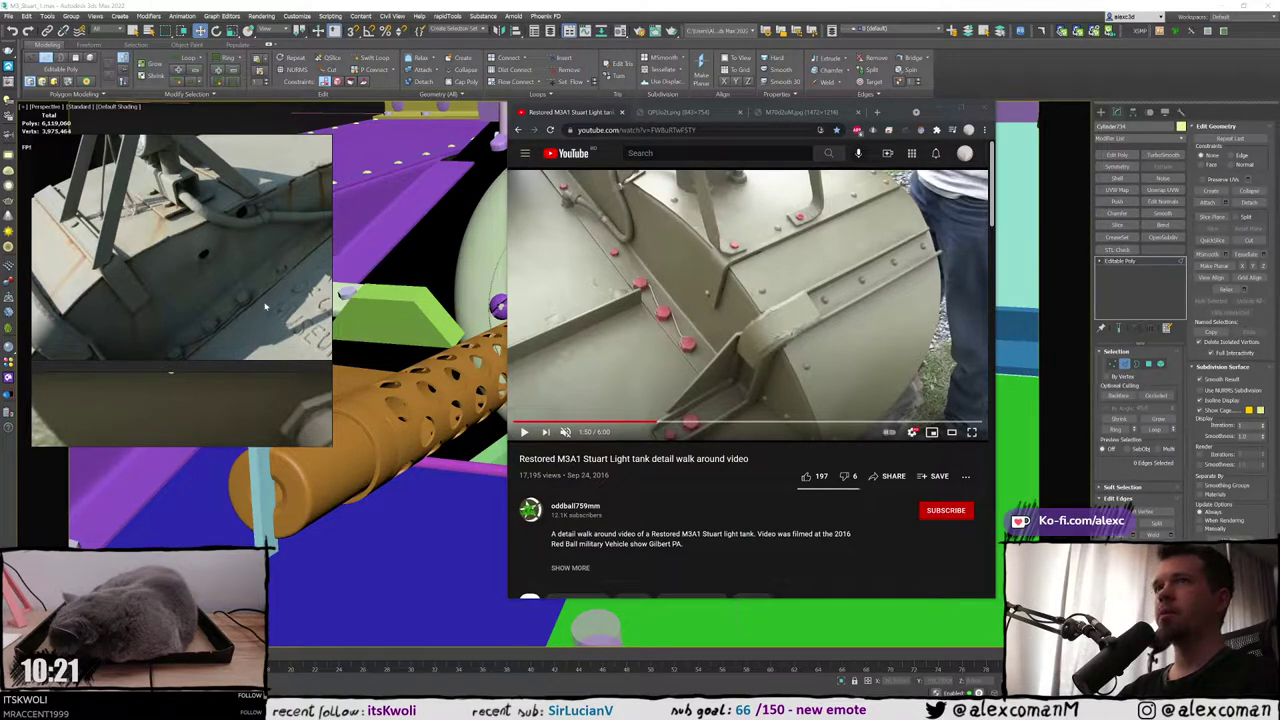
Examine the bolt row along the hull side and fender joint in the reference photo, and reposition the photo viewer
middle_drag(265, 306, 223, 344)
middle_drag(303, 259, 260, 284)
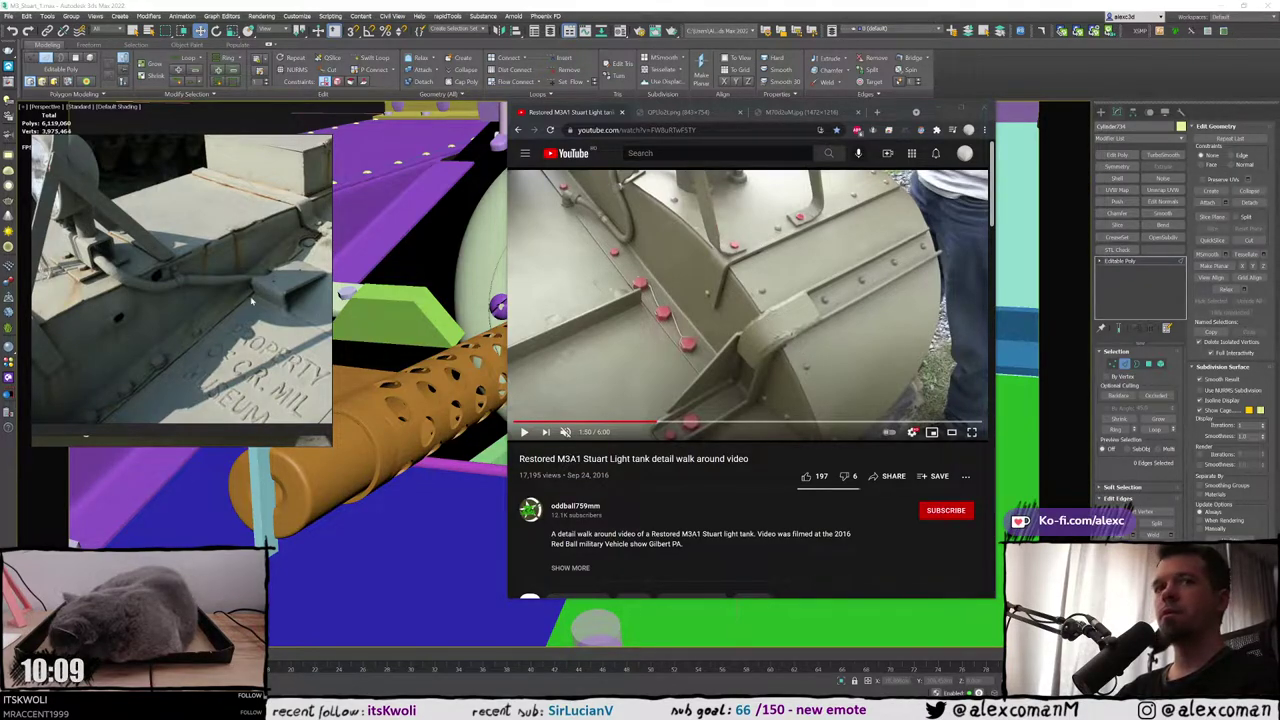
drag(277, 313, 317, 321)
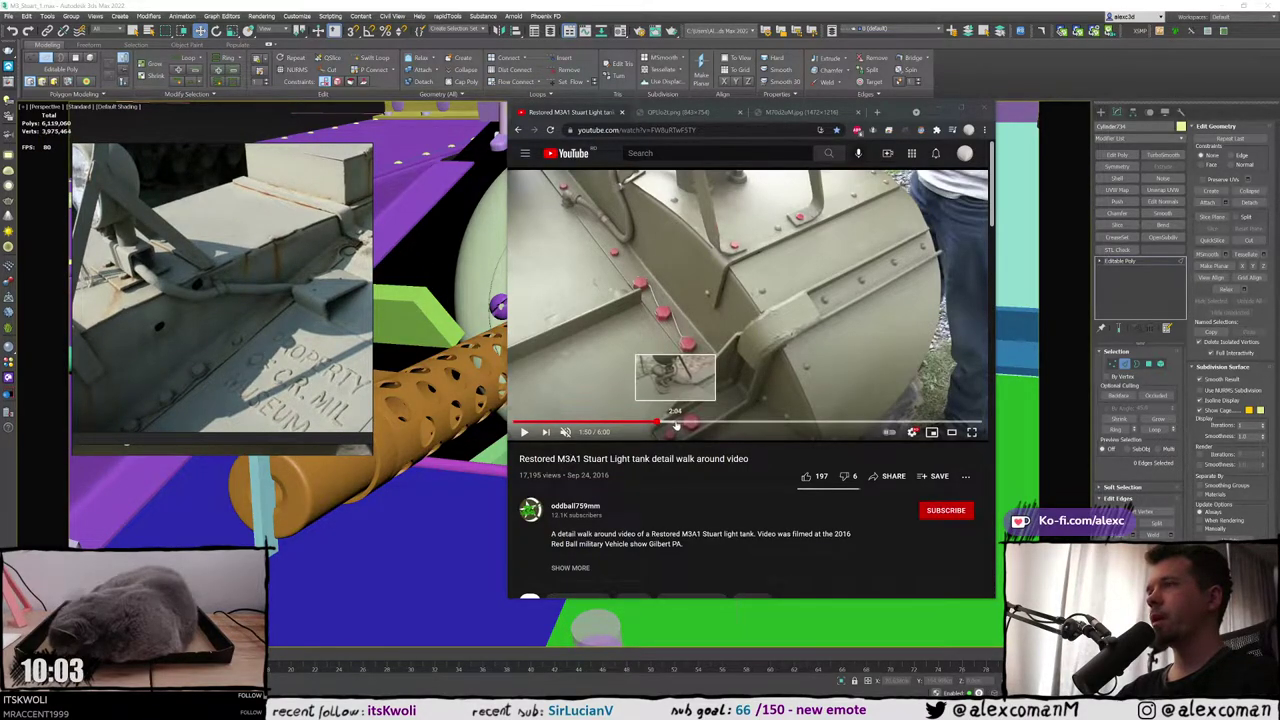
Skim the interior footage of the restored M3A1 Stuart video up to about 3:32
click(682, 422)
click(688, 424)
click(716, 424)
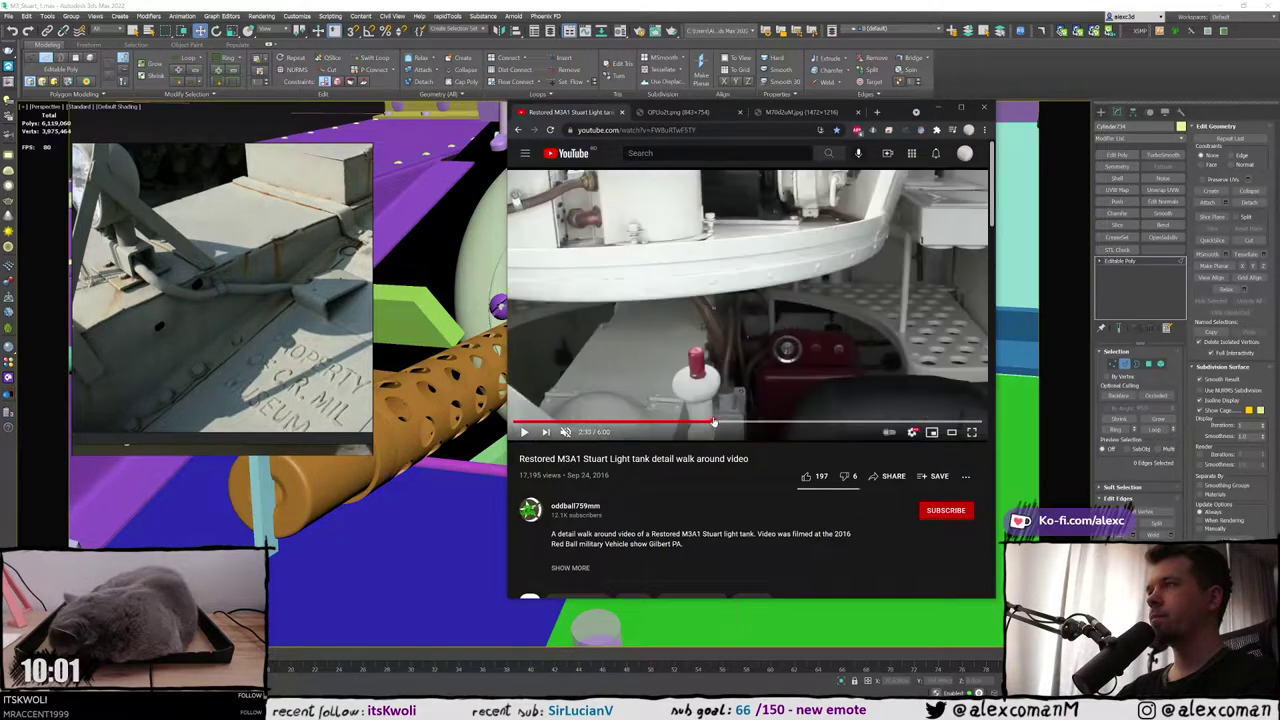
click(733, 422)
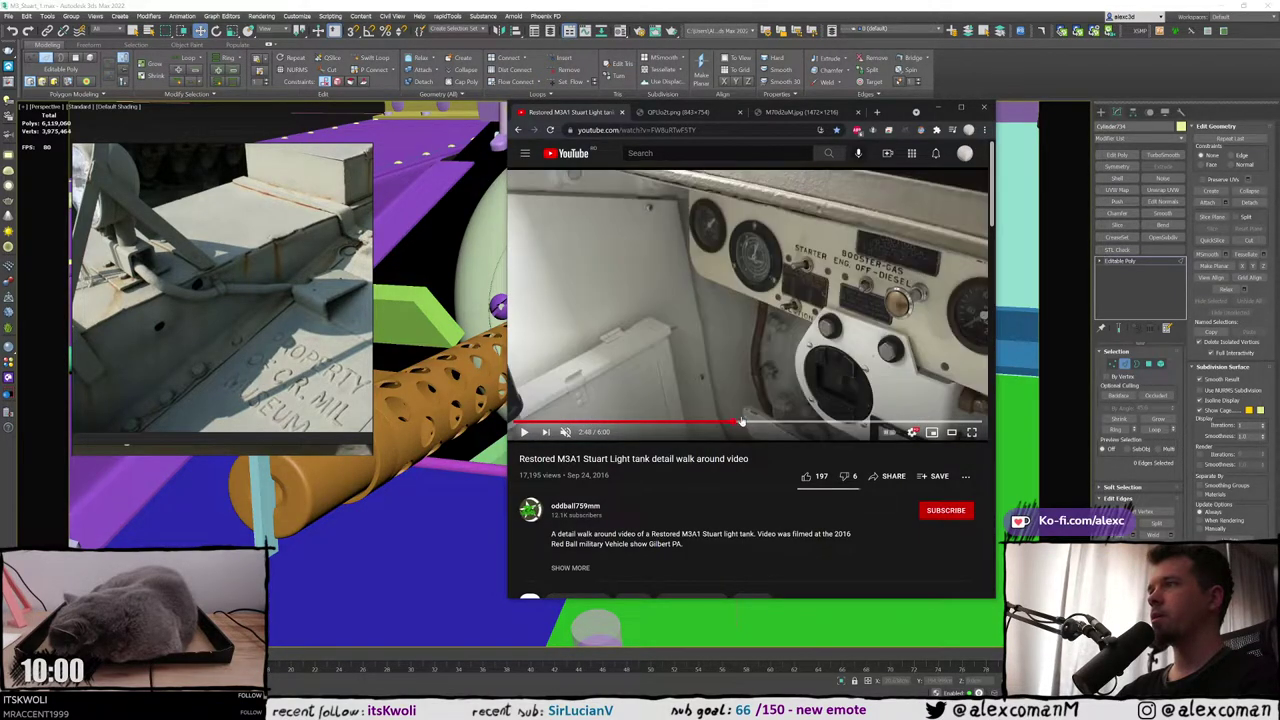
click(752, 422)
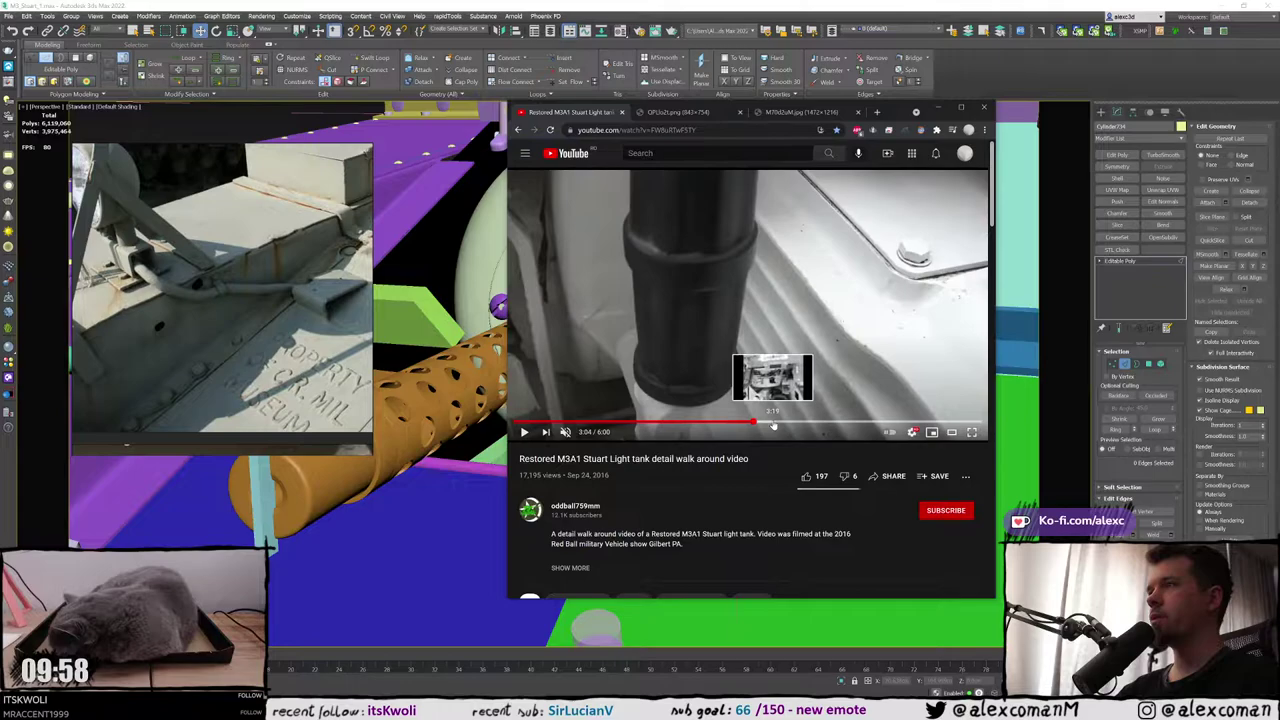
click(773, 424)
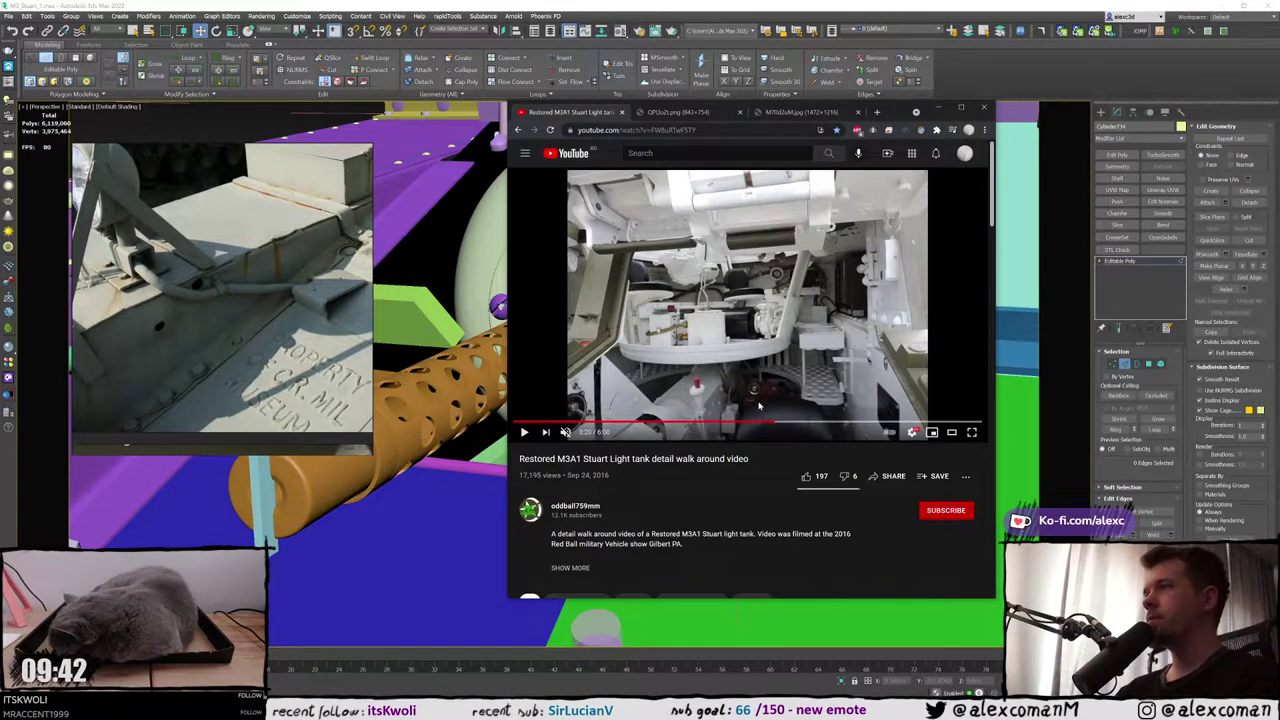
click(793, 424)
click(798, 423)
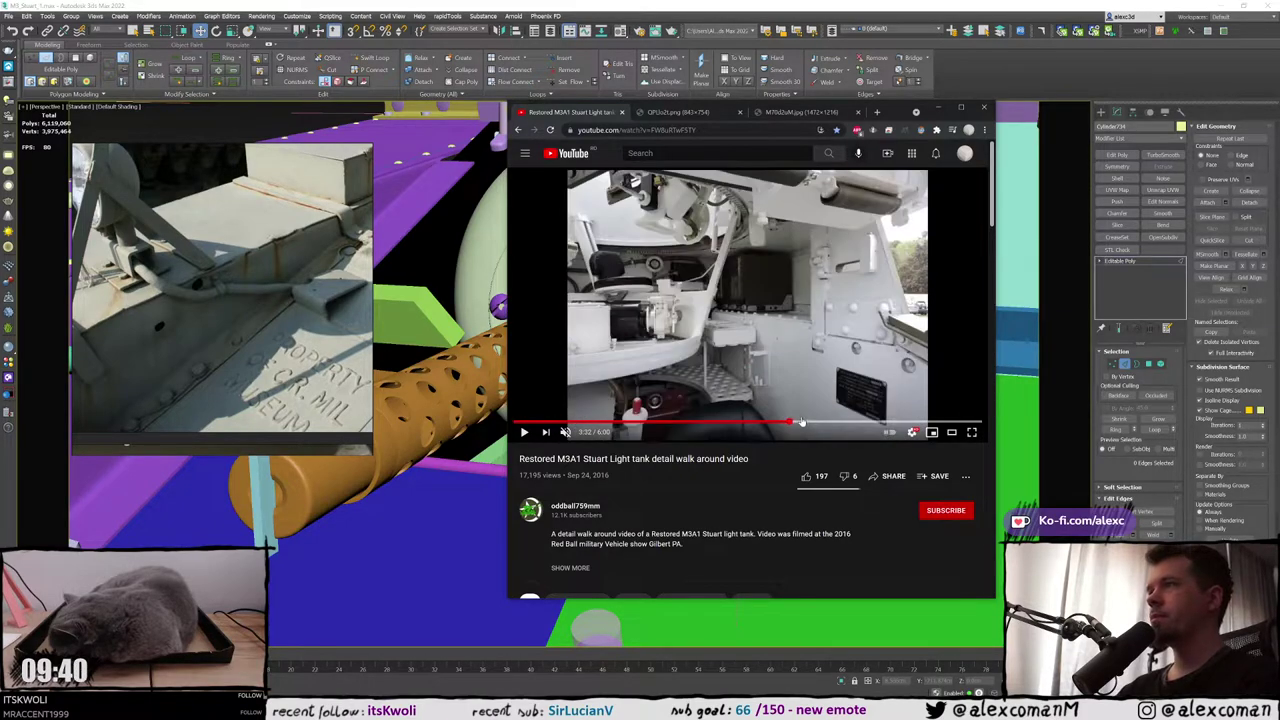
Skim the restored video's footage of the hull side, tracks and suspension from about 3:46 to 4:27
click(804, 422)
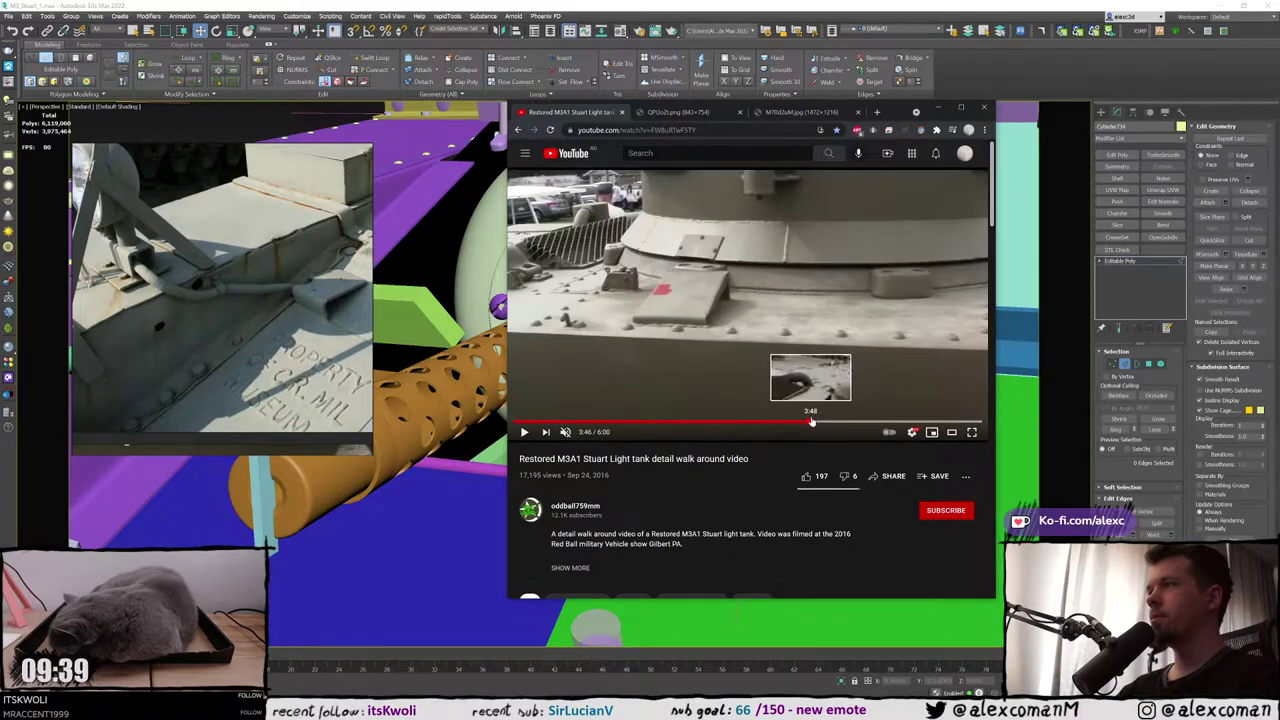
click(820, 422)
click(830, 424)
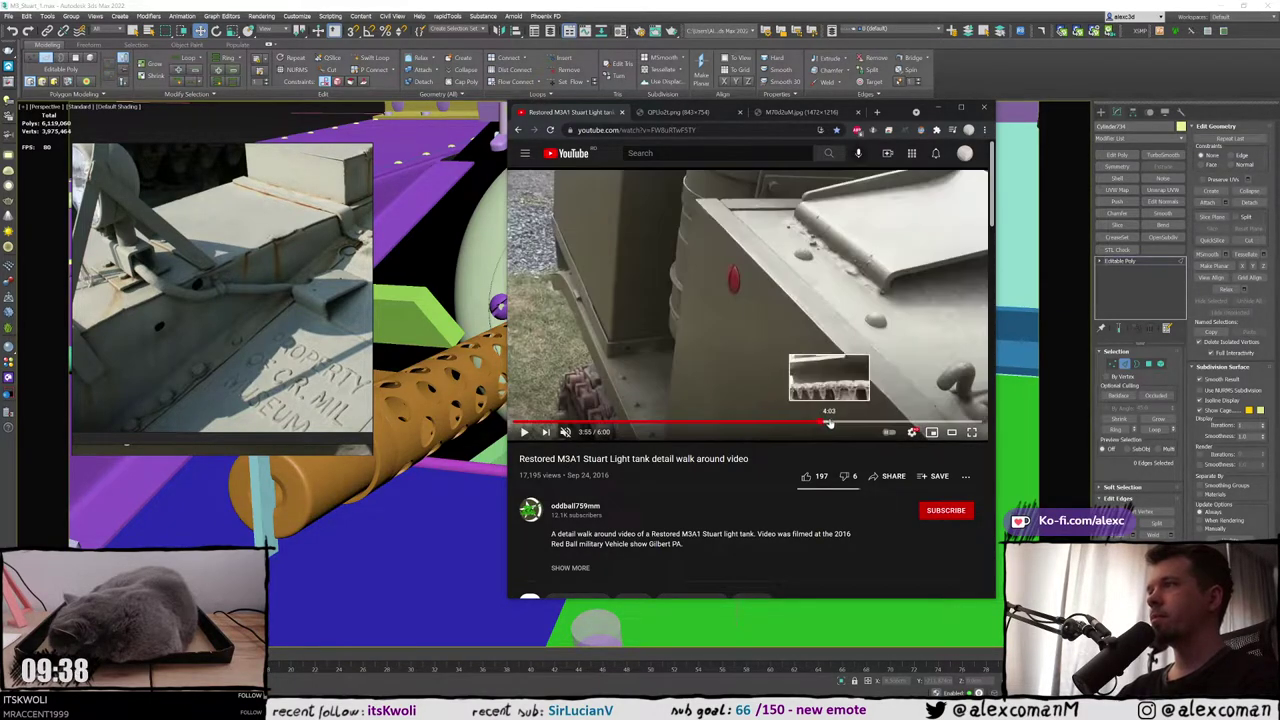
click(842, 424)
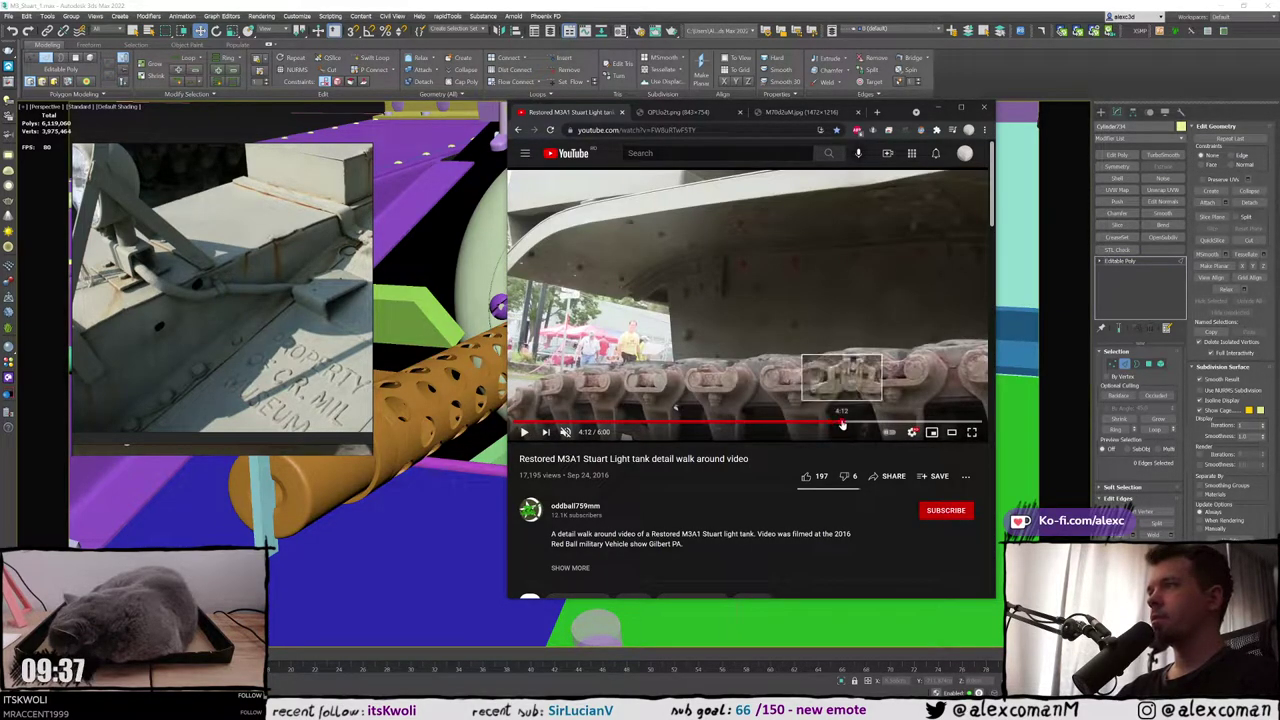
click(861, 424)
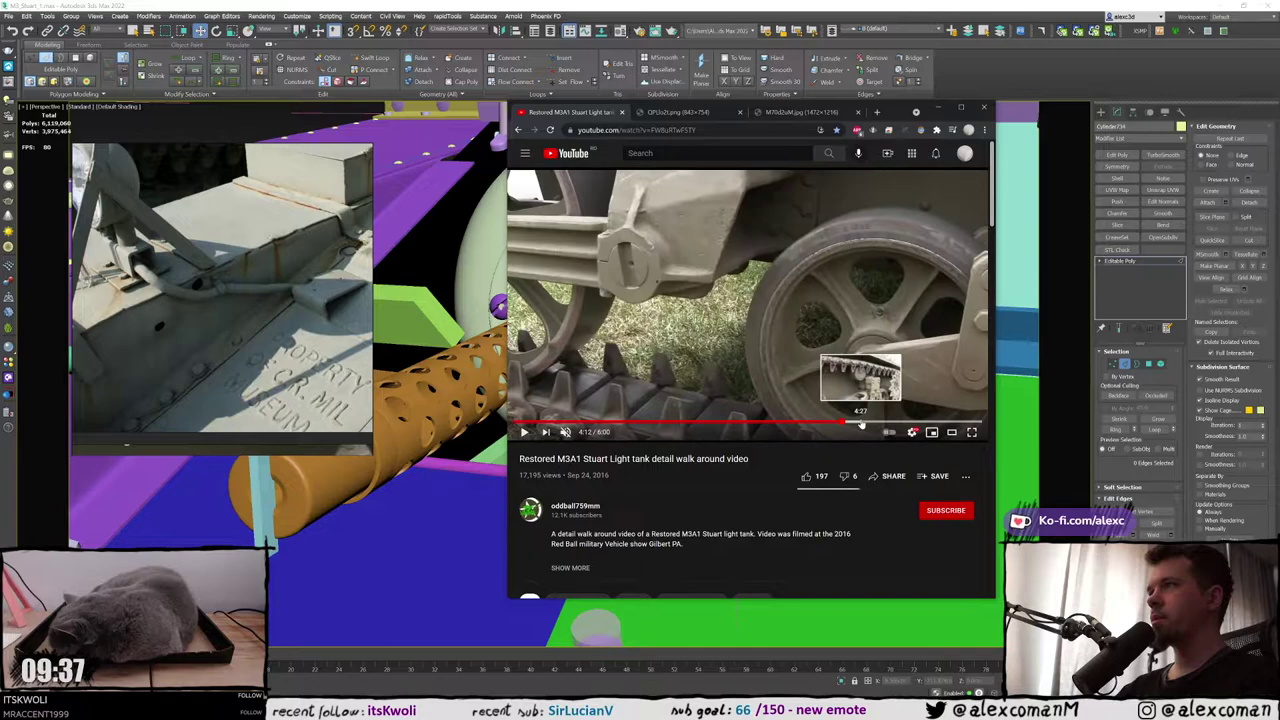
click(872, 423)
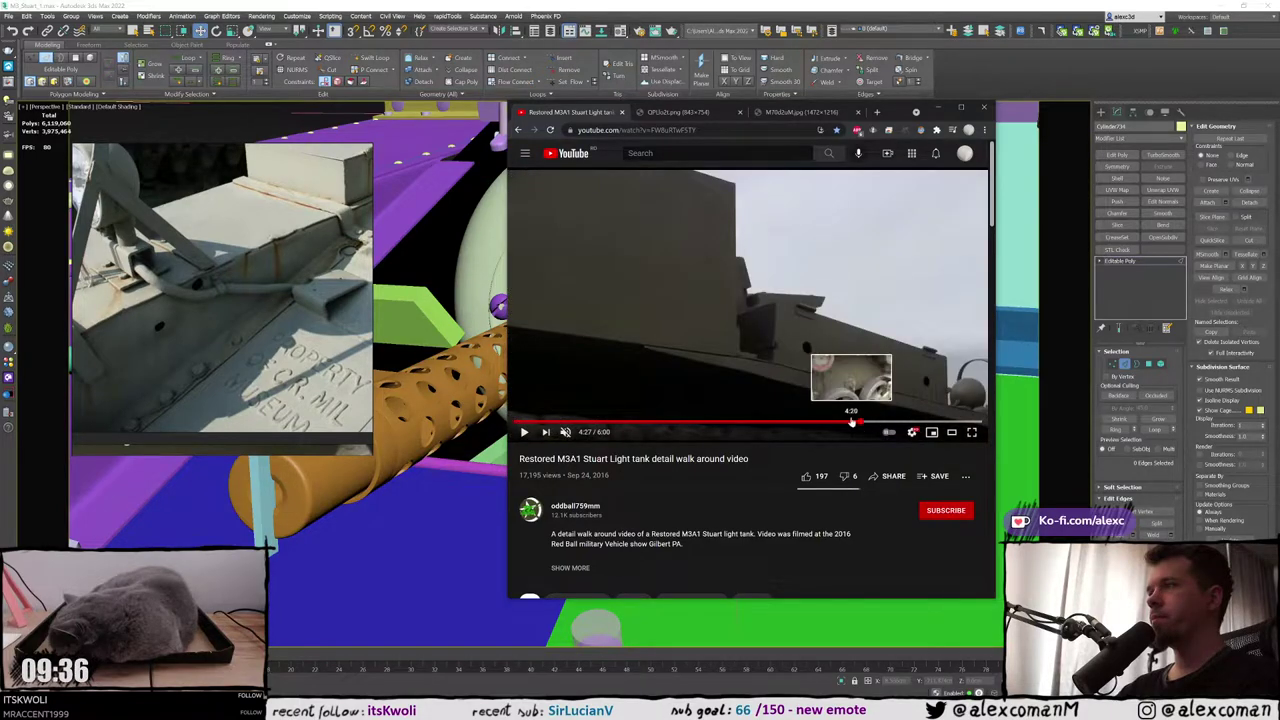
click(851, 423)
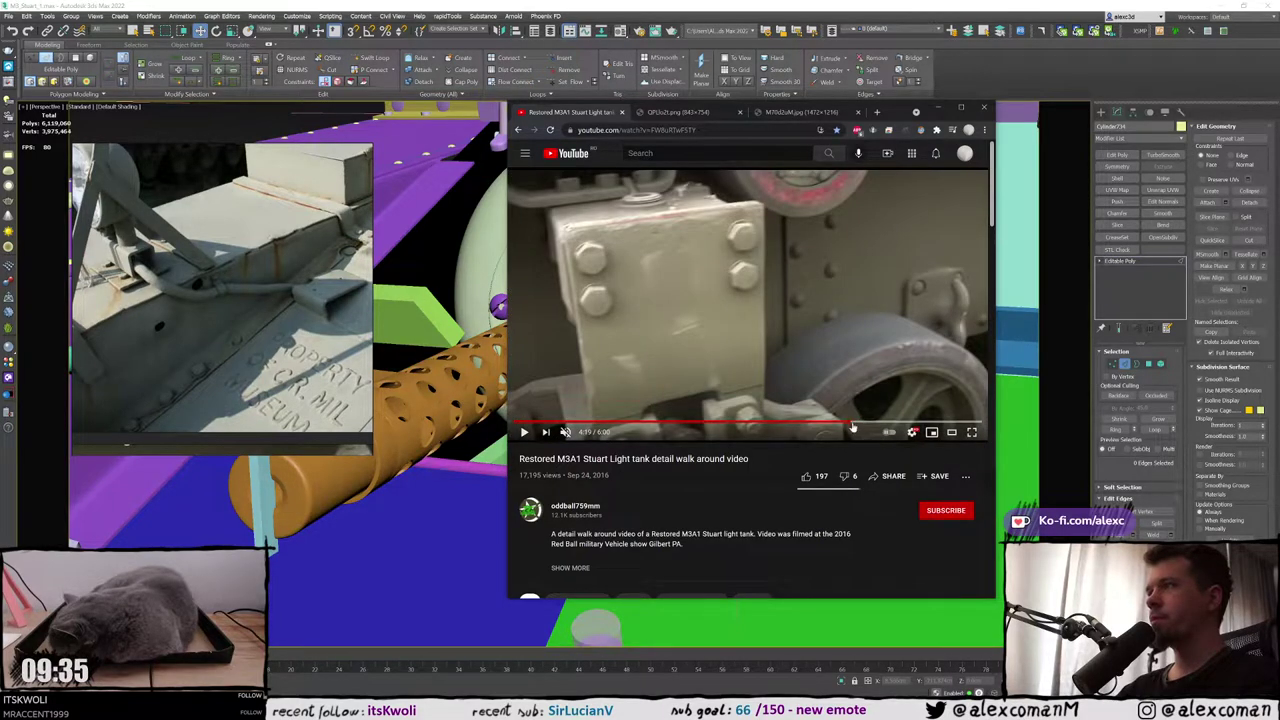
click(847, 424)
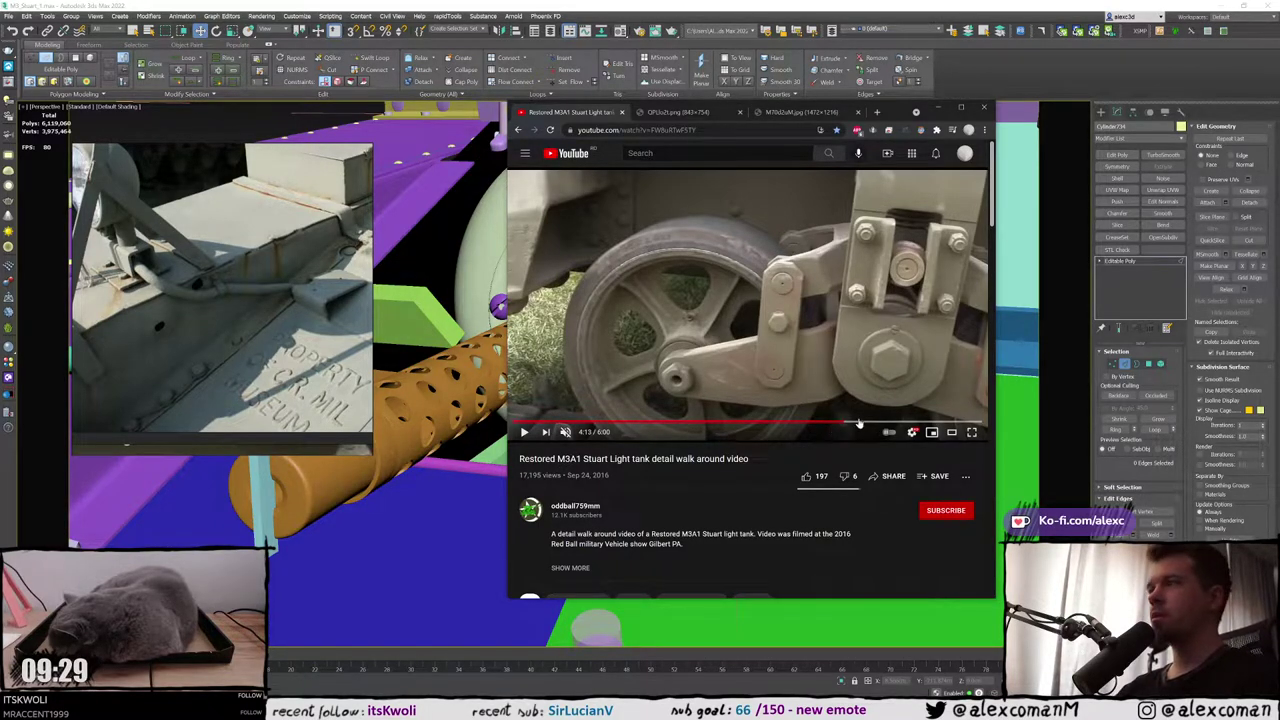
click(858, 425)
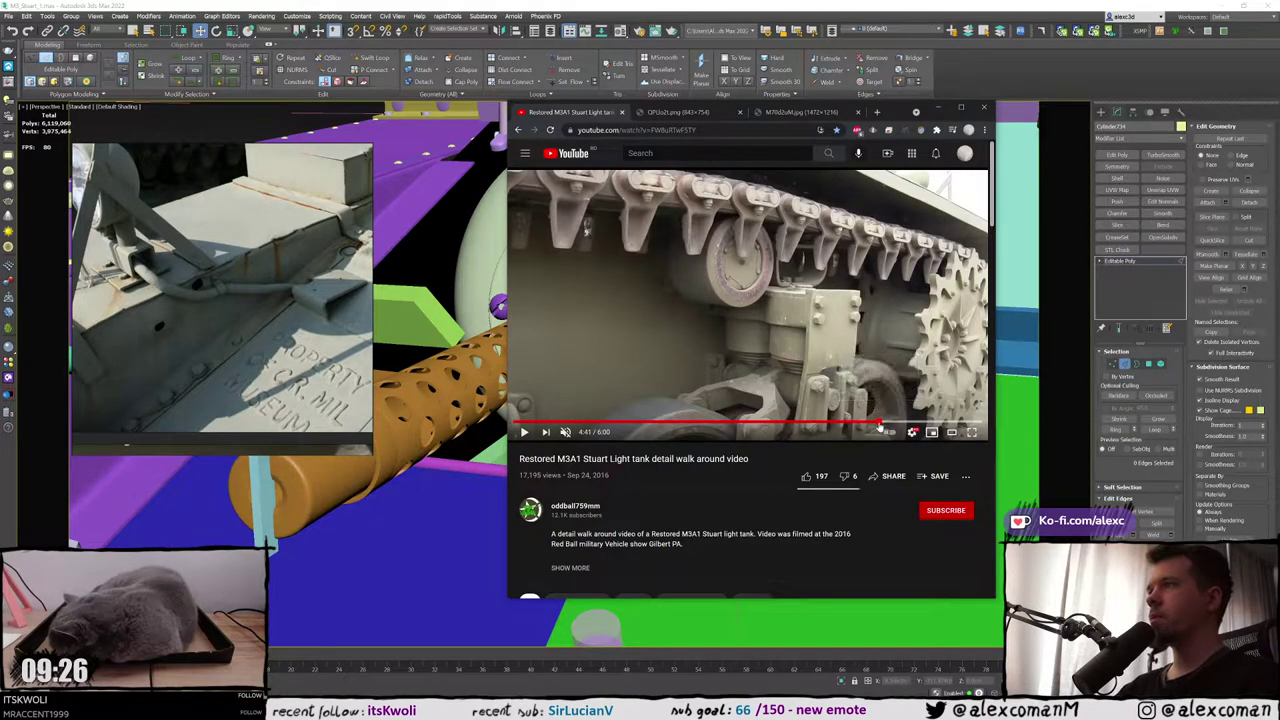
Examine the stowage box, rear hull doors and fender underside in the restored video between about 4:41 and 5:16
click(879, 425)
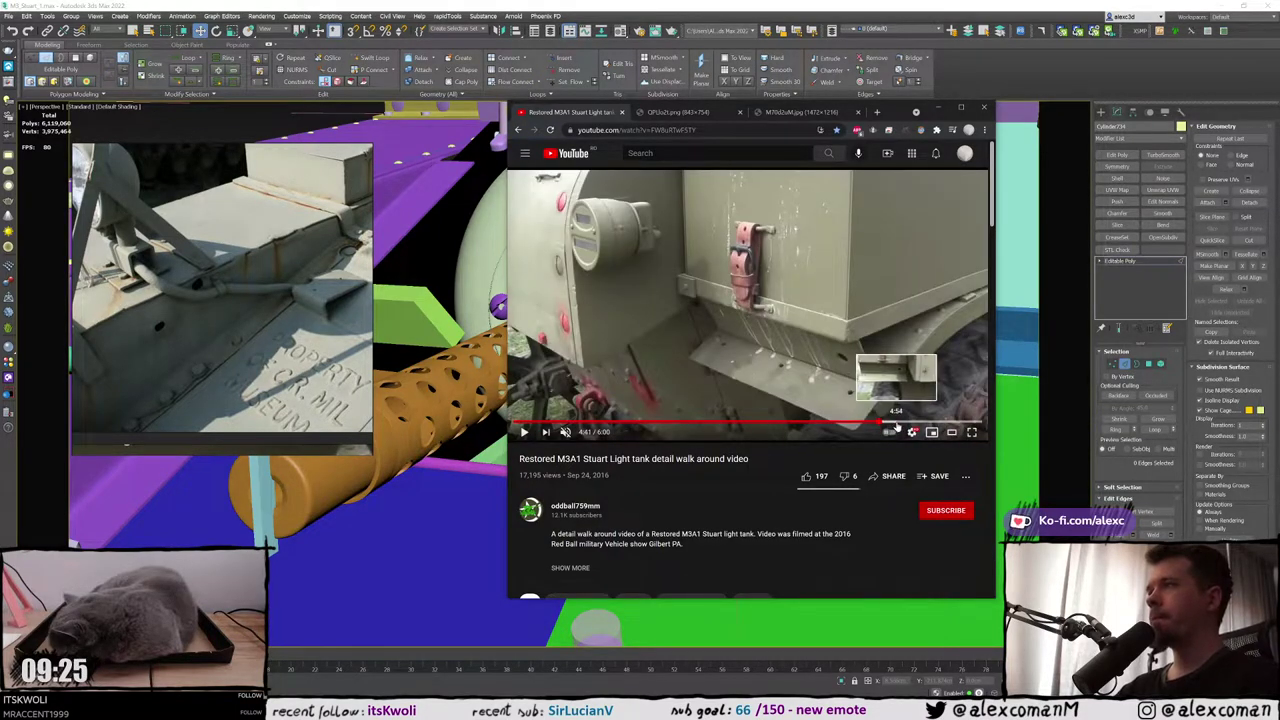
click(906, 425)
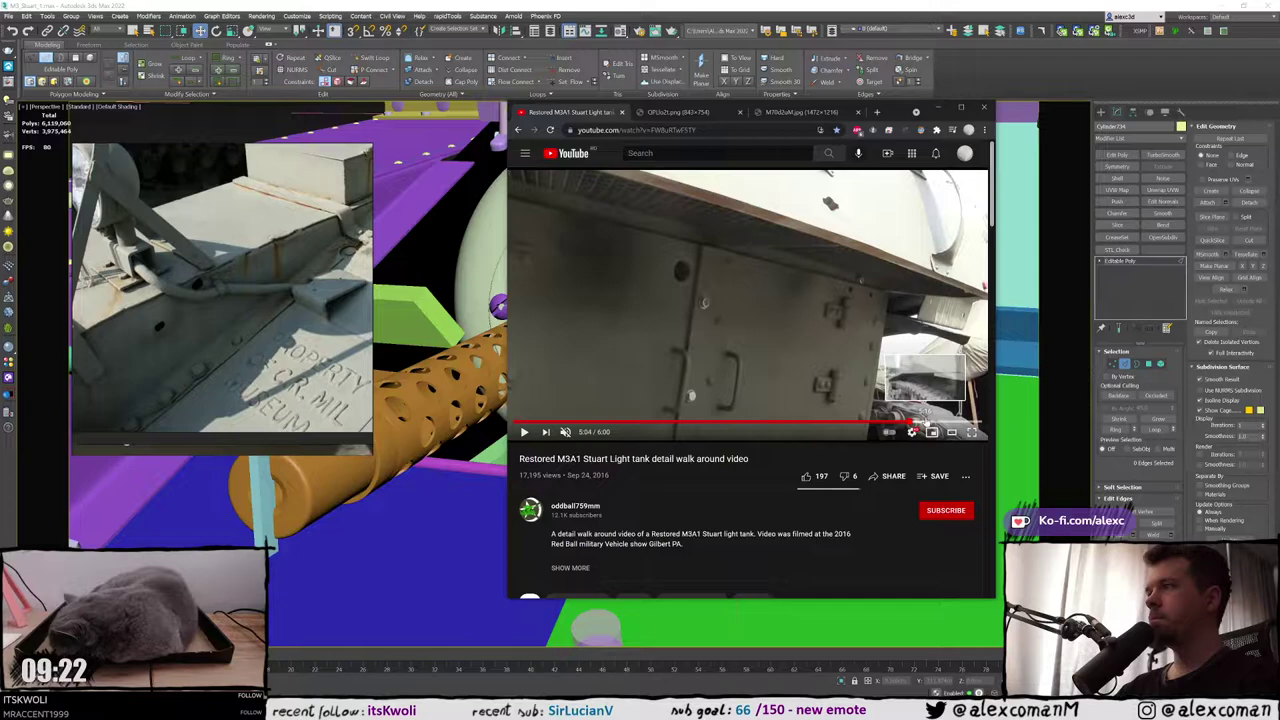
click(936, 425)
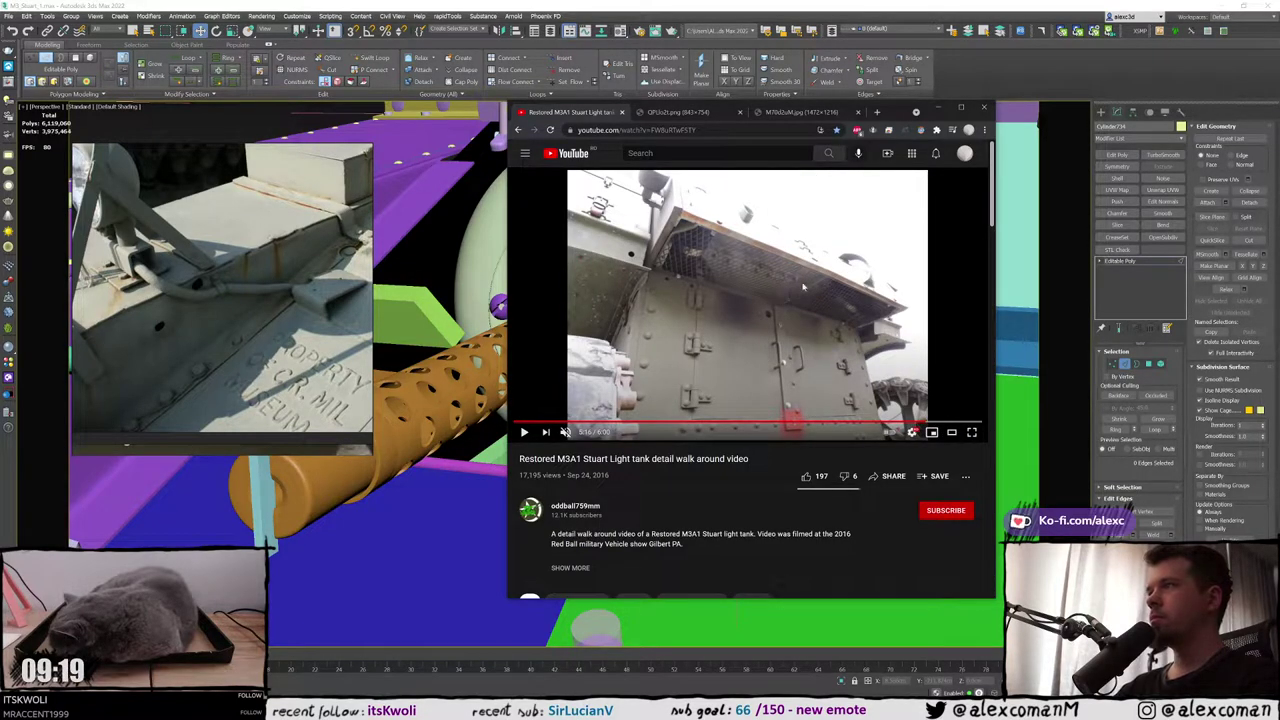
click(879, 428)
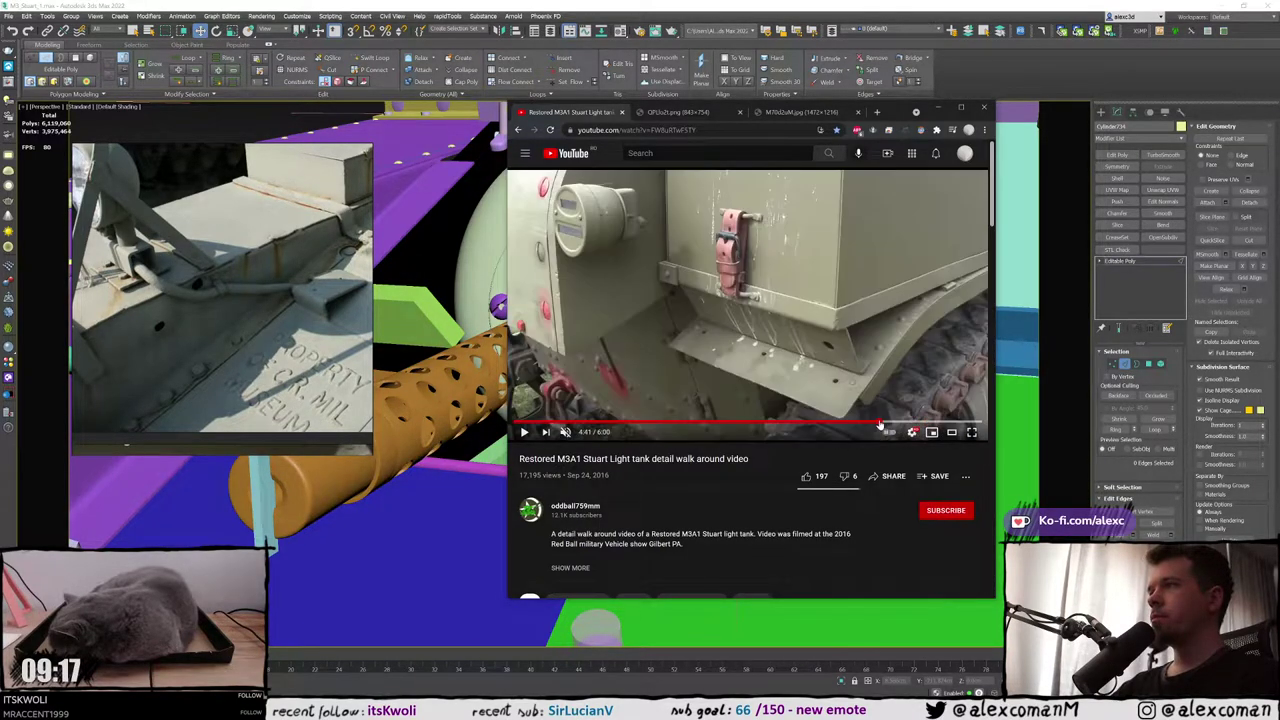
click(906, 428)
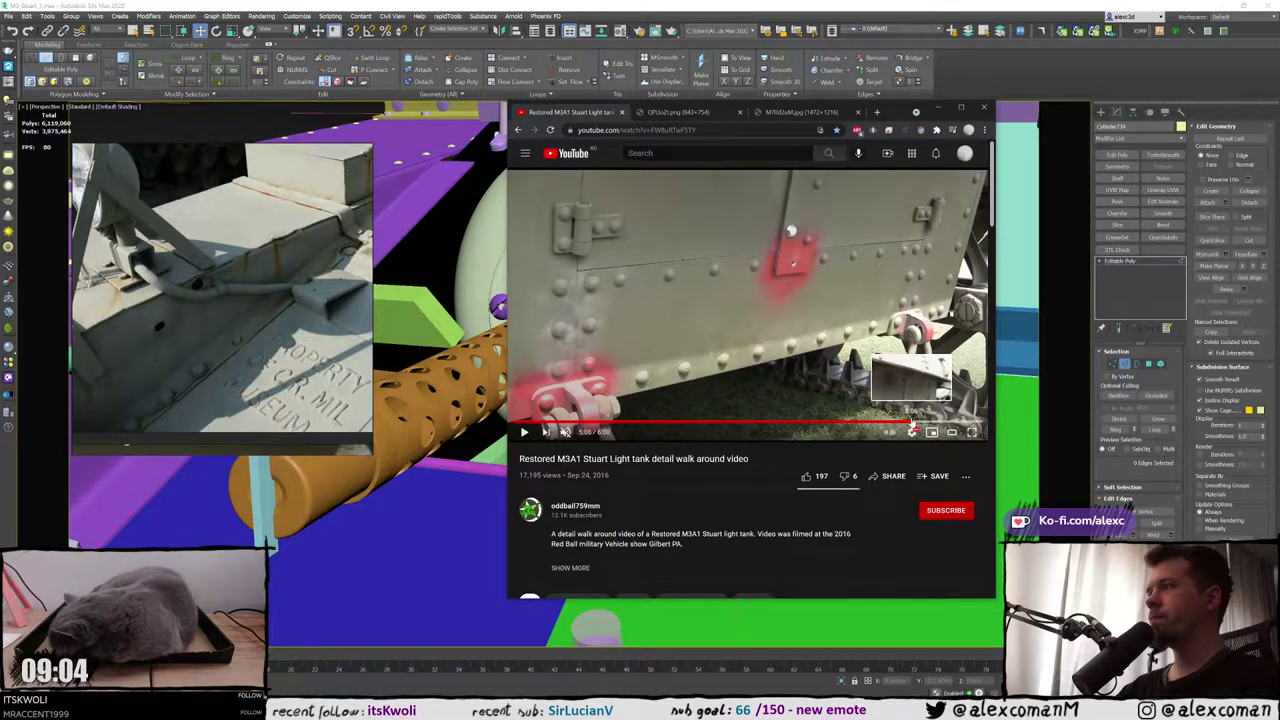
click(912, 422)
click(918, 422)
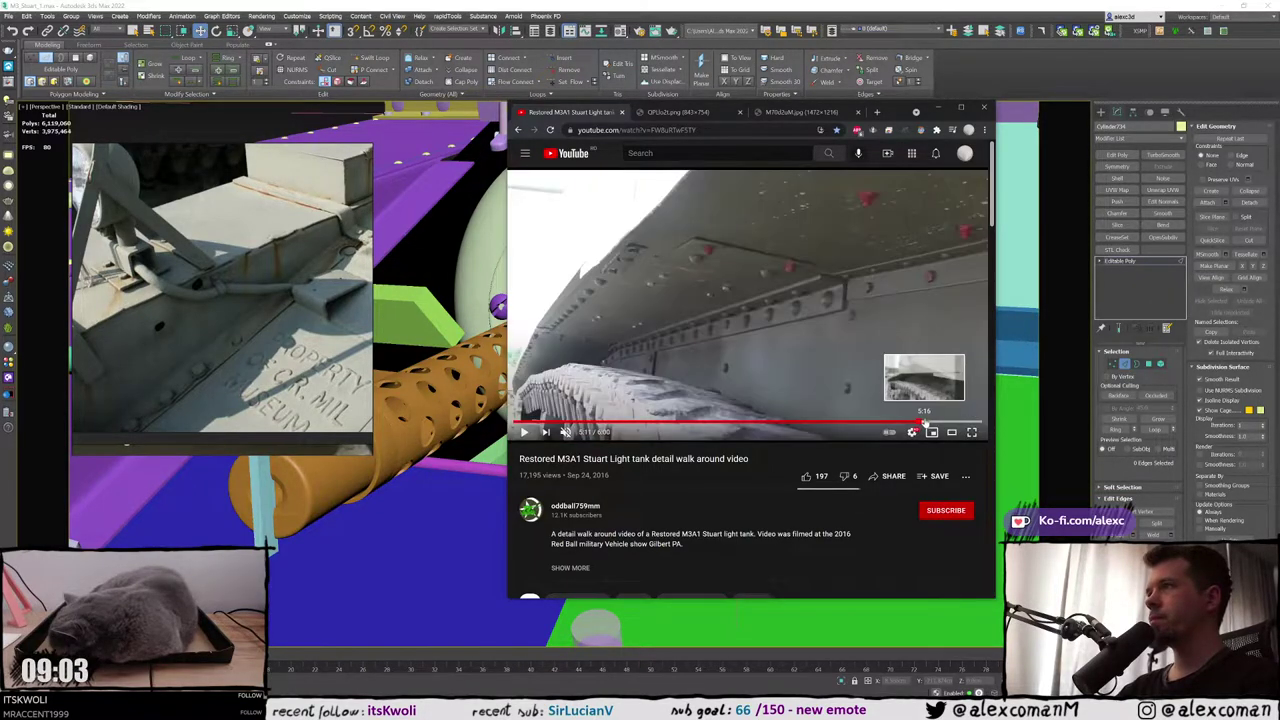
drag(924, 425, 847, 424)
Move the restored video's window off the viewport and bring up the Un Restored M3A1 Stuart walk-around video over it
drag(893, 111, 1279, 170)
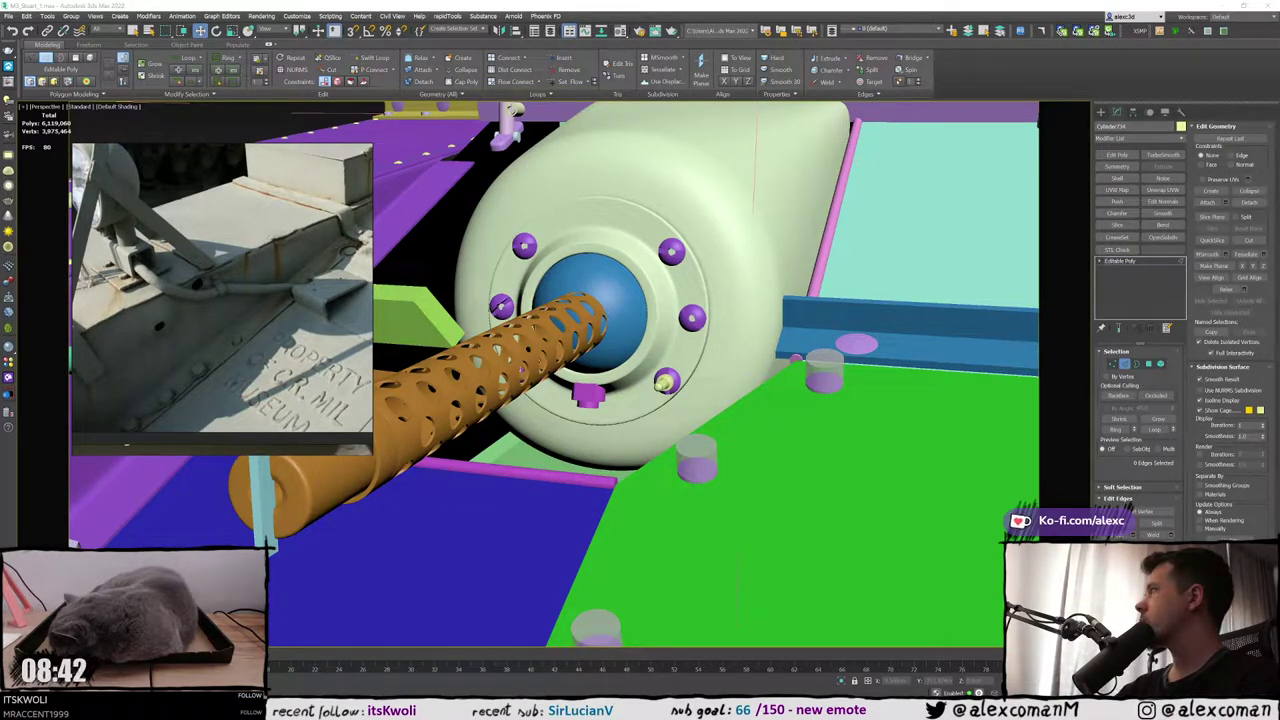
key(alt+Tab)
drag(799, 196, 635, 115)
drag(893, 323, 1058, 323)
drag(521, 527, 728, 522)
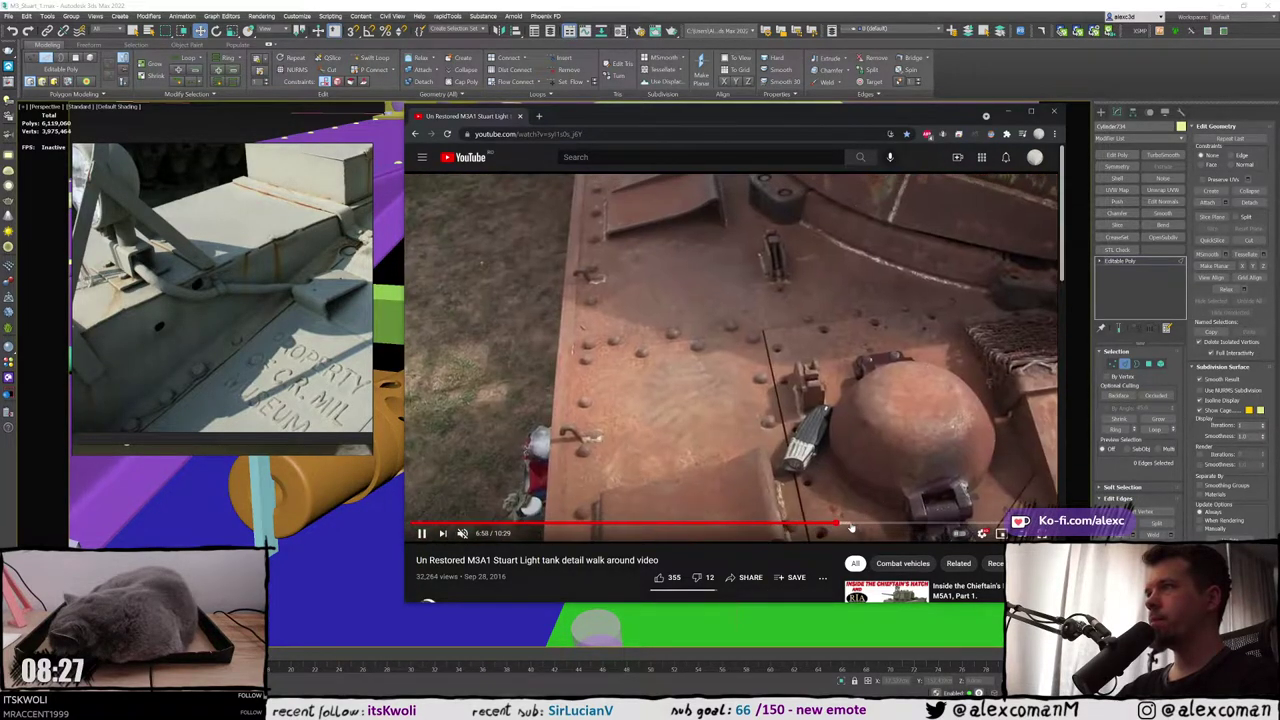
Skim the unrestored video toward its end and pause on the open rear engine compartment at 10:12
click(858, 524)
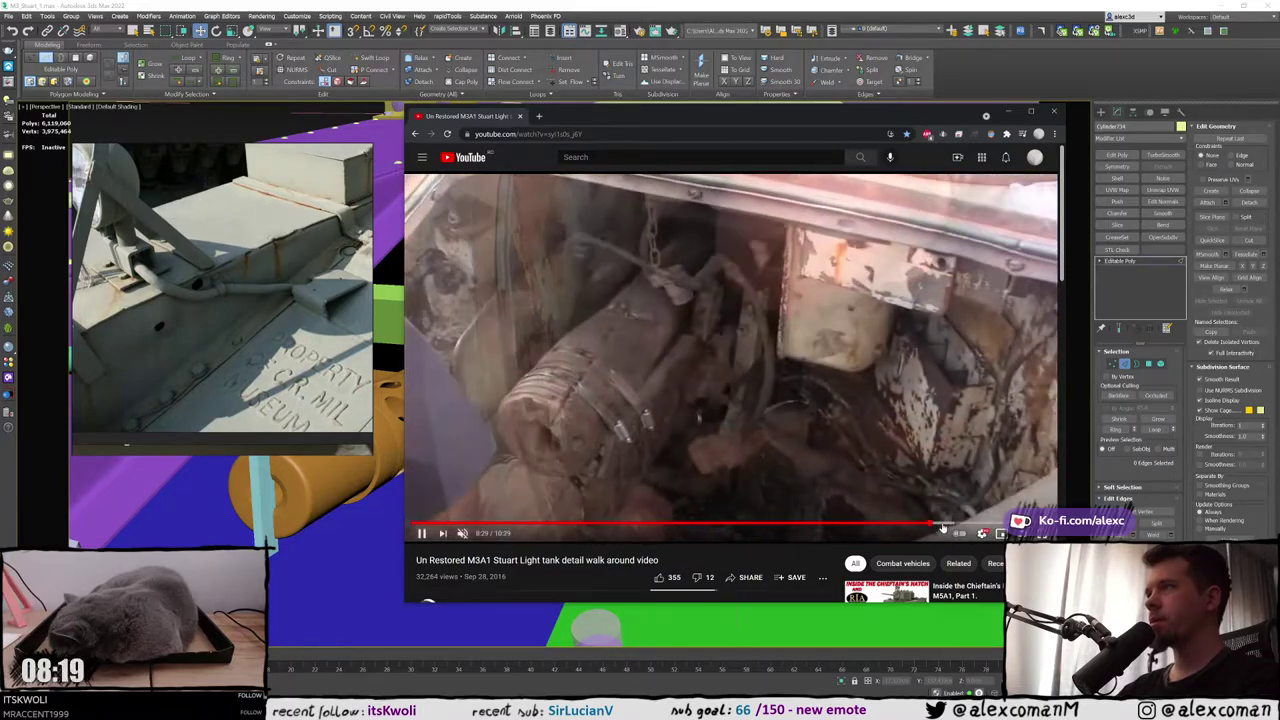
drag(947, 527, 1035, 525)
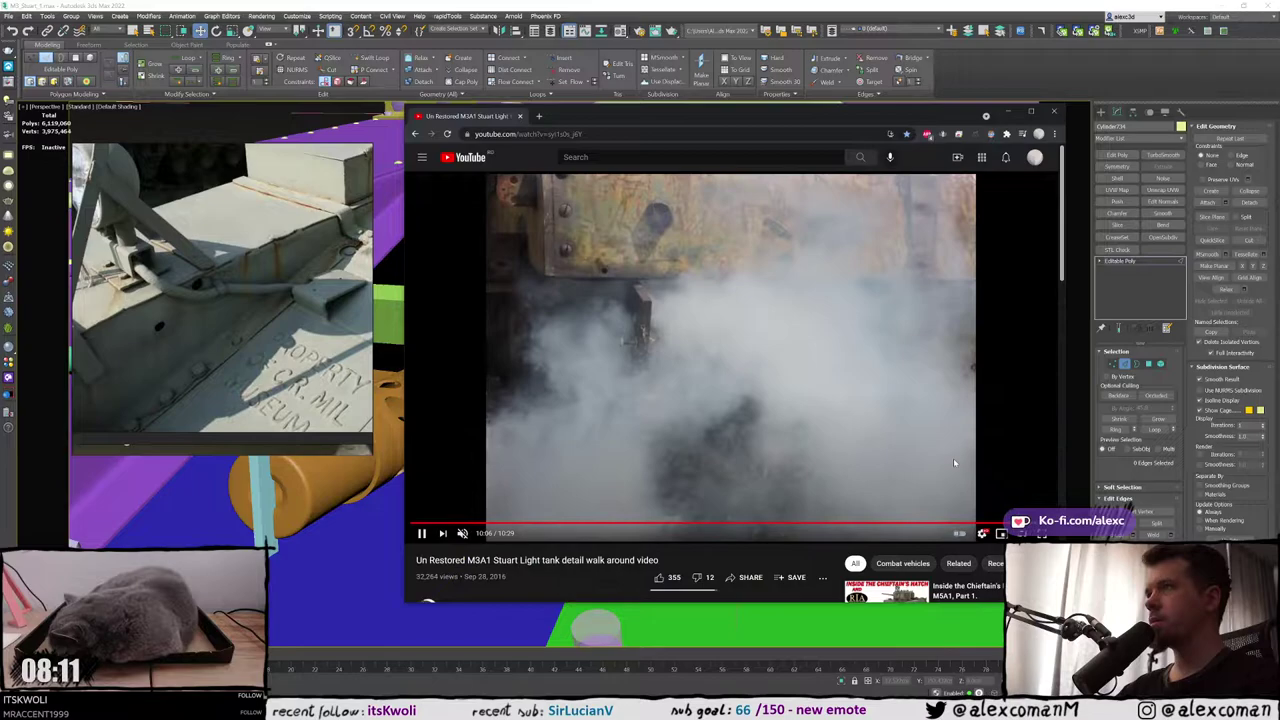
click(954, 462)
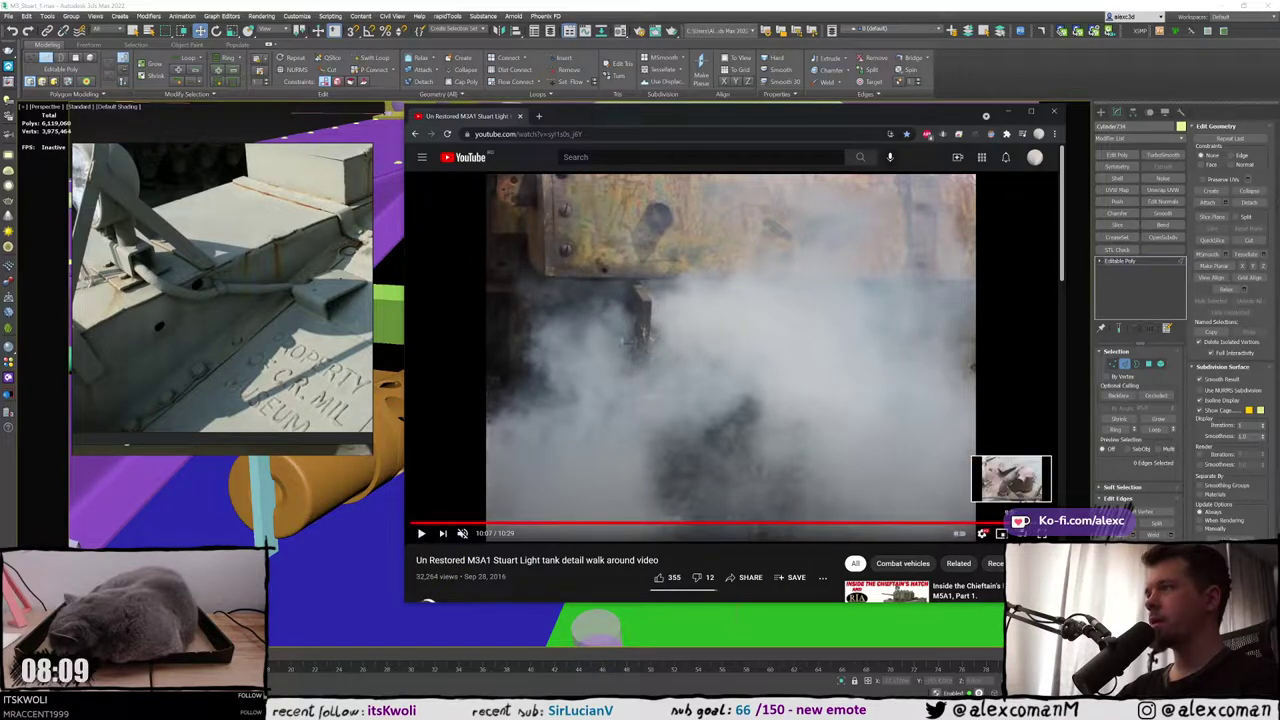
click(995, 527)
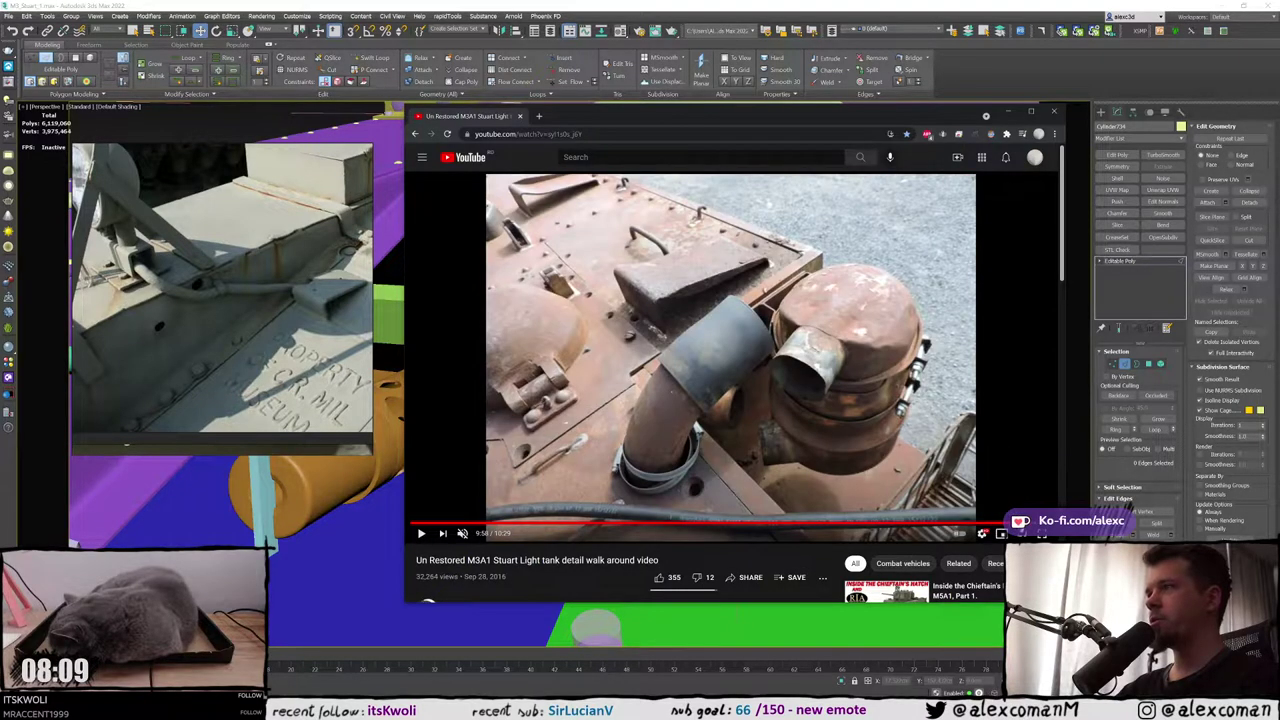
click(1029, 525)
click(1034, 525)
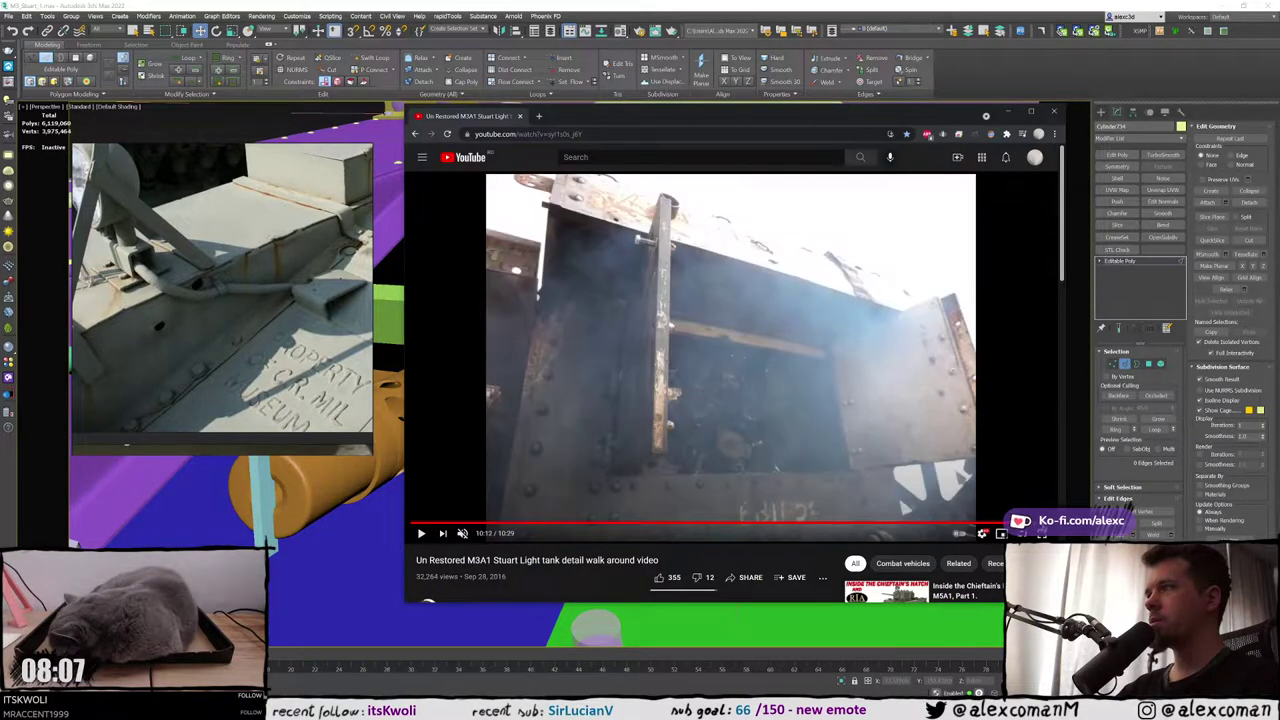
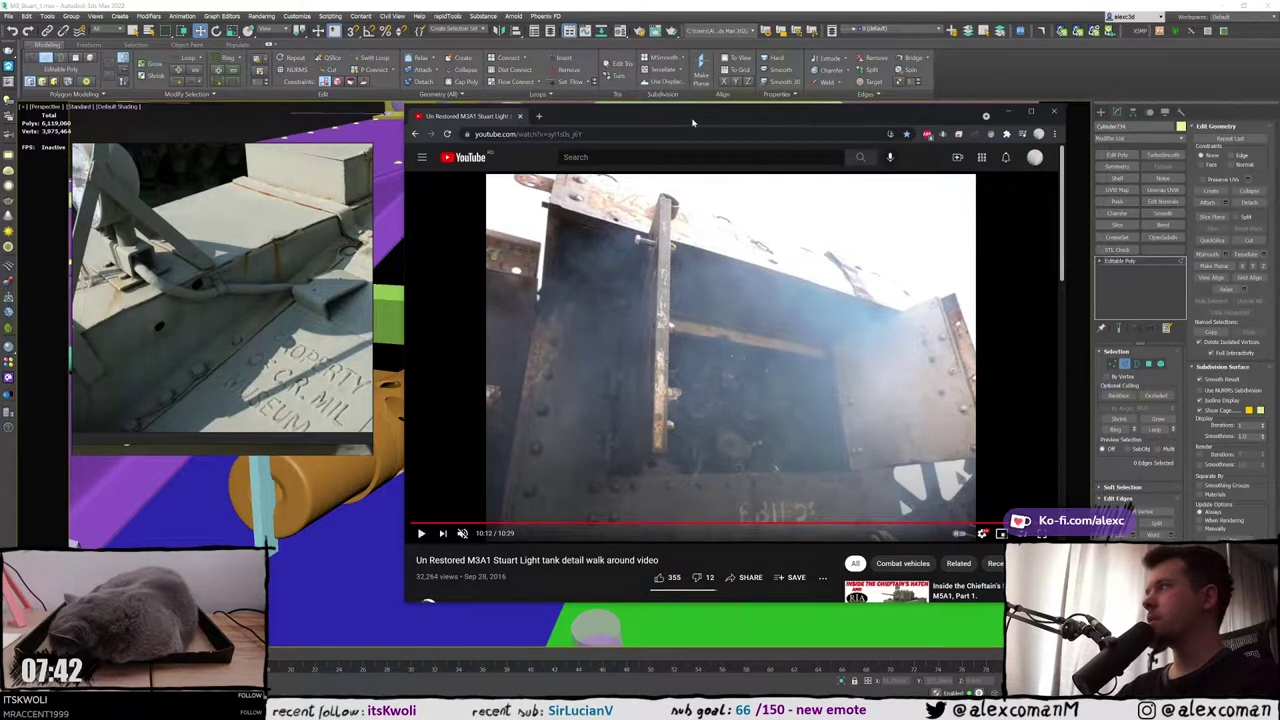
Close the walk-around video window and examine the reference photo of the front hull around the headlight and machine gun mount
drag(694, 118, 686, 118)
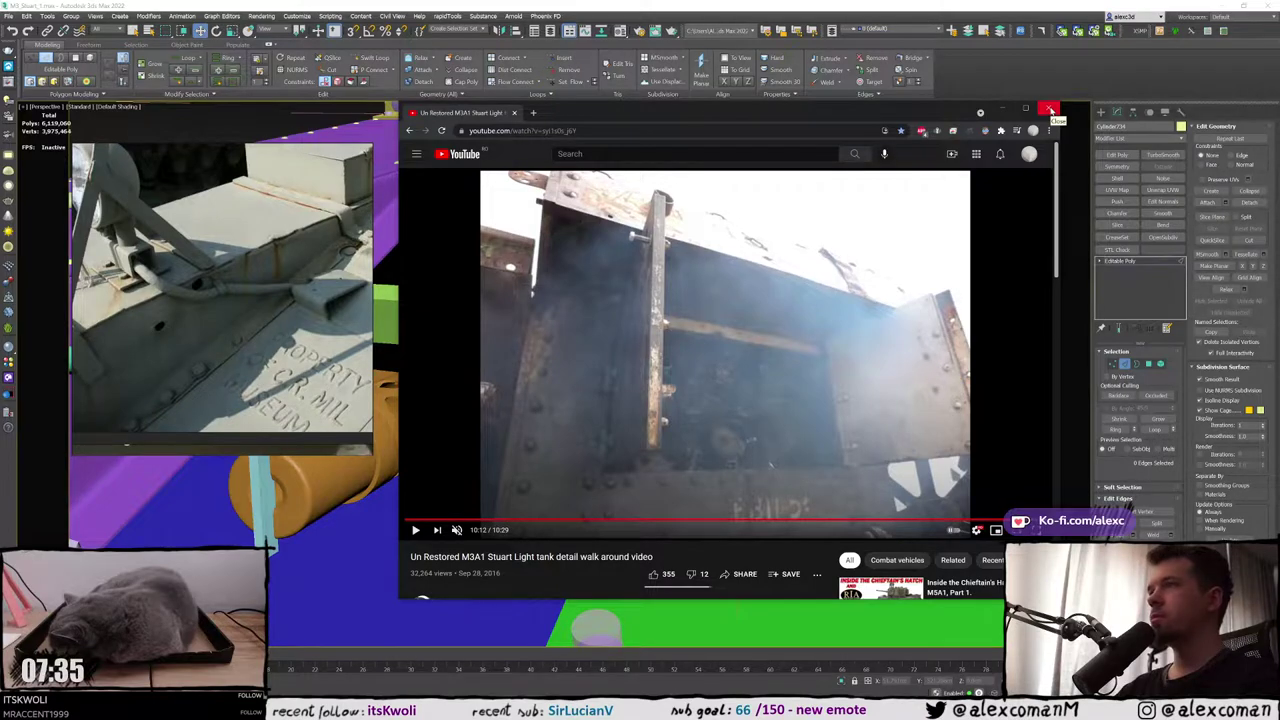
click(1050, 110)
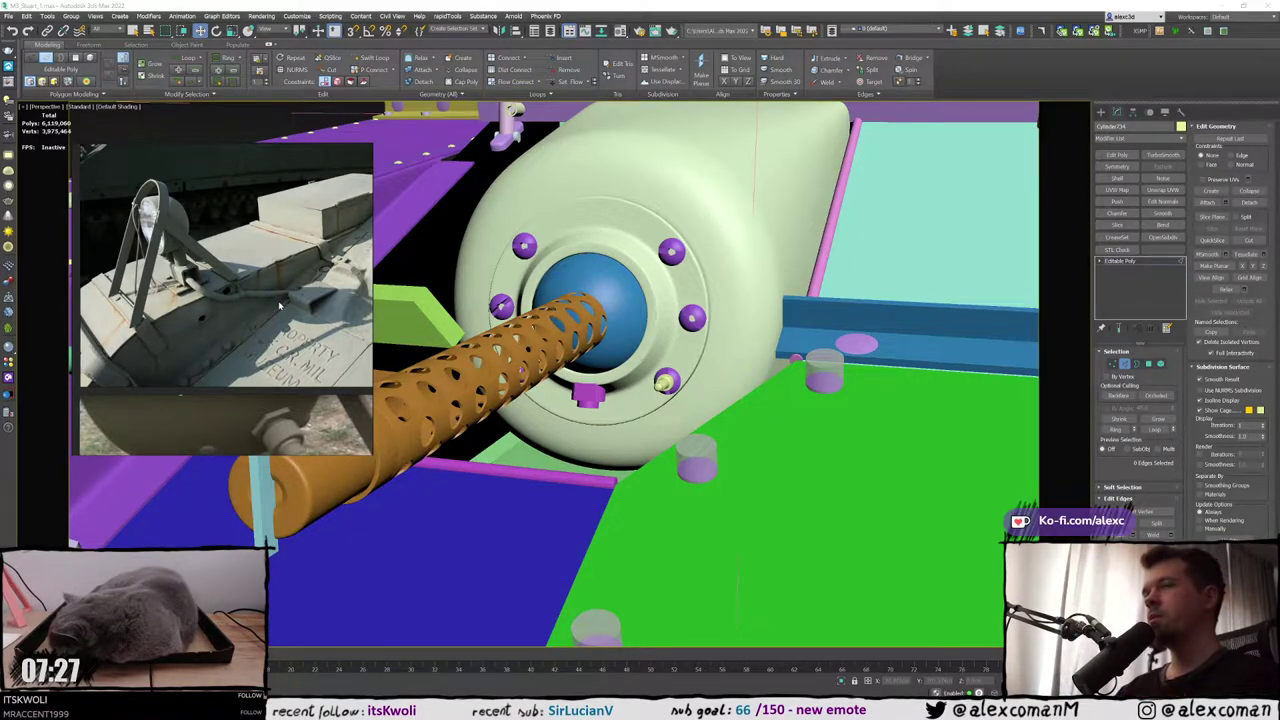
scroll(275, 308, down, 2)
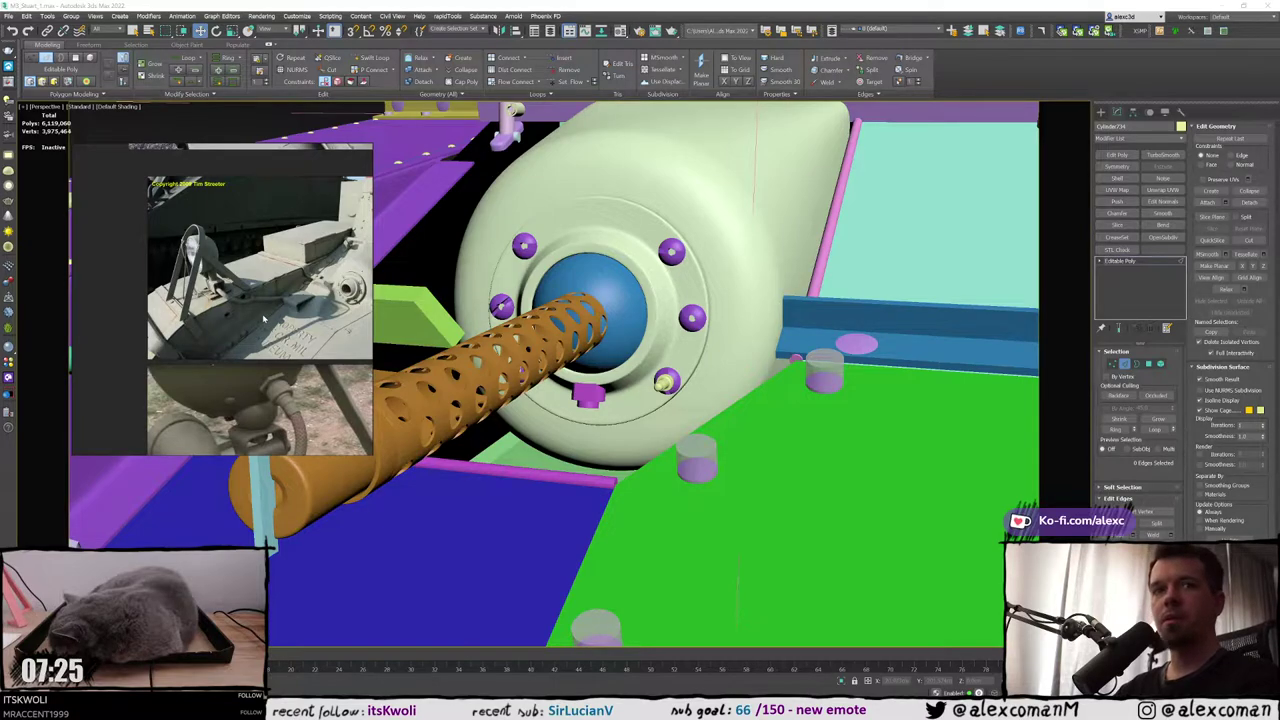
scroll(275, 310, up, 4)
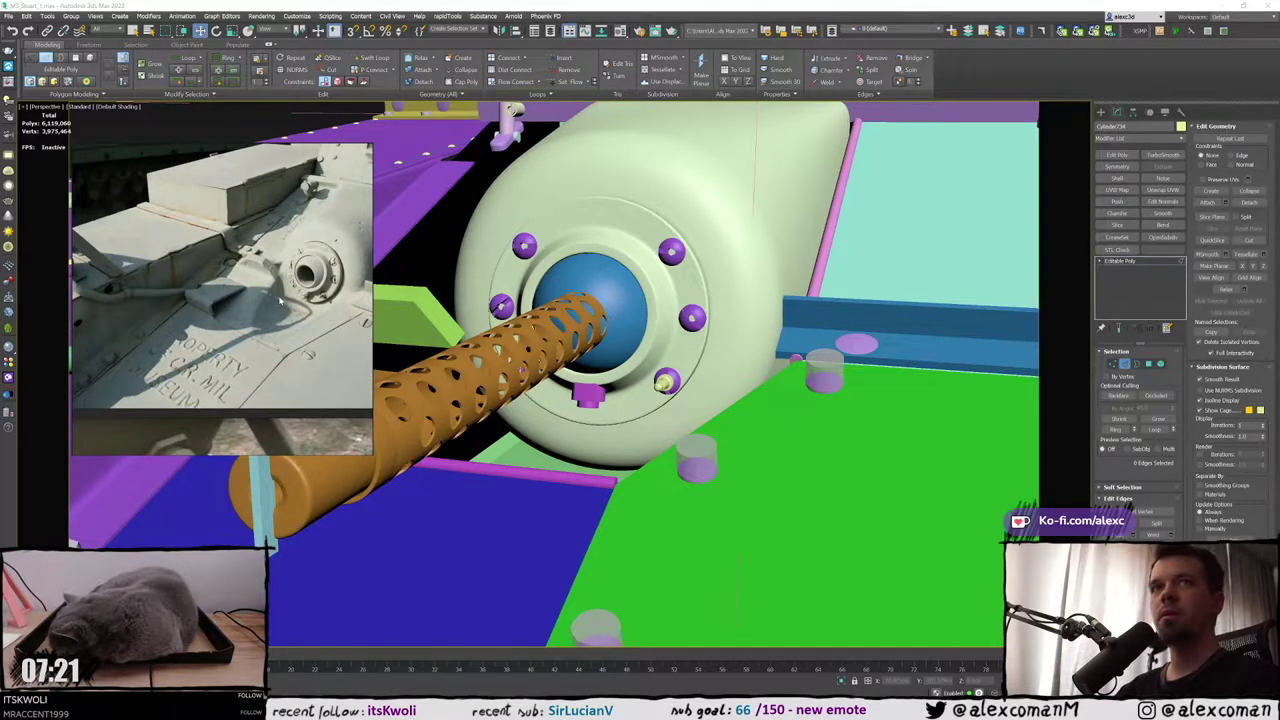
scroll(280, 301, down, 2)
scroll(282, 301, up, 2)
middle_drag(298, 300, 258, 302)
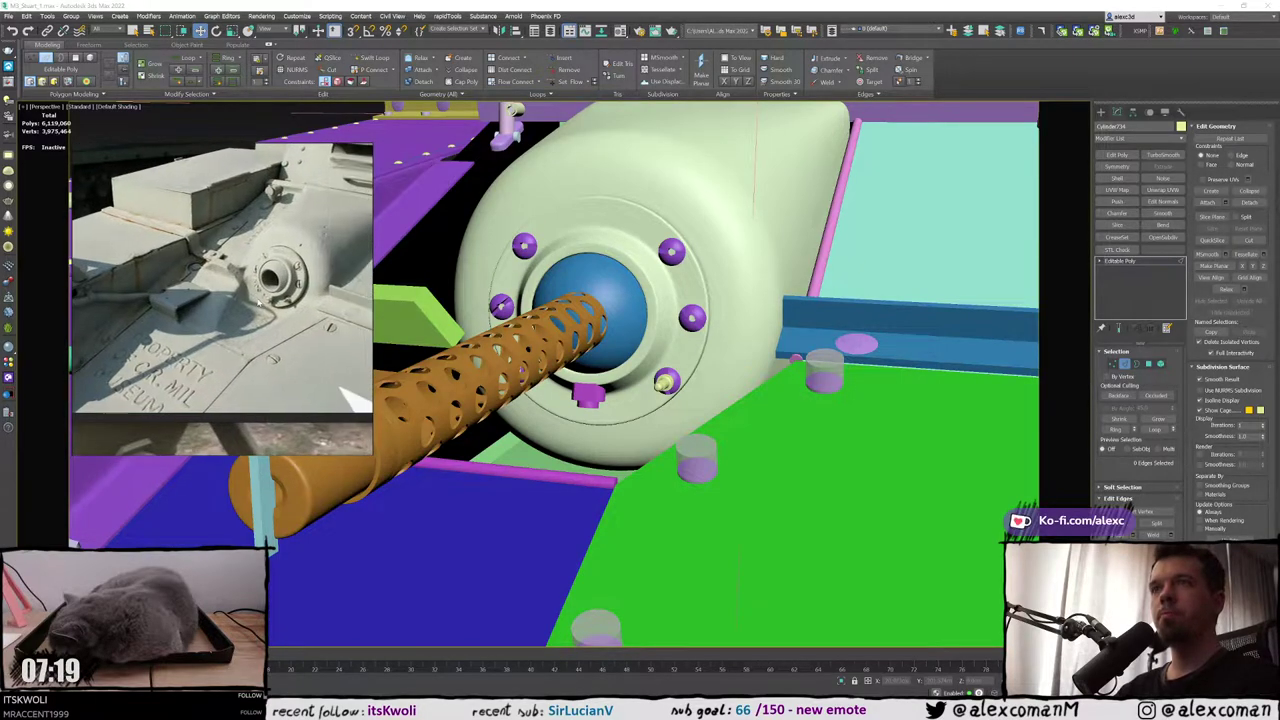
scroll(257, 302, up, 1)
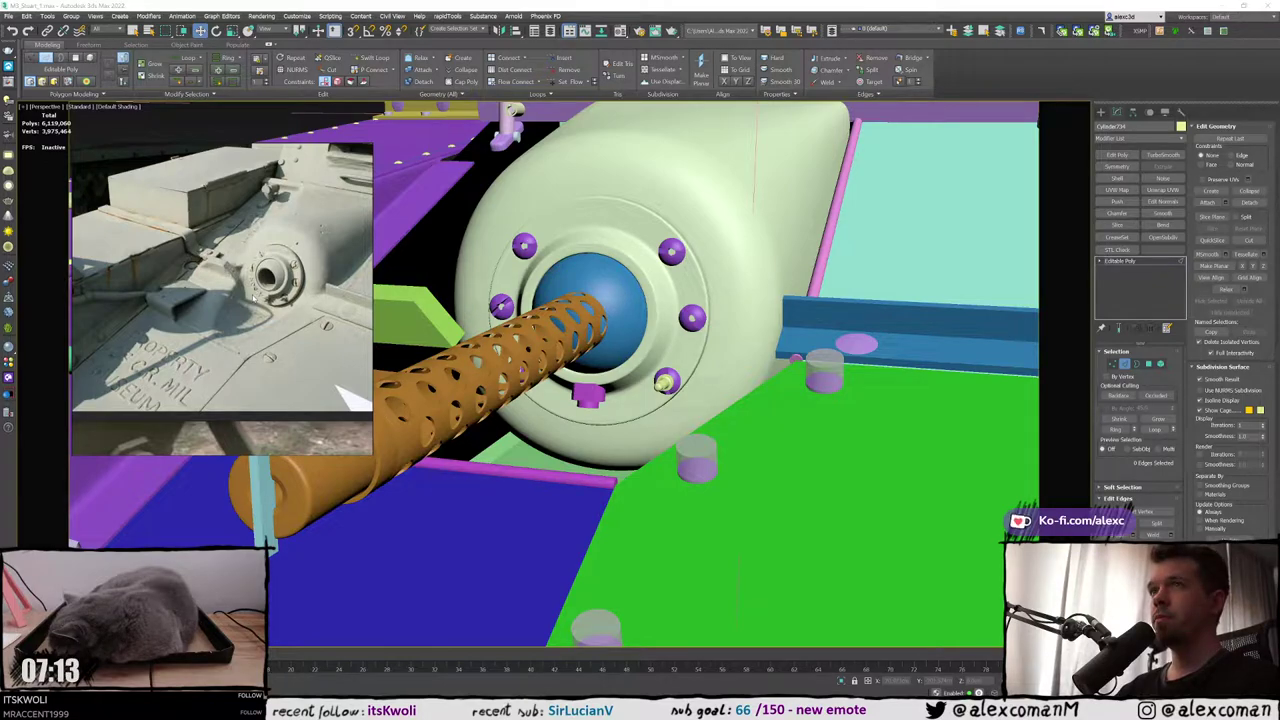
Search the reference board for full-vehicle and hull photos showing the stowage boxes and fenders
scroll(257, 297, down, 4)
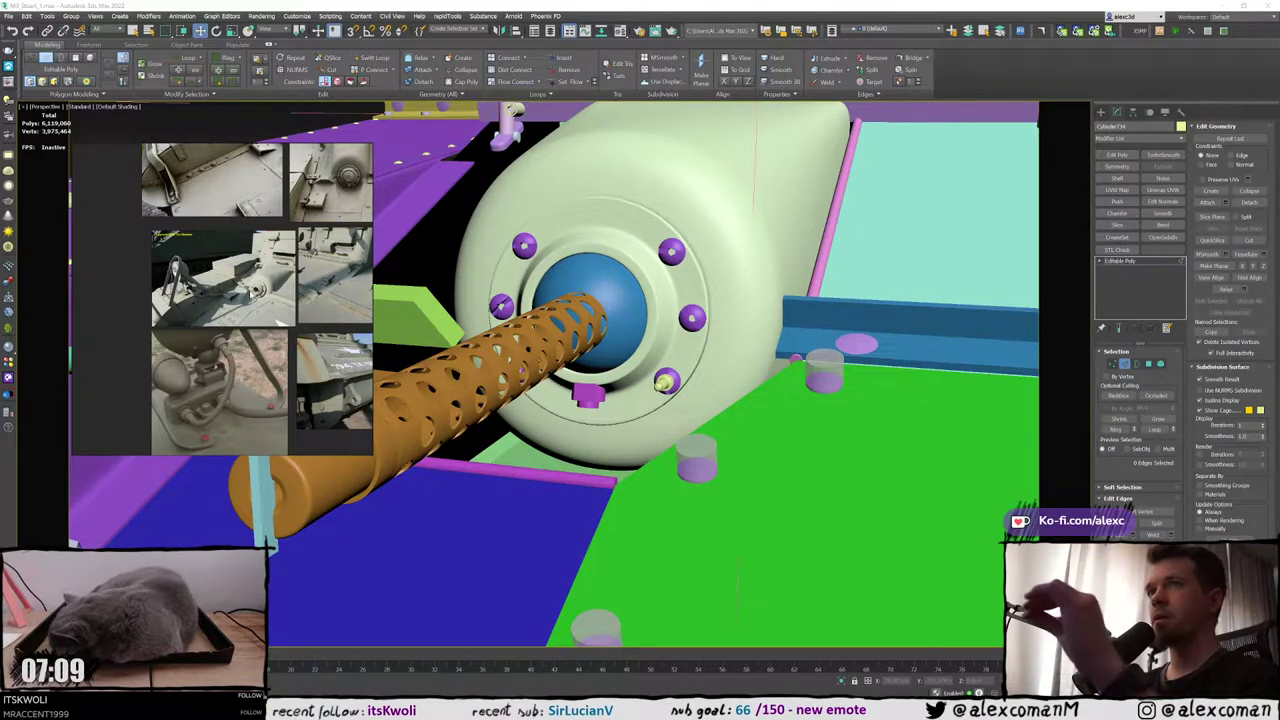
scroll(252, 294, down, 2)
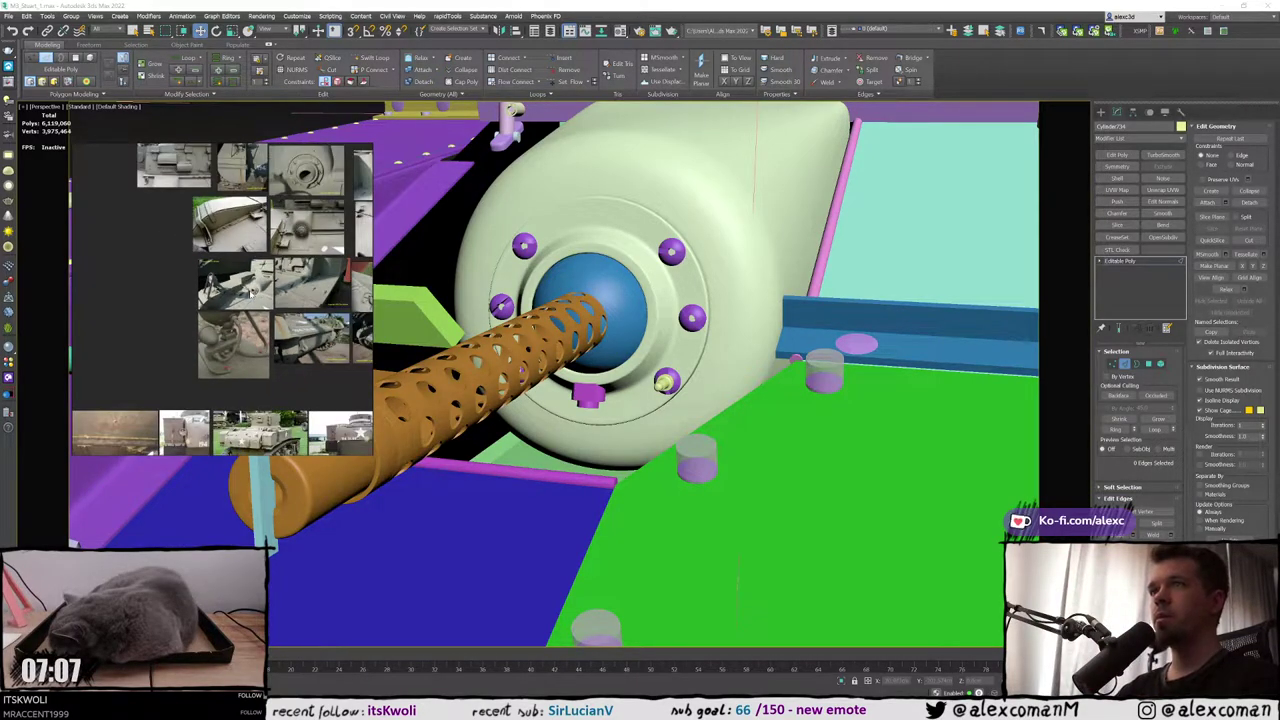
scroll(251, 293, down, 2)
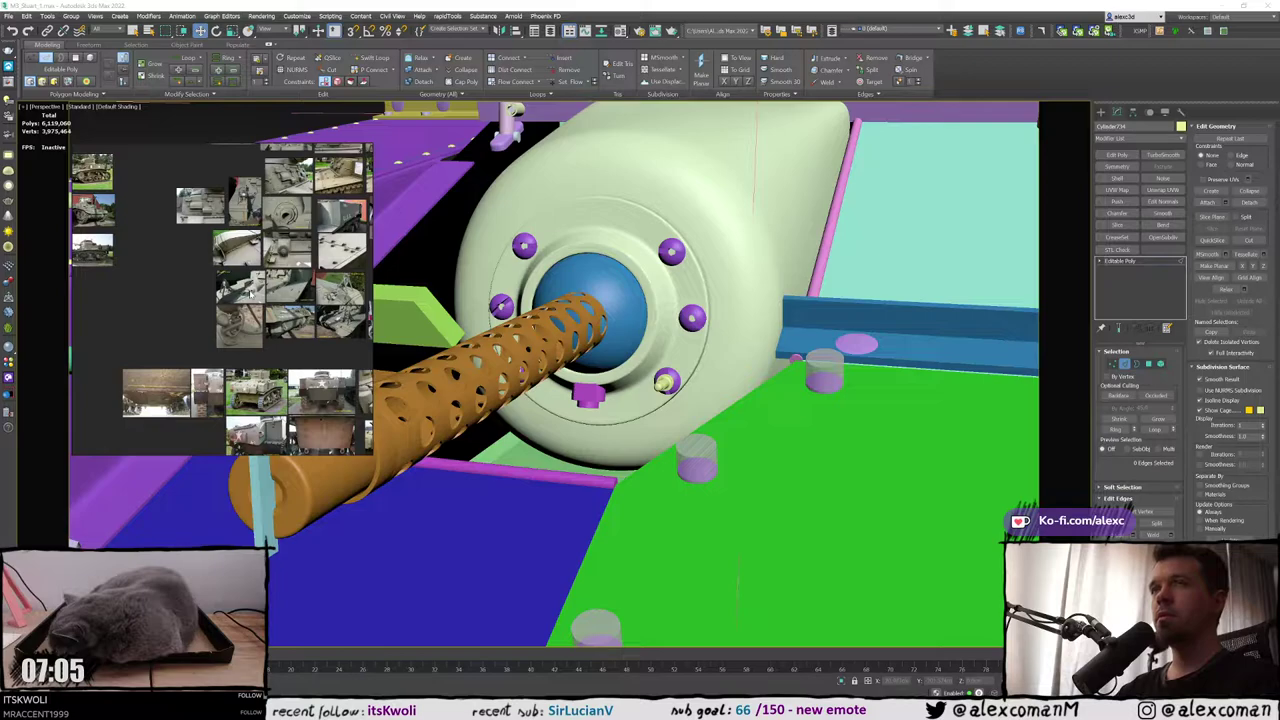
scroll(251, 296, down, 4)
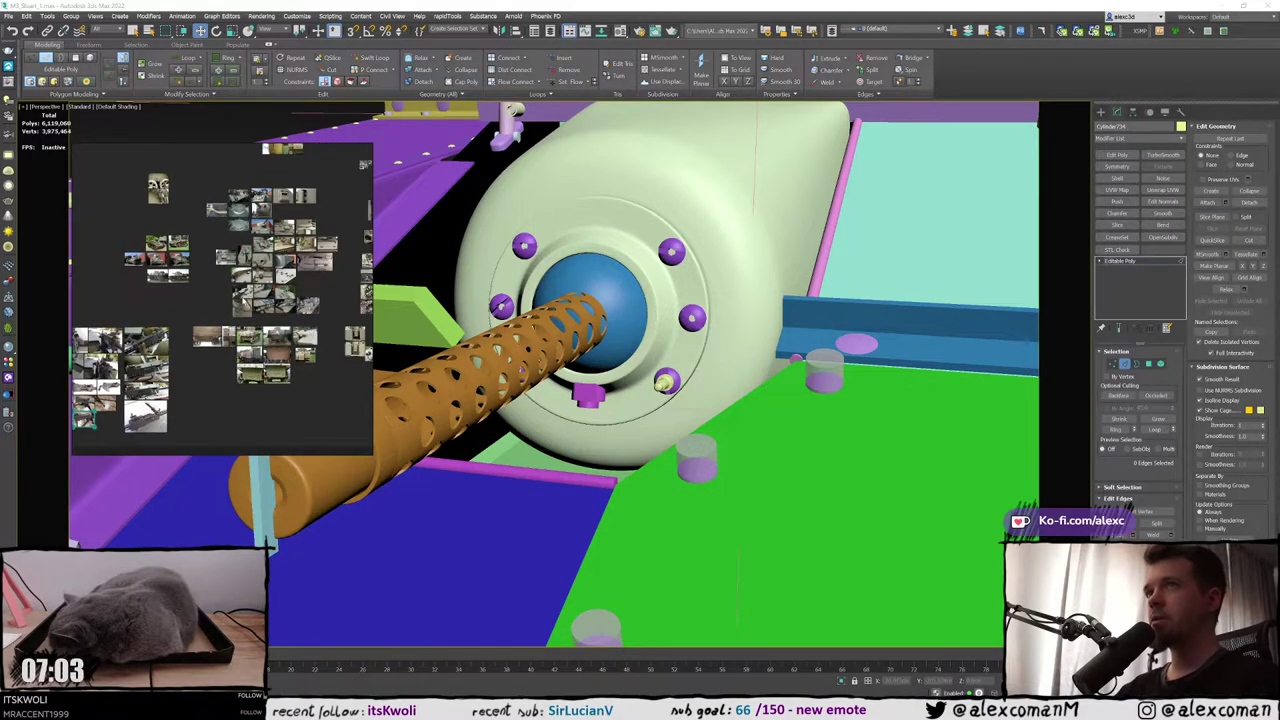
scroll(254, 250, down, 1)
middle_drag(205, 293, 259, 241)
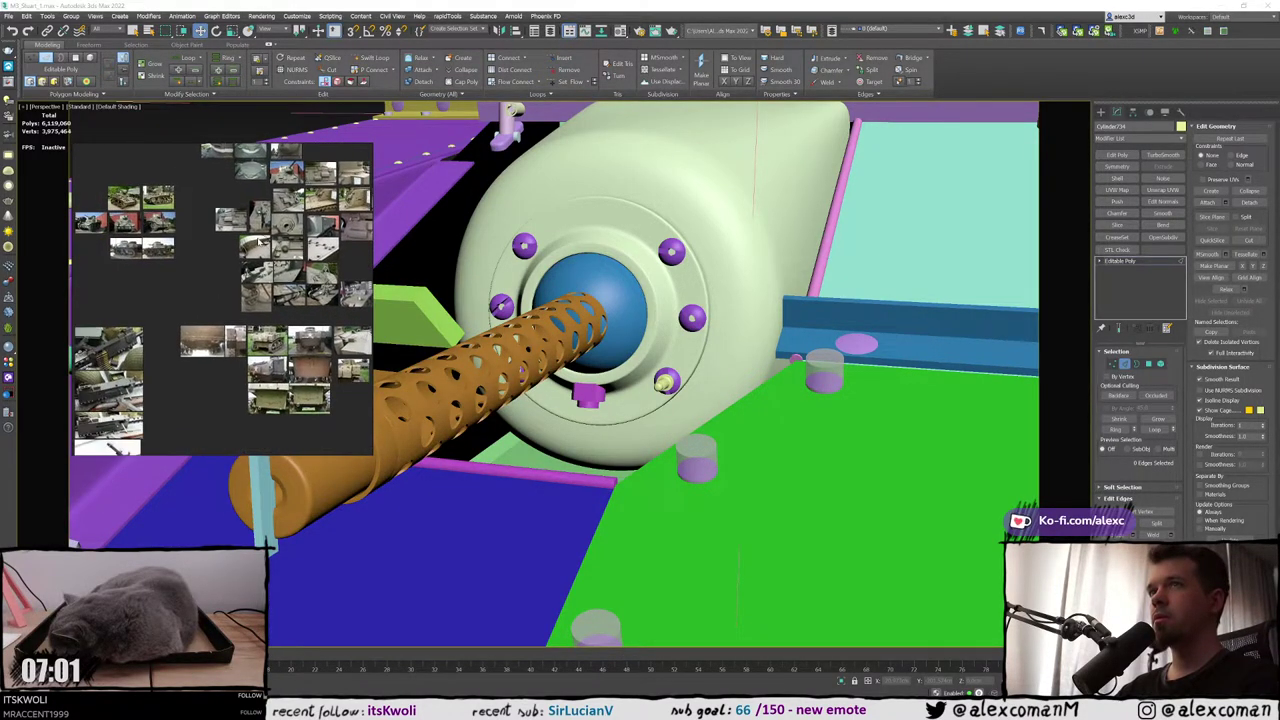
scroll(212, 268, up, 5)
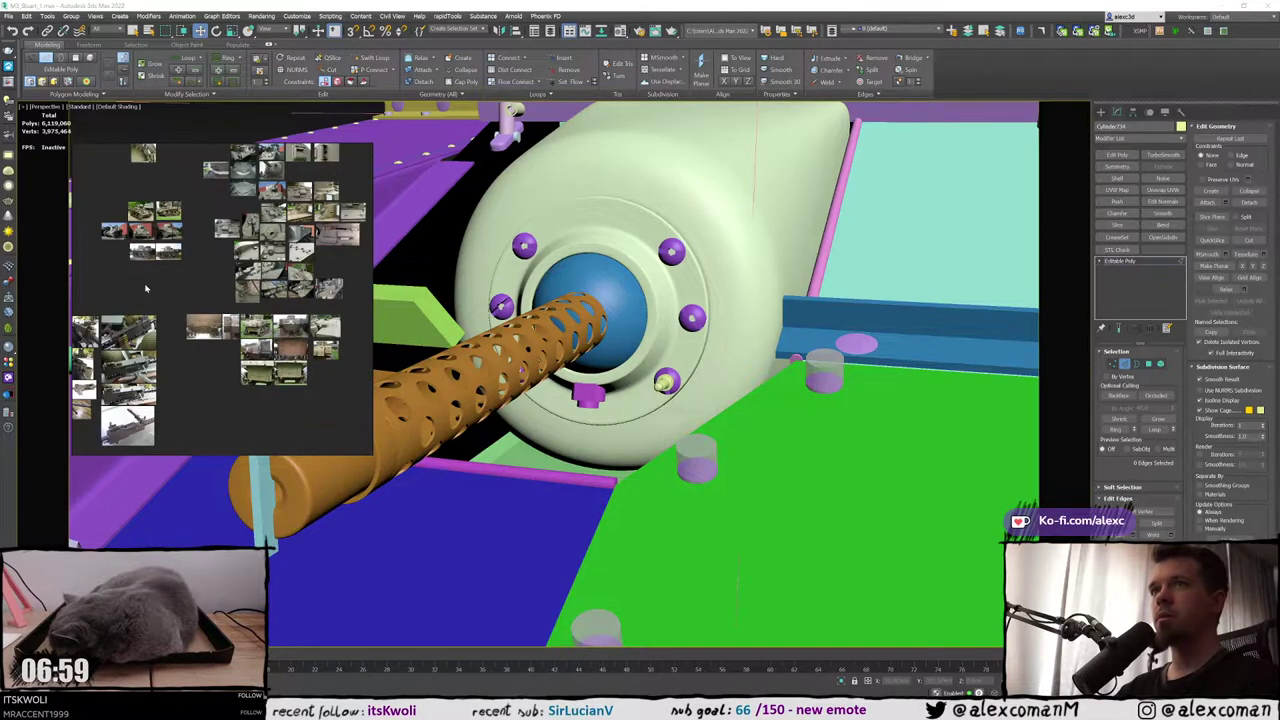
scroll(197, 308, up, 4)
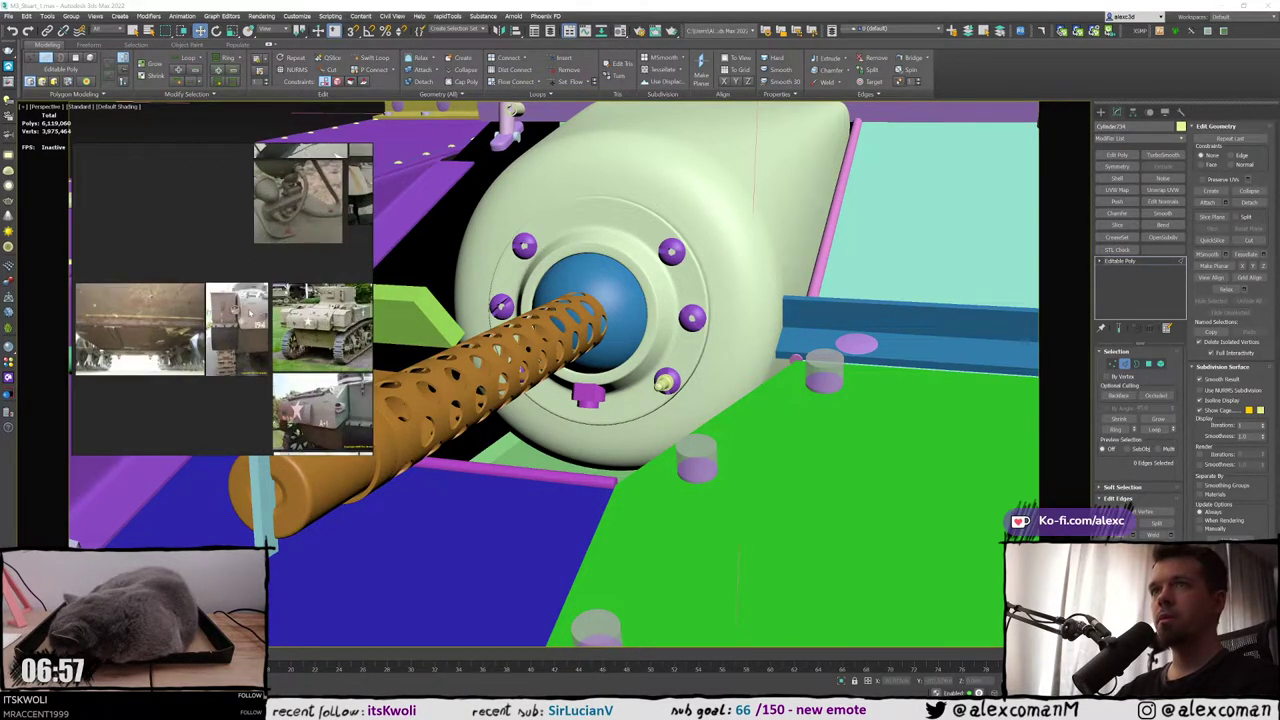
middle_drag(196, 307, 156, 267)
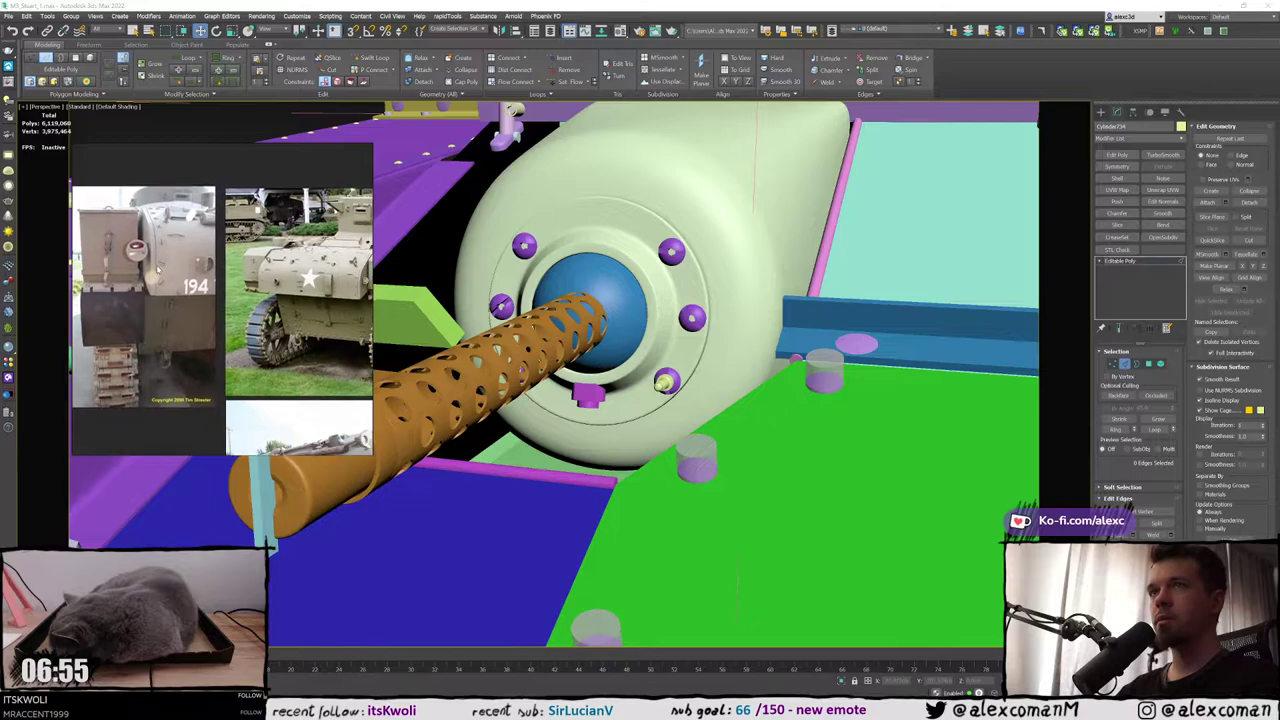
middle_drag(247, 311, 161, 301)
middle_drag(297, 448, 262, 308)
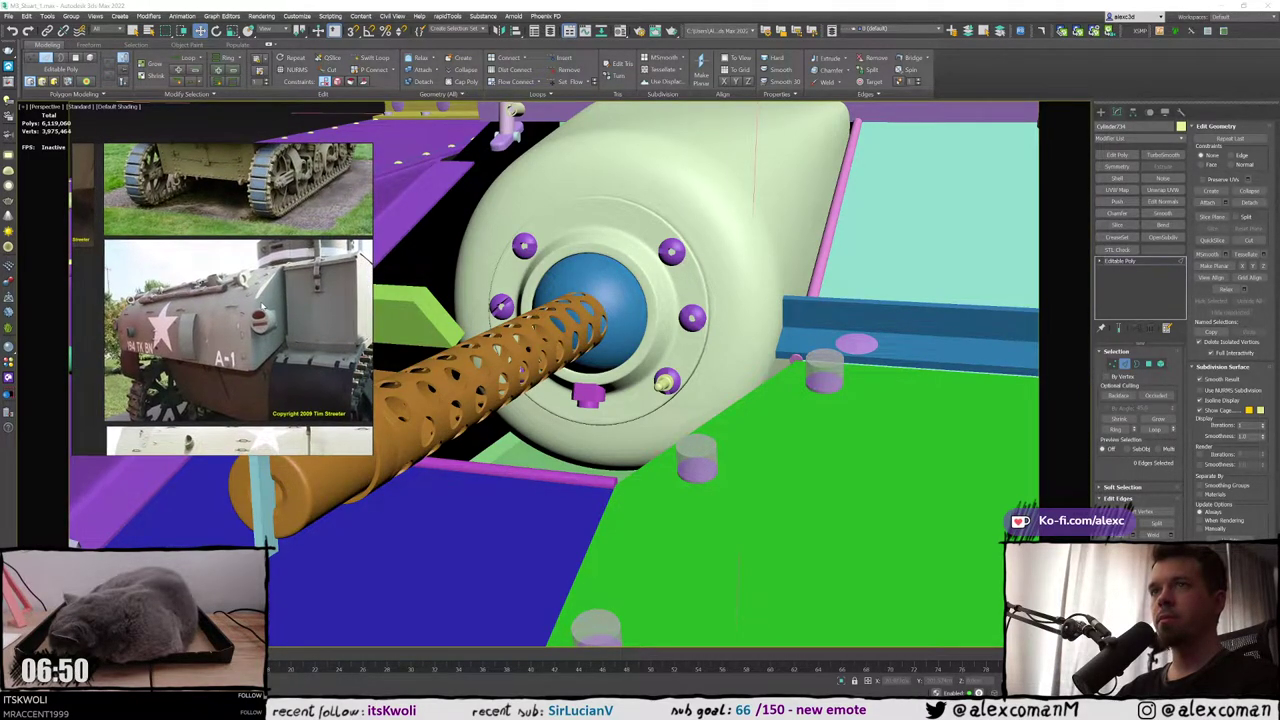
Examine the stowage box and fender joints in the starred hull photo and the full tank photo above it
scroll(262, 320, up, 4)
scroll(252, 352, down, 4)
middle_drag(252, 364, 248, 470)
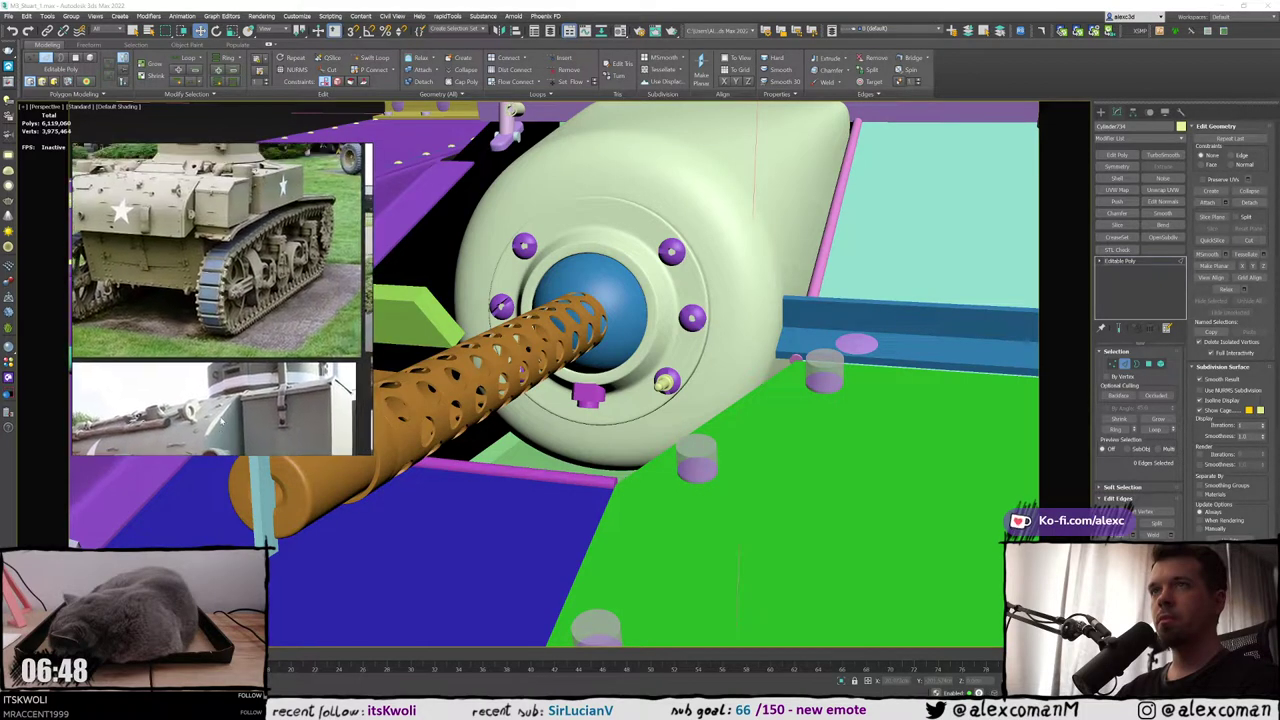
middle_drag(246, 274, 238, 424)
scroll(215, 352, up, 1)
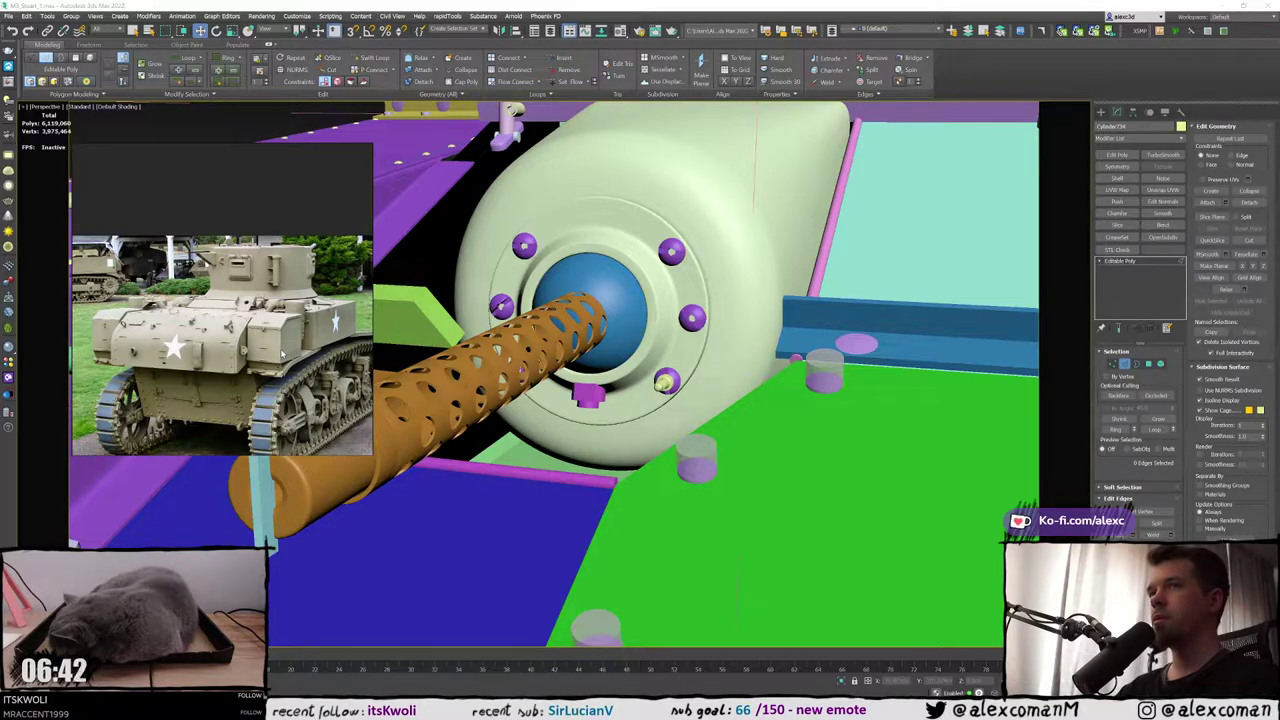
scroll(283, 355, up, 1)
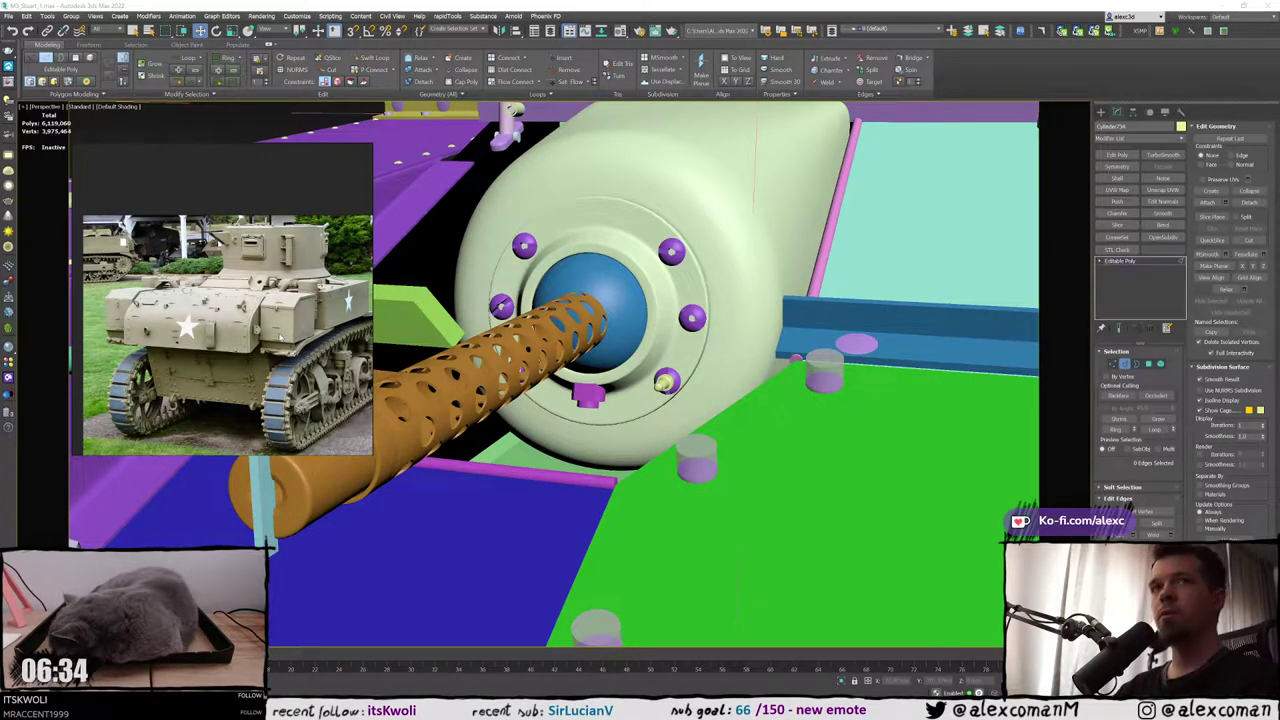
Bring up the close-up photo of the machine gun ball mount and shift the reference board slightly higher
scroll(269, 339, down, 4)
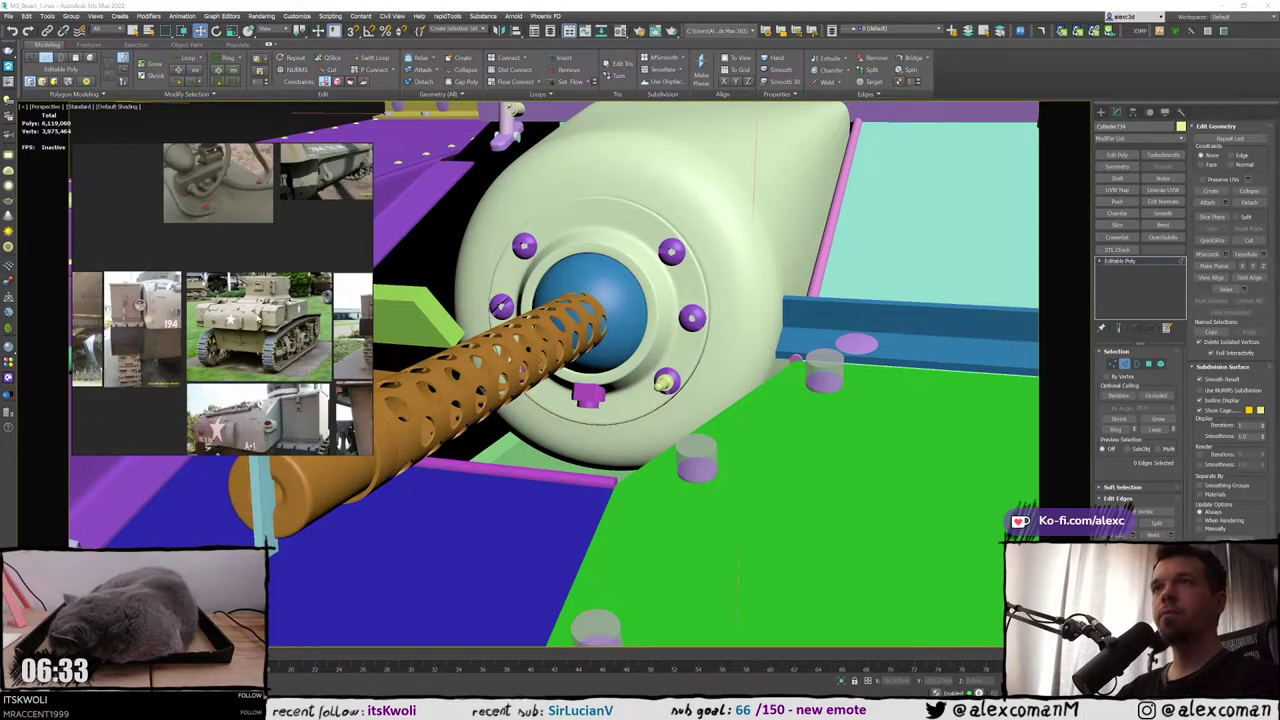
middle_drag(248, 375, 270, 455)
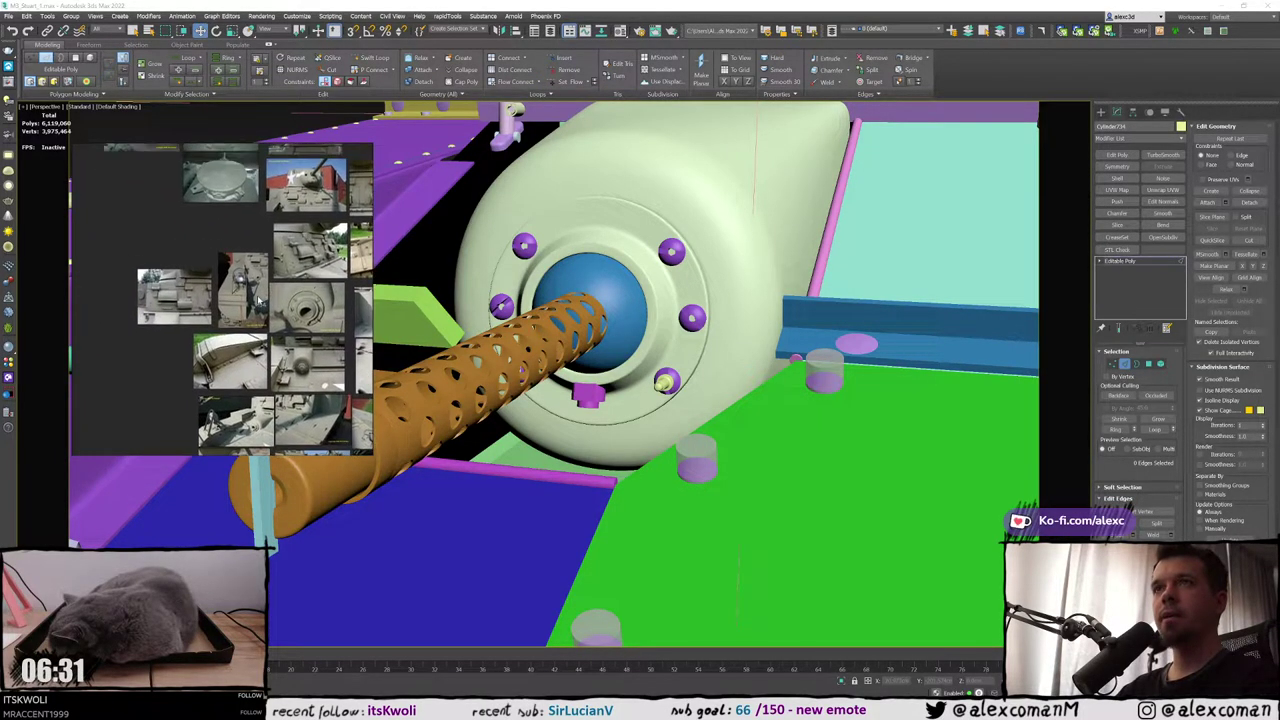
middle_drag(189, 288, 115, 256)
scroll(258, 301, down, 4)
scroll(257, 300, down, 2)
scroll(240, 306, up, 7)
middle_drag(186, 330, 280, 267)
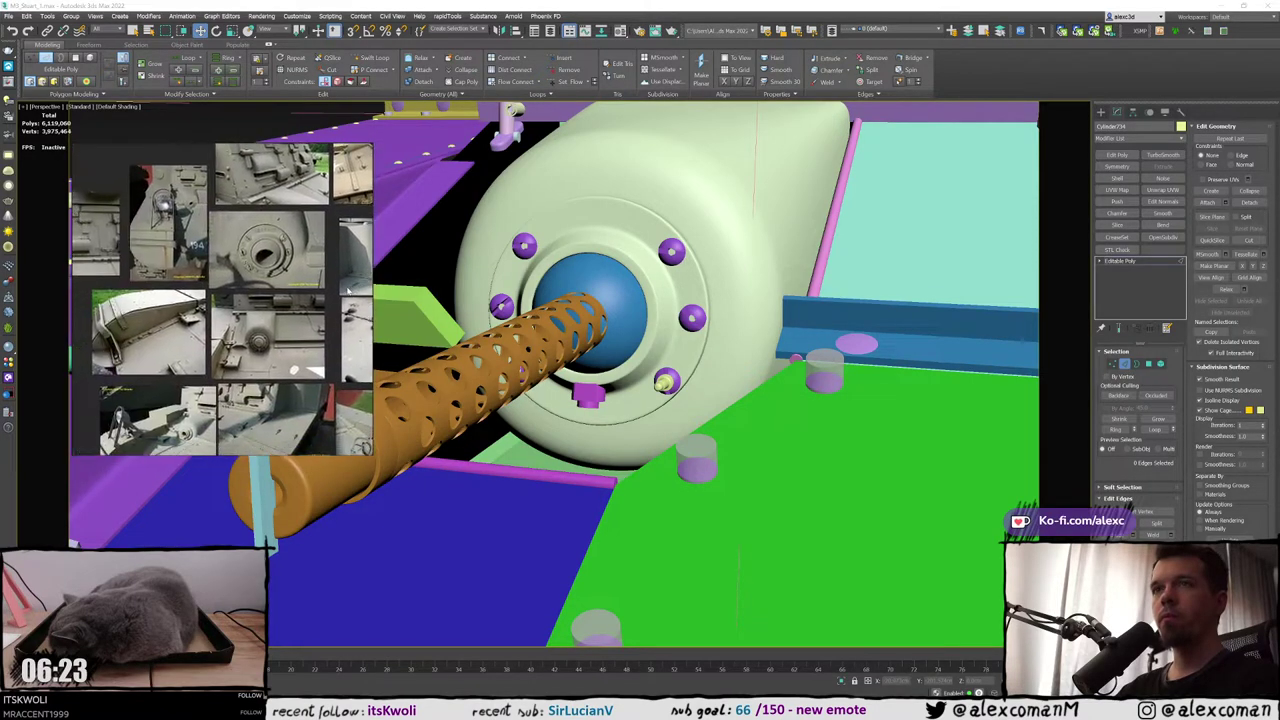
scroll(280, 267, up, 6)
drag(273, 268, 264, 236)
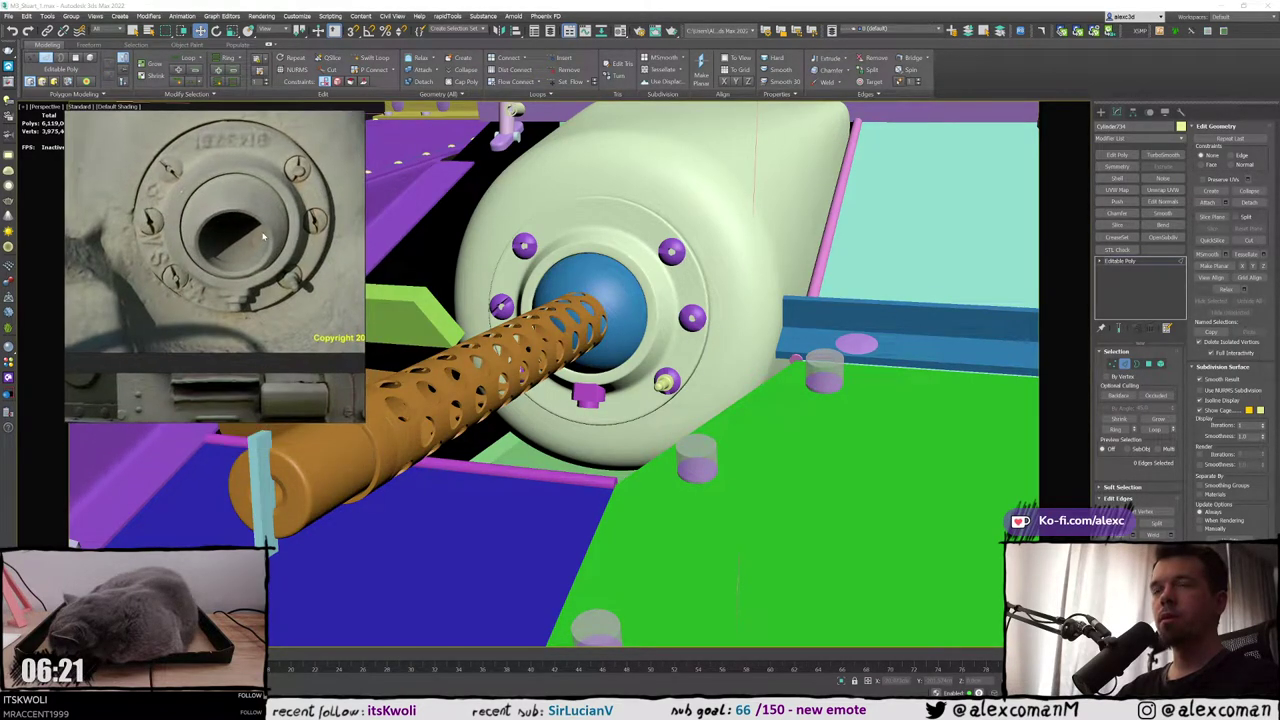
Inspect the modelled machine gun mount and the surrounding hull and turret from several angles against the close-up photo
middle_drag(502, 247, 531, 258)
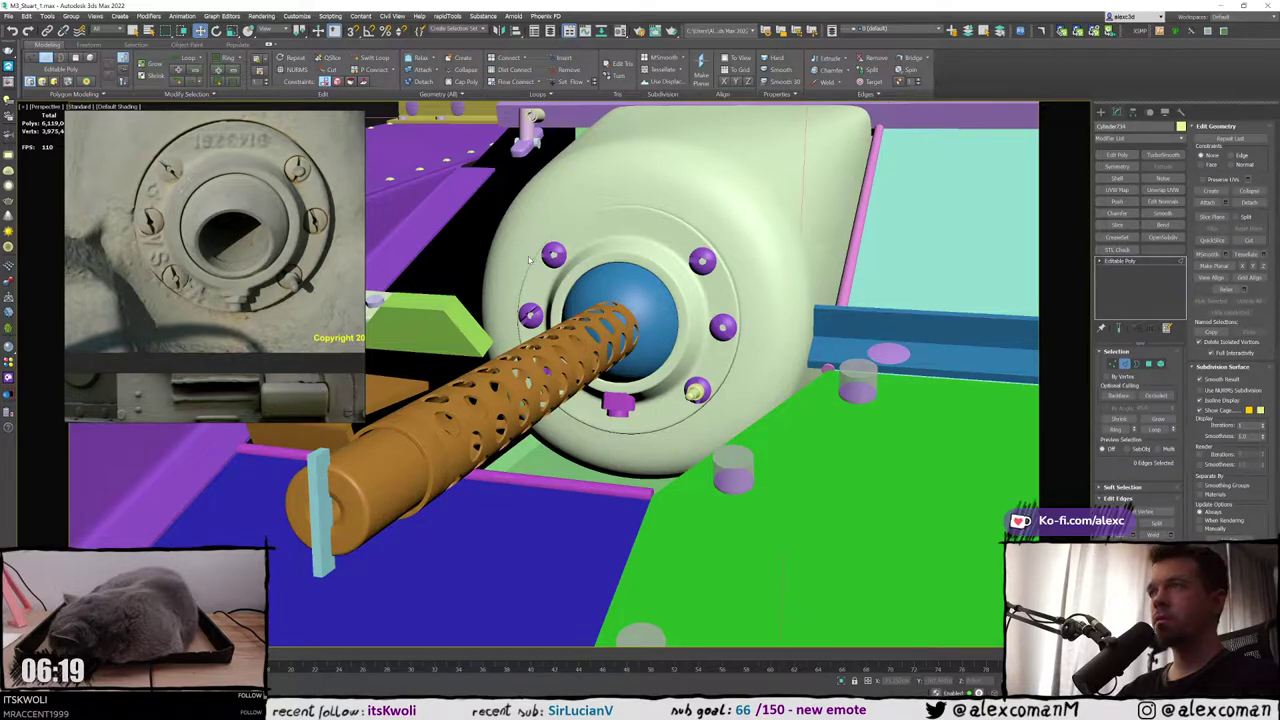
alt+middle_drag(641, 291, 607, 389)
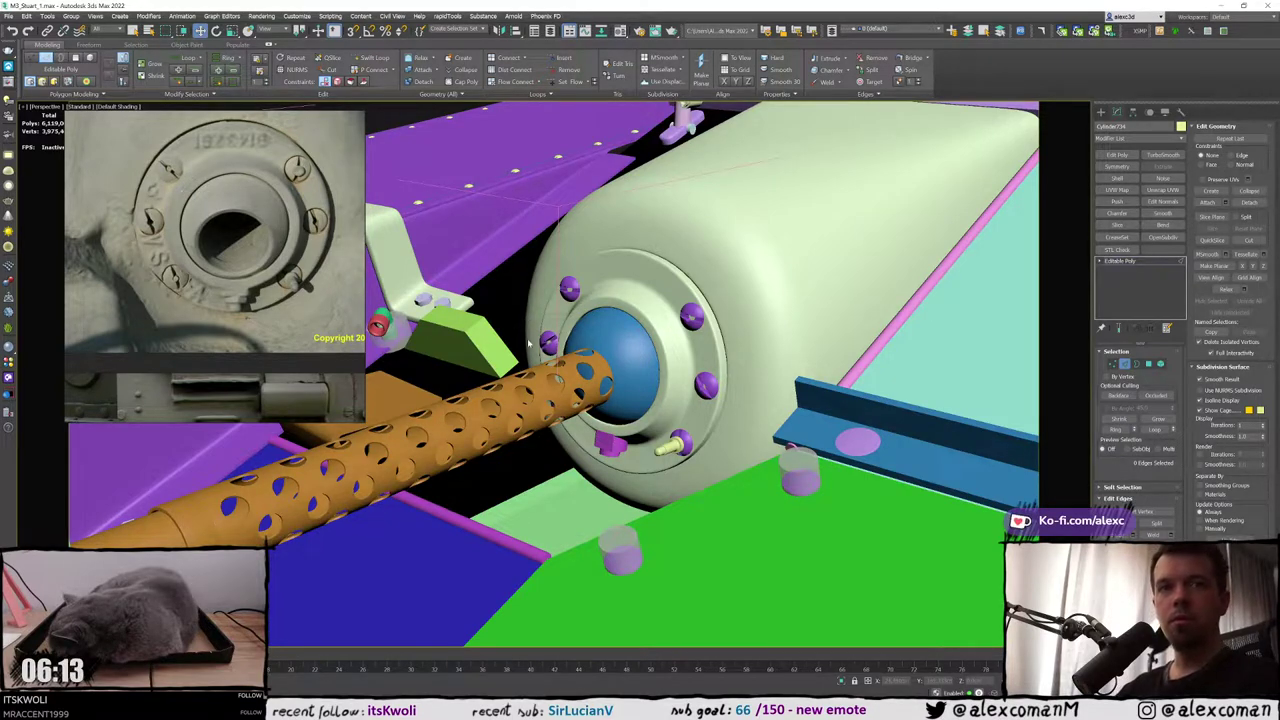
alt+middle_drag(528, 335, 669, 280)
scroll(558, 354, down, 2)
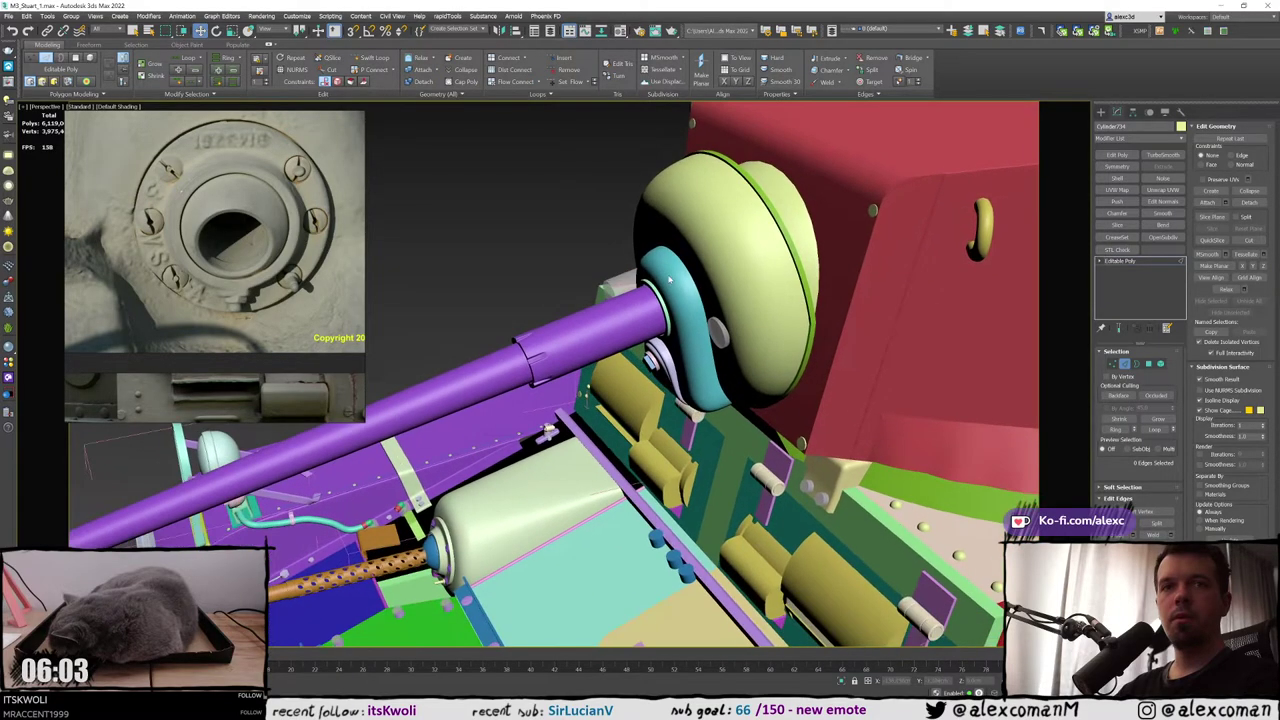
scroll(669, 280, down, 4)
alt+middle_drag(619, 336, 690, 294)
Create a thin cylinder about 1.3 cm in radius over the gun barrel's centre in the front view, with AutoGrid off
click(1101, 113)
alt+middle_drag(856, 226, 1076, 188)
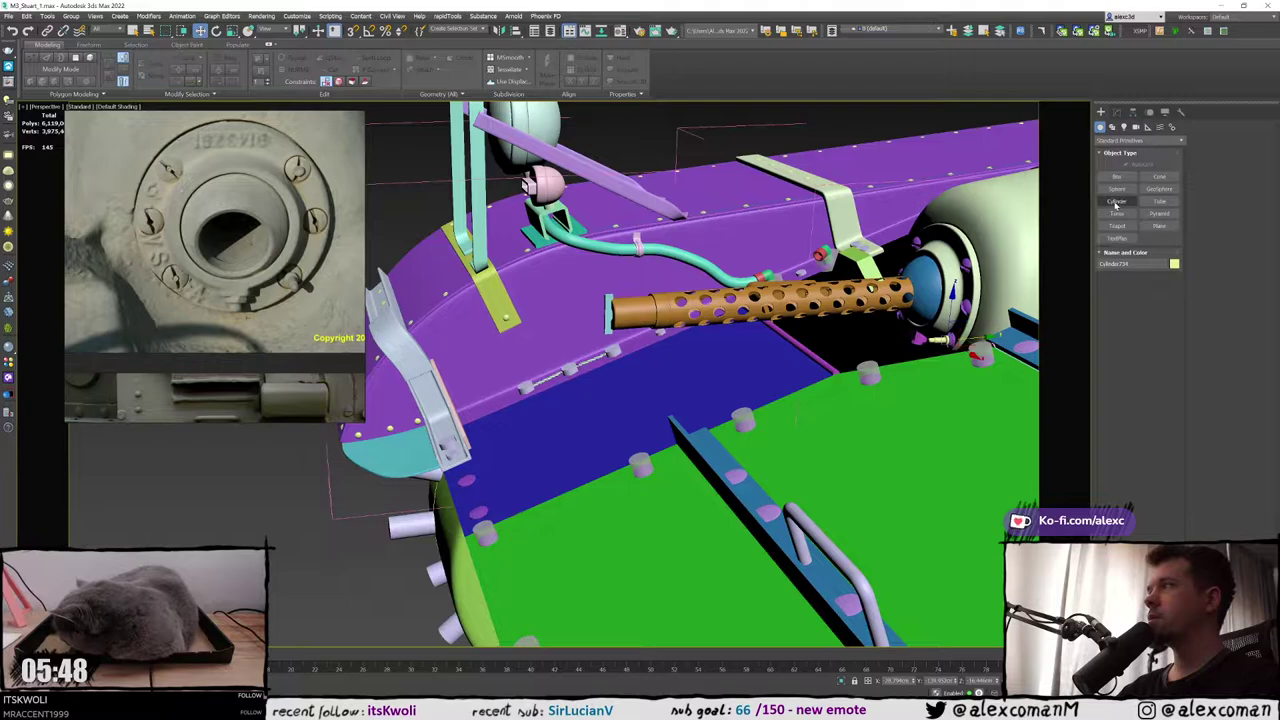
scroll(990, 238, up, 4)
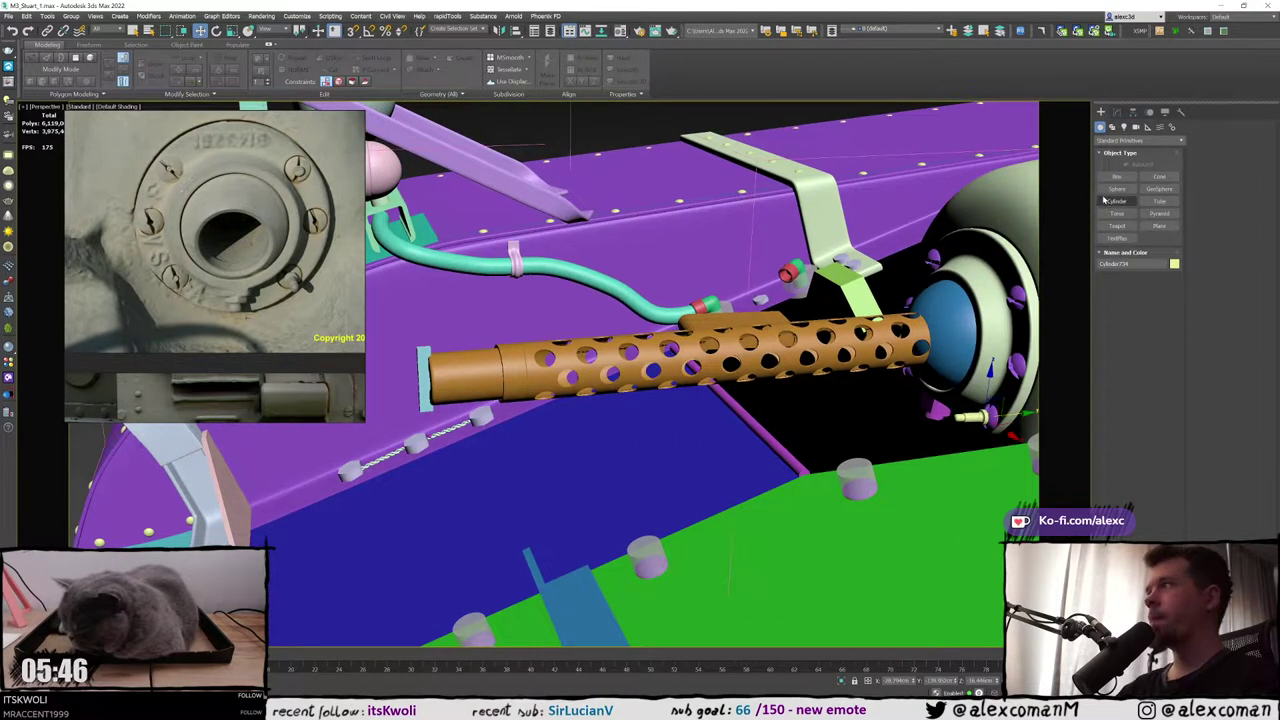
middle_drag(1020, 200, 1059, 193)
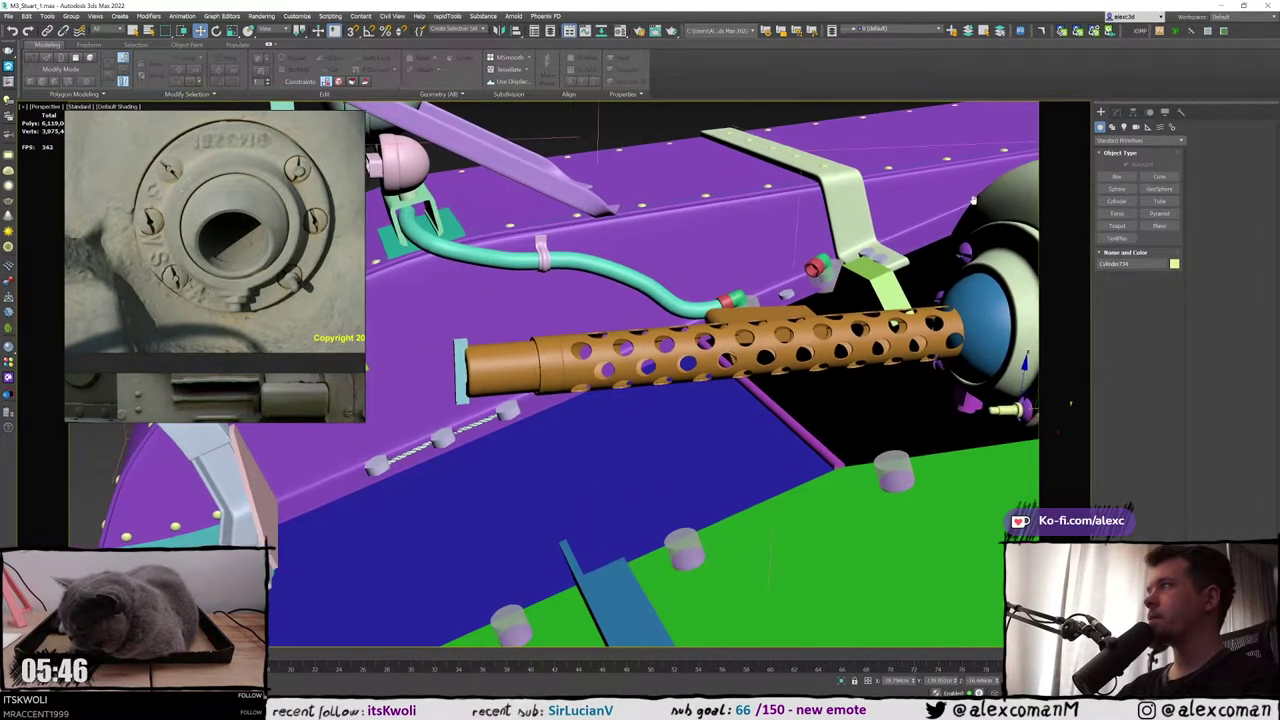
click(1117, 202)
key(alt+w)
key(alt+w)
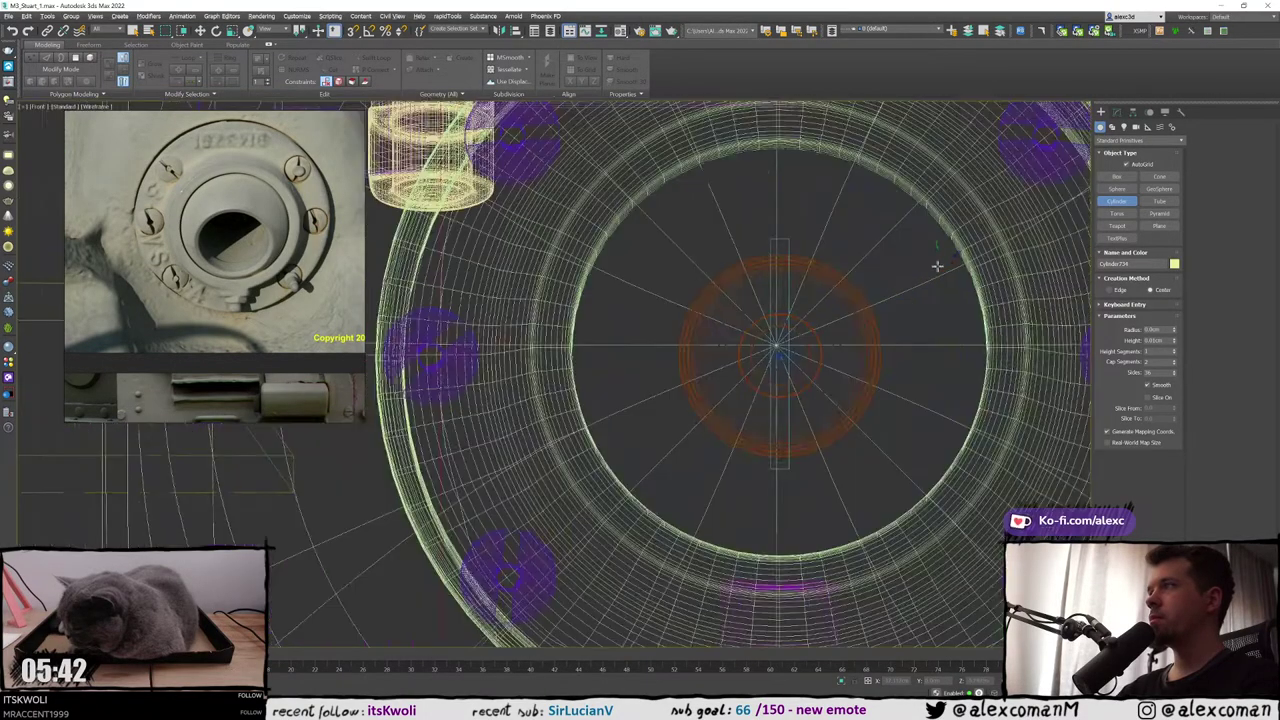
scroll(860, 255, down, 4)
scroll(786, 283, up, 2)
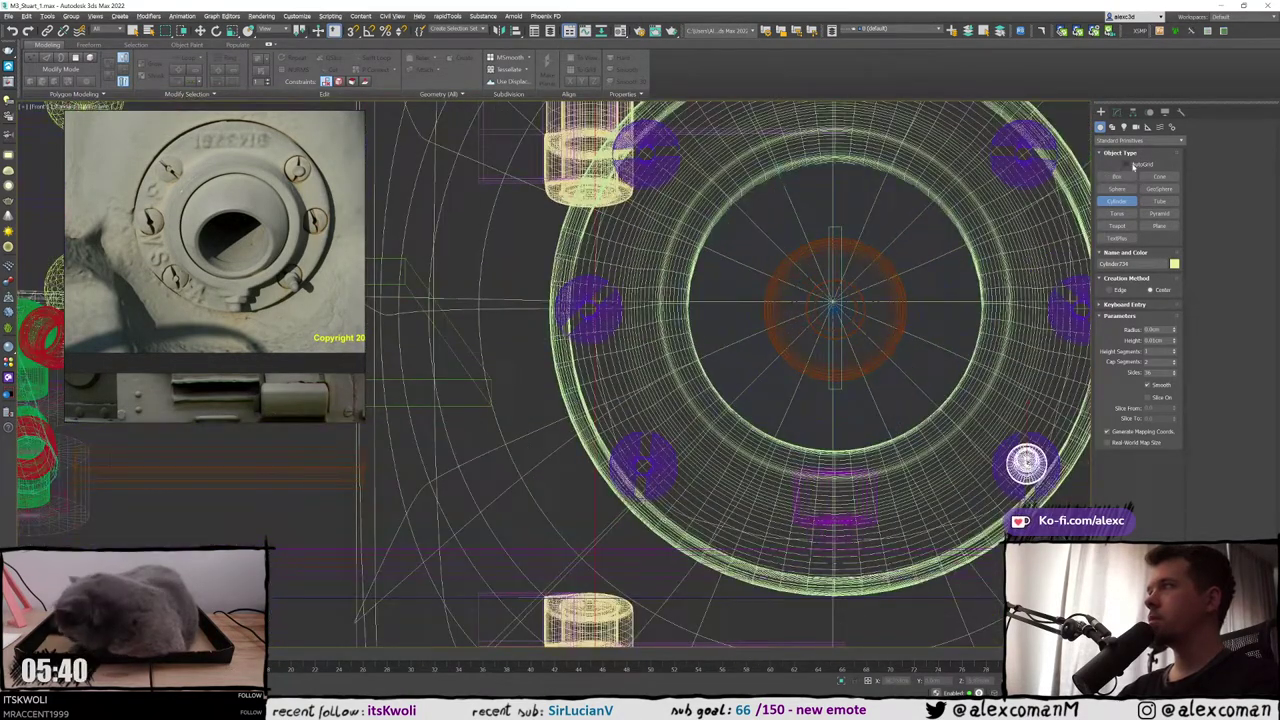
scroll(797, 305, up, 5)
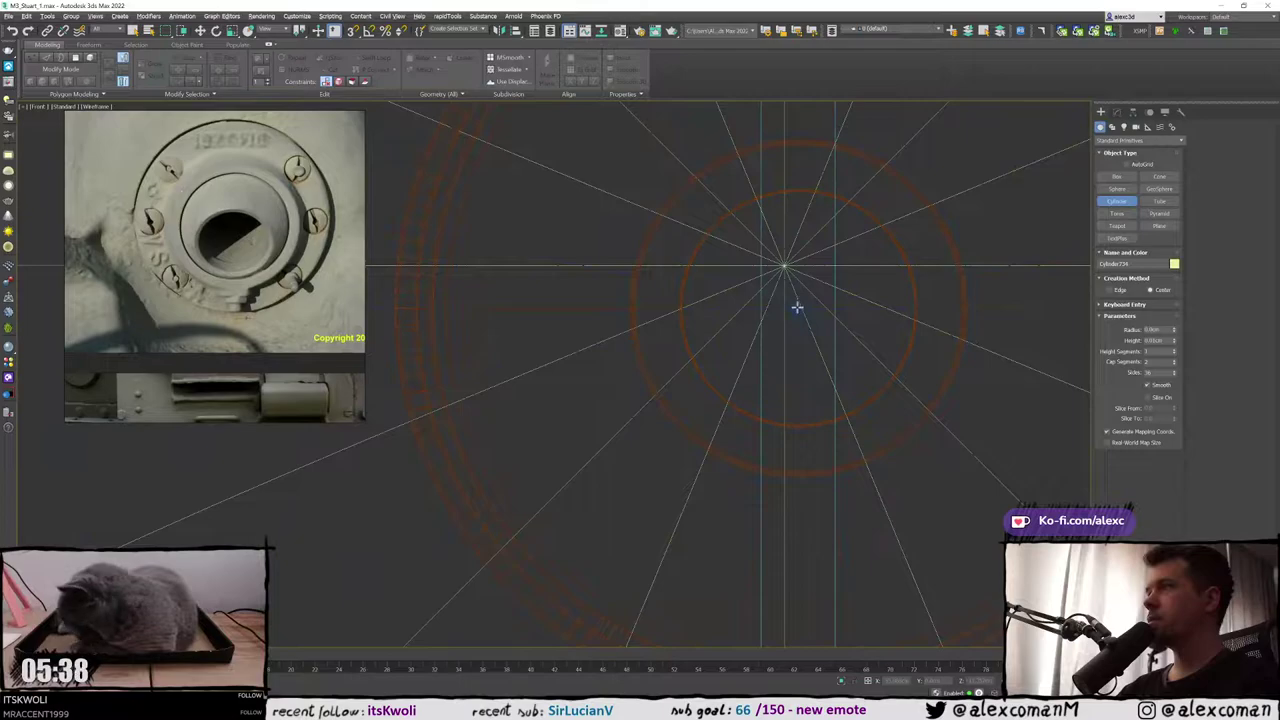
drag(798, 309, 903, 344)
scroll(845, 332, down, 3)
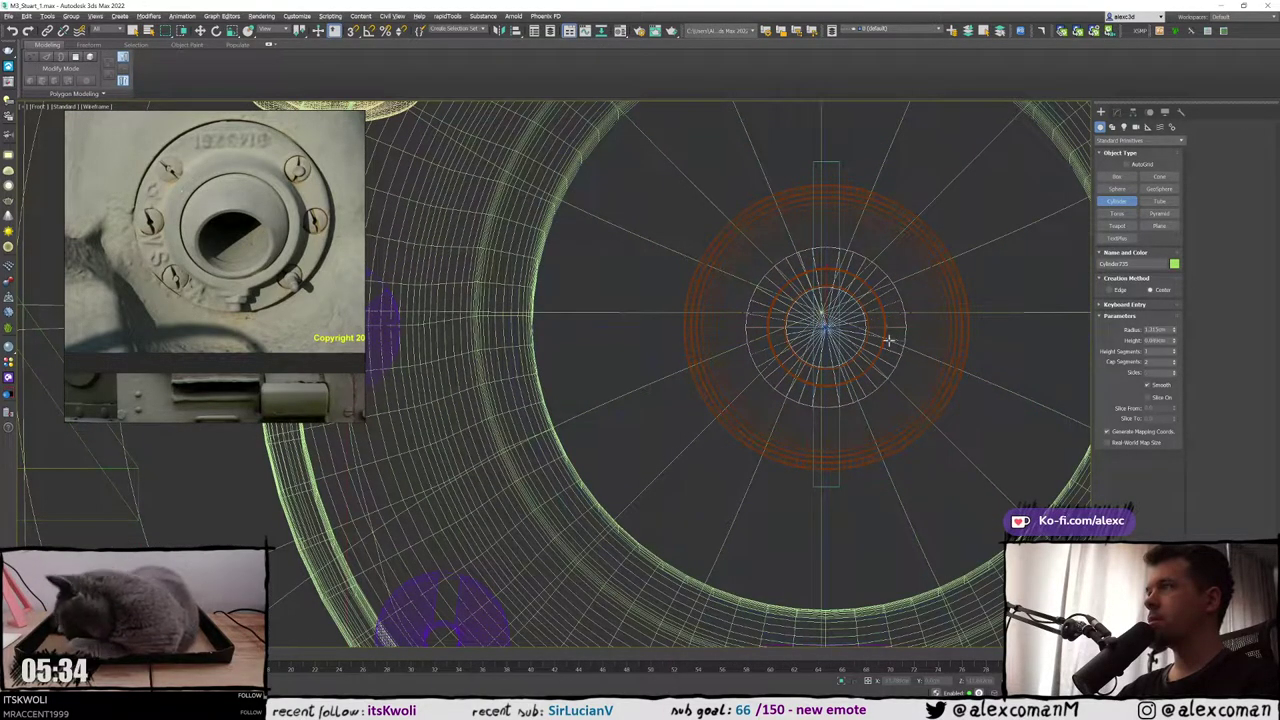
Align the new cylinder to the perforated machine gun barrel in the perspective view, using wireframe display
key(w)
key(alt+w)
middle_click(848, 430)
key(alt+w)
alt+middle_drag(848, 430, 741, 300)
key(alt+a)
key(F3)
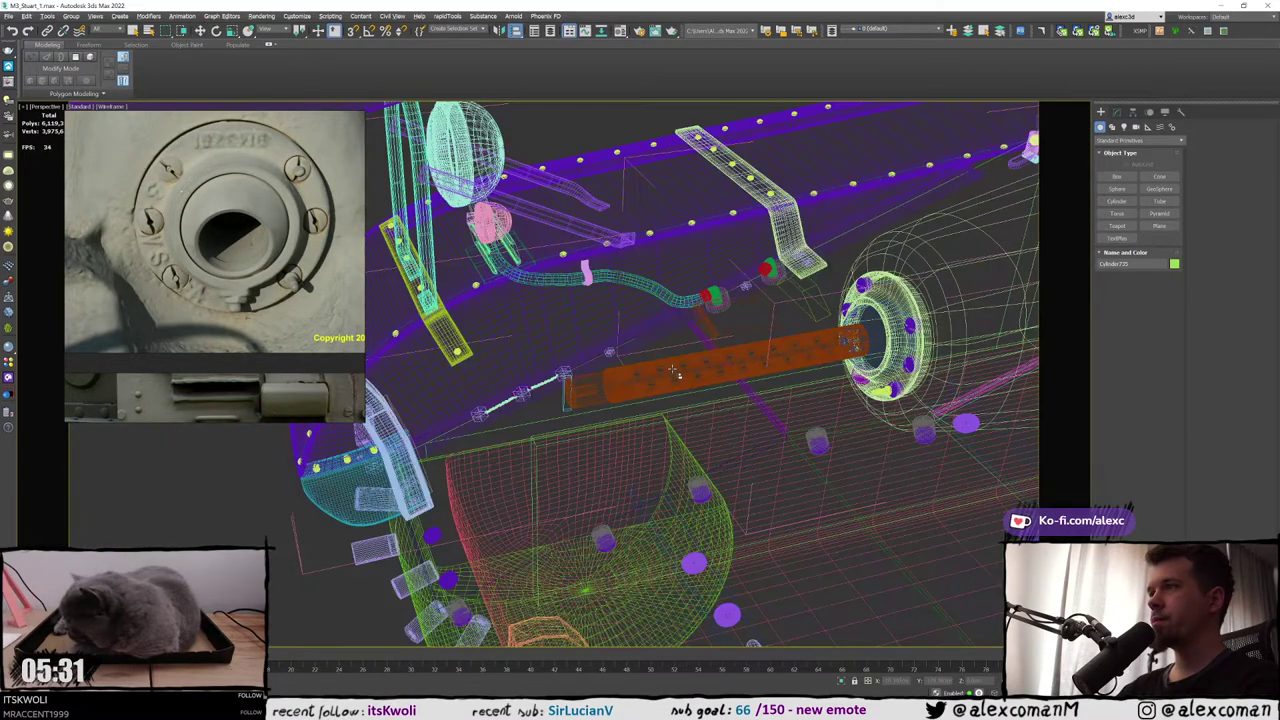
click(677, 371)
click(645, 438)
key(z)
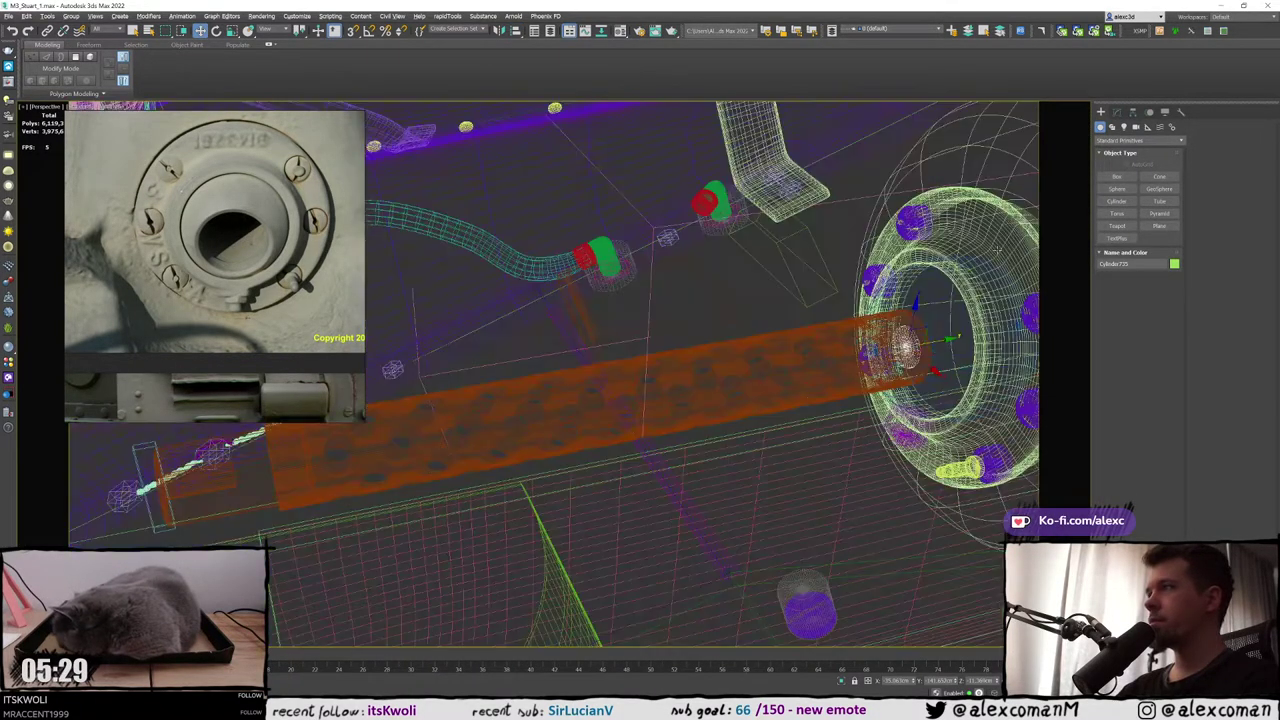
Lengthen the thin cylinder inside the perforated gun barrel to a height of about 57.7 cm
click(1112, 127)
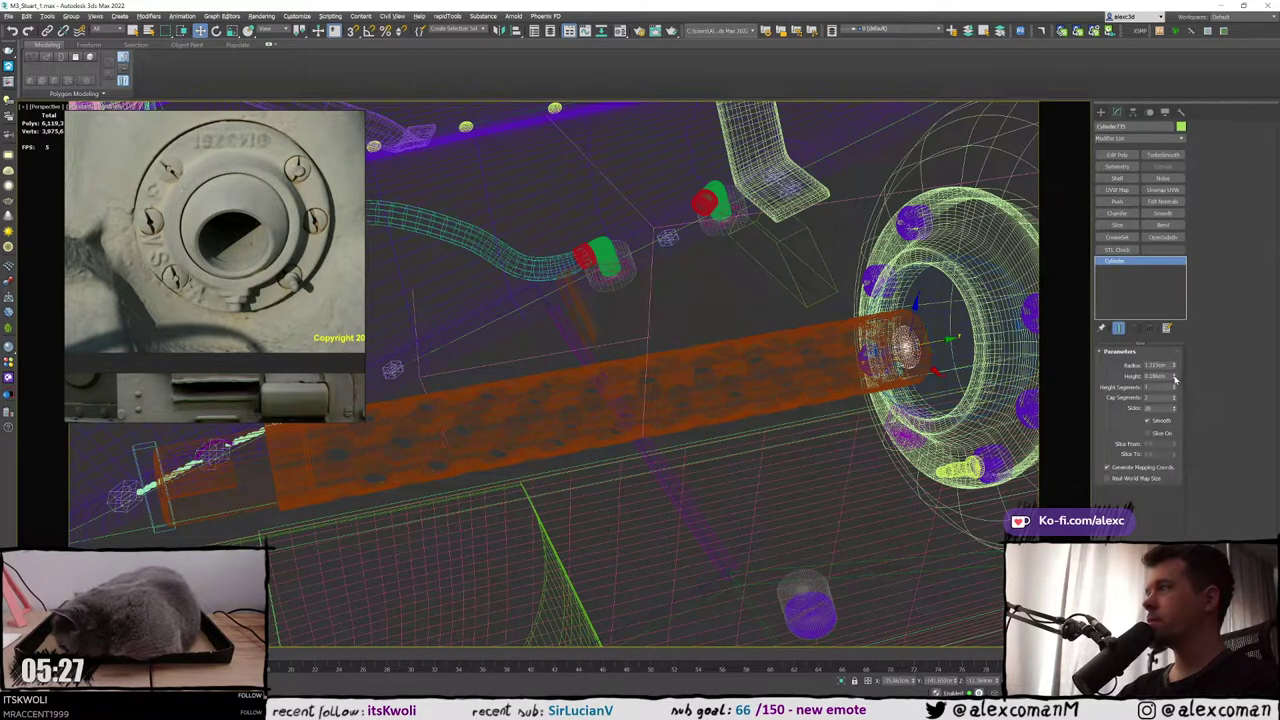
mouse_move(1175, 378)
mouse_down()
mouse_move(669, 685)
mouse_move(605, 517)
mouse_up()
key(F3)
scroll(650, 440, down, 6)
alt+middle_drag(645, 460, 678, 417)
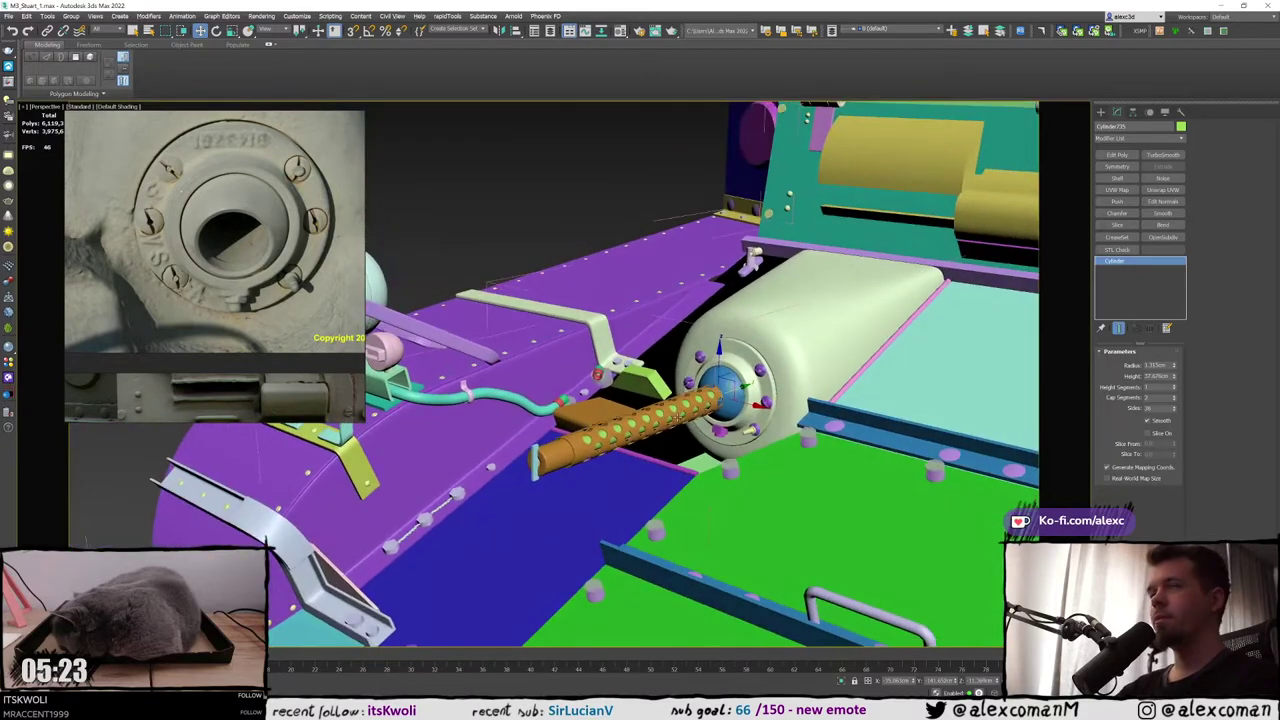
Browse the reference board for photos showing the machine gun and the front hull
scroll(225, 337, down, 8)
middle_drag(225, 337, 330, 222)
scroll(240, 305, down, 4)
middle_drag(245, 310, 243, 232)
middle_drag(197, 303, 246, 297)
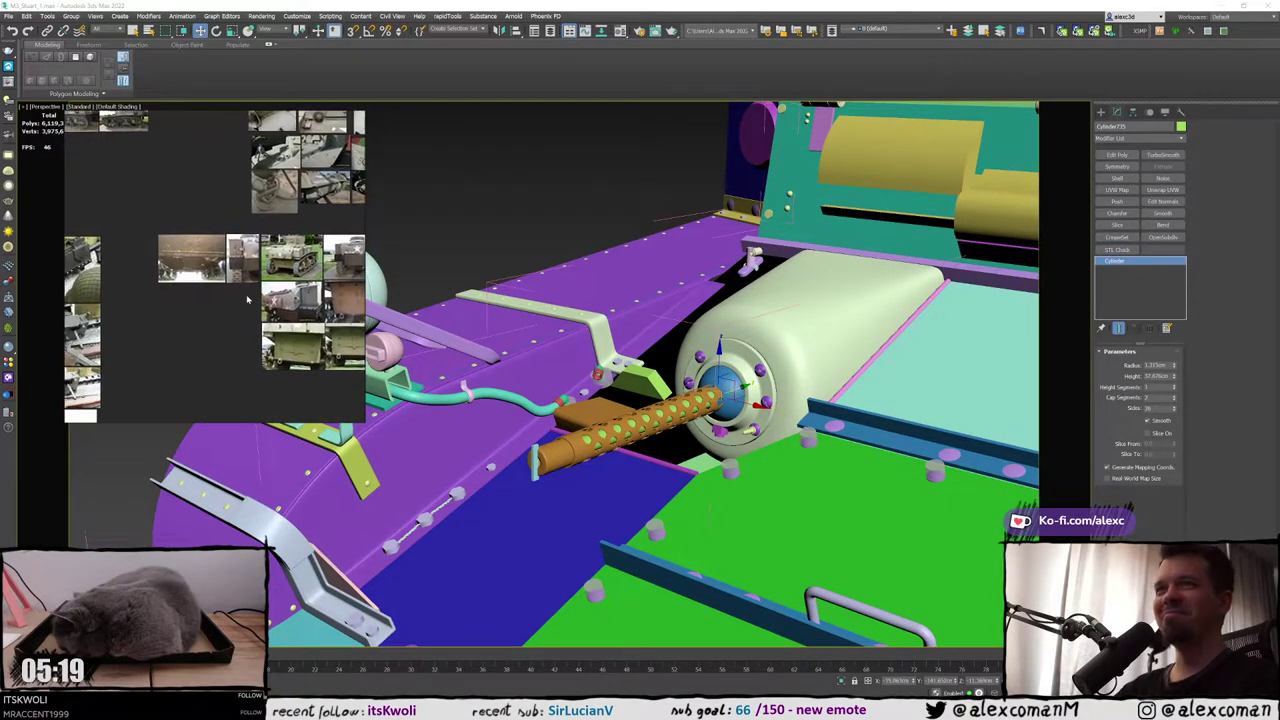
scroll(246, 297, down, 3)
middle_drag(172, 282, 250, 273)
middle_drag(204, 173, 198, 345)
middle_drag(360, 263, 186, 358)
scroll(212, 272, up, 2)
scroll(279, 287, up, 2)
scroll(220, 280, up, 2)
scroll(262, 232, up, 2)
middle_drag(262, 300, 222, 134)
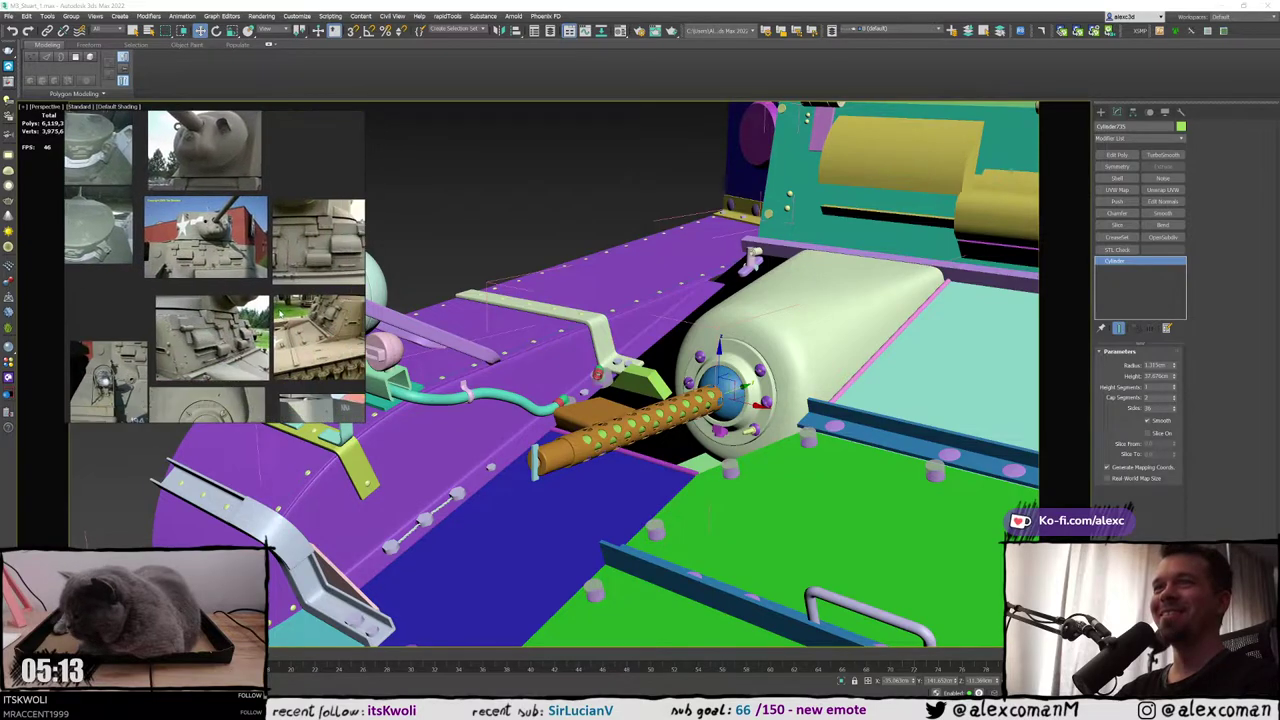
middle_drag(262, 372, 265, 198)
middle_drag(205, 402, 253, 276)
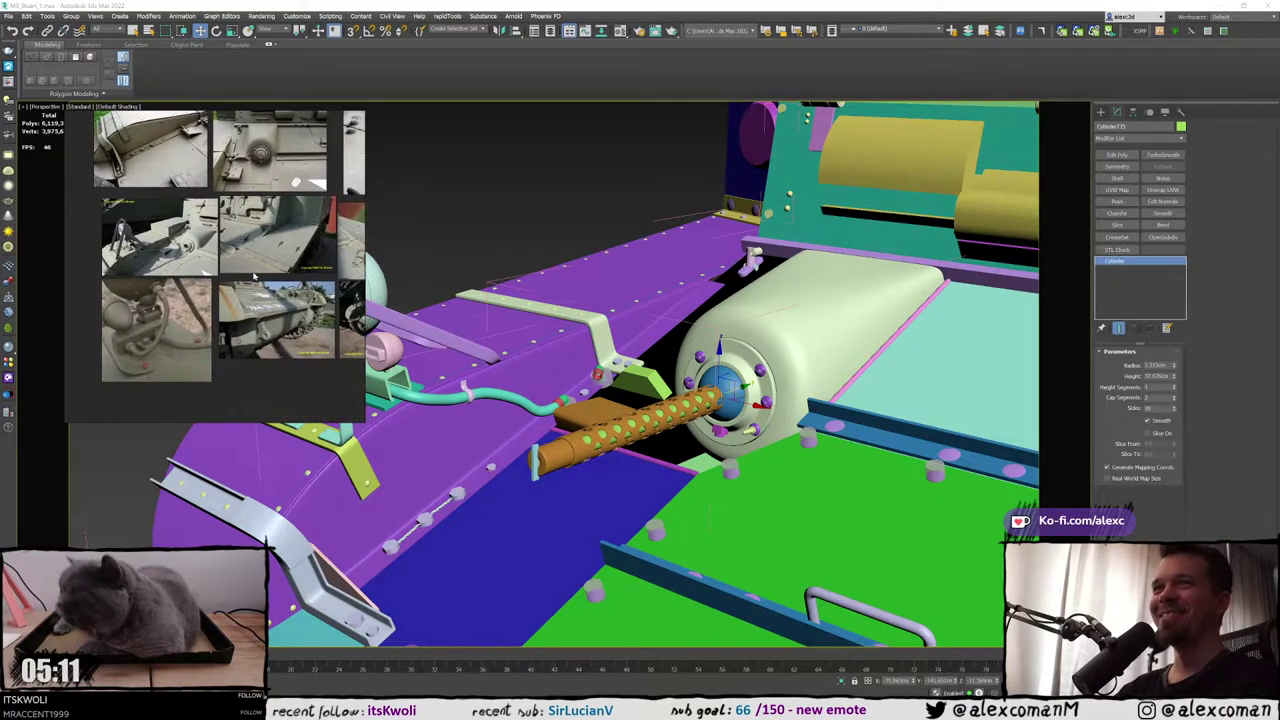
Extend the inner cylinder's height to about 62.6 cm, judging its reach inside the barrel in wireframe display
mouse_move(713, 391)
alt+middle_down()
mouse_move(686, 405)
mouse_move(730, 352)
alt+middle_up()
scroll(688, 407, up, 3)
key(F3)
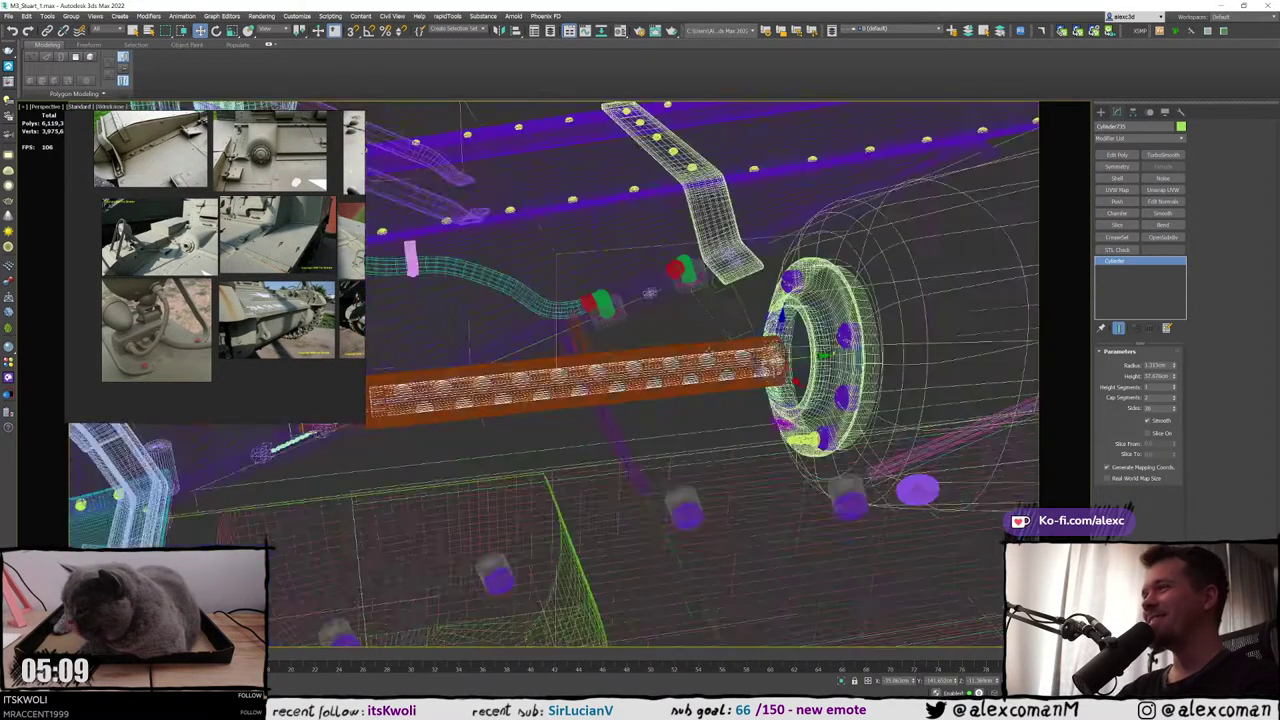
scroll(740, 348, up, 3)
key(F3)
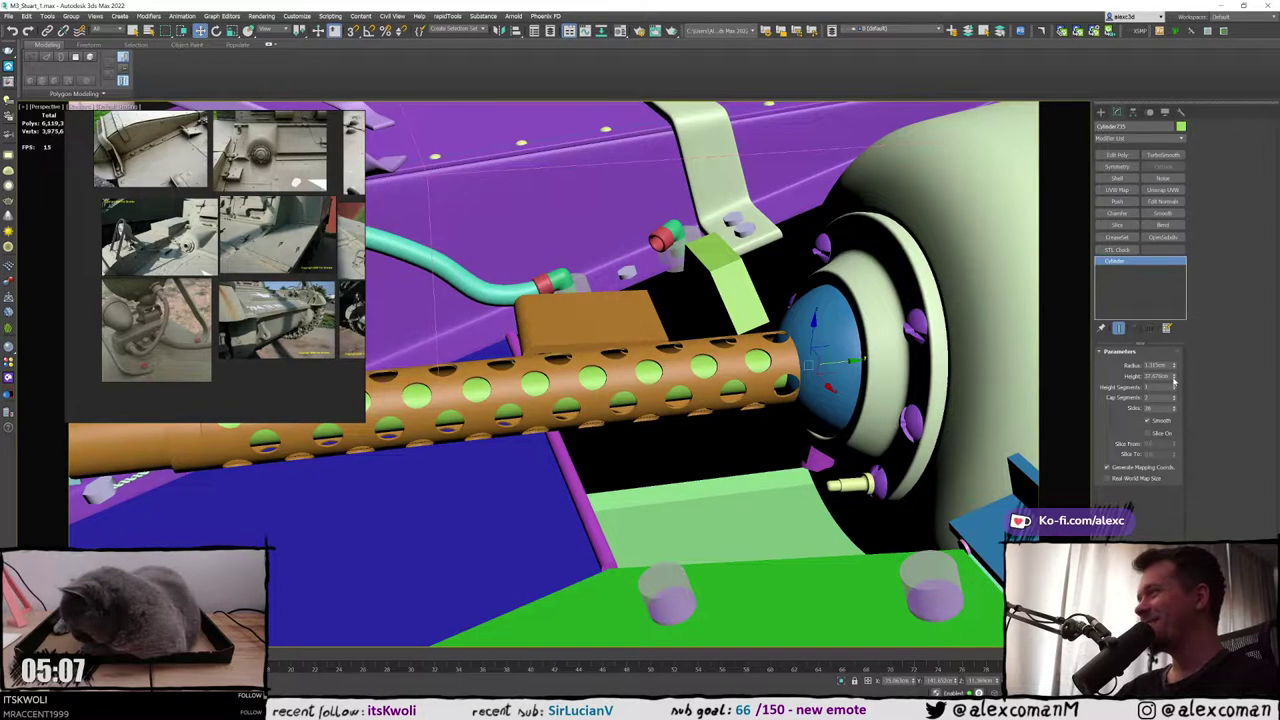
key(F3)
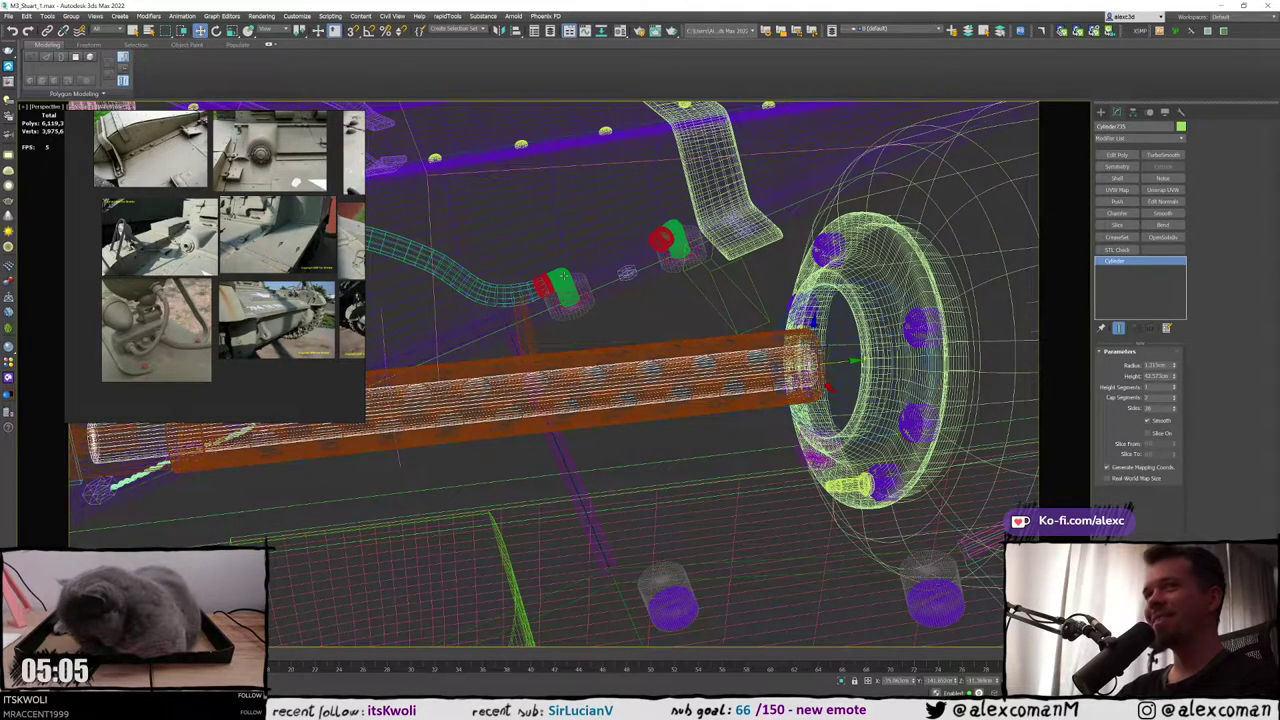
scroll(564, 276, down, 5)
middle_drag(564, 276, 666, 260)
scroll(790, 310, up, 2)
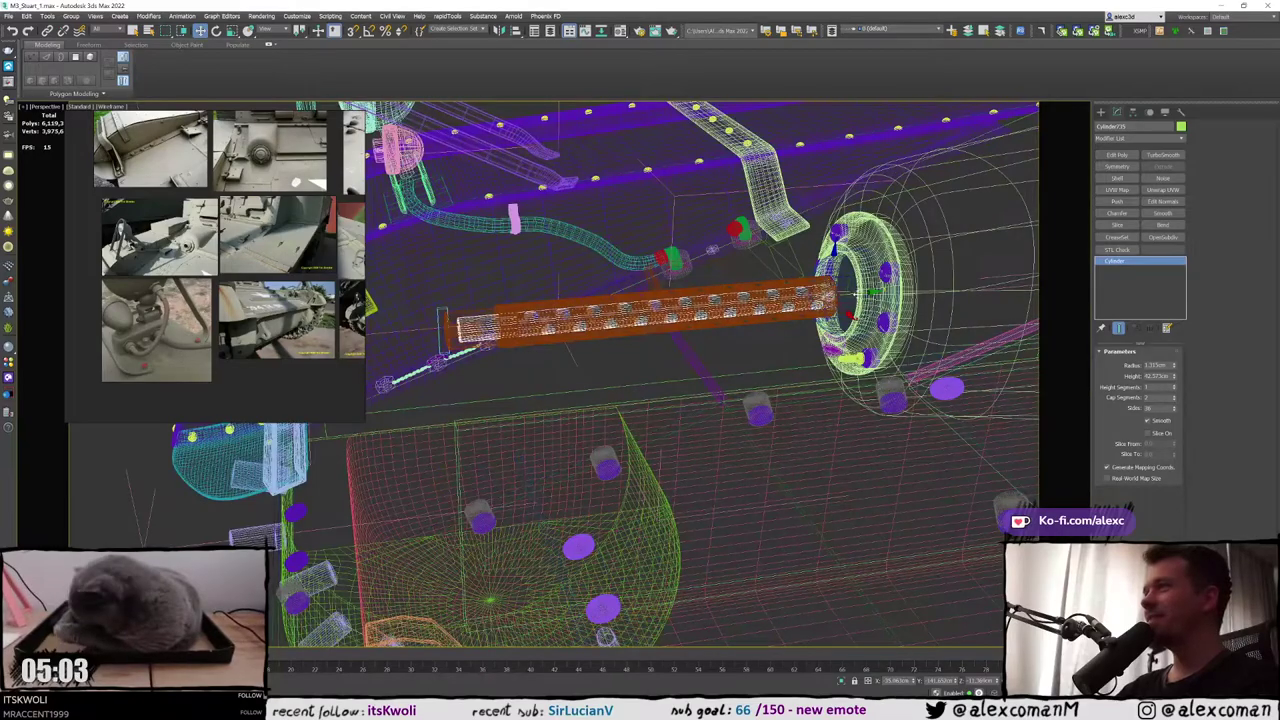
Shift the inner cylinder back along the barrel's axis so its rear end reaches into the ball mount
drag(857, 293, 882, 290)
scroll(847, 289, up, 4)
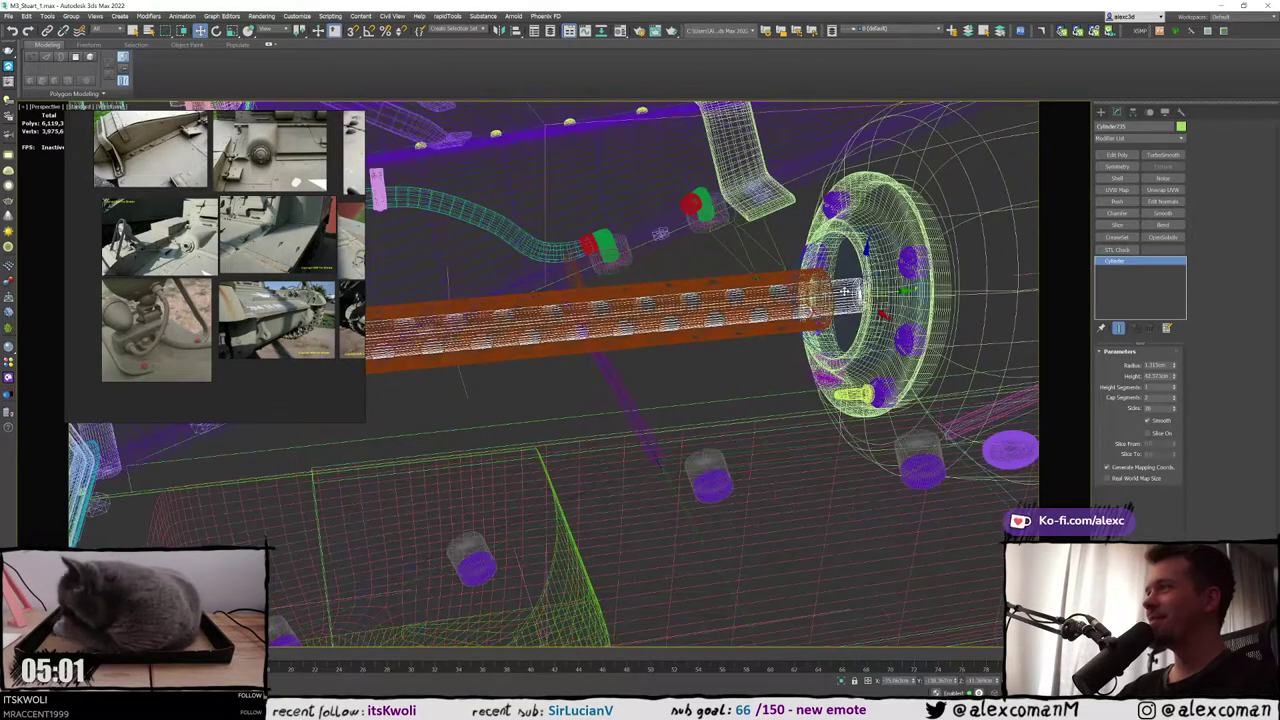
mouse_move(847, 289)
middle_down()
mouse_move(845, 332)
mouse_move(905, 318)
middle_up()
click(843, 297)
key(F3)
key(F3)
Select the ball in the gun mount and add an Edit Poly modifier directly above its base Sphere
click(853, 295)
scroll(857, 295, down, 4)
scroll(840, 316, up, 4)
key(F3)
alt+middle_drag(826, 316, 831, 296)
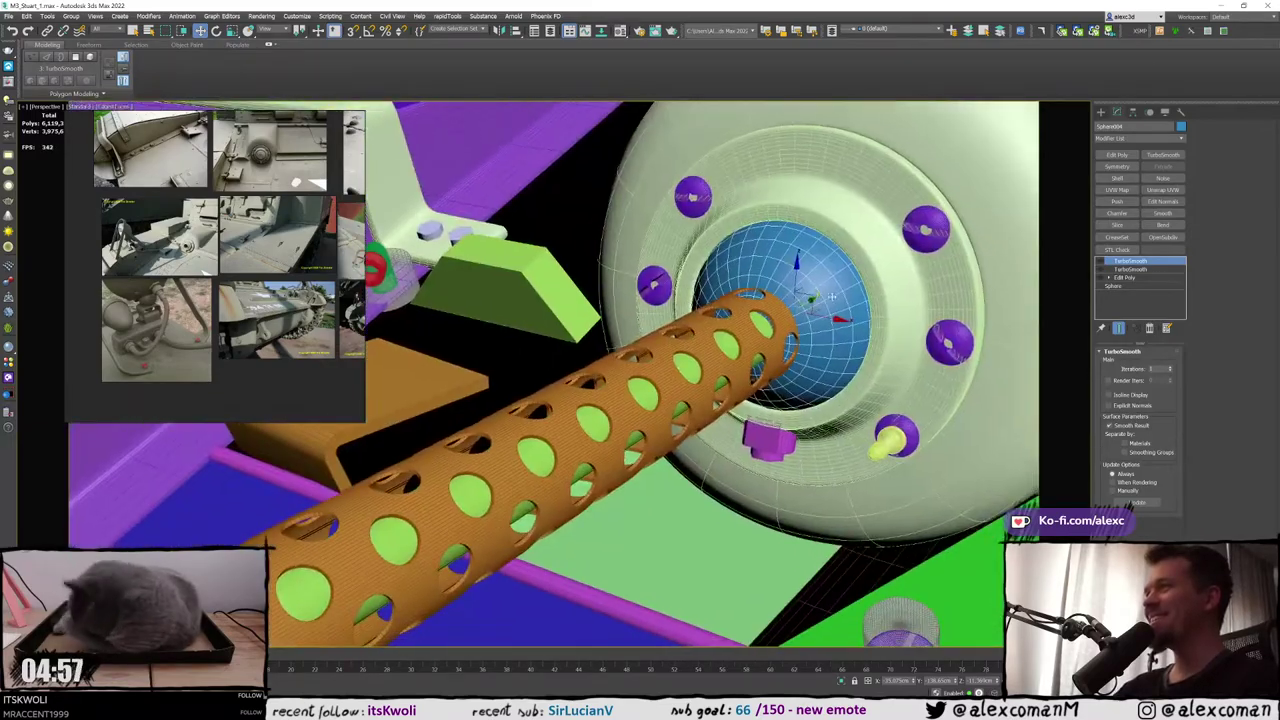
click(1102, 278)
click(1102, 278)
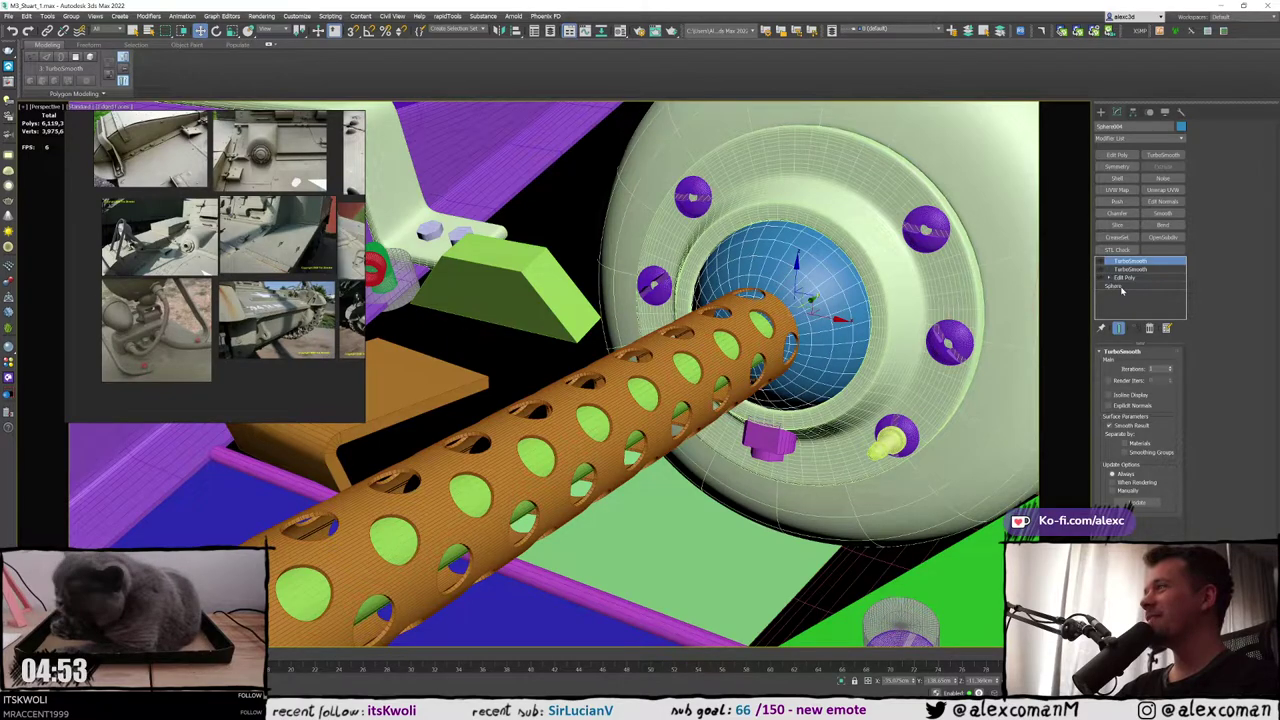
click(1122, 287)
click(1109, 161)
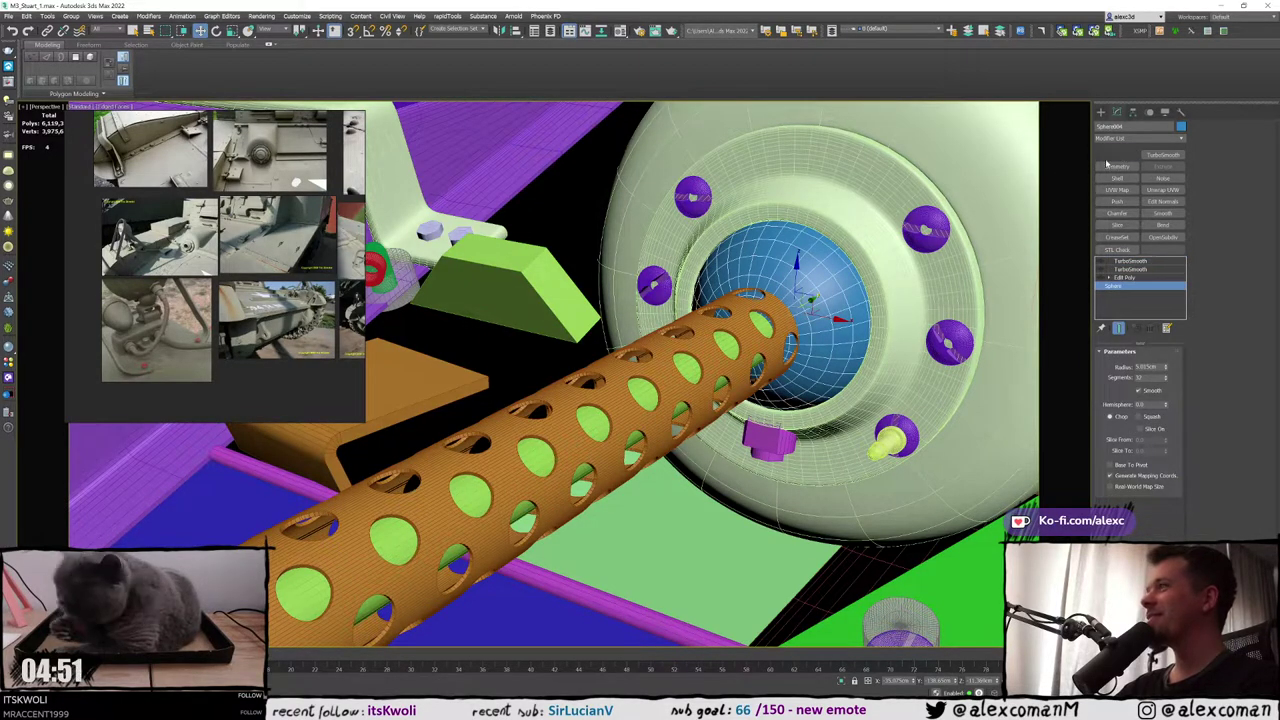
Select the ball's polygons around the pole behind the gun barrel, grow the selection and delete them to open a hole
scroll(755, 302, up, 5)
key(F3)
key(1)
click(748, 352)
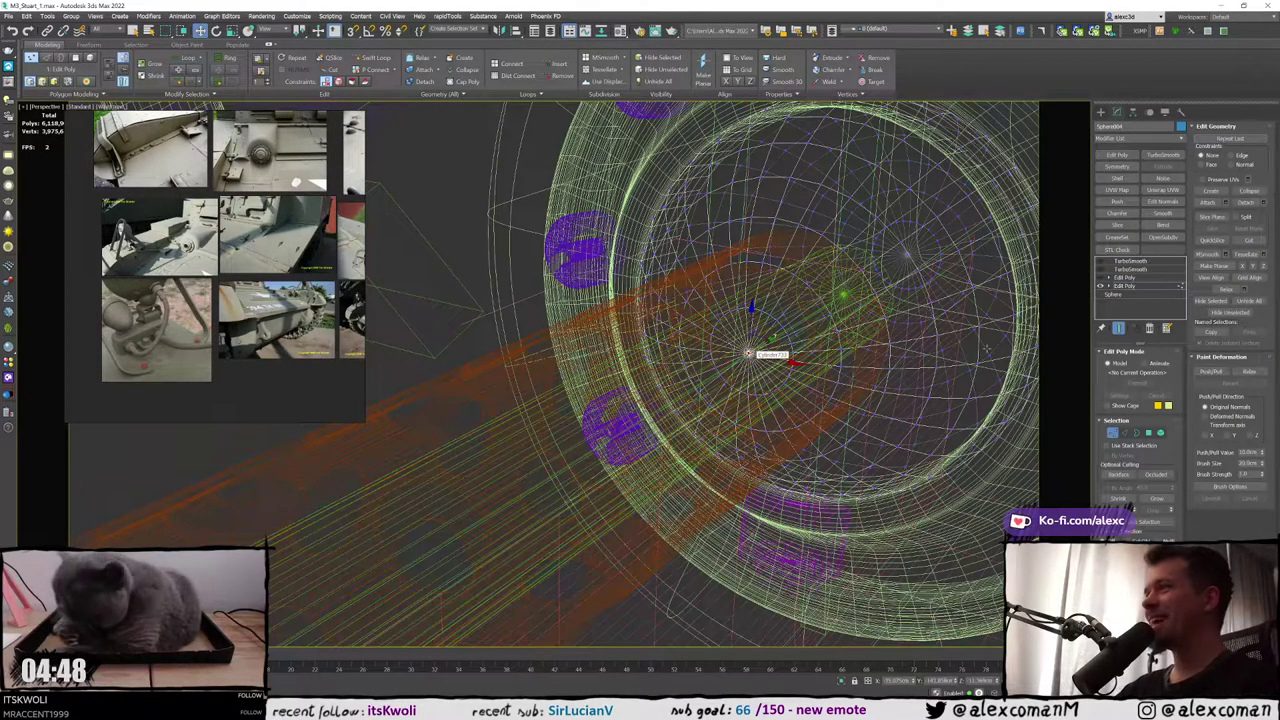
key(F3)
key(F3)
key(F3)
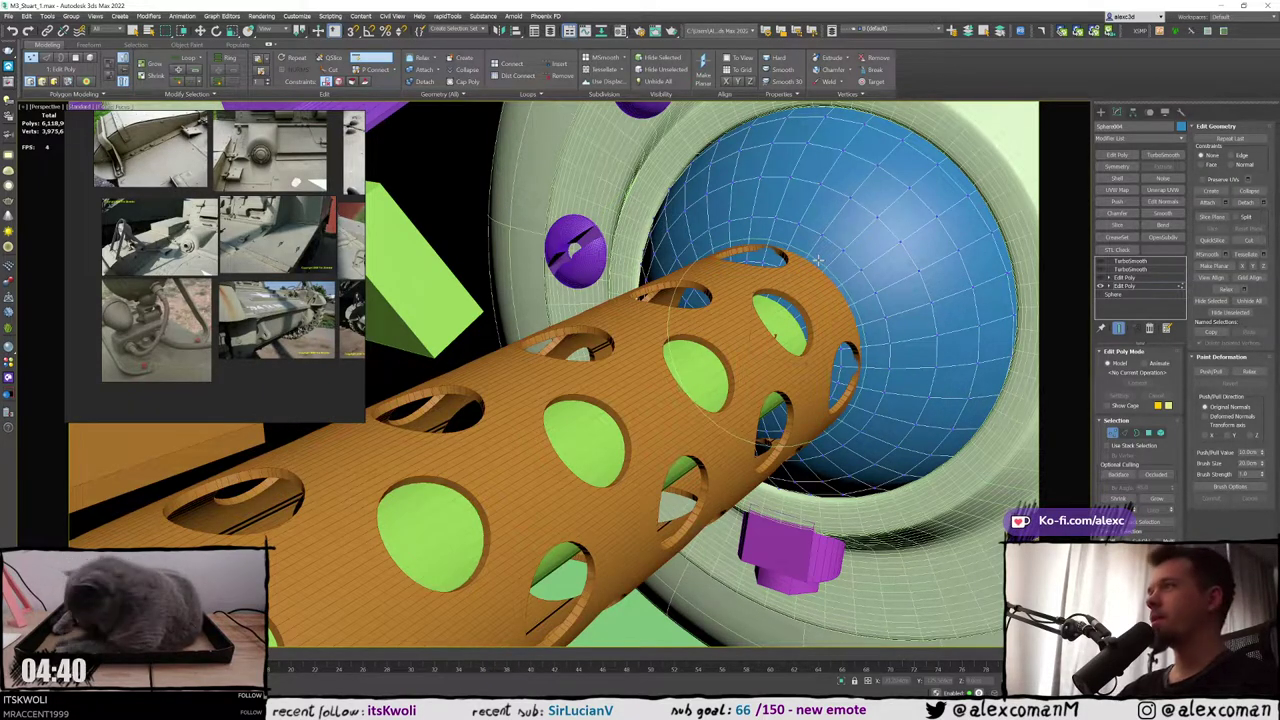
key(F3)
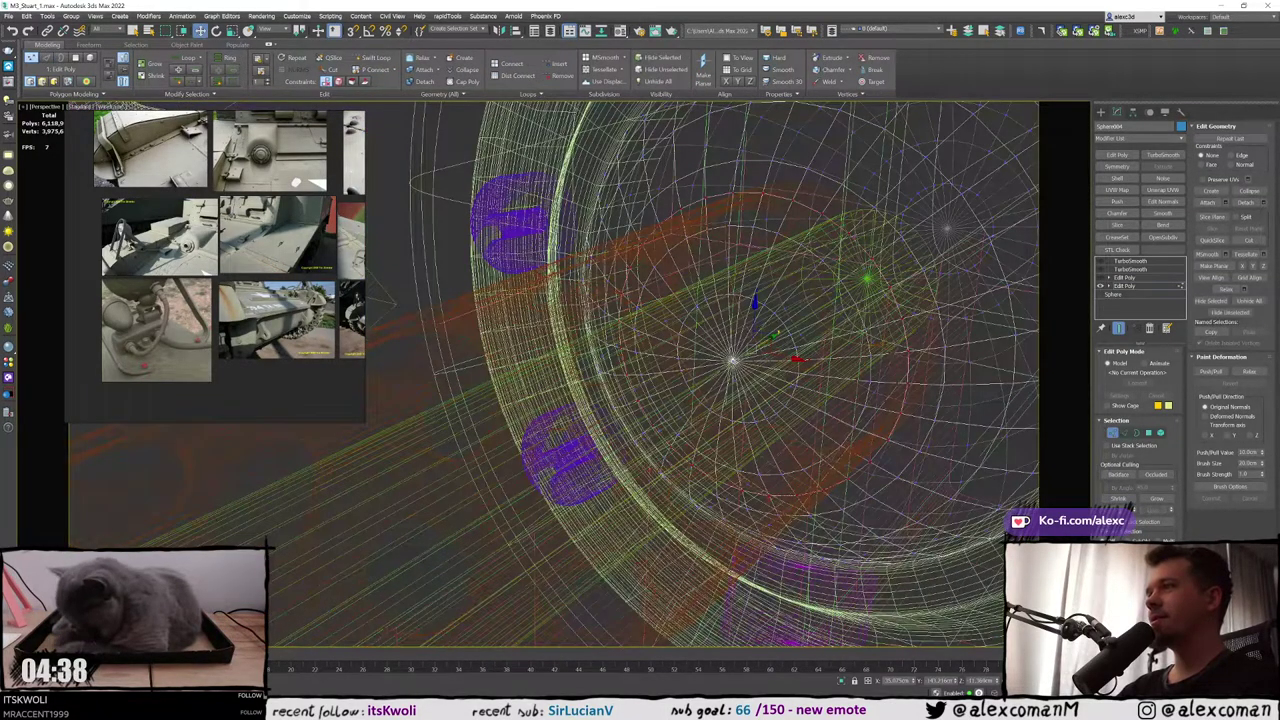
click(1149, 433)
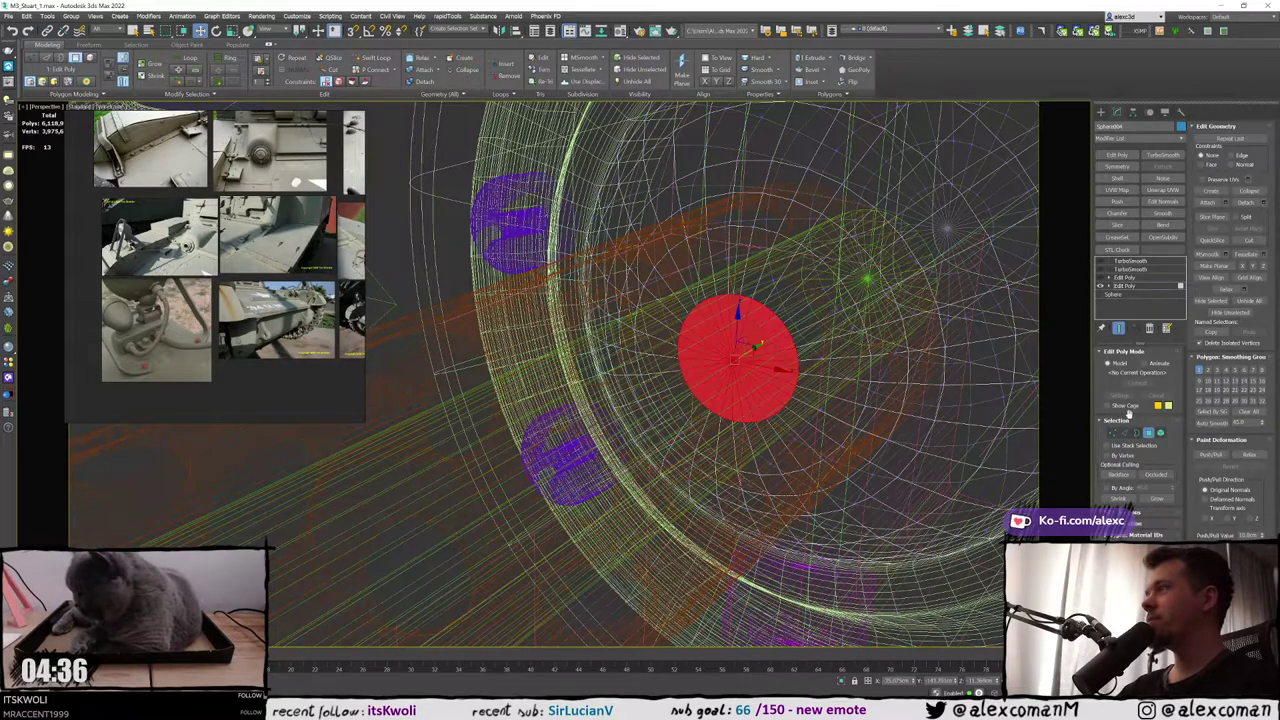
key(F3)
key(F3)
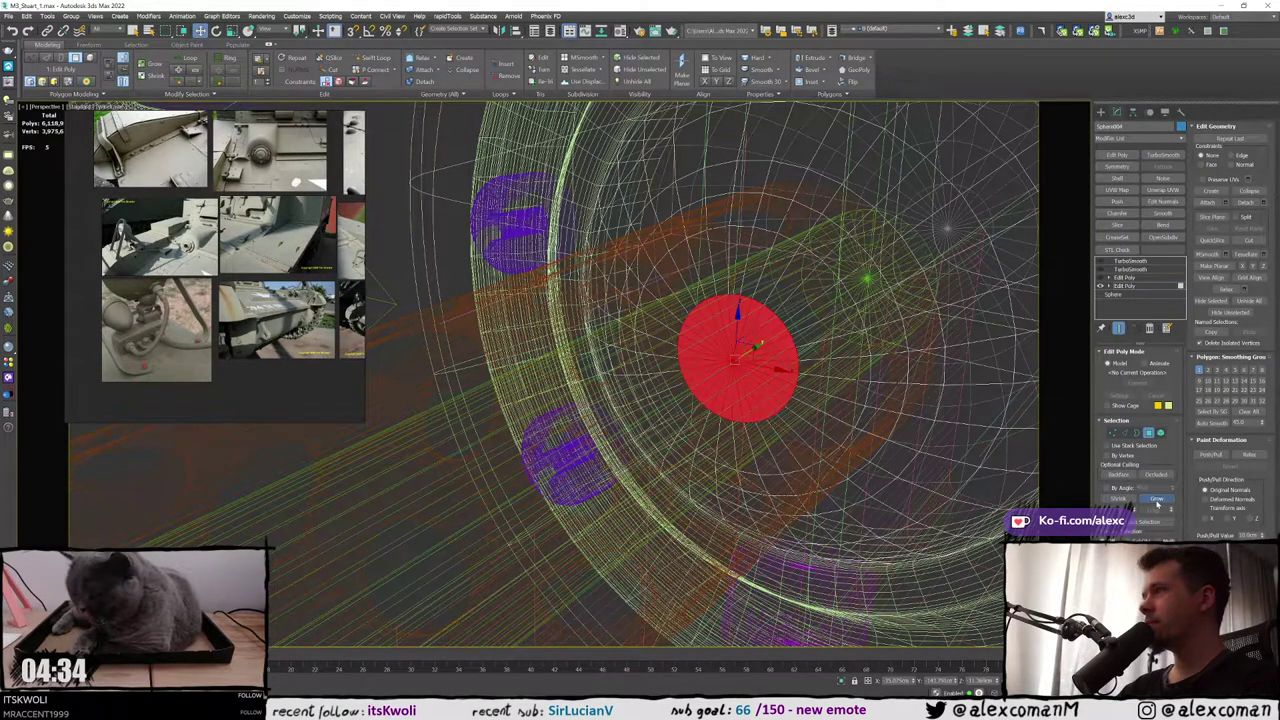
click(1157, 500)
key(F3)
key(F3)
key(F3)
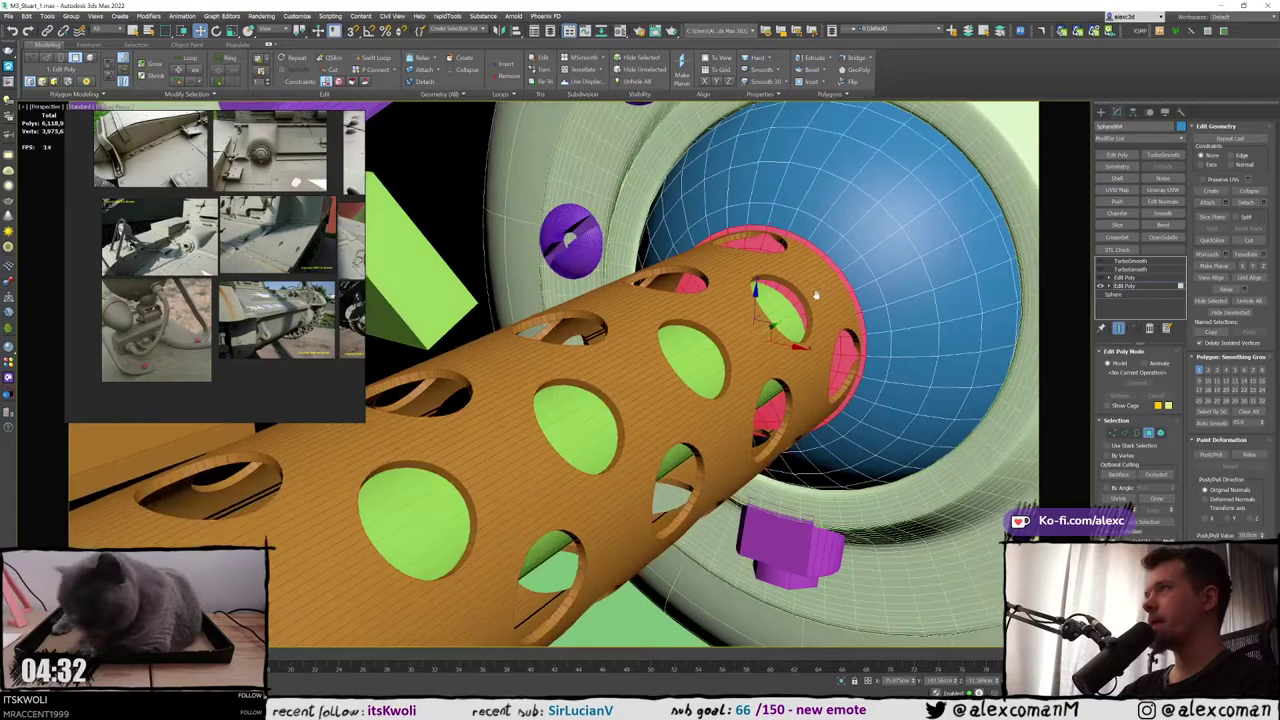
scroll(816, 295, down, 4)
Select the hole's border on the ball and extrude it inward to form an inner rim around the barrel
key(1)
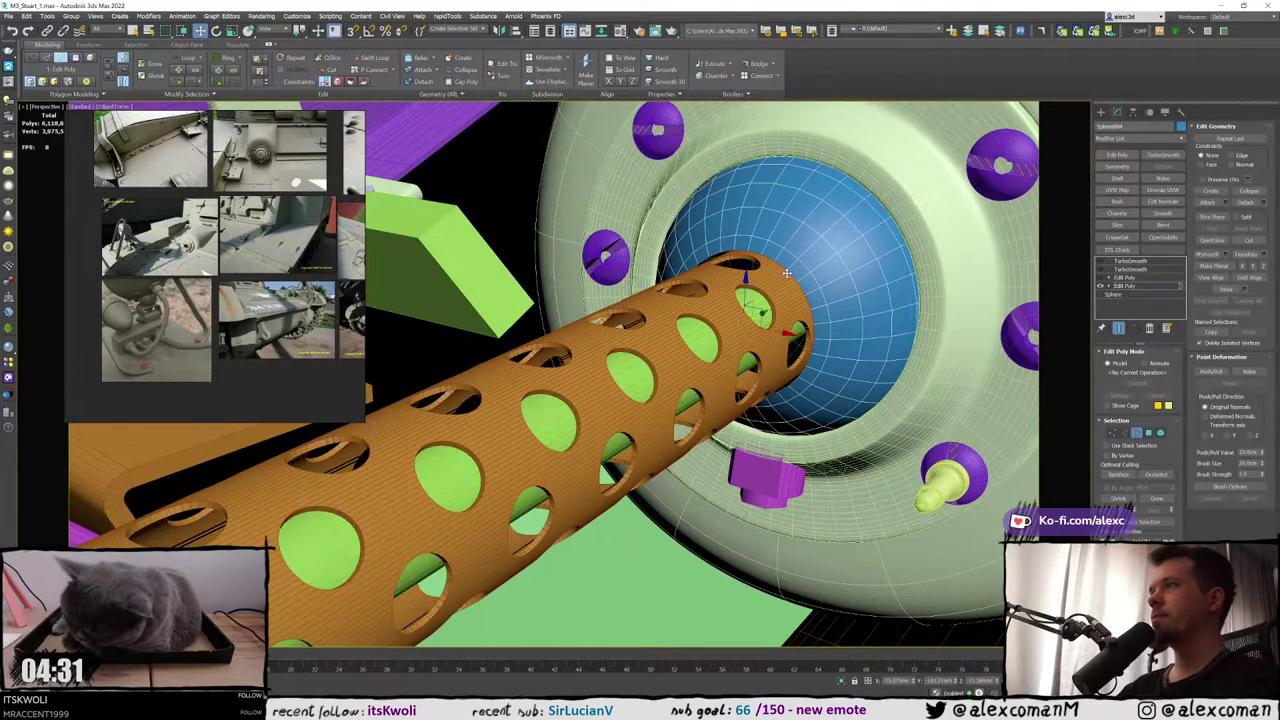
alt+middle_drag(796, 274, 781, 314)
drag(770, 315, 785, 310)
key(F3)
key(F3)
alt+middle_drag(779, 313, 752, 318)
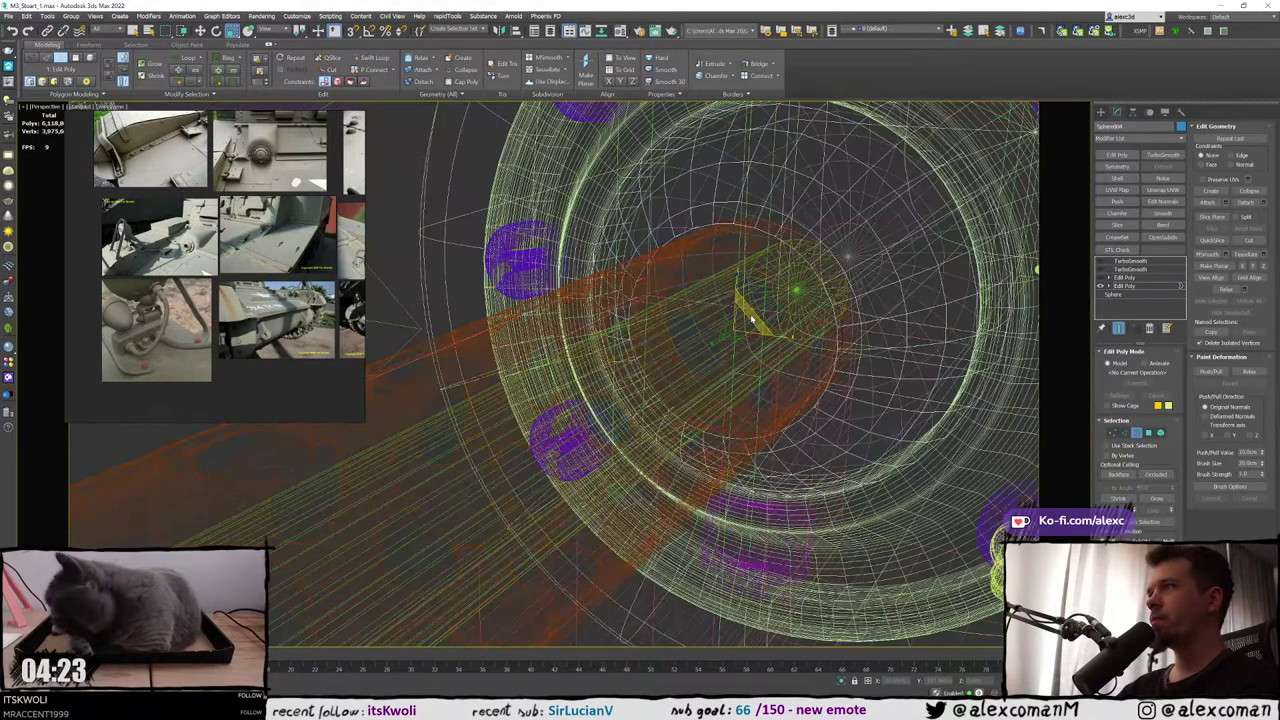
click(1112, 434)
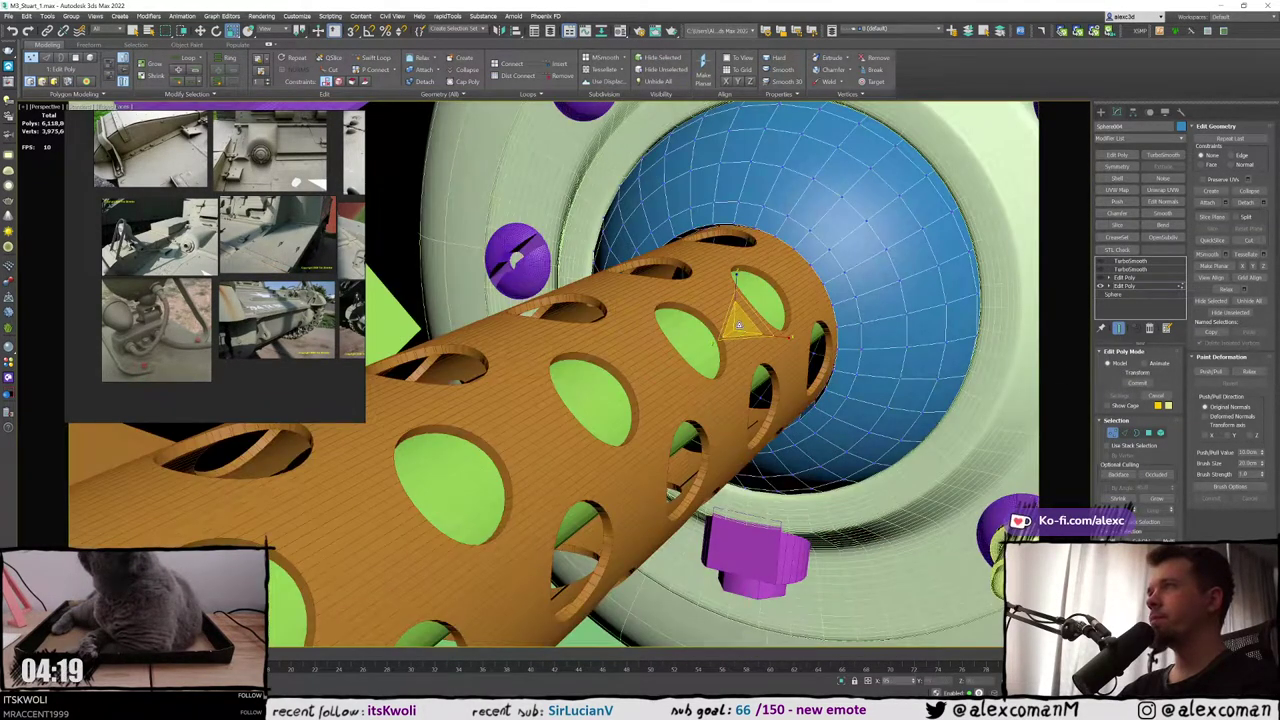
mouse_move(740, 323)
alt+middle_down()
mouse_move(760, 342)
mouse_move(737, 309)
mouse_move(733, 321)
alt+middle_up()
key(3)
scroll(708, 257, up, 3)
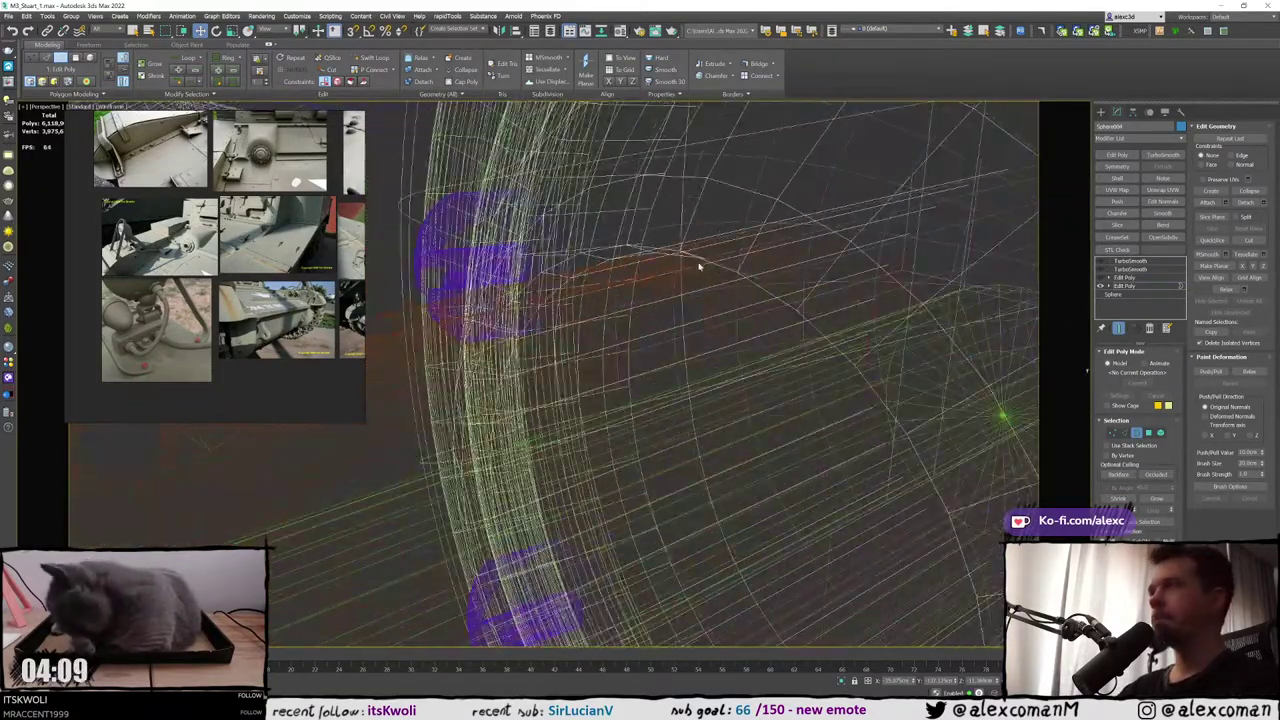
Select the edge loop around the ball's barrel opening and chamfer it with 2 segments
key(2)
click(655, 251)
mouse_move(655, 251)
alt+middle_down()
mouse_move(701, 241)
mouse_move(896, 267)
alt+middle_up()
click(641, 246)
click(700, 238)
key(F3)
key(F3)
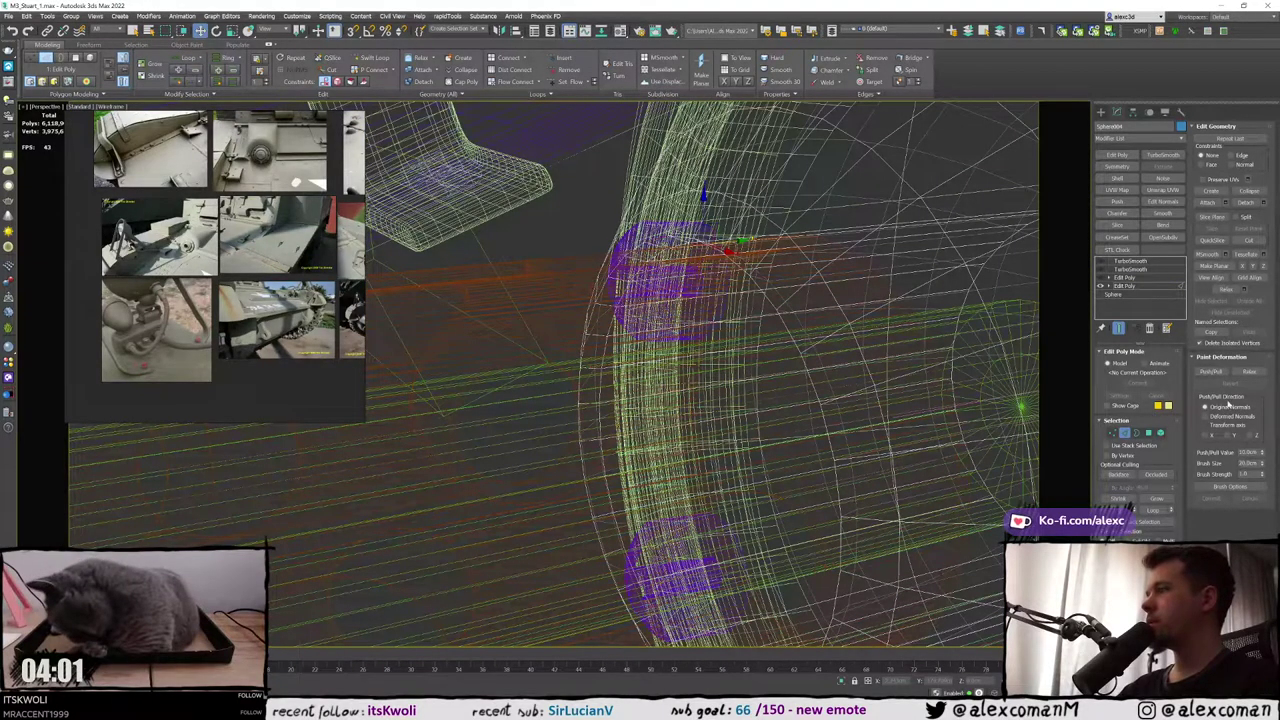
right_click(792, 350)
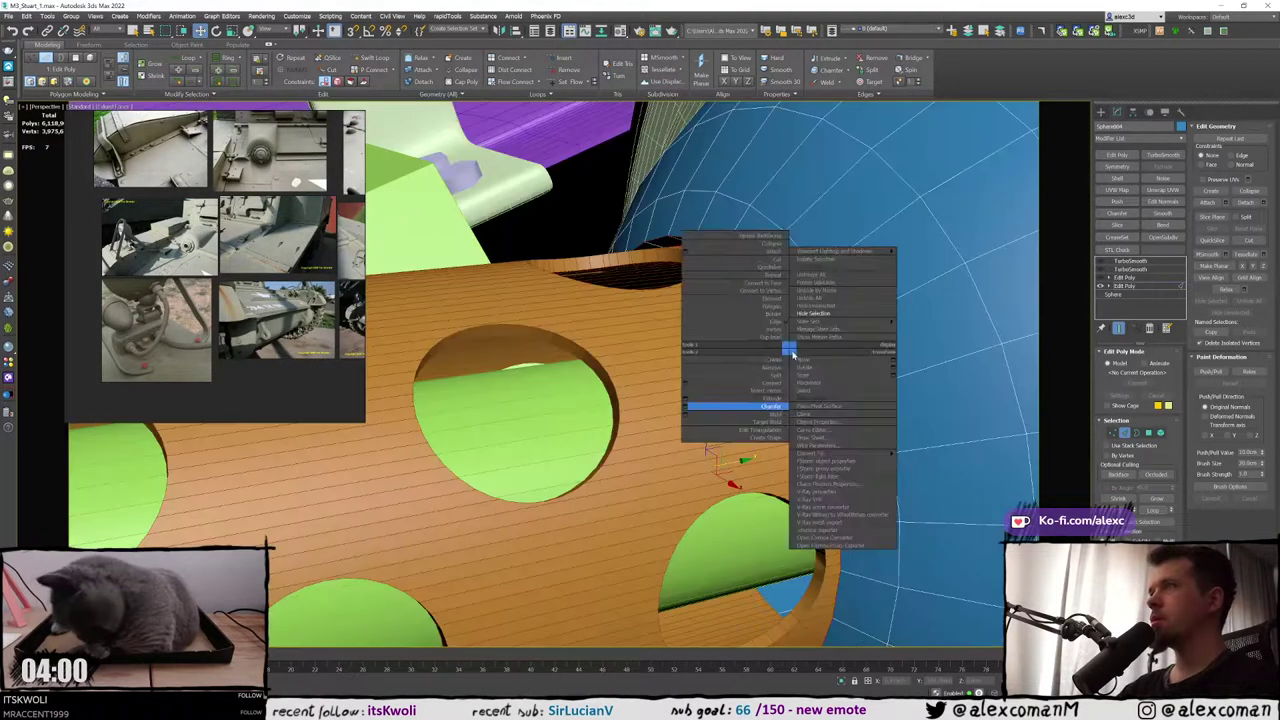
click(689, 408)
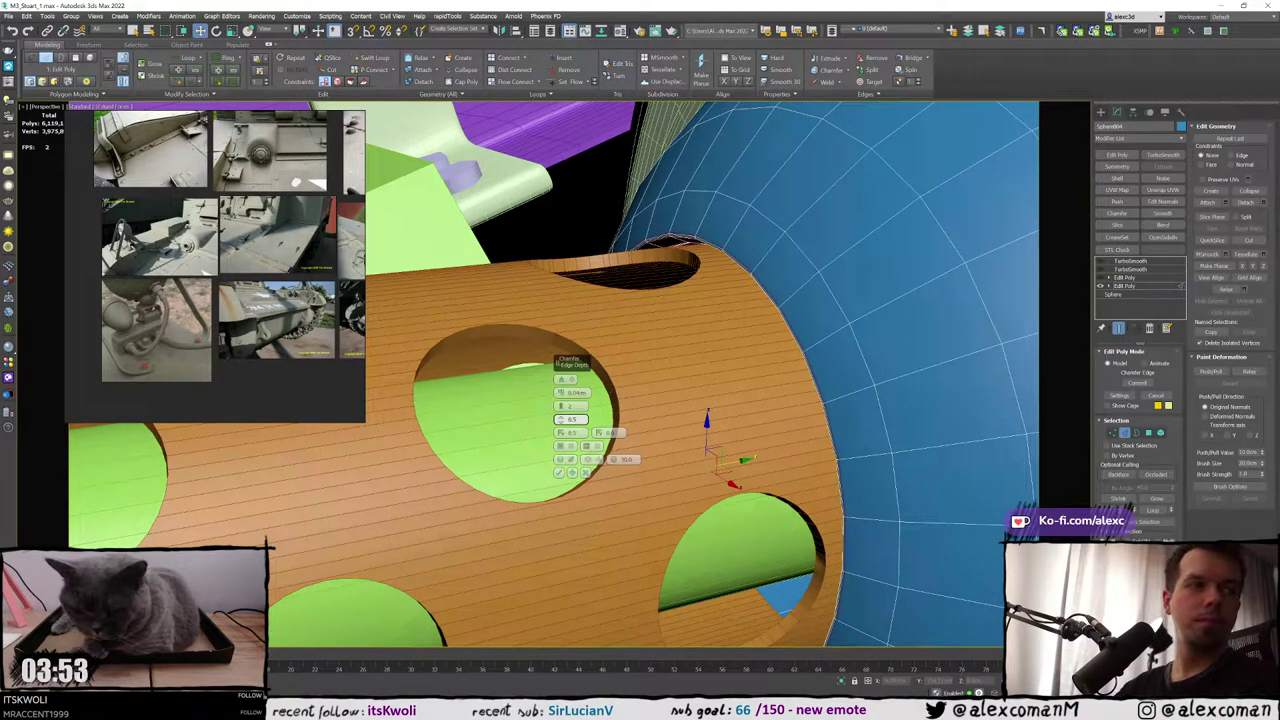
click(560, 471)
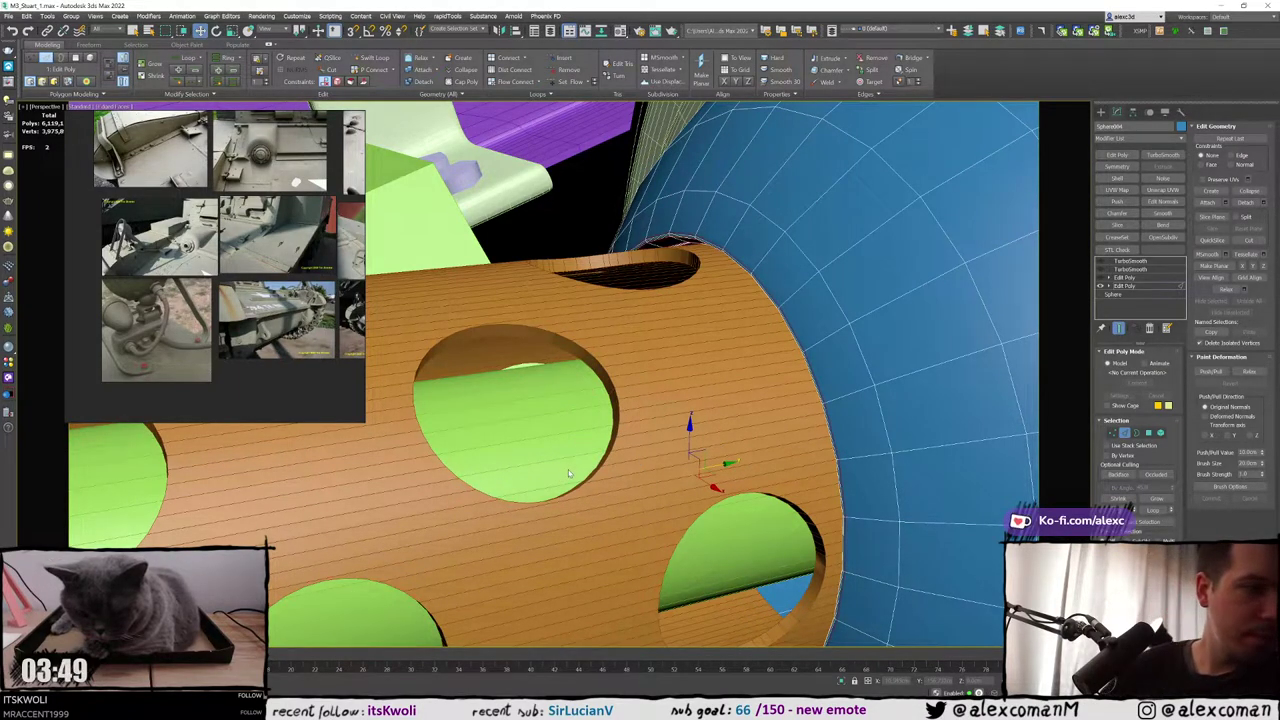
Check the chamfered opening, apply a TurboSmooth modifier above the ball's new Edit Poly and hide the edged faces
scroll(615, 385, down, 5)
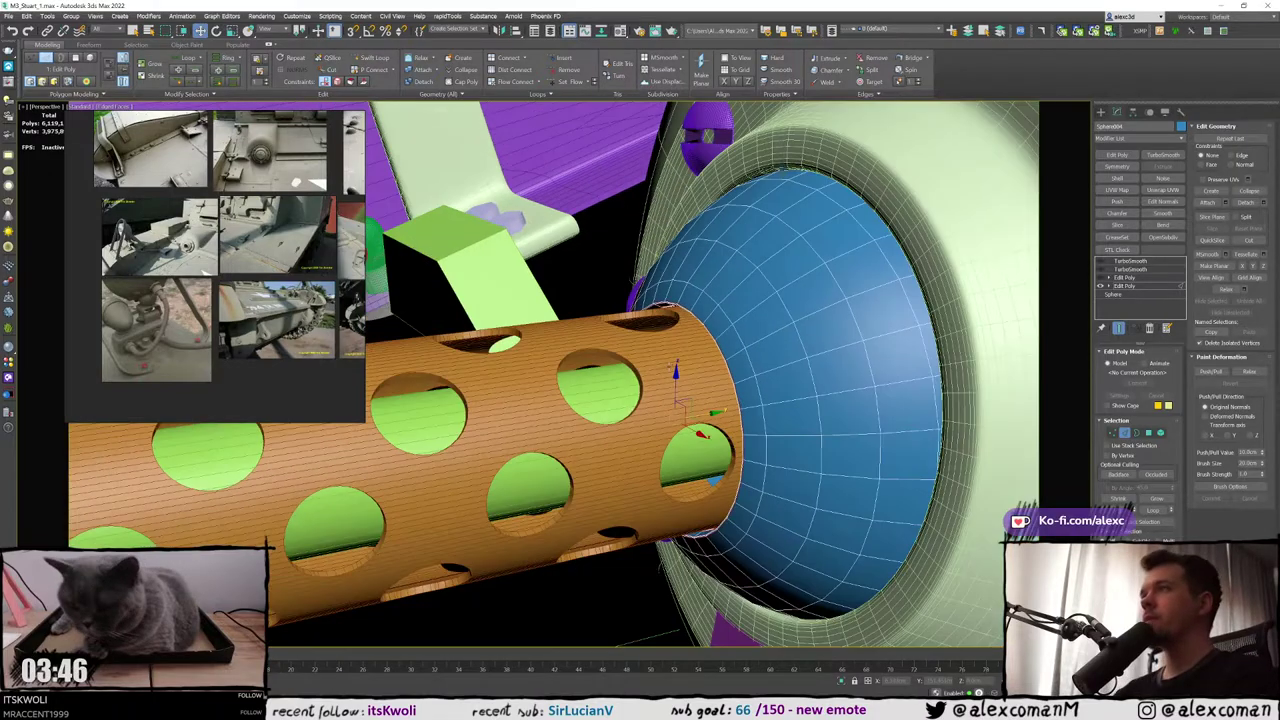
mouse_move(615, 385)
alt+middle_down()
mouse_move(715, 380)
mouse_move(550, 380)
mouse_move(800, 358)
alt+middle_up()
key(F3)
click(955, 333)
key(F3)
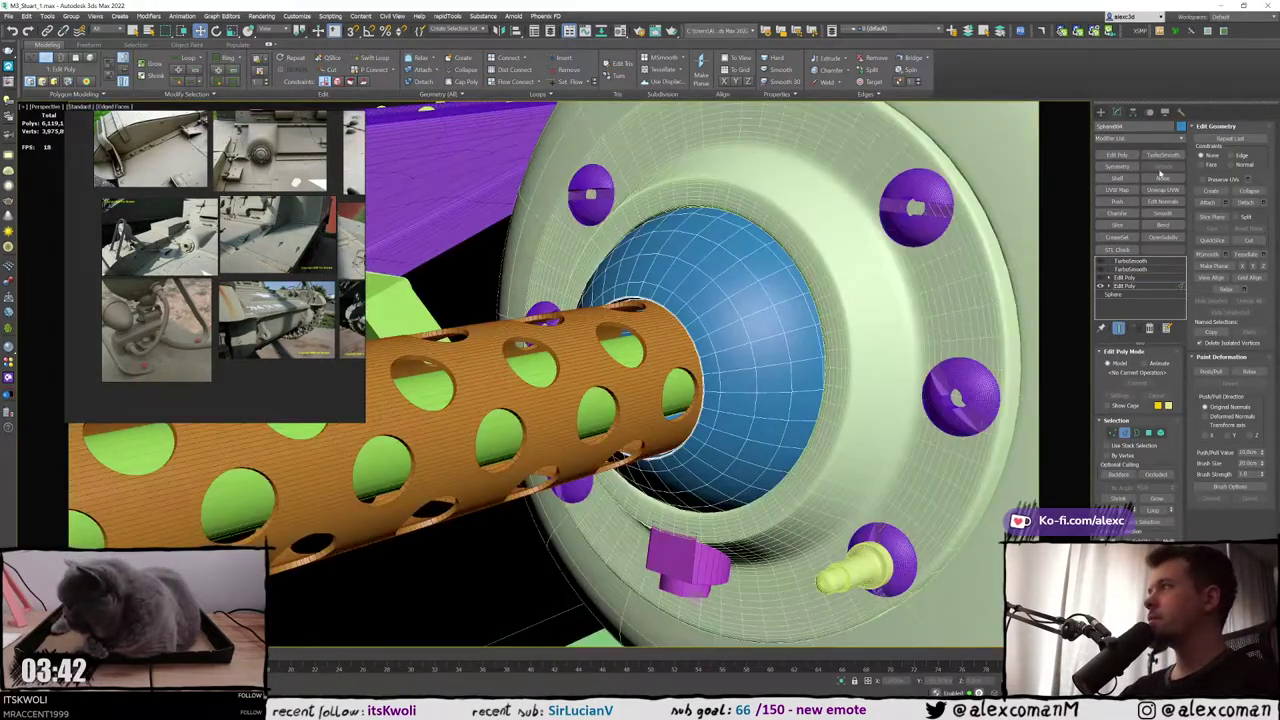
click(1127, 287)
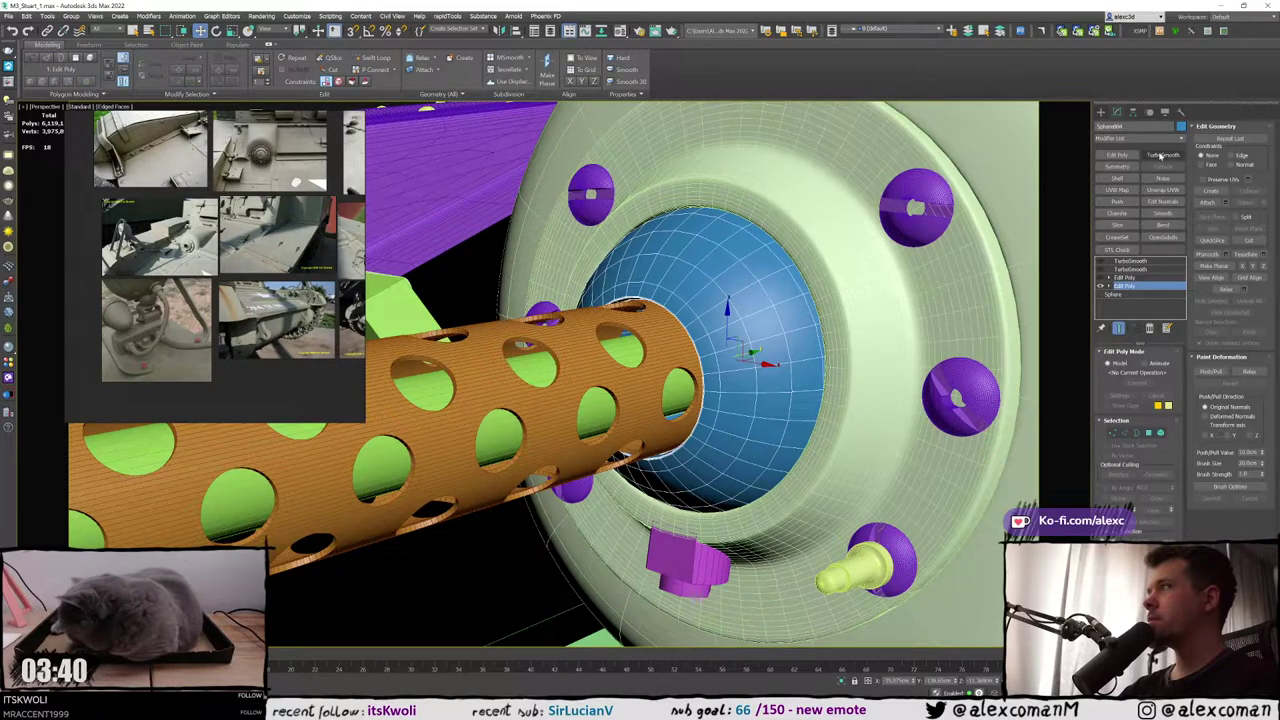
key(F4)
Inspect the gun mount and front hull from several angles against the reference photos
middle_drag(864, 231, 892, 225)
scroll(860, 240, down, 5)
mouse_move(740, 270)
alt+middle_down()
mouse_move(851, 289)
mouse_move(752, 325)
mouse_move(775, 268)
mouse_move(790, 310)
mouse_move(890, 292)
mouse_move(828, 326)
alt+middle_up()
scroll(815, 203, down, 5)
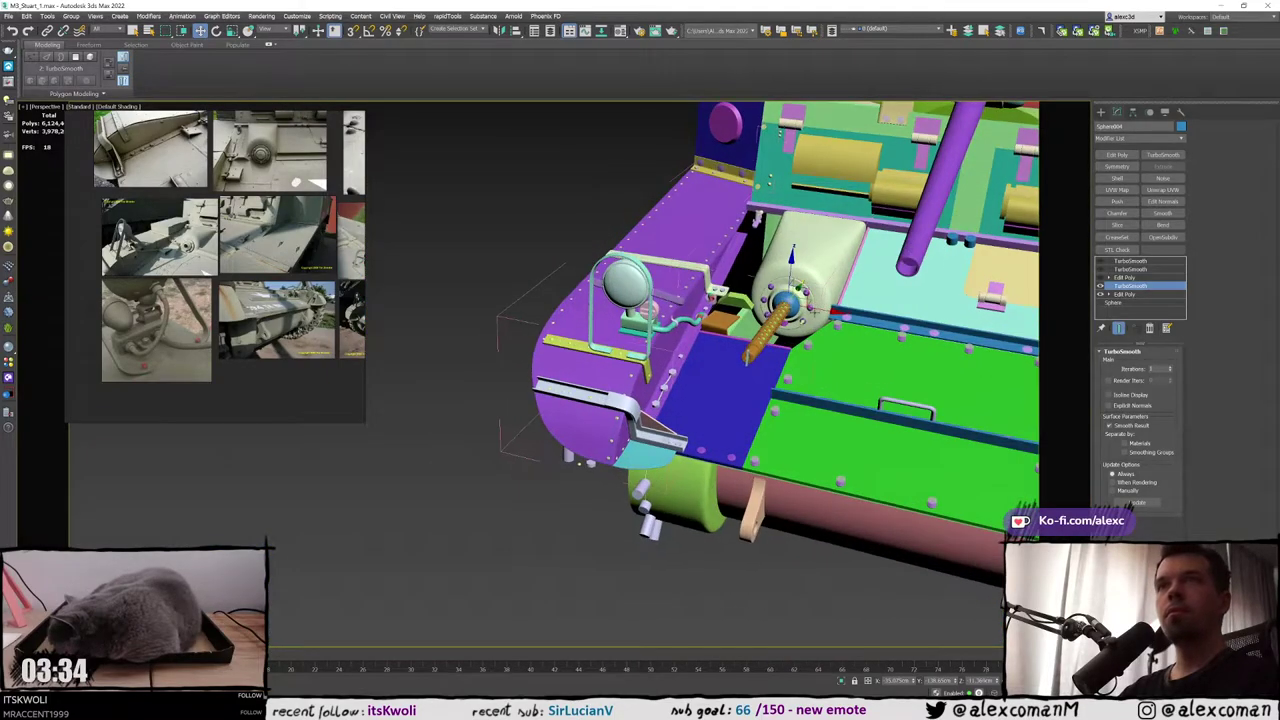
scroll(205, 240, up, 3)
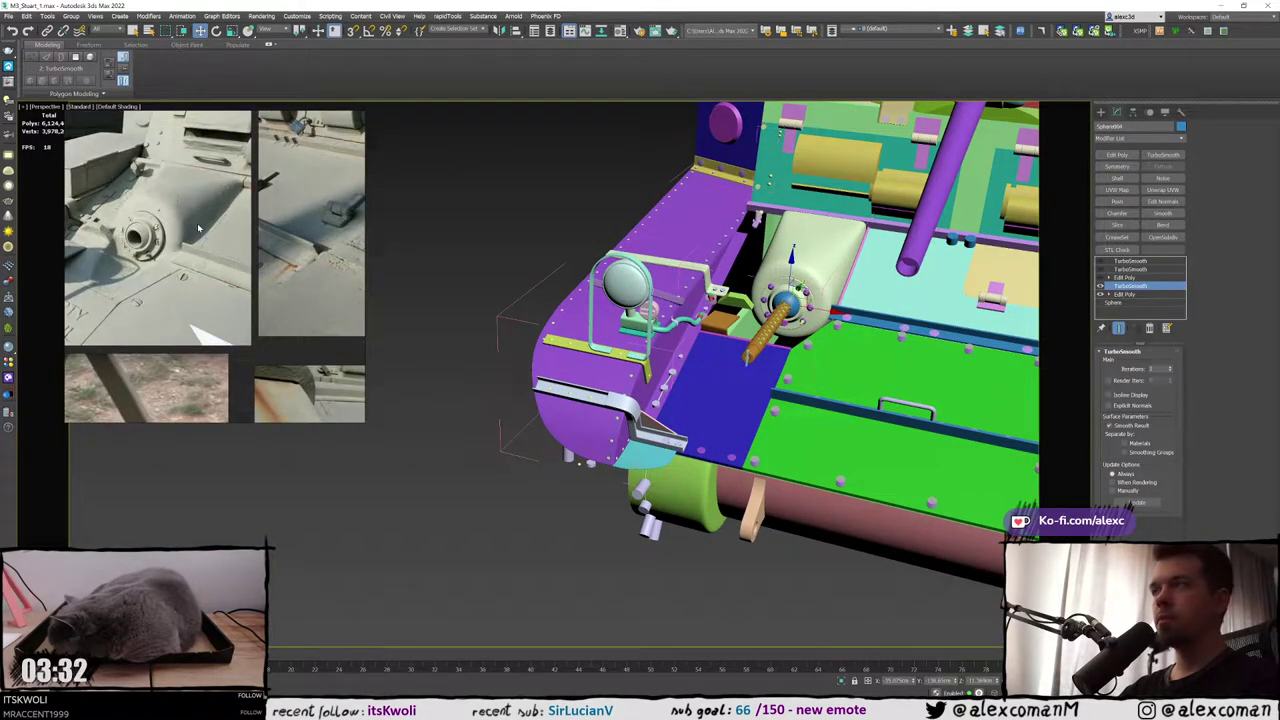
scroll(198, 228, down, 2)
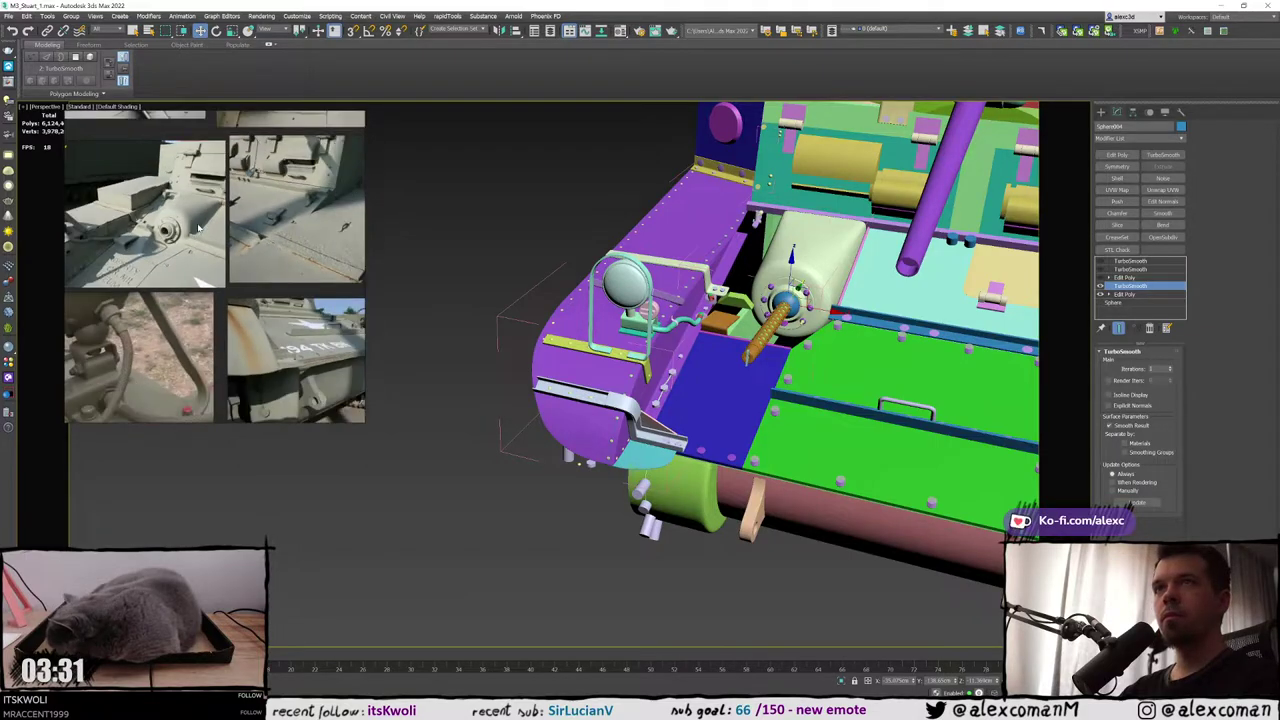
scroll(220, 284, down, 3)
middle_drag(220, 284, 193, 408)
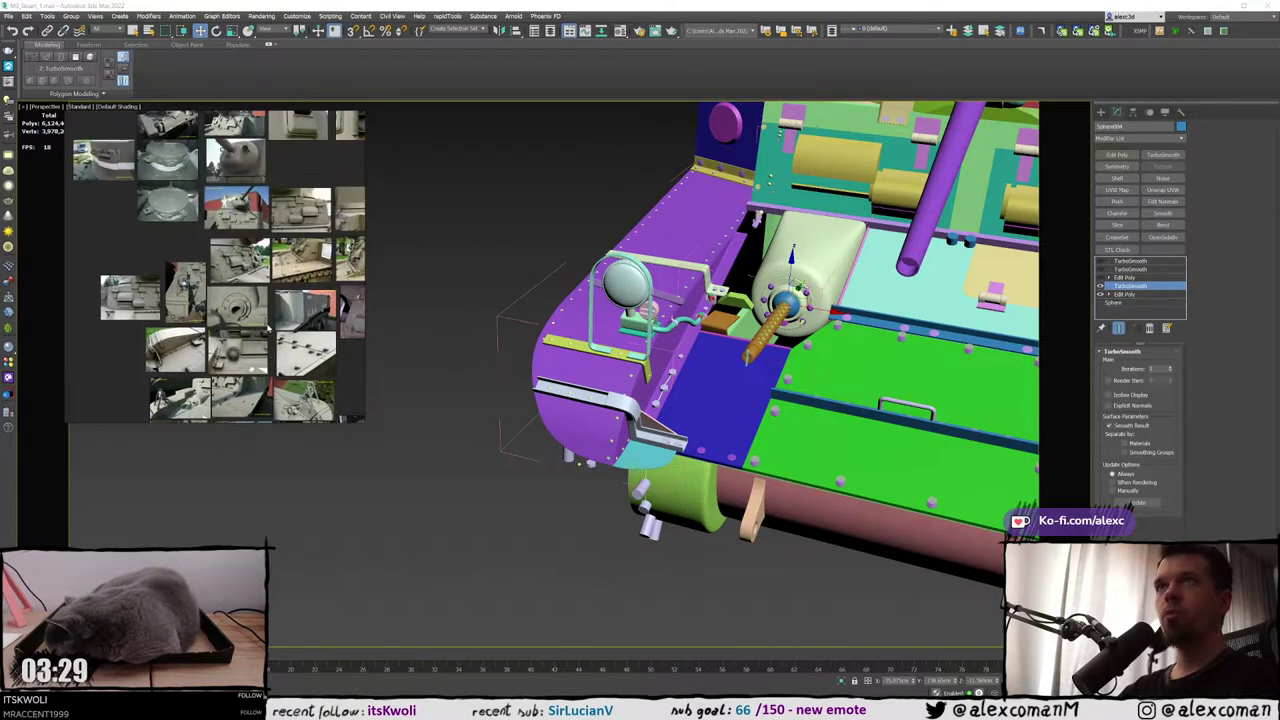
middle_drag(187, 190, 212, 262)
alt+middle_drag(697, 350, 643, 343)
scroll(203, 262, down, 2)
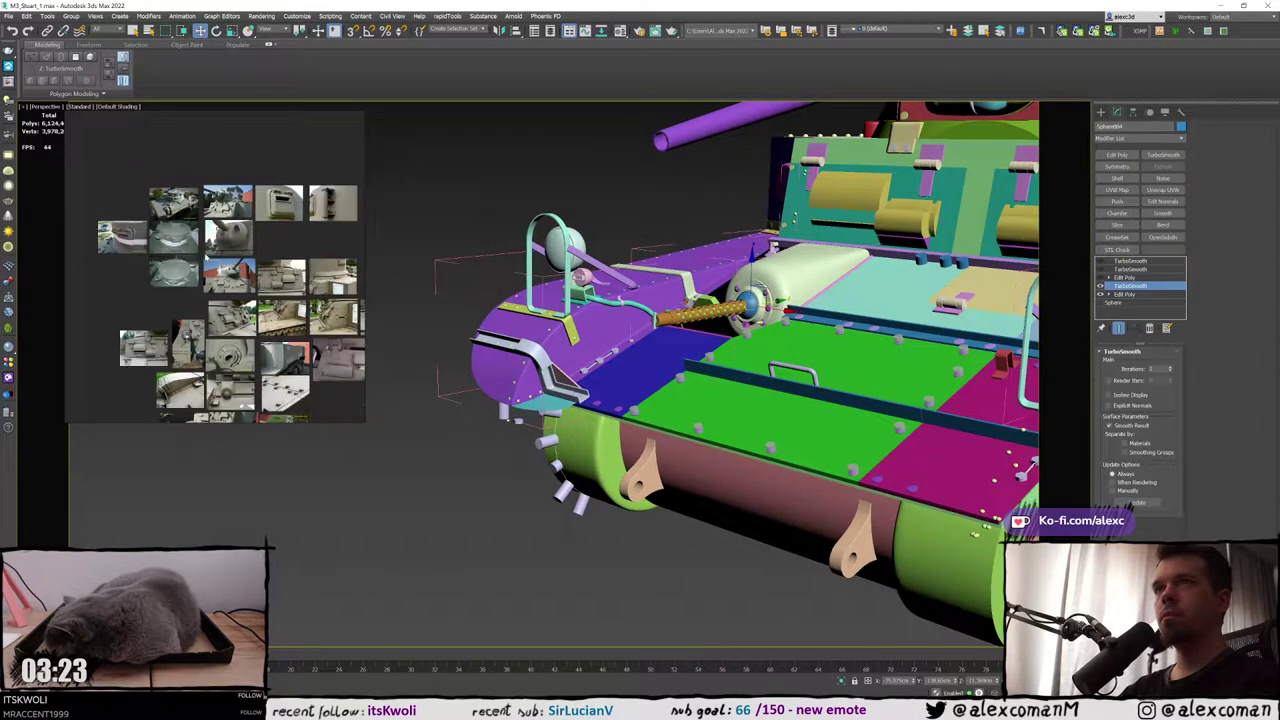
Compare the modeled ball mount and its slotted screws with the close-up reference photo of the gun mount
scroll(138, 218, up, 4)
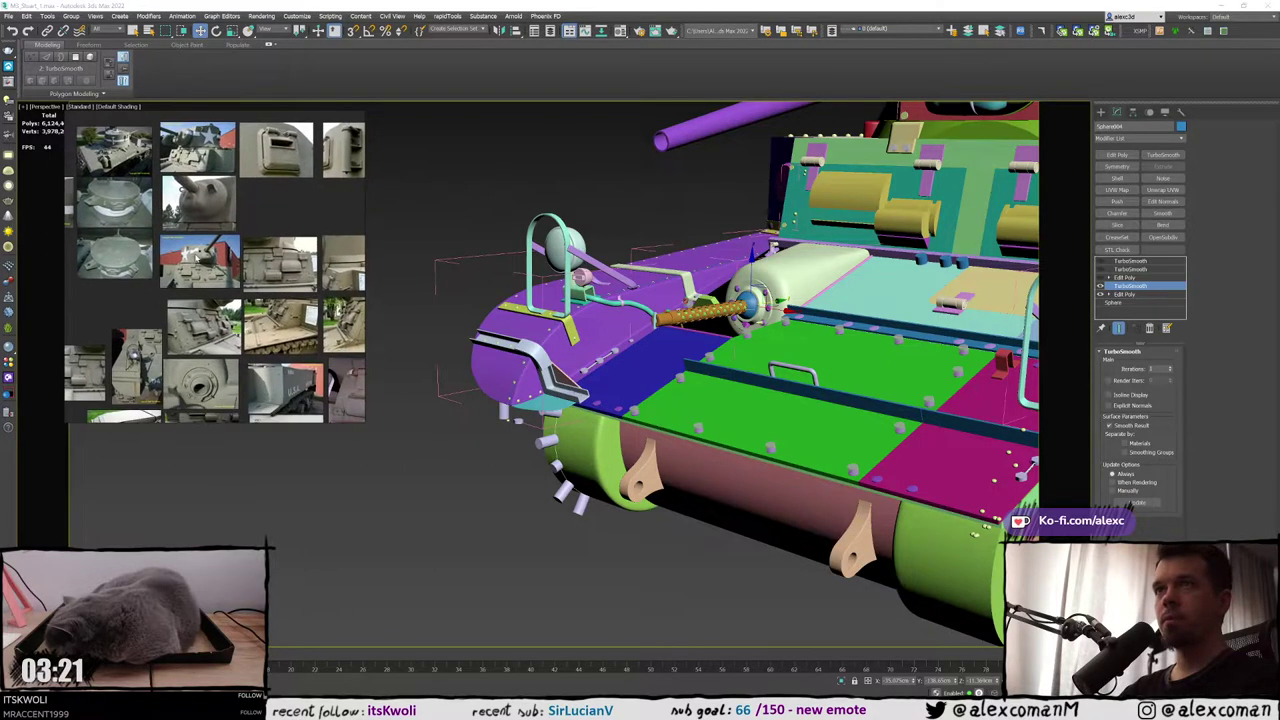
scroll(223, 222, up, 4)
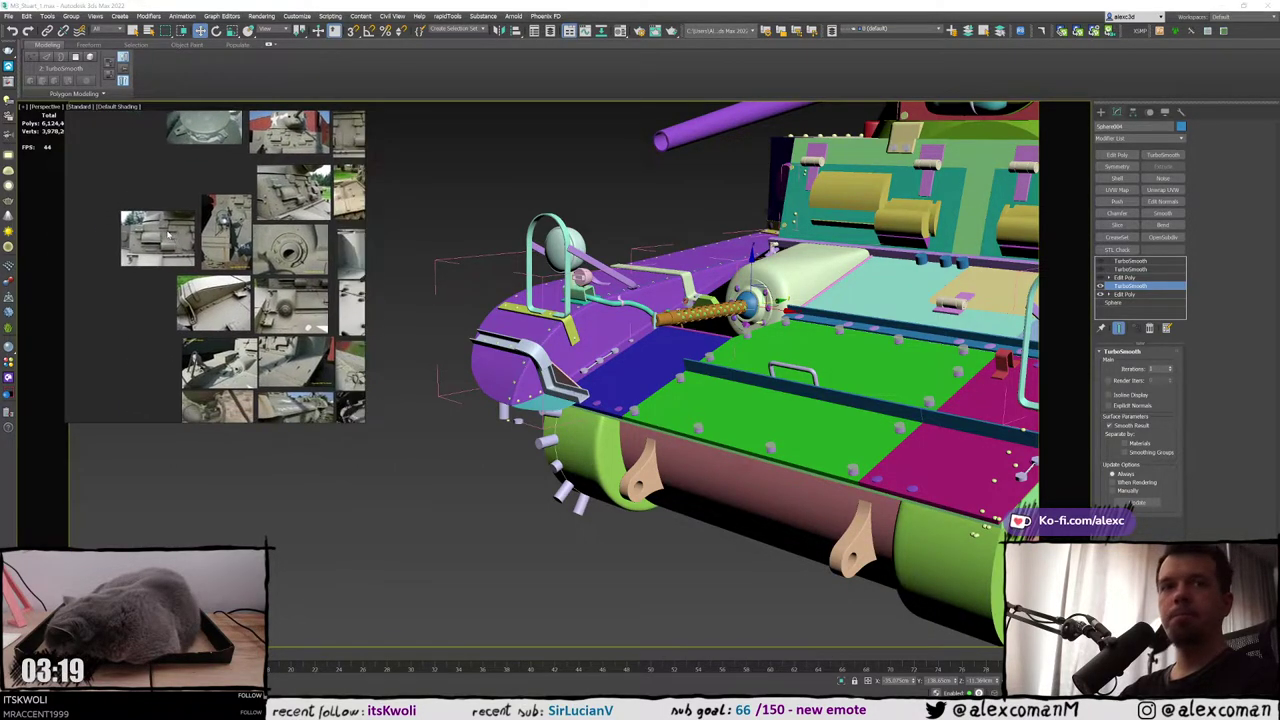
scroll(172, 232, up, 2)
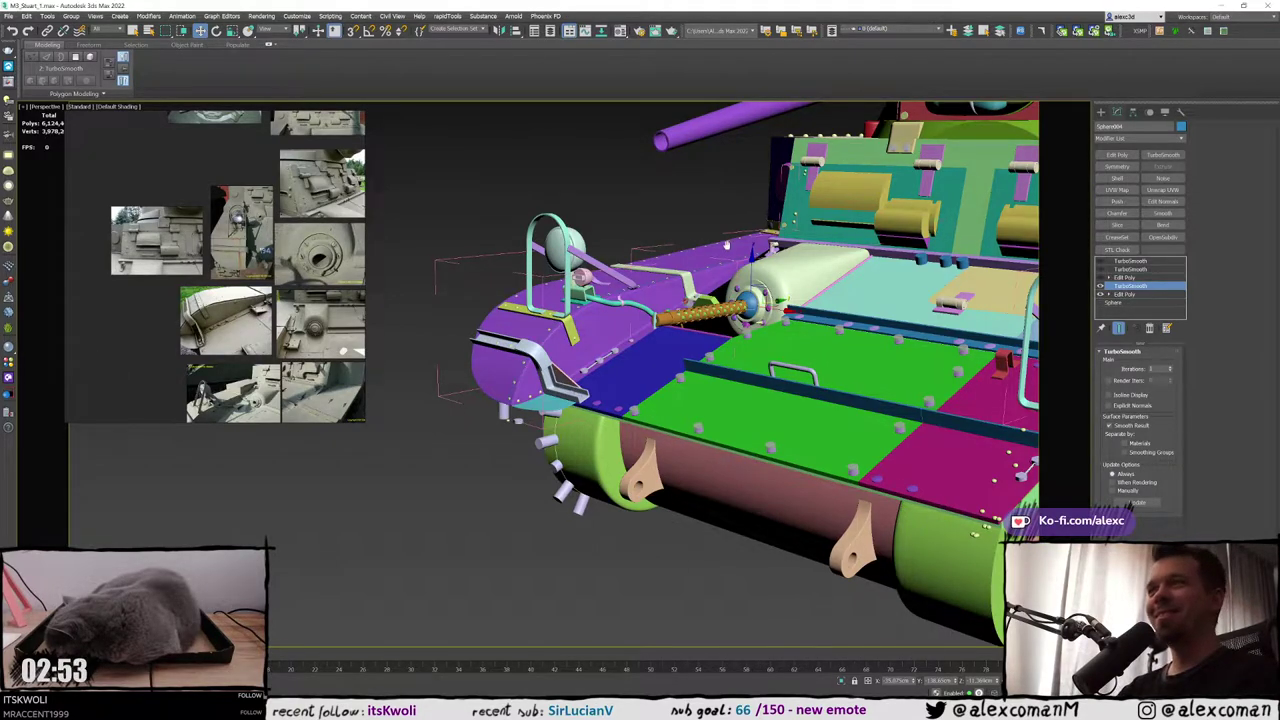
scroll(727, 244, up, 3)
middle_drag(717, 270, 706, 271)
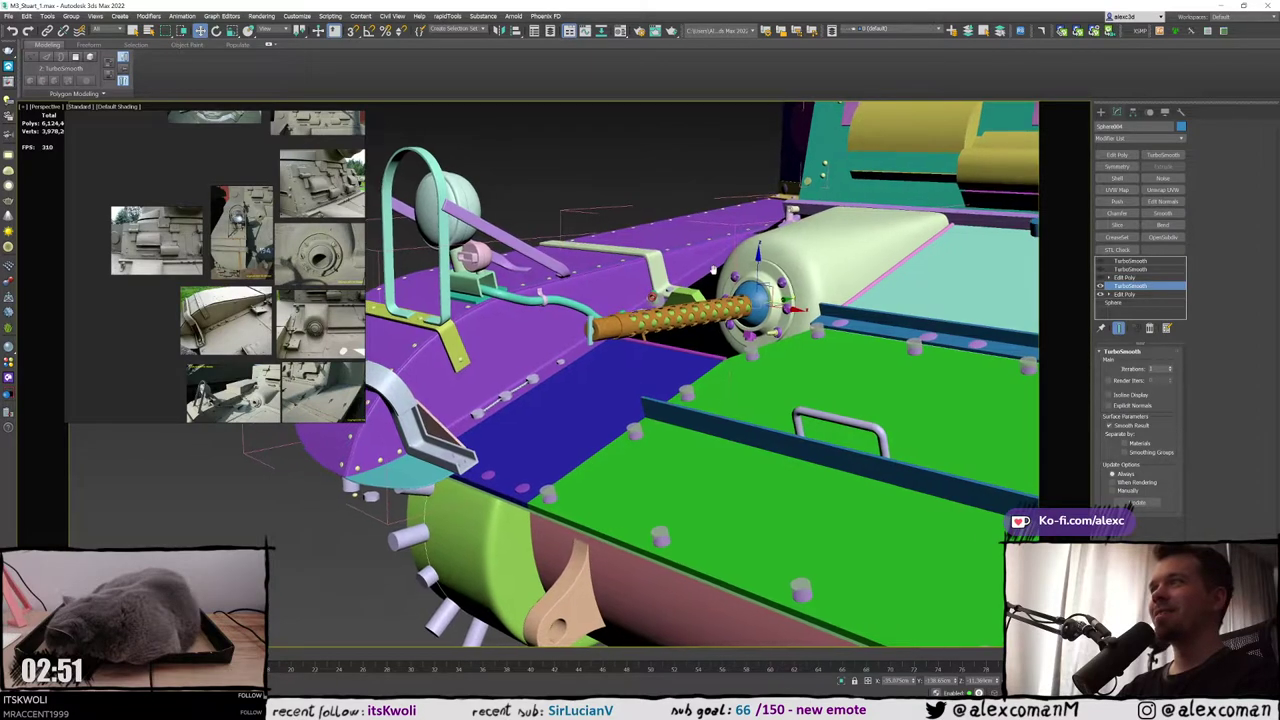
key(F4)
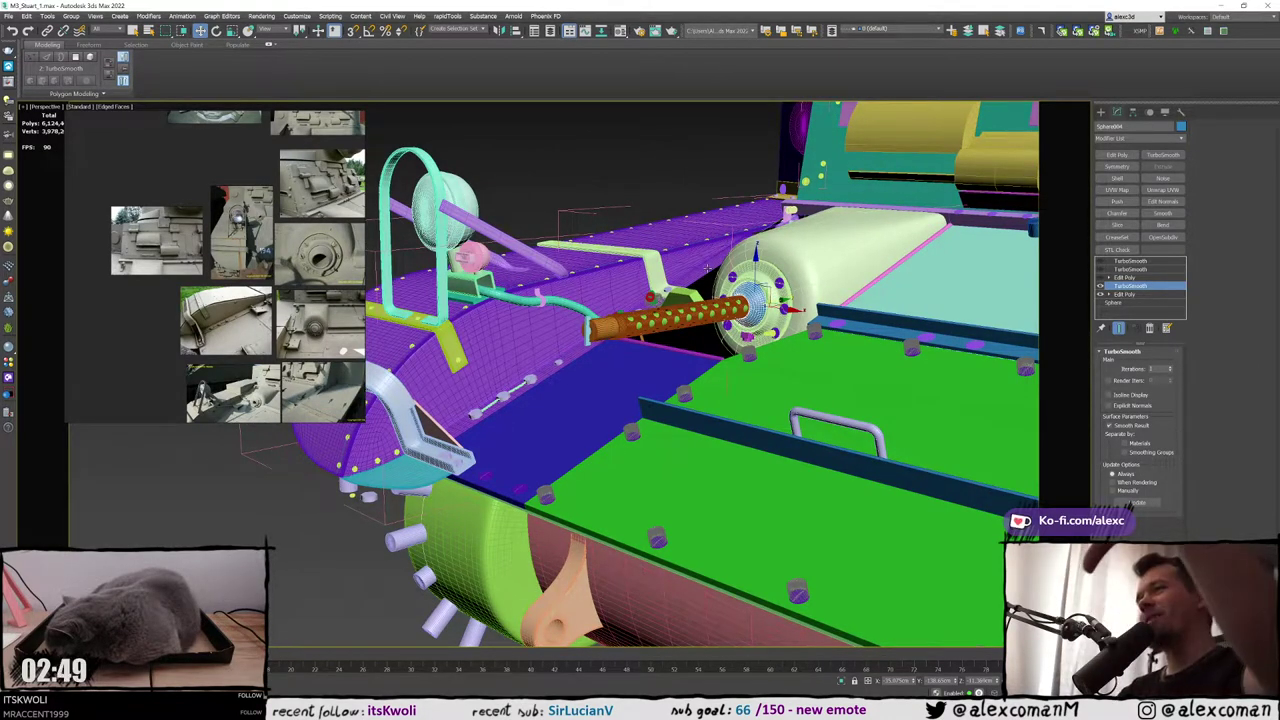
alt+middle_drag(757, 272, 763, 264)
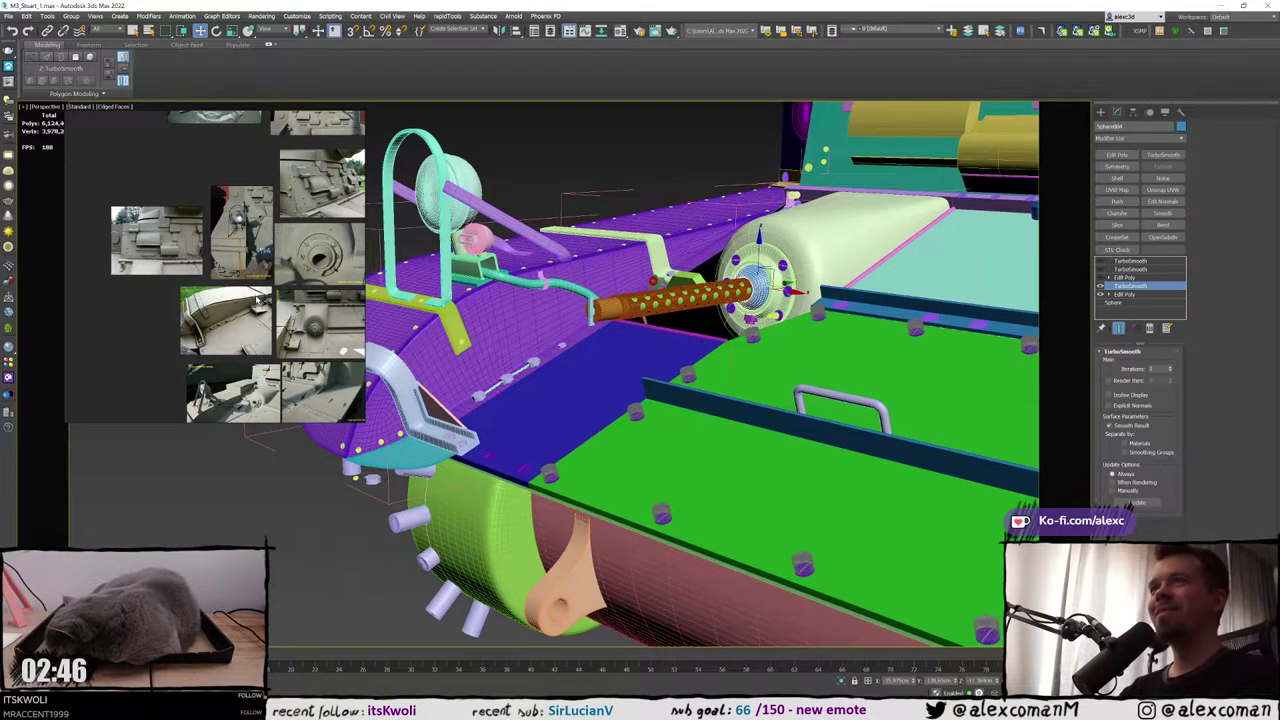
scroll(325, 246, up, 8)
middle_drag(325, 246, 277, 257)
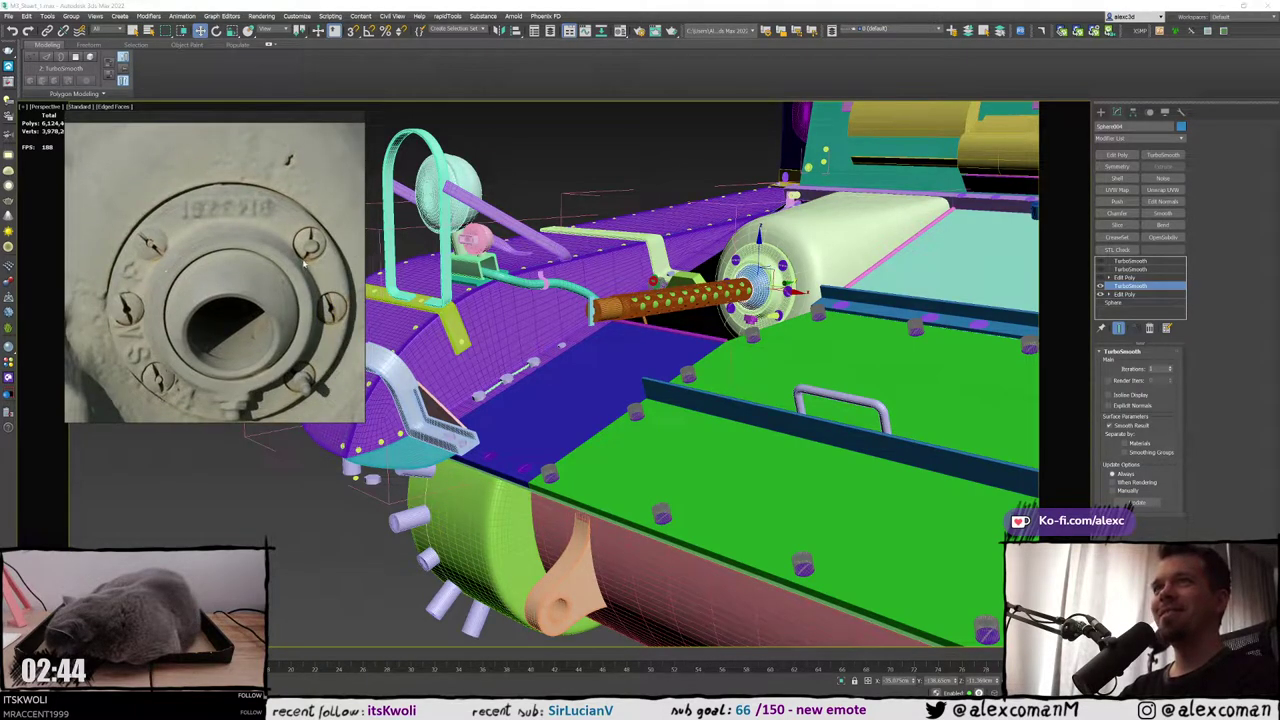
scroll(853, 250, up, 6)
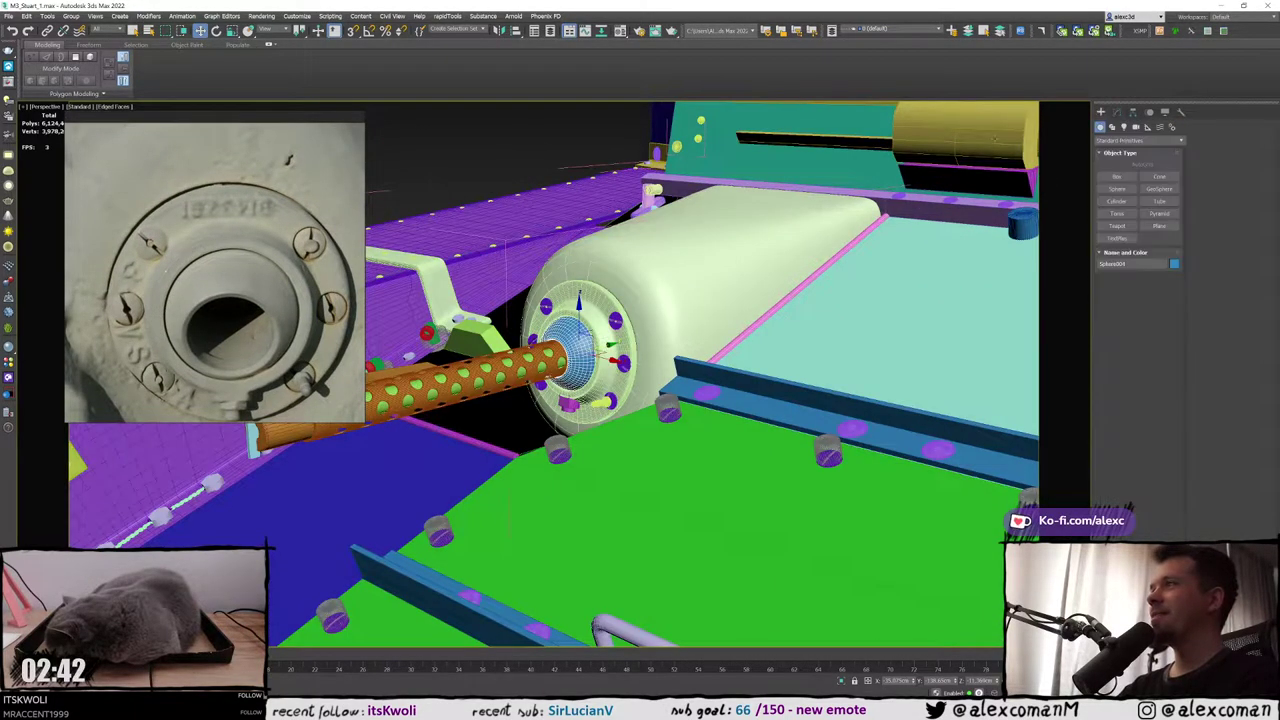
scroll(701, 273, up, 5)
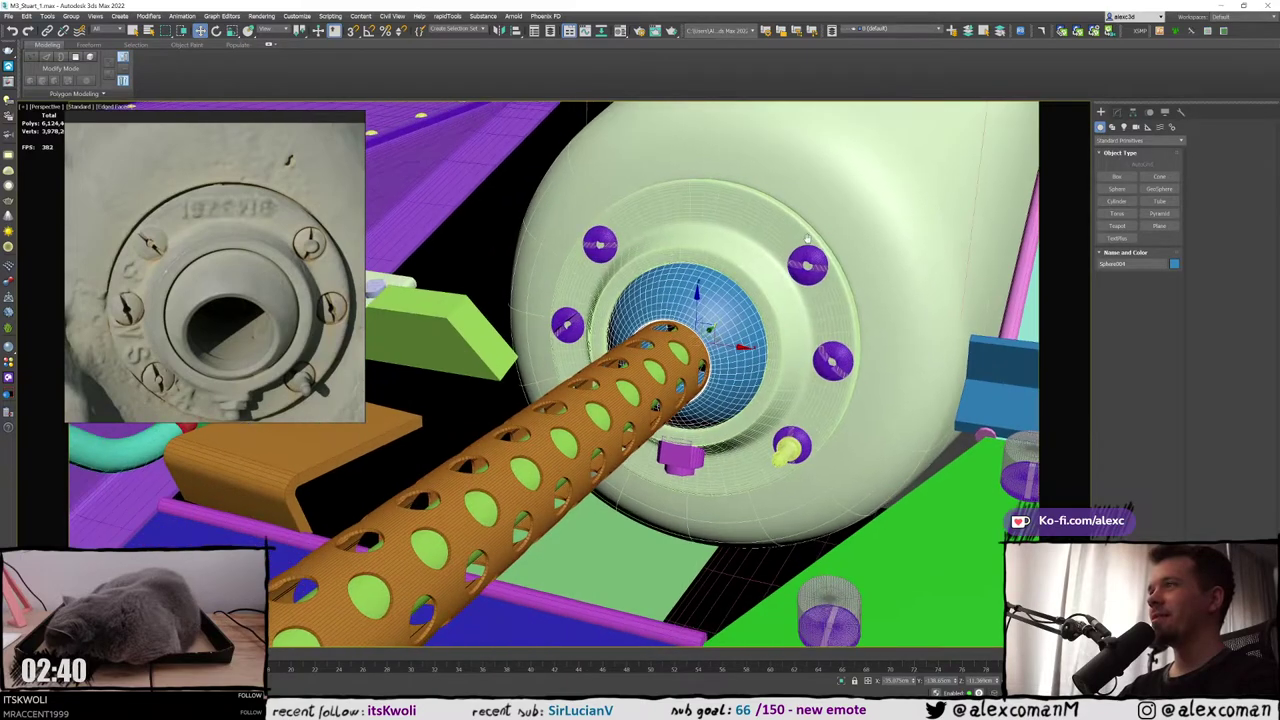
Start the Cylinder tool and examine the ball mount's screw holes in a shaded front view
click(1117, 201)
alt+middle_drag(788, 285, 758, 289)
key(alt+w)
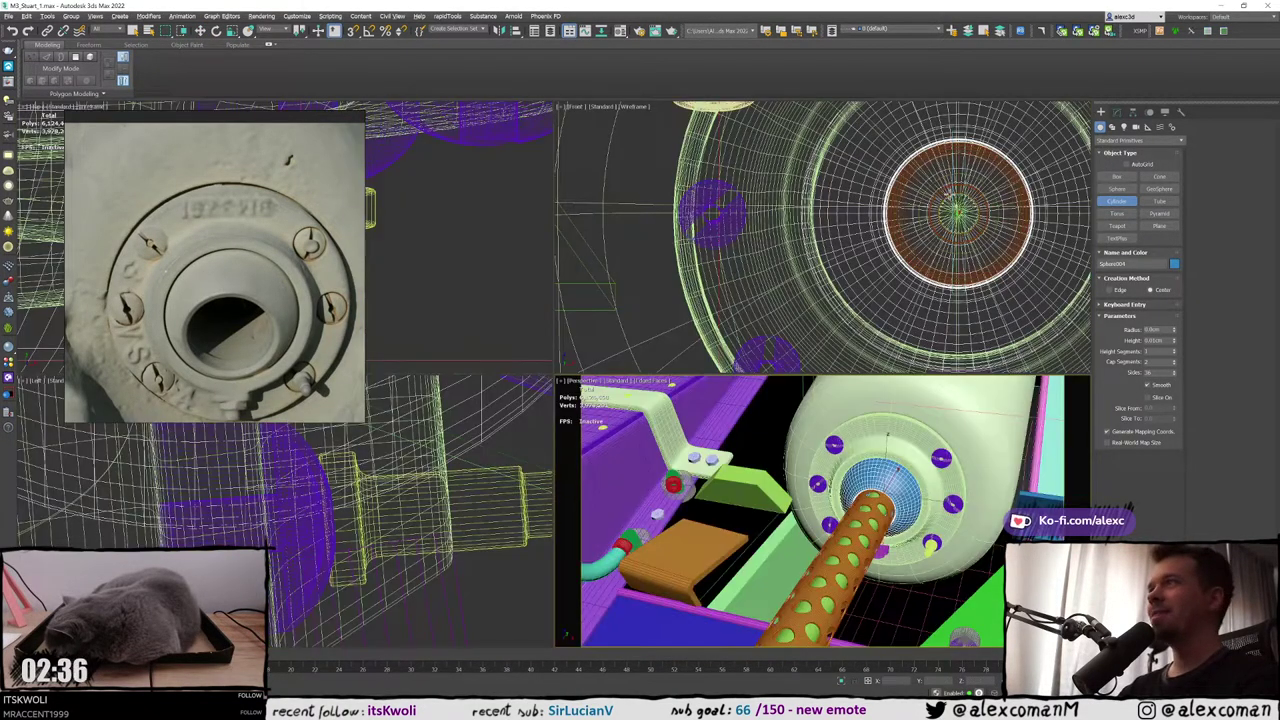
scroll(862, 244, down, 2)
middle_click(858, 246)
key(alt+w)
scroll(855, 246, down, 3)
key(F3)
middle_drag(860, 253, 746, 310)
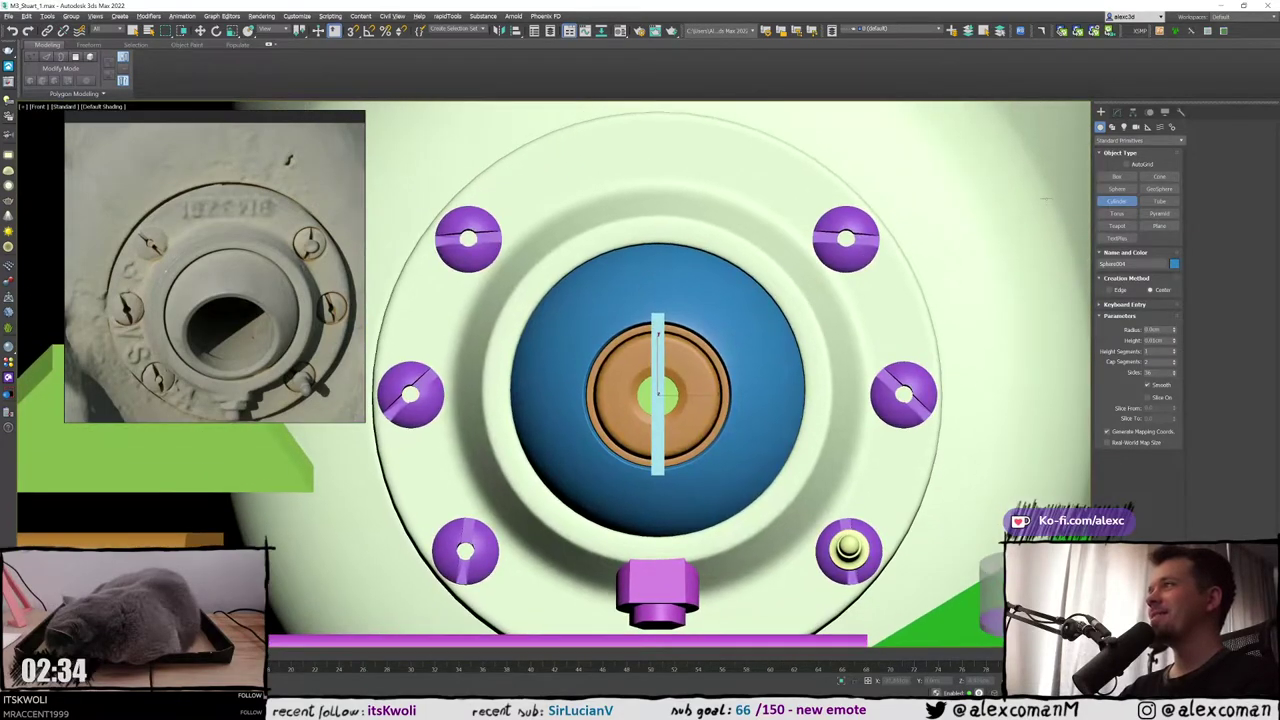
Return to the perspective view and create a small cylinder with AutoGrid in the center hole of the mount's upper-right screw
key(alt+w)
middle_click(864, 392)
key(alt+w)
alt+middle_drag(932, 335, 881, 214)
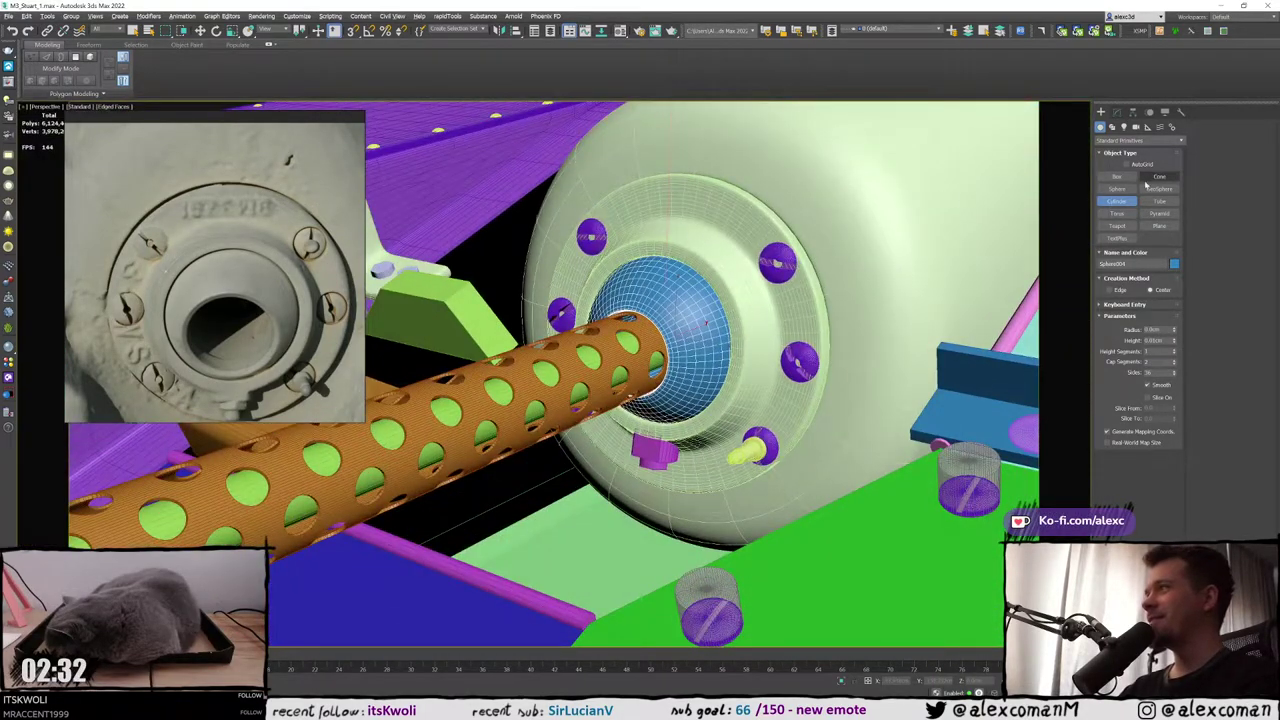
scroll(785, 283, up, 4)
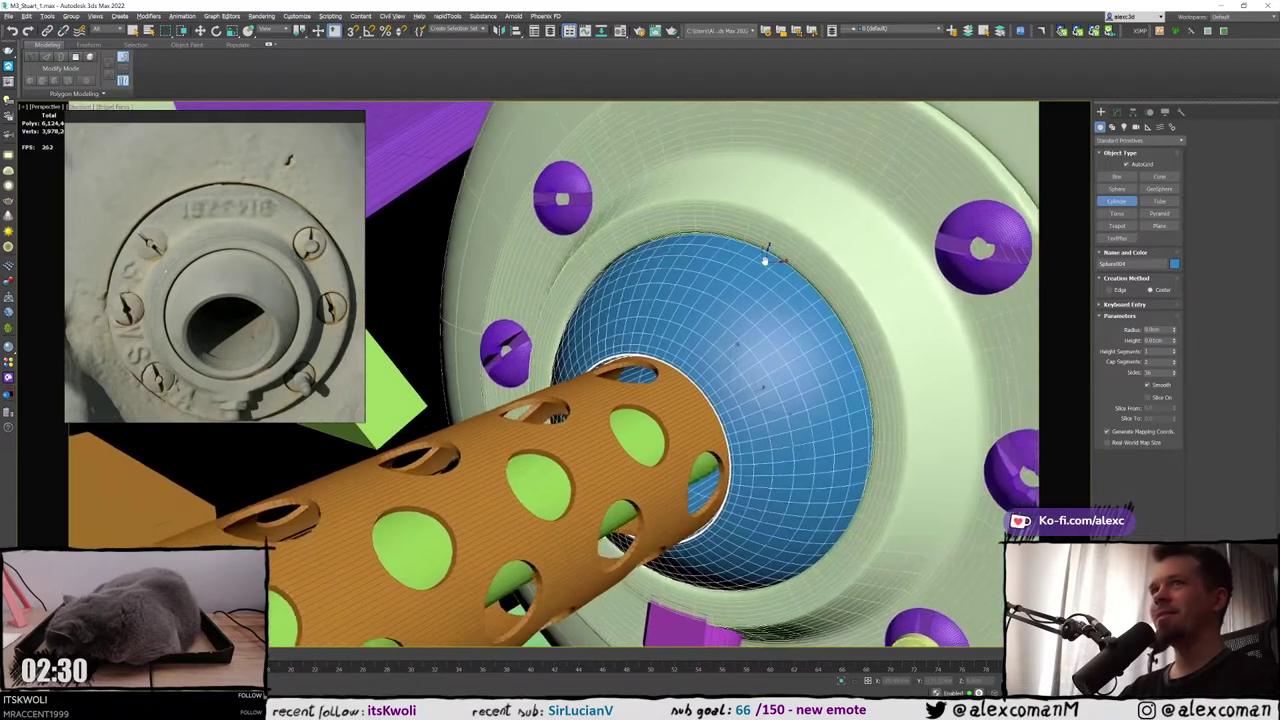
middle_drag(765, 260, 686, 256)
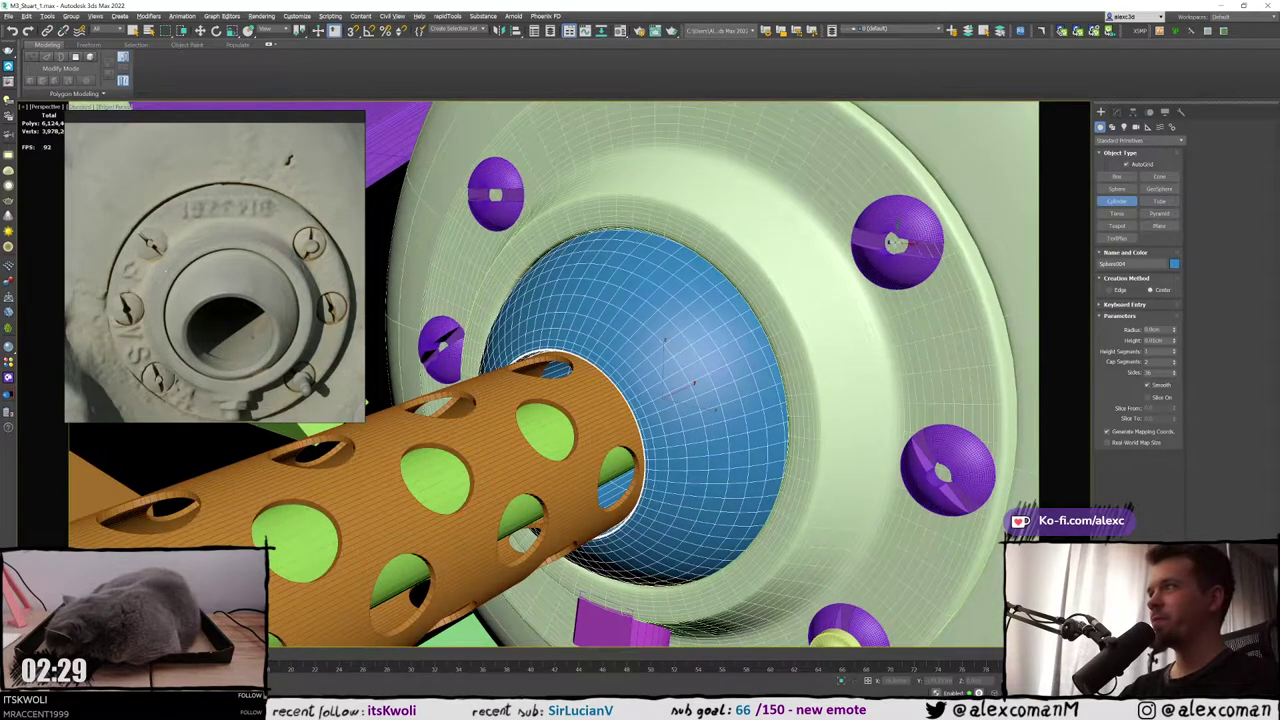
drag(891, 242, 897, 243)
key(F3)
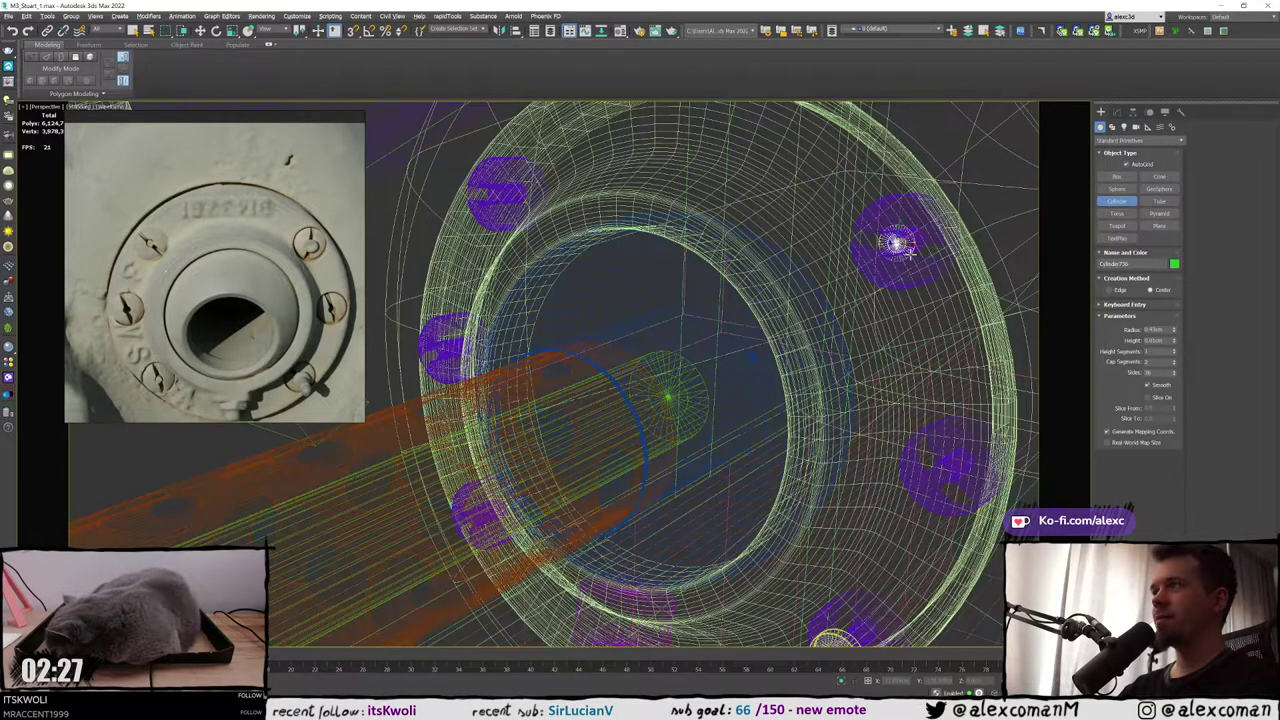
key(F3)
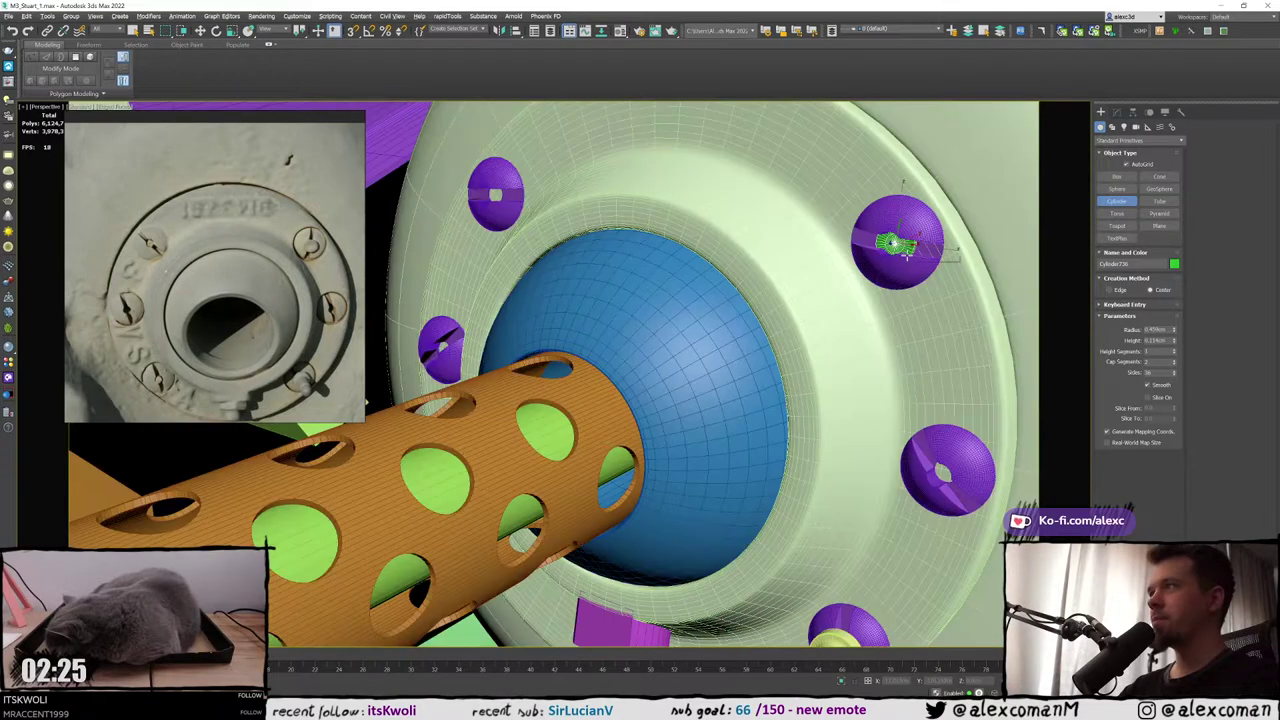
key(w)
Switch the reference coordinate system to Local and move the small cylinder outward along its own axis, out of the screw head
key(F3)
alt+middle_drag(907, 254, 847, 256)
key(F3)
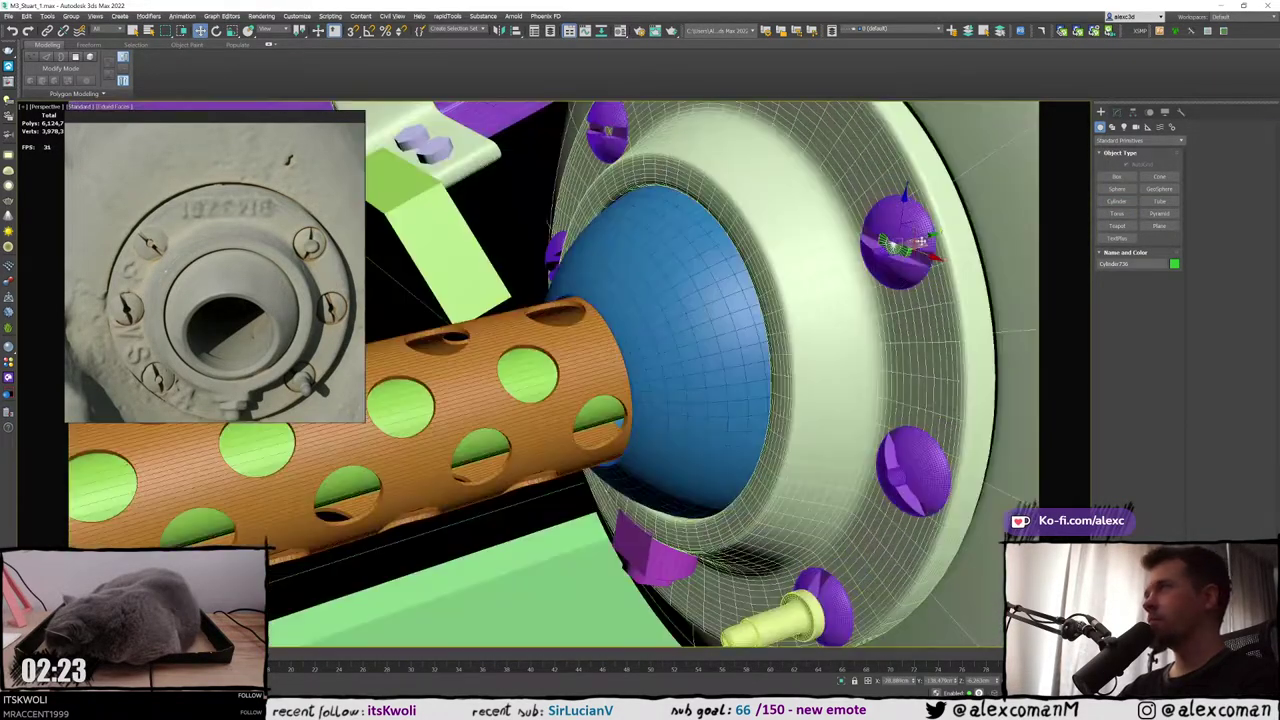
click(273, 33)
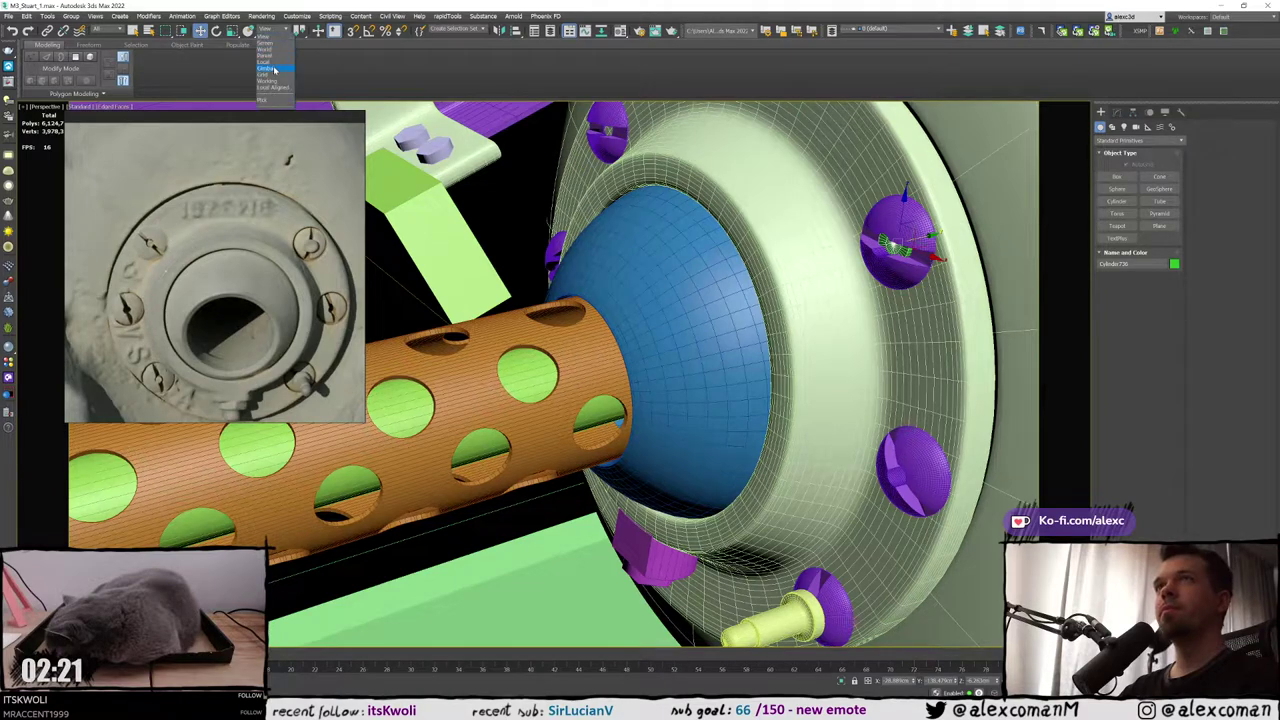
click(272, 64)
middle_drag(773, 225, 750, 218)
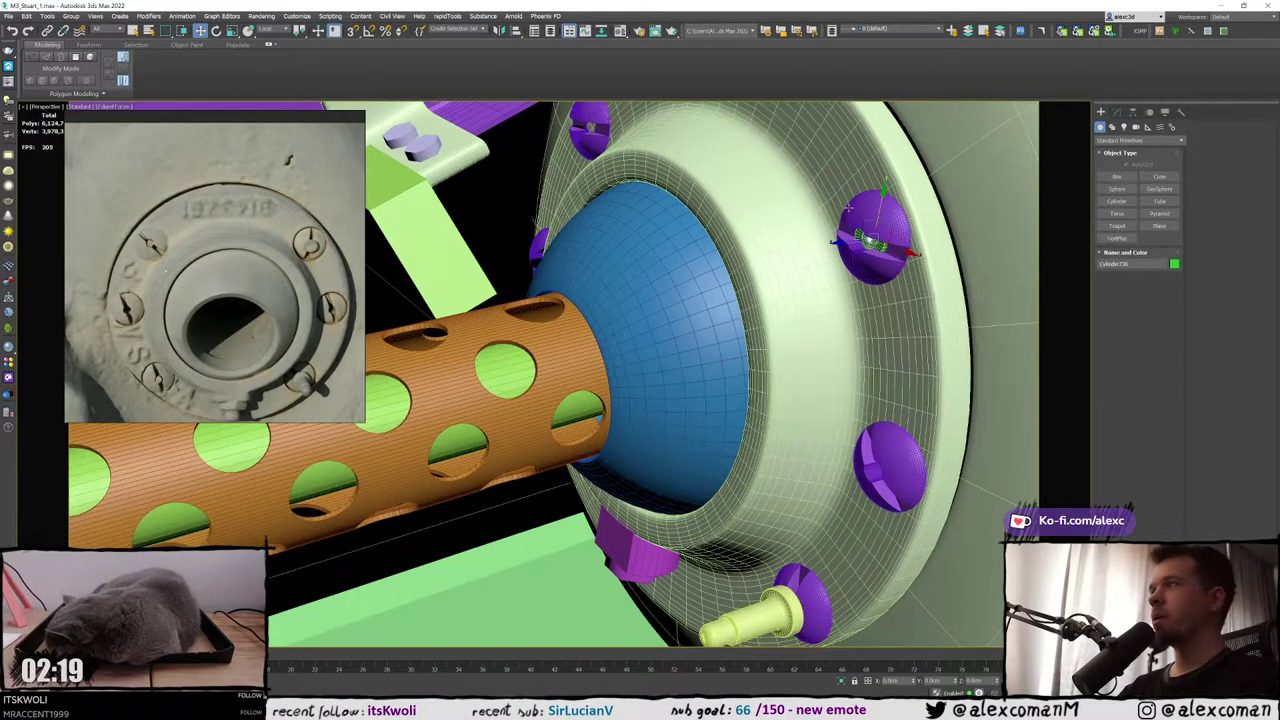
key(F3)
key(F3)
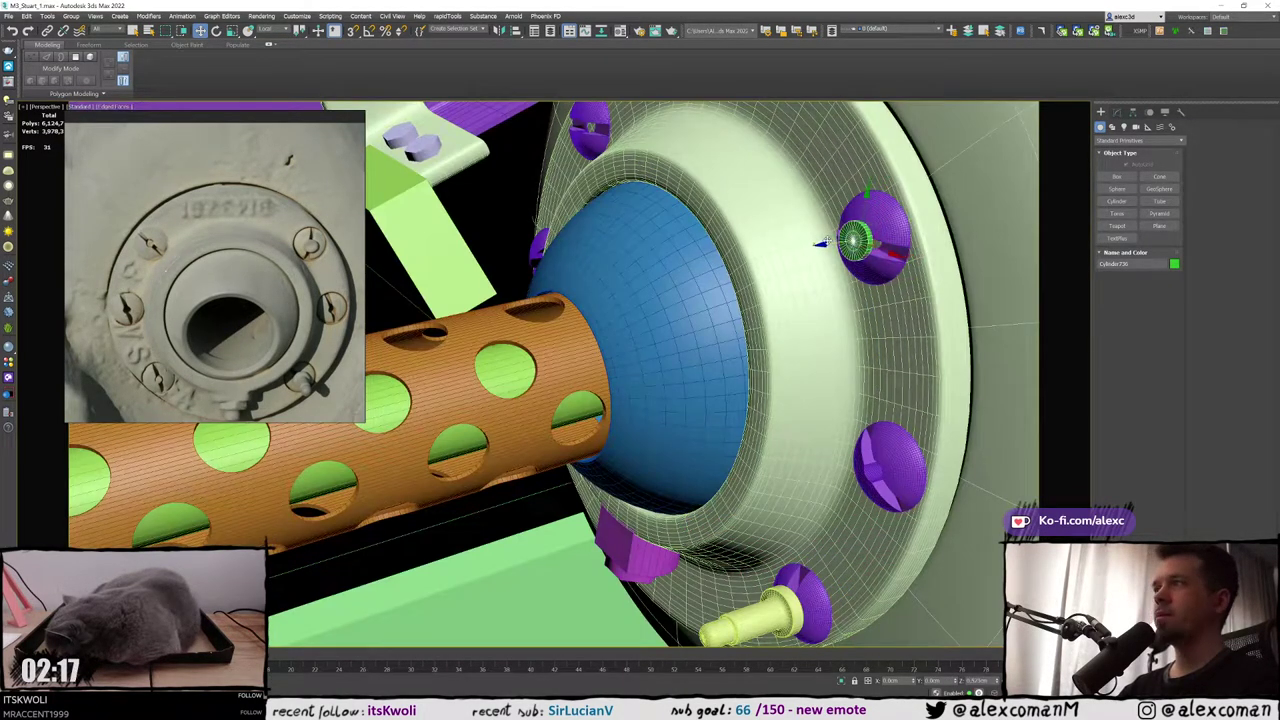
Clone the small cylinder as one Copy onto the center of the mount's lower-left screw
middle_drag(815, 241, 838, 286)
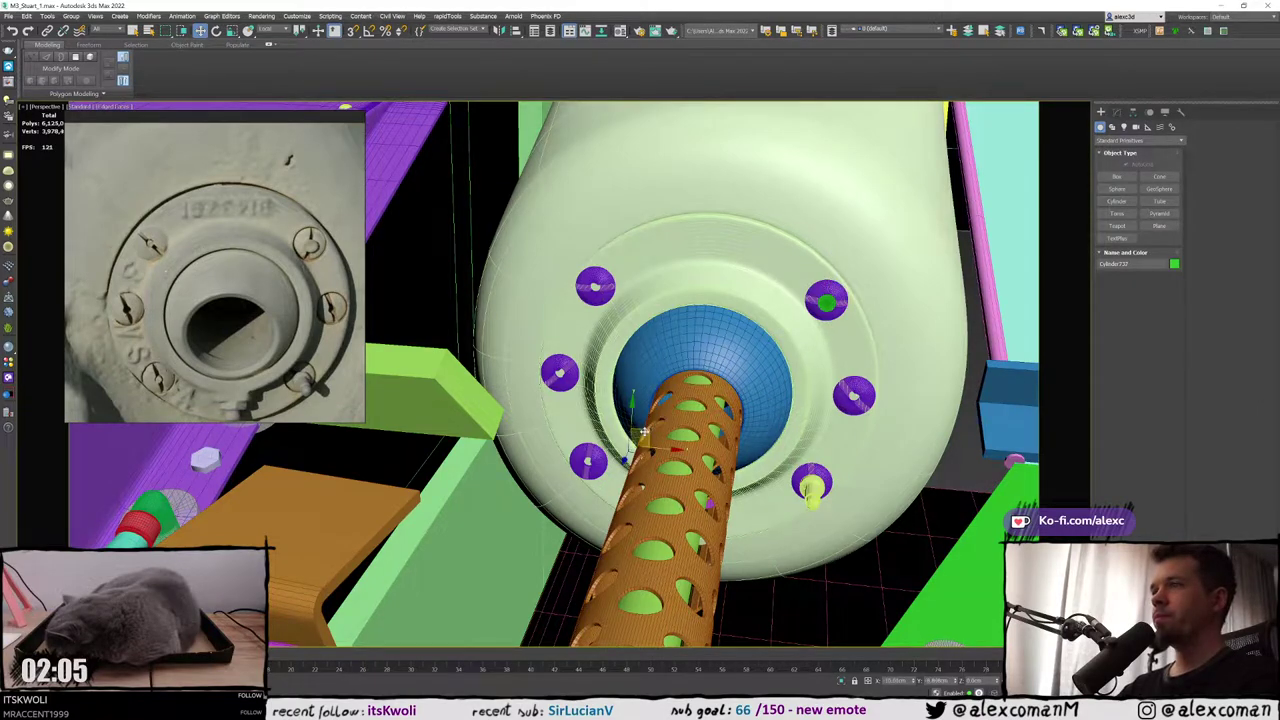
click(595, 456)
shift+drag(609, 443, 598, 455)
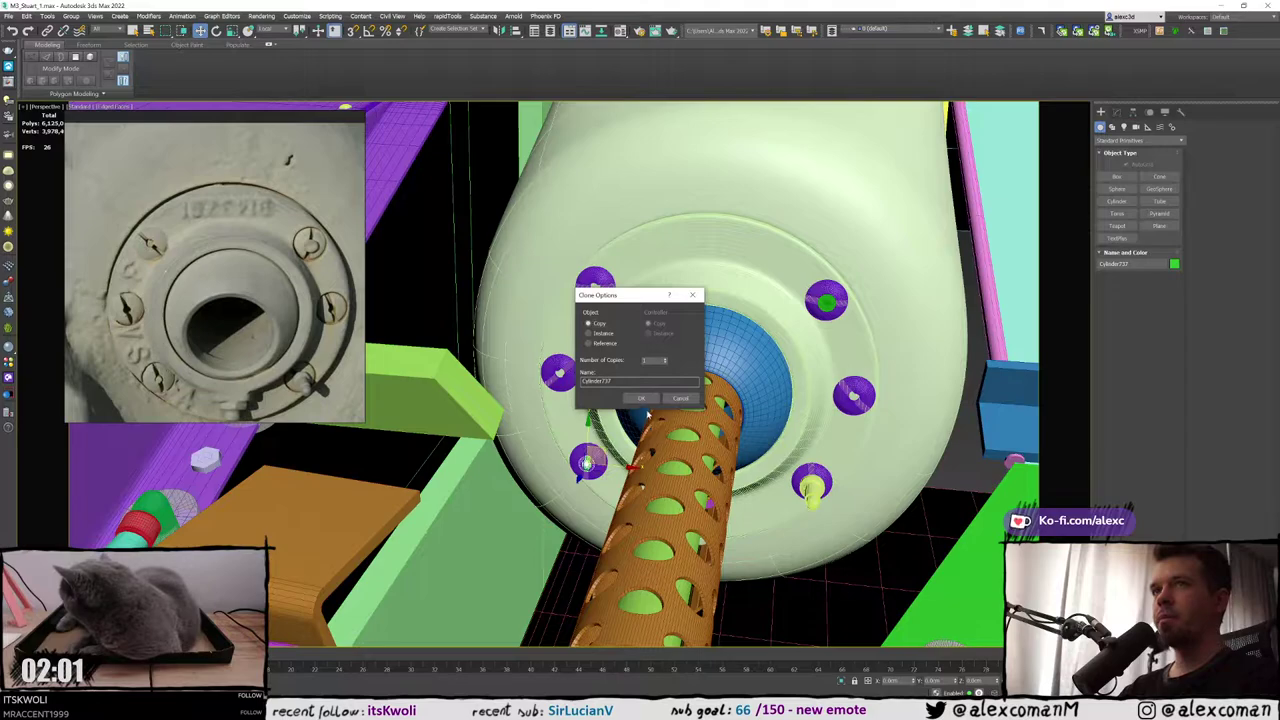
click(643, 399)
Zoom to the copied cylinder and reduce its radius to about 0.26 cm to suit the screw's hole
key(z)
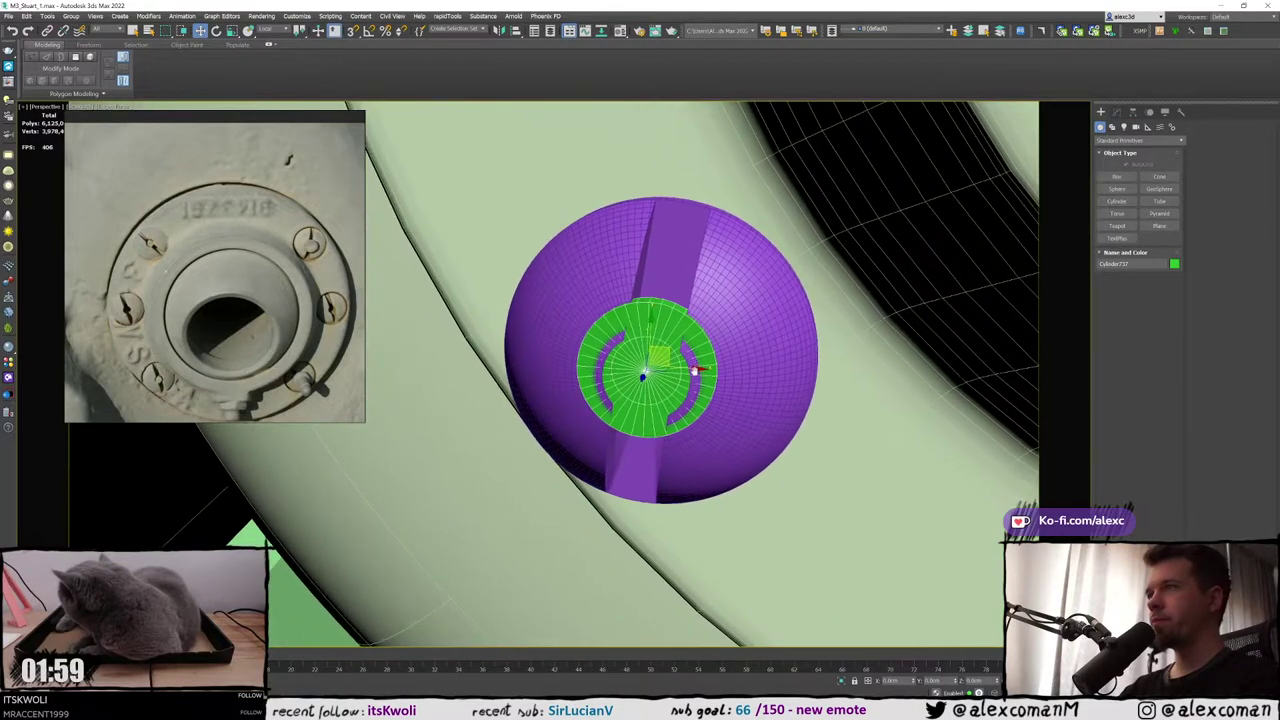
click(1115, 112)
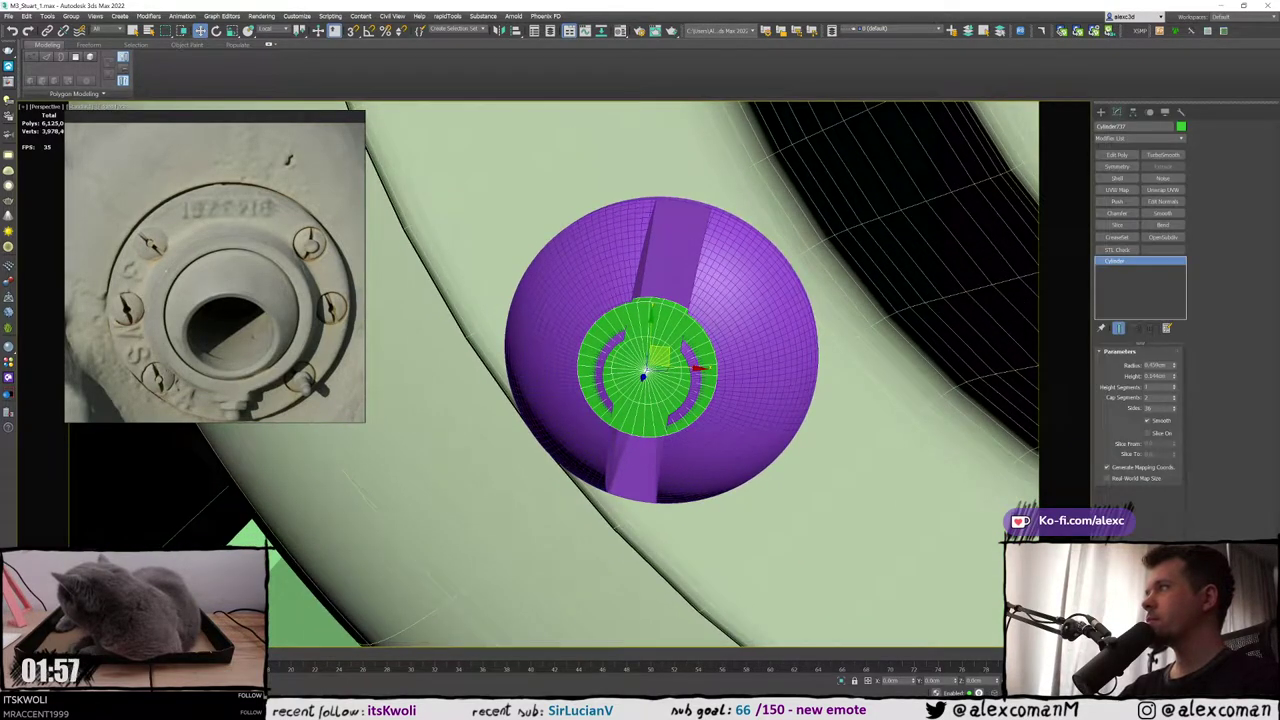
drag(1173, 368, 1174, 373)
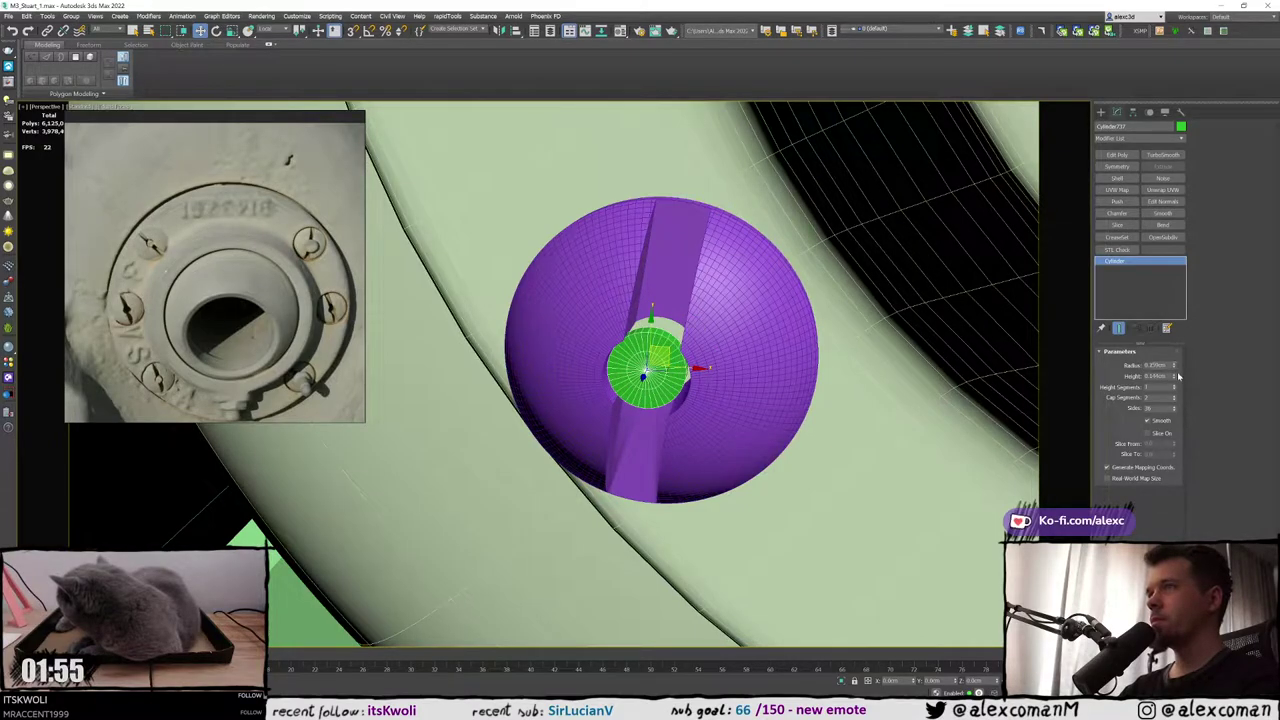
alt+middle_drag(834, 391, 862, 355)
key(alt+a)
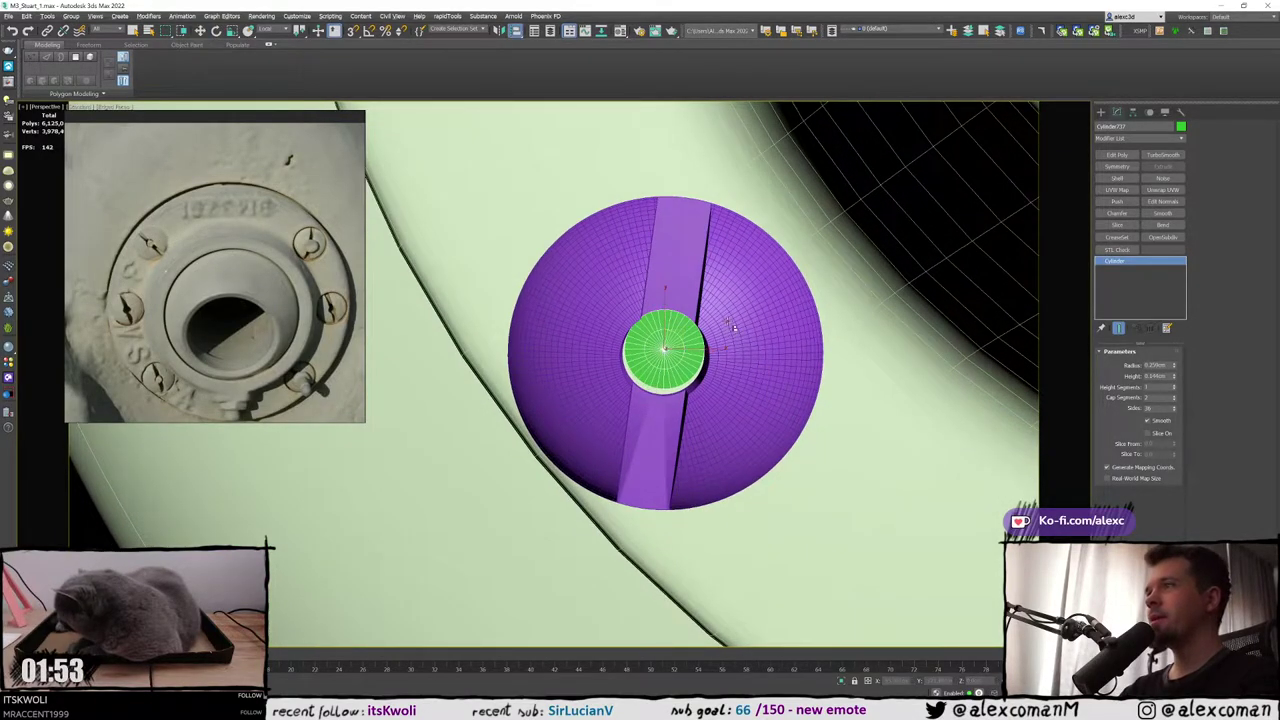
key(F3)
key(F3)
key(alt+a)
click(716, 321)
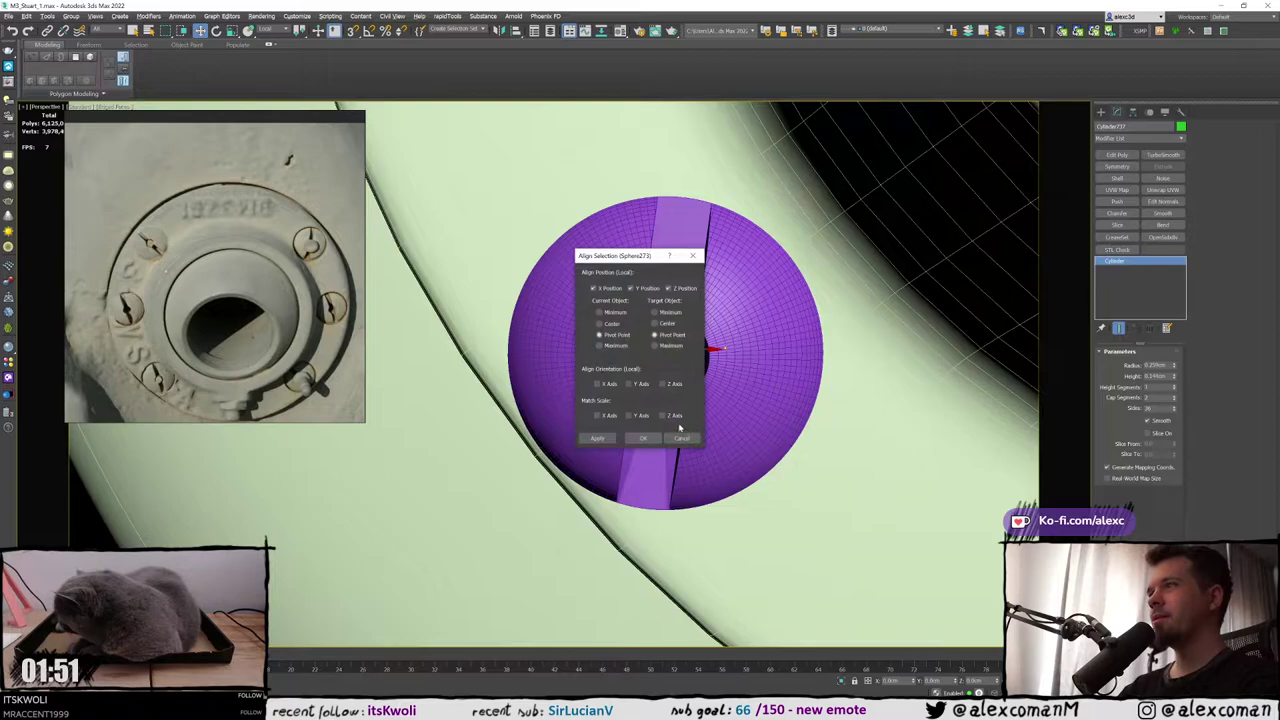
click(716, 376)
scroll(722, 318, down, 2)
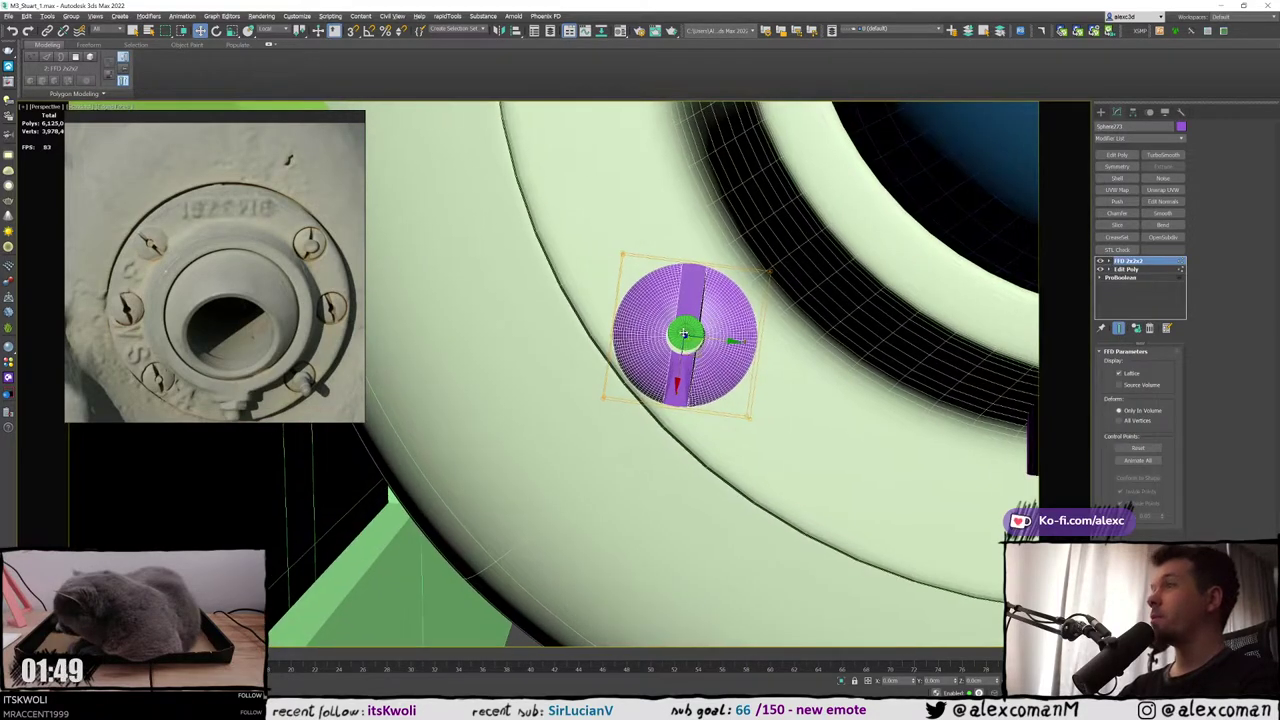
Align the small cylinder to the lower-left screw by pivot point in X, Y and Z position, matching its orientation as well
scroll(682, 316, up, 1)
click(683, 318)
scroll(683, 320, up, 3)
key(alt+a)
click(620, 320)
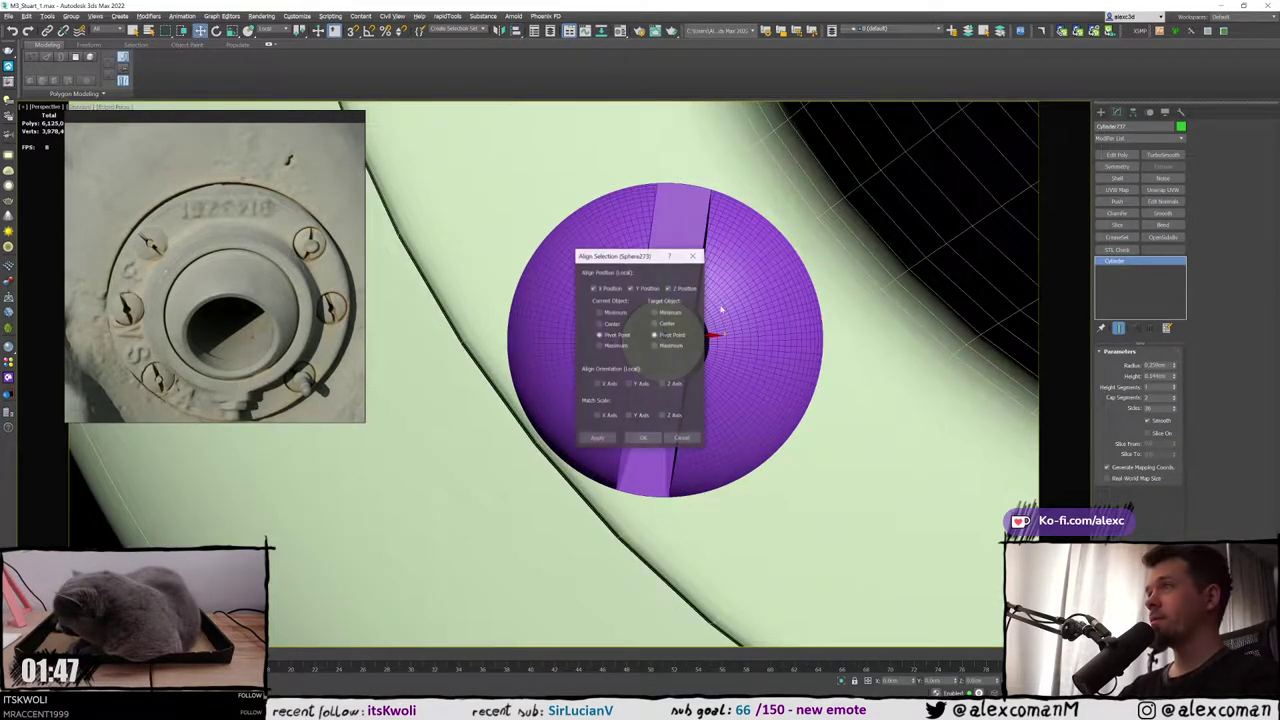
drag(628, 257, 880, 213)
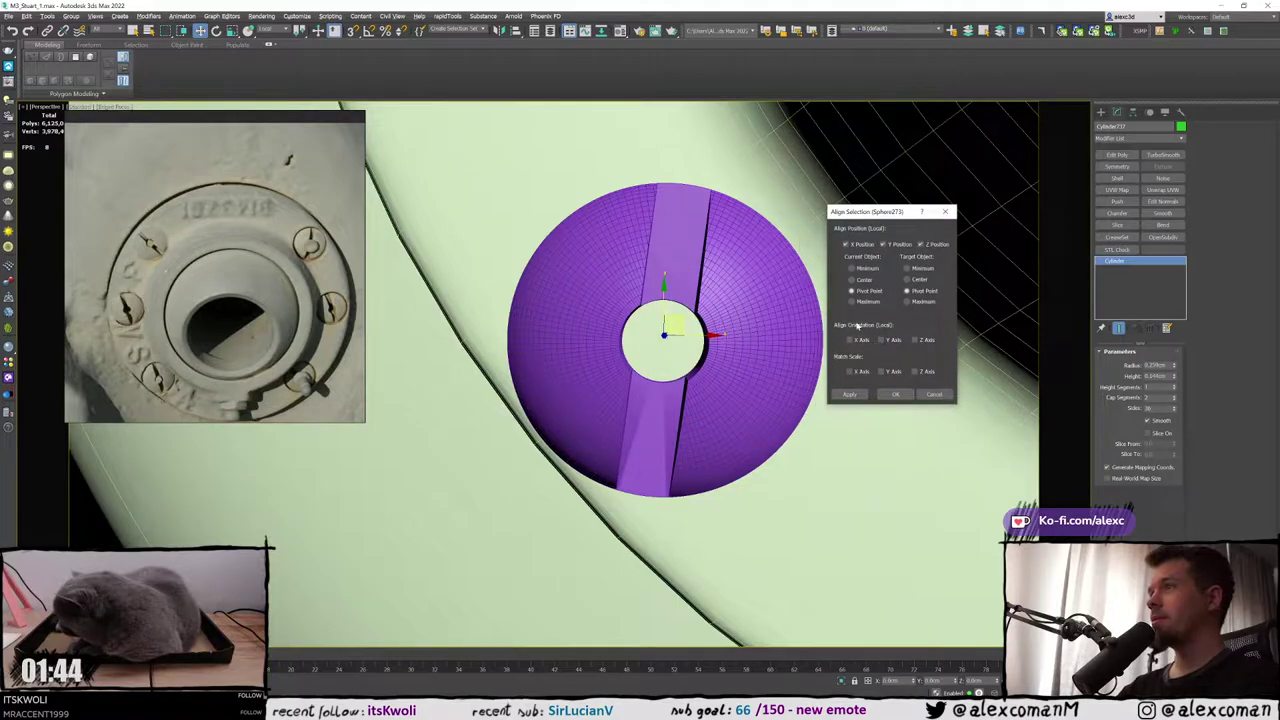
click(897, 395)
Move the aligned cylinder outward along its local Z axis until it sits in front of the screw's hole
key(F3)
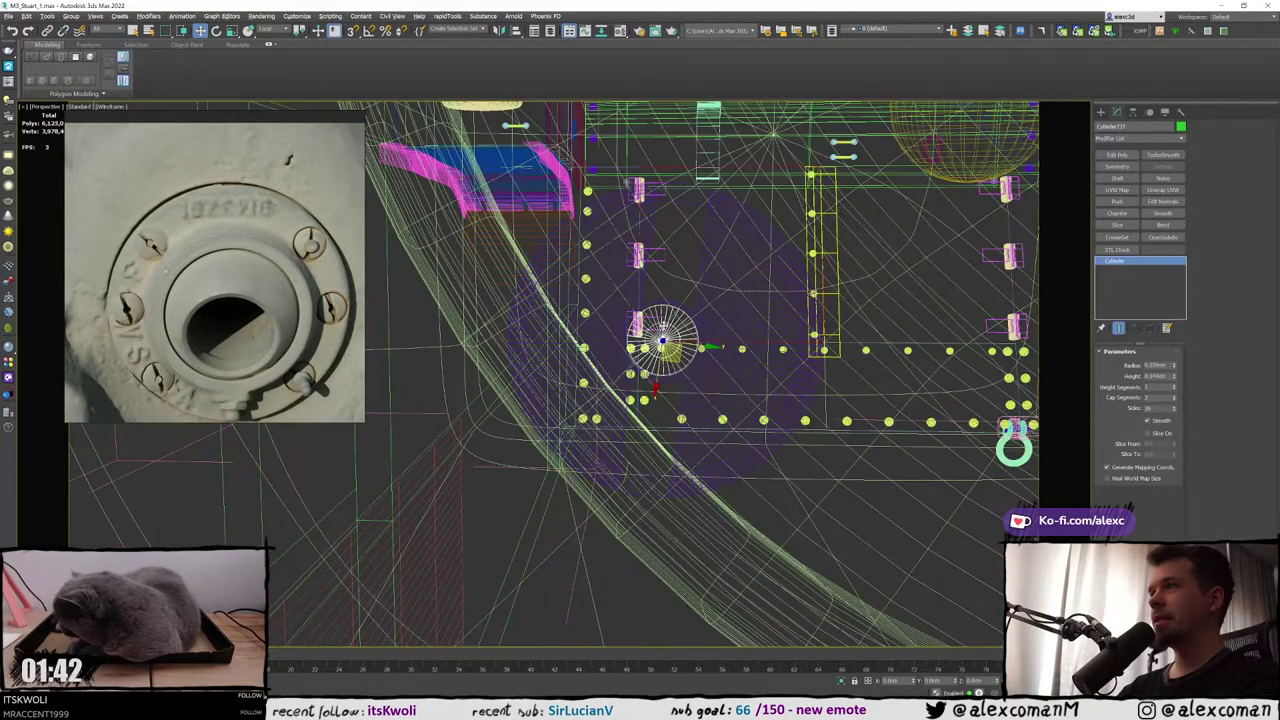
key(F3)
alt+middle_drag(720, 345, 645, 356)
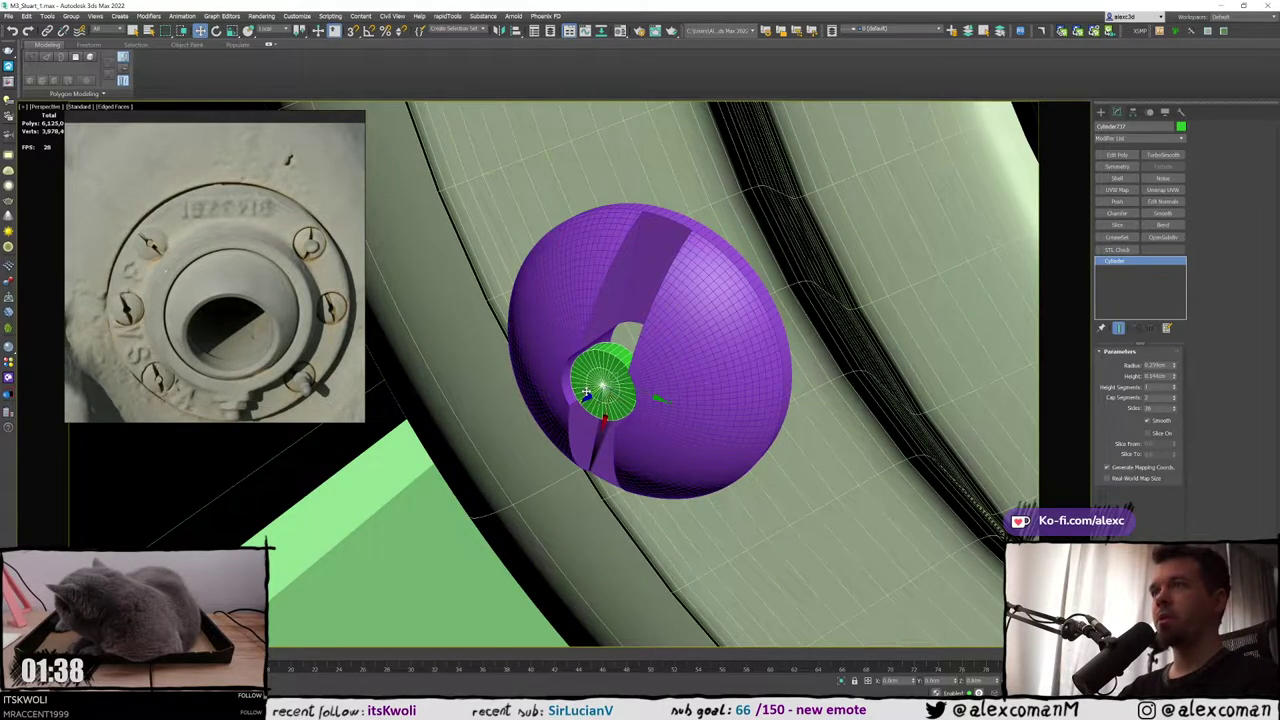
alt+middle_drag(587, 392, 656, 321)
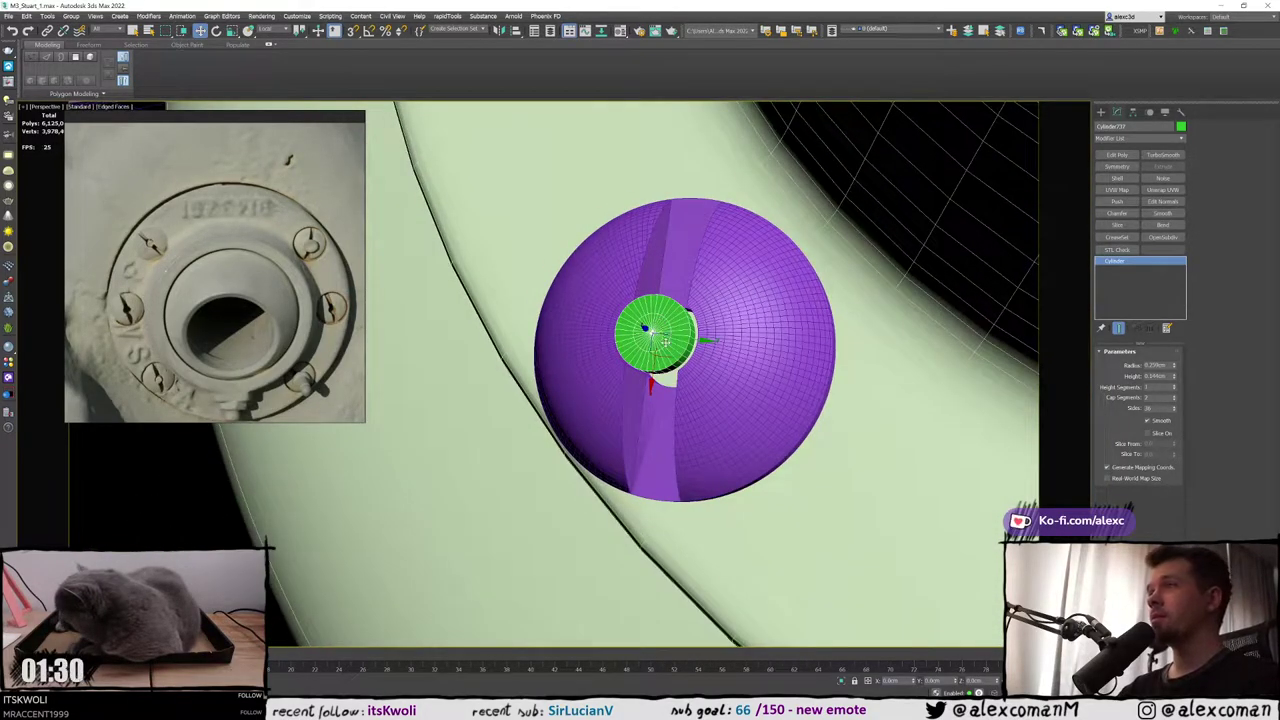
Increase the aligned cylinder's radius to about 0.28 cm and check its fit over the screw's hole
key(F4)
key(F4)
mouse_move(880, 338)
alt+middle_down()
mouse_move(899, 338)
mouse_move(876, 350)
alt+middle_up()
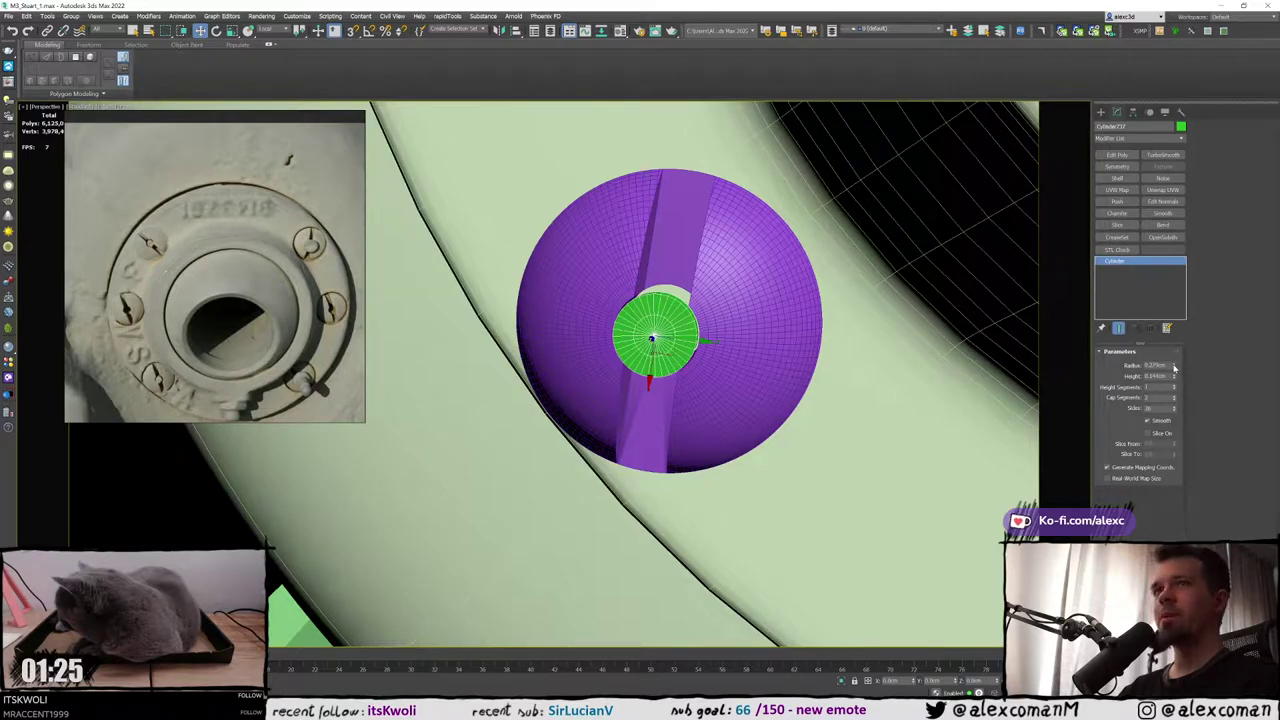
alt+middle_drag(1003, 348, 1001, 346)
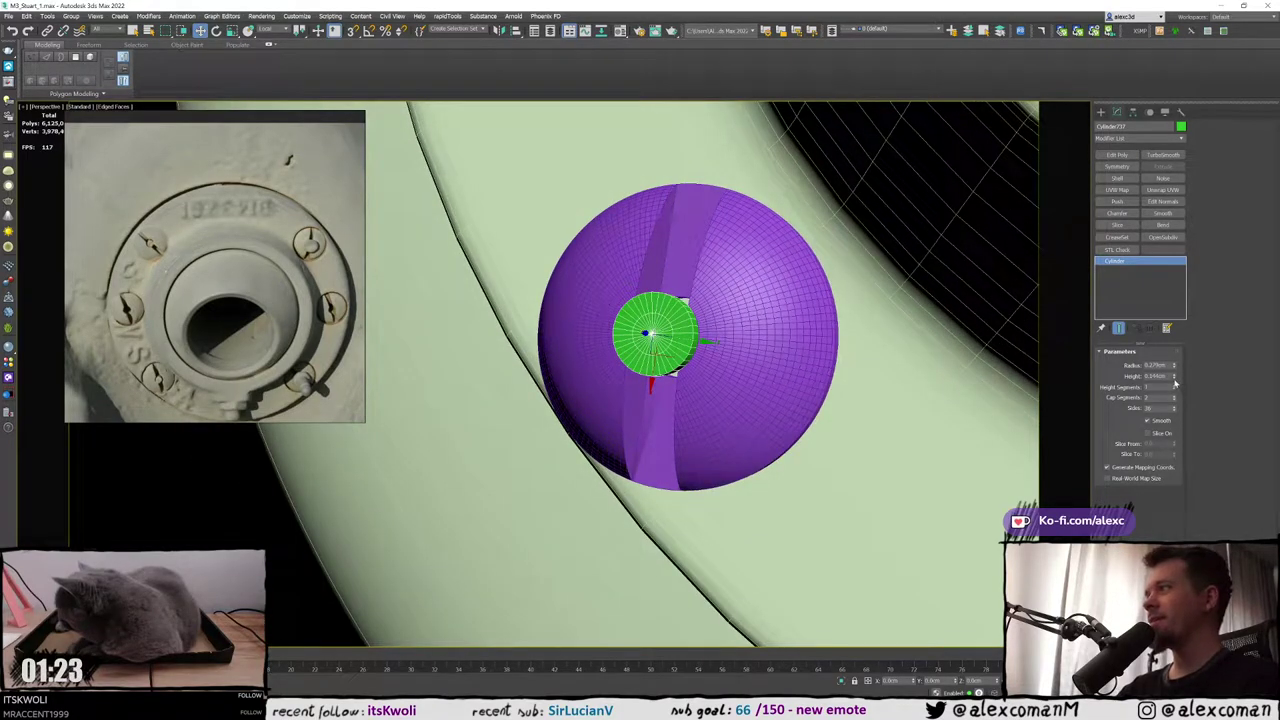
Set the lower-left screw's small cylinder height to about -1.24 cm and shift it slightly outward along its local Z axis
key(F3)
key(F3)
key(F3)
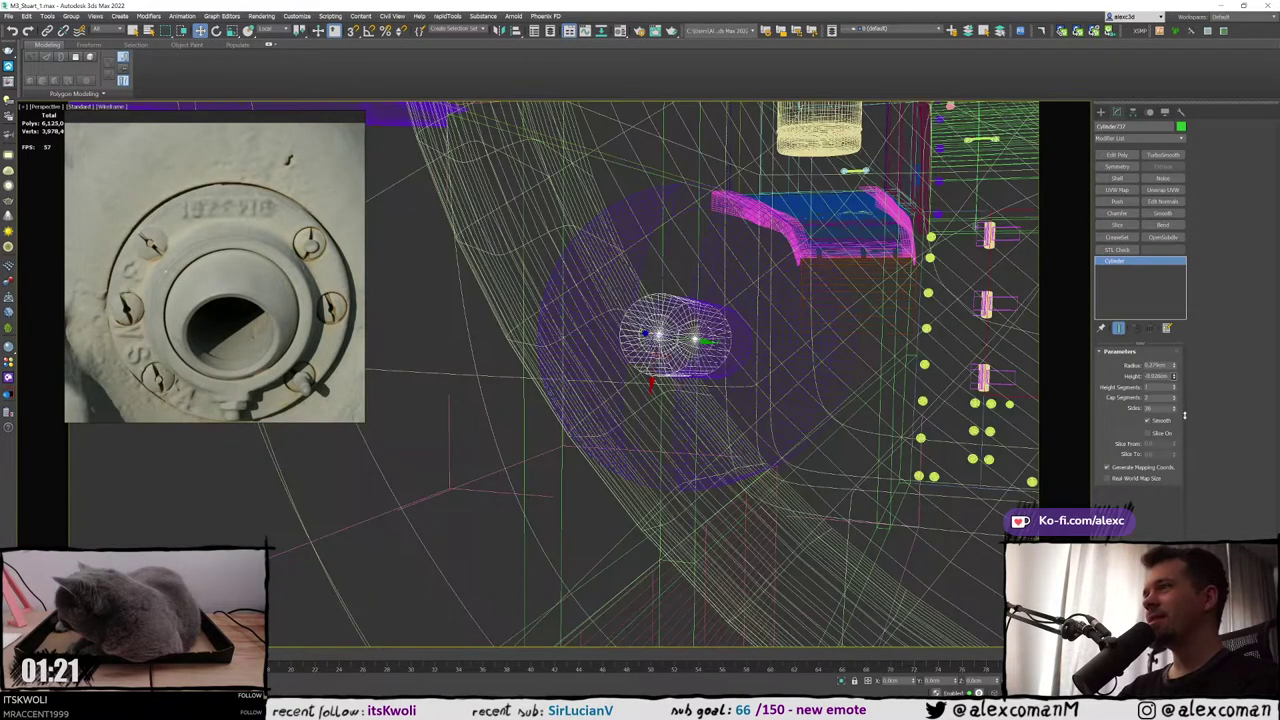
key(F3)
alt+middle_drag(840, 380, 776, 408)
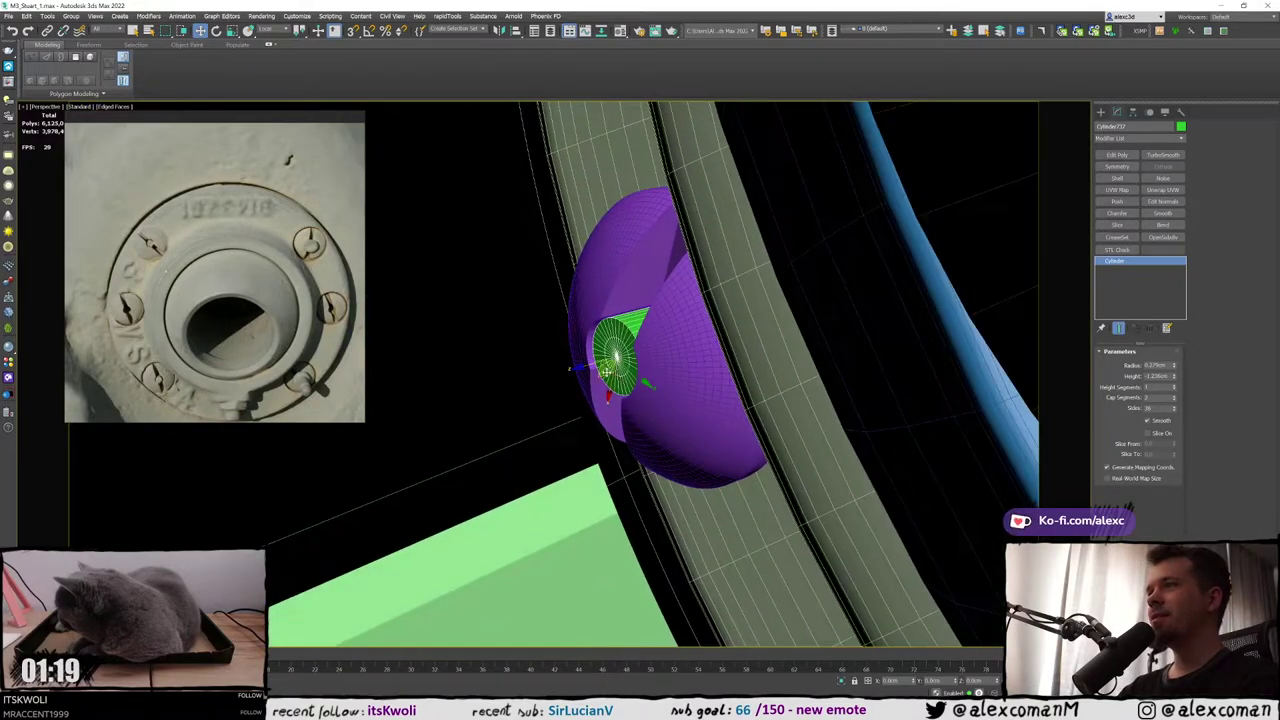
drag(592, 366, 581, 364)
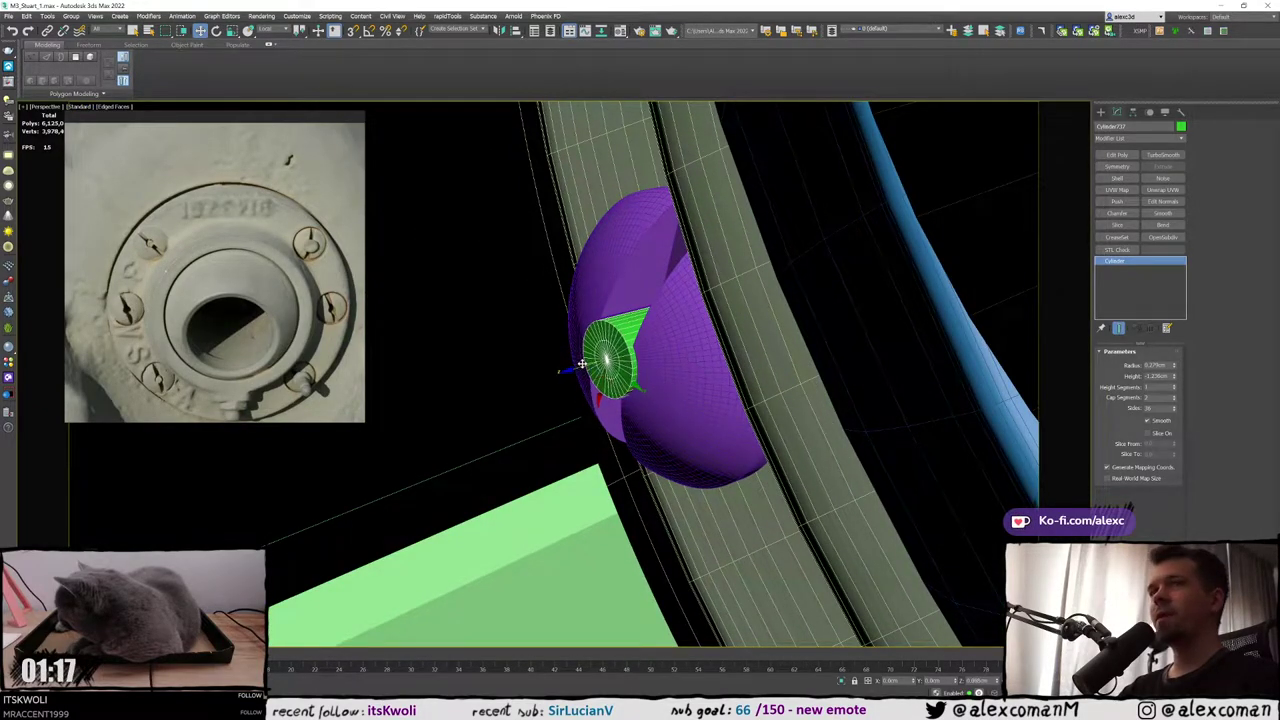
alt+middle_drag(581, 364, 627, 358)
Copy the small cylinder to the upper-left screw, aligning its X, Y and Z position by pivot point and matching its orientation
scroll(627, 358, down, 10)
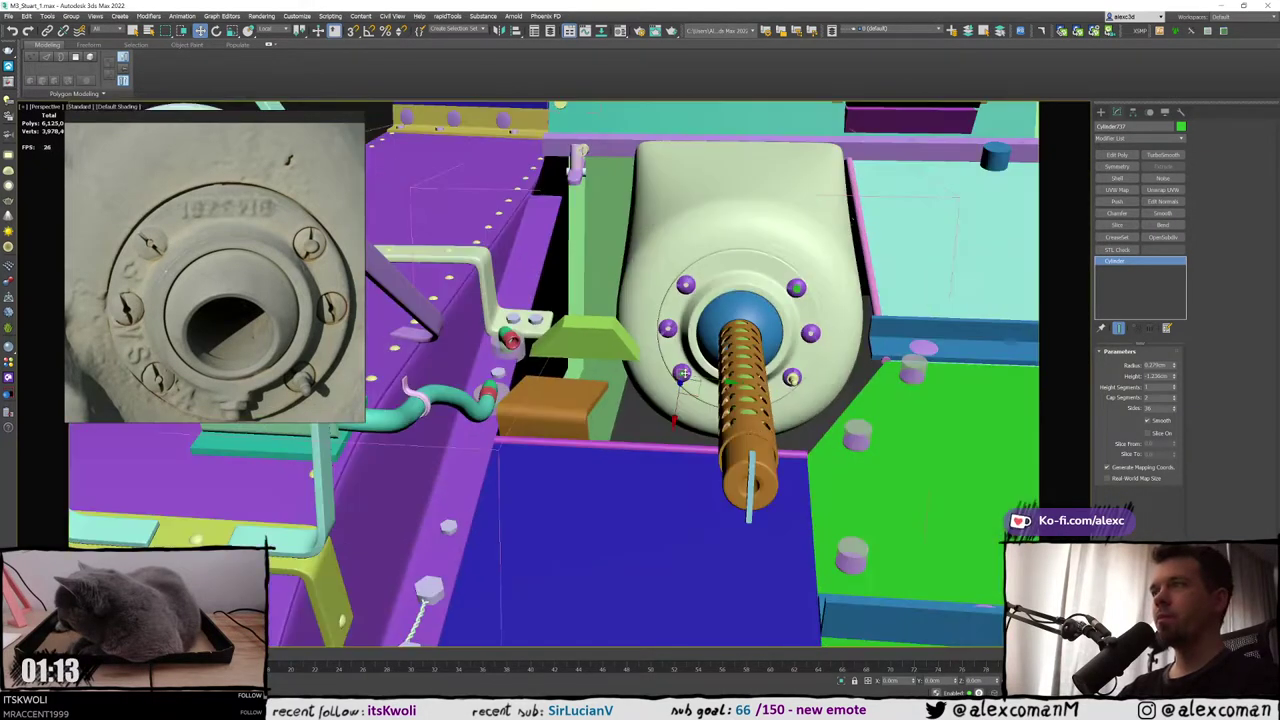
mouse_move(700, 383)
alt+middle_down()
mouse_move(645, 378)
mouse_move(700, 398)
alt+middle_up()
scroll(645, 378, up, 4)
scroll(645, 378, down, 3)
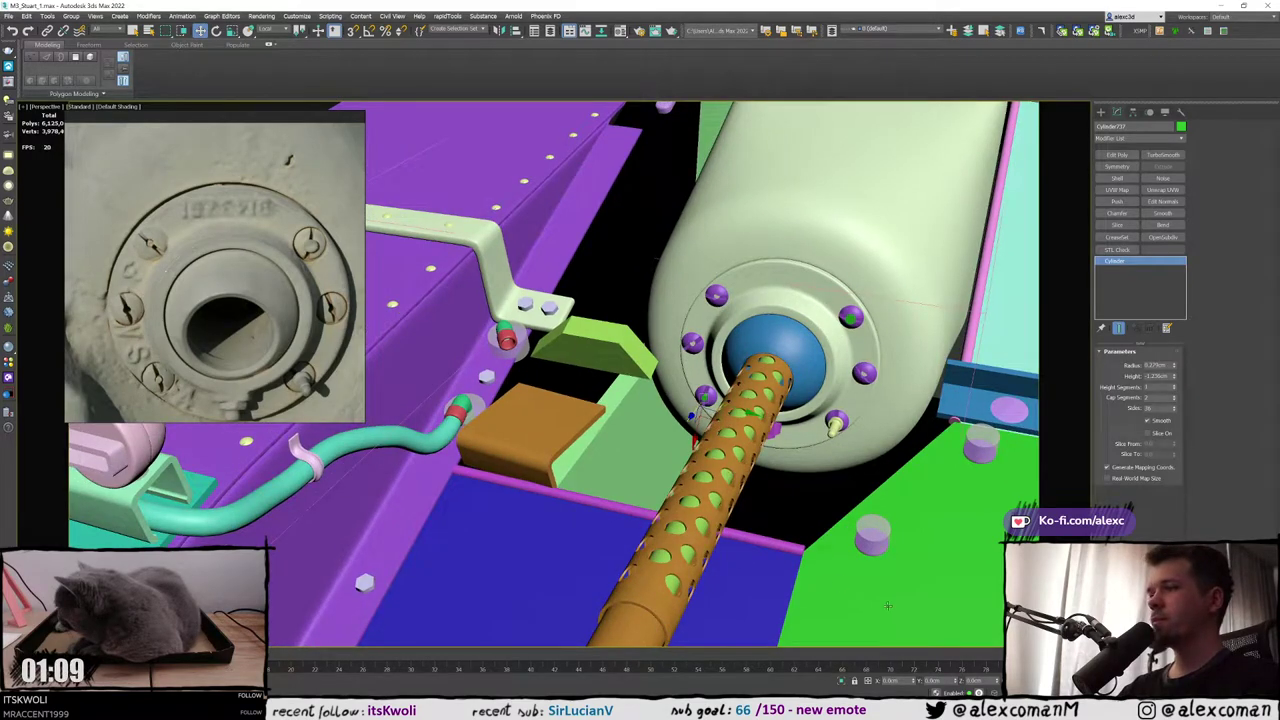
alt+middle_drag(613, 523, 688, 473)
scroll(688, 473, up, 6)
scroll(688, 473, down, 3)
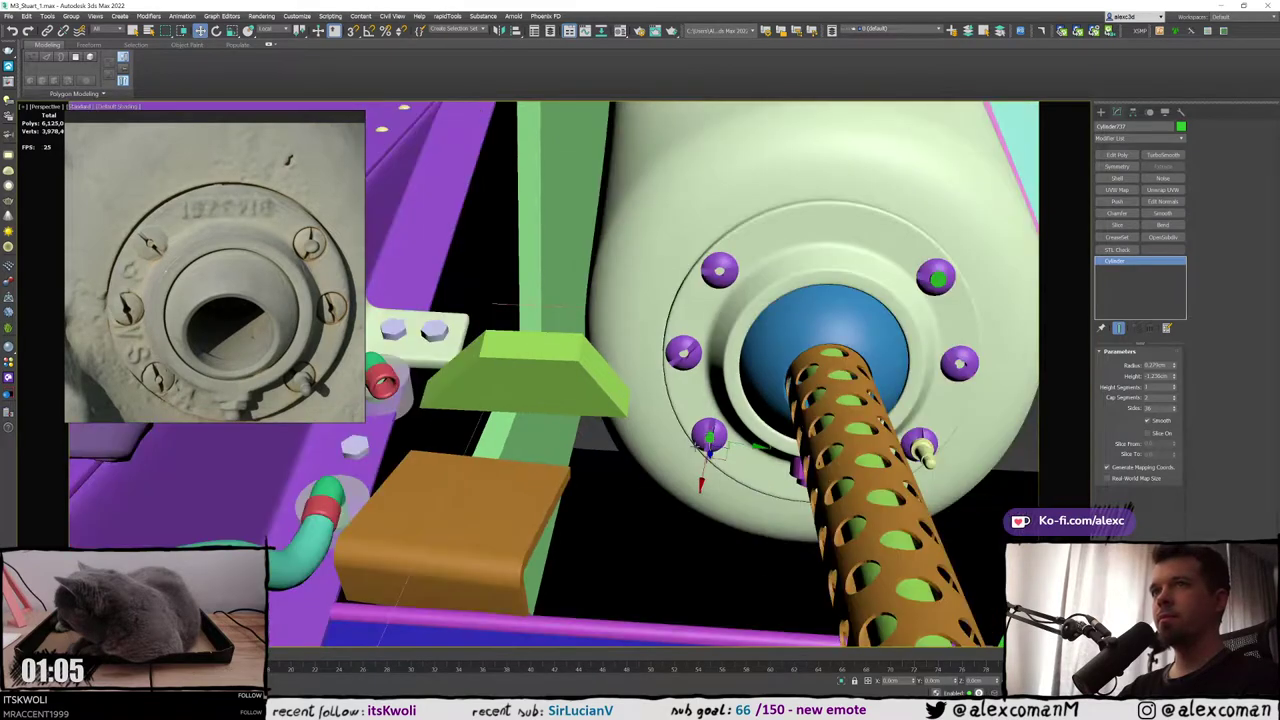
click(736, 266)
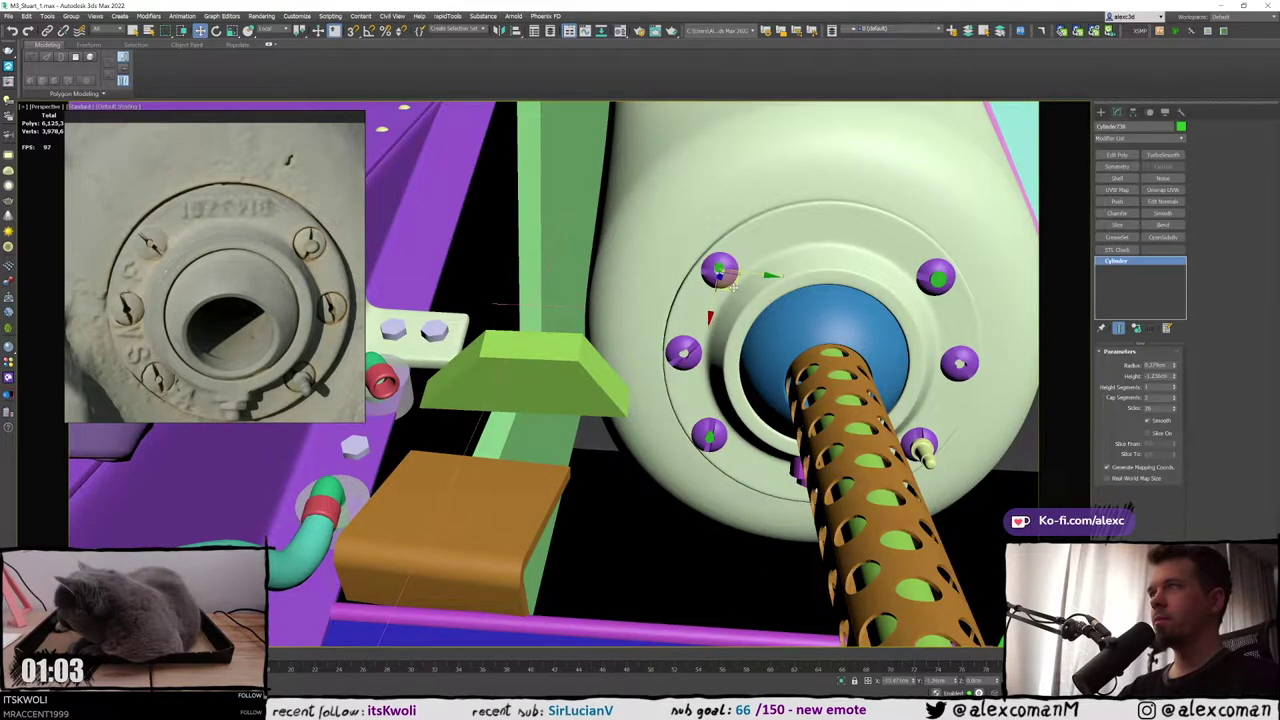
shift+drag(734, 287, 641, 416)
click(638, 400)
key(alt+a)
click(684, 353)
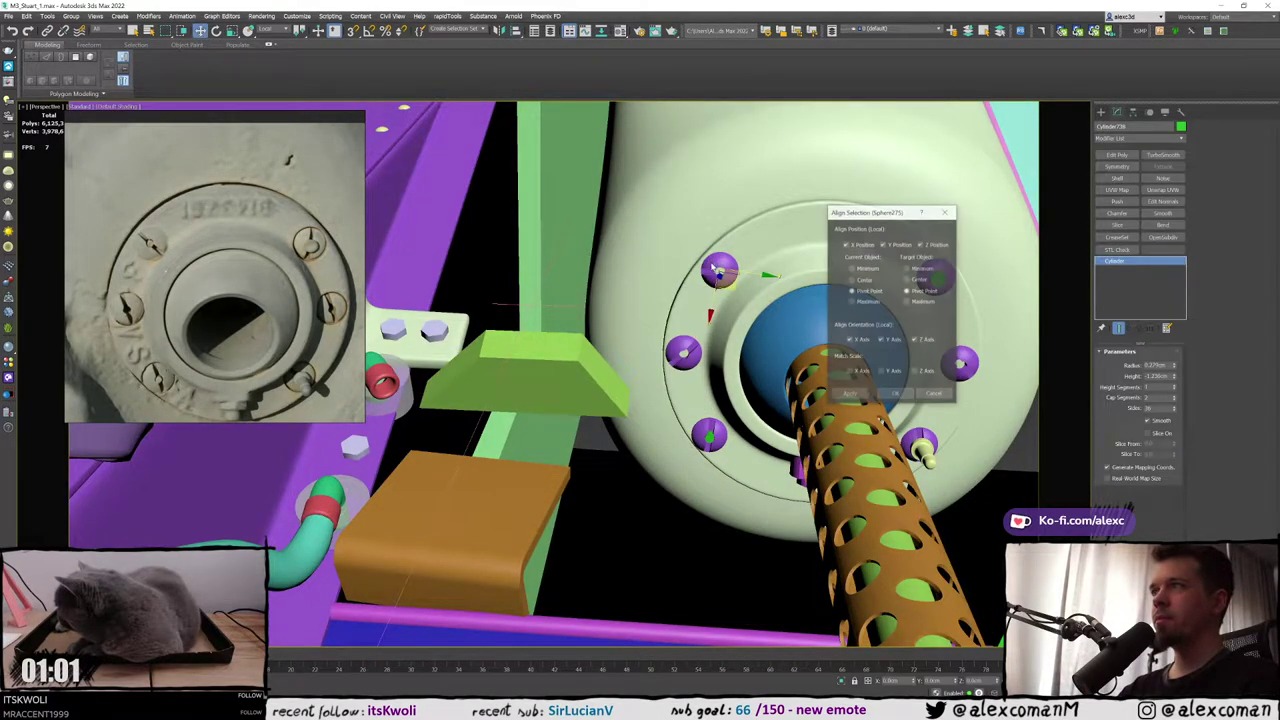
click(893, 393)
Move the upper-left screw's cylinder outward along its local Z axis until it protrudes from the hole
scroll(754, 285, up, 5)
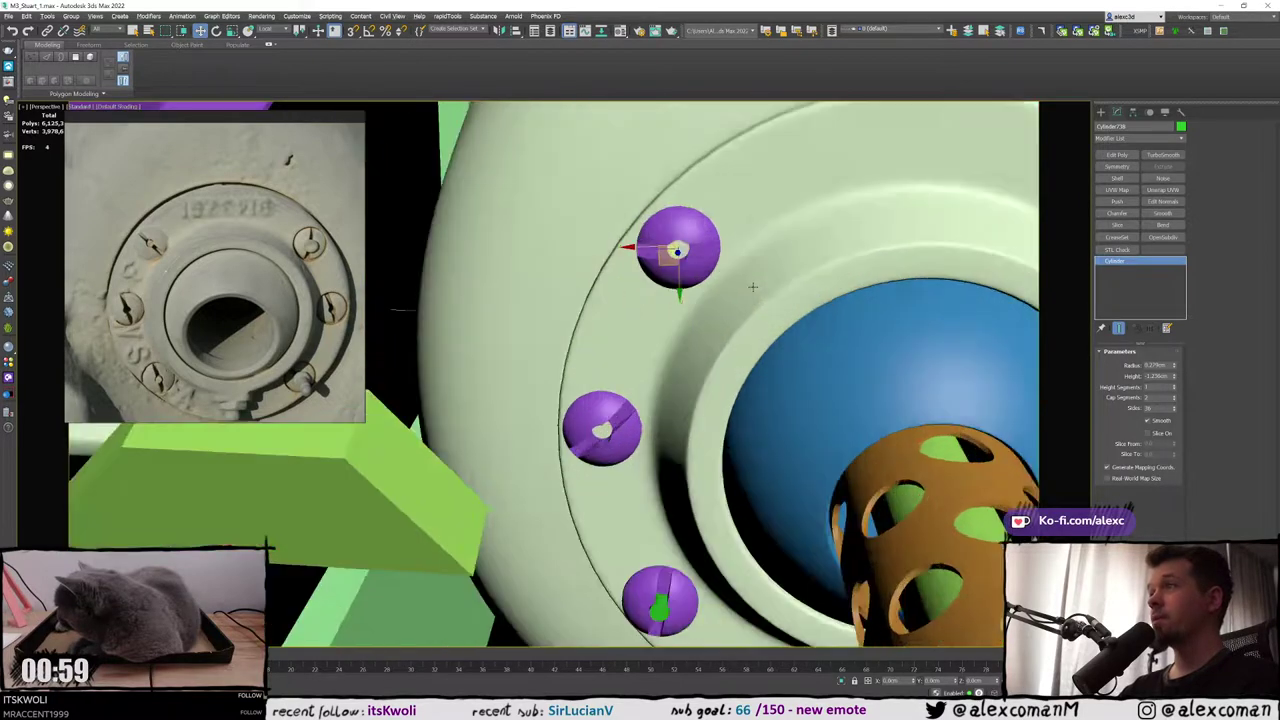
alt+middle_drag(753, 284, 731, 298)
alt+middle_drag(700, 340, 725, 356)
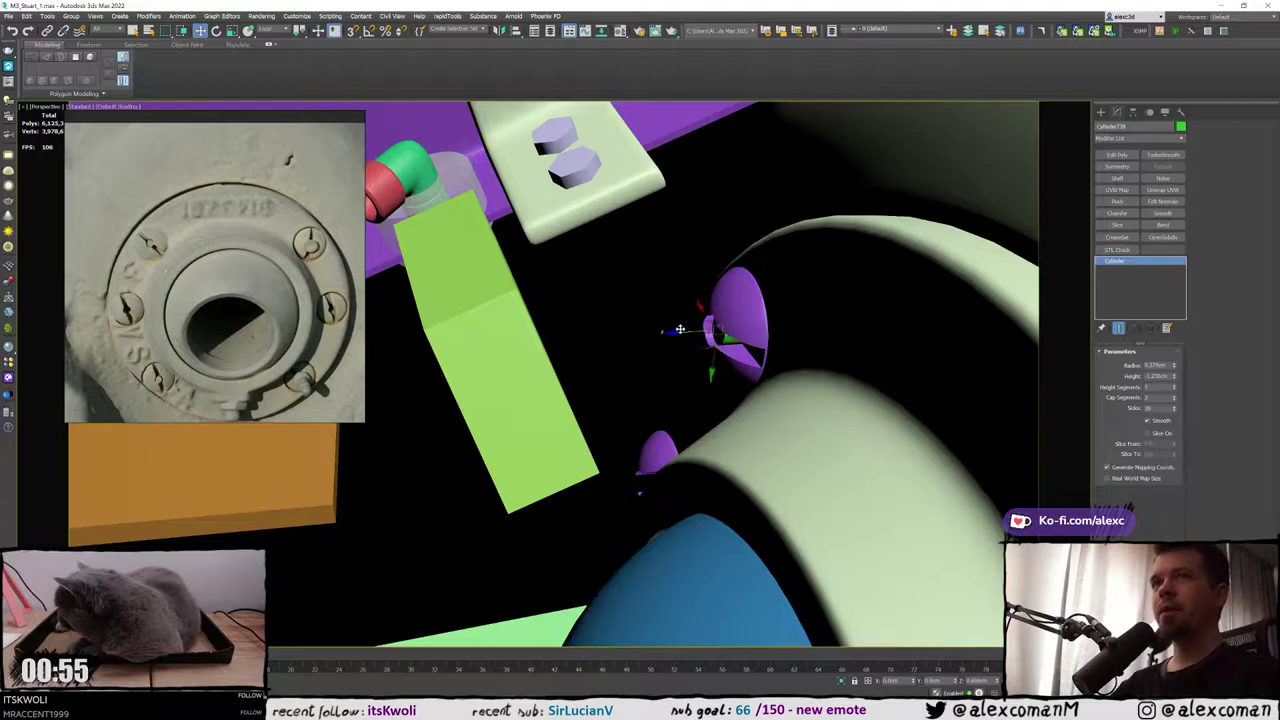
alt+middle_drag(674, 328, 716, 329)
scroll(733, 341, down, 3)
scroll(660, 298, down, 2)
key(F4)
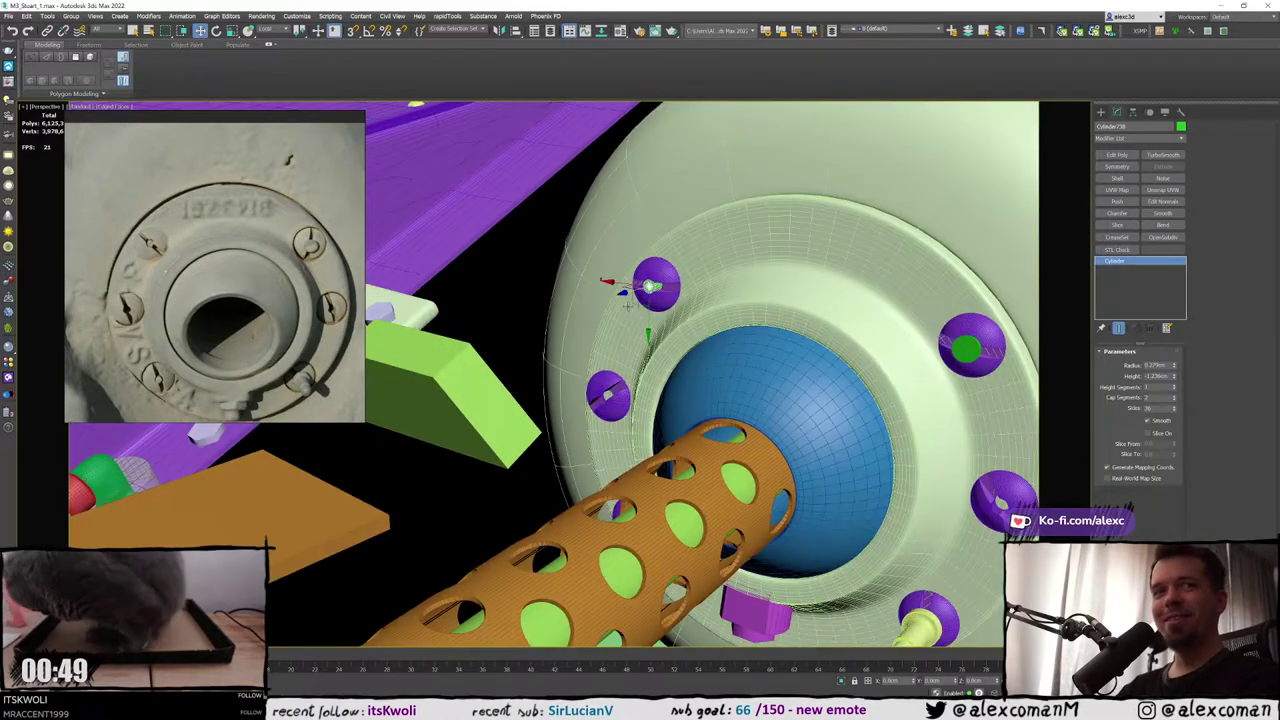
alt+middle_drag(660, 298, 637, 313)
scroll(660, 314, down, 2)
key(F4)
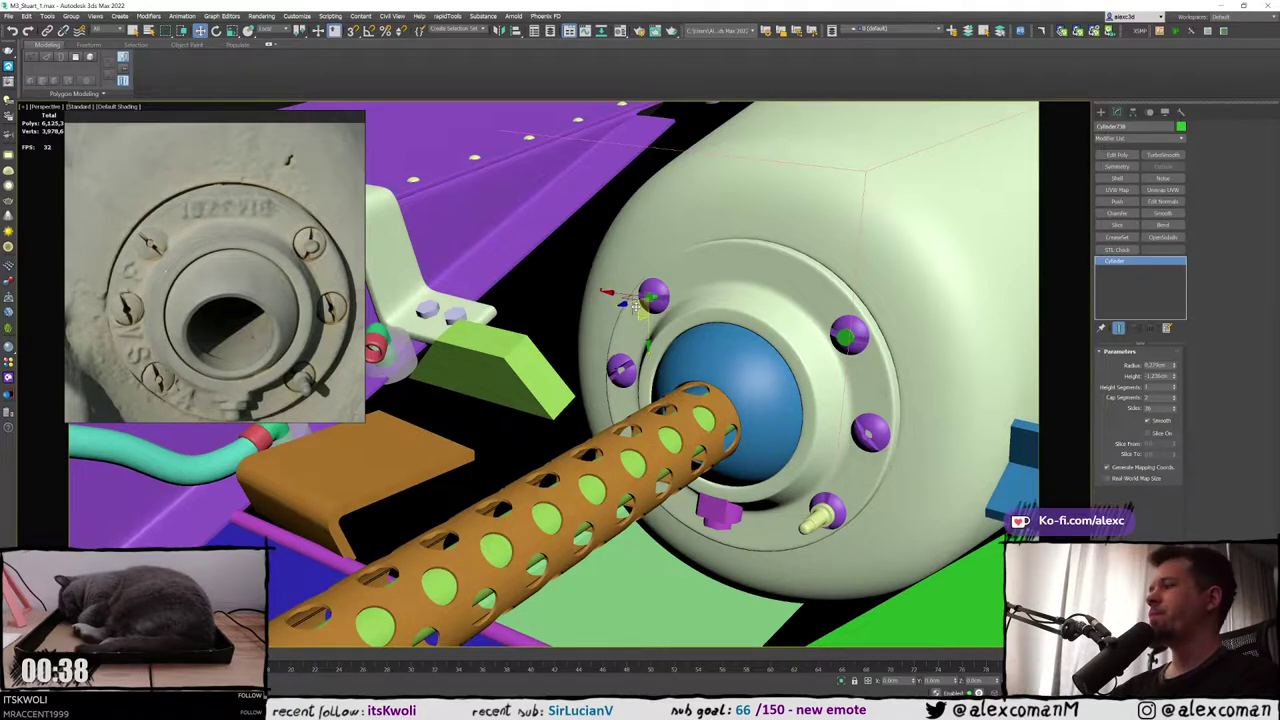
Examine up close how the cylinders sit in the upper-left and upper-right screws of the ball mount
scroll(610, 278, up, 8)
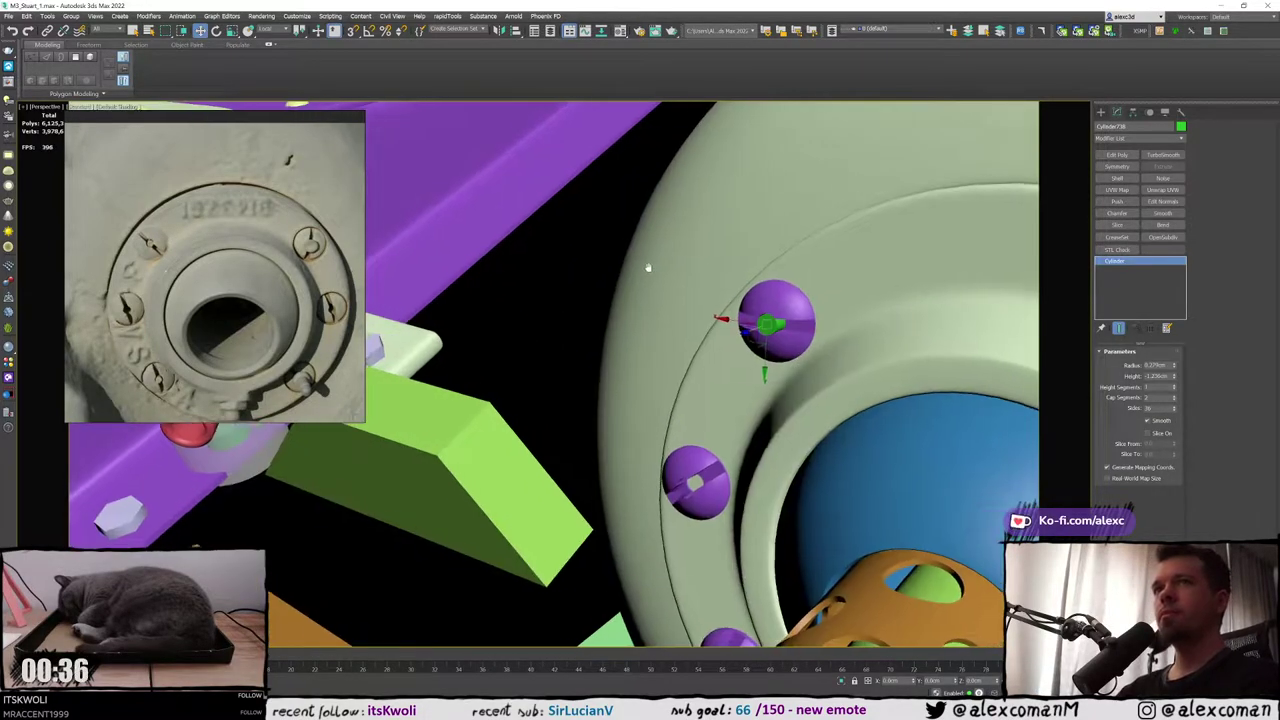
scroll(691, 283, down, 8)
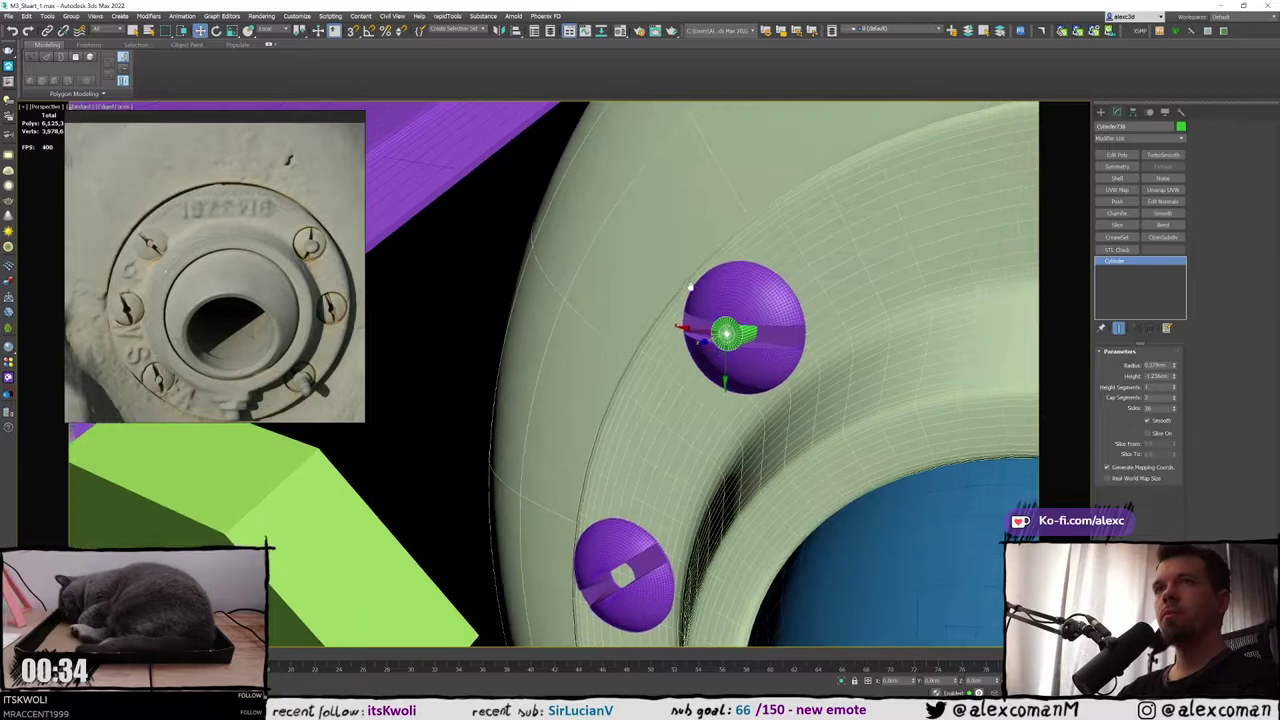
scroll(694, 284, up, 10)
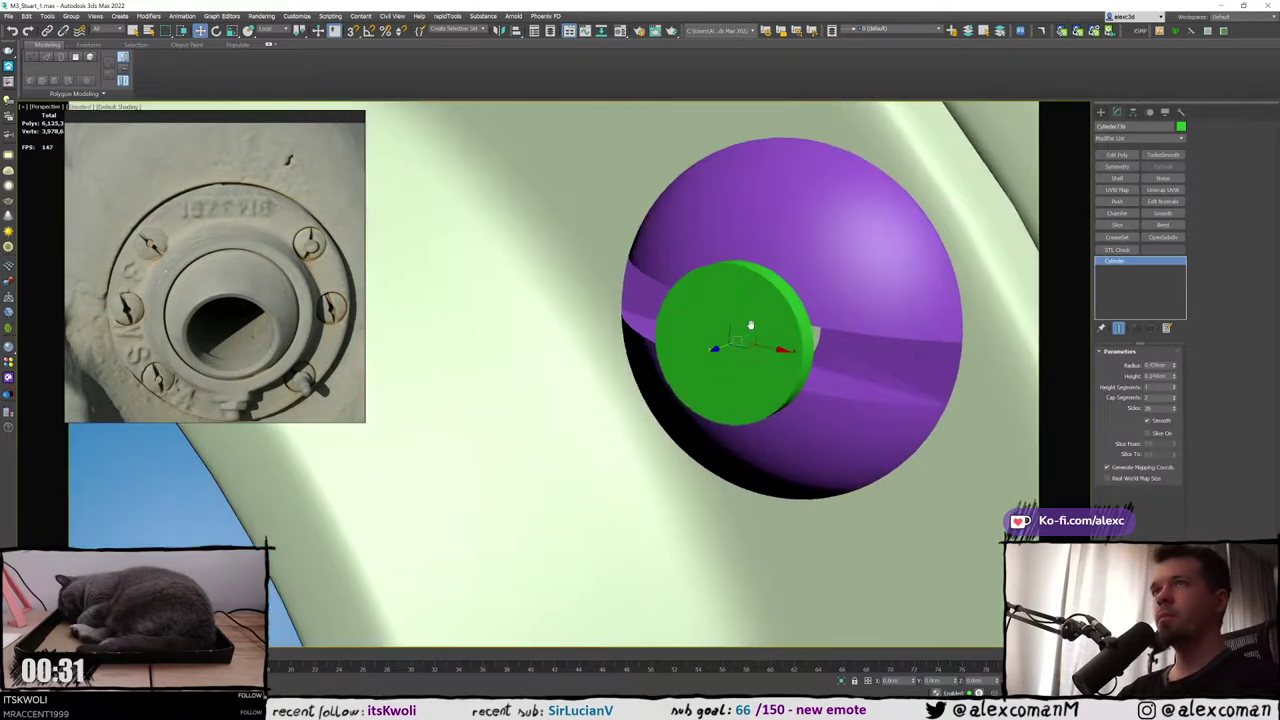
middle_drag(750, 325, 692, 328)
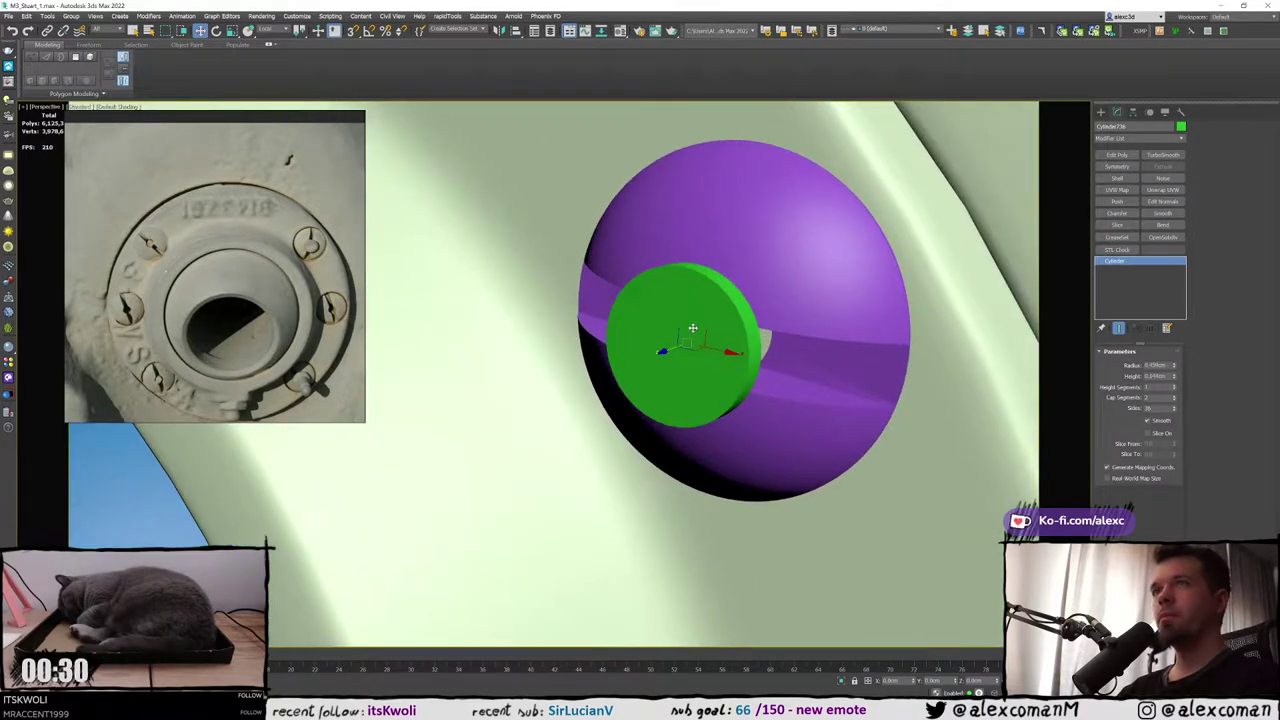
scroll(692, 328, down, 8)
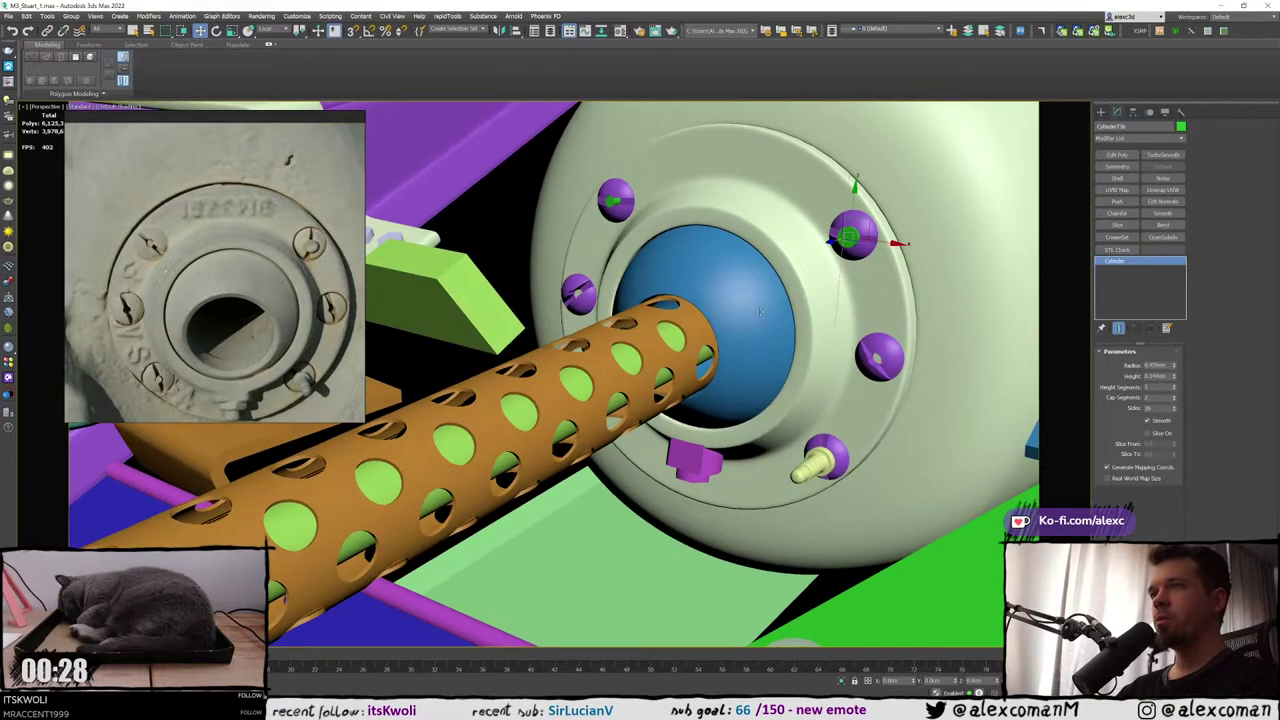
alt+middle_drag(767, 318, 816, 352)
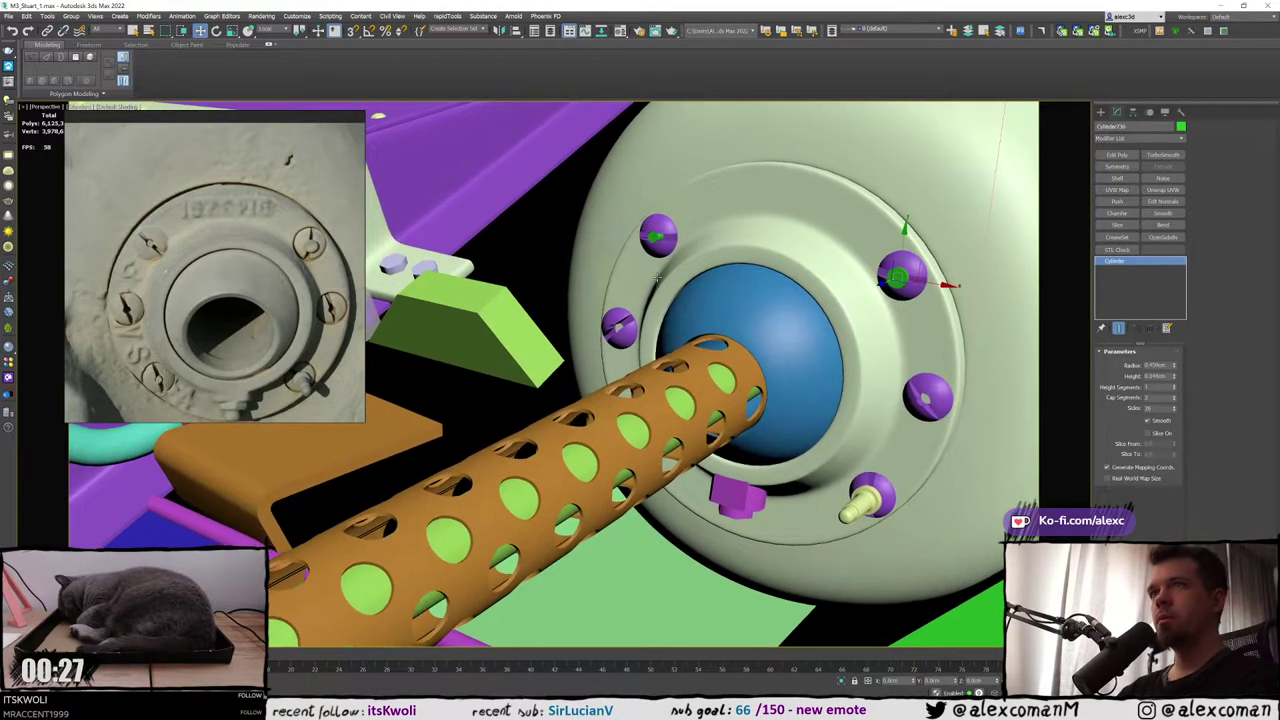
alt+middle_drag(606, 244, 660, 283)
key(F4)
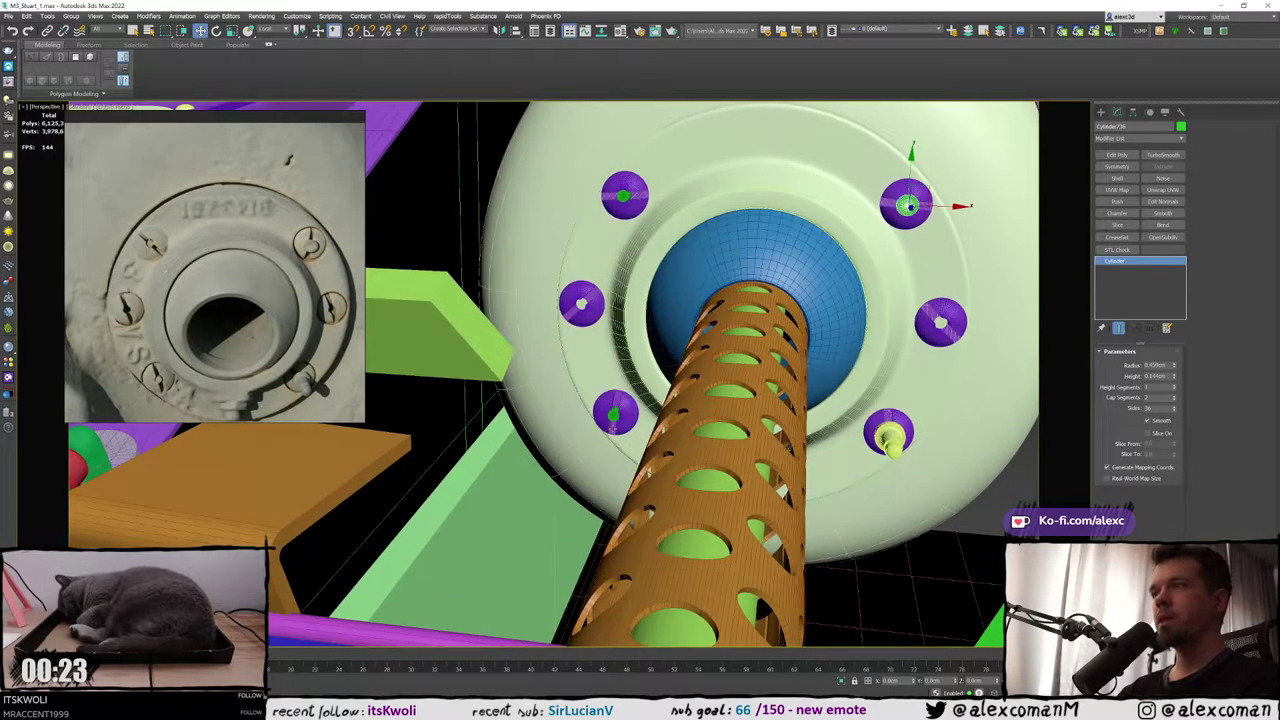
Select the small cylinders in the lower-left and upper-left screws together
scroll(617, 408, up, 3)
key(F3)
click(617, 408)
key(F3)
scroll(617, 408, down, 7)
scroll(618, 407, down, 3)
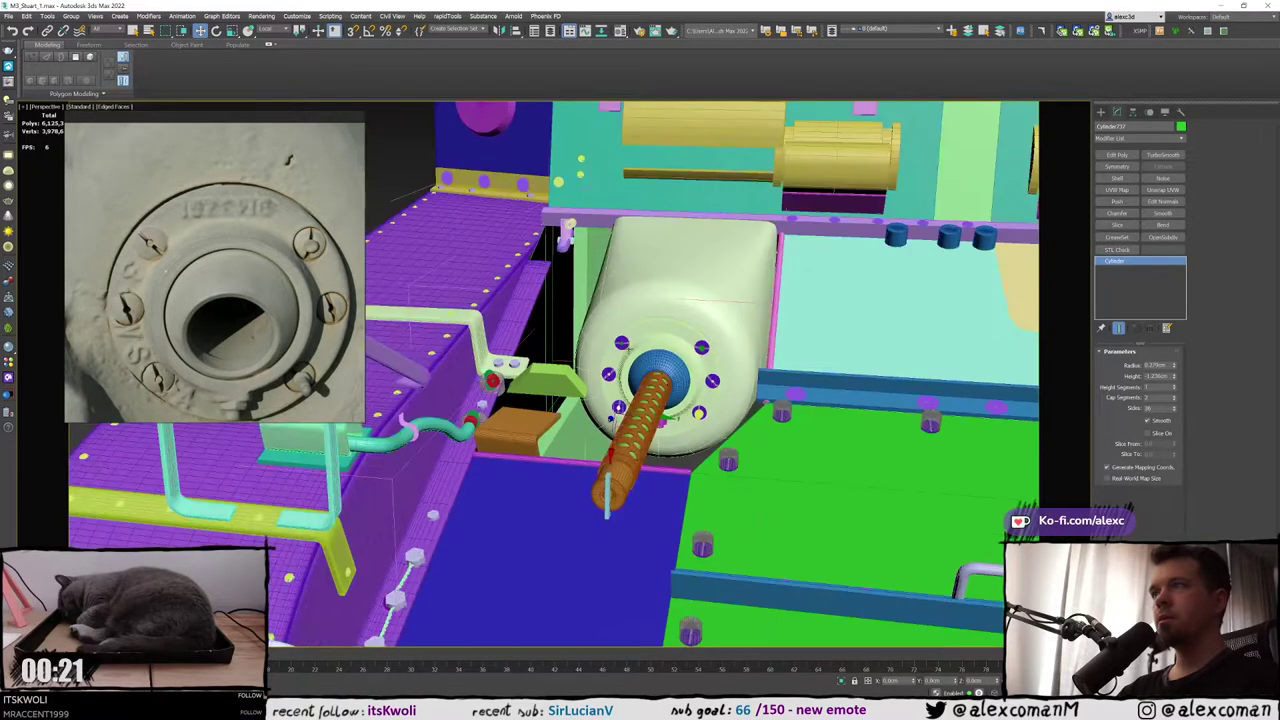
alt+middle_drag(614, 412, 608, 263)
scroll(640, 308, up, 5)
scroll(586, 267, down, 4)
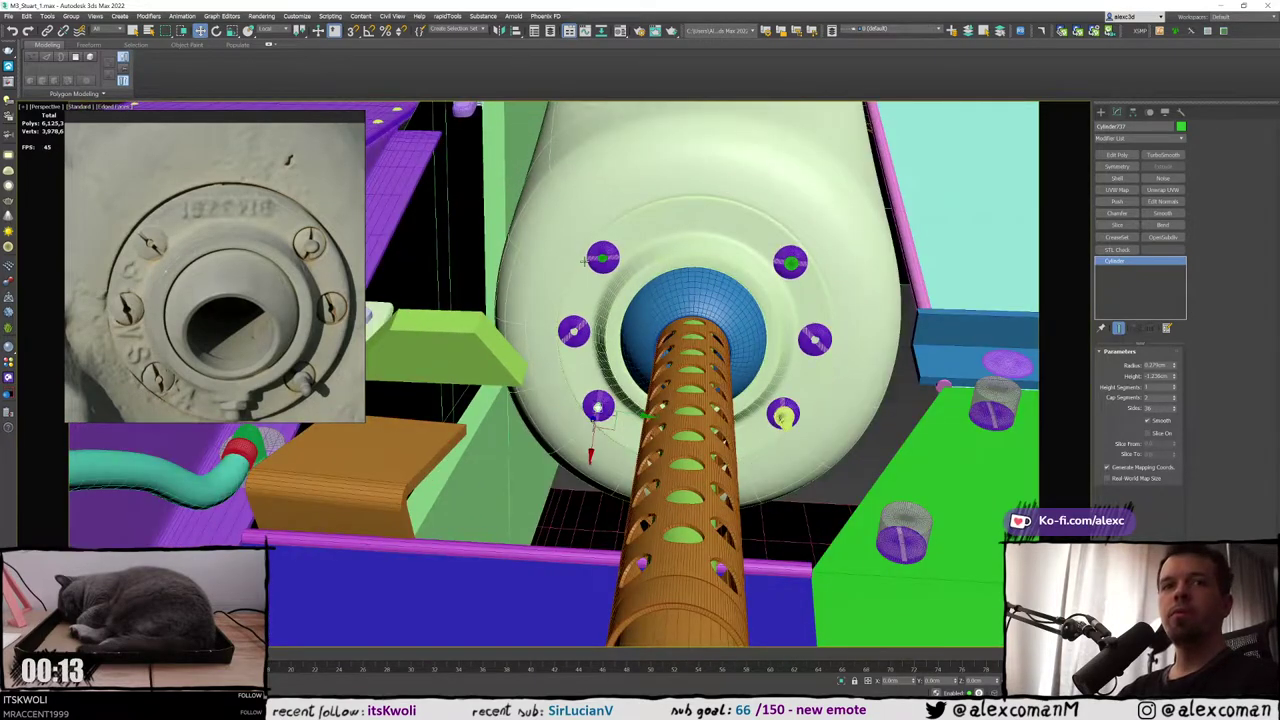
scroll(576, 294, up, 3)
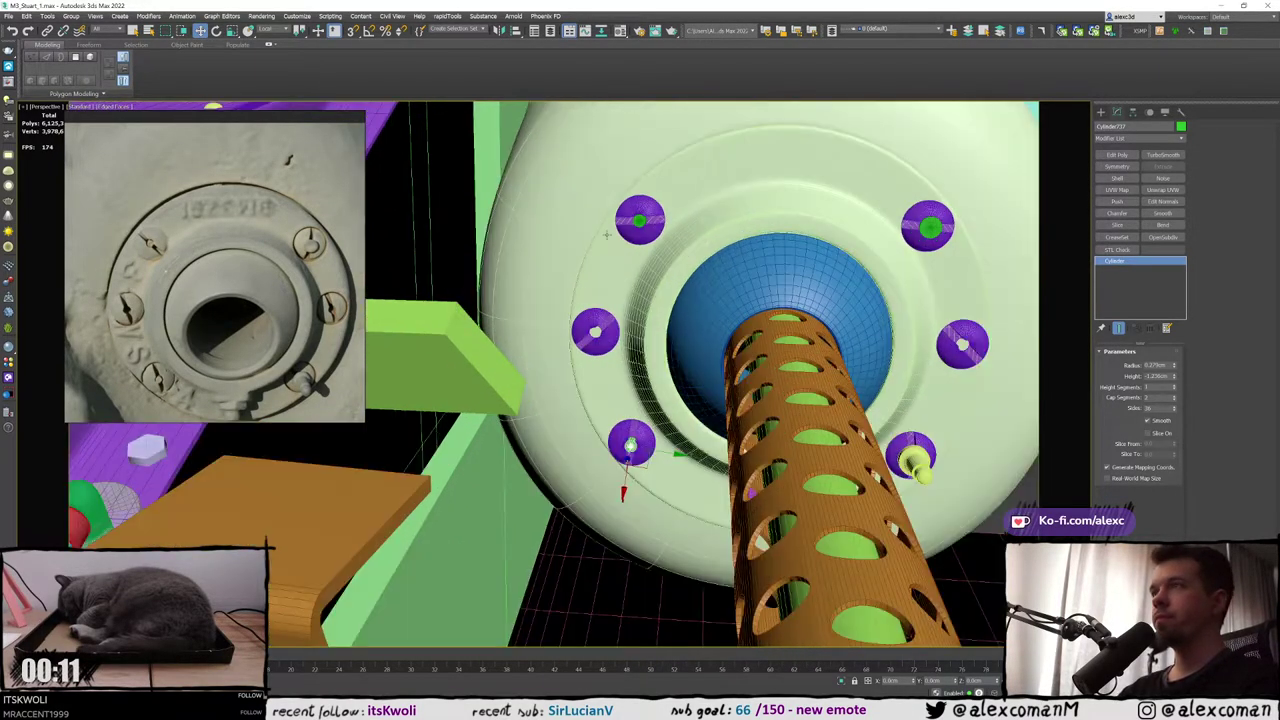
ctrl+click(643, 221)
Copy the upper-left screw's small cylinder and align the copy to the upper-right screw
middle_drag(880, 285, 713, 265)
alt+middle_drag(806, 245, 700, 235)
click(592, 176)
shift+drag(597, 176, 650, 177)
click(632, 401)
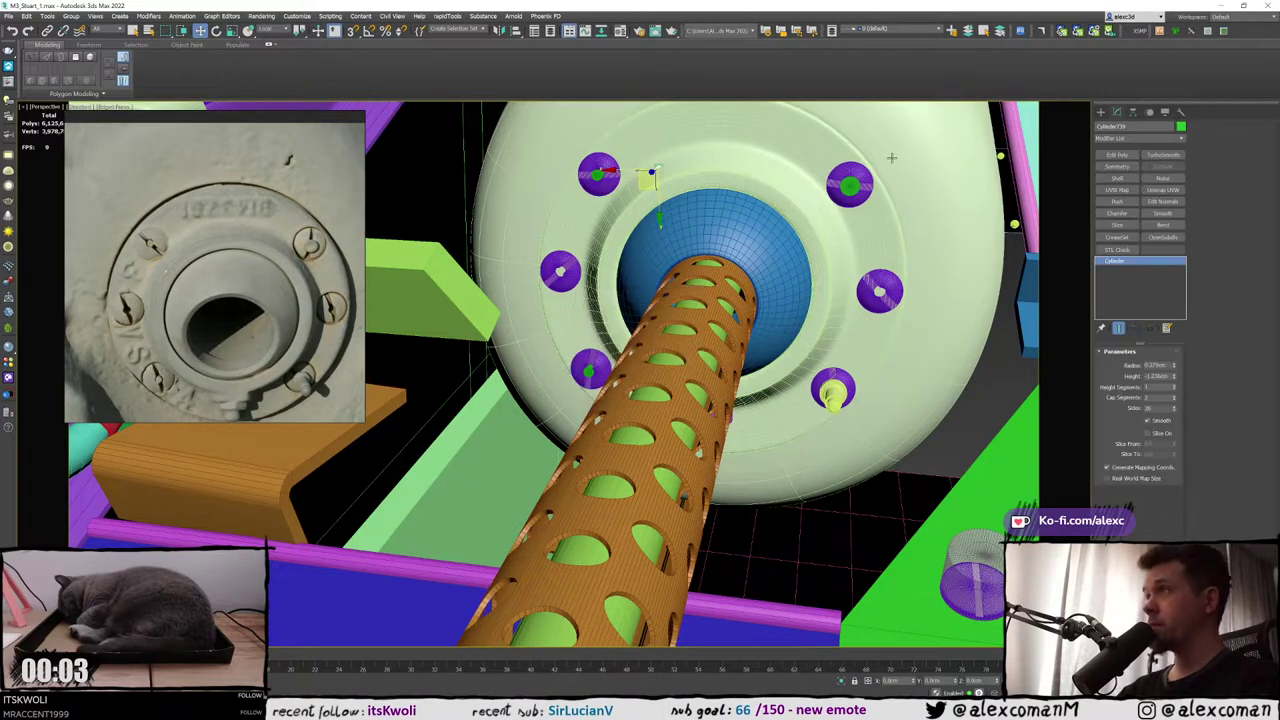
key(alt+a)
click(880, 291)
click(886, 396)
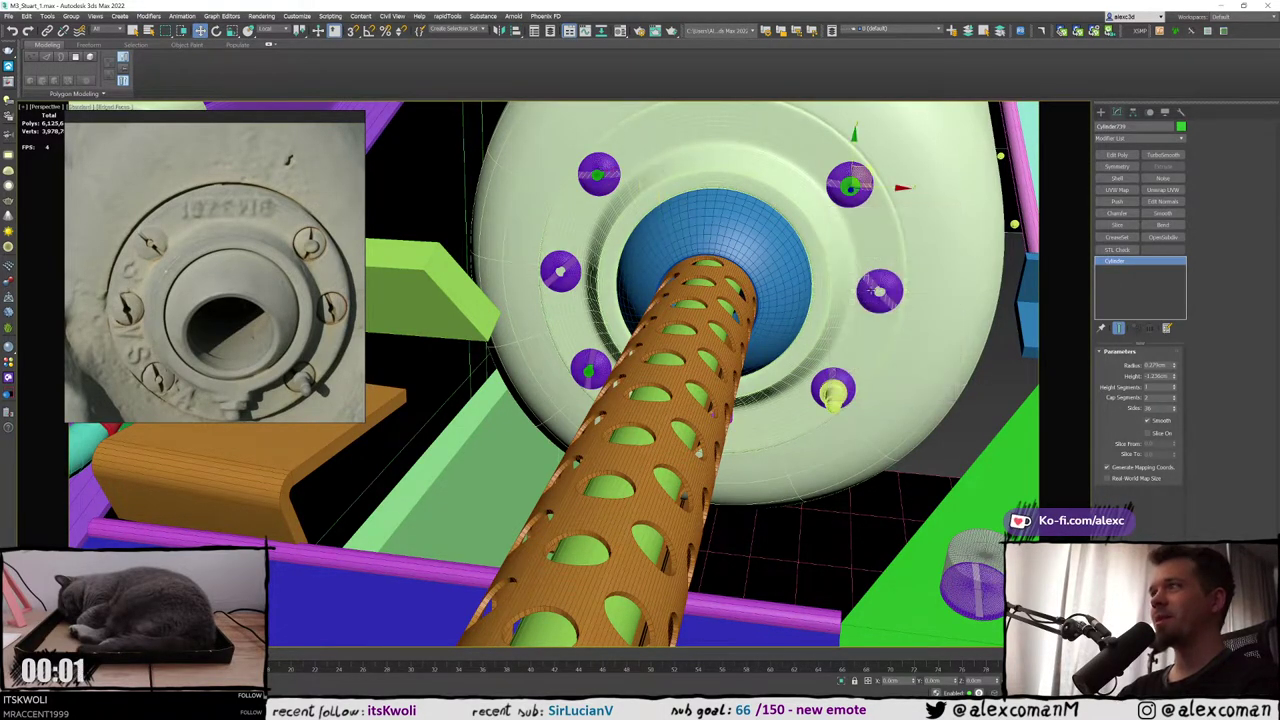
Check from the side how deep the copied cylinder sits behind the upper-right screw's front disc
key(F3)
mouse_move(905, 285)
alt+middle_down()
mouse_move(838, 213)
mouse_move(700, 310)
mouse_move(653, 317)
mouse_move(654, 265)
alt+middle_up()
key(F3)
scroll(700, 310, up, 4)
scroll(653, 317, up, 3)
scroll(654, 265, up, 4)
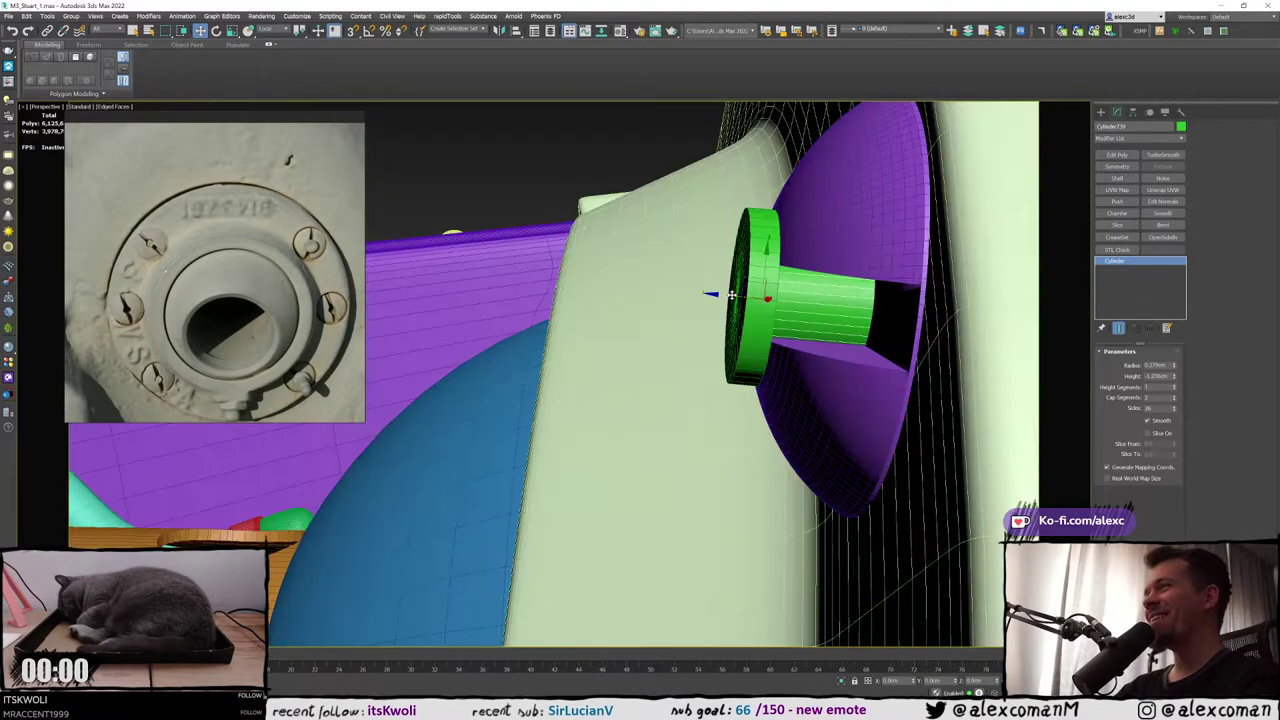
scroll(731, 295, down, 4)
mouse_move(728, 295)
alt+middle_down()
mouse_move(711, 301)
mouse_move(755, 258)
mouse_move(737, 267)
alt+middle_up()
key(F3)
key(F3)
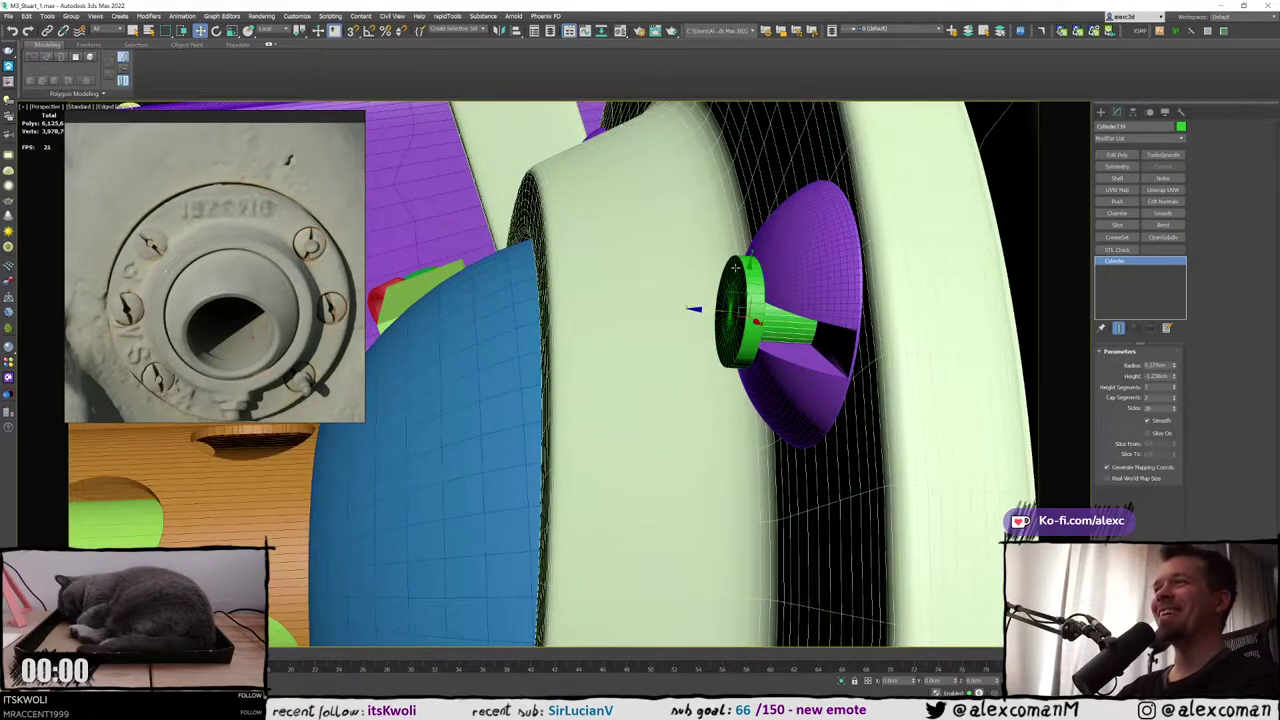
Select the upper-right screw's front disc and adjust its cylinder dimensions against the thinner cylinder behind it
ctrl+click(734, 269)
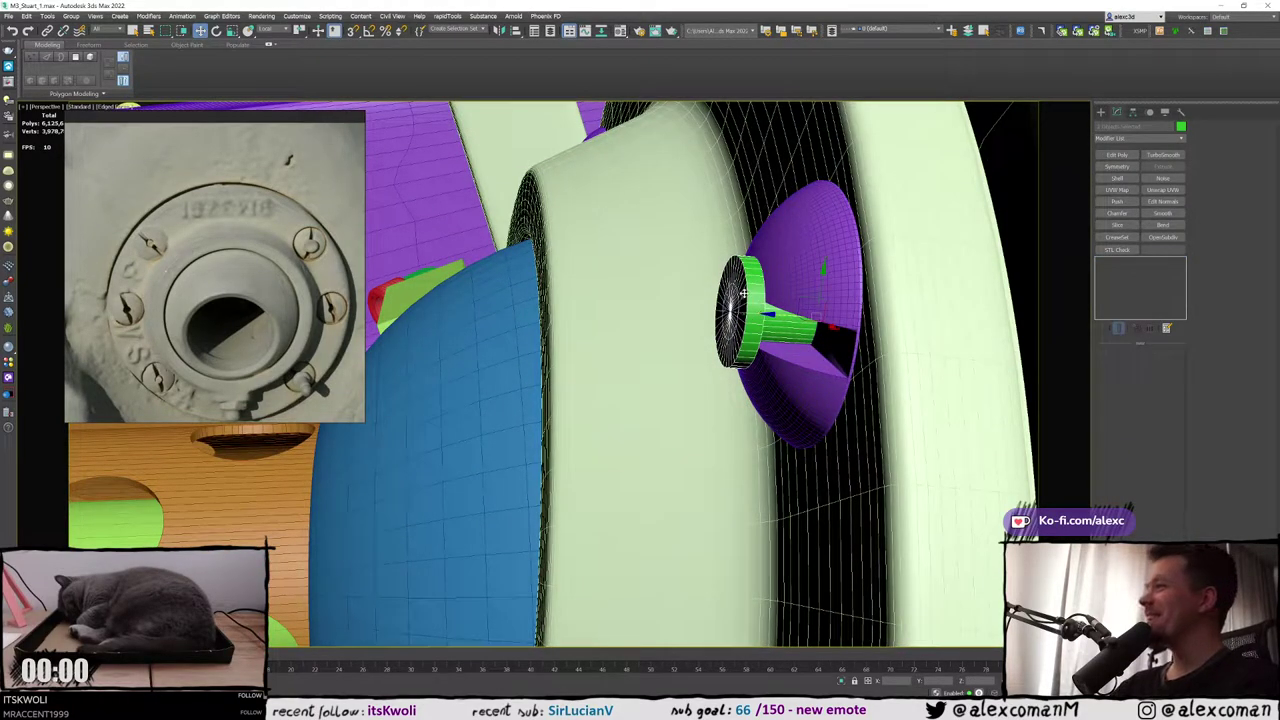
alt+middle_drag(743, 292, 746, 303)
click(751, 297)
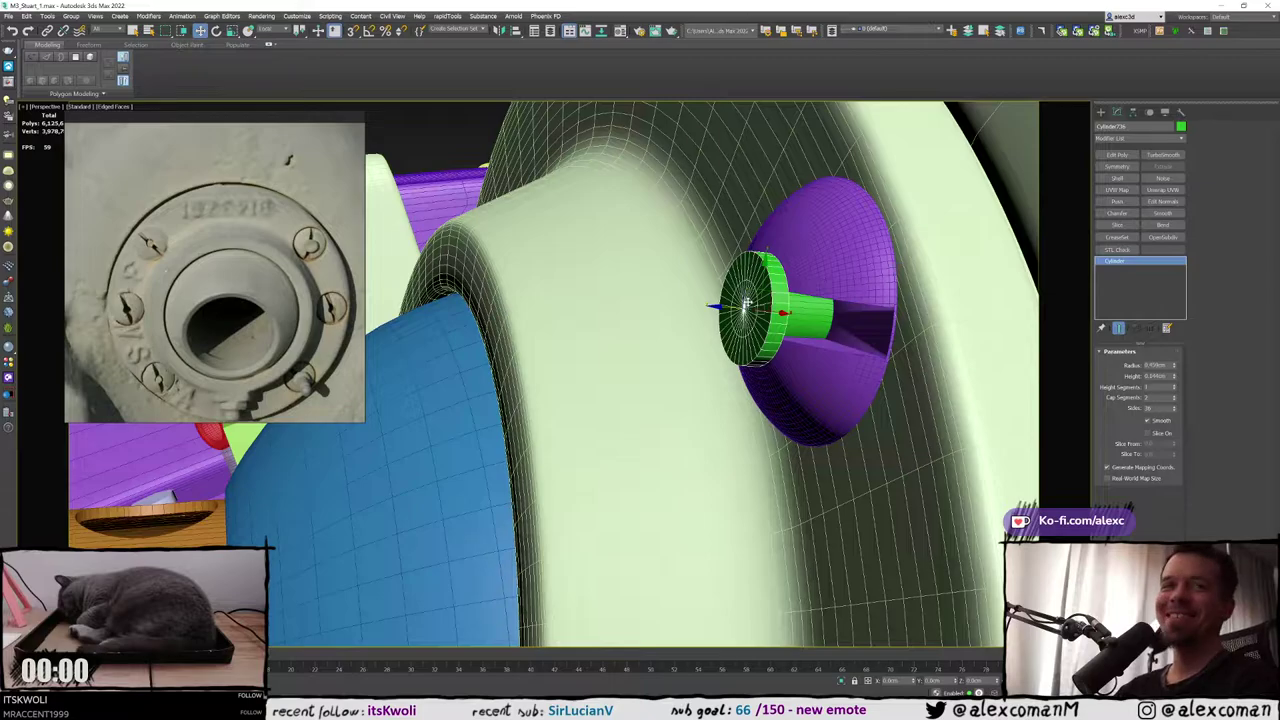
scroll(680, 285, down, 2)
alt+middle_drag(691, 298, 668, 320)
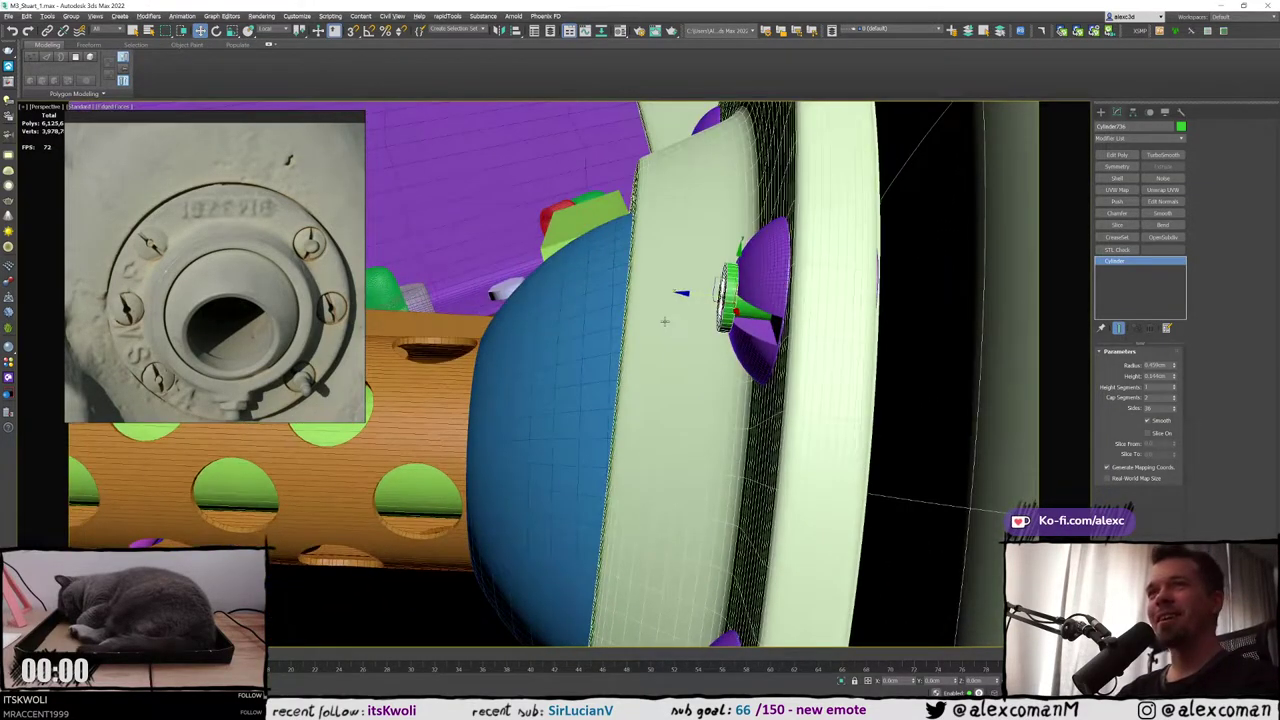
scroll(710, 318, up, 2)
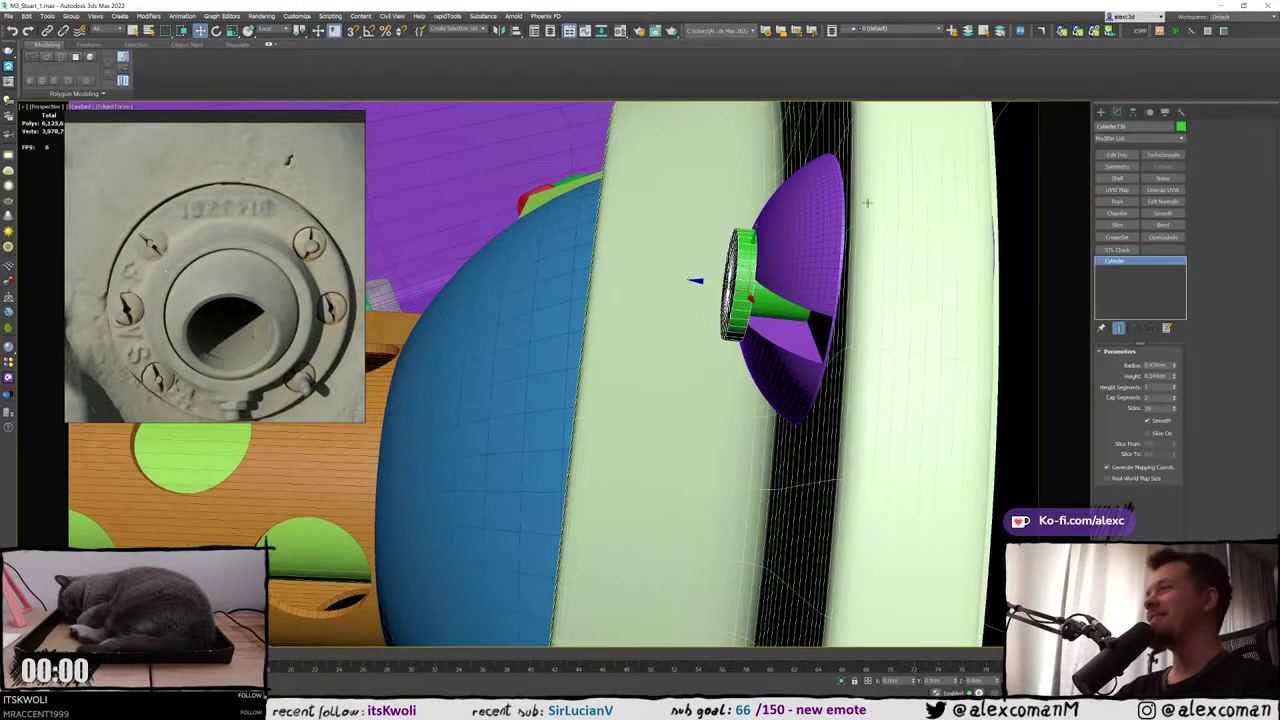
drag(1174, 369, 1176, 383)
alt+middle_drag(744, 335, 790, 330)
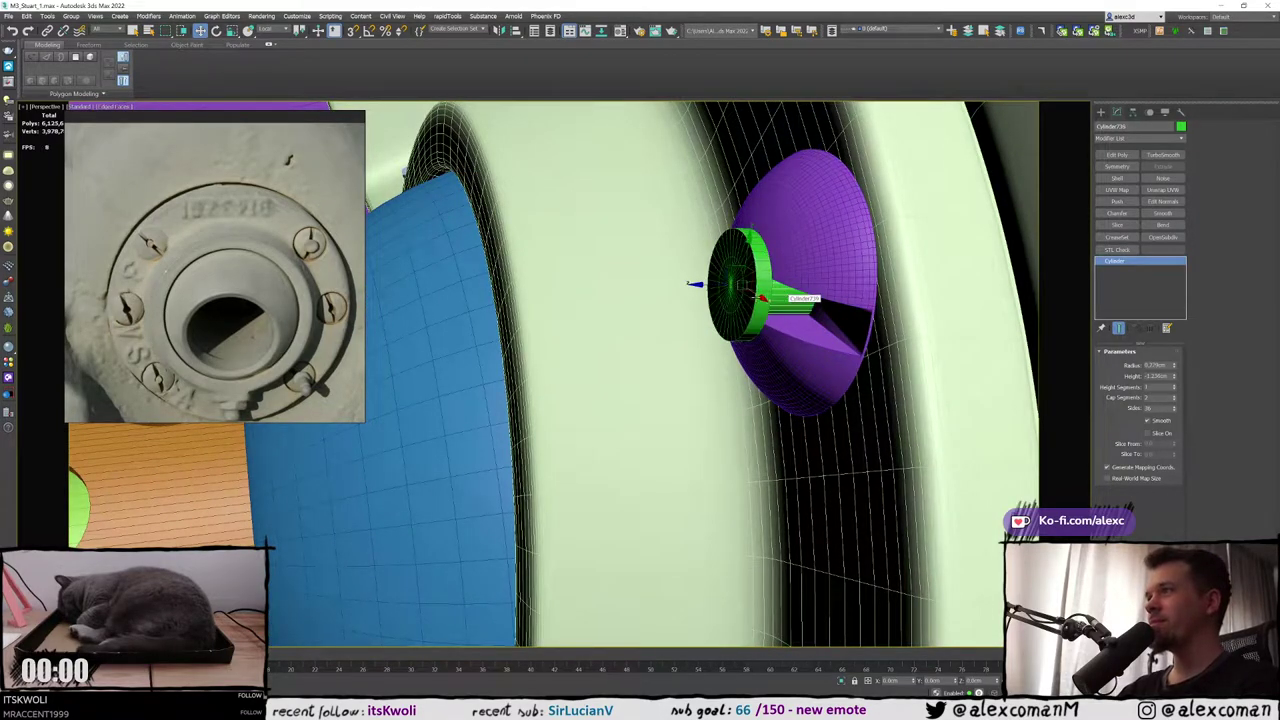
Select the hole cylinders of the upper-right, lower-left and upper-left screws together
key(F4)
key(F4)
alt+middle_drag(714, 271, 700, 378)
scroll(766, 275, down, 5)
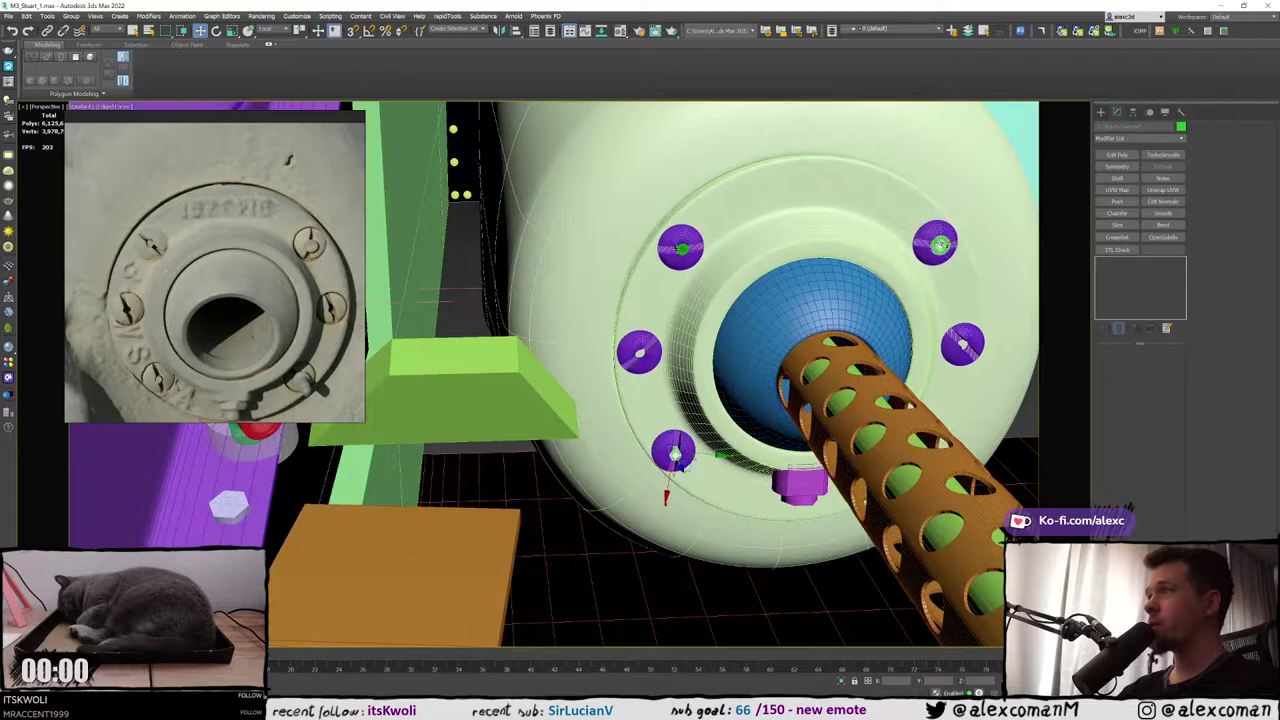
ctrl+click(681, 248)
Compare the lower-right screw's protruding pin and the ball mount with a close-up of the reference photo
alt+middle_drag(681, 248, 545, 270)
scroll(760, 409, up, 6)
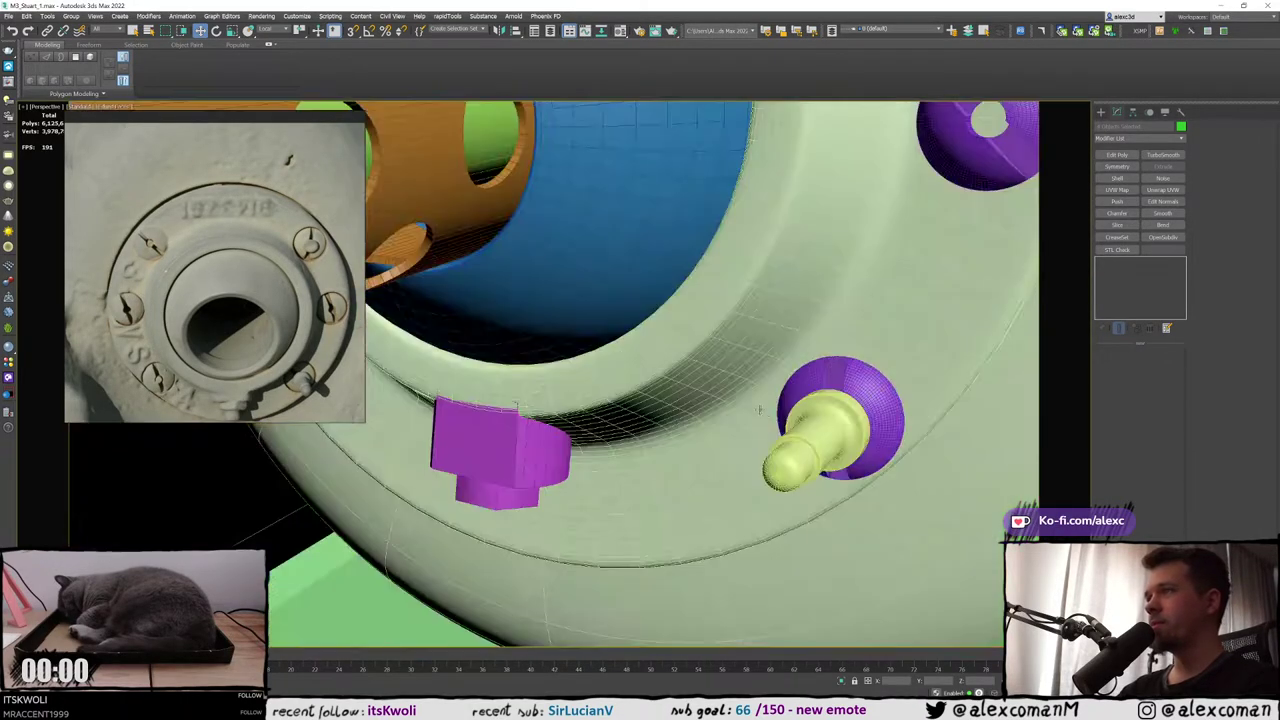
scroll(812, 423, down, 10)
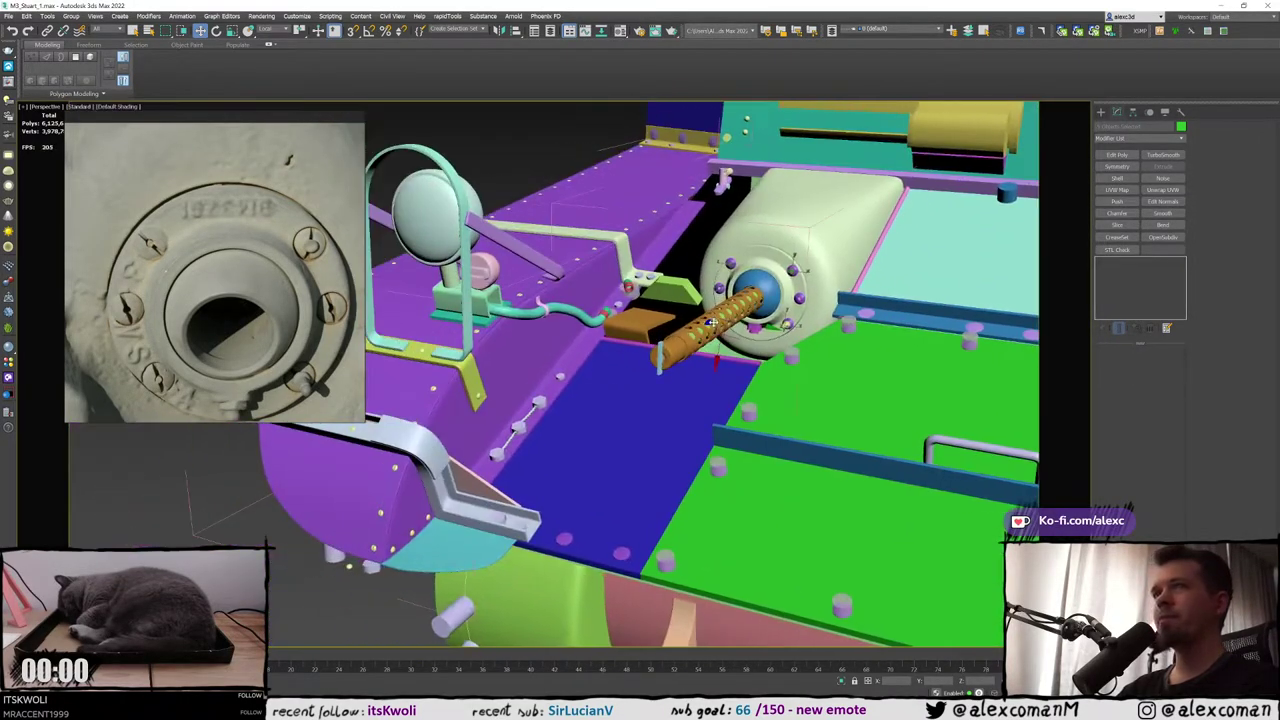
scroll(760, 330, up, 3)
alt+middle_drag(790, 380, 680, 410)
scroll(296, 389, up, 5)
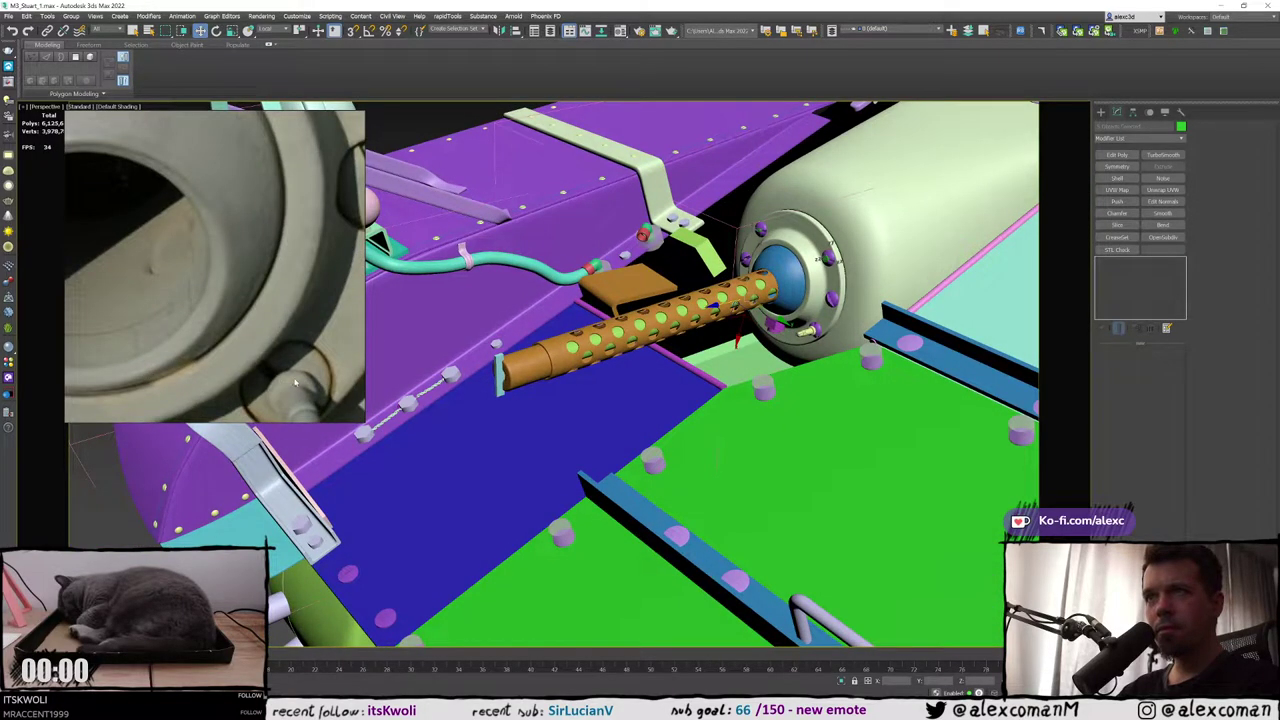
Select the lower-right screw's protruding pin and add an Edit Poly modifier to it
scroll(737, 340, up, 8)
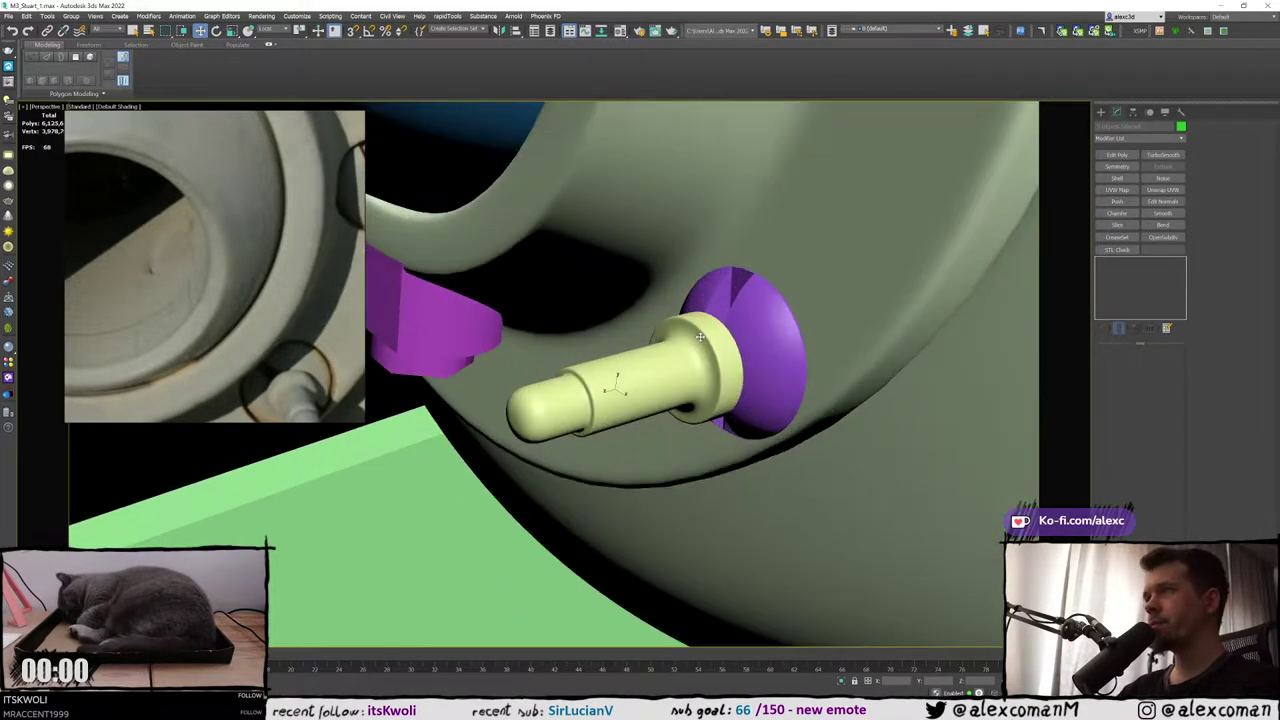
click(690, 343)
key(F4)
scroll(700, 340, up, 3)
scroll(750, 315, up, 2)
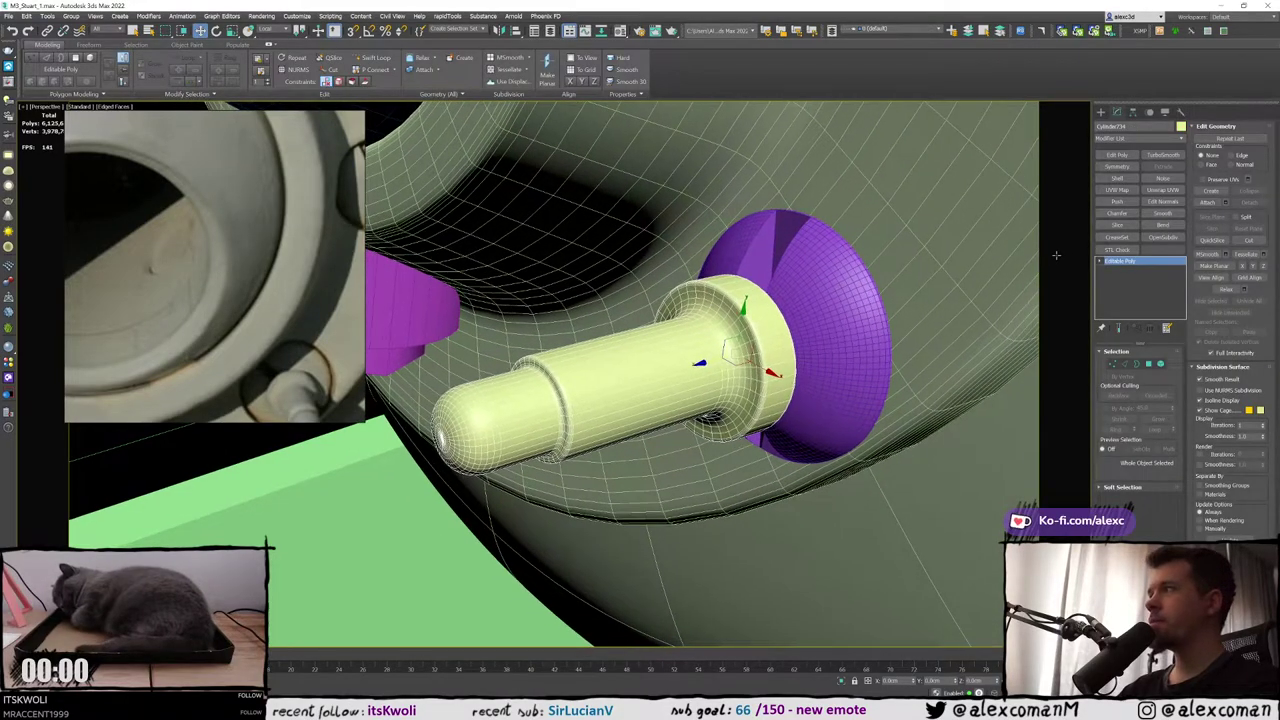
alt+middle_drag(759, 307, 938, 256)
key(4)
key(F3)
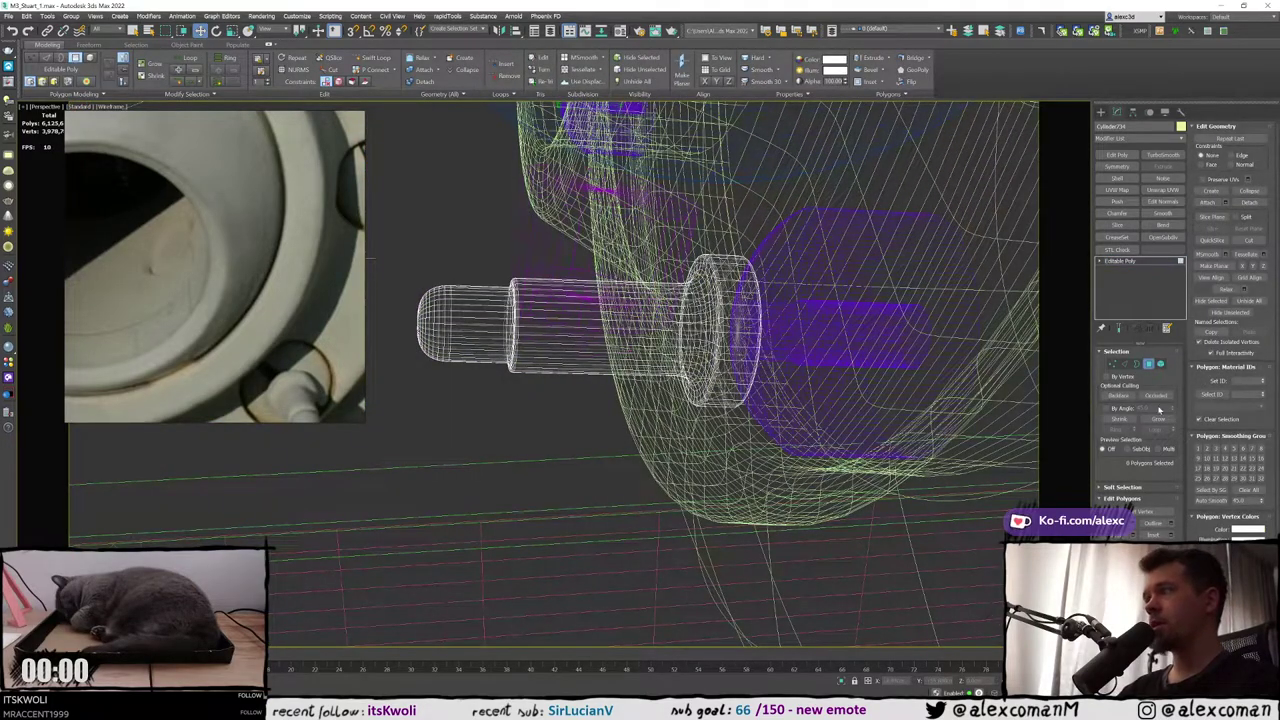
click(1148, 364)
click(1105, 159)
alt+middle_drag(800, 290, 640, 300)
key(1)
scroll(735, 343, up, 3)
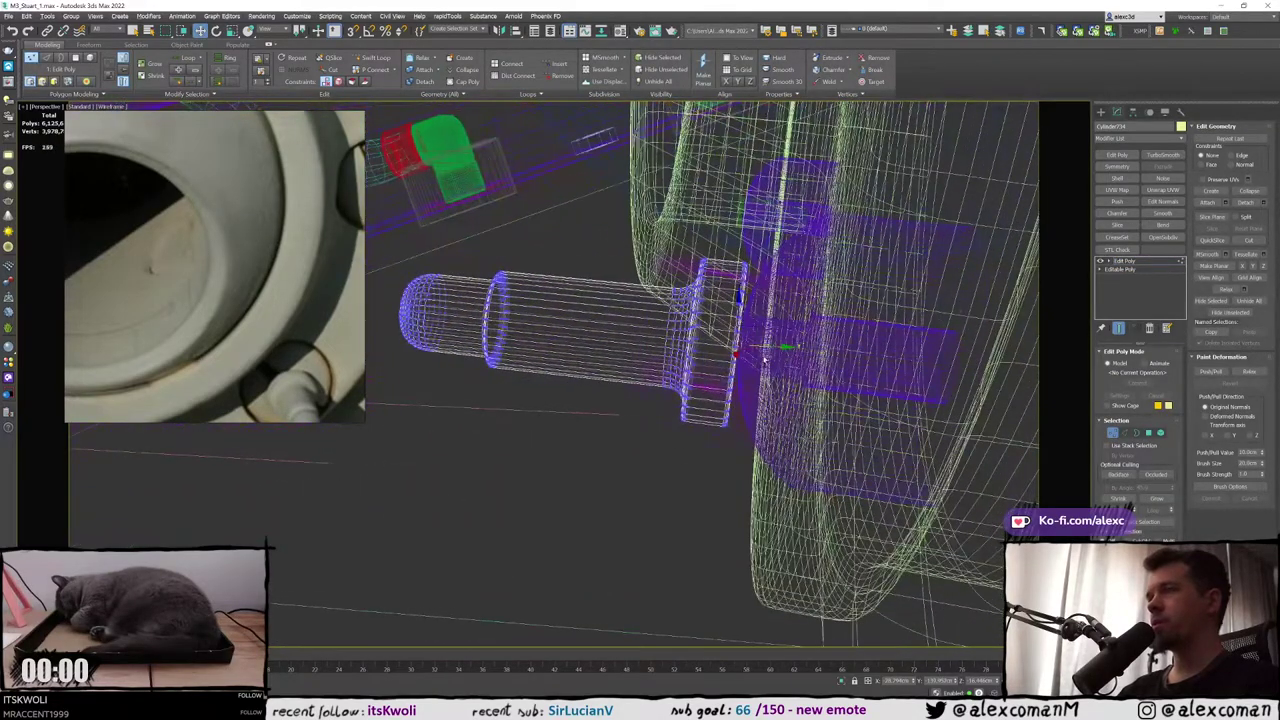
Select the polygons of the wide flange at the pin's rear end and delete them
key(F3)
click(1148, 433)
key(F3)
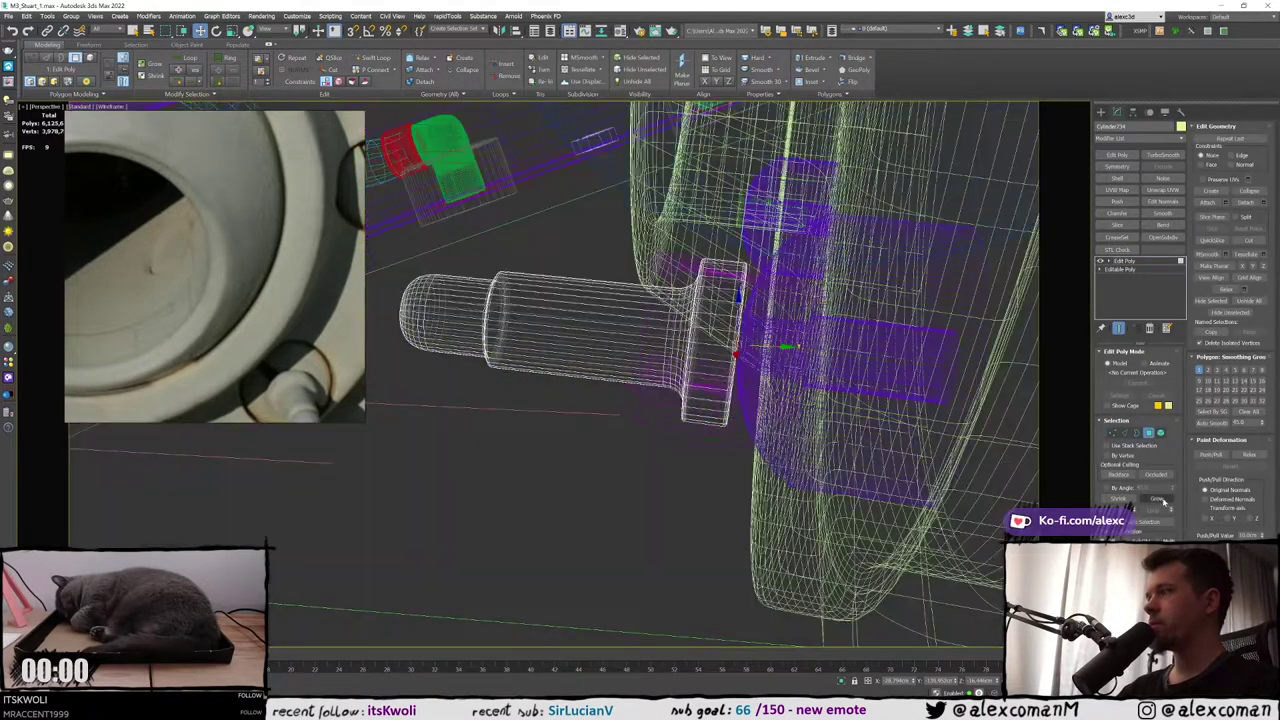
key(F3)
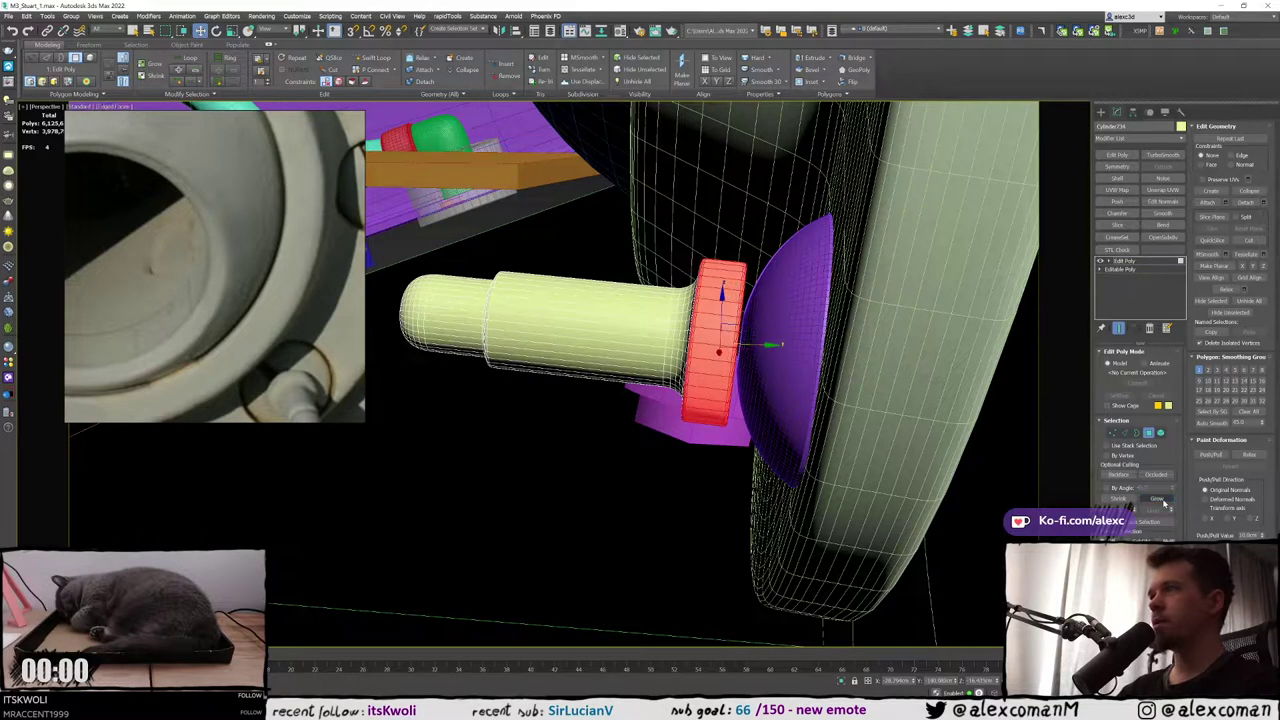
alt+middle_drag(816, 405, 837, 383)
key(Delete)
Select the open border left at the pin's rear end
key(3)
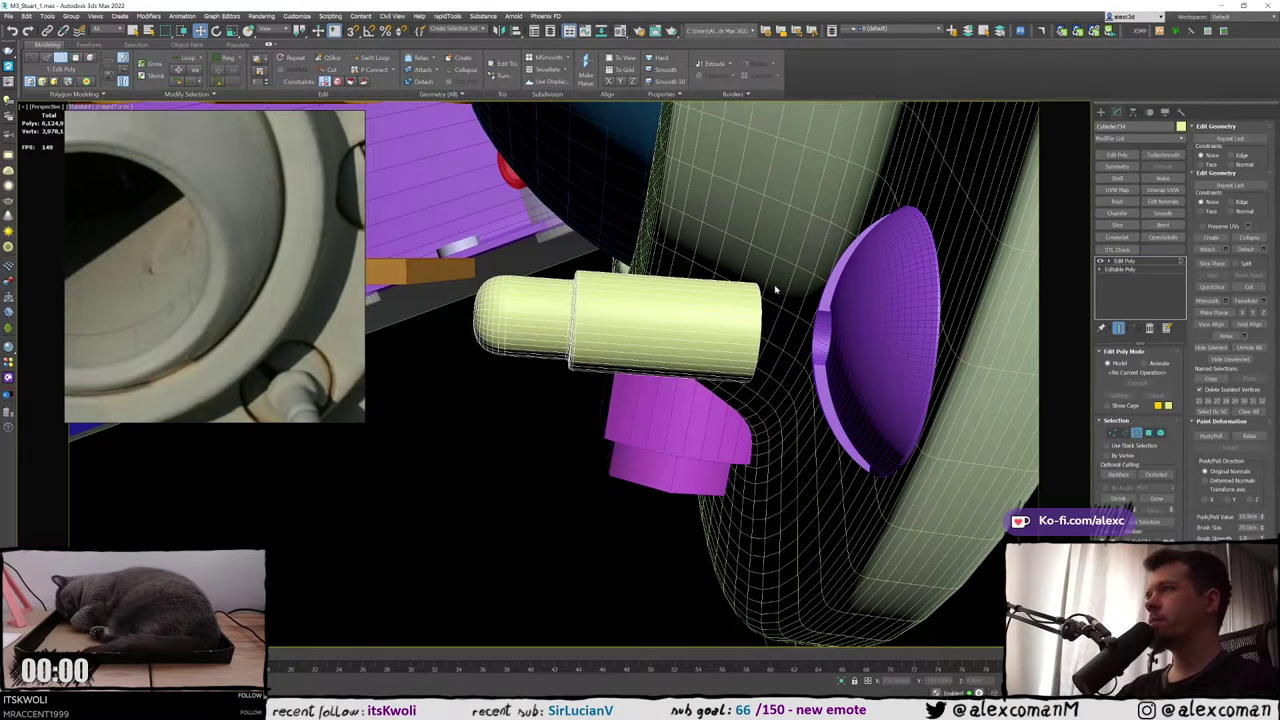
key(F3)
click(760, 291)
key(F3)
alt+middle_drag(811, 315, 793, 314)
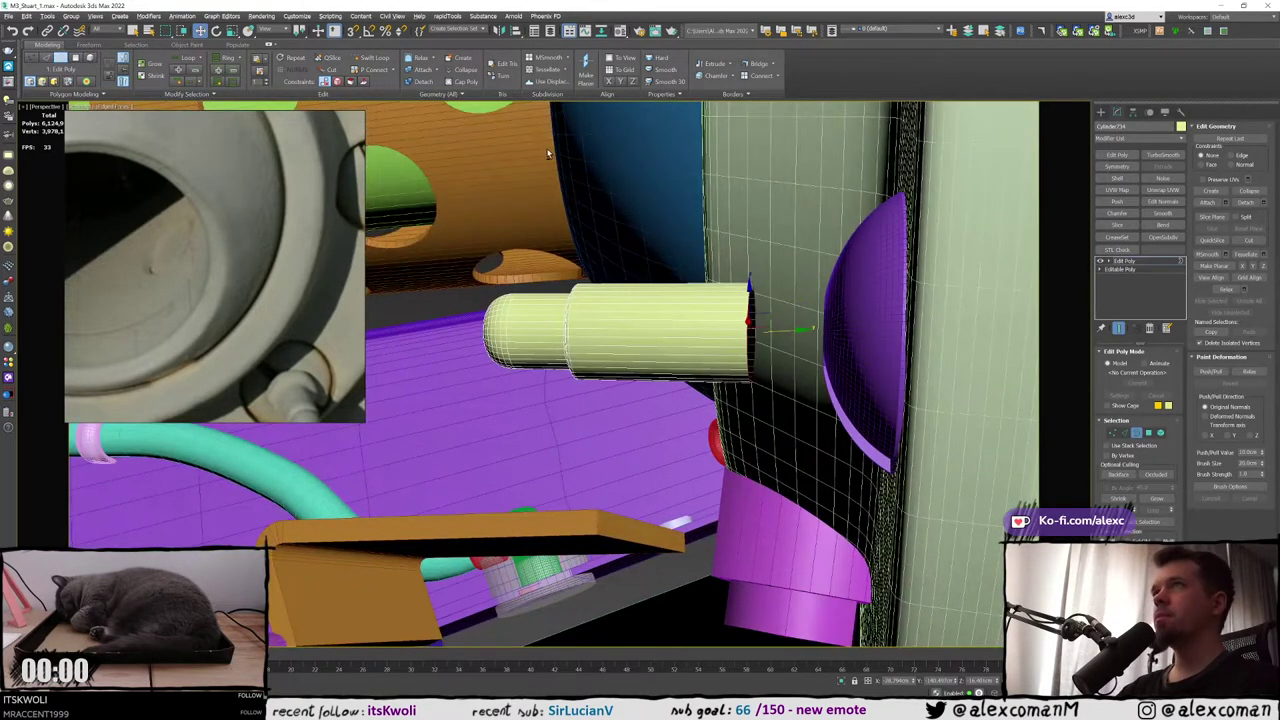
alt+middle_drag(548, 153, 550, 200)
Switch the reference coordinate system to Gimbal and extend the pin's open rear border along its length up to the screw head
click(271, 30)
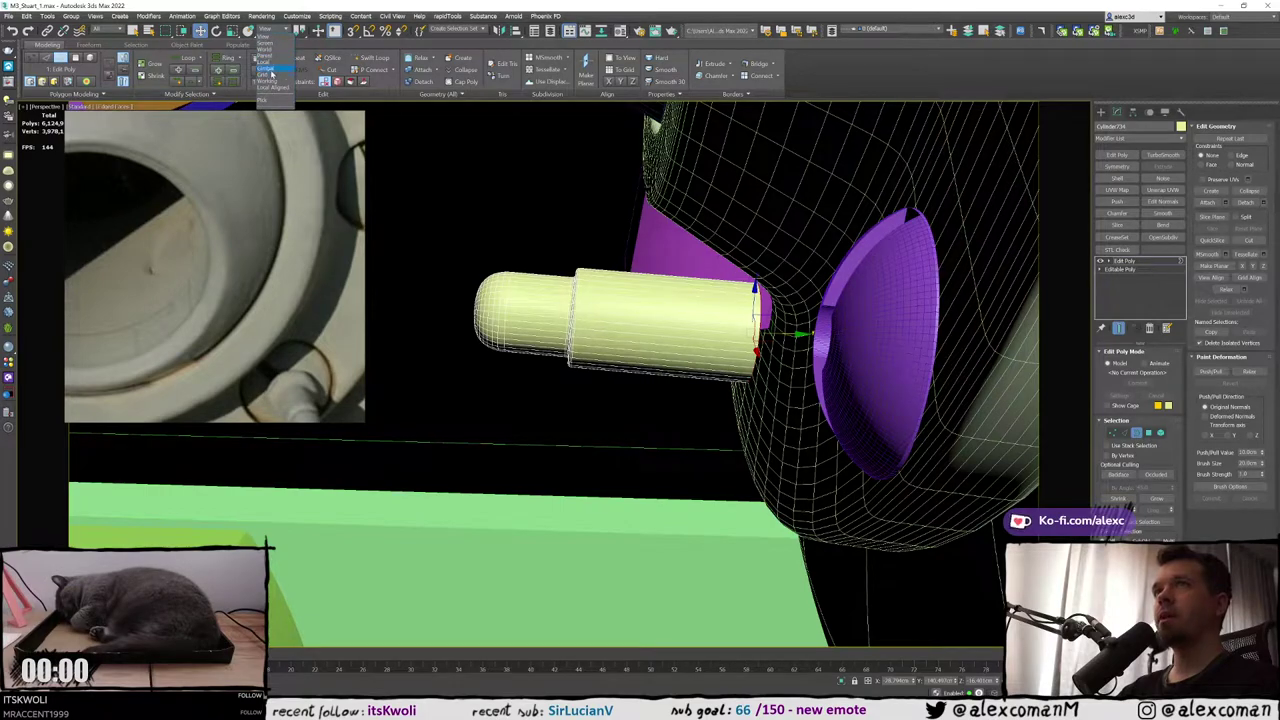
click(271, 71)
alt+middle_drag(737, 240, 770, 268)
alt+middle_drag(724, 308, 721, 318)
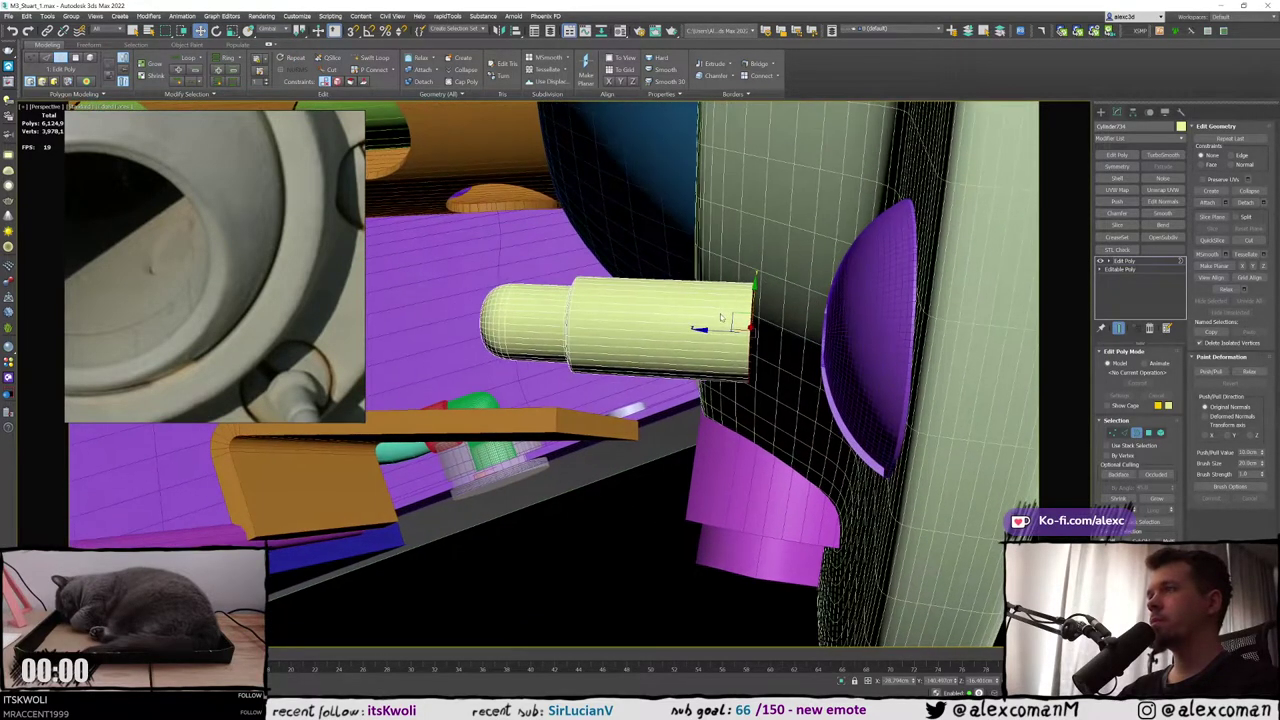
click(721, 334)
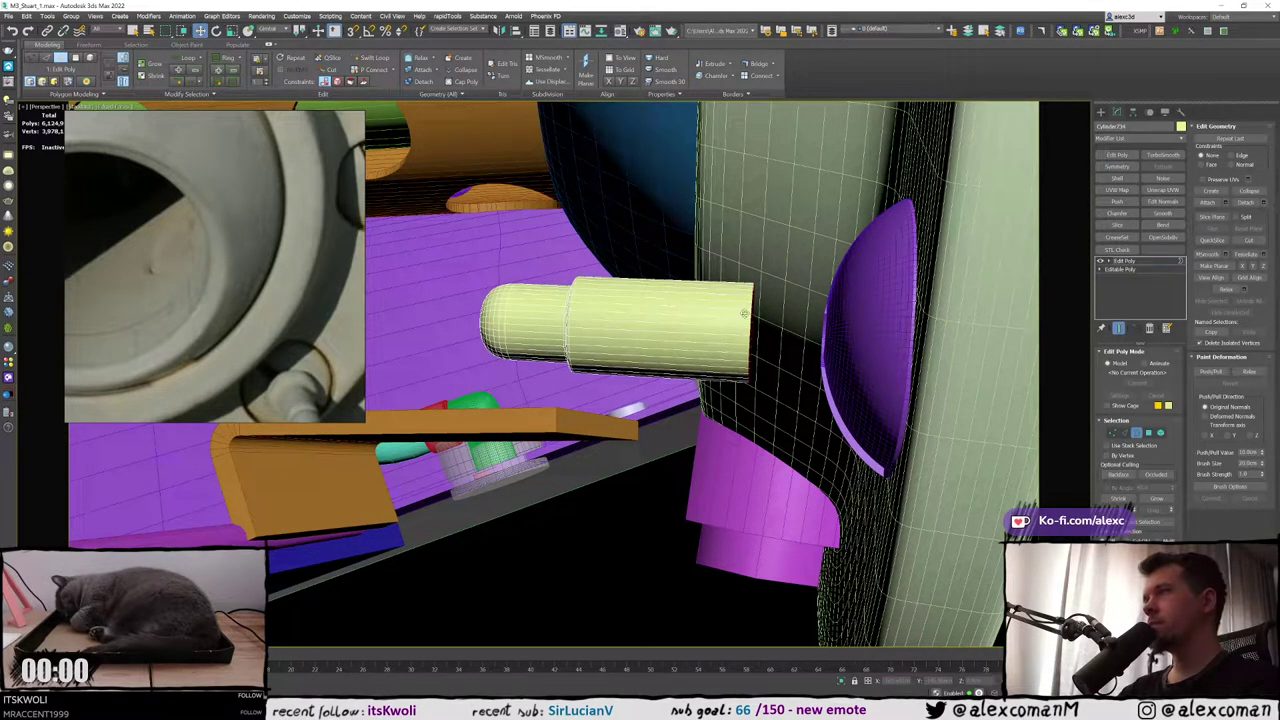
click(731, 323)
drag(719, 331, 744, 331)
alt+middle_drag(744, 331, 780, 345)
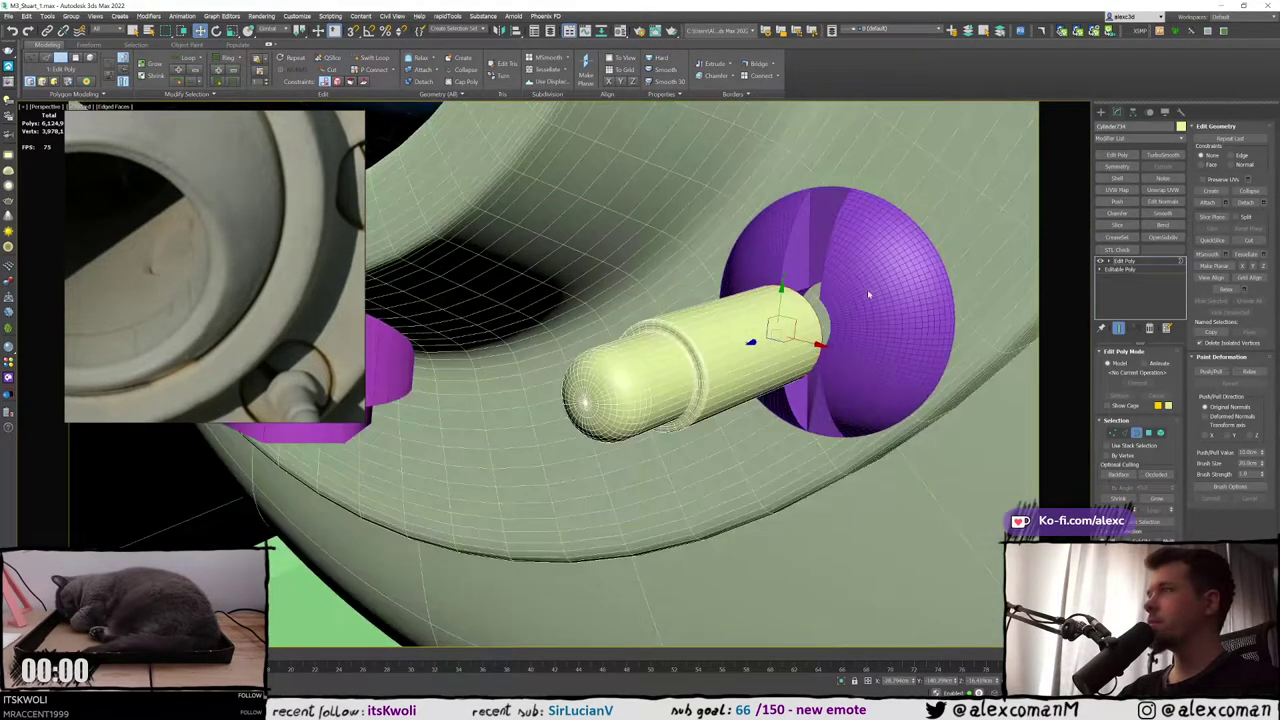
Create a short cylinder with AutoGrid where the pin meets the screw head
click(1100, 112)
click(1116, 201)
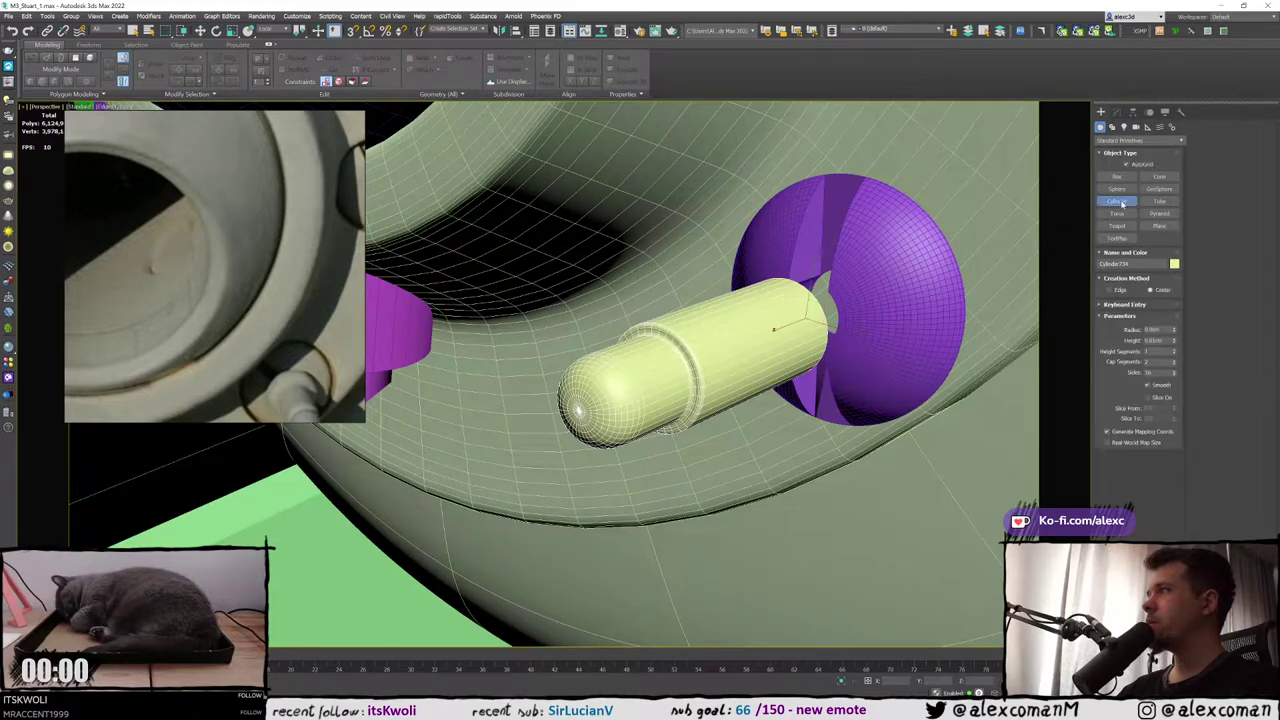
drag(828, 308, 868, 342)
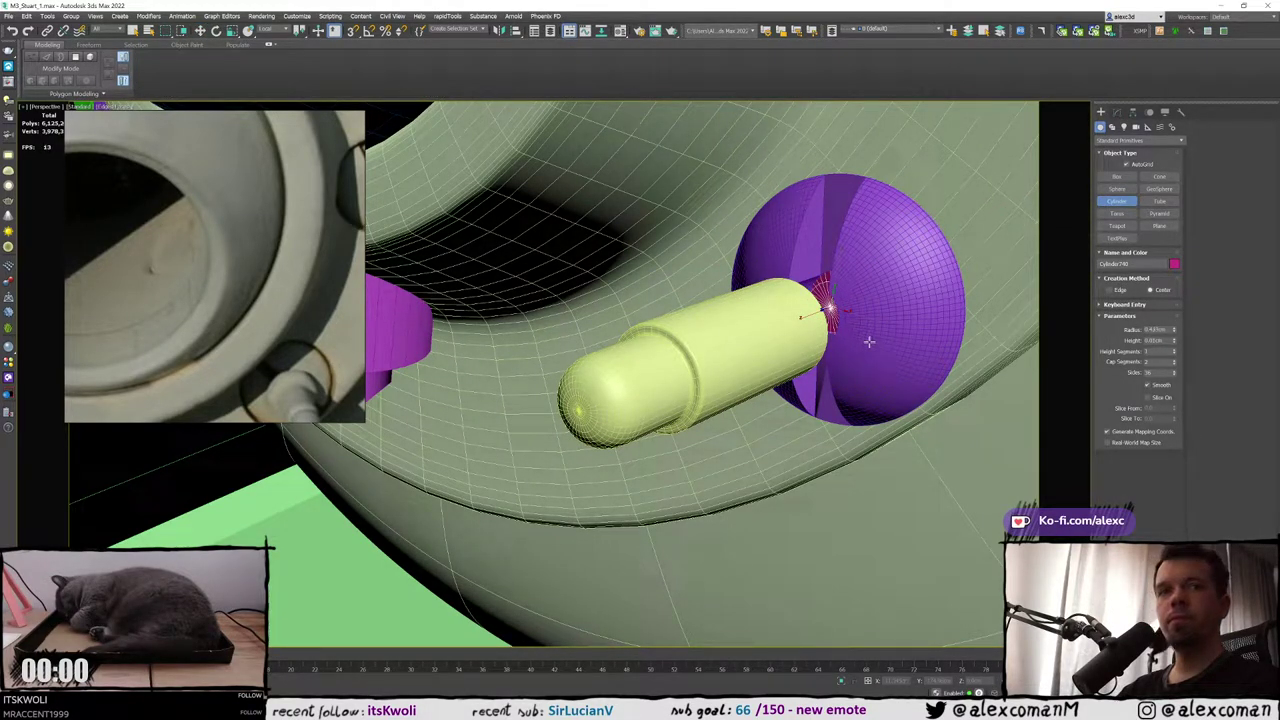
click(846, 348)
key(w)
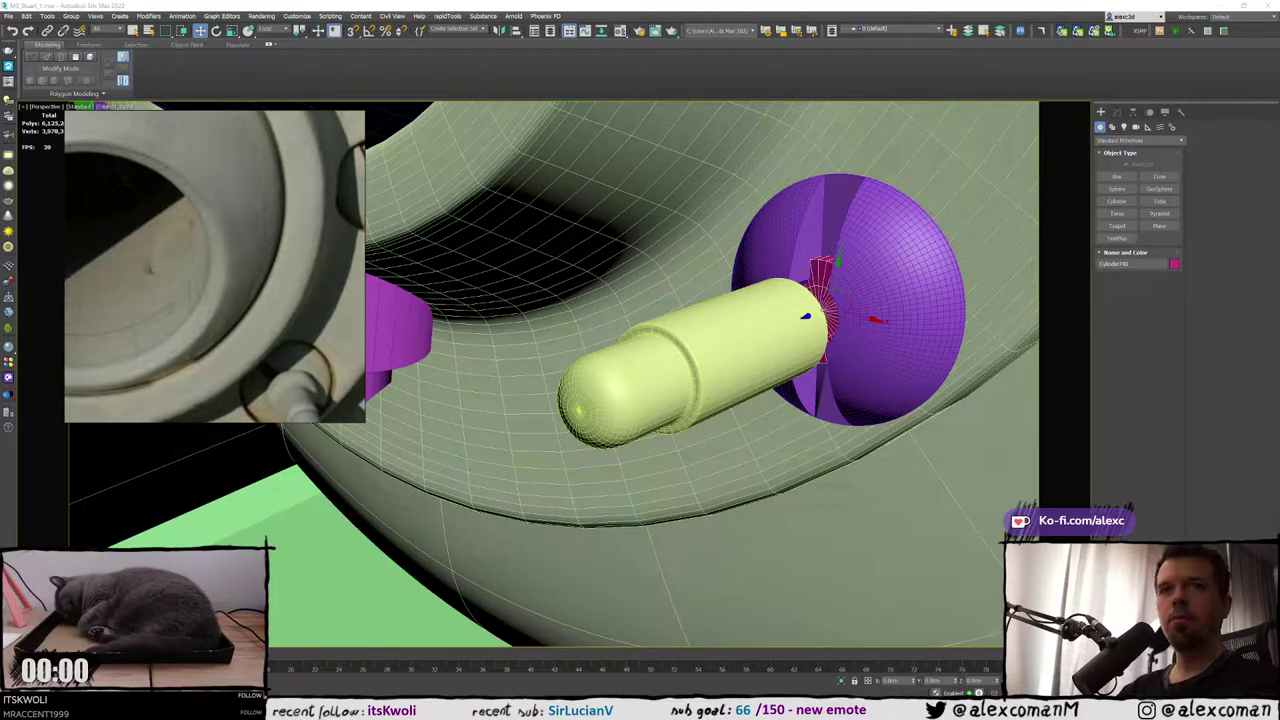
Align the new short cylinder to the pin so that both share the same axis
alt+middle_drag(826, 316, 803, 331)
scroll(776, 326, up, 4)
scroll(803, 331, down, 4)
key(alt+a)
click(689, 329)
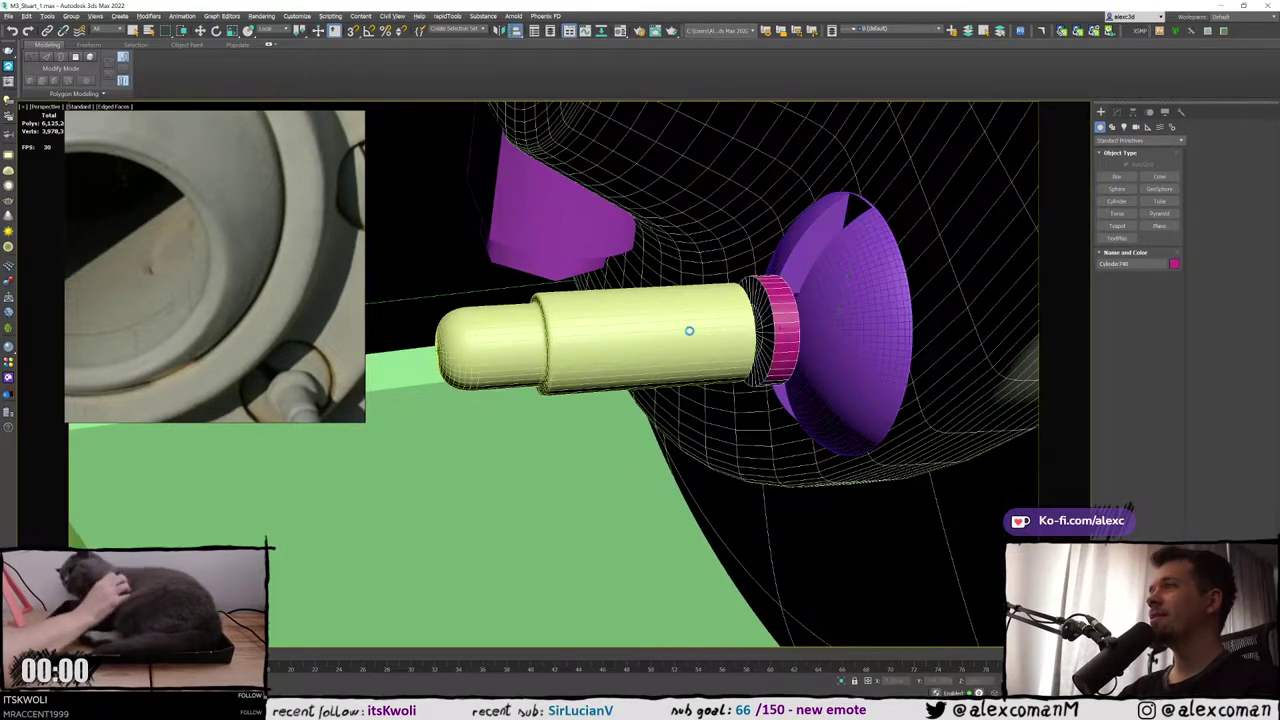
click(896, 394)
mouse_move(893, 390)
alt+middle_down()
mouse_move(862, 310)
mouse_move(945, 325)
mouse_move(905, 372)
alt+middle_up()
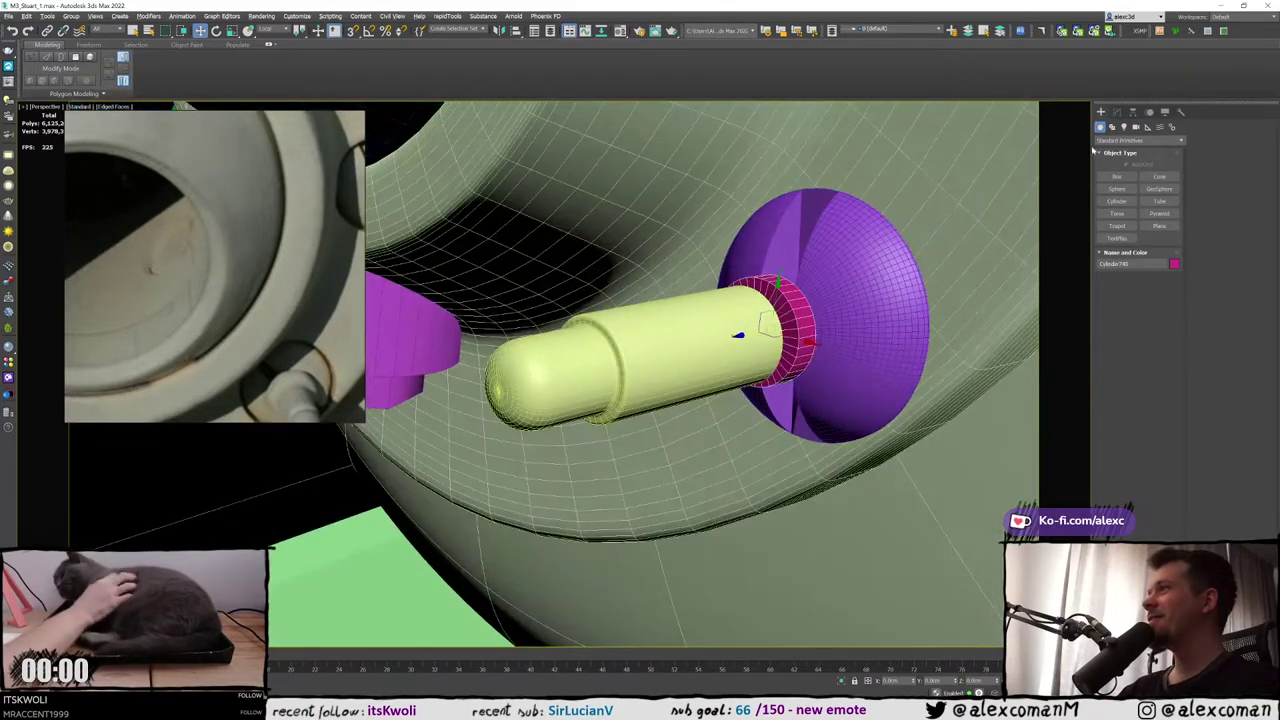
Turn the short cylinder into a hexagonal nut with 6 sides and a radius of about 0.623 cm
click(1113, 113)
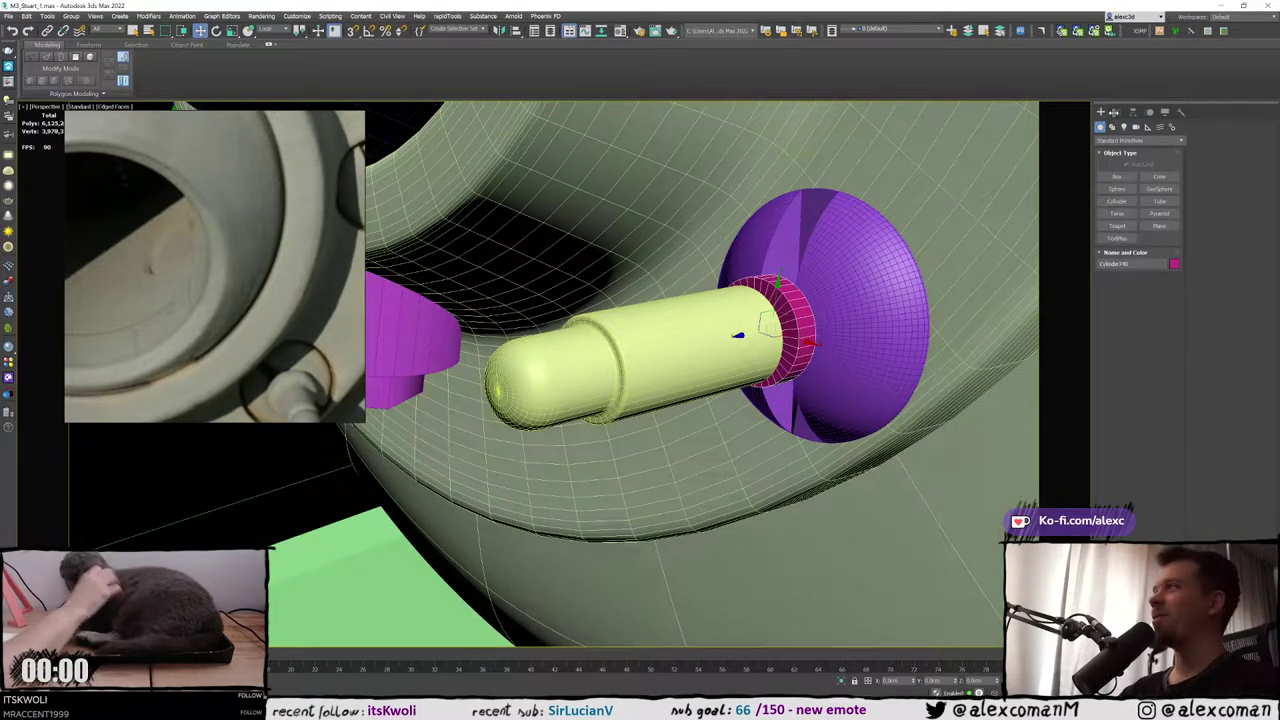
click(1116, 113)
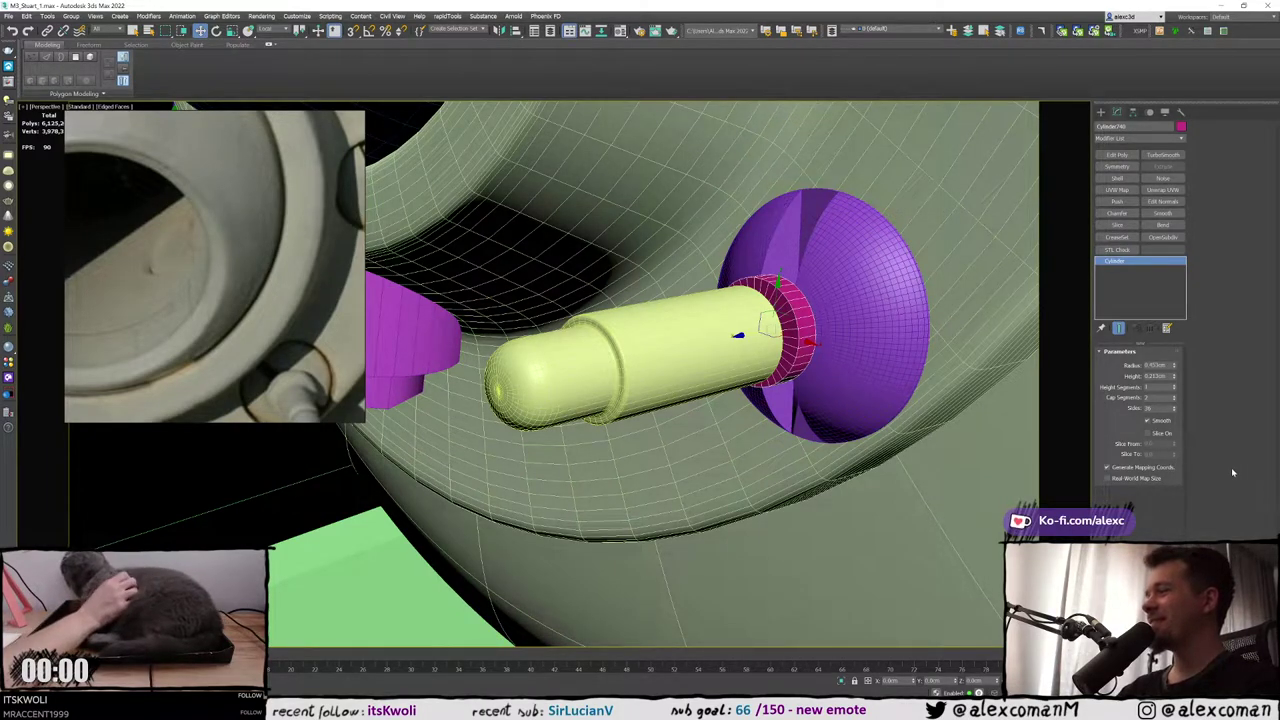
alt+middle_drag(990, 410, 1010, 407)
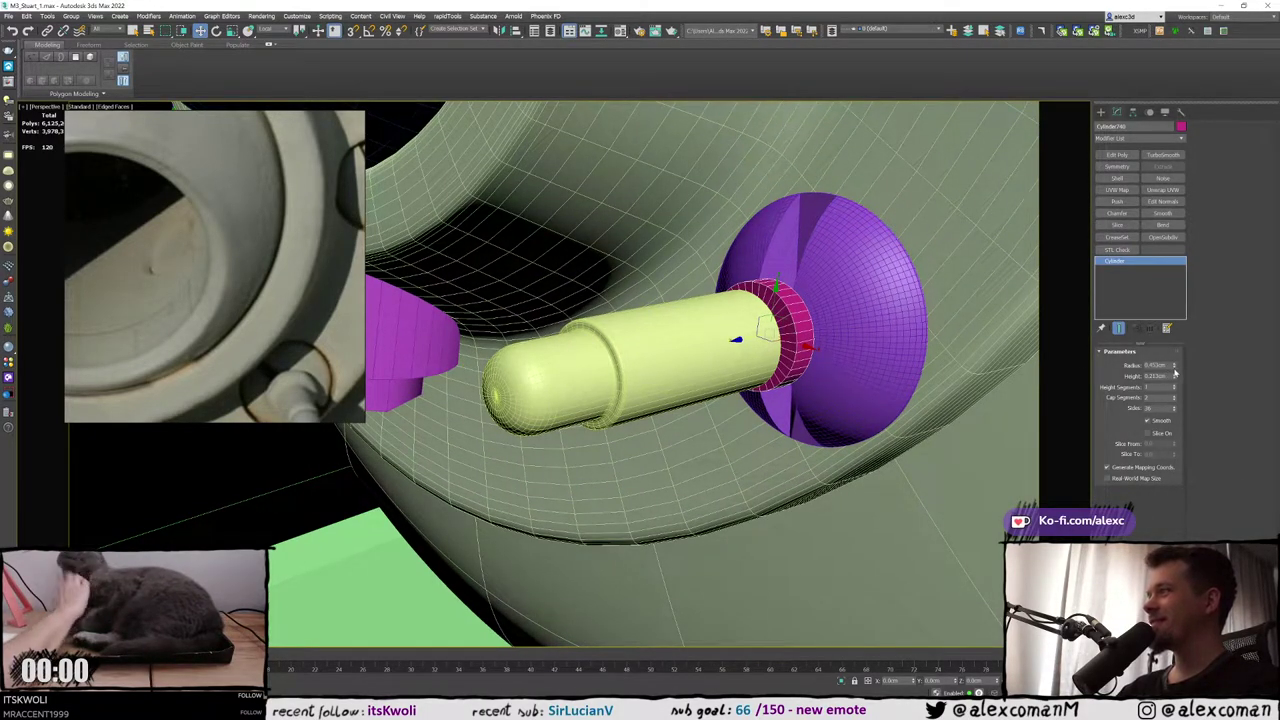
alt+middle_drag(995, 339, 970, 346)
scroll(951, 344, up, 3)
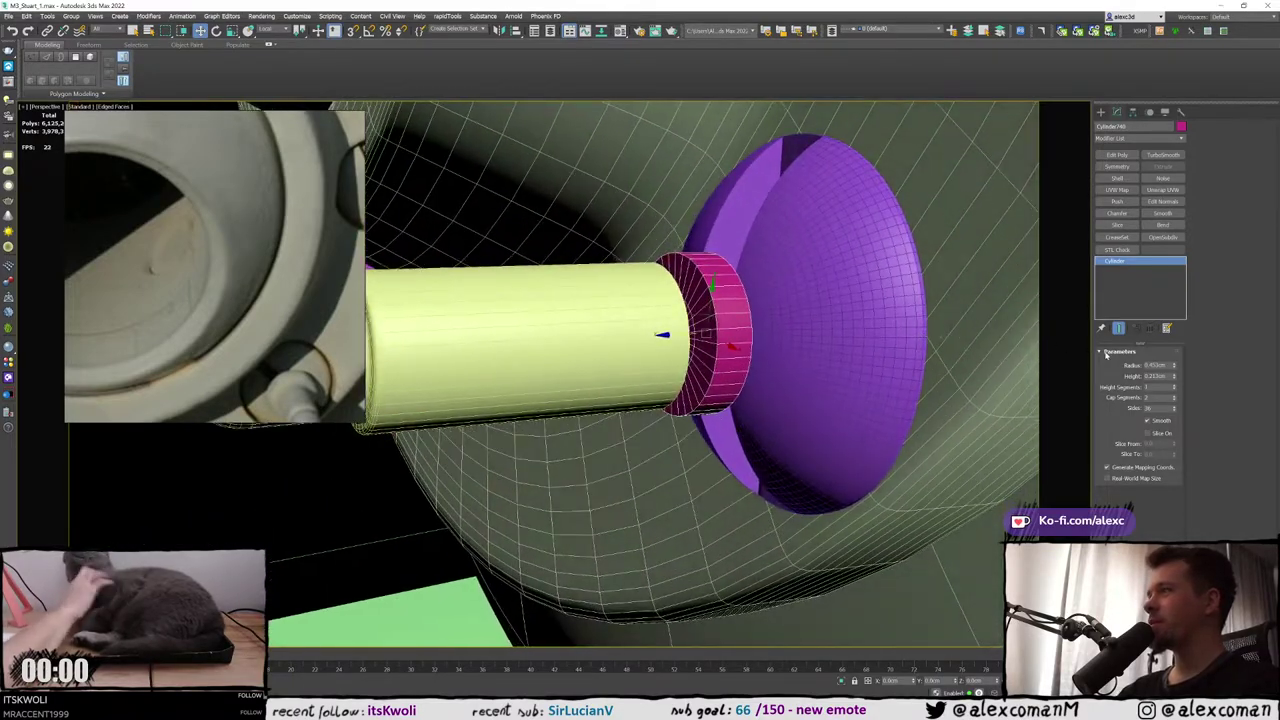
middle_drag(822, 363, 773, 345)
scroll(942, 365, down, 3)
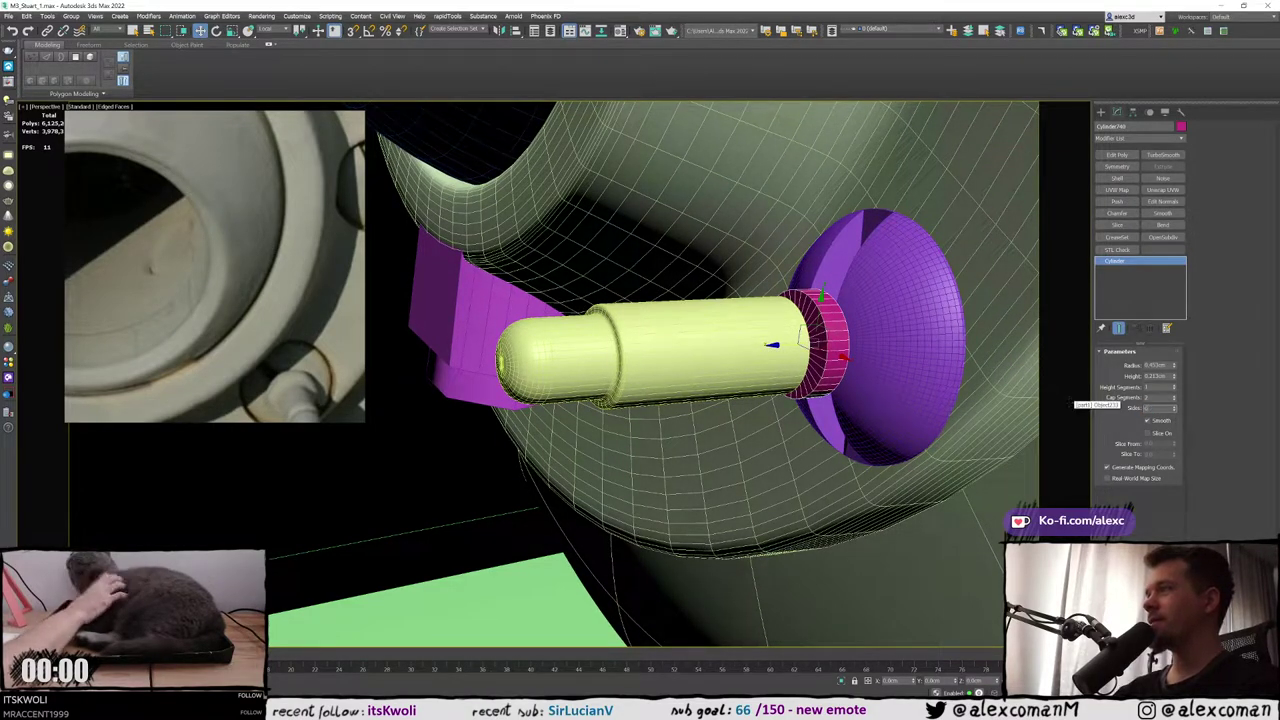
text(6)
key(Return)
drag(1175, 371, 1172, 356)
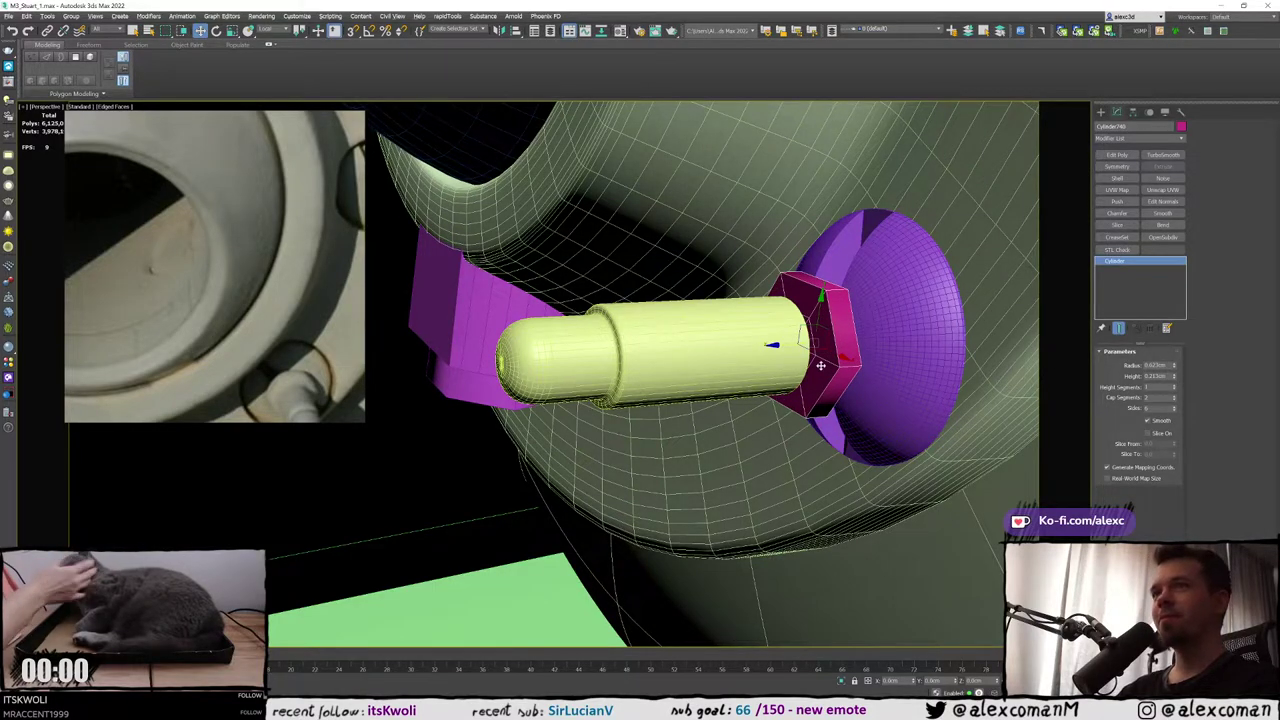
Make the hexagonal nut thicker and enlarge its radius to about 0.723 cm
scroll(820, 365, up, 5)
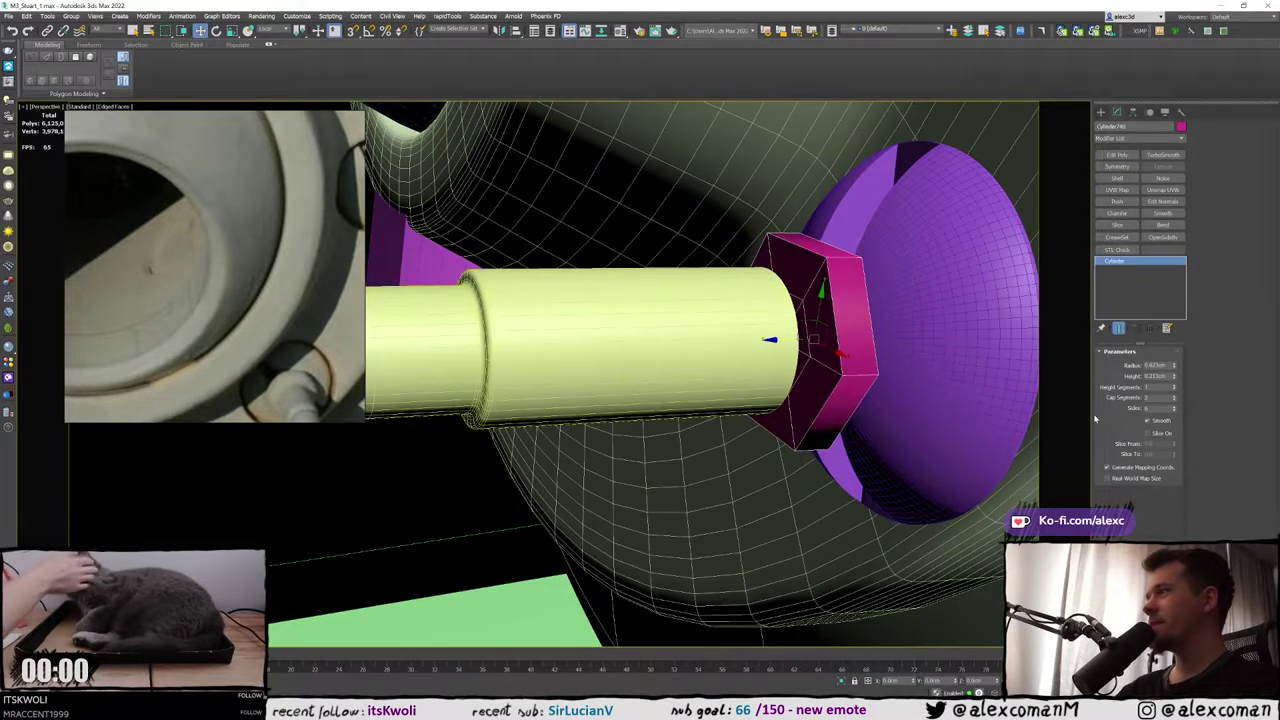
drag(1174, 376, 1174, 372)
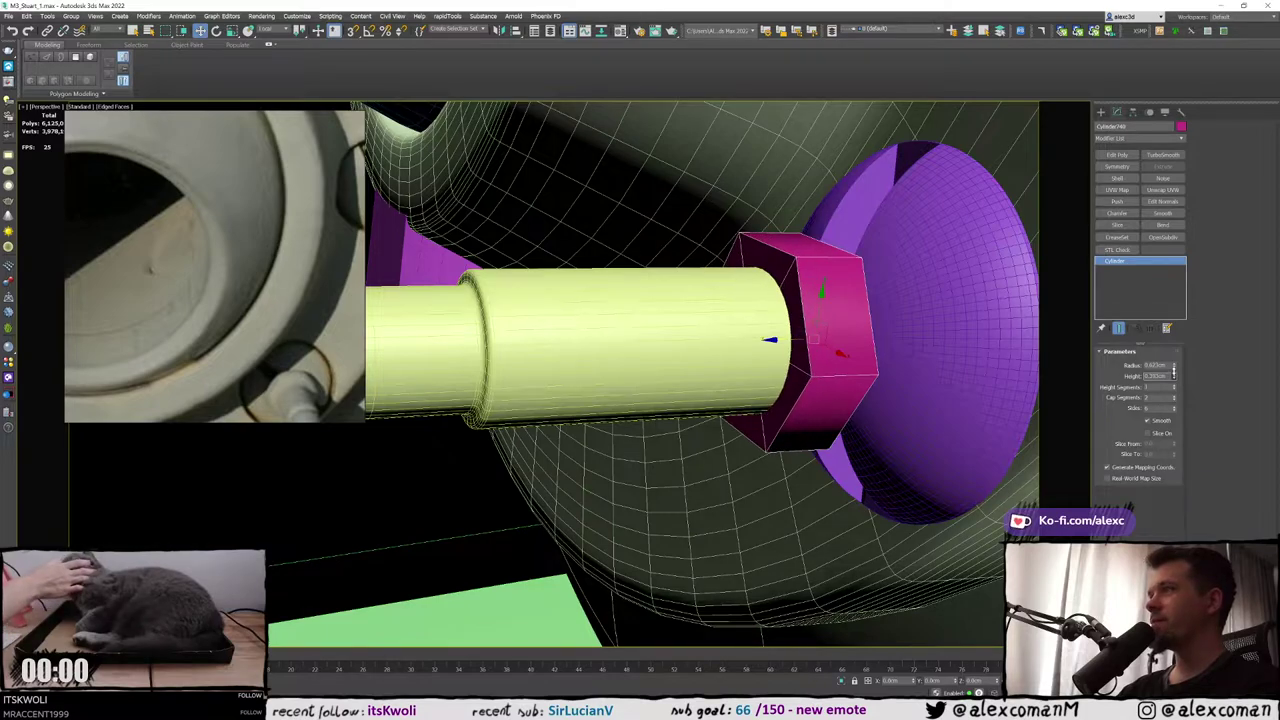
alt+middle_drag(900, 356, 1072, 321)
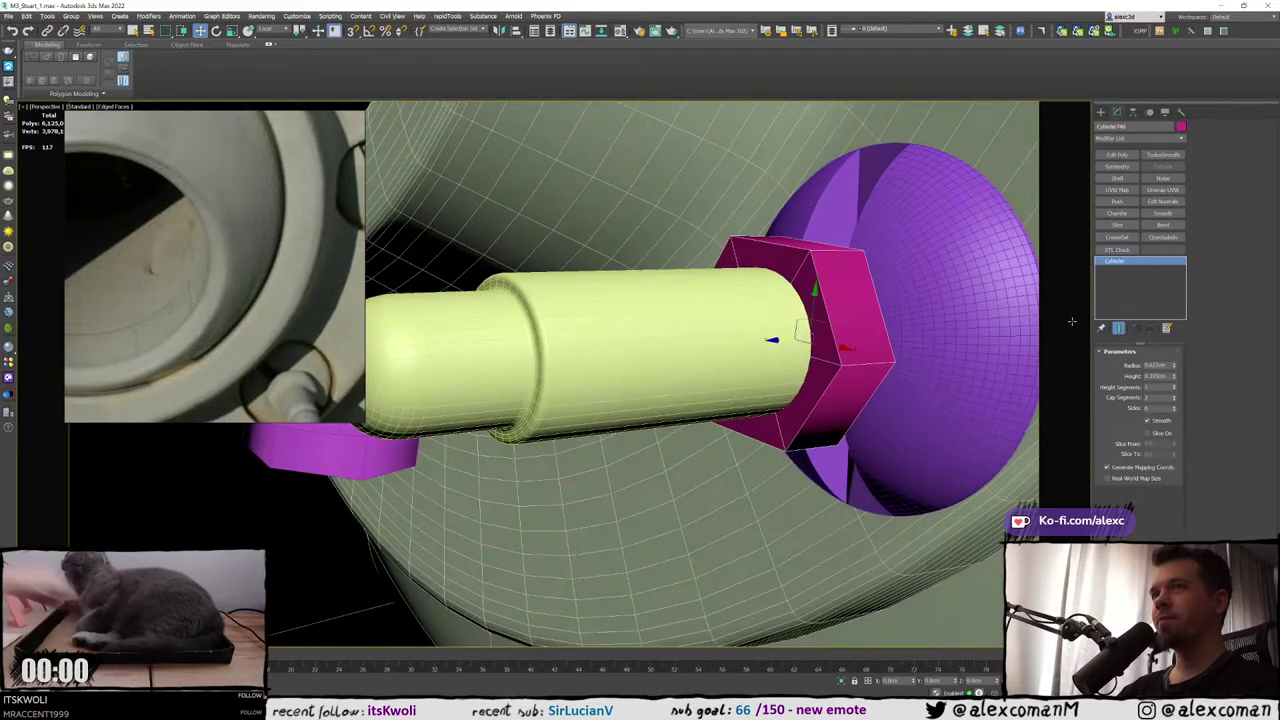
drag(1174, 367, 1174, 367)
click(1175, 366)
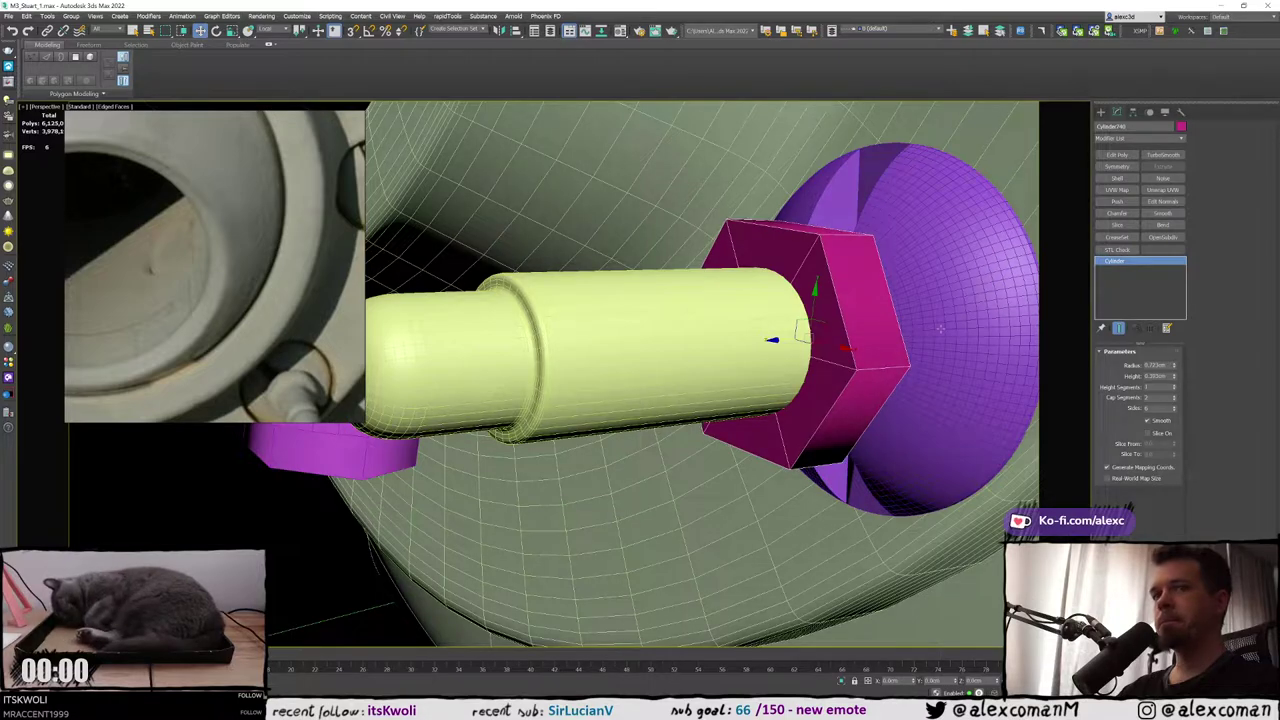
Add an Edit Poly modifier to the hexagonal nut and select the outline edge loops of its front and back faces
alt+middle_drag(855, 322, 854, 330)
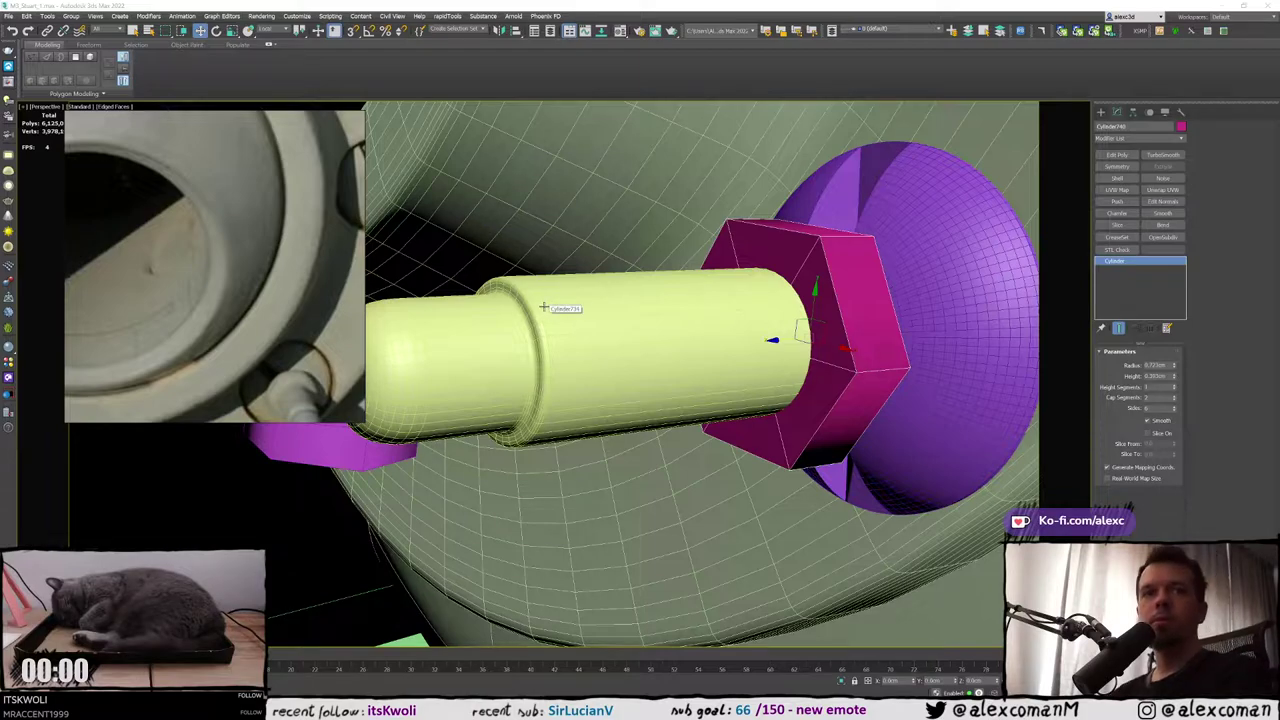
alt+middle_drag(759, 322, 747, 322)
scroll(761, 322, down, 2)
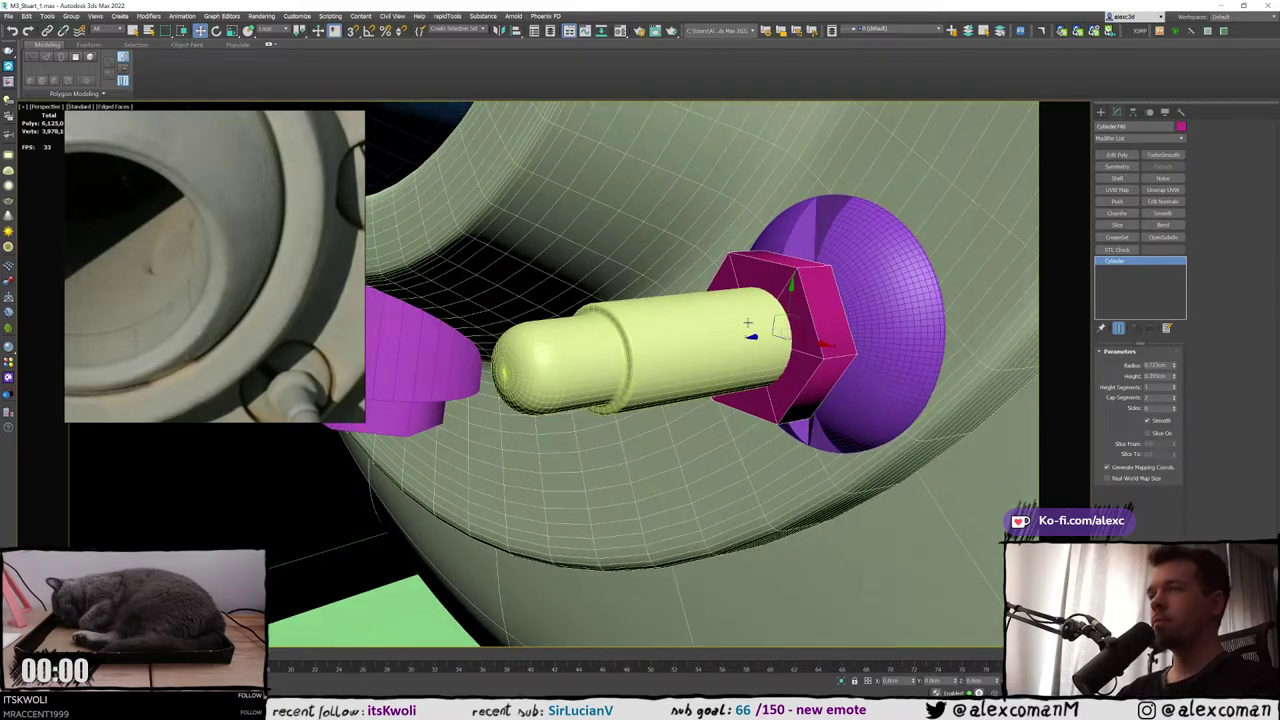
click(1117, 155)
scroll(707, 302, up, 4)
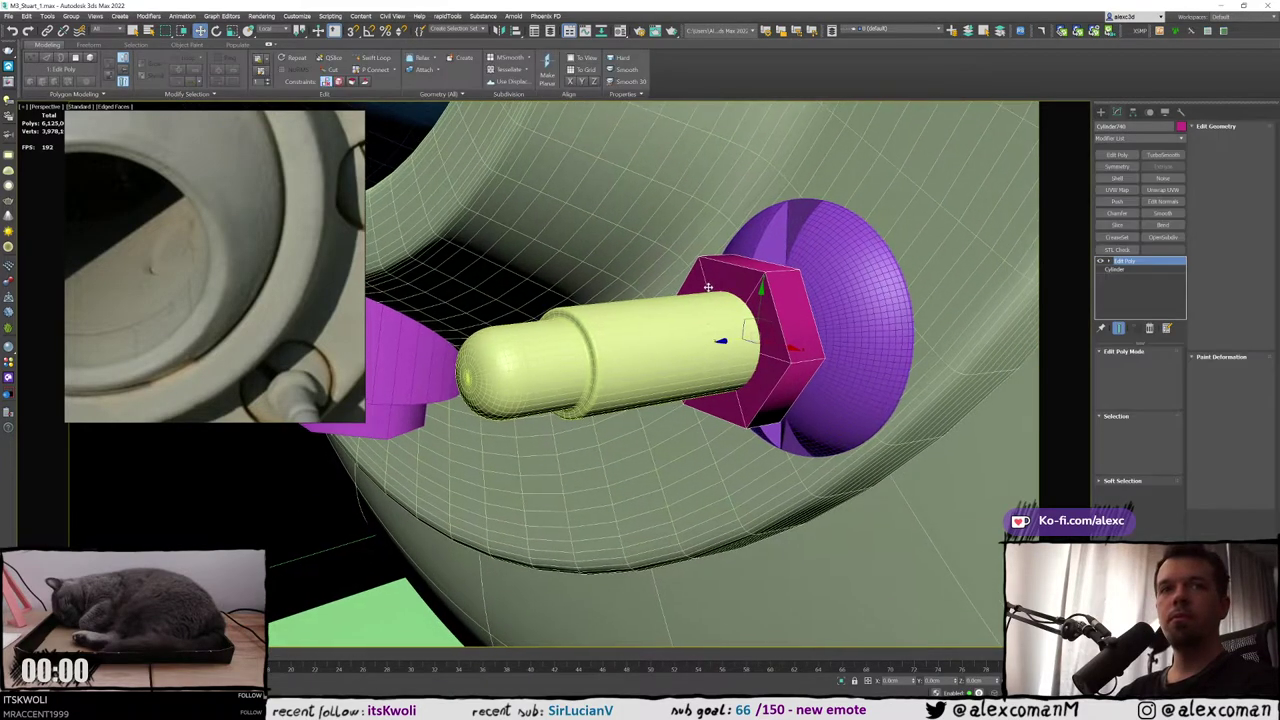
key(2)
key(F3)
double_click(766, 252)
ctrl+double_click(800, 247)
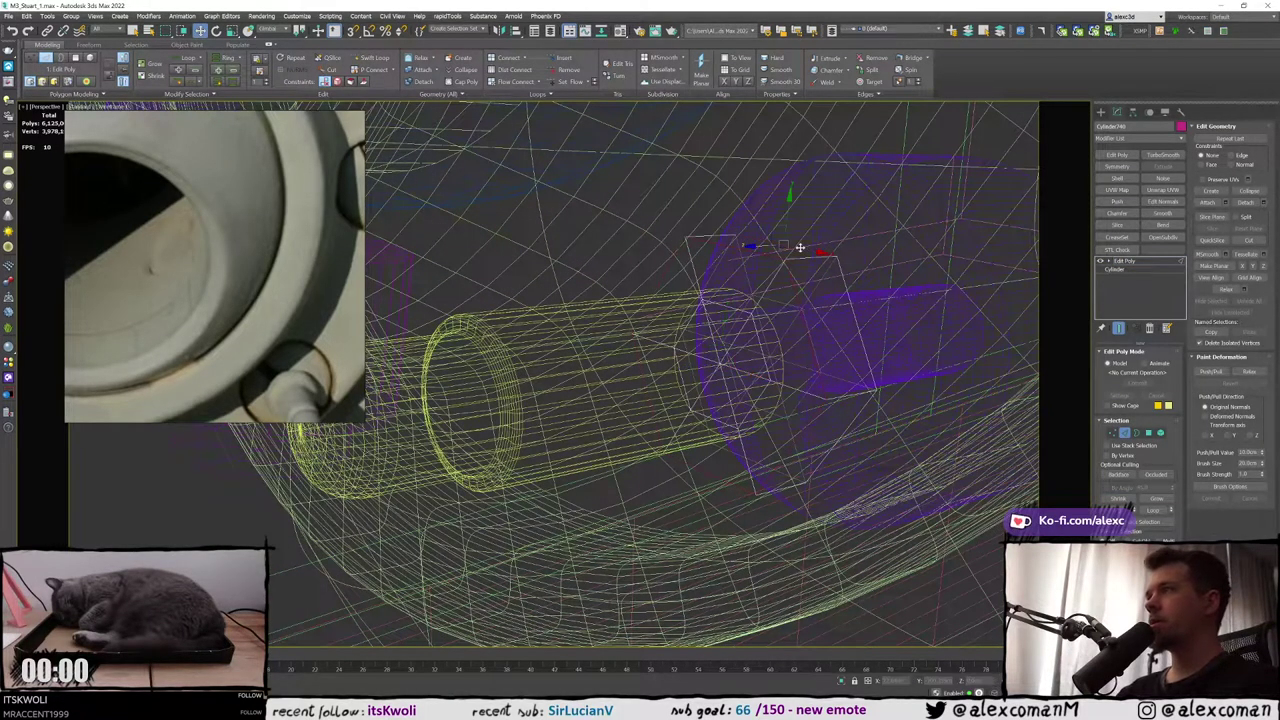
key(F3)
Chamfer the outline edges of the hexagonal nut's front and back faces by about 0.07 cm with 0 segments
alt+middle_drag(824, 303, 808, 280)
right_click(808, 278)
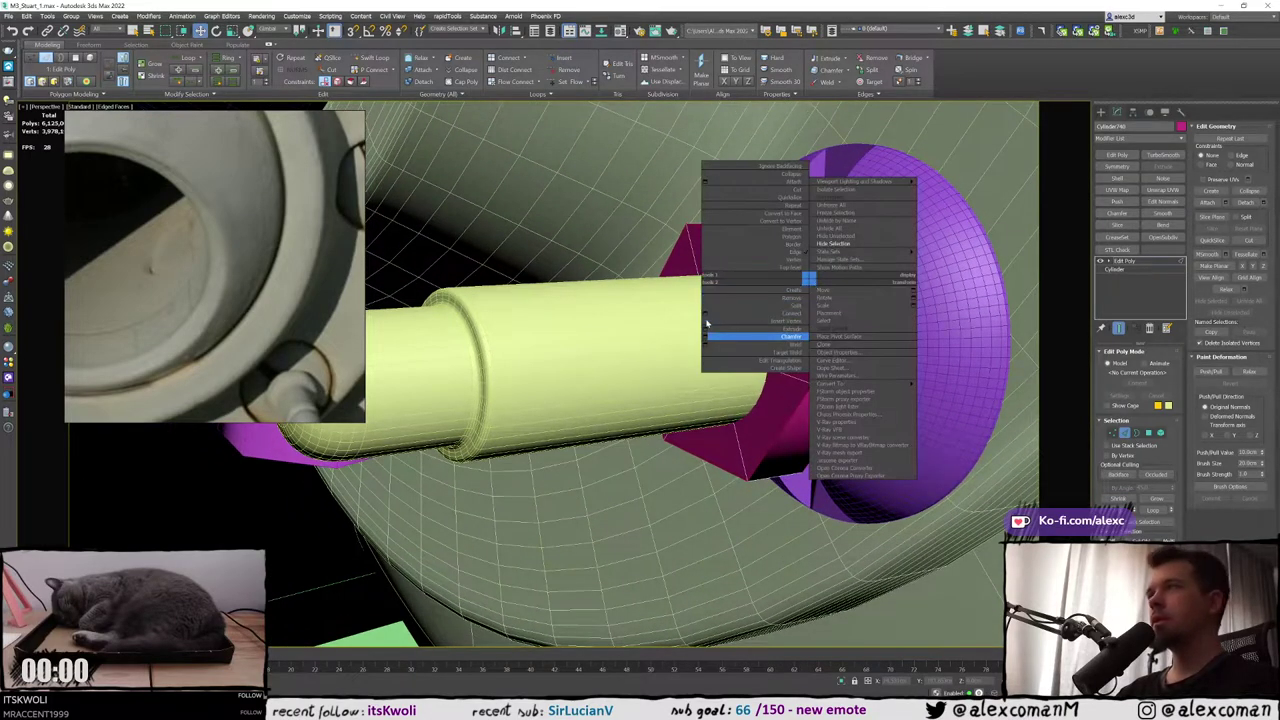
click(706, 338)
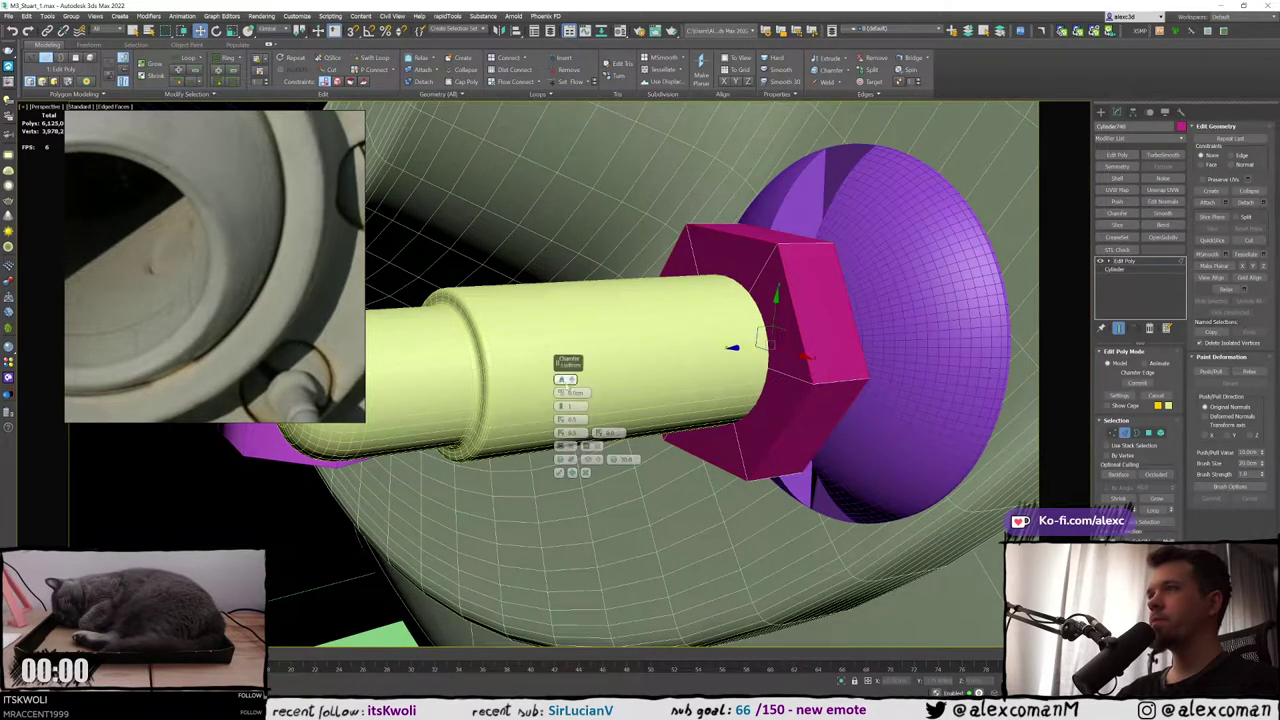
drag(562, 393, 562, 385)
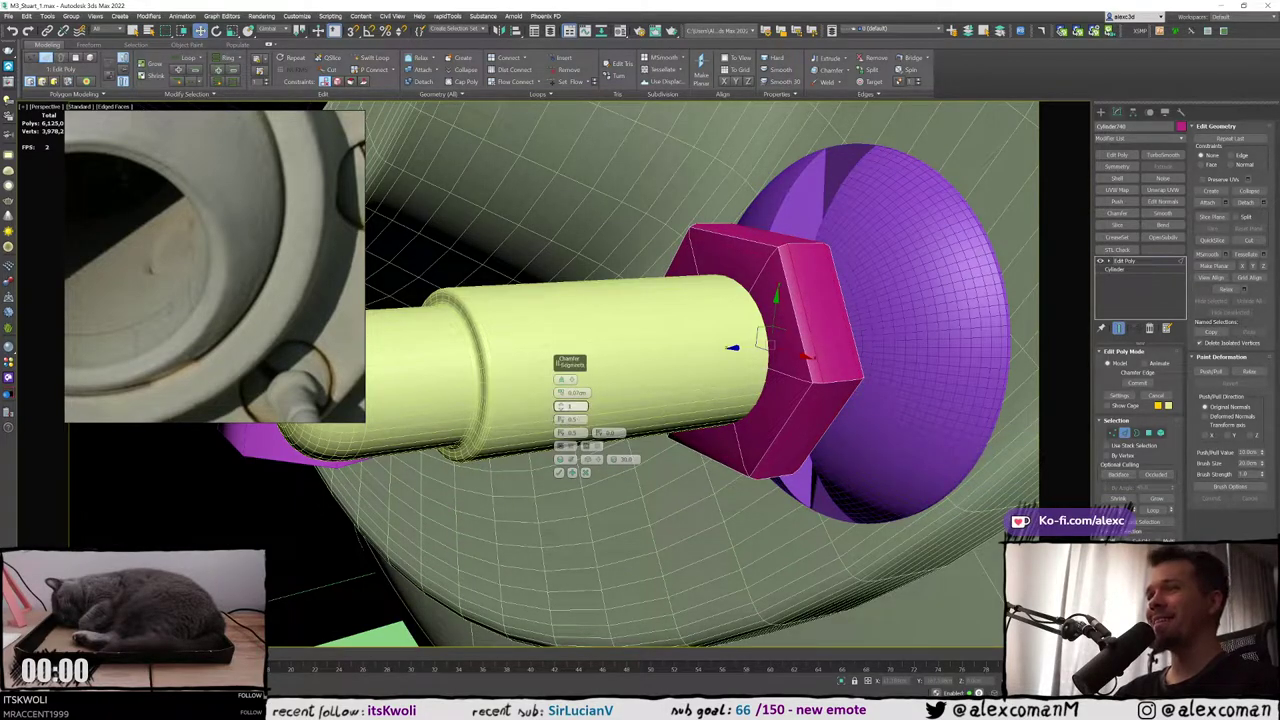
key(Return)
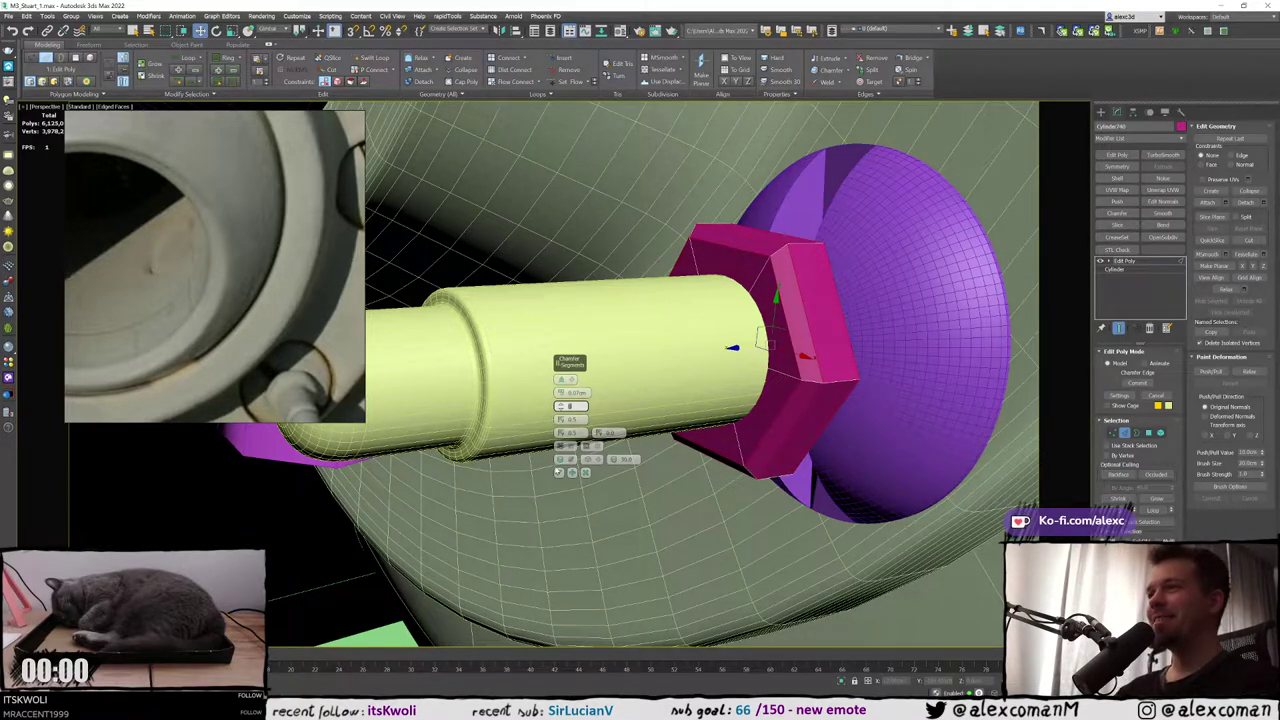
click(559, 472)
Select the nut's corner edges running between its front and back faces and chamfer them slightly
mouse_move(758, 397)
alt+middle_down()
mouse_move(741, 413)
mouse_move(835, 386)
alt+middle_up()
double_click(732, 302)
alt+middle_drag(729, 302, 713, 333)
key(F3)
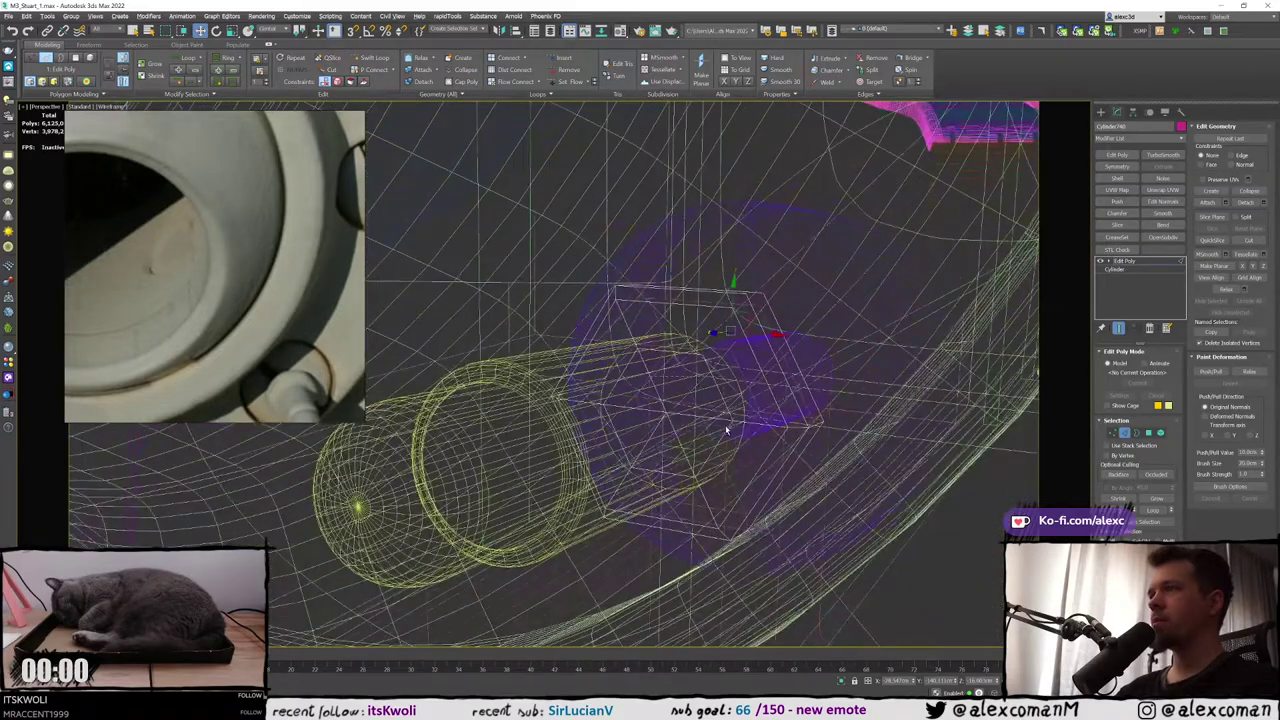
mouse_move(727, 430)
alt+middle_down()
mouse_move(714, 314)
mouse_move(743, 357)
mouse_move(680, 365)
alt+middle_up()
key(F3)
key(F3)
key(F3)
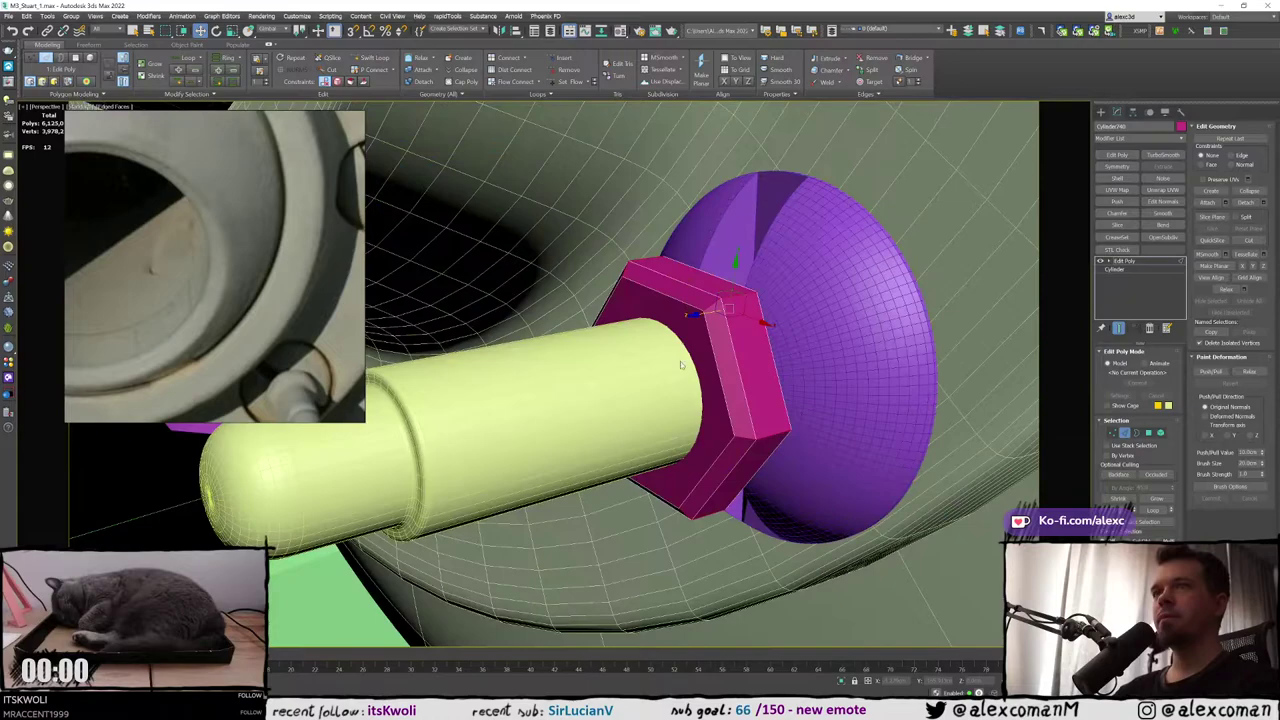
right_click(680, 365)
click(600, 418)
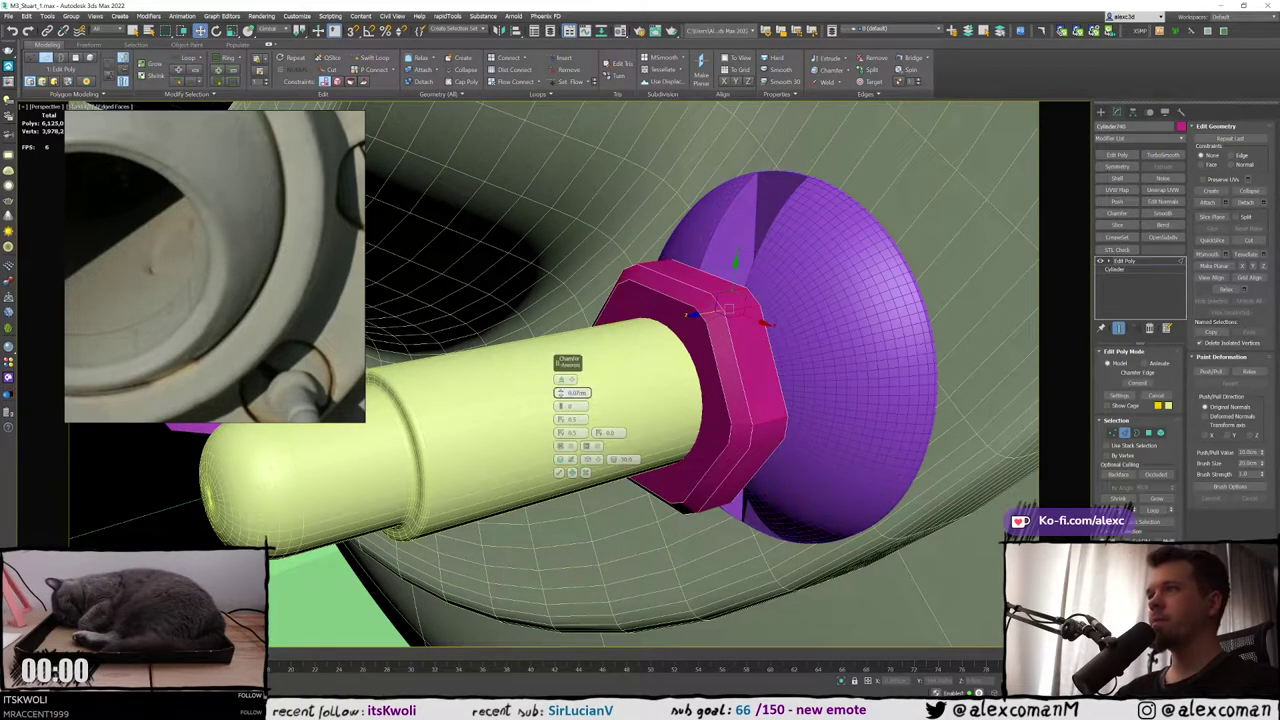
drag(561, 395, 560, 393)
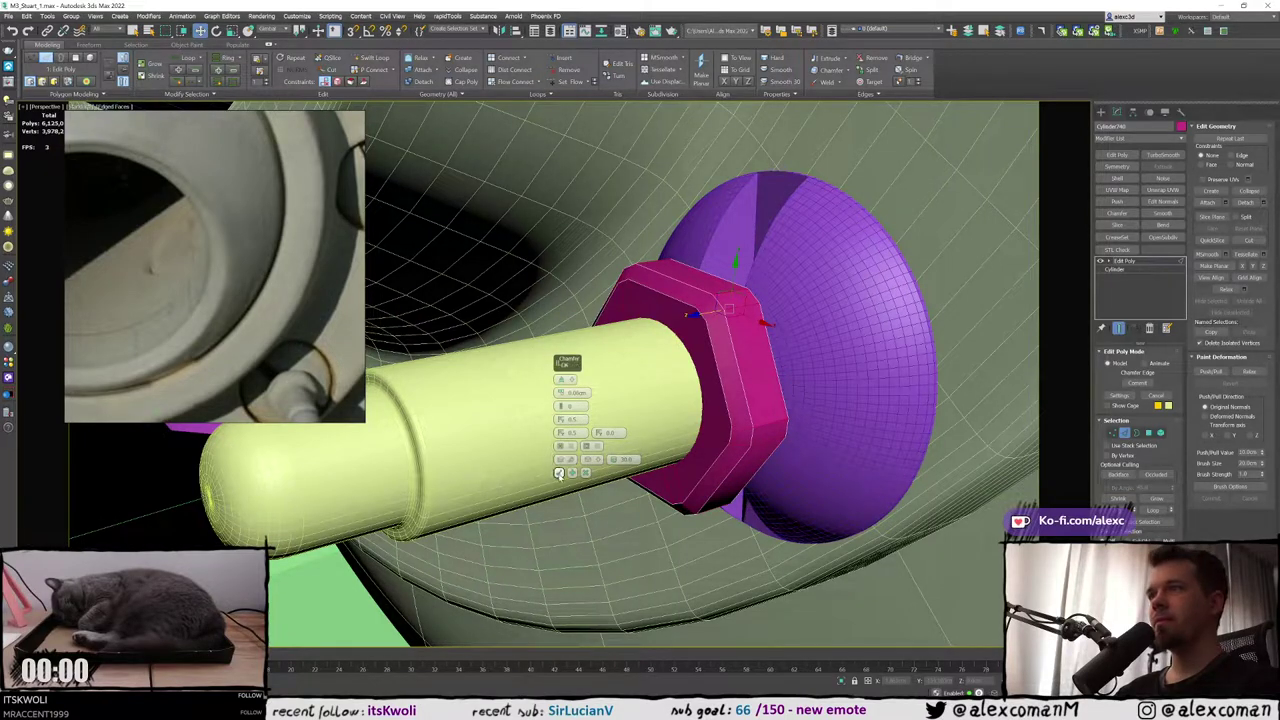
click(559, 473)
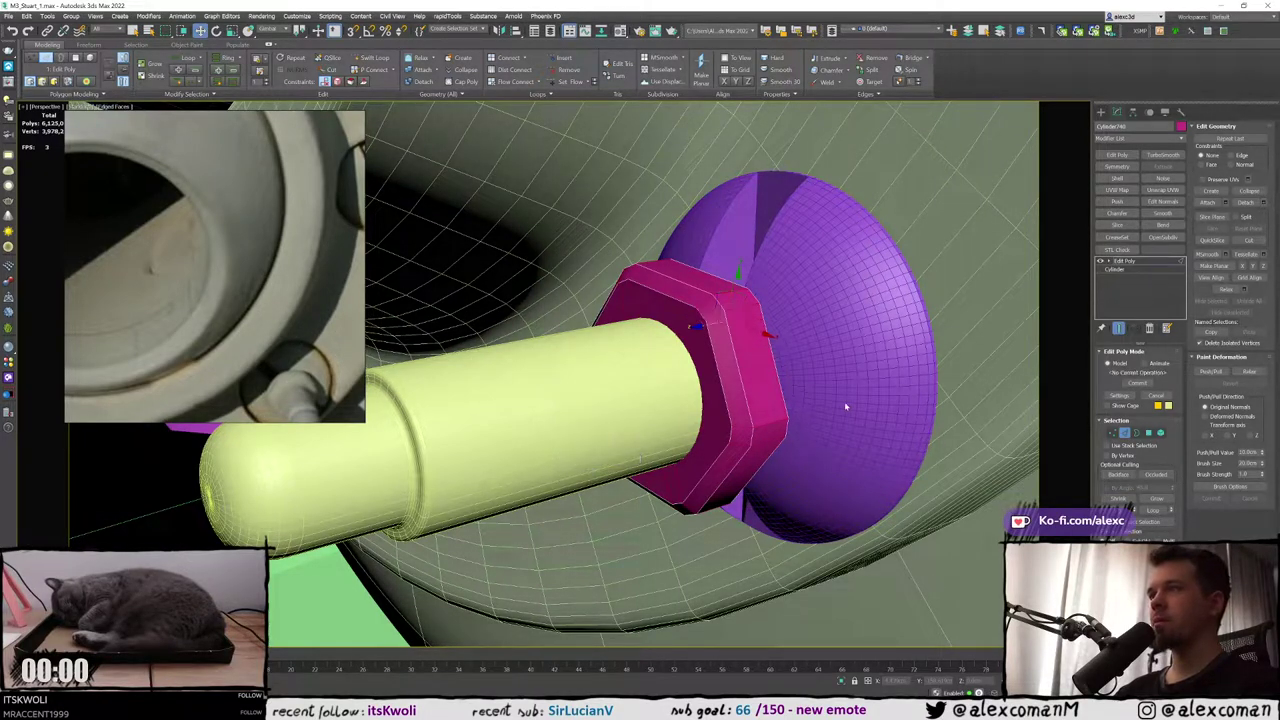
click(844, 402)
key(F4)
Select the vertices on the nut's front side and move them slightly outward along the pin's axis
scroll(804, 402, down, 6)
alt+middle_drag(802, 402, 751, 419)
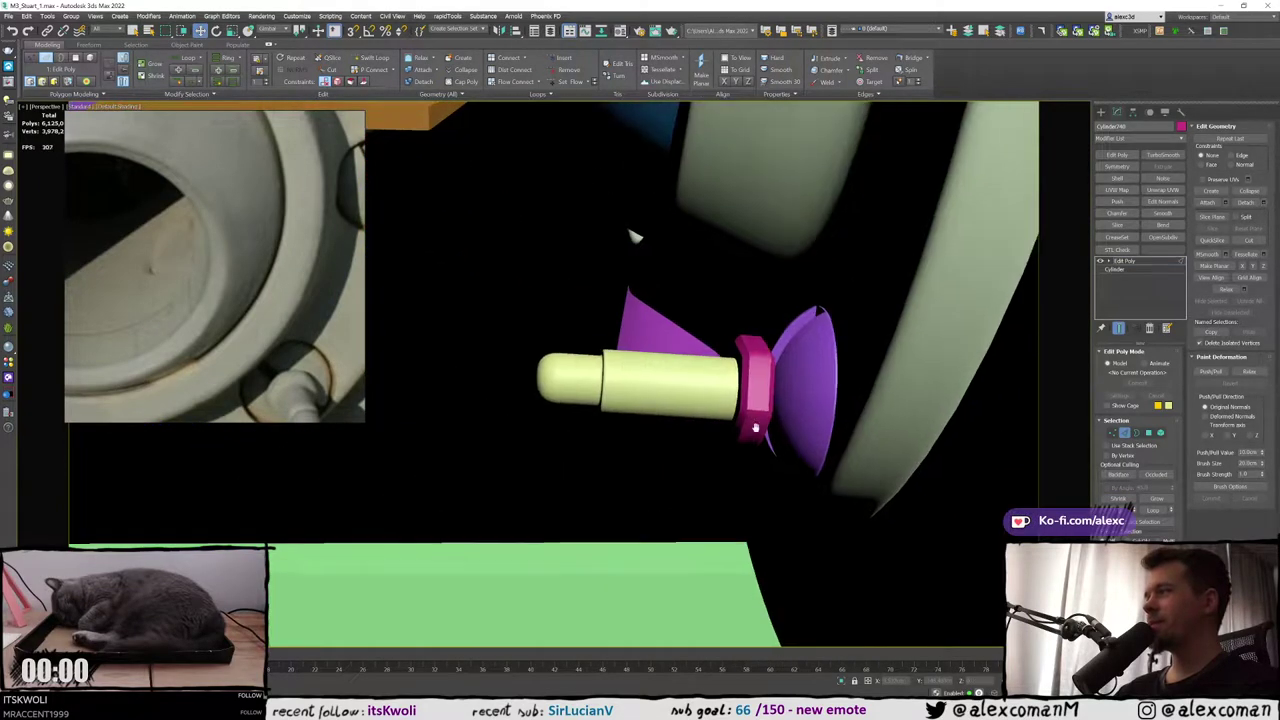
mouse_move(757, 321)
middle_down()
mouse_move(637, 234)
mouse_move(631, 212)
mouse_move(609, 236)
middle_up()
scroll(731, 306, up, 3)
key(1)
key(F3)
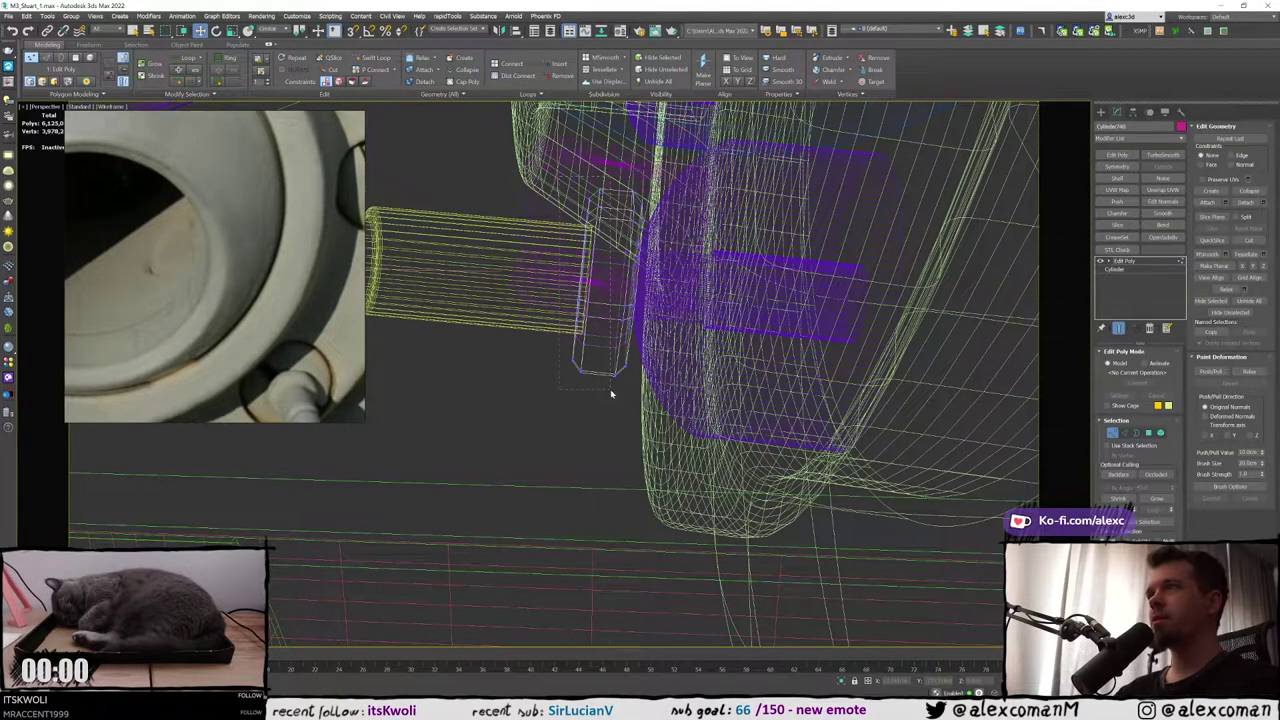
key(F3)
key(F3)
key(F3)
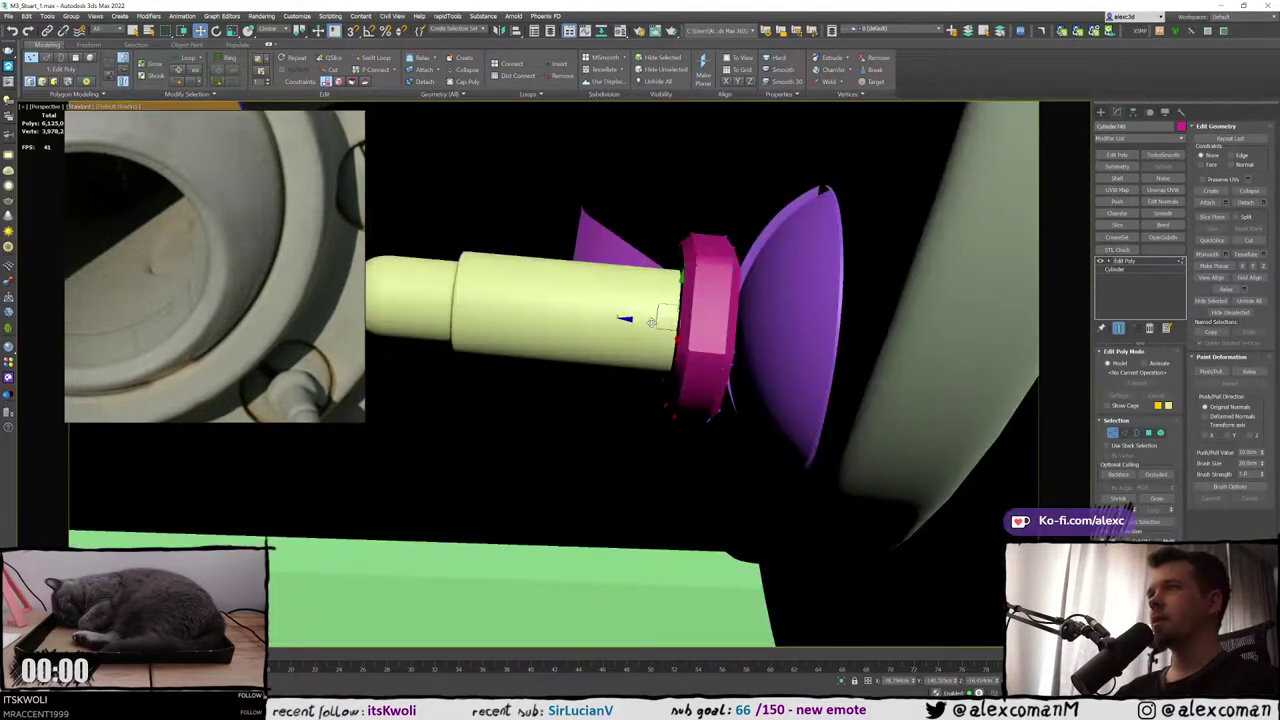
key(F4)
drag(651, 323, 633, 321)
alt+middle_drag(640, 318, 778, 292)
click(783, 289)
key(F4)
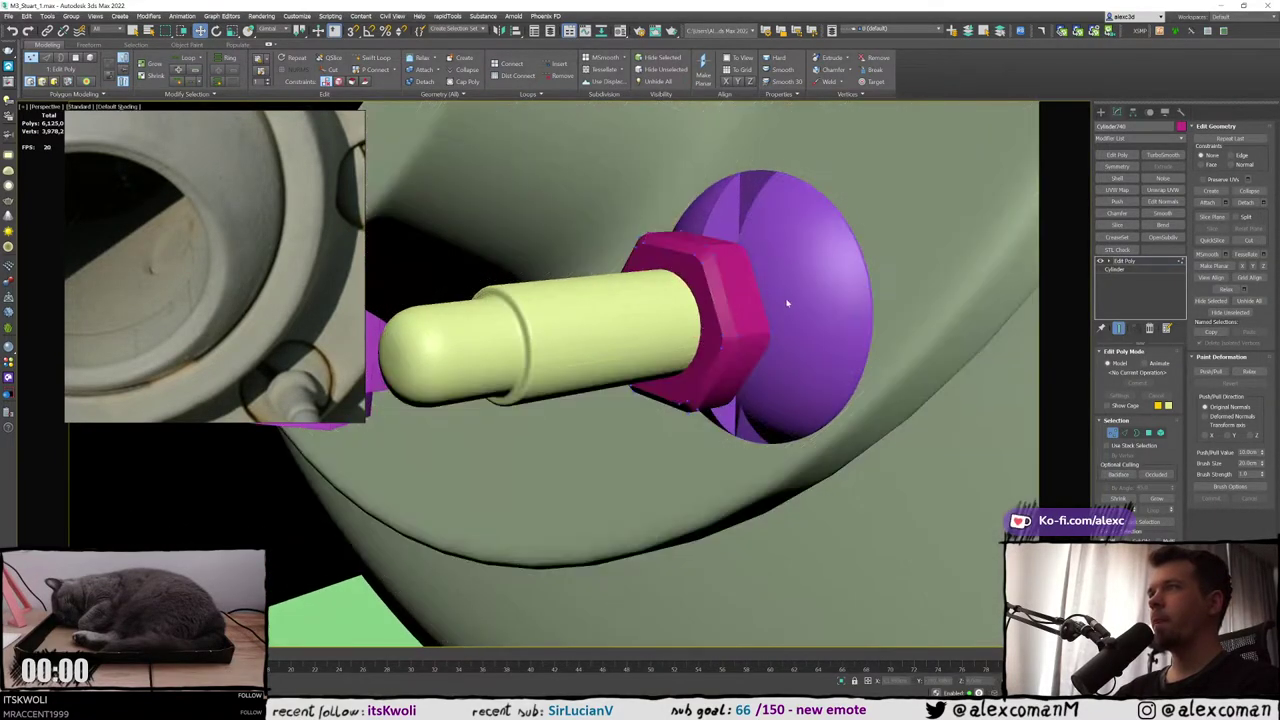
Leave sub-object editing and examine how the hex nut and pin sit against the domed screw head on the gun mount
click(1101, 112)
alt+middle_drag(848, 268, 598, 326)
key(F4)
scroll(720, 260, down, 2)
click(642, 316)
scroll(666, 292, down, 4)
scroll(657, 312, up, 4)
click(694, 318)
key(F4)
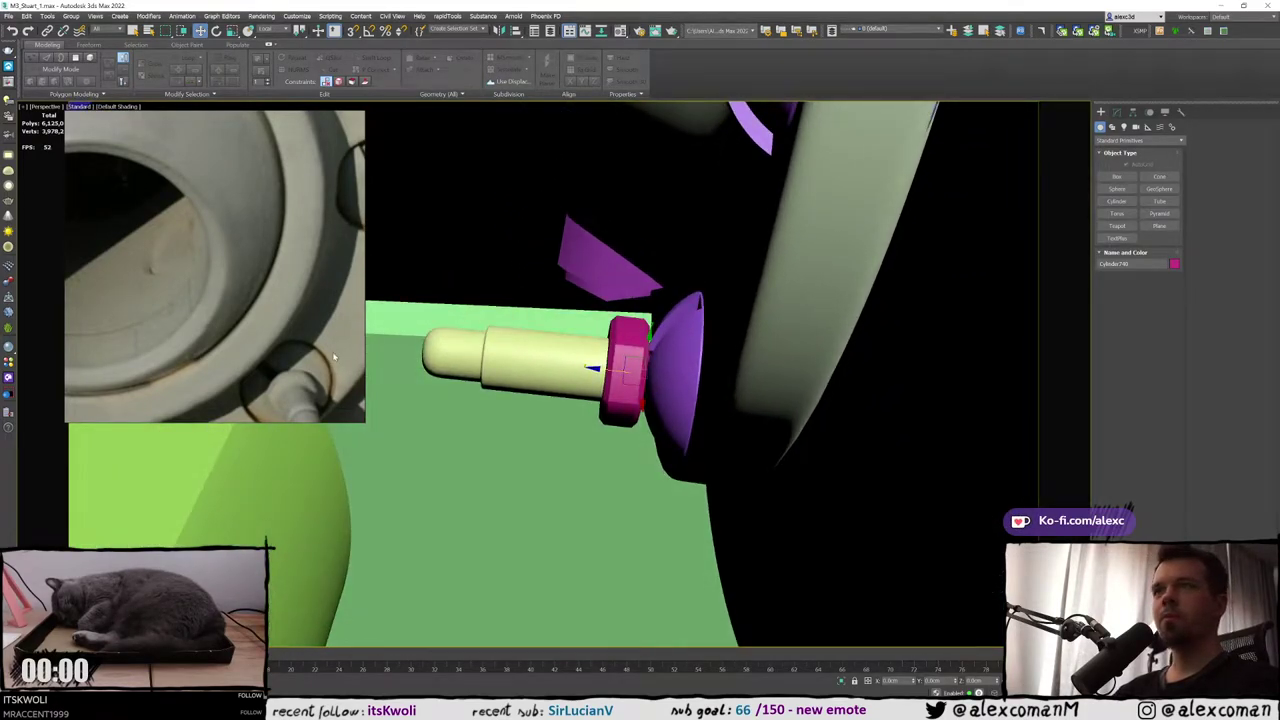
scroll(334, 356, down, 3)
alt+middle_drag(498, 327, 603, 346)
key(F4)
scroll(572, 332, down, 4)
scroll(568, 324, up, 4)
scroll(567, 334, up, 3)
key(F3)
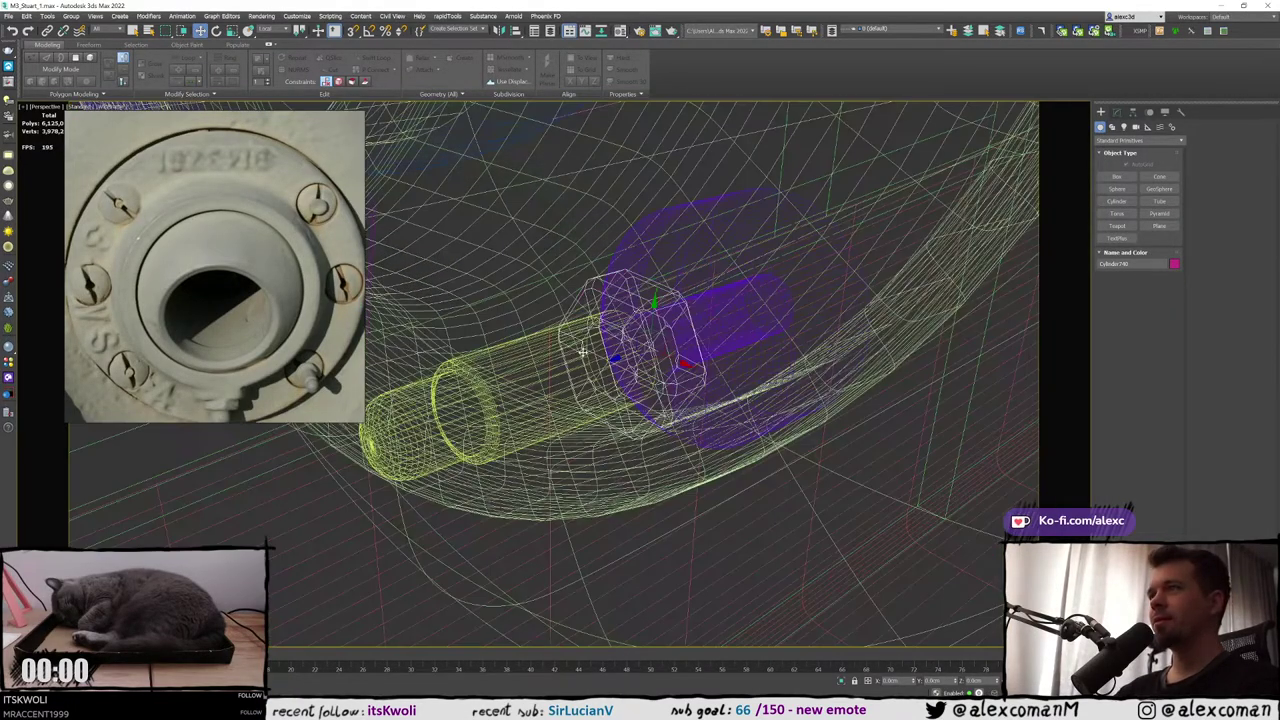
Grow a polygon selection from the hex nut's hidden end cap and deselect the surrounding hexagonal face polygons
scroll(603, 346, up, 3)
key(3)
key(1)
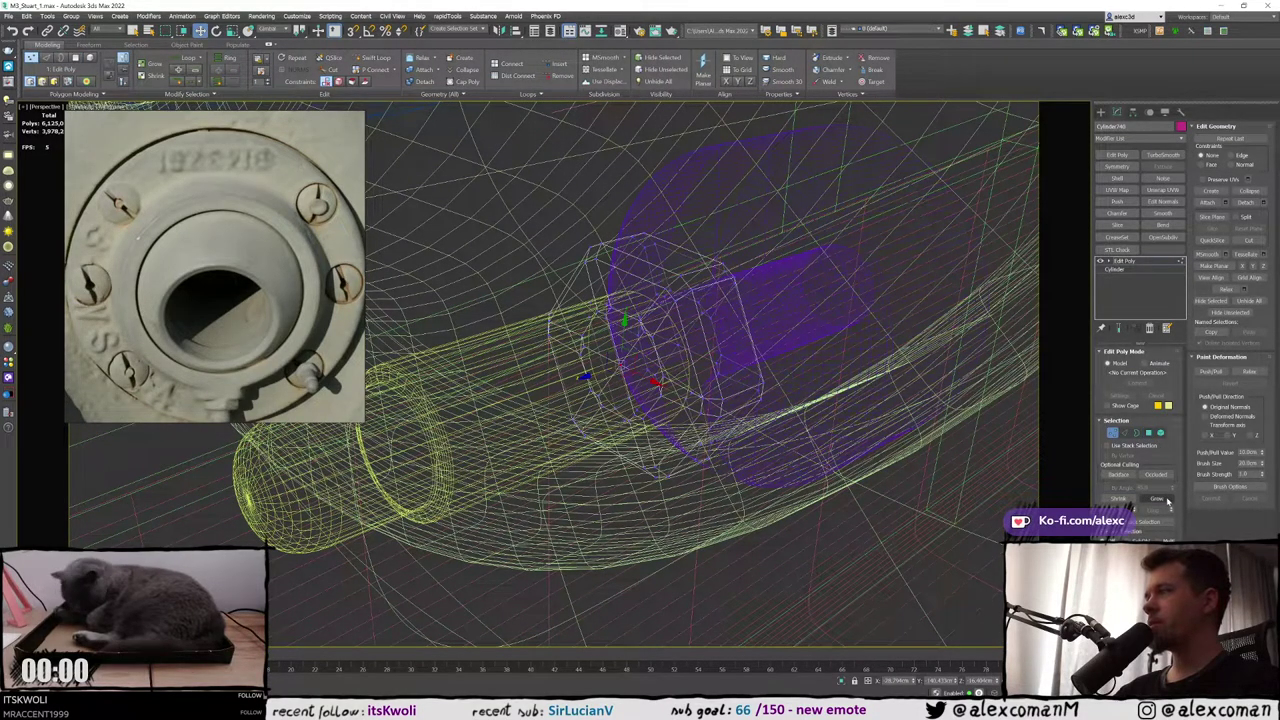
click(1148, 434)
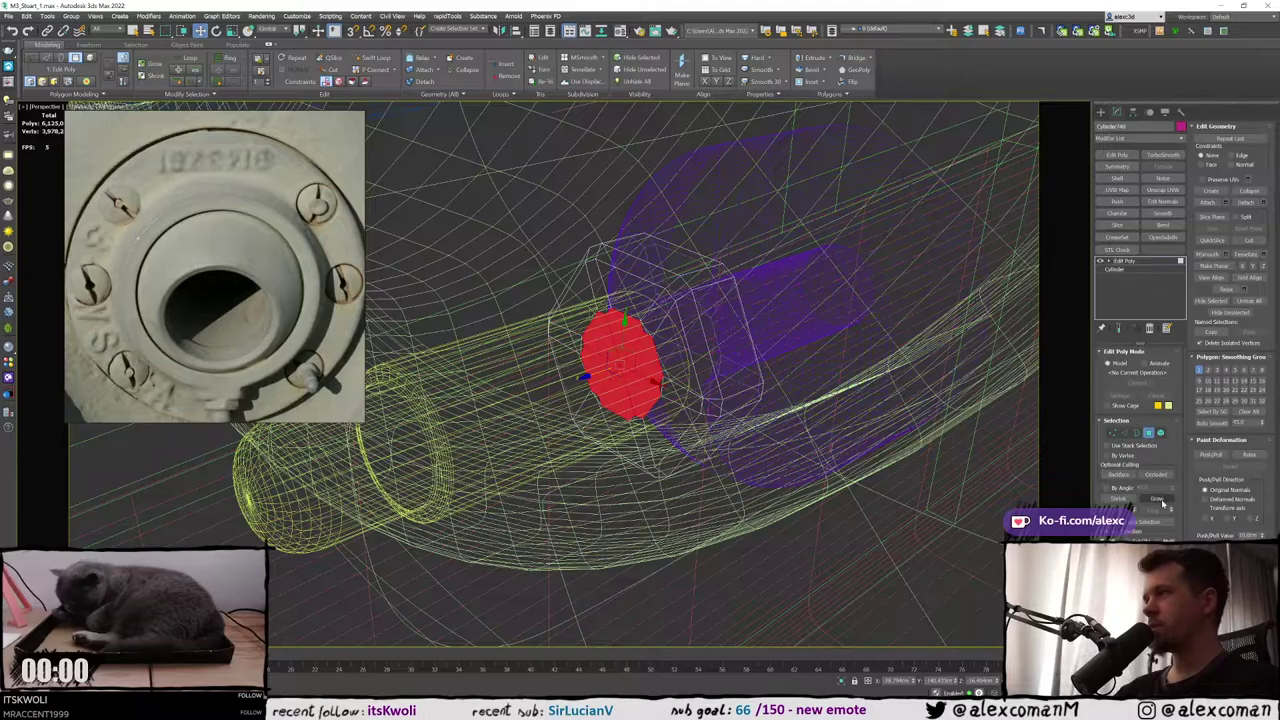
alt+middle_drag(762, 325, 752, 323)
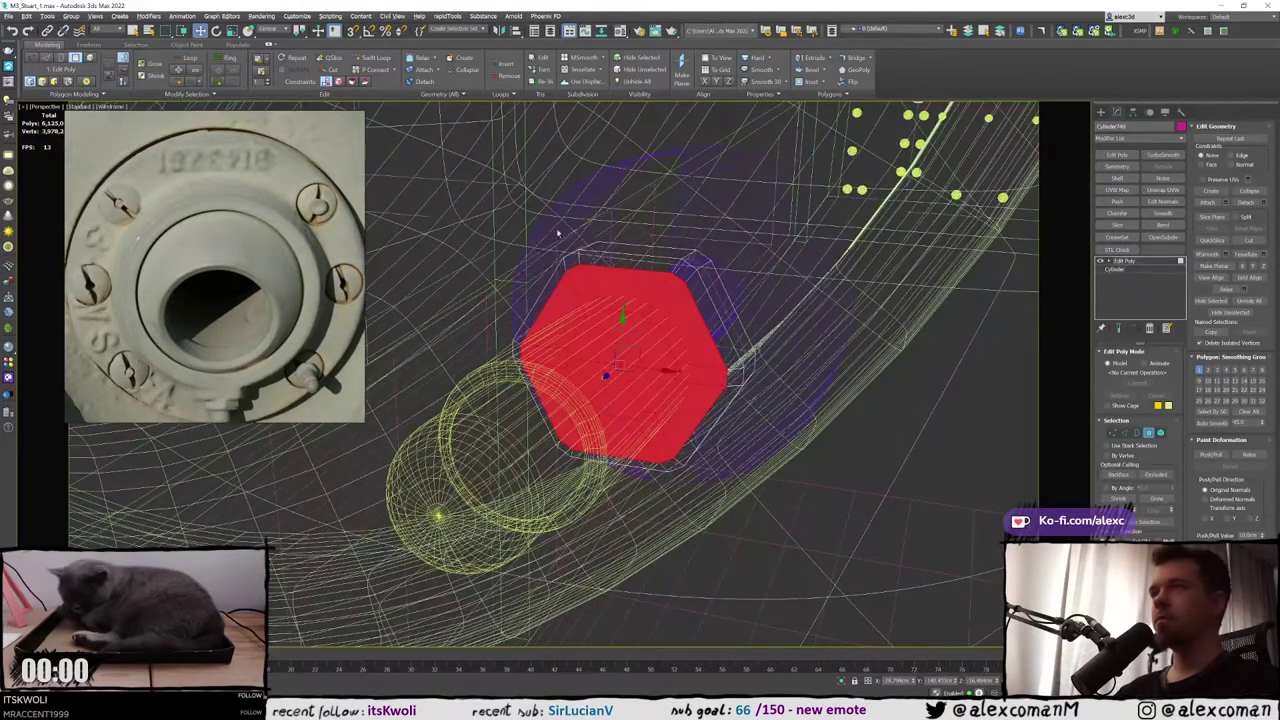
alt+drag(557, 232, 702, 284)
alt+drag(783, 296, 709, 413)
alt+middle_drag(708, 413, 547, 440)
alt+drag(547, 440, 549, 442)
Move the nut's hidden cap polygons along the nut's axis, checking their position inside the pin
key(F3)
alt+middle_drag(725, 422, 628, 363)
scroll(628, 363, up, 2)
key(F3)
key(F3)
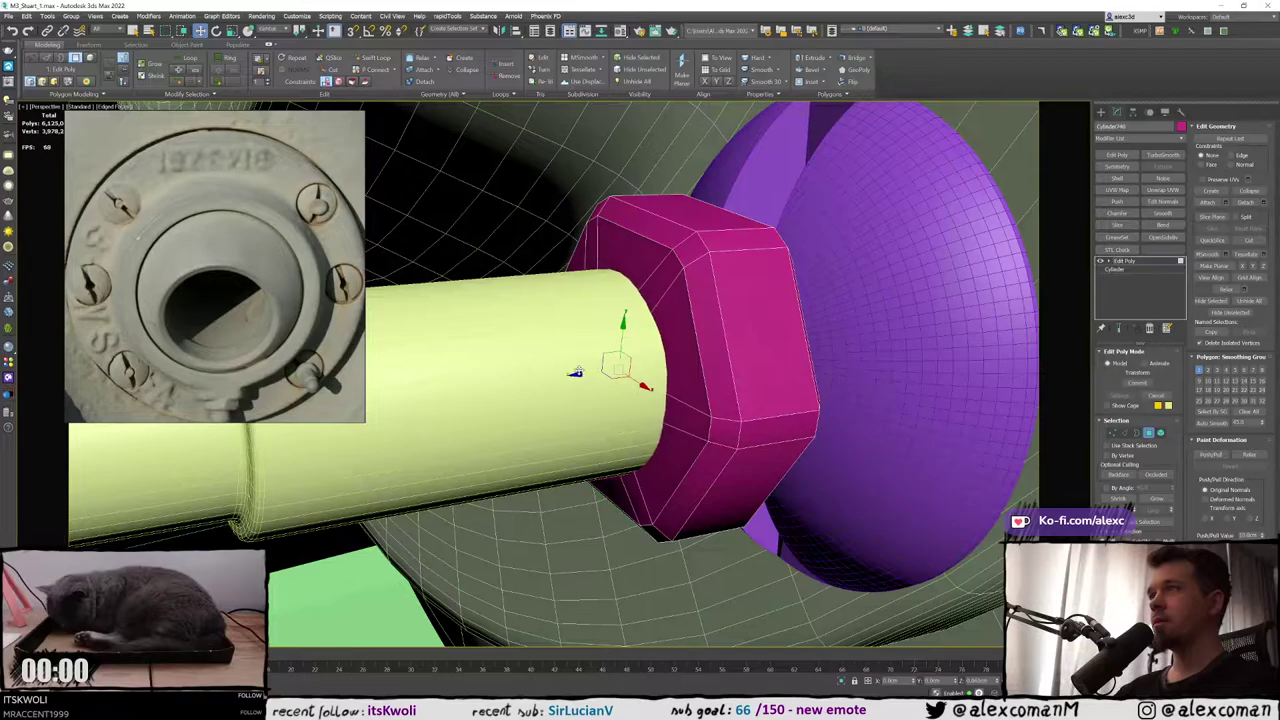
key(F3)
mouse_move(730, 368)
alt+middle_down()
mouse_move(826, 331)
mouse_move(792, 357)
mouse_move(766, 354)
mouse_move(777, 369)
mouse_move(681, 358)
mouse_move(630, 380)
mouse_move(615, 372)
alt+middle_up()
key(F3)
click(866, 314)
key(F3)
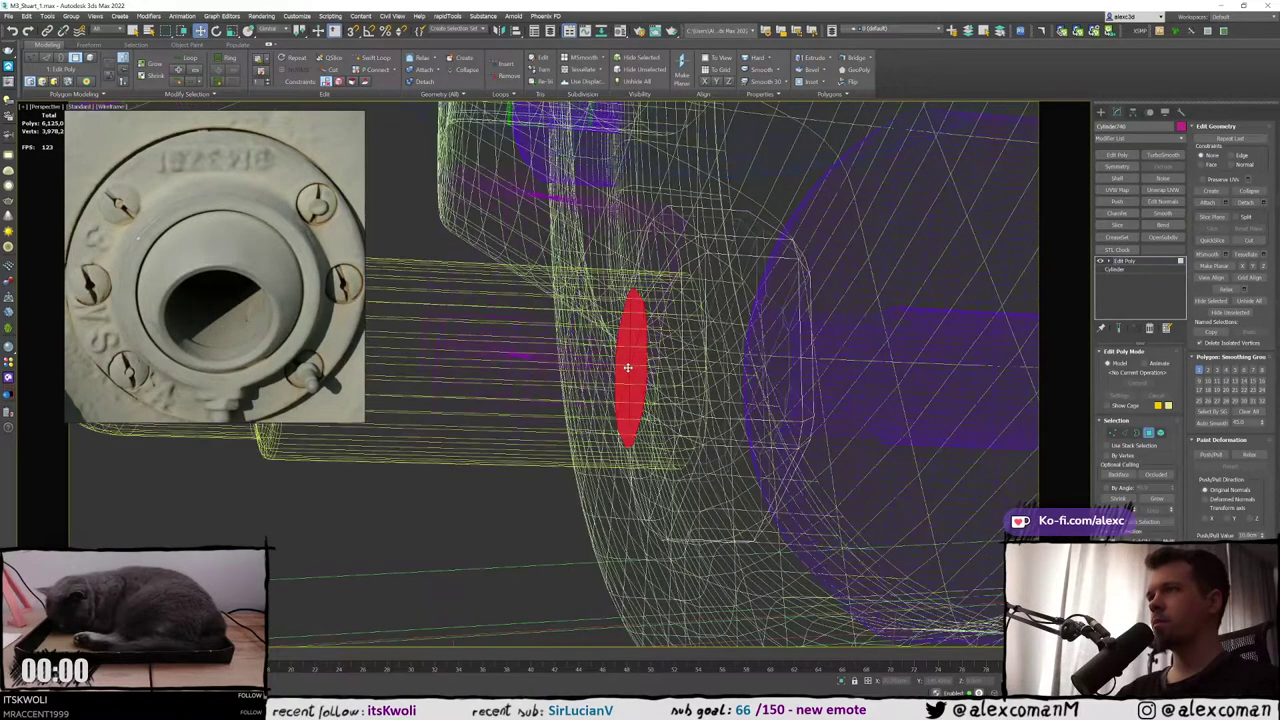
Expand the nut's hidden cap selection to the hexagonal face again and remove the outer polygons from it
key(1)
click(1148, 432)
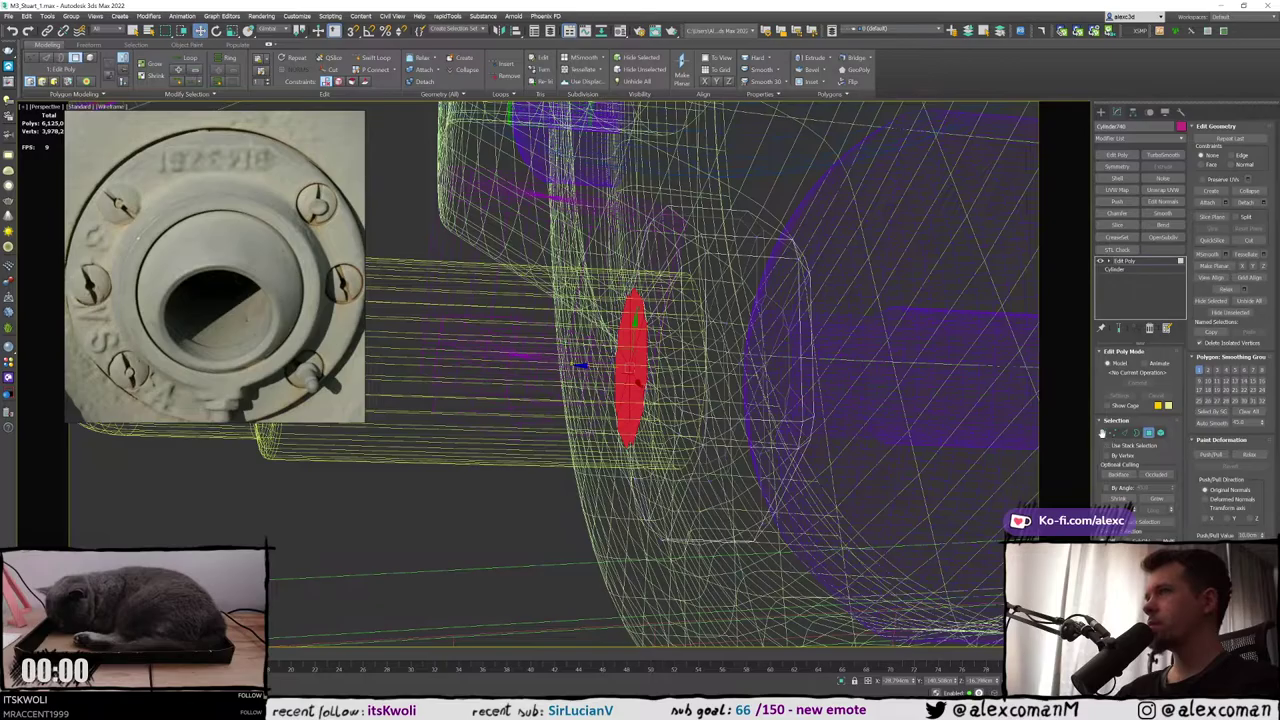
click(1157, 499)
alt+middle_drag(610, 340, 823, 378)
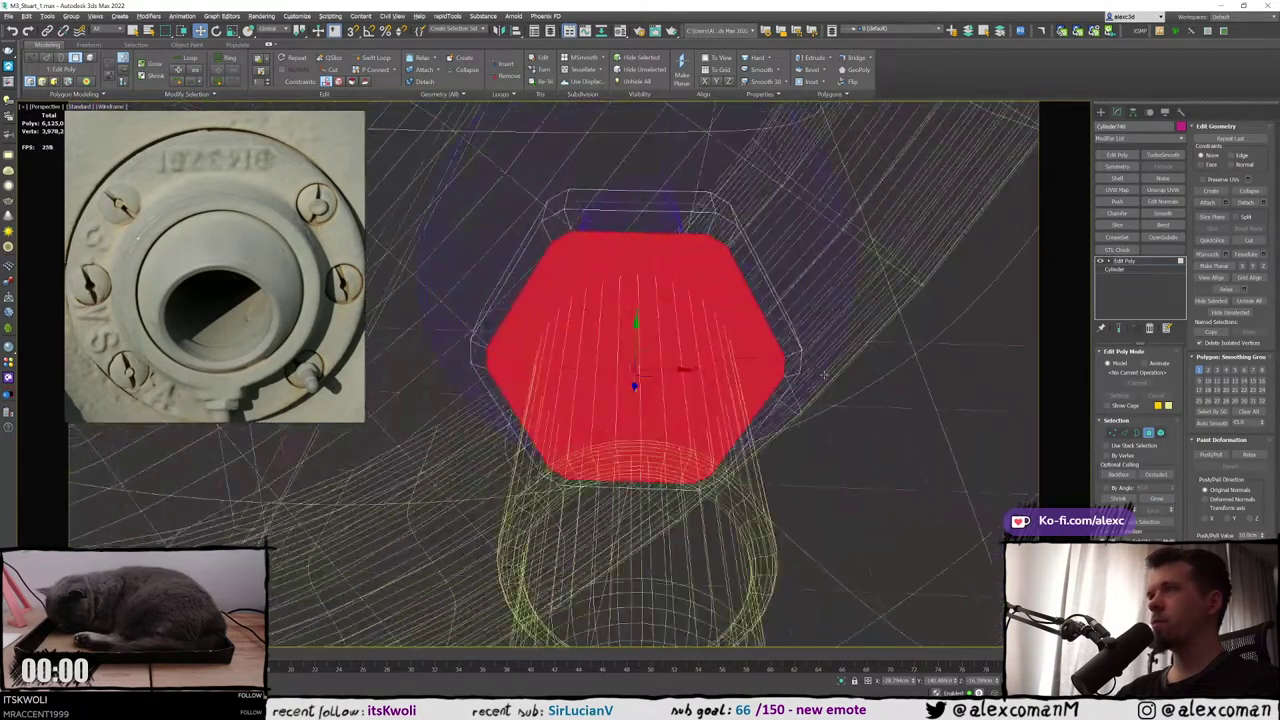
alt+click(557, 264)
alt+click(742, 432)
alt+middle_drag(744, 438, 746, 413)
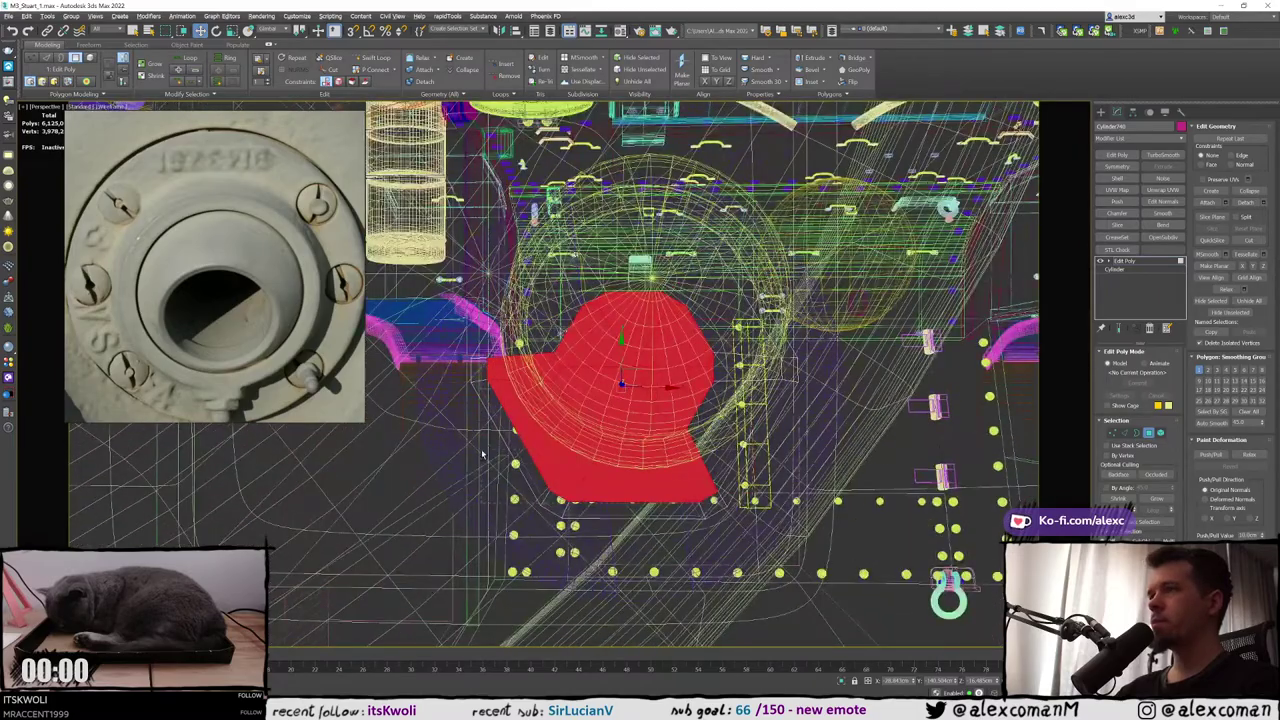
alt+drag(490, 473, 556, 462)
alt+drag(467, 363, 512, 371)
Shift the nut's reselected inner cap slightly along its axis
alt+middle_drag(475, 368, 619, 375)
key(F3)
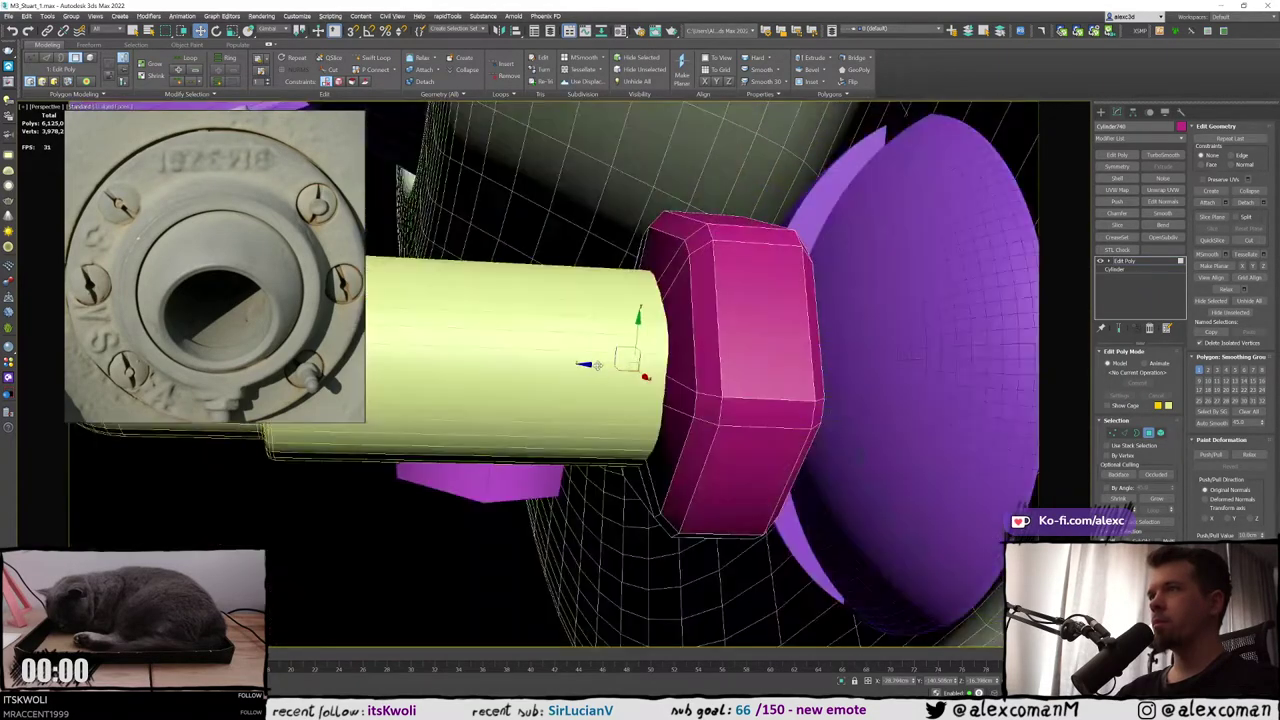
key(F3)
drag(597, 366, 601, 366)
alt+middle_drag(625, 366, 634, 380)
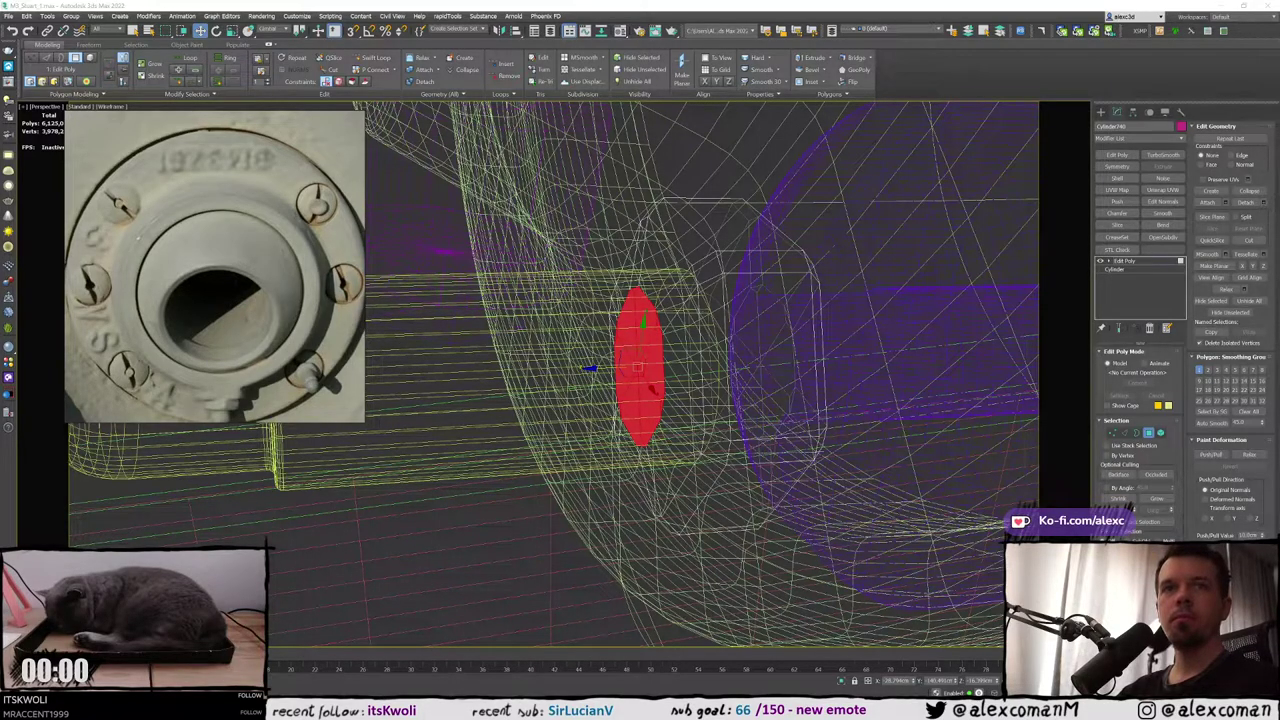
View the tank armor thickness diagram on ImgBB in the browser, and return to 3ds Max
drag(440, 716, 549, 184)
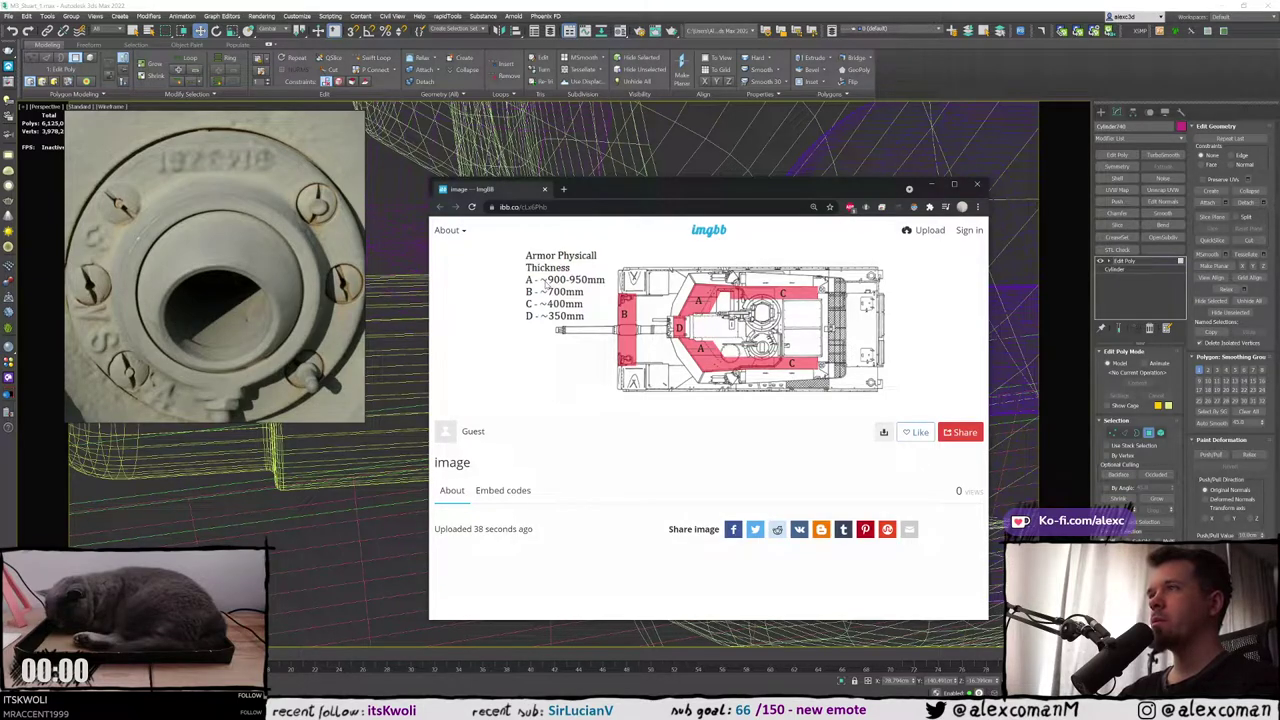
right_click(545, 281)
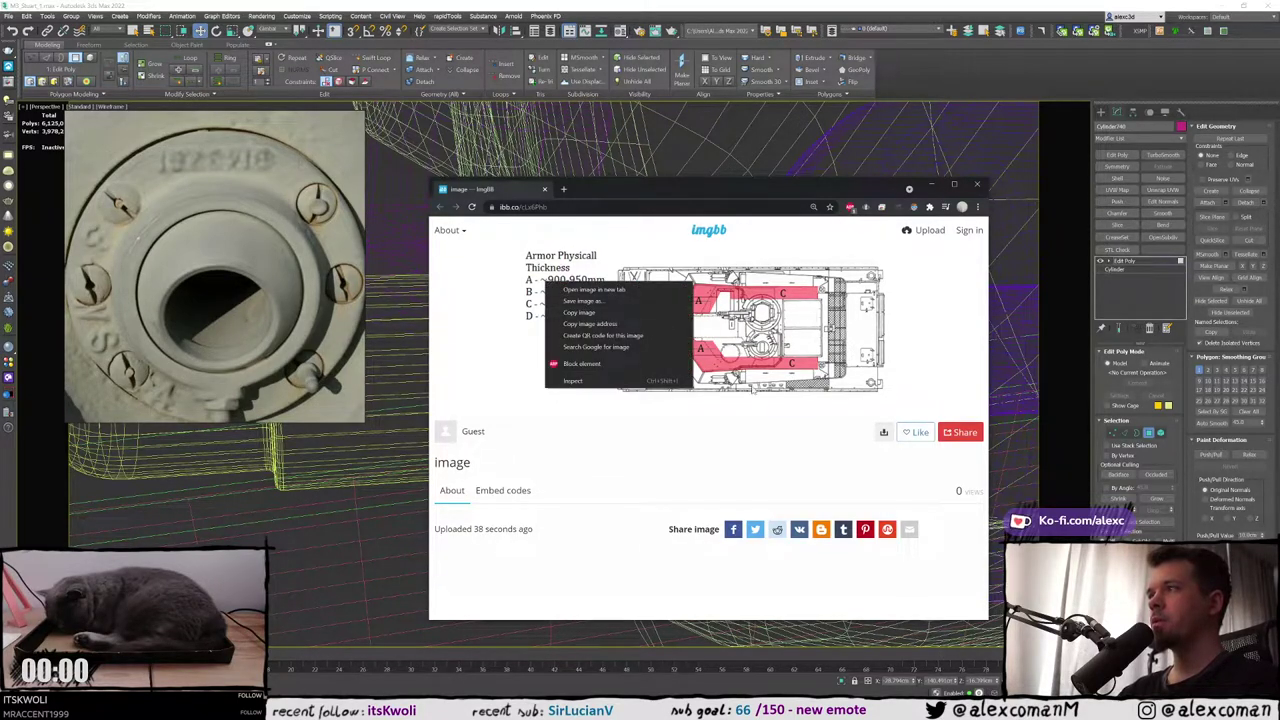
click(752, 392)
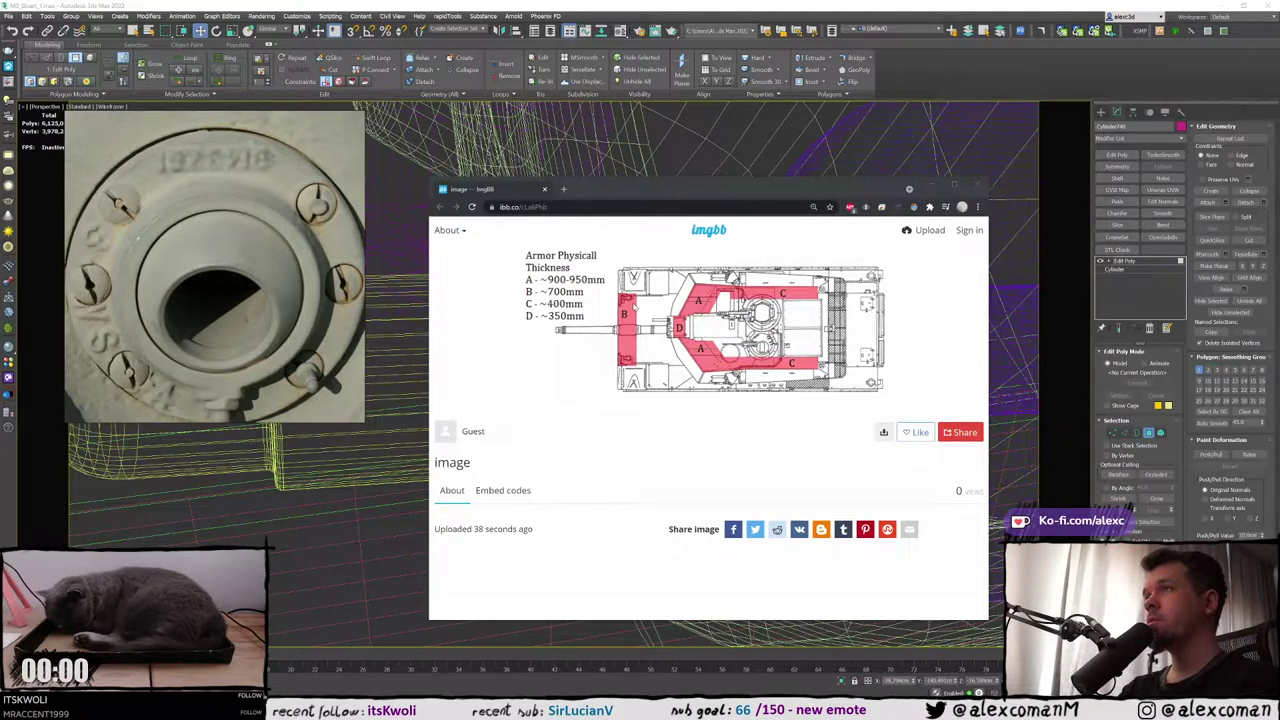
click(744, 3)
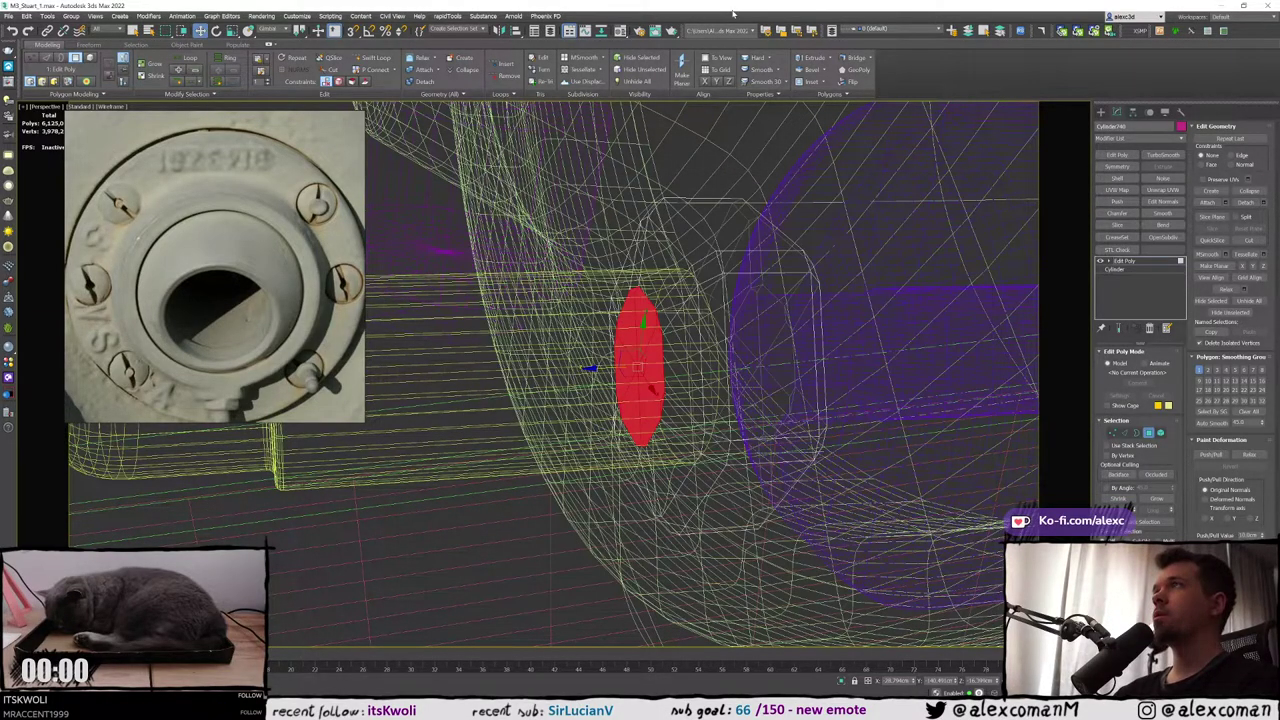
Examine the whole tank model in wireframe from above and from the front quarter
scroll(754, 250, down, 10)
scroll(754, 250, down, 5)
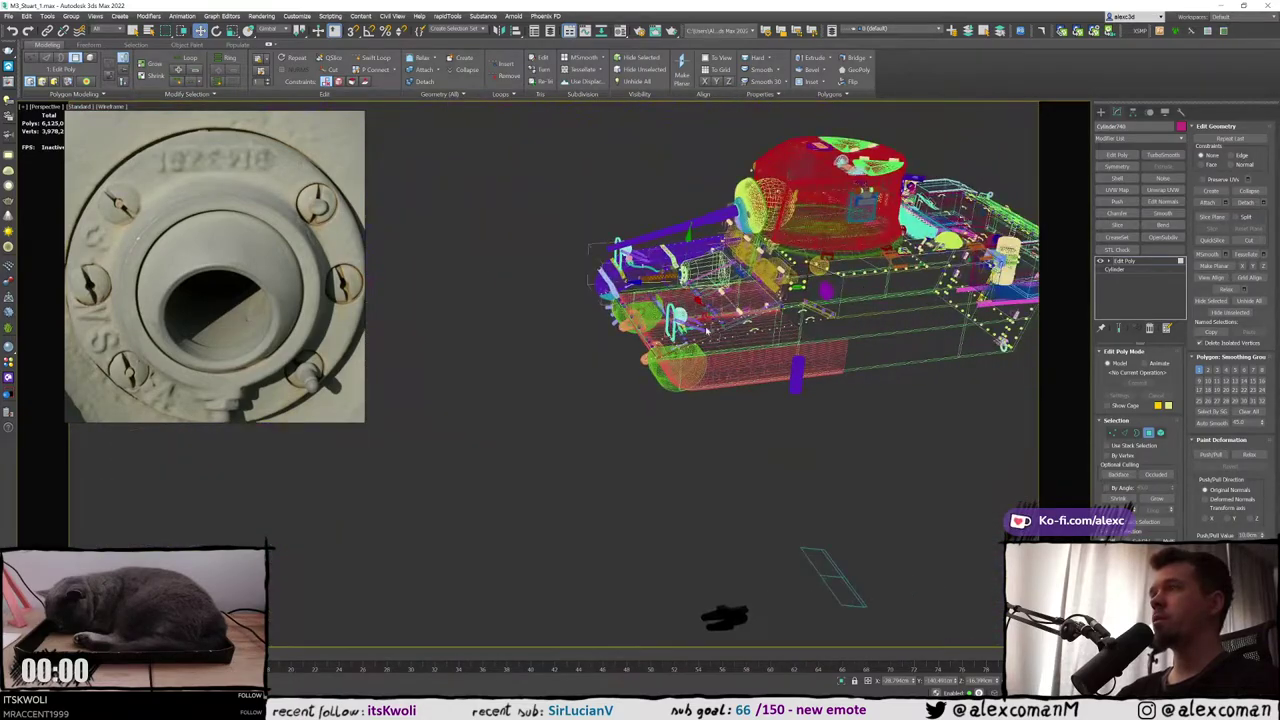
middle_drag(812, 298, 691, 349)
alt+middle_drag(690, 610, 680, 356)
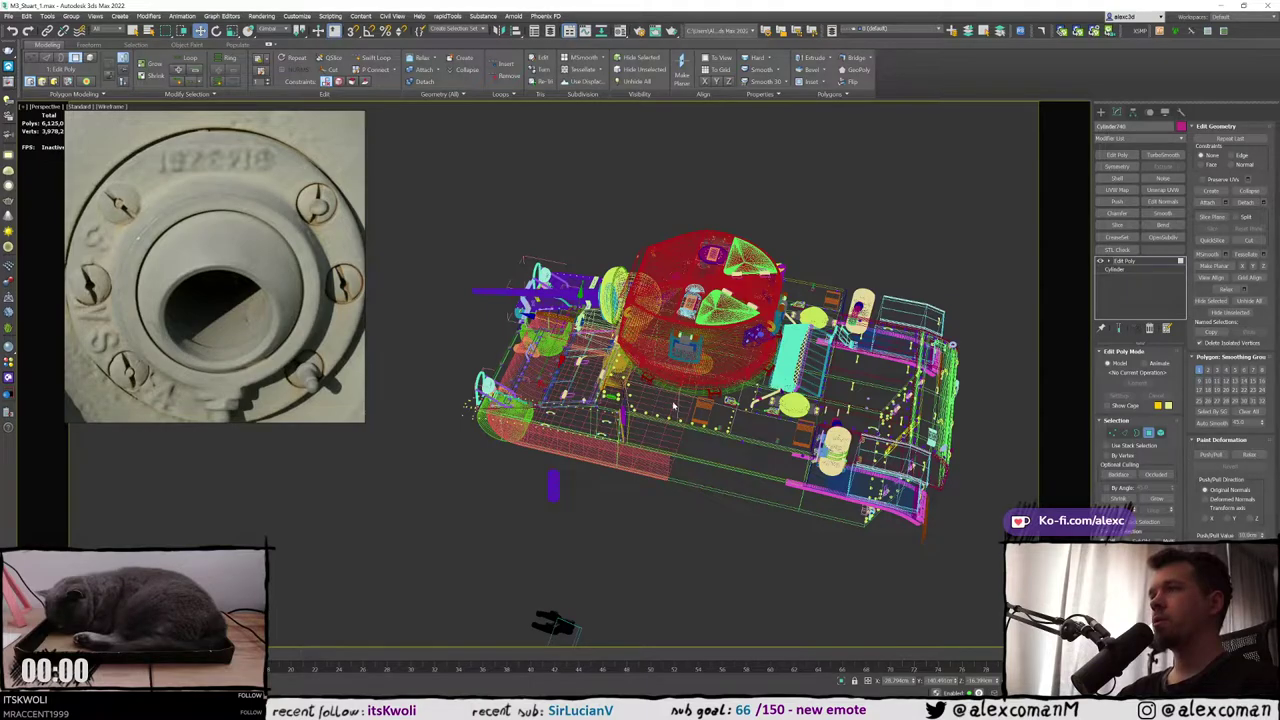
alt+middle_drag(675, 403, 690, 333)
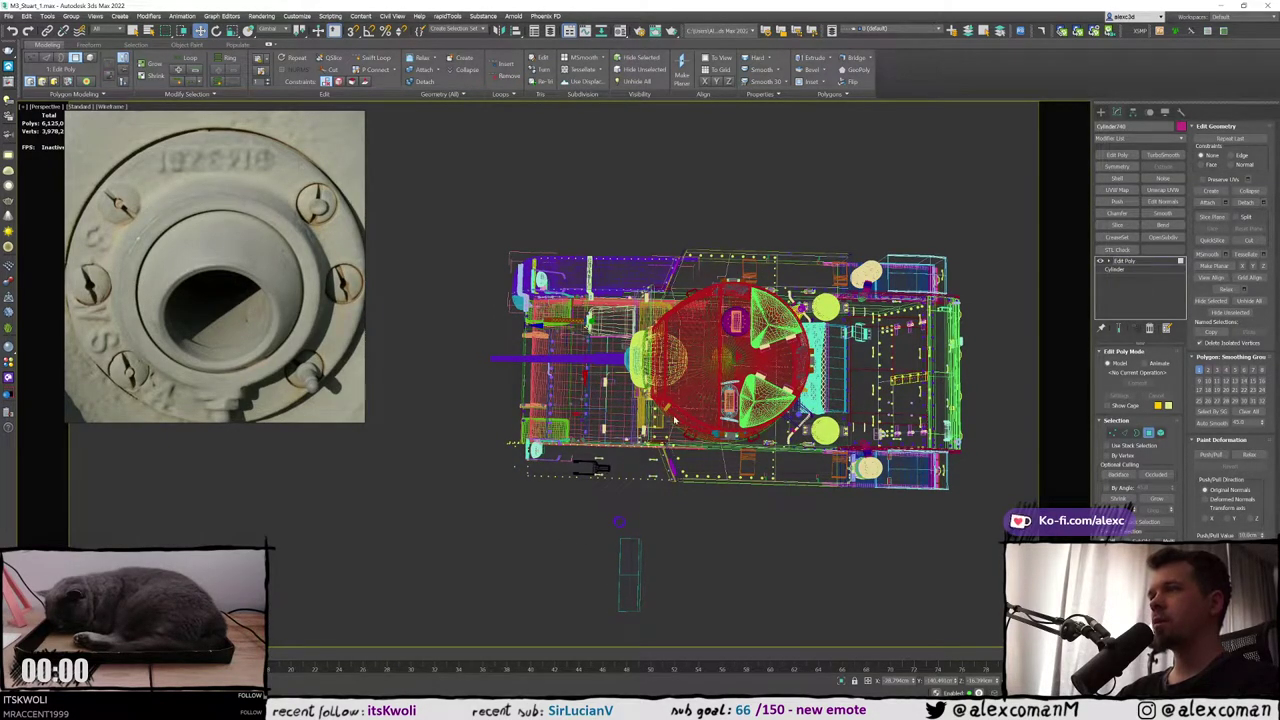
alt+middle_drag(685, 400, 680, 372)
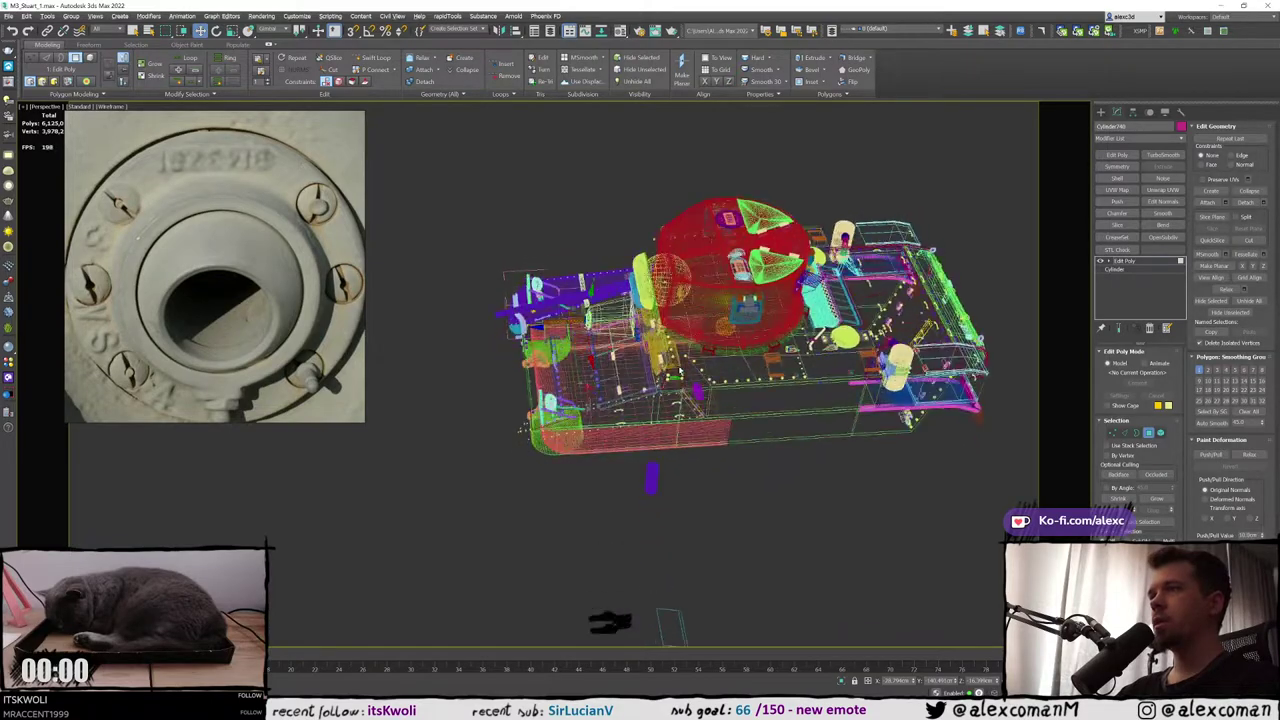
alt+middle_drag(594, 387, 590, 379)
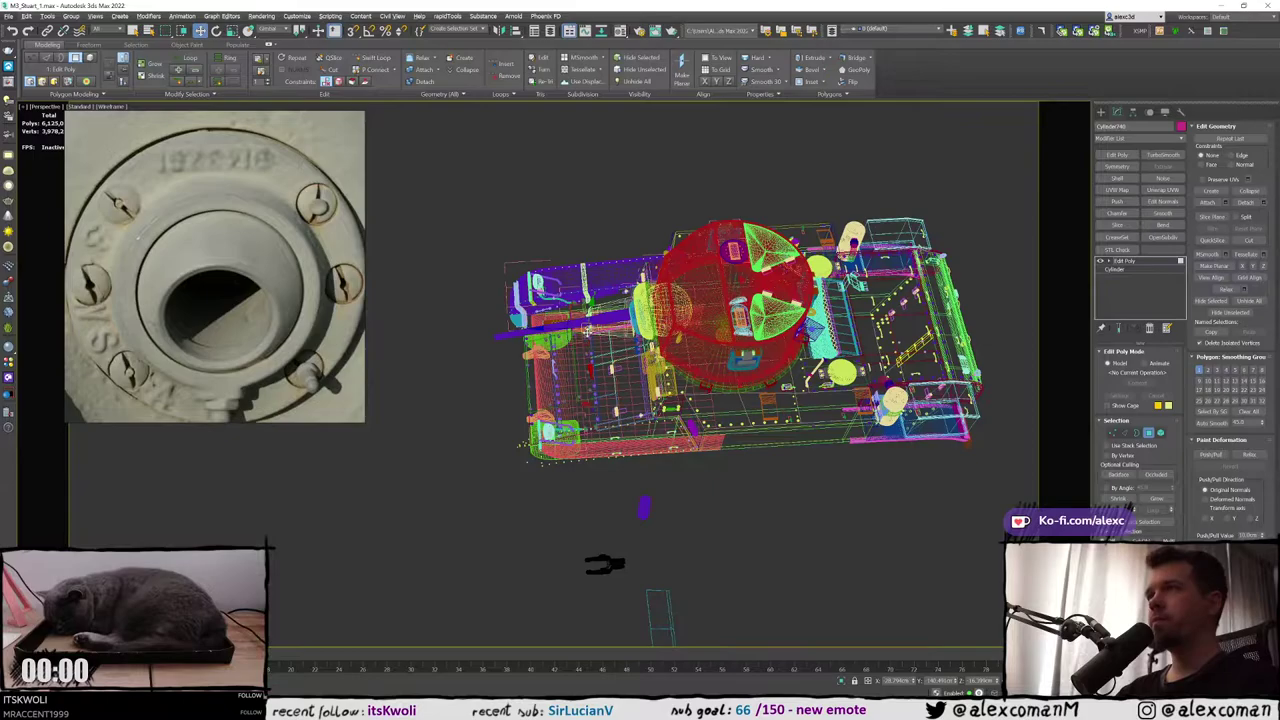
Show the model shaded, leave polygon editing of the nut, and inspect the hull machine gun's ball mount
alt+middle_drag(597, 316, 660, 300)
key(F3)
scroll(600, 325, up, 8)
mouse_move(600, 330)
middle_down()
mouse_move(748, 347)
mouse_move(660, 345)
middle_up()
scroll(748, 347, up, 3)
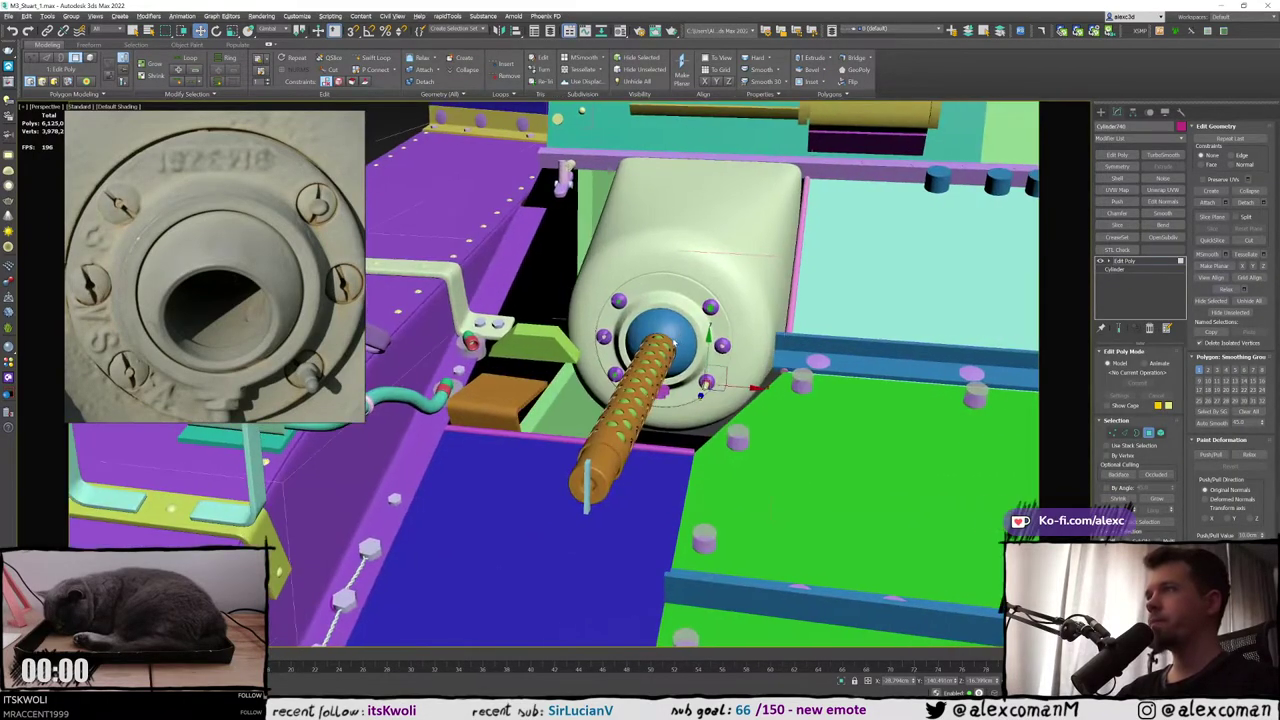
scroll(660, 345, up, 3)
click(1100, 113)
alt+middle_drag(815, 275, 581, 363)
scroll(757, 288, up, 2)
scroll(757, 289, down, 2)
scroll(757, 289, down, 4)
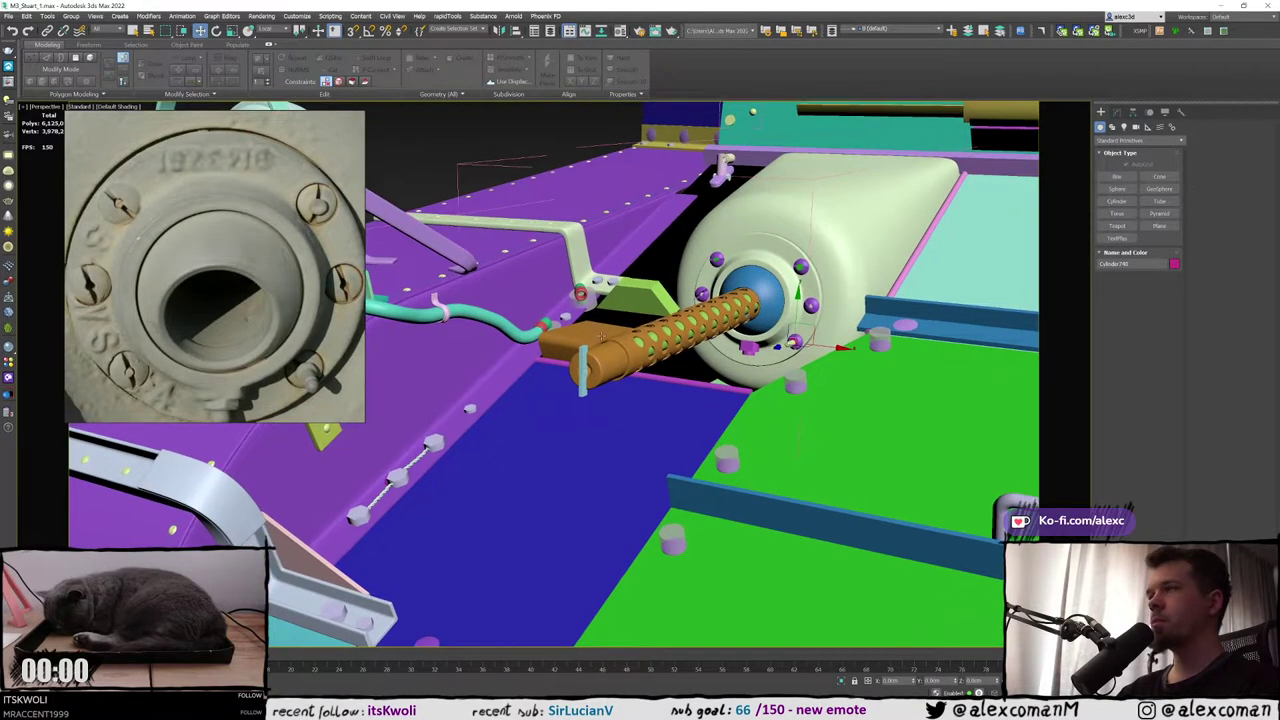
Select the hull machine gun's perforated barrel jacket together with the adjoining gun parts
key(F4)
scroll(581, 363, up, 2)
click(587, 366)
scroll(652, 331, up, 3)
alt+middle_drag(652, 331, 592, 370)
ctrl+click(644, 343)
scroll(676, 331, up, 2)
scroll(752, 325, up, 3)
key(F4)
scroll(750, 295, up, 3)
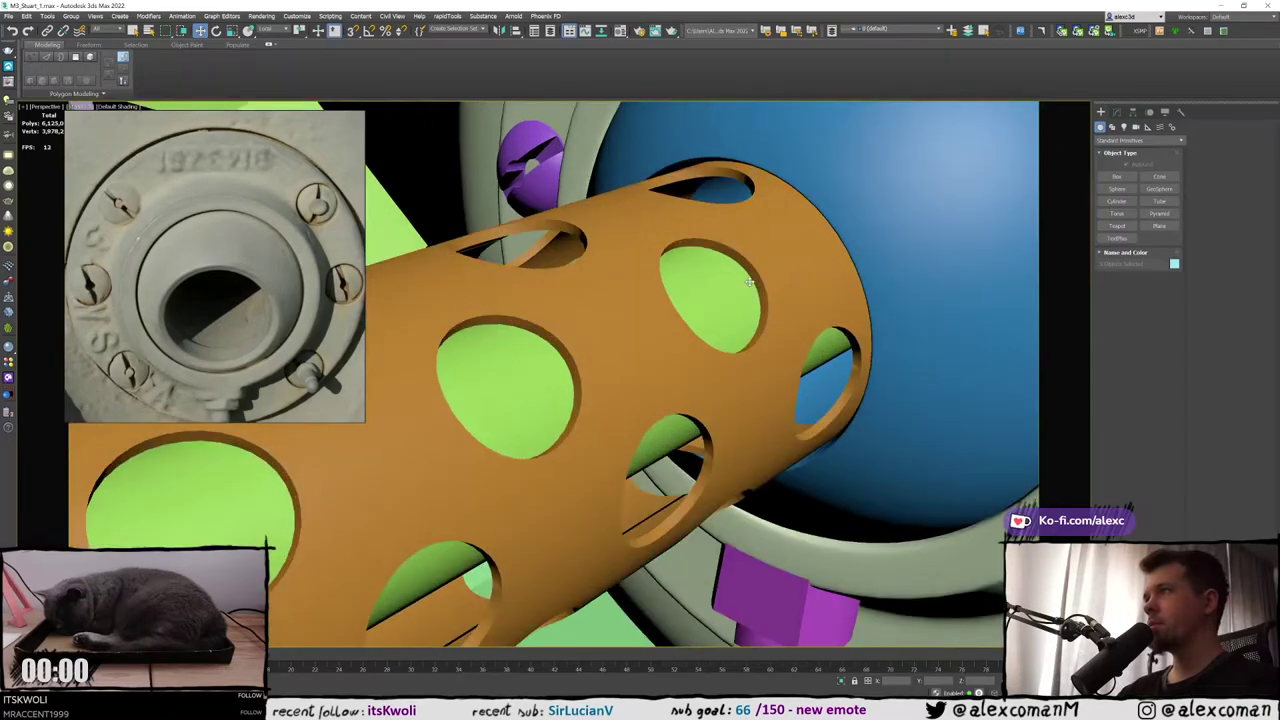
Add the screws and pin assembly around the ball mount to the gun selection
scroll(748, 287, down, 4)
alt+middle_drag(777, 274, 733, 270)
key(F4)
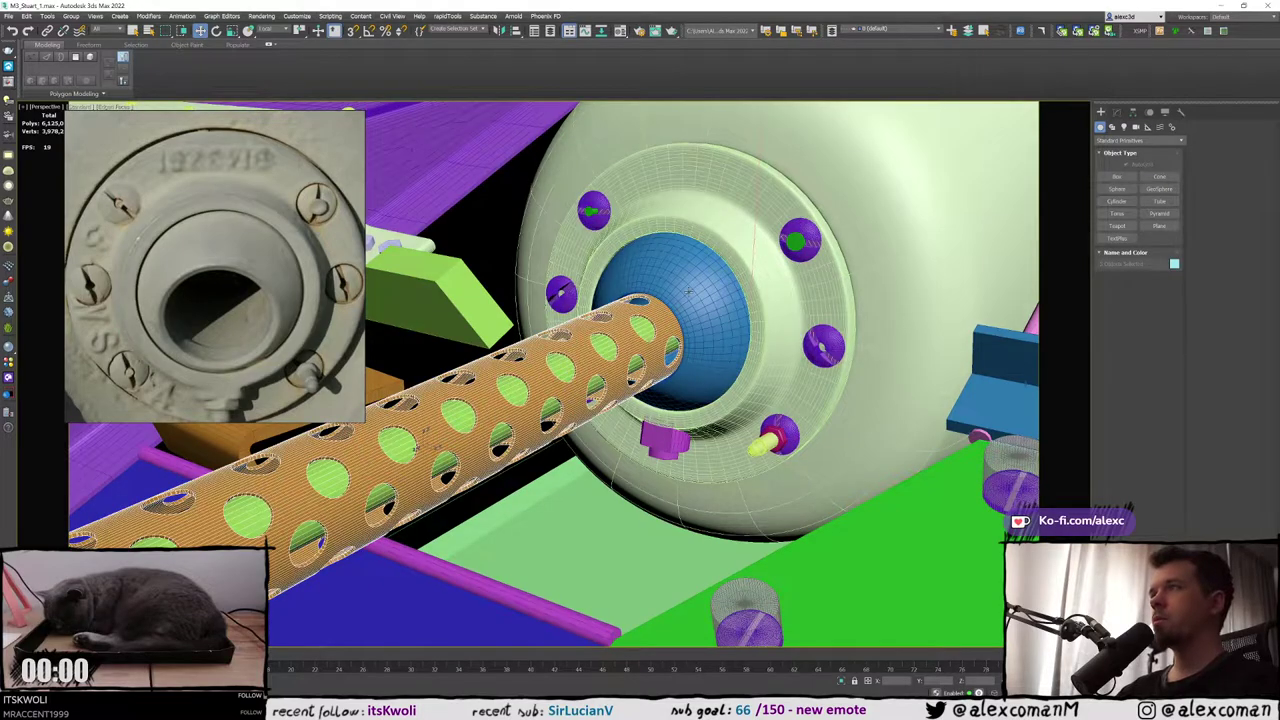
scroll(770, 430, up, 5)
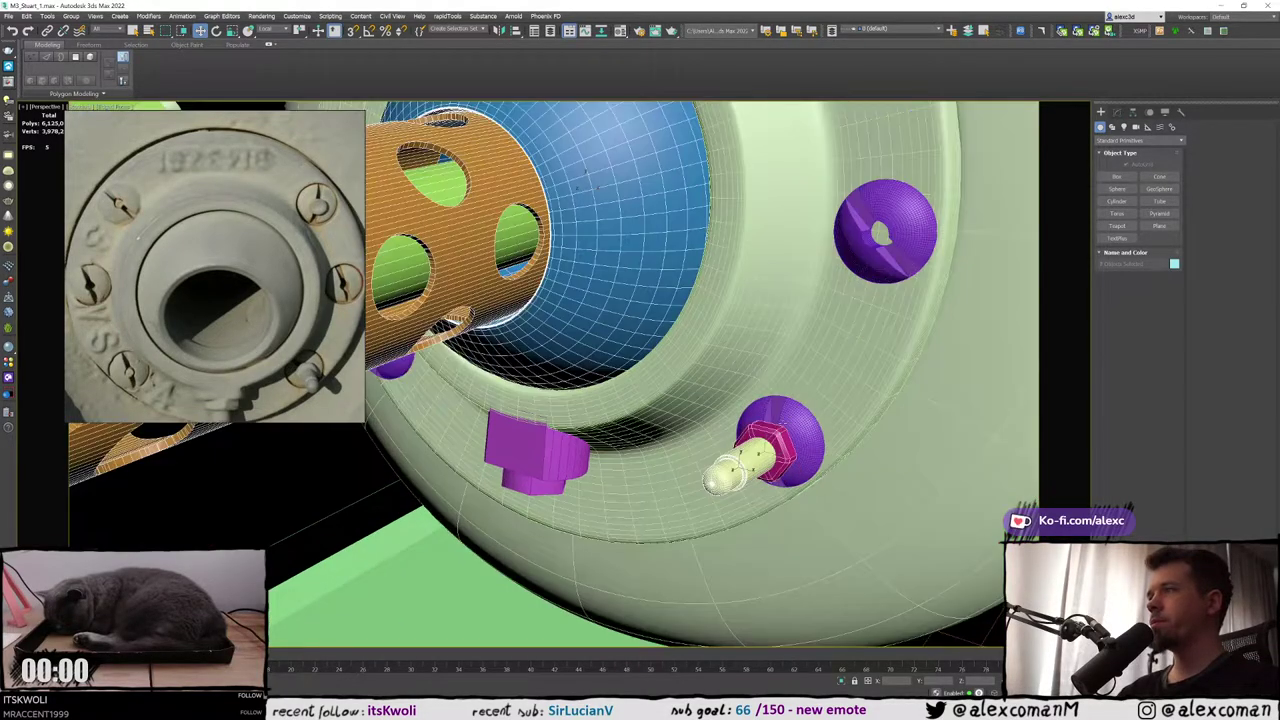
scroll(820, 425, down, 8)
alt+middle_drag(820, 425, 1008, 454)
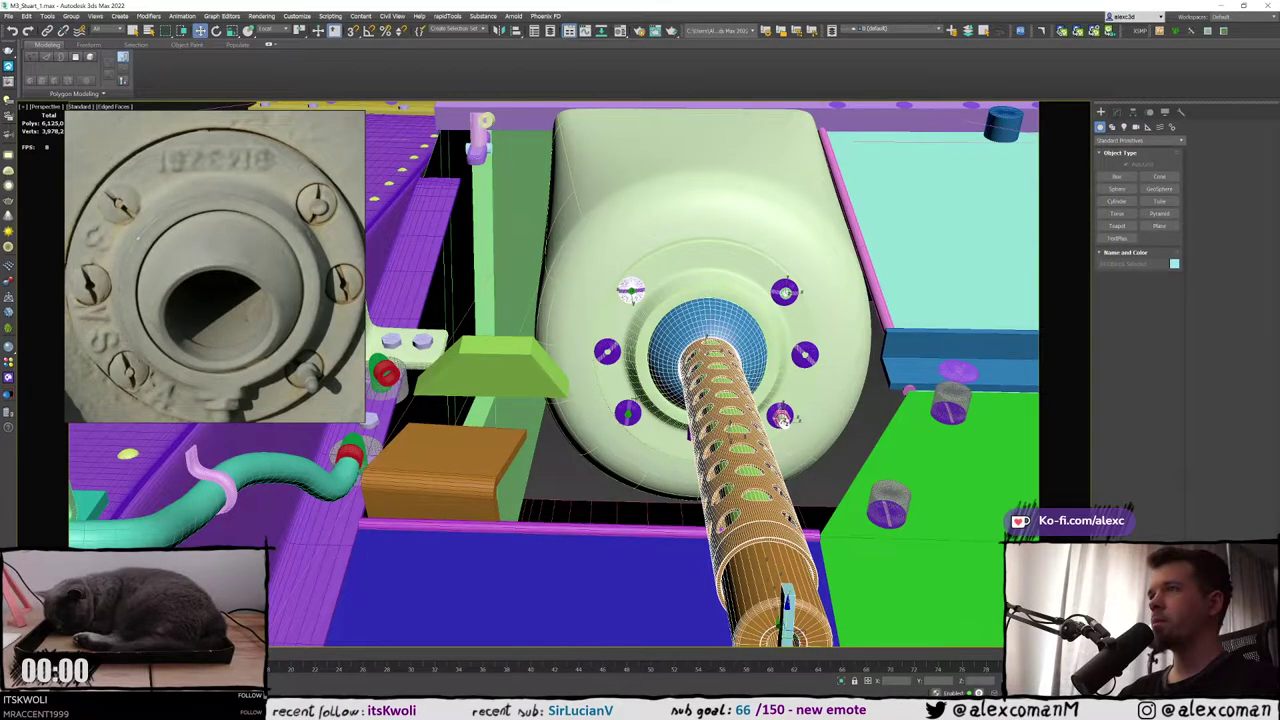
scroll(783, 419, up, 3)
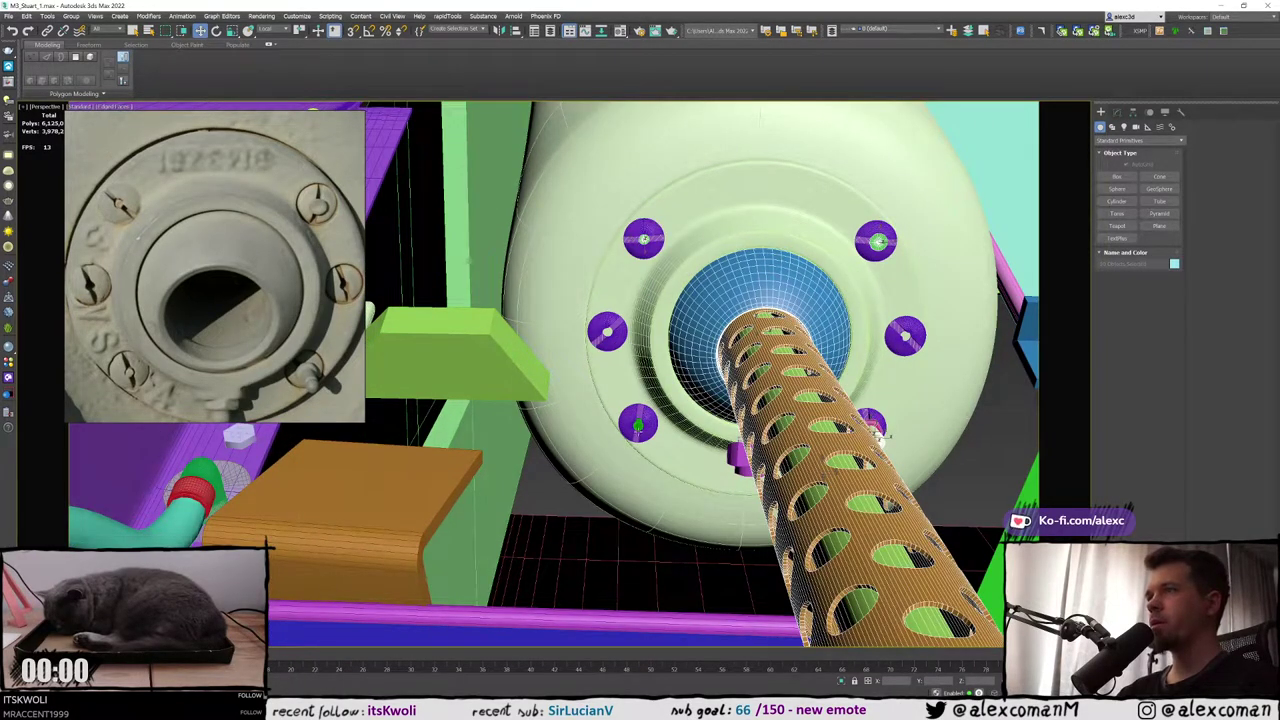
ctrl+click(638, 428)
scroll(645, 430, down, 5)
alt+middle_drag(645, 430, 609, 400)
scroll(745, 420, up, 5)
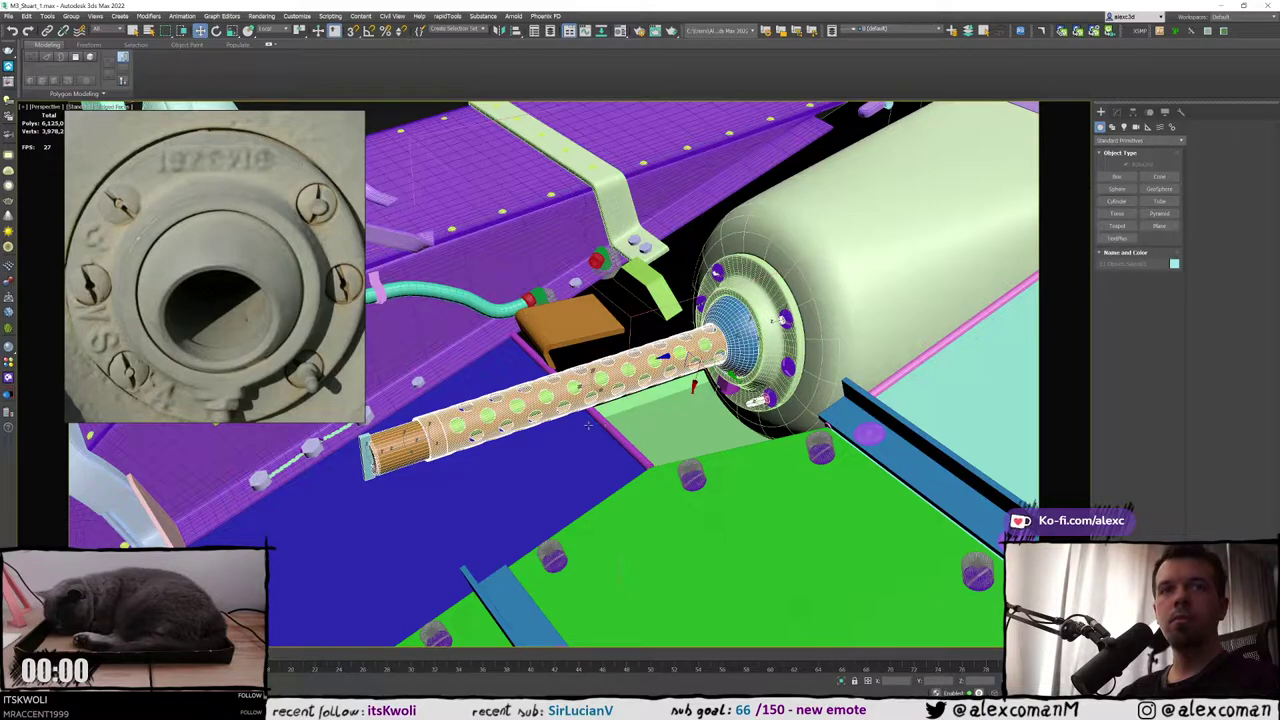
Start exporting the selected machine gun and ball mount parts to an OBJ file
scroll(608, 416, down, 3)
middle_drag(608, 416, 613, 604)
alt+middle_drag(699, 464, 703, 308)
scroll(760, 314, up, 4)
scroll(761, 302, down, 3)
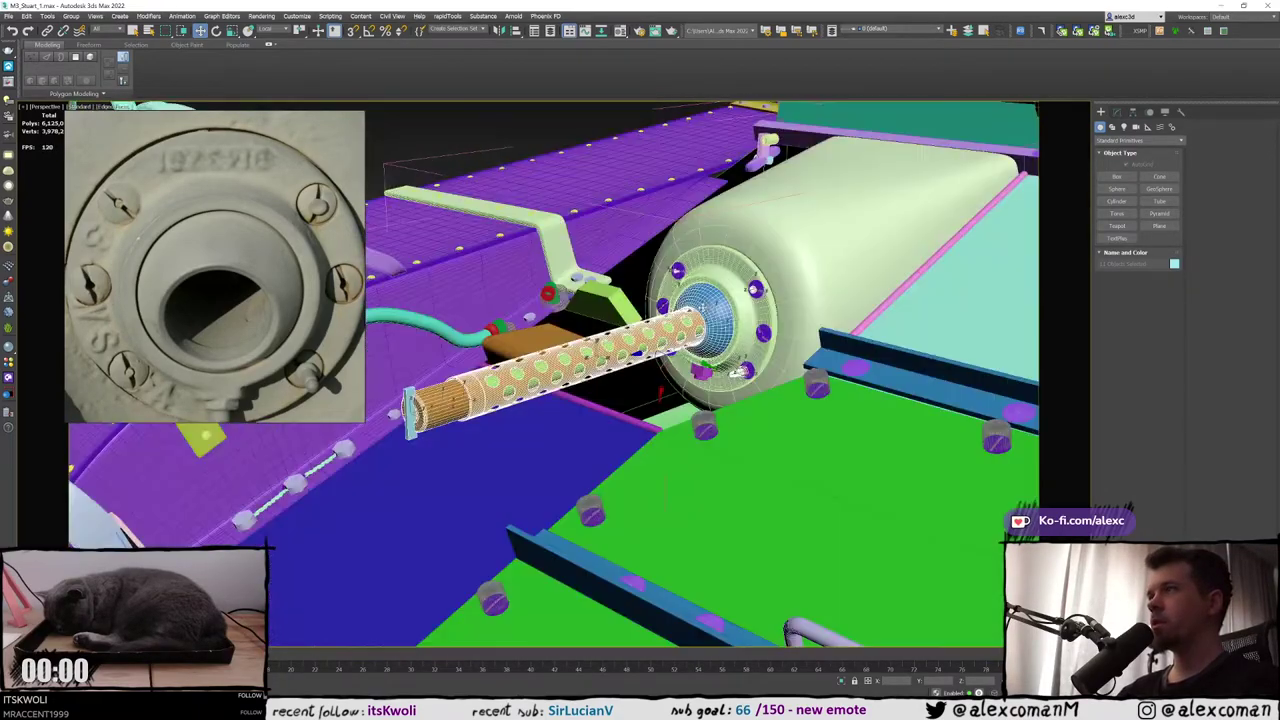
click(8, 17)
mouse_move(34, 157)
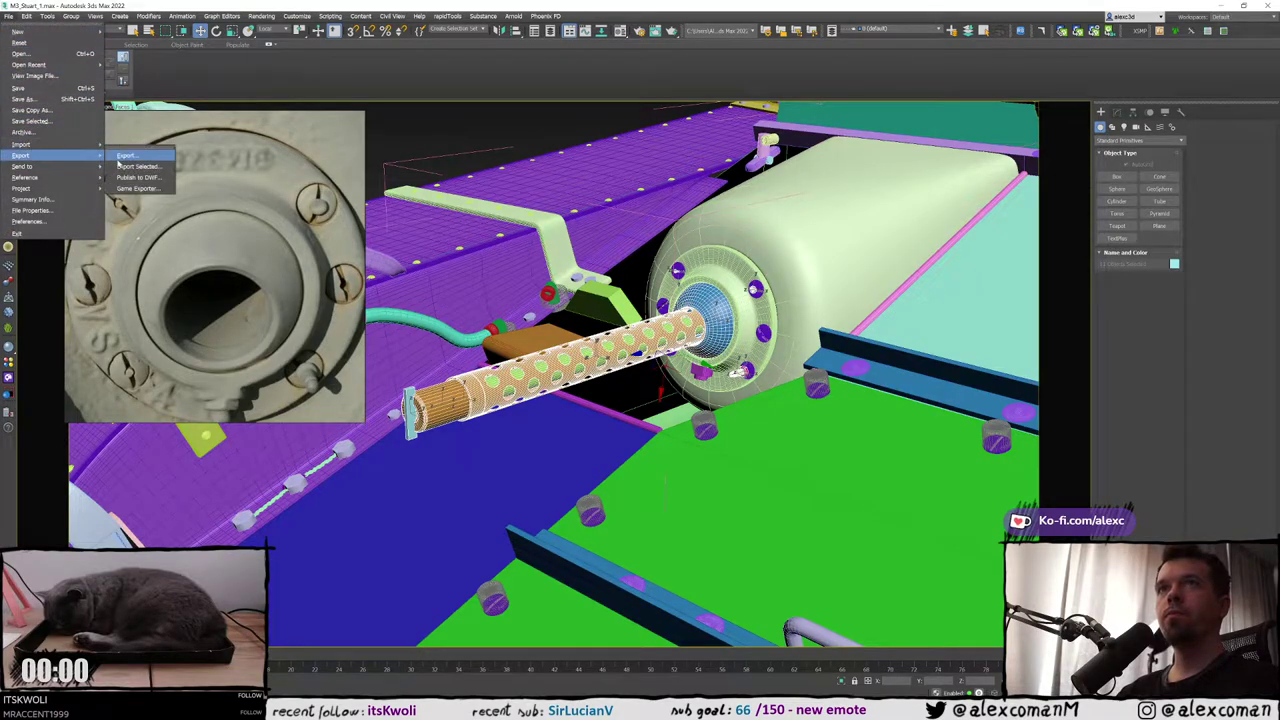
click(130, 157)
drag(448, 184, 0, 190)
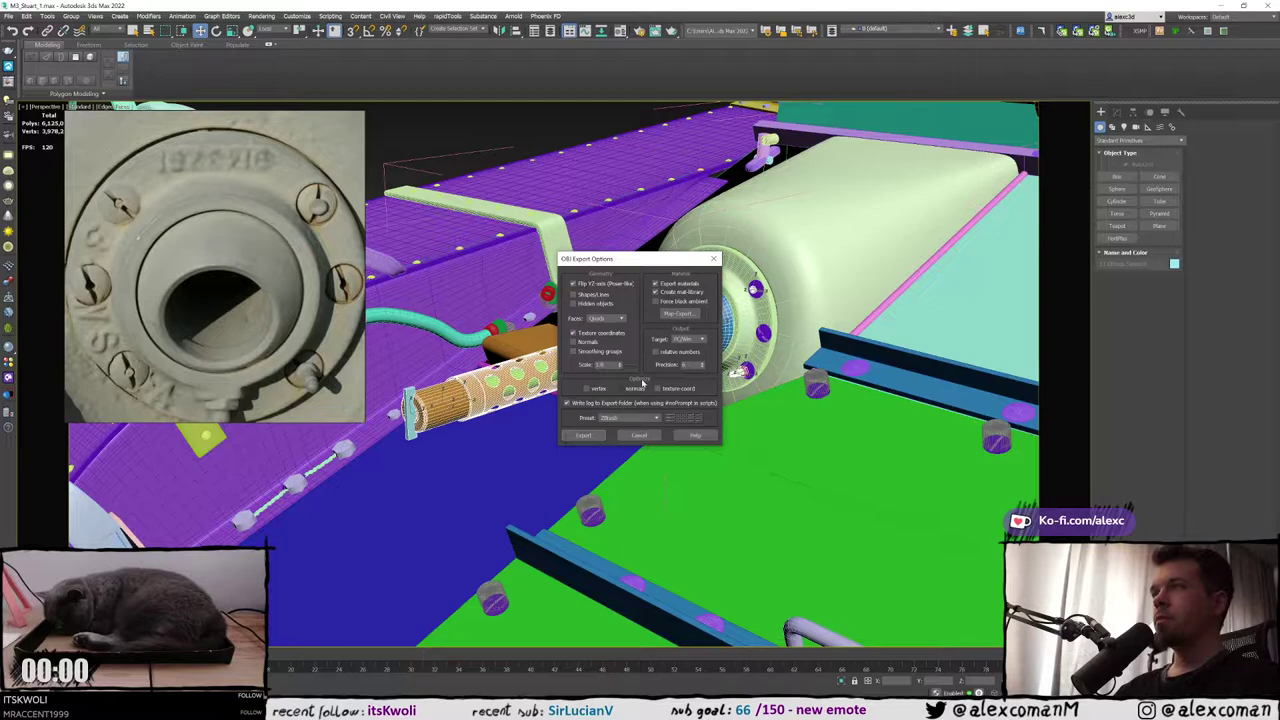
Turn off material library creation in the OBJ options, run the export and close its report
click(656, 291)
click(585, 436)
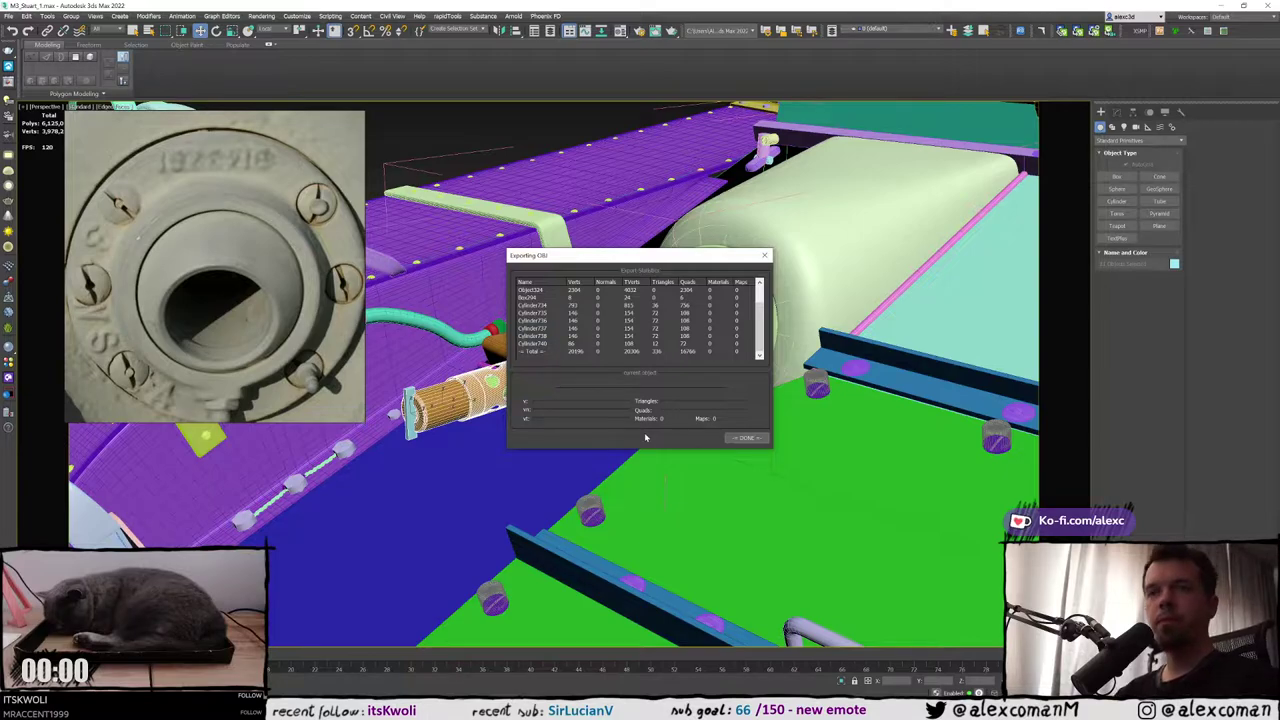
click(743, 437)
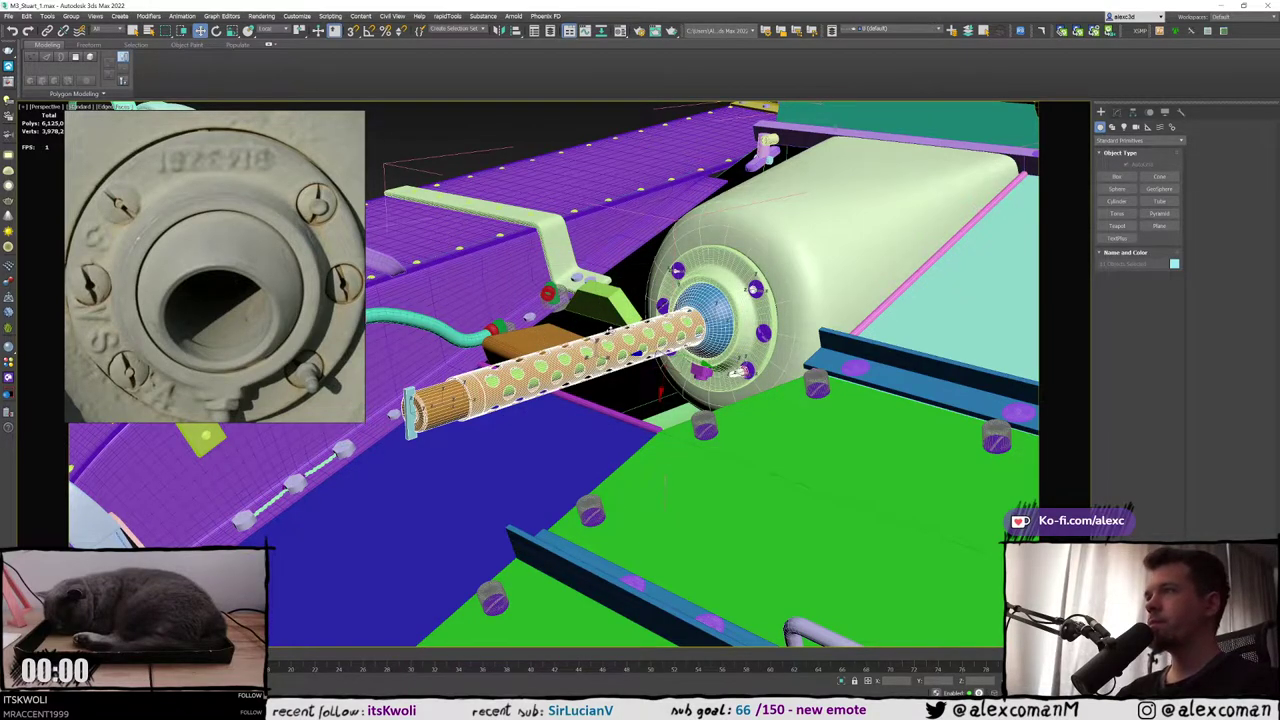
middle_drag(613, 327, 630, 333)
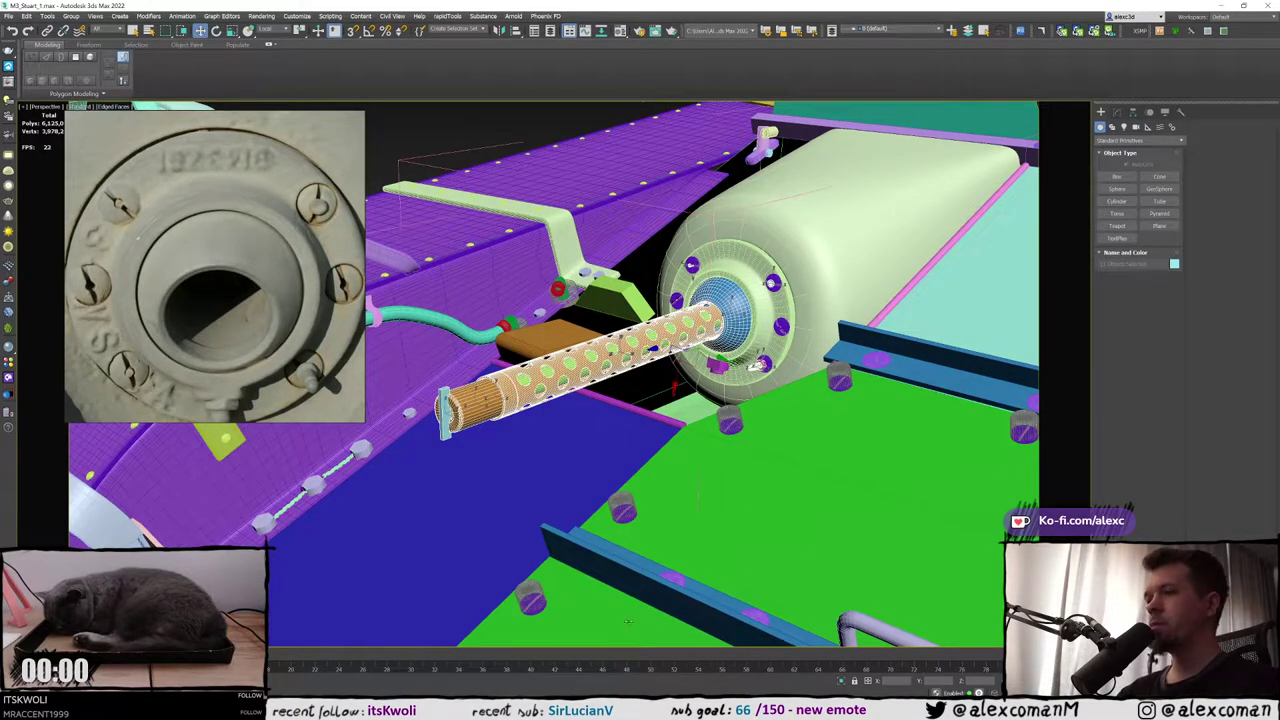
Switch to ZBrush and hide the existing ball subtool, UMesh_part_12, inside the hull machine gun mount
key(alt+Tab)
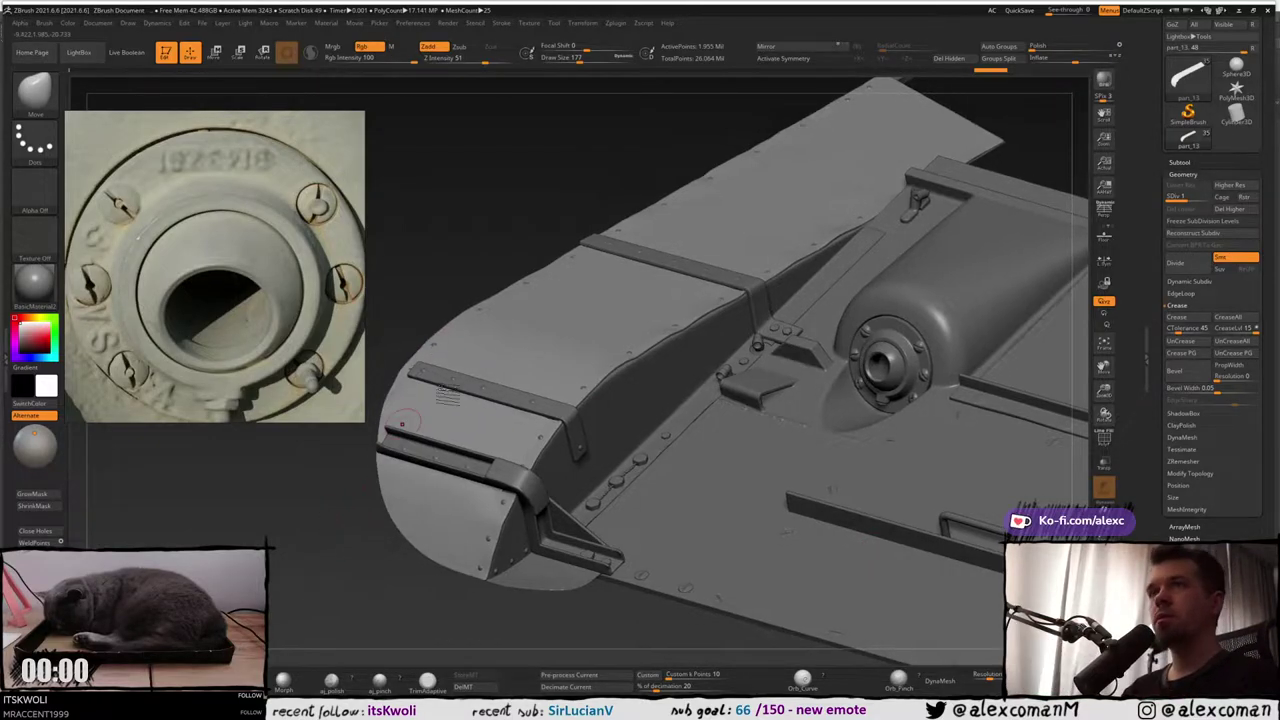
alt+right_drag(781, 373, 620, 270)
mouse_move(620, 270)
ctrl+right_down()
mouse_move(650, 297)
mouse_move(693, 280)
ctrl+right_up()
right_drag(740, 245, 730, 243)
drag(730, 240, 668, 290)
alt+right_drag(668, 290, 662, 276)
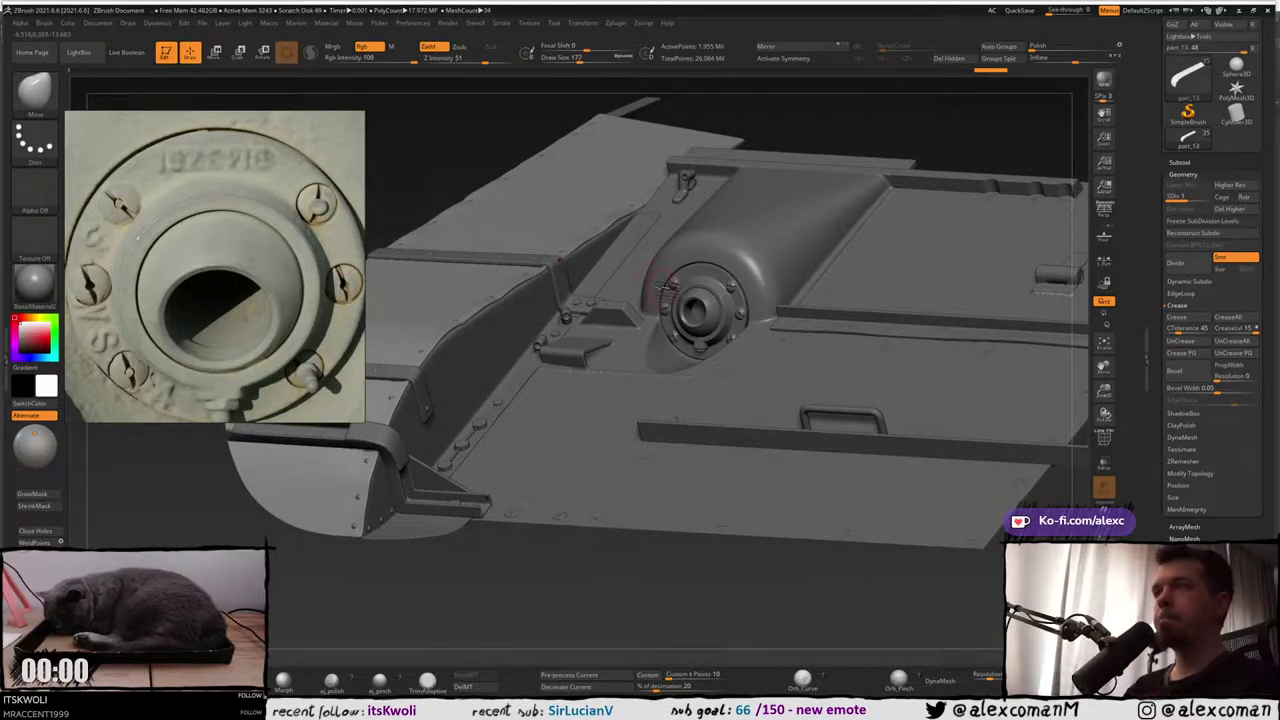
mouse_move(682, 312)
alt+right_down()
mouse_move(688, 336)
mouse_move(685, 291)
alt+right_up()
drag(685, 290, 652, 270)
alt+click(678, 289)
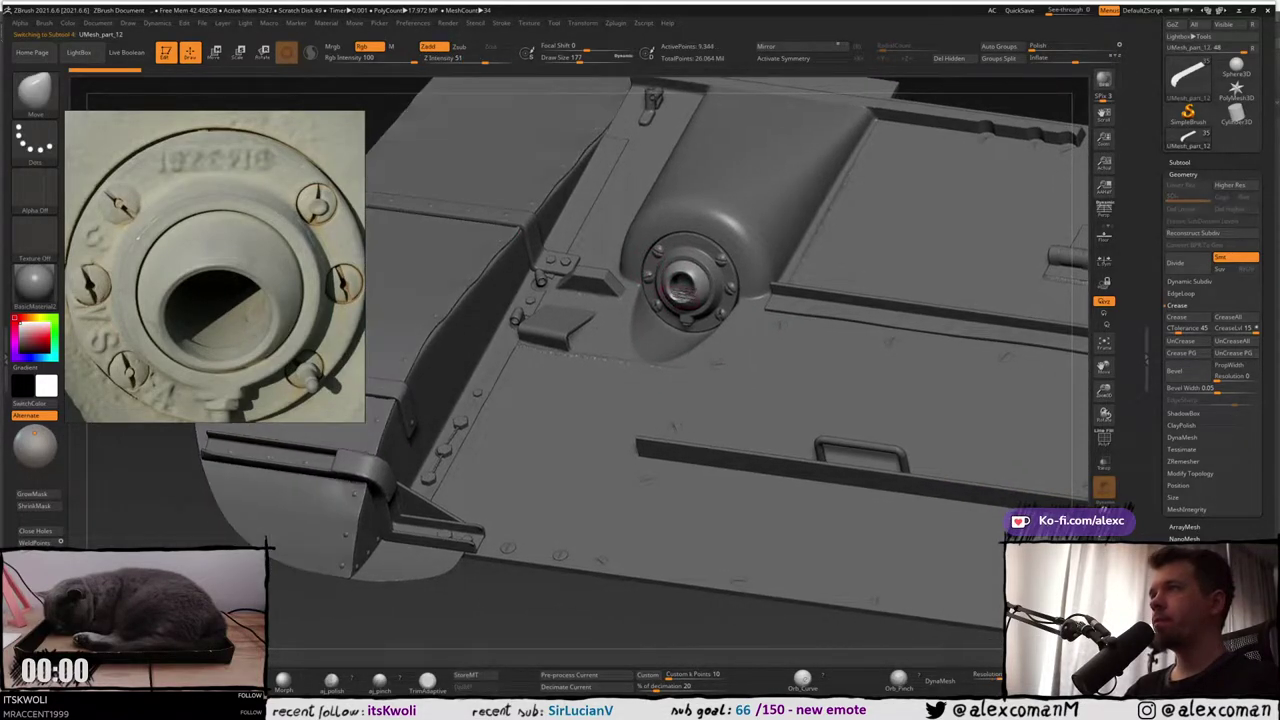
right_drag(682, 288, 665, 281)
click(1172, 162)
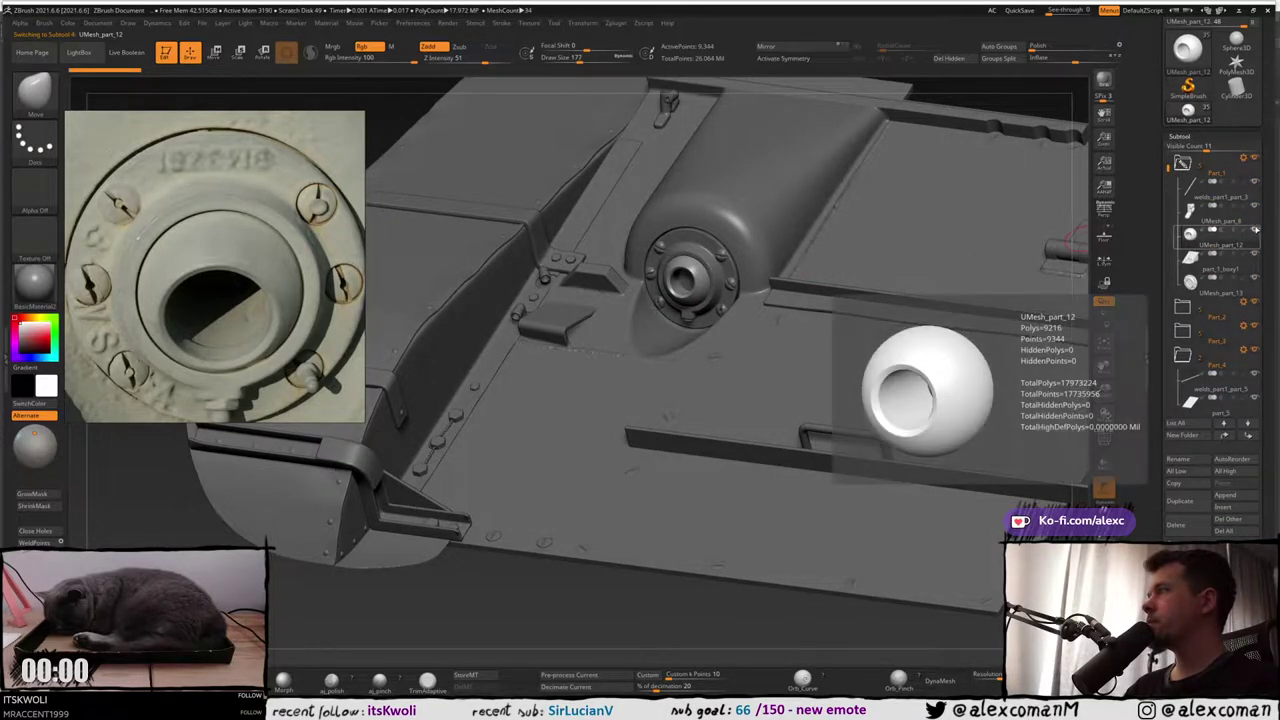
click(1255, 231)
Make the hull plate part_1_boxy1, which carries the gun mount housing, the active subtool
click(1218, 262)
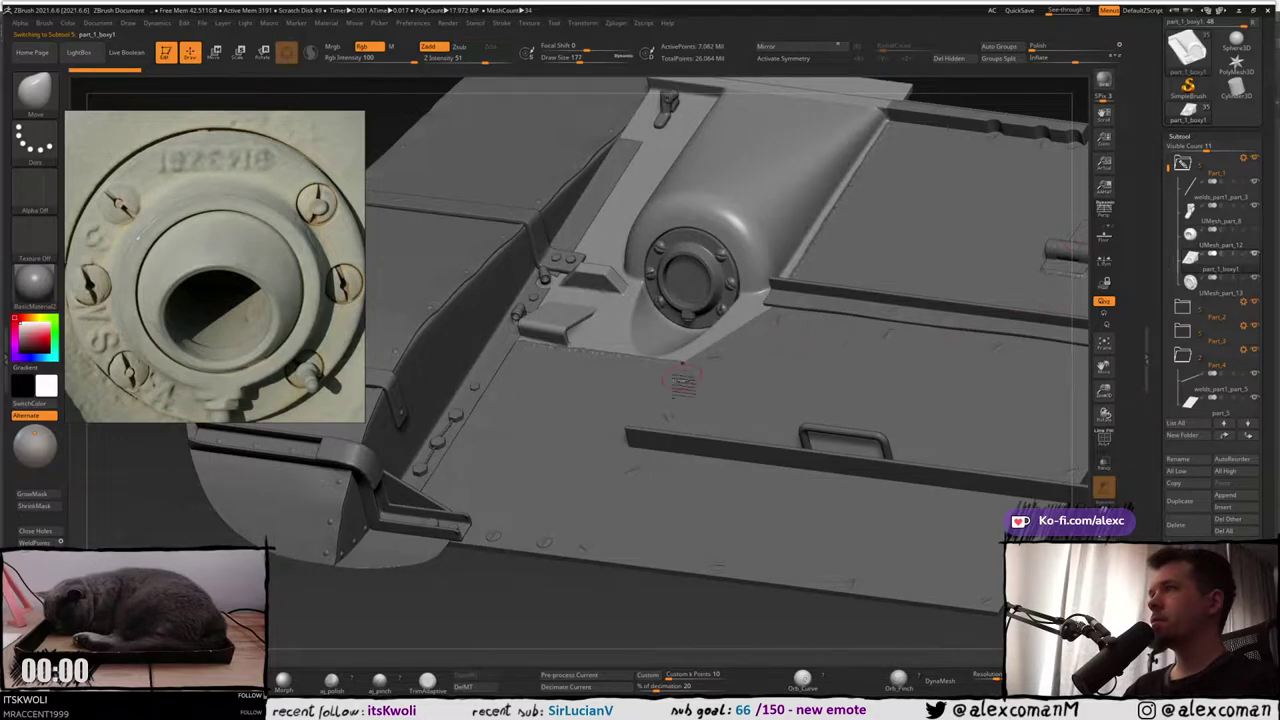
mouse_move(668, 384)
ctrl+right_down()
mouse_move(664, 357)
mouse_move(668, 378)
ctrl+right_up()
mouse_move(1046, 88)
mouse_down()
mouse_move(994, 121)
mouse_move(872, 134)
mouse_move(1034, 78)
mouse_up()
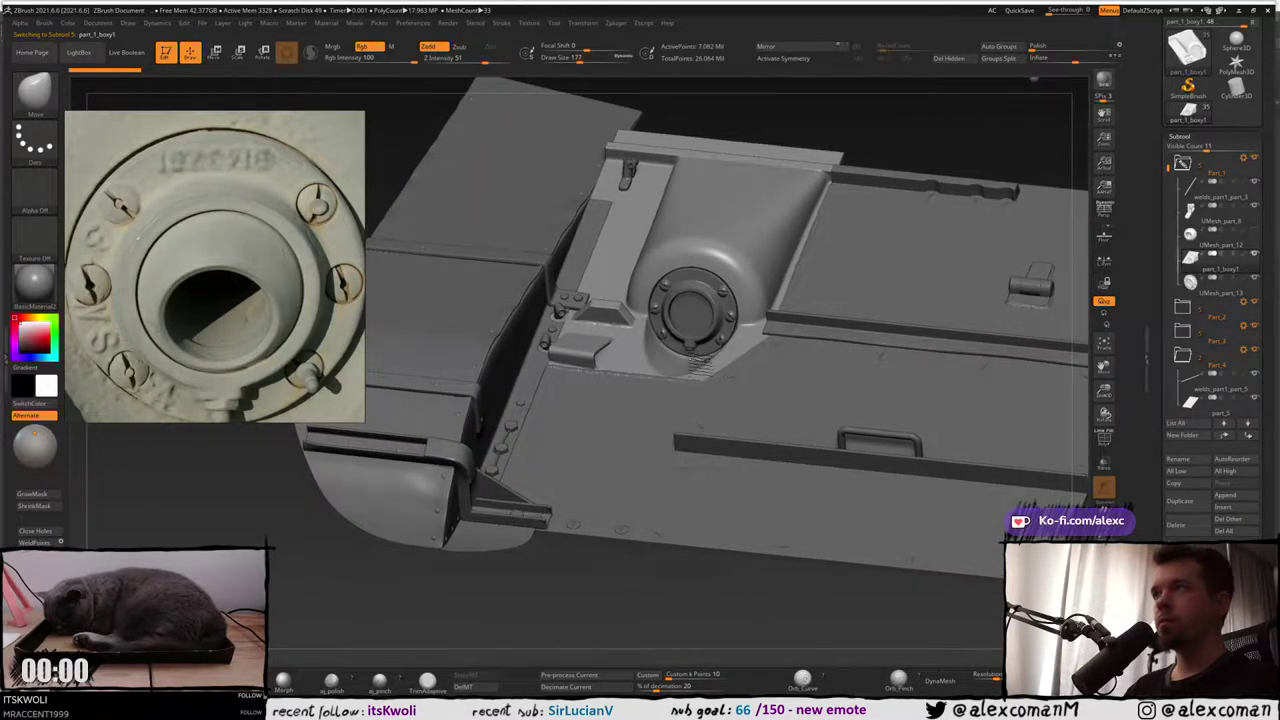
right_drag(700, 365, 698, 357)
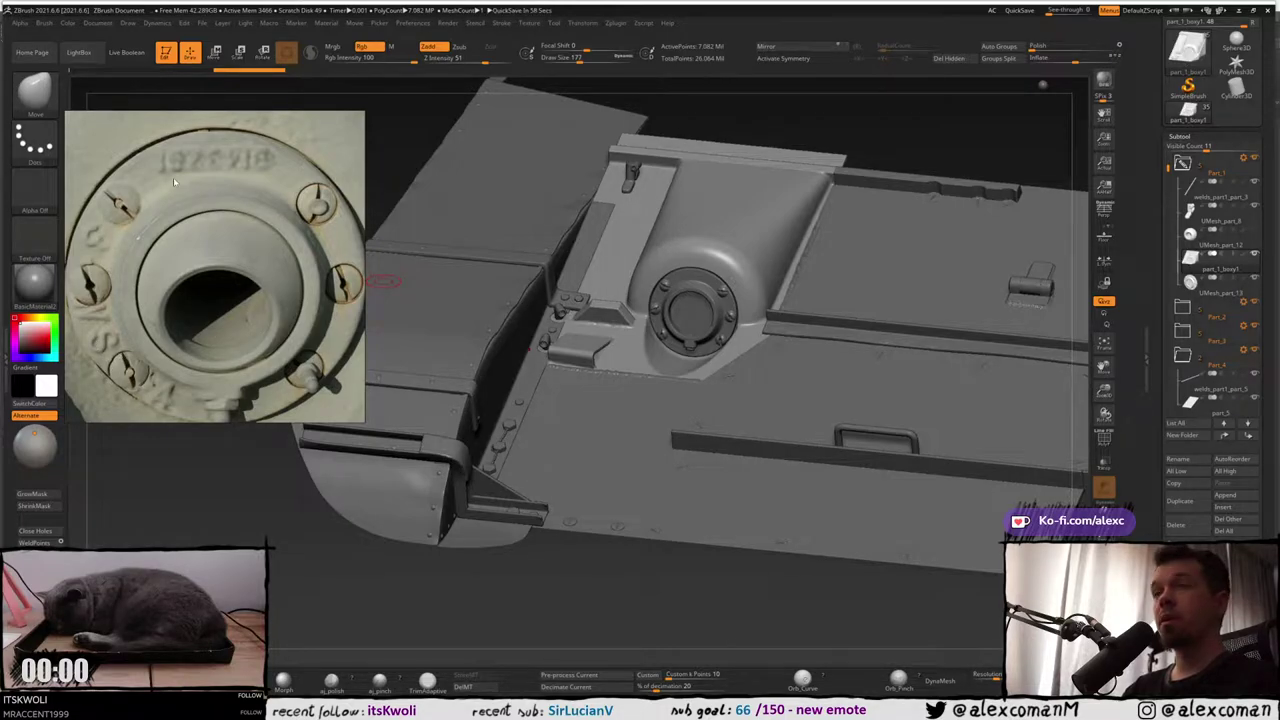
Examine the reference photos of the real tank's hull gun ball mount and the surrounding front plates
scroll(175, 182, down, 5)
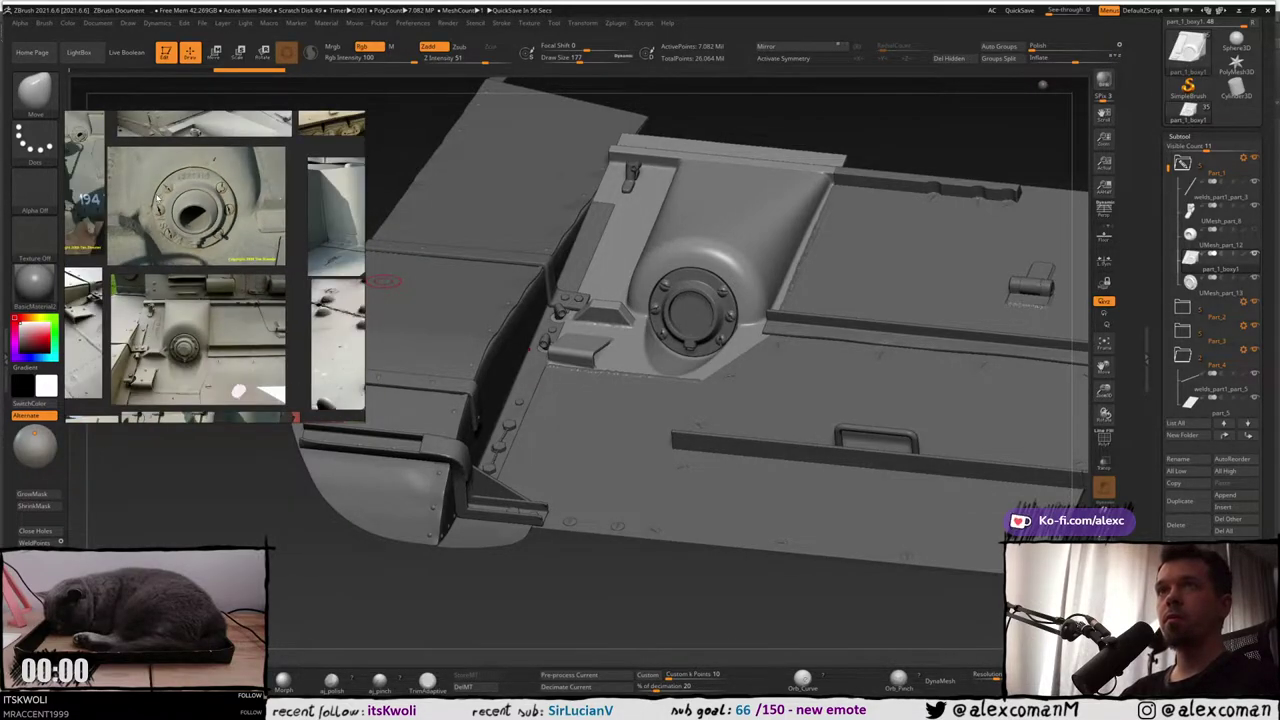
middle_drag(182, 205, 204, 202)
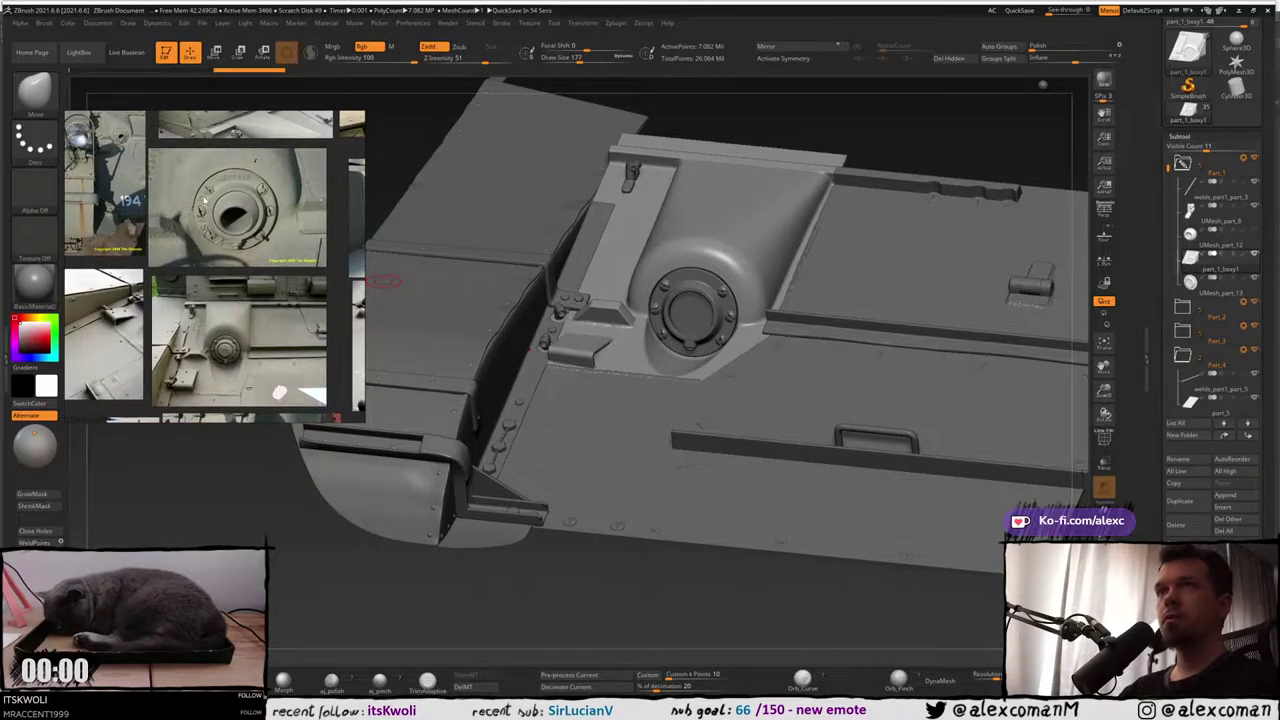
scroll(207, 203, down, 2)
scroll(209, 207, up, 4)
scroll(211, 207, down, 2)
middle_drag(223, 340, 227, 237)
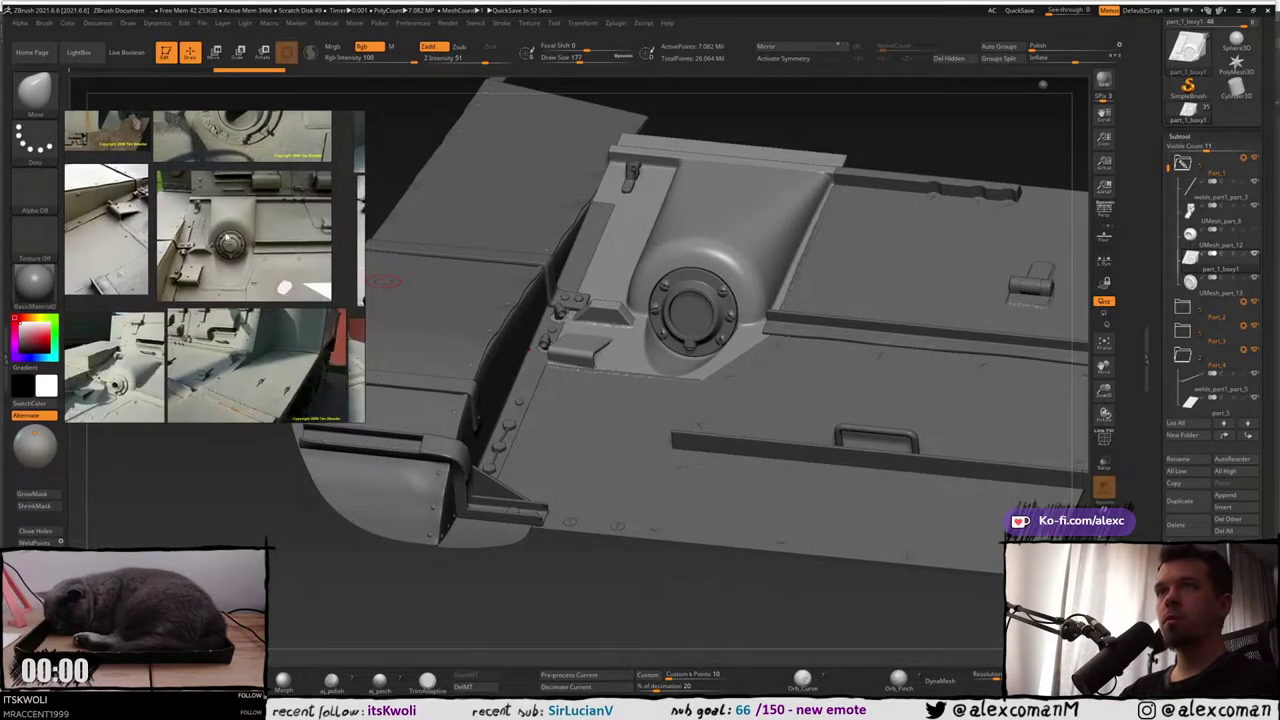
scroll(222, 263, up, 3)
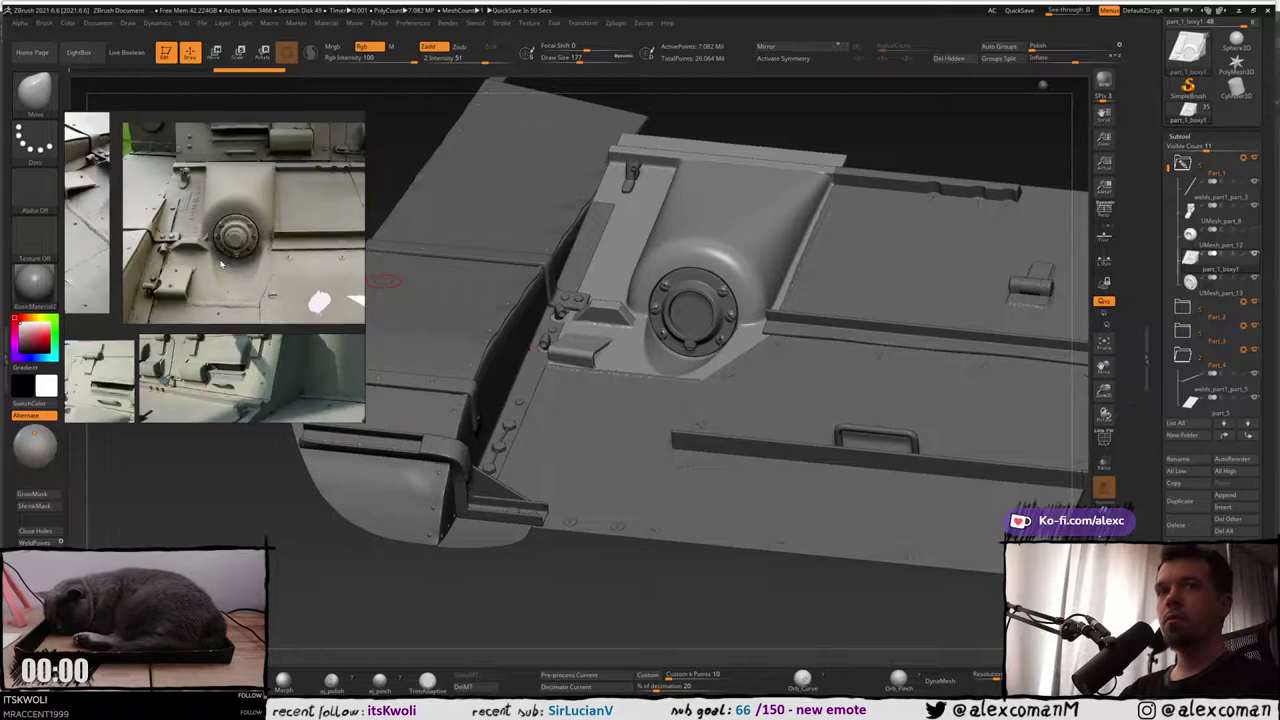
scroll(222, 263, down, 3)
scroll(219, 262, down, 2)
middle_drag(212, 264, 119, 230)
scroll(117, 231, down, 2)
scroll(113, 233, down, 1)
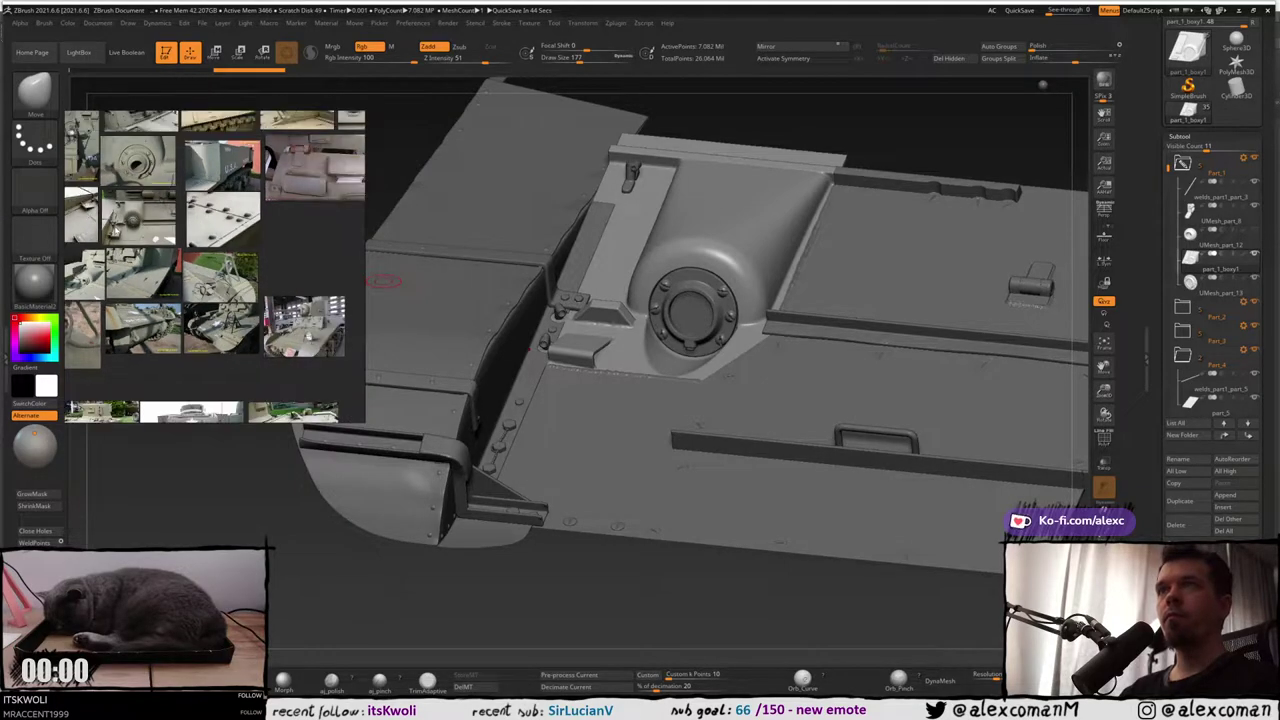
Import part_1_turet from the Body folder into a PolyMesh3D tool, splitting its nonstandard polygons into quads and triangles
click(1236, 88)
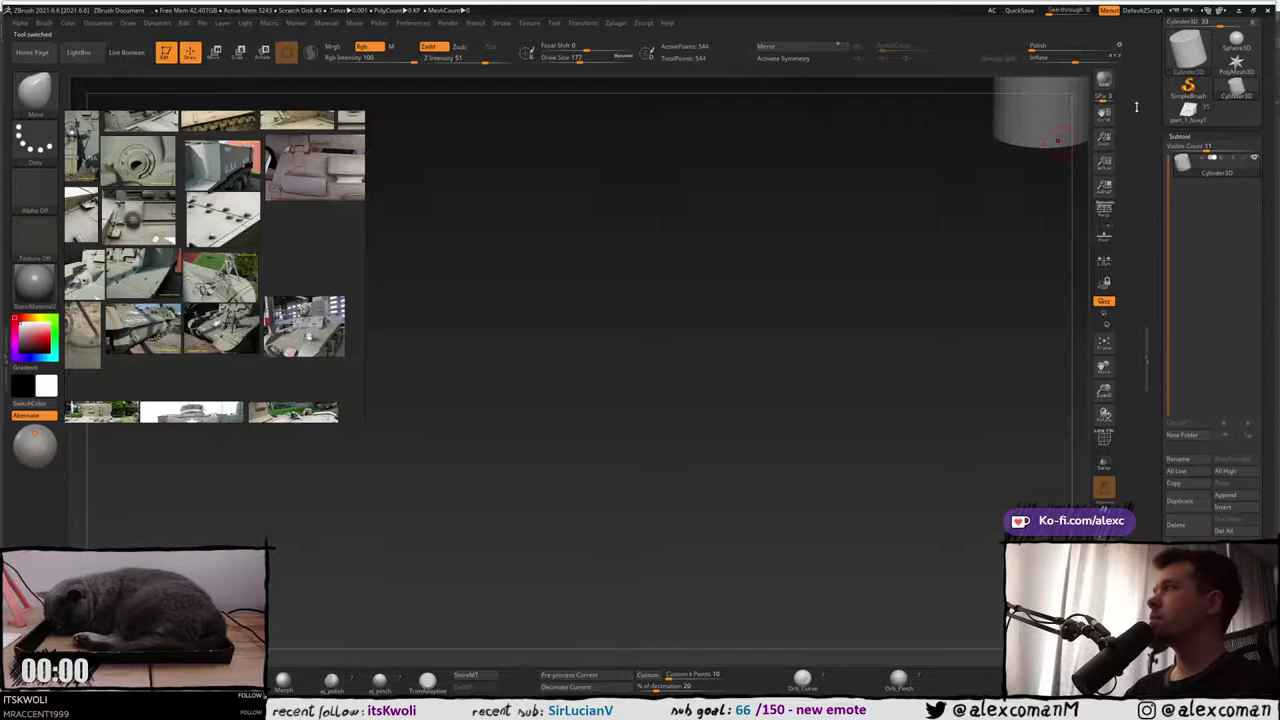
drag(1140, 107, 1158, 208)
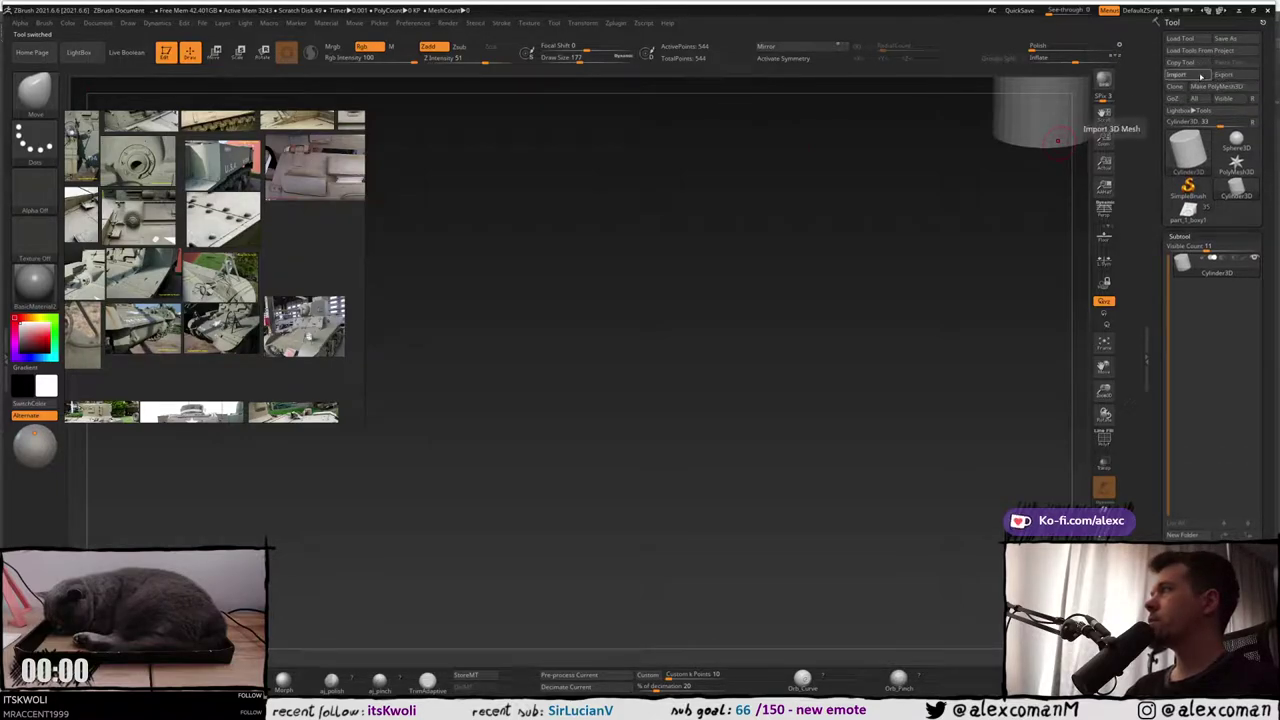
click(1200, 75)
drag(663, 153, 675, 196)
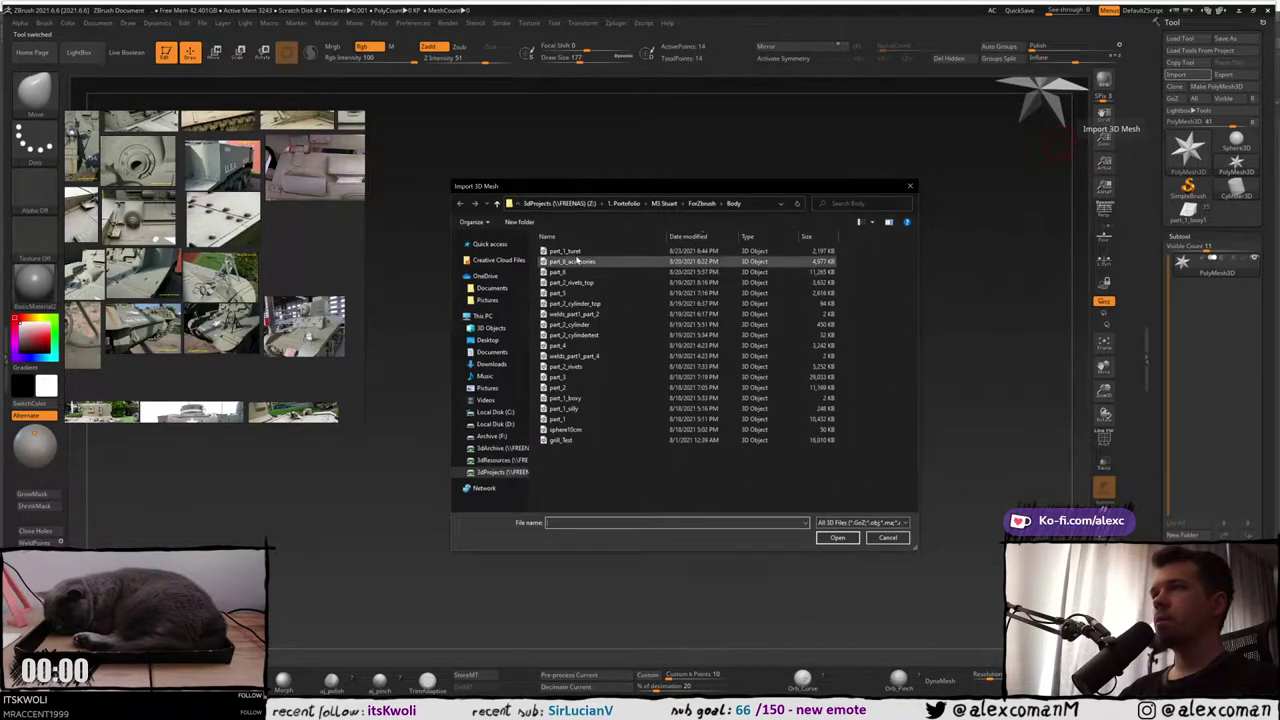
click(572, 251)
click(837, 537)
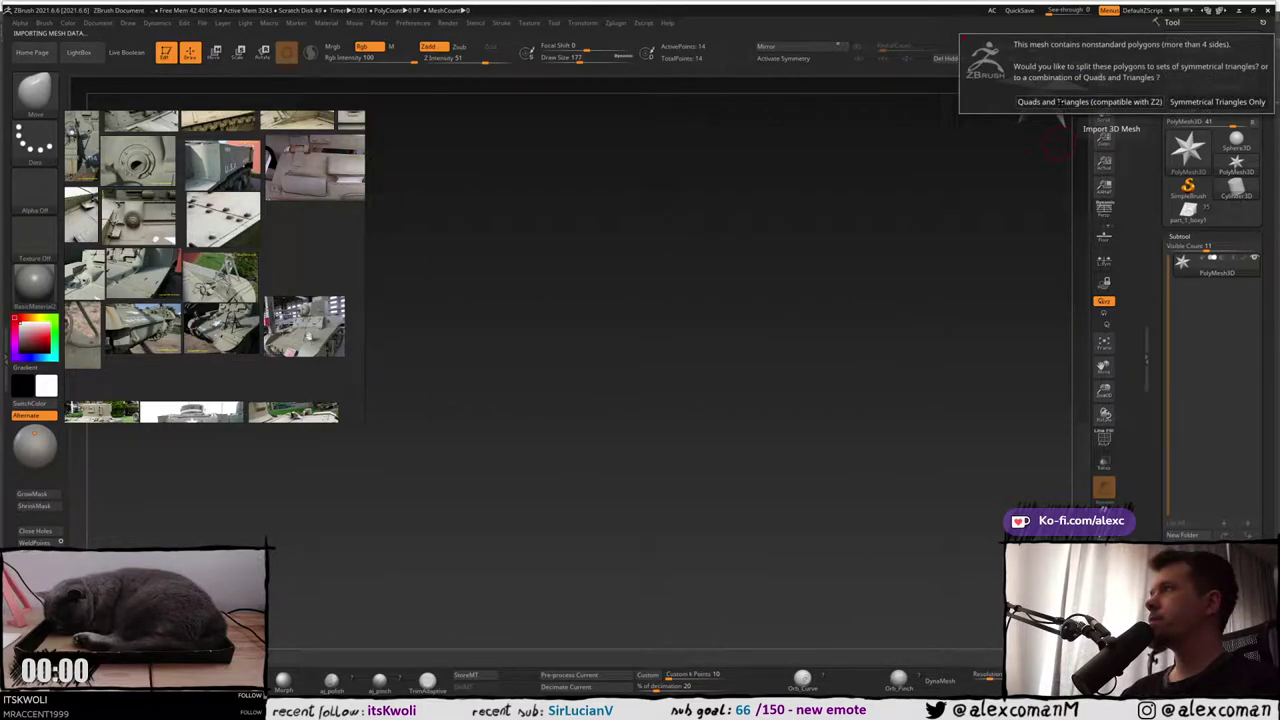
click(1058, 101)
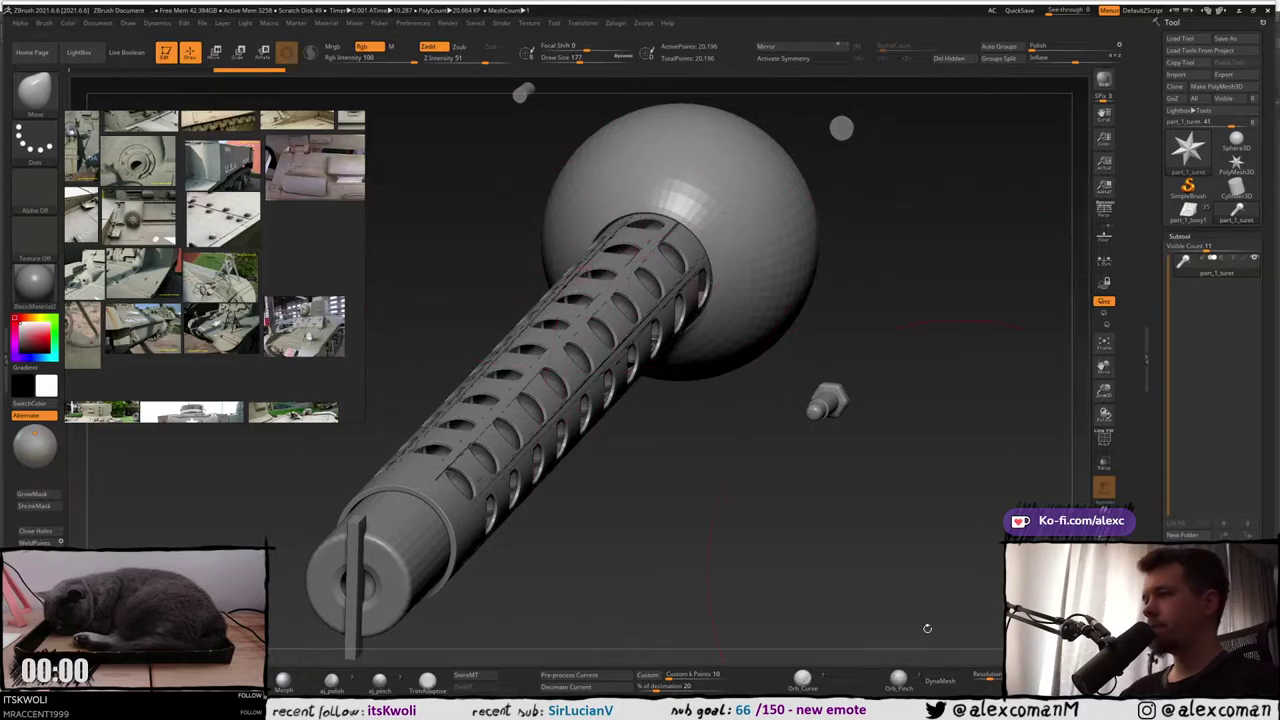
Switch to 3ds Max and convert the selected machine gun and ball mount parts to Editable Mesh
key(alt+Tab)
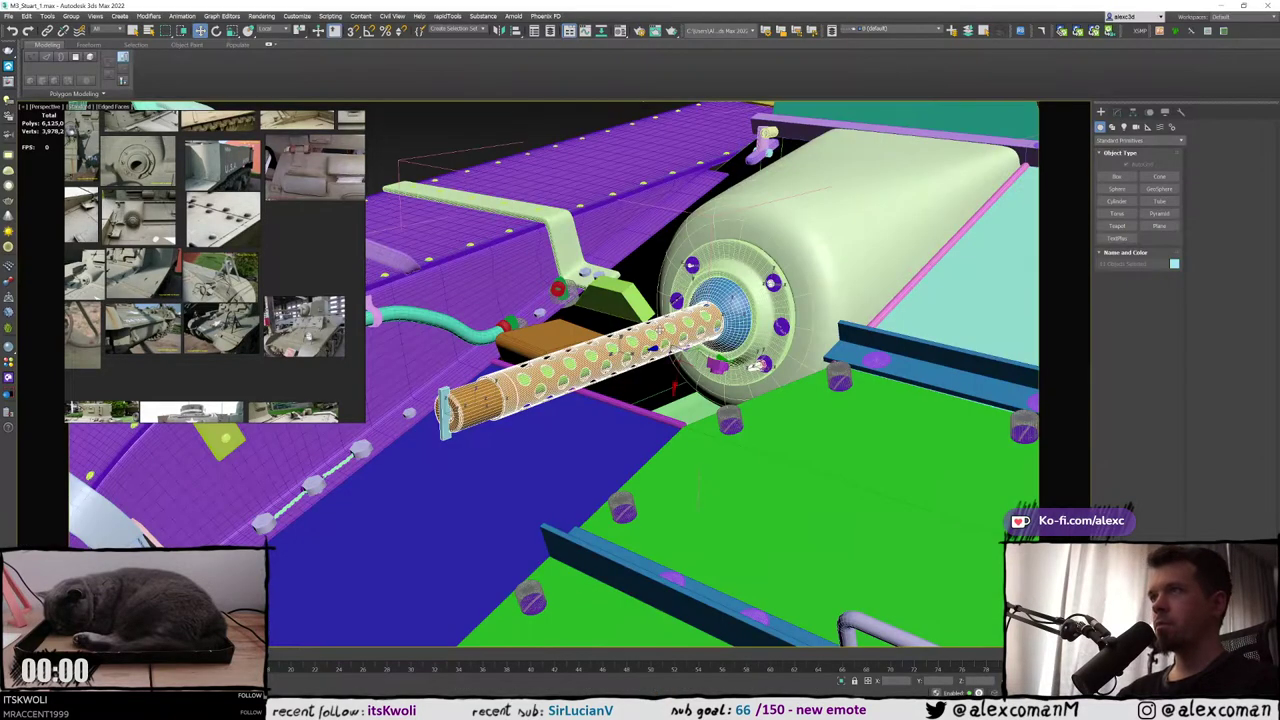
right_click(621, 332)
mouse_move(680, 438)
click(746, 444)
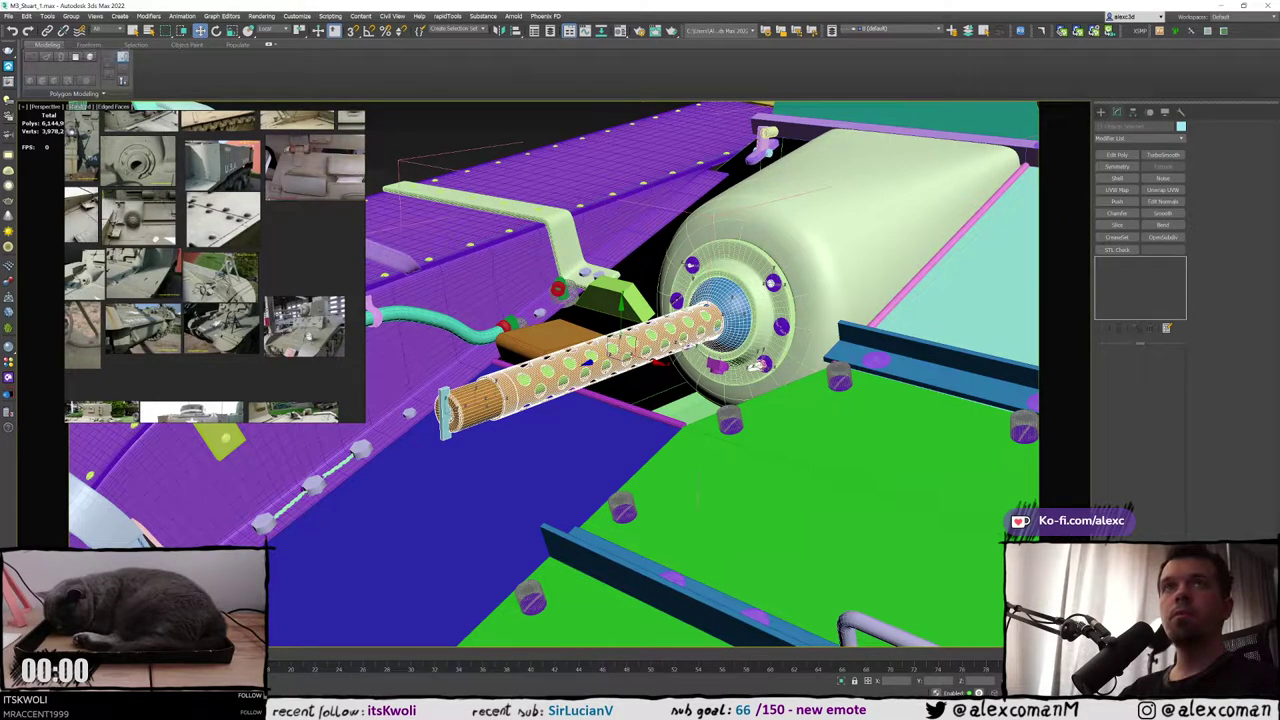
Export the selected gun and mount parts over part_1_turet with the ZBrush OBJ preset and close the export report
click(8, 16)
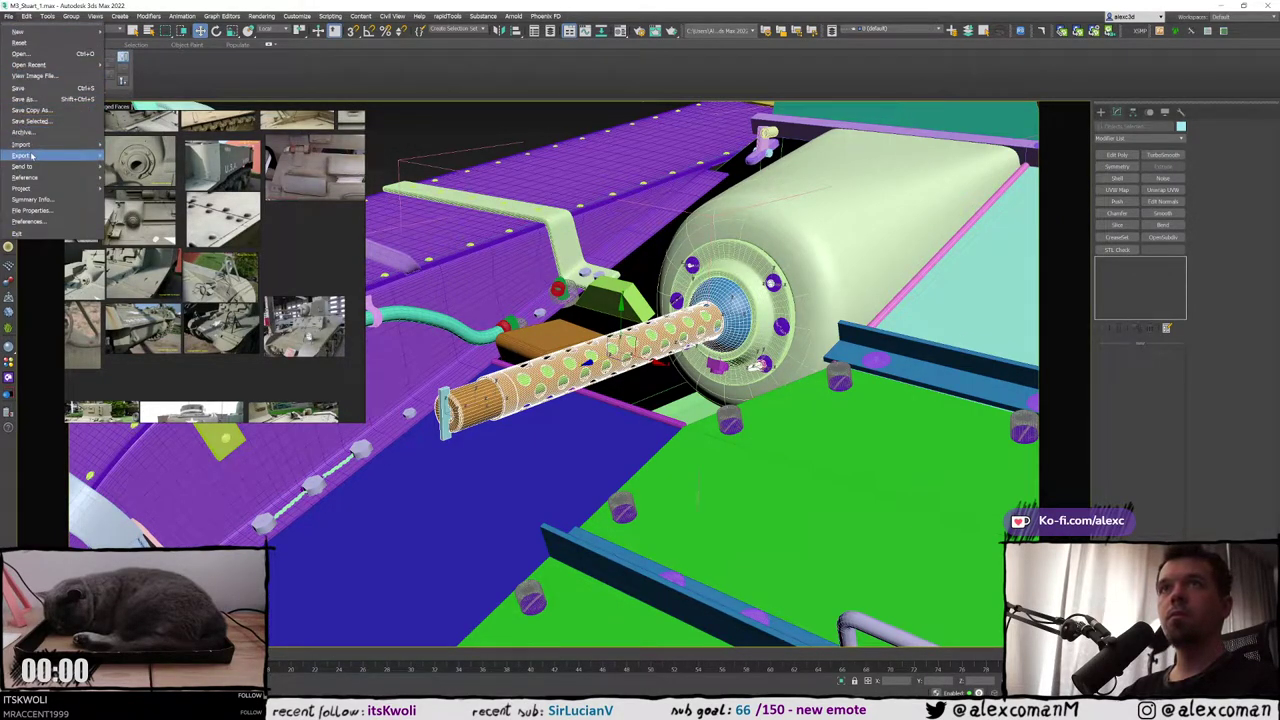
mouse_move(97, 153)
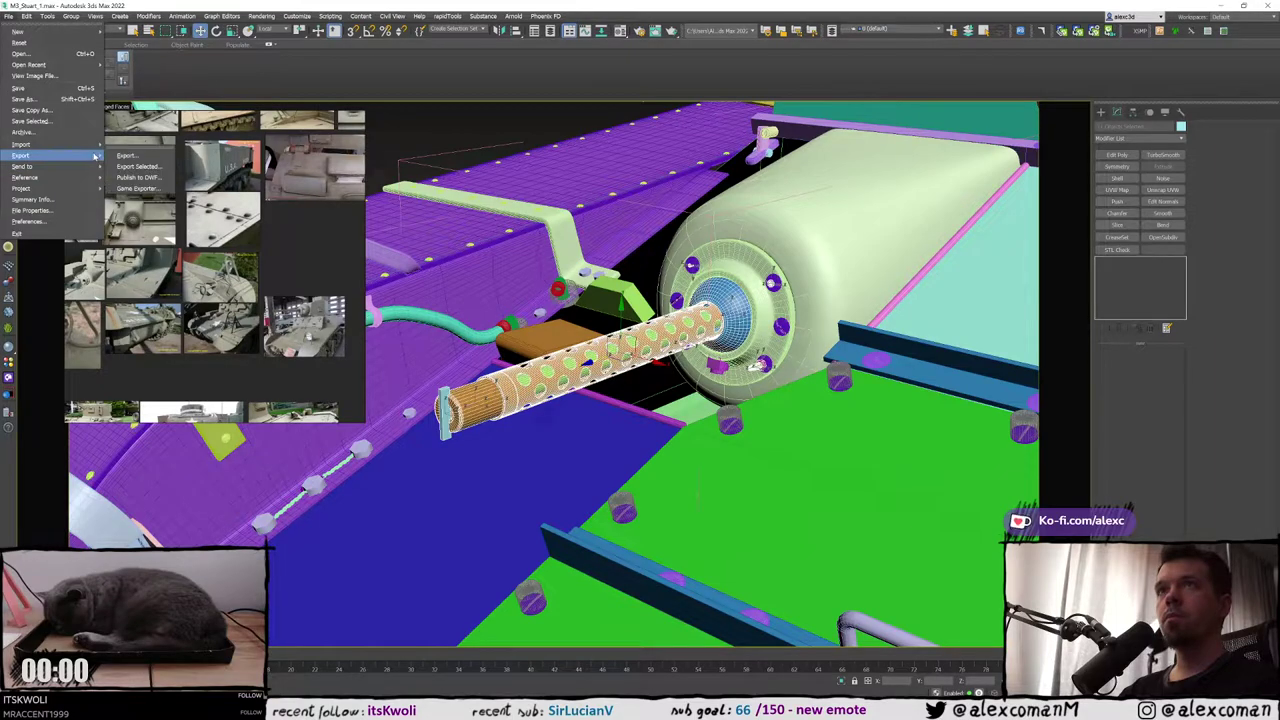
click(140, 166)
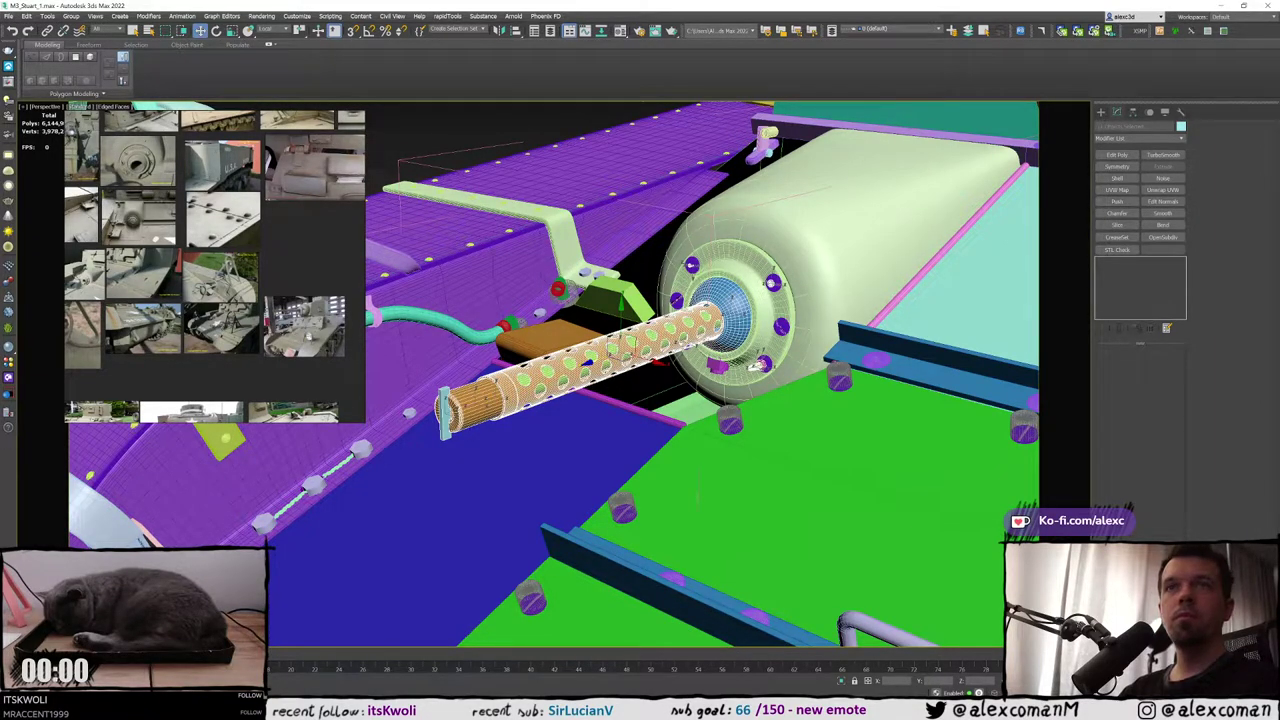
click(652, 374)
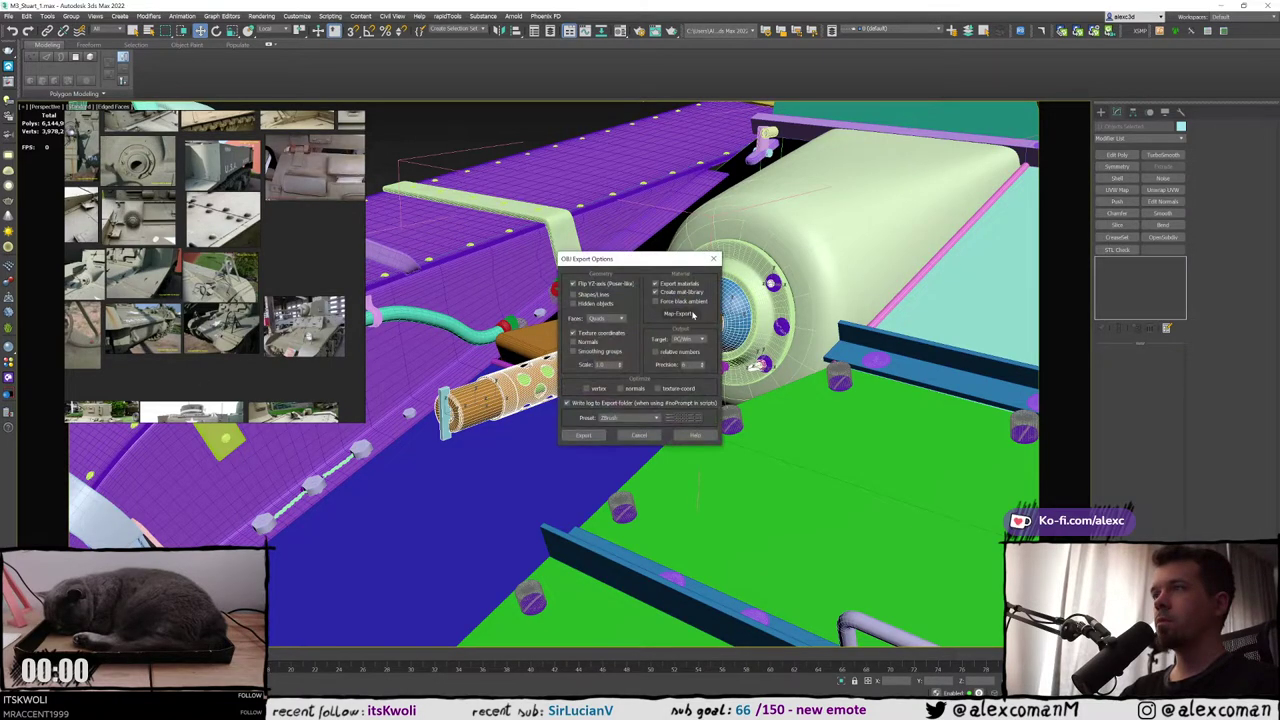
click(584, 436)
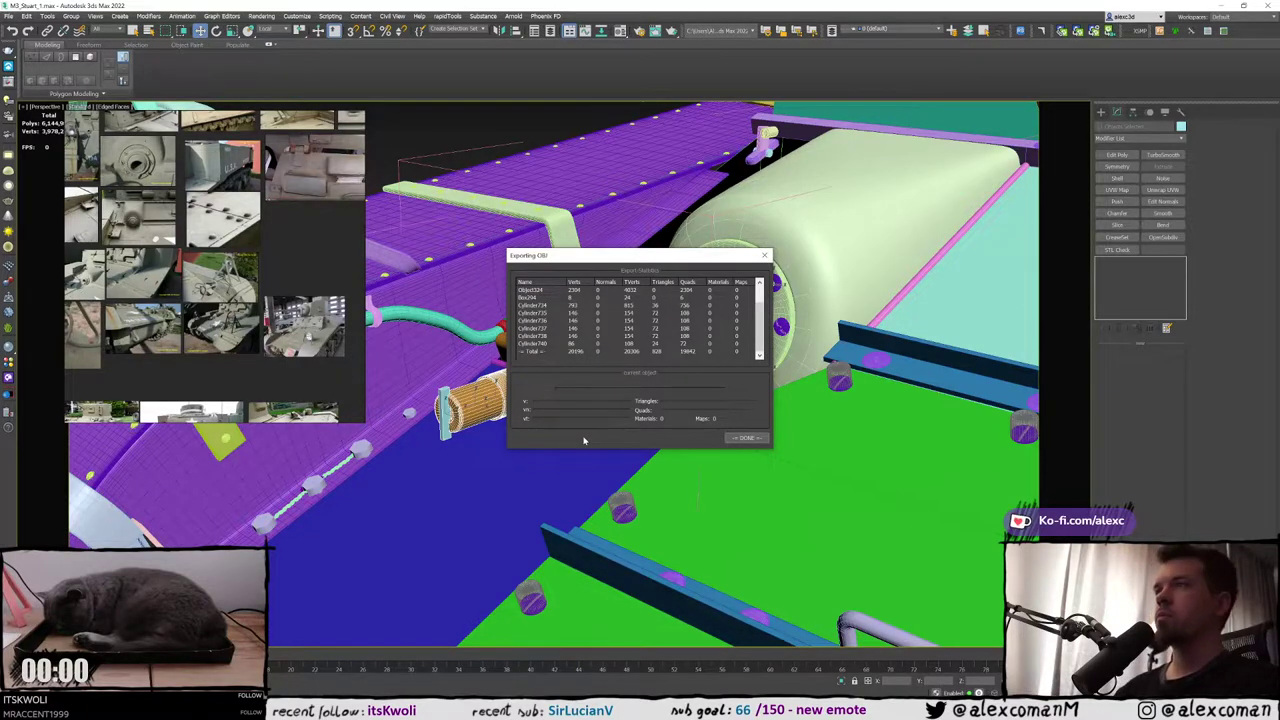
click(744, 438)
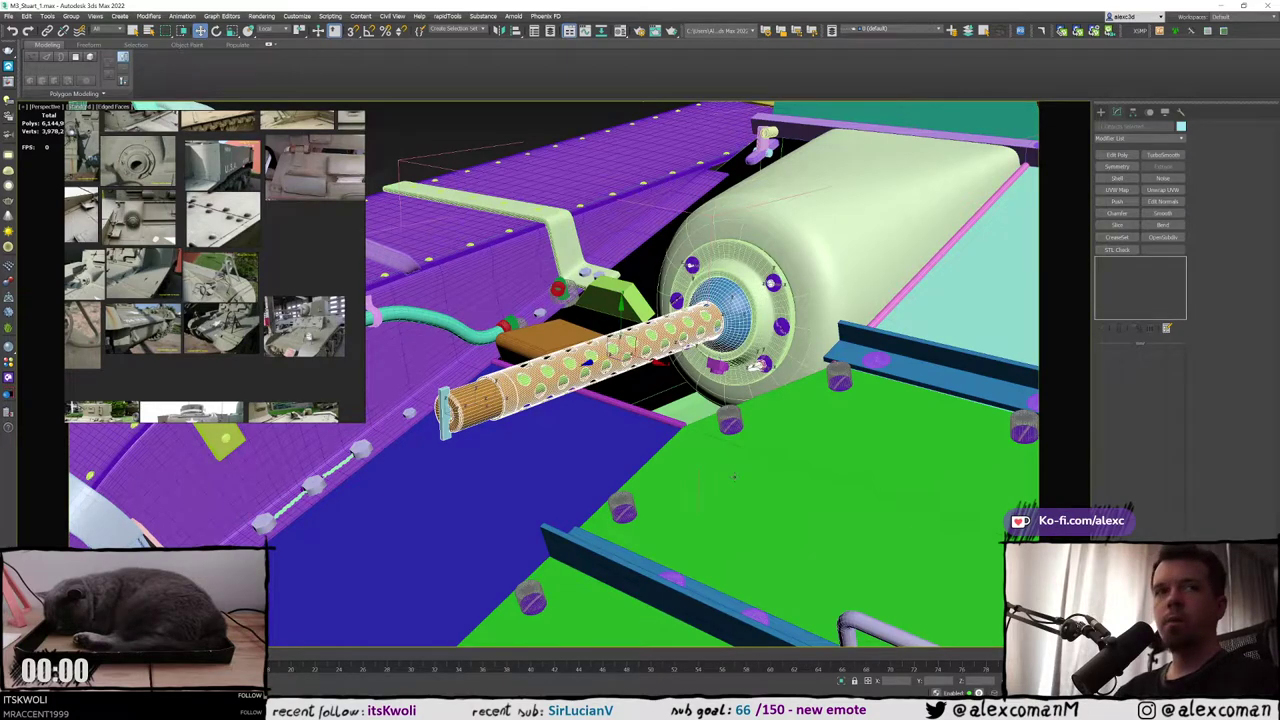
Switch to ZBrush, import the updated part_1_turet over the current gun mesh and check its wireframe
click(604, 707)
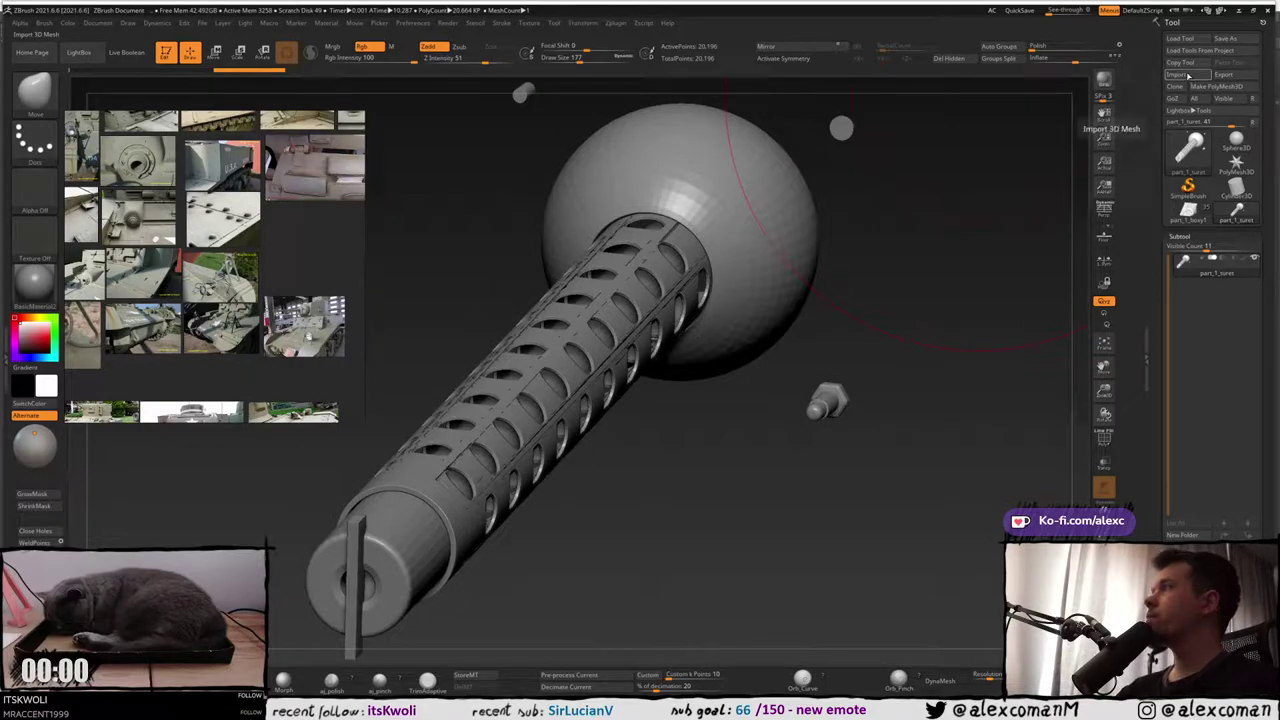
click(1177, 75)
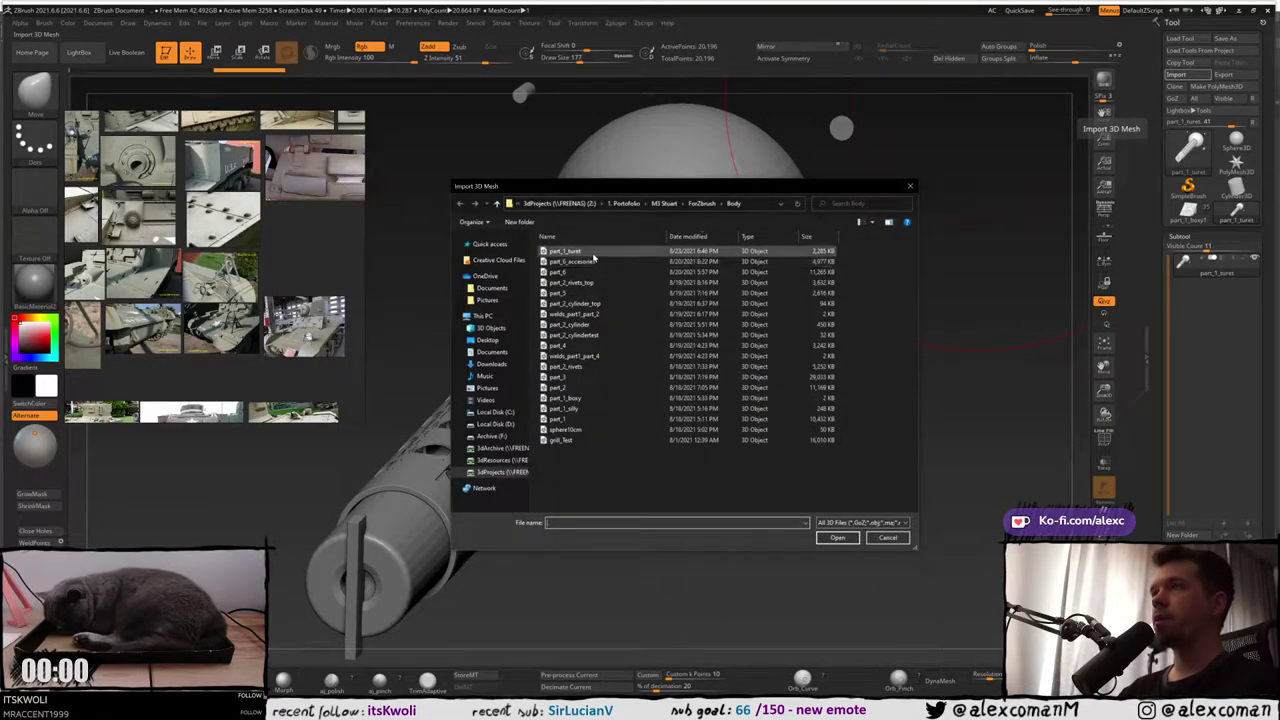
double_click(592, 255)
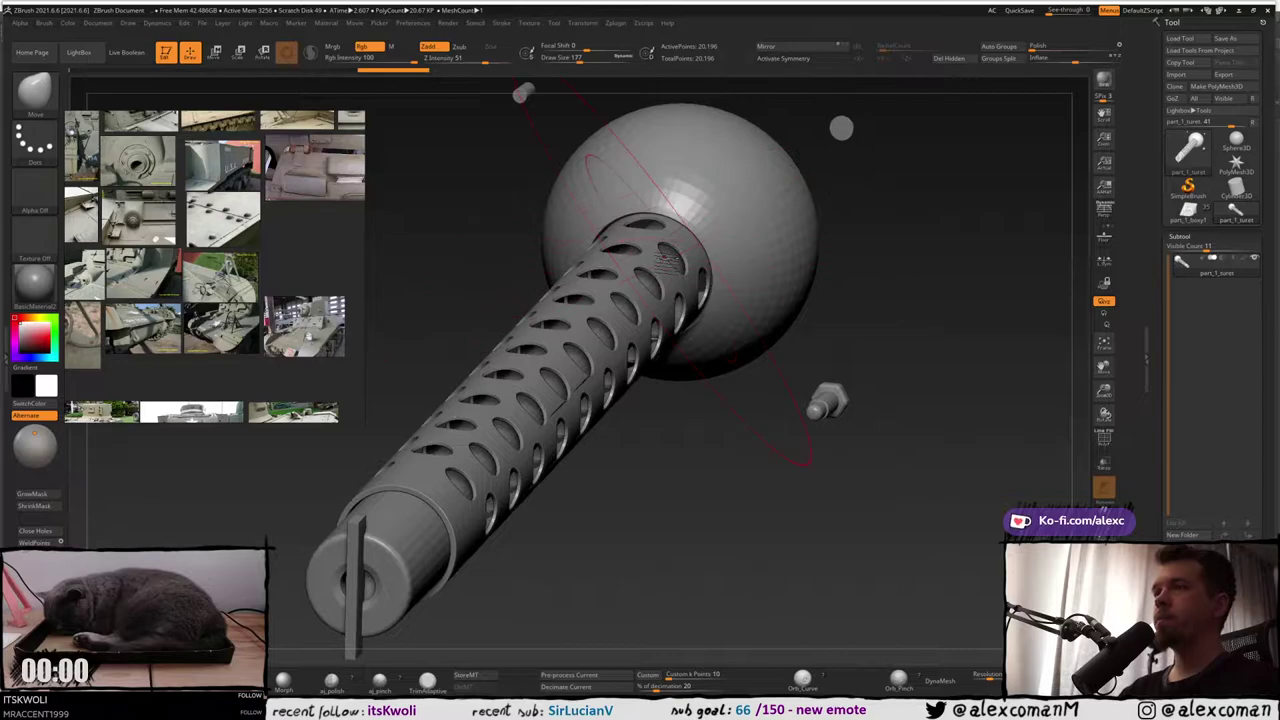
drag(500, 190, 603, 348)
right_drag(604, 347, 606, 349)
key(shift+f)
key(shift+f)
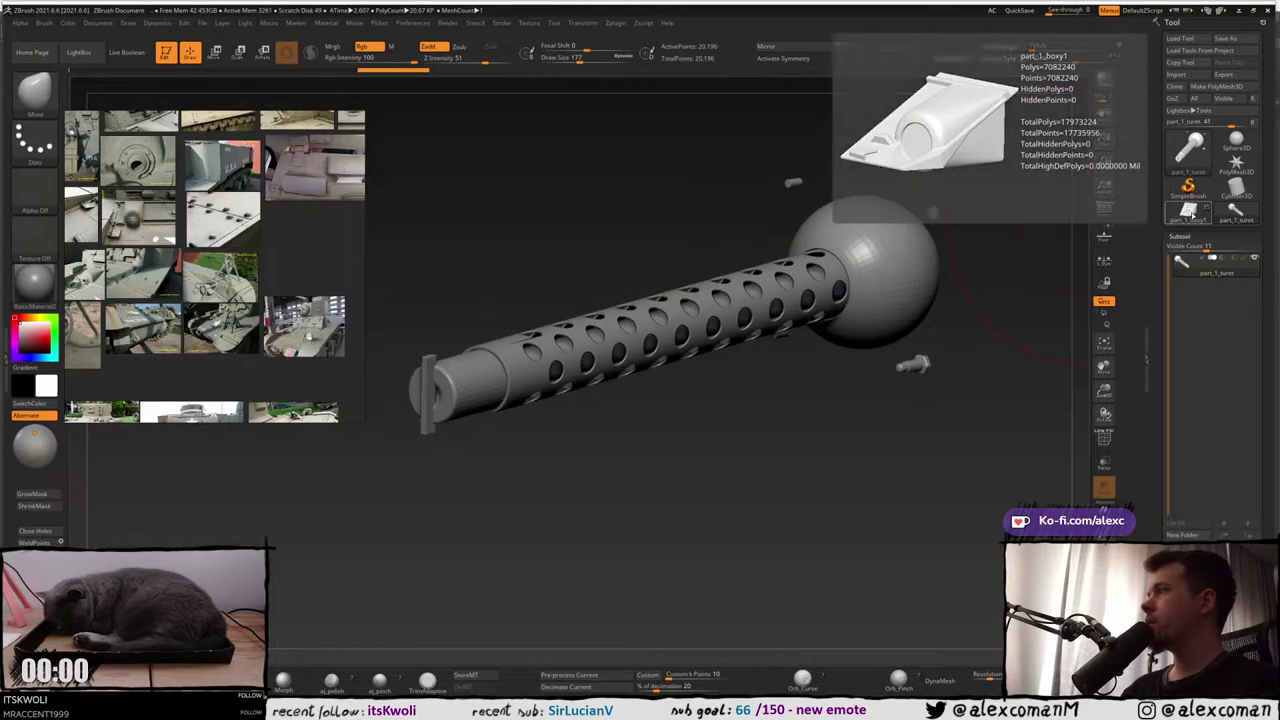
Append part_1_turet to the hull tool's Part_1 folder and make the gun the active subtool
click(1192, 214)
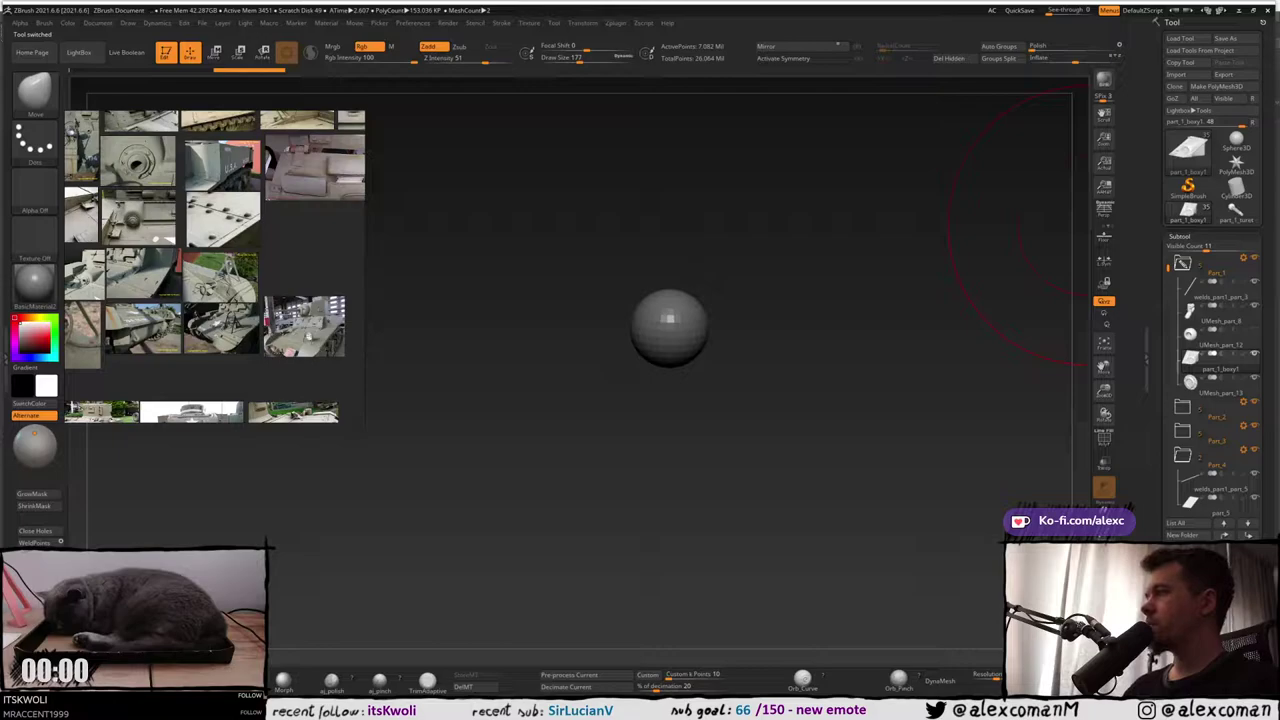
click(1222, 595)
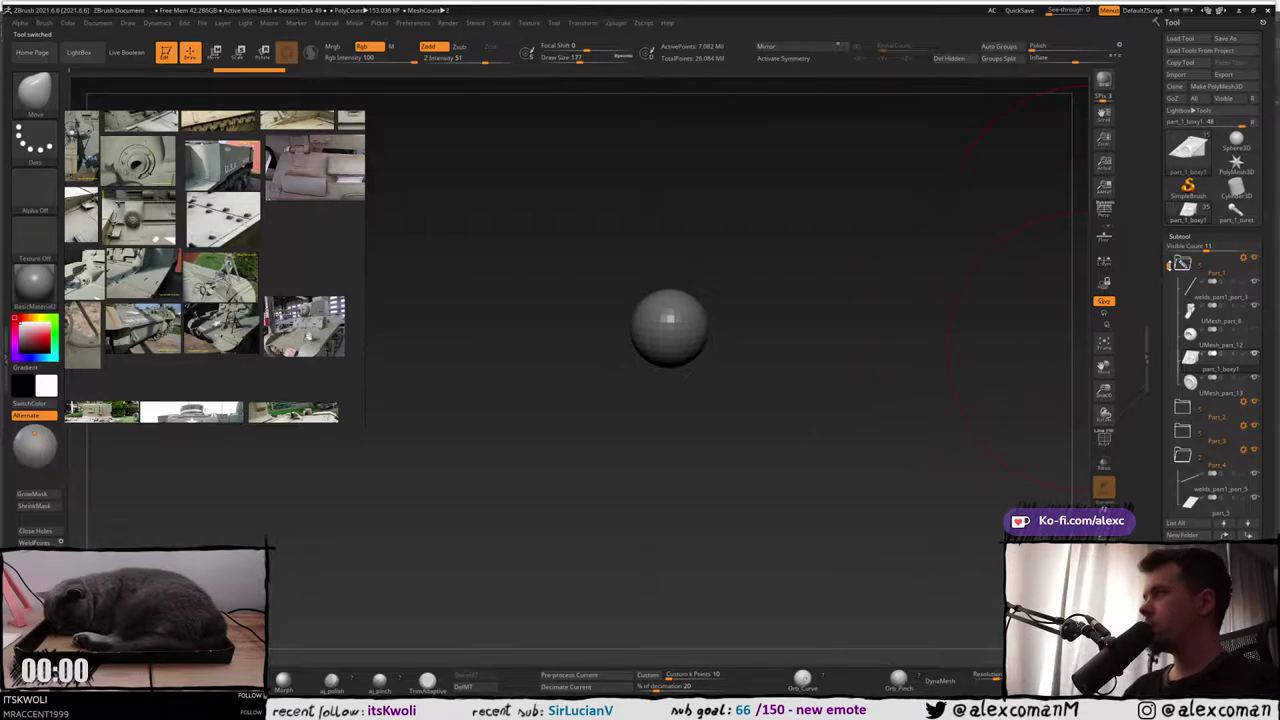
mouse_move(1169, 265)
mouse_down()
mouse_move(1169, 432)
mouse_move(1169, 258)
mouse_up()
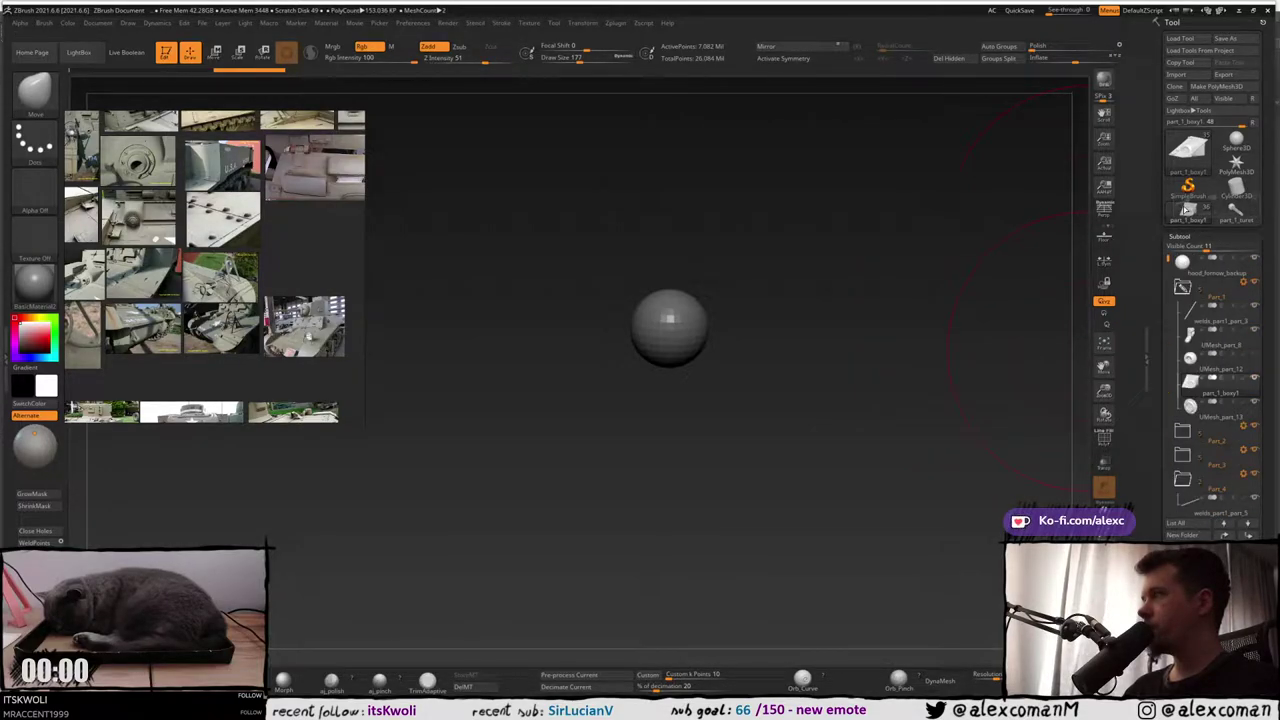
click(1185, 312)
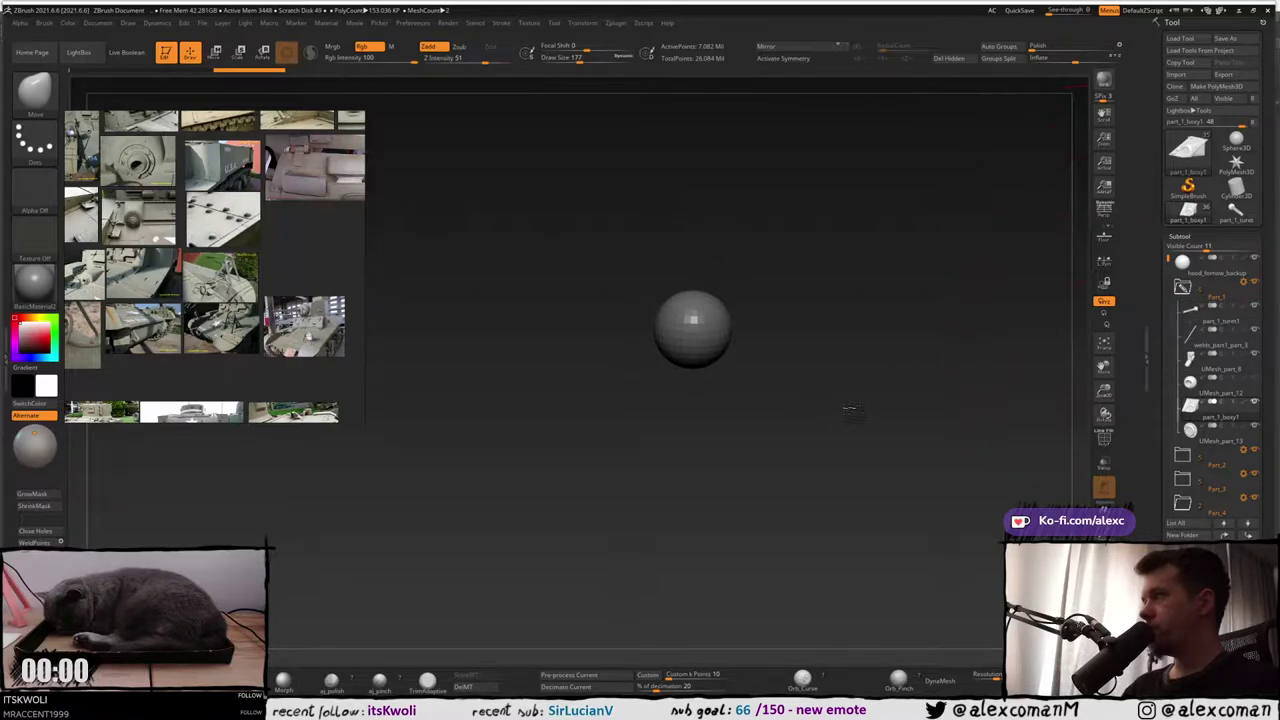
key(f)
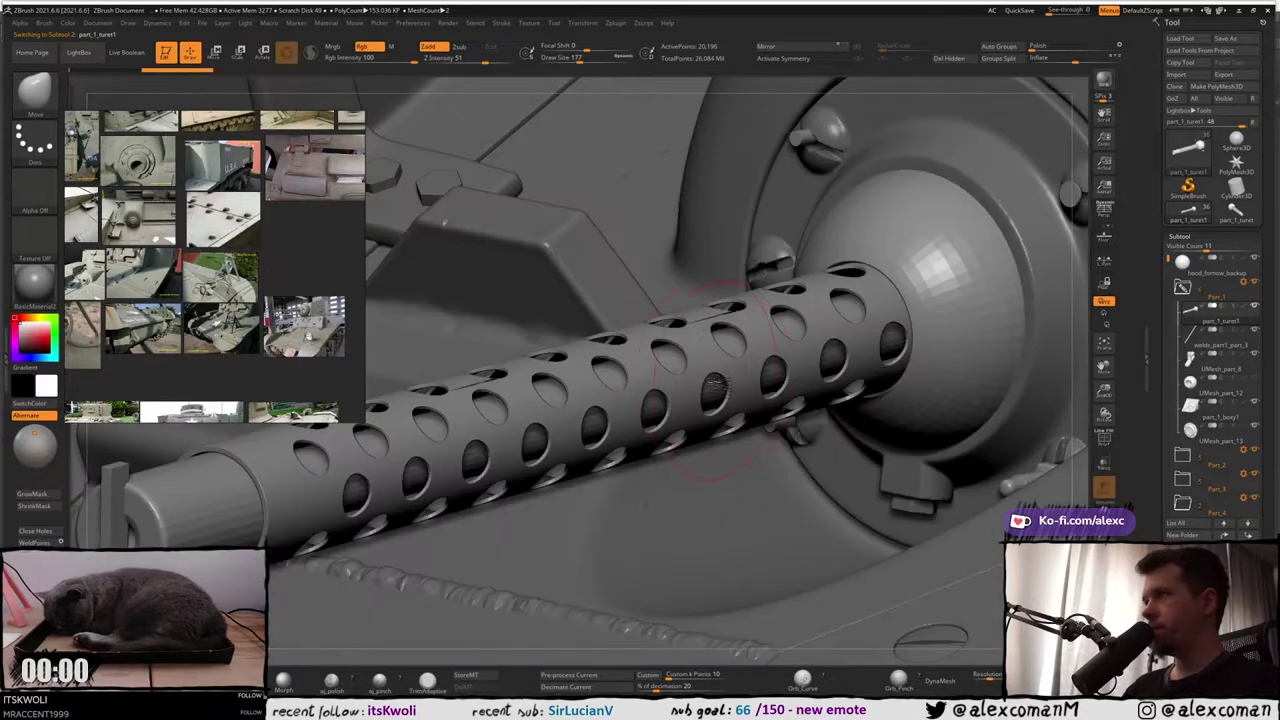
right_drag(790, 430, 928, 424)
mouse_move(738, 400)
ctrl+right_down()
mouse_move(722, 319)
mouse_move(698, 282)
mouse_move(688, 292)
ctrl+right_up()
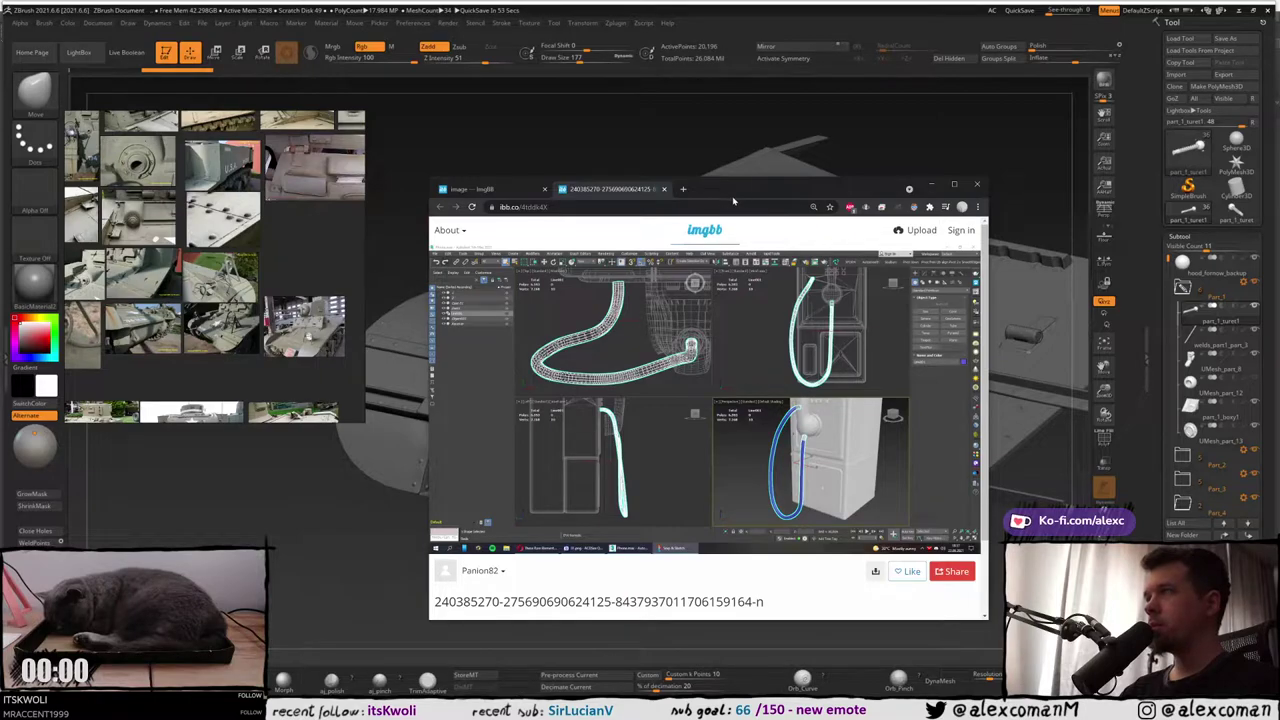
Reposition and enlarge the browser window, examine the shared 3ds Max screenshot of the curved hose, and minimise the browser
drag(751, 192, 670, 30)
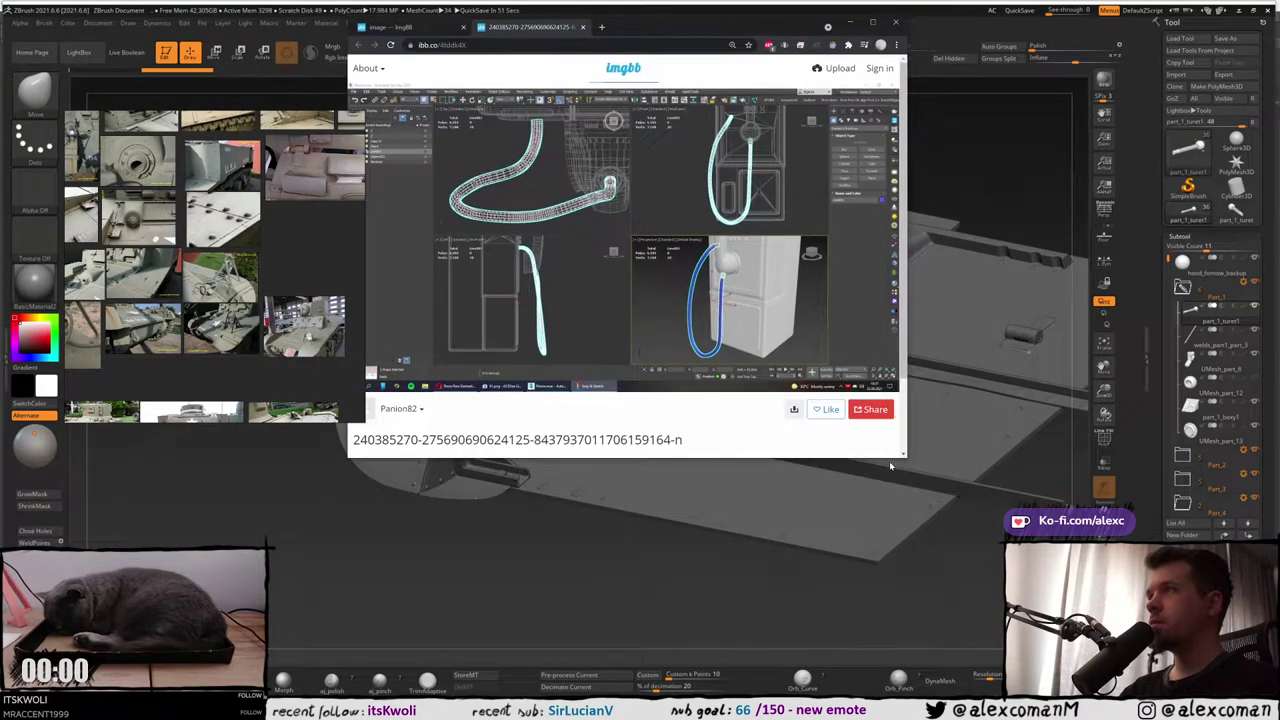
drag(906, 458, 1134, 670)
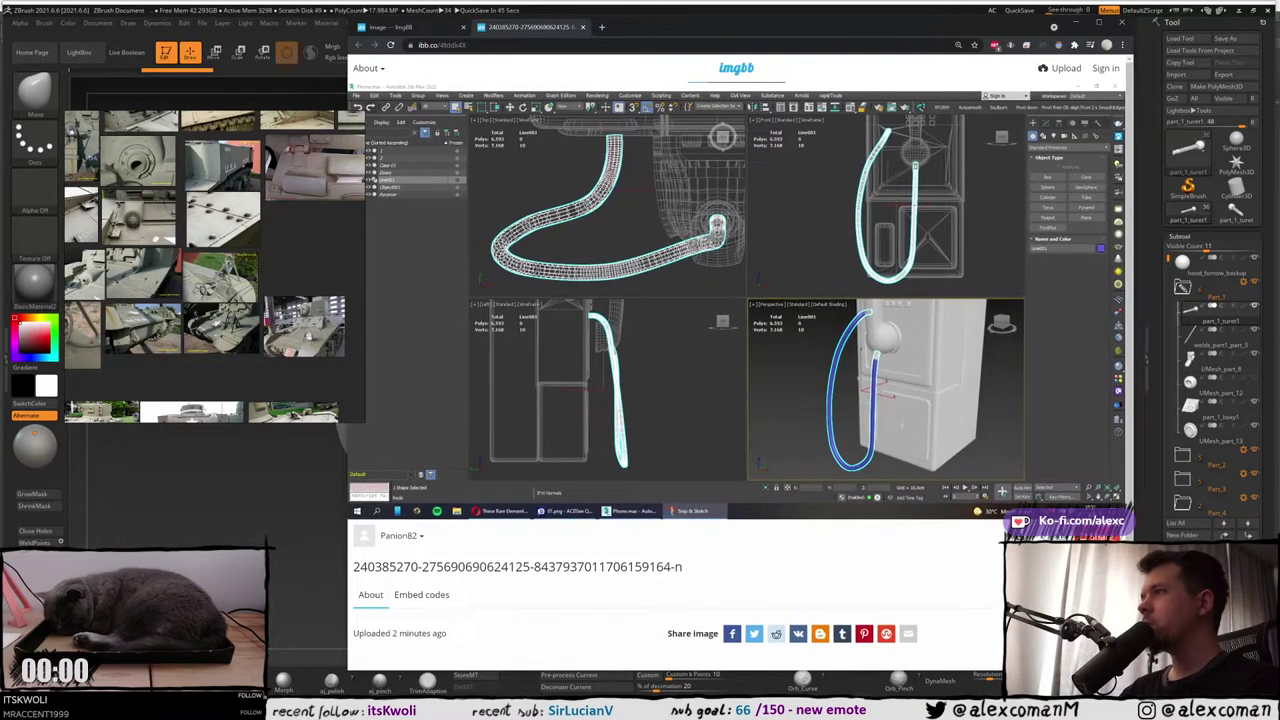
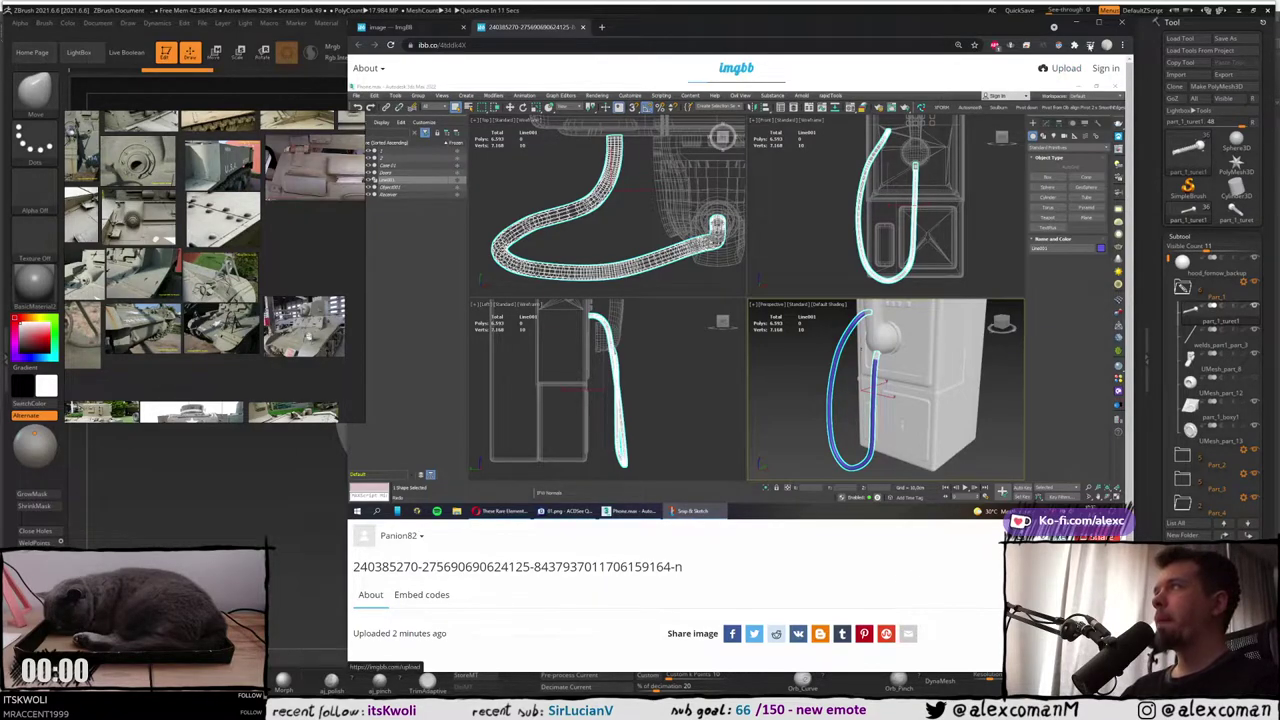
click(1073, 26)
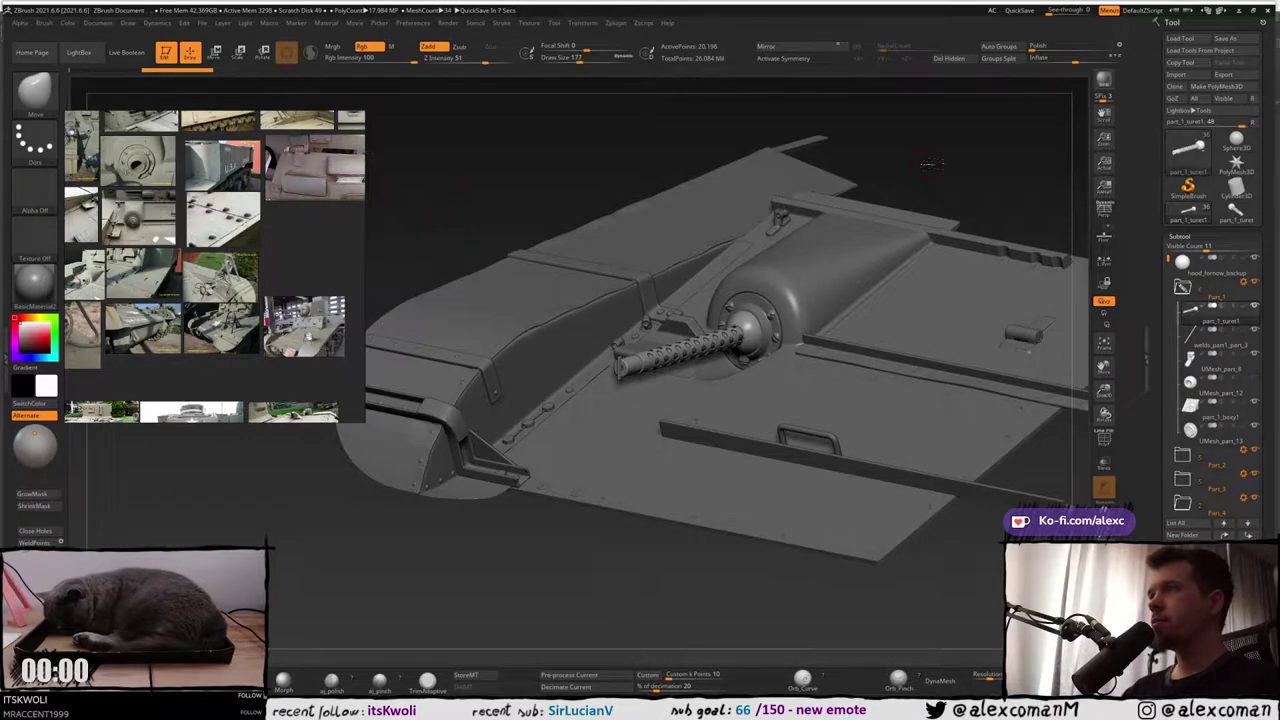
Split the imported machine gun and mount subtool into separate subtools for its individual parts
mouse_move(926, 162)
mouse_down()
mouse_move(525, 252)
mouse_move(533, 262)
mouse_move(549, 251)
mouse_up()
mouse_move(549, 251)
ctrl+right_down()
mouse_move(560, 291)
mouse_move(556, 235)
mouse_move(610, 256)
mouse_move(556, 275)
ctrl+right_up()
drag(556, 274, 552, 260)
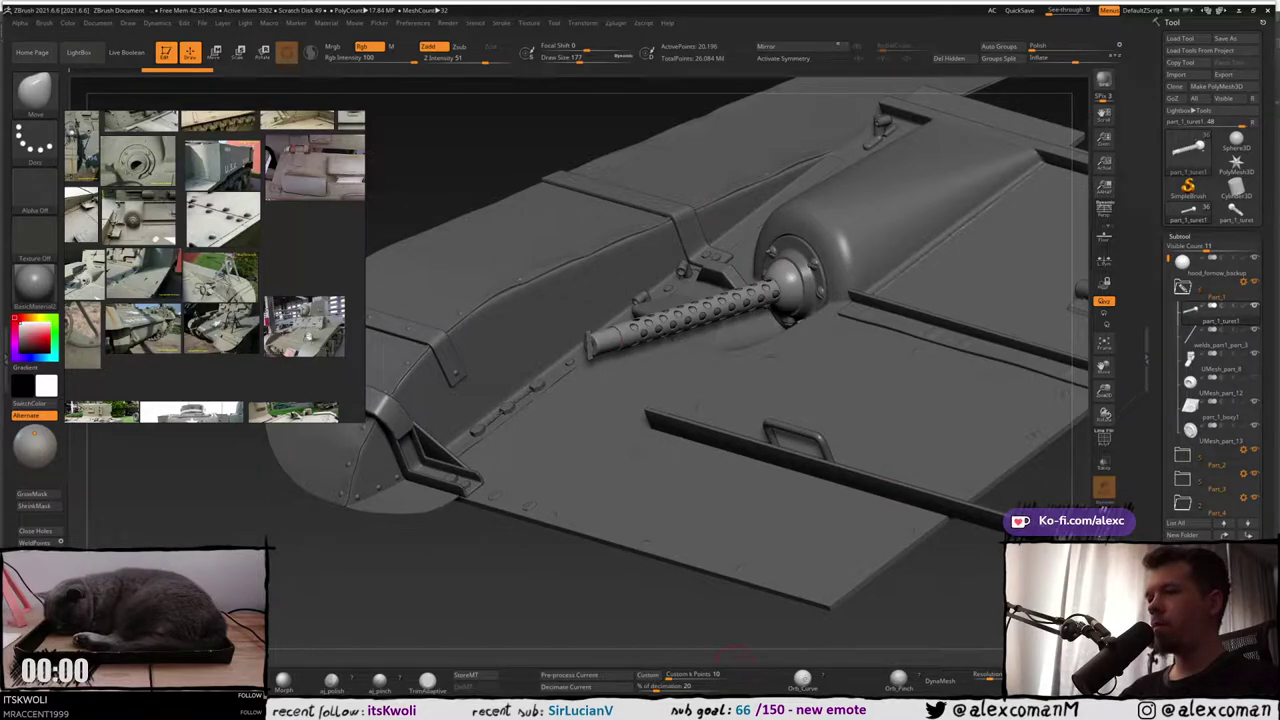
mouse_move(557, 711)
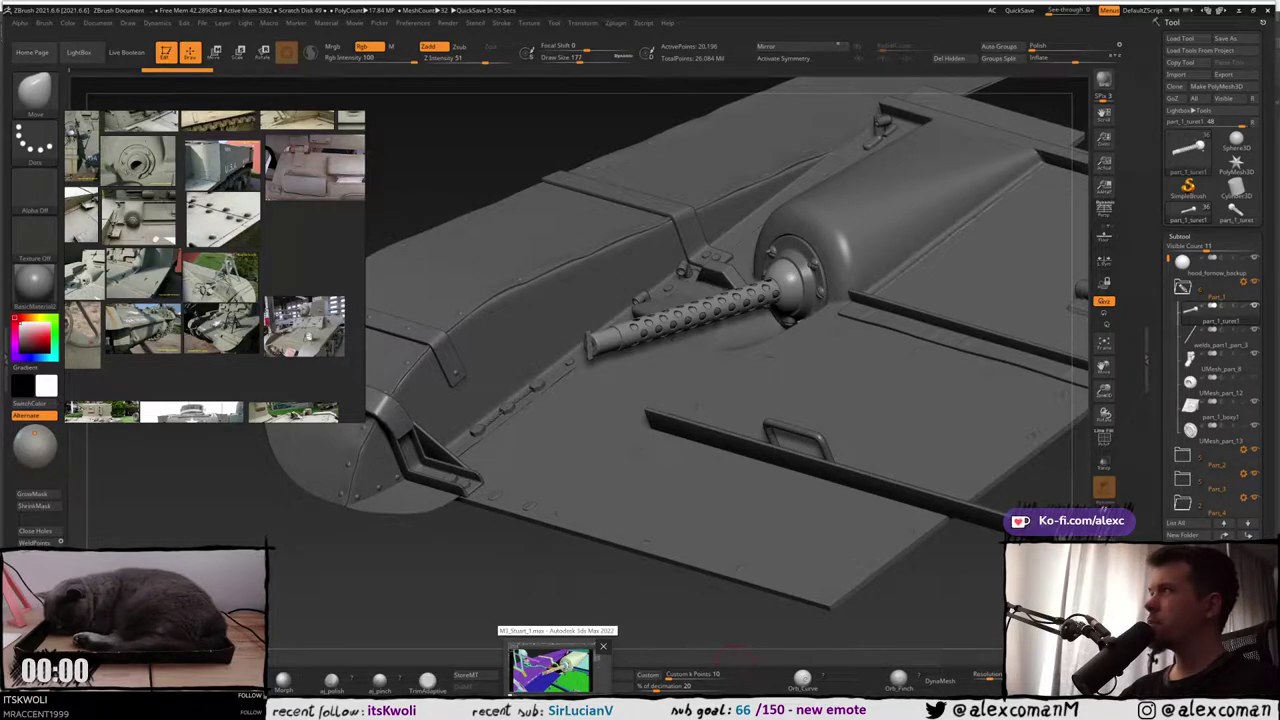
mouse_move(571, 579)
mouse_down()
mouse_move(587, 592)
mouse_move(575, 590)
mouse_up()
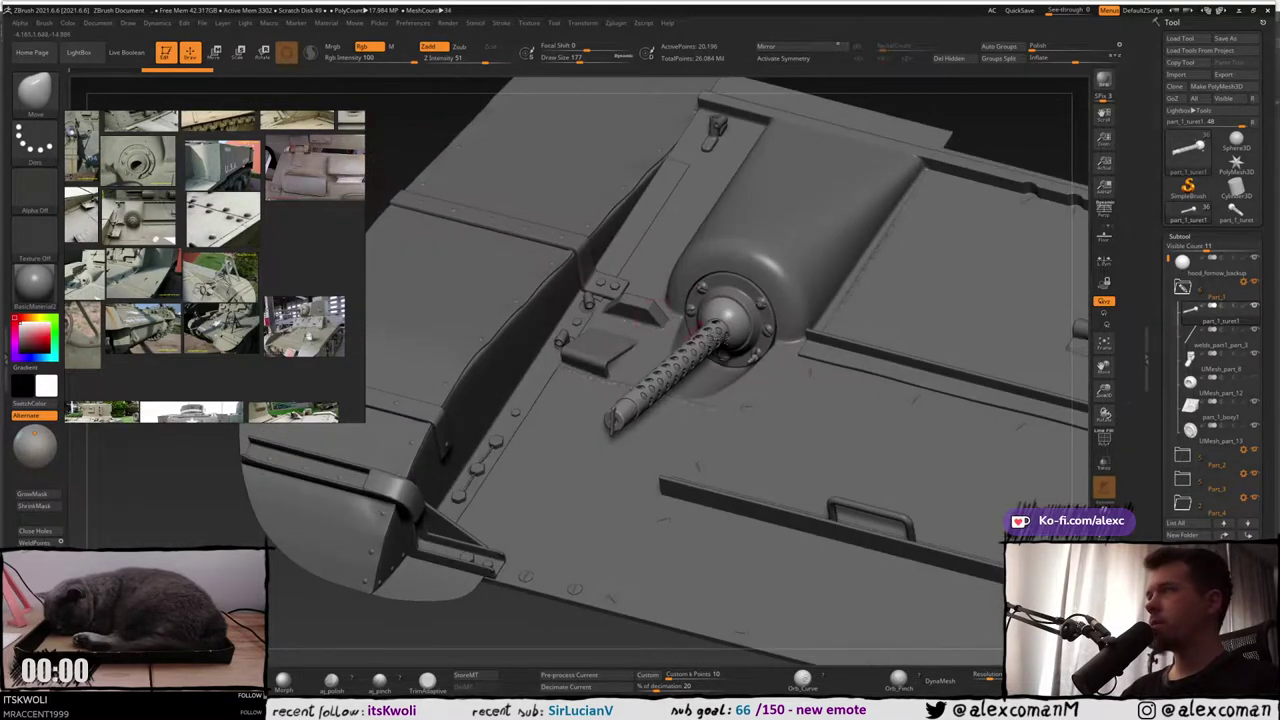
drag(1170, 440, 1170, 429)
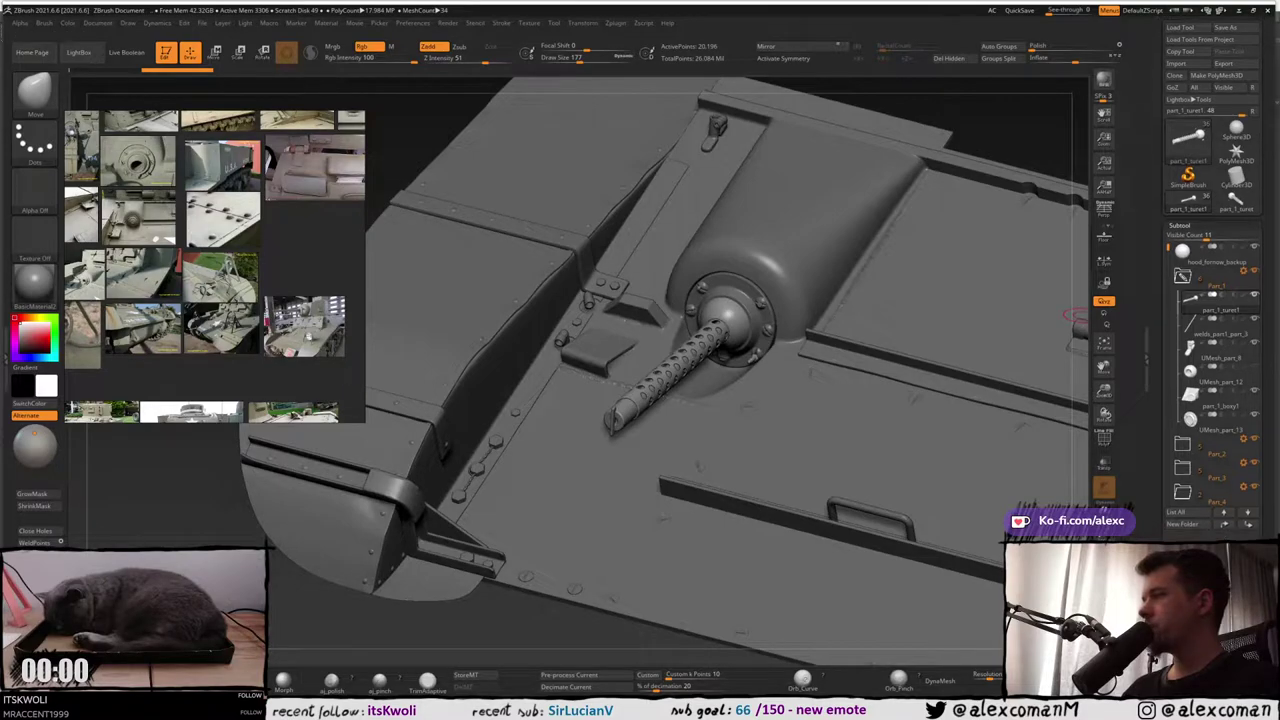
scroll(1215, 250, down, 3)
scroll(1213, 250, up, 3)
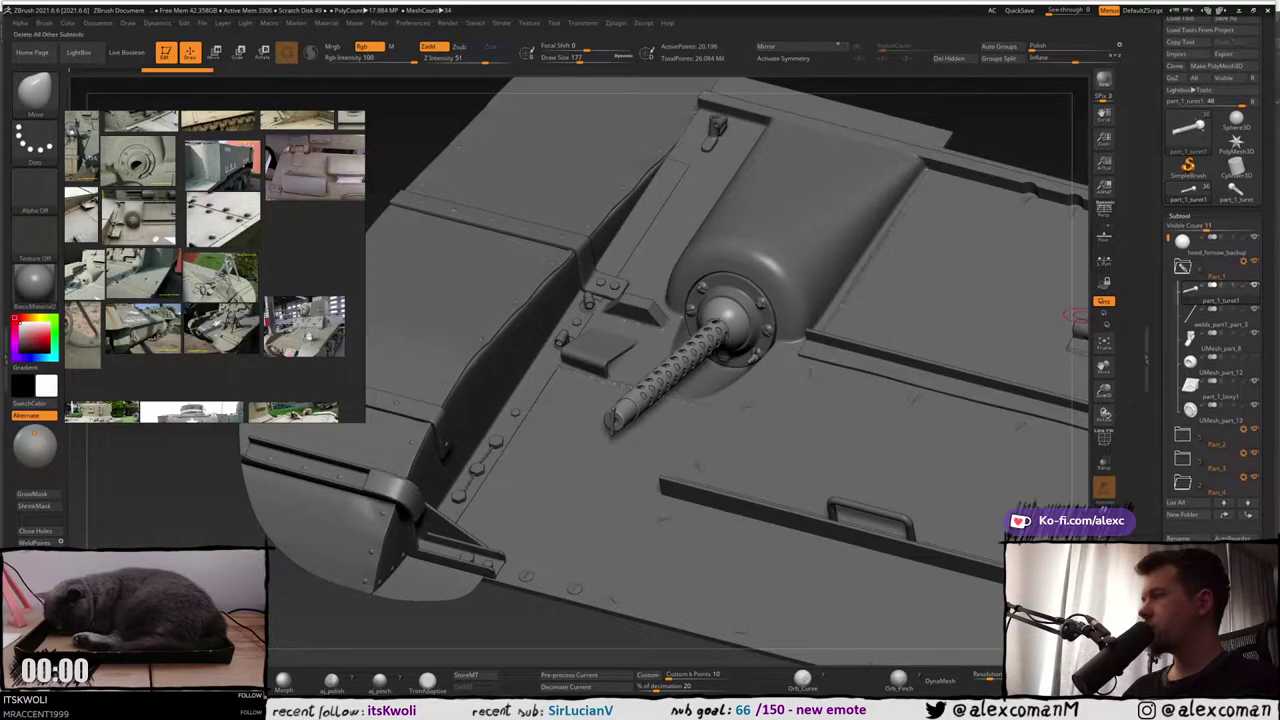
key(Return)
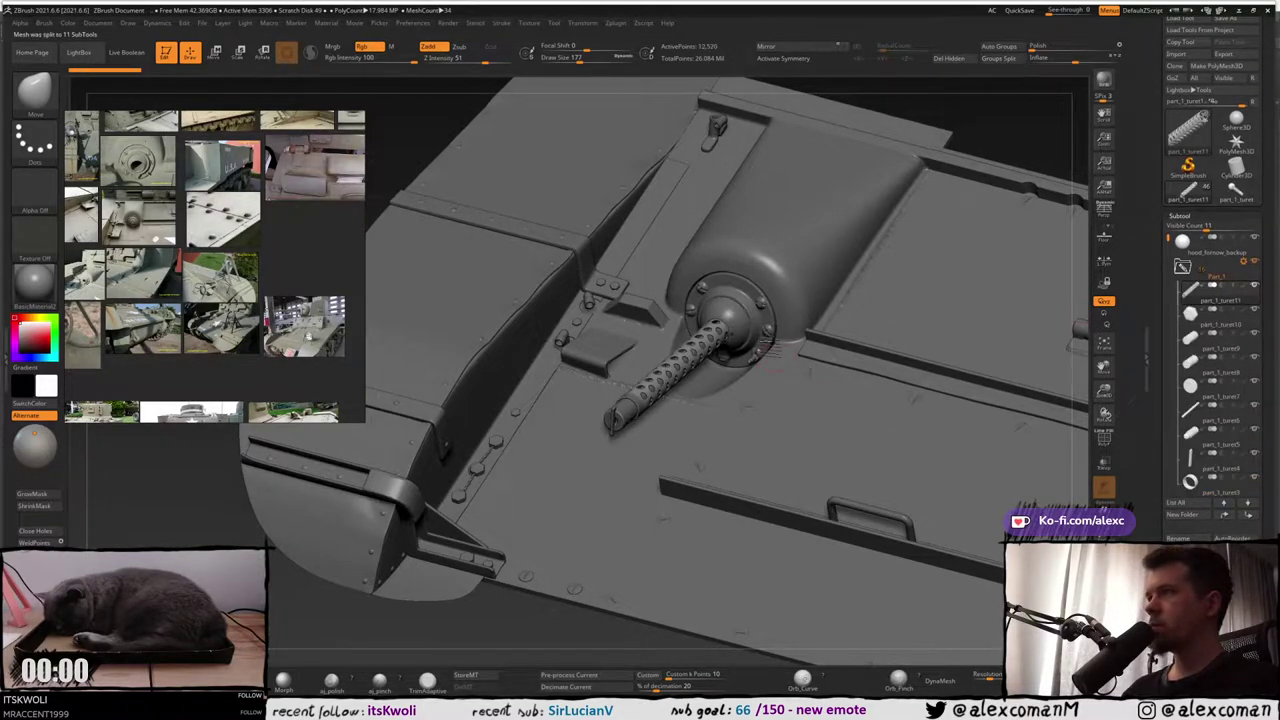
Isolate the gun's perforated barrel jacket, remesh it with DynaMesh, and show the rest of the hull again
mouse_move(755, 335)
alt+right_down()
mouse_move(768, 287)
mouse_move(735, 226)
mouse_move(758, 205)
mouse_move(768, 250)
alt+right_up()
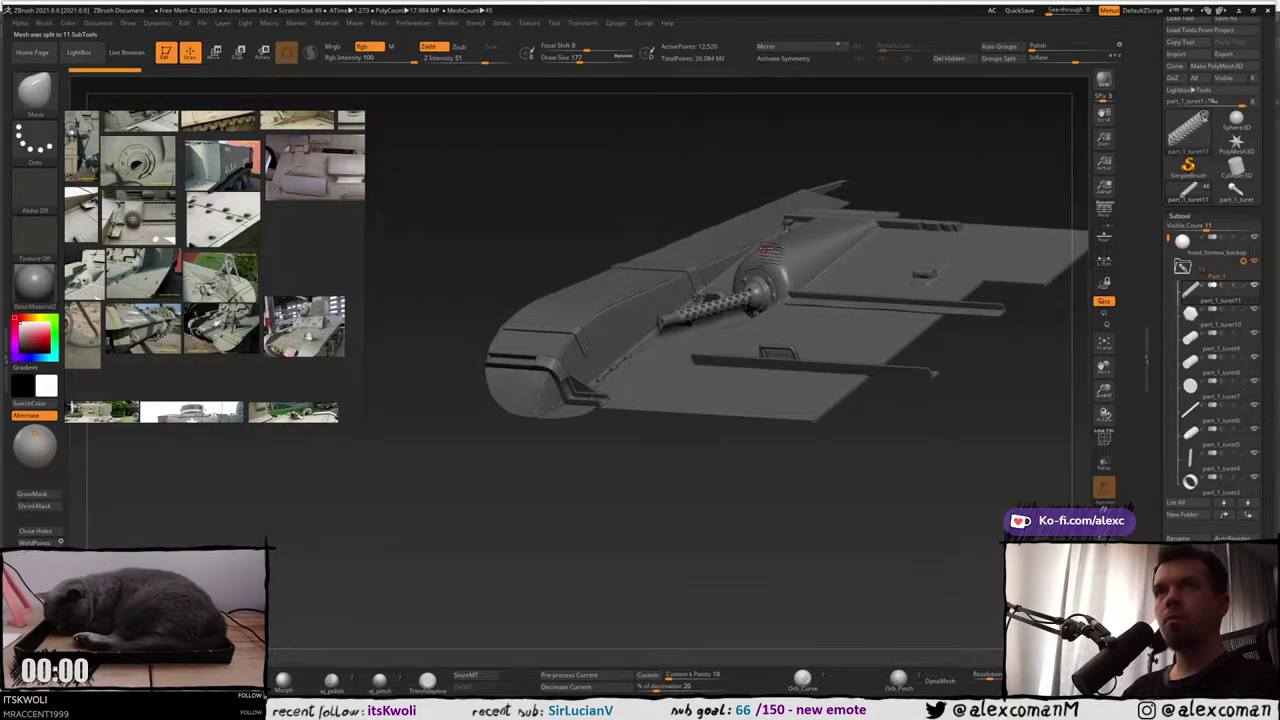
drag(770, 250, 998, 146)
drag(1017, 120, 1015, 88)
ctrl+right_drag(765, 285, 725, 405)
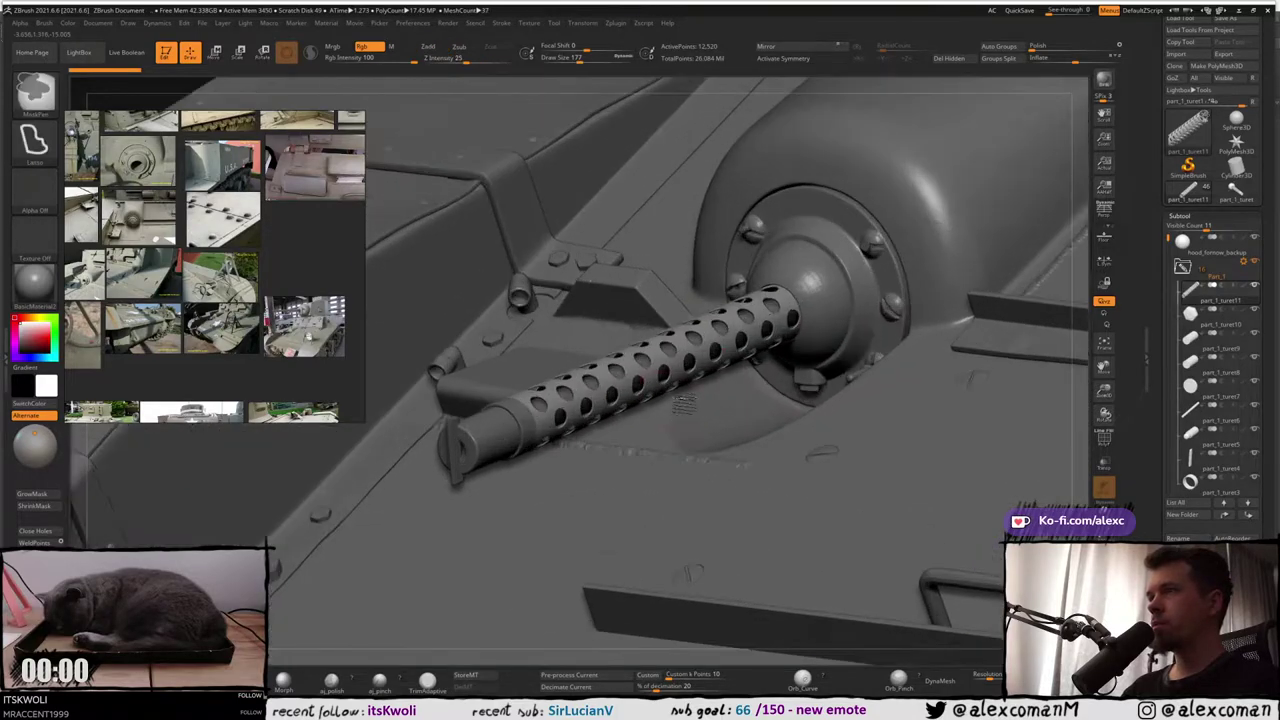
mouse_move(675, 345)
ctrl+right_down()
mouse_move(680, 391)
mouse_move(709, 367)
mouse_move(690, 342)
ctrl+right_up()
key(alt+s)
key(shift+f)
key(shift+f)
drag(691, 341, 693, 328)
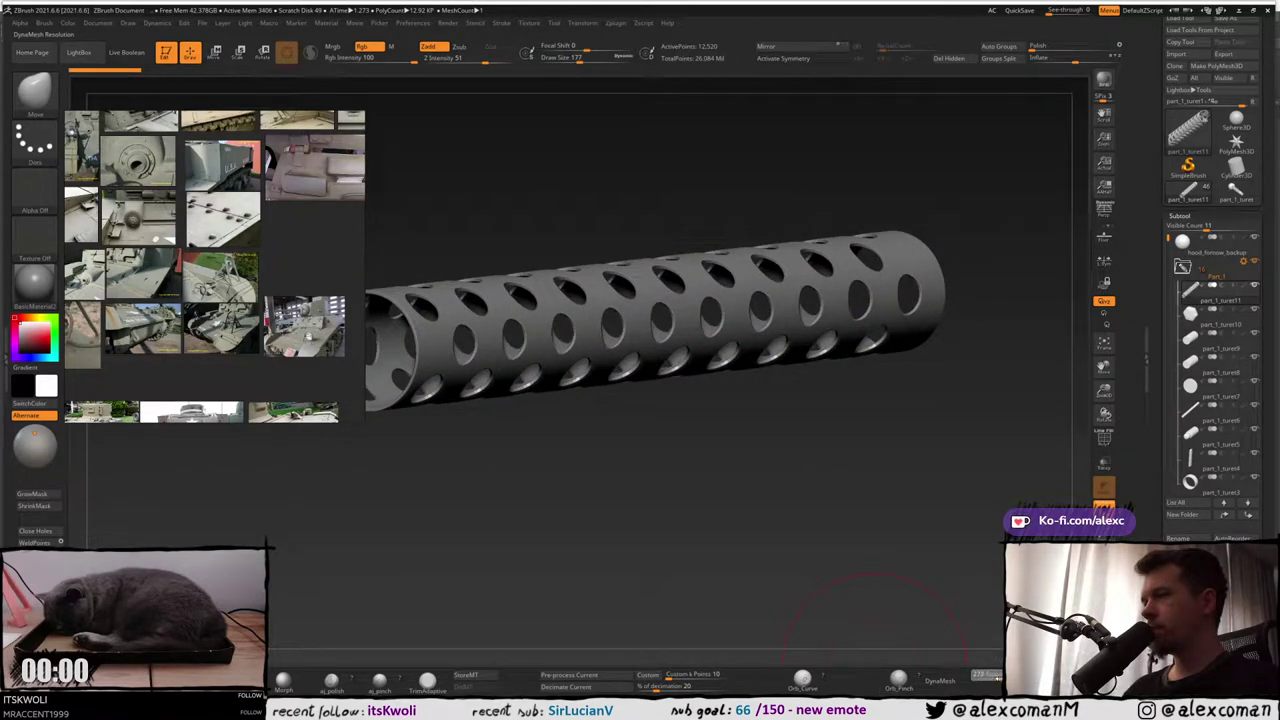
click(950, 678)
drag(797, 503, 728, 352)
right_drag(728, 352, 623, 363)
key(ctrl+shift+s)
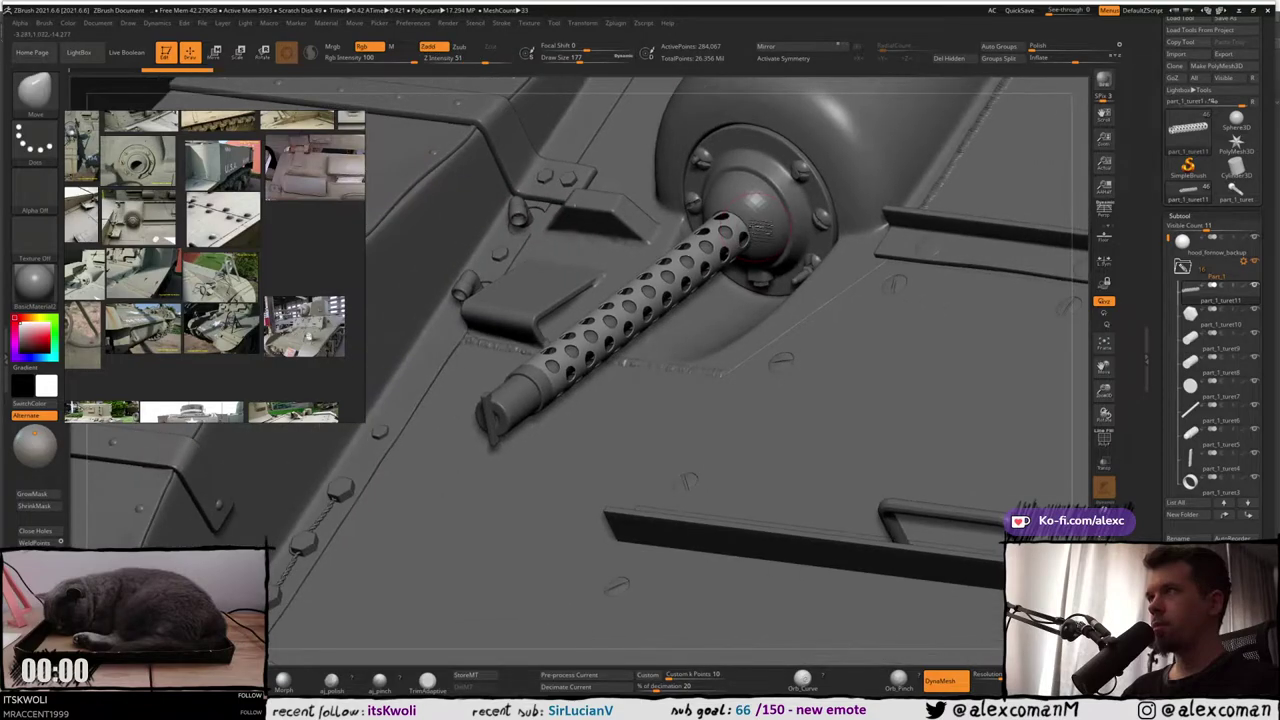
Make the ball of the gun mount the active subtool and subdivide it once
alt+click(773, 206)
key(ctrl+d)
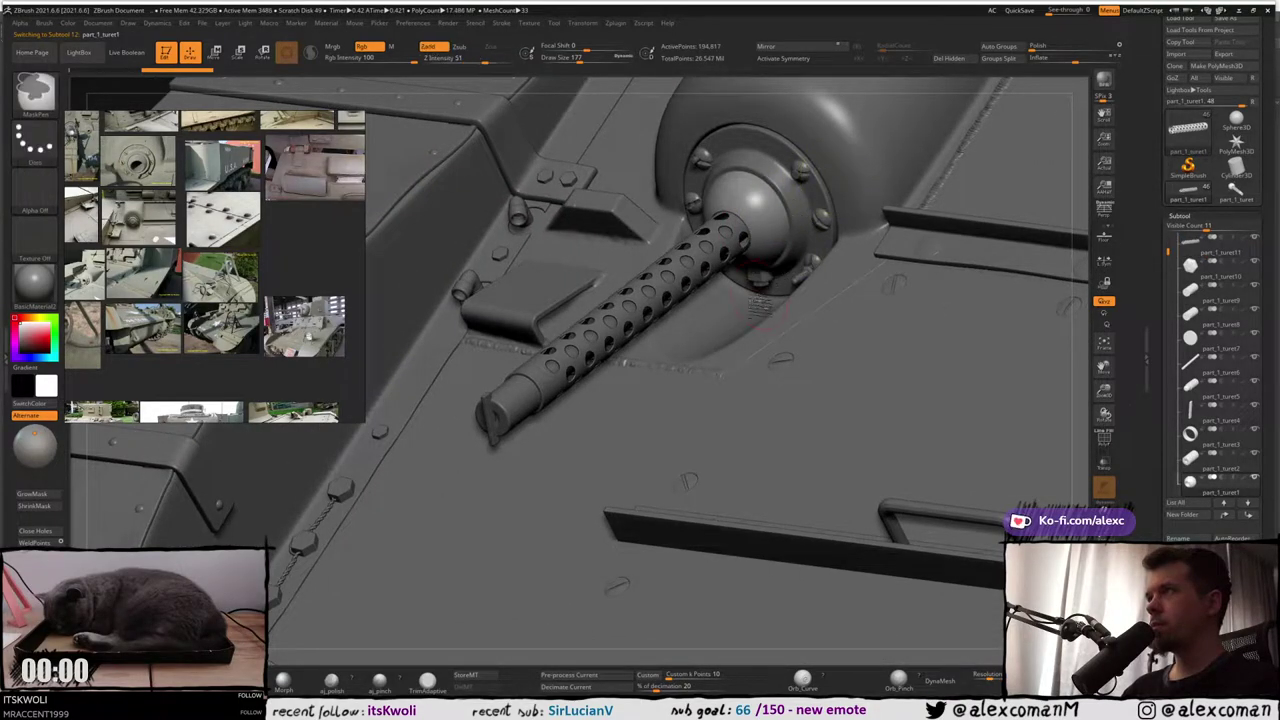
Identify the small bolt's shank and hex nut beside the mount ring, and move the nut's subtool directly above the shank's
mouse_move(712, 348)
right_down()
mouse_move(752, 396)
mouse_move(804, 384)
mouse_move(900, 444)
mouse_move(858, 422)
mouse_move(873, 408)
right_up()
alt+click(859, 421)
key(w)
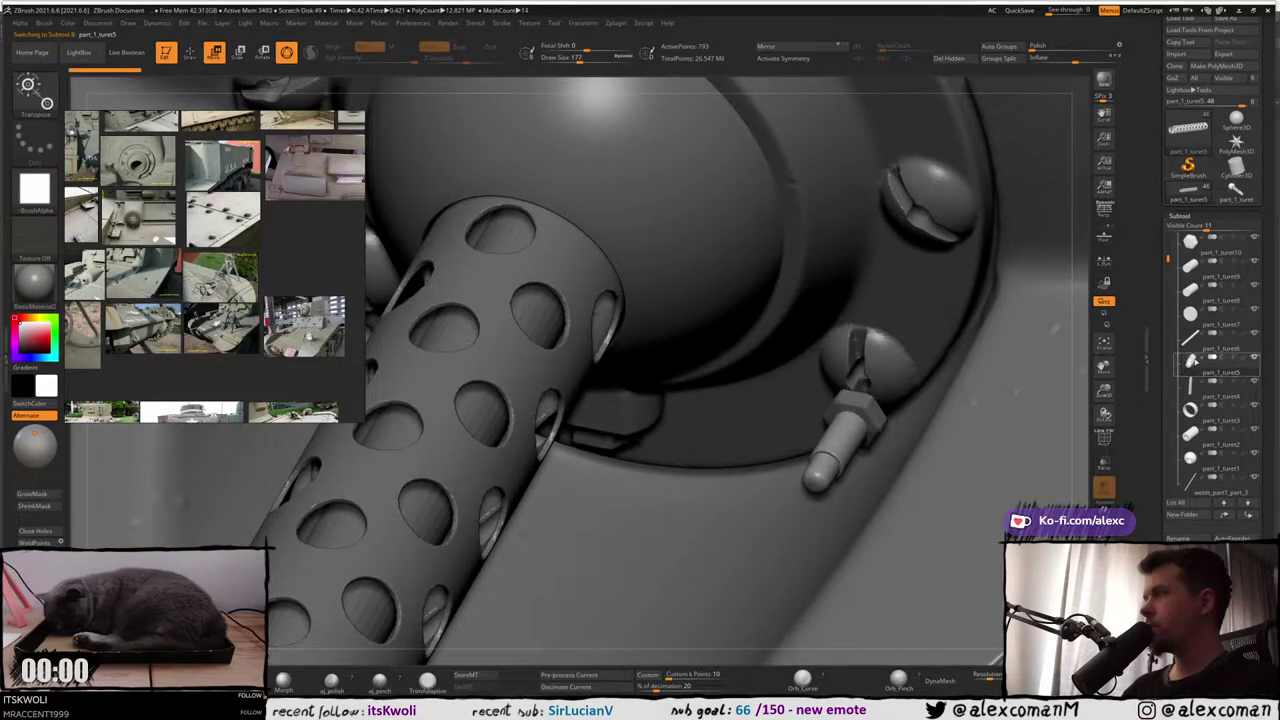
mouse_move(1194, 368)
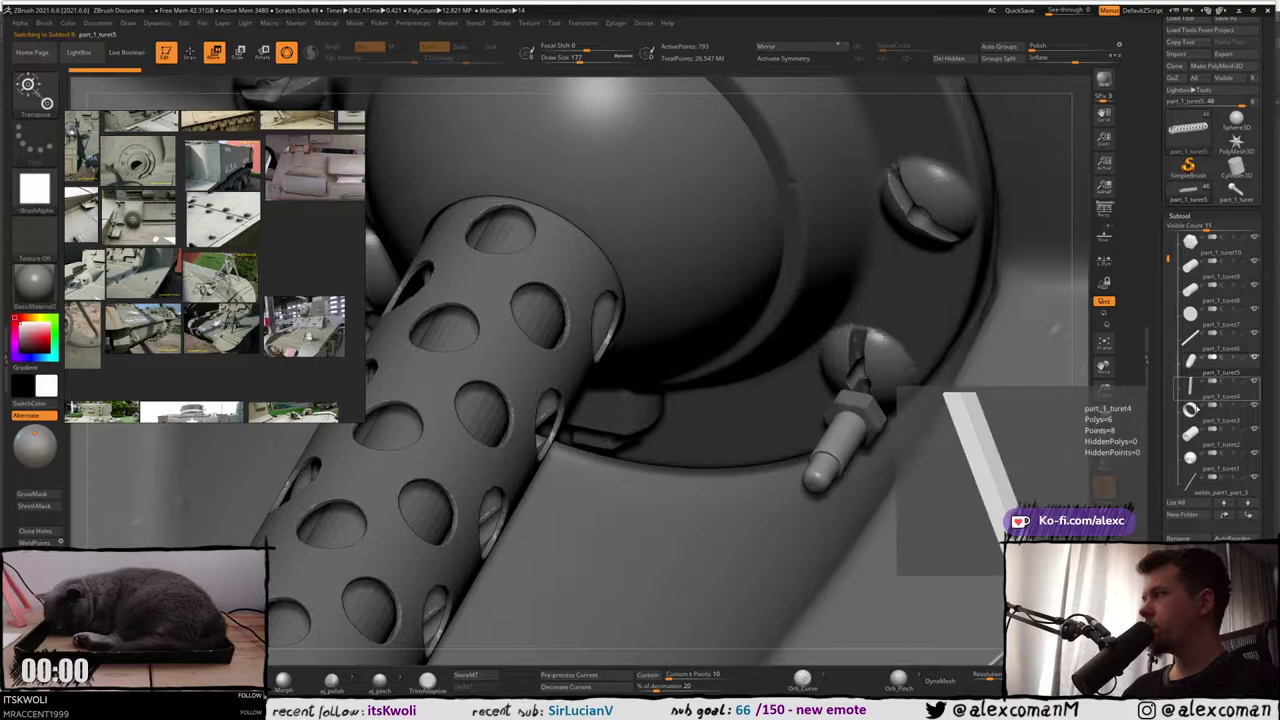
drag(1167, 260, 1168, 300)
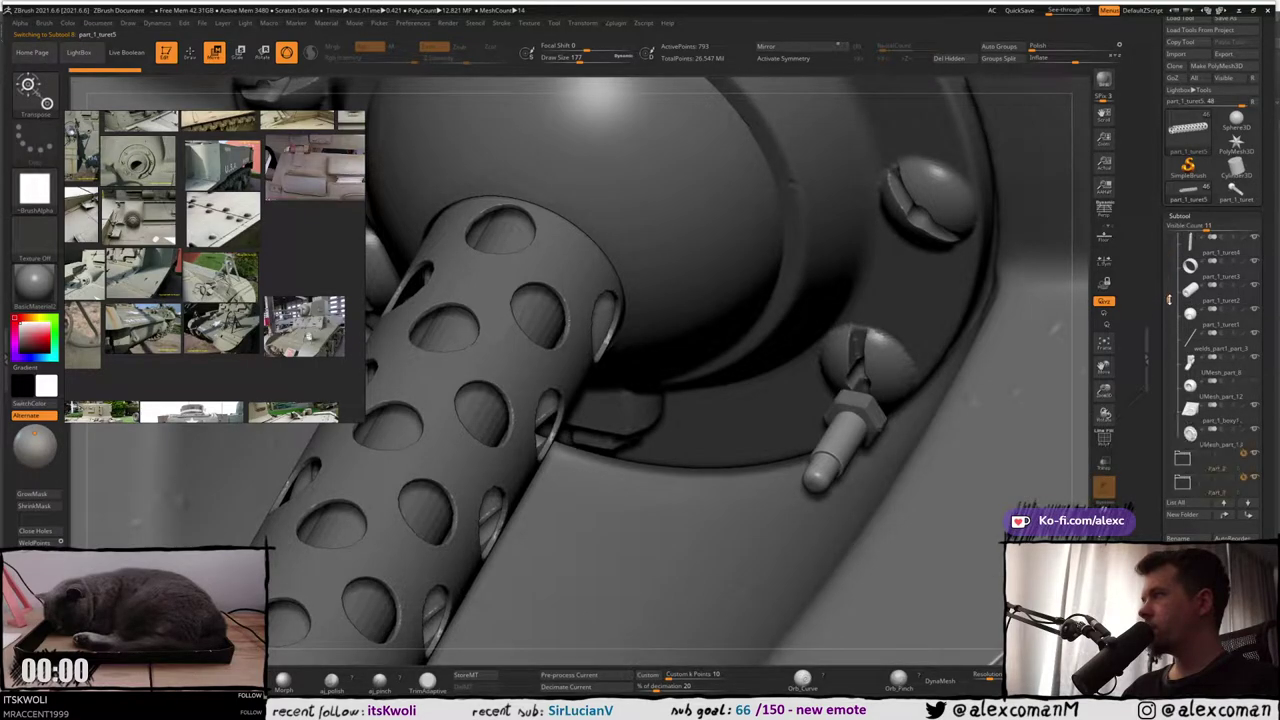
scroll(1166, 270, up, 5)
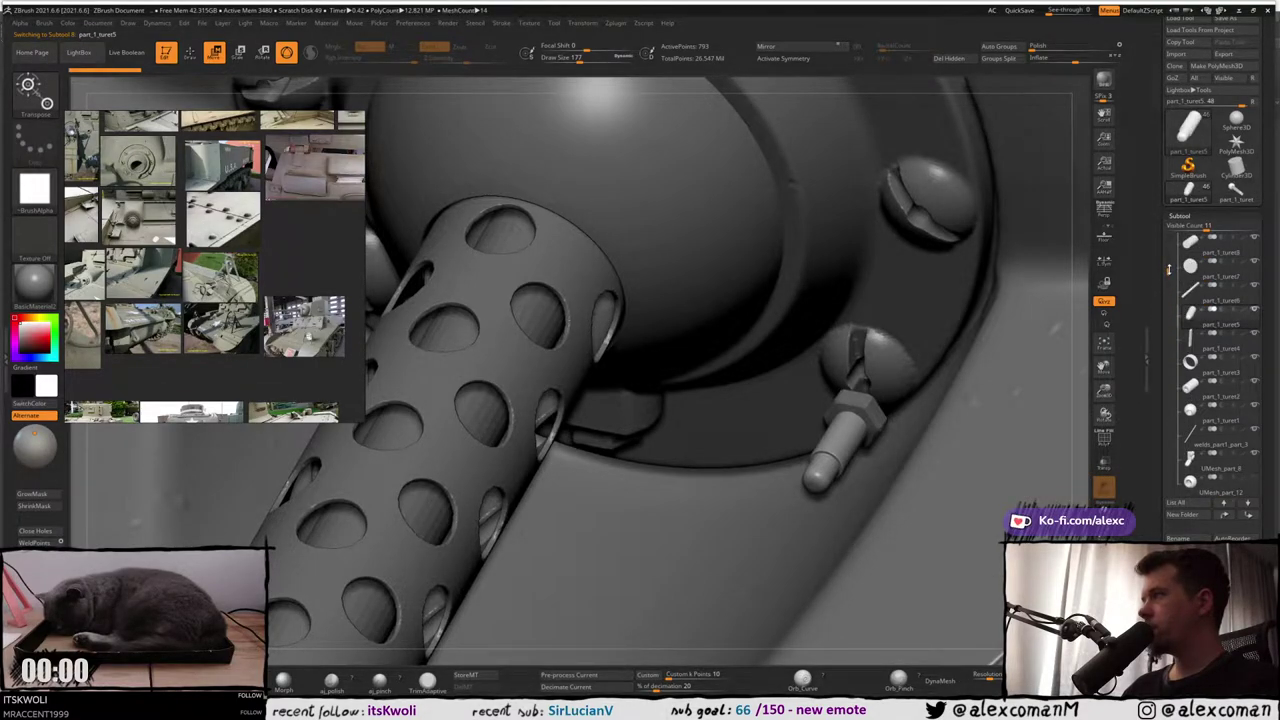
alt+click(875, 415)
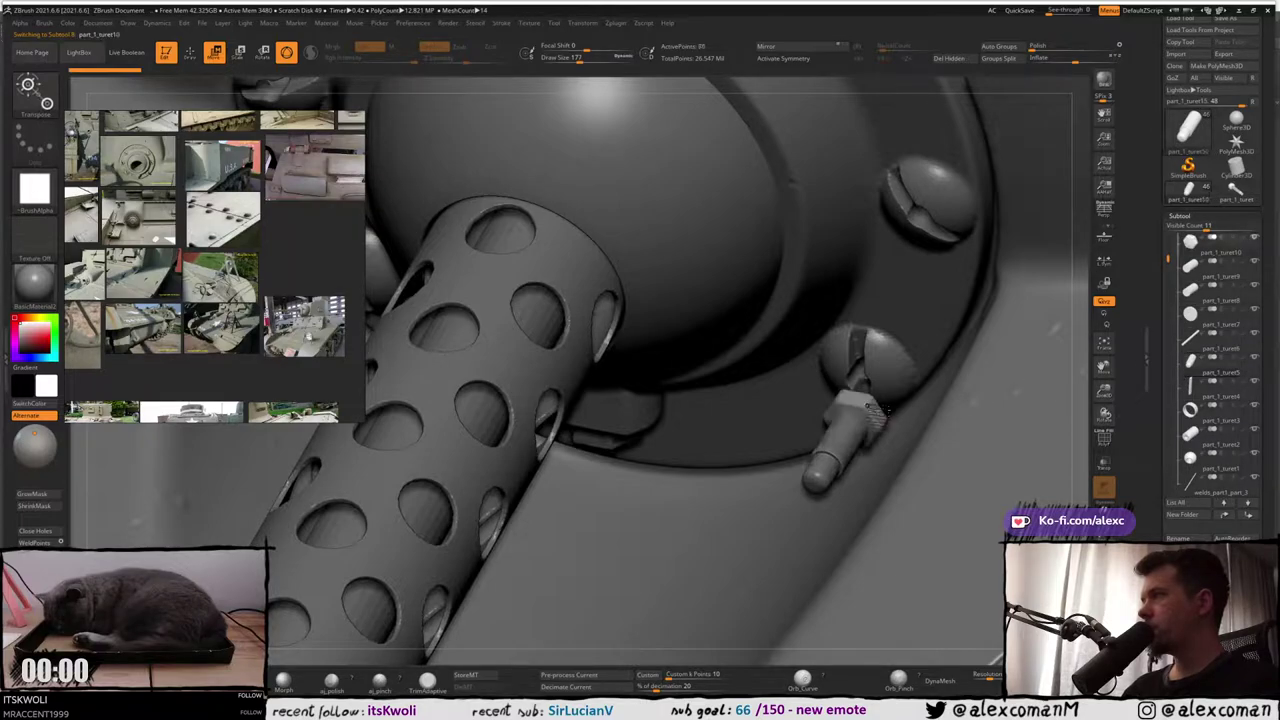
drag(1190, 241, 1190, 358)
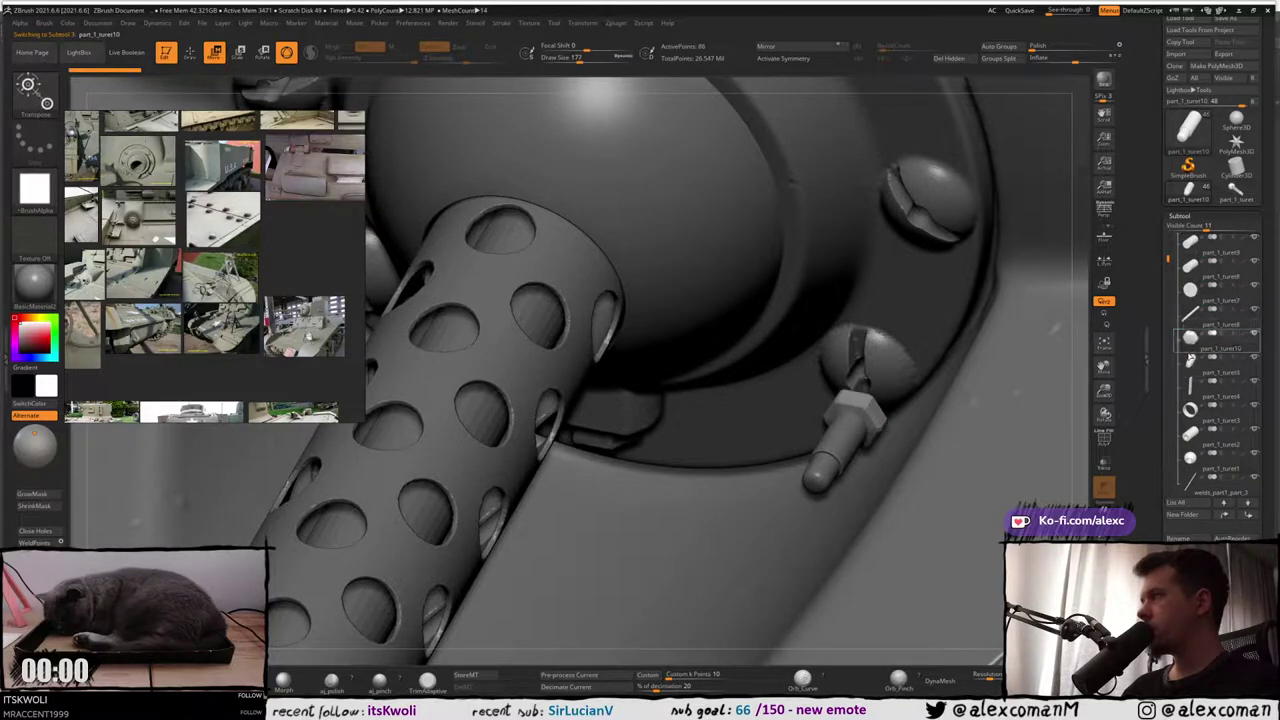
Merge the hex nut subtool down into the bolt shank subtool and confirm the merge
alt+click(833, 467)
key(q)
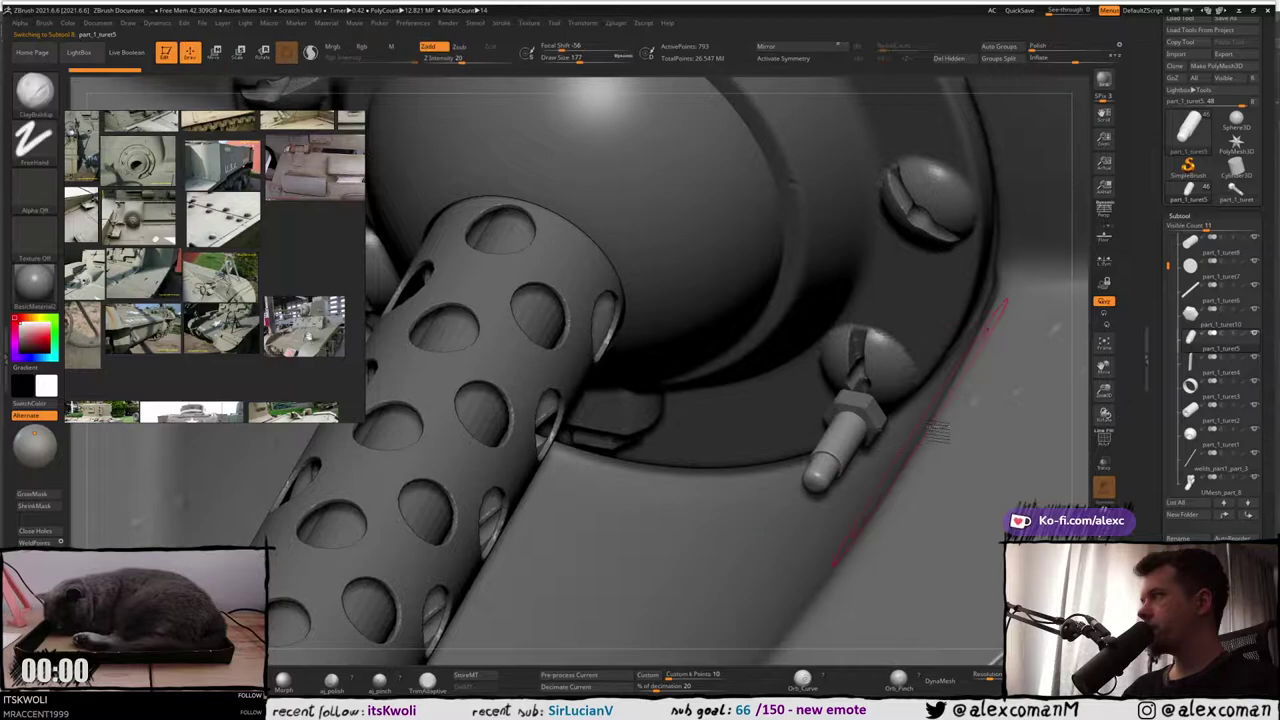
click(1191, 318)
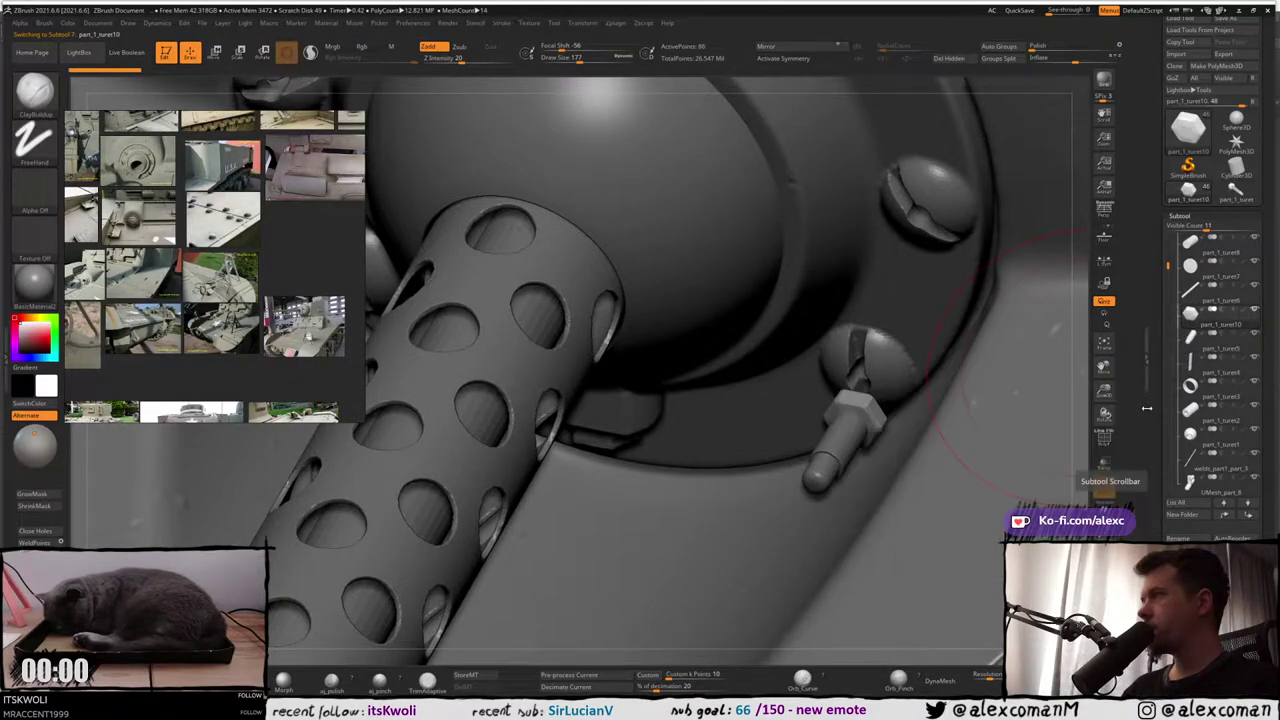
scroll(1160, 474, down, 5)
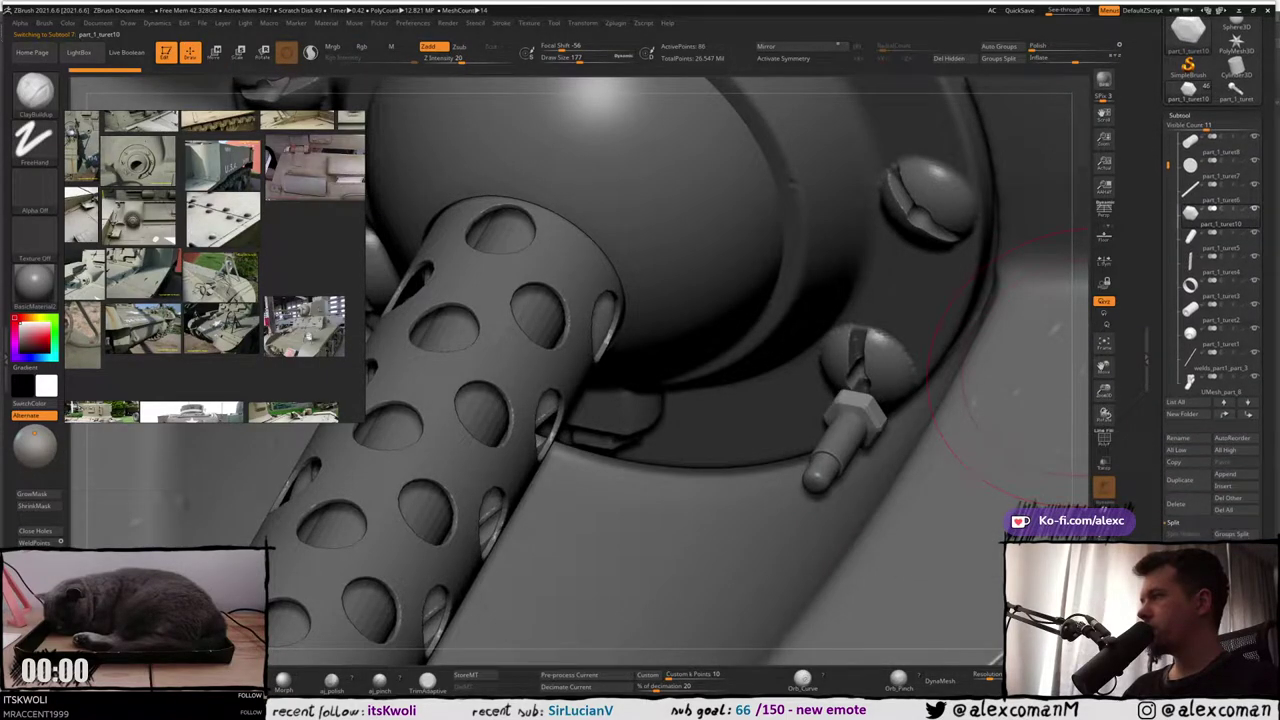
click(1182, 606)
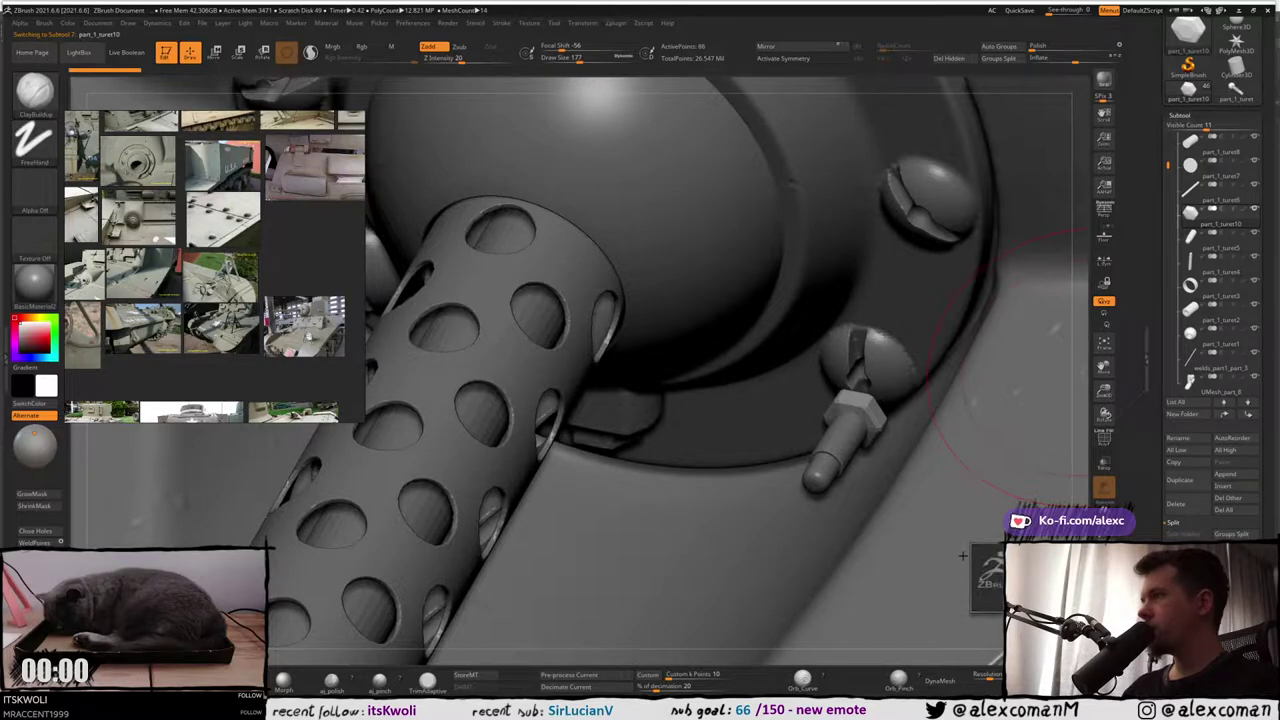
alt+click(872, 448)
Isolate the merged bolt, reduce the brush size to about 35, and check its shape and wireframe up close
key(alt+s)
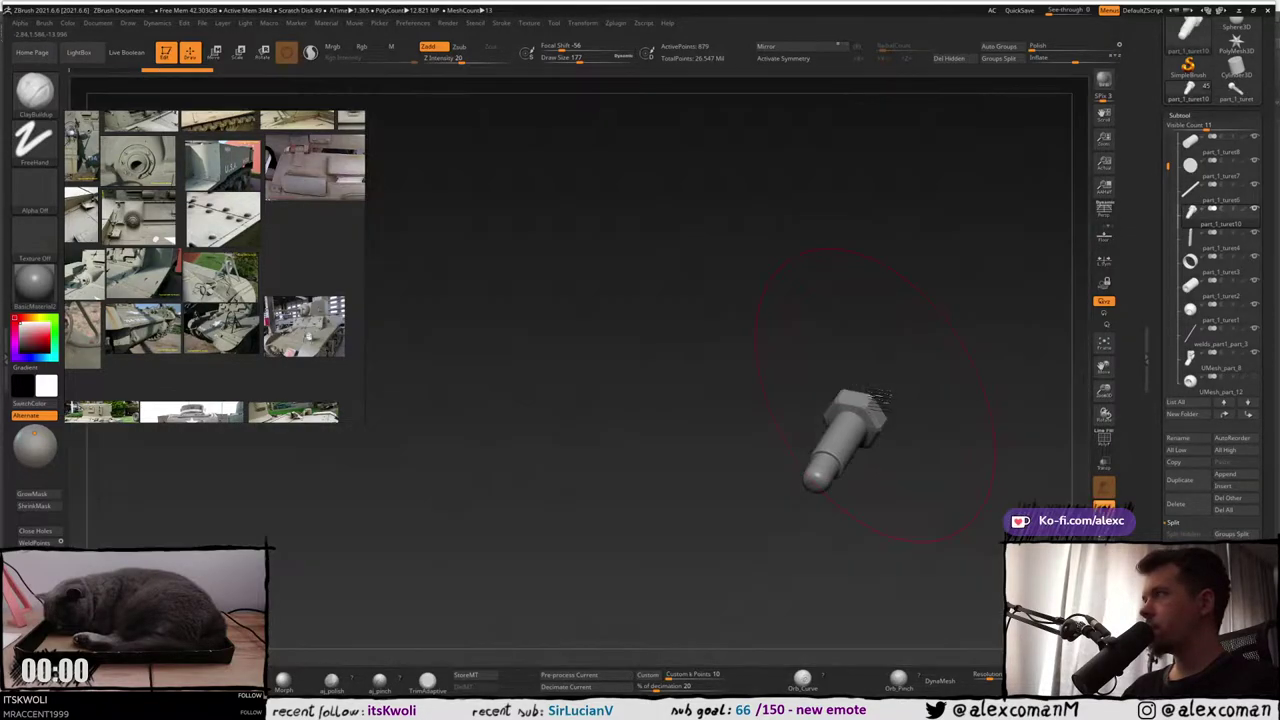
mouse_move(879, 408)
right_down()
mouse_move(868, 346)
mouse_move(856, 406)
mouse_move(826, 366)
right_up()
key(shift+f)
key(s)
drag(828, 364, 803, 365)
ctrl+right_drag(803, 365, 812, 412)
right_drag(812, 412, 822, 408)
key(shift+f)
drag(838, 386, 842, 396)
right_drag(834, 336, 820, 358)
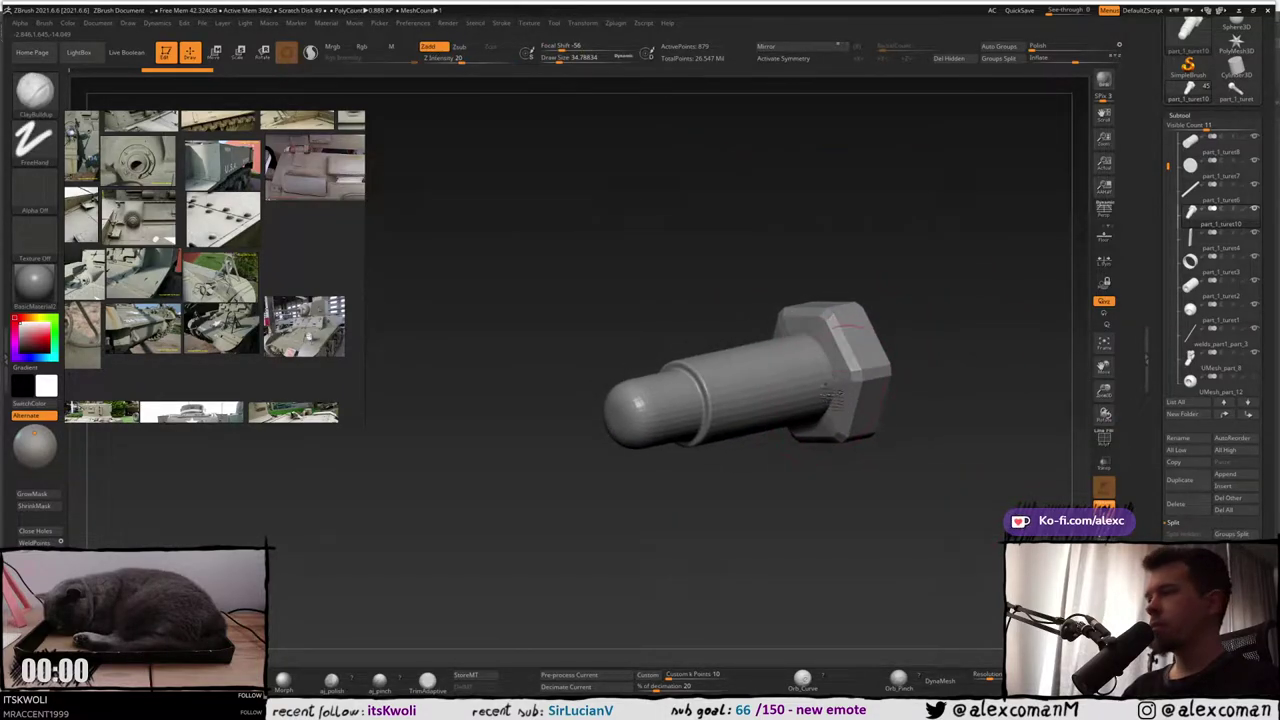
Undo the coarse DynaMesh trial on the bolt and remesh it with DynaMesh at a resolution of 672
click(940, 682)
key(ctrl+z)
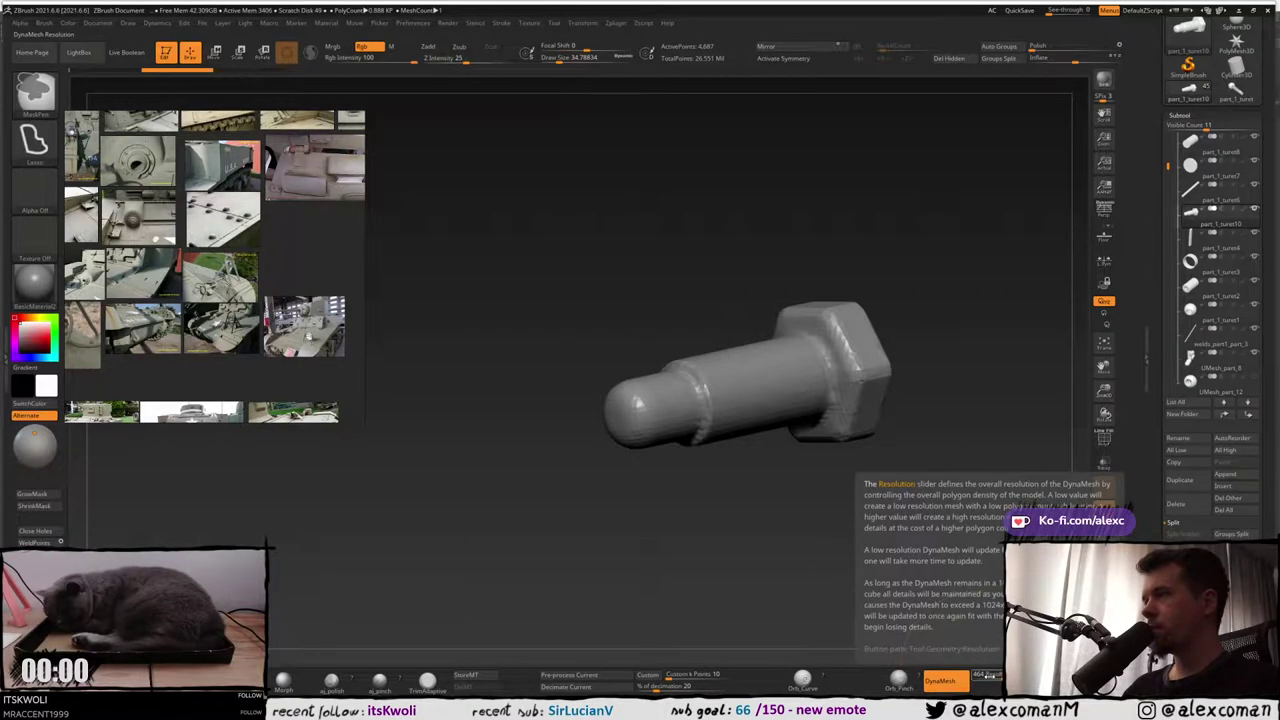
key(Return)
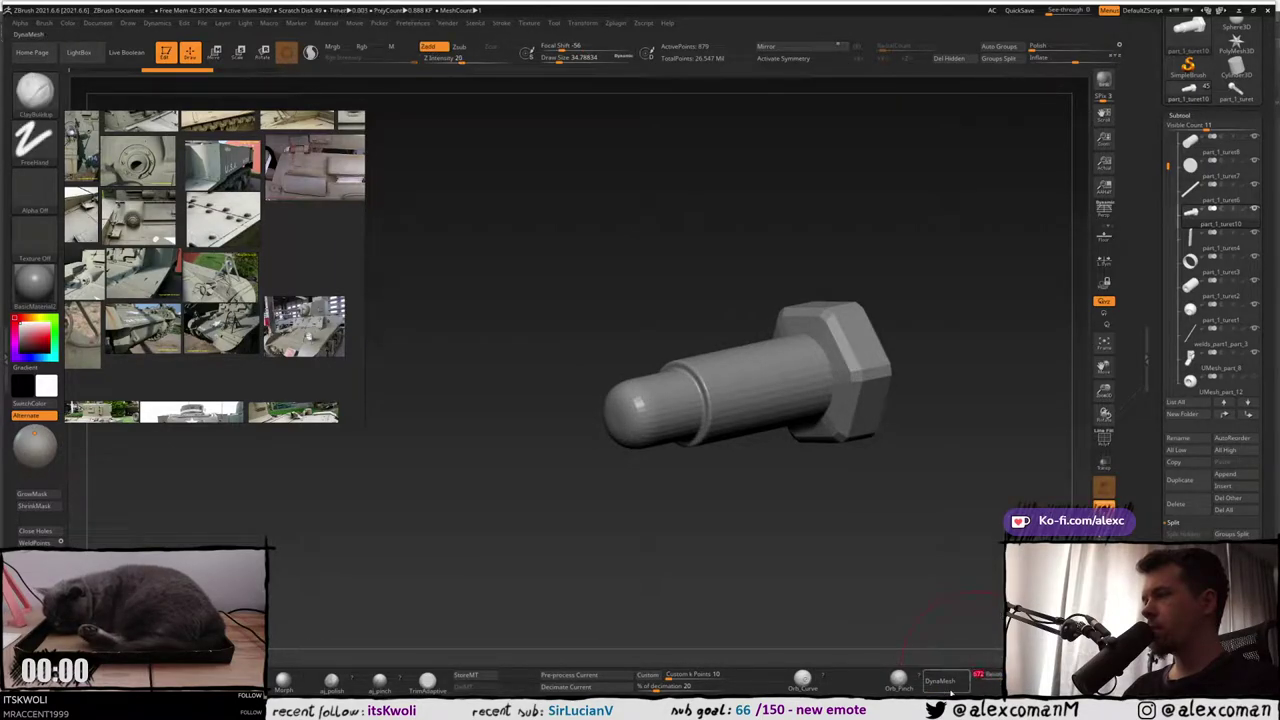
click(942, 681)
drag(915, 540, 911, 417)
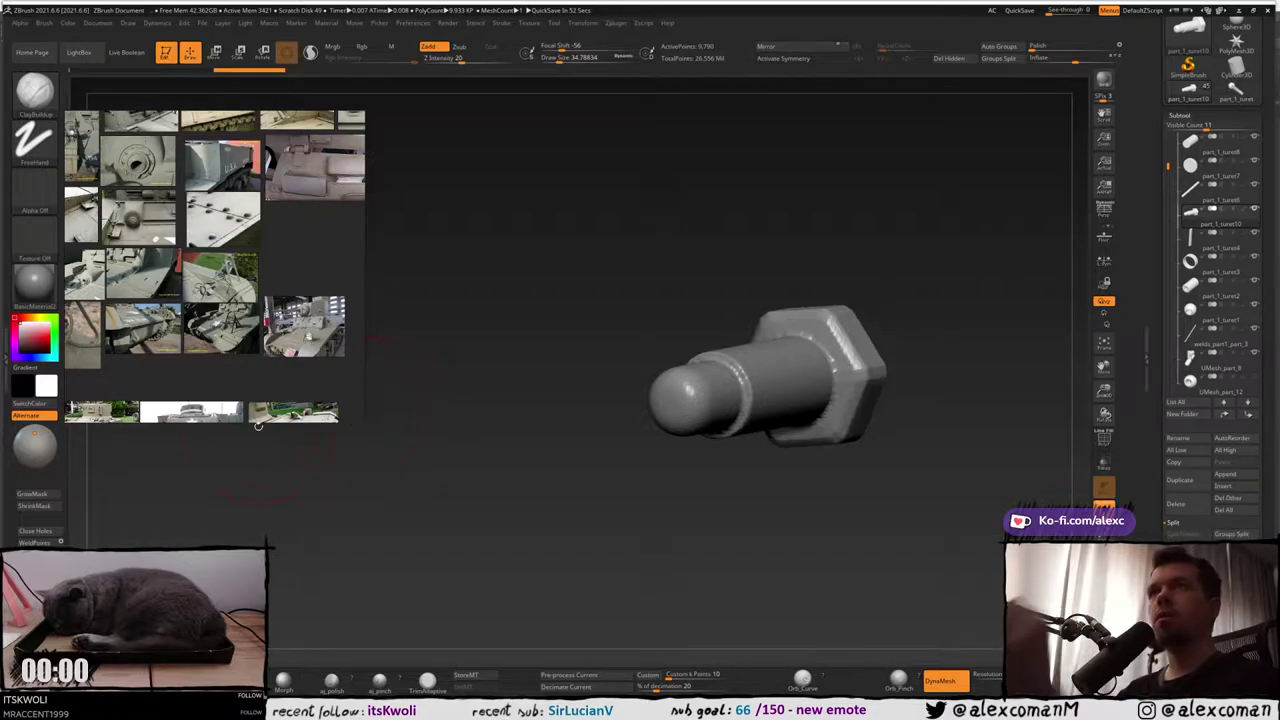
Zoom the reference board in on the photographed bolt beside the mount ring and turn the modelled bolt to compare them
scroll(136, 163, up, 10)
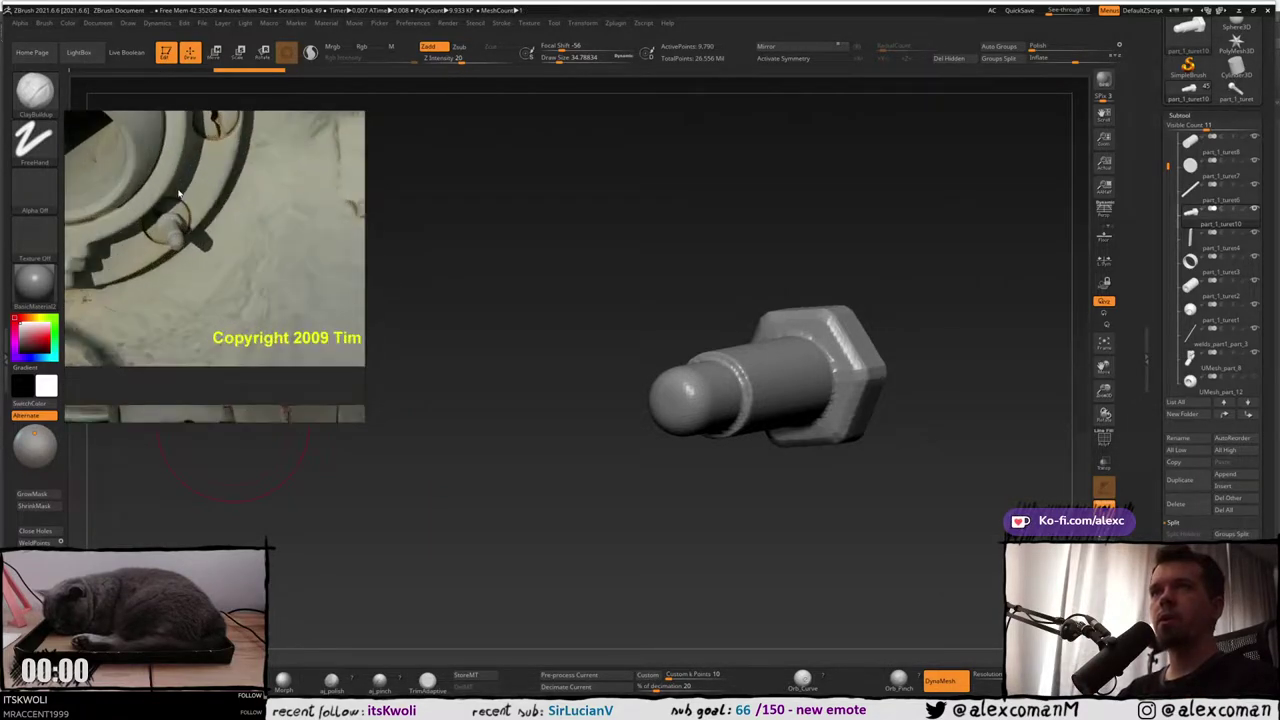
drag(545, 376, 700, 372)
Reduce the brush size to about 9, try masking the bolt where the shank meets the nut, and undo the mask
key(s)
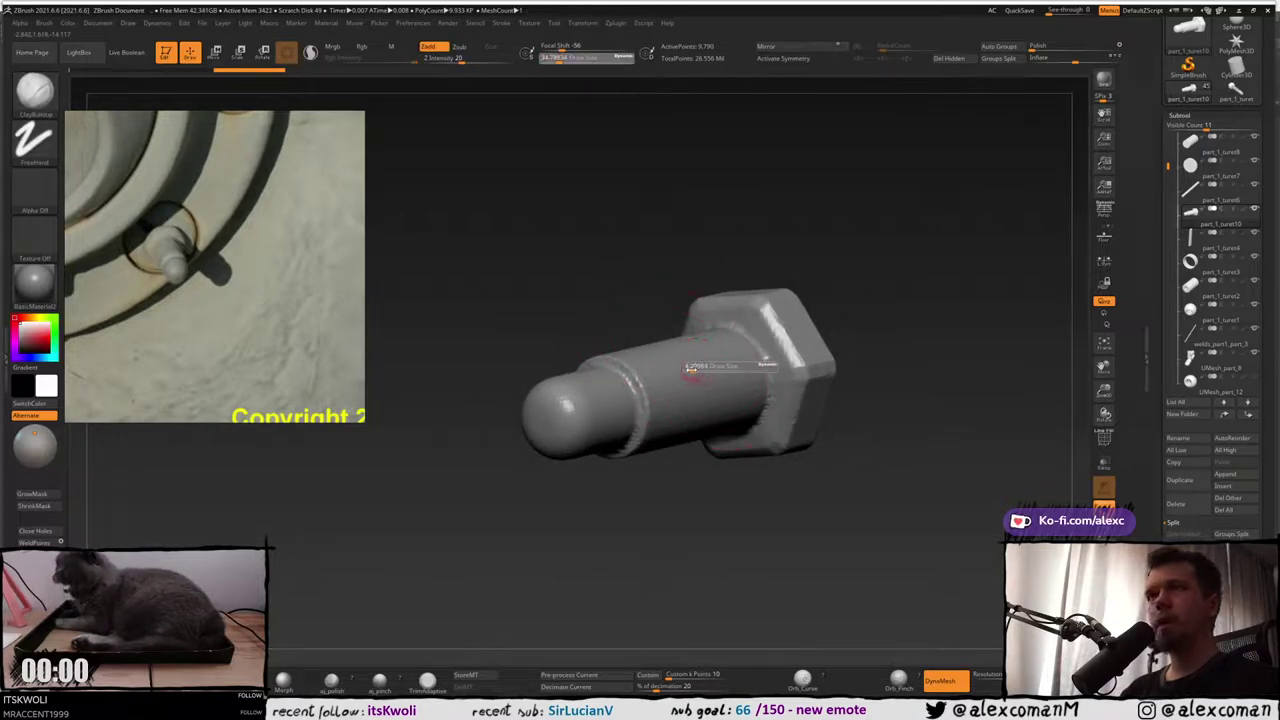
key(ctrl)
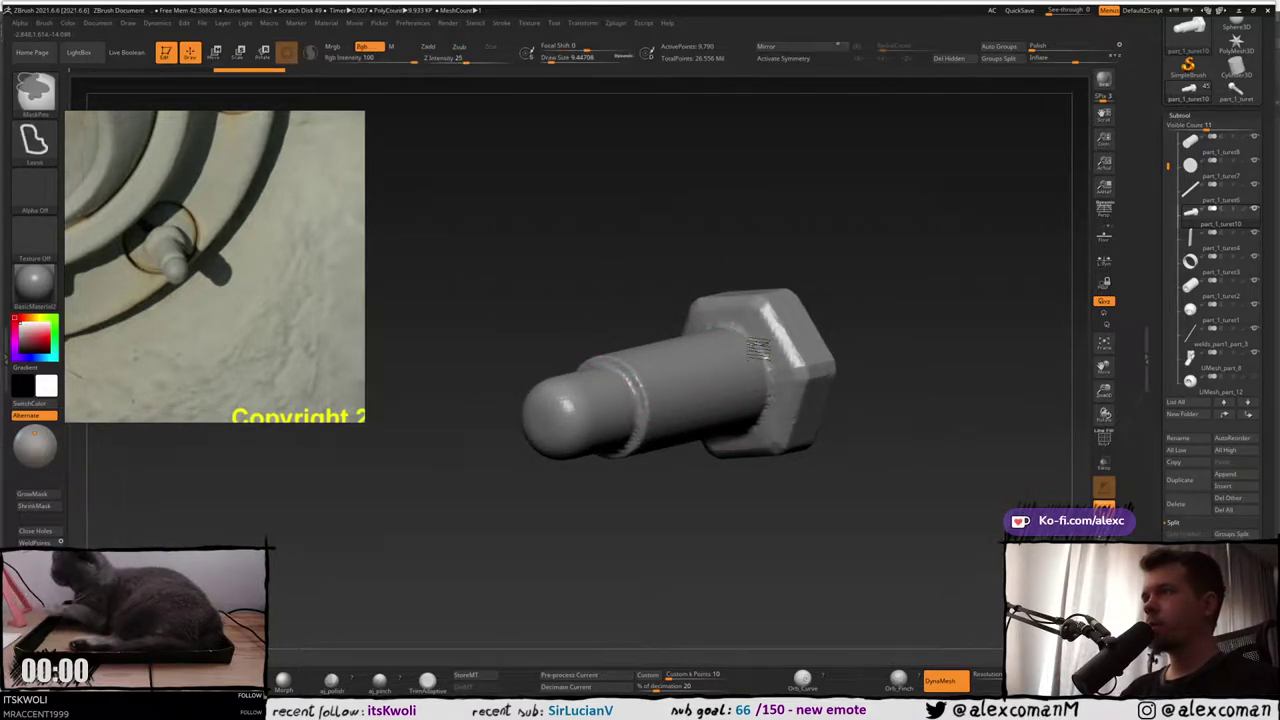
ctrl+drag(757, 355, 748, 355)
key(ctrl+z)
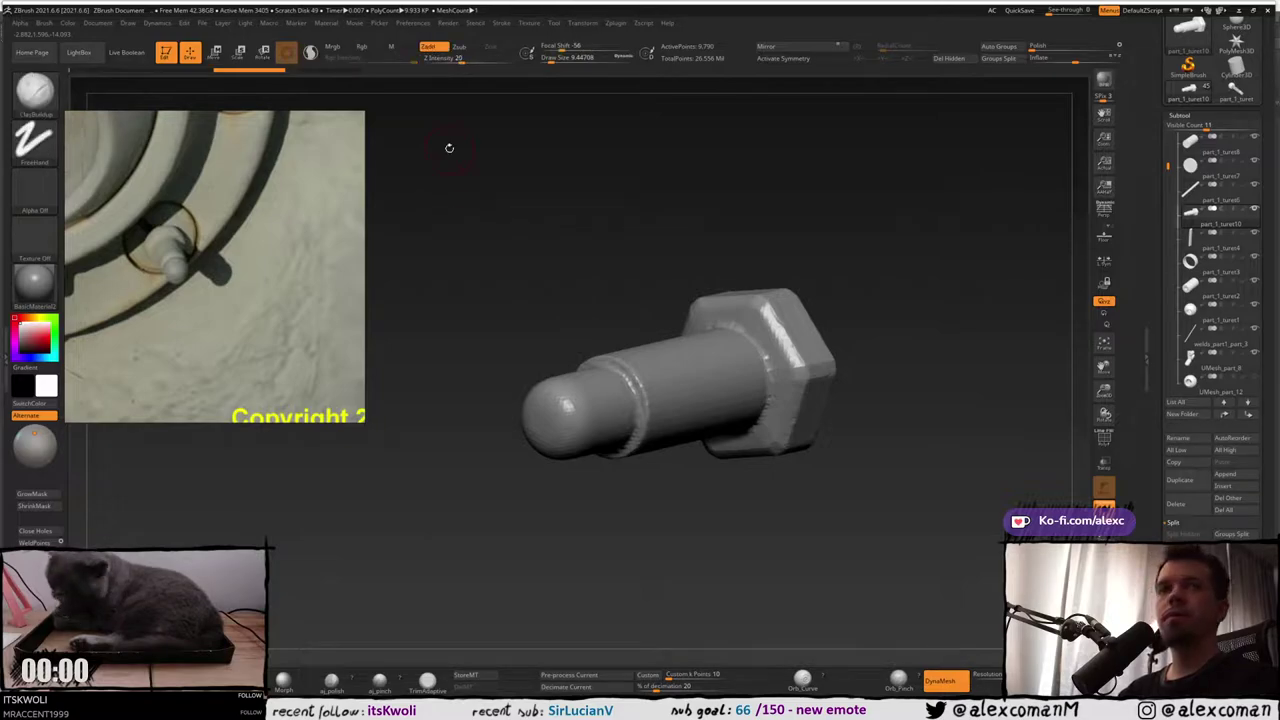
Move the floating reference board to a lower spot while keeping the bolt photo in view
drag(243, 253, 256, 437)
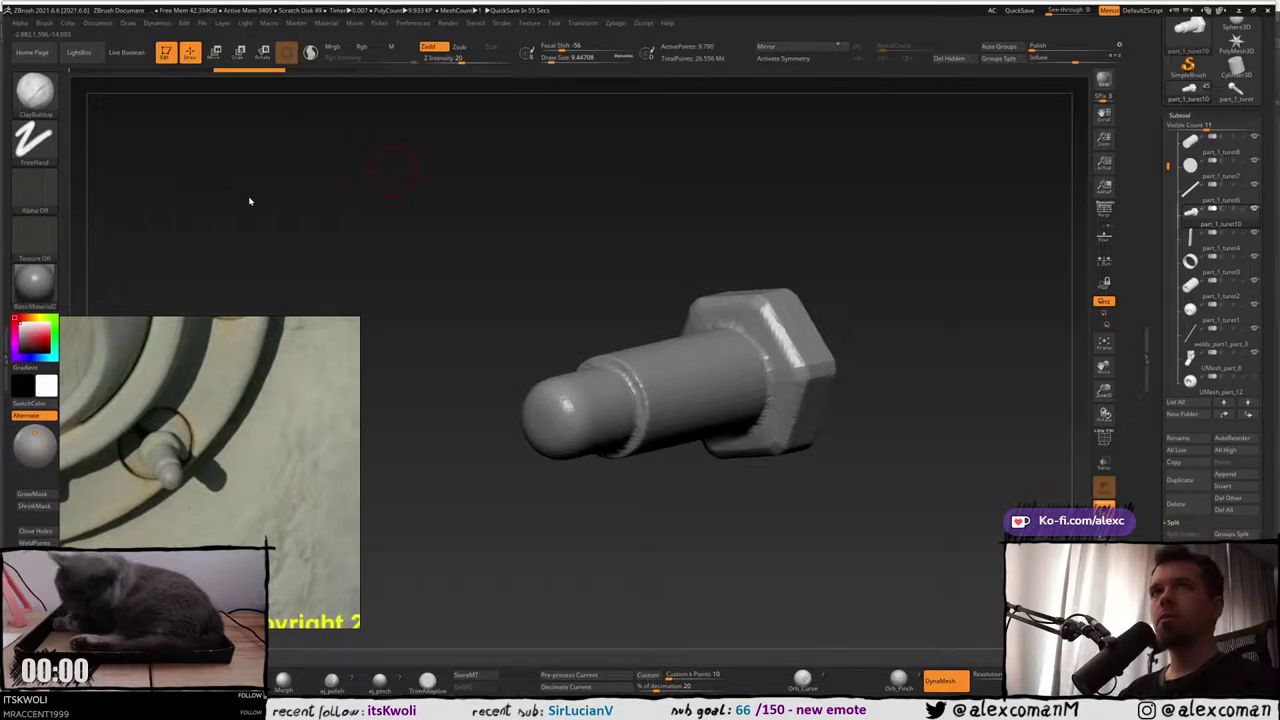
Set the masking stroke to Dots and paint a mask over the joint where the bolt's shank meets the nut
ctrl+click(34, 140)
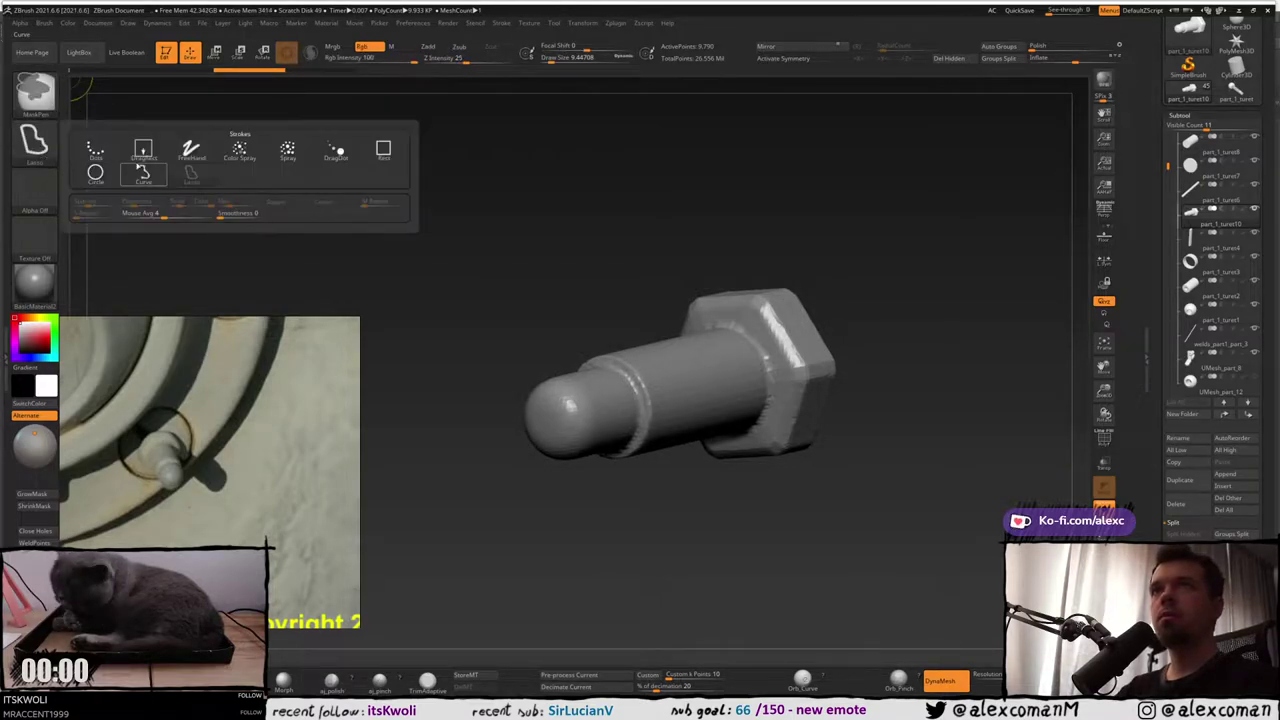
click(95, 150)
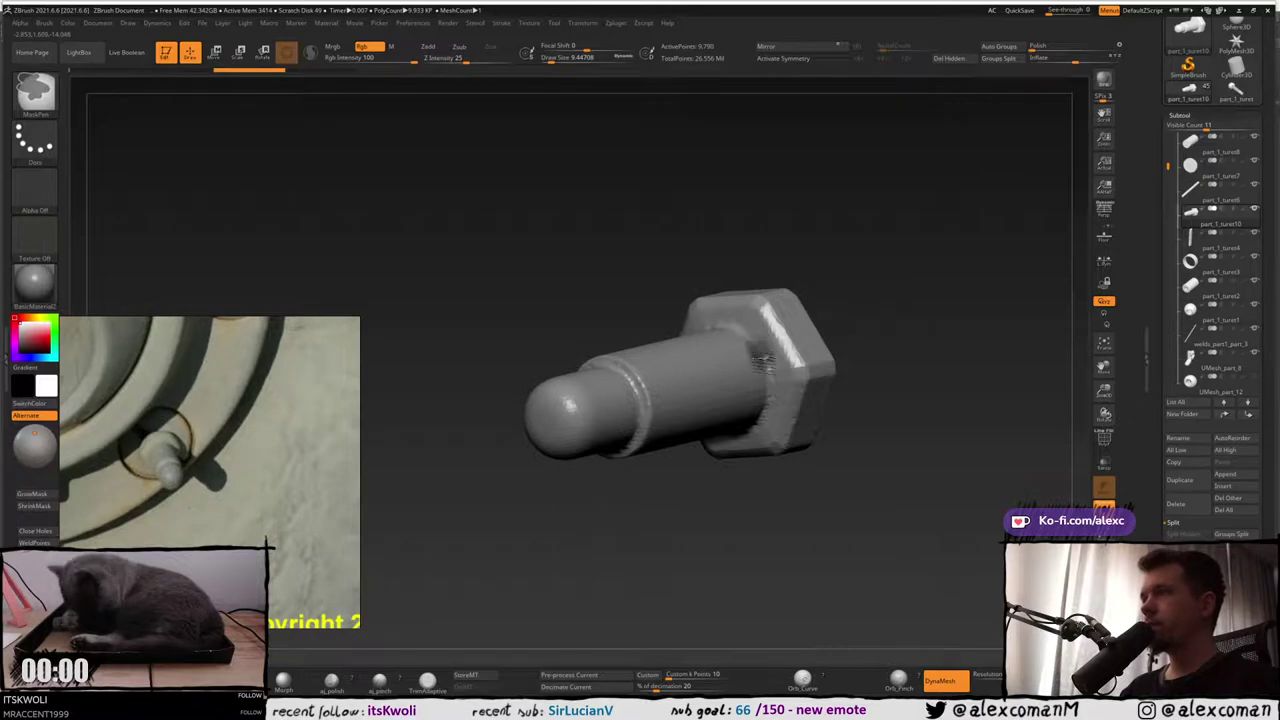
ctrl+drag(774, 394, 770, 416)
right_drag(770, 416, 835, 330)
ctrl+drag(762, 430, 774, 406)
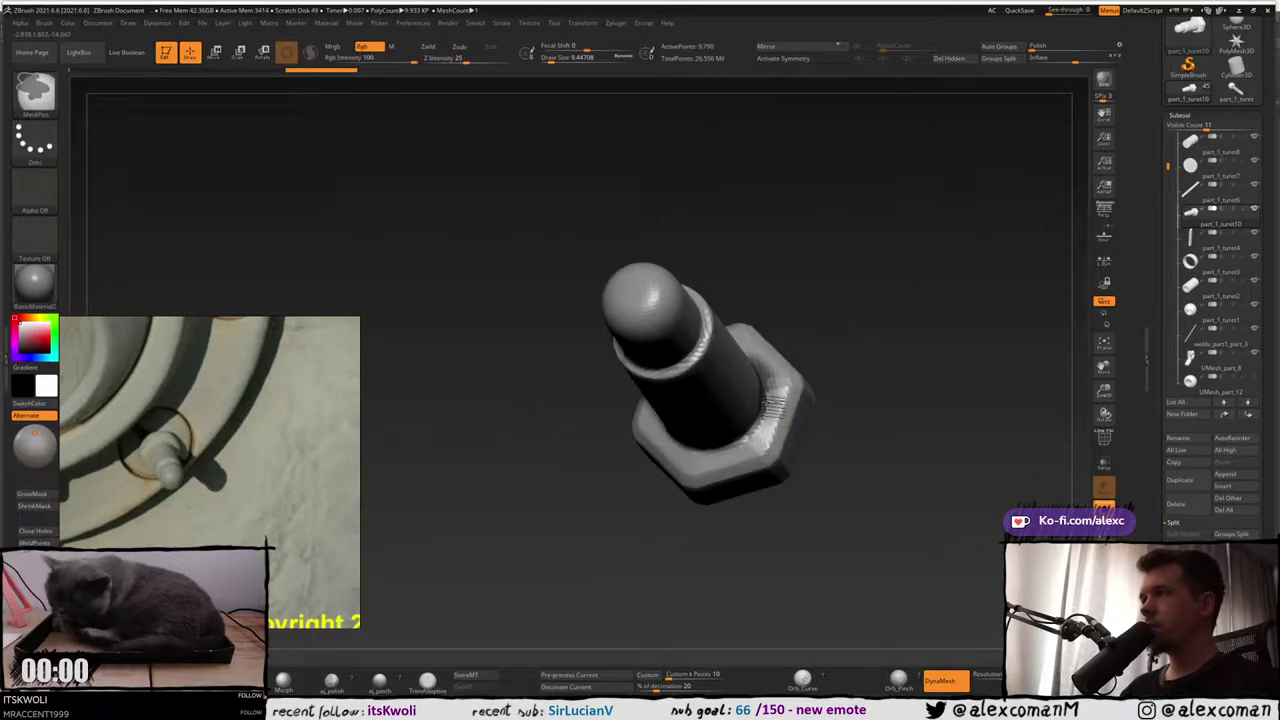
right_drag(745, 440, 679, 463)
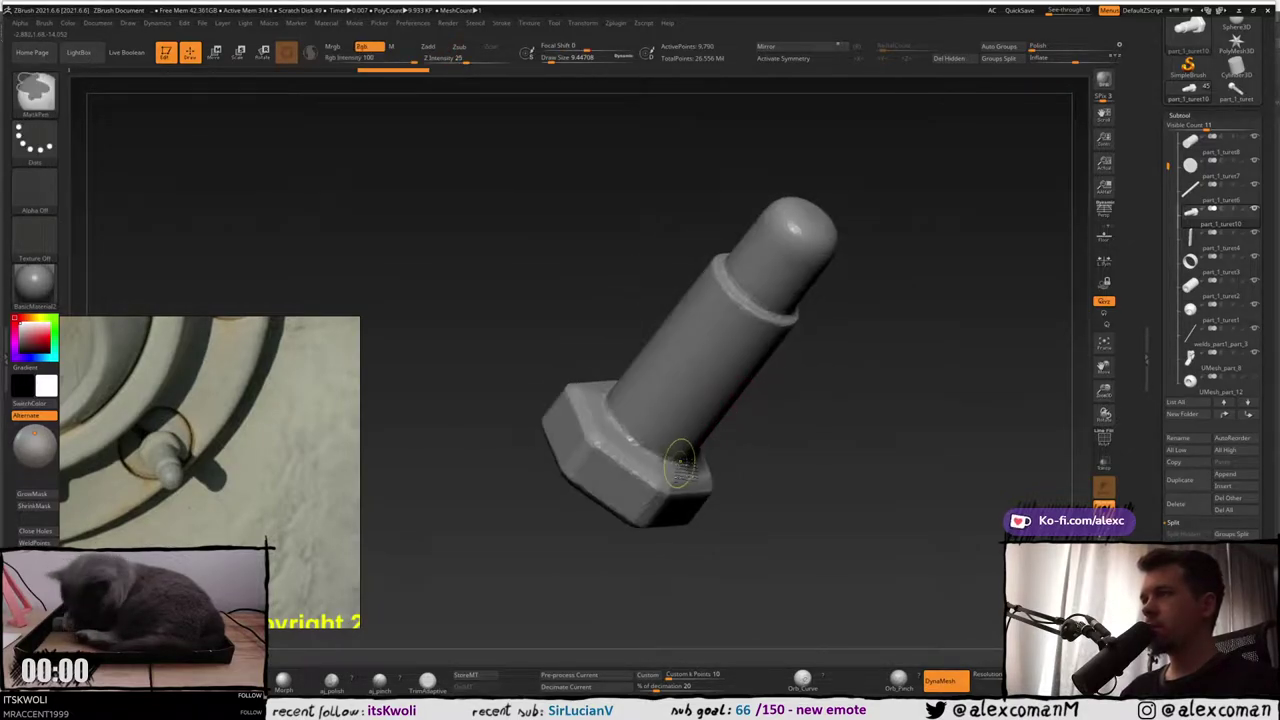
ctrl+drag(642, 448, 627, 420)
right_drag(648, 380, 632, 420)
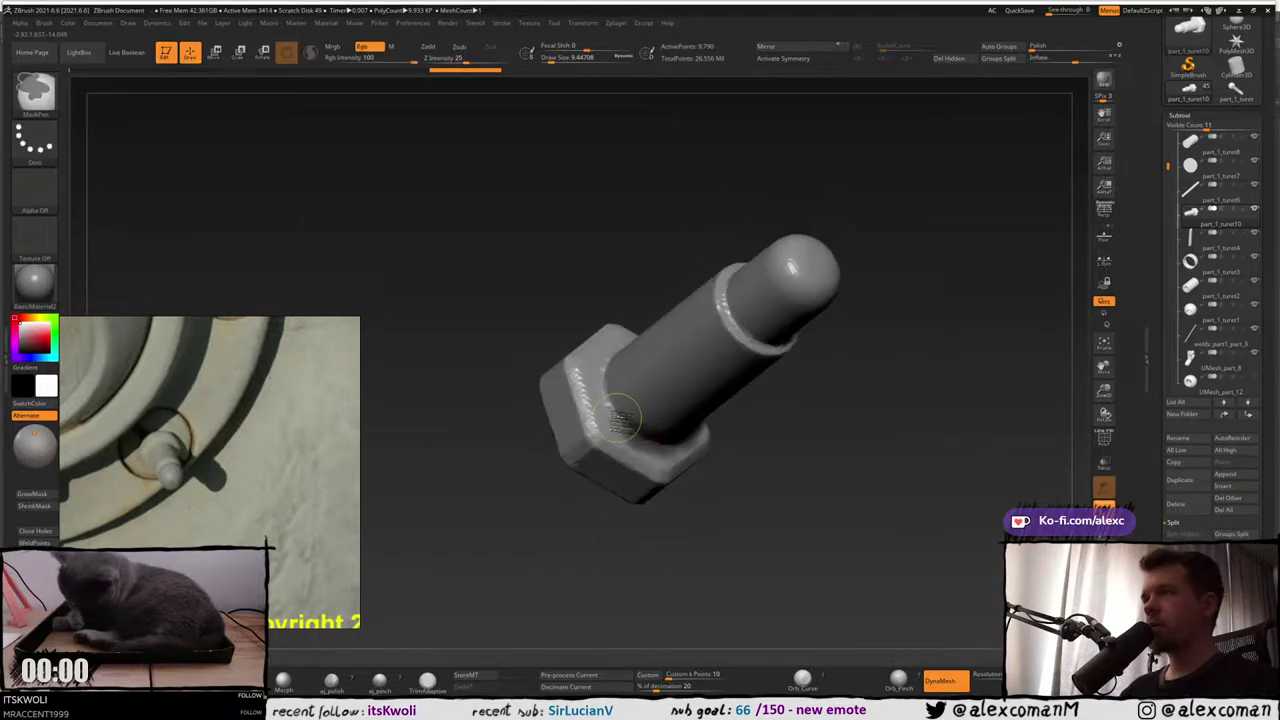
mouse_move(629, 425)
ctrl+mouse_down()
mouse_move(606, 396)
mouse_move(622, 434)
ctrl+mouse_up()
right_drag(620, 428, 632, 266)
alt+right_drag(646, 397, 683, 277)
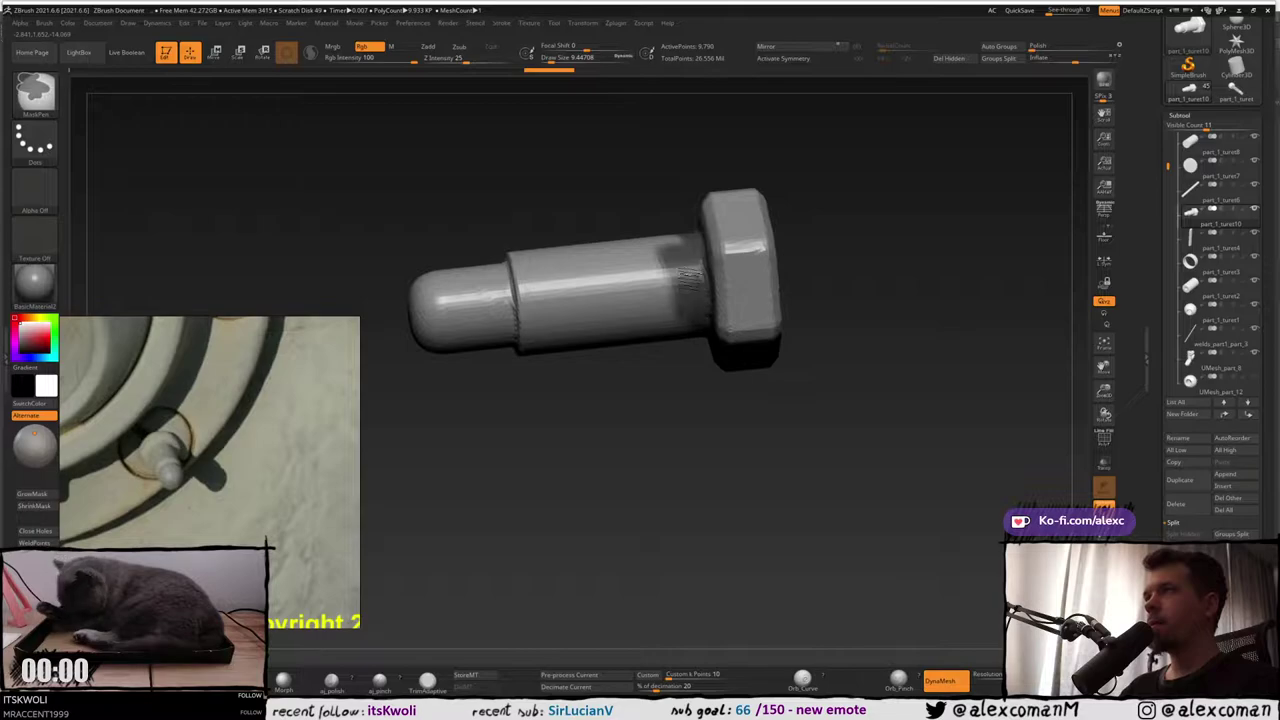
Extend the painted mask around the remaining sides of the shank's base to form a continuous band next to the nut
ctrl+drag(690, 278, 680, 315)
right_drag(682, 368, 686, 335)
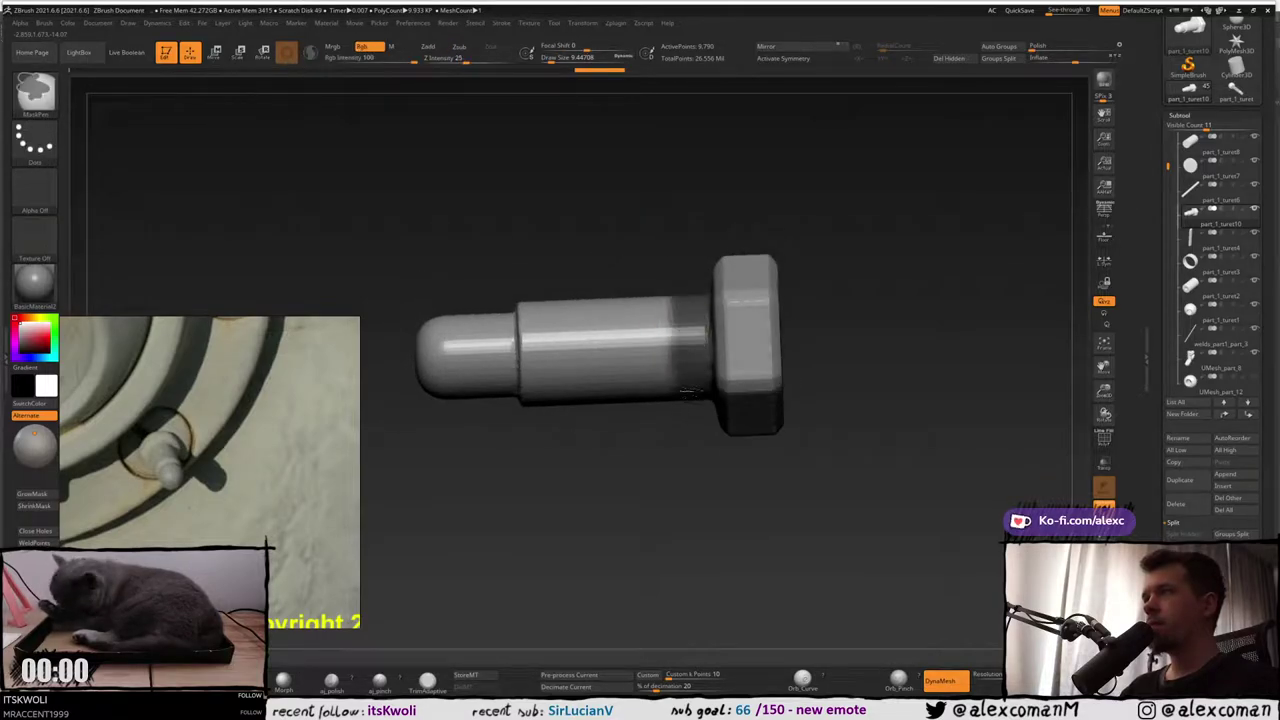
right_drag(690, 392, 680, 320)
ctrl+drag(692, 372, 690, 424)
alt+right_drag(690, 424, 687, 328)
mouse_move(687, 328)
right_down()
mouse_move(685, 305)
mouse_move(698, 384)
right_up()
ctrl+drag(692, 368, 692, 411)
right_drag(692, 411, 705, 411)
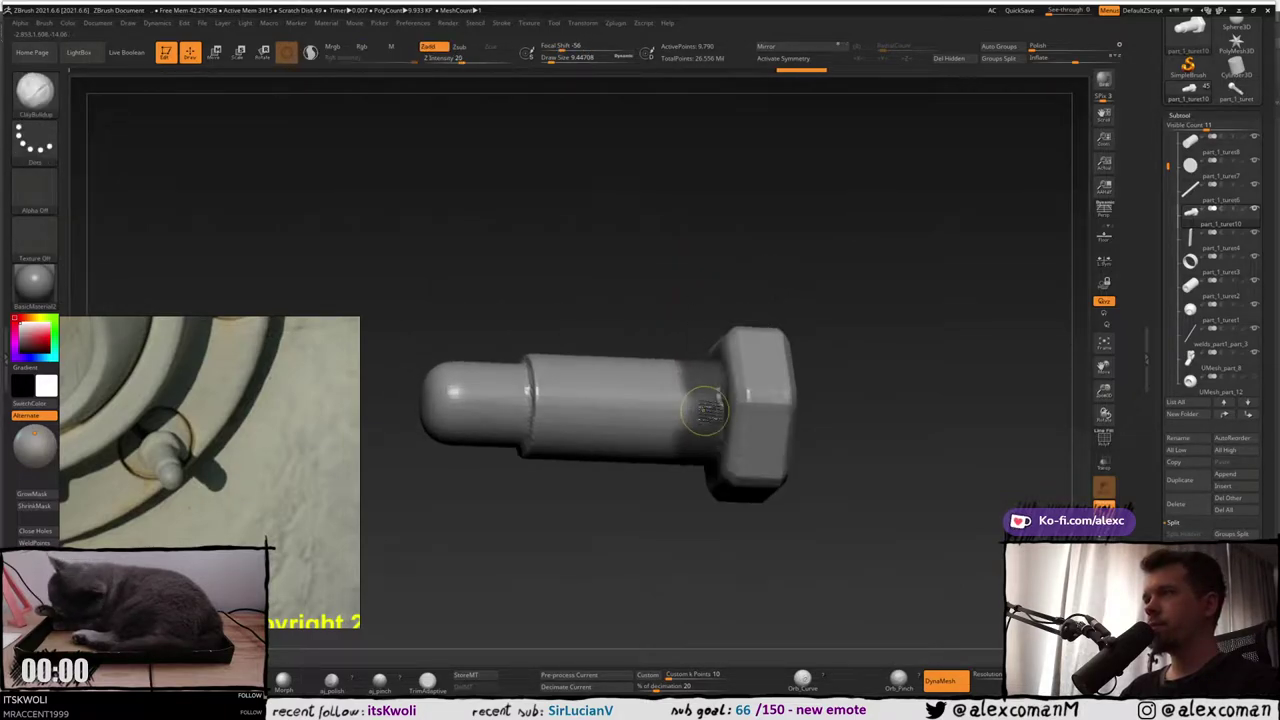
ctrl+drag(705, 408, 692, 413)
Invert the mask to polish only the joint between shank and nut, and clear the mask
mouse_move(709, 329)
right_down()
mouse_move(763, 314)
mouse_move(645, 410)
mouse_move(649, 370)
right_up()
ctrl+click(740, 240)
right_drag(720, 238, 740, 240)
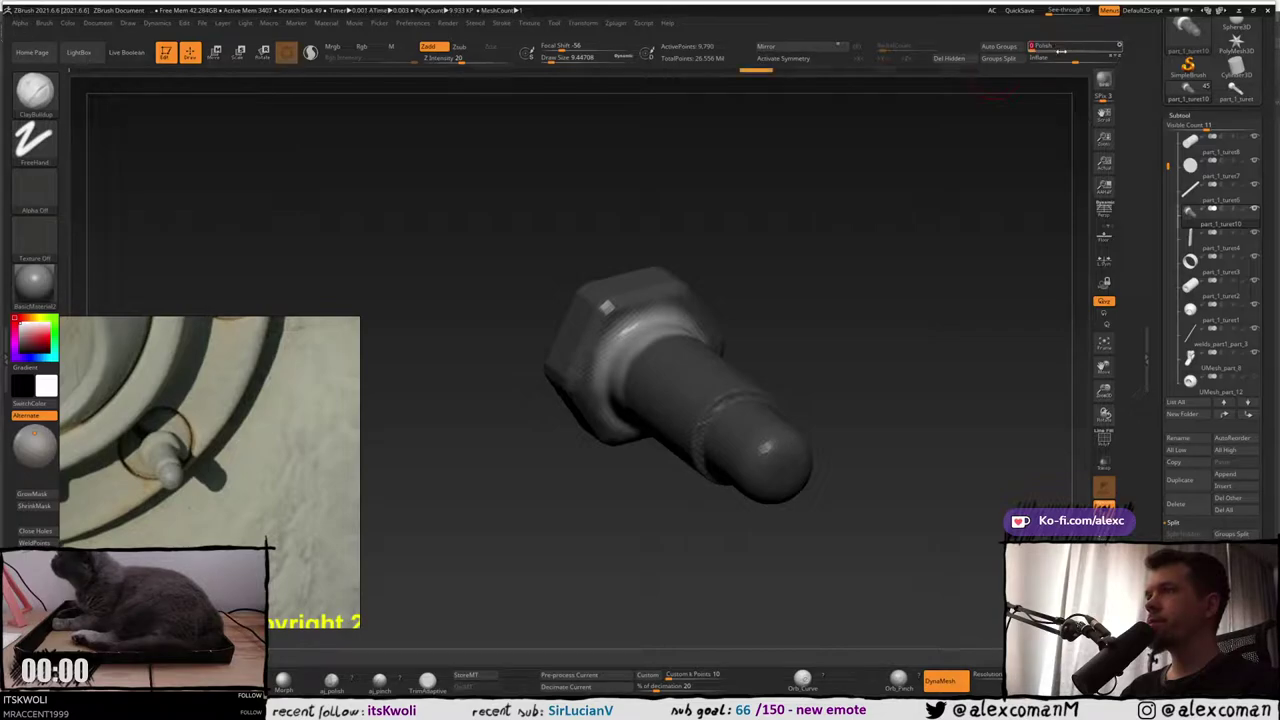
mouse_move(863, 206)
right_down()
mouse_move(890, 181)
mouse_move(907, 120)
mouse_move(908, 143)
mouse_move(914, 130)
right_up()
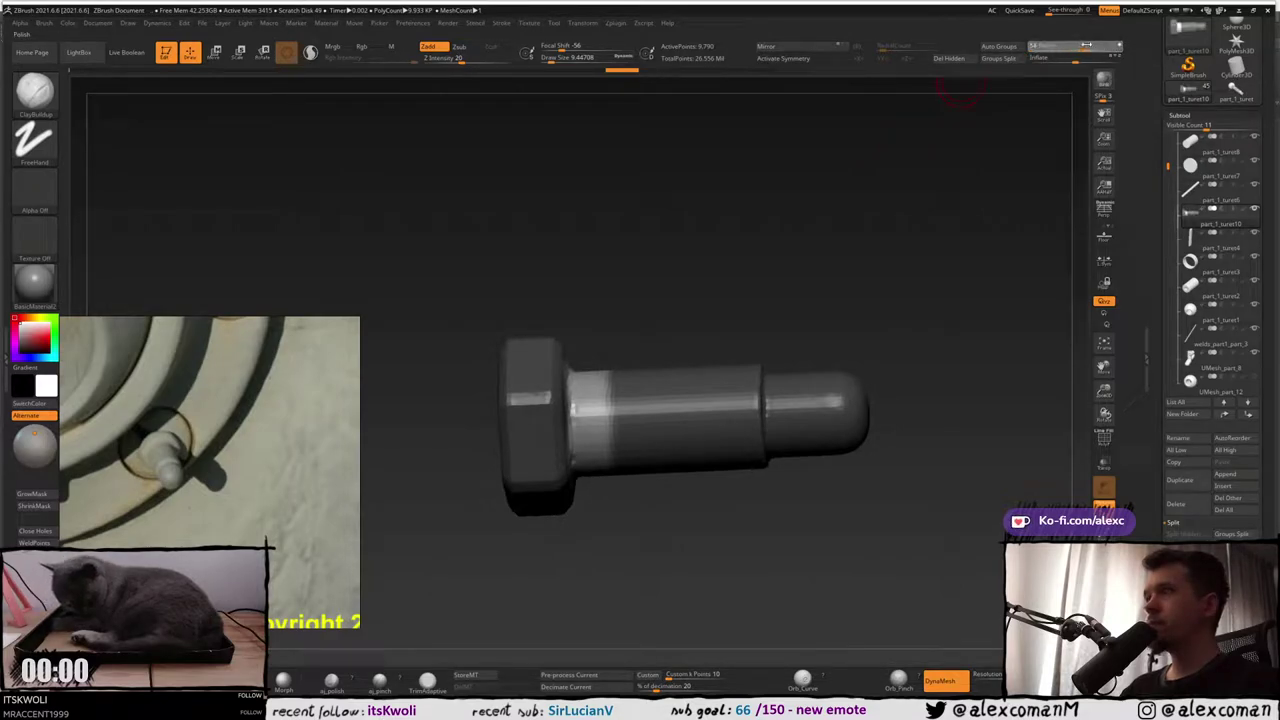
drag(1086, 45, 1087, 45)
drag(890, 160, 815, 240)
ctrl+drag(745, 272, 707, 300)
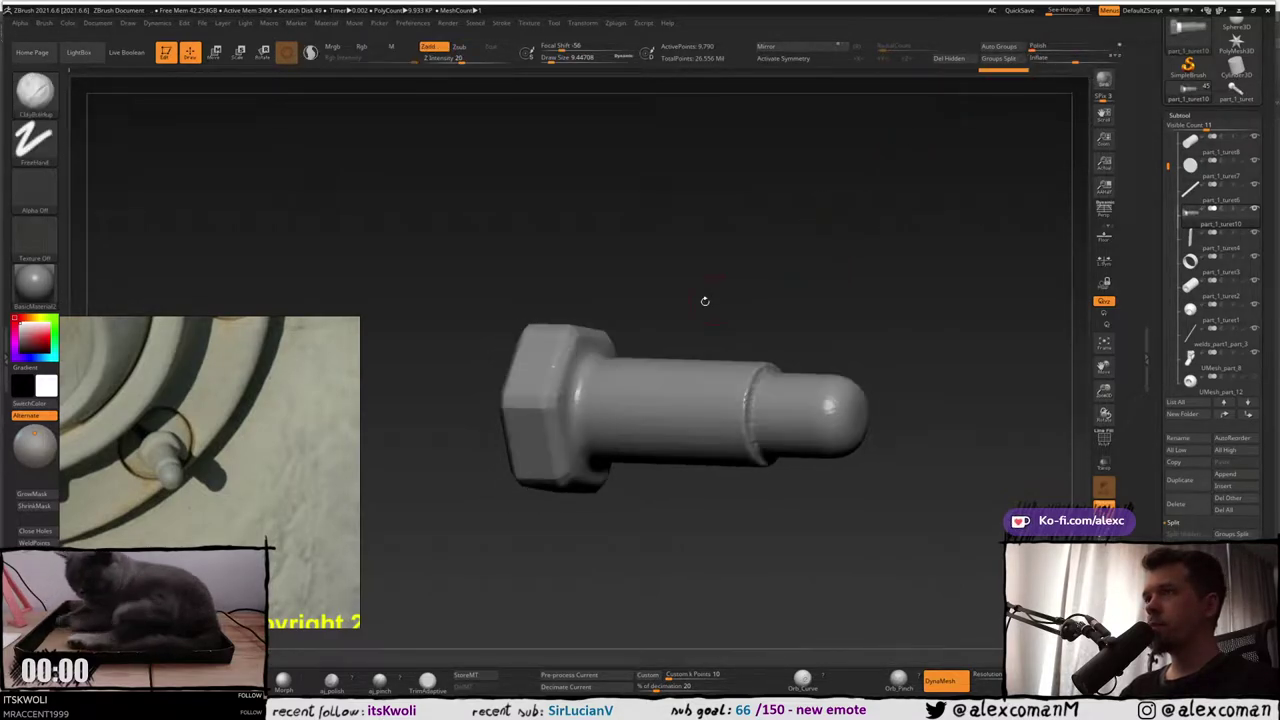
Smooth the nut's face and edges and its transition into the shank from all sides of the bolt
right_drag(705, 301, 621, 240)
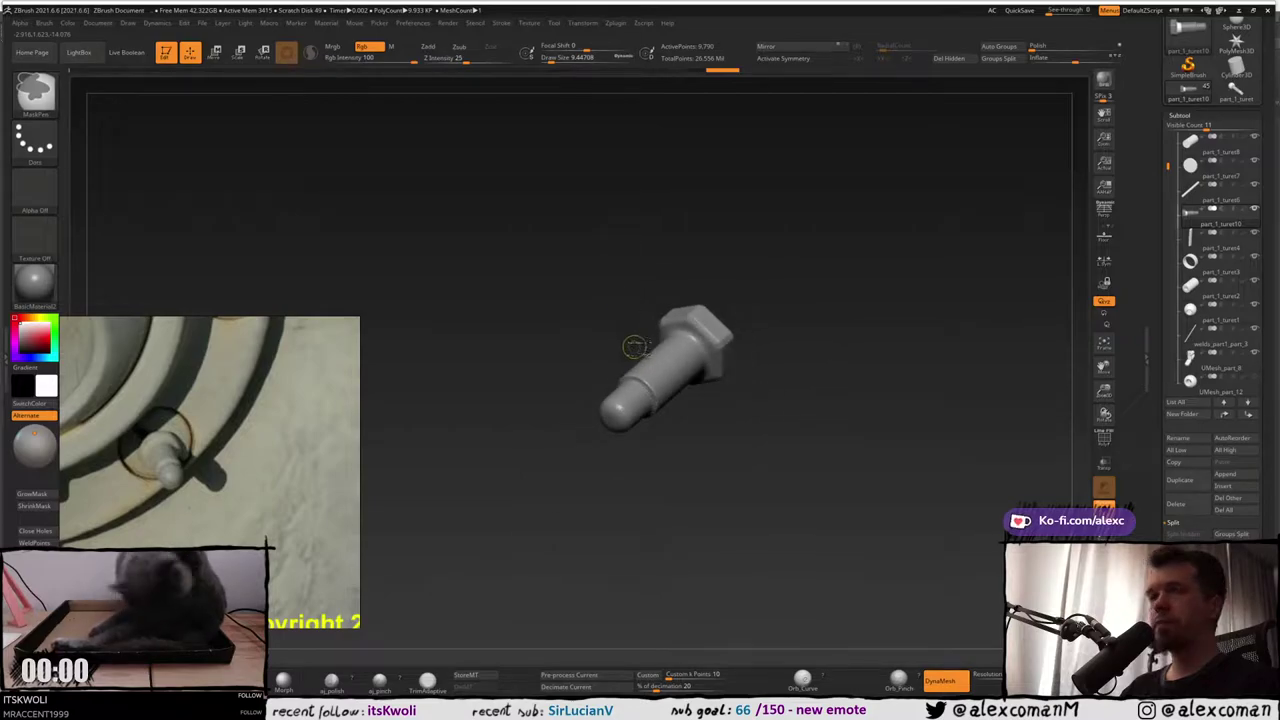
ctrl+right_drag(634, 347, 676, 308)
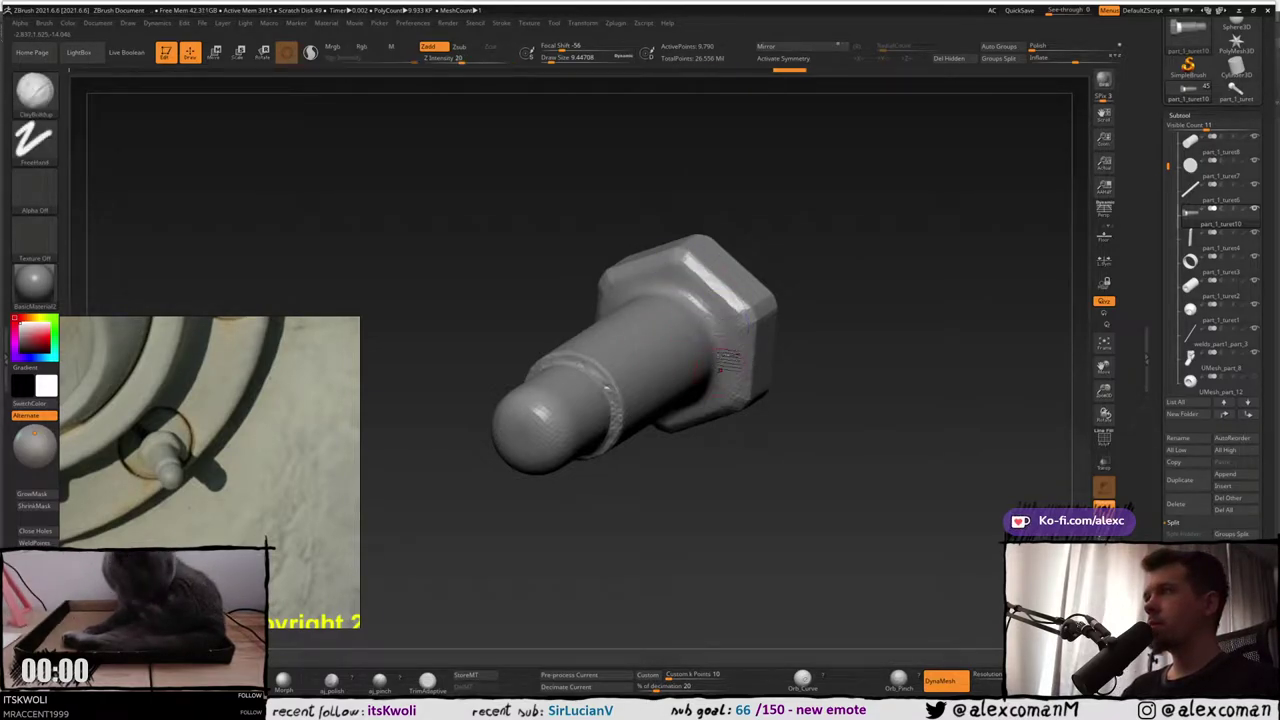
right_drag(720, 370, 738, 256)
mouse_move(738, 256)
shift+mouse_down()
mouse_move(743, 246)
mouse_move(726, 315)
shift+mouse_up()
right_drag(726, 315, 731, 280)
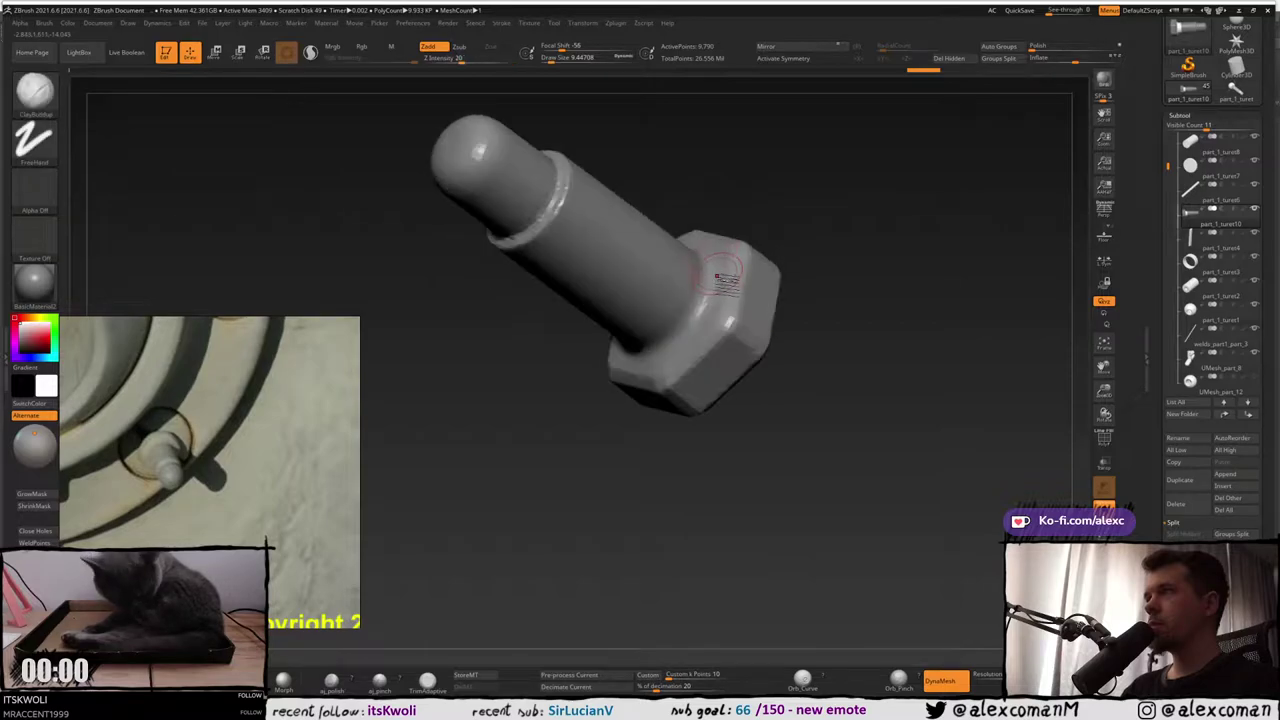
shift+drag(731, 280, 745, 297)
mouse_move(686, 352)
mouse_down()
mouse_move(676, 370)
mouse_move(591, 375)
mouse_up()
right_drag(591, 375, 609, 373)
mouse_move(649, 385)
shift+mouse_down()
mouse_move(608, 384)
mouse_move(528, 346)
shift+mouse_up()
right_drag(528, 346, 608, 356)
shift+drag(608, 366, 623, 397)
mouse_move(623, 397)
right_down()
mouse_move(649, 309)
mouse_move(629, 371)
right_up()
mouse_move(629, 371)
shift+mouse_down()
mouse_move(640, 290)
mouse_move(618, 320)
mouse_move(647, 325)
mouse_move(635, 349)
mouse_move(734, 363)
shift+mouse_up()
right_drag(754, 283, 752, 300)
shift+drag(755, 302, 753, 329)
right_drag(757, 277, 740, 253)
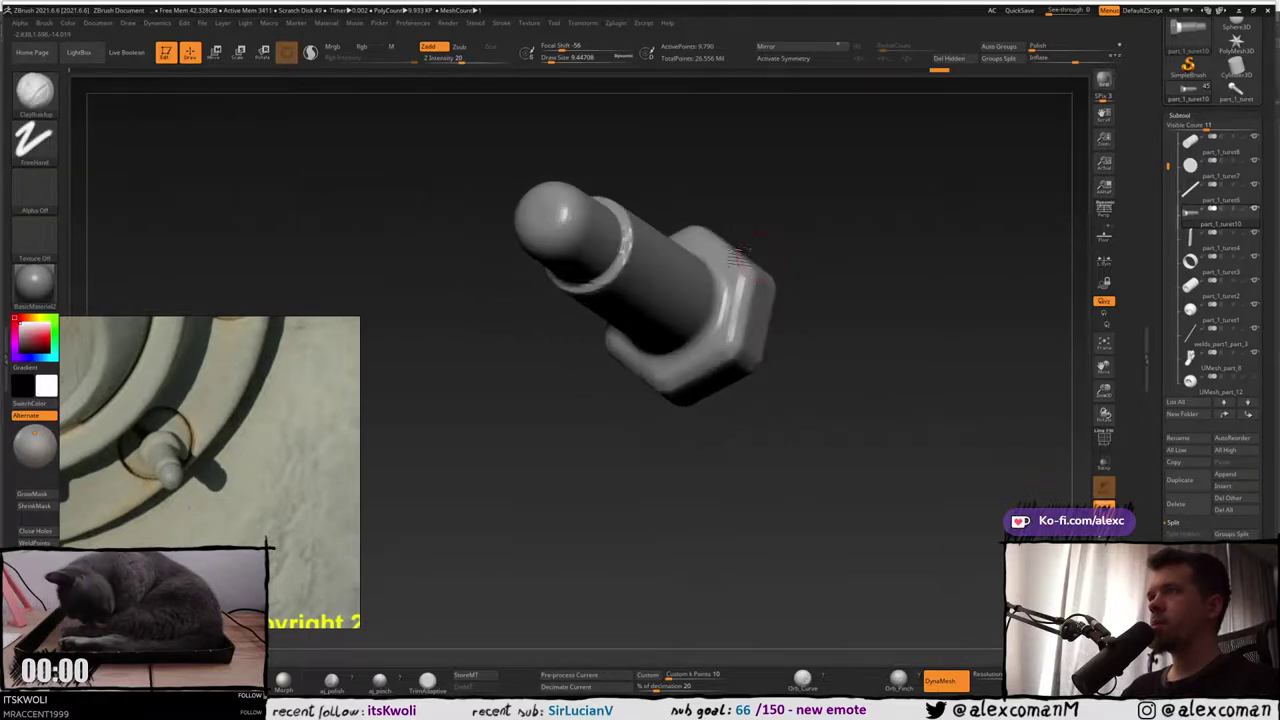
Switch the masking stroke to Rect and mask a narrow band where the rounded tip meets the shank's shoulder
mouse_move(742, 252)
mouse_down()
mouse_move(630, 295)
mouse_move(650, 277)
mouse_move(712, 270)
mouse_up()
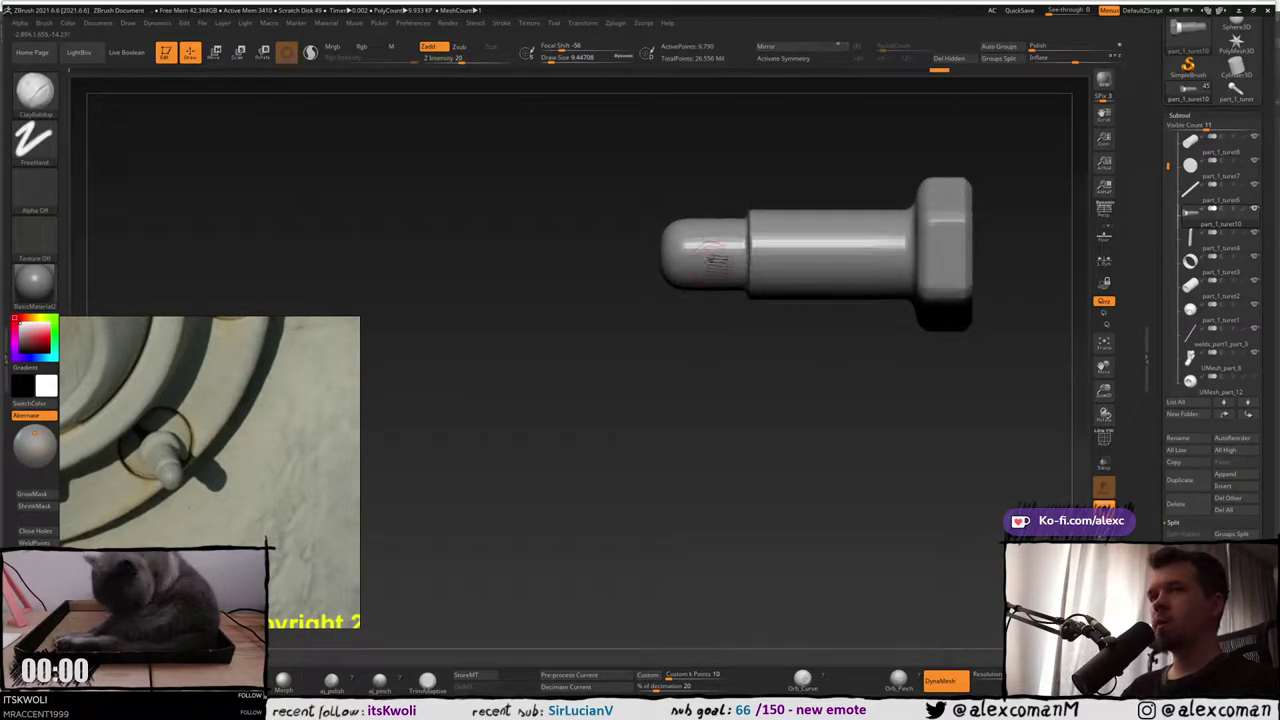
key(ctrl)
click(35, 140)
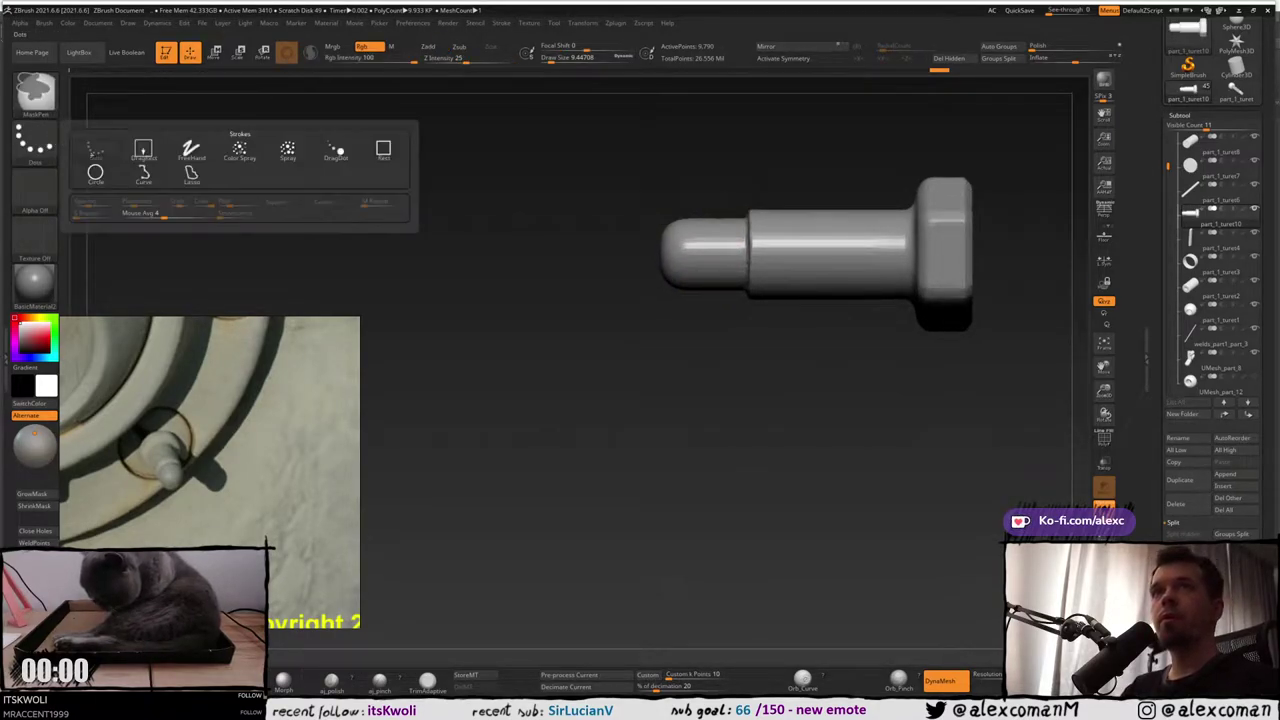
click(383, 150)
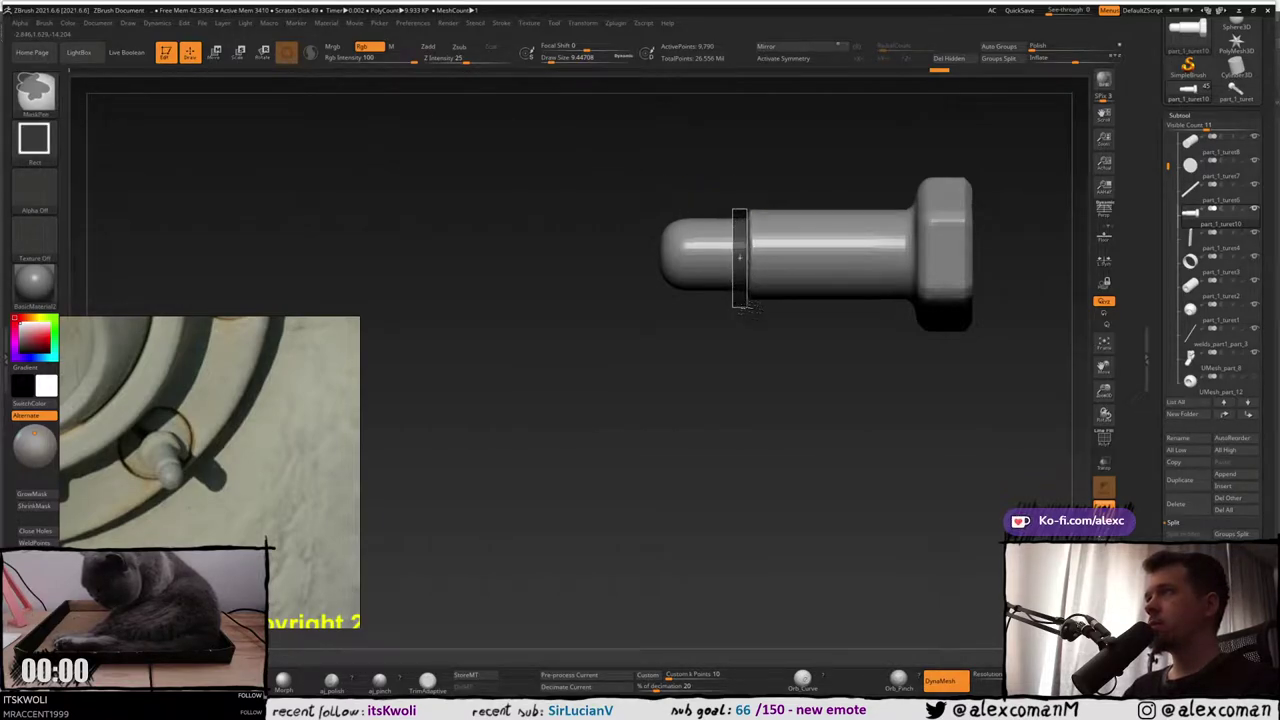
ctrl+drag(746, 306, 746, 306)
key(ctrl+z)
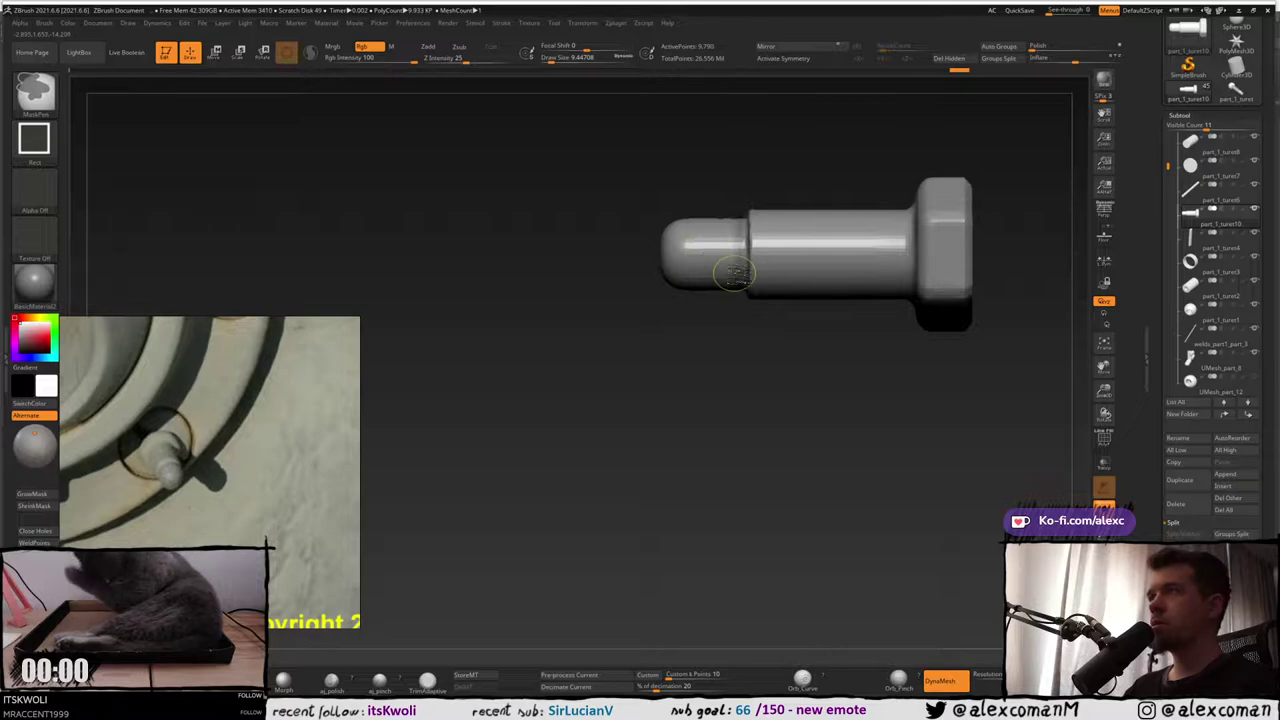
ctrl+drag(741, 206, 747, 314)
Invert the mask, centre the transform gizmo on the free band beside the shoulder and reset the gizmo's orientation
right_drag(749, 238, 774, 208)
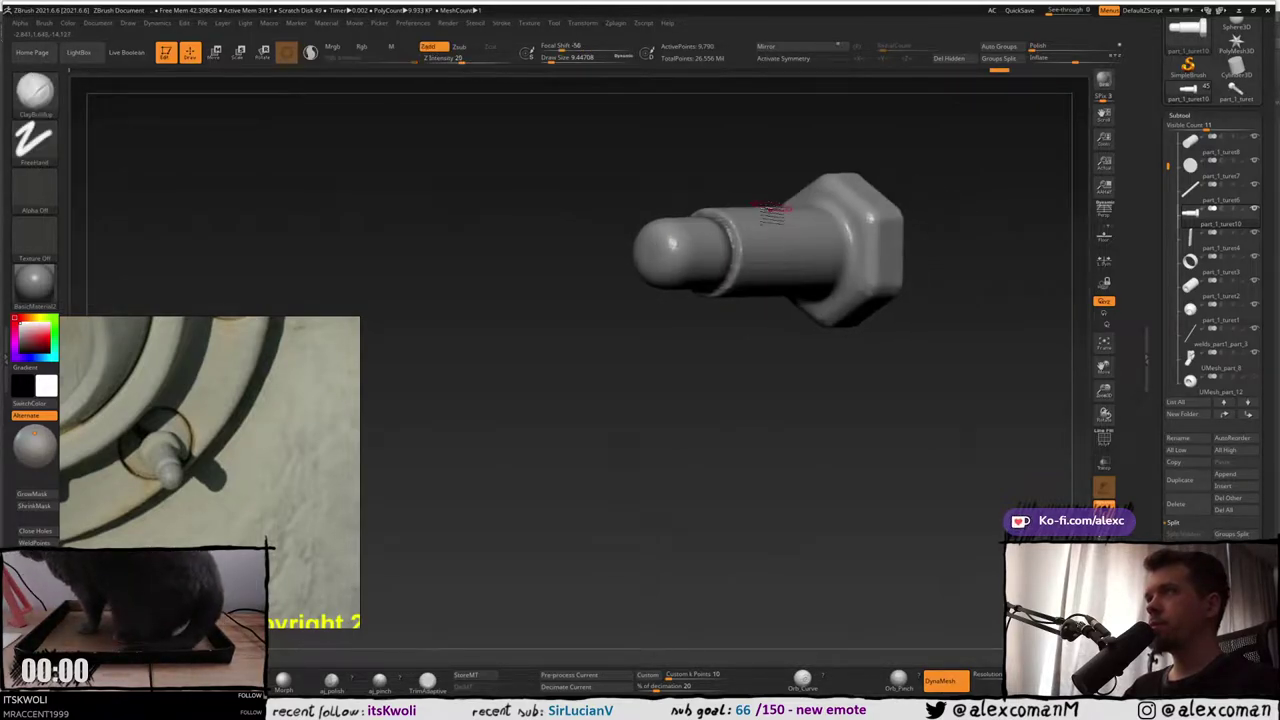
key(w)
ctrl+click(694, 386)
drag(722, 242, 706, 292)
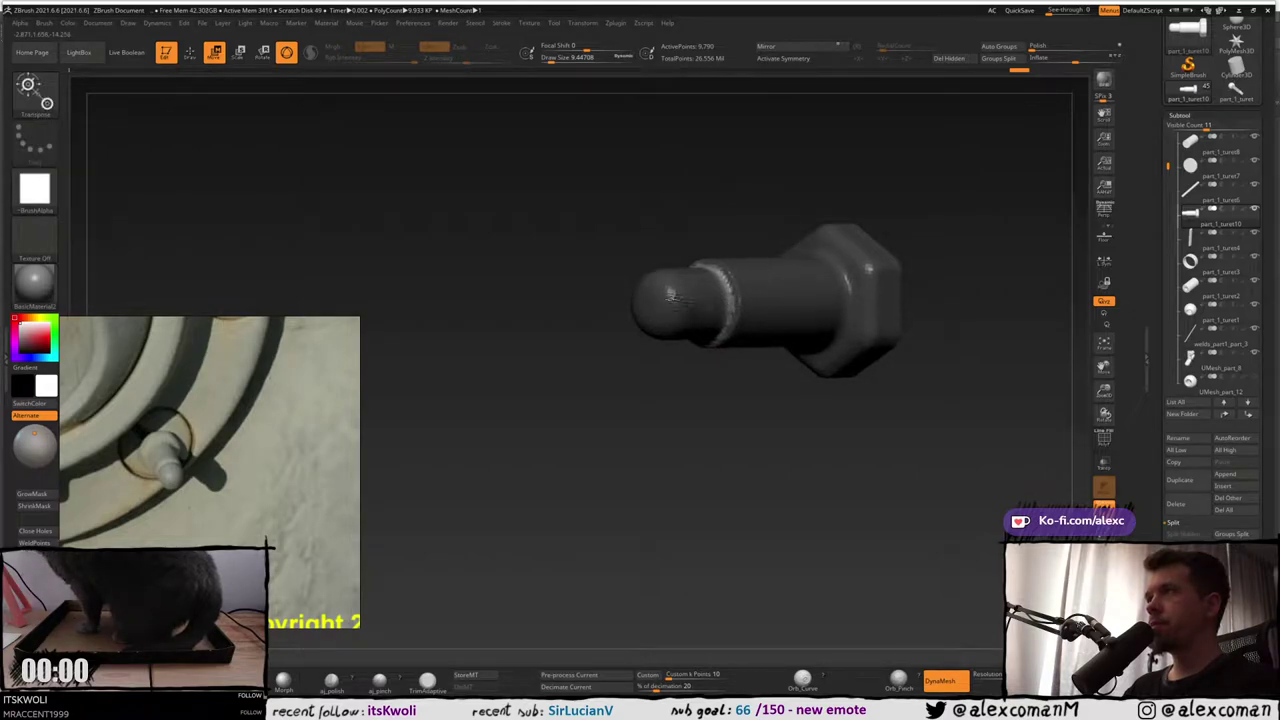
click(652, 302)
click(639, 226)
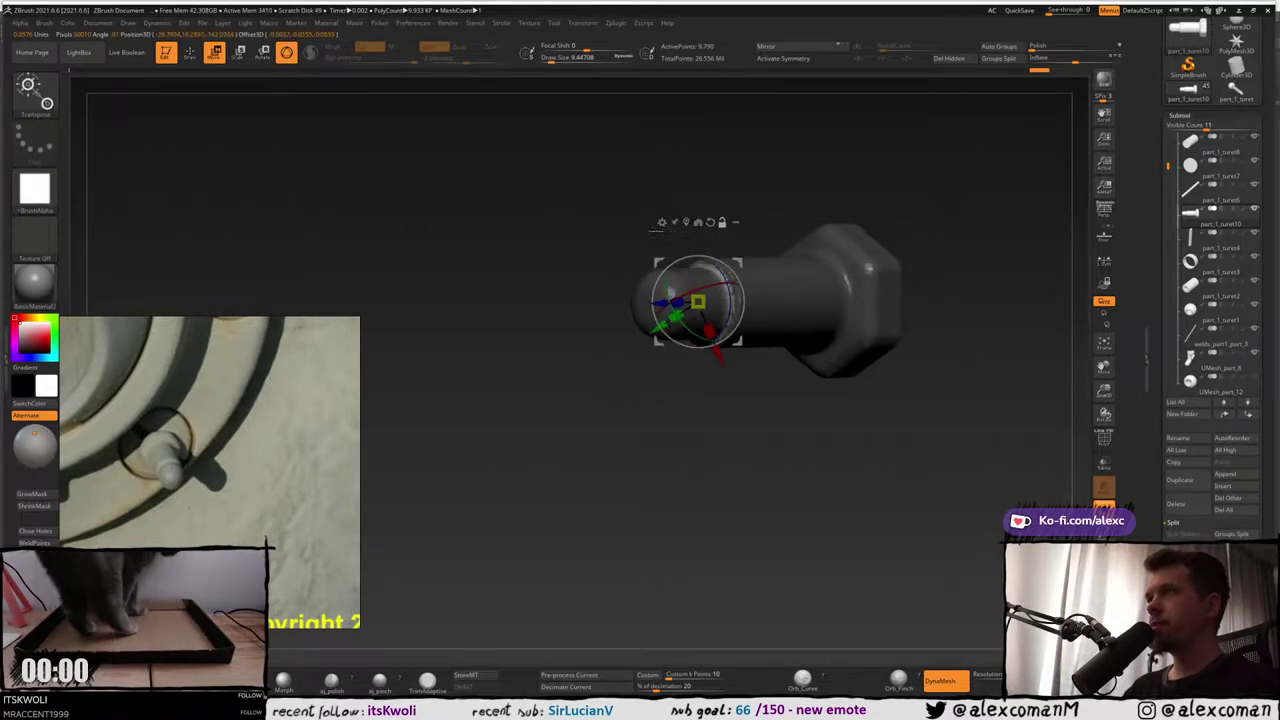
click(710, 222)
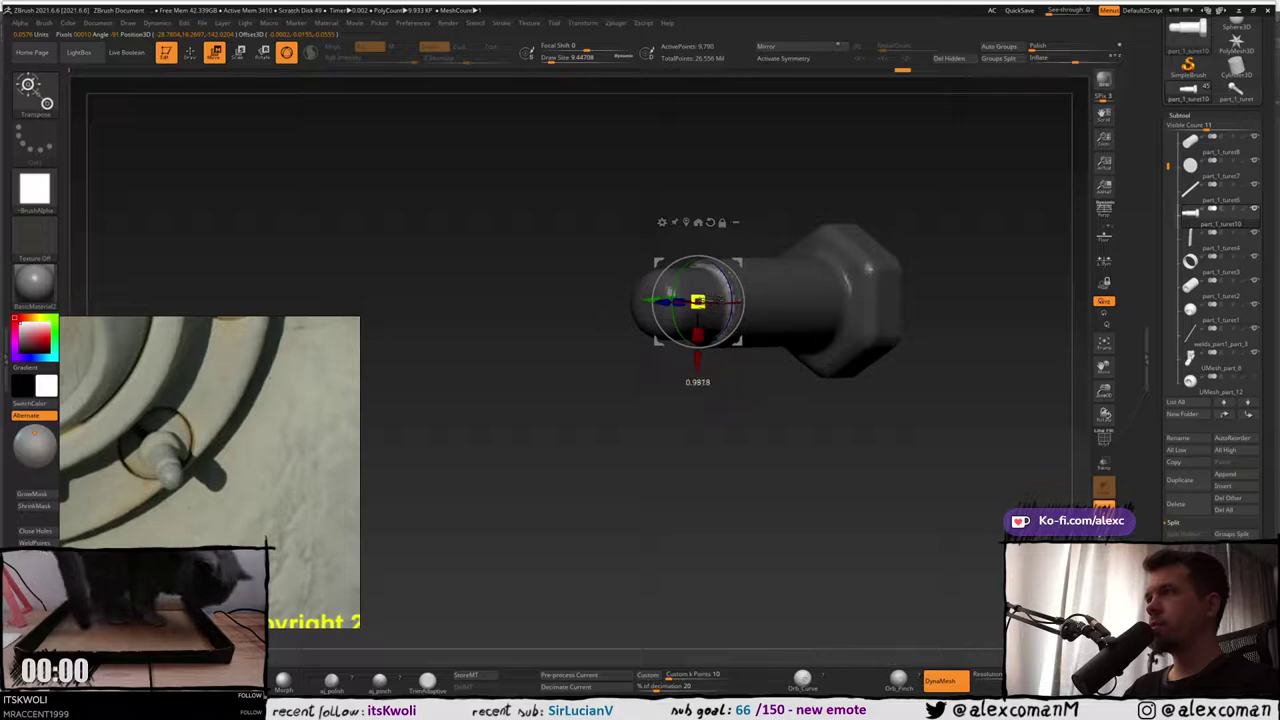
Scale the unmasked band down slightly, clear the mask and return to the sculpting brush
drag(708, 304, 706, 308)
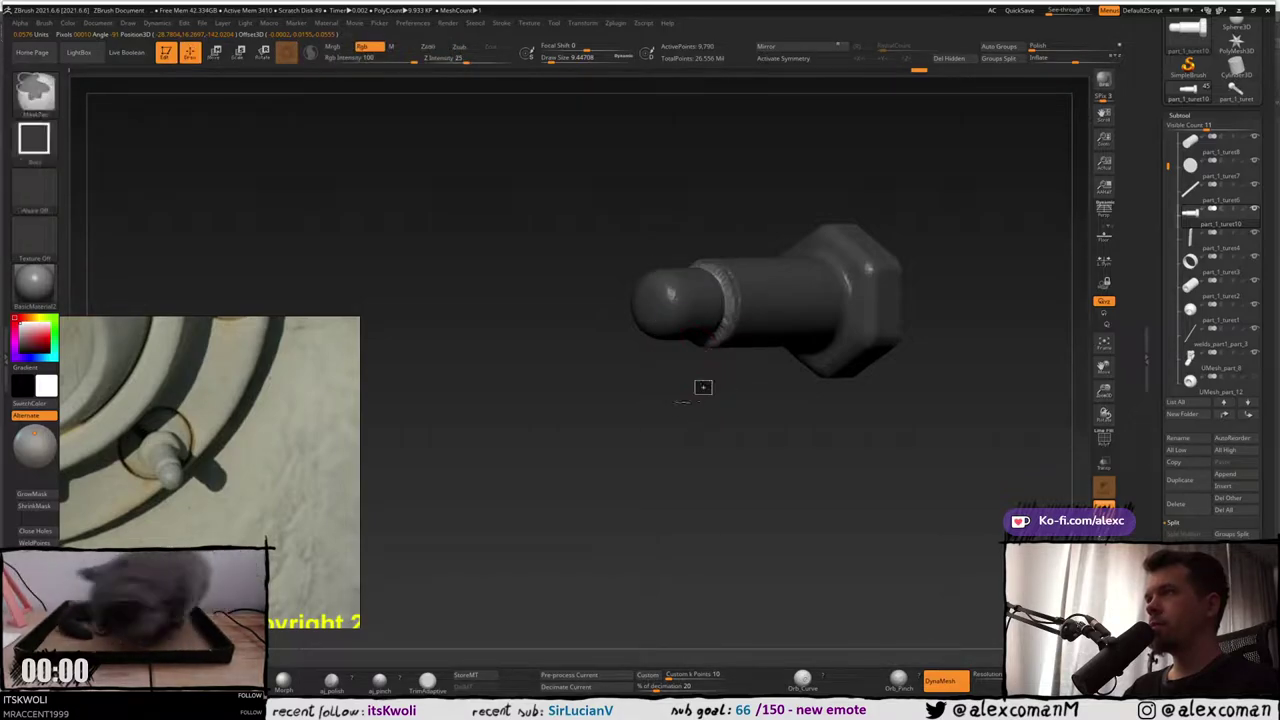
ctrl+drag(703, 386, 716, 400)
mouse_move(702, 388)
mouse_down()
mouse_move(655, 376)
mouse_move(728, 348)
mouse_move(711, 295)
mouse_up()
key(q)
key(shift)
drag(622, 180, 726, 187)
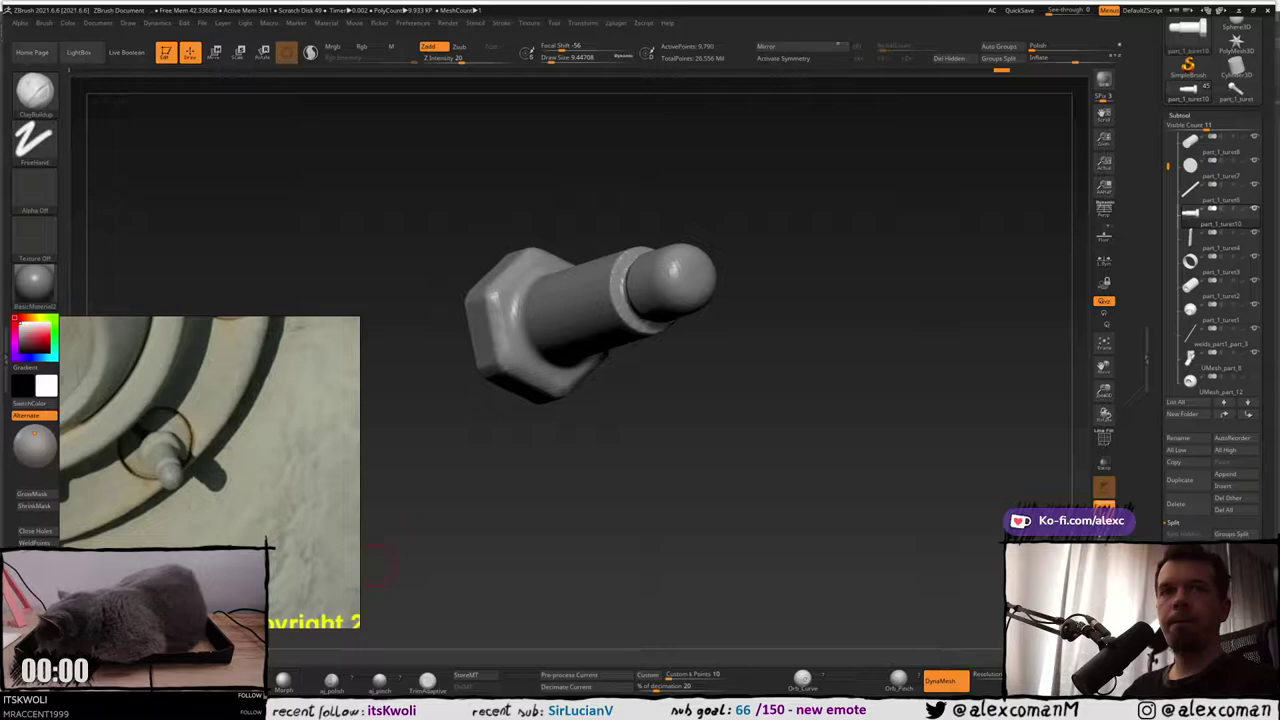
key(alt+Tab)
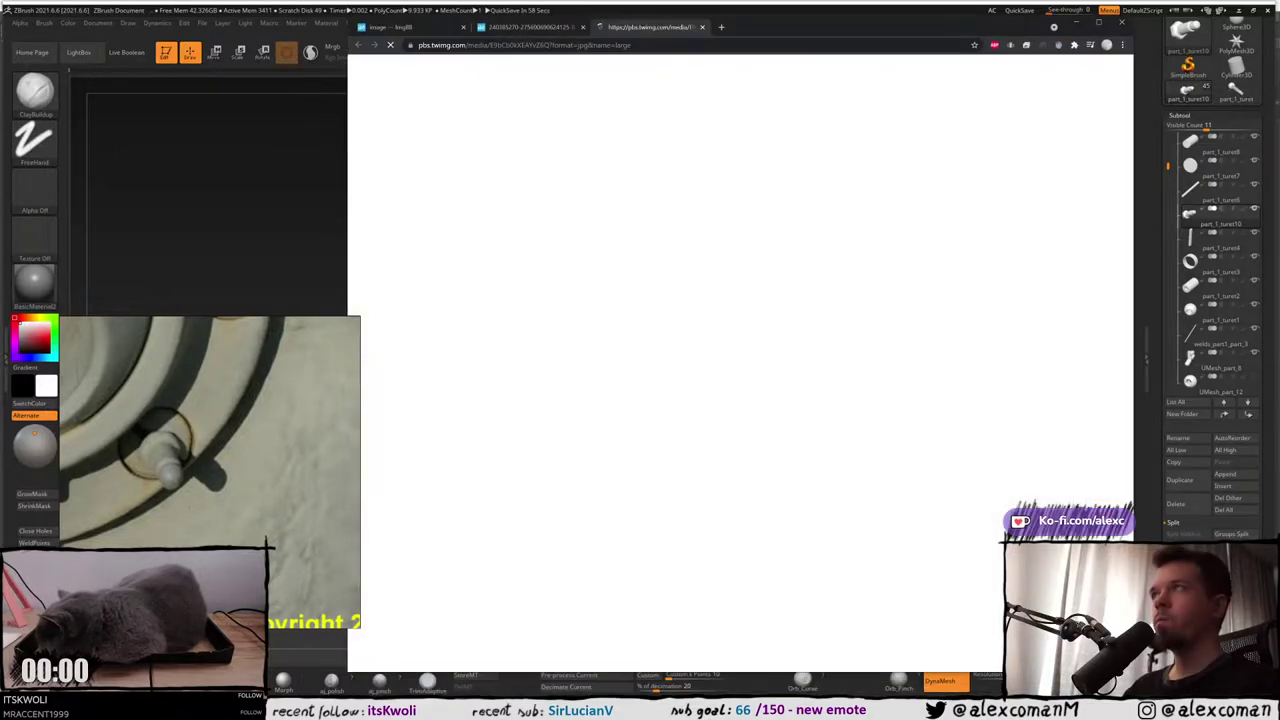
key(alt+Tab)
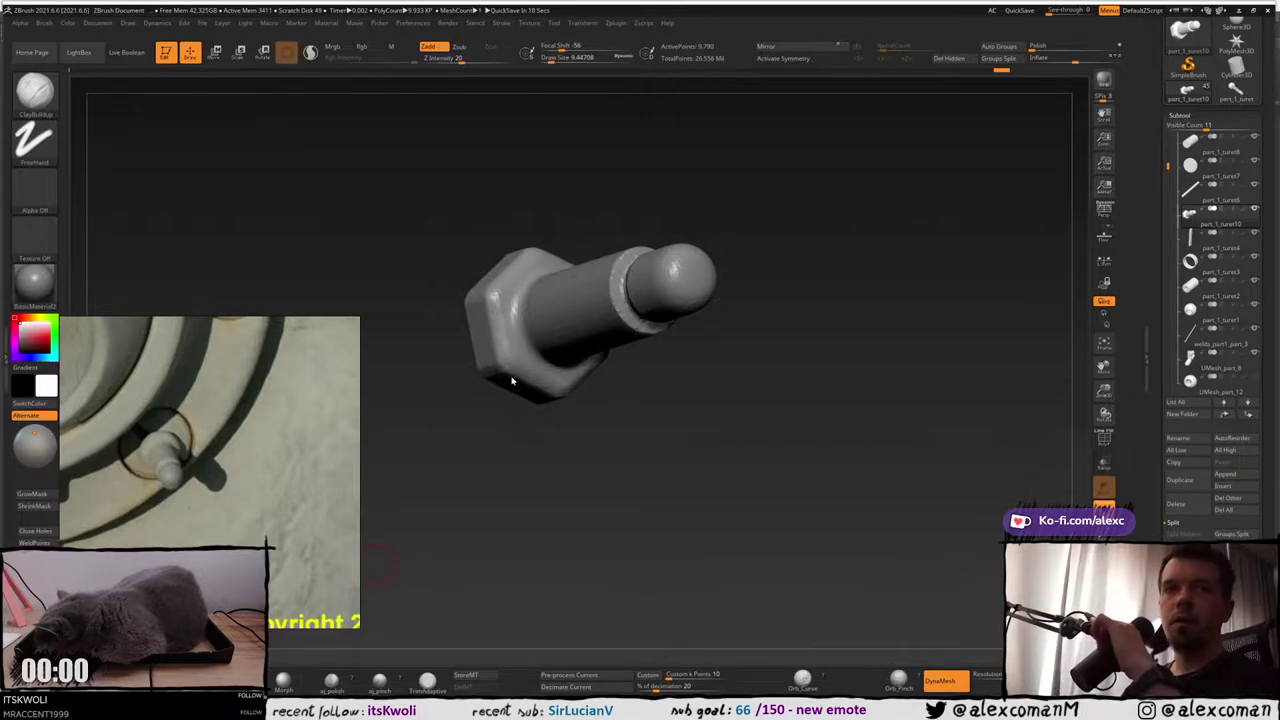
Smooth the shoulder edge and the groove between the bolt's rounded tip and its shank
right_drag(627, 285, 672, 281)
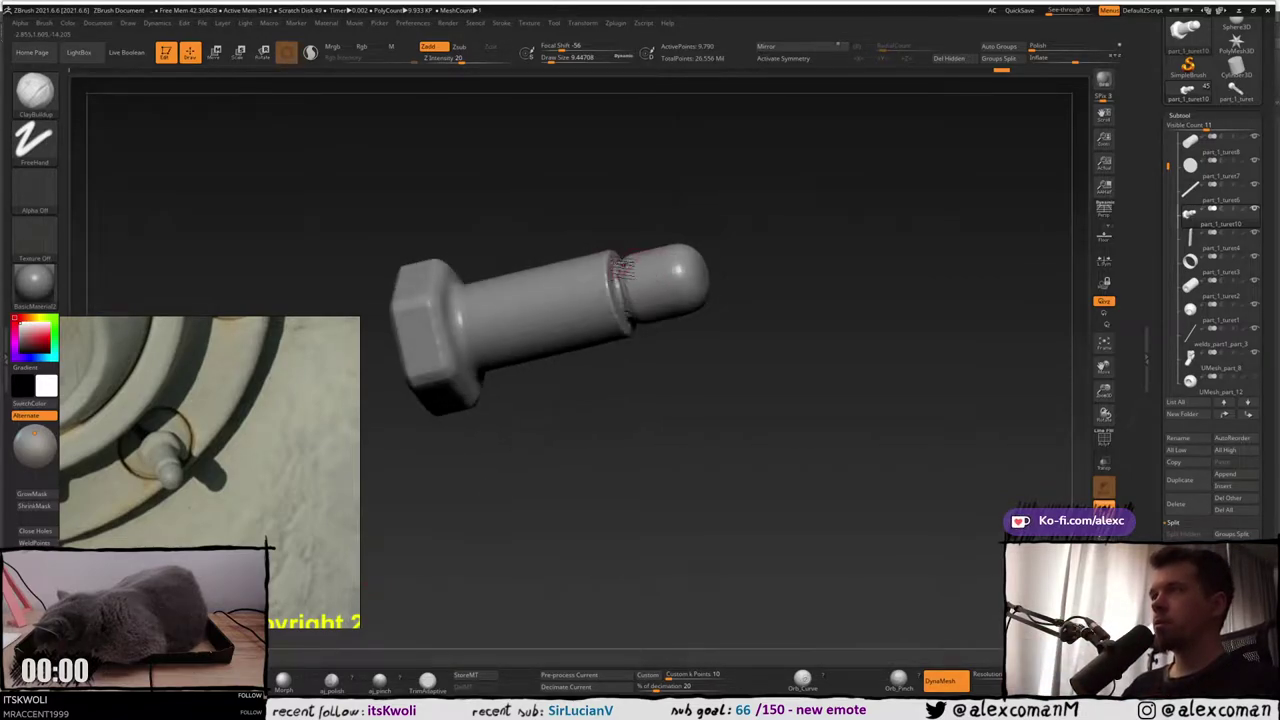
shift+drag(624, 264, 630, 294)
right_drag(622, 288, 608, 243)
shift+drag(622, 302, 640, 323)
mouse_move(636, 325)
right_down()
mouse_move(652, 330)
mouse_move(638, 260)
mouse_move(607, 228)
right_up()
shift+drag(690, 260, 718, 261)
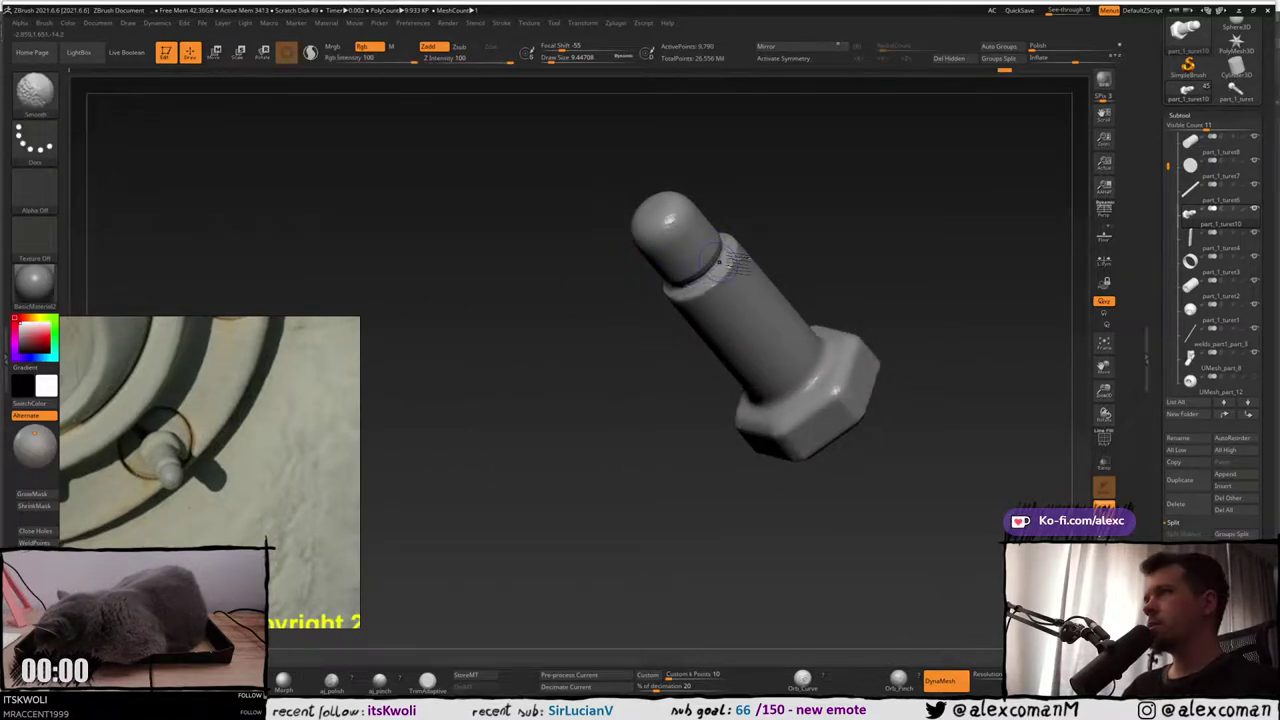
mouse_move(742, 200)
right_down()
mouse_move(691, 237)
mouse_move(697, 315)
right_up()
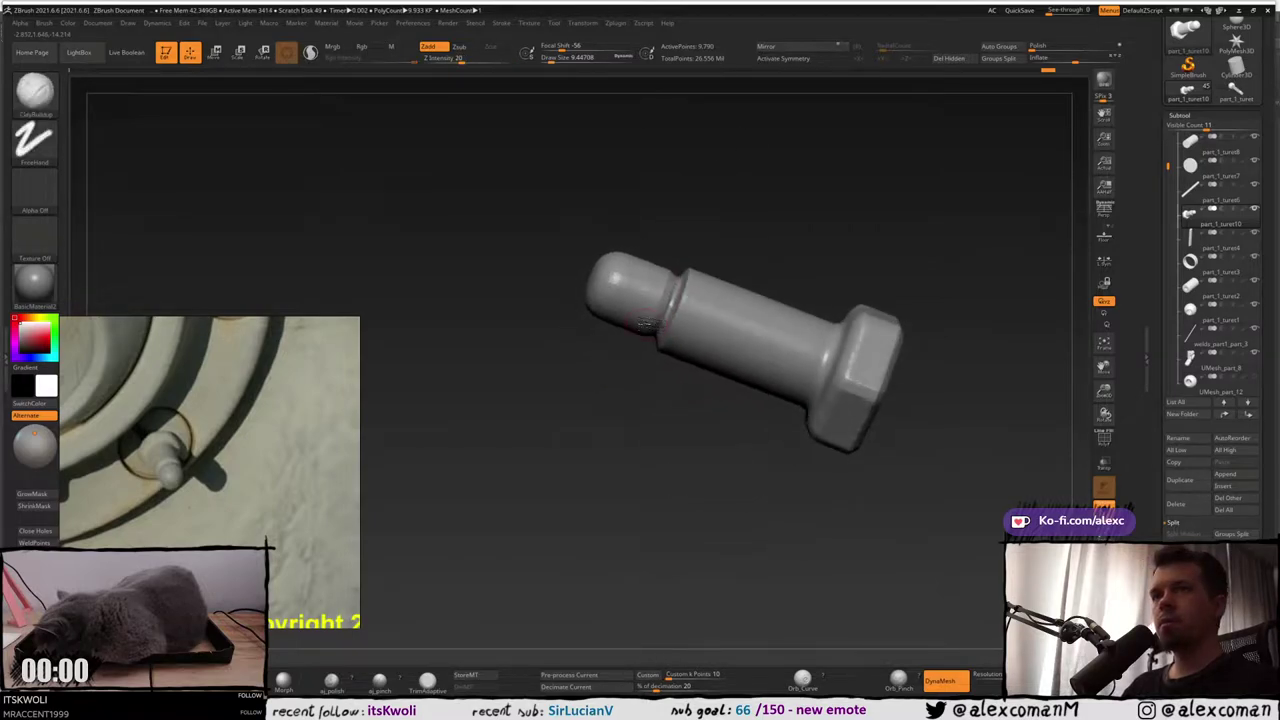
Enlarge the brush to 22 and smooth the bolt's tip and shoulder with the wider brush
key(shift)
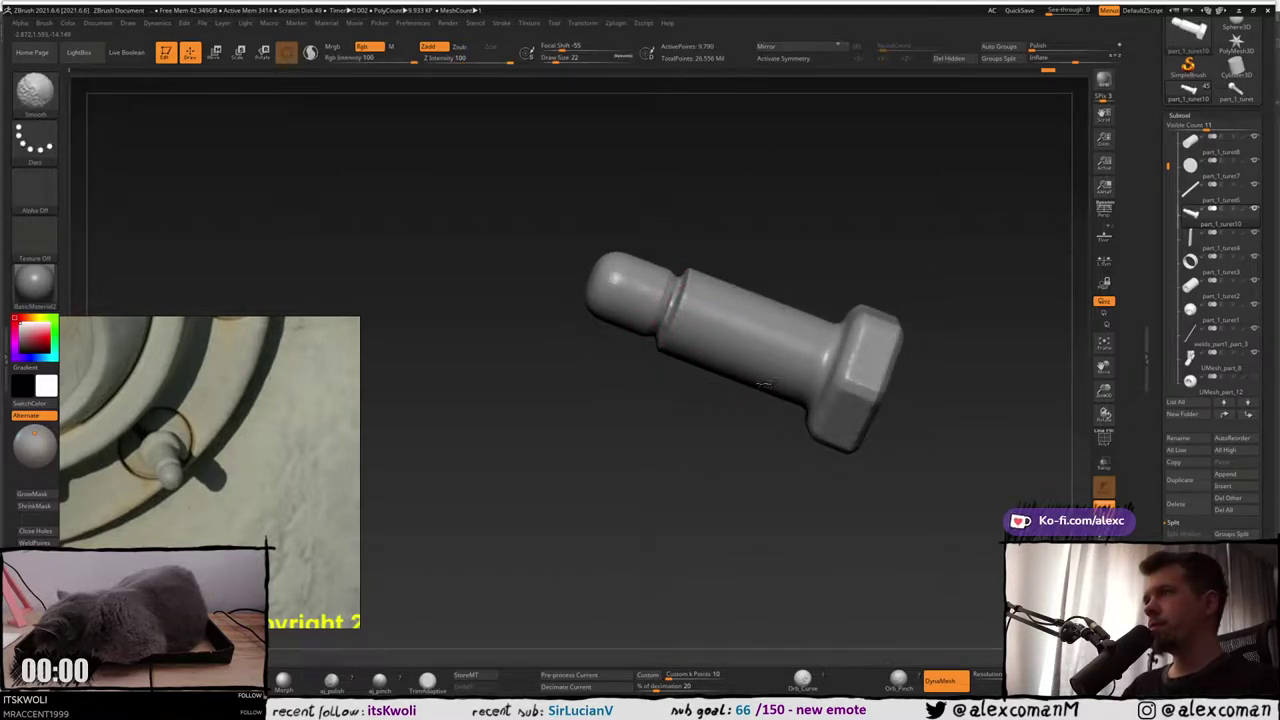
right_drag(763, 383, 745, 240)
right_drag(774, 176, 715, 362)
mouse_move(726, 240)
right_down()
mouse_move(720, 297)
mouse_move(665, 181)
right_up()
mouse_move(688, 252)
right_down()
mouse_move(697, 302)
mouse_move(640, 268)
right_up()
shift+drag(629, 280, 603, 288)
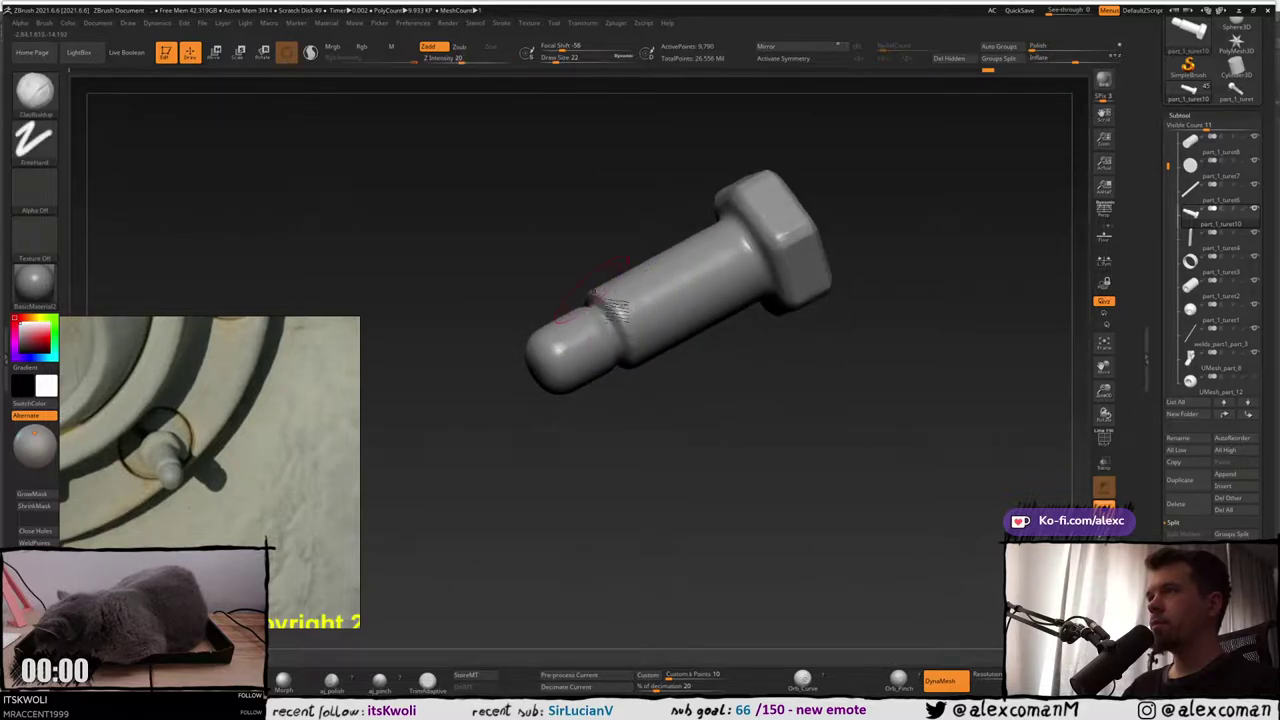
Show the full model again and move the finished bolt until it is centred and seated on its slotted bolt head on the ring
right_drag(600, 286, 580, 345)
ctrl+right_drag(546, 430, 561, 278)
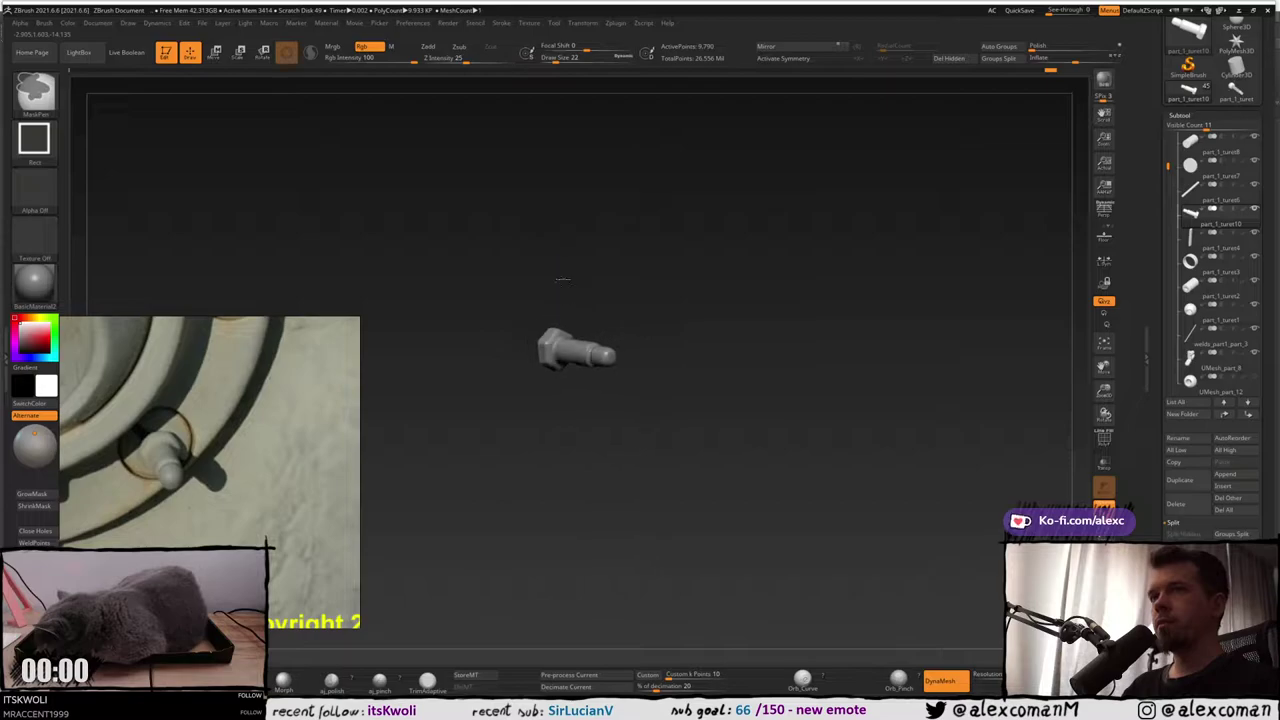
key(alt+s)
ctrl+right_drag(560, 335, 564, 180)
mouse_move(564, 180)
right_down()
mouse_move(618, 200)
mouse_move(622, 310)
mouse_move(628, 269)
mouse_move(574, 298)
mouse_move(566, 378)
mouse_move(657, 321)
right_up()
key(w)
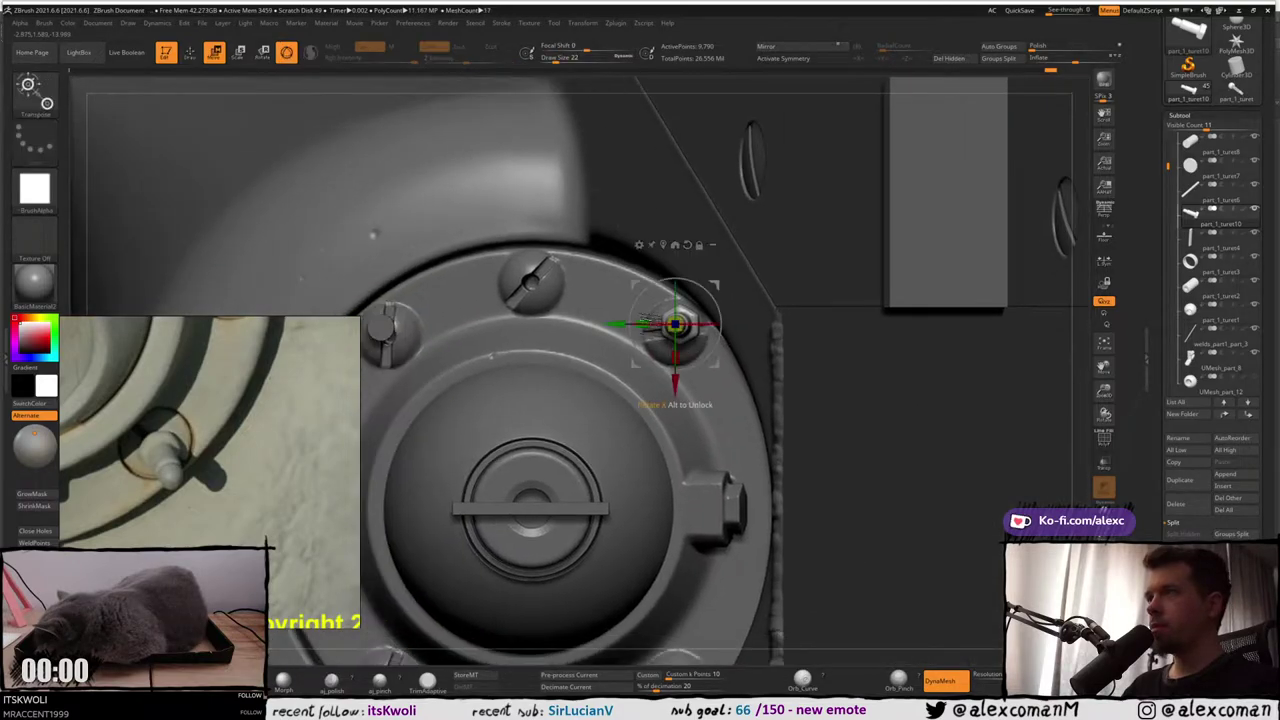
mouse_move(668, 264)
ctrl+right_down()
mouse_move(674, 311)
mouse_move(750, 292)
mouse_move(860, 335)
ctrl+right_up()
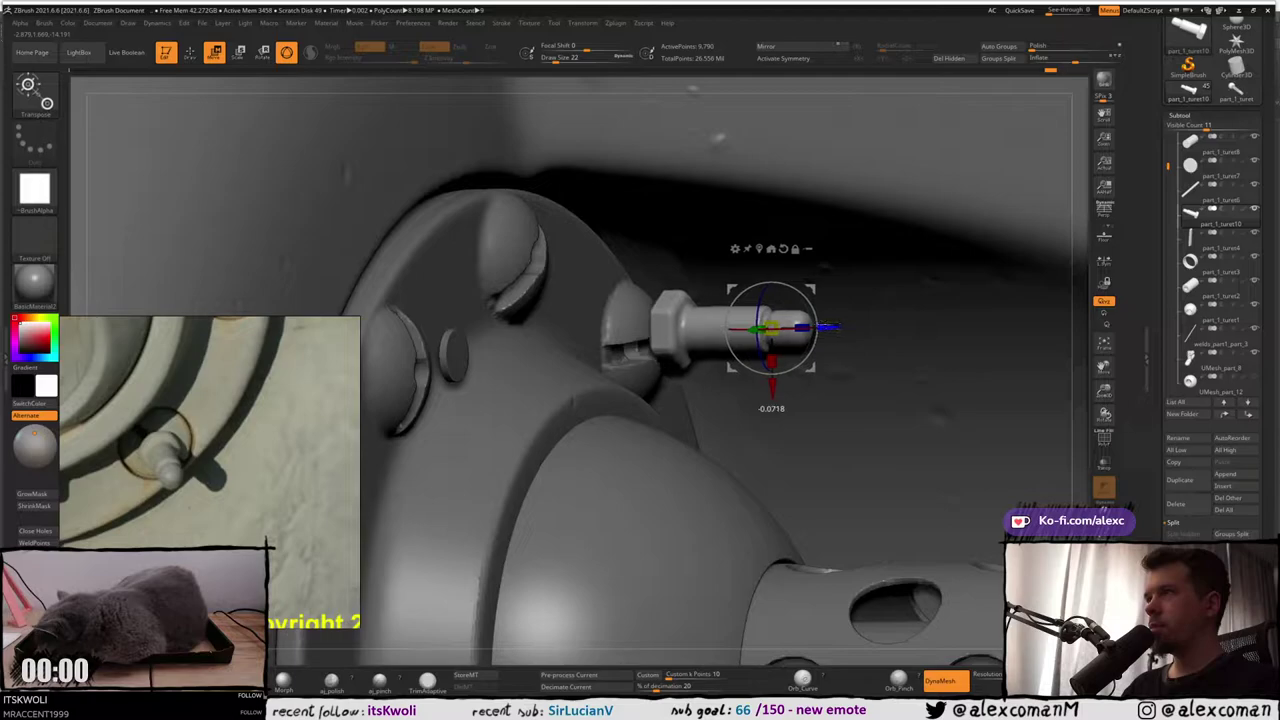
right_drag(833, 326, 750, 327)
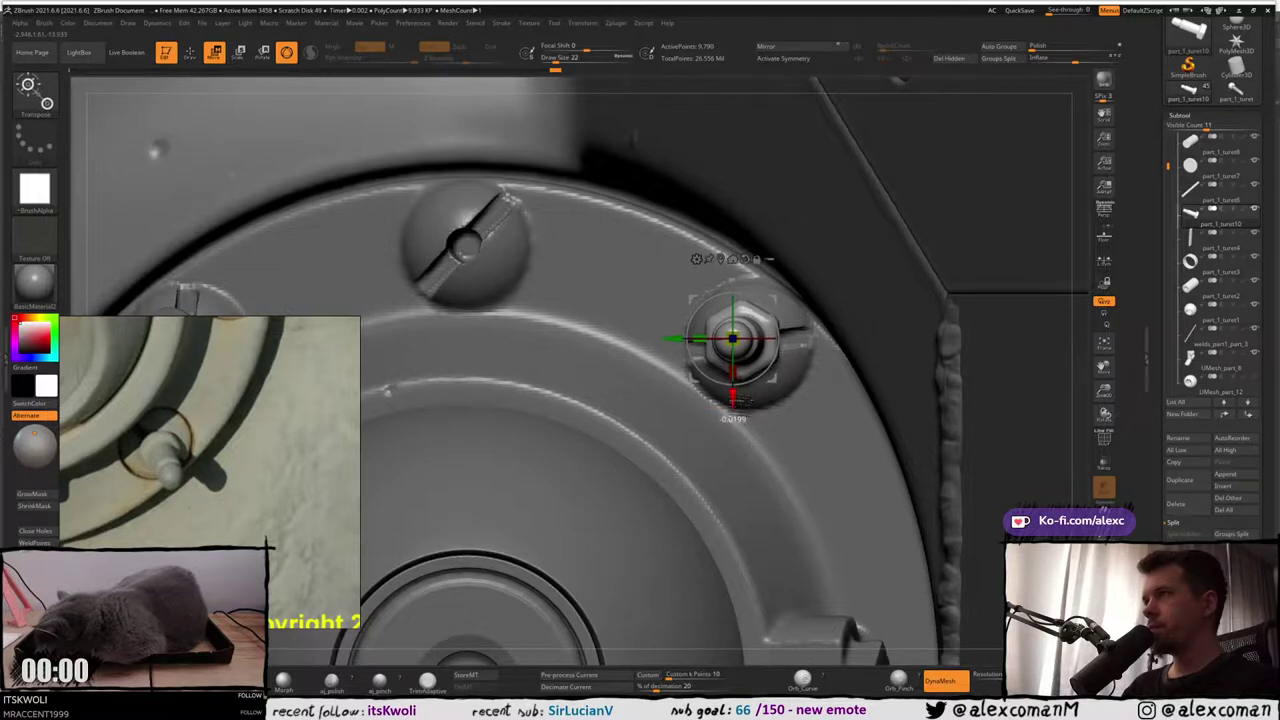
right_drag(742, 402, 763, 232)
mouse_move(723, 453)
right_down()
mouse_move(690, 445)
mouse_move(717, 474)
right_up()
ctrl+right_drag(757, 357, 782, 310)
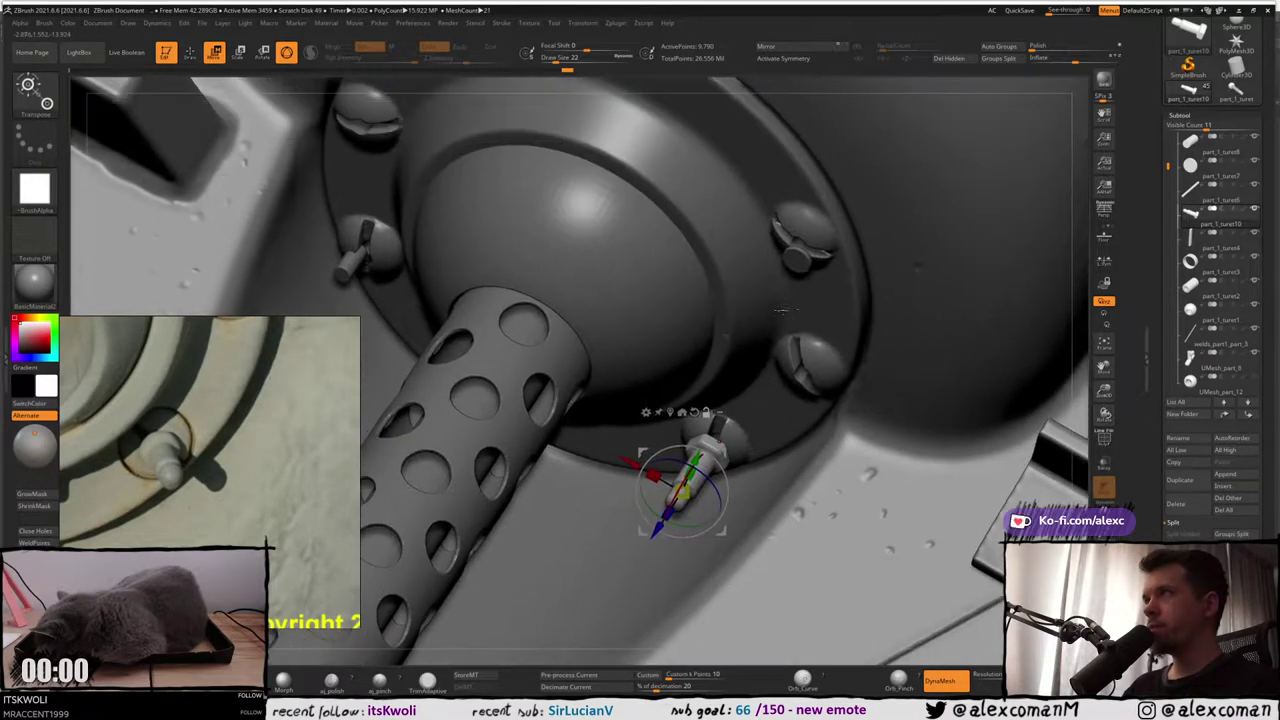
Select the short pin on the neighbouring slotted bolt, centre the transform gizmo on it and slide it along its axis into the head
alt+click(797, 260)
right_drag(797, 260, 815, 240)
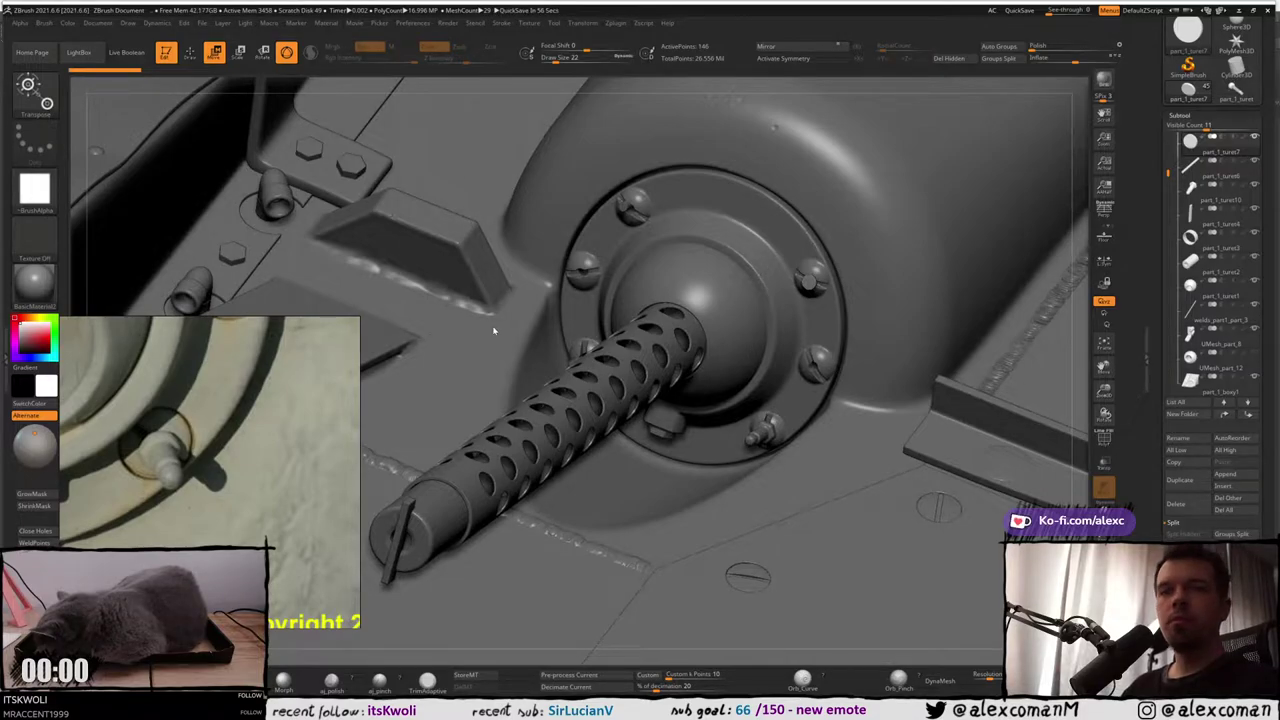
key(q)
mouse_move(684, 309)
right_down()
mouse_move(810, 277)
mouse_move(803, 298)
right_up()
key(w)
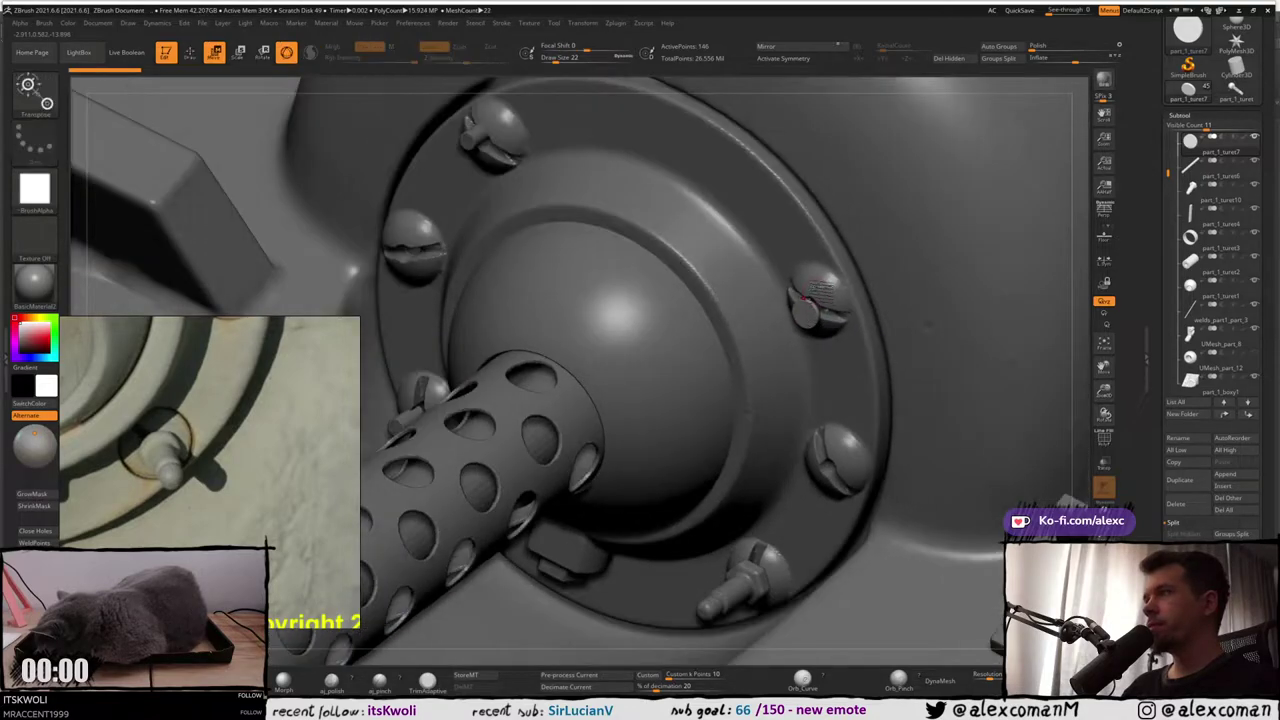
click(797, 233)
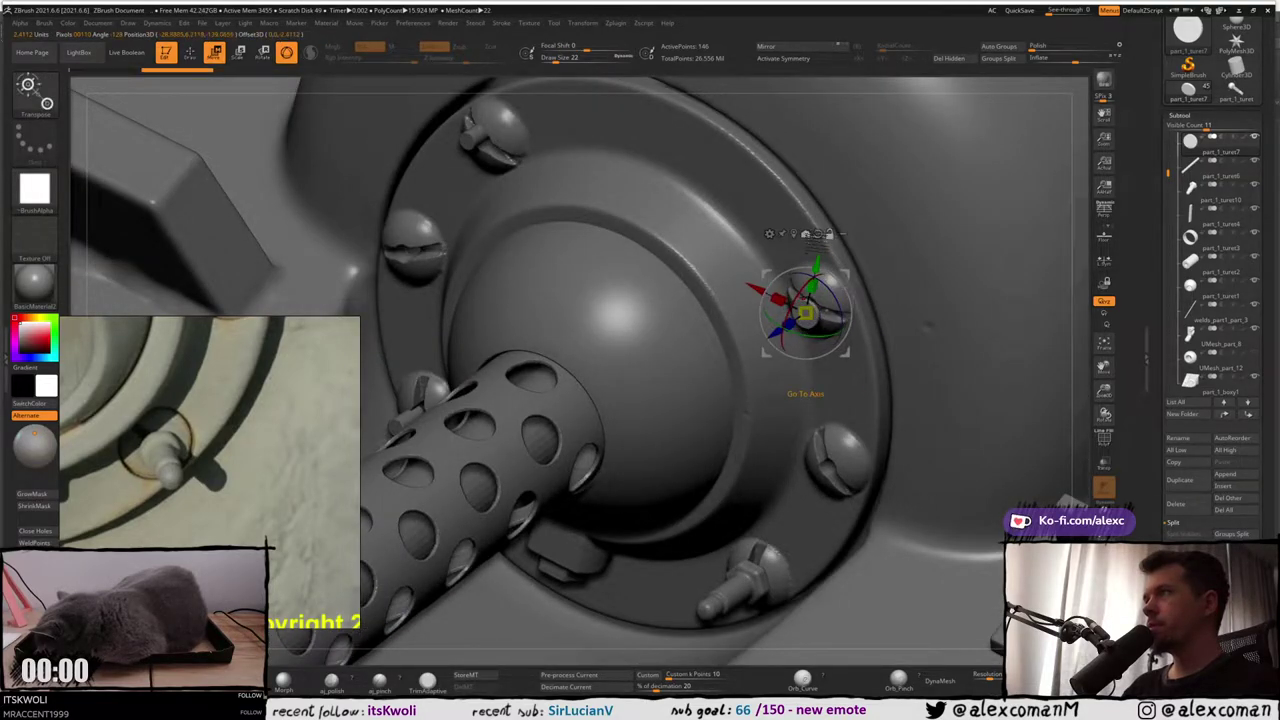
ctrl+right_drag(813, 266, 776, 350)
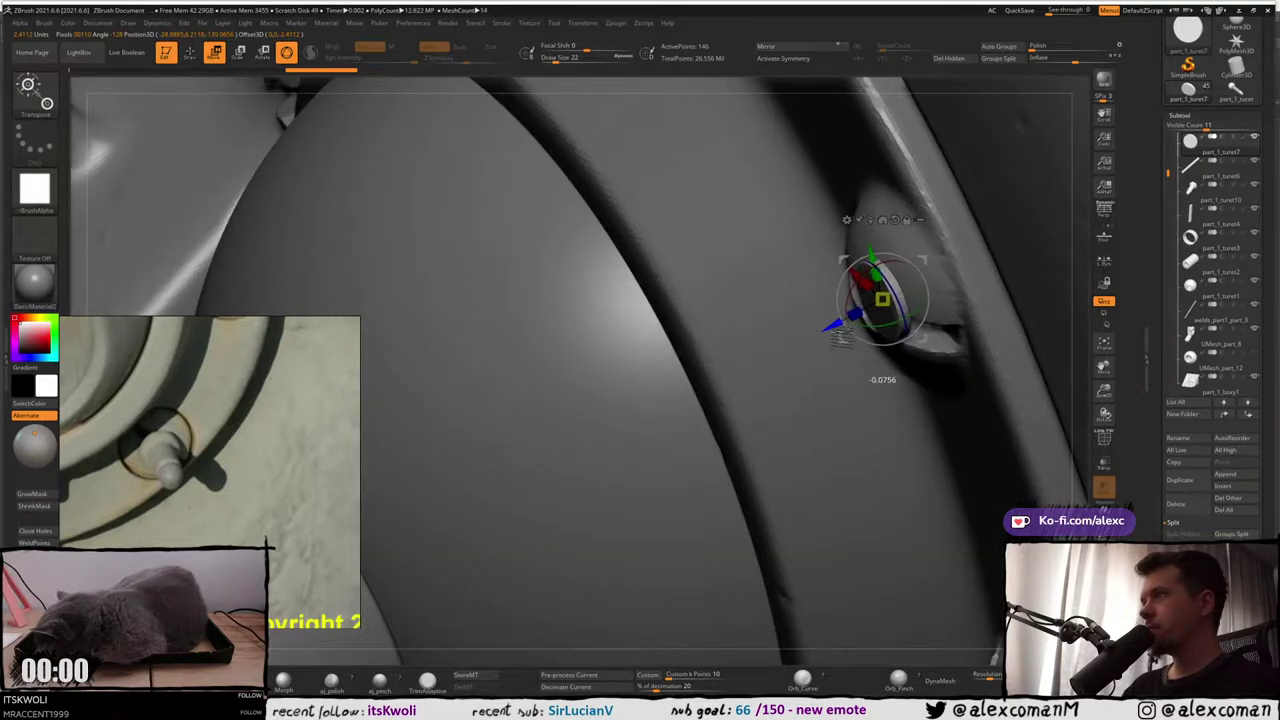
drag(833, 329, 830, 330)
right_drag(830, 330, 868, 286)
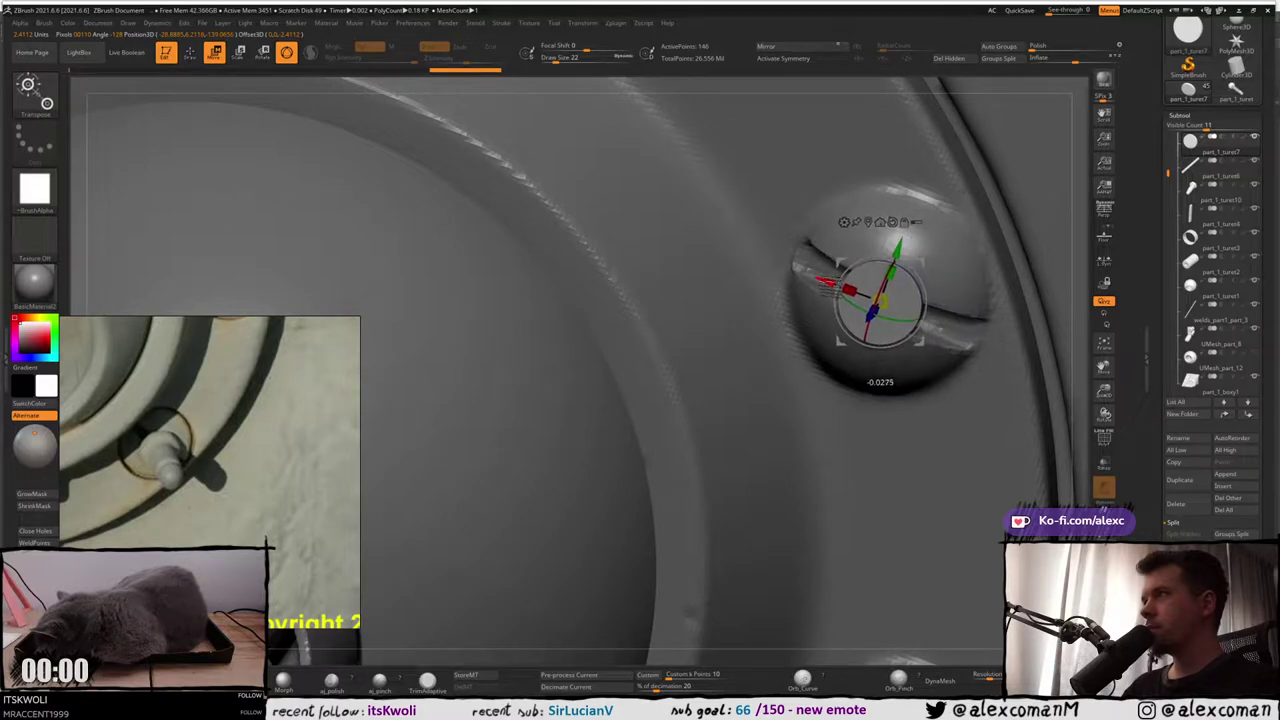
Nudge the pin sideways, vertically and along its axis to centre it on the slotted bolt head
drag(829, 287, 828, 286)
right_drag(828, 286, 892, 250)
drag(892, 245, 891, 247)
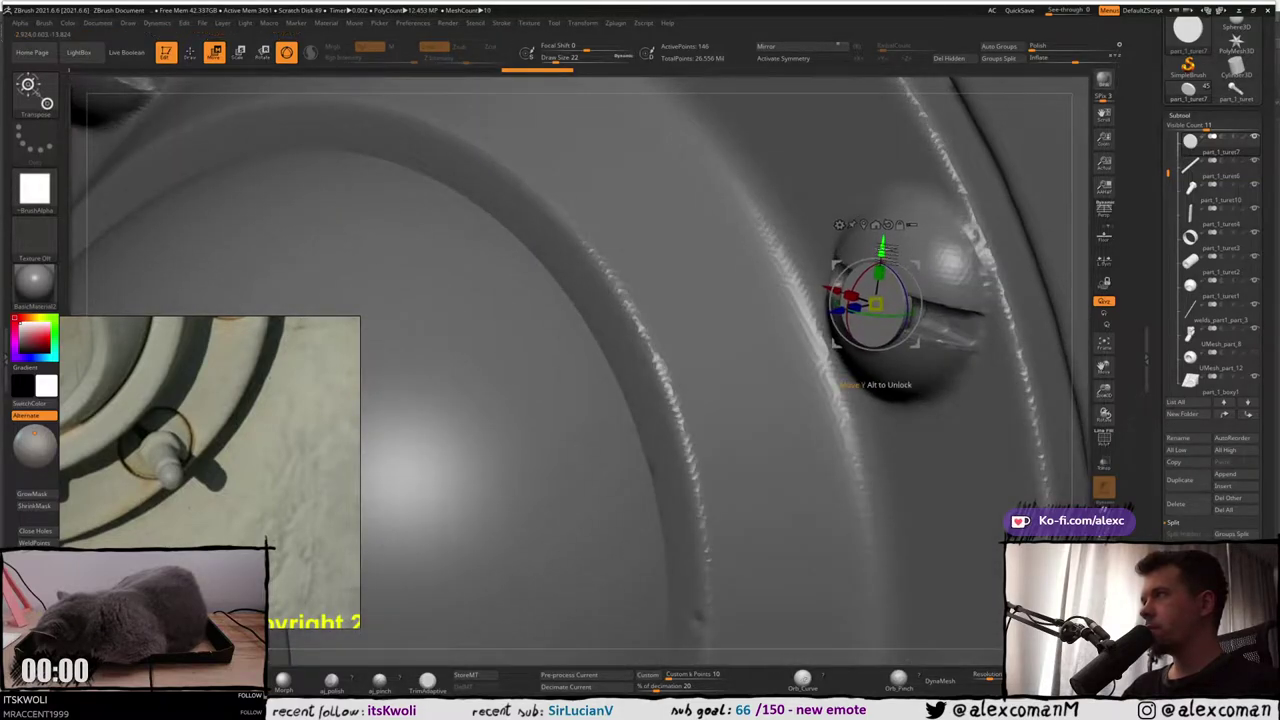
right_drag(891, 247, 836, 288)
drag(812, 281, 812, 281)
right_drag(812, 281, 806, 311)
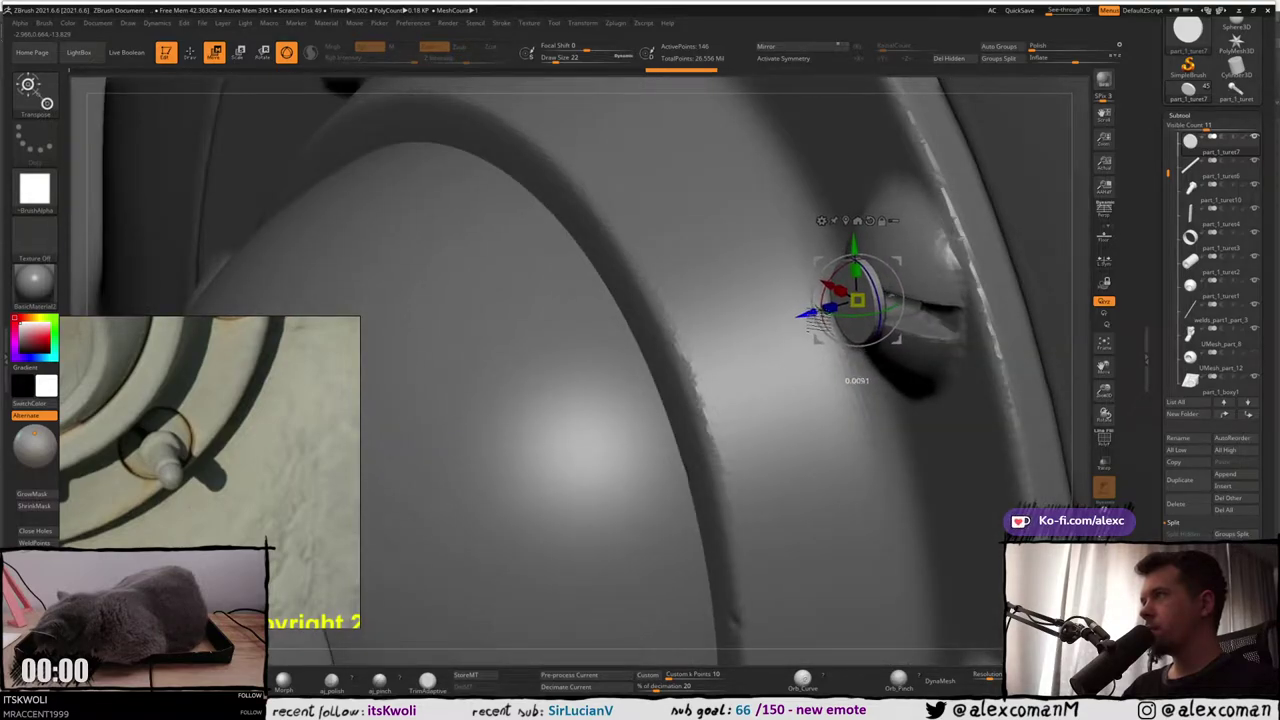
ctrl+right_drag(819, 320, 882, 343)
right_drag(690, 205, 748, 250)
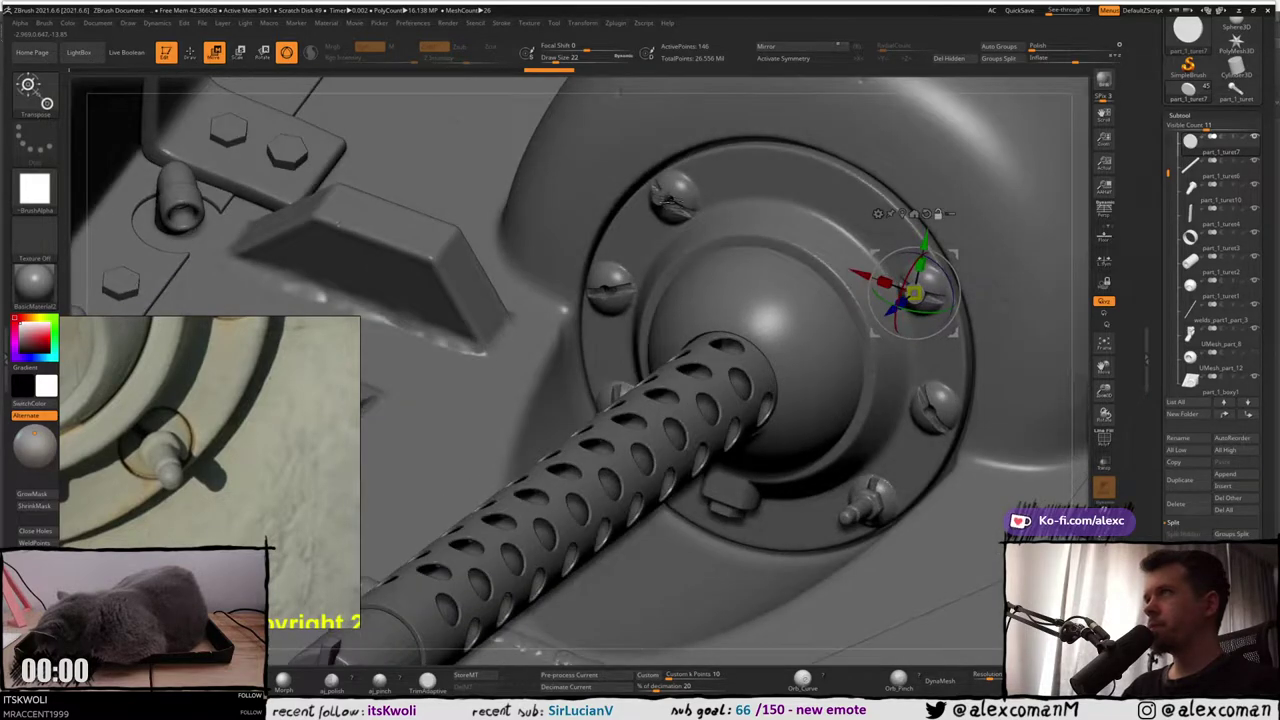
Select the pin on the ring's upper-left bolt and compare the bolt arrangement with the reference photos of the ball mount
alt+click(671, 190)
ctrl+right_drag(672, 195, 664, 150)
alt+click(664, 195)
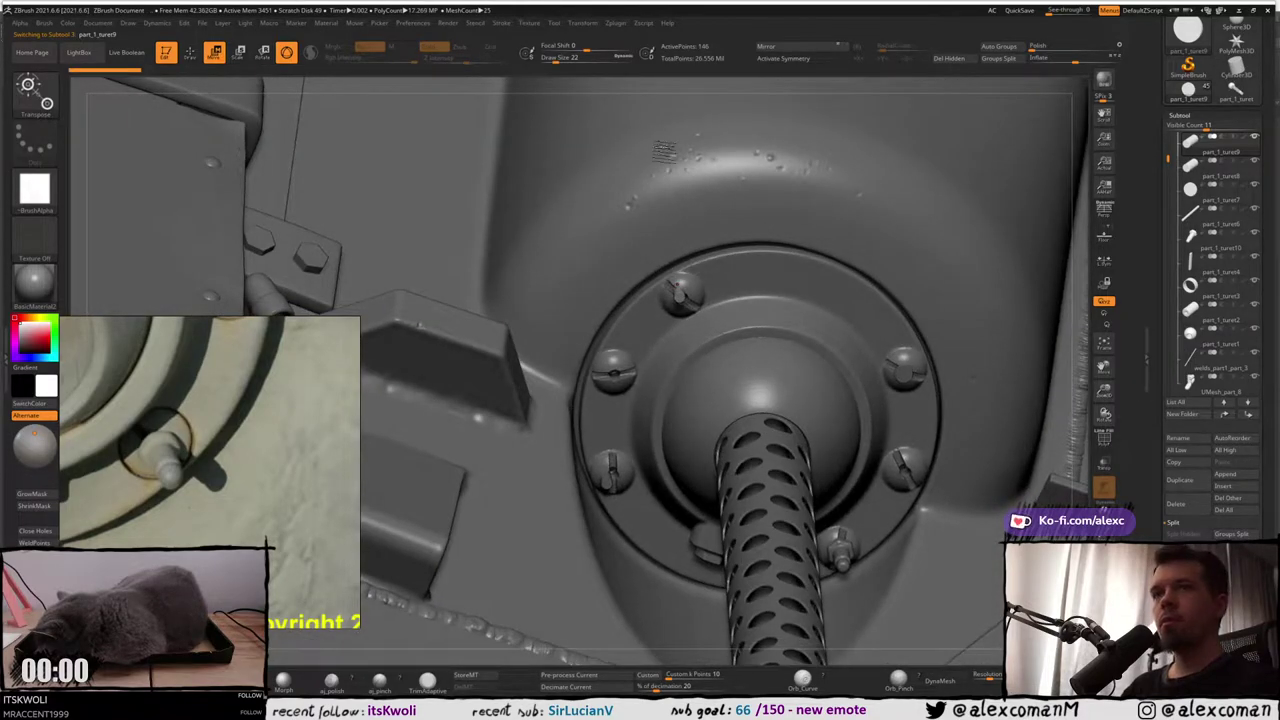
scroll(135, 400, down, 5)
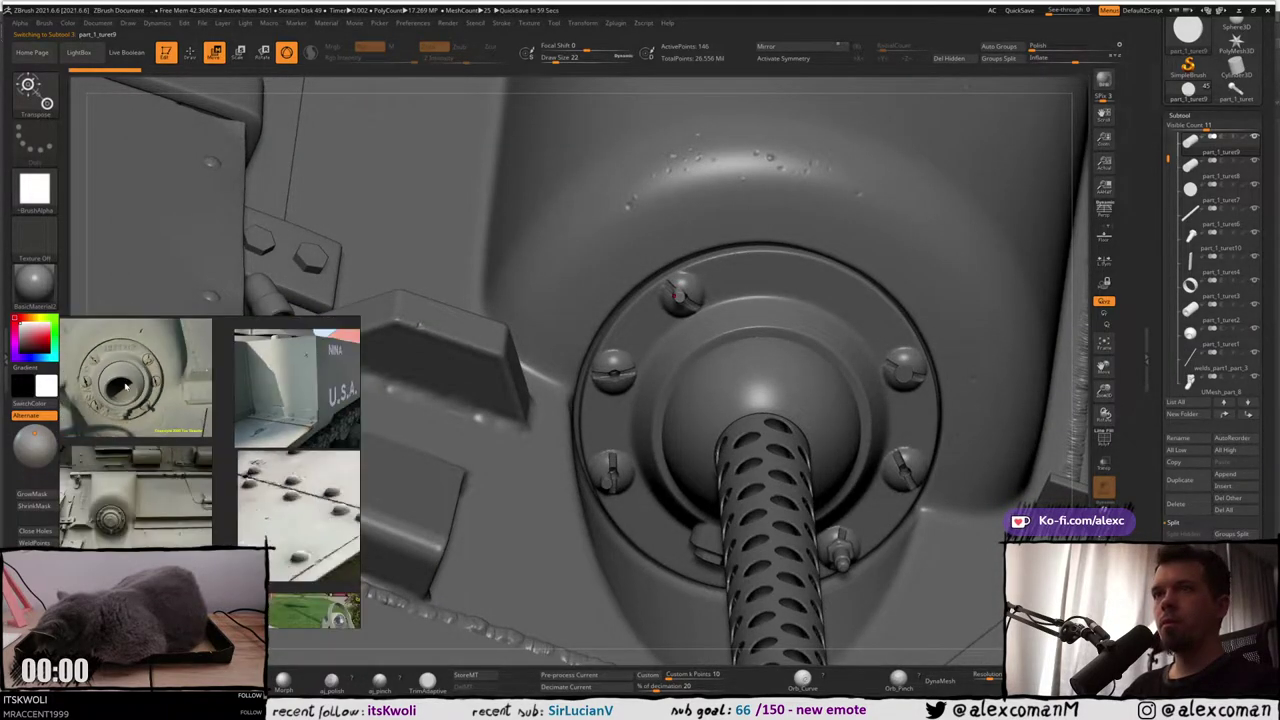
scroll(125, 385, up, 2)
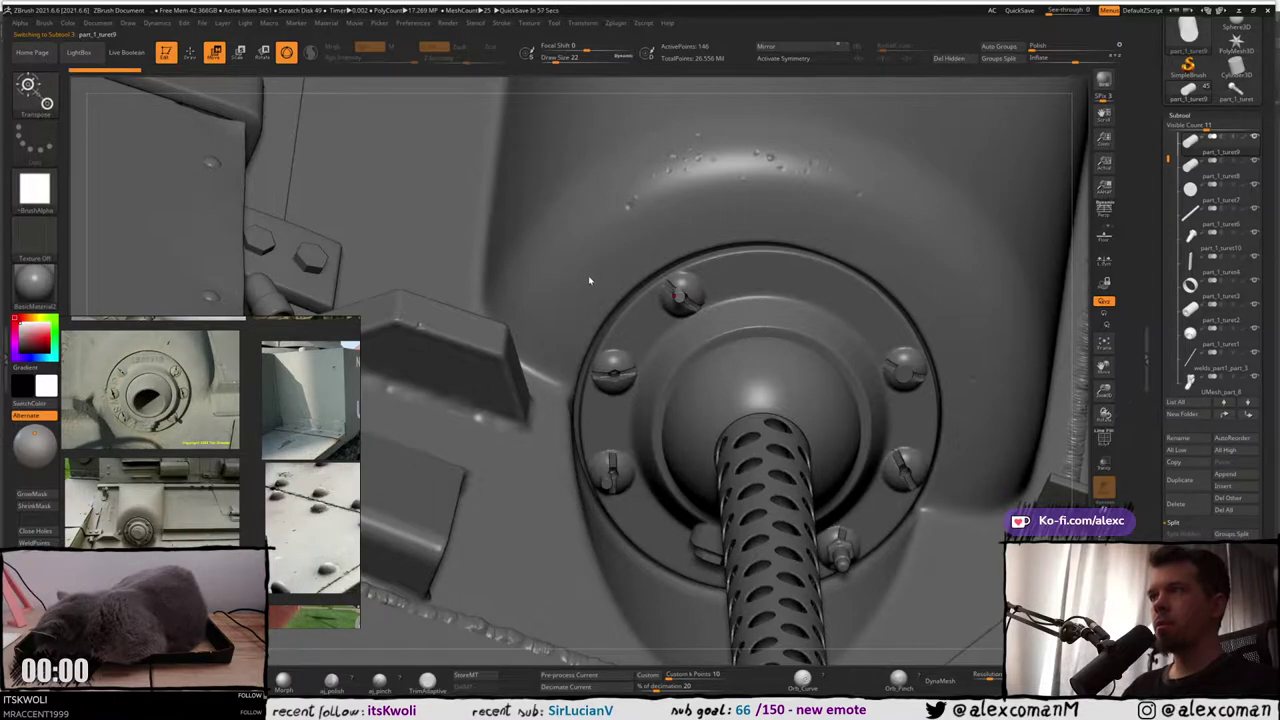
scroll(588, 275, up, 4)
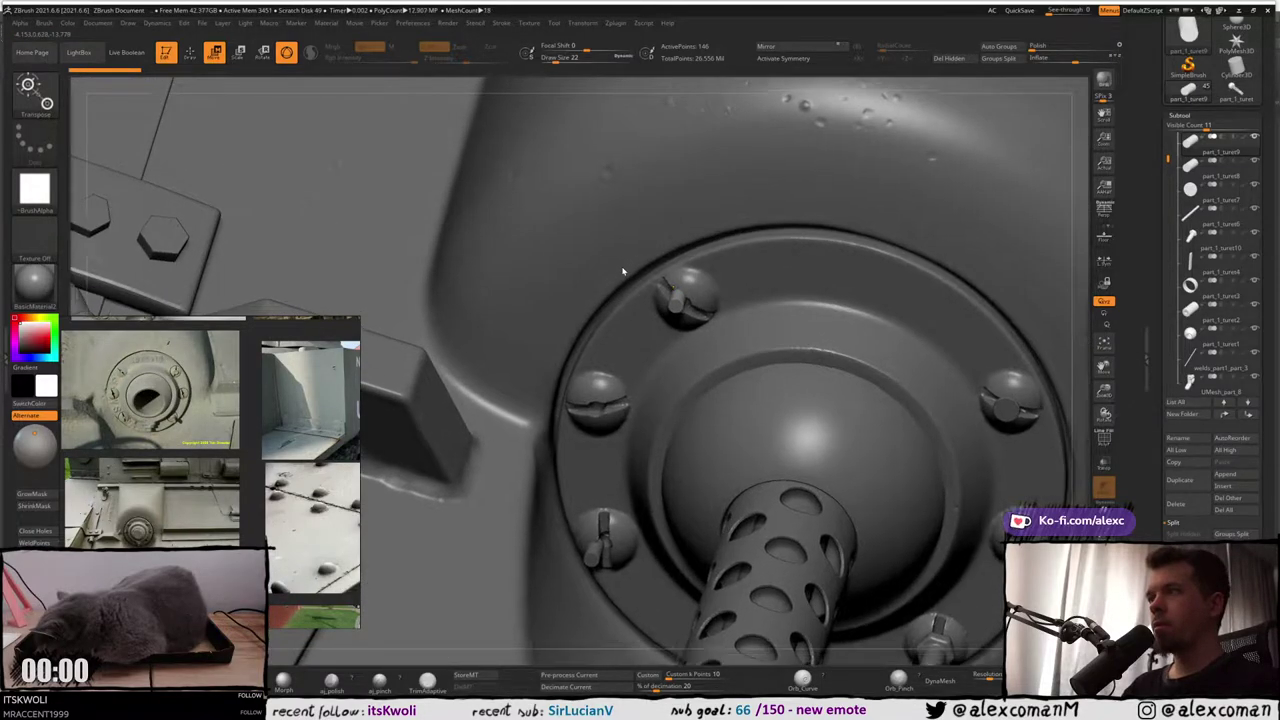
Select the ball of the machine gun mount and return to the ClayBuildup sculpting brush
scroll(622, 271, up, 3)
alt+click(778, 400)
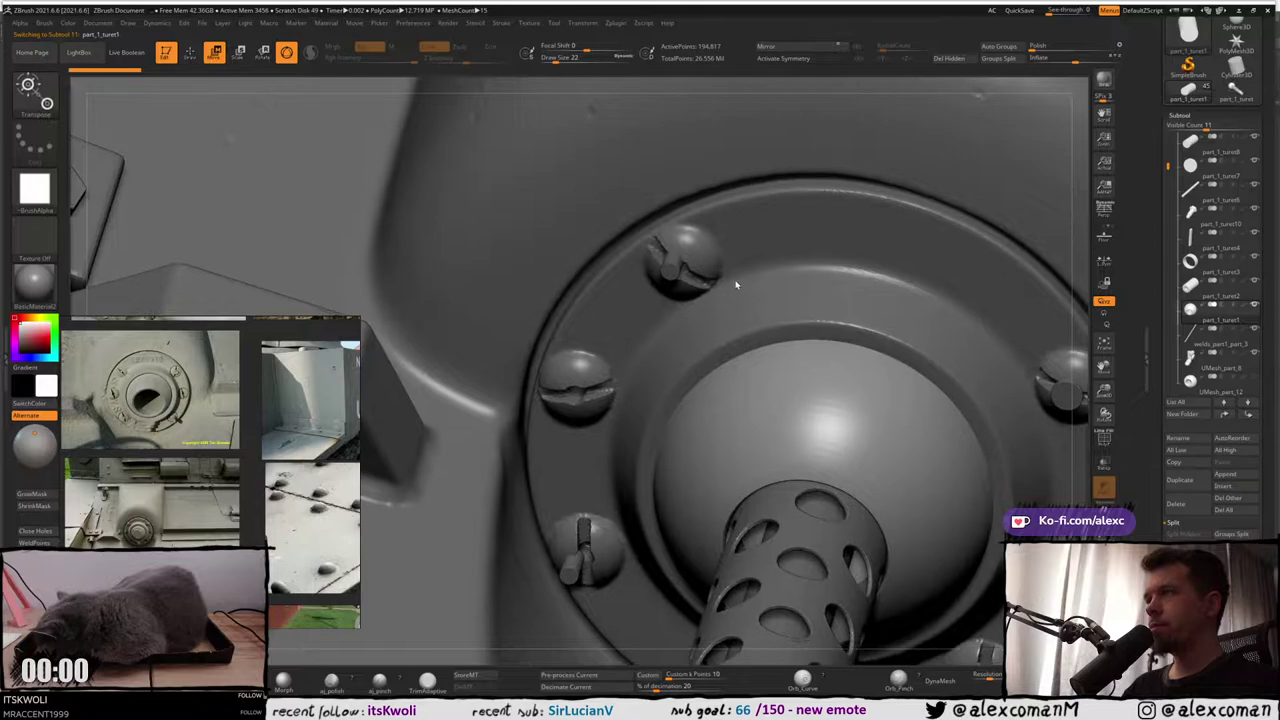
scroll(736, 236, down, 4)
right_drag(743, 331, 625, 325)
key(q)
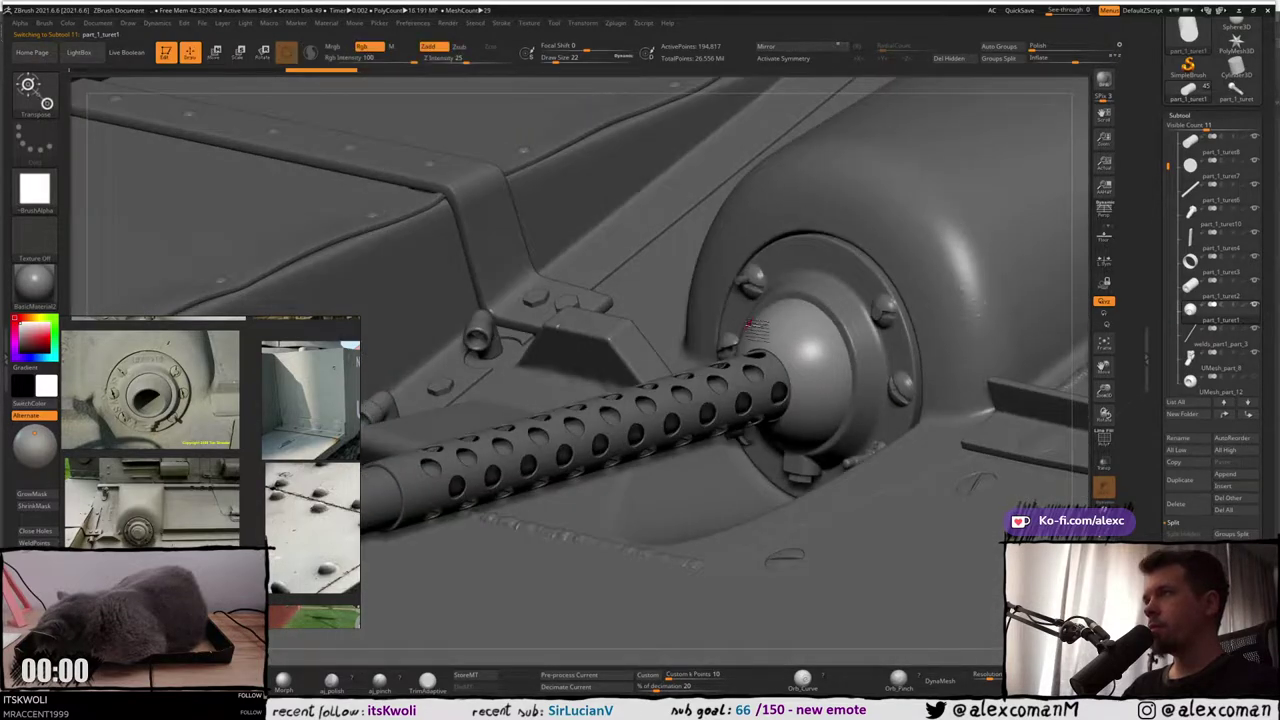
key(b)
key(c)
key(b)
mouse_move(779, 334)
right_down()
mouse_move(810, 342)
mouse_move(784, 307)
mouse_move(776, 322)
right_up()
Reposition the mount's ball slightly along its axis within the ring and return to the sculpting brush
key(alt+s)
key(alt+s)
key(w)
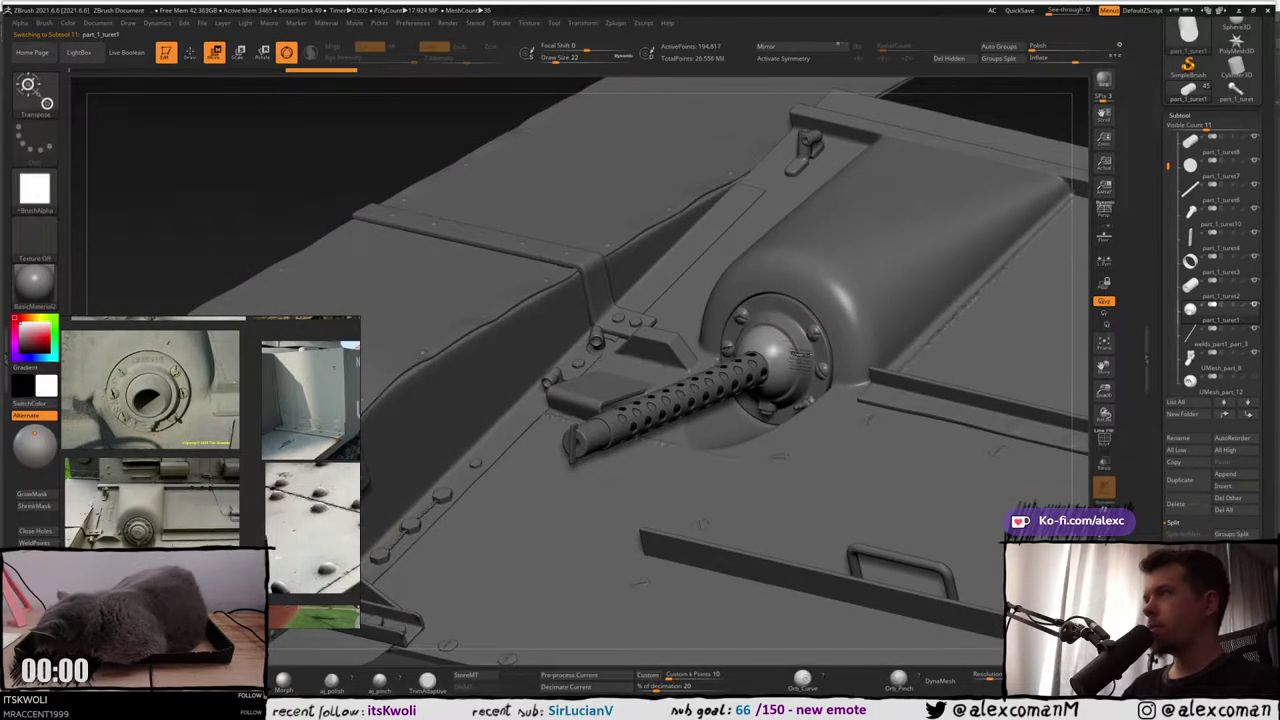
drag(760, 364, 749, 371)
right_drag(784, 336, 788, 415)
drag(786, 380, 820, 381)
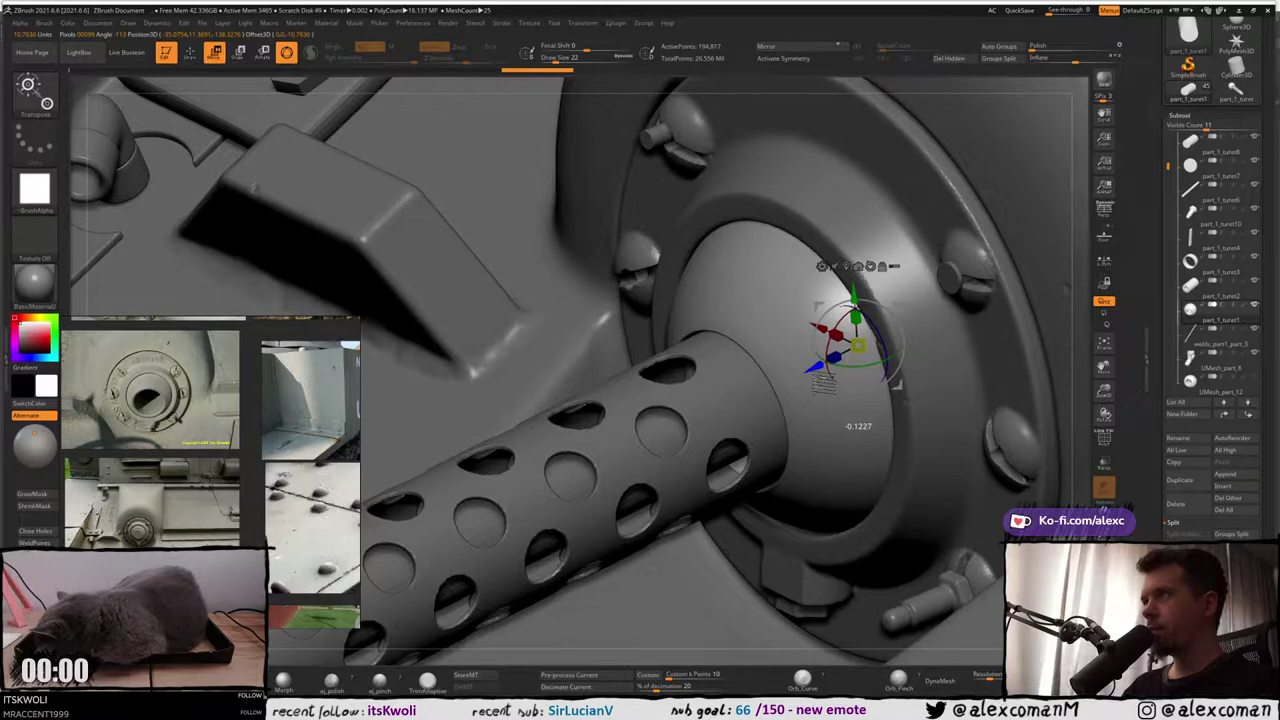
mouse_move(822, 383)
ctrl+right_down()
mouse_move(830, 298)
mouse_move(790, 370)
mouse_move(768, 347)
ctrl+right_up()
key(q)
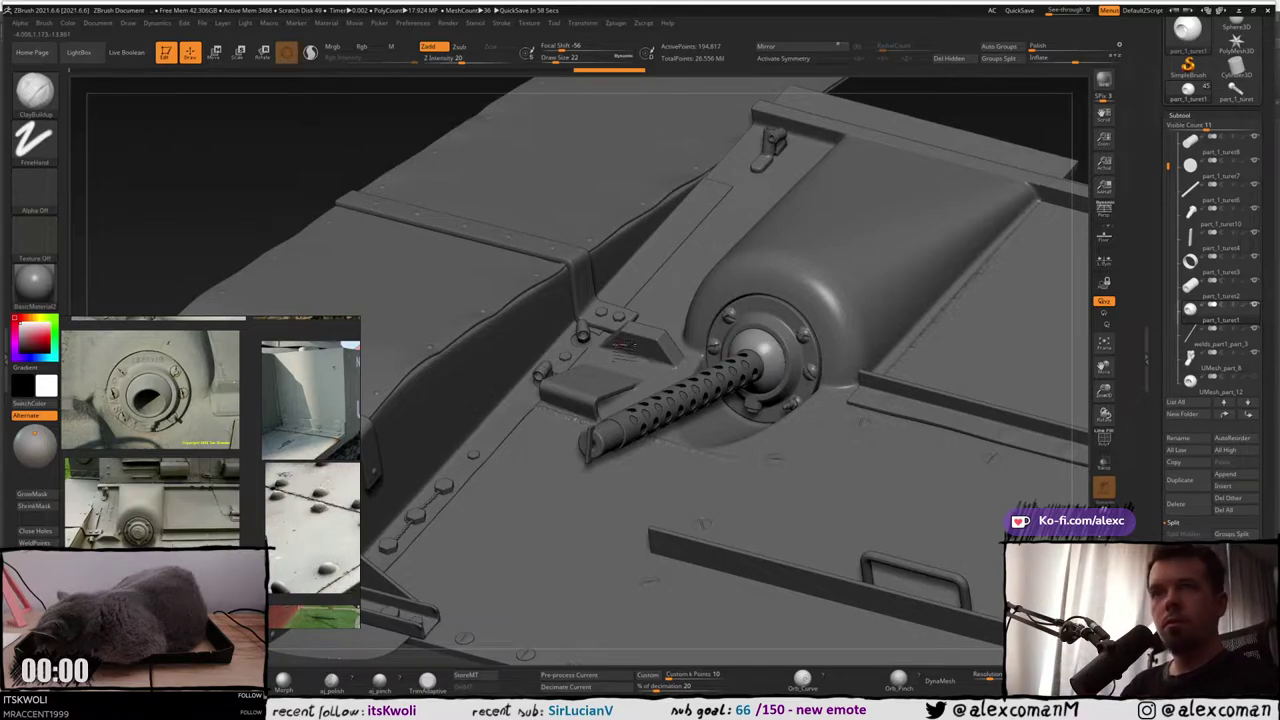
Select the solid muzzle cylinder at the end of the perforated barrel jacket and display its polyframe
mouse_move(630, 320)
right_down()
mouse_move(612, 280)
mouse_move(596, 305)
mouse_move(583, 296)
mouse_move(604, 360)
mouse_move(608, 293)
mouse_move(708, 268)
mouse_move(730, 292)
mouse_move(703, 288)
mouse_move(660, 372)
mouse_move(686, 382)
right_up()
alt+click(663, 373)
alt+click(689, 385)
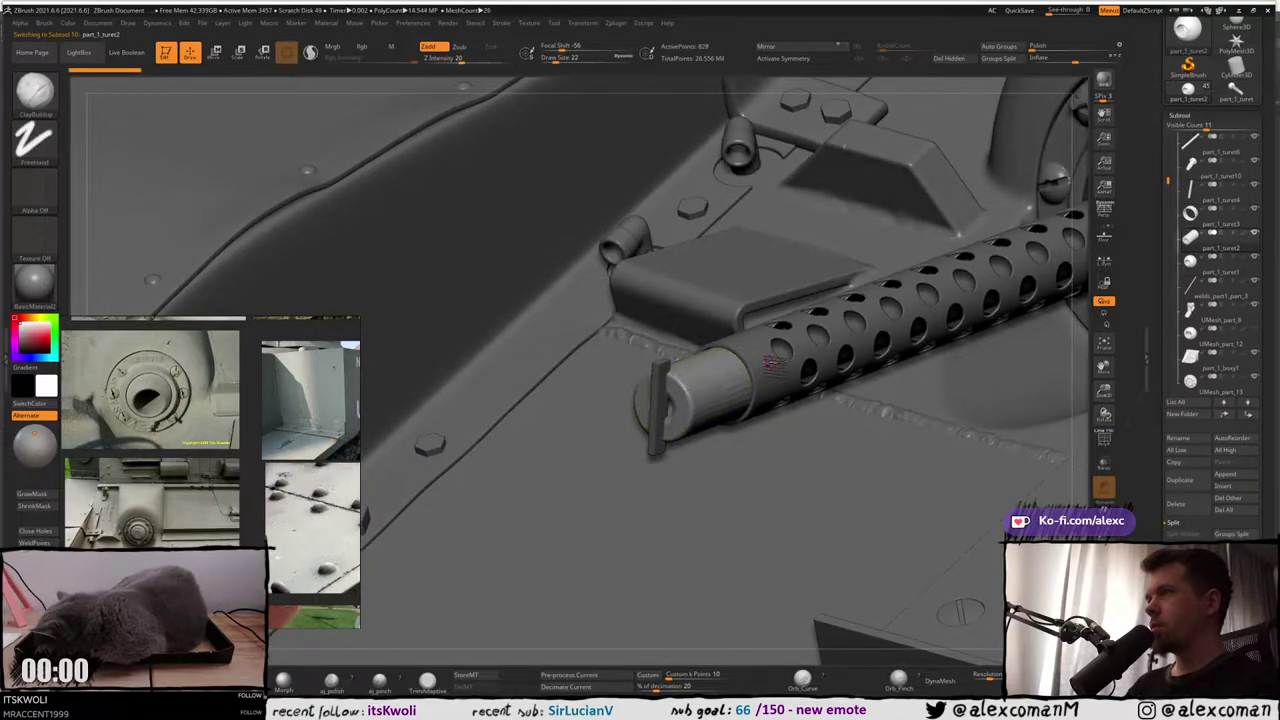
key(ctrl)
key(ctrl+z)
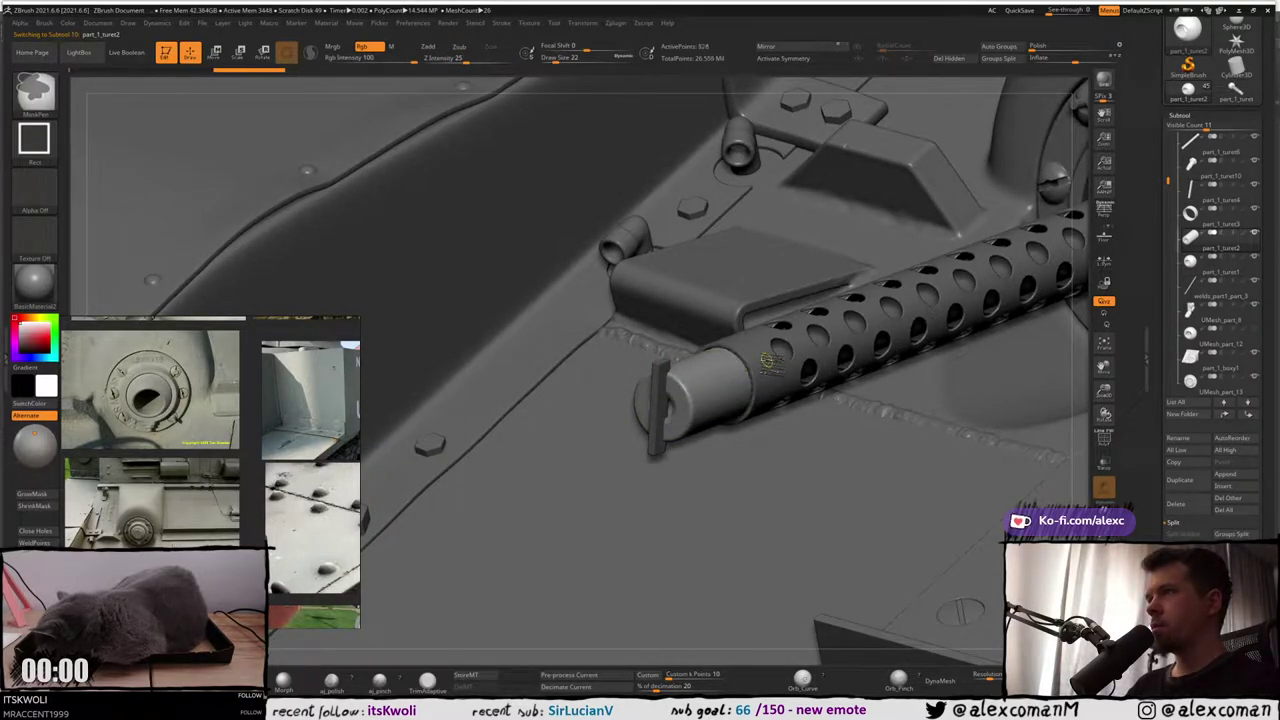
mouse_move(768, 360)
right_down()
mouse_move(740, 358)
mouse_move(822, 373)
right_up()
key(shift+f)
Try to subdivide the muzzle cylinder once
key(ctrl)
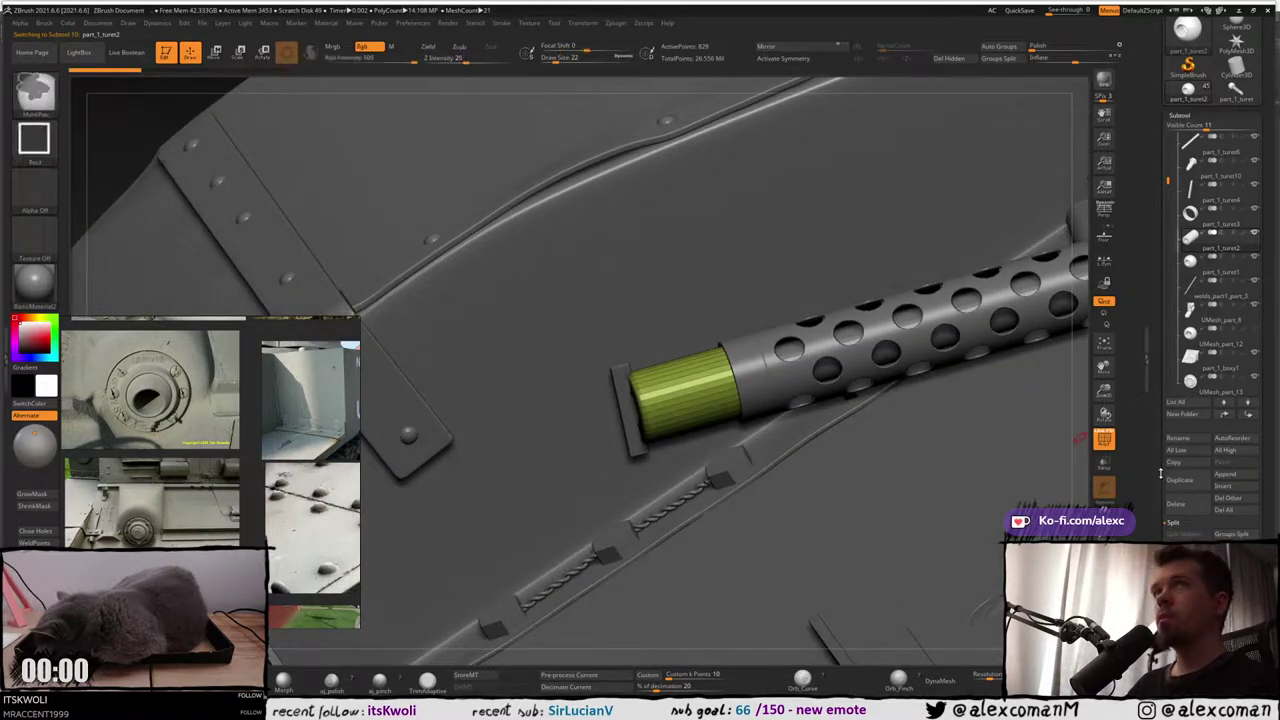
key(ctrl)
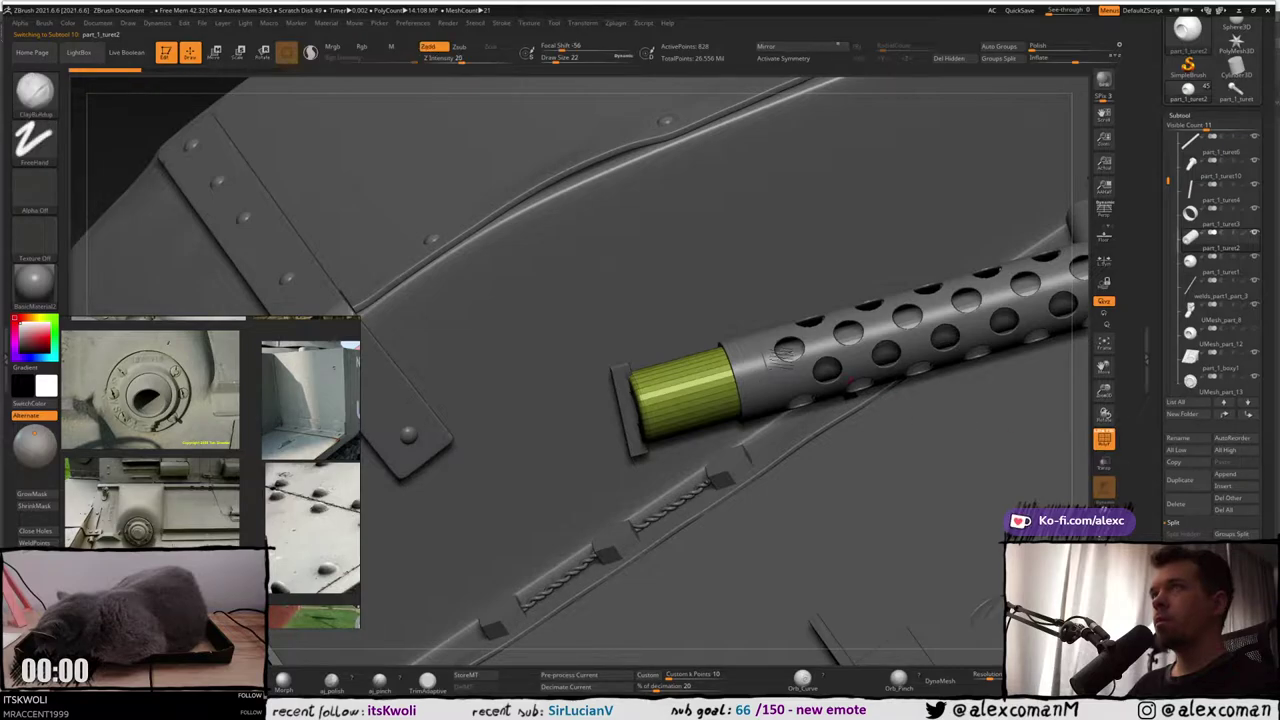
key(ctrl)
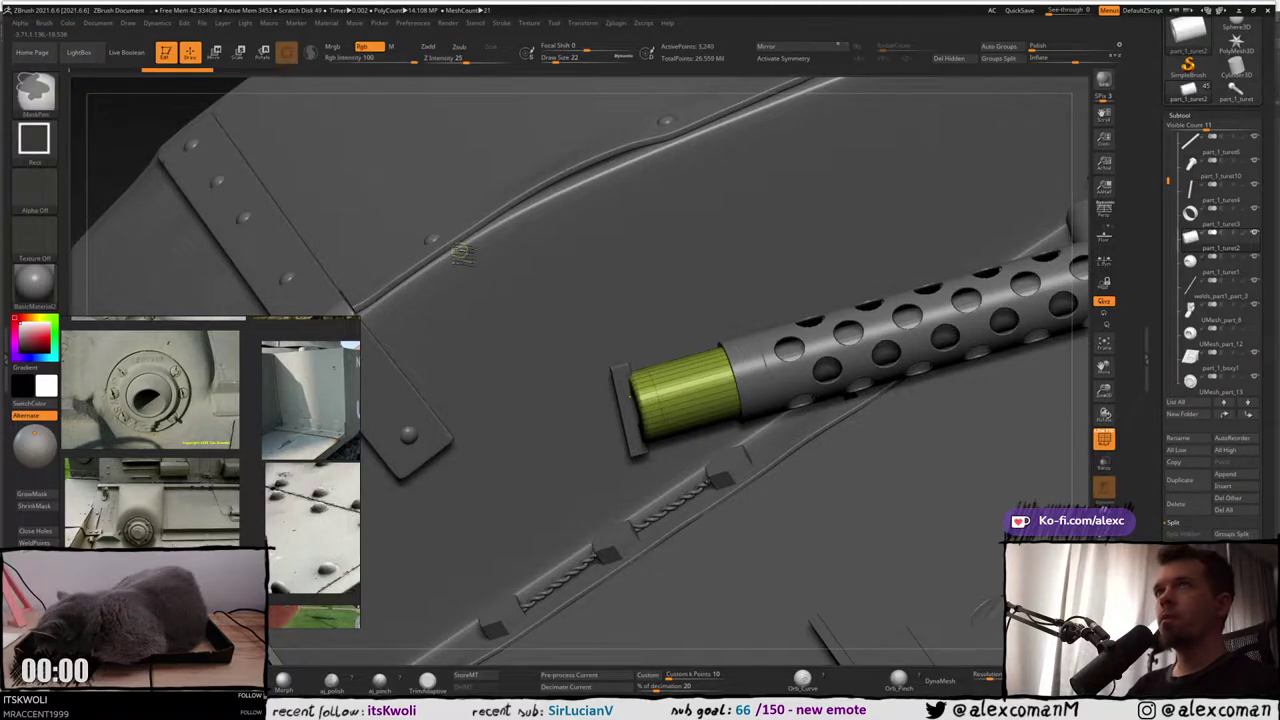
drag(533, 307, 675, 355)
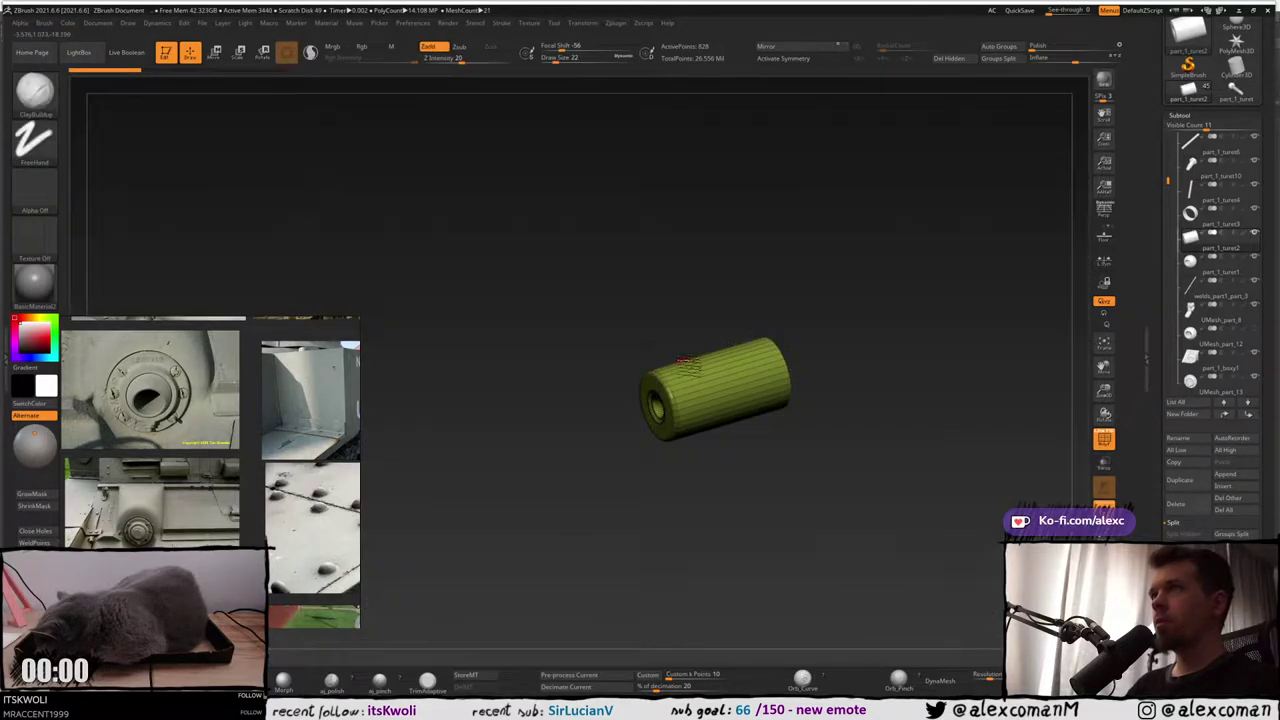
With the ZModeler brush, insert two edge loops around the isolated muzzle cylinder near its rear end
ctrl+right_drag(685, 362, 436, 285)
click(32, 96)
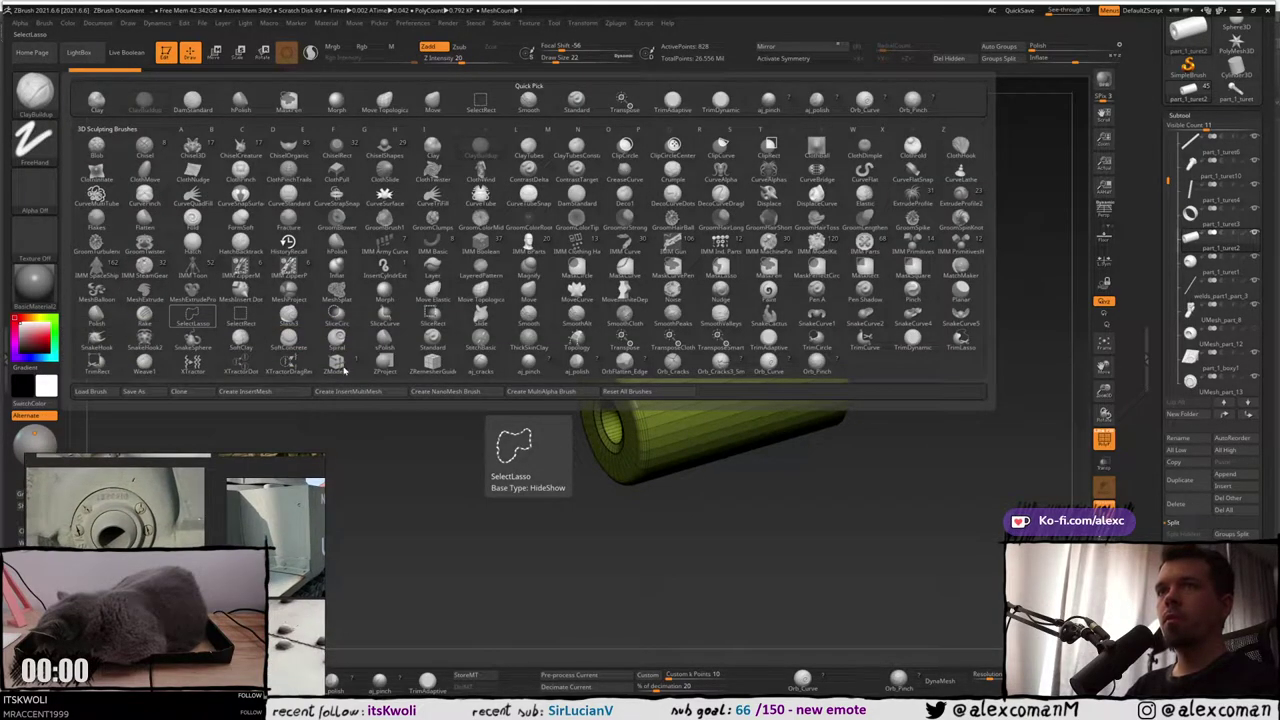
click(343, 370)
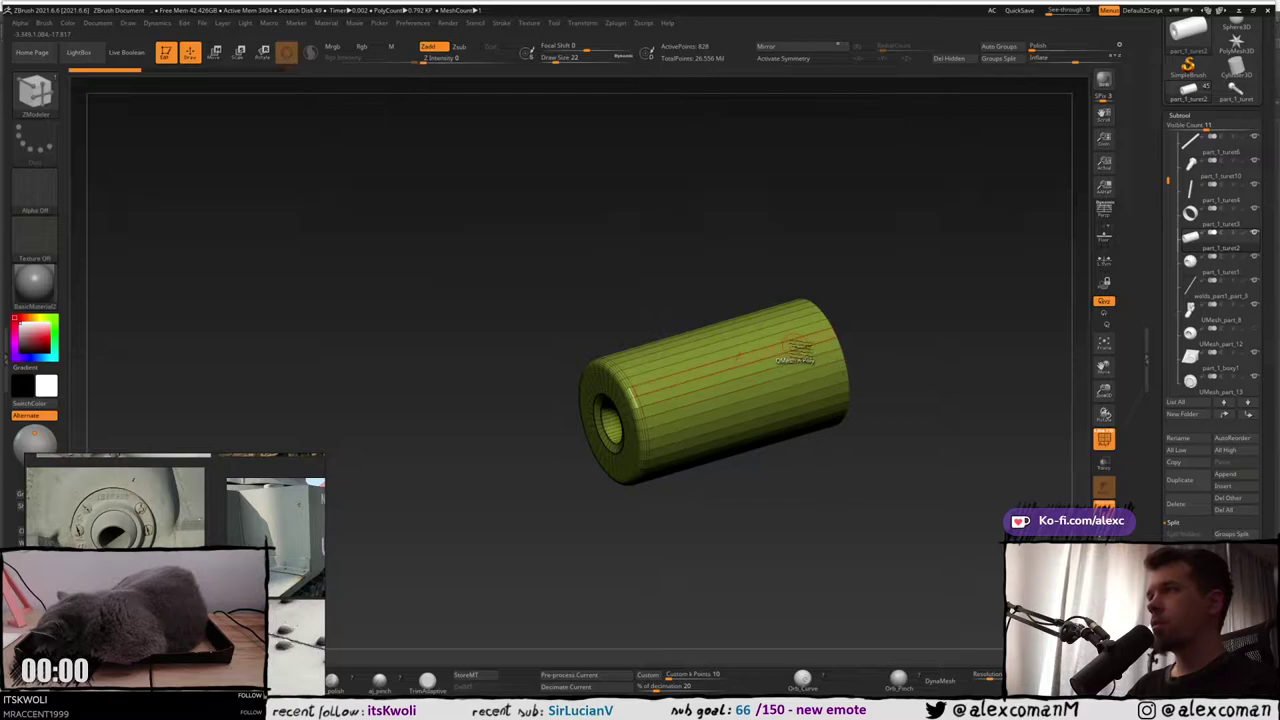
click(800, 348)
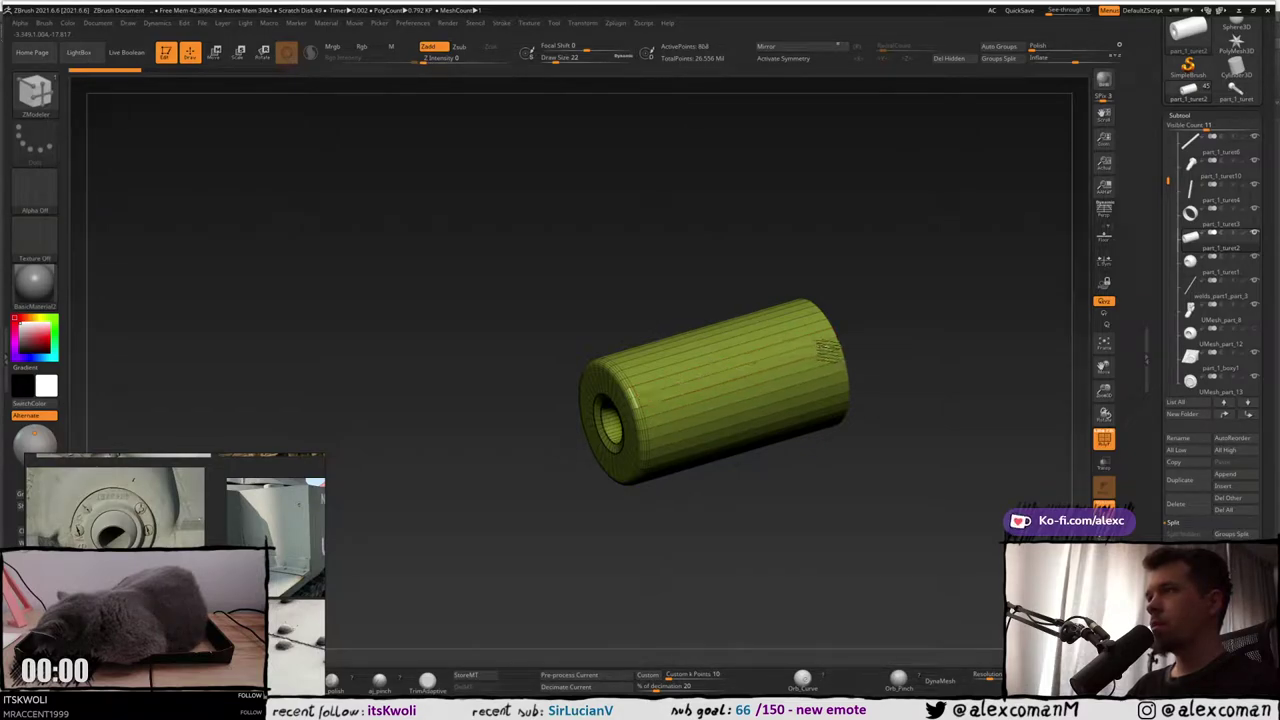
click(815, 348)
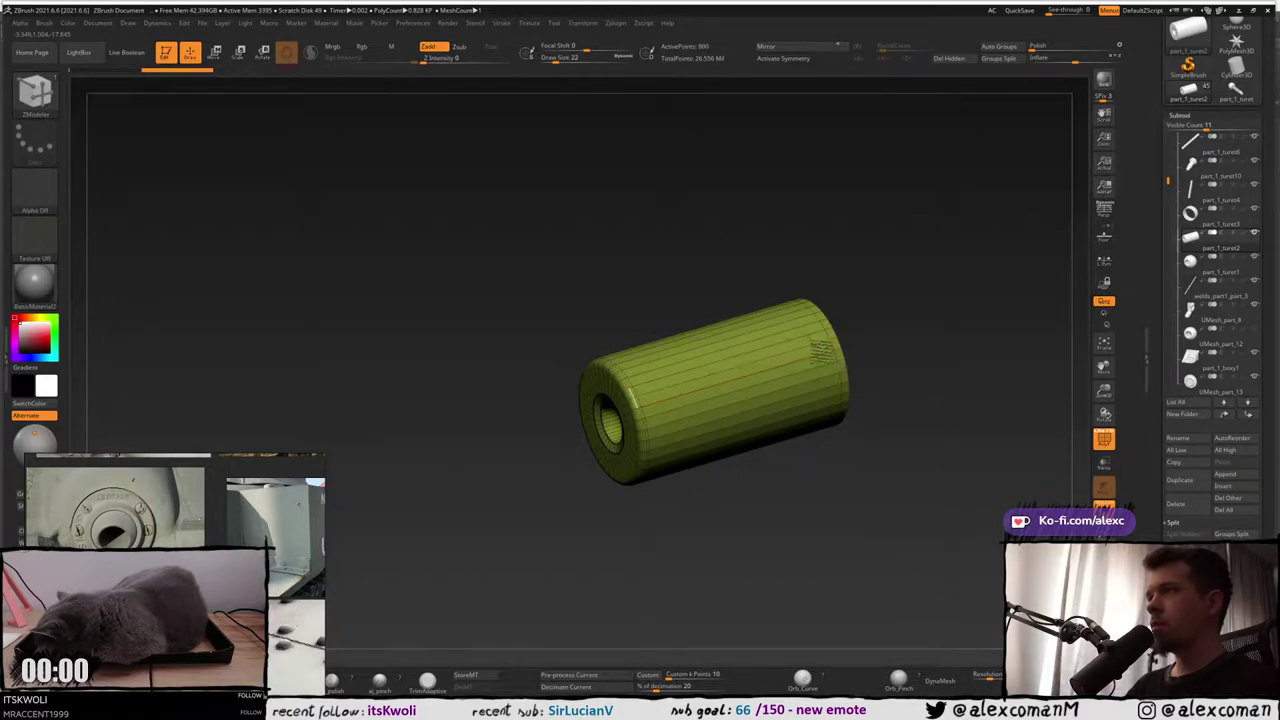
Return to the ClayBuildup brush, show the full model again and subdivide the muzzle cylinder several times
key(b)
key(c)
key(b)
right_drag(742, 351, 811, 358)
key(alt+s)
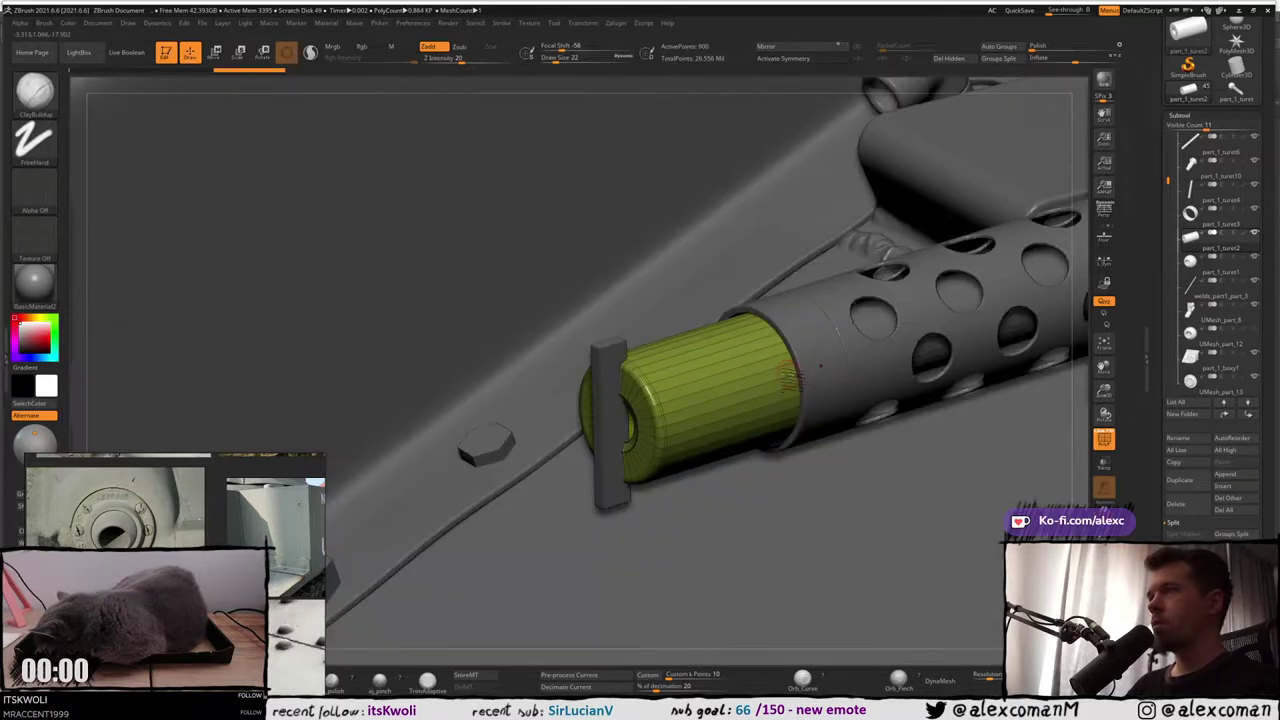
key(ctrl+d)
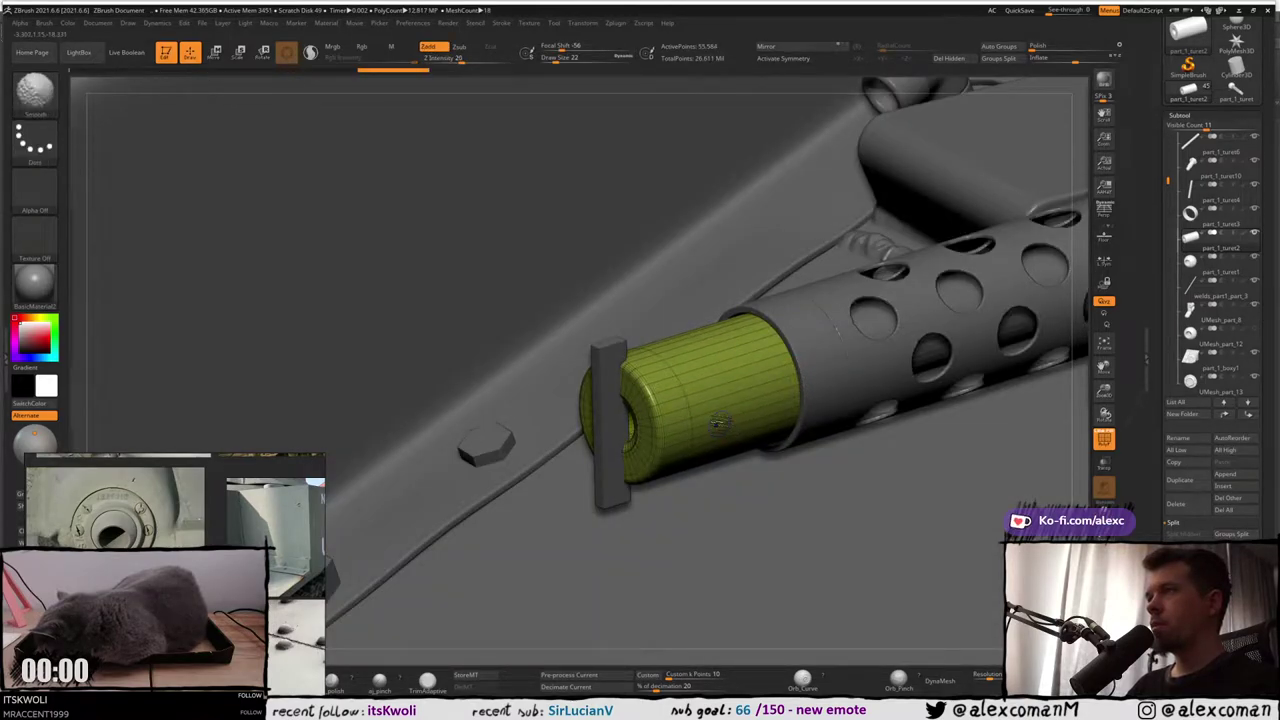
Turn off the polyframe display and select the thin upright bar across the muzzle
key(shift+f)
right_drag(718, 420, 623, 330)
alt+click(611, 418)
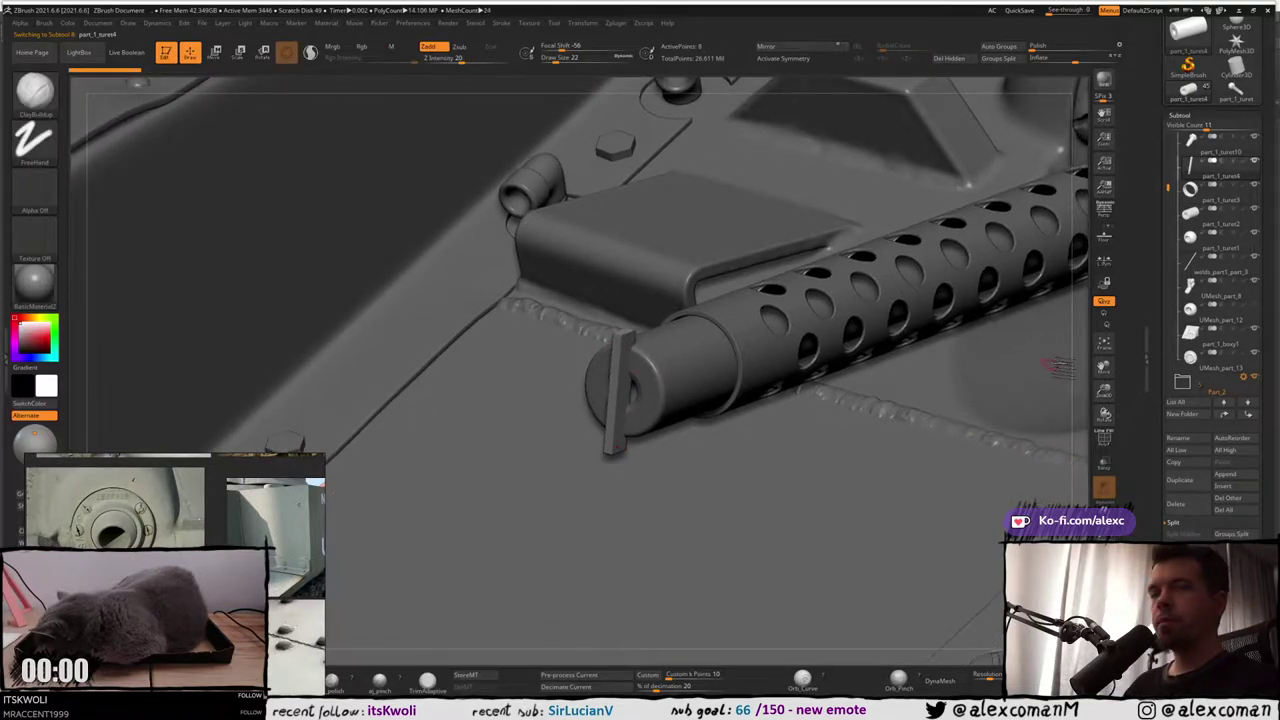
Move the thin bar subtool up to the top of the Part_1 folder
drag(1157, 388, 1157, 351)
scroll(1157, 351, down, 2)
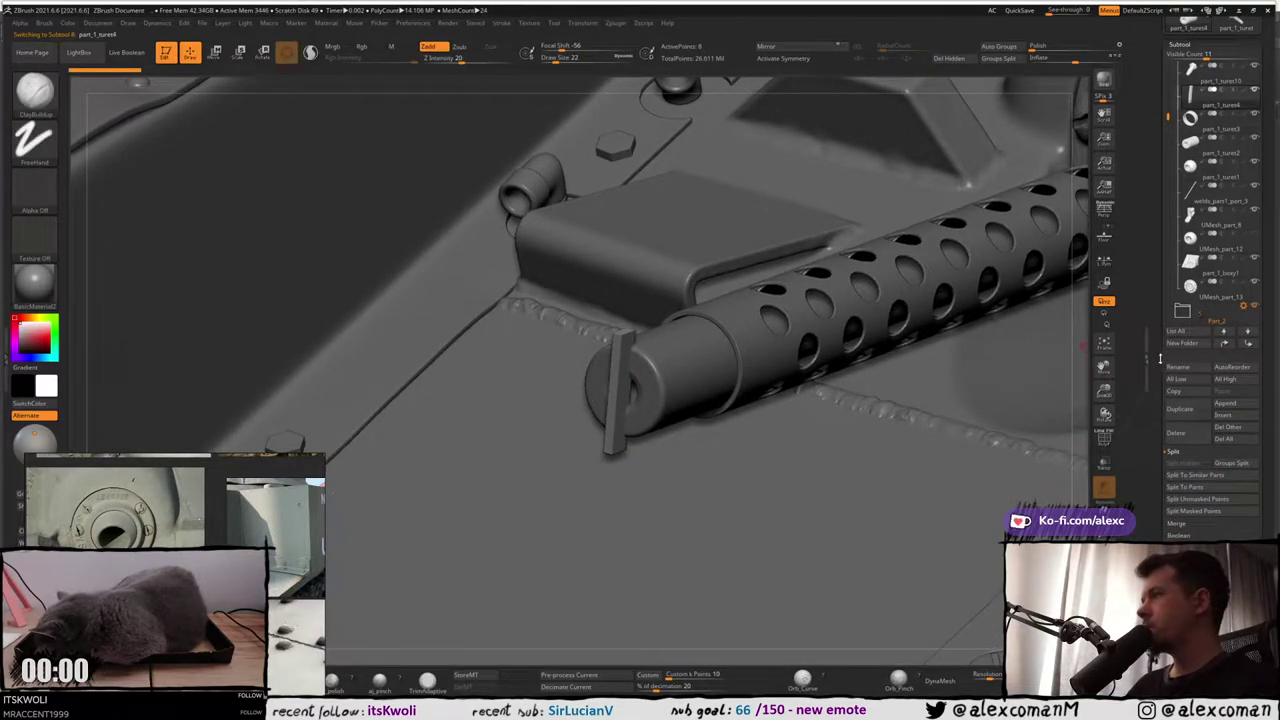
scroll(1160, 332, up, 3)
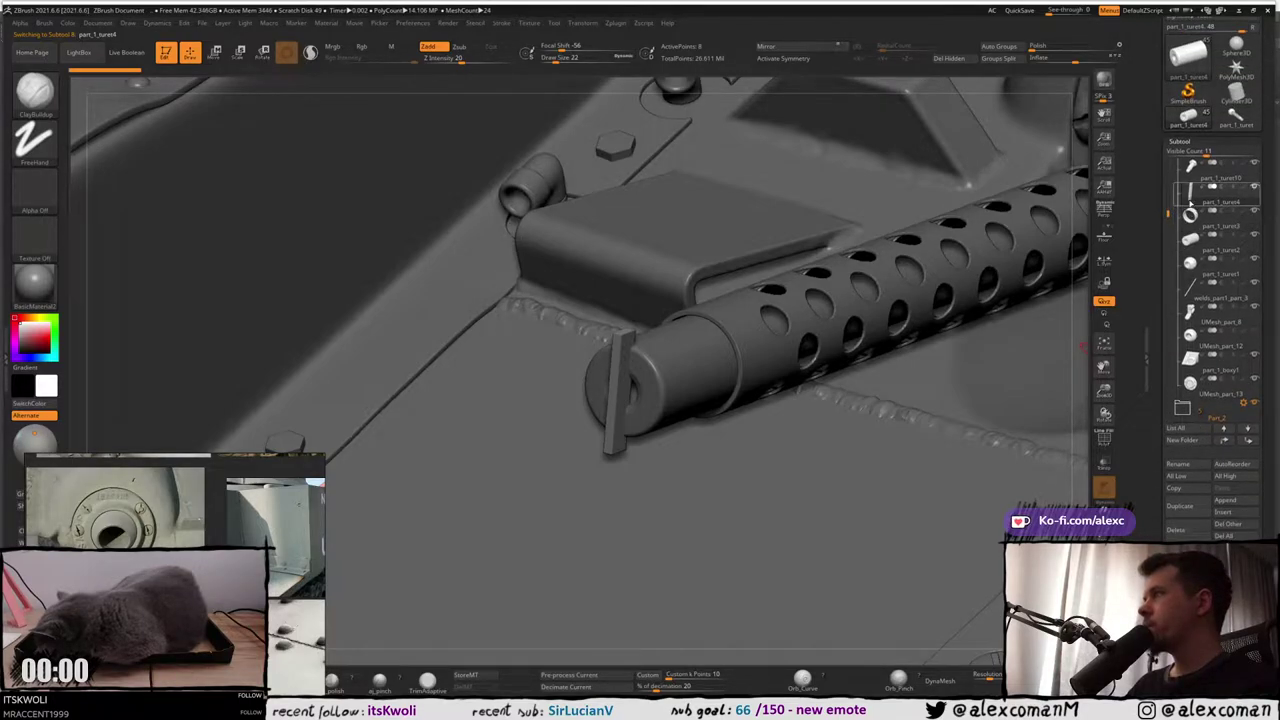
scroll(1190, 205, up, 5)
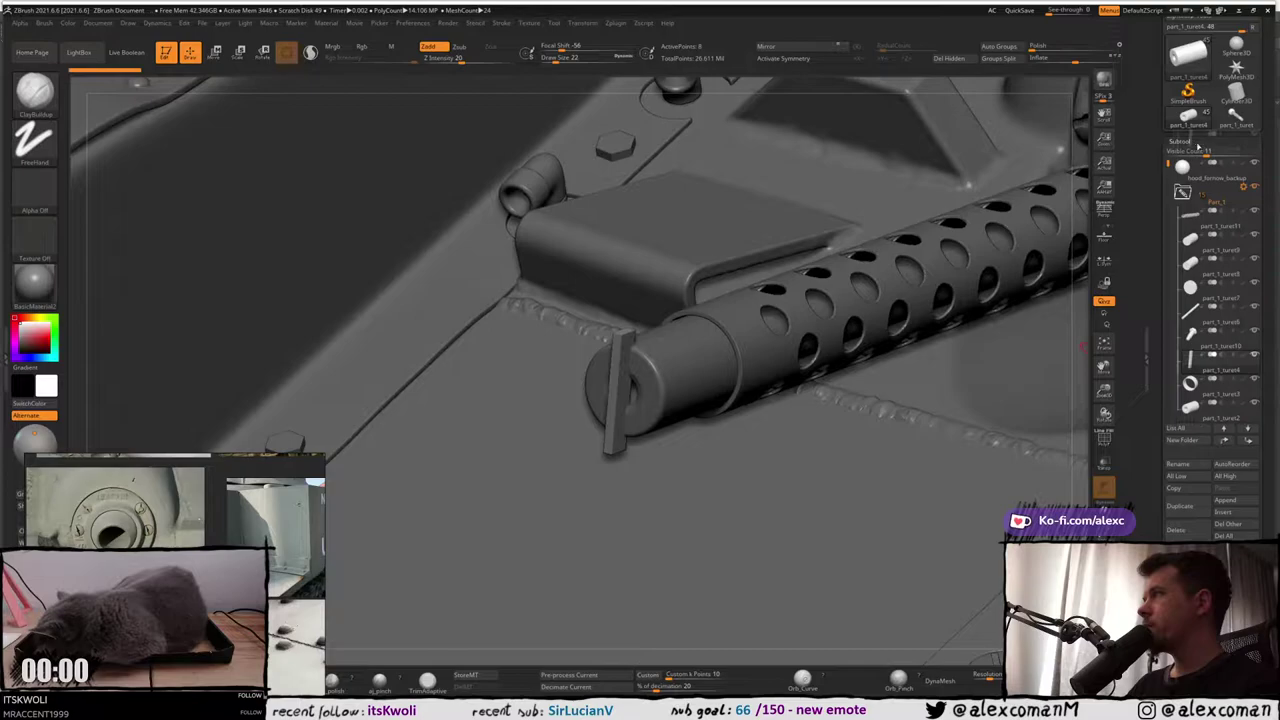
drag(1198, 147, 1188, 223)
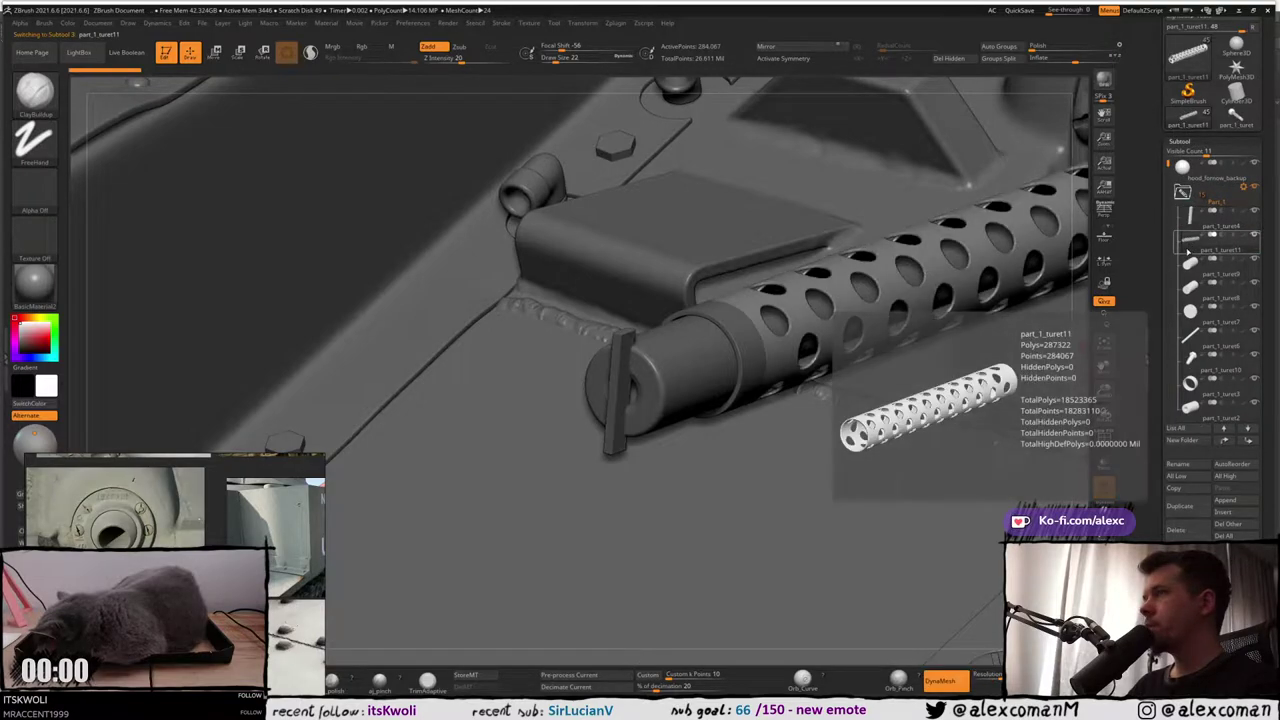
Find the muzzle cylinder subtool in the Part_1 folder and move it directly beneath the thin bar
click(1188, 266)
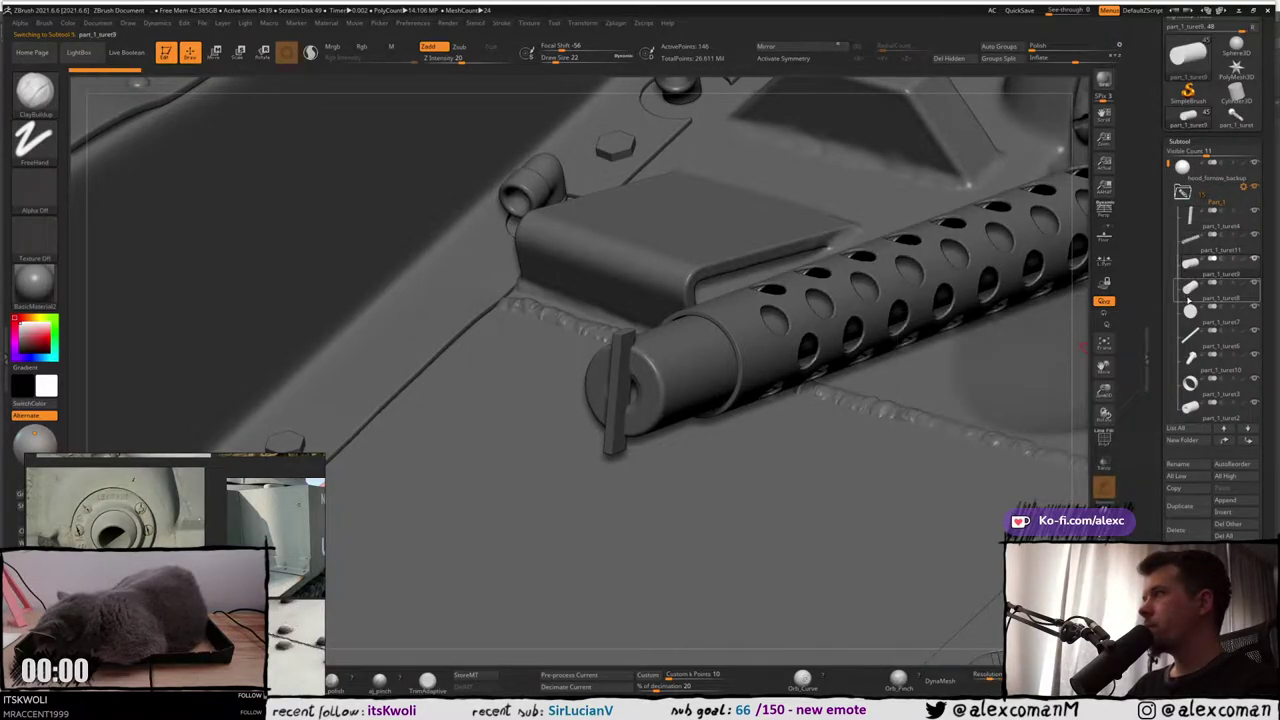
click(1188, 299)
click(1188, 320)
click(1187, 343)
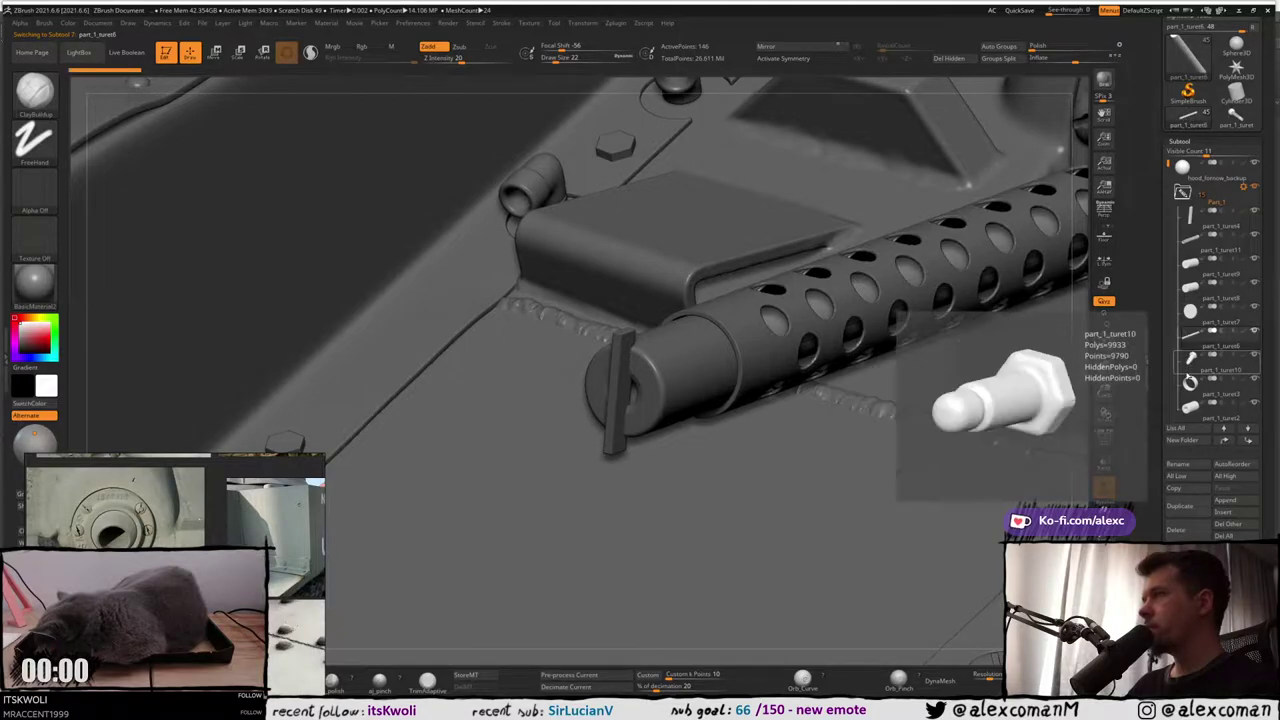
click(1191, 413)
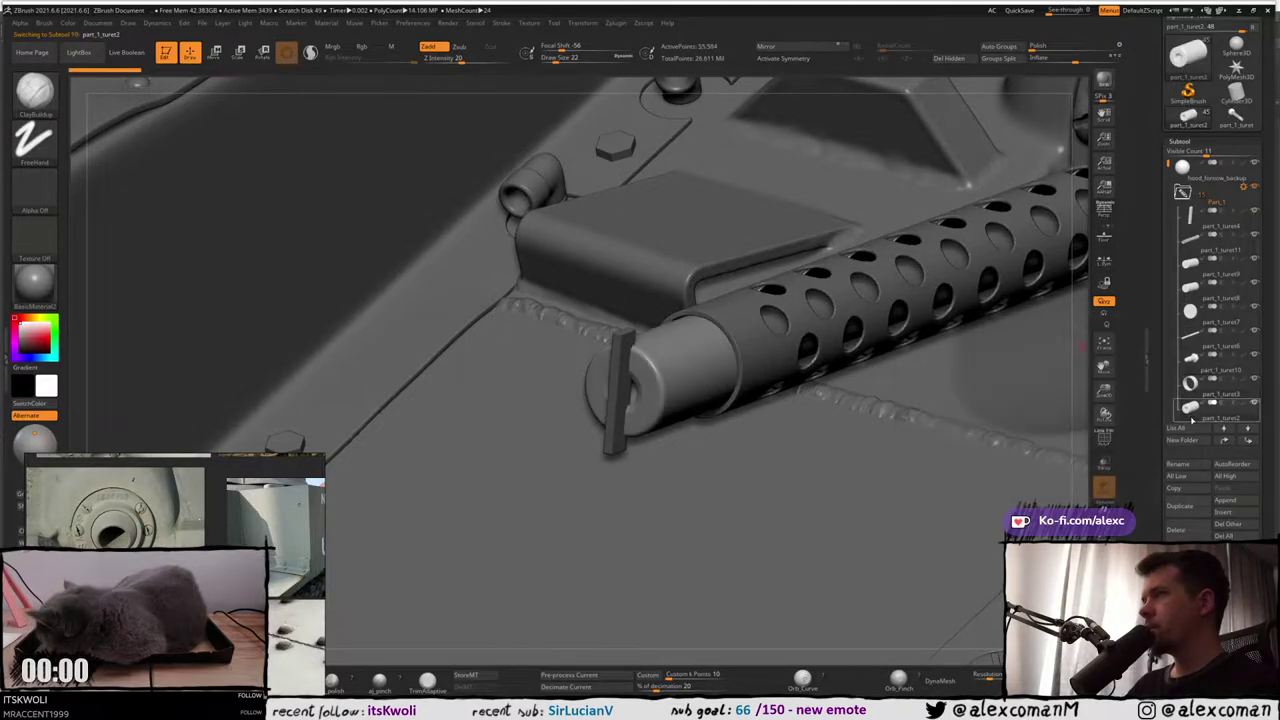
drag(1191, 418, 1196, 236)
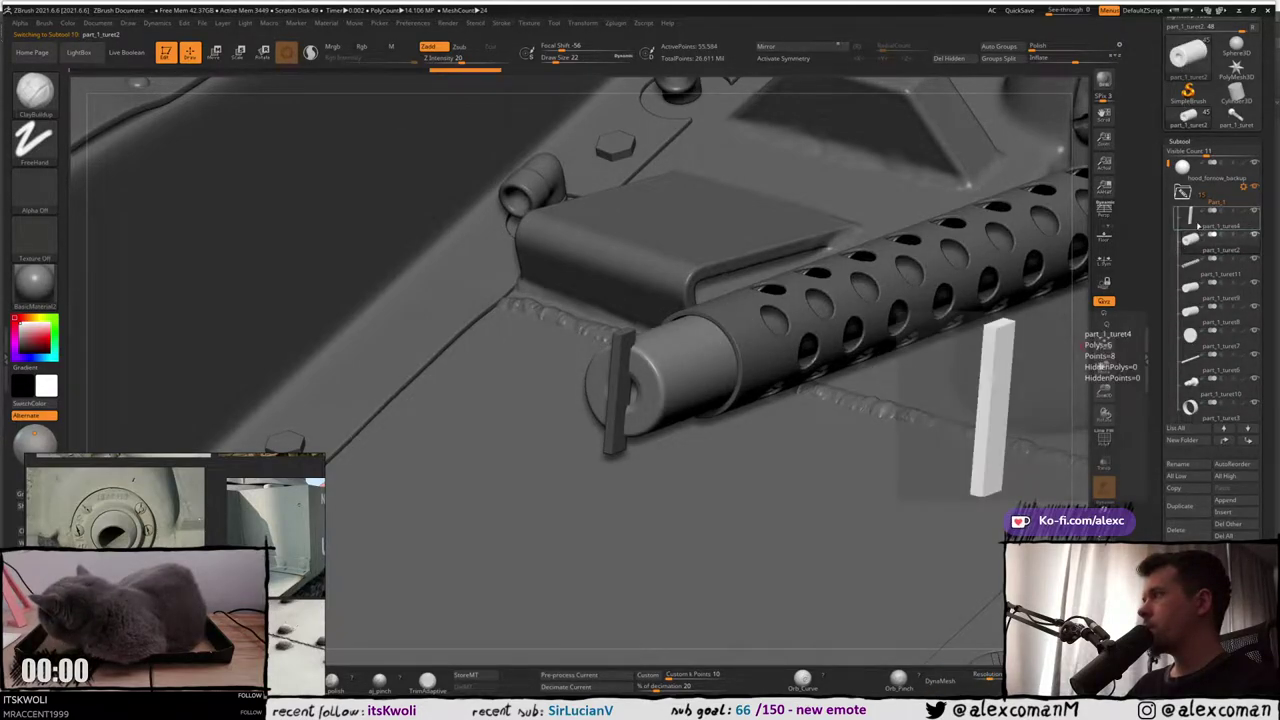
Create a subtool folder with the default name at the muzzle cylinder and move the thin bar into it
click(1185, 441)
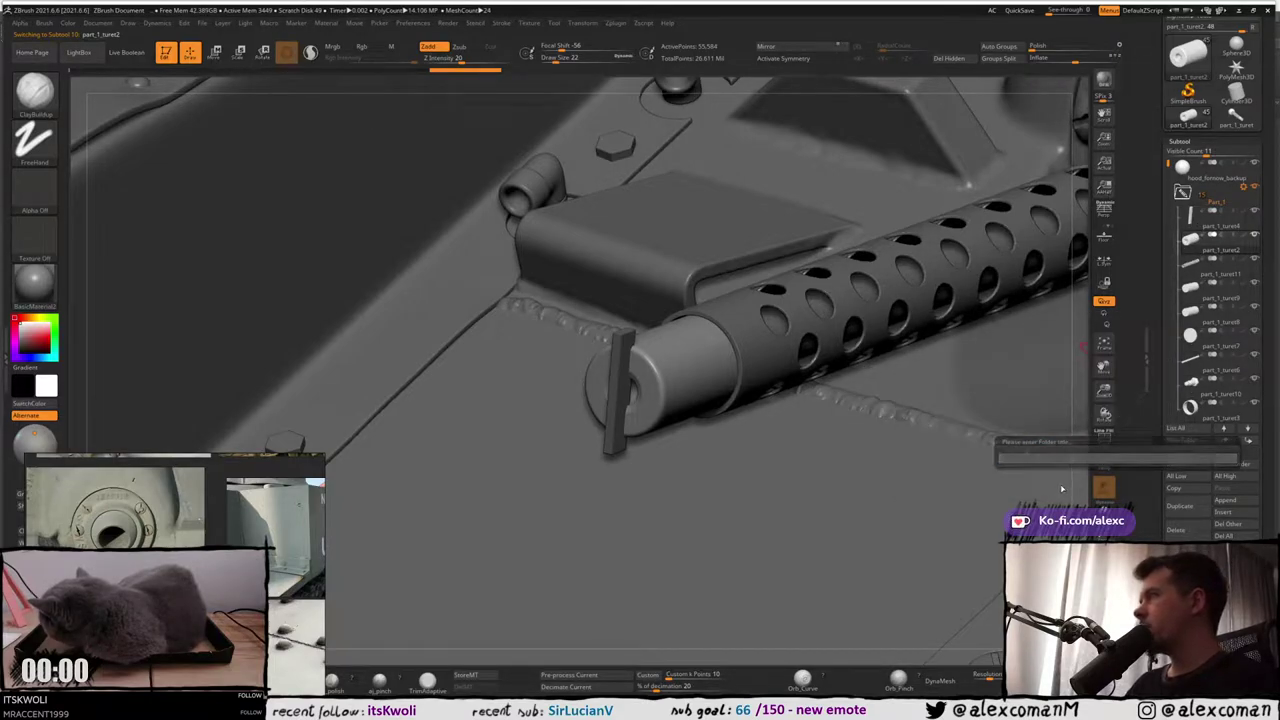
key(Return)
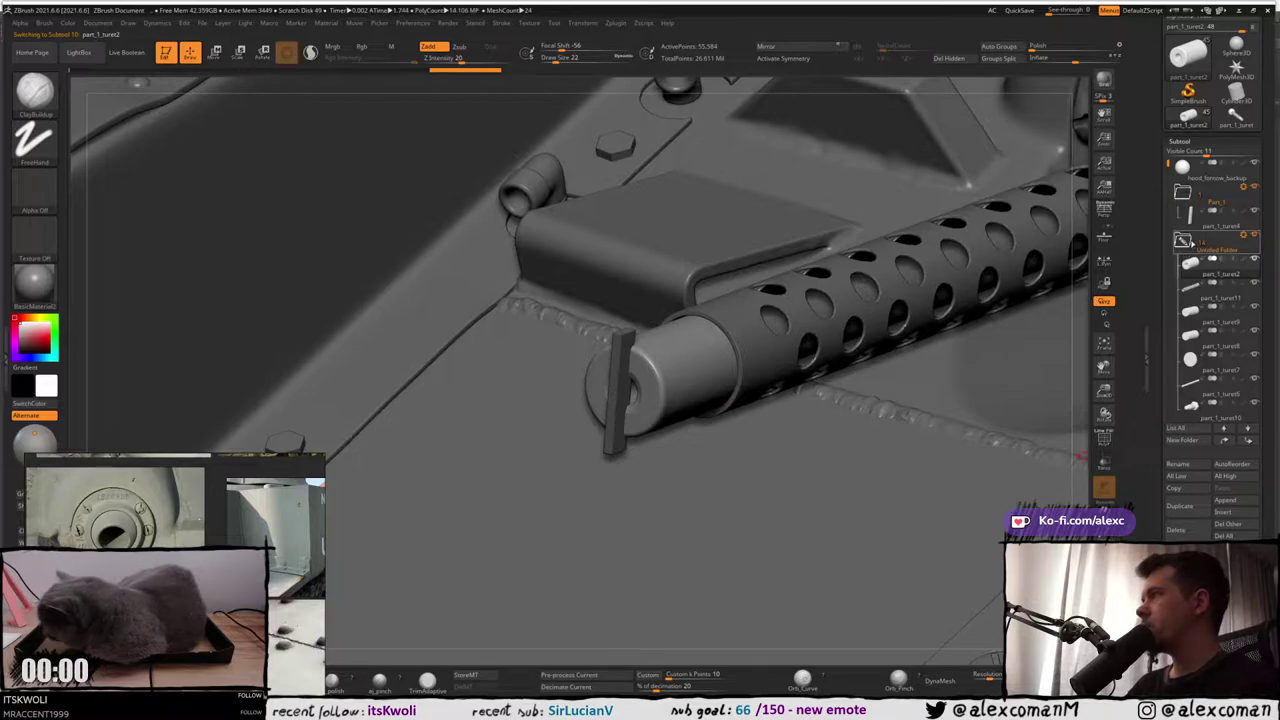
mouse_move(1184, 252)
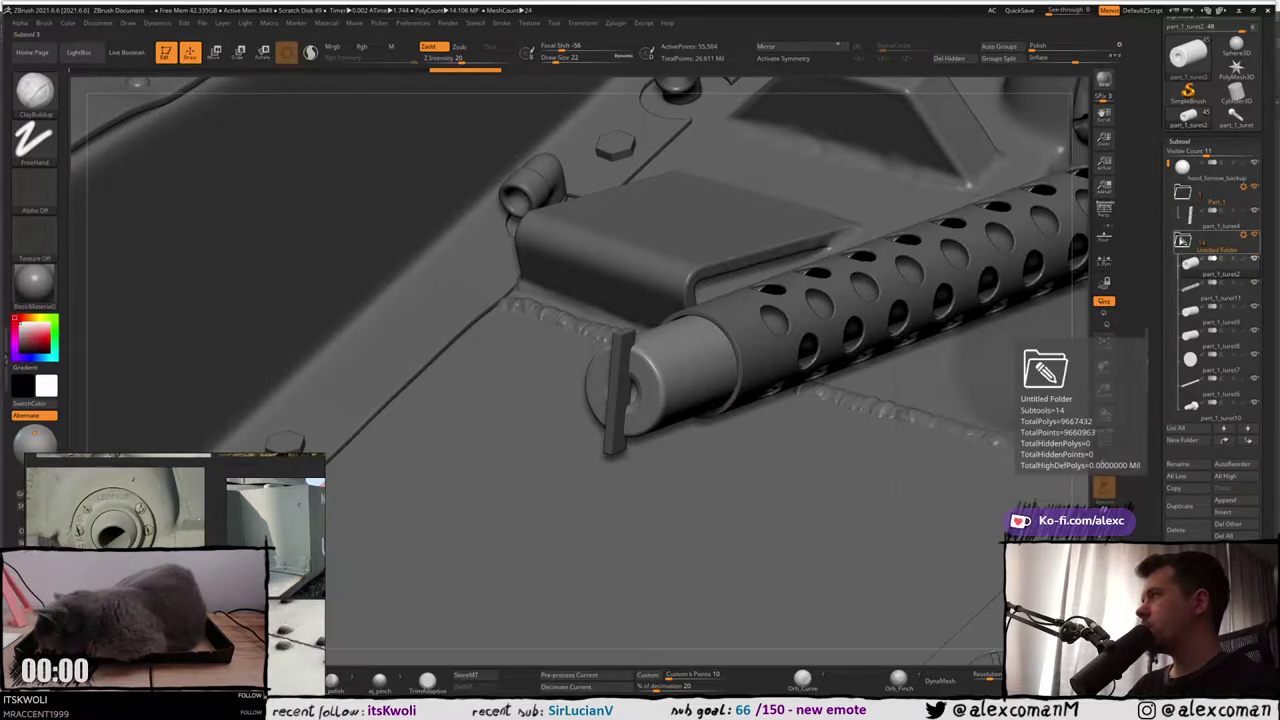
mouse_move(1196, 212)
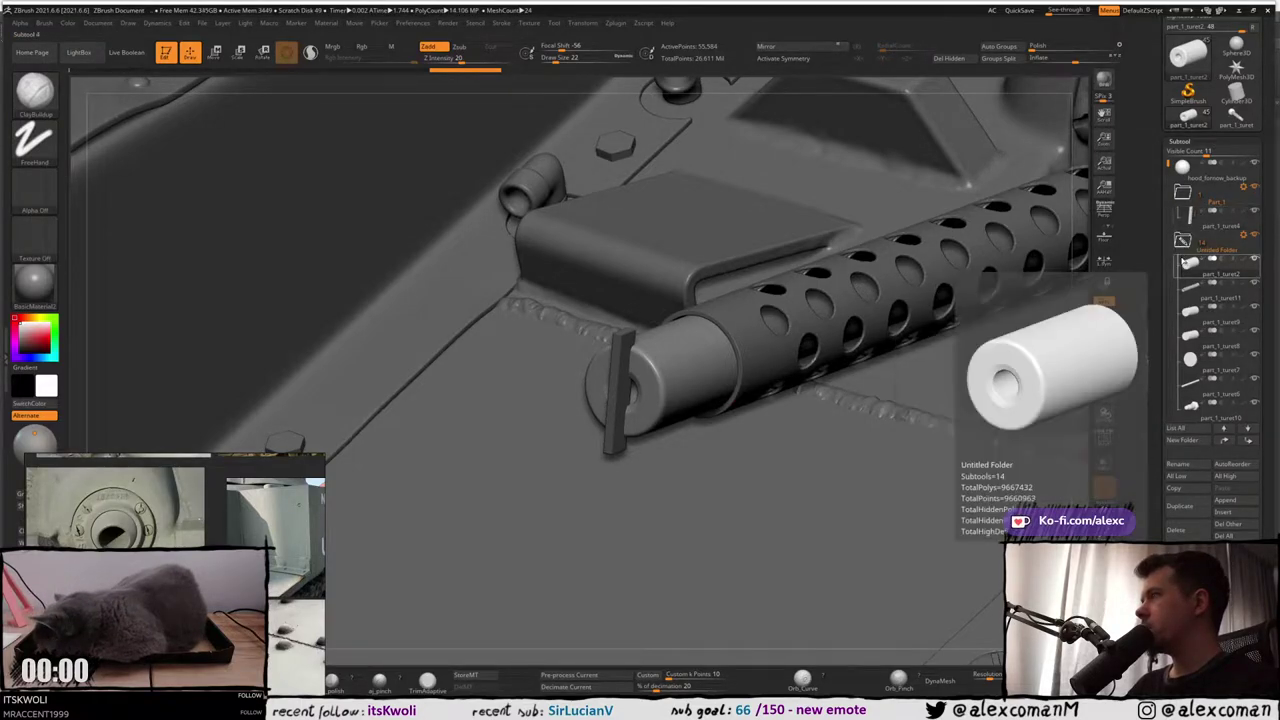
click(1182, 240)
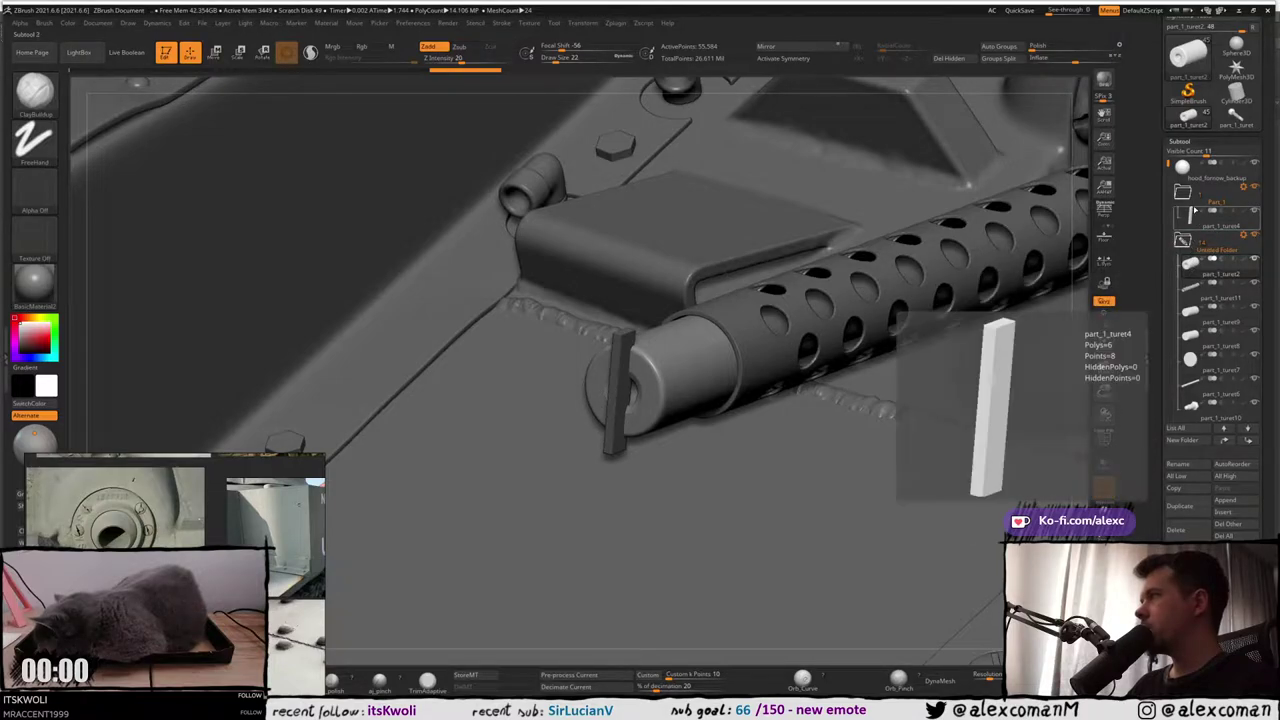
drag(1191, 216, 1192, 243)
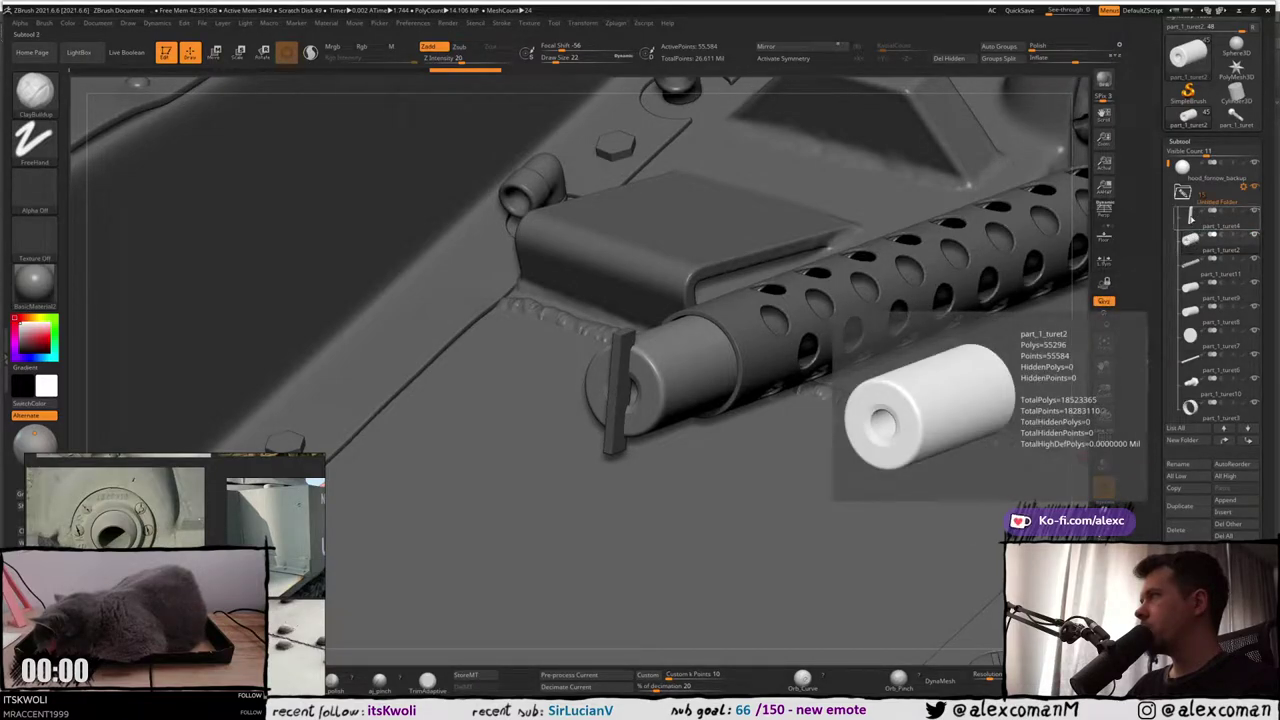
Select the thin bar and take both it and the muzzle cylinder out of the folder, placing them above it
mouse_move(1167, 166)
mouse_down()
mouse_move(1164, 285)
mouse_move(1168, 146)
mouse_up()
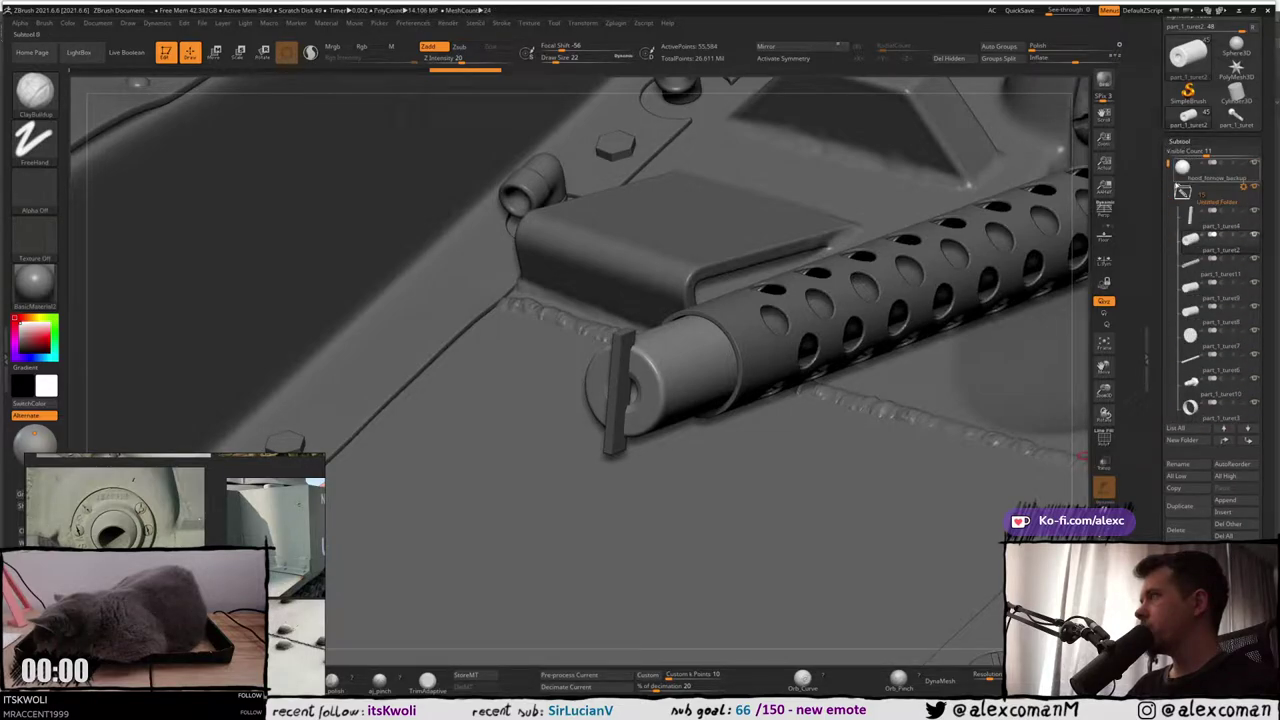
click(1189, 239)
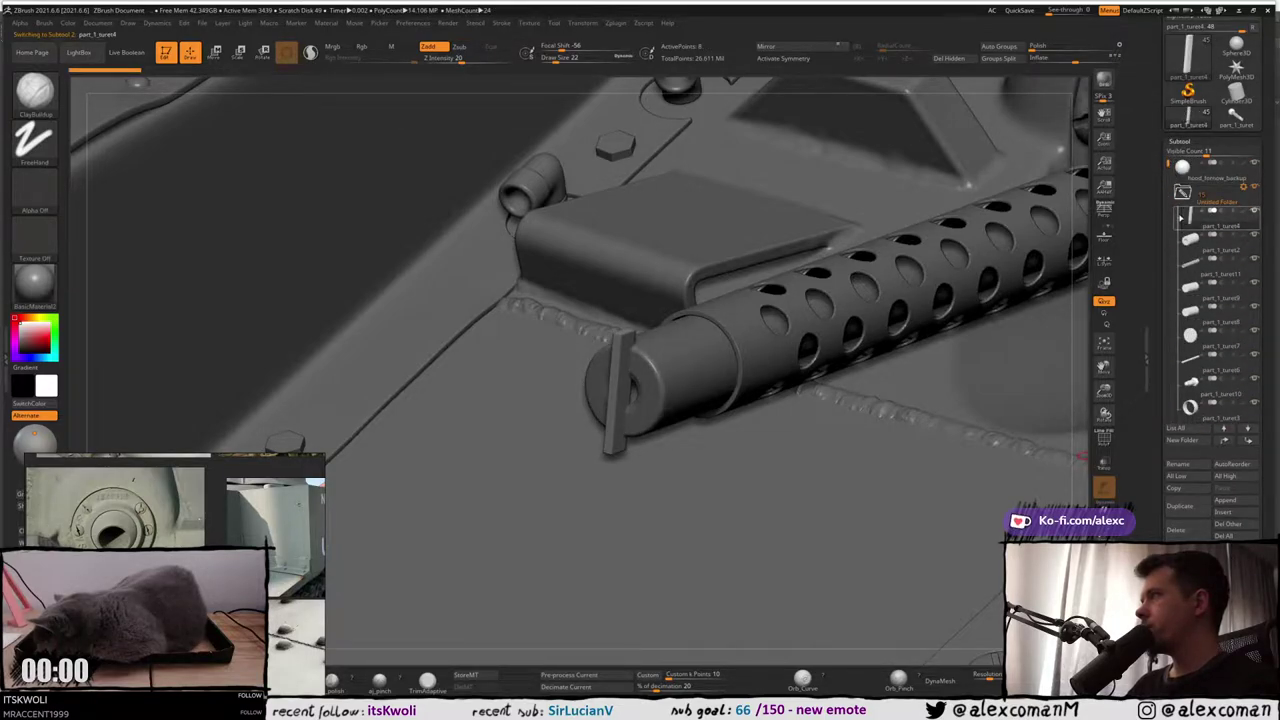
mouse_move(1182, 190)
mouse_down()
mouse_move(1186, 255)
mouse_move(1186, 208)
mouse_up()
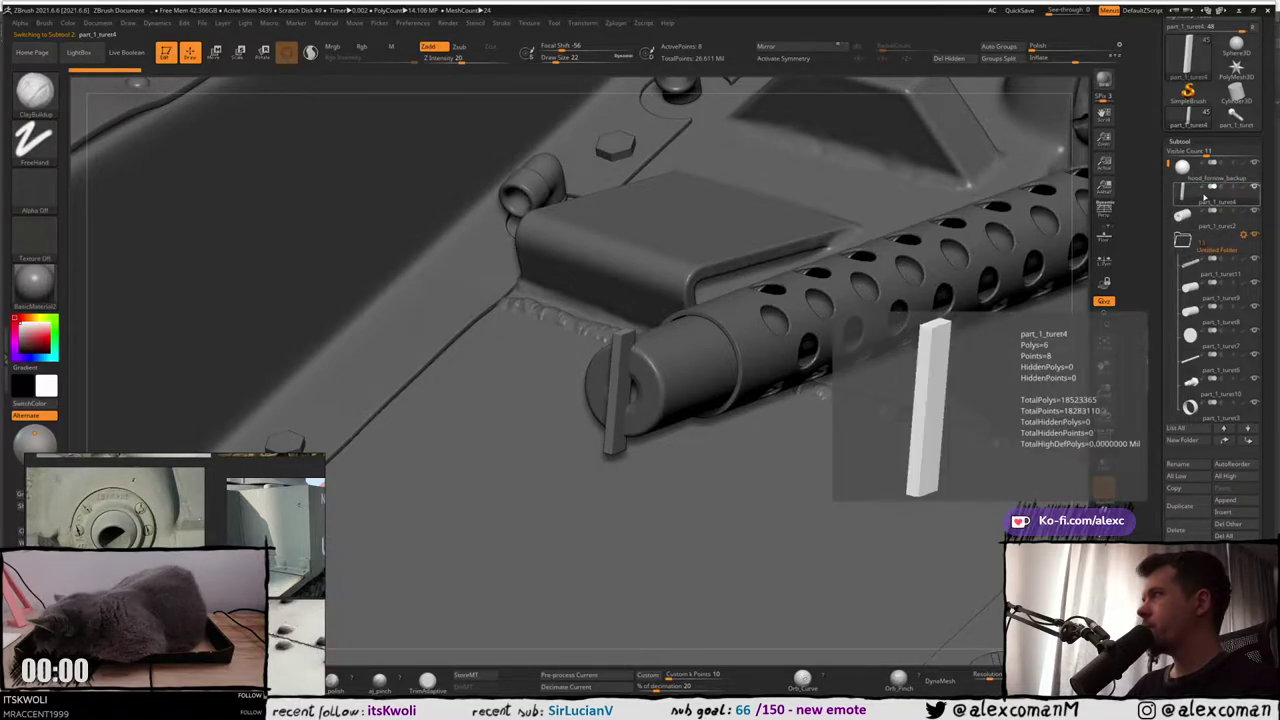
Create a separate default-named folder for the thin bar and place the muzzle cylinder in it above the bar
mouse_move(1192, 262)
click(1179, 440)
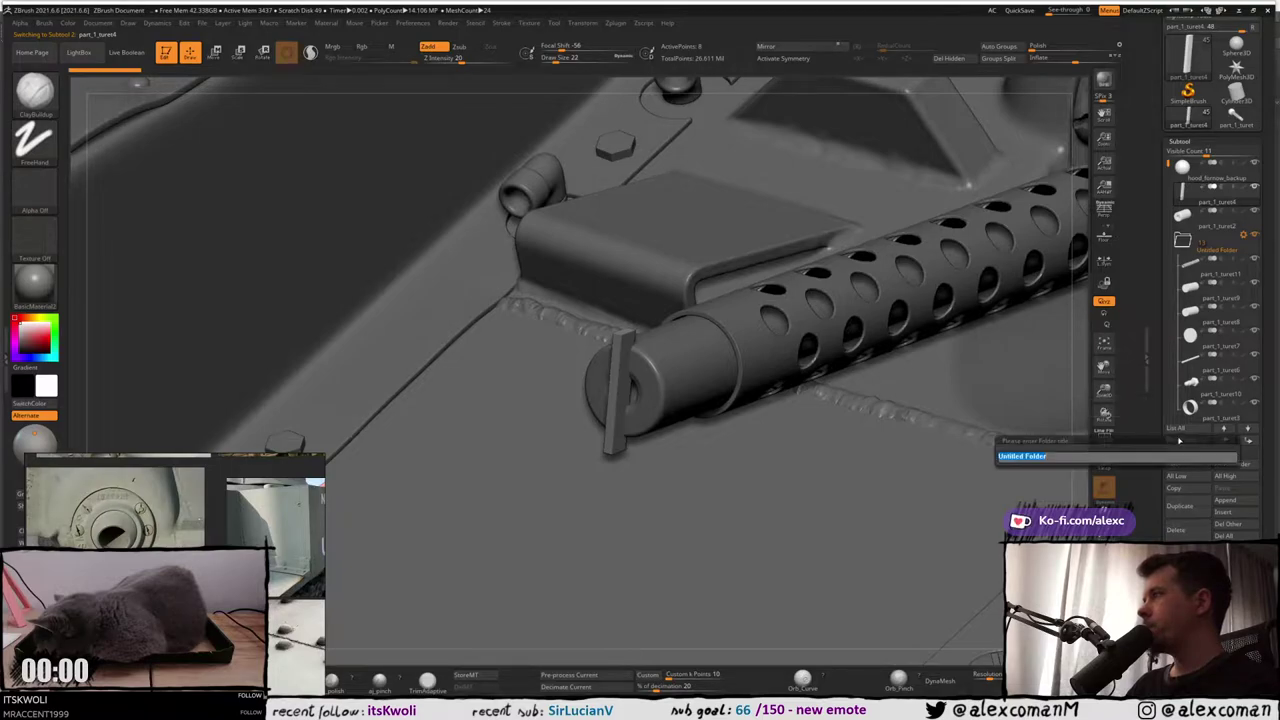
key(Return)
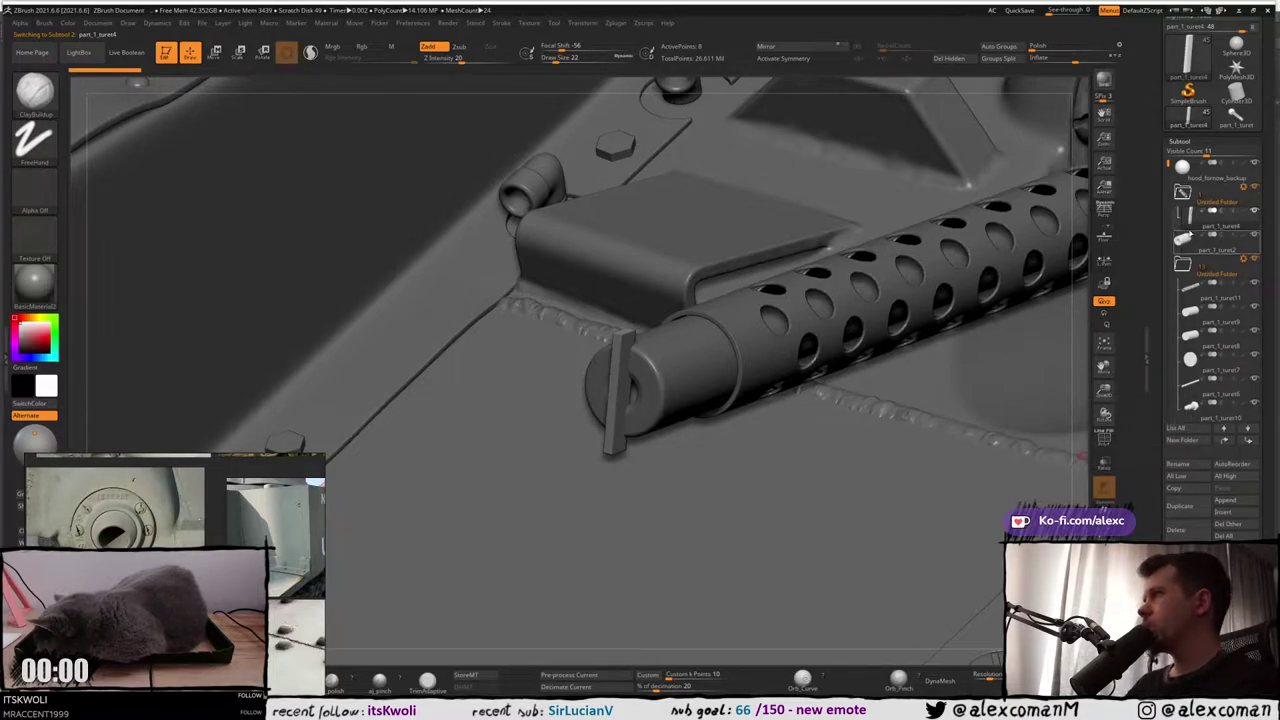
drag(1191, 240, 1193, 217)
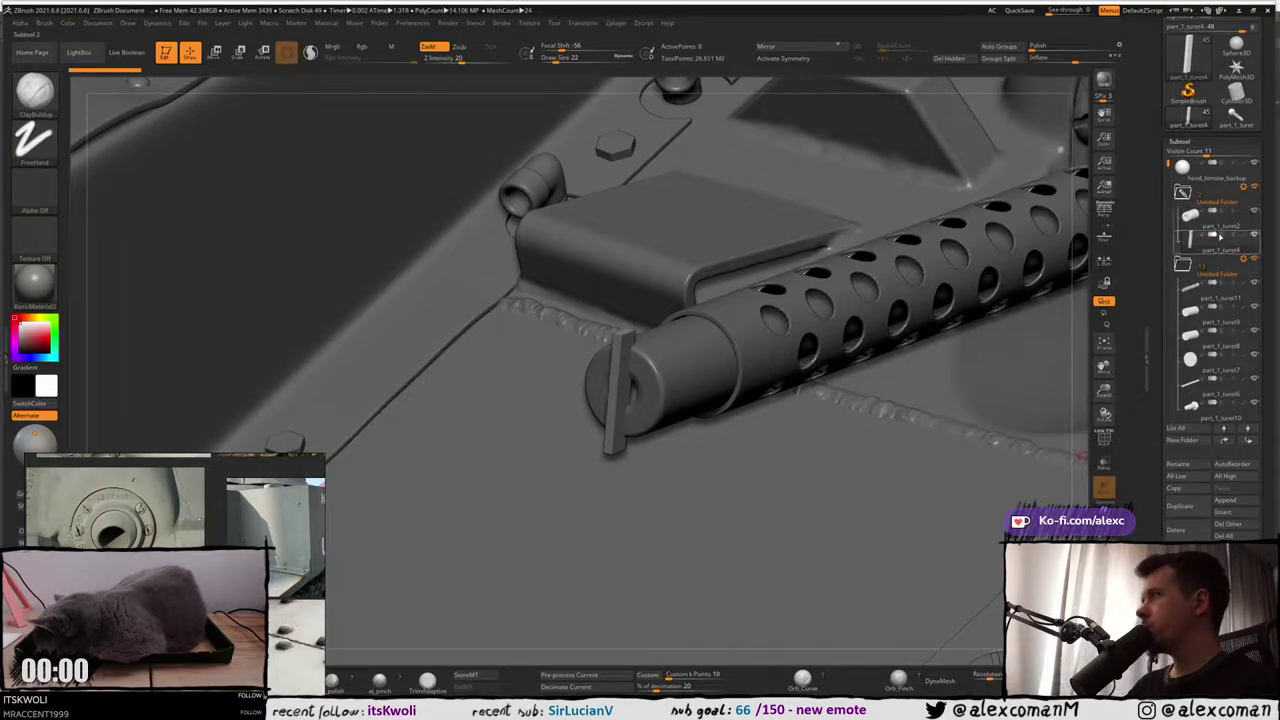
Set the thin bar to subtract from the muzzle cylinder and preview the slot with Live Boolean
click(127, 52)
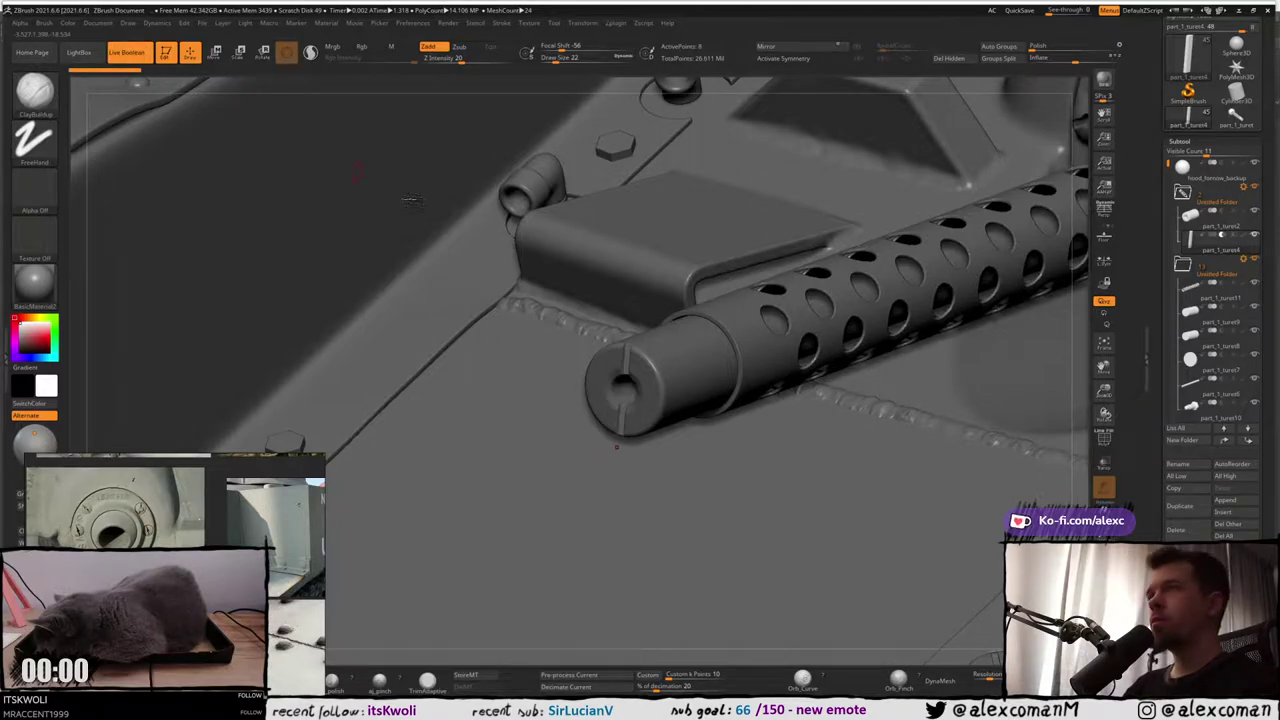
mouse_move(674, 350)
right_down()
mouse_move(800, 375)
mouse_move(675, 376)
mouse_move(670, 321)
mouse_move(684, 349)
mouse_move(677, 403)
mouse_move(674, 370)
right_up()
key(shift+f)
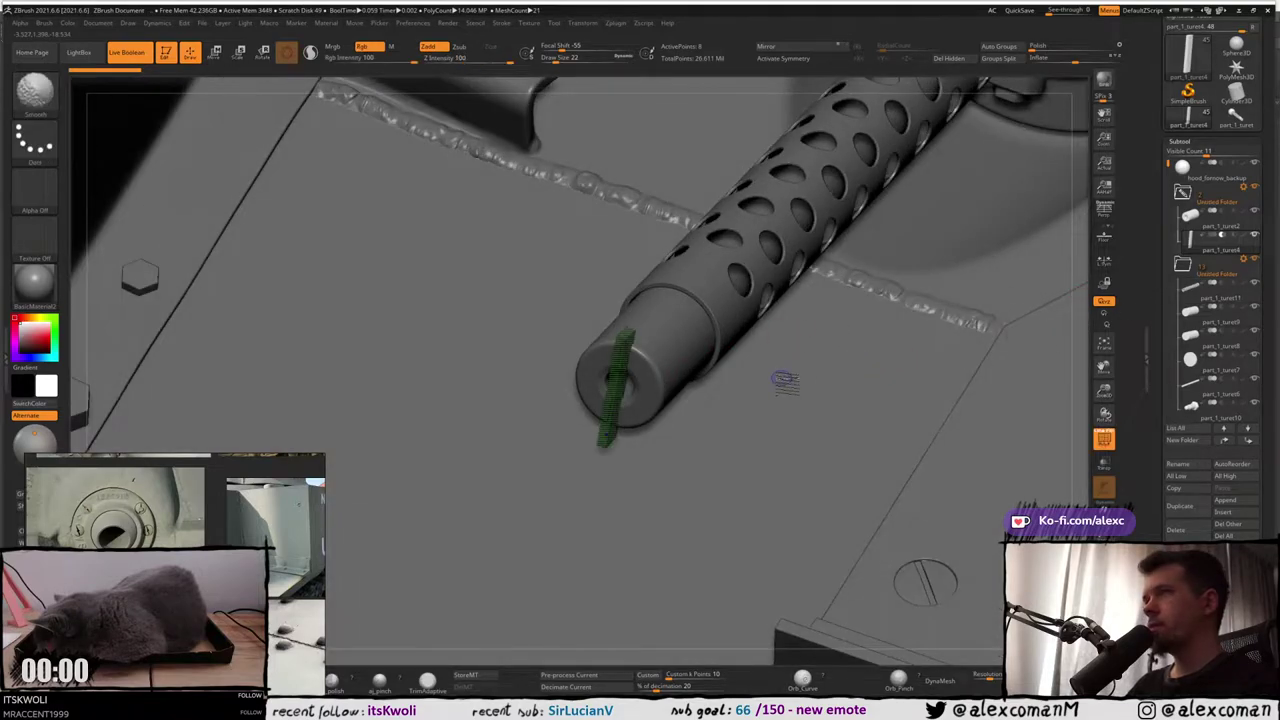
ctrl+shift+drag(603, 442, 615, 437)
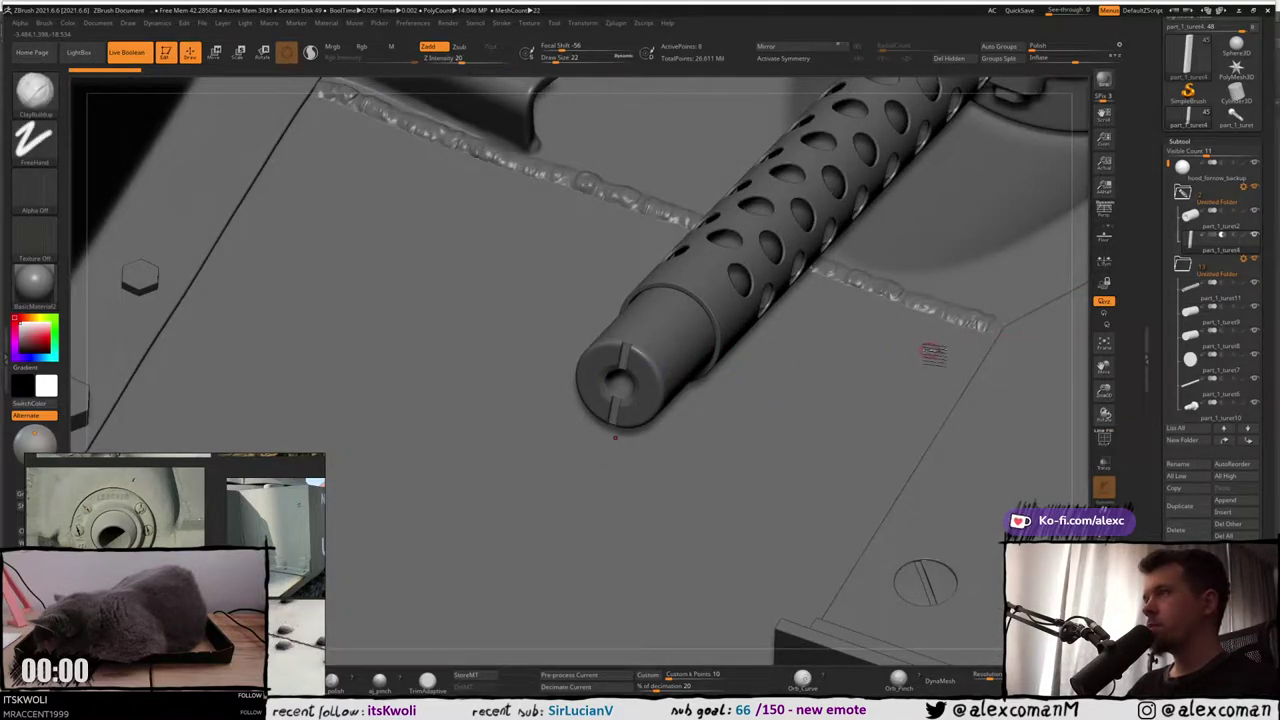
key(alt+s)
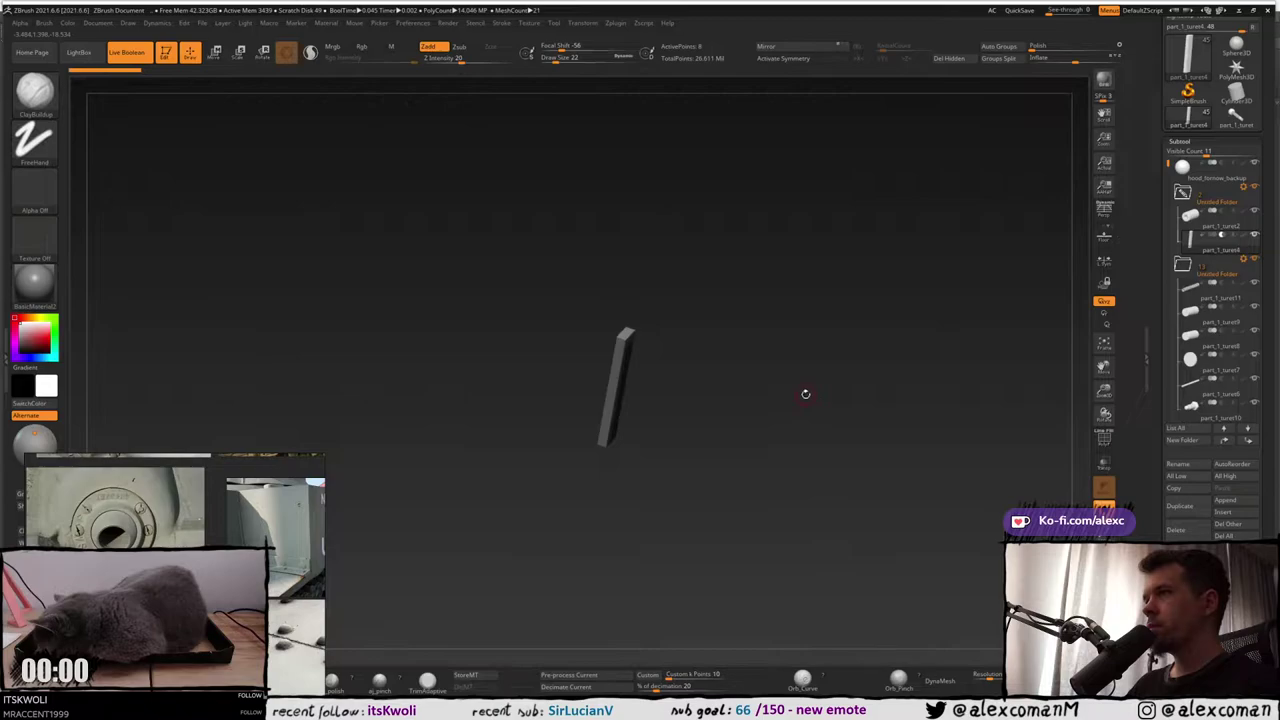
key(alt+s)
alt+right_drag(806, 394, 809, 390)
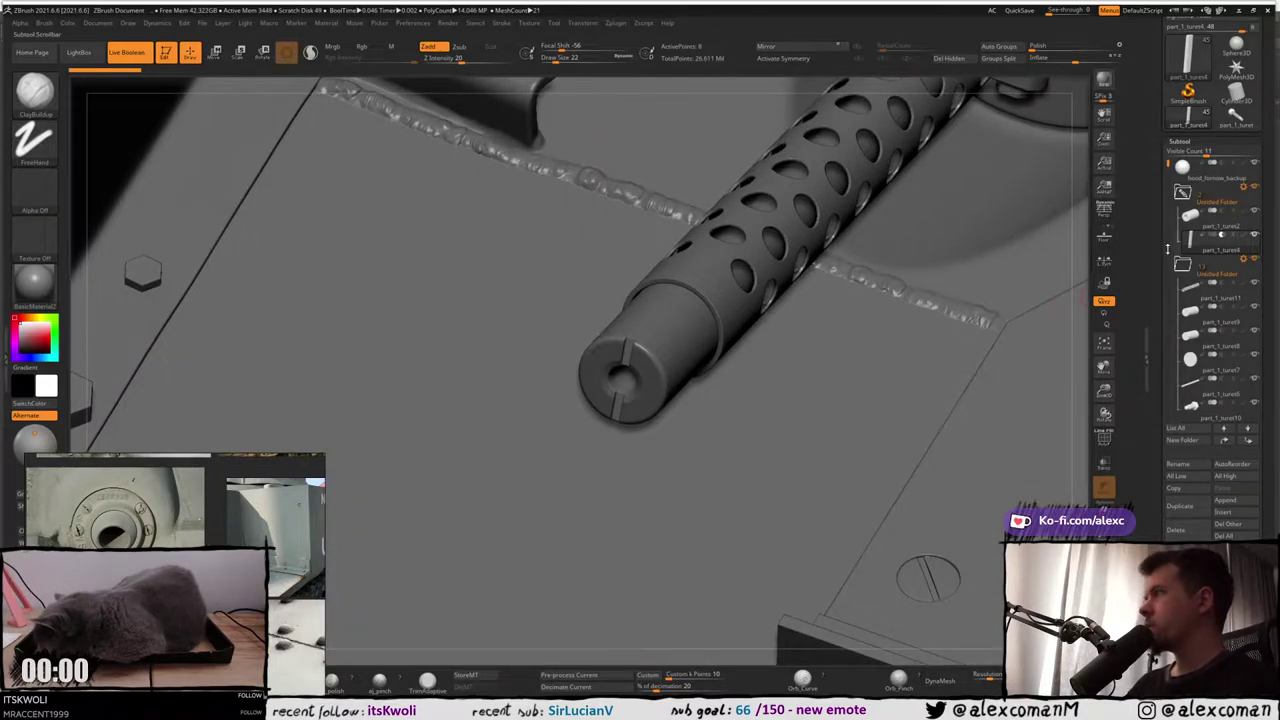
Run Boolean Folder on the folder holding the muzzle cylinder and bar, and select the resulting slotted muzzle mesh
click(1243, 186)
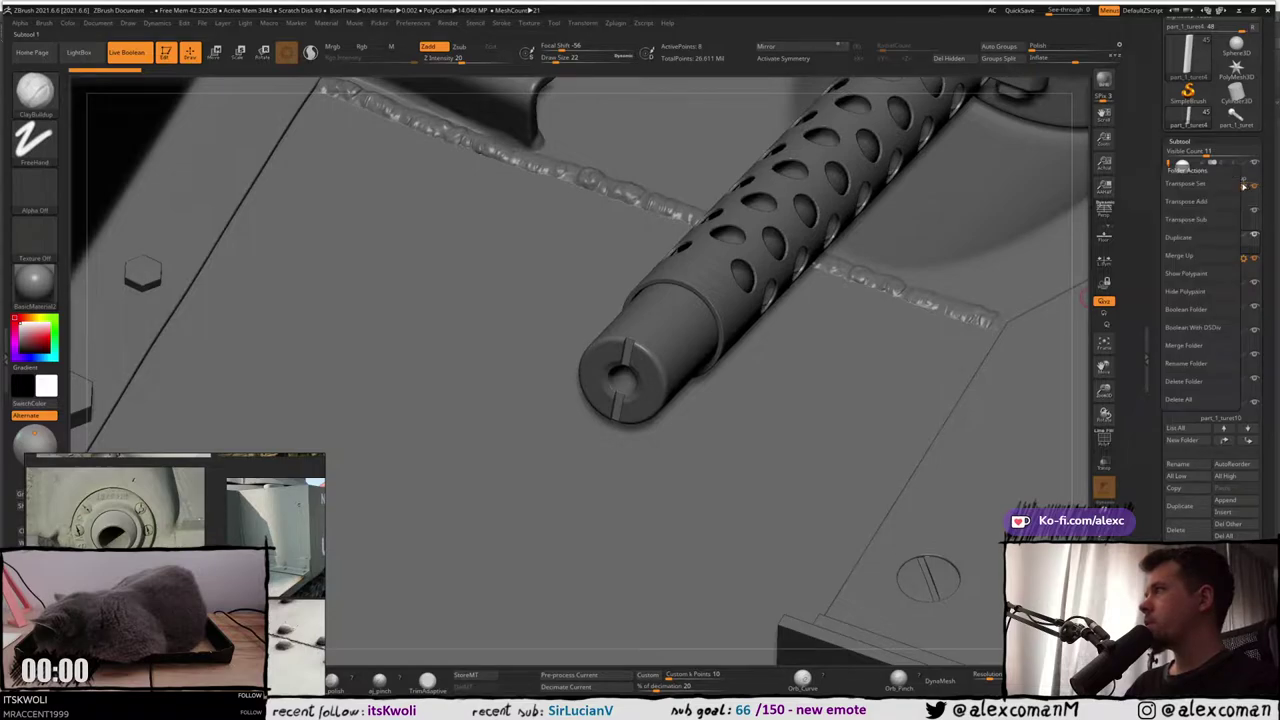
click(1197, 312)
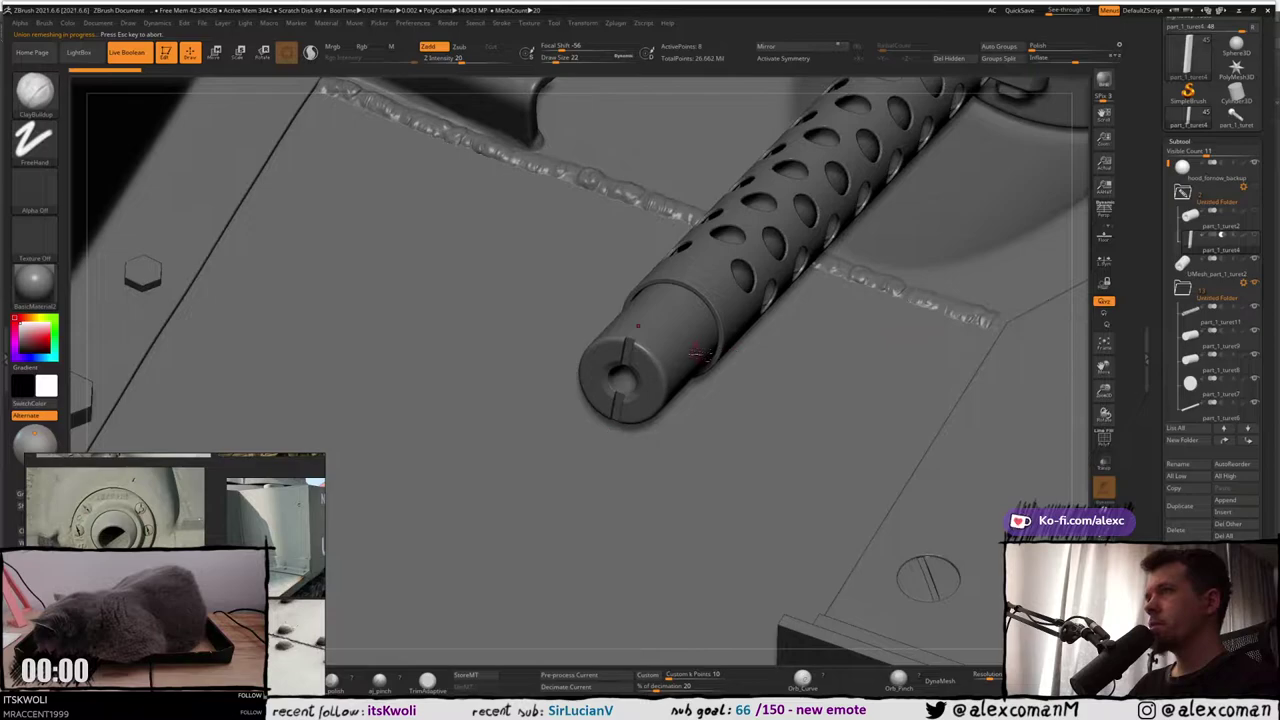
alt+click(650, 367)
right_drag(674, 345, 652, 330)
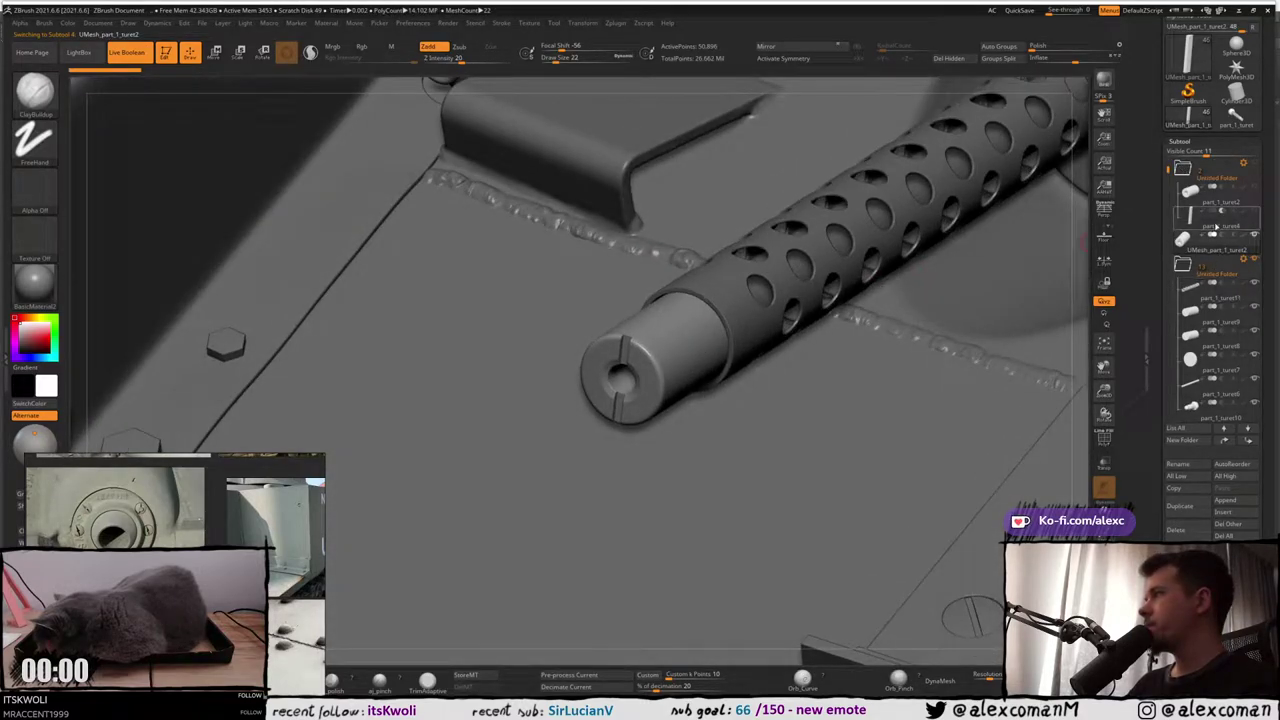
Delete the folder with the original muzzle cylinder and bar, and move the slotted muzzle mesh into the remaining gun folder
key(alt+s)
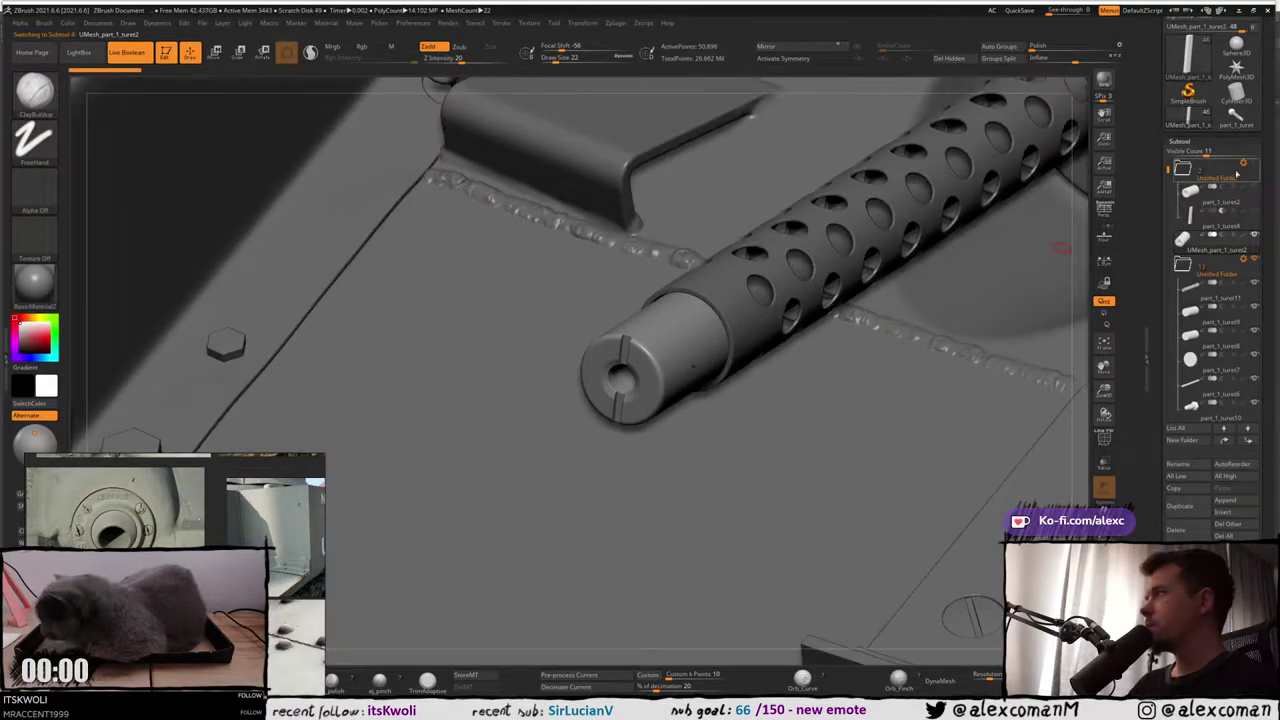
click(1244, 162)
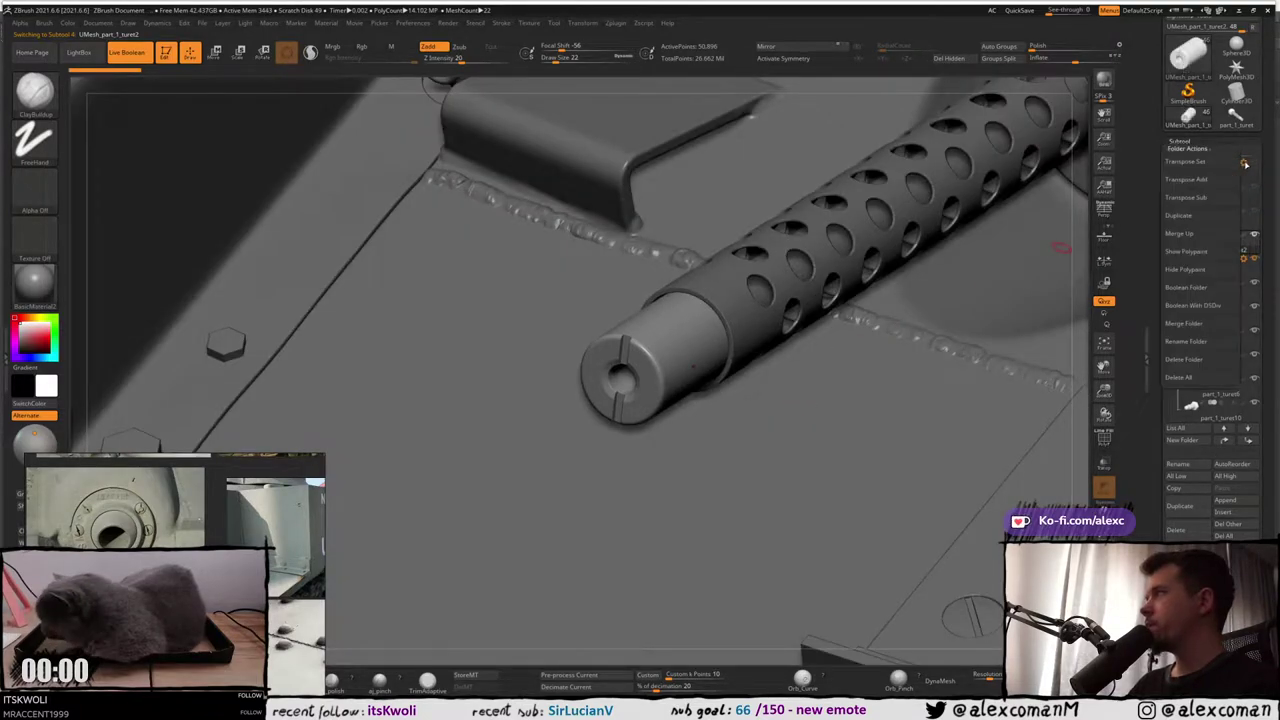
click(1185, 359)
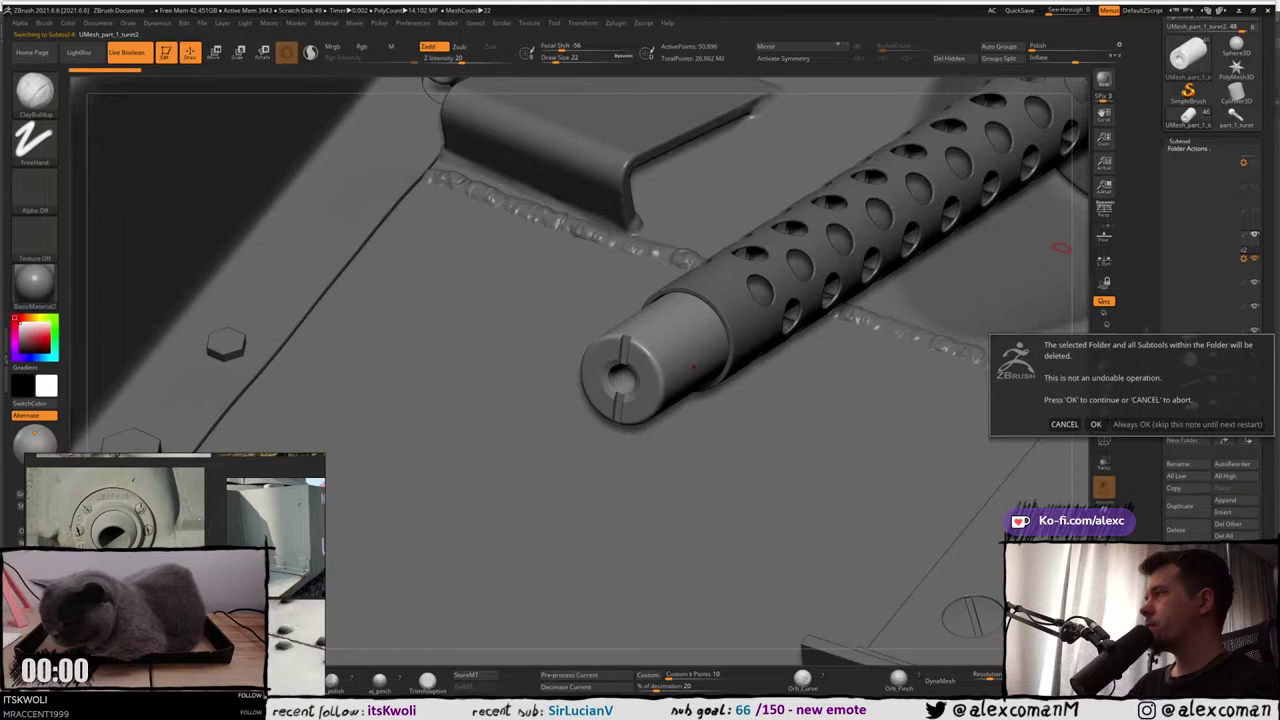
click(1095, 424)
drag(1186, 168, 1187, 195)
Select the inner barrel rod inside the perforated jacket and isolate it
right_drag(765, 320, 726, 266)
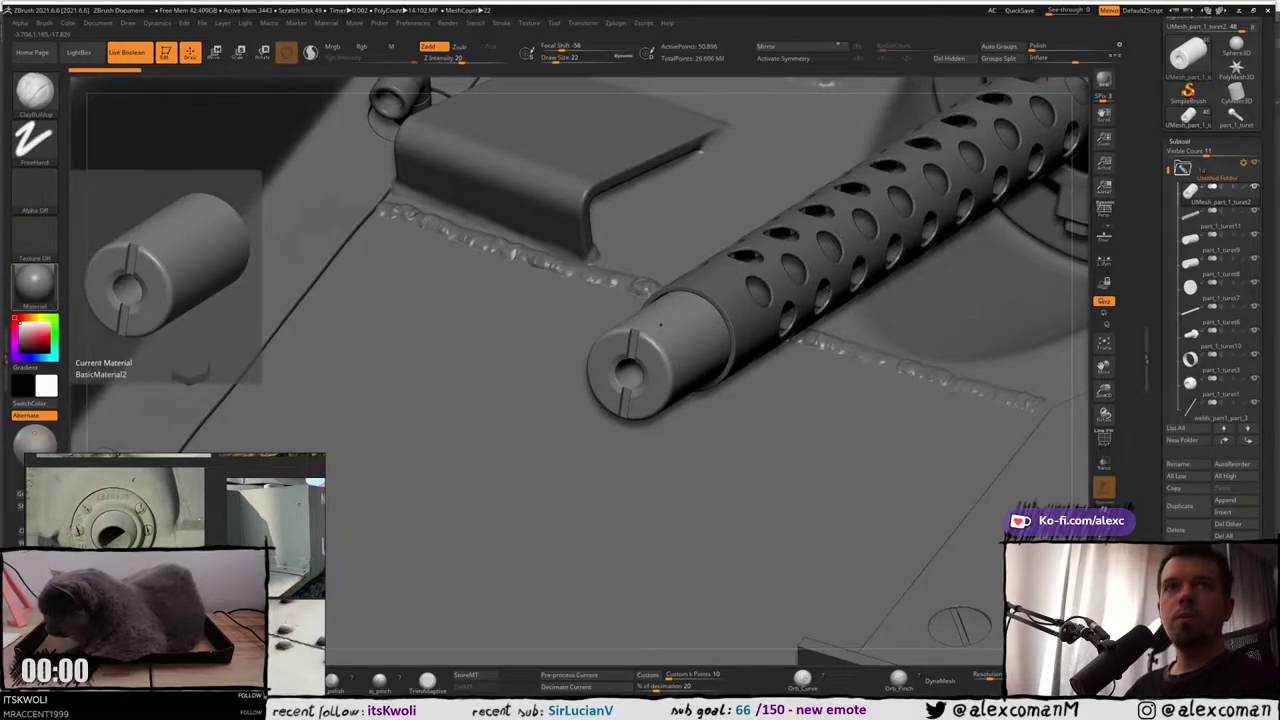
right_drag(653, 318, 693, 320)
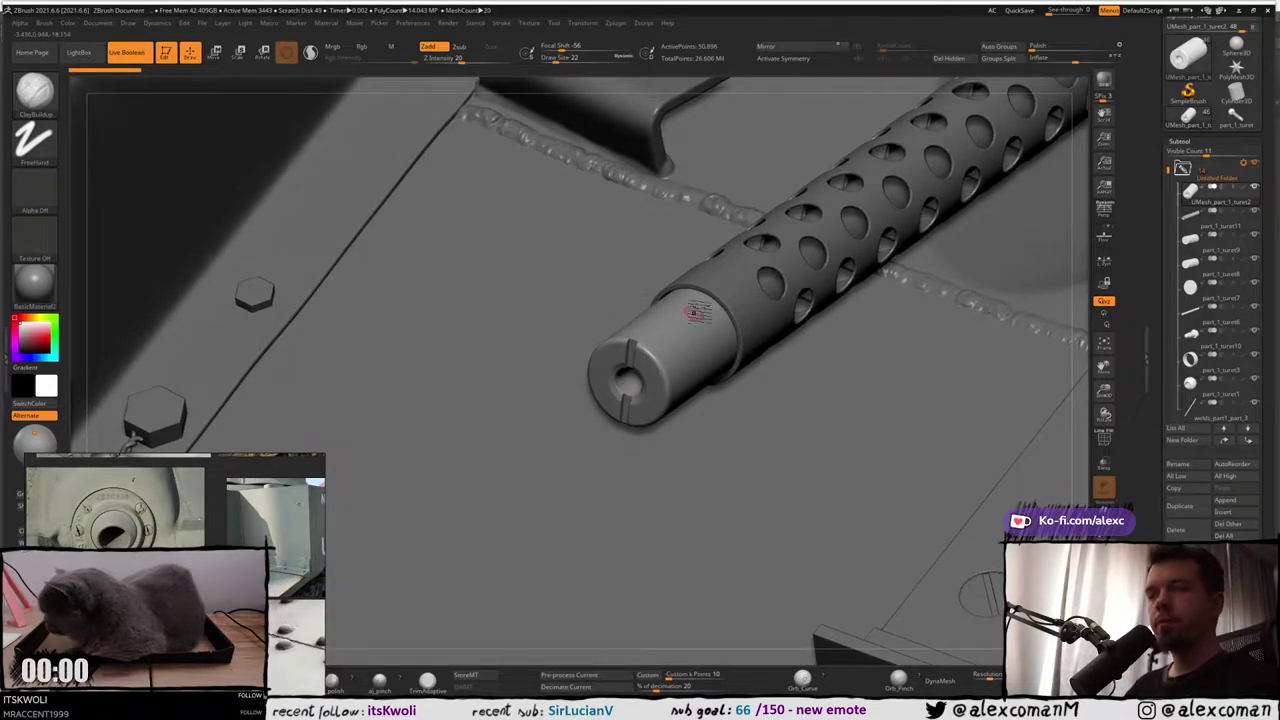
ctrl+right_drag(742, 324, 748, 295)
alt+click(746, 297)
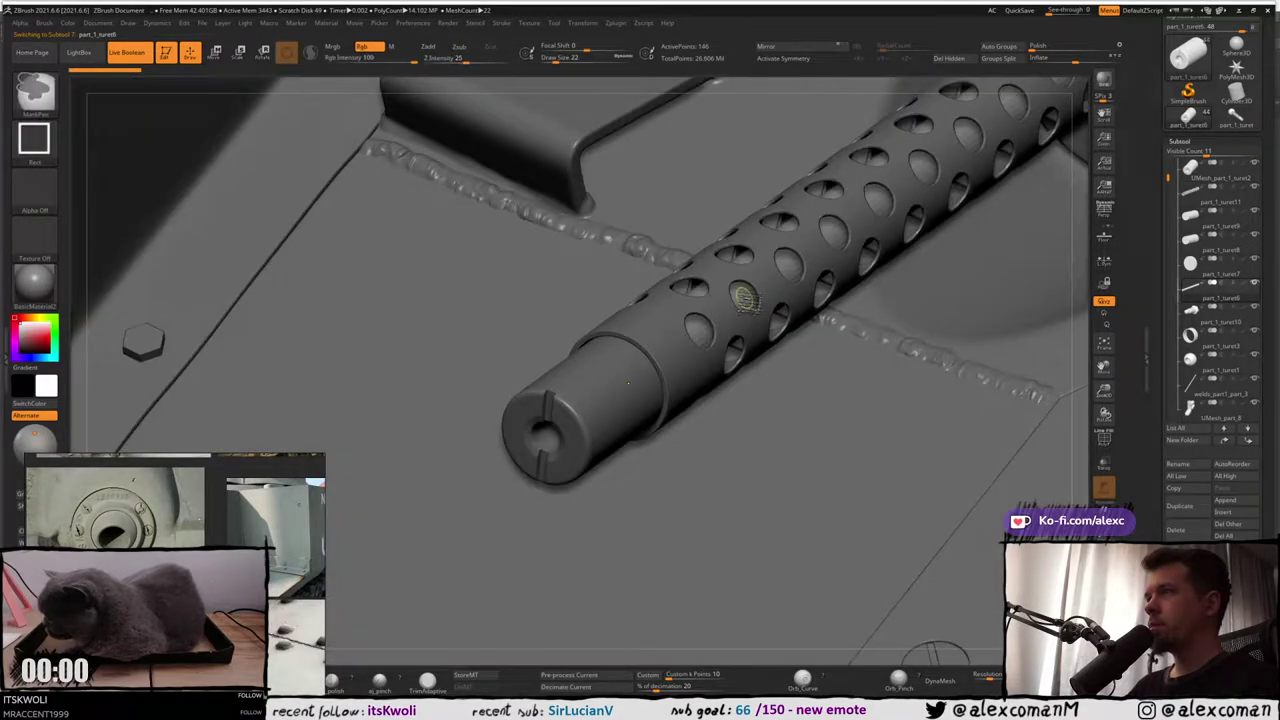
alt+right_drag(988, 354, 949, 386)
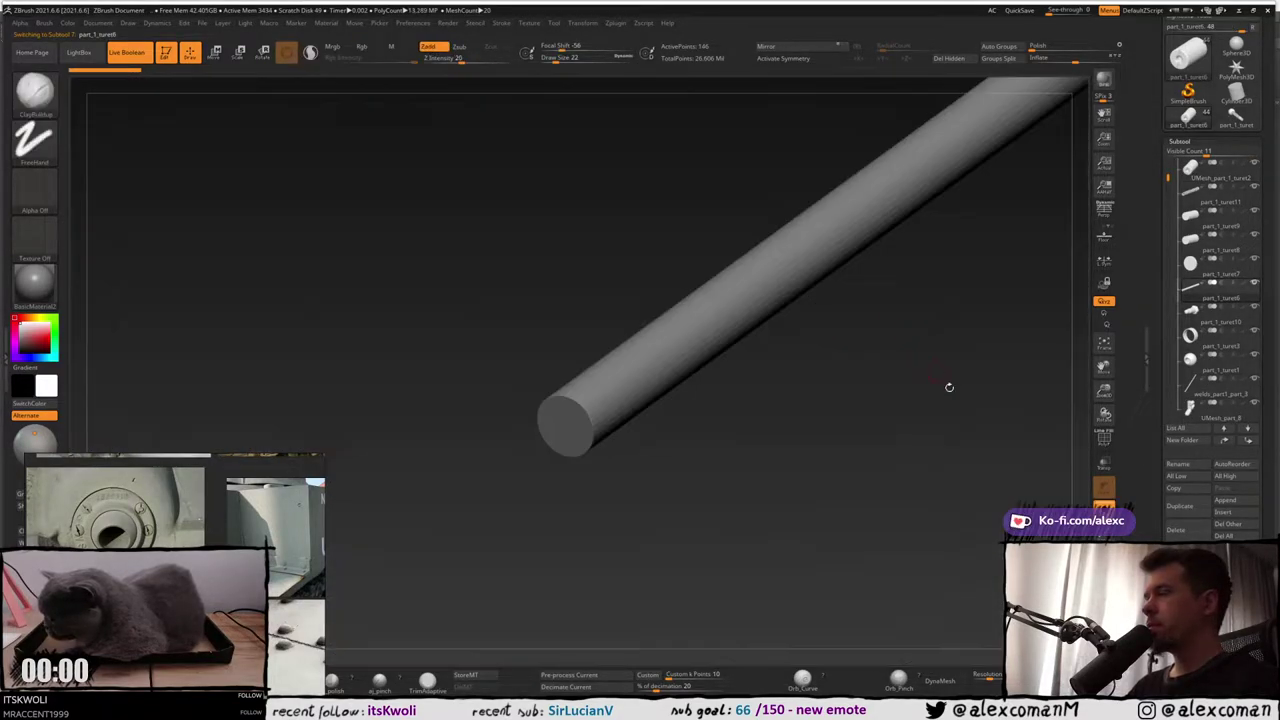
Examine the finished gun barrel in place and the surrounding hull front from close up and at a distance
key(ctrl)
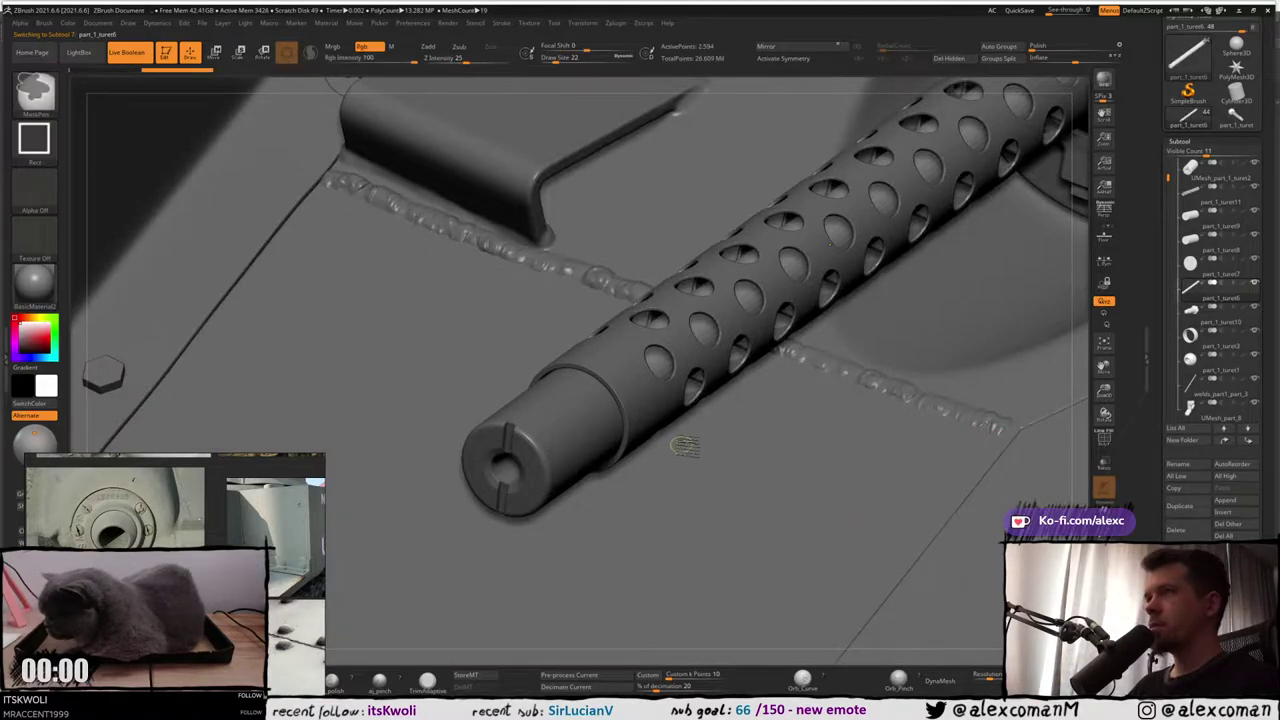
mouse_move(685, 447)
ctrl+right_down()
mouse_move(688, 330)
mouse_move(602, 401)
mouse_move(668, 345)
mouse_move(675, 298)
mouse_move(699, 291)
mouse_move(678, 330)
mouse_move(664, 308)
ctrl+right_up()
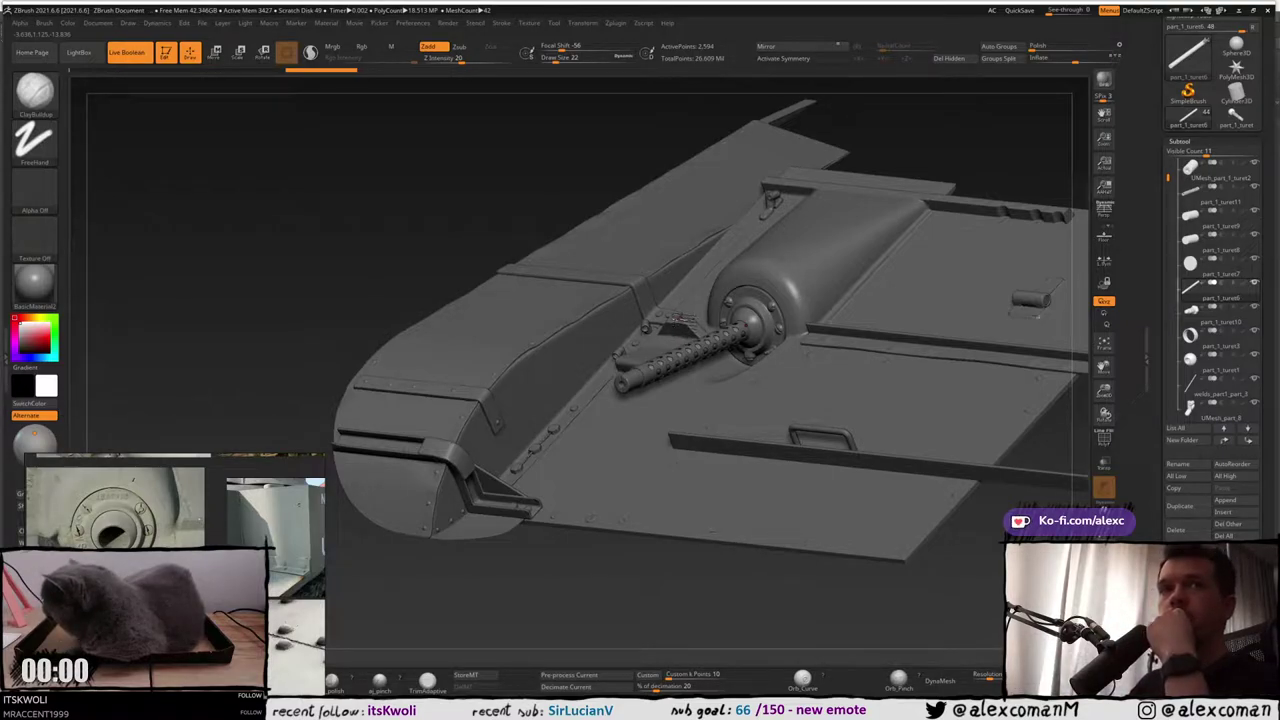
right_drag(645, 295, 662, 320)
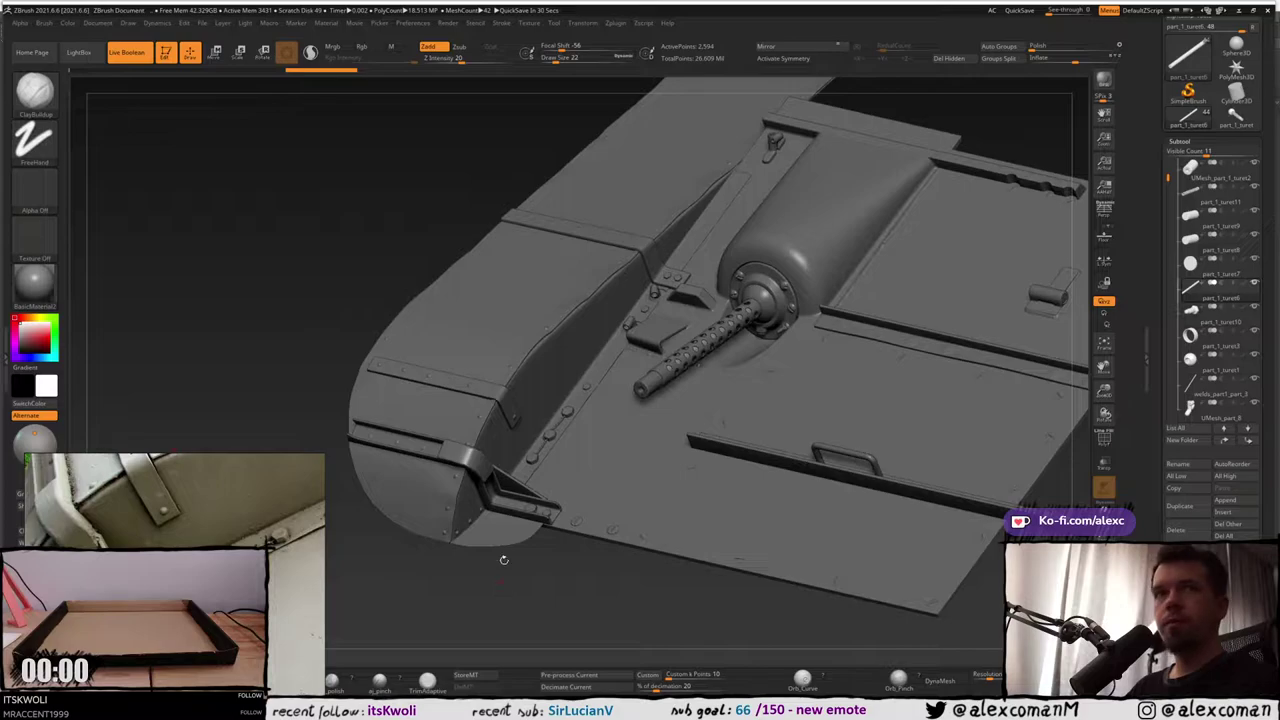
key(ctrl)
mouse_move(556, 350)
ctrl+right_down()
mouse_move(531, 443)
mouse_move(665, 335)
mouse_move(598, 475)
ctrl+right_up()
alt+right_drag(598, 475, 715, 425)
mouse_move(593, 370)
right_down()
mouse_move(606, 355)
mouse_move(600, 205)
right_up()
alt+right_drag(600, 205, 430, 430)
mouse_move(430, 430)
ctrl+right_down()
mouse_move(545, 306)
mouse_move(520, 353)
mouse_move(540, 329)
mouse_move(503, 344)
ctrl+right_up()
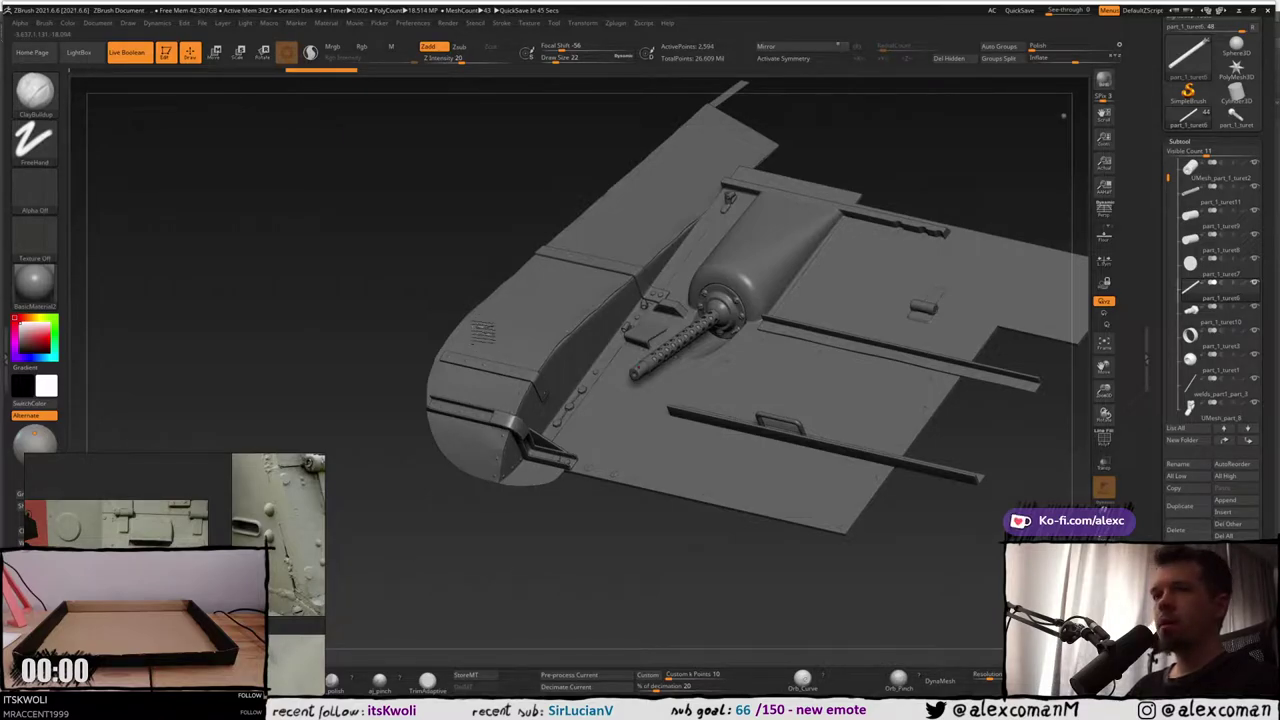
right_drag(484, 320, 540, 300)
mouse_move(941, 297)
mouse_down()
mouse_move(959, 283)
mouse_move(920, 277)
mouse_move(960, 260)
mouse_move(1006, 212)
mouse_move(988, 209)
mouse_up()
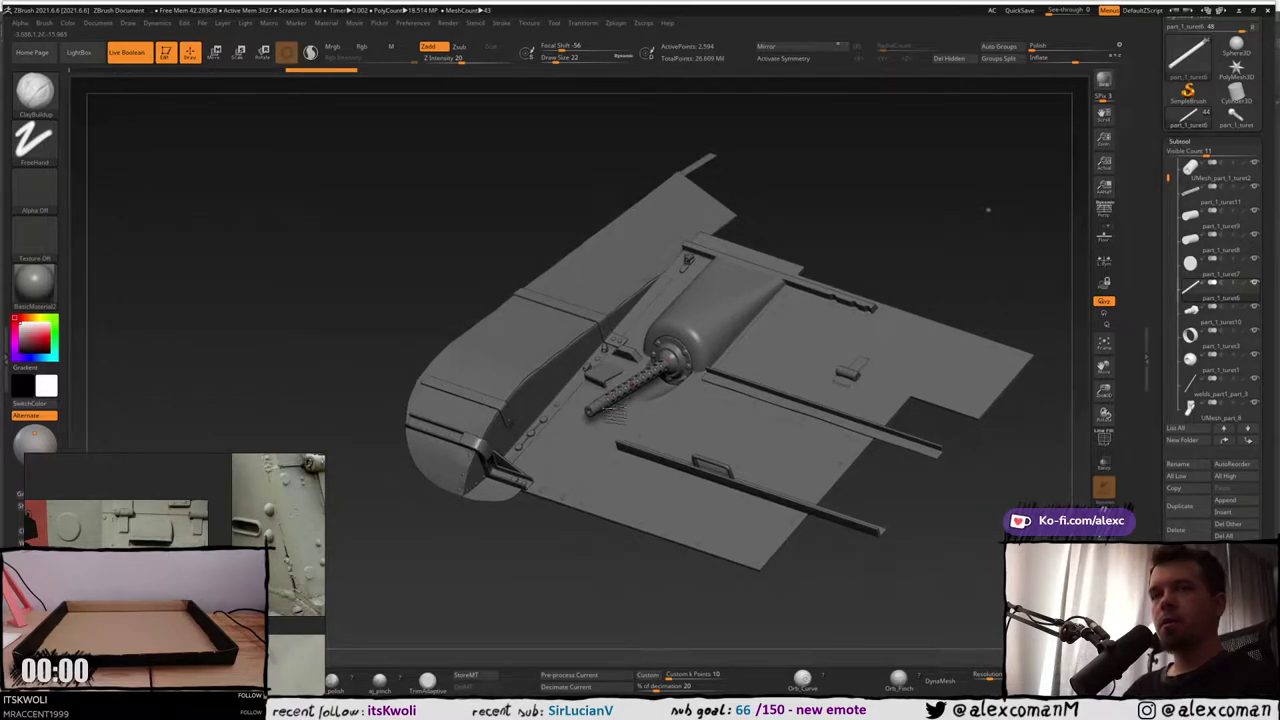
Study the fender strap and its bolted lower bracket on the tank reference photo
right_drag(232, 563, 271, 188)
scroll(271, 188, down, 5)
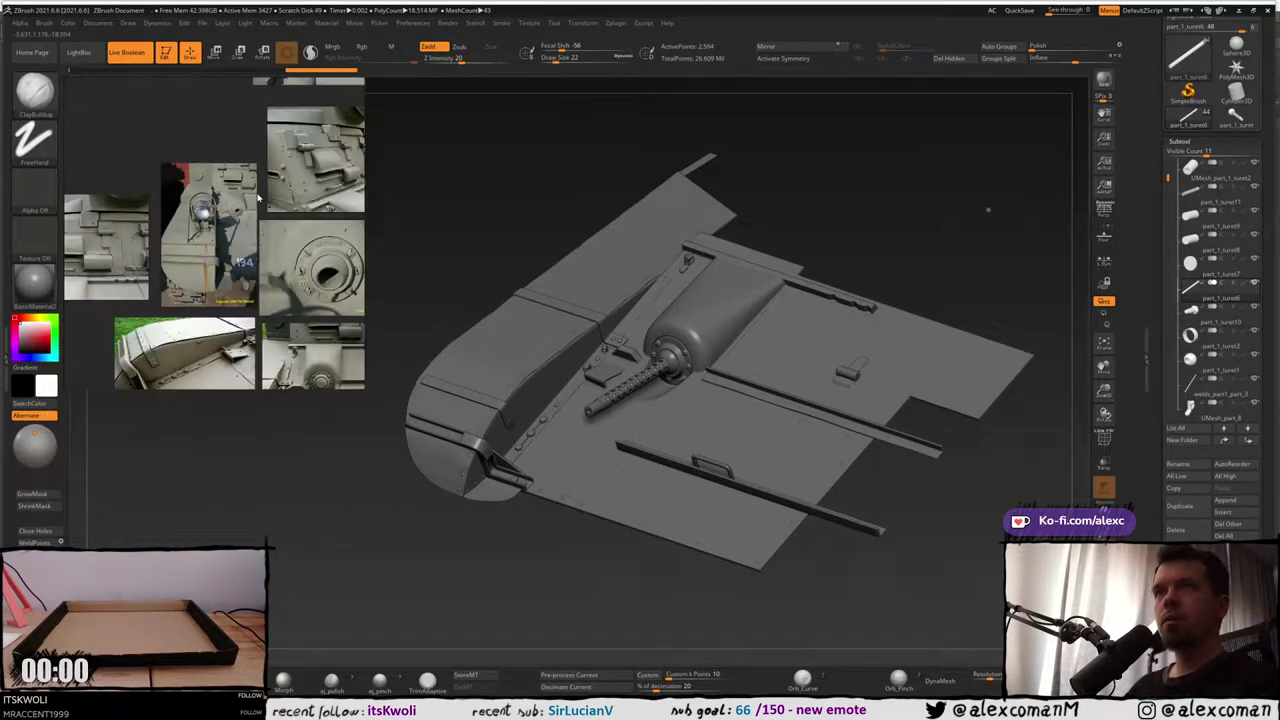
scroll(205, 243, up, 3)
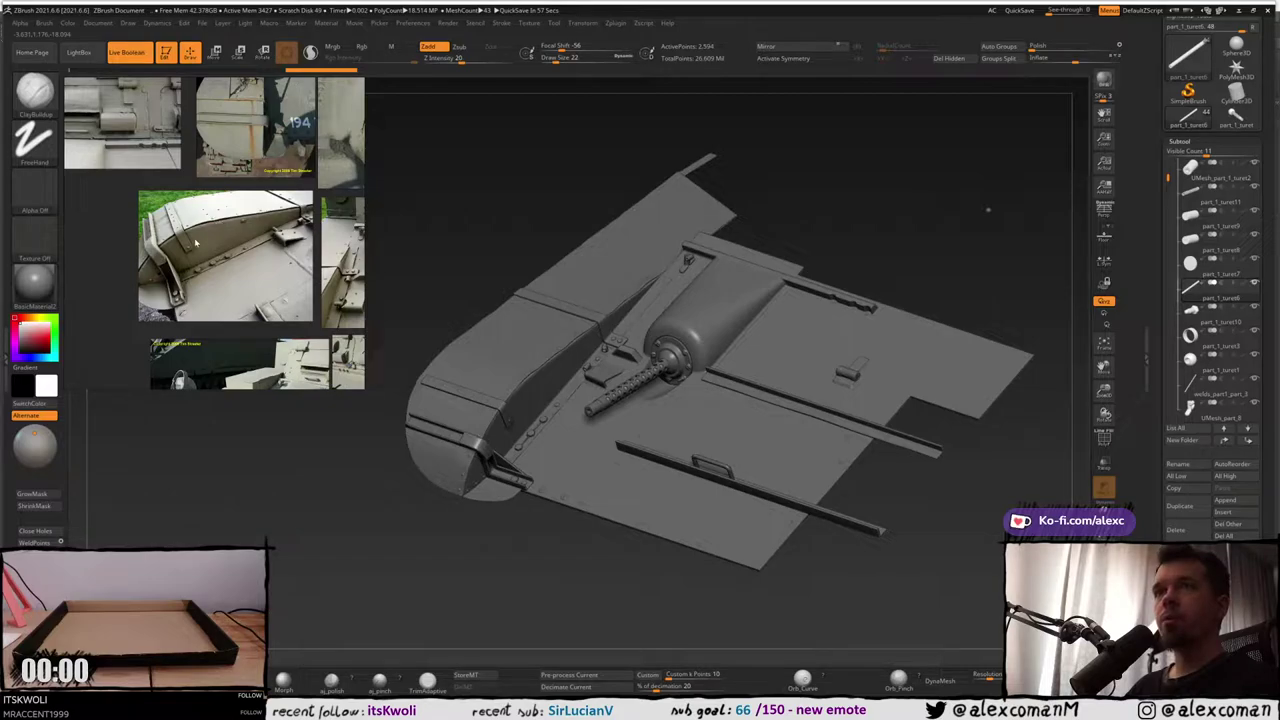
scroll(196, 243, up, 5)
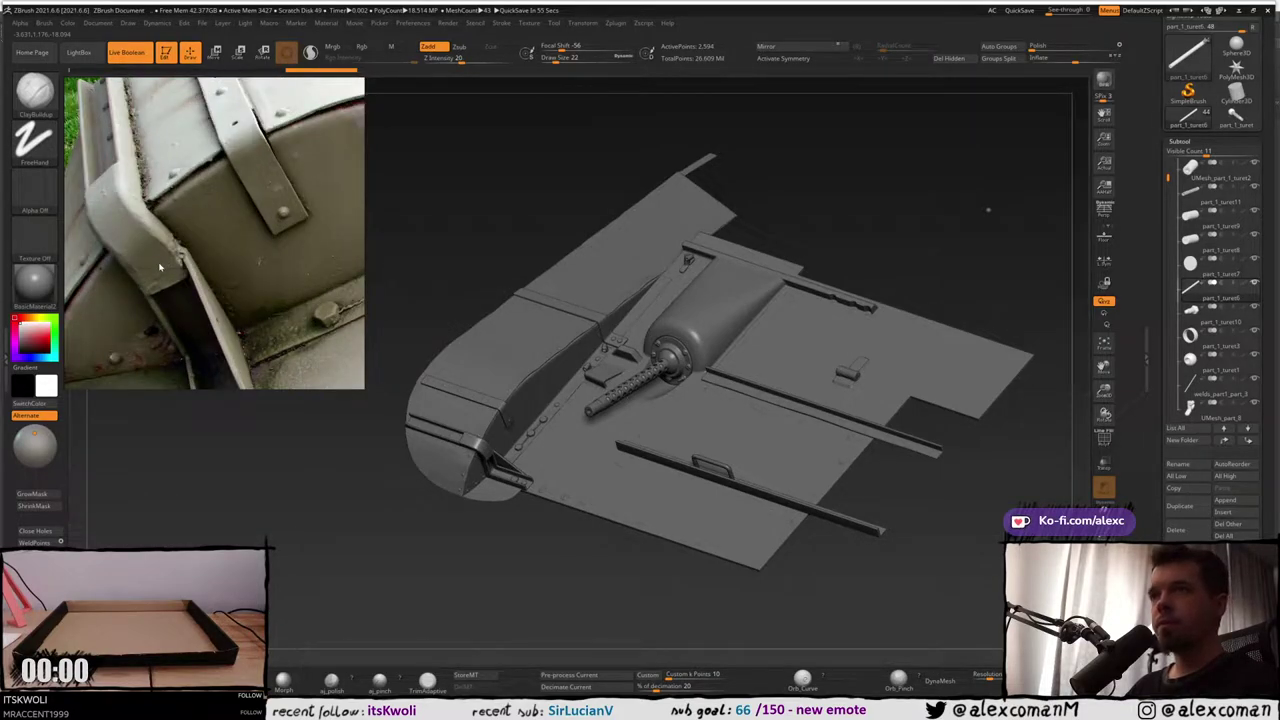
middle_drag(134, 322, 202, 217)
scroll(201, 243, up, 2)
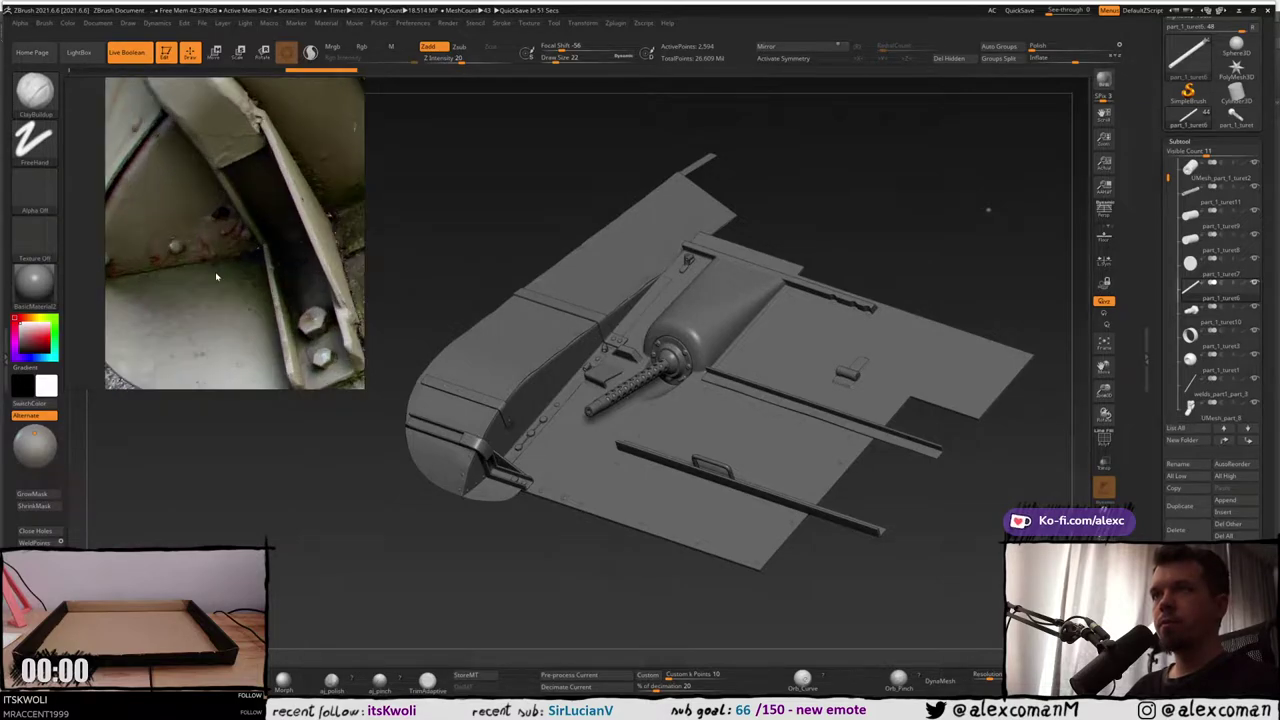
scroll(199, 250, down, 2)
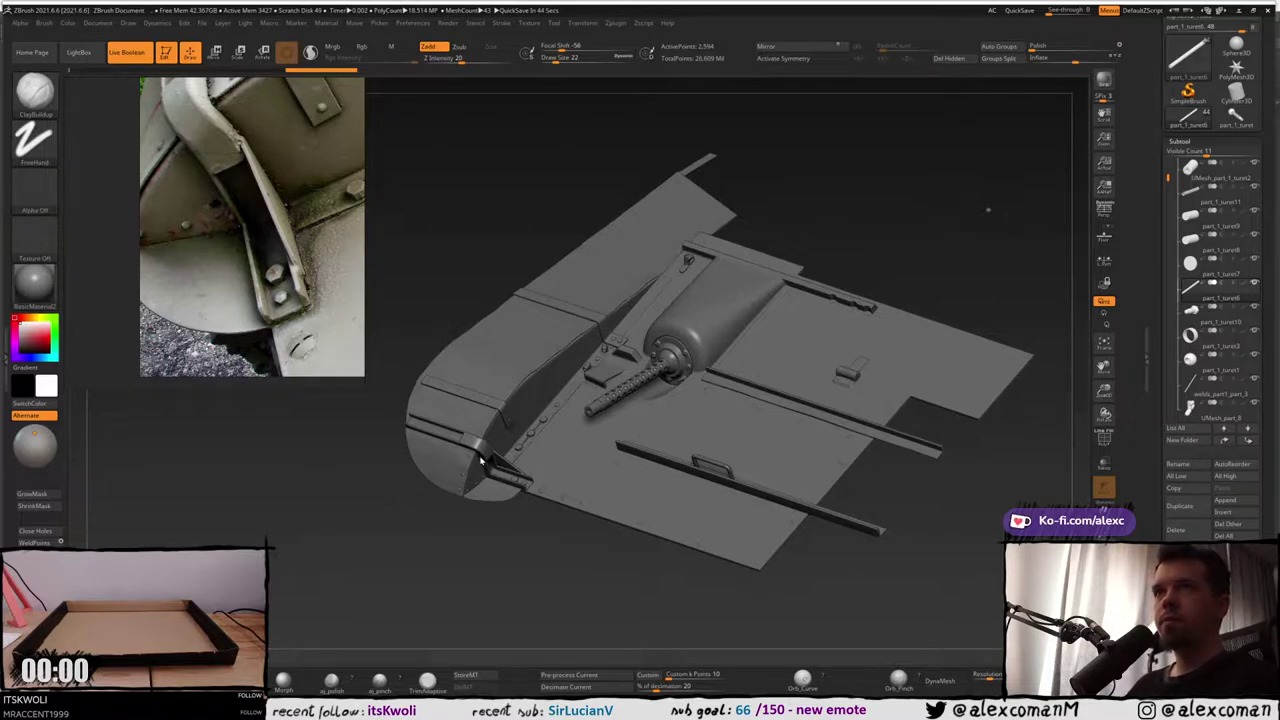
Select the small pin in the upper-left slotted screw of the ball mount flange and nudge it sideways toward the screw head's centre
drag(503, 525, 541, 421)
mouse_move(1027, 250)
right_down()
mouse_move(1011, 320)
mouse_move(1023, 306)
mouse_move(989, 311)
mouse_move(990, 390)
right_up()
right_drag(552, 472, 556, 462)
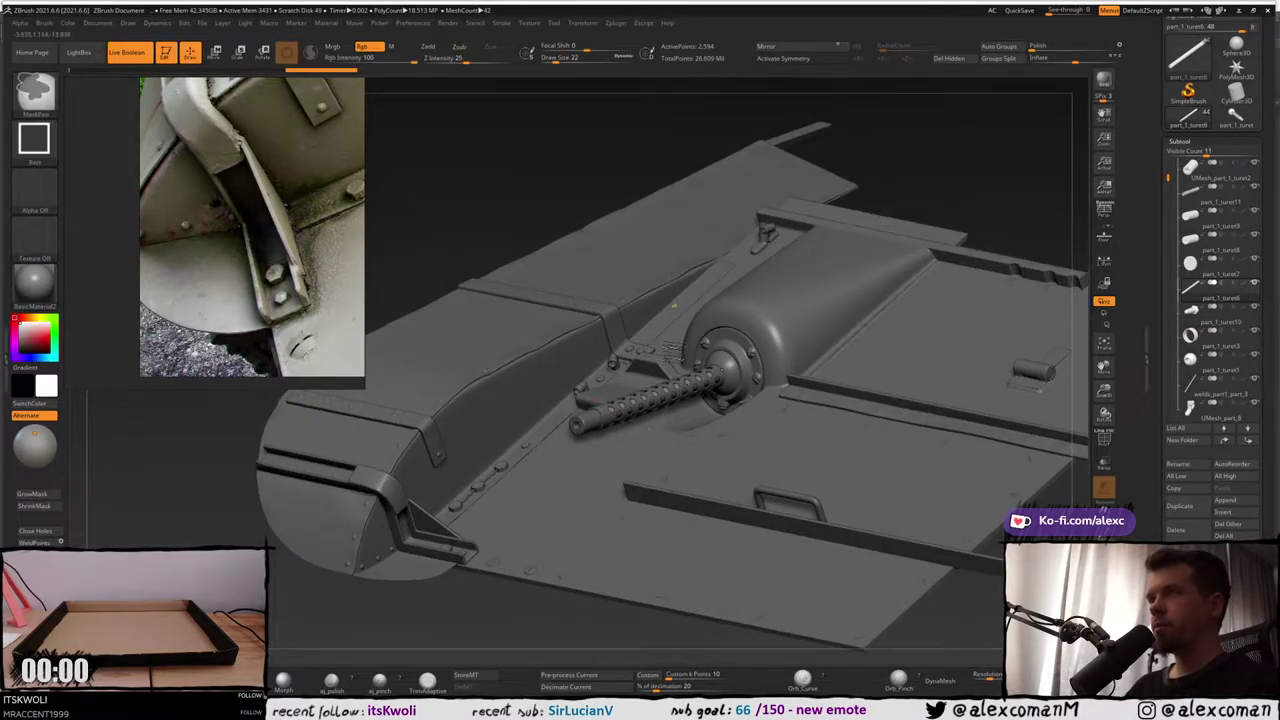
ctrl+right_drag(700, 205, 697, 291)
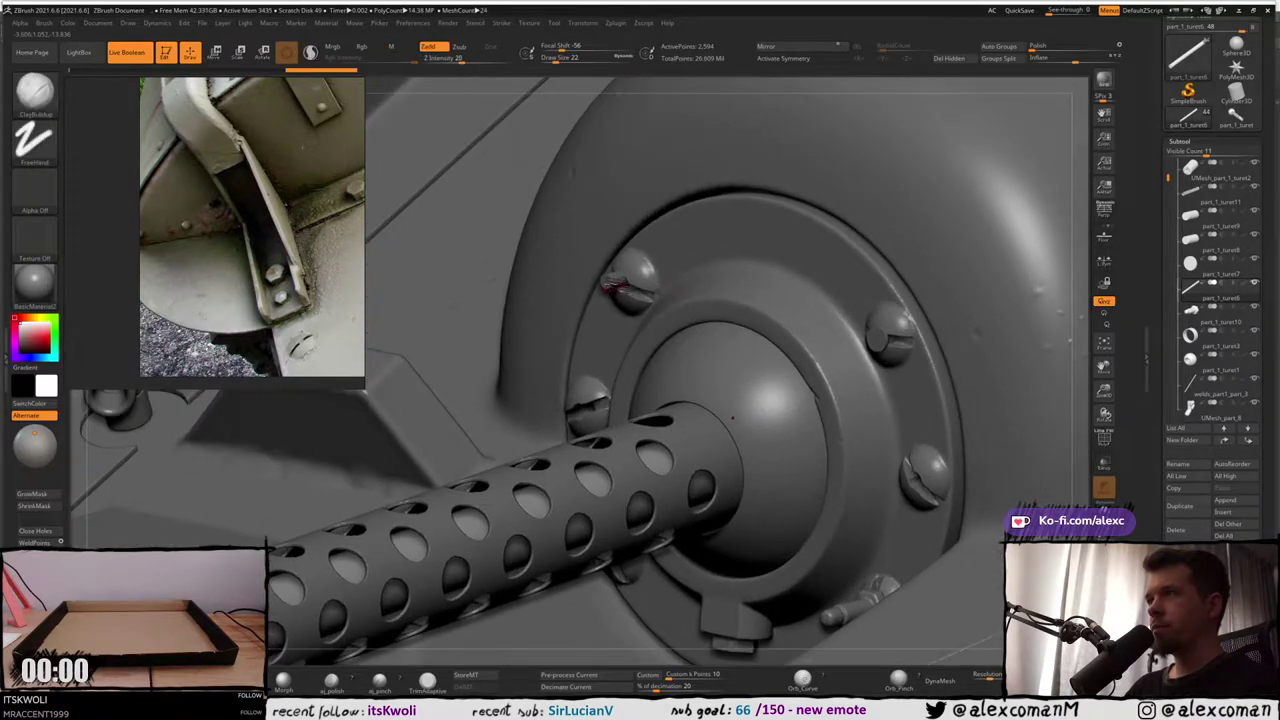
alt+click(616, 281)
mouse_move(633, 324)
alt+right_down()
mouse_move(640, 343)
mouse_move(640, 318)
alt+right_up()
key(w)
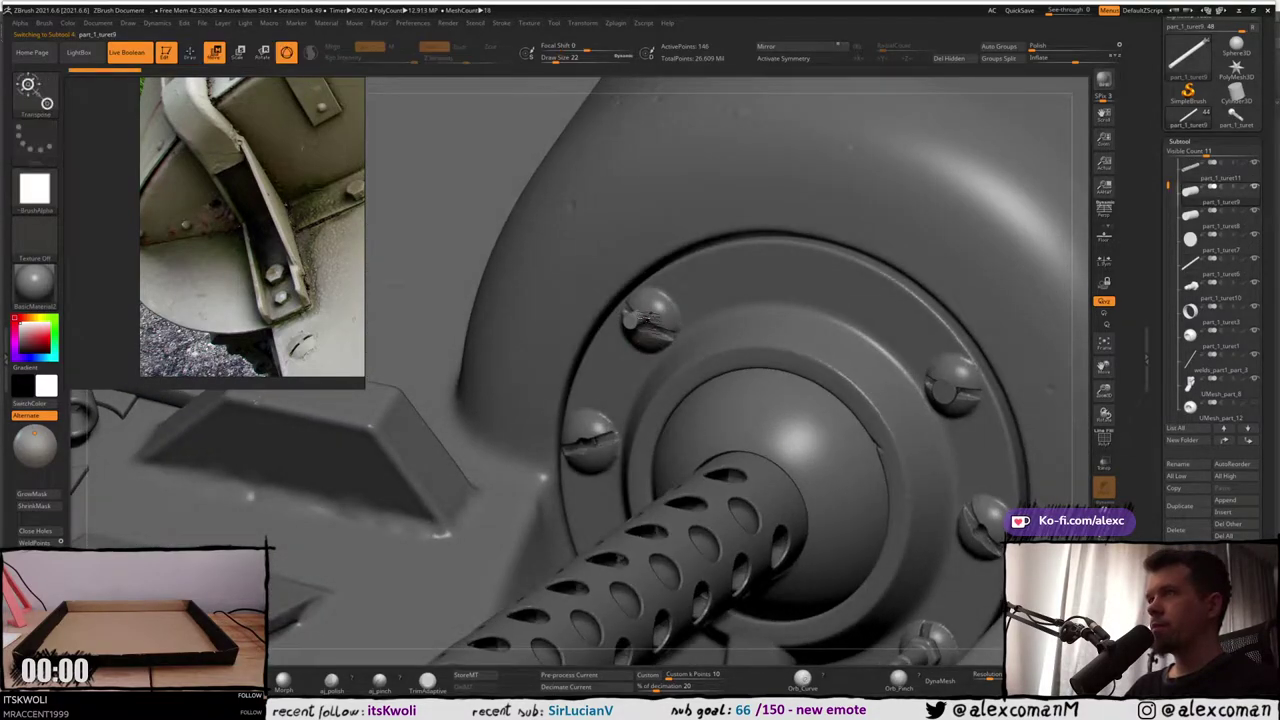
click(619, 242)
ctrl+right_drag(626, 270, 626, 300)
drag(600, 347, 612, 340)
right_drag(617, 332, 650, 322)
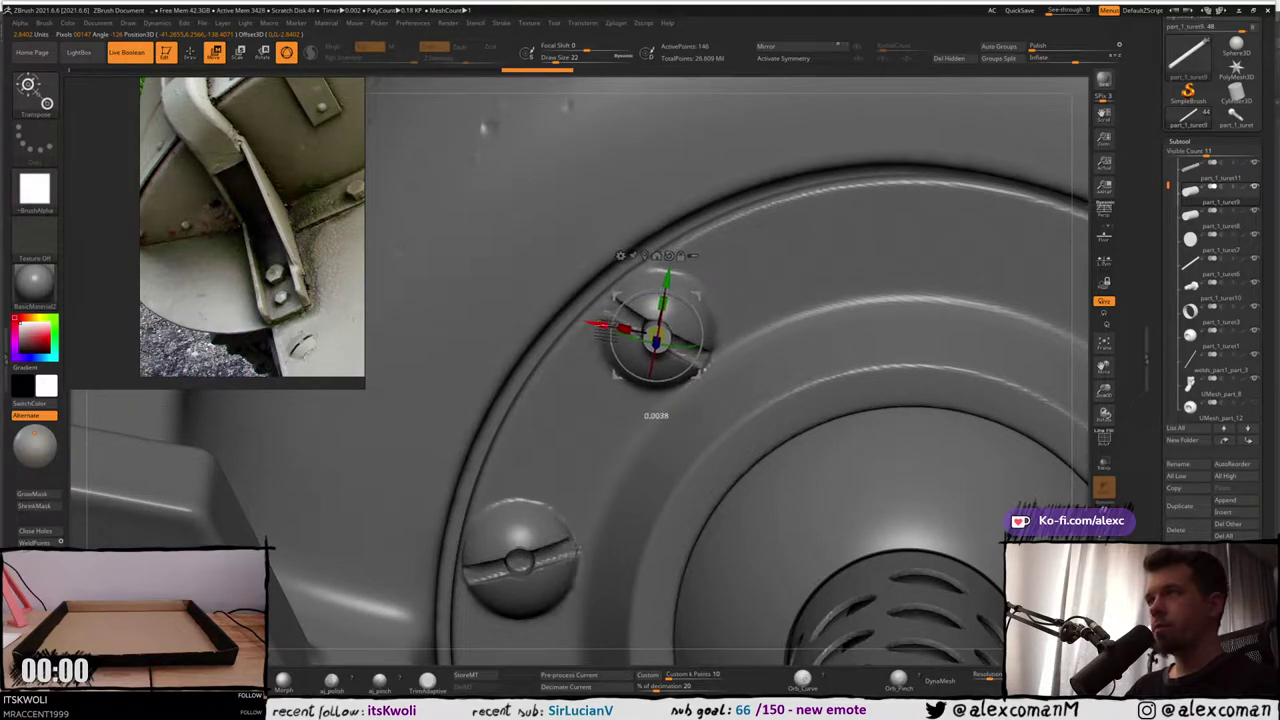
ctrl+right_drag(606, 327, 625, 230)
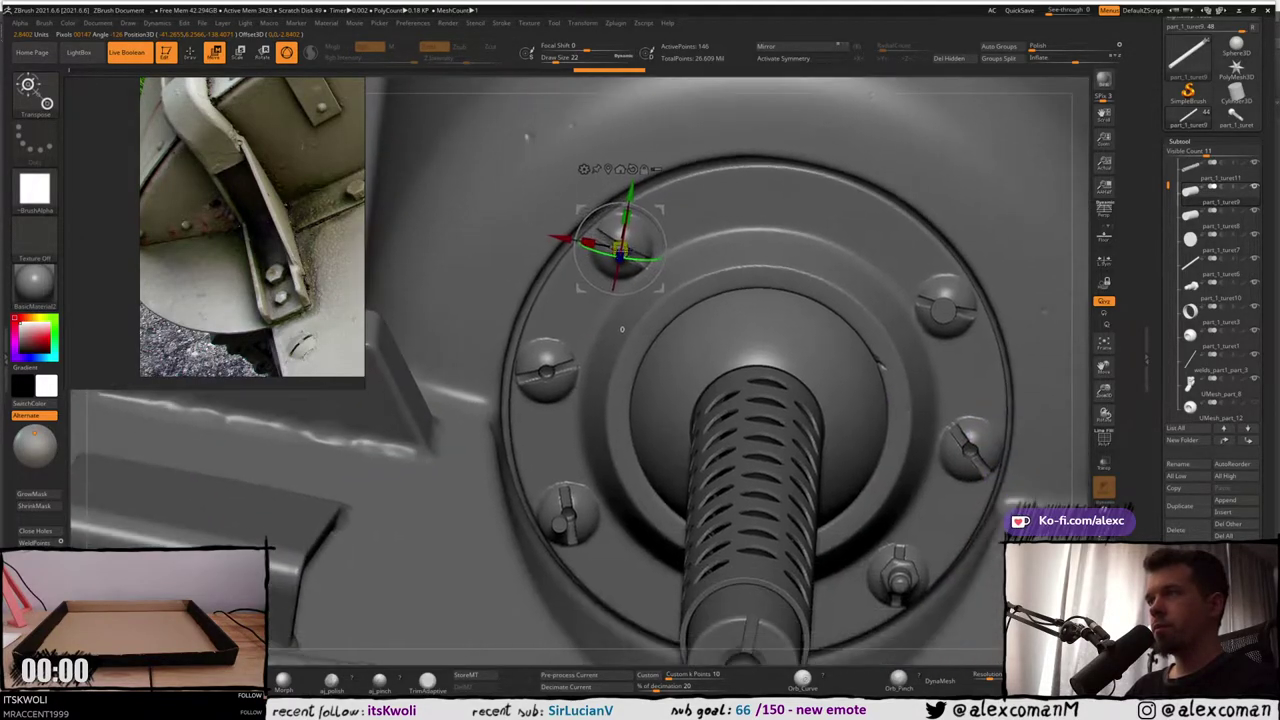
Duplicate that pin, slide the copy across the flange to the upper-right slotted screw and fine-tune its height in the screw
alt+click(620, 245)
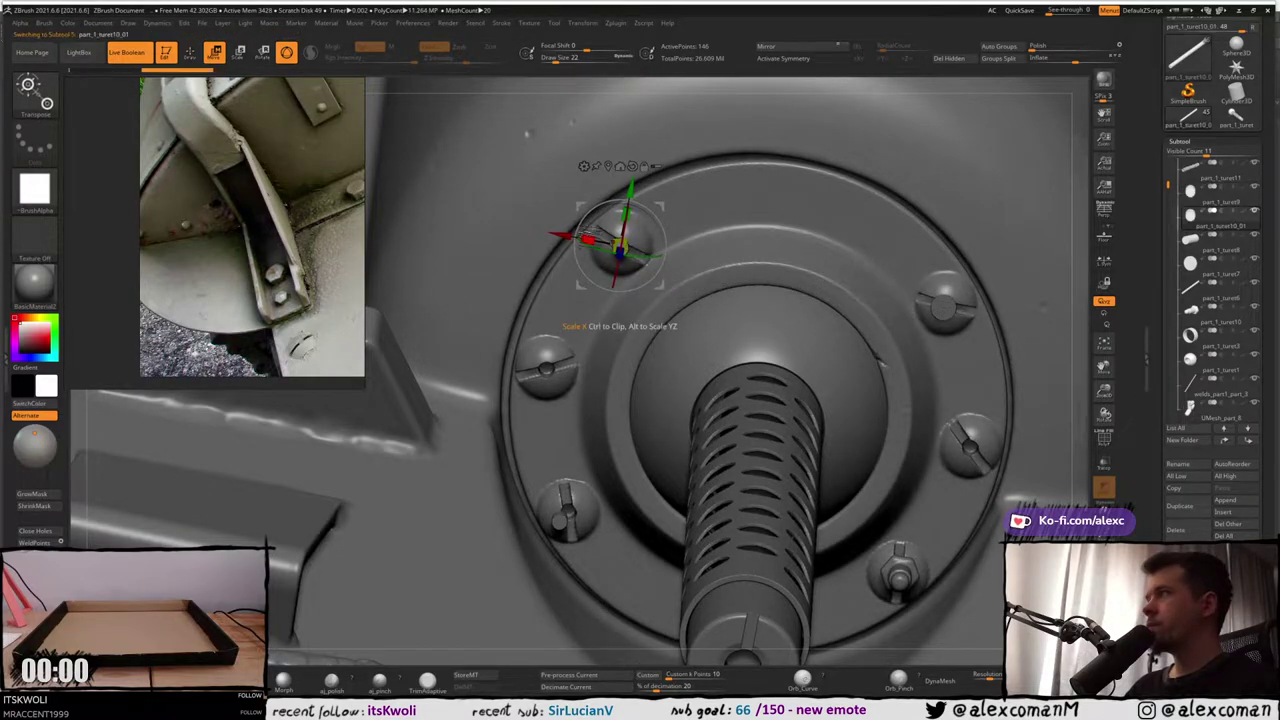
shift+right_drag(588, 214, 592, 232)
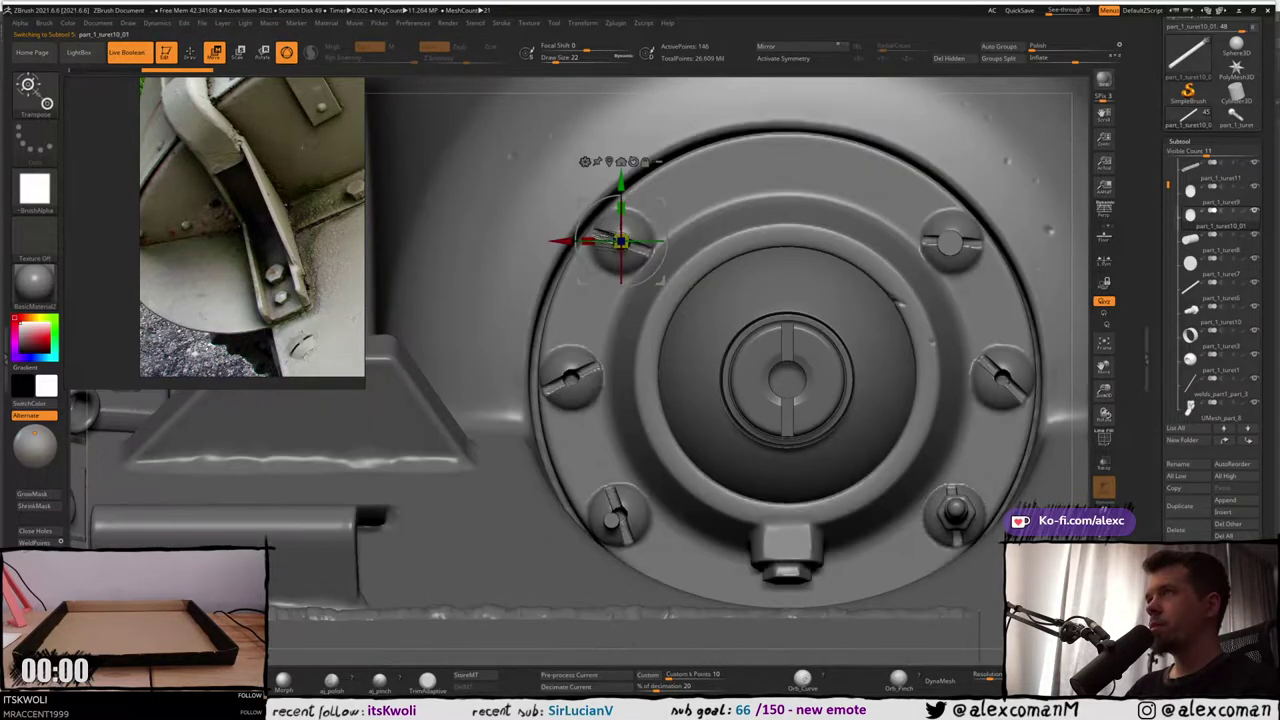
ctrl+drag(560, 241, 889, 244)
ctrl+right_drag(889, 244, 918, 240)
alt+right_drag(918, 240, 785, 318)
drag(786, 302, 825, 300)
drag(886, 248, 886, 251)
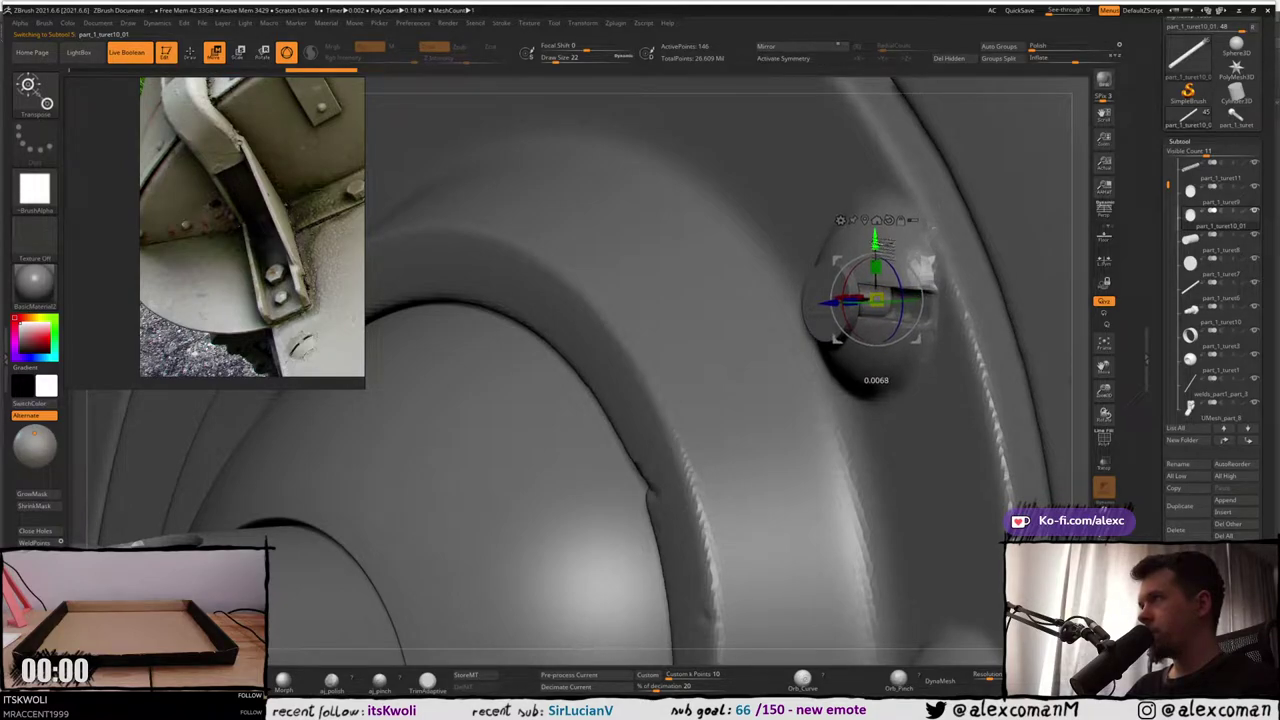
Move the copied pin, part_1_turet10_01, to the first place in the gun's subtool folder
alt+click(829, 296)
ctrl+right_drag(829, 296, 756, 356)
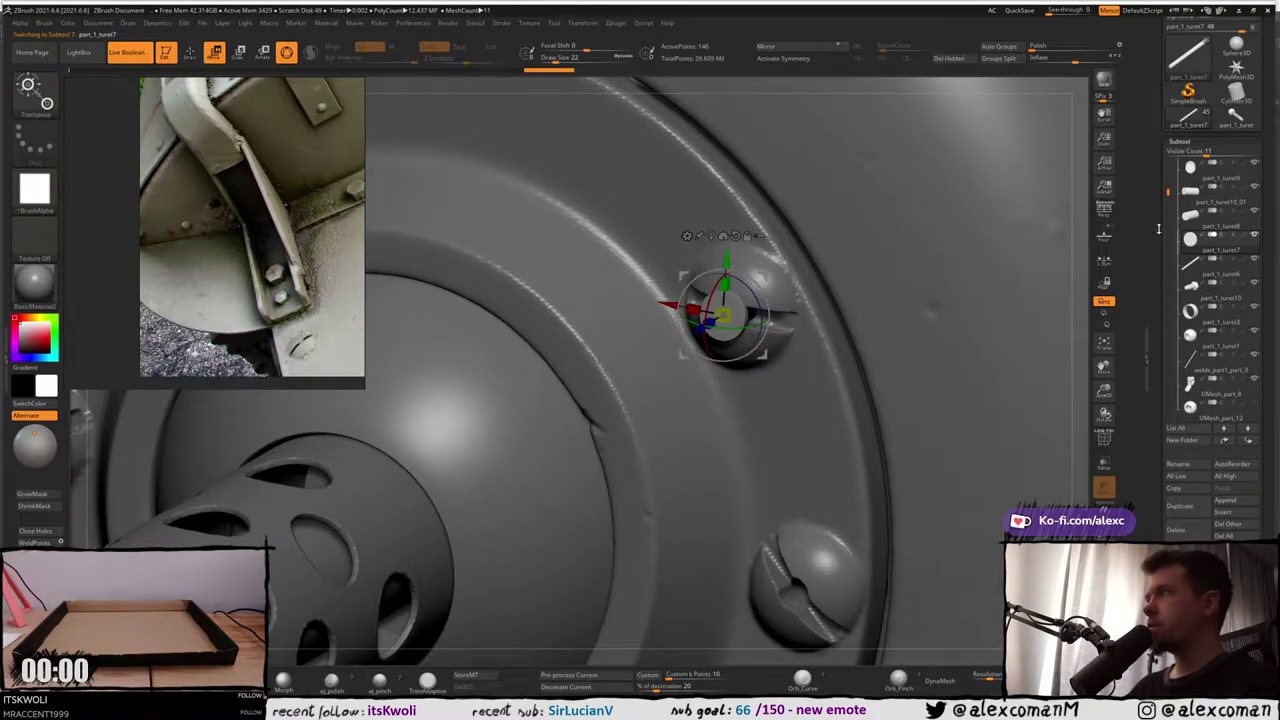
click(1190, 212)
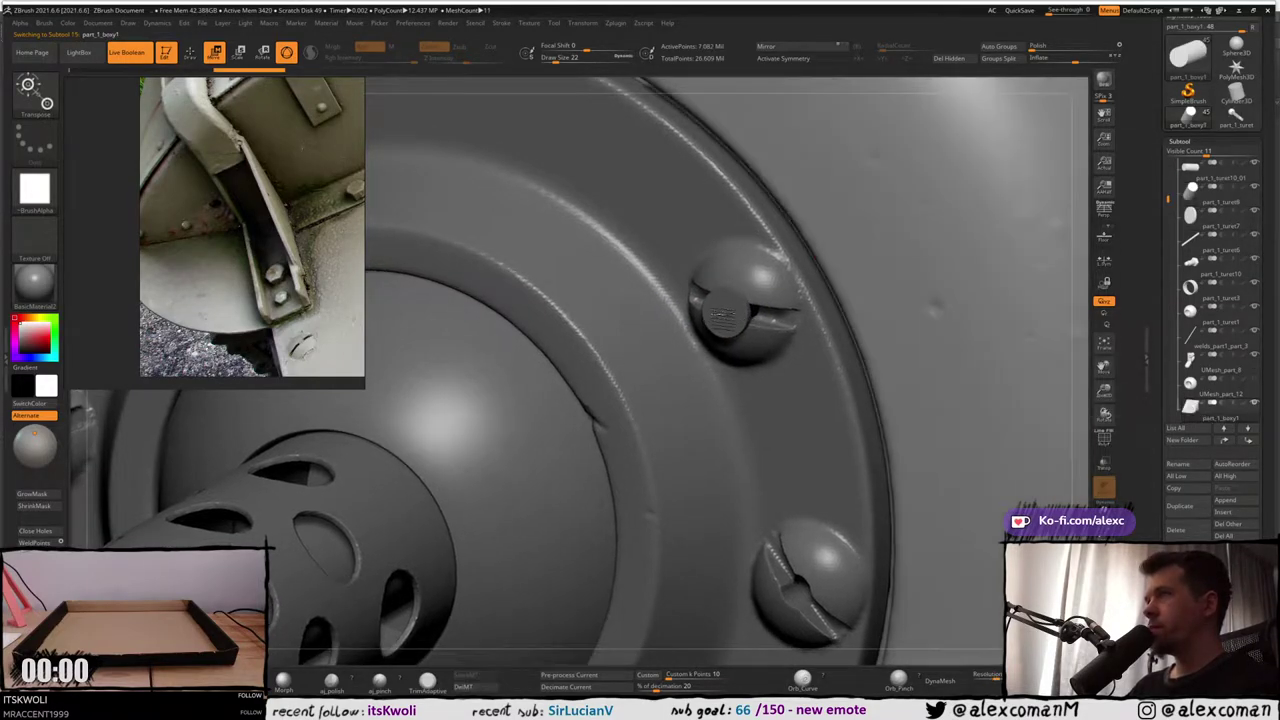
alt+click(727, 314)
right_drag(822, 300, 757, 302)
drag(660, 364, 620, 366)
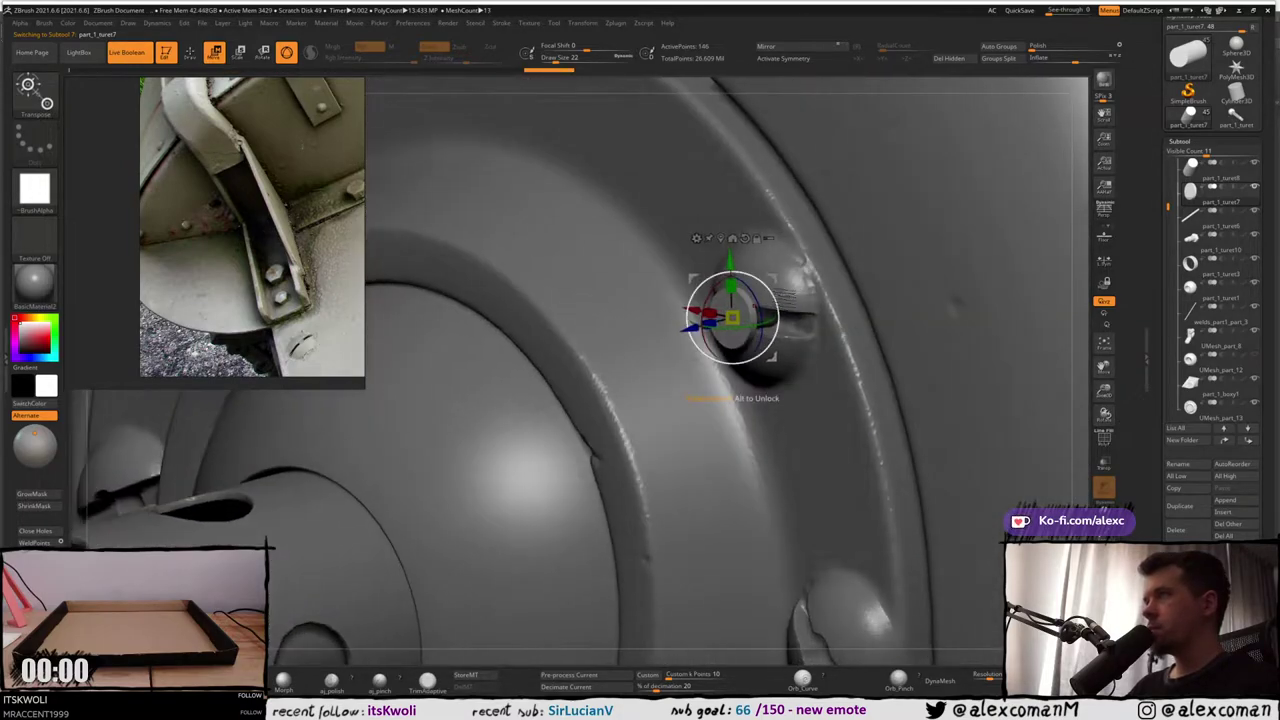
click(1190, 190)
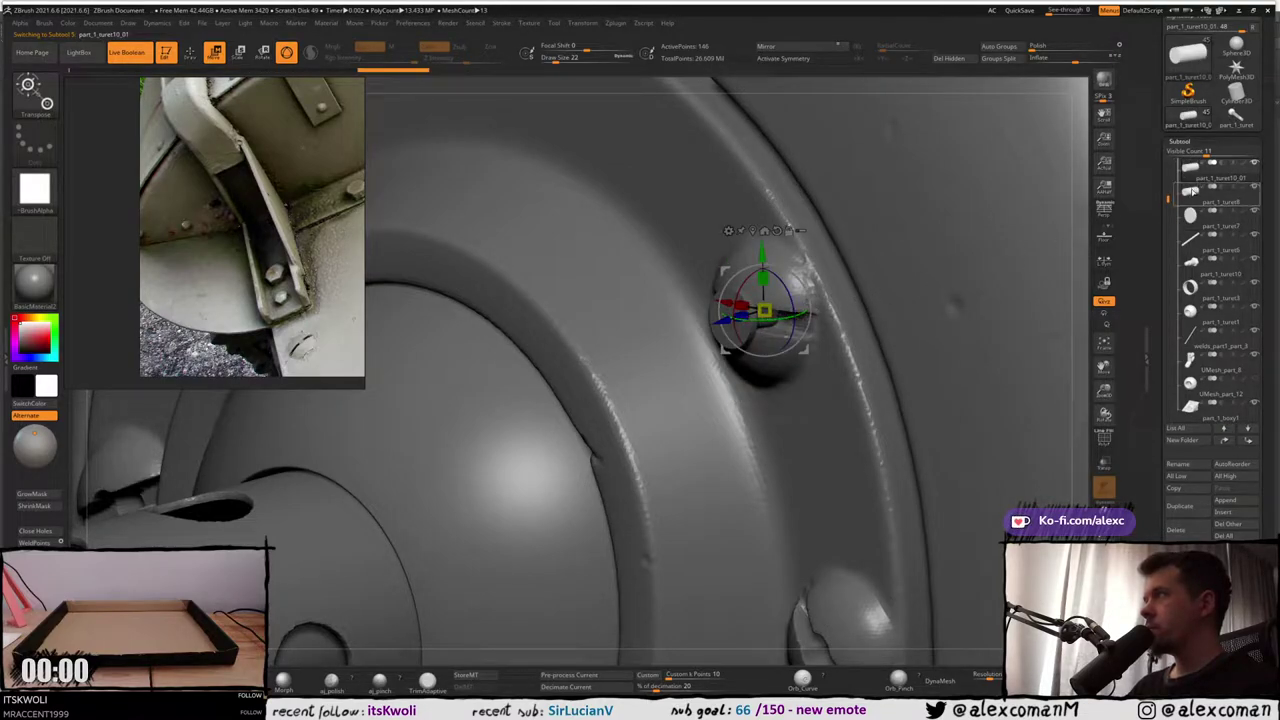
drag(1168, 193, 1168, 167)
drag(1183, 265, 1198, 190)
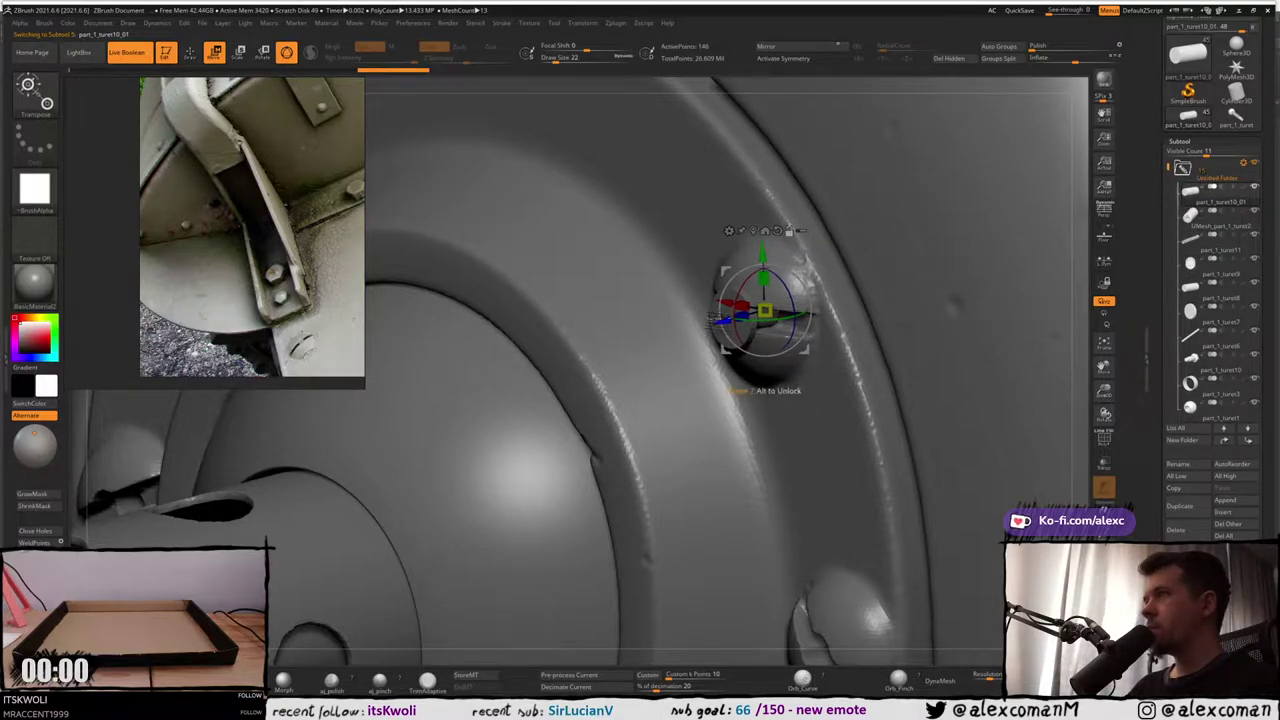
Move the upper-right screw's end disc, part_1_turet7, directly above the copied pin in the subtool folder
alt+click(719, 321)
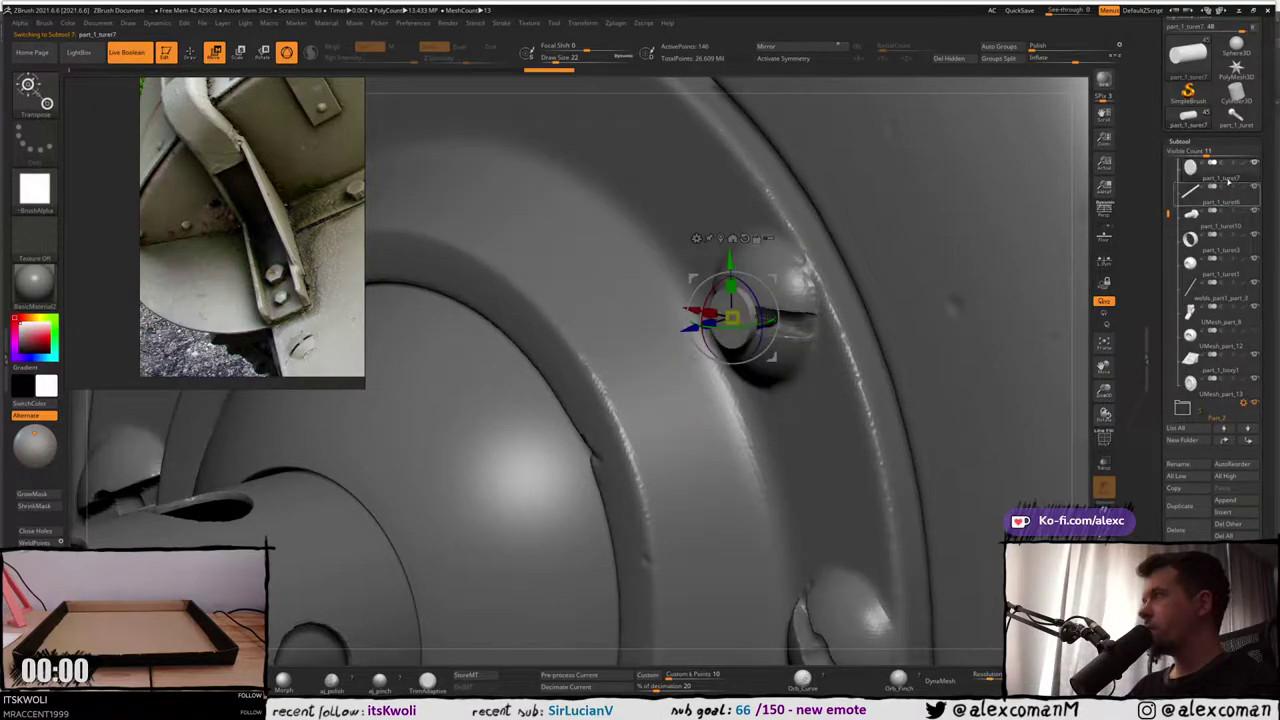
drag(1167, 216, 1169, 163)
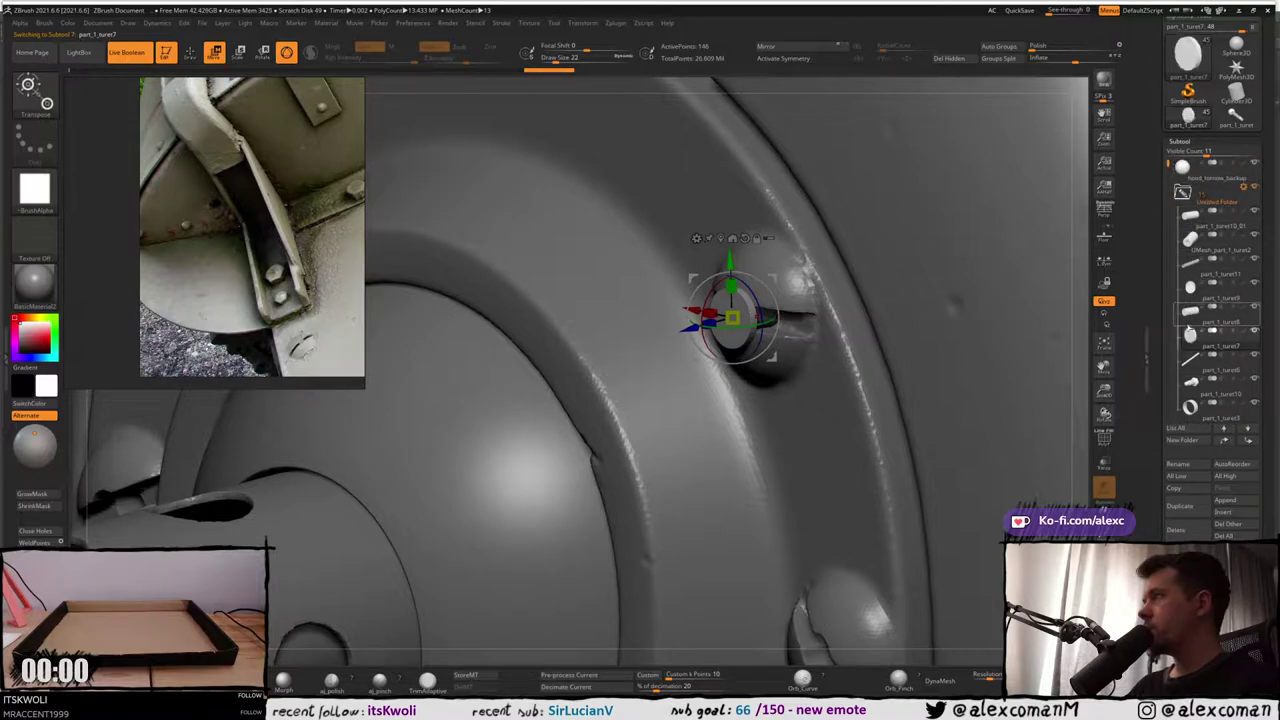
drag(1196, 210, 1196, 206)
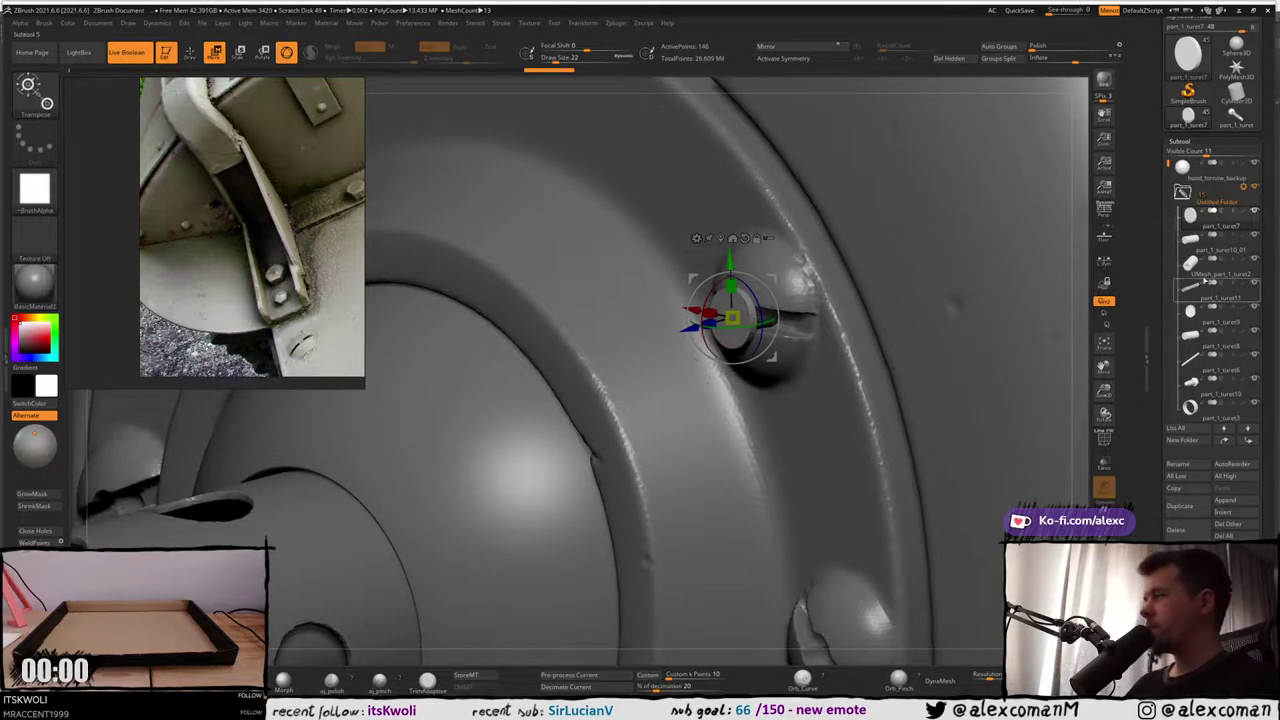
alt+right_drag(1006, 348, 1011, 352)
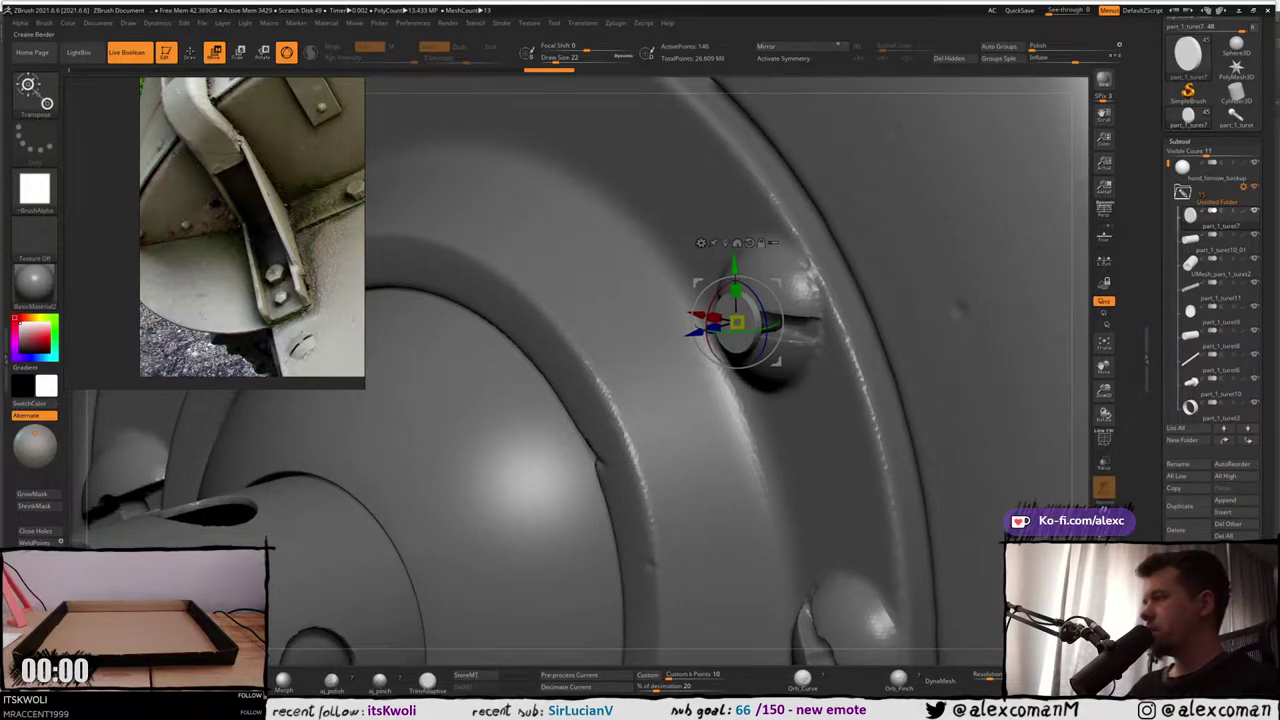
Subdivide the copied pin and the end disc once each and merge the two into a single subtool
click(1219, 244)
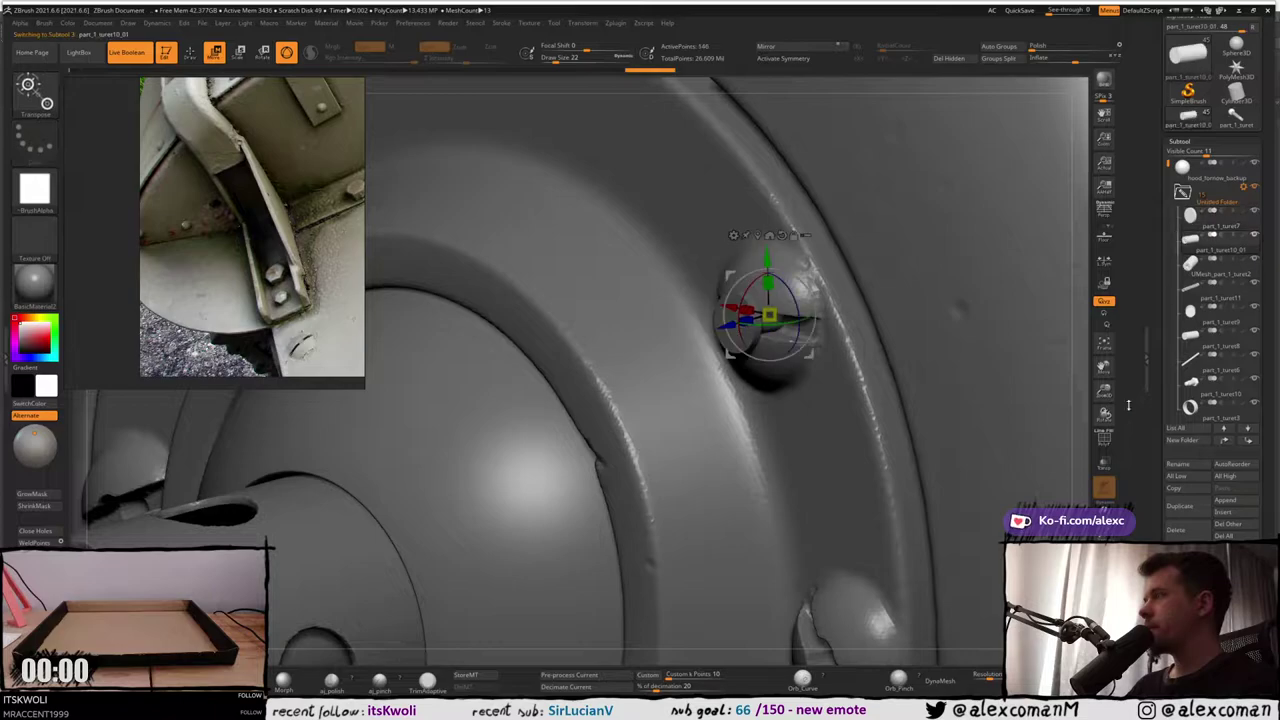
right_drag(783, 322, 795, 317)
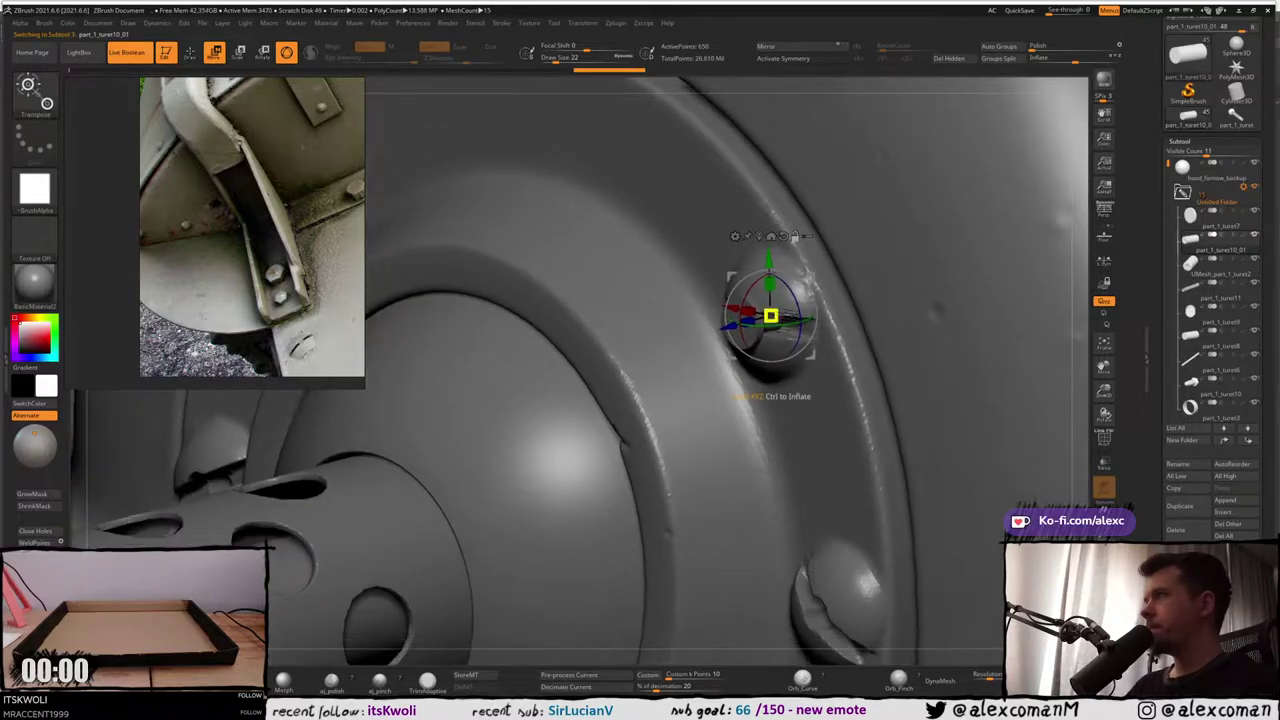
click(1193, 218)
drag(1158, 512, 1158, 442)
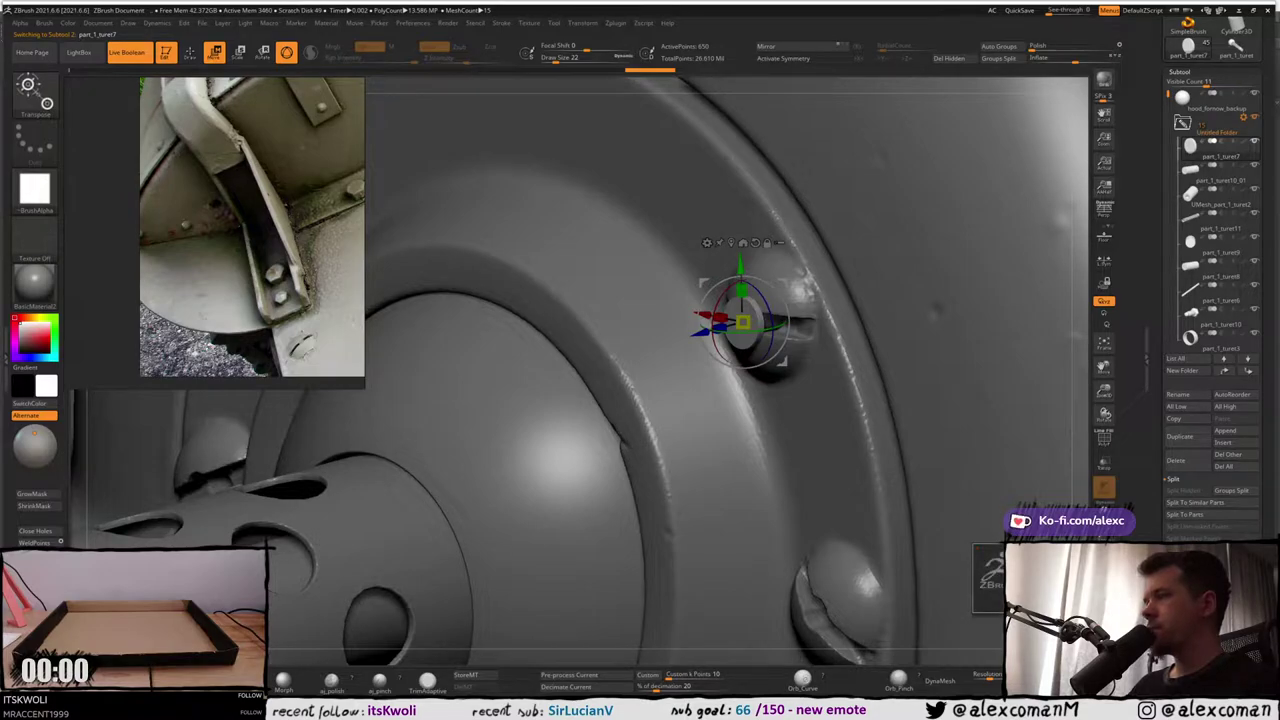
click(1045, 597)
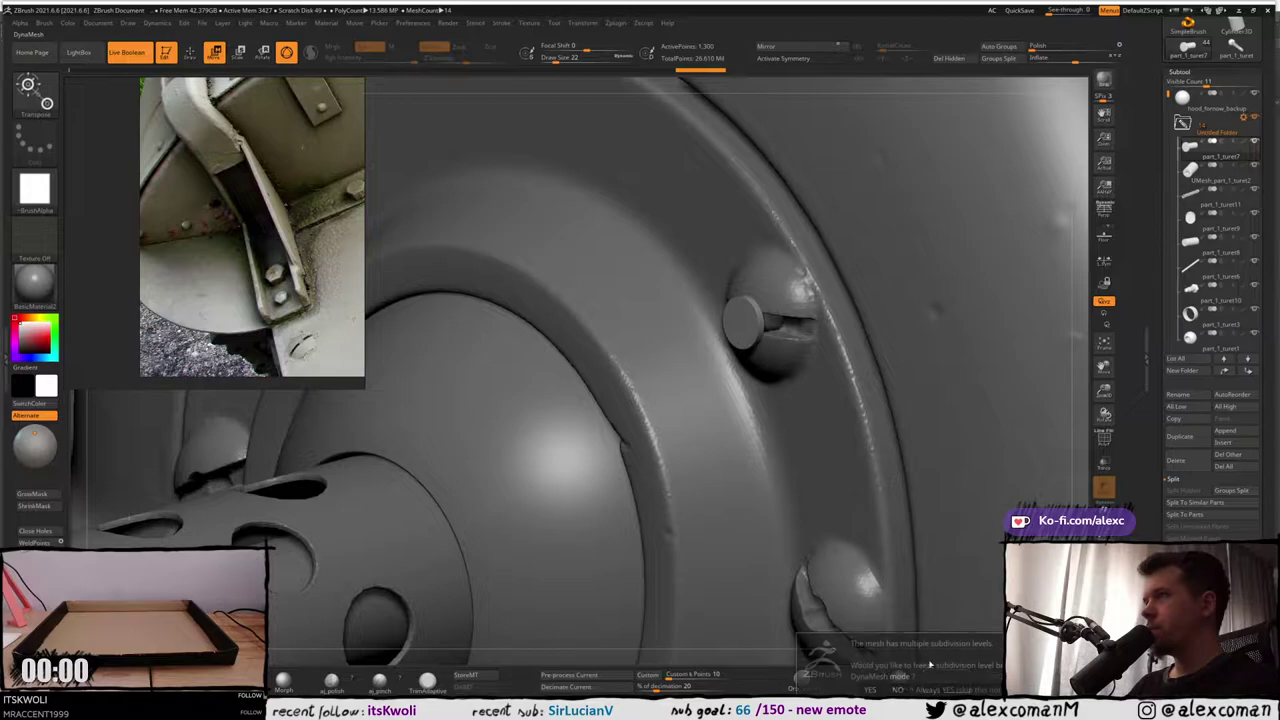
Convert the merged pin and disc with DynaMesh, then subdivide the mesh
click(945, 681)
mouse_move(770, 310)
ctrl+right_down()
mouse_move(768, 368)
mouse_move(747, 362)
mouse_move(757, 356)
mouse_move(732, 323)
mouse_move(738, 379)
ctrl+right_up()
key(q)
key(ctrl+d)
key(shift+f)
key(shift+f)
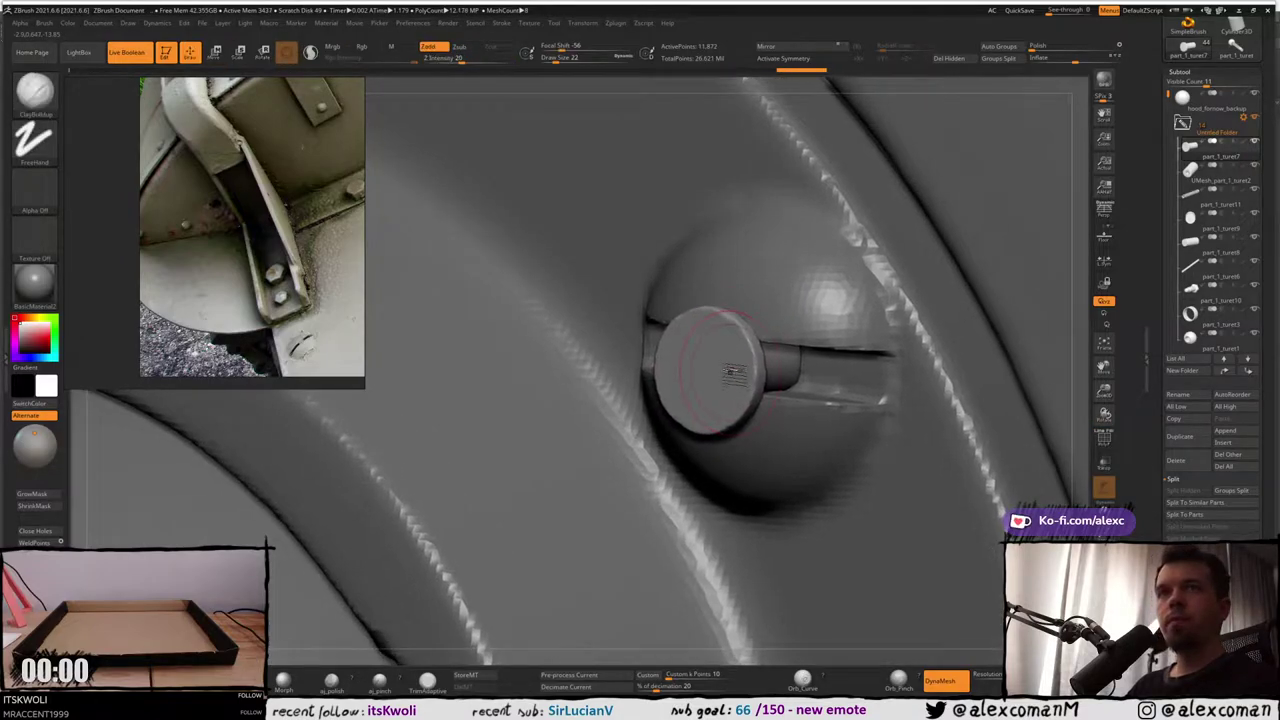
Switch the reference board to a close-up photo of the ball mount flange with its slotted screws
scroll(318, 215, down, 5)
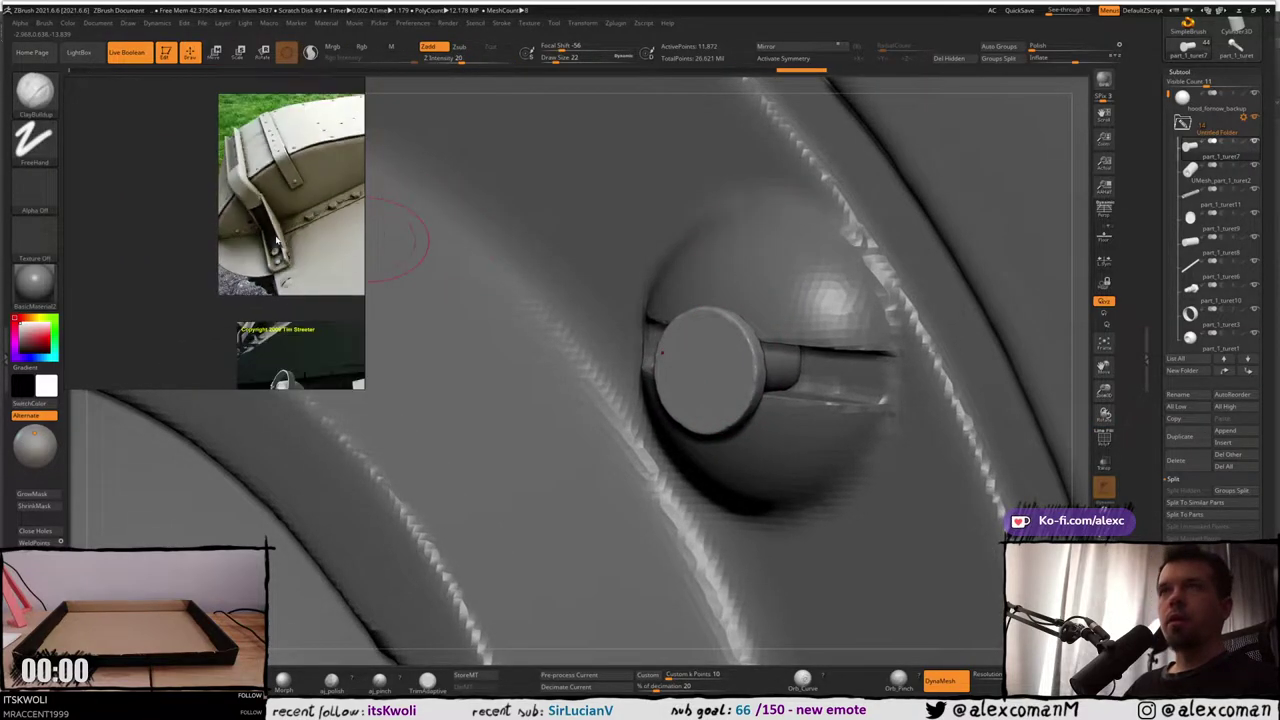
scroll(318, 215, up, 5)
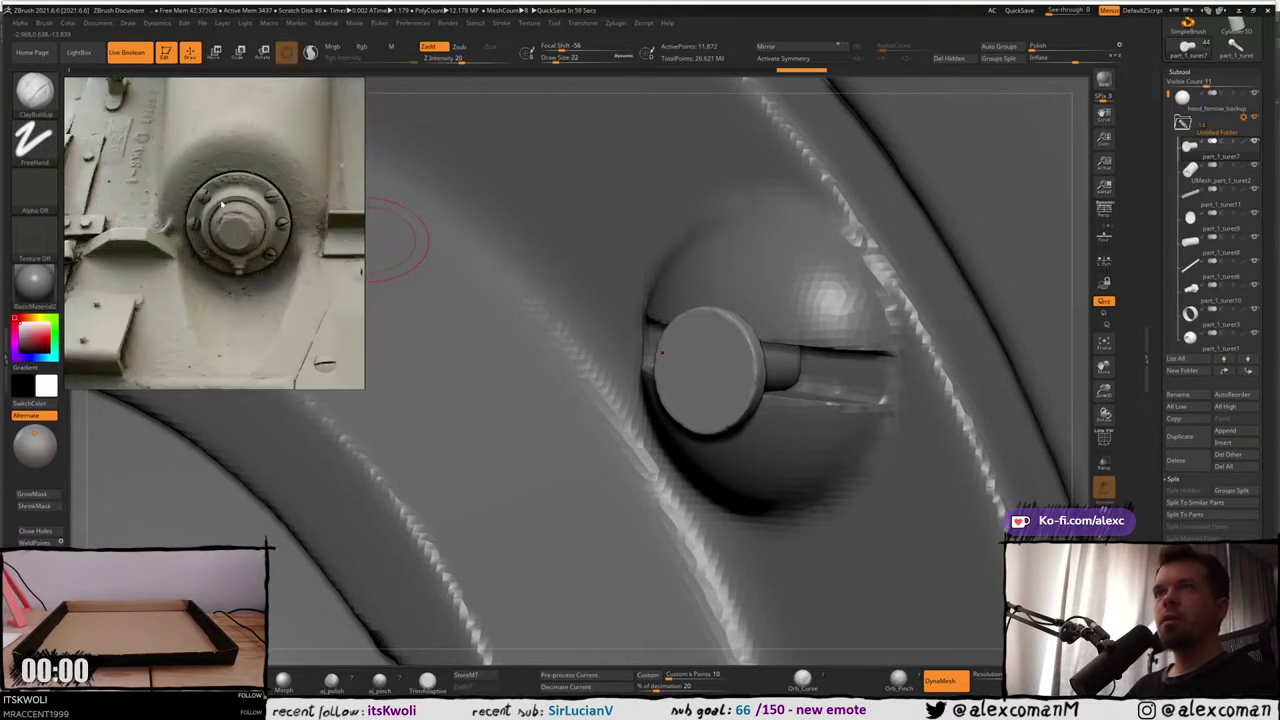
scroll(277, 219, down, 4)
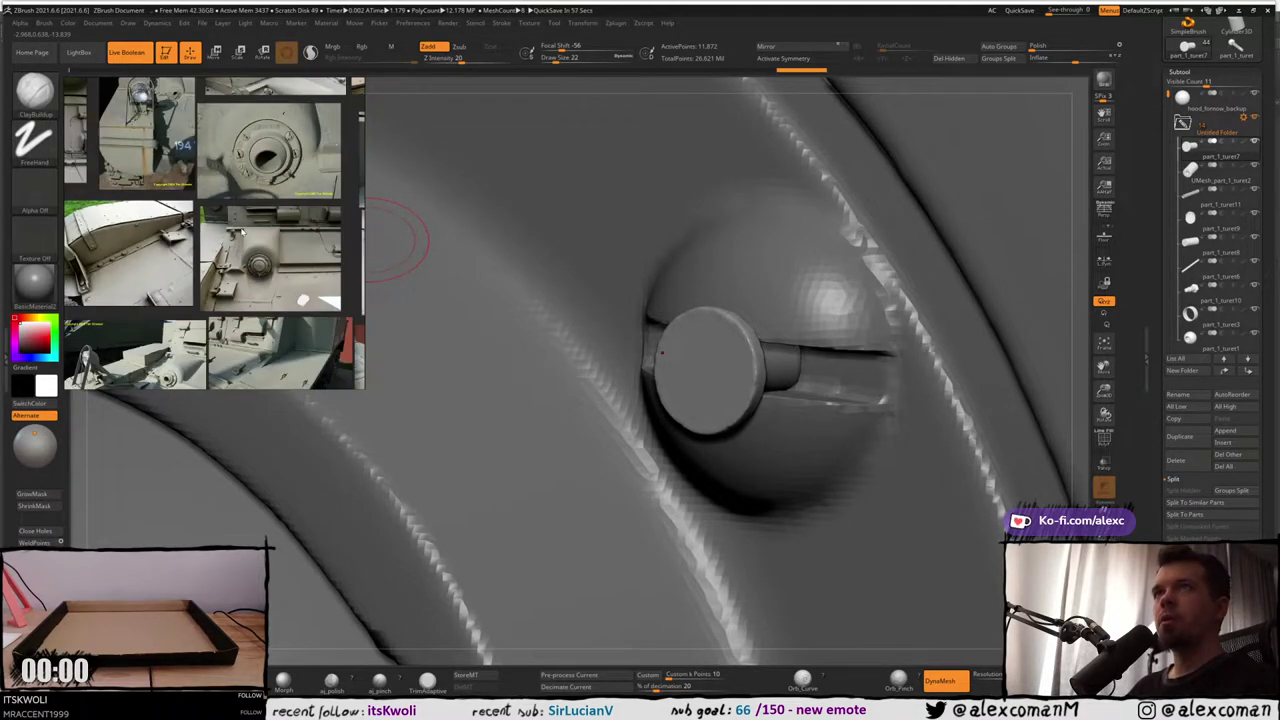
scroll(306, 200, up, 4)
scroll(306, 199, up, 1)
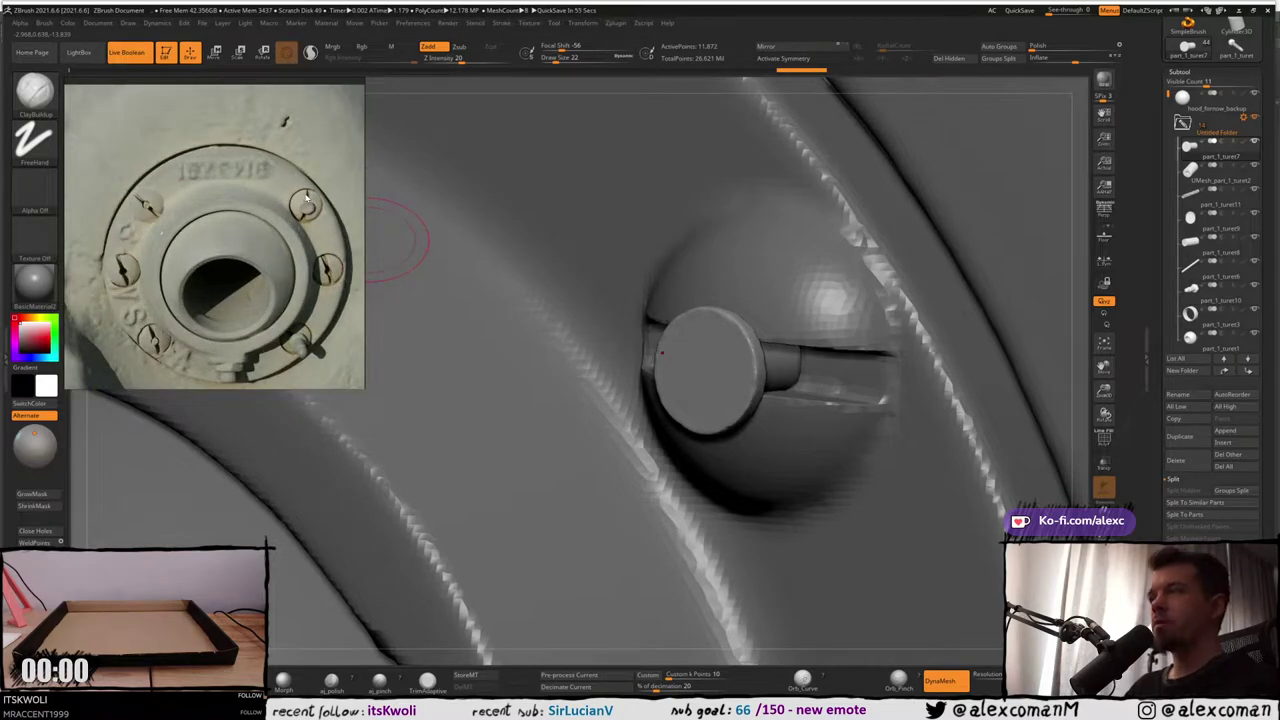
Nudge the merged pin's end disc with the Move brush and set the draw size to about 15.6
mouse_move(736, 342)
right_down()
mouse_move(733, 326)
mouse_move(712, 358)
mouse_move(707, 347)
right_up()
key(b)
key(m)
key(v)
click(704, 380)
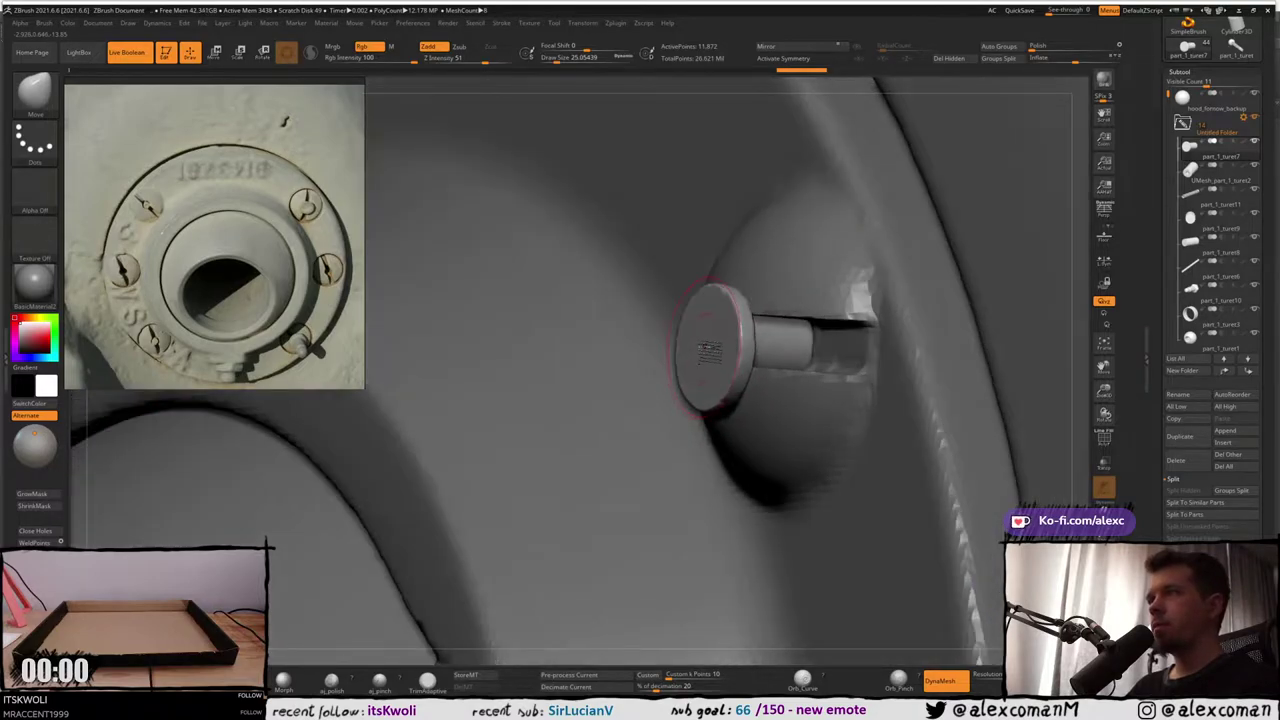
key(s)
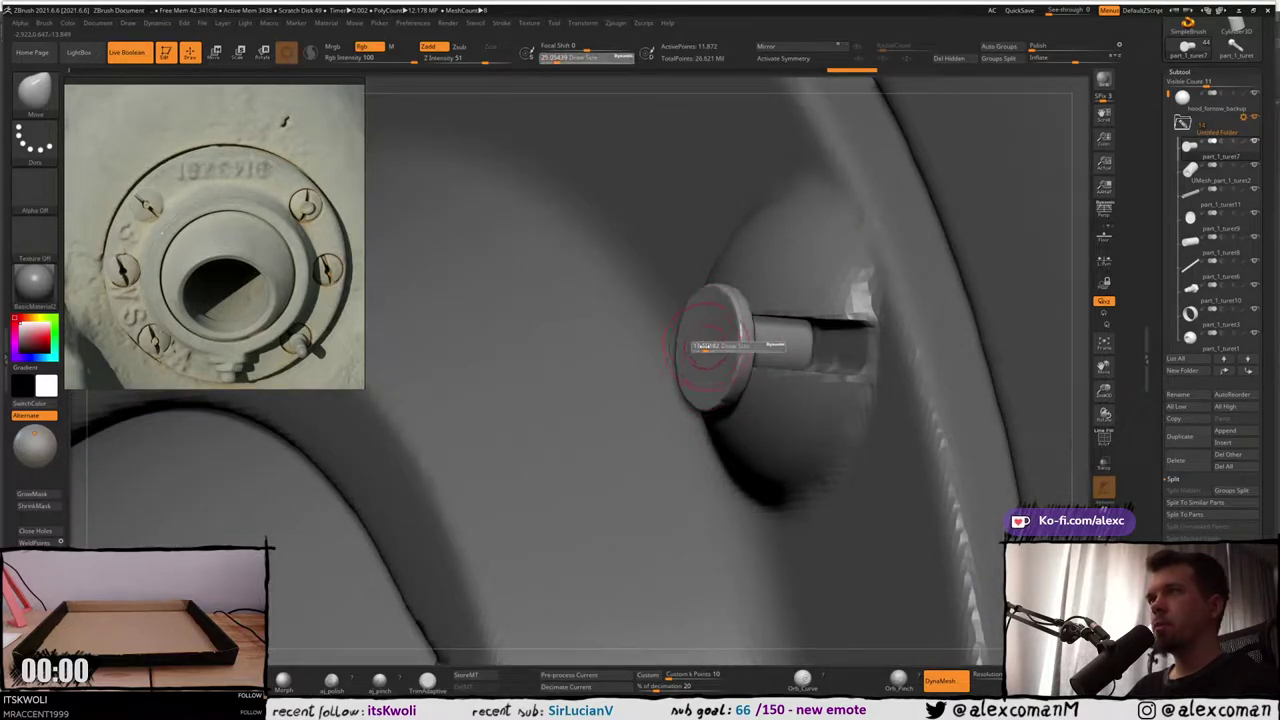
drag(704, 346, 702, 346)
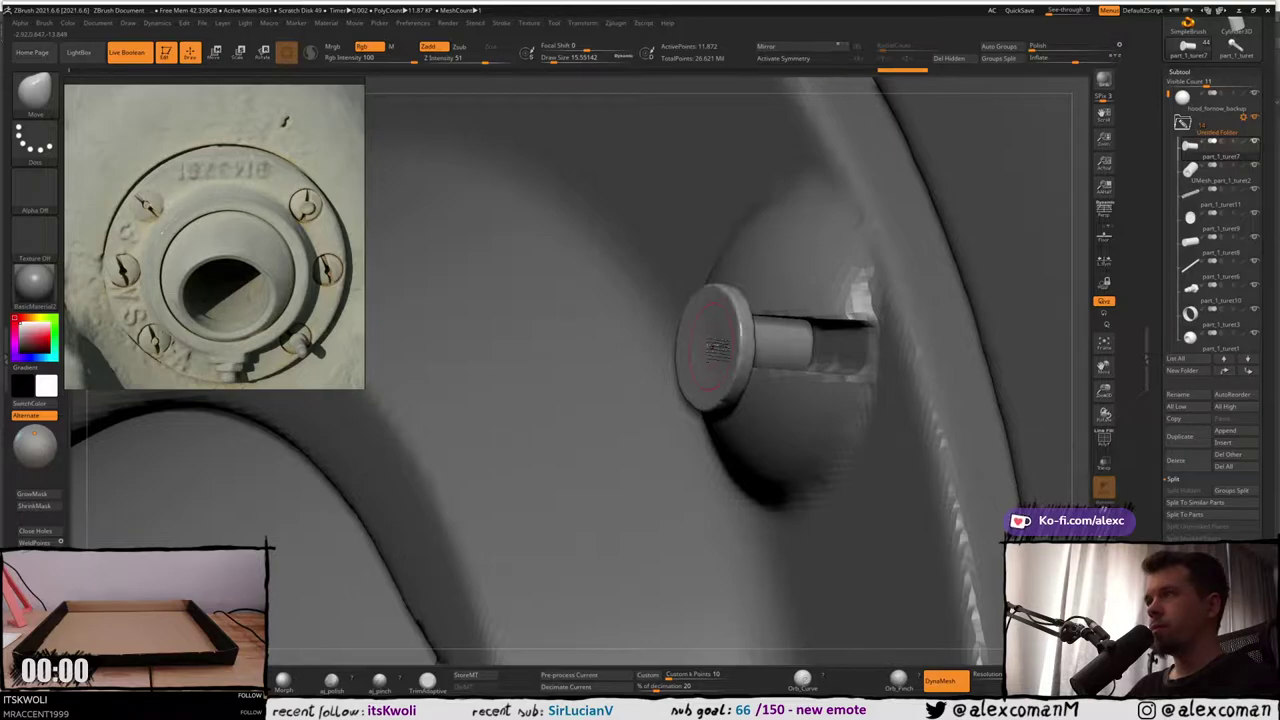
Choose the ClayBuildup brush for the merged pin's disc and smooth the disc's front face
mouse_move(722, 345)
right_down()
mouse_move(700, 360)
mouse_move(714, 361)
right_up()
key(b)
key(c)
key(b)
key(s)
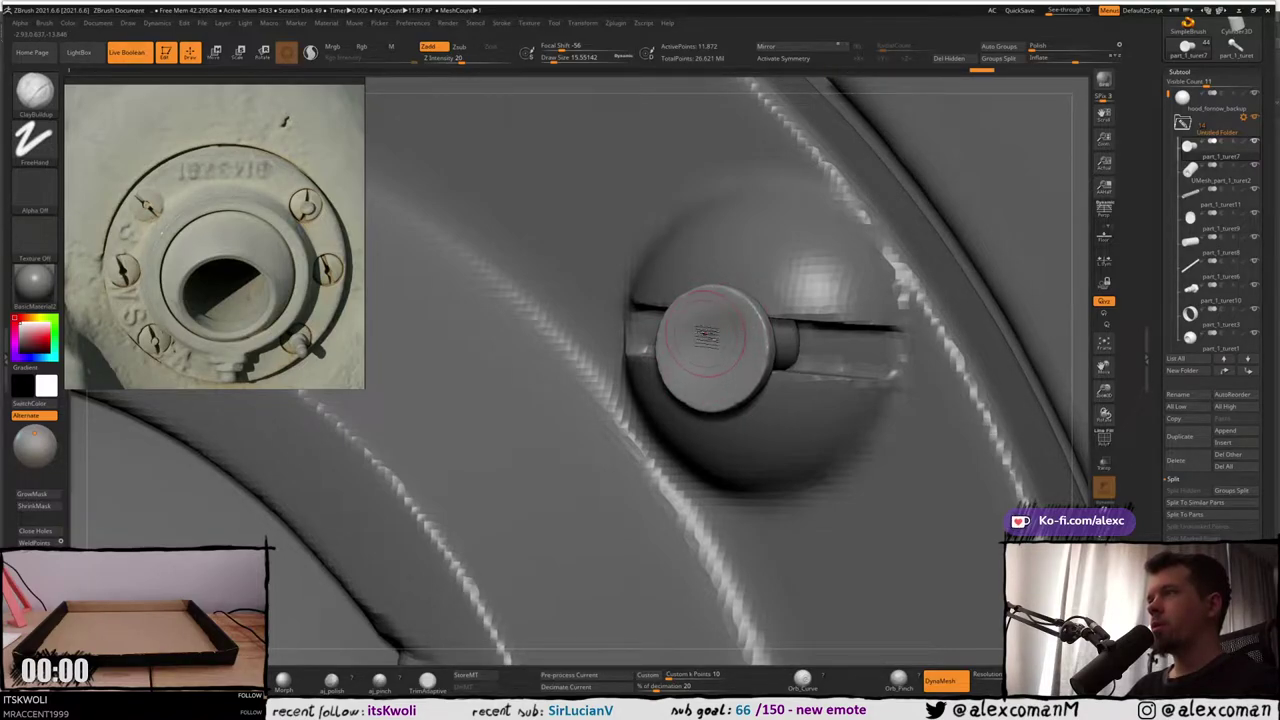
mouse_move(700, 345)
right_down()
mouse_move(703, 355)
mouse_move(727, 317)
right_up()
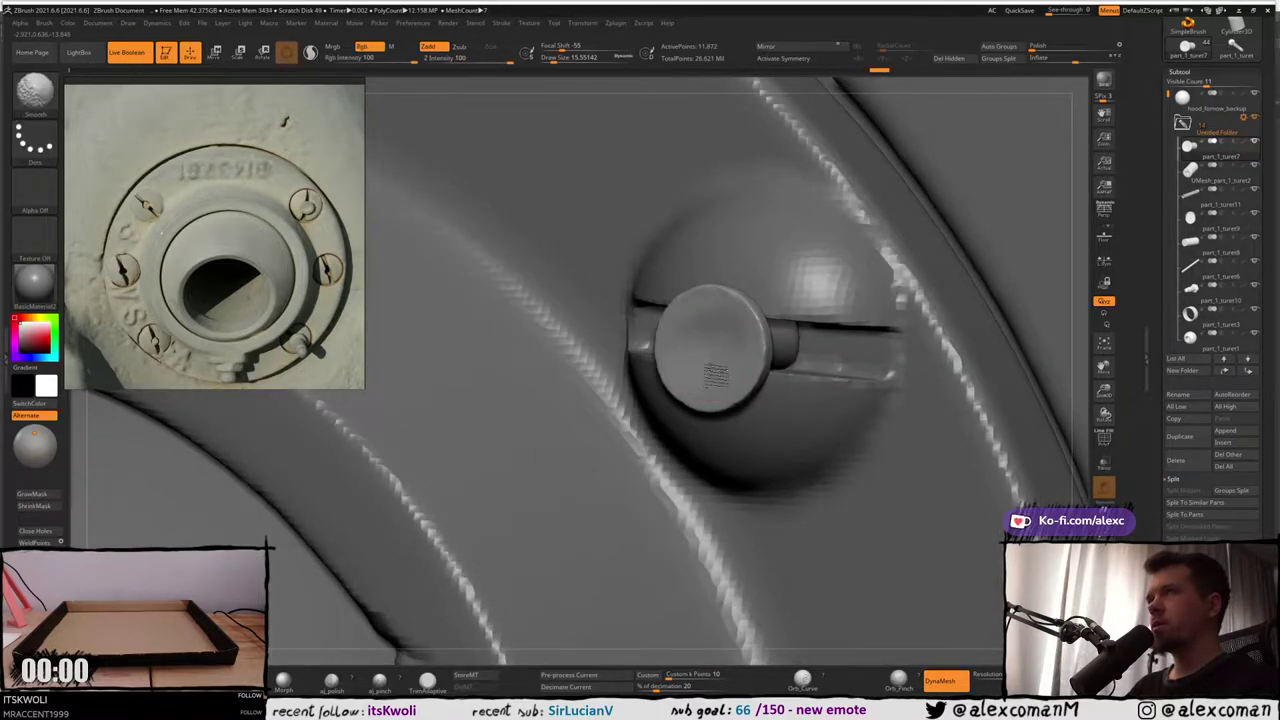
shift+drag(716, 376, 722, 318)
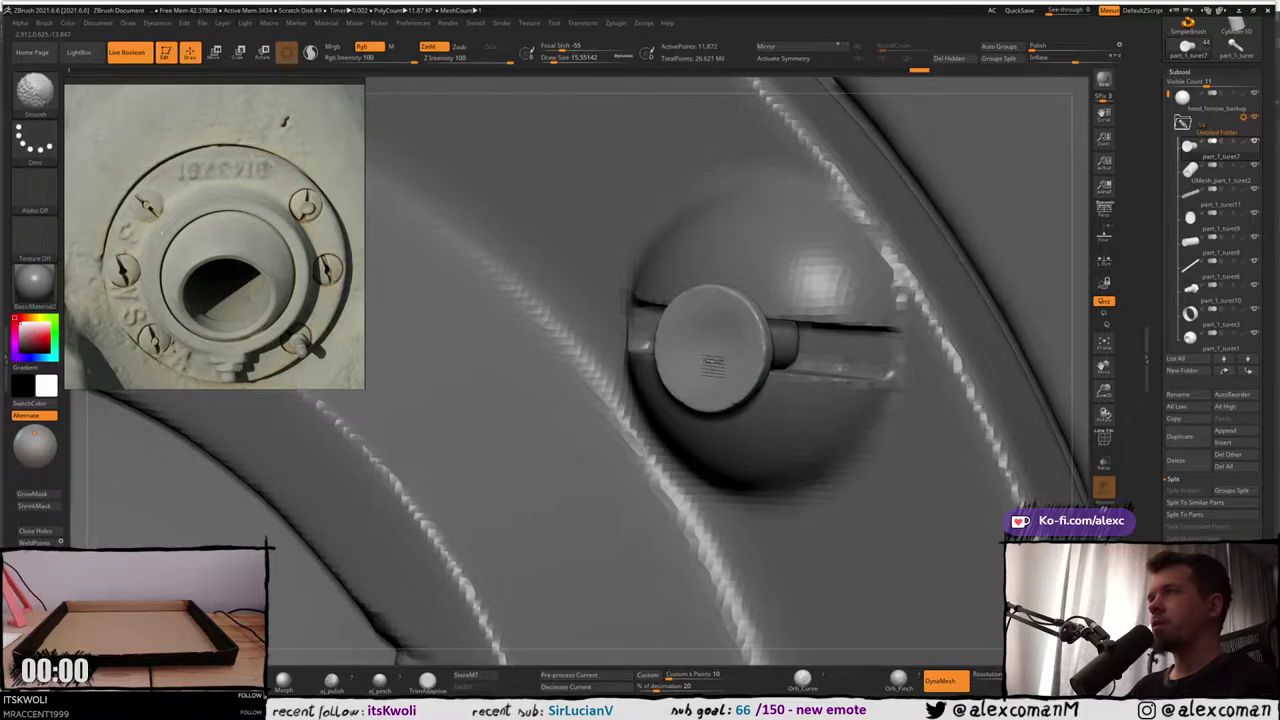
Isolate the merged pin, work the crease between disc and shaft using DamStandard at draw size about 7.5, and show the other parts again
mouse_move(712, 366)
right_down()
mouse_move(705, 342)
mouse_move(697, 354)
mouse_move(746, 338)
right_up()
key(alt+shift+s)
key(b)
key(d)
key(s)
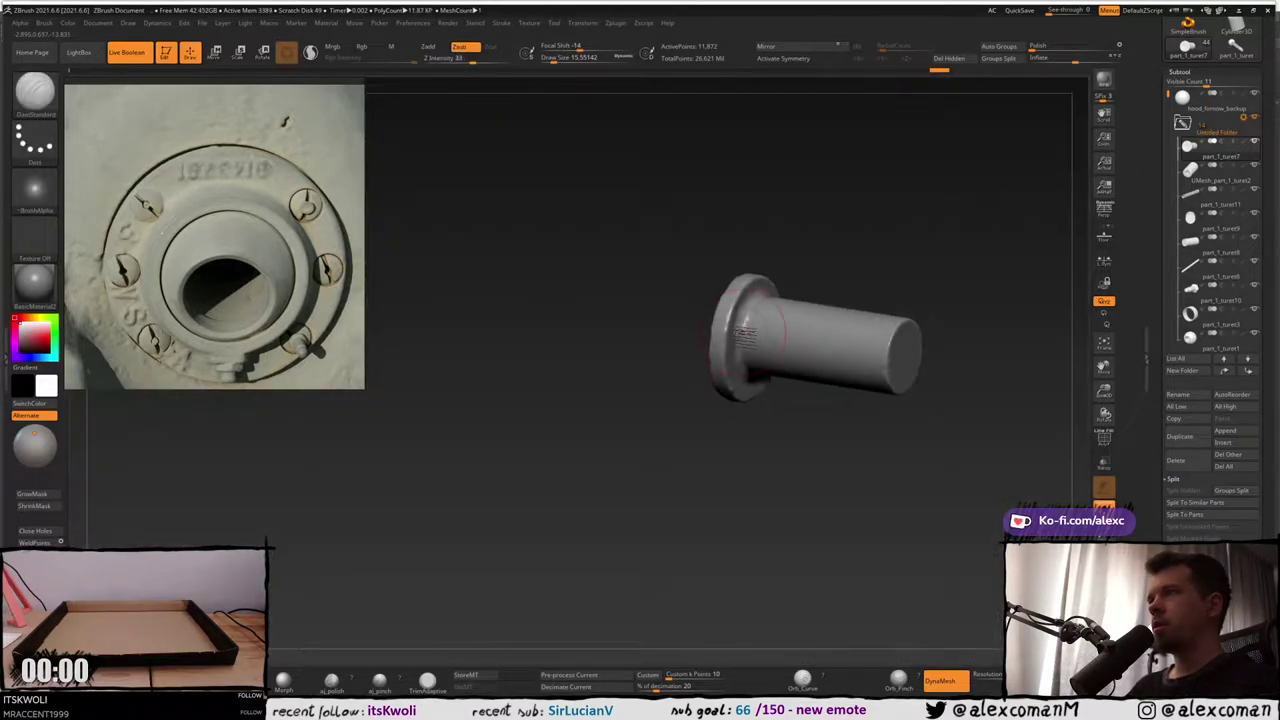
key(s)
click(740, 328)
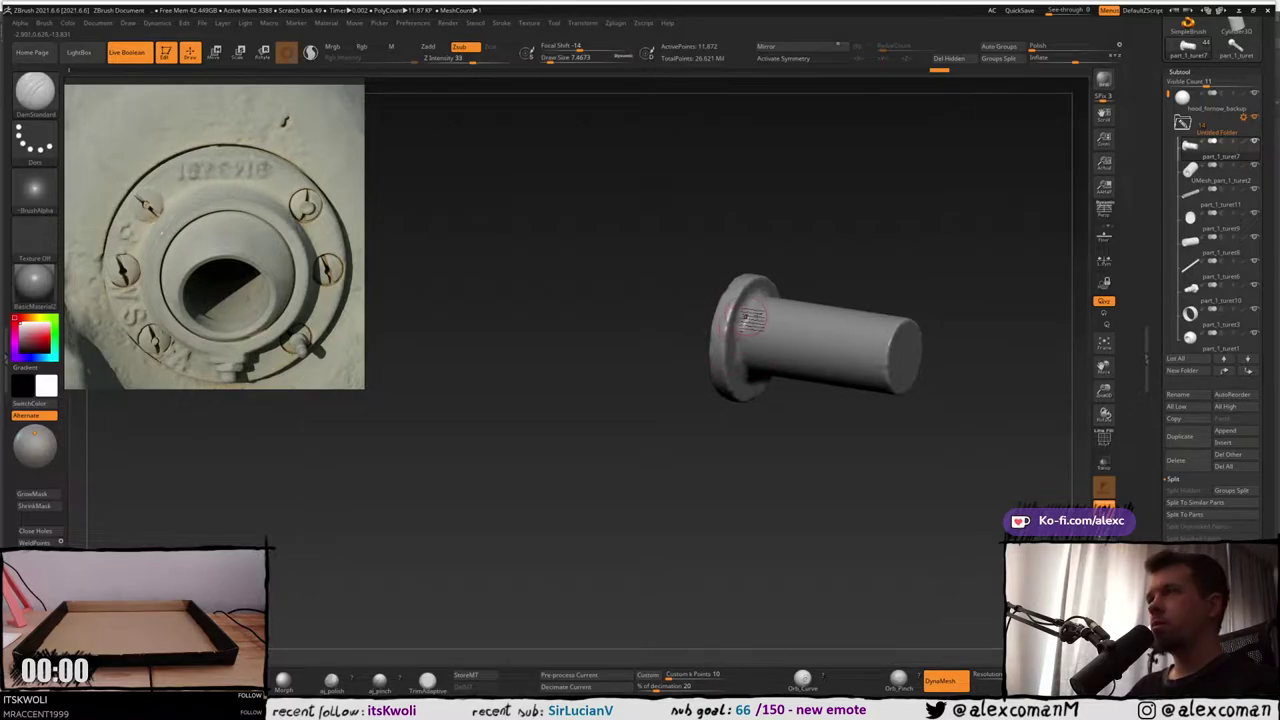
right_drag(740, 345, 811, 286)
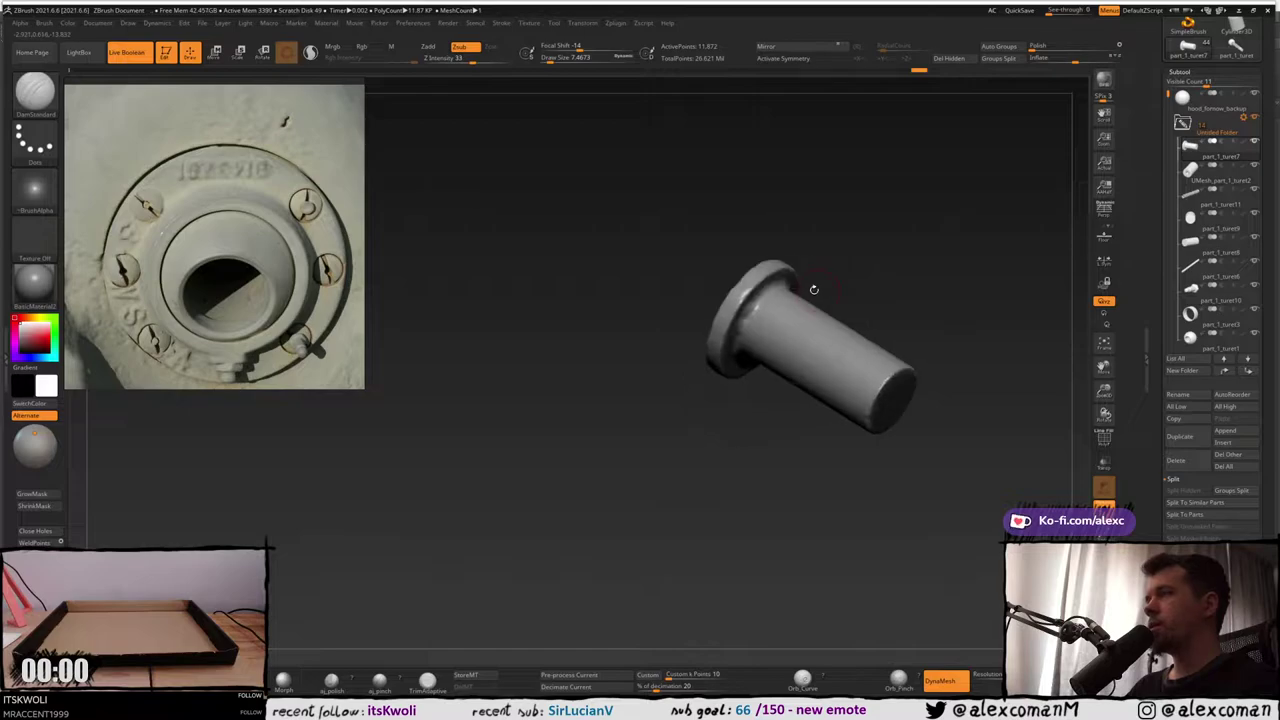
key(alt+s)
Push the disc's outline into a slightly irregular shape with the Move brush, bringing the draw size to about 17
mouse_move(750, 346)
right_down()
mouse_move(726, 289)
mouse_move(746, 297)
mouse_move(751, 366)
mouse_move(757, 322)
mouse_move(778, 360)
right_up()
key(b)
key(m)
key(v)
key(s)
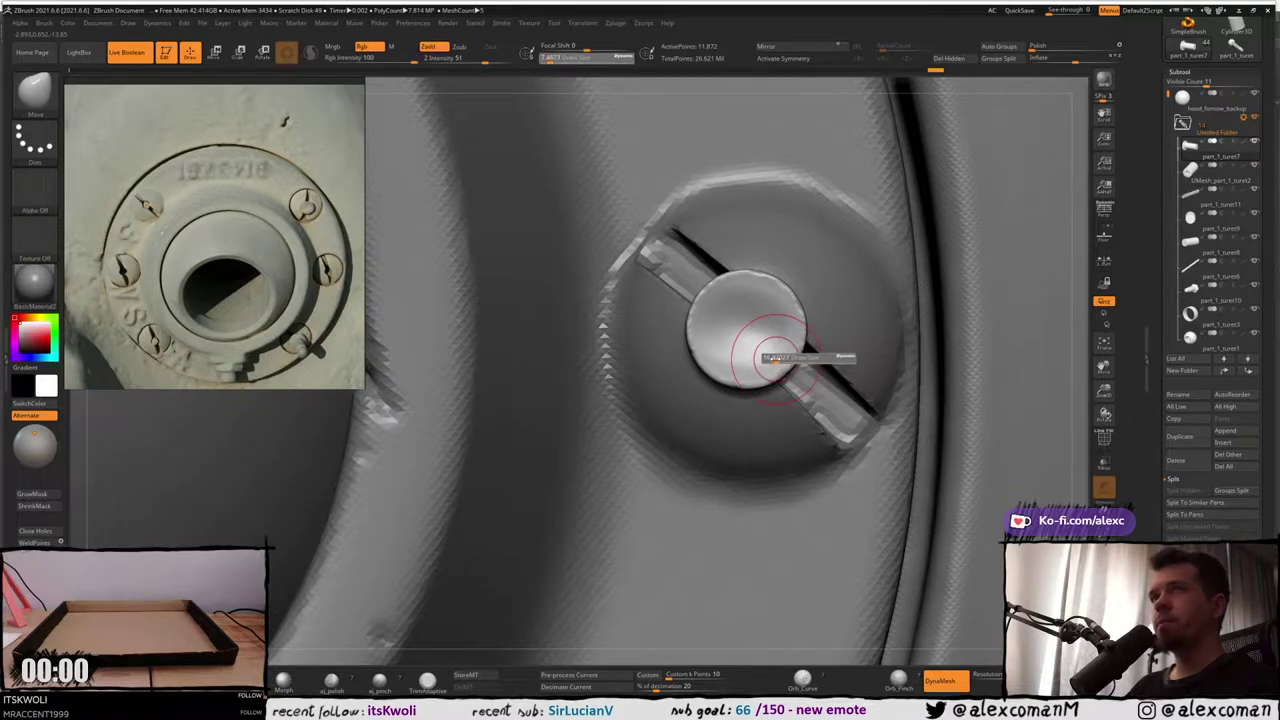
drag(775, 358, 773, 358)
drag(776, 364, 784, 378)
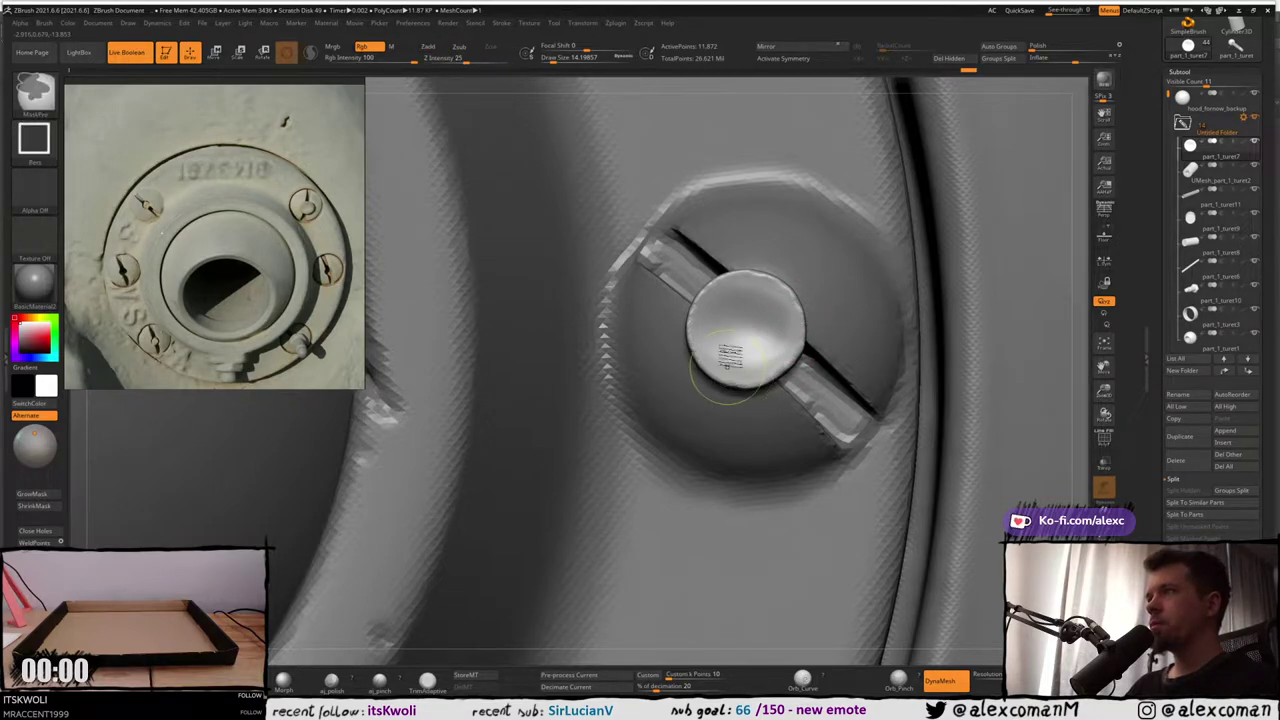
ctrl+right_drag(728, 357, 738, 412)
mouse_move(785, 355)
right_down()
mouse_move(740, 343)
mouse_move(744, 326)
right_up()
ctrl+shift+click(738, 334)
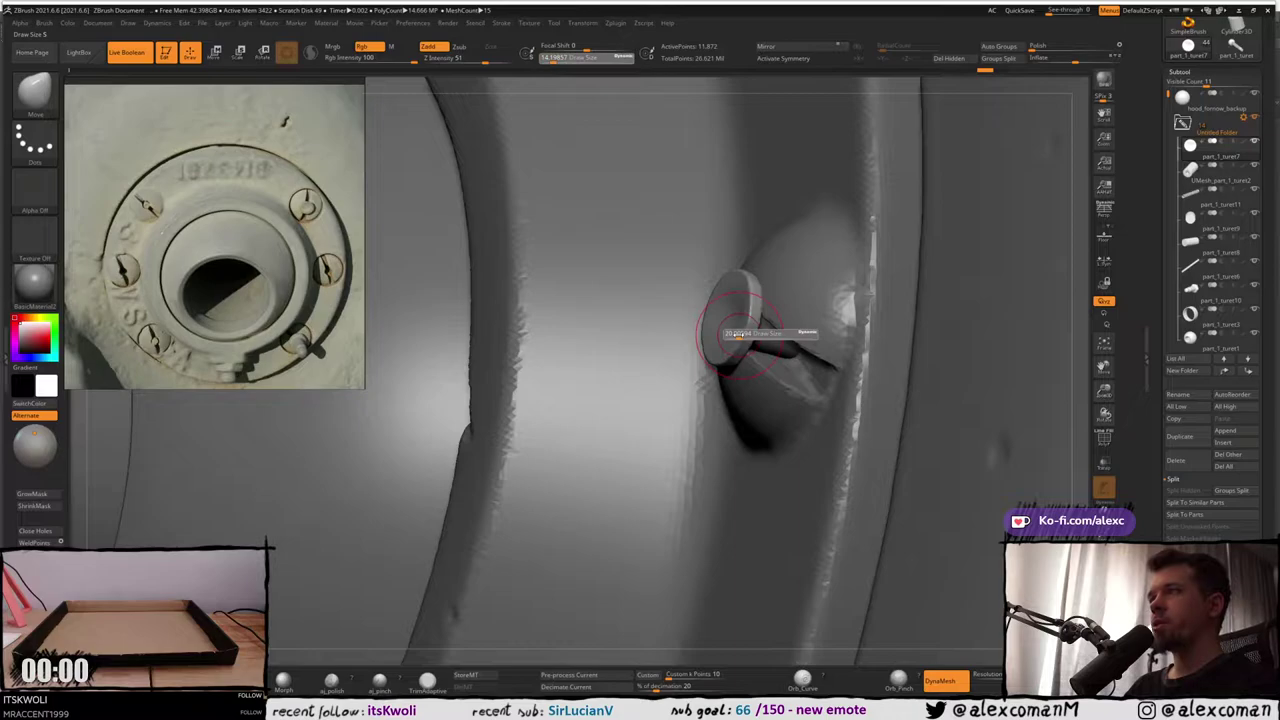
mouse_move(737, 330)
right_down()
mouse_move(780, 340)
mouse_move(735, 336)
mouse_move(764, 338)
mouse_move(745, 298)
mouse_move(752, 278)
mouse_move(712, 316)
right_up()
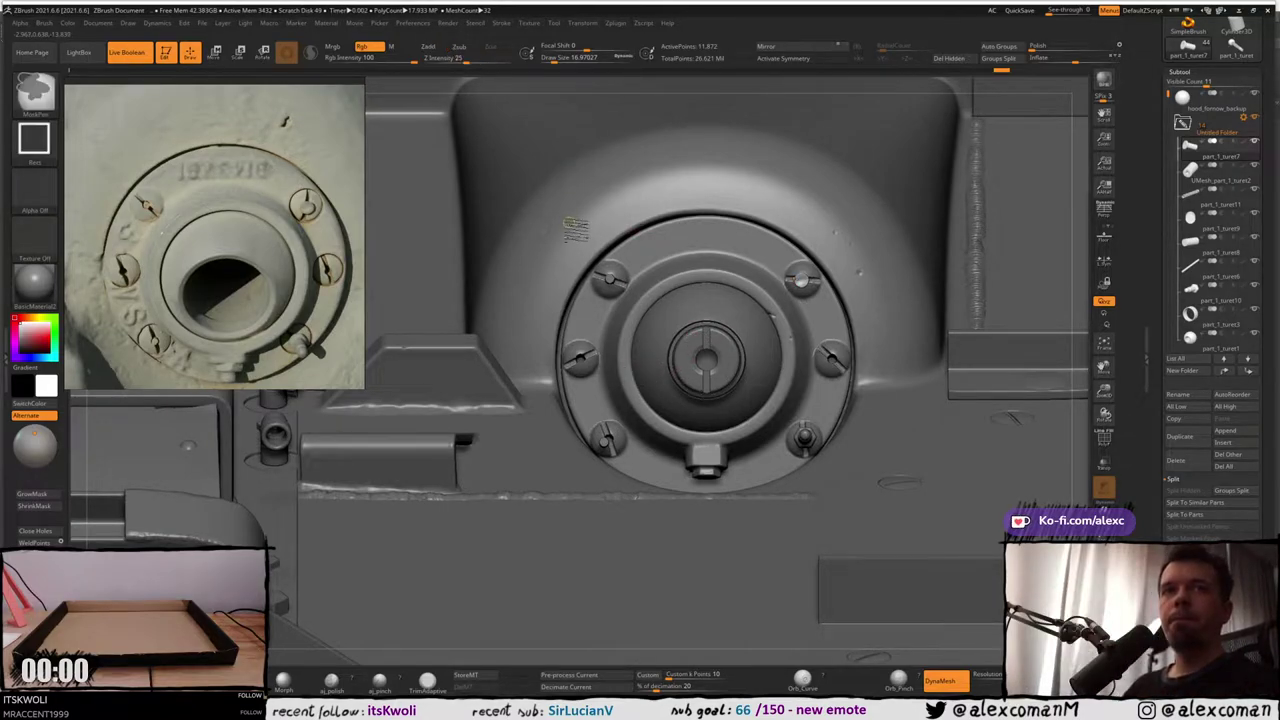
Select the small pin in the upper-left flange screw and subdivide it twice
mouse_move(583, 223)
ctrl+right_down()
mouse_move(591, 265)
mouse_move(571, 343)
mouse_move(712, 375)
ctrl+right_up()
alt+click(594, 313)
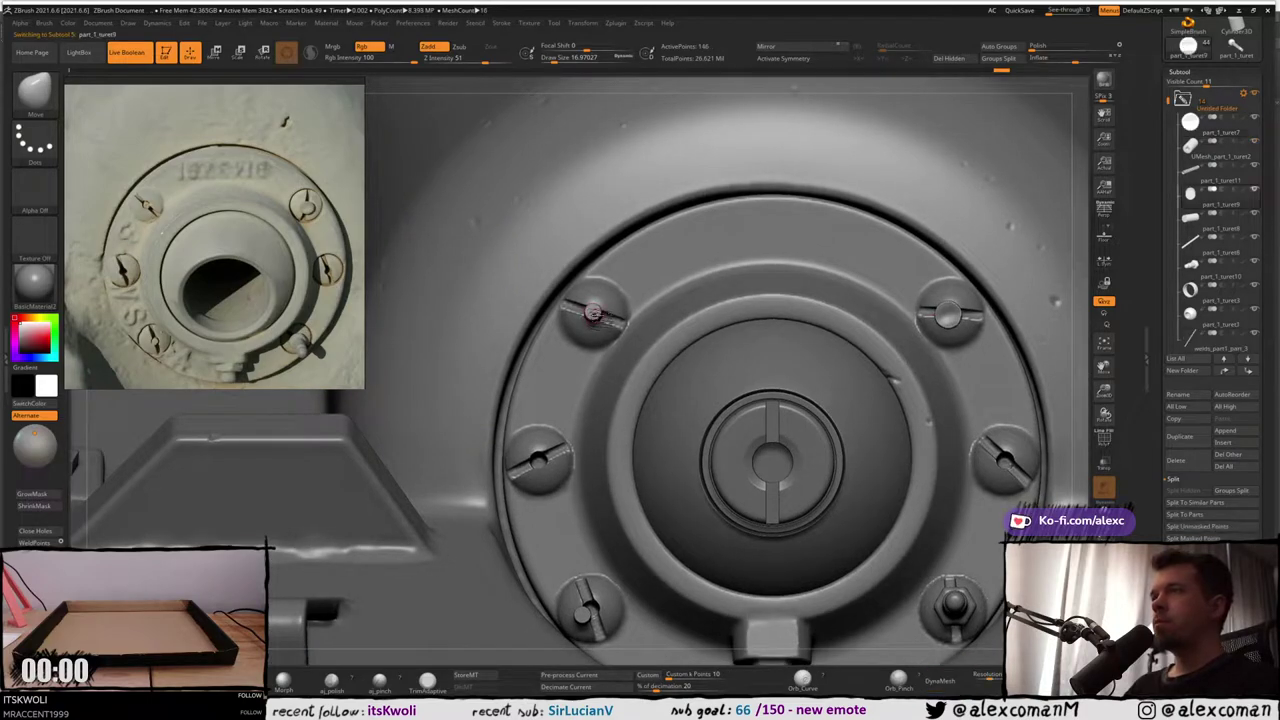
right_drag(602, 313, 570, 343)
key(f)
key(f)
mouse_move(601, 251)
ctrl+right_down()
mouse_move(589, 171)
mouse_move(753, 305)
ctrl+right_up()
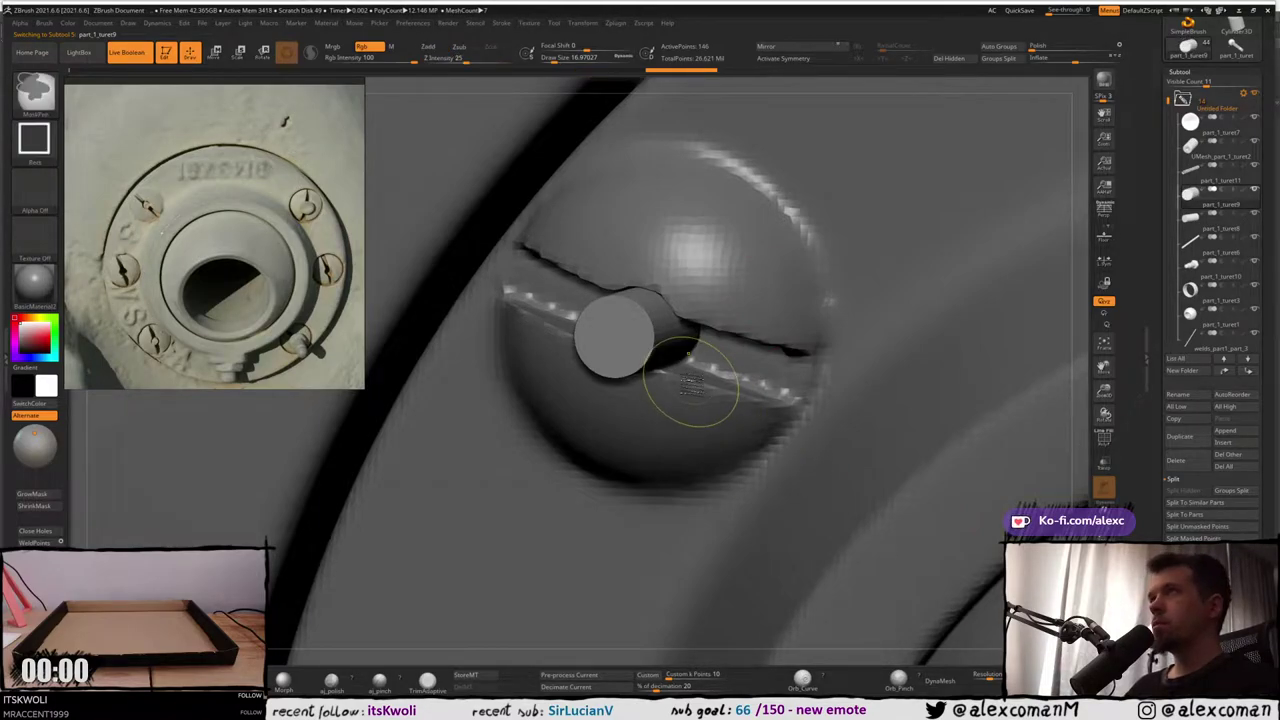
key(ctrl+d)
key(ctrl+d)
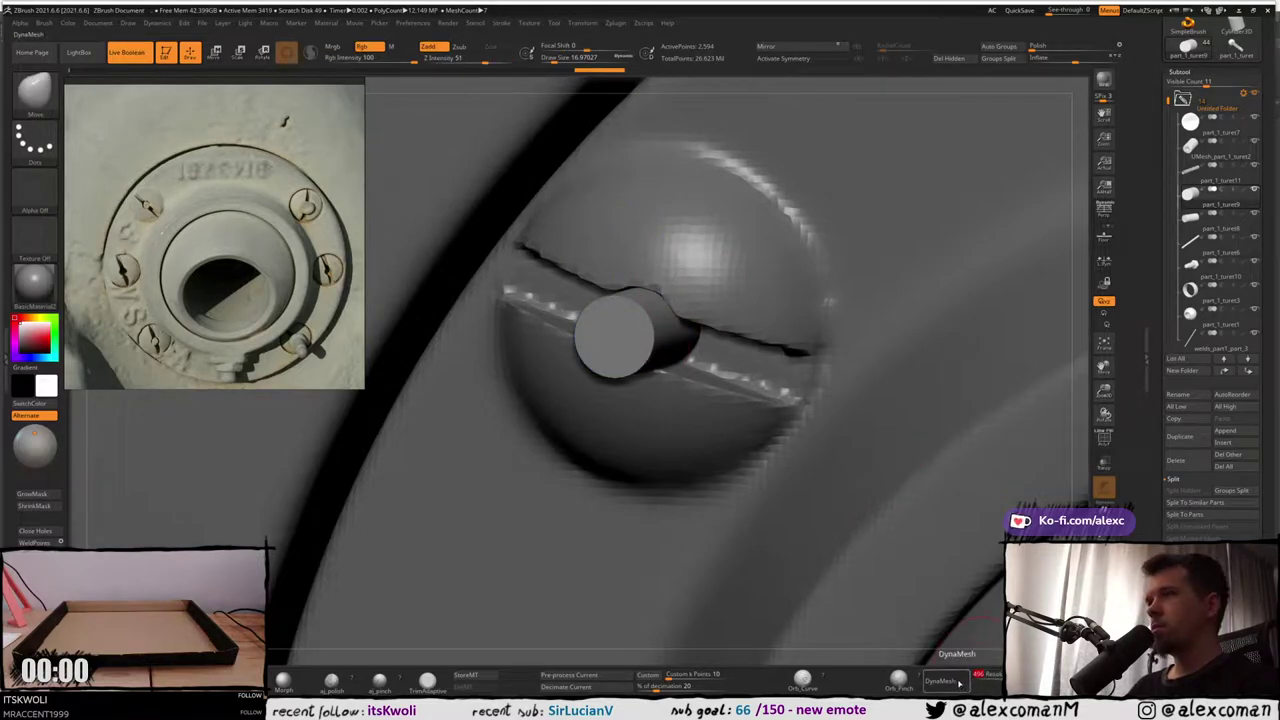
Convert the upper-left pin with DynaMesh, check its wireframe, and subdivide the mesh once
click(940, 681)
click(918, 690)
key(shift+f)
key(shift+f)
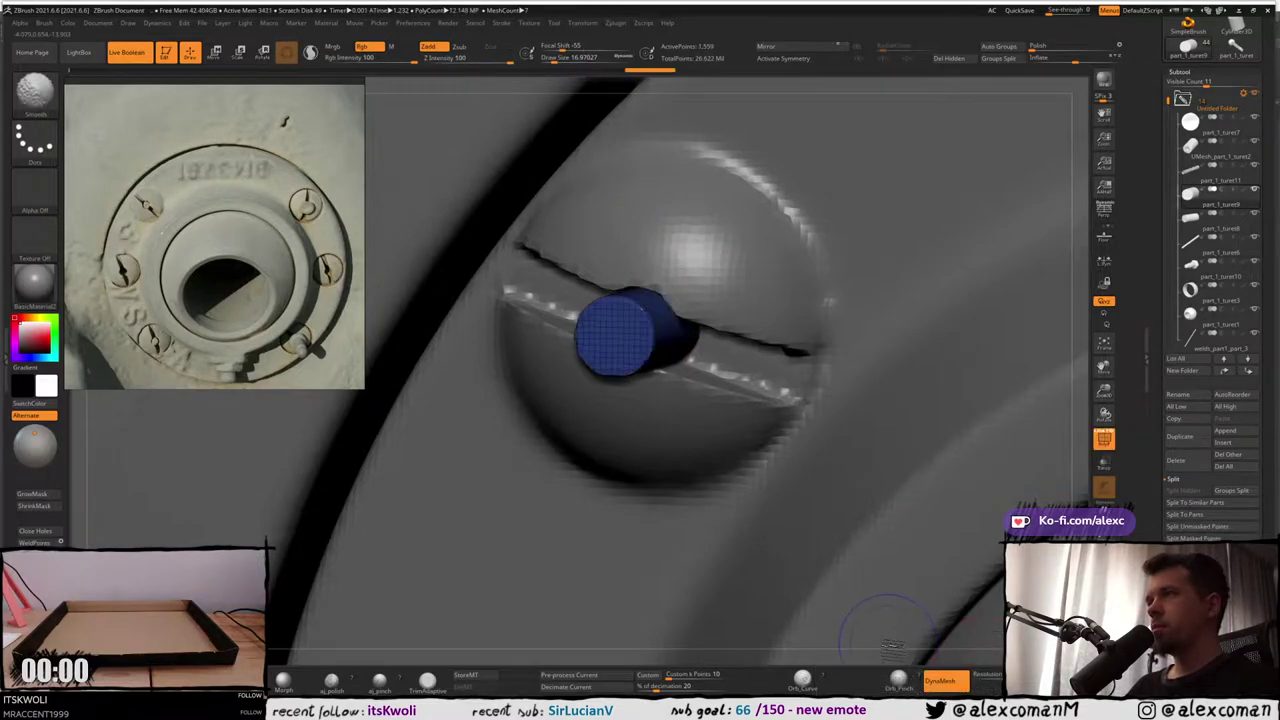
key(ctrl+d)
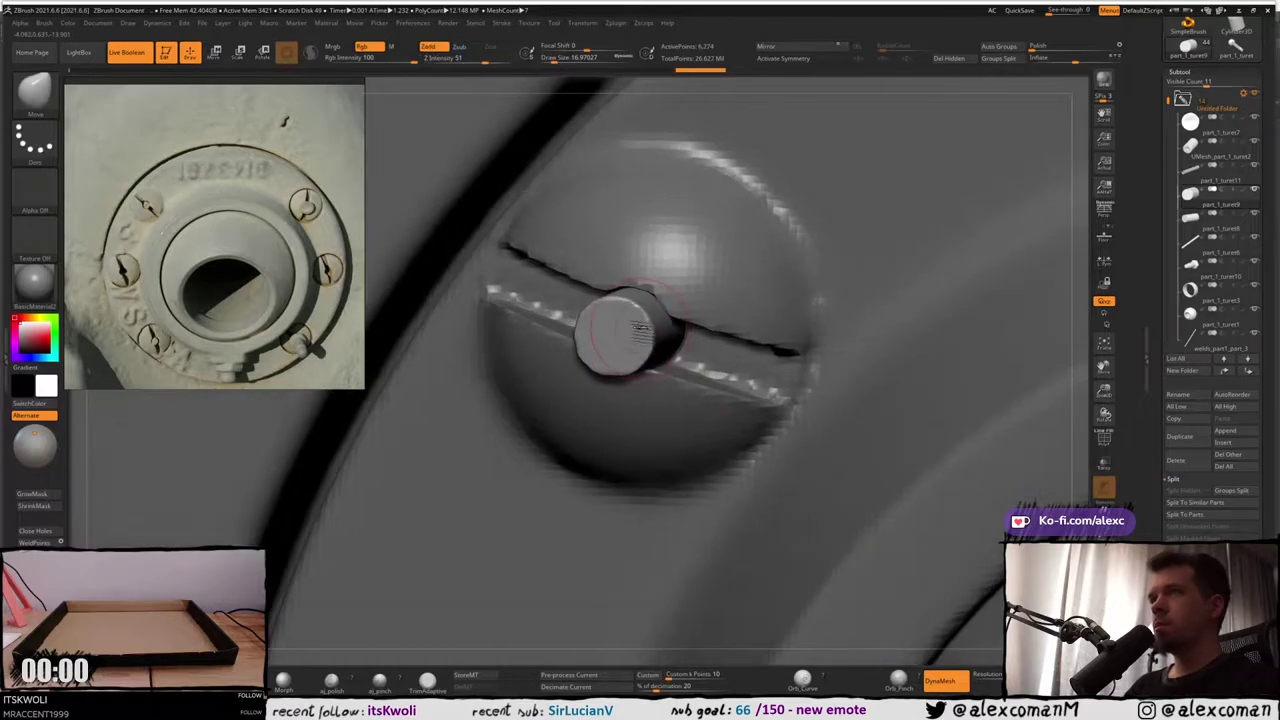
Carve a dent into the middle of the upper-left pin's end face with the DamStandard brush
key(b)
key(d)
key(s)
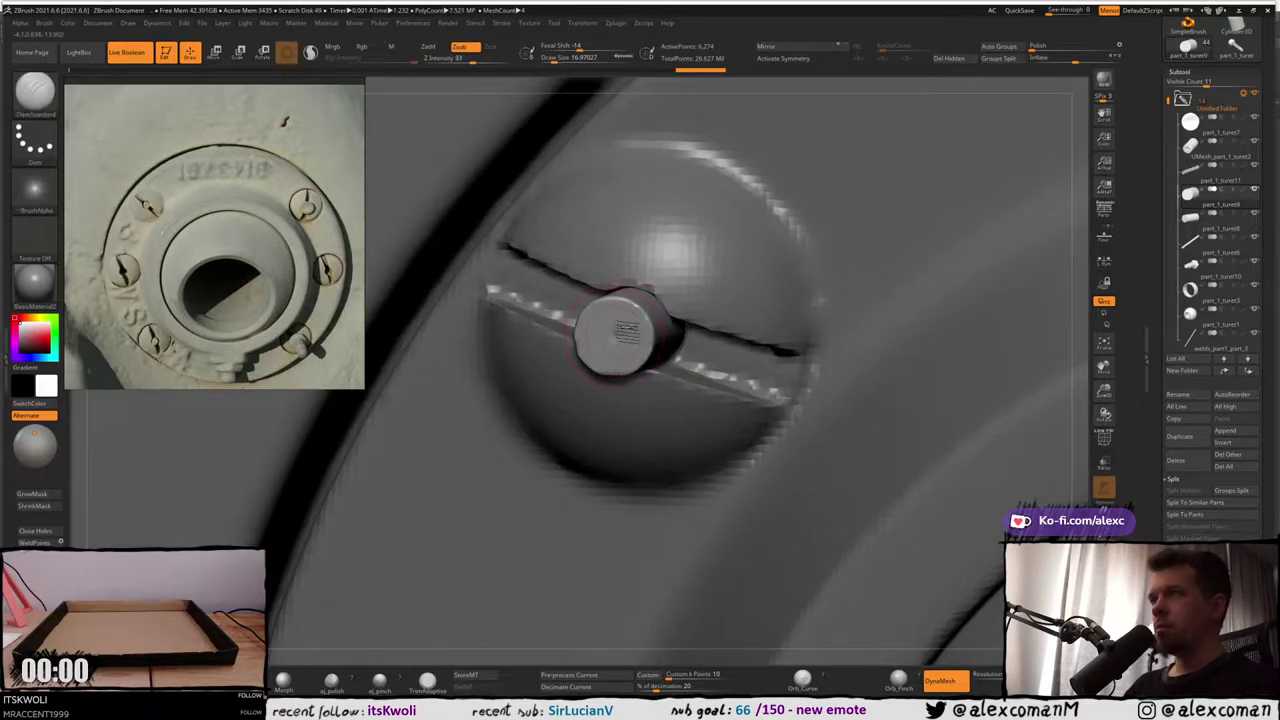
mouse_move(621, 333)
mouse_down()
mouse_move(600, 336)
mouse_move(628, 360)
mouse_move(608, 346)
mouse_up()
right_drag(625, 343, 590, 341)
Sculpt the upper edge of the pin's end face with ClayBuildup at a draw size of about 8.4
key(b)
key(c)
key(b)
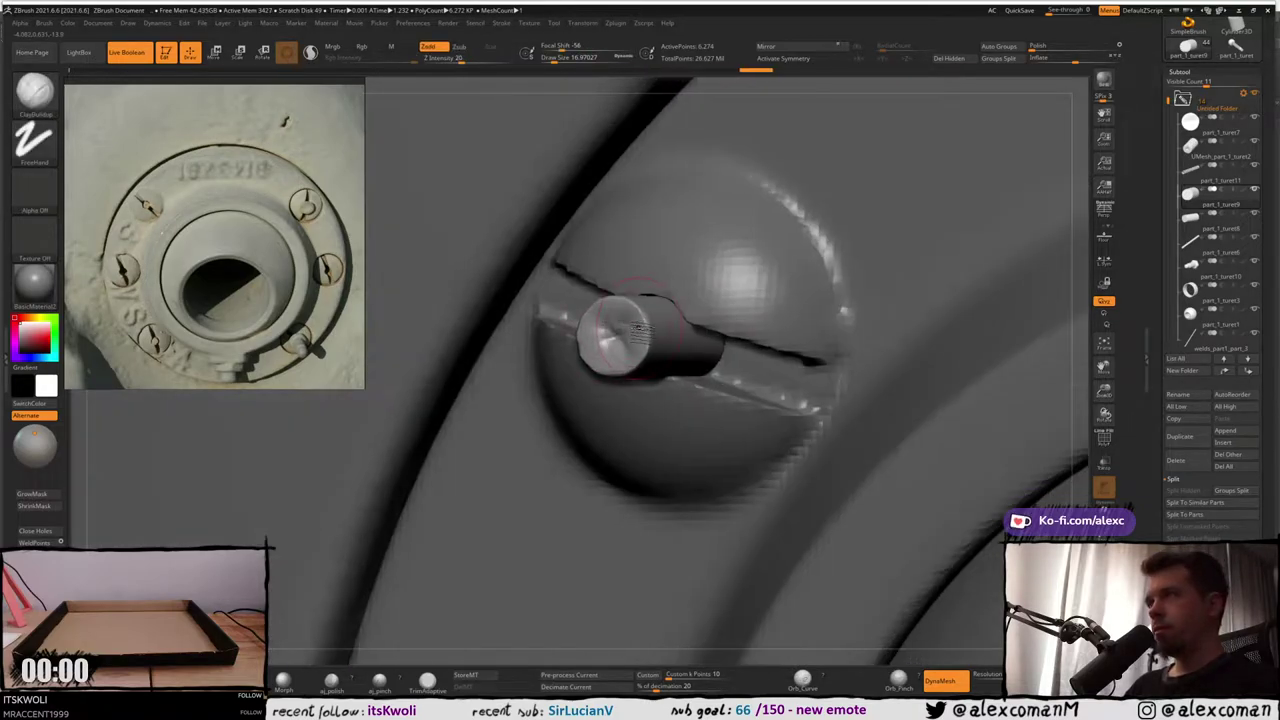
key(s)
drag(633, 328, 628, 328)
mouse_move(637, 312)
mouse_down()
mouse_move(658, 322)
mouse_move(645, 354)
mouse_move(640, 326)
mouse_up()
right_drag(645, 289, 655, 335)
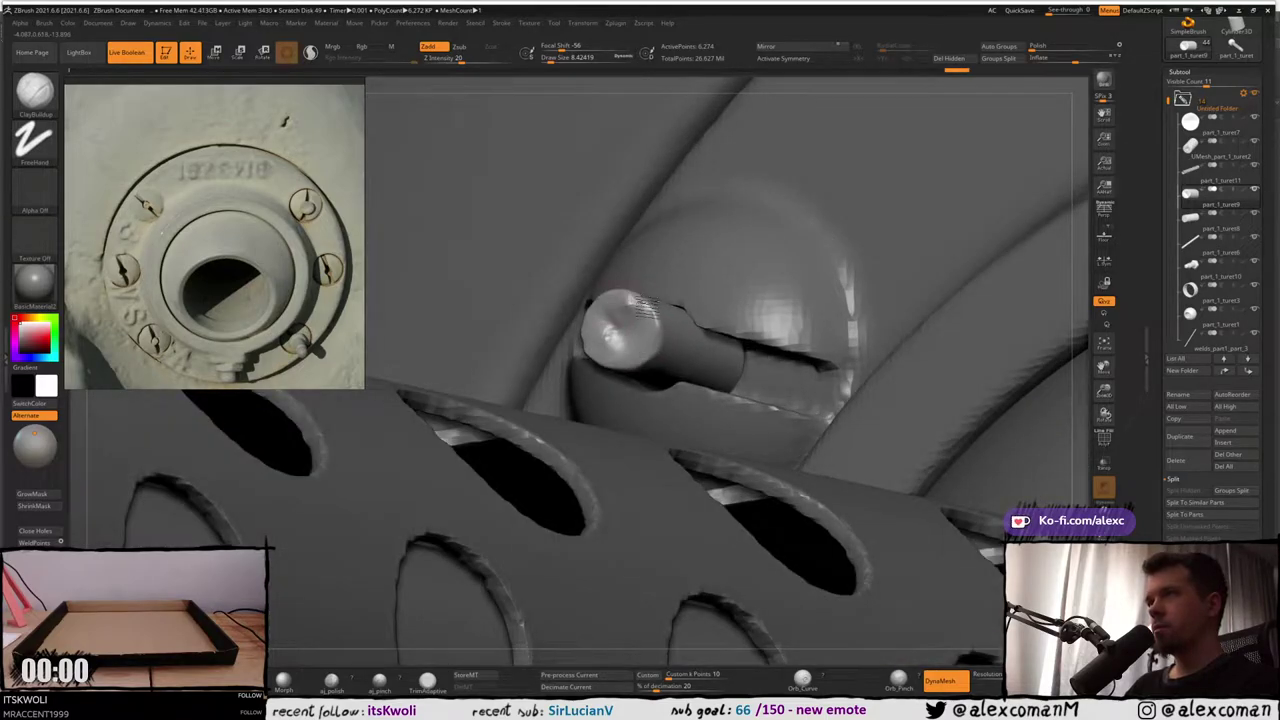
Check the pin's wireframe, rework the dented end face with ClayBuildup at draw size about 9.4, and smooth it
key(b)
key(d)
key(s)
right_drag(630, 317, 632, 297)
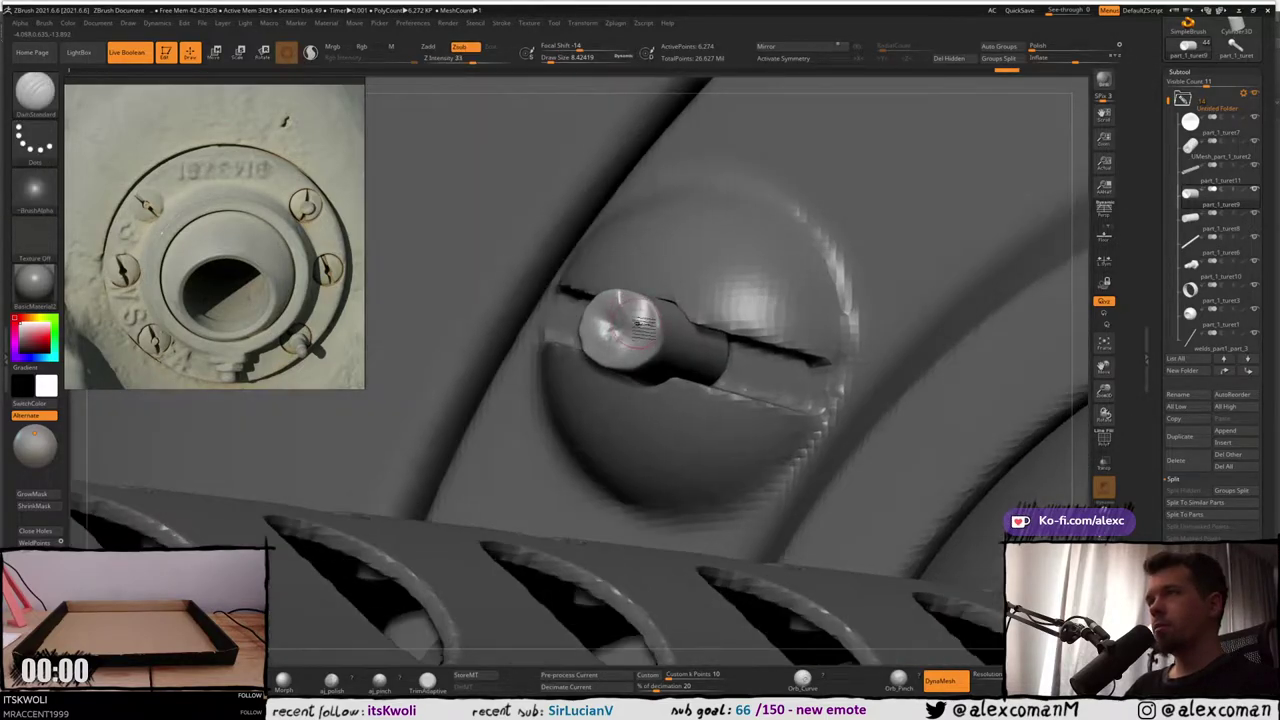
key(shift+f)
key(s)
drag(626, 324, 631, 323)
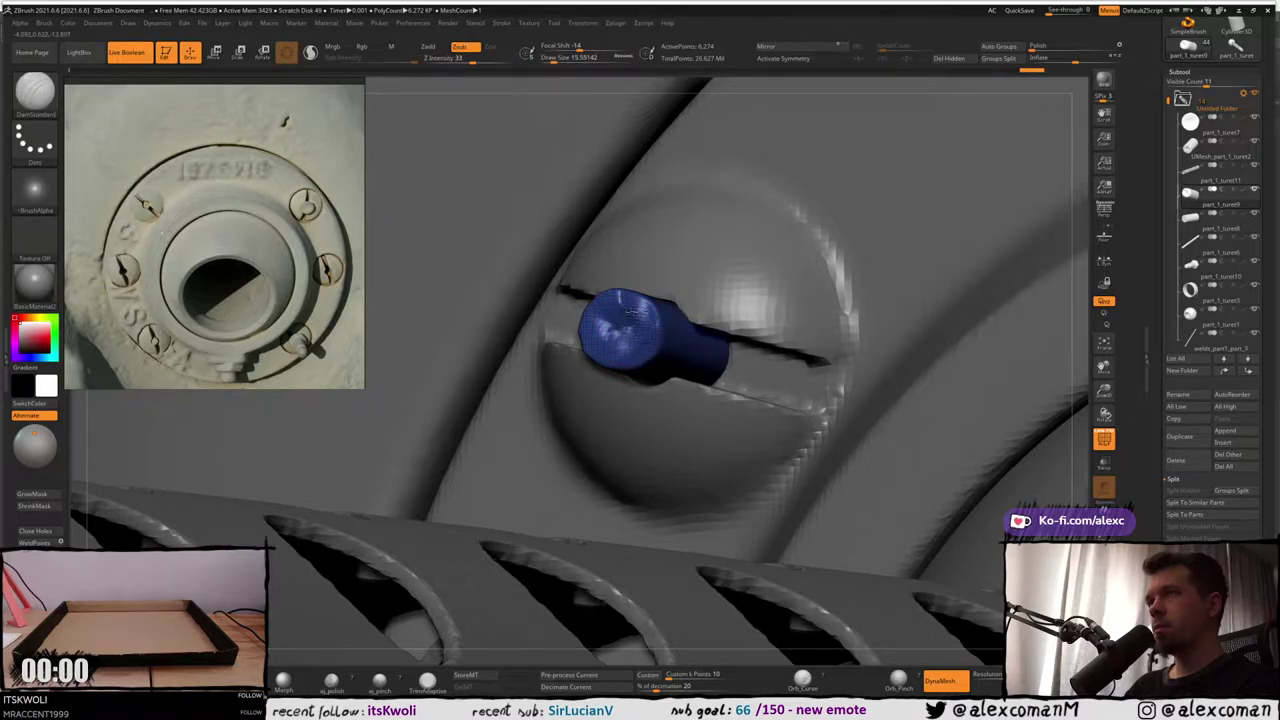
key(b)
key(c)
key(b)
key(bracketleft)
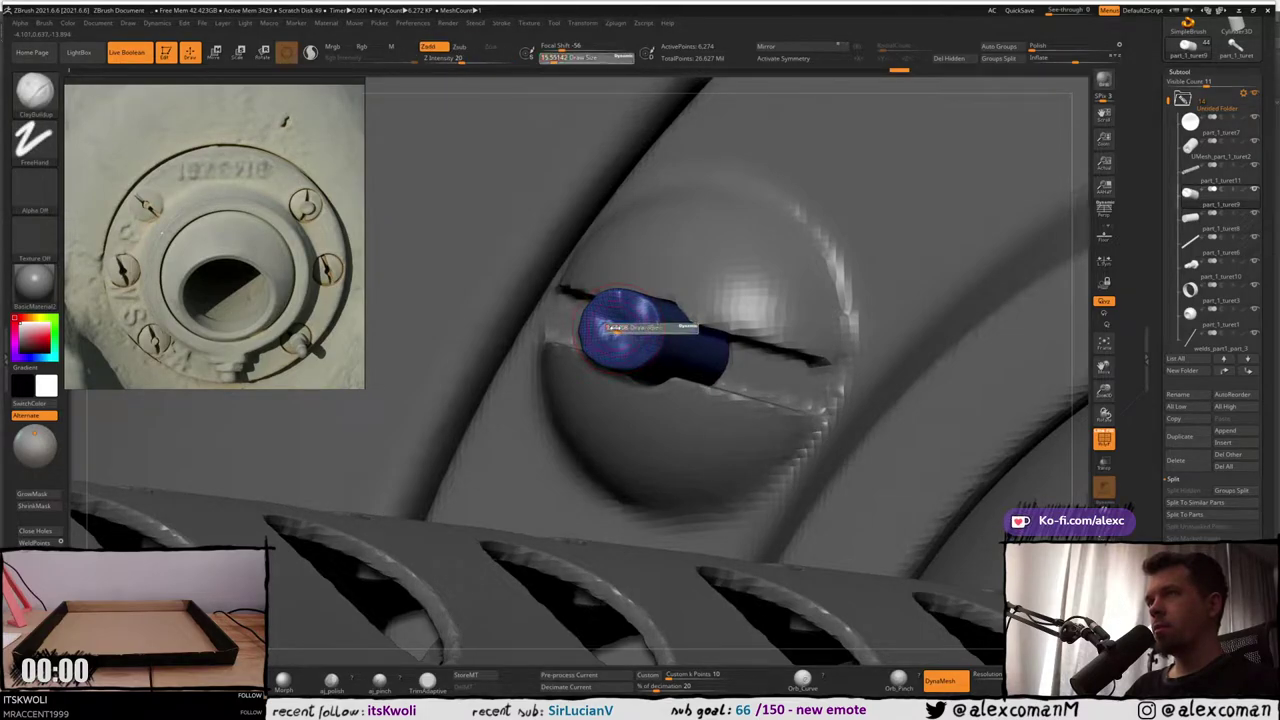
key(shift+f)
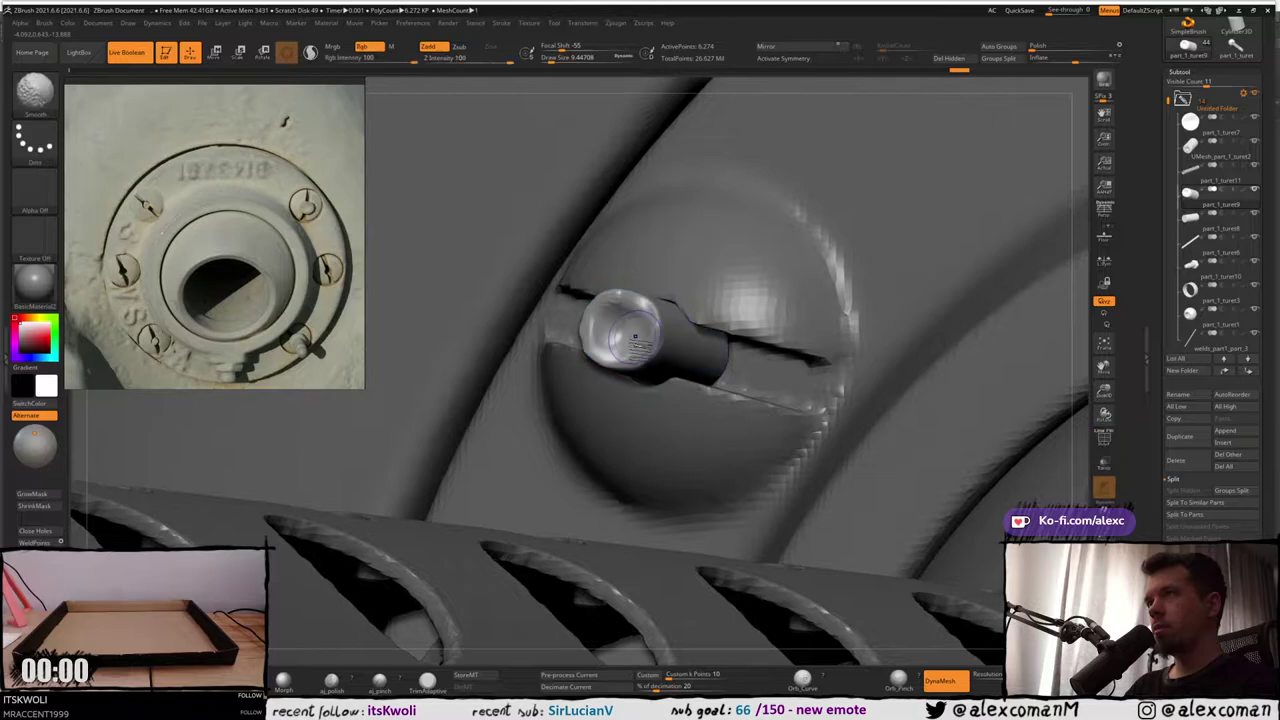
Select the lower-left flange screw's pin and move it sideways and upward towards the middle of the screw slot
ctrl+right_drag(615, 338, 624, 252)
mouse_move(624, 252)
right_down()
mouse_move(627, 337)
mouse_move(606, 302)
mouse_move(636, 508)
right_up()
mouse_move(636, 508)
alt+right_down()
mouse_move(624, 427)
mouse_move(647, 335)
mouse_move(677, 366)
mouse_move(678, 262)
alt+right_up()
alt+click(685, 489)
right_drag(678, 262, 688, 340)
key(w)
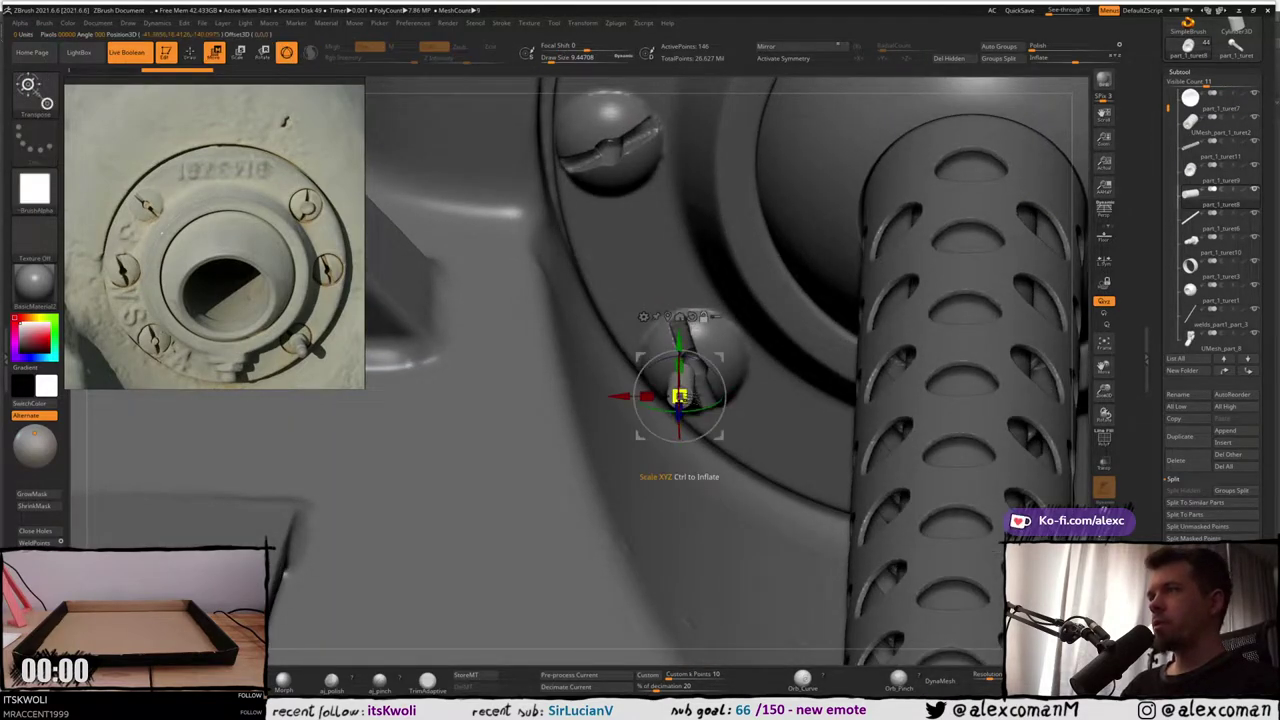
drag(678, 338, 678, 343)
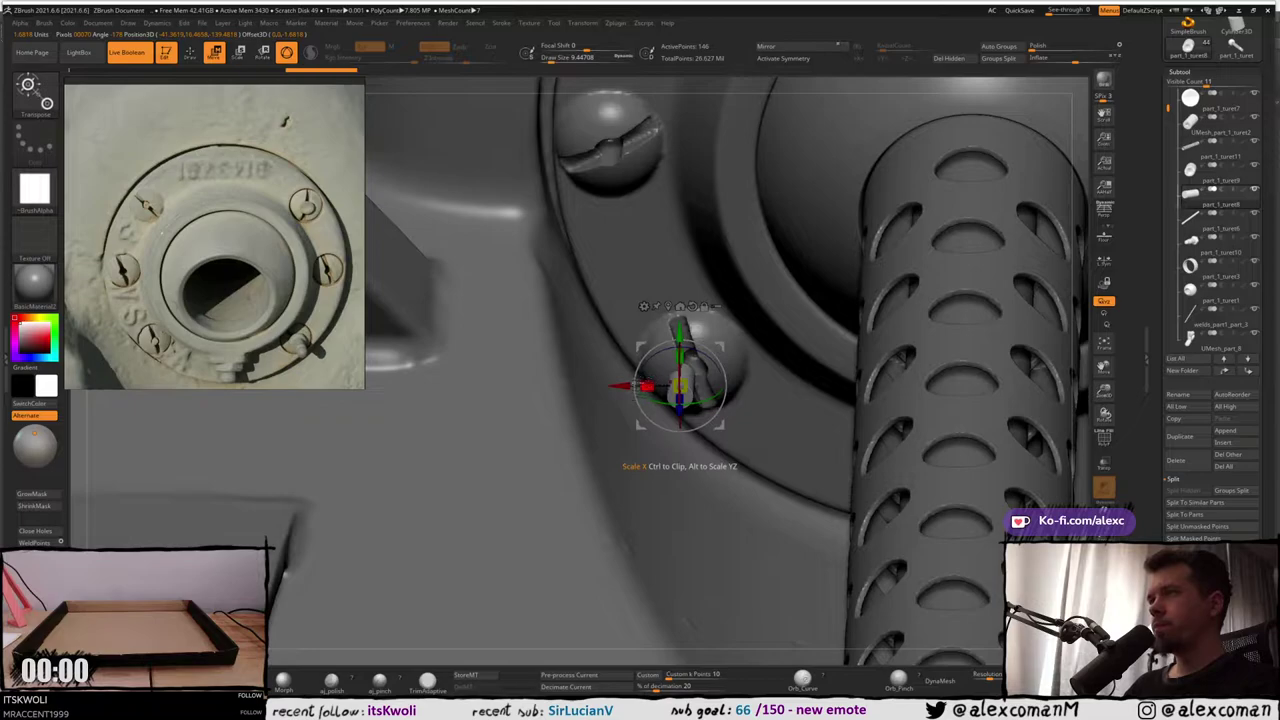
drag(626, 386, 634, 390)
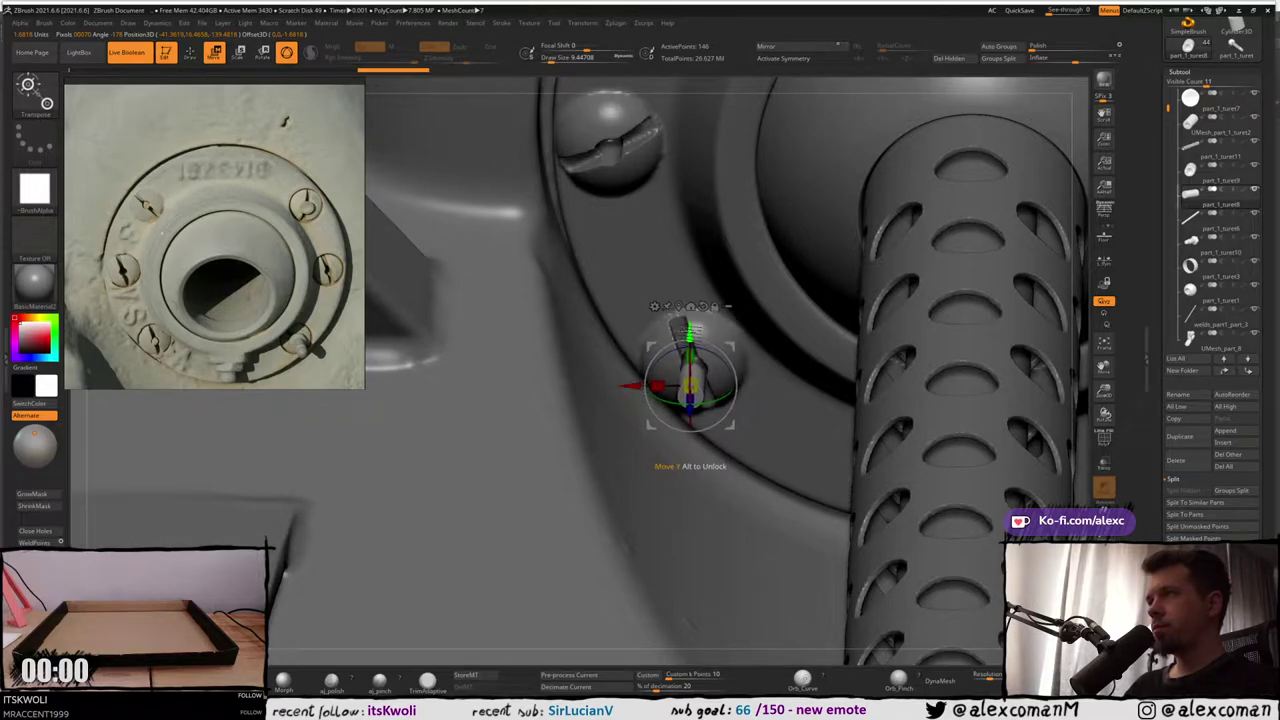
drag(694, 323, 694, 324)
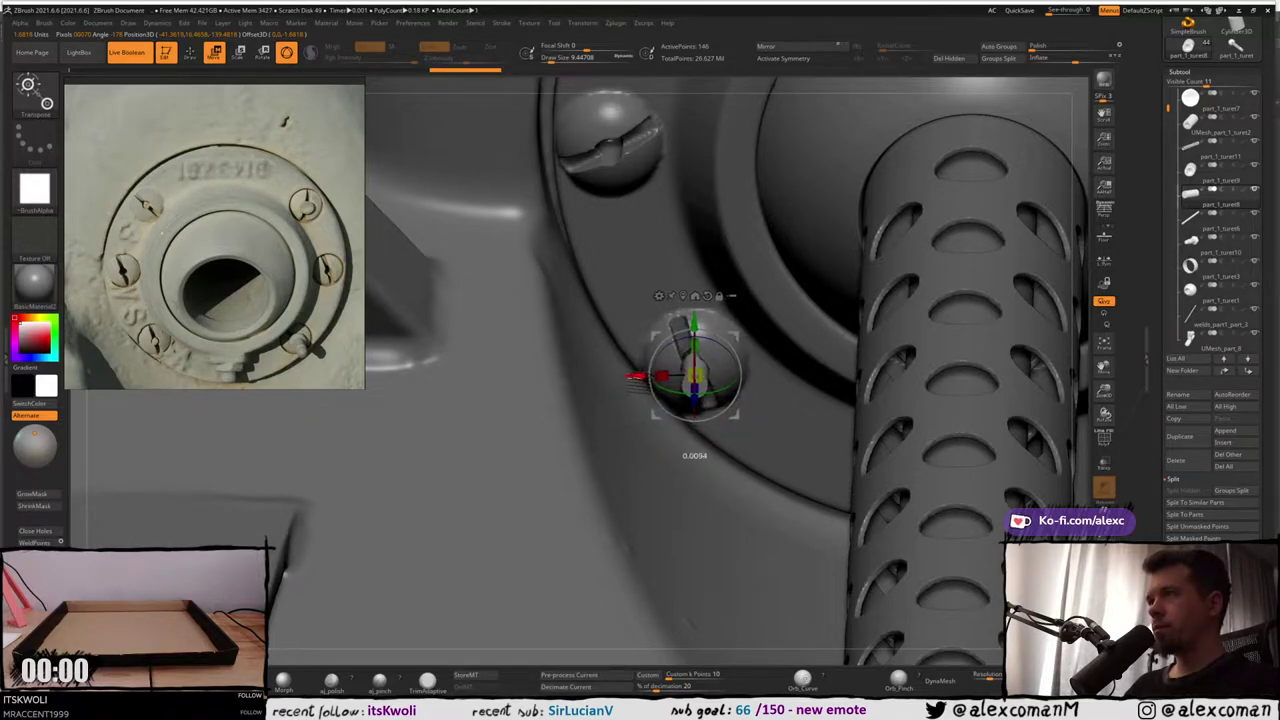
drag(630, 376, 632, 376)
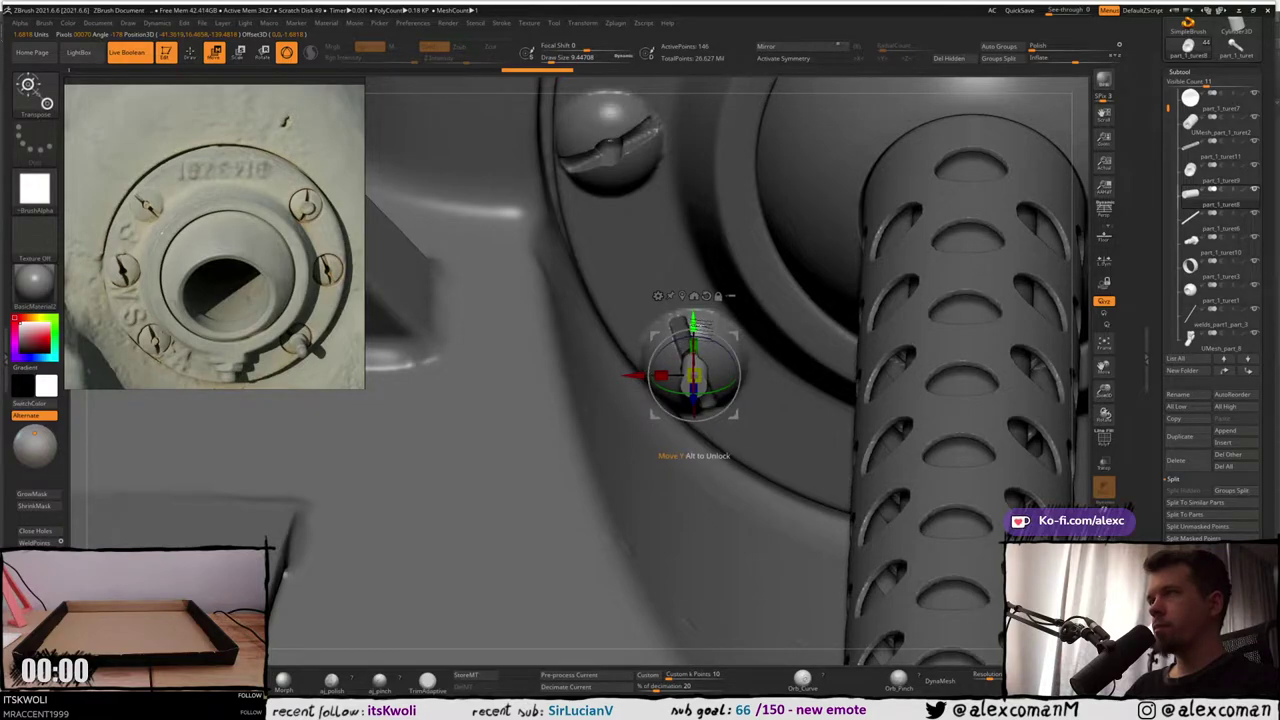
drag(694, 323, 694, 323)
Adjust the depth of the lower-left pin in its screw head and fine-tune its position over the slot
right_drag(694, 323, 722, 400)
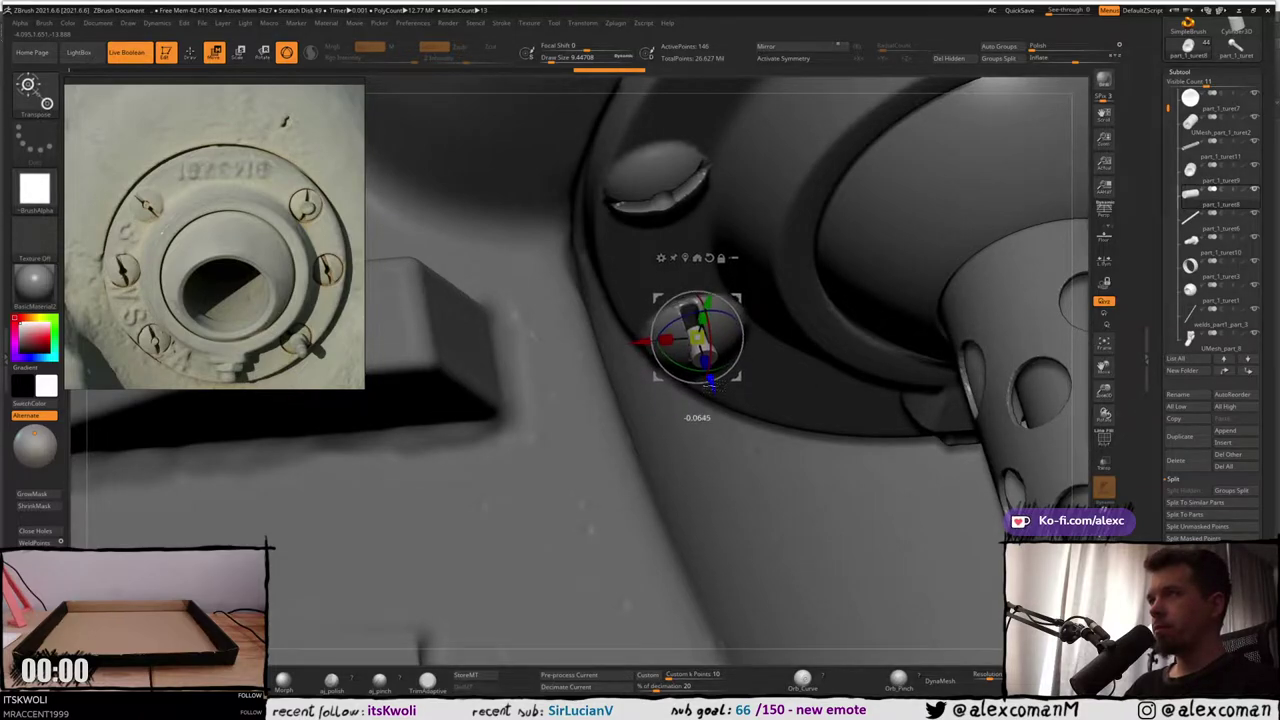
drag(710, 386, 710, 386)
right_drag(710, 386, 660, 364)
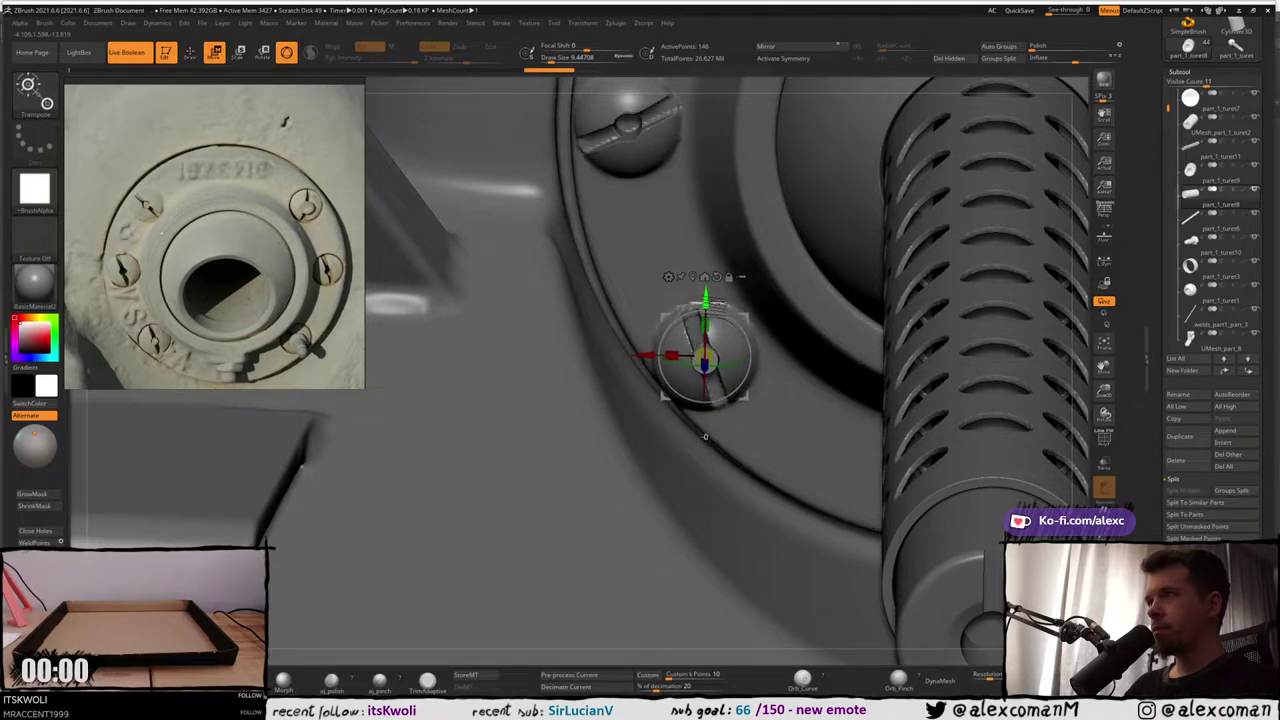
drag(647, 362, 647, 360)
mouse_move(647, 360)
ctrl+right_down()
mouse_move(645, 252)
mouse_move(655, 275)
mouse_move(638, 288)
mouse_move(630, 378)
mouse_move(628, 352)
mouse_move(650, 388)
ctrl+right_up()
key(q)
ctrl+right_drag(694, 346, 700, 388)
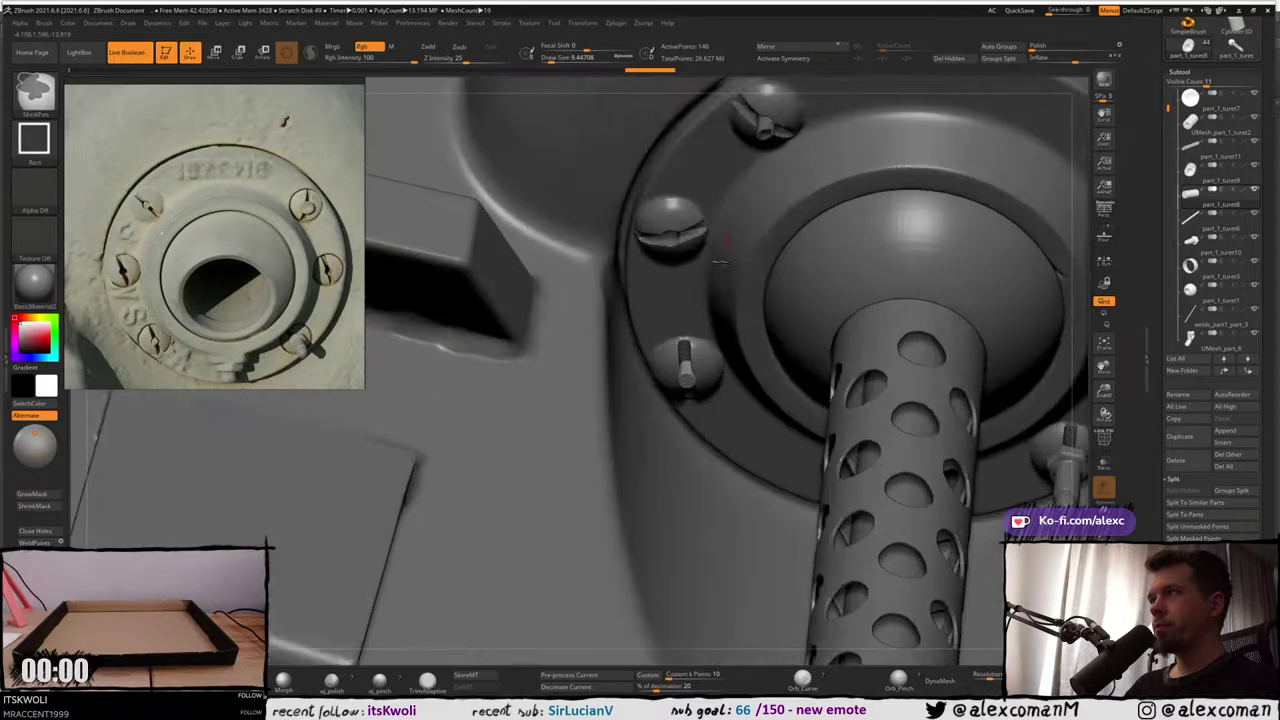
Select the upper-left screw's pin and nudge it slightly in its slot
alt+right_drag(762, 170, 736, 266)
alt+click(735, 216)
ctrl+right_drag(735, 216, 723, 335)
key(w)
drag(734, 340, 734, 334)
mouse_move(715, 400)
right_down()
mouse_move(700, 345)
mouse_move(673, 365)
mouse_move(650, 243)
right_up()
key(q)
Reselect the lower-left pin, nudge it slightly to centre it on its screw slot, and check its wireframe
alt+click(694, 473)
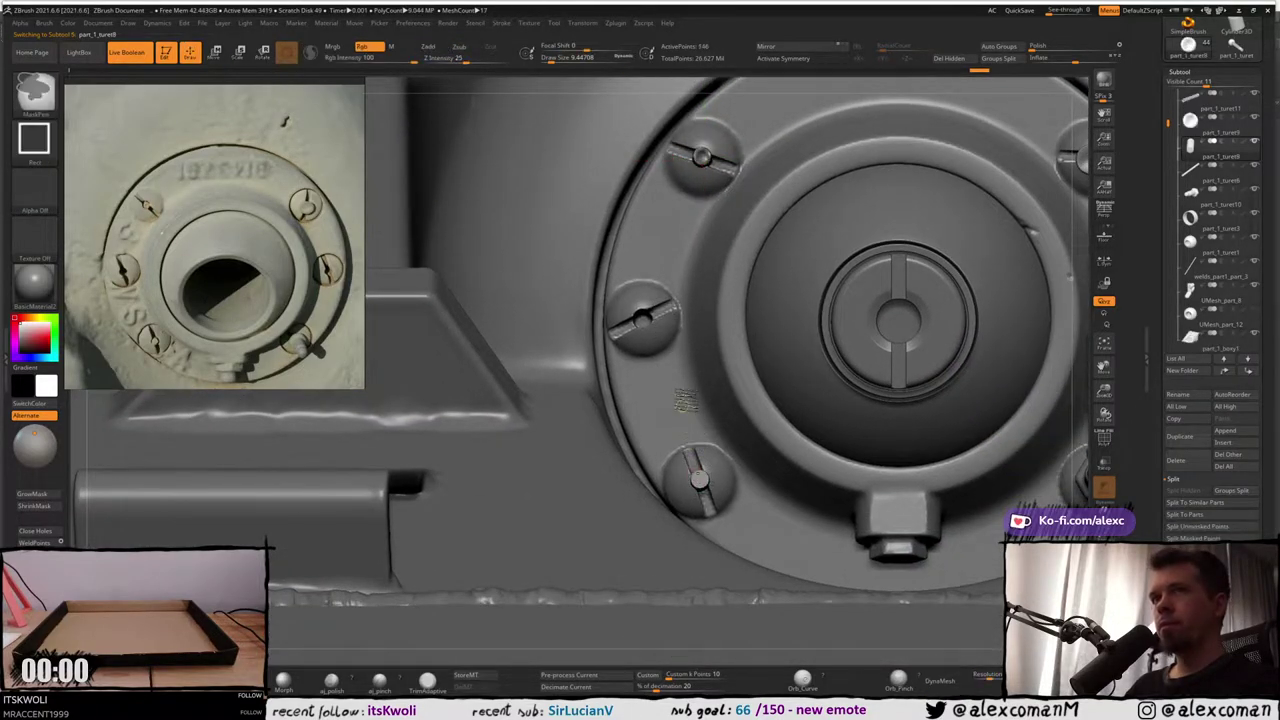
mouse_move(694, 473)
ctrl+right_down()
mouse_move(703, 452)
mouse_move(679, 338)
mouse_move(660, 325)
mouse_move(728, 362)
mouse_move(735, 420)
mouse_move(738, 398)
ctrl+right_up()
key(shift+f)
key(shift+f)
key(w)
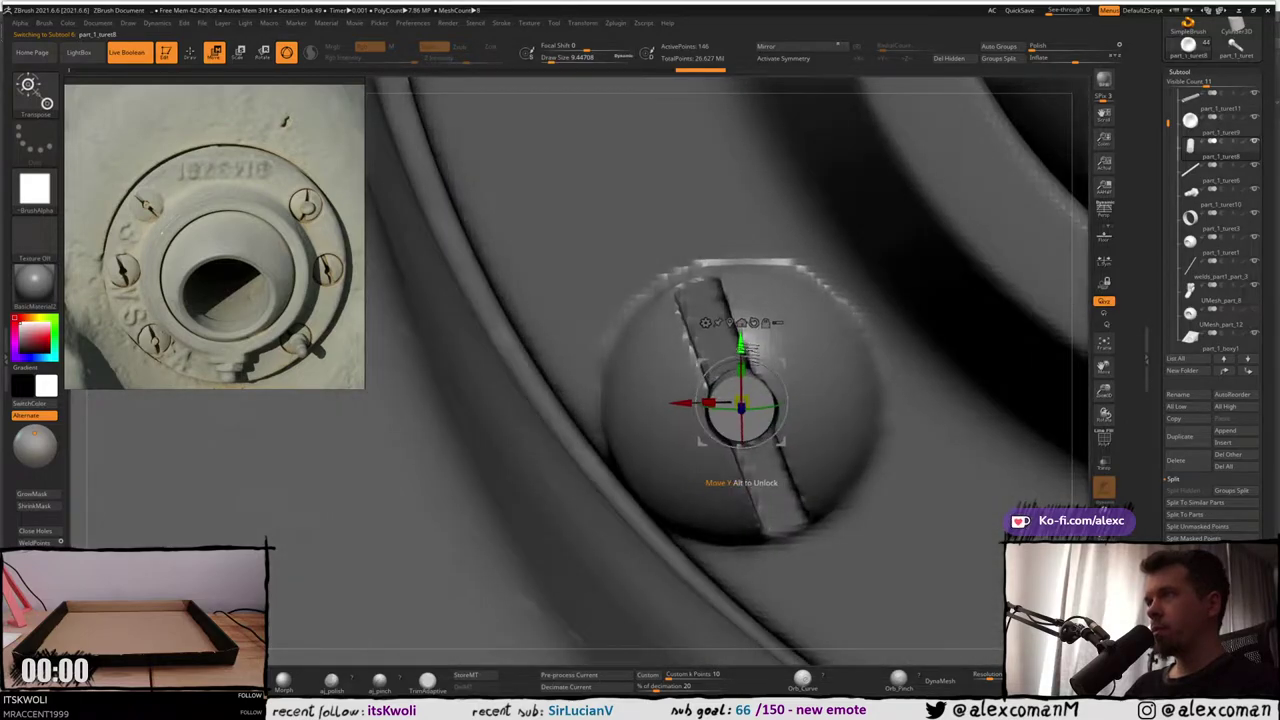
drag(742, 349, 743, 348)
ctrl+right_drag(735, 365, 700, 348)
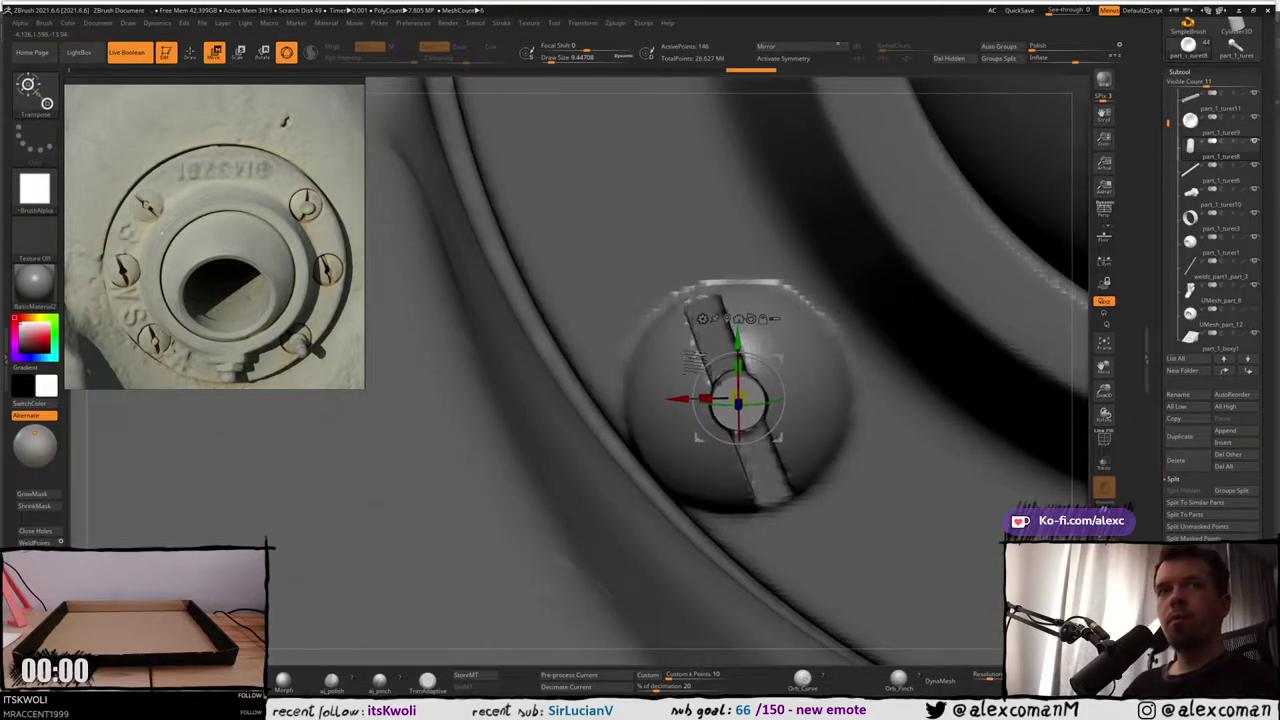
key(shift+f)
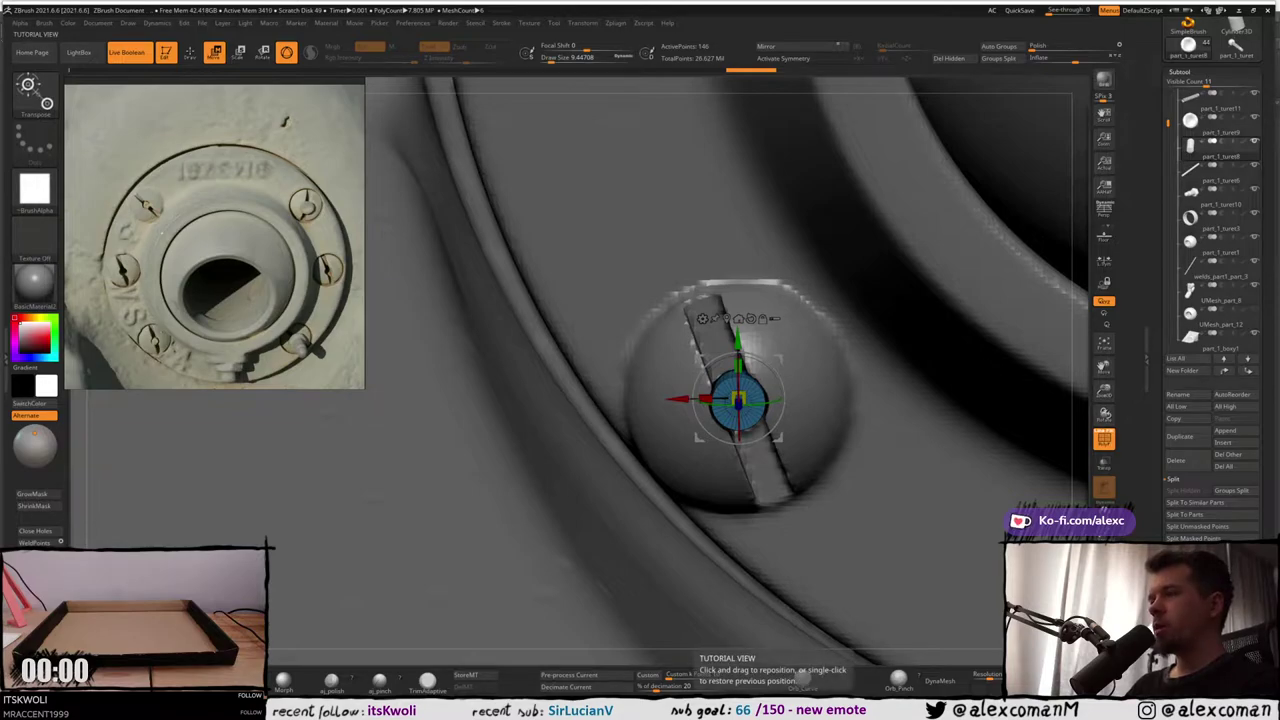
Switch to Spotify, play Hydrogen from the GameSoundtracks playlist, and return to ZBrush
key(alt+Tab)
drag(1033, 447, 1035, 382)
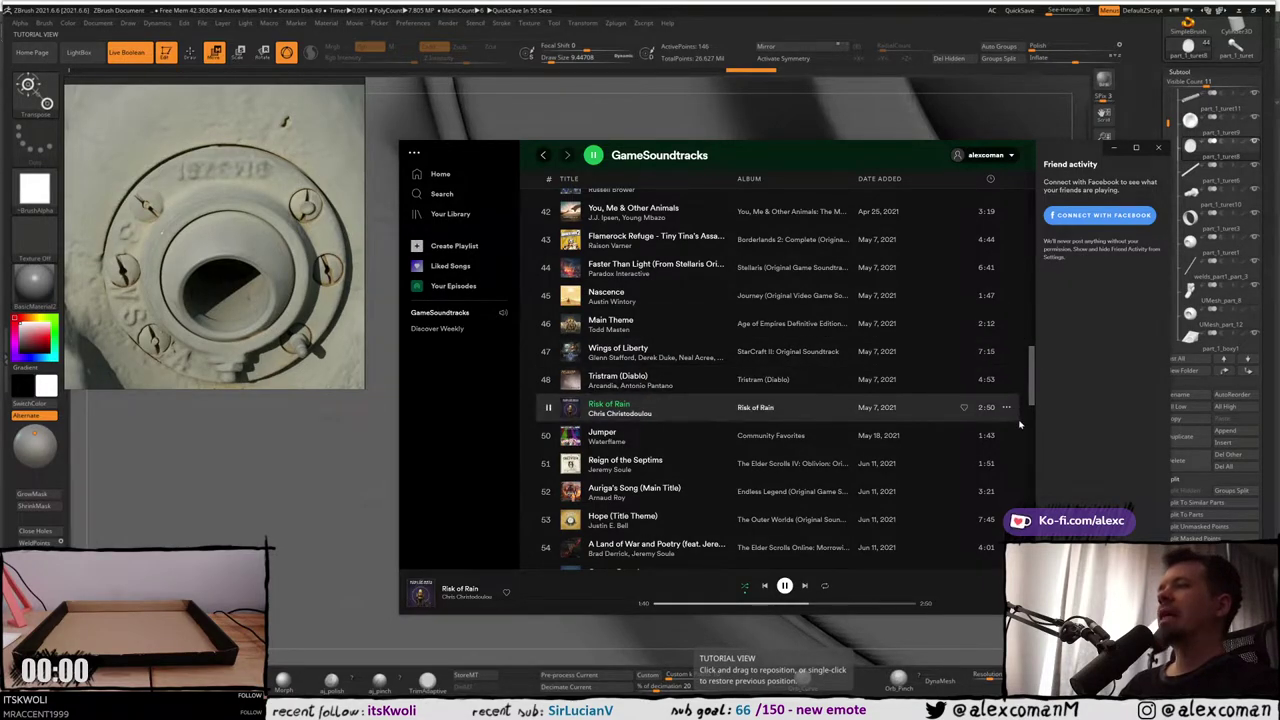
drag(1033, 377, 1041, 495)
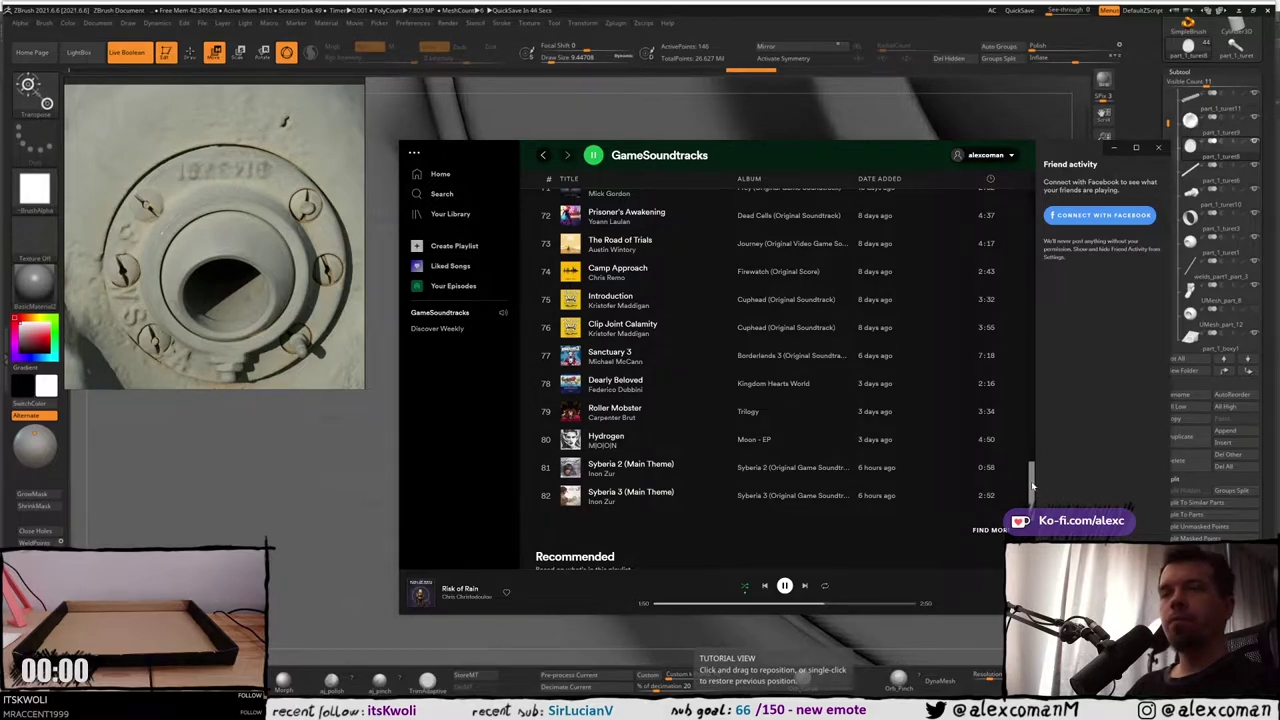
drag(1035, 488, 1035, 484)
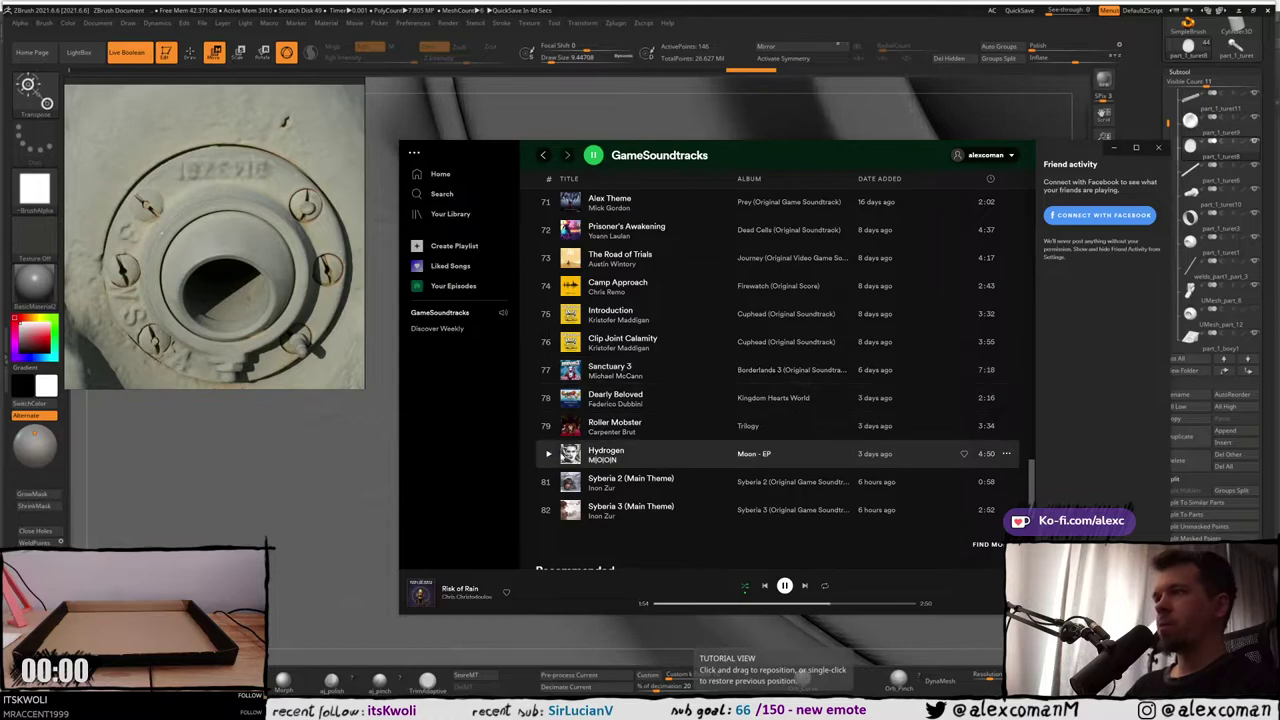
click(549, 455)
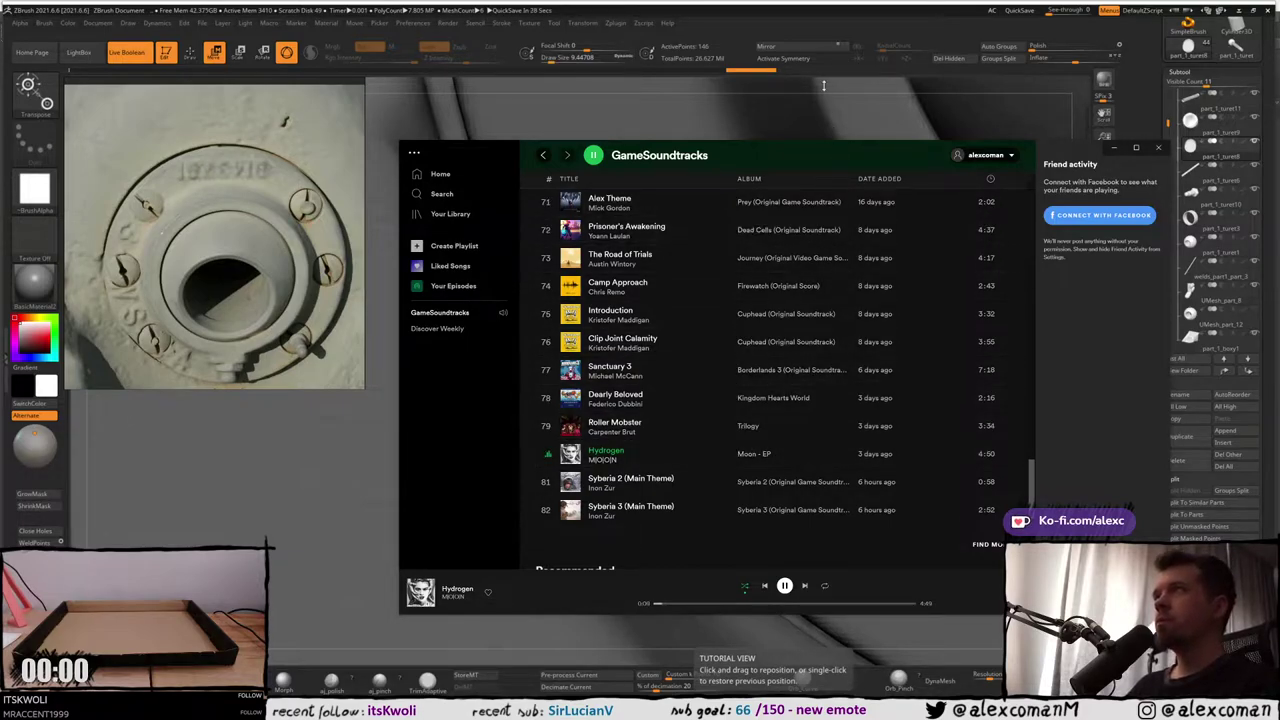
click(829, 20)
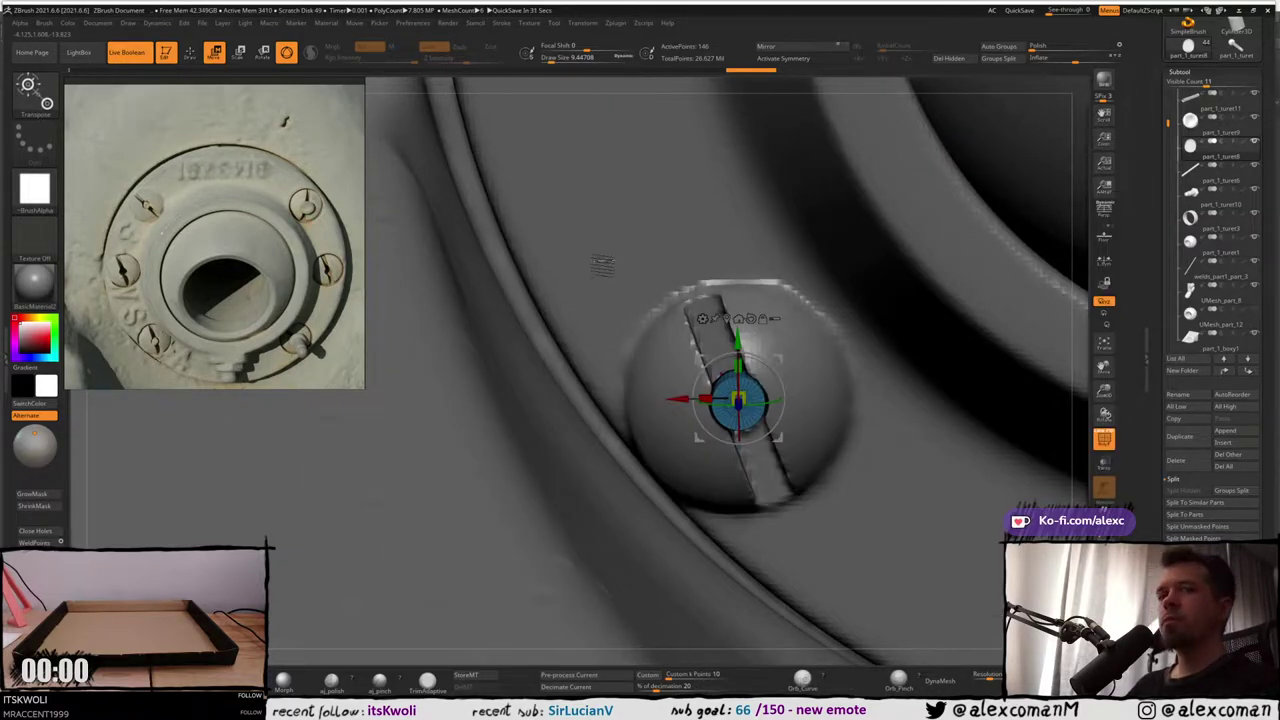
Inspect the lower-left pin from several angles with the wireframe hidden and subdivide its mesh
right_drag(626, 297, 664, 397)
key(shift+f)
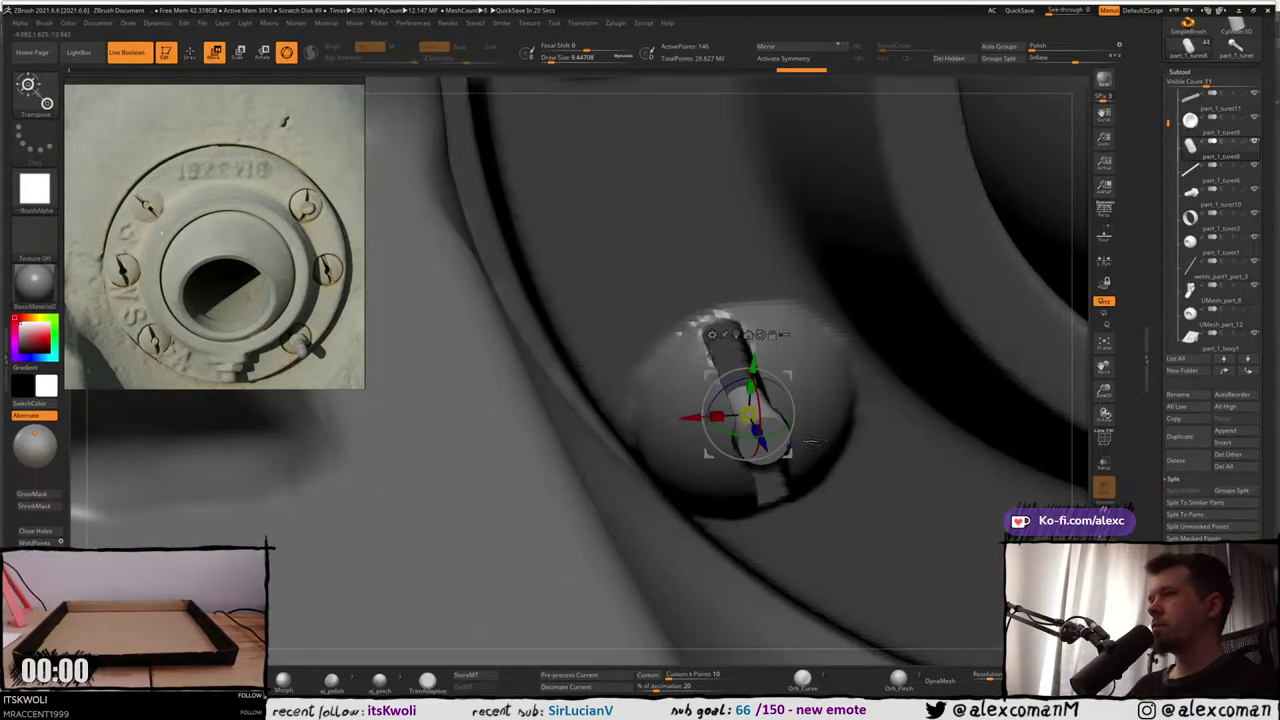
key(shift+f)
mouse_move(832, 466)
right_down()
mouse_move(775, 420)
mouse_move(792, 370)
right_up()
key(shift+f)
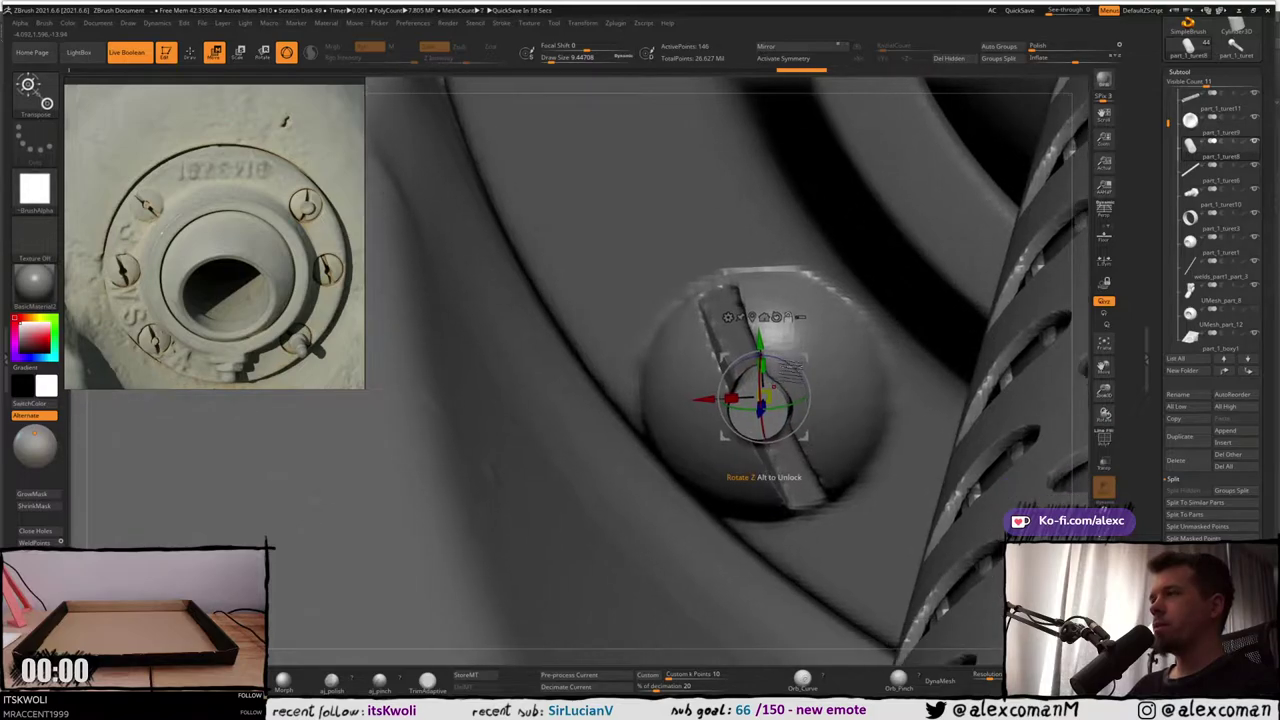
key(q)
key(ctrl+d)
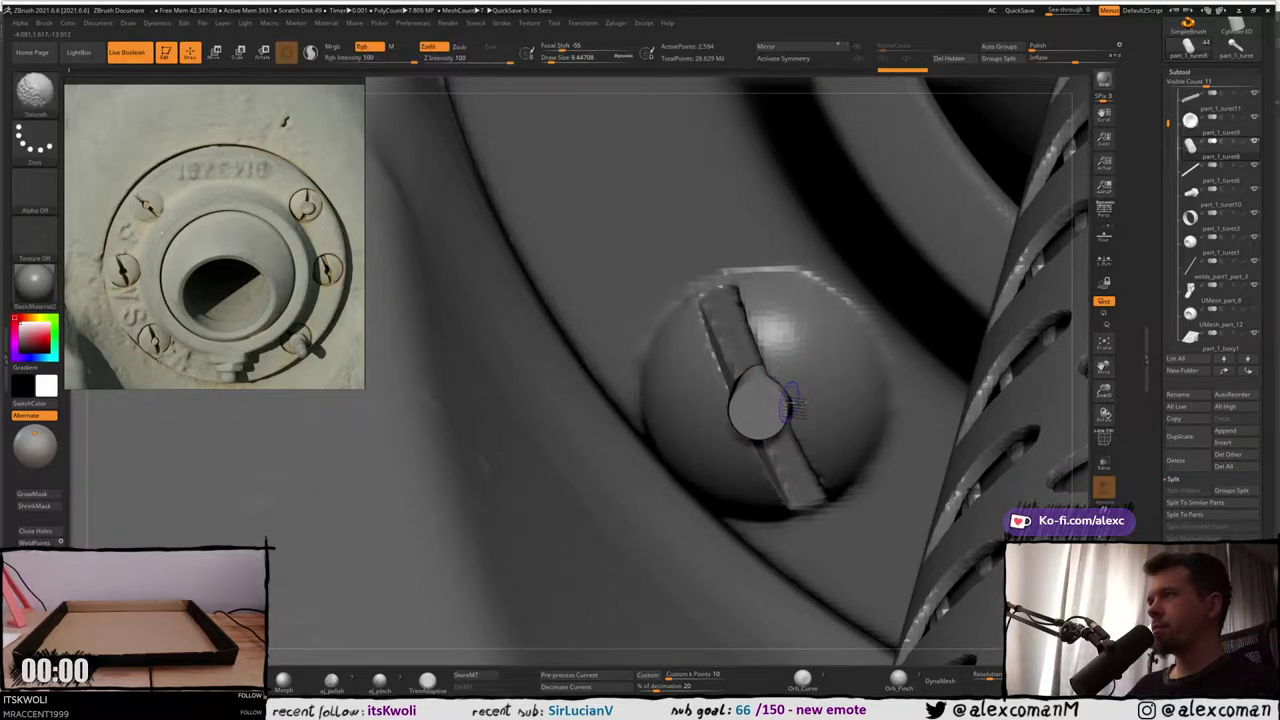
Check the lower-left pin's wireframe, adjust the DynaMesh resolution, and convert the pin with DynaMesh
key(shift+f)
key(shift+f)
drag(994, 674, 998, 675)
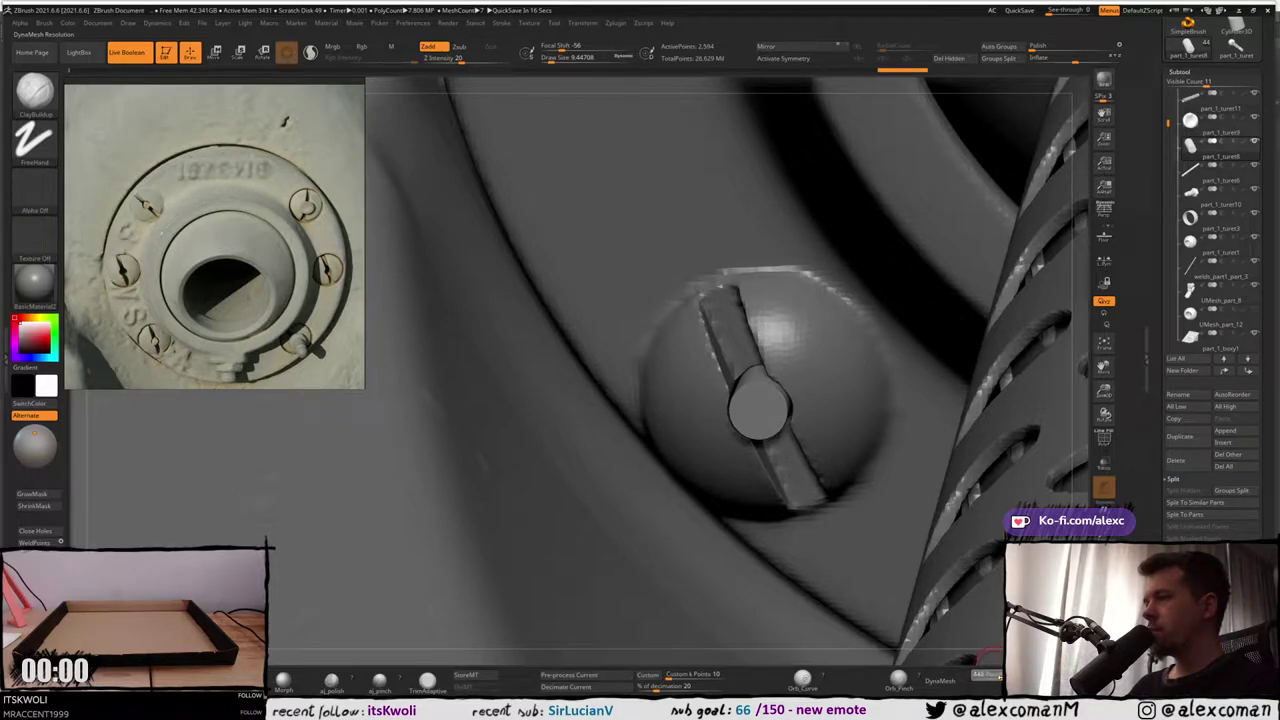
click(940, 680)
click(915, 690)
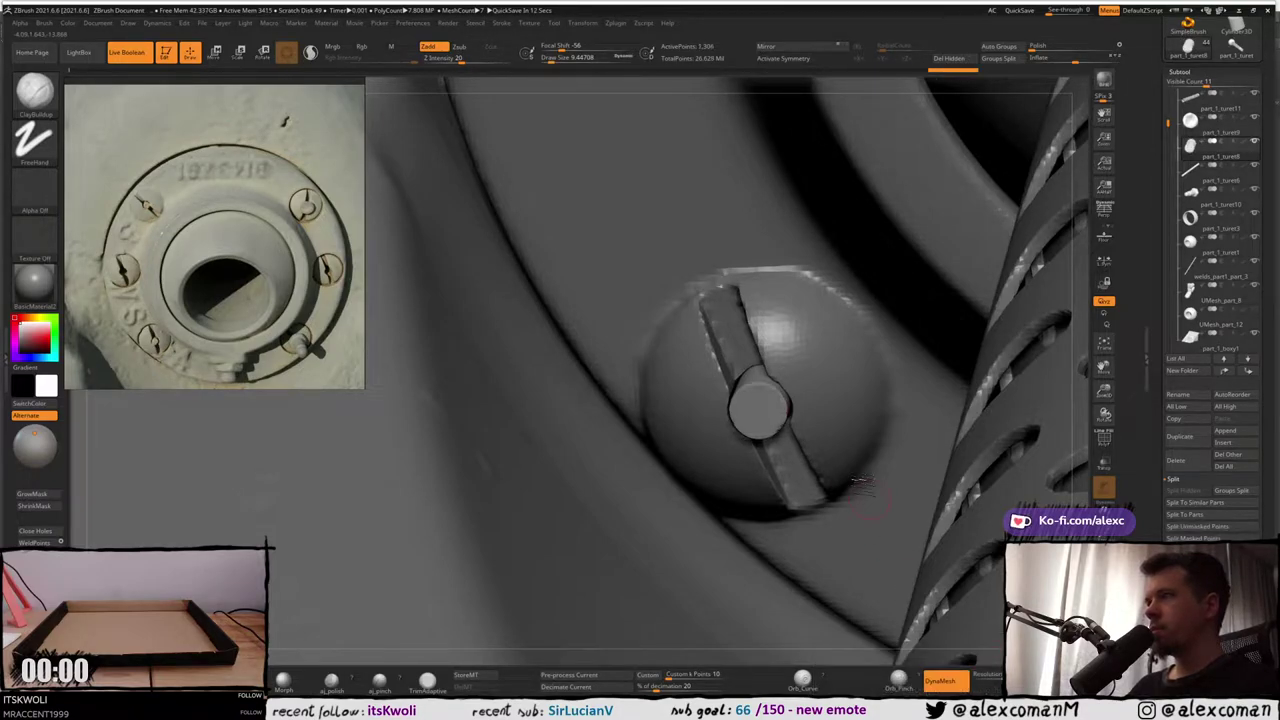
Sculpt the lower-right edge of the lower-left pin's end face with ClayBuildup at draw size about 6.6, and undo the last strokes
mouse_move(805, 388)
ctrl+right_down()
mouse_move(744, 422)
mouse_move(745, 408)
mouse_move(770, 430)
ctrl+right_up()
key(s)
drag(774, 438, 778, 437)
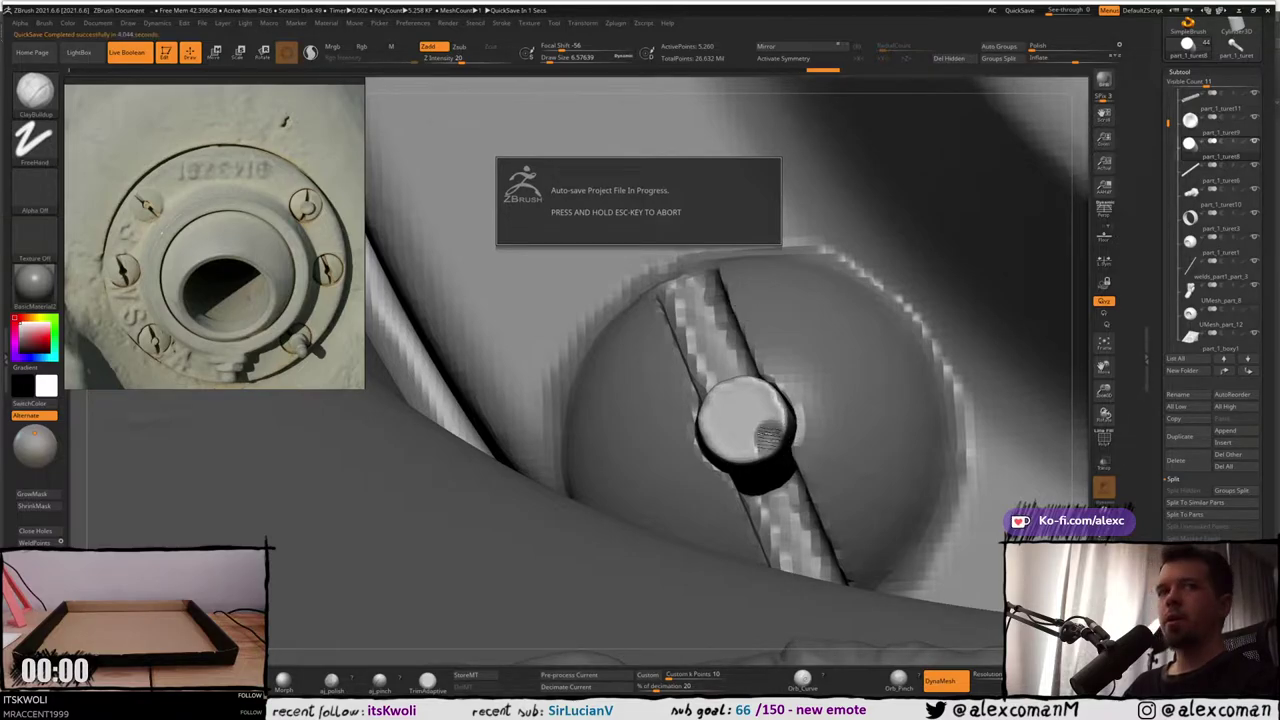
right_drag(763, 423, 753, 434)
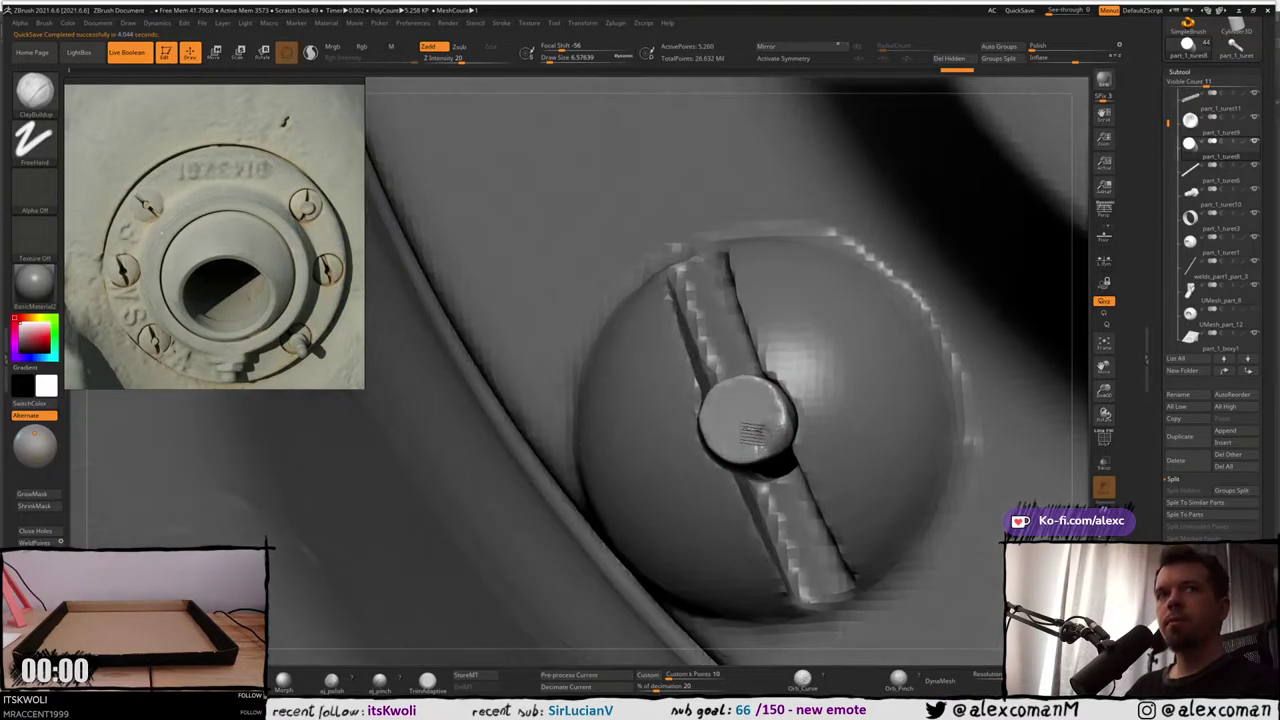
drag(777, 432, 788, 410)
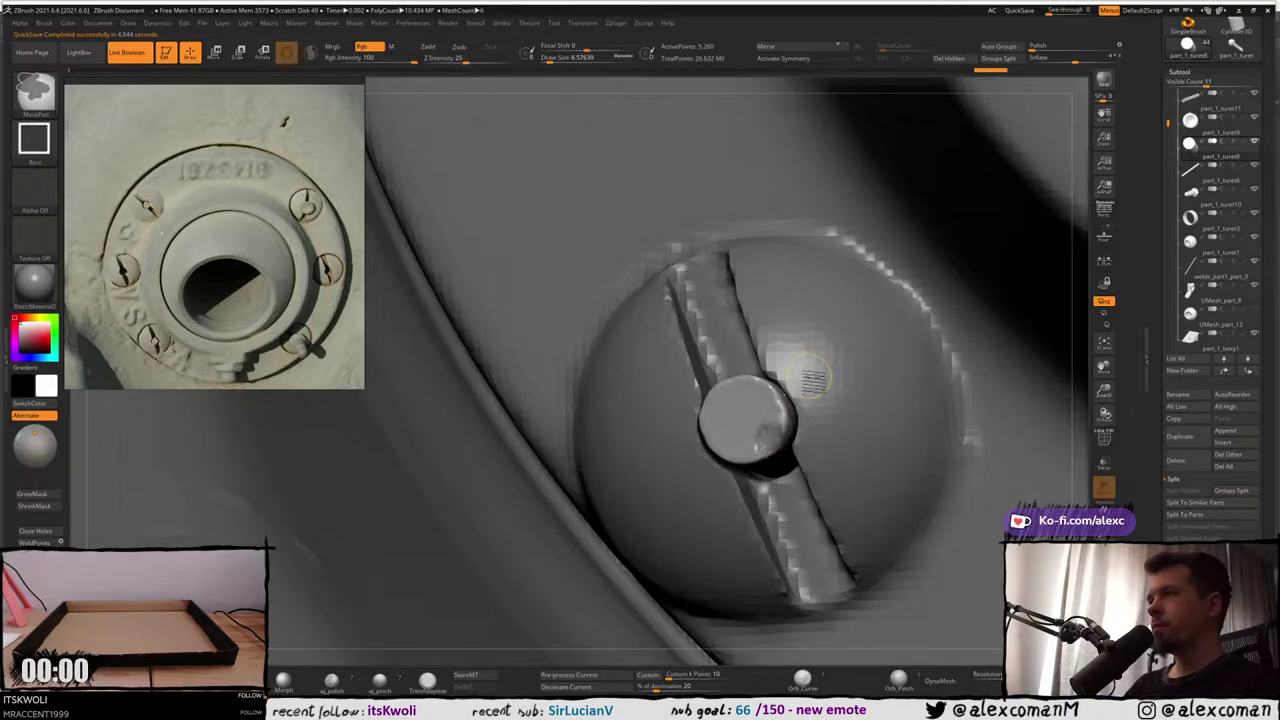
key(ctrl+z)
key(ctrl+z)
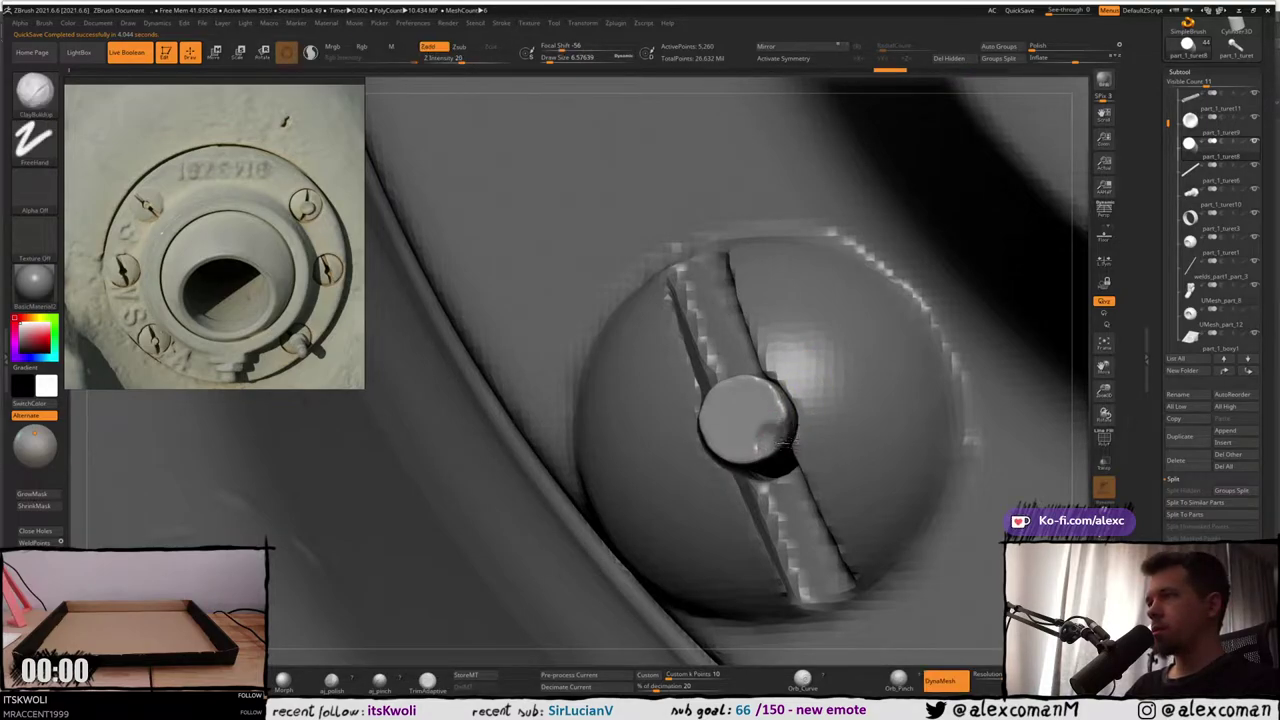
Smooth the sculpted dent and the upper rim of the lower-left pin's end face
shift+drag(787, 443, 758, 382)
right_drag(758, 400, 738, 420)
shift+drag(722, 402, 748, 394)
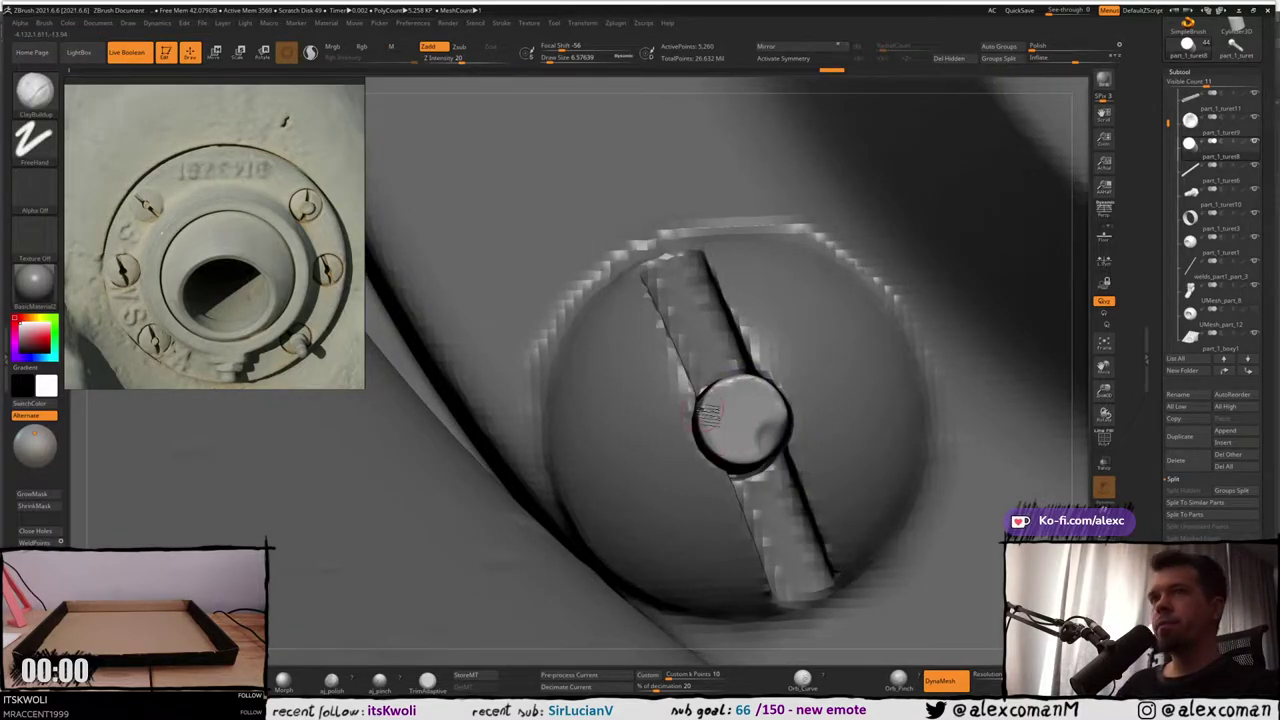
right_drag(708, 415, 748, 400)
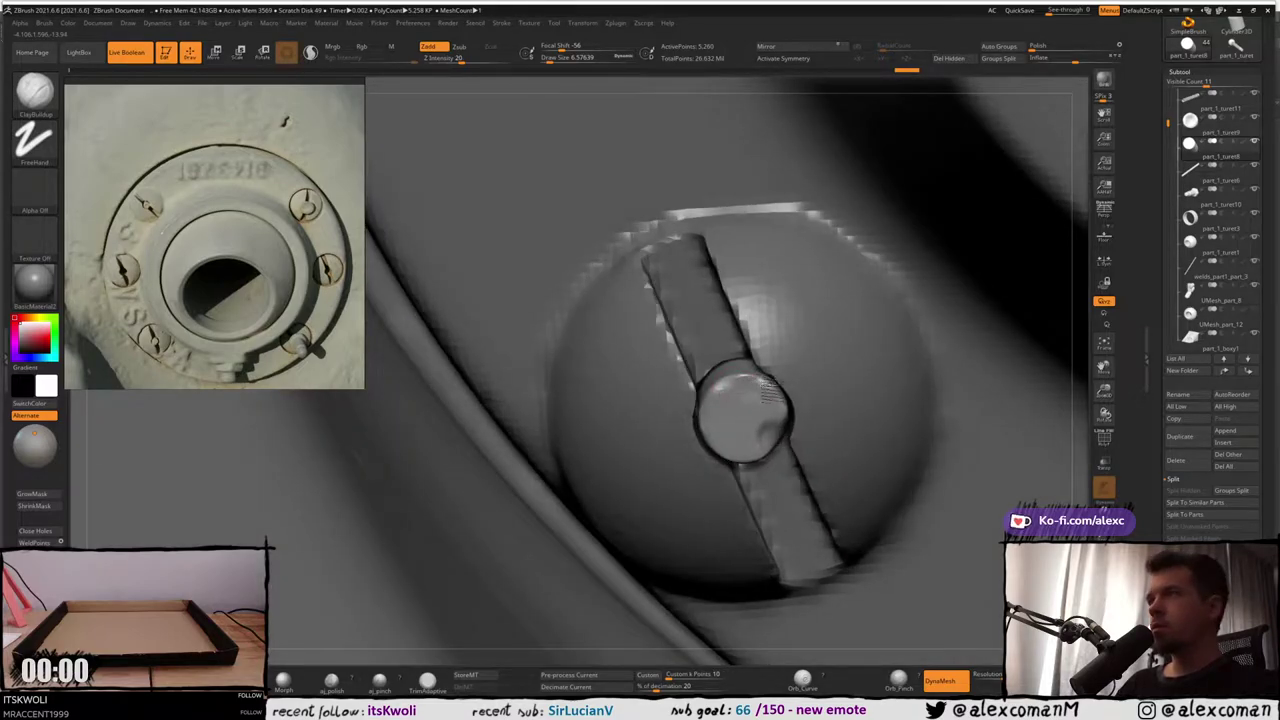
mouse_move(700, 432)
right_down()
mouse_move(730, 452)
mouse_move(764, 360)
mouse_move(749, 347)
right_up()
Pull back to the whole hull machine gun area and examine the fender and hull plate reference photos
mouse_move(697, 588)
right_down()
mouse_move(748, 311)
mouse_move(724, 318)
mouse_move(733, 330)
mouse_move(738, 304)
mouse_move(690, 303)
right_up()
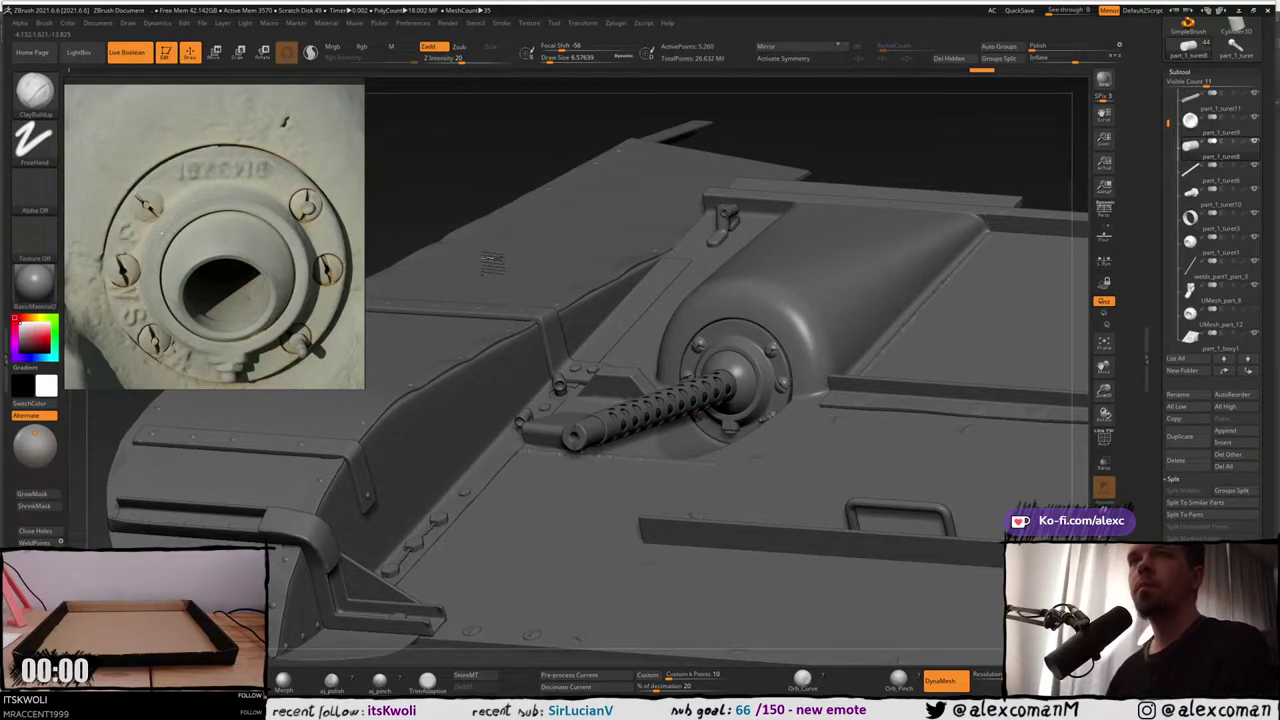
scroll(225, 226, down, 8)
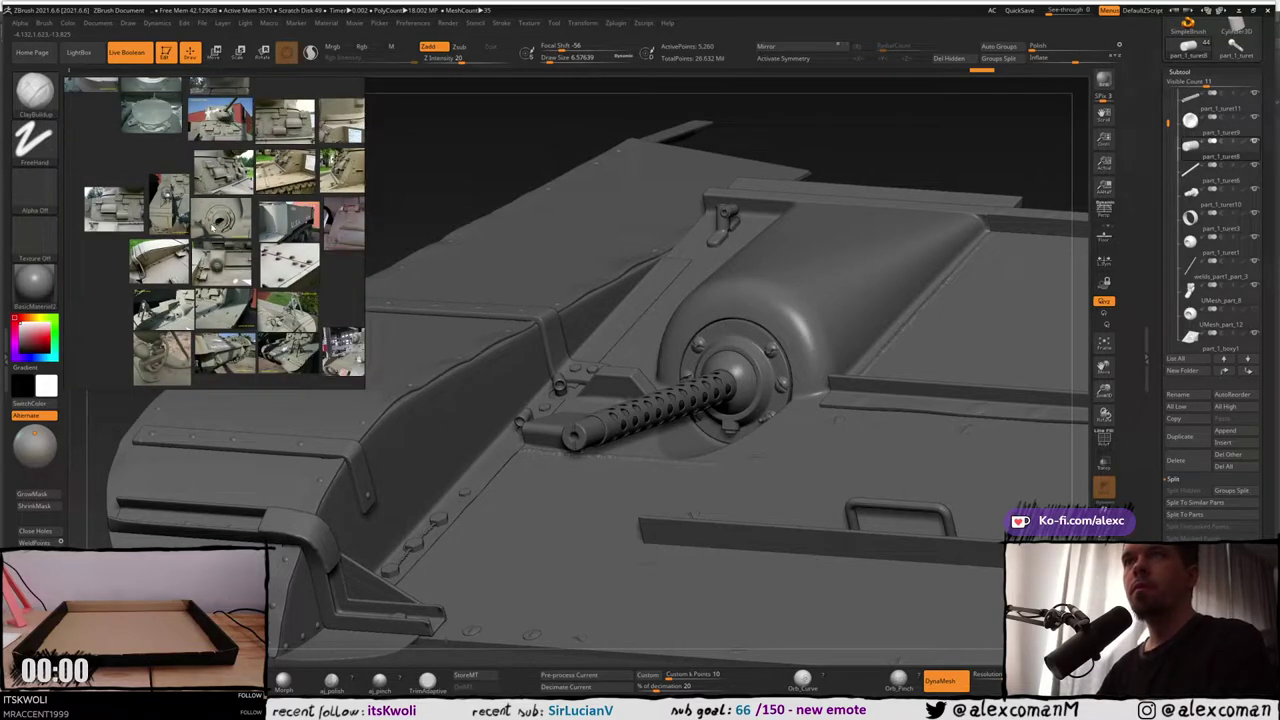
scroll(213, 228, up, 6)
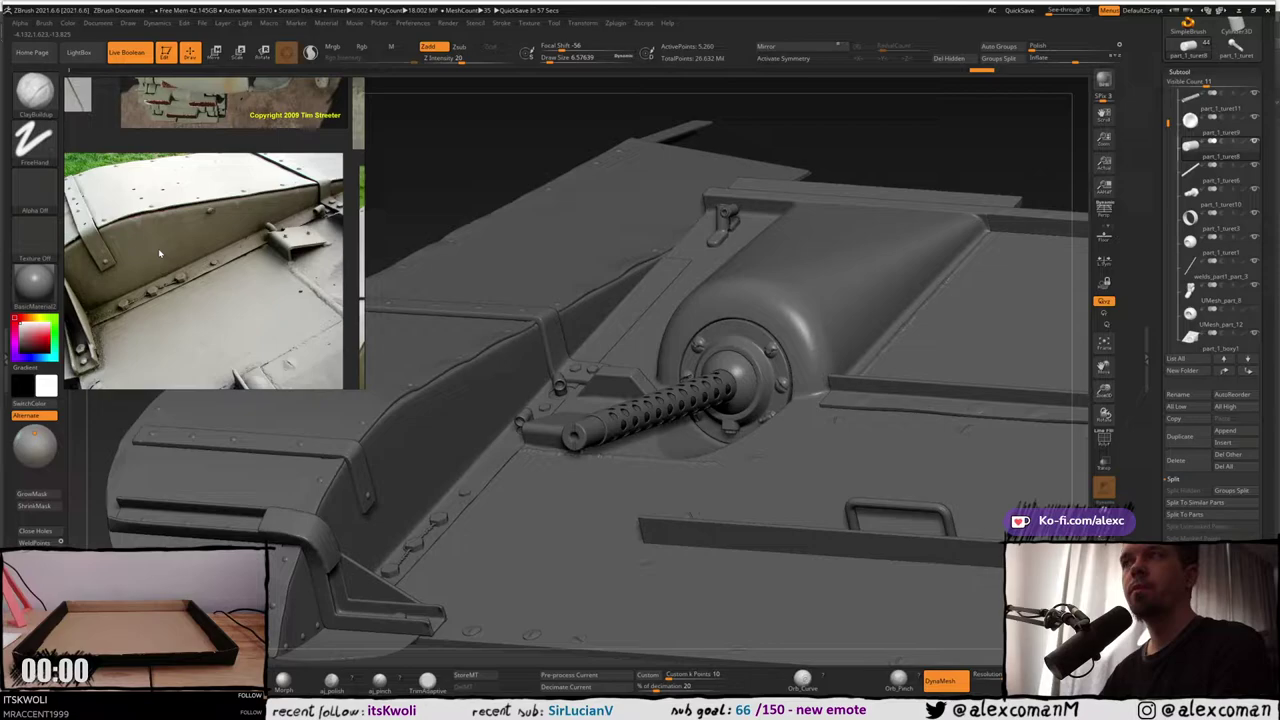
click(316, 207)
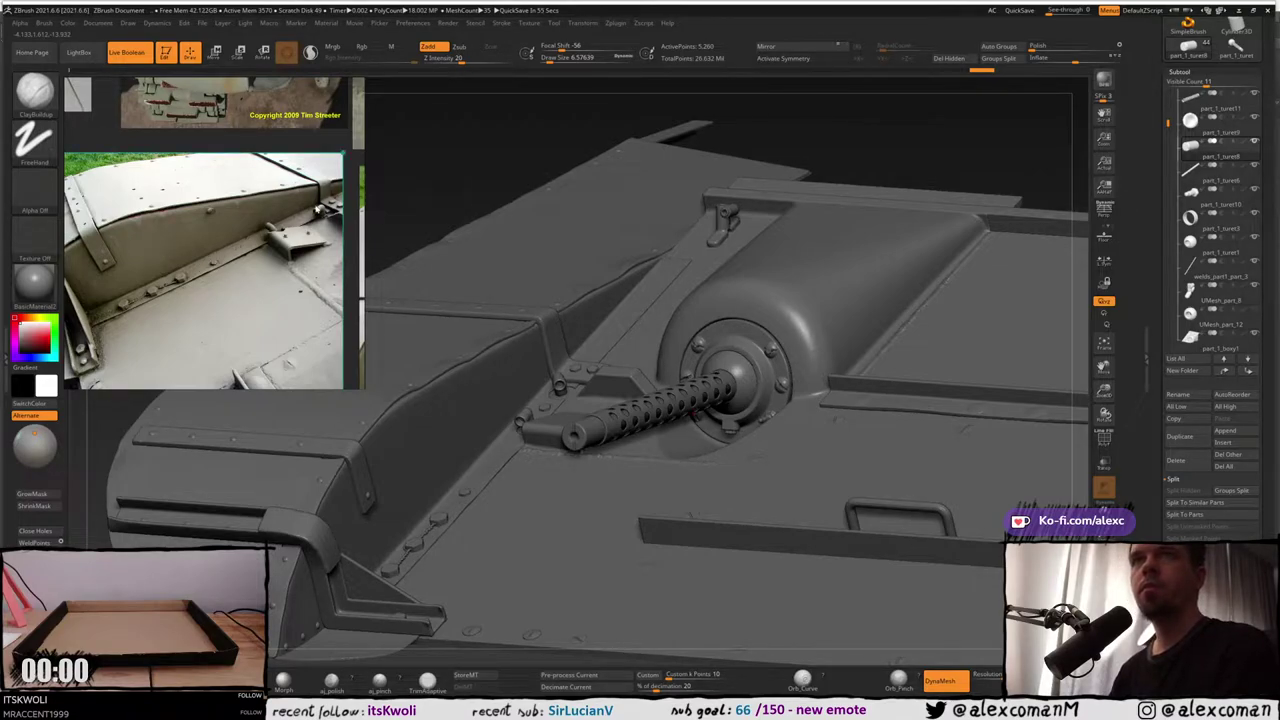
scroll(255, 270, down, 4)
scroll(255, 270, up, 3)
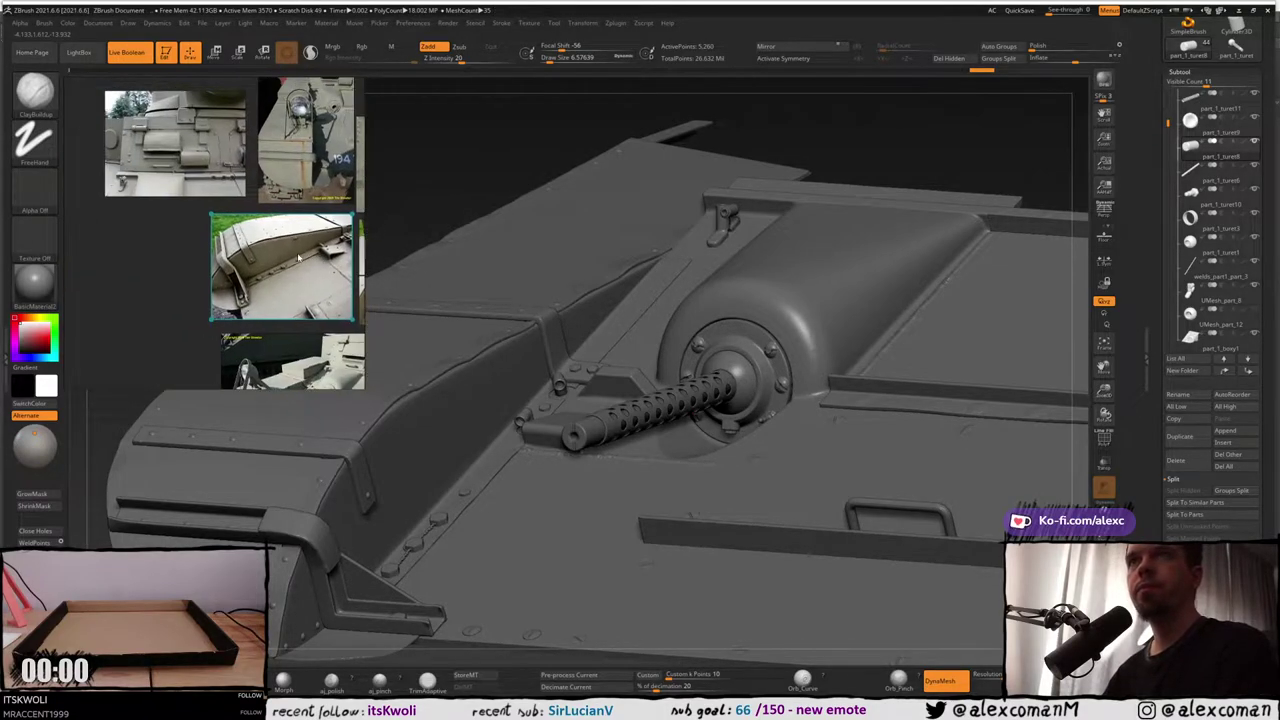
scroll(297, 279, down, 2)
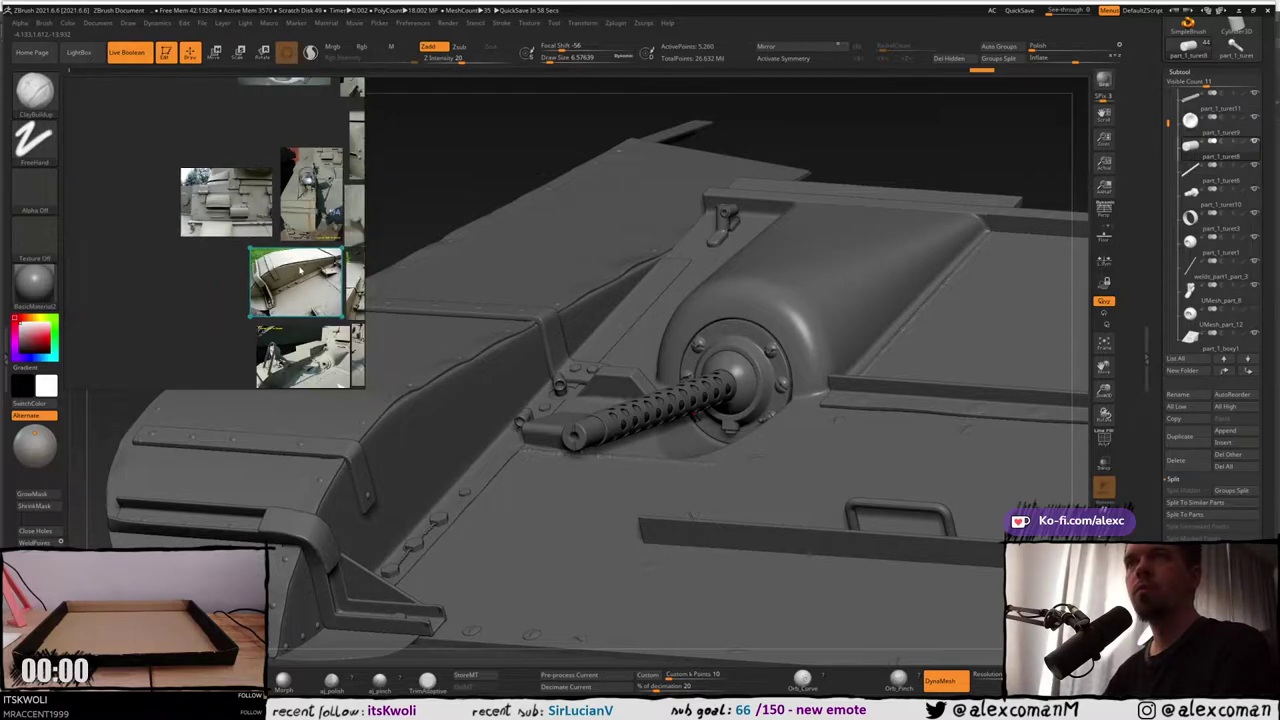
scroll(298, 270, down, 4)
scroll(206, 280, up, 2)
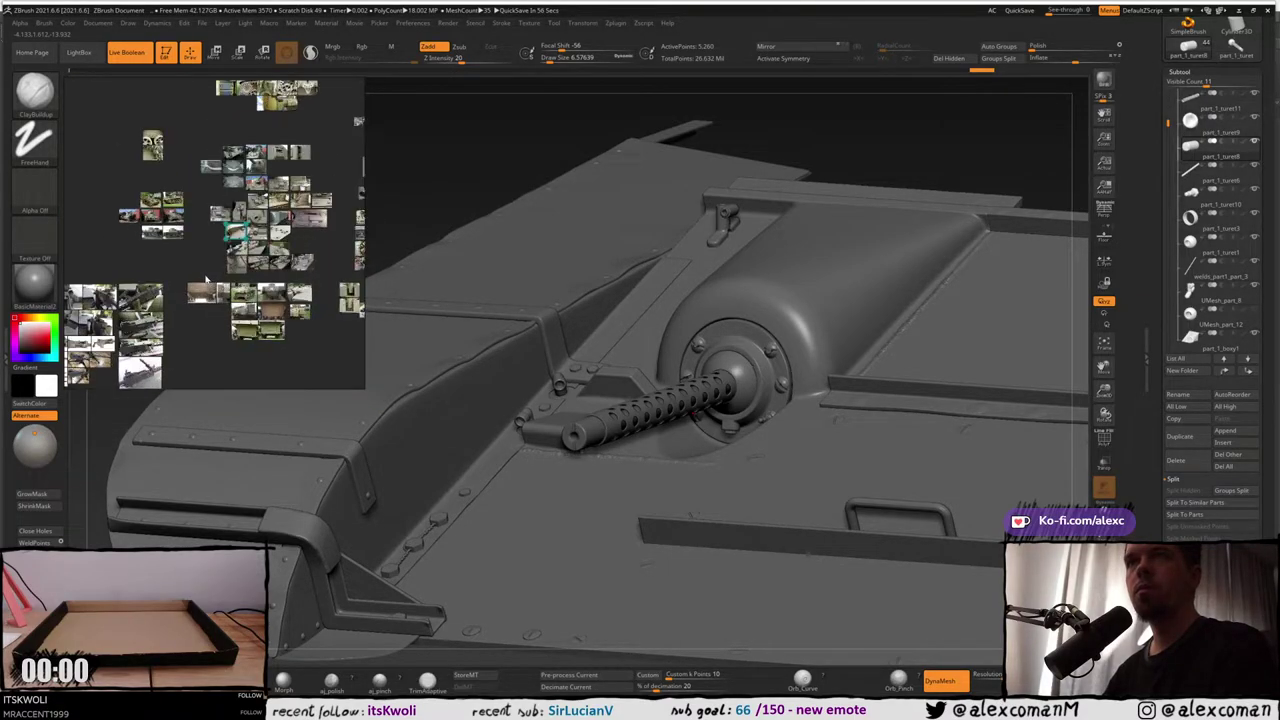
Look through the reference board's photo groups for the remaining hull details
scroll(213, 272, up, 4)
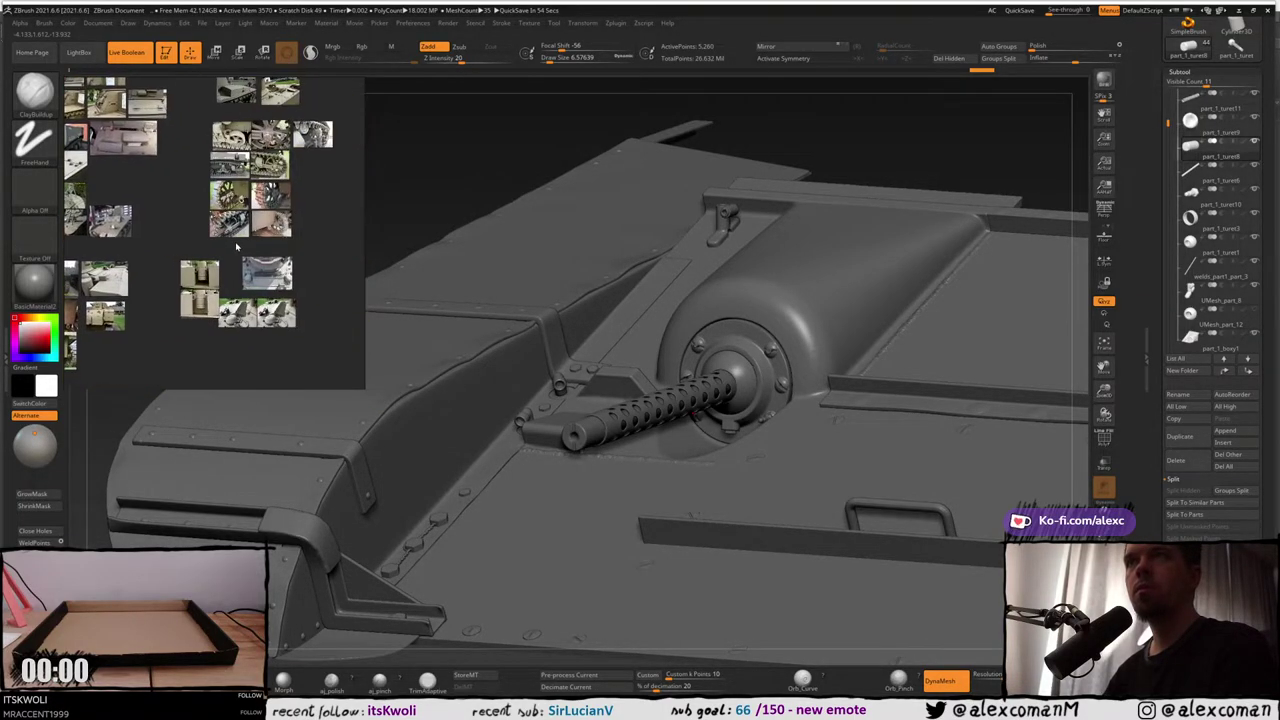
middle_drag(289, 273, 349, 278)
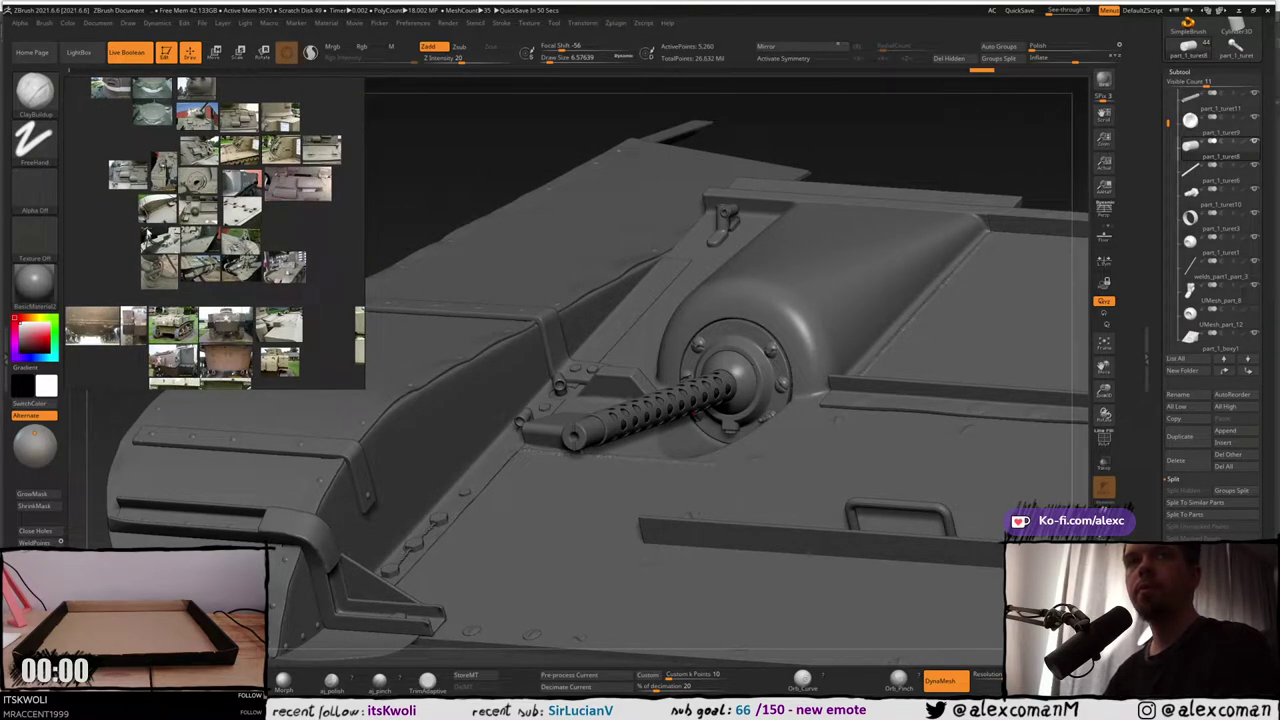
middle_drag(147, 233, 323, 235)
middle_drag(174, 256, 263, 133)
middle_drag(355, 203, 125, 206)
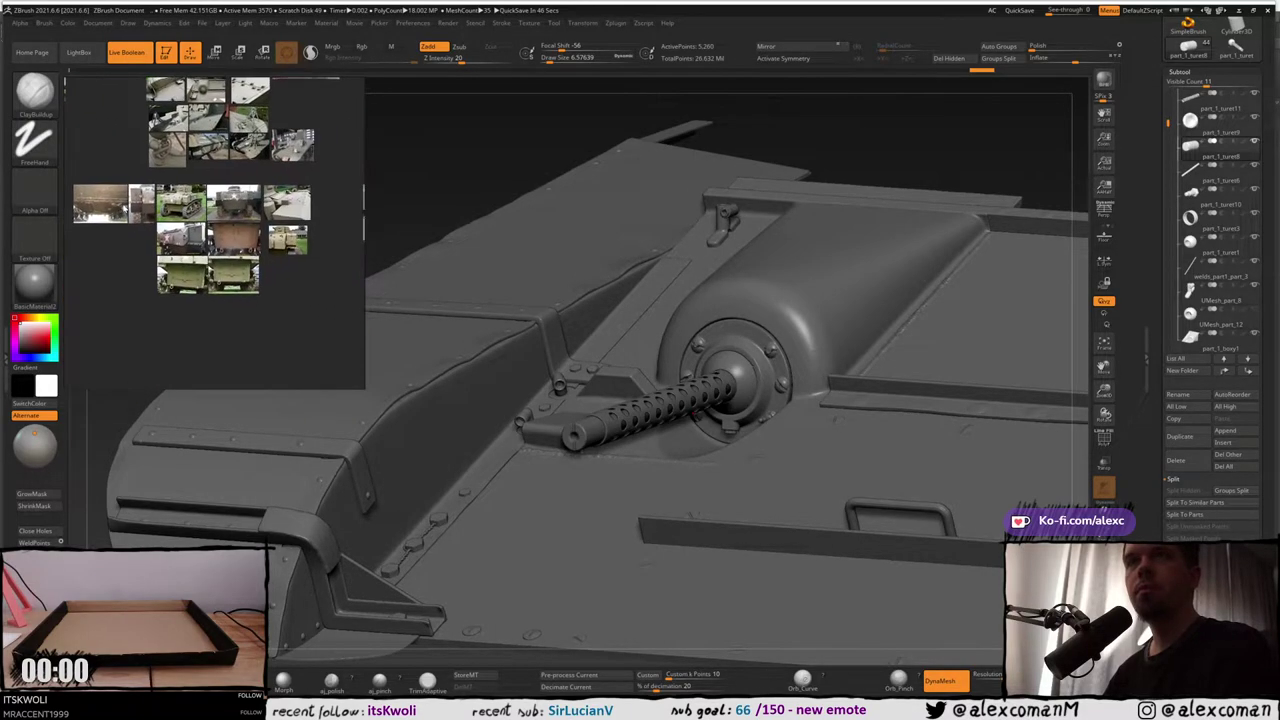
middle_drag(259, 229, 121, 233)
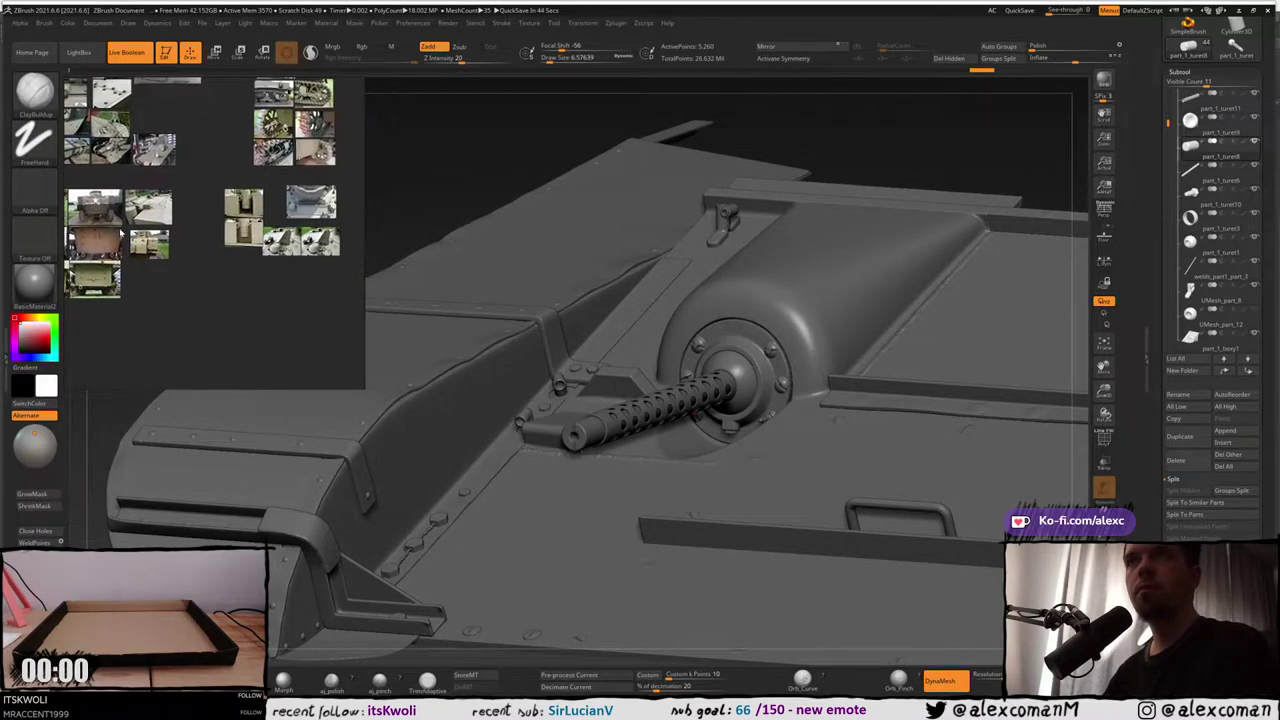
middle_drag(220, 231, 174, 245)
middle_drag(304, 249, 169, 251)
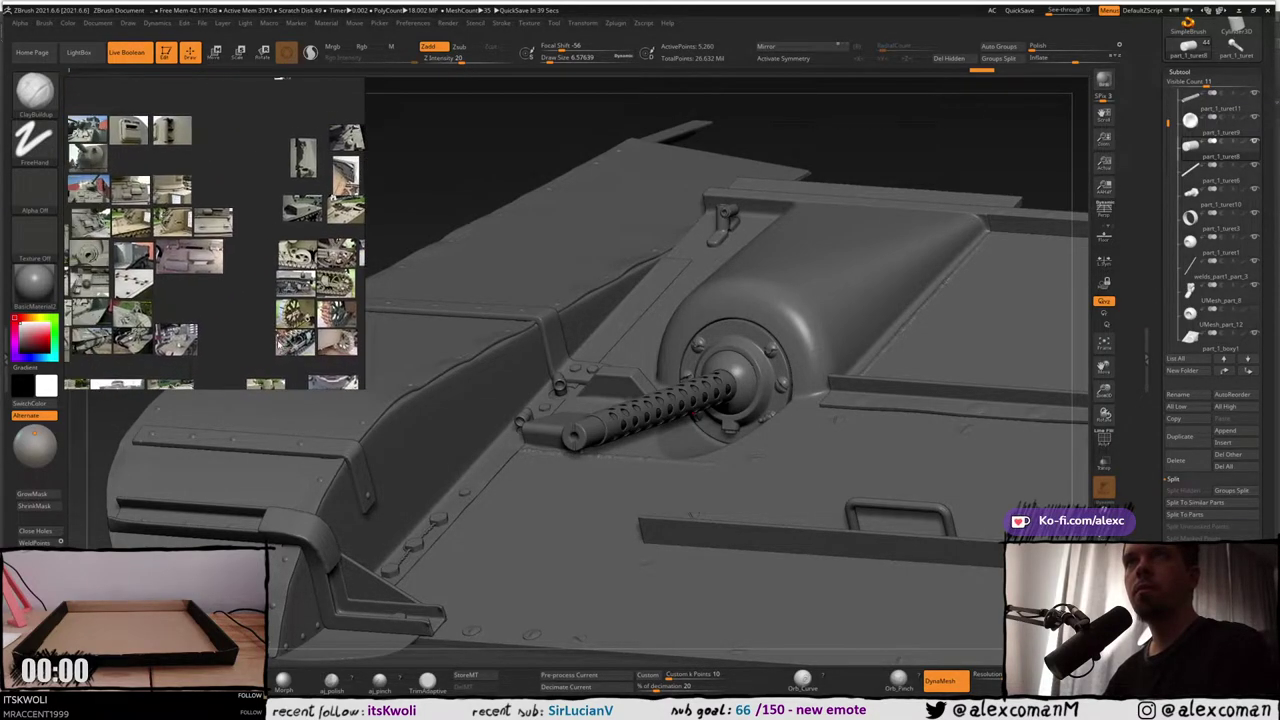
middle_drag(128, 324, 193, 295)
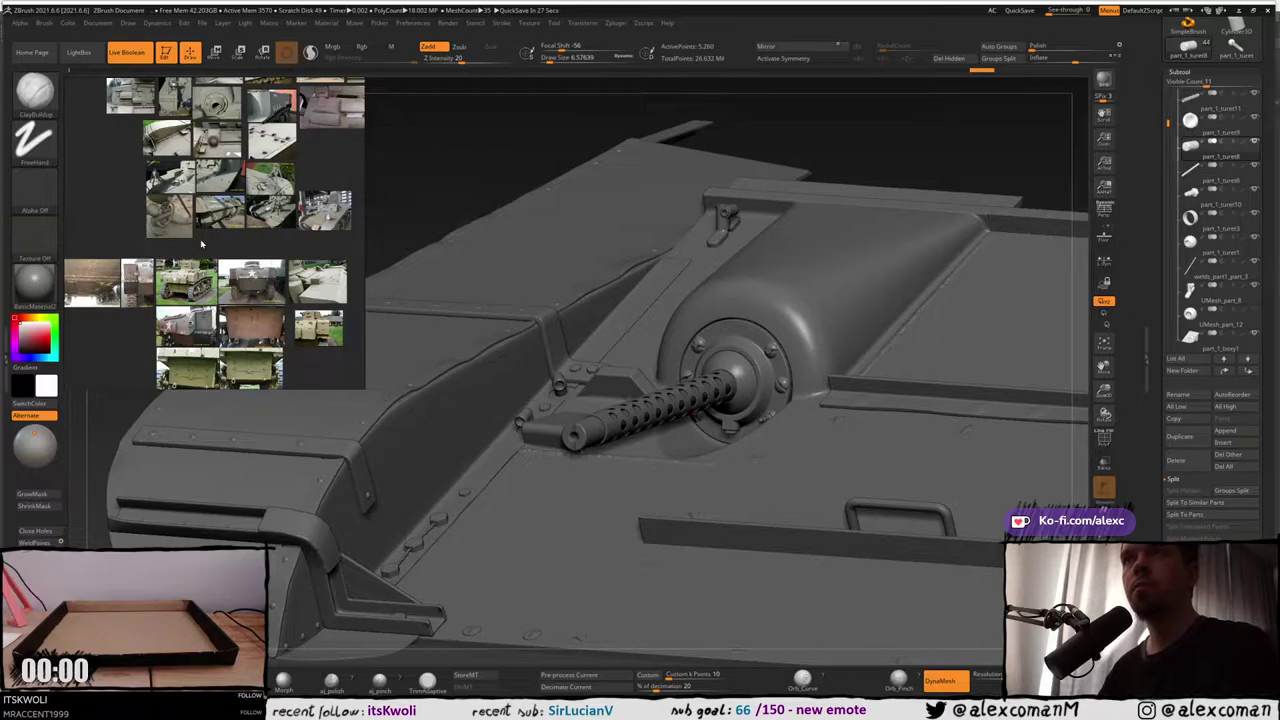
middle_drag(201, 244, 235, 217)
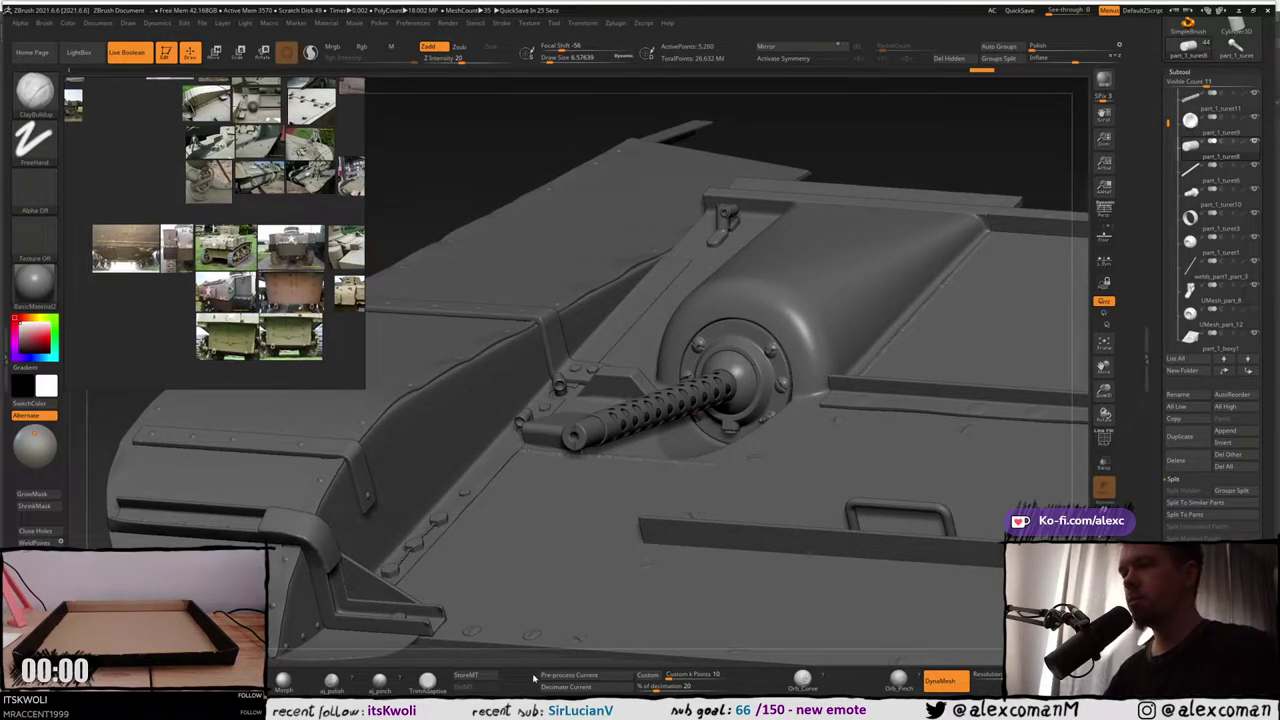
Switch to 3ds Max and frame the front headlight assembly around its mounting block
key(alt+Tab)
scroll(754, 366, down, 7)
alt+middle_drag(754, 366, 714, 314)
click(530, 409)
scroll(539, 373, up, 4)
alt+middle_drag(539, 373, 547, 361)
scroll(540, 382, down, 3)
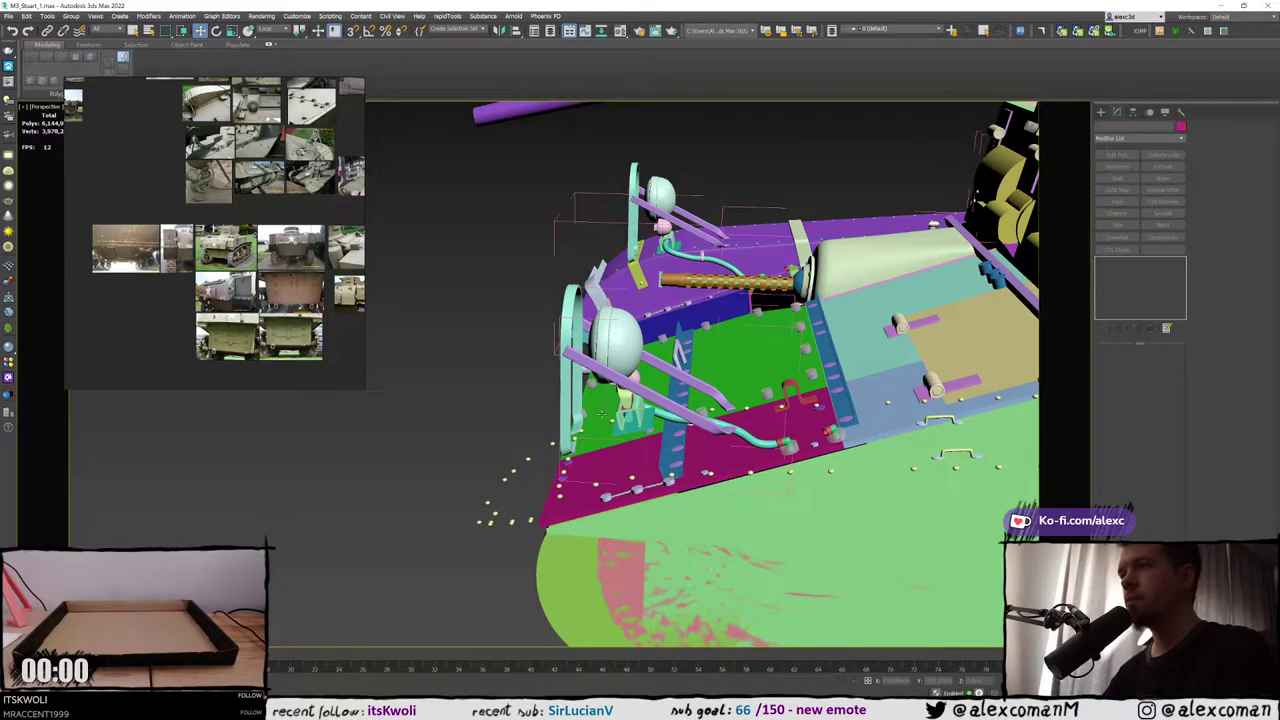
alt+middle_drag(601, 414, 567, 339)
click(595, 315)
key(z)
scroll(586, 337, down, 3)
scroll(585, 339, down, 2)
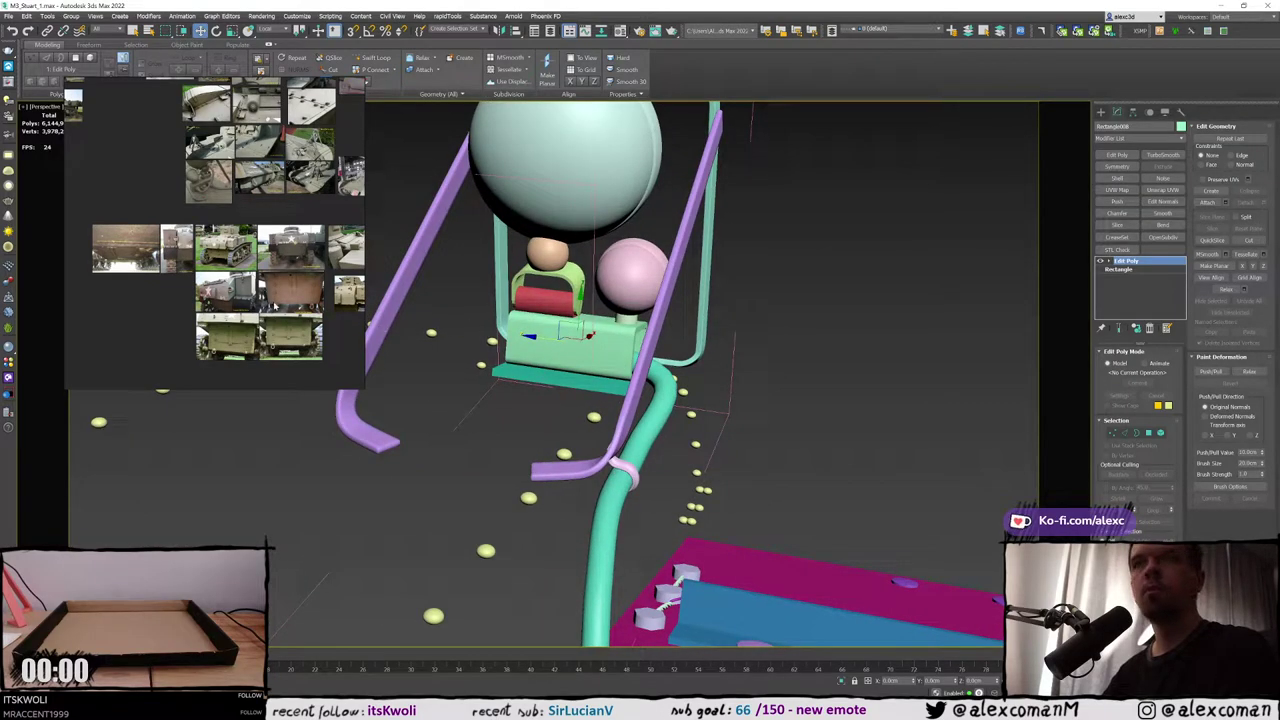
Compare the headlight's brush guard, bowl and small ball joint with the close-up reference photo of the headlight mount
scroll(242, 235, up, 6)
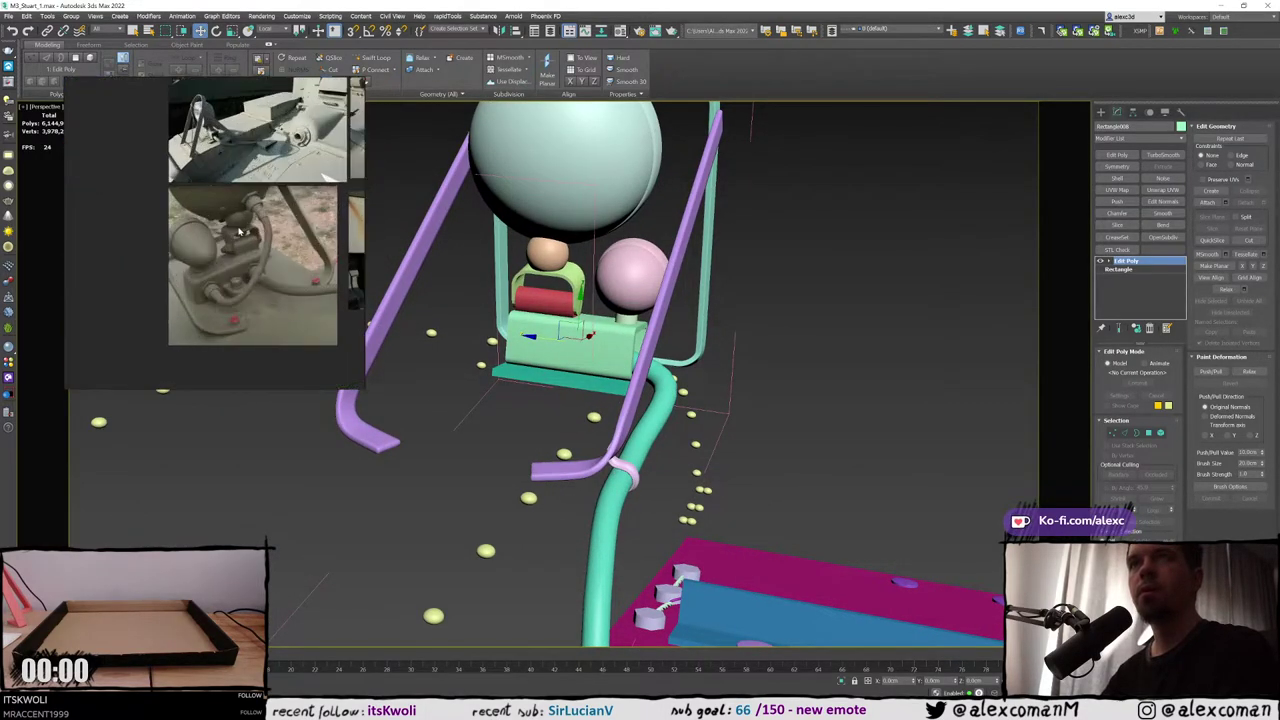
alt+middle_drag(440, 265, 465, 342)
scroll(513, 294, up, 3)
scroll(465, 342, down, 5)
scroll(510, 289, up, 3)
alt+middle_drag(510, 289, 638, 302)
click(806, 292)
scroll(466, 325, up, 5)
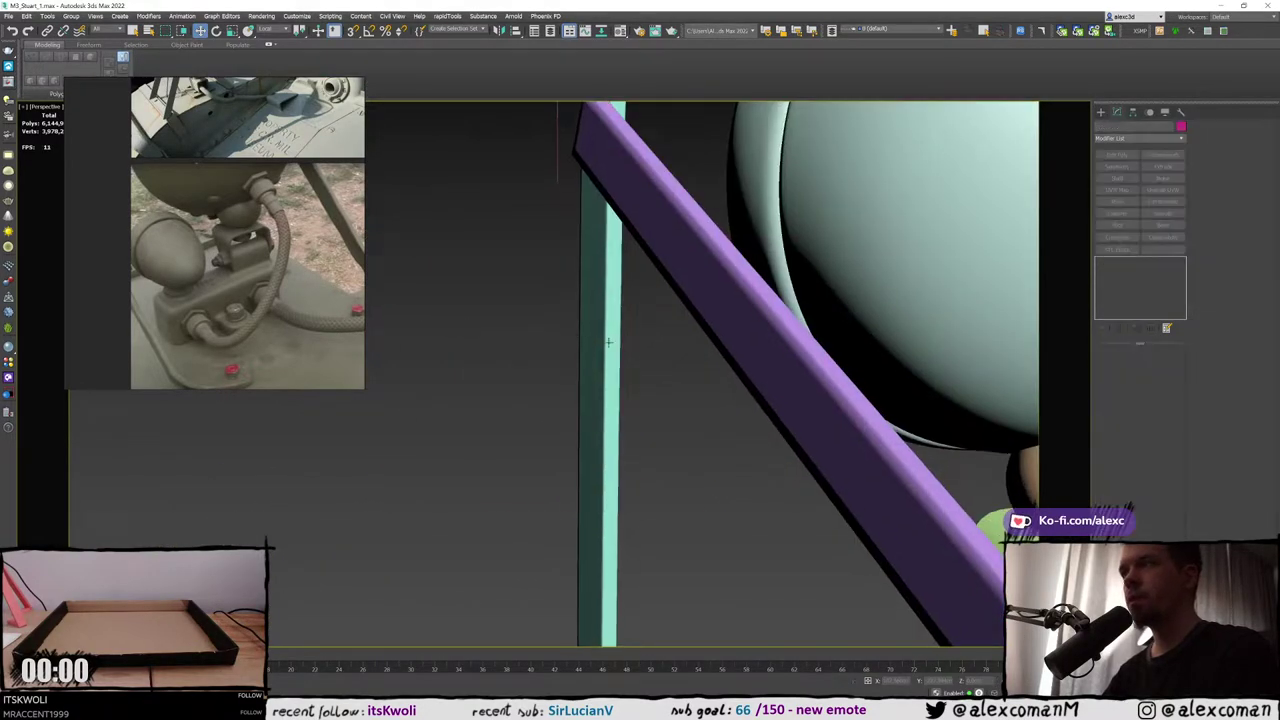
scroll(608, 343, down, 5)
scroll(683, 342, up, 5)
middle_drag(592, 350, 690, 357)
scroll(690, 356, down, 2)
click(588, 378)
scroll(590, 380, down, 3)
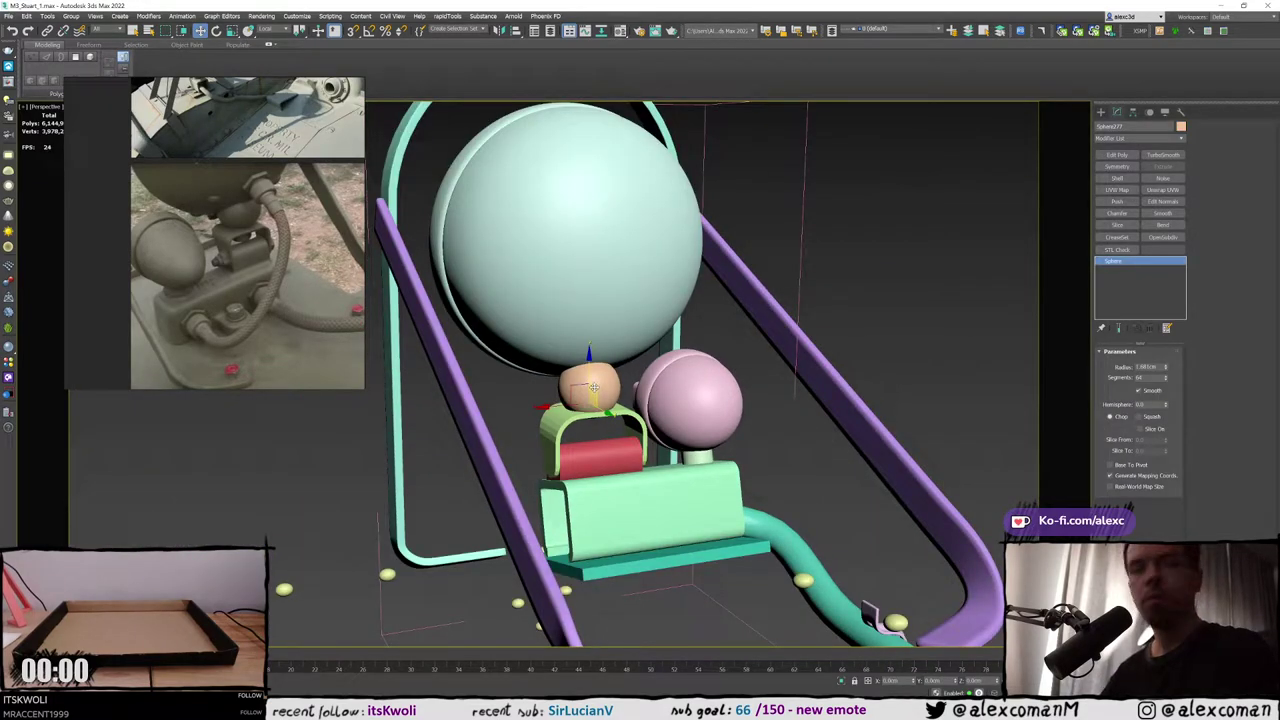
Inspect the large headlight bowl and the ball joint beneath it in shaded and wireframe display
key(F4)
click(583, 278)
mouse_move(571, 317)
middle_down()
mouse_move(624, 377)
mouse_move(504, 228)
middle_up()
key(F3)
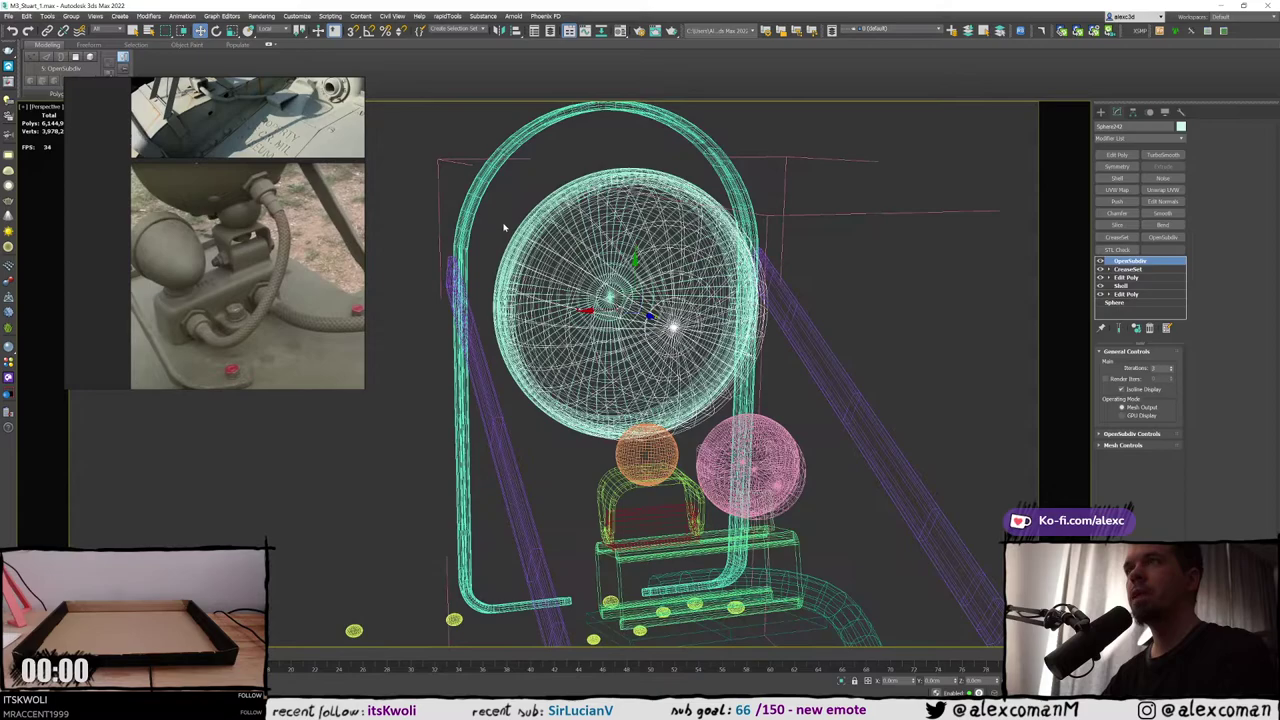
drag(550, 273, 682, 386)
key(F3)
click(663, 448)
mouse_move(663, 448)
alt+middle_down()
mouse_move(735, 515)
mouse_move(662, 372)
mouse_move(716, 359)
mouse_move(603, 383)
mouse_move(593, 440)
alt+middle_up()
scroll(662, 372, up, 2)
scroll(716, 358, down, 4)
key(F3)
drag(627, 202, 636, 212)
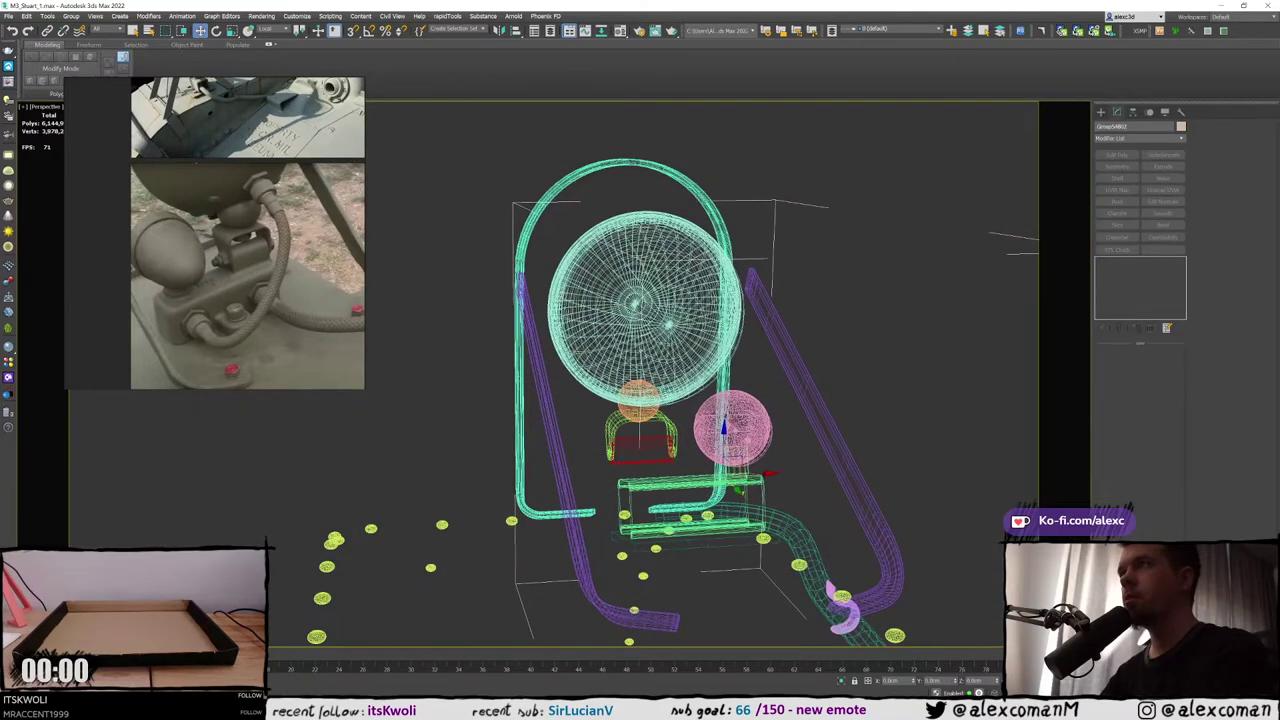
key(ctrl+z)
key(ctrl+z)
Group the parts of the large headlight bowl and scale the group slightly
click(645, 229)
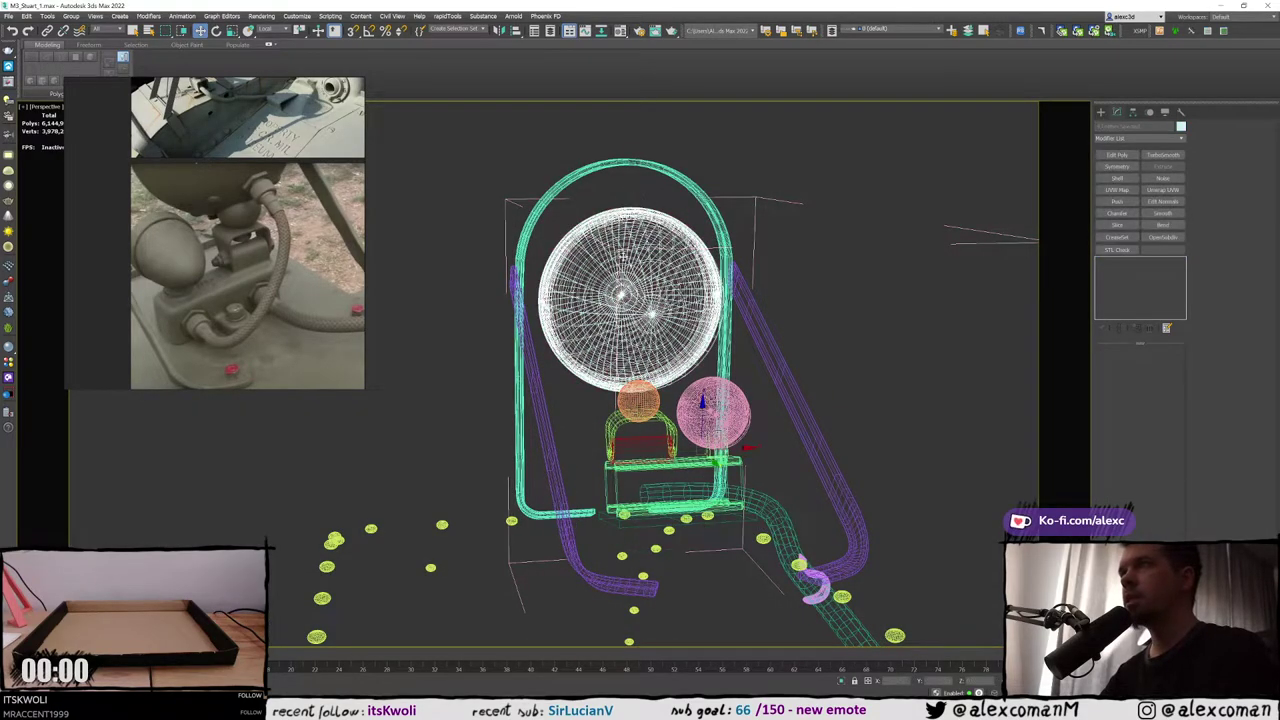
alt+middle_drag(645, 229, 625, 288)
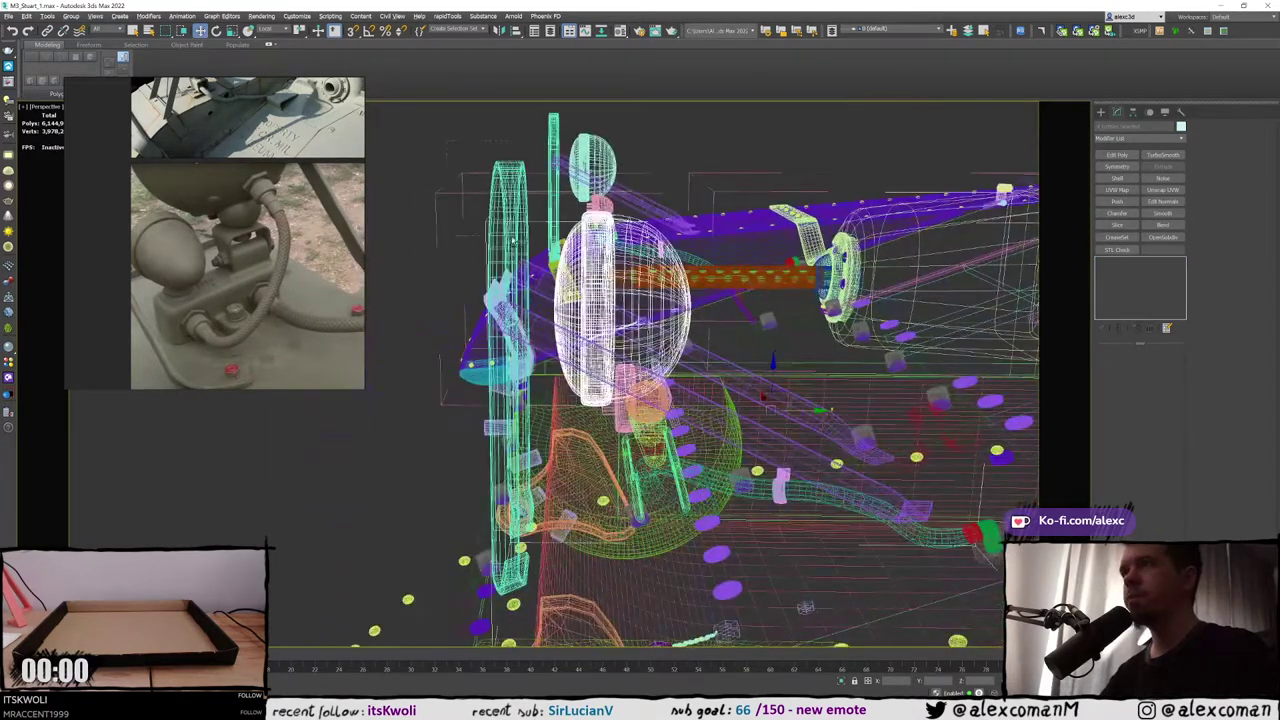
alt+middle_drag(720, 285, 618, 304)
key(F3)
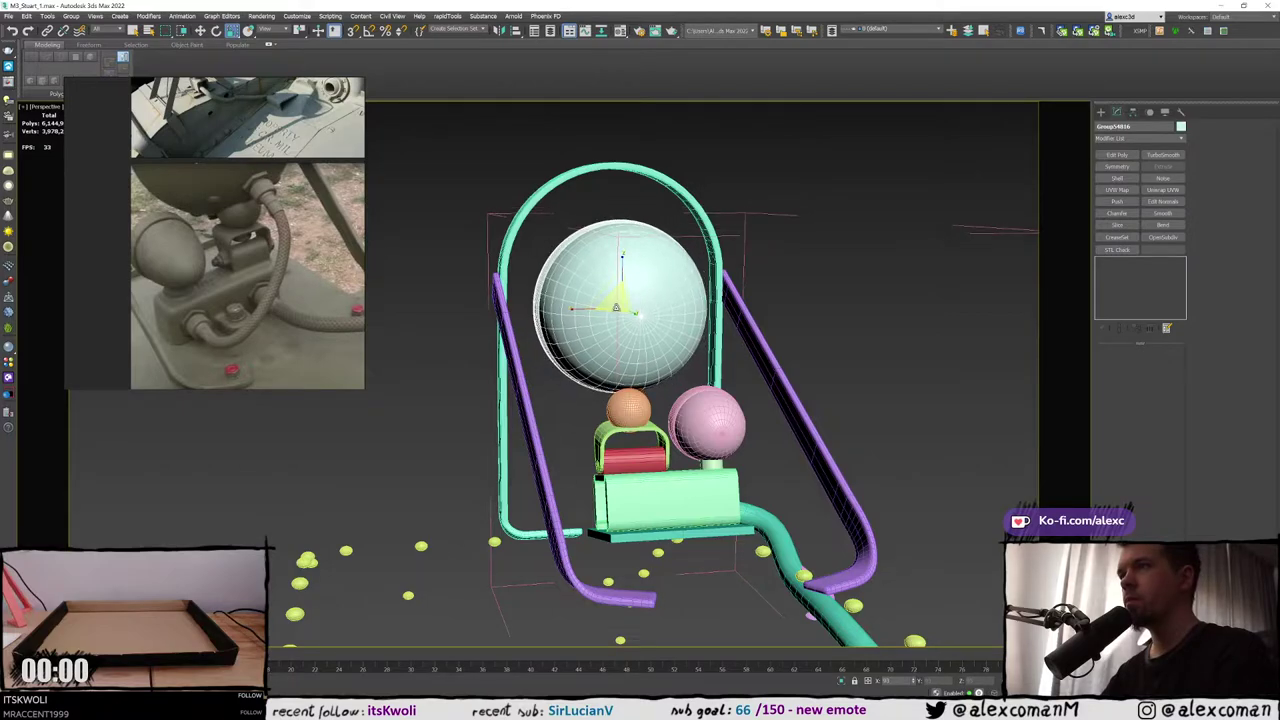
drag(616, 307, 617, 309)
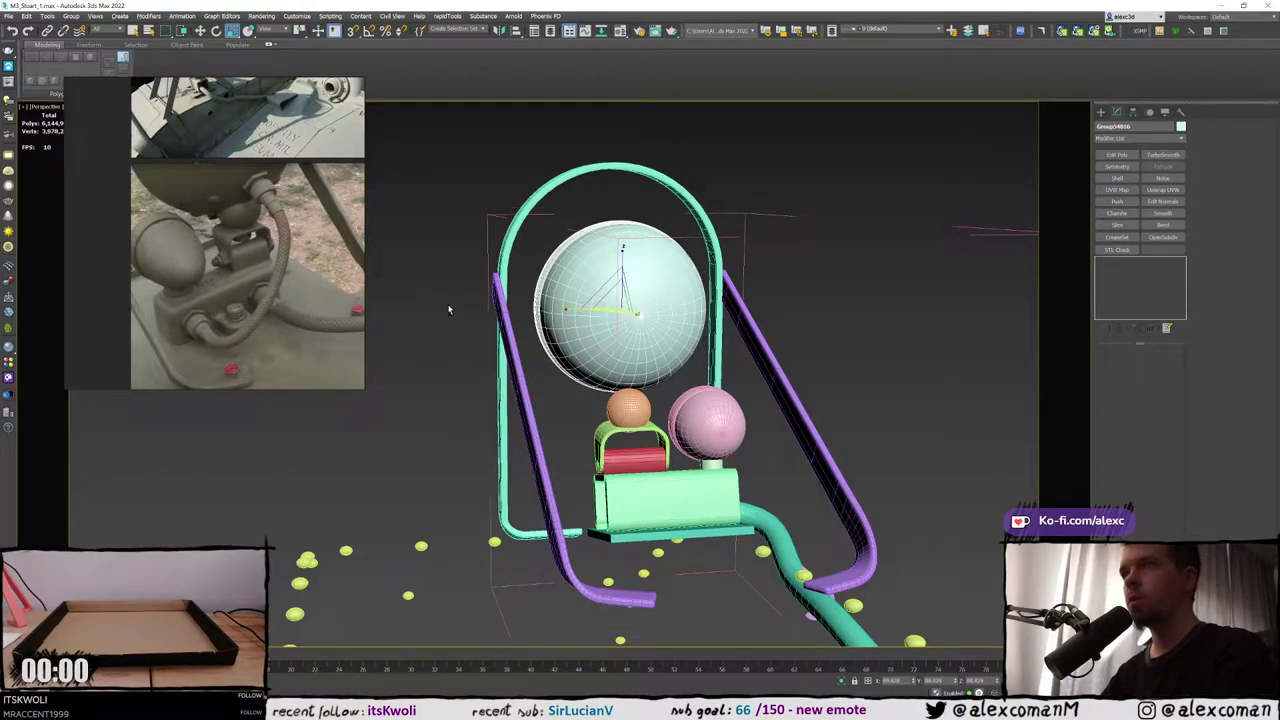
Examine how the headlight bowl group sits on the small ball joint from the front and the side
alt+middle_drag(449, 310, 628, 312)
click(765, 365)
scroll(686, 367, up, 5)
middle_drag(686, 367, 642, 347)
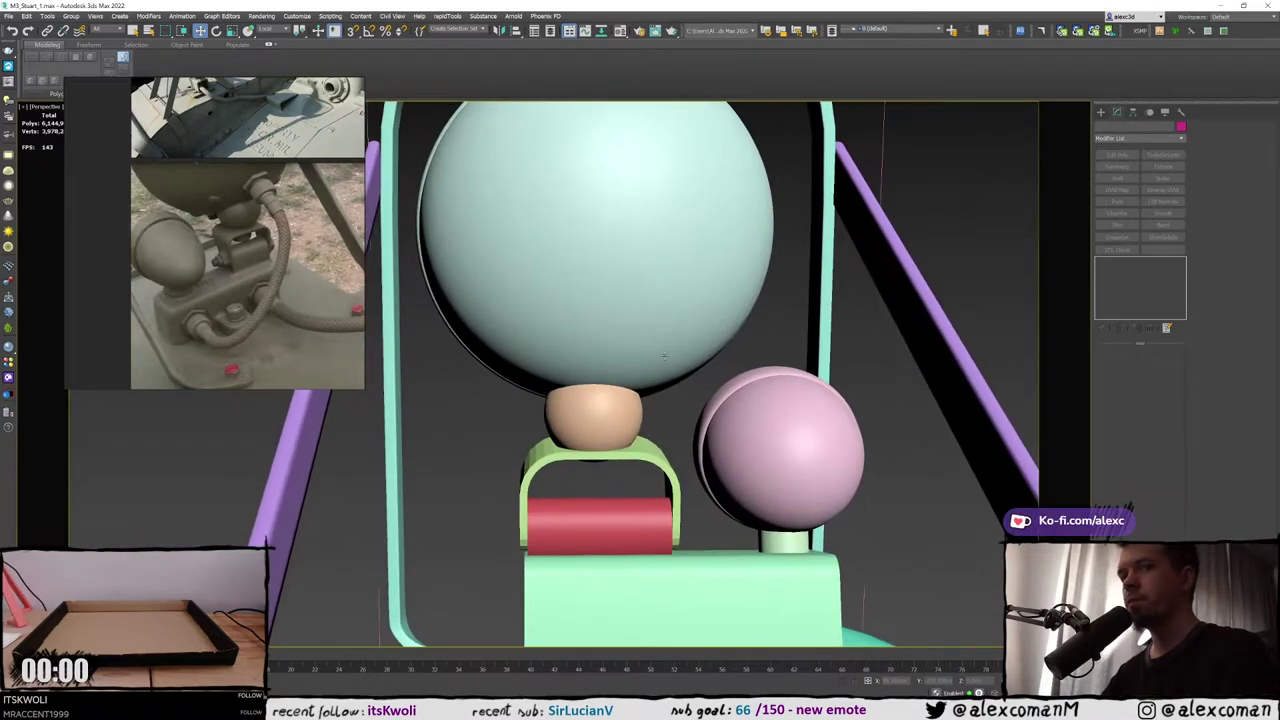
click(640, 326)
scroll(640, 325, down, 3)
alt+middle_drag(642, 281, 638, 280)
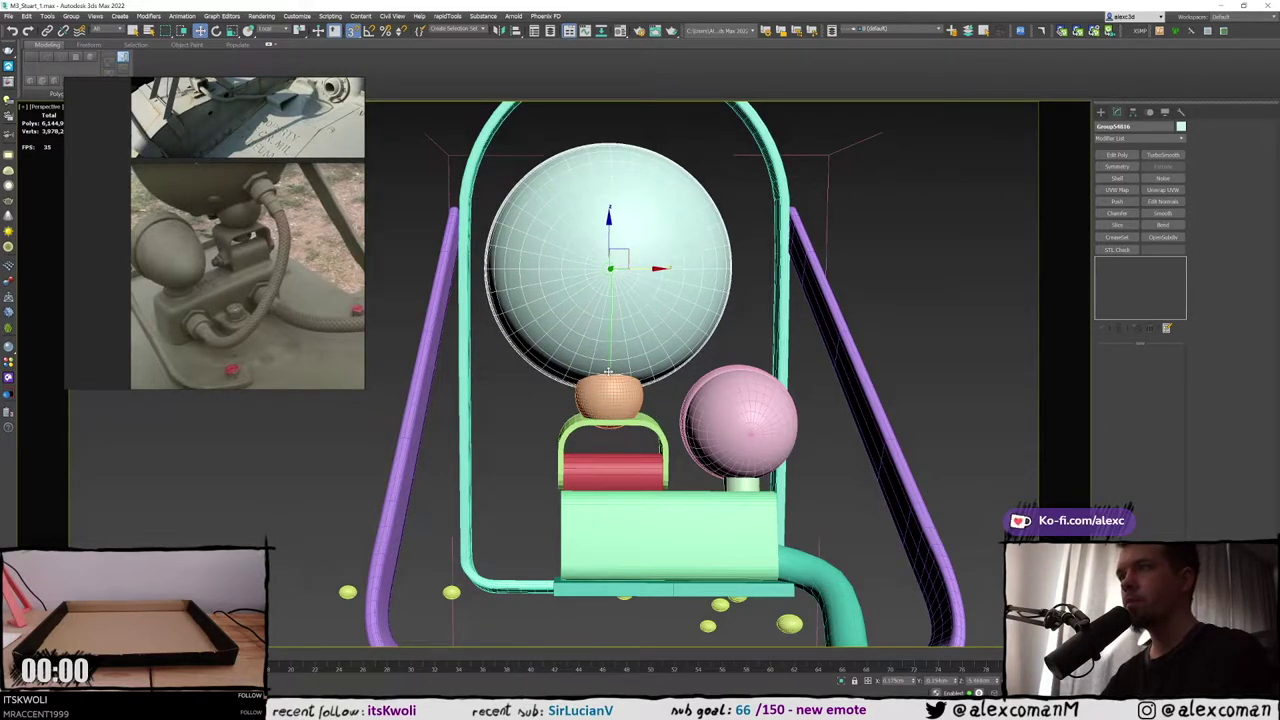
alt+middle_drag(608, 372, 661, 358)
scroll(634, 369, up, 2)
scroll(634, 367, down, 1)
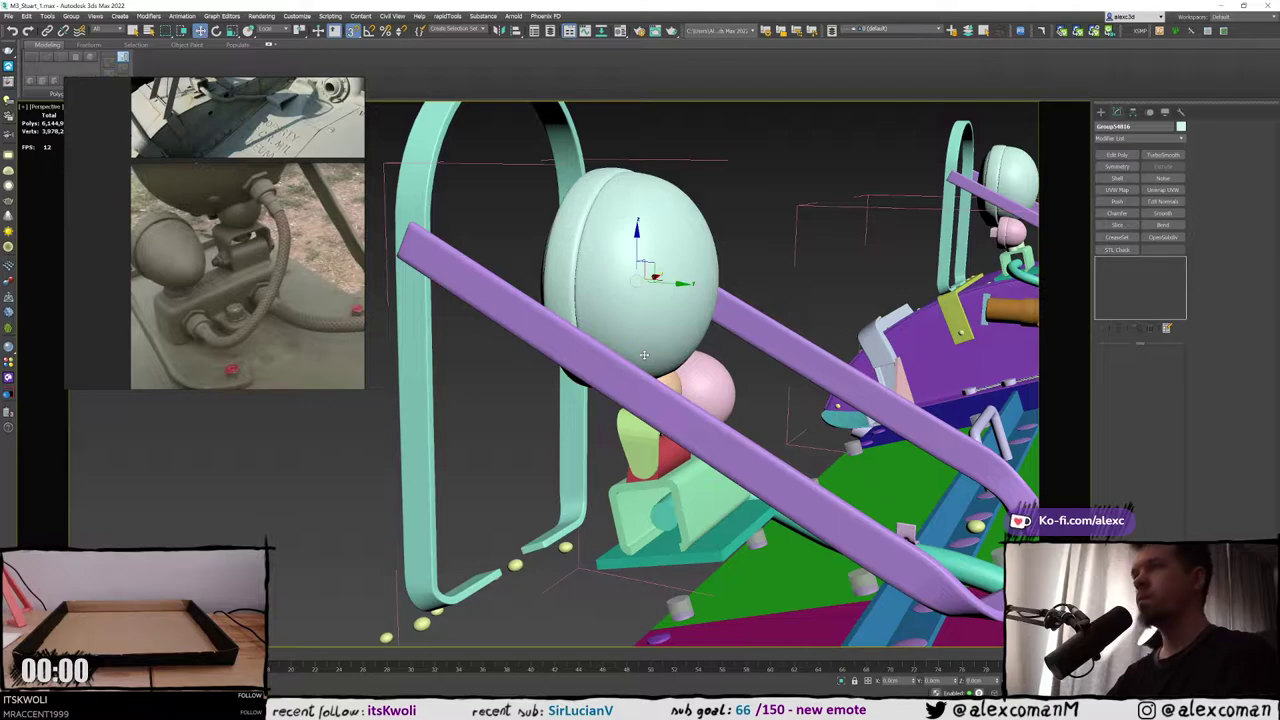
Compare the headlight's clamp bracket, mounting block and cable with the close-up reference photo from several angles
middle_drag(274, 265, 256, 267)
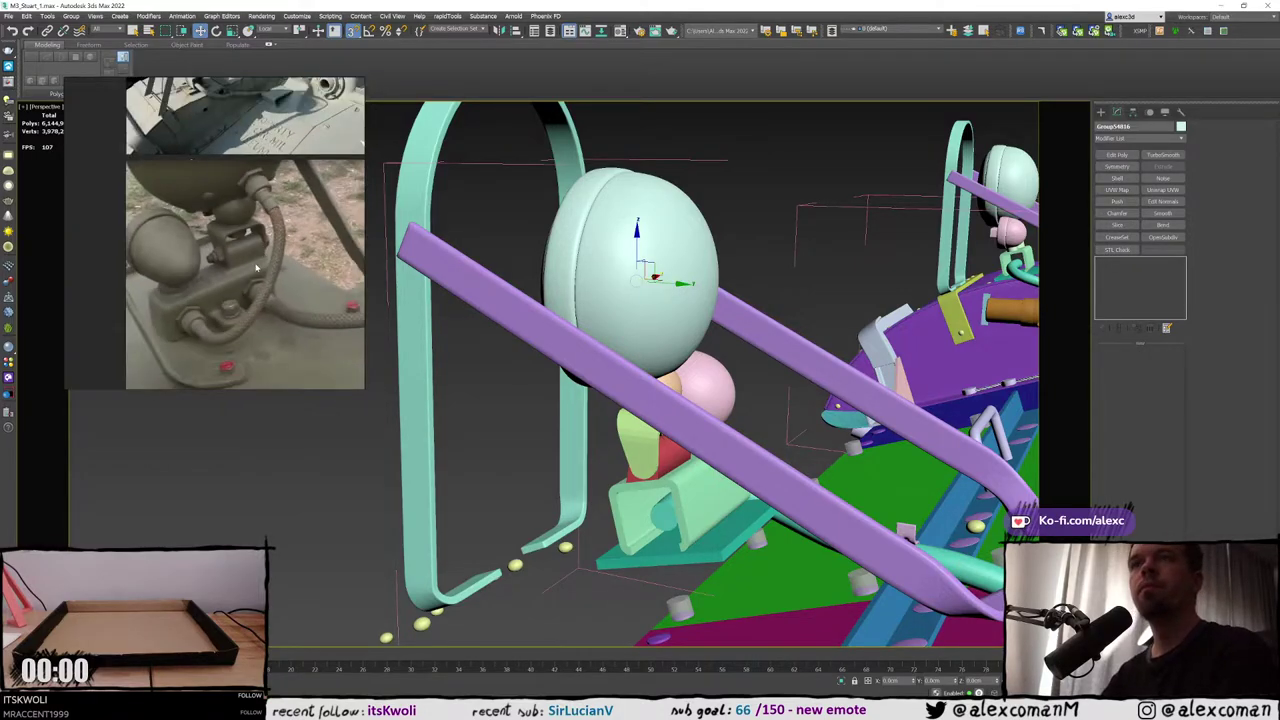
alt+middle_drag(484, 311, 614, 322)
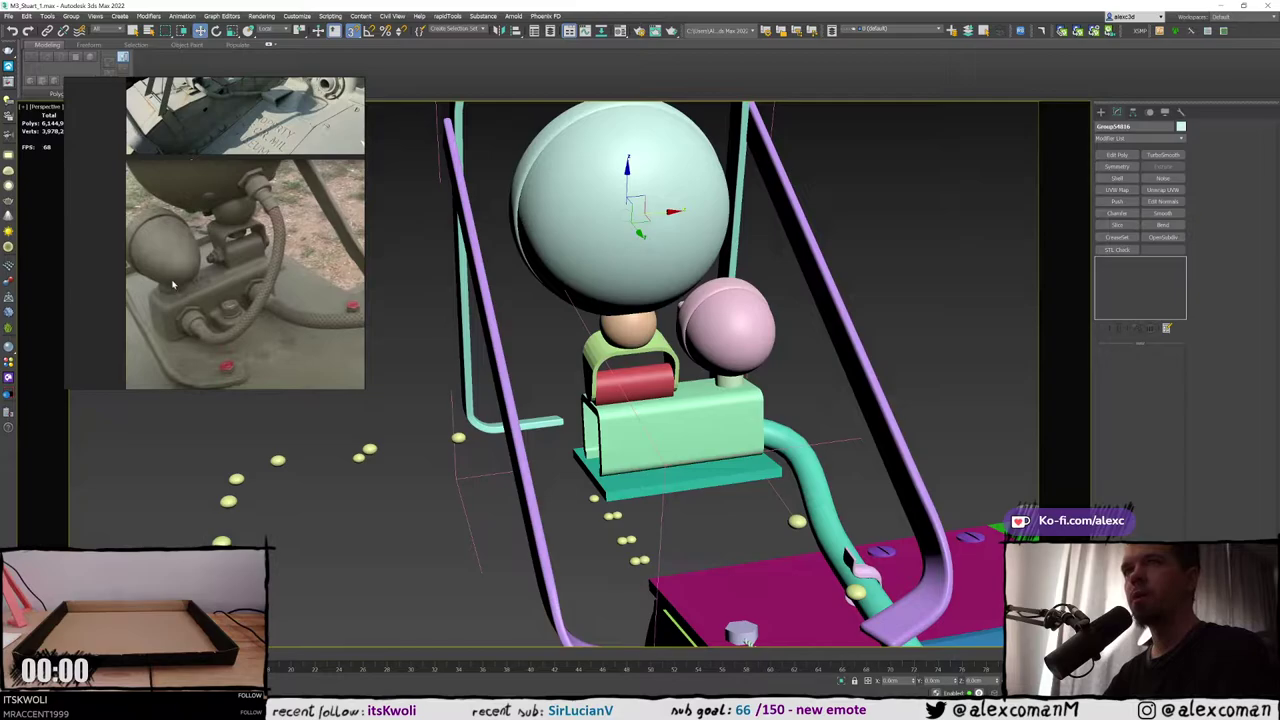
alt+middle_drag(655, 428, 632, 358)
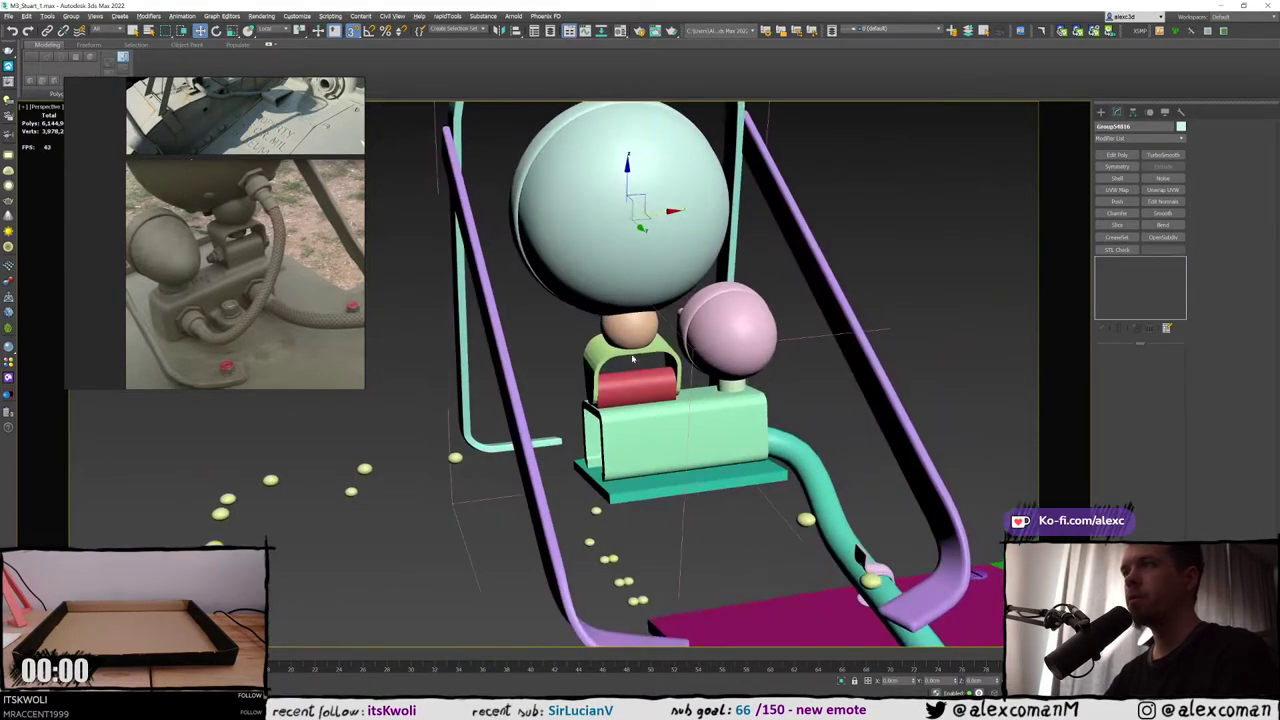
alt+middle_drag(752, 422, 668, 452)
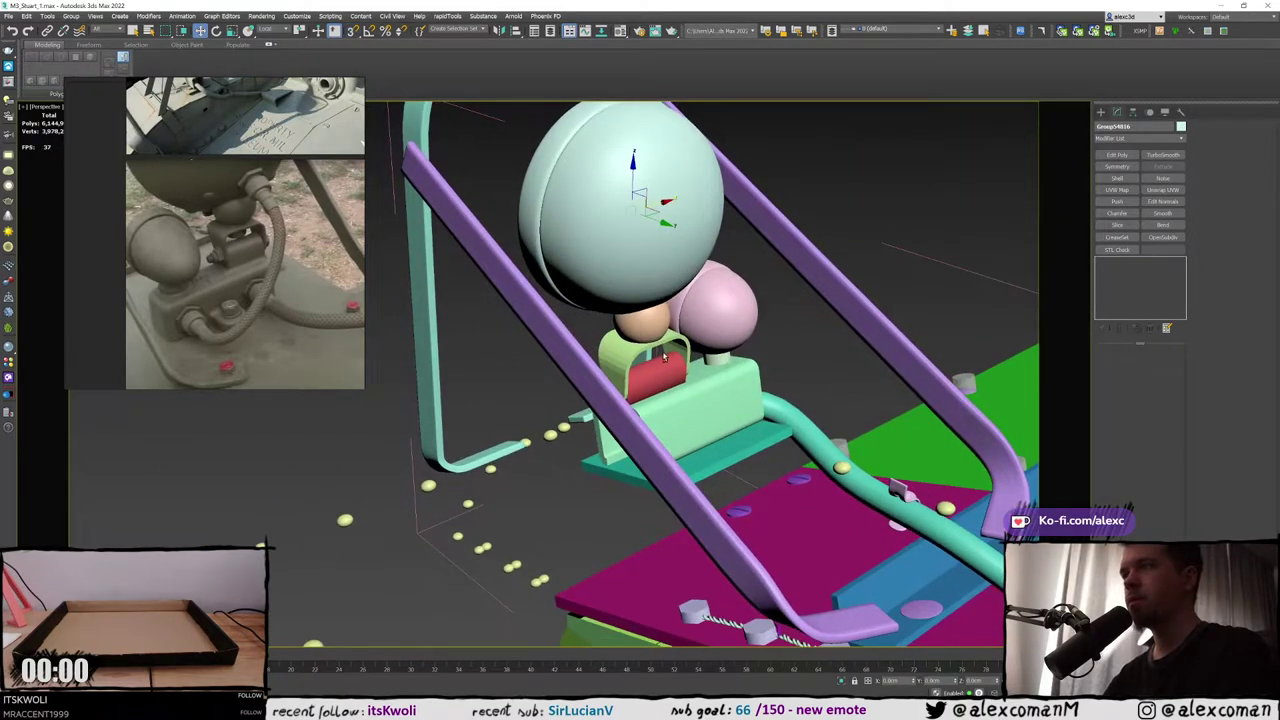
alt+middle_drag(666, 359, 696, 337)
scroll(697, 334, up, 3)
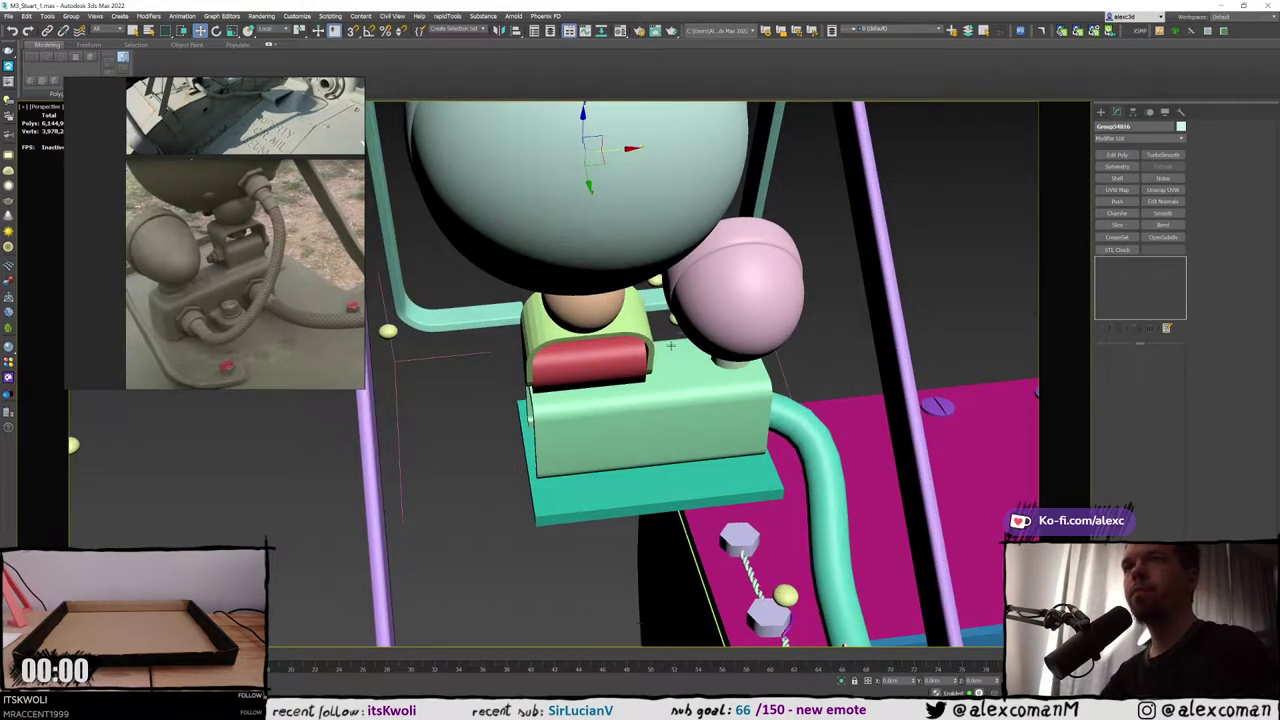
alt+middle_drag(668, 354, 672, 338)
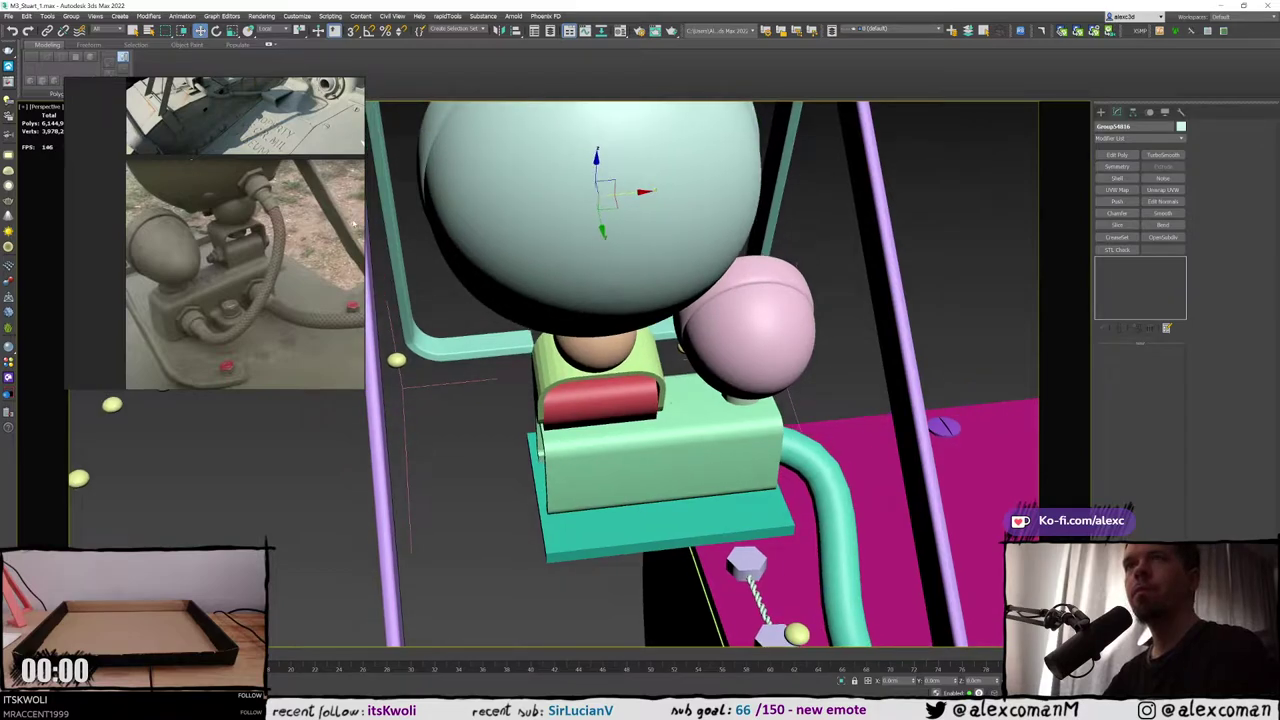
scroll(255, 193, up, 2)
scroll(257, 193, up, 2)
scroll(257, 193, down, 1)
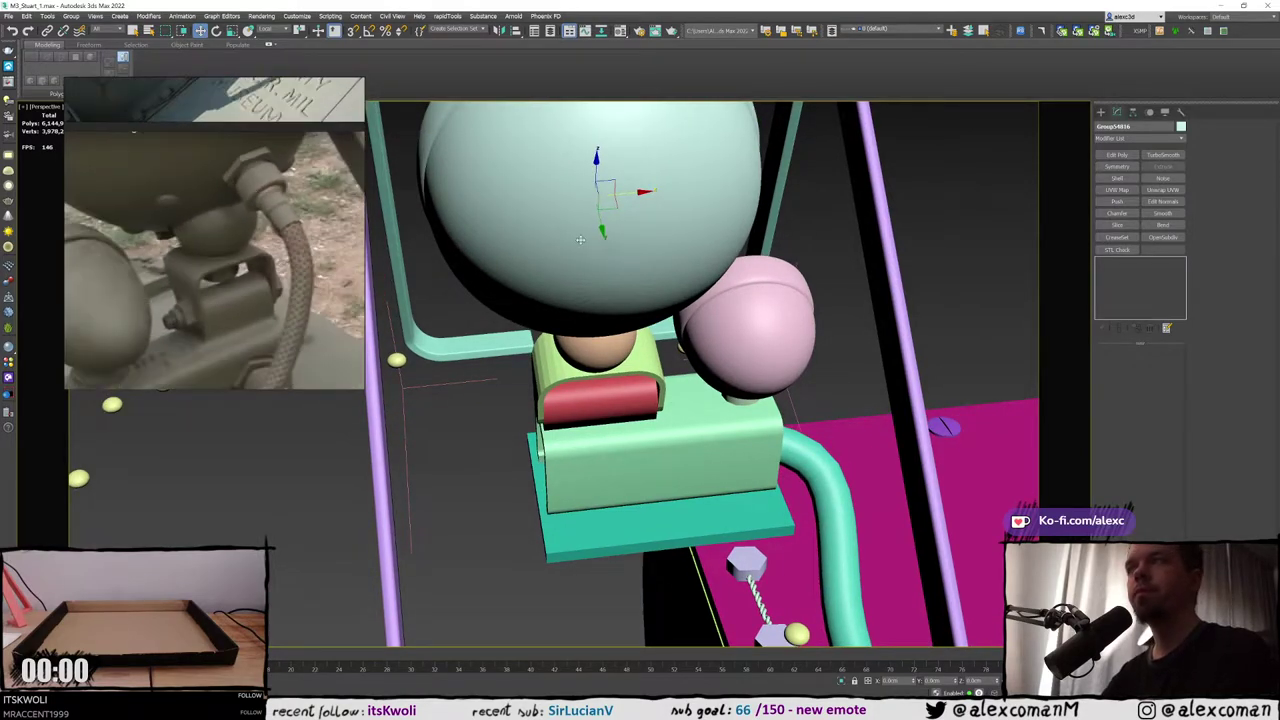
Compare the headlights' placement and guards on the hull front with the tank reference photos, ending on a frontal headlight close-up
scroll(560, 250, down, 3)
middle_drag(560, 256, 751, 219)
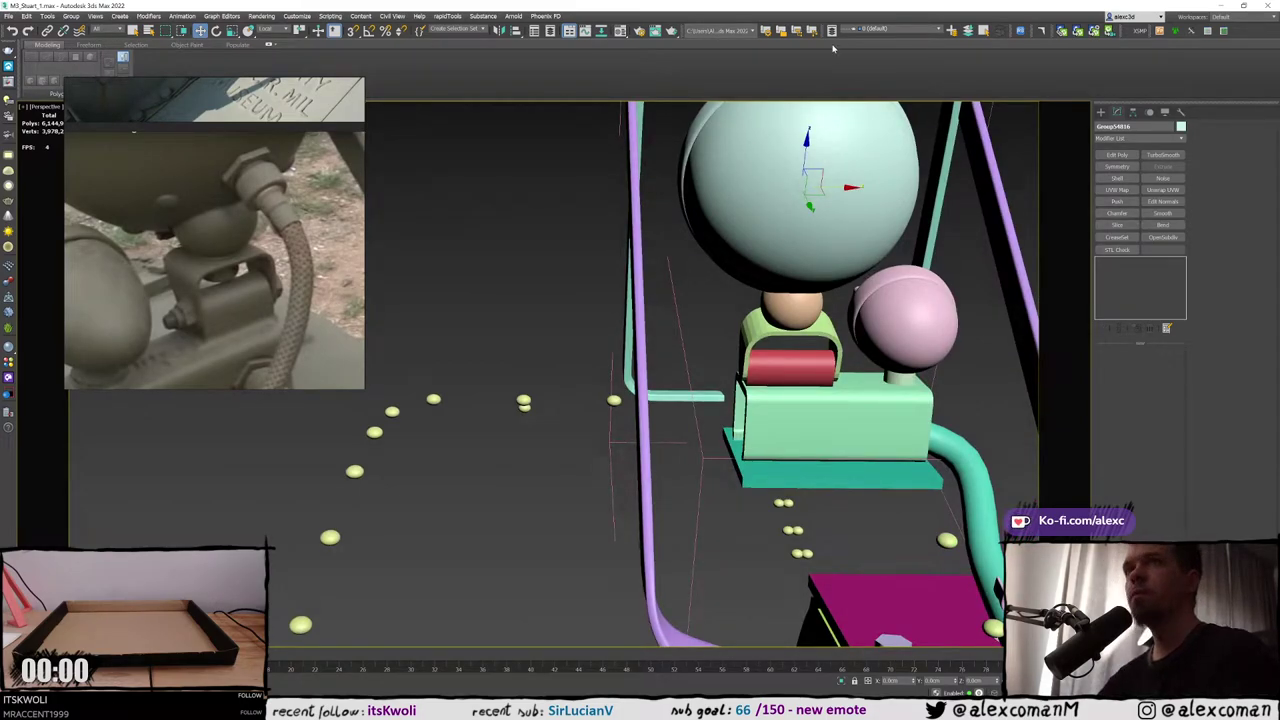
middle_drag(782, 212, 756, 324)
scroll(789, 301, down, 4)
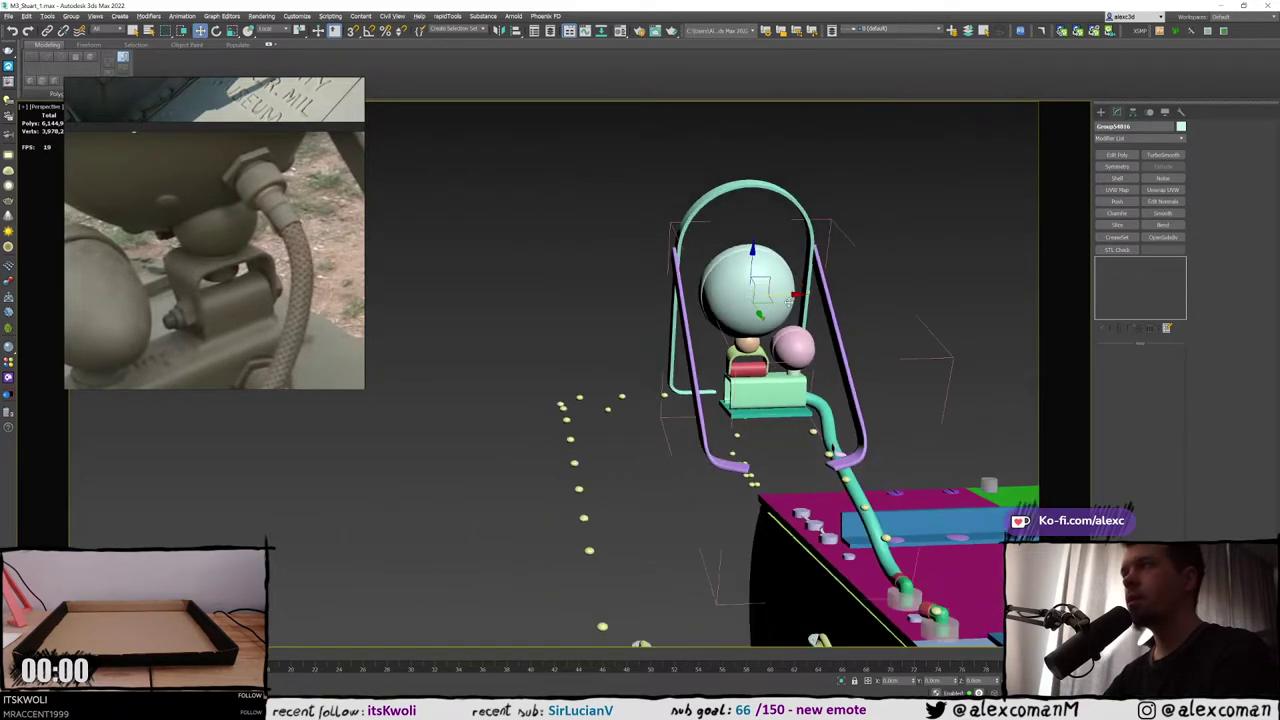
scroll(789, 301, down, 5)
alt+middle_drag(698, 262, 579, 345)
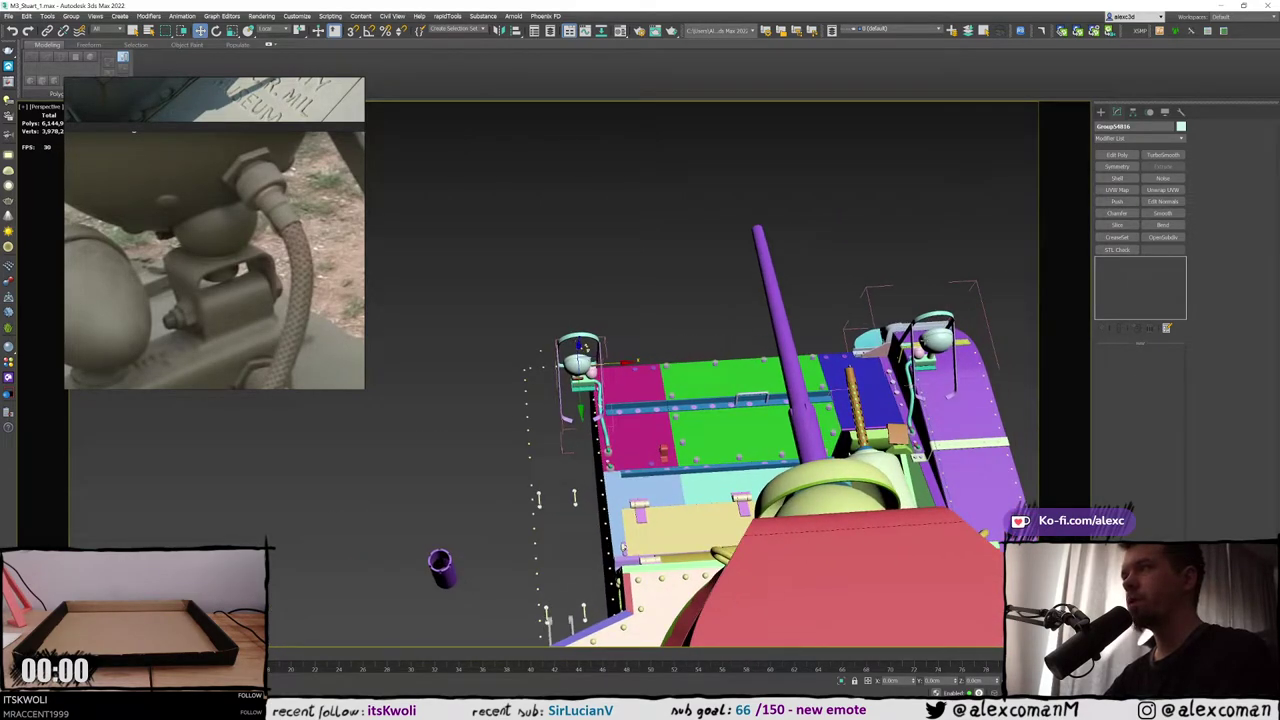
scroll(176, 294, down, 10)
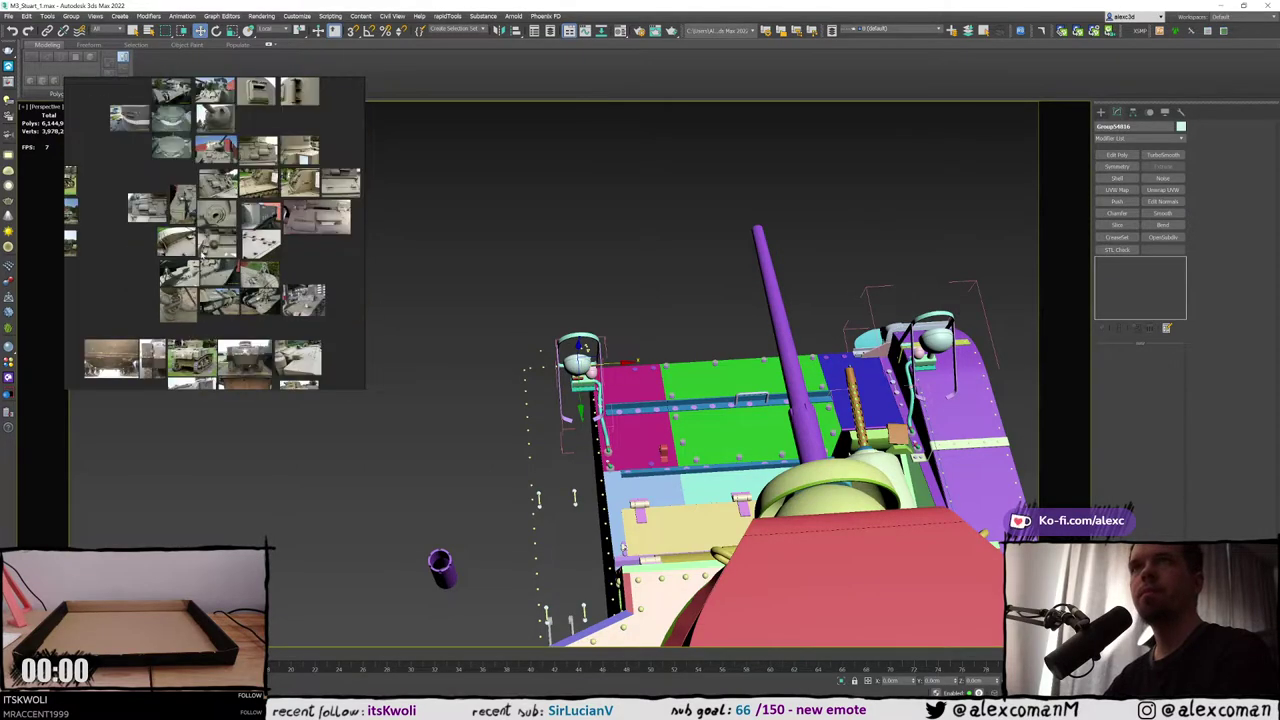
scroll(172, 188, down, 4)
middle_drag(175, 182, 238, 210)
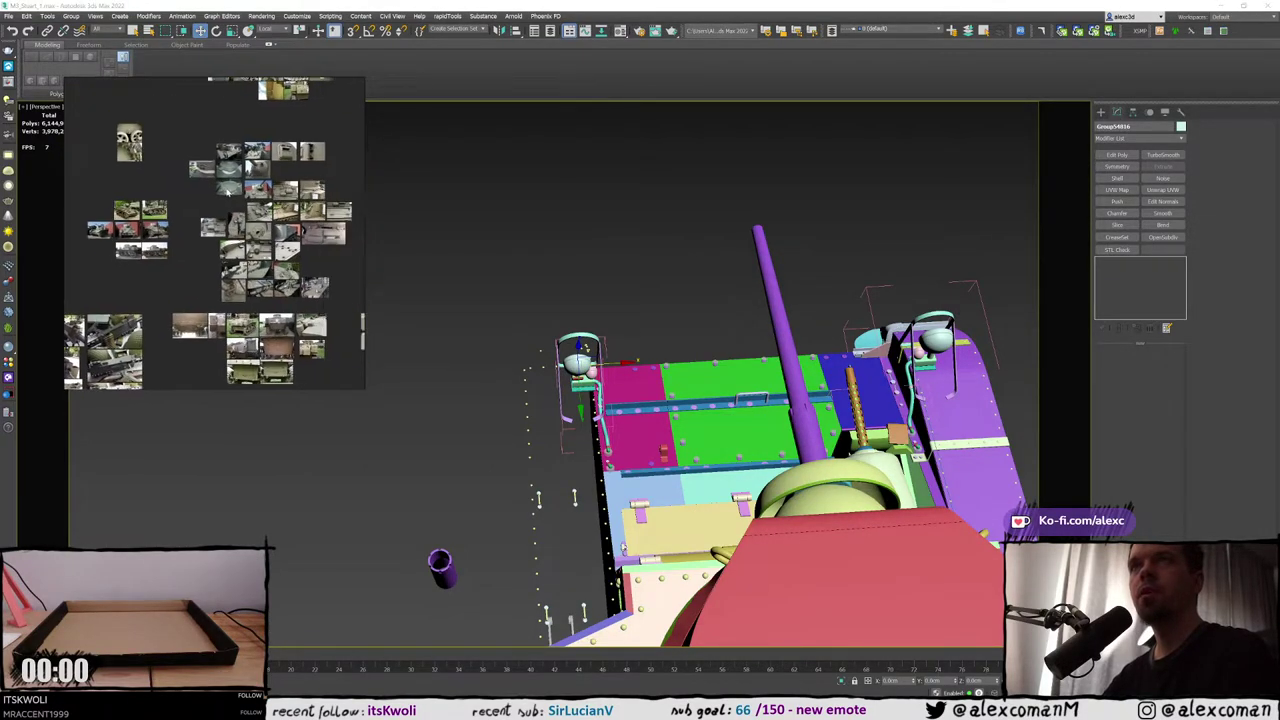
scroll(255, 185, up, 5)
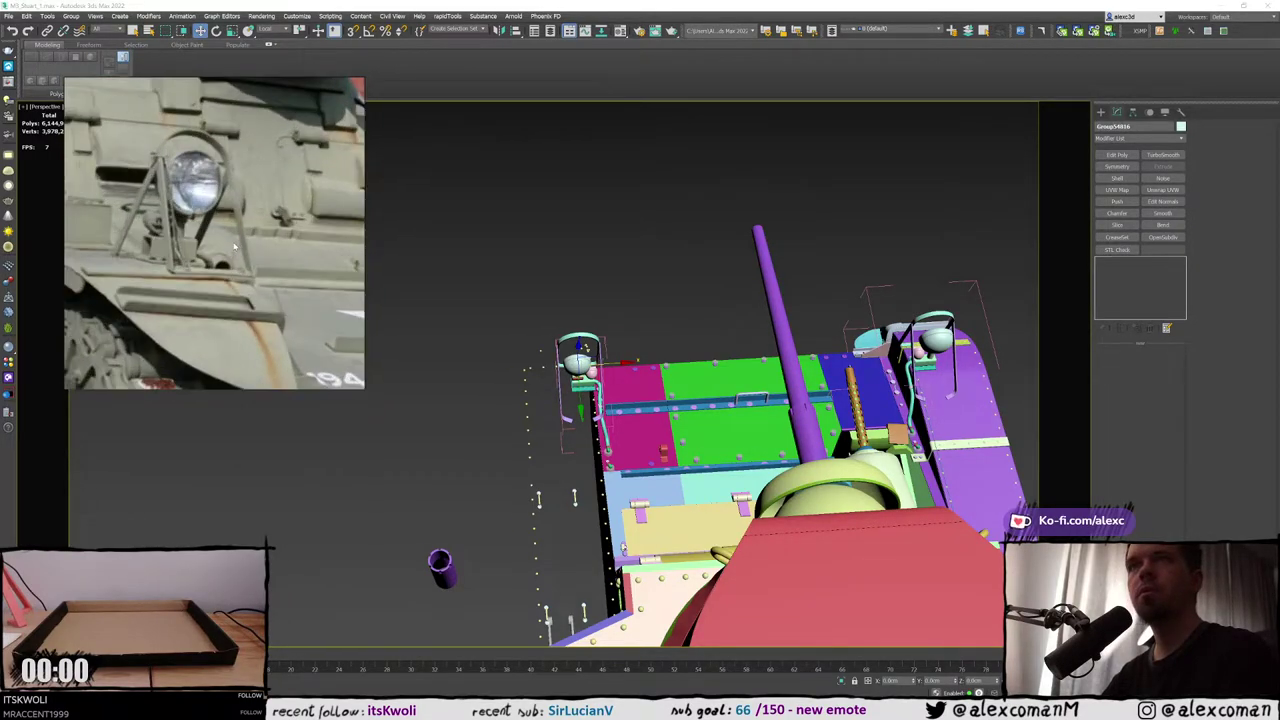
alt+middle_drag(430, 385, 634, 306)
middle_drag(634, 306, 812, 298)
alt+middle_drag(812, 298, 768, 293)
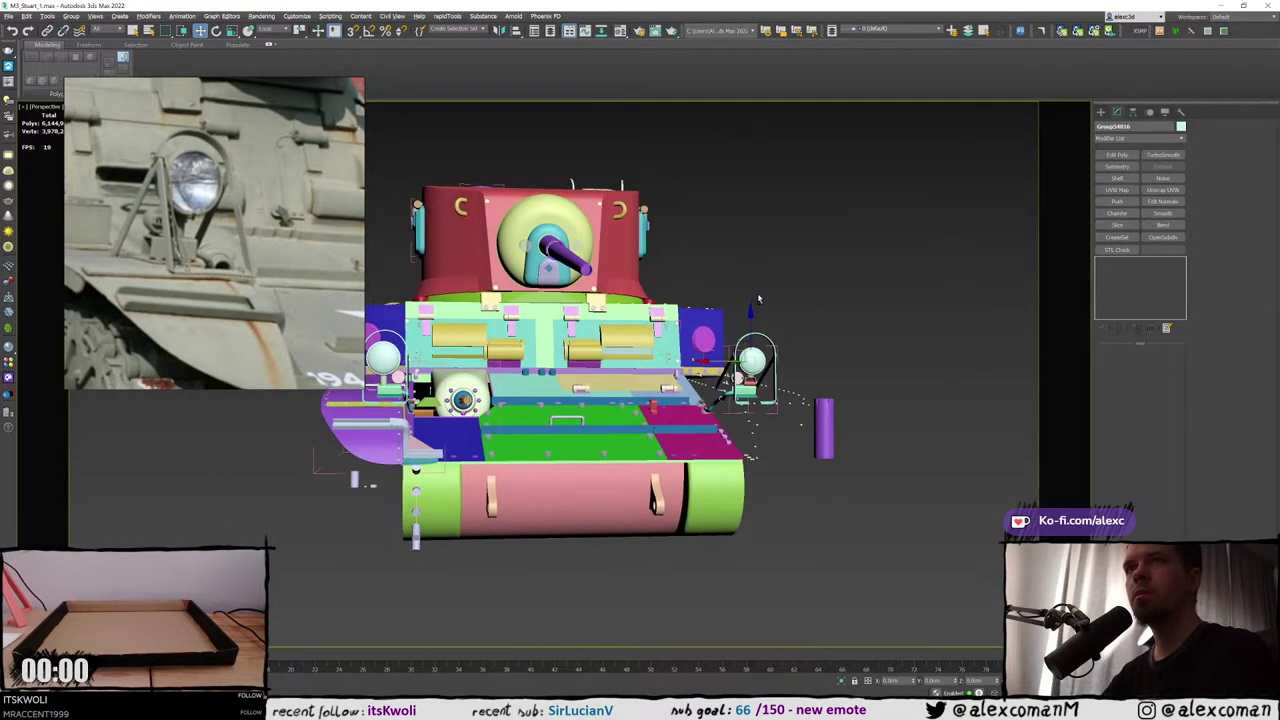
scroll(205, 247, down, 10)
middle_drag(214, 245, 284, 278)
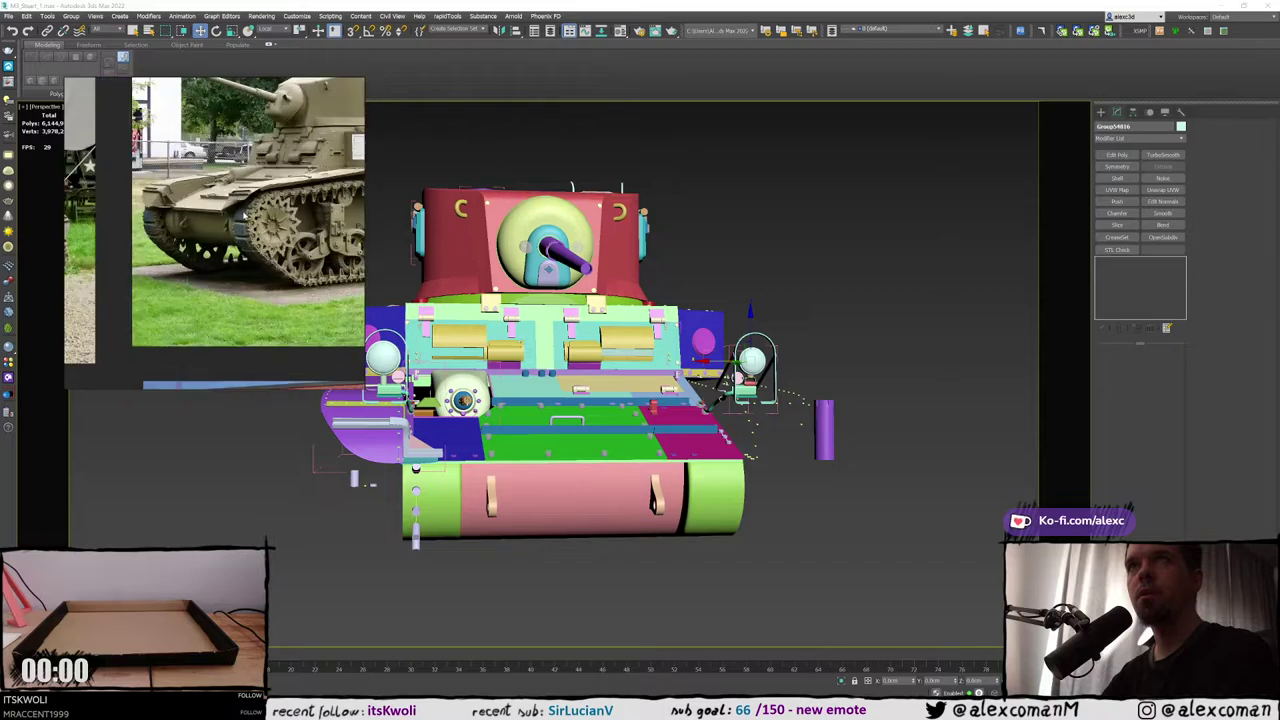
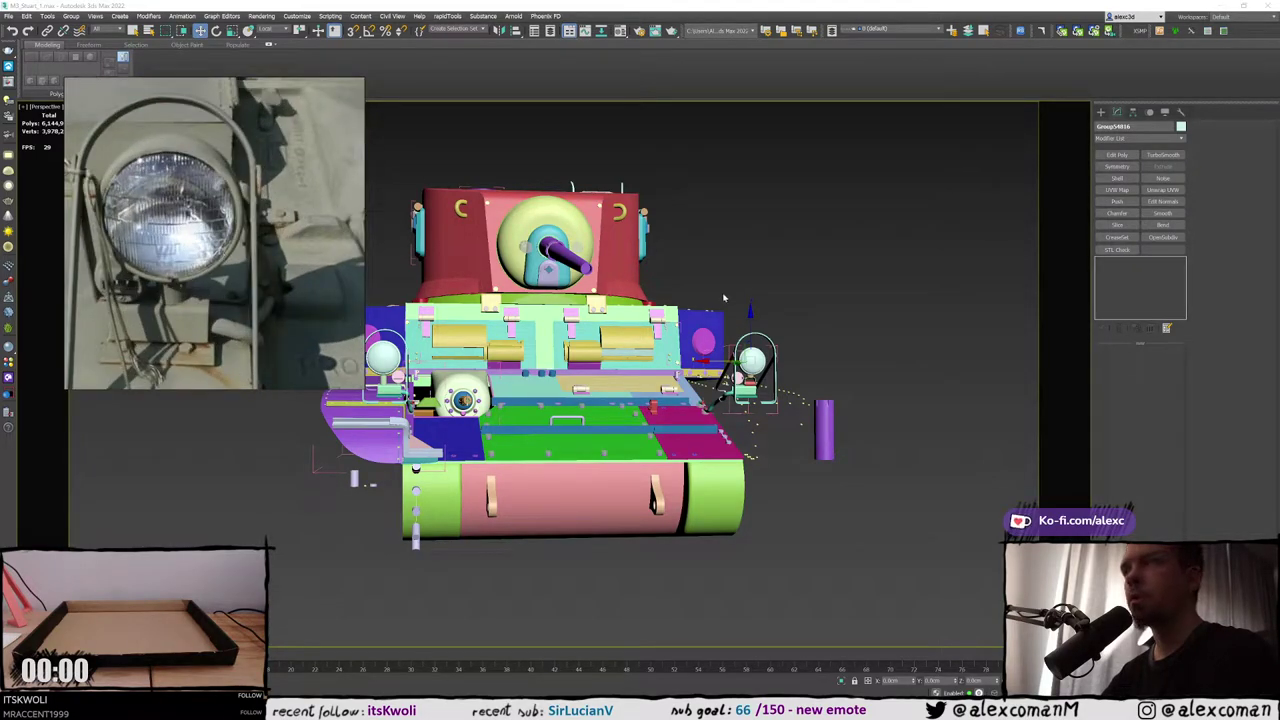
Scale the large headlight bowl group slightly and raise it a little above its ball joint
scroll(790, 319, up, 8)
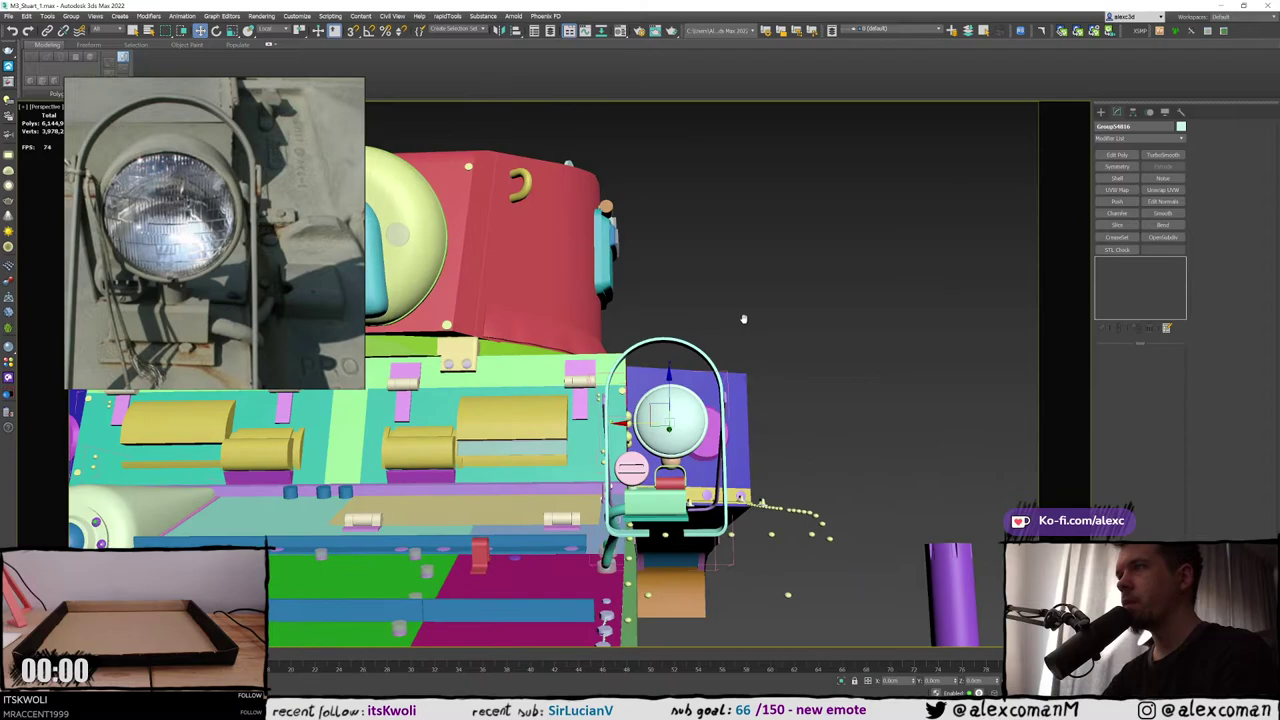
alt+middle_drag(743, 319, 780, 268)
scroll(743, 258, up, 4)
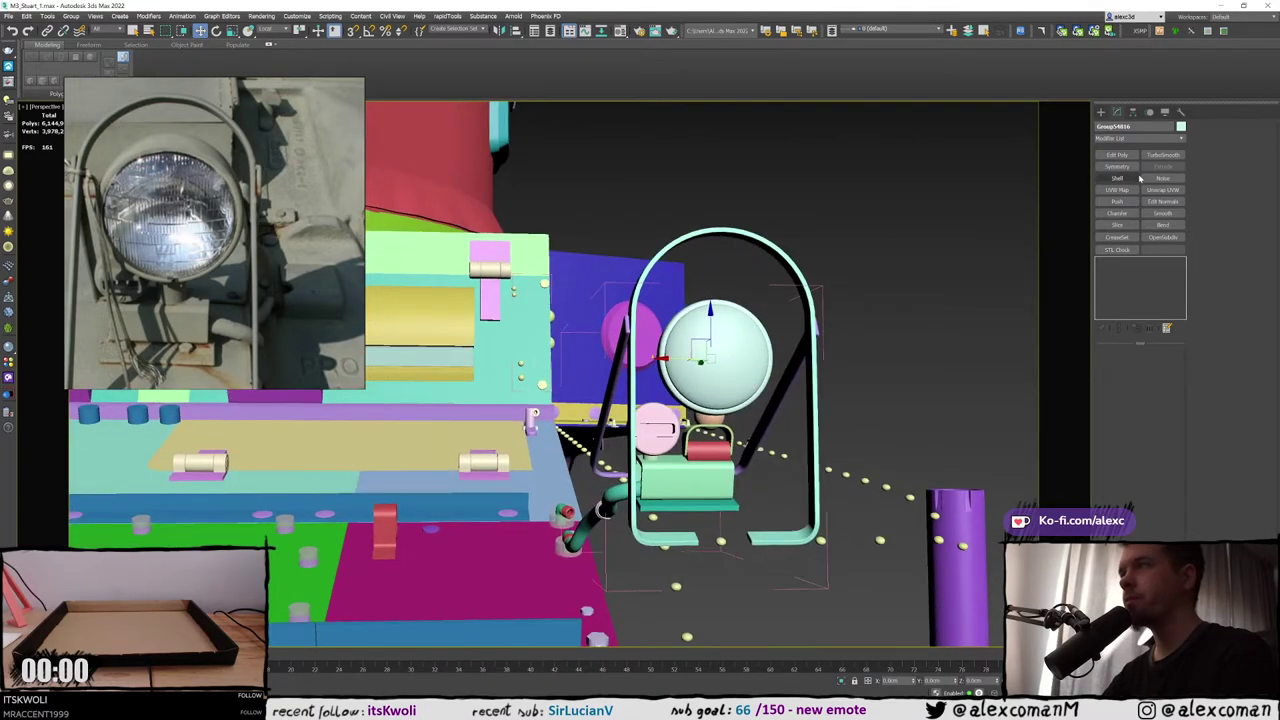
click(1101, 112)
click(846, 313)
click(729, 363)
scroll(729, 363, up, 4)
key(r)
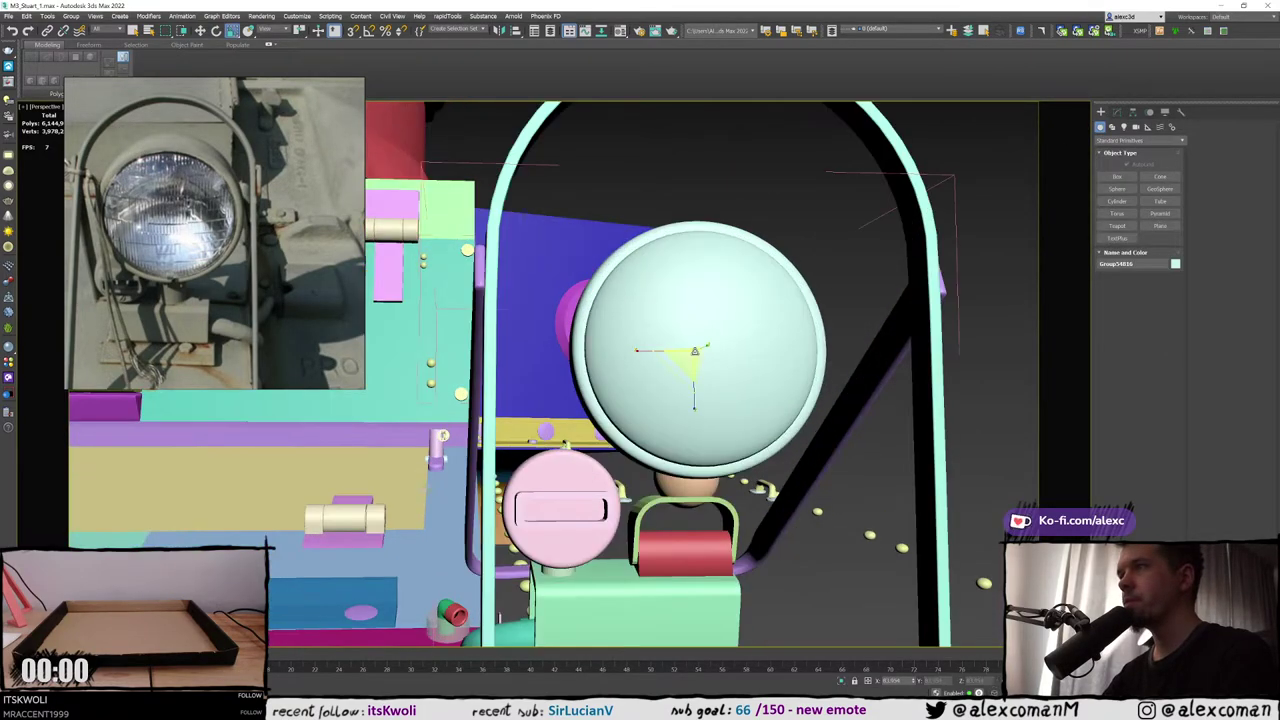
drag(686, 358, 686, 353)
alt+middle_drag(686, 354, 748, 362)
key(w)
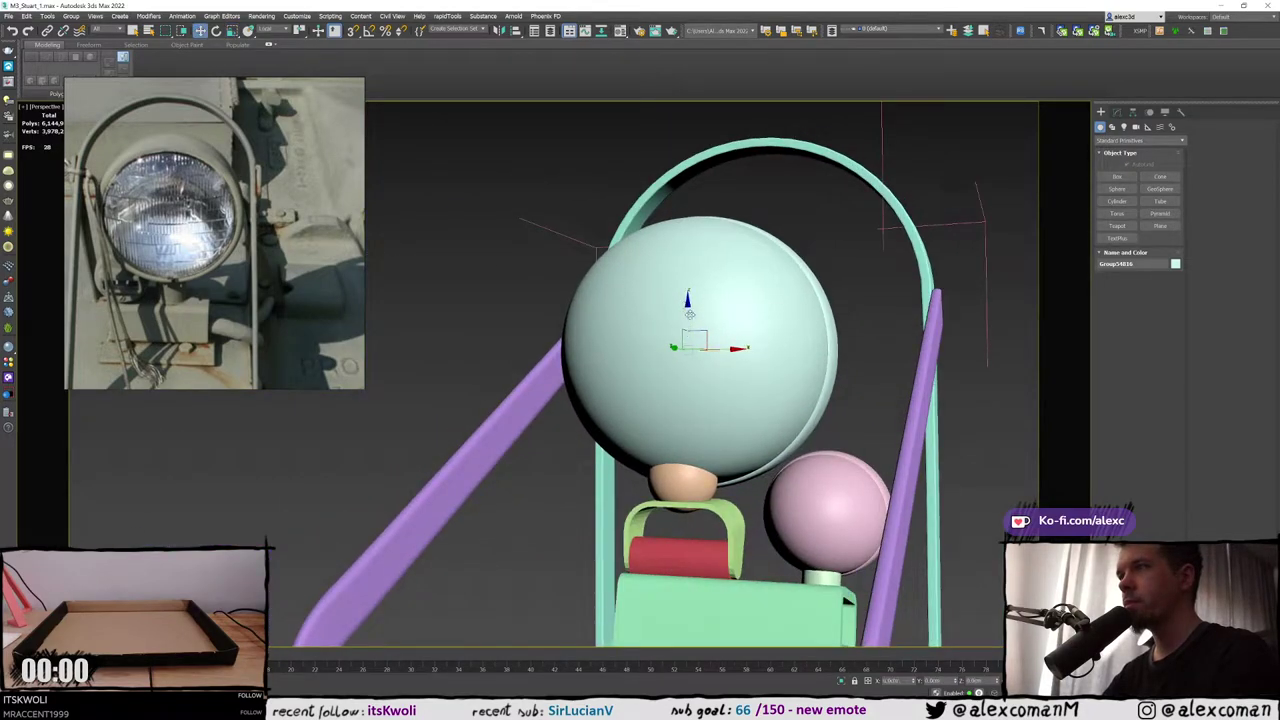
drag(689, 314, 690, 307)
mouse_move(690, 308)
alt+middle_down()
mouse_move(745, 314)
mouse_move(703, 316)
alt+middle_up()
scroll(712, 316, down, 3)
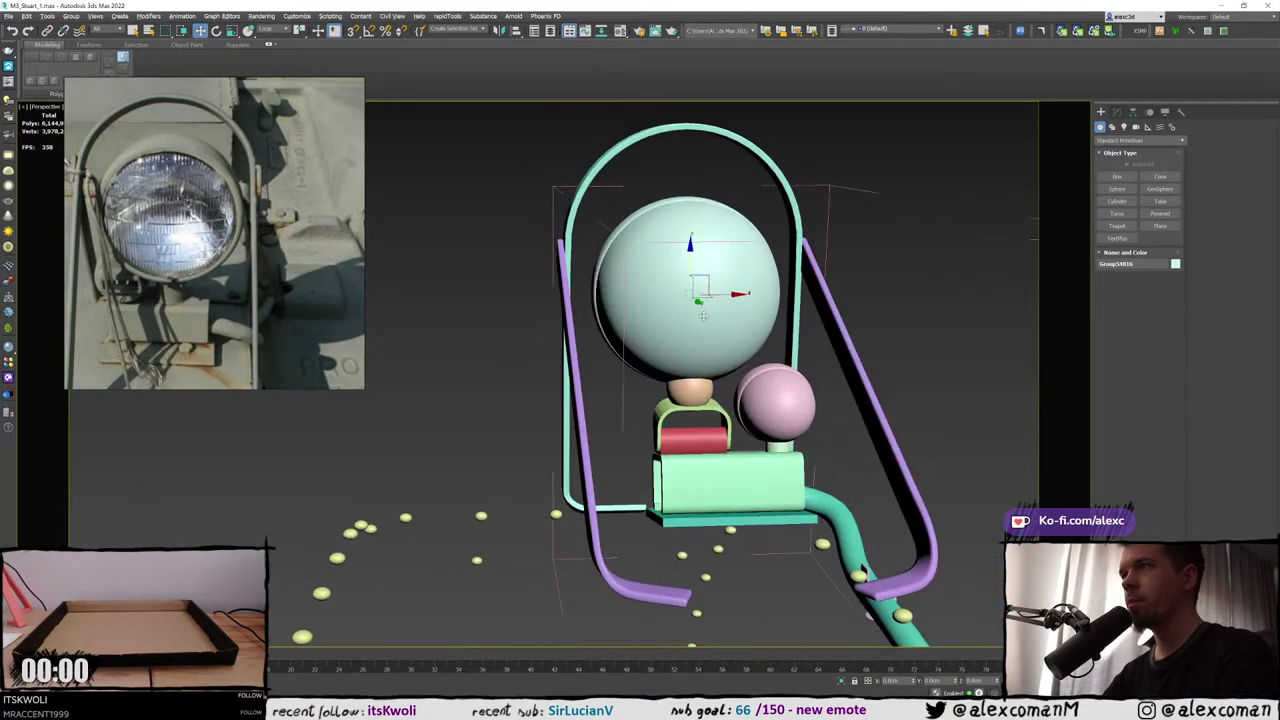
Move the large headlight bowl, ball joint, clamp bracket and red cylinder together along the View X axis toward the mounting block's cable end
key(F4)
middle_drag(712, 400, 665, 375)
ctrl+click(645, 370)
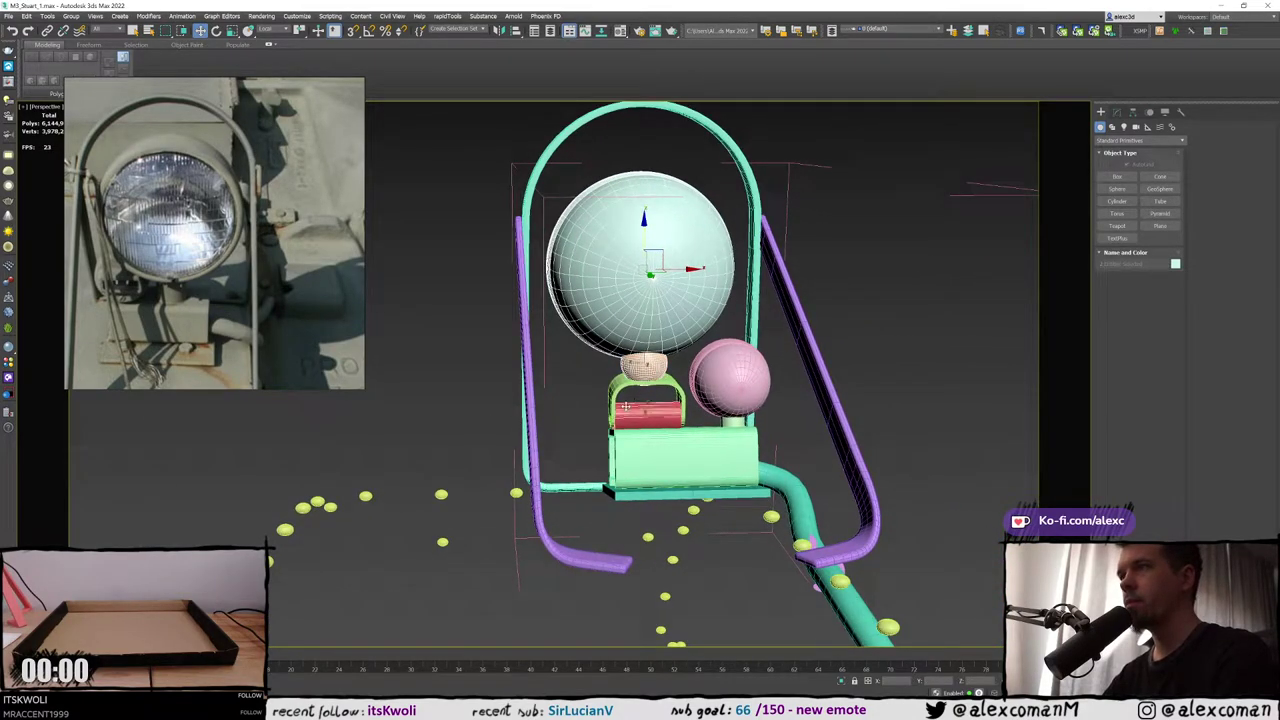
scroll(618, 402, up, 4)
ctrl+click(592, 367)
scroll(592, 367, down, 3)
alt+middle_drag(695, 222, 661, 220)
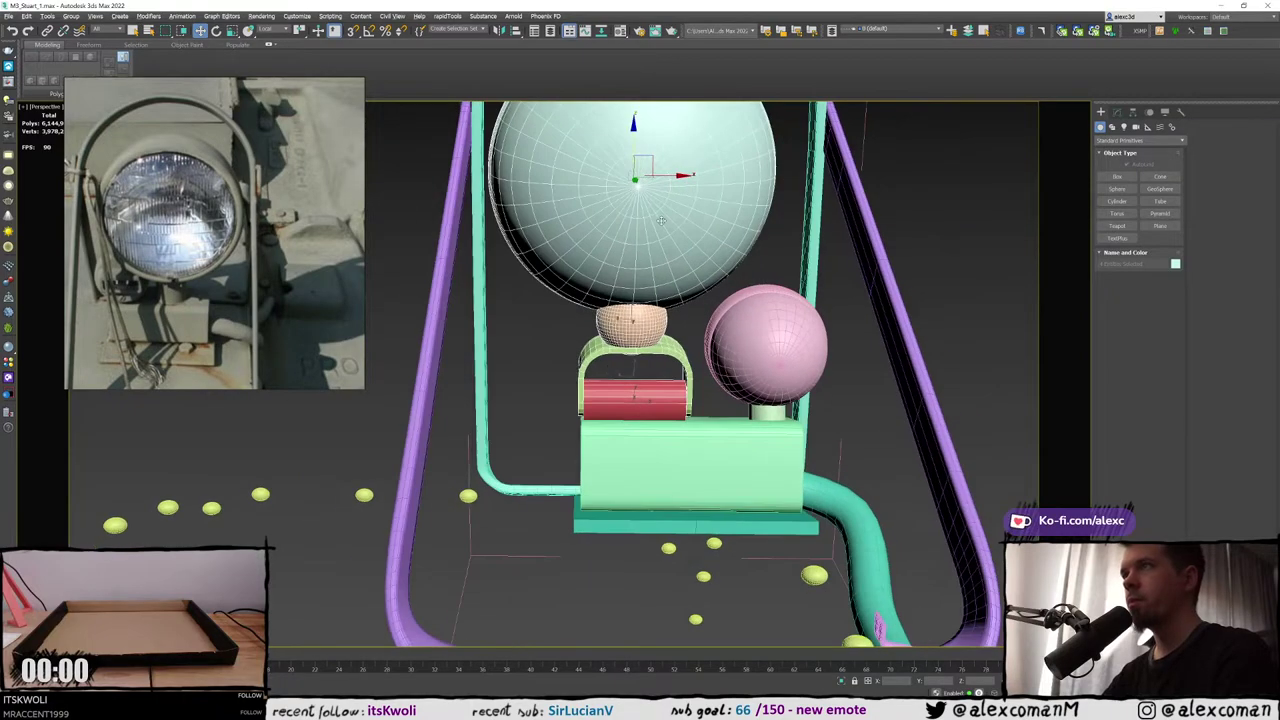
click(265, 31)
click(265, 37)
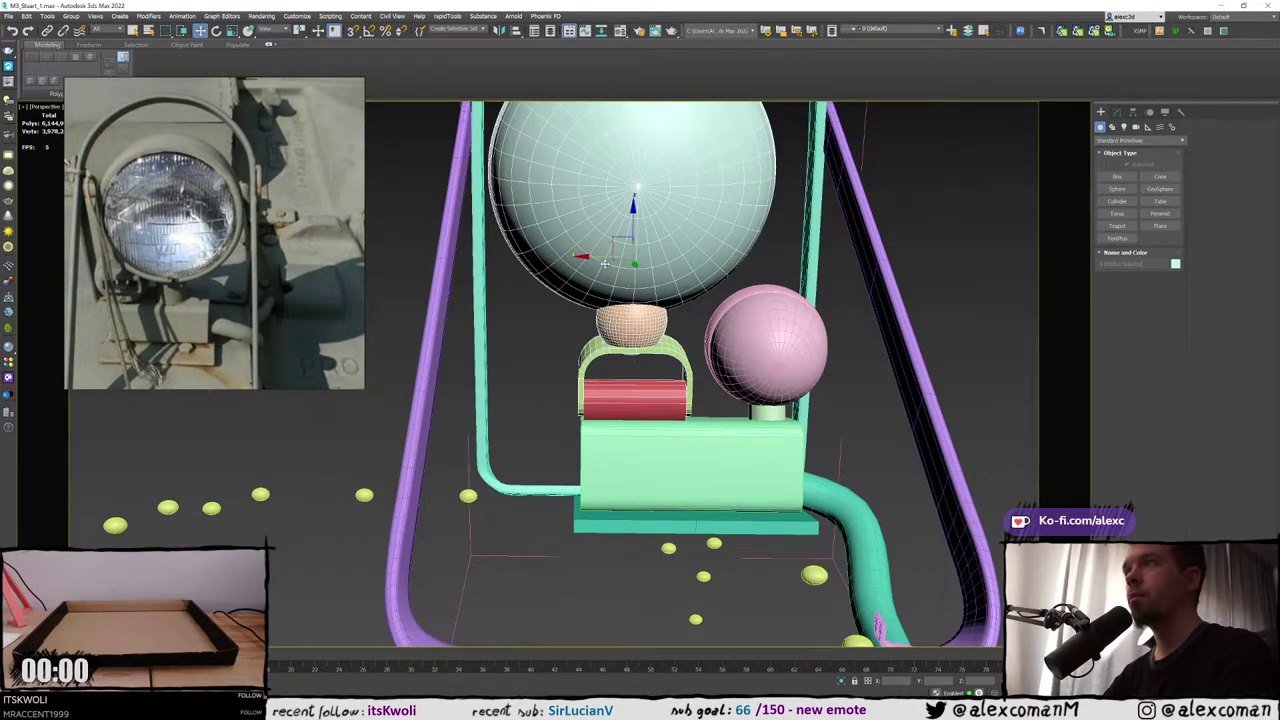
drag(604, 262, 708, 255)
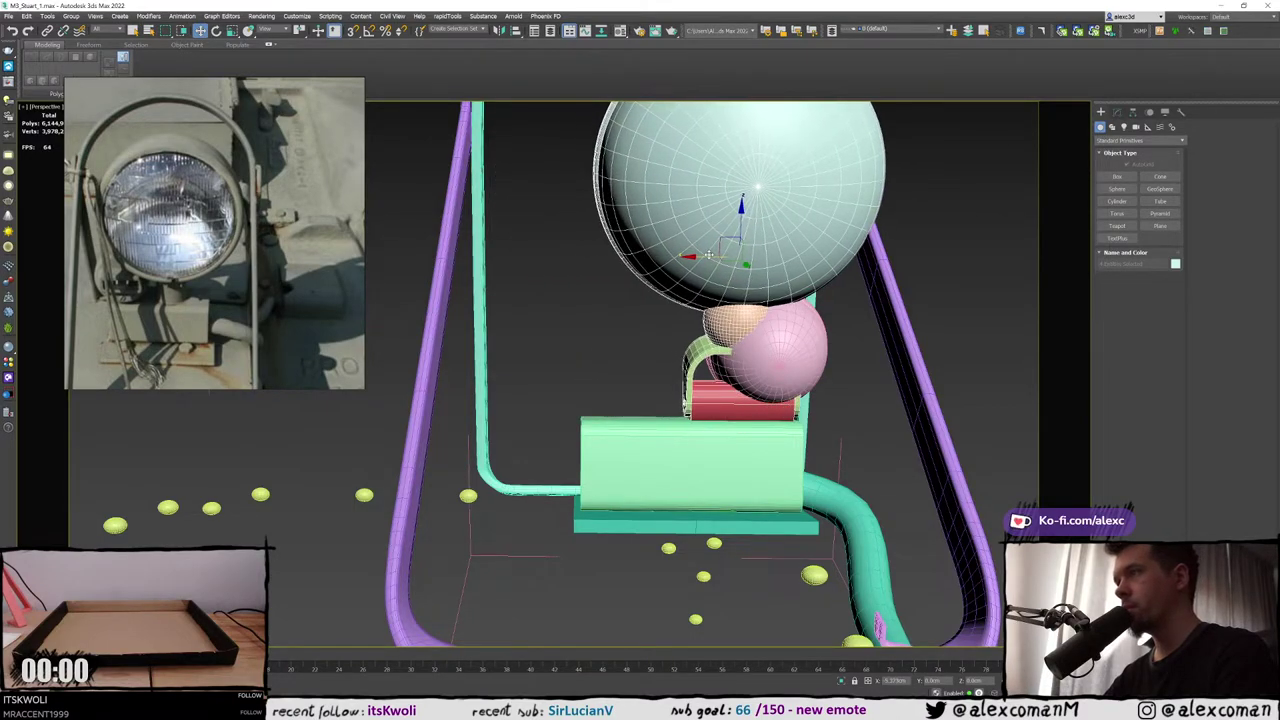
alt+middle_drag(708, 254, 720, 221)
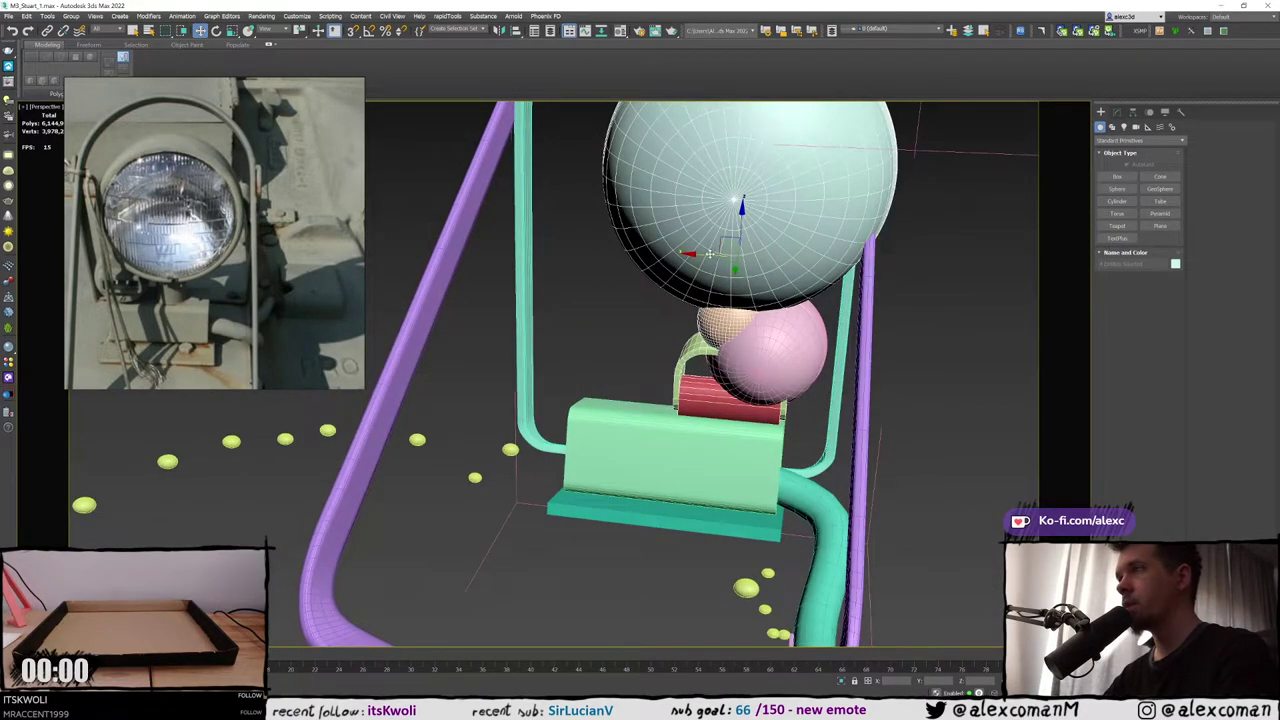
drag(710, 254, 717, 254)
Select the small pink lamp sphere beside the ball joint and show the scene in wireframe
click(792, 348)
key(F3)
scroll(790, 348, up, 3)
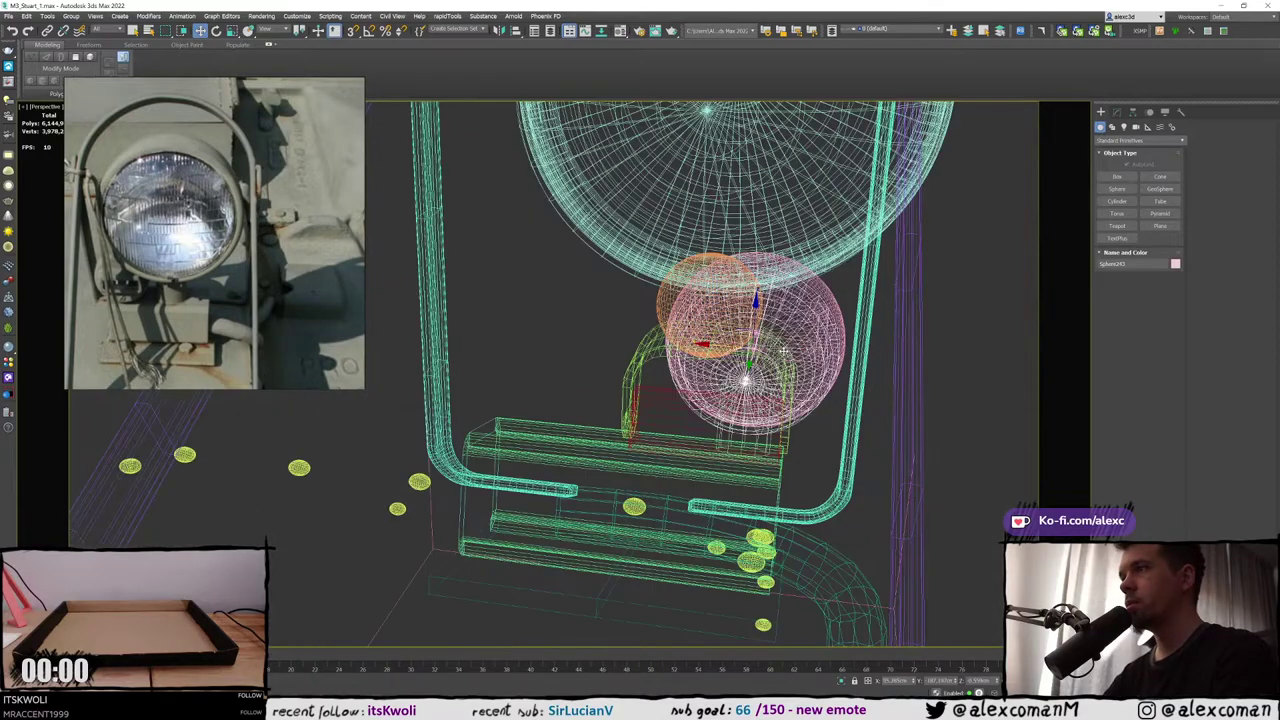
Move the small pink lamp together with its stem to the opposite end of the green mounting bracket
alt+middle_drag(783, 350, 762, 351)
ctrl+click(751, 455)
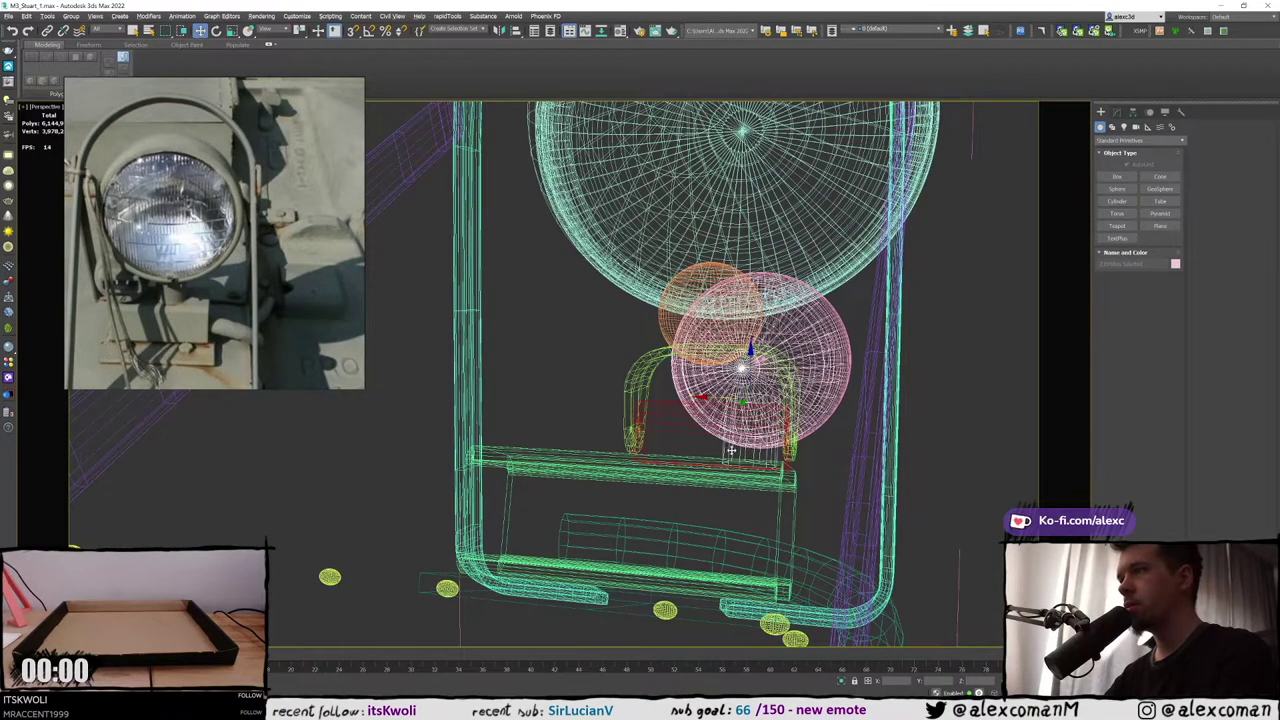
alt+middle_drag(731, 450, 729, 496)
key(F3)
drag(720, 391, 503, 354)
key(ctrl+z)
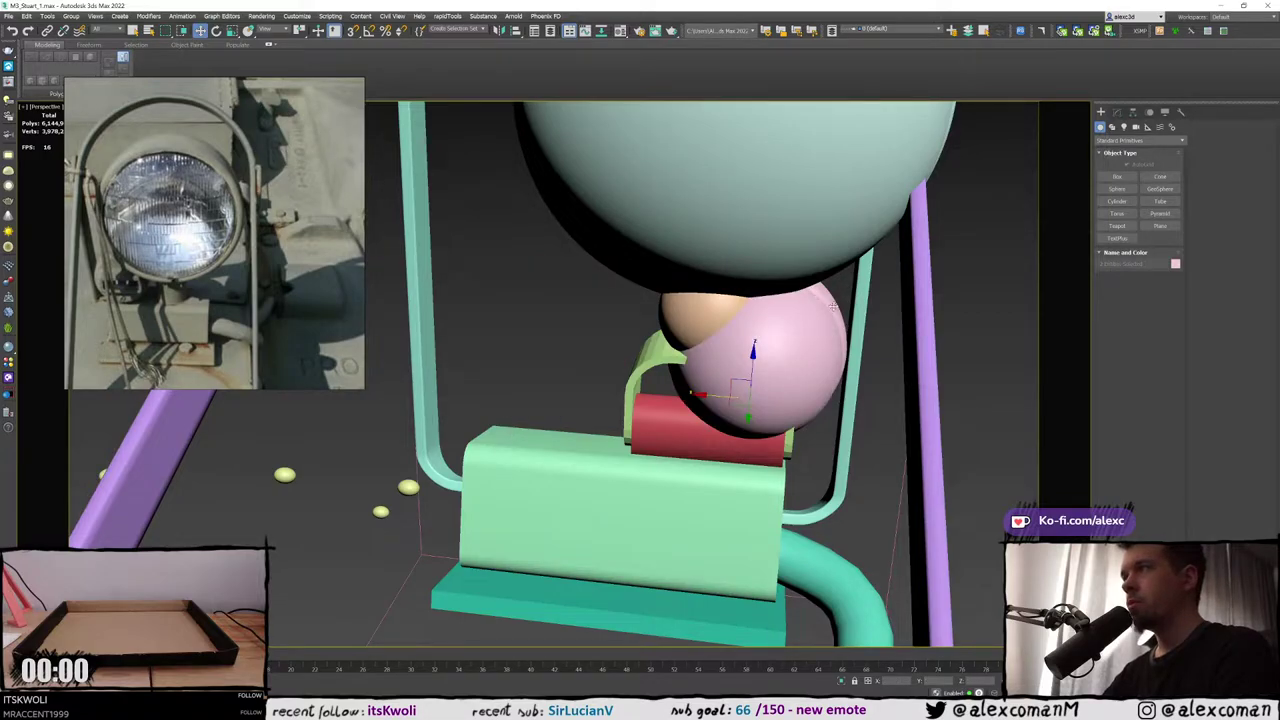
key(F4)
key(F3)
key(F3)
drag(717, 386, 504, 350)
alt+middle_drag(504, 350, 447, 362)
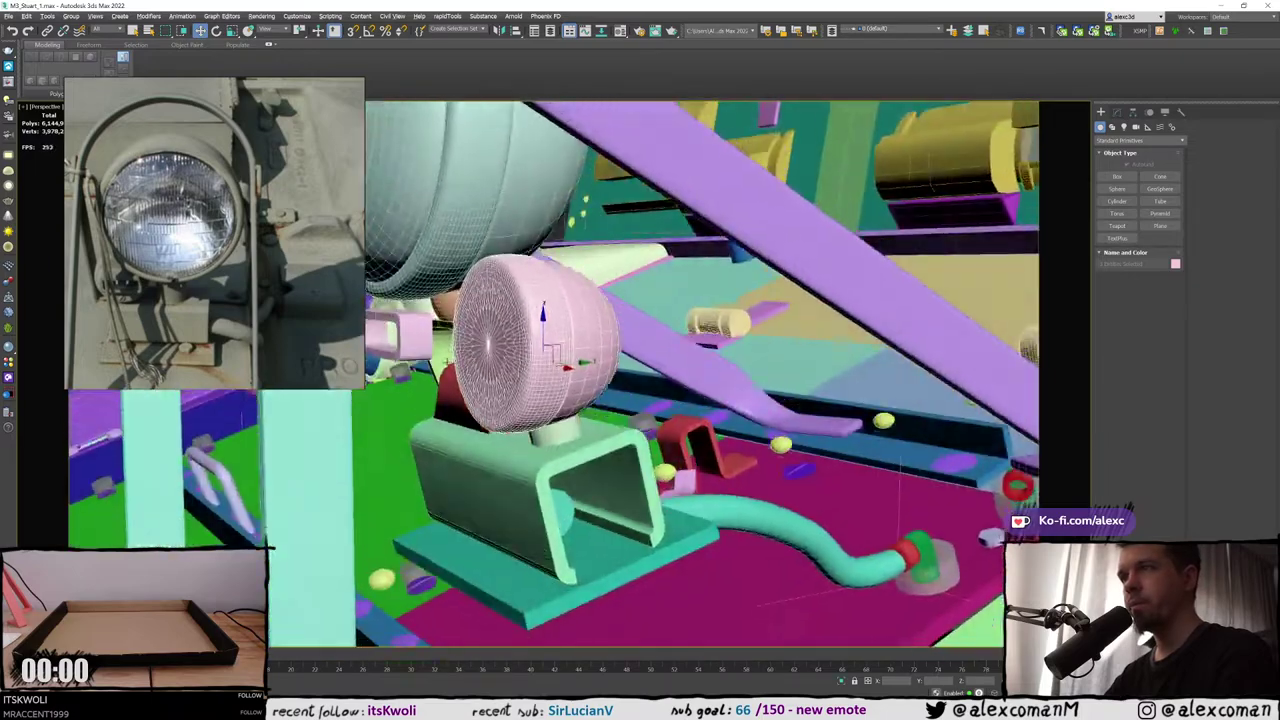
Move the rectangular pink frame sideways onto the front face of the small pink lamp
alt+middle_drag(548, 345, 692, 433)
scroll(588, 398, down, 5)
click(602, 281)
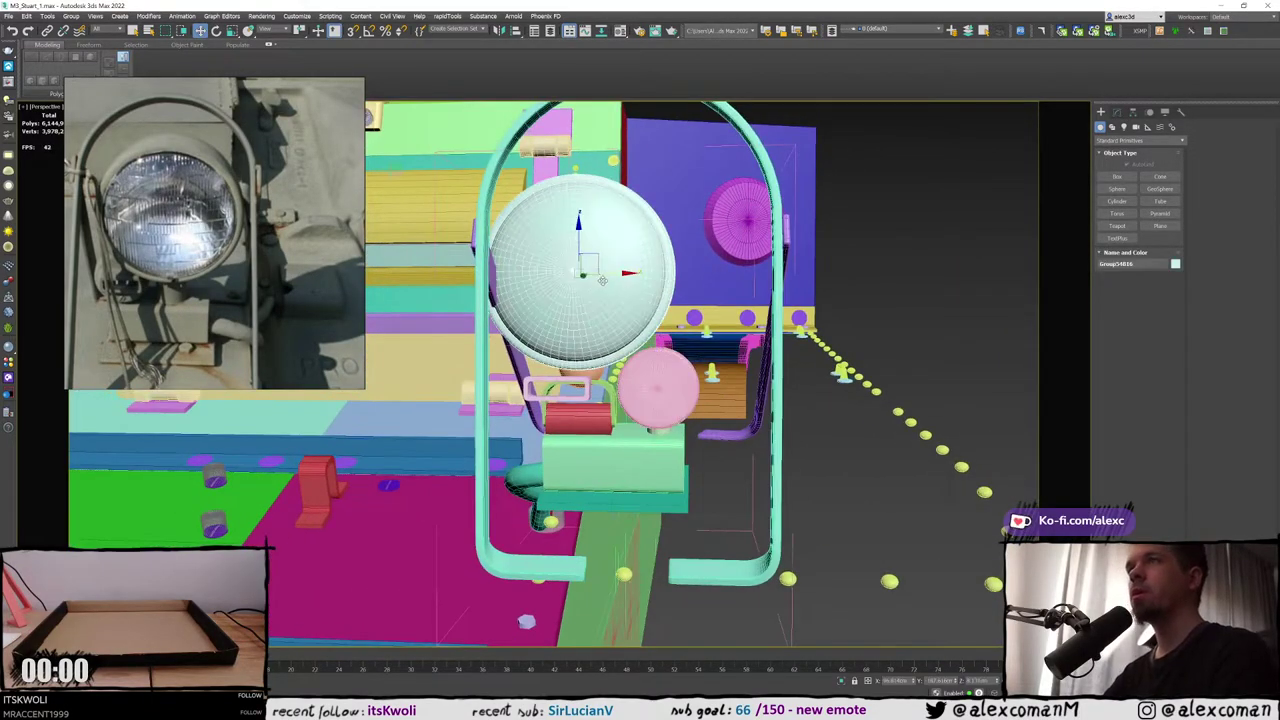
alt+middle_drag(602, 281, 650, 260)
scroll(626, 303, up, 4)
click(537, 361)
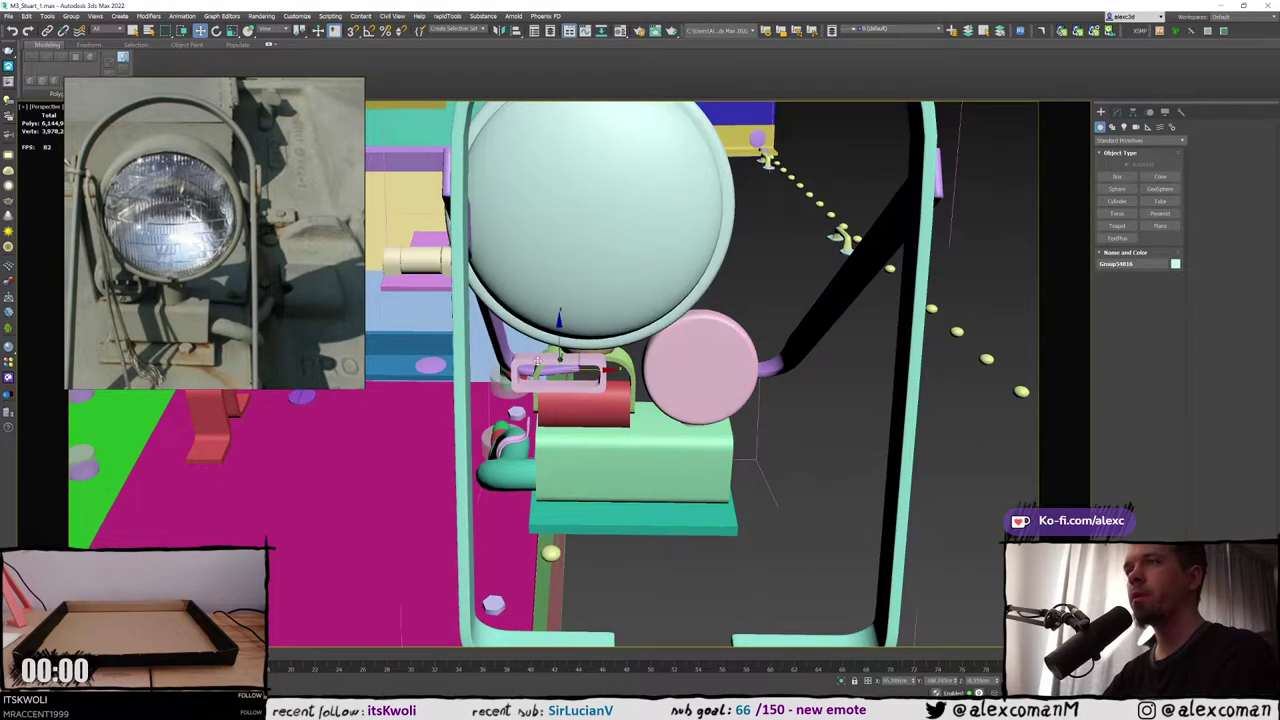
key(F4)
scroll(603, 371, up, 3)
drag(572, 368, 742, 377)
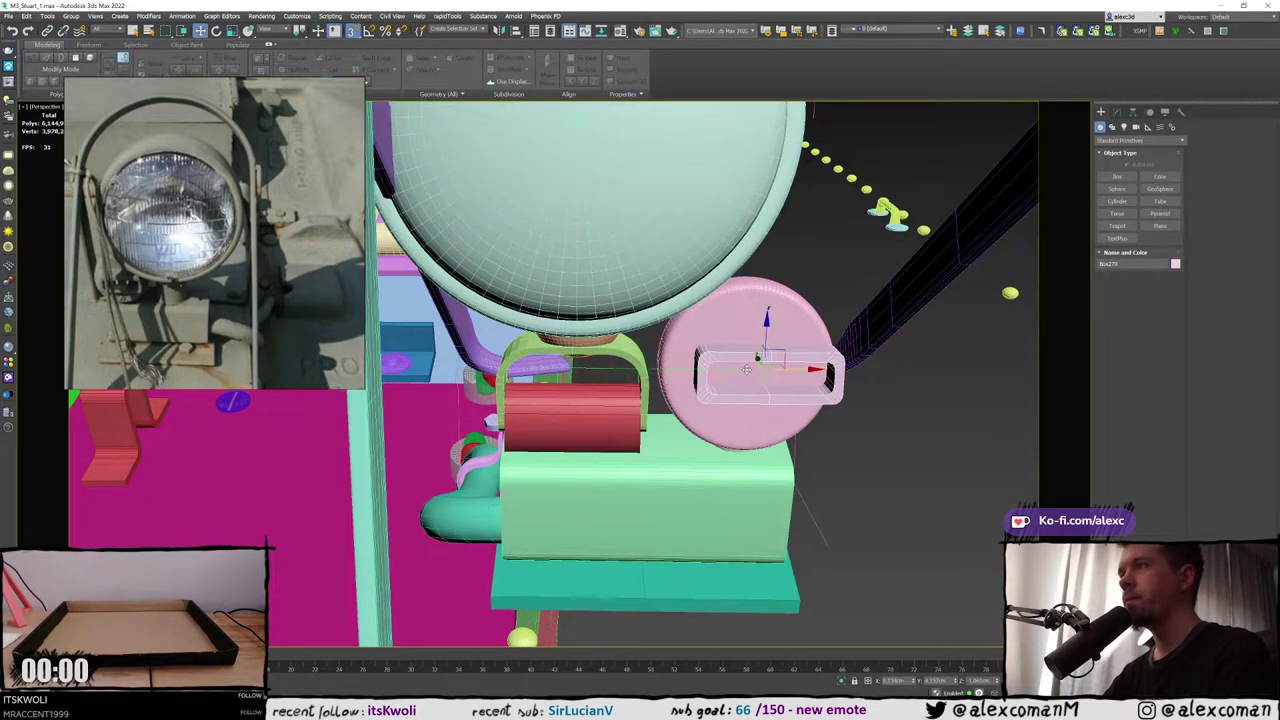
scroll(775, 369, up, 4)
mouse_move(775, 369)
alt+middle_down()
mouse_move(764, 340)
mouse_move(757, 356)
mouse_move(830, 417)
mouse_move(786, 364)
alt+middle_up()
Add the small lamp and its stem to the frame selection and nudge all three sideways along the bracket
scroll(757, 360, down, 4)
key(F3)
ctrl+click(779, 393)
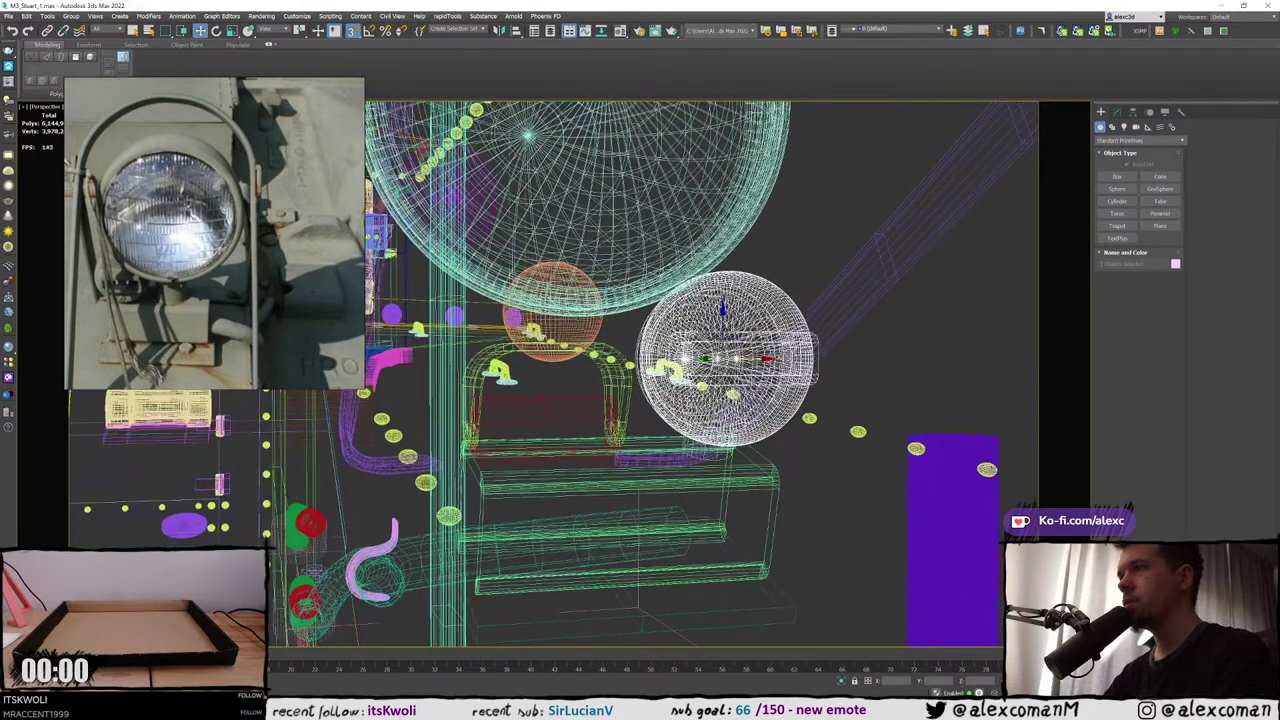
ctrl+click(701, 451)
scroll(709, 450, up, 2)
key(F3)
scroll(712, 400, up, 5)
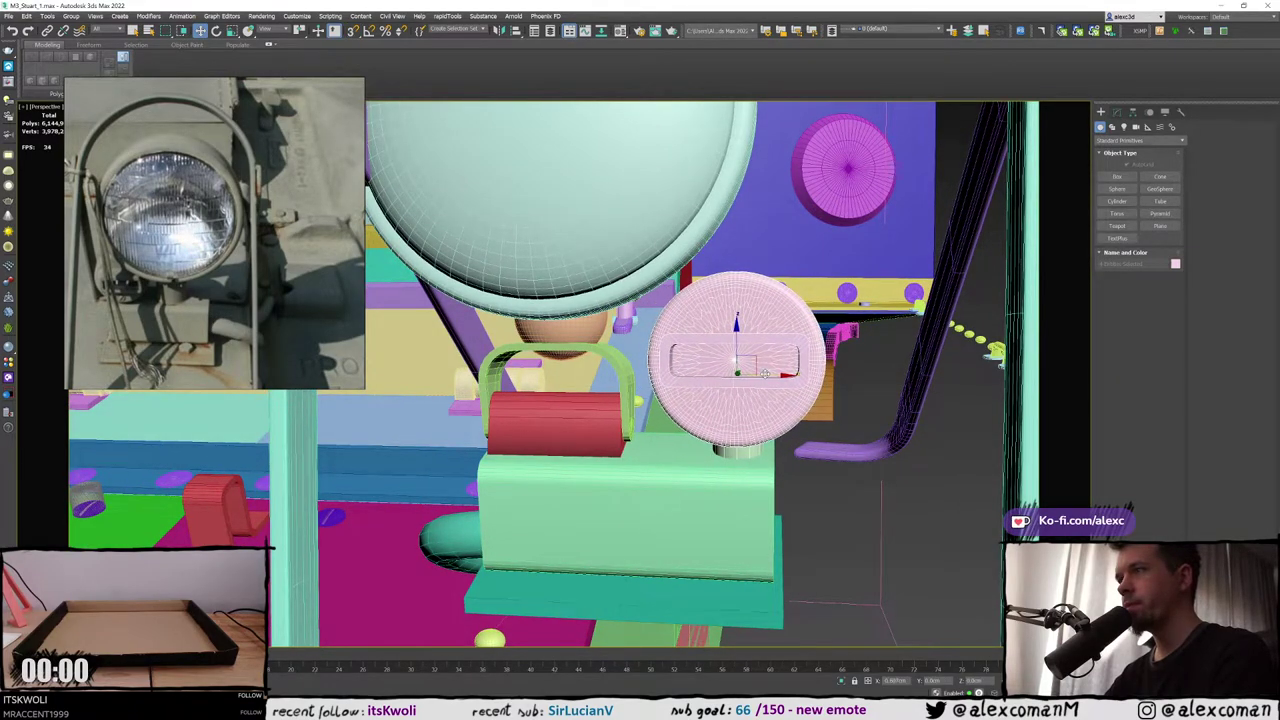
scroll(764, 374, down, 3)
mouse_move(675, 368)
middle_down()
mouse_move(722, 380)
mouse_move(620, 354)
mouse_move(690, 374)
middle_up()
mouse_move(765, 362)
alt+middle_down()
mouse_move(700, 350)
mouse_move(685, 365)
mouse_move(709, 390)
mouse_move(677, 414)
mouse_move(686, 436)
alt+middle_up()
Shift the large headlight, its orange ball and the arch with the red cylinder toward the middle of the green bracket
click(656, 342)
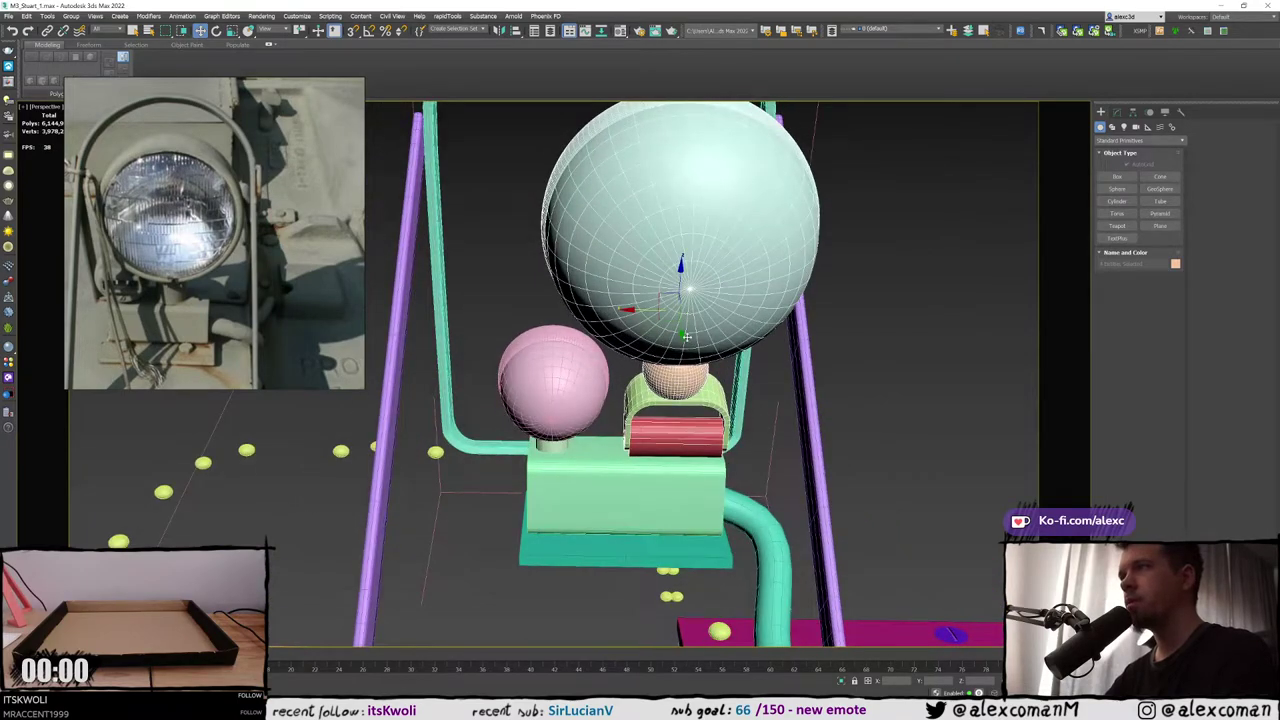
alt+middle_drag(686, 337, 647, 344)
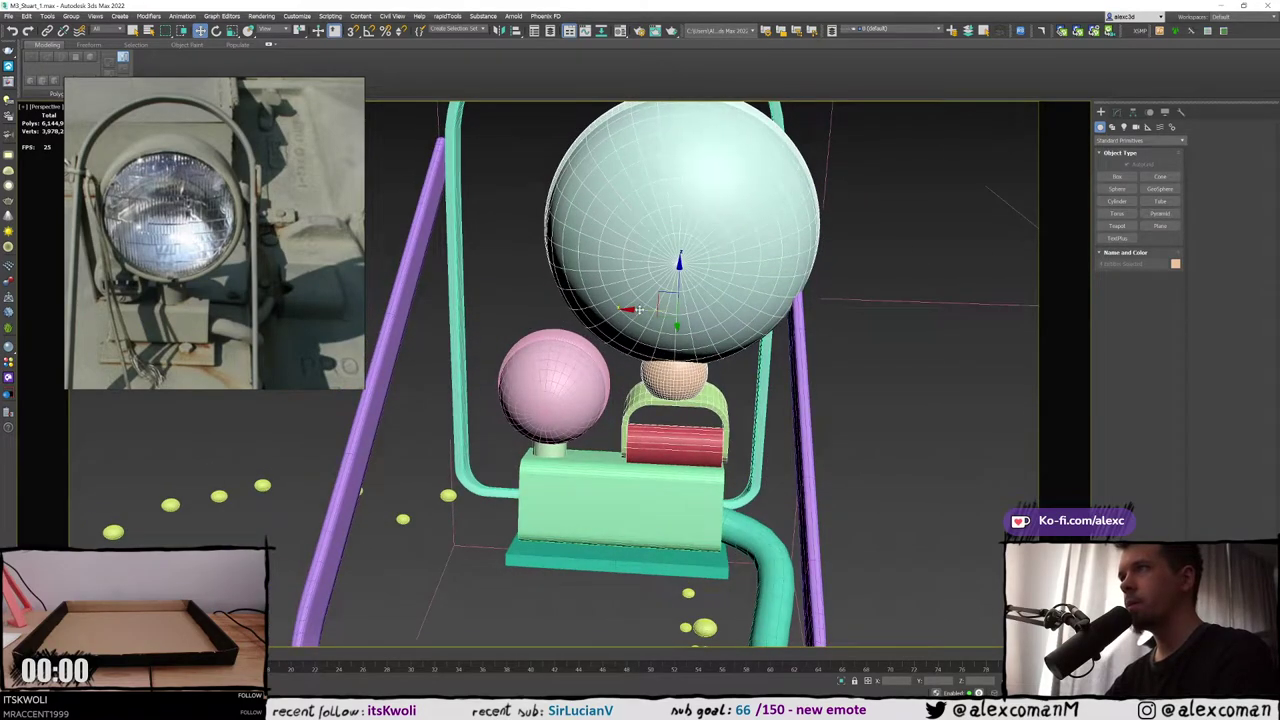
drag(639, 309, 599, 301)
Move the small pink lamp and its stem sideways, away from the large headlight to the bracket's outer end
click(596, 364)
middle_drag(545, 385, 626, 341)
scroll(630, 342, up, 3)
key(F3)
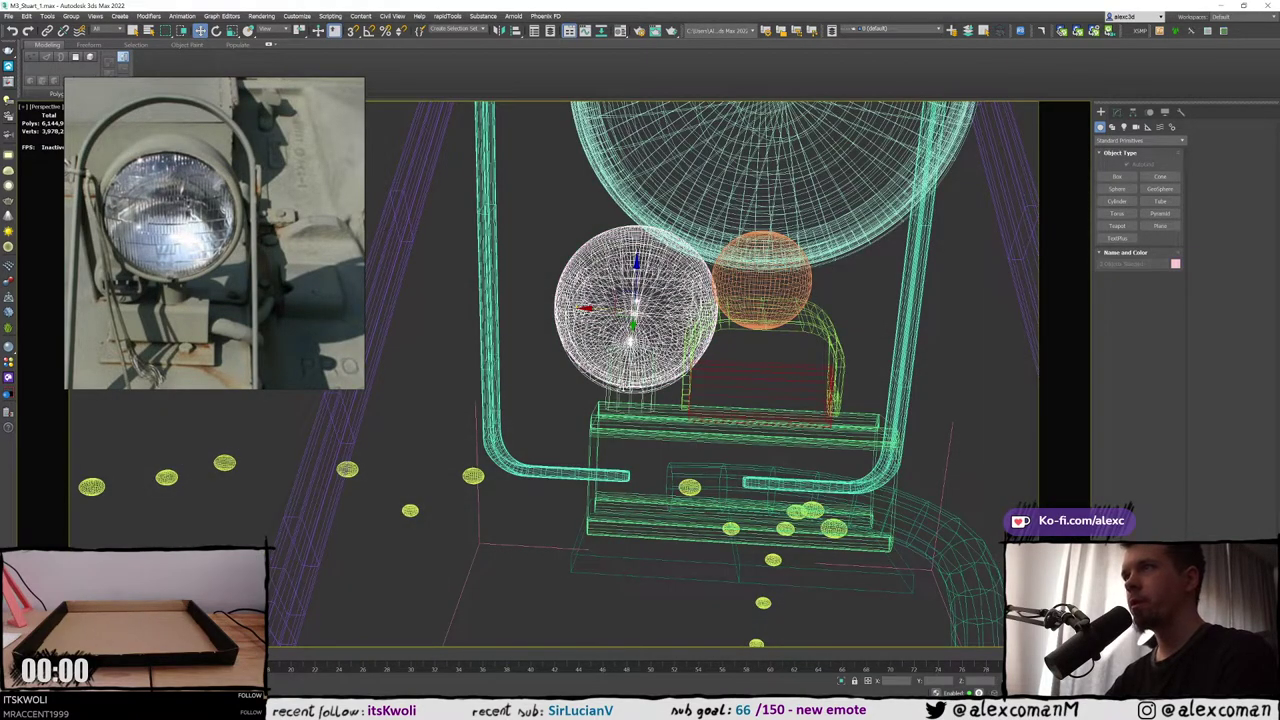
key(F3)
drag(598, 326, 562, 326)
Slide the green bracket sideways so that it sits under the small lamp's stem
click(636, 459)
scroll(636, 459, down, 3)
middle_drag(636, 459, 654, 420)
scroll(653, 420, up, 3)
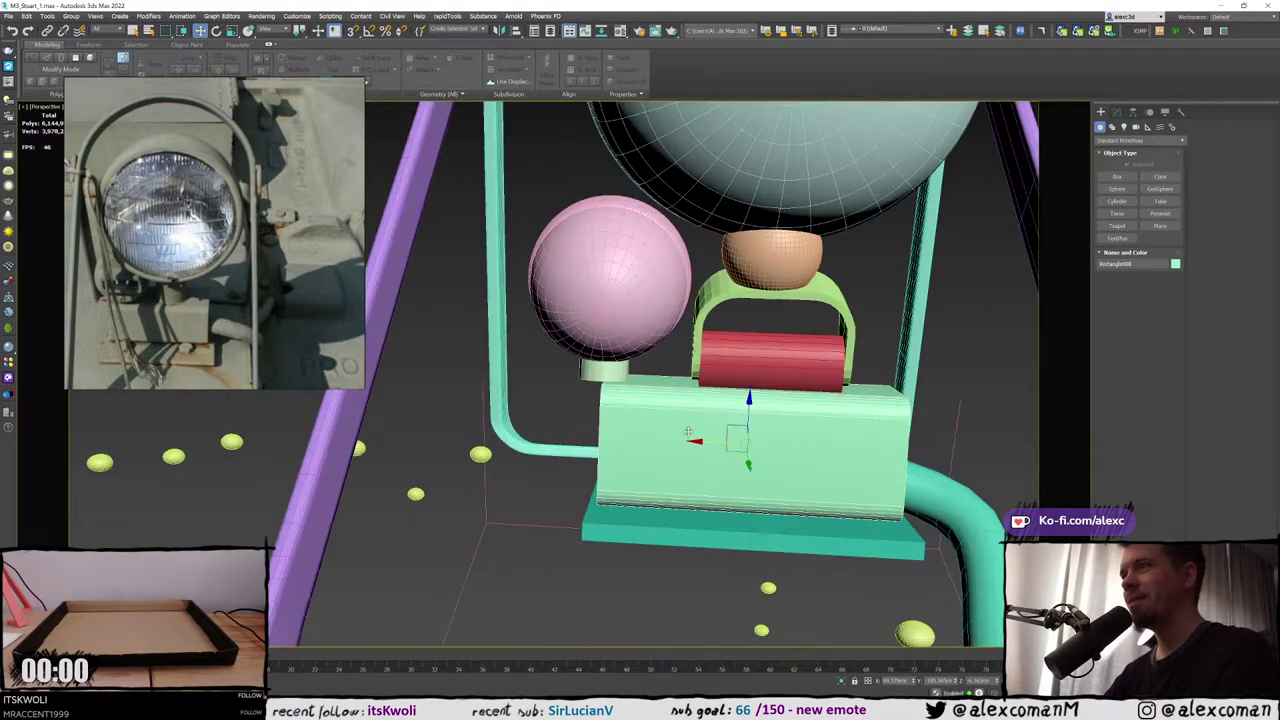
drag(655, 438, 653, 440)
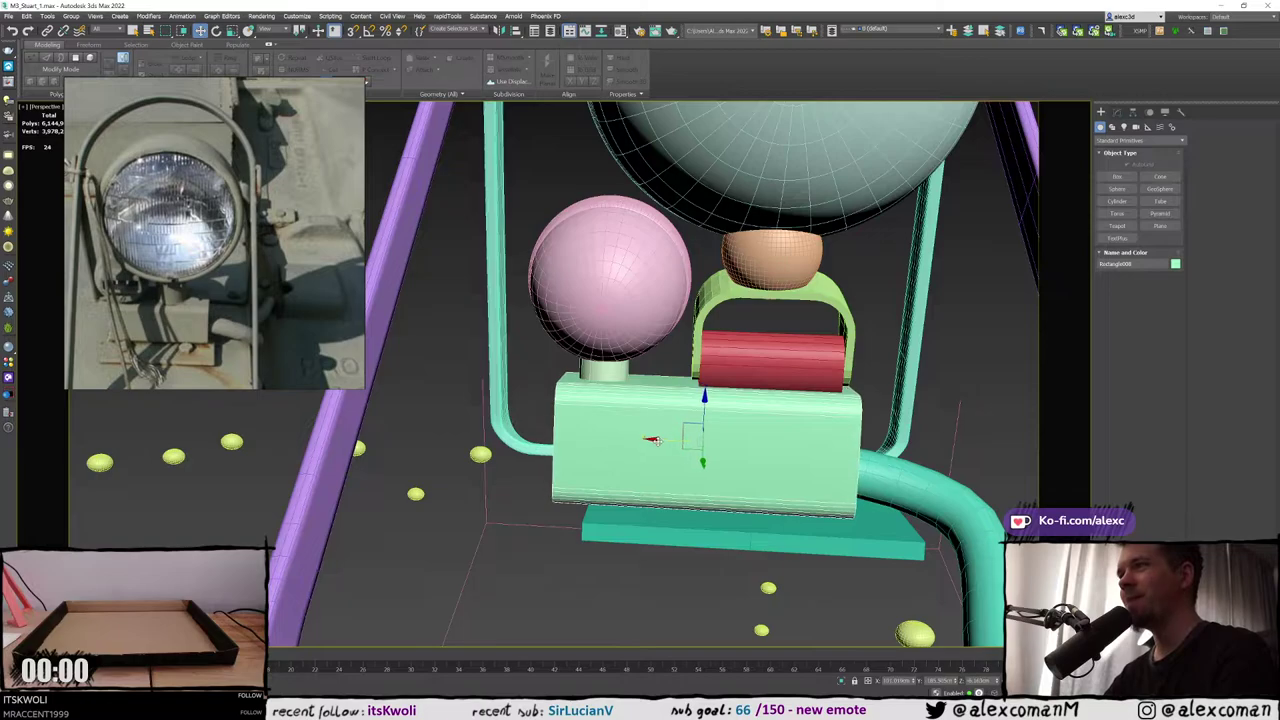
Select the small lamp with its stem and nudge them slightly outward along the bracket
key(F3)
click(591, 305)
key(F3)
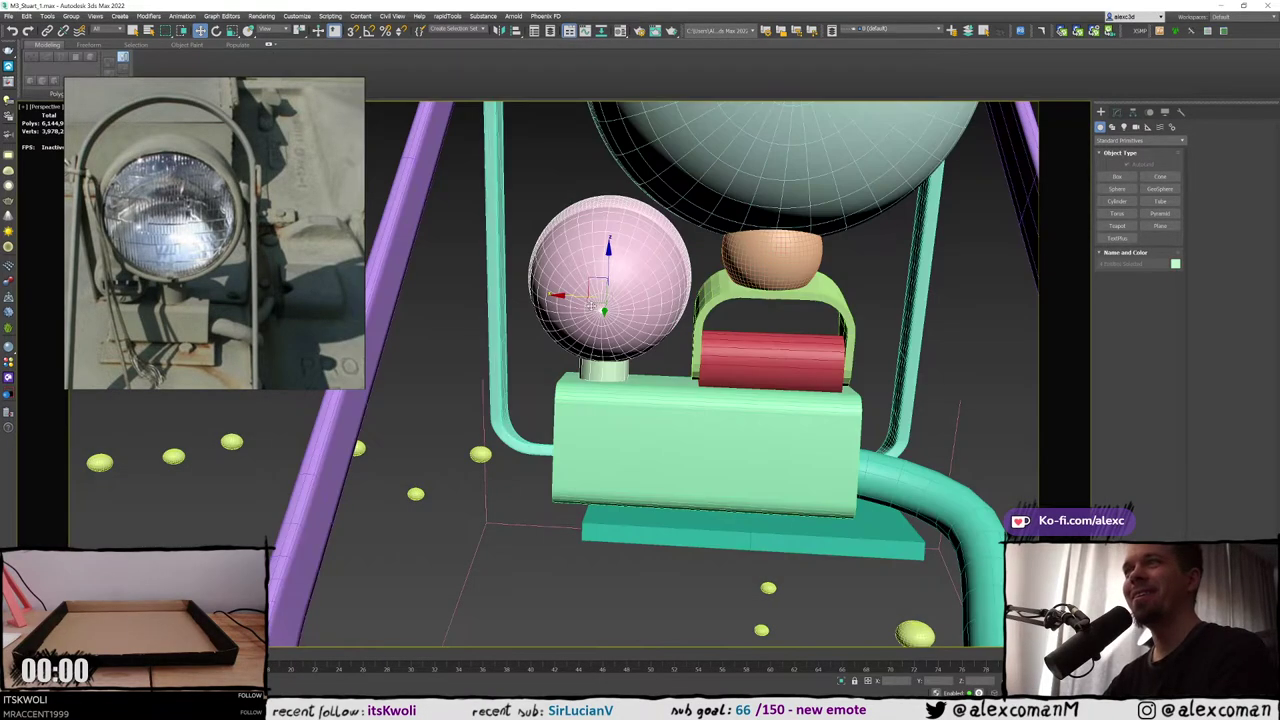
drag(578, 295, 575, 296)
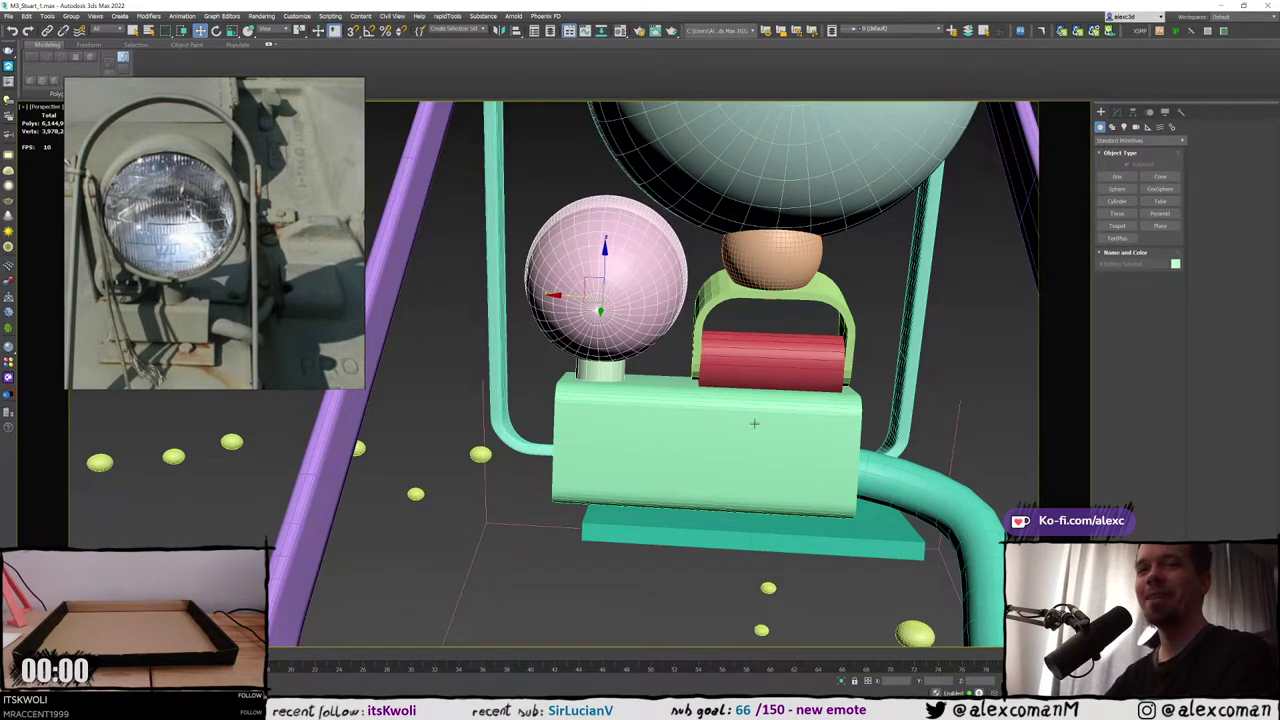
Slide the teal base plate sideways to line up under the green bracket
middle_drag(708, 475, 723, 419)
click(714, 461)
drag(714, 461, 678, 461)
alt+middle_drag(785, 452, 647, 438)
scroll(647, 438, down, 5)
scroll(647, 437, down, 10)
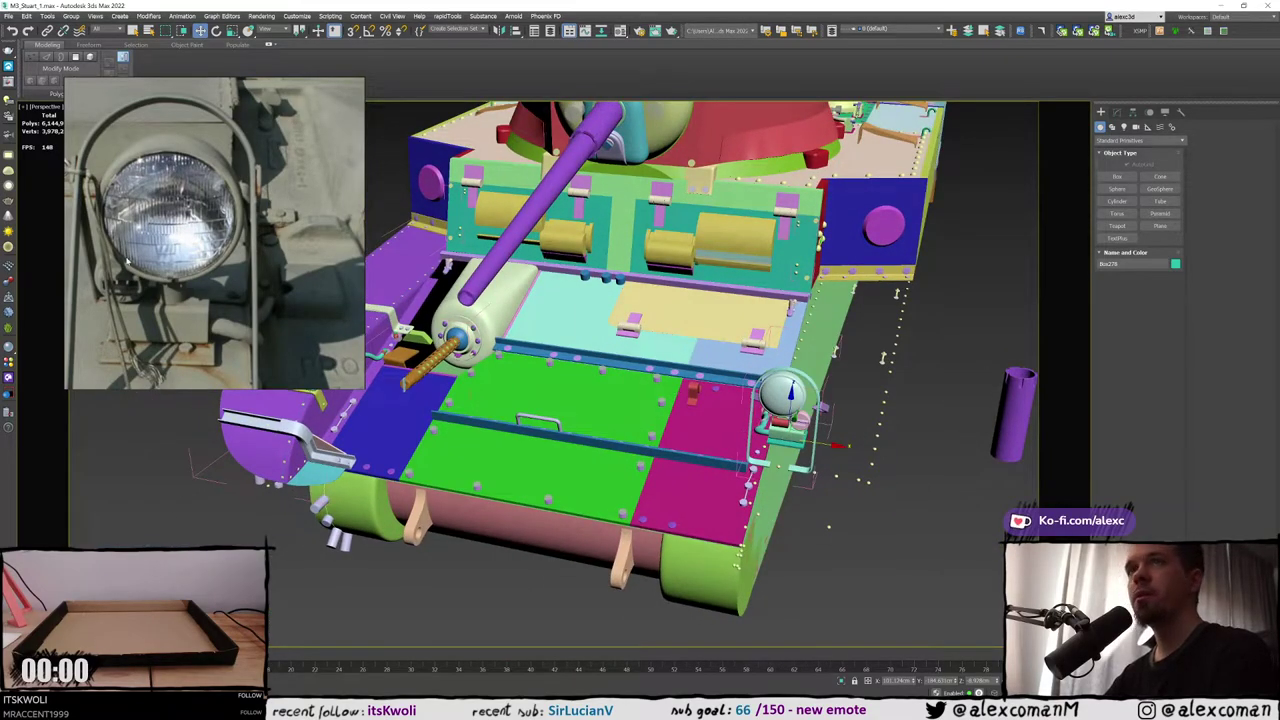
Move the reference board aside and examine the machine gun photo's receiver, grip and perforated barrel jacket
scroll(127, 262, down, 10)
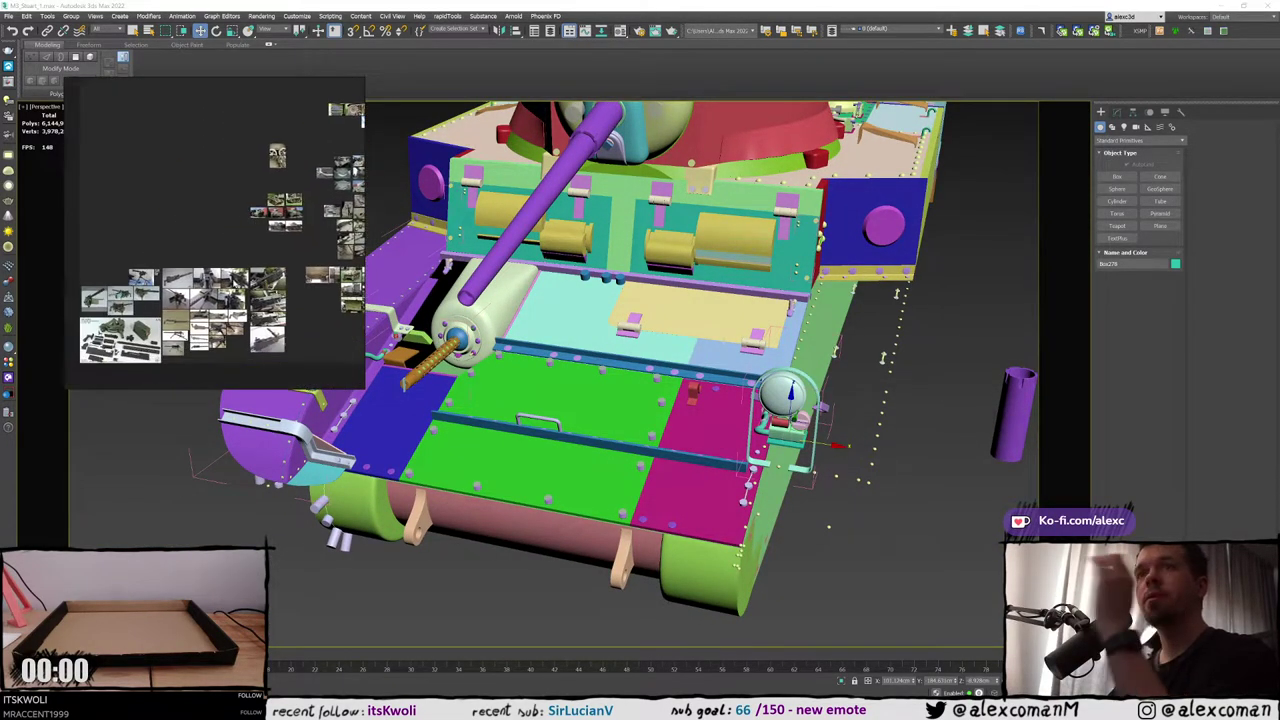
scroll(250, 295, up, 10)
drag(250, 295, 377, 249)
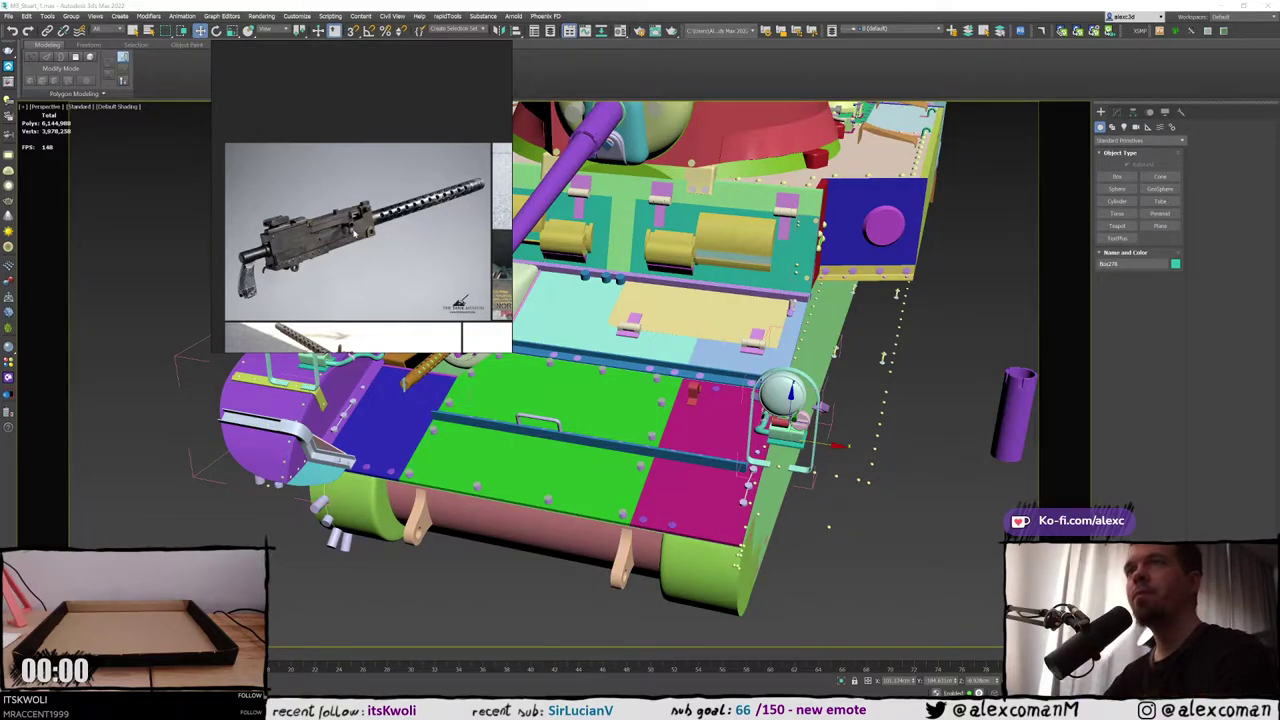
scroll(354, 232, up, 4)
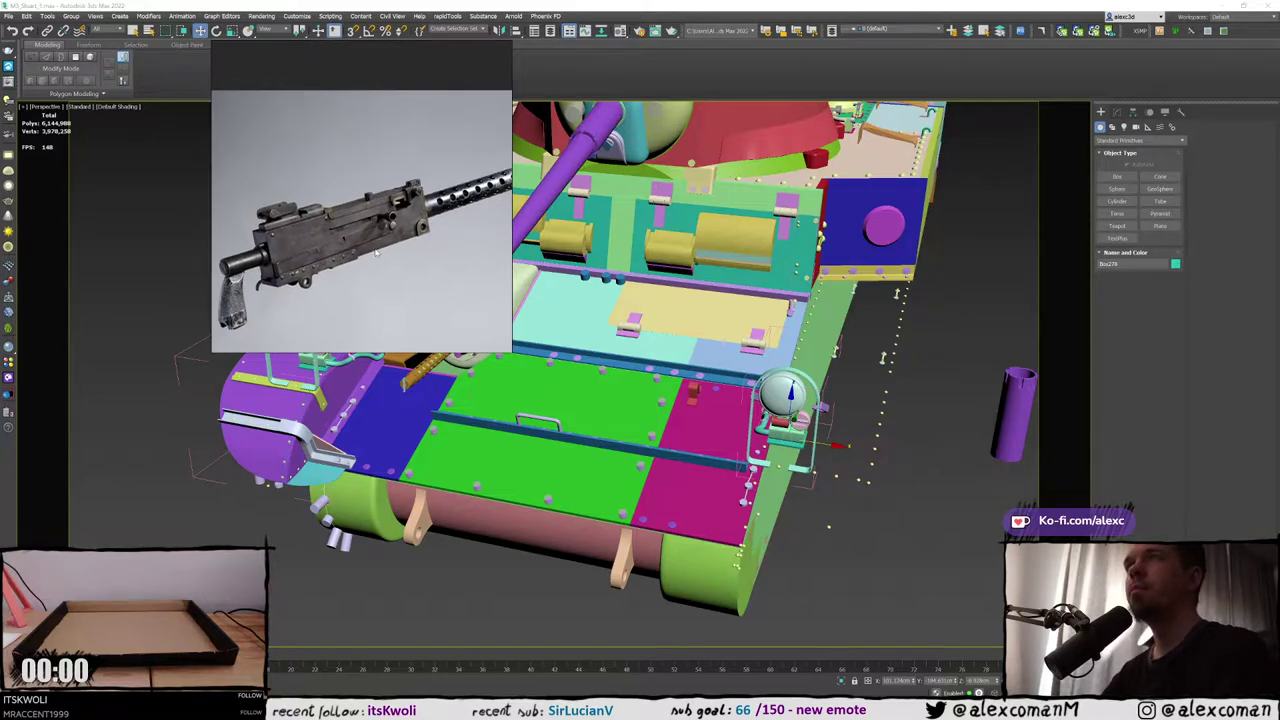
scroll(421, 237, up, 3)
scroll(470, 190, up, 3)
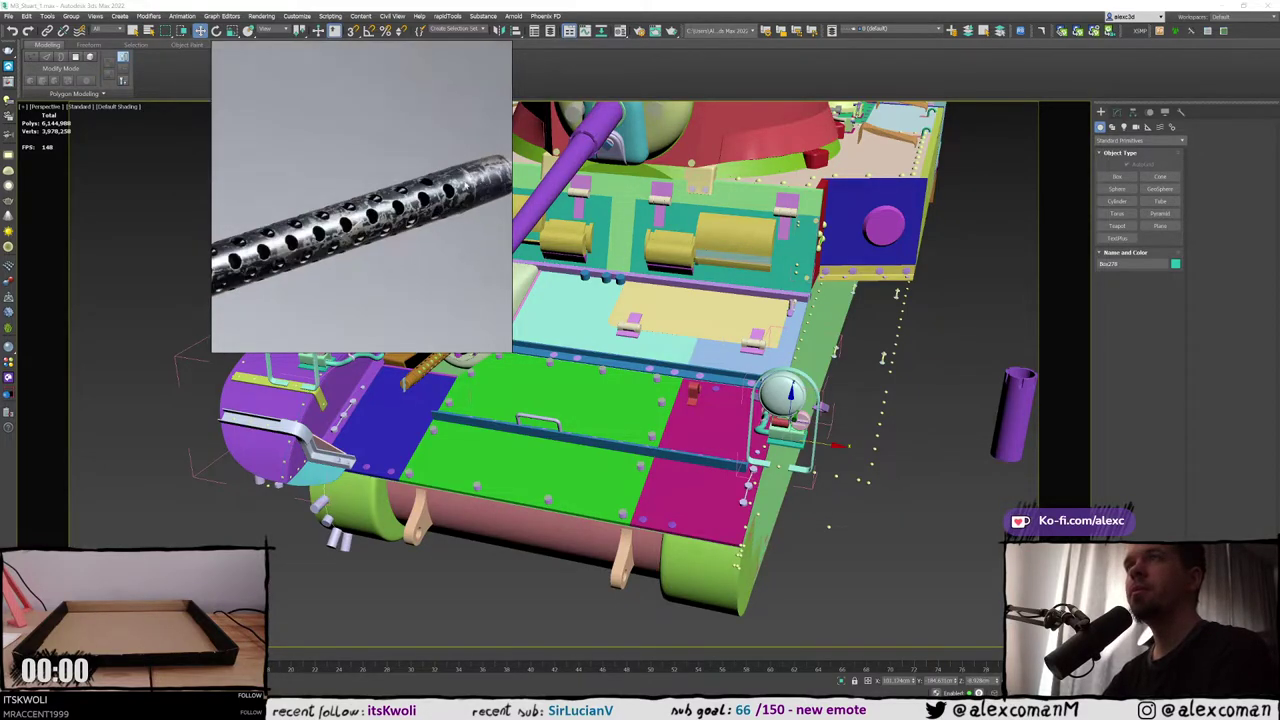
scroll(448, 195, down, 4)
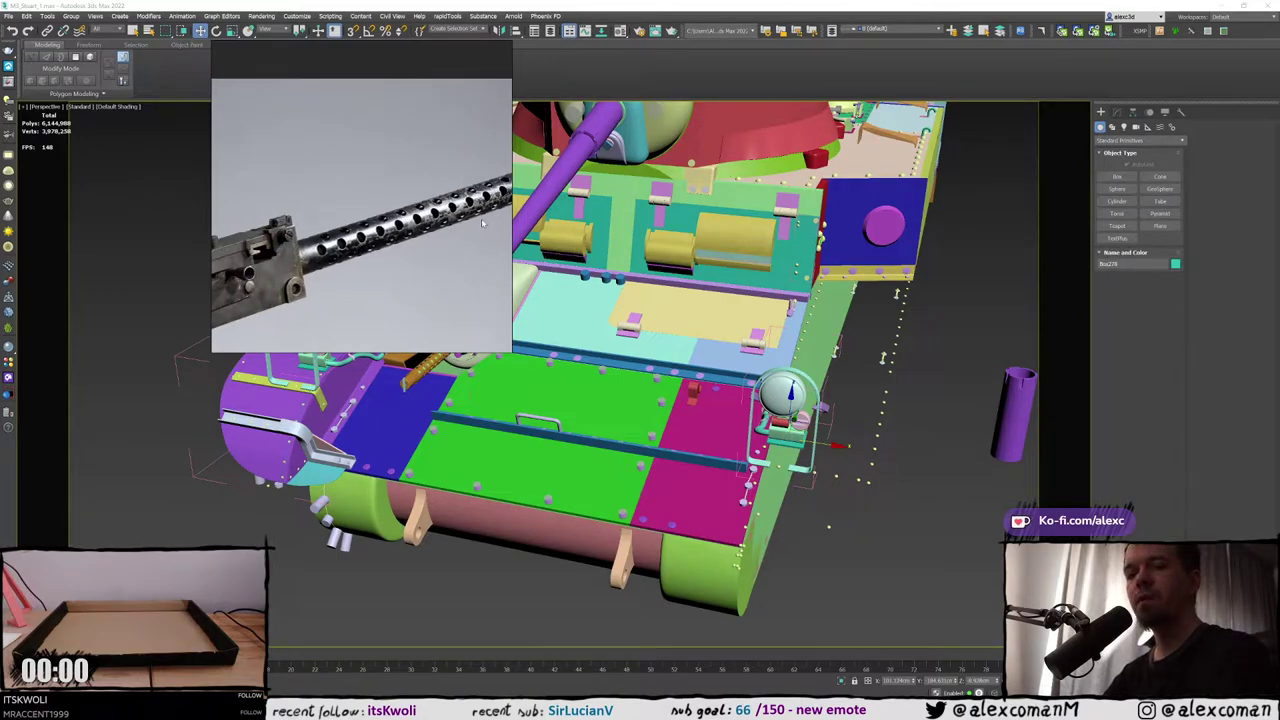
scroll(463, 226, down, 3)
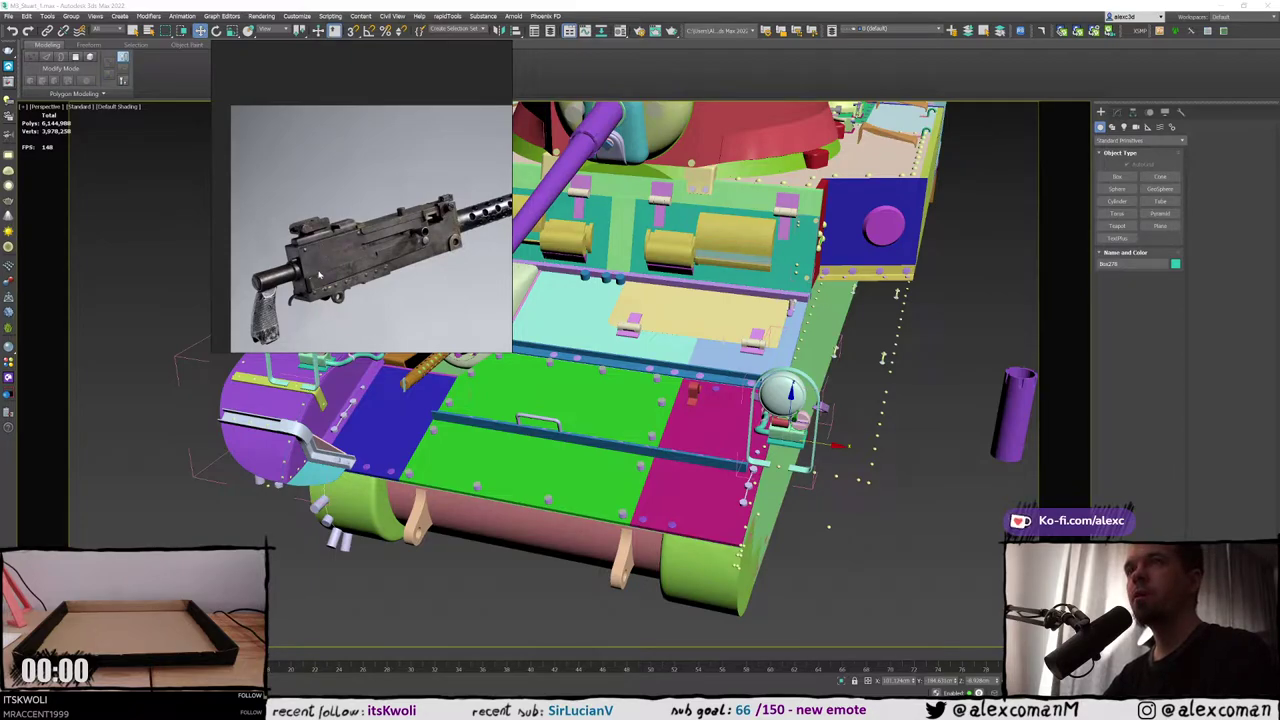
Browse the machine gun reference images and examine the mount and ammunition box of the Browning M1919A4
scroll(450, 253, down, 5)
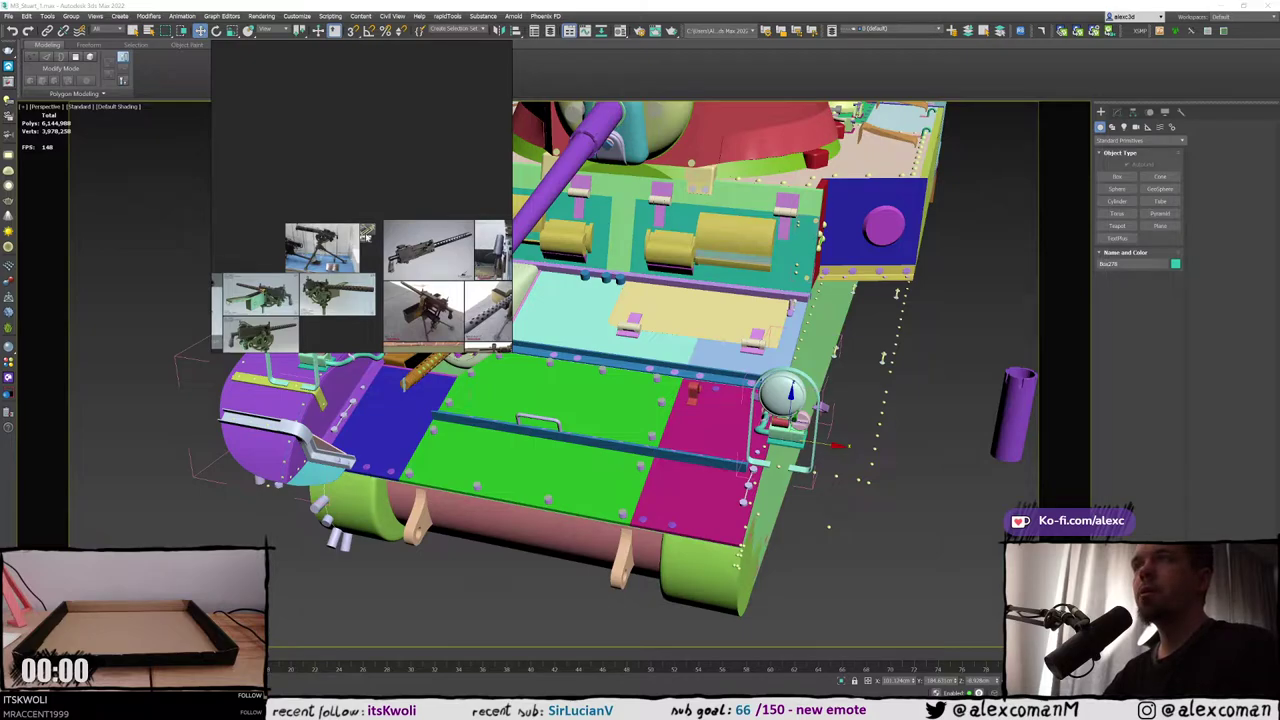
scroll(366, 234, down, 2)
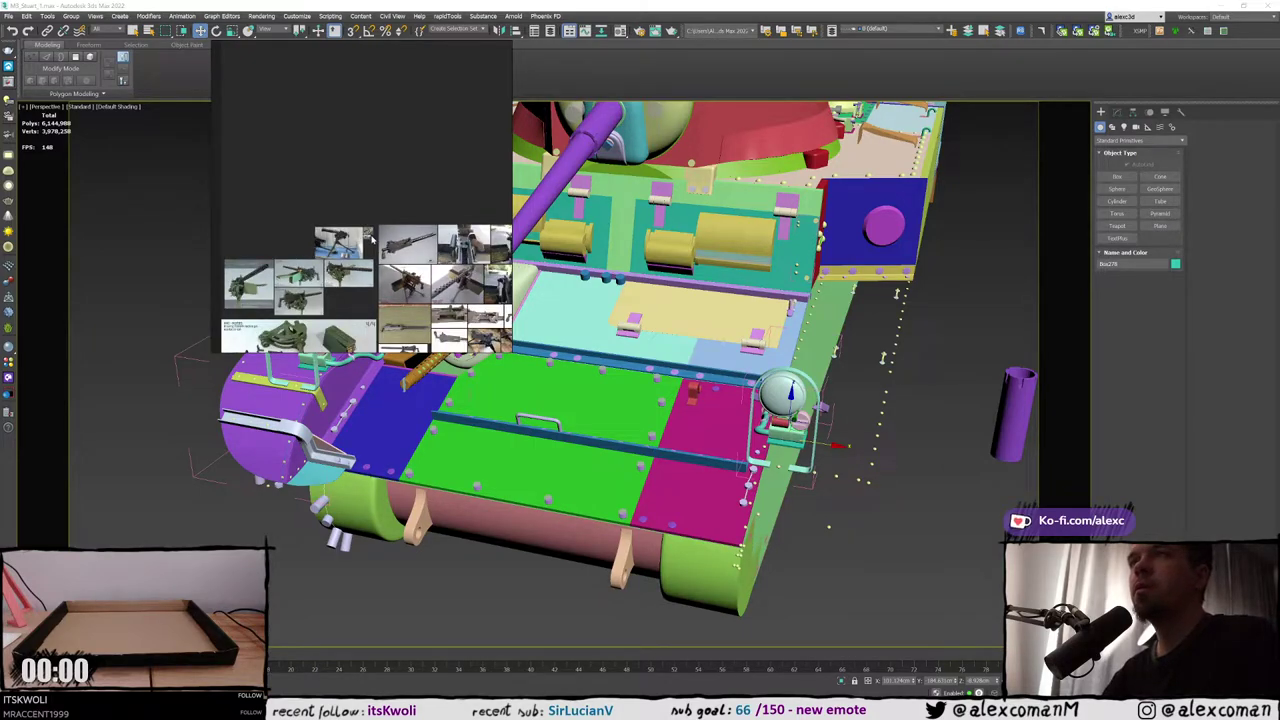
middle_drag(432, 256, 343, 252)
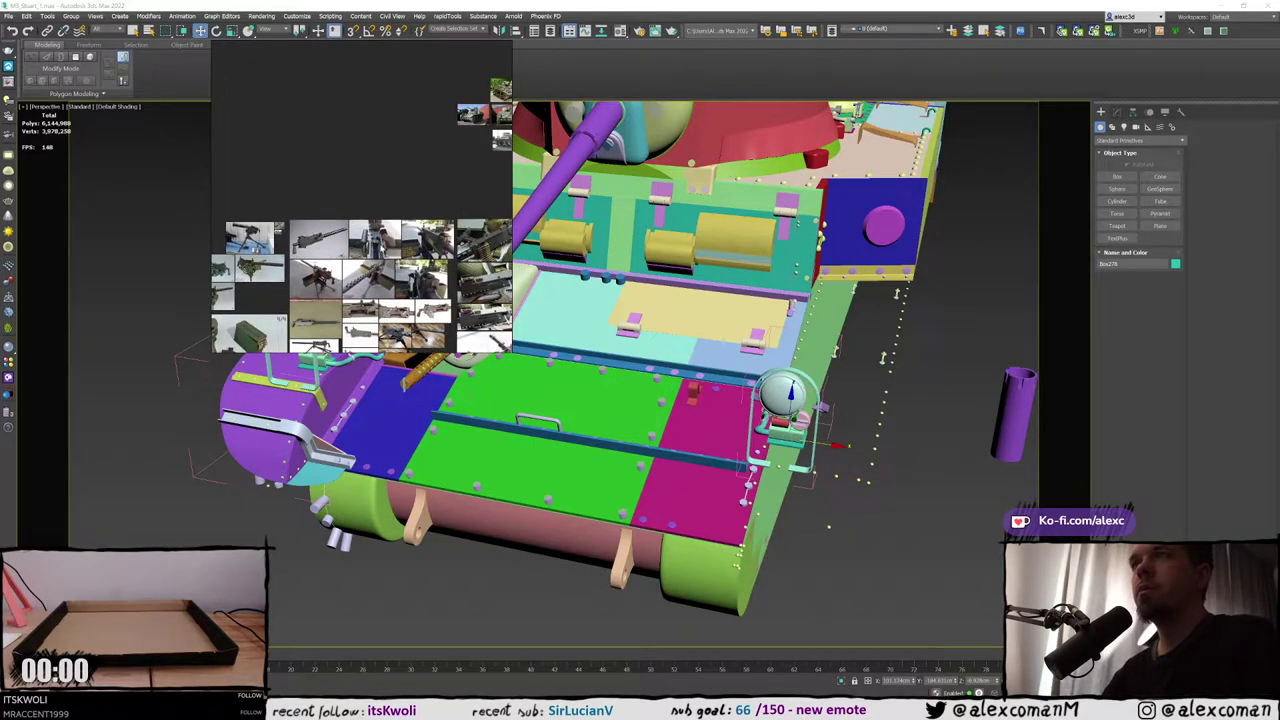
middle_drag(348, 249, 354, 248)
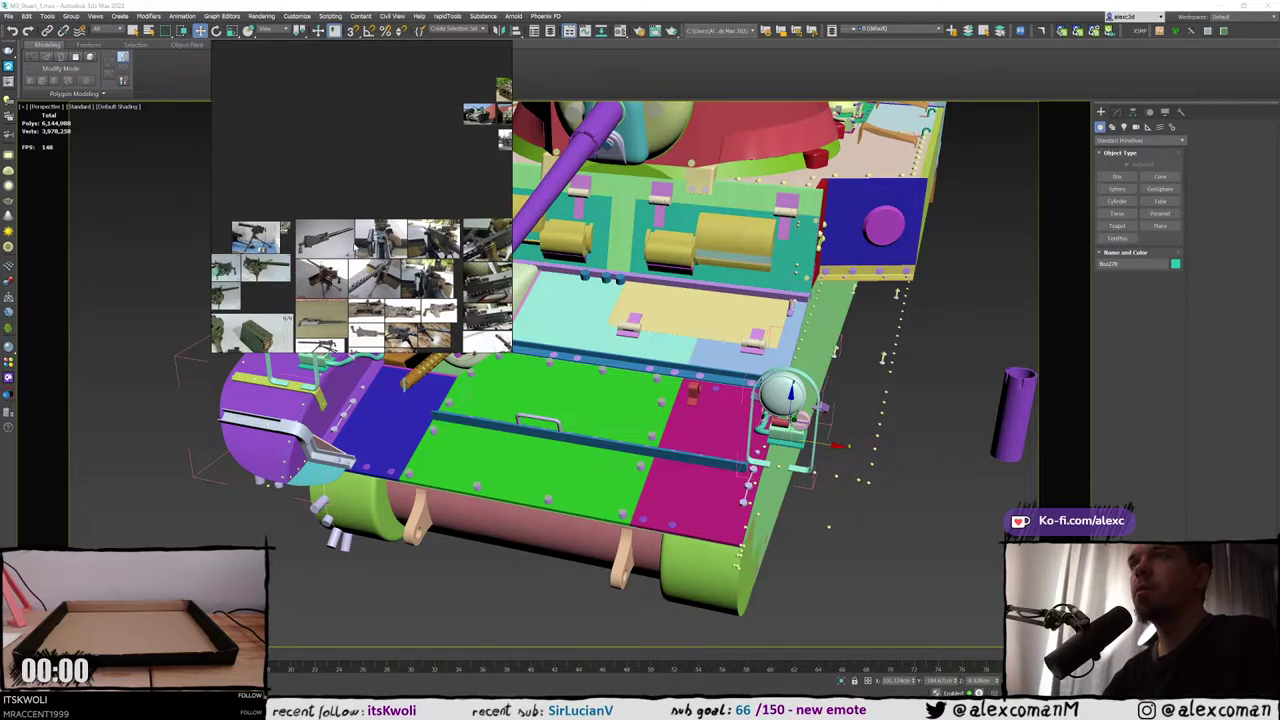
scroll(368, 240, down, 2)
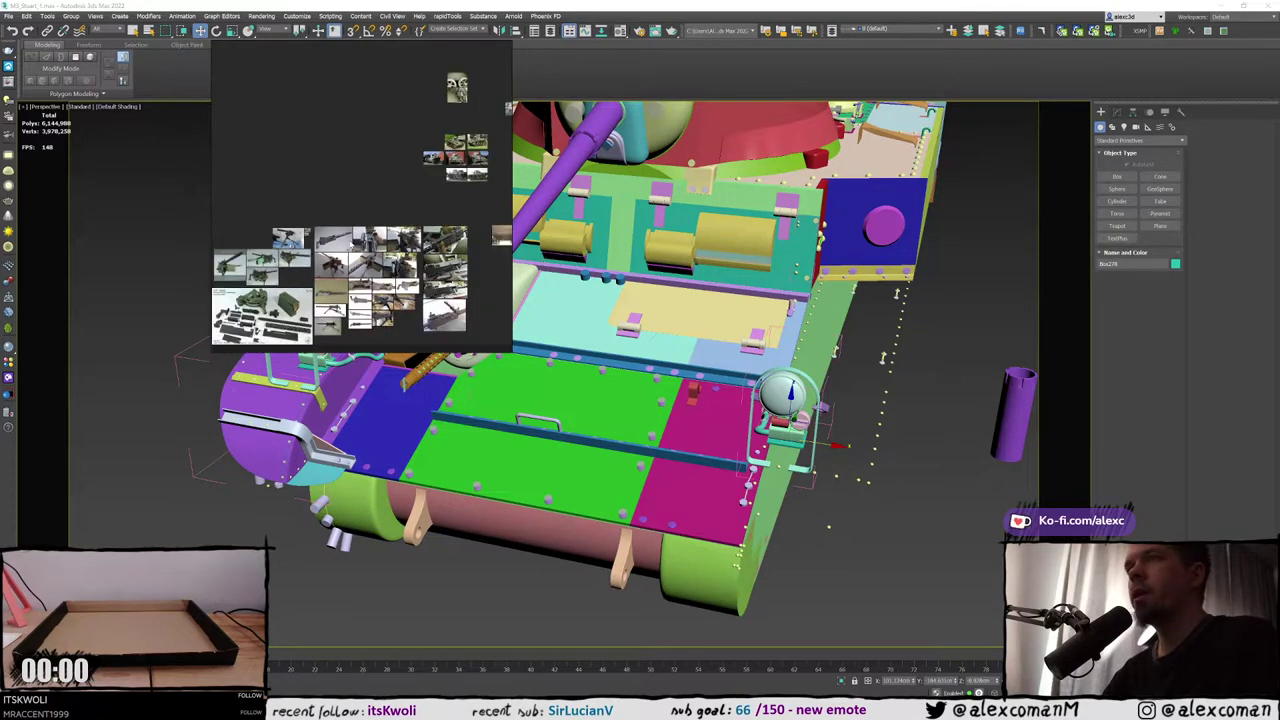
scroll(368, 240, up, 6)
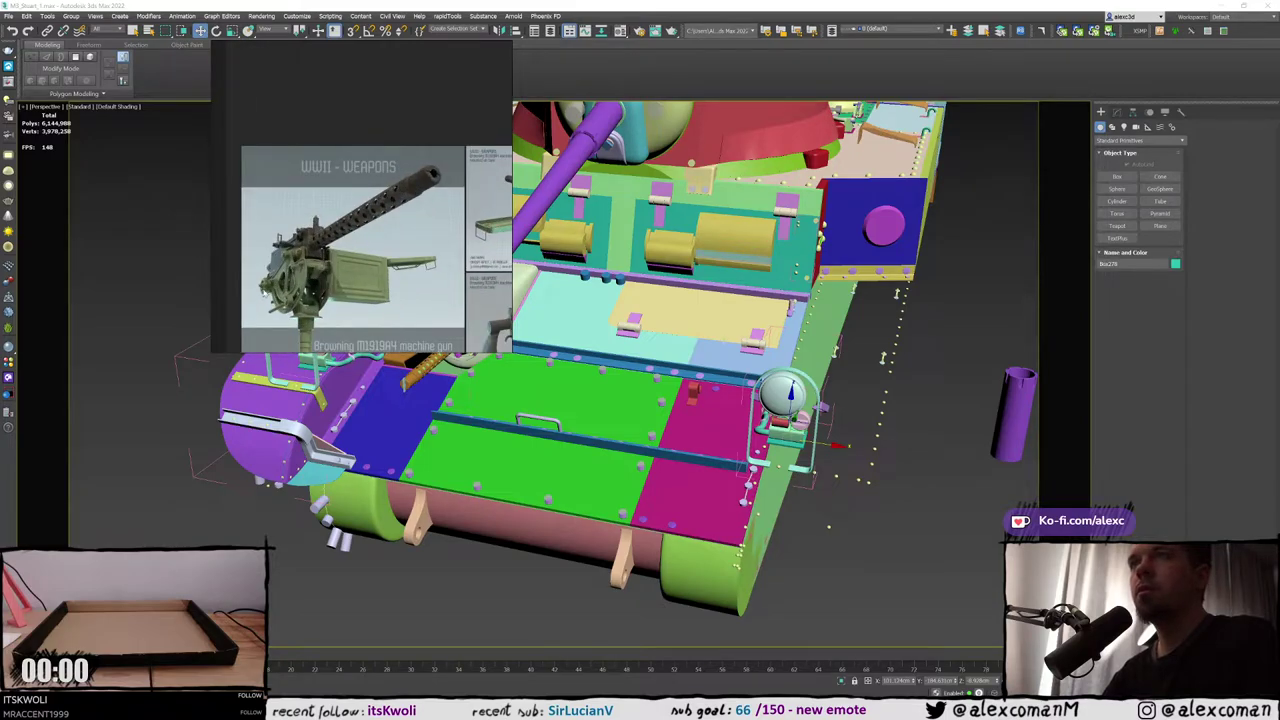
scroll(267, 287, up, 4)
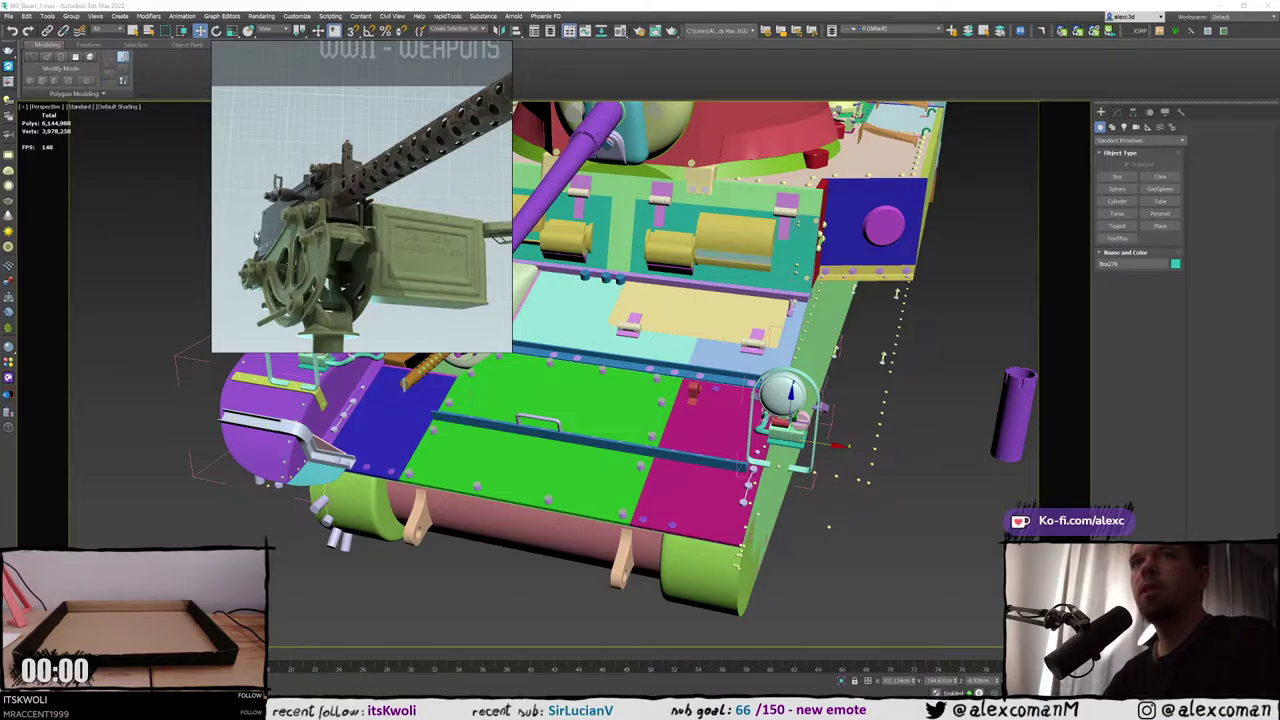
scroll(408, 262, down, 6)
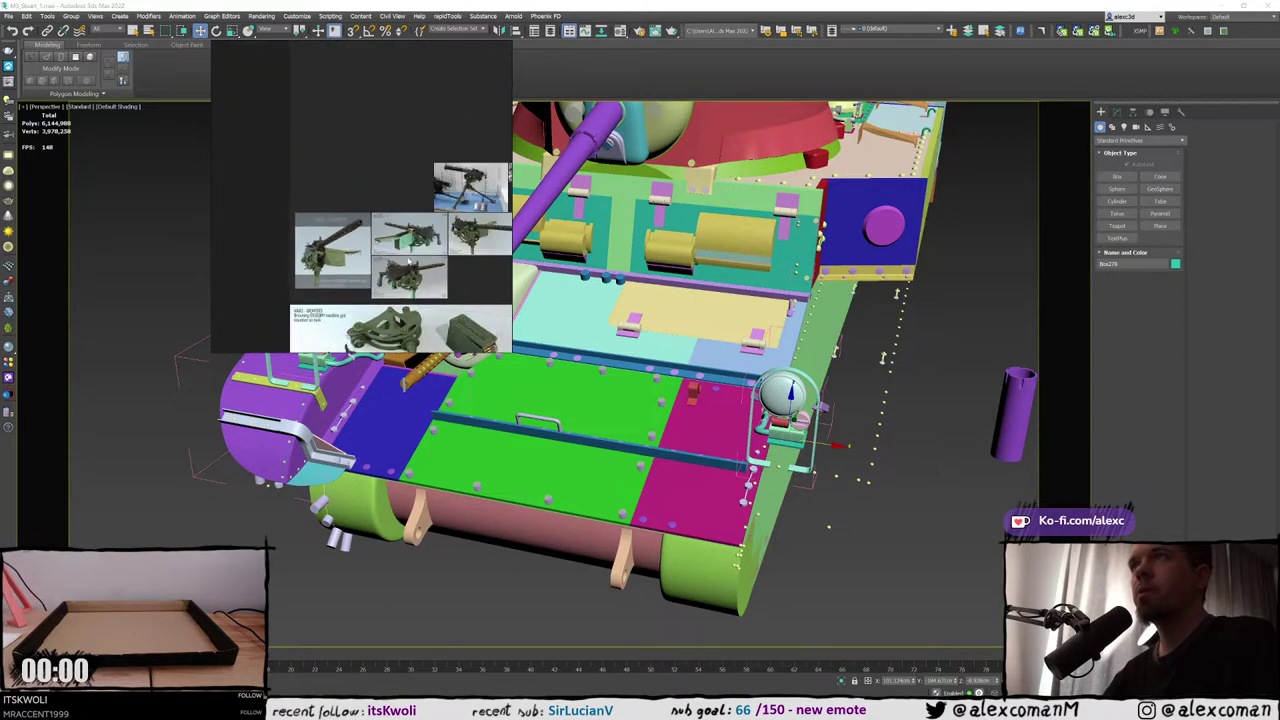
Examine the cradle and barrel jacket of the tripod-mounted machine gun in the museum reference photo
scroll(408, 262, down, 2)
scroll(406, 215, up, 6)
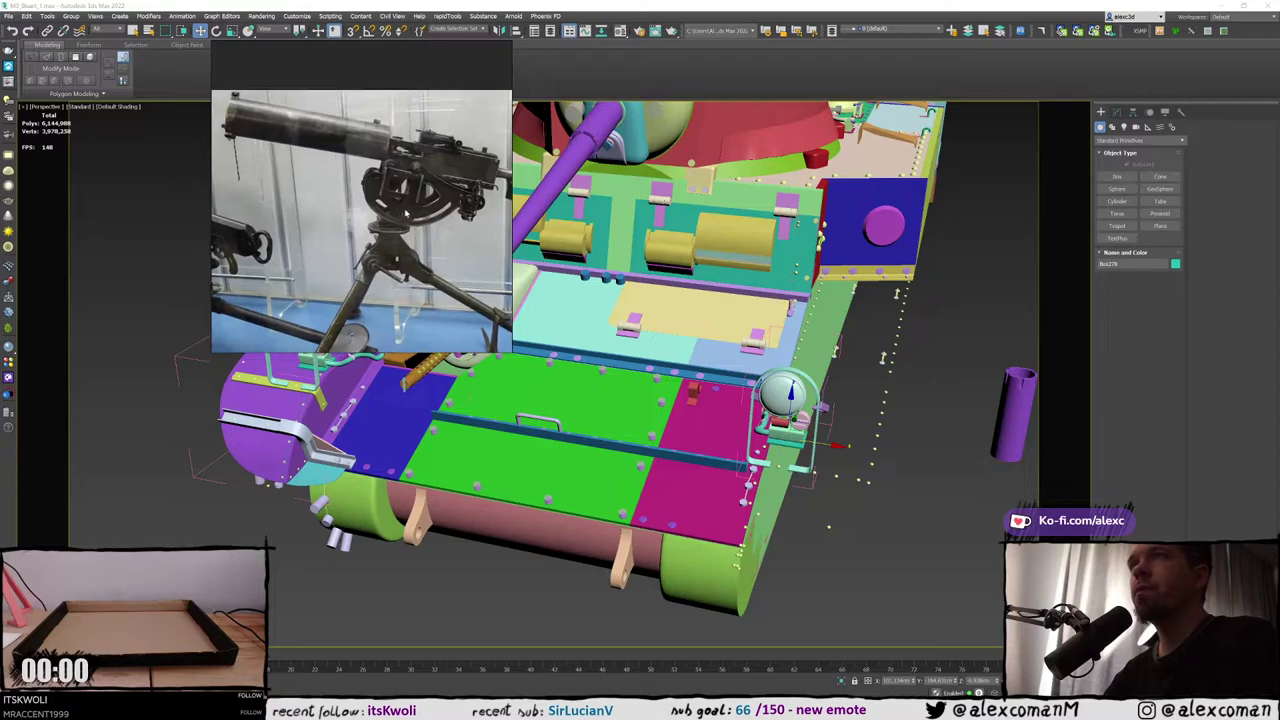
scroll(406, 214, up, 2)
scroll(357, 253, down, 2)
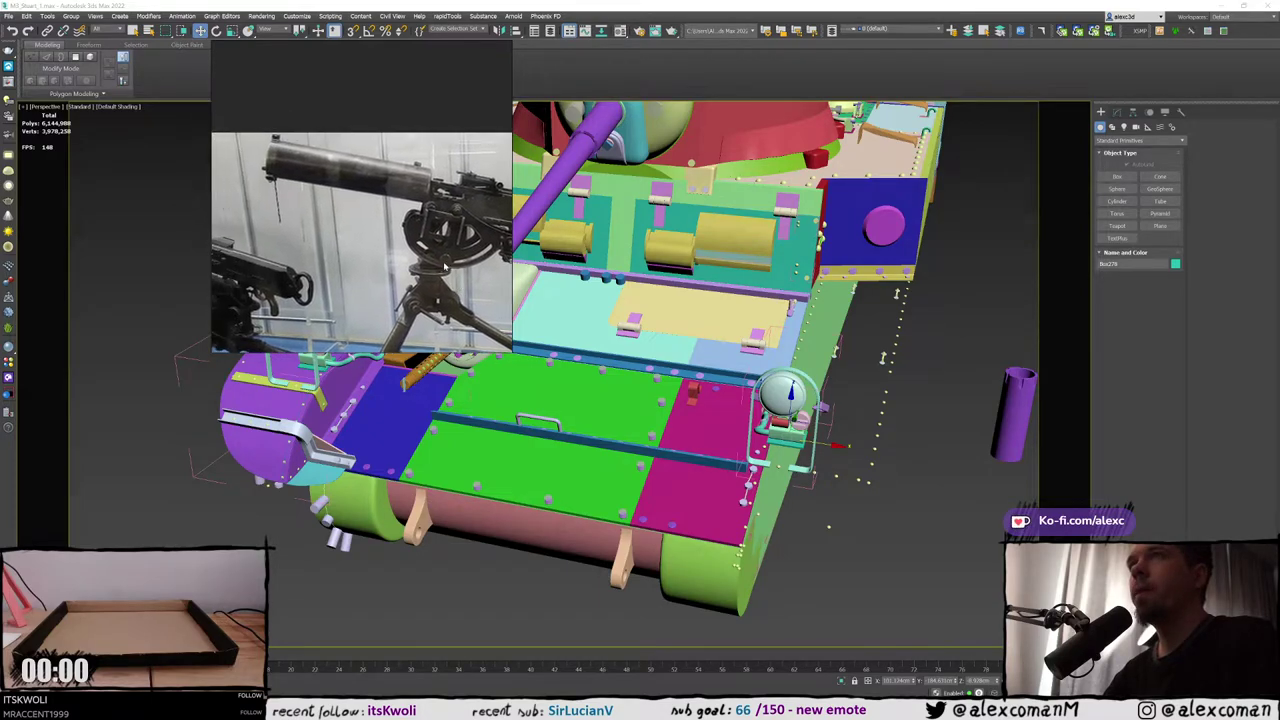
scroll(315, 188, up, 2)
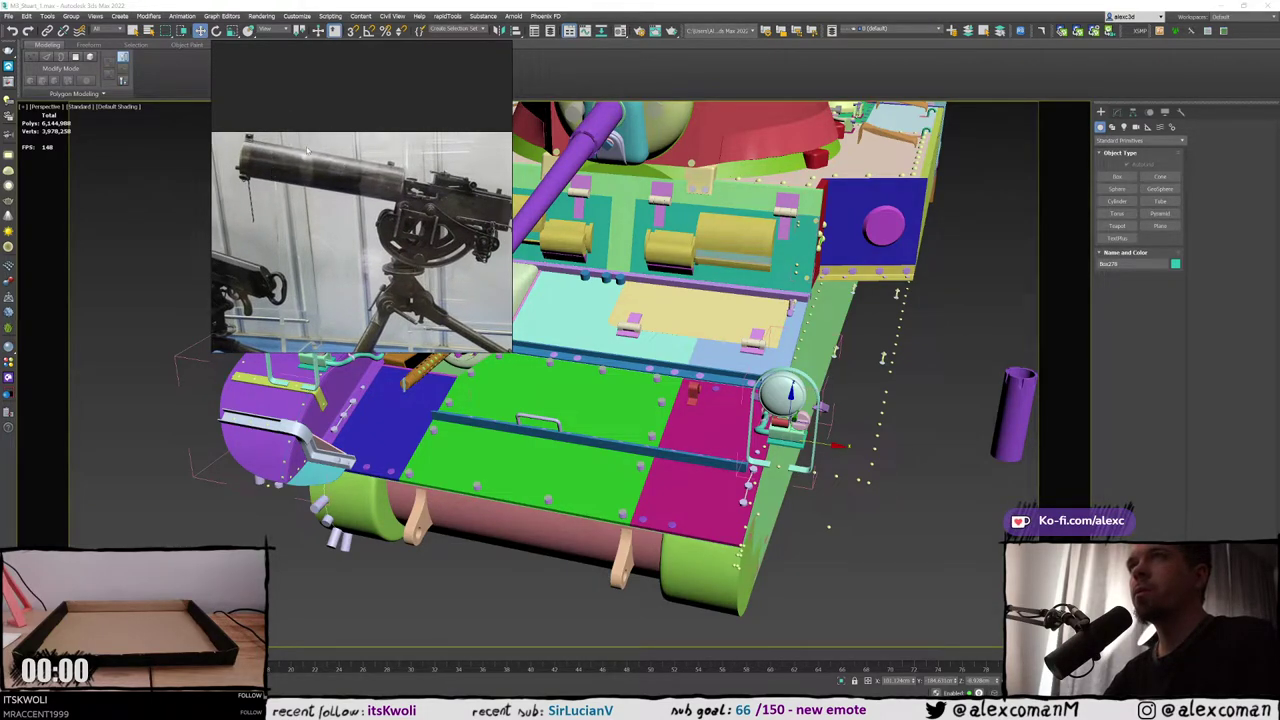
scroll(383, 172, down, 2)
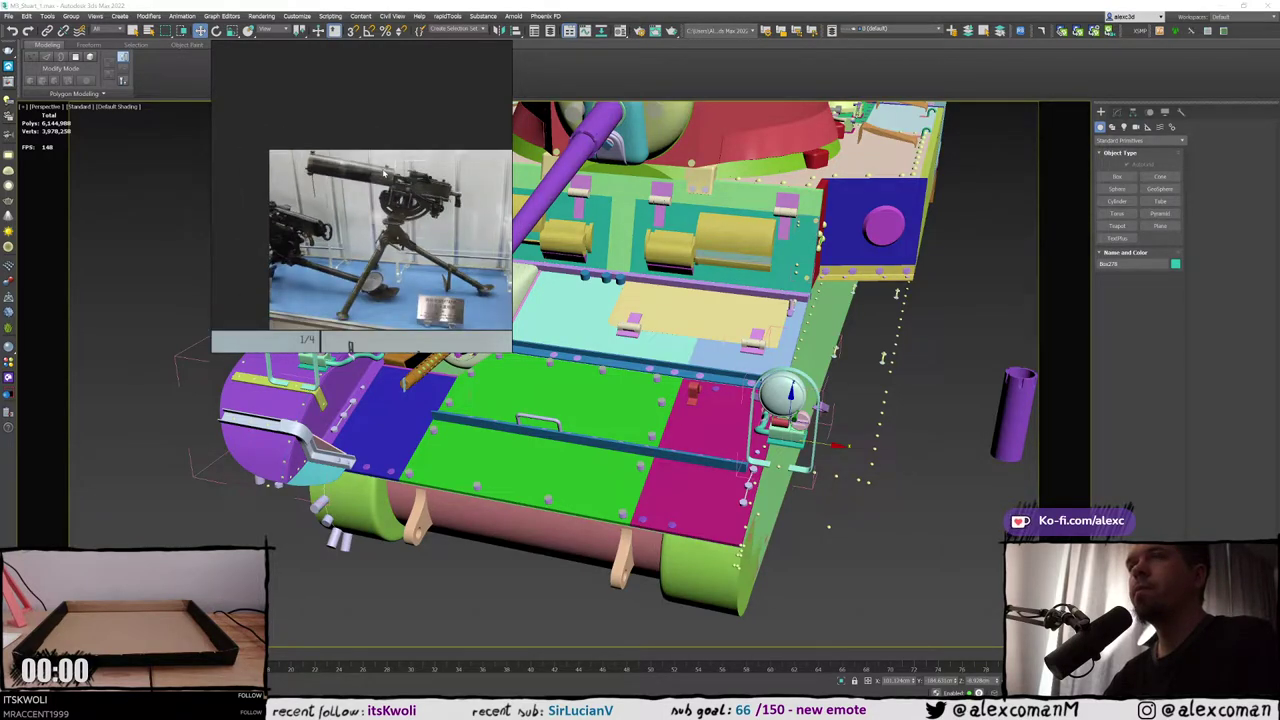
scroll(383, 172, up, 3)
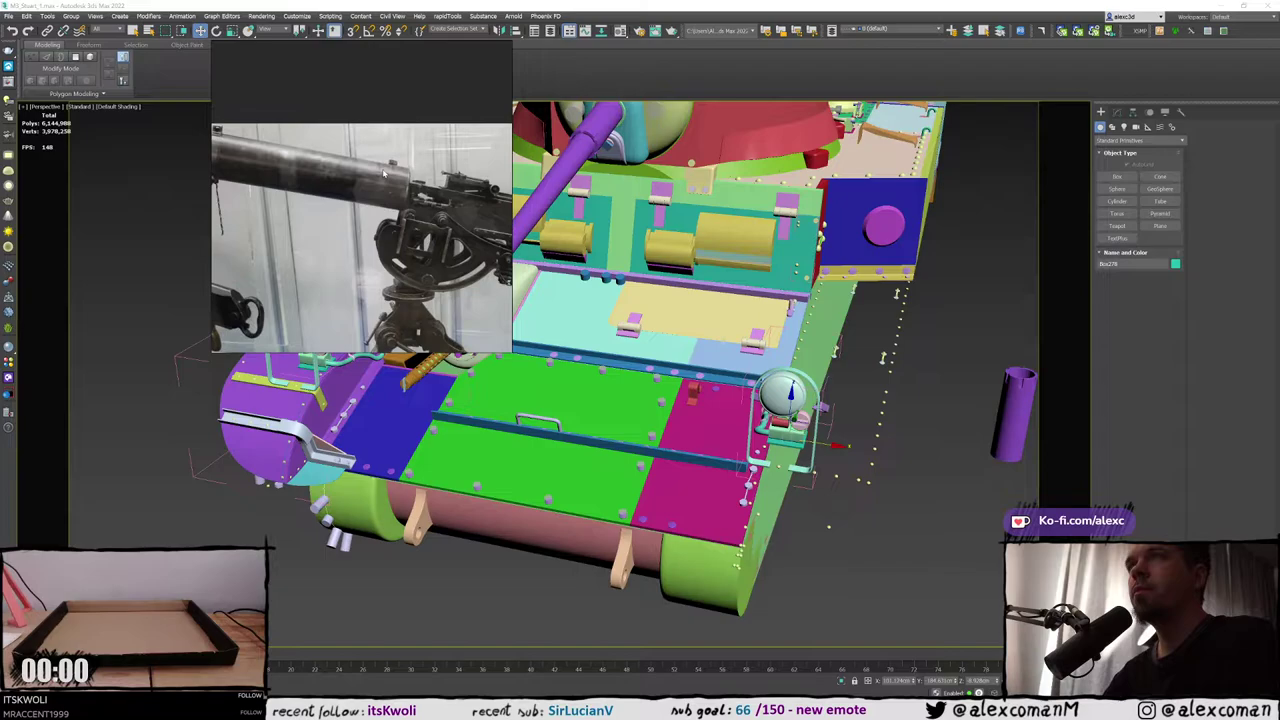
Browse the remaining machine gun references, examining the museum plaque and the receiver and ammunition belt photos
scroll(383, 172, down, 2)
drag(474, 328, 450, 250)
scroll(451, 250, up, 3)
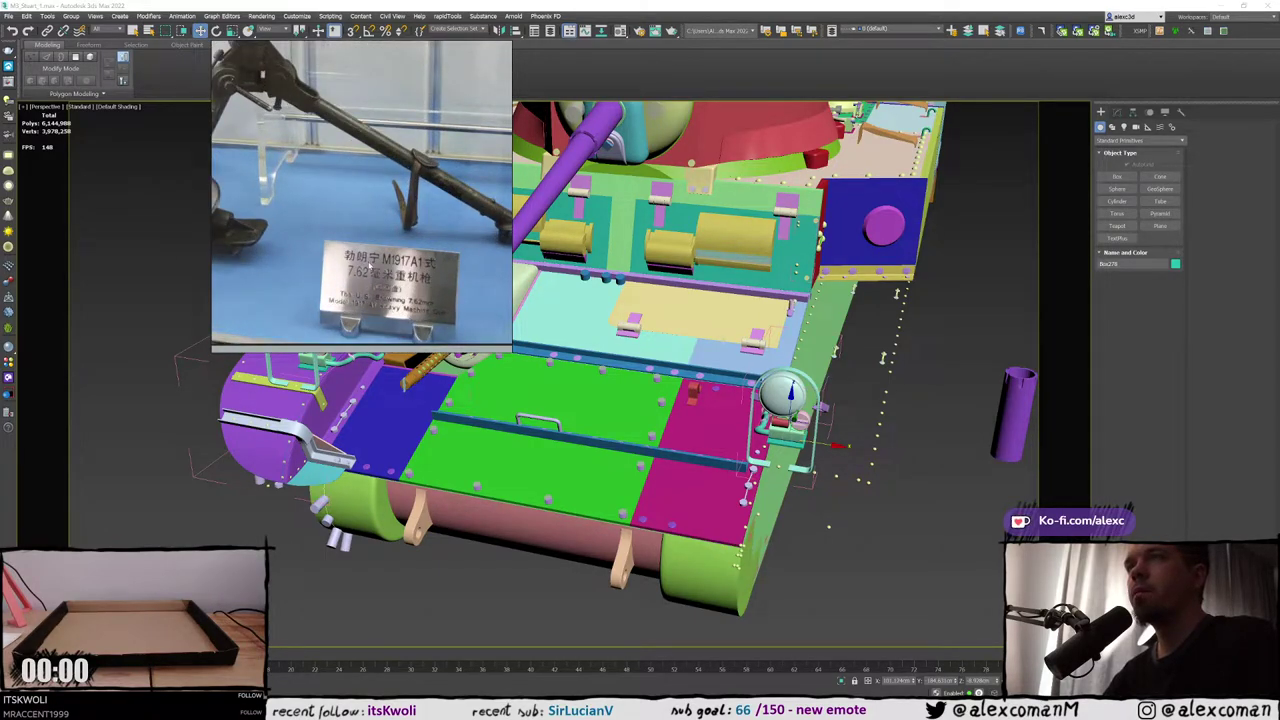
scroll(378, 240, down, 5)
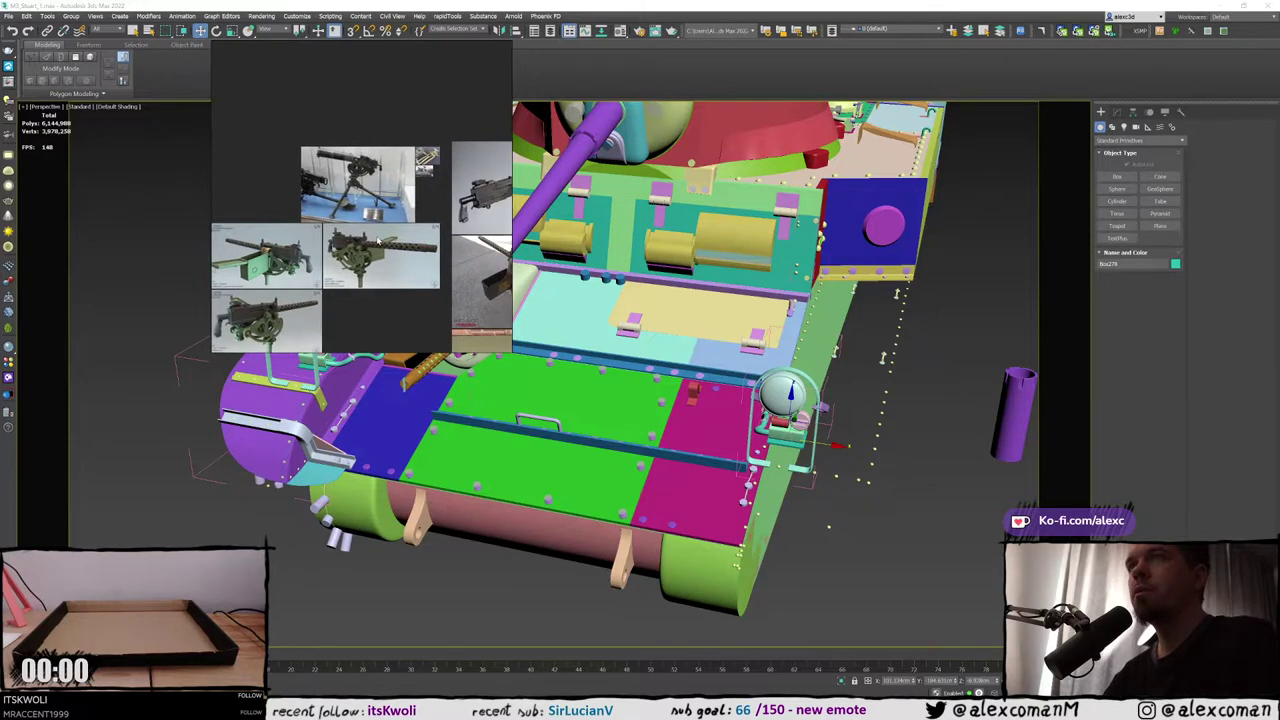
middle_drag(378, 241, 263, 251)
scroll(338, 258, down, 1)
middle_drag(408, 207, 307, 194)
middle_drag(419, 253, 295, 259)
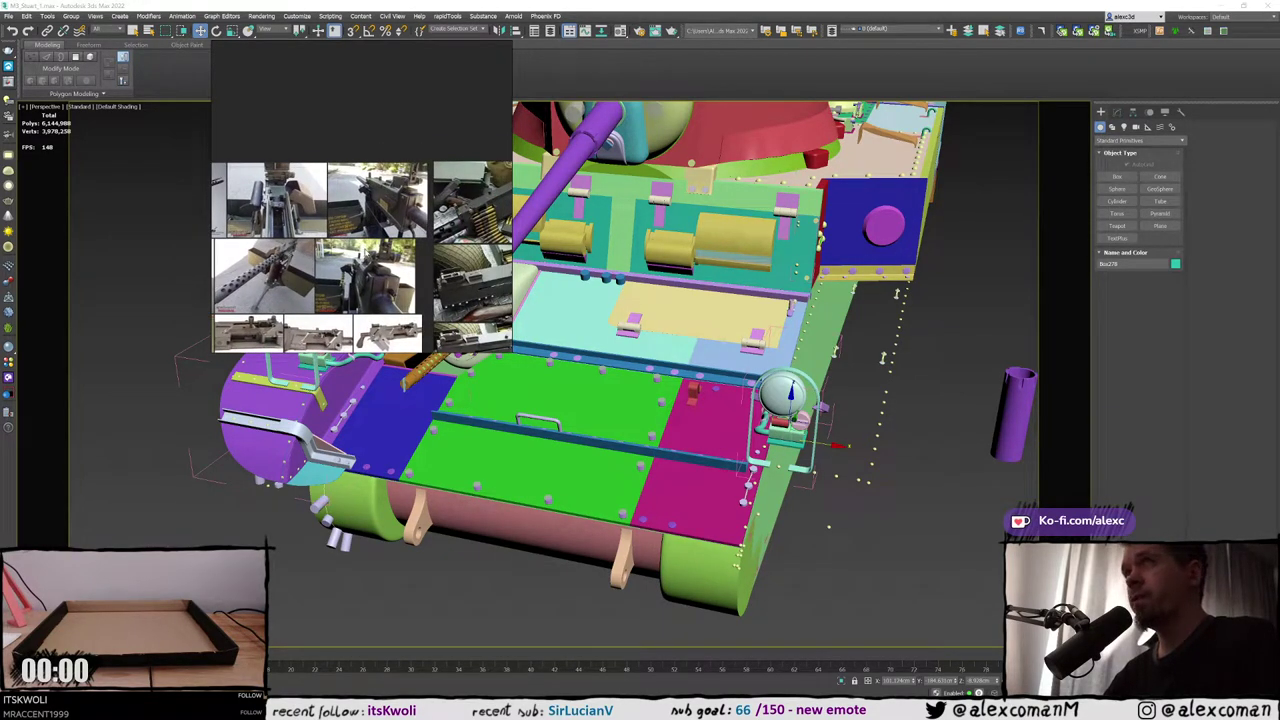
scroll(380, 213, up, 2)
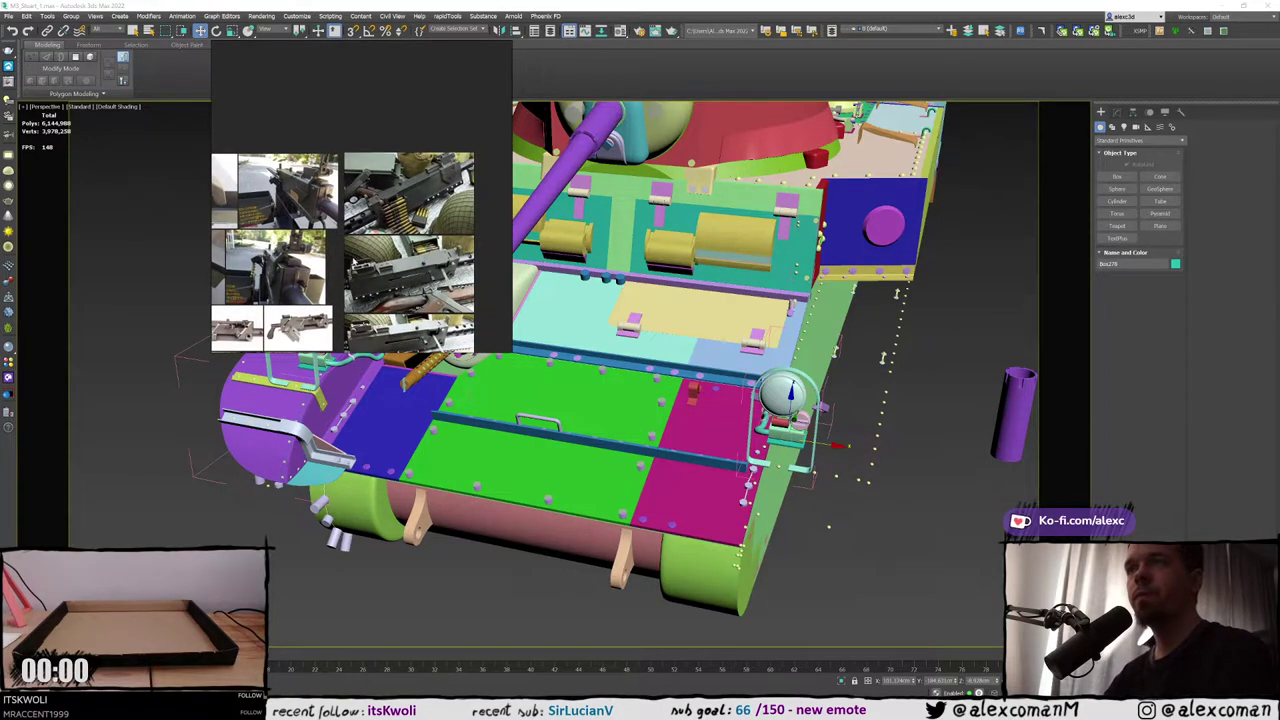
scroll(422, 282, up, 3)
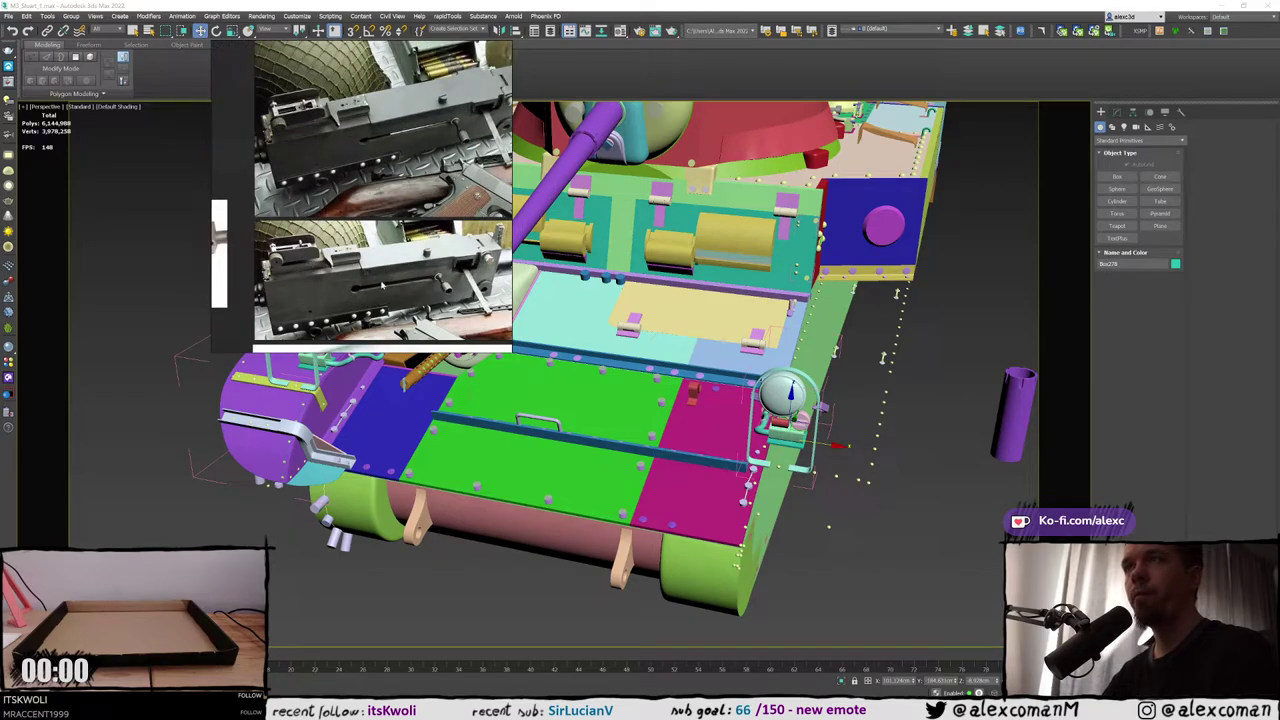
scroll(390, 285, down, 2)
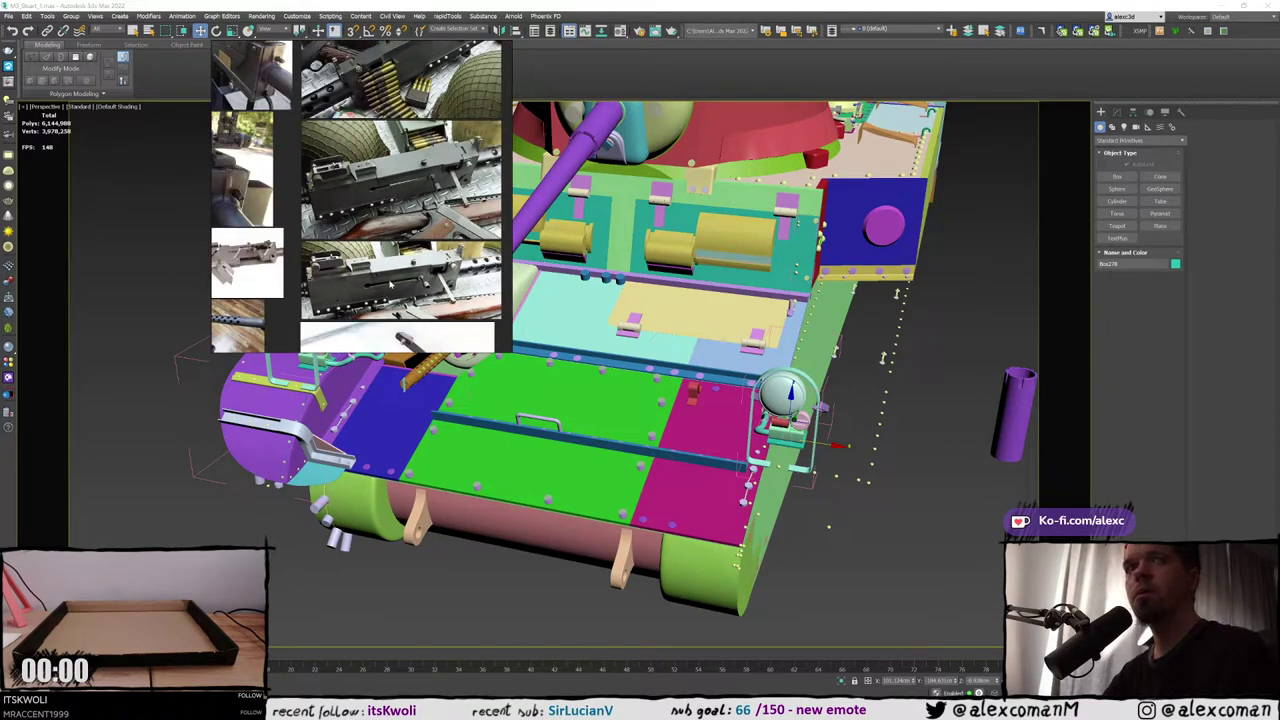
Move the reference board clear of the tank's front and find the photo of the headlight with its guard
right_drag(391, 284, 213, 281)
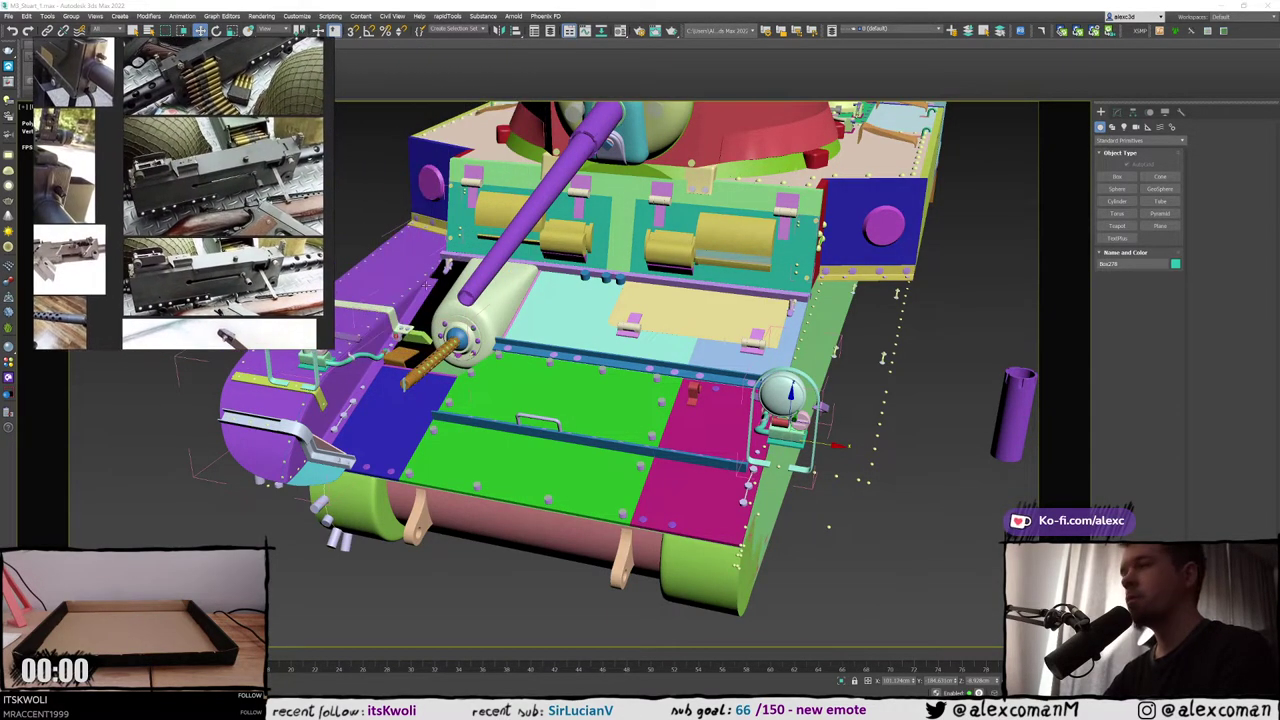
middle_drag(778, 559, 898, 535)
alt+middle_drag(898, 535, 800, 405)
middle_drag(800, 405, 761, 471)
scroll(147, 265, down, 5)
scroll(155, 266, down, 5)
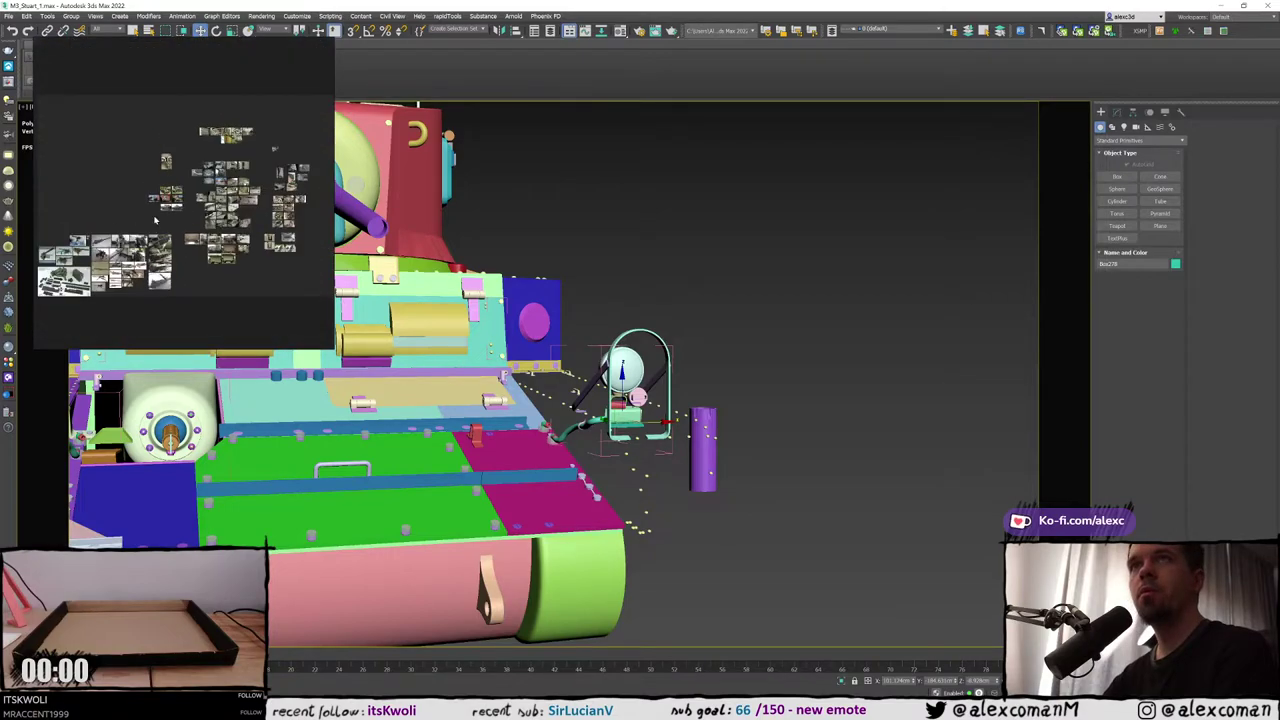
scroll(129, 150, up, 7)
middle_drag(232, 178, 61, 157)
scroll(66, 178, down, 5)
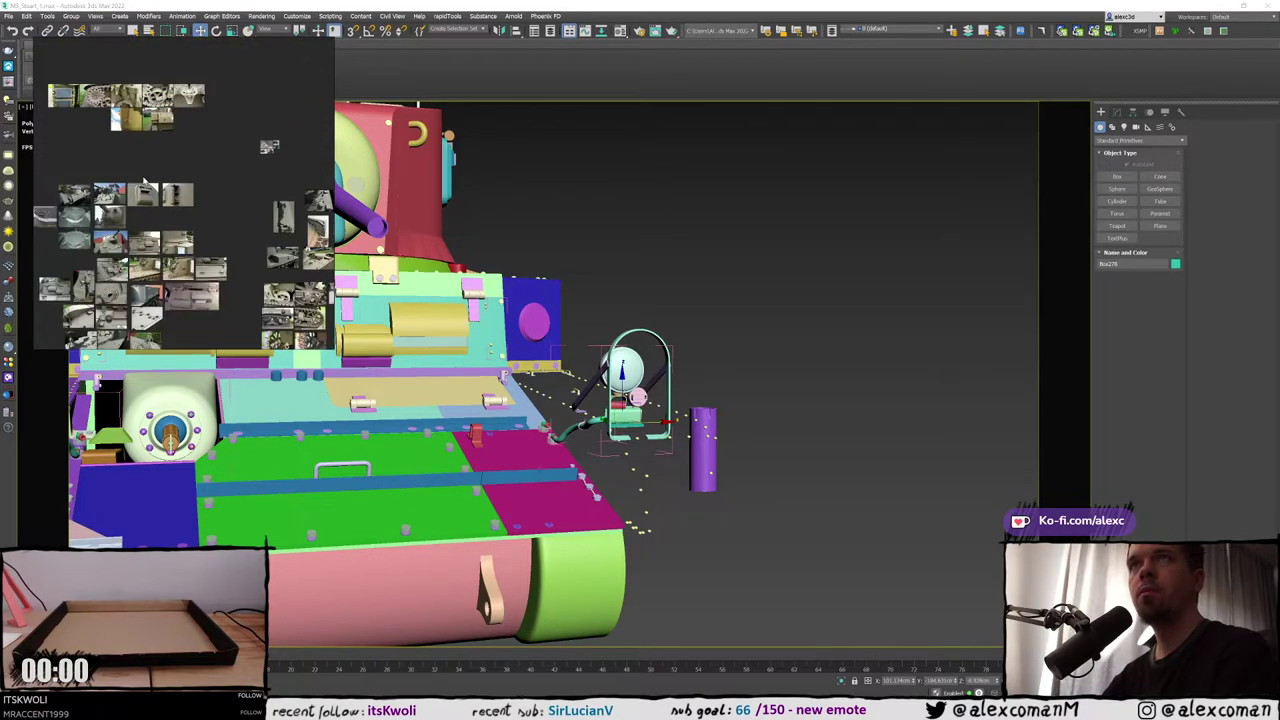
middle_drag(234, 250, 207, 140)
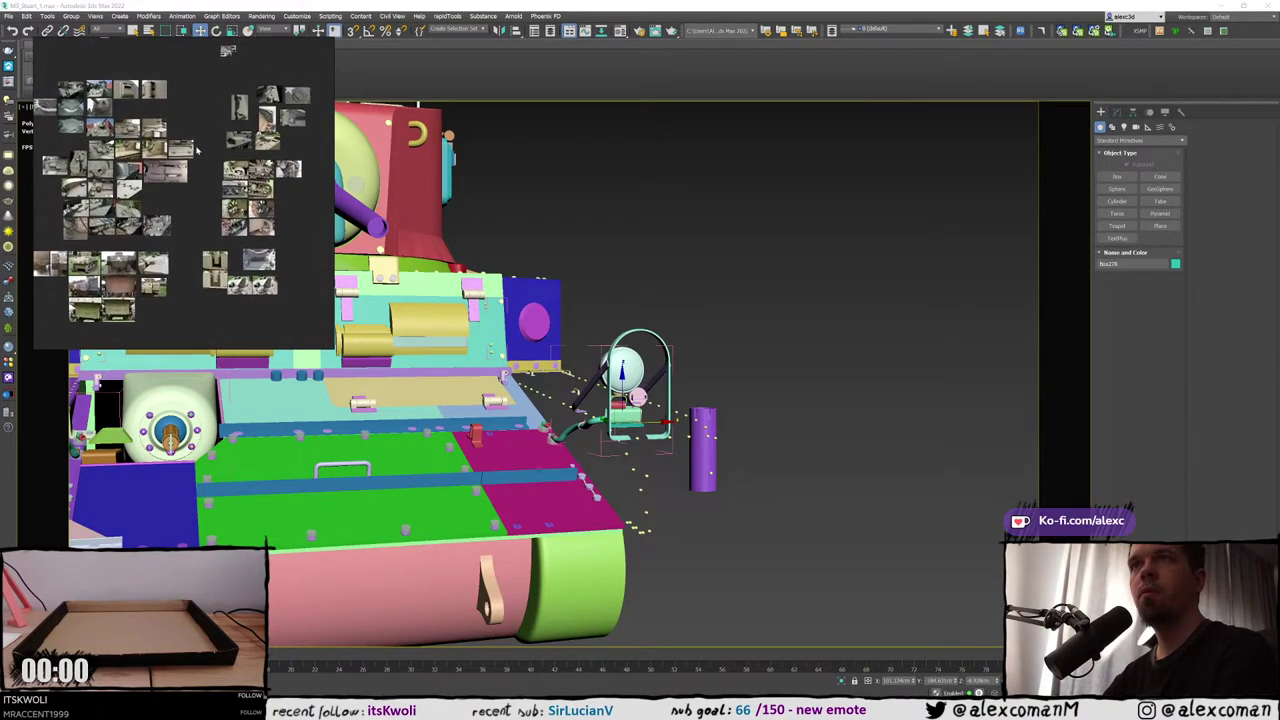
scroll(208, 141, up, 5)
scroll(210, 200, up, 2)
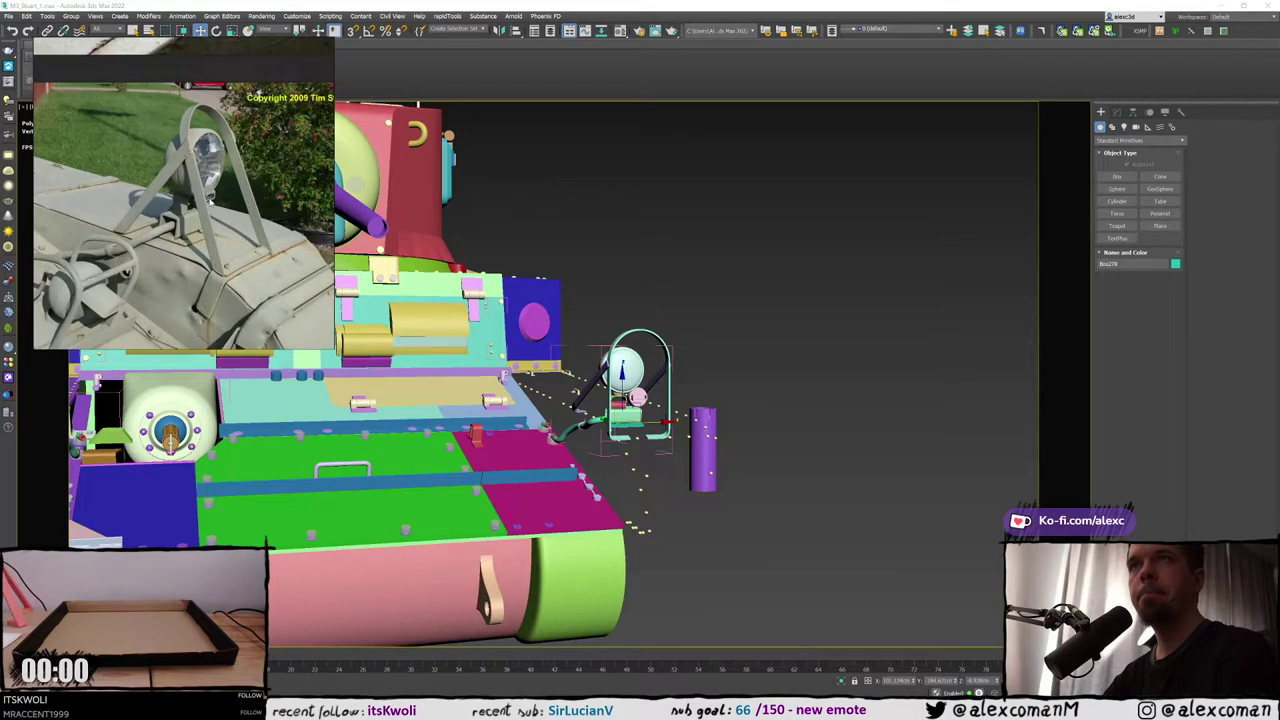
Compare the other hull and headlight reference photos for details of the lamp mounting and guard
scroll(207, 199, down, 4)
scroll(190, 195, down, 2)
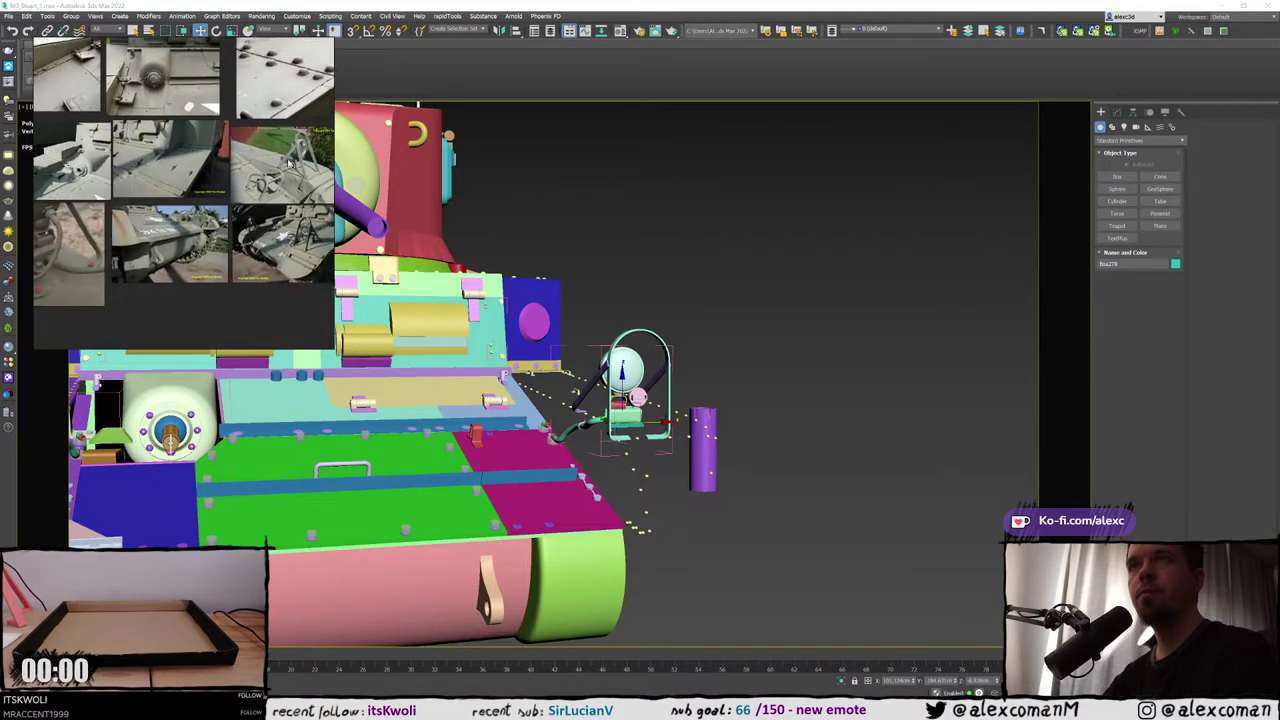
scroll(178, 191, up, 5)
scroll(178, 191, down, 6)
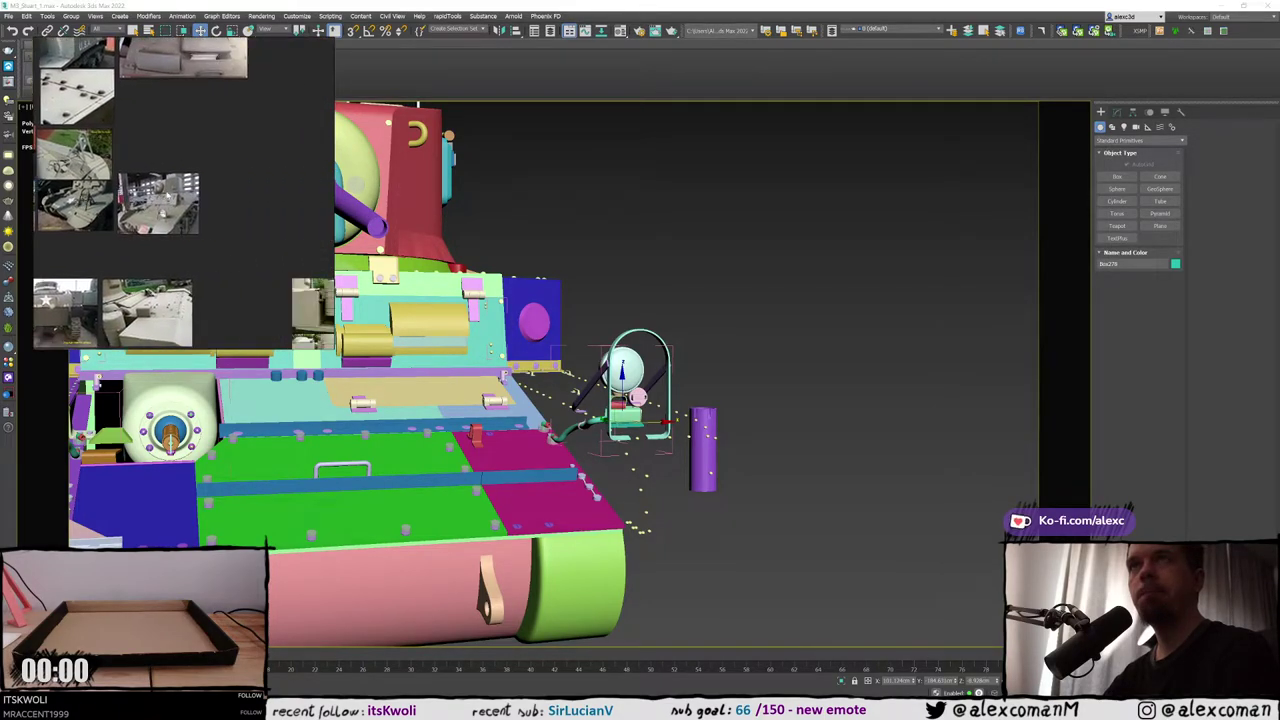
scroll(166, 195, up, 3)
scroll(166, 195, down, 4)
mouse_move(267, 202)
middle_down()
mouse_move(374, 139)
mouse_move(137, 193)
mouse_move(153, 258)
middle_up()
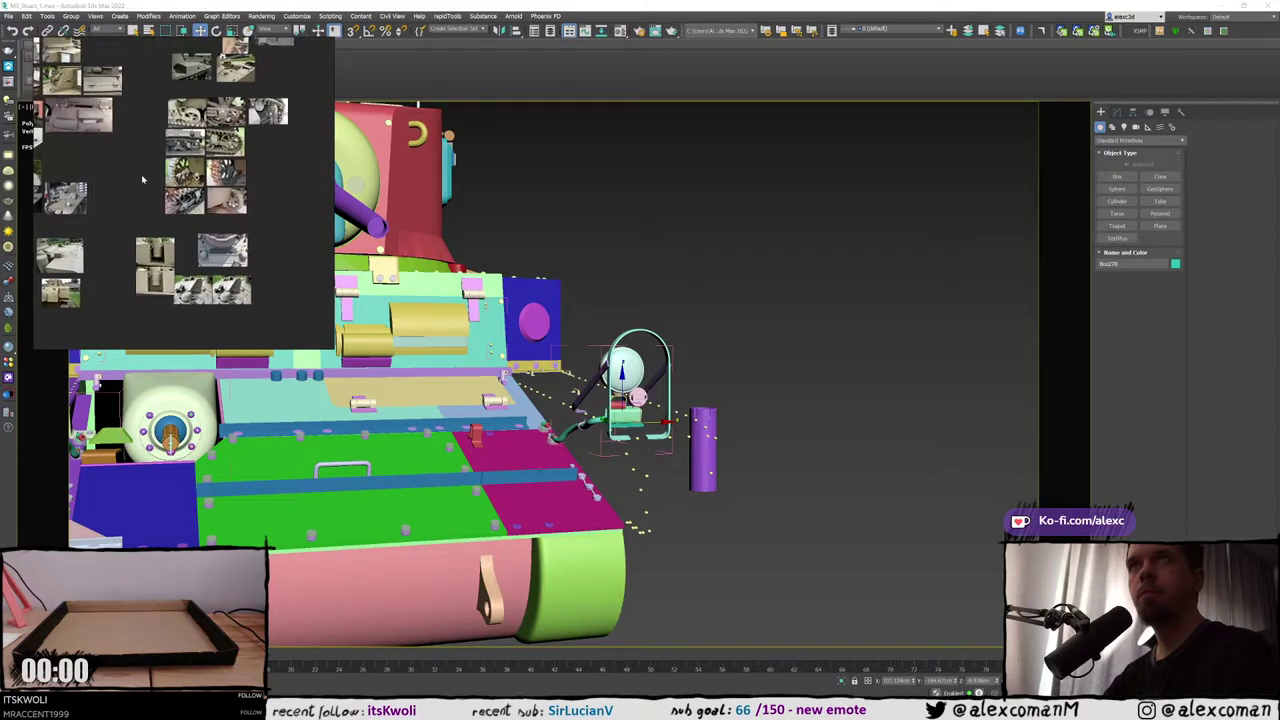
middle_drag(141, 174, 345, 209)
Inspect the back of the modelled headlight and examine the braided cable fitting in the close-up reference photo
alt+middle_drag(697, 339, 742, 325)
scroll(666, 333, up, 2)
scroll(653, 271, up, 3)
scroll(640, 308, up, 5)
scroll(640, 308, down, 3)
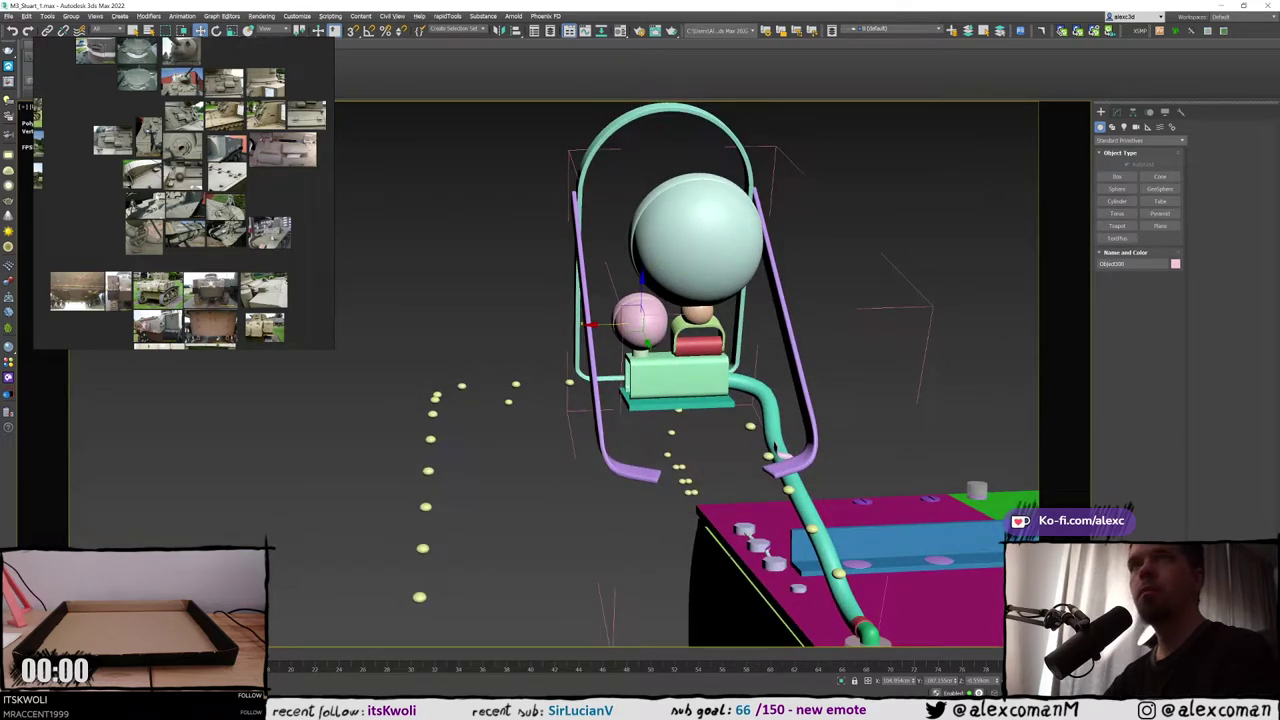
middle_drag(90, 210, 194, 231)
scroll(212, 155, up, 10)
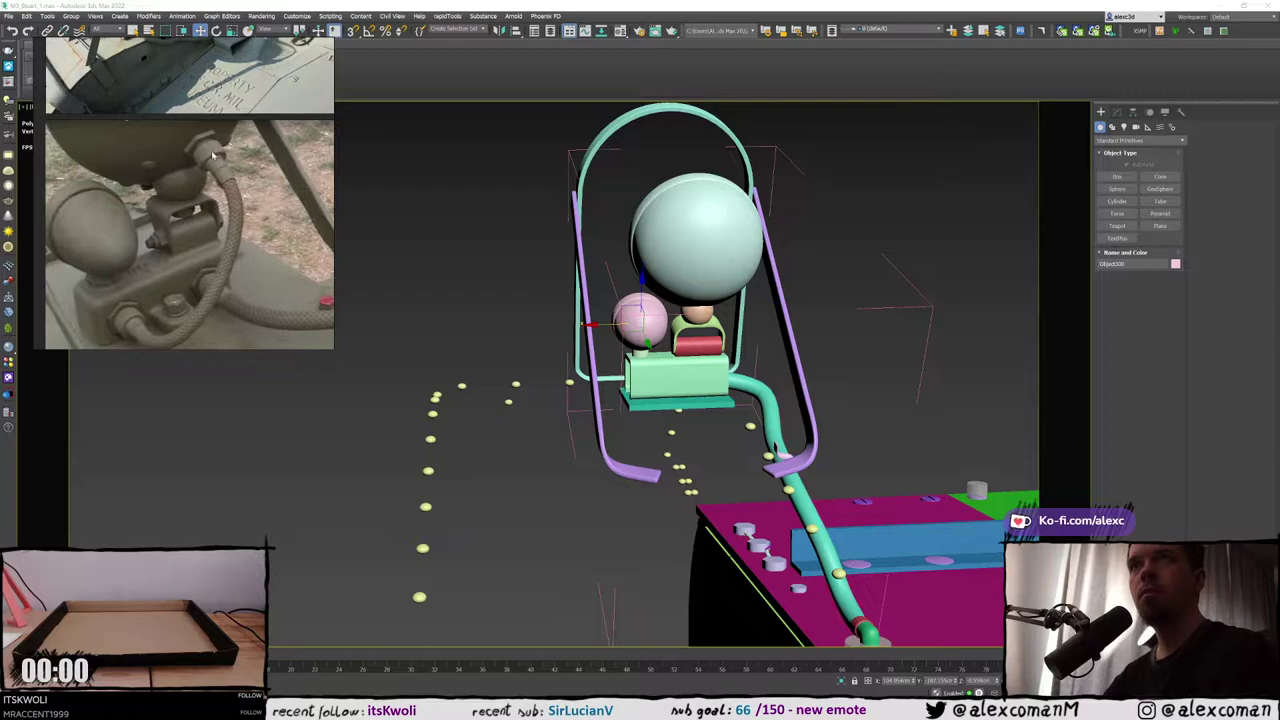
Create a small six-sided cylinder on the lower rear surface of the large headlight using AutoGrid
mouse_move(568, 258)
alt+middle_down()
mouse_move(563, 272)
mouse_move(570, 255)
alt+middle_up()
click(1117, 201)
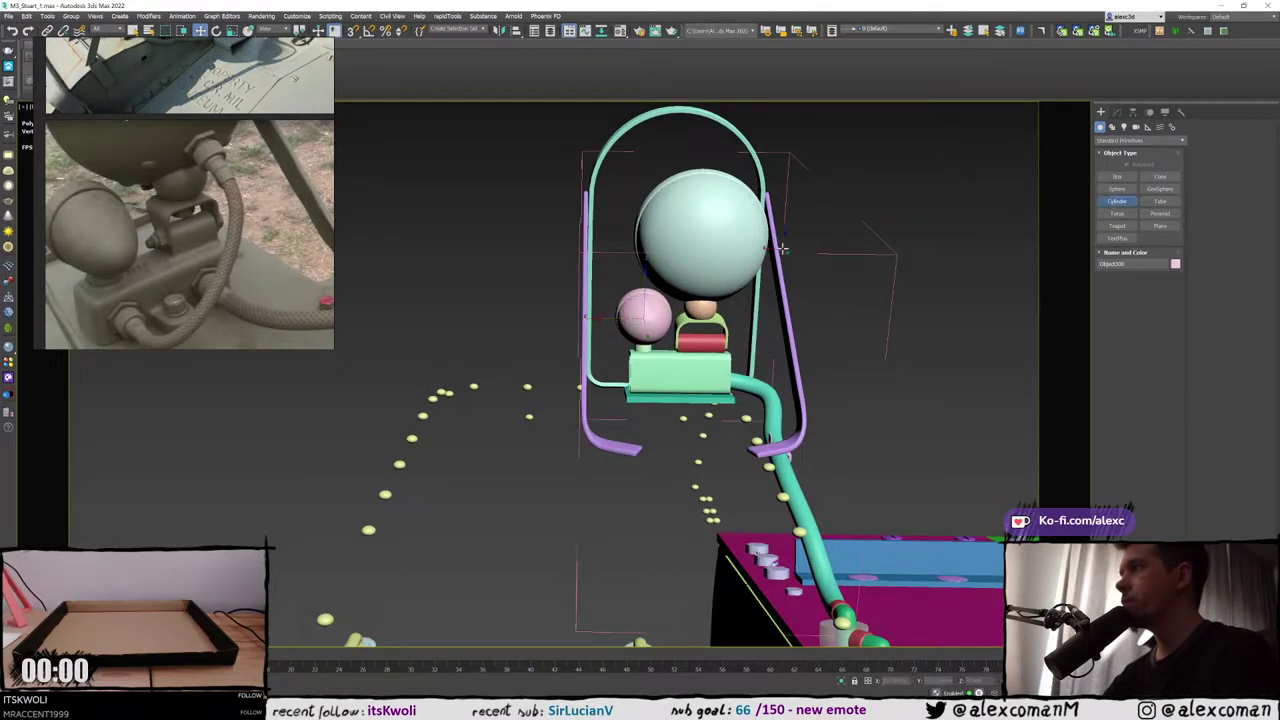
scroll(738, 255, up, 5)
alt+middle_drag(731, 258, 712, 252)
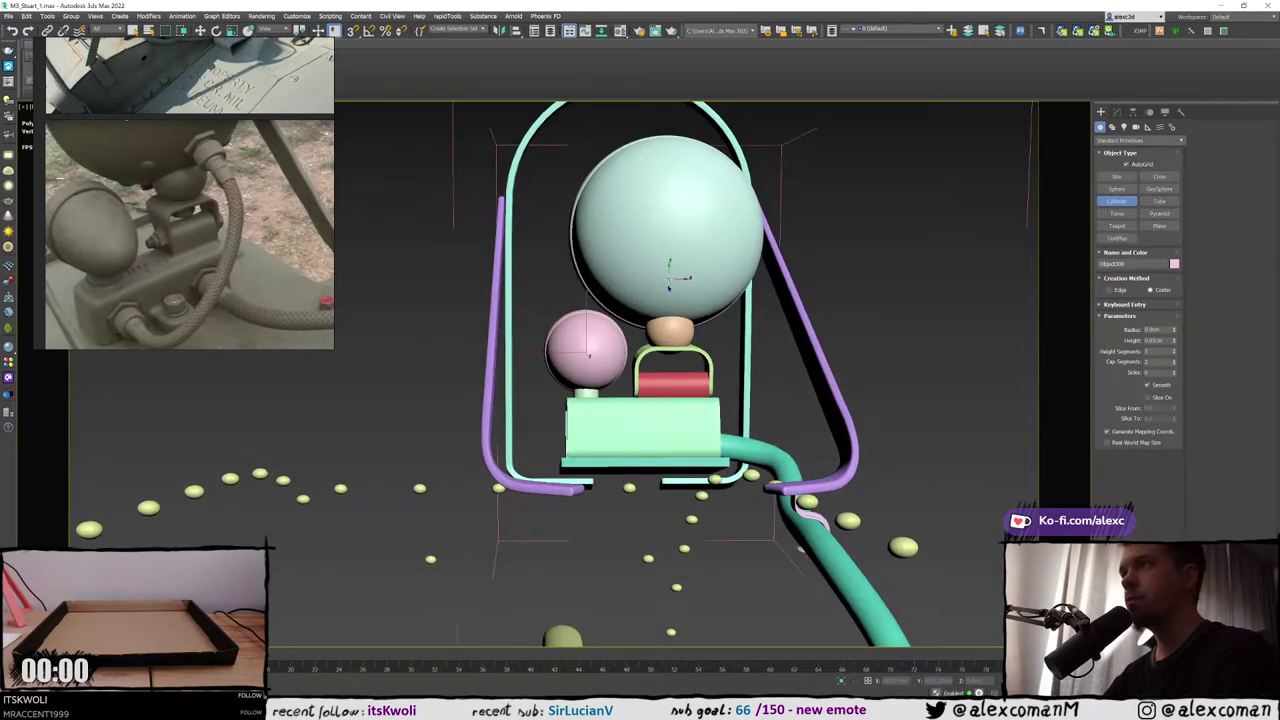
drag(674, 285, 677, 287)
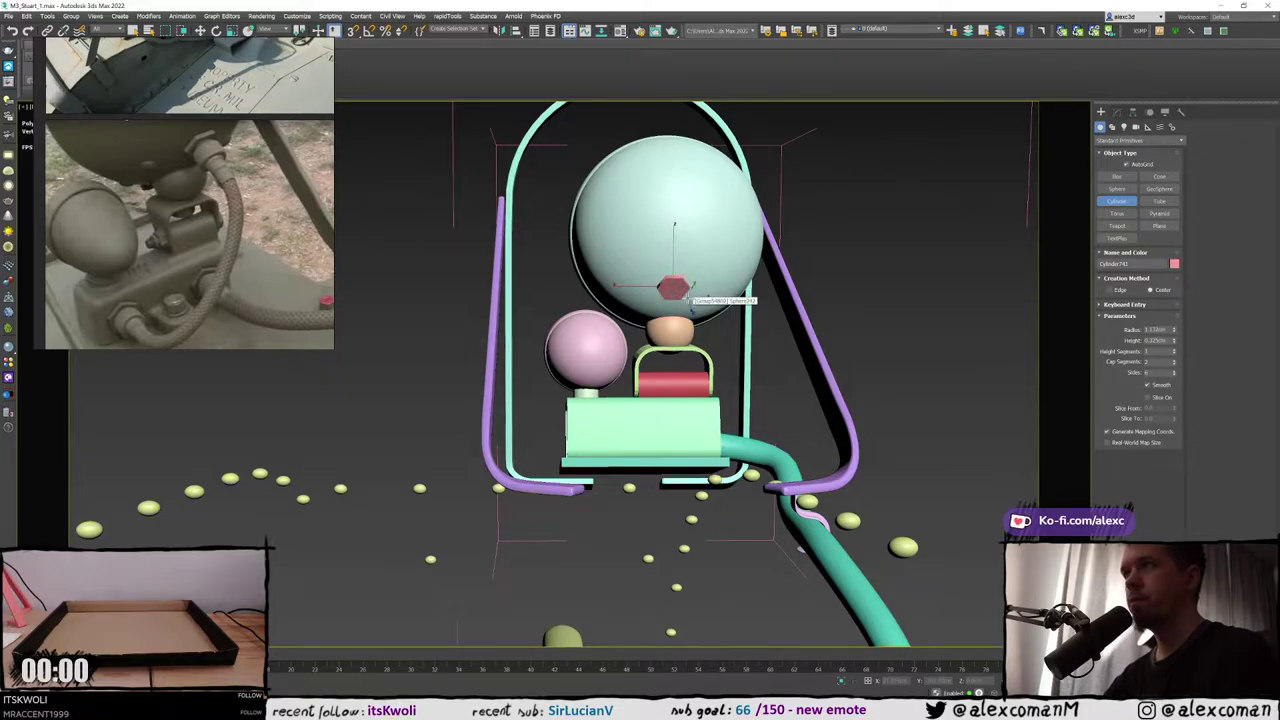
Rotate the hexagonal cylinder slightly to align it with the headlight's curved rear surface
alt+middle_drag(687, 298, 698, 258)
key(w)
key(e)
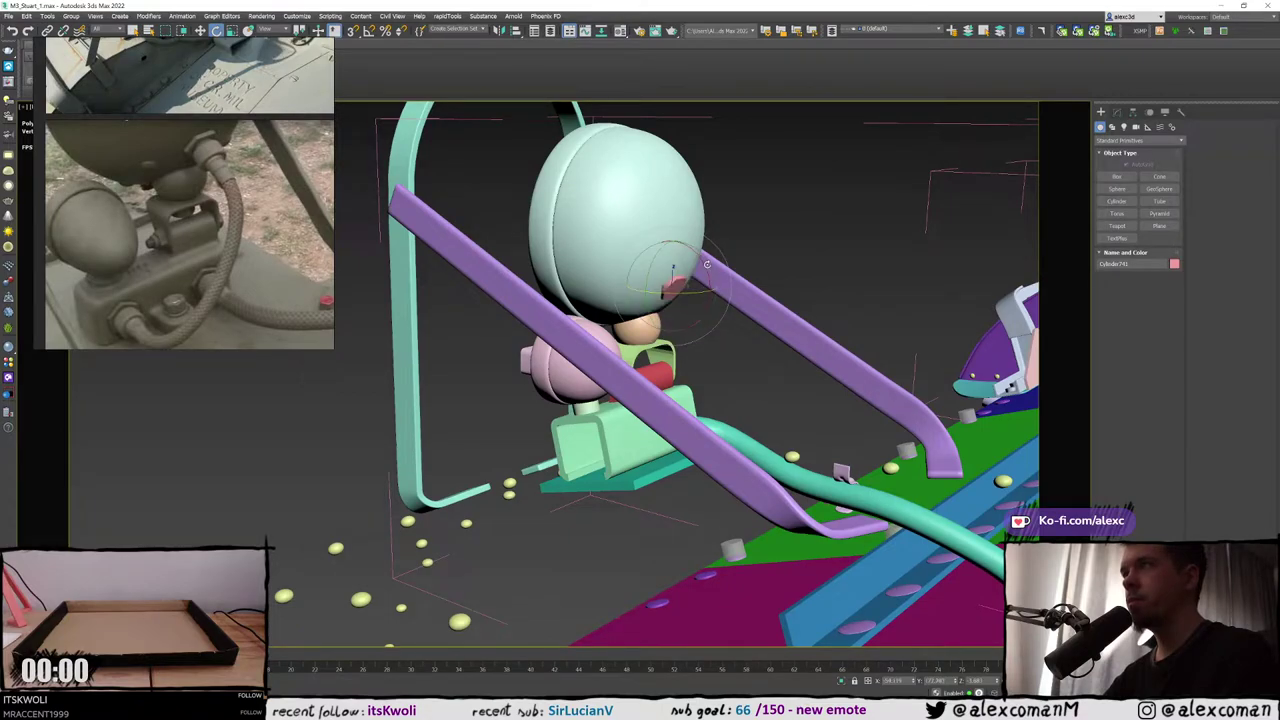
drag(702, 261, 700, 256)
key(w)
alt+middle_drag(699, 257, 665, 282)
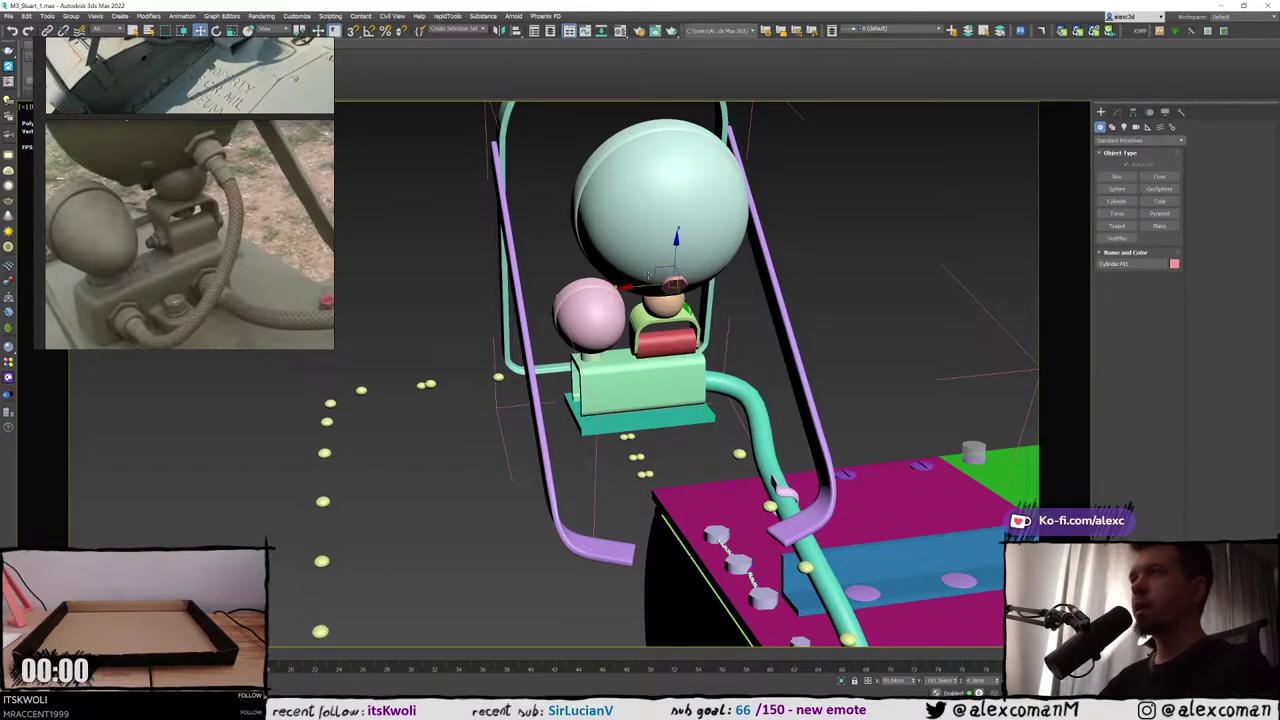
Compare the hexagonal cylinder with the cable fitting photo and reduce its radius slightly
alt+middle_drag(630, 276, 717, 298)
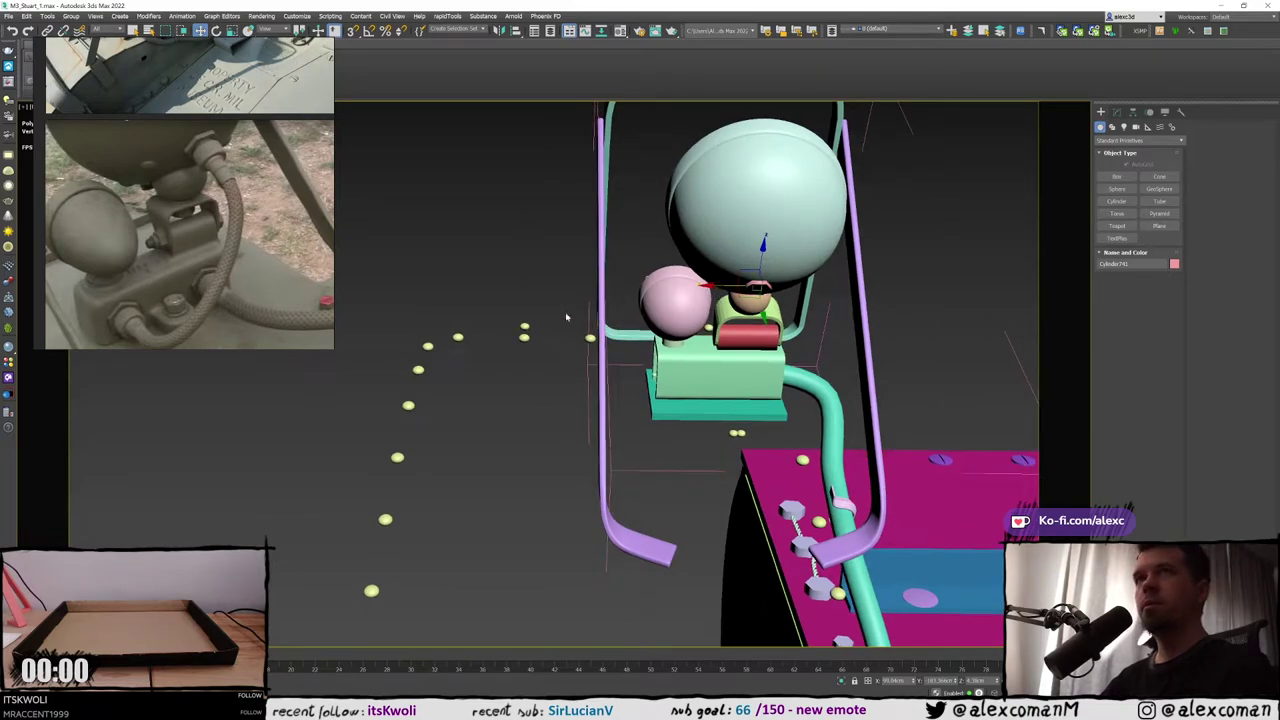
scroll(233, 270, down, 3)
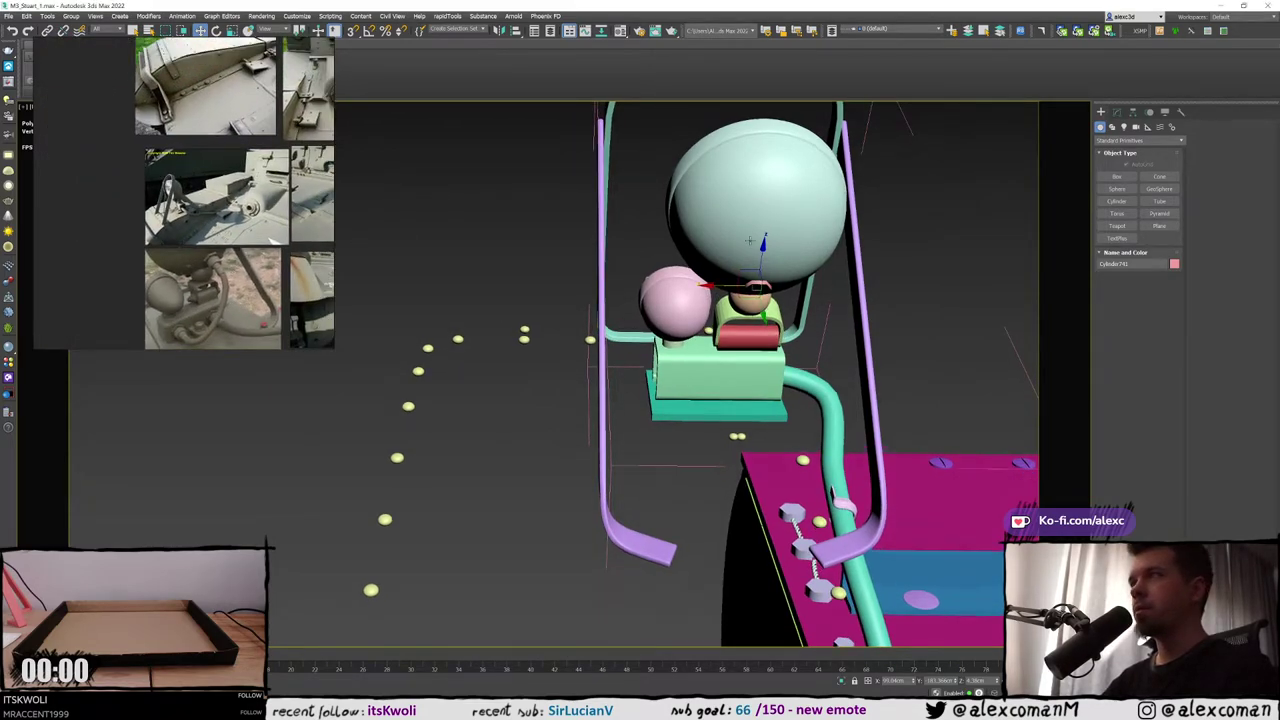
alt+middle_drag(765, 226, 799, 237)
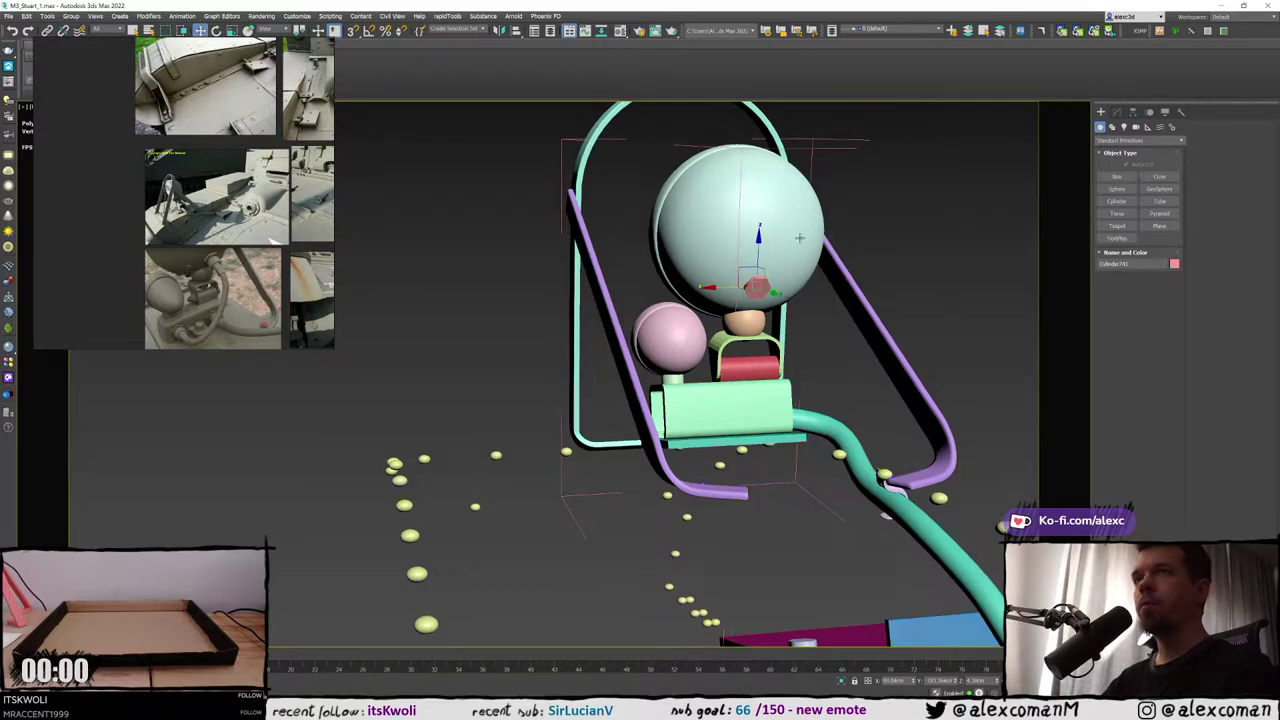
click(1118, 113)
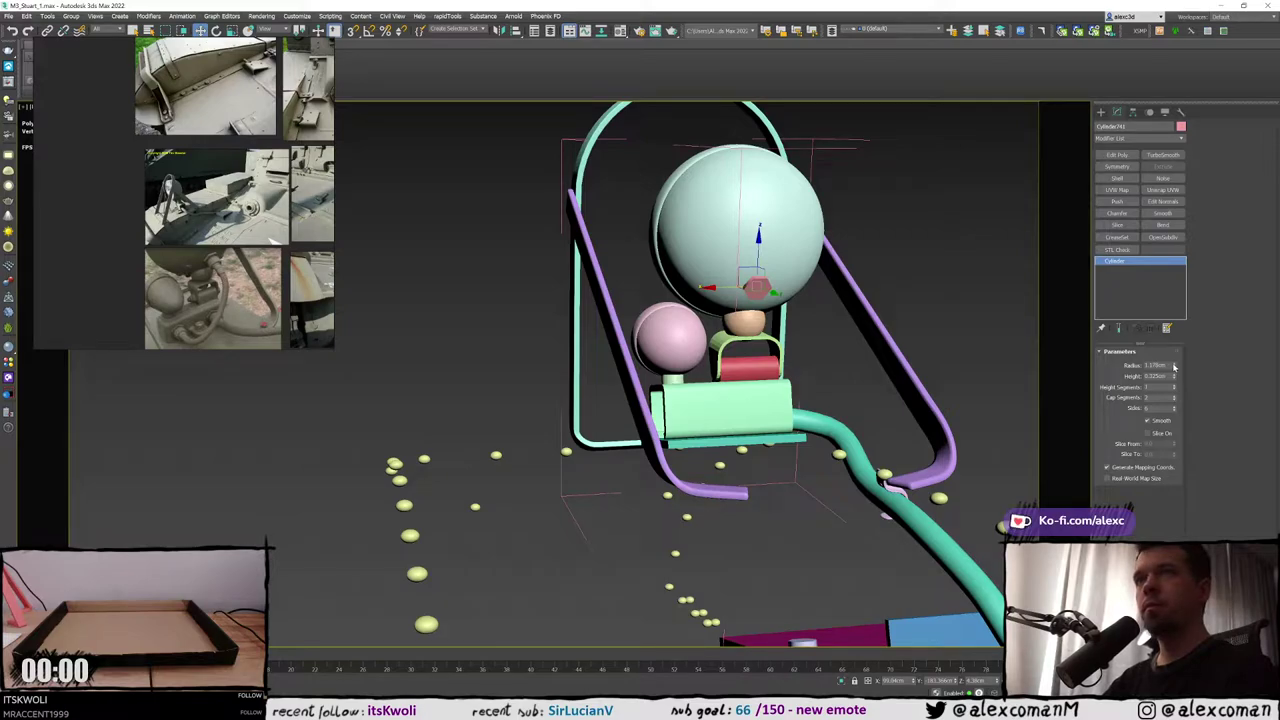
drag(1174, 367, 1174, 368)
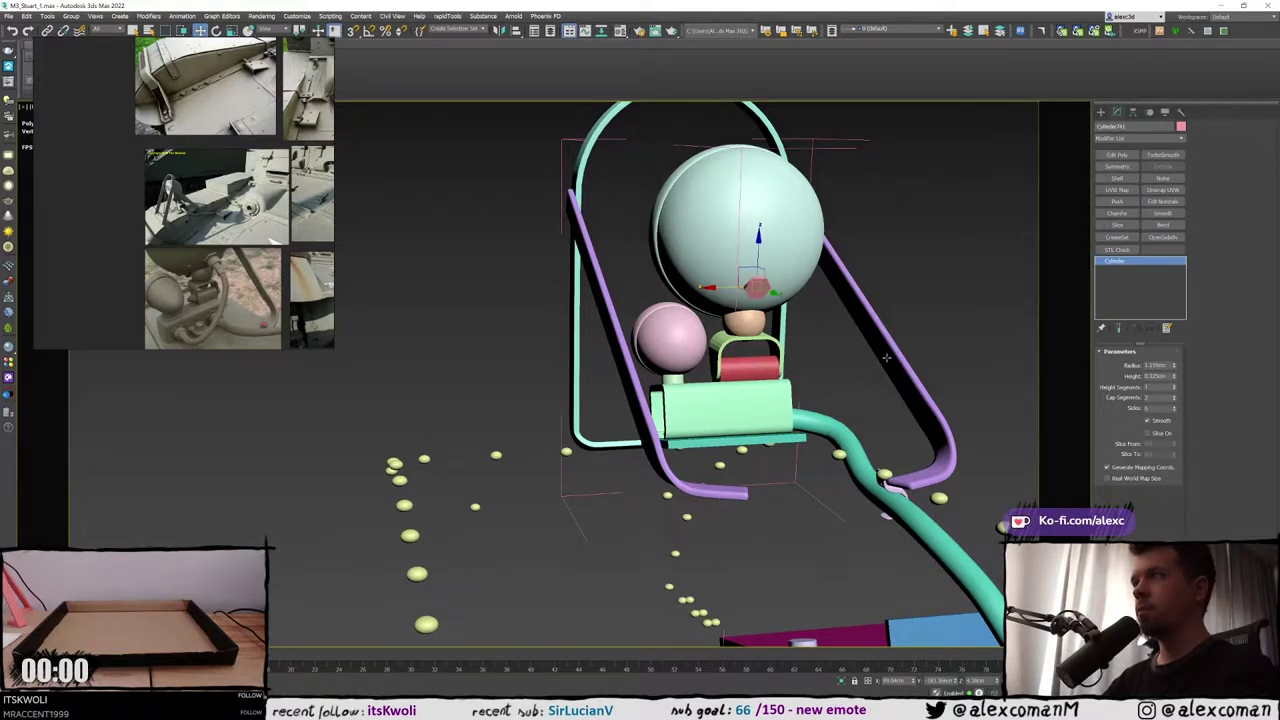
Clone the hexagonal cylinder as an instance into the empty space beside the headlight assembly
alt+middle_drag(886, 357, 883, 284)
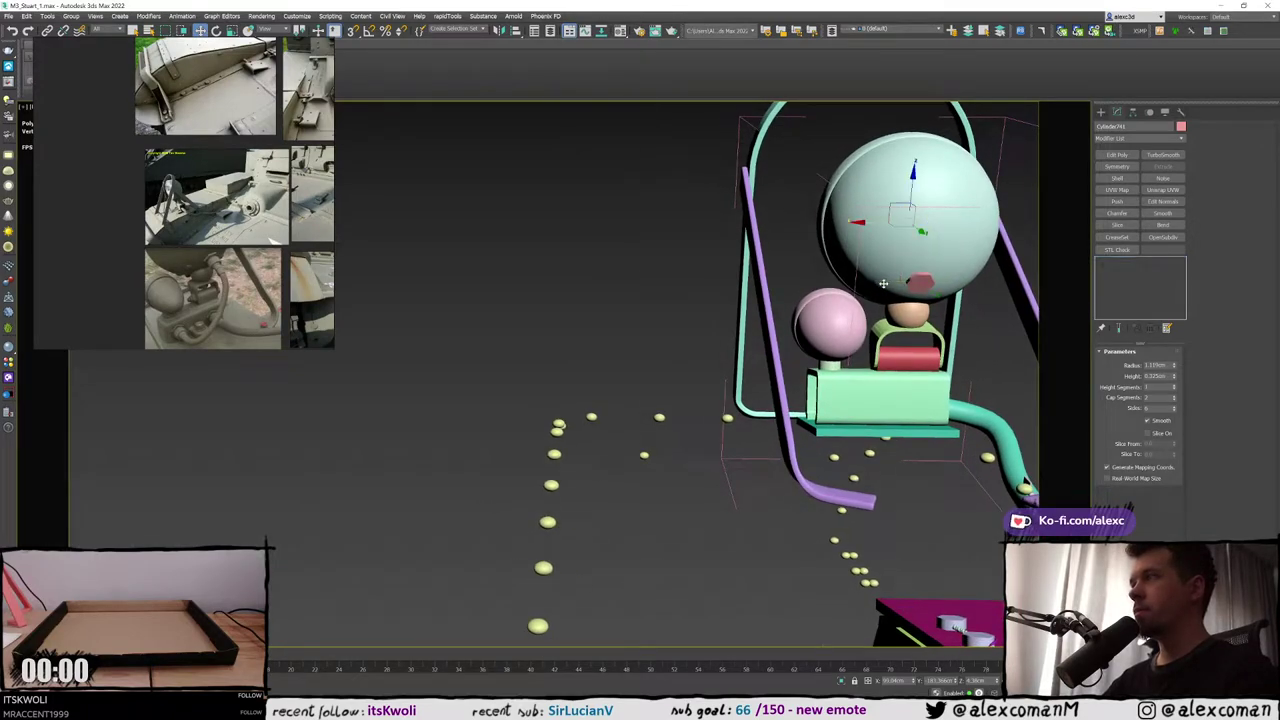
shift+drag(883, 284, 868, 284)
click(681, 398)
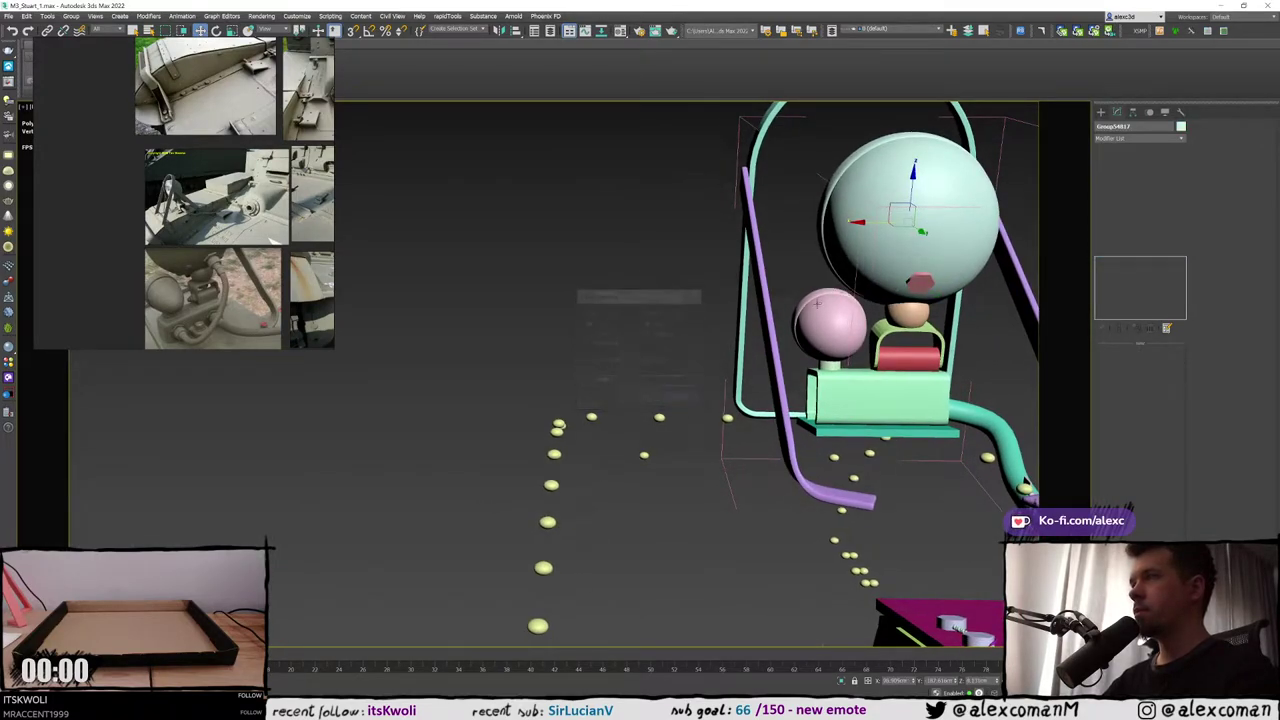
click(917, 280)
shift+drag(917, 280, 424, 284)
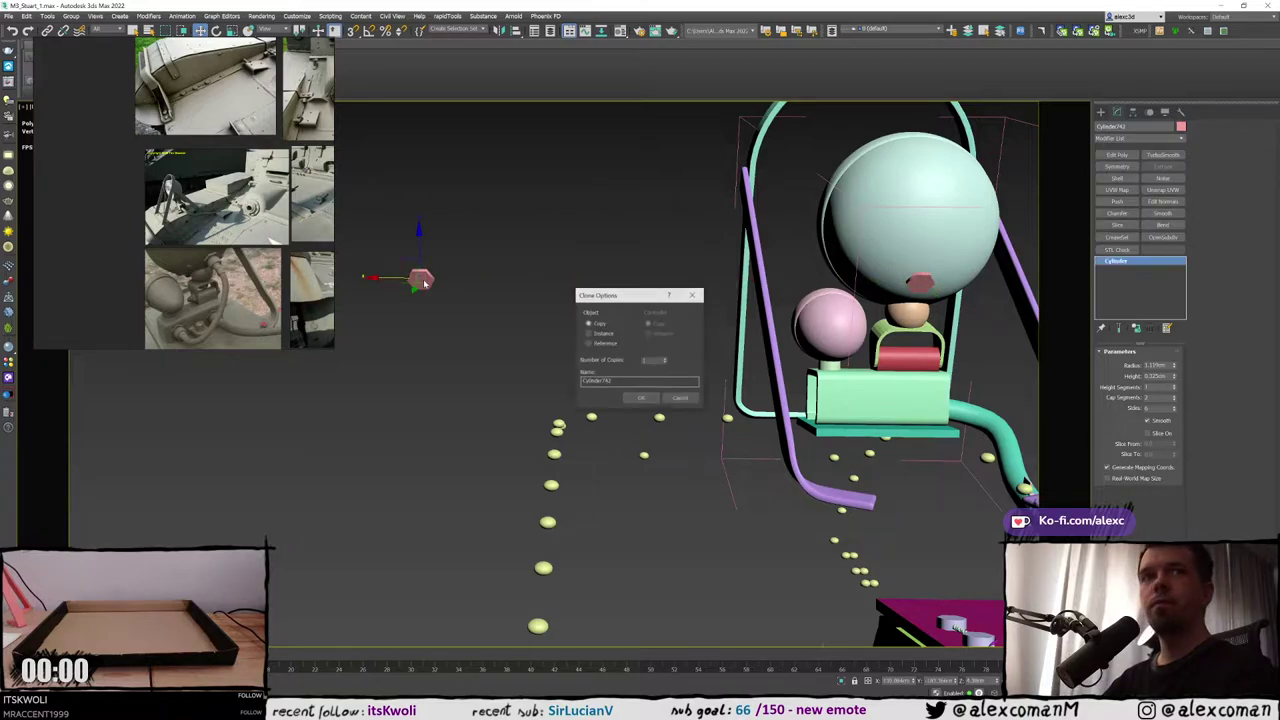
click(603, 334)
click(641, 398)
Set the cloned hexagonal cylinder's X rotation to 0
mouse_move(473, 298)
middle_down()
mouse_move(636, 320)
mouse_move(766, 482)
middle_up()
key(e)
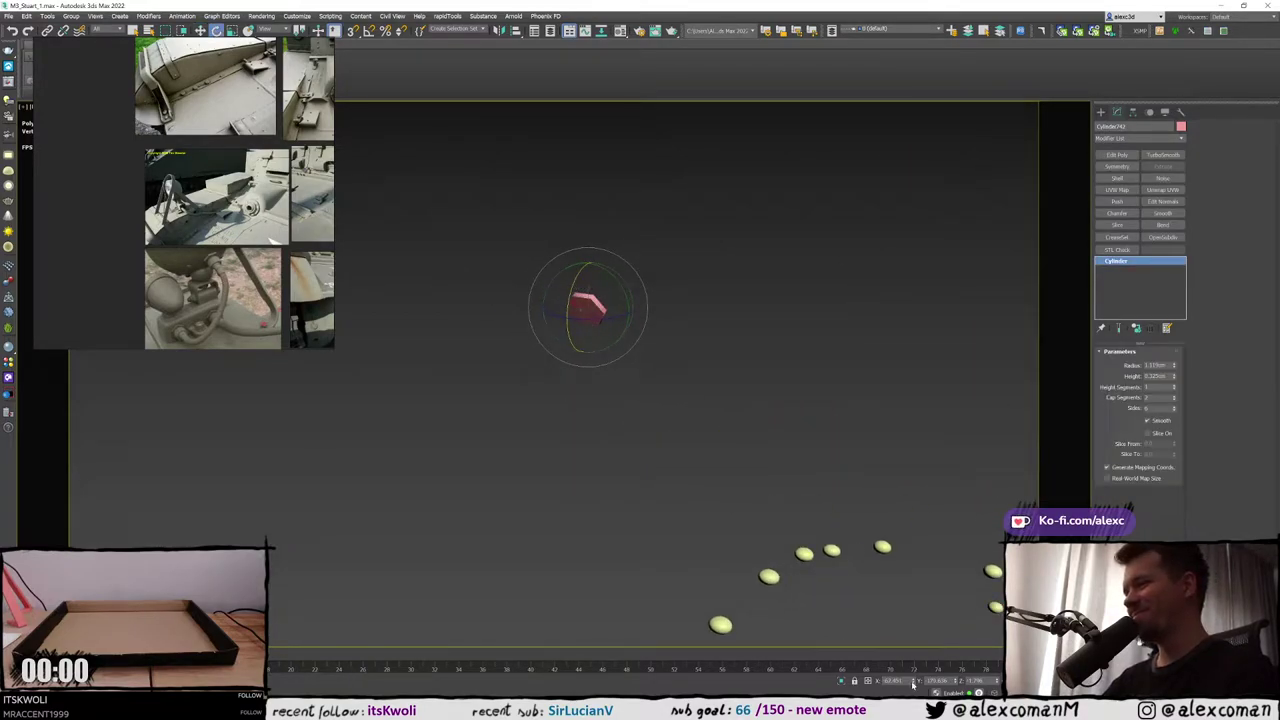
right_click(913, 683)
alt+middle_drag(685, 435, 694, 469)
Isolate the view on the cloned hexagon from above and set its Y rotation to 180 and Z rotation to 0
key(alt+w)
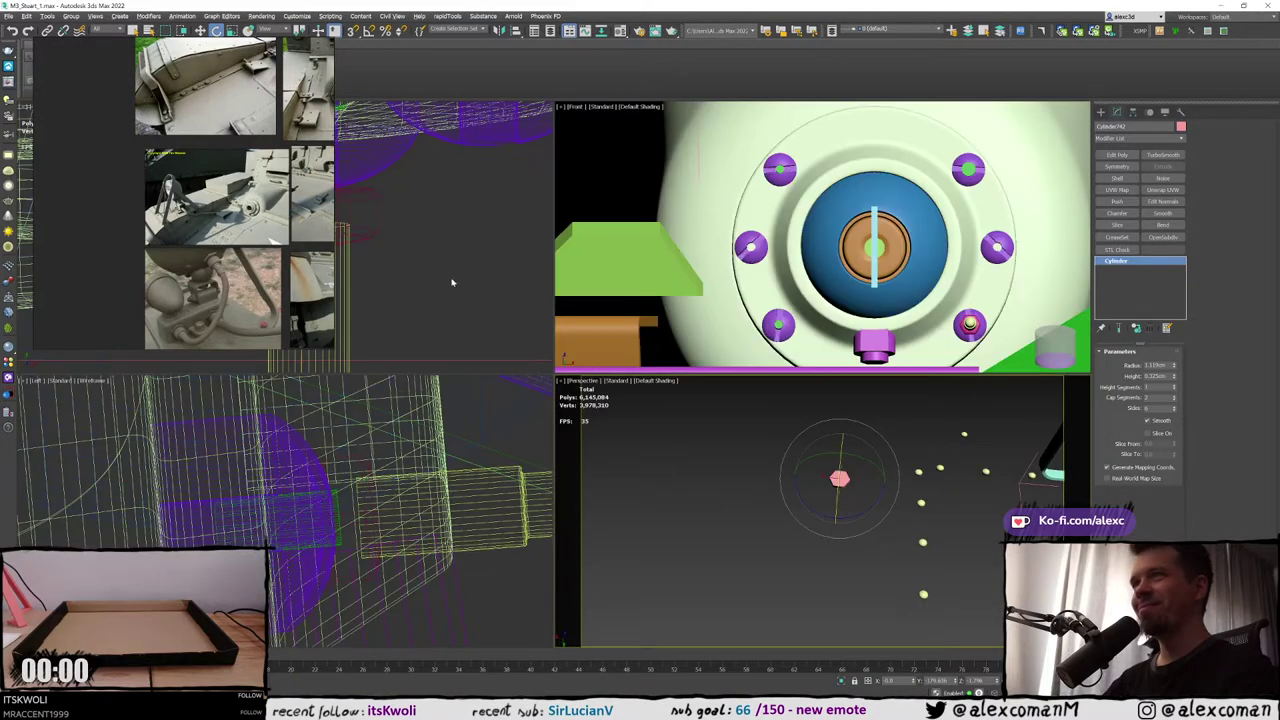
middle_click(449, 278)
key(alt+w)
key(z)
scroll(479, 287, down, 5)
middle_drag(479, 287, 571, 310)
scroll(567, 312, up, 4)
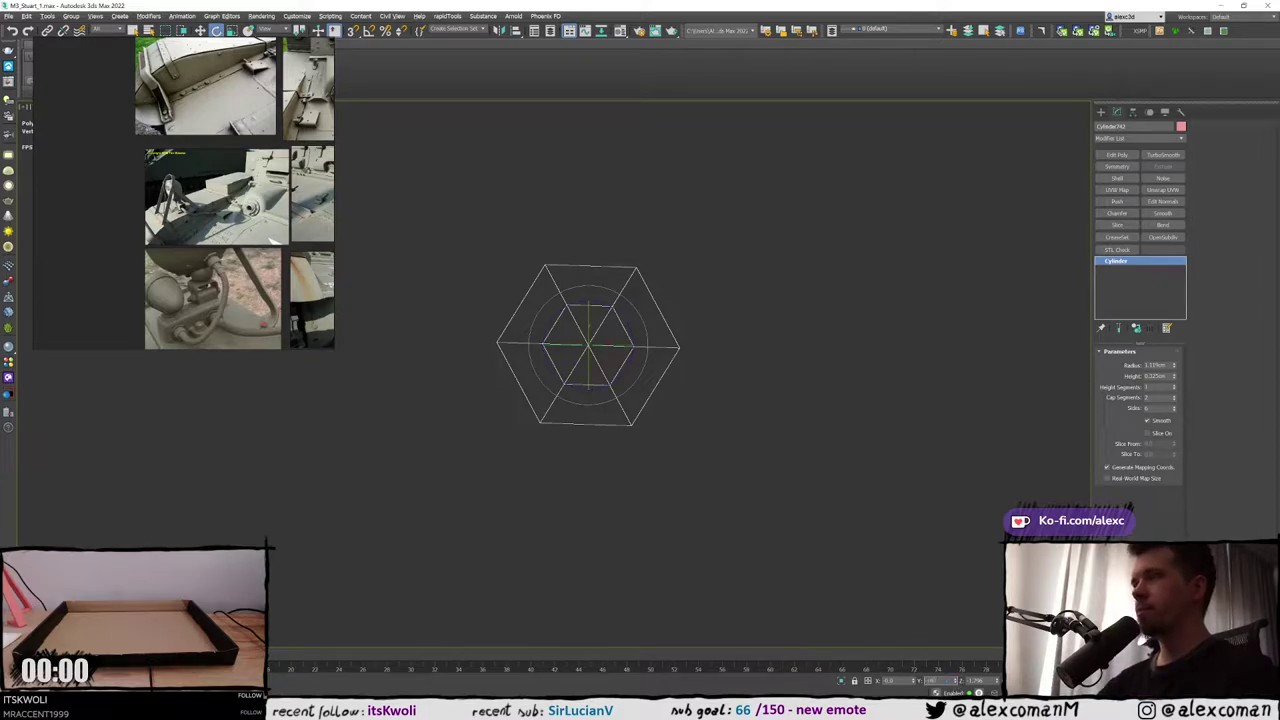
key(Return)
right_click(997, 681)
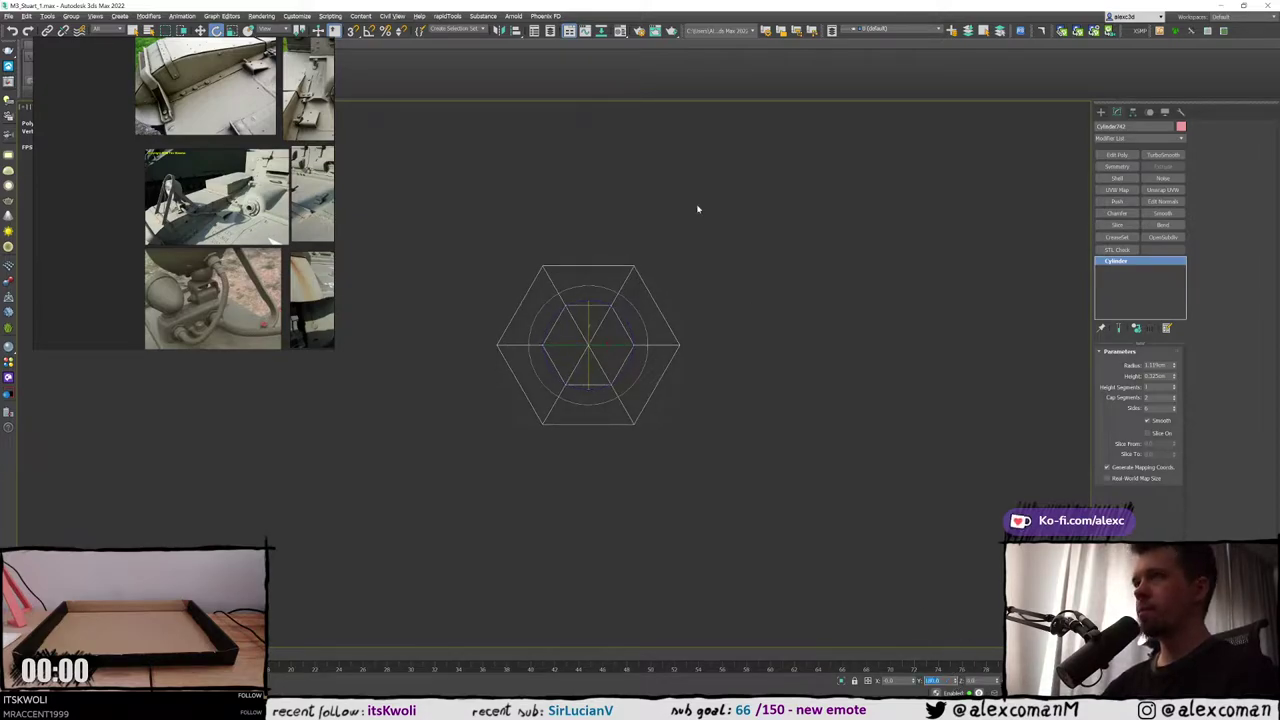
Check the cable fitting photo and draw a cylinder about 1 cm in radius centred on the hexagon, with 36 sides
scroll(733, 267, up, 2)
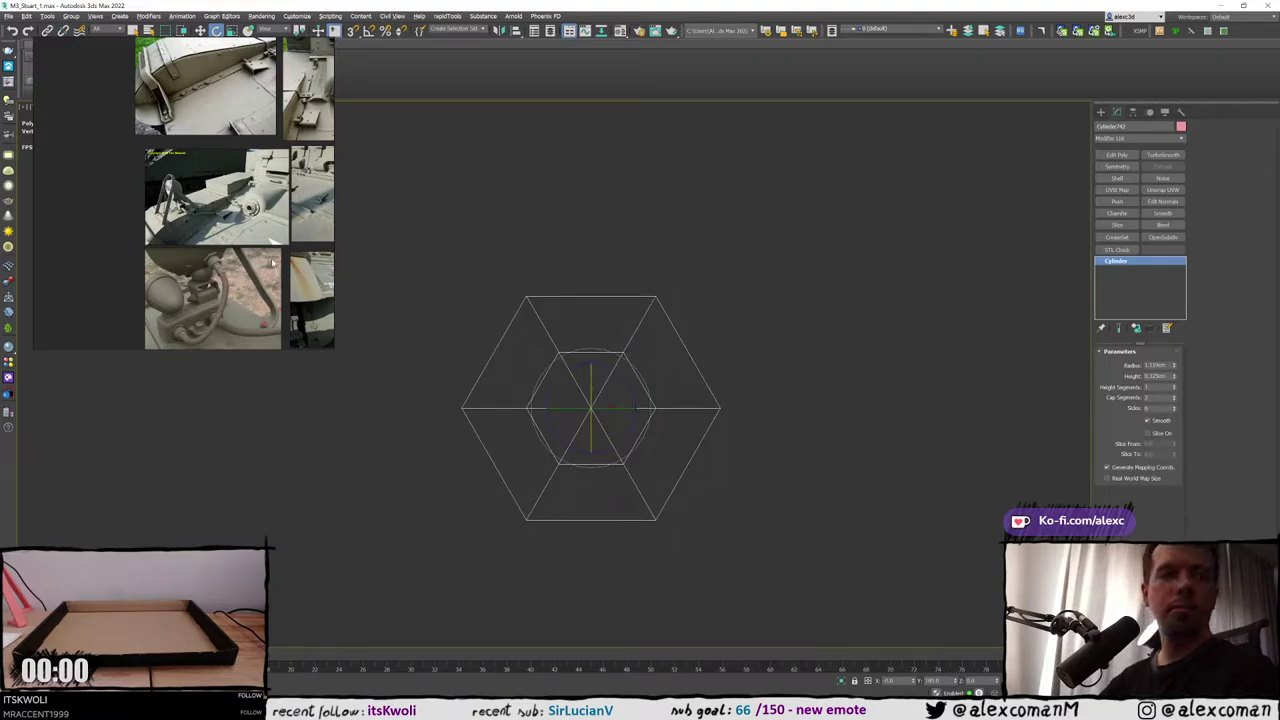
scroll(287, 237, up, 1)
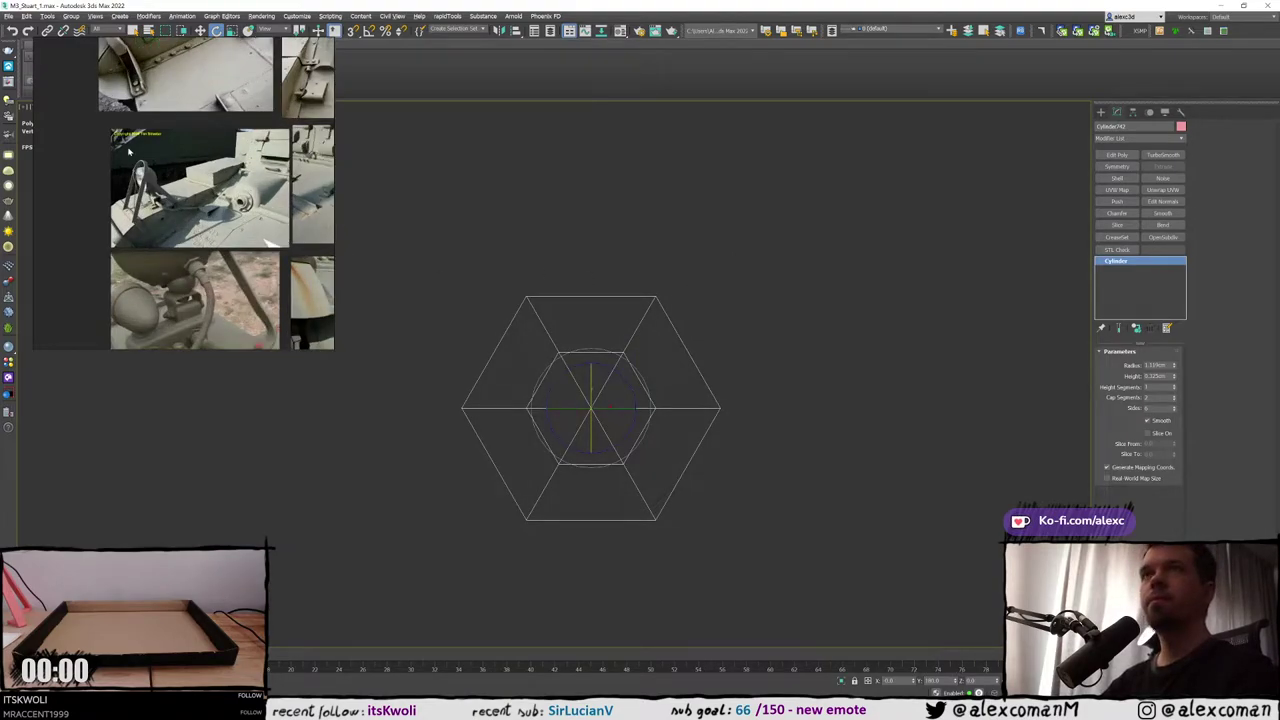
scroll(222, 190, up, 4)
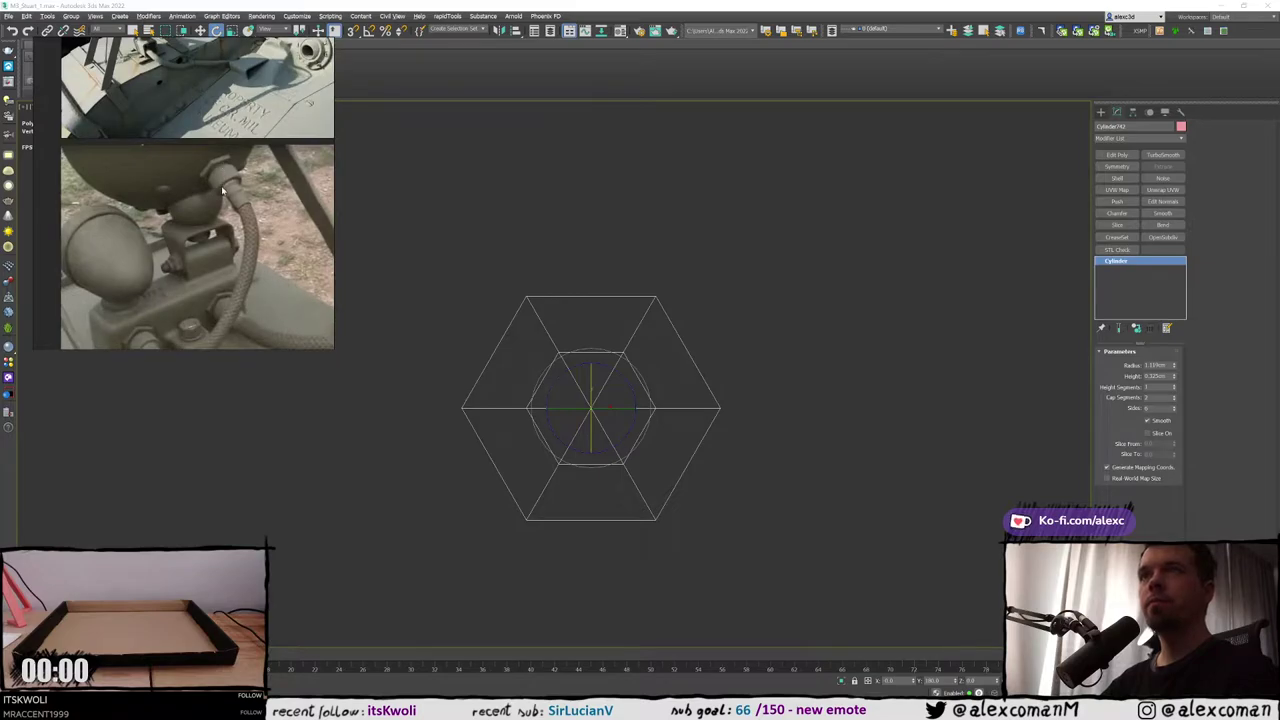
middle_drag(473, 212, 517, 203)
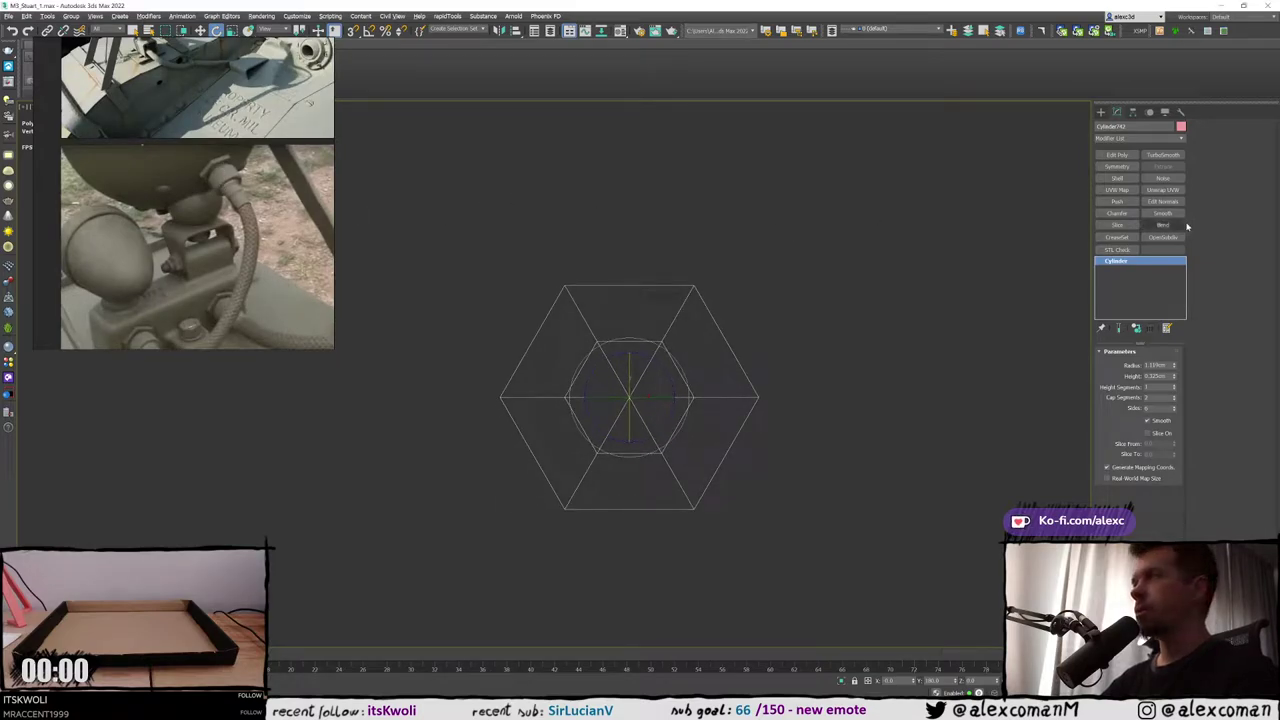
click(1100, 112)
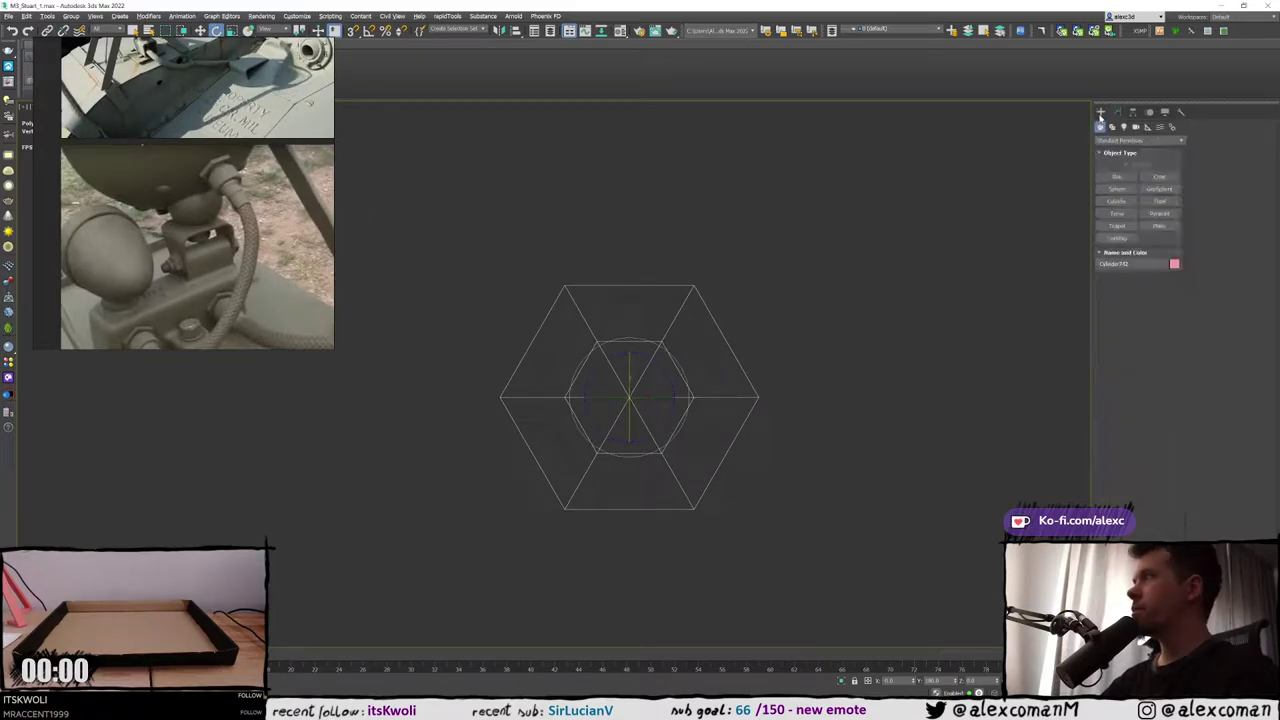
click(1115, 202)
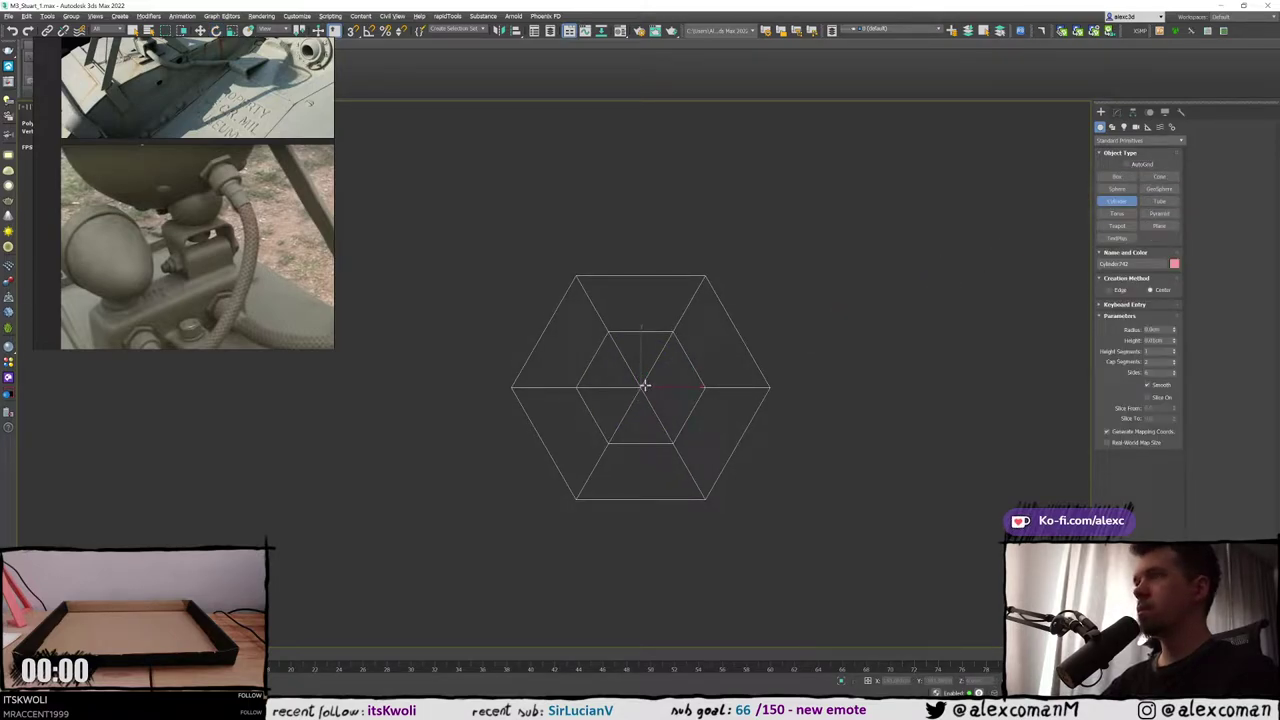
drag(640, 387, 705, 485)
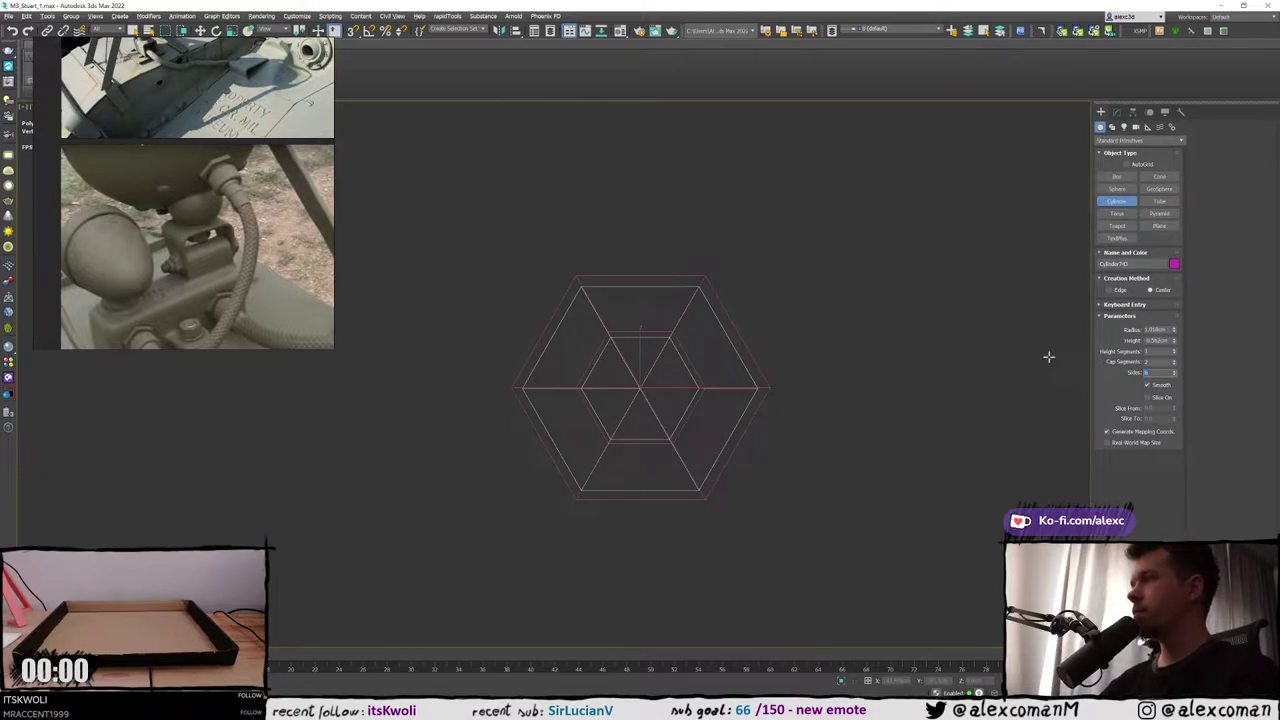
text(36)
key(Return)
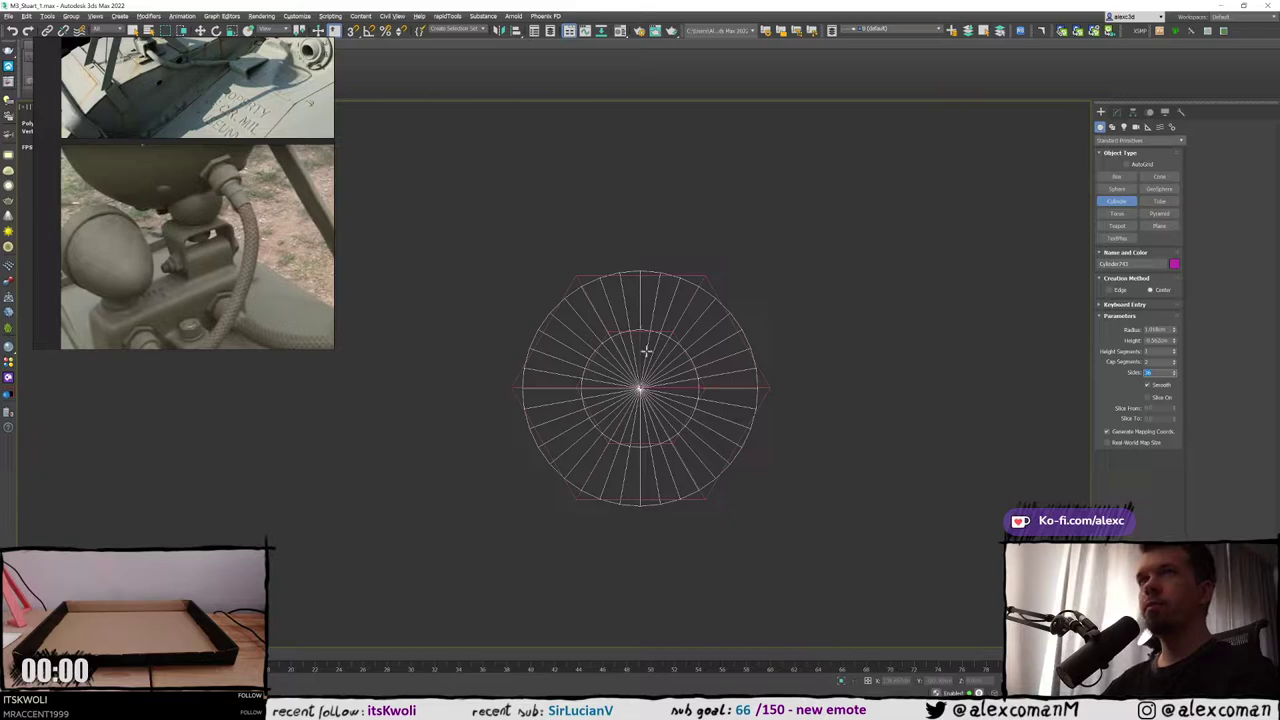
Reduce the round cylinder's radius to about 0.95 cm so it fits inside the hexagon
right_click(655, 372)
key(w)
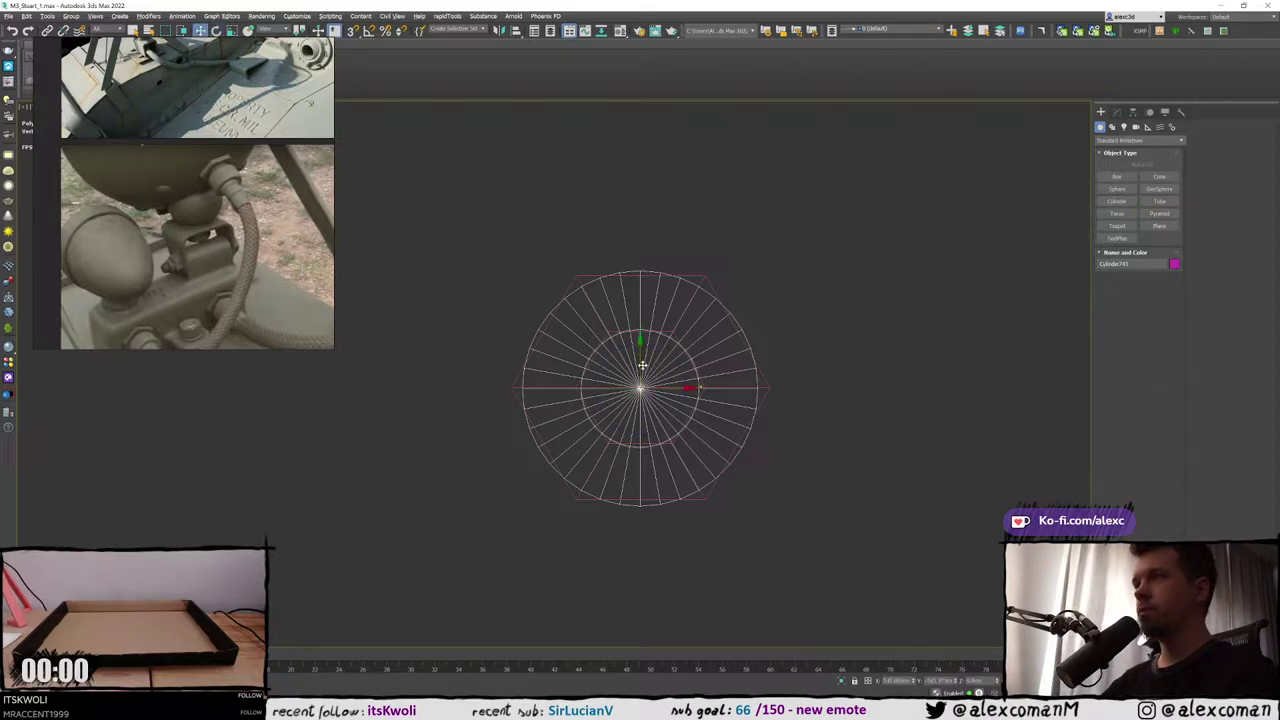
key(s)
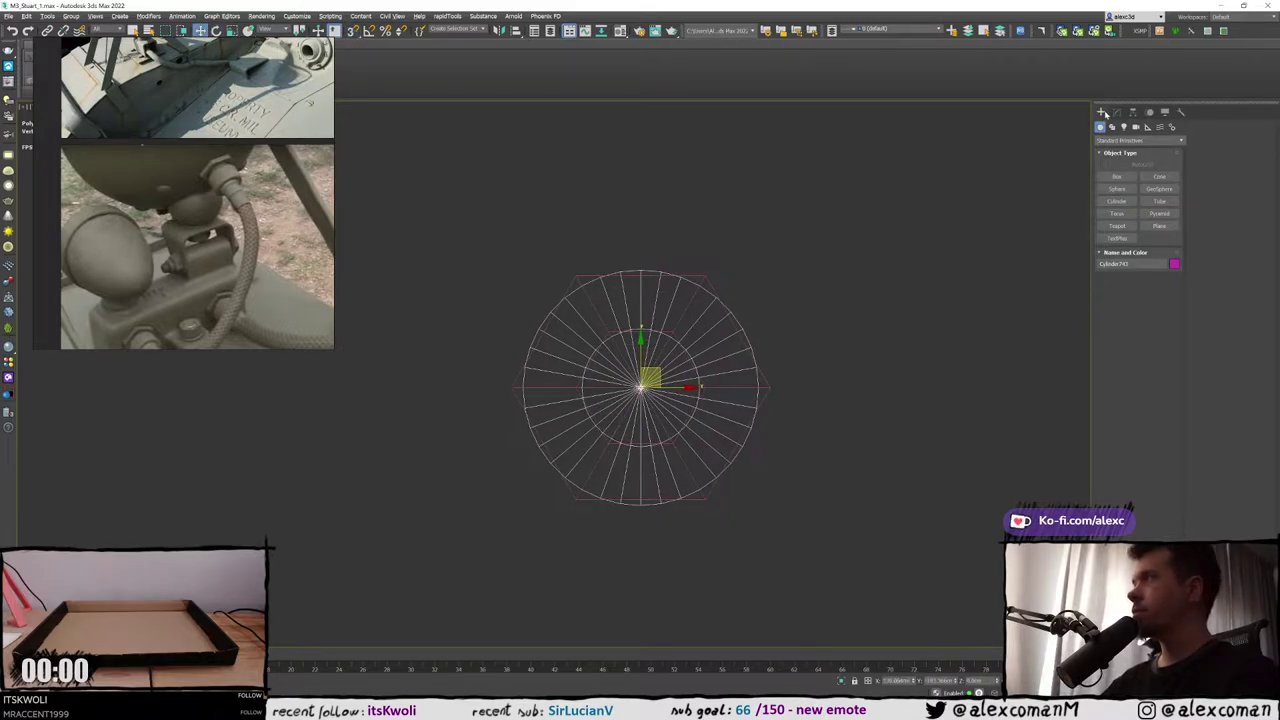
click(1116, 112)
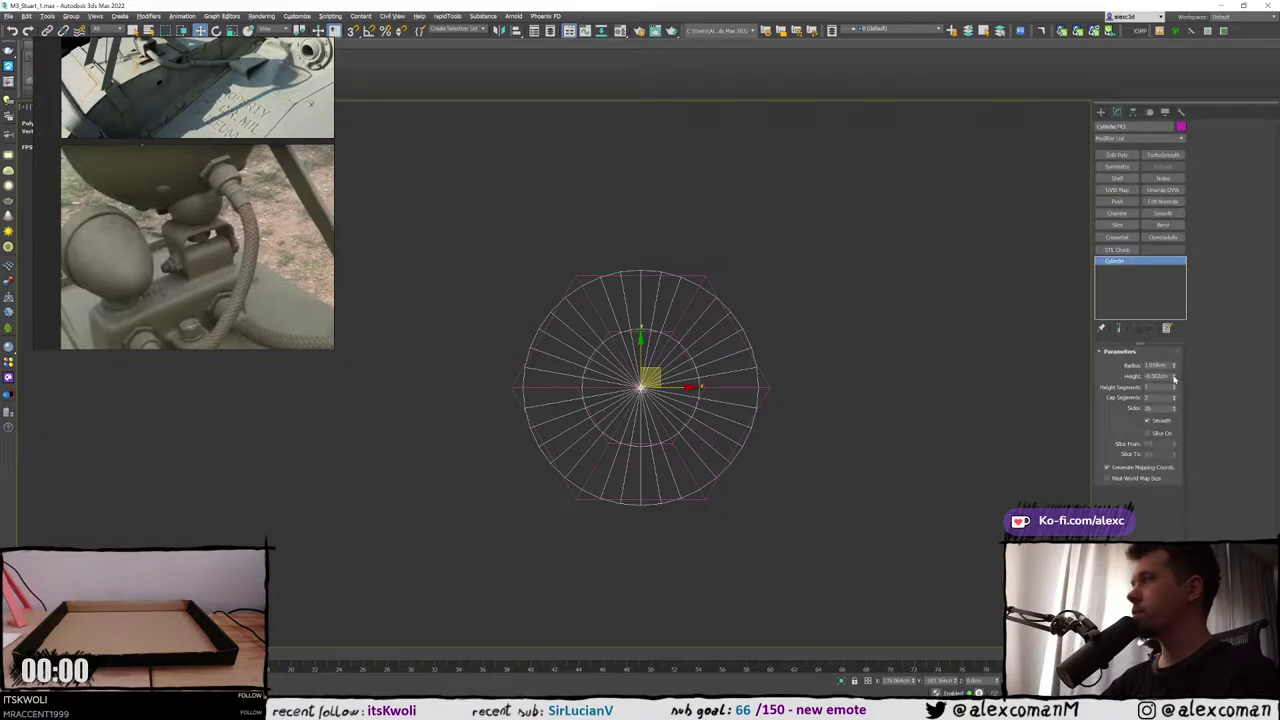
drag(1175, 370, 1175, 370)
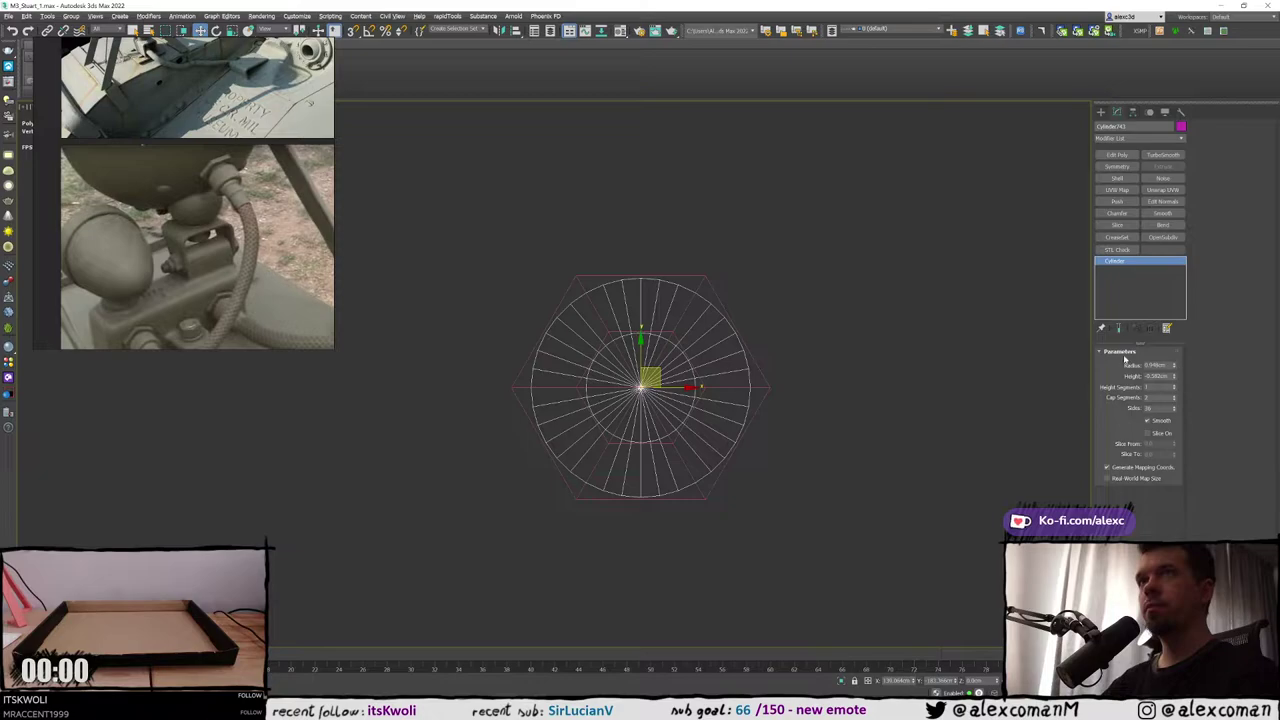
Raise the round cylinder vertically until it sits a short distance below the hexagonal head
key(alt+w)
key(alt+w)
alt+middle_drag(798, 437, 851, 394)
scroll(709, 365, up, 5)
middle_drag(698, 366, 694, 397)
drag(641, 396, 641, 364)
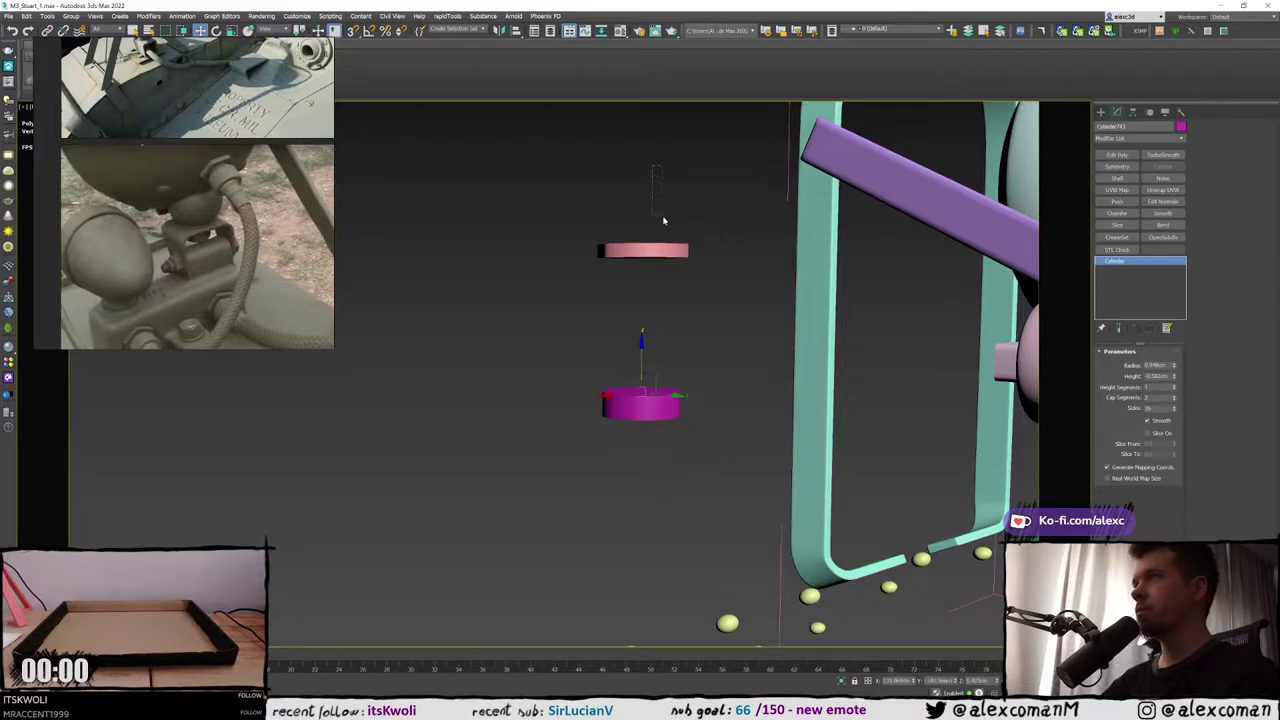
click(655, 251)
click(626, 392)
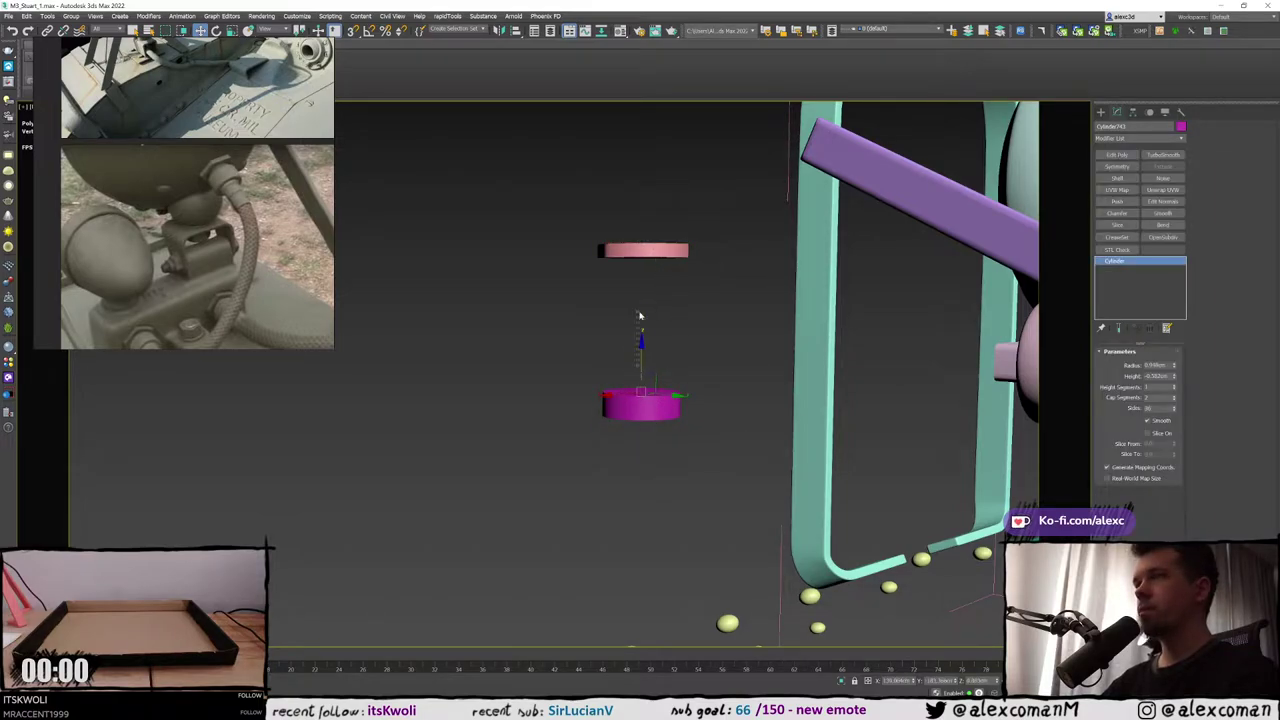
click(640, 316)
click(656, 410)
drag(641, 363, 634, 277)
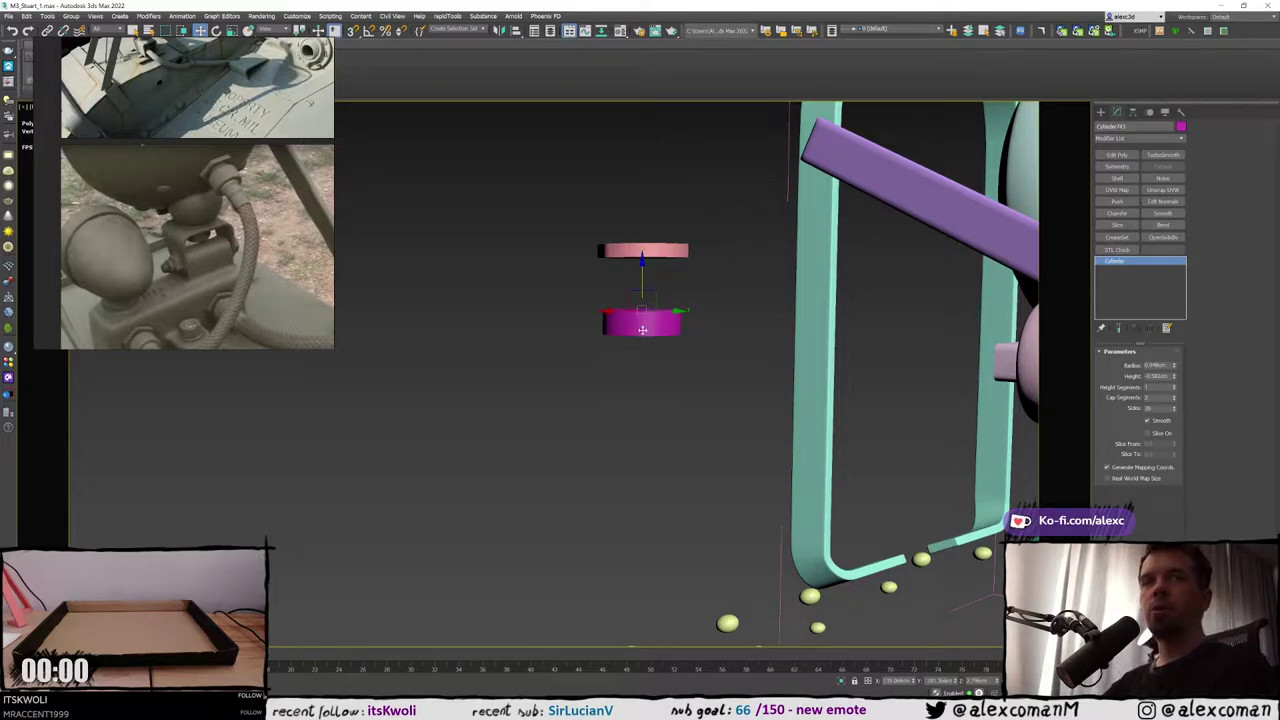
Lengthen the round cylinder to about 1.09 cm and raise it towards the underside of the hexagonal head
middle_drag(622, 323, 624, 348)
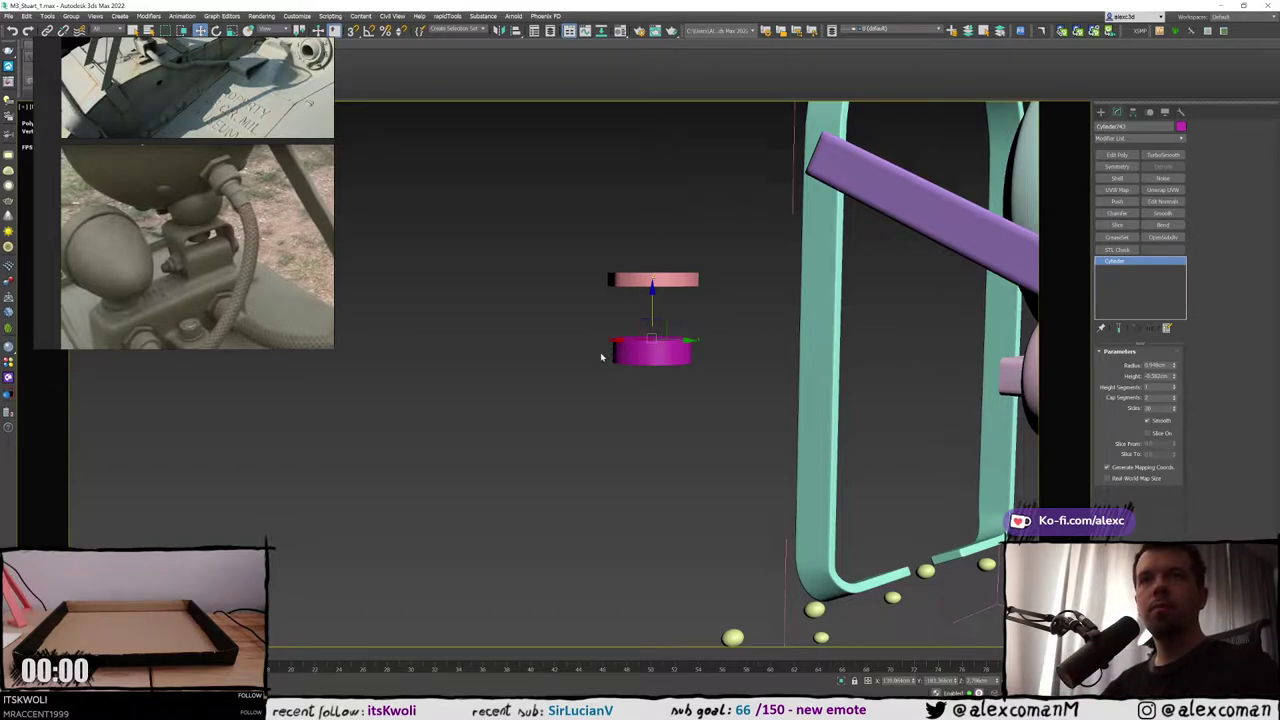
middle_drag(597, 327, 600, 334)
scroll(635, 333, up, 2)
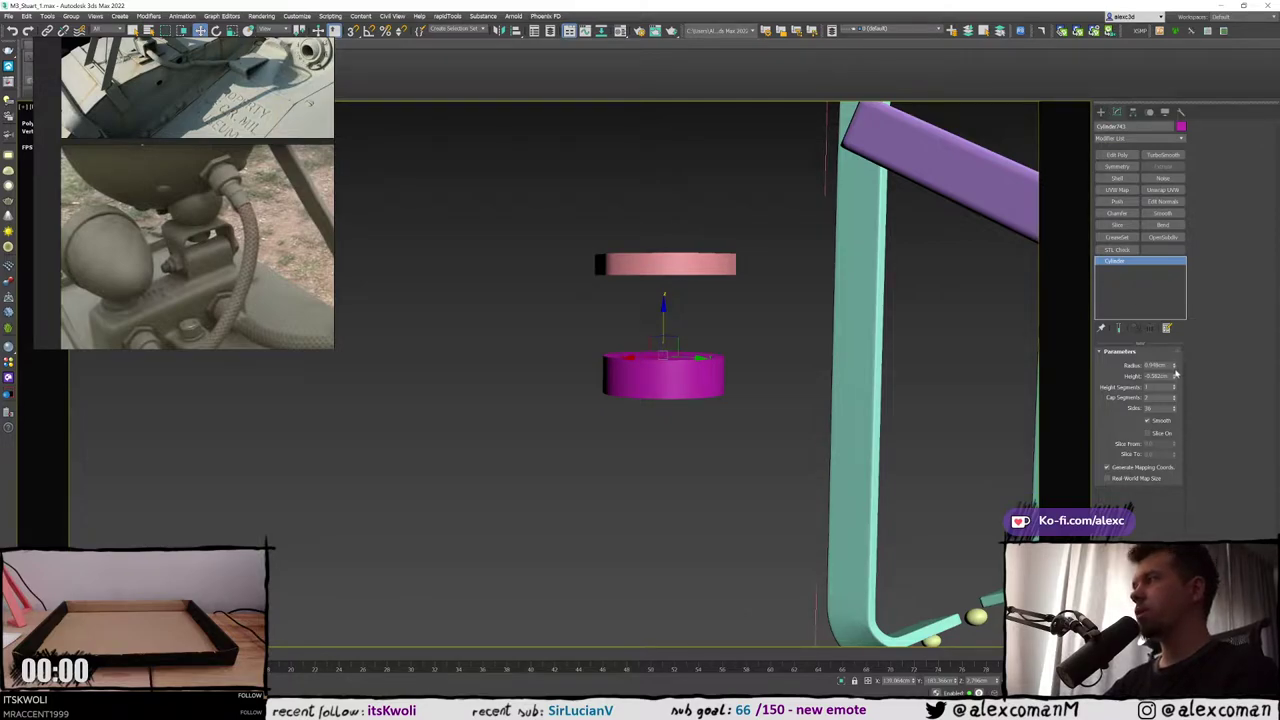
drag(1175, 378, 1184, 395)
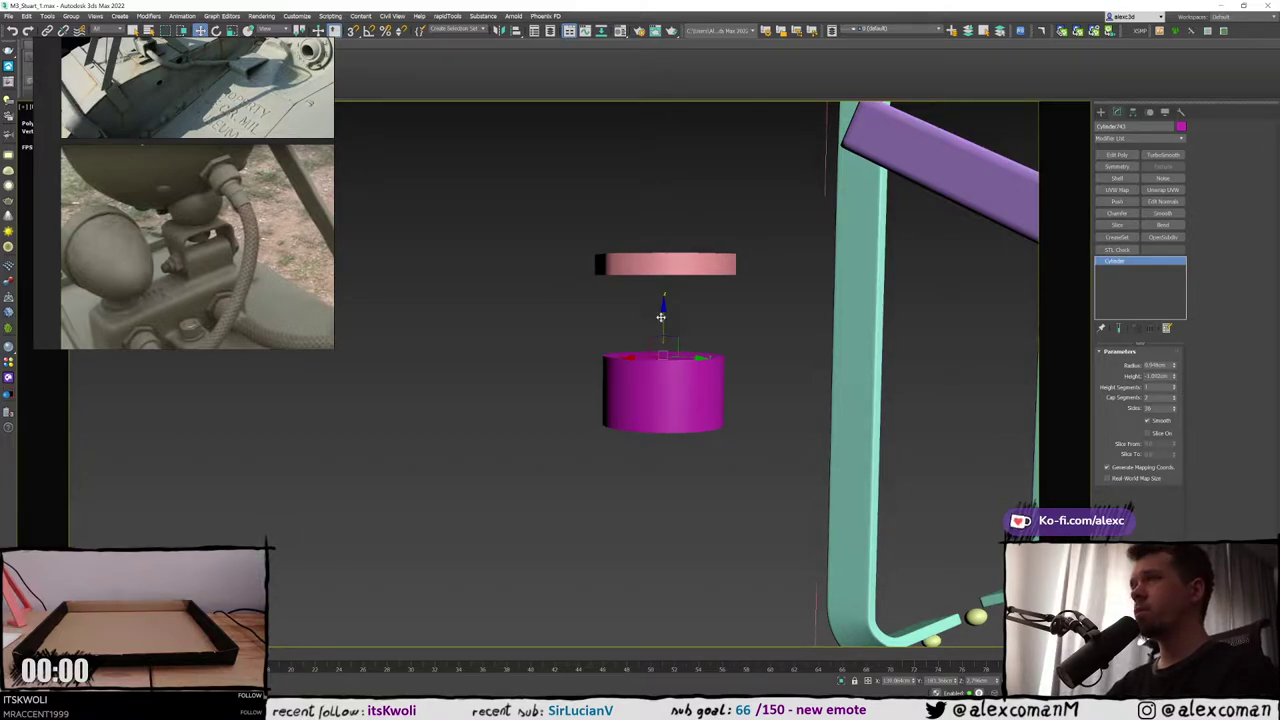
drag(661, 317, 661, 257)
Clone the round cylinder upward as a copy and shrink it into a short collar about 0.86 cm in radius and 0.3 cm high
alt+middle_drag(655, 319, 613, 312)
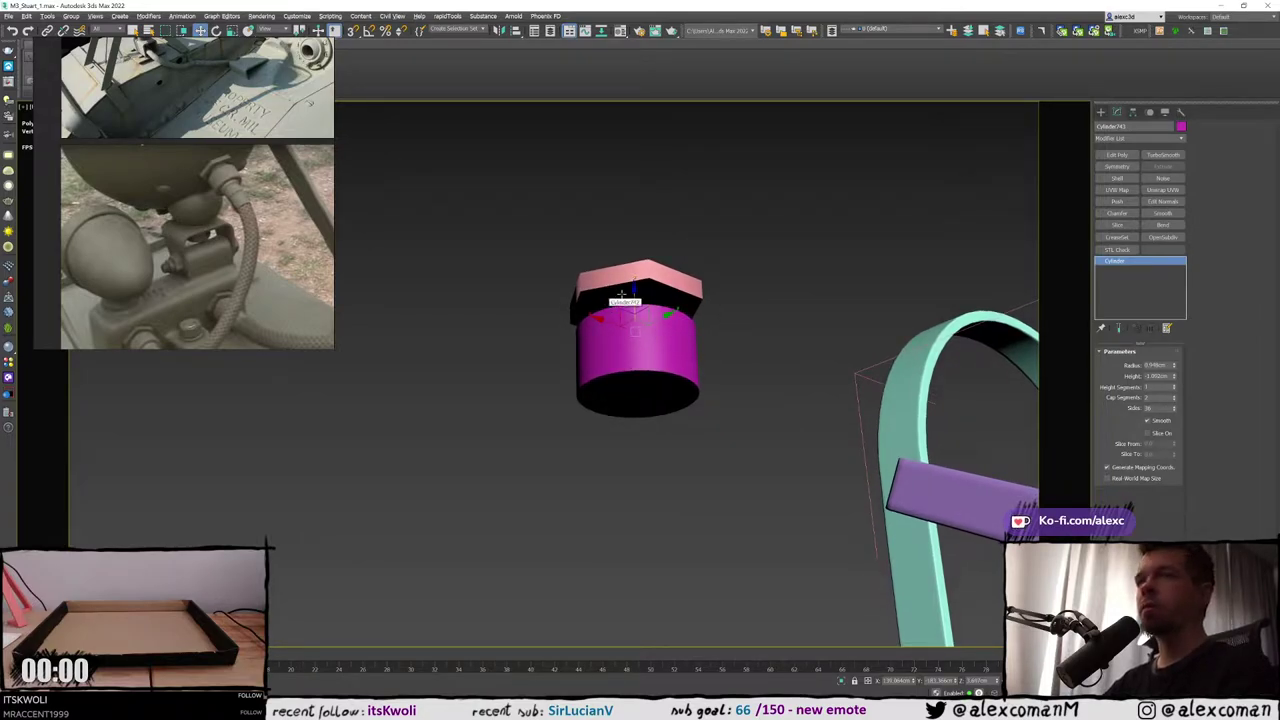
scroll(610, 300, up, 4)
mouse_move(630, 311)
mouse_down()
mouse_move(621, 332)
mouse_move(638, 306)
mouse_up()
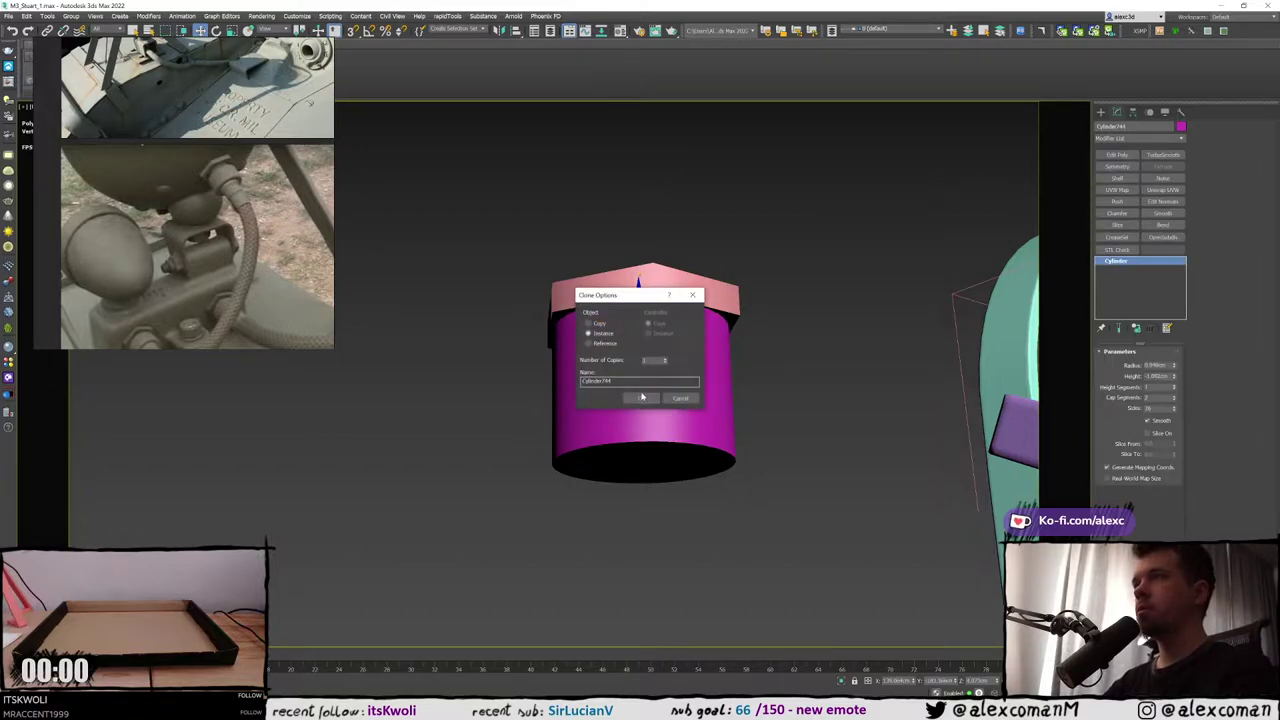
click(597, 325)
click(641, 398)
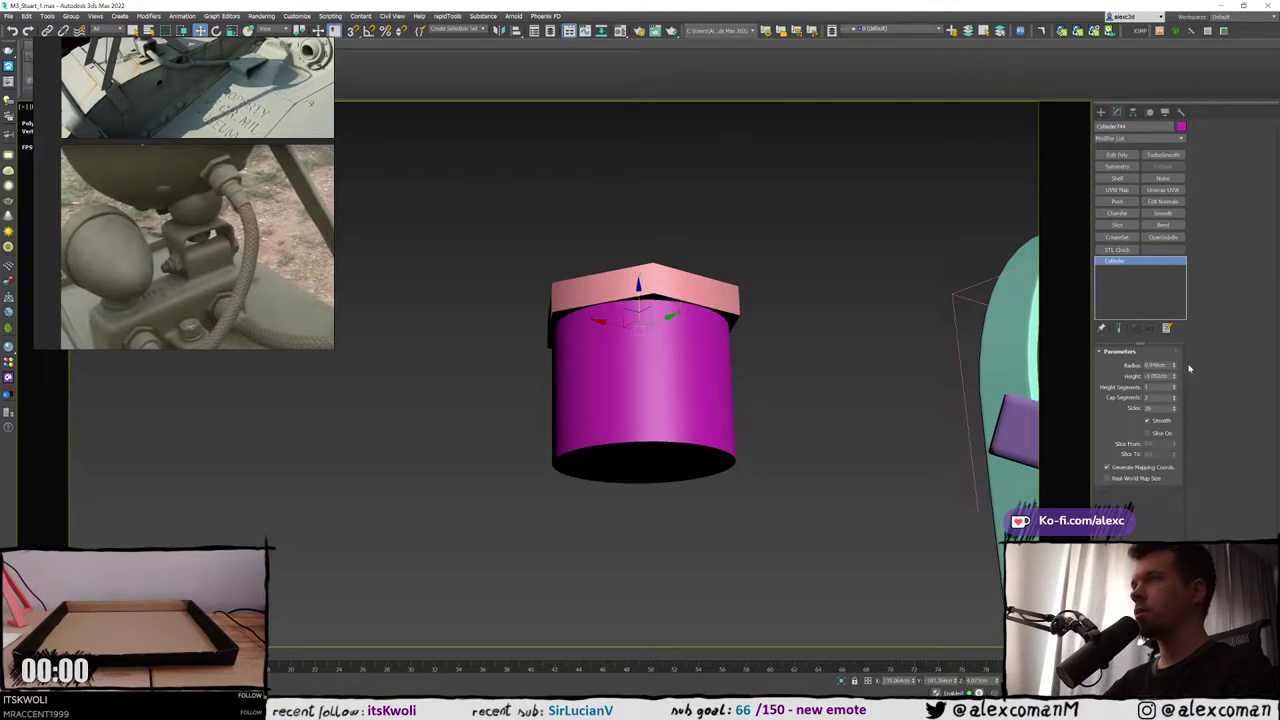
drag(1176, 378, 1173, 351)
alt+middle_drag(709, 329, 686, 356)
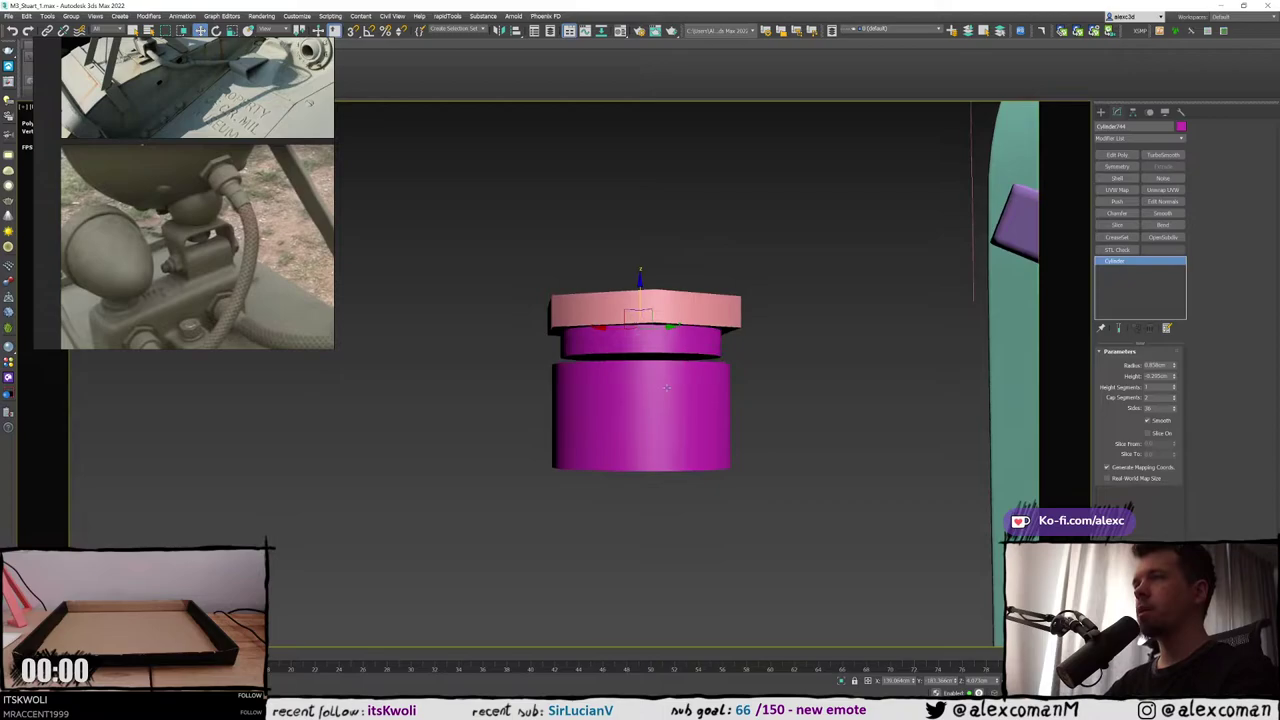
Snap the large cylinder up against the bottom edge of the short collar, with edged faces shown
click(667, 387)
key(F4)
drag(639, 339, 621, 357)
key(s)
scroll(688, 332, up, 3)
alt+middle_drag(690, 332, 545, 356)
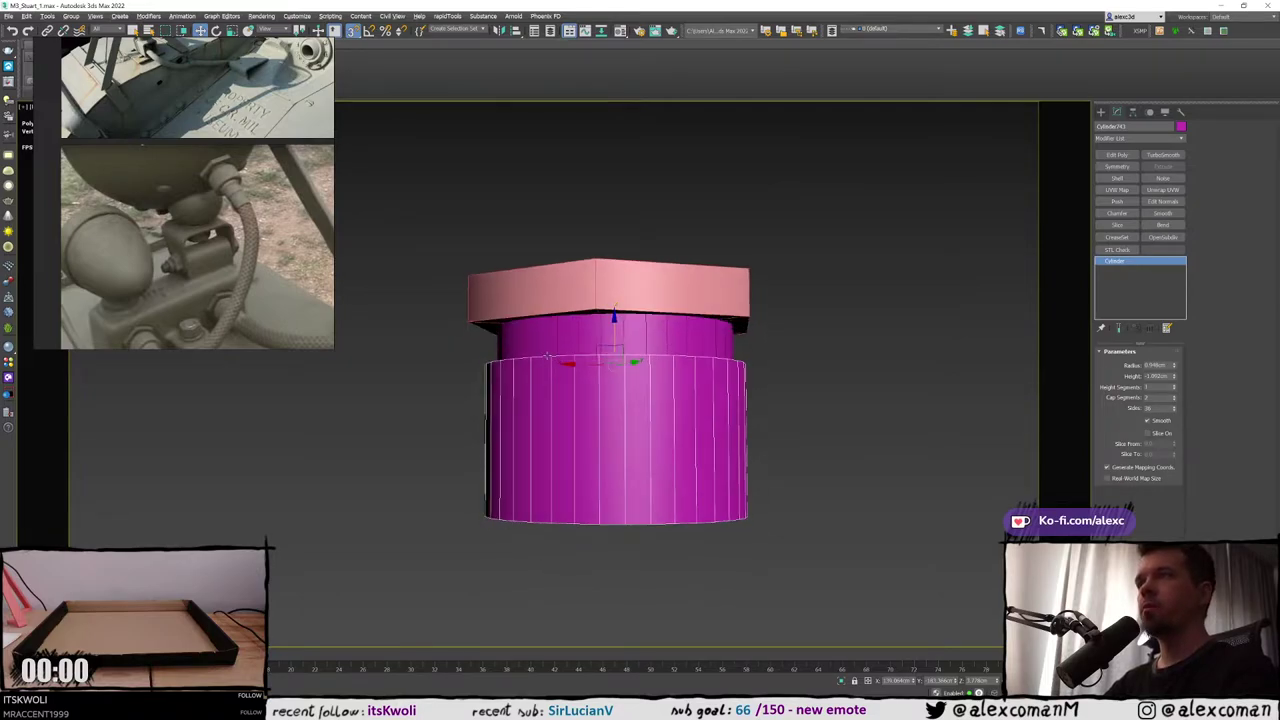
Raise the large cylinder and the short collar together slightly towards the hexagonal head
ctrl+click(521, 346)
key(s)
drag(614, 363, 613, 356)
click(774, 331)
Lengthen the large cylinder to about 1.18 cm and compare its proportions with the cable fitting photo
scroll(662, 338, down, 4)
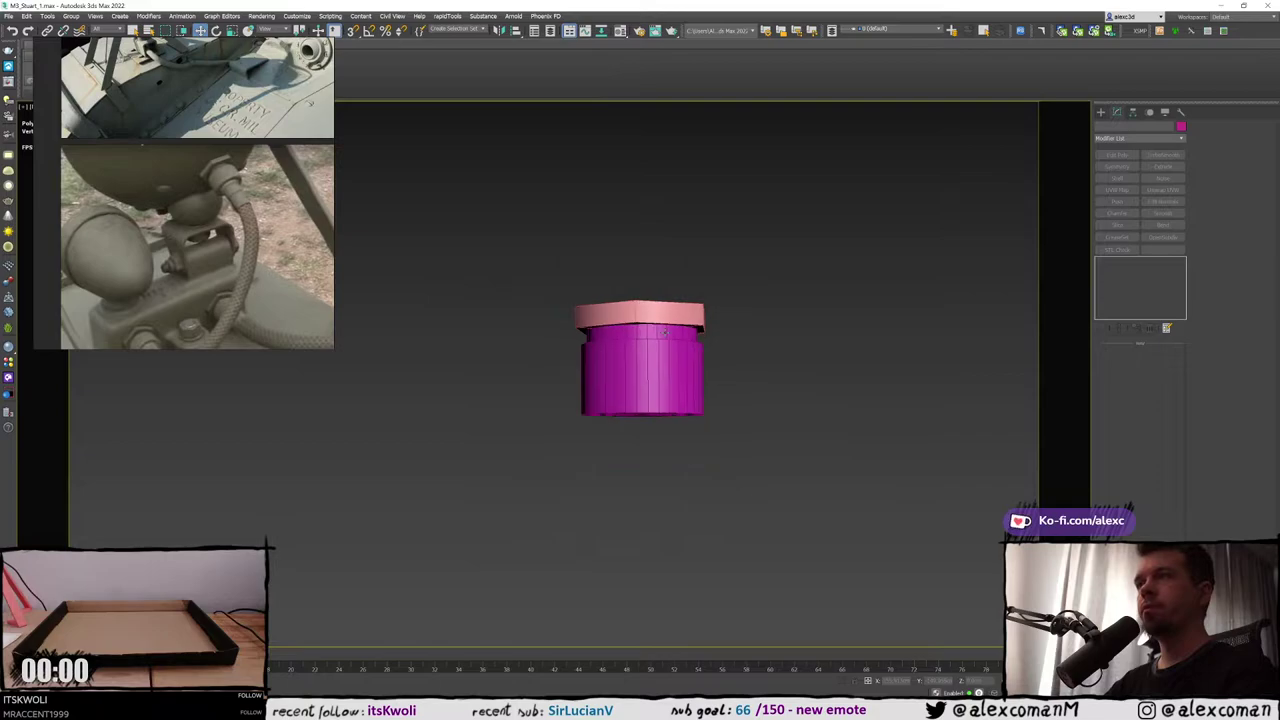
click(652, 347)
scroll(652, 347, up, 3)
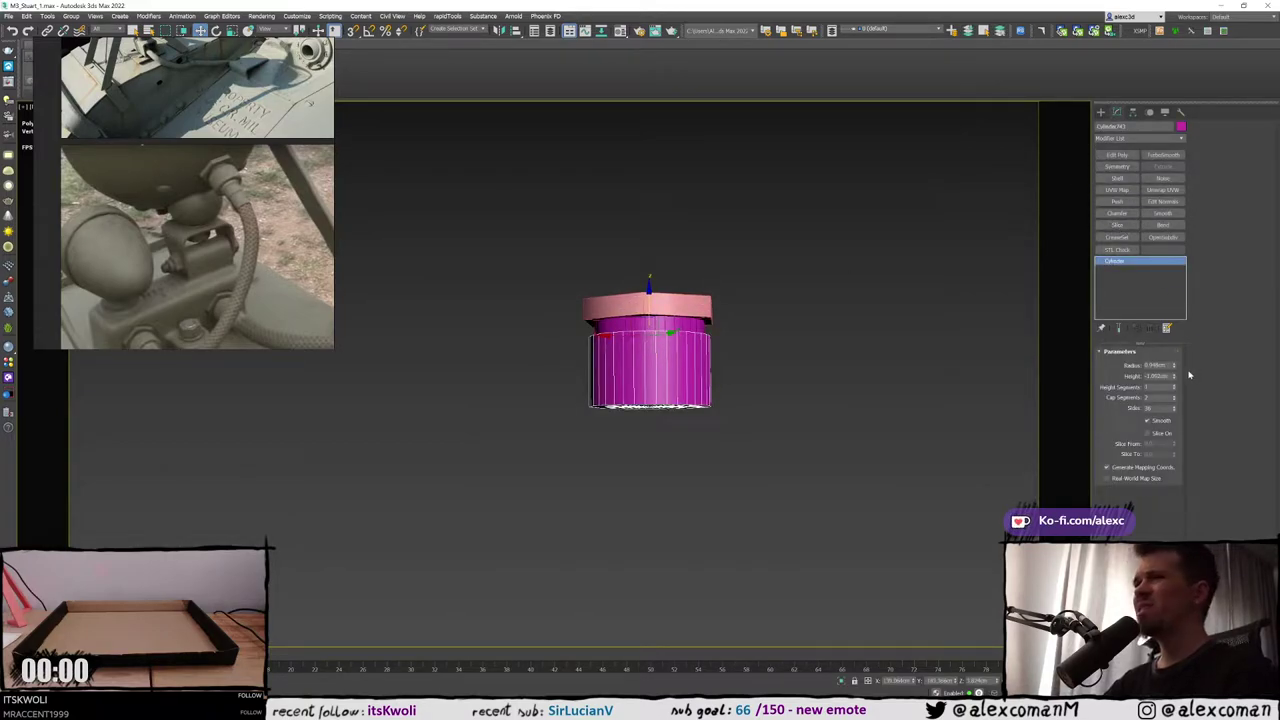
drag(1179, 376, 1181, 381)
scroll(690, 310, up, 3)
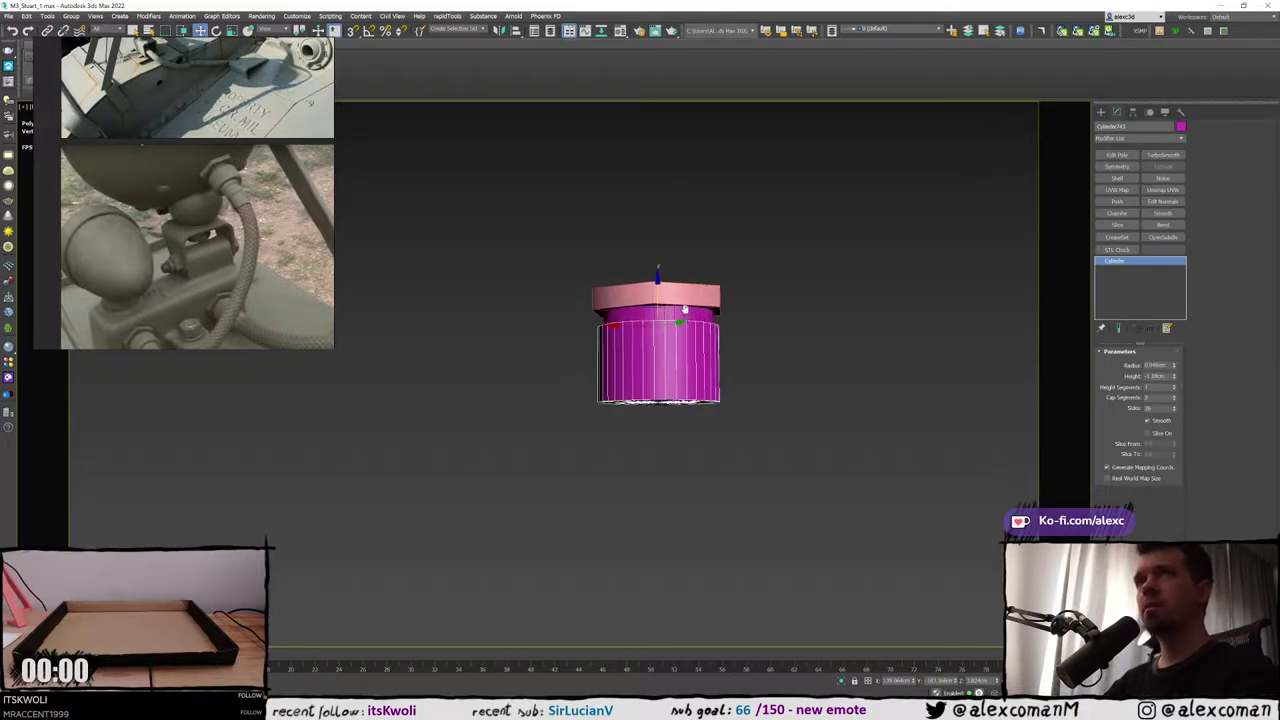
scroll(185, 195, down, 1)
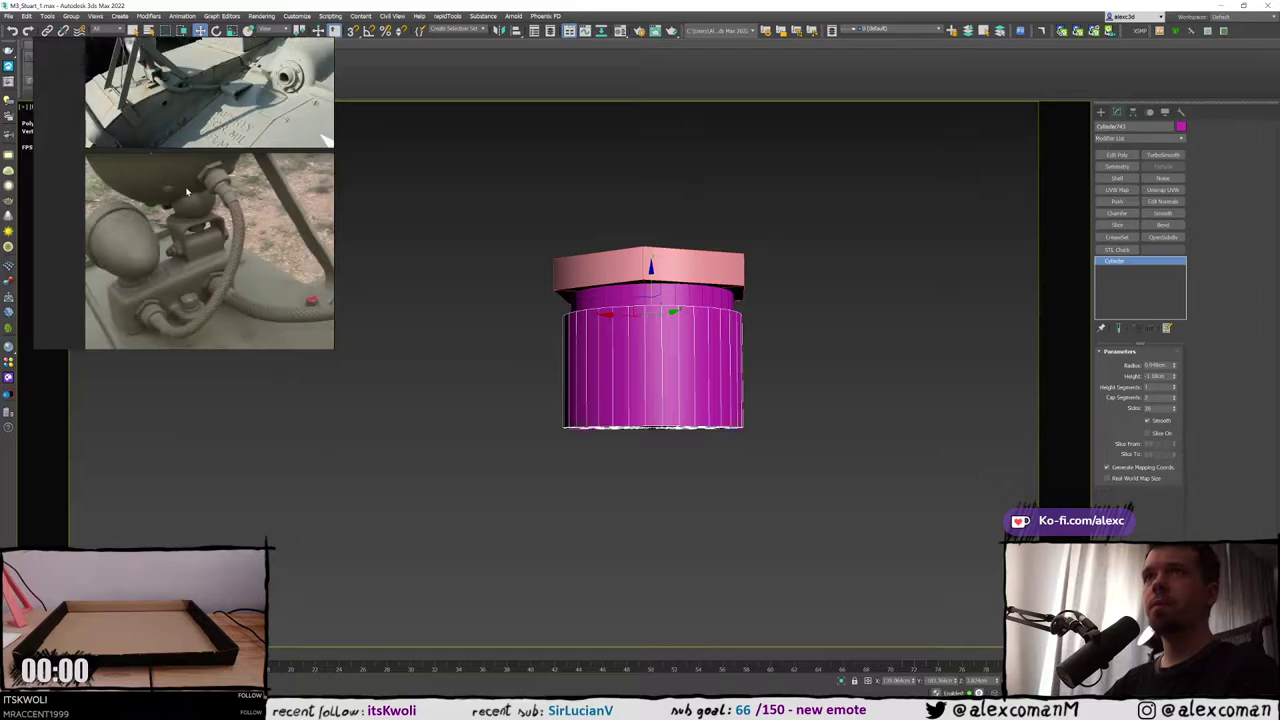
scroll(195, 195, up, 3)
scroll(230, 195, down, 1)
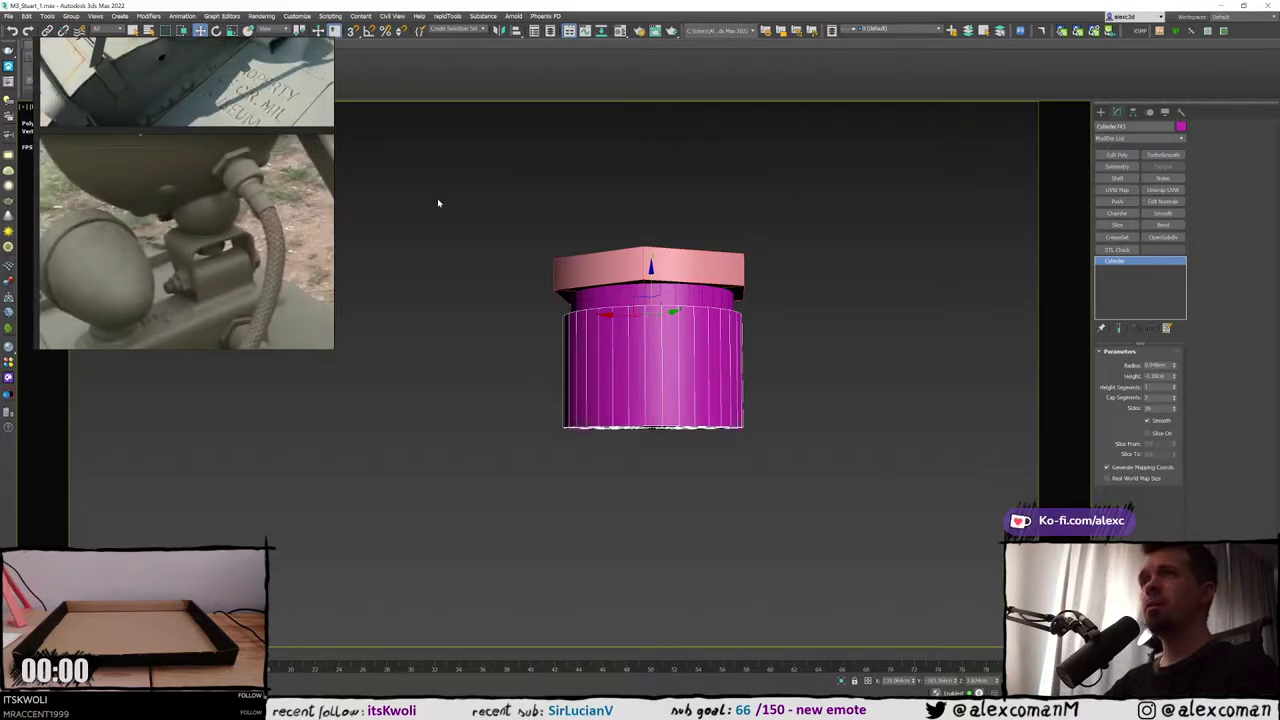
Clone the short collar as a copy down to the bottom end of the large cylinder
click(622, 289)
middle_drag(622, 289, 642, 273)
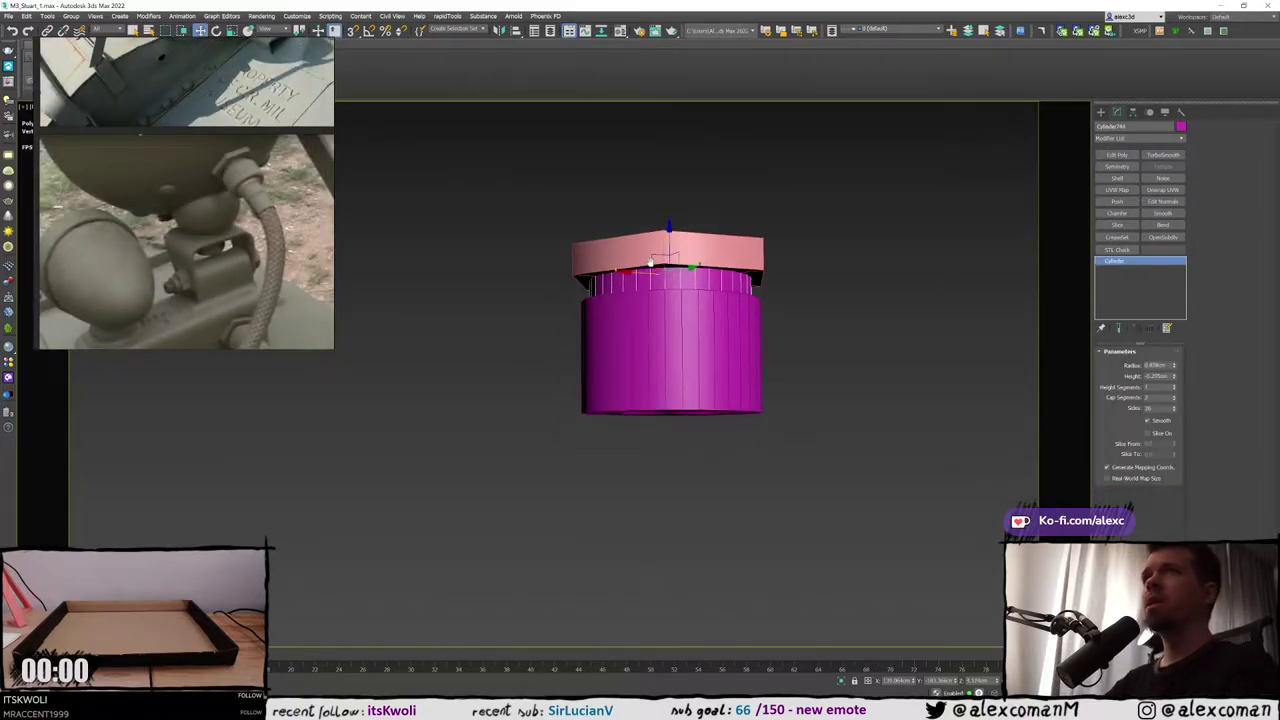
mouse_move(668, 244)
shift+mouse_down()
mouse_move(677, 425)
mouse_move(684, 381)
shift+mouse_up()
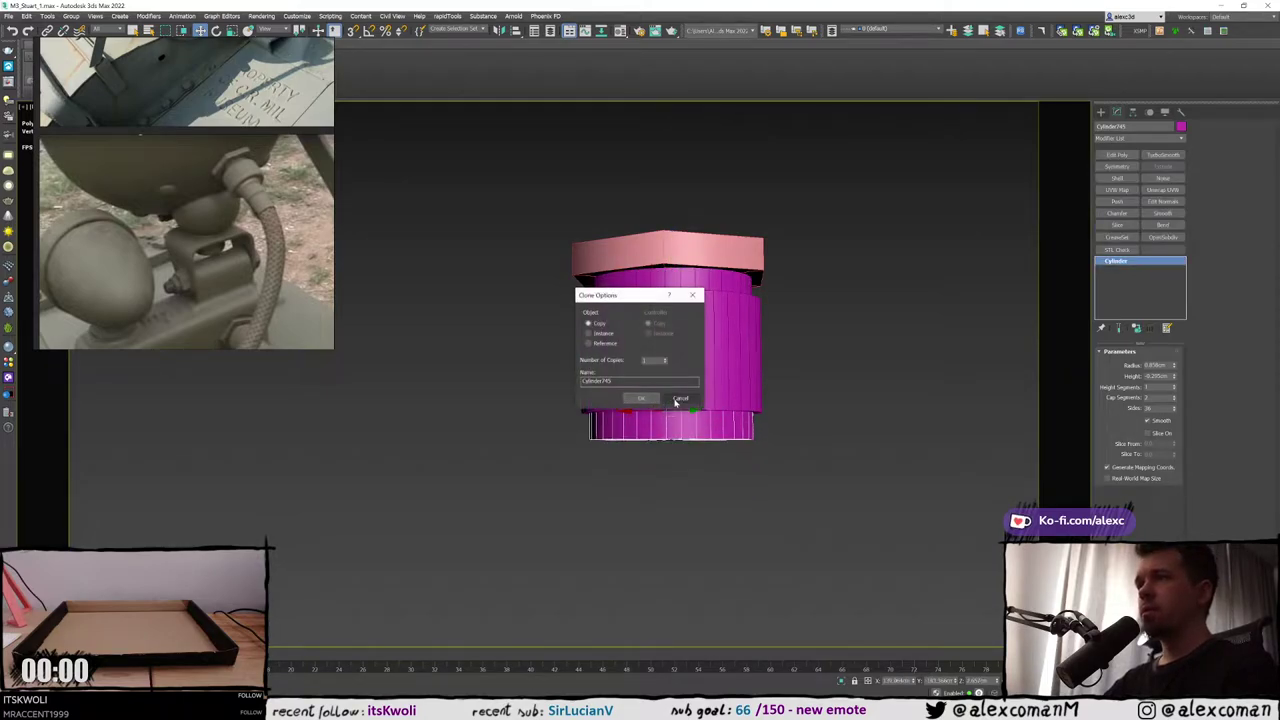
click(642, 398)
Reduce the lower collar copy to a radius of about 0.73 cm and a height of about 0.12 cm
alt+middle_drag(657, 418, 659, 404)
mouse_move(659, 404)
middle_down()
mouse_move(660, 347)
mouse_move(605, 340)
mouse_move(590, 352)
middle_up()
scroll(657, 349, up, 3)
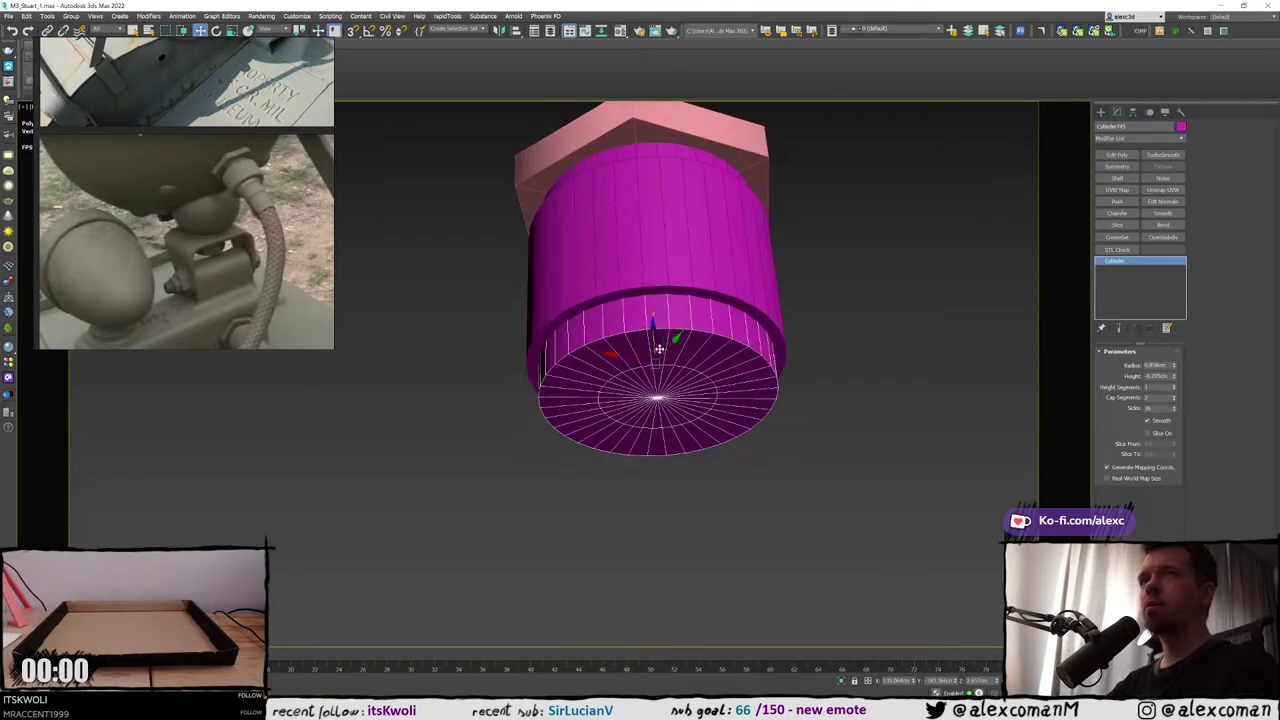
drag(1175, 369, 1175, 374)
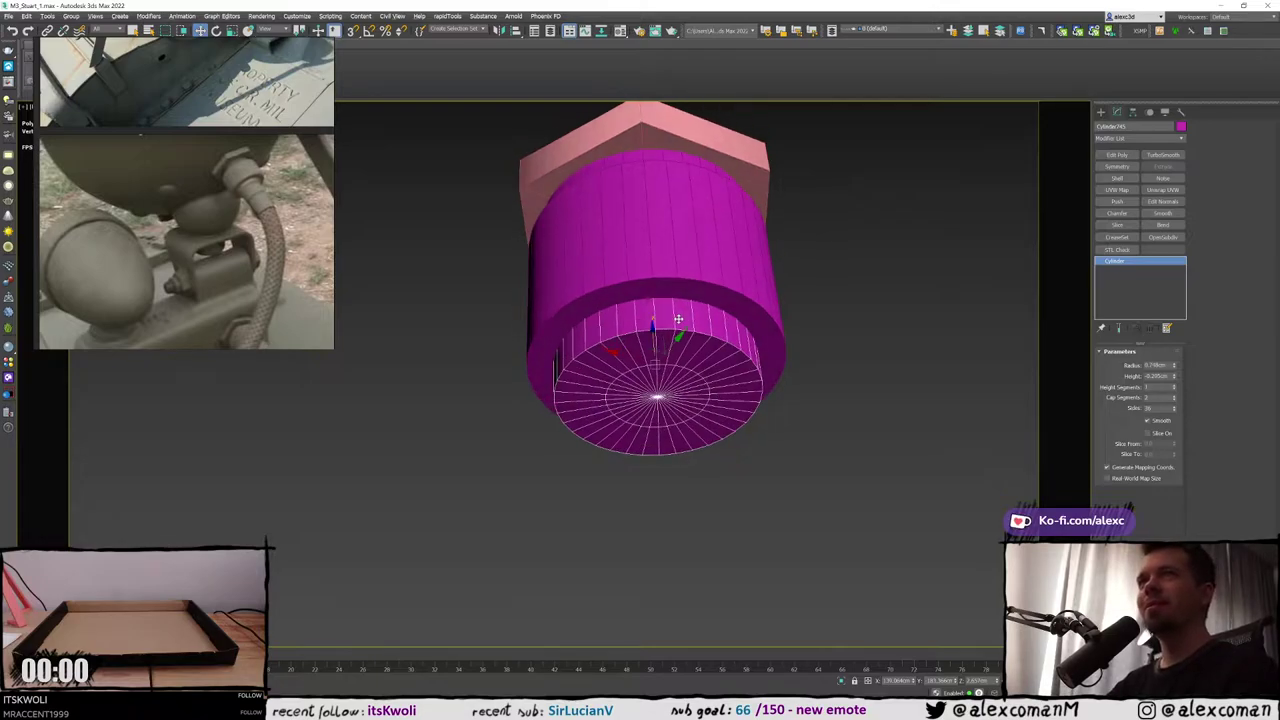
alt+middle_drag(660, 320, 688, 332)
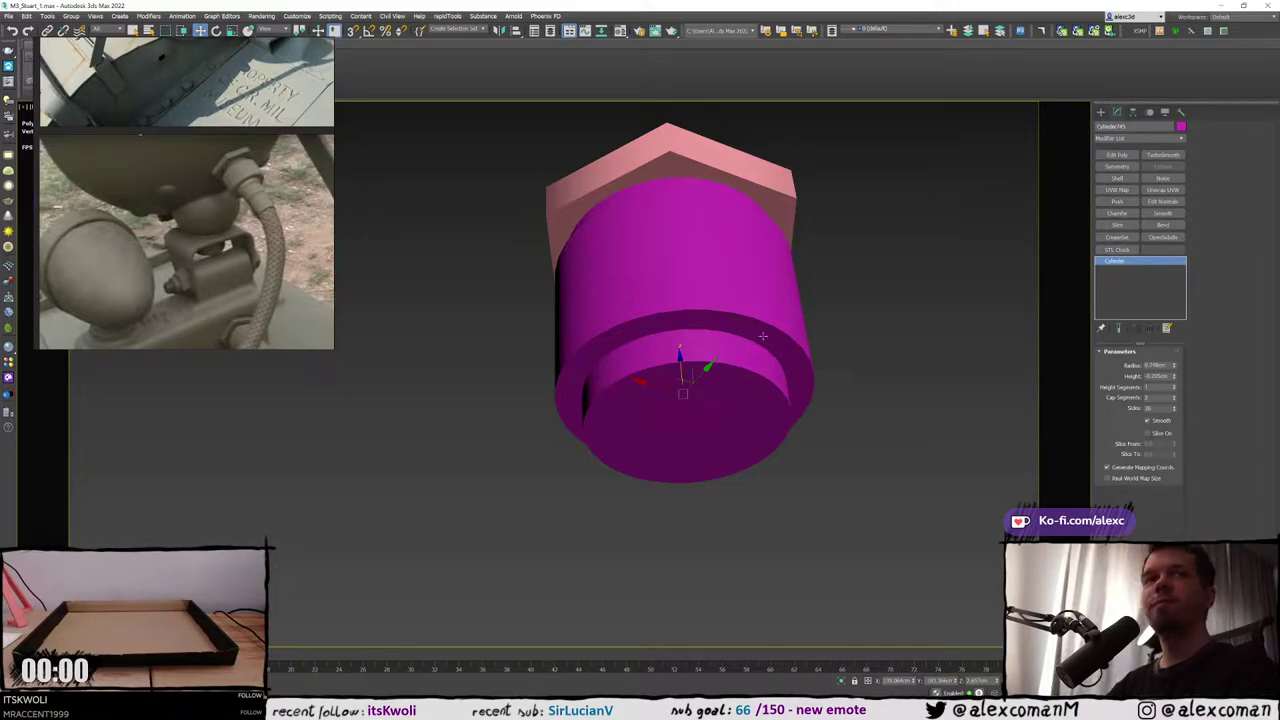
click(899, 306)
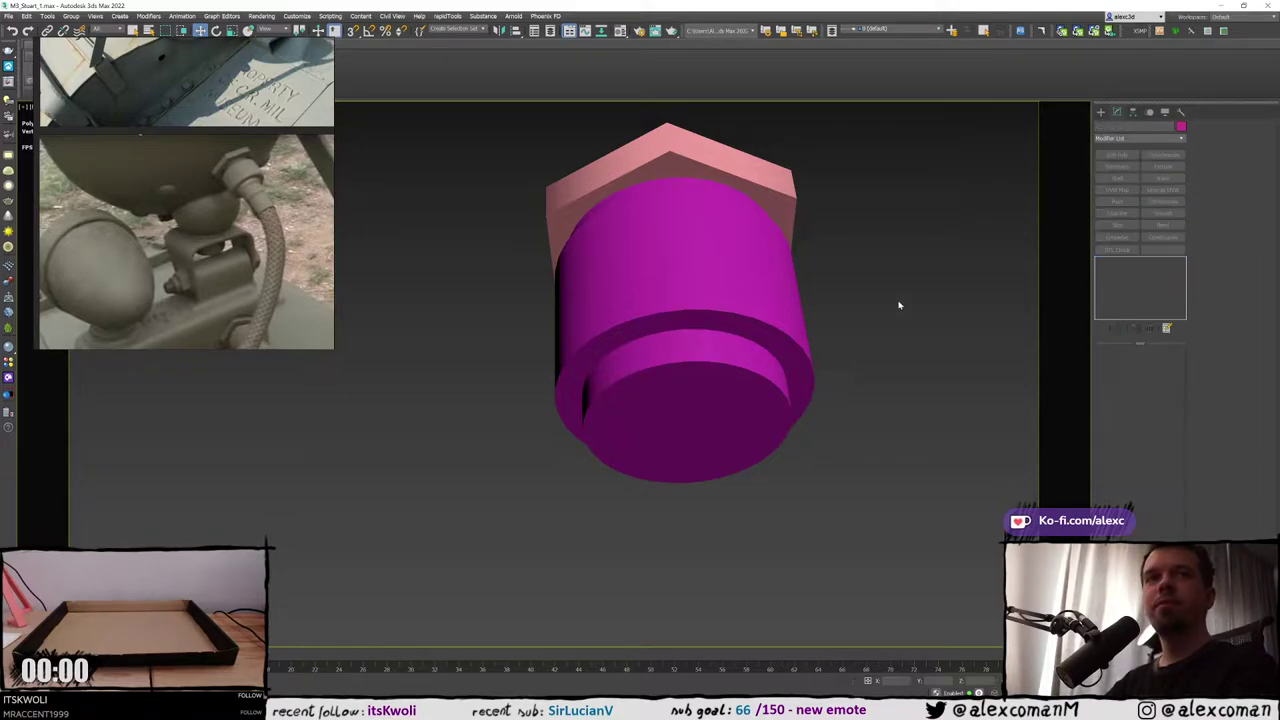
click(684, 378)
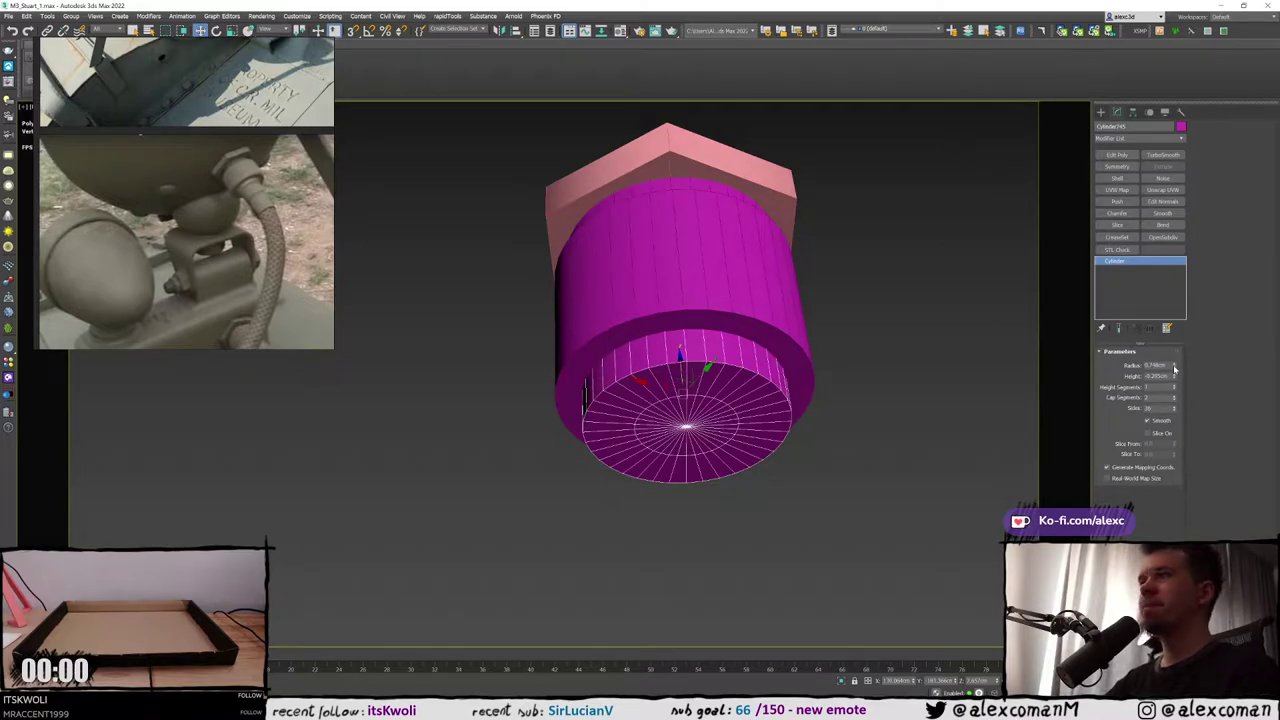
drag(1175, 369, 1175, 375)
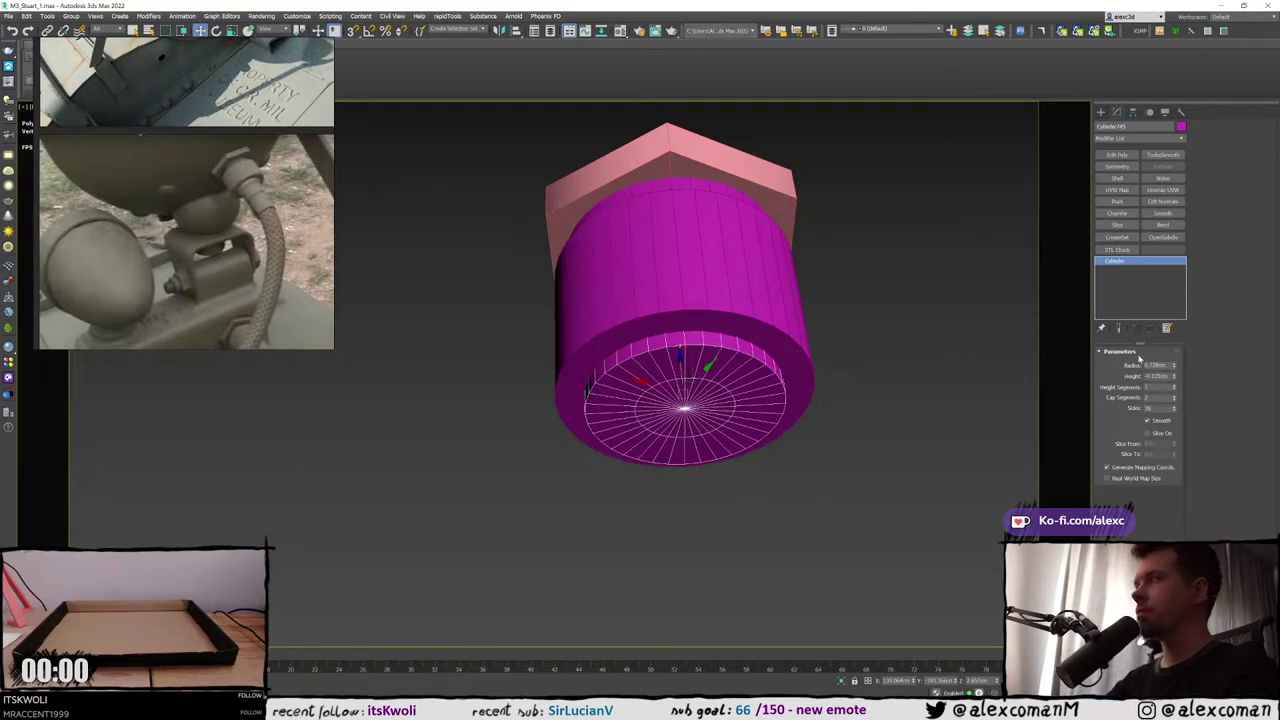
Clone the lower collar in place as a copy, narrow it to a radius of about 0.61 cm and lengthen it to about 0.9 cm
right_click(643, 336)
click(690, 400)
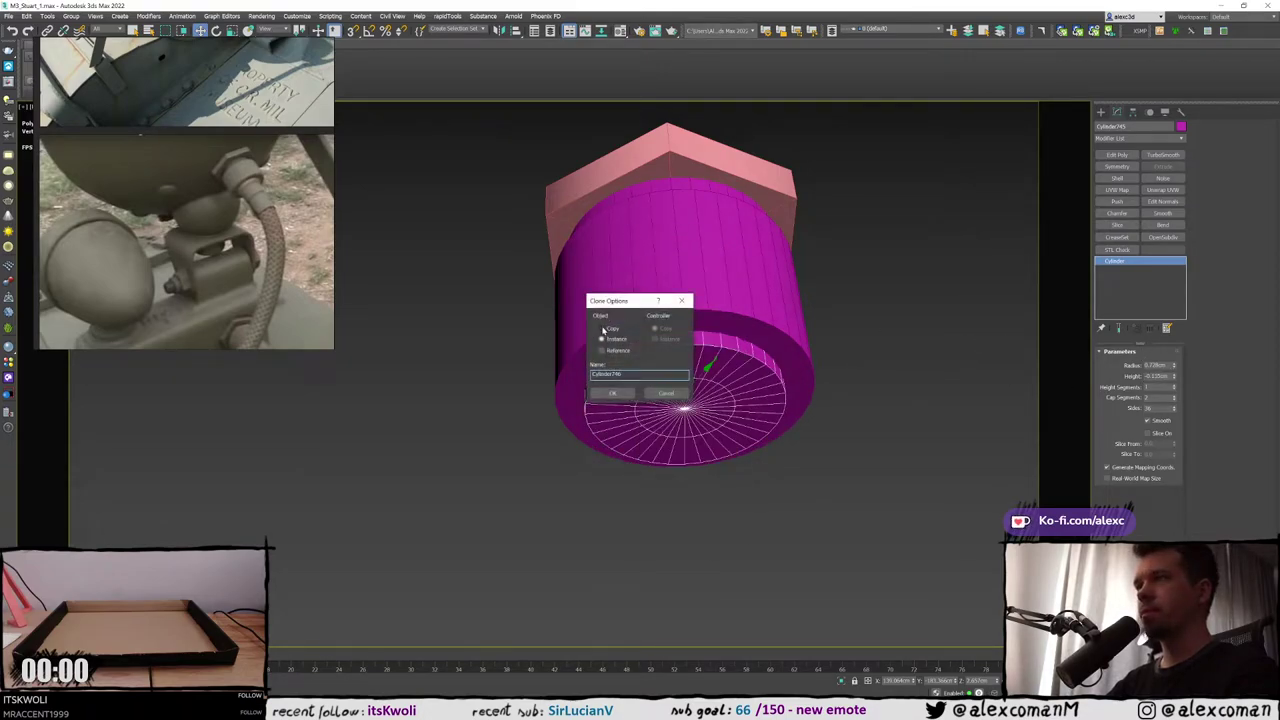
click(614, 395)
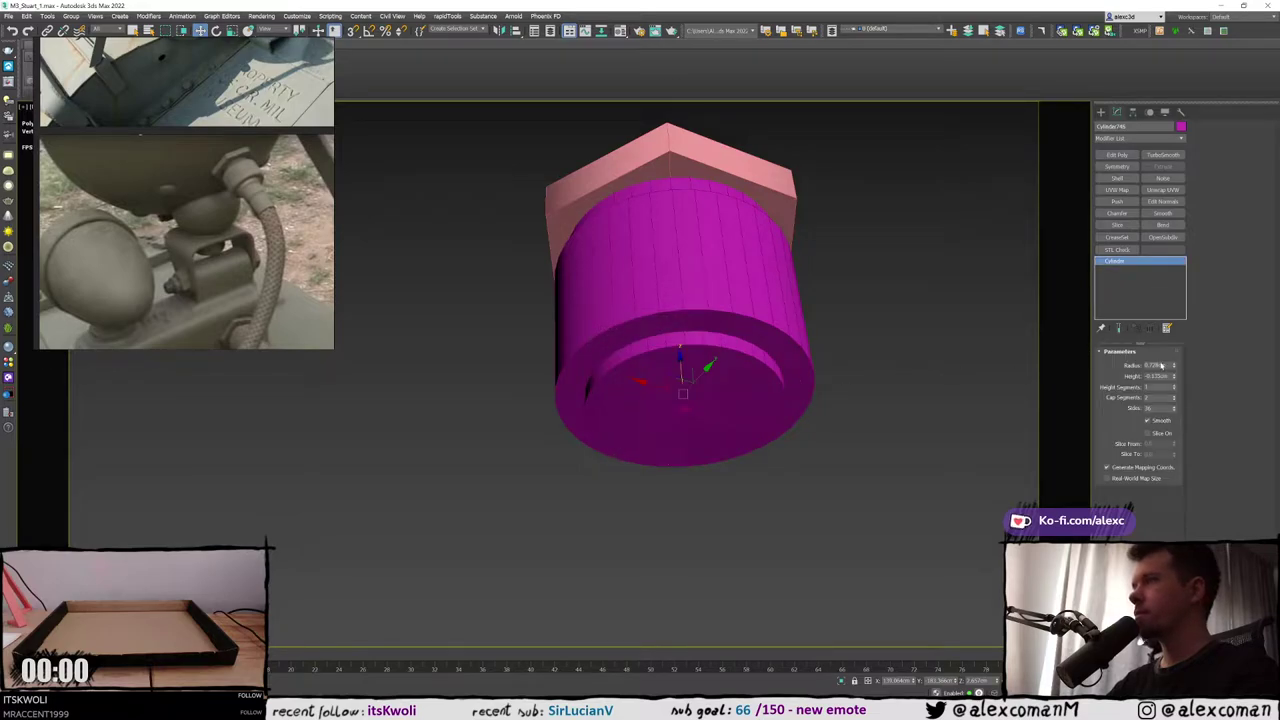
mouse_move(1175, 368)
mouse_down()
mouse_move(1168, 408)
mouse_move(1164, 397)
mouse_up()
scroll(783, 354, down, 4)
key(alt+q)
alt+middle_drag(783, 356, 828, 386)
key(alt+q)
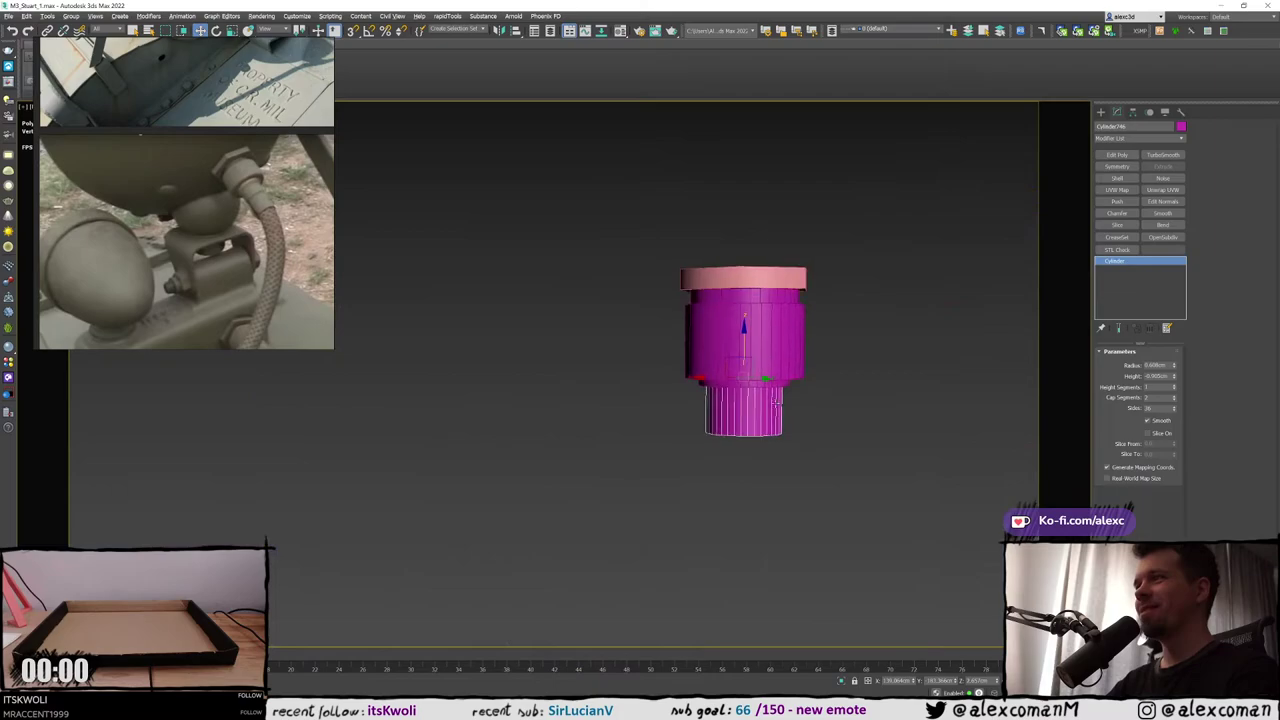
Check the new neck cylinder against the cable fitting photo and shorten it to a height of about 0.72 cm
scroll(652, 377, up, 4)
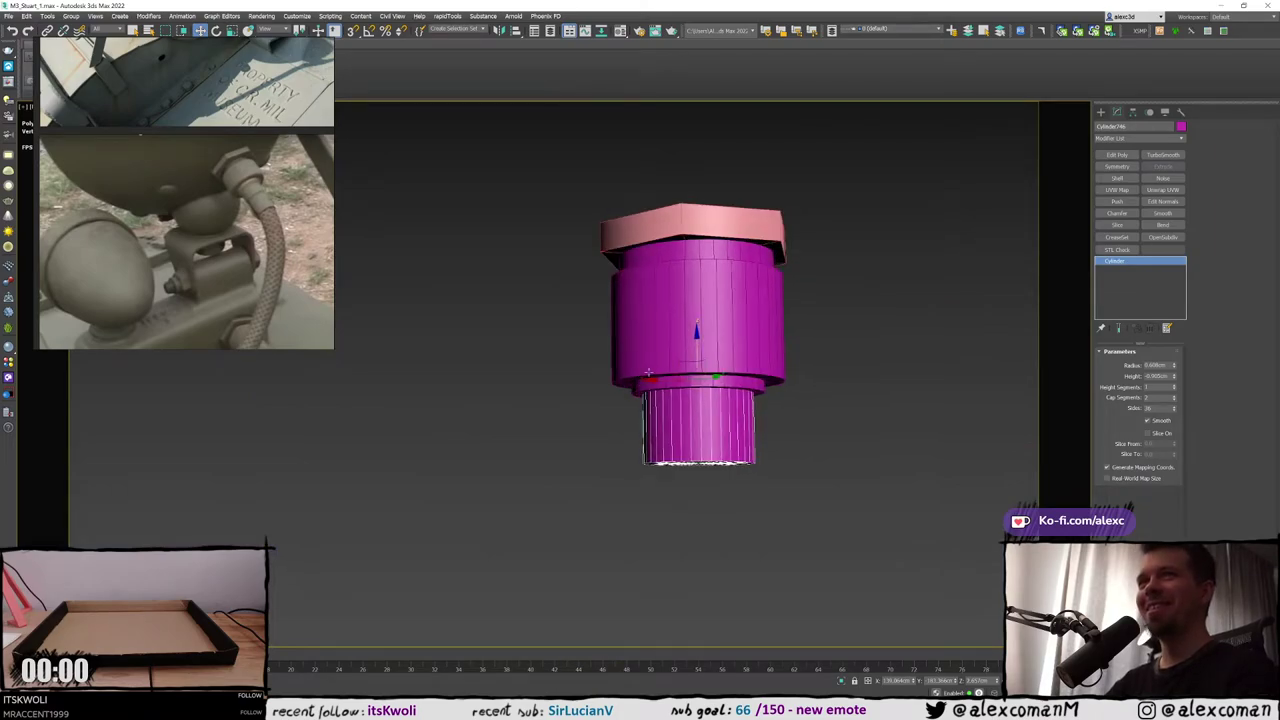
alt+middle_drag(700, 323, 714, 365)
key(F4)
key(alt+q)
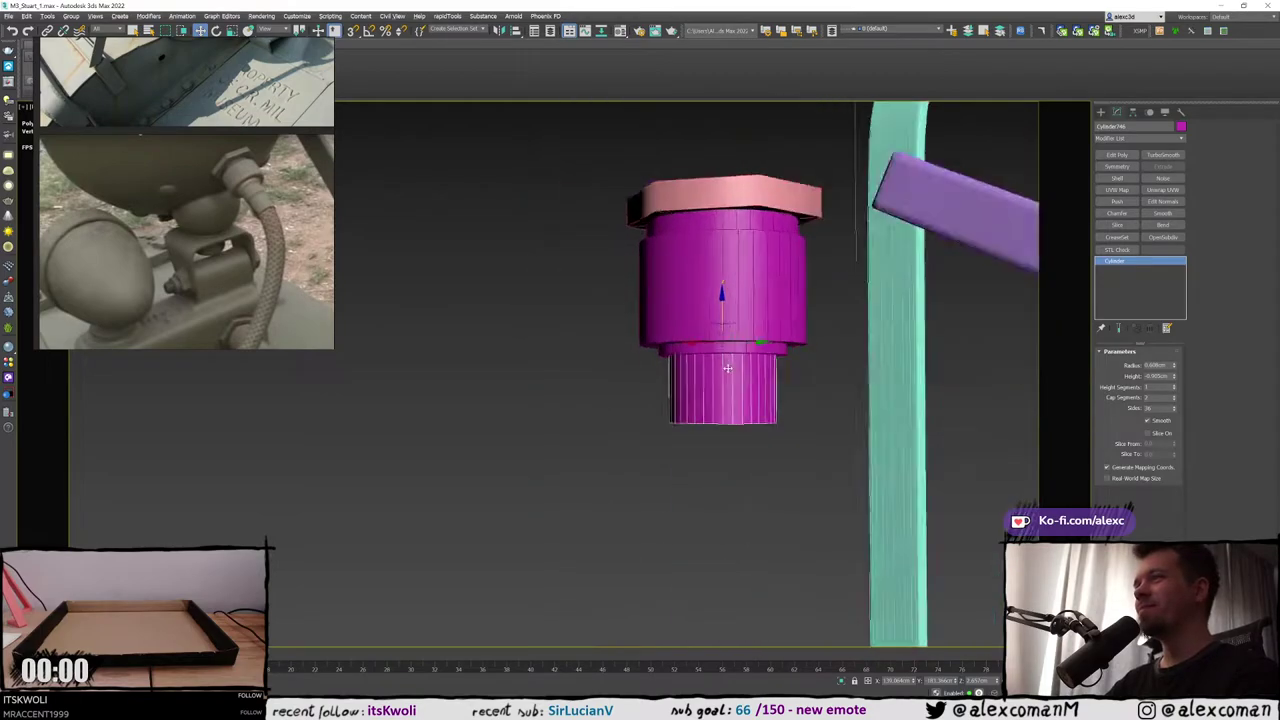
key(alt+q)
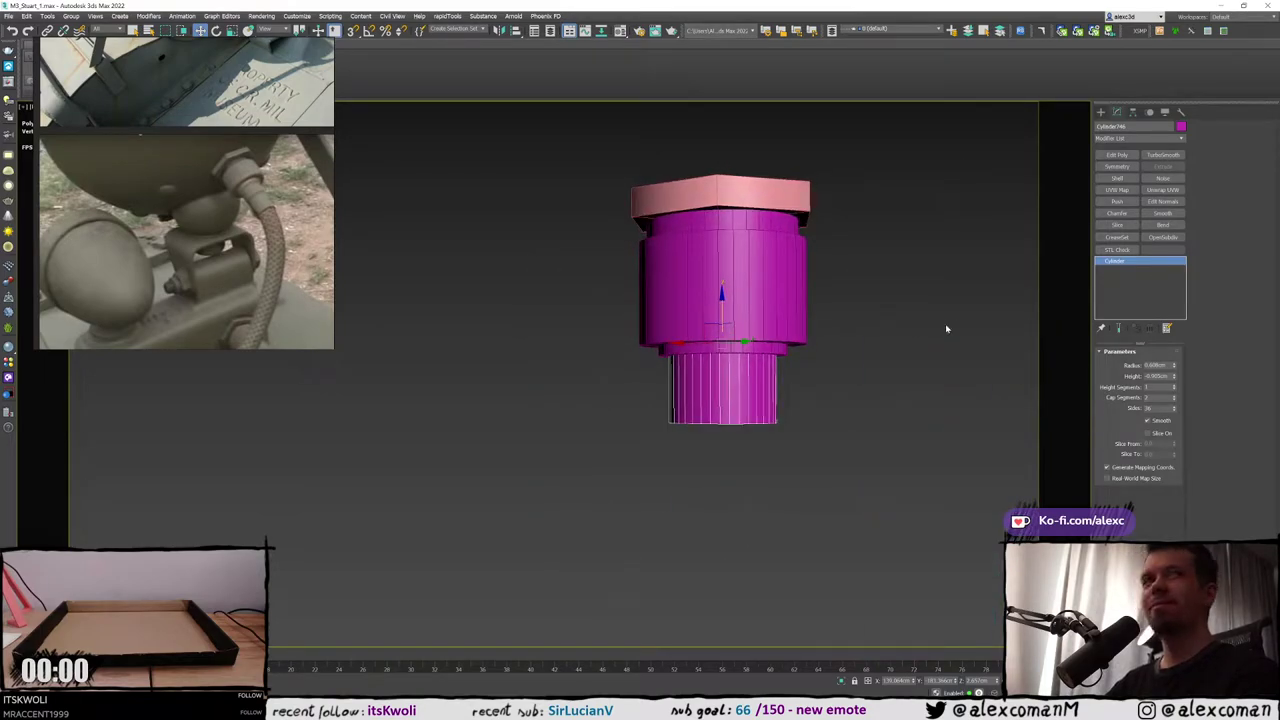
middle_drag(947, 328, 945, 330)
drag(1175, 378, 1176, 372)
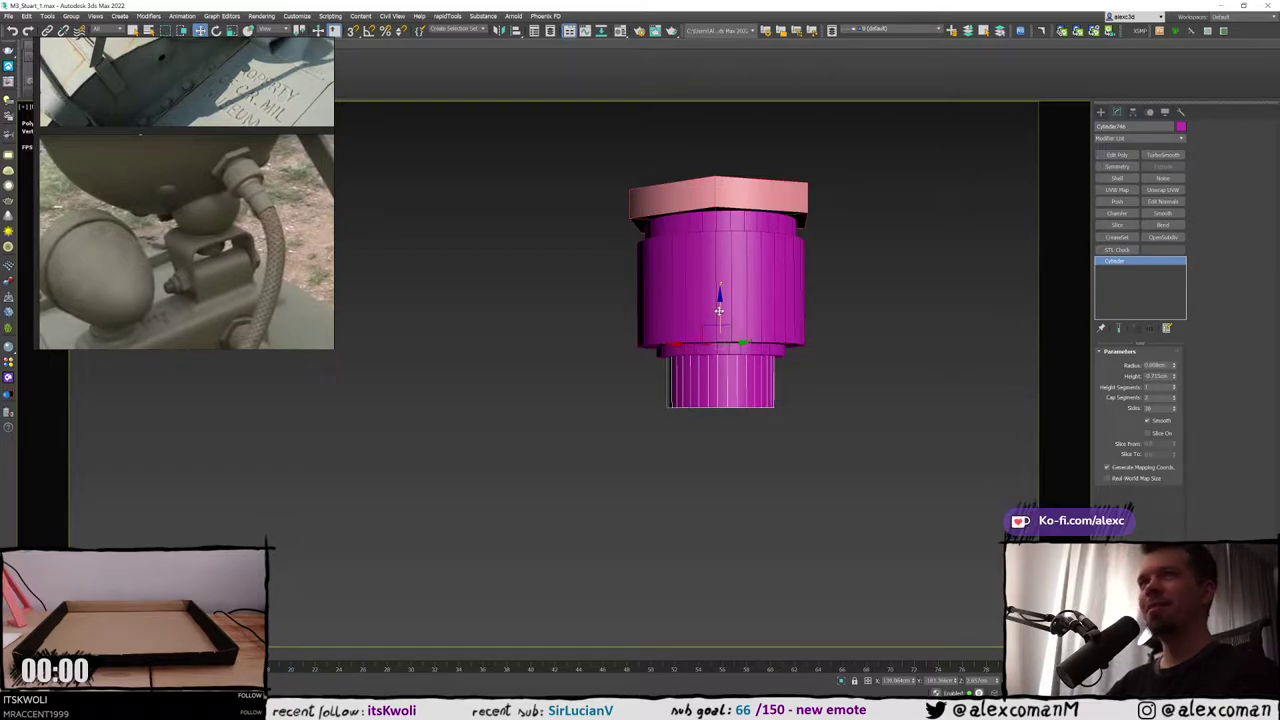
Clone the neck cylinder downward, snap the copy against its bottom end and reduce the copy's radius to about 0.55 cm
shift+drag(719, 311, 719, 384)
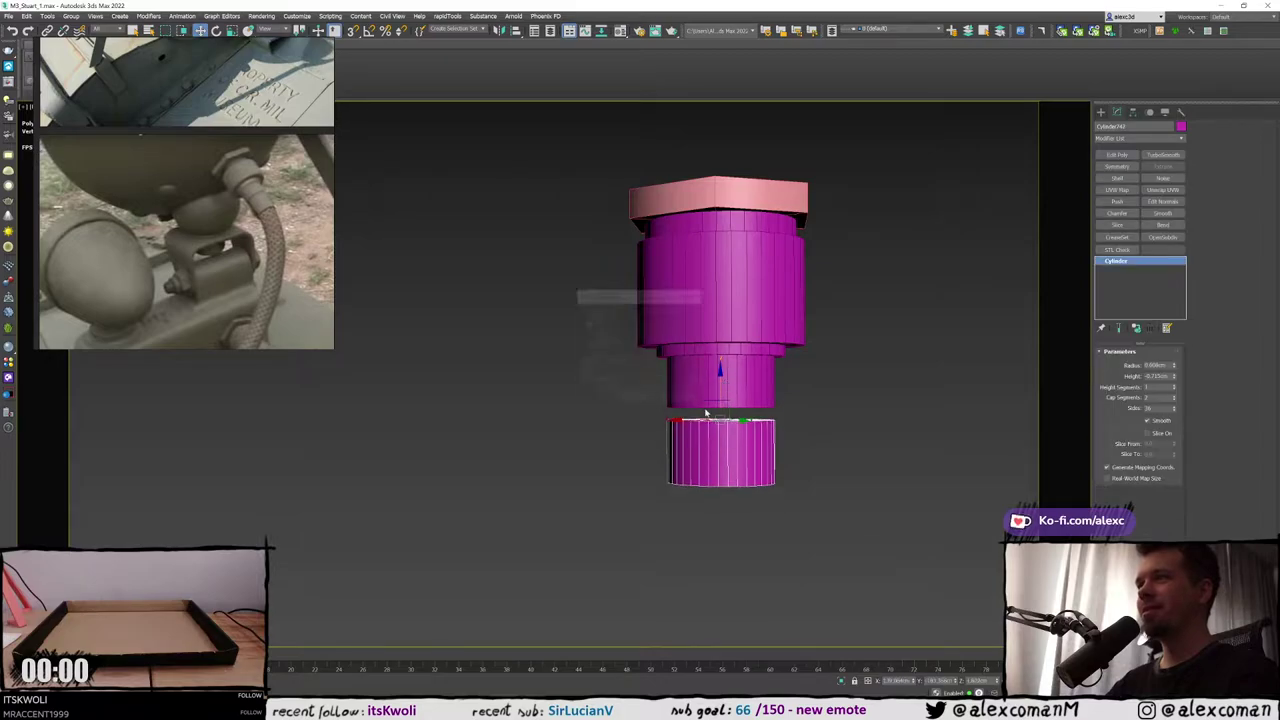
click(643, 398)
scroll(714, 371, up, 3)
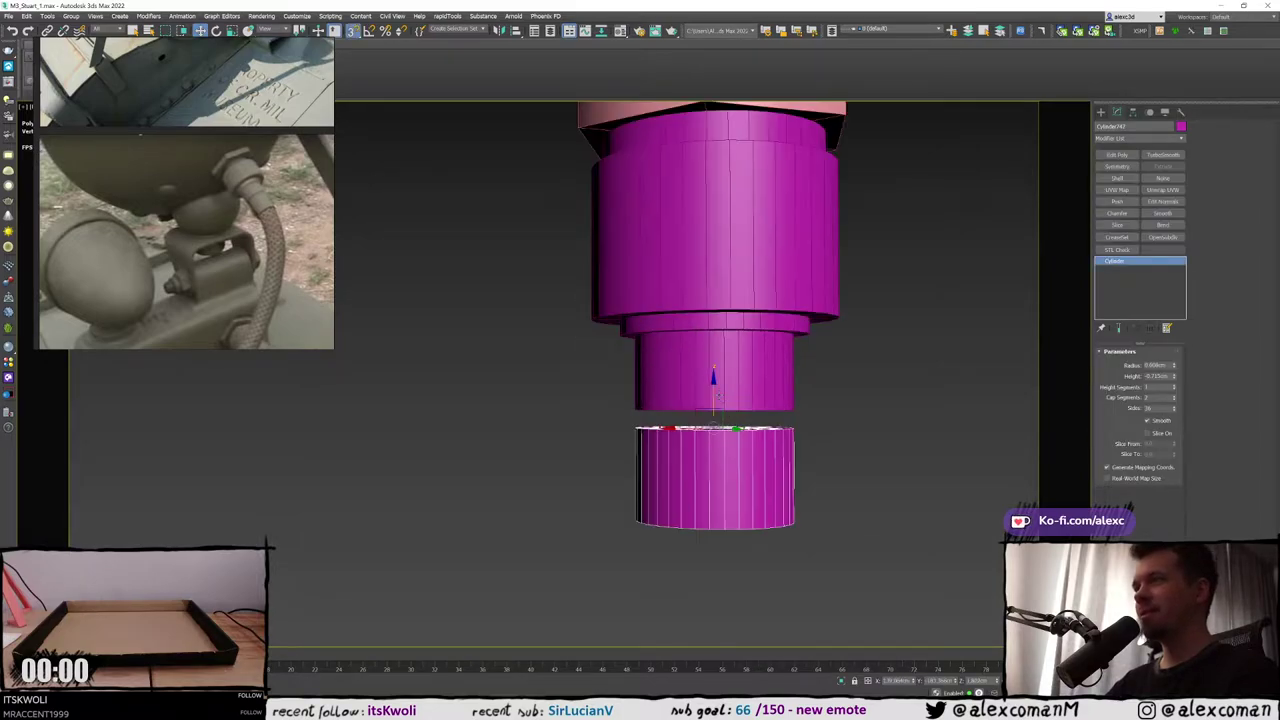
key(F3)
key(F3)
alt+middle_drag(838, 395, 838, 350)
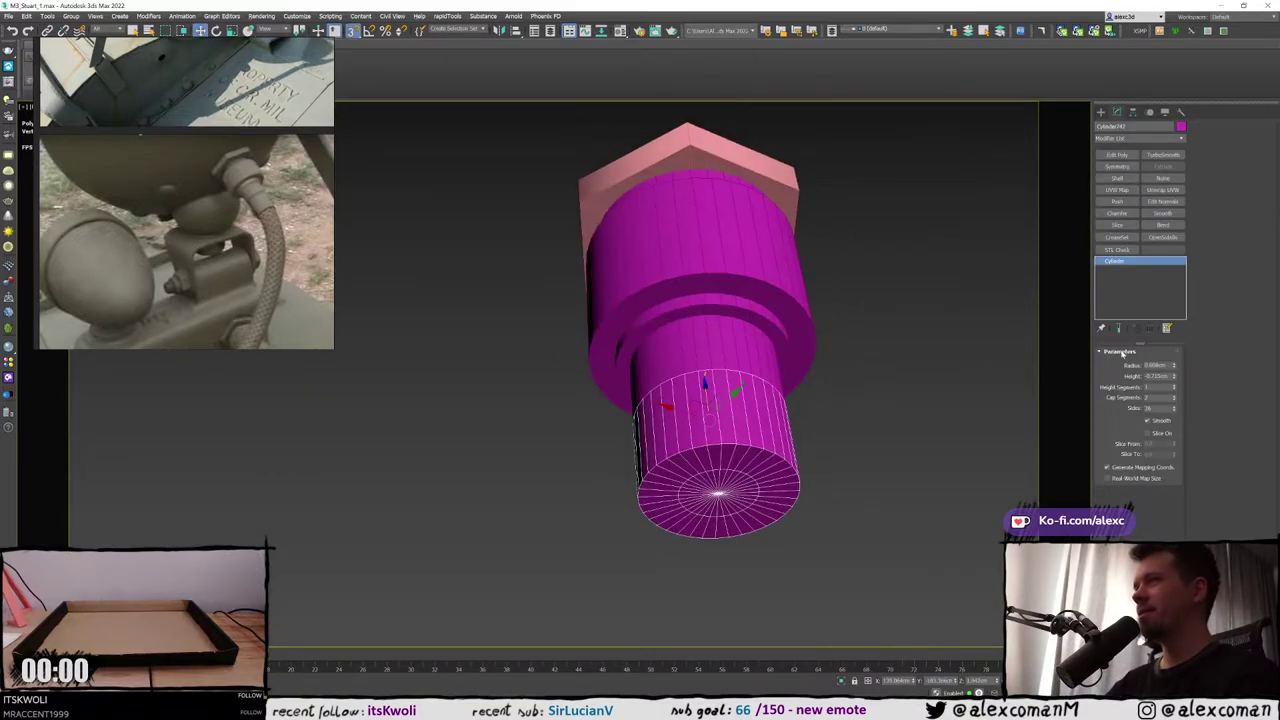
drag(1175, 371, 1175, 372)
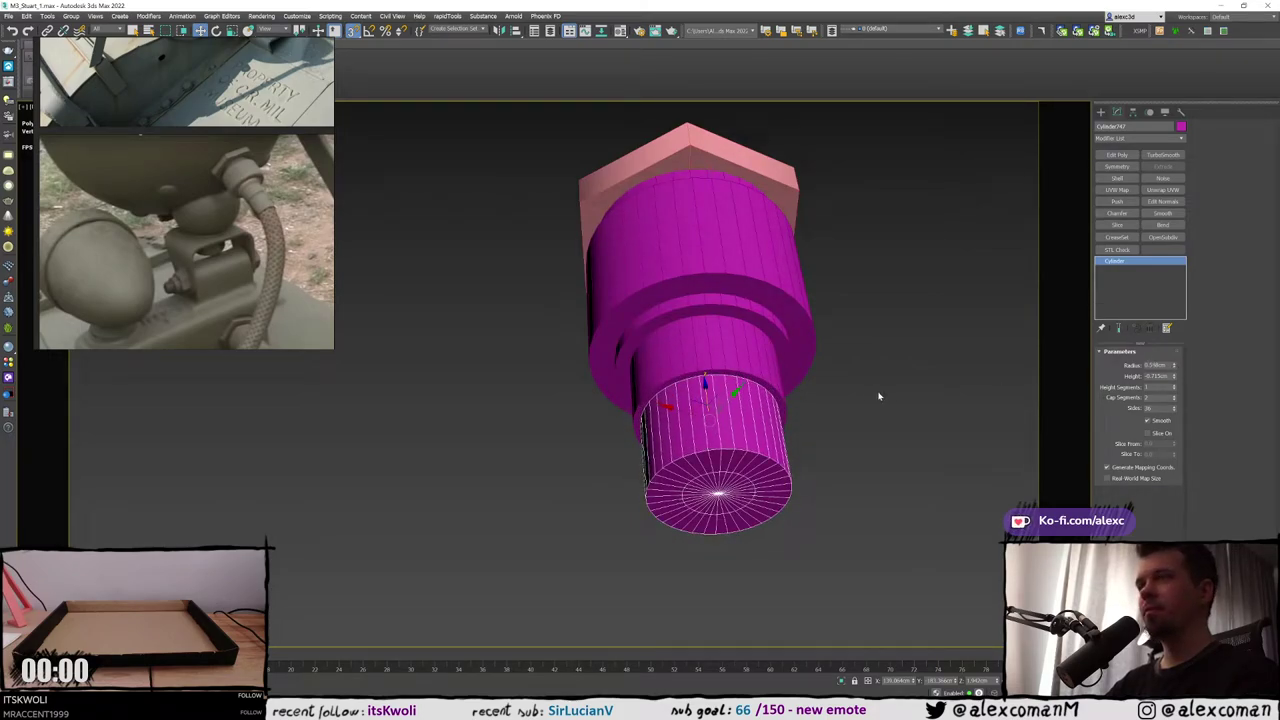
Fine-tune the lowest cylinder's radius to about 0.54 cm and lengthen it to about 1.1 cm
scroll(872, 396, down, 4)
alt+middle_drag(866, 397, 816, 389)
scroll(843, 400, up, 2)
key(s)
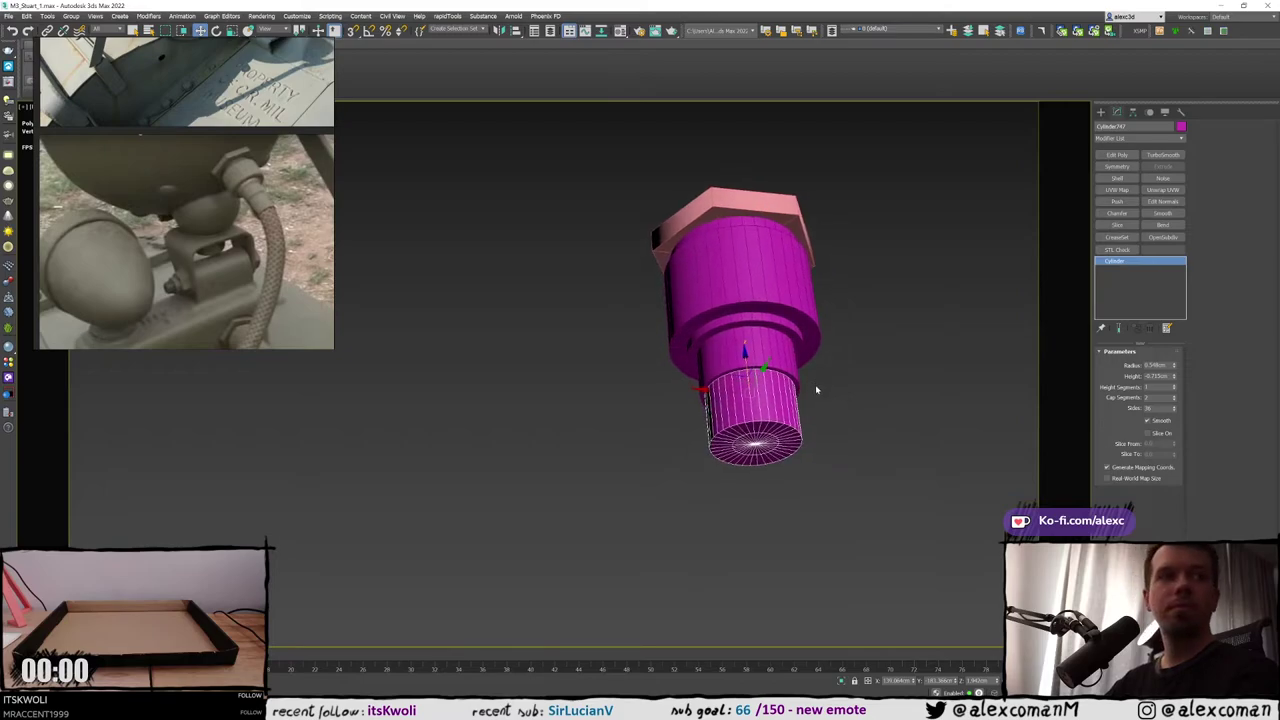
click(1174, 368)
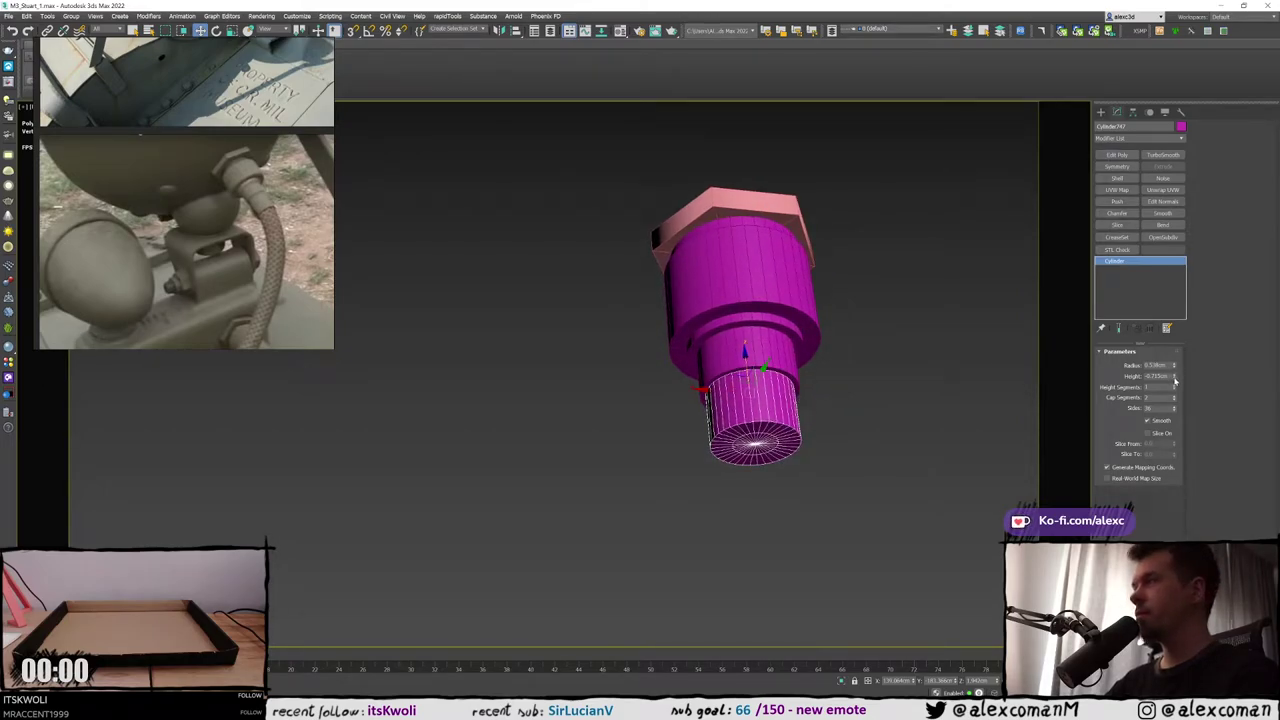
drag(1174, 376, 1172, 388)
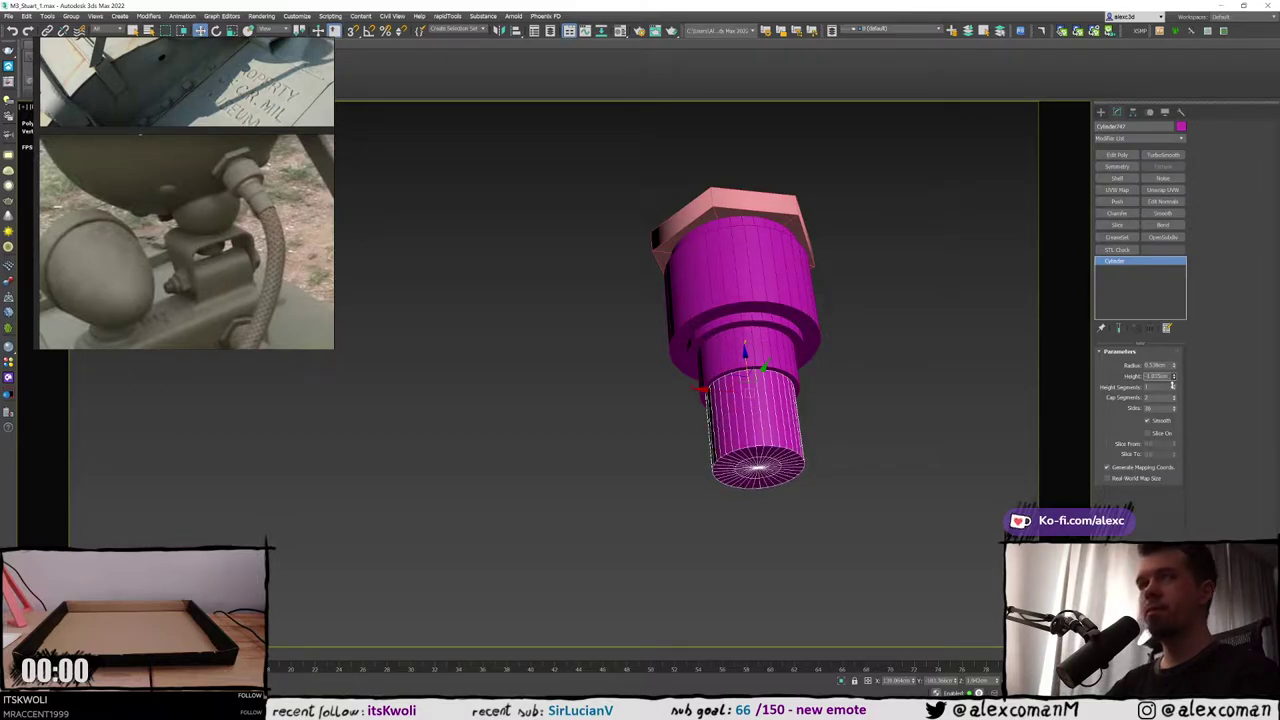
alt+middle_drag(692, 322, 662, 369)
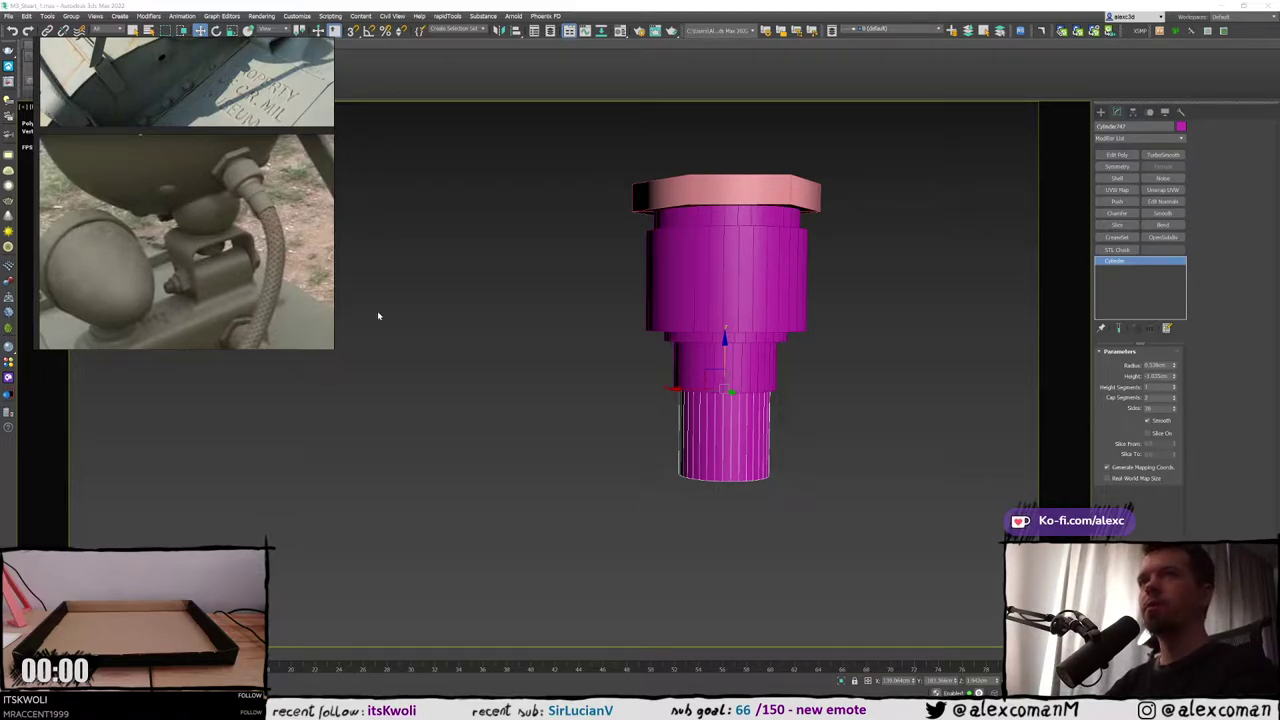
Inspect the whole fitting from several angles and enlarge the hexagonal head to a radius of about 1.2 cm
scroll(626, 268, down, 5)
alt+middle_drag(626, 277, 652, 308)
click(761, 249)
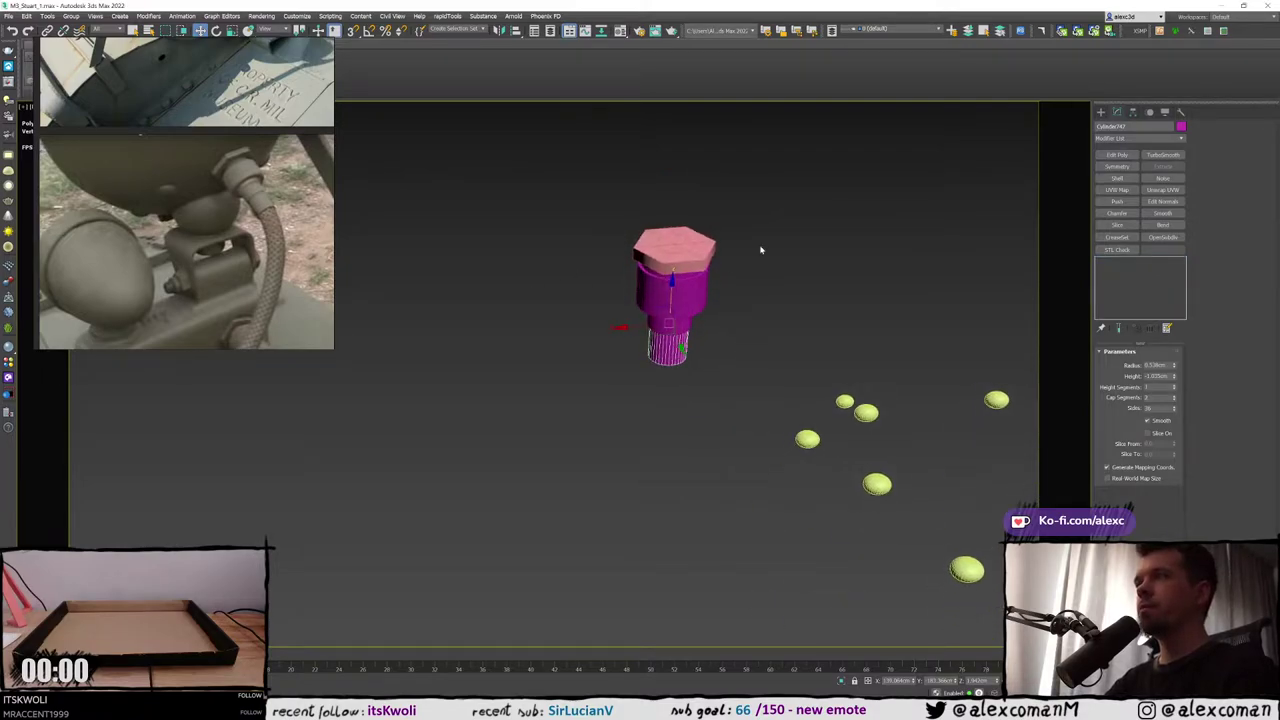
middle_drag(625, 253, 616, 259)
drag(604, 221, 704, 337)
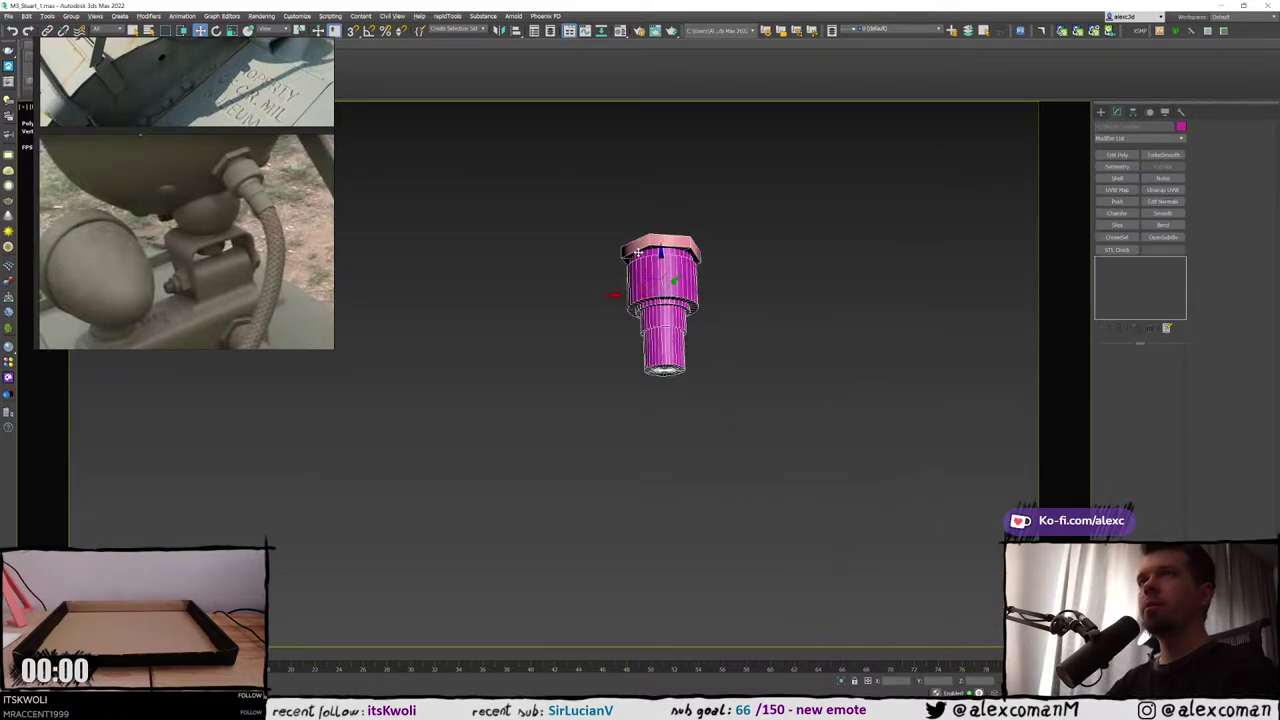
alt+middle_drag(652, 267, 693, 280)
scroll(737, 234, up, 5)
click(680, 240)
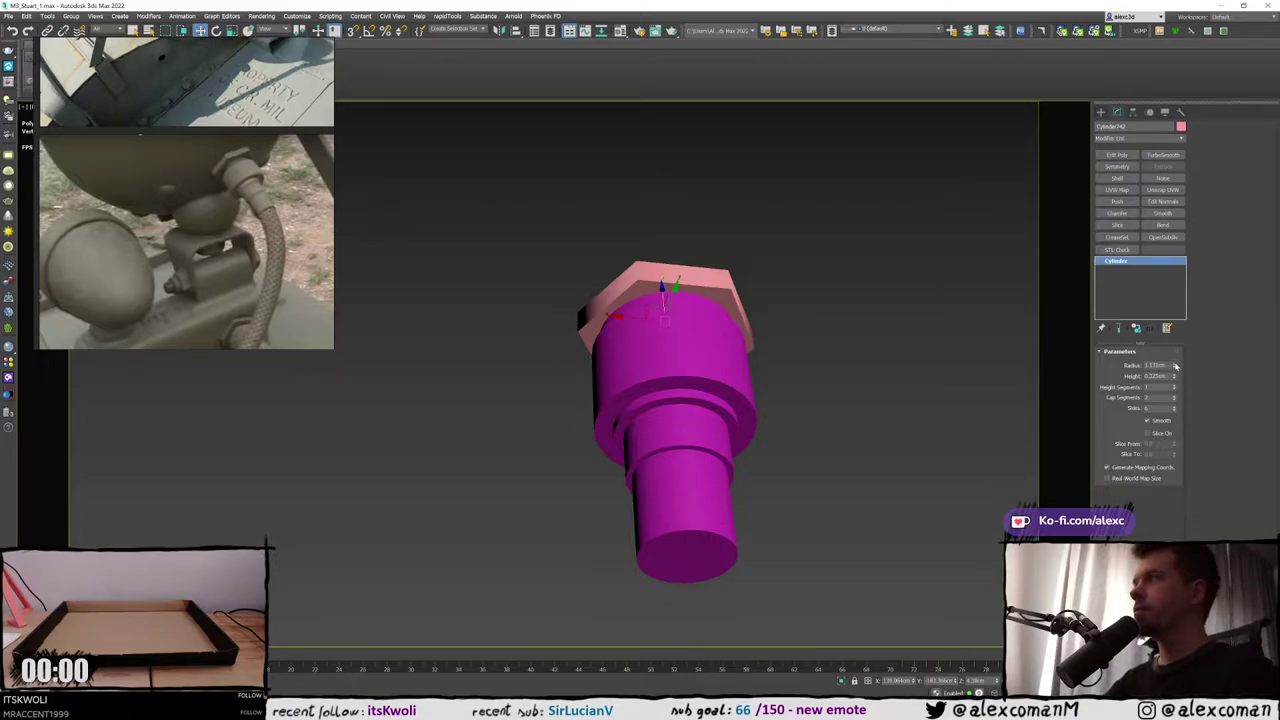
click(1175, 365)
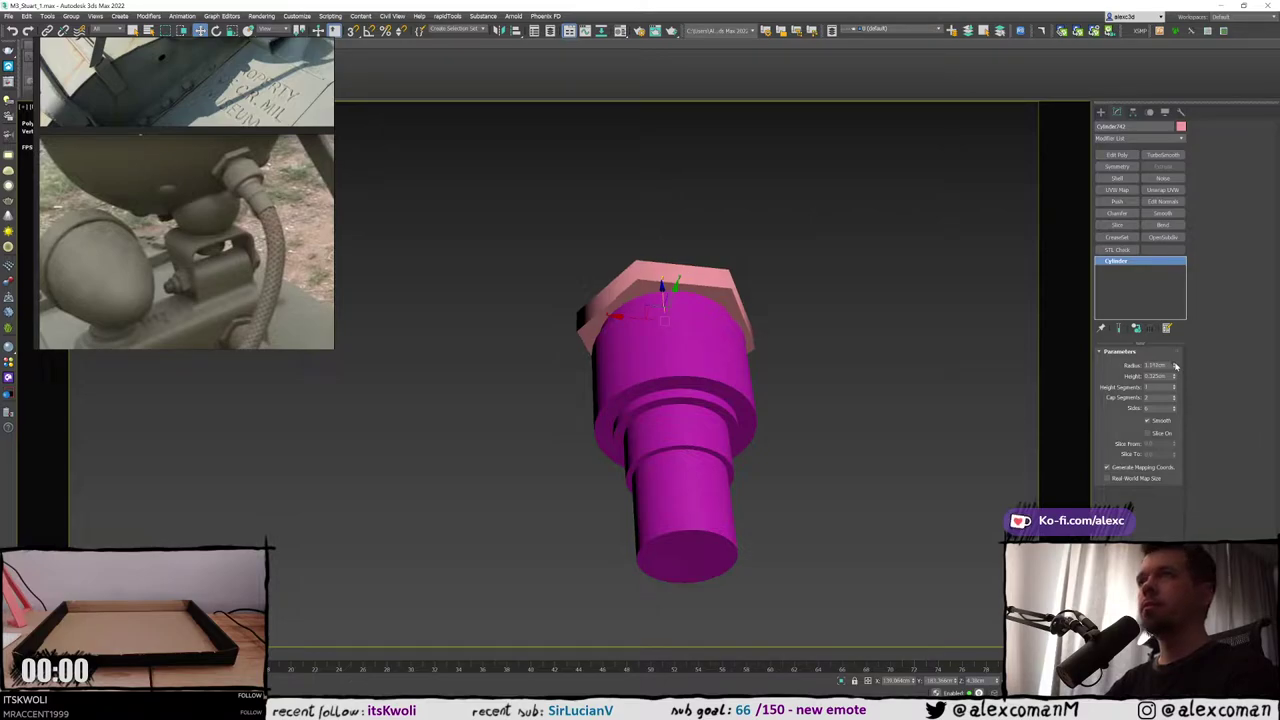
click(1175, 365)
click(1175, 365)
click(1175, 364)
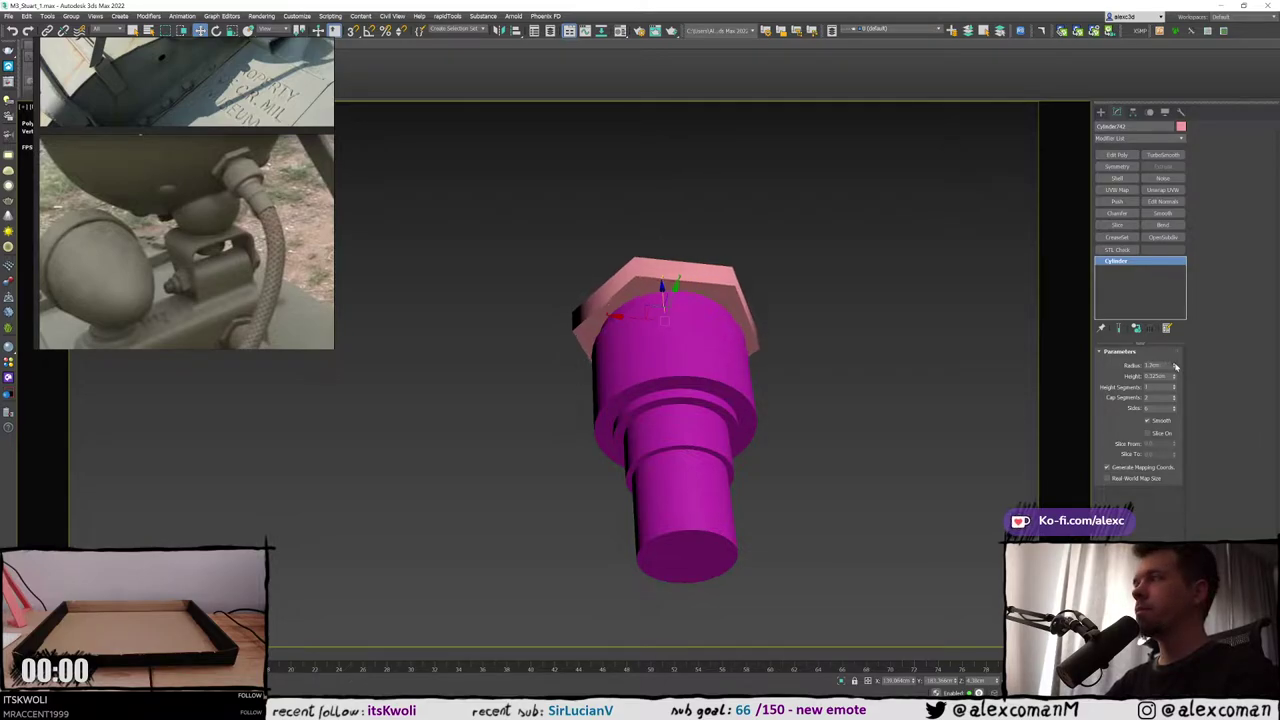
click(1175, 365)
Widen the large cylinder below the hexagonal head to a radius of about 1 cm, with edged faces shown
alt+middle_drag(712, 300, 777, 331)
click(680, 372)
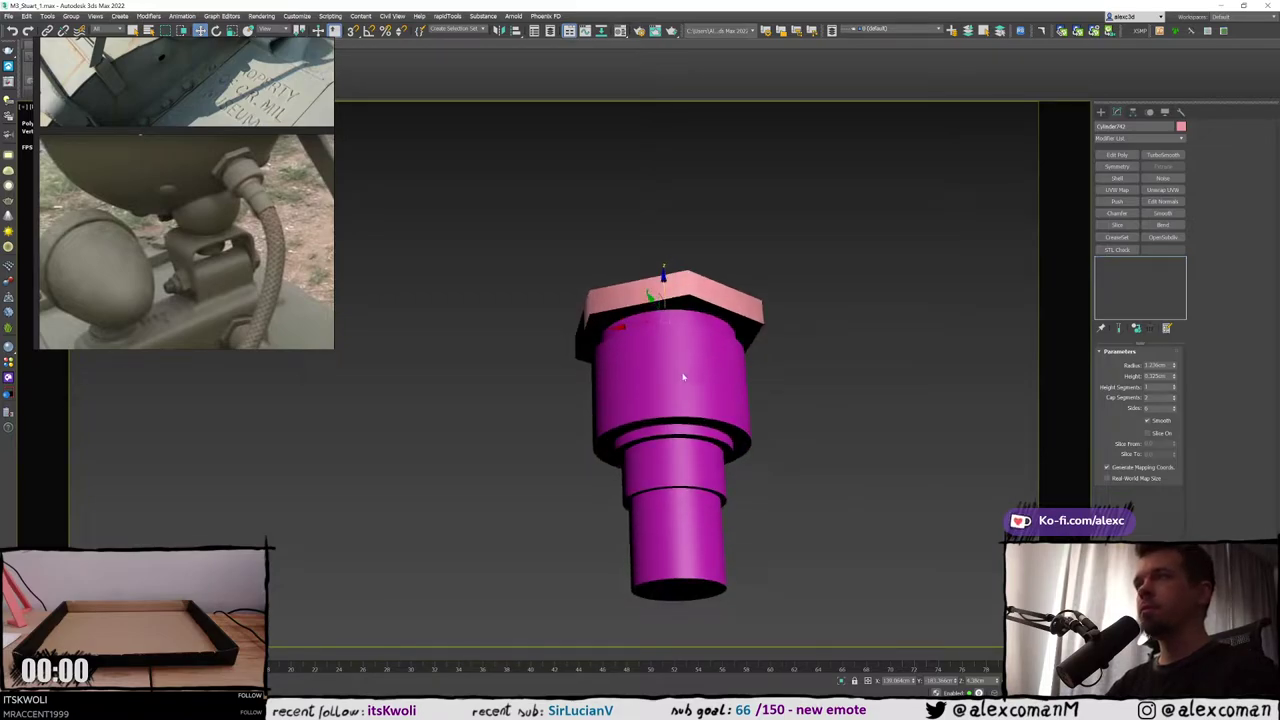
alt+middle_drag(680, 373, 672, 400)
scroll(669, 394, up, 3)
key(F4)
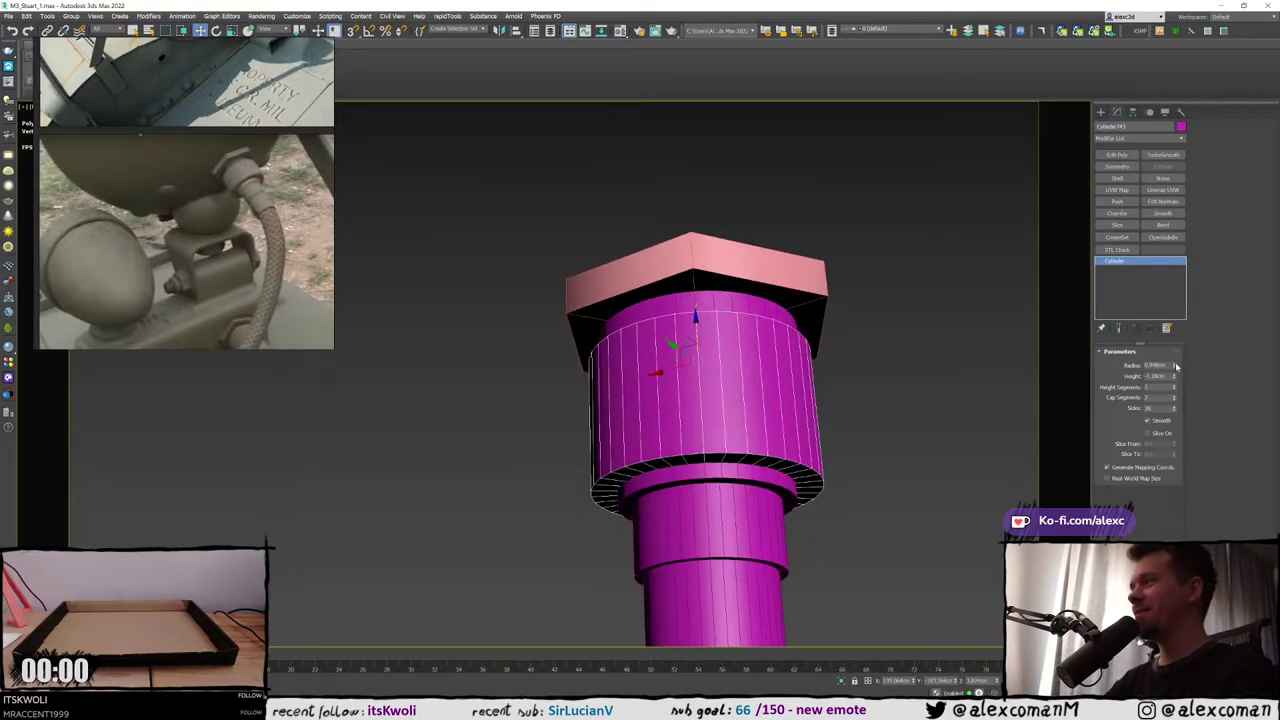
drag(1176, 367, 1176, 367)
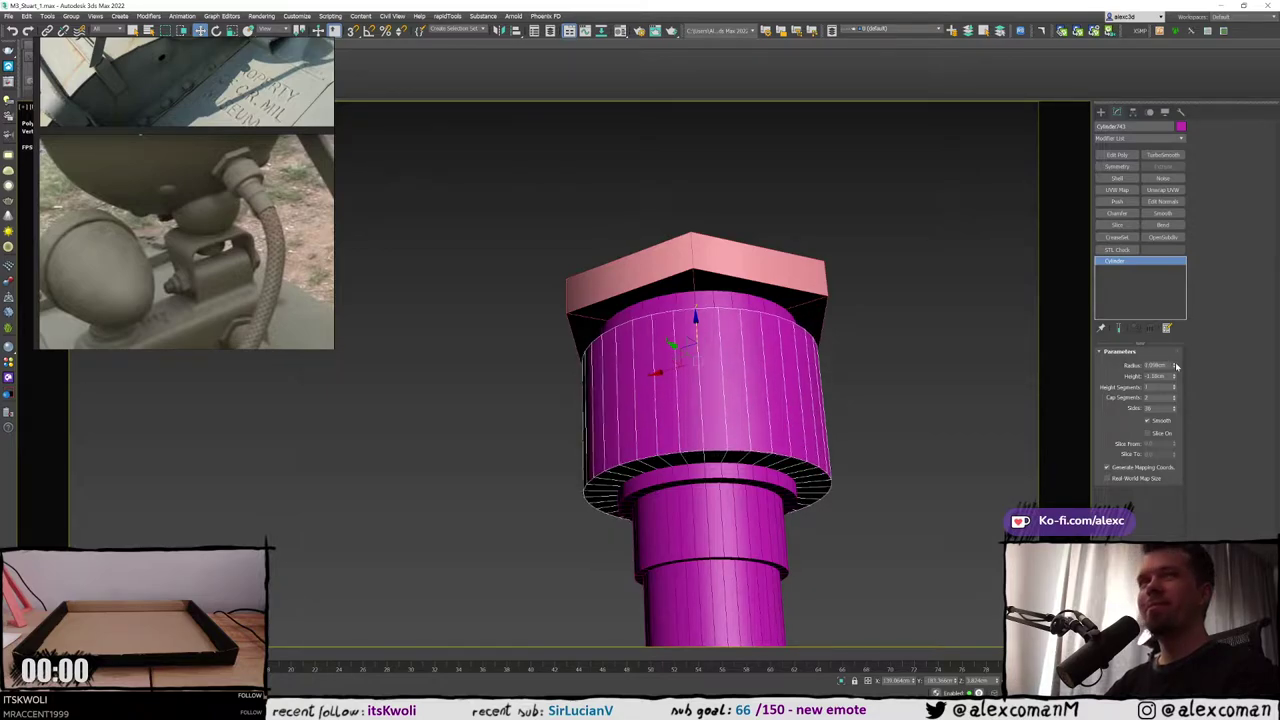
Slightly reduce the radius of the short collar directly beneath the hexagonal head
alt+middle_drag(776, 325, 766, 360)
key(ctrl+d)
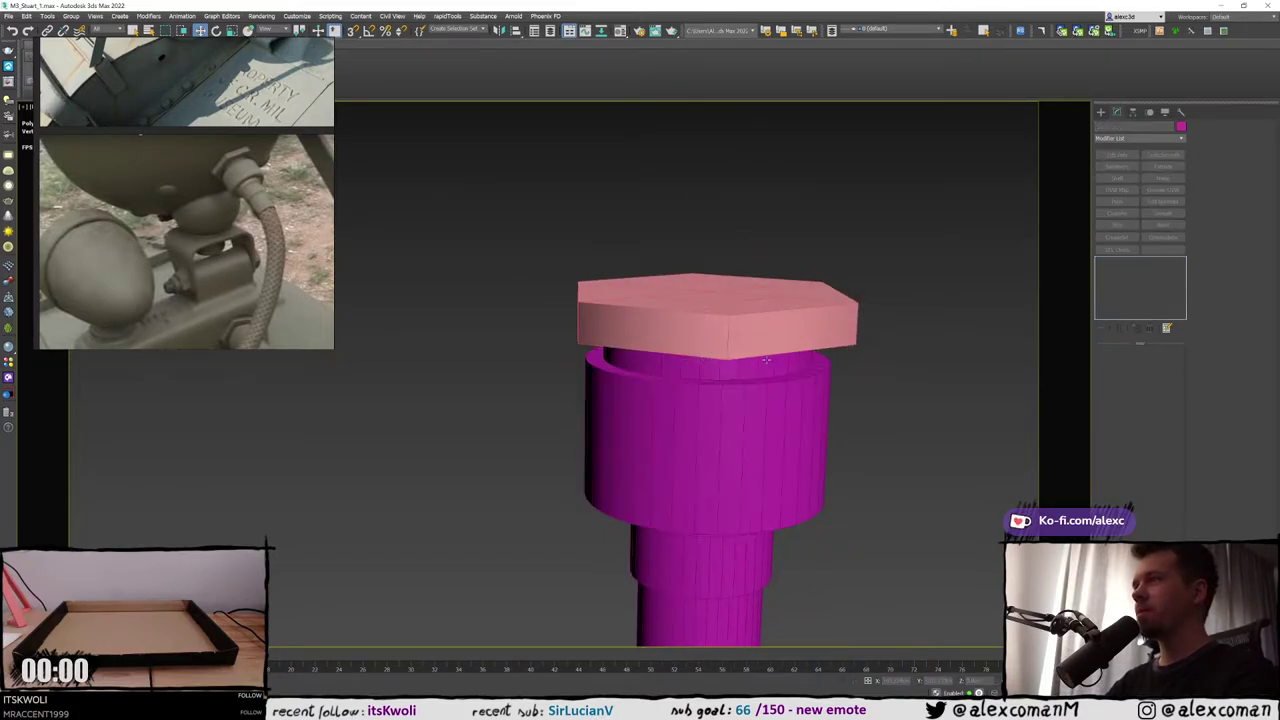
click(766, 360)
click(1174, 368)
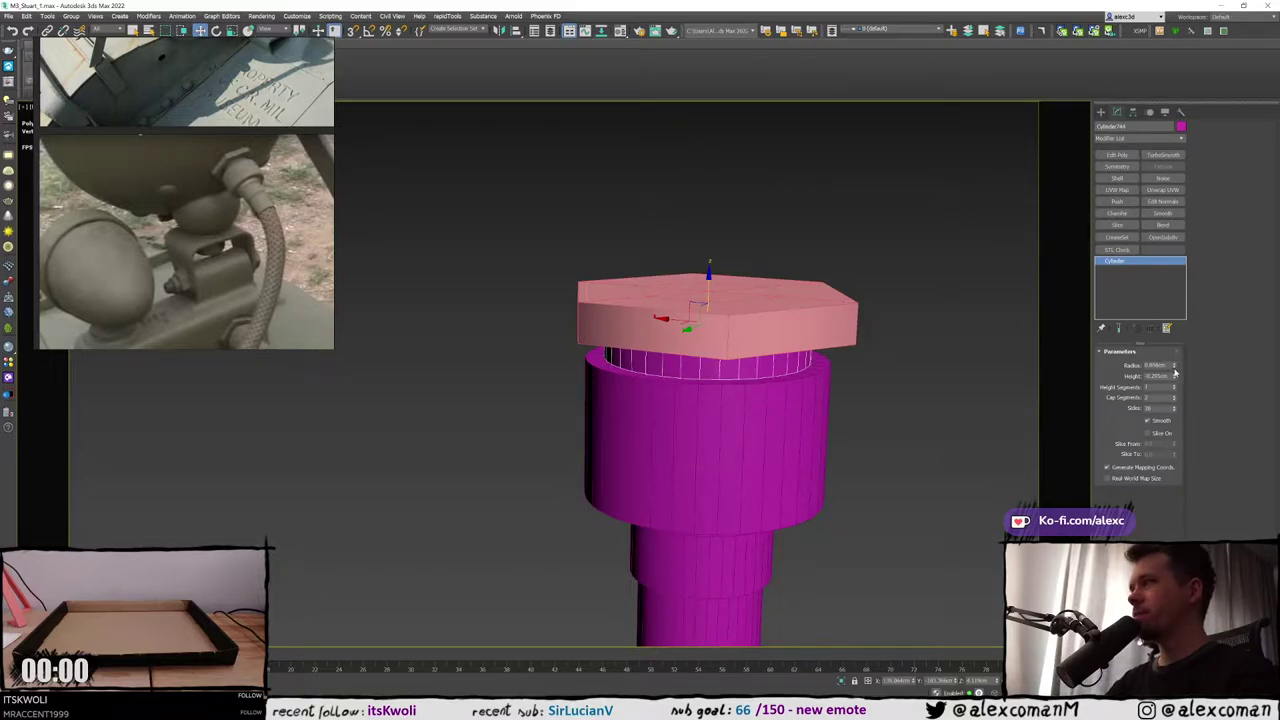
click(1174, 368)
alt+middle_drag(760, 390, 774, 352)
Add an Edit Poly modifier to the large cylinder below the hexagonal head and select its upper and lower rim edge loops
click(779, 357)
key(F3)
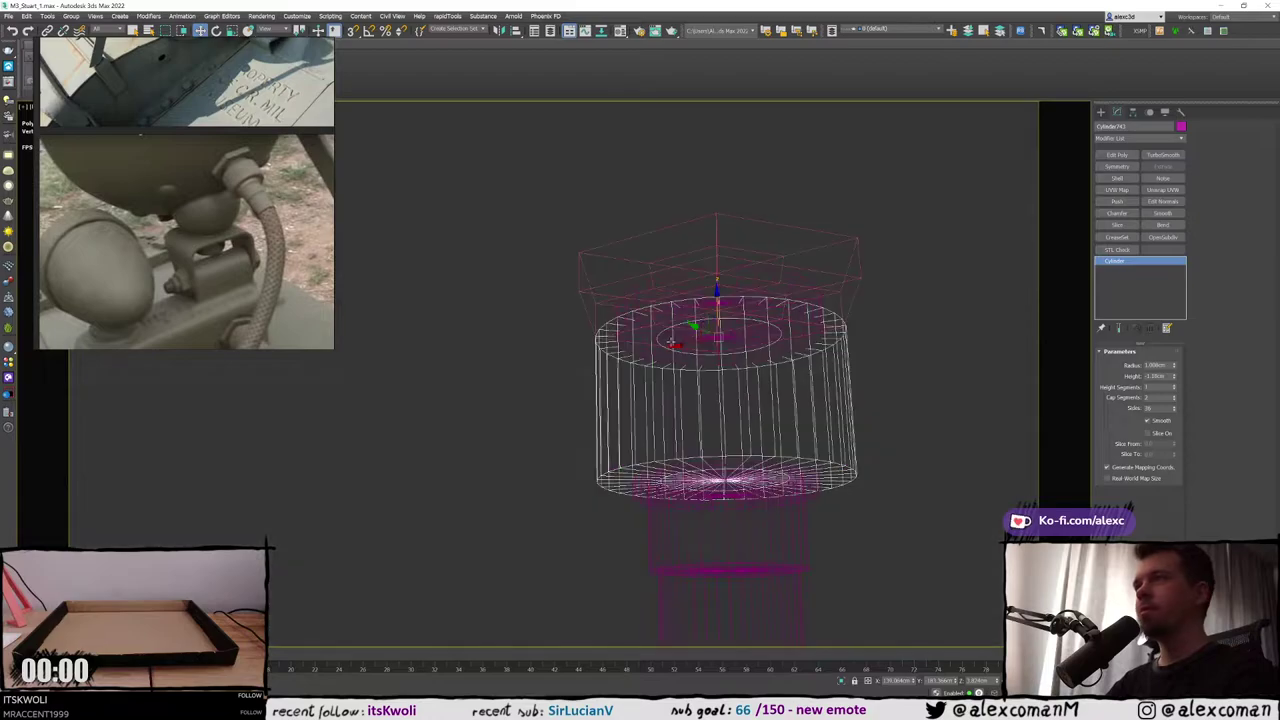
click(1117, 155)
click(628, 313)
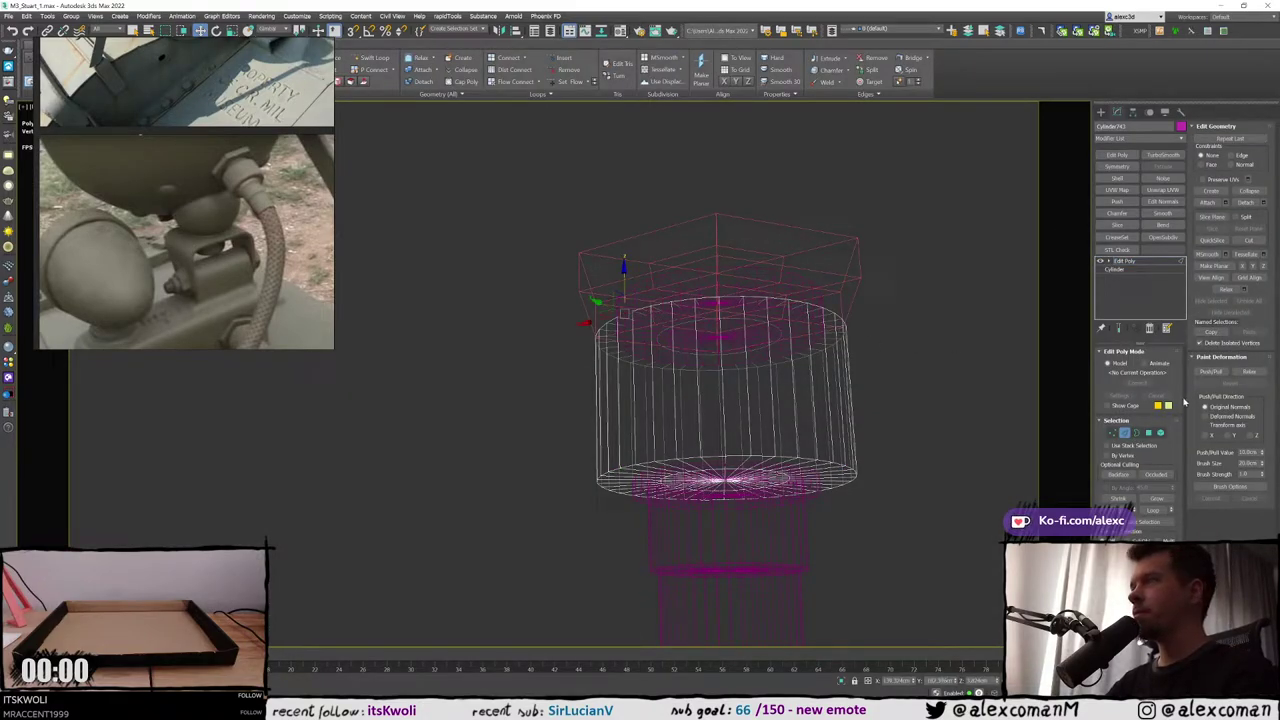
click(1155, 510)
key(F3)
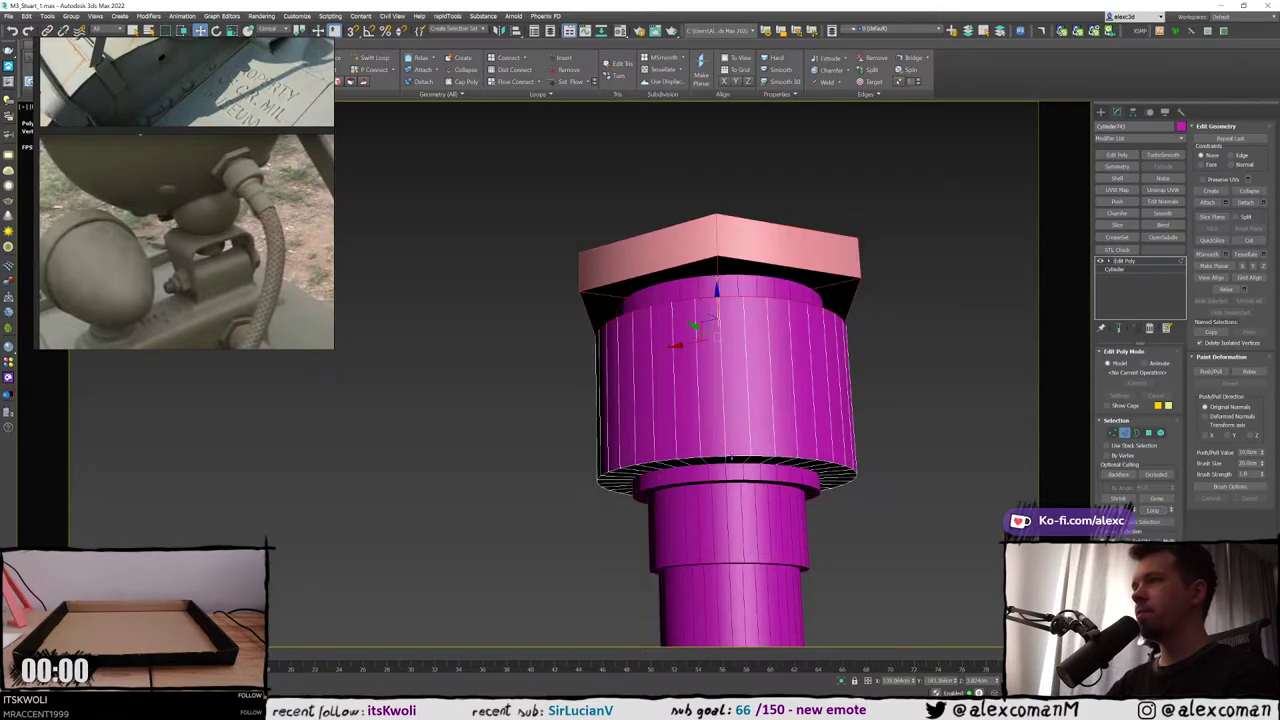
Chamfer the large cylinder's selected rim edges by about 0.13 cm, raising the segment count for rounded rims
alt+middle_drag(723, 380, 716, 429)
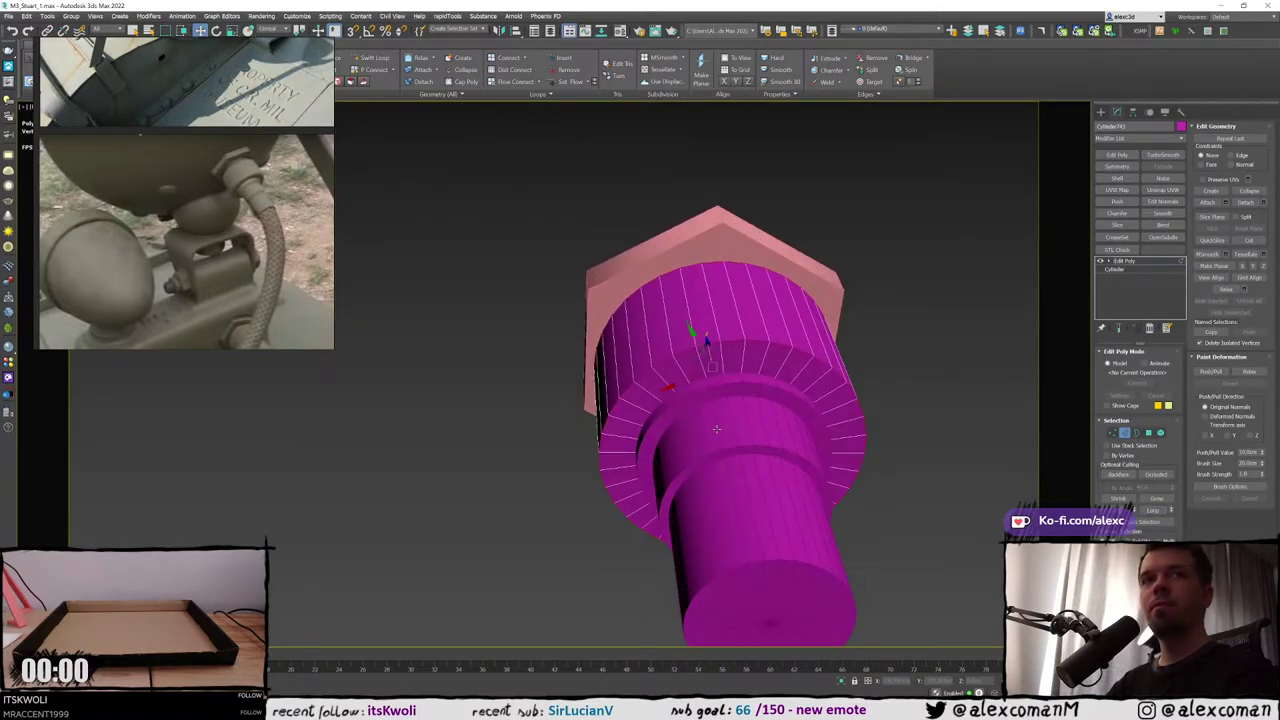
right_click(706, 358)
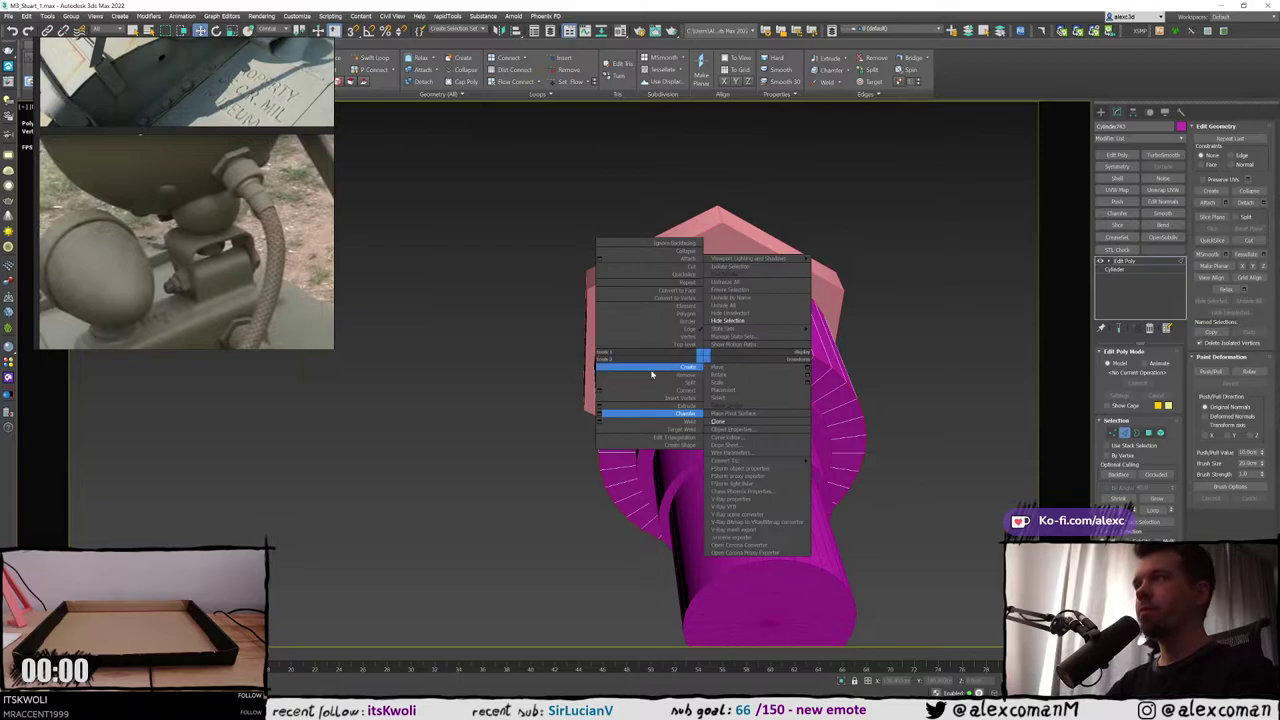
key(Escape)
right_click(628, 362)
click(523, 420)
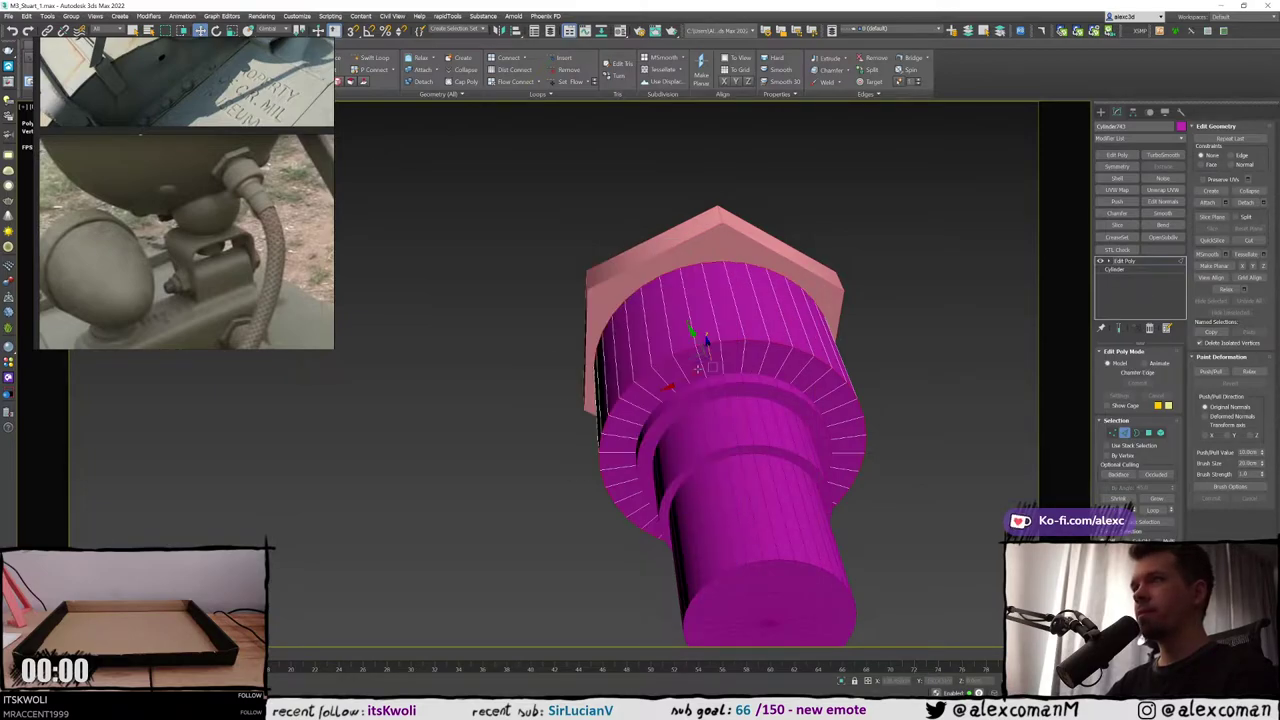
drag(562, 394, 562, 391)
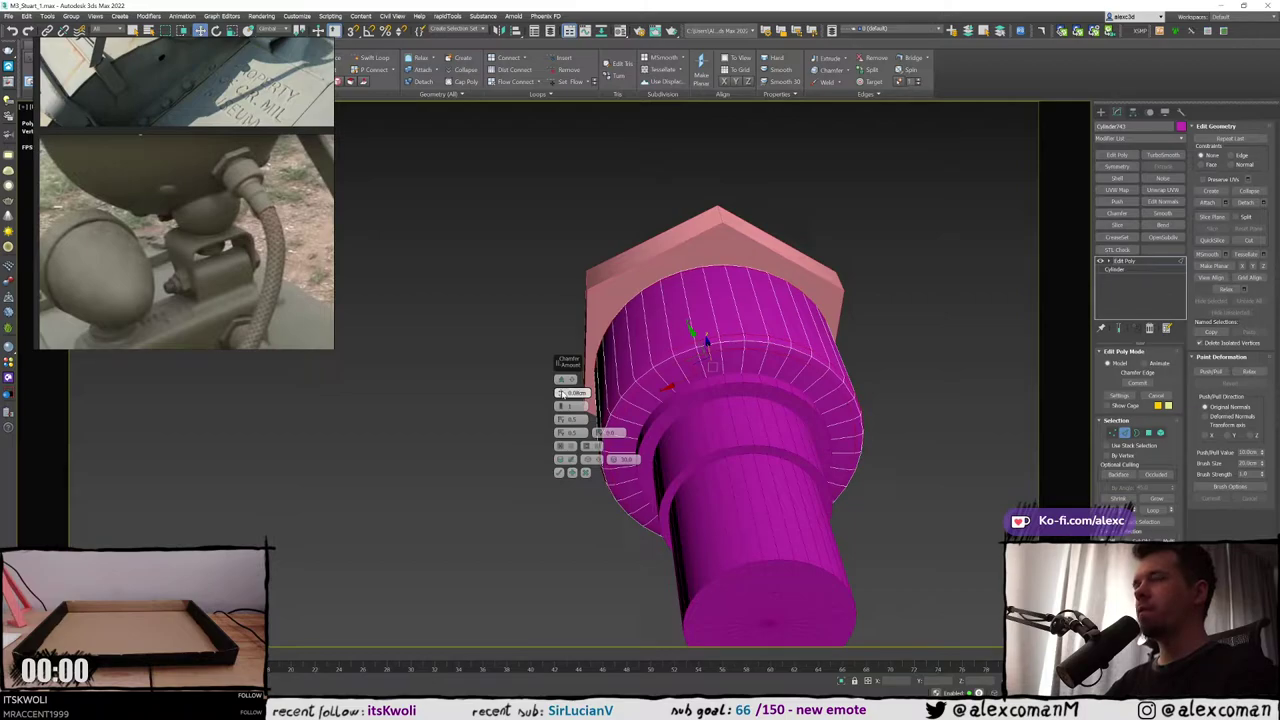
alt+middle_drag(768, 280, 627, 363)
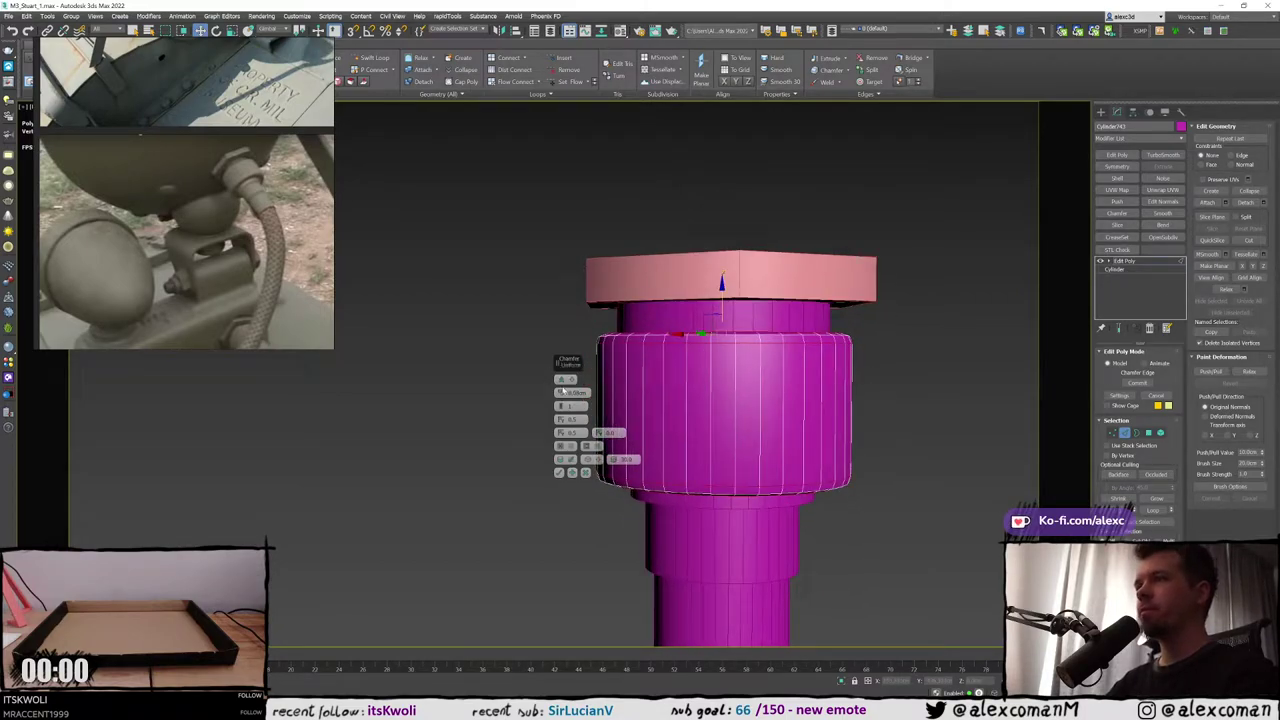
drag(562, 391, 561, 392)
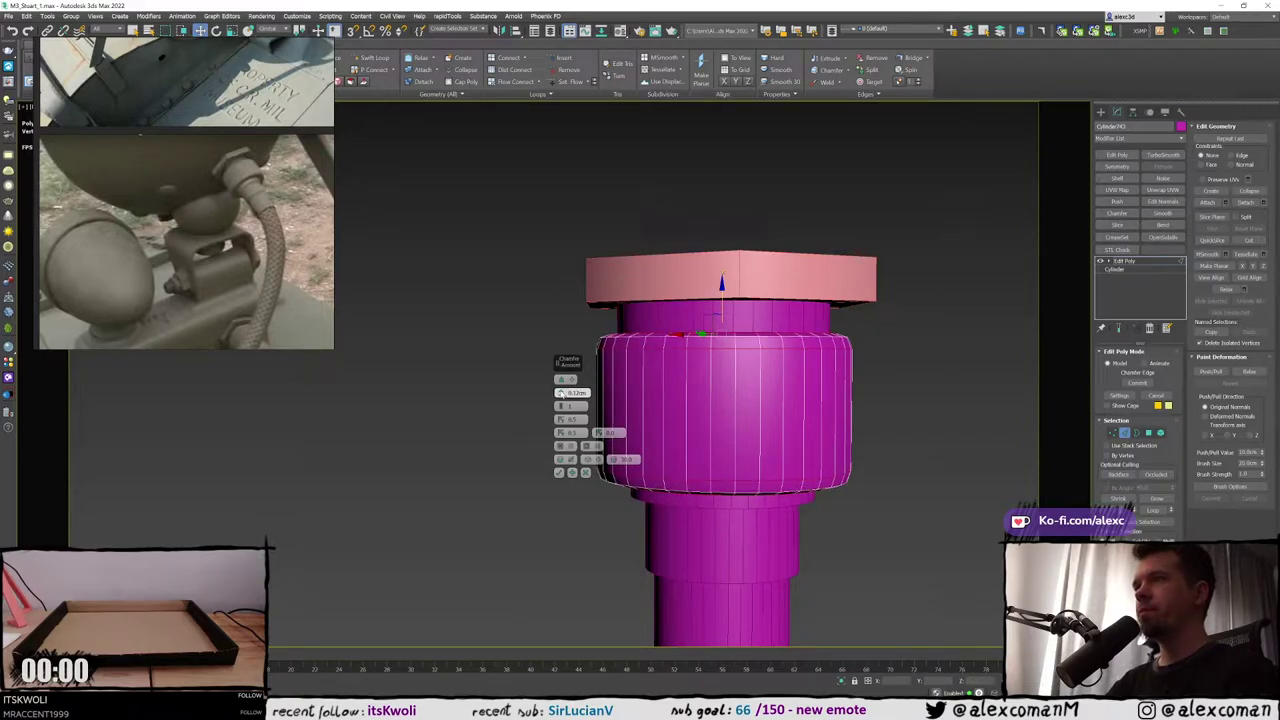
alt+middle_drag(561, 393, 557, 343)
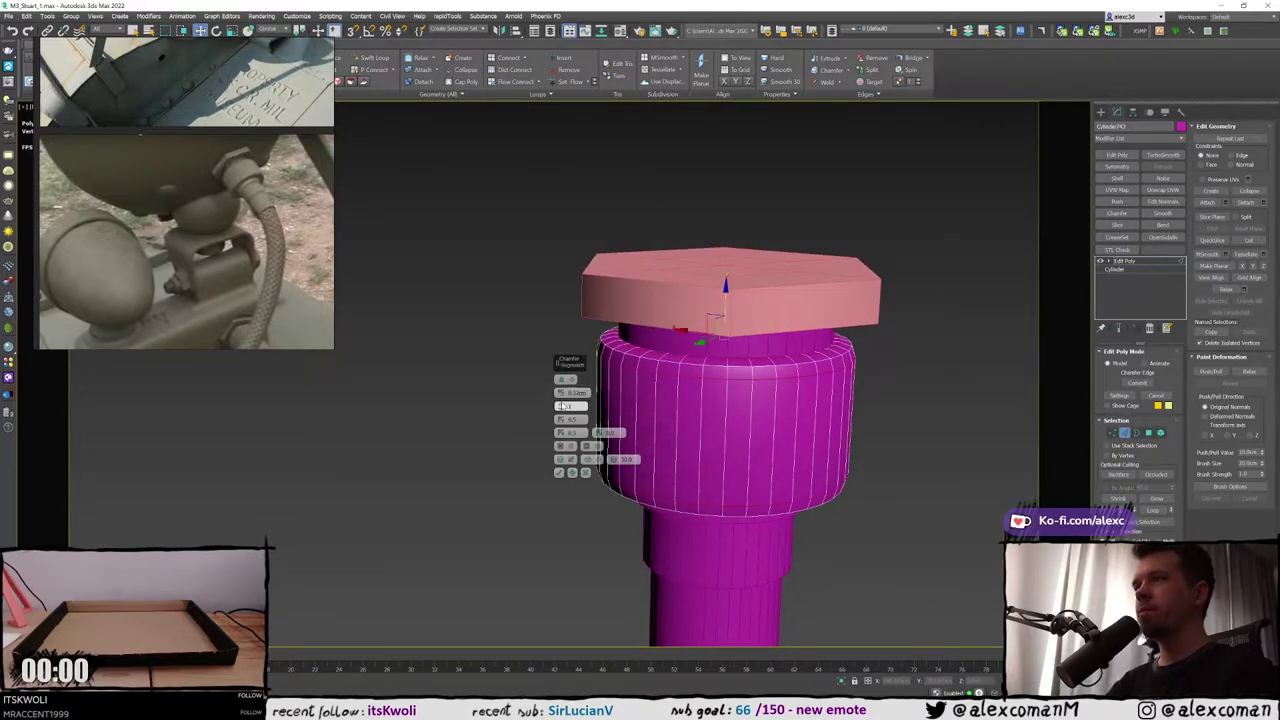
click(561, 405)
click(562, 393)
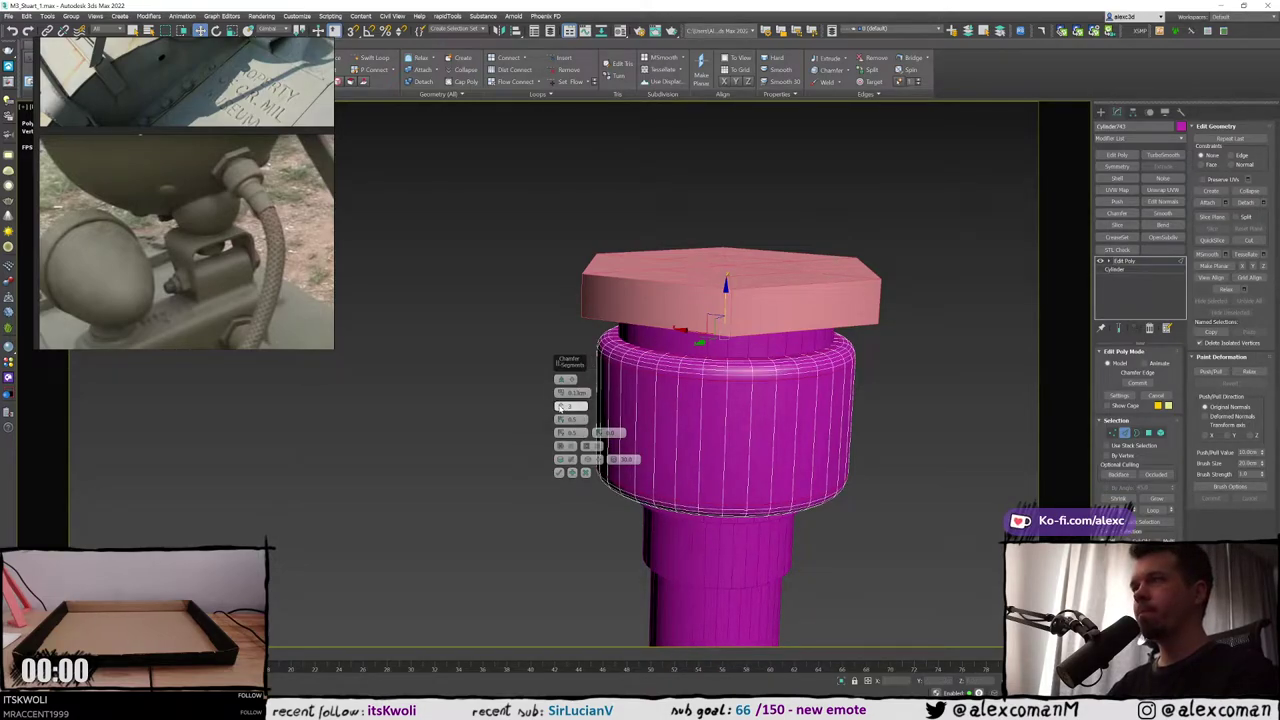
click(559, 472)
Leave edge editing, deselect the large cylinder and examine its rounded rims from below with edged faces hidden
middle_drag(560, 459, 534, 391)
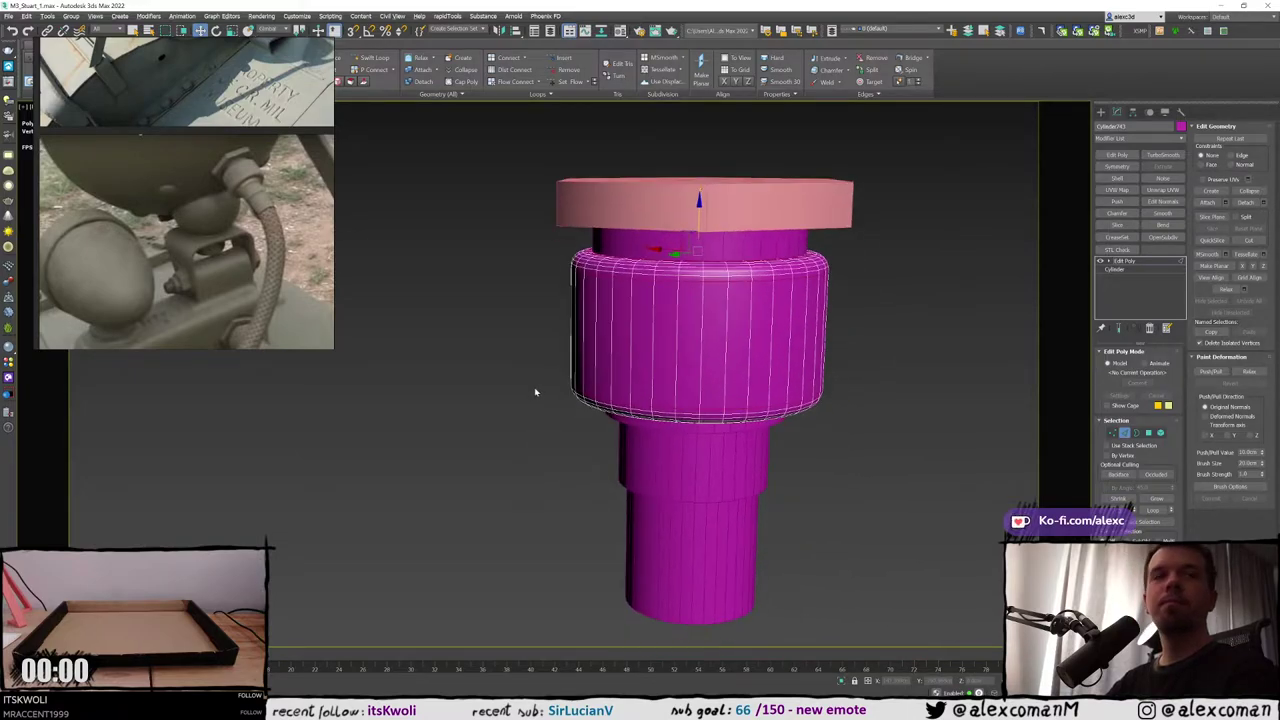
key(1)
key(F3)
mouse_move(629, 405)
alt+middle_down()
mouse_move(626, 386)
mouse_move(708, 363)
alt+middle_up()
key(F3)
scroll(626, 386, down, 2)
key(F4)
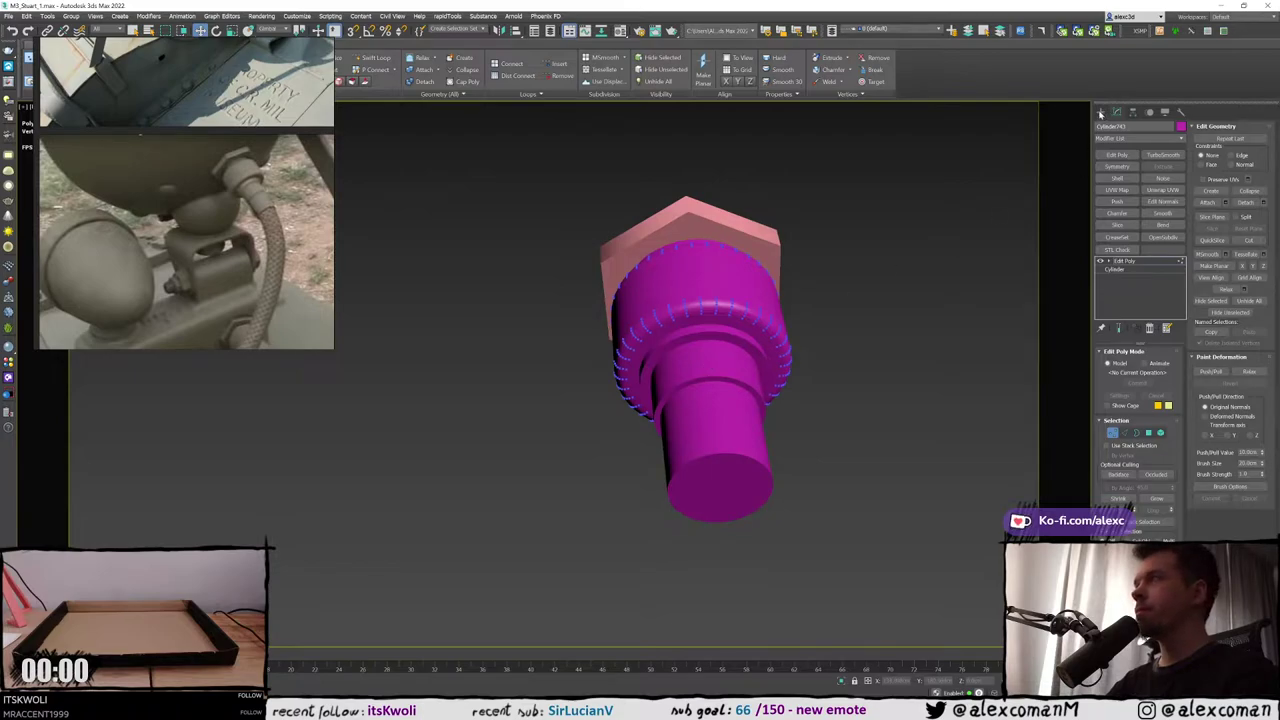
click(1101, 113)
click(800, 263)
middle_drag(676, 258, 766, 303)
scroll(750, 320, up, 2)
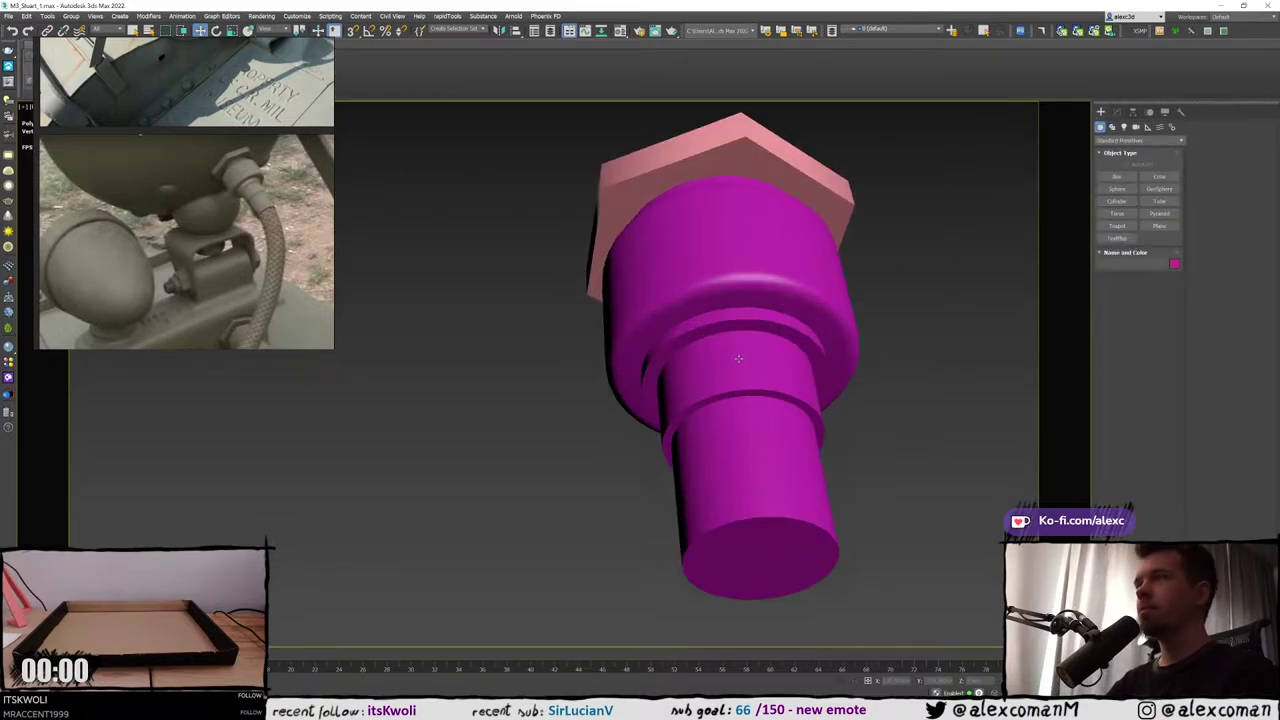
Examine the narrower cylinder and the thin ring above it up close, with and without edged faces
click(737, 359)
alt+middle_drag(731, 357, 689, 262)
scroll(709, 314, up, 2)
key(F4)
key(F4)
mouse_move(739, 304)
alt+middle_down()
mouse_move(740, 331)
mouse_move(720, 334)
mouse_move(738, 328)
alt+middle_up()
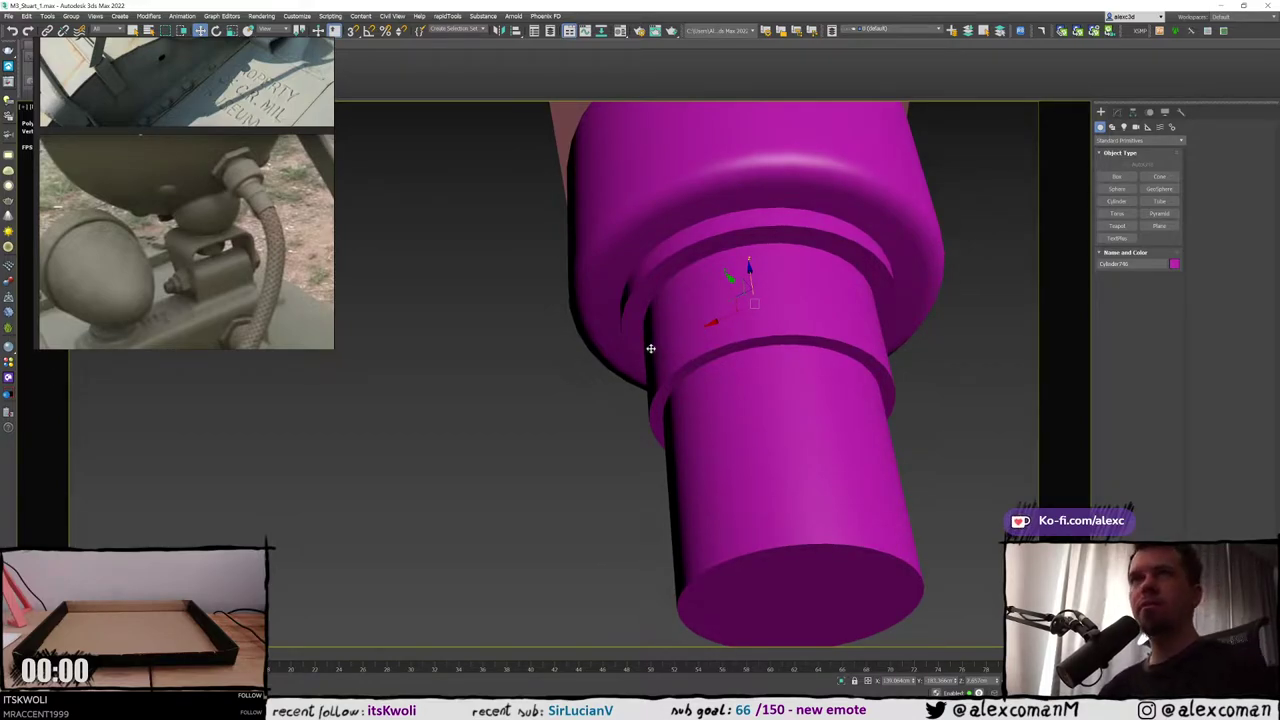
scroll(700, 340, down, 3)
key(F4)
scroll(705, 345, up, 3)
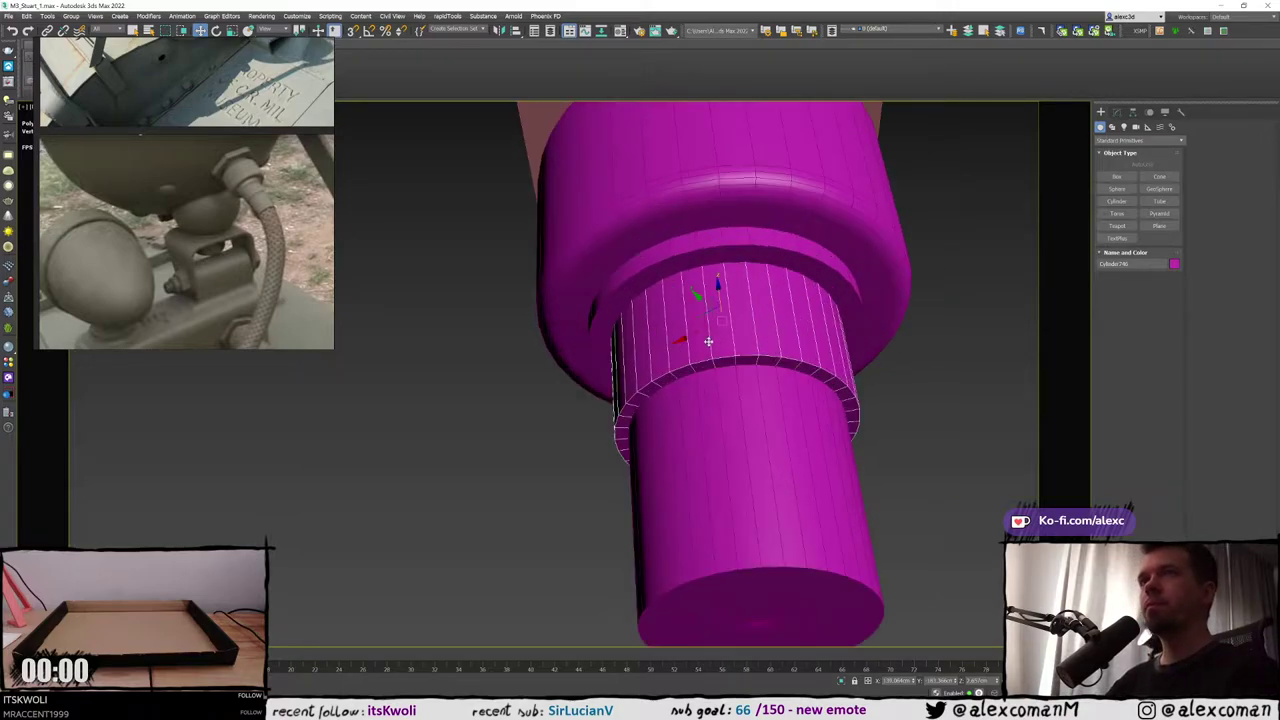
key(F4)
click(690, 270)
key(F4)
scroll(689, 322, down, 3)
middle_drag(694, 269, 693, 343)
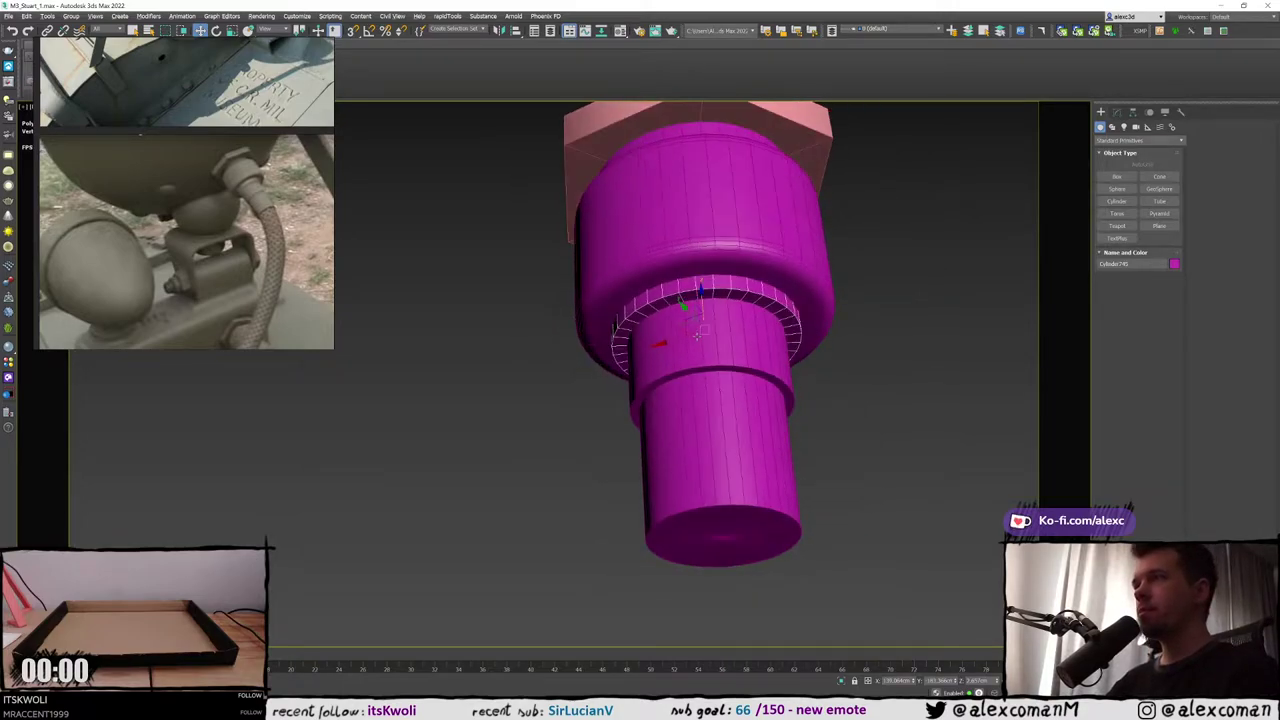
Add an Edit Poly modifier to the narrower cylinder beneath the thin ring and select its lower rim edge loop
click(692, 361)
click(1117, 112)
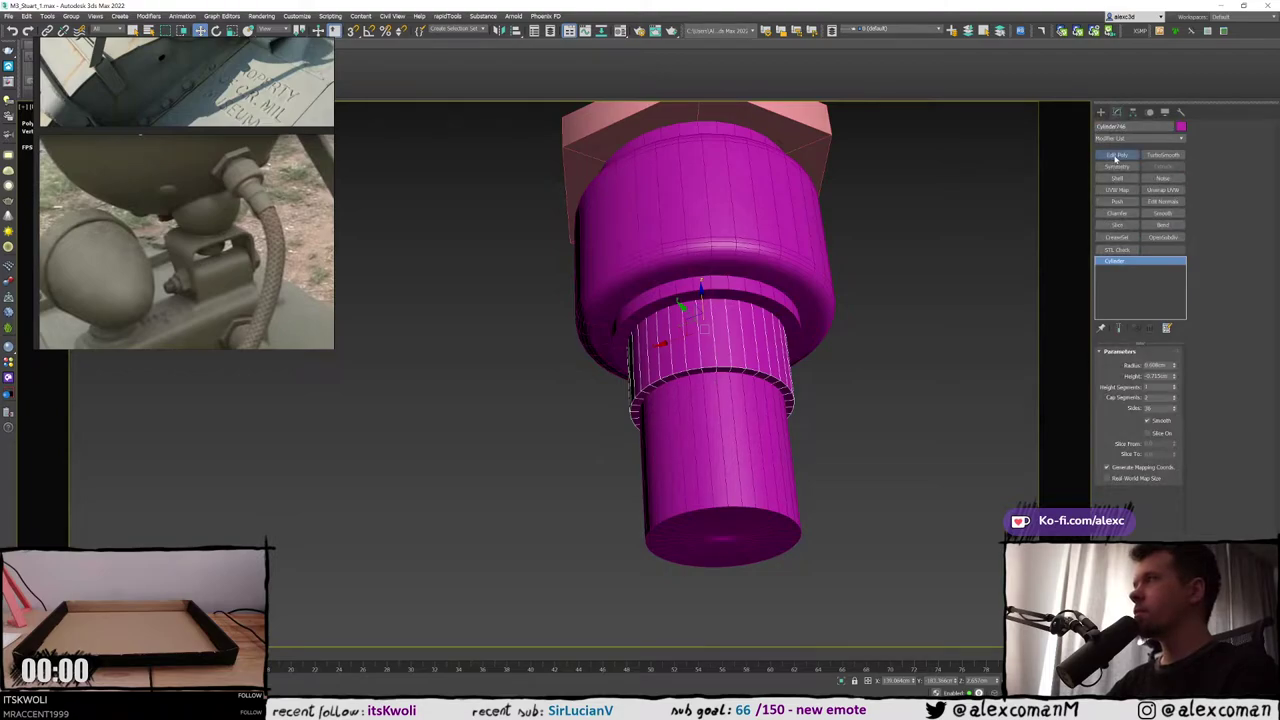
click(1117, 155)
key(F3)
key(F3)
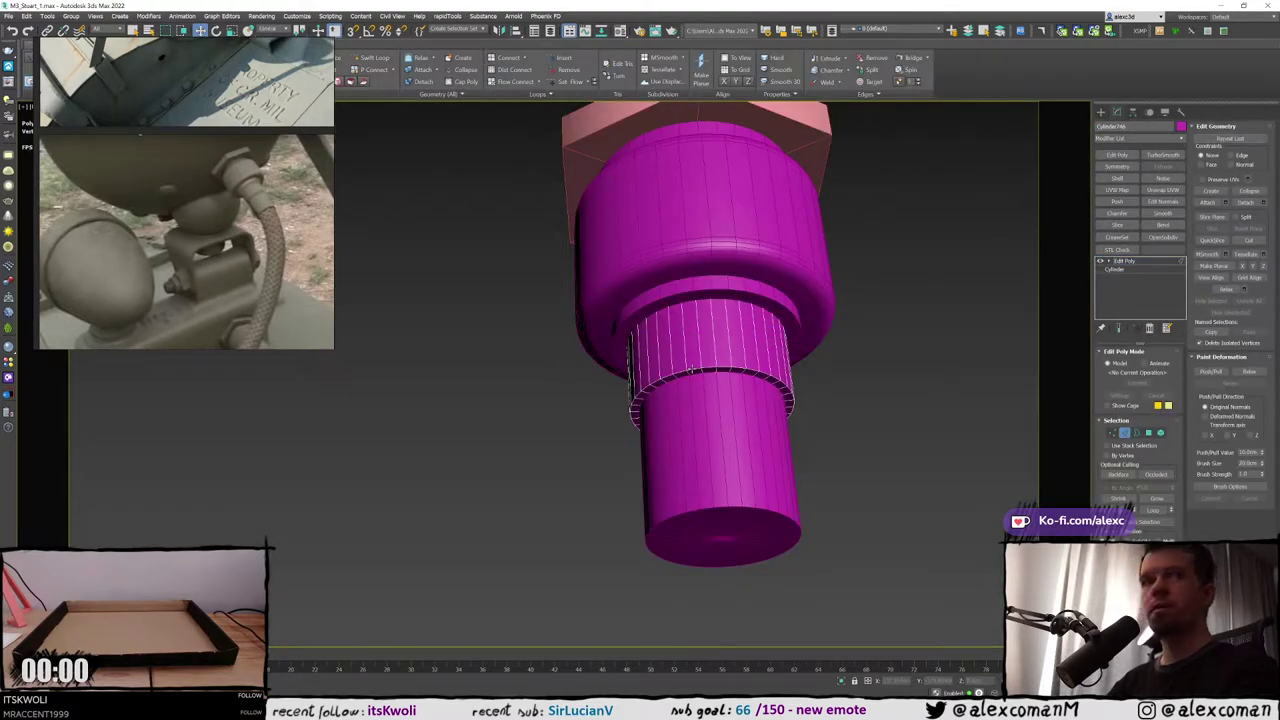
double_click(691, 370)
Chamfer the narrower cylinder's lower rim by about 0.05 cm with 2 segments
right_click(818, 351)
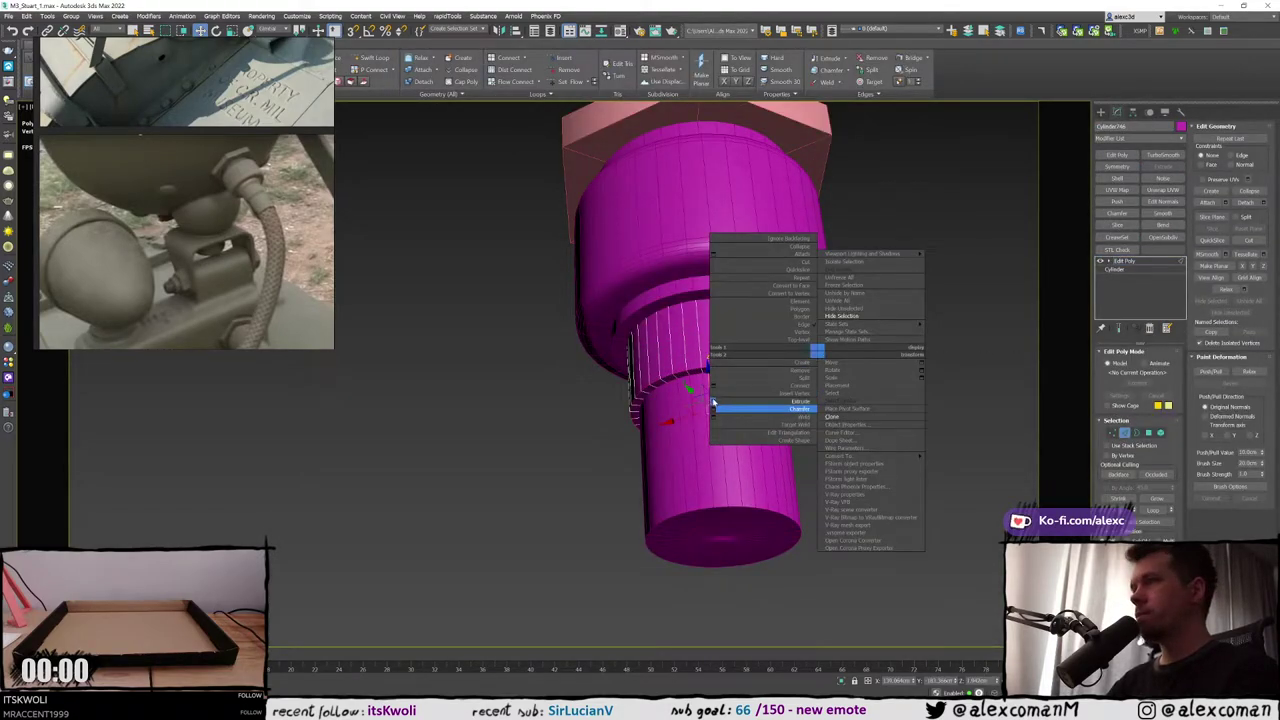
click(713, 409)
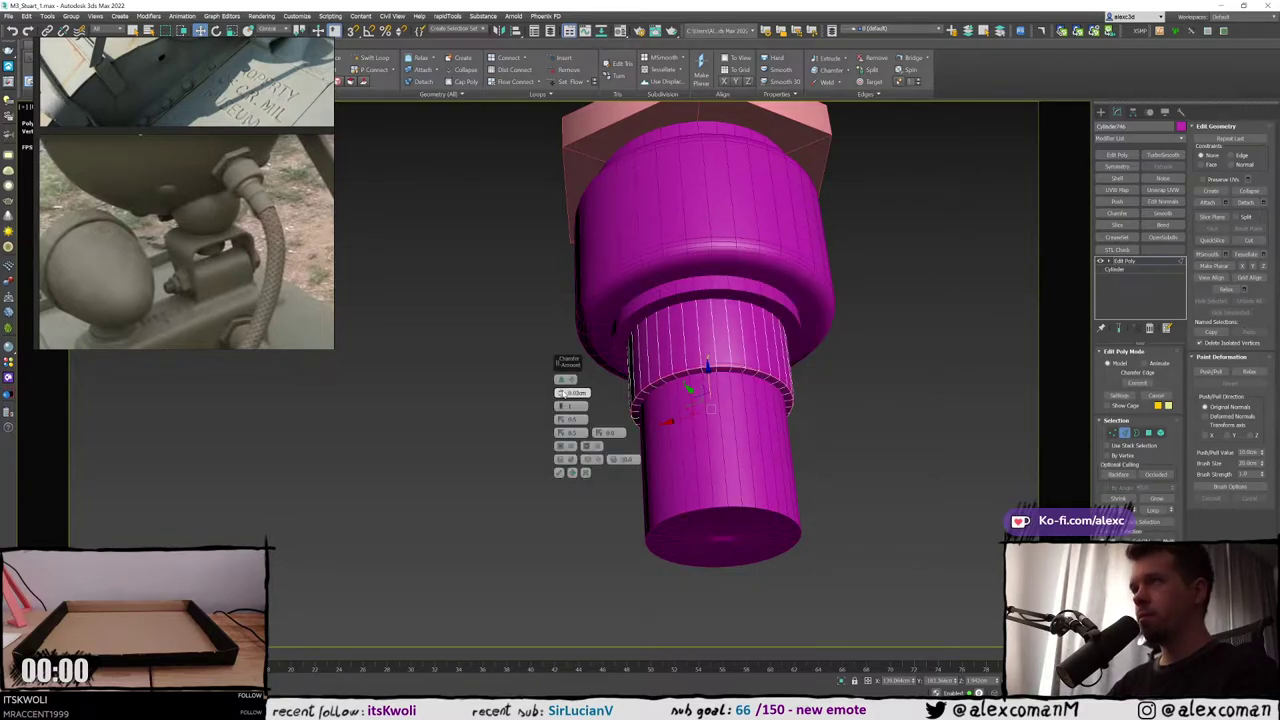
click(561, 405)
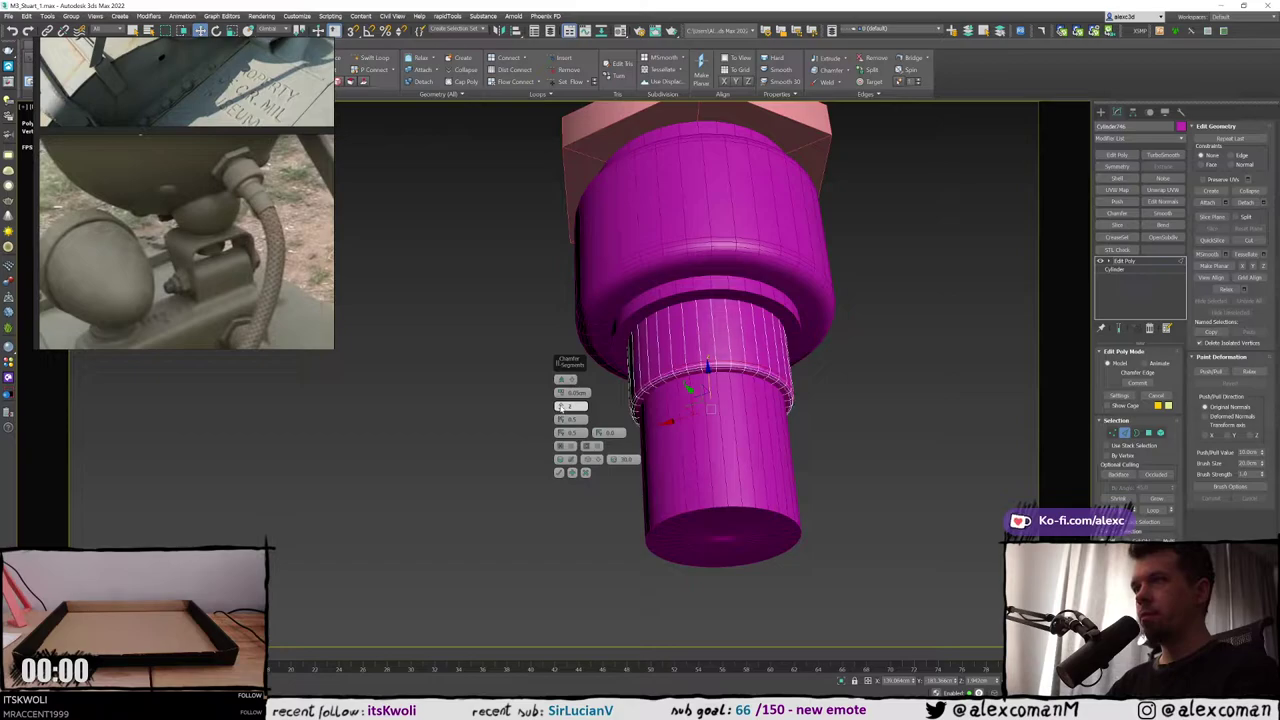
drag(559, 395, 560, 397)
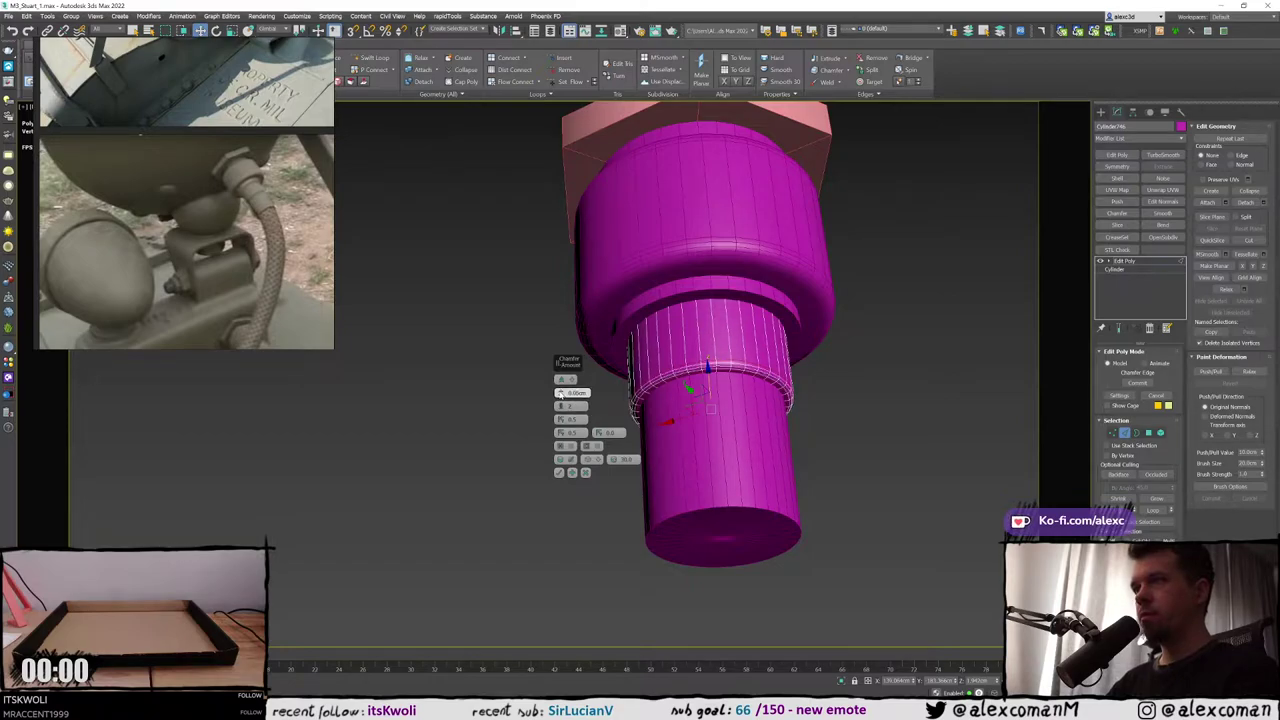
click(559, 472)
Examine the whole fitting from several angles to check the rounded edges against the reference photo
scroll(792, 409, down, 3)
scroll(792, 409, down, 4)
alt+middle_drag(792, 409, 777, 379)
key(alt+q)
key(alt+q)
scroll(777, 379, up, 3)
scroll(777, 378, up, 3)
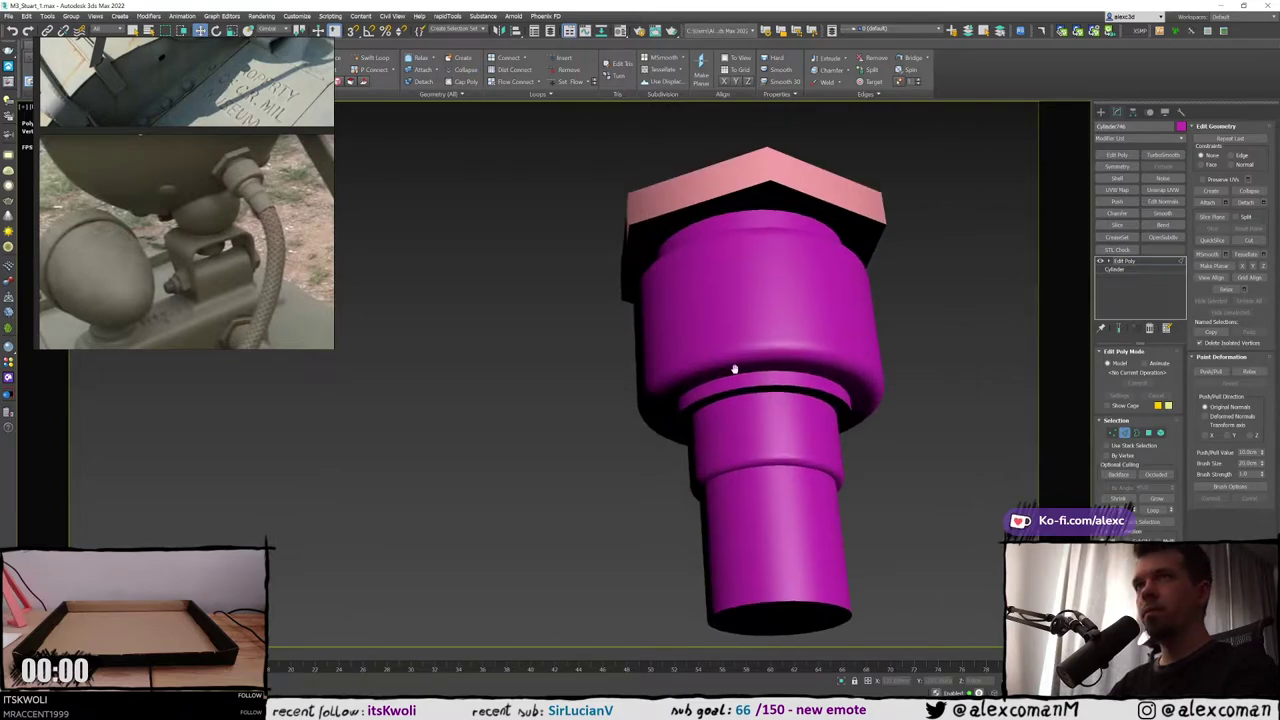
alt+middle_drag(924, 228, 880, 300)
click(1116, 142)
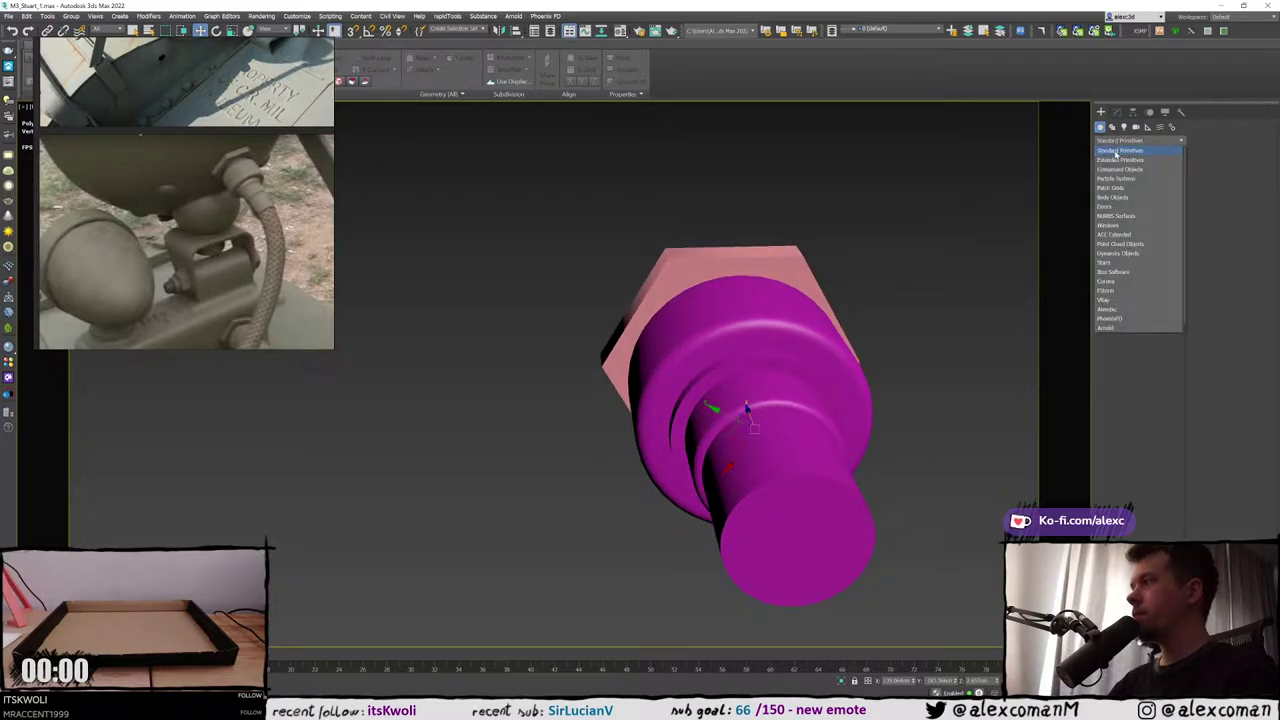
click(1119, 150)
alt+middle_drag(1014, 229, 1060, 225)
click(1118, 141)
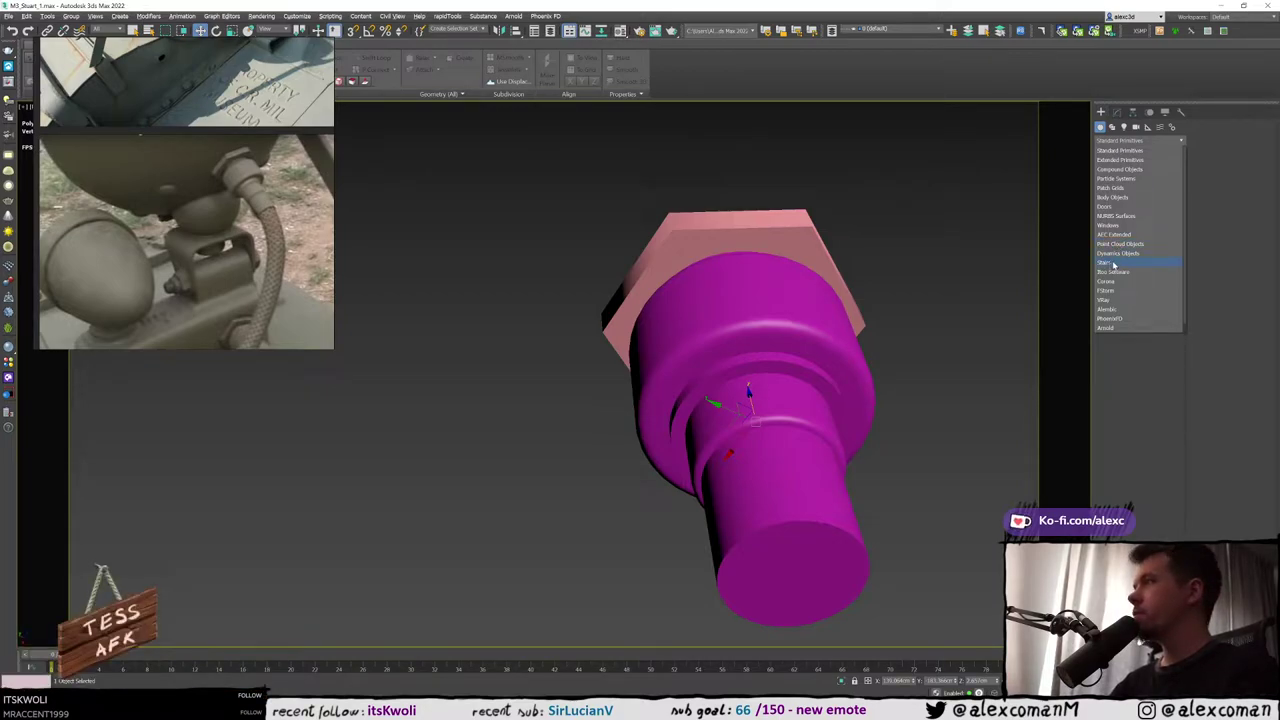
click(1112, 286)
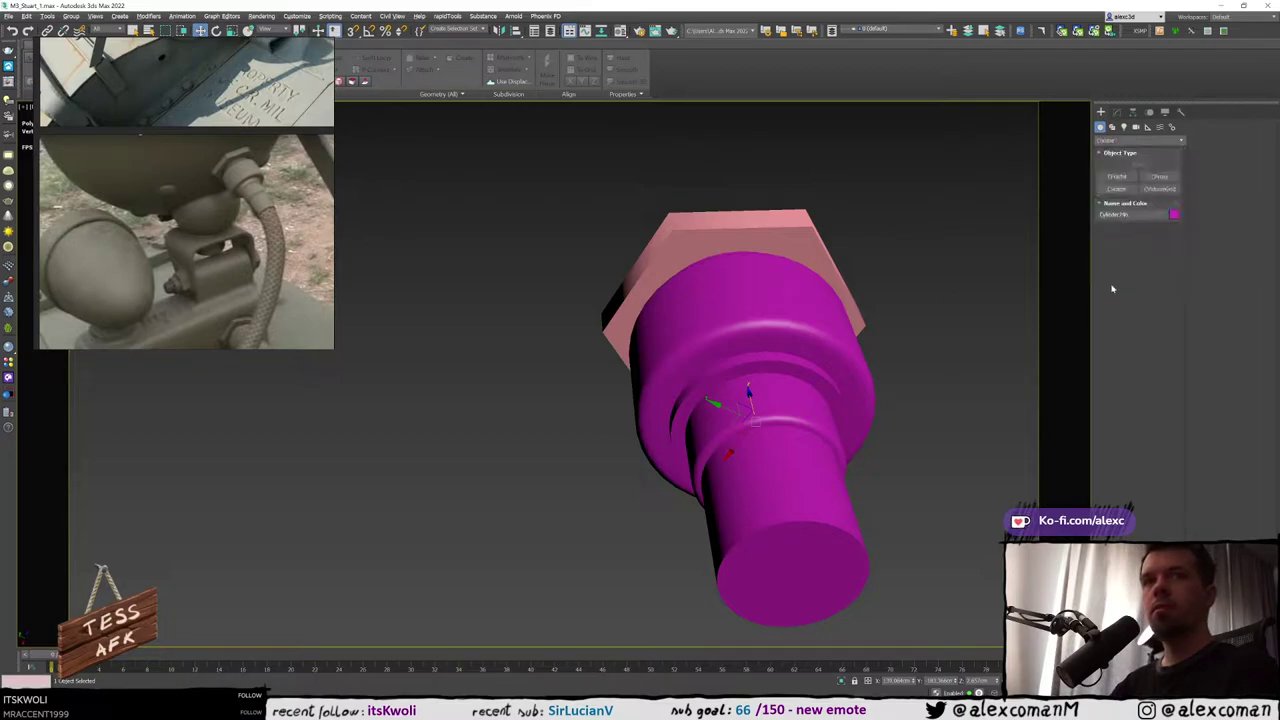
Create a Spring from the Dynamics Objects category in the top view, centred on the fitting, with a diameter of about 1.1 cm
click(1130, 140)
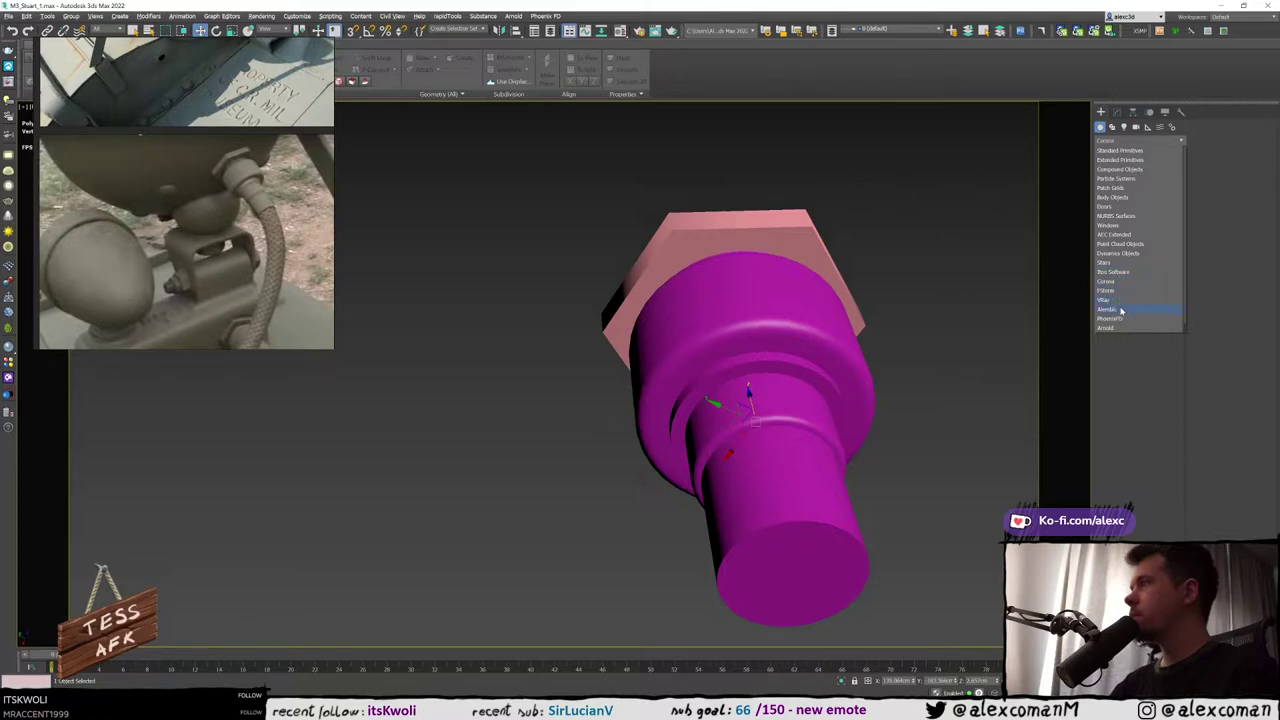
scroll(1118, 300, down, 1)
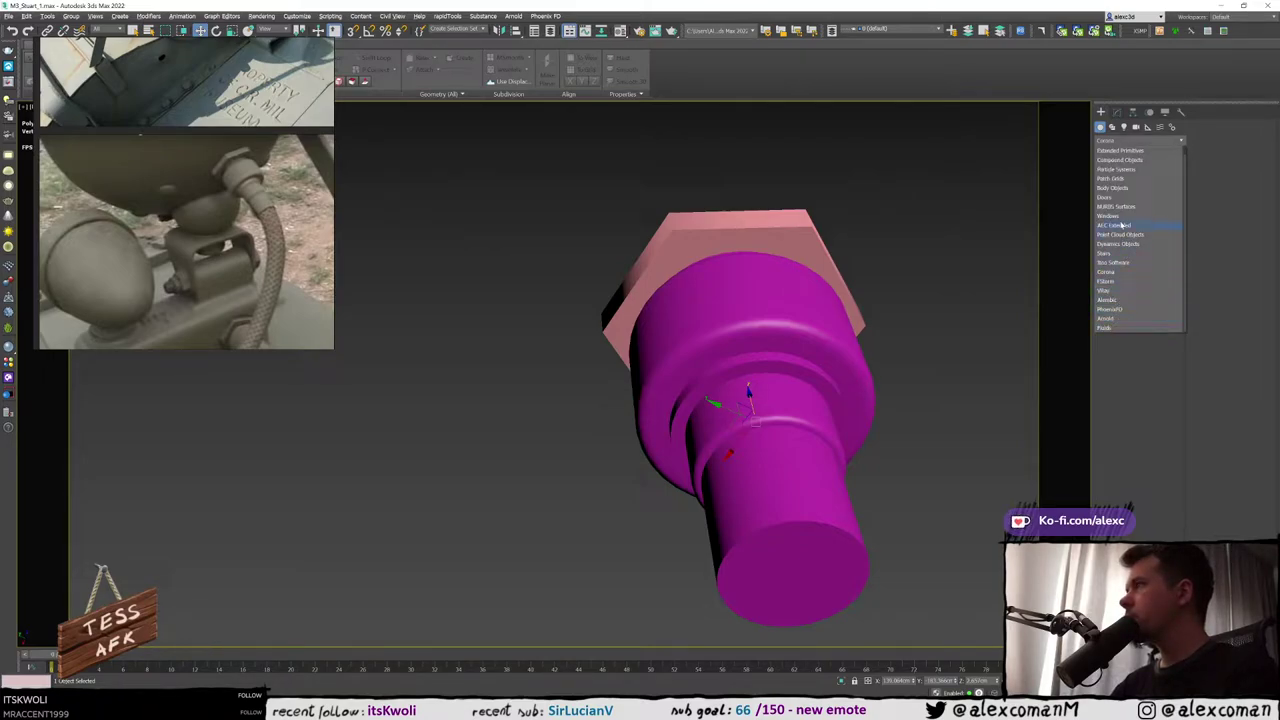
click(1116, 244)
click(1118, 177)
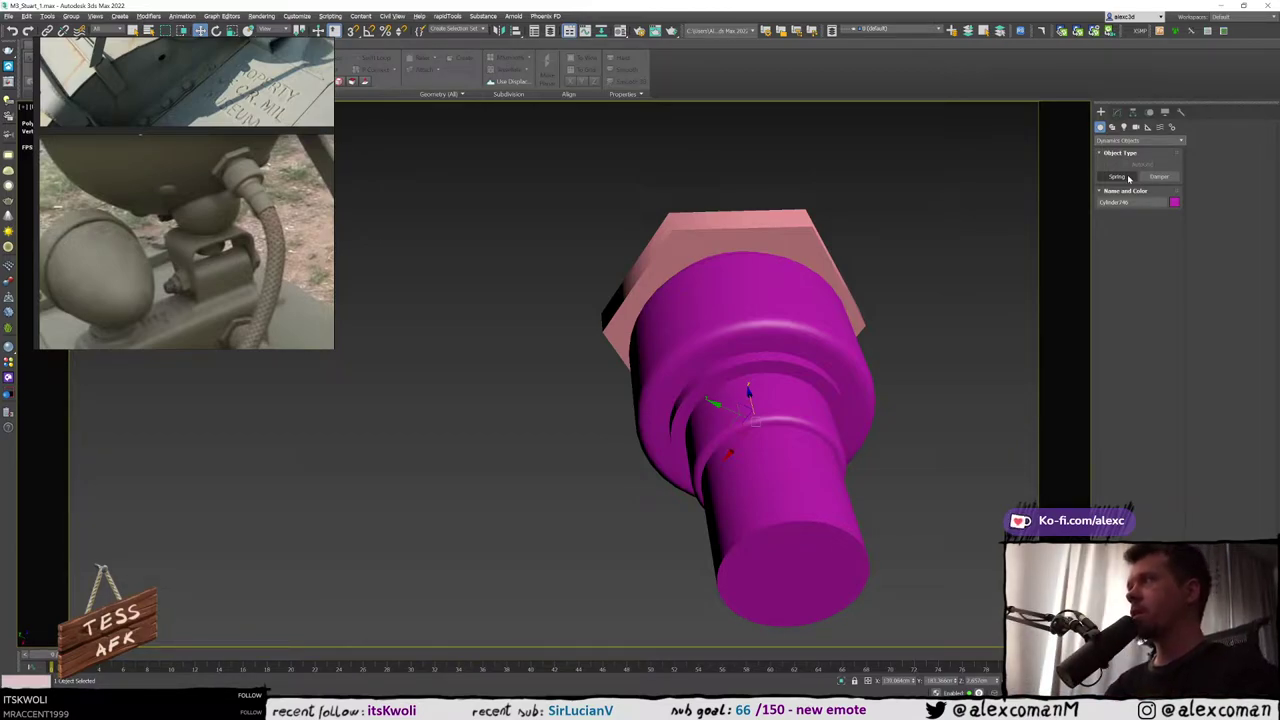
click(1129, 178)
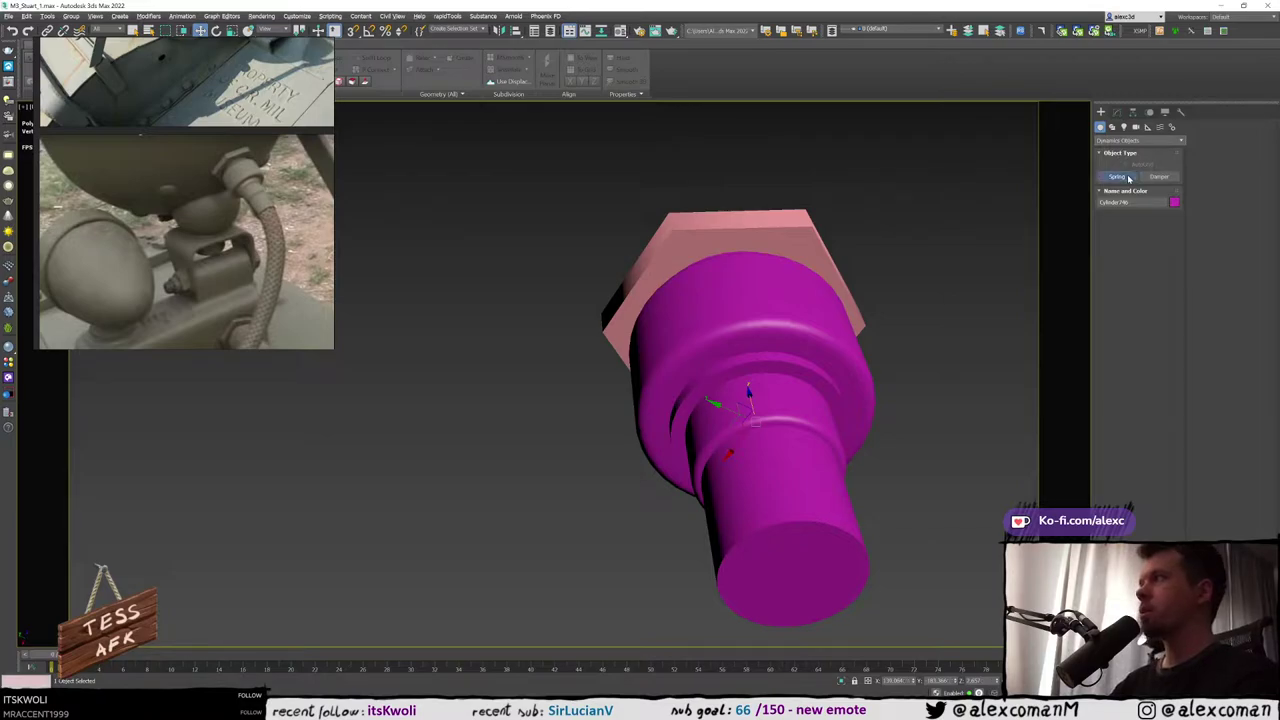
key(alt+w)
middle_click(547, 253)
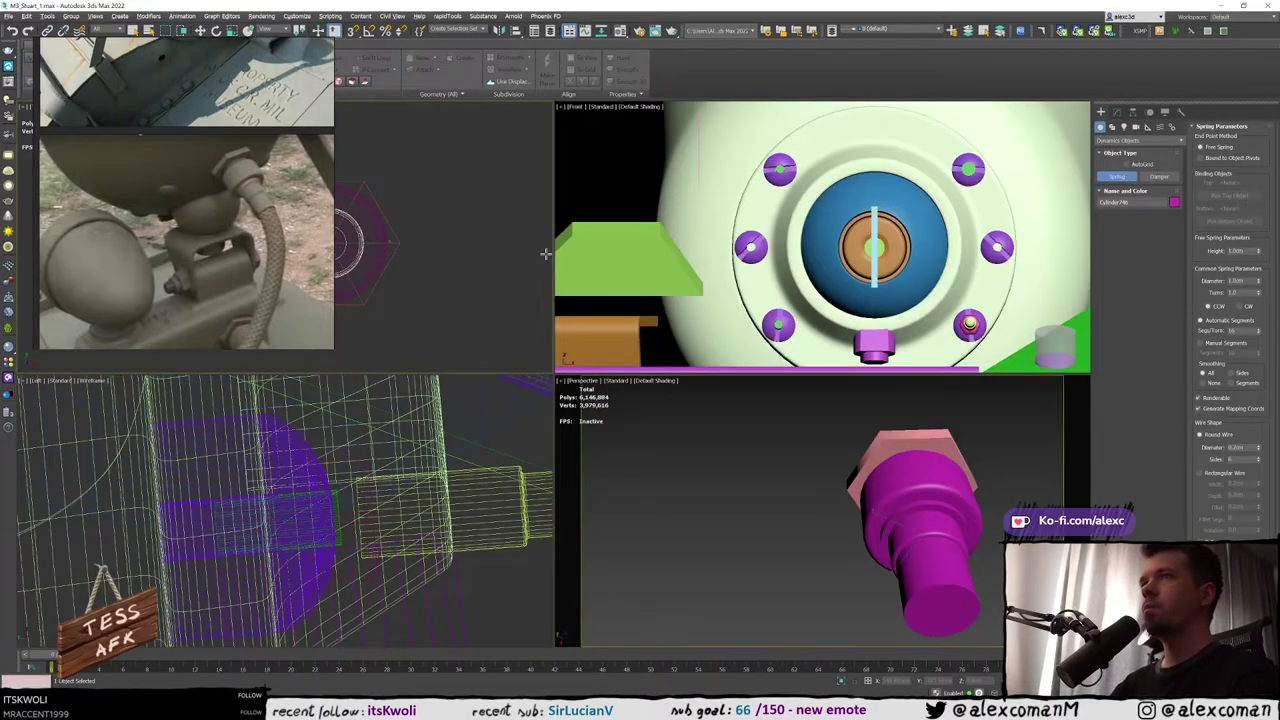
key(alt+w)
middle_drag(485, 259, 597, 242)
scroll(733, 303, up, 6)
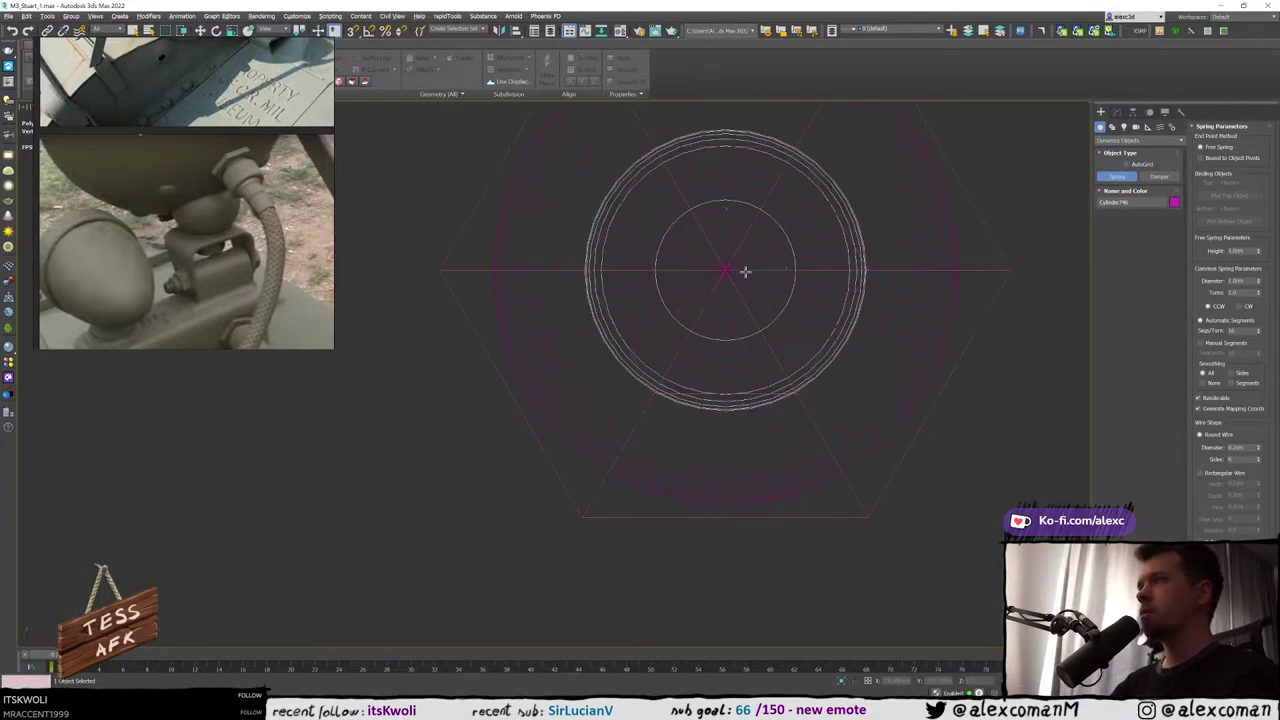
drag(734, 303, 858, 372)
scroll(814, 366, down, 3)
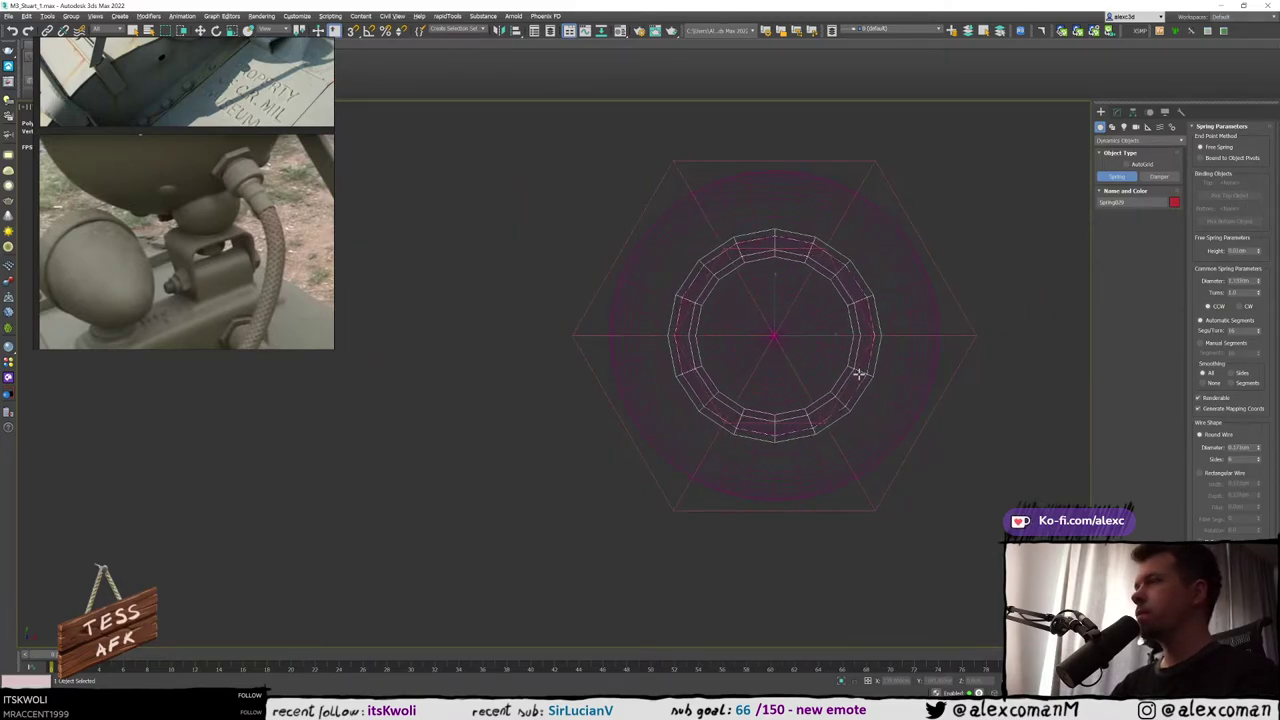
click(857, 372)
key(w)
key(alt+w)
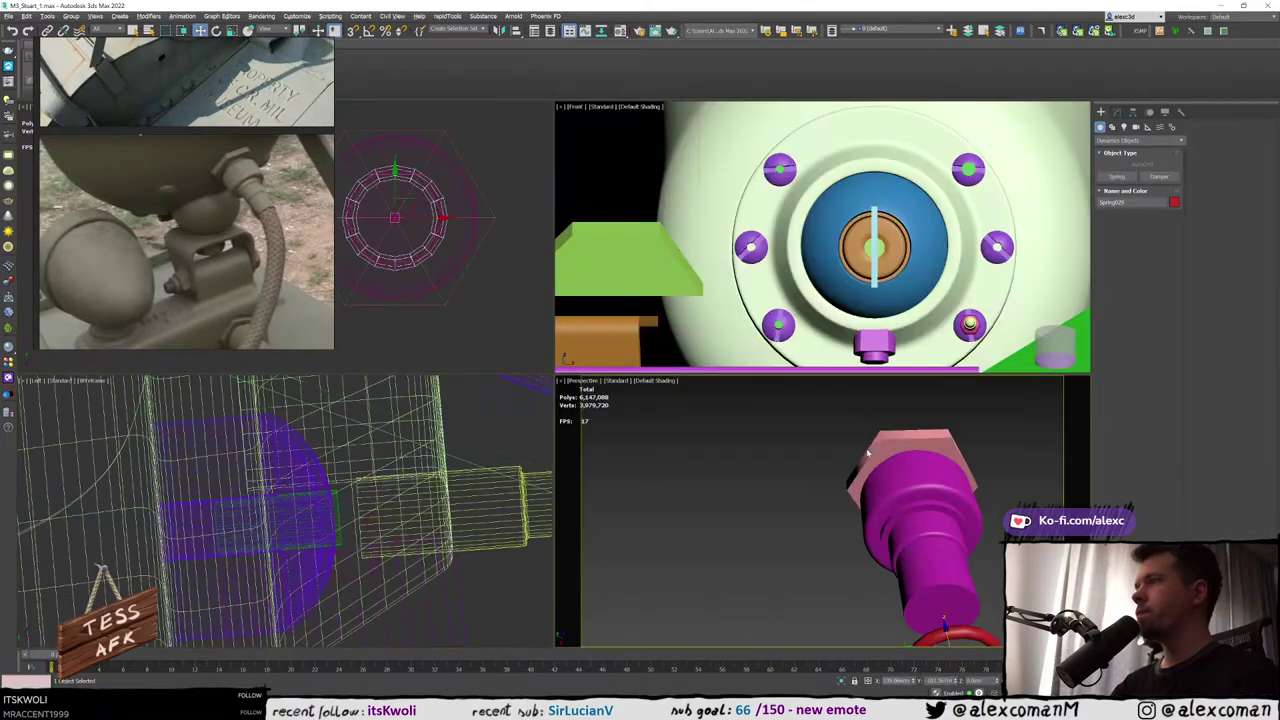
Raise the spring from beneath the fitting to the level of the thin ring under the large cylinder
middle_click(866, 452)
key(alt+w)
mouse_move(866, 452)
alt+middle_down()
mouse_move(842, 485)
mouse_move(826, 448)
mouse_move(790, 510)
alt+middle_up()
drag(793, 345, 795, 286)
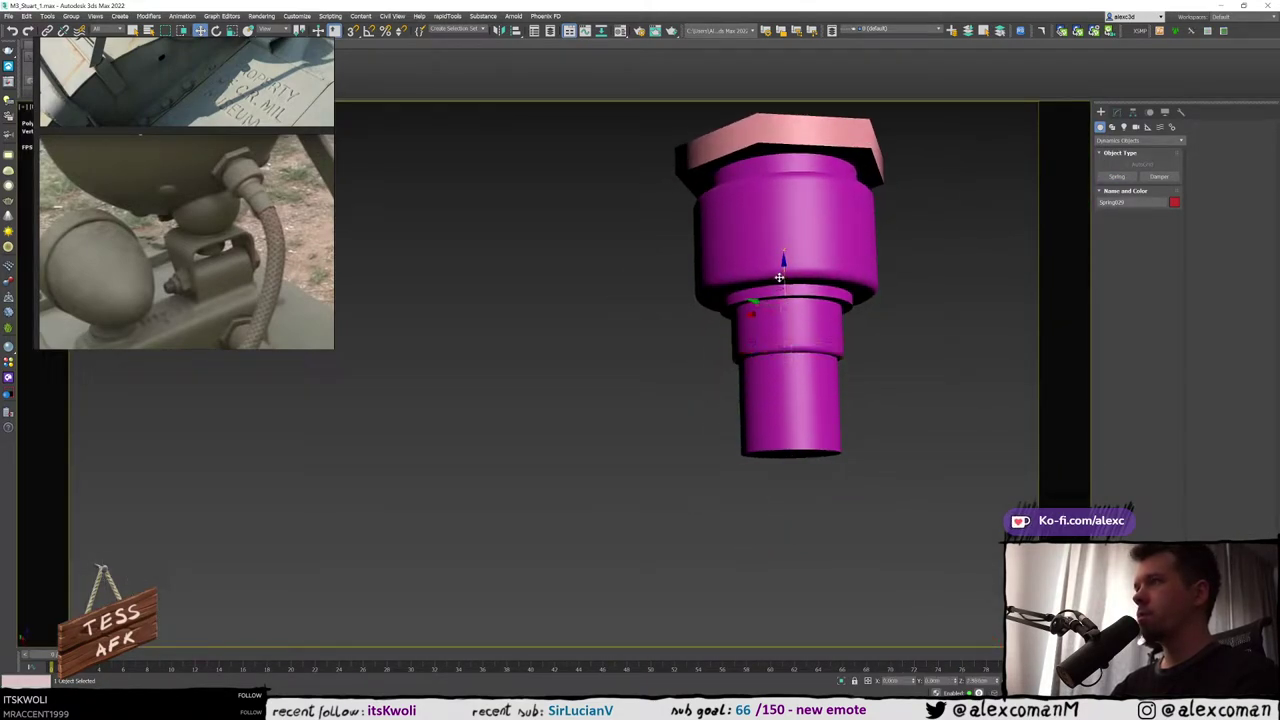
scroll(815, 303, up, 2)
alt+middle_drag(807, 303, 974, 234)
Enlarge the spring's diameter to about 1.52 cm so it encircles the thin ring
click(1117, 112)
scroll(934, 250, up, 4)
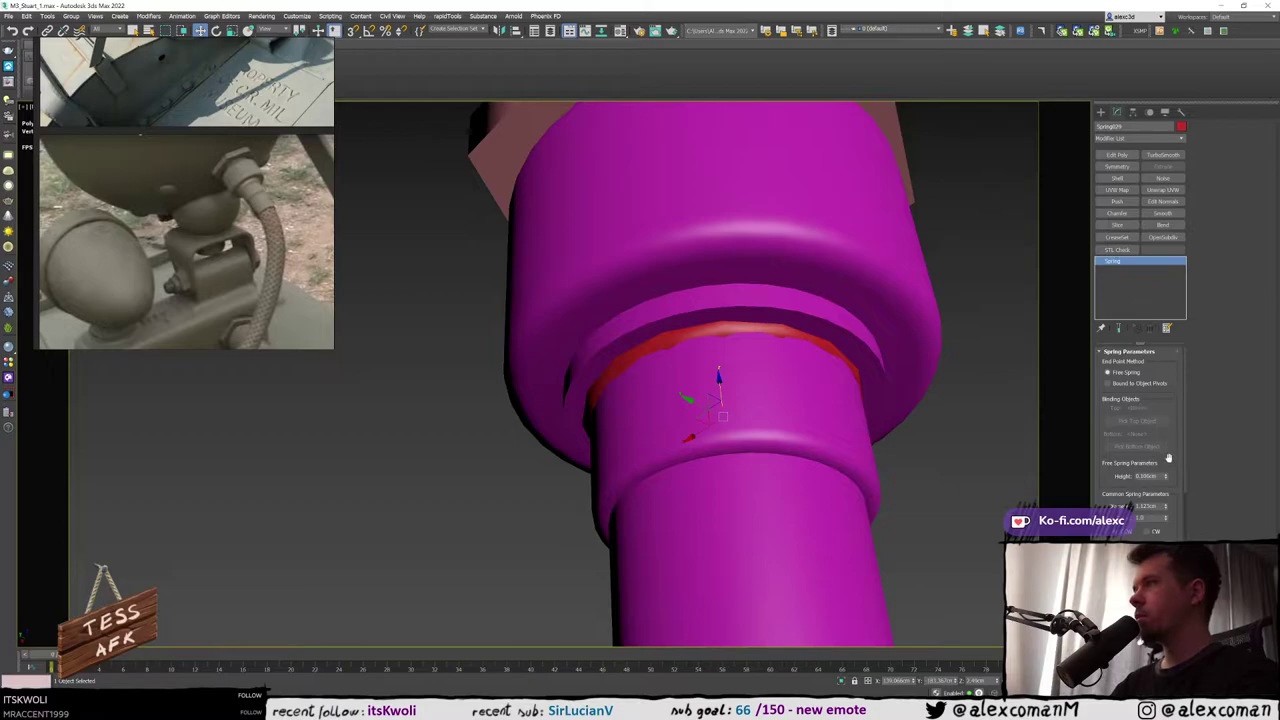
key(F3)
drag(1165, 508, 1164, 505)
key(F3)
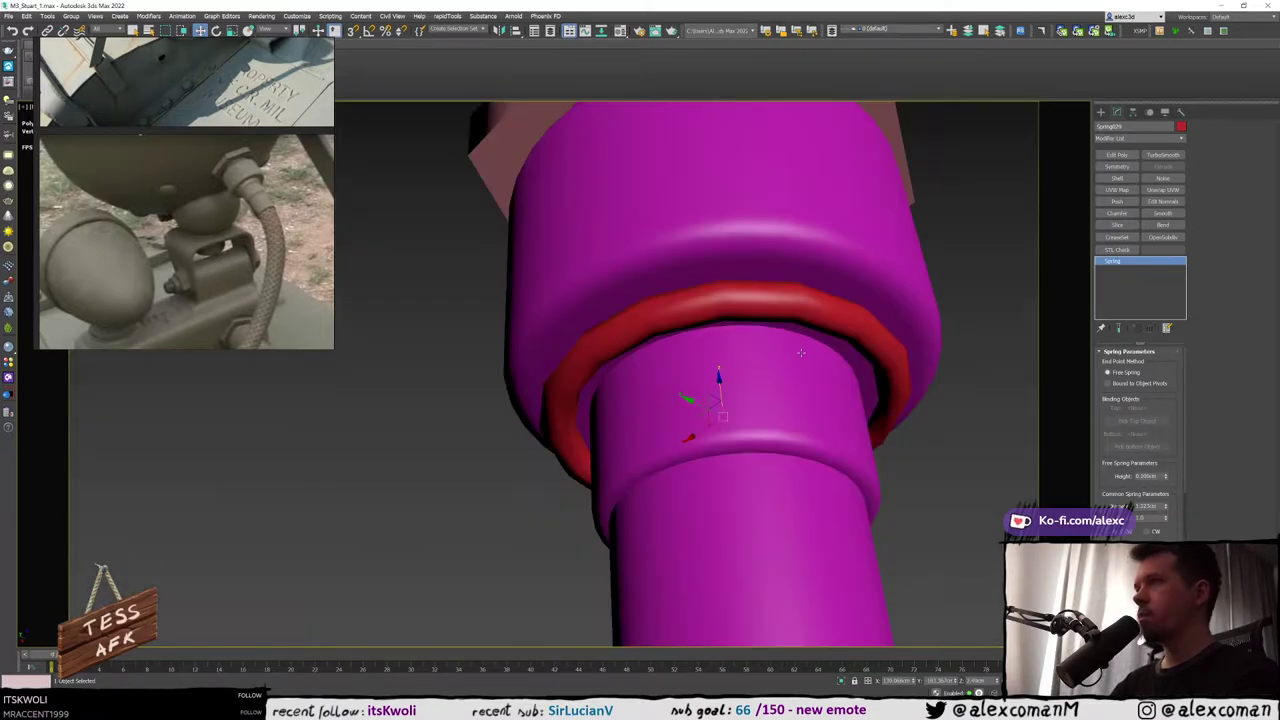
Align the spring with the narrower cylinder, pivot point to pivot point, matching position and orientation on all axes
key(F4)
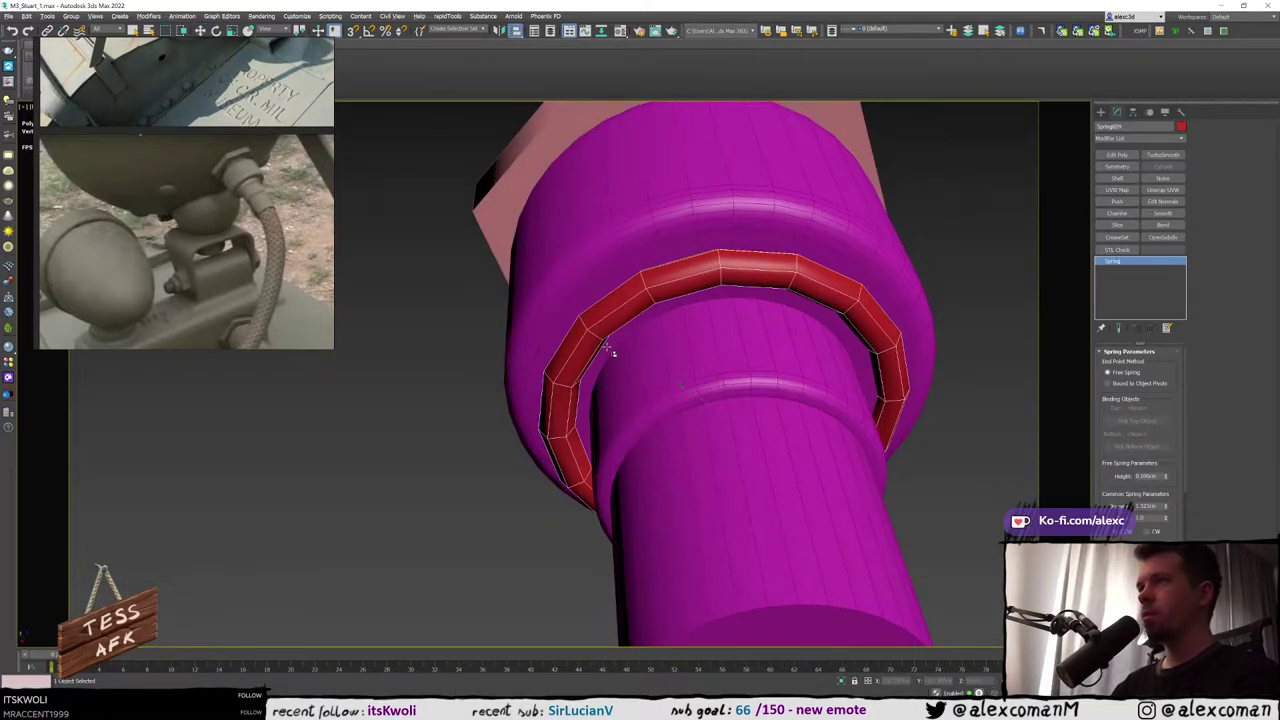
key(F3)
key(F3)
key(alt+a)
click(731, 374)
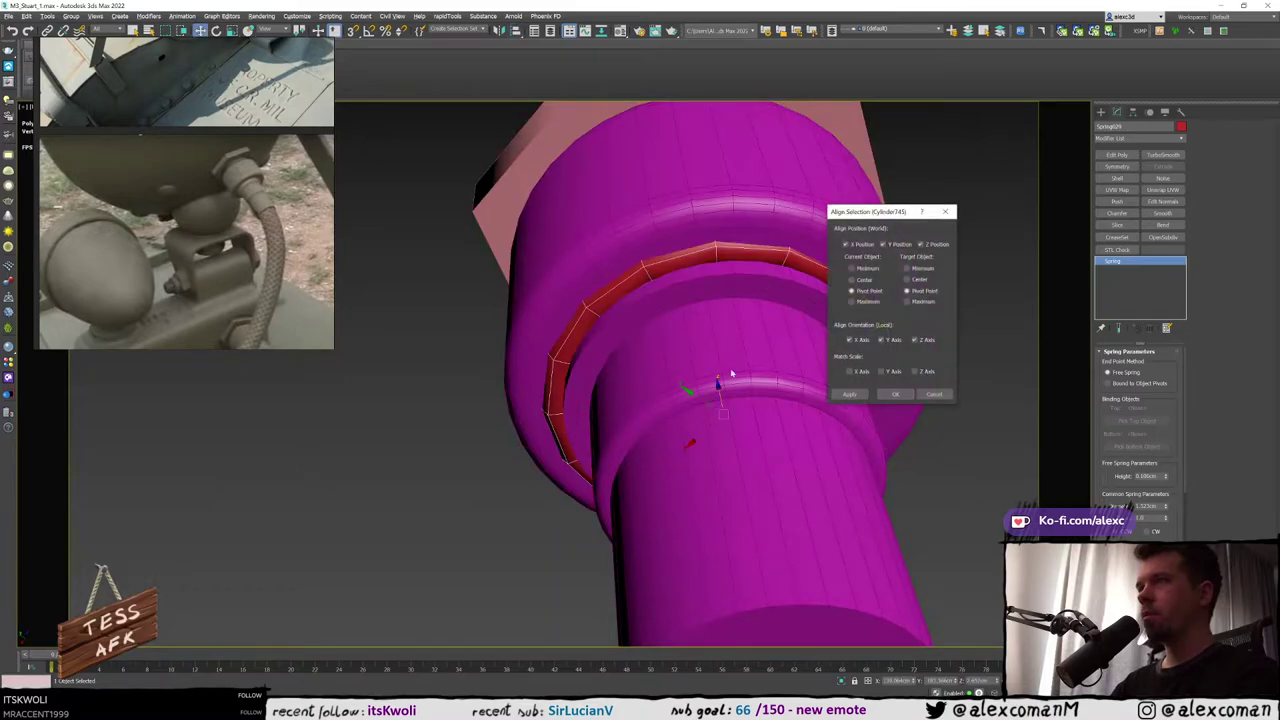
click(896, 394)
alt+middle_drag(700, 318, 841, 348)
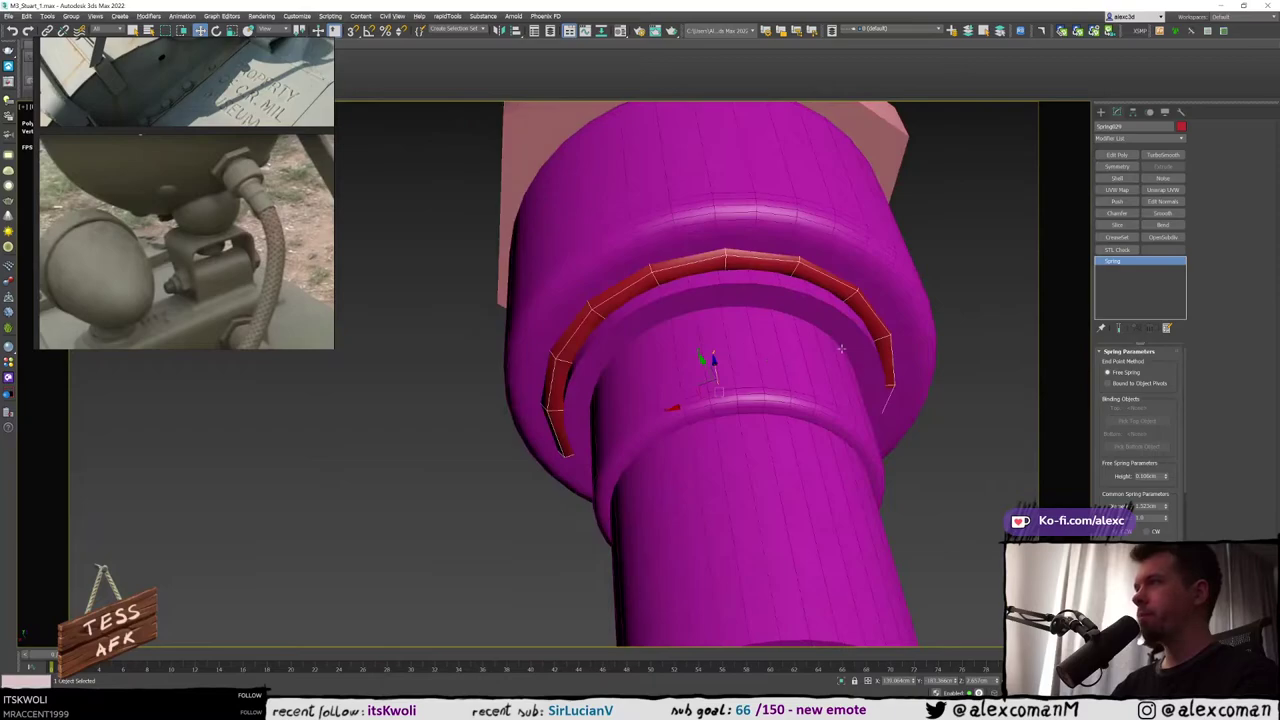
Set the spring's turns to 1.25 and lower it slightly so it sits just beneath the large cylinder
drag(1120, 475, 1131, 411)
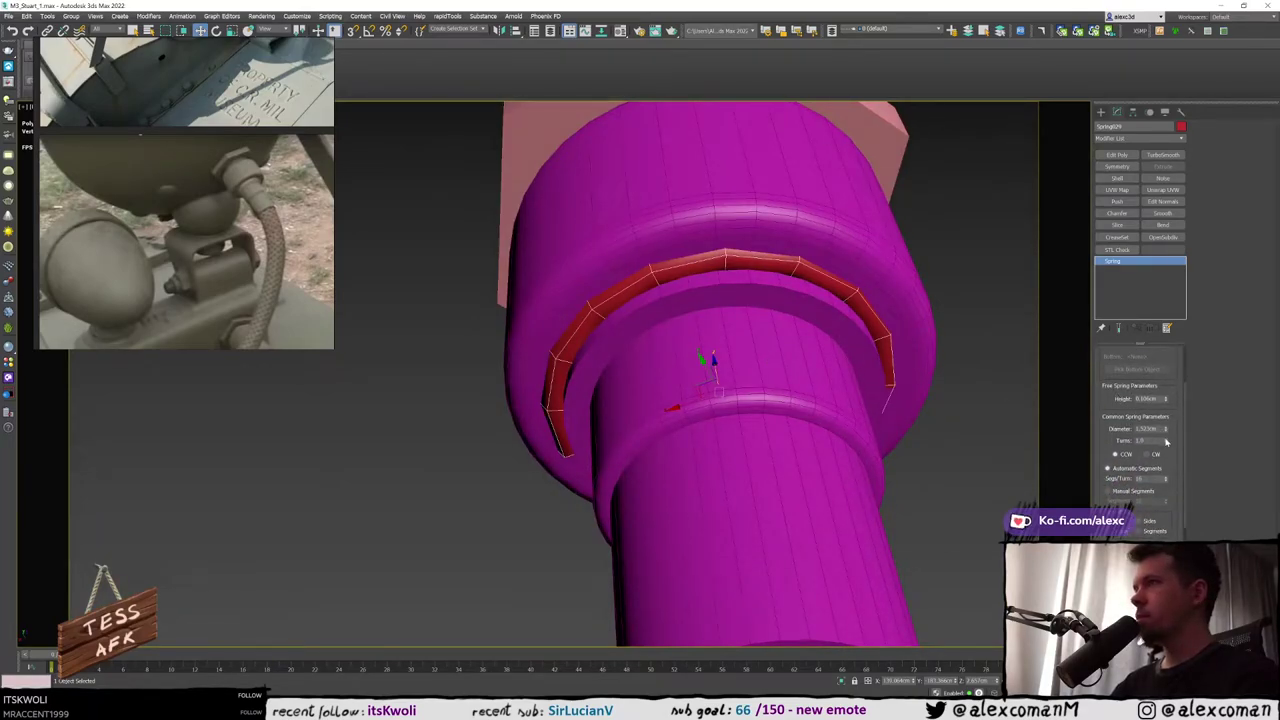
click(1166, 440)
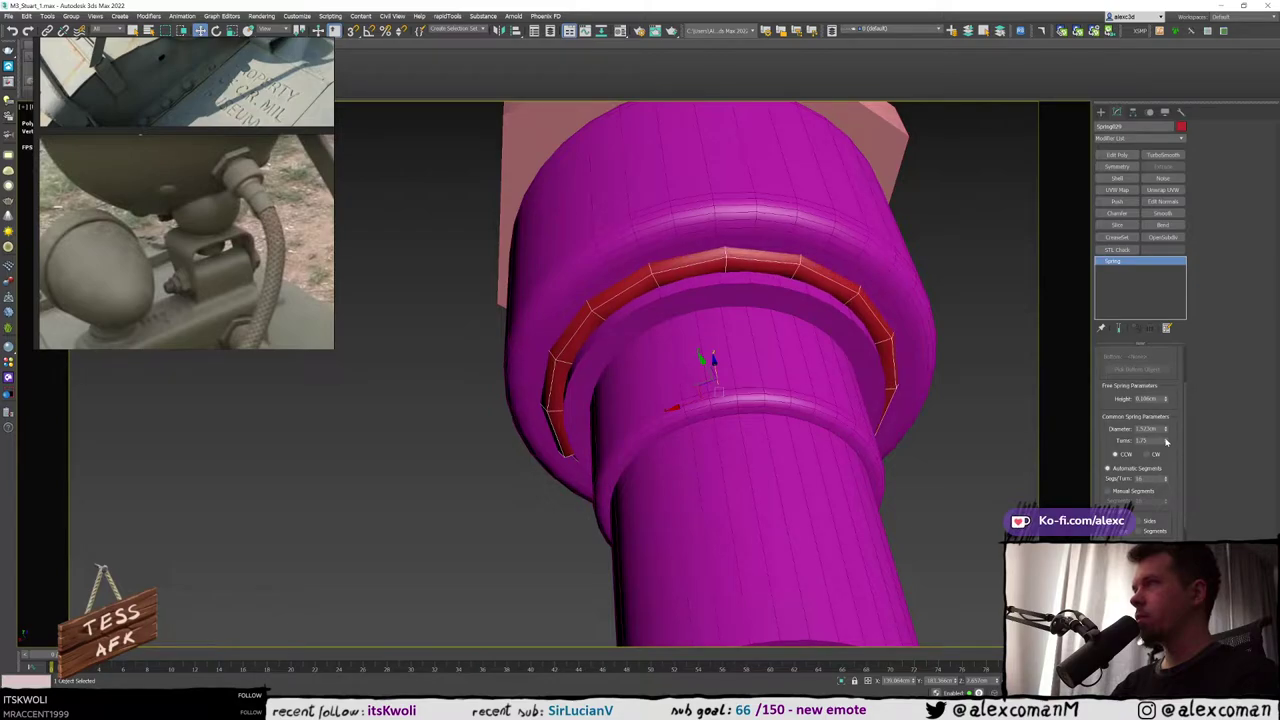
key(F3)
alt+middle_drag(943, 389, 960, 426)
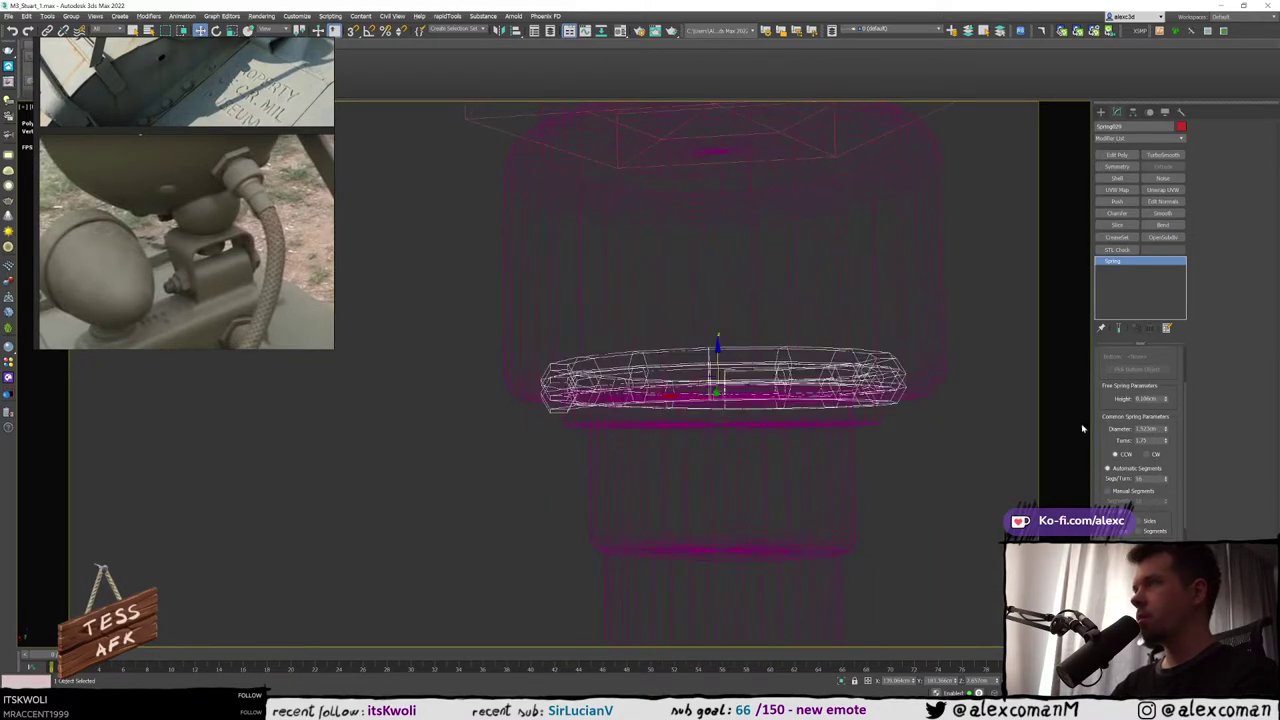
click(1166, 443)
click(1166, 443)
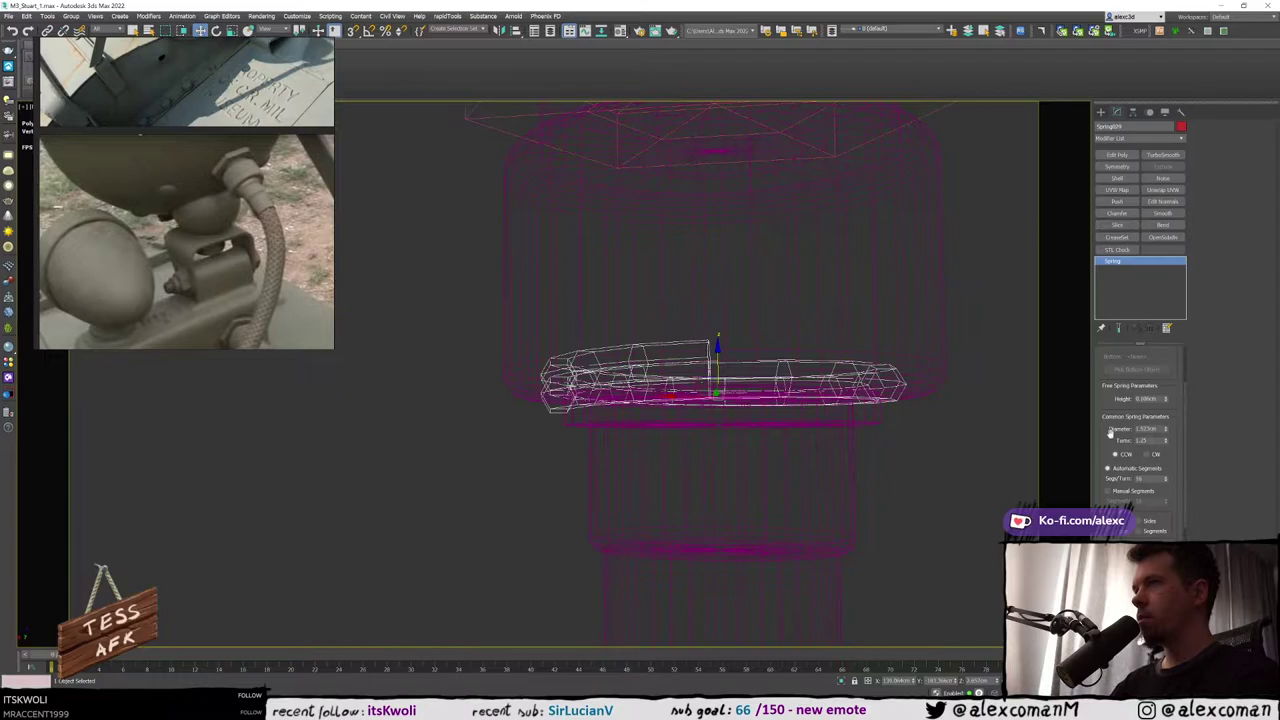
key(F3)
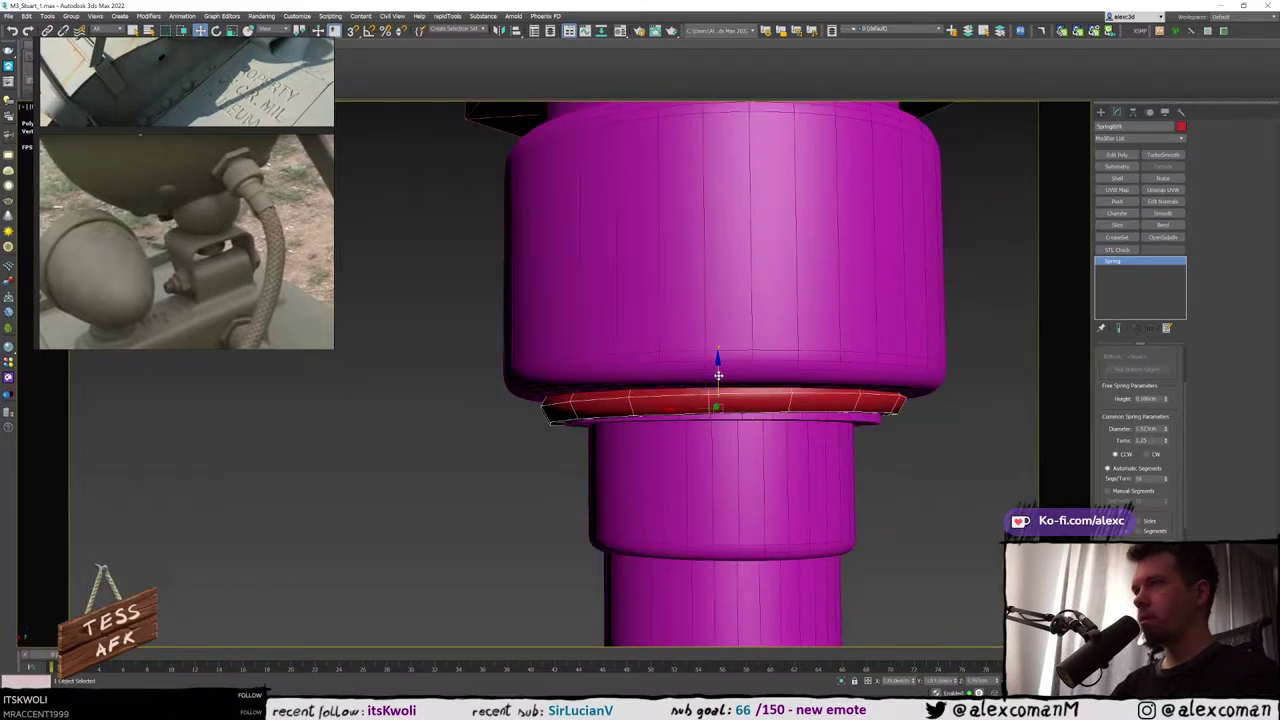
mouse_move(718, 375)
alt+middle_down()
mouse_move(711, 360)
mouse_move(750, 371)
mouse_move(718, 370)
mouse_move(737, 372)
alt+middle_up()
scroll(718, 370, down, 4)
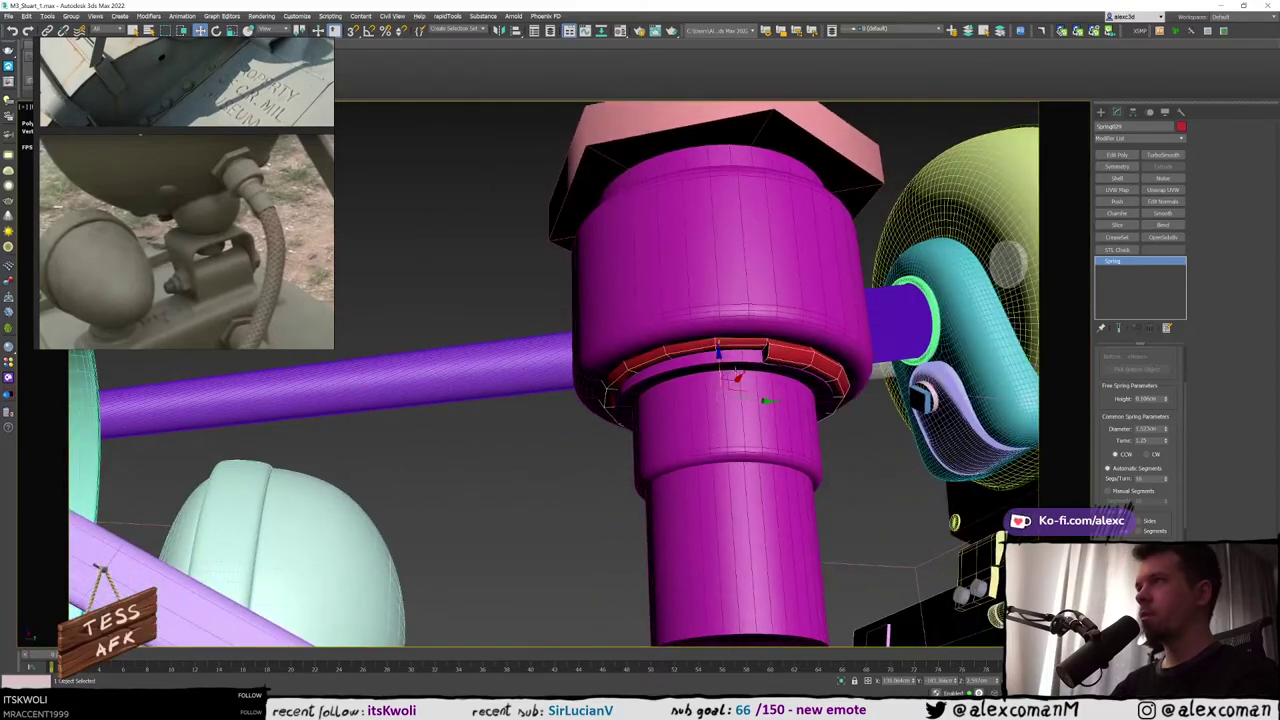
Raise the spring's round wire to 12 sides
key(F3)
key(F3)
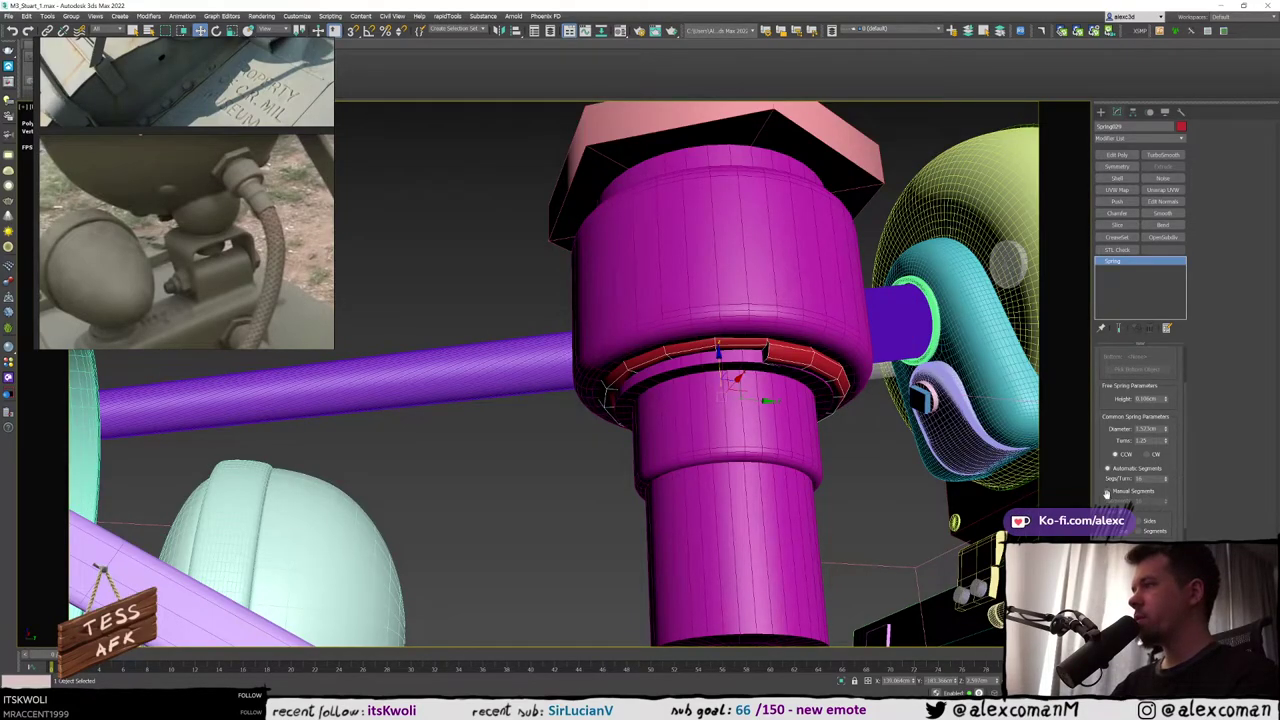
scroll(1107, 492, down, 3)
scroll(1160, 533, down, 2)
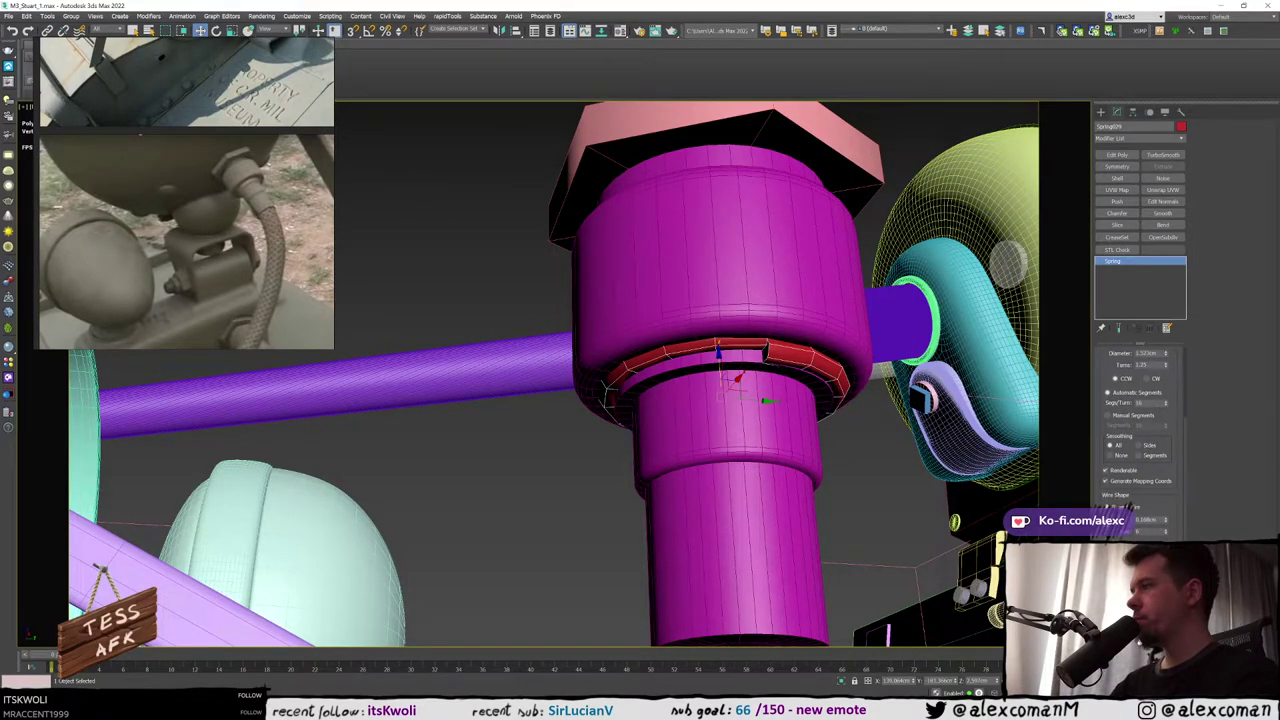
key(F3)
drag(1164, 500, 1165, 497)
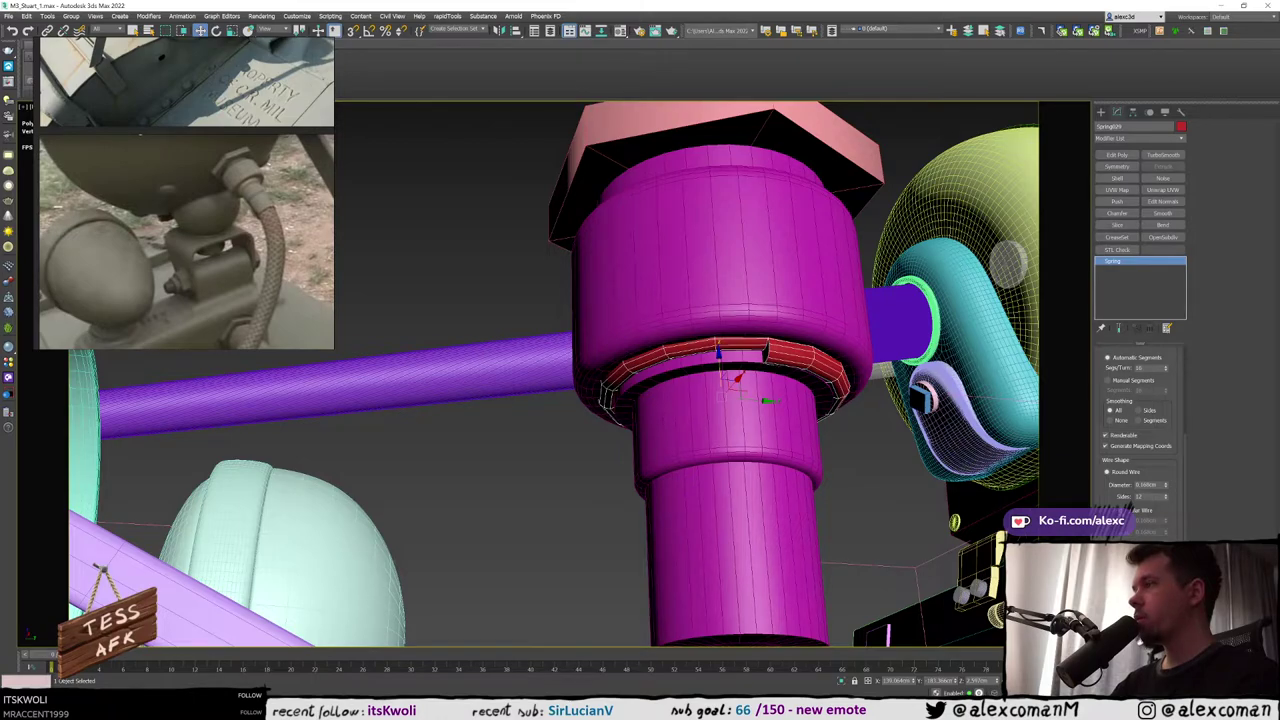
Switch the spring to Rectangular Wire with a width of 0.1 cm and a depth of about 0.07 cm
click(1108, 510)
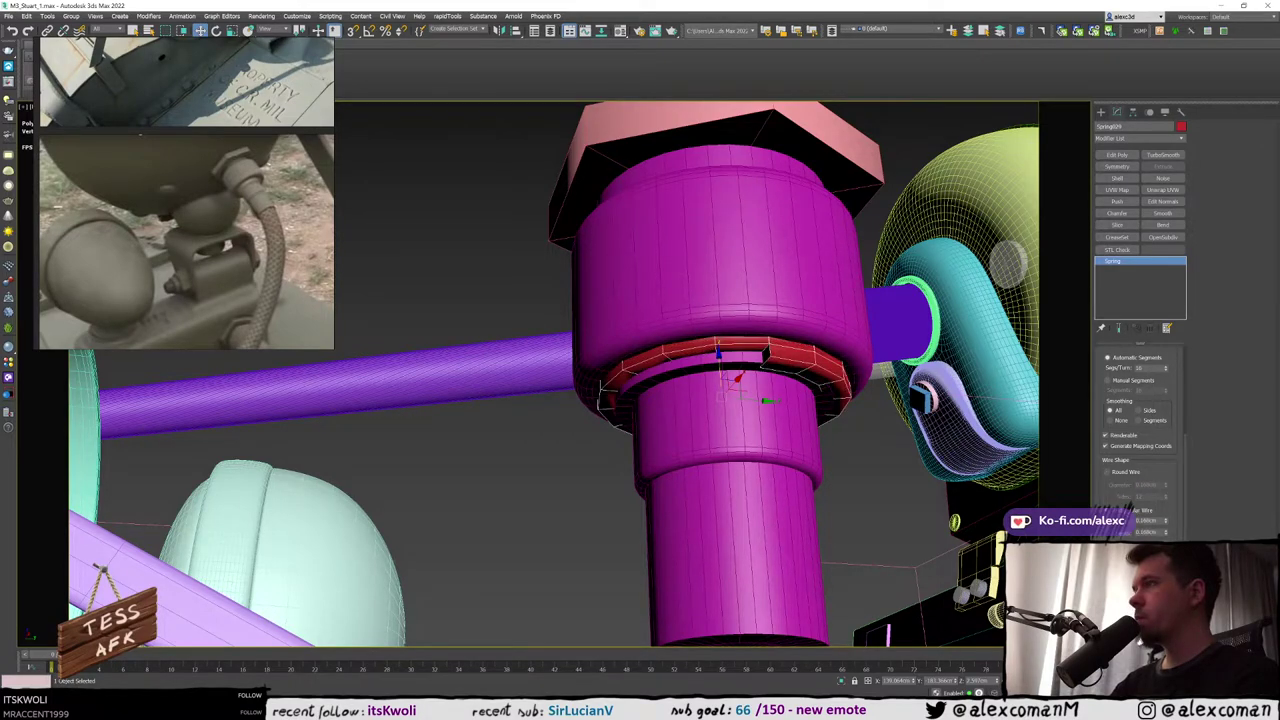
click(1166, 522)
click(1166, 520)
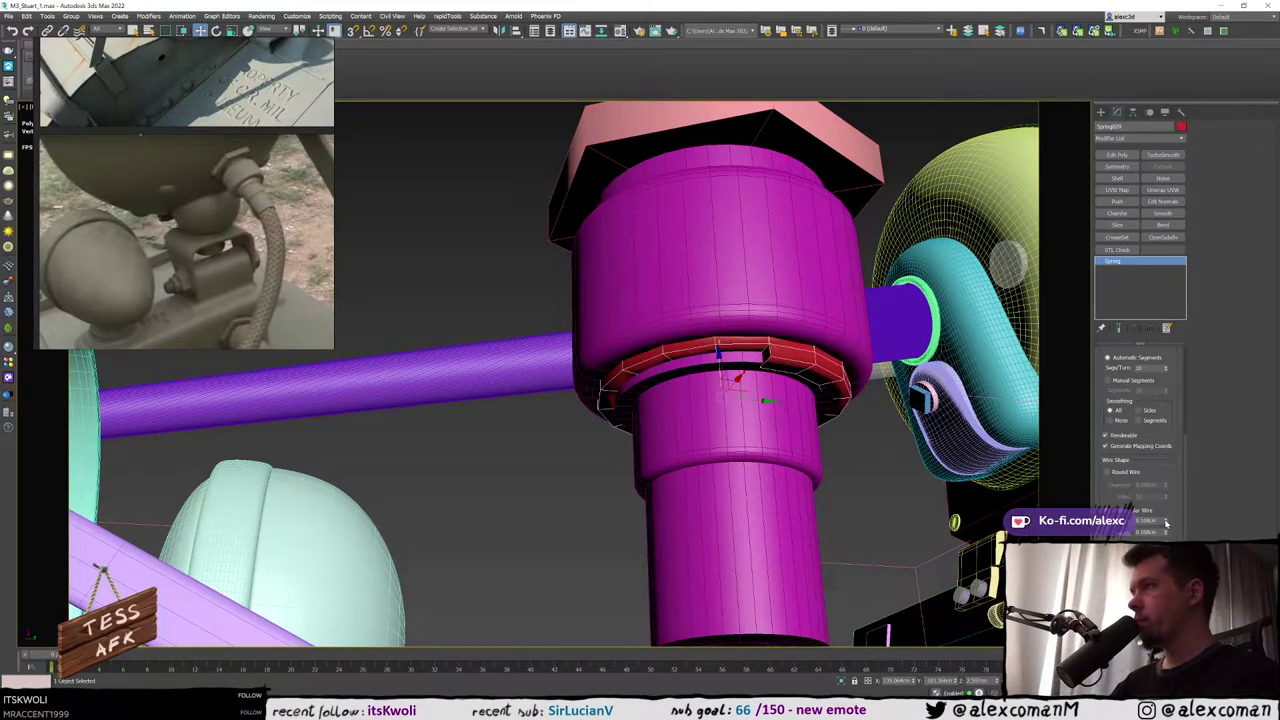
click(1167, 524)
click(1166, 521)
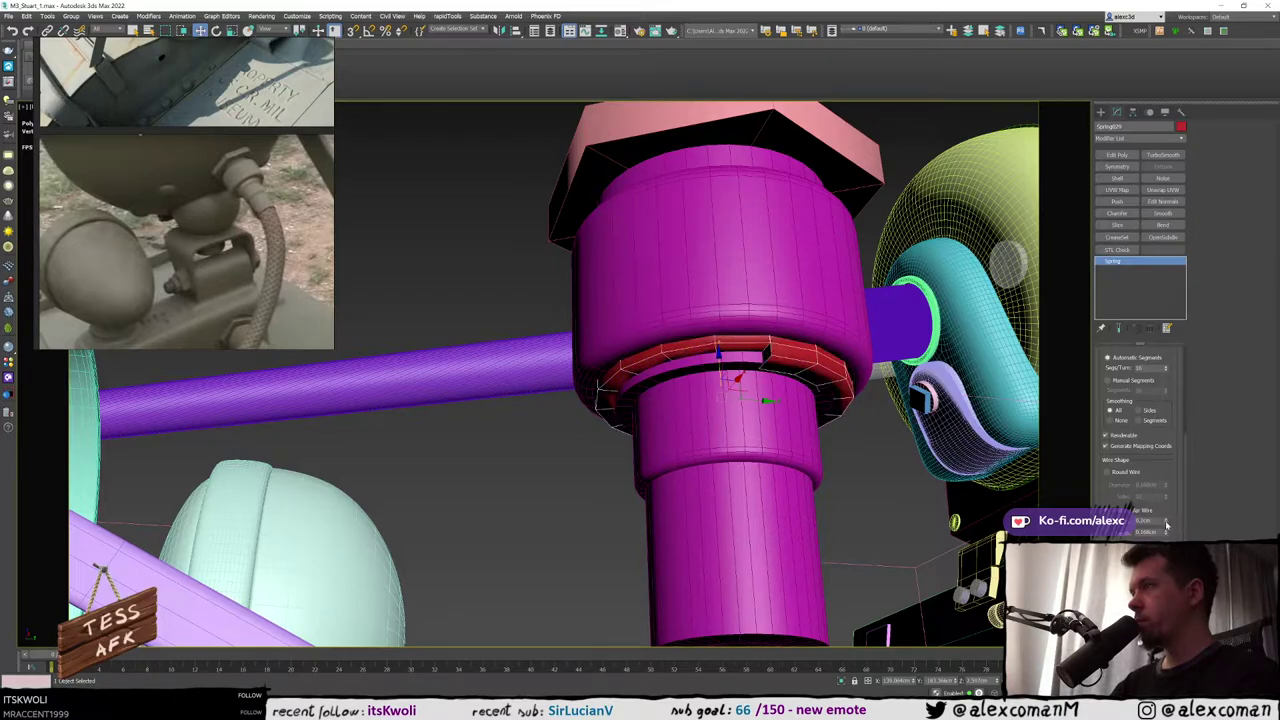
drag(1166, 524, 1168, 538)
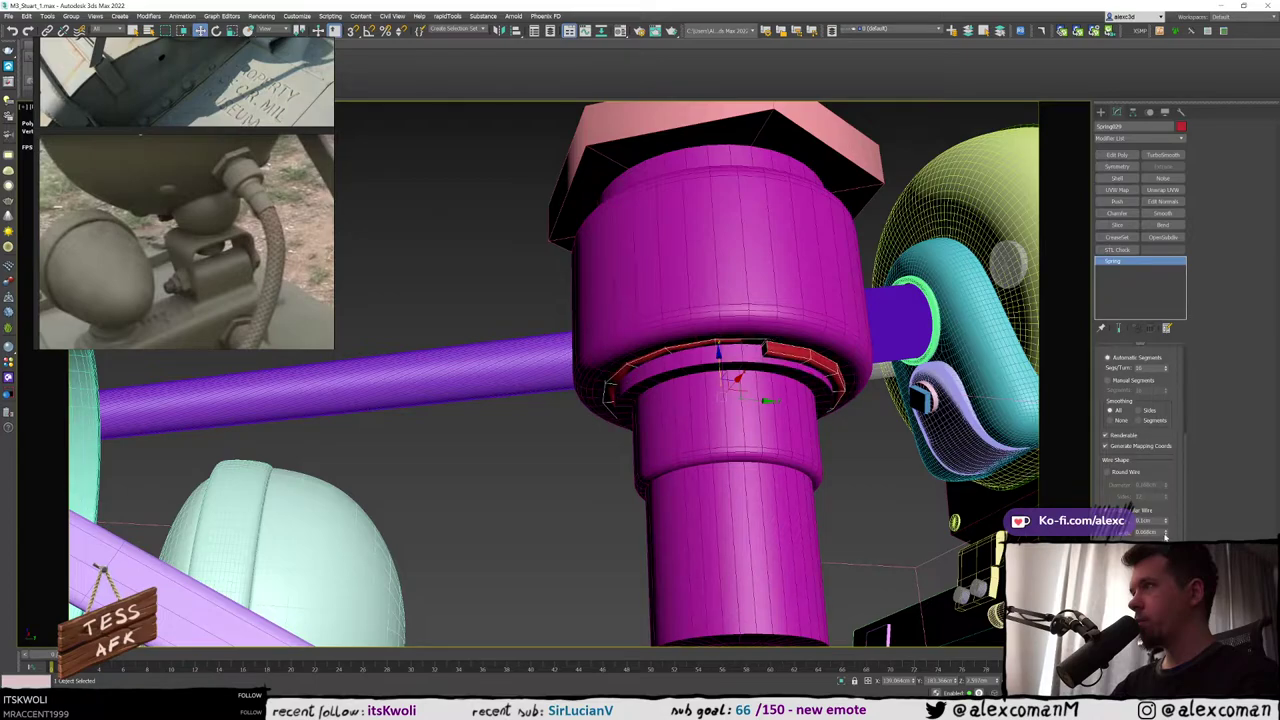
Set the rectangular wire's width to 0.05 cm and the spring's diameter to 1.5 cm
alt+middle_drag(814, 411, 749, 341)
key(F4)
key(F4)
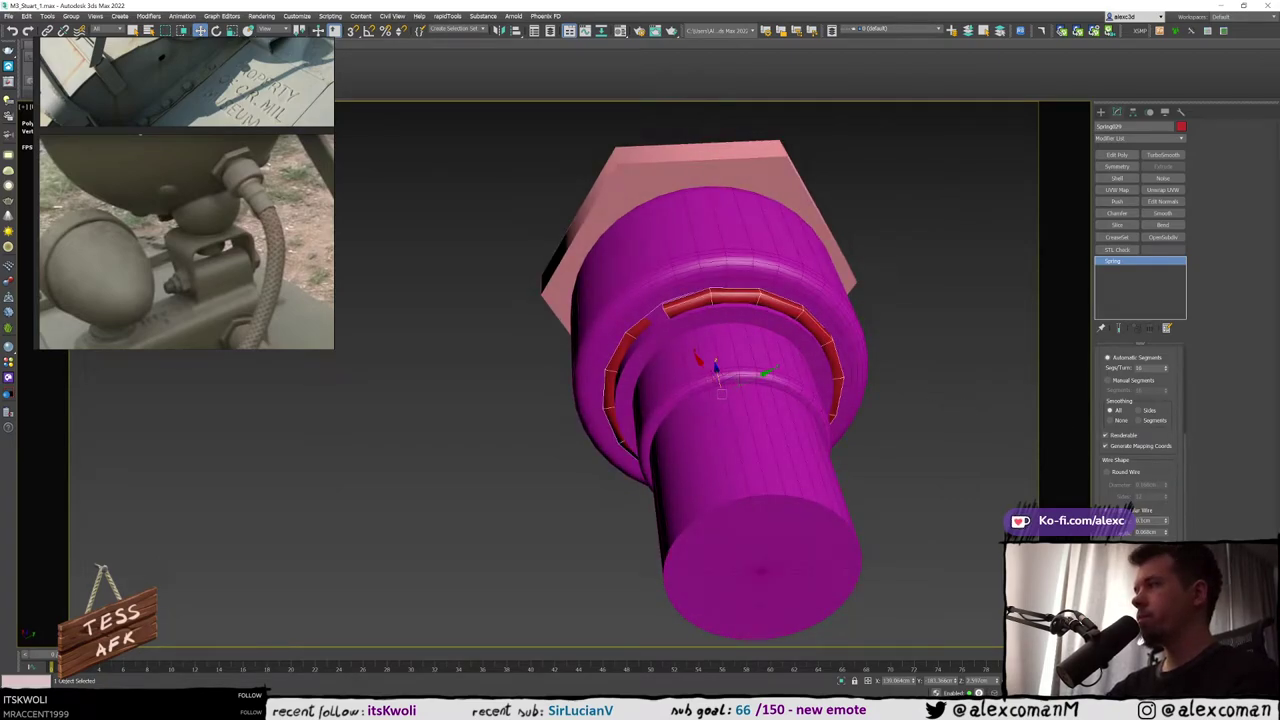
key(Return)
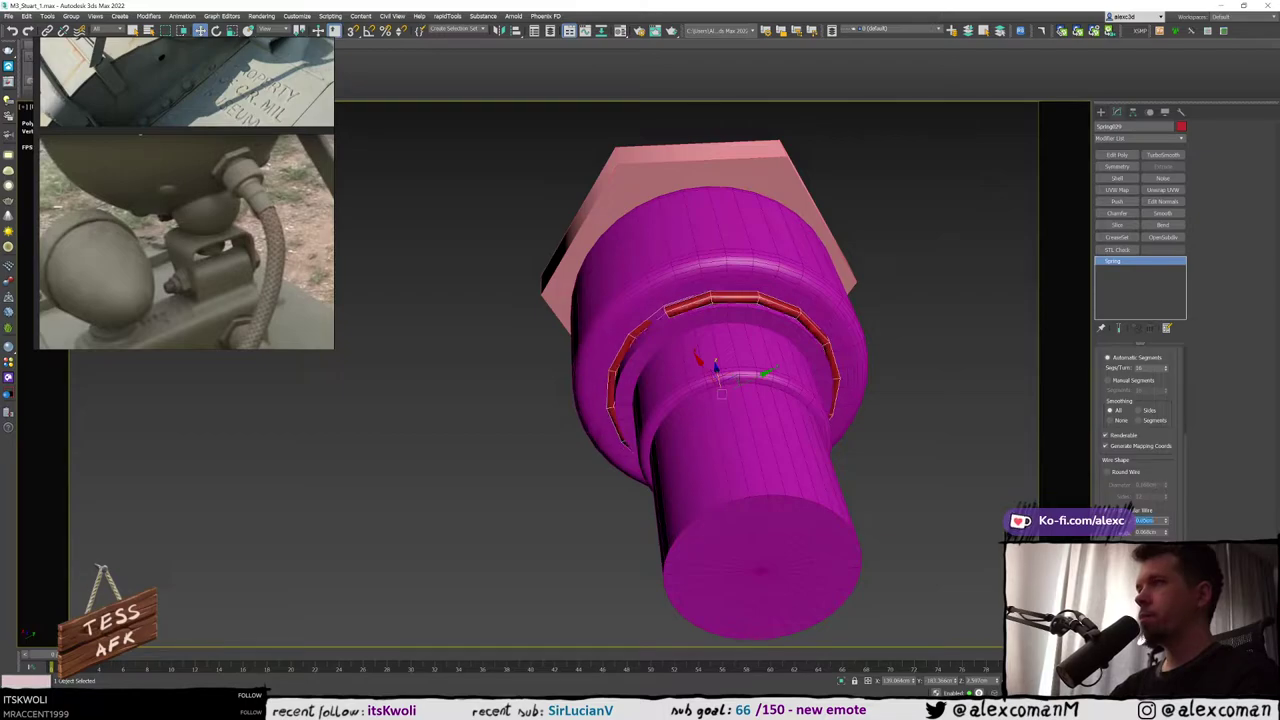
drag(1106, 360, 1124, 452)
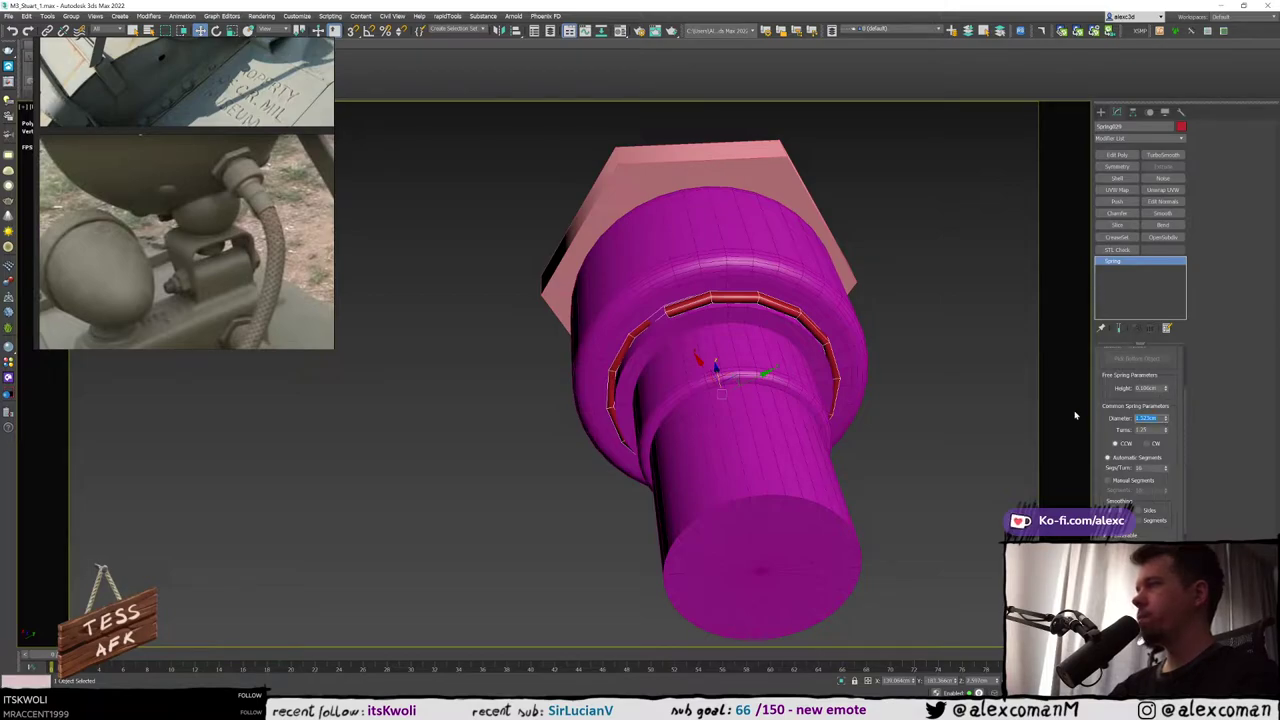
key(Return)
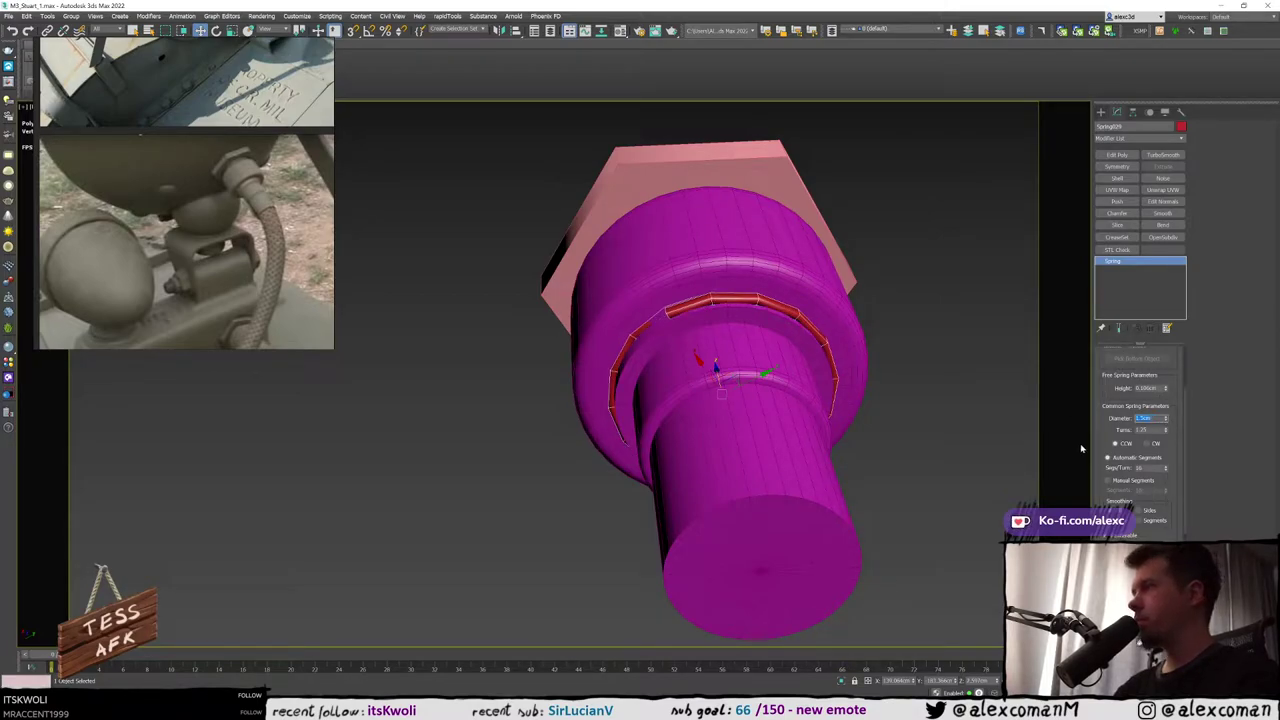
Try other turn counts on the spring and return it to 1.25 turns
mouse_move(1101, 435)
mouse_down()
mouse_move(1112, 418)
mouse_move(1104, 432)
mouse_up()
click(1165, 424)
click(1165, 424)
click(1165, 424)
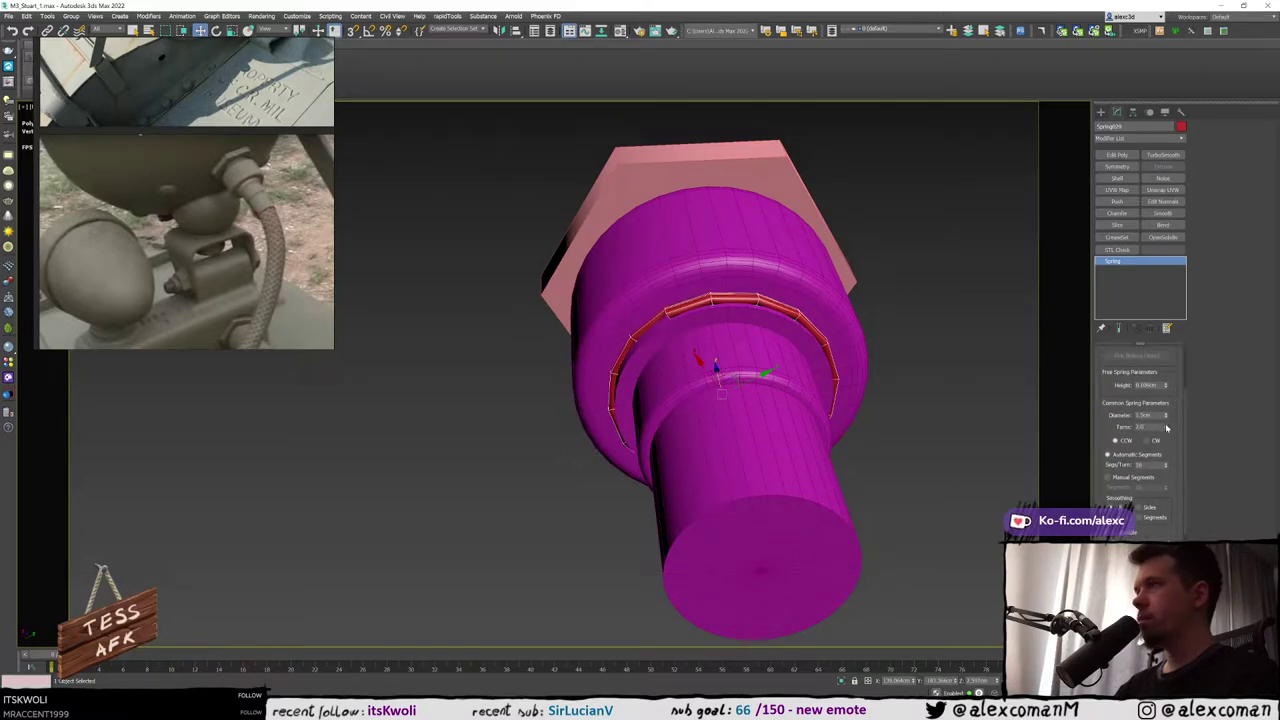
click(1166, 429)
click(1166, 429)
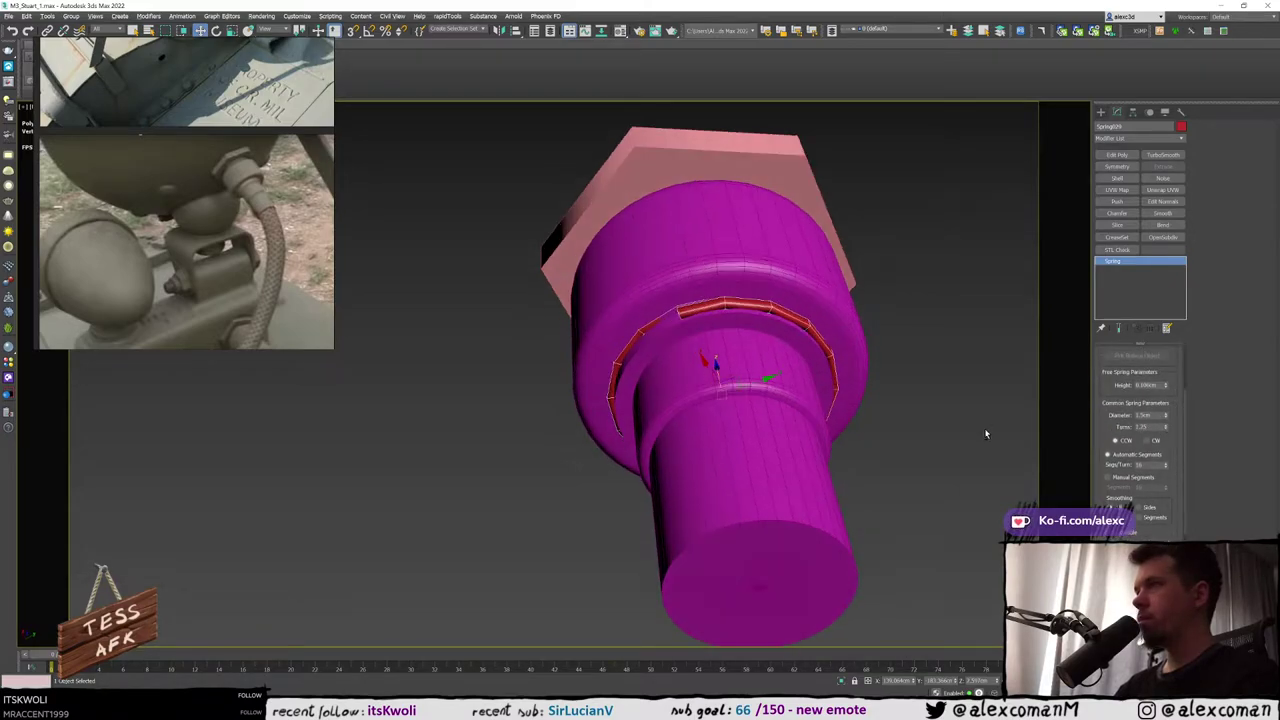
Increase the spring's height to about 0.2 cm and its turns to 2.5 around the thin ring
scroll(981, 430, down, 5)
scroll(870, 325, up, 10)
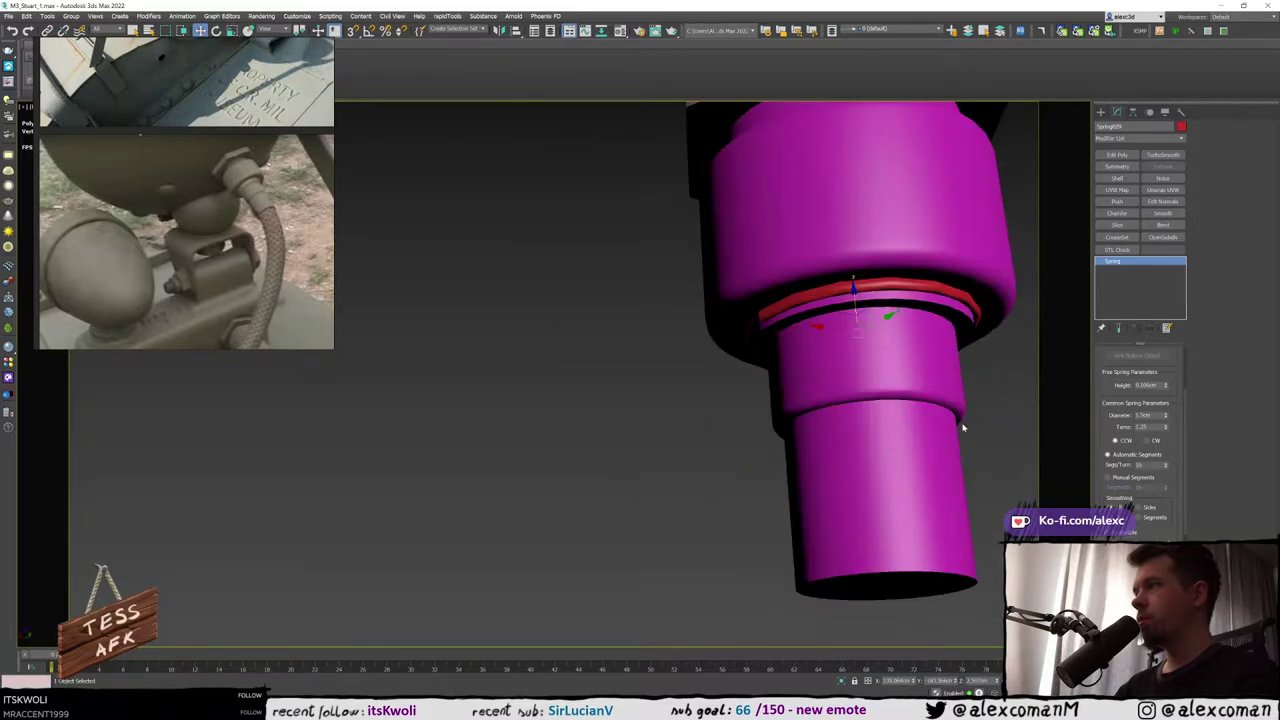
alt+middle_drag(875, 318, 842, 314)
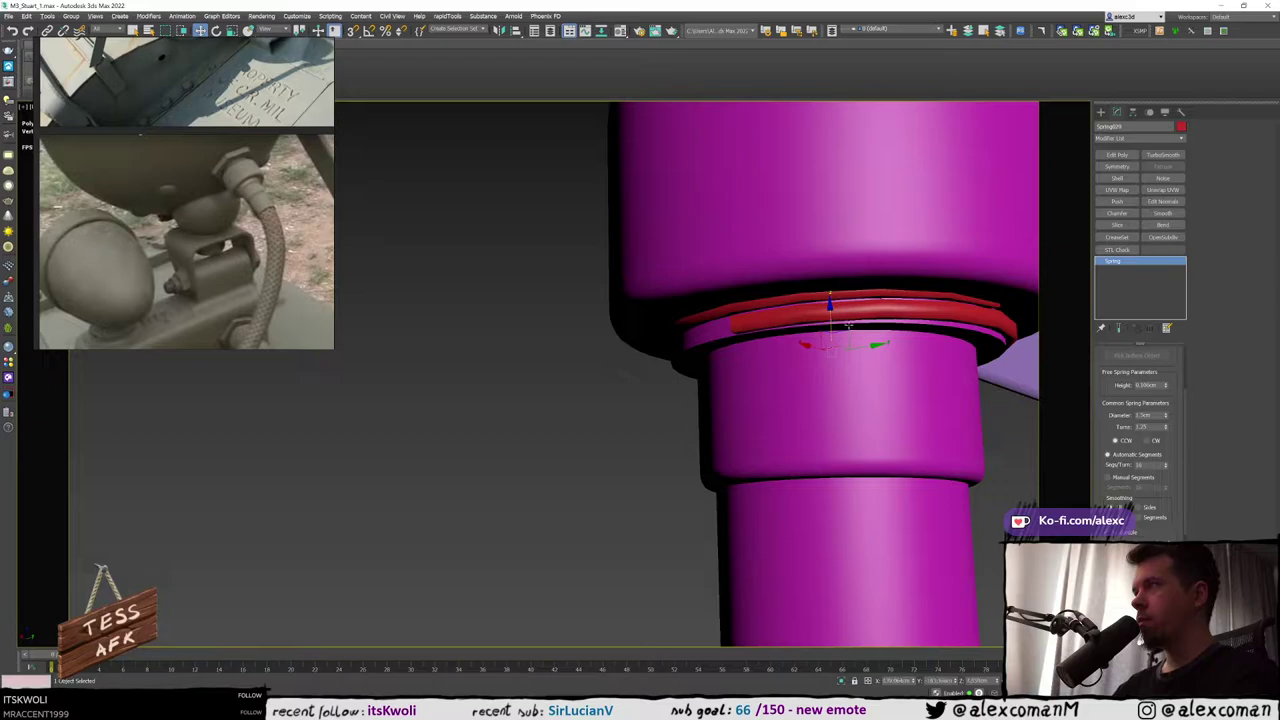
scroll(848, 325, down, 5)
key(F3)
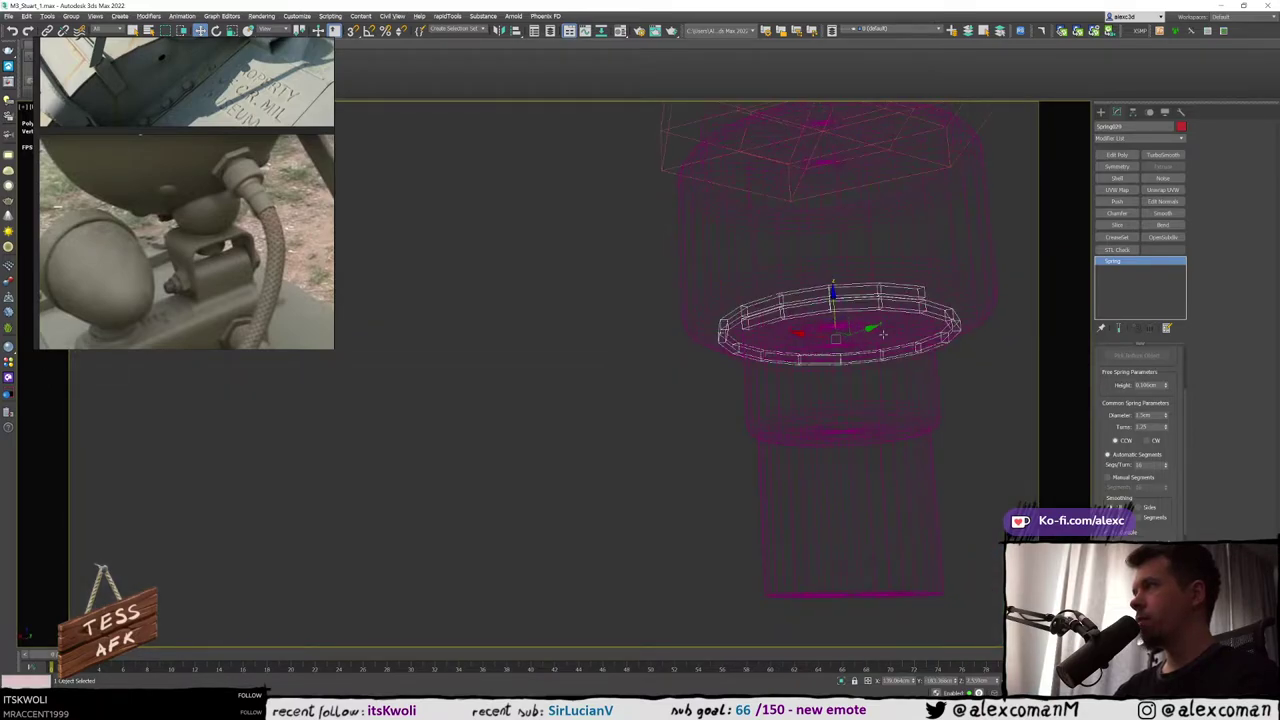
alt+middle_drag(883, 334, 878, 312)
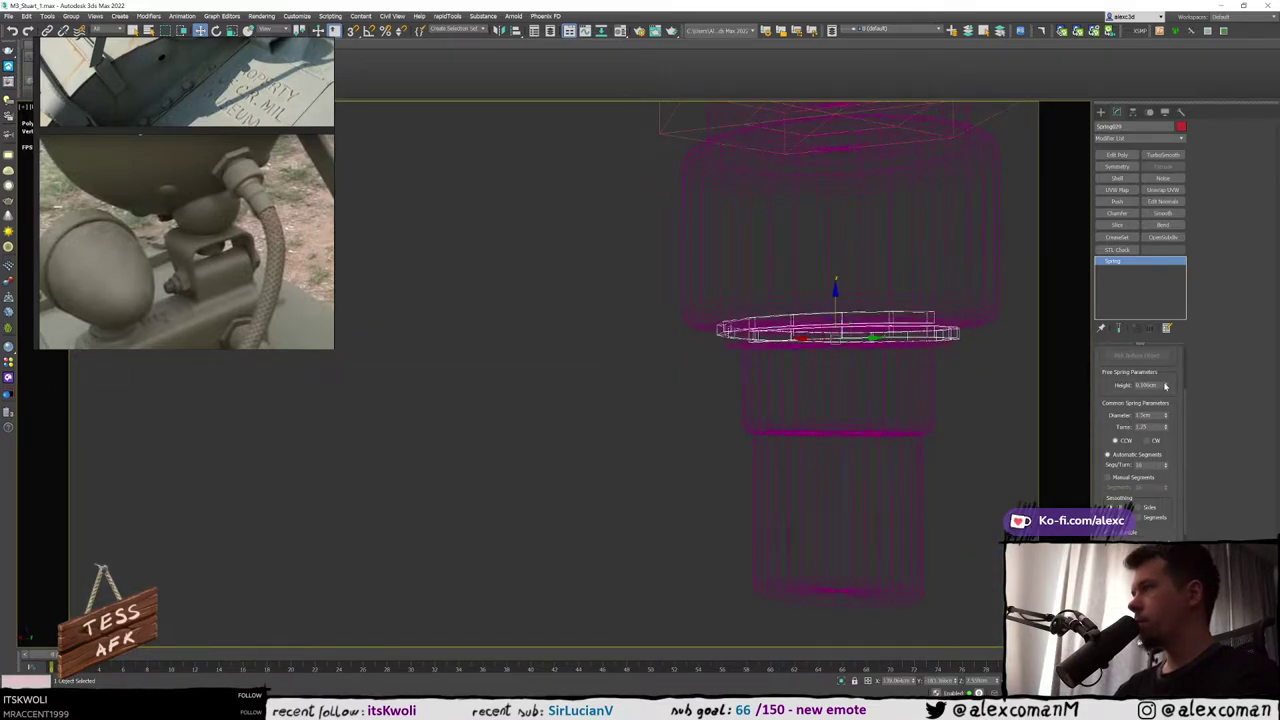
click(1165, 384)
click(1165, 430)
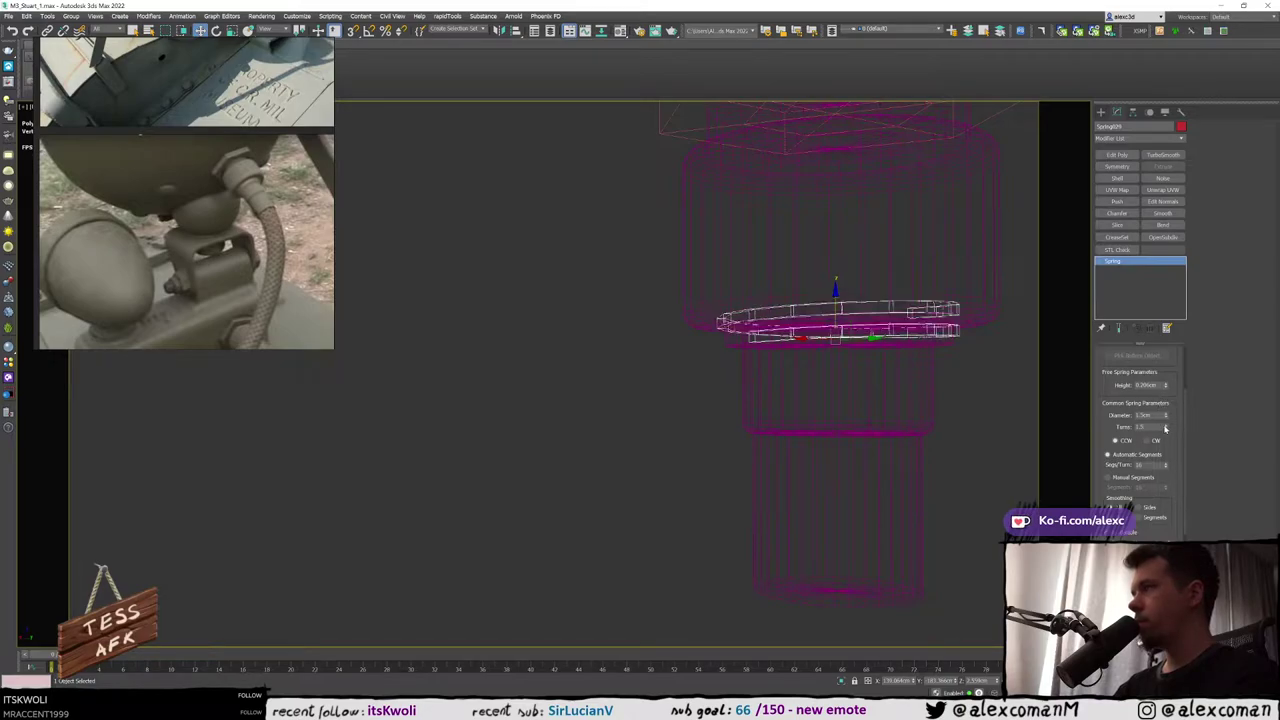
key(F3)
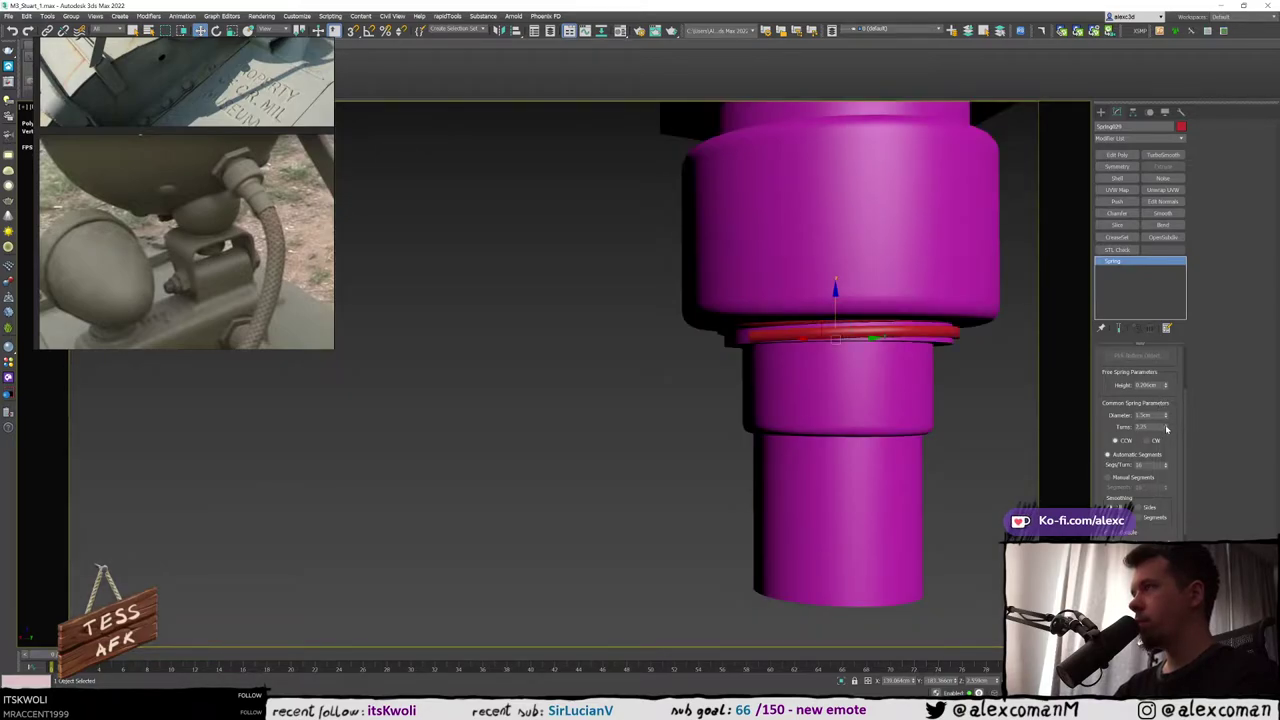
alt+middle_drag(950, 375, 986, 392)
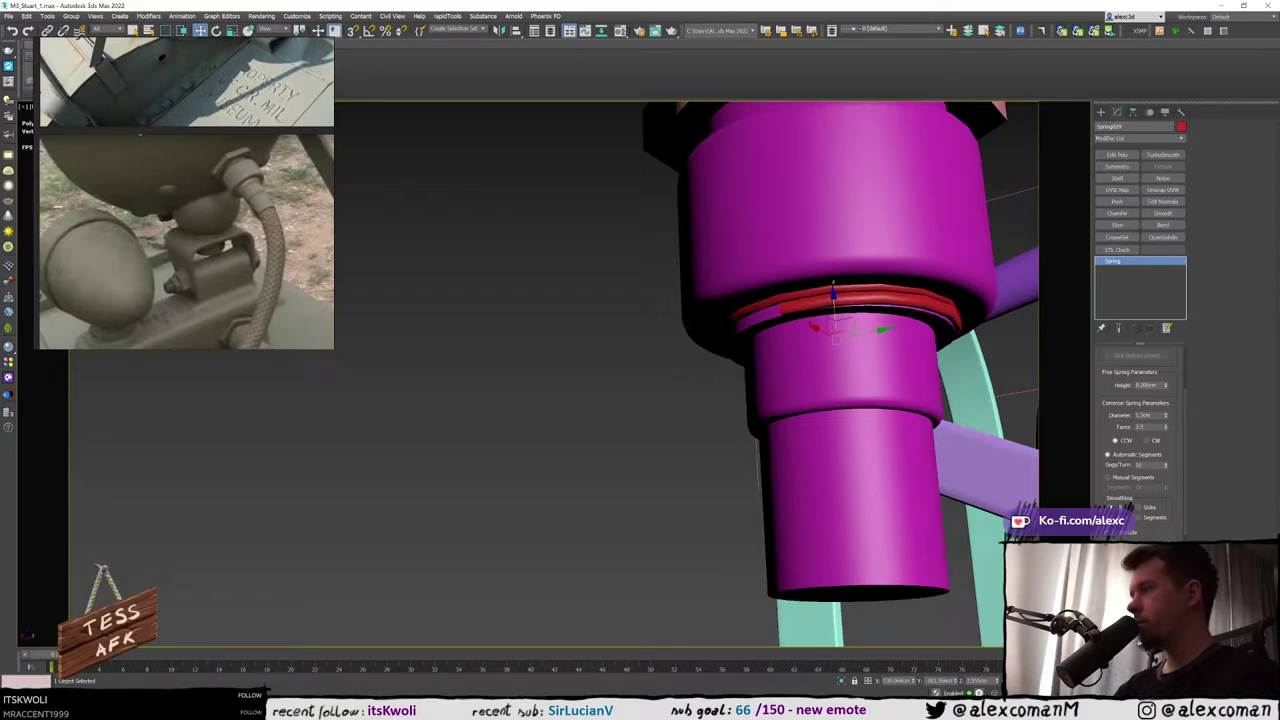
Try the D-section wire shape on the spring and return to Rectangular Wire
scroll(1117, 465, down, 4)
click(1107, 552)
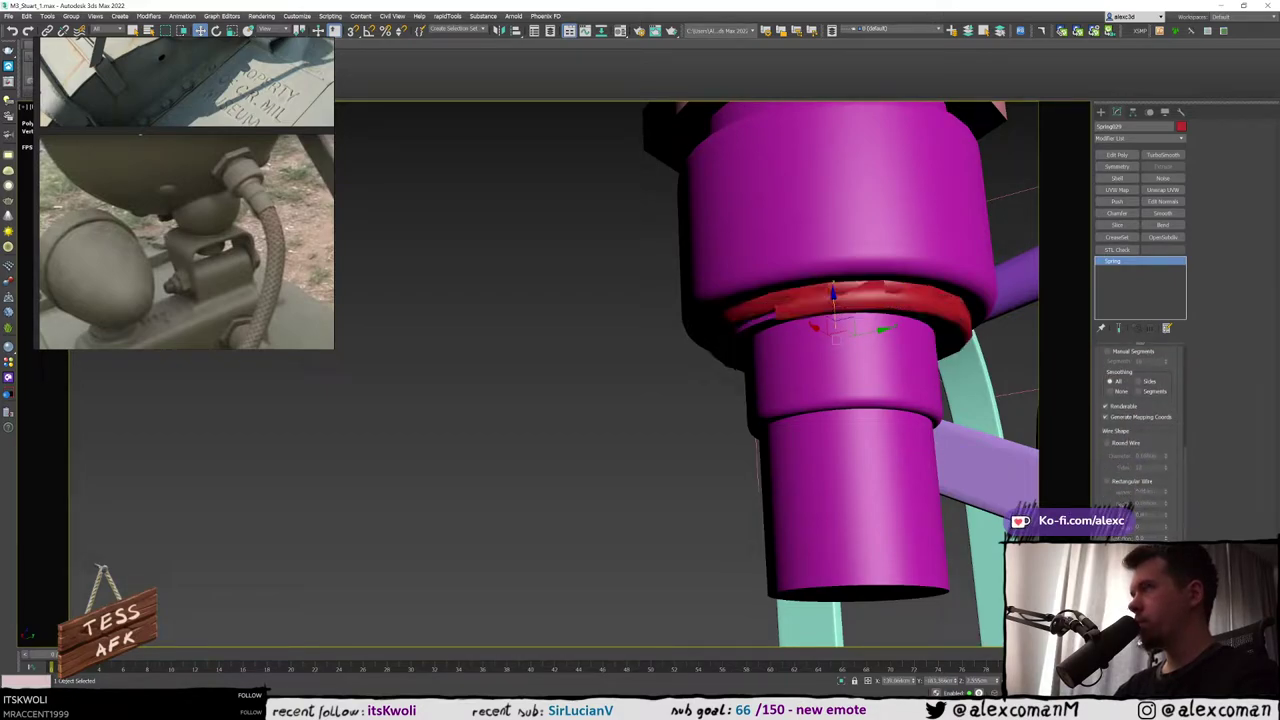
key(F3)
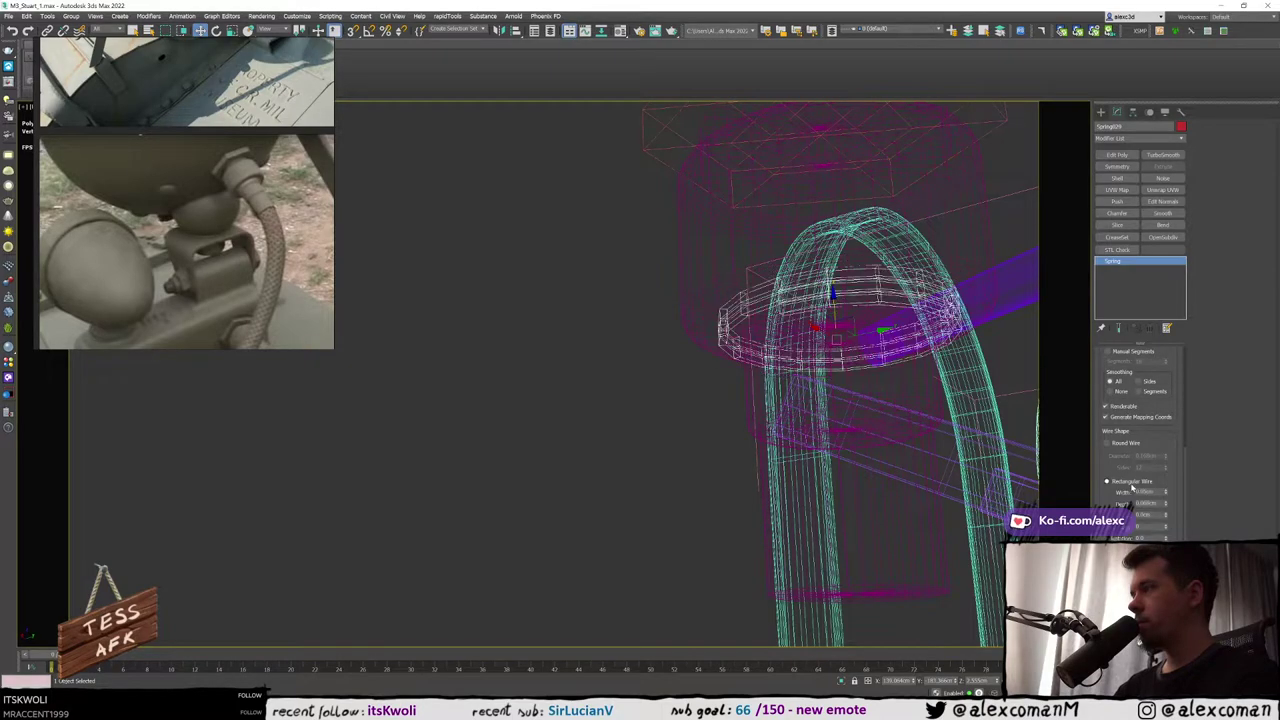
key(F3)
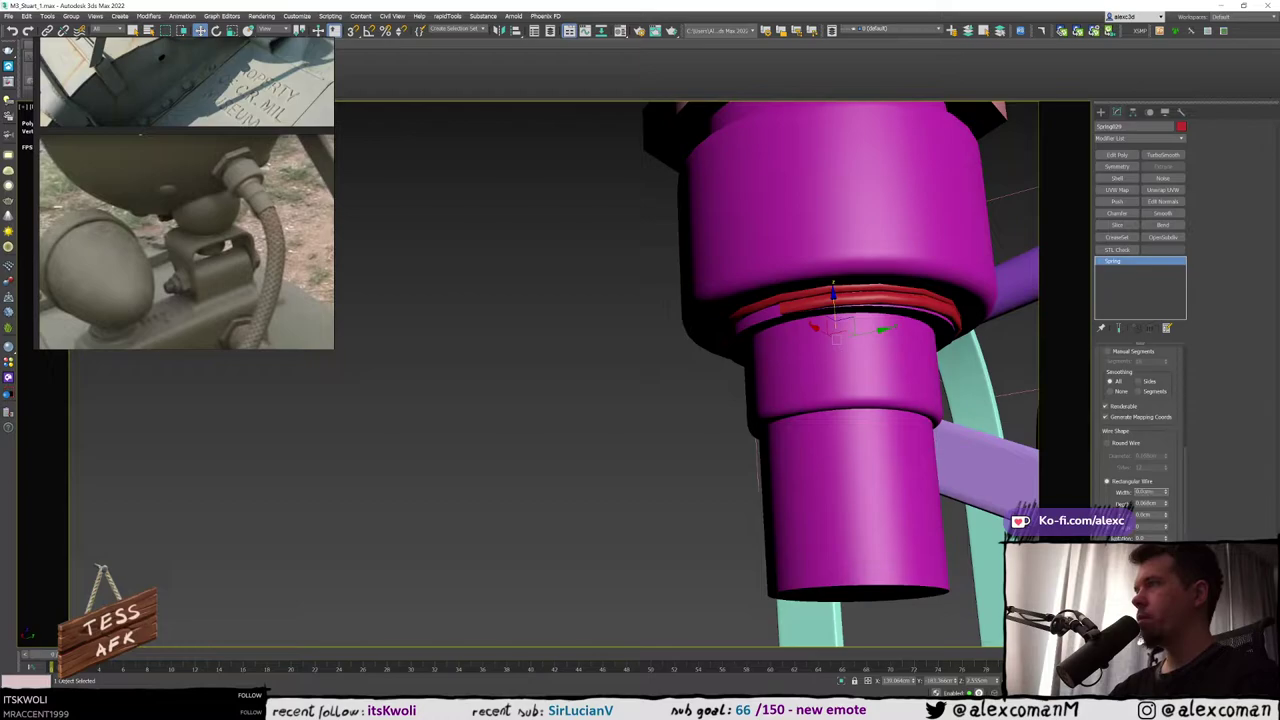
Reduce the rectangular wire's width, try a small fillet, return the fillet to 0, and set the wire's depth to 0.05 cm
double_click(1150, 492)
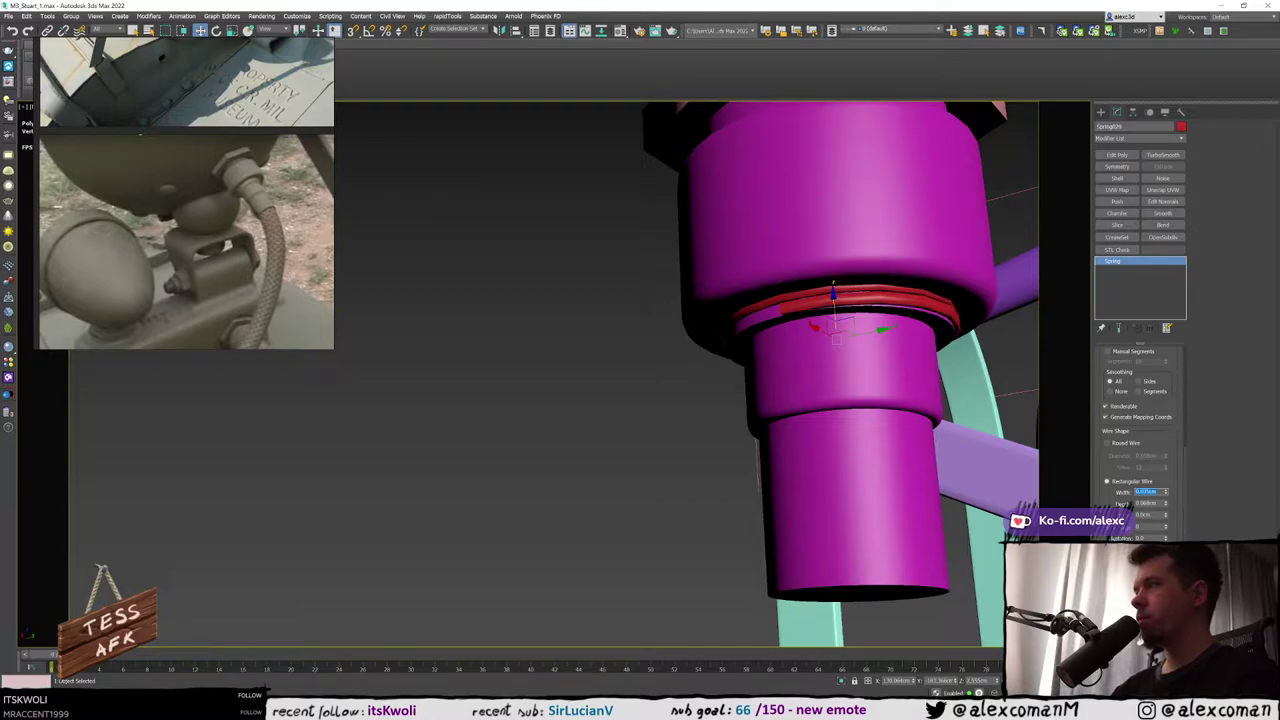
alt+middle_drag(985, 505, 1062, 460)
key(F4)
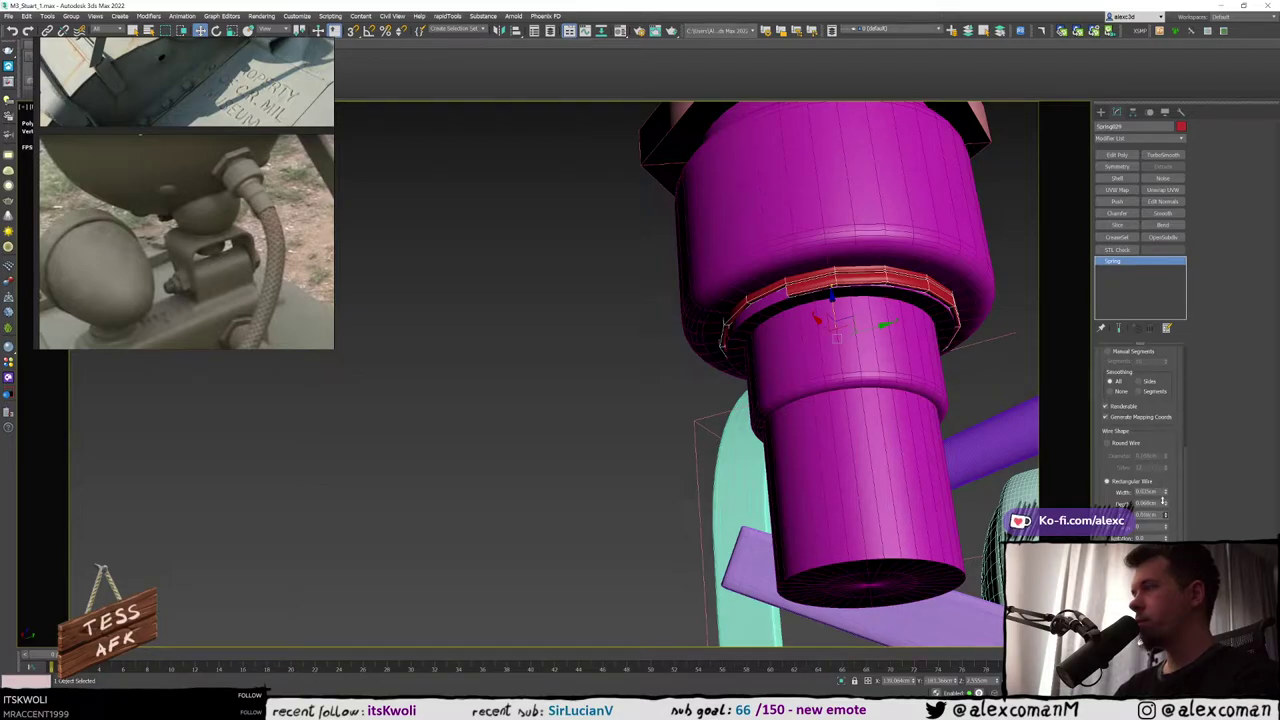
key(F3)
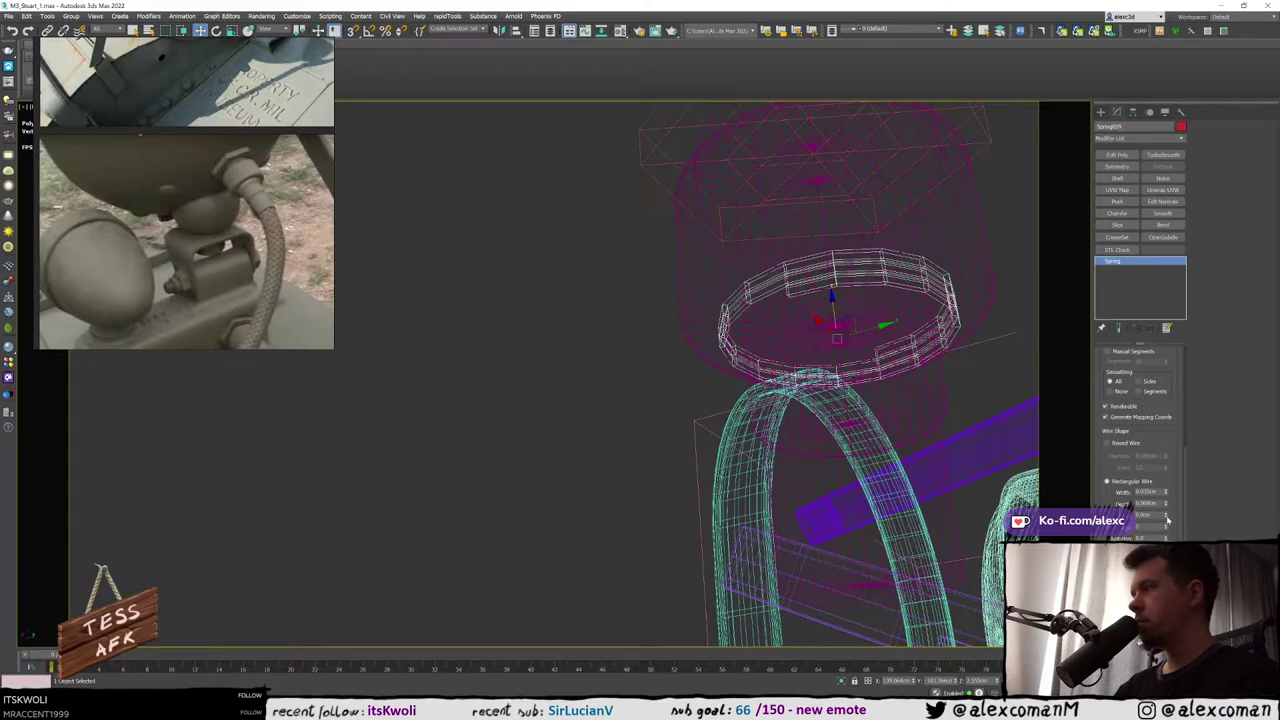
key(F3)
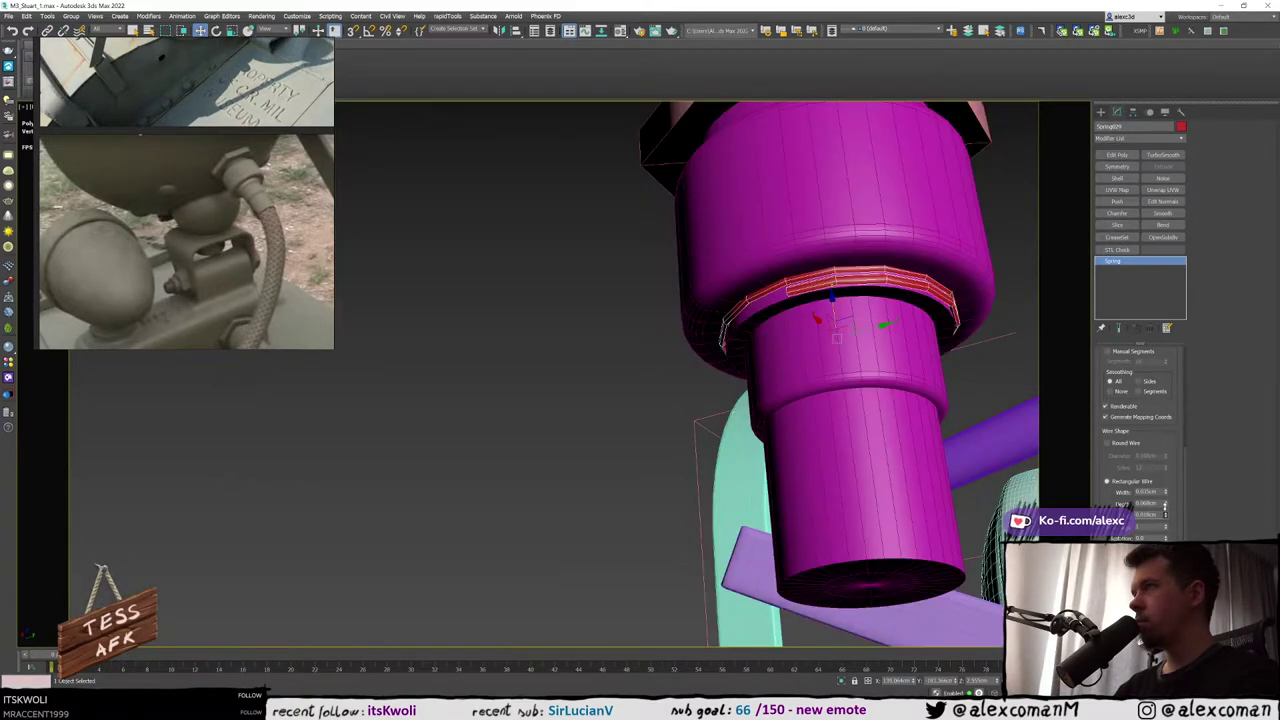
drag(1165, 514, 1166, 507)
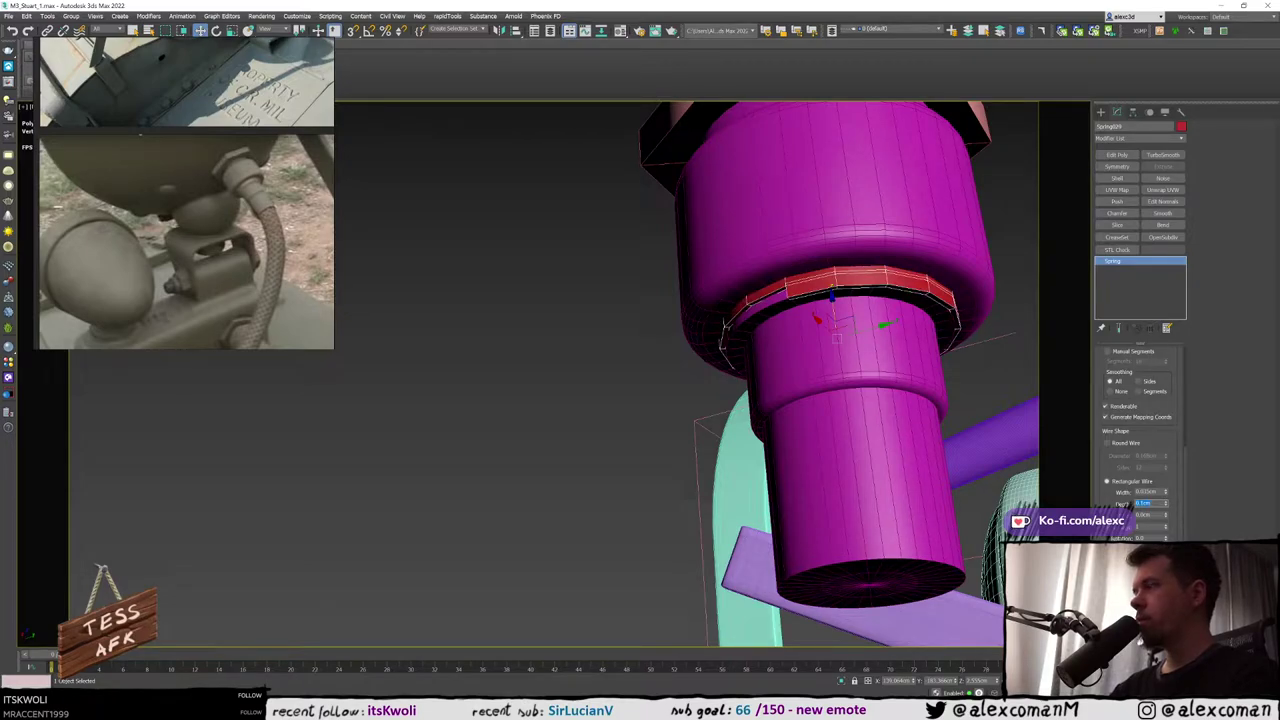
text(0.05)
key(Return)
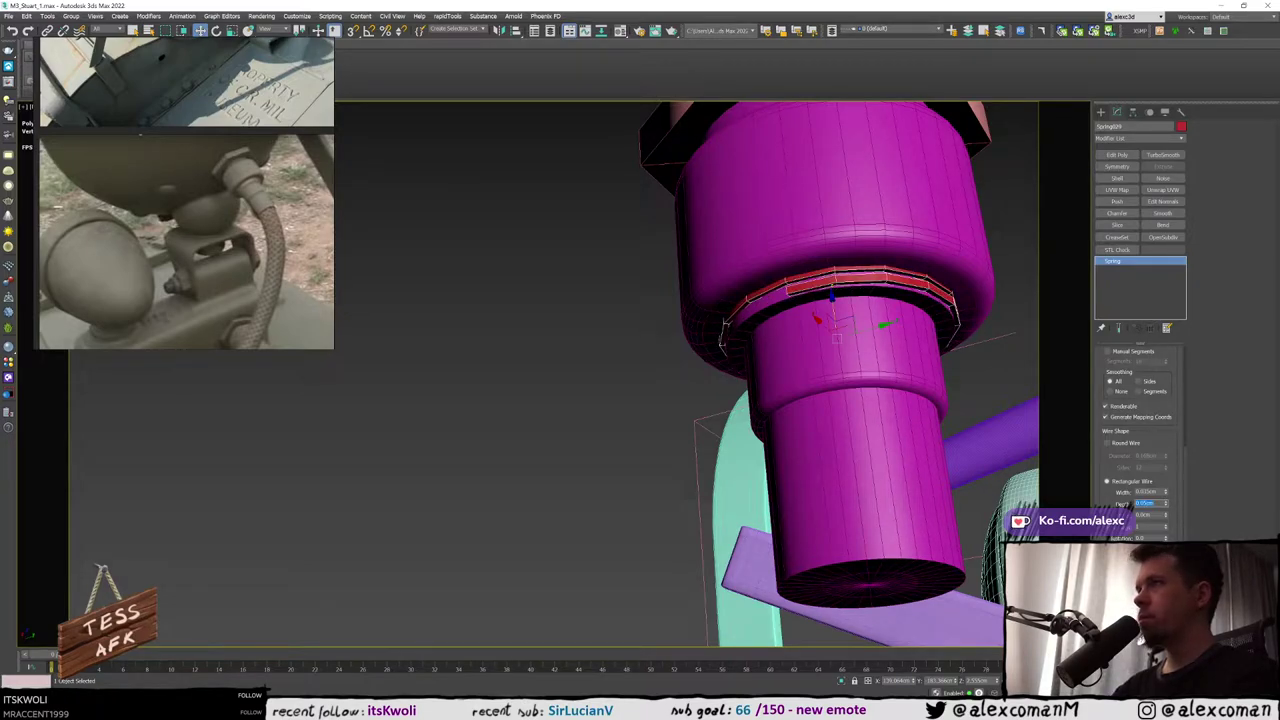
Inspect the thin spring around the cable fitting from a distance and from the side
middle_drag(779, 455, 729, 449)
key(F4)
scroll(732, 457, down, 5)
click(826, 363)
scroll(784, 380, down, 4)
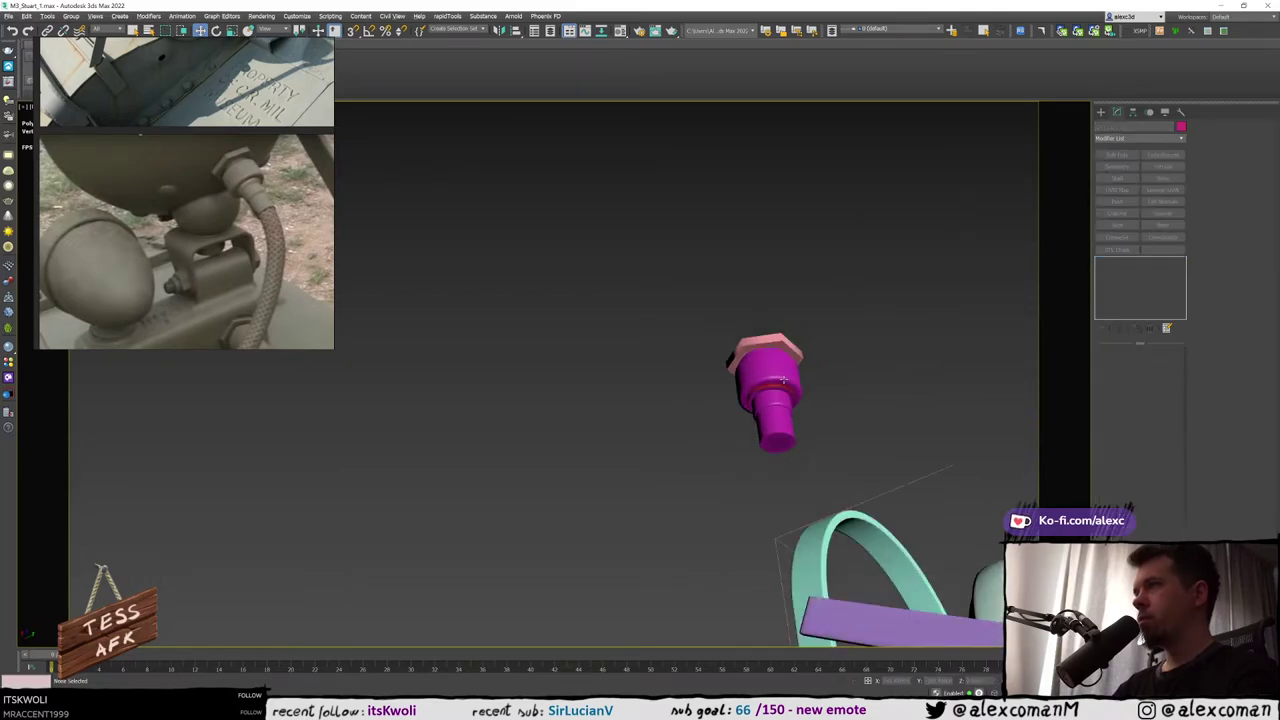
mouse_move(783, 380)
alt+middle_down()
mouse_move(763, 403)
mouse_move(794, 331)
mouse_move(745, 376)
mouse_move(817, 391)
mouse_move(691, 371)
mouse_move(834, 350)
mouse_move(781, 358)
alt+middle_up()
click(971, 347)
key(z)
scroll(892, 368, up, 2)
scroll(872, 362, down, 3)
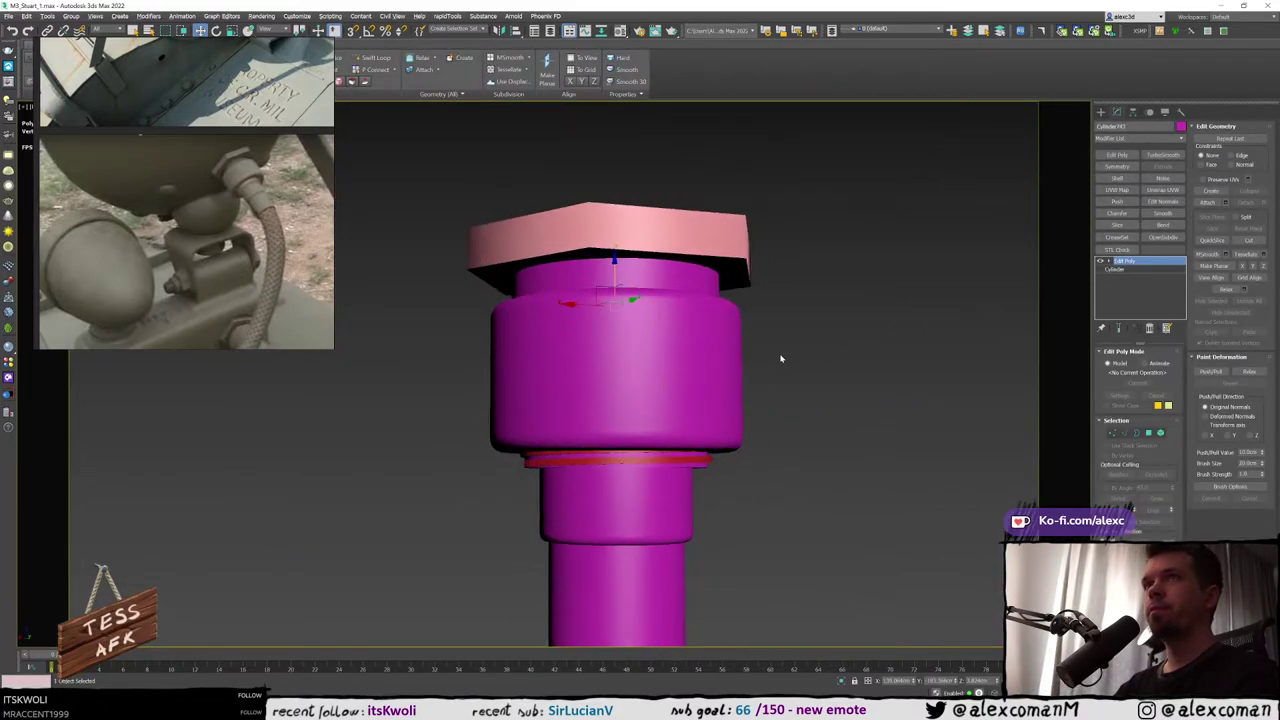
Copy the thin spring upward onto the neck beneath the hexagonal nut
click(688, 437)
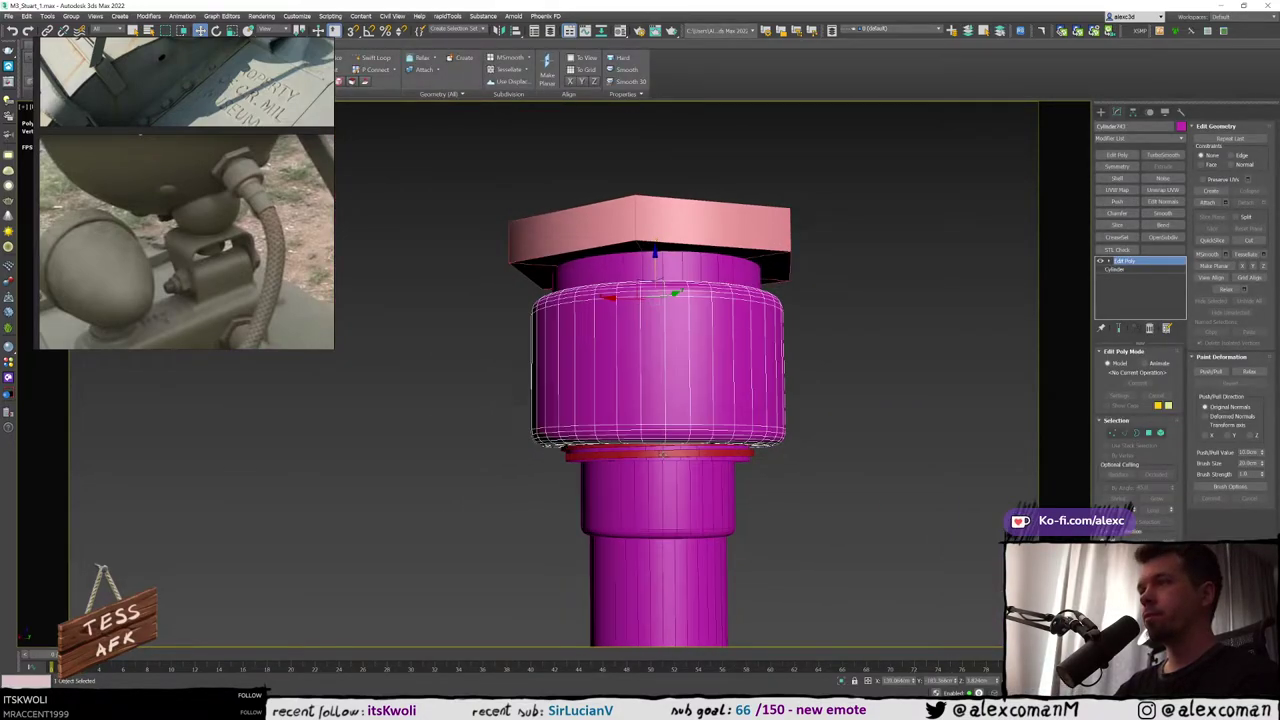
shift+drag(653, 426, 645, 286)
click(647, 398)
key(ctrl+y)
key(ctrl+y)
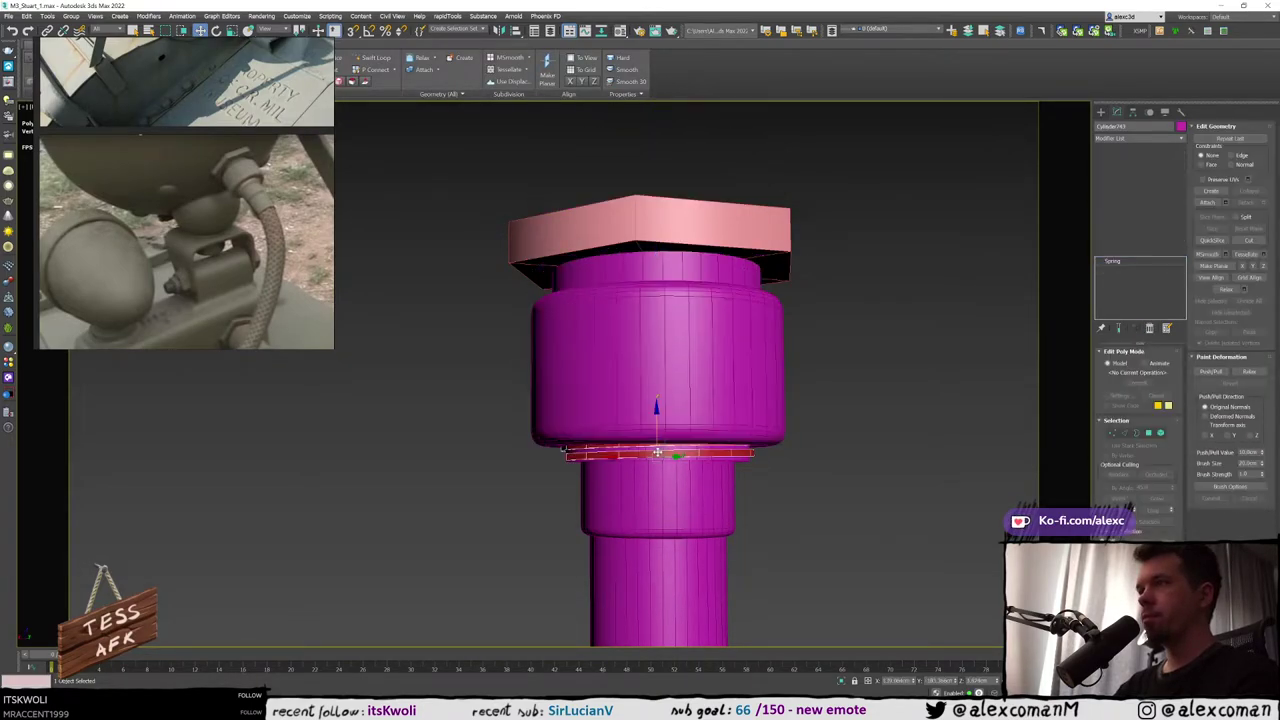
shift+drag(656, 419, 654, 260)
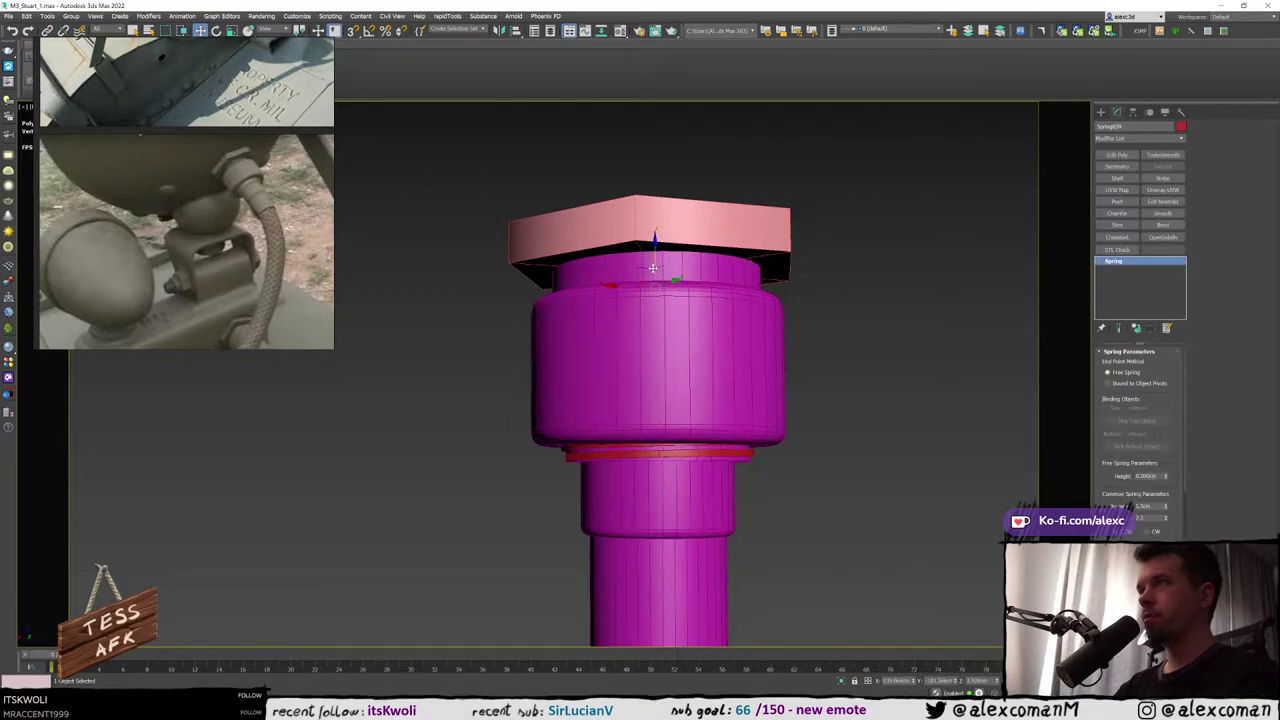
click(655, 397)
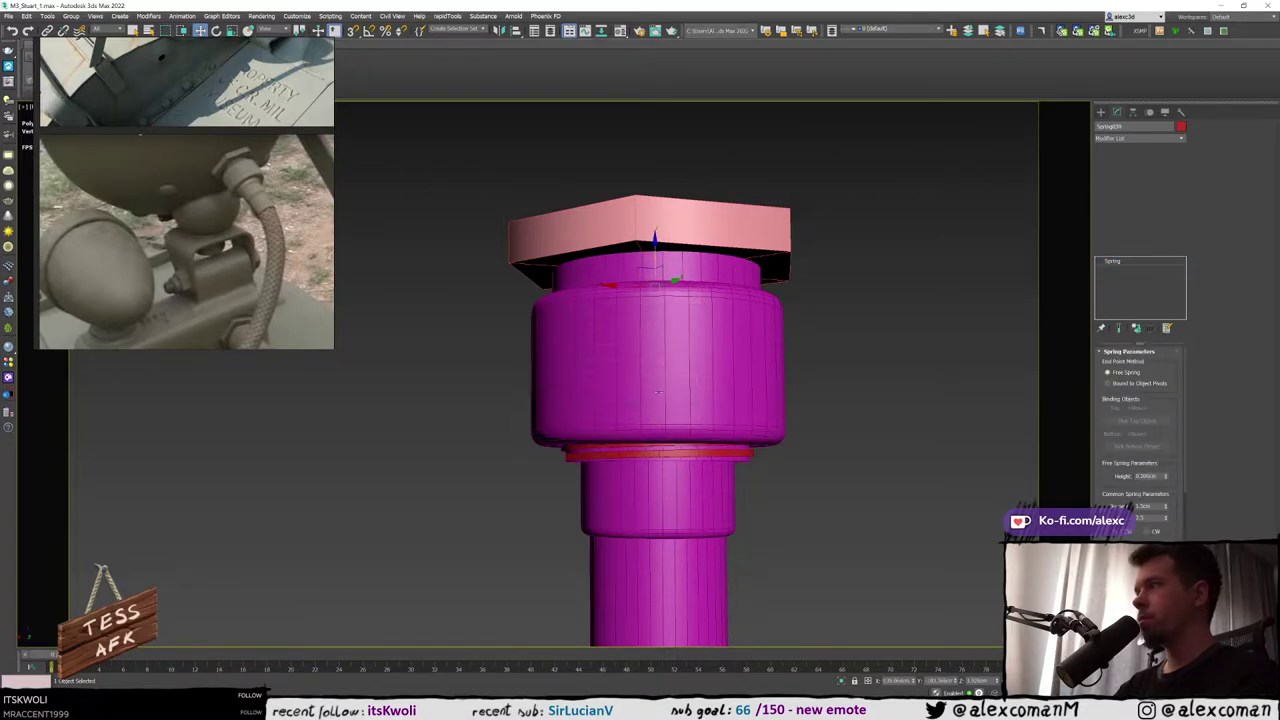
Increase the copied spring's diameter to 1.7 cm so it wraps around the neck beneath the nut
click(1166, 505)
click(1166, 505)
key(F3)
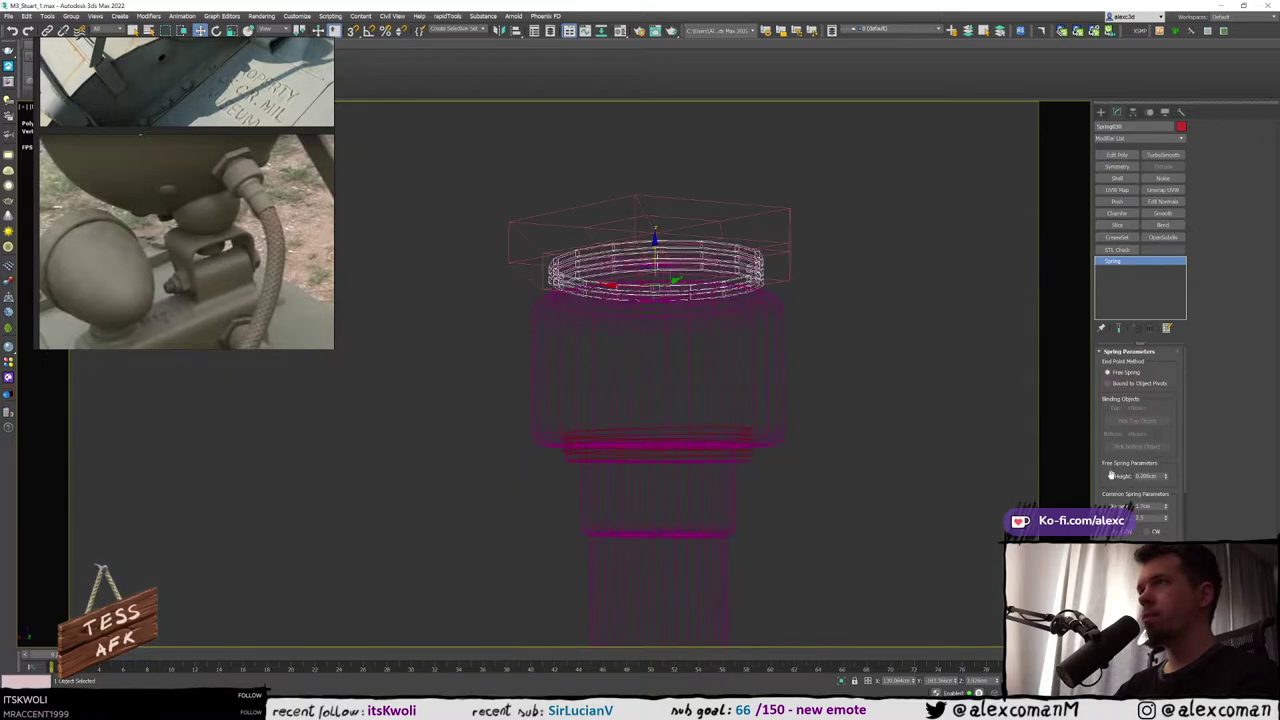
key(F3)
alt+middle_drag(670, 350, 799, 306)
scroll(799, 306, up, 5)
scroll(799, 306, down, 4)
key(F4)
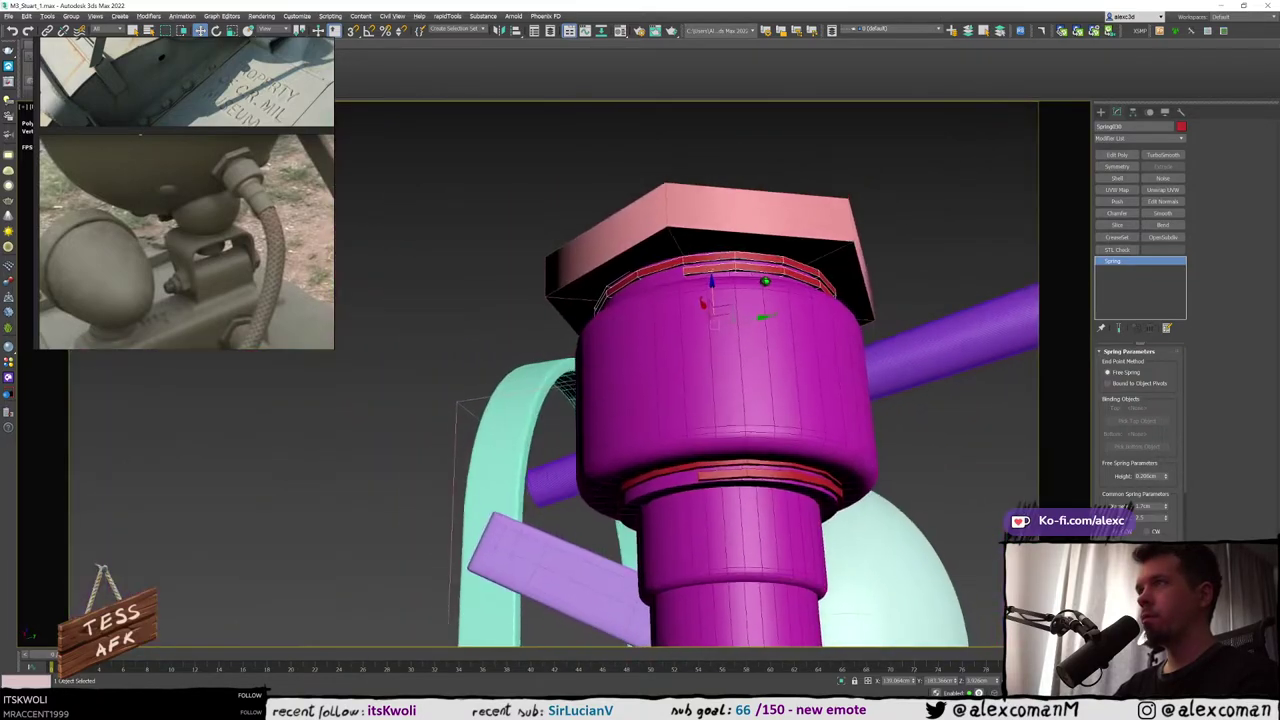
Raise the segments per turn on both the upper and the lower spring for rounder coils
key(F4)
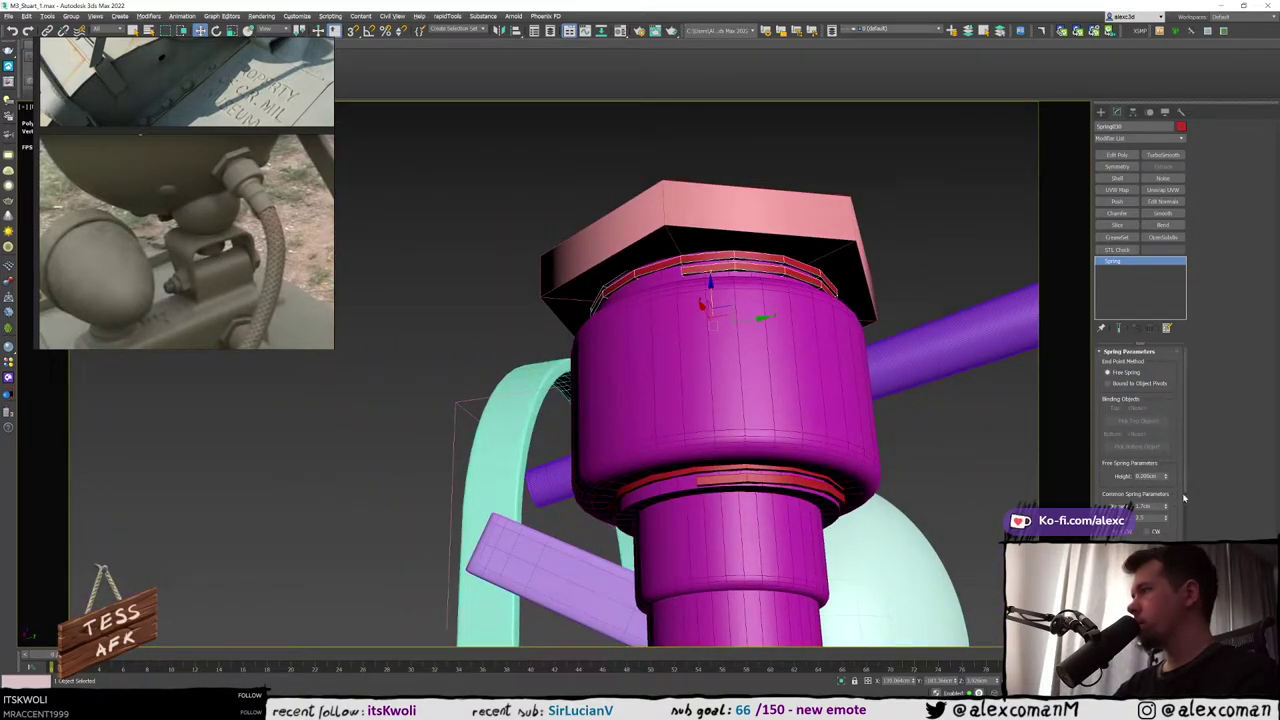
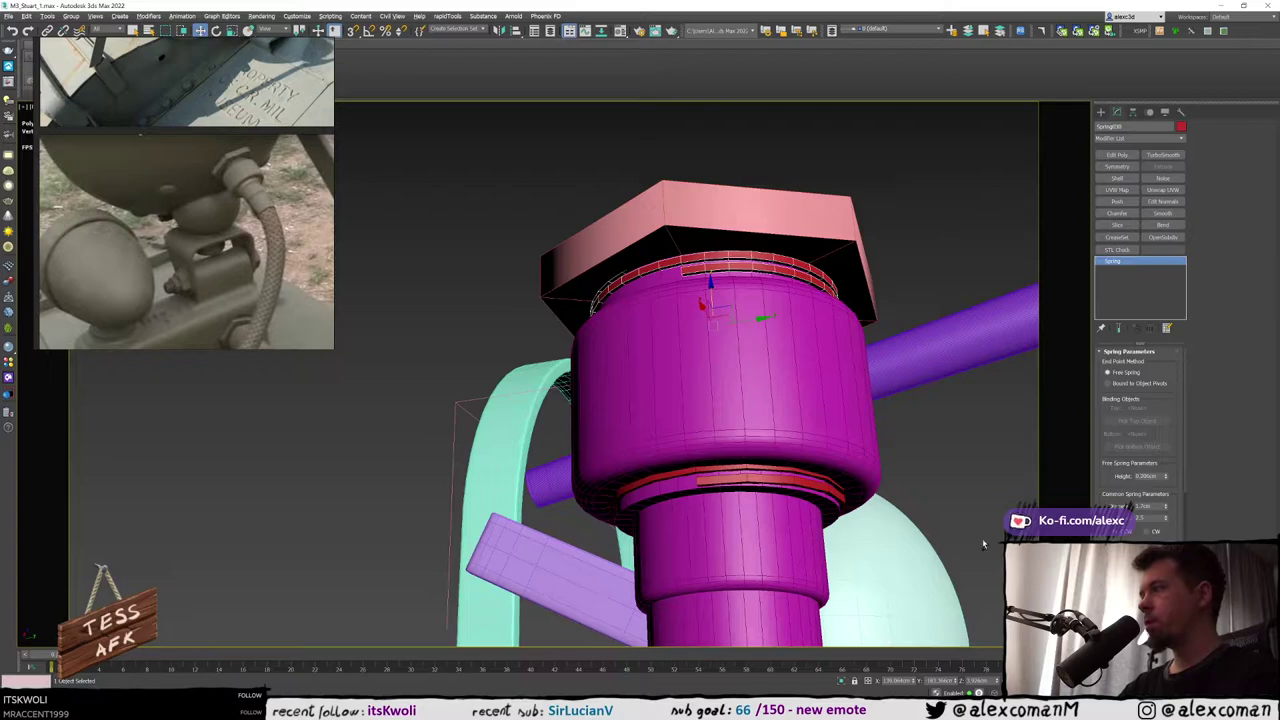
click(791, 481)
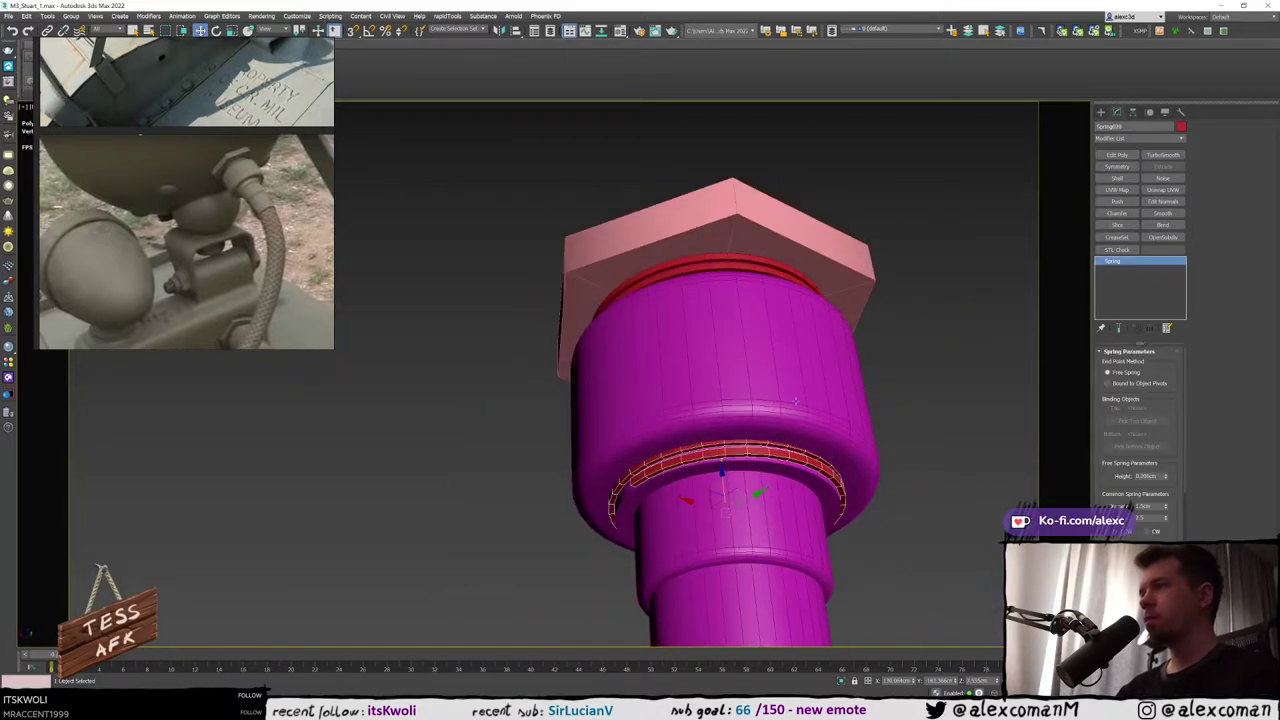
key(ctrl+d)
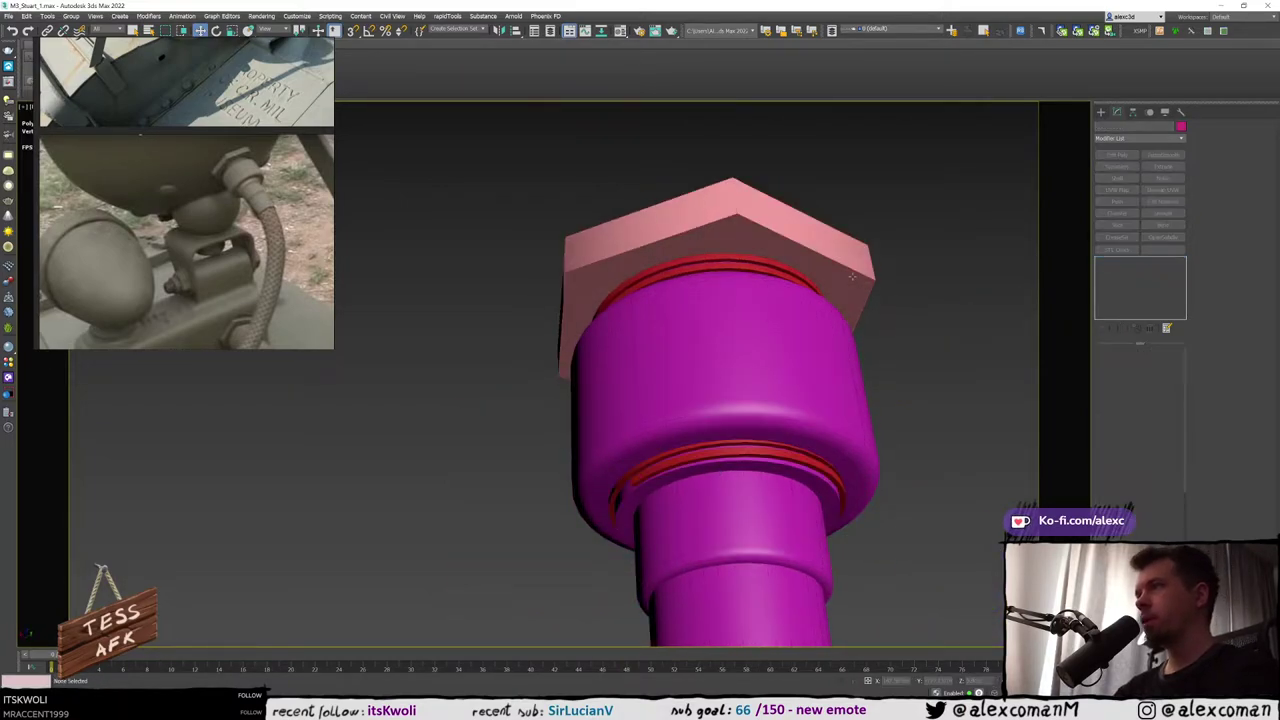
Increase the upper spring's height to about 0.5 cm
alt+middle_drag(751, 275, 737, 299)
click(736, 305)
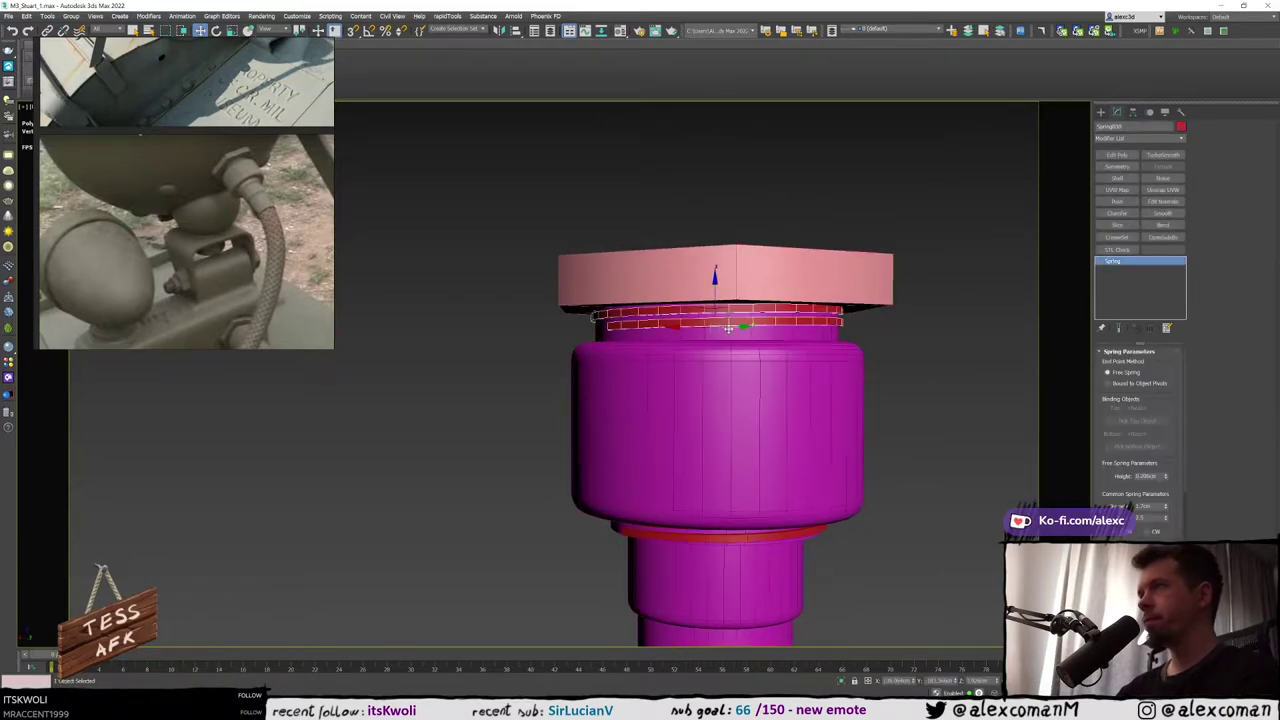
click(1165, 475)
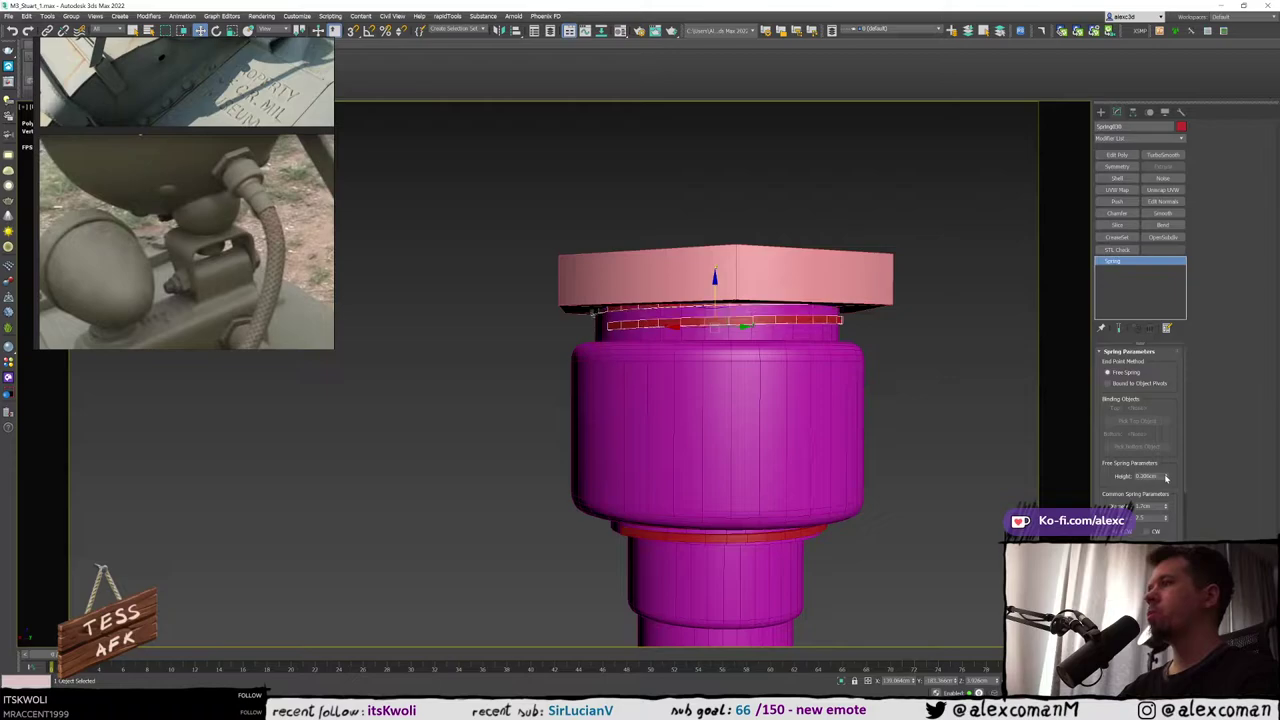
key(F3)
click(1165, 475)
click(1165, 475)
key(F3)
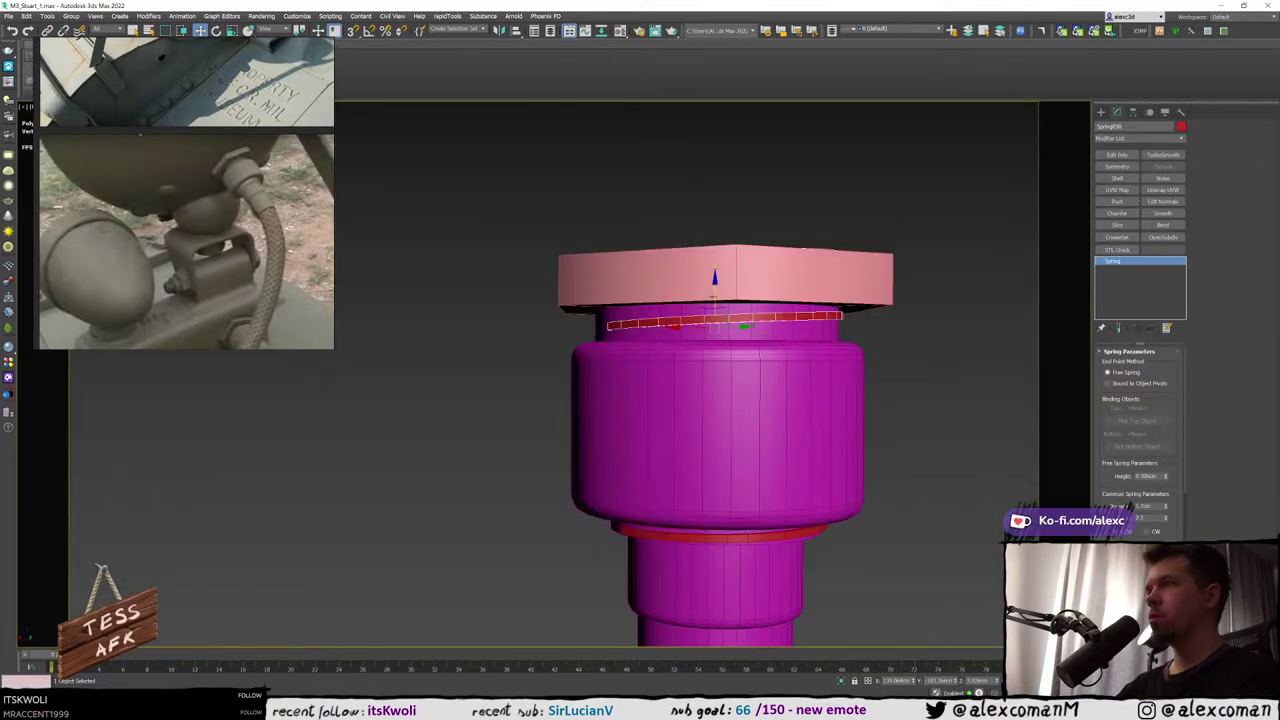
Lower the upper spring along the neck and raise its turns to 5.25
drag(716, 298, 716, 327)
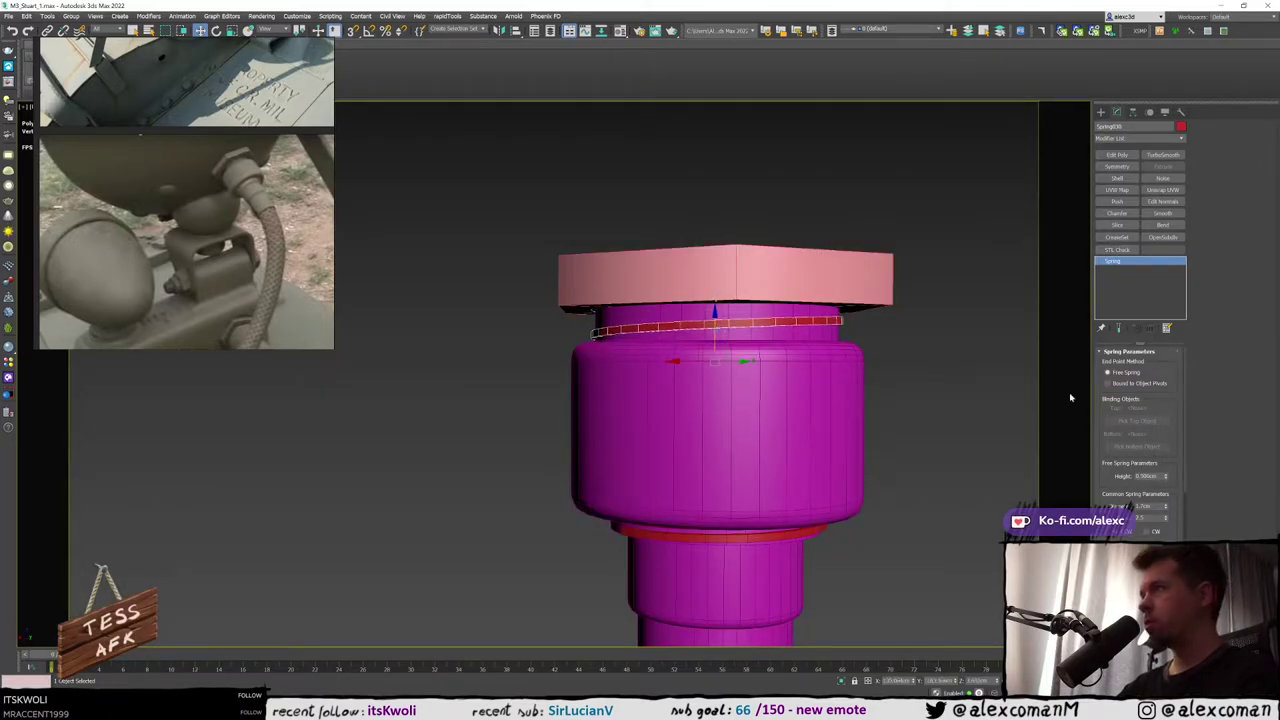
drag(1166, 520, 1166, 520)
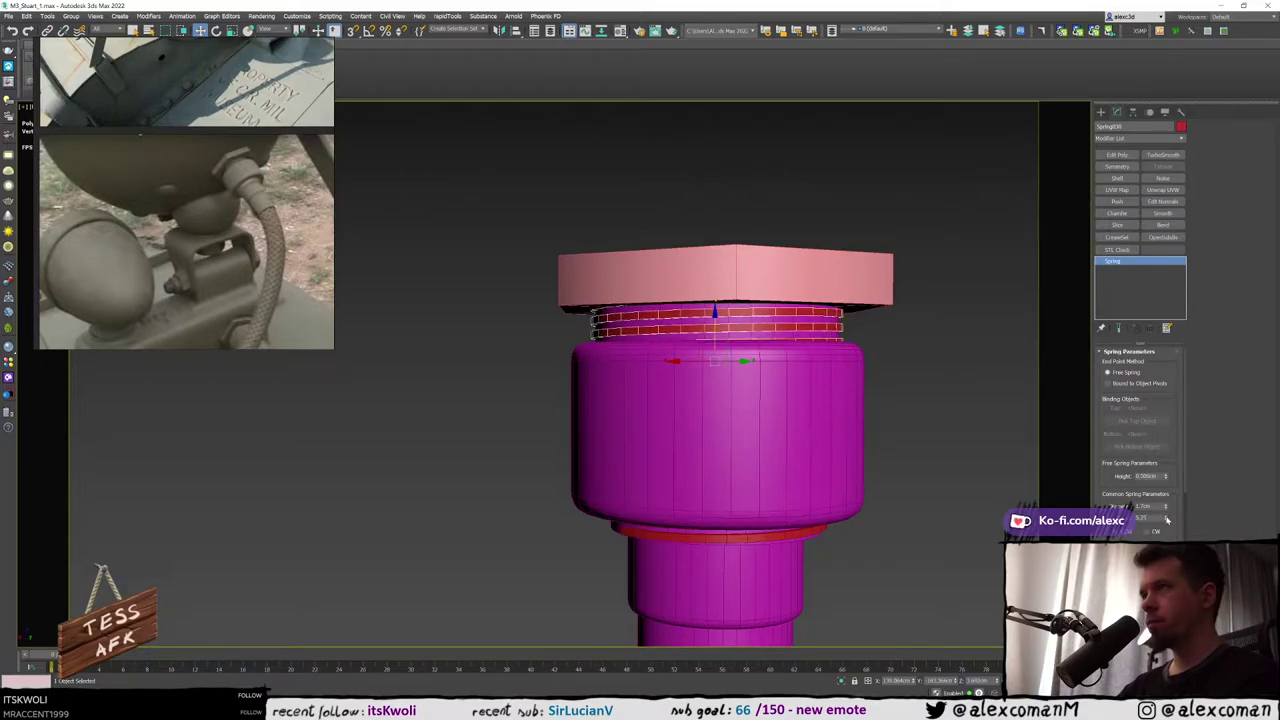
click(914, 437)
scroll(914, 437, down, 10)
click(865, 436)
key(z)
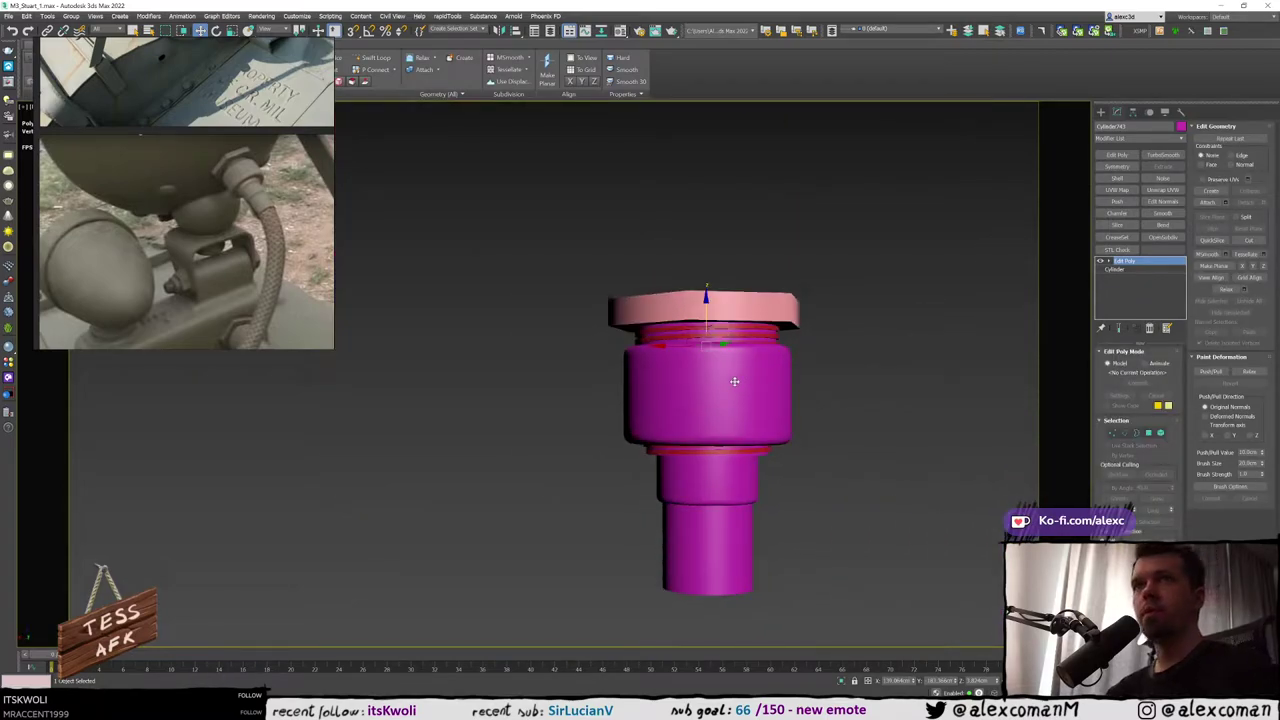
Try a thicker rectangular wire on the upper spring and settle on a slightly thickened profile
middle_drag(717, 360, 709, 347)
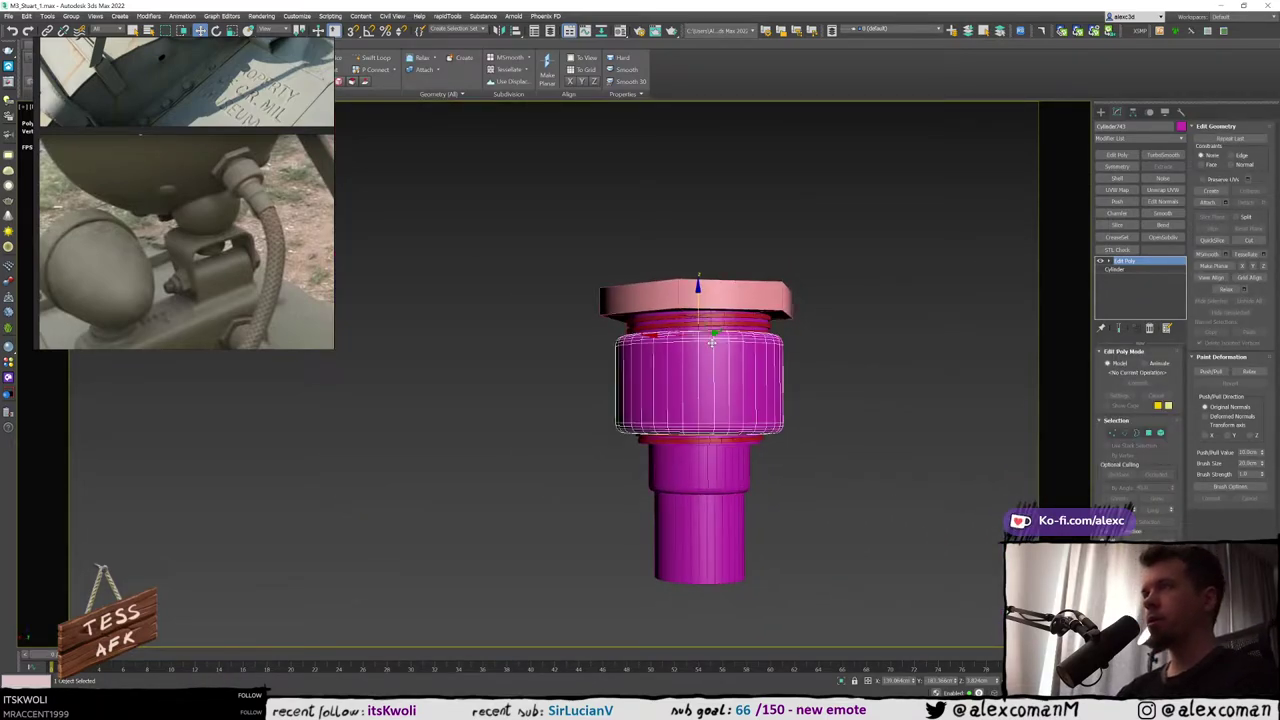
scroll(700, 343, up, 5)
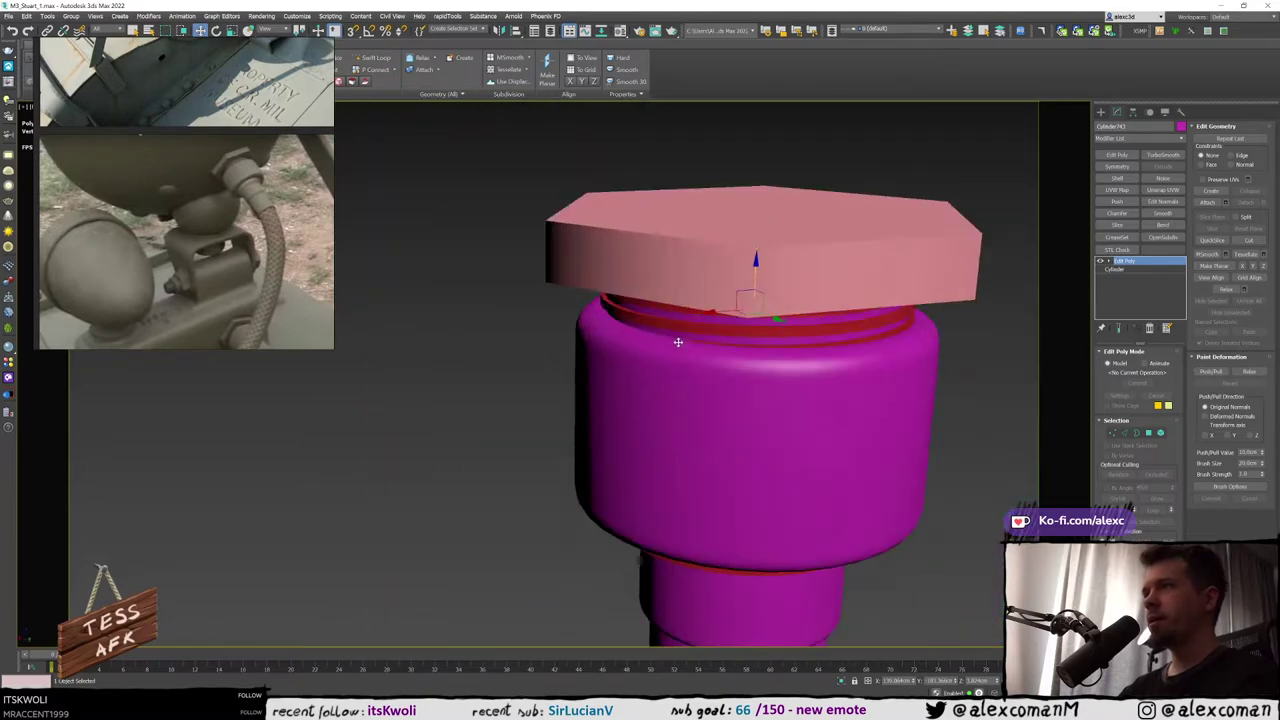
click(618, 305)
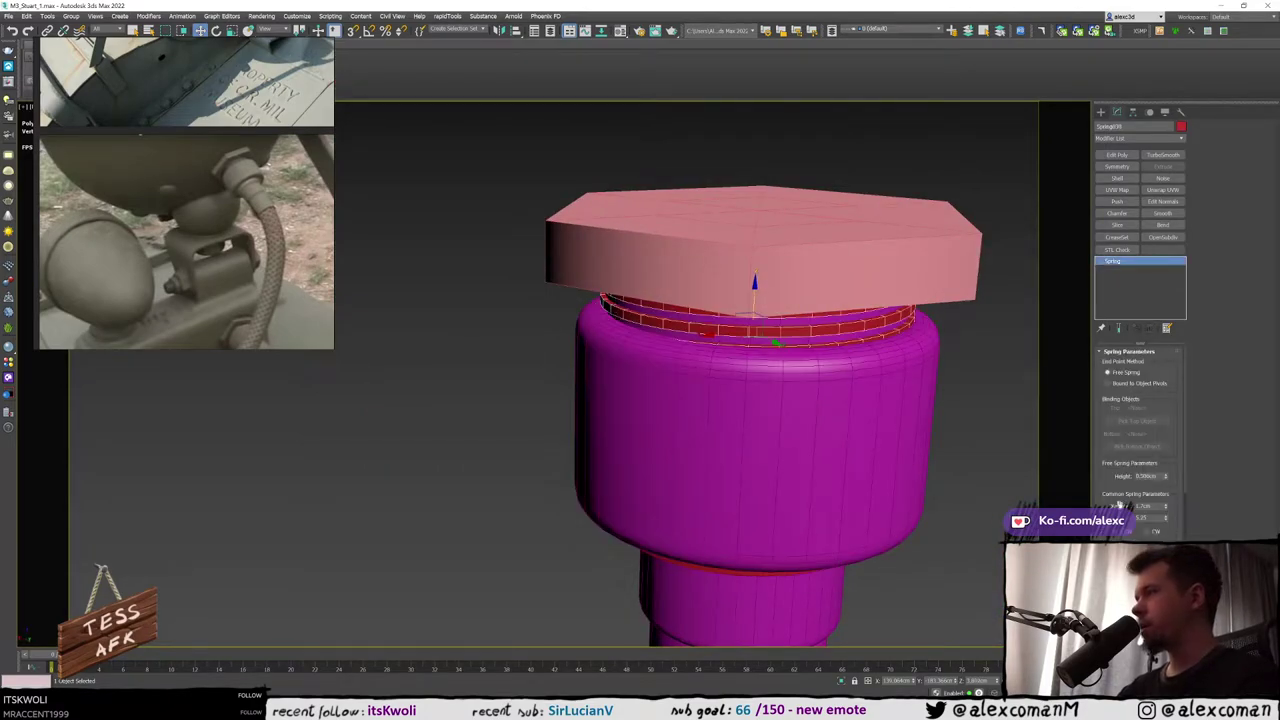
scroll(1120, 504, down, 5)
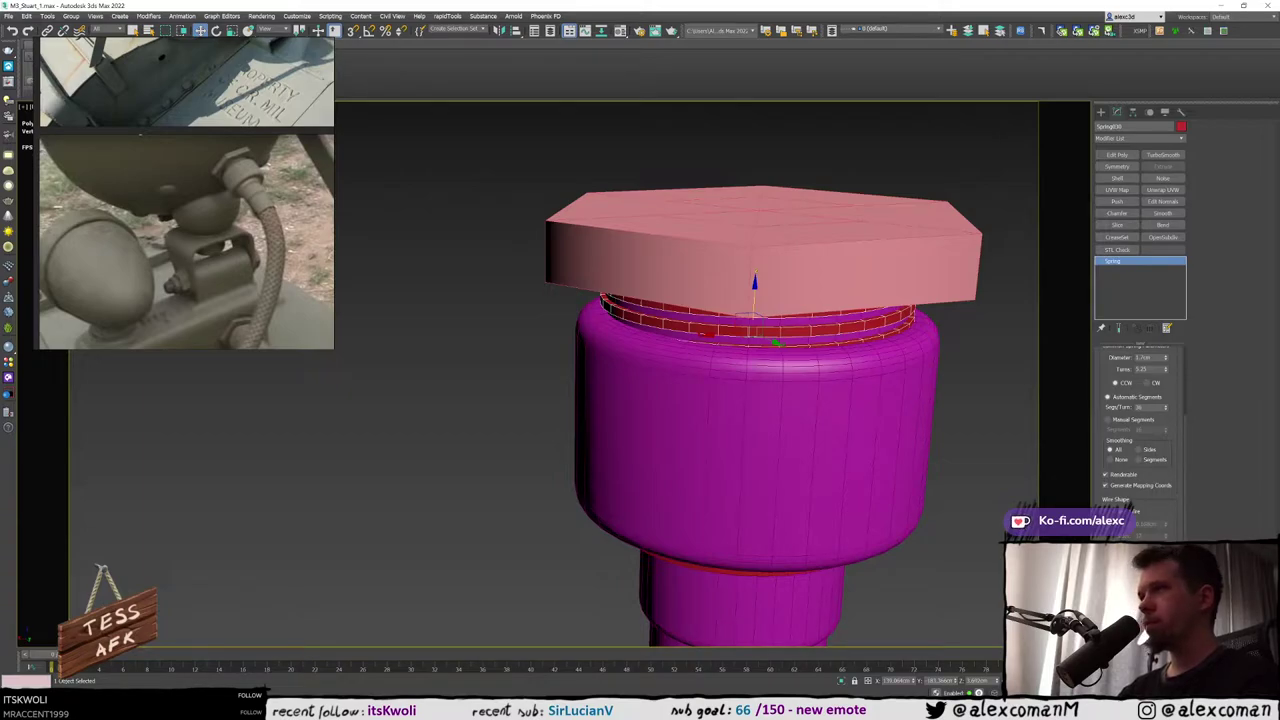
key(Return)
drag(1165, 570, 1165, 558)
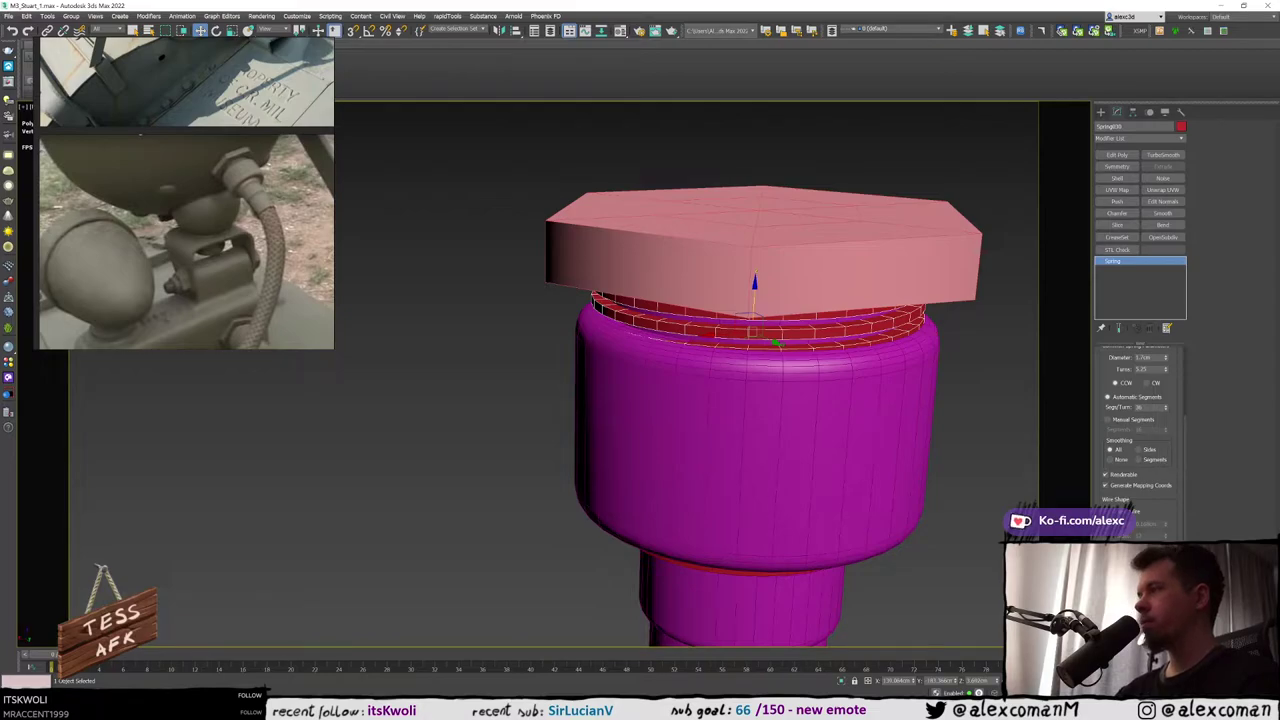
drag(1165, 570, 1165, 577)
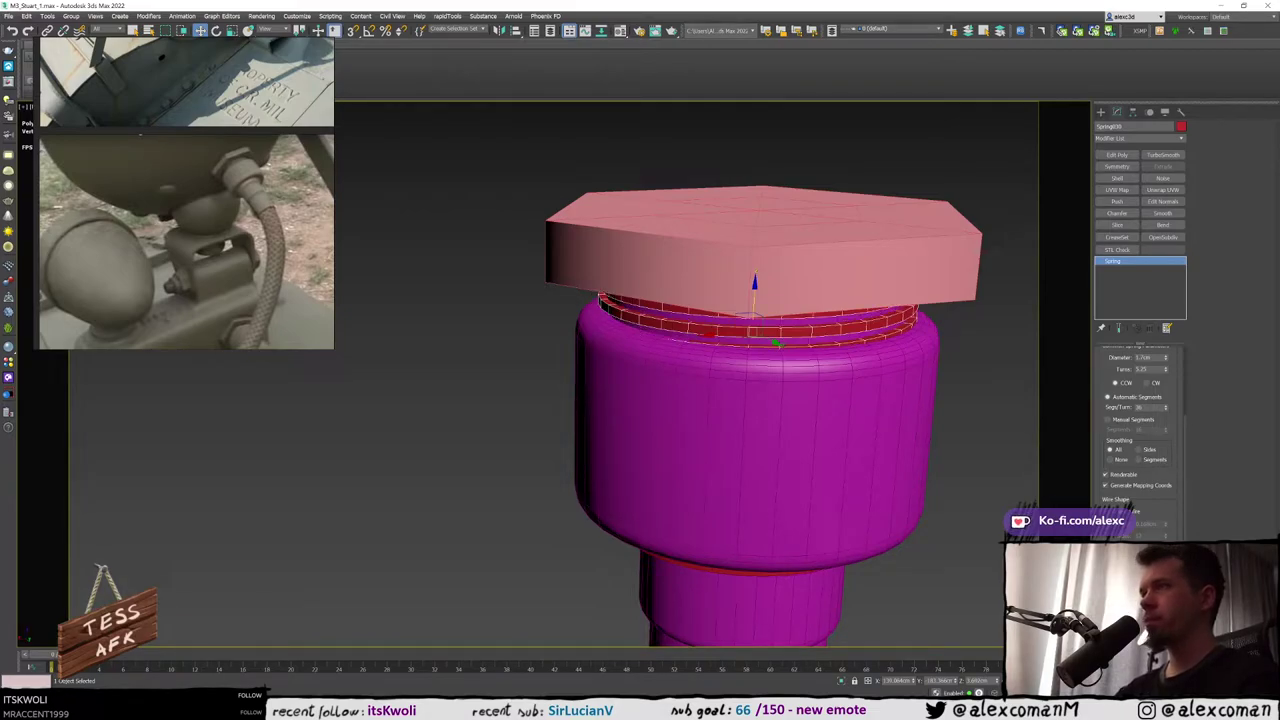
Compare the lower spring's wire with the upper one and inspect the whole fitting
alt+middle_drag(755, 440, 768, 285)
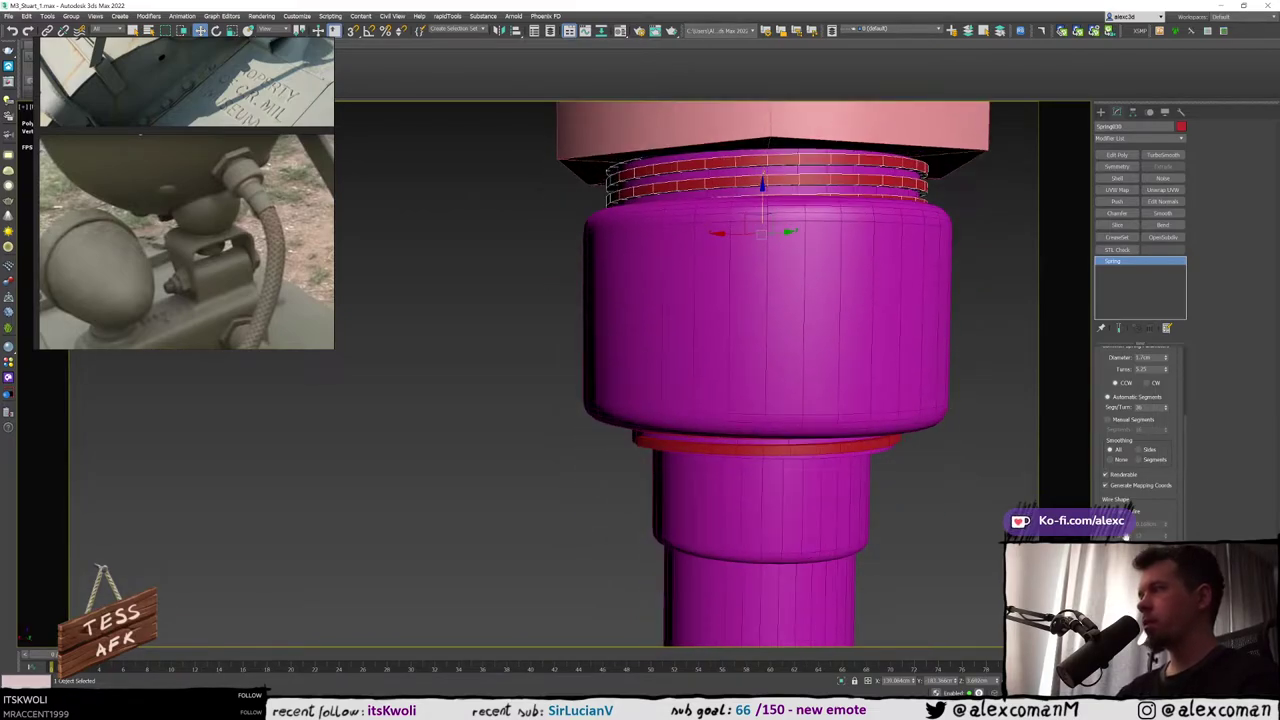
click(820, 447)
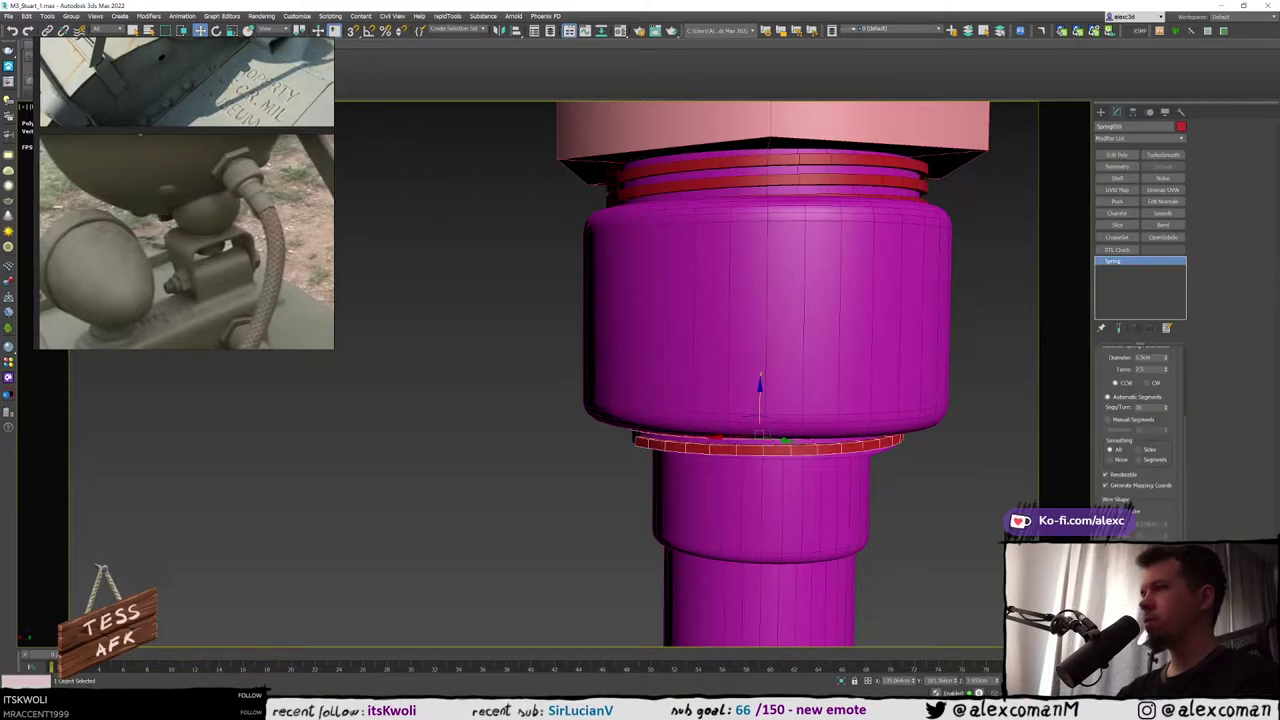
alt+middle_drag(932, 560, 950, 498)
click(942, 470)
key(F4)
scroll(936, 405, down, 5)
middle_drag(936, 405, 678, 376)
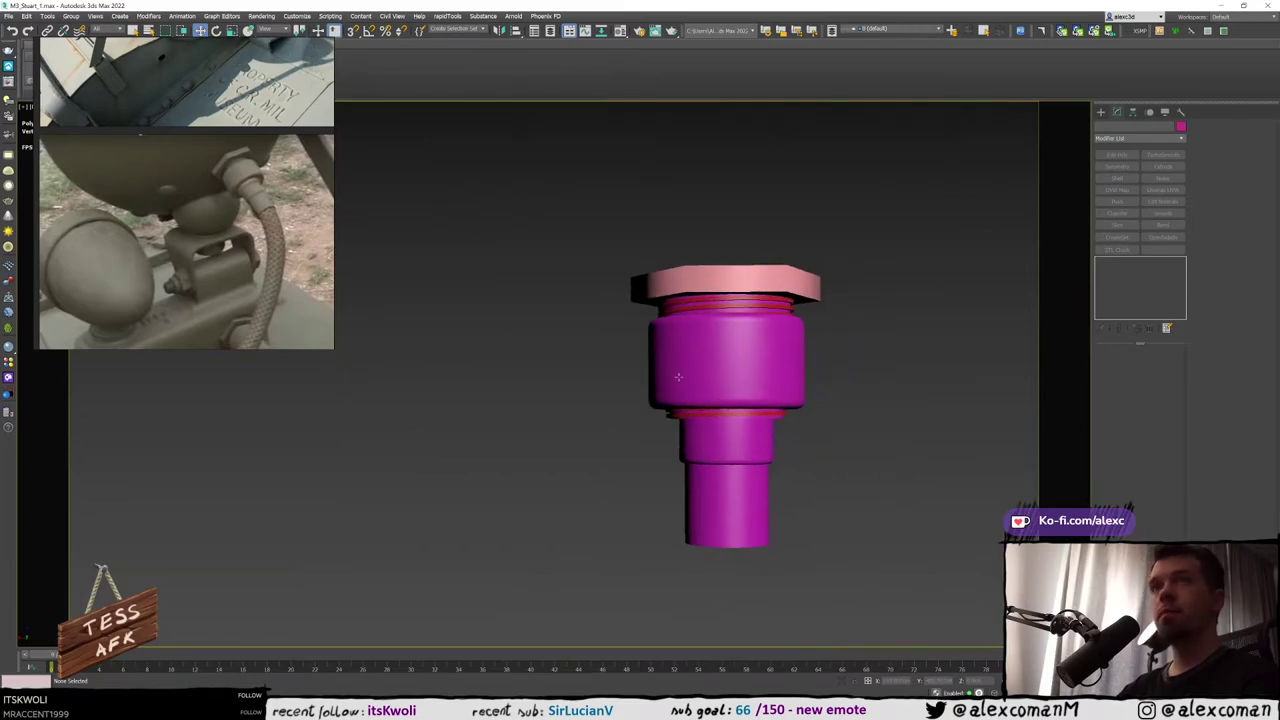
Select the hexagonal nut and examine the fitting's placement relative to the headlight and its bracket
click(665, 353)
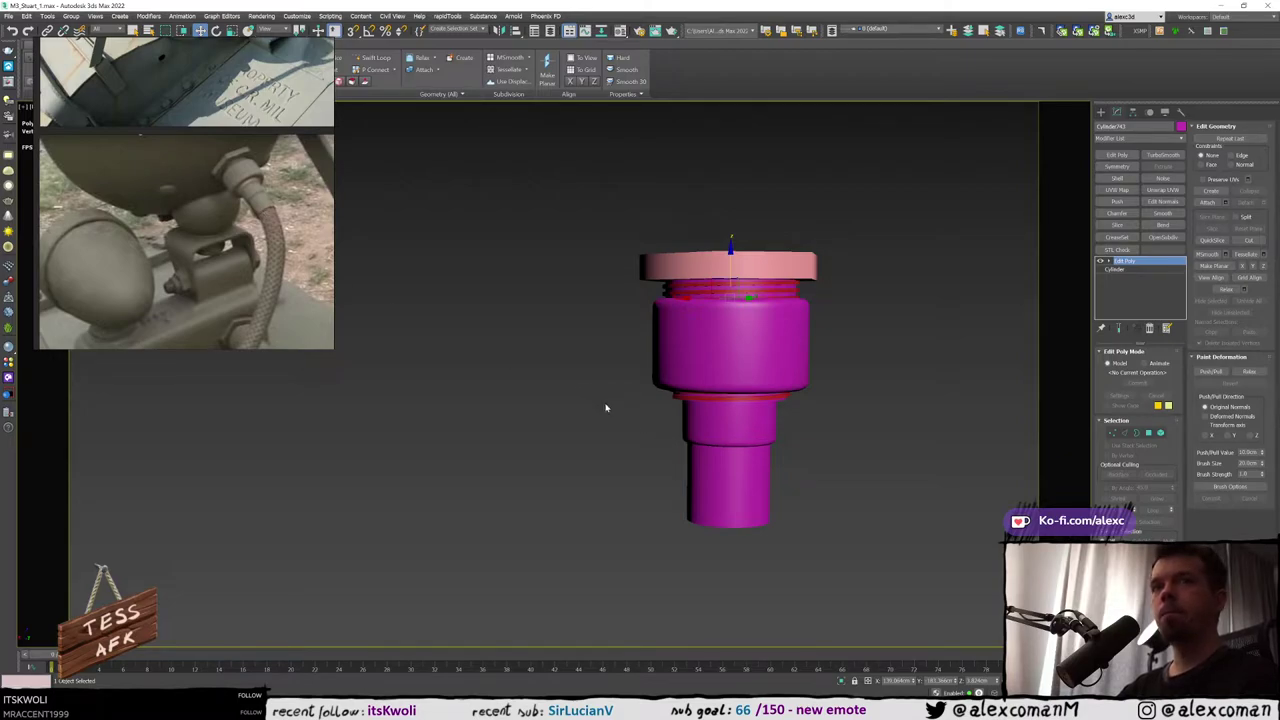
middle_drag(605, 407, 589, 421)
key(F4)
click(672, 272)
alt+middle_drag(692, 328, 606, 322)
scroll(812, 312, down, 3)
scroll(704, 326, down, 5)
scroll(905, 260, up, 3)
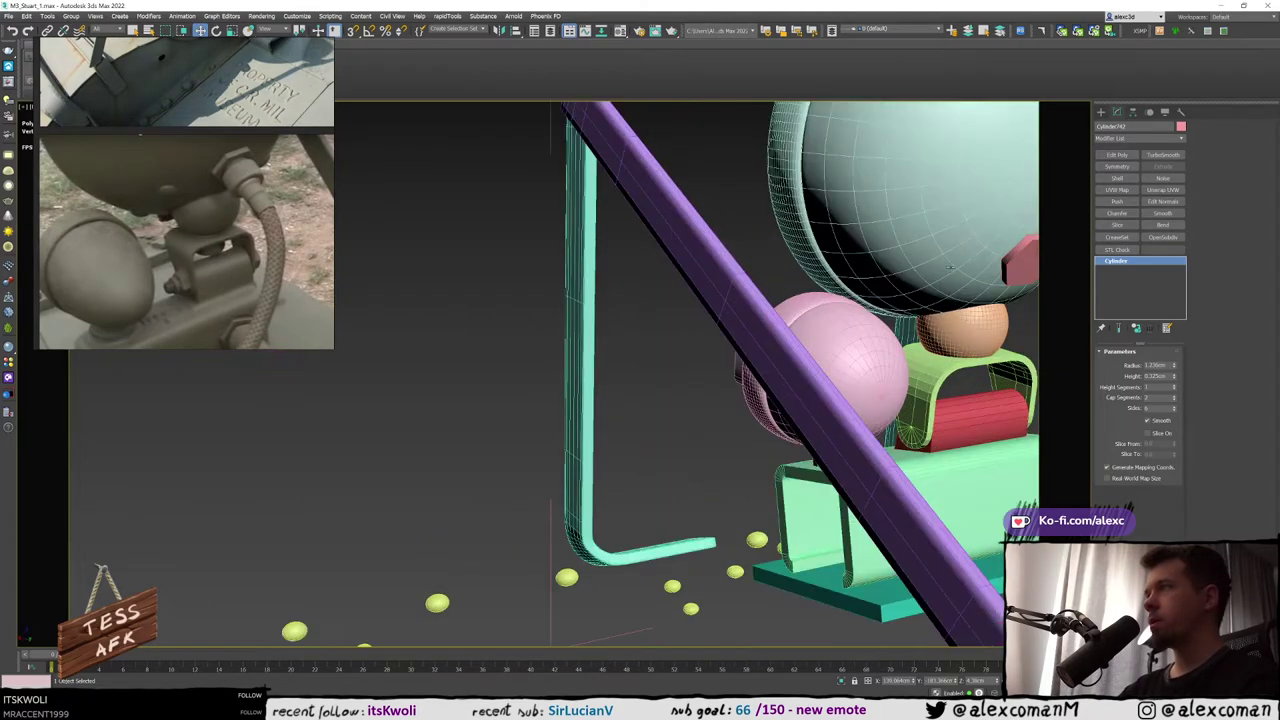
Select the hexagonal nut on the headlight shell and seat it slightly deeper into the shell
middle_drag(950, 267, 836, 270)
click(955, 297)
scroll(905, 284, up, 3)
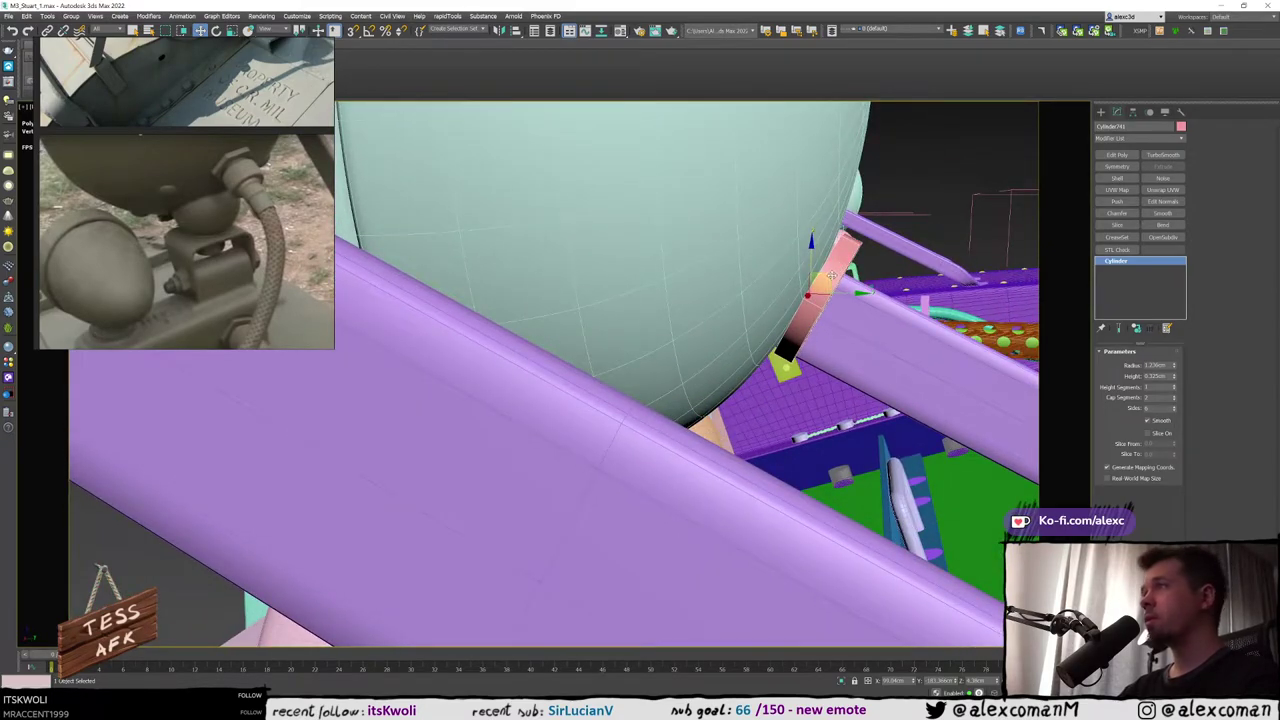
drag(831, 275, 823, 284)
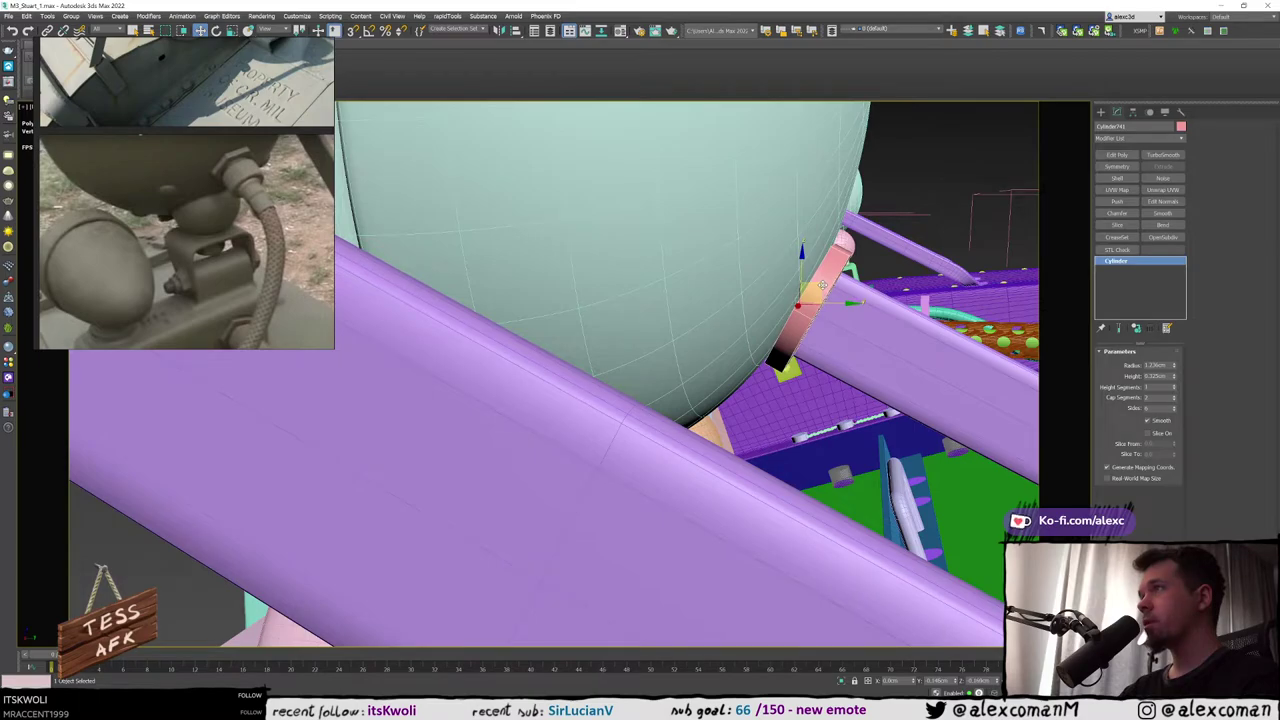
scroll(822, 285, down, 6)
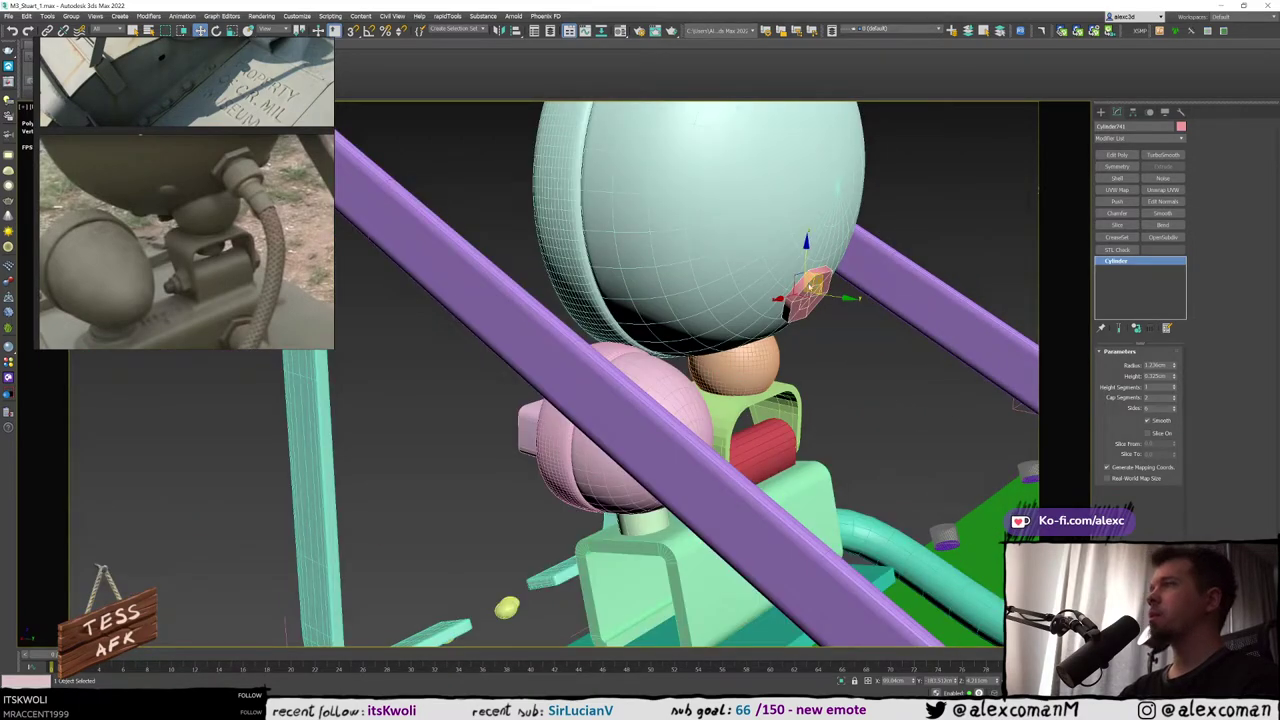
alt+middle_drag(811, 287, 752, 278)
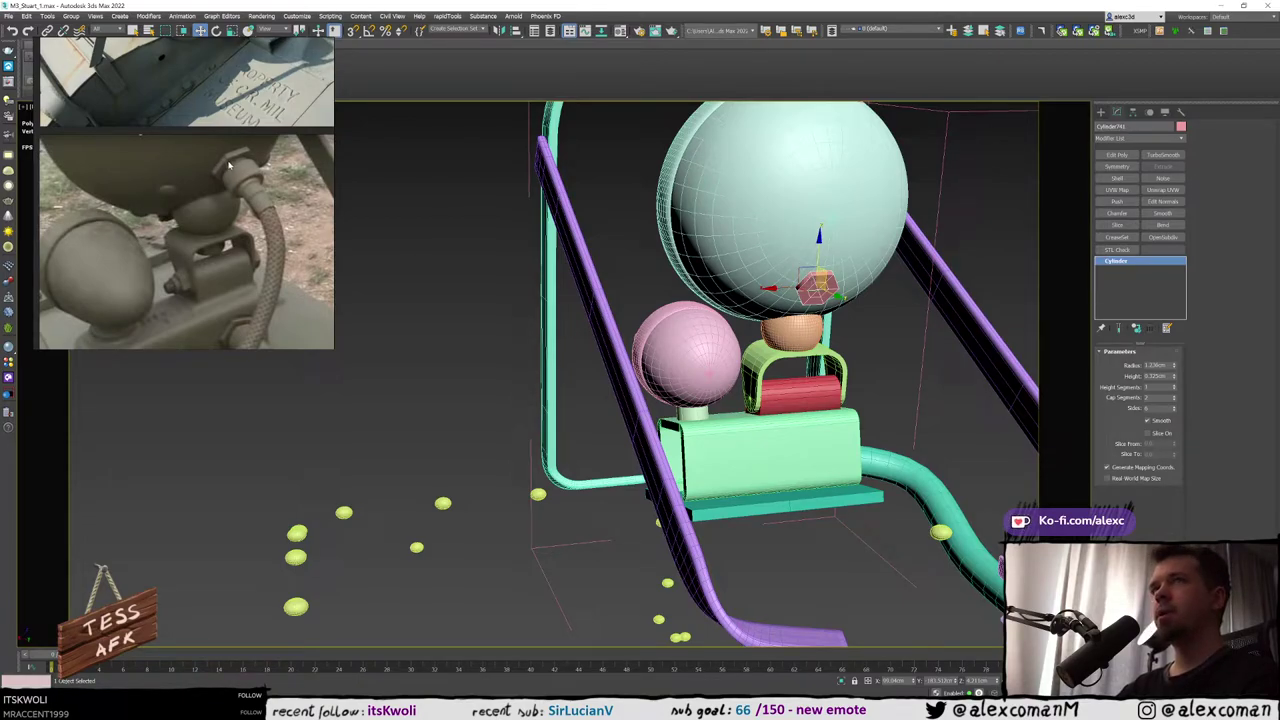
Convert the standalone hexagonal nut with Edit Poly and attach the springs and the stepped body parts to it, forming a single fitting
scroll(654, 266, down, 5)
middle_drag(629, 286, 681, 326)
scroll(681, 326, up, 5)
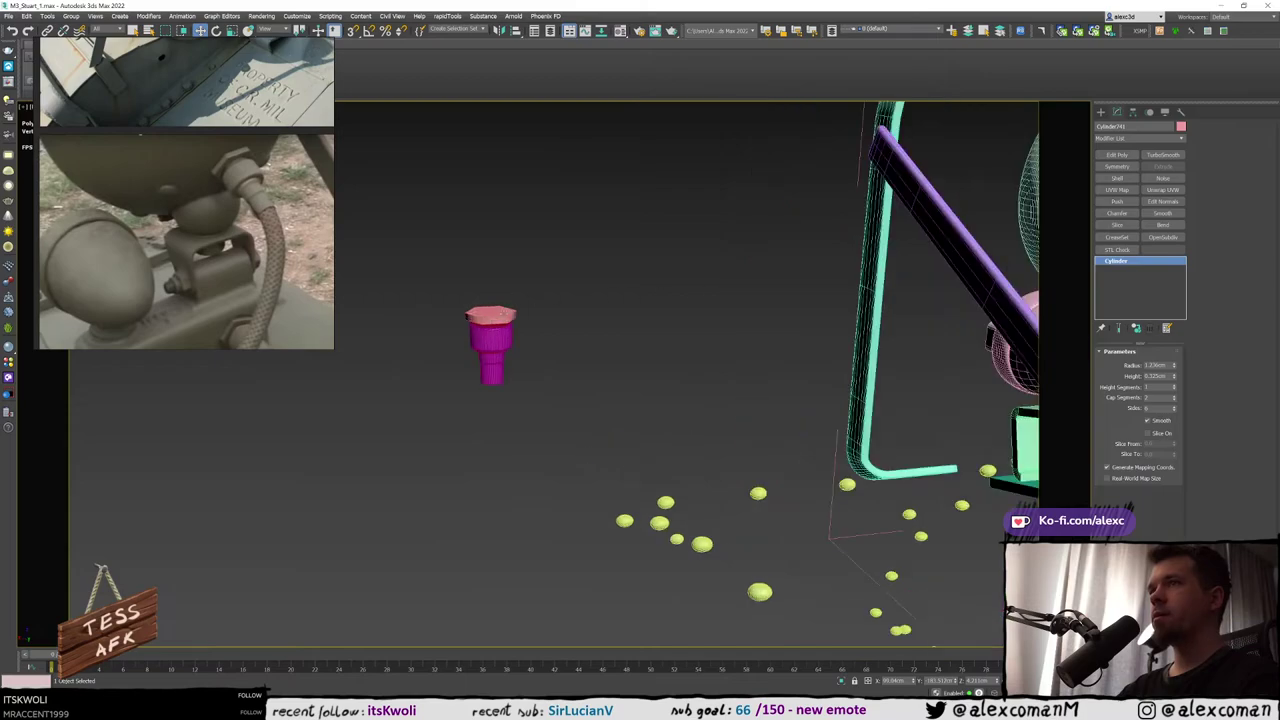
scroll(674, 310, down, 5)
middle_drag(766, 303, 659, 286)
scroll(659, 286, up, 2)
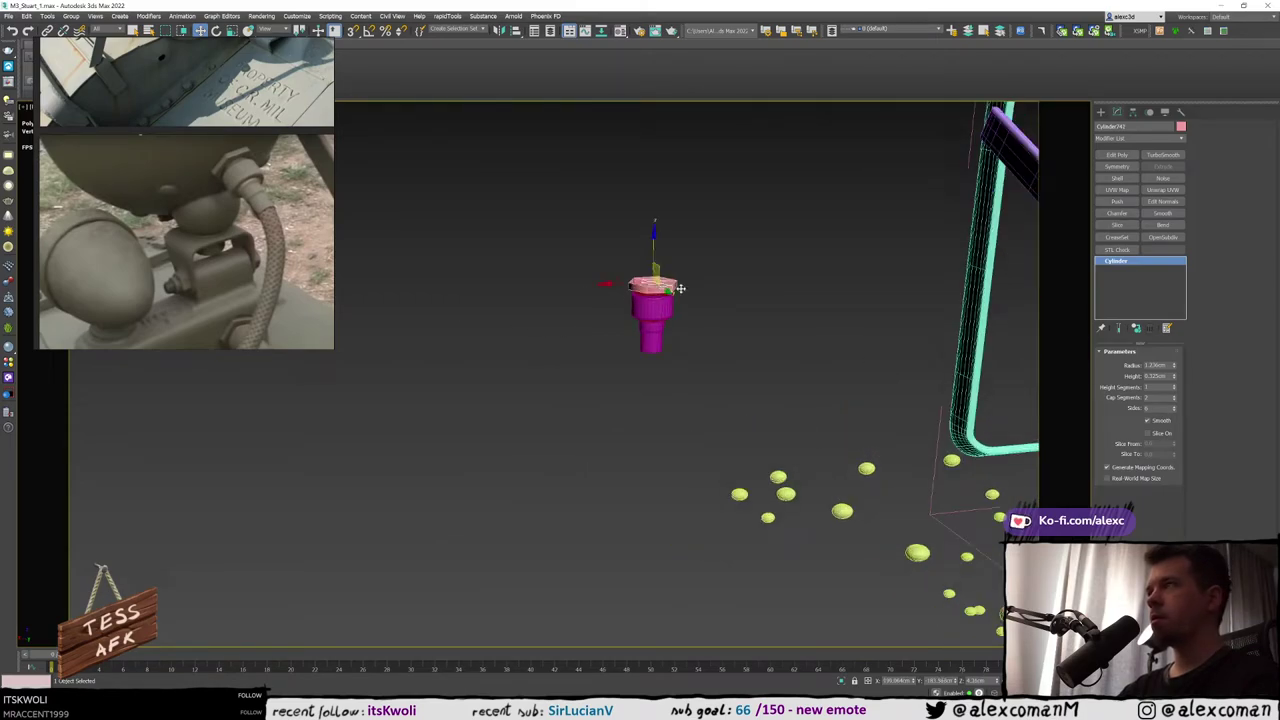
click(1110, 155)
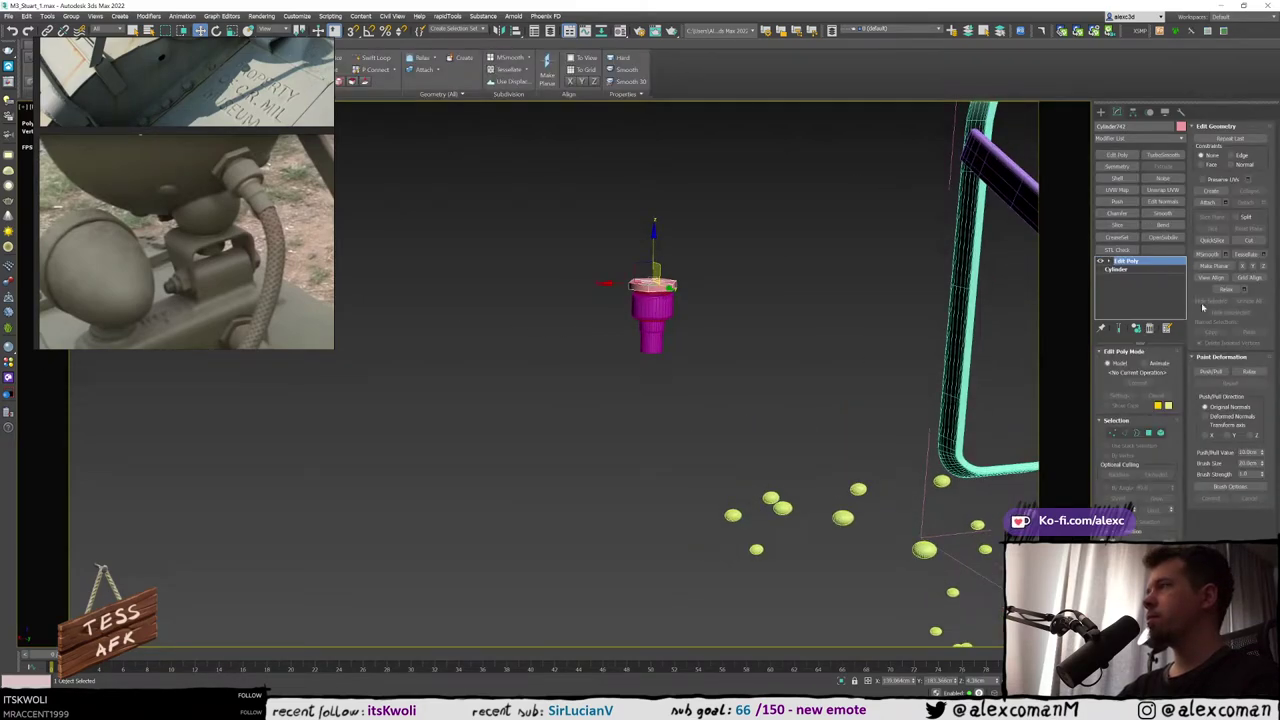
click(1213, 203)
scroll(630, 285, up, 5)
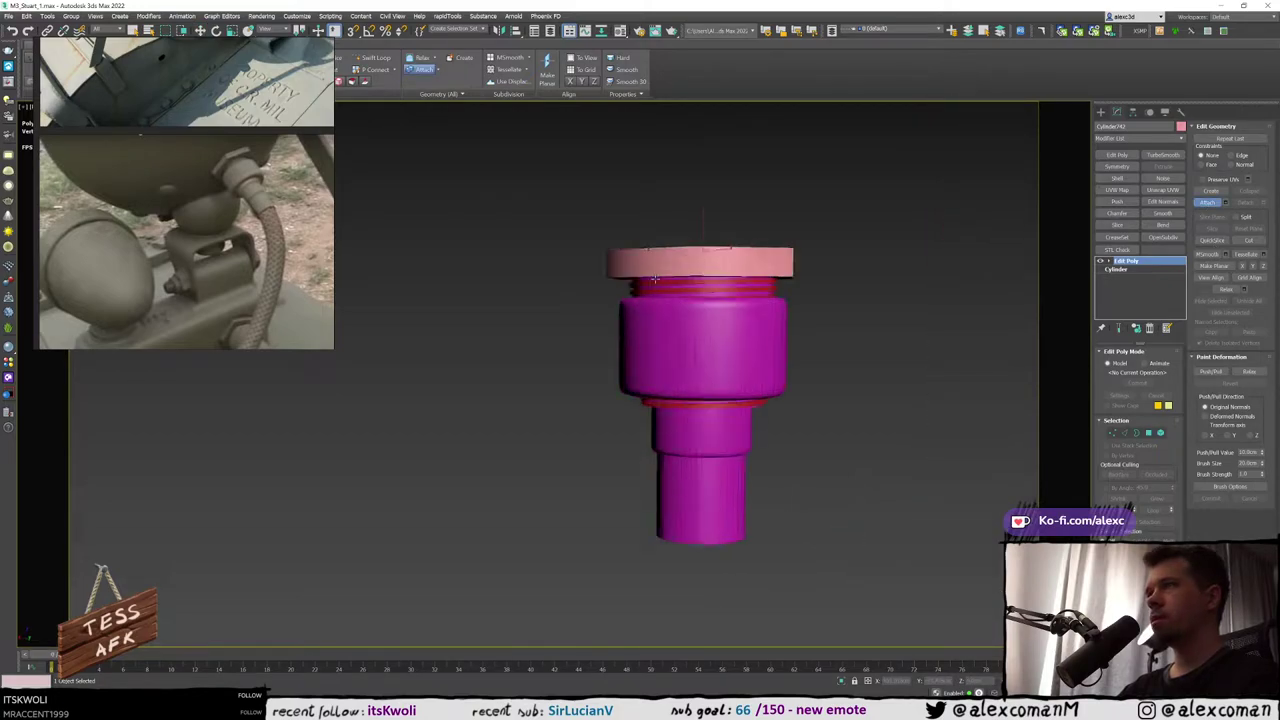
scroll(651, 285, up, 4)
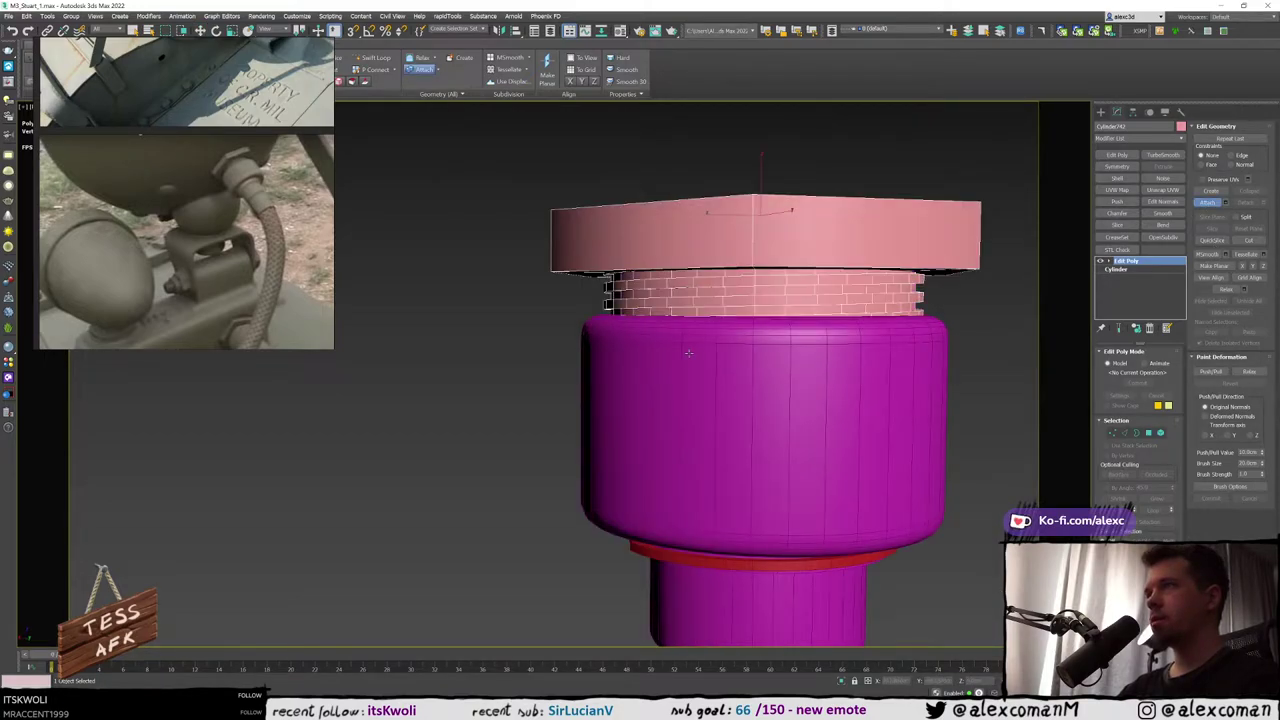
click(682, 387)
middle_drag(745, 537, 690, 400)
click(651, 346)
click(685, 364)
click(702, 382)
scroll(705, 380, down, 4)
click(728, 420)
scroll(740, 400, down, 5)
scroll(700, 380, up, 3)
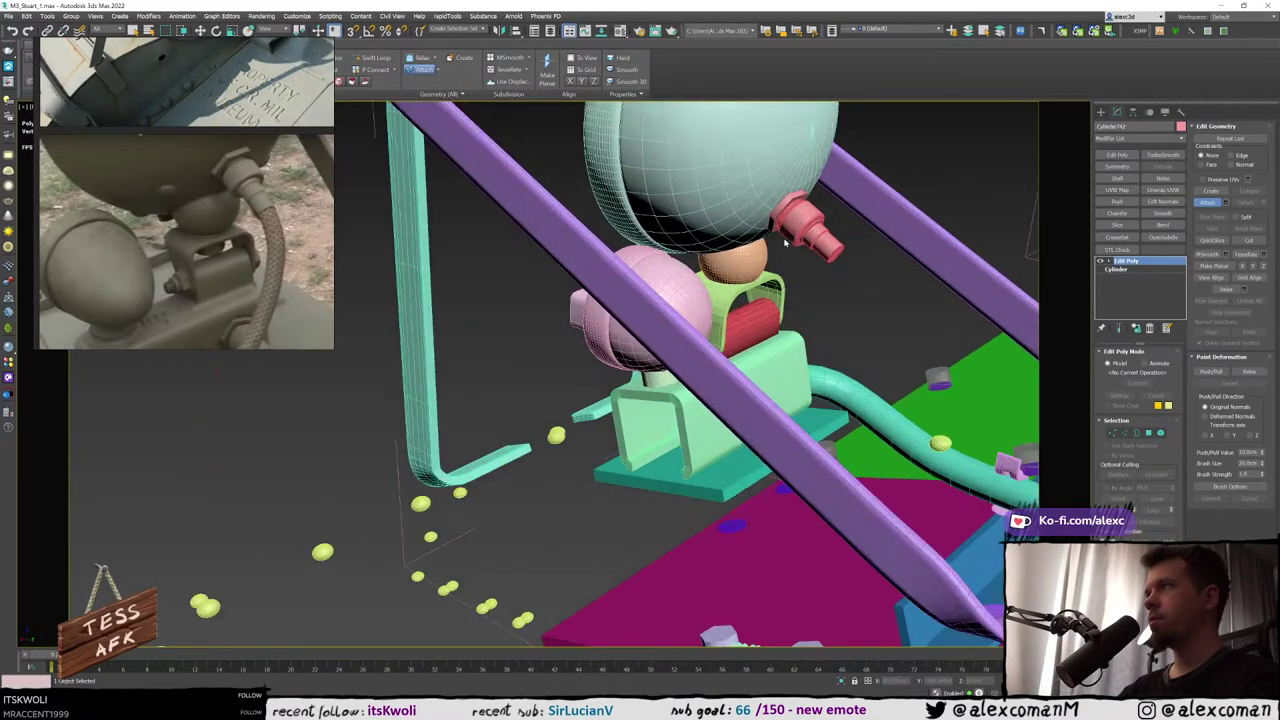
middle_drag(920, 160, 880, 208)
scroll(772, 260, up, 2)
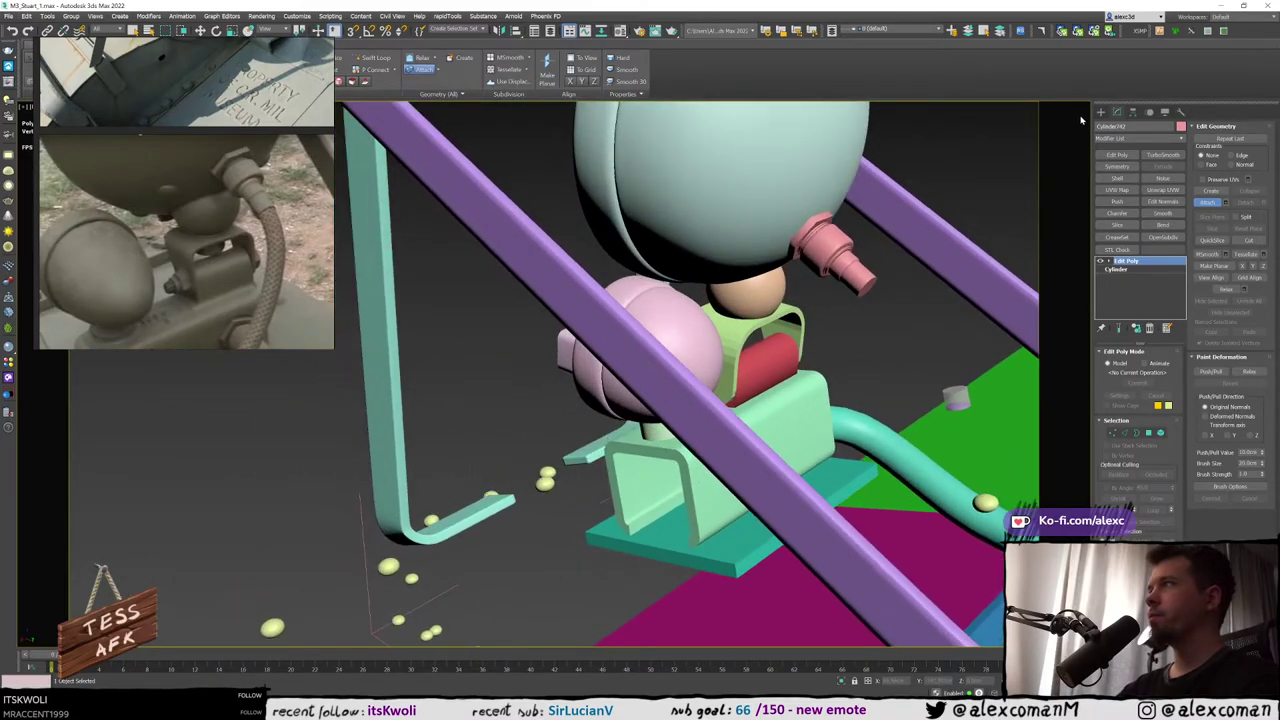
Scale the cable fitting on the headlight down slightly to match the reference photo's proportions
click(1101, 112)
alt+middle_drag(835, 250, 694, 284)
scroll(838, 240, down, 5)
scroll(719, 268, up, 5)
scroll(704, 278, up, 3)
key(r)
drag(694, 284, 696, 282)
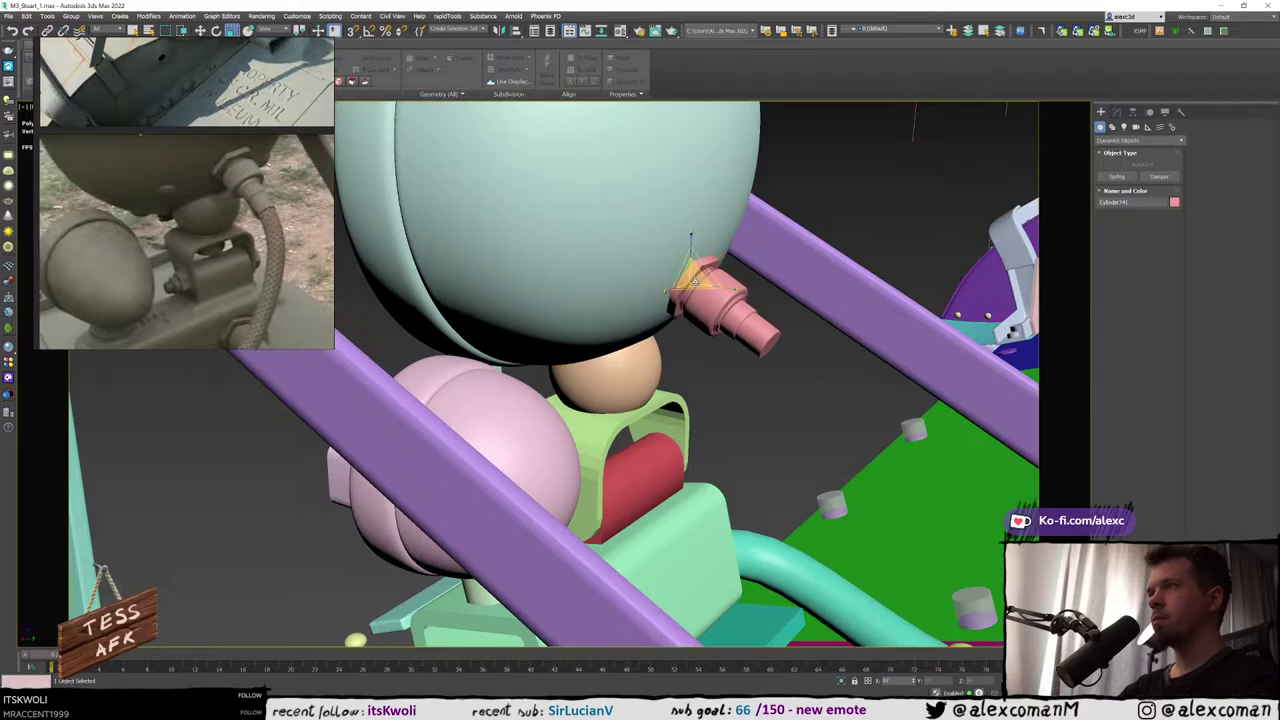
mouse_move(693, 280)
alt+middle_down()
mouse_move(705, 275)
mouse_move(660, 292)
mouse_move(692, 288)
mouse_move(662, 293)
mouse_move(708, 264)
alt+middle_up()
scroll(675, 281, down, 5)
click(791, 250)
scroll(750, 271, up, 4)
click(676, 278)
scroll(676, 275, up, 6)
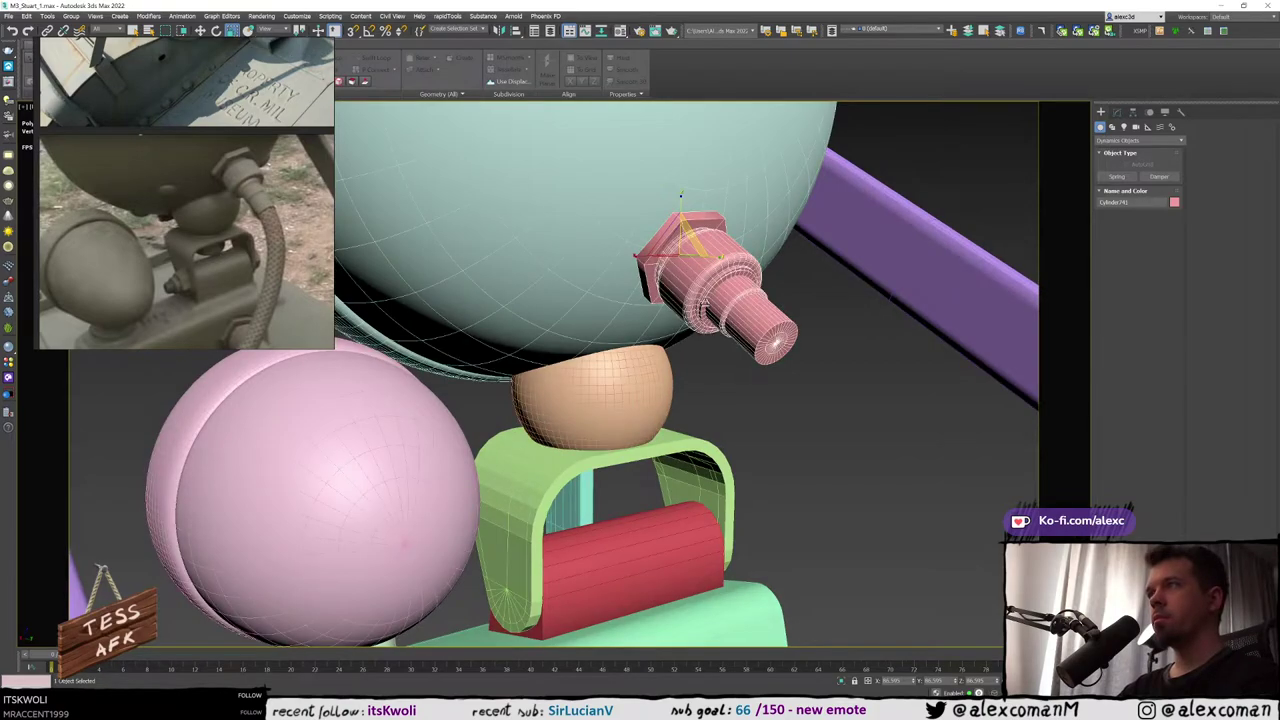
Select the two lower neck elements of the standalone fitting and rescale them slightly relative to the body
scroll(713, 285, up, 5)
scroll(713, 285, down, 8)
middle_drag(713, 285, 823, 272)
scroll(823, 272, down, 5)
middle_drag(600, 290, 845, 264)
scroll(530, 276, up, 6)
click(543, 284)
alt+middle_drag(543, 284, 583, 300)
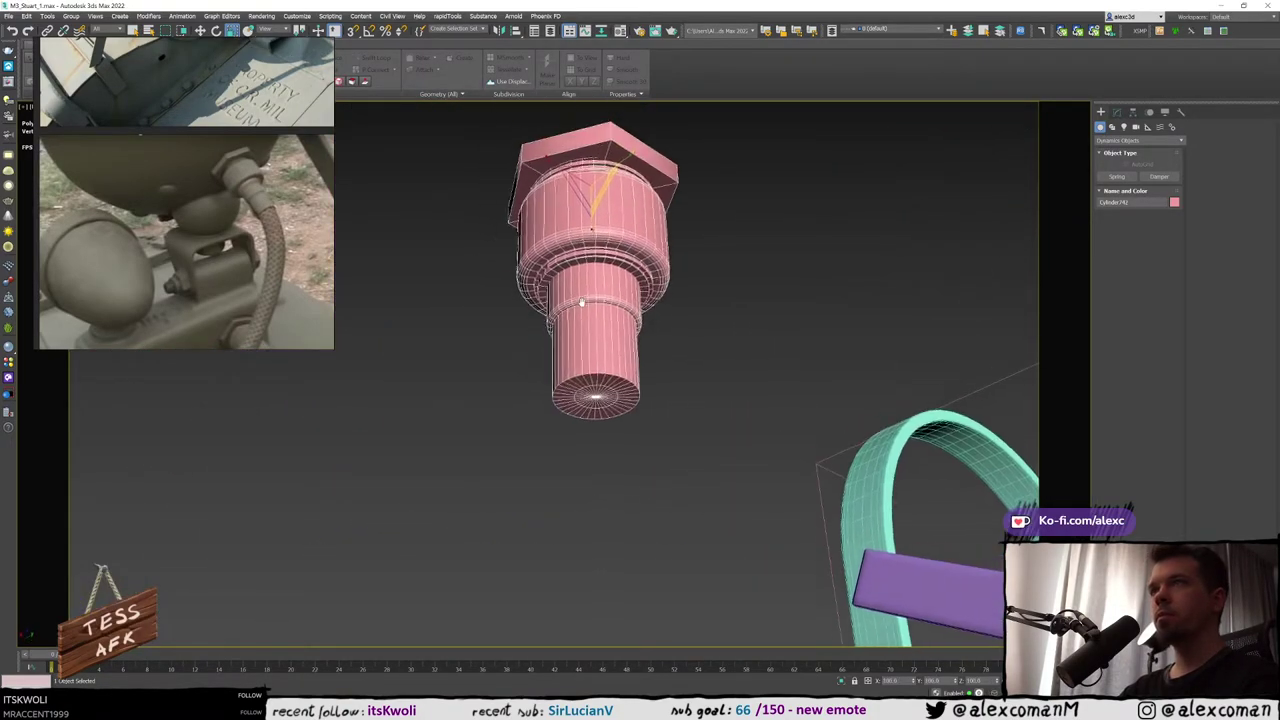
scroll(583, 285, up, 4)
key(F4)
key(F4)
scroll(583, 283, down, 2)
click(1117, 112)
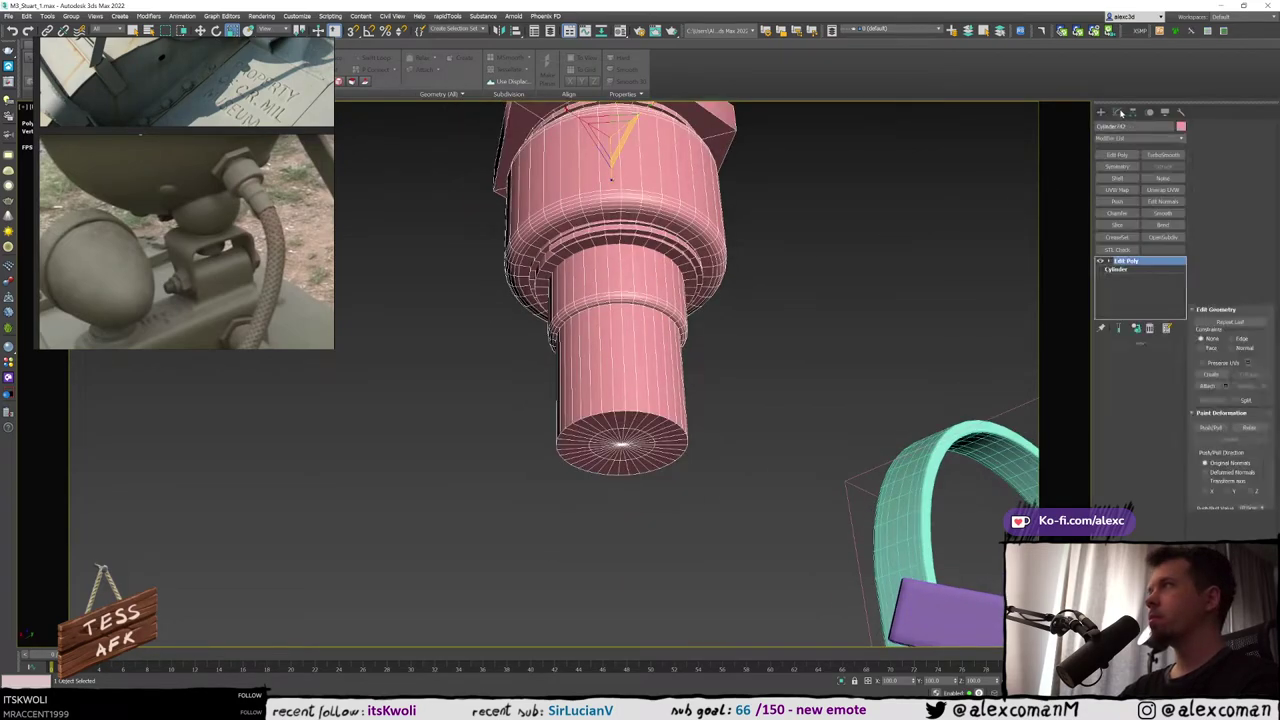
click(622, 297)
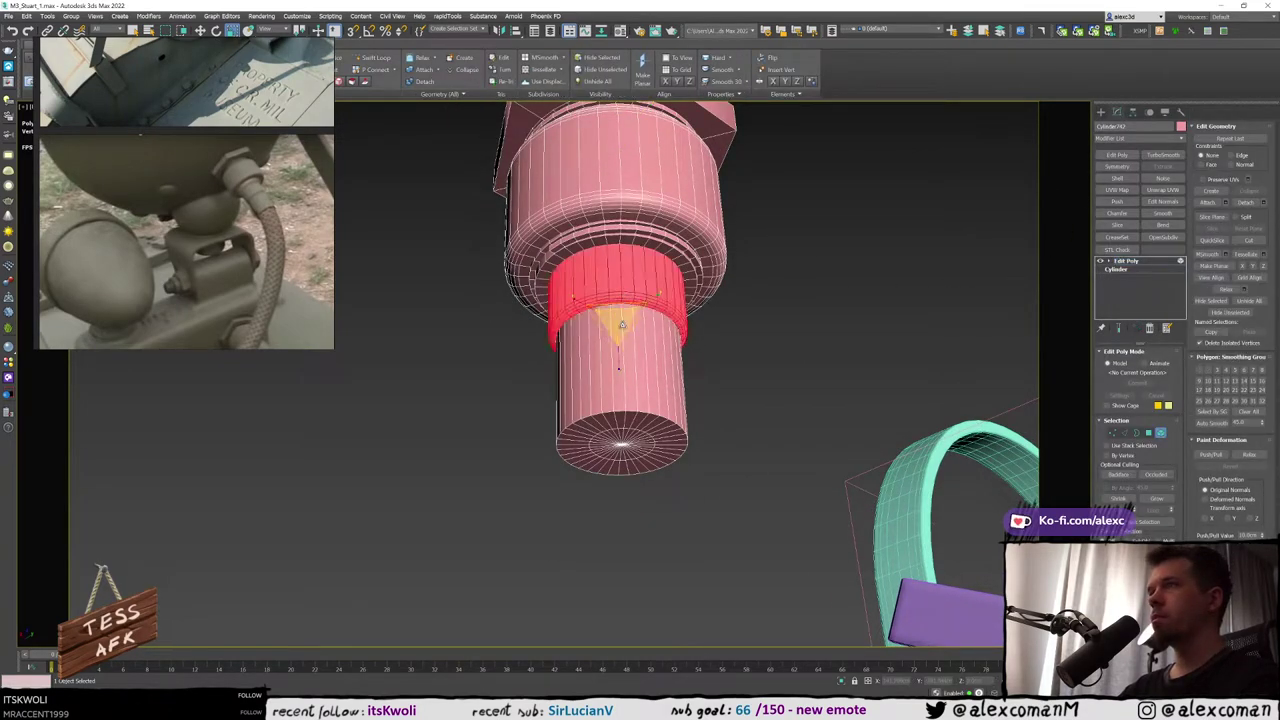
ctrl+click(636, 358)
alt+middle_drag(636, 358, 650, 308)
drag(617, 309, 613, 304)
alt+middle_drag(613, 306, 571, 329)
click(743, 354)
key(F4)
Examine the fitting on the headlight and compare the lamp bracket with the reference photo of its cable connection
scroll(744, 349, down, 3)
scroll(574, 326, down, 3)
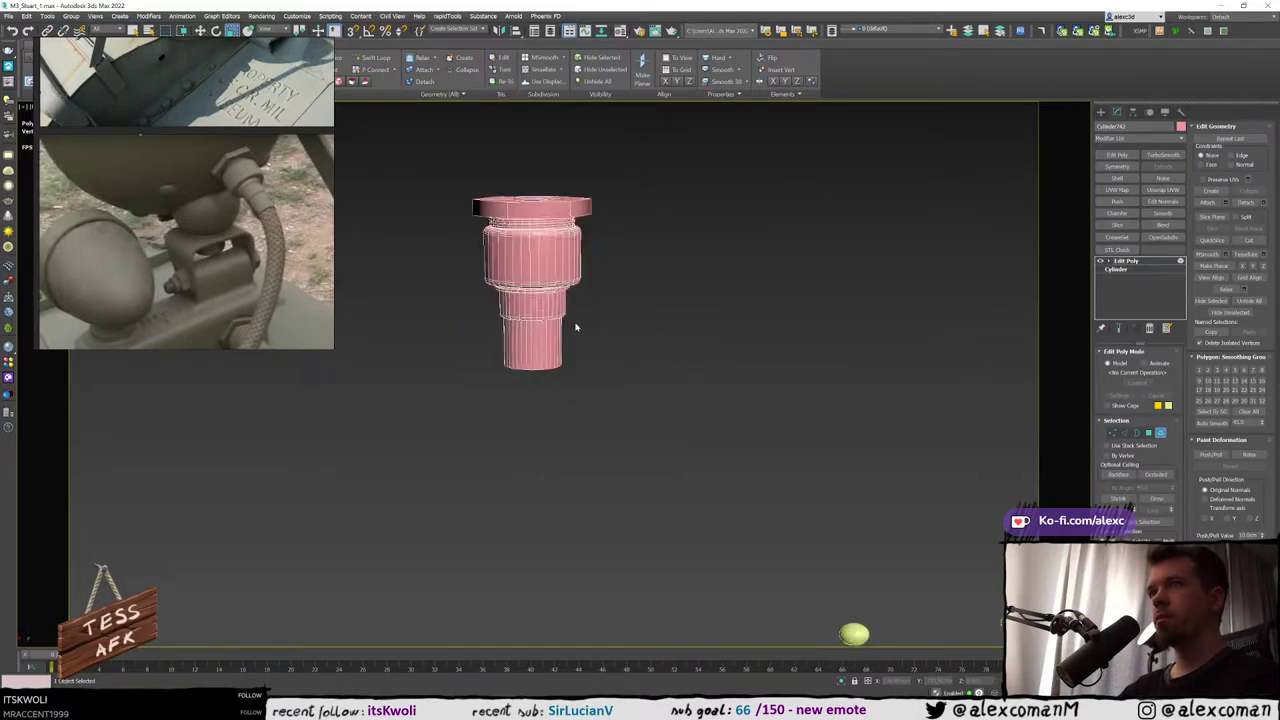
scroll(570, 330, down, 3)
middle_drag(654, 319, 507, 283)
scroll(709, 303, down, 3)
middle_drag(711, 304, 450, 287)
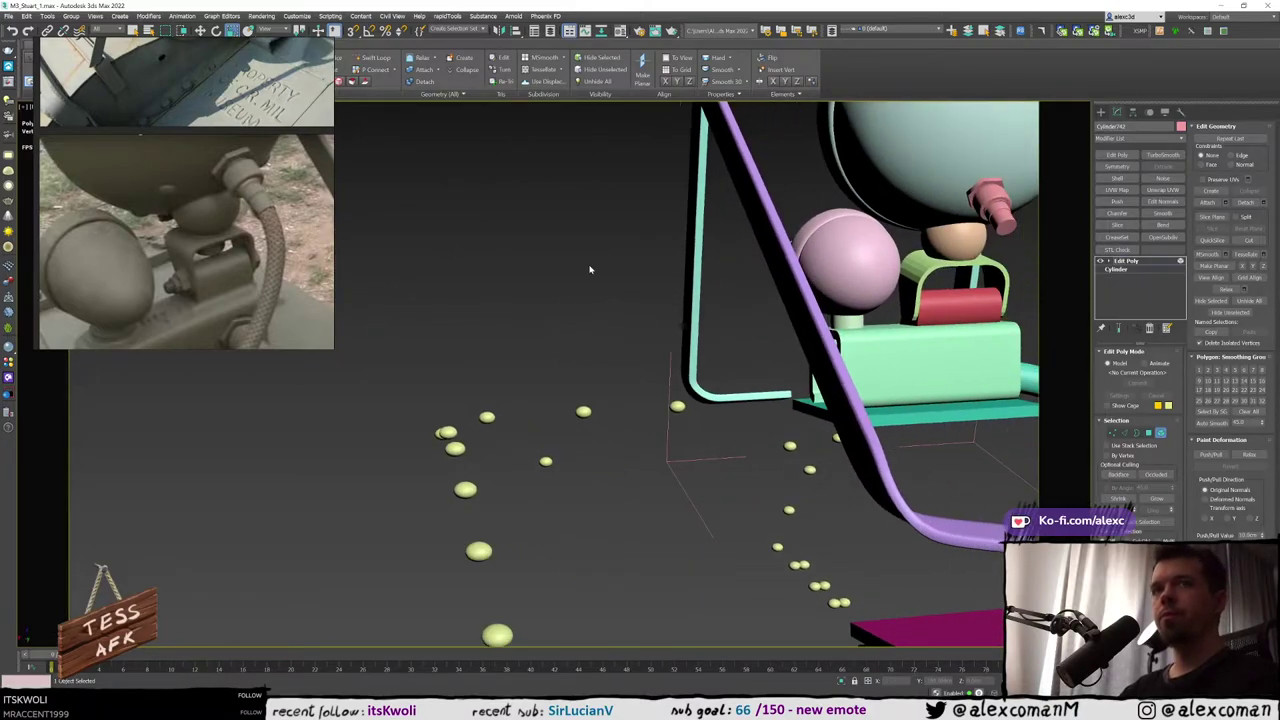
middle_drag(593, 269, 510, 278)
alt+middle_drag(918, 190, 1020, 143)
click(1100, 112)
scroll(757, 229, down, 4)
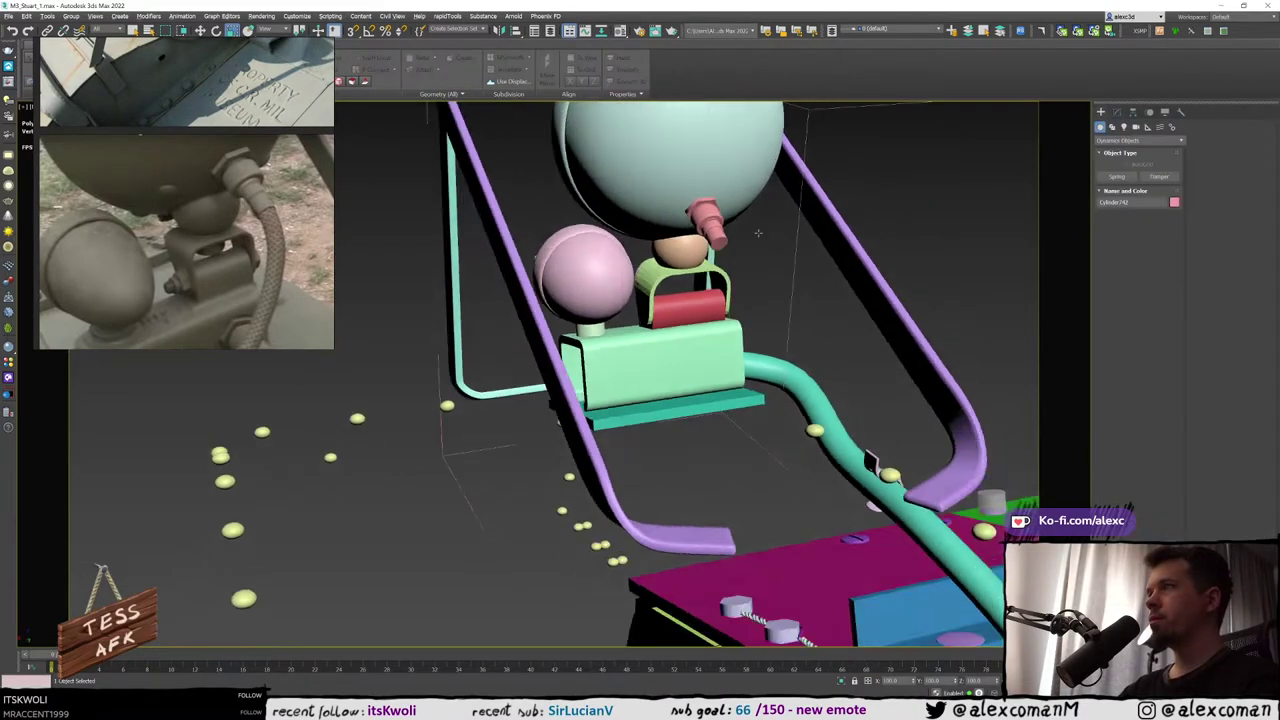
alt+middle_drag(757, 229, 726, 215)
alt+middle_drag(768, 316, 790, 300)
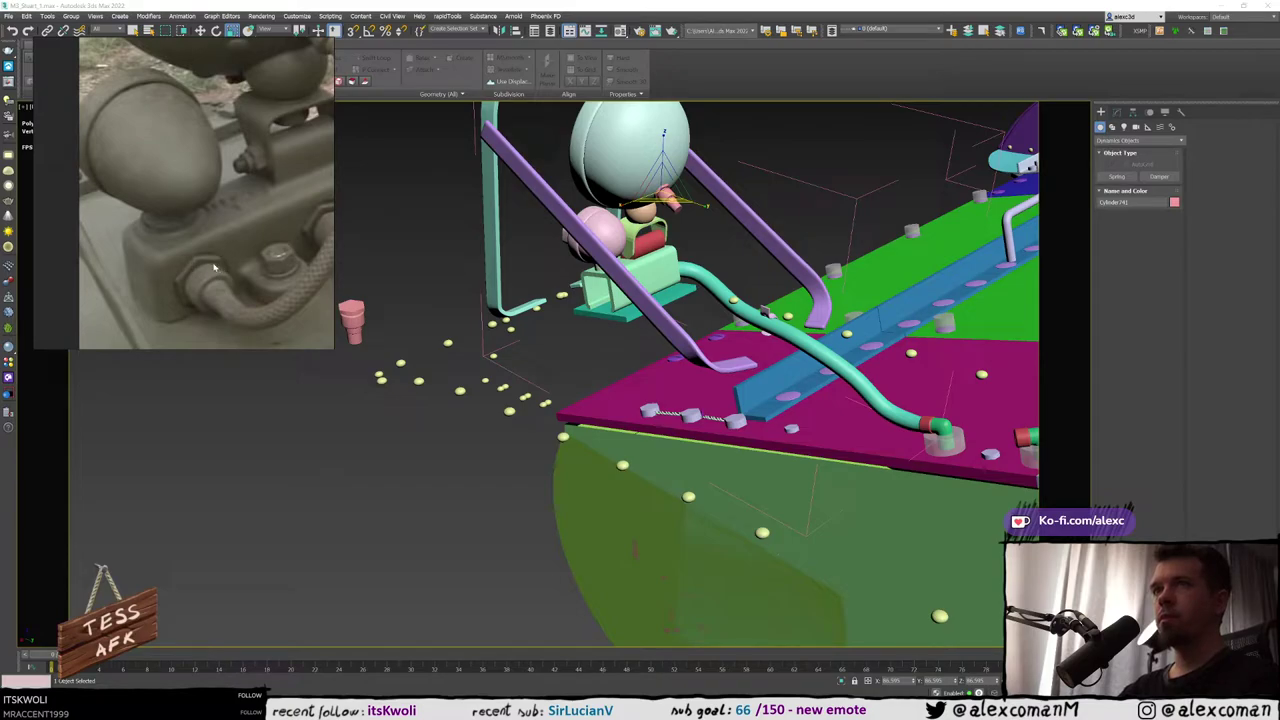
scroll(214, 267, up, 2)
alt+middle_drag(682, 190, 662, 198)
scroll(661, 198, up, 3)
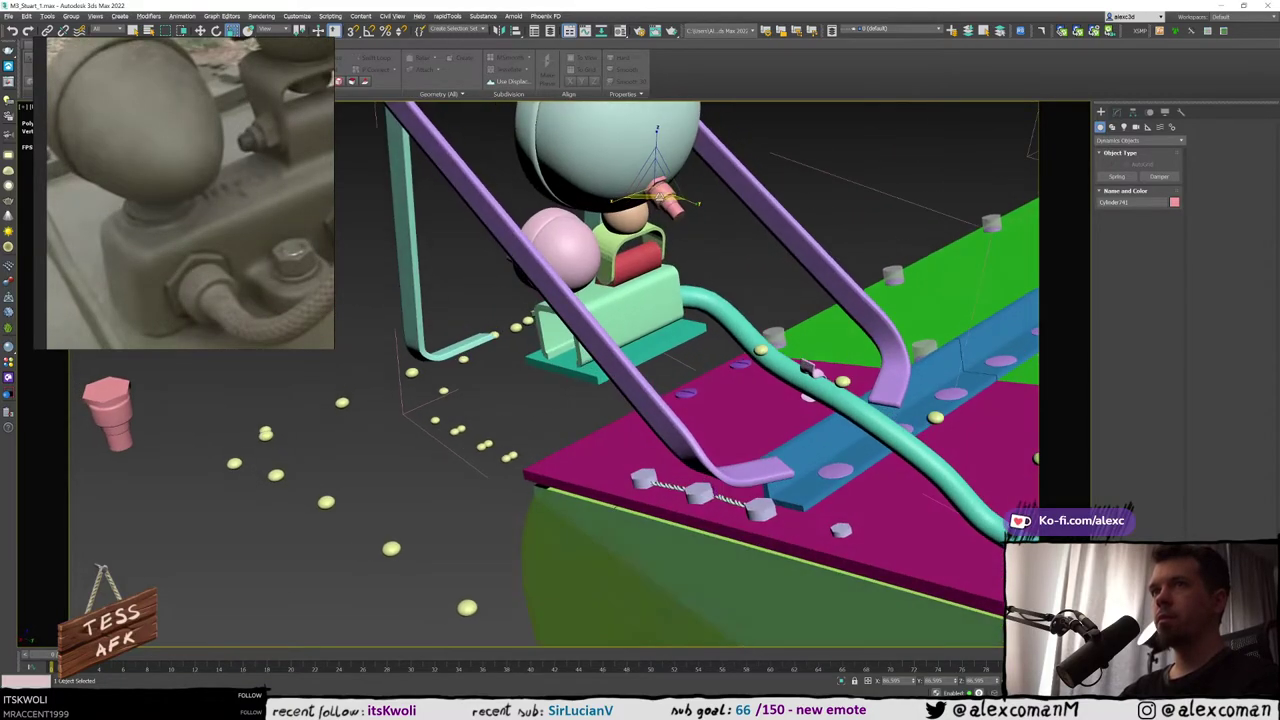
alt+middle_drag(690, 330, 730, 322)
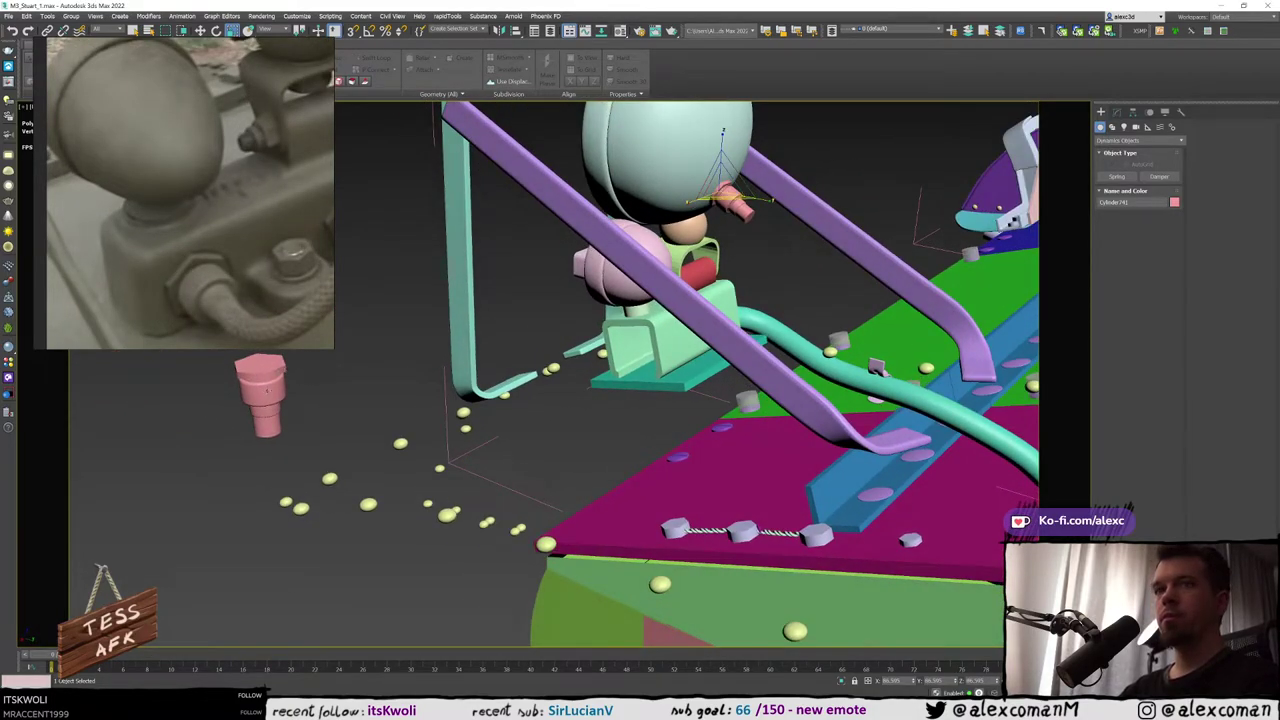
Clone the standalone cable fitting beside the original as one independent copy
click(267, 390)
key(w)
alt+middle_drag(266, 389, 219, 381)
shift+drag(222, 378, 342, 343)
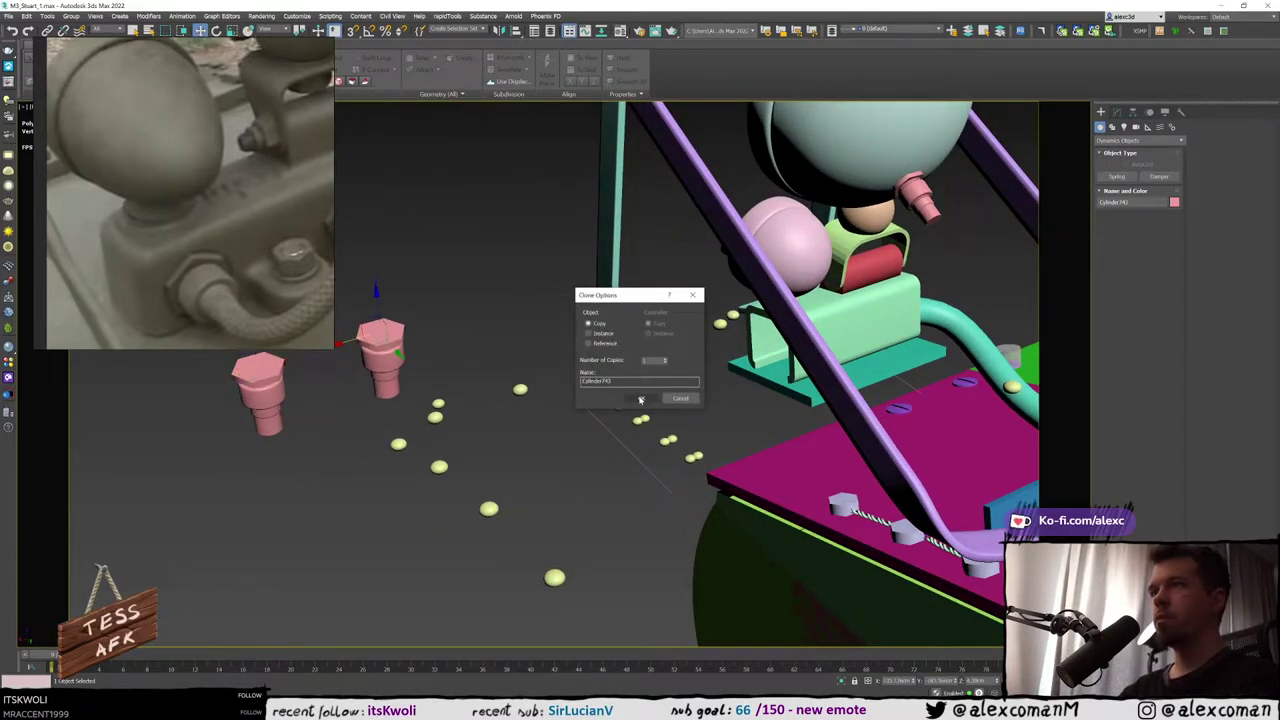
click(641, 399)
alt+middle_drag(641, 399, 505, 337)
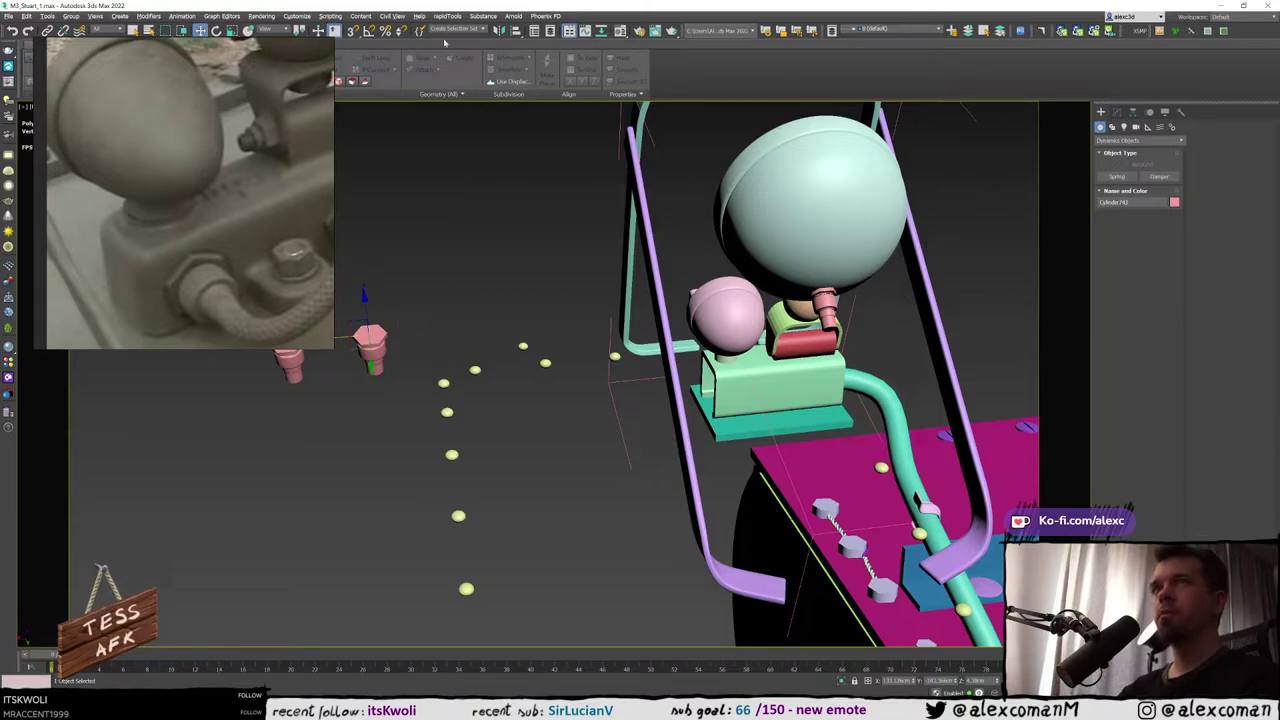
Place the copied fitting on the front face of the light green bracket box, below the small lamp, using Select and Place
drag(254, 128, 276, 178)
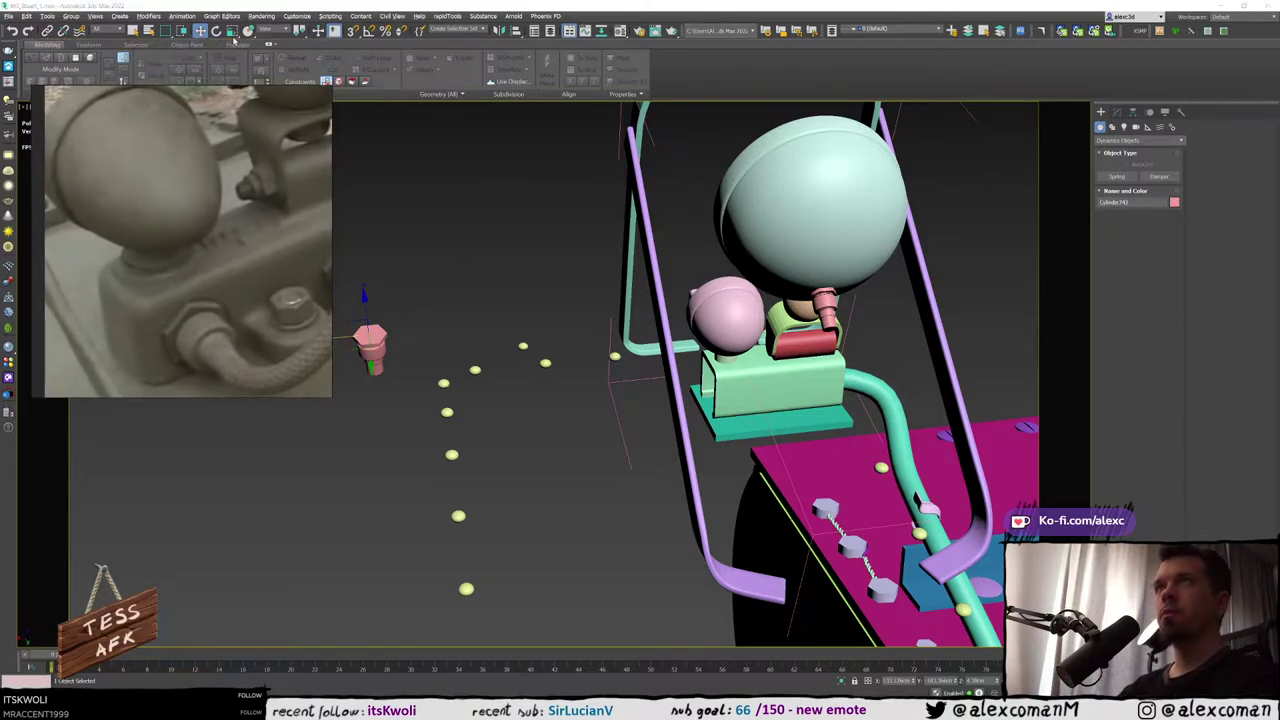
key(y)
drag(368, 343, 748, 388)
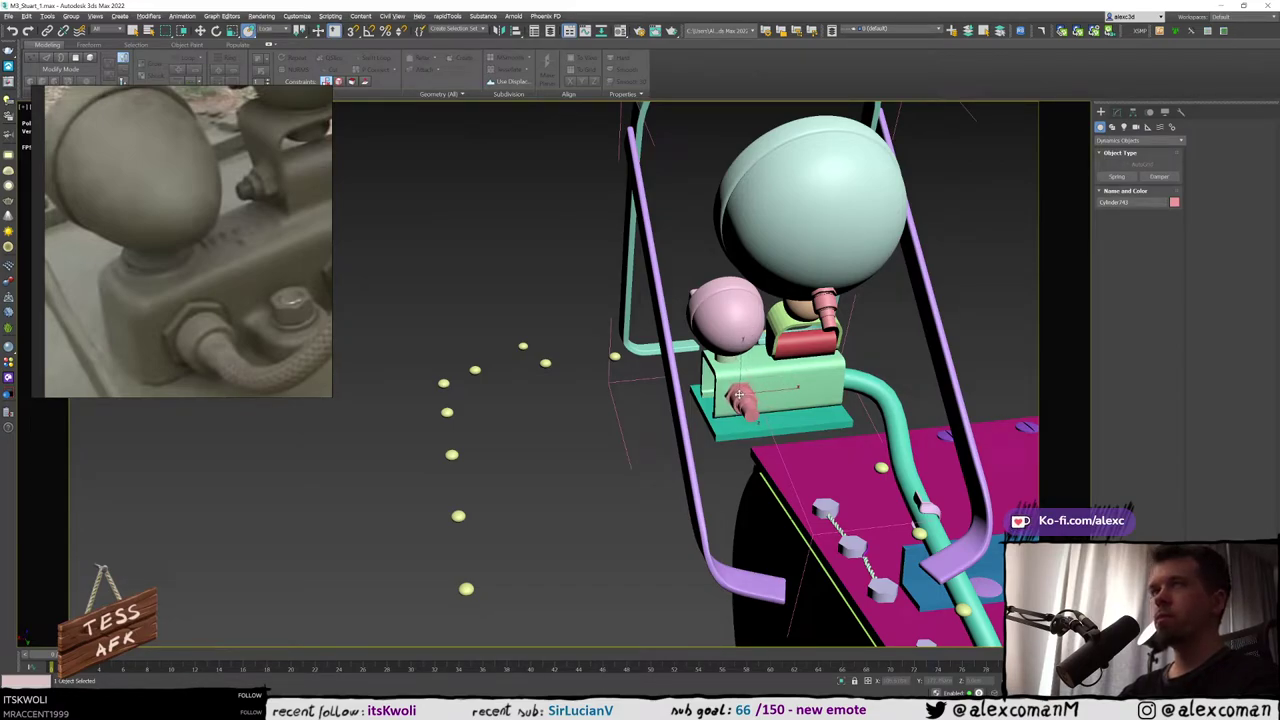
scroll(777, 366, up, 4)
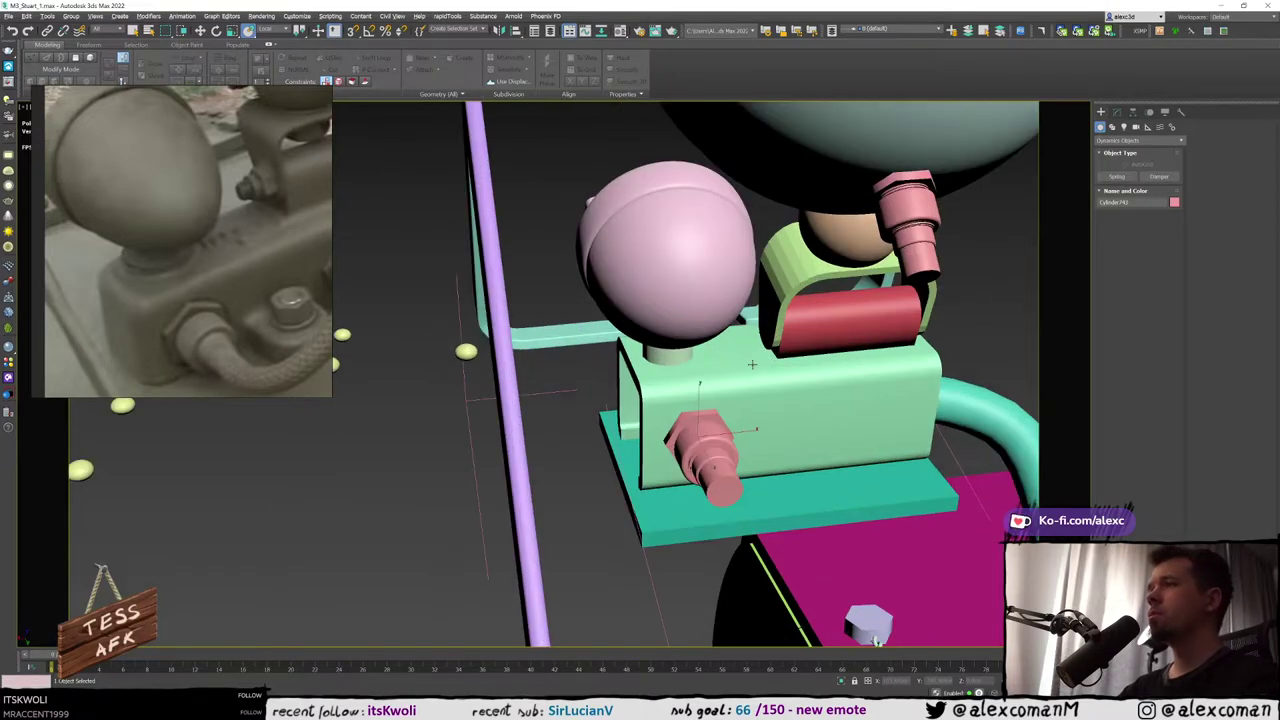
alt+middle_drag(732, 379, 612, 368)
scroll(735, 379, down, 3)
scroll(612, 368, up, 2)
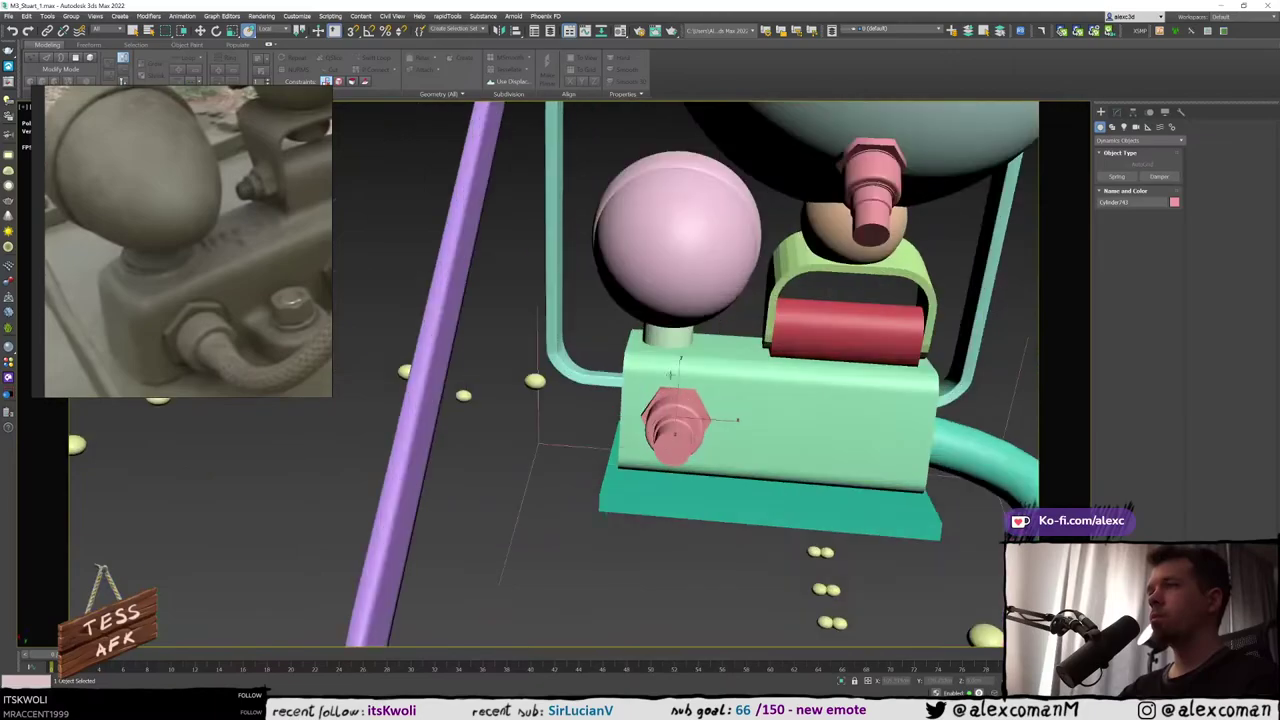
Move the placed fitting slightly so its hexagonal nut sits against the bracket box's front wall
key(w)
key(F4)
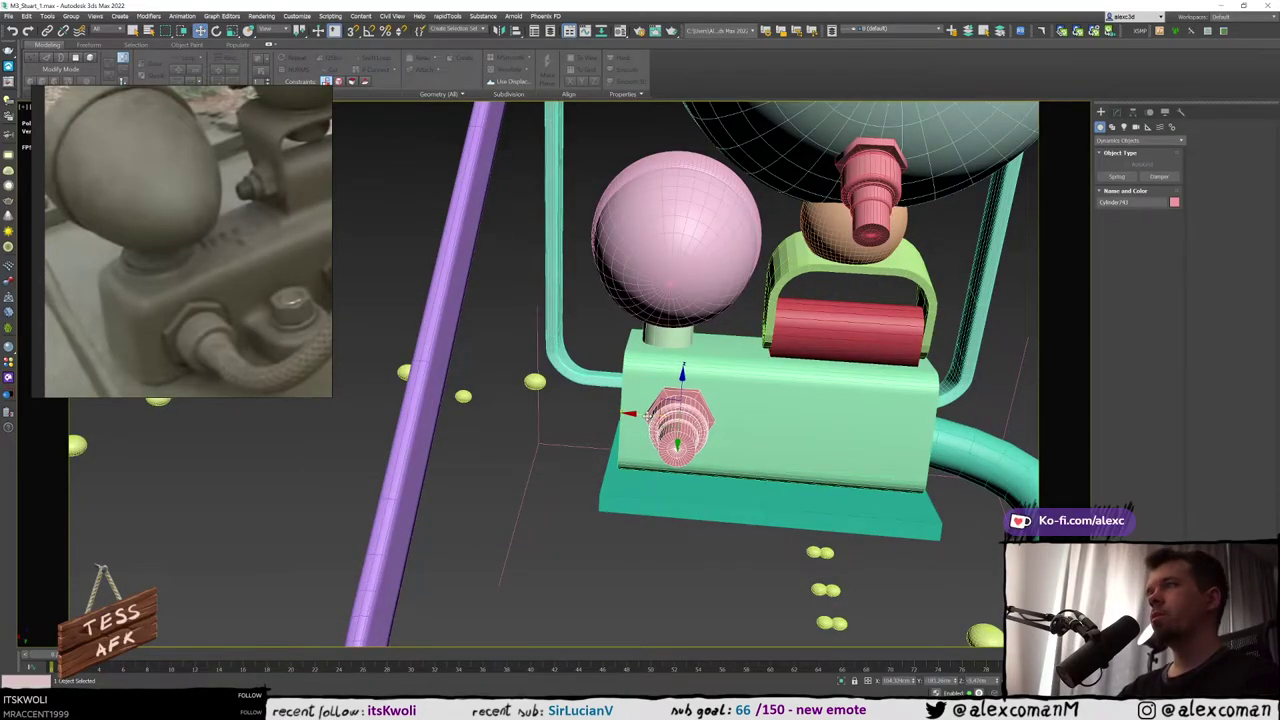
scroll(648, 415, down, 4)
mouse_move(648, 415)
alt+middle_down()
mouse_move(800, 424)
mouse_move(764, 436)
mouse_move(650, 420)
alt+middle_up()
scroll(800, 424, down, 3)
scroll(640, 420, up, 5)
middle_drag(797, 423, 614, 400)
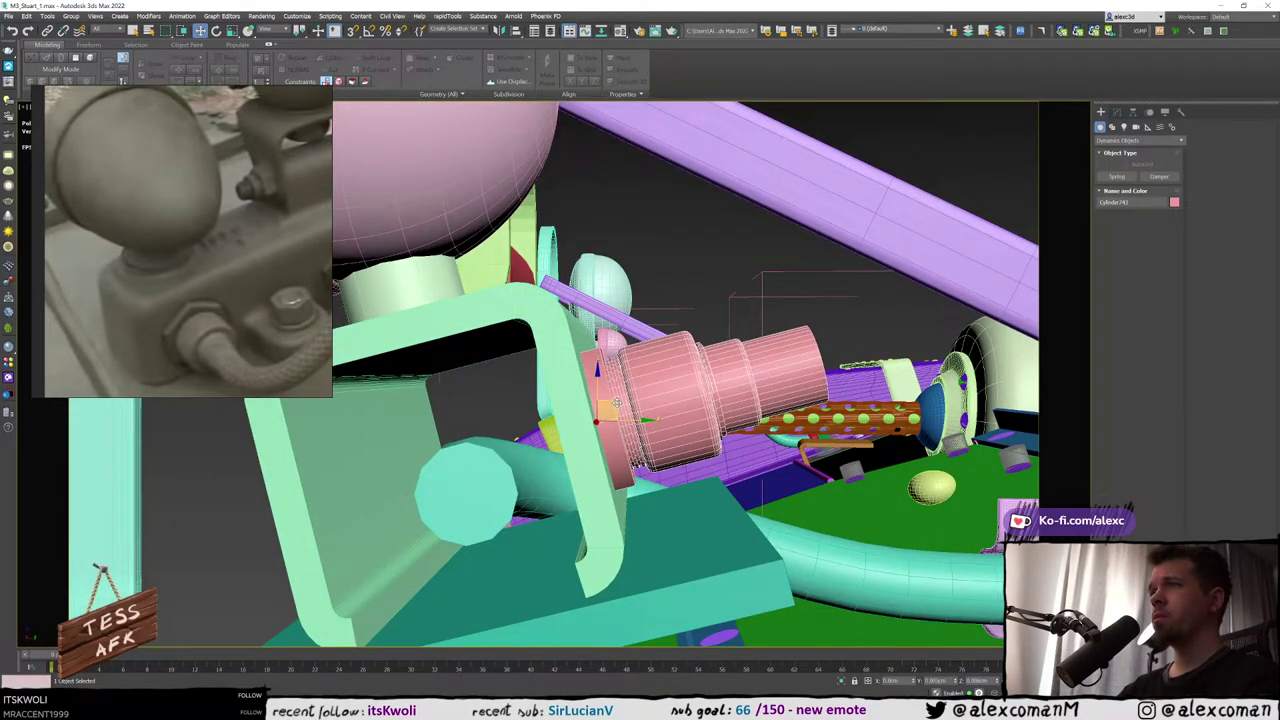
alt+middle_drag(618, 402, 535, 423)
Reposition the fitting slightly on the bracket box's front face to match the reference photo, using Select and Place
right_drag(253, 200, 263, 241)
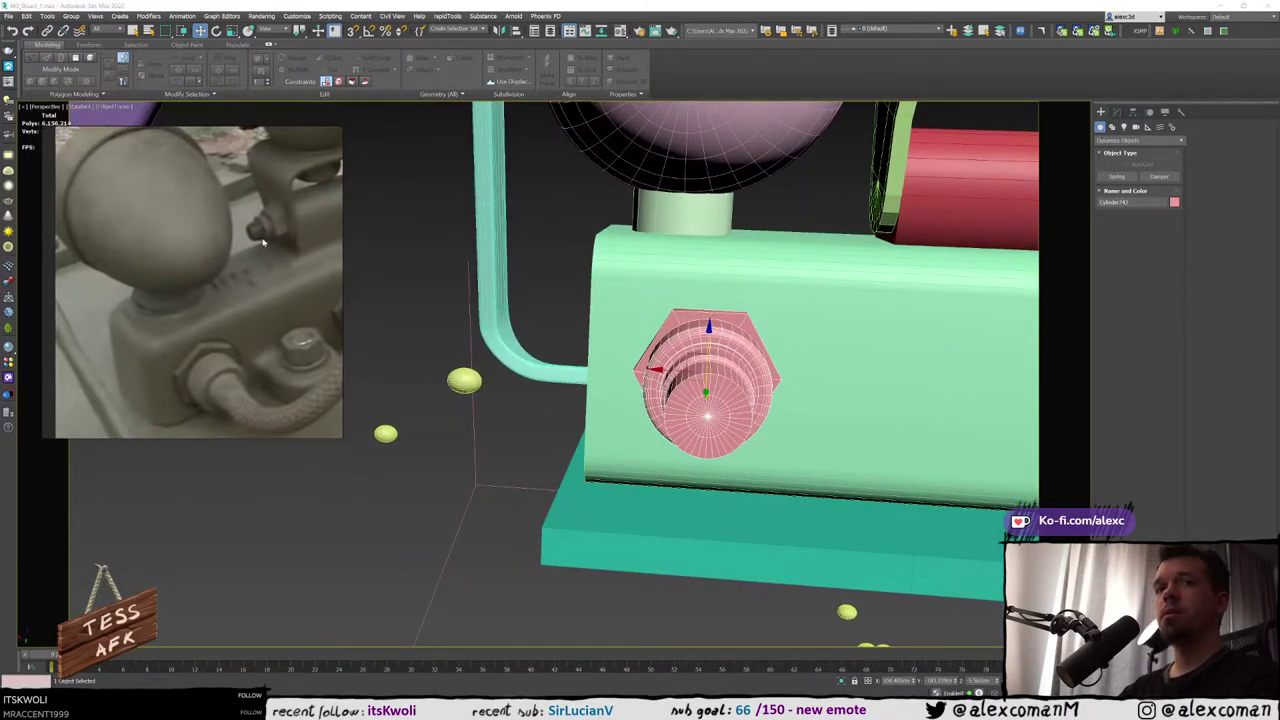
middle_drag(459, 251, 429, 250)
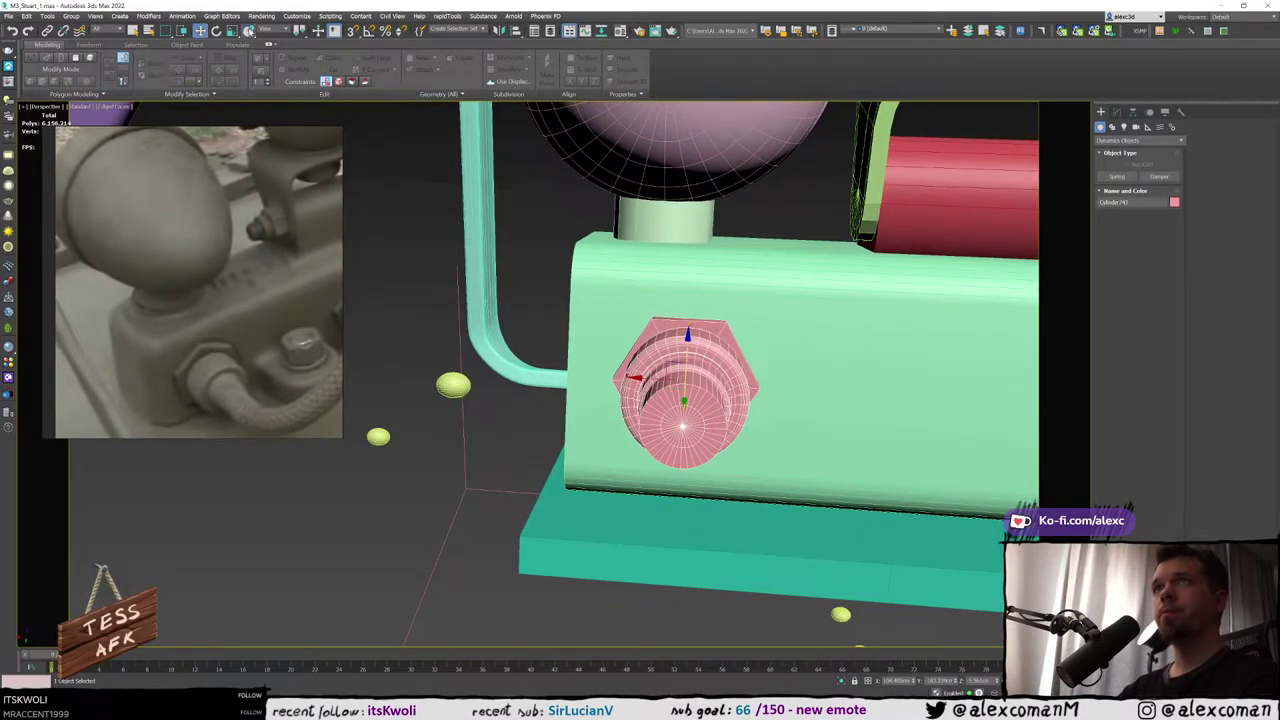
click(248, 31)
drag(682, 377, 679, 387)
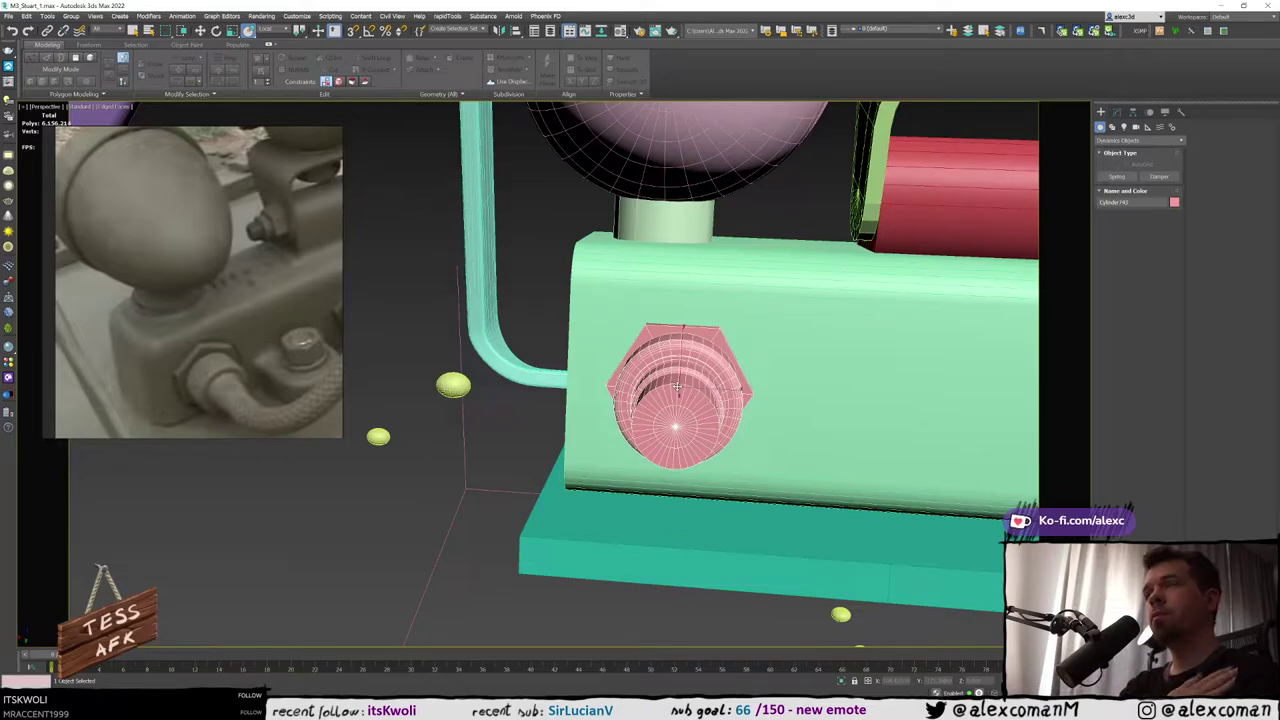
alt+middle_drag(832, 321, 788, 329)
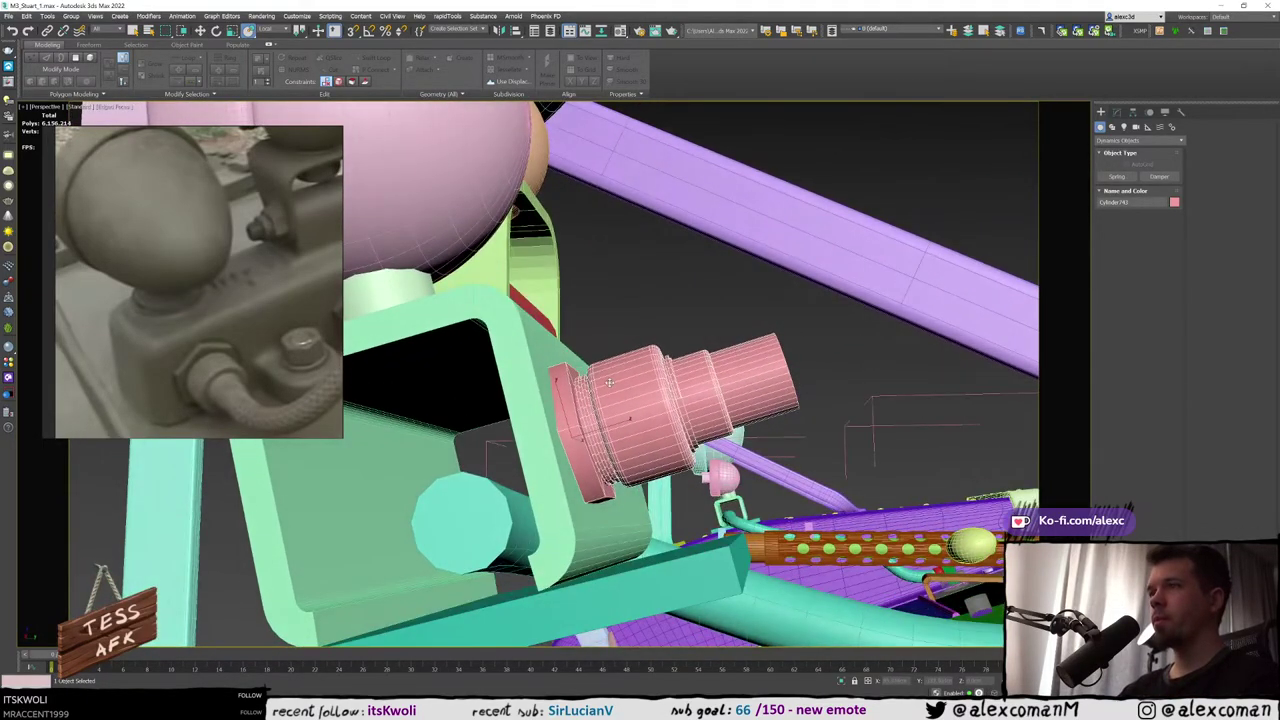
Rotate the bracket box's fitting slightly in the Left view so its nut lies parallel to the box's front wall
key(alt+w)
middle_click(409, 463)
key(alt+w)
key(z)
scroll(428, 460, down, 5)
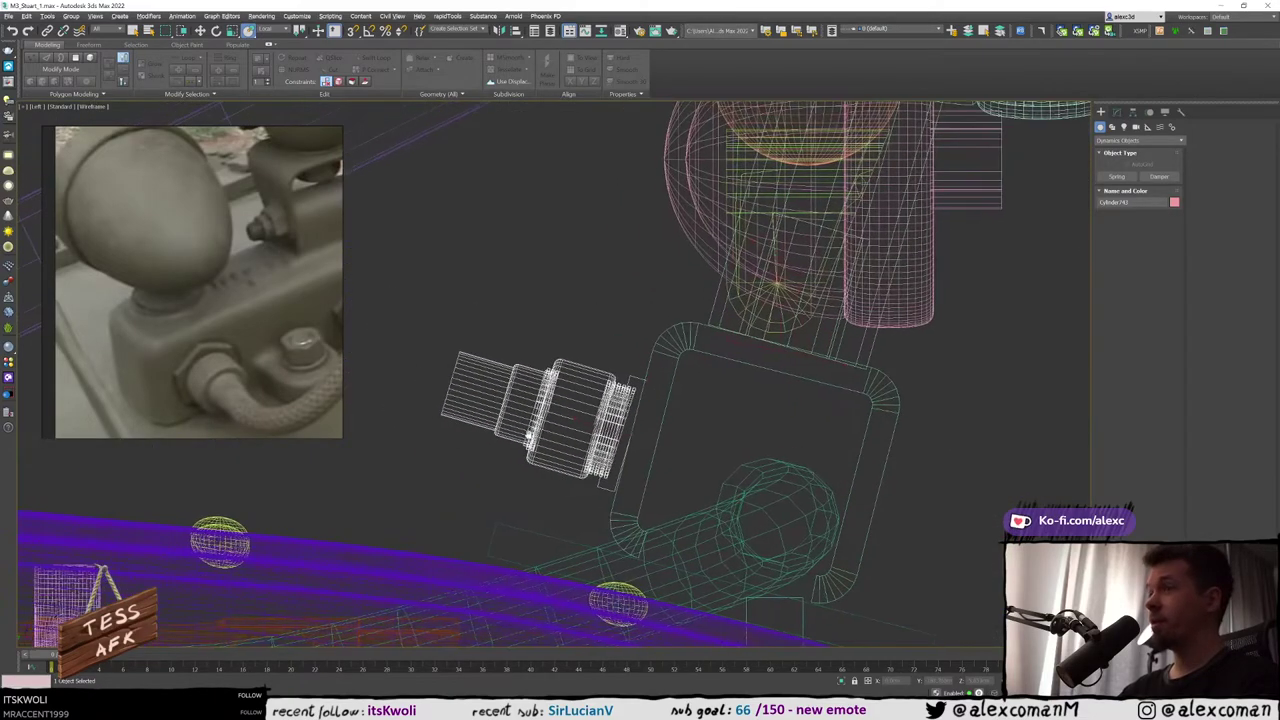
scroll(671, 424, up, 4)
key(e)
scroll(690, 419, up, 1)
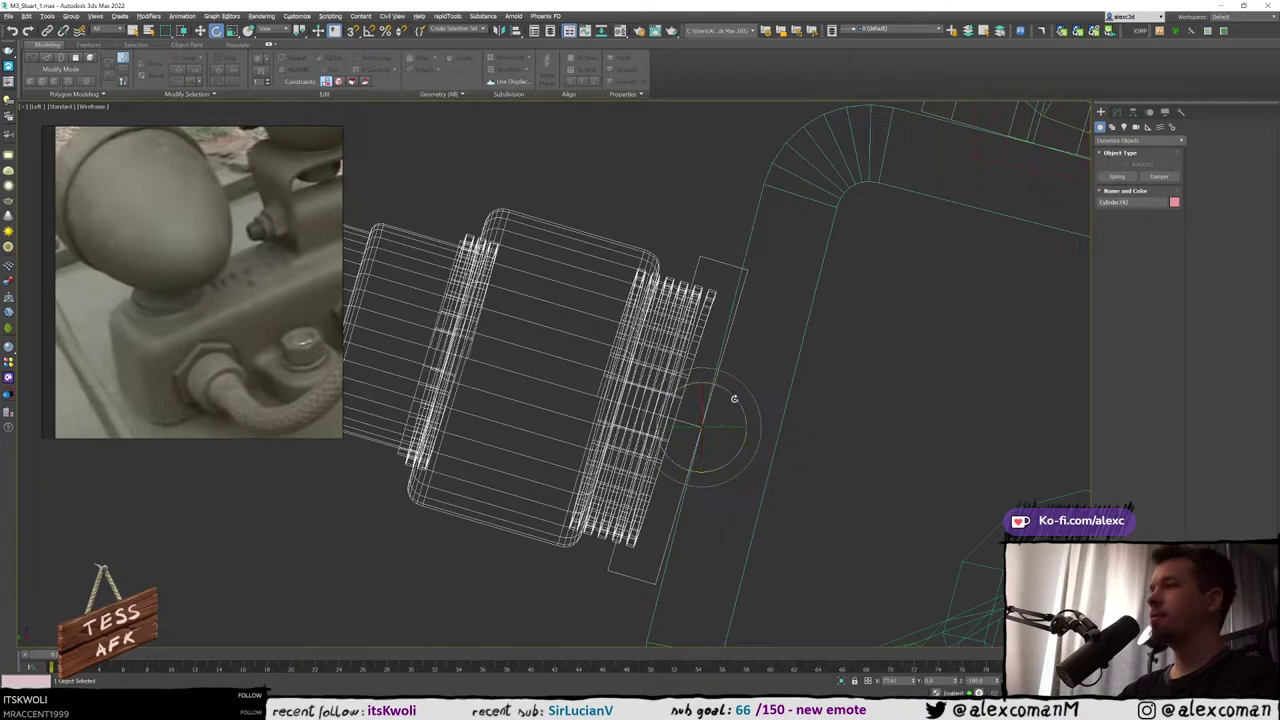
drag(734, 401, 738, 399)
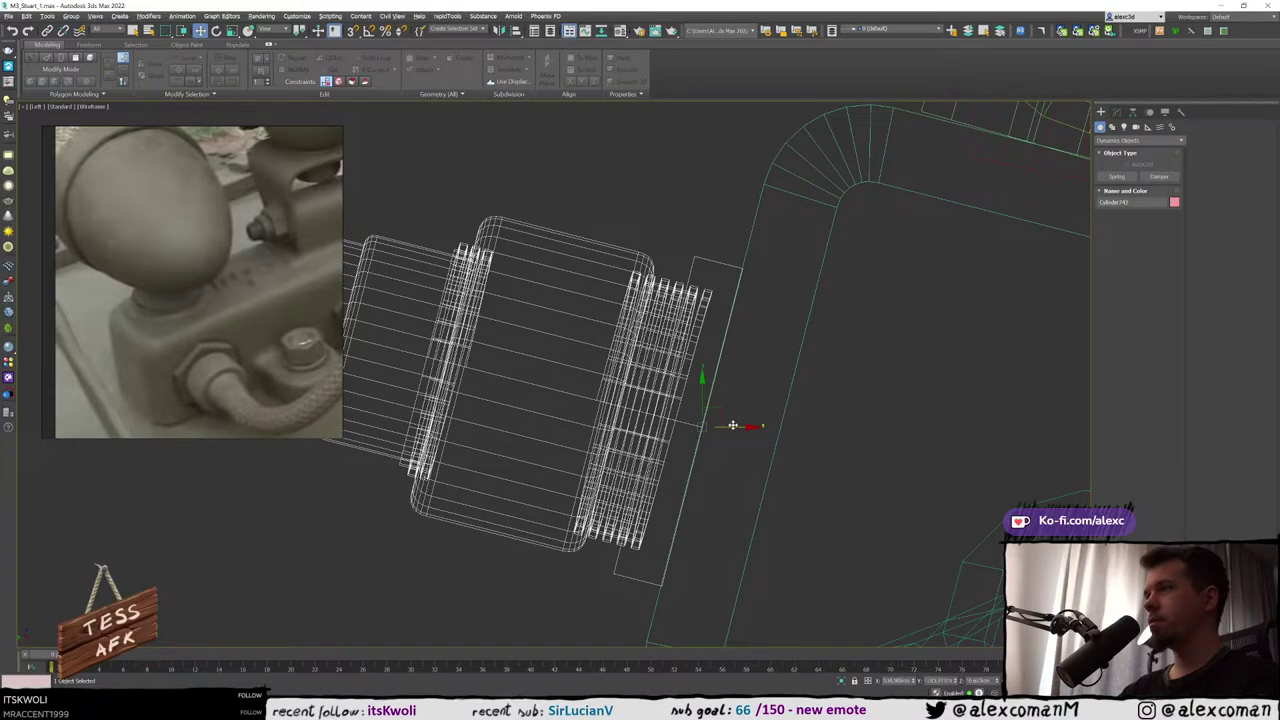
Turn the bracket box's fitting about its own axis in Local coordinates with angle snap, matching the nut's orientation in the reference
key(alt+w)
middle_click(791, 426)
key(alt+w)
alt+middle_drag(791, 426, 600, 425)
scroll(730, 437, down, 2)
key(e)
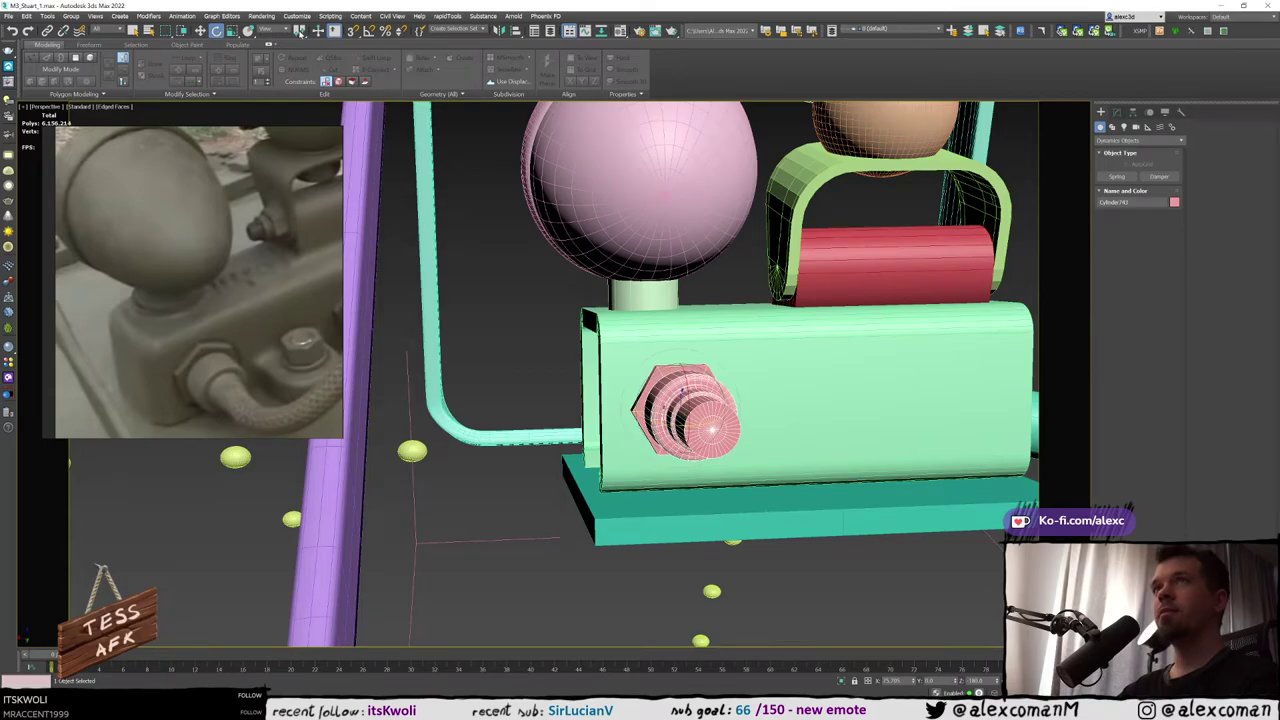
key(a)
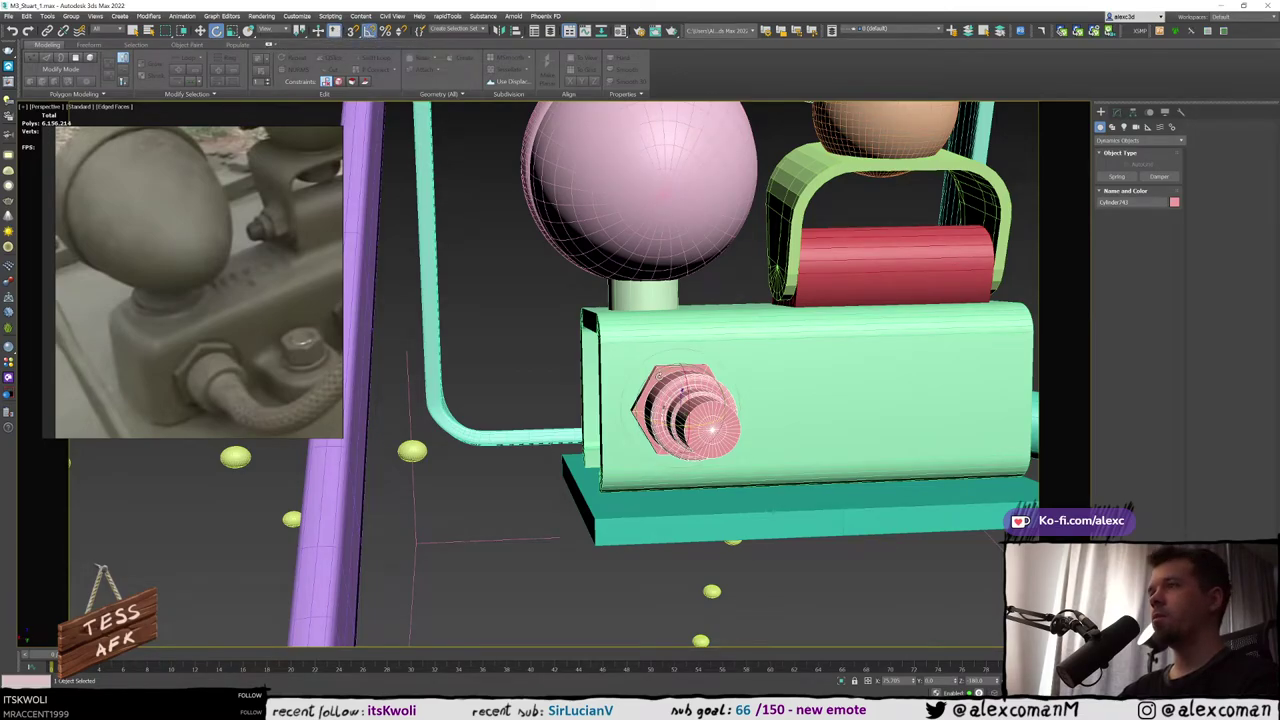
scroll(659, 375, up, 3)
alt+middle_drag(659, 375, 700, 390)
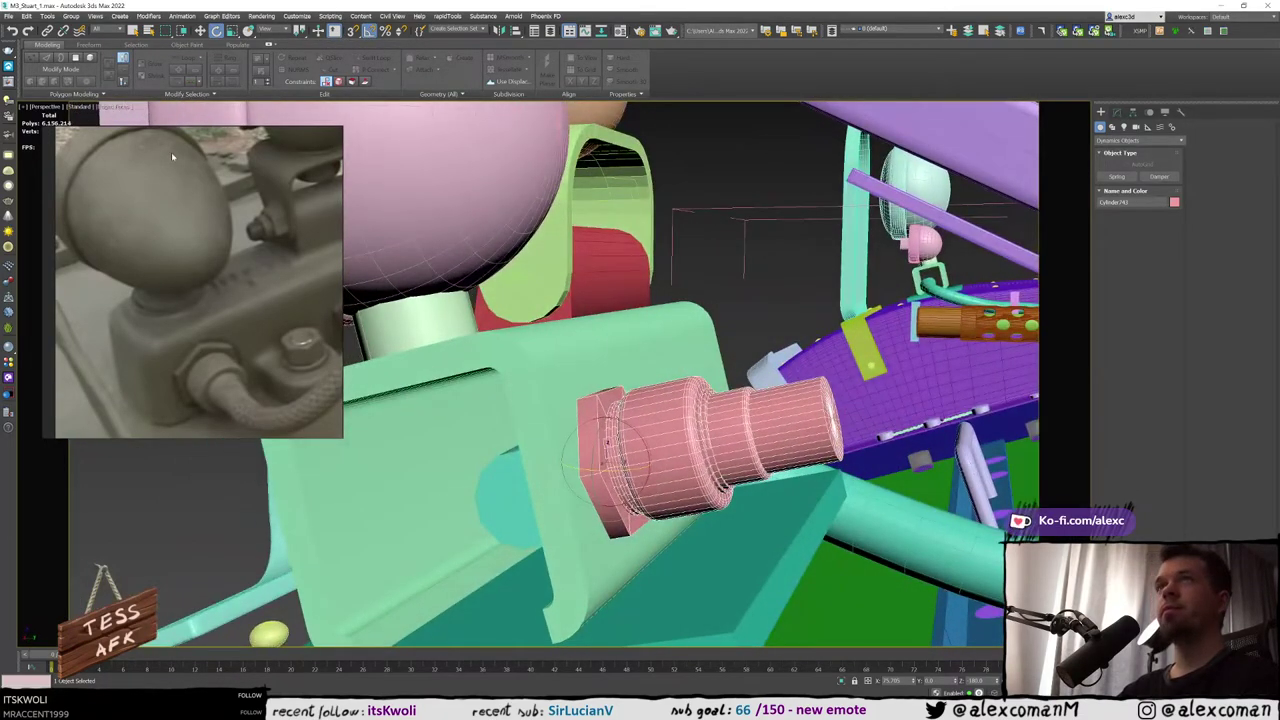
click(275, 31)
click(268, 68)
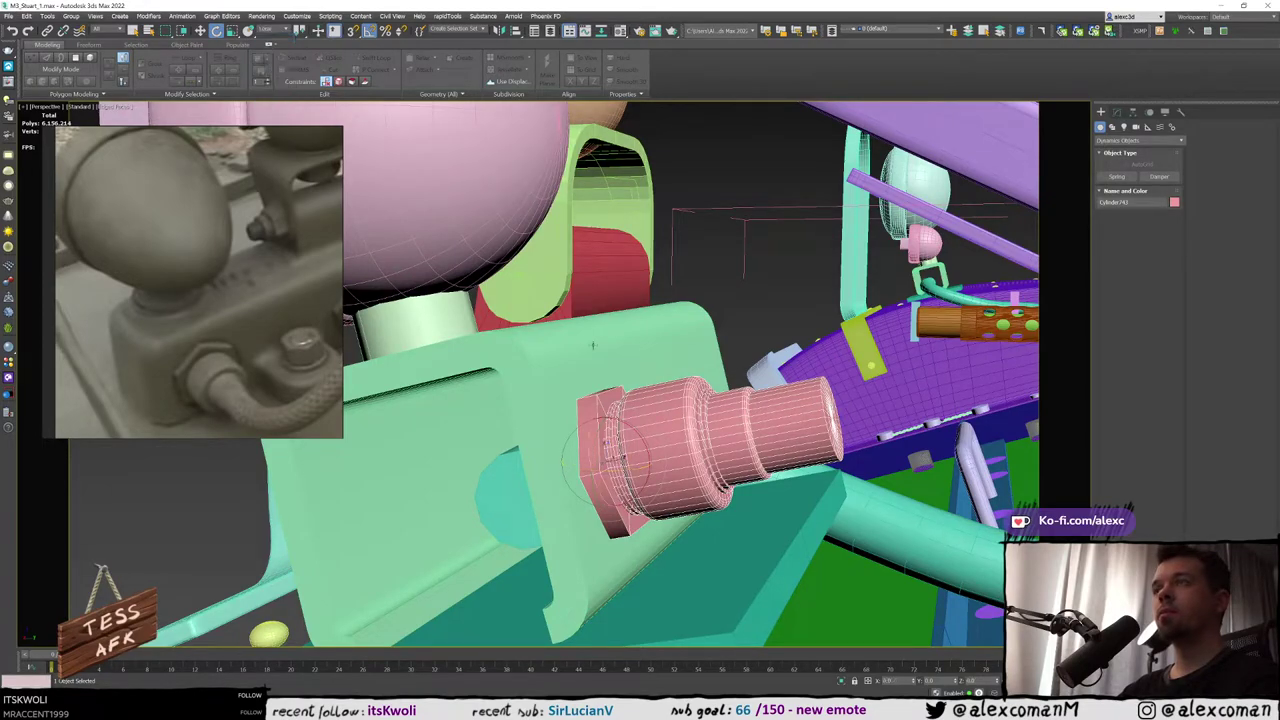
alt+middle_drag(615, 455, 638, 443)
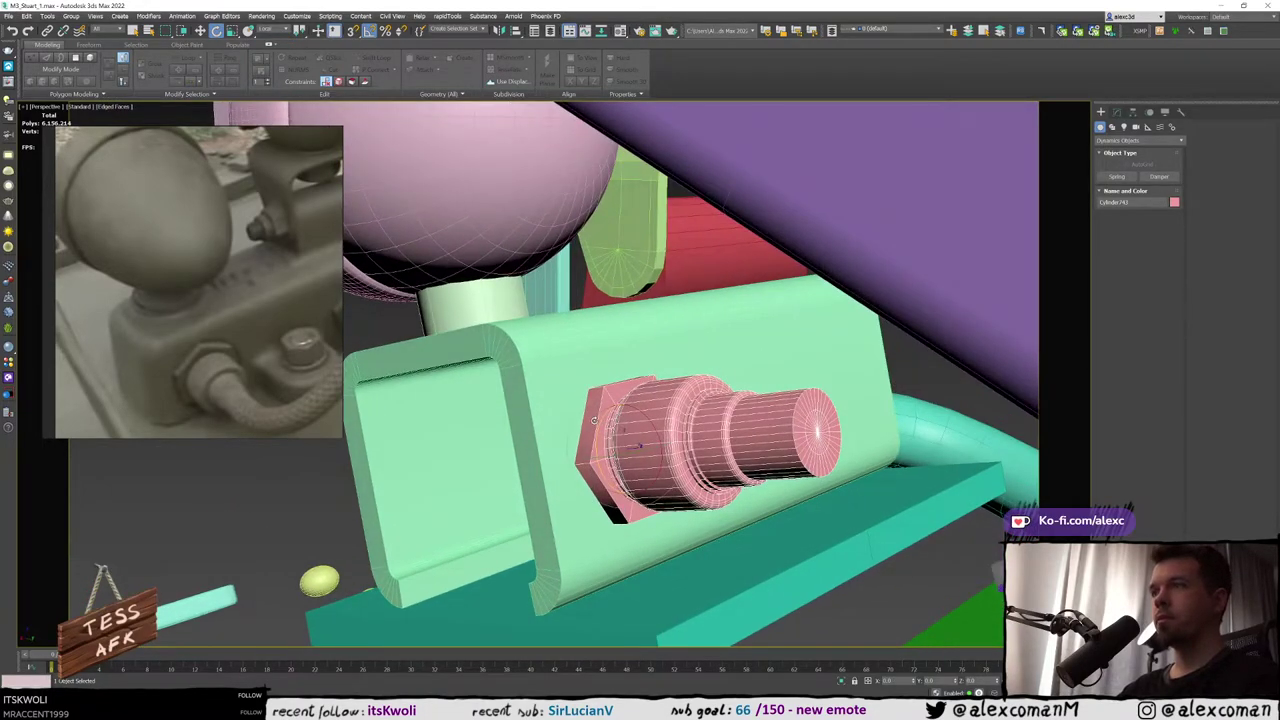
drag(594, 420, 597, 433)
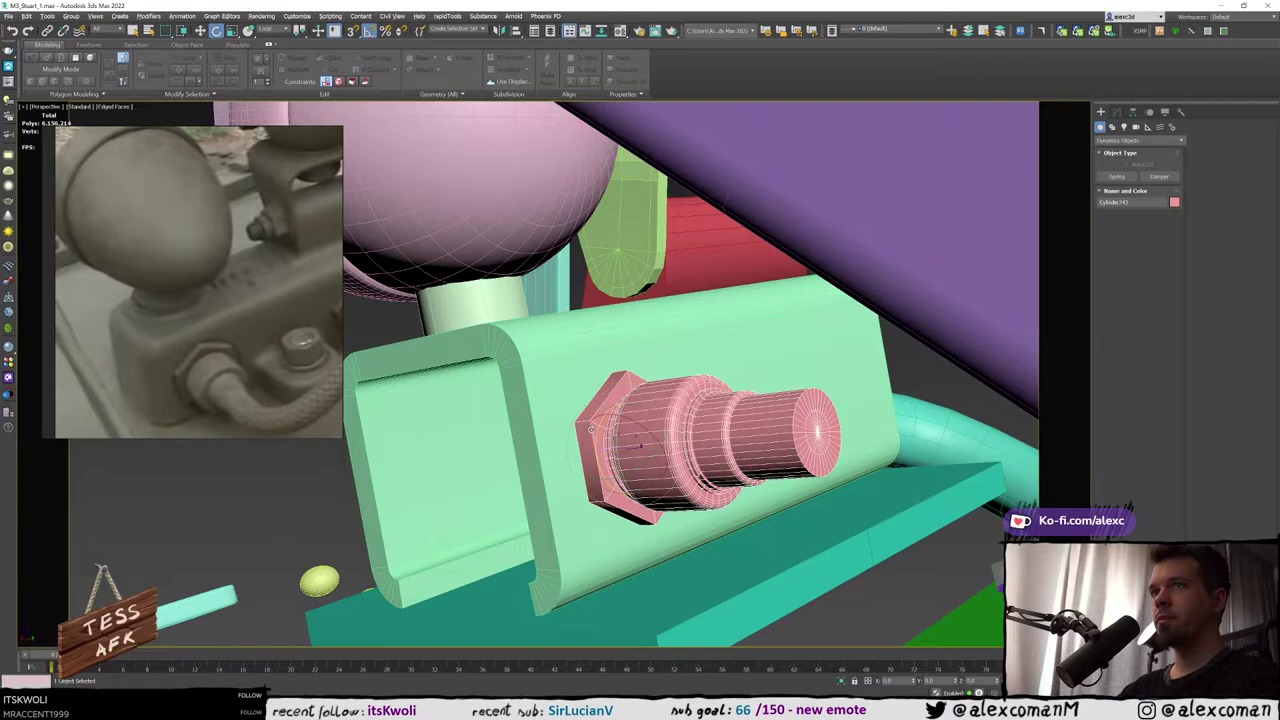
Turn off the edged-faces display and shift the fitting slightly sideways along the bracket box's front face
scroll(590, 428, down, 10)
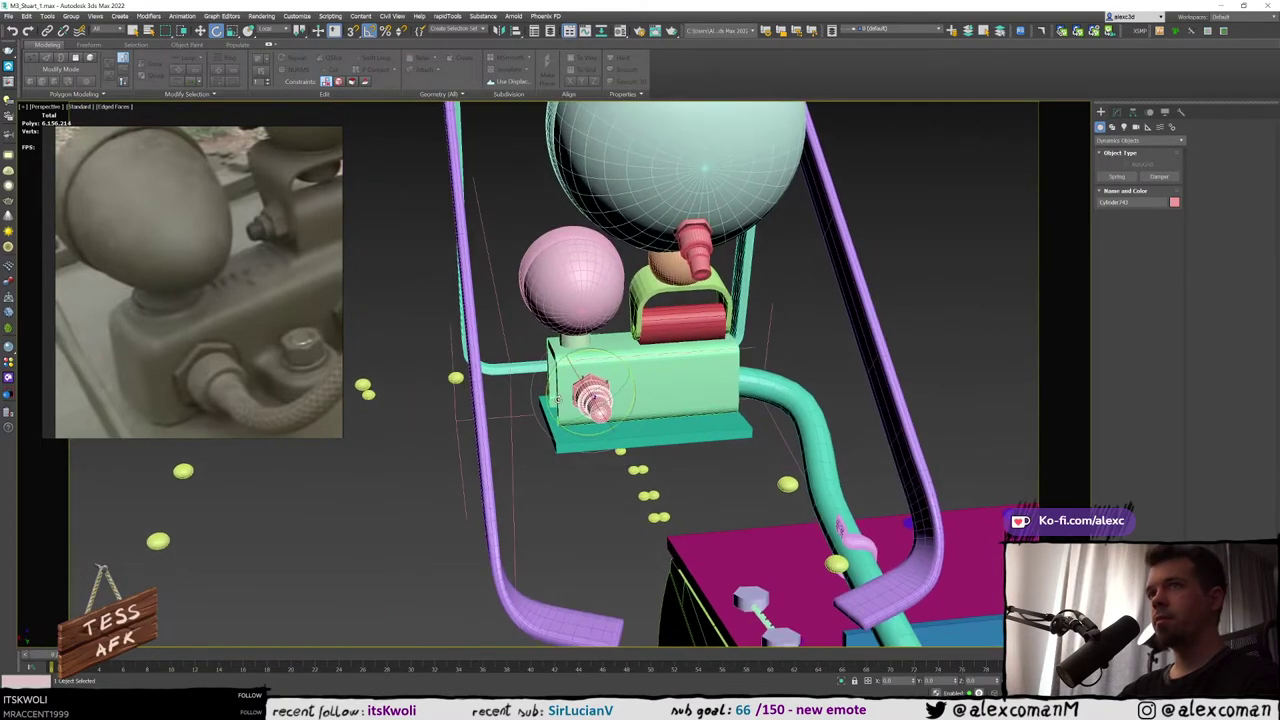
scroll(558, 399, down, 2)
click(843, 306)
key(F4)
click(578, 398)
key(w)
scroll(570, 396, up, 6)
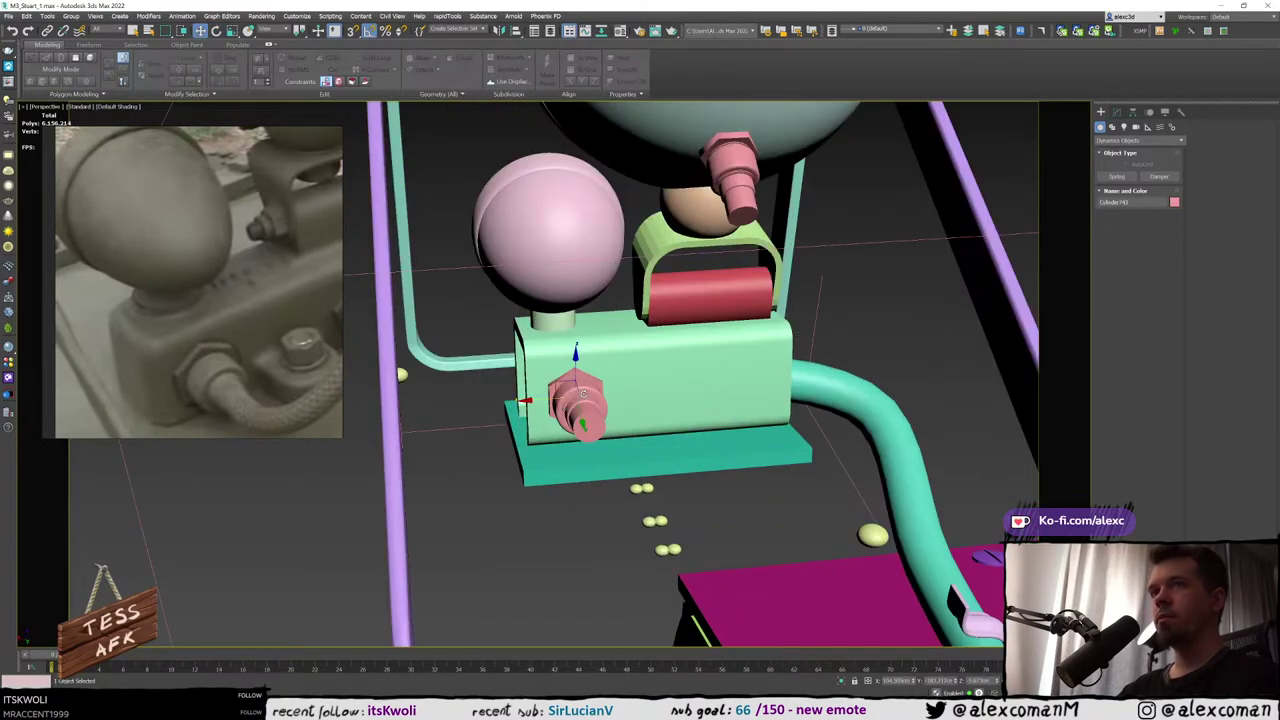
drag(543, 385, 541, 386)
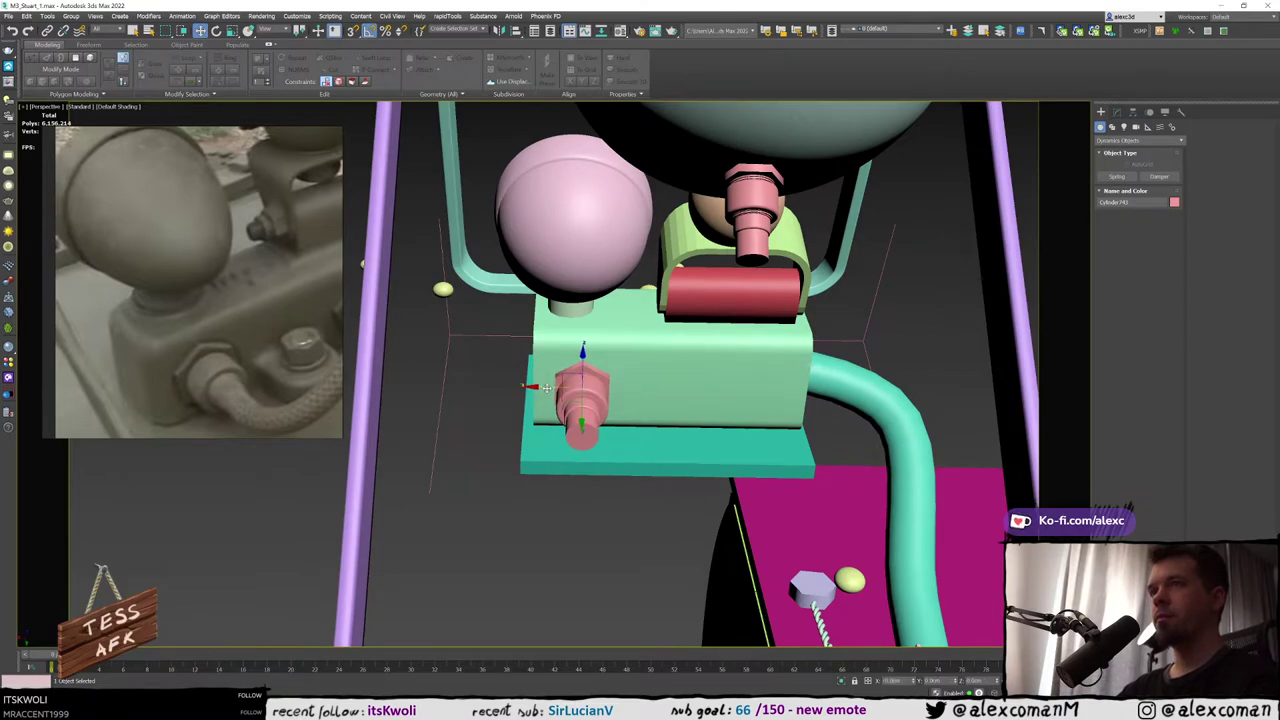
Rotate the bracket box's fitting further about its own axis, then deselect it
mouse_move(548, 388)
alt+middle_down()
mouse_move(578, 380)
mouse_move(559, 394)
alt+middle_up()
scroll(574, 388, up, 5)
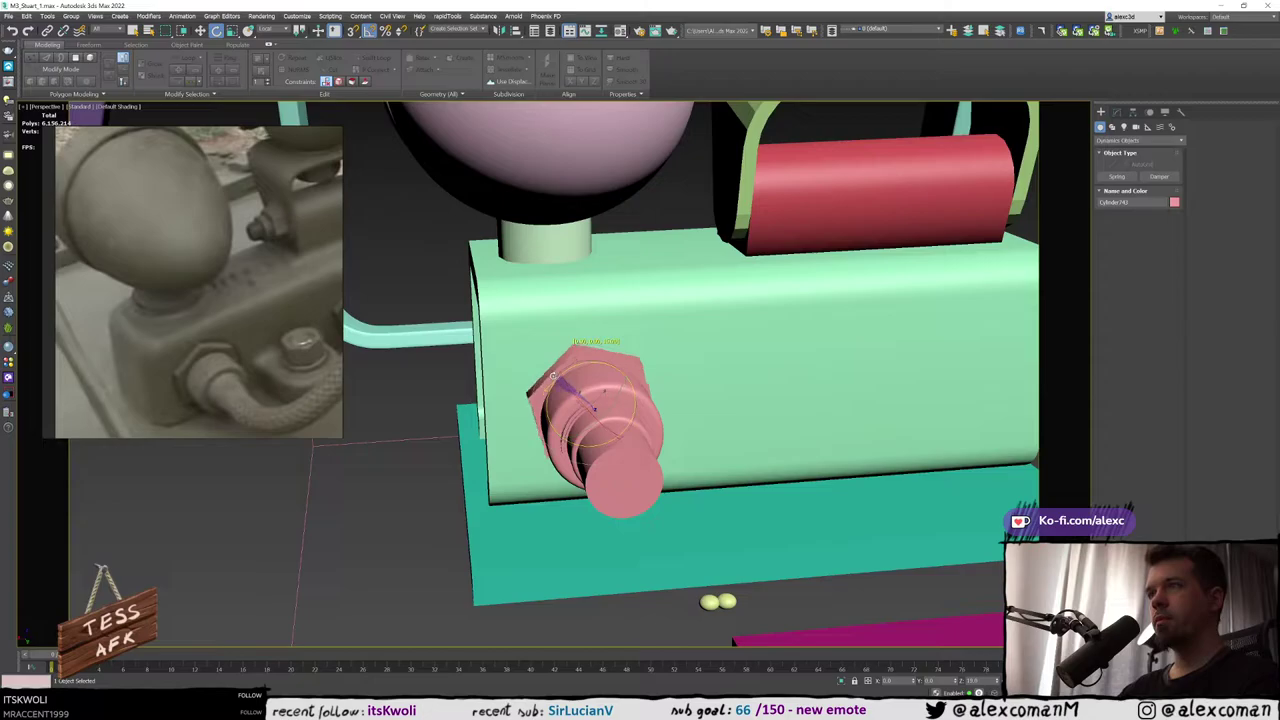
scroll(553, 376, down, 5)
click(857, 314)
alt+middle_drag(857, 314, 640, 335)
scroll(697, 331, down, 5)
alt+middle_drag(705, 320, 636, 347)
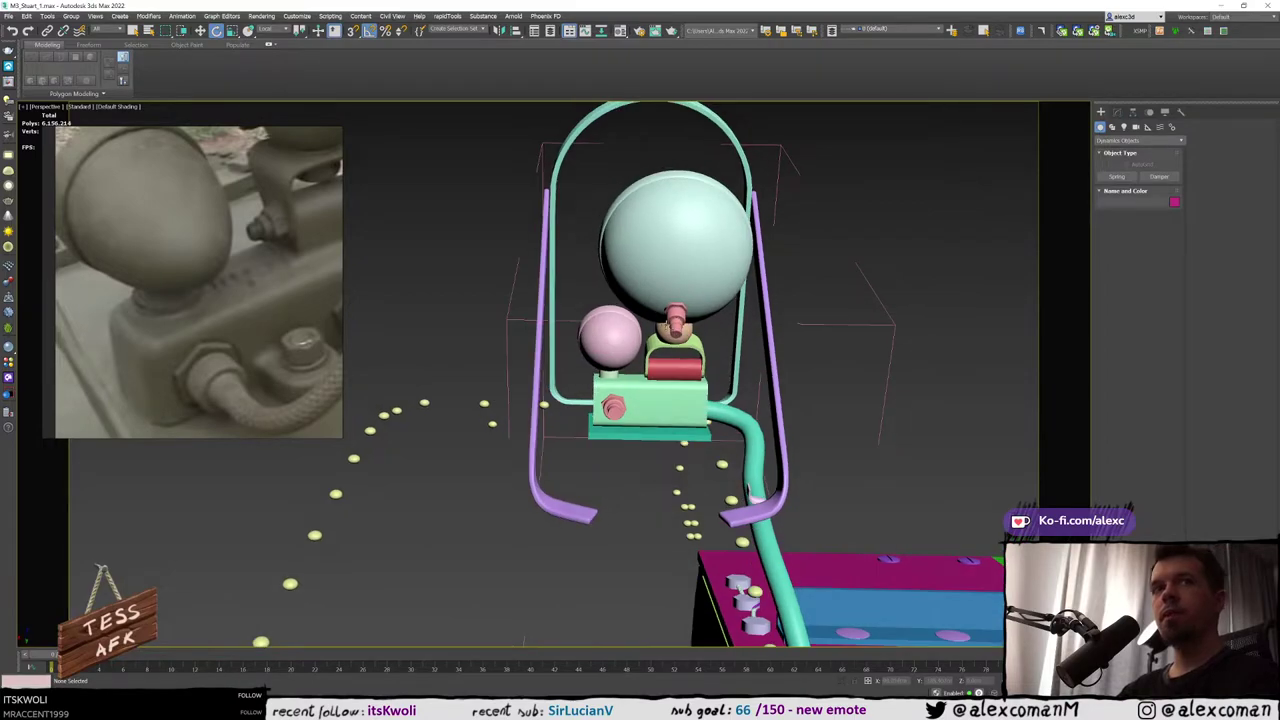
Examine the two cable fittings and the reference photo around the small lamp and bracket box
scroll(680, 305, up, 3)
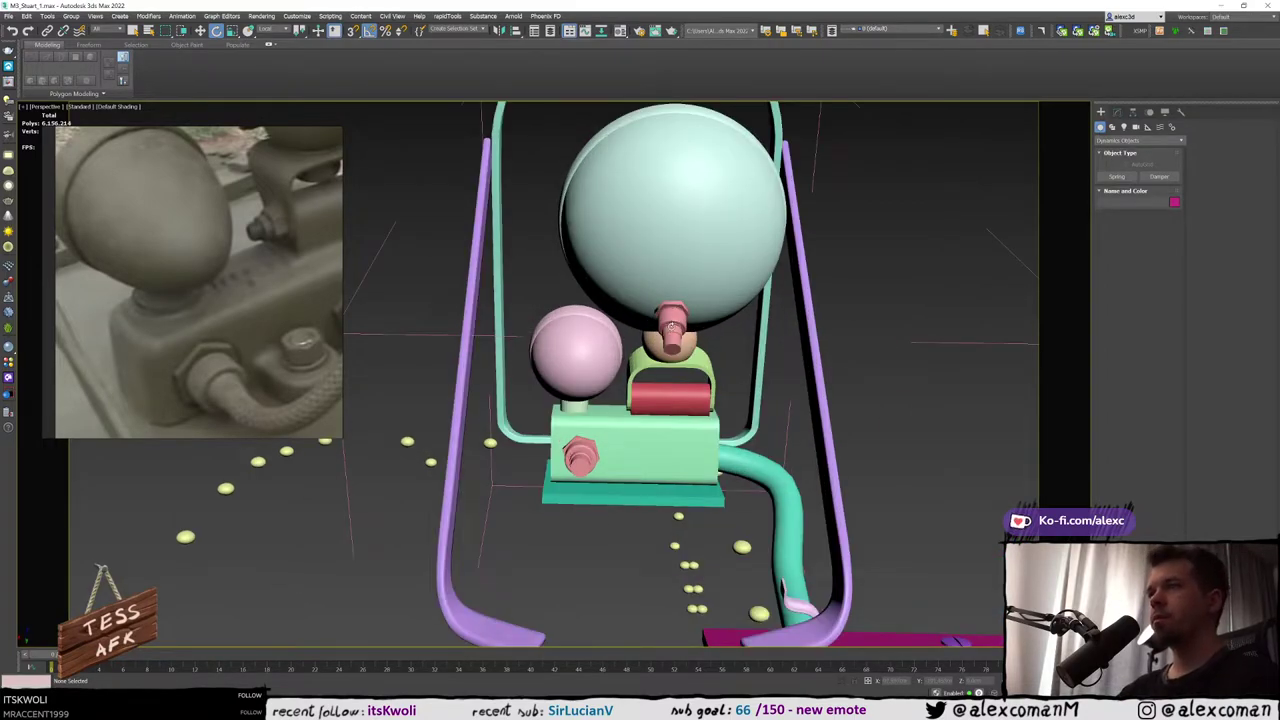
click(672, 322)
alt+middle_drag(672, 322, 640, 335)
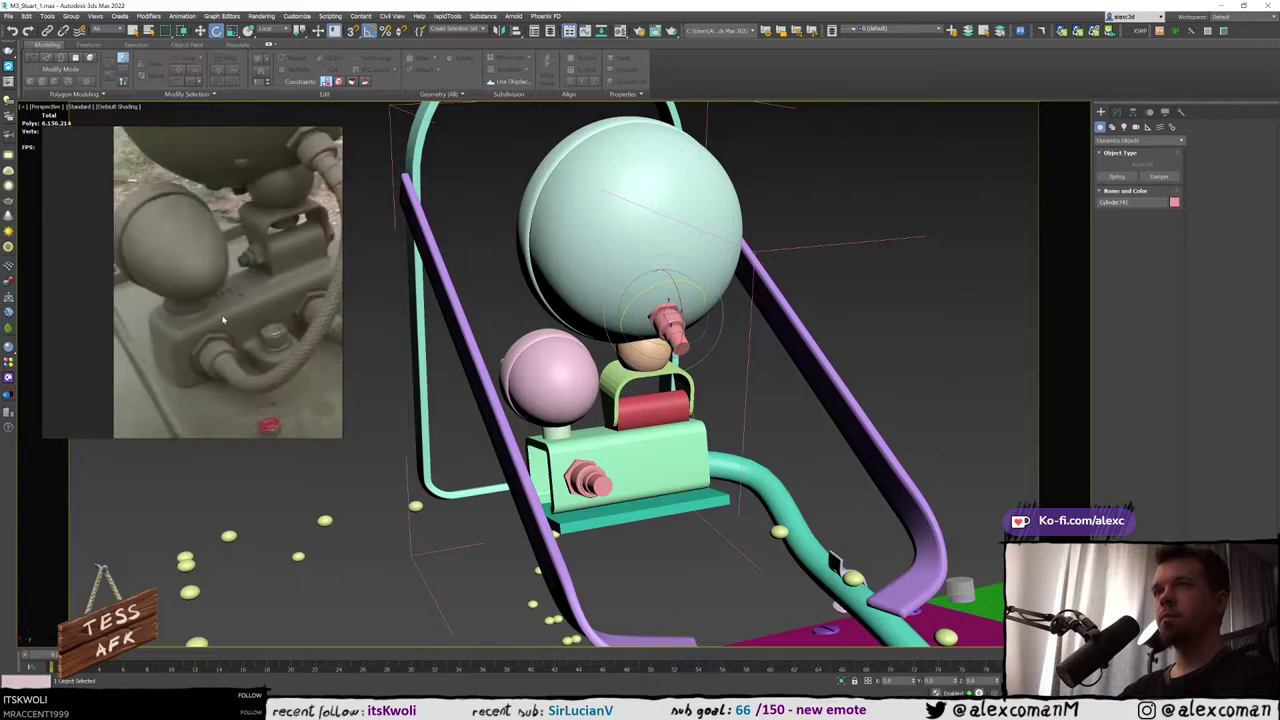
scroll(153, 308, up, 5)
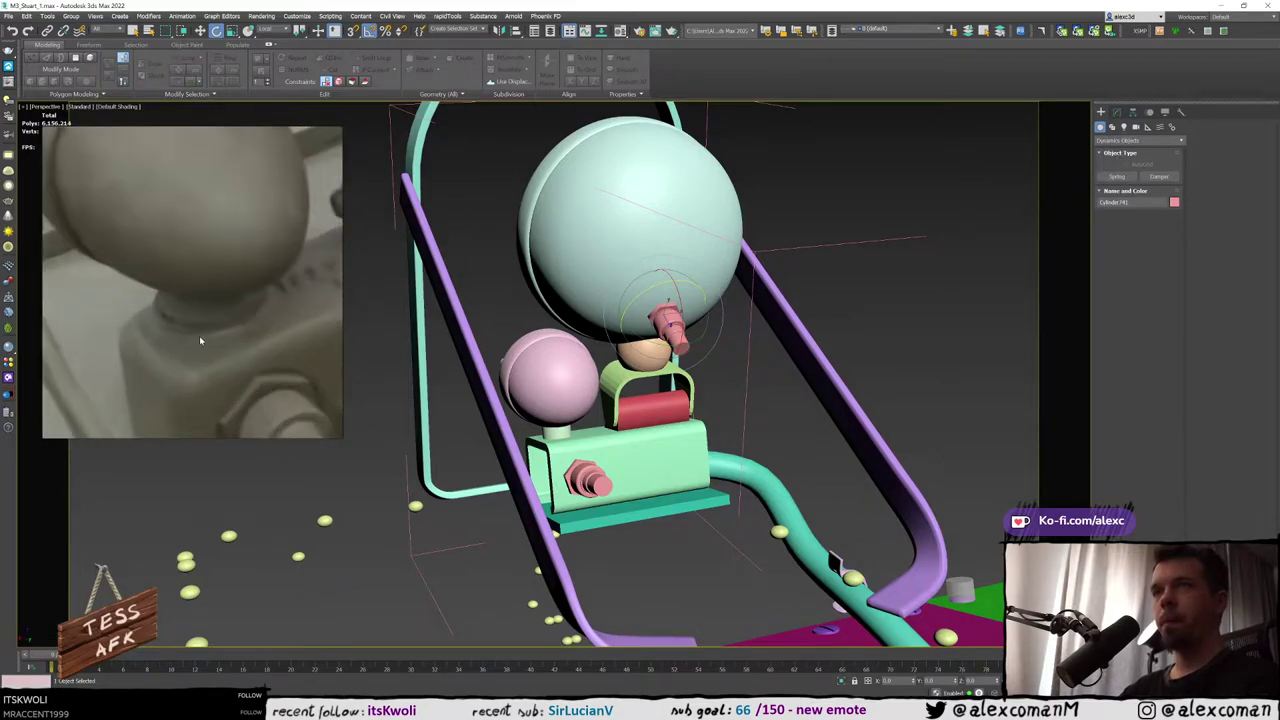
alt+middle_drag(630, 409, 821, 323)
scroll(604, 414, down, 3)
click(709, 354)
scroll(644, 357, up, 3)
click(643, 357)
scroll(634, 355, down, 5)
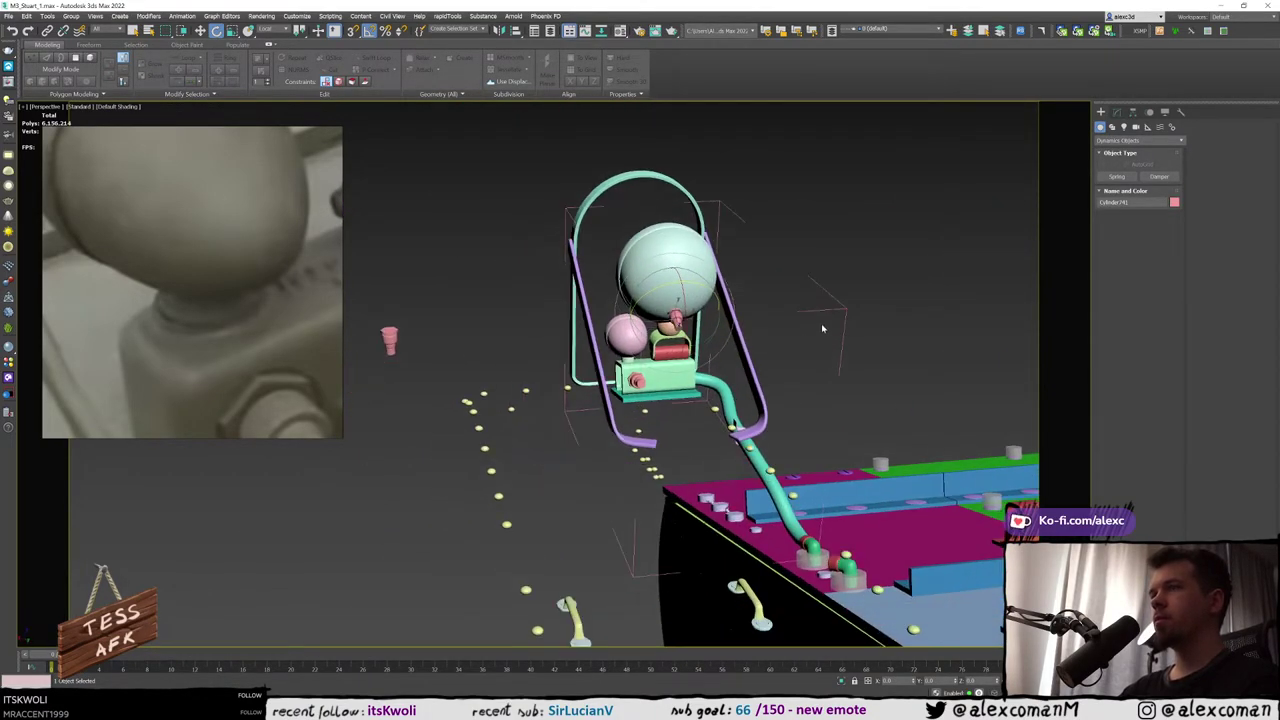
click(783, 344)
scroll(686, 325, up, 2)
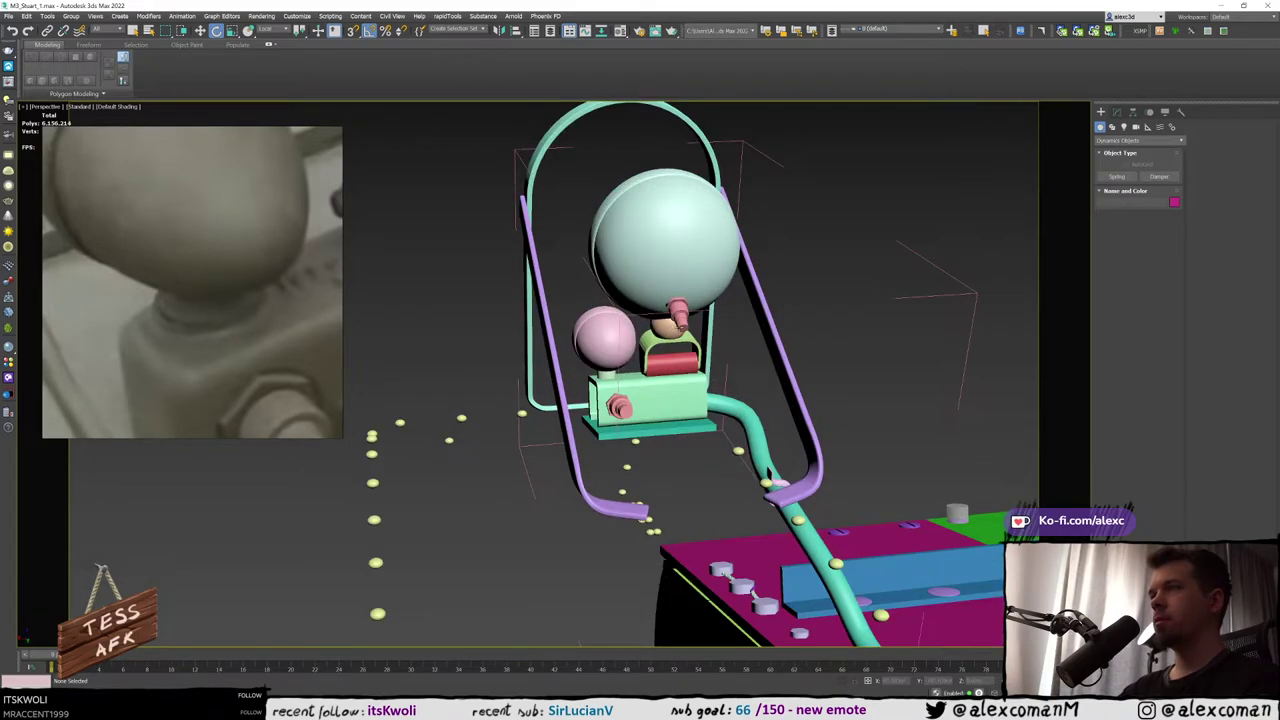
Draw a four-point line in the Top view from the bracket box fitting's tip out and across to the headlight fitting's tip
click(682, 318)
alt+middle_drag(682, 318, 672, 425)
click(1112, 128)
click(1125, 191)
scroll(676, 388, up, 4)
key(alt+w)
middle_click(466, 309)
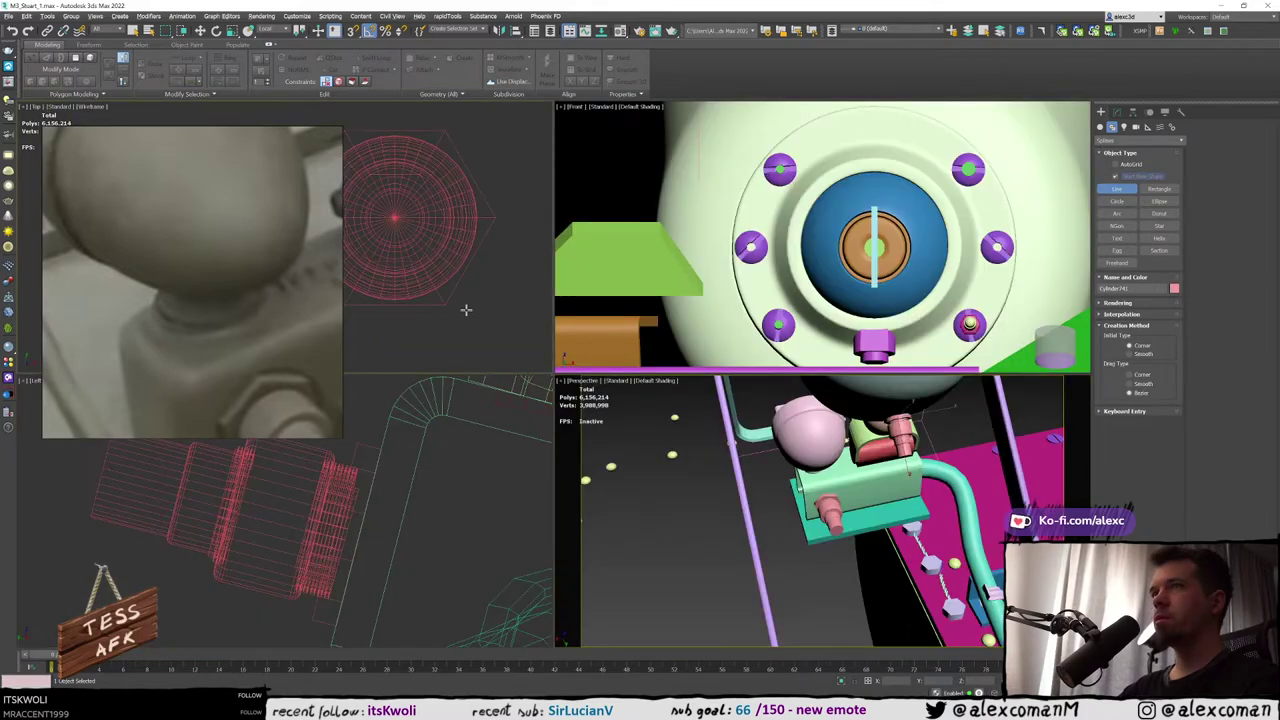
key(alt+w)
scroll(594, 327, down, 3)
scroll(594, 326, down, 15)
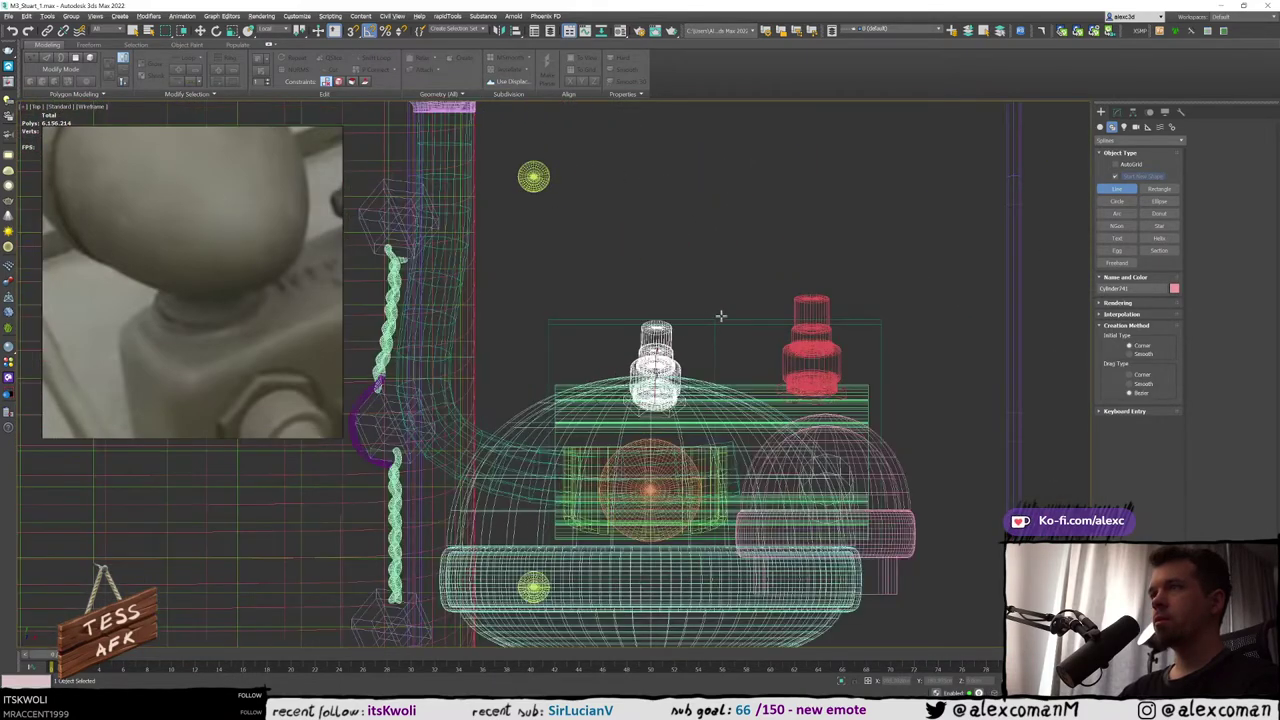
click(810, 299)
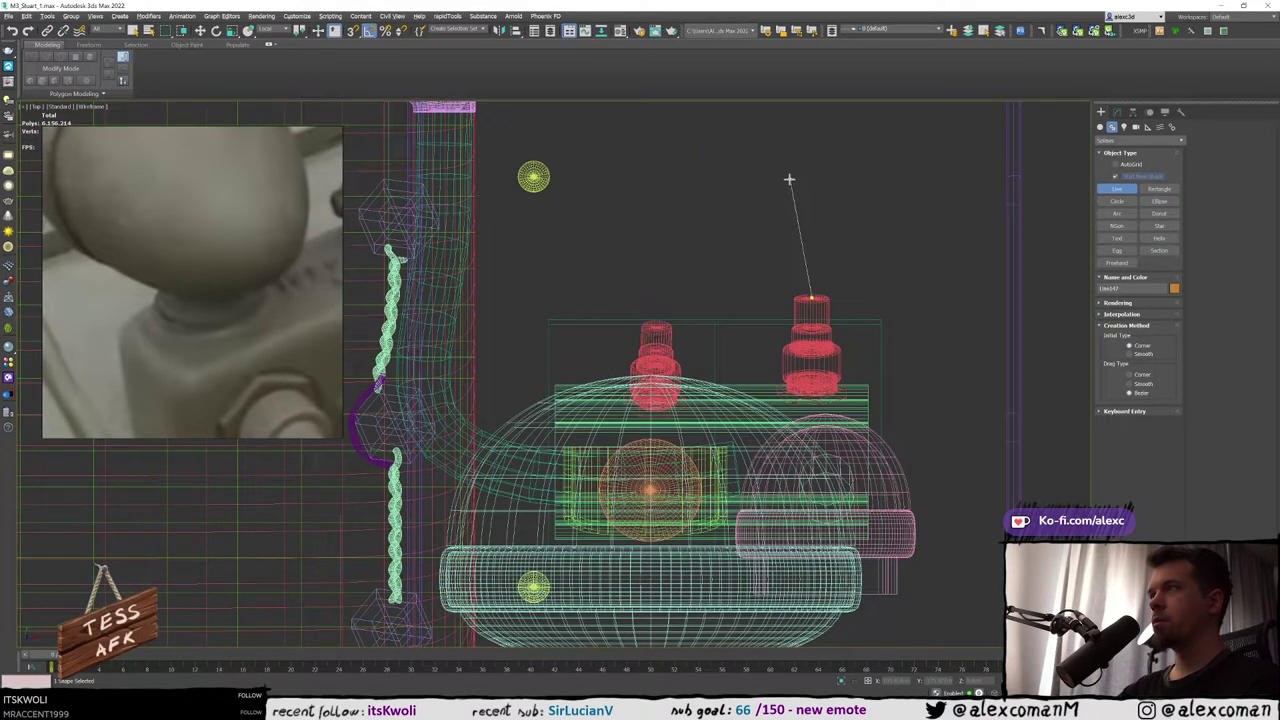
click(671, 182)
right_click(715, 295)
Move the line's two end vertices in the Perspective view onto the tips of the bracket box fitting and the headlight fitting
key(alt+w)
middle_click(735, 420)
key(alt+w)
scroll(745, 395, down, 4)
alt+middle_drag(745, 395, 704, 325)
key(1)
click(633, 388)
key(w)
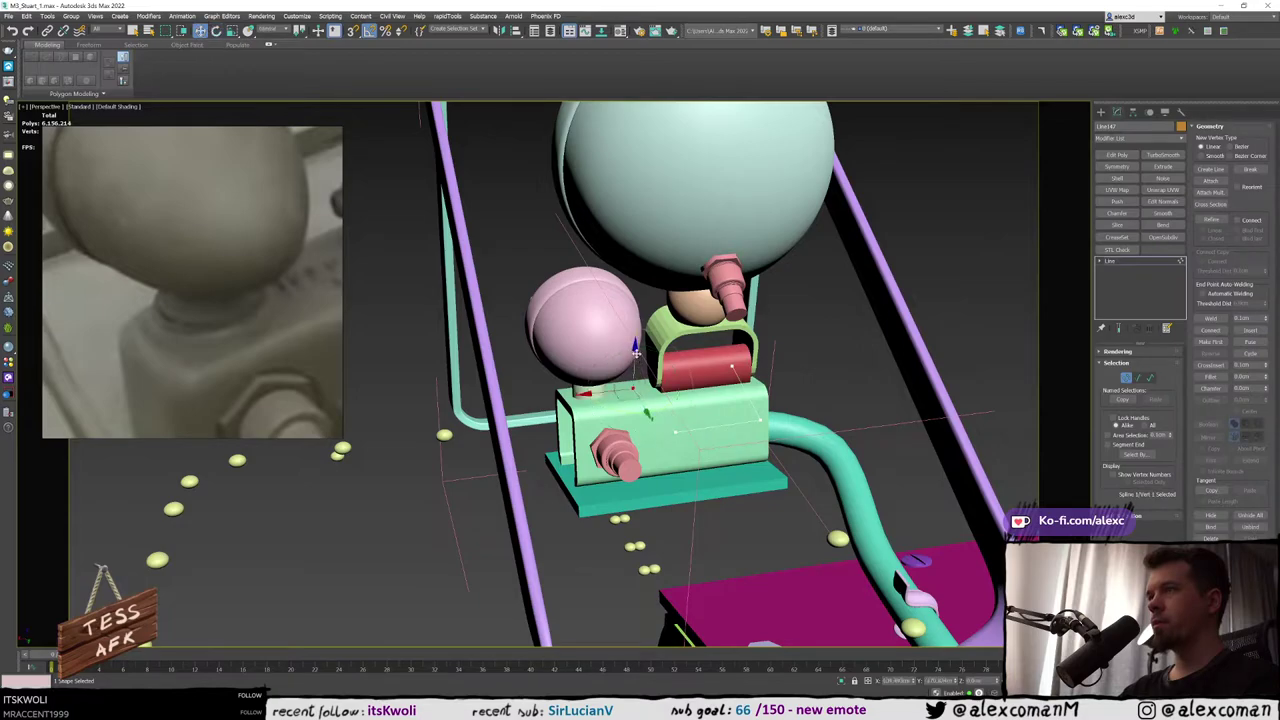
alt+middle_drag(648, 430, 600, 425)
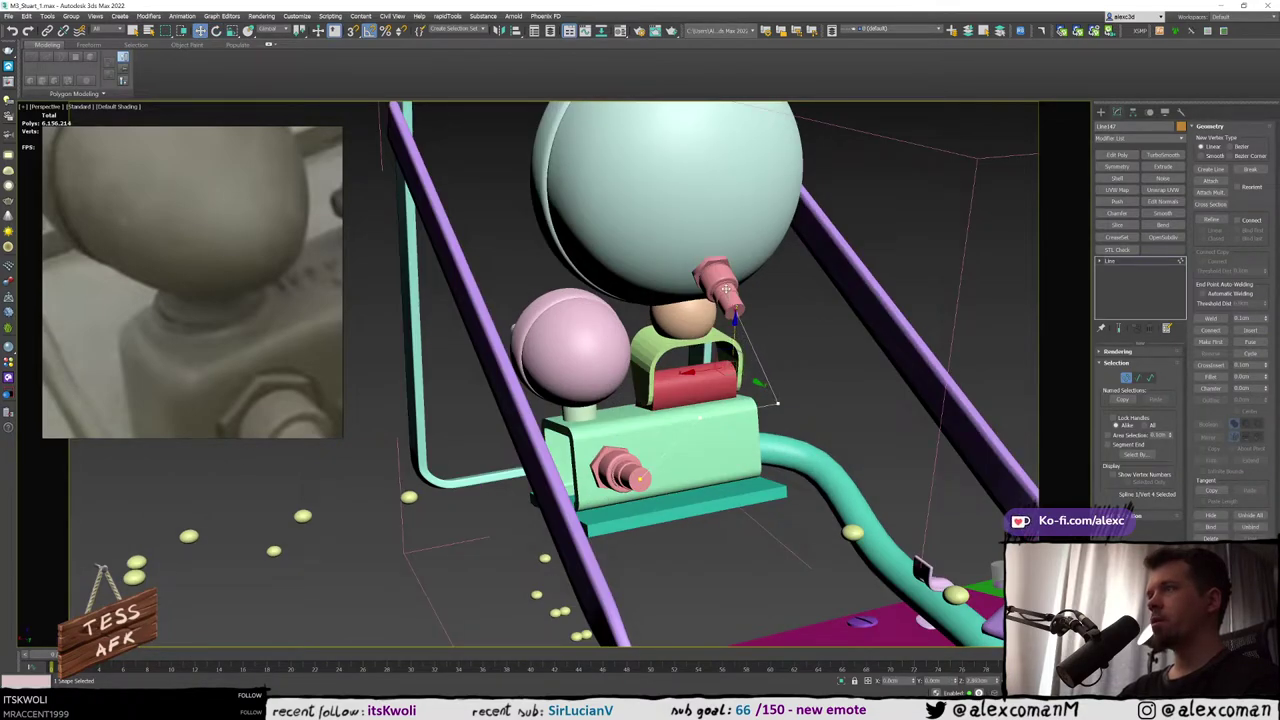
Lower the line's second vertex and shift it sideways in front of the bracket box to follow the cable in the reference
alt+middle_drag(728, 366, 703, 378)
click(651, 411)
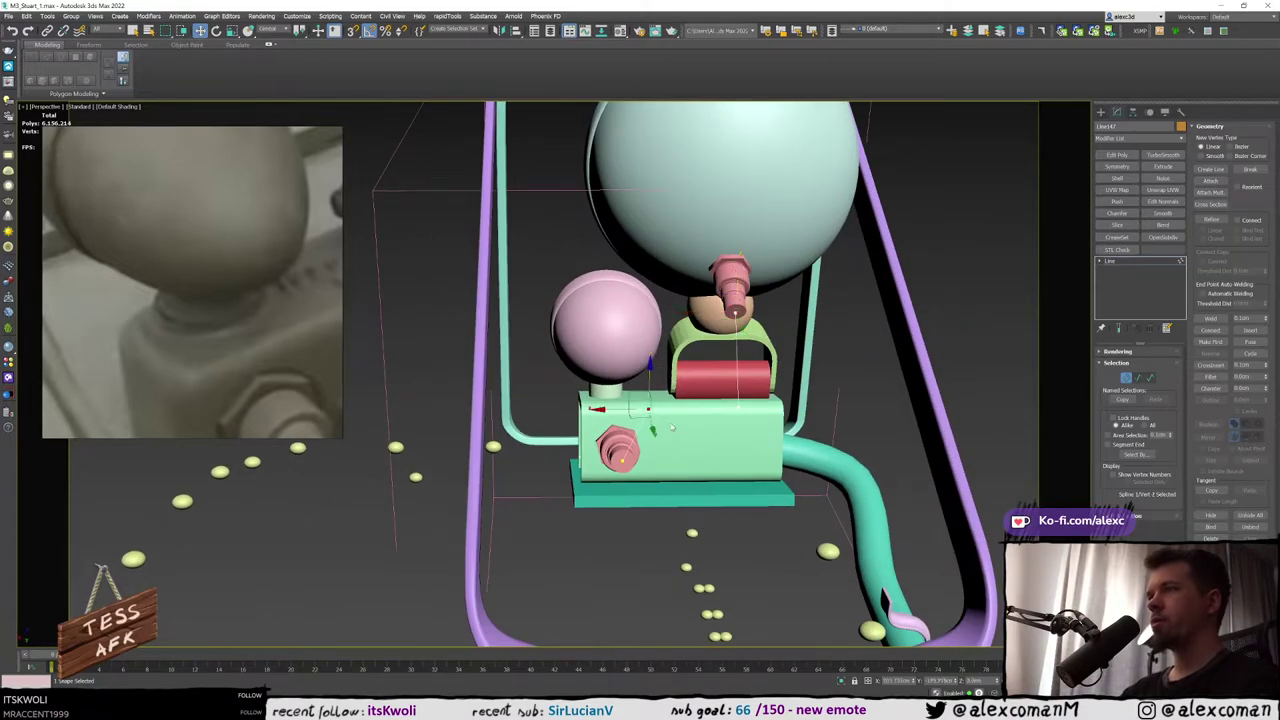
alt+middle_drag(659, 420, 656, 411)
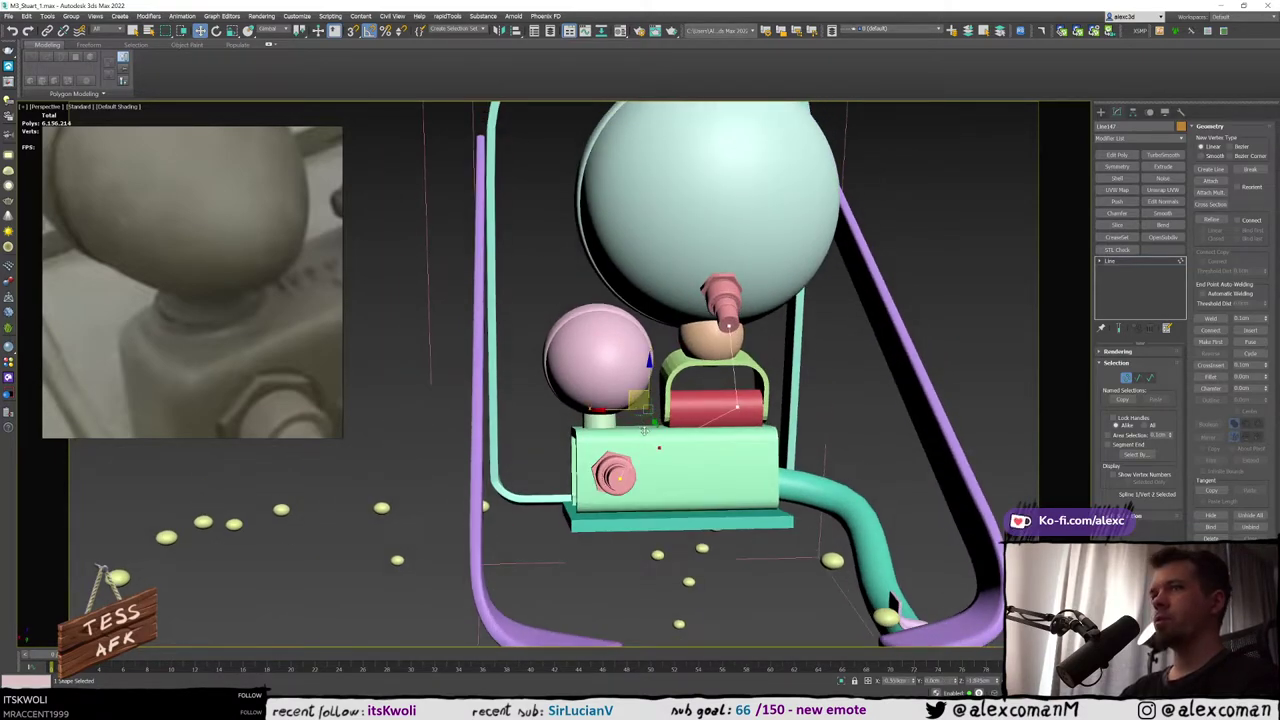
drag(645, 430, 646, 435)
scroll(262, 342, down, 8)
scroll(290, 344, up, 2)
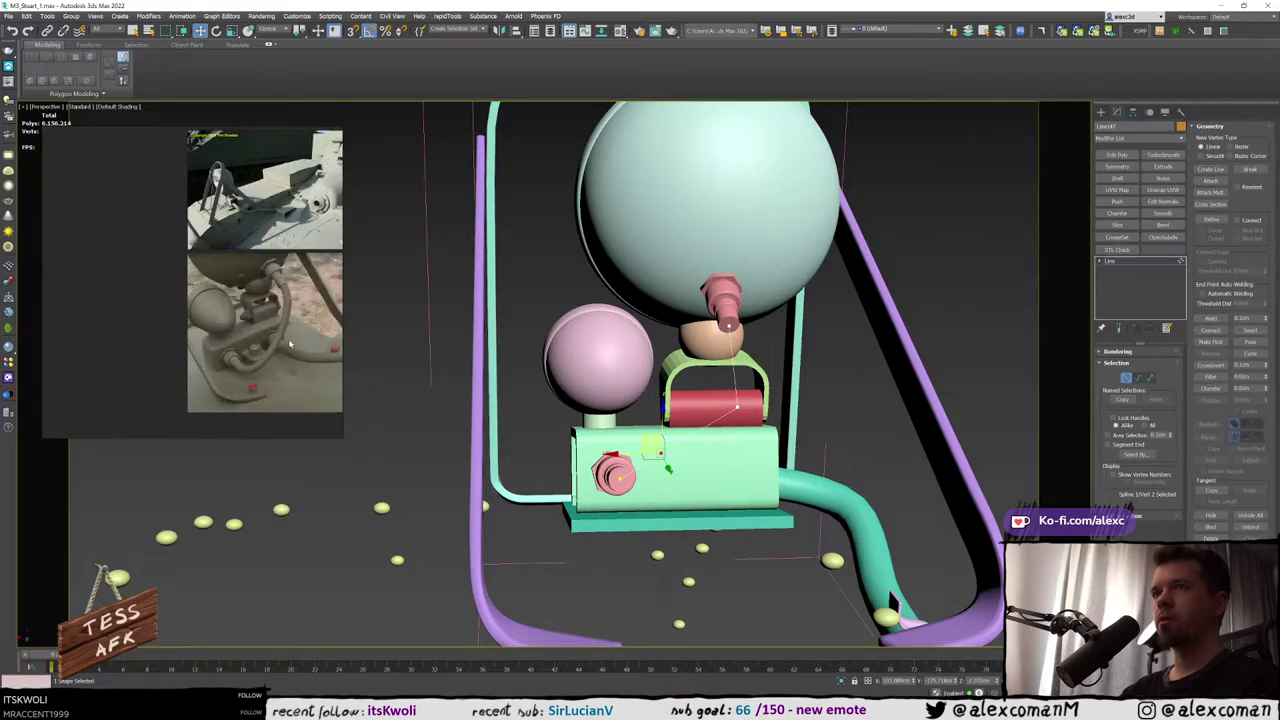
alt+middle_drag(381, 351, 410, 355)
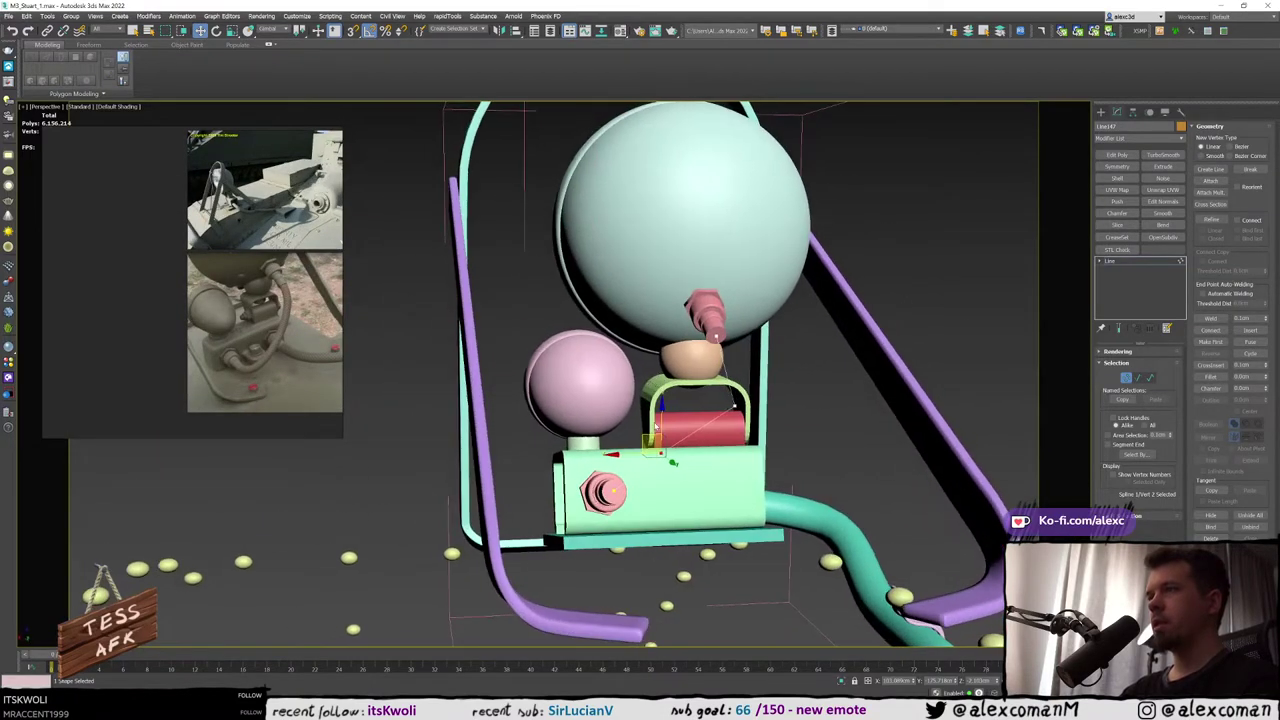
drag(650, 440, 661, 461)
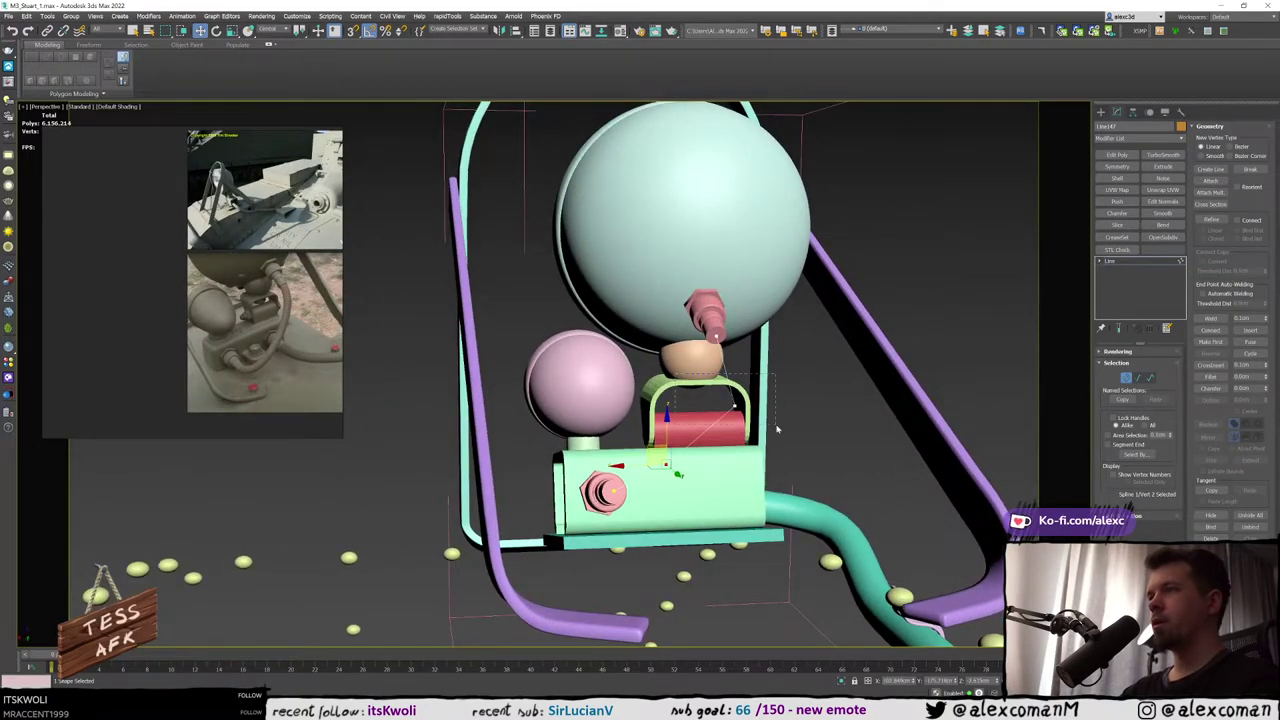
Adjust the upper part of the line and center its end vertex on the headlight fitting's tip
drag(777, 428, 778, 430)
alt+middle_drag(772, 426, 691, 343)
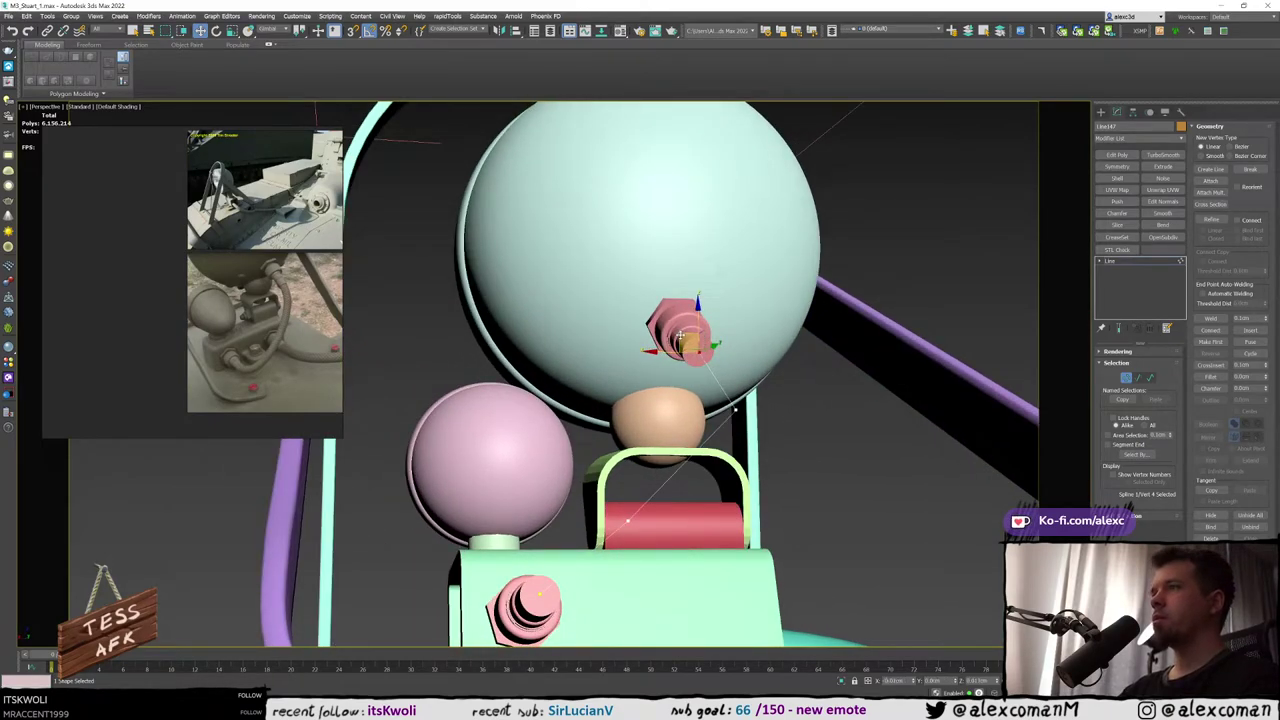
alt+middle_drag(676, 343, 696, 318)
Select the line's two middle vertices in wireframe display and move them closer to the bracket box
click(806, 414)
mouse_move(806, 414)
alt+middle_down()
mouse_move(833, 410)
mouse_move(820, 388)
alt+middle_up()
key(F3)
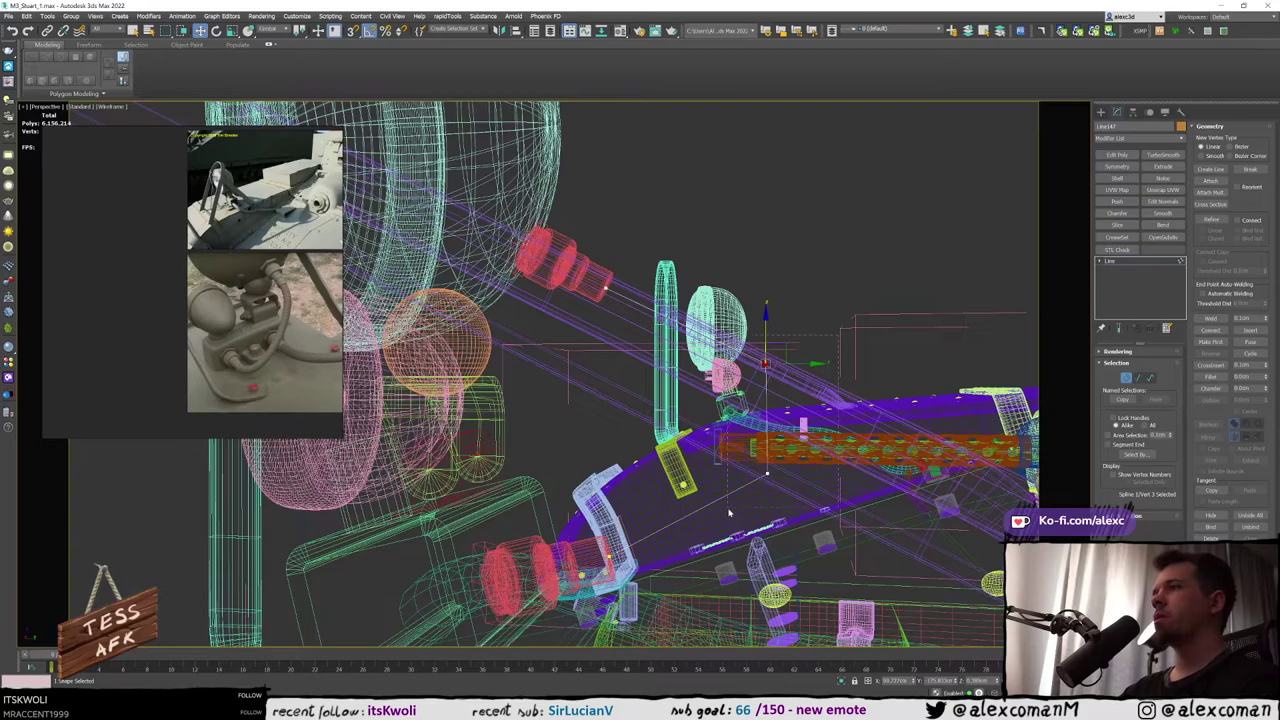
drag(729, 513, 770, 378)
mouse_move(786, 457)
mouse_down()
mouse_move(708, 466)
mouse_move(709, 450)
mouse_move(726, 453)
mouse_up()
key(F3)
mouse_move(668, 456)
alt+middle_down()
mouse_move(642, 469)
mouse_move(680, 422)
alt+middle_up()
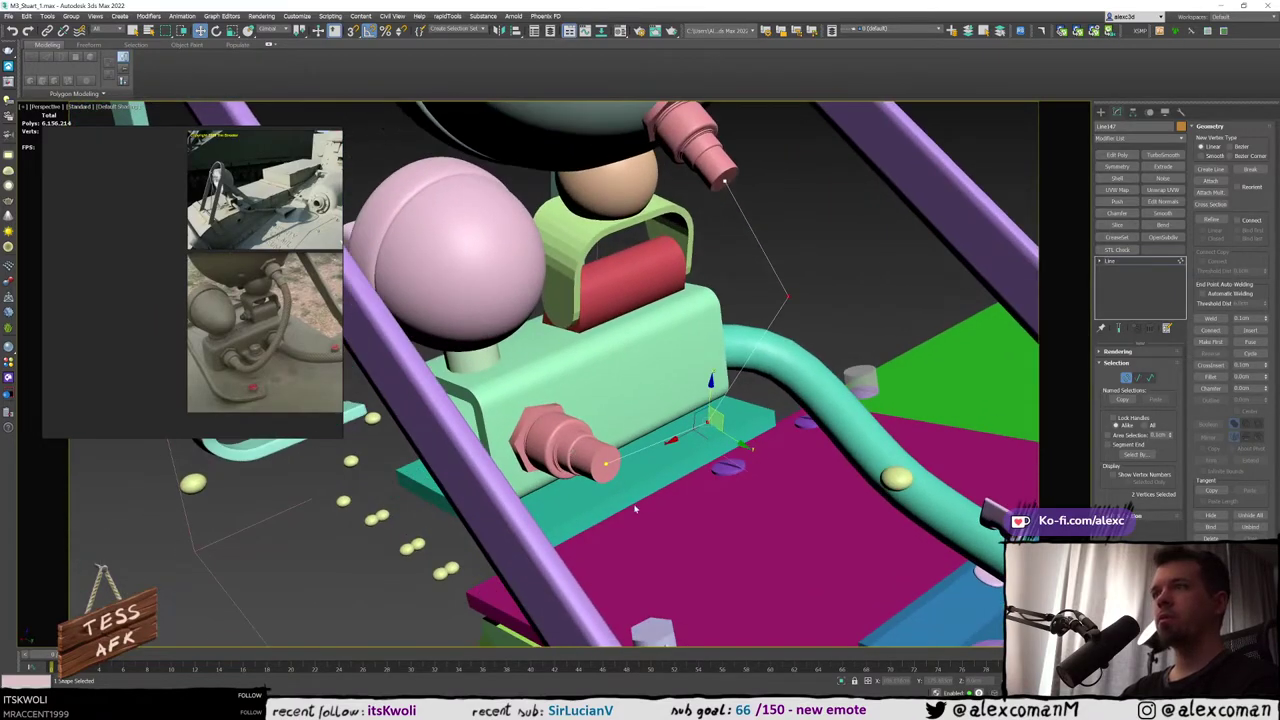
Center the line's first vertex on the end face of the bracket box's fitting
drag(634, 508, 590, 436)
mouse_move(598, 428)
alt+middle_down()
mouse_move(625, 463)
mouse_move(537, 457)
alt+middle_up()
scroll(625, 463, up, 5)
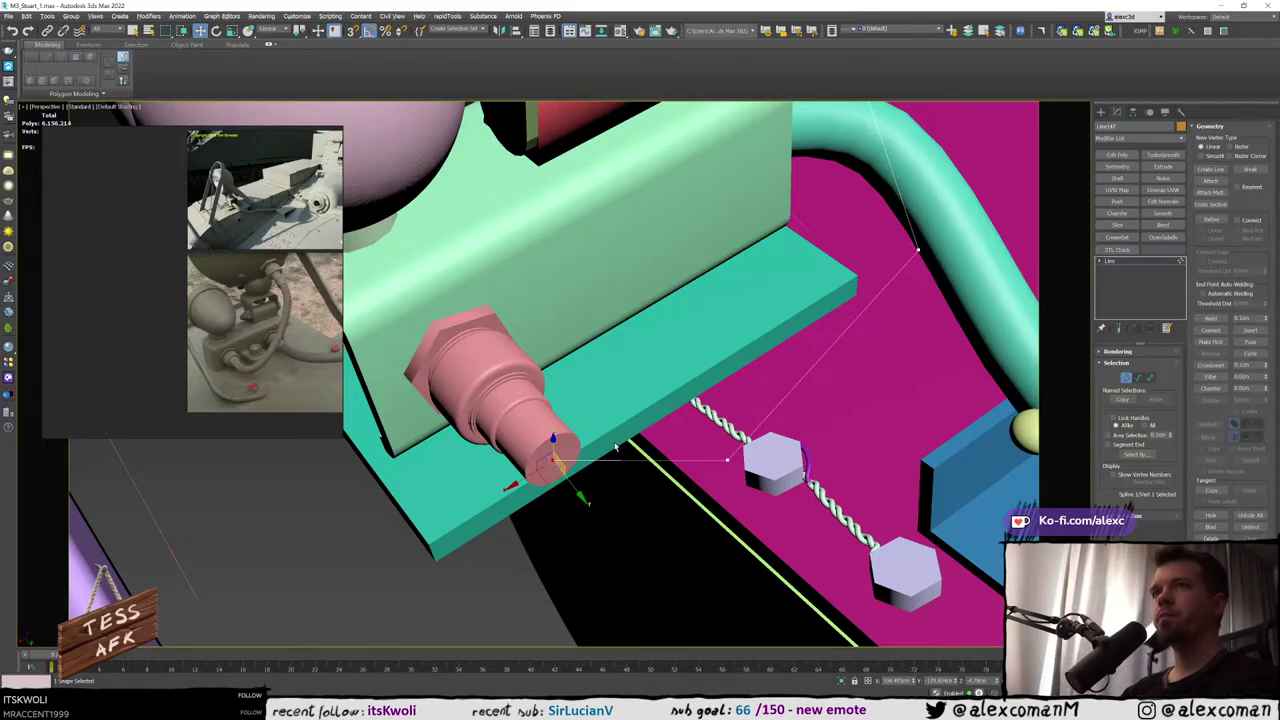
alt+middle_drag(616, 445, 586, 428)
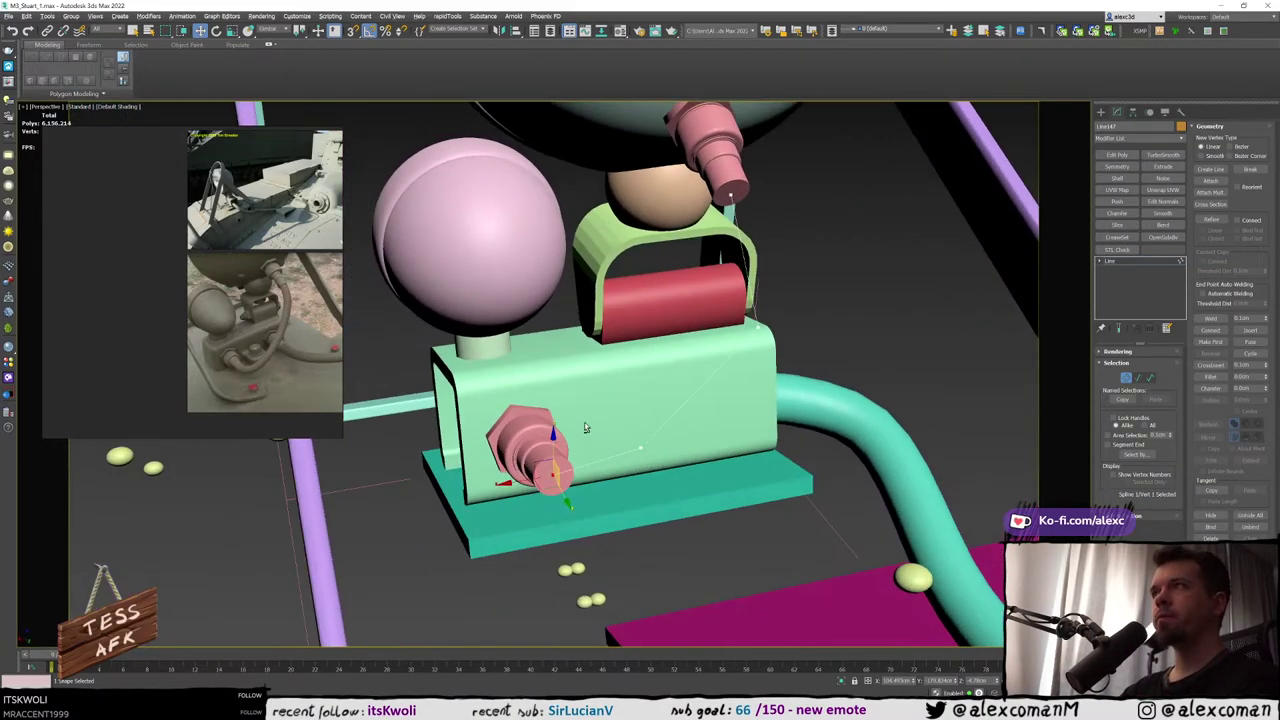
Shift the line's third vertex slightly sideways beneath the headlight fitting
drag(826, 340, 828, 342)
alt+middle_drag(826, 340, 750, 309)
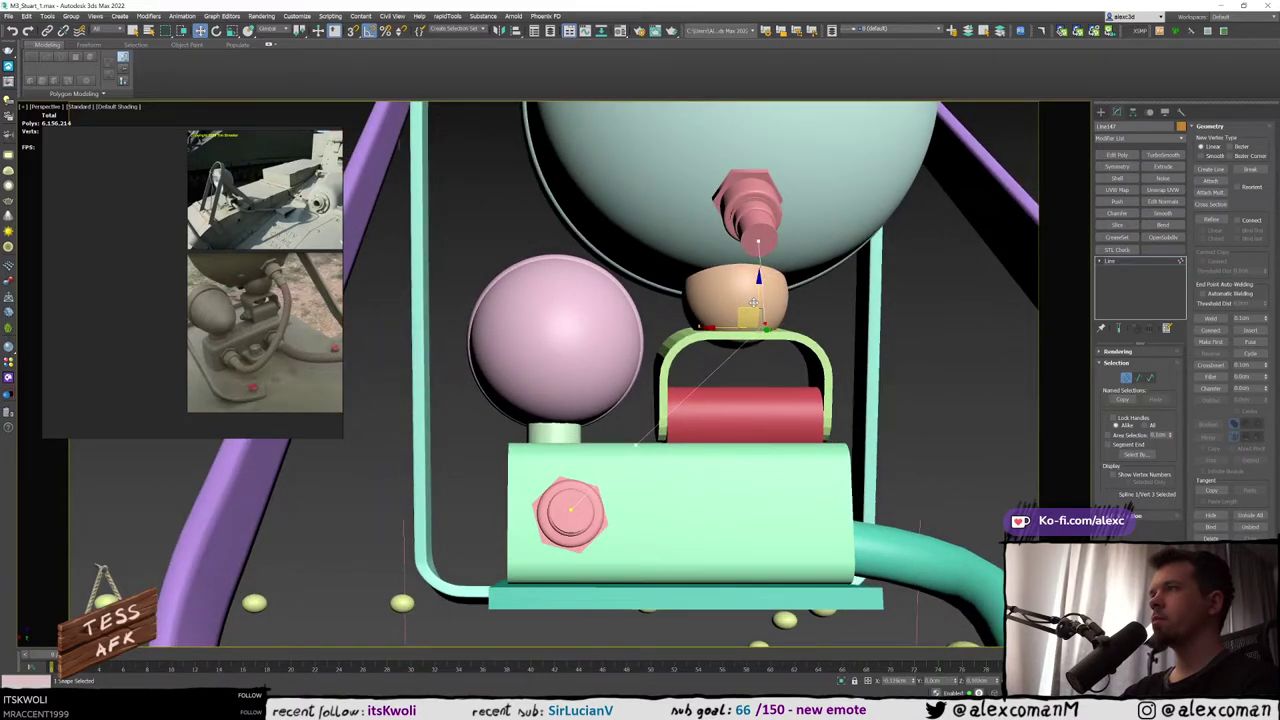
drag(753, 302, 758, 303)
Select the line's last vertex and center it on the end face of the headlight fitting
drag(735, 216, 812, 255)
scroll(744, 236, up, 4)
key(F4)
middle_drag(743, 236, 733, 270)
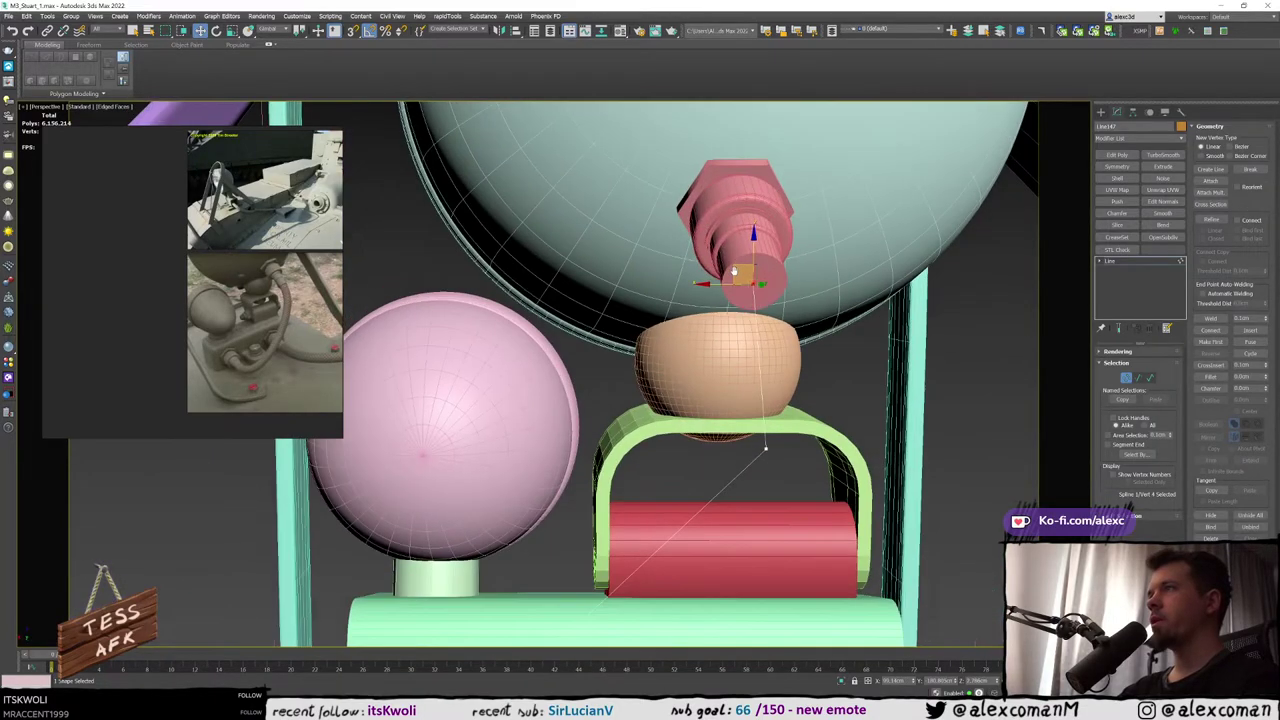
scroll(733, 271, up, 1)
scroll(737, 283, up, 1)
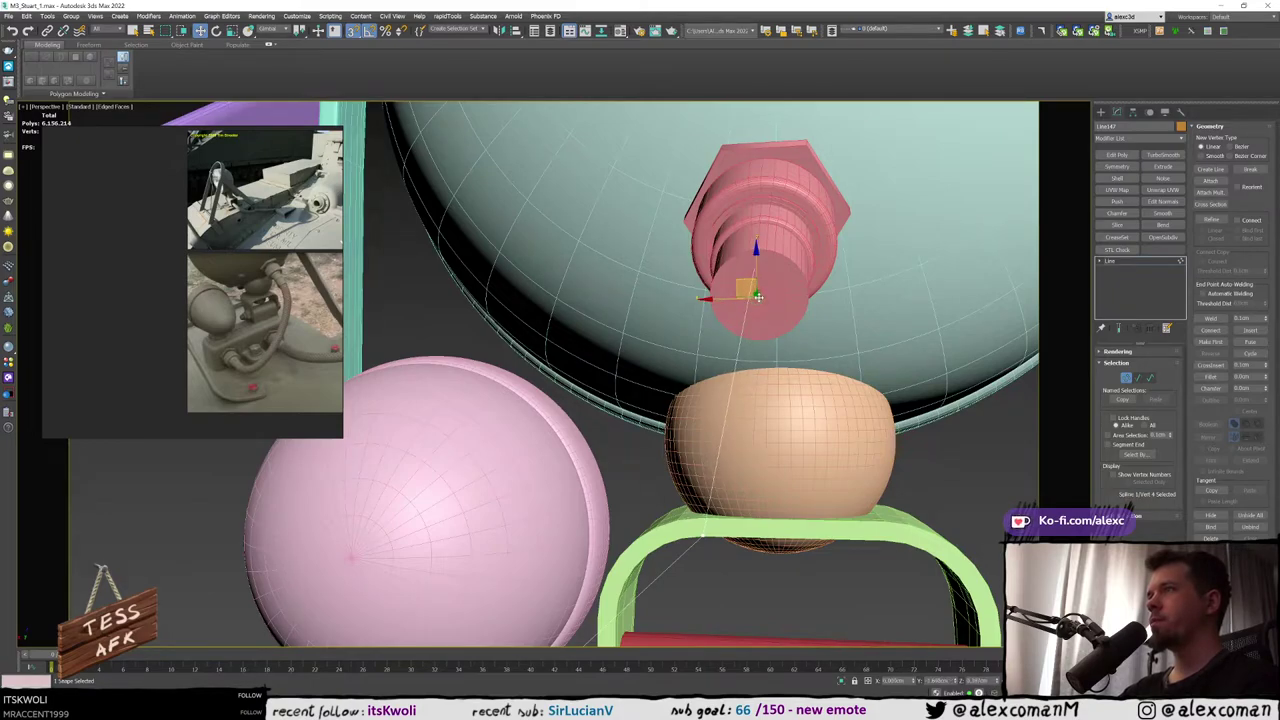
alt+middle_drag(758, 297, 790, 290)
drag(766, 288, 766, 291)
Fine-tune the line's first vertex so it sits at the center of the bracket box fitting's end face
scroll(766, 289, down, 8)
alt+middle_drag(668, 335, 662, 376)
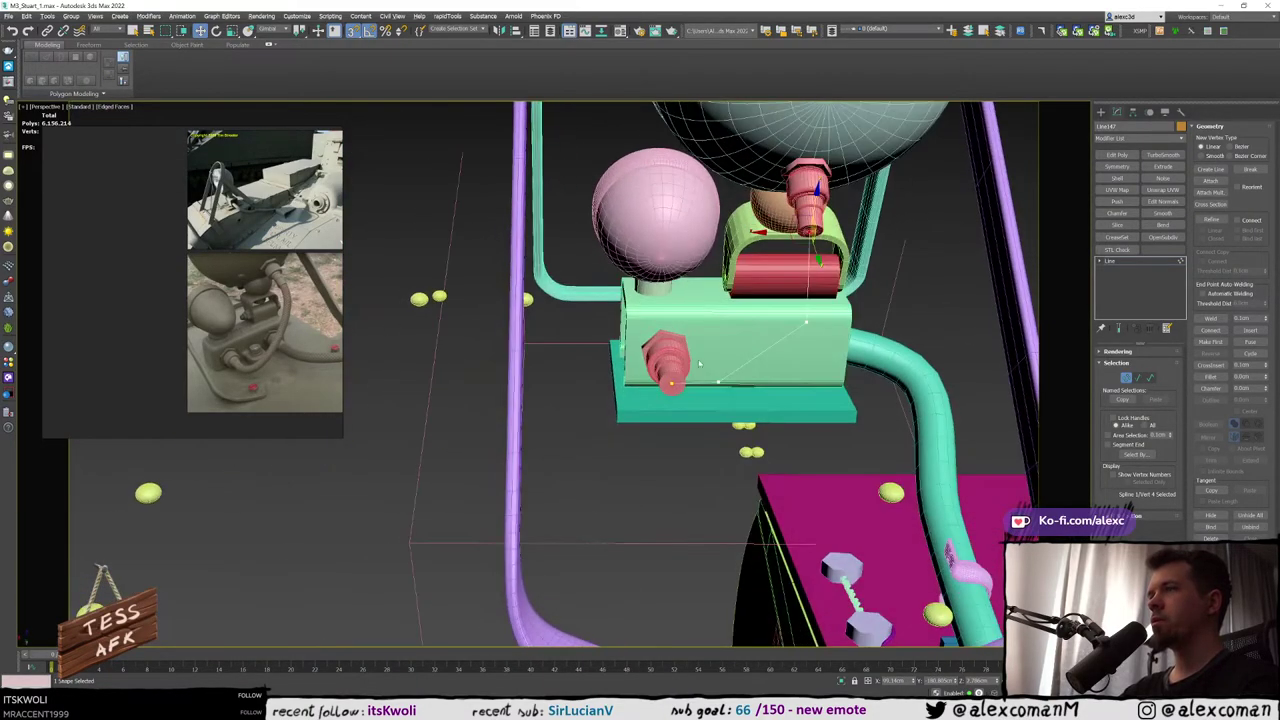
scroll(661, 377, up, 3)
scroll(684, 397, up, 10)
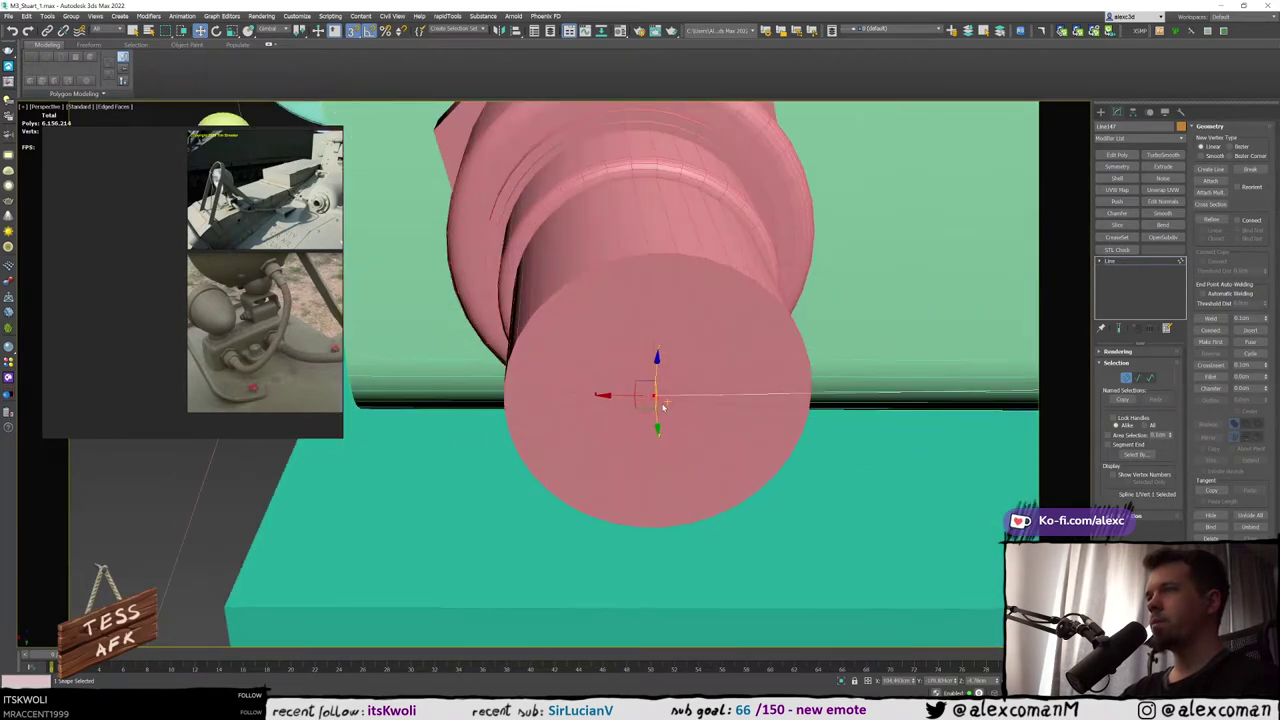
scroll(643, 386, down, 3)
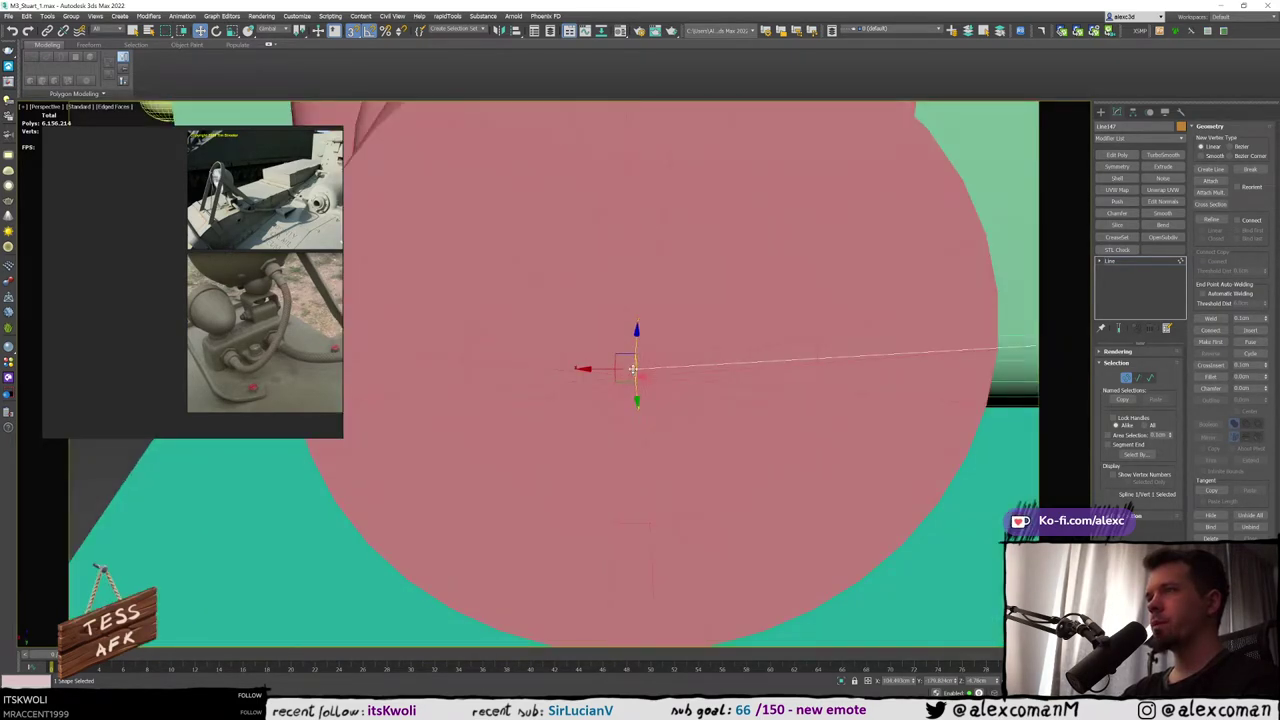
drag(632, 369, 620, 385)
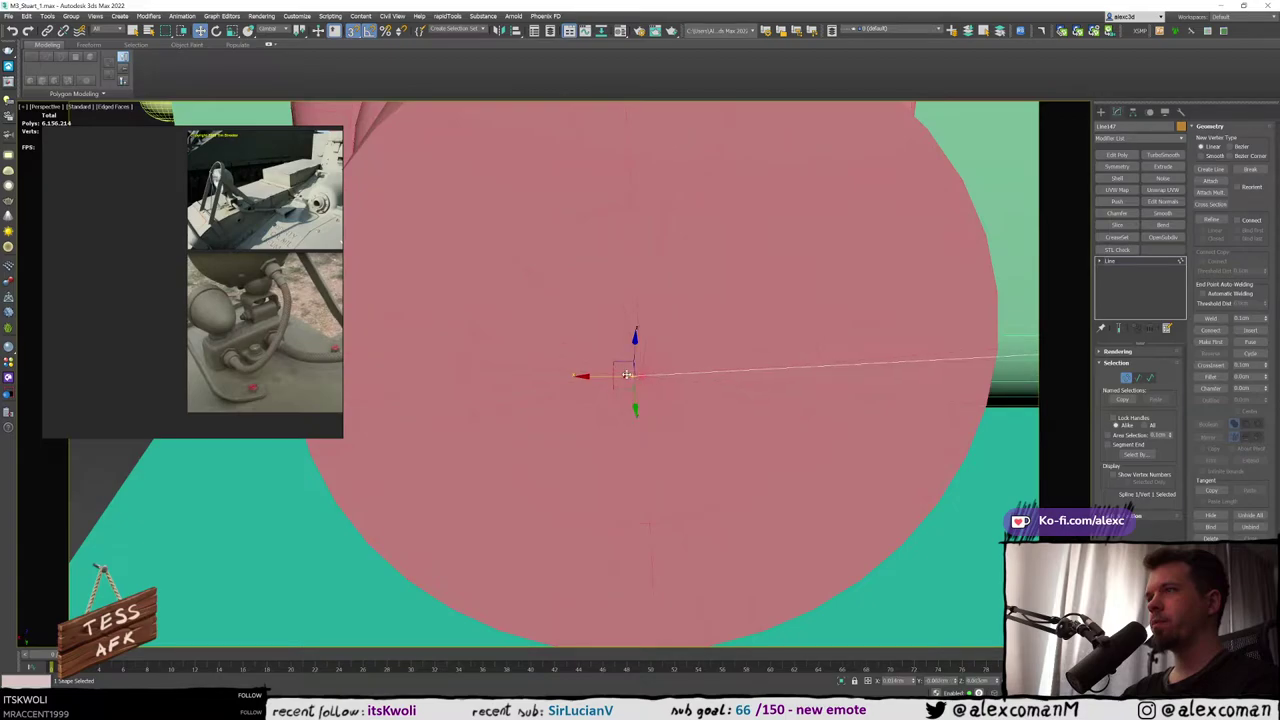
scroll(640, 374, down, 10)
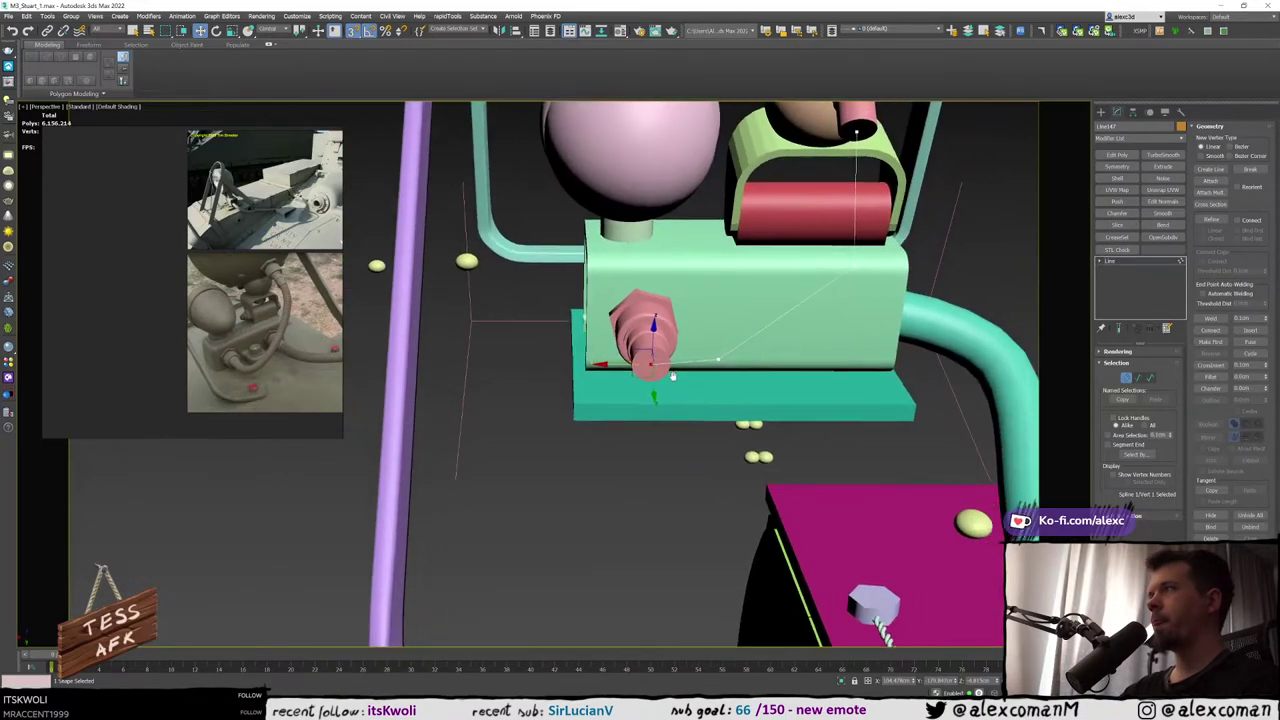
Make the line render as a radial tube in the viewport and increase its thickness to match the fittings
click(1120, 351)
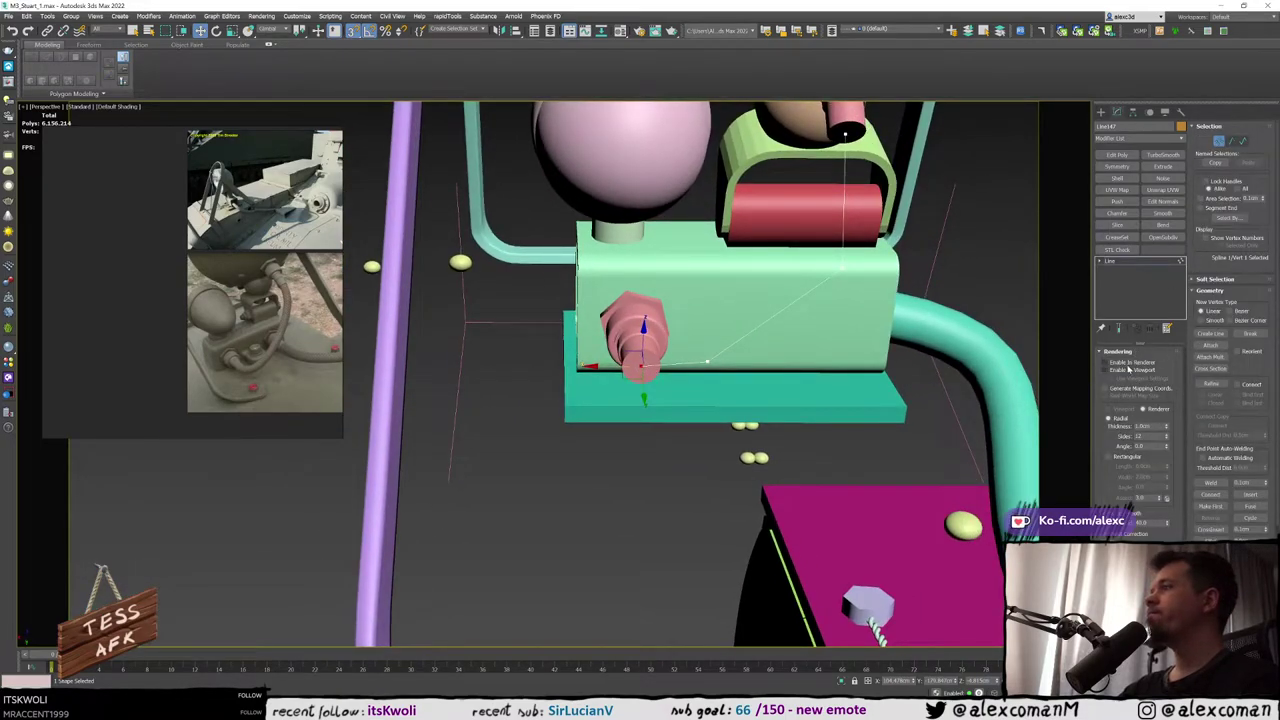
click(1130, 371)
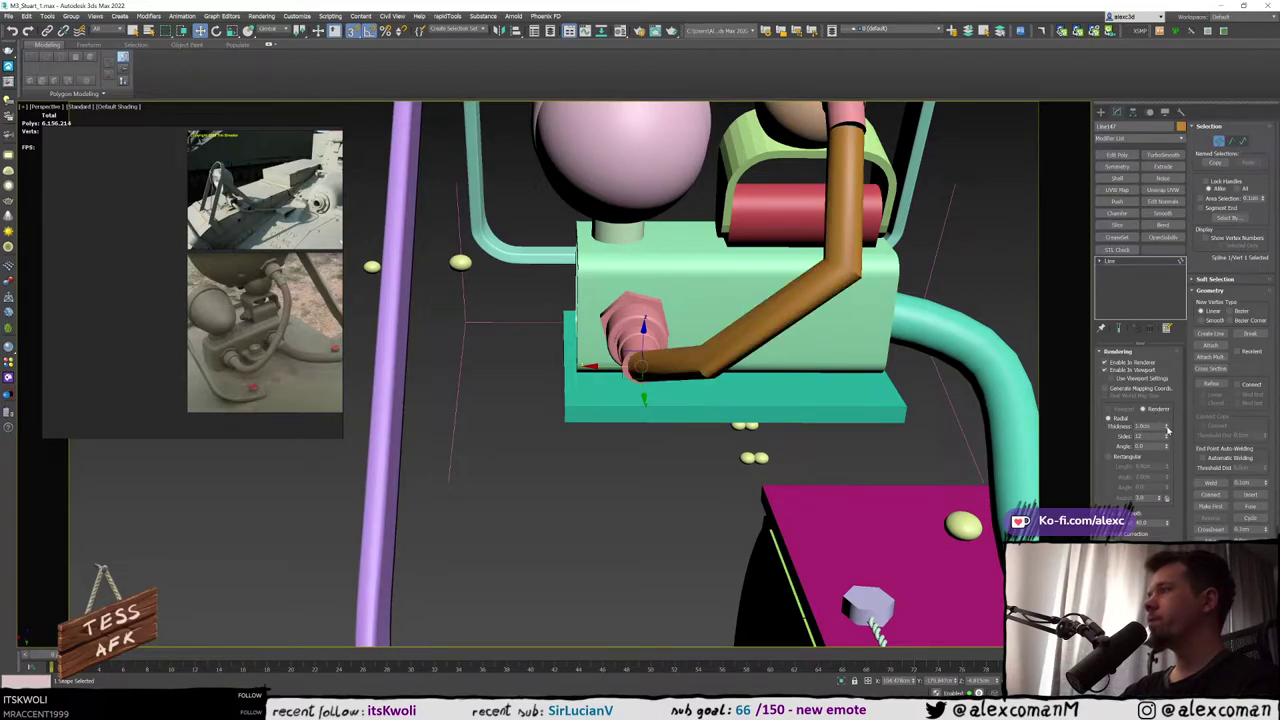
drag(1167, 429, 1167, 413)
Convert the line's first vertex to Bezier and align its handle with the bracket box fitting's axis in the Top wireframe view
mouse_move(843, 335)
alt+middle_down()
mouse_move(843, 399)
mouse_move(718, 417)
alt+middle_up()
key(1)
key(F3)
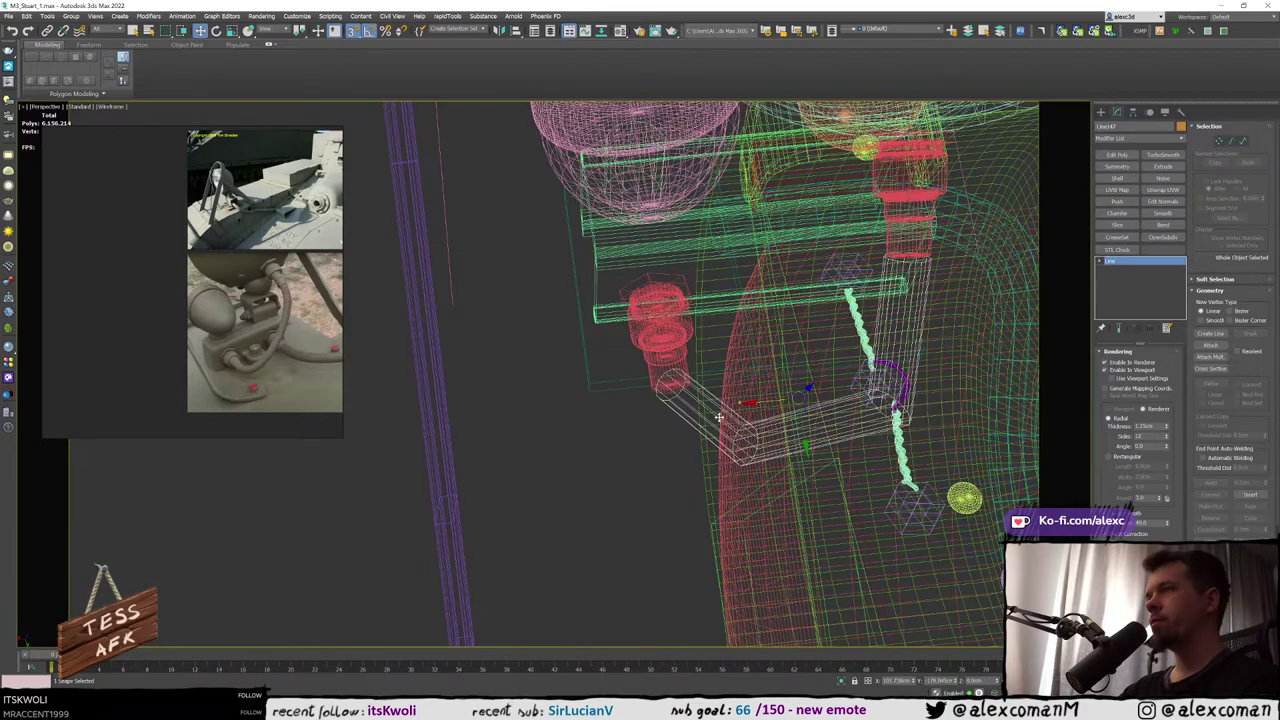
key(1)
click(747, 448)
key(alt+w)
middle_click(500, 350)
key(alt+w)
middle_drag(504, 359, 526, 398)
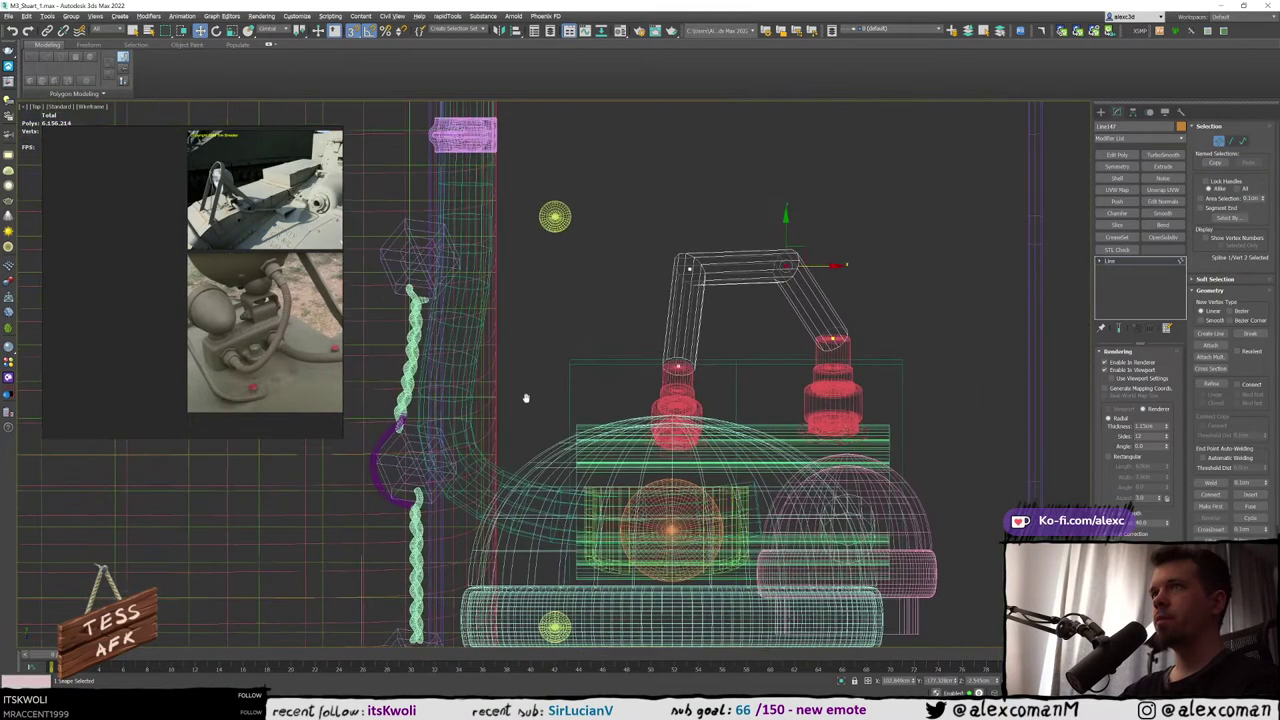
scroll(798, 297, up, 2)
middle_drag(789, 317, 721, 356)
key(s)
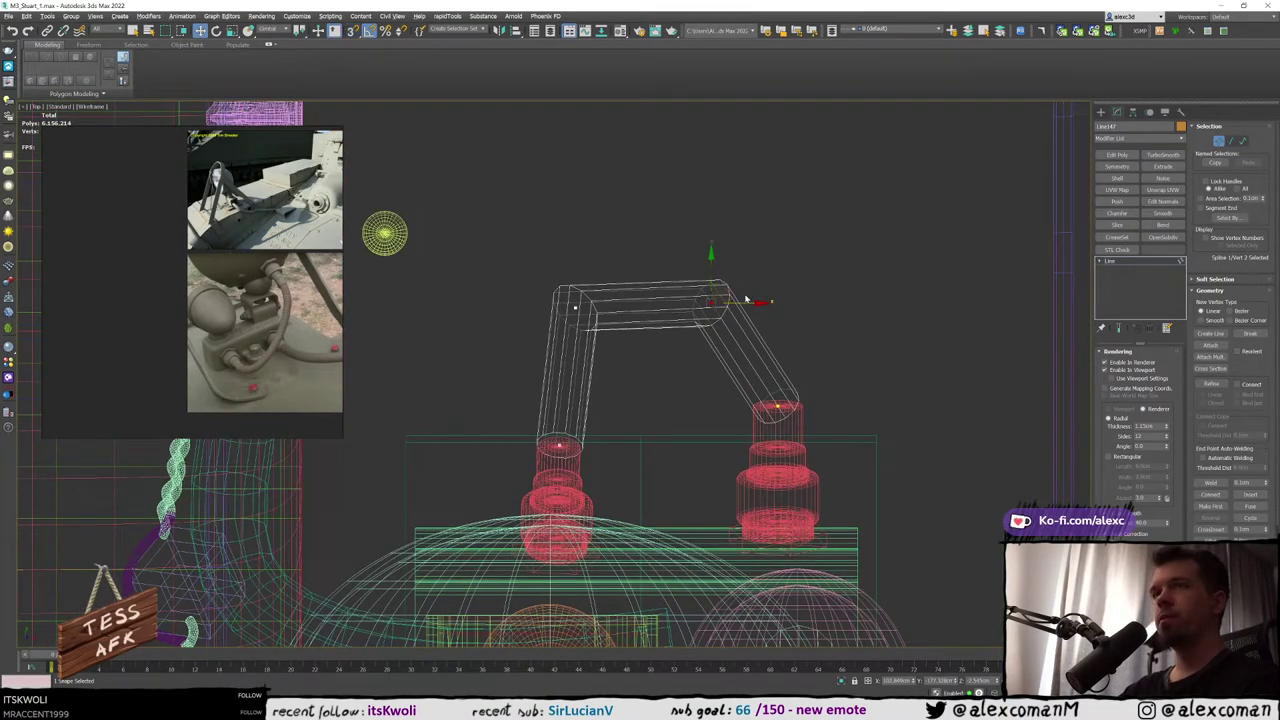
scroll(762, 318, up, 2)
alt+middle_drag(823, 428, 863, 330)
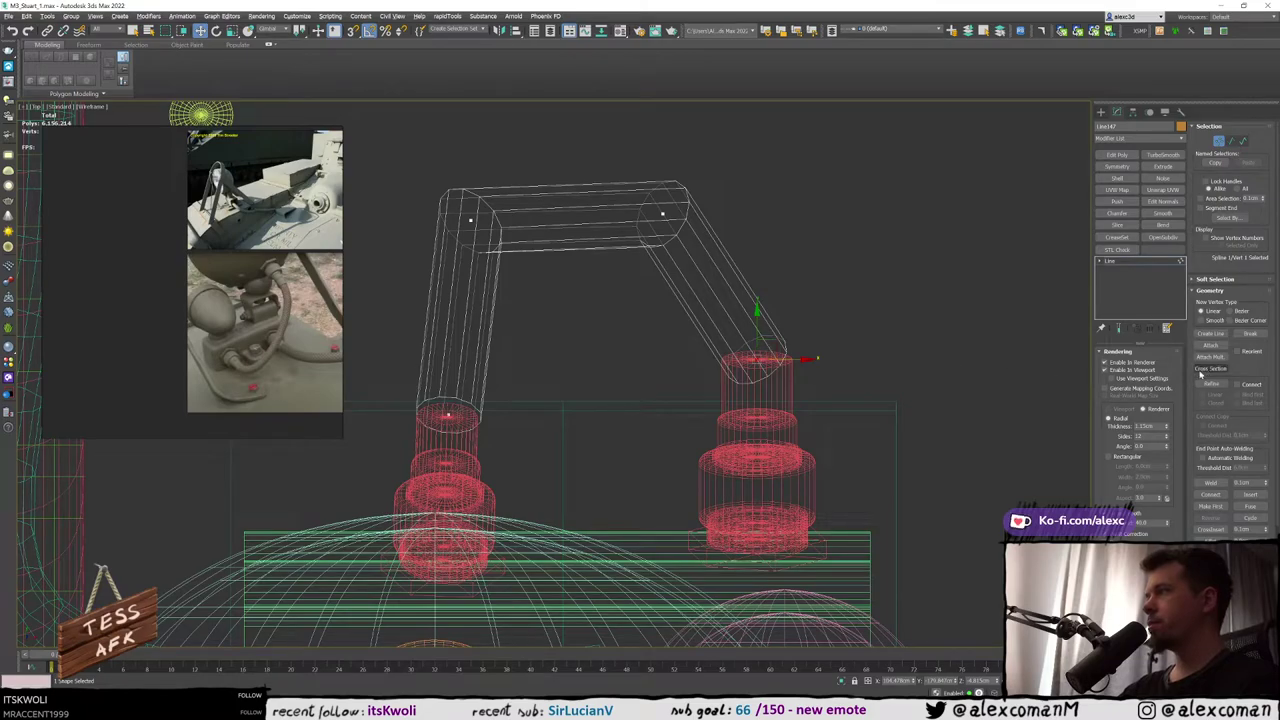
right_click(771, 343)
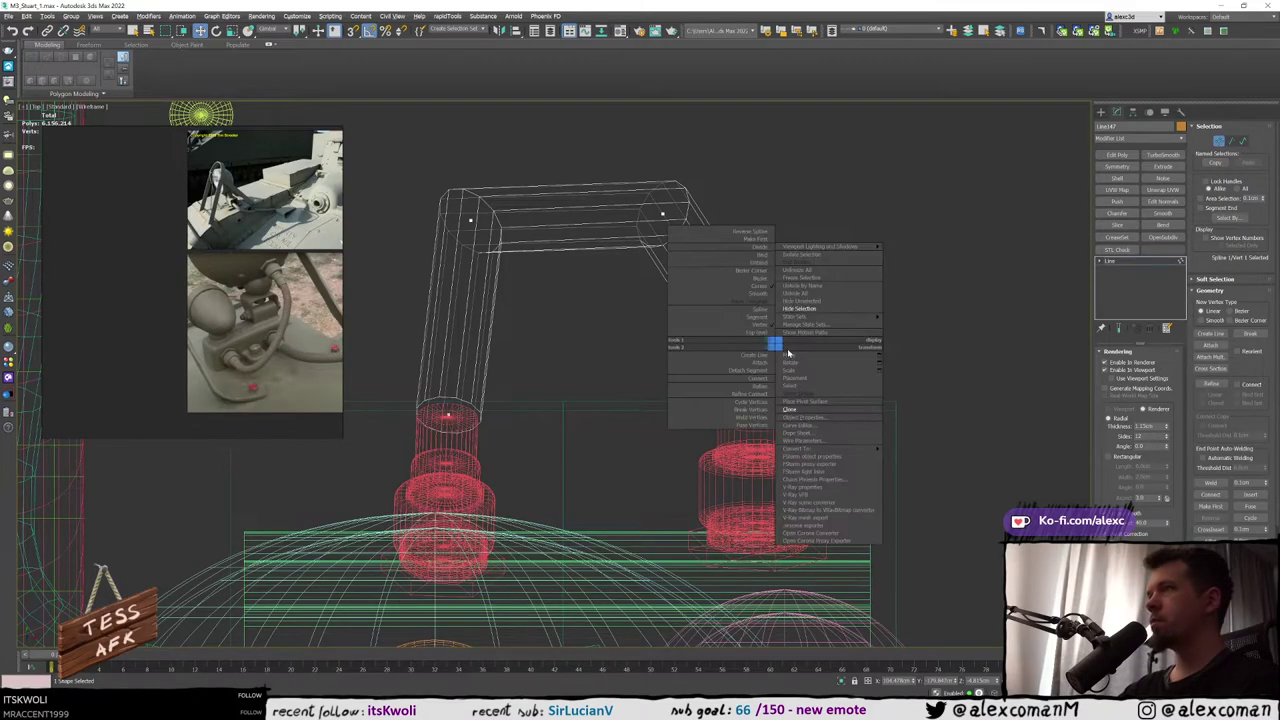
click(750, 281)
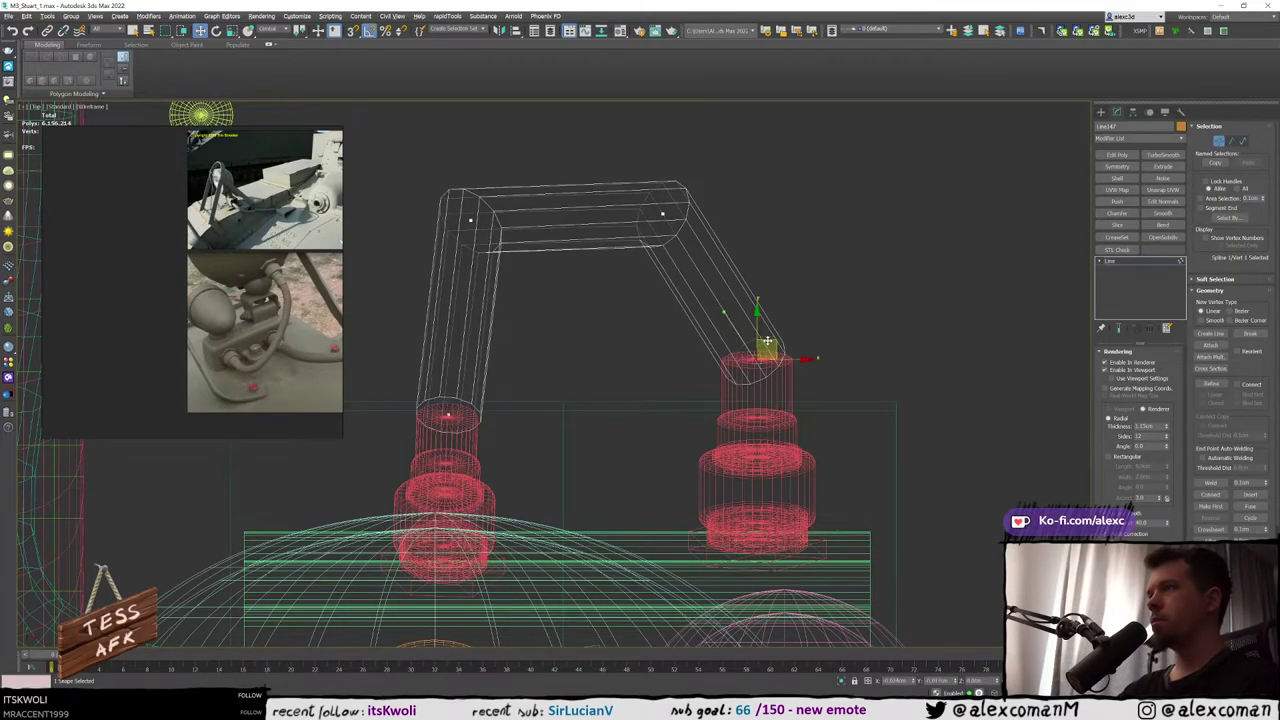
drag(727, 306, 758, 292)
Adjust the first vertex's Bezier handle in the Left wireframe view so the cable leaves straight out of the bracket box fitting
key(alt+w)
middle_click(868, 410)
middle_click(787, 305)
key(alt+w)
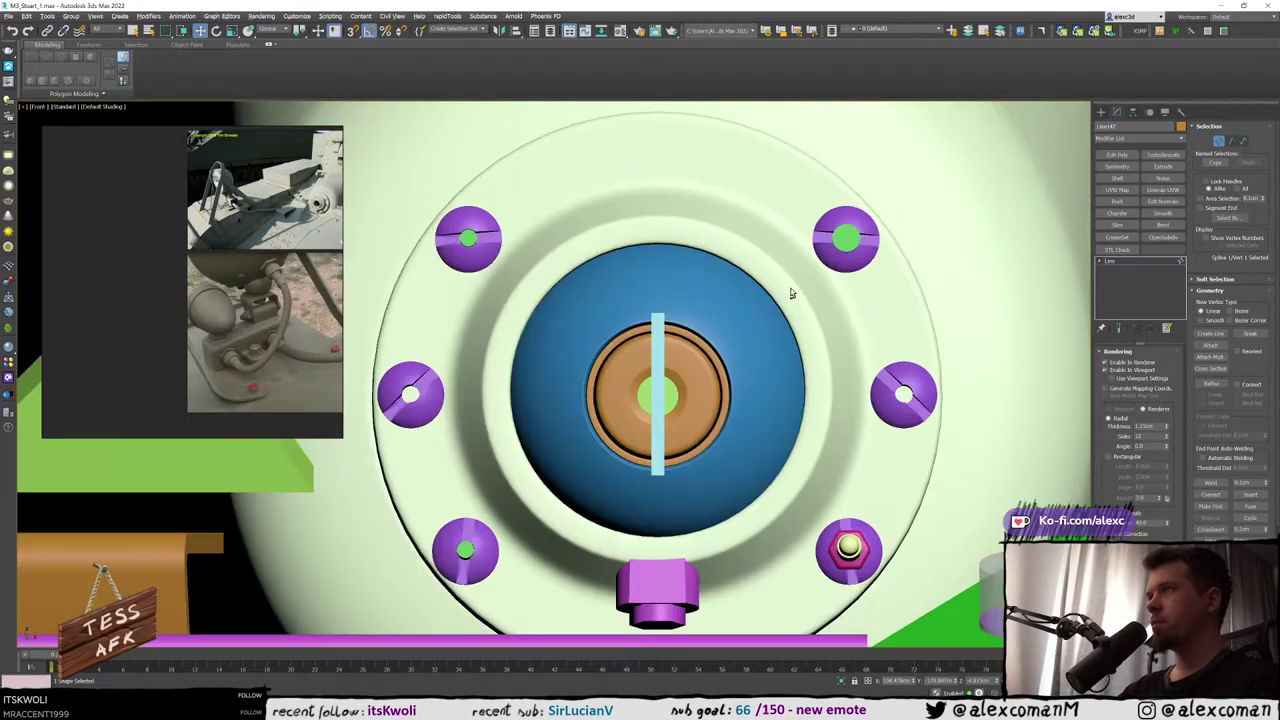
key(z)
scroll(791, 294, down, 12)
key(F3)
key(alt+w)
middle_click(420, 440)
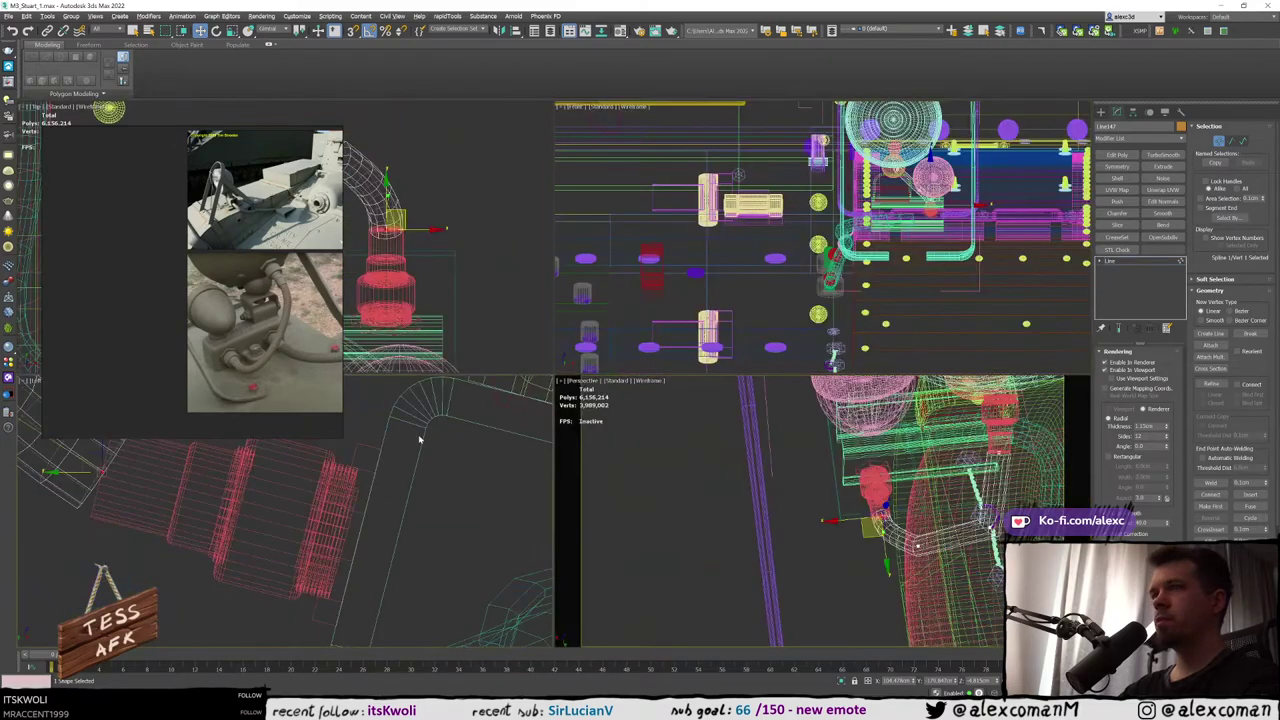
key(alt+w)
key(z)
scroll(500, 420, down, 3)
middle_drag(530, 395, 646, 371)
scroll(712, 385, down, 7)
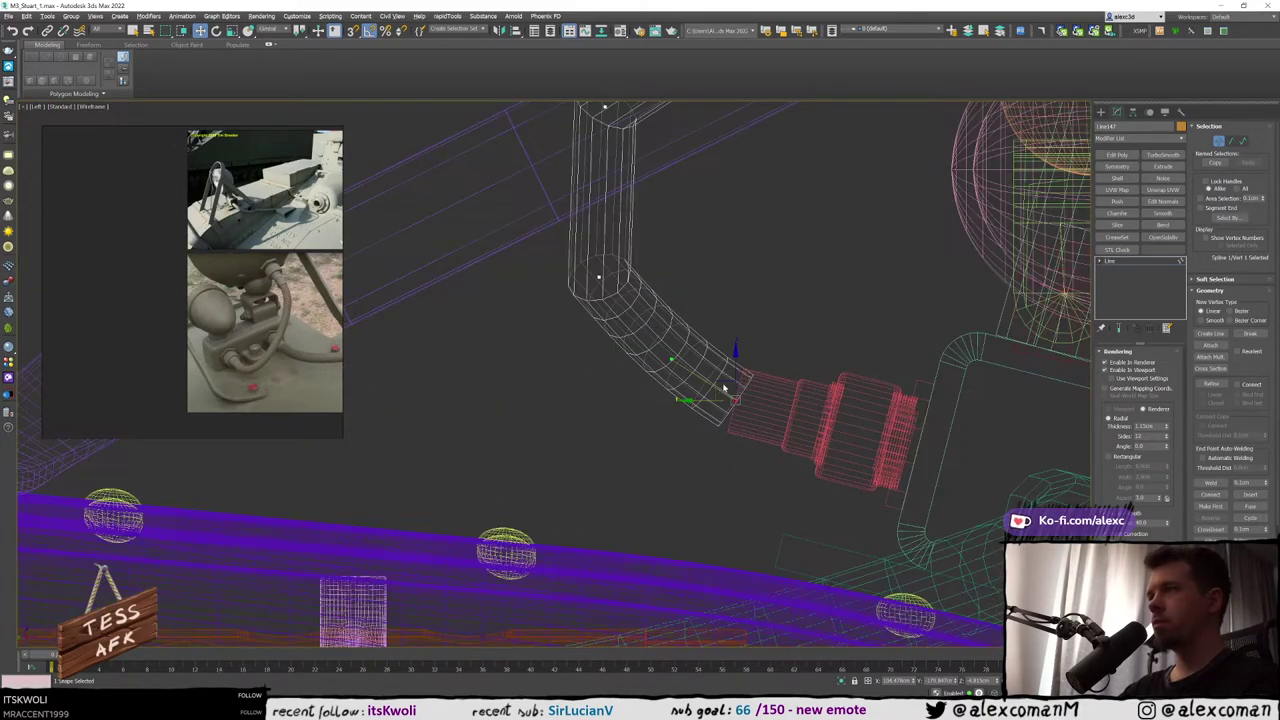
click(724, 387)
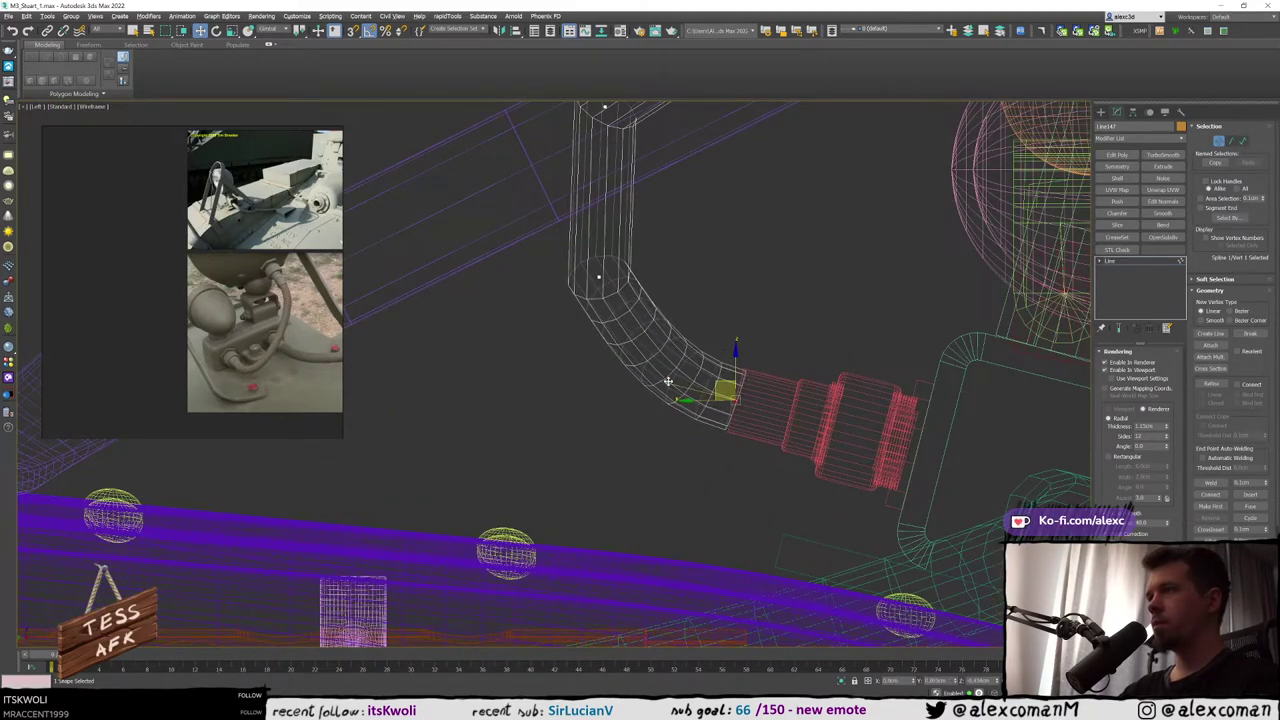
drag(668, 381, 666, 387)
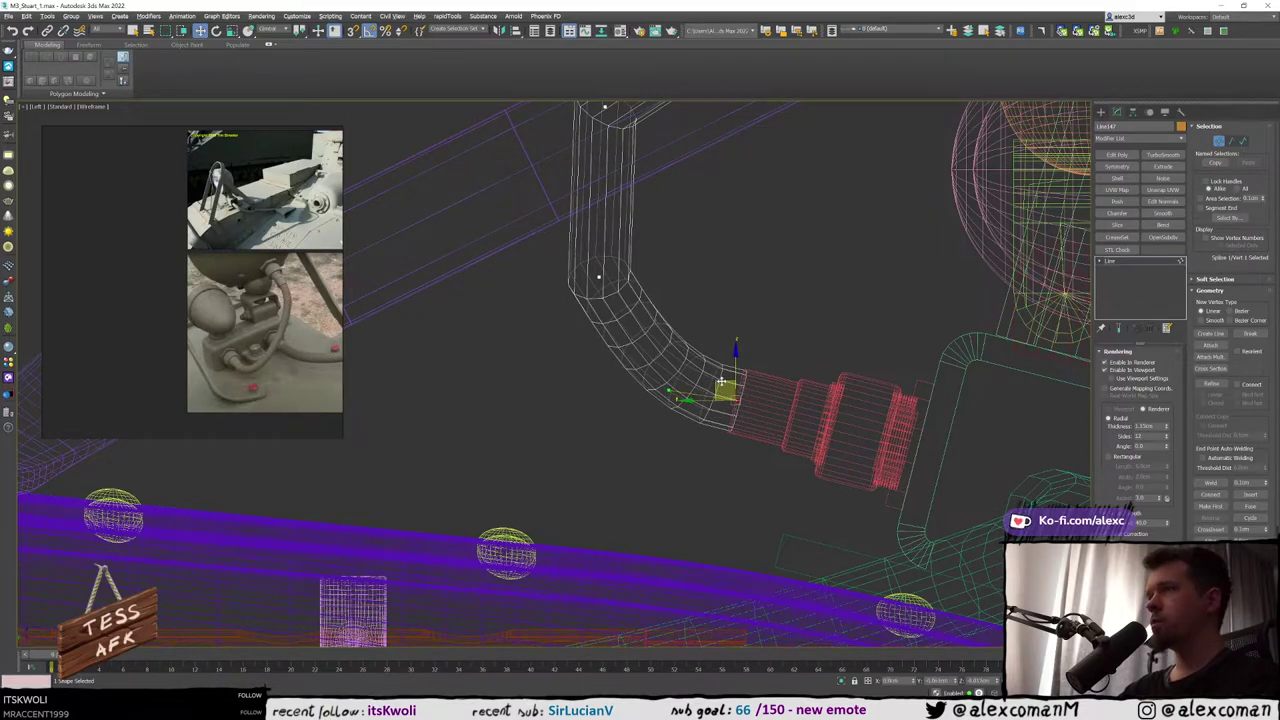
scroll(714, 393, up, 2)
scroll(698, 384, down, 2)
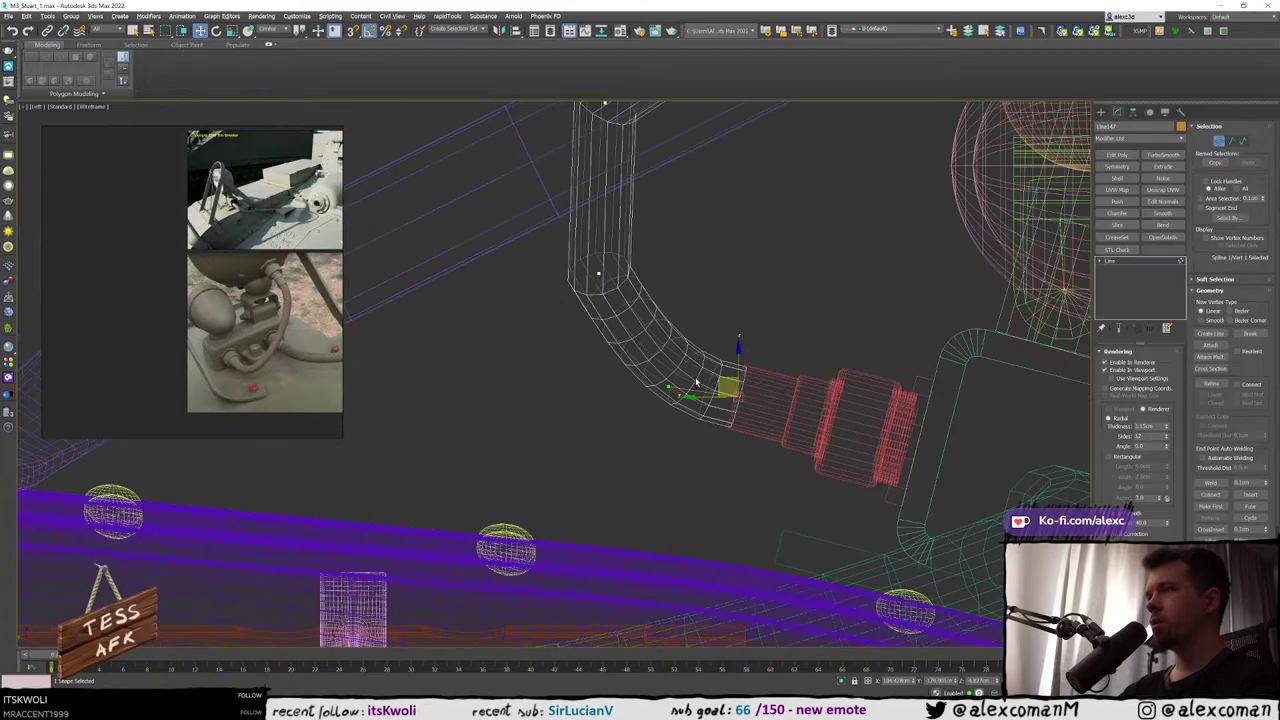
Straighten the first vertex's Bezier handle over the bracket box fitting in the Top view
key(alt+w)
middle_click(500, 287)
key(alt+w)
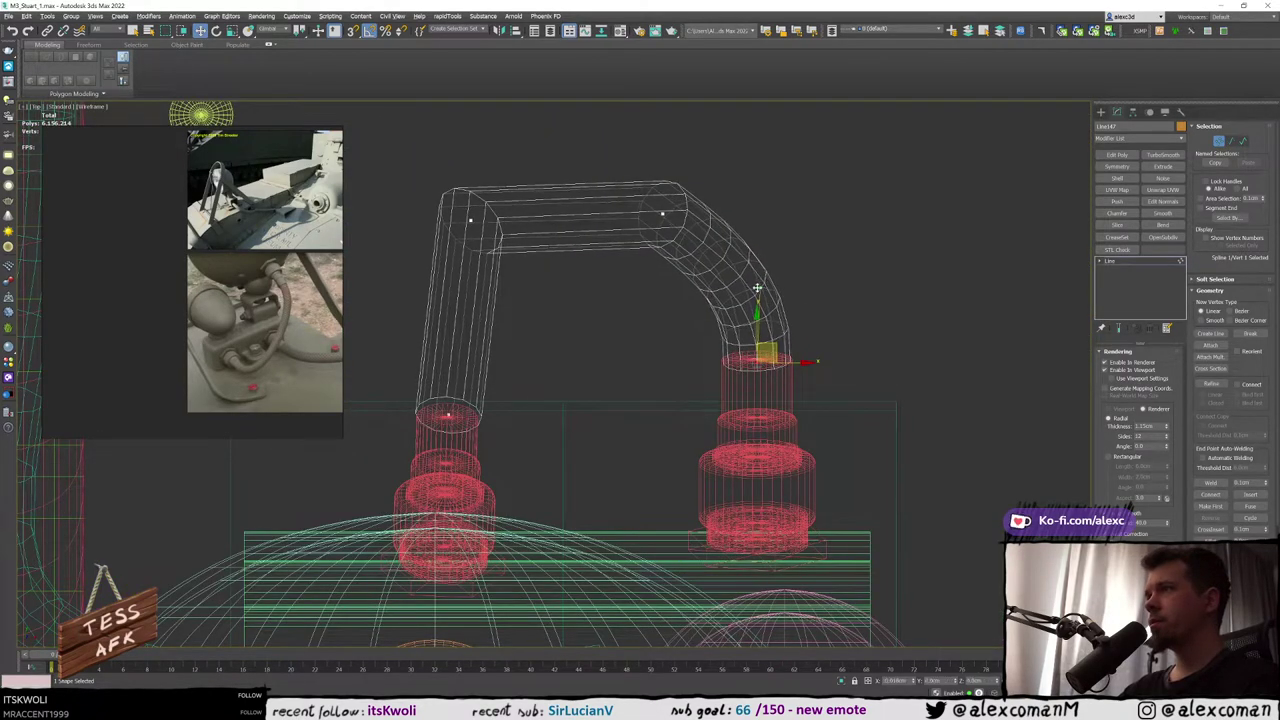
middle_drag(497, 401, 560, 396)
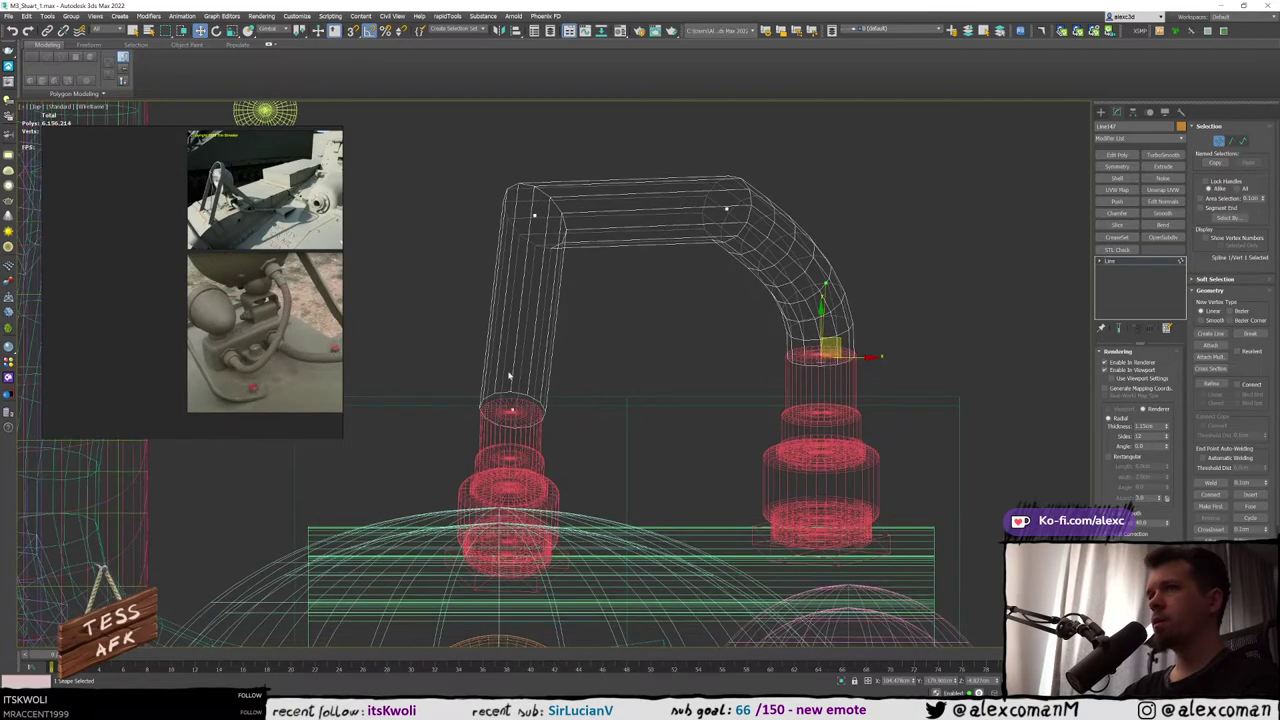
Select the line's last vertex and move it against the headlight fitting's end face in the Left view, and return to shaded perspective
click(511, 409)
key(alt+w)
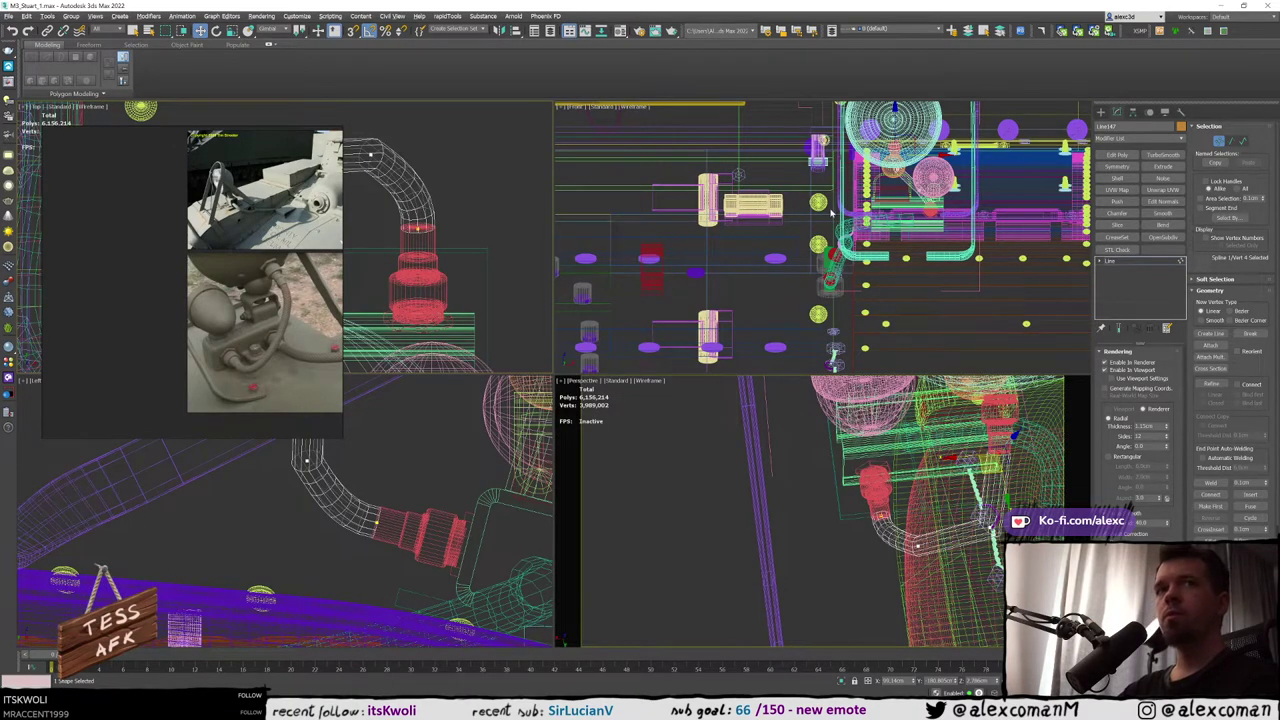
scroll(770, 238, down, 3)
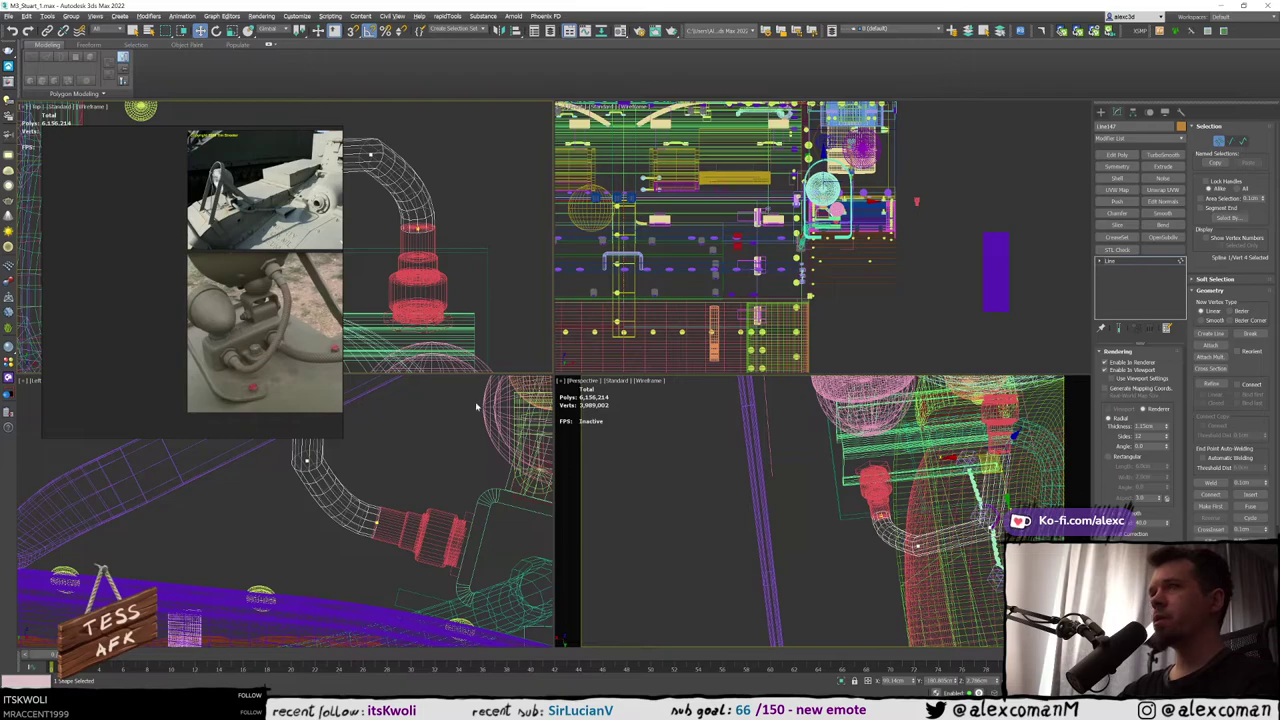
scroll(477, 406, up, 2)
key(alt+w)
scroll(477, 406, up, 4)
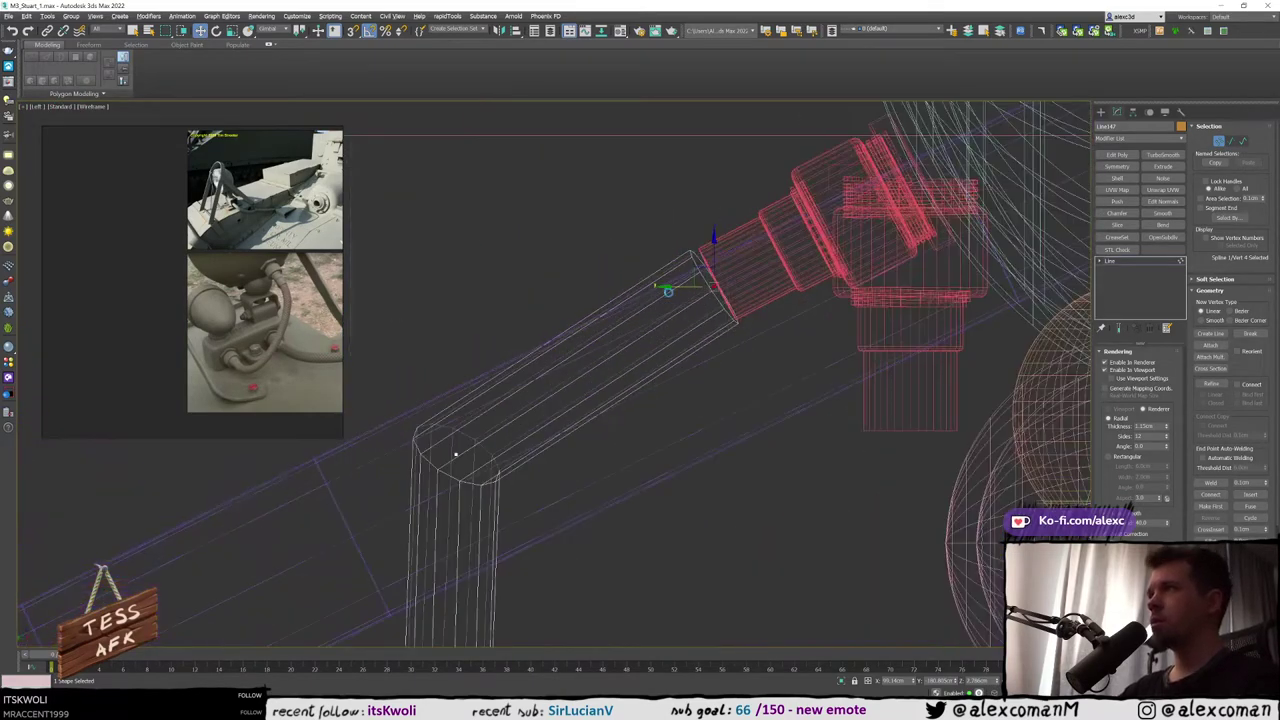
scroll(708, 282, up, 2)
drag(709, 279, 717, 276)
key(alt+w)
middle_click(817, 388)
key(alt+w)
mouse_move(817, 388)
alt+middle_down()
mouse_move(812, 286)
mouse_move(705, 333)
mouse_move(757, 292)
alt+middle_up()
key(F3)
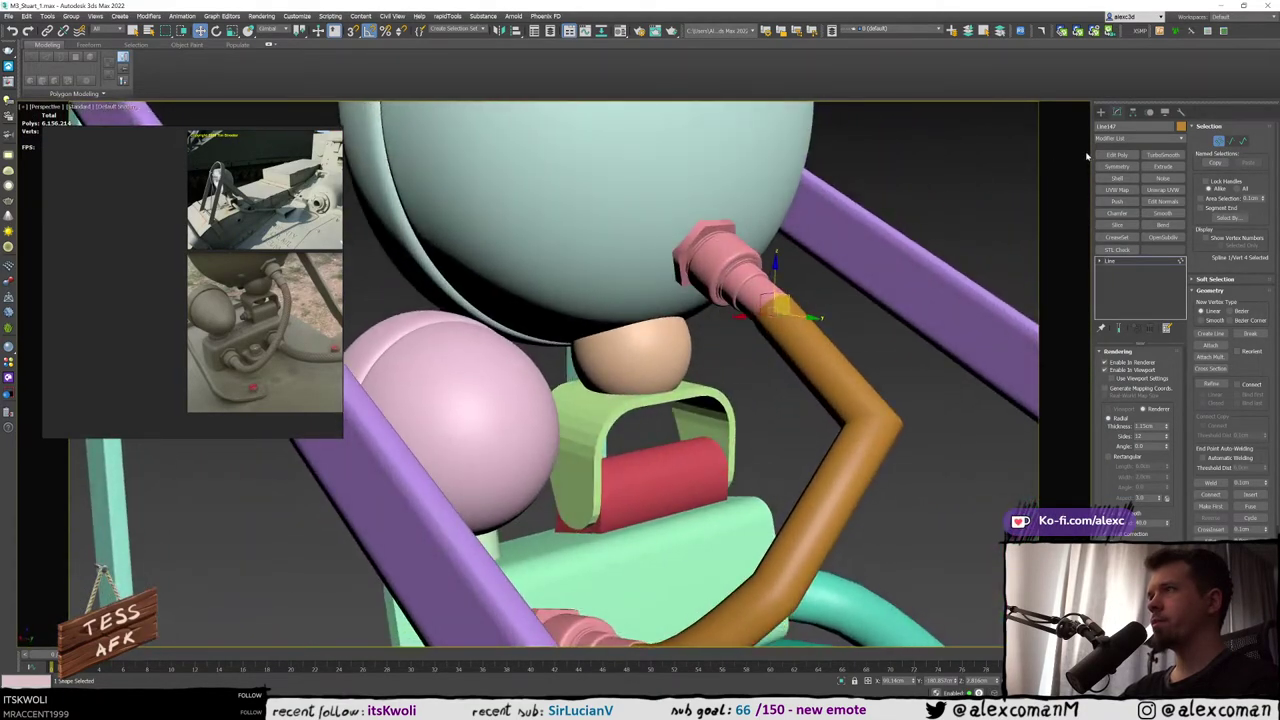
Leave vertex editing, select the headlight fitting and try to scale it up uniformly around the cable end
click(732, 246)
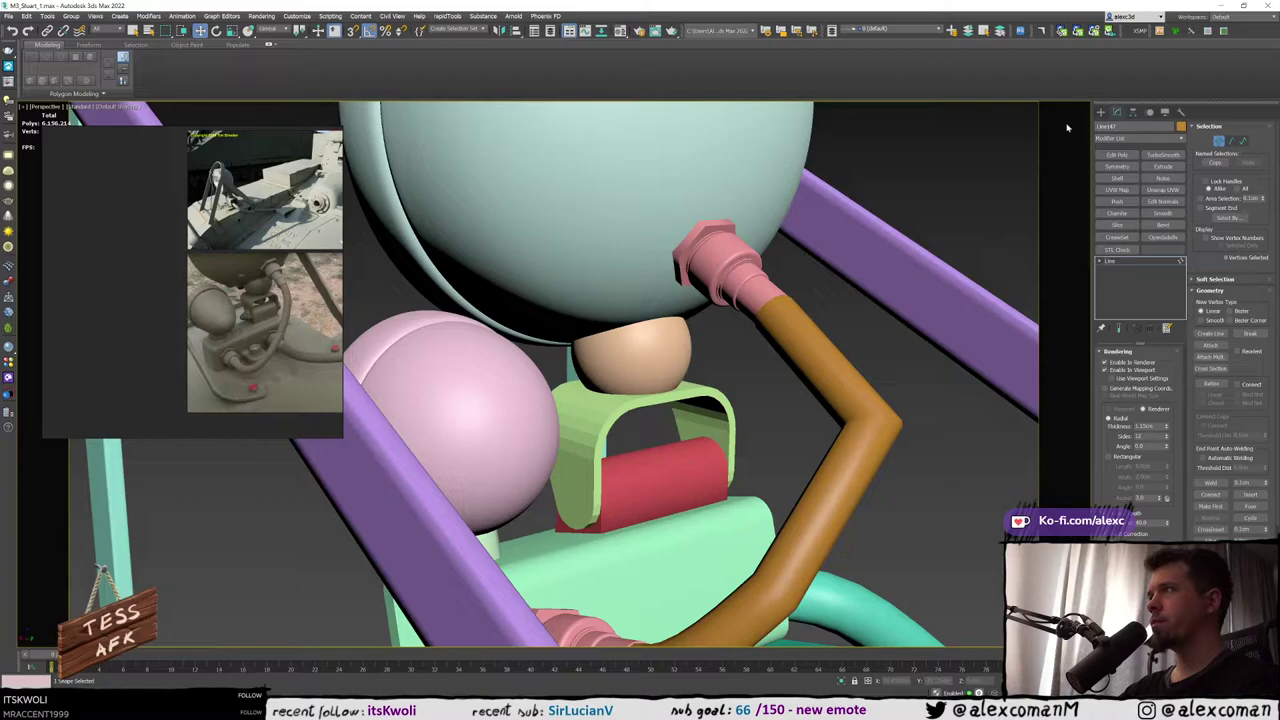
click(1101, 112)
click(885, 185)
click(719, 262)
alt+middle_drag(719, 262, 697, 254)
key(r)
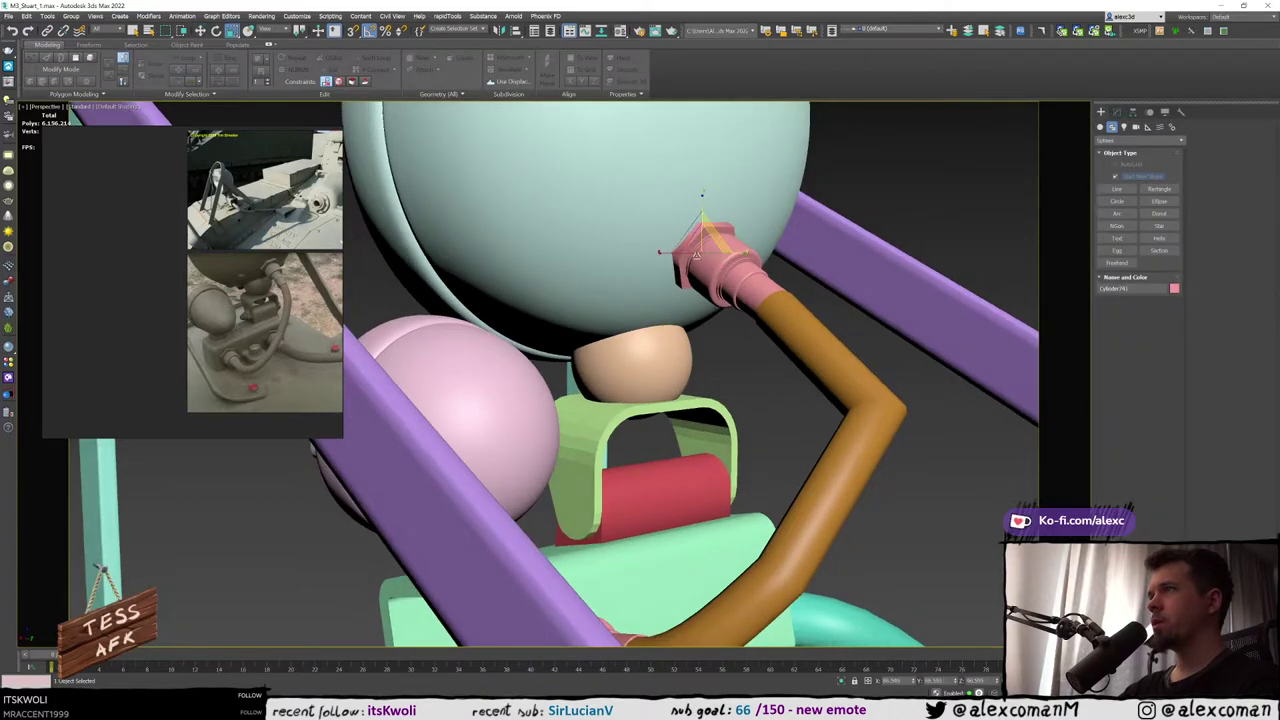
drag(697, 255, 697, 240)
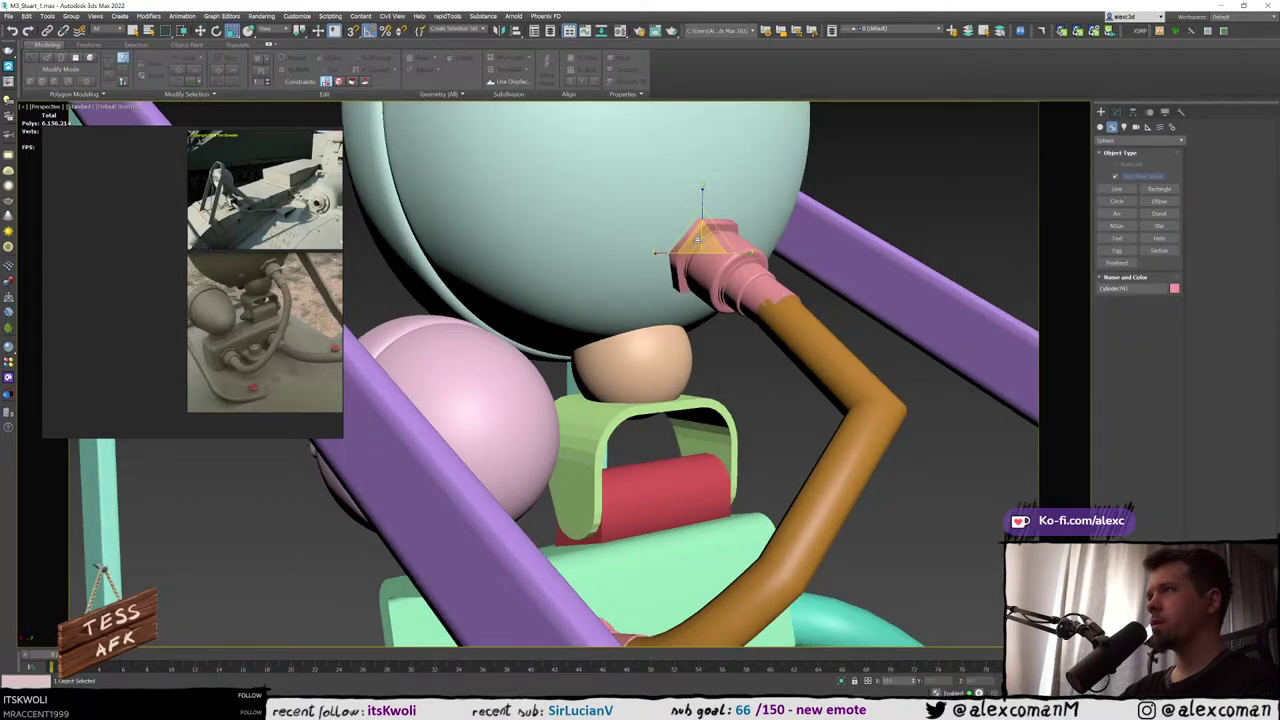
alt+middle_drag(750, 276, 740, 292)
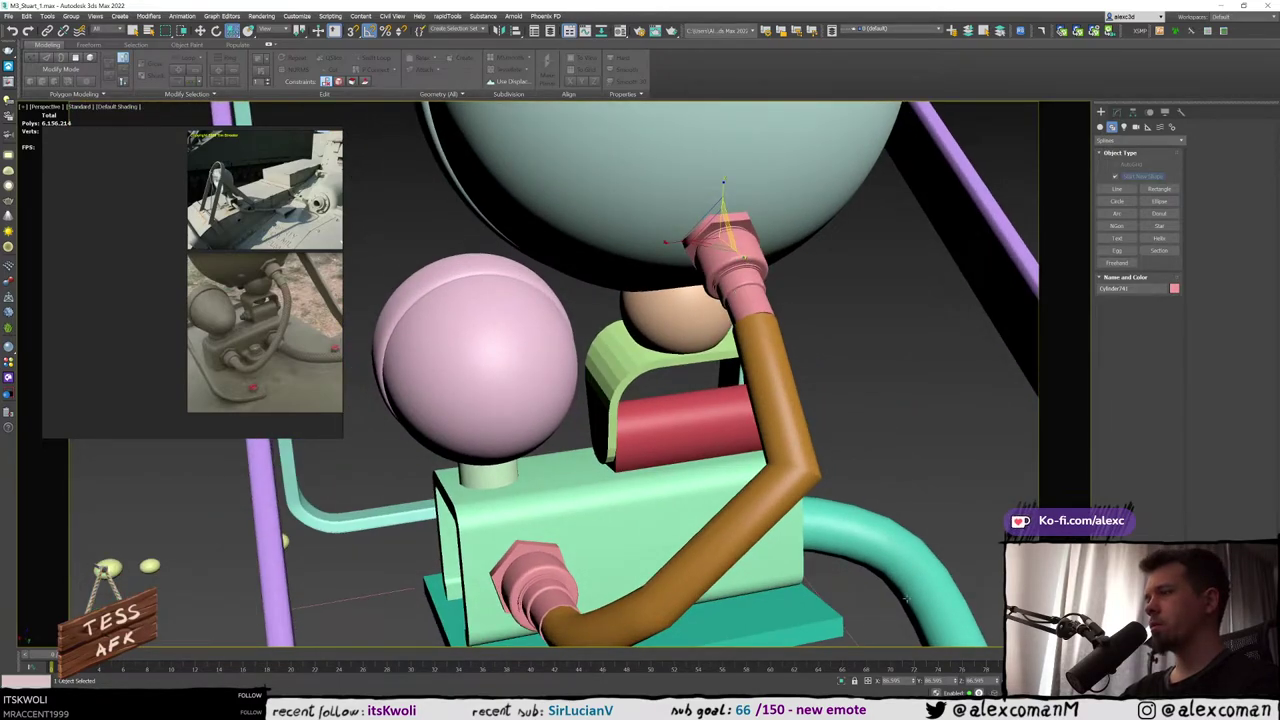
Apply the headlight fitting's scale value to the bracket box's fitting, and reselect the headlight fitting with edged faces shown
key(r)
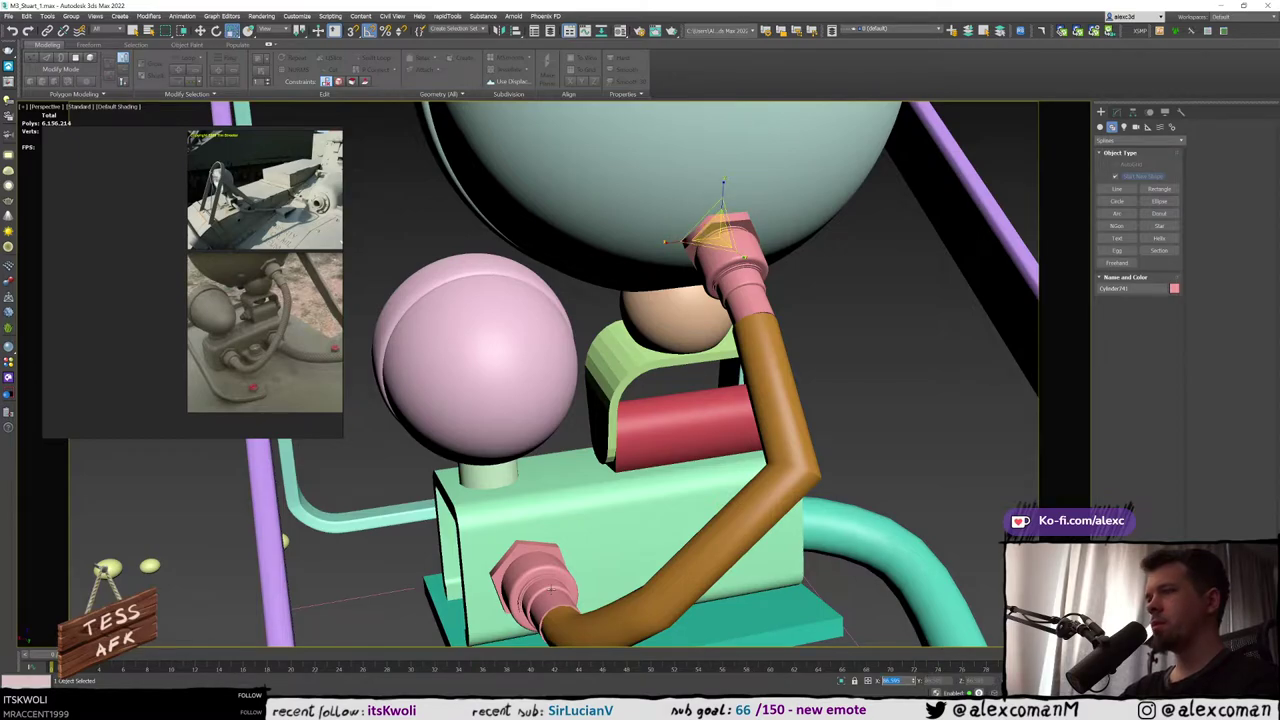
click(552, 590)
drag(774, 670, 774, 671)
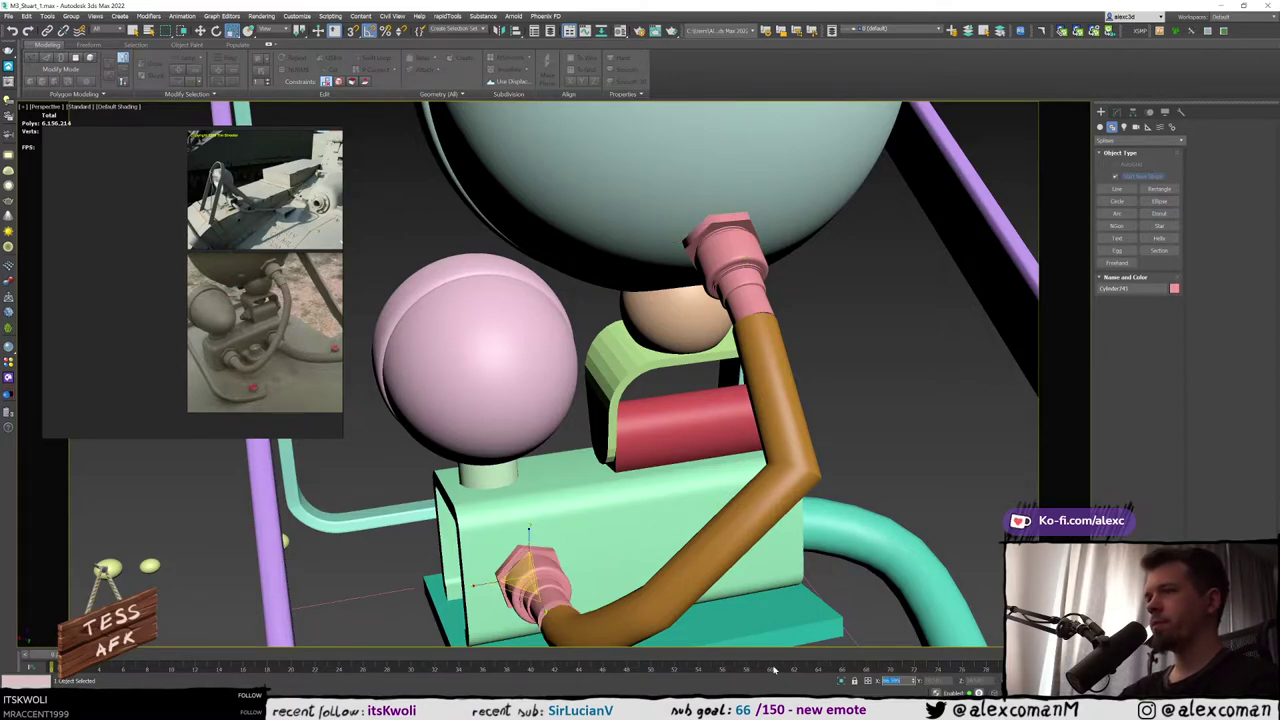
alt+middle_drag(765, 445, 850, 380)
middle_drag(772, 258, 694, 427)
key(F4)
click(791, 236)
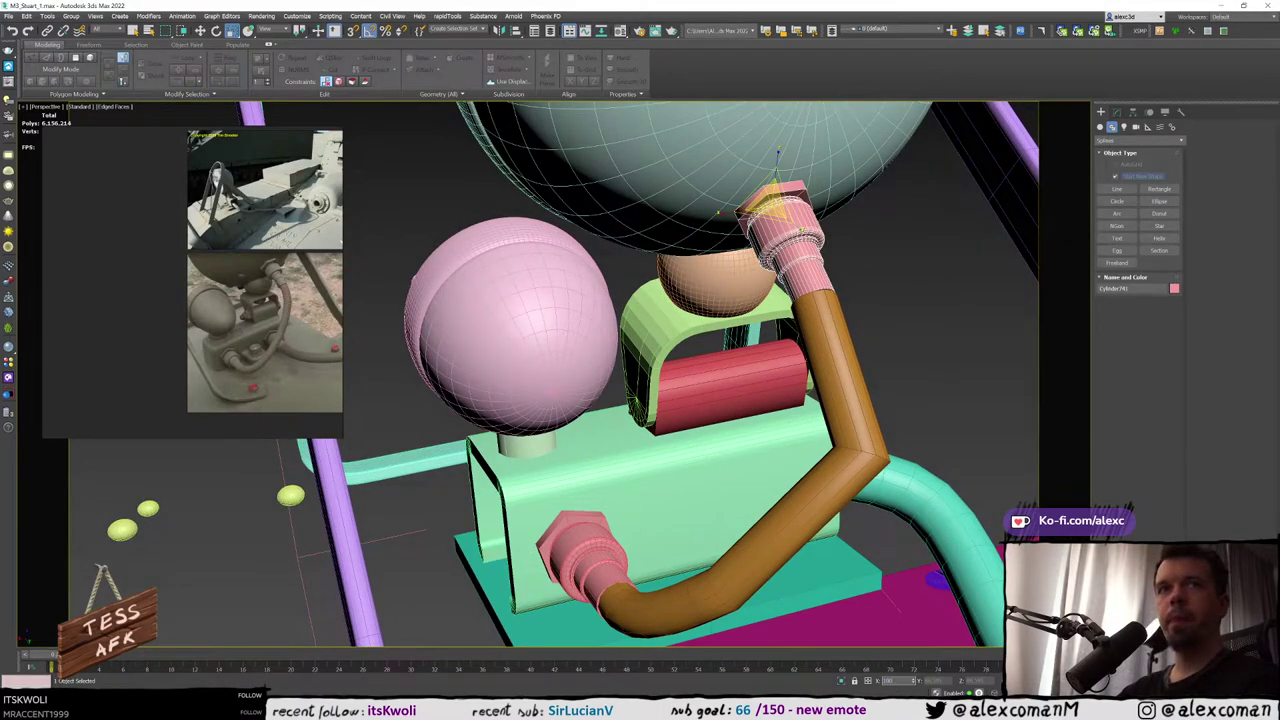
Select the cable line and move its end vertex at the headlight fitting into line with the fitting's end face
key(Return)
alt+middle_drag(840, 567, 844, 544)
click(863, 383)
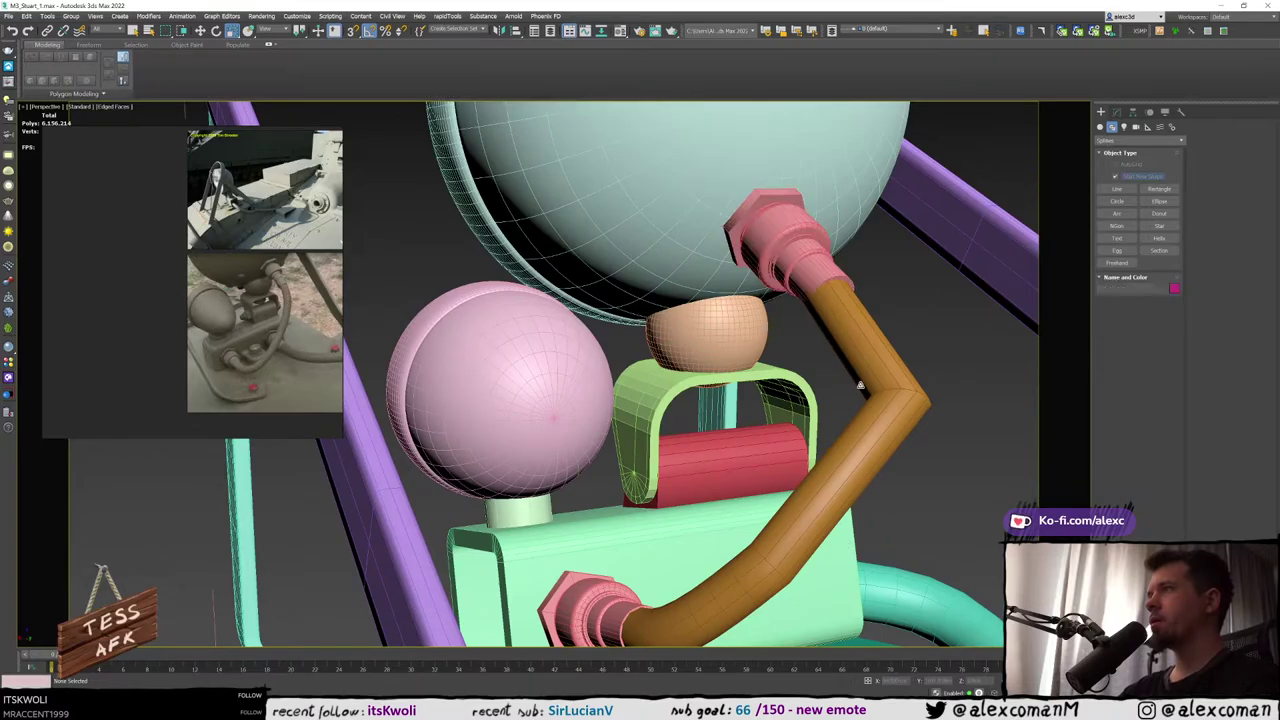
key(1)
key(F3)
click(821, 287)
key(F3)
mouse_move(830, 290)
alt+middle_down()
mouse_move(905, 284)
mouse_move(850, 305)
alt+middle_up()
key(w)
drag(842, 271, 854, 276)
alt+middle_drag(853, 276, 818, 298)
Convert the end vertex at the headlight fitting to Bezier Corner and pull its handle so the cable leaves the fitting straight
right_click(816, 300)
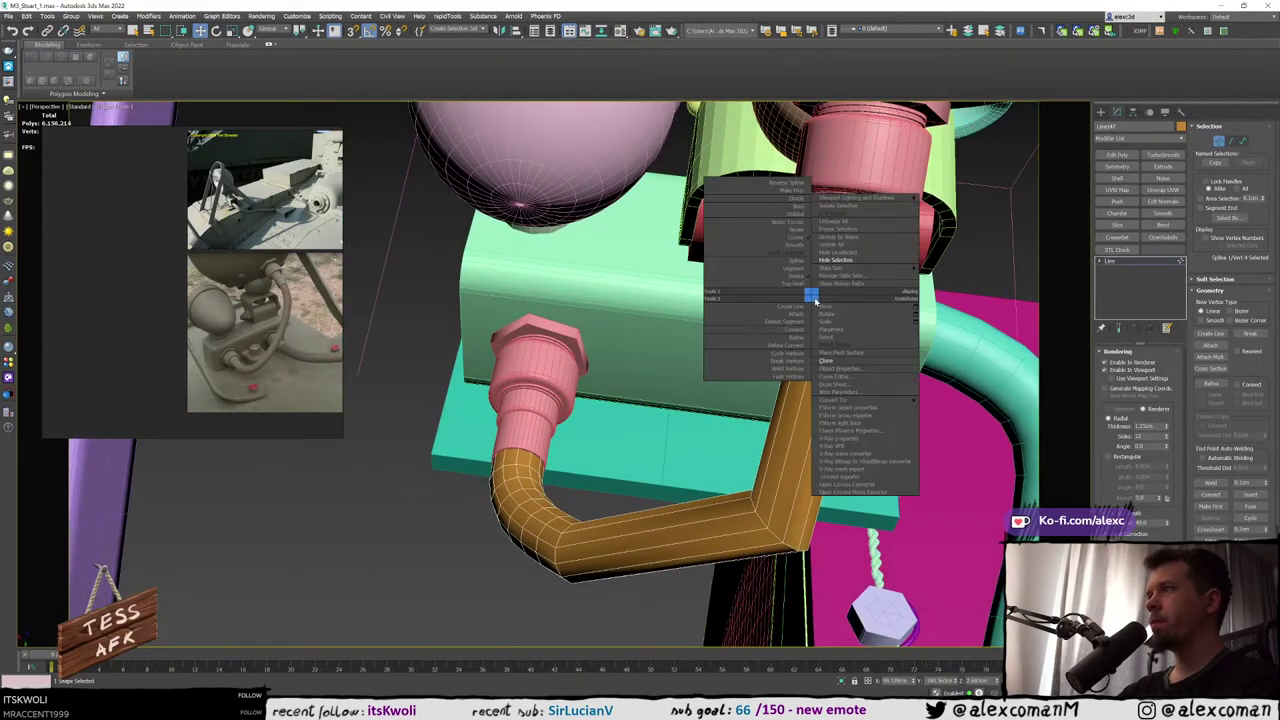
click(779, 222)
drag(825, 310, 826, 323)
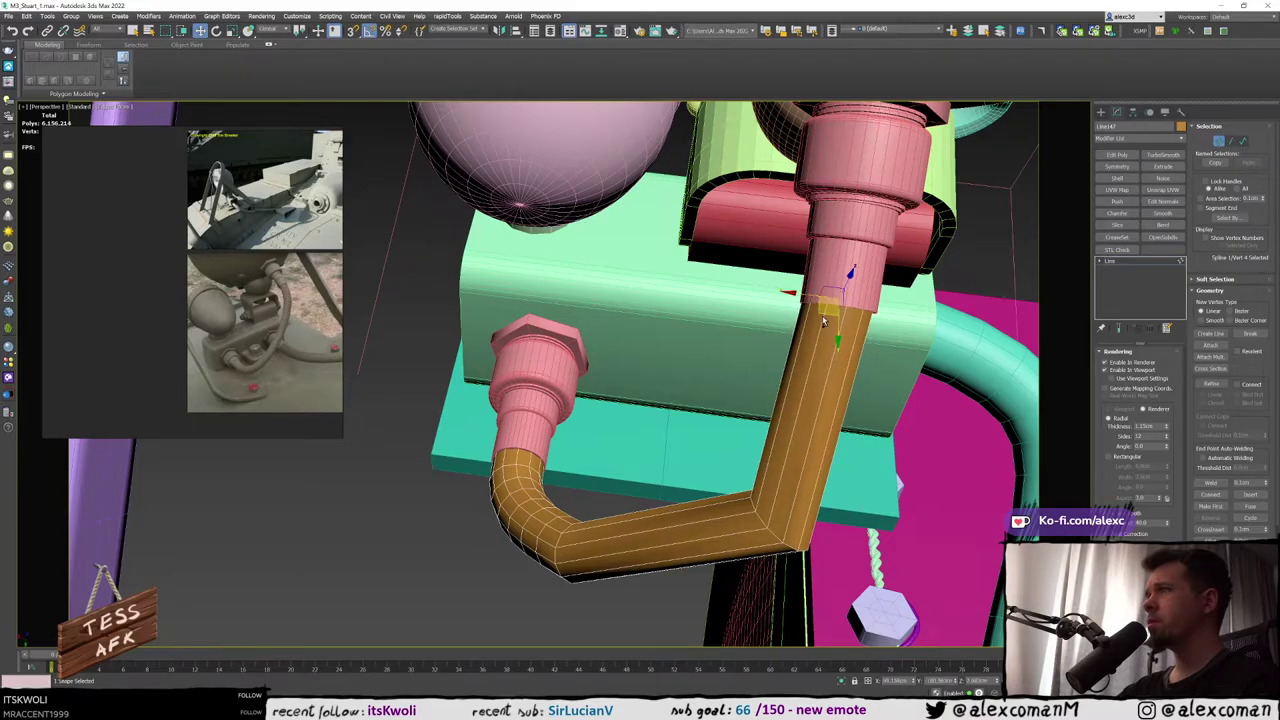
key(F3)
drag(818, 374, 829, 375)
key(F3)
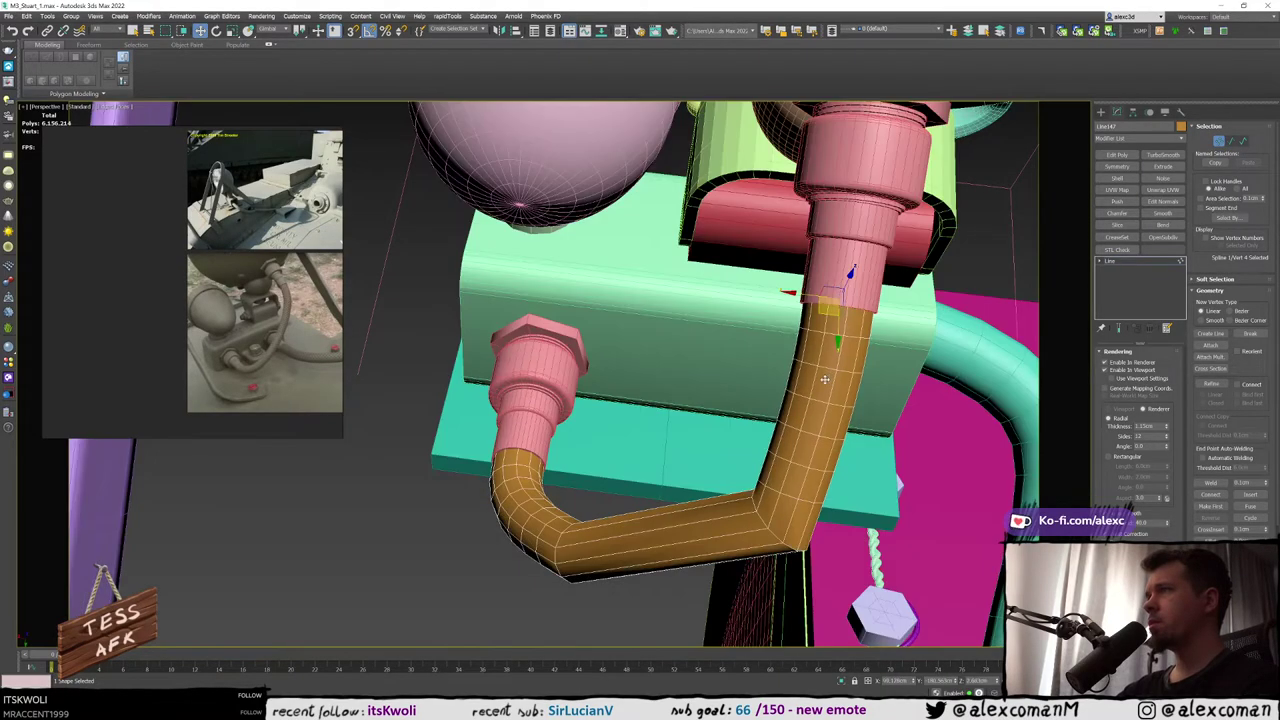
Select the cable's two middle vertices and convert them to Smooth to round both bends
mouse_move(829, 375)
alt+middle_down()
mouse_move(888, 318)
mouse_move(843, 320)
mouse_move(806, 343)
alt+middle_up()
key(F3)
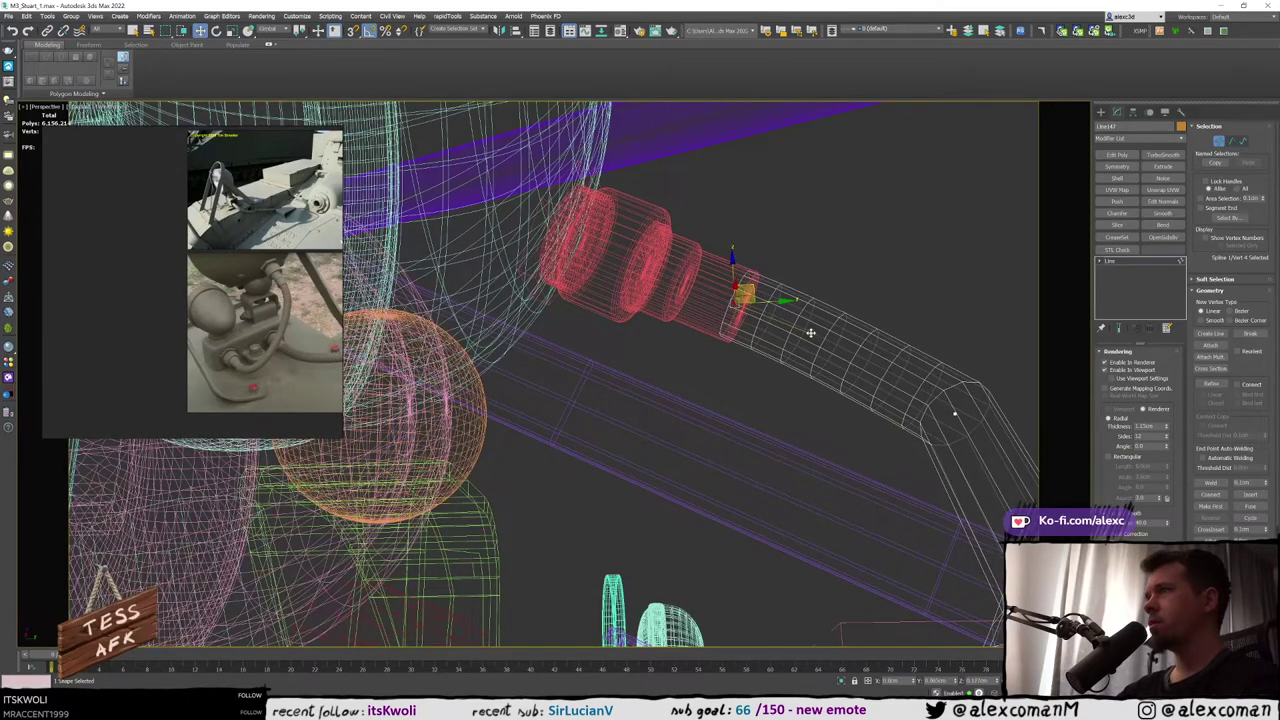
key(F3)
scroll(811, 333, down, 2)
mouse_move(811, 333)
alt+middle_down()
mouse_move(795, 348)
mouse_move(823, 342)
mouse_move(780, 291)
mouse_move(716, 303)
mouse_move(740, 284)
mouse_move(772, 325)
alt+middle_up()
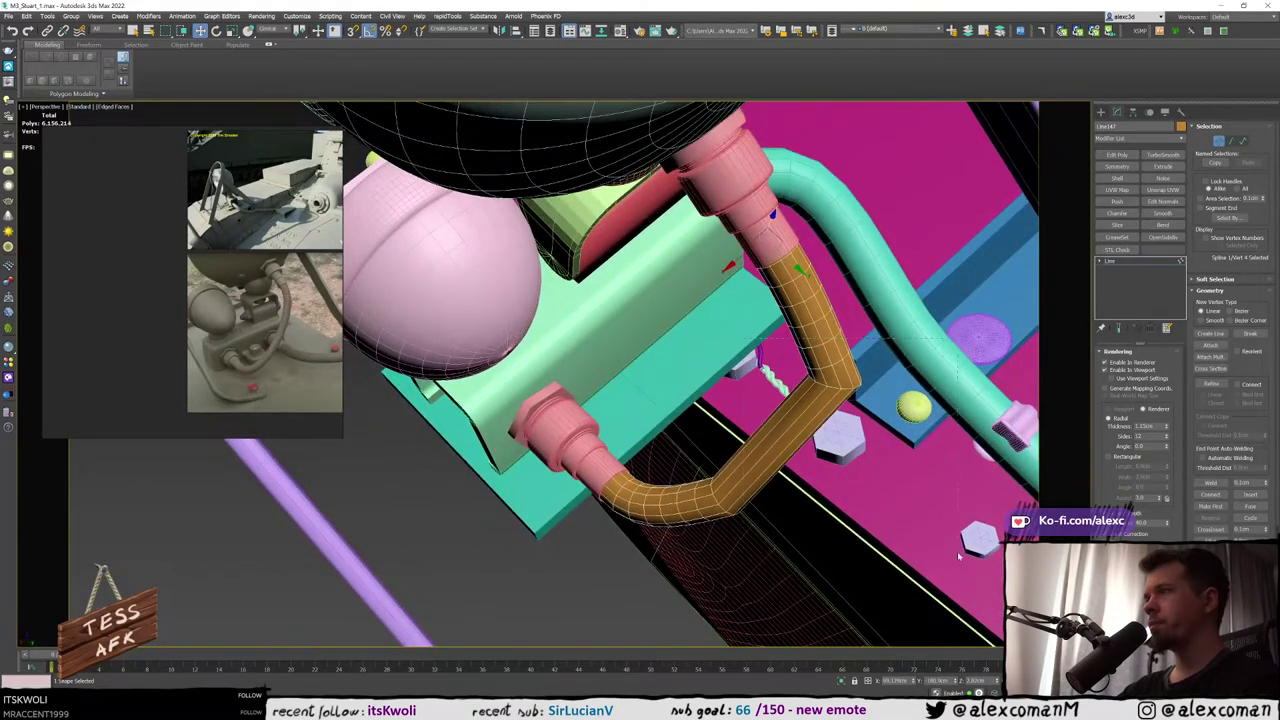
key(F3)
right_click(758, 457)
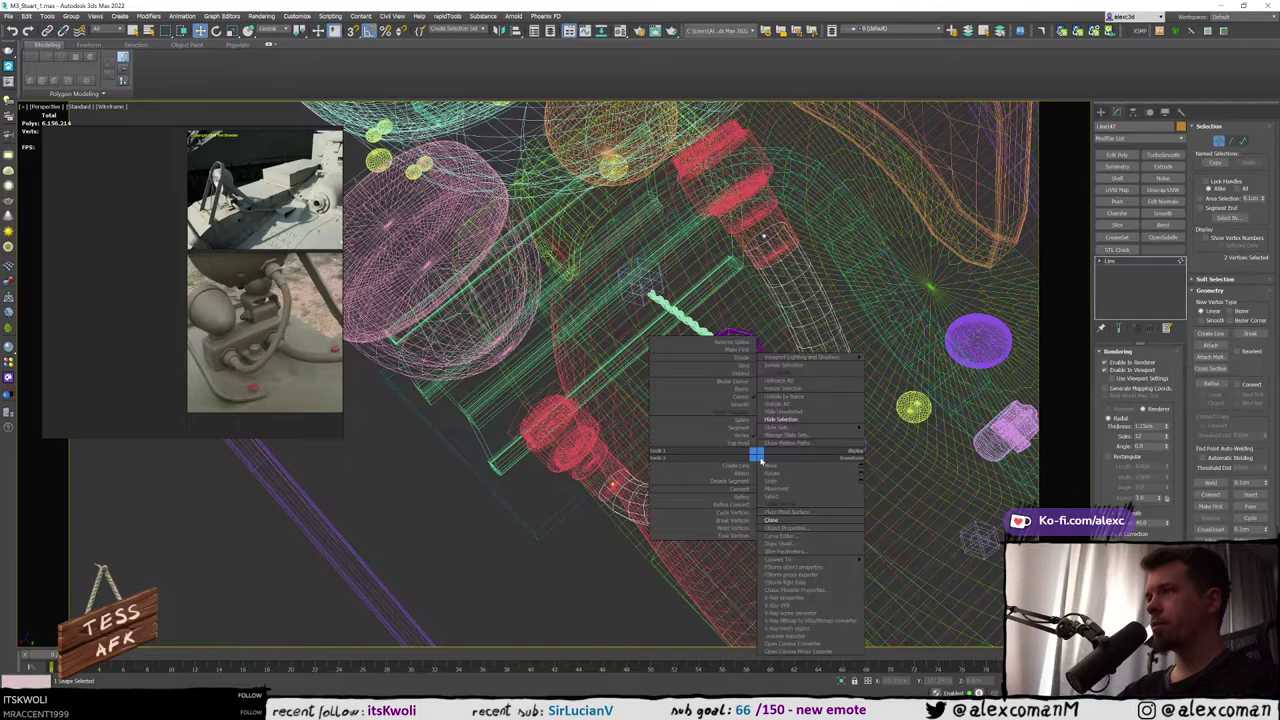
click(734, 404)
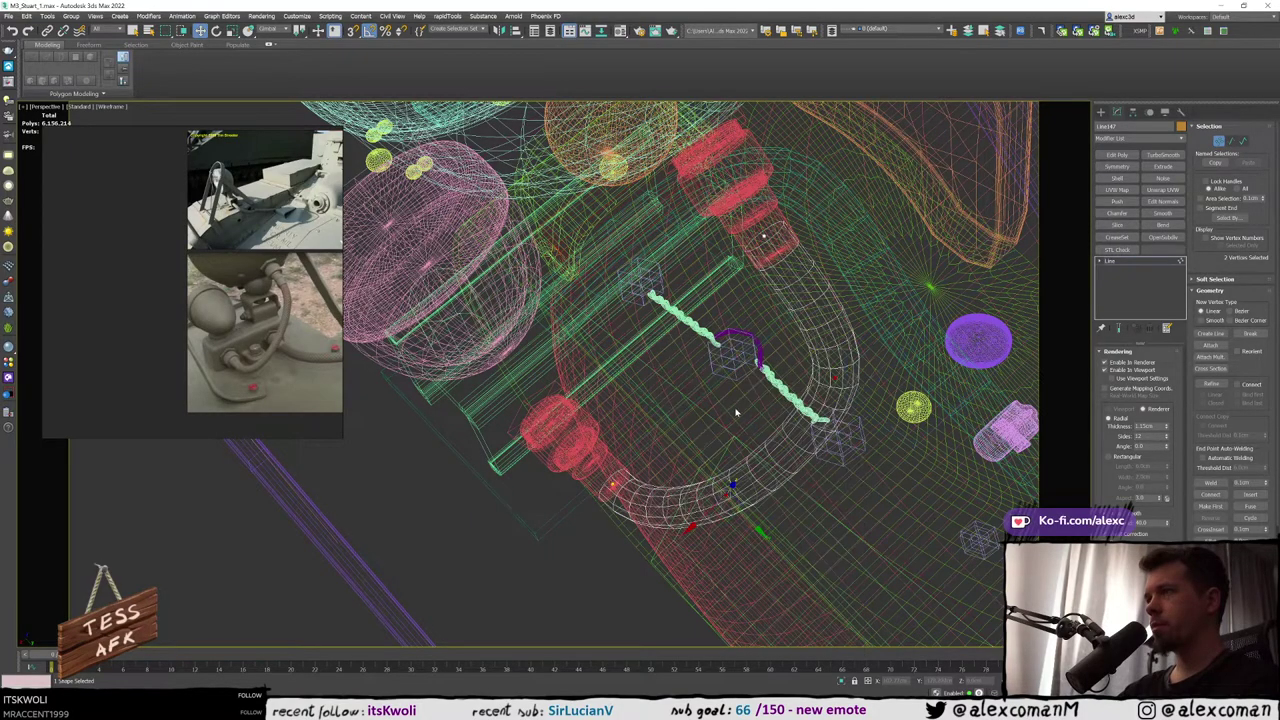
Select the bend vertex nearest the bracket box fitting and move it slightly outward, away from the box
key(F3)
mouse_move(735, 413)
alt+middle_down()
mouse_move(791, 429)
mouse_move(866, 396)
mouse_move(831, 385)
mouse_move(789, 420)
mouse_move(700, 432)
mouse_move(677, 420)
alt+middle_up()
click(866, 396)
key(F3)
click(703, 452)
key(F3)
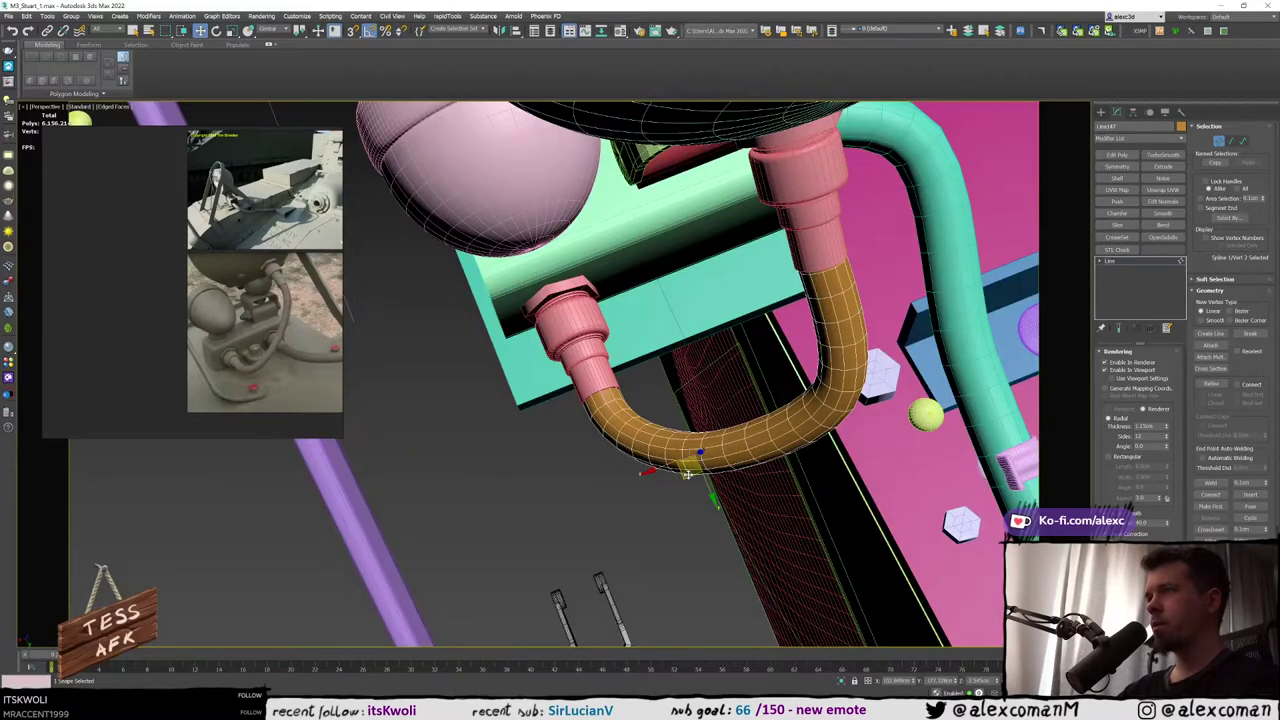
drag(688, 474, 684, 482)
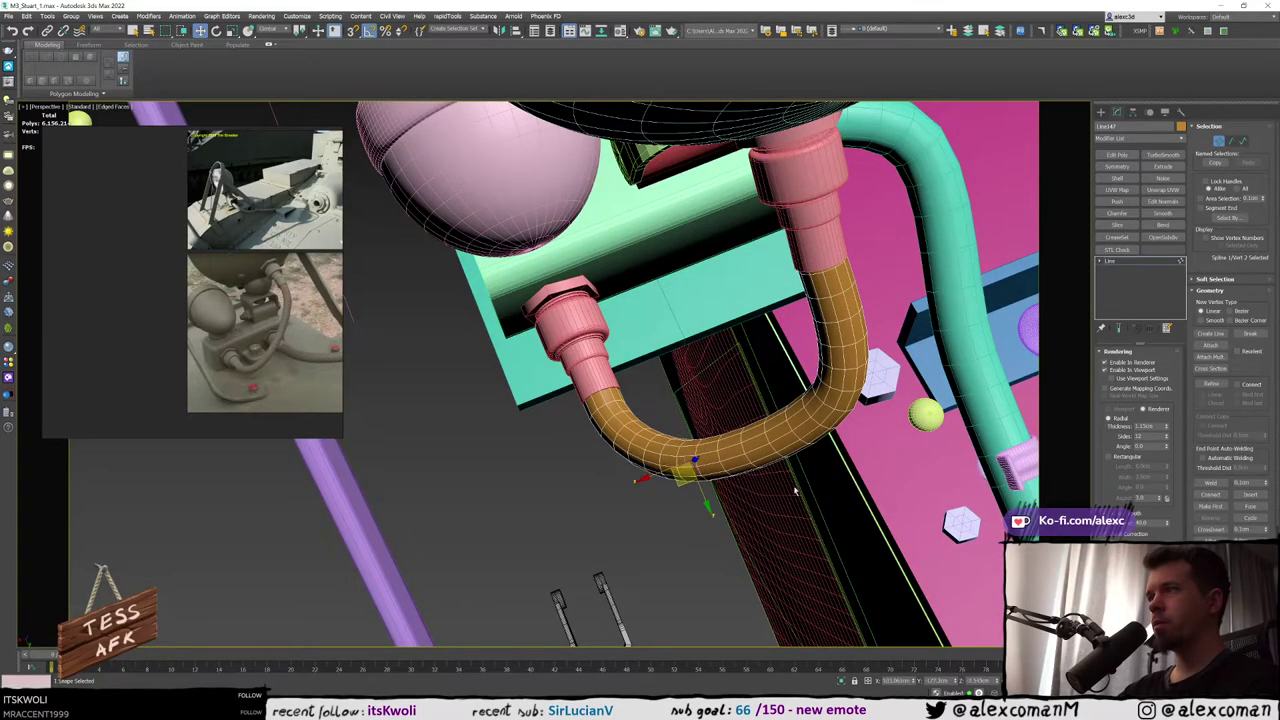
Select the bend vertex below the headlight fitting and shift it slightly towards the small round lamp
alt+middle_drag(795, 490, 818, 340)
key(F3)
key(F3)
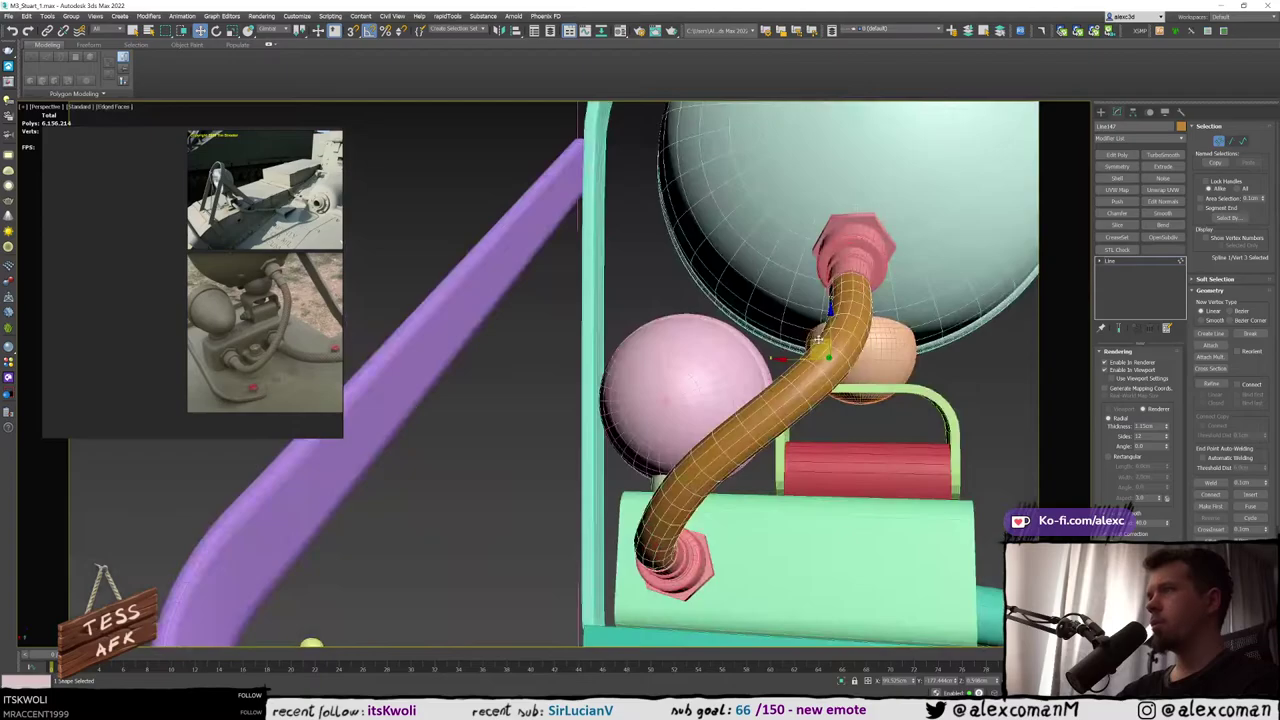
drag(817, 336, 806, 333)
alt+middle_drag(806, 333, 882, 318)
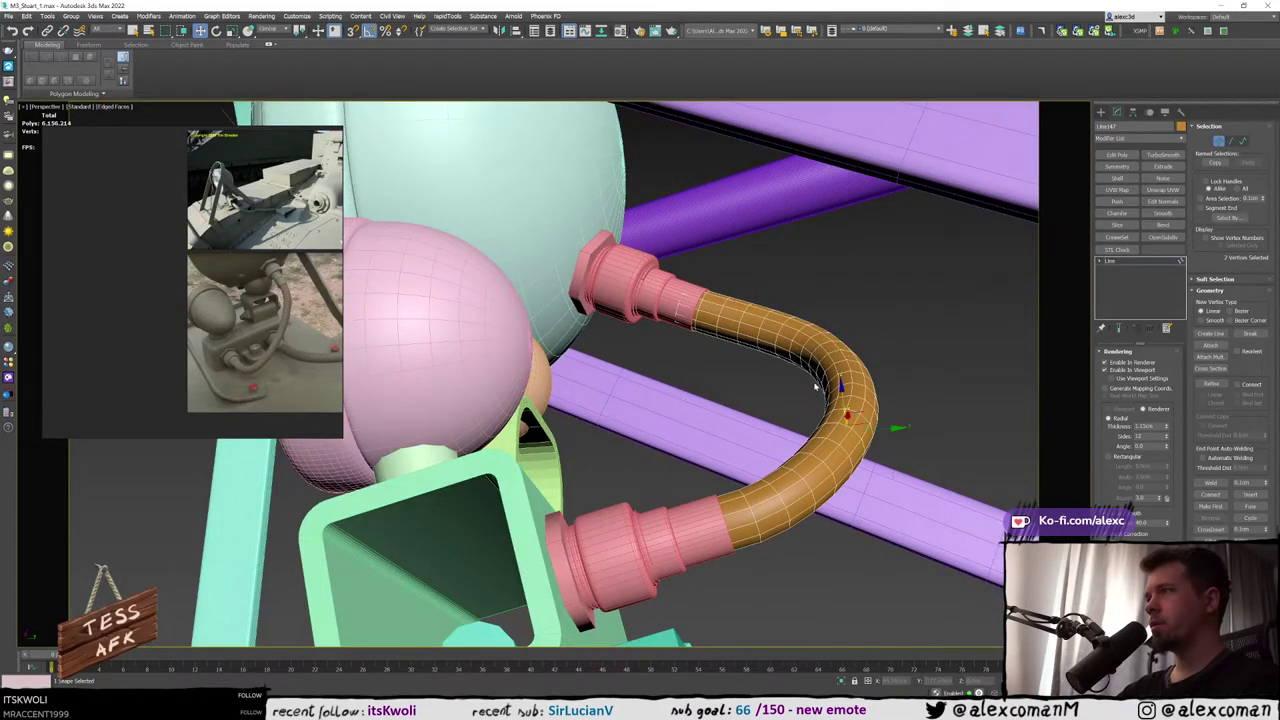
Reselect the upper bend vertex, followed by the cable's end vertex at the headlight fitting, to refine the curve there
key(F3)
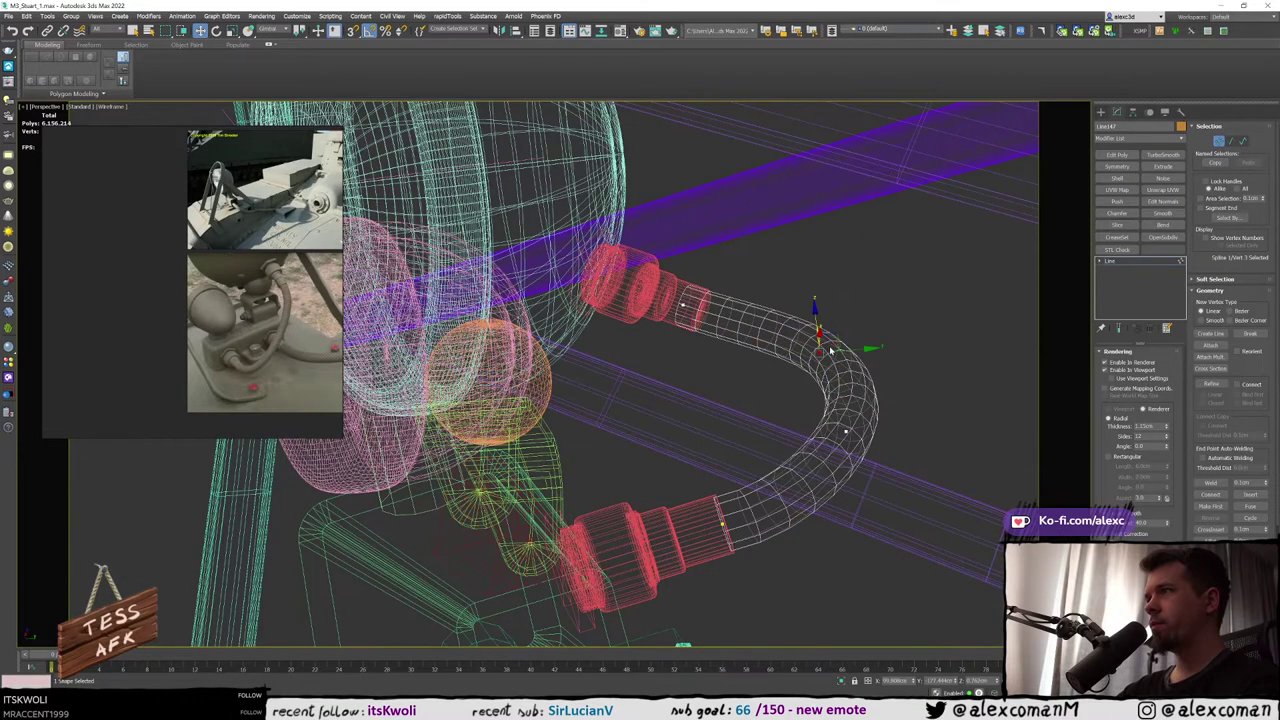
key(F3)
alt+middle_drag(820, 346, 783, 355)
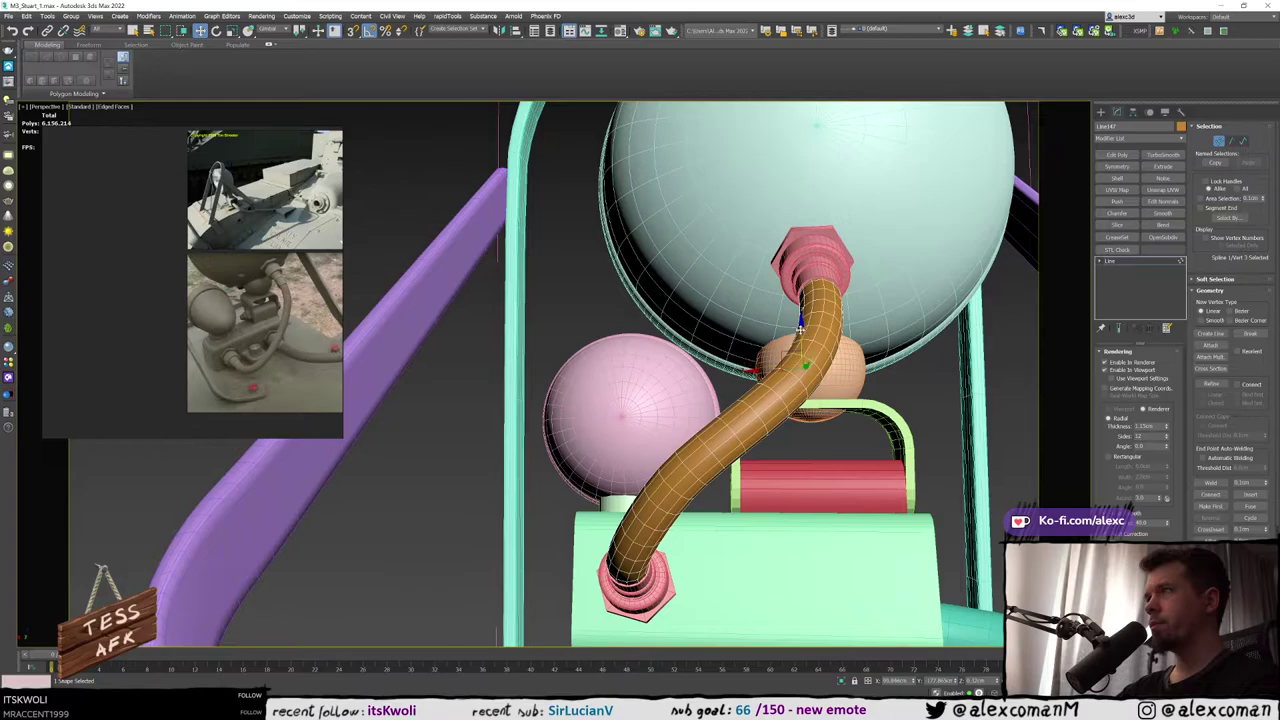
key(F3)
key(F3)
scroll(800, 328, up, 5)
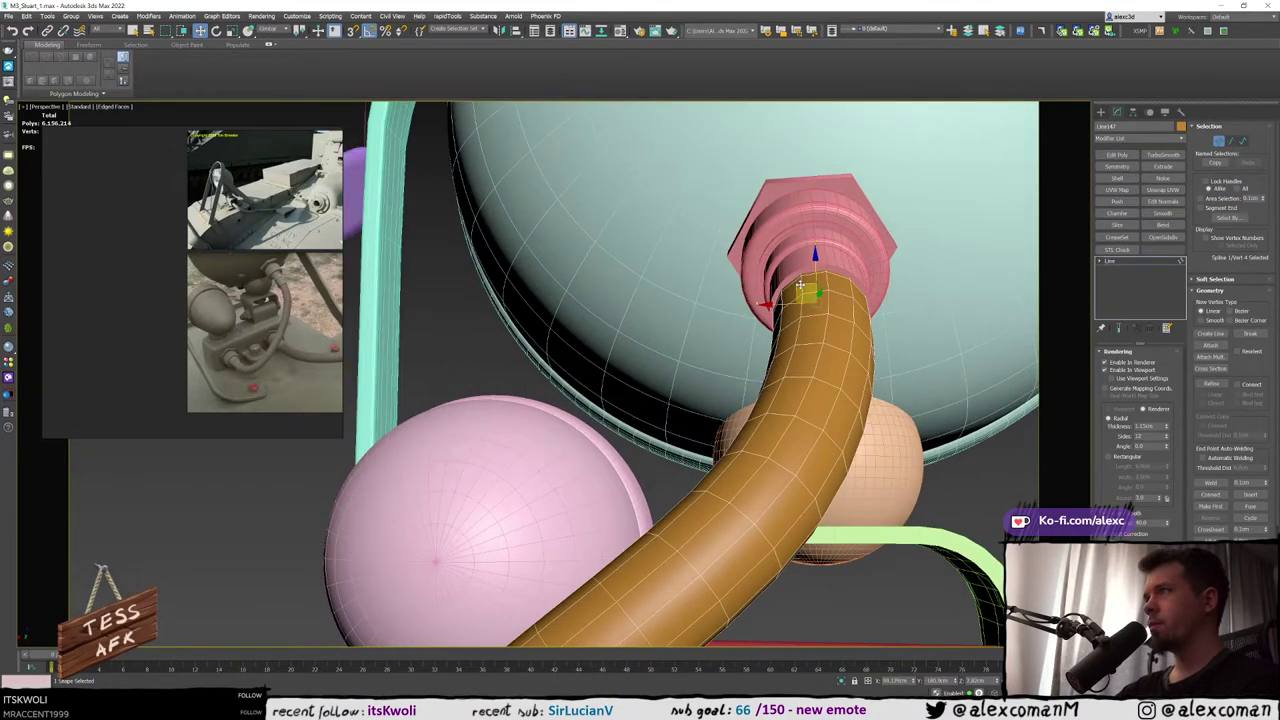
Seat the end vertex of the orange hose spline inside the red fitting below the large lamp, and deselect the hose
drag(800, 285, 798, 284)
mouse_move(799, 283)
alt+middle_down()
mouse_move(816, 313)
mouse_move(838, 287)
mouse_move(778, 298)
alt+middle_up()
key(F3)
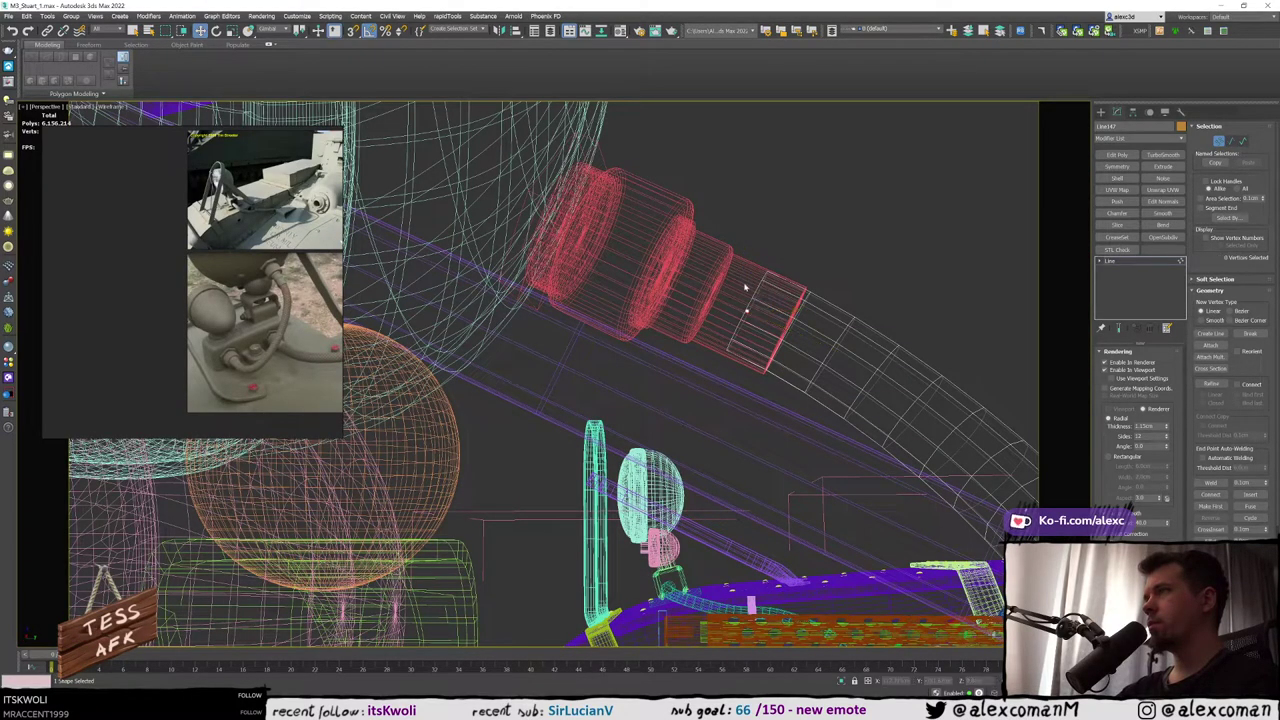
key(F3)
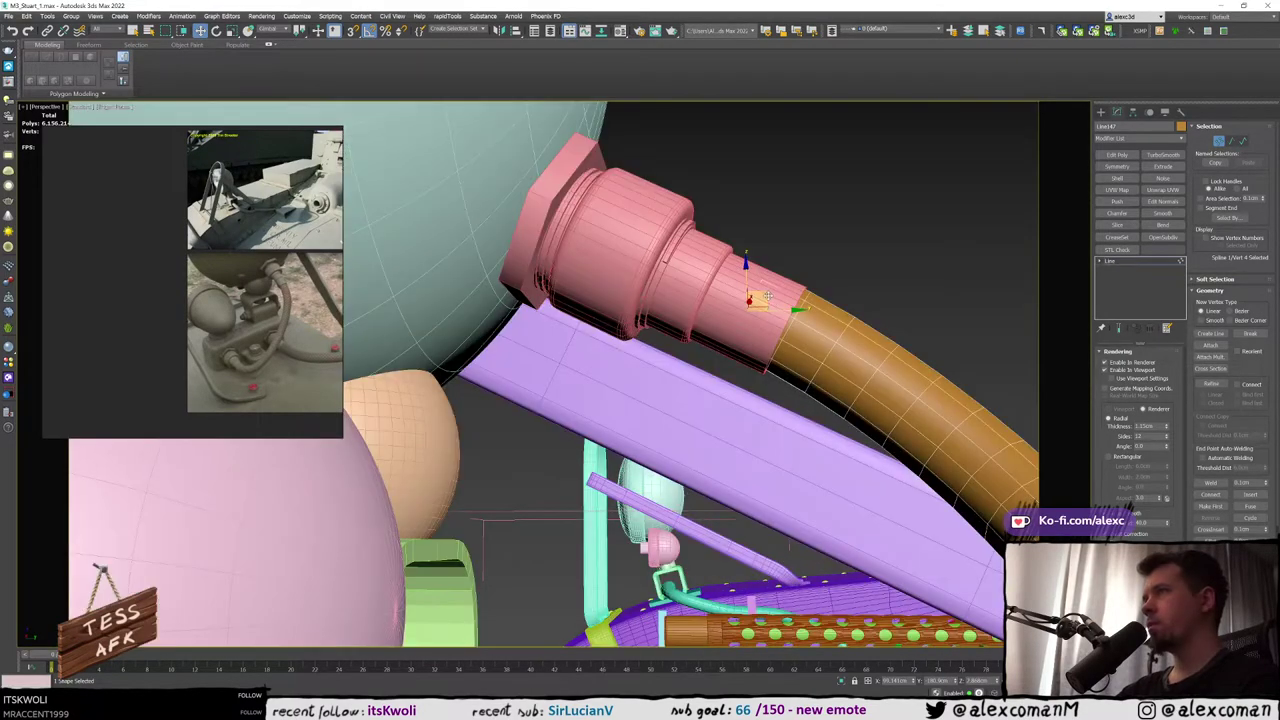
key(F3)
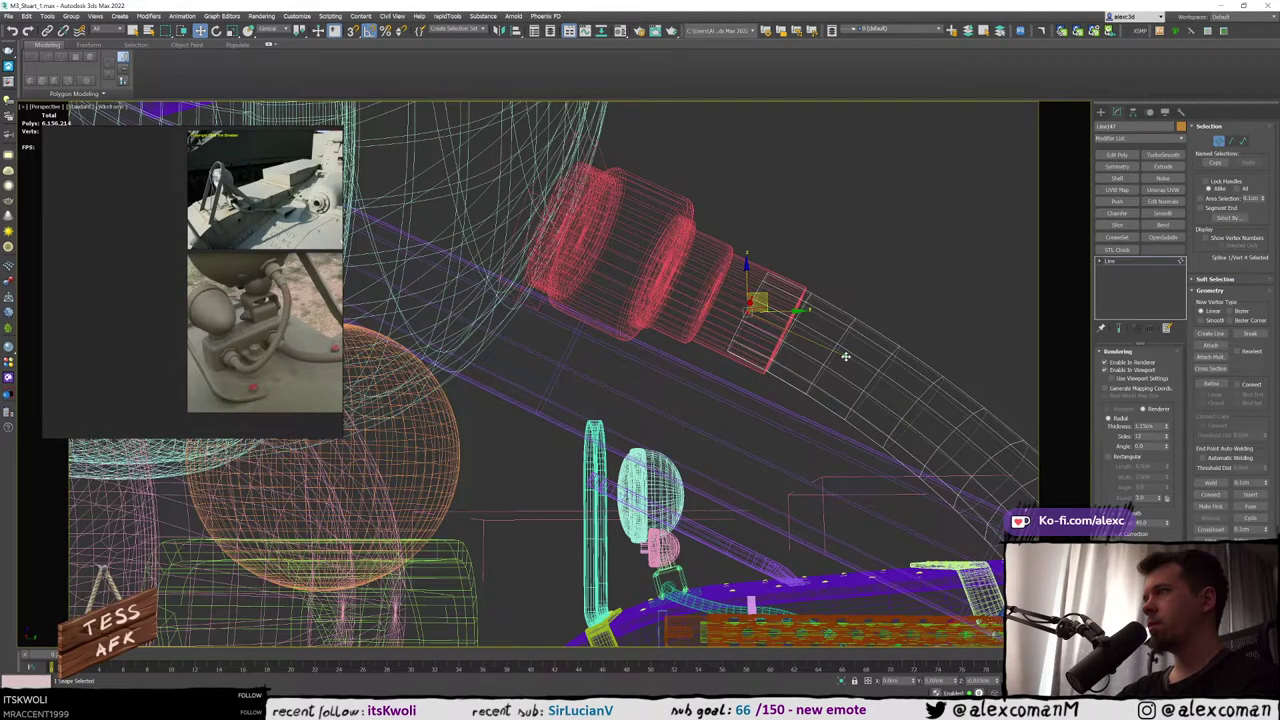
key(F3)
scroll(847, 357, down, 3)
mouse_move(847, 357)
alt+middle_down()
mouse_move(741, 375)
mouse_move(829, 323)
mouse_move(800, 345)
alt+middle_up()
scroll(741, 375, down, 3)
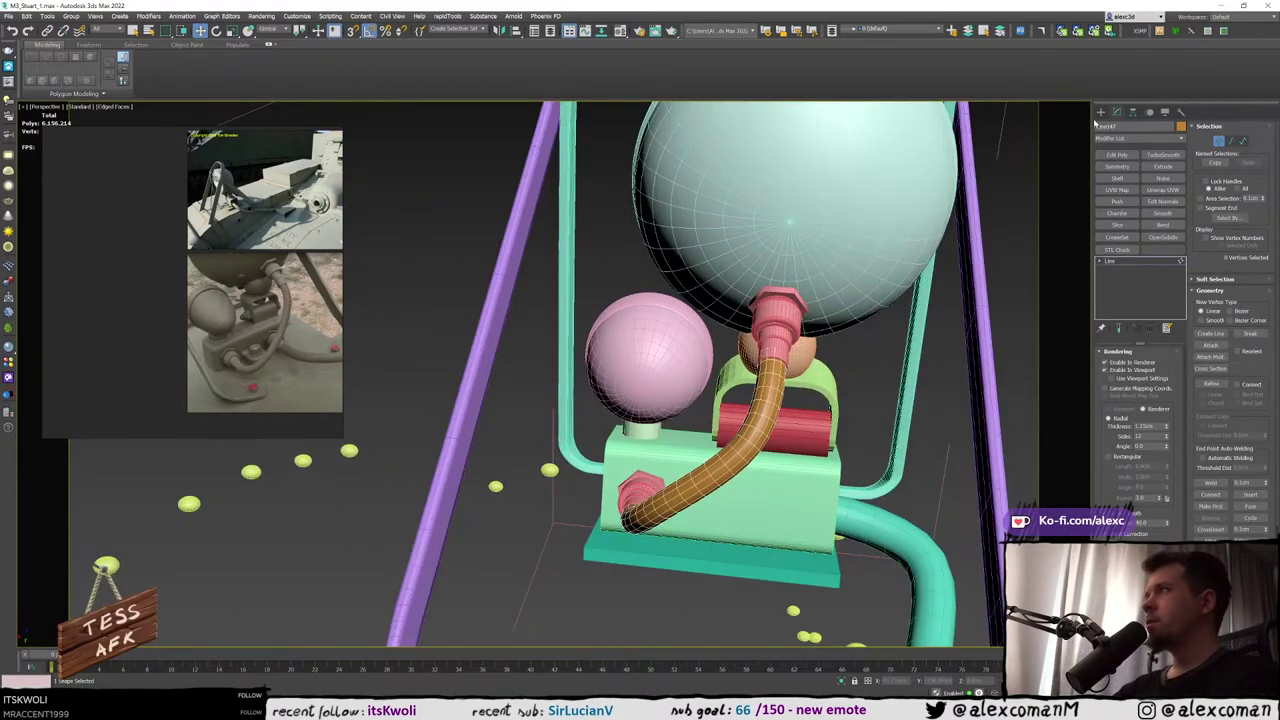
click(1101, 113)
middle_drag(885, 350, 601, 323)
click(803, 345)
key(F4)
Inspect the headlight areas on both sides of the hull against the reference photo of the lamp guard and its braces
scroll(785, 312, down, 4)
scroll(660, 350, down, 6)
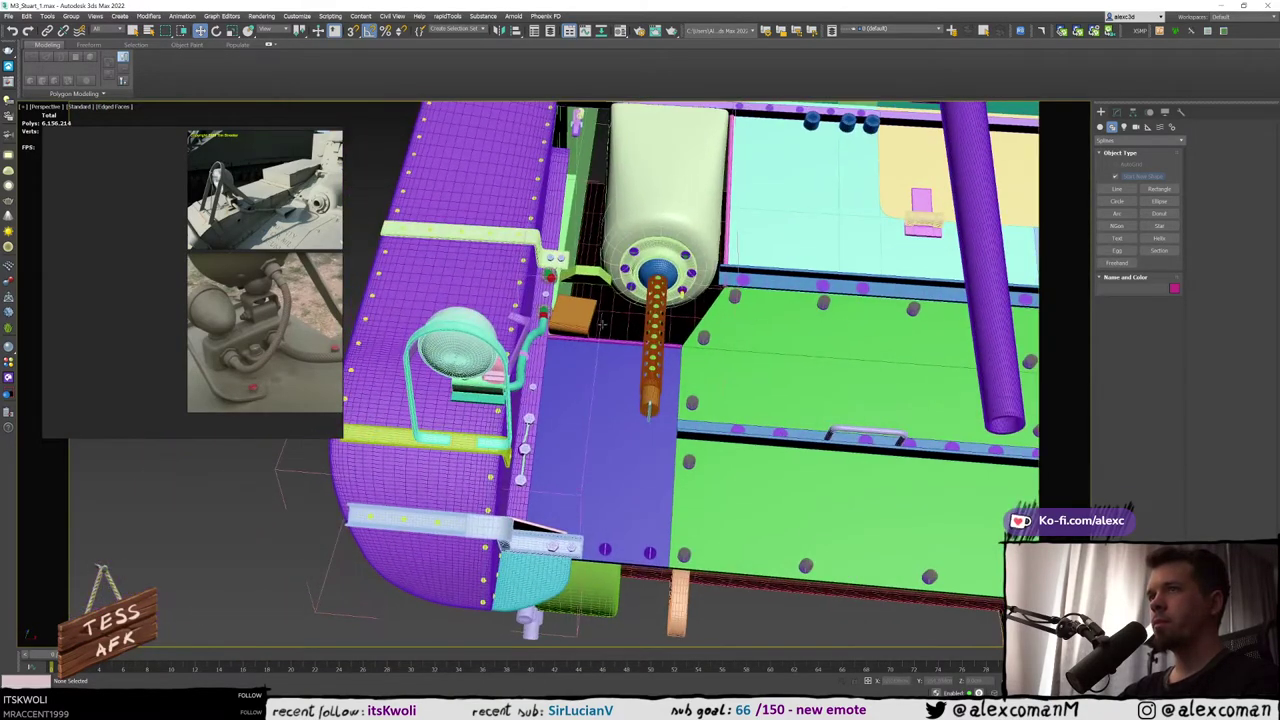
scroll(570, 312, up, 8)
click(528, 332)
scroll(528, 330, down, 8)
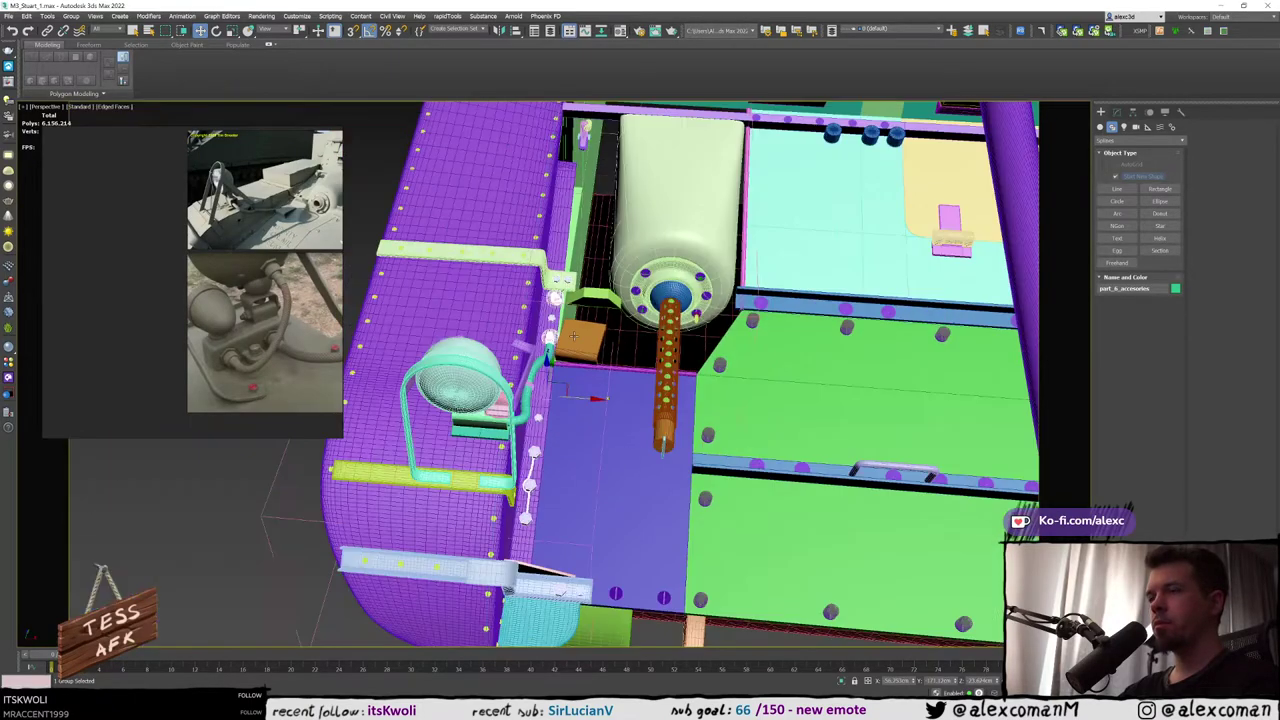
alt+middle_drag(615, 408, 654, 334)
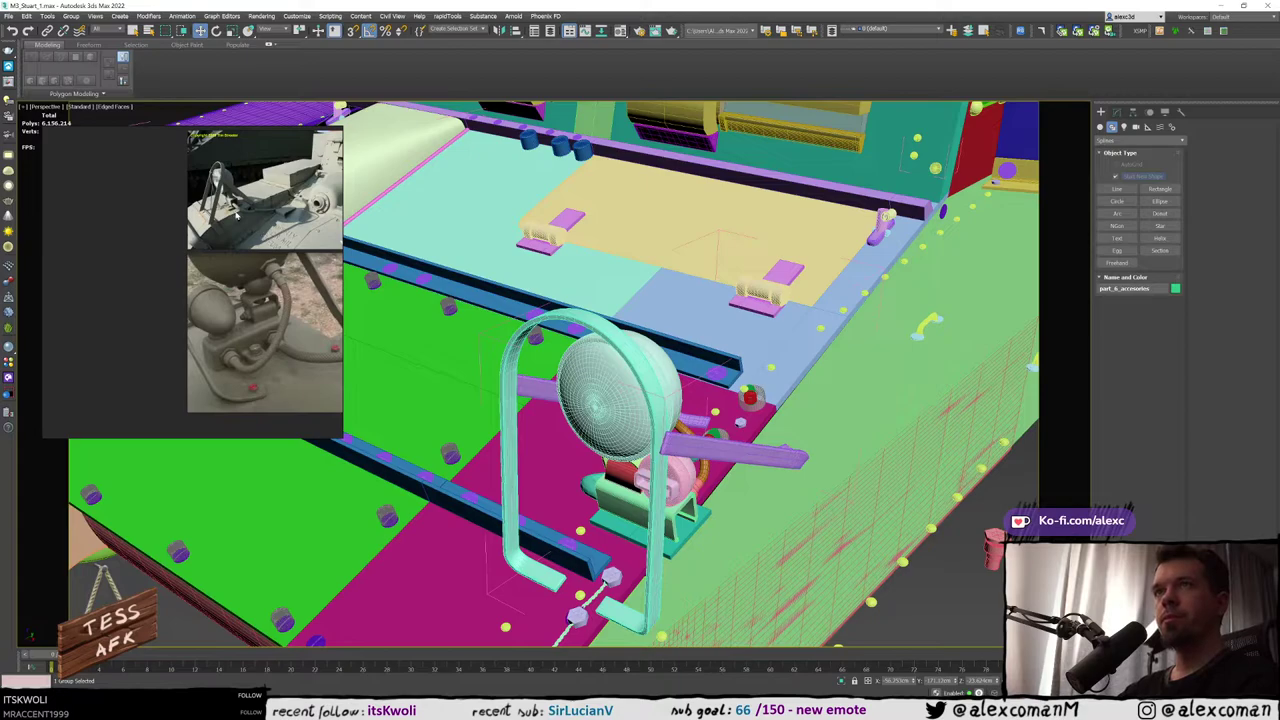
scroll(237, 212, up, 5)
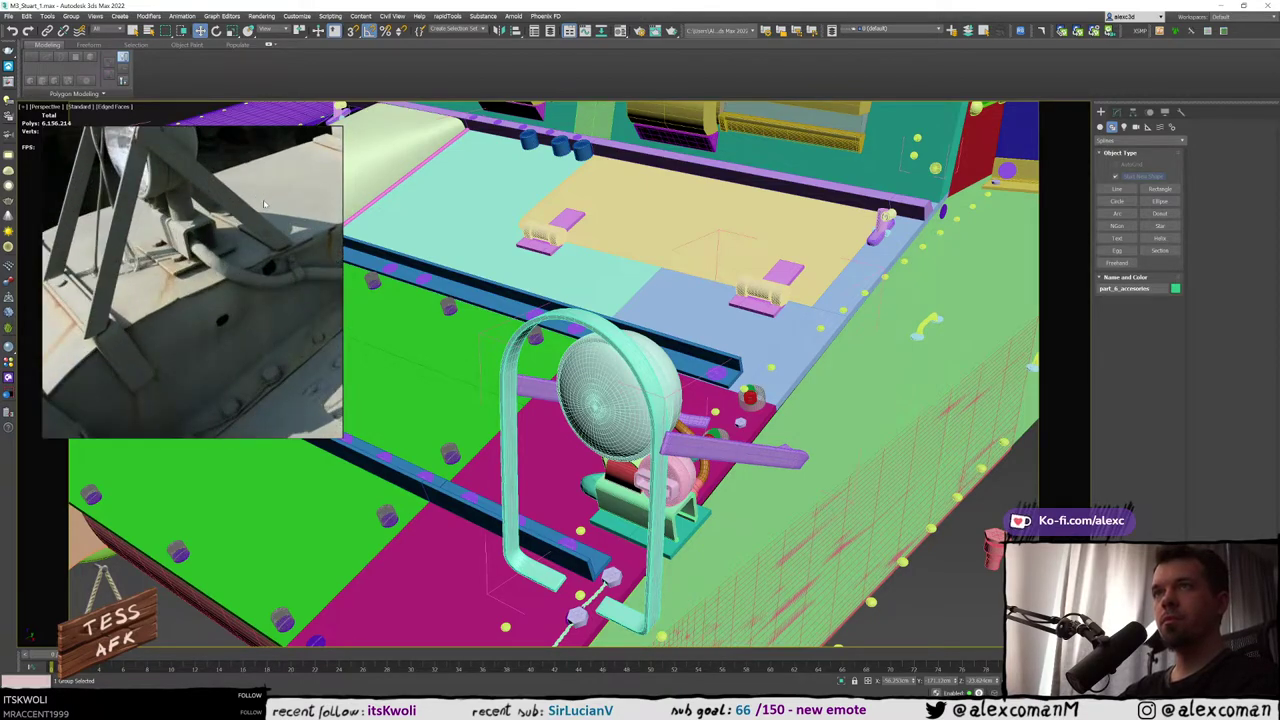
scroll(265, 204, down, 4)
scroll(240, 255, up, 5)
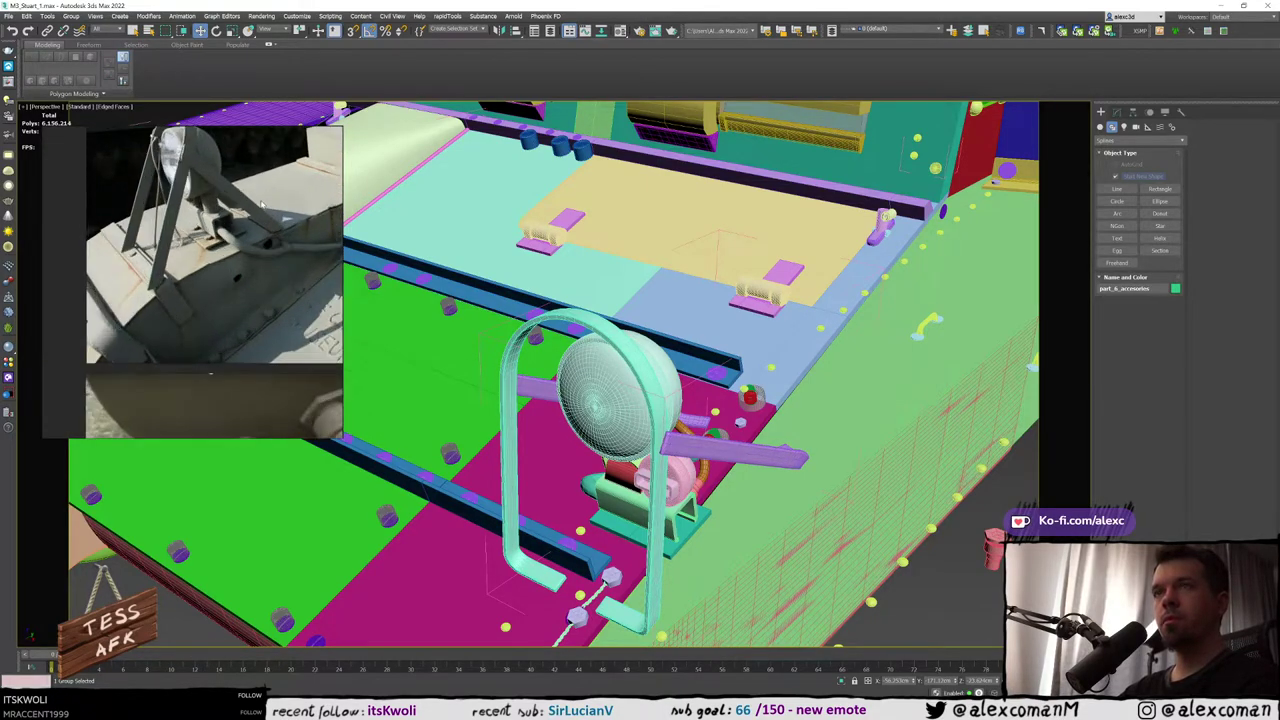
middle_drag(238, 268, 258, 192)
scroll(258, 192, down, 3)
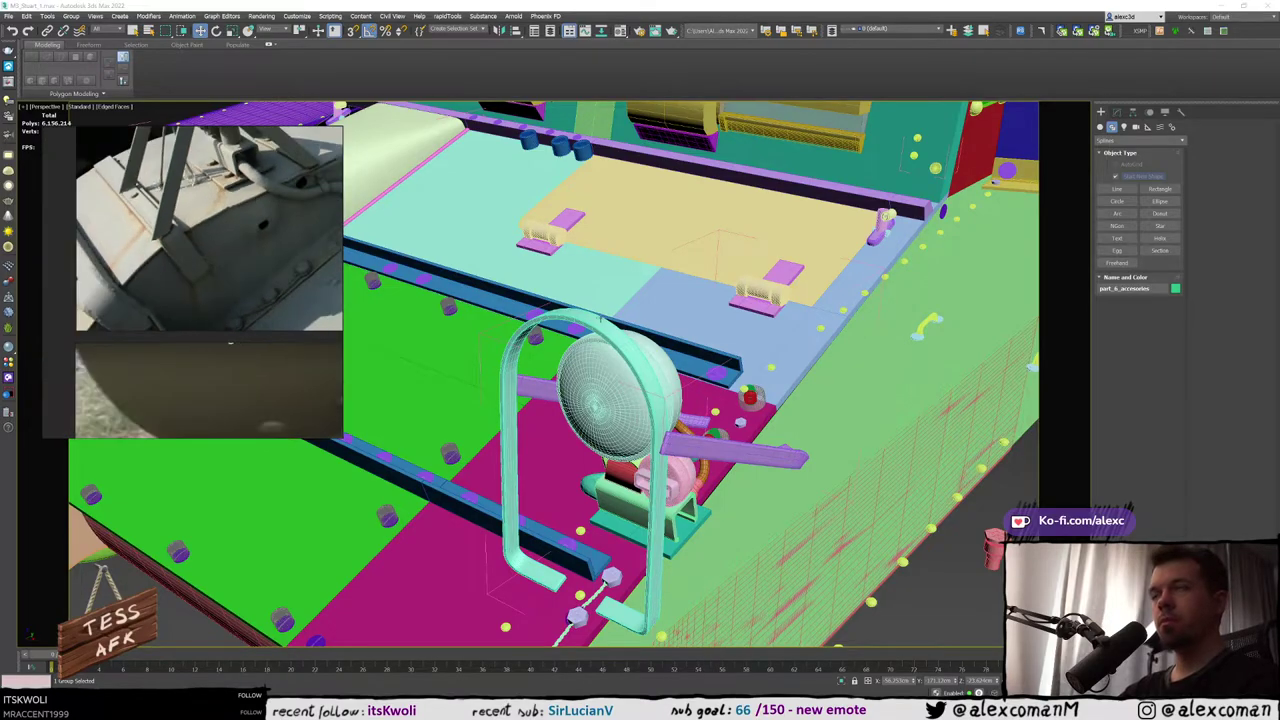
Examine the headlight, its mounting bracket, and the hoses and fittings beneath it from close range
alt+middle_drag(485, 405, 592, 366)
scroll(592, 366, down, 1)
click(736, 298)
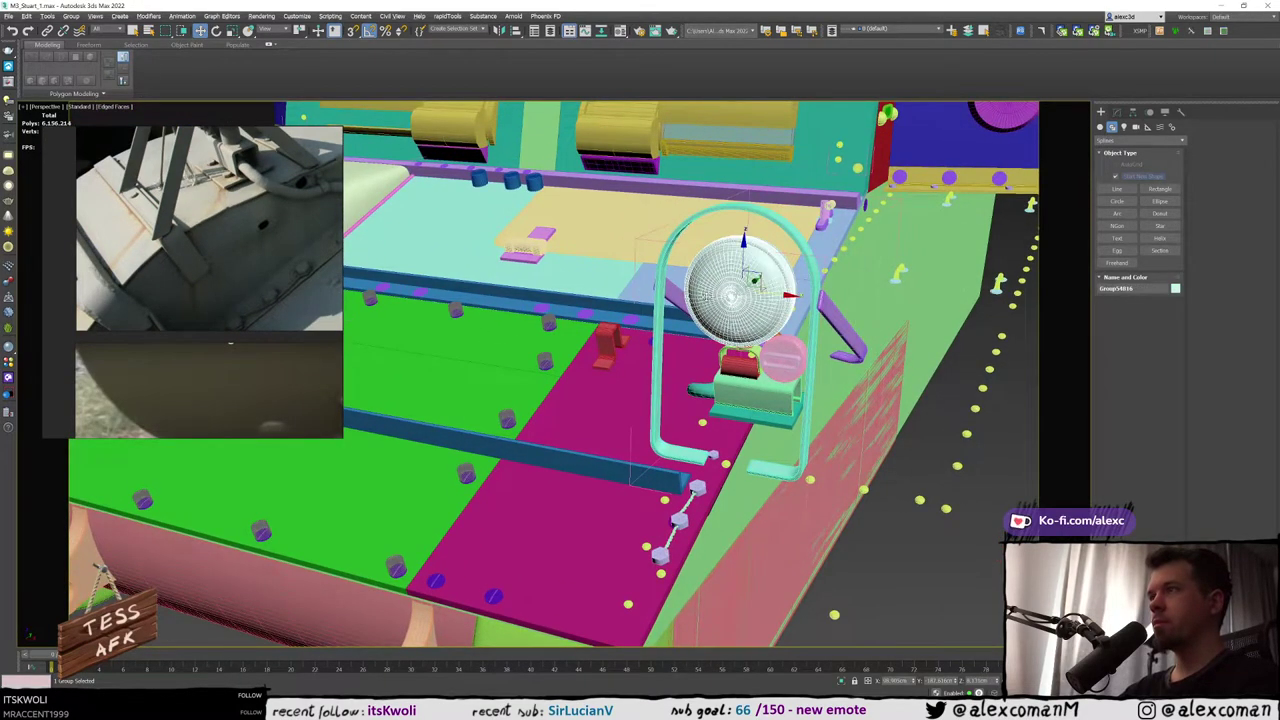
alt+middle_drag(716, 308, 612, 314)
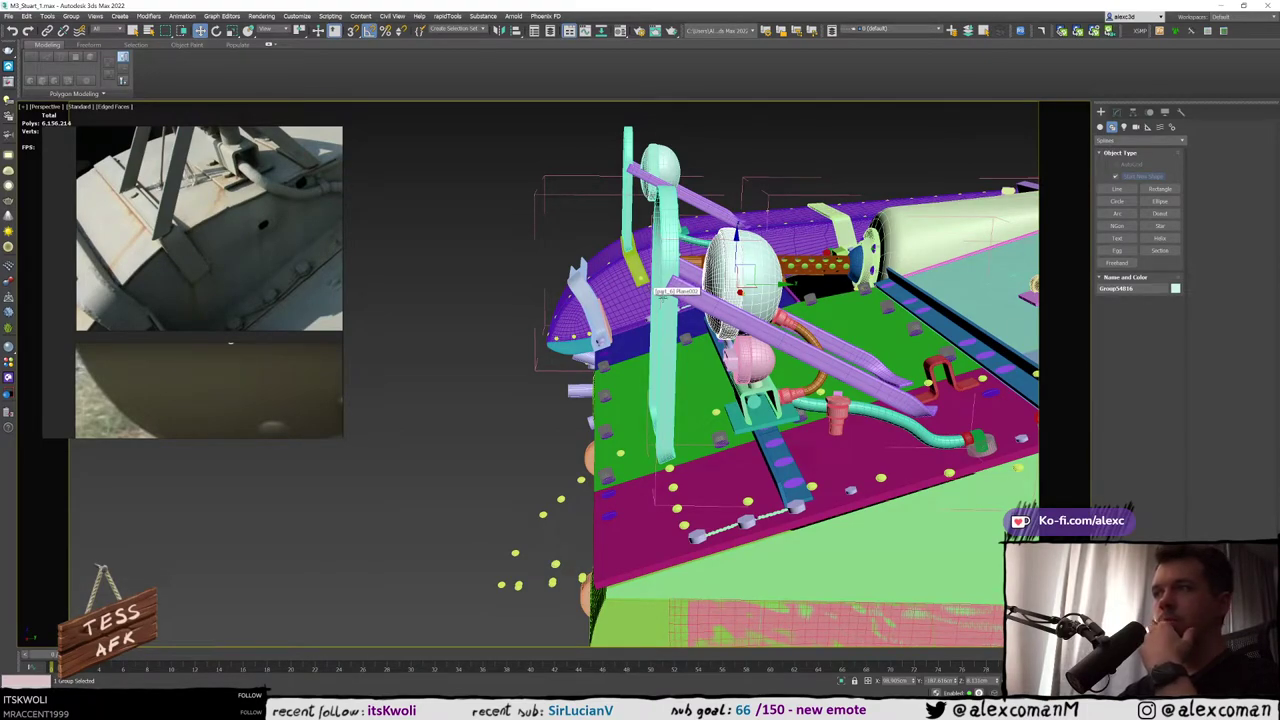
scroll(660, 296, up, 10)
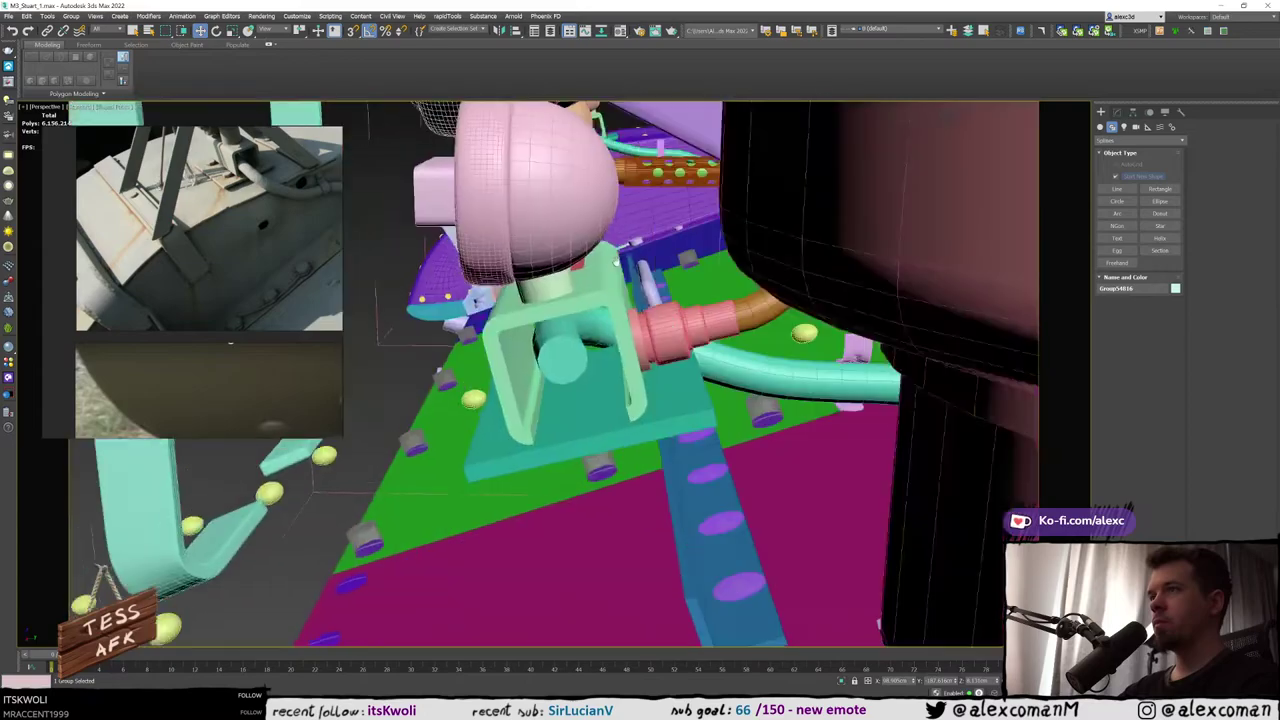
middle_drag(616, 260, 650, 292)
click(710, 372)
scroll(710, 372, down, 3)
alt+middle_drag(710, 374, 572, 345)
scroll(210, 260, down, 3)
Browse the reference board for lamp photos and return to the close-up of the lamp bracket and hoses
middle_drag(210, 260, 190, 350)
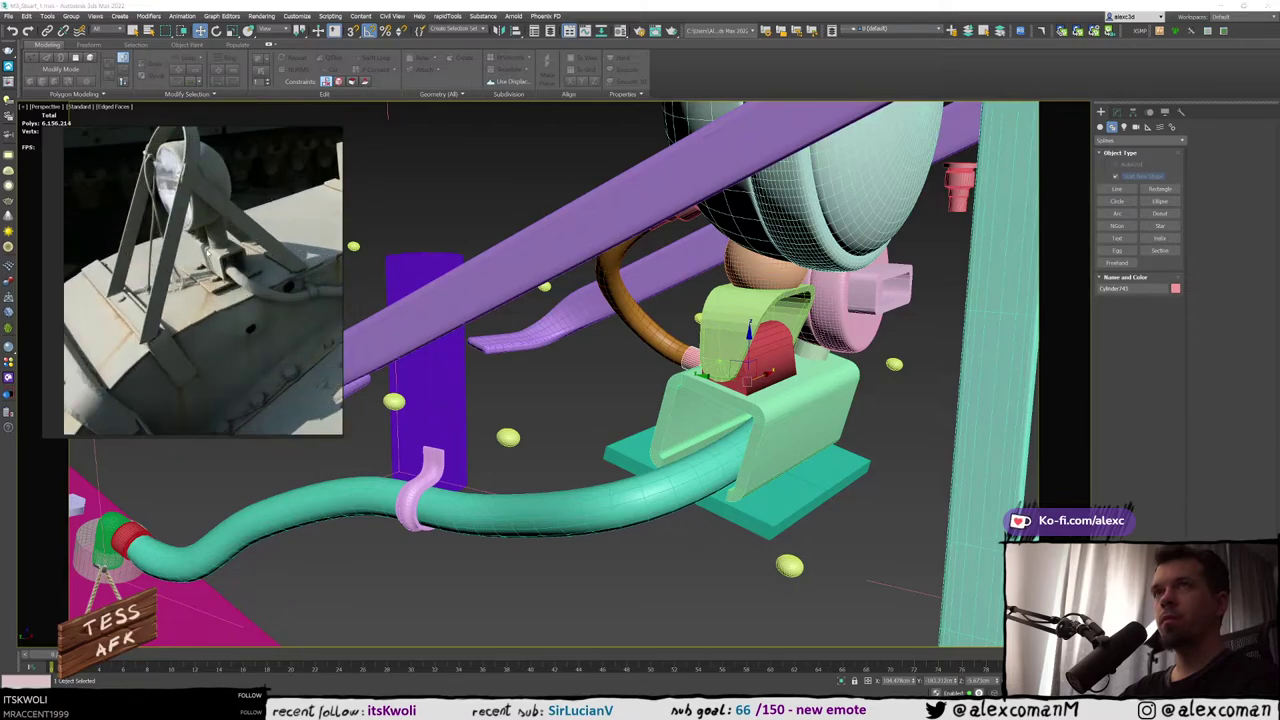
scroll(212, 260, up, 3)
scroll(212, 260, down, 8)
scroll(207, 265, down, 6)
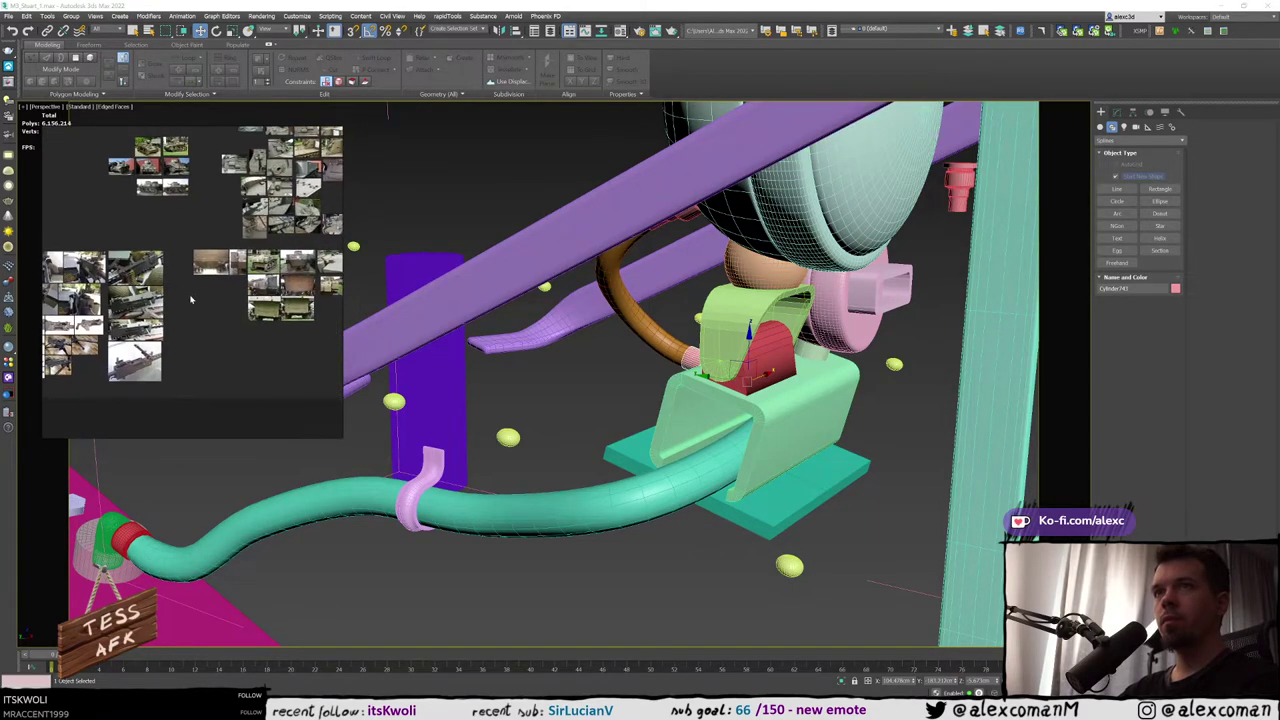
middle_drag(208, 272, 170, 250)
middle_drag(325, 283, 103, 298)
scroll(200, 250, down, 1)
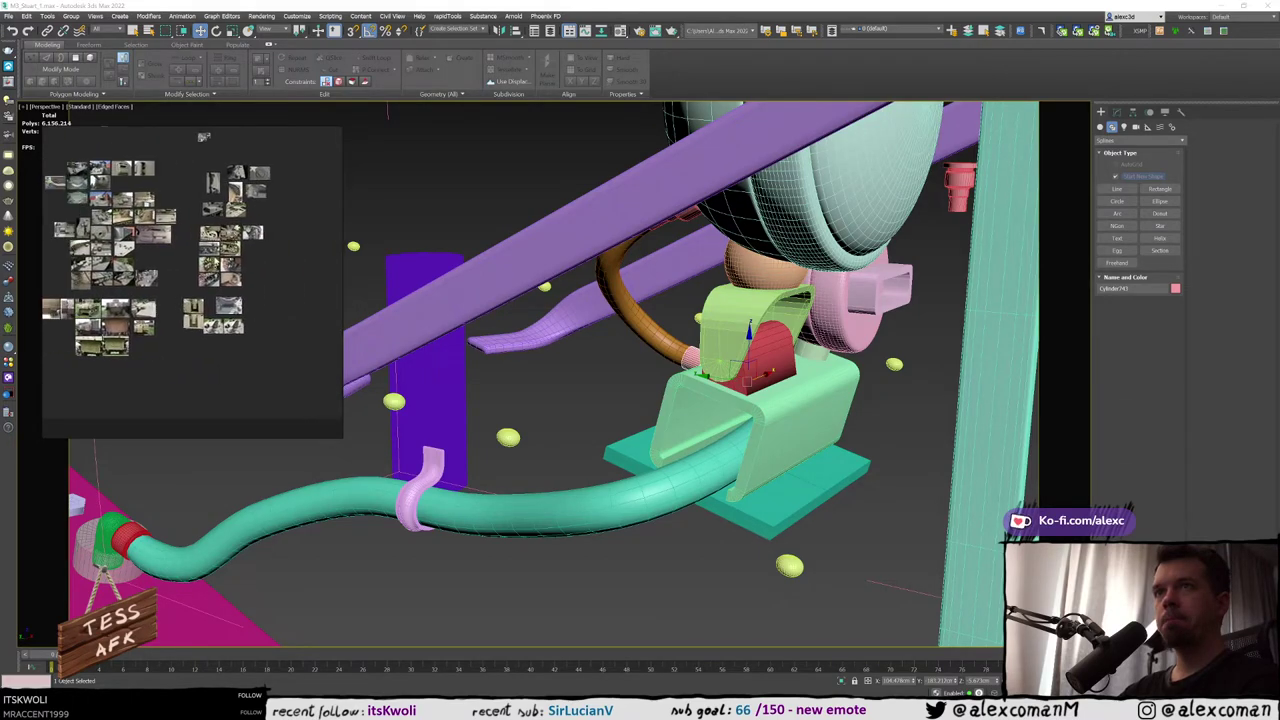
scroll(209, 267, up, 3)
middle_drag(156, 270, 303, 267)
scroll(220, 292, down, 1)
middle_drag(236, 142, 206, 285)
scroll(220, 225, down, 1)
scroll(208, 260, up, 5)
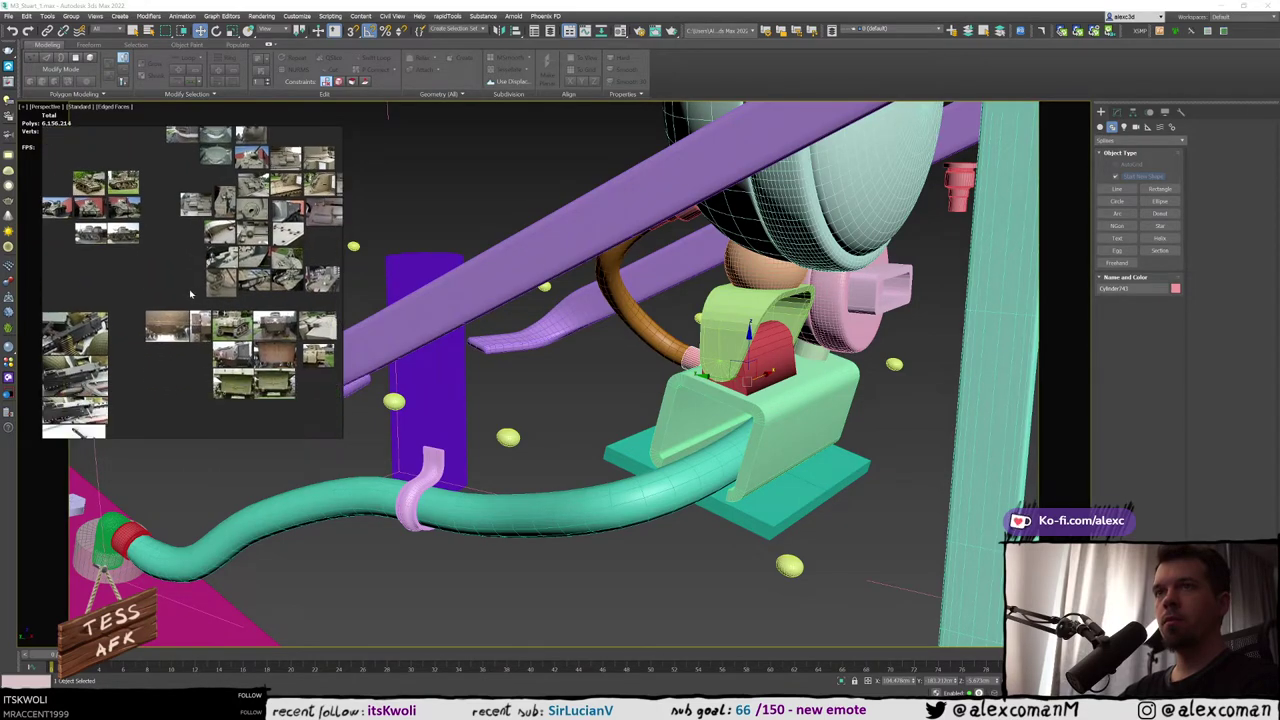
scroll(213, 273, up, 2)
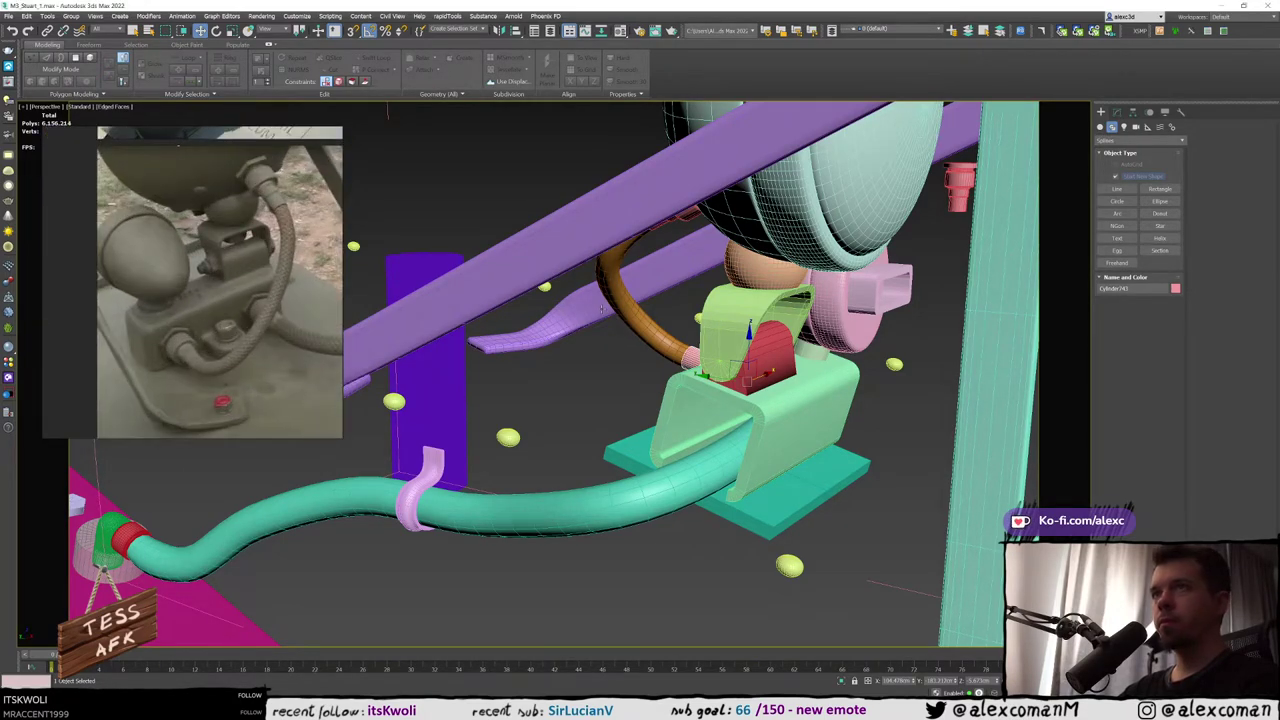
Create a flat six-sided cylinder of about 1.4 cm radius on the bracket's upper face, using AutoGrid from the Standard Primitives
alt+middle_drag(601, 309, 474, 302)
scroll(472, 302, up, 5)
scroll(472, 302, down, 5)
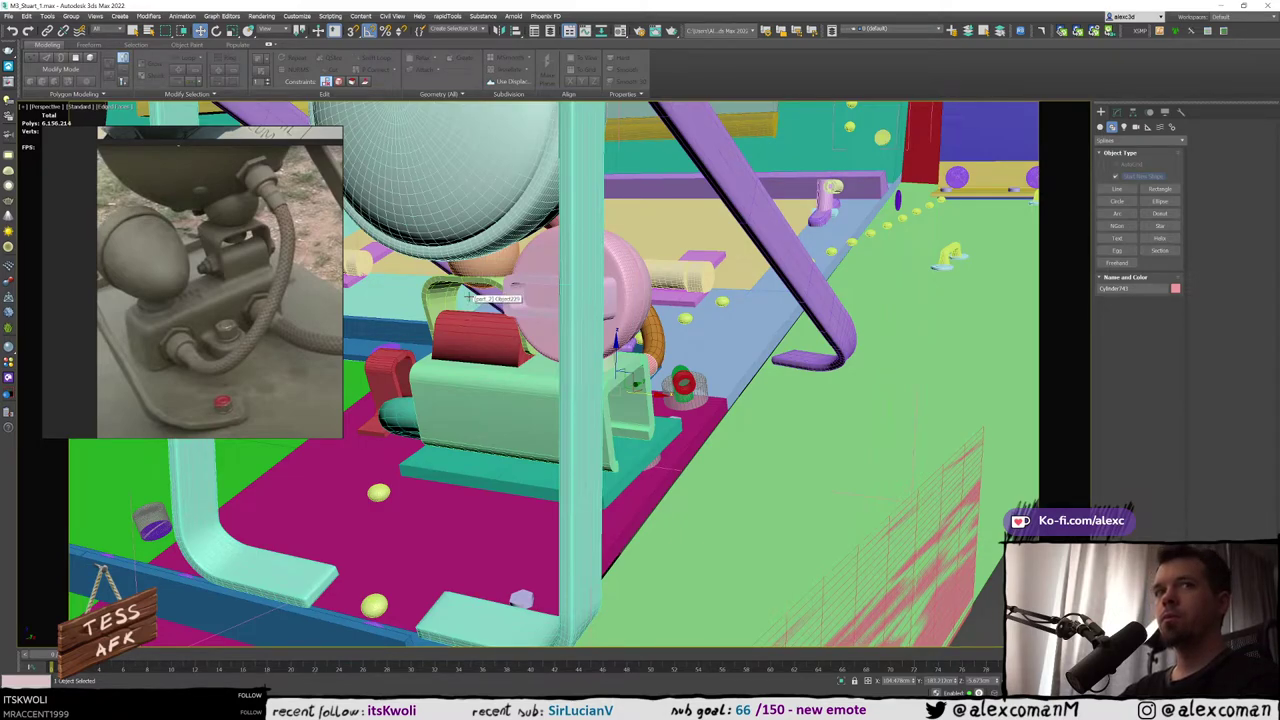
mouse_move(513, 301)
alt+middle_down()
mouse_move(540, 302)
mouse_move(440, 313)
mouse_move(503, 281)
mouse_move(570, 290)
mouse_move(500, 301)
alt+middle_up()
scroll(500, 301, up, 5)
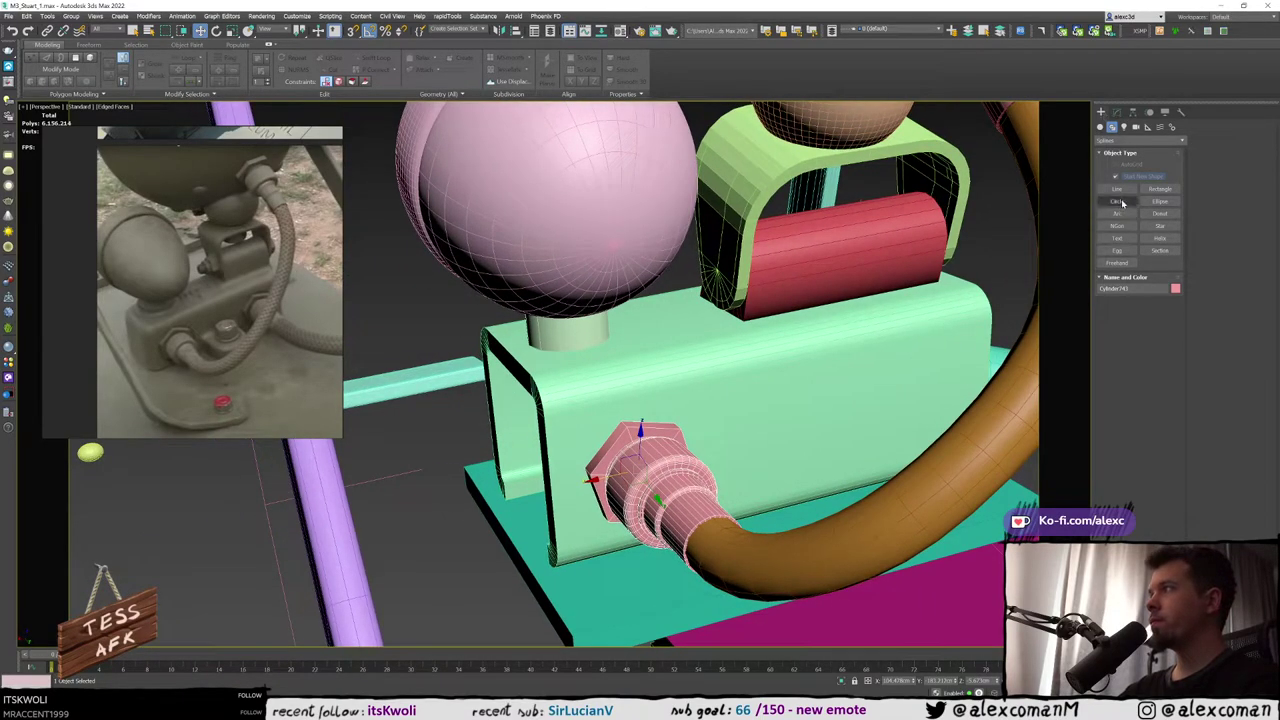
click(1100, 128)
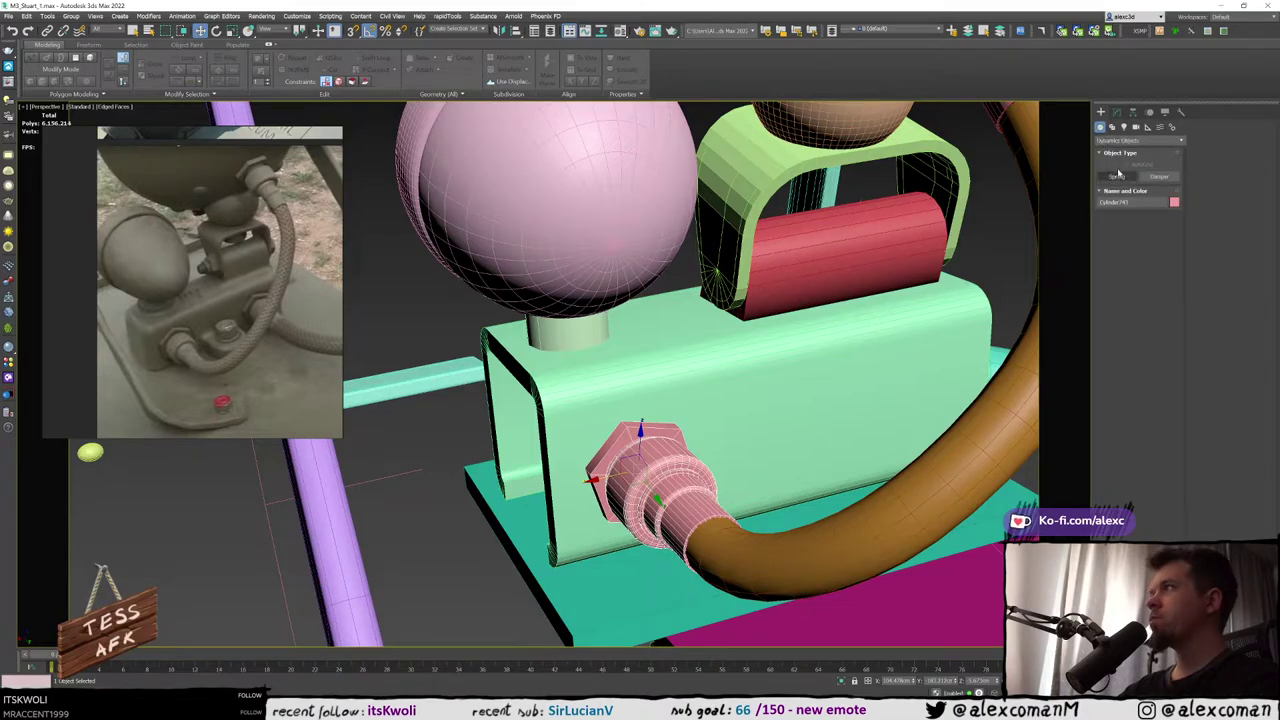
click(1108, 145)
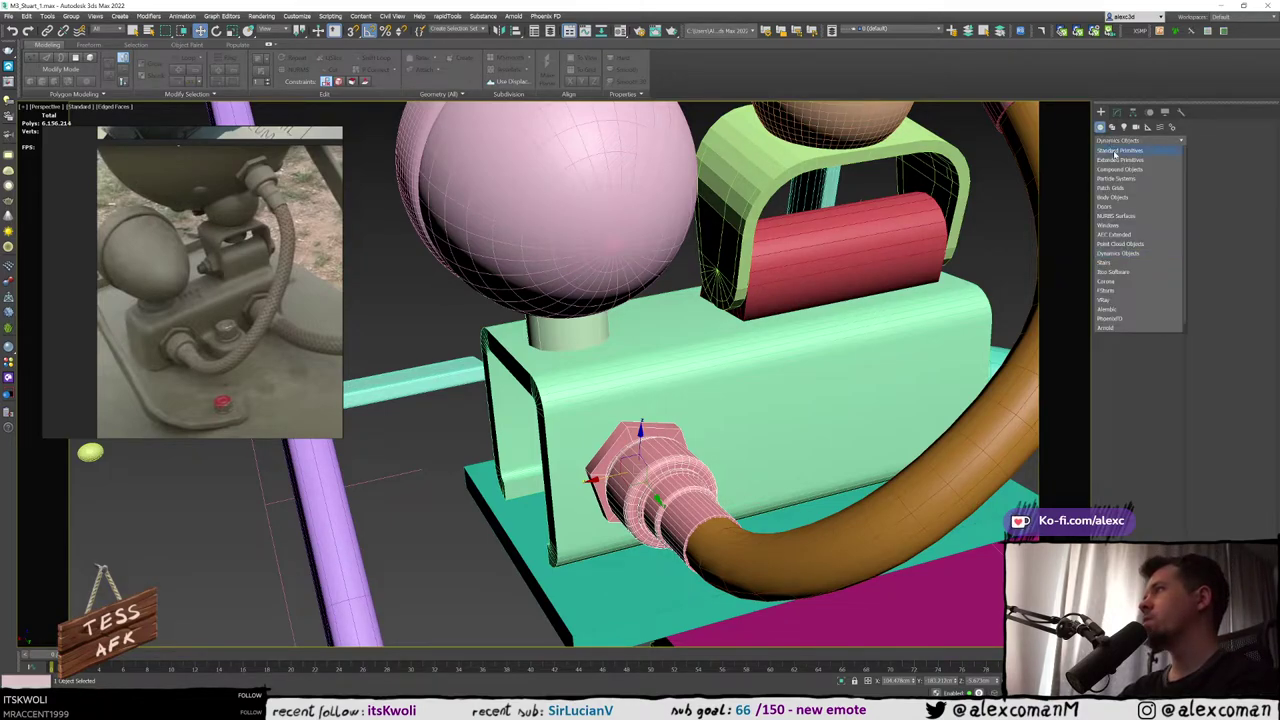
click(1116, 155)
click(1133, 202)
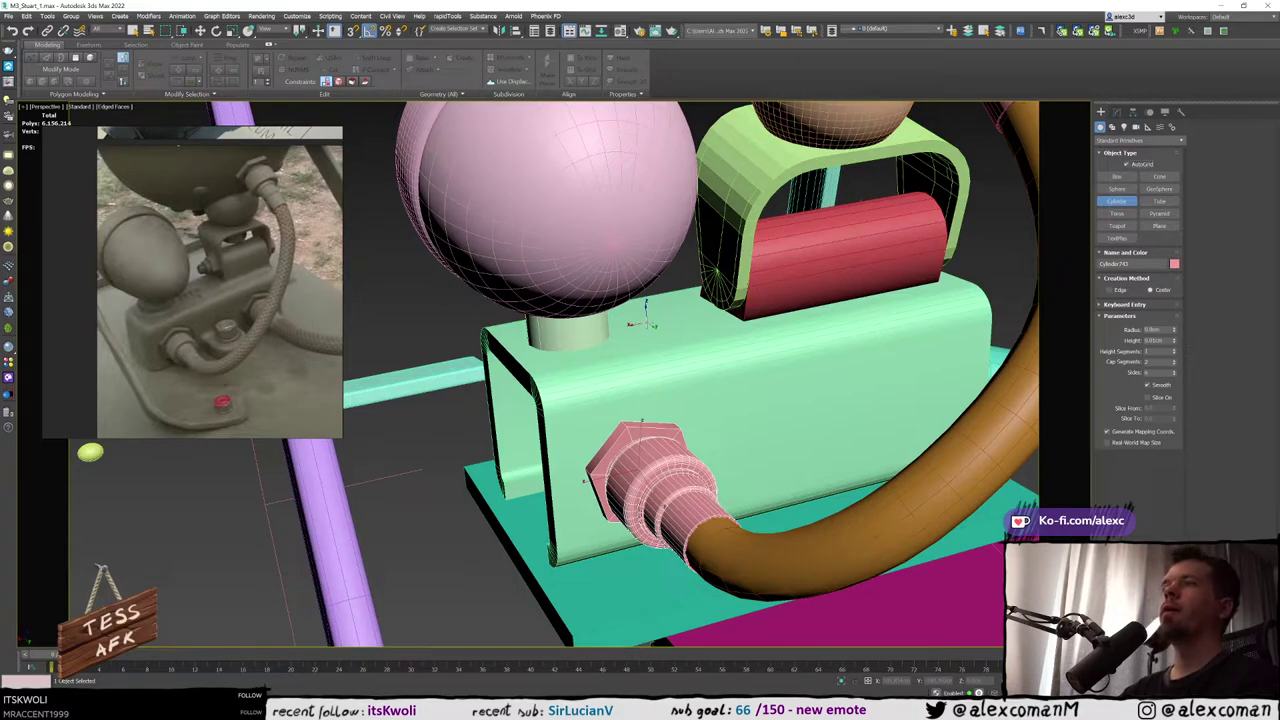
drag(645, 322, 672, 352)
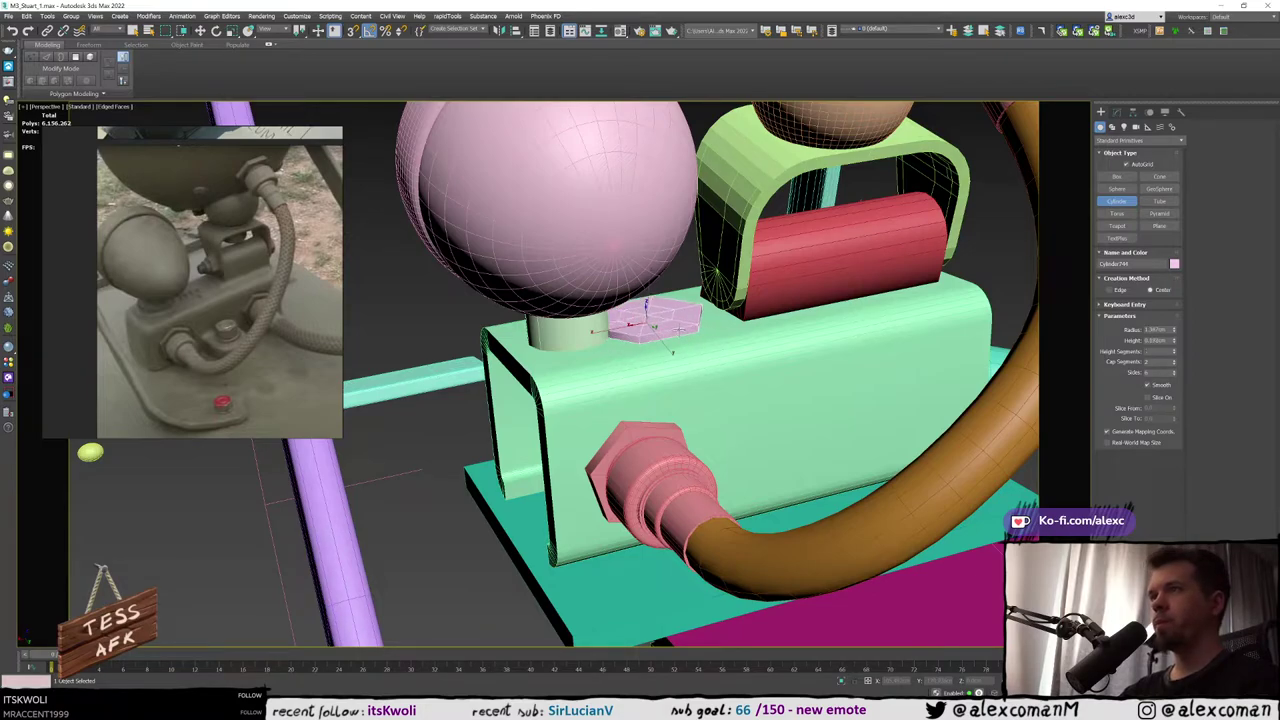
Move the flat cylinder along the bracket so it surrounds the base of the small pink lamp's stem
key(w)
scroll(623, 308, up, 3)
alt+middle_drag(623, 310, 602, 306)
middle_drag(602, 306, 670, 328)
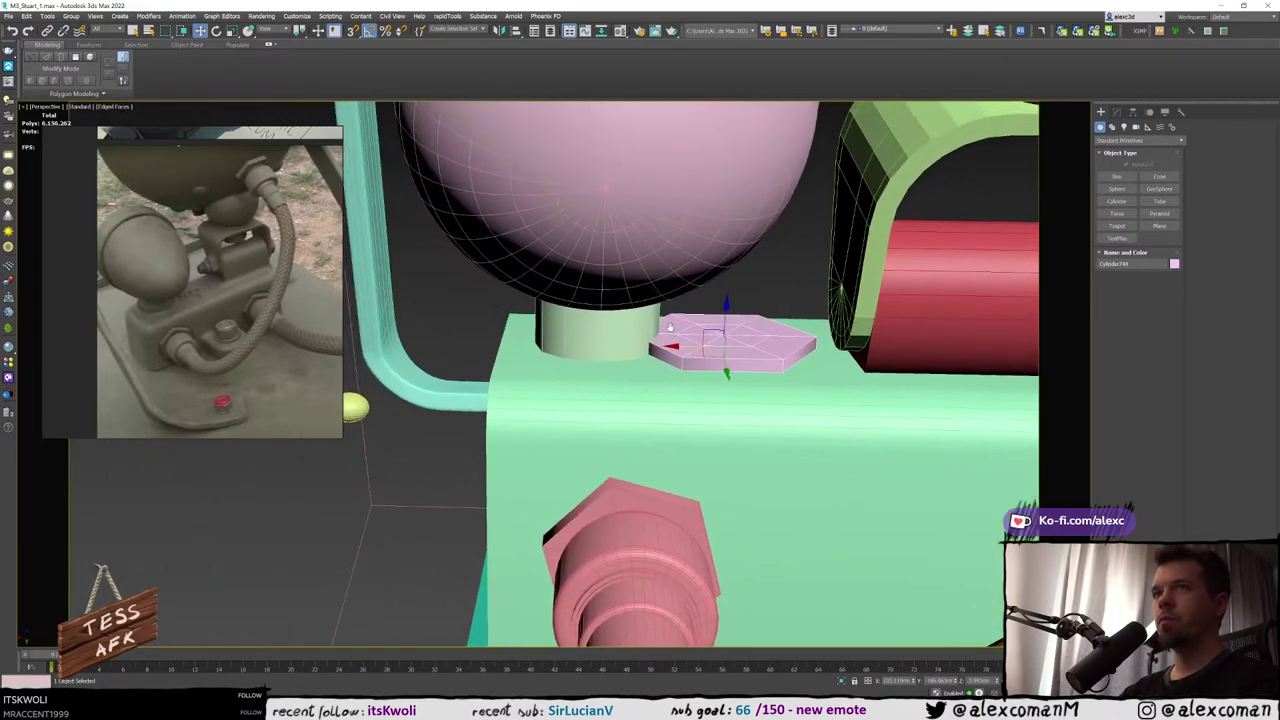
scroll(670, 325, up, 3)
drag(716, 356, 526, 355)
key(F3)
key(F3)
scroll(530, 360, down, 3)
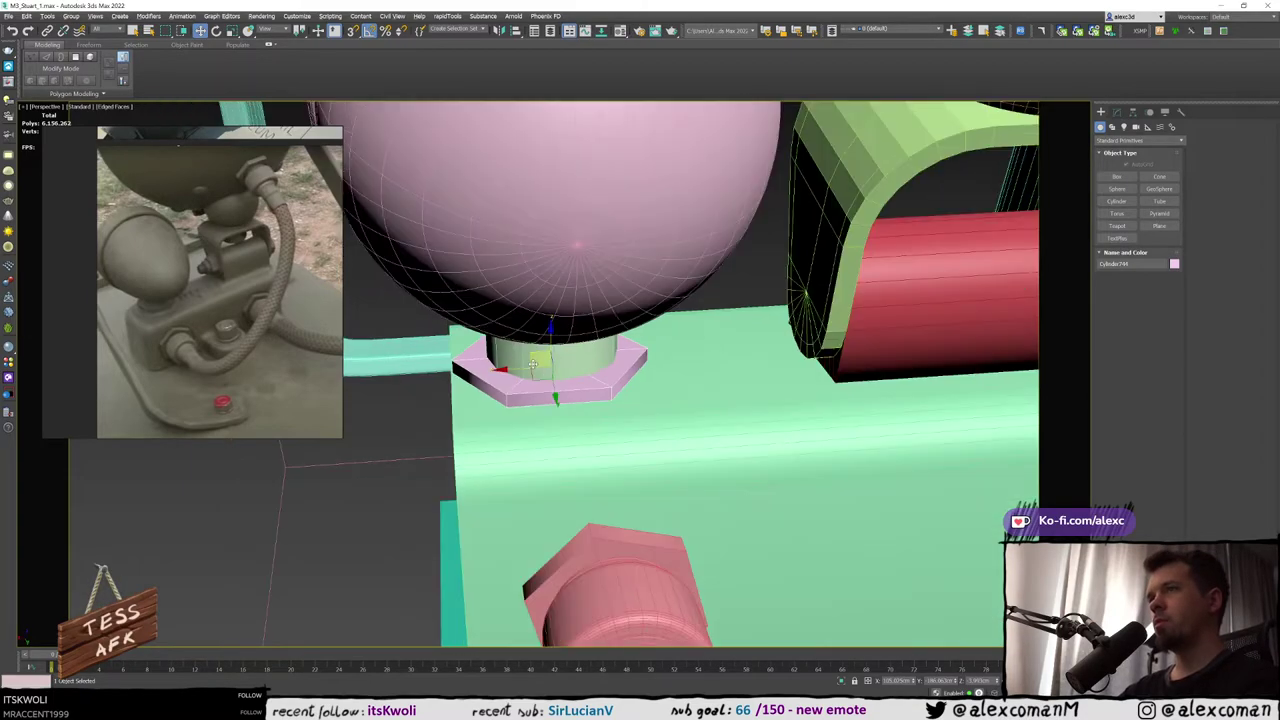
Set the flat cylinder's sides to 36 to make it a round washer
mouse_move(530, 360)
alt+middle_down()
mouse_move(619, 340)
mouse_move(575, 345)
alt+middle_up()
click(1116, 113)
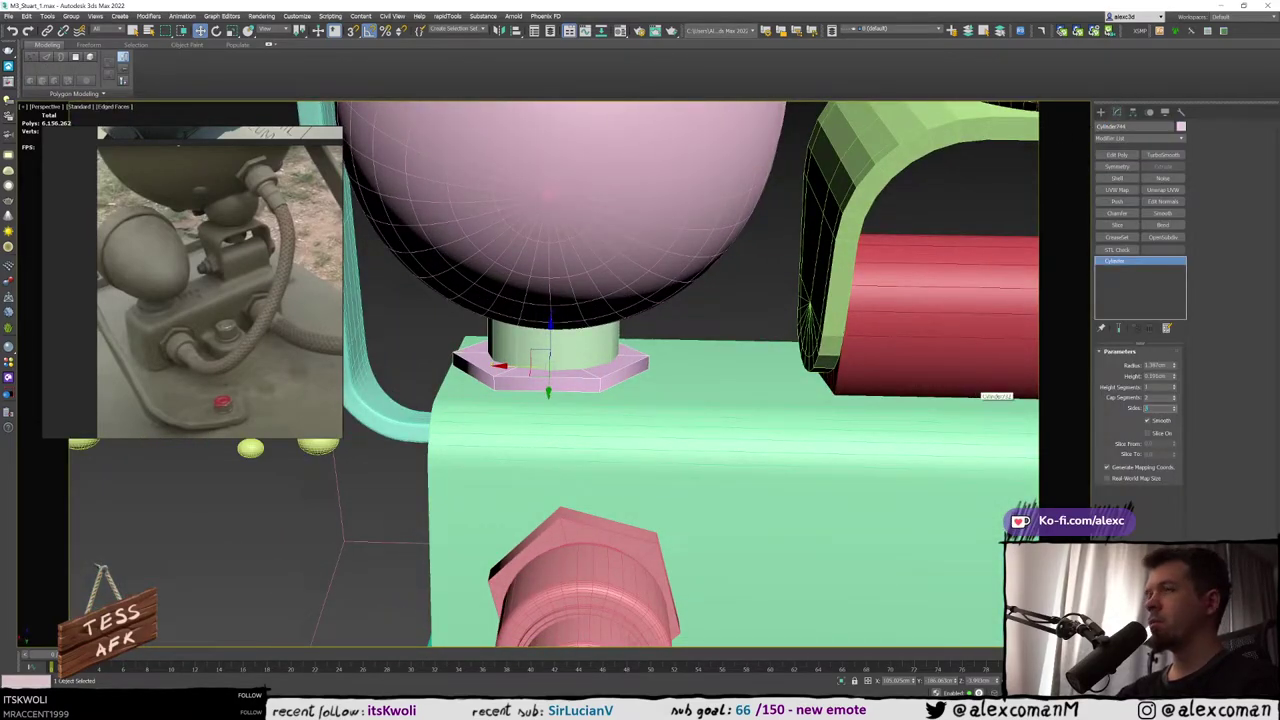
middle_drag(540, 325, 665, 282)
scroll(680, 290, down, 4)
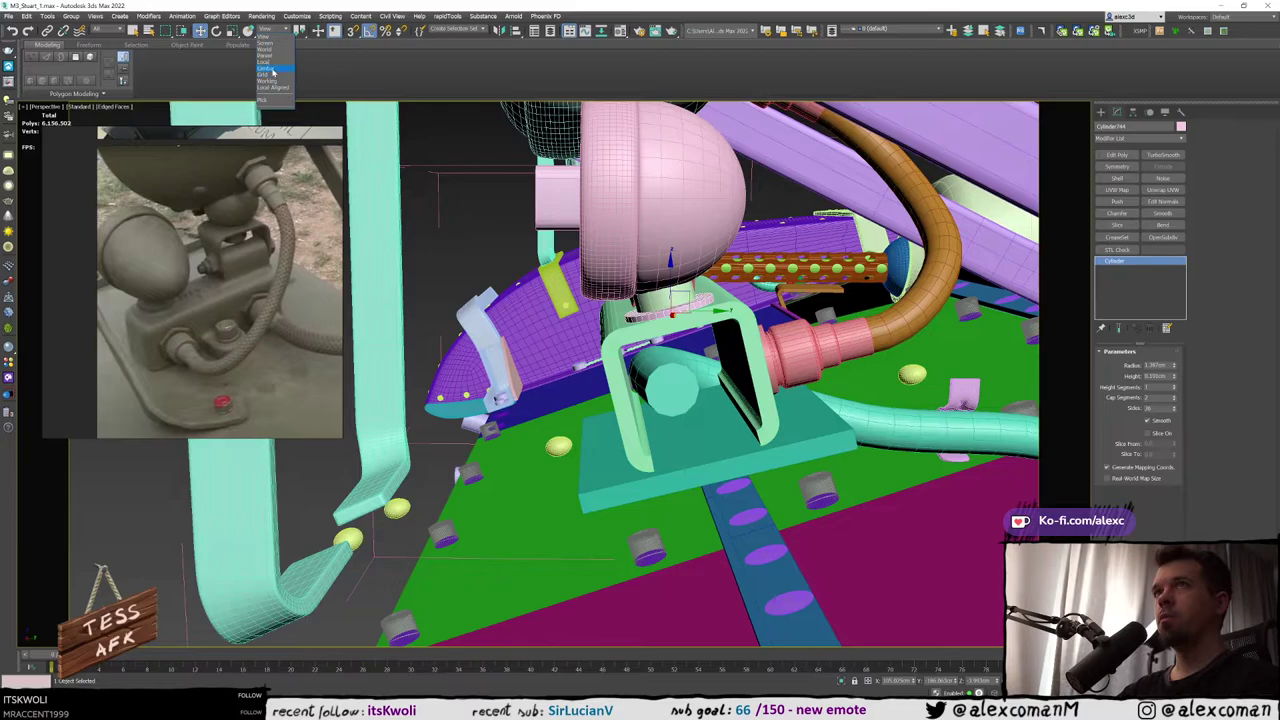
Switch to the Local reference coordinate system and align the washer's pivot point and orientation to Line141 on all three axes
click(272, 70)
scroll(641, 337, up, 5)
key(z)
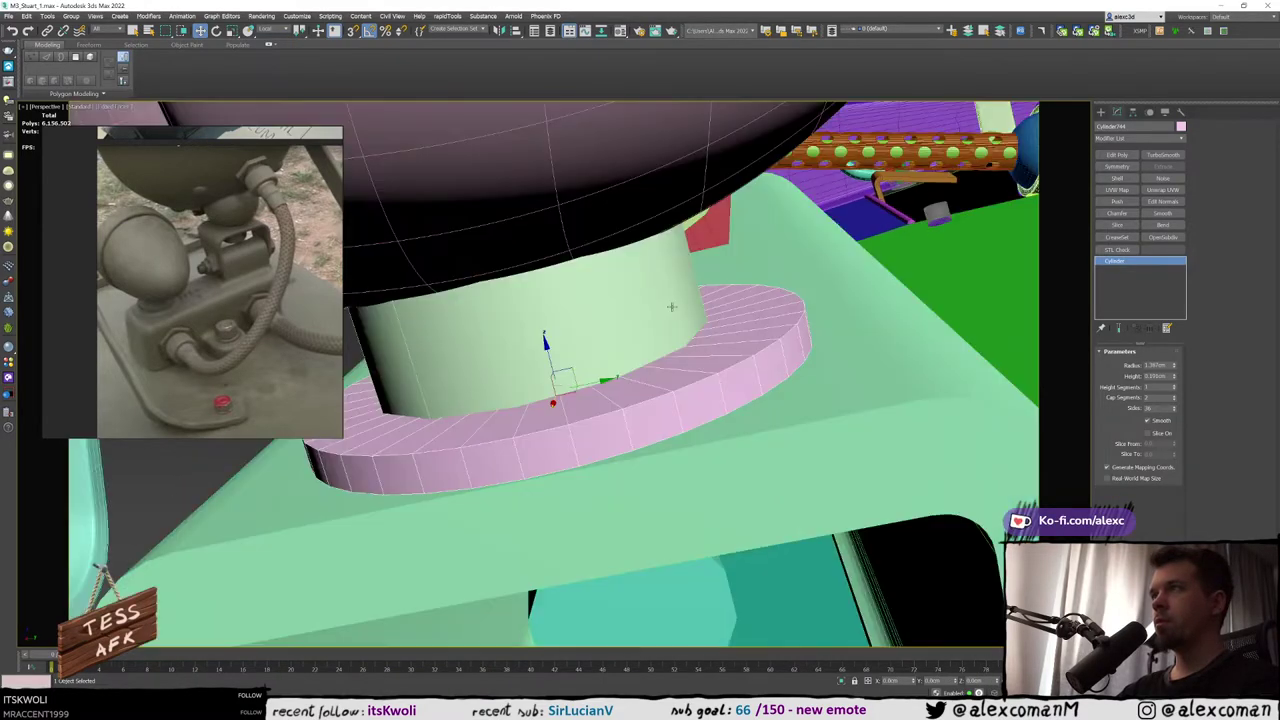
scroll(657, 307, down, 4)
alt+middle_drag(640, 345, 576, 336)
click(565, 316)
click(576, 336)
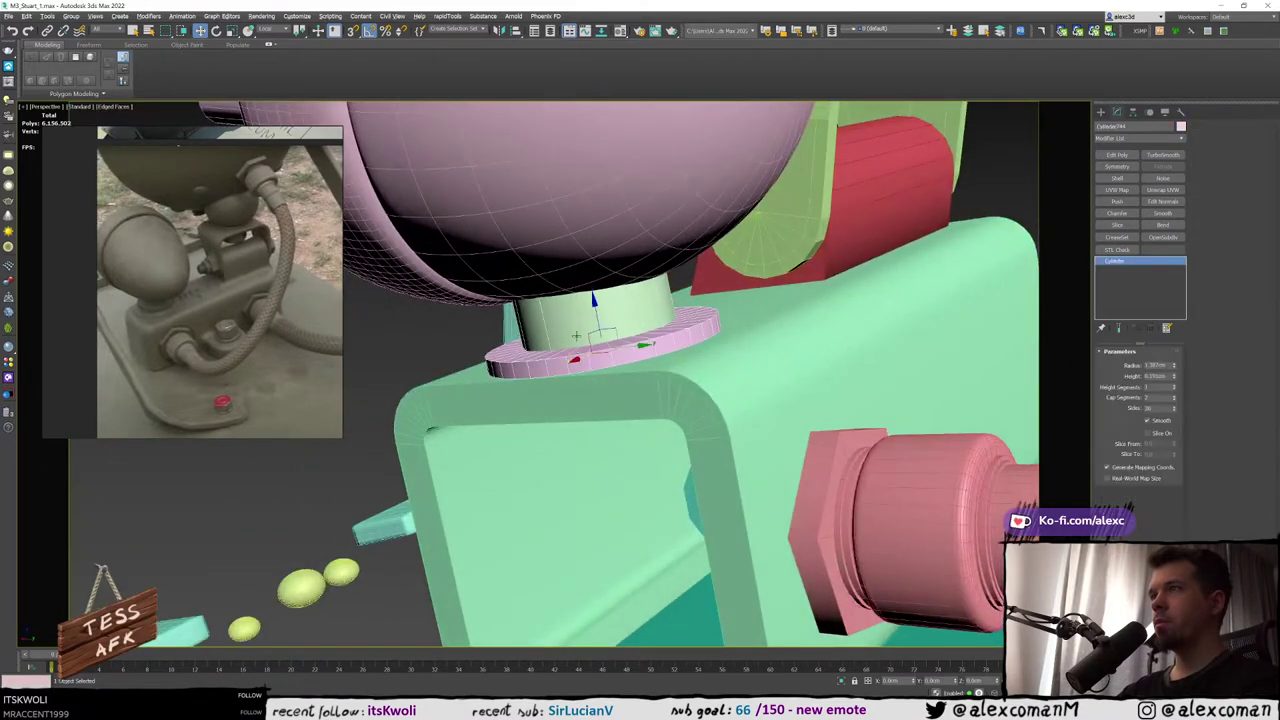
key(alt+a)
click(680, 335)
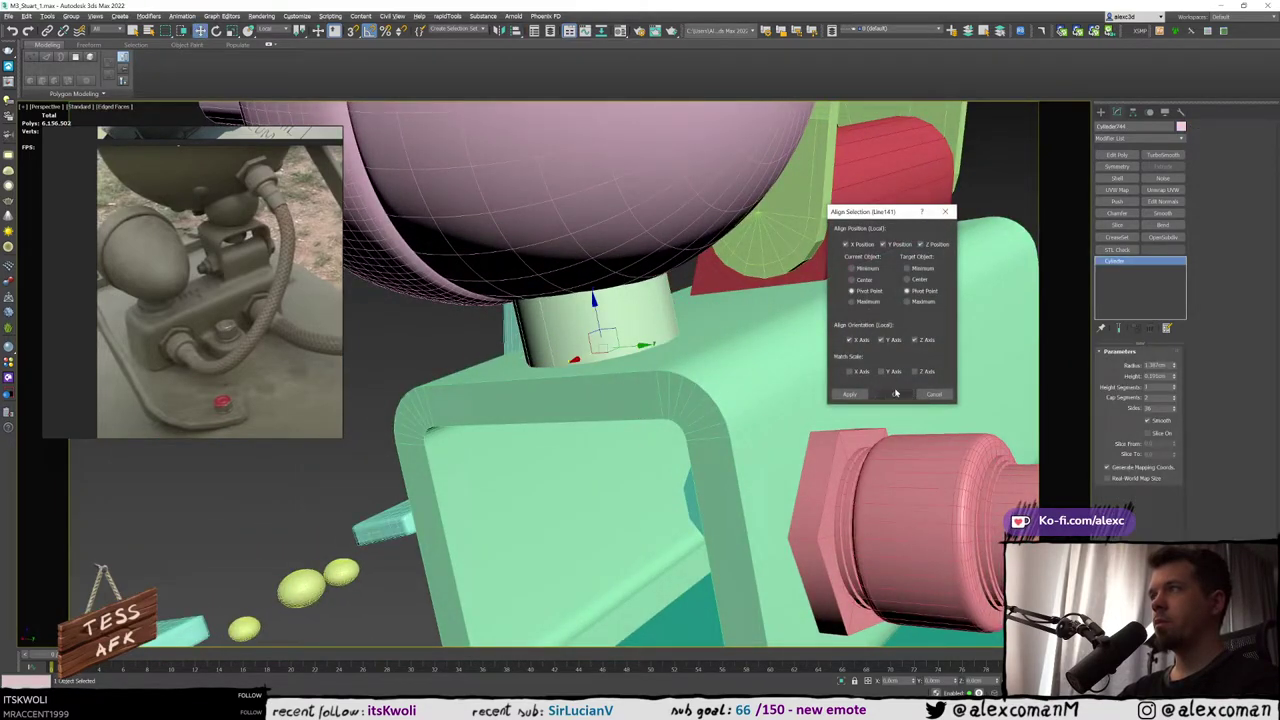
click(896, 393)
Check from several sides, shaded and in wireframe, how the washer sits between the small lamp's stem and the bracket
scroll(715, 320, down, 5)
alt+middle_drag(715, 320, 690, 350)
scroll(670, 260, up, 3)
key(F3)
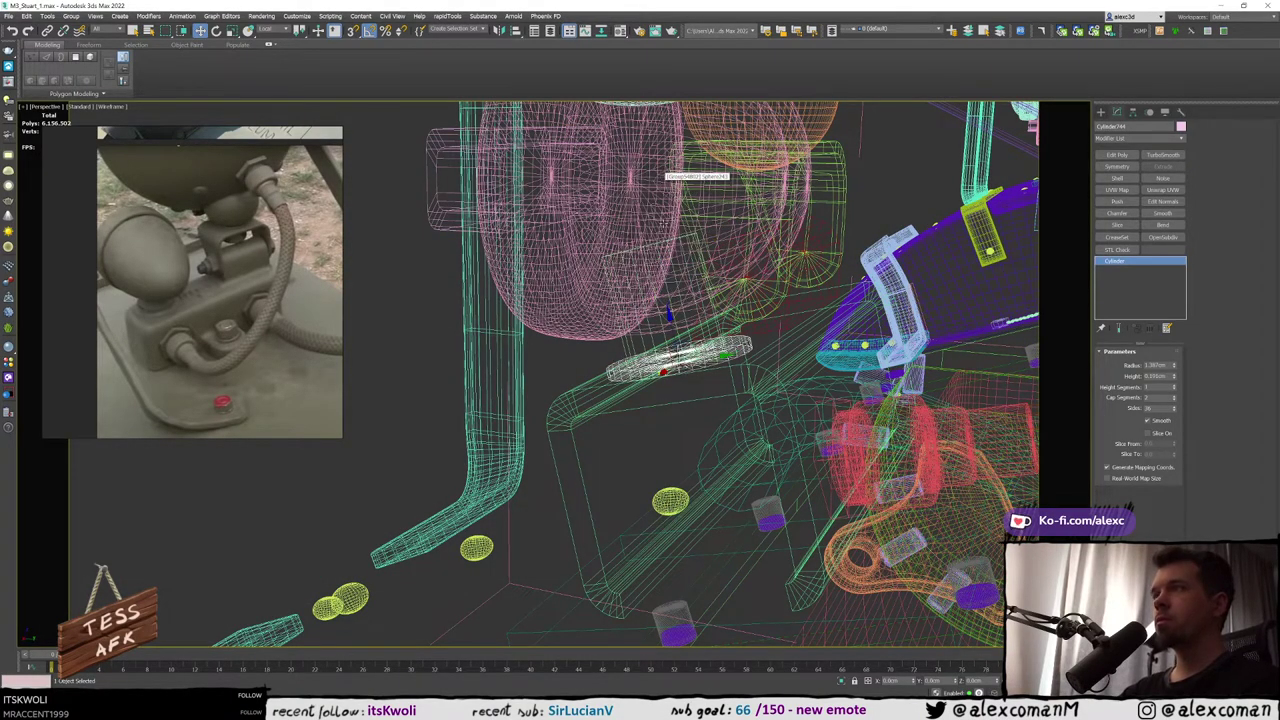
mouse_move(660, 175)
alt+middle_down()
mouse_move(752, 164)
mouse_move(815, 220)
alt+middle_up()
scroll(690, 340, up, 2)
key(F3)
mouse_move(640, 340)
alt+middle_down()
mouse_move(718, 340)
mouse_move(690, 368)
alt+middle_up()
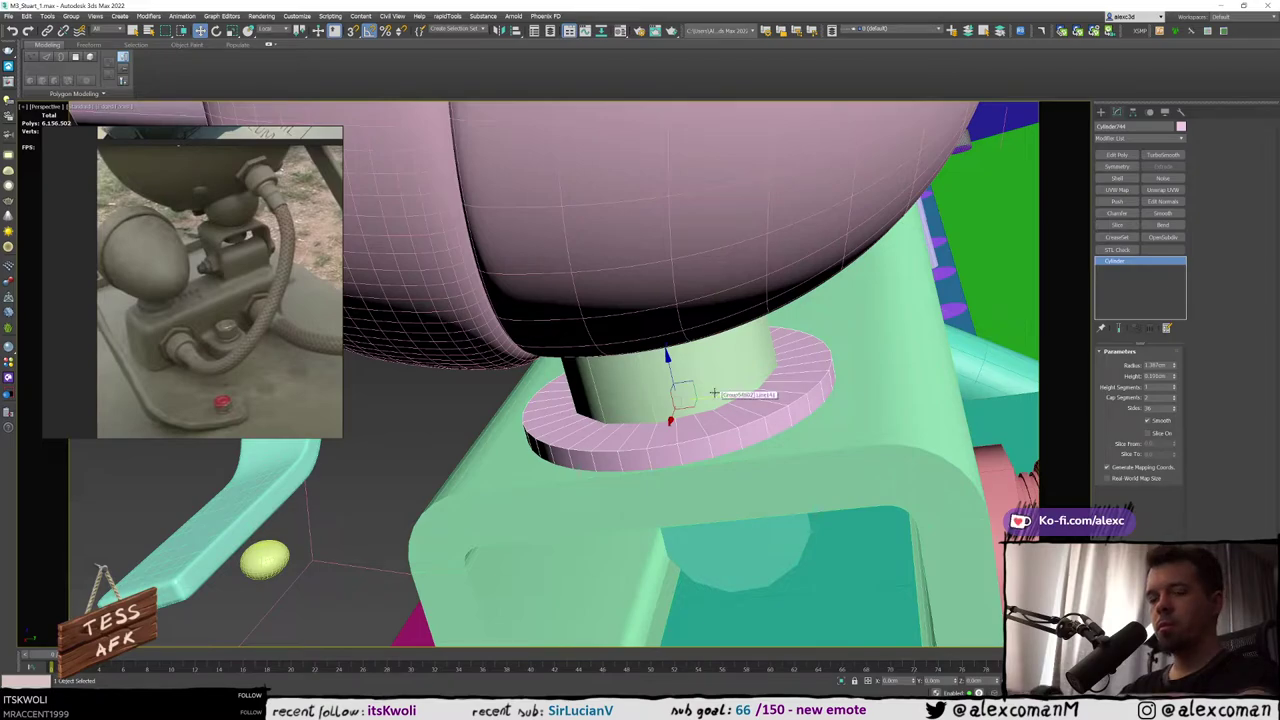
scroll(714, 393, down, 3)
alt+middle_drag(712, 392, 591, 334)
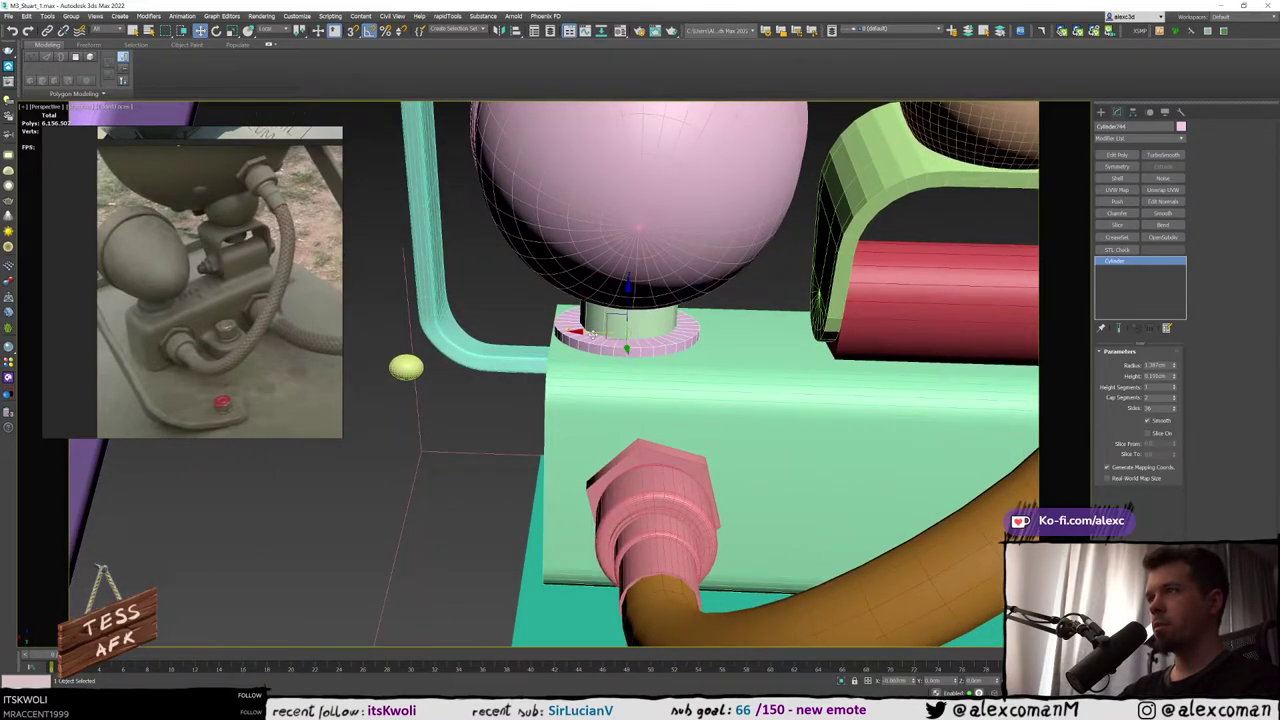
scroll(581, 333, down, 4)
alt+middle_drag(581, 333, 637, 316)
scroll(637, 316, up, 5)
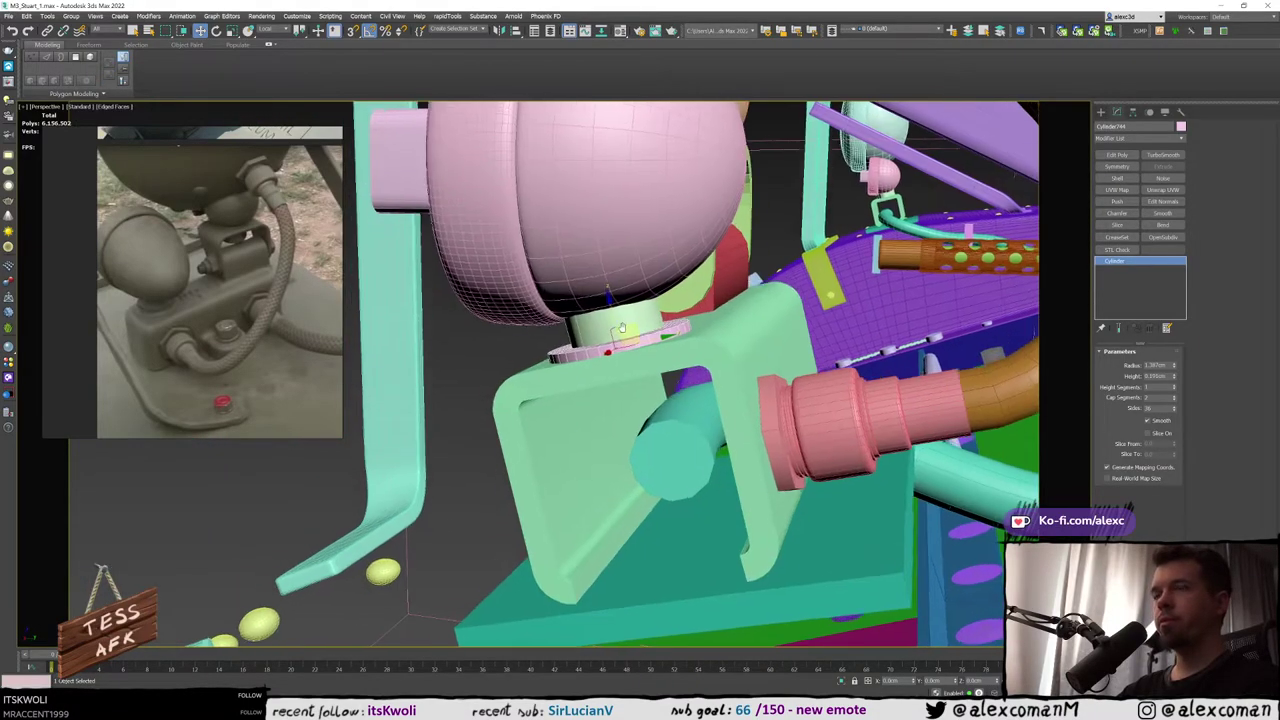
Clone the washer straight up its local axis onto the original and reduce the copy's radius to form a smaller stepped ring
scroll(616, 328, up, 2)
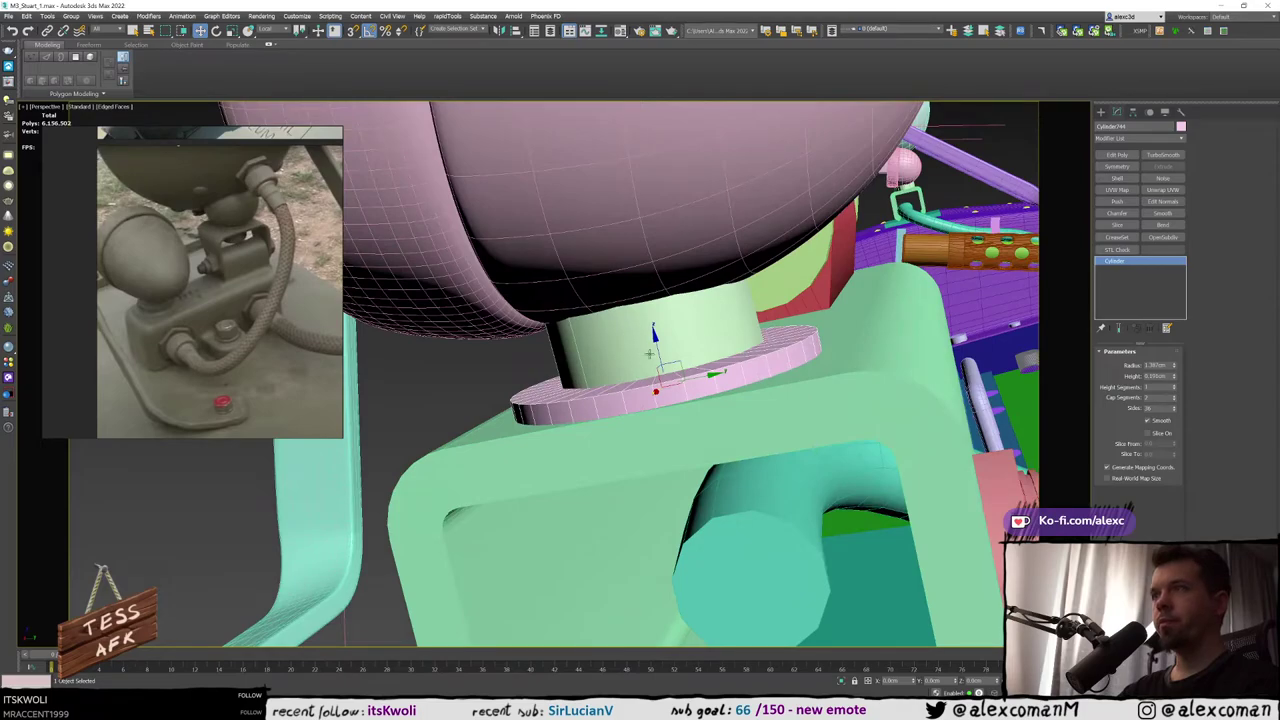
alt+middle_drag(649, 354, 639, 364)
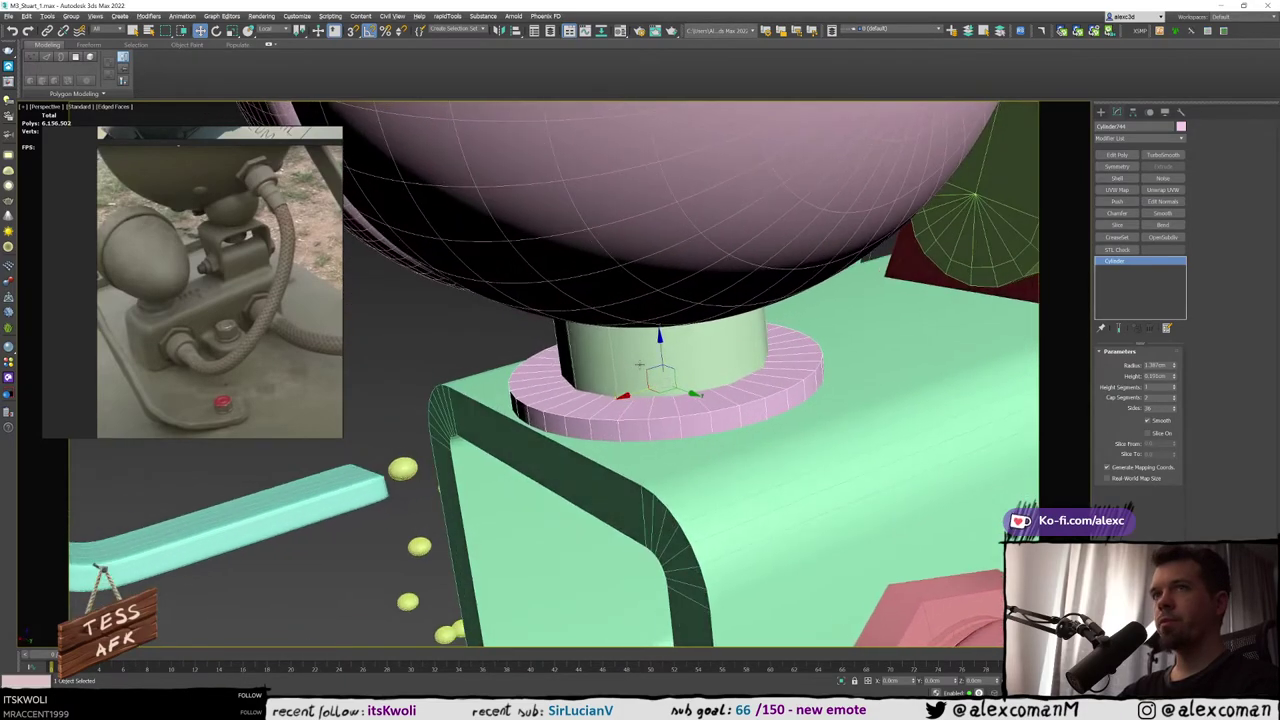
drag(659, 356, 658, 336)
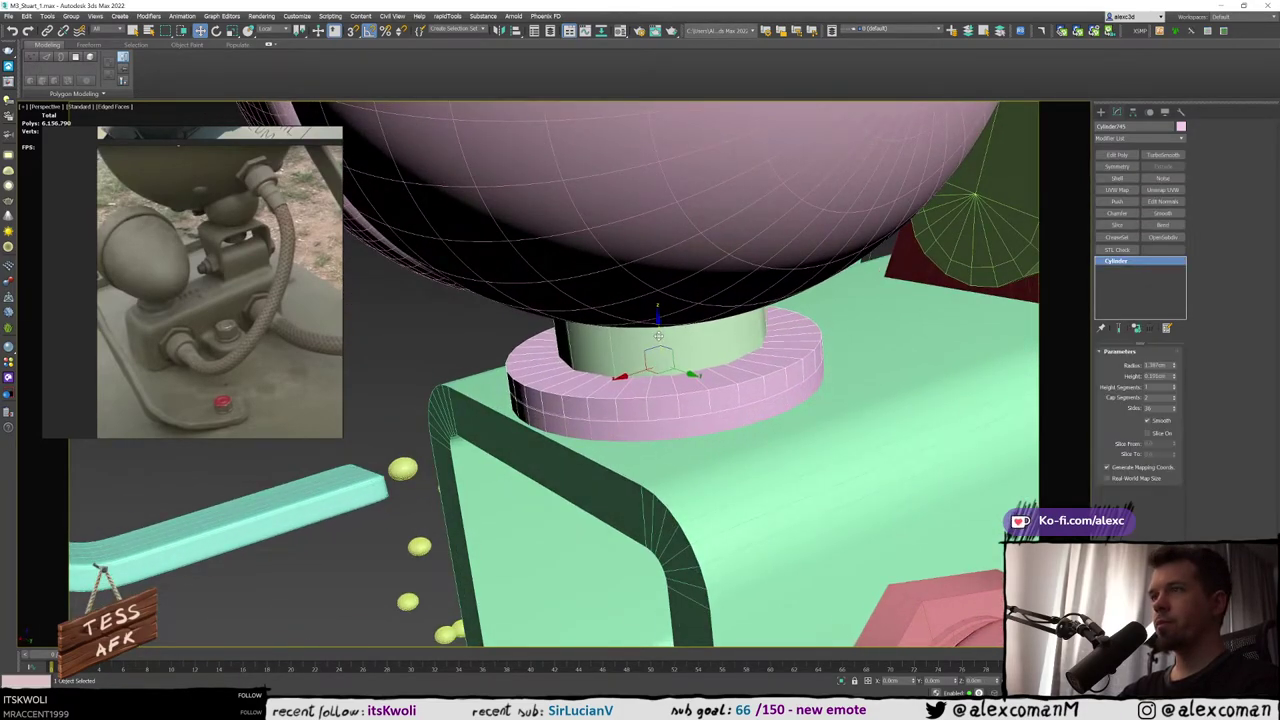
click(646, 392)
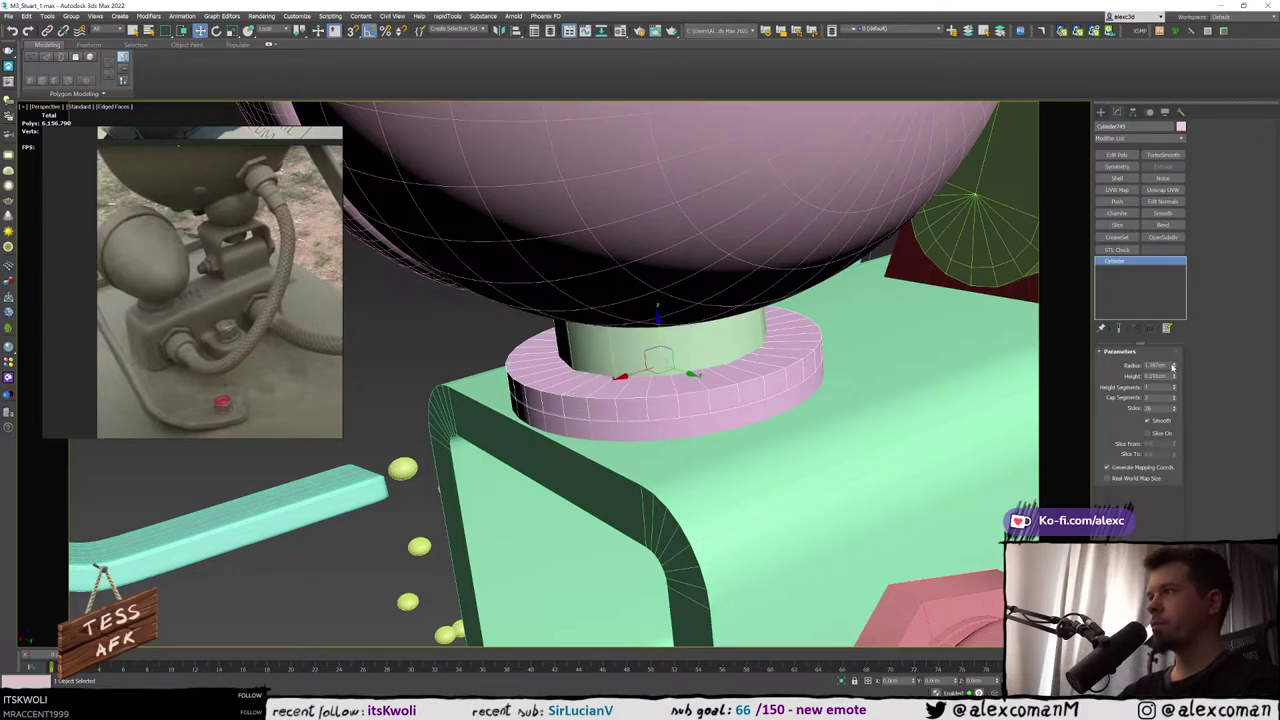
drag(1173, 366, 1174, 368)
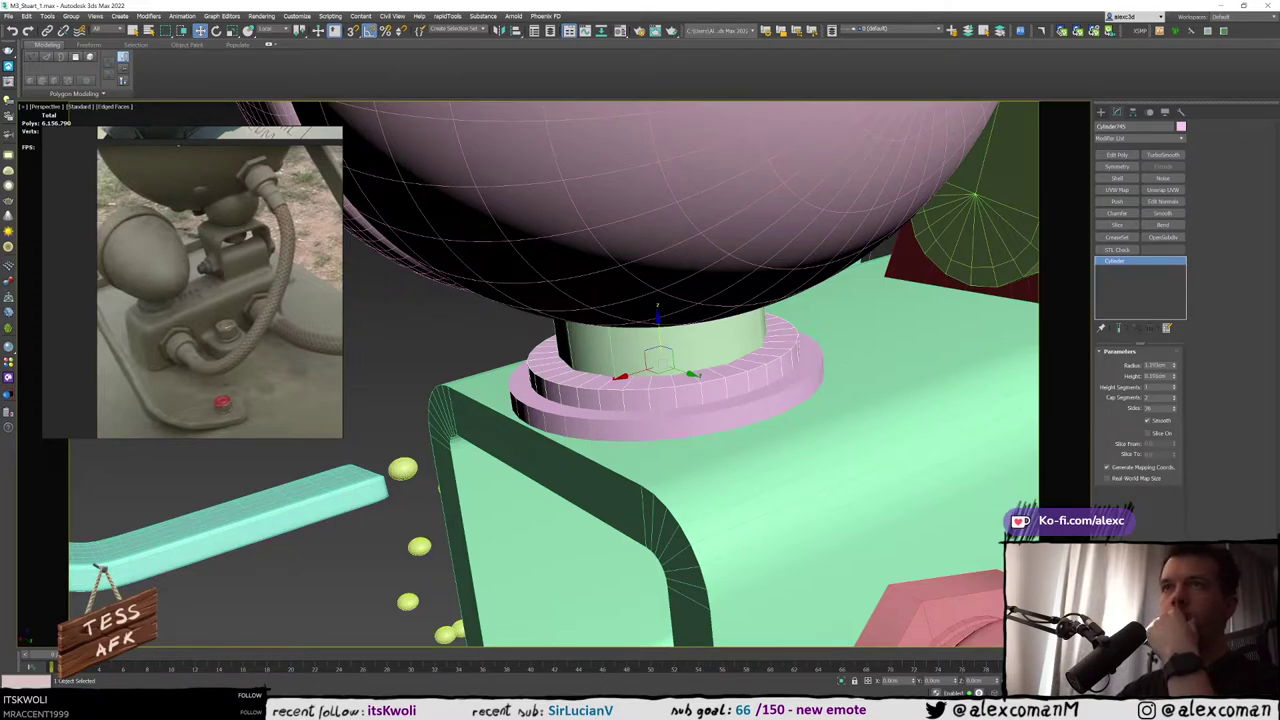
Examine the two stacked washers under the small lamp from several sides, with and without edged faces
scroll(757, 278, down, 5)
alt+middle_drag(760, 281, 783, 272)
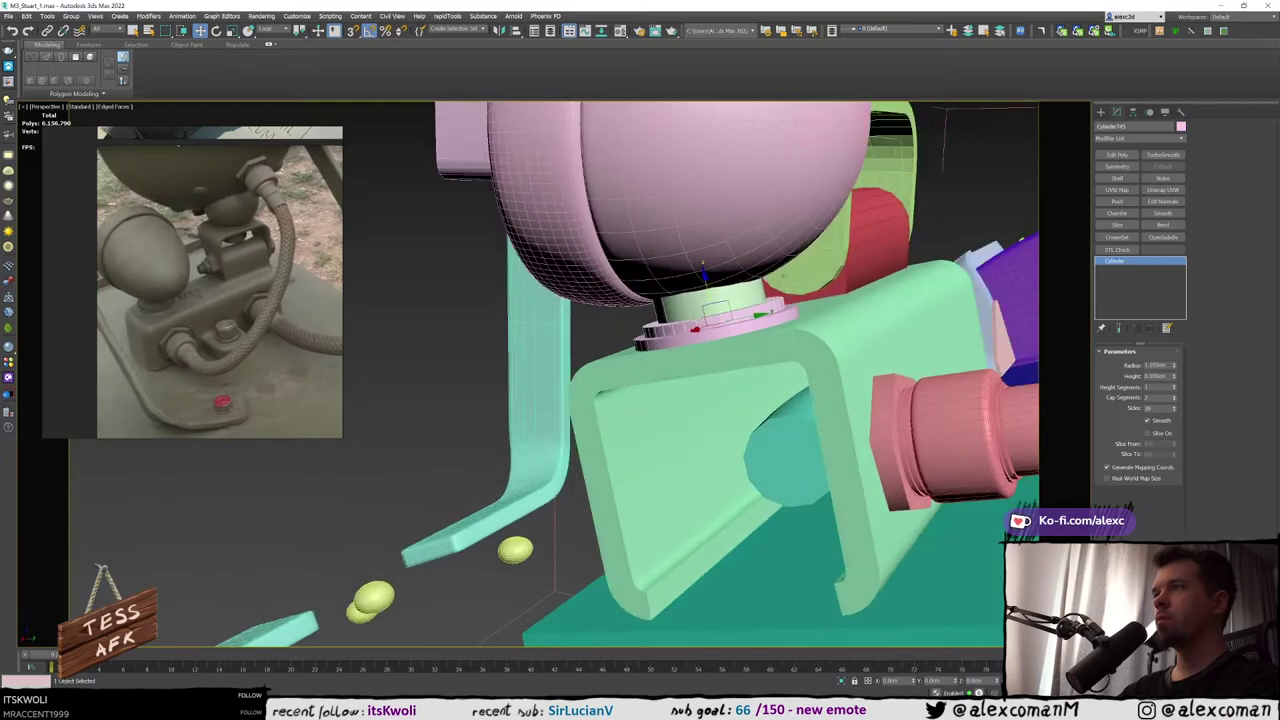
scroll(750, 285, up, 3)
key(F4)
scroll(702, 324, down, 3)
alt+middle_drag(702, 324, 728, 317)
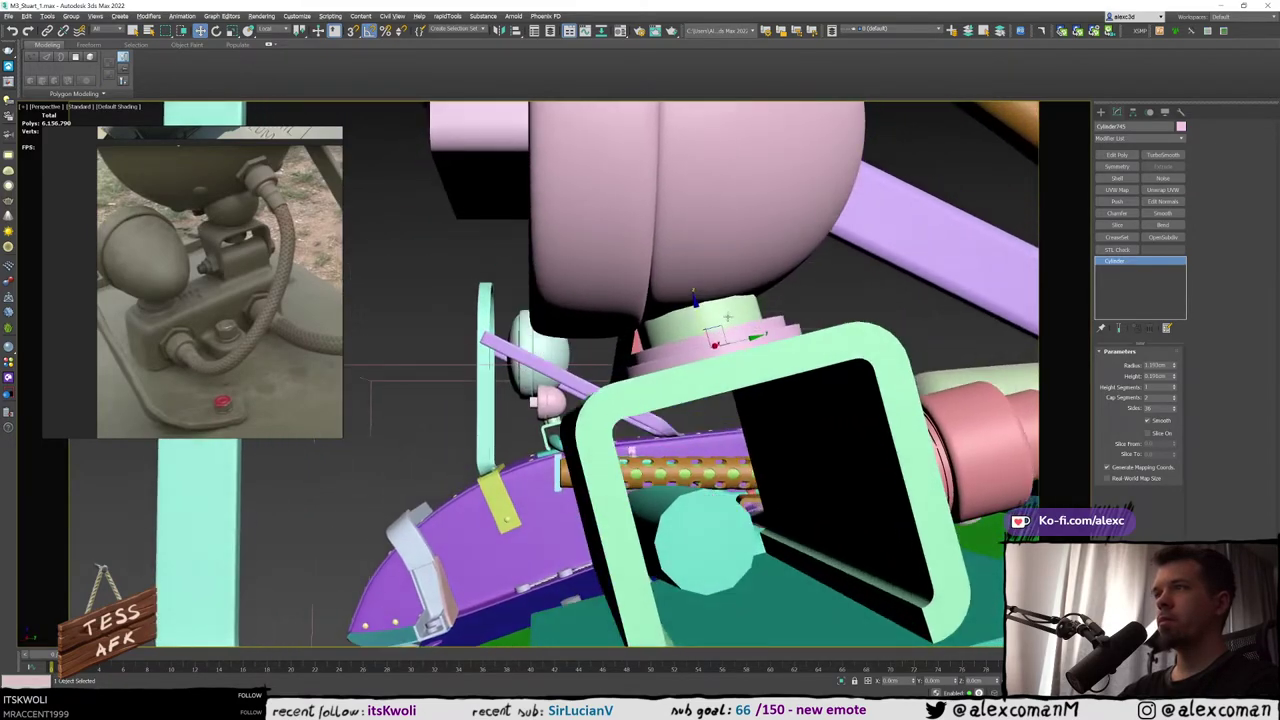
alt+middle_drag(690, 390, 615, 398)
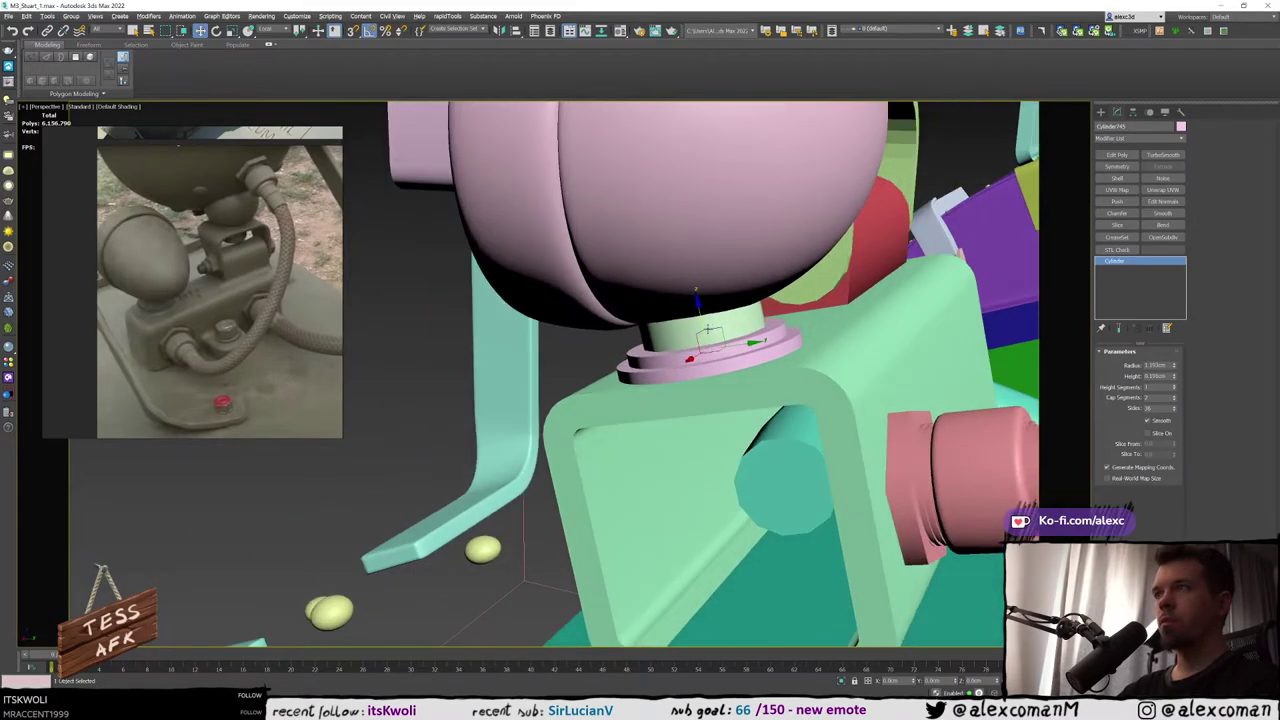
alt+middle_drag(708, 329, 686, 345)
scroll(701, 334, up, 3)
key(F4)
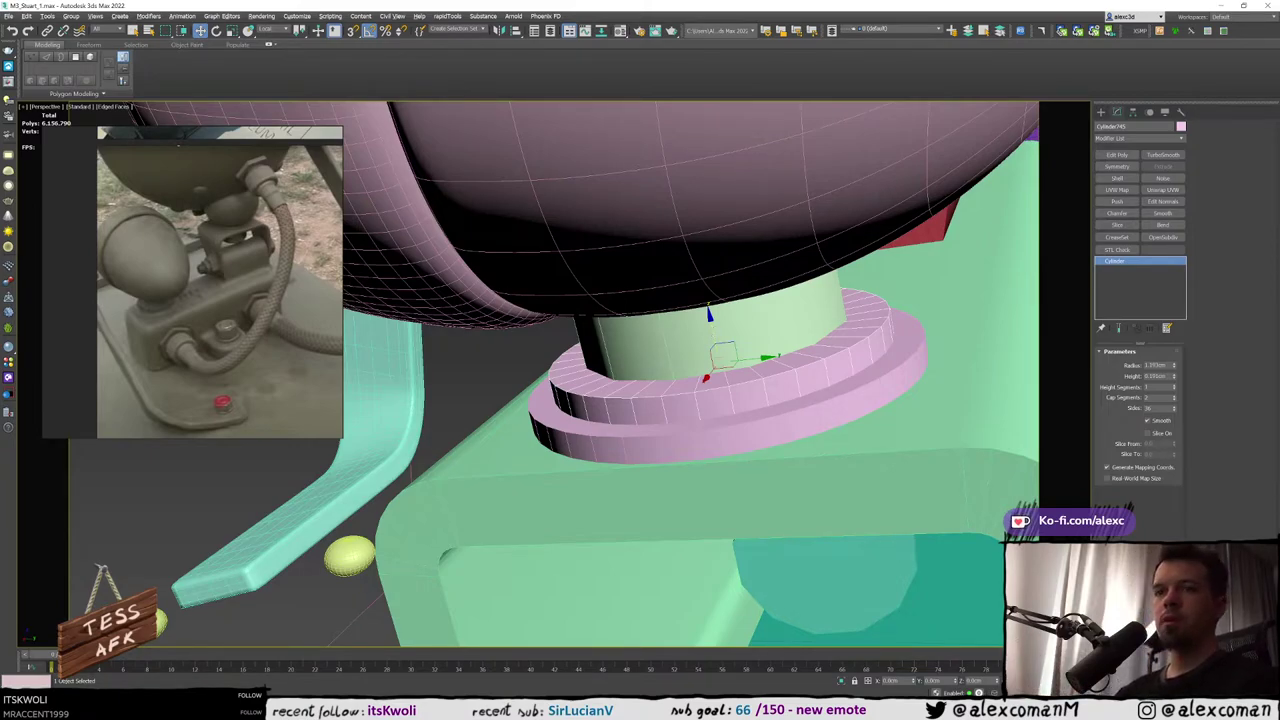
Switch to Marmoset Toolbag and open the saved heart scene
key(super)
text(mar)
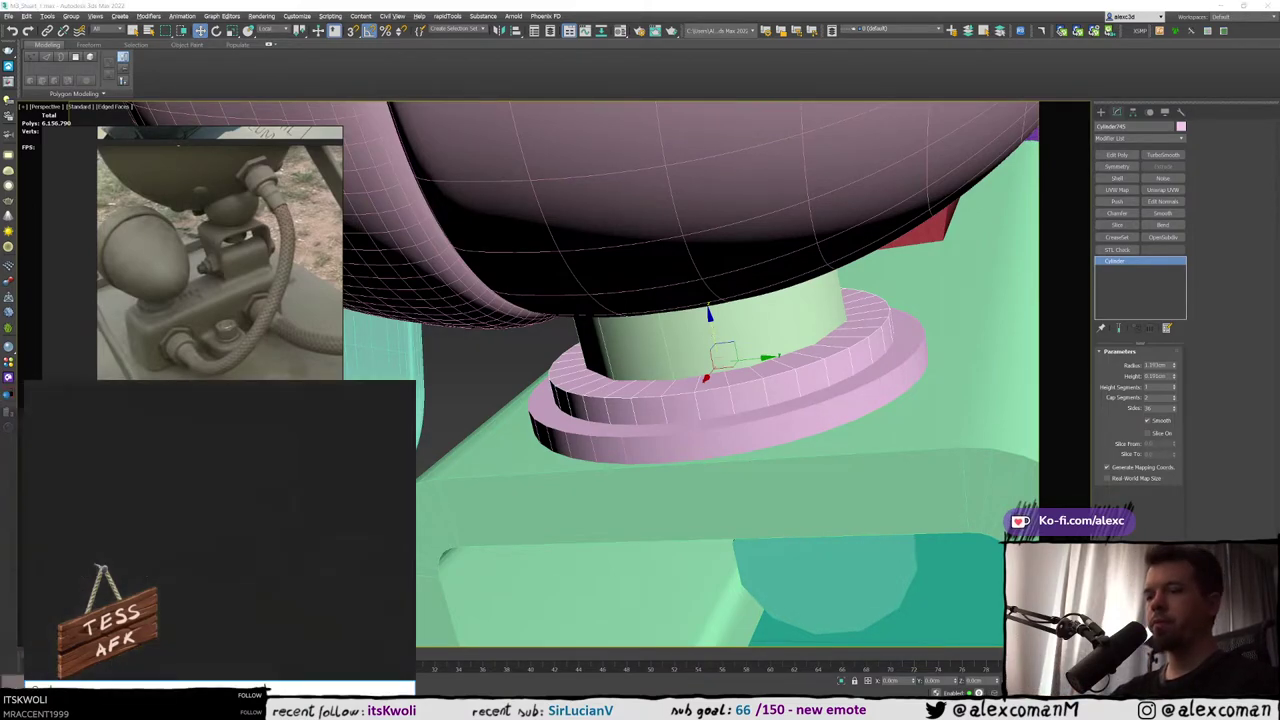
key(Return)
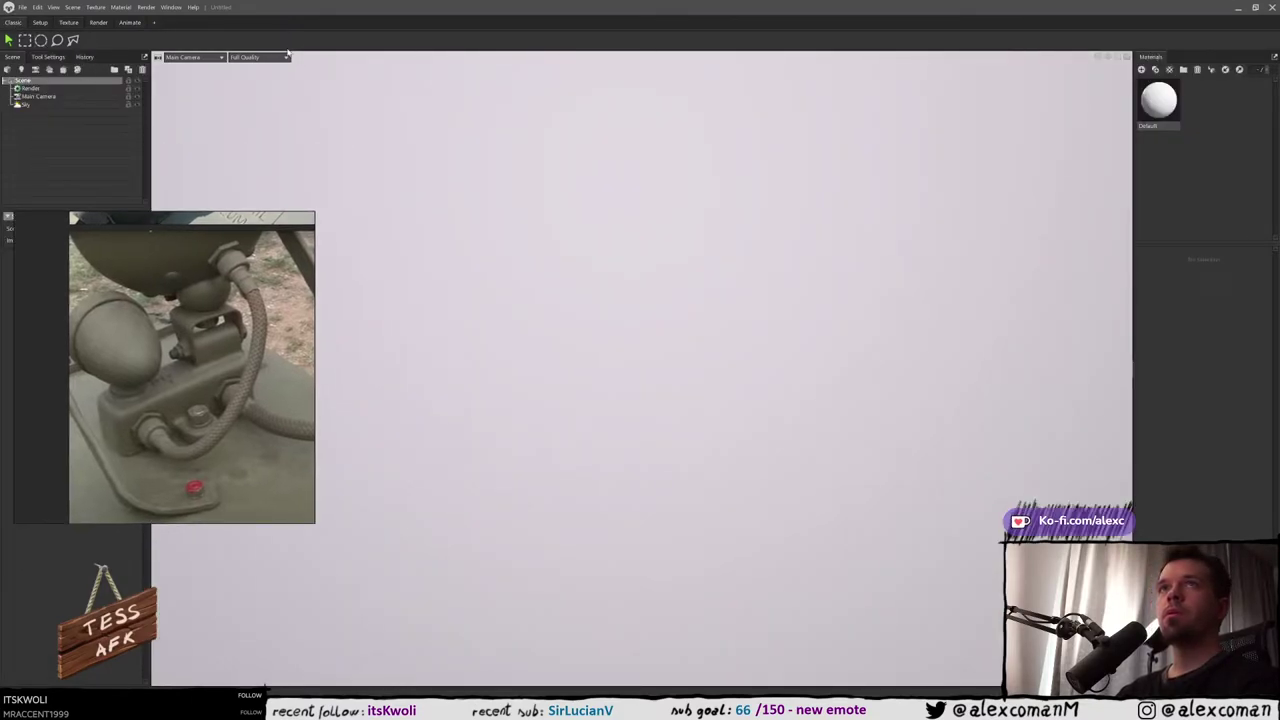
drag(440, 7, 610, 0)
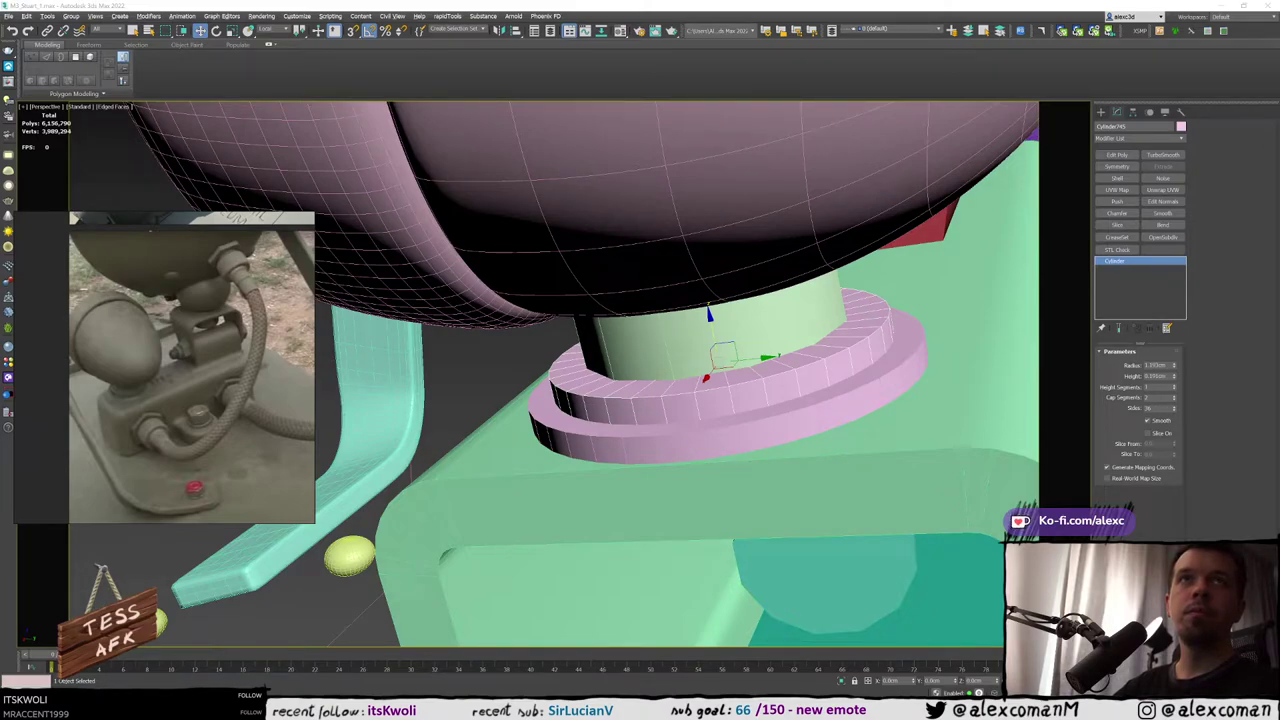
drag(100, 225, 842, 195)
double_click(842, 195)
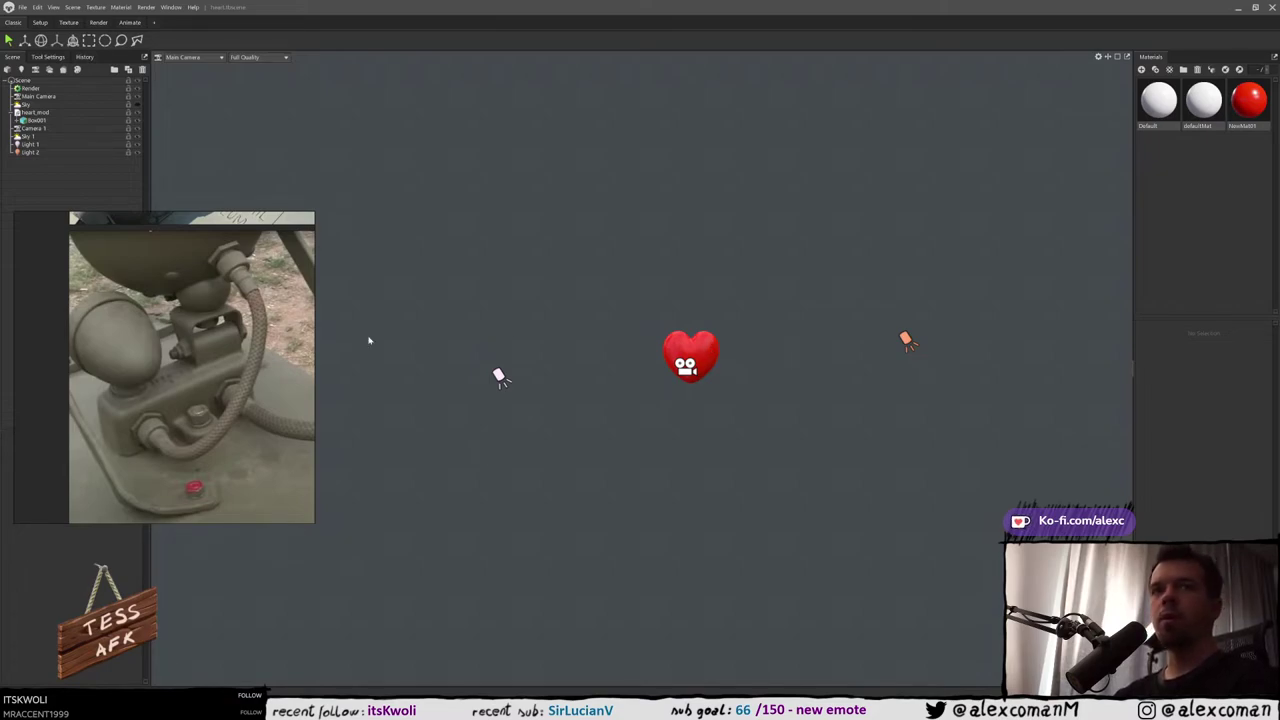
Select the red heart mesh and look at it through the Main Camera
click(700, 343)
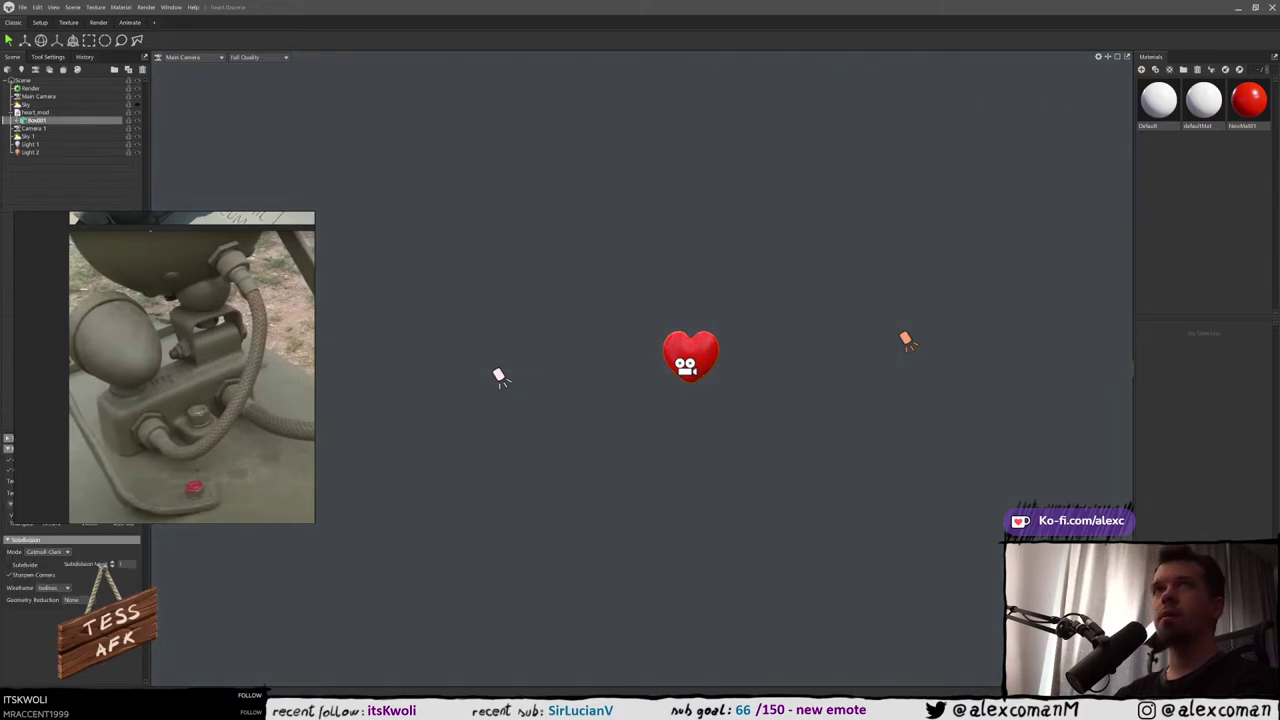
click(192, 58)
mouse_move(195, 67)
click(266, 67)
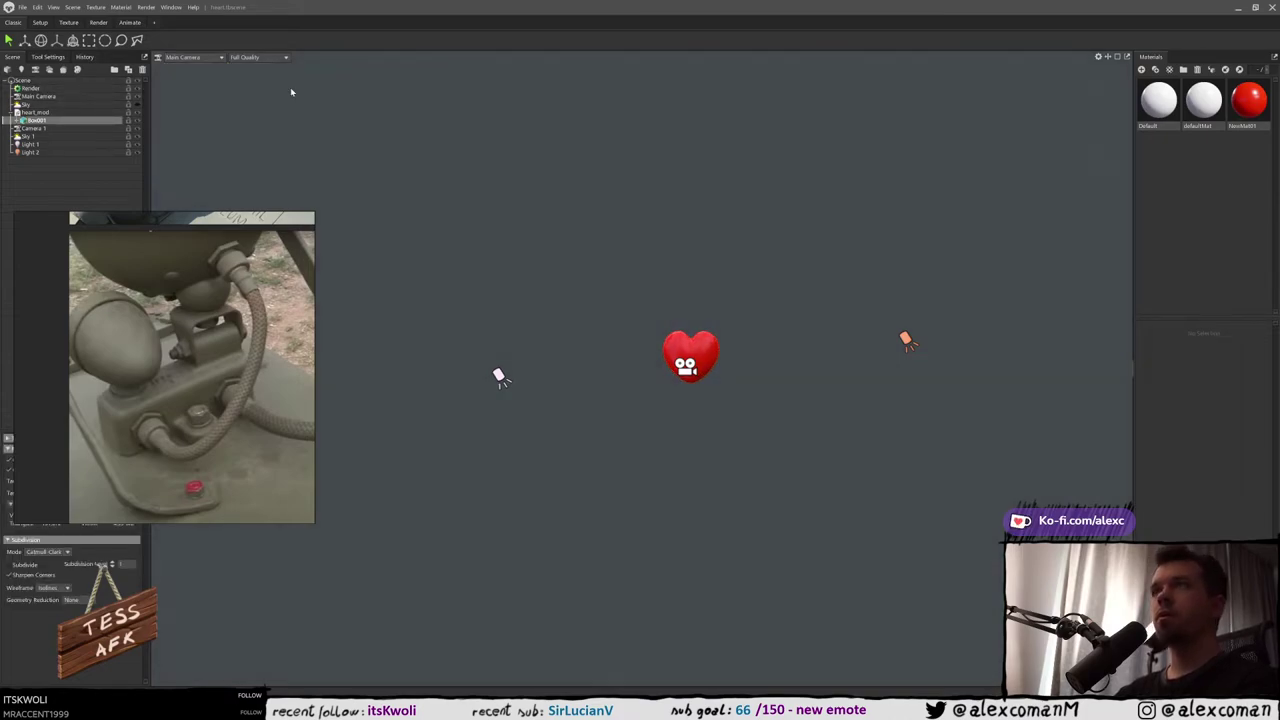
drag(740, 260, 706, 321)
scroll(692, 347, up, 5)
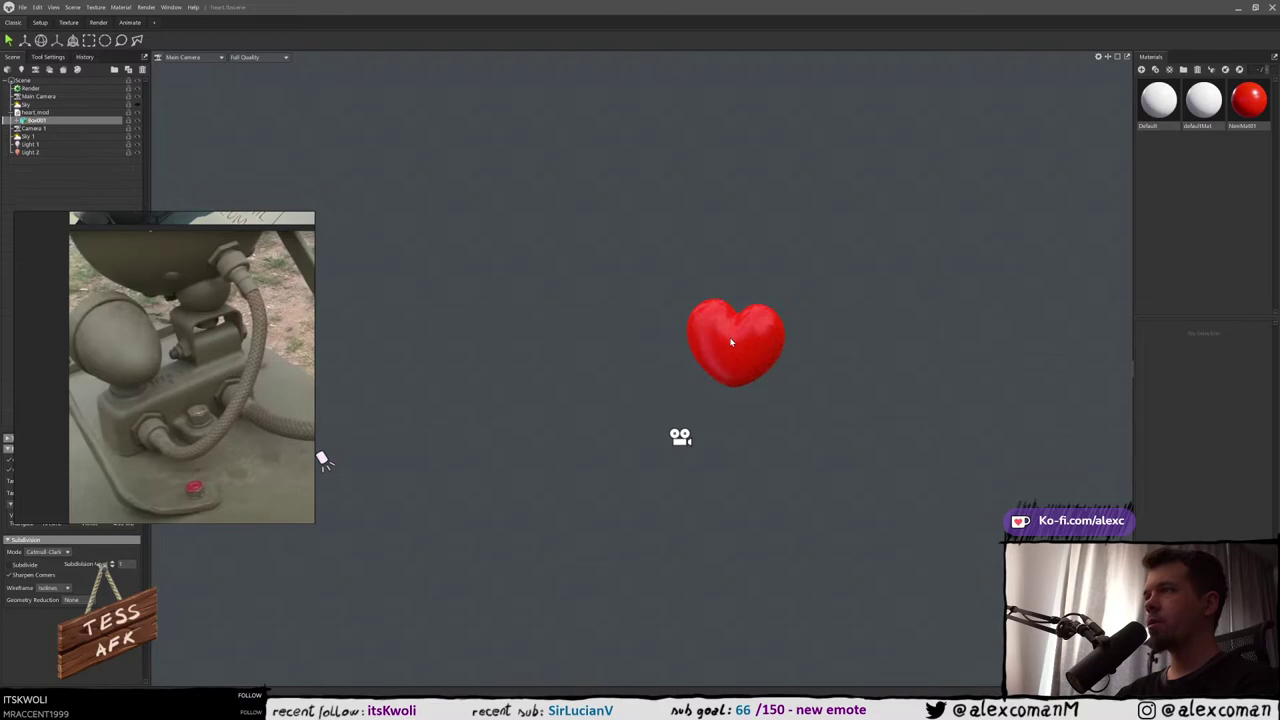
Frame the heart, activate the Translate tool and try moving the heart along its blue axis
key(f)
drag(760, 332, 729, 341)
key(w)
scroll(727, 333, down, 2)
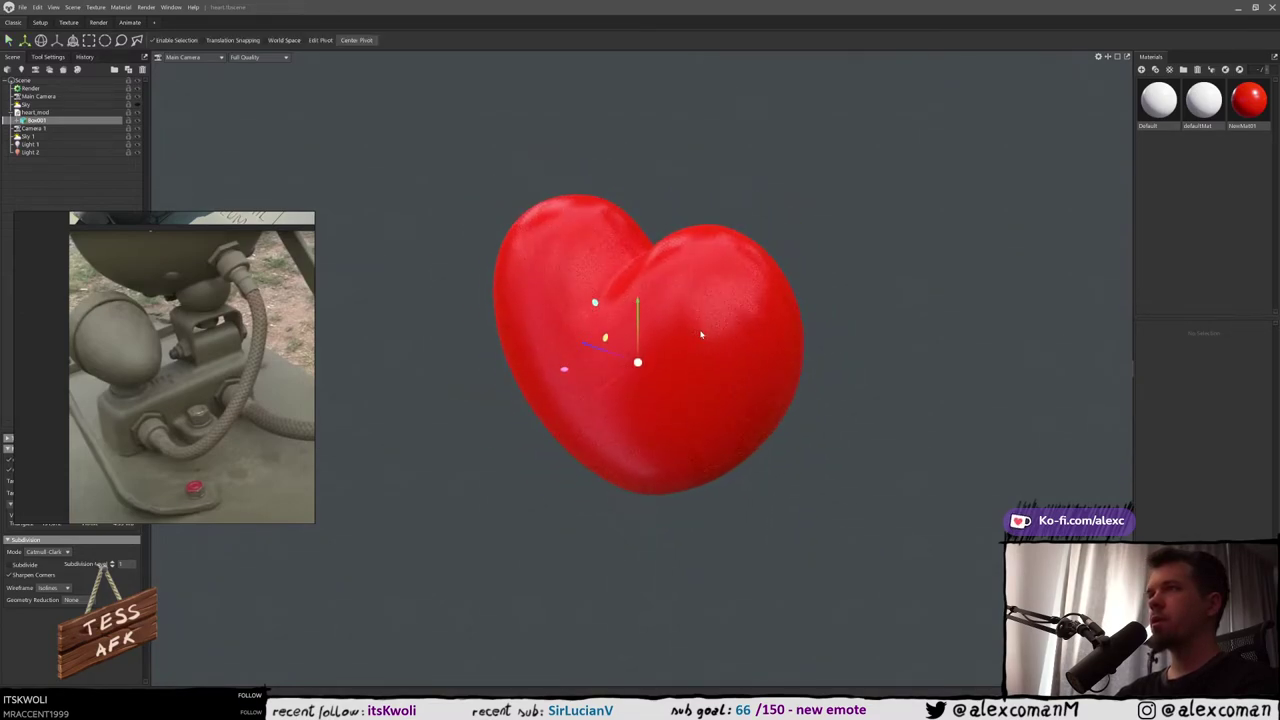
scroll(655, 312, down, 2)
drag(645, 301, 651, 283)
drag(806, 287, 765, 305)
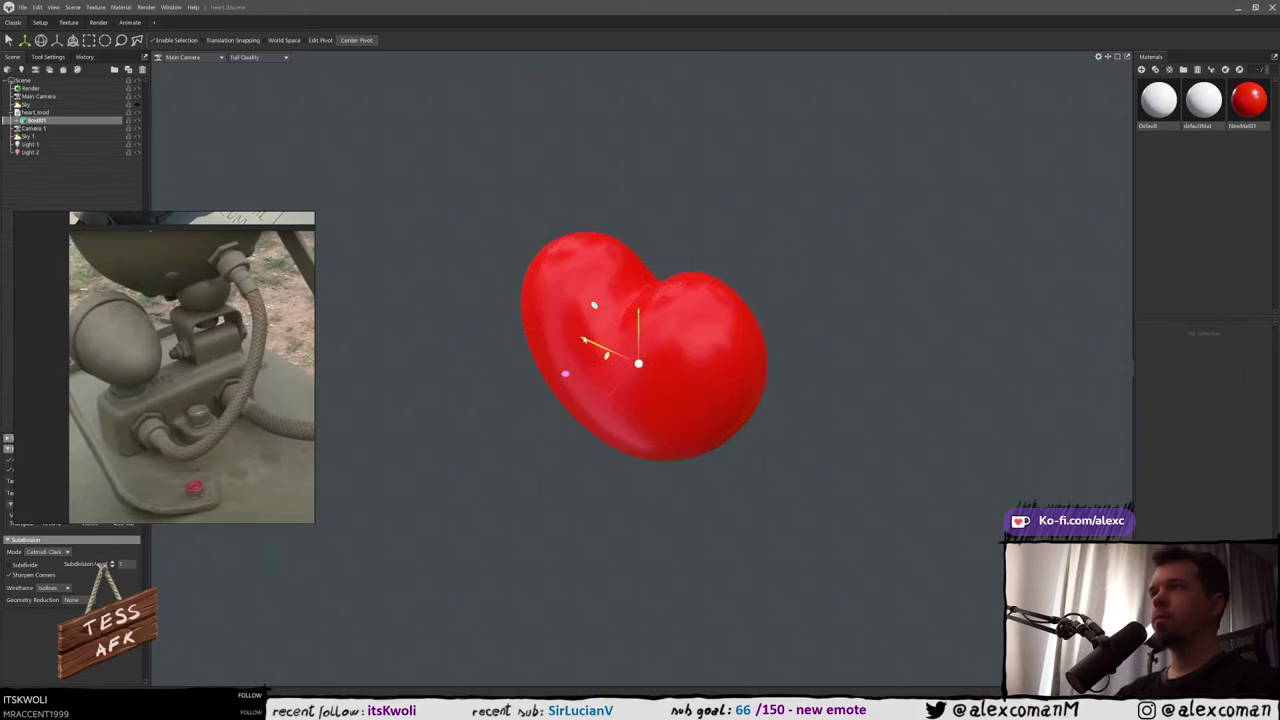
drag(599, 351, 757, 407)
middle_drag(757, 407, 567, 307)
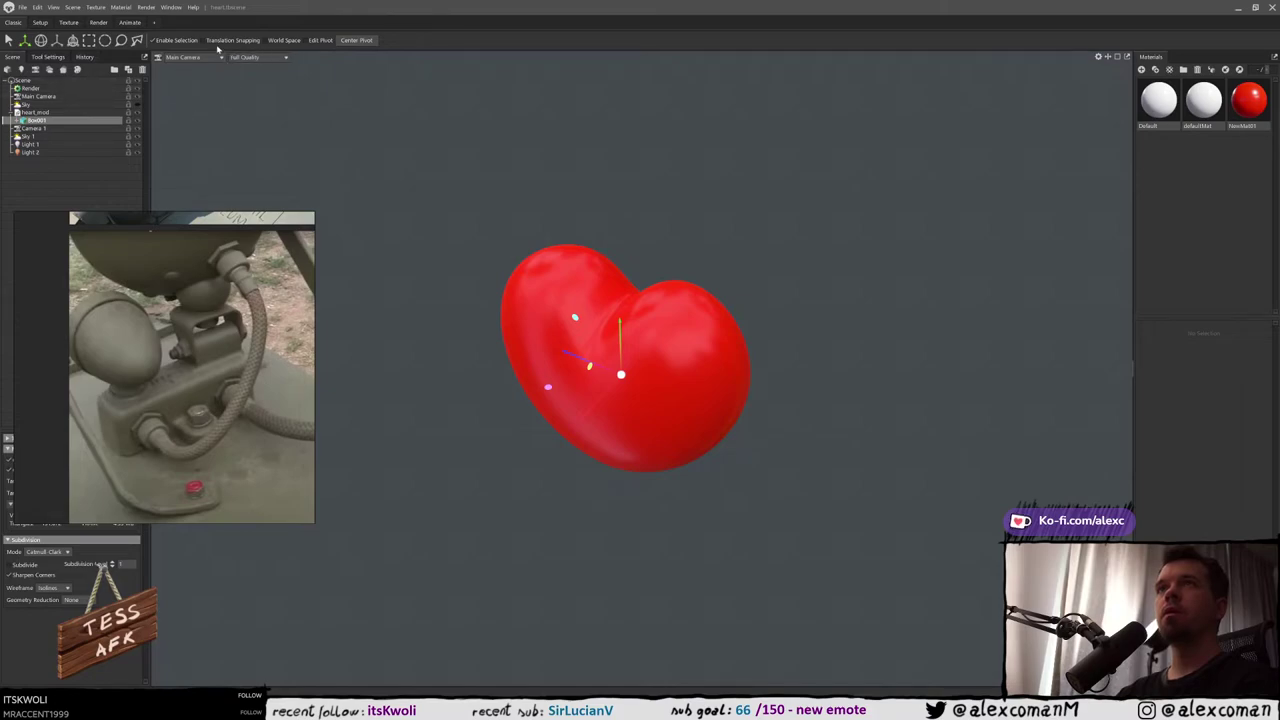
Enable Edit Pivot, move the heart's pivot well outside the mesh, and center it again before deselecting the heart
click(322, 41)
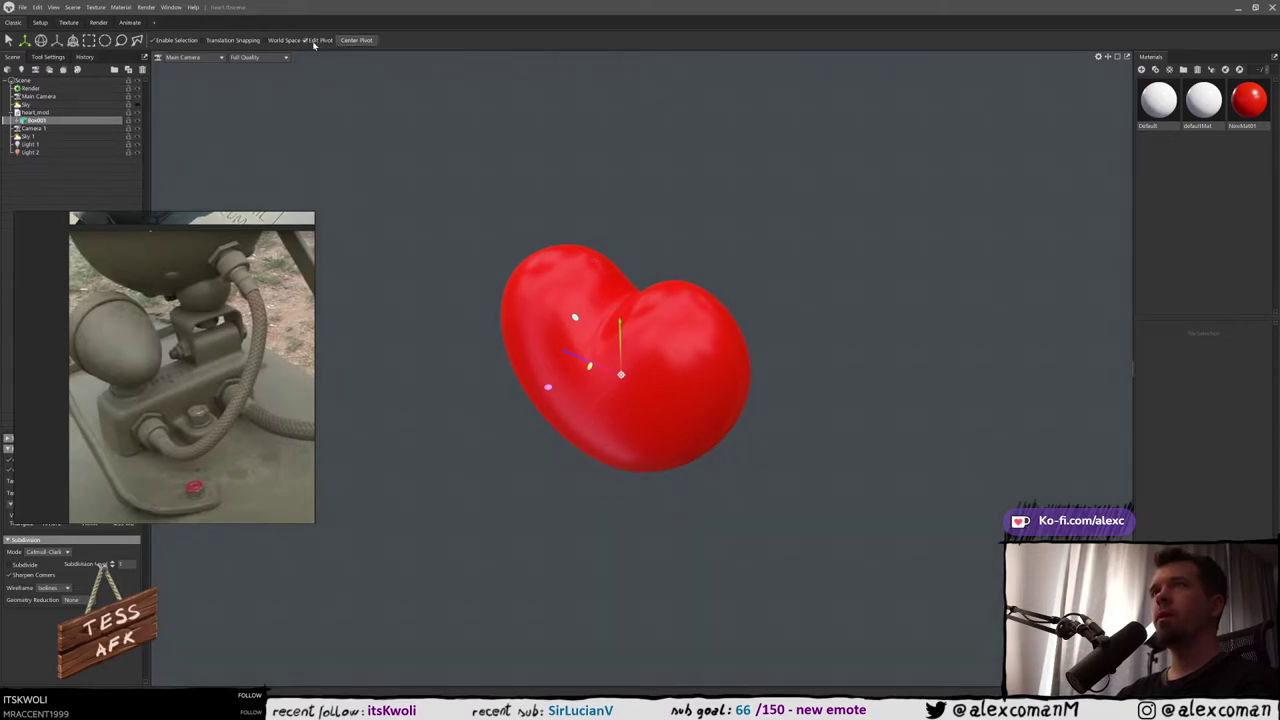
drag(600, 403, 771, 162)
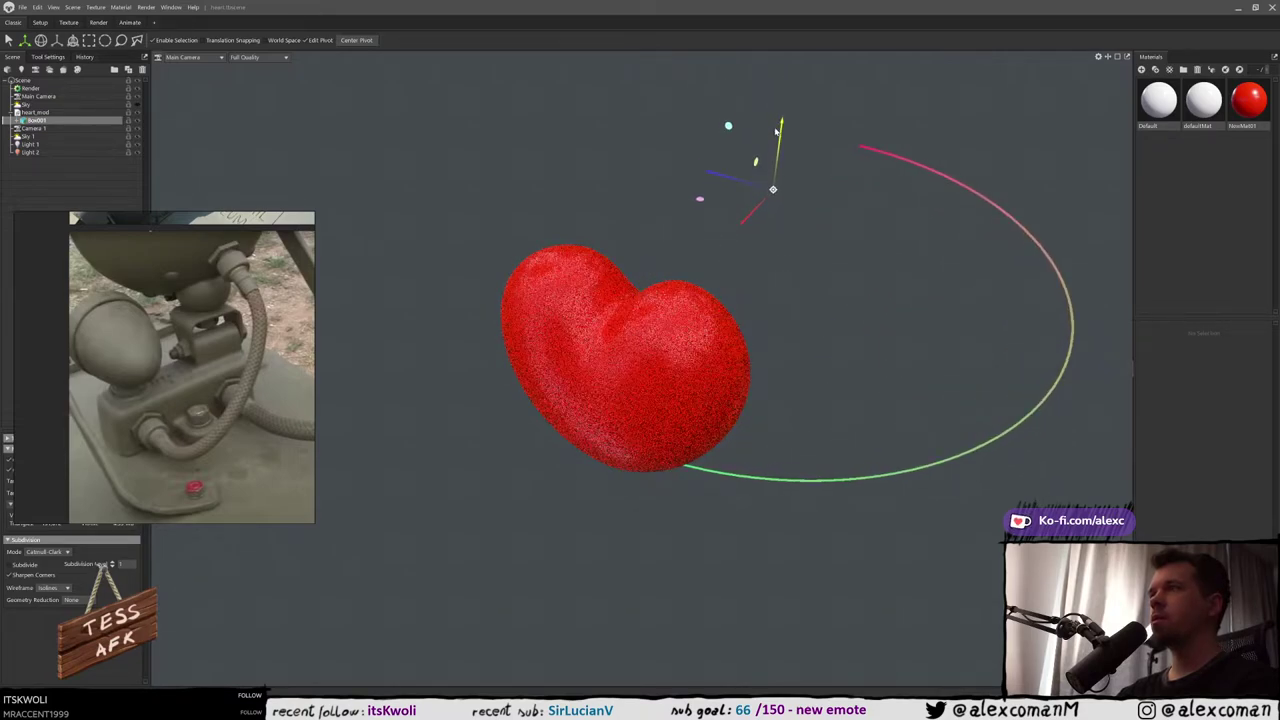
click(354, 41)
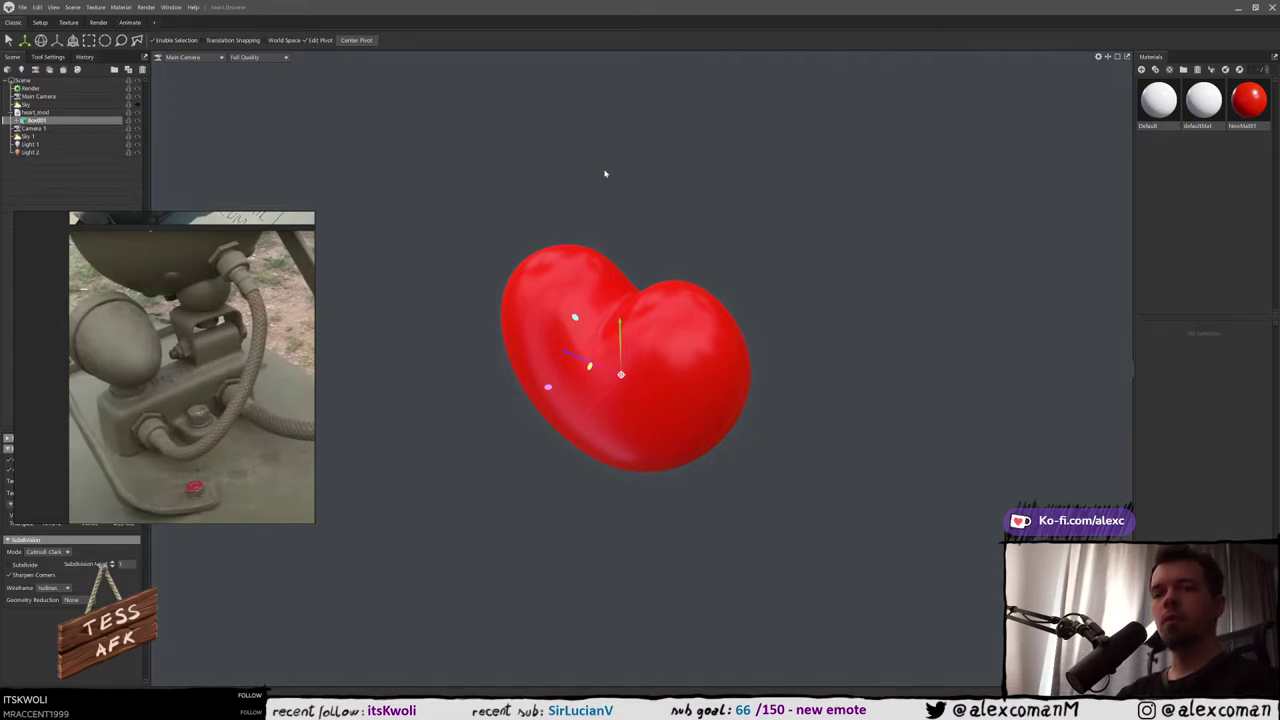
click(560, 208)
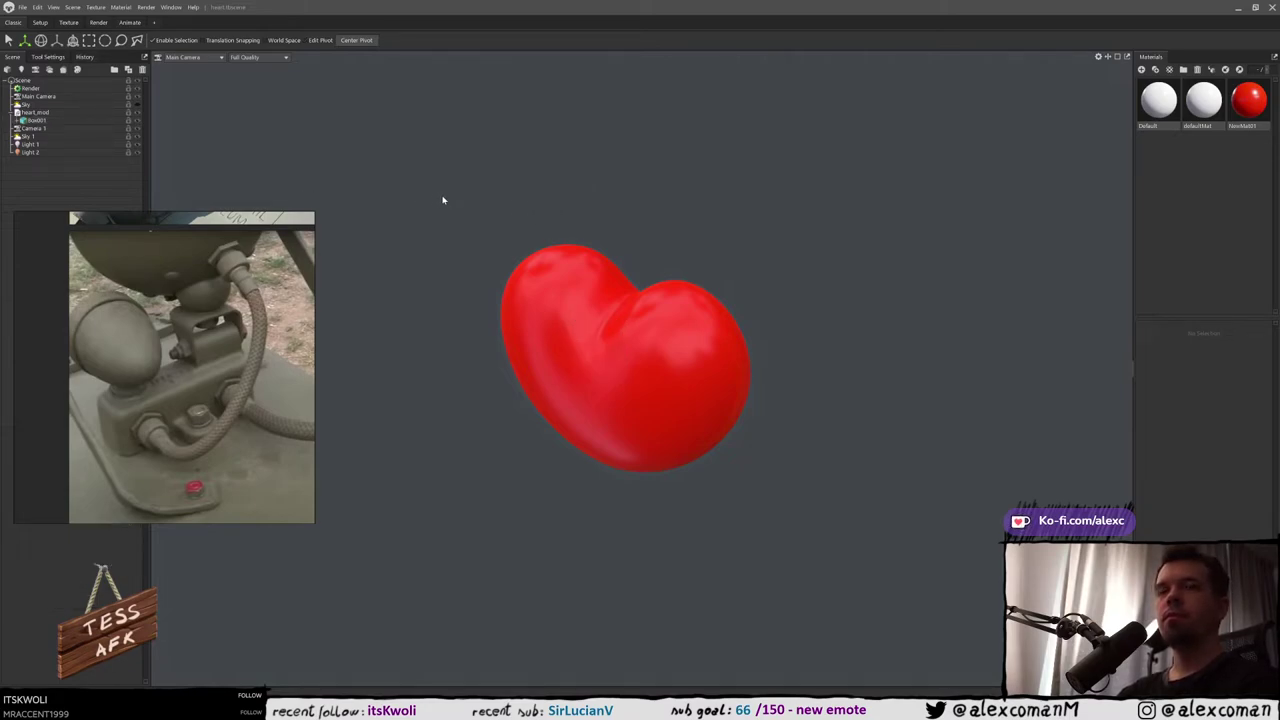
click(588, 288)
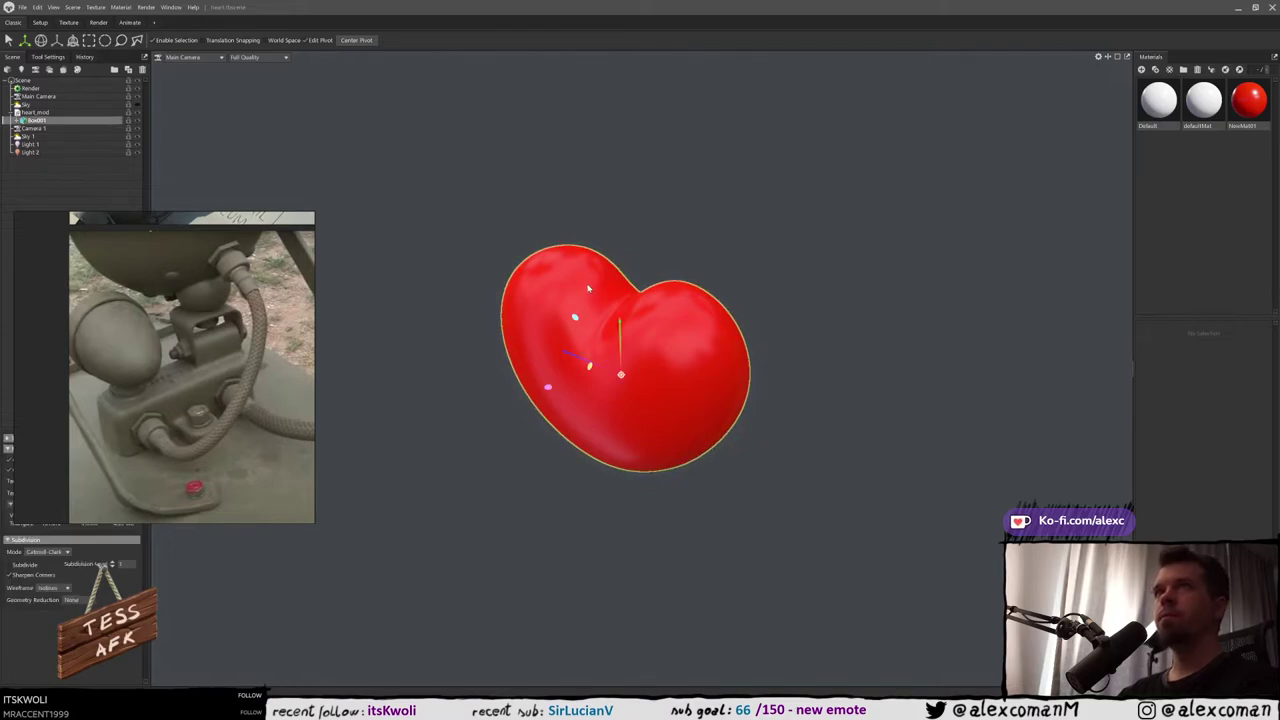
click(717, 222)
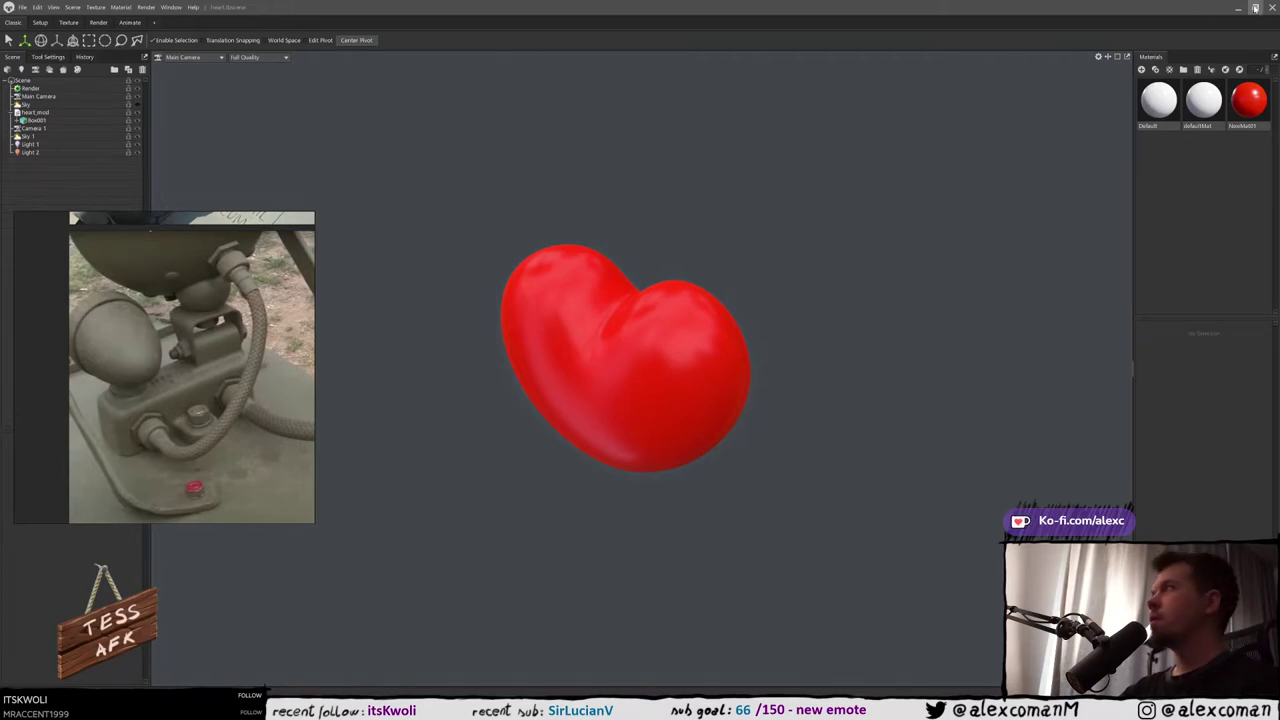
Quit Marmoset Toolbag without saving the heart scene and return to the tank model in 3ds Max
click(1272, 7)
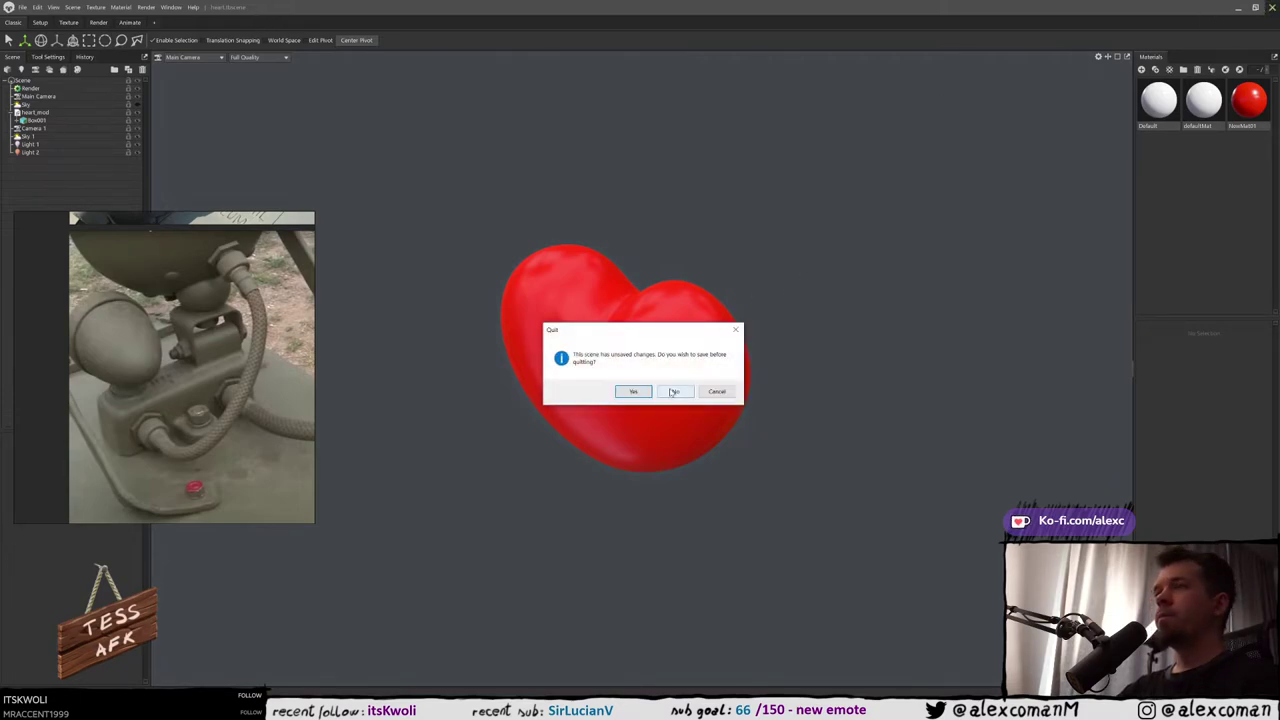
click(675, 391)
Increase the upper washer's height to about 0.2 cm
alt+middle_drag(690, 351, 621, 352)
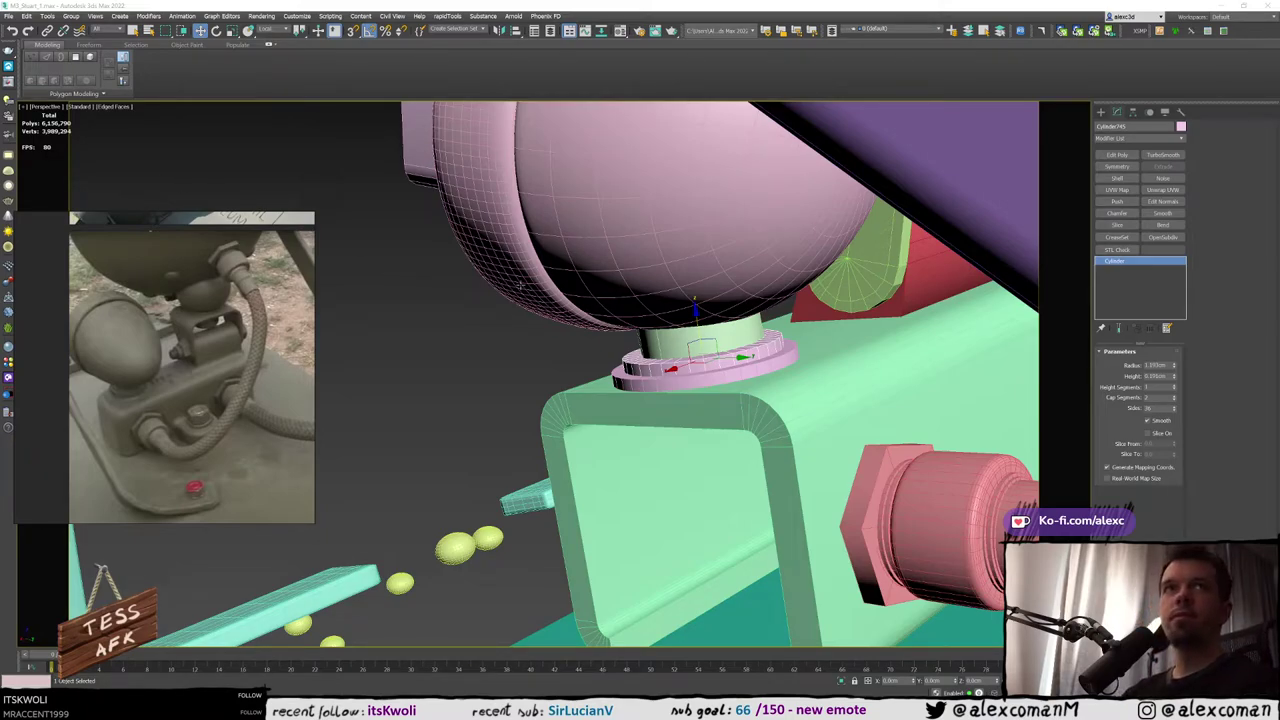
scroll(682, 335, down, 3)
alt+middle_drag(683, 336, 693, 337)
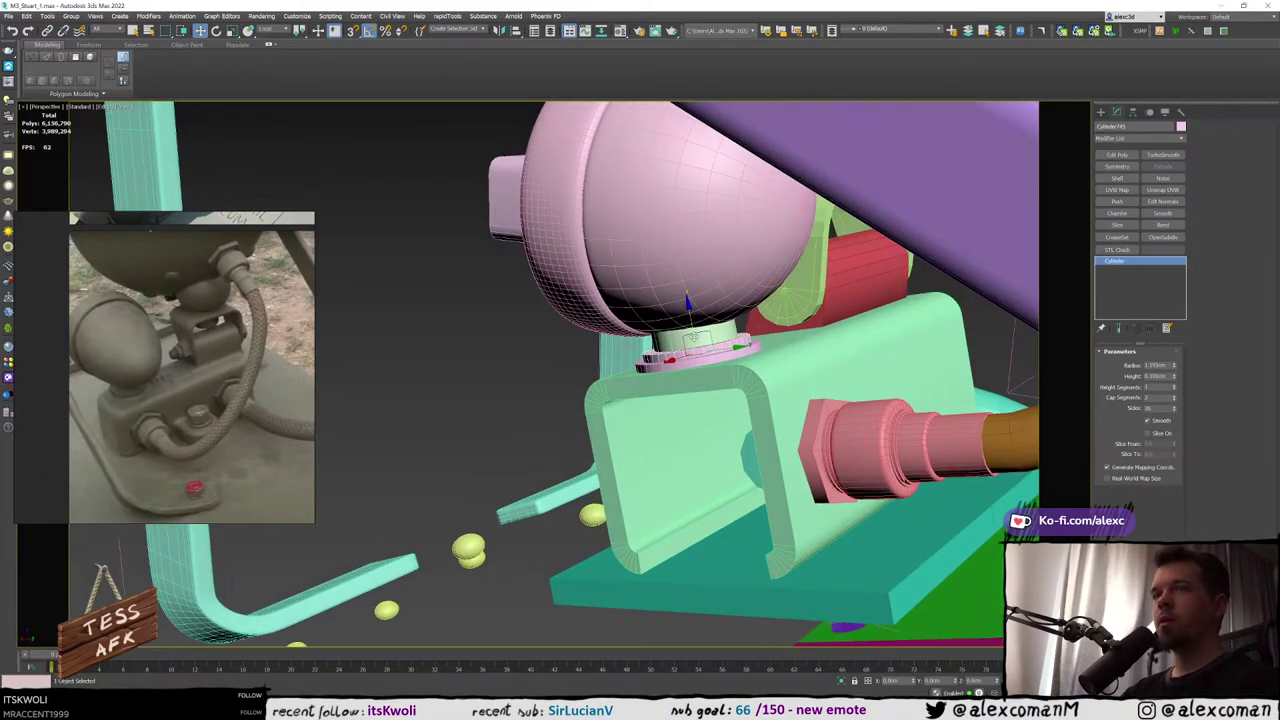
scroll(695, 335, up, 4)
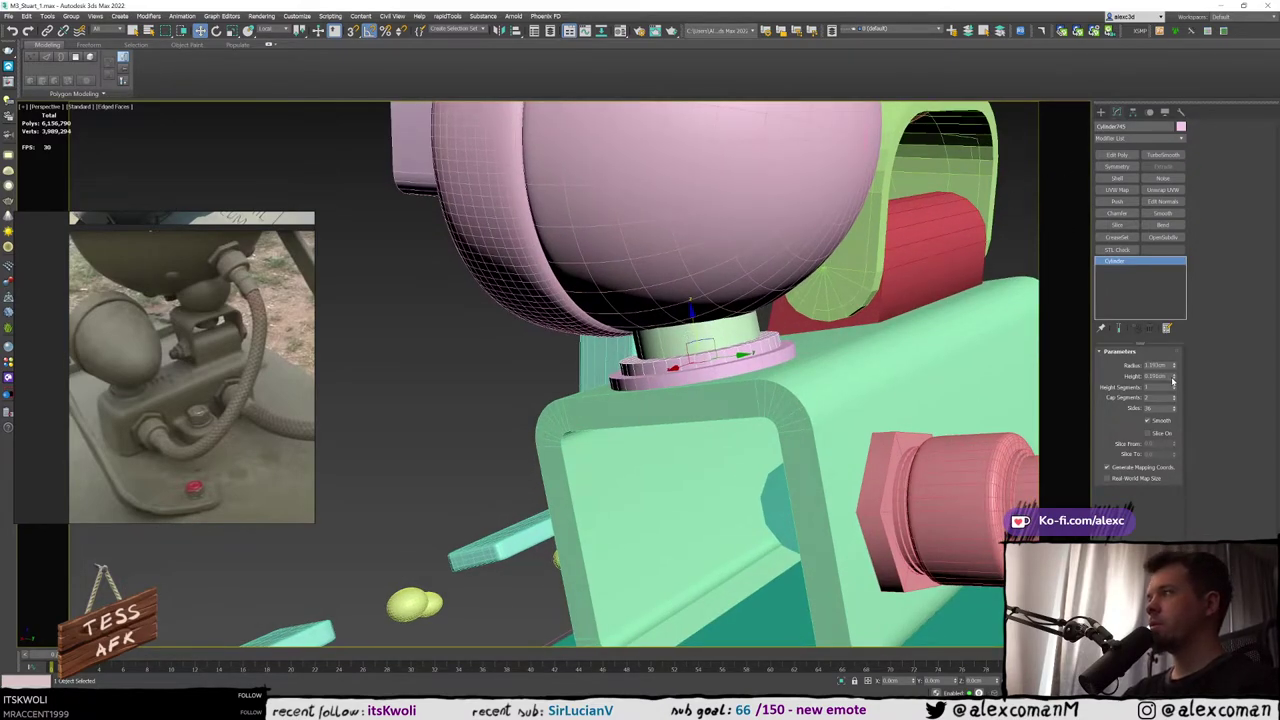
drag(1174, 378, 1174, 372)
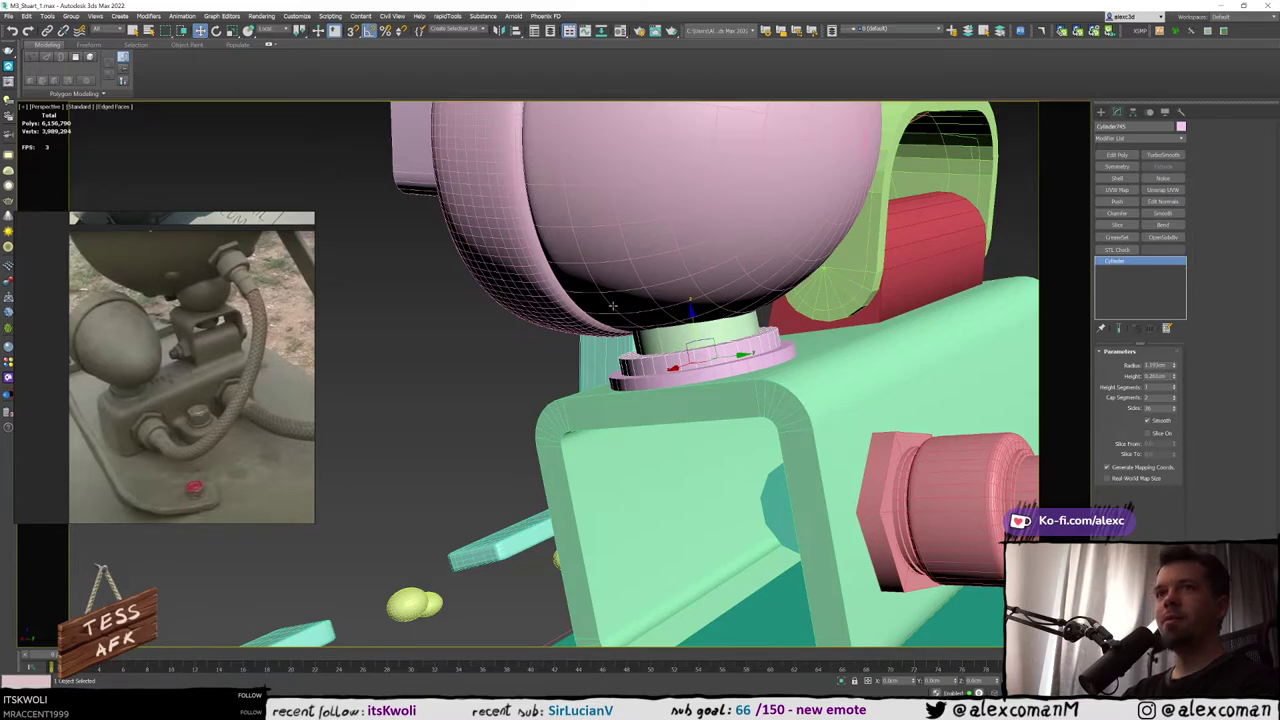
Slightly reduce the upper washer's radius so more of the lower washer's rim is exposed around it
scroll(660, 336, up, 3)
scroll(659, 336, up, 4)
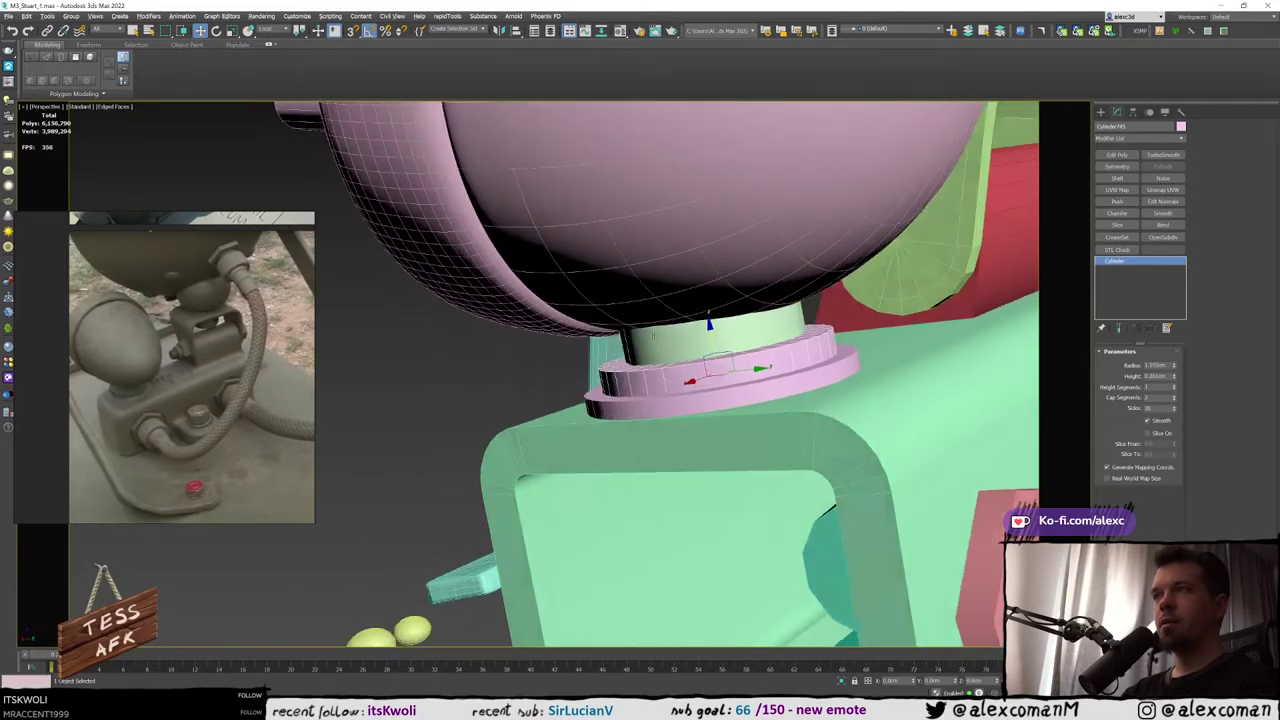
middle_drag(677, 323, 683, 321)
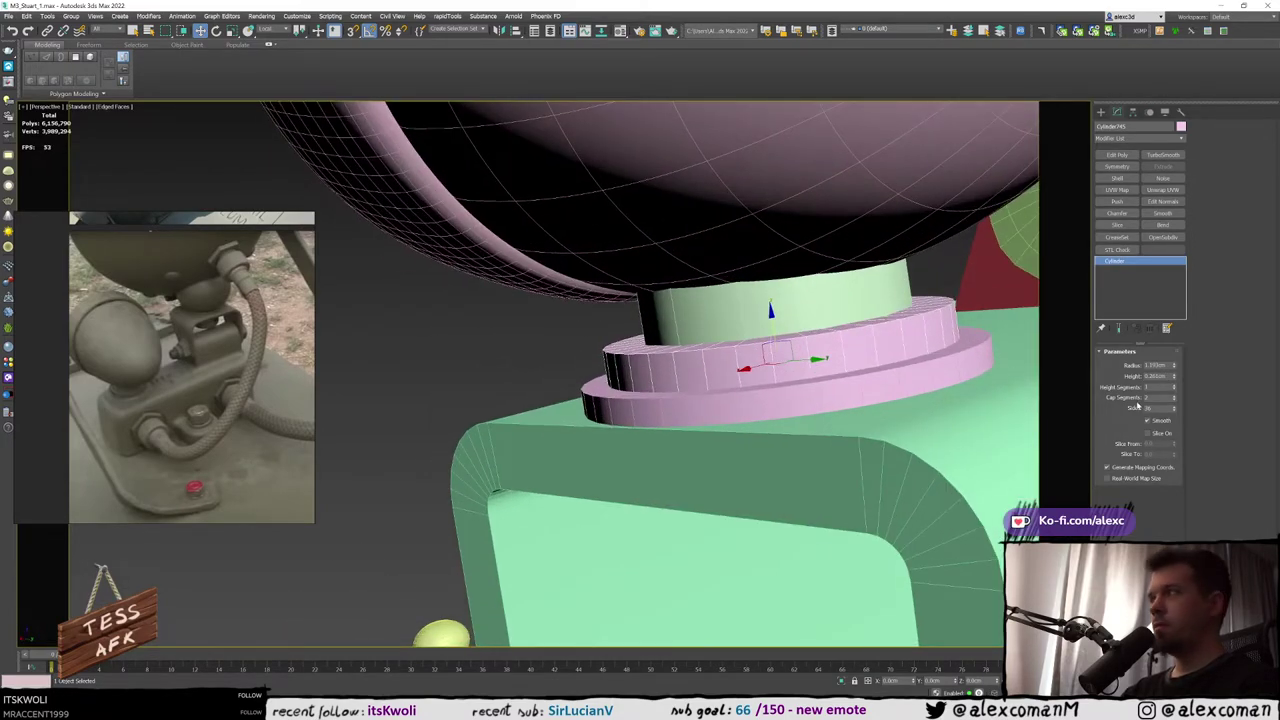
click(1174, 369)
click(1174, 369)
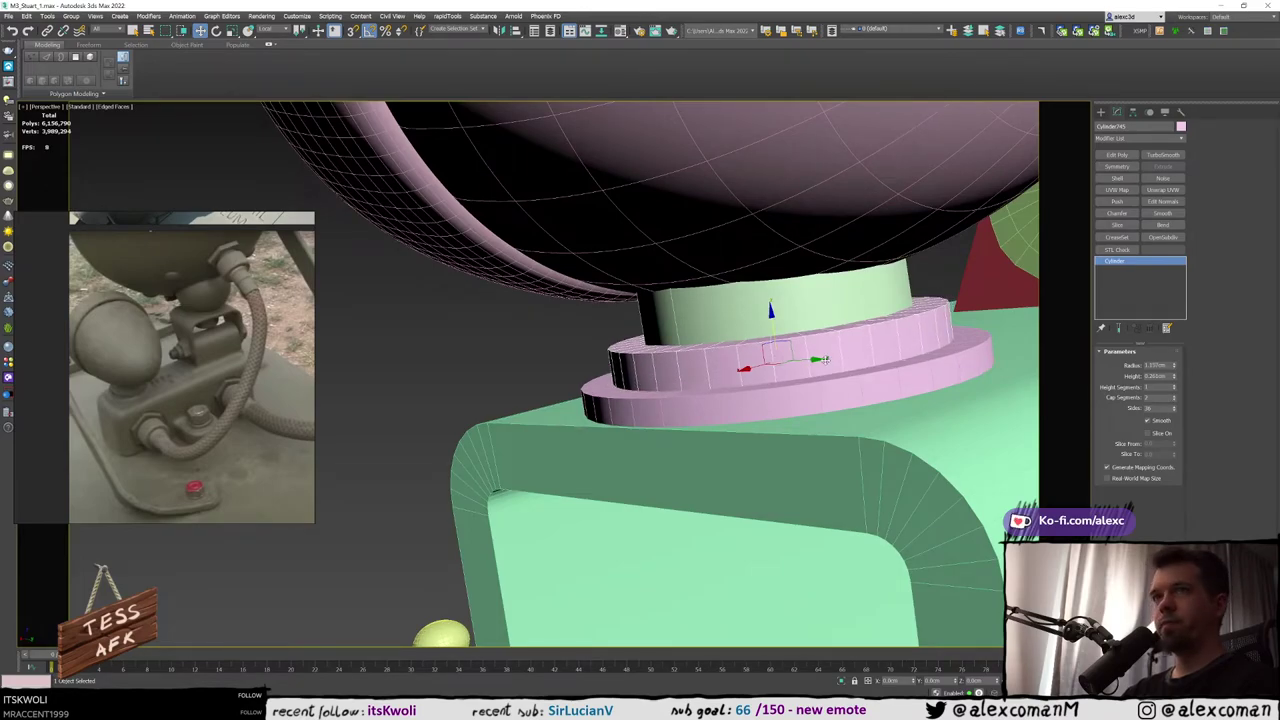
alt+middle_drag(876, 361, 819, 365)
scroll(818, 364, down, 2)
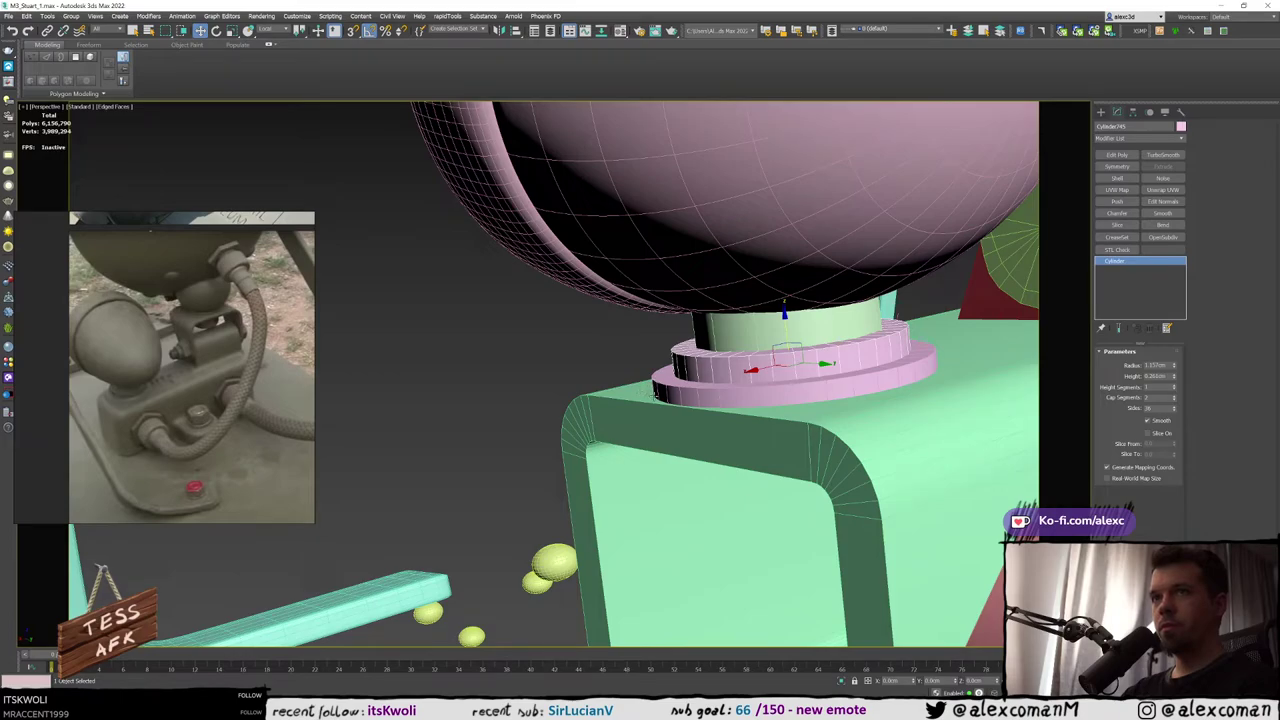
Compare the lower washer under the small lamp's stem with a close-up of the same area in the reference photo
click(738, 399)
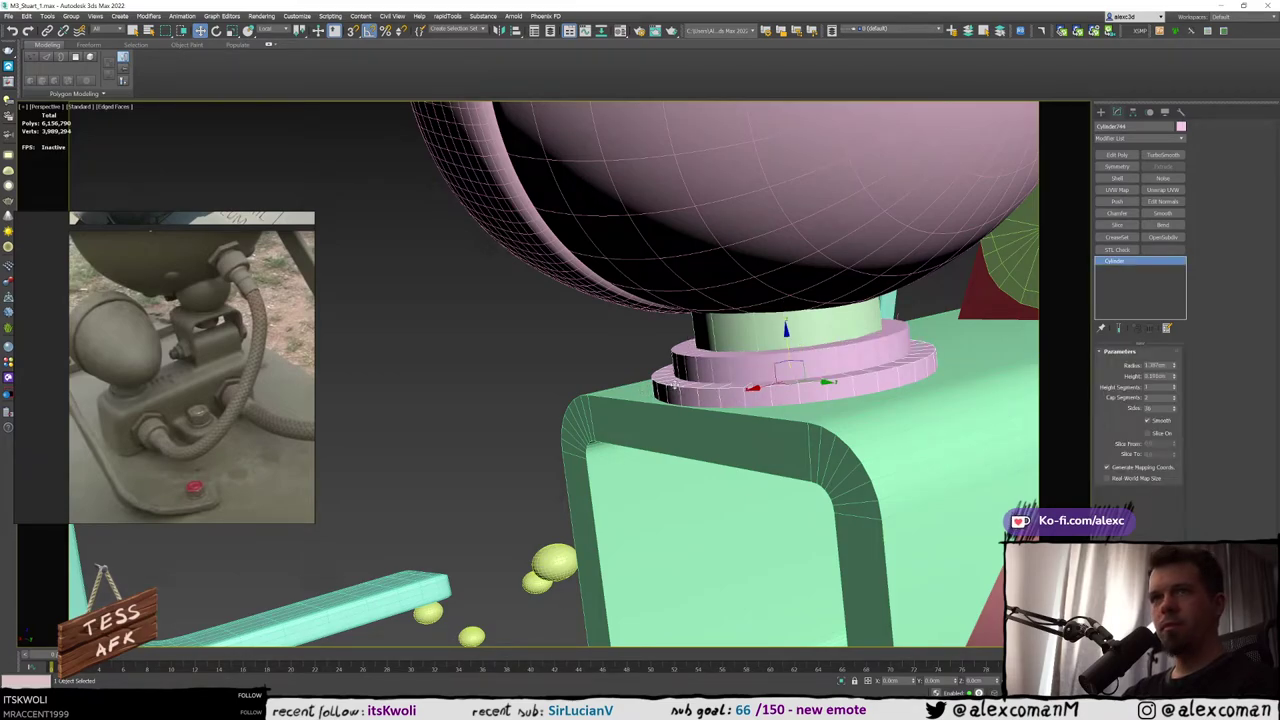
scroll(124, 407, up, 3)
scroll(125, 395, up, 2)
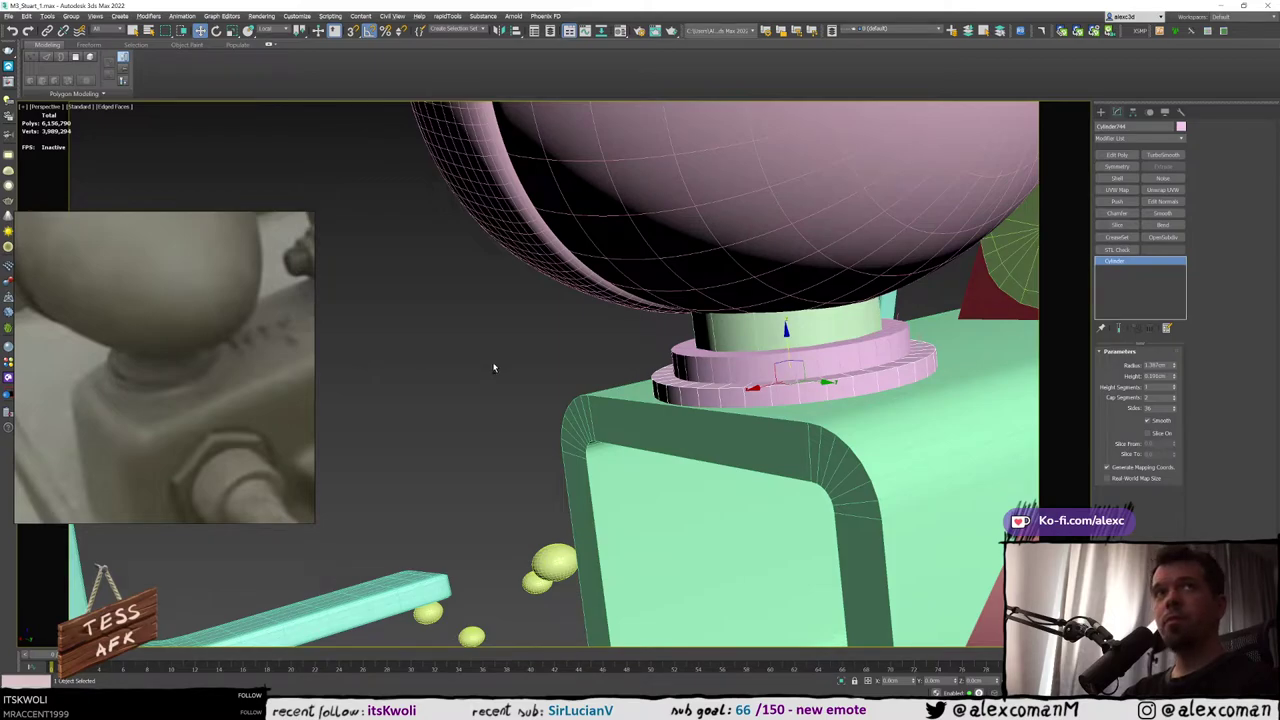
alt+middle_drag(494, 366, 510, 367)
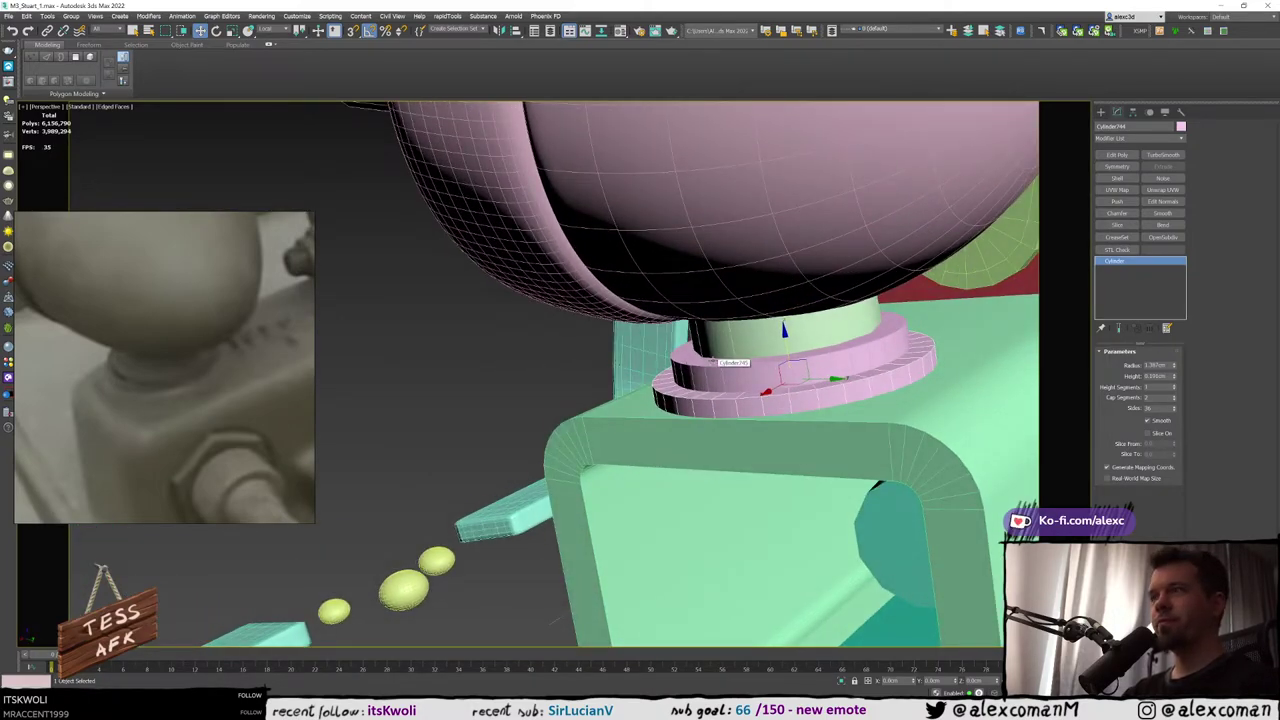
key(t)
key(f)
key(alt+w)
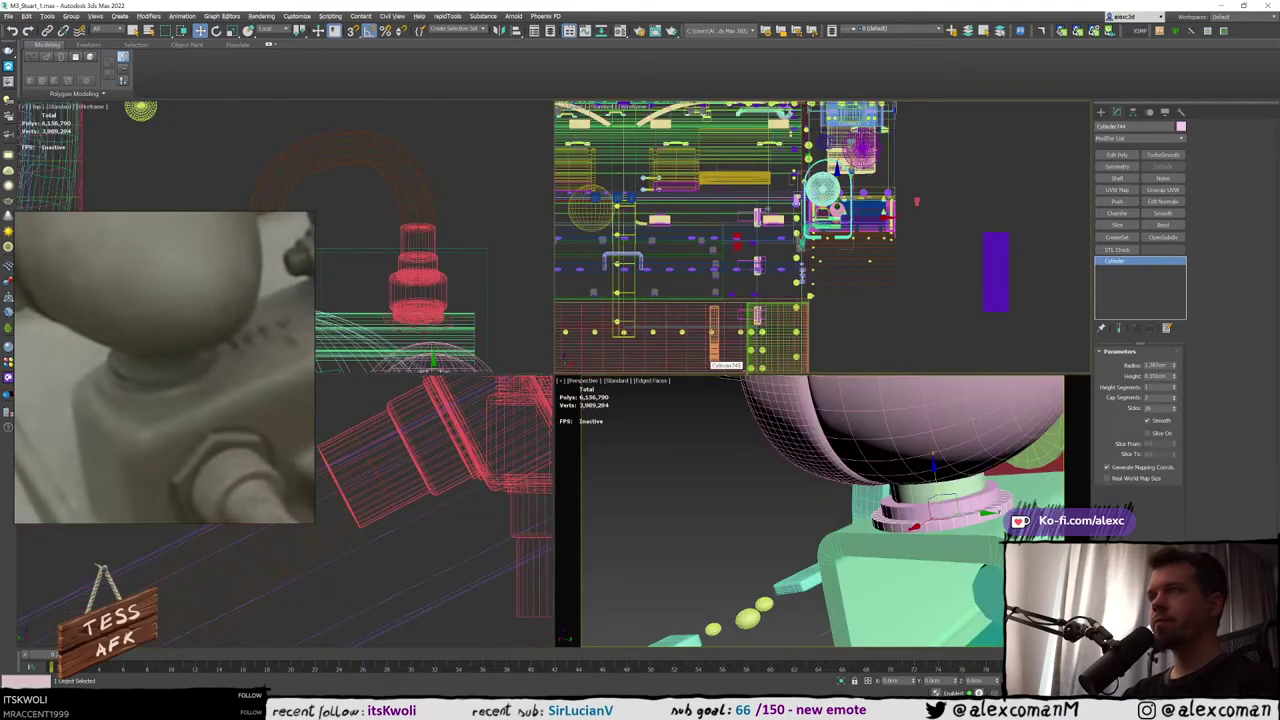
middle_click(715, 395)
key(alt+w)
alt+middle_drag(715, 398, 649, 399)
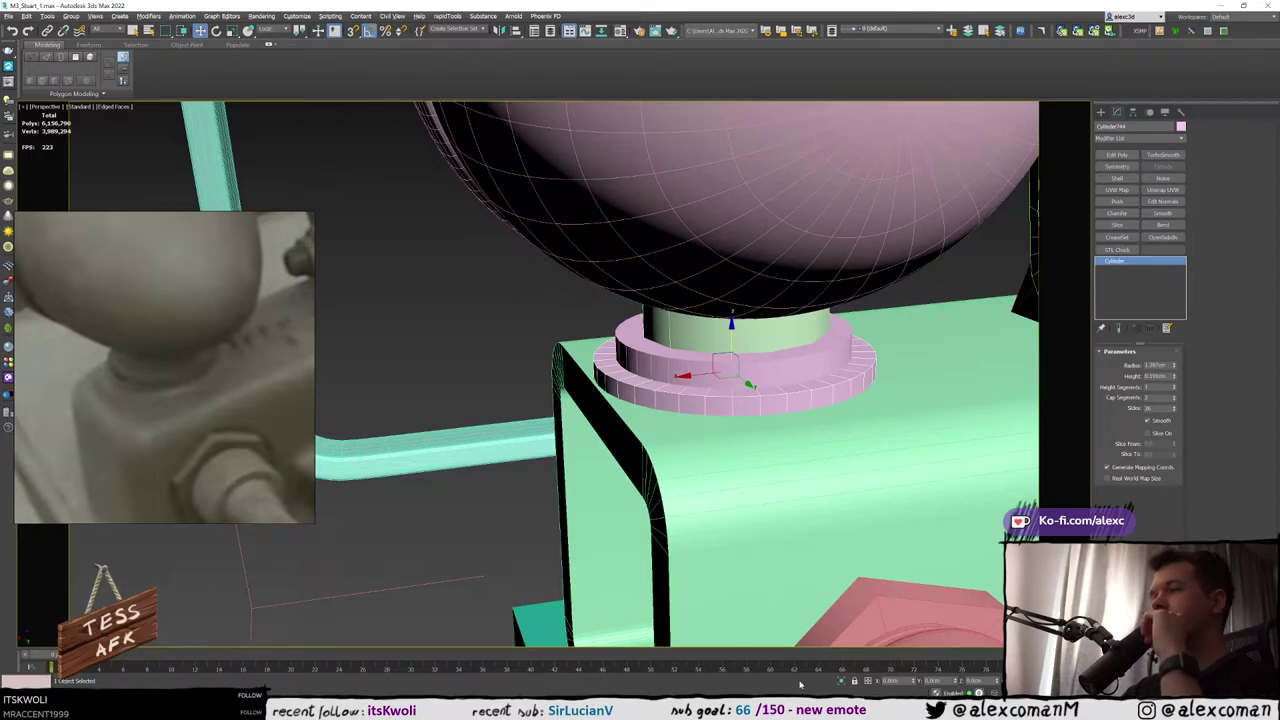
Switch to Spotify, copy the share link of the GameSoundtracks playlist, and return to the tank model in 3ds Max
key(alt+Tab)
scroll(670, 432, down, 5)
scroll(670, 432, down, 2)
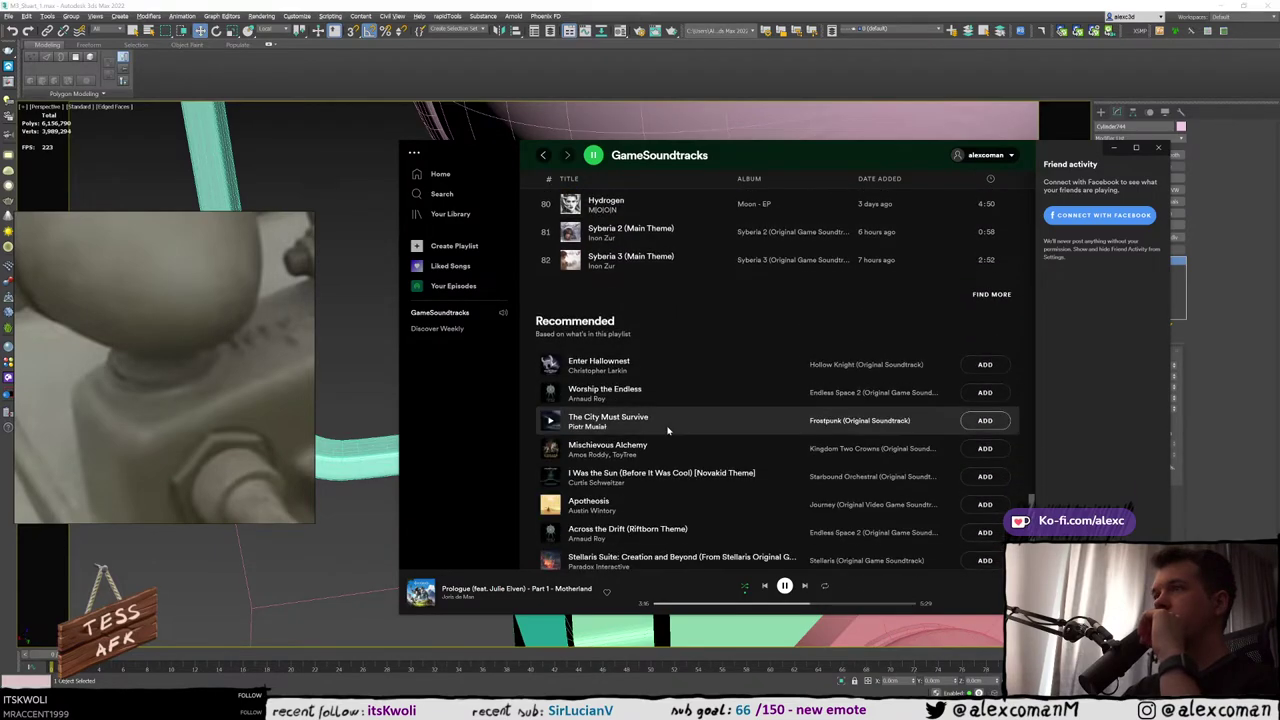
scroll(670, 435, up, 9)
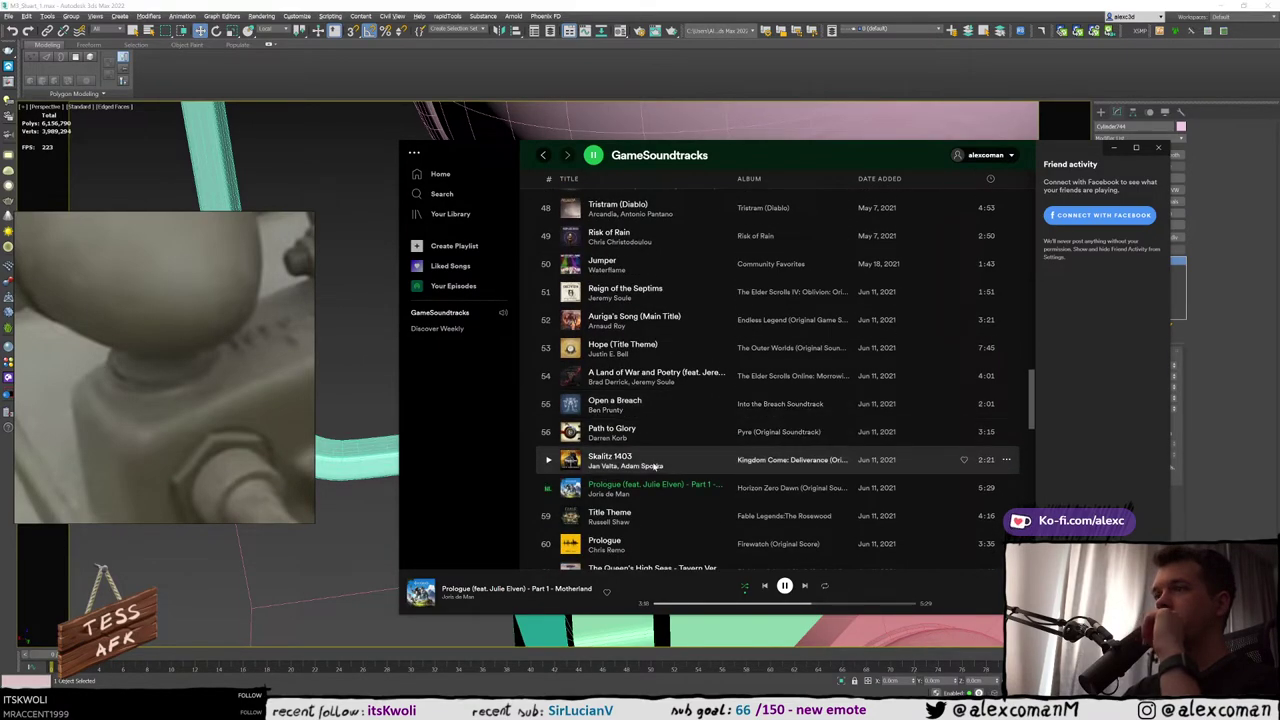
scroll(678, 488, down, 1)
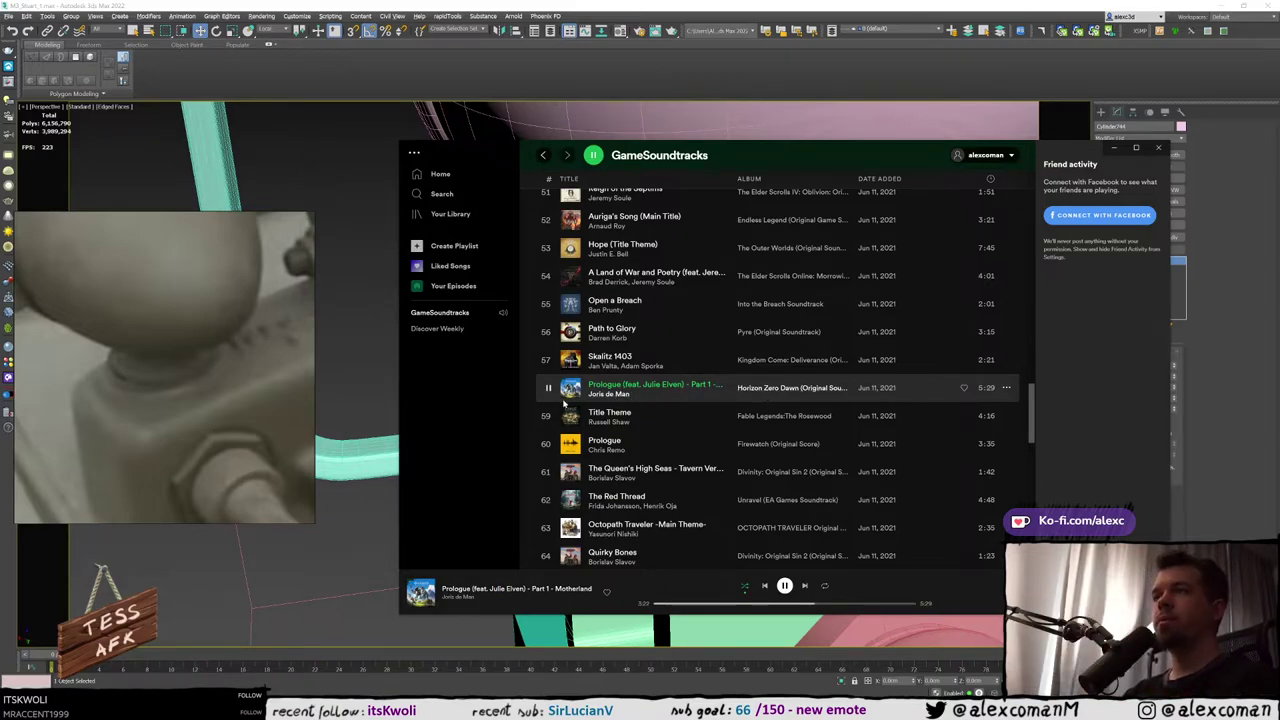
right_click(455, 314)
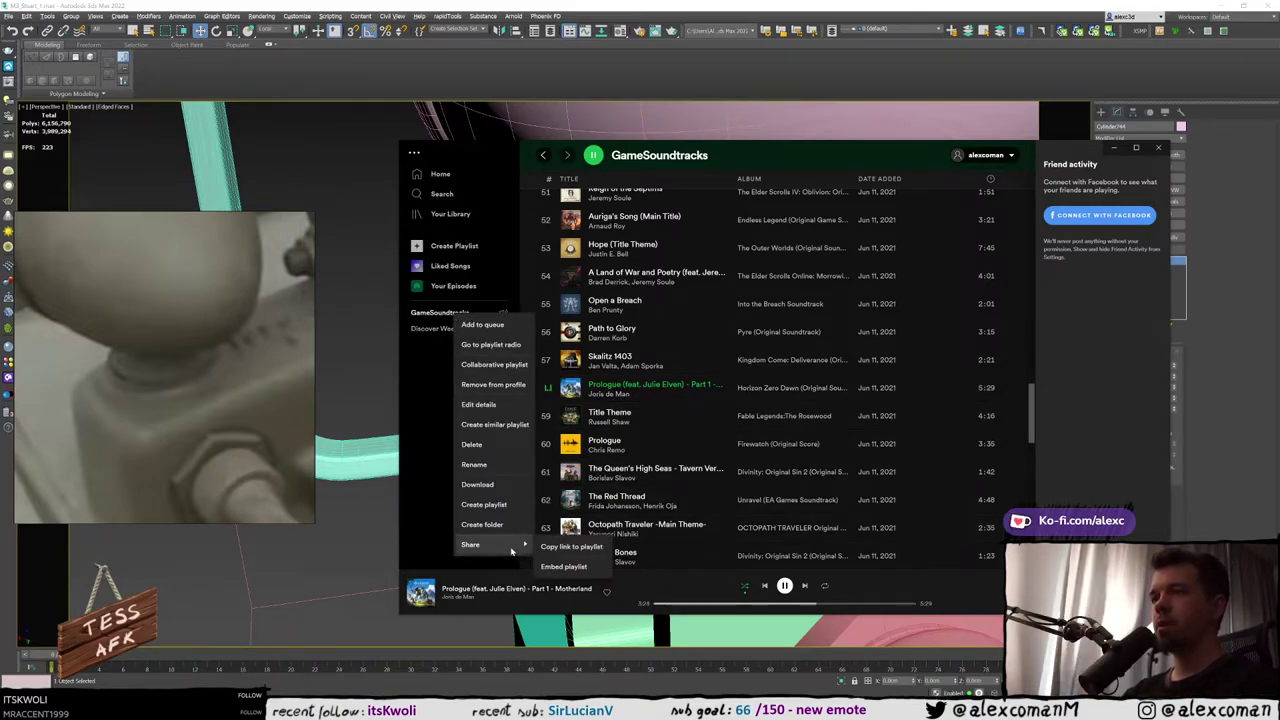
mouse_move(522, 544)
click(573, 547)
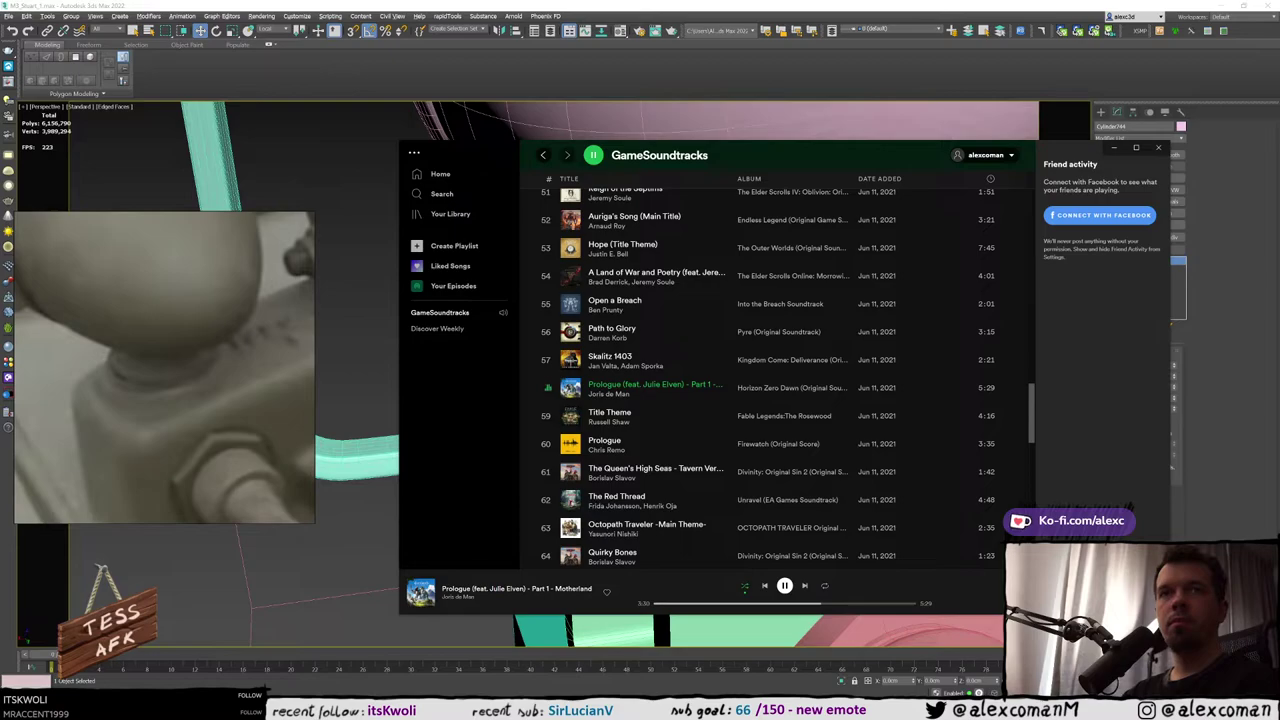
click(911, 21)
Select the small lamp's front bracket, rim and housing, switch to the View coordinate system, and nudge them slightly along the Y axis
scroll(770, 203, down, 3)
alt+middle_drag(770, 203, 527, 222)
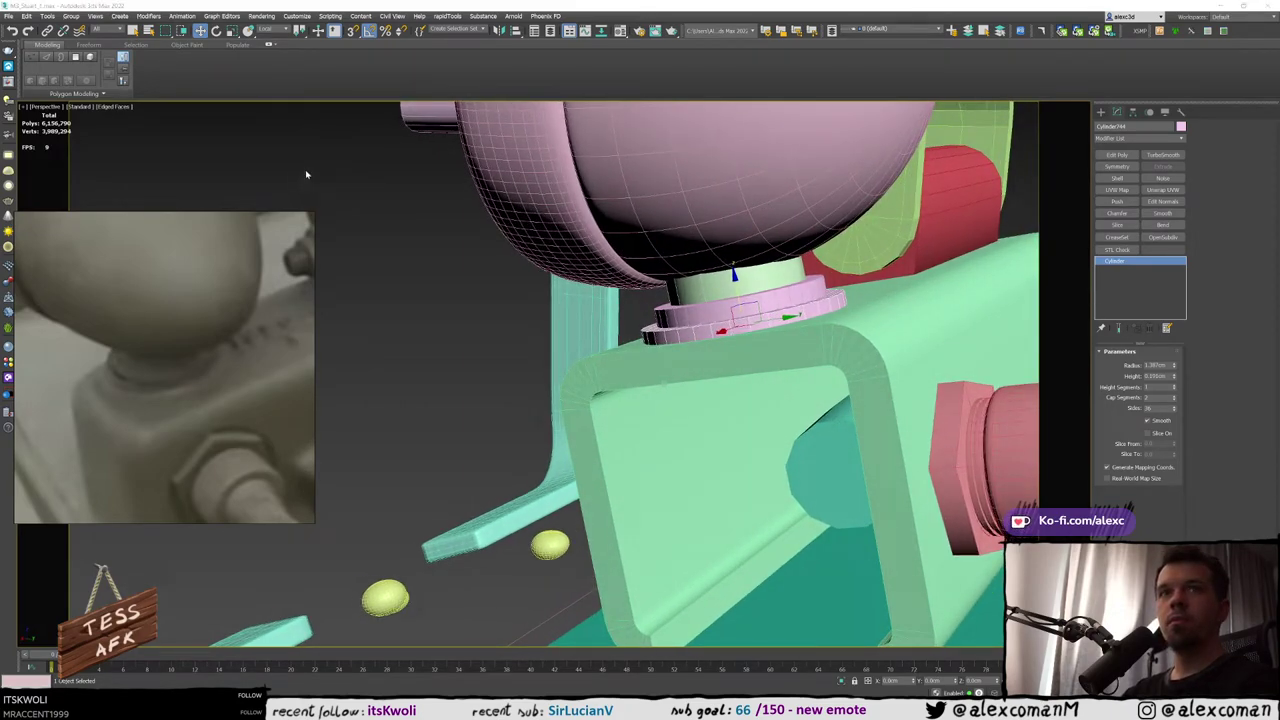
alt+middle_drag(307, 174, 741, 285)
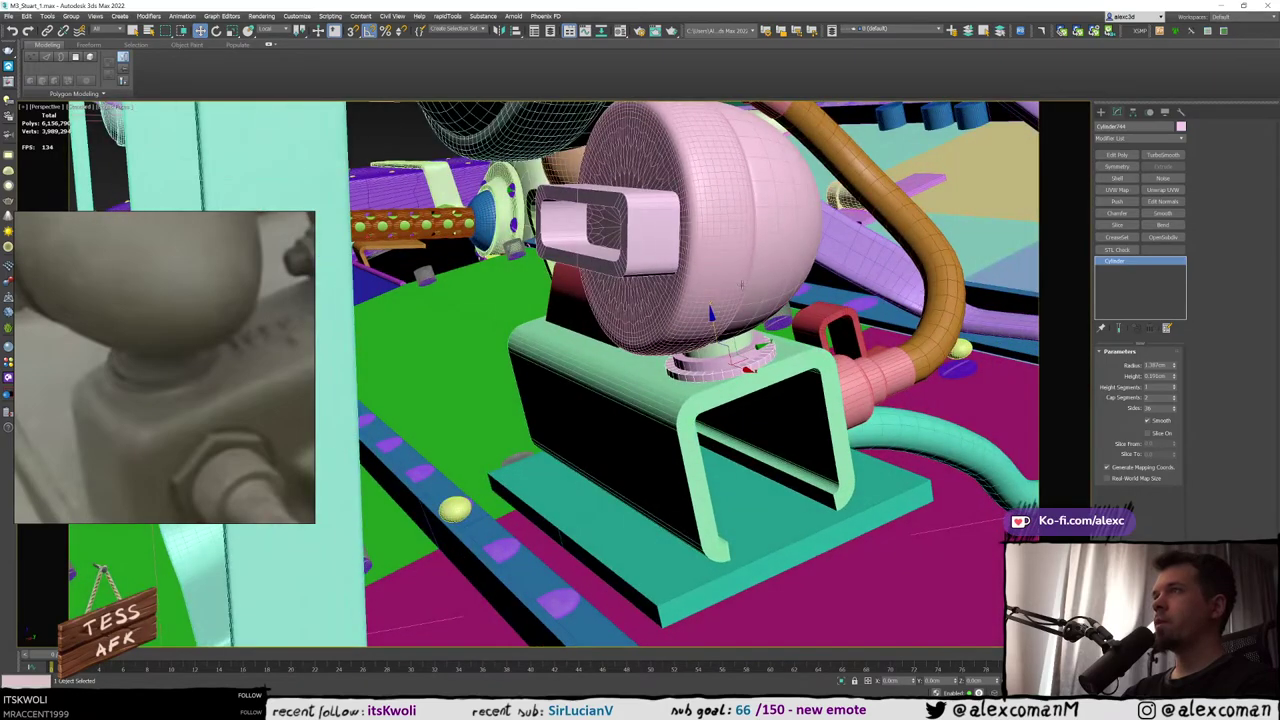
click(665, 210)
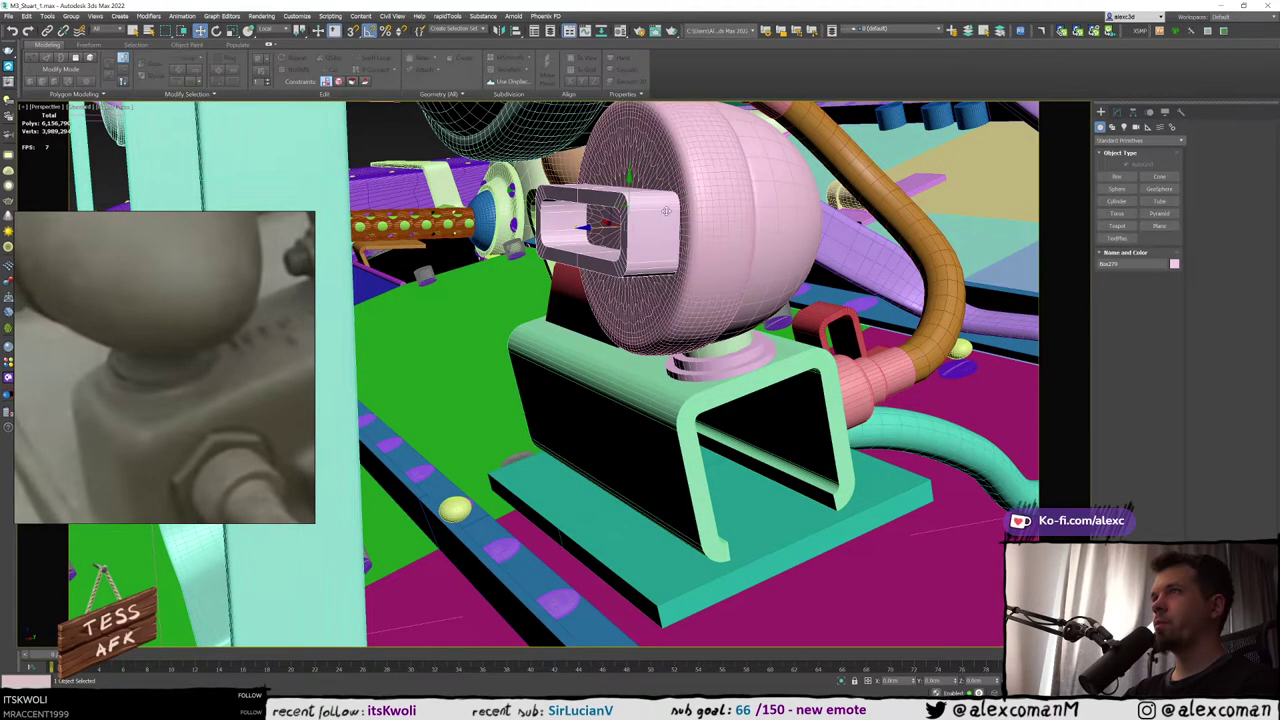
alt+middle_drag(665, 210, 663, 233)
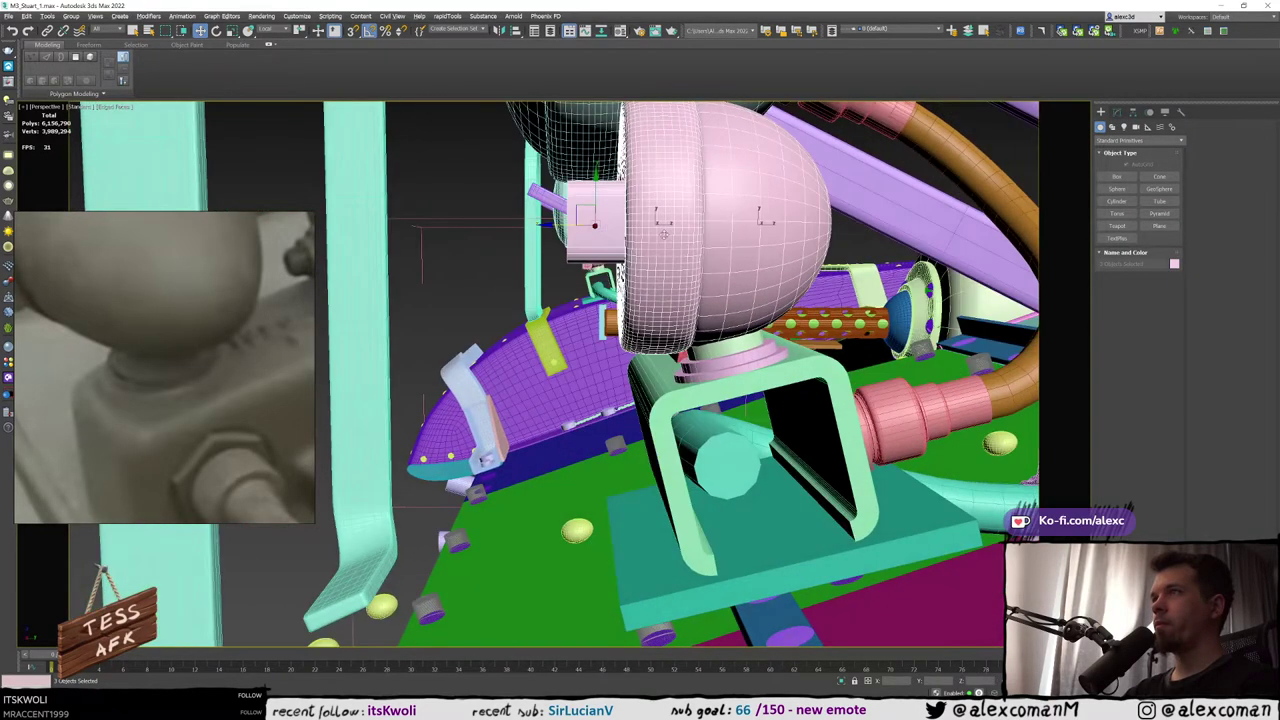
click(270, 30)
click(268, 39)
alt+middle_drag(724, 234, 701, 226)
drag(701, 226, 676, 228)
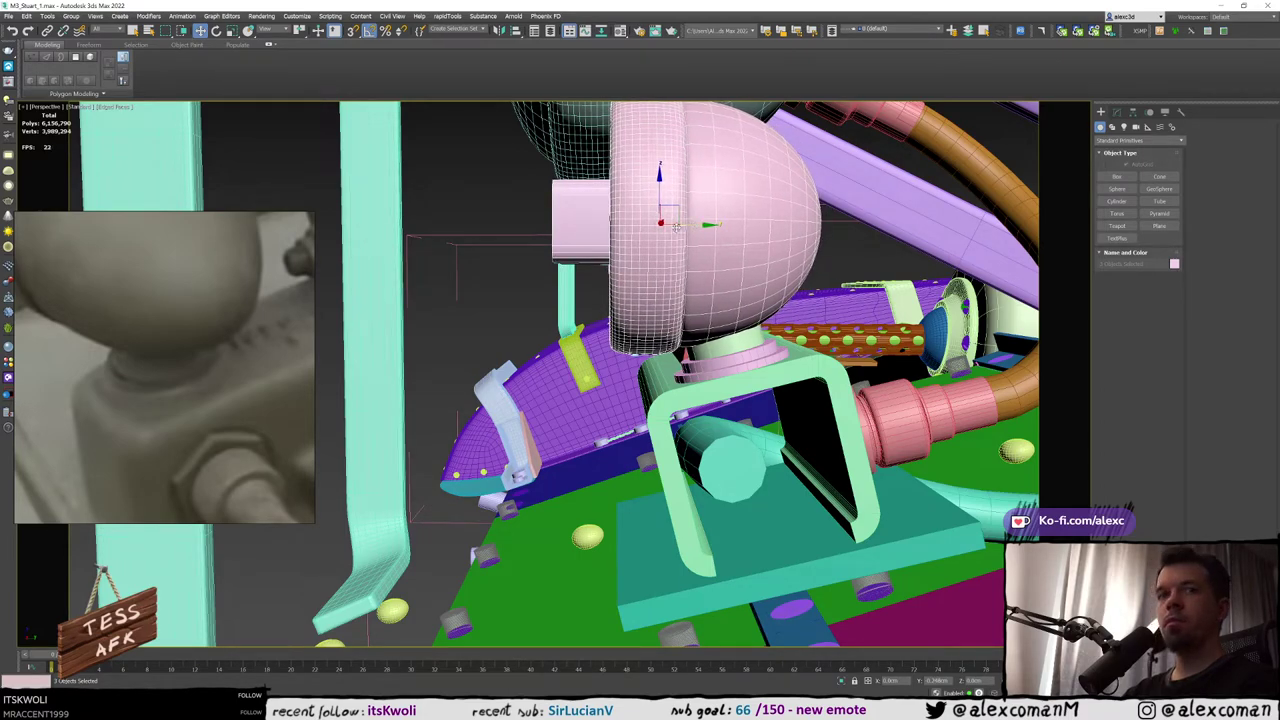
alt+middle_drag(676, 228, 624, 211)
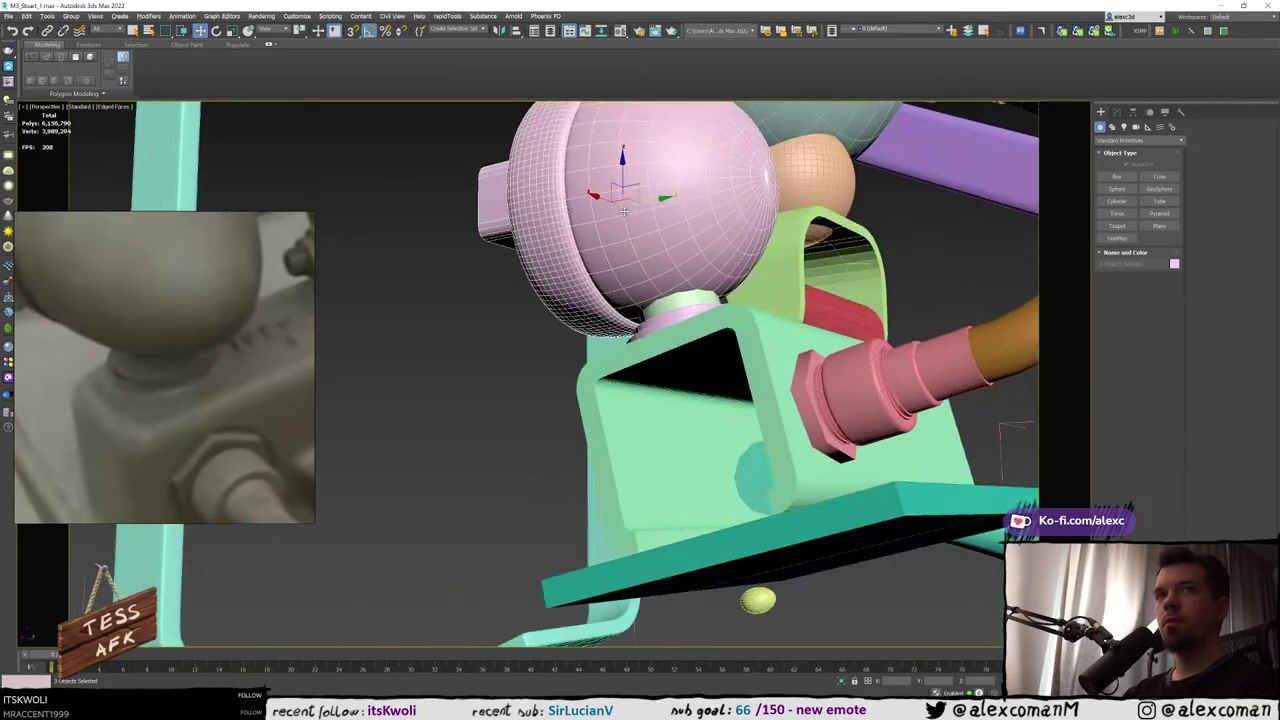
Raise the number of sides on the spline that forms the small lamp's stem to make it rounder
key(F4)
click(680, 298)
scroll(680, 298, down, 3)
alt+middle_drag(680, 298, 700, 330)
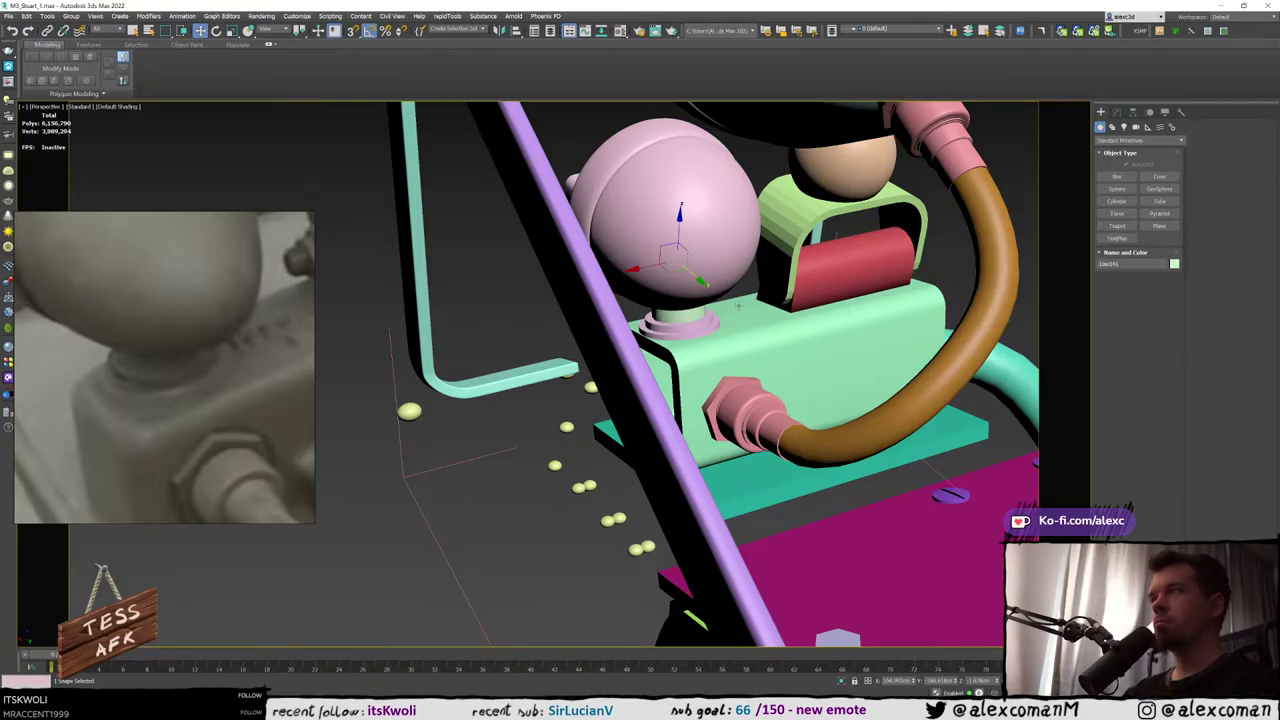
key(F4)
click(1116, 113)
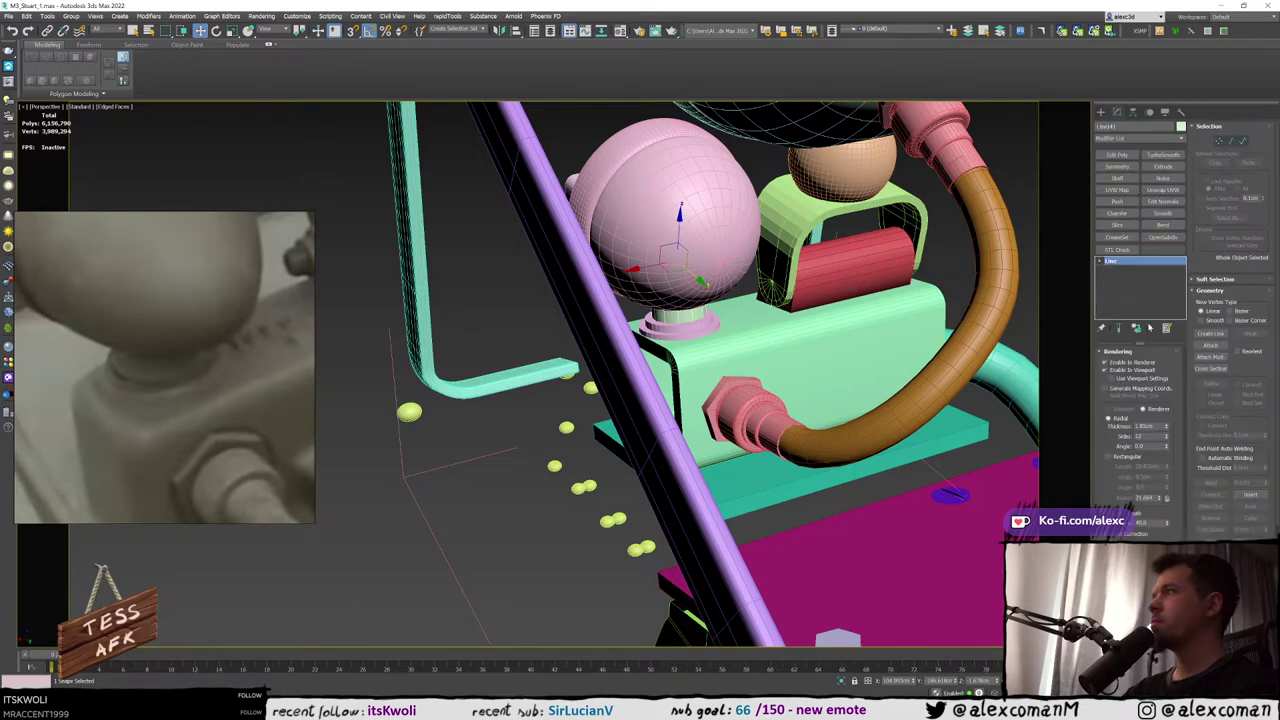
drag(1147, 436, 1060, 417)
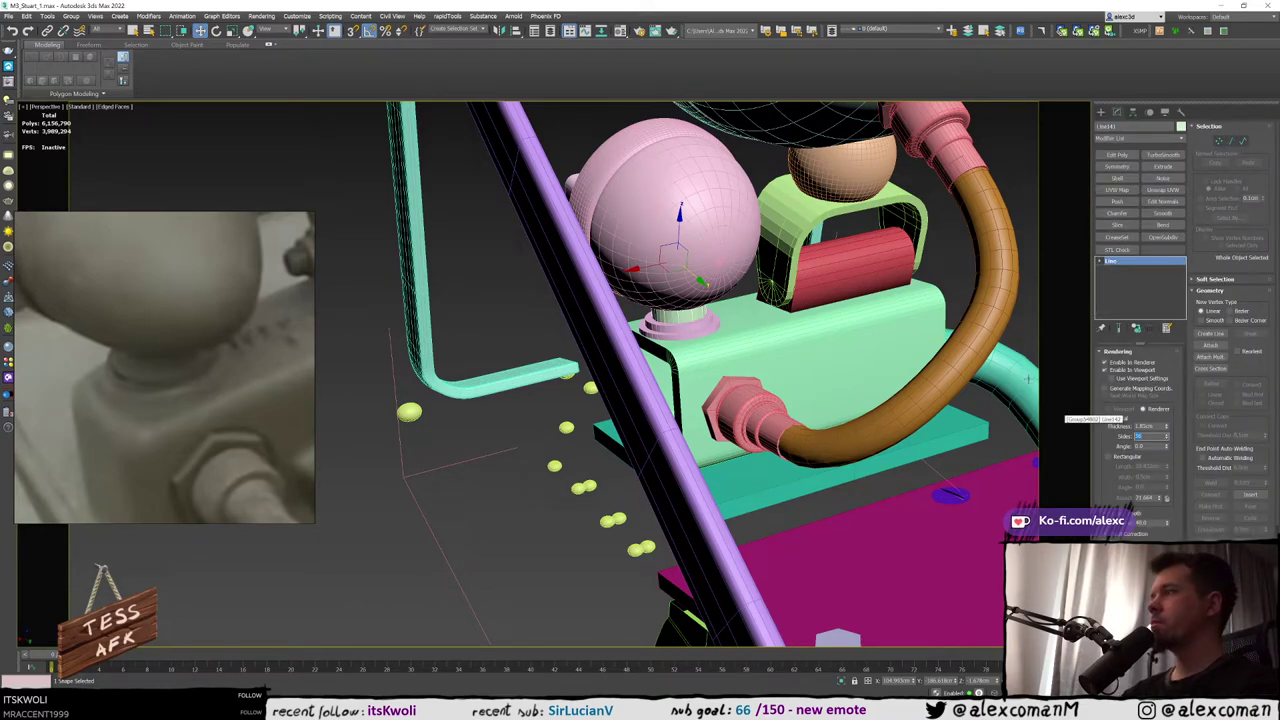
Select the green curved bracket over the red block and examine its shape with TurboSmooth on and off
key(F4)
scroll(770, 322, down, 5)
mouse_move(770, 322)
alt+middle_down()
mouse_move(719, 331)
mouse_move(674, 303)
mouse_move(745, 315)
mouse_move(831, 294)
alt+middle_up()
scroll(755, 334, down, 3)
scroll(675, 311, up, 6)
key(F4)
click(722, 317)
scroll(722, 317, up, 2)
click(1100, 261)
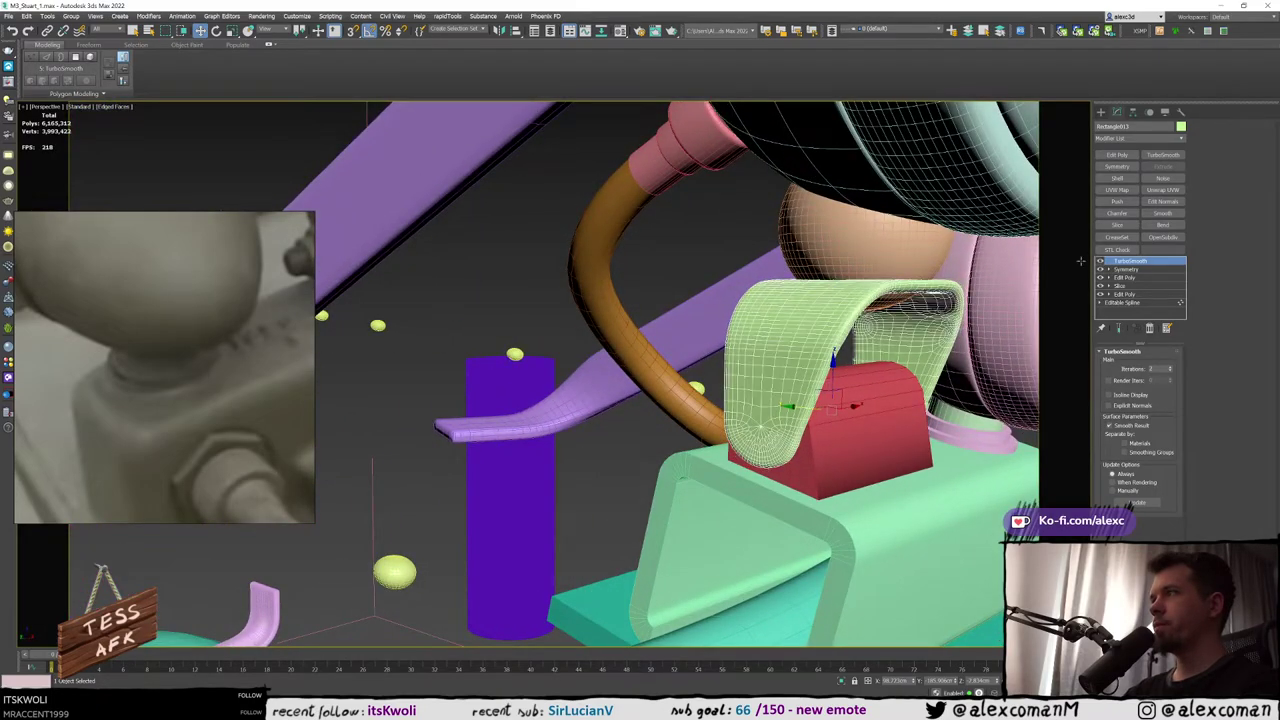
alt+middle_drag(990, 263, 902, 263)
click(1100, 262)
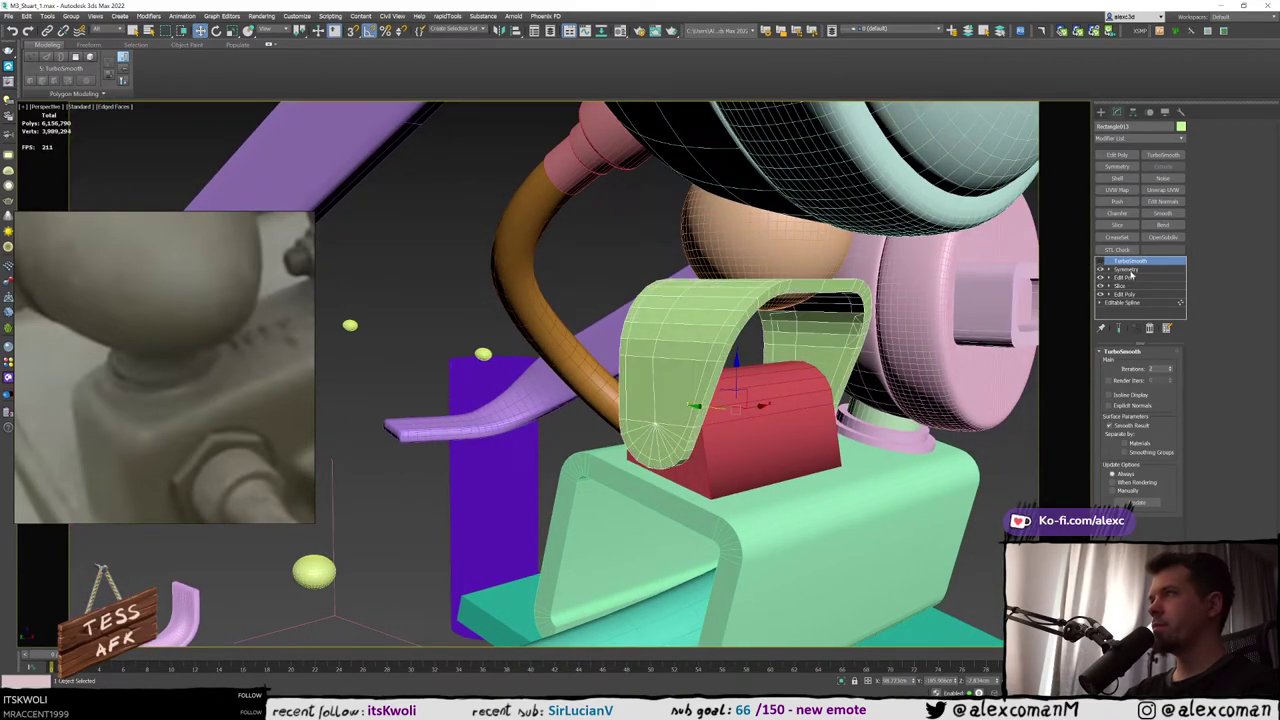
click(1126, 269)
click(1117, 155)
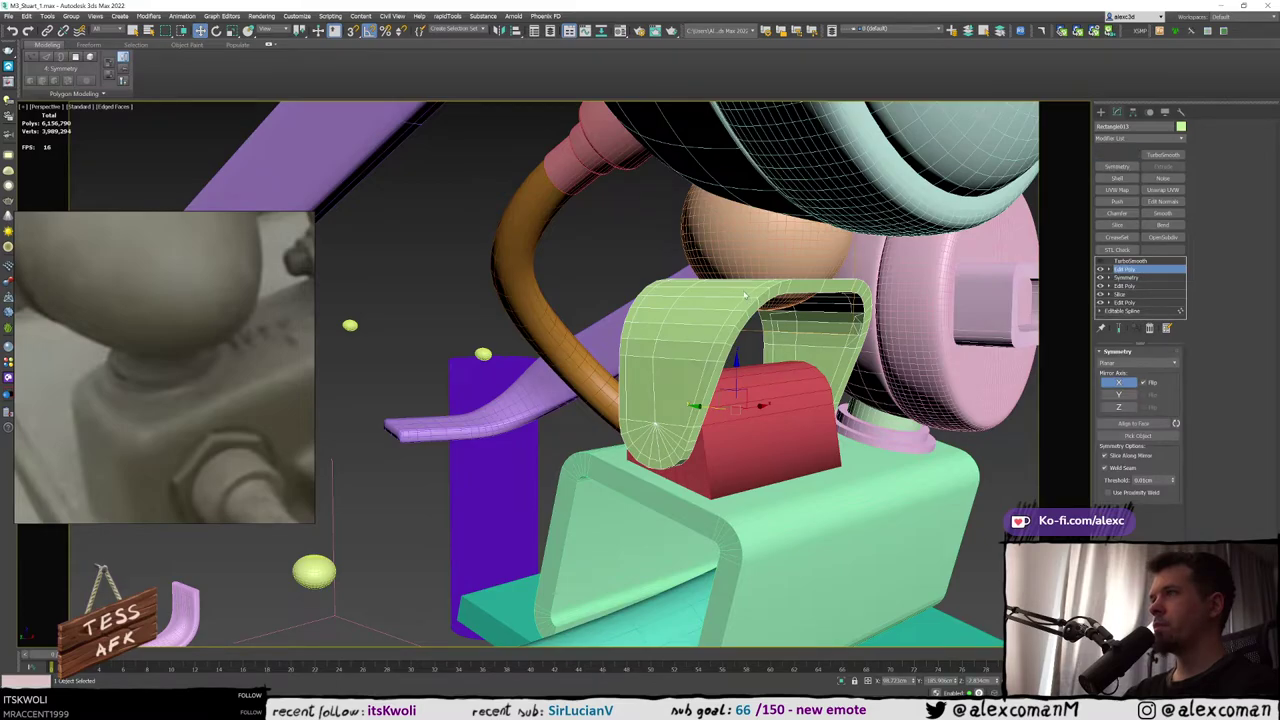
alt+middle_drag(761, 299, 708, 298)
right_click(1123, 269)
click(1142, 288)
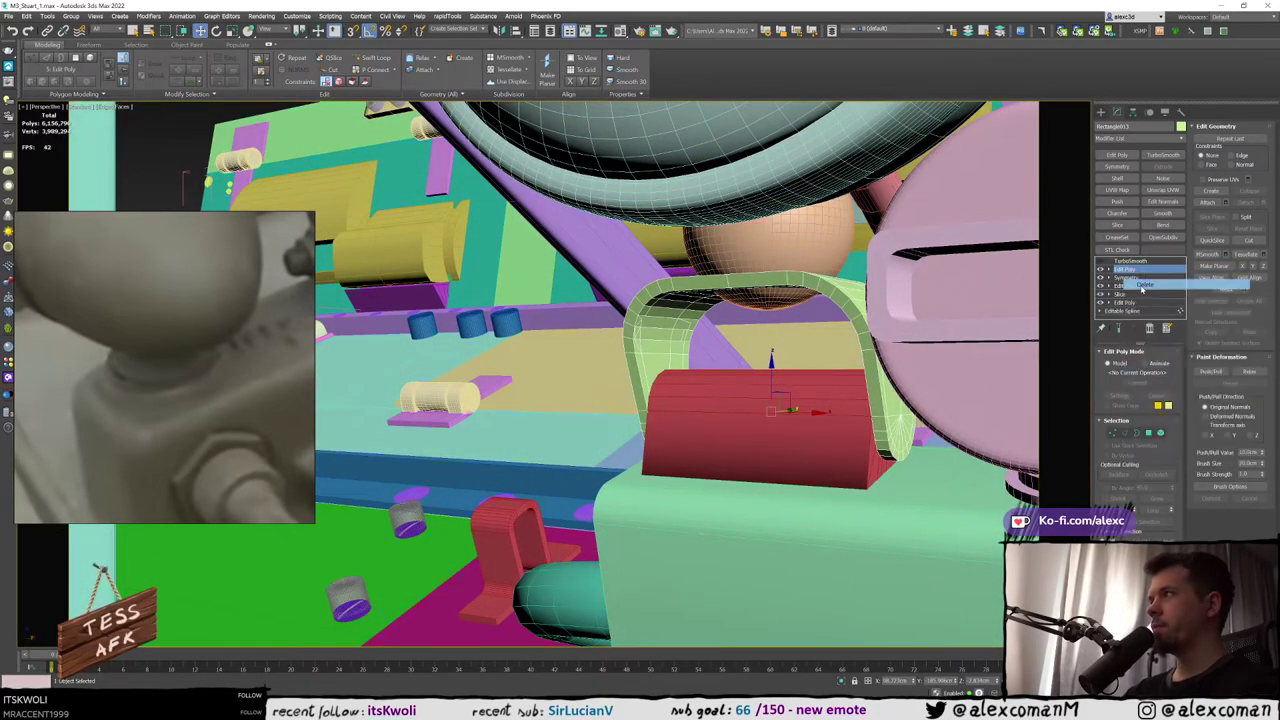
Isolate the green bracket and open the Edit Poly modifier below Symmetry at edge level to inspect its inner-side topology
click(1143, 286)
key(alt+q)
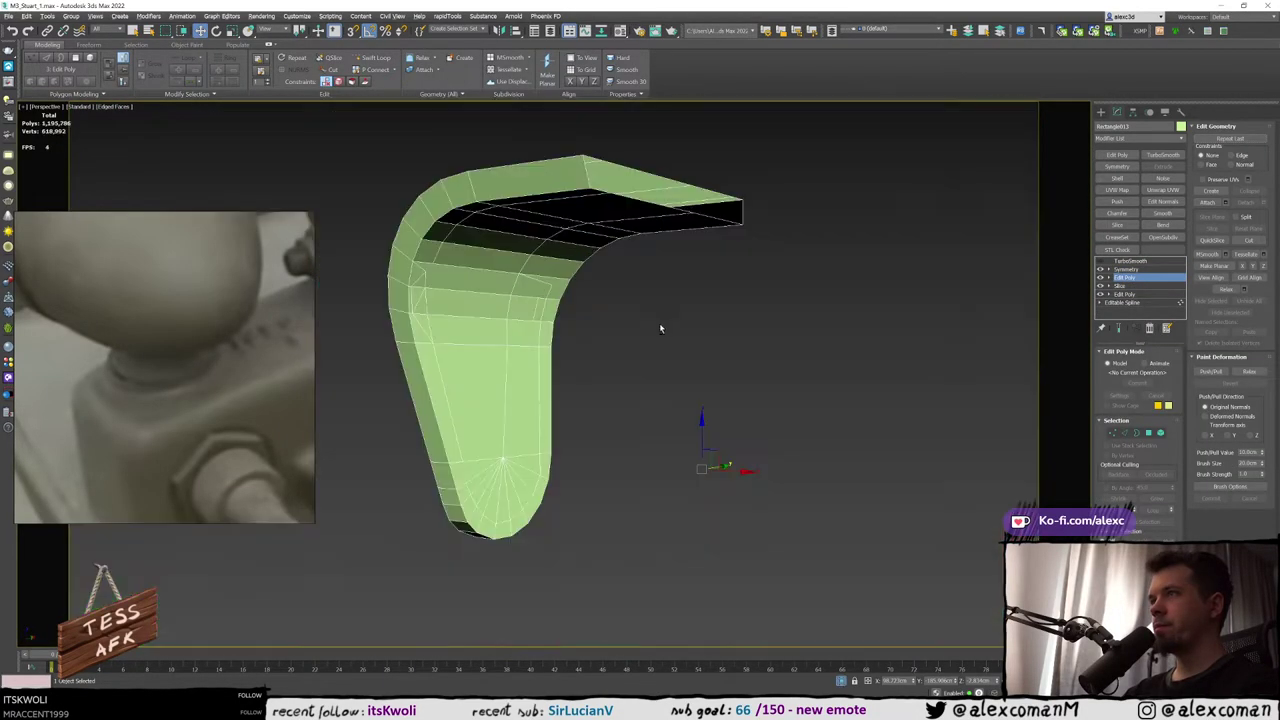
mouse_move(659, 323)
alt+middle_down()
mouse_move(553, 290)
mouse_move(663, 321)
alt+middle_up()
key(2)
key(F3)
click(828, 331)
key(F3)
scroll(606, 286, up, 3)
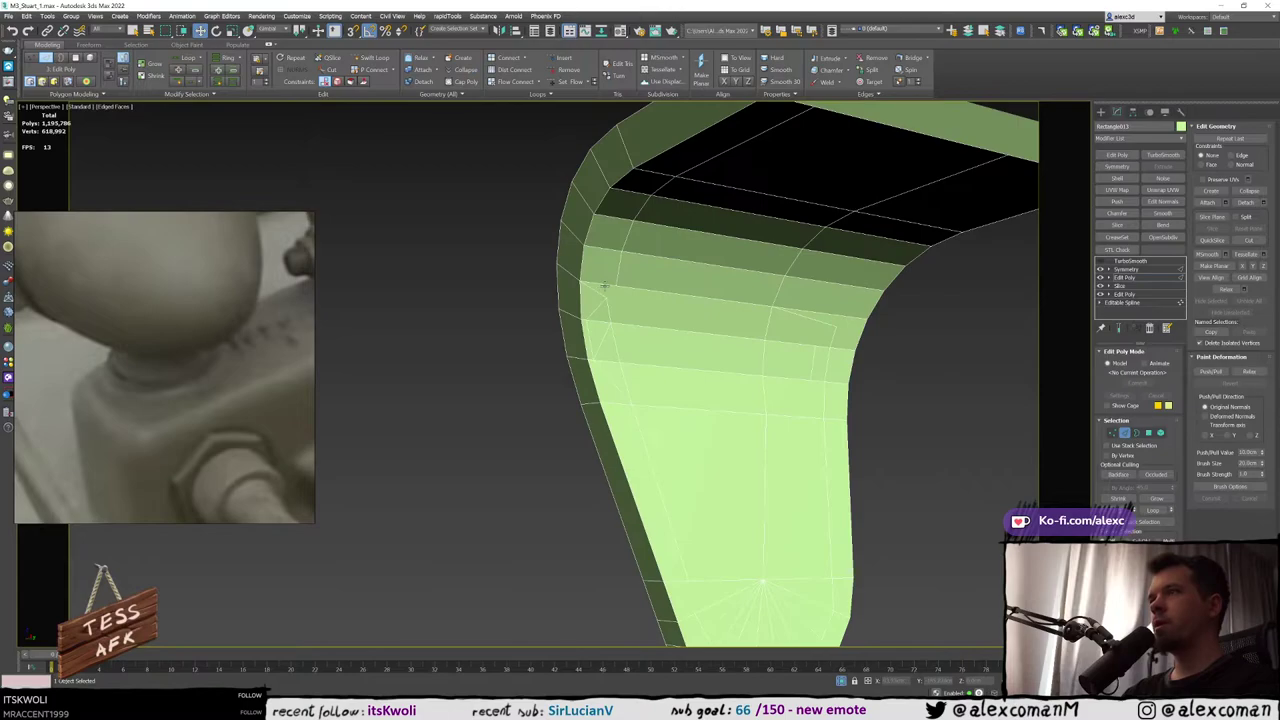
scroll(604, 287, down, 5)
scroll(675, 308, up, 5)
key(1)
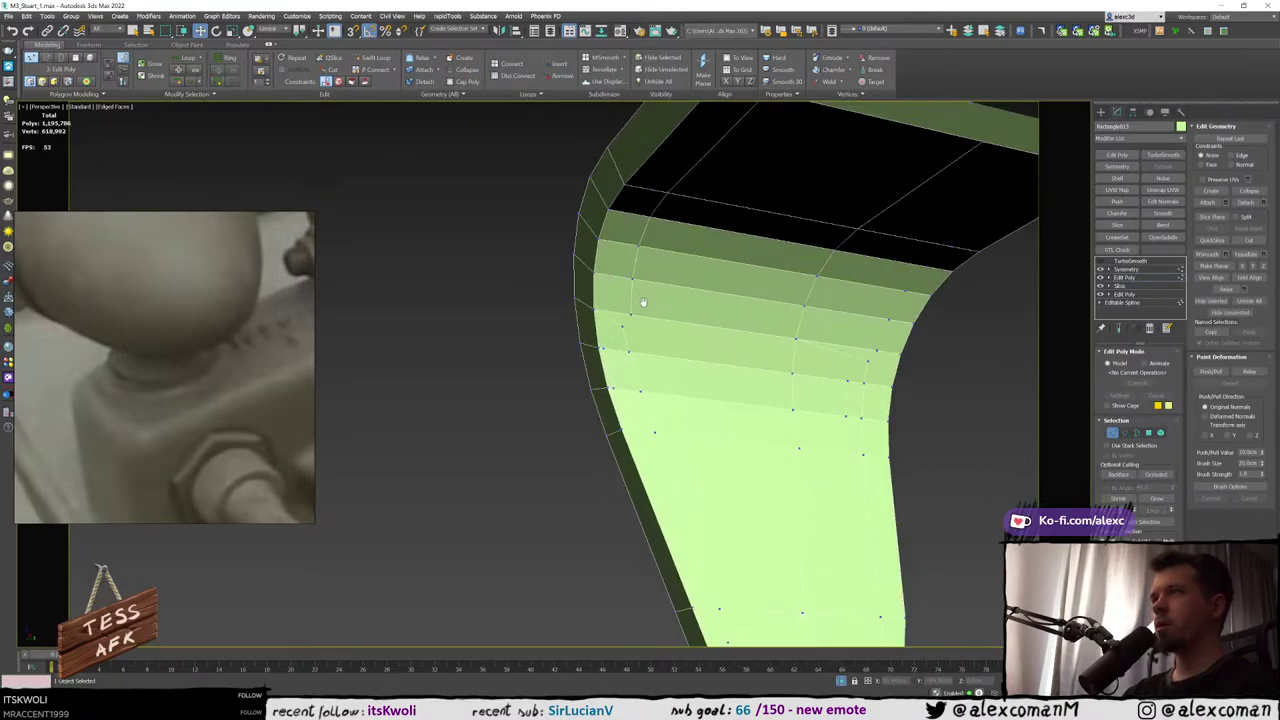
middle_drag(643, 302, 628, 279)
right_click(604, 303)
click(589, 366)
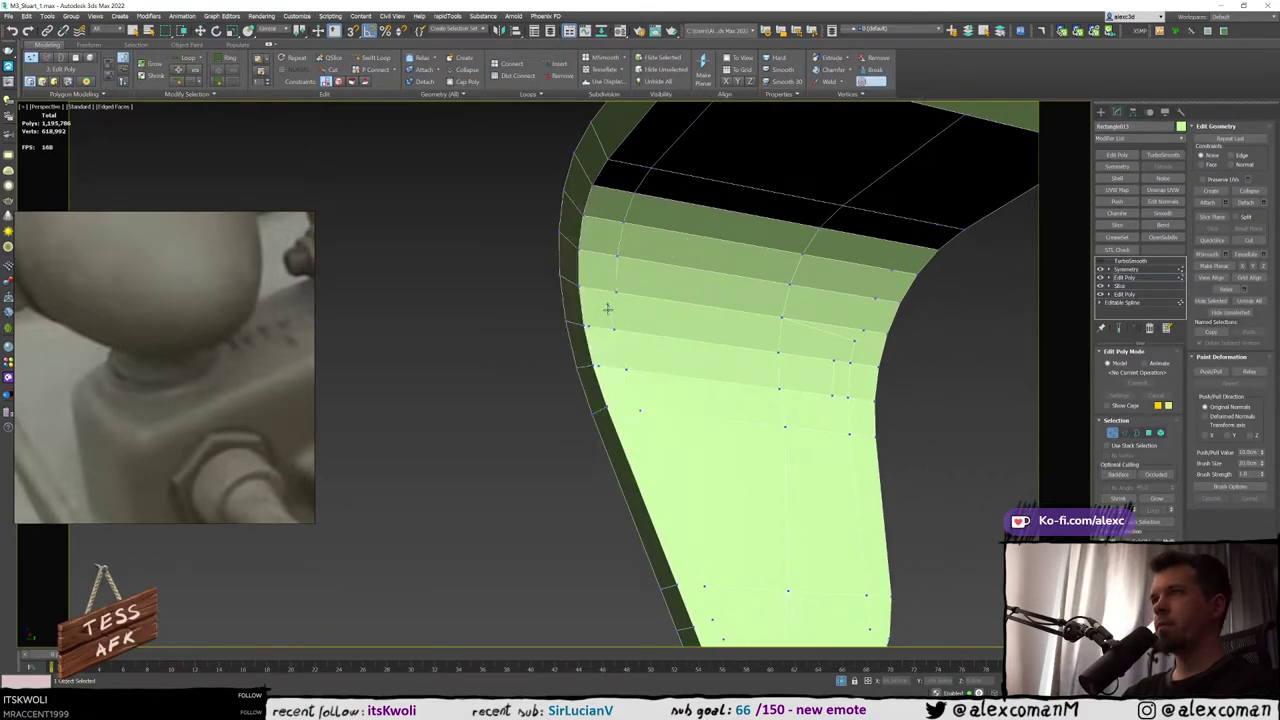
right_click(616, 295)
Select the vertices along the middle of the bracket's inner face, from the fan's centre up through the bend to the flat top
scroll(609, 304, down, 5)
mouse_move(609, 304)
alt+middle_down()
mouse_move(686, 315)
mouse_move(632, 315)
alt+middle_up()
key(F3)
key(4)
key(1)
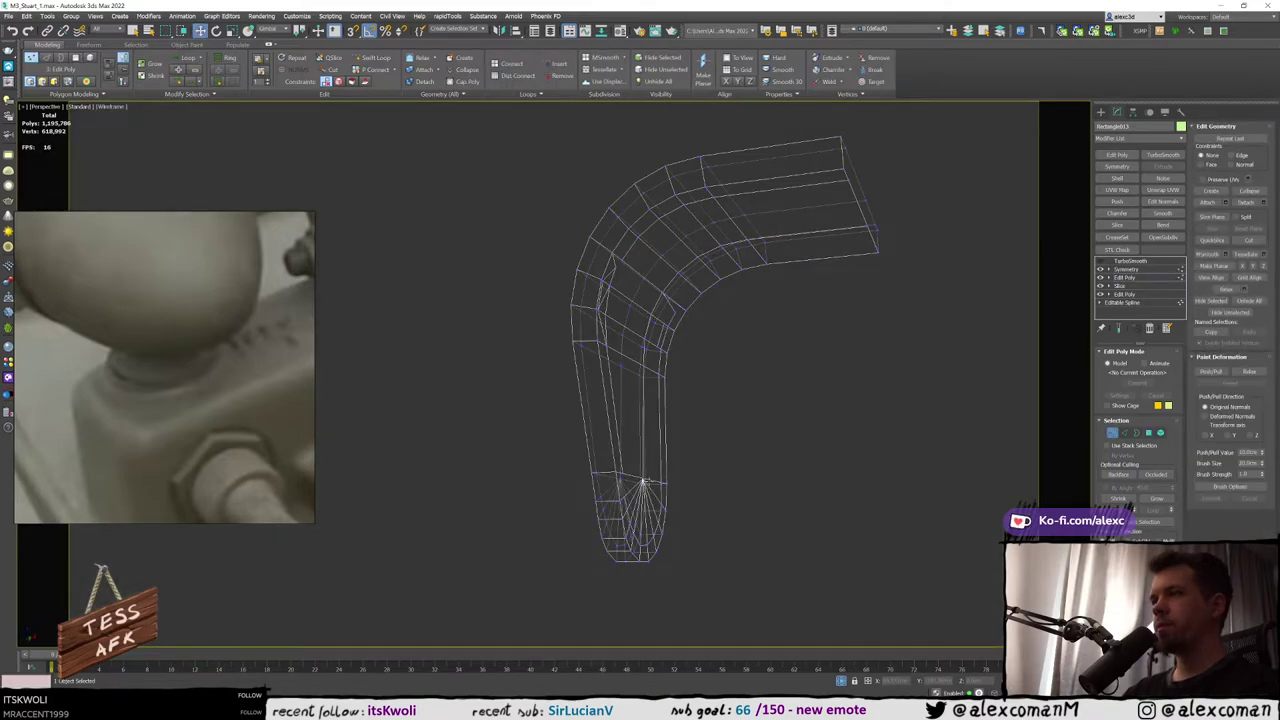
click(644, 481)
key(F3)
ctrl+click(643, 365)
ctrl+click(643, 340)
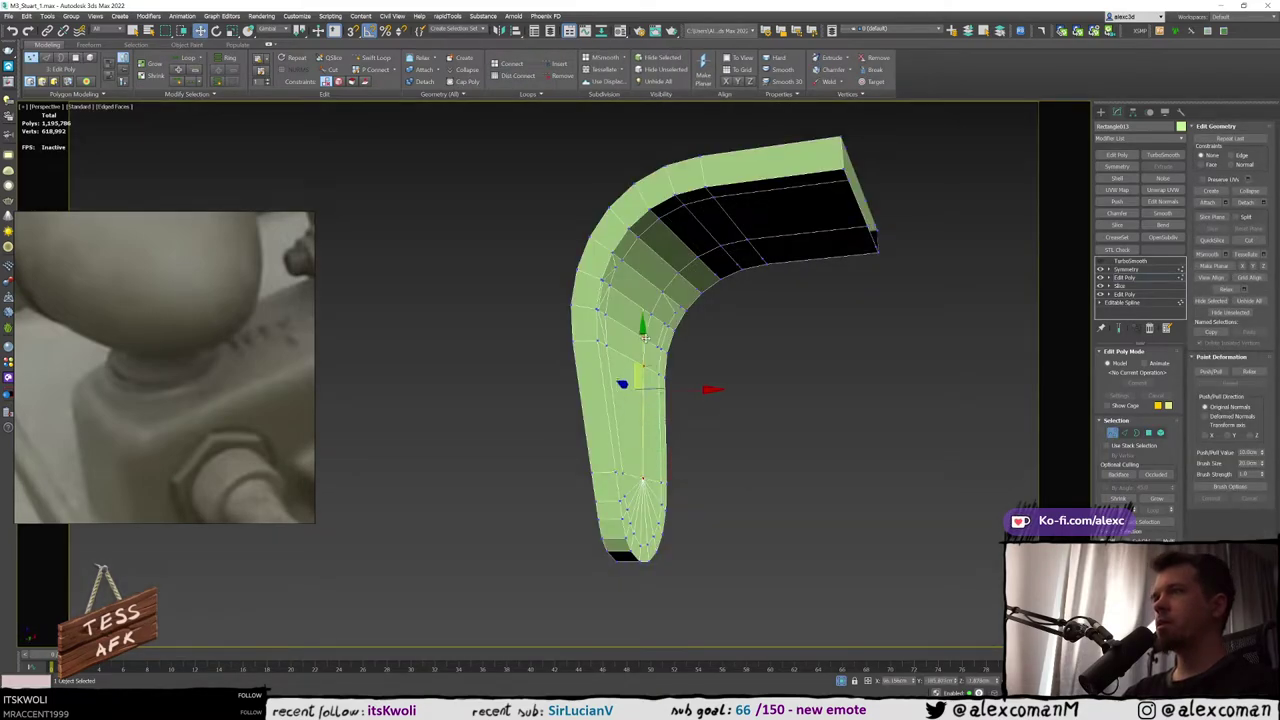
middle_drag(643, 340, 596, 300)
ctrl+click(590, 318)
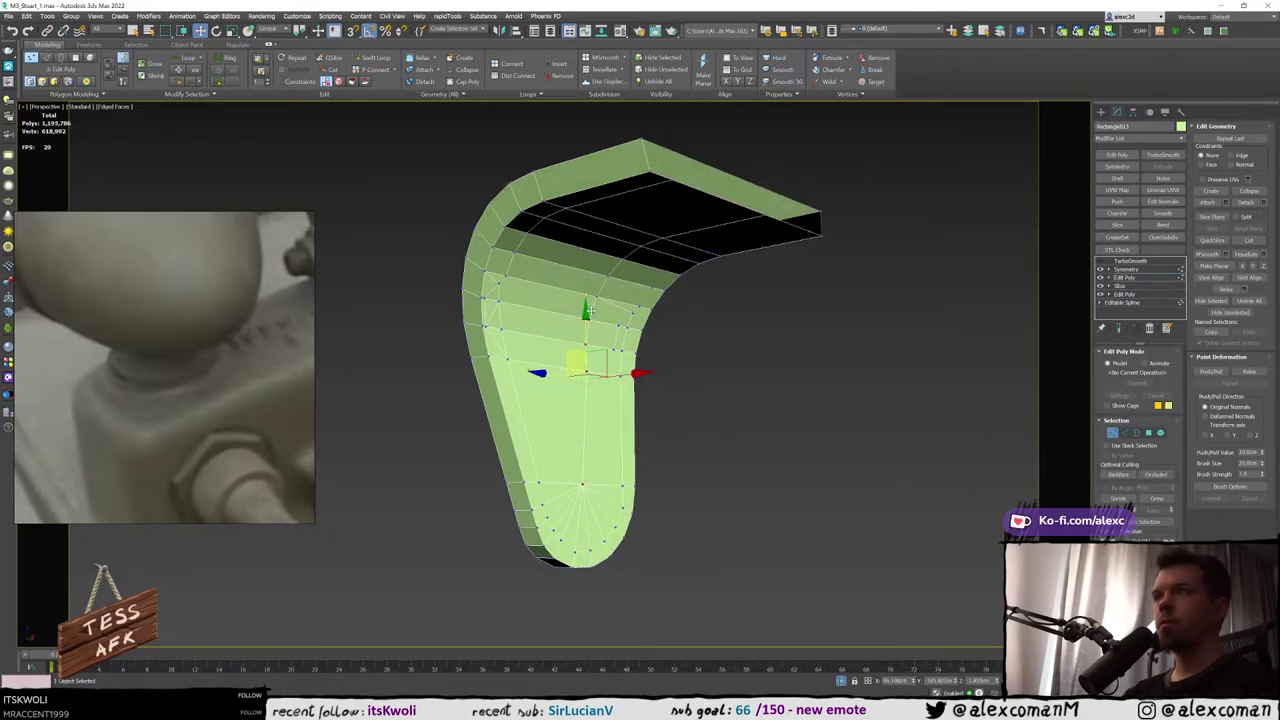
ctrl+click(622, 260)
ctrl+click(626, 259)
ctrl+click(640, 248)
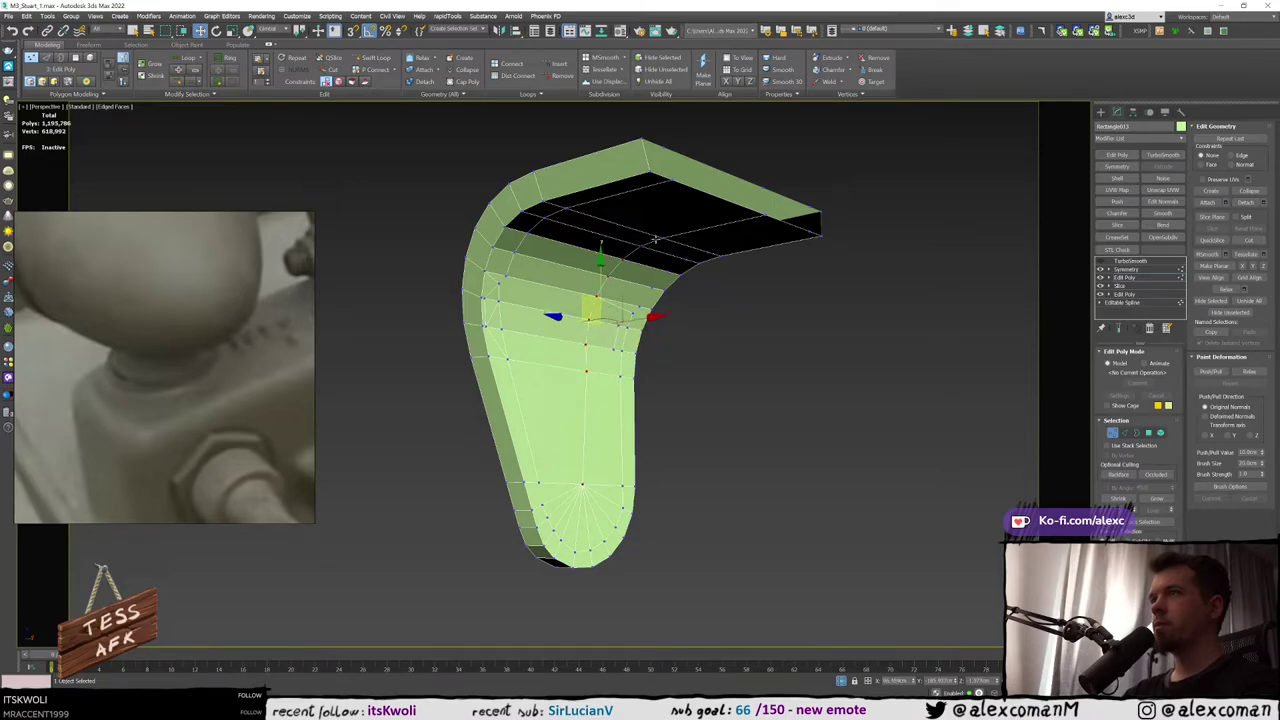
ctrl+click(662, 238)
Convert the vertex selection to polygons, deselect one triangle of the fan, and grow the selection across the bracket's inner face
alt+middle_drag(658, 248, 674, 236)
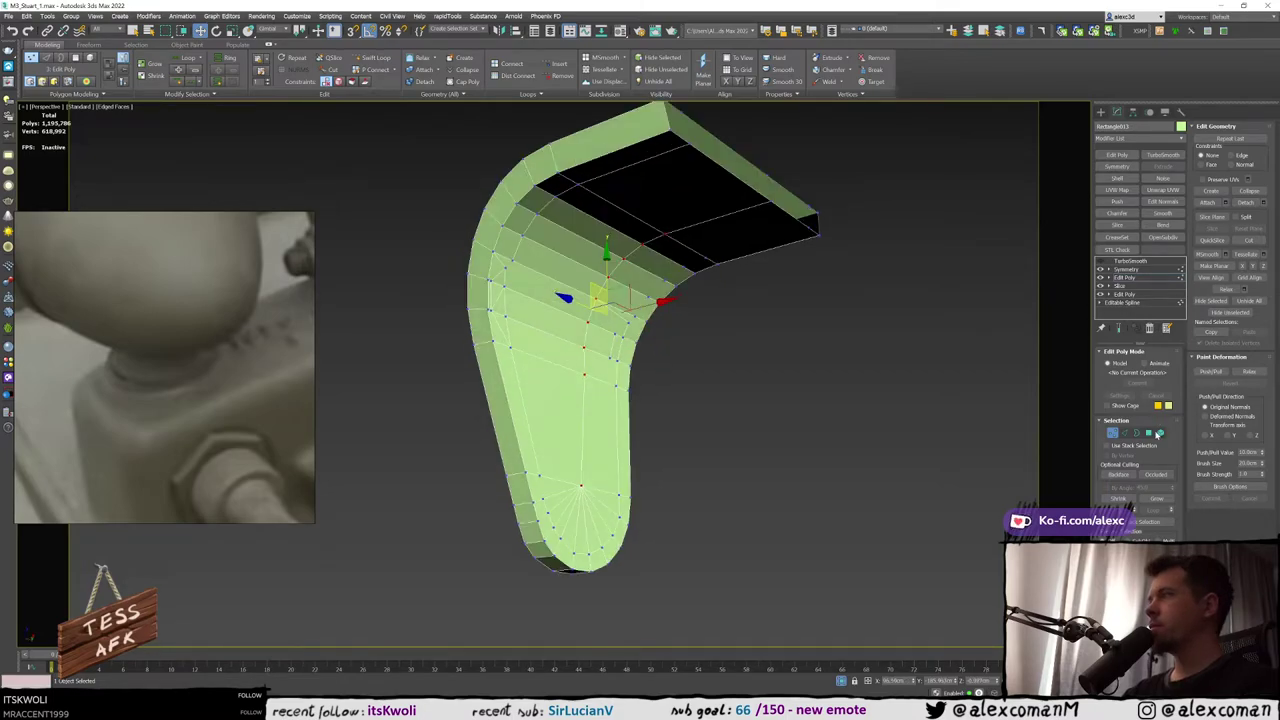
ctrl+click(1148, 432)
alt+middle_drag(790, 422, 633, 465)
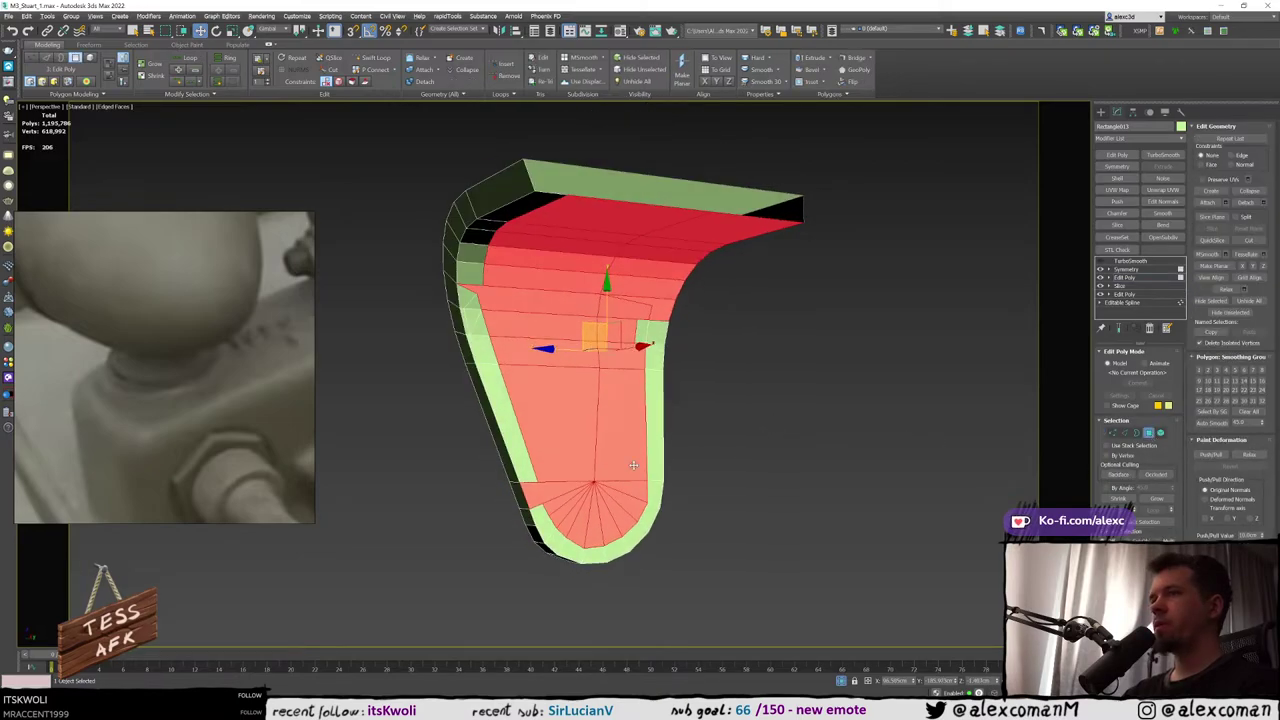
alt+click(529, 490)
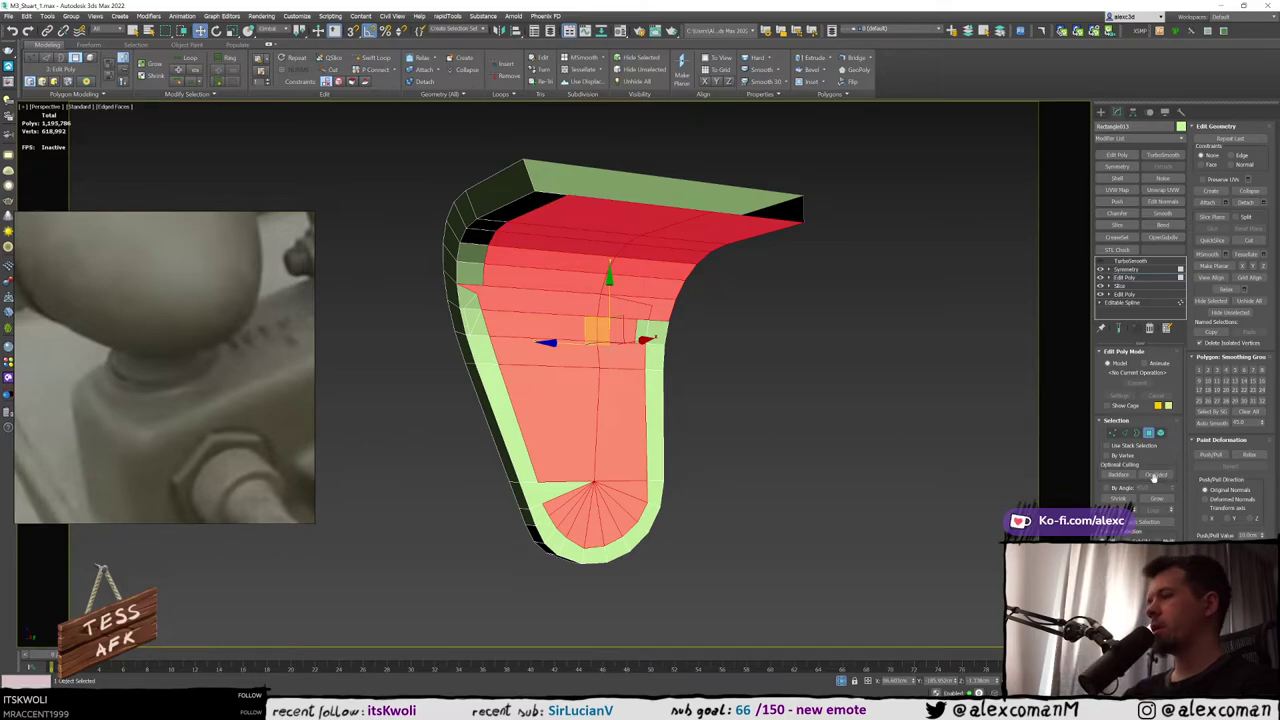
click(1157, 499)
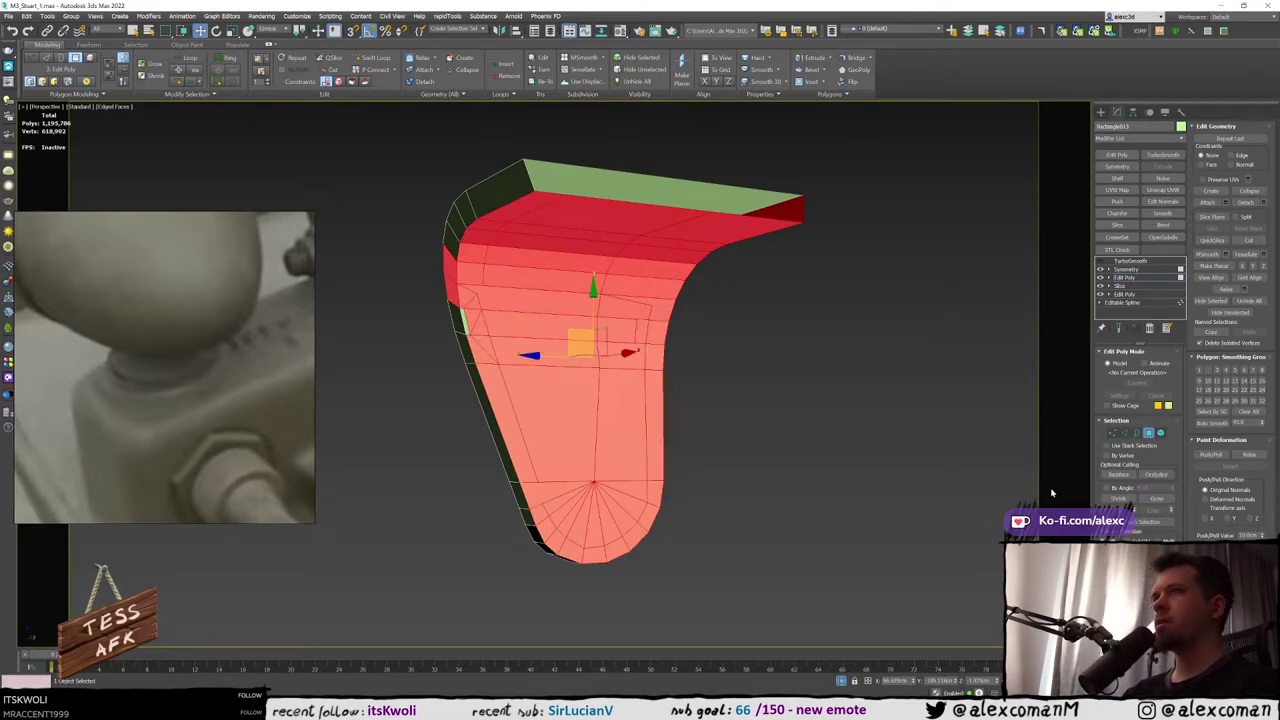
Deselect the outer-surface polygons over the bracket's flat top and bend, keeping the inner-face polygons selected
alt+middle_drag(643, 427, 616, 411)
key(F3)
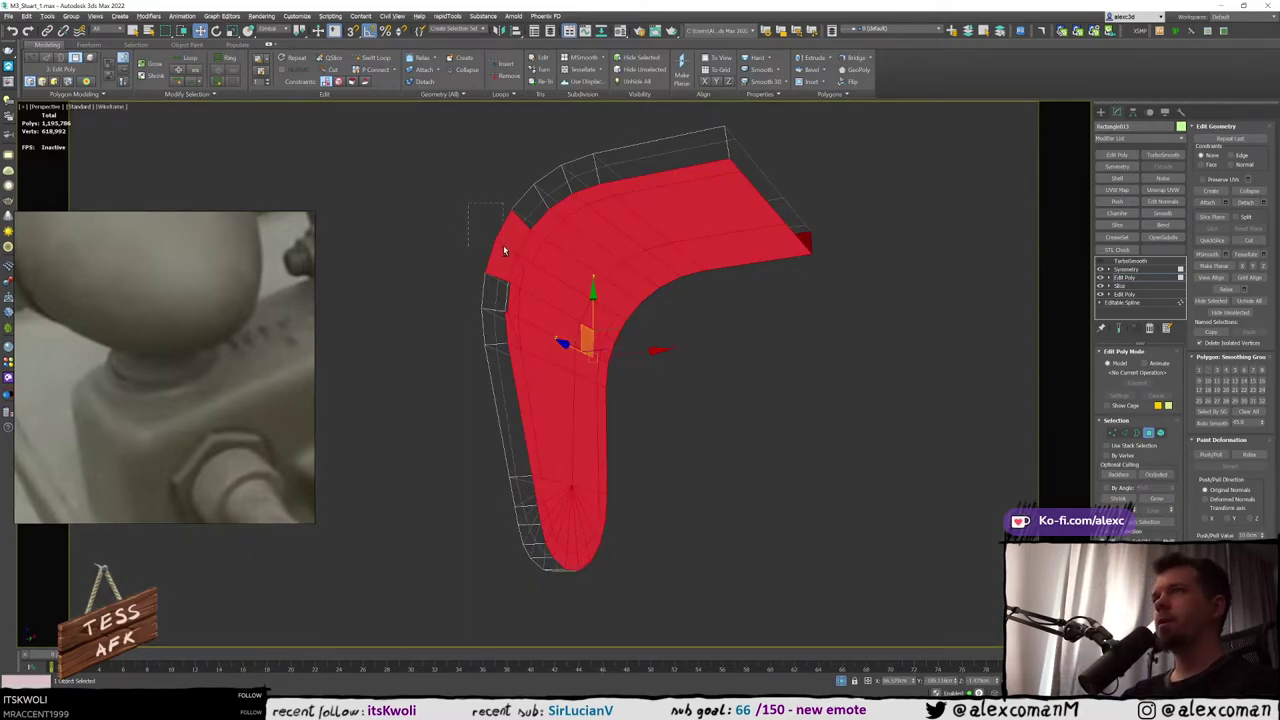
alt+middle_drag(504, 250, 568, 215)
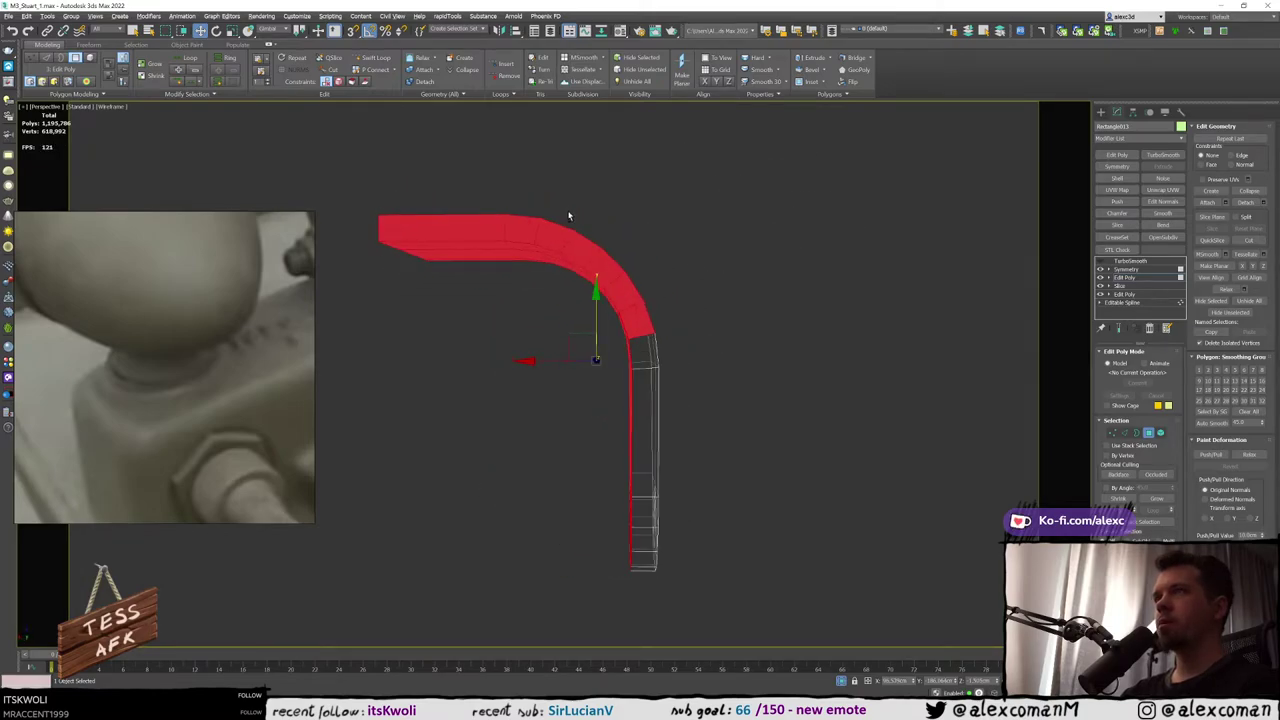
alt+drag(502, 215, 619, 228)
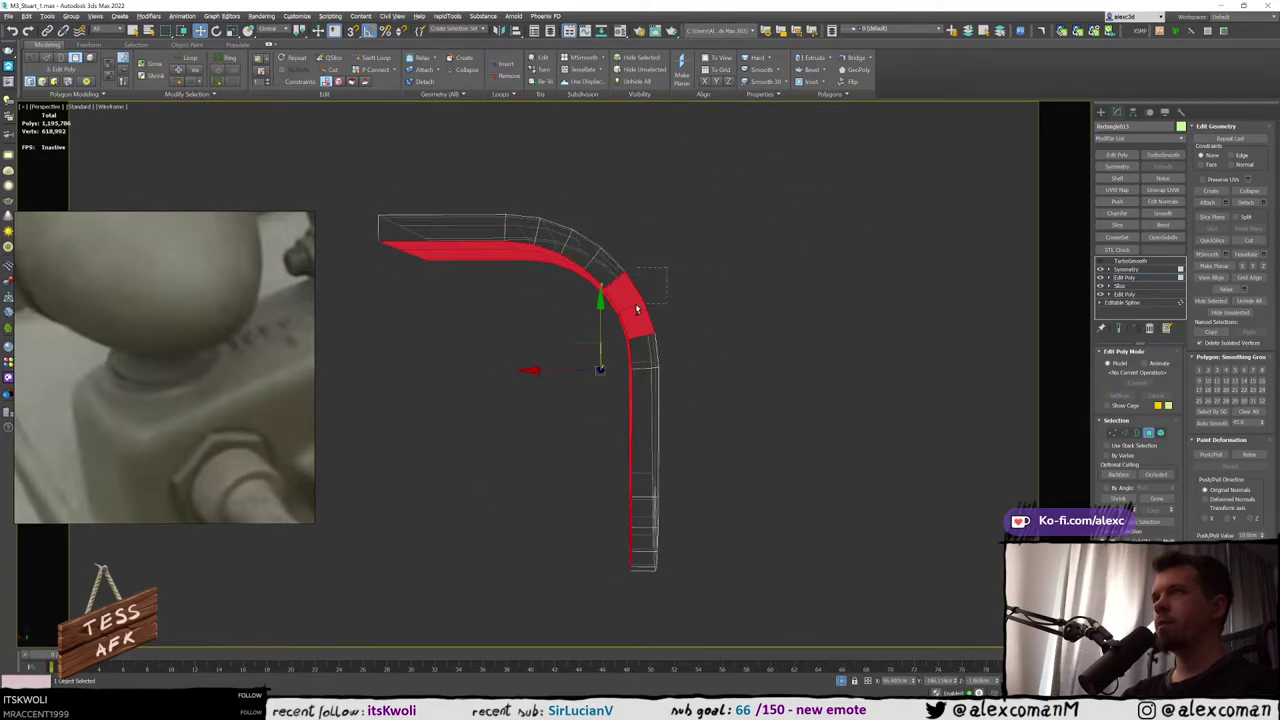
mouse_move(636, 308)
alt+middle_down()
mouse_move(729, 294)
mouse_move(614, 366)
alt+middle_up()
key(F3)
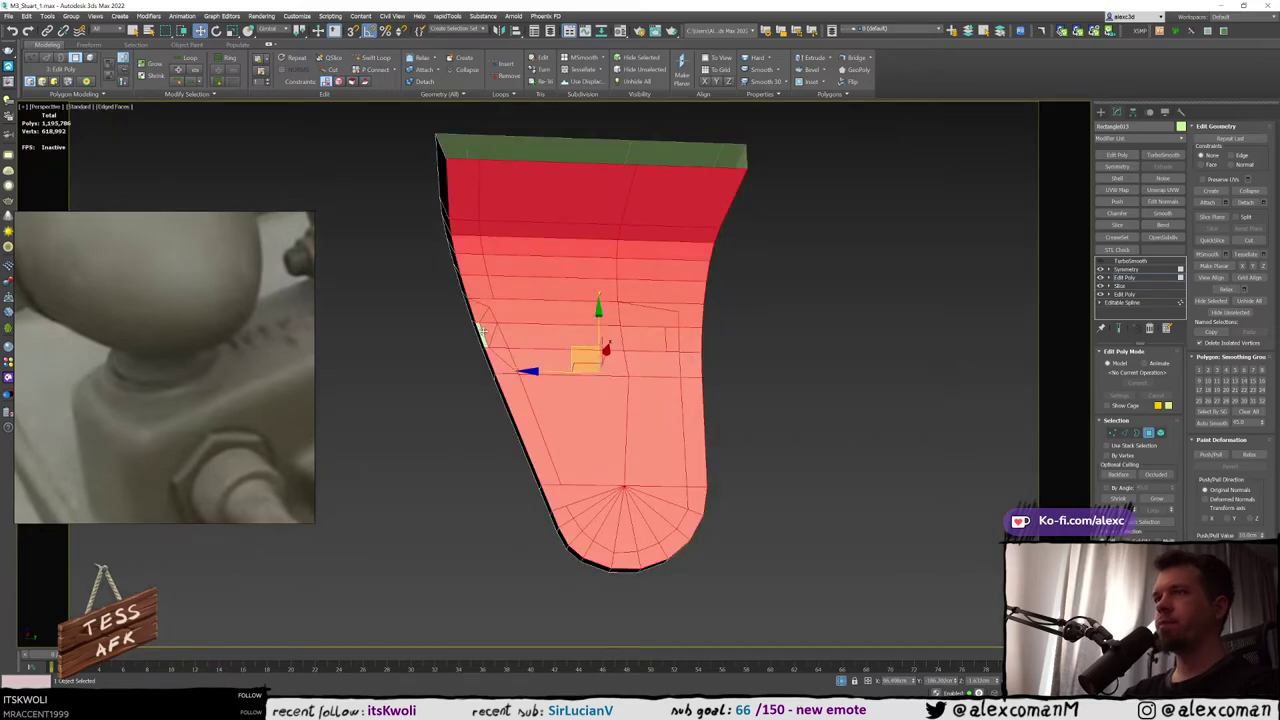
Grow the selection onto the bracket's thickness faces, delete the selected polygons to leave only the outer surface, and exit isolation
alt+middle_drag(482, 333, 560, 340)
scroll(584, 347, up, 3)
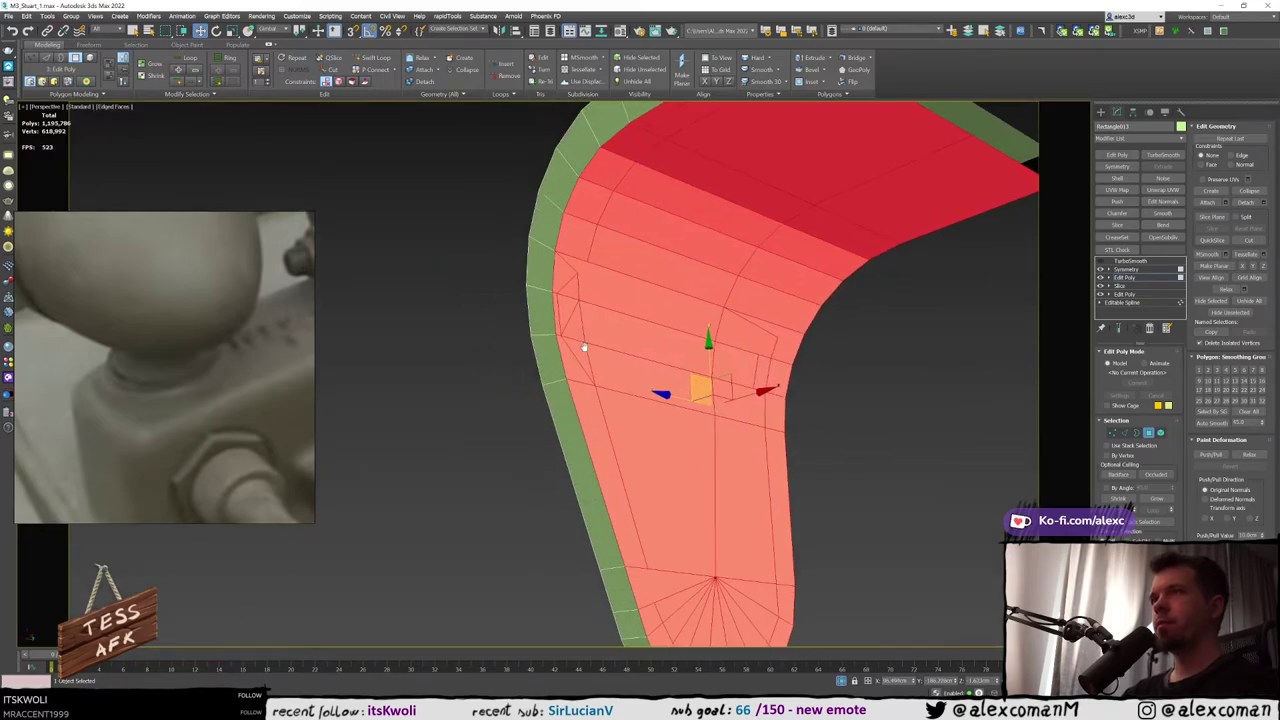
scroll(584, 347, down, 5)
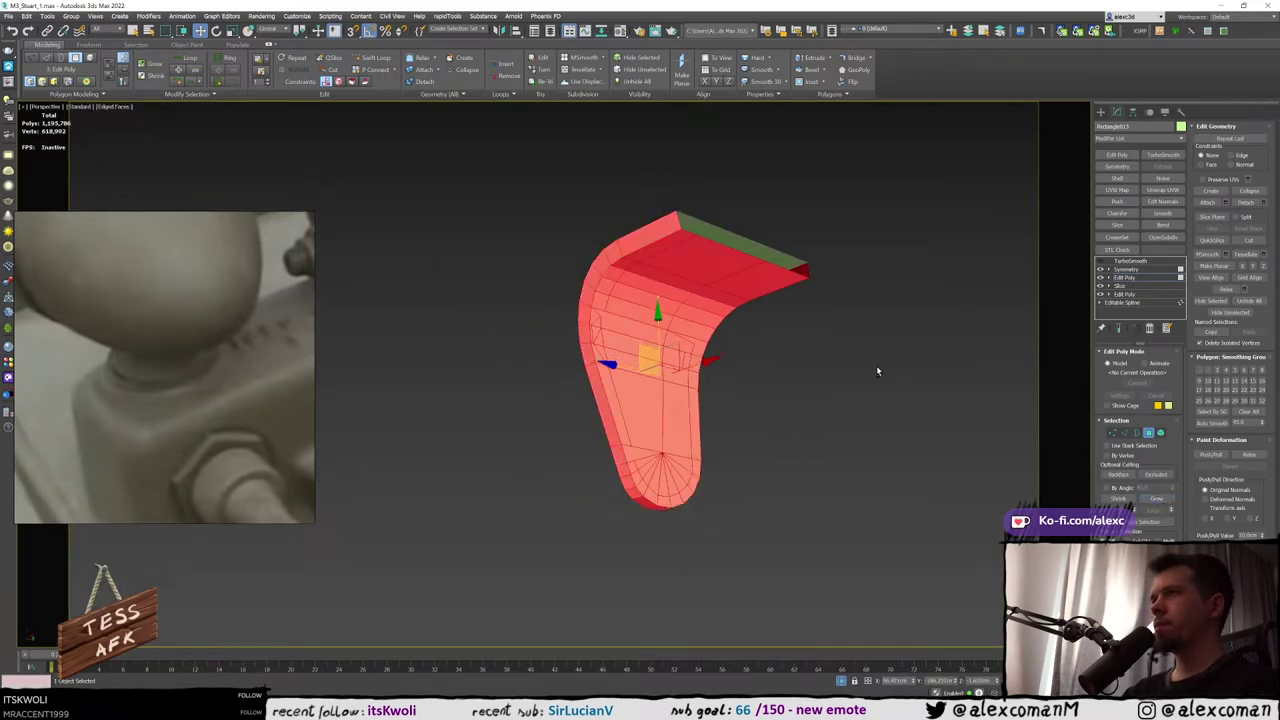
alt+middle_drag(876, 372, 846, 351)
click(838, 350)
key(F3)
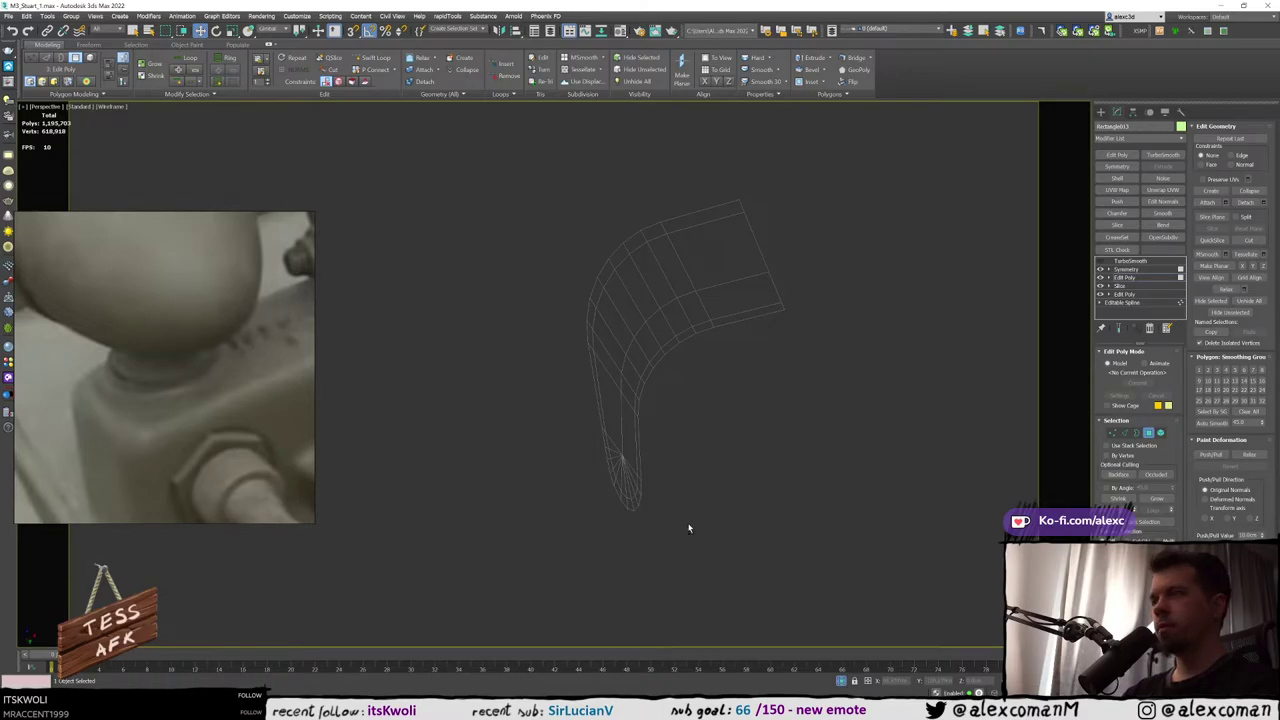
key(F3)
key(alt+q)
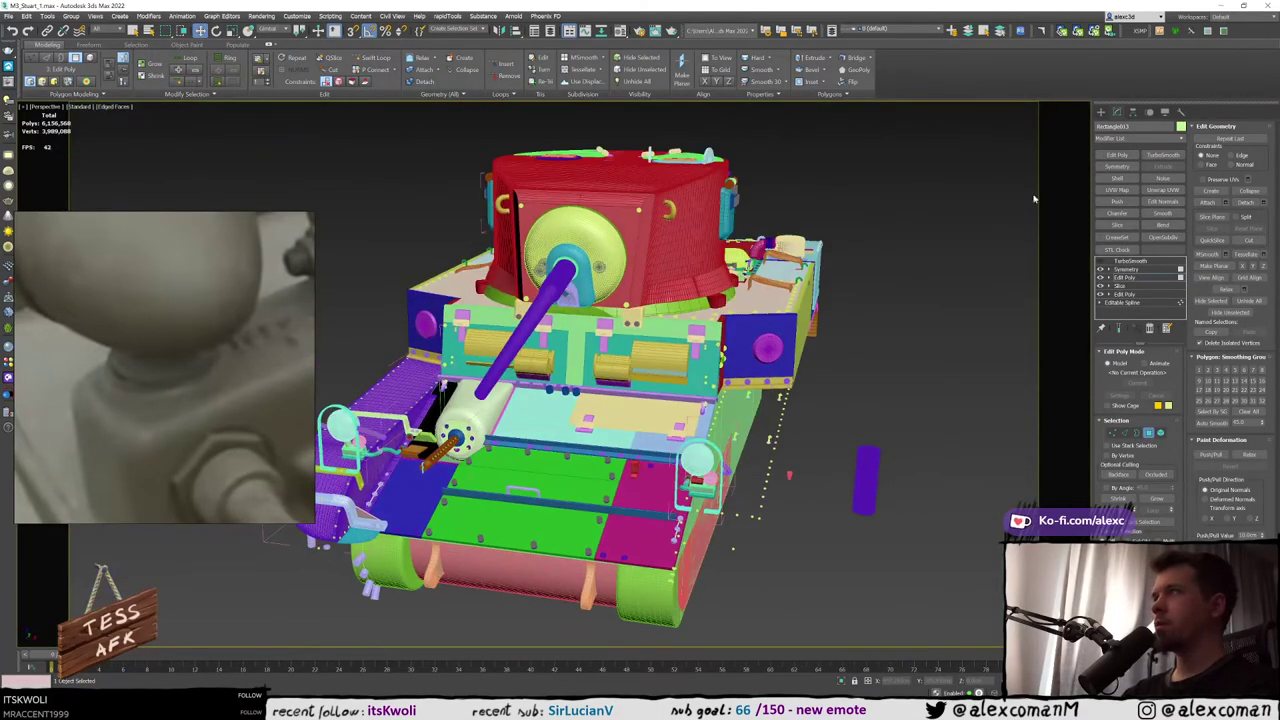
click(1100, 111)
Switch to ZBrush and review the sculpted hull front, then the track and suspension render in the browser window
key(alt+Tab)
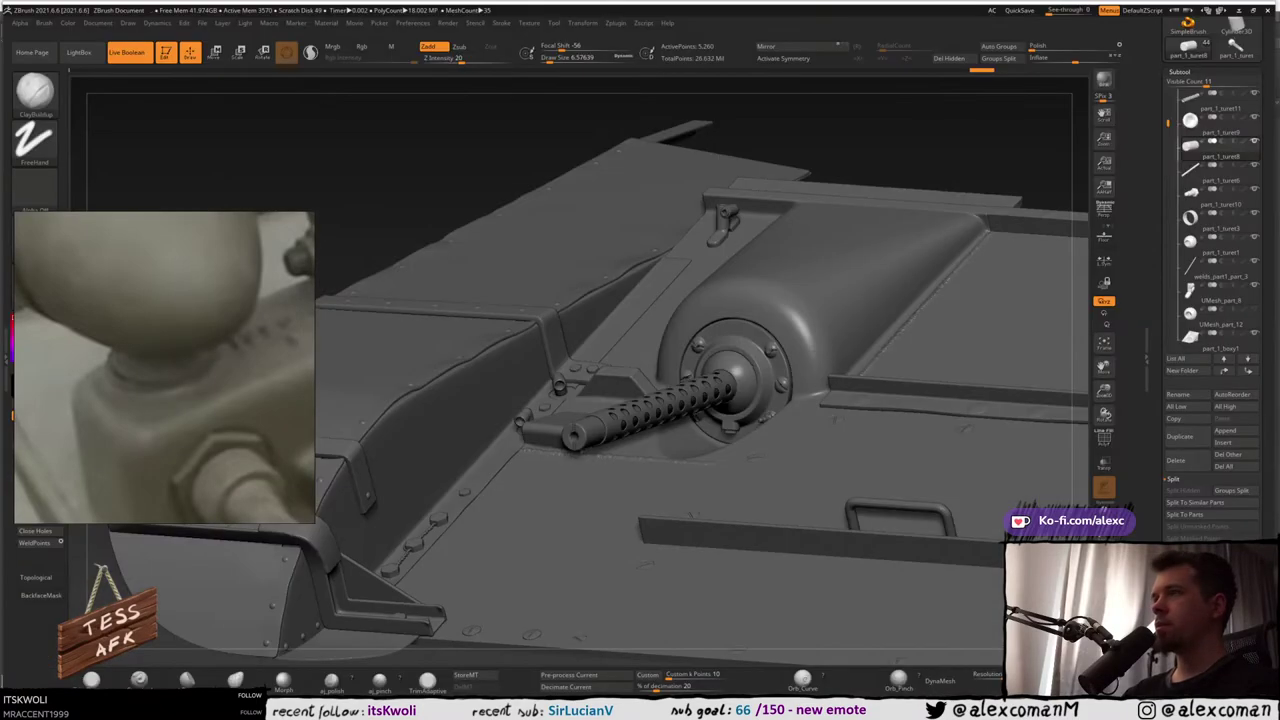
drag(1097, 392, 1097, 364)
mouse_move(603, 578)
mouse_down()
mouse_move(615, 598)
mouse_move(677, 618)
mouse_move(562, 561)
mouse_up()
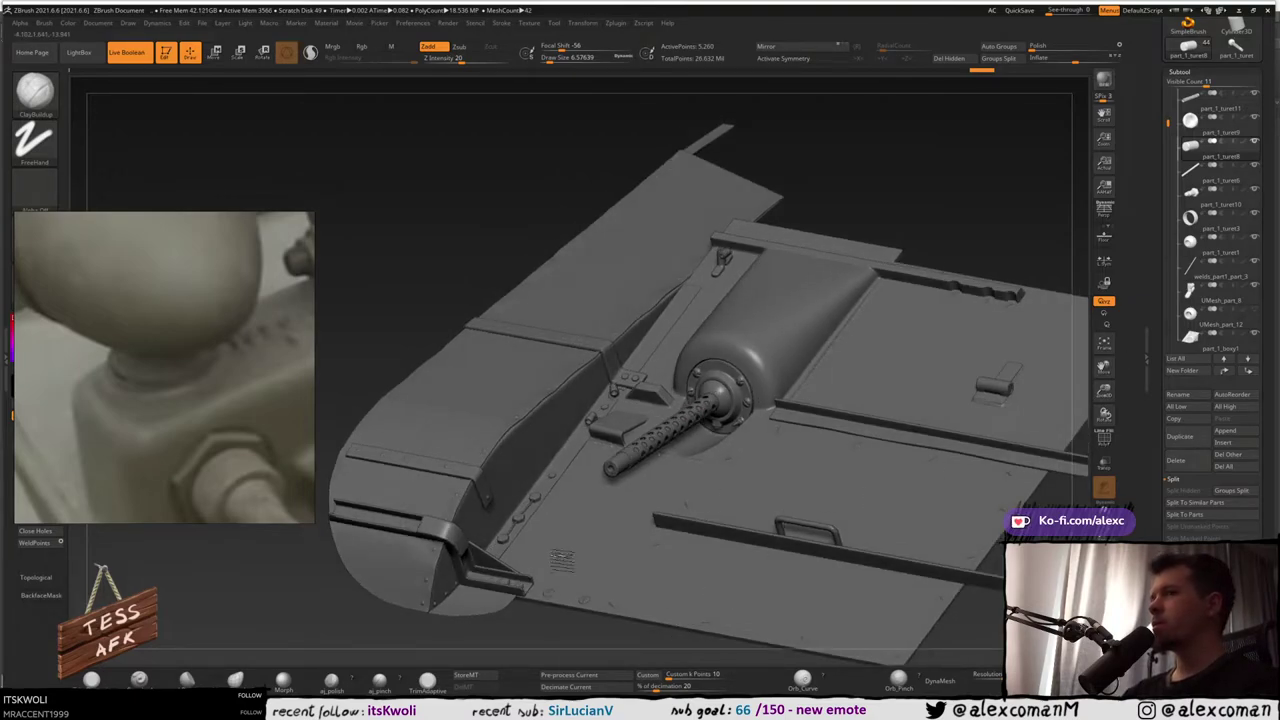
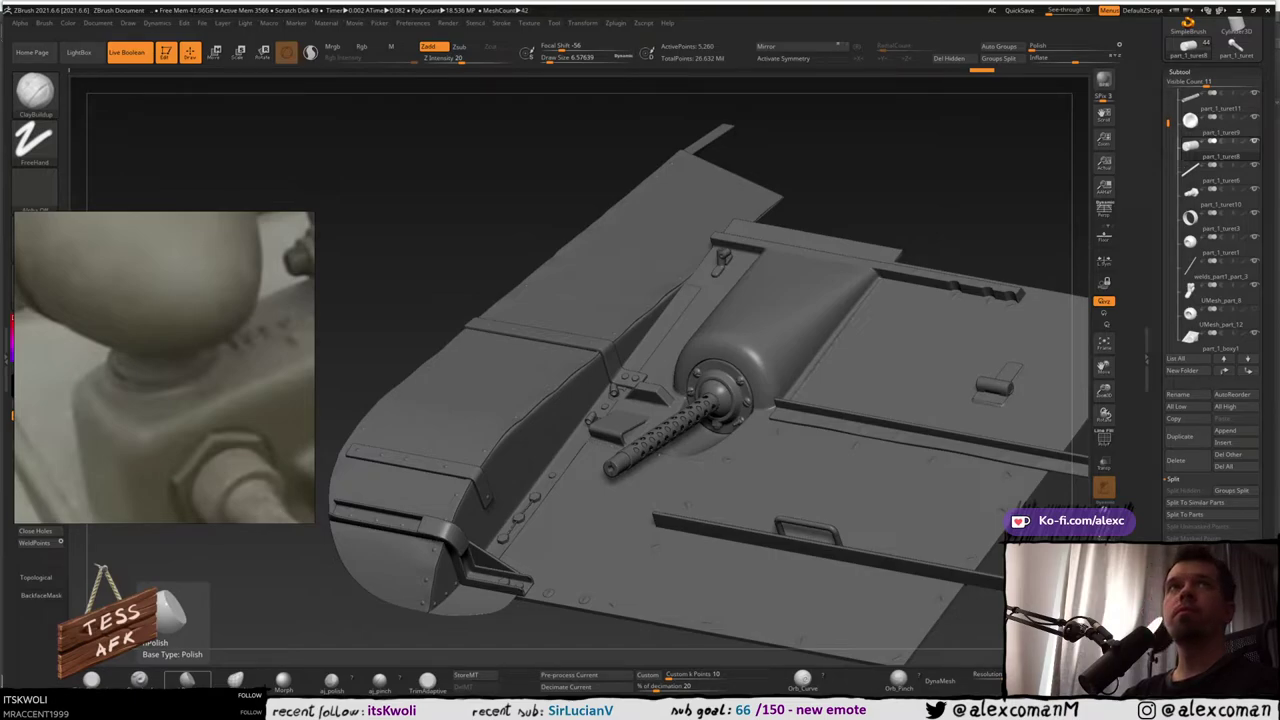
drag(0, 119, 533, 127)
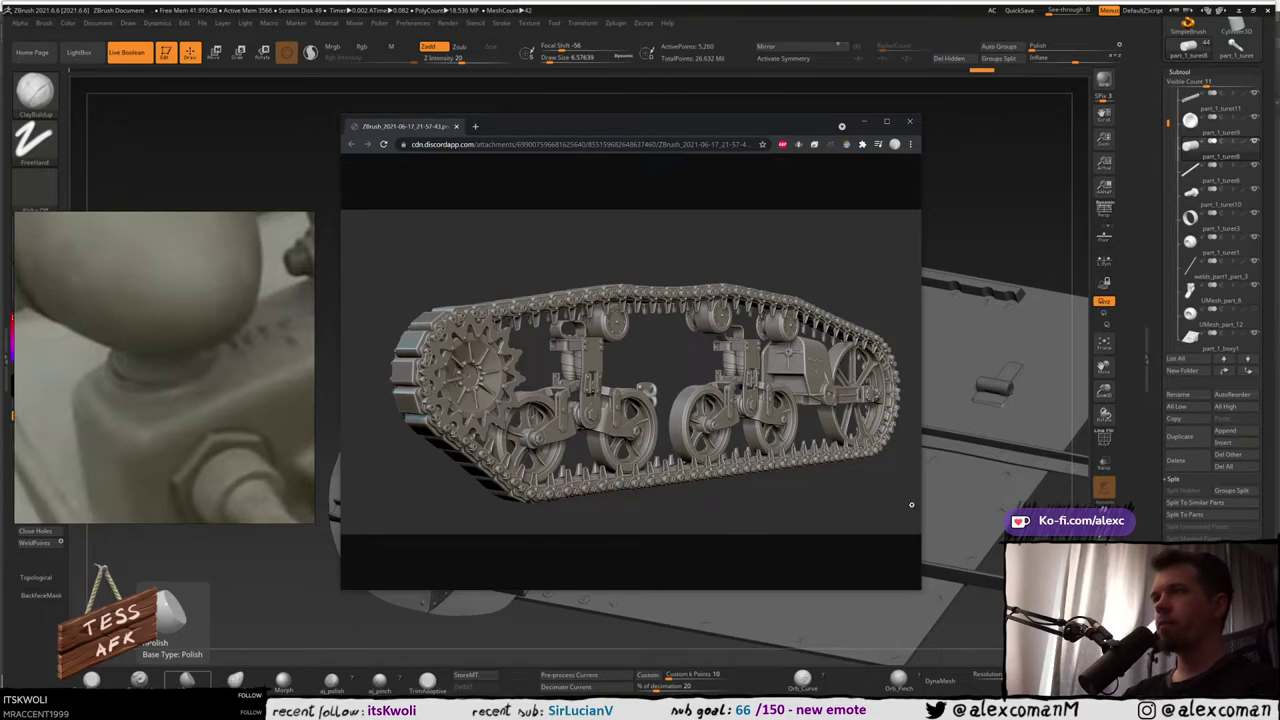
click(866, 122)
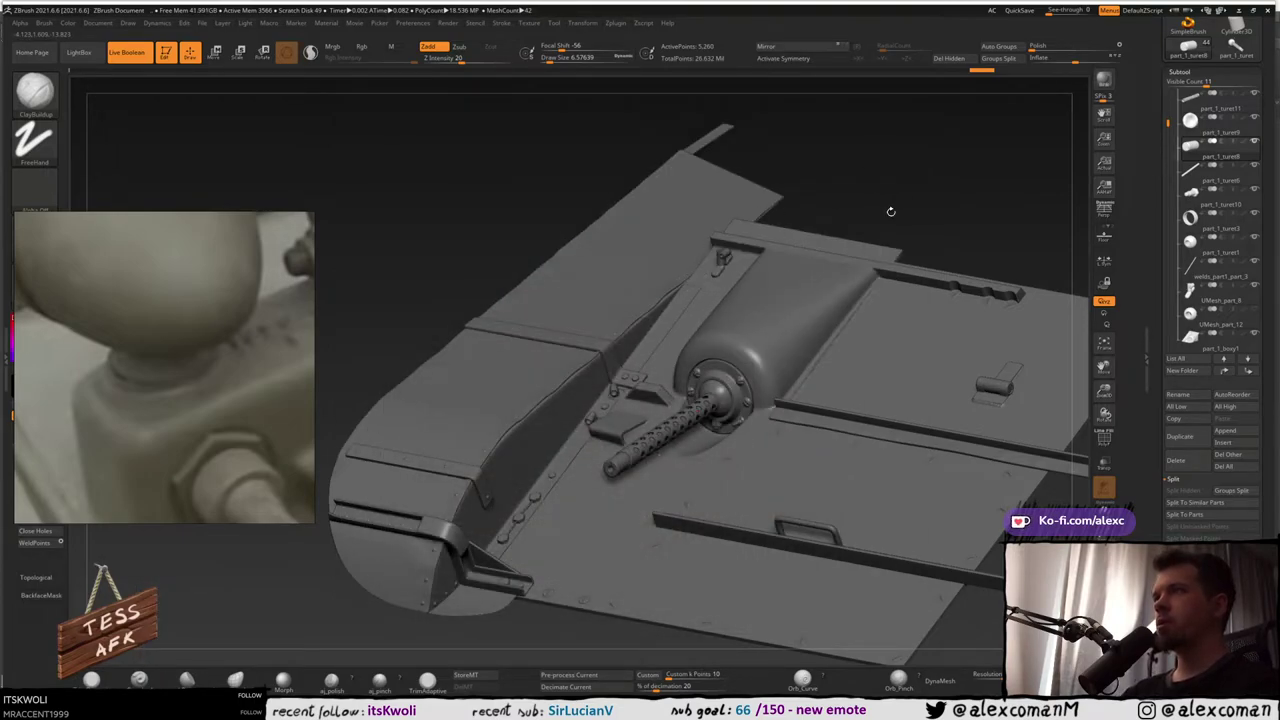
mouse_move(893, 210)
mouse_down()
mouse_move(893, 195)
mouse_move(884, 201)
mouse_up()
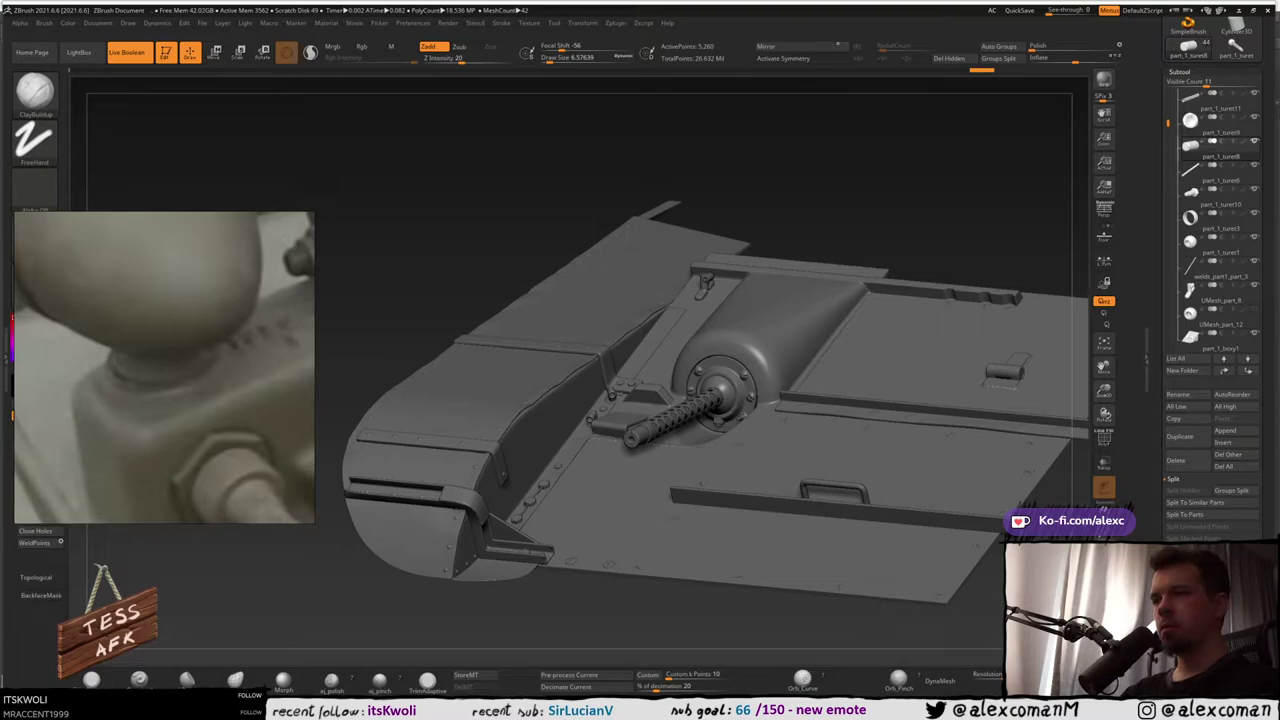
mouse_move(362, 708)
click(547, 668)
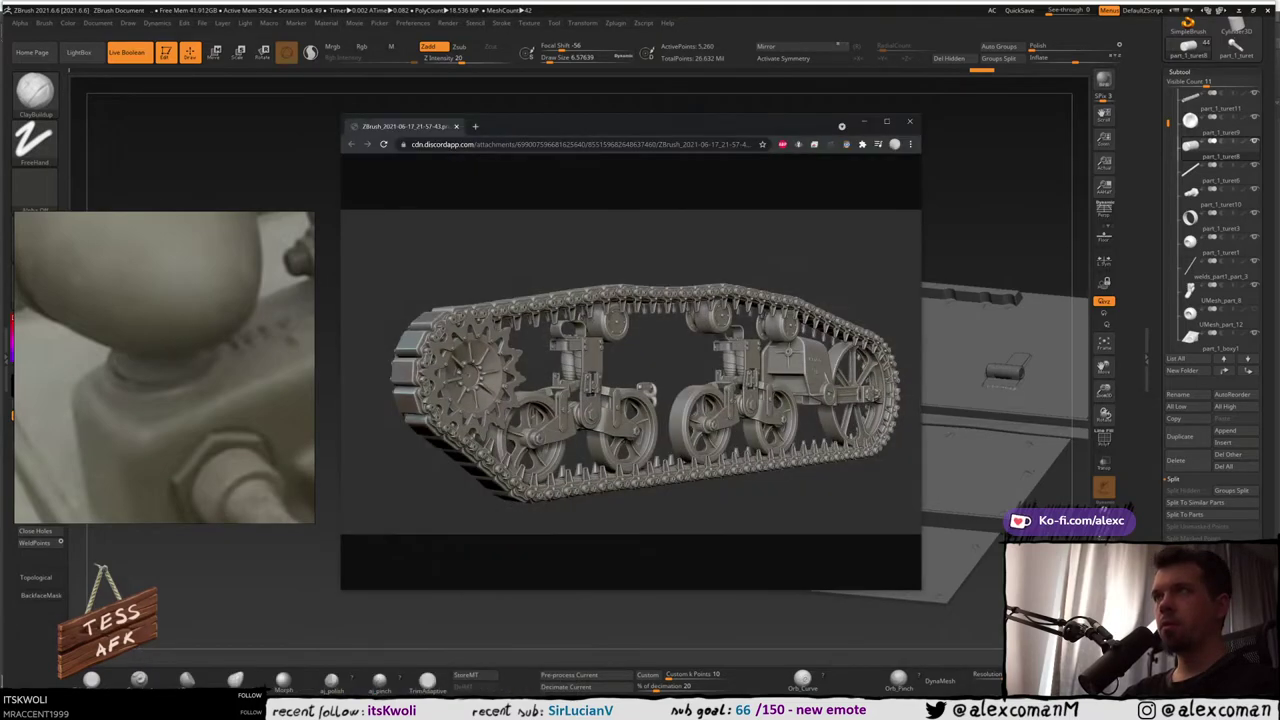
drag(641, 114, 0, 110)
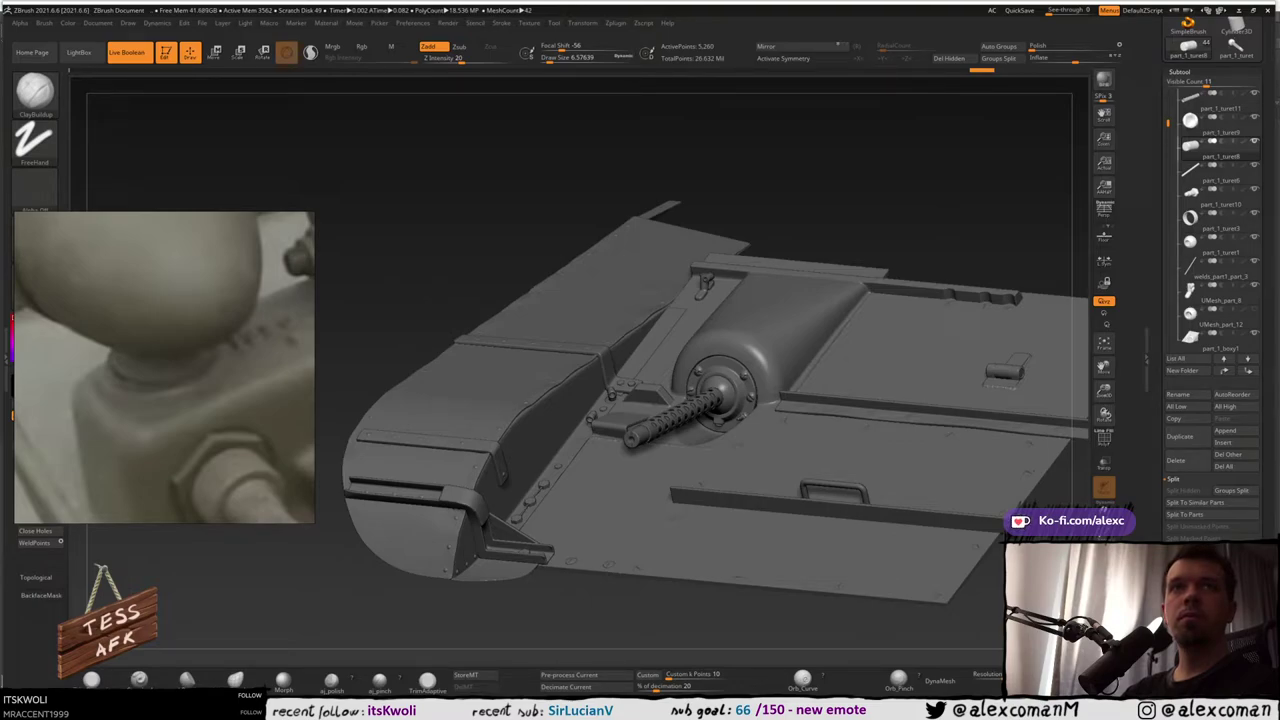
Bring the small lamp, its base block and cables into the reference photo window and review the hull front from other angles
scroll(270, 297, down, 9)
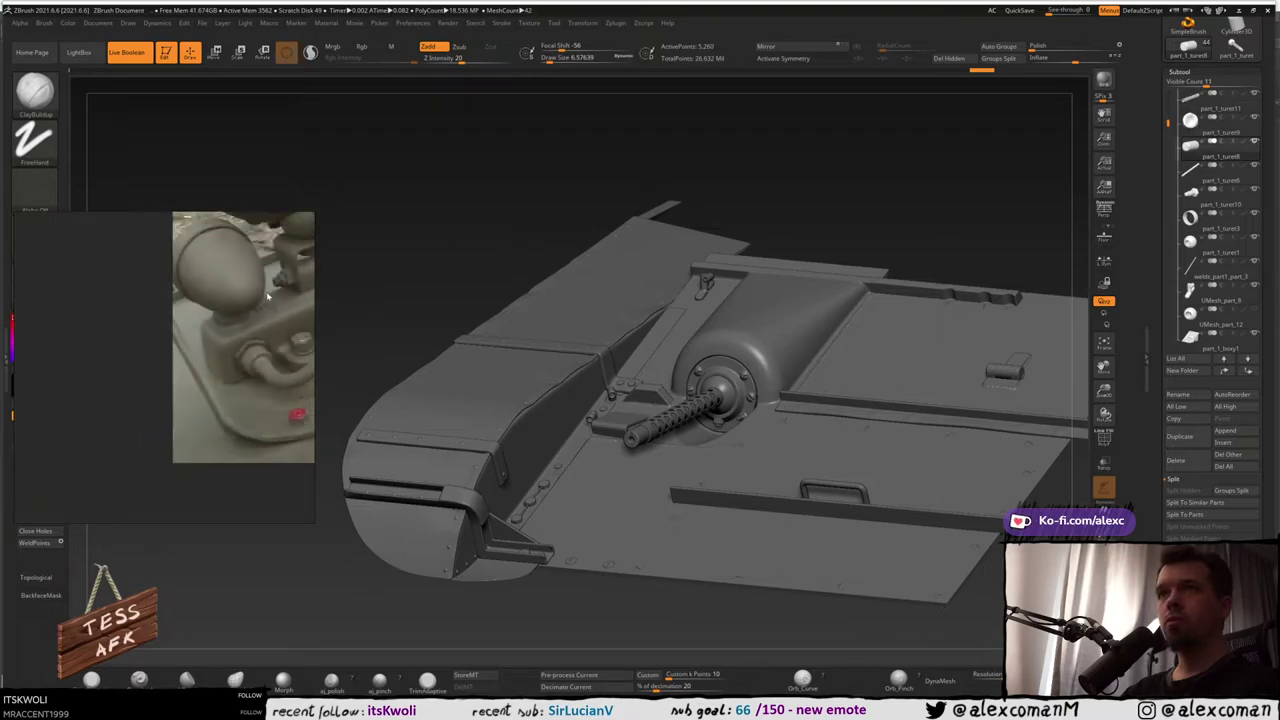
middle_drag(305, 277, 241, 275)
scroll(241, 275, up, 4)
scroll(240, 280, down, 1)
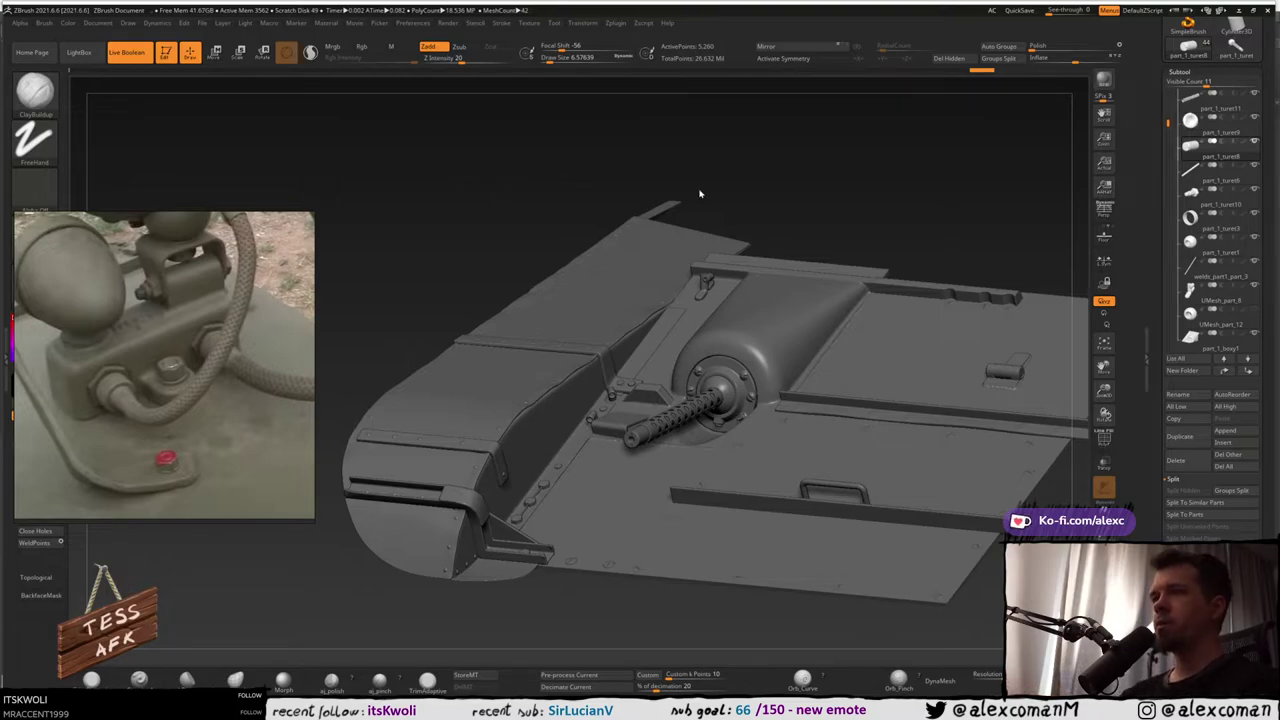
drag(700, 194, 729, 197)
drag(1104, 388, 859, 208)
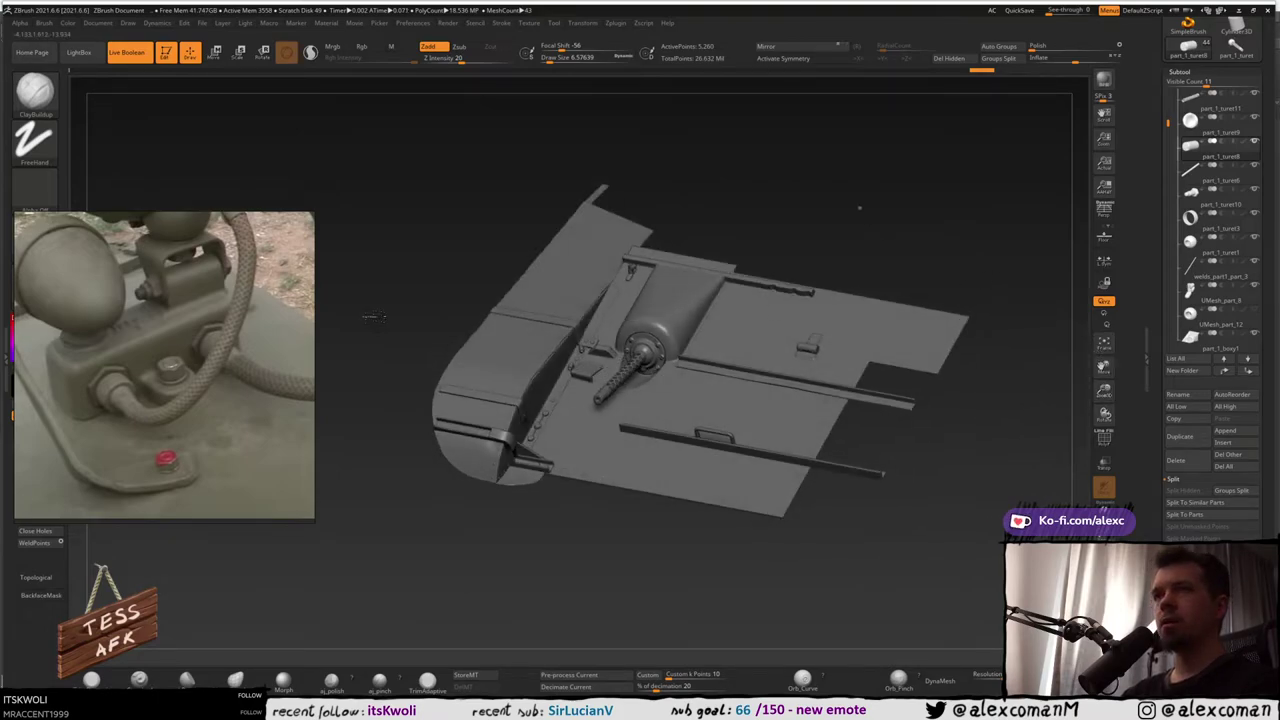
drag(369, 371, 340, 334)
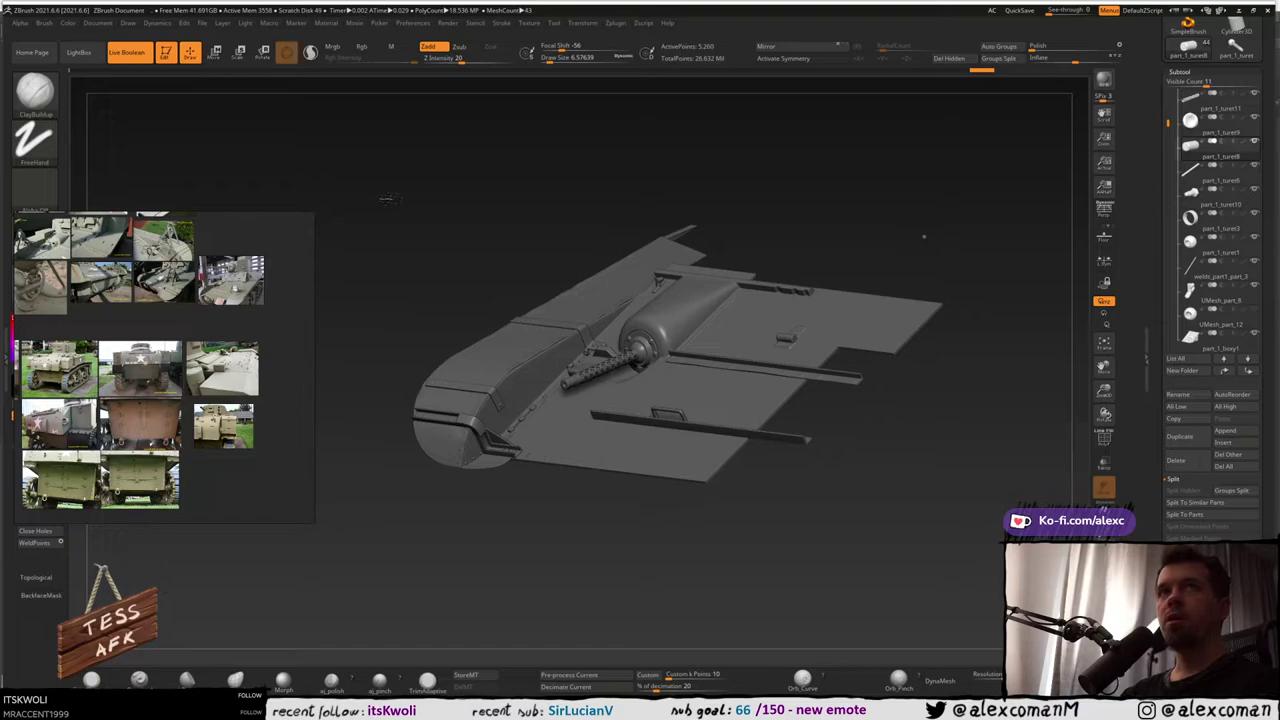
Reposition the reference board and examine the headlight bracket and its side bolt in the close-up photo
mouse_move(376, 199)
mouse_down()
mouse_move(386, 180)
mouse_move(383, 193)
mouse_up()
right_drag(179, 289, 241, 232)
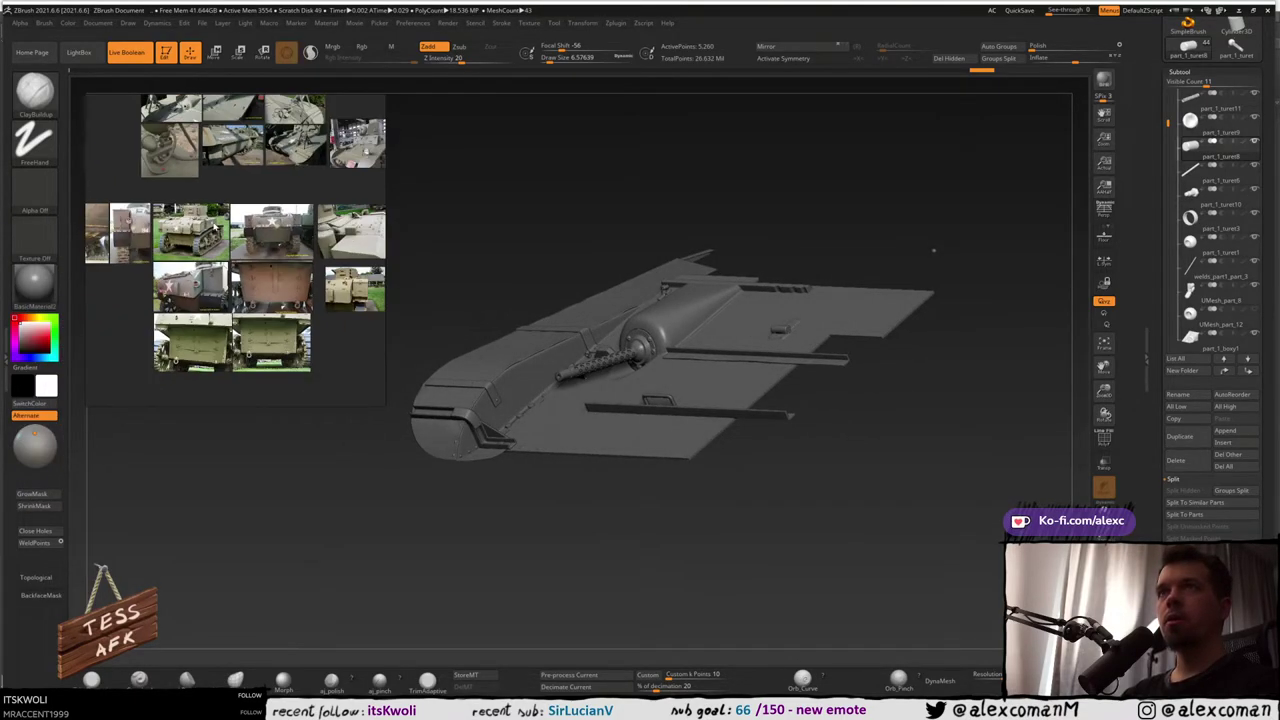
scroll(258, 240, up, 5)
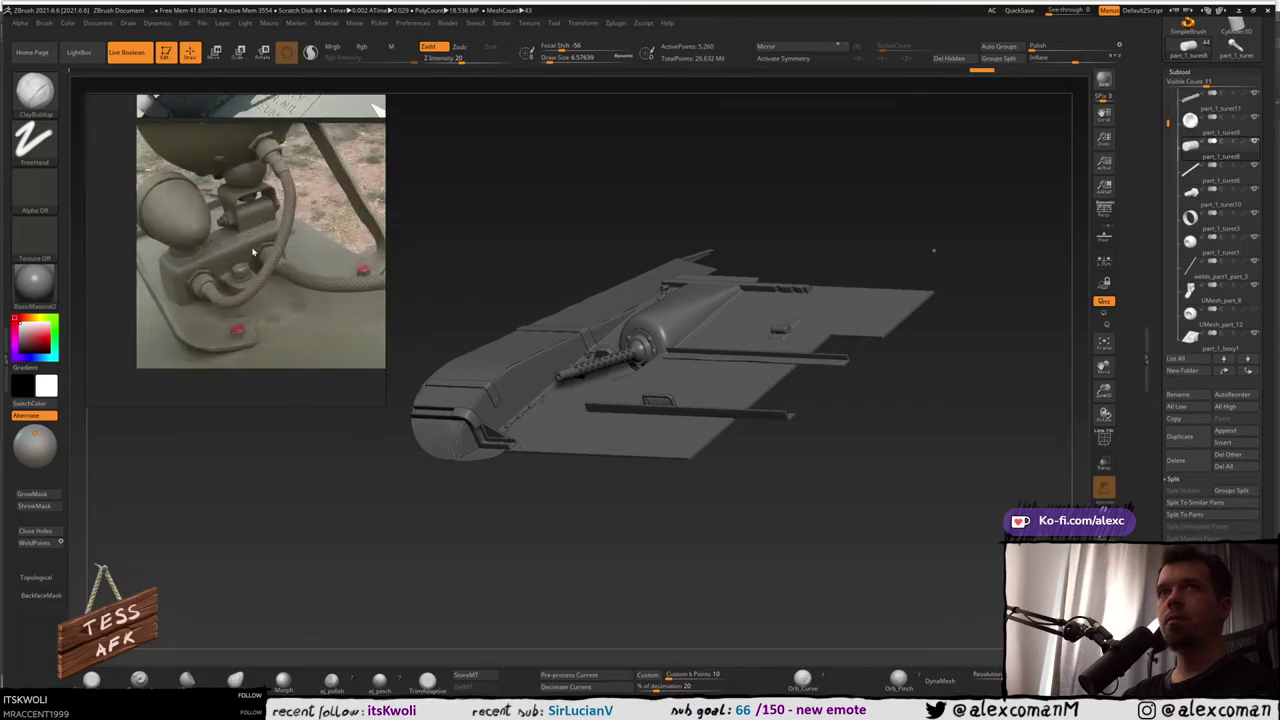
scroll(251, 248, up, 1)
scroll(251, 248, down, 1)
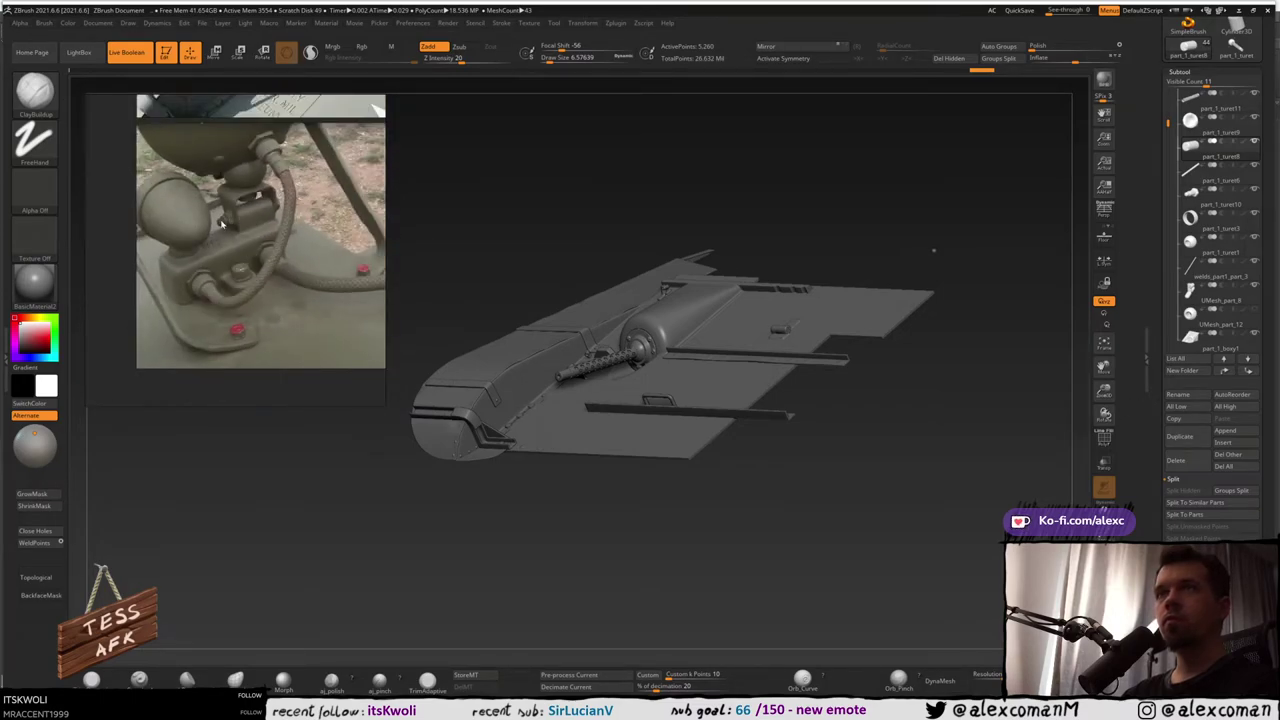
scroll(228, 222, up, 5)
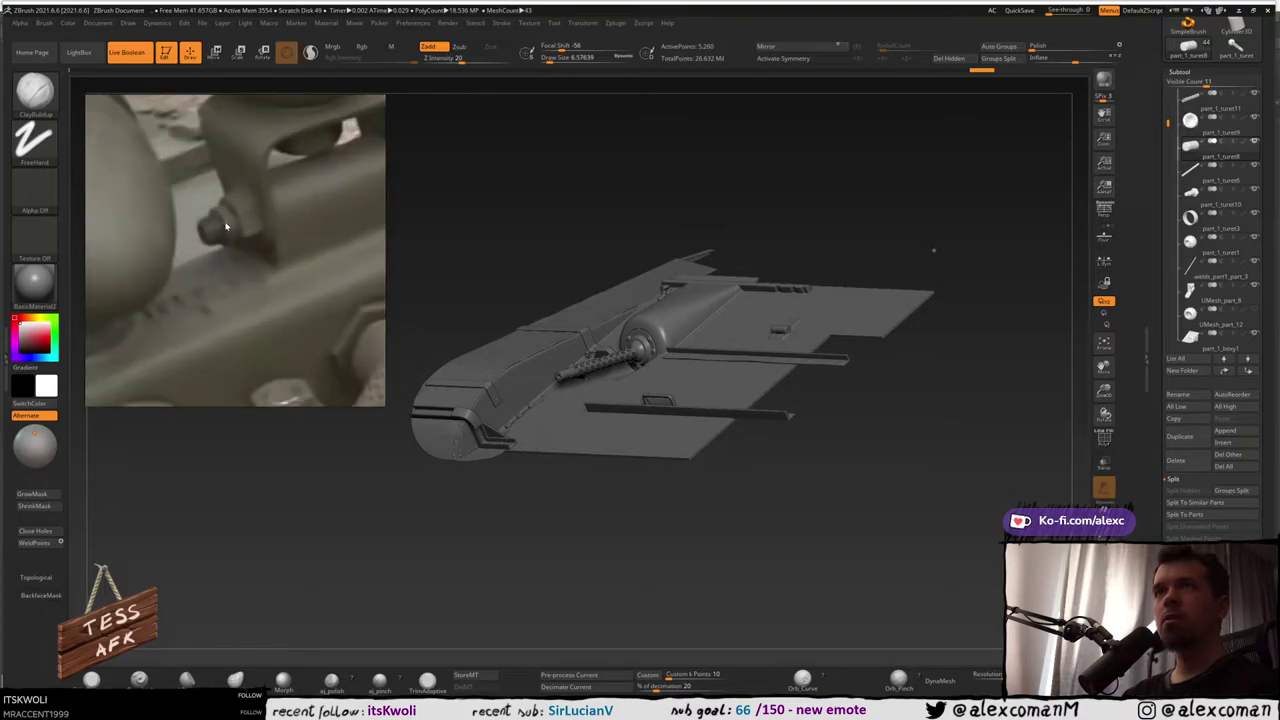
scroll(239, 206, down, 4)
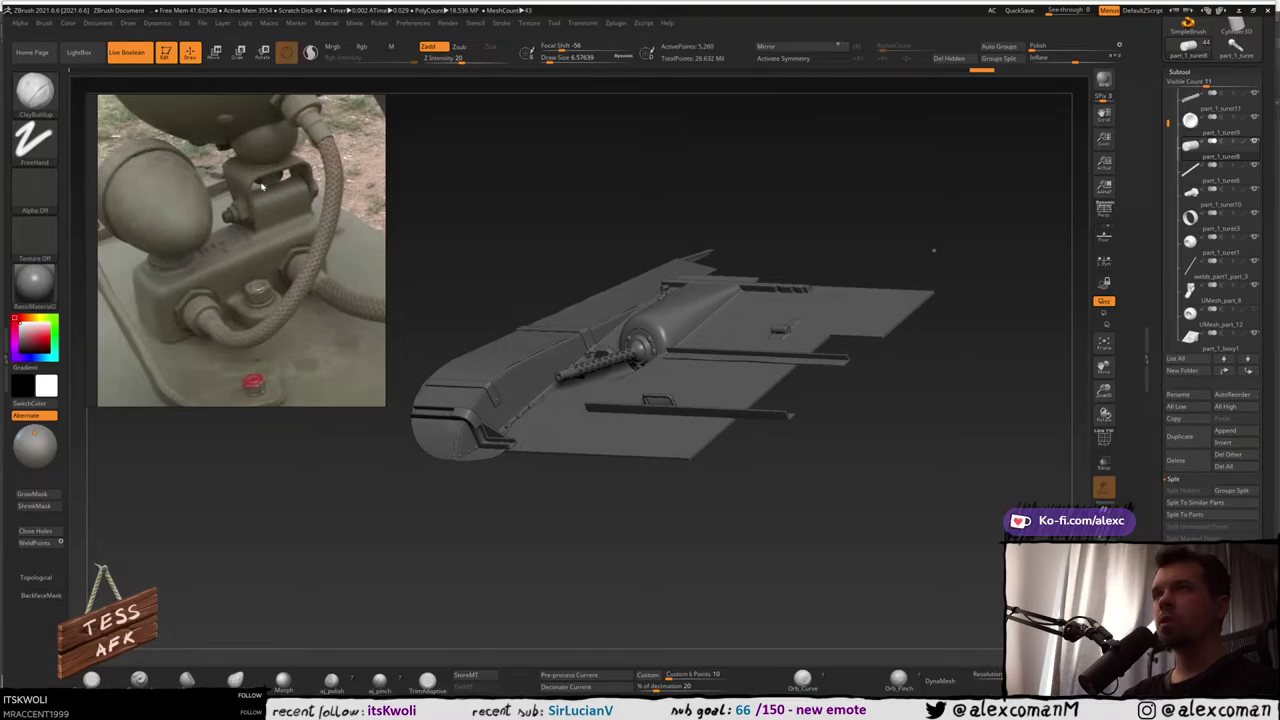
Switch back to 3ds Max and open the modifier stack of the green bracket under the headlight
key(alt+Tab)
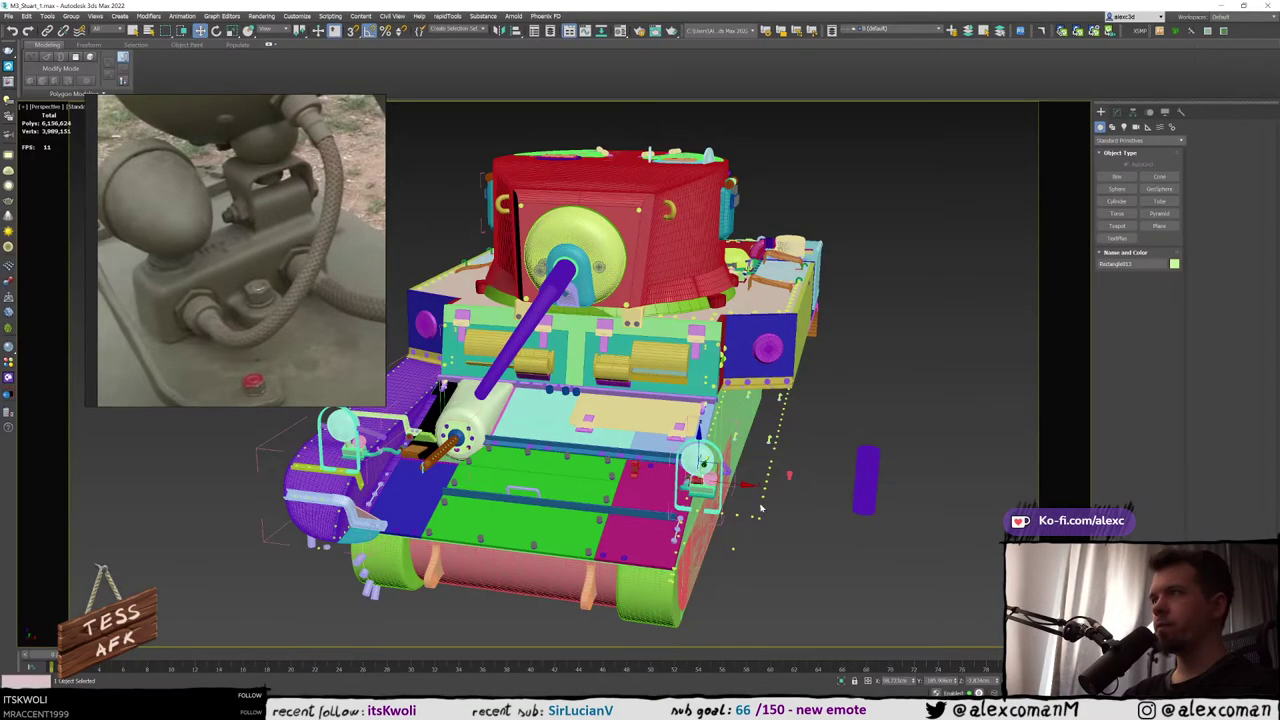
alt+middle_drag(800, 443, 690, 443)
scroll(690, 443, up, 5)
alt+middle_drag(740, 400, 497, 379)
scroll(658, 367, up, 12)
click(1116, 112)
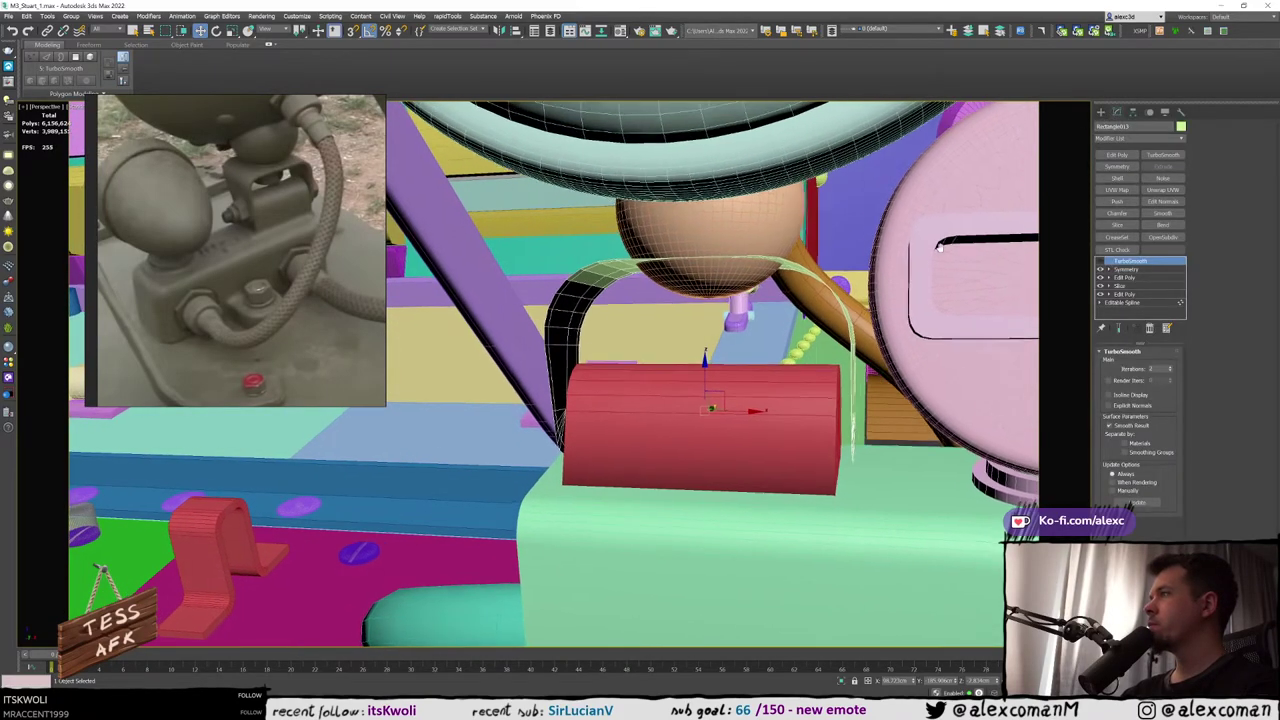
Add a Shell modifier above the bracket's Symmetry modifier and set its inner amount to 0.18 cm
click(1124, 270)
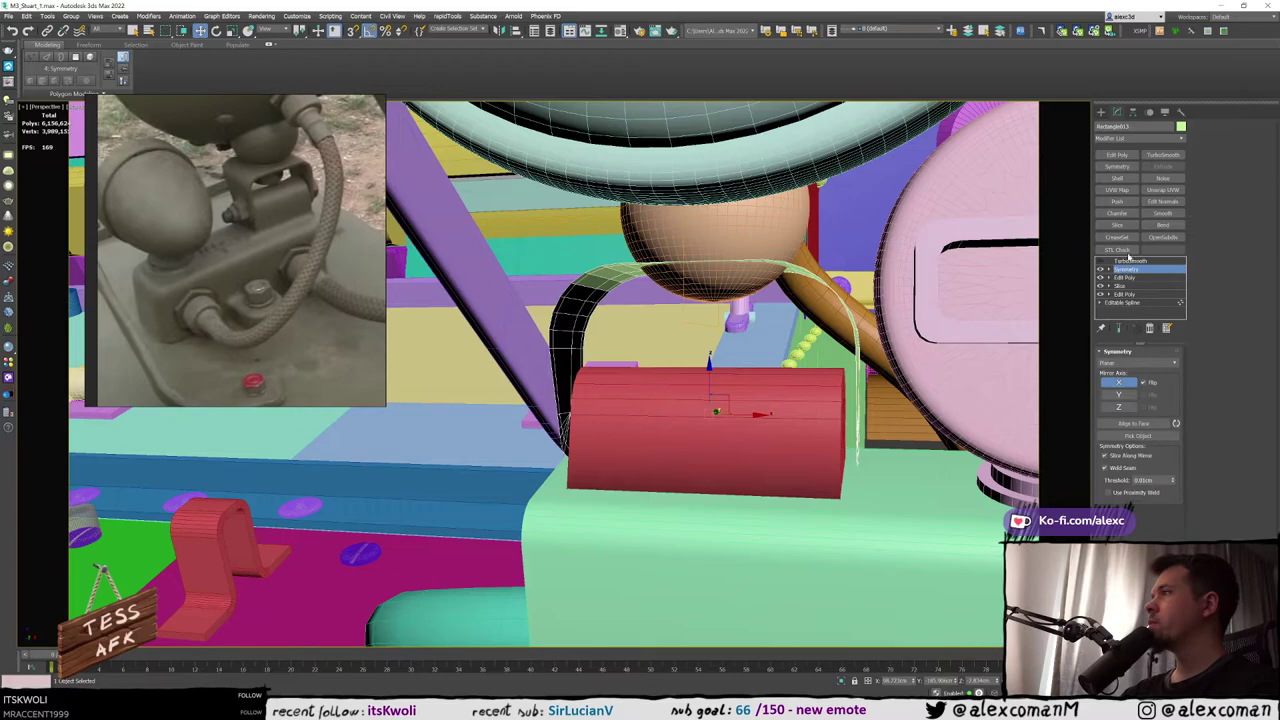
click(1121, 180)
alt+middle_drag(786, 302, 814, 334)
click(1172, 366)
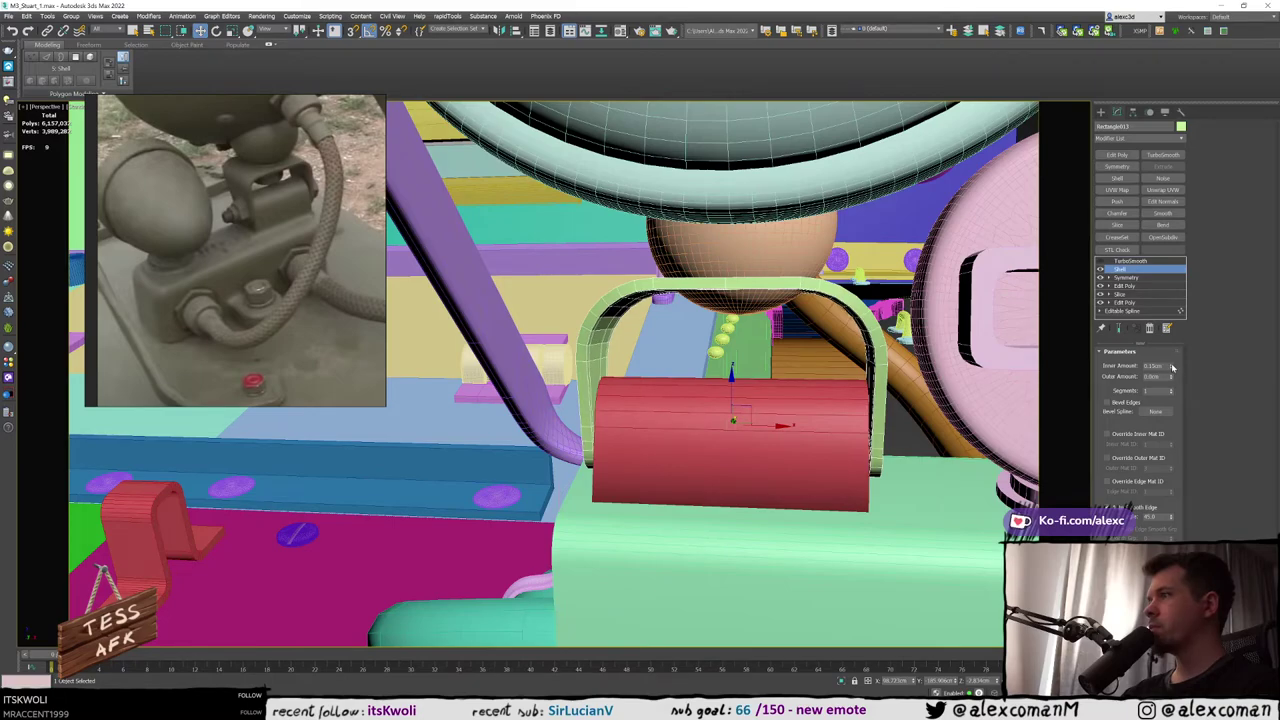
click(1172, 366)
click(1172, 366)
drag(1172, 368, 1172, 368)
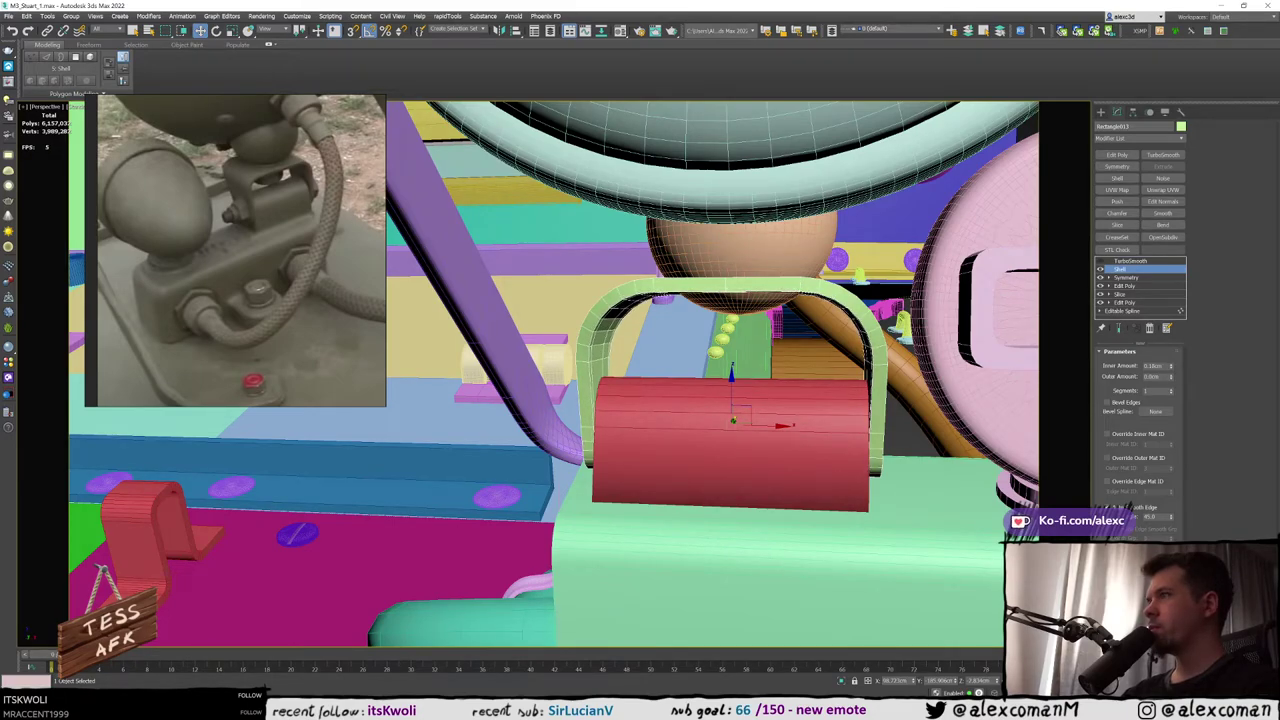
Inspect the surrounding parts in the Left wireframe view and return to the perspective view of the bracket
alt+middle_drag(895, 425, 888, 397)
key(alt+w)
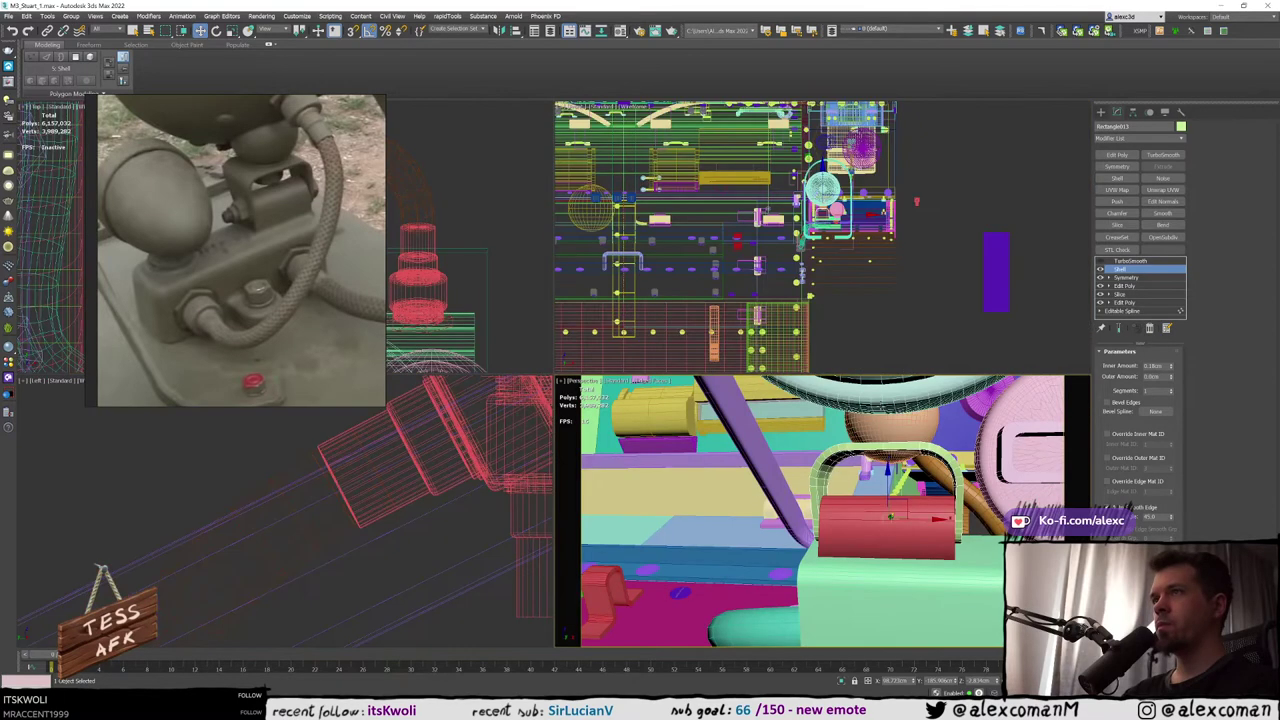
middle_click(462, 458)
key(alt+w)
scroll(465, 457, down, 2)
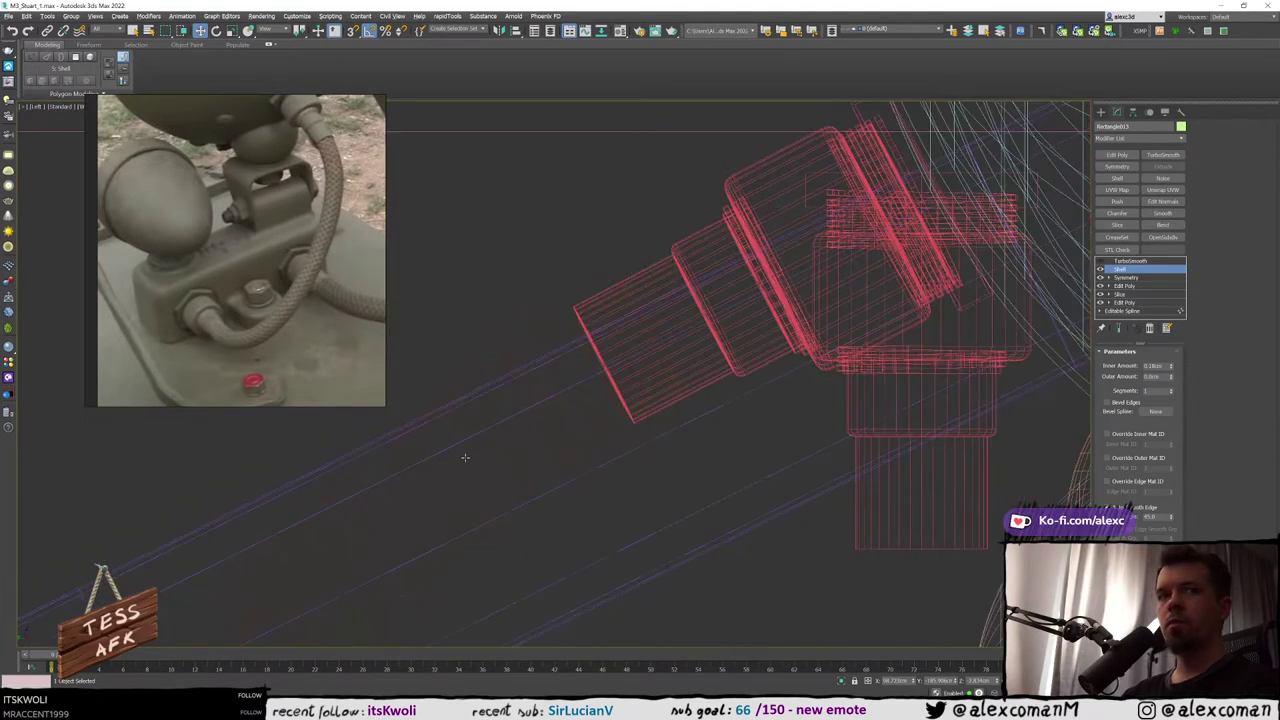
scroll(480, 453, down, 2)
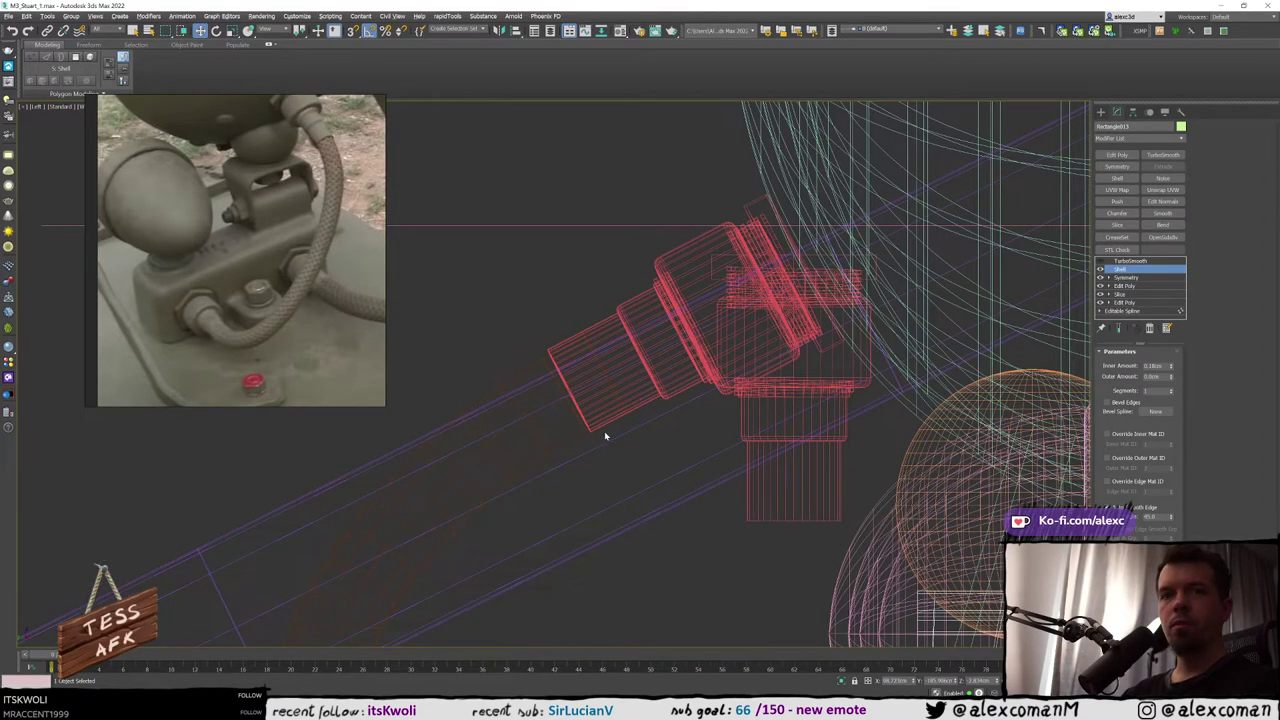
key(alt+w)
middle_click(771, 432)
key(alt+w)
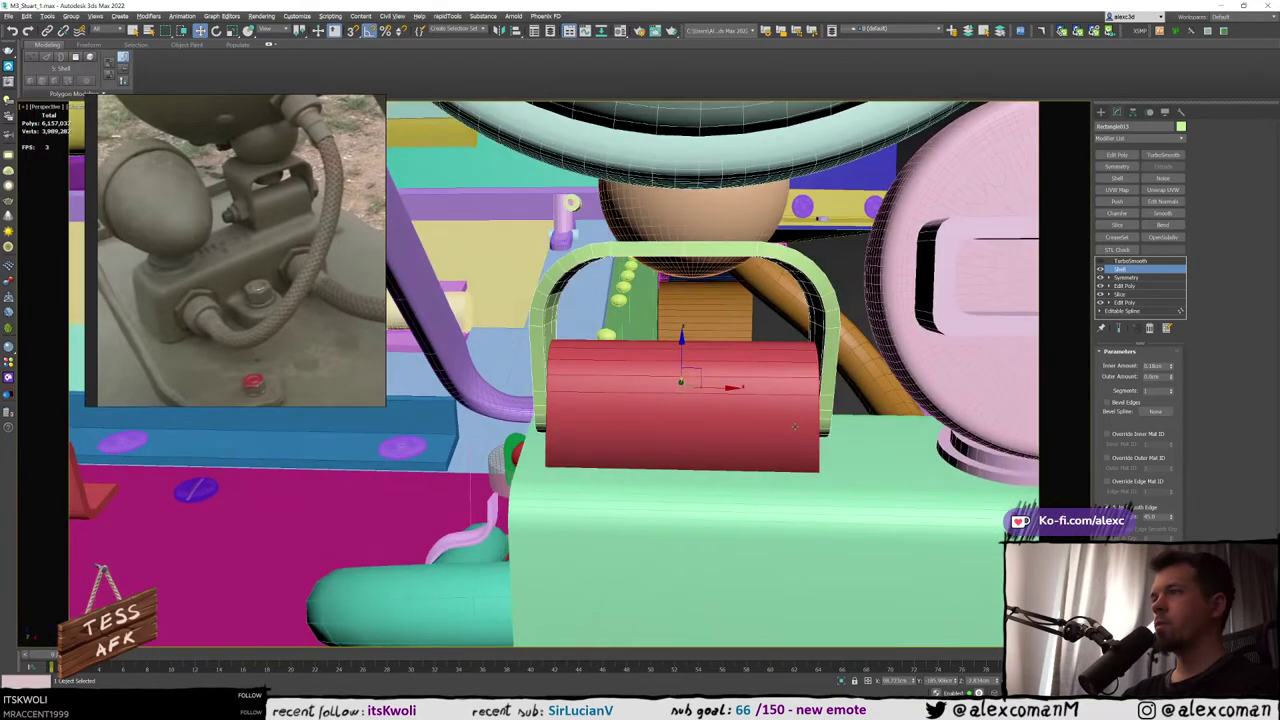
Isolate the green bracket together with the red block beneath it, and select the bracket
click(587, 373)
alt+middle_drag(587, 373, 720, 353)
key(alt+q)
click(506, 320)
drag(506, 320, 430, 325)
middle_drag(450, 334, 483, 354)
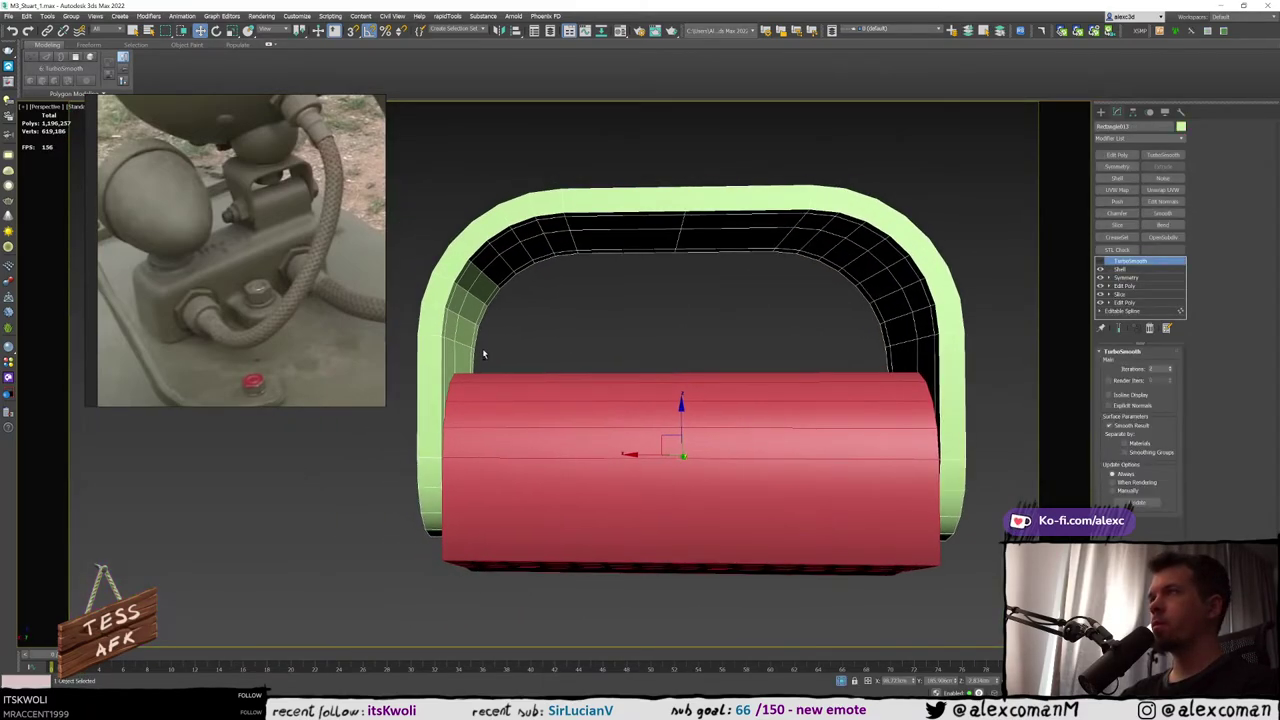
In the Front view, shift the vertices of the bracket's upper curve slightly outward and rotate the lower leg's vertices to follow, below Symmetry
key(alt+w)
right_click(729, 313)
key(alt+w)
key(z)
middle_drag(630, 366, 744, 322)
scroll(727, 382, down, 2)
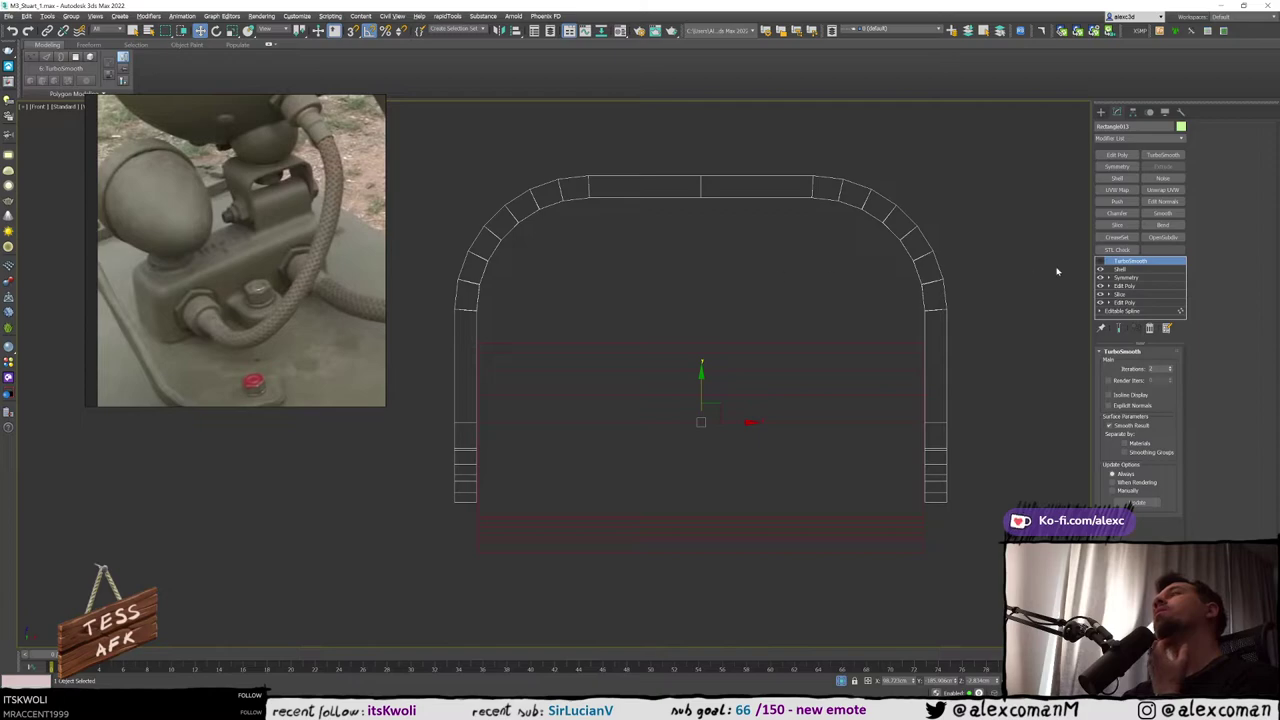
click(1122, 286)
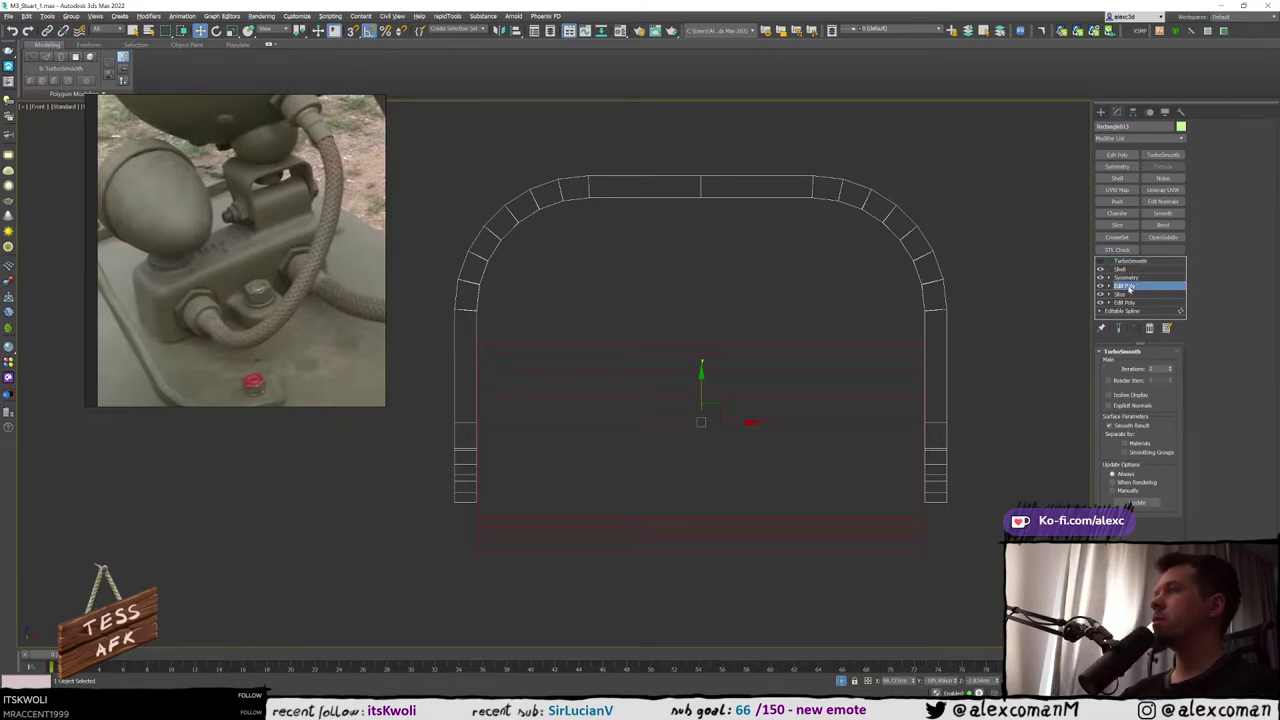
key(1)
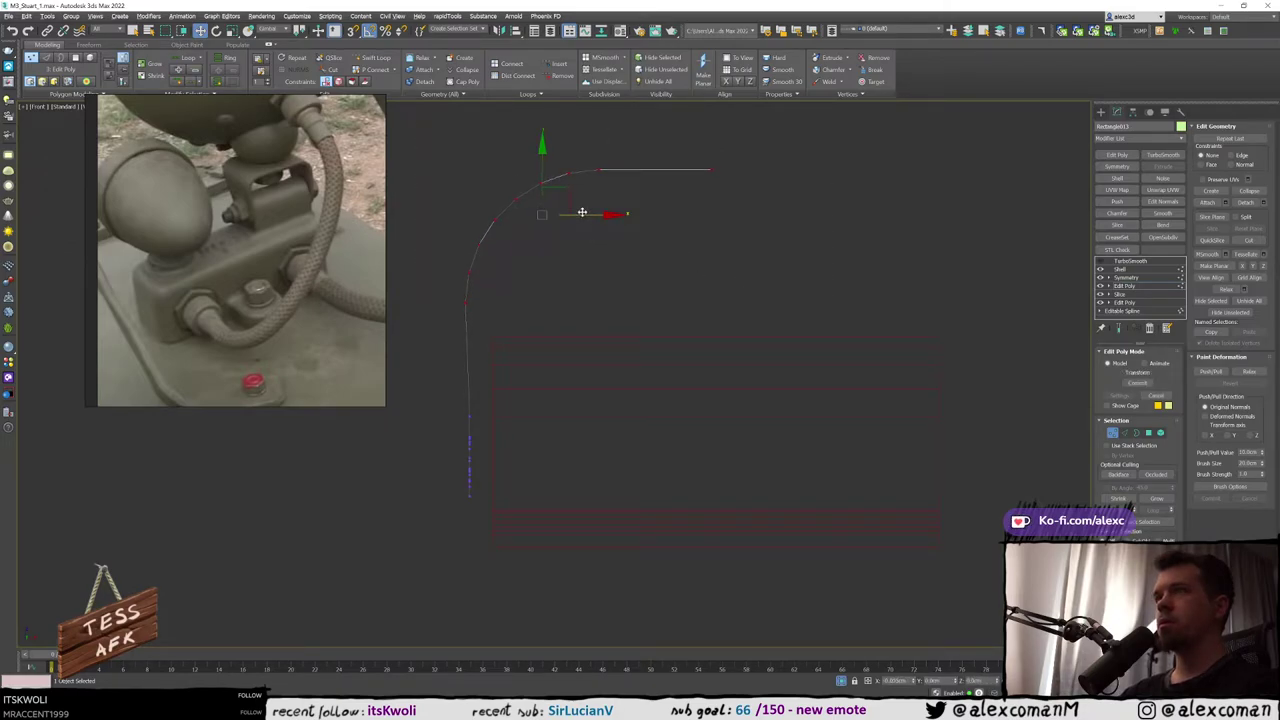
key(e)
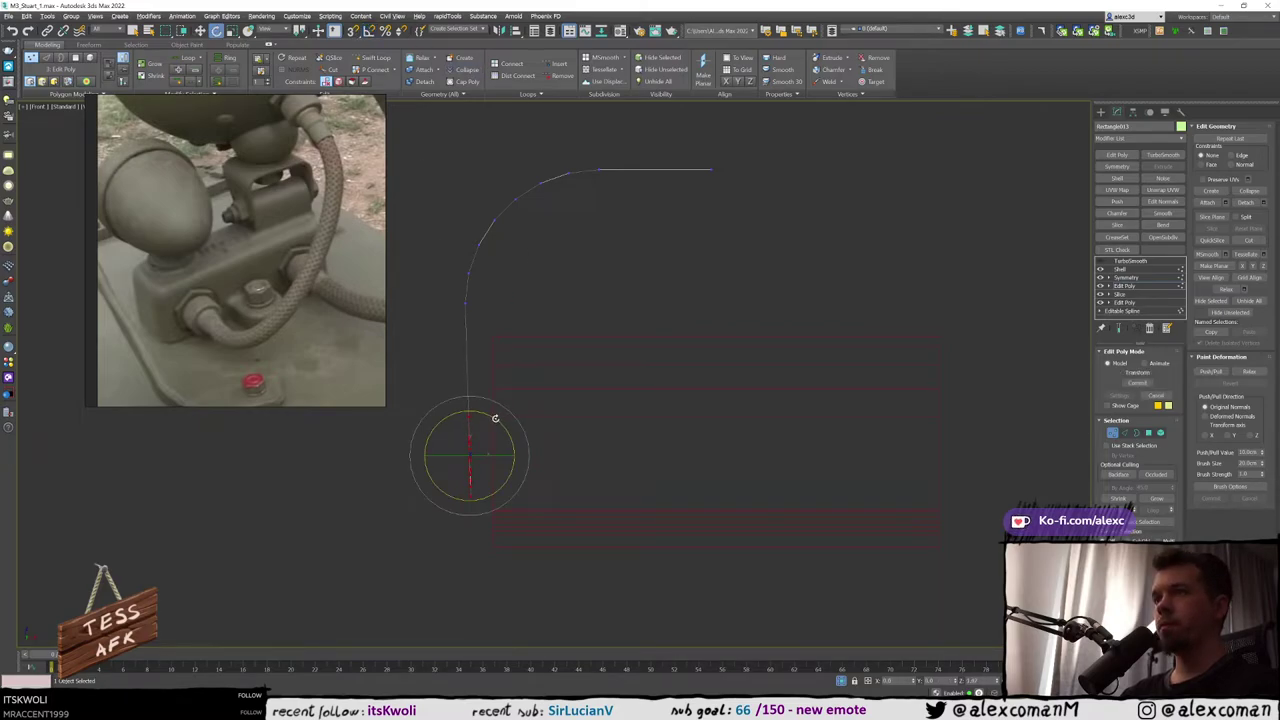
click(919, 252)
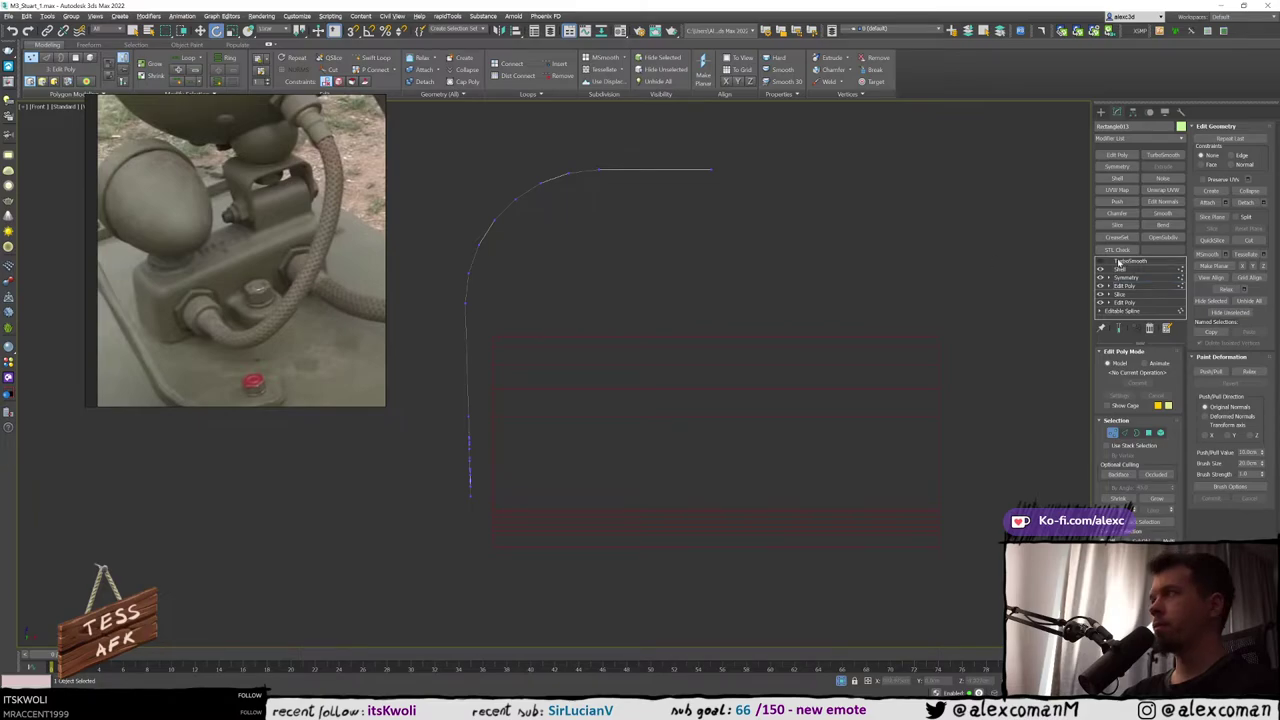
Move the free end vertices of the bracket's half profile past the centre to close the gap between the mirrored halves
click(1120, 261)
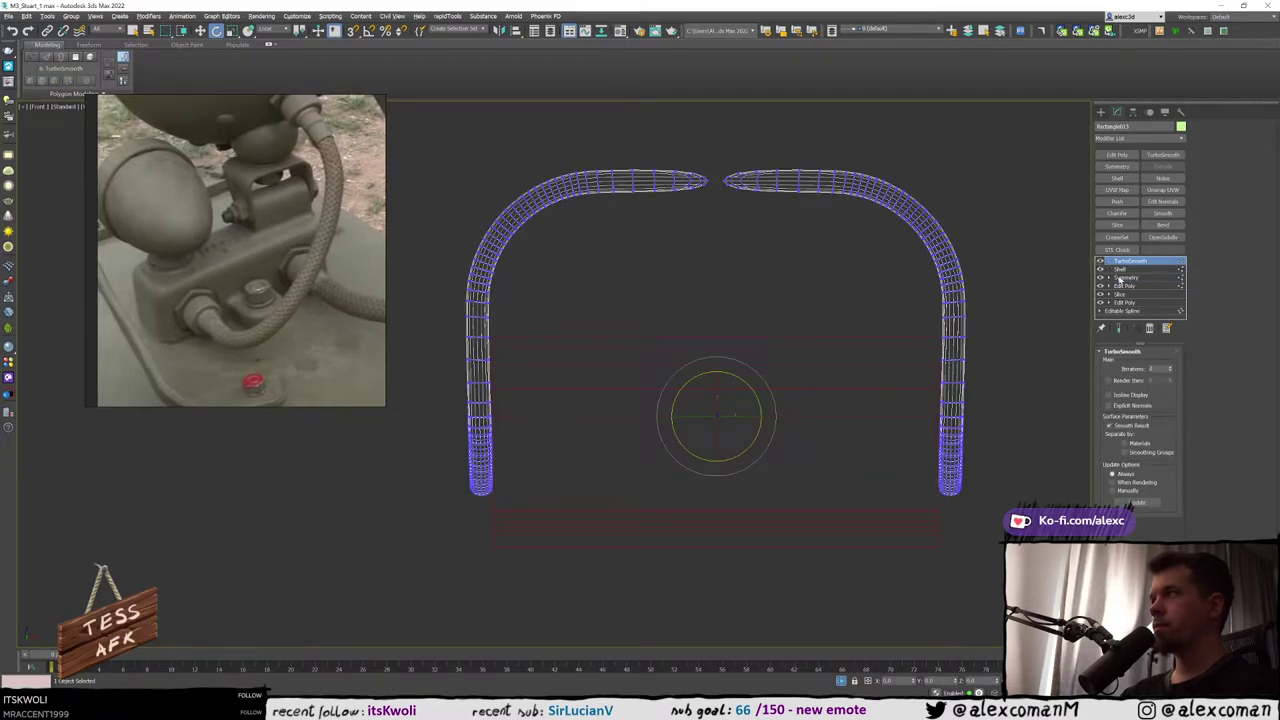
click(1116, 269)
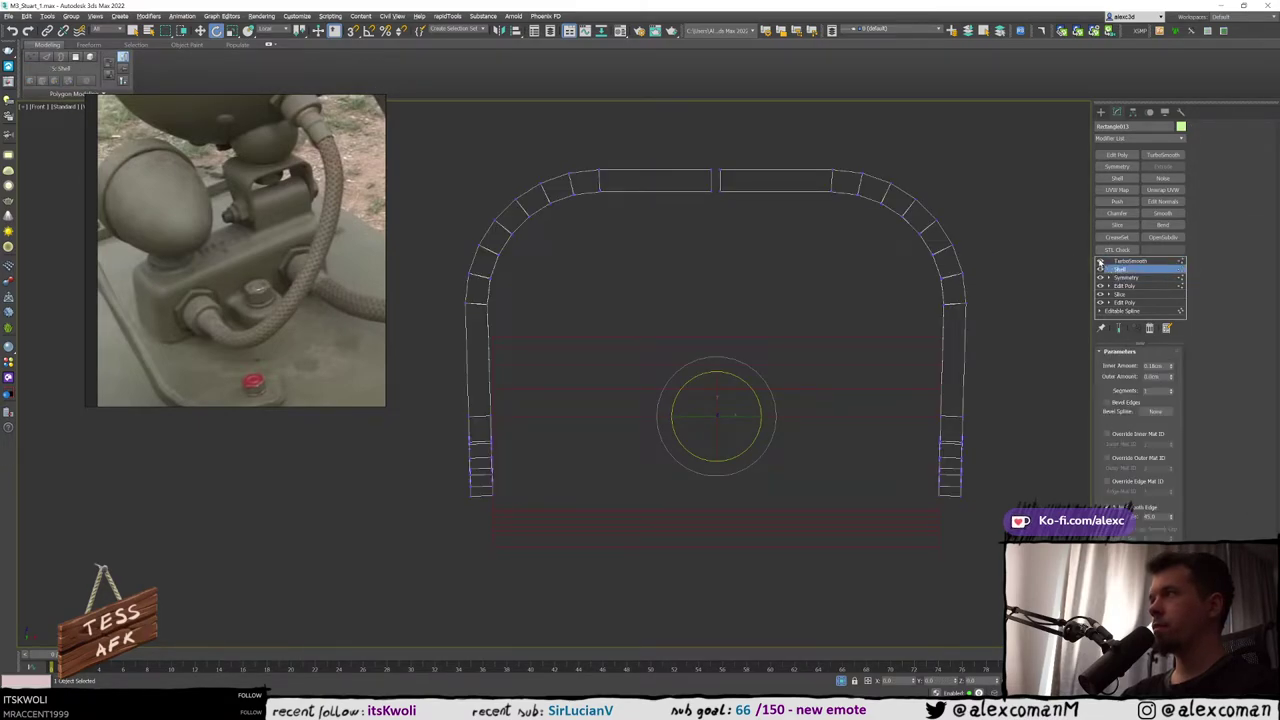
click(1124, 286)
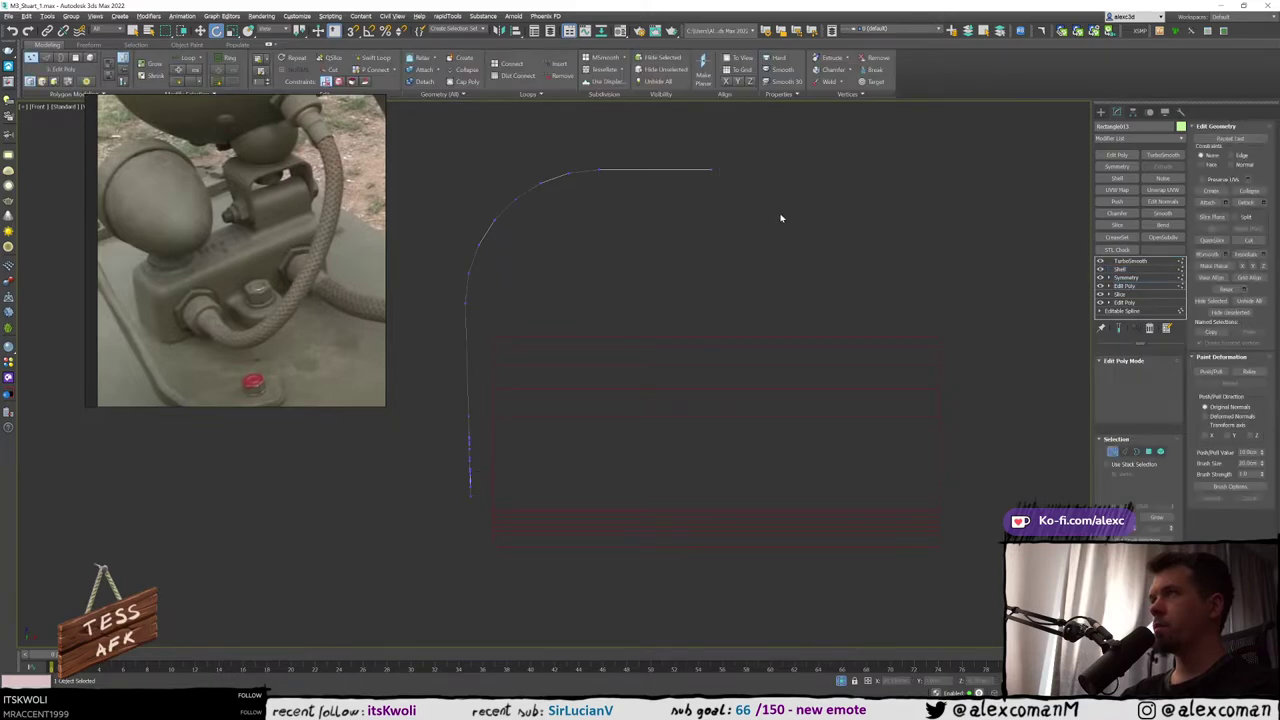
key(w)
drag(769, 171, 796, 171)
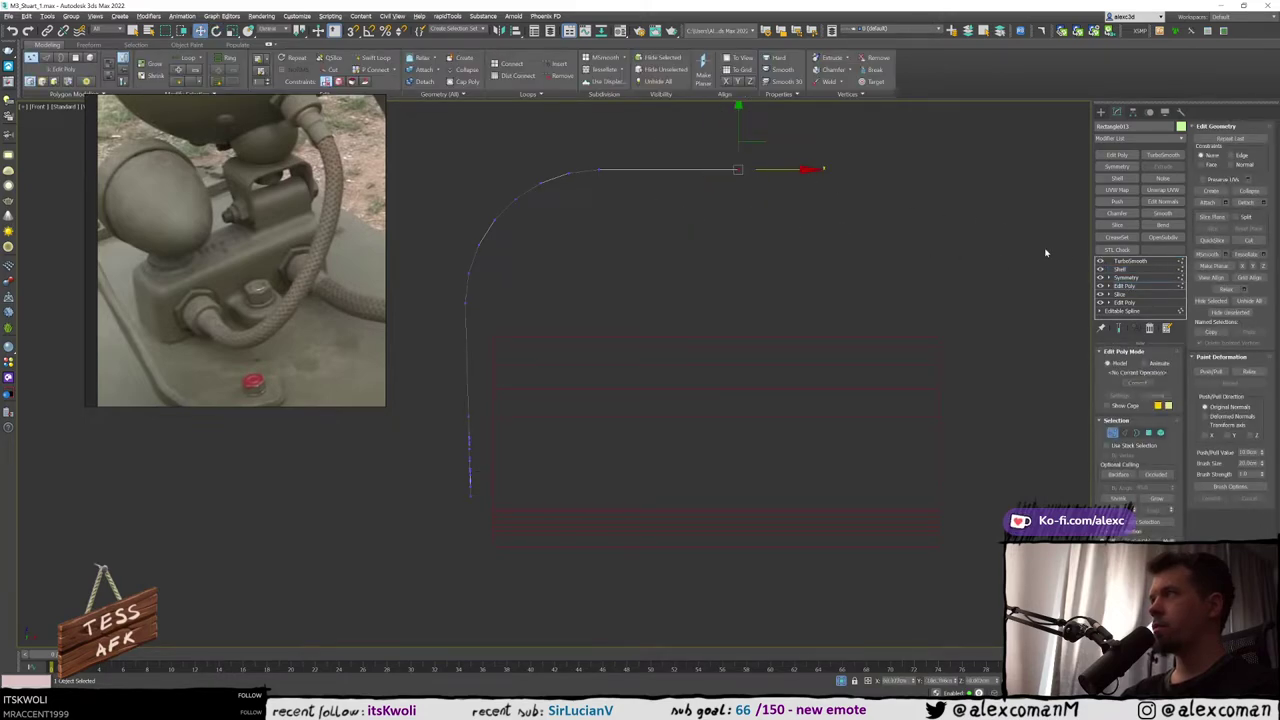
click(1128, 262)
click(851, 300)
key(F3)
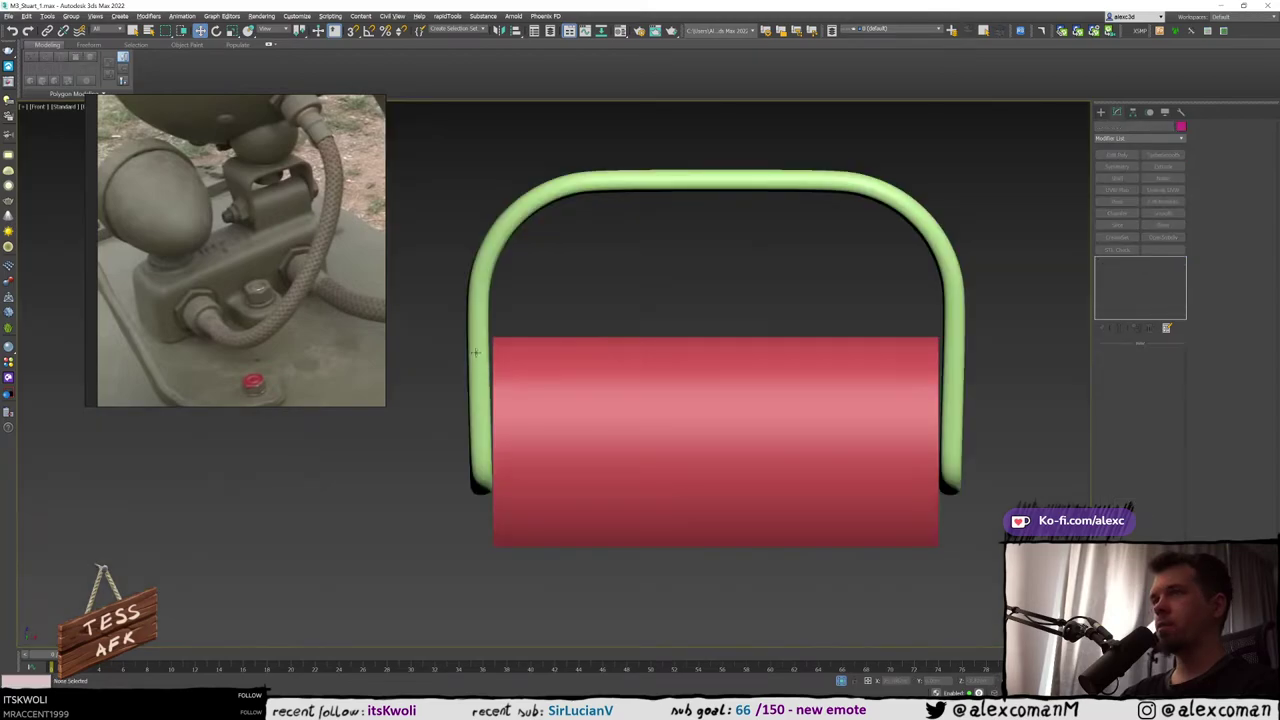
key(F3)
click(478, 338)
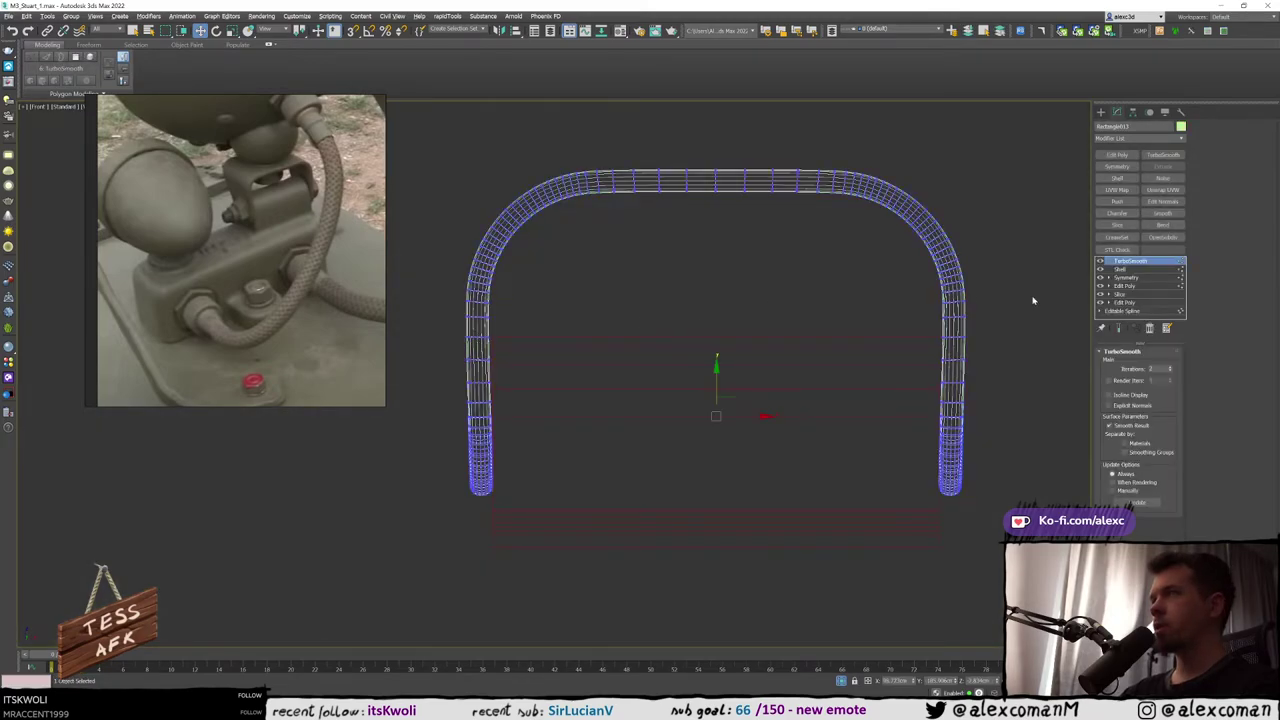
key(F3)
Reorder the bracket's modifiers so Symmetry sits above Shell, and add an Edit Poly modifier between them
click(1127, 286)
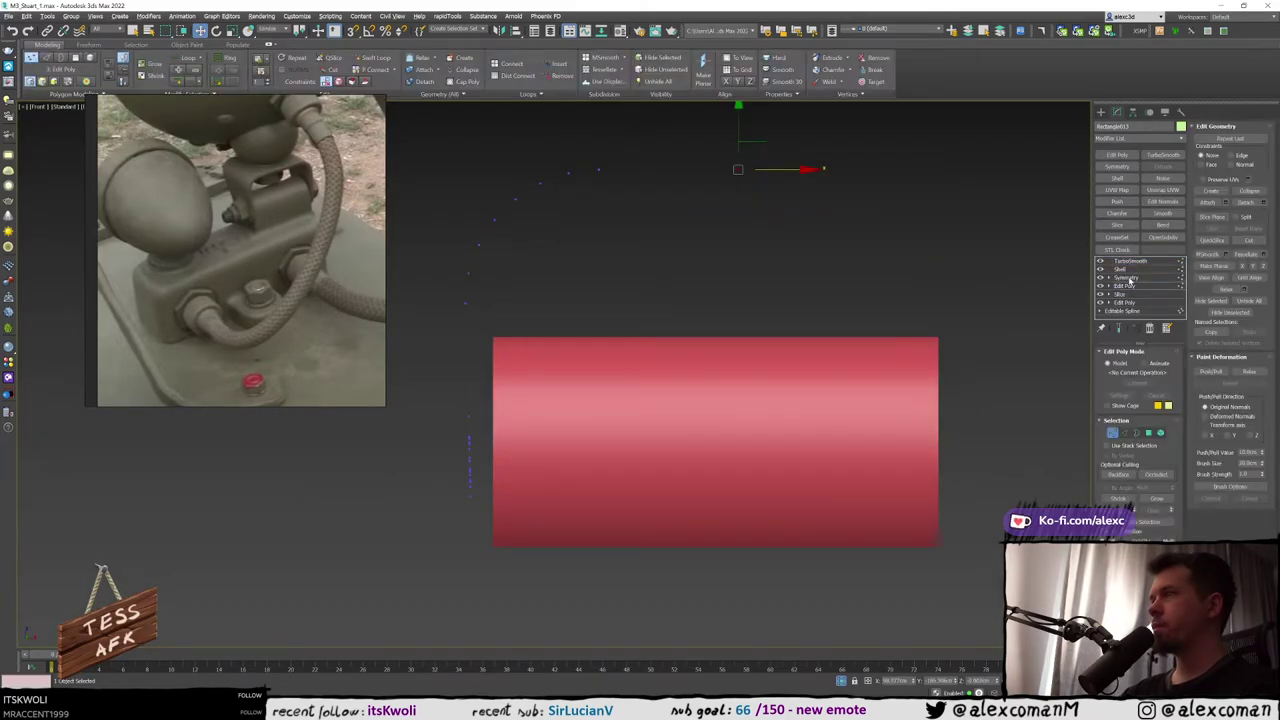
click(1121, 269)
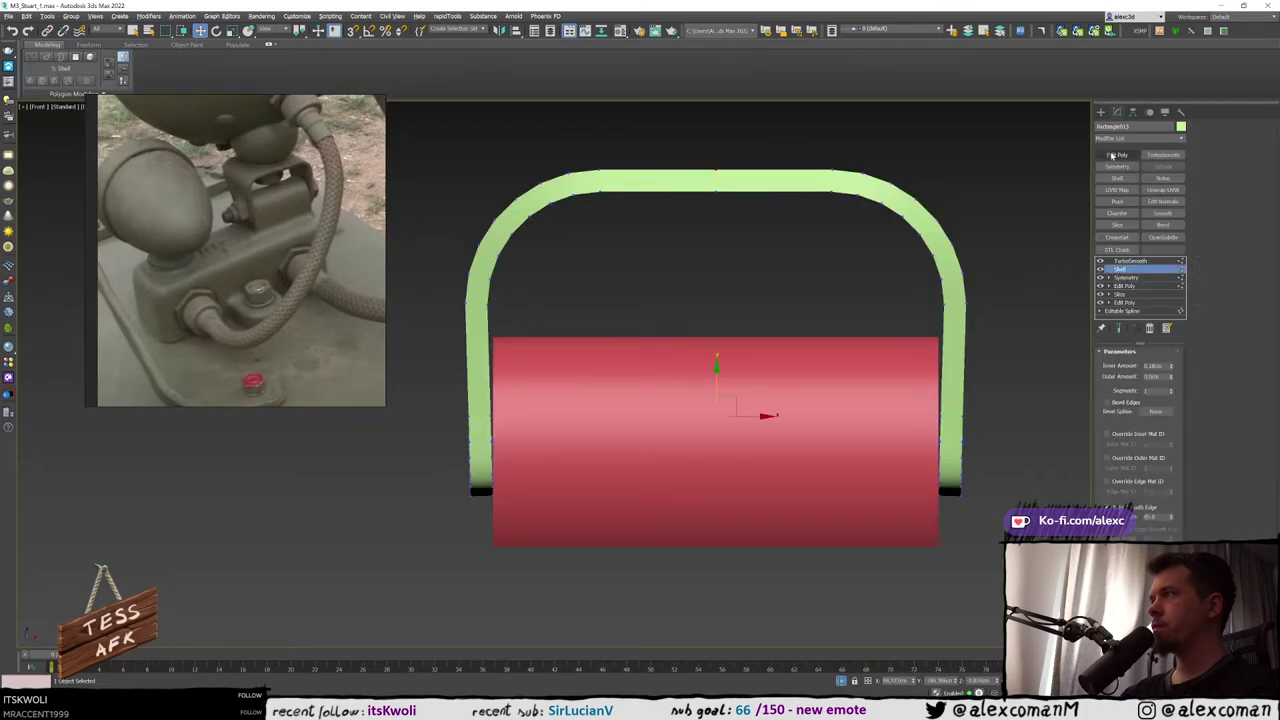
drag(1123, 279, 1123, 266)
click(1122, 278)
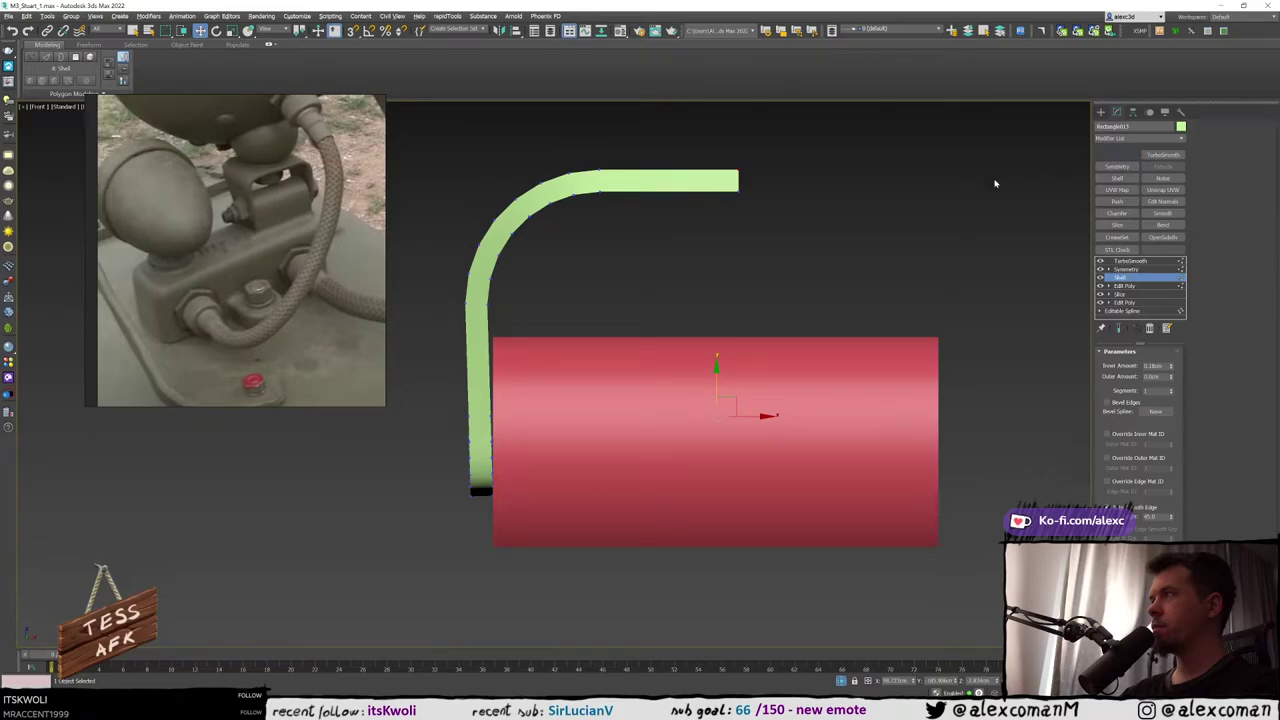
middle_drag(647, 294, 746, 292)
Insert an edge loop across the bracket's leg just below the bend and shift its vertices slightly toward the red block
key(1)
key(F3)
scroll(548, 332, up, 2)
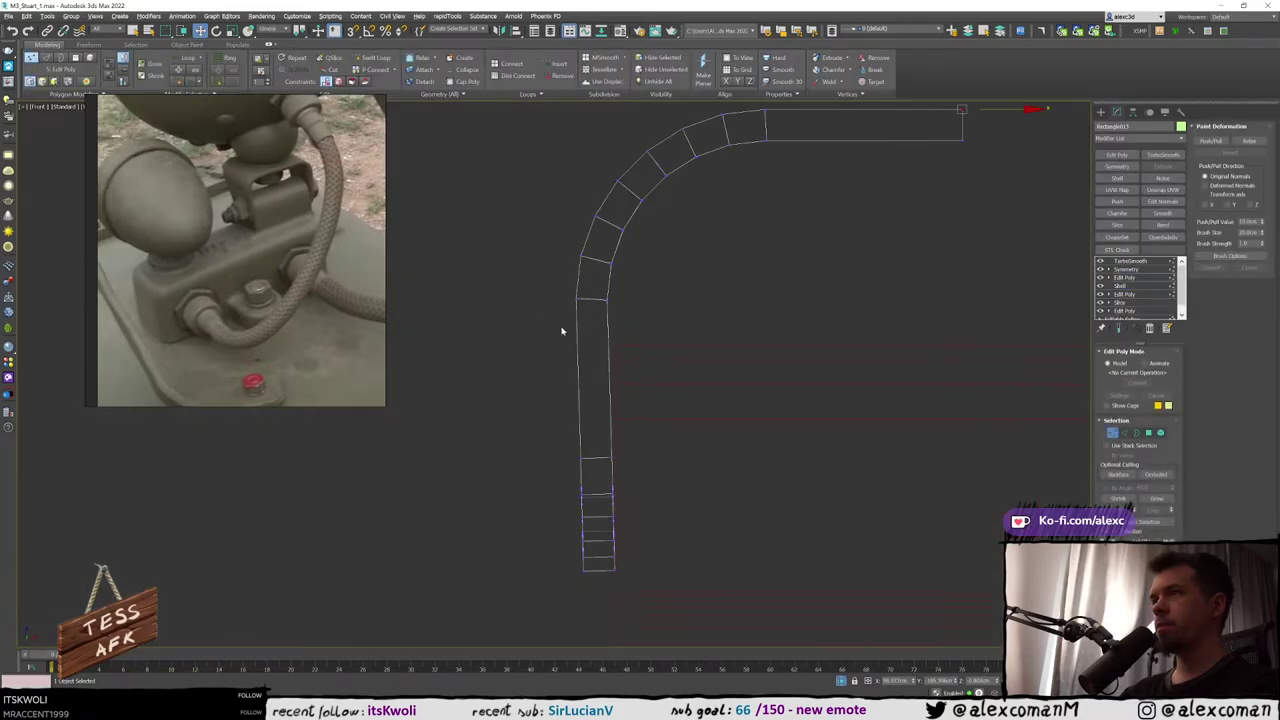
key(alt+1)
click(587, 350)
right_click(586, 350)
drag(627, 351, 633, 351)
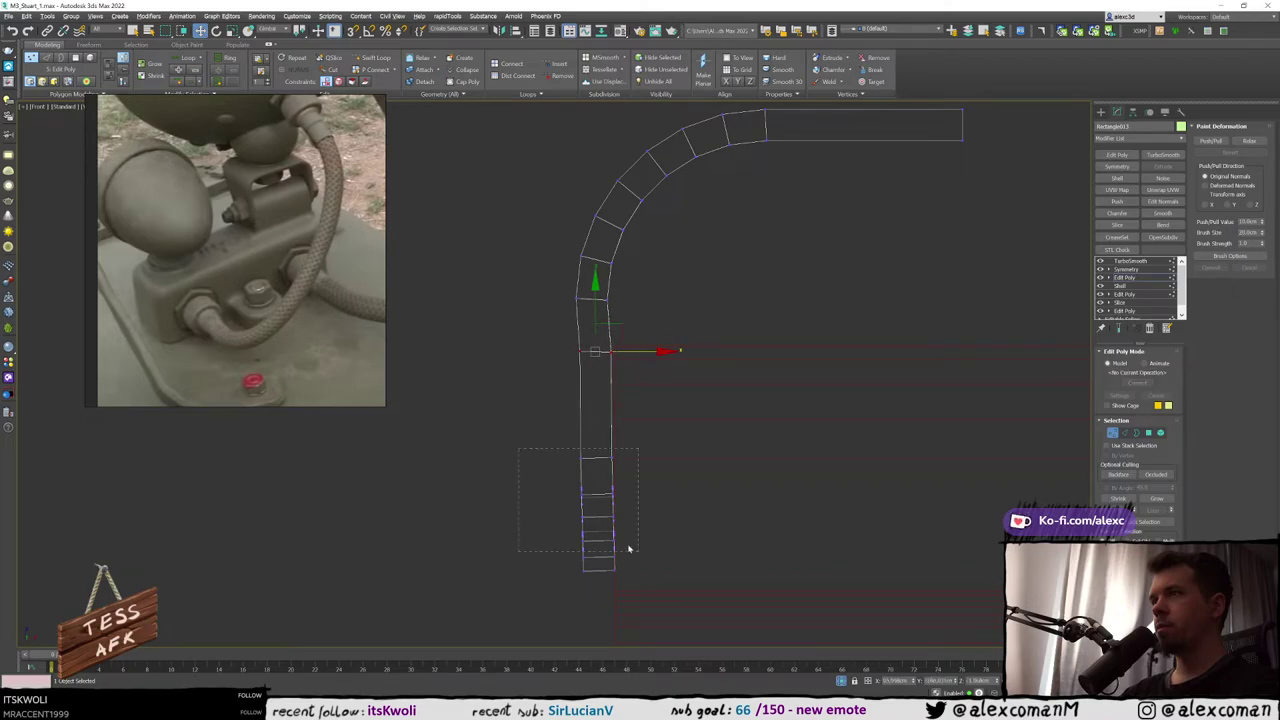
Rotate the lower leg's vertices slightly and nudge the new loop inward so the leg lines up with the red block's side
key(e)
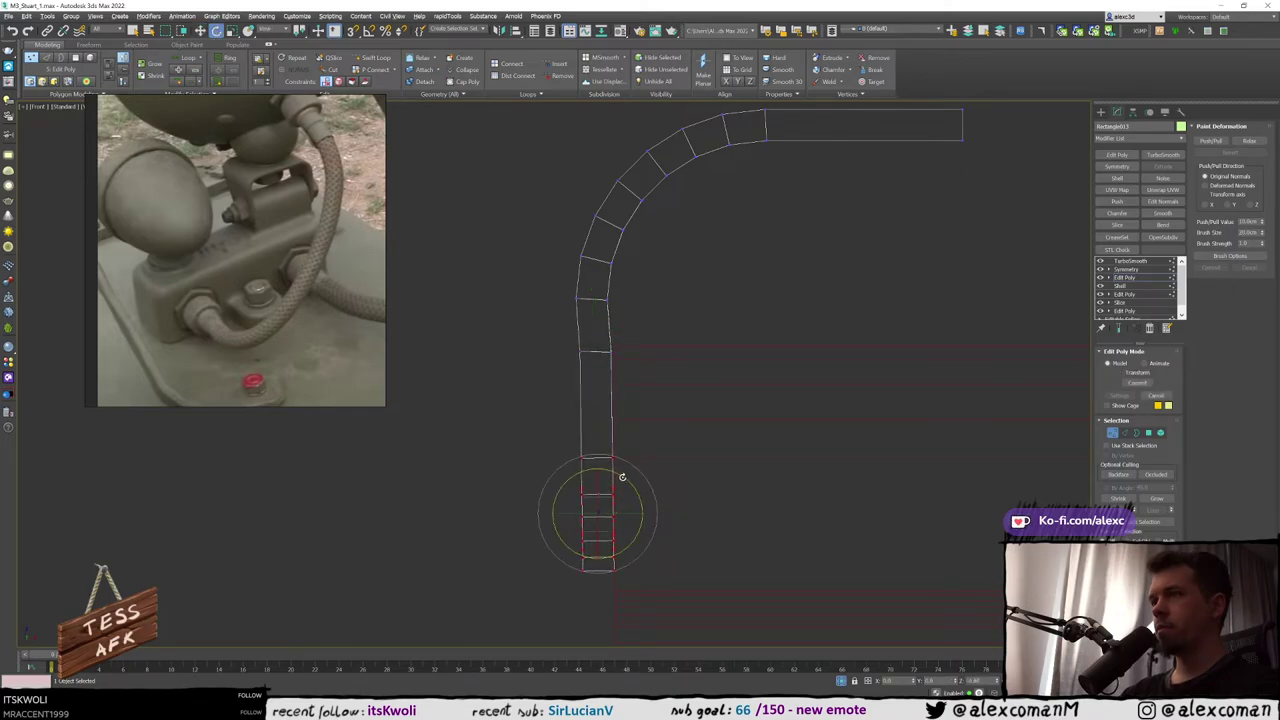
key(w)
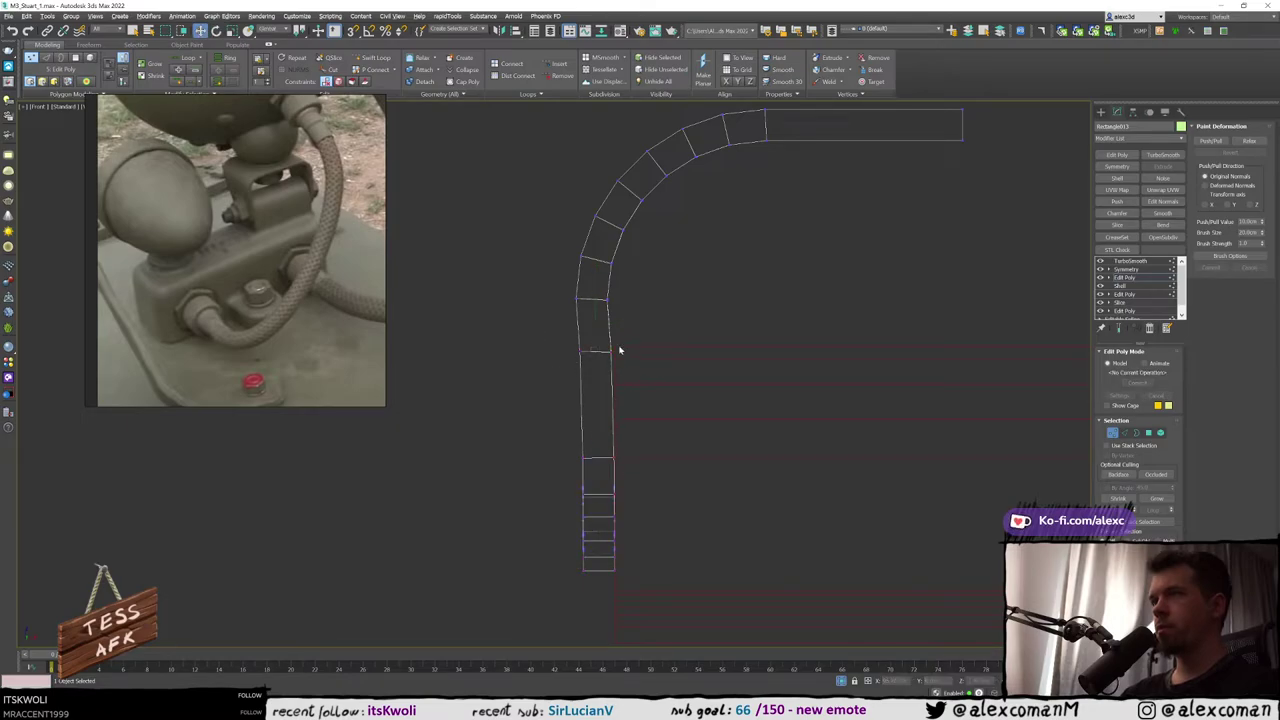
drag(630, 352, 634, 352)
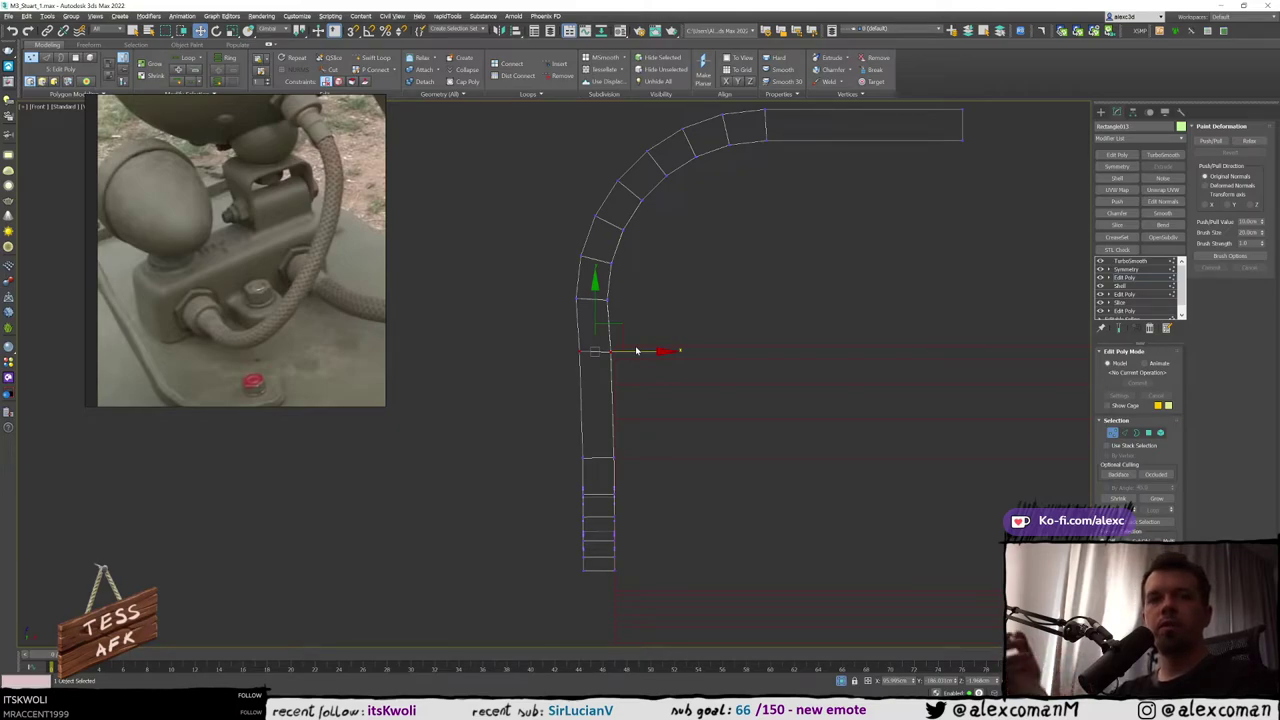
click(615, 353)
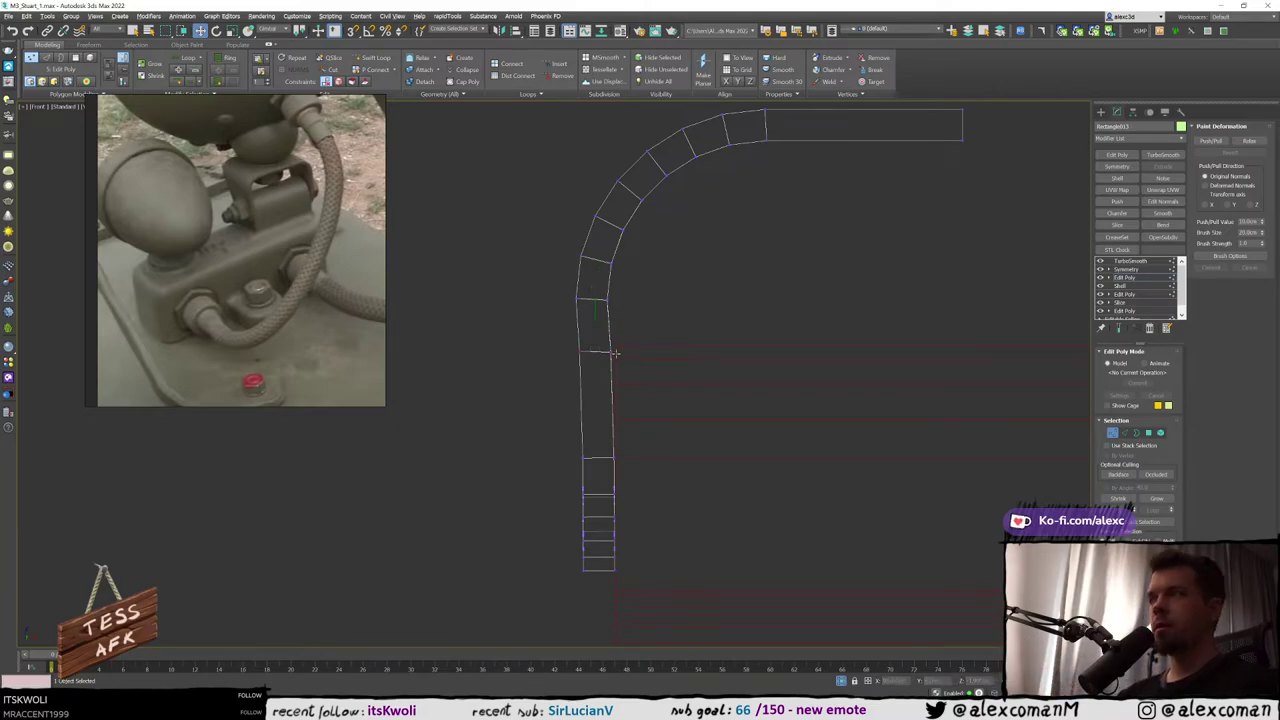
click(633, 352)
Examine the bracket's adjusted leg in the perspective, Left and Front views
key(alt+w)
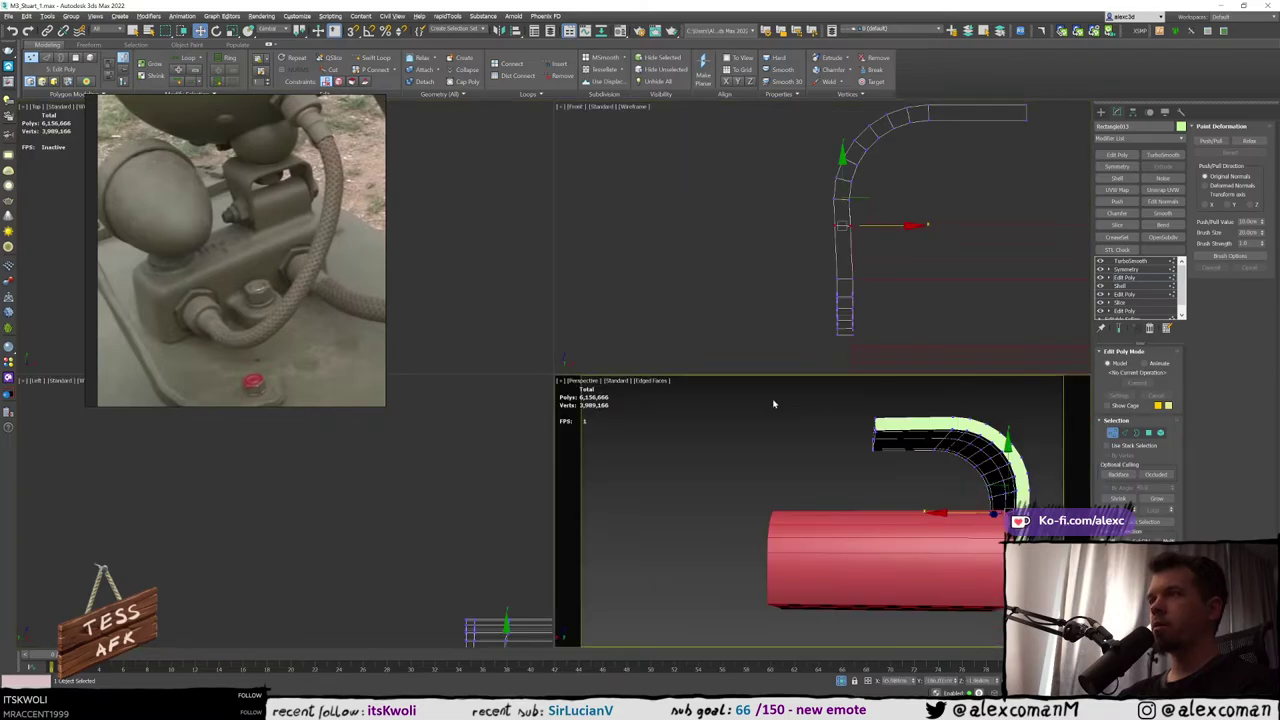
key(alt+w)
alt+middle_drag(786, 420, 726, 392)
key(alt+w)
right_click(431, 466)
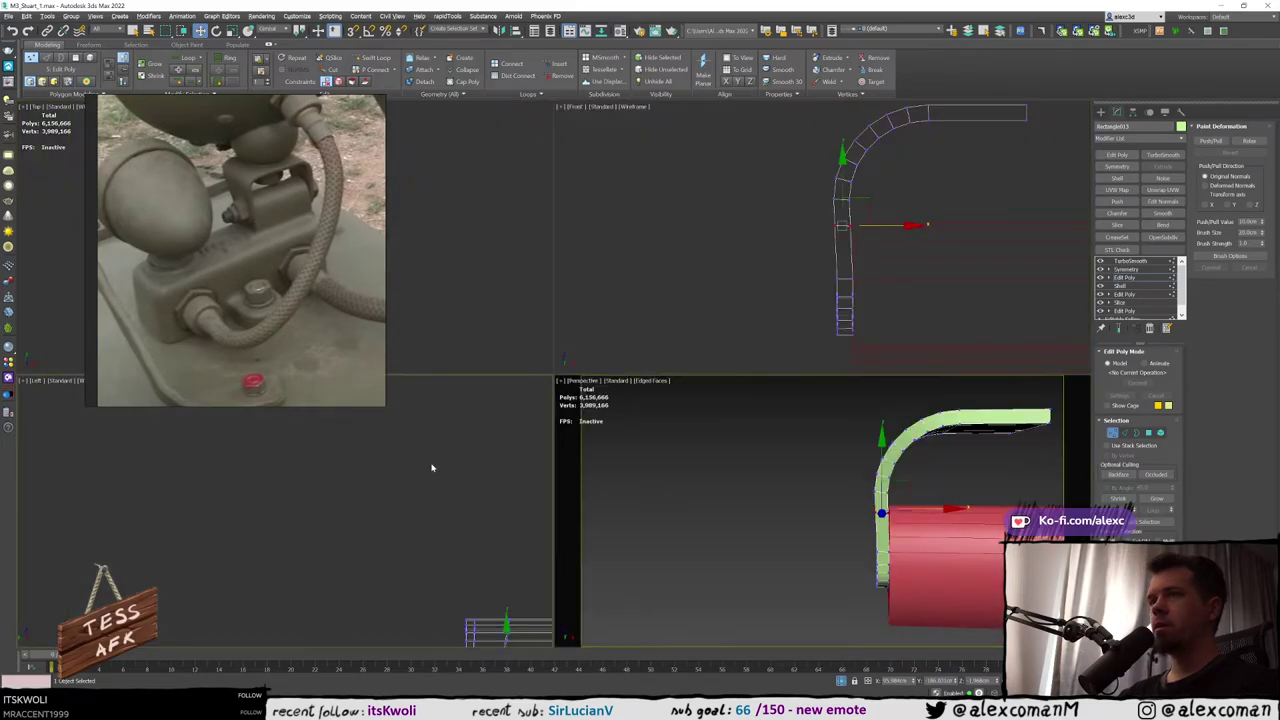
key(alt+w)
key(z)
key(alt+w)
right_click(914, 189)
key(alt+w)
key(z)
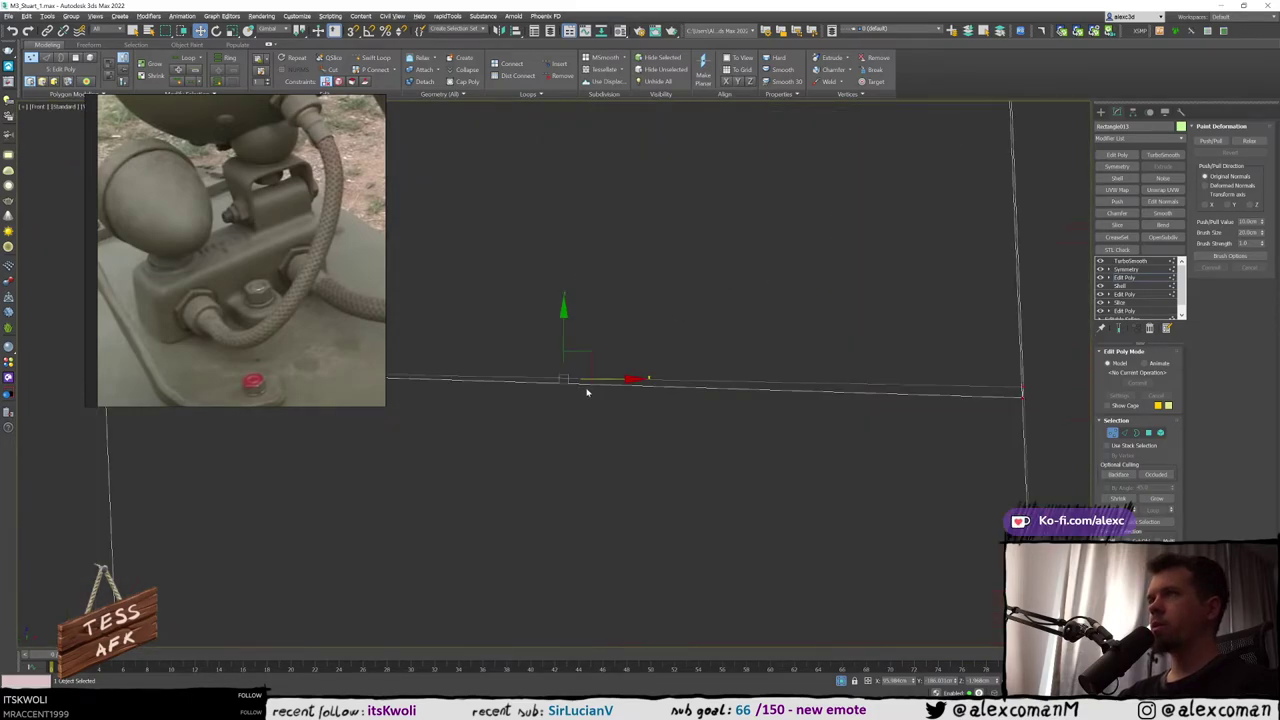
scroll(708, 363, down, 15)
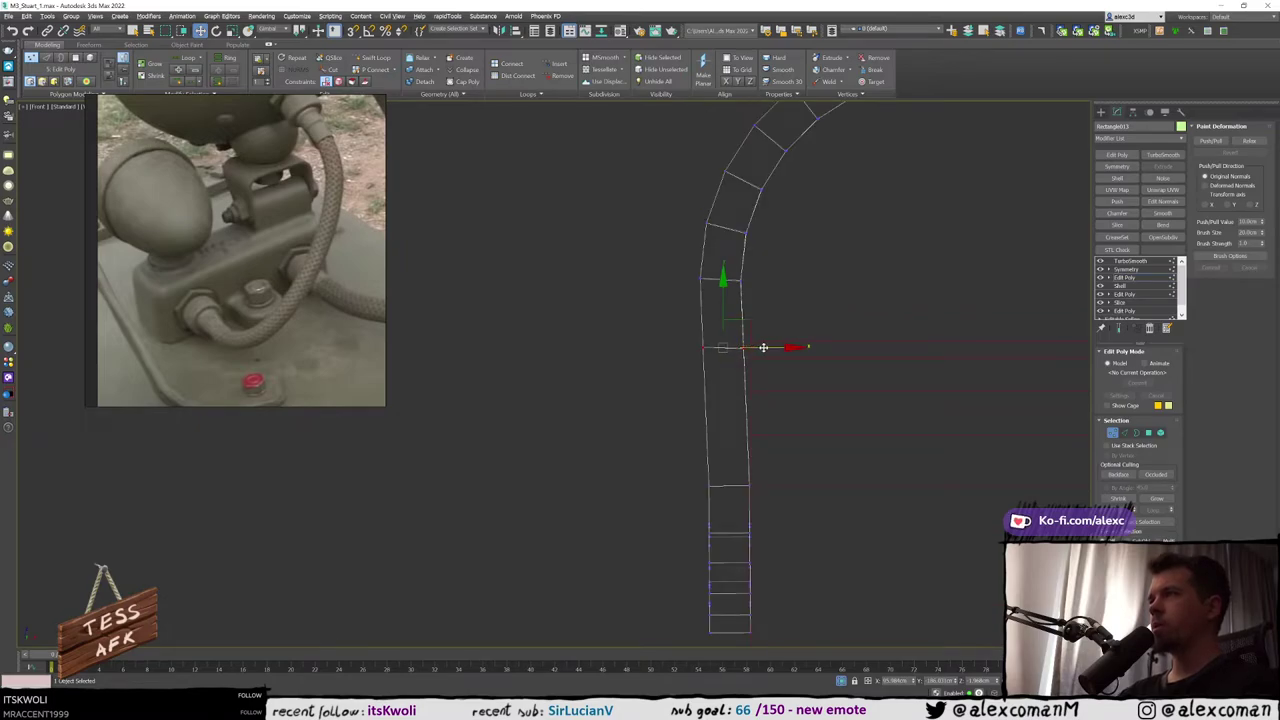
Nudge the loop below the bend horizontally and select the vertex row just above the leg's rounded end
drag(763, 348, 764, 348)
middle_drag(755, 371, 721, 324)
drag(644, 395, 749, 464)
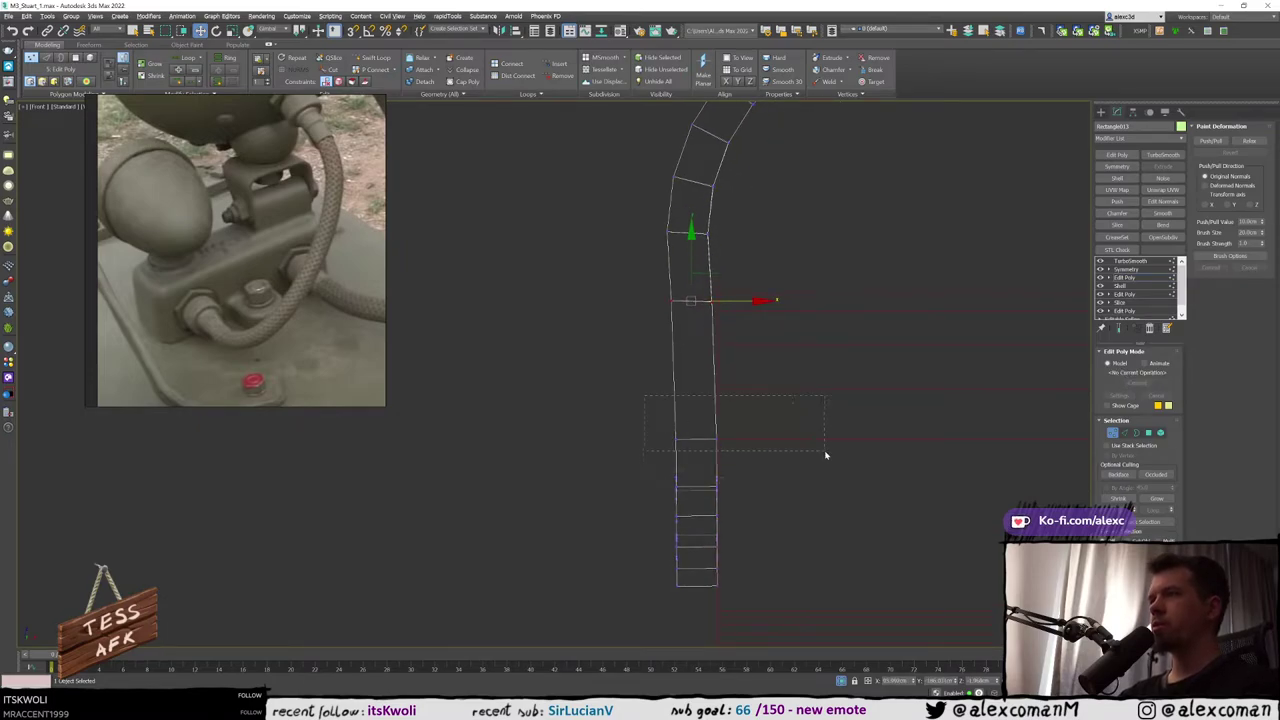
drag(825, 452, 826, 453)
Check in the perspective view how the selected vertex row sits against the red block
key(alt+w)
middle_click(805, 494)
key(alt+w)
alt+middle_drag(805, 494, 746, 416)
scroll(745, 404, up, 5)
scroll(747, 405, down, 3)
key(alt+w)
middle_click(849, 231)
key(alt+w)
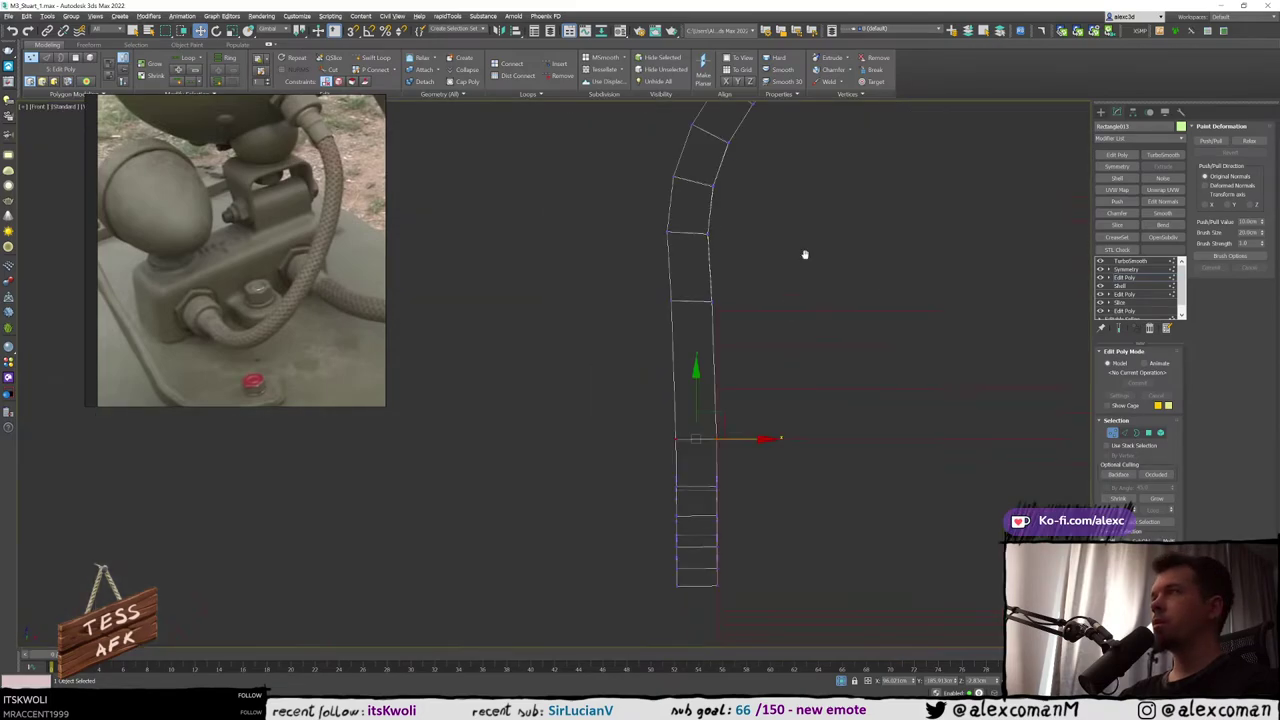
Move the edge loop below the bend slightly outward in the Front view
scroll(745, 232, up, 3)
scroll(712, 265, down, 2)
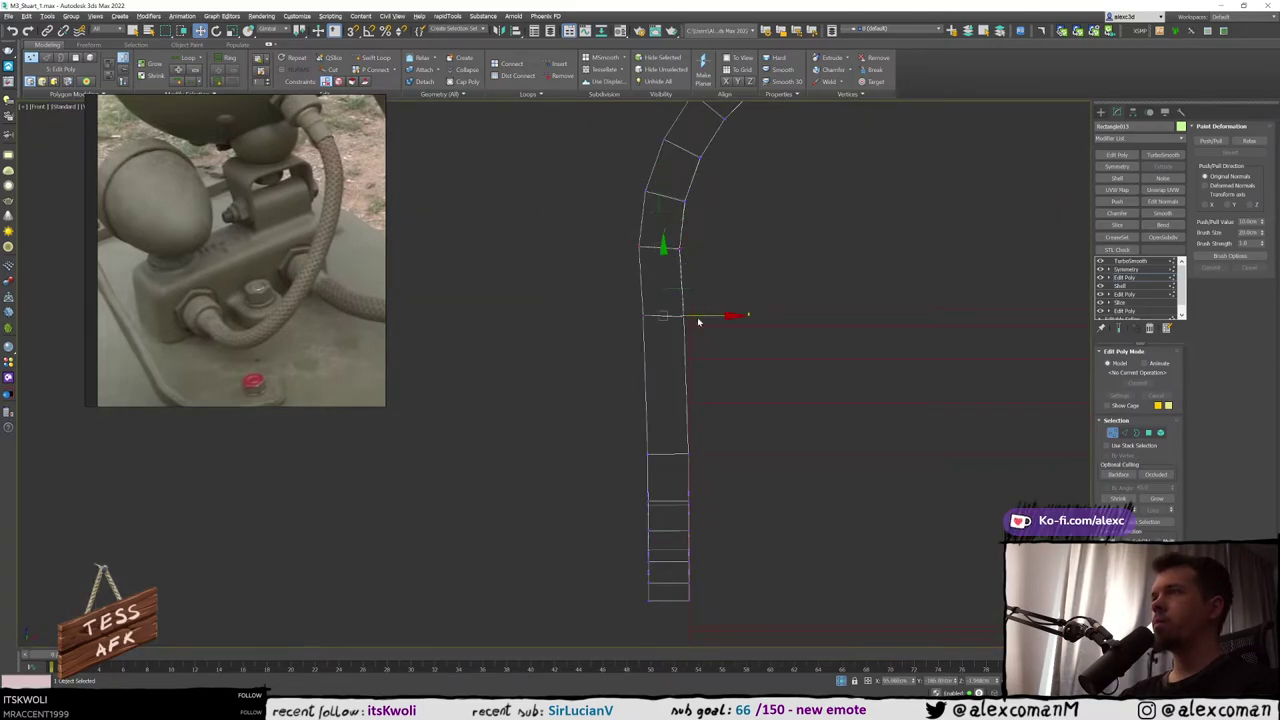
drag(703, 317, 701, 317)
scroll(703, 317, down, 2)
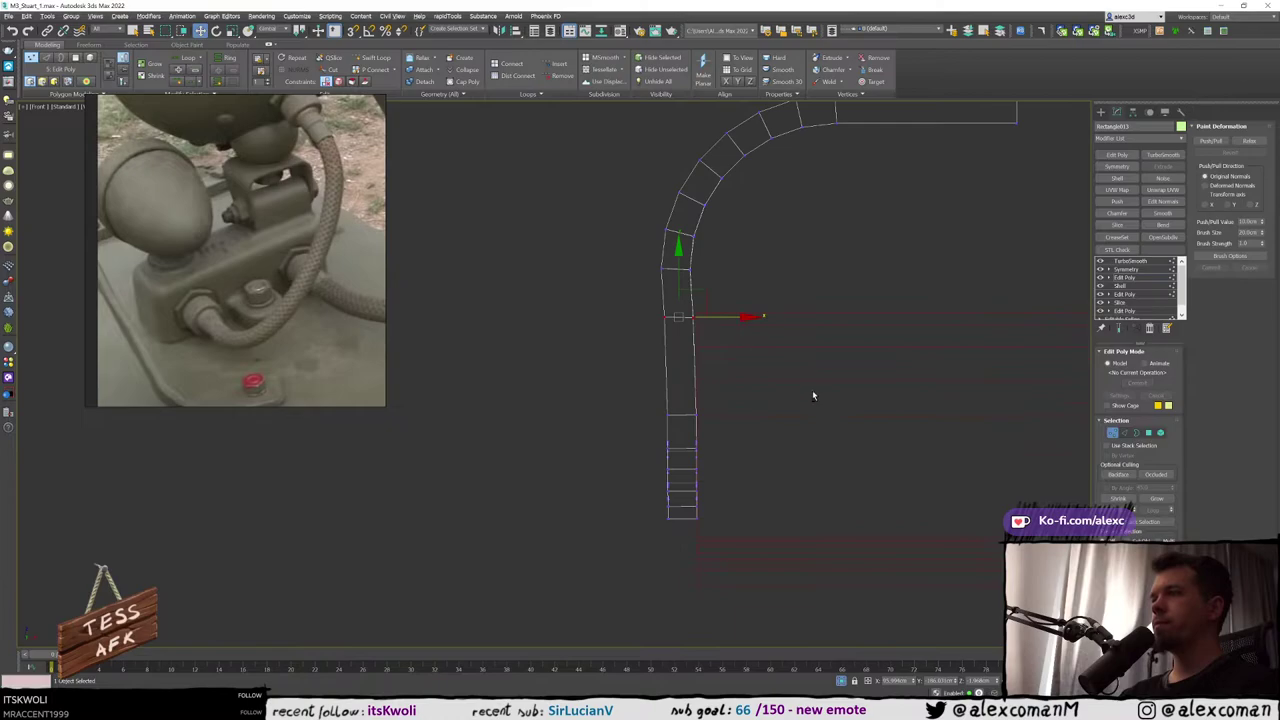
Leave vertex editing and inspect the smoothed, mirrored bracket against the red block in the perspective view
key(alt+w)
middle_click(890, 440)
key(alt+w)
alt+middle_drag(890, 440, 944, 458)
middle_drag(944, 458, 907, 413)
scroll(906, 412, down, 3)
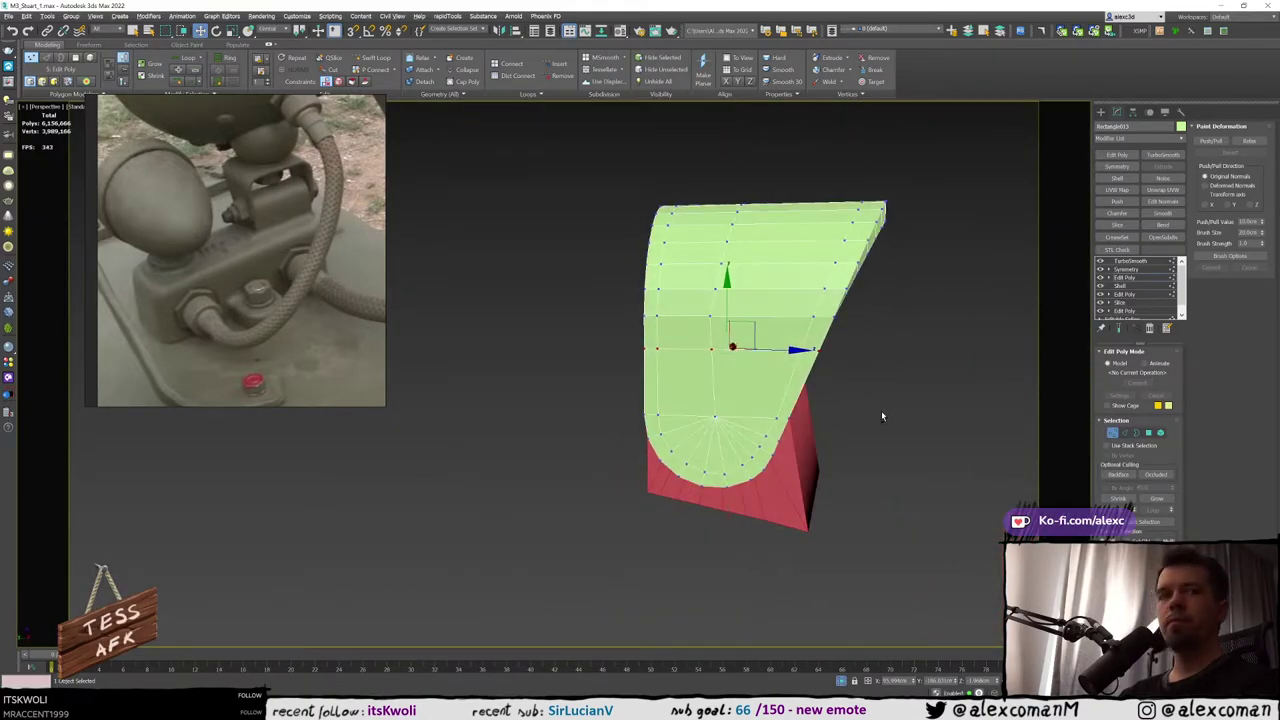
click(1100, 112)
alt+middle_drag(1009, 237, 920, 262)
click(1117, 112)
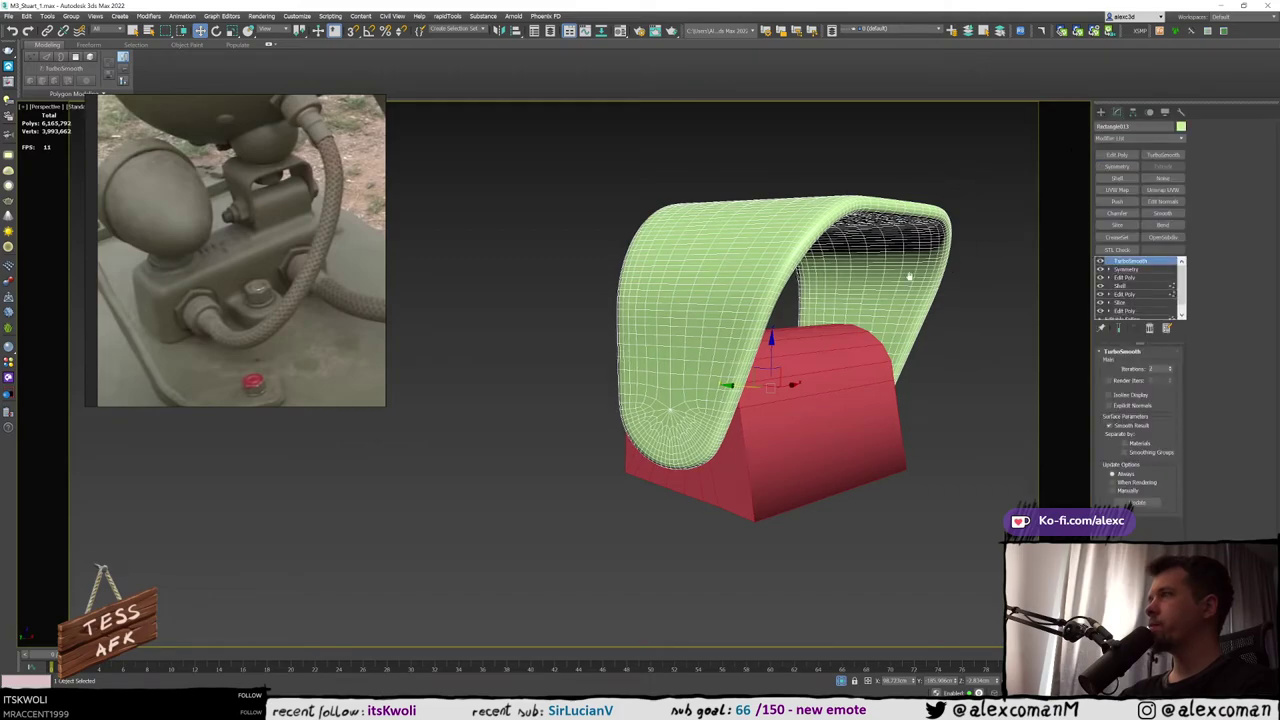
key(F4)
In the Edit Poly above Shell, select the ring of edges across the bracket's rim thickness
click(1122, 278)
alt+middle_drag(765, 335, 728, 321)
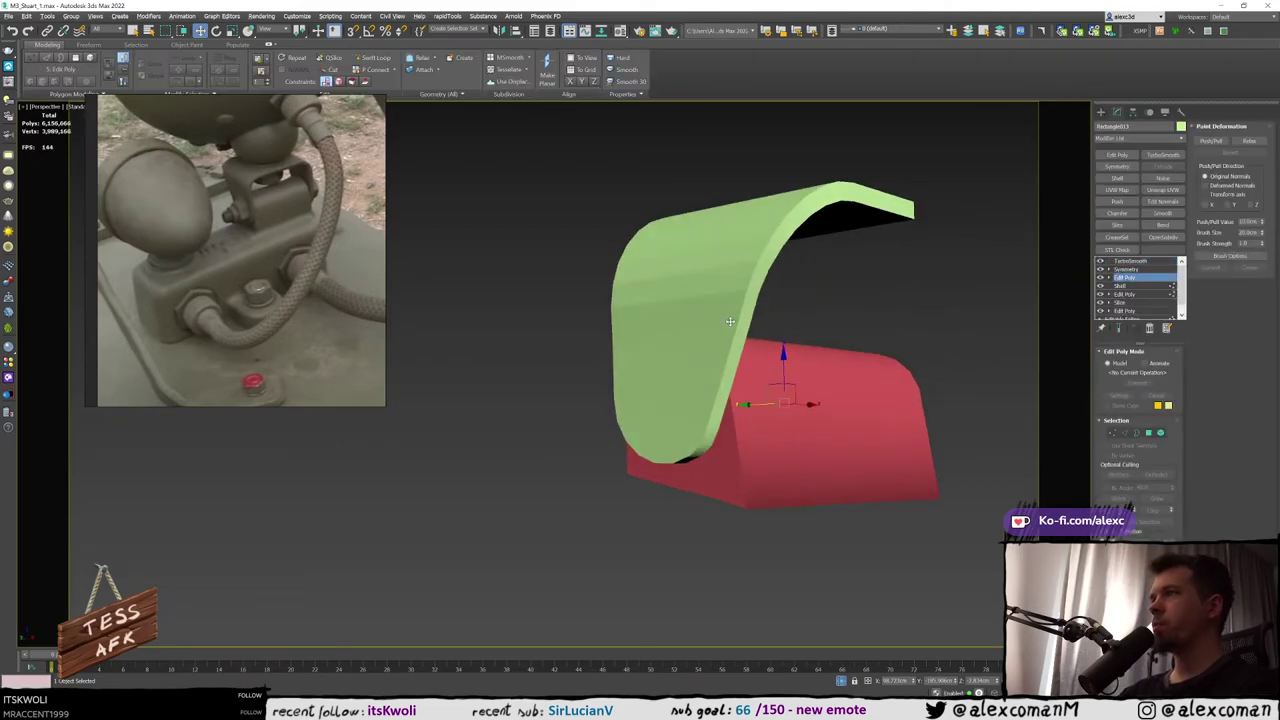
key(F4)
scroll(711, 364, up, 3)
alt+middle_drag(711, 366, 688, 379)
scroll(695, 372, up, 2)
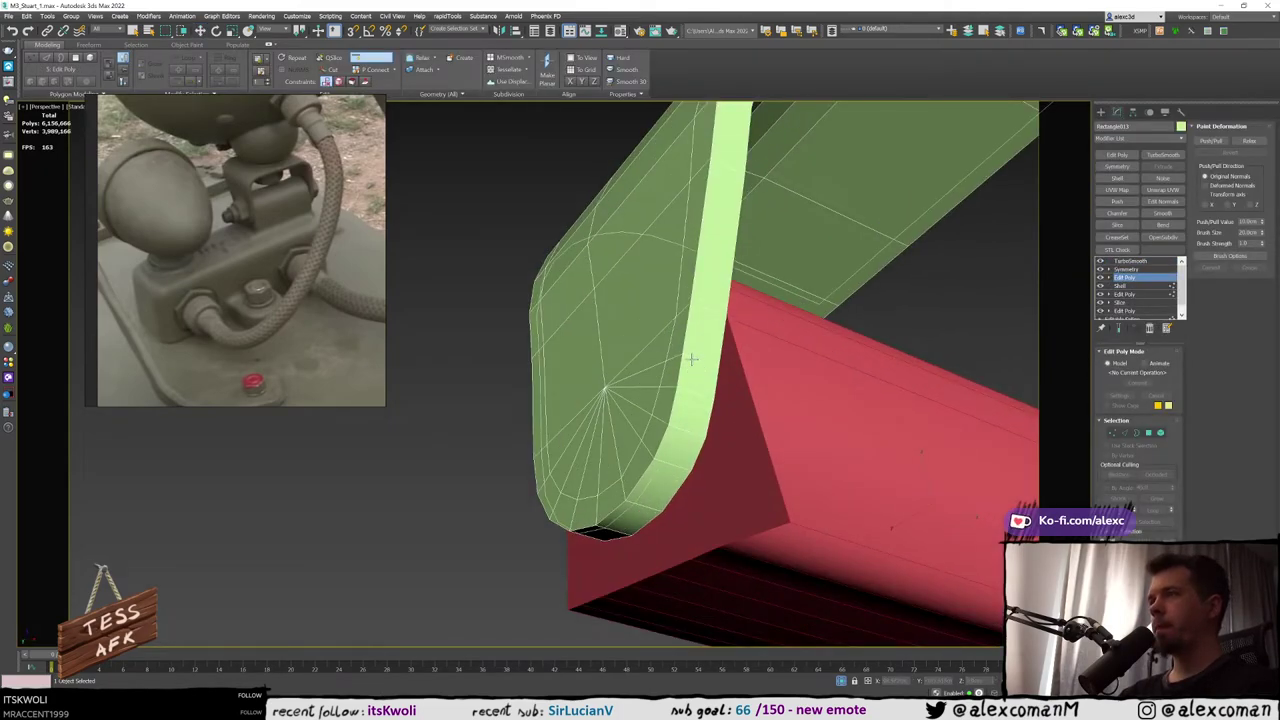
scroll(690, 362, up, 2)
key(2)
click(699, 358)
Try to connect the selected ring of edges across the bracket's rim thickness with a new edge loop
key(F3)
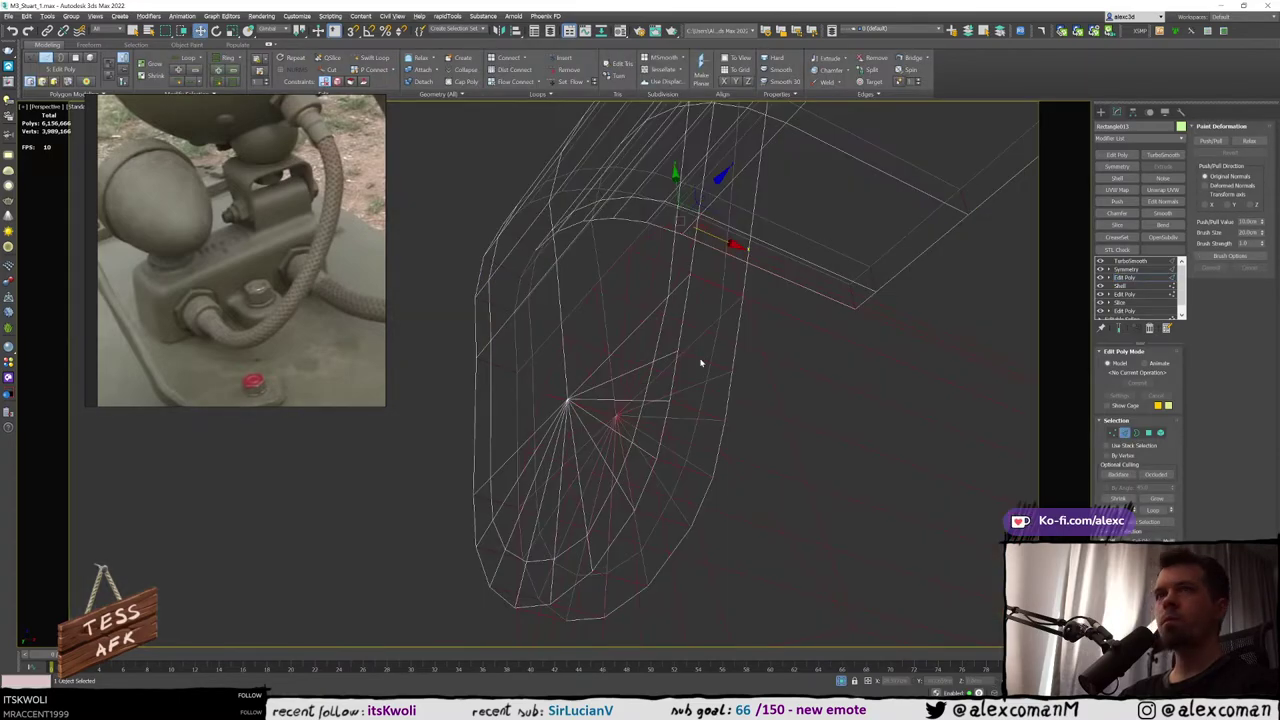
right_click(680, 370)
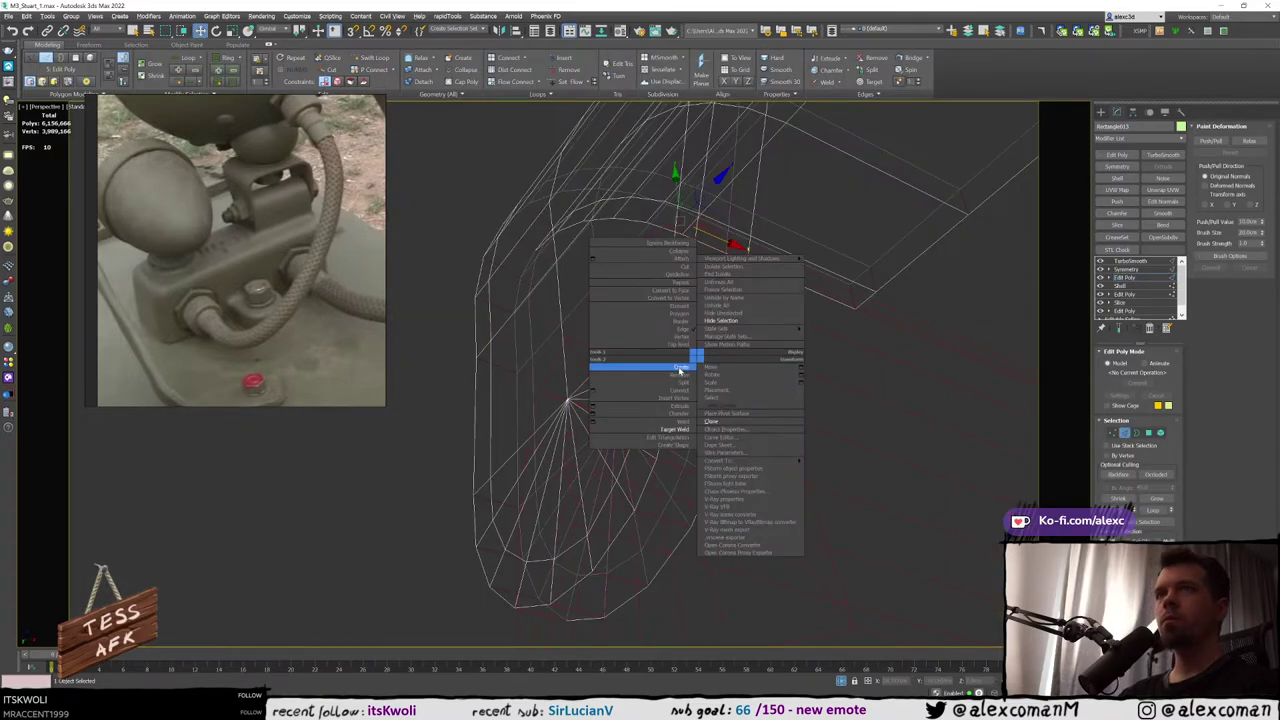
click(593, 391)
key(F3)
click(586, 420)
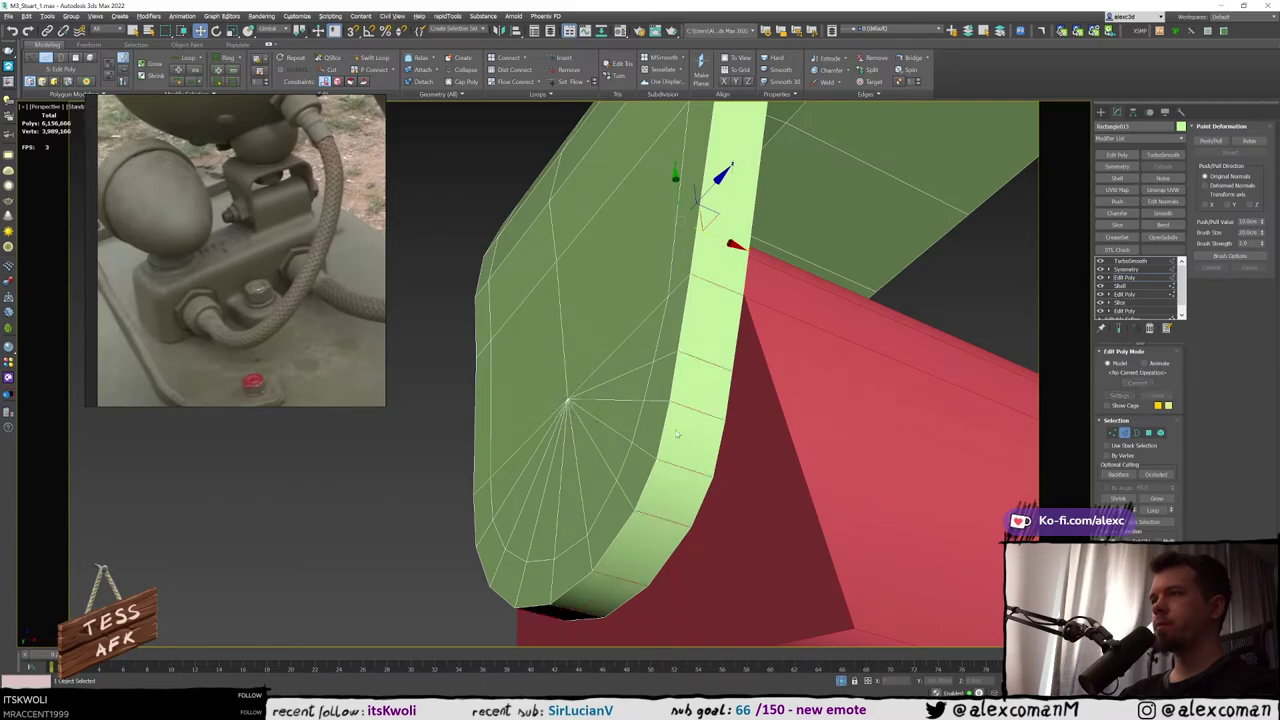
key(ctrl+z)
Chamfer the edge loops along both sides of the bracket's rim by a very small amount
key(F3)
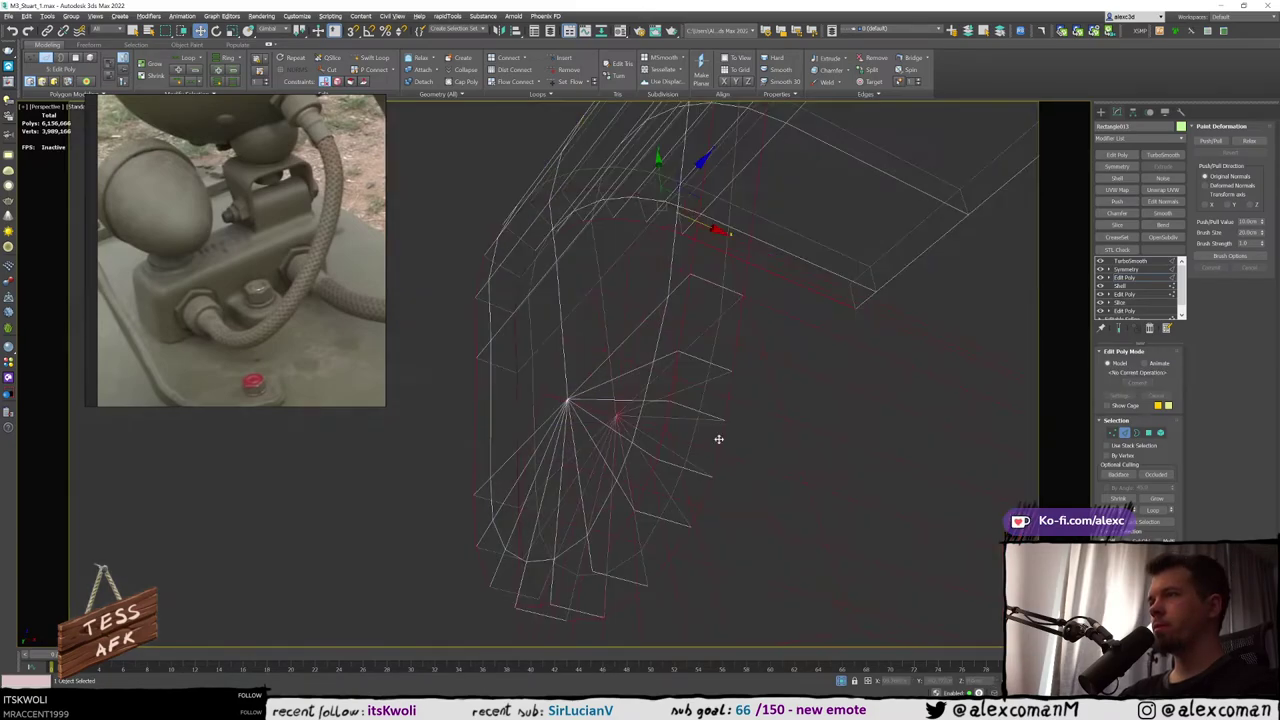
right_click(716, 436)
click(611, 492)
key(F3)
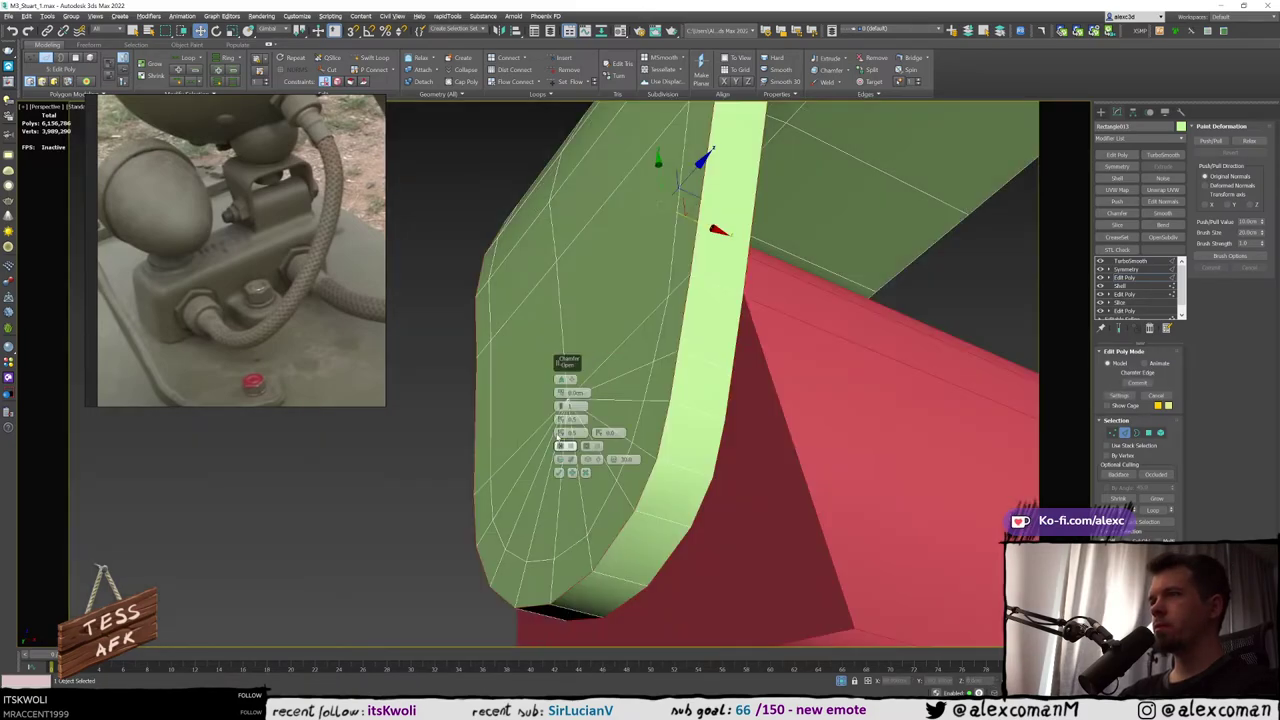
drag(559, 393, 559, 393)
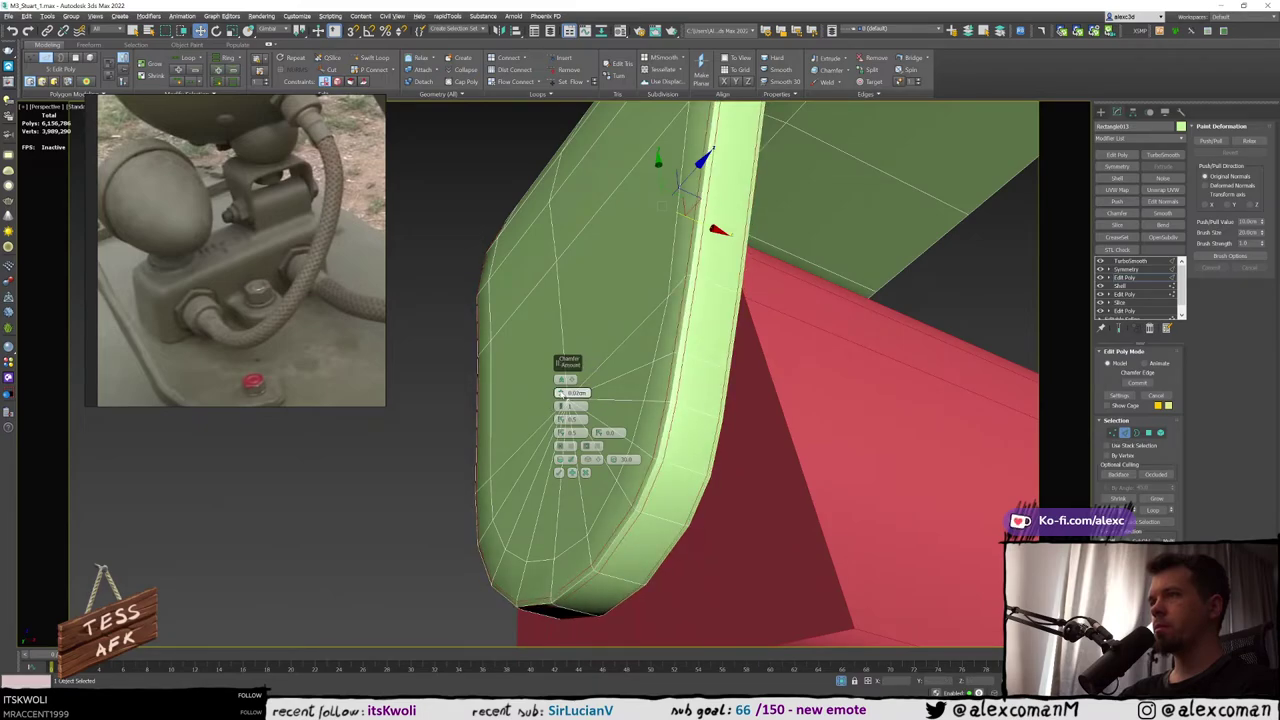
click(560, 472)
Return to the bracket's TurboSmooth level, hide the edged faces, and examine the smoothed outline in the perspective and Front views
alt+middle_drag(929, 400, 1012, 307)
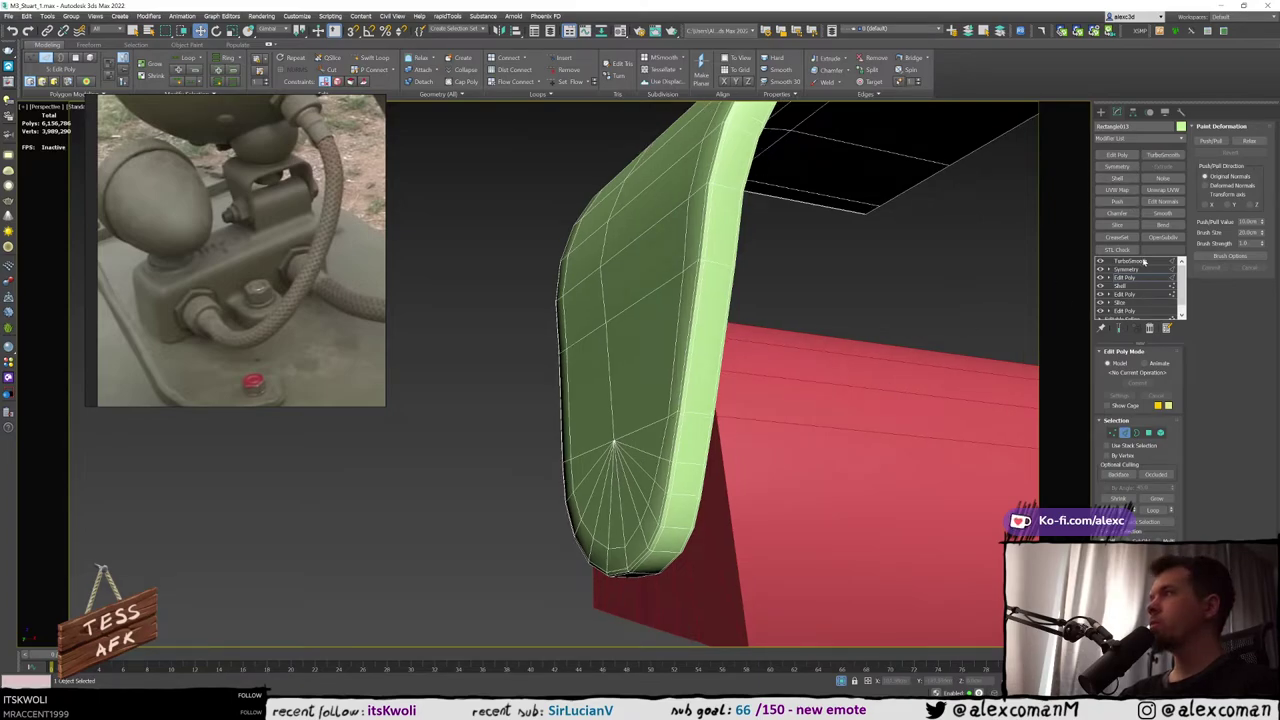
click(1144, 262)
click(992, 281)
key(F4)
alt+middle_drag(992, 281, 831, 304)
scroll(846, 280, down, 3)
key(alt+w)
scroll(720, 312, down, 3)
key(alt+w)
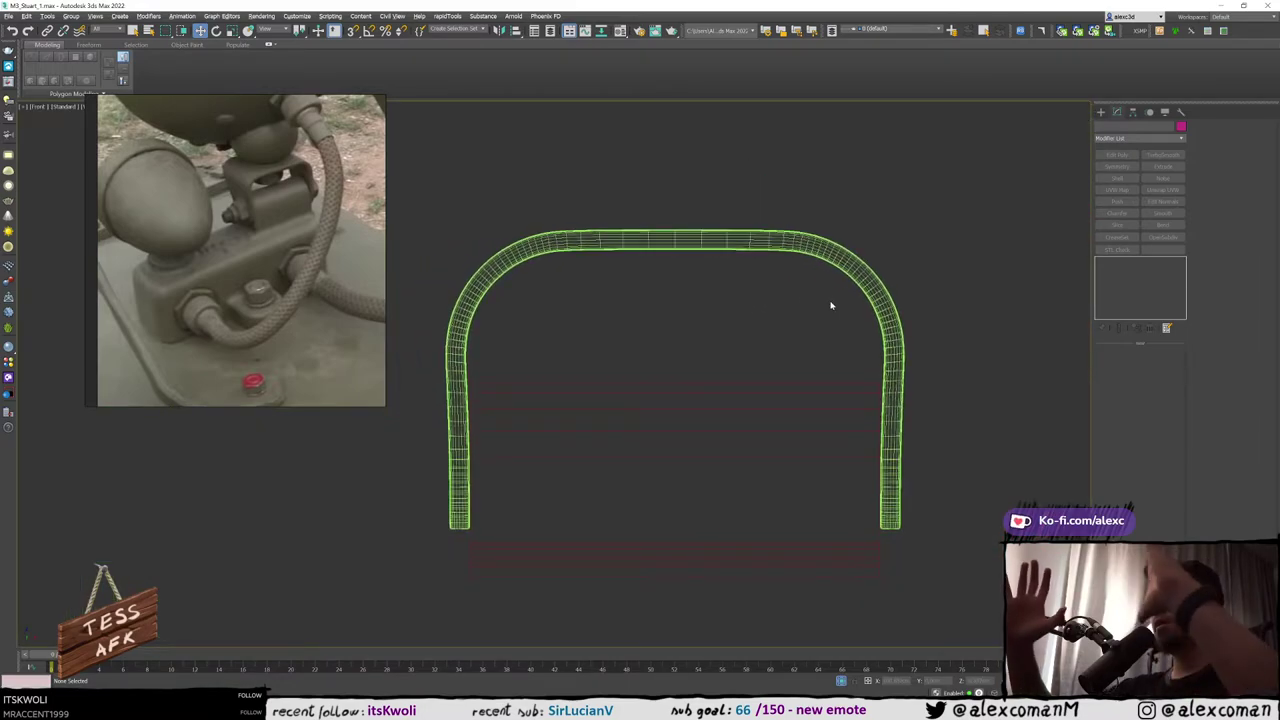
middle_drag(624, 303, 620, 267)
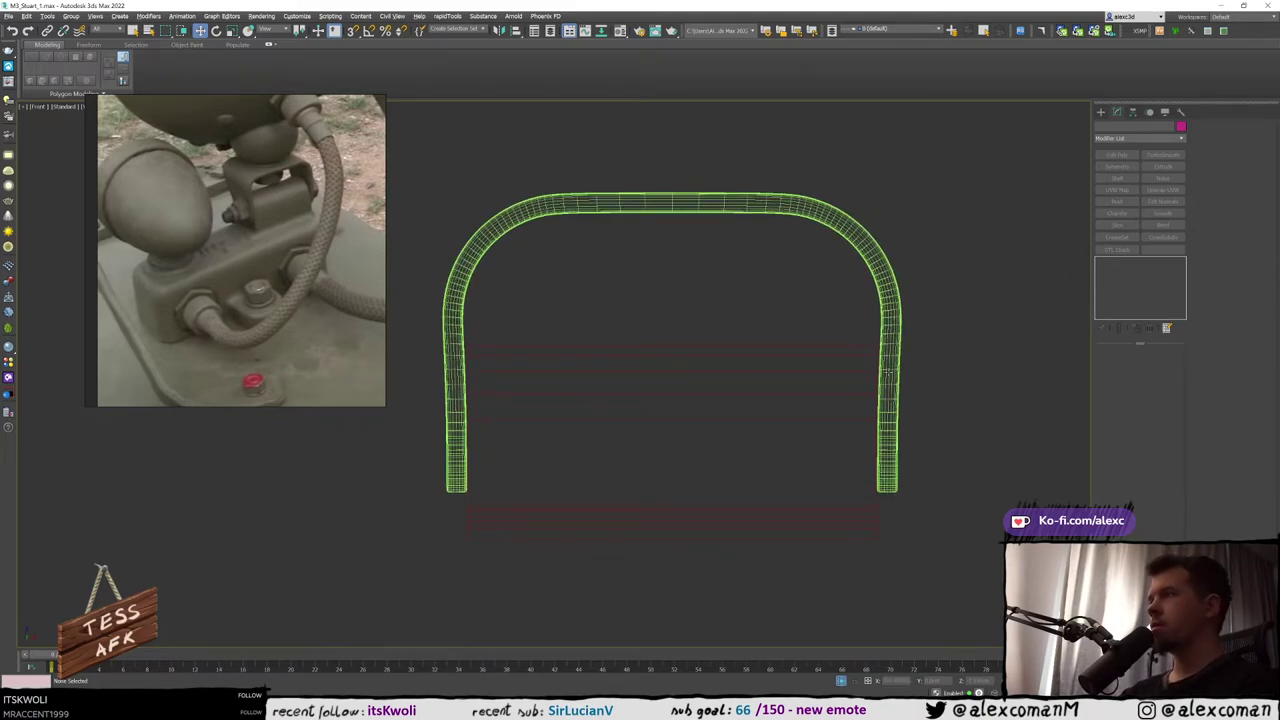
Select the smoothed bracket in the perspective view and examine how it wraps around the red block
key(alt+w)
middle_click(905, 440)
key(alt+w)
alt+middle_drag(934, 457, 797, 434)
click(671, 357)
middle_drag(651, 389, 726, 323)
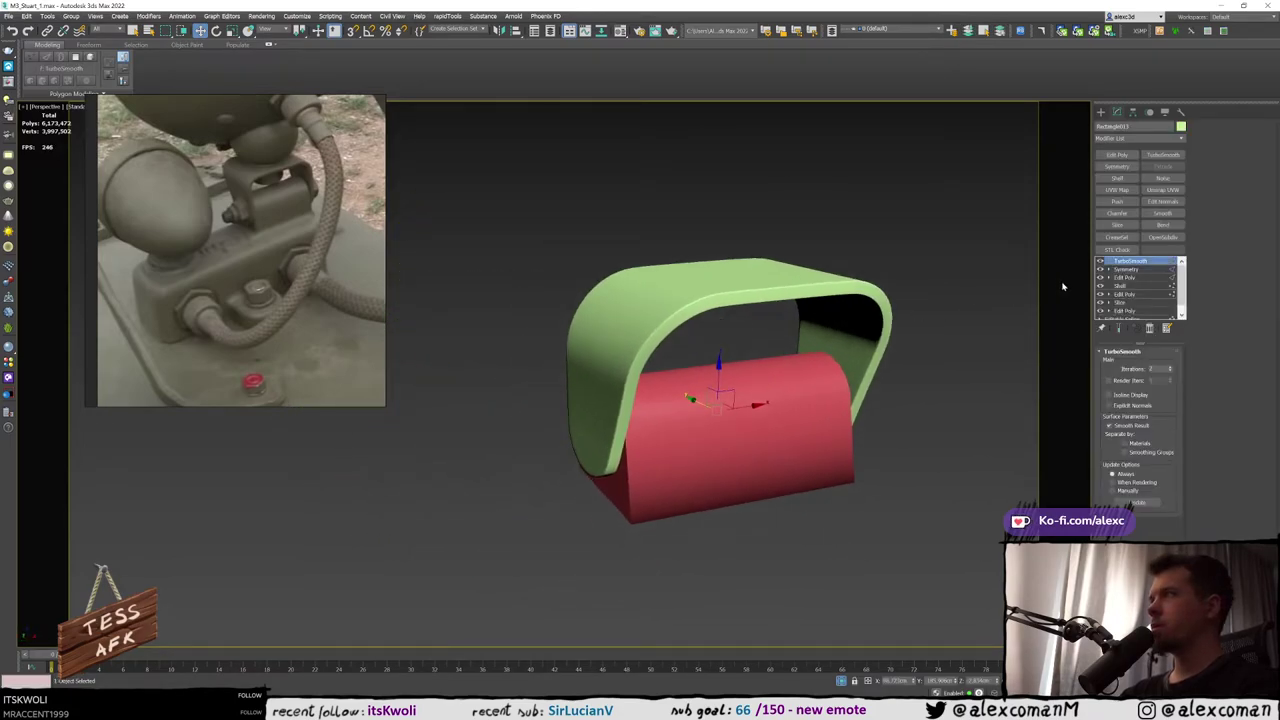
alt+middle_drag(1063, 287, 995, 461)
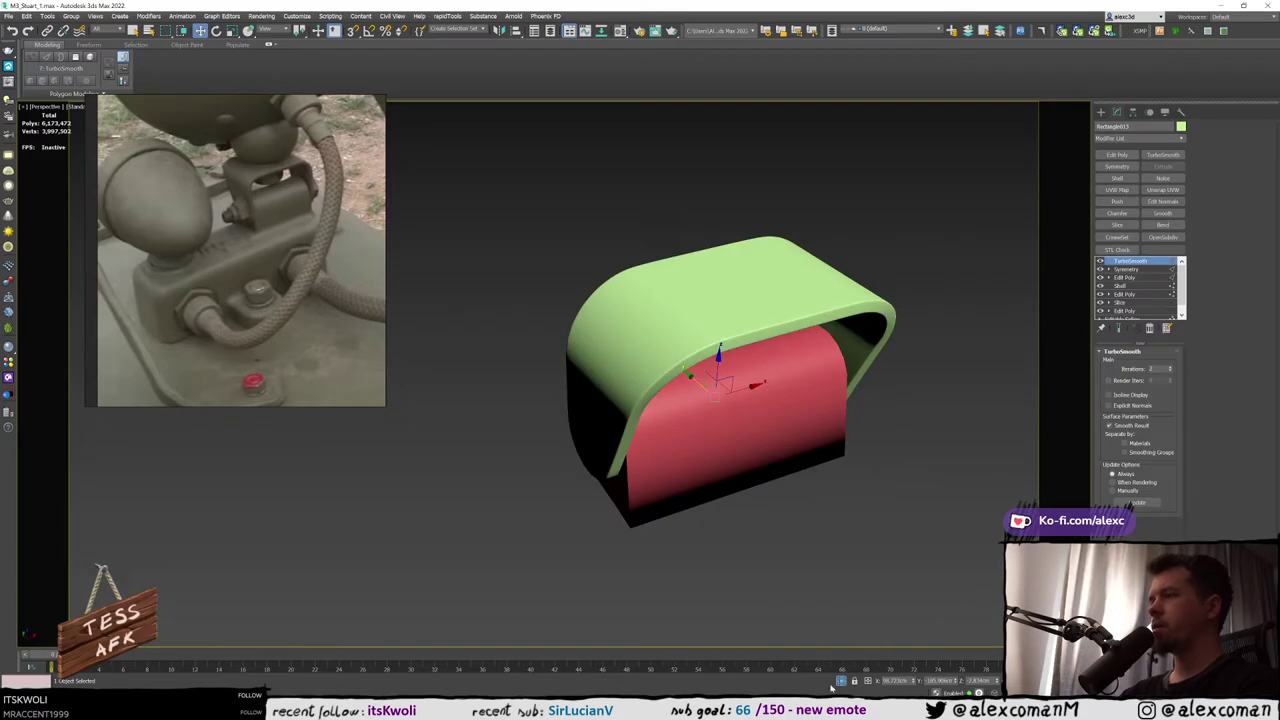
Leave isolation mode and examine the headlight assemblies on the front of the whole tank
click(841, 680)
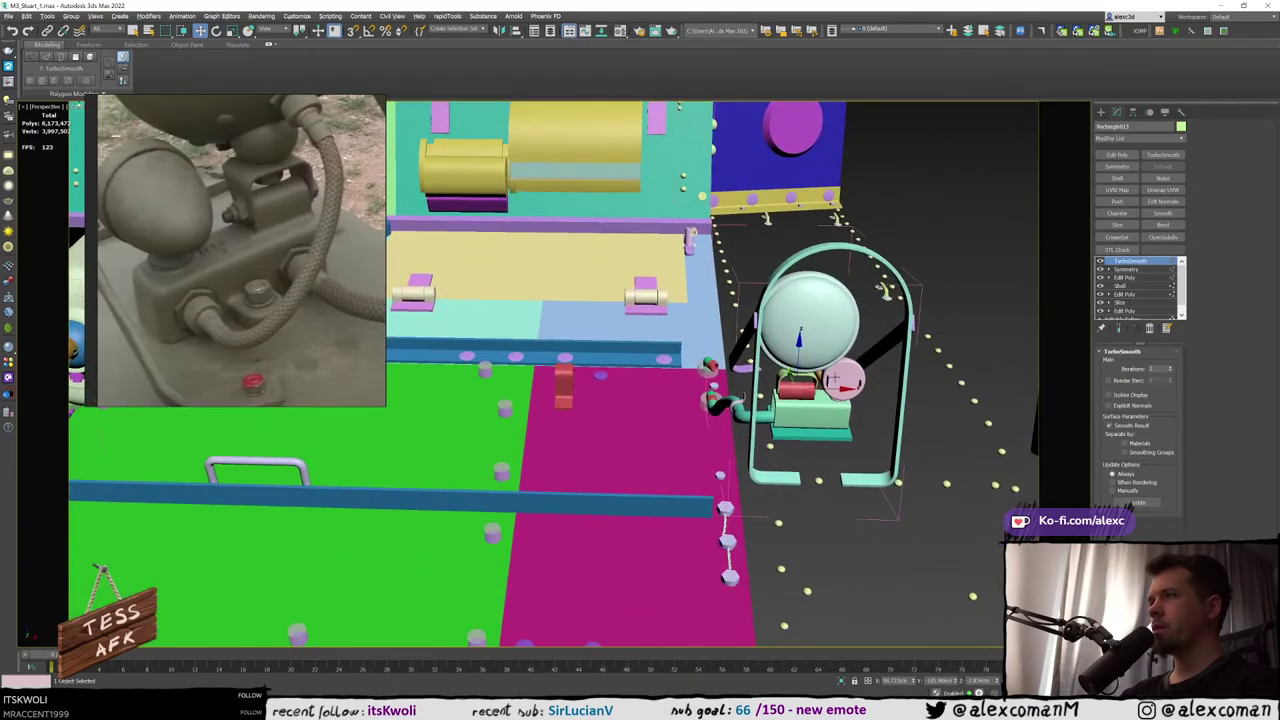
alt+middle_drag(834, 378, 868, 370)
click(850, 287)
scroll(843, 286, down, 5)
middle_drag(843, 286, 868, 308)
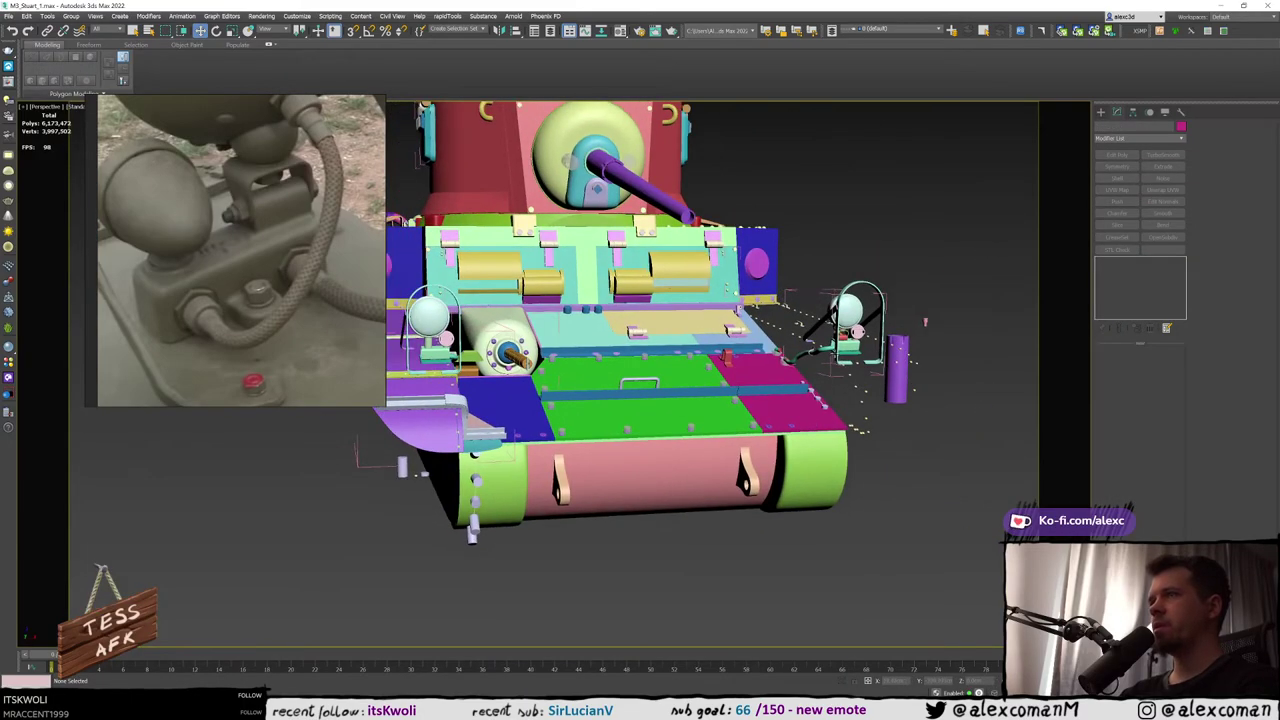
middle_drag(834, 352, 829, 366)
mouse_move(825, 367)
alt+middle_down()
mouse_move(787, 371)
mouse_move(762, 400)
mouse_move(768, 378)
mouse_move(812, 350)
alt+middle_up()
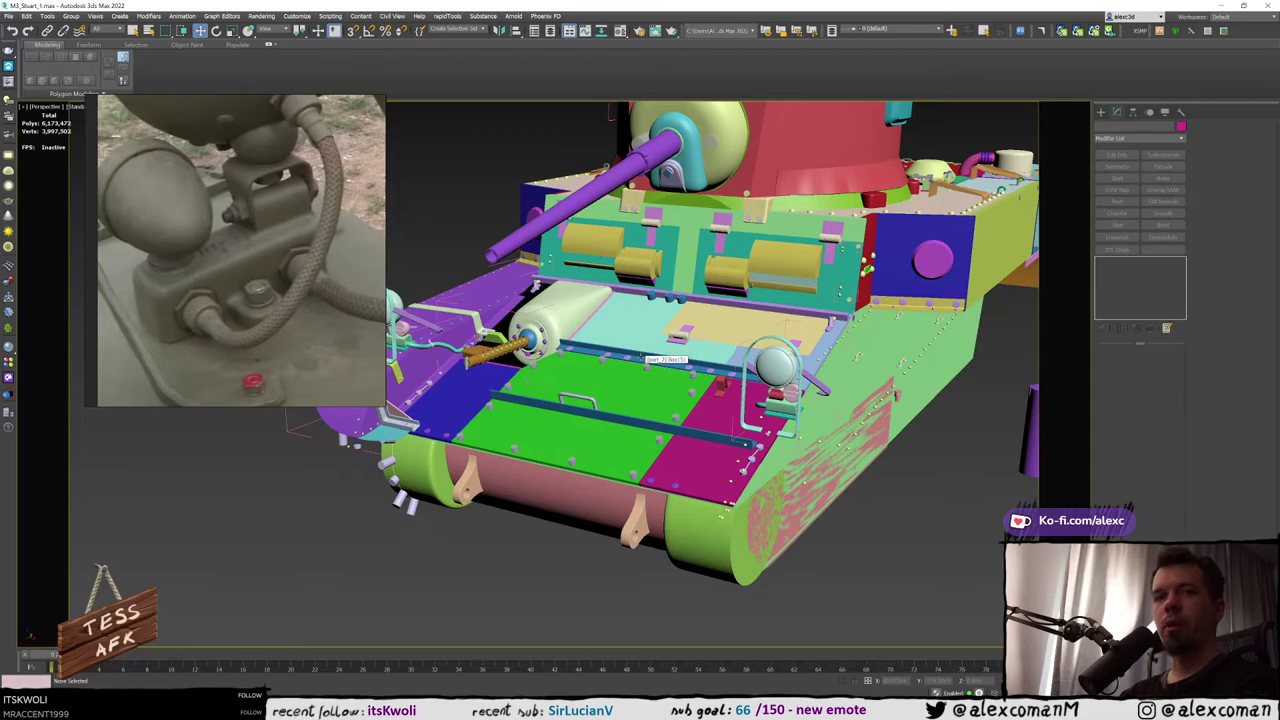
middle_drag(702, 371, 695, 353)
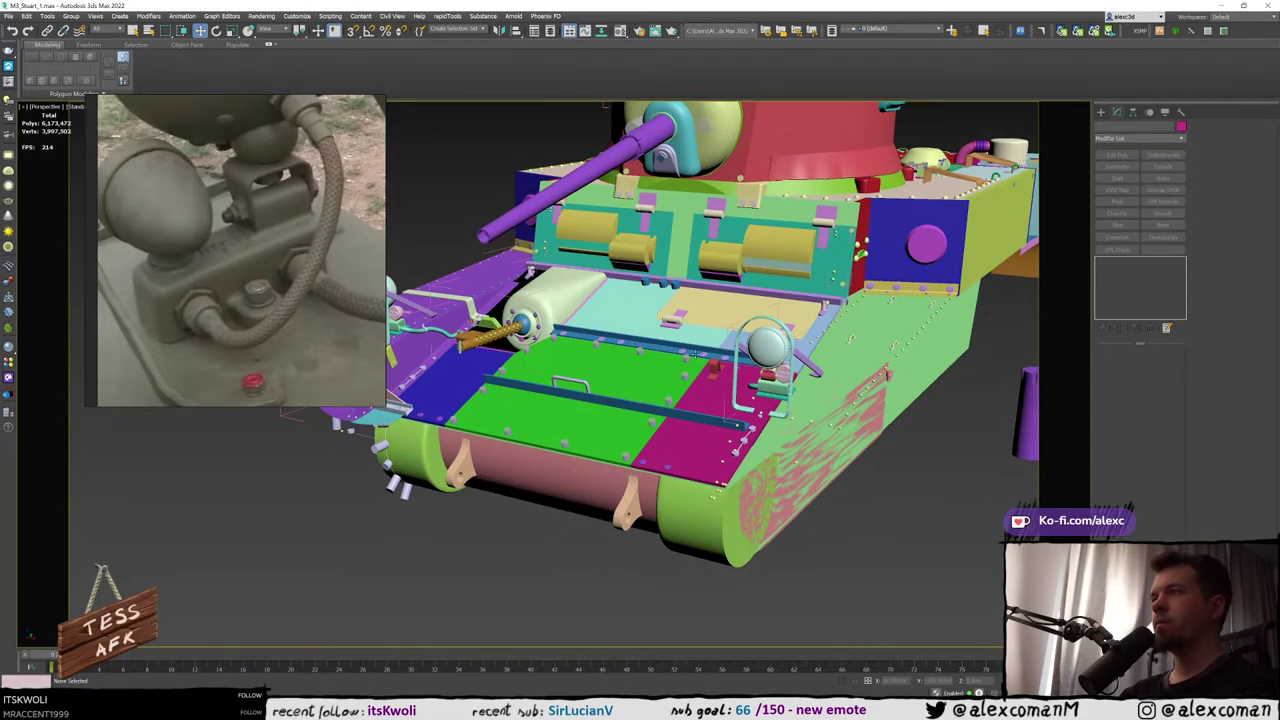
Select the peach sphere between the headlight and the green bracket and add an Edit Poly modifier to it
scroll(765, 378, up, 10)
click(763, 421)
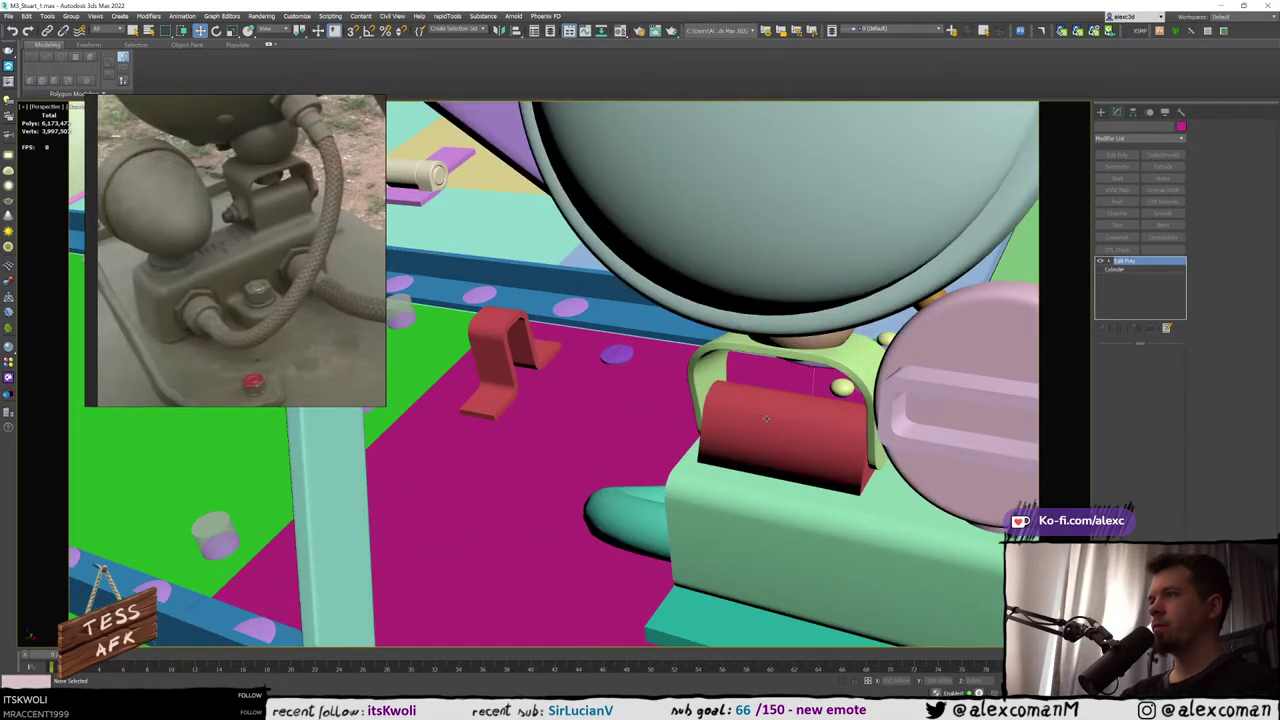
alt+middle_drag(763, 421, 728, 366)
scroll(774, 418, down, 4)
key(F4)
scroll(788, 384, up, 5)
click(678, 342)
scroll(676, 345, up, 4)
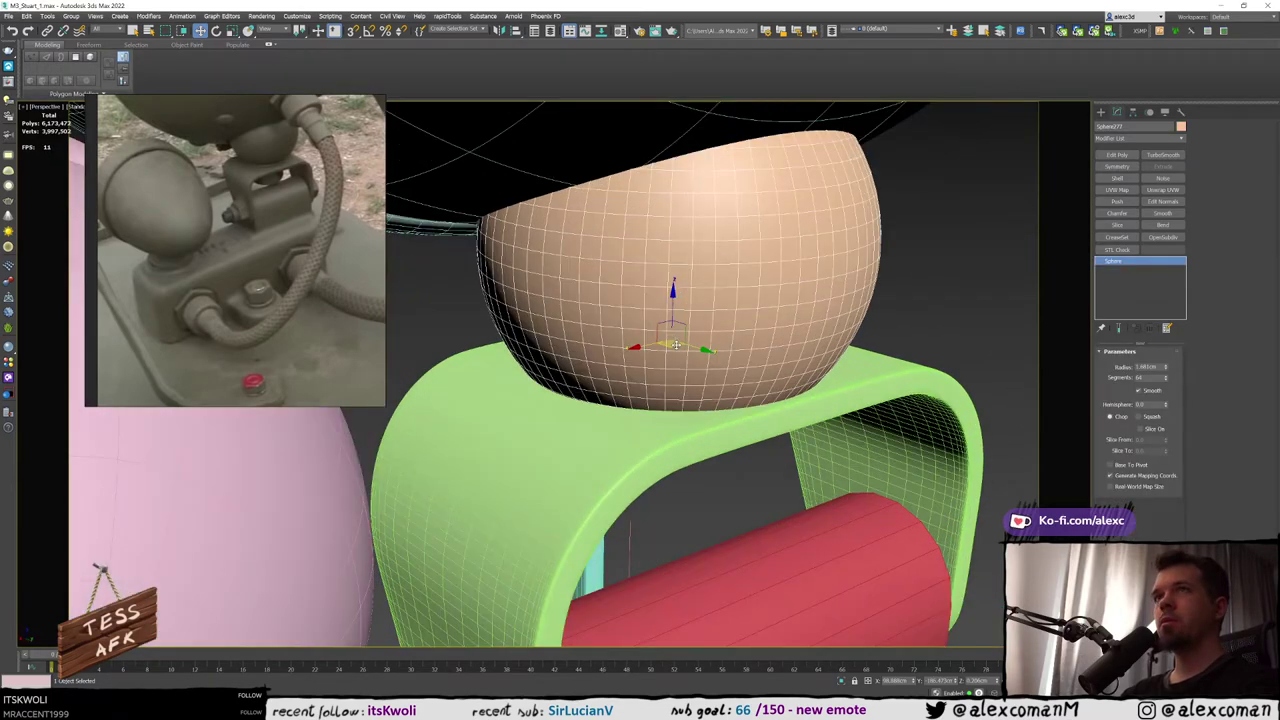
alt+middle_drag(855, 318, 820, 316)
key(F3)
scroll(700, 408, up, 3)
key(F3)
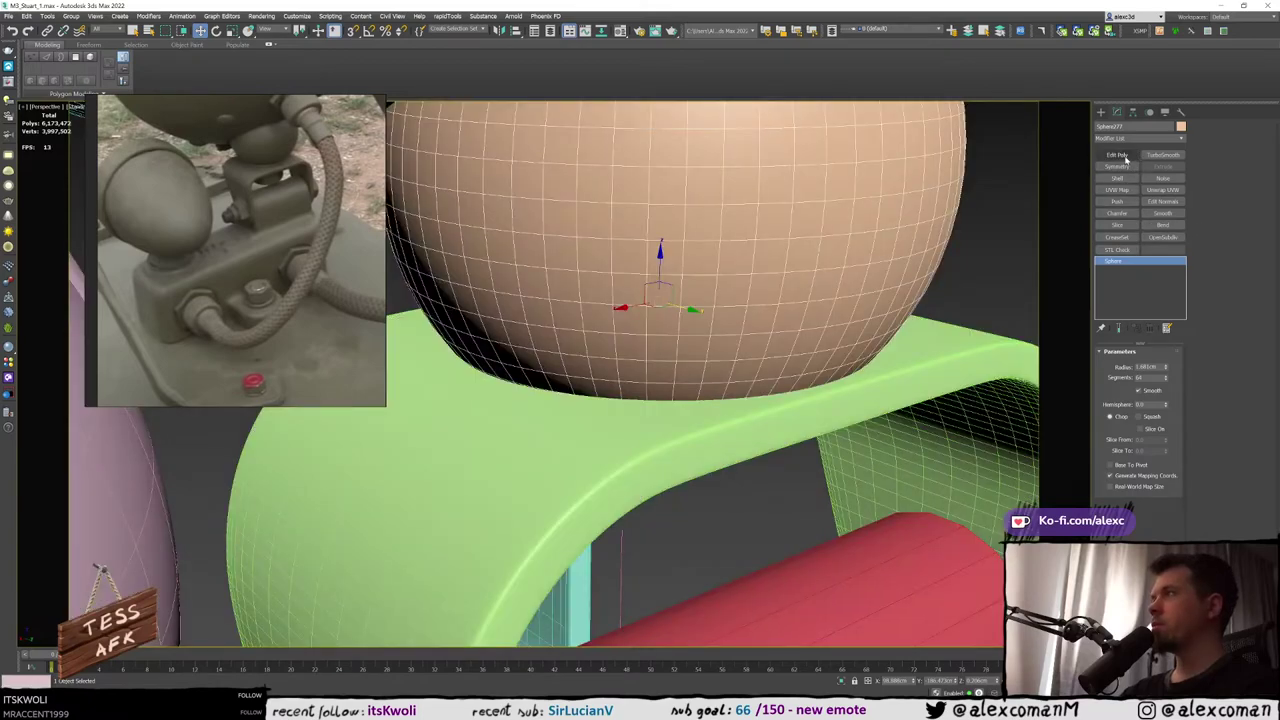
click(1124, 157)
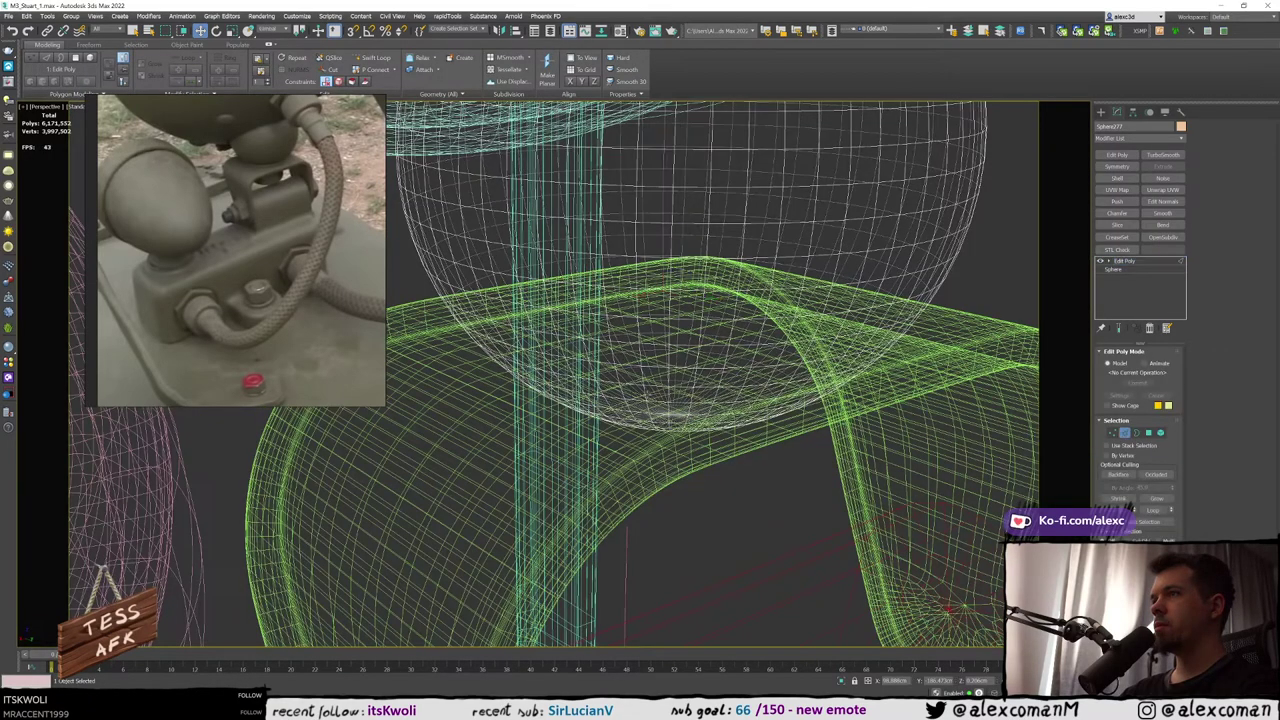
Select the sphere's horizontal edge loop just above the bracket's top face and create a separate spline shape from it
double_click(649, 387)
key(F3)
right_click(647, 384)
click(586, 440)
mouse_move(506, 421)
middle_down()
mouse_move(663, 364)
mouse_move(657, 378)
mouse_move(618, 370)
middle_up()
key(F4)
key(F3)
key(F3)
right_click(618, 370)
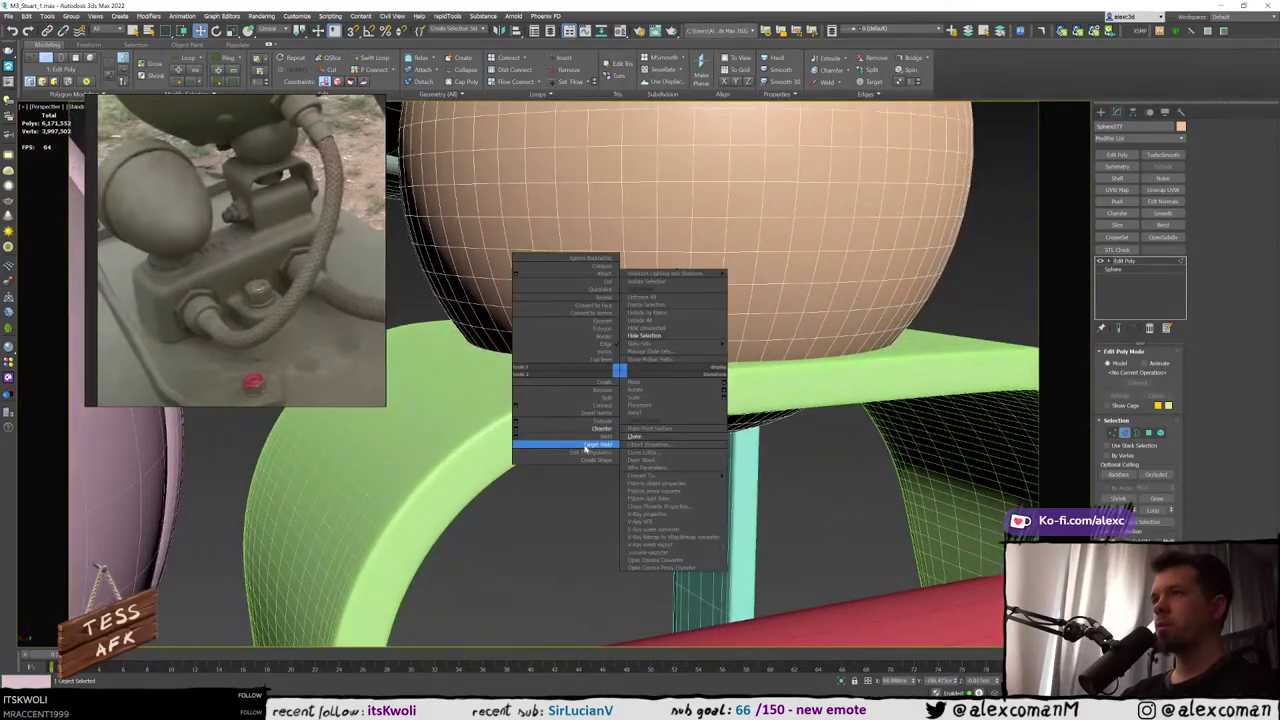
click(583, 461)
click(620, 370)
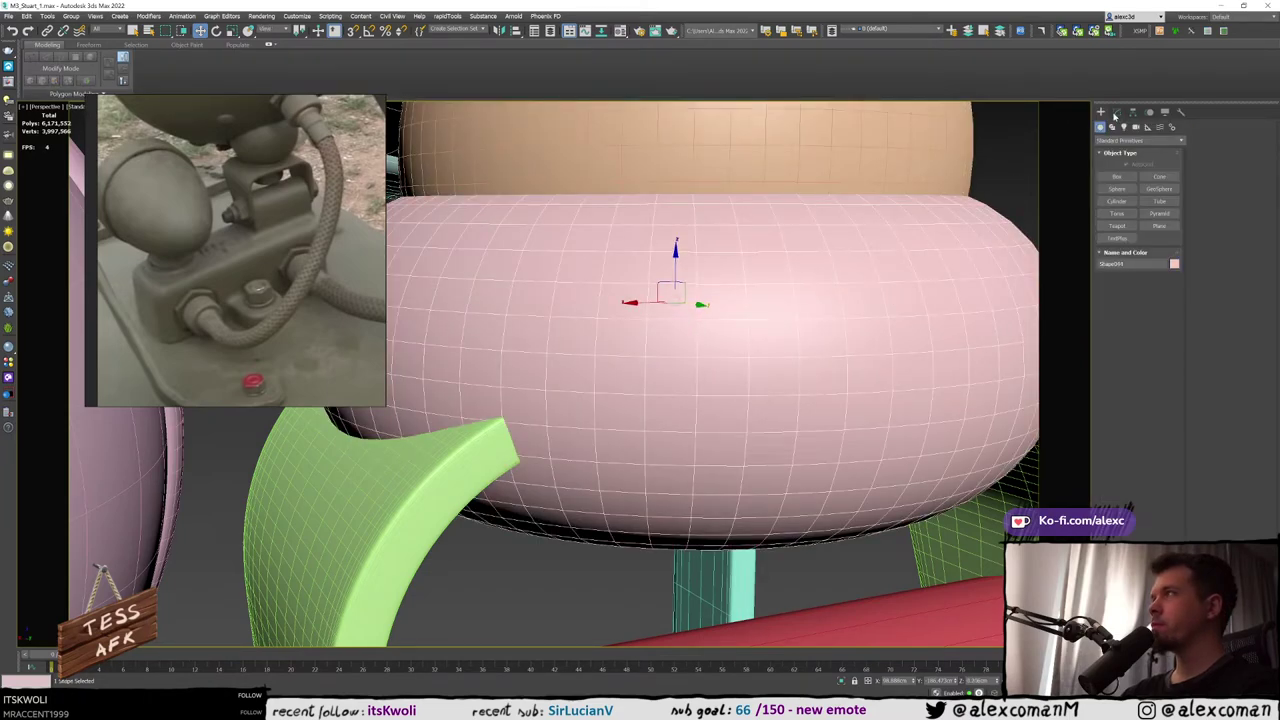
Reduce the new ring spline's radial thickness to a thin weld-like bead where the sphere meets the bracket
click(1116, 113)
drag(1165, 428, 1172, 456)
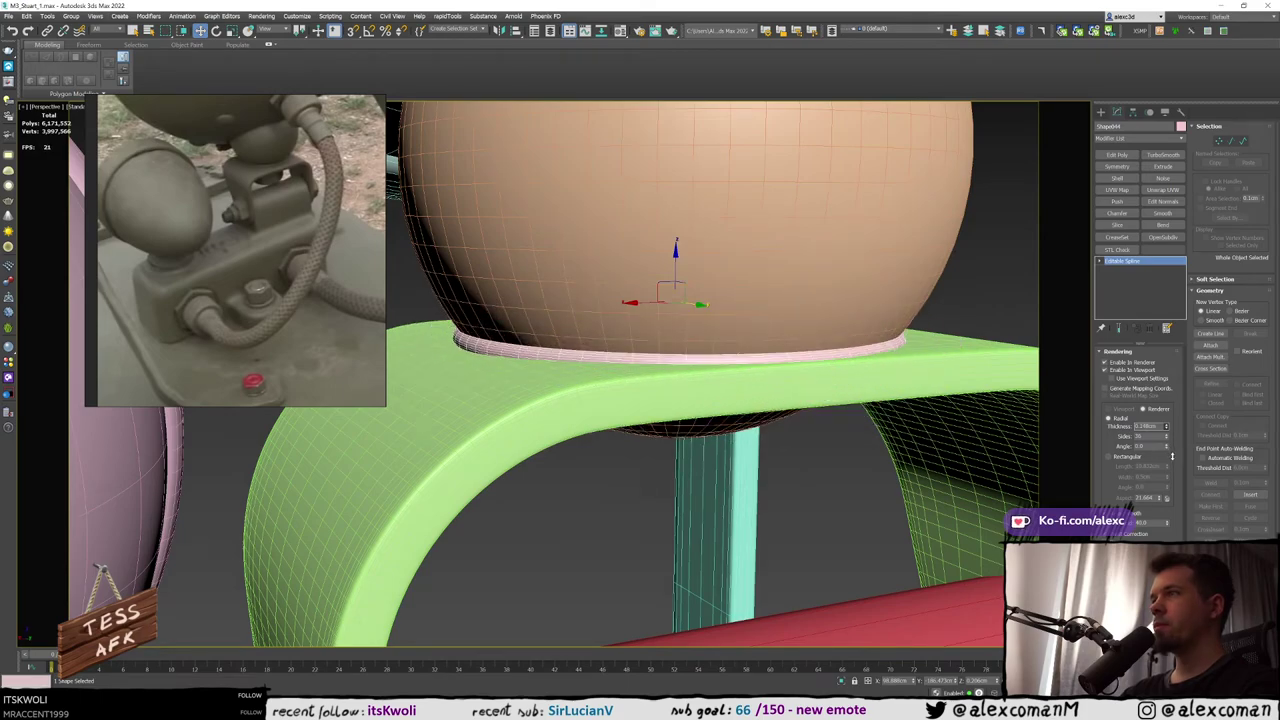
click(983, 282)
key(F4)
scroll(965, 290, down, 10)
middle_drag(945, 298, 706, 358)
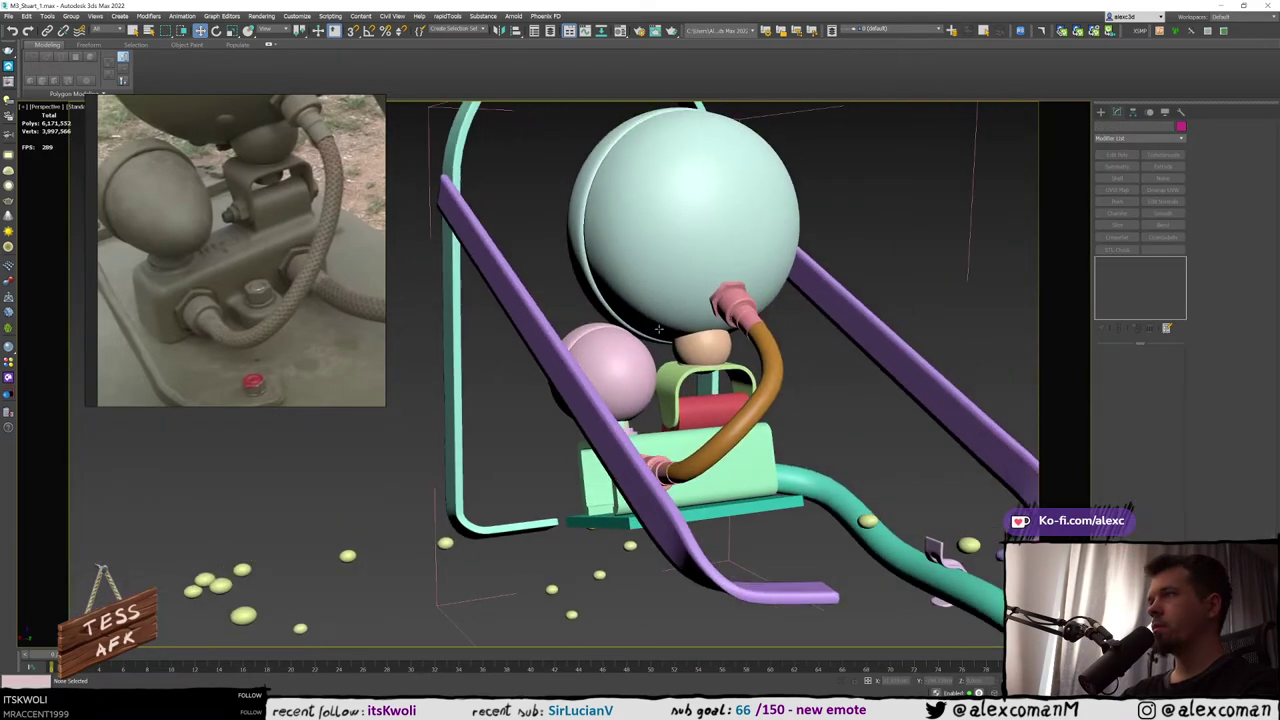
Select the ring spline and the peach sphere together and move them slightly on top of the bracket
scroll(699, 362, up, 2)
scroll(700, 363, up, 6)
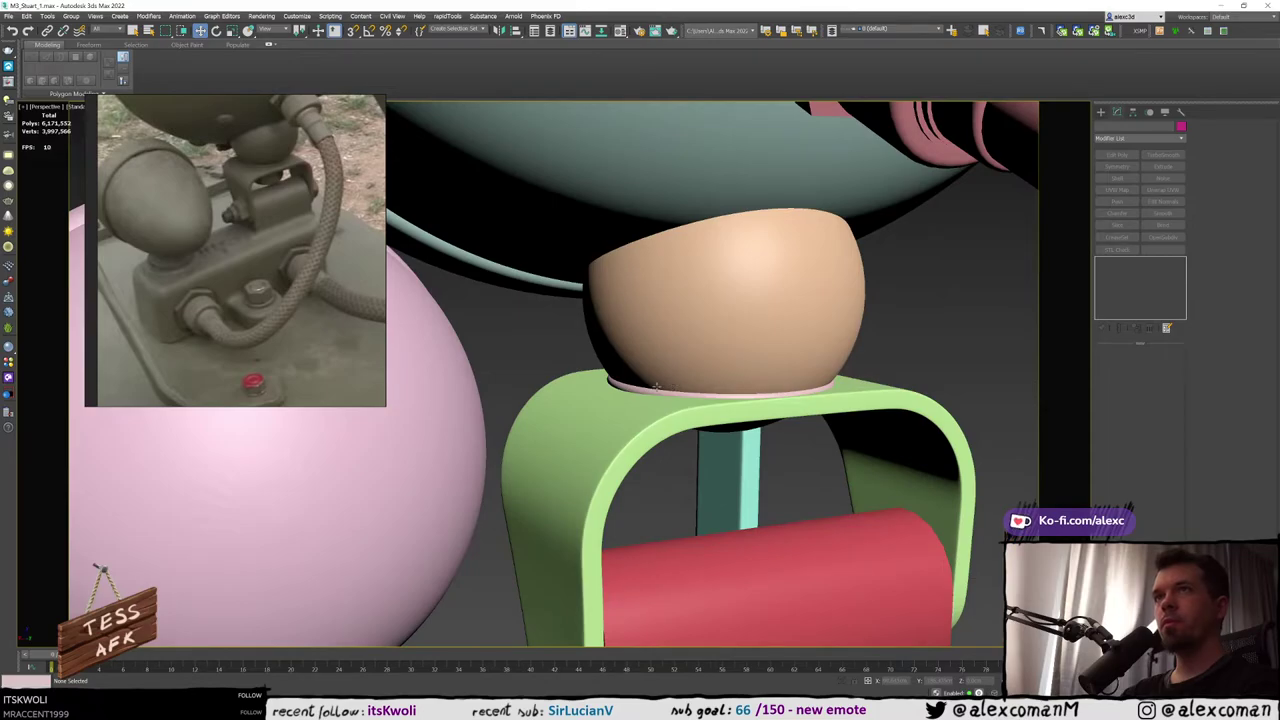
scroll(657, 387, up, 2)
click(657, 389)
alt+middle_drag(657, 389, 755, 344)
key(F4)
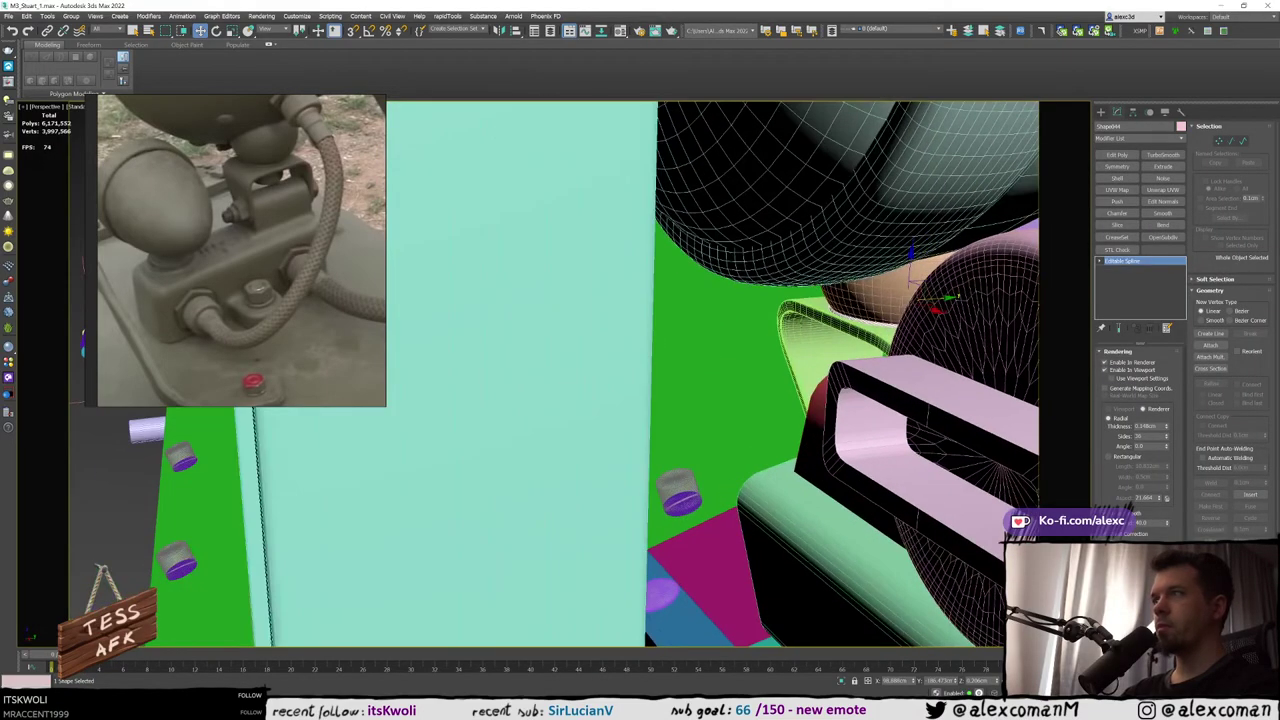
ctrl+click(835, 291)
alt+middle_drag(835, 291, 592, 411)
scroll(640, 354, down, 5)
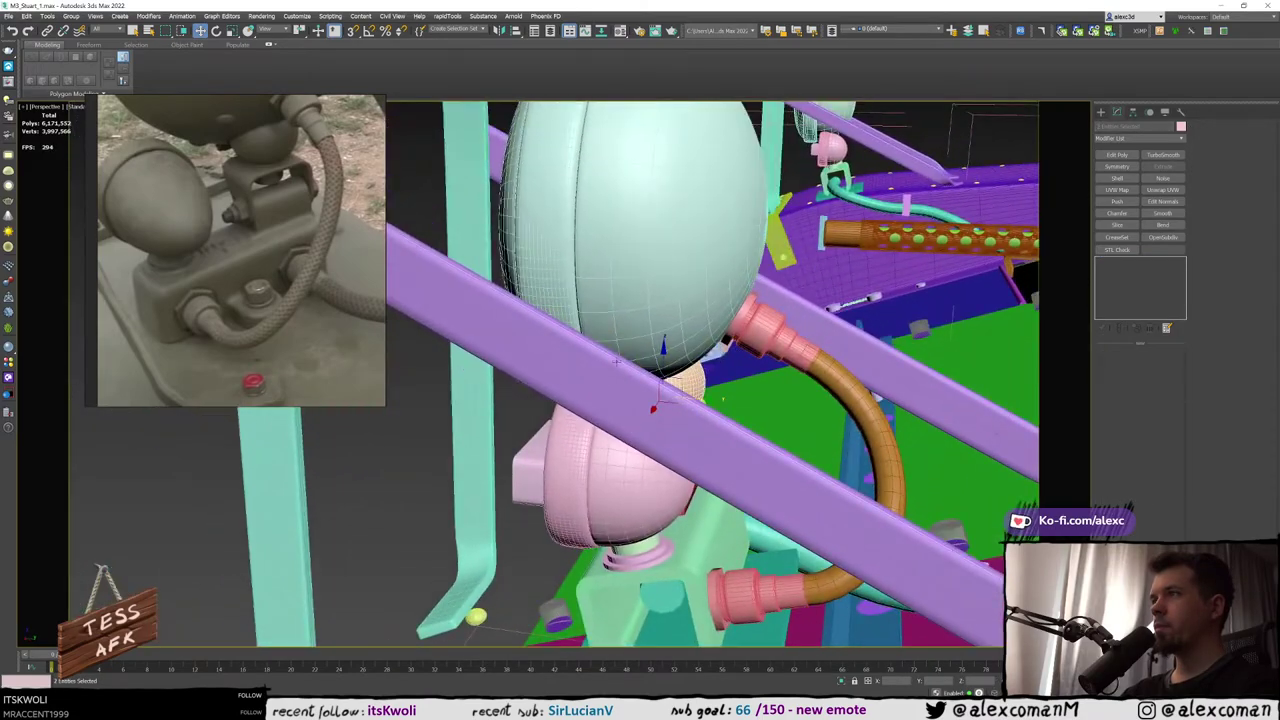
scroll(618, 364, up, 6)
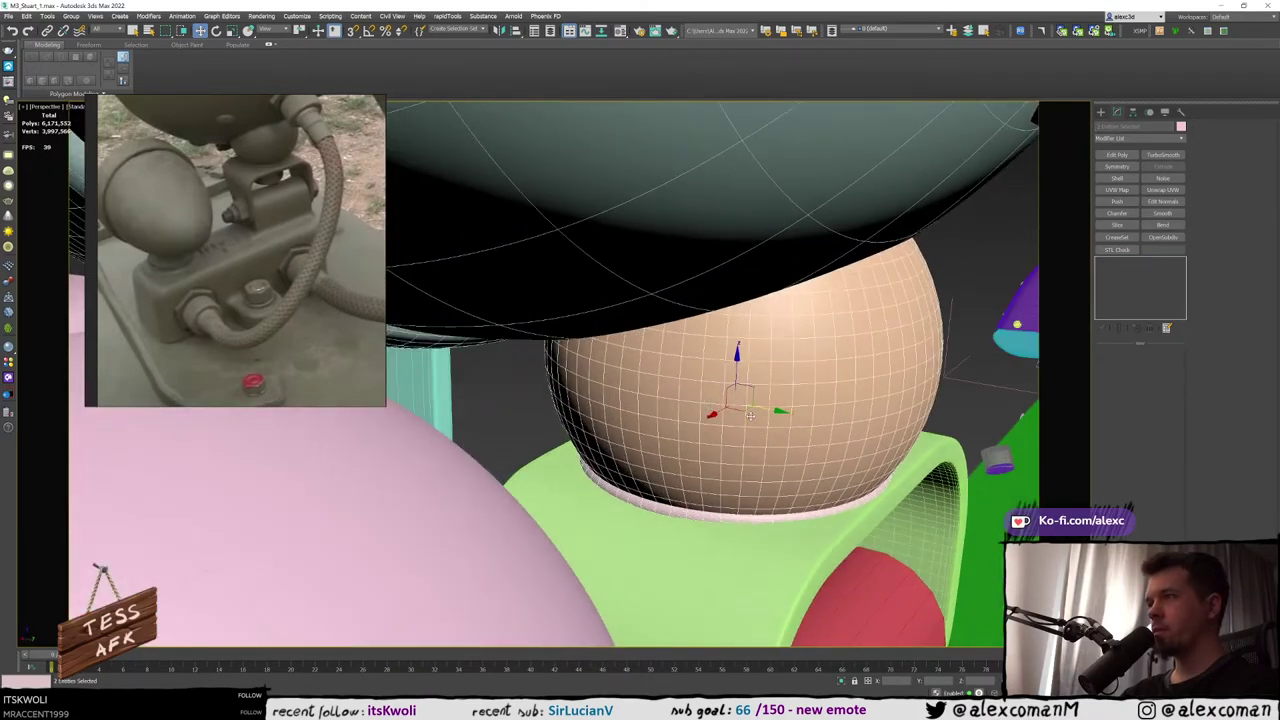
drag(759, 407, 757, 405)
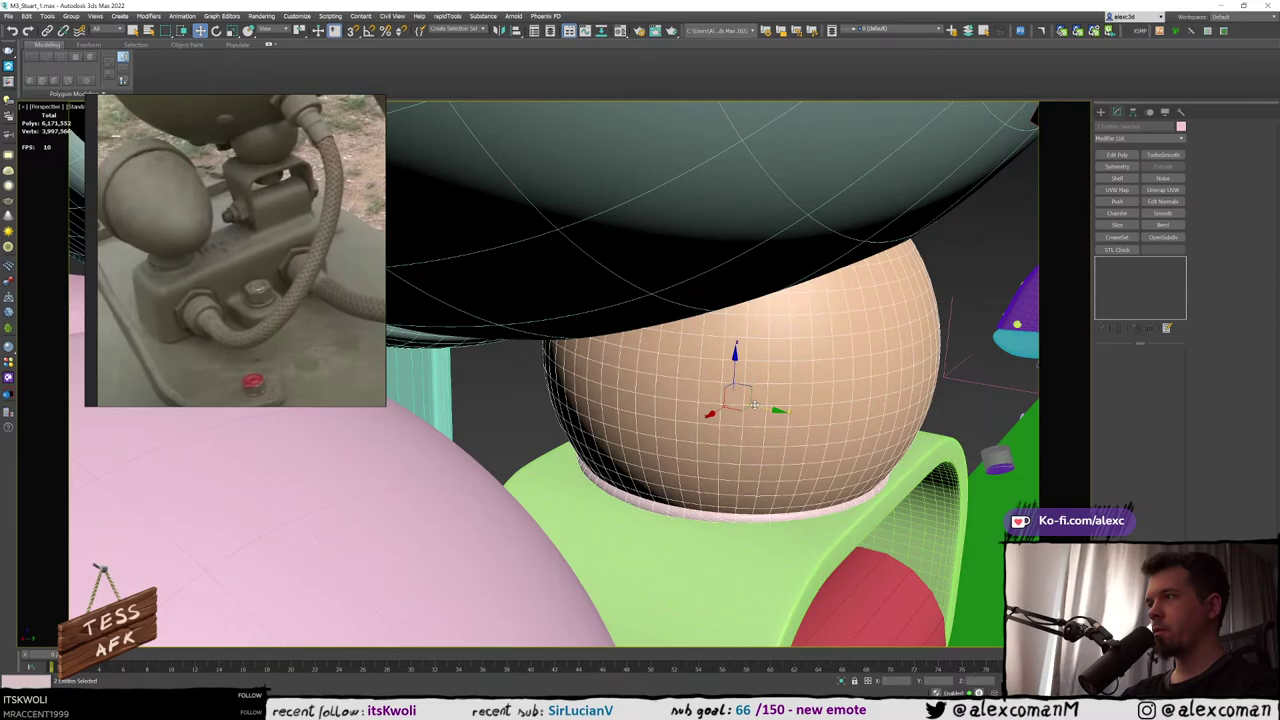
alt+middle_drag(754, 404, 815, 385)
click(894, 360)
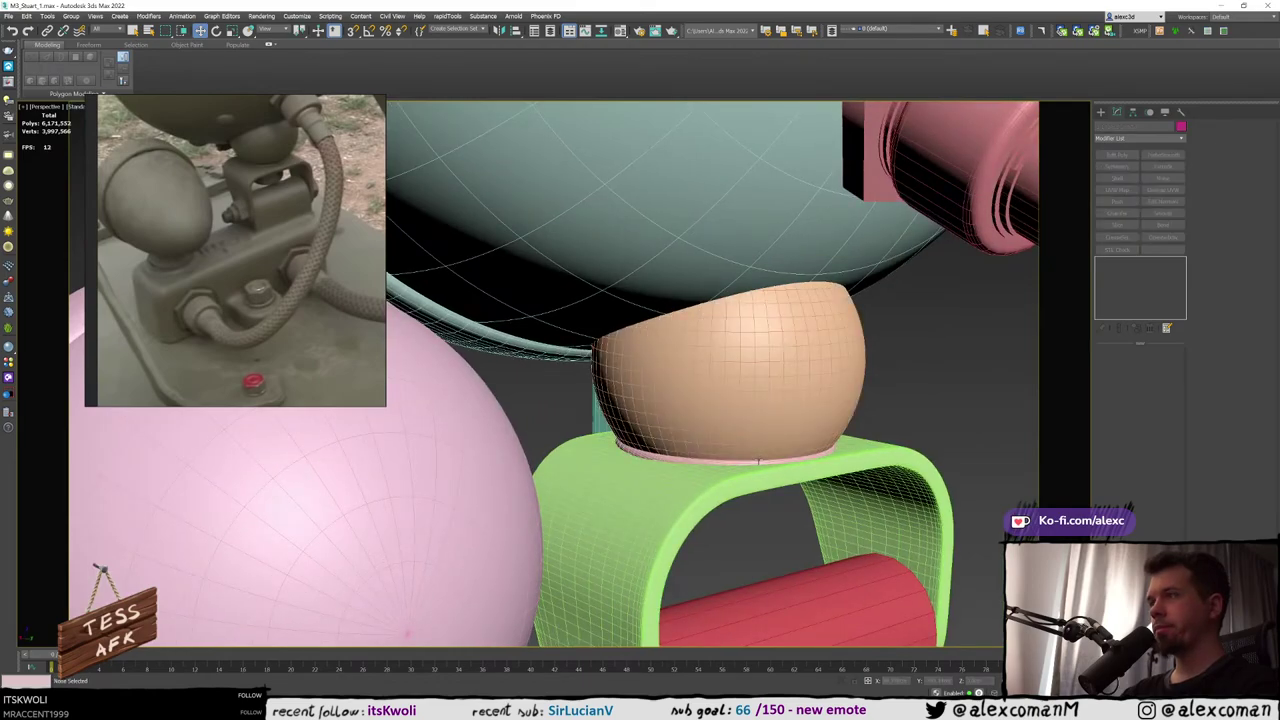
Select the ring spline around the sphere's base and hide the edged faces for a clean shaded view
middle_drag(752, 461, 703, 436)
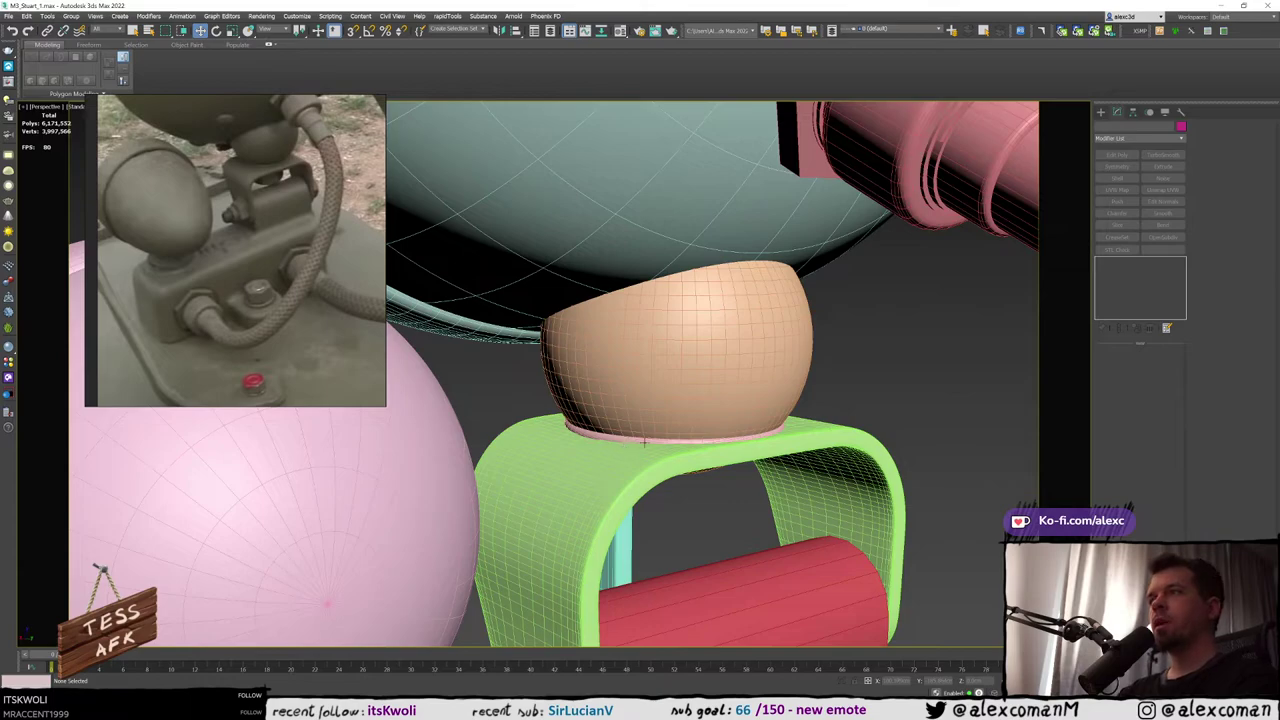
click(644, 441)
key(F4)
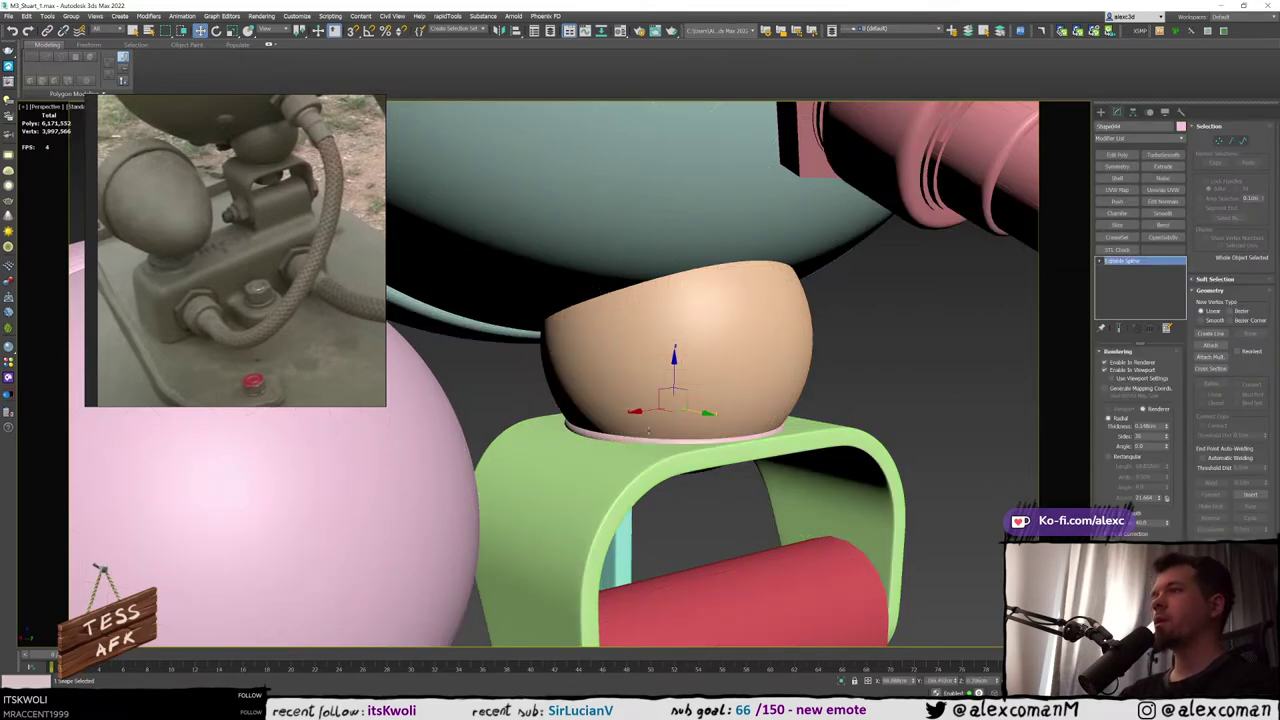
key(alt+Tab)
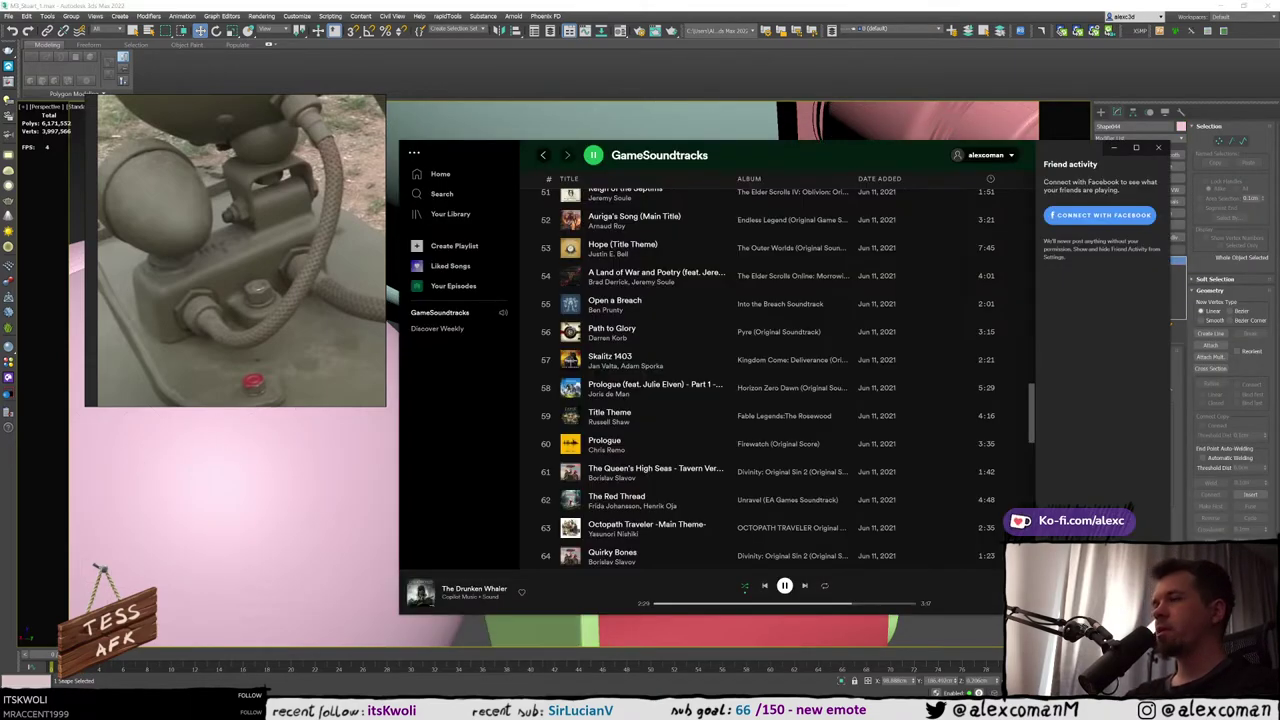
scroll(683, 436, down, 4)
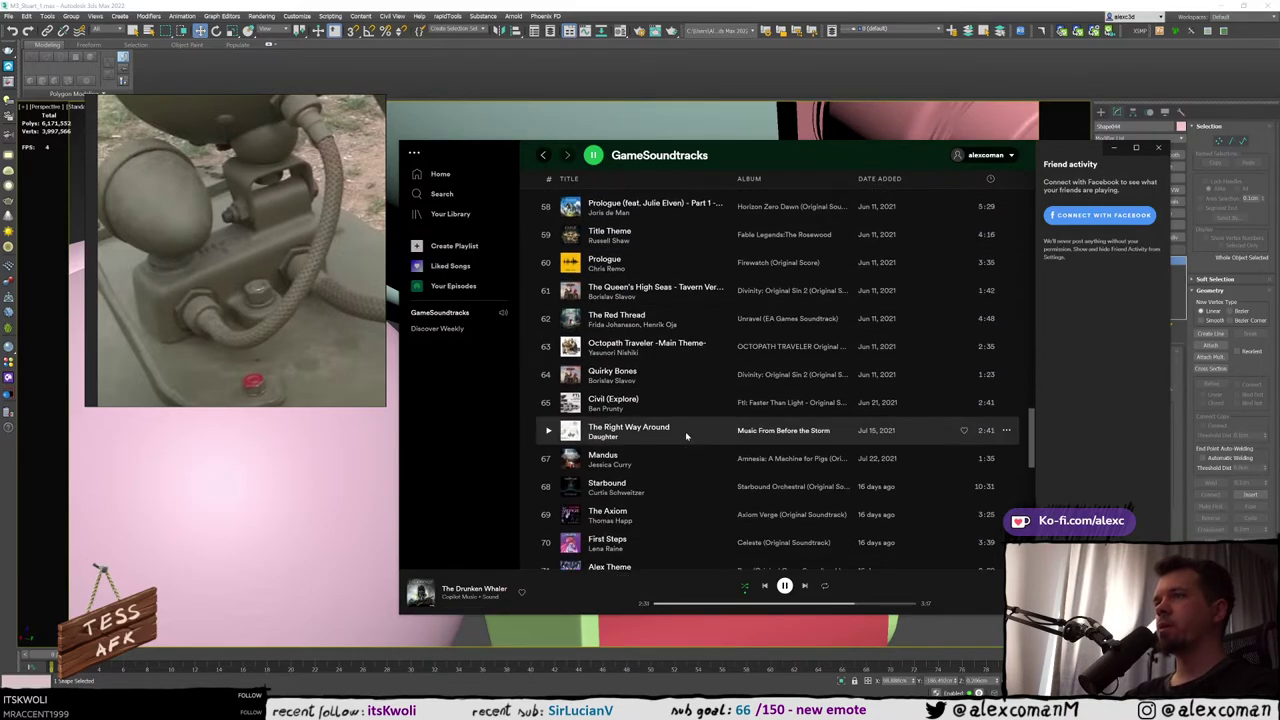
scroll(680, 437, down, 3)
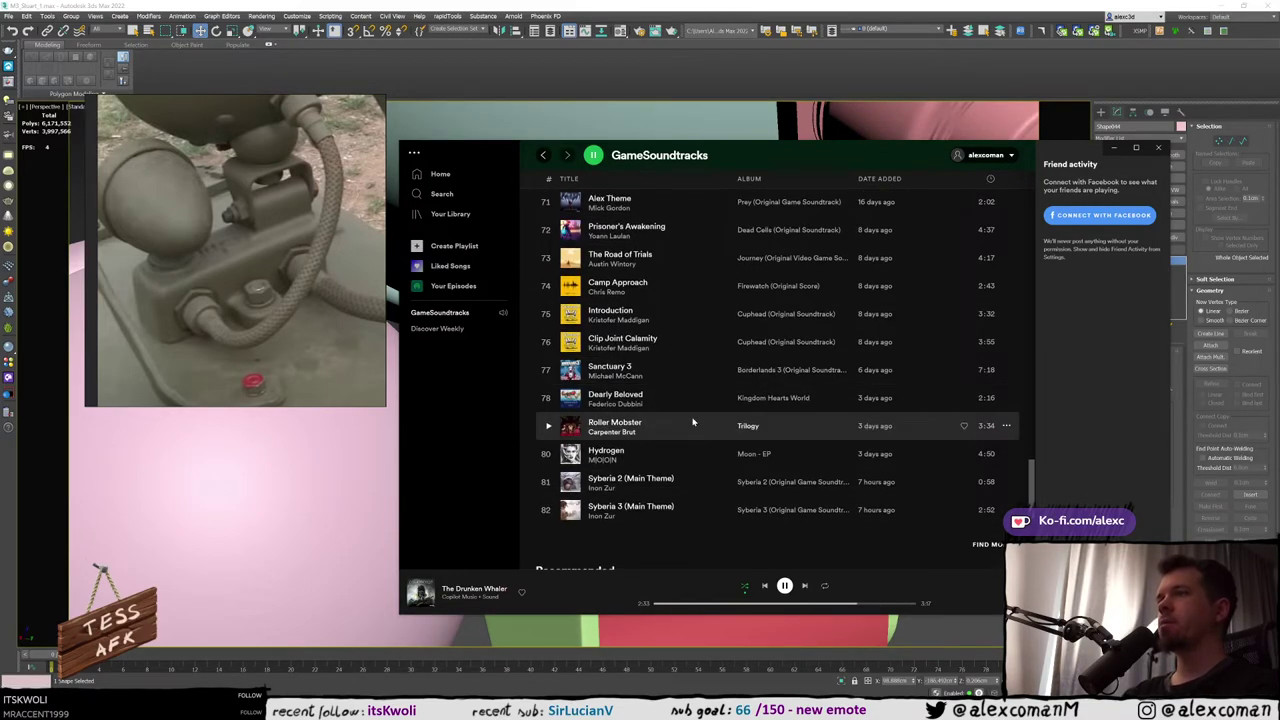
scroll(692, 422, up, 7)
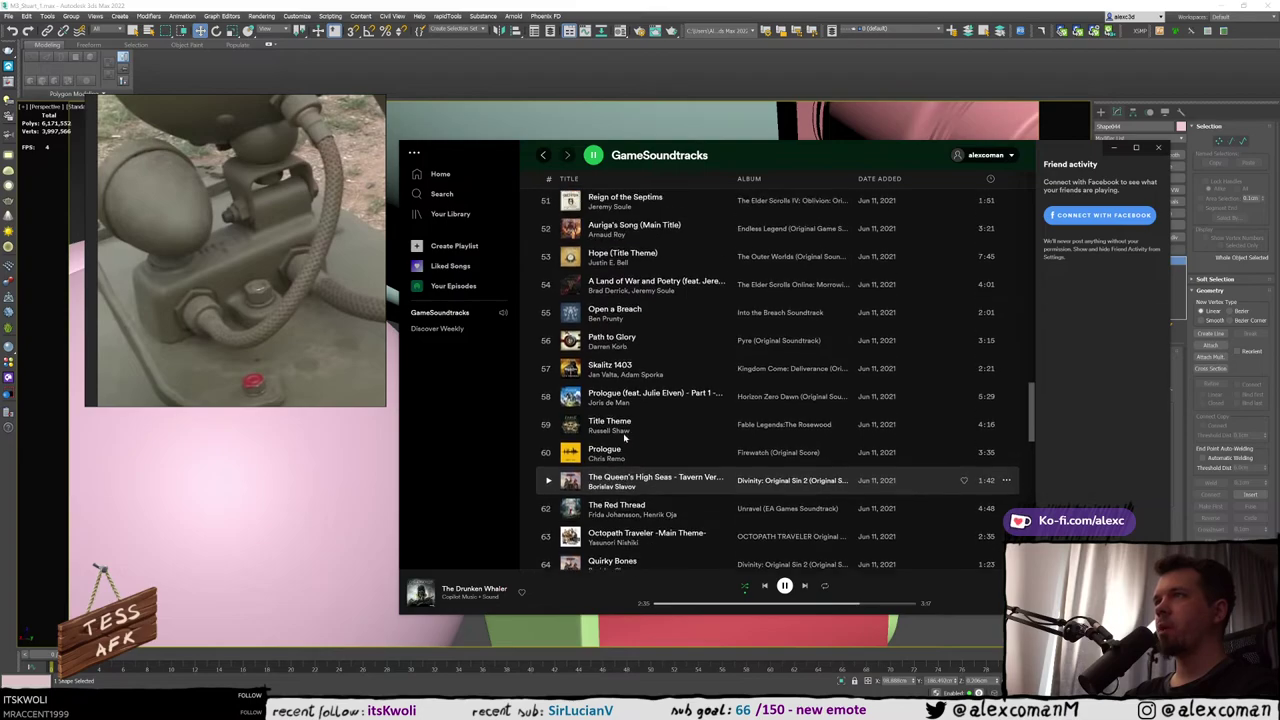
scroll(624, 437, up, 2)
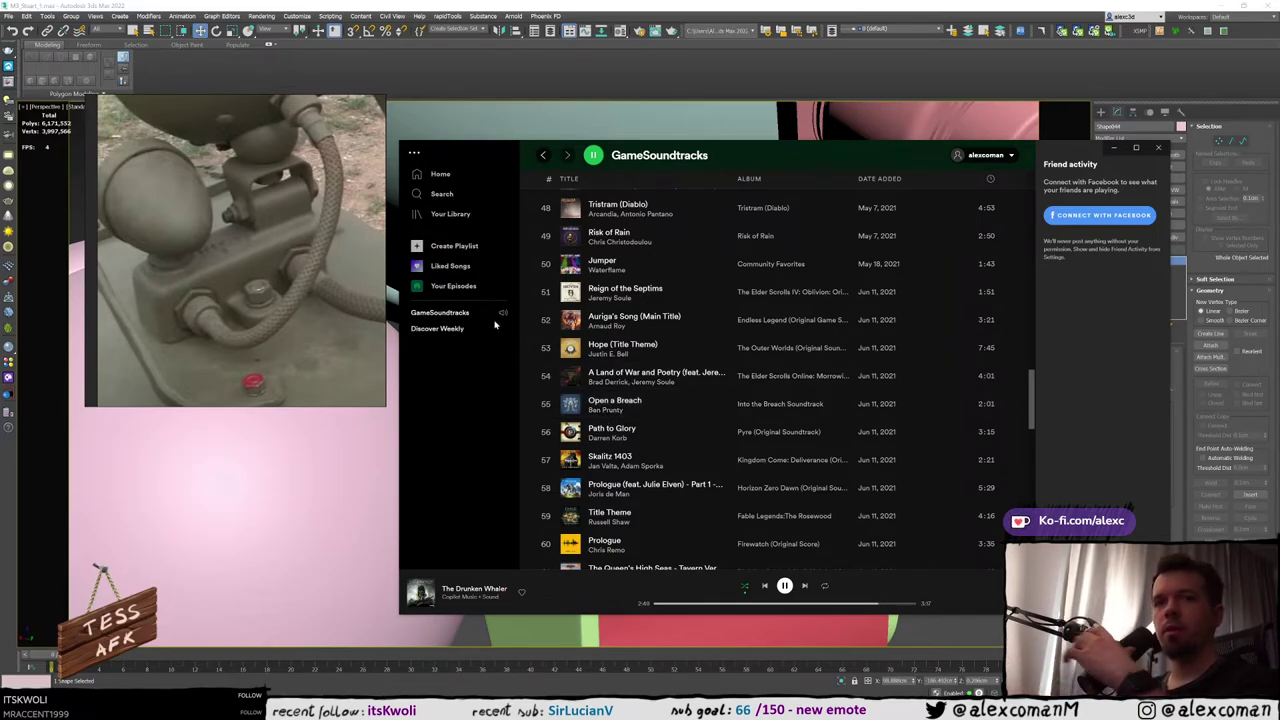
click(591, 9)
Examine the weld ring around the peach sphere's base from several angles, with and without edged faces
alt+middle_drag(850, 335, 914, 384)
key(F4)
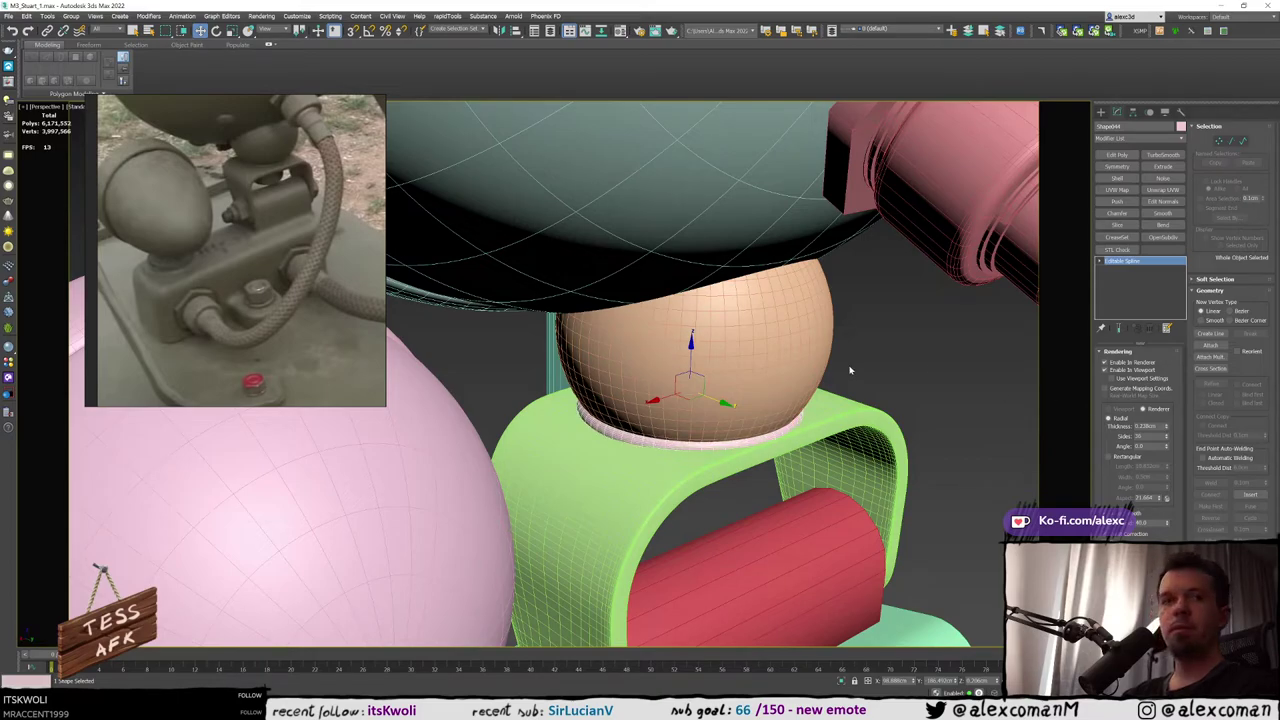
alt+middle_drag(846, 367, 836, 352)
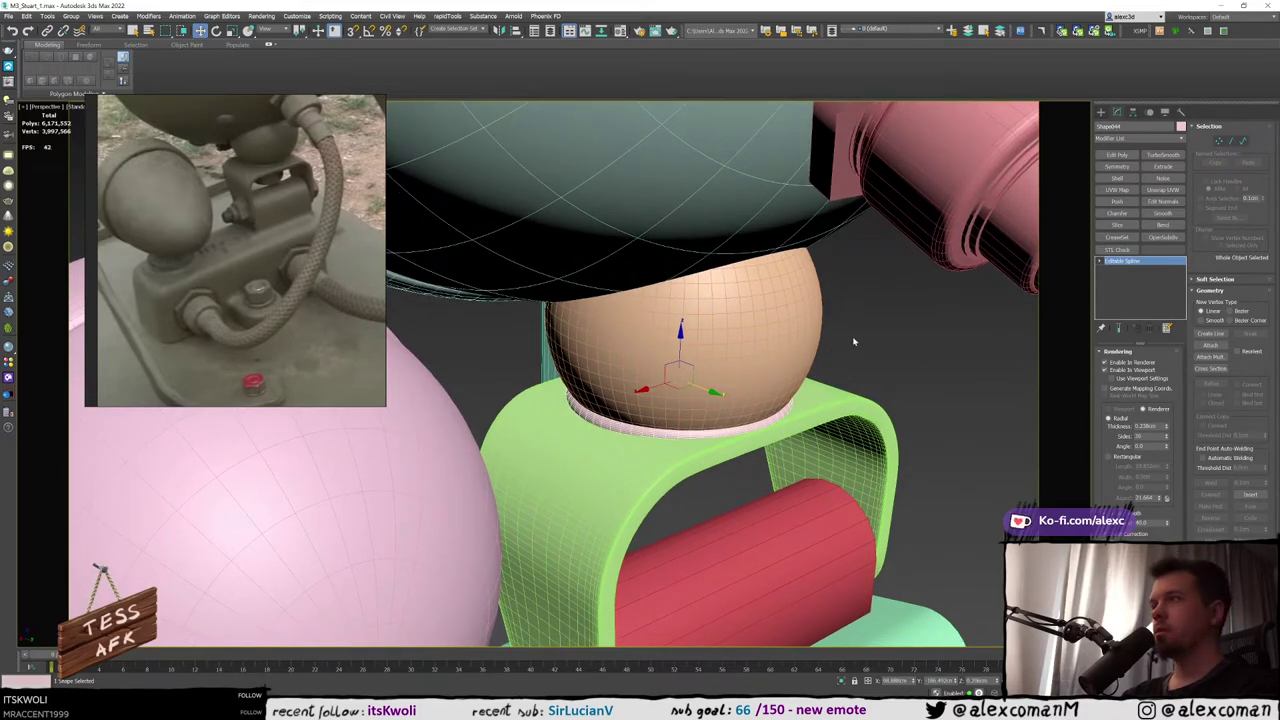
click(854, 341)
key(F4)
click(703, 432)
key(F4)
scroll(703, 432, down, 3)
alt+middle_drag(703, 432, 760, 405)
click(803, 383)
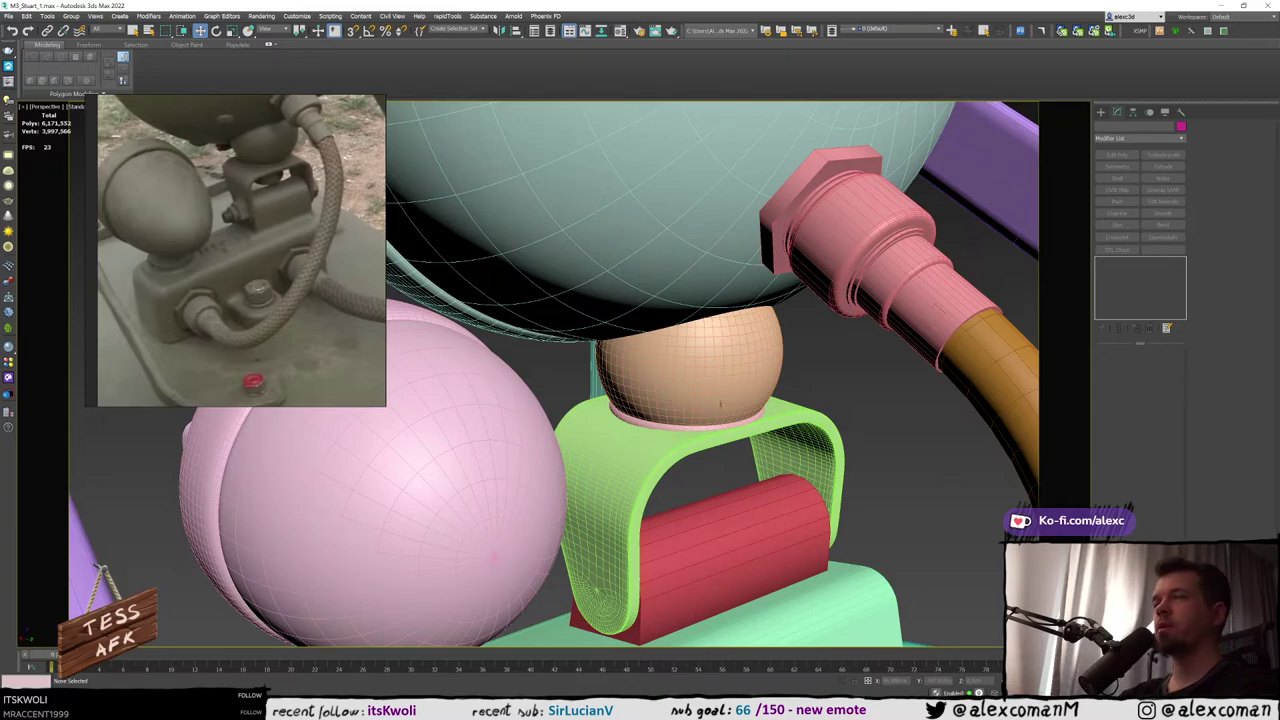
Move the peach sphere slightly upward on top of the green bracket
click(688, 397)
mouse_move(688, 397)
alt+middle_down()
mouse_move(694, 366)
mouse_move(683, 380)
alt+middle_up()
drag(691, 364, 687, 351)
click(817, 395)
scroll(668, 413, up, 4)
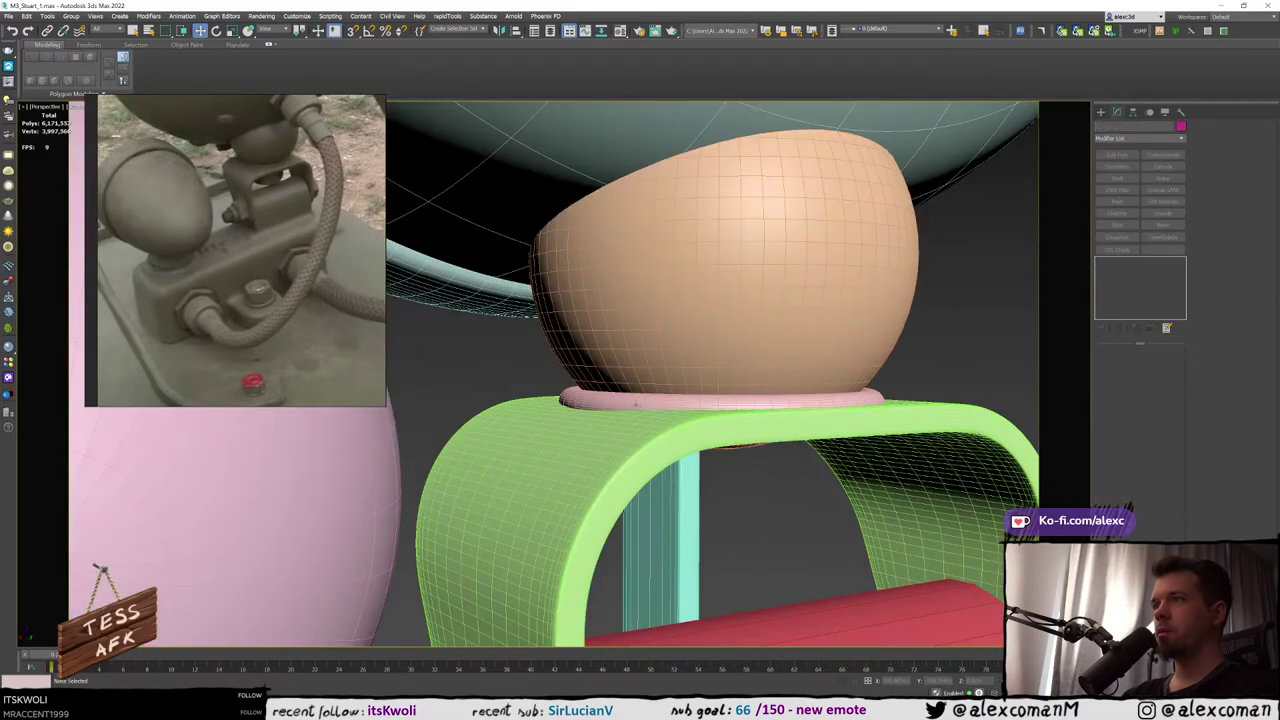
Scale the ring spline down slightly in the horizontal plane so it hugs the base of the peach sphere
click(668, 412)
alt+middle_drag(668, 412, 692, 452)
key(r)
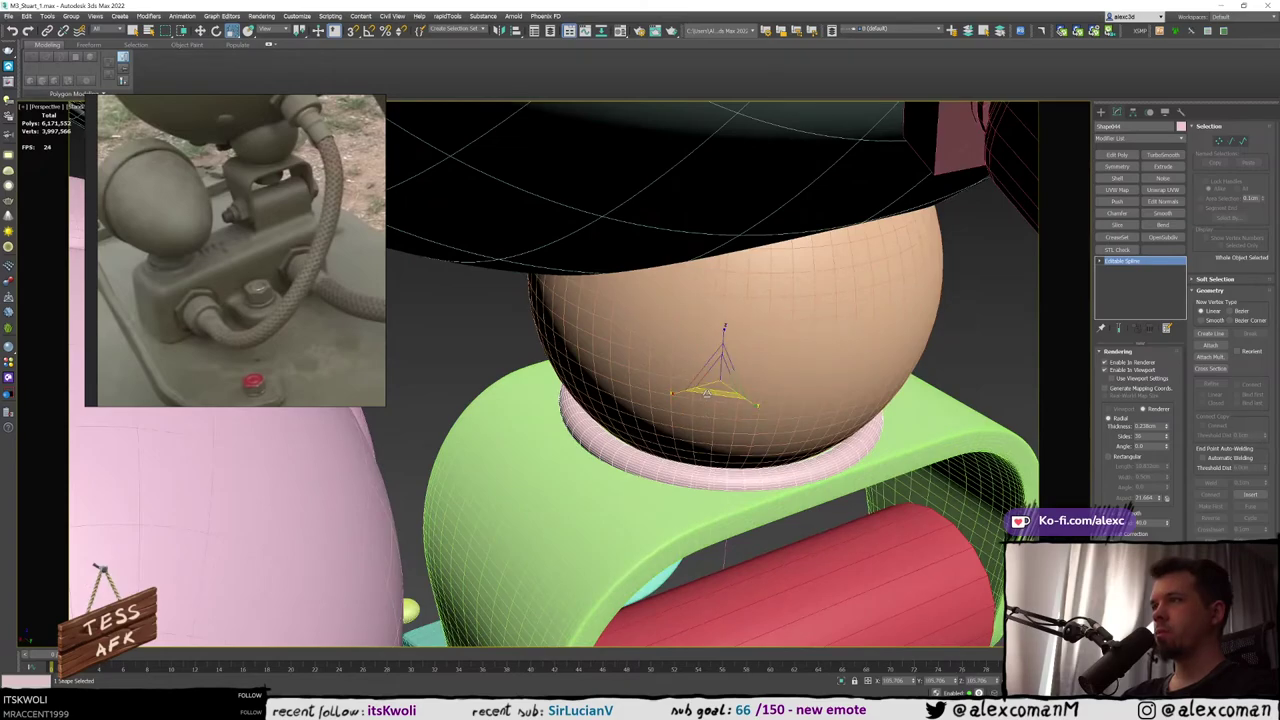
drag(708, 387, 707, 392)
alt+middle_drag(707, 392, 716, 371)
click(848, 346)
click(937, 349)
middle_drag(870, 369, 840, 374)
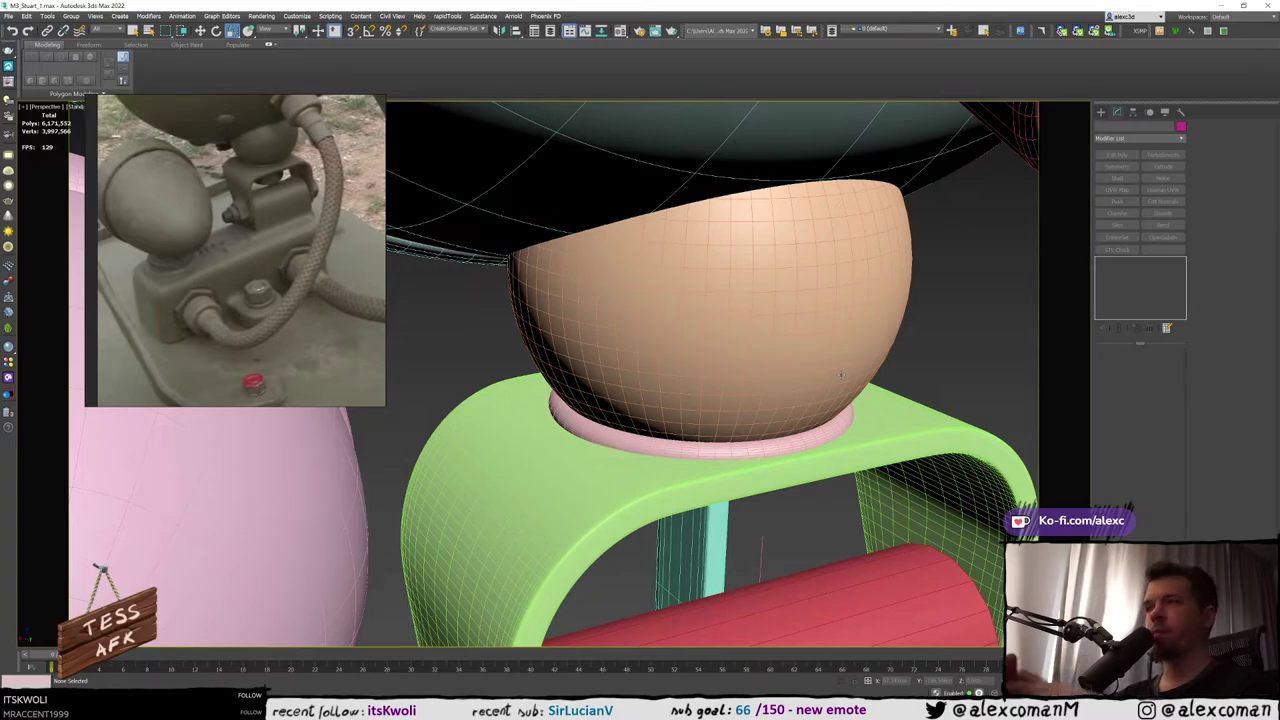
click(622, 455)
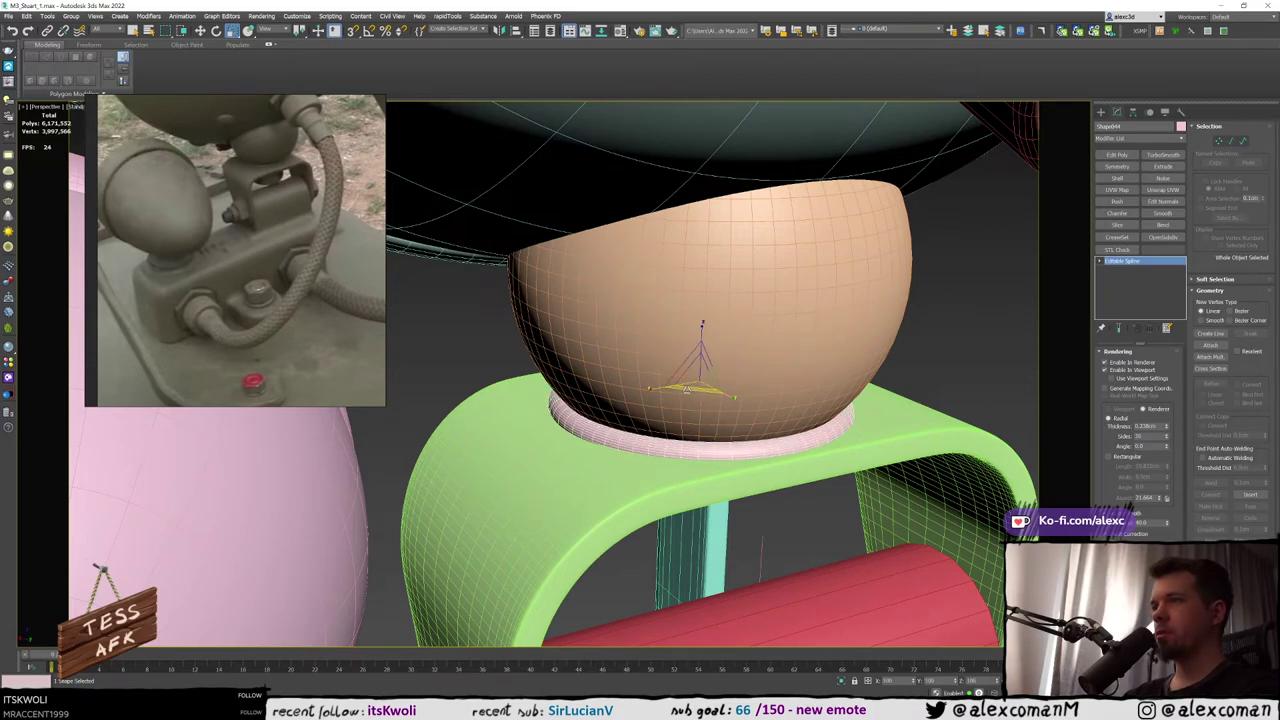
click(925, 361)
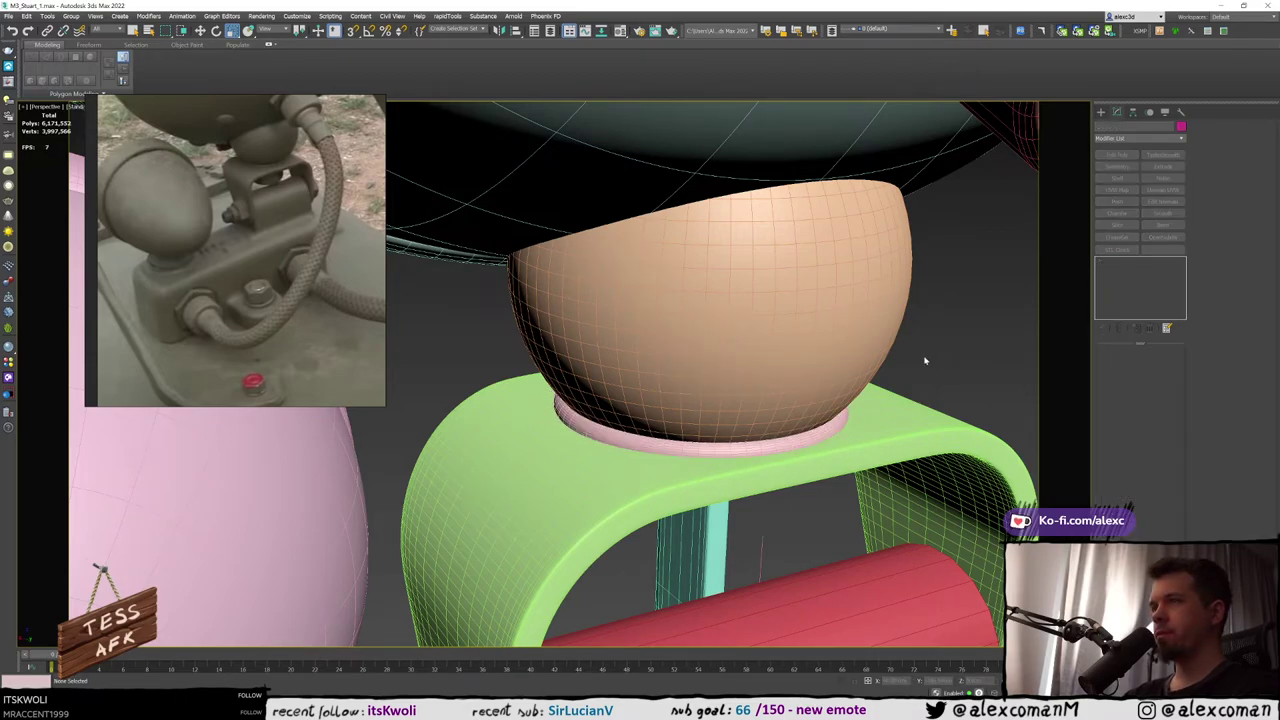
Check the proportions of the peach sphere and weld ring against the surrounding headlight assembly in shaded and edged views
key(F4)
middle_drag(850, 371, 800, 374)
scroll(800, 374, down, 3)
middle_drag(702, 387, 837, 353)
click(741, 379)
scroll(741, 379, down, 3)
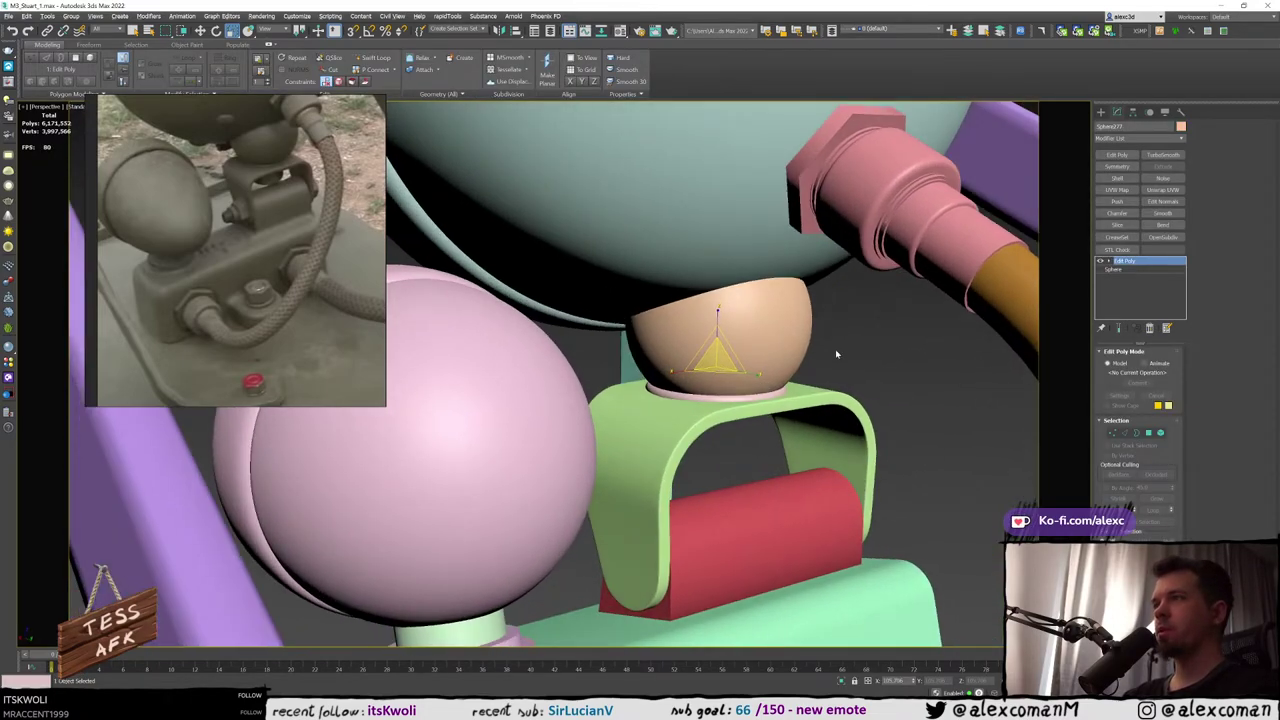
click(837, 353)
click(720, 340)
alt+middle_drag(720, 340, 800, 323)
scroll(702, 378, down, 3)
key(F4)
scroll(702, 378, down, 3)
scroll(716, 372, down, 3)
click(747, 357)
Select the small pink lamp housing beside the headlight and stretch its rounded rear slightly along its length
scroll(678, 355, down, 5)
key(F3)
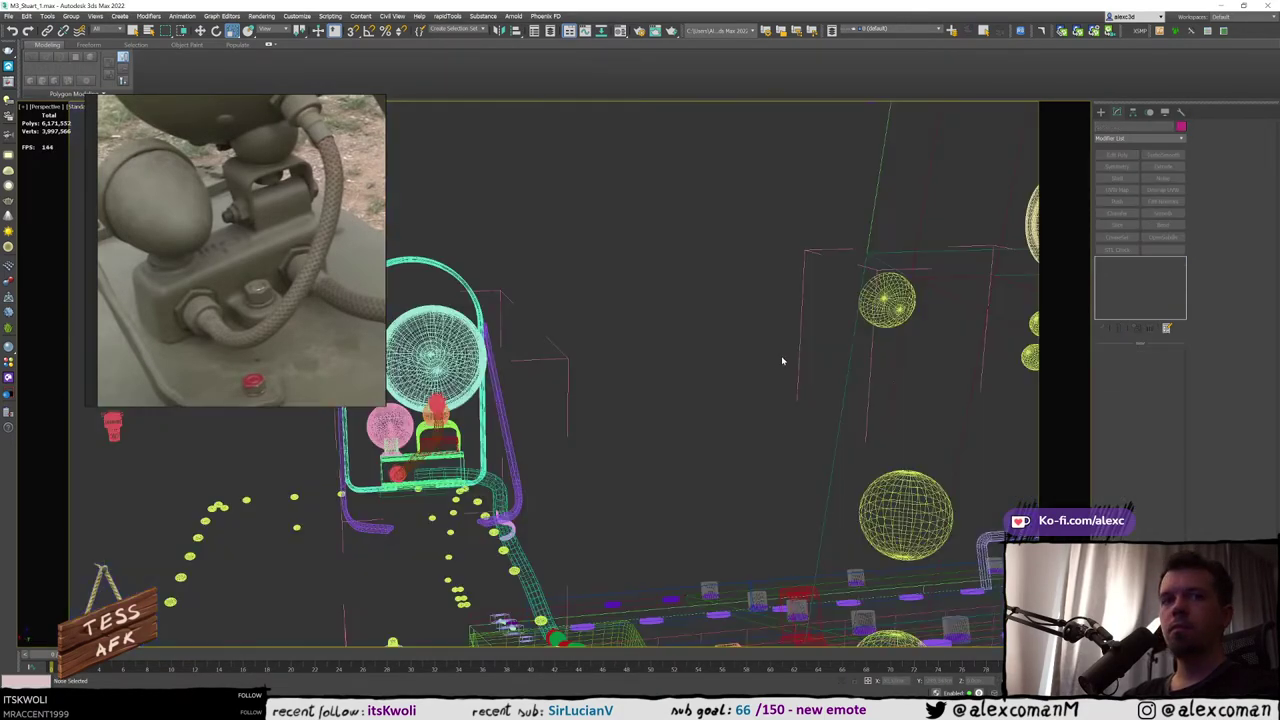
alt+middle_drag(625, 402, 676, 395)
click(410, 426)
key(z)
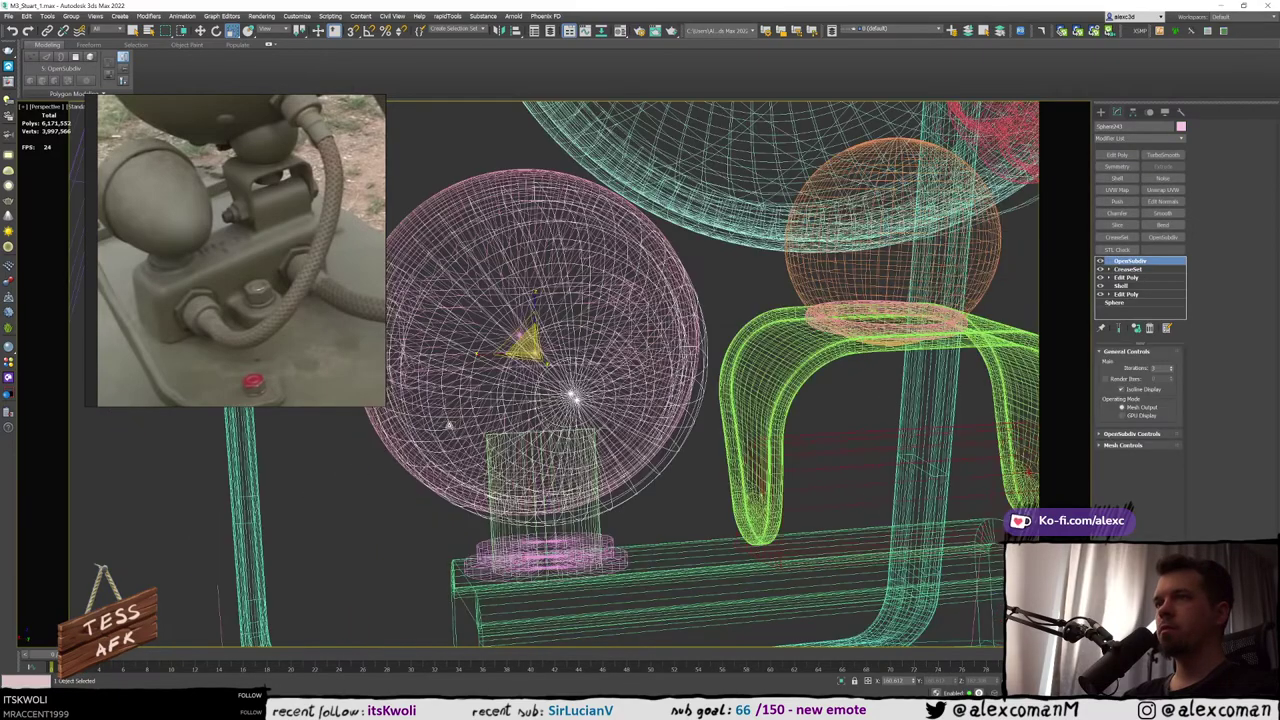
scroll(495, 417, down, 5)
key(F3)
alt+middle_drag(550, 411, 730, 356)
alt+middle_drag(680, 383, 657, 354)
scroll(690, 350, up, 3)
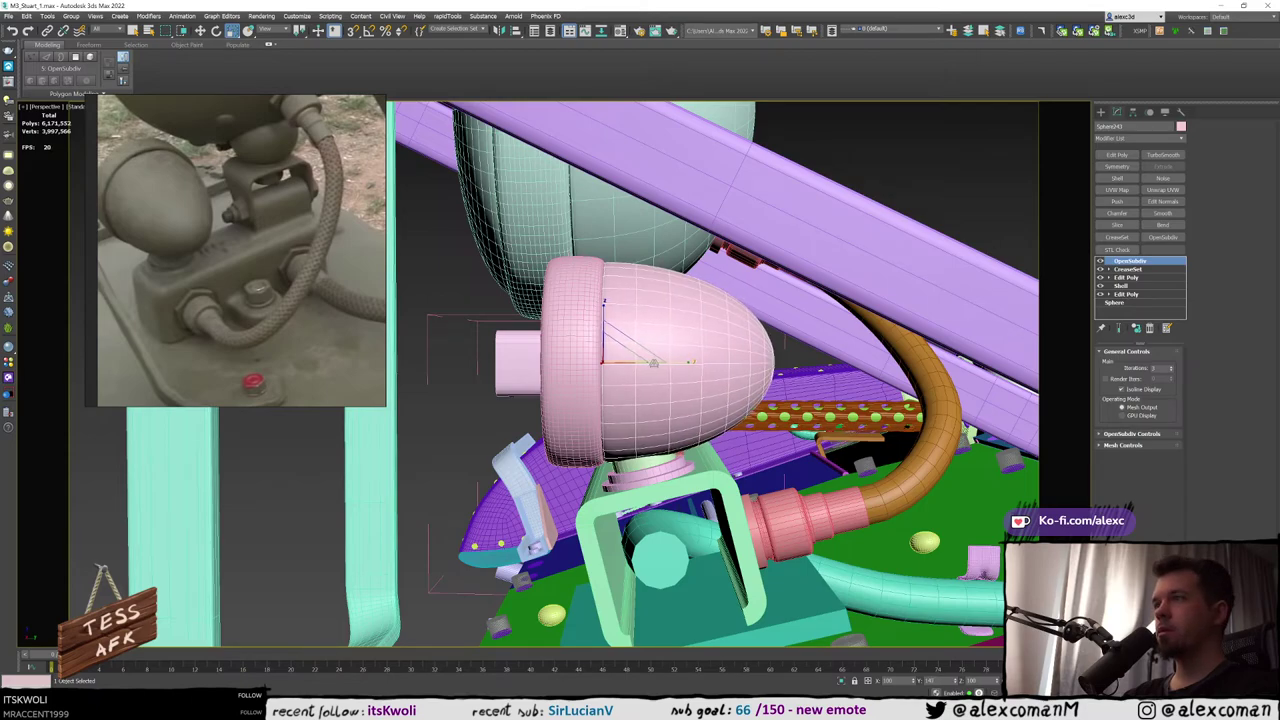
drag(655, 363, 656, 363)
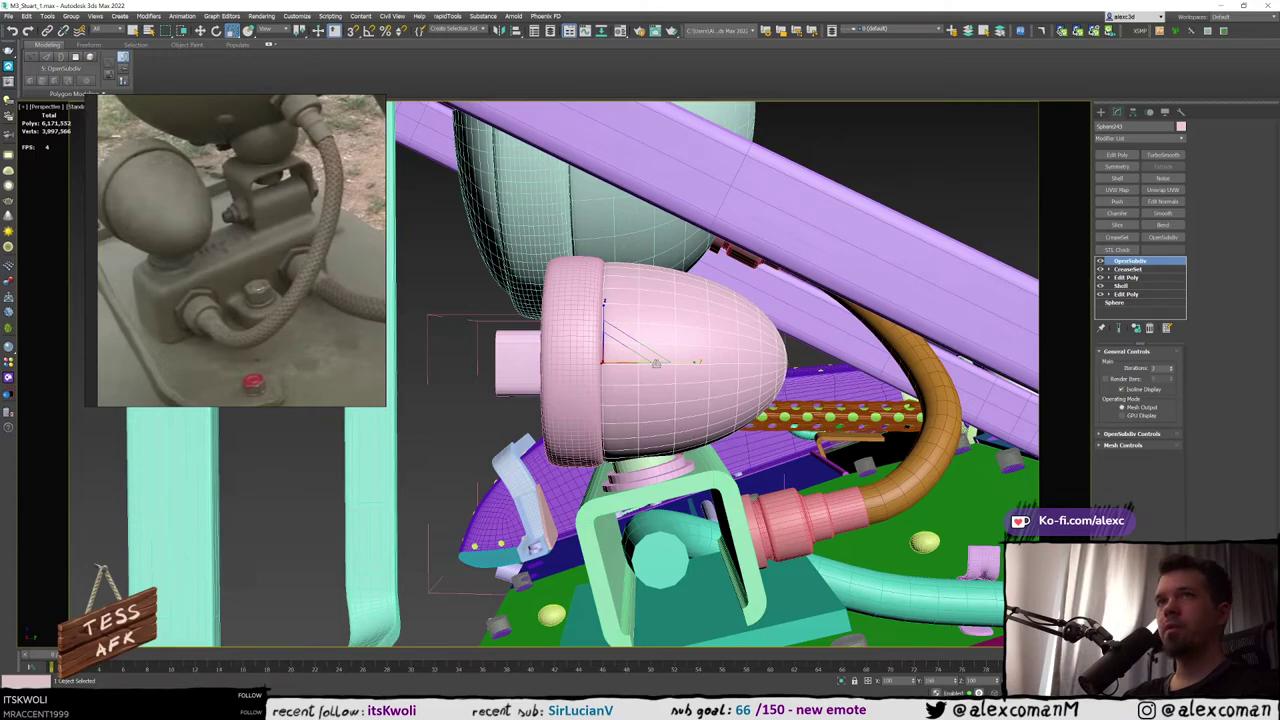
Select the pink lamp housing together with its front parts and lower the group slightly toward its mount
alt+middle_drag(649, 361, 745, 350)
key(F3)
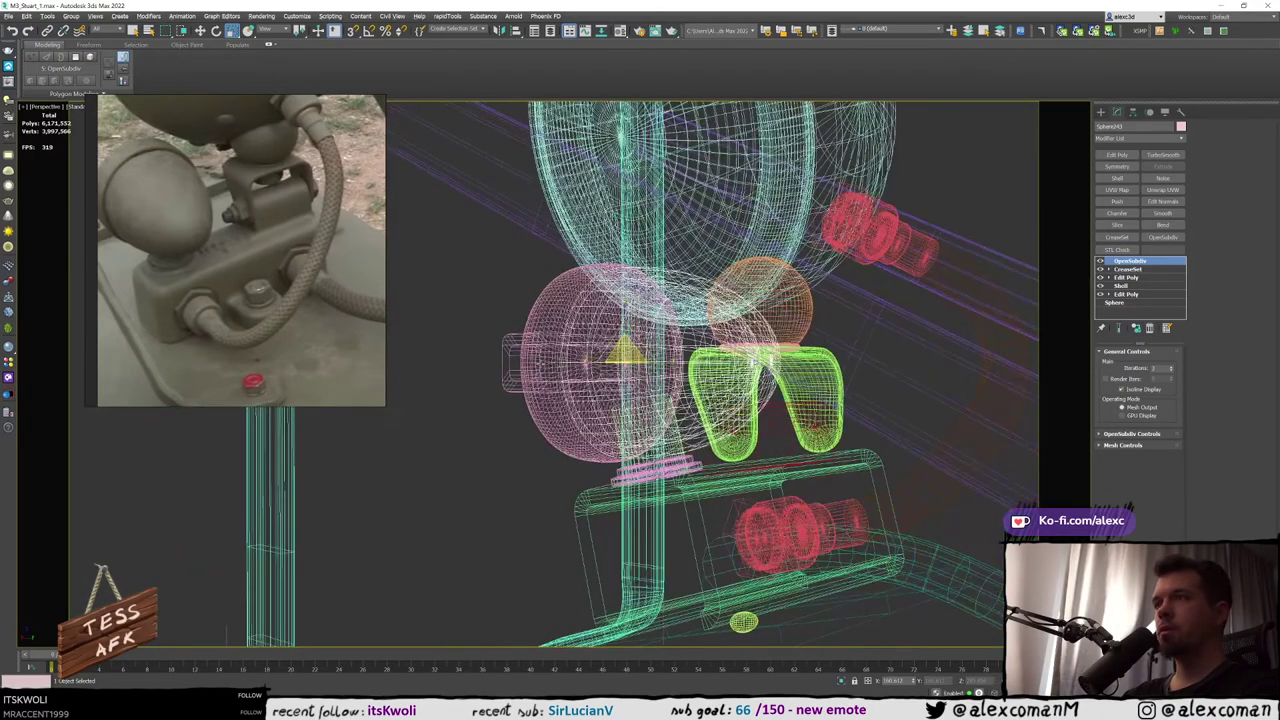
drag(465, 348, 572, 377)
key(F3)
mouse_move(580, 368)
alt+middle_down()
mouse_move(562, 350)
mouse_move(606, 362)
alt+middle_up()
key(w)
drag(618, 337, 643, 360)
alt+middle_drag(643, 360, 620, 363)
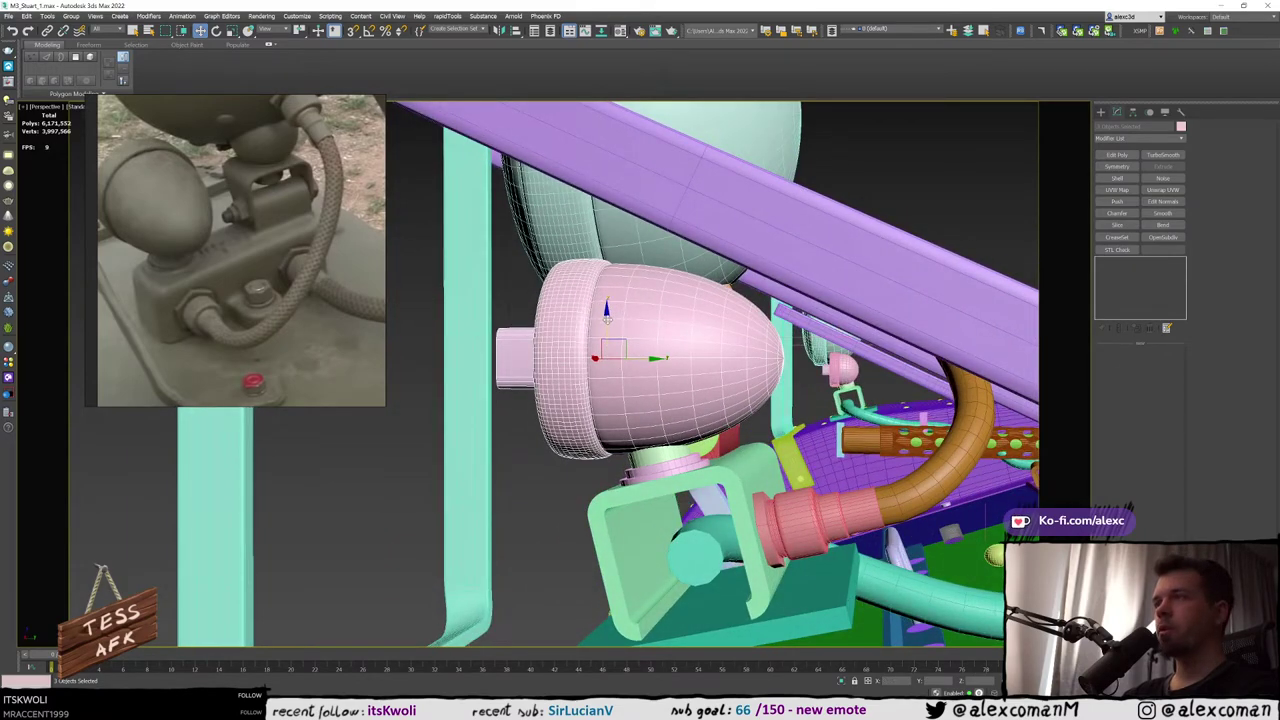
drag(612, 302, 607, 322)
Examine the small lamp and headlight assembly in the context of the whole tank, from the front and the rear
scroll(622, 328, down, 5)
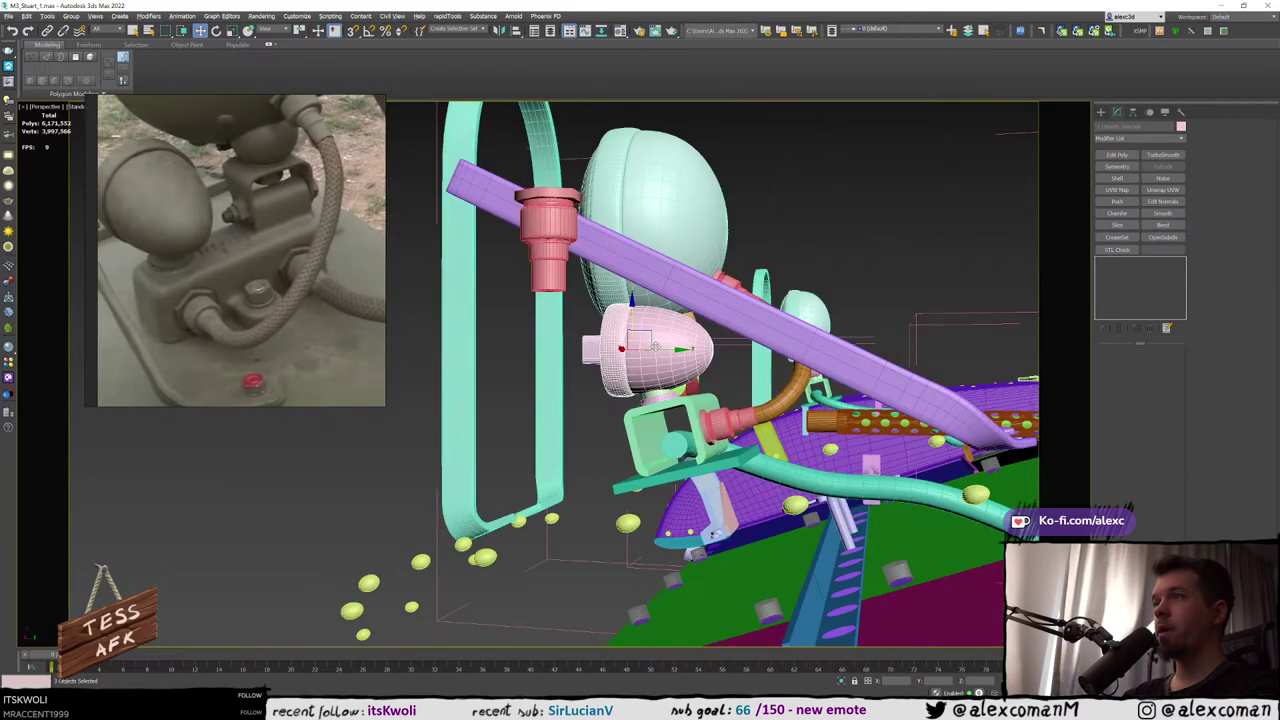
alt+middle_drag(640, 330, 550, 386)
scroll(620, 349, down, 2)
click(449, 351)
scroll(657, 372, up, 5)
scroll(657, 372, down, 6)
scroll(619, 420, down, 2)
click(577, 416)
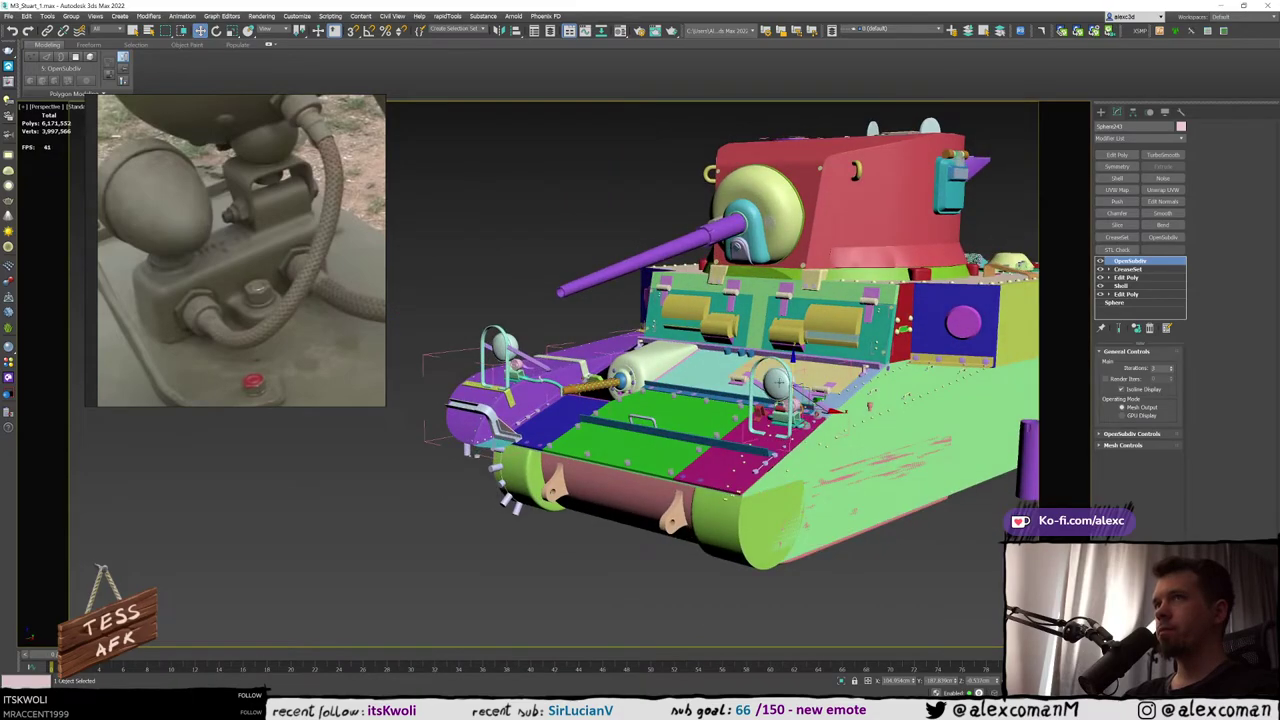
alt+middle_drag(779, 381, 618, 329)
scroll(656, 351, up, 5)
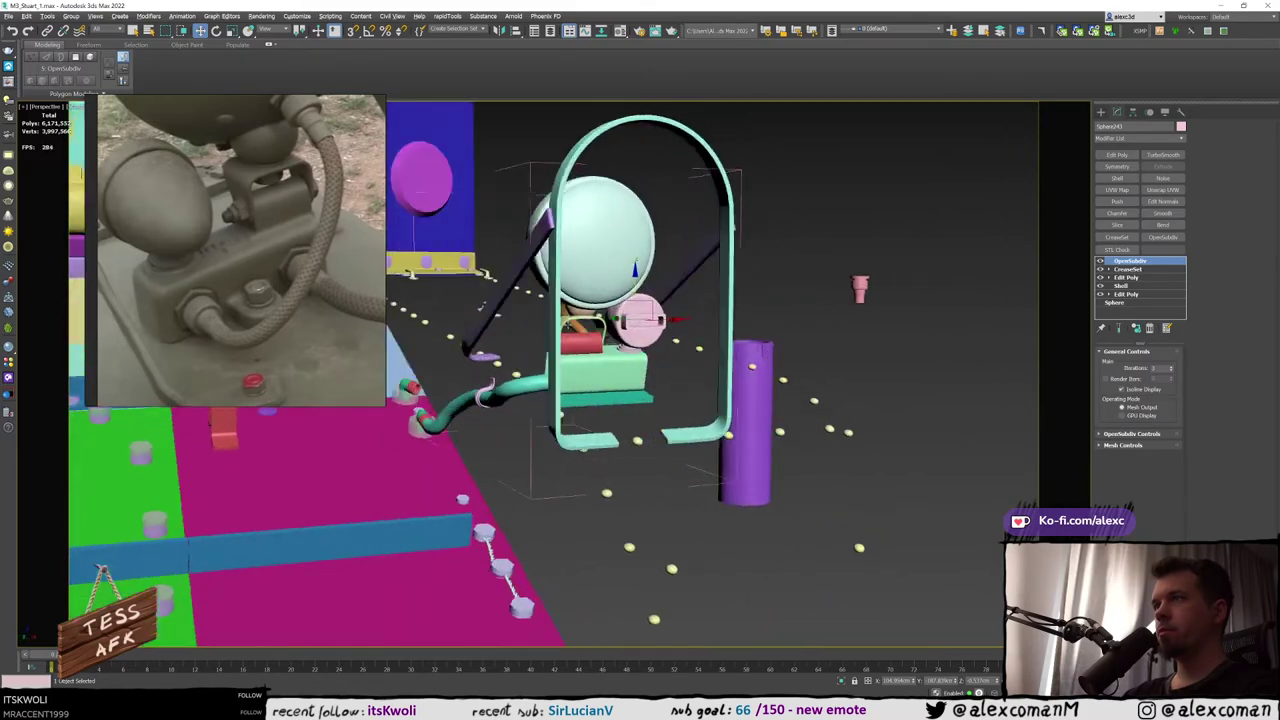
alt+middle_drag(481, 305, 410, 279)
scroll(607, 330, up, 4)
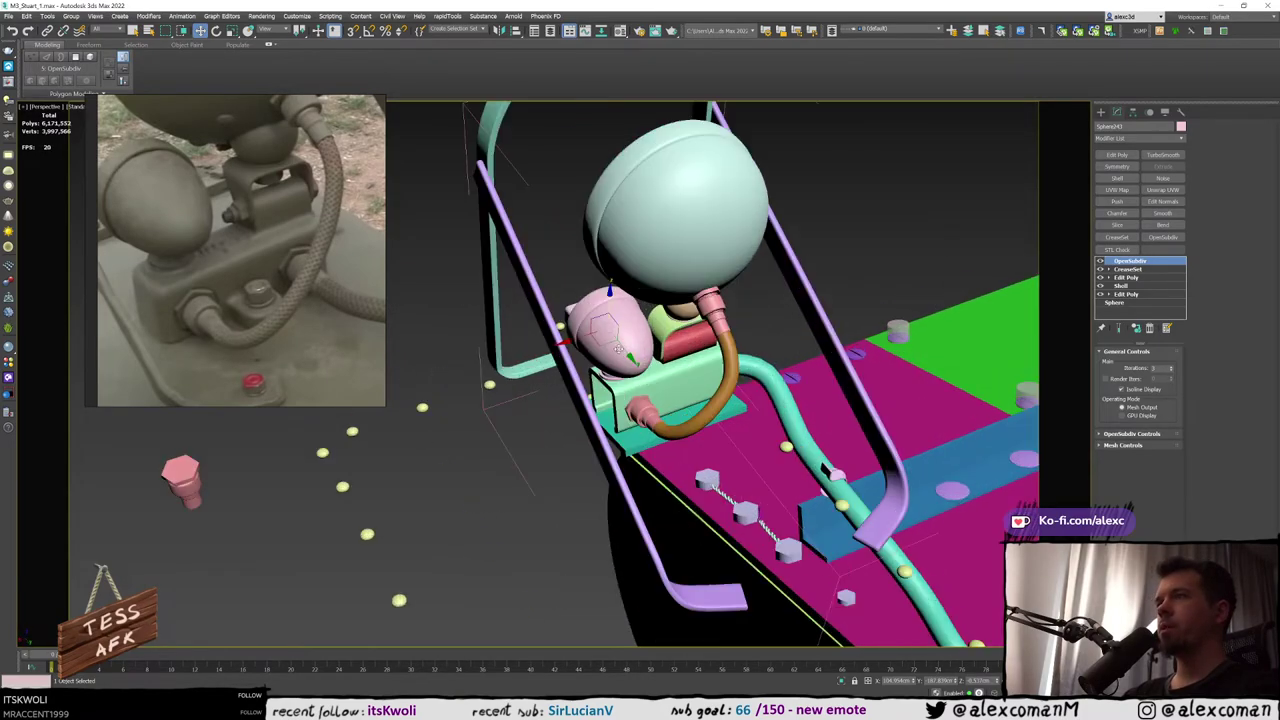
Examine the reference board's full-tank and close-up photos for the headlight, its small lamp and their mounting
scroll(235, 240, down, 10)
middle_drag(235, 240, 283, 278)
scroll(220, 190, up, 4)
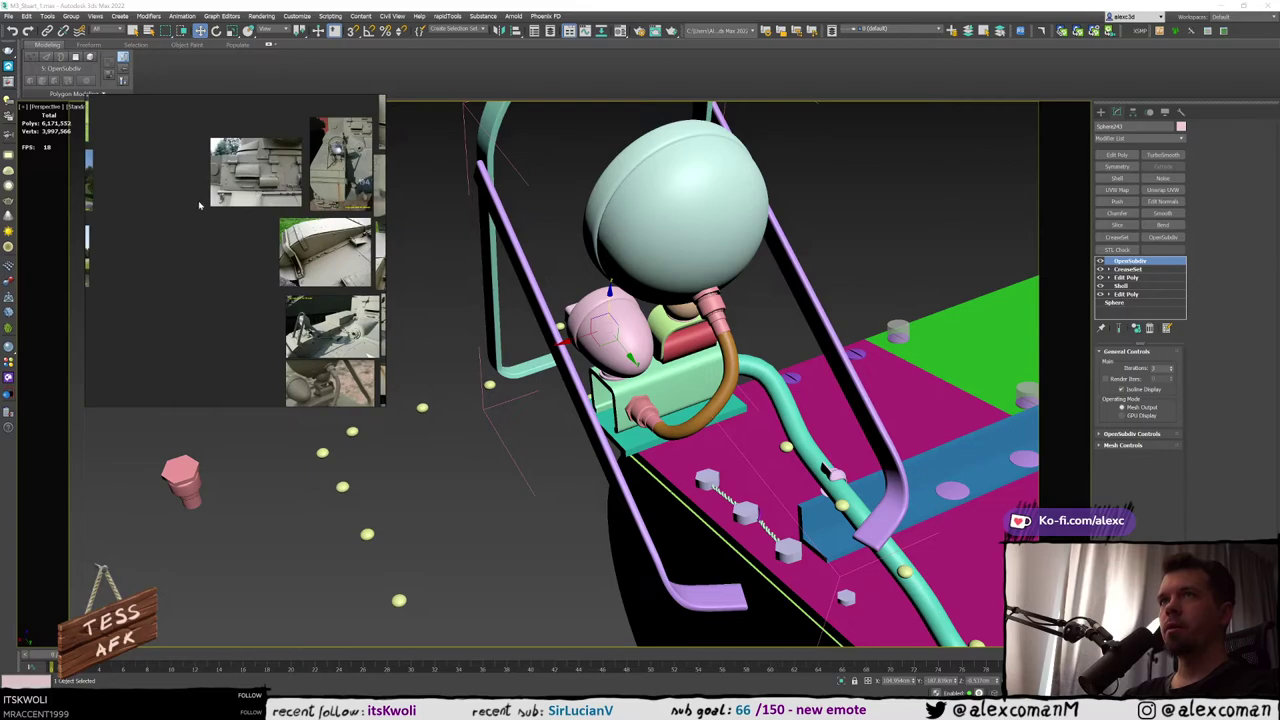
scroll(200, 206, down, 5)
middle_drag(200, 206, 277, 243)
scroll(195, 177, up, 5)
scroll(142, 195, up, 7)
scroll(240, 250, up, 1)
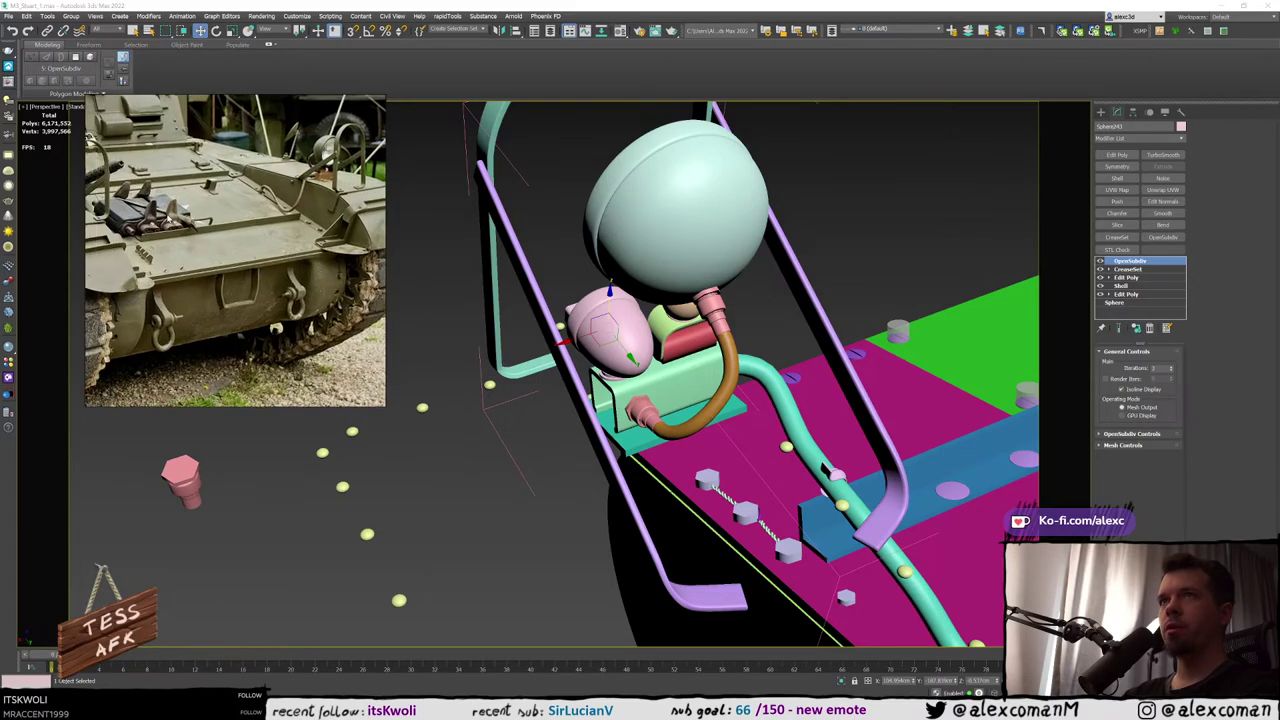
scroll(240, 250, down, 5)
scroll(240, 250, up, 8)
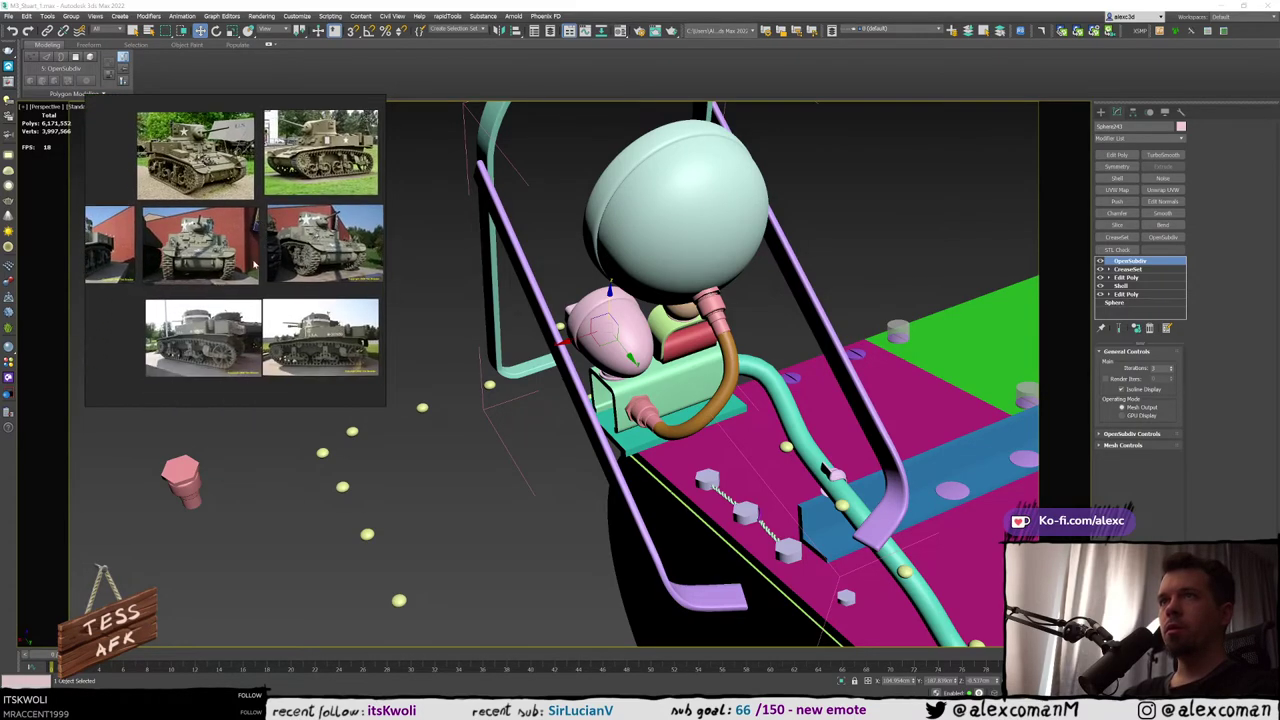
scroll(205, 245, up, 4)
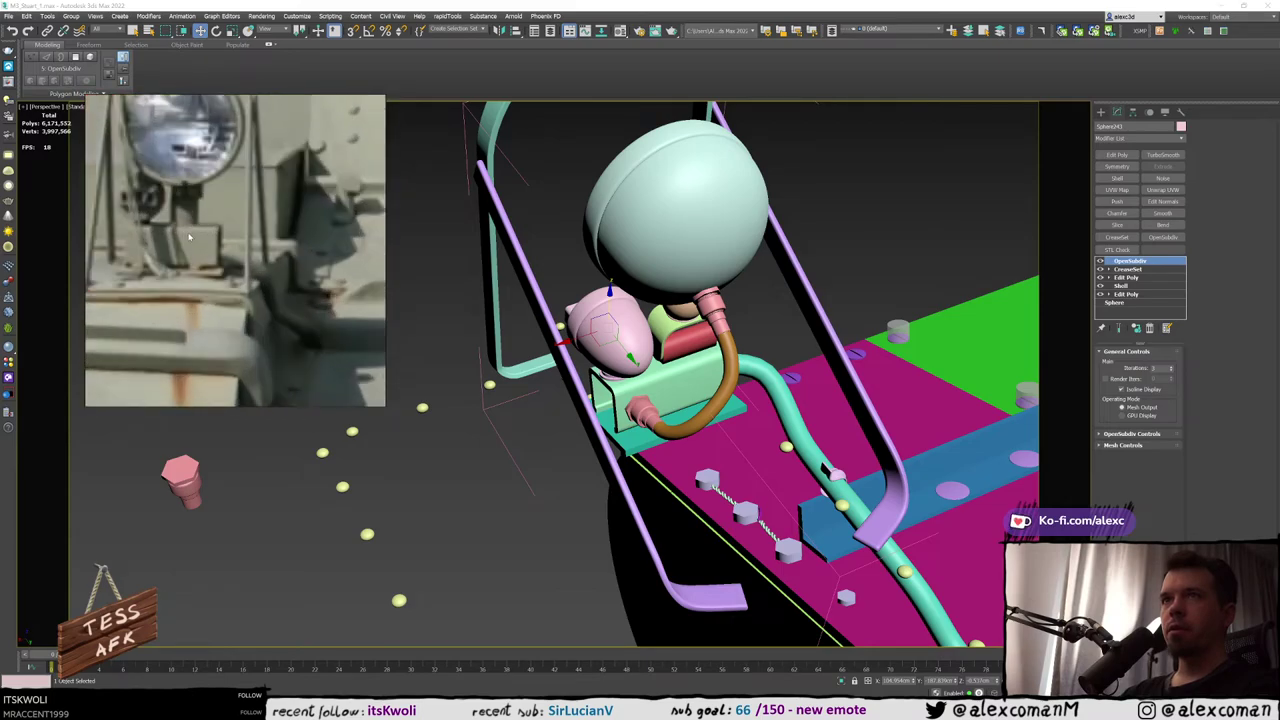
scroll(203, 246, down, 12)
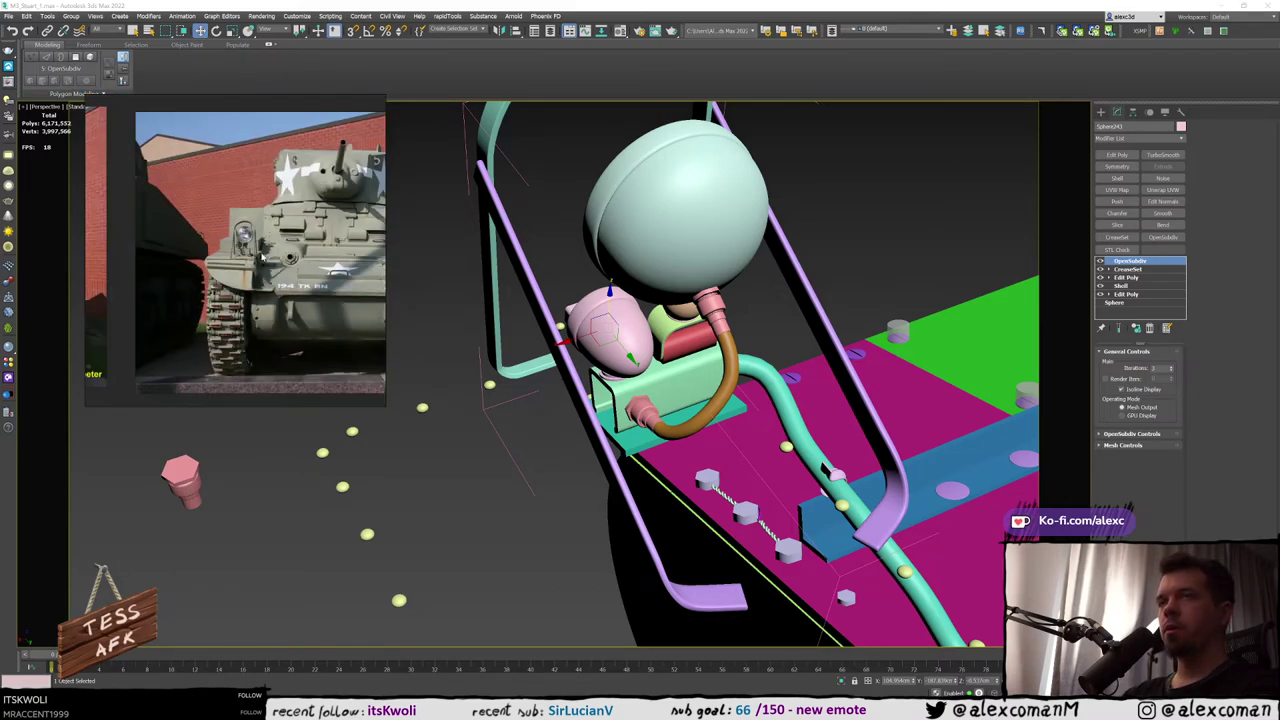
scroll(330, 351, down, 5)
middle_drag(378, 294, 308, 291)
scroll(308, 291, up, 2)
middle_drag(312, 365, 279, 287)
scroll(280, 288, down, 3)
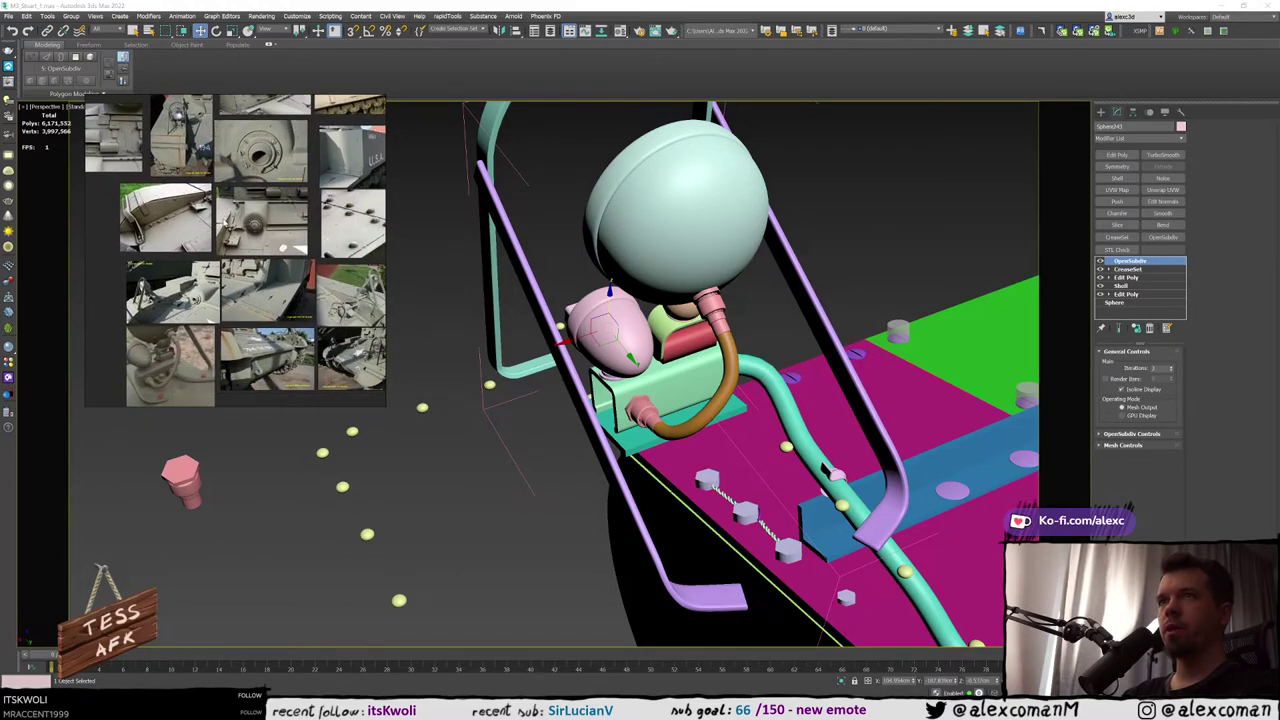
scroll(218, 305, down, 3)
scroll(235, 290, up, 2)
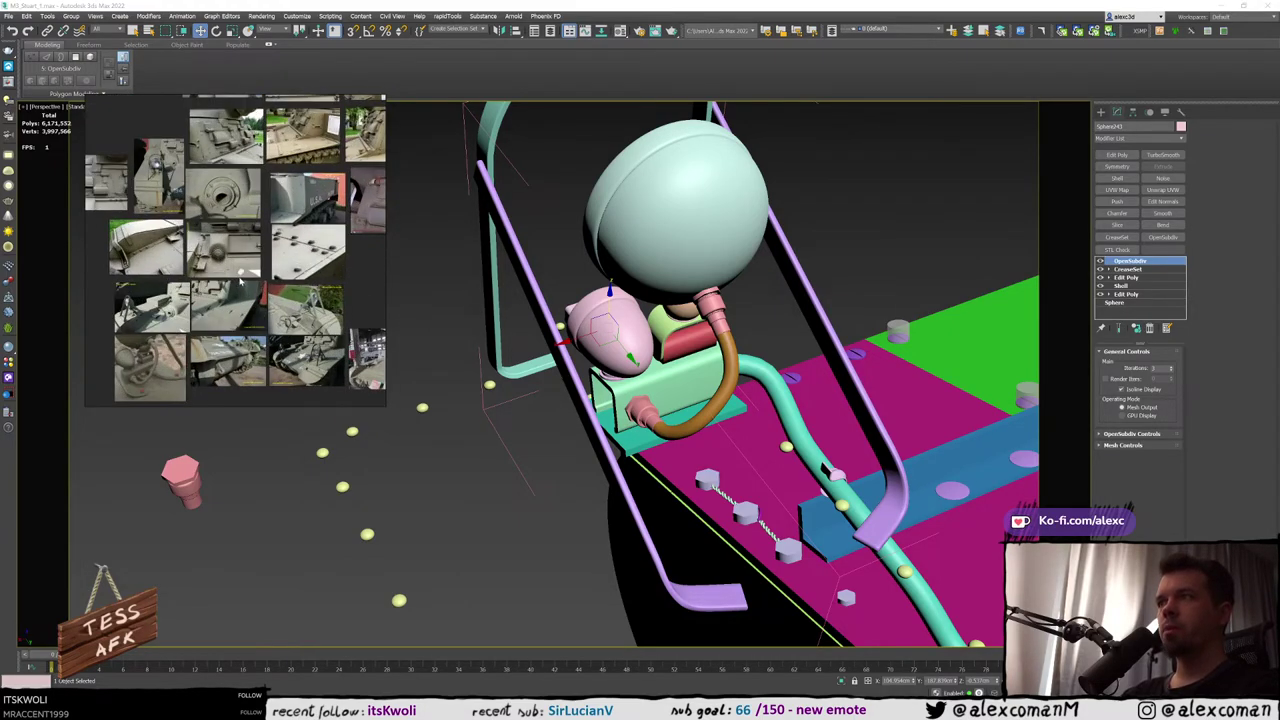
alt+middle_drag(632, 374, 681, 376)
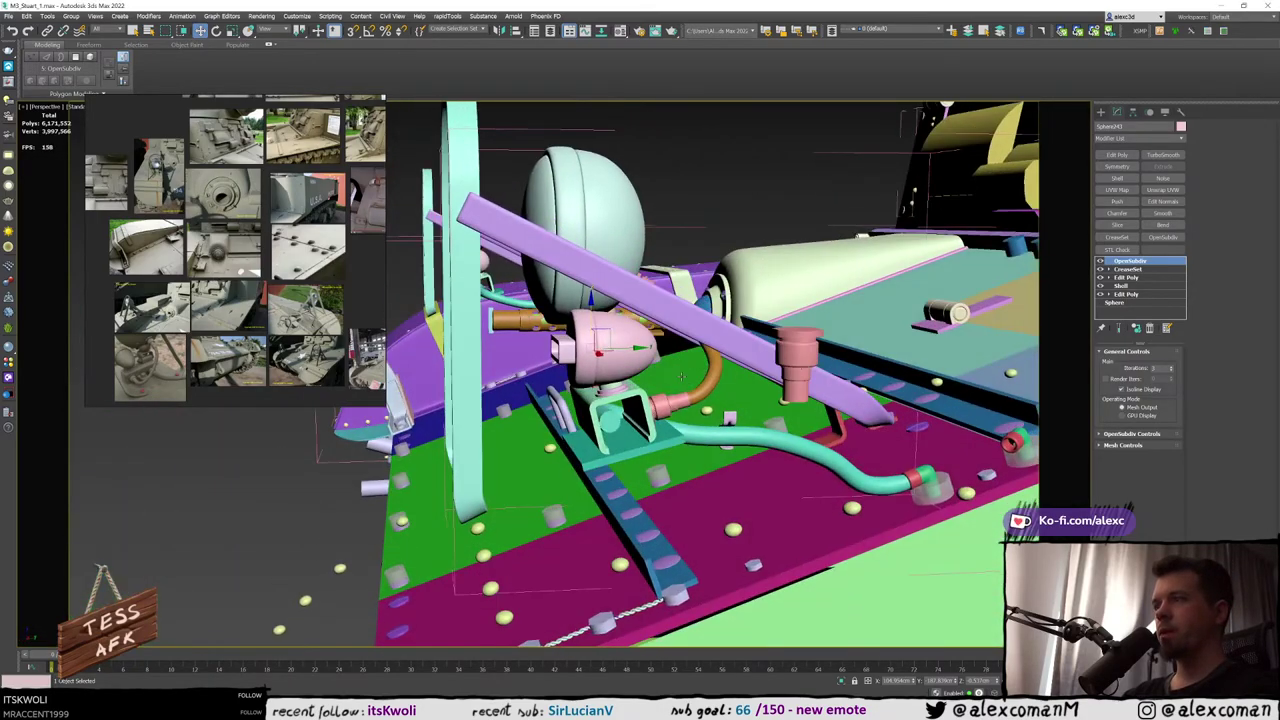
key(alt+Tab)
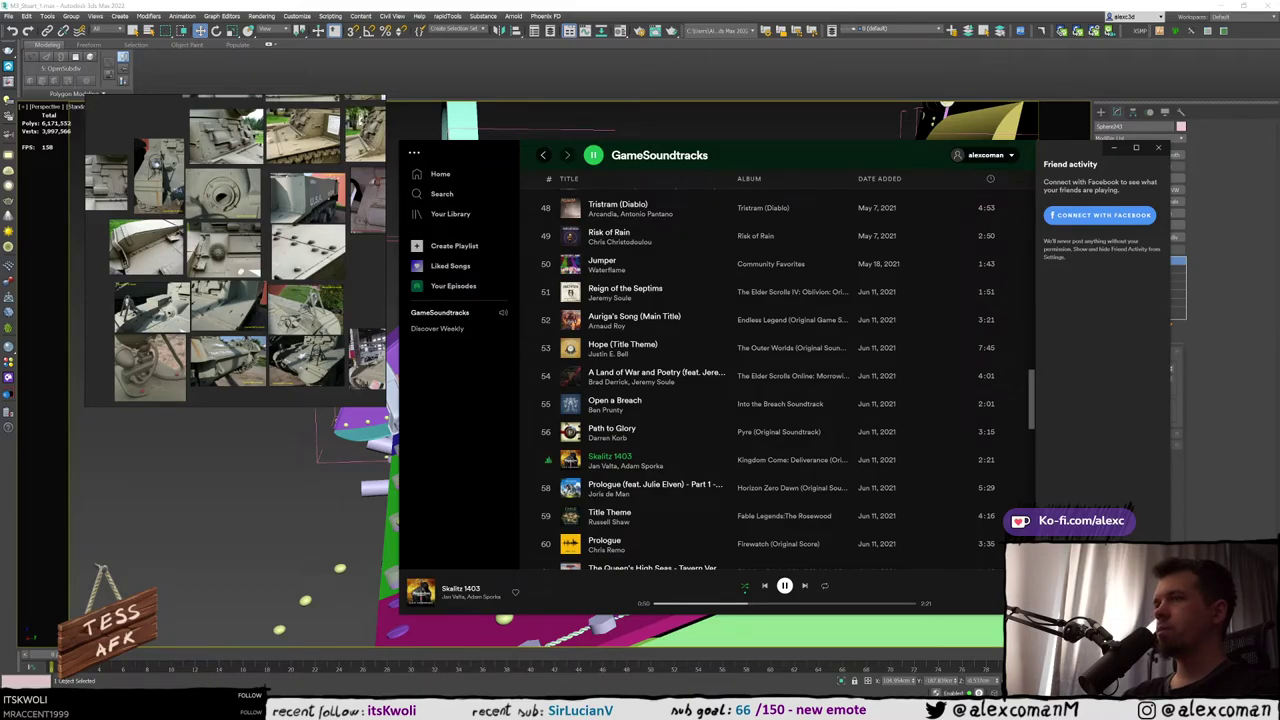
click(1114, 148)
Select the curved green strap above the headlight bracket and show edged faces around its lower end
alt+middle_drag(560, 310, 735, 312)
scroll(600, 356, up, 3)
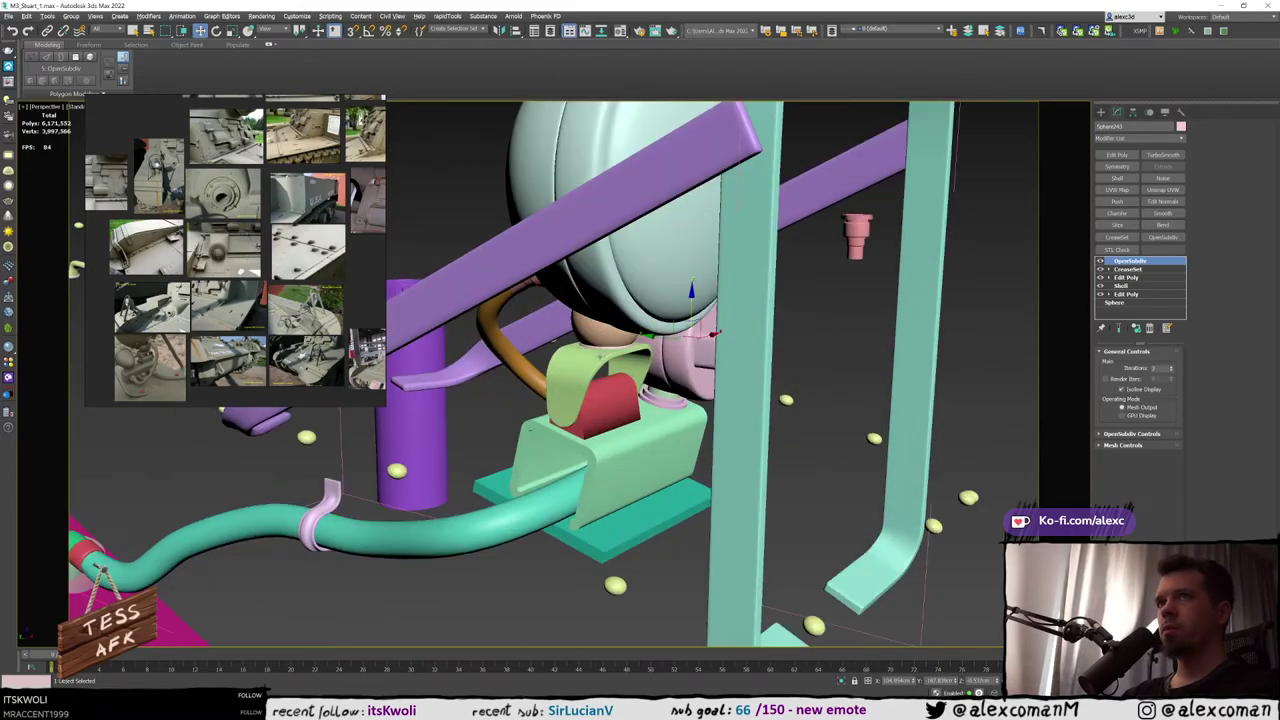
scroll(573, 402, up, 4)
click(632, 352)
alt+middle_drag(575, 400, 671, 364)
key(F4)
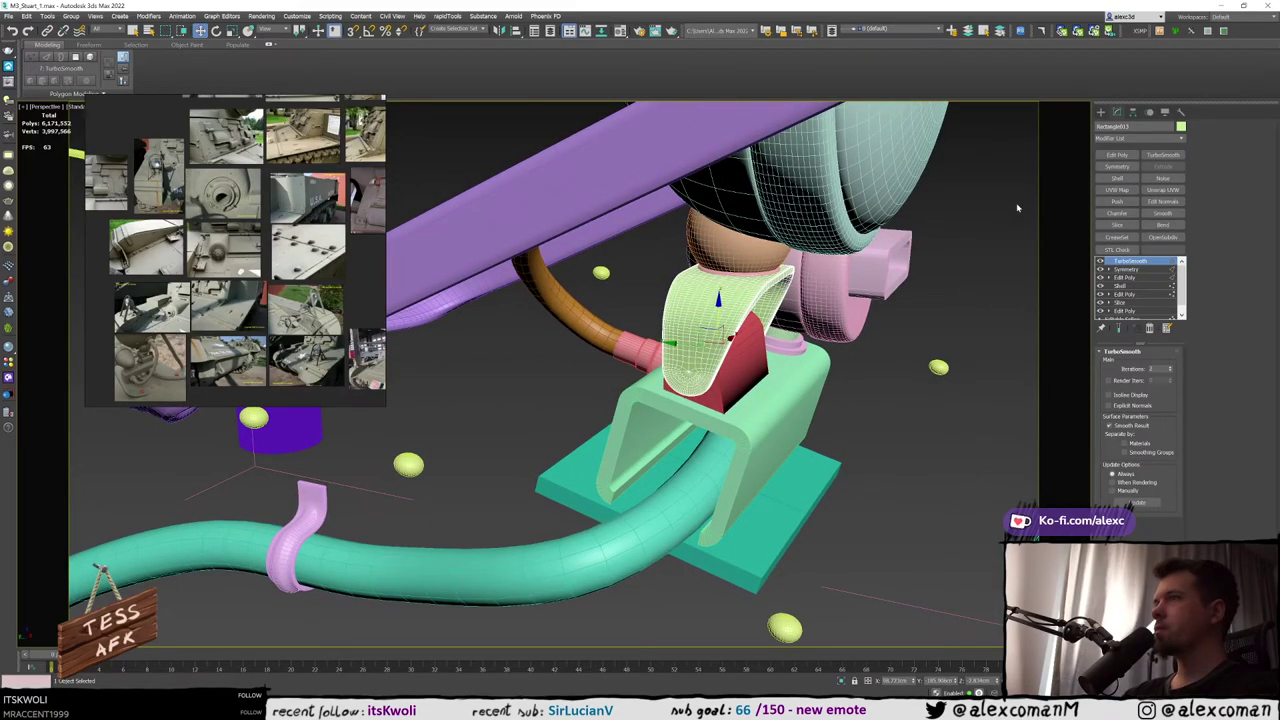
Find the close-up photo of the headlight bracket on the reference board and examine the strap's bolt
click(1101, 112)
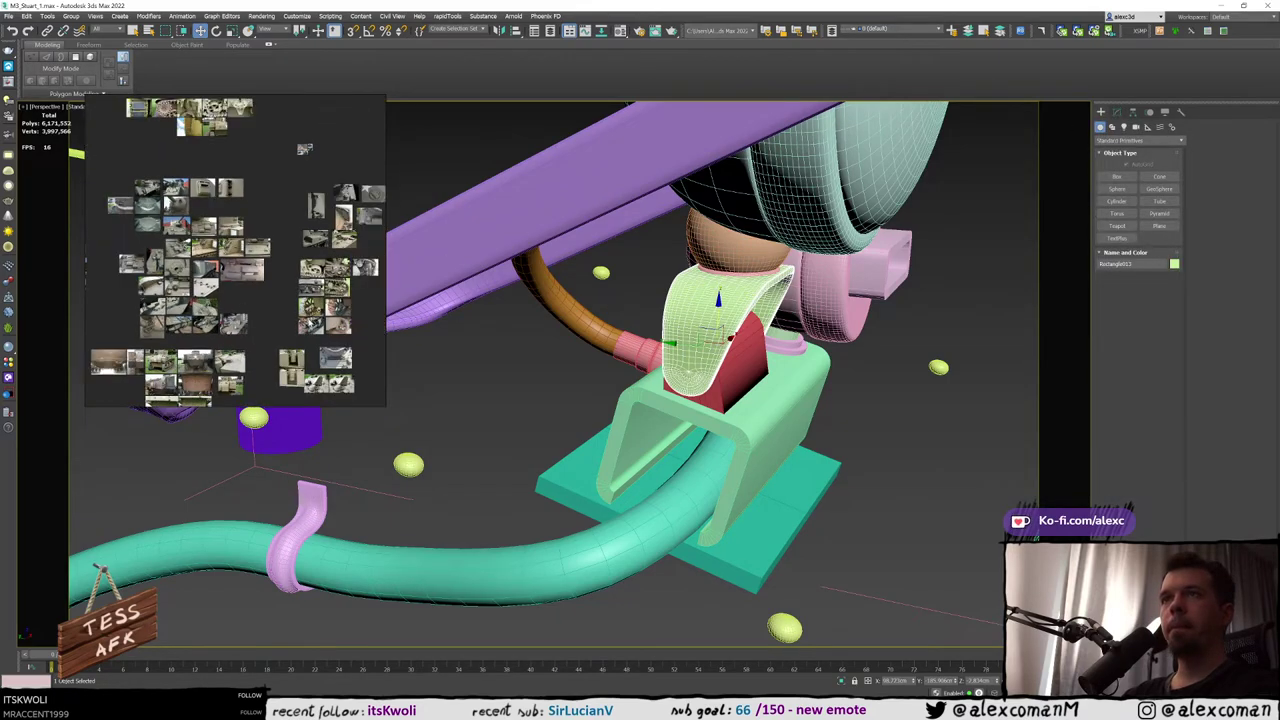
middle_drag(209, 348, 297, 294)
middle_drag(133, 257, 173, 373)
scroll(256, 262, up, 4)
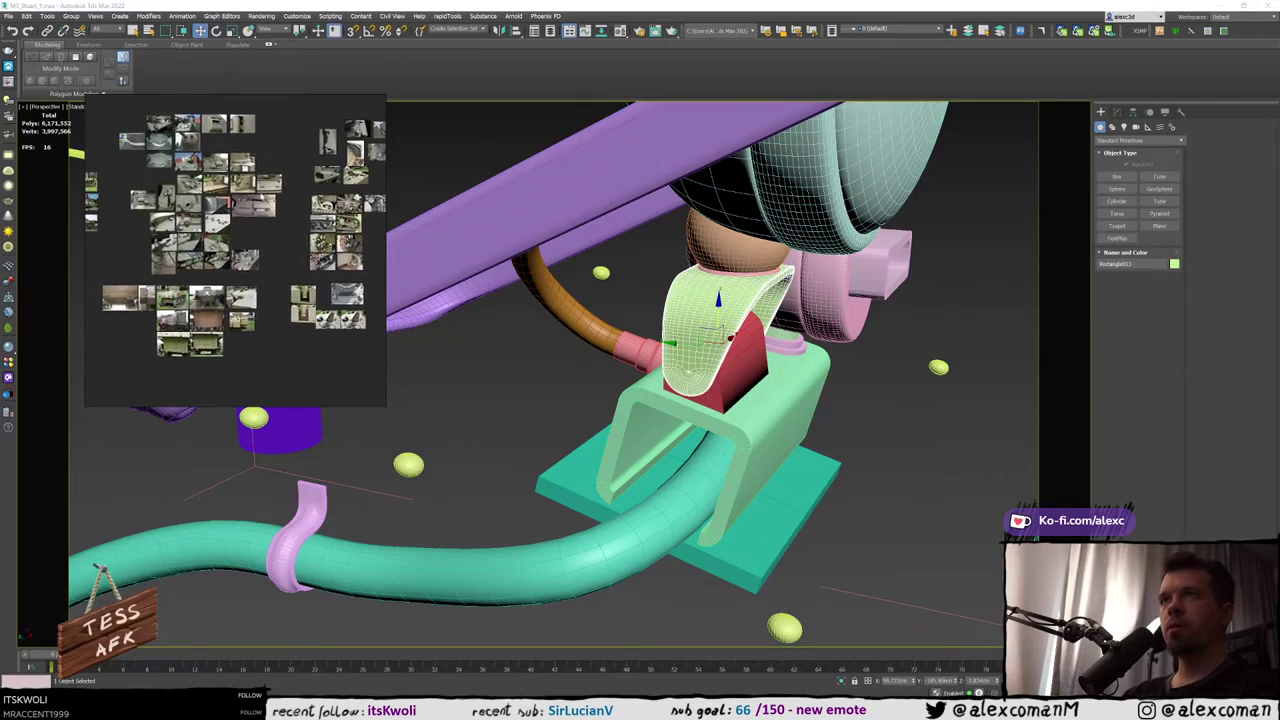
scroll(179, 227, down, 3)
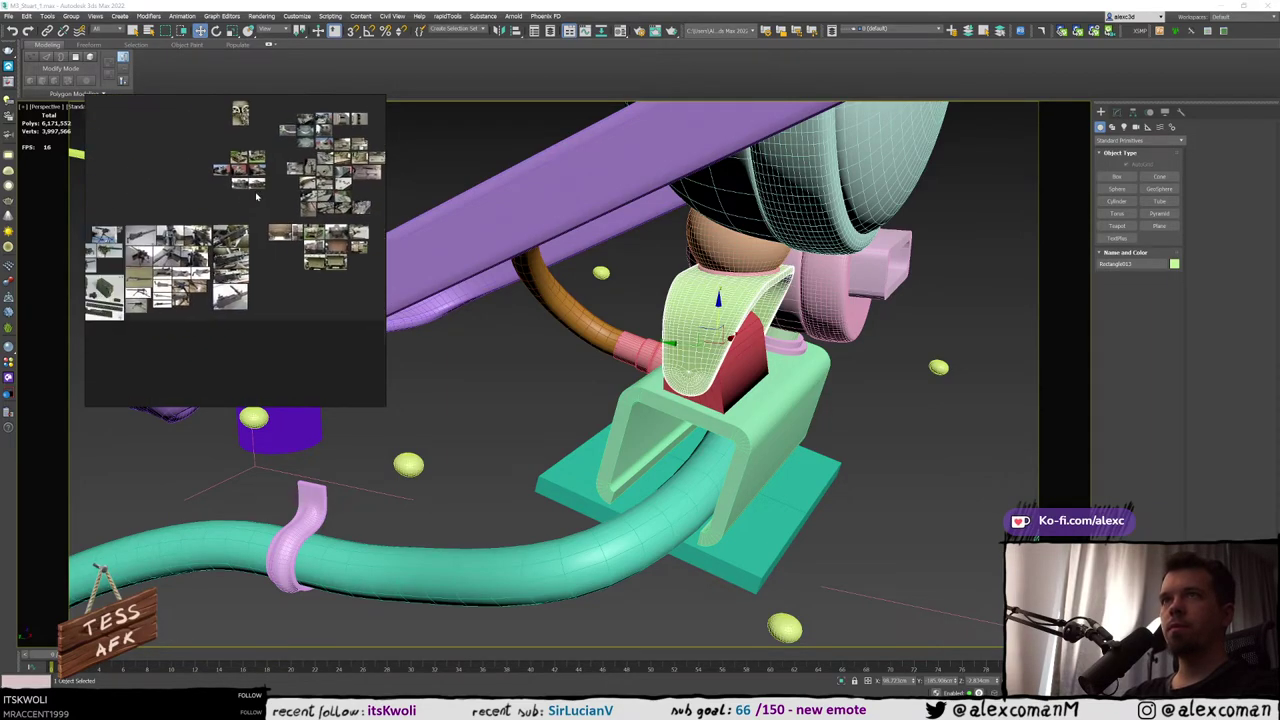
middle_drag(305, 232, 314, 235)
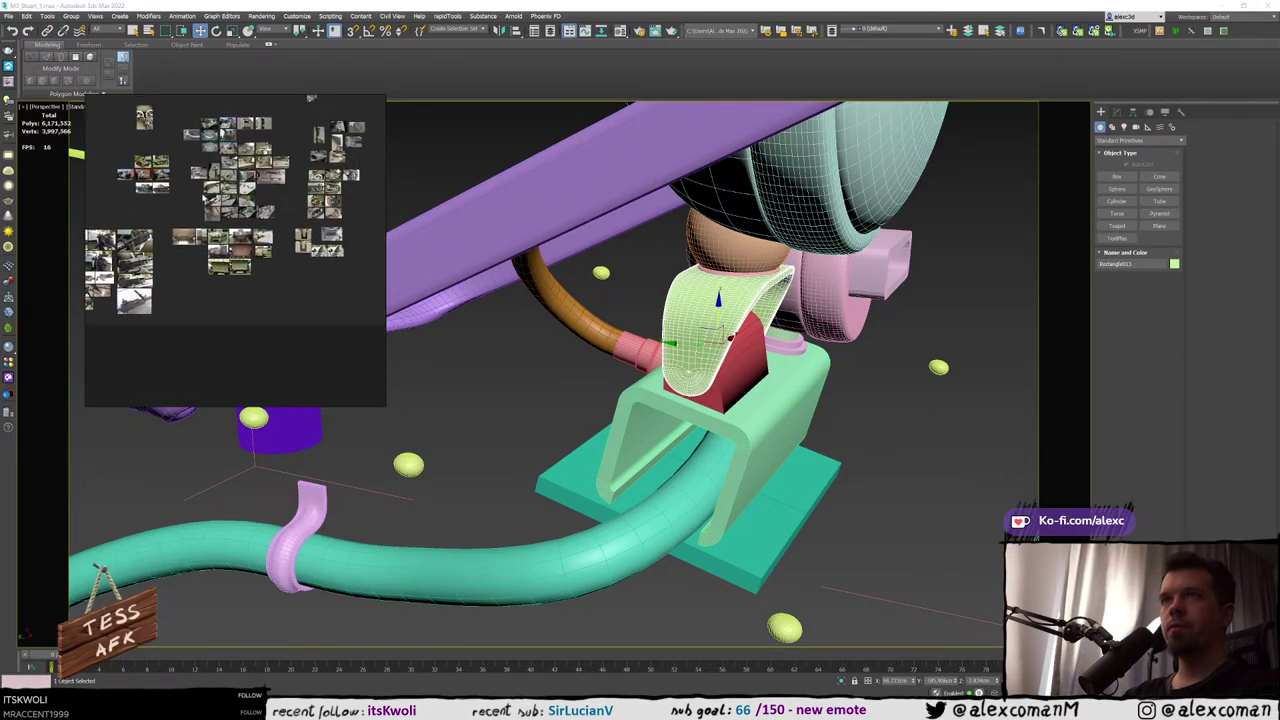
scroll(196, 172, up, 6)
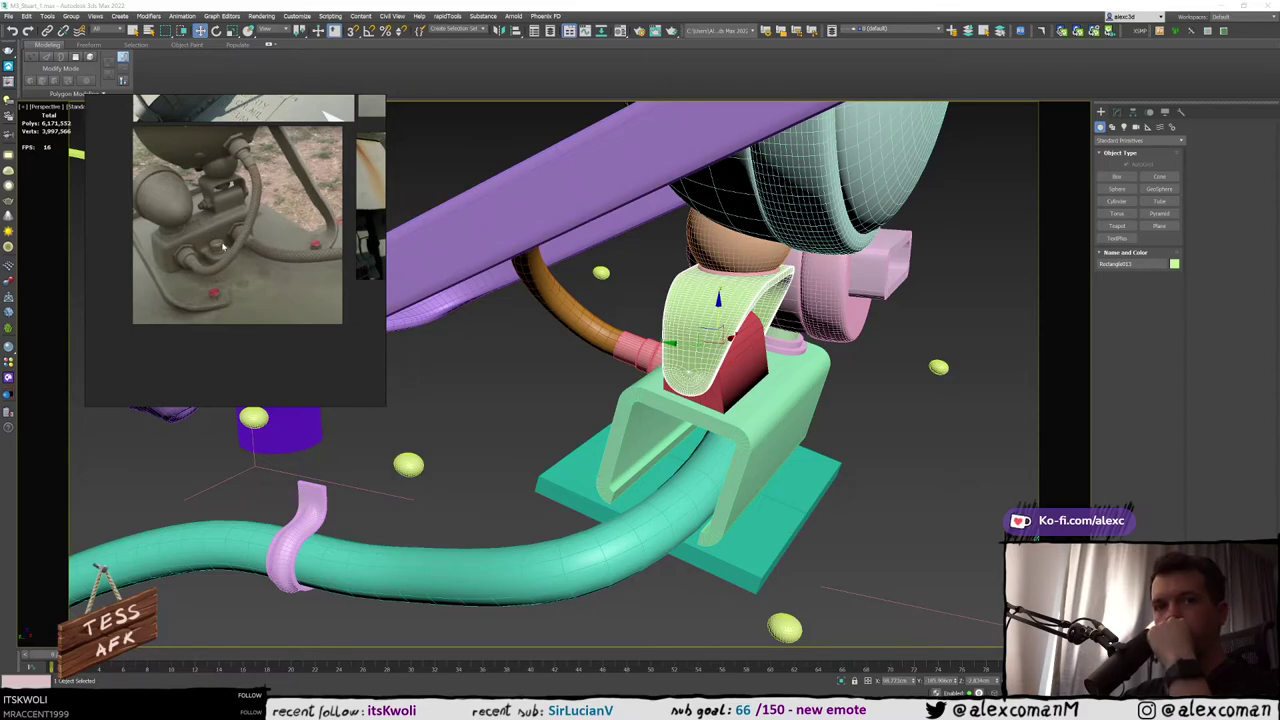
Create a surface-aligned cylinder on the strap's rounded lower end, about 0.6 cm in radius and 0.2 cm high
scroll(702, 246, up, 3)
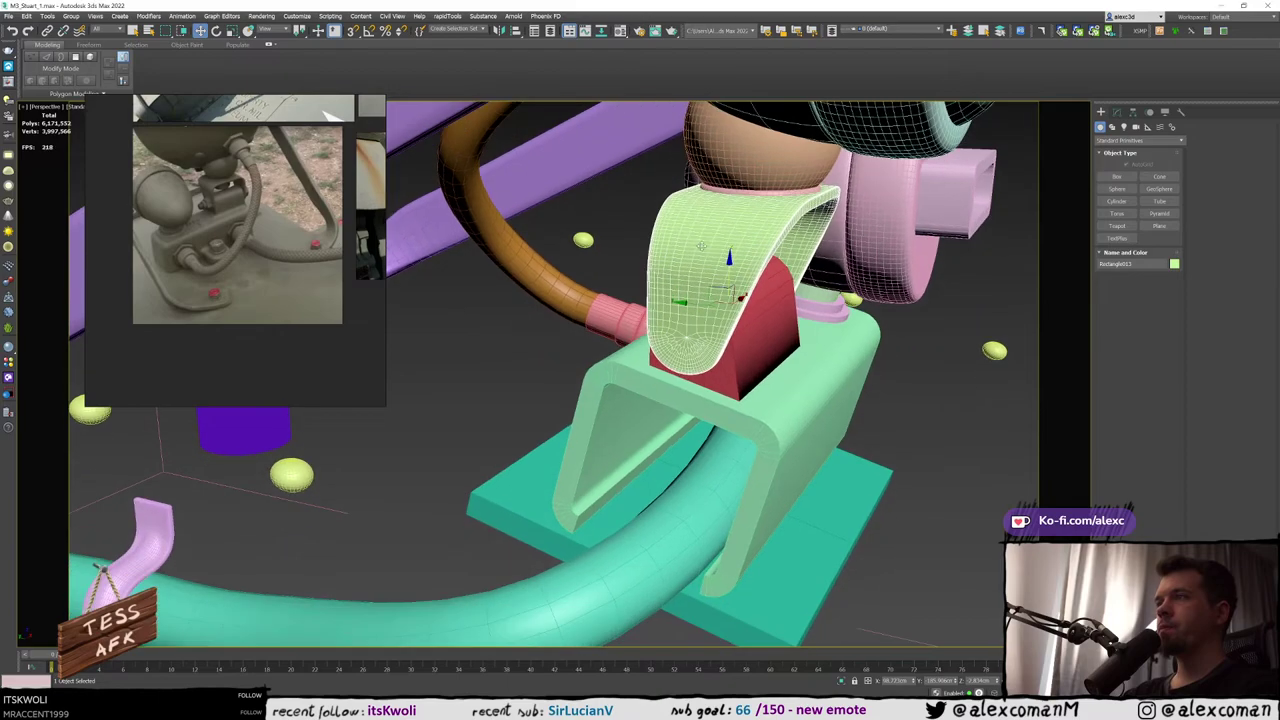
scroll(702, 246, up, 3)
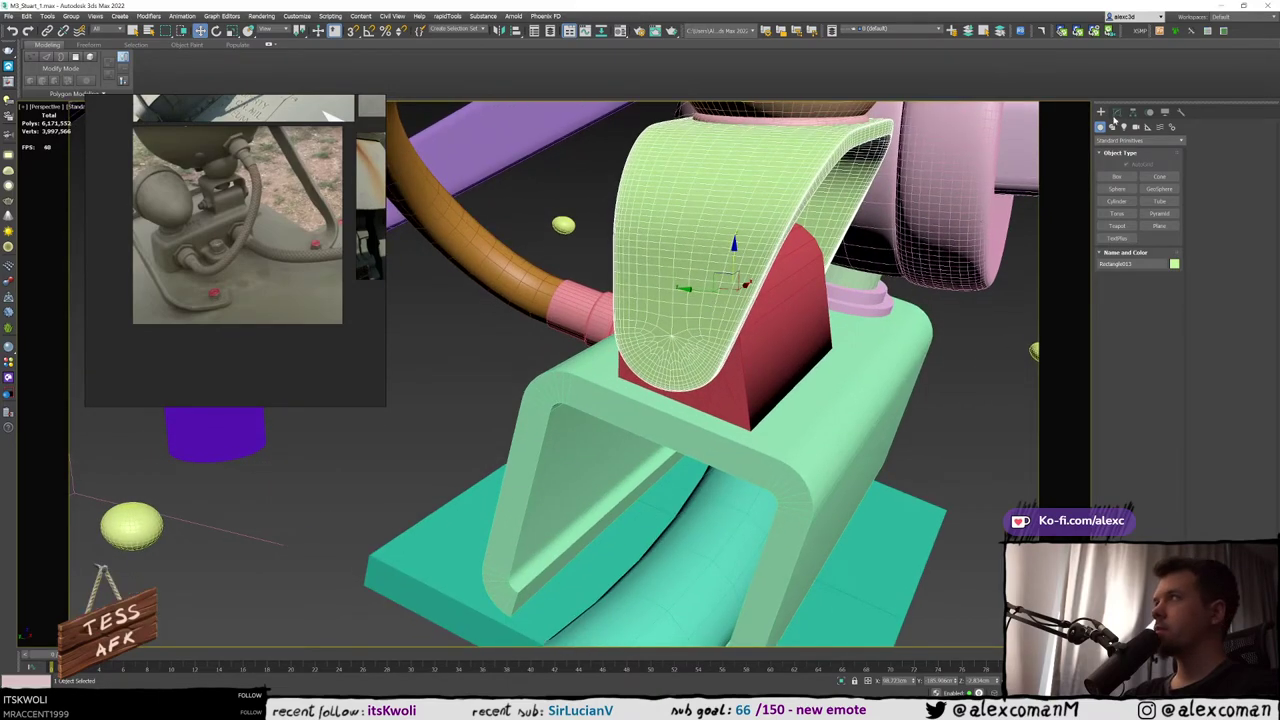
click(1116, 114)
click(1100, 112)
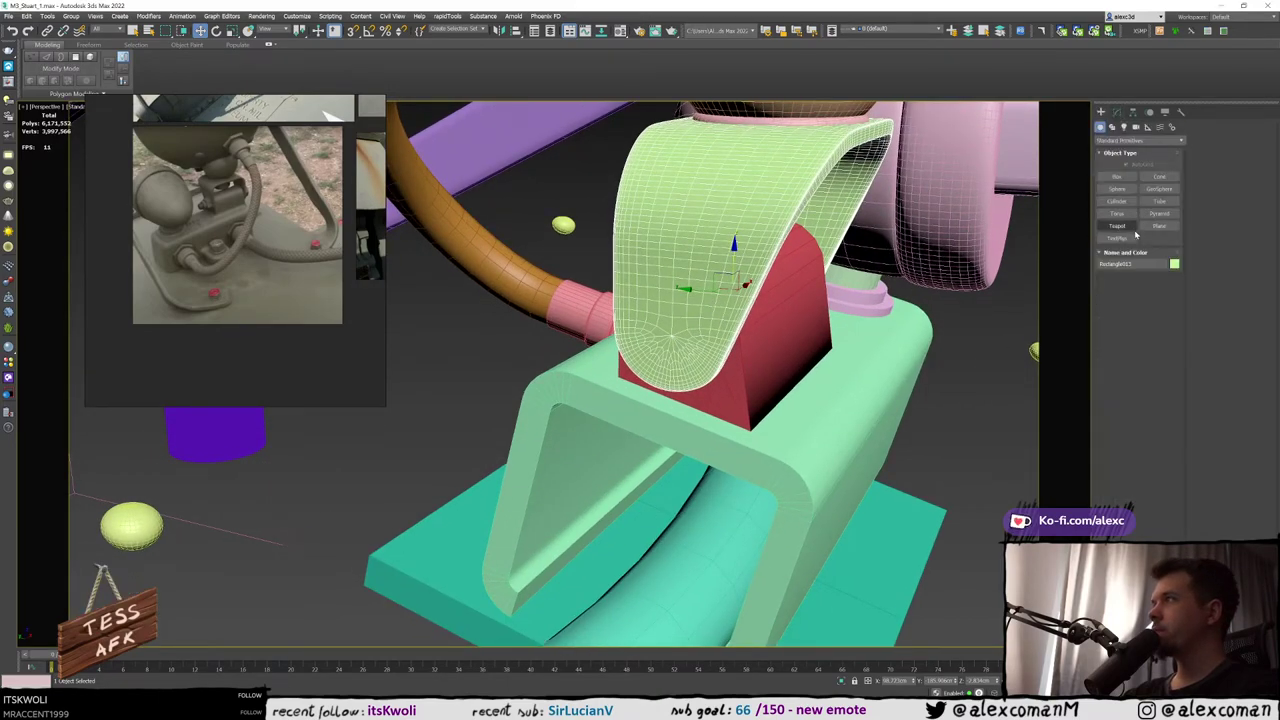
click(1117, 201)
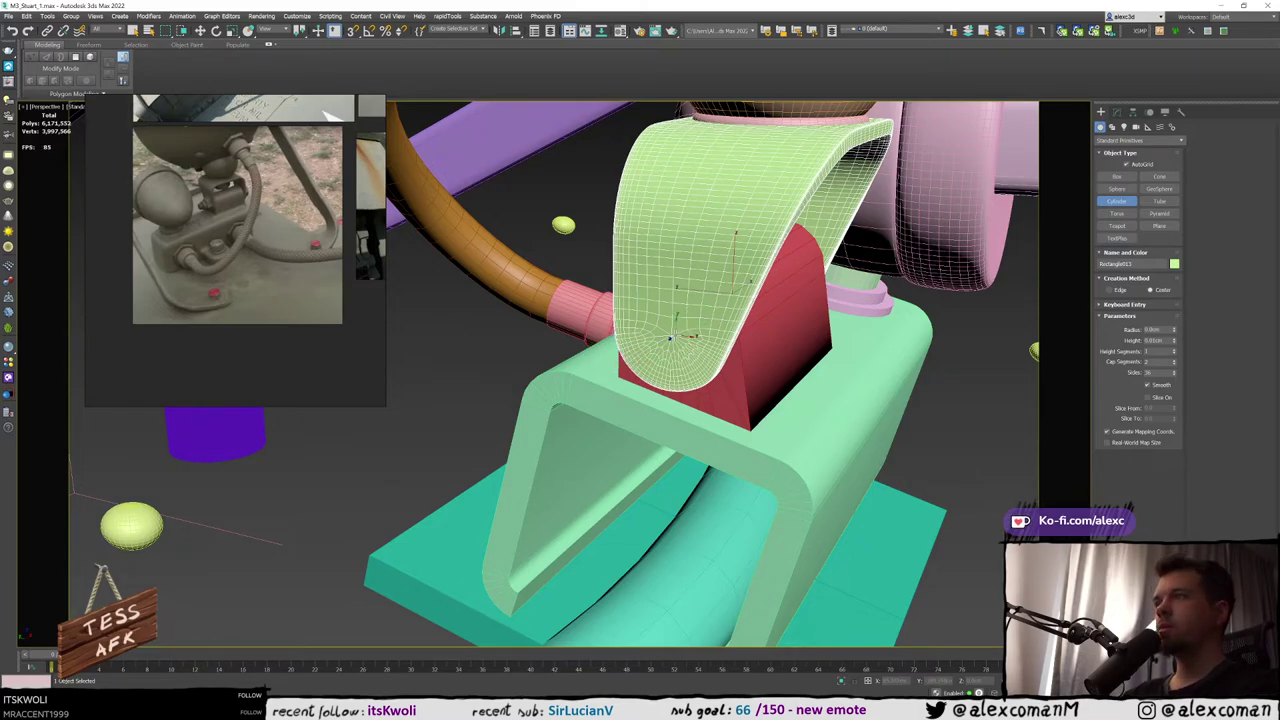
drag(671, 338, 696, 372)
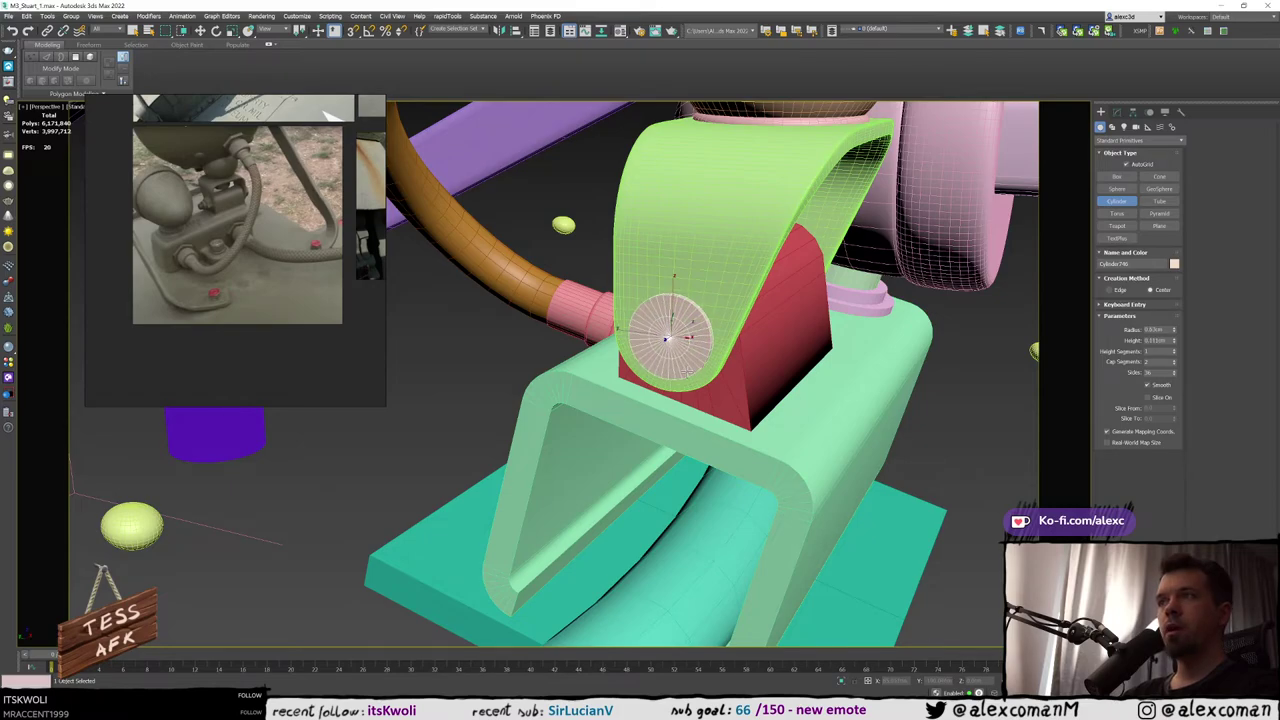
Compare the cylinder with the bolt in the reference photo and set it to 6 sides
scroll(201, 238, up, 5)
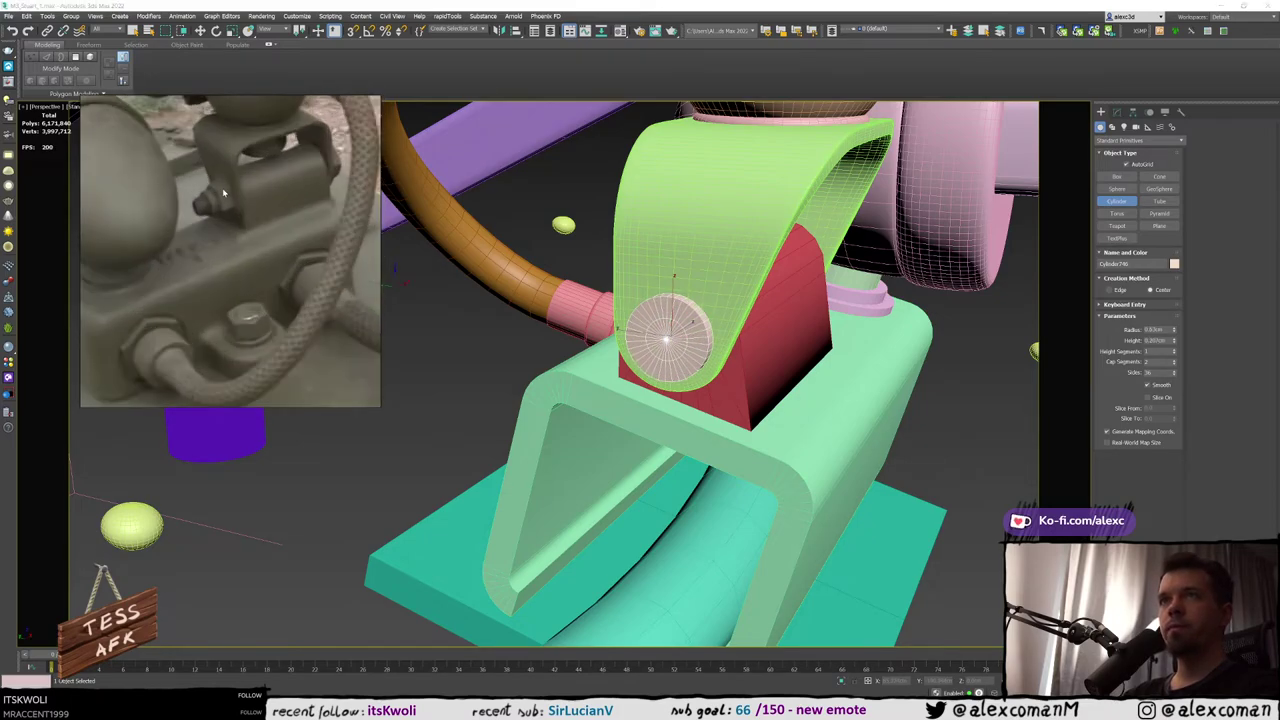
scroll(239, 200, up, 3)
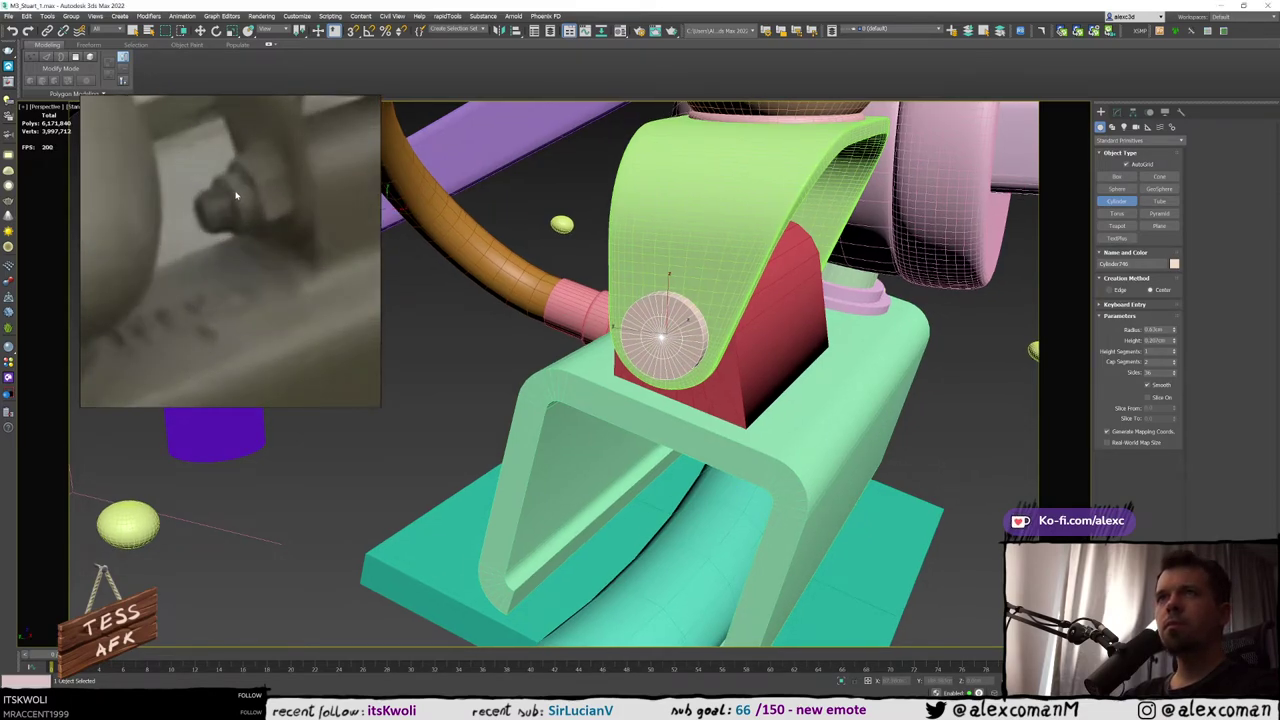
scroll(236, 196, down, 6)
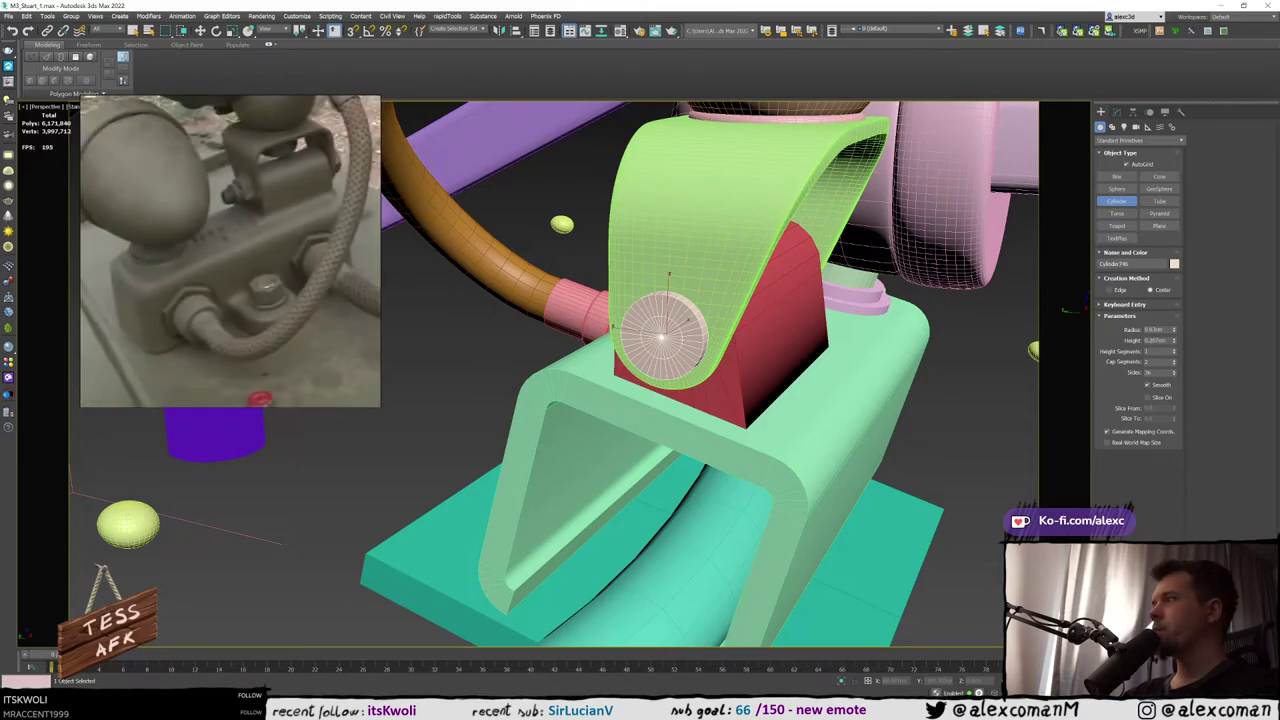
text(6)
key(Return)
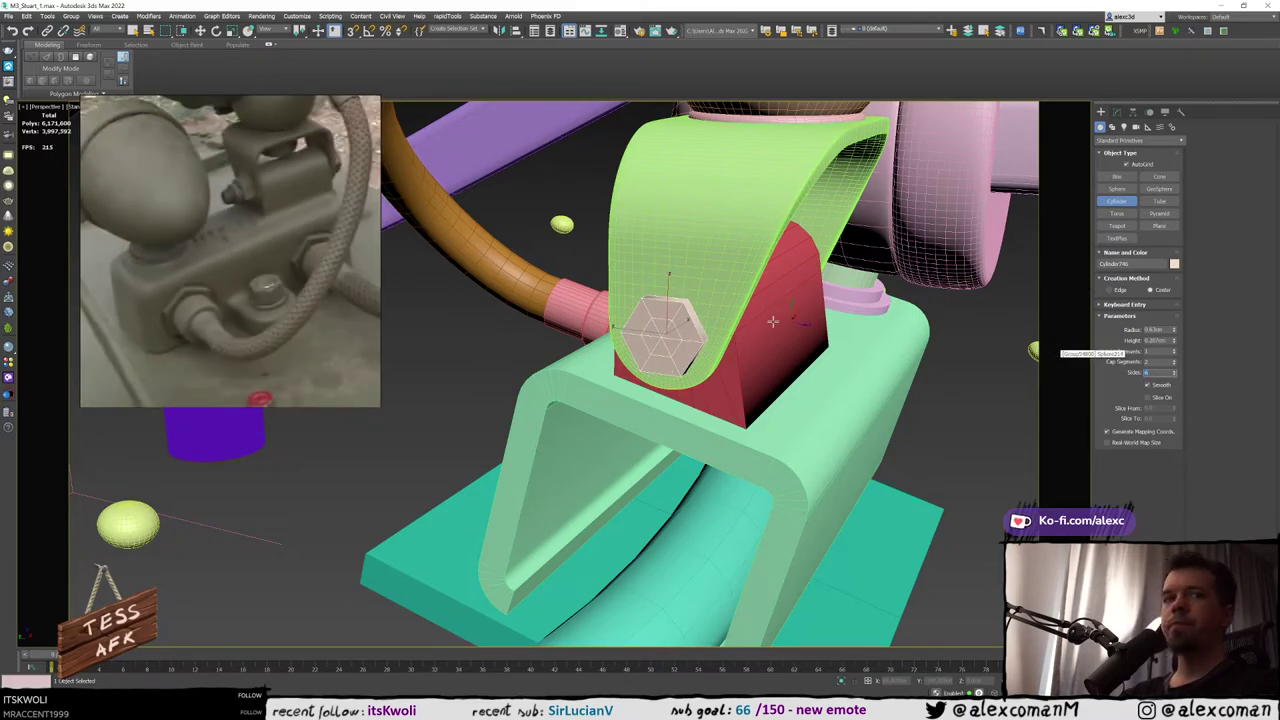
Refine the hex nut on the strap by slightly reducing its radius and thickening it to about 0.43 cm
key(w)
scroll(601, 295, up, 3)
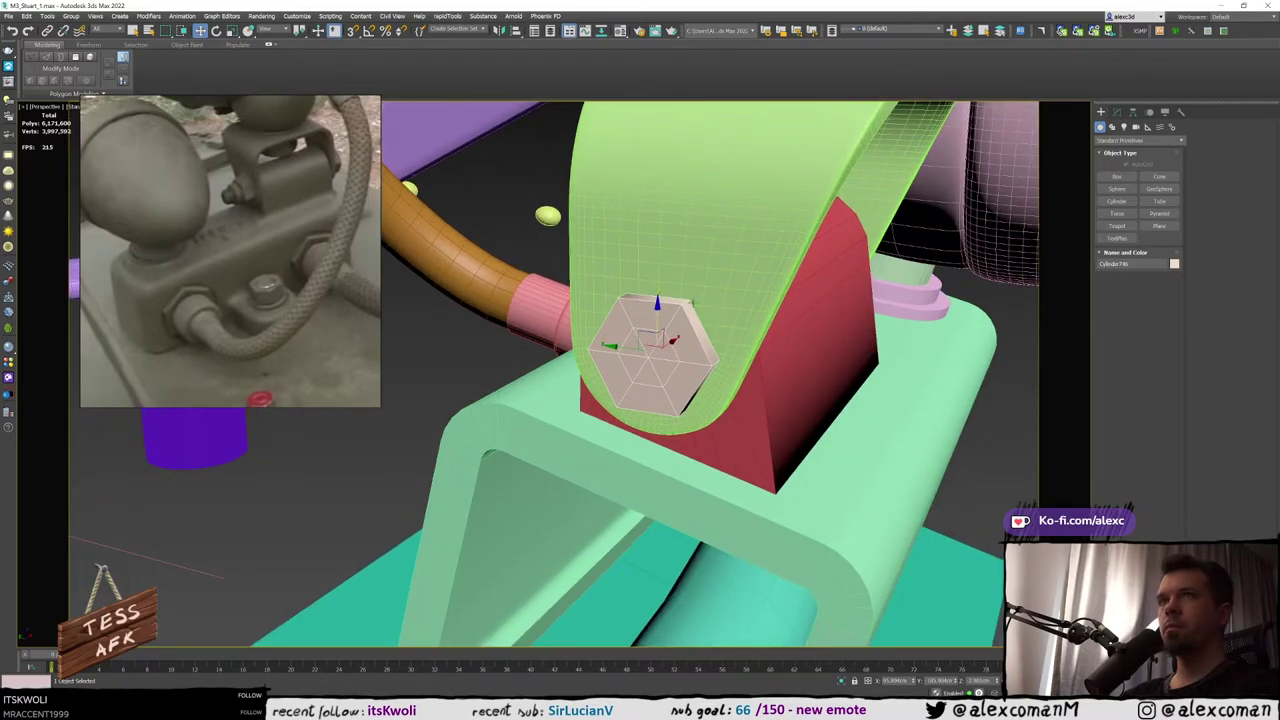
click(1117, 114)
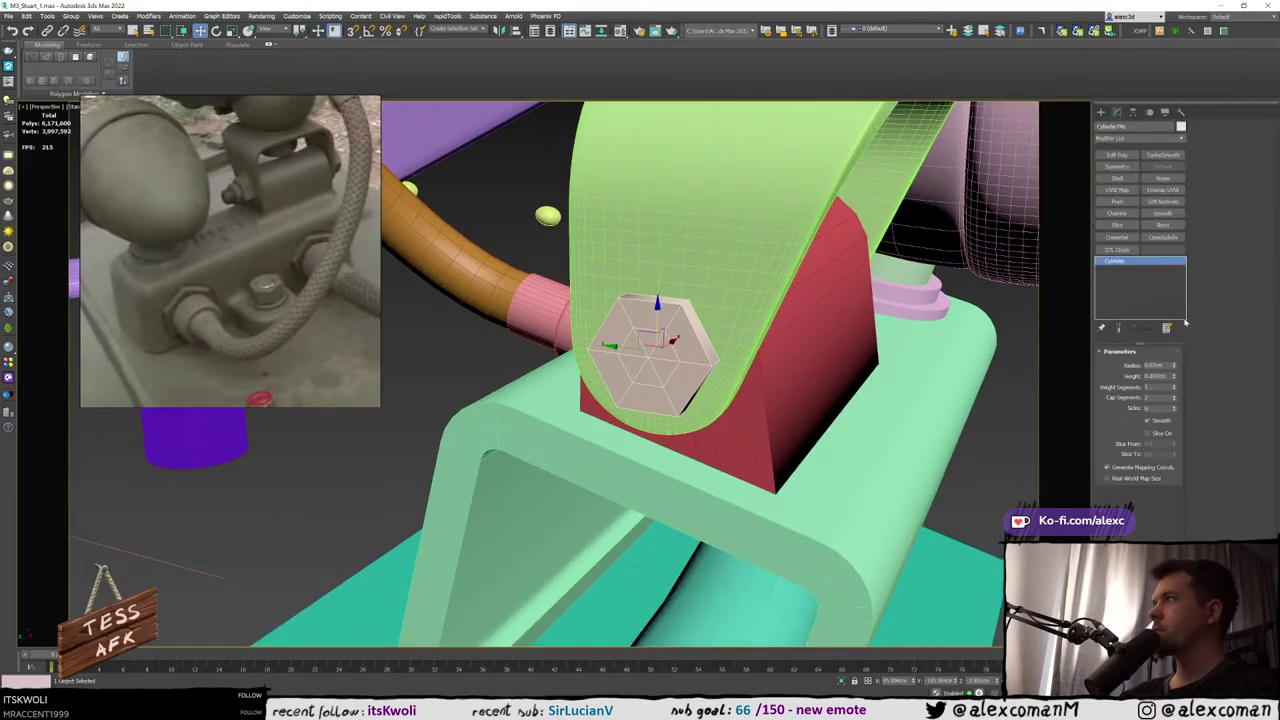
drag(1175, 377, 1174, 362)
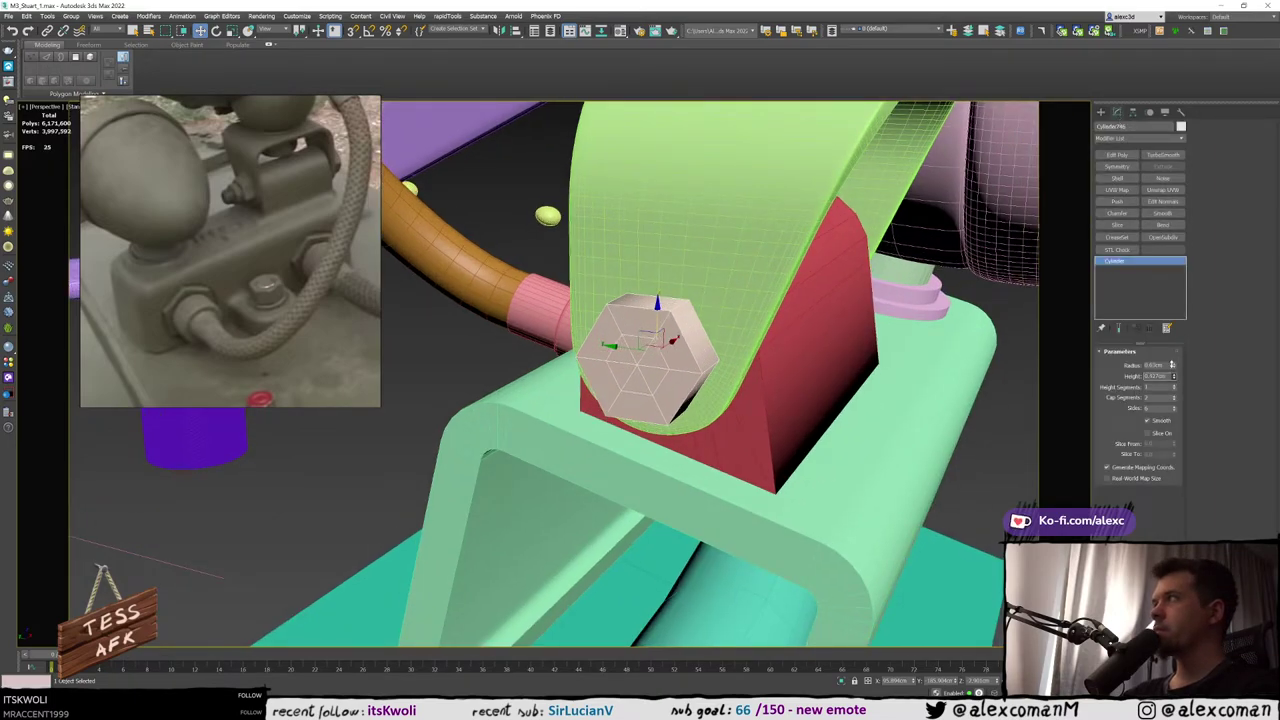
mouse_move(740, 303)
alt+middle_down()
mouse_move(657, 322)
mouse_move(706, 305)
mouse_move(610, 312)
mouse_move(740, 316)
alt+middle_up()
scroll(706, 305, down, 6)
scroll(690, 312, up, 3)
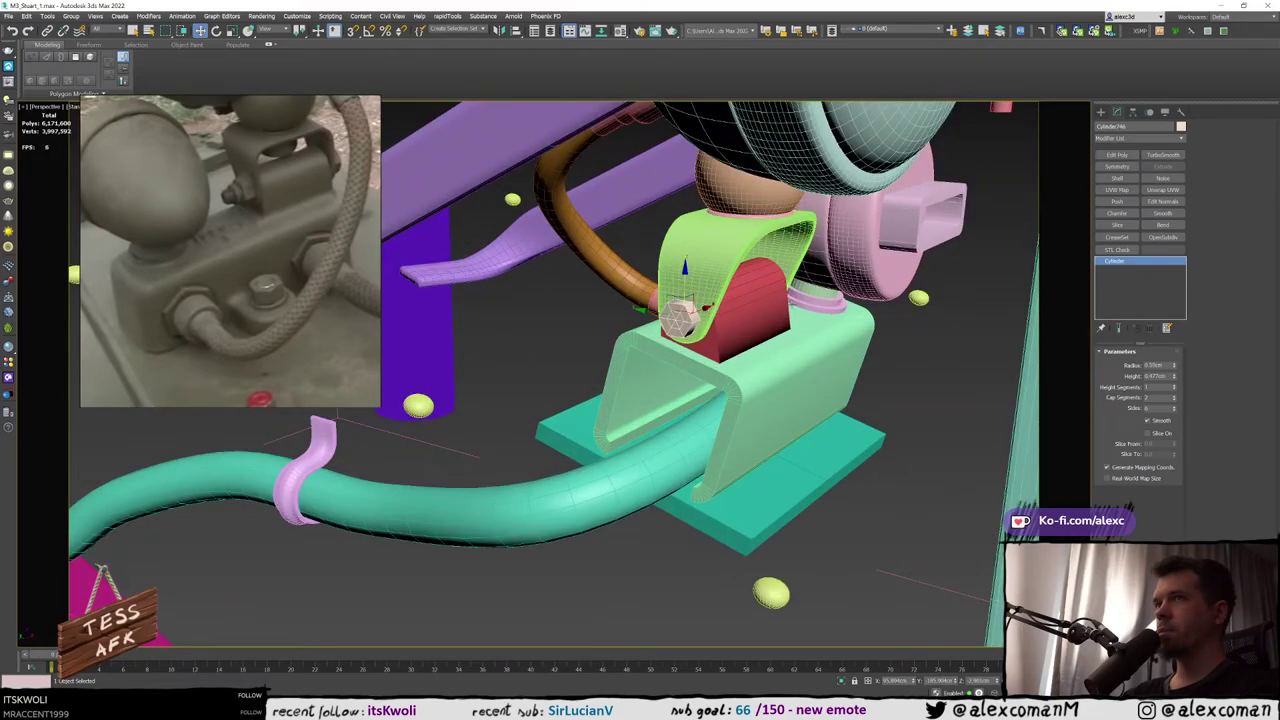
alt+middle_drag(785, 312, 709, 322)
scroll(736, 315, up, 5)
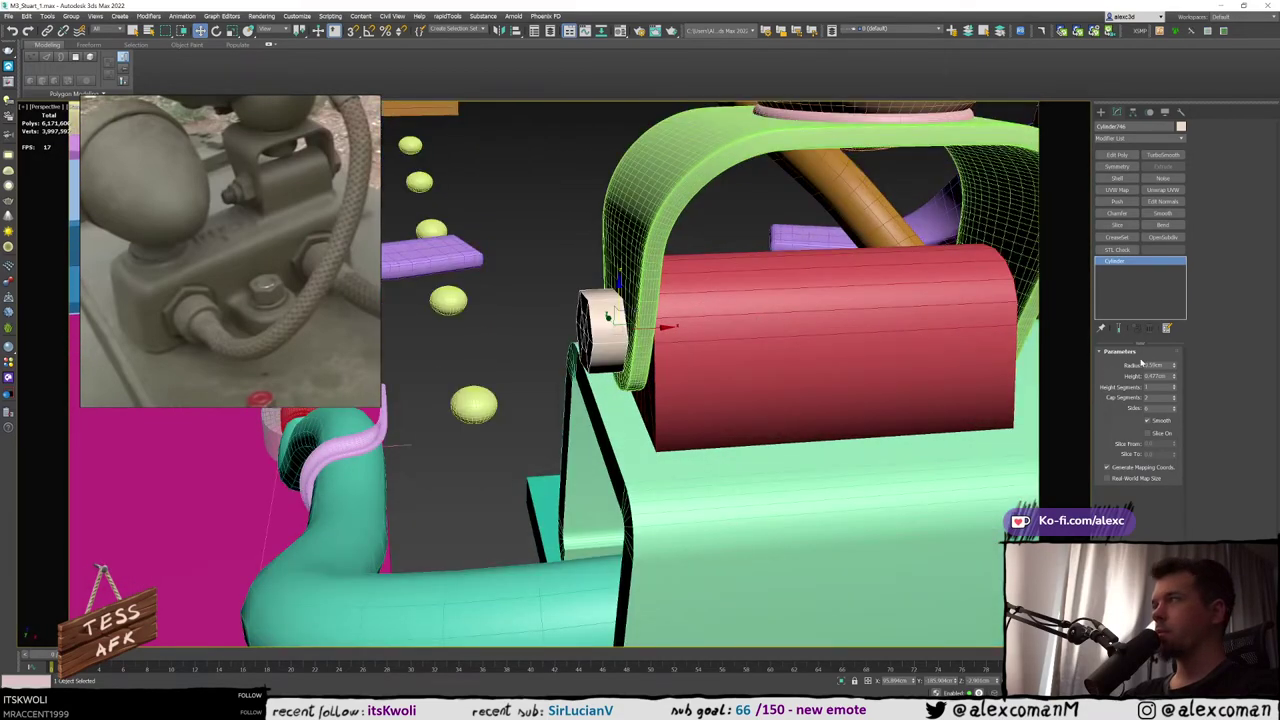
drag(1175, 383, 1175, 384)
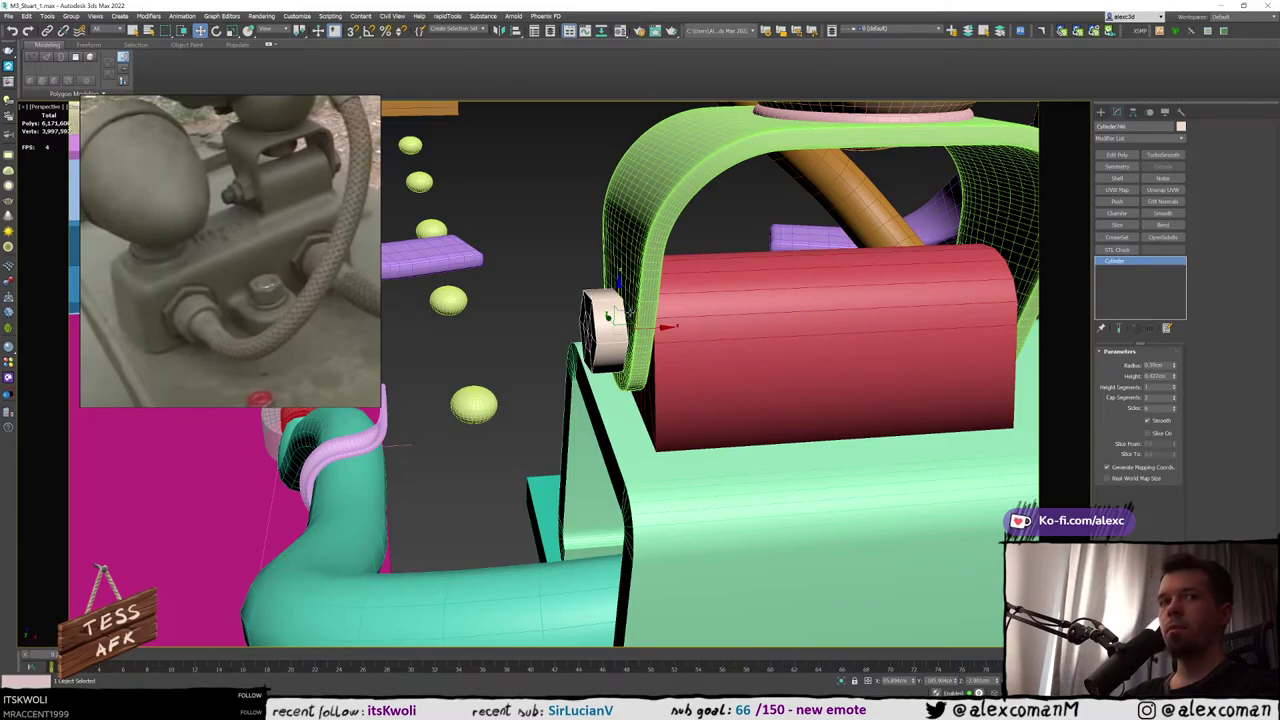
Copy the hex nut outward from the strap and reduce the copy to about 0.43 cm radius and 0.25 cm height
alt+middle_drag(590, 318, 687, 330)
scroll(687, 330, up, 2)
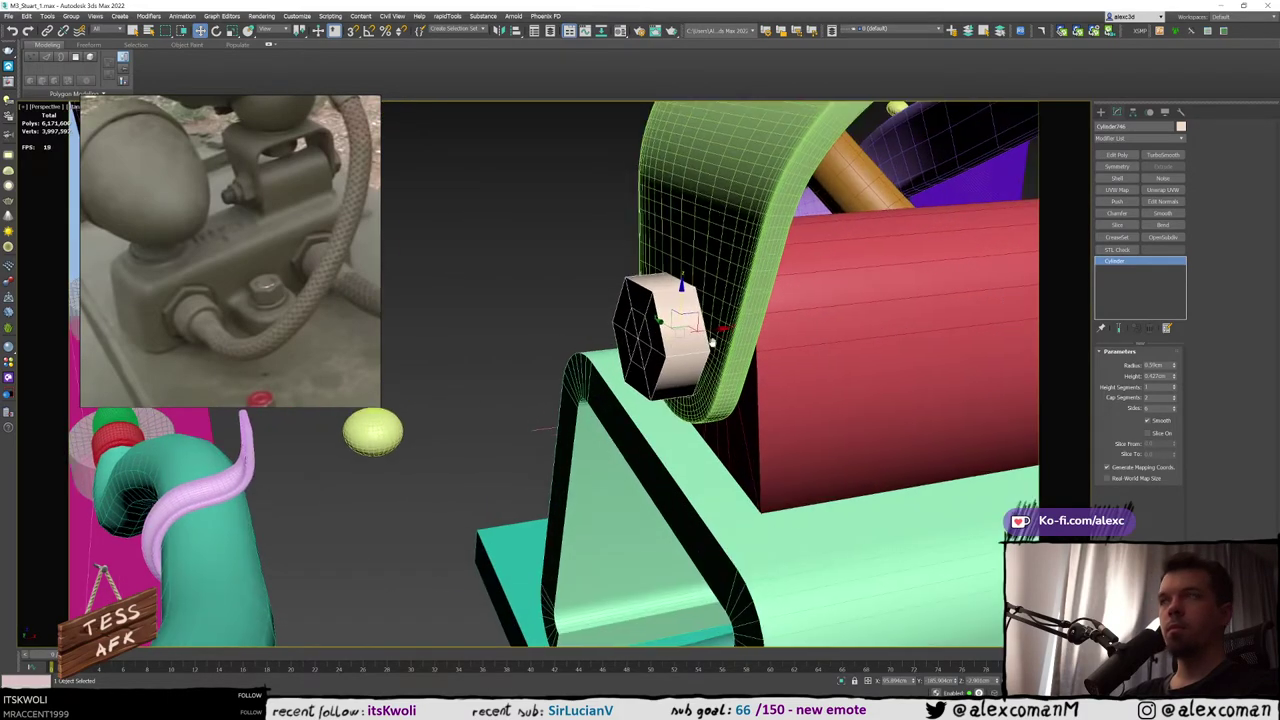
mouse_move(704, 320)
shift+mouse_down()
mouse_move(618, 322)
mouse_move(642, 323)
shift+mouse_up()
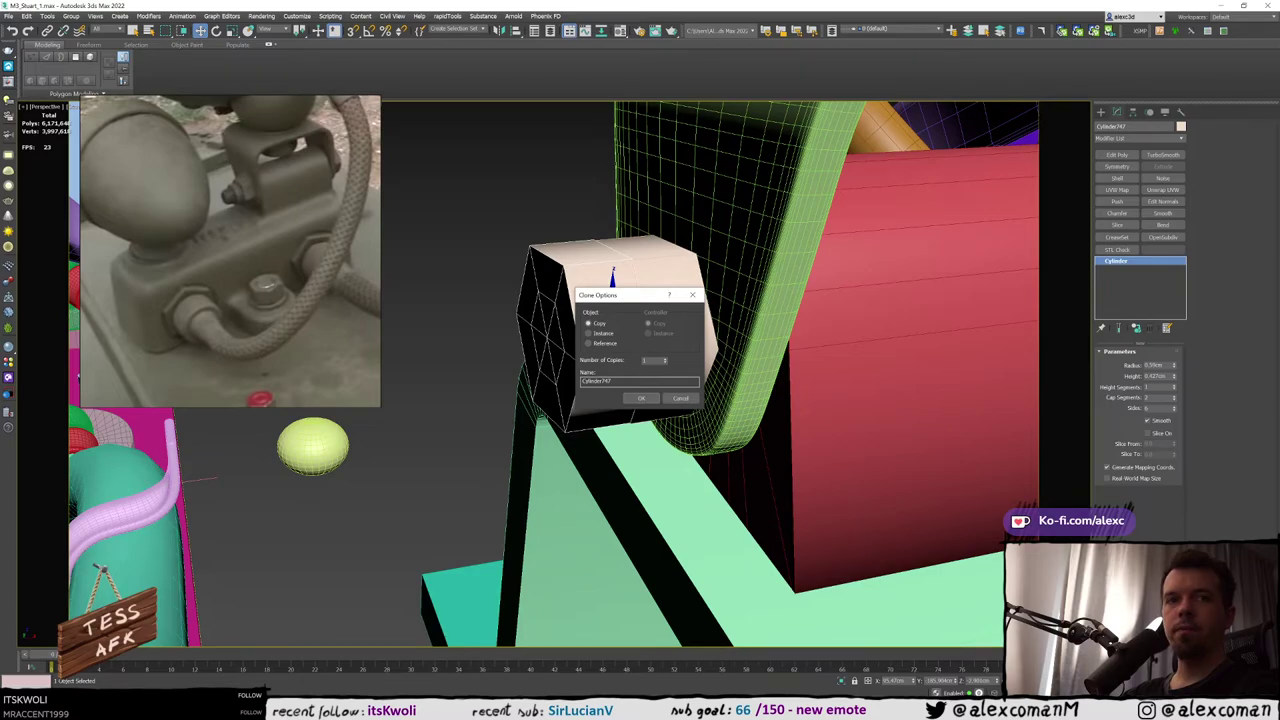
click(640, 398)
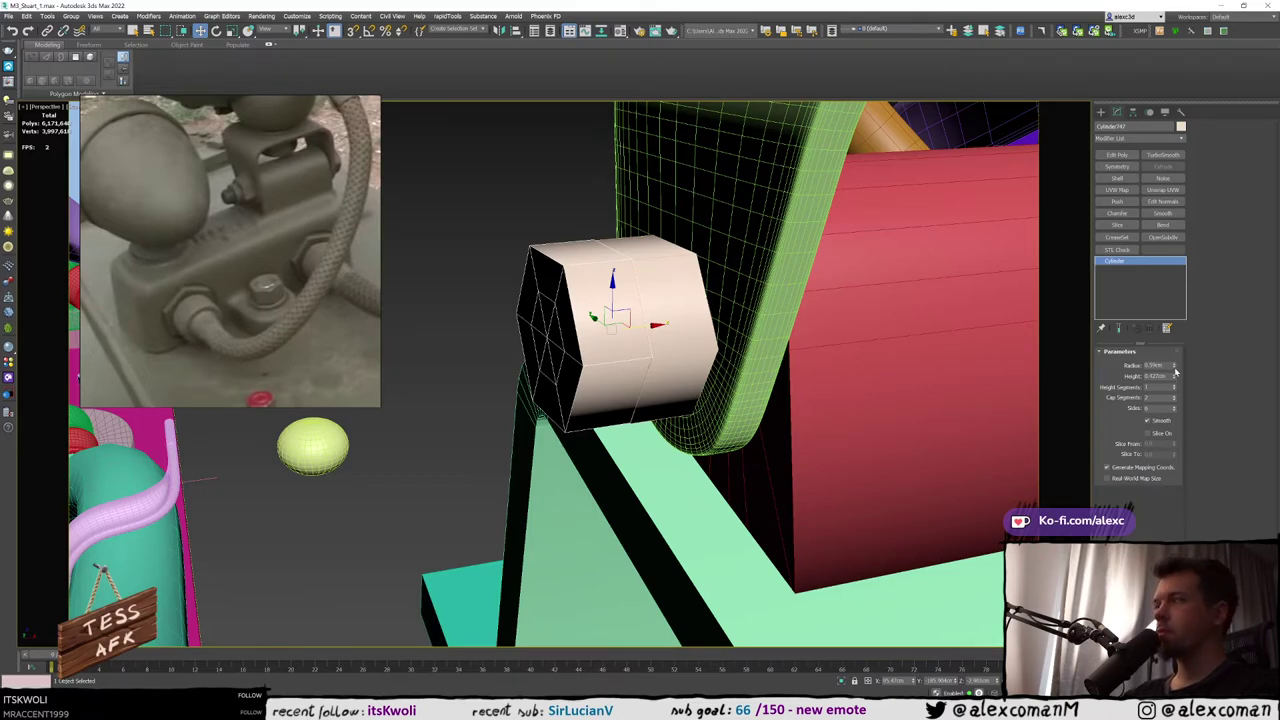
drag(1175, 372, 1175, 382)
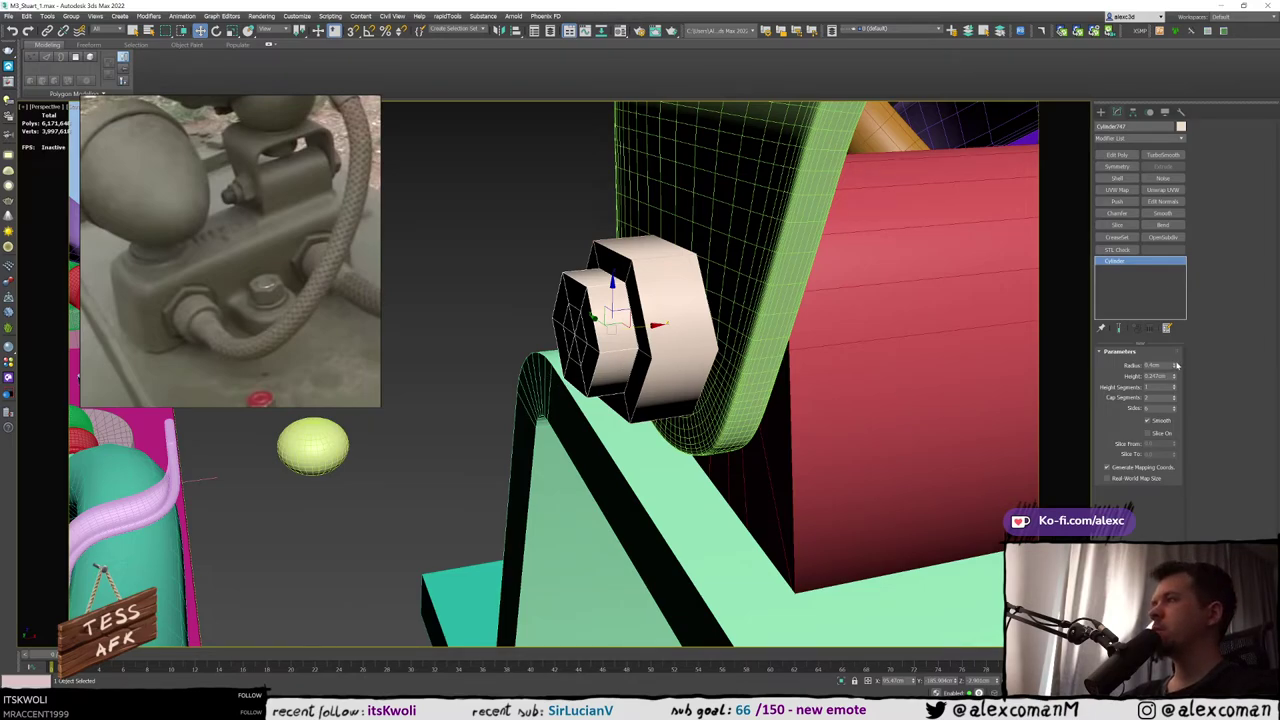
drag(1176, 366, 1175, 371)
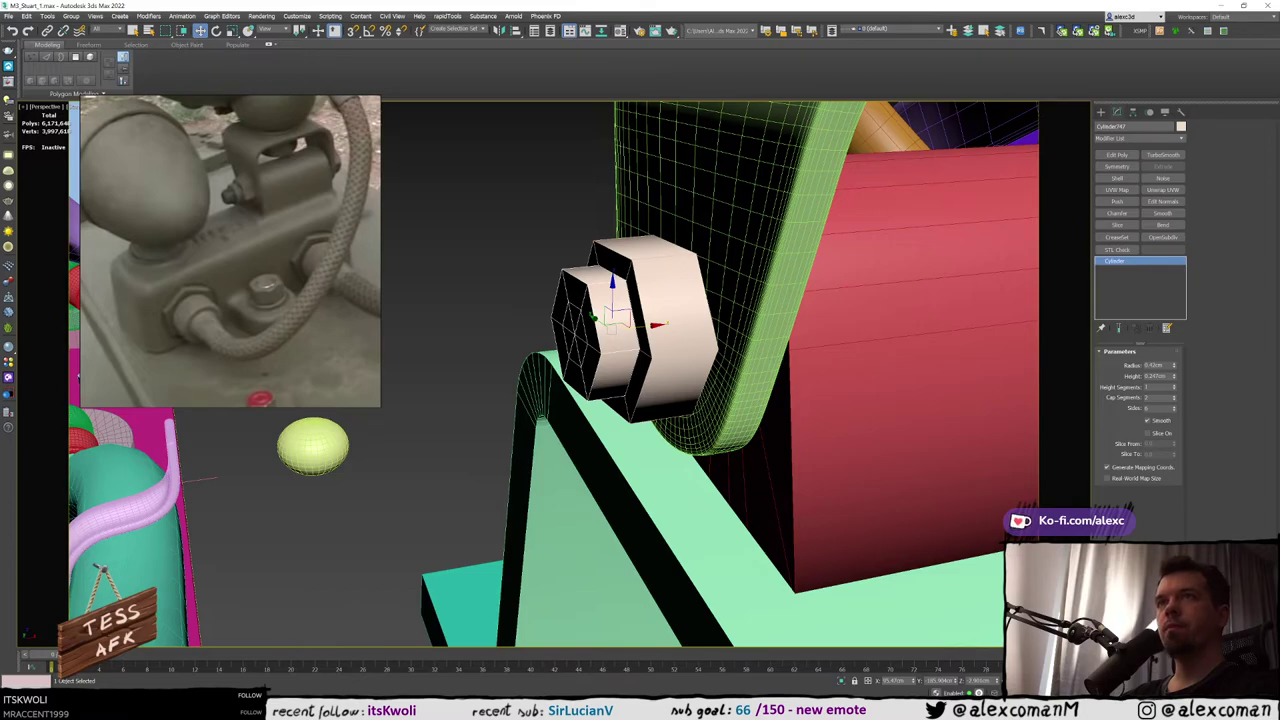
Make another copy of the smaller hex nut, offset outward along the bolt's axis
alt+middle_drag(573, 339, 581, 340)
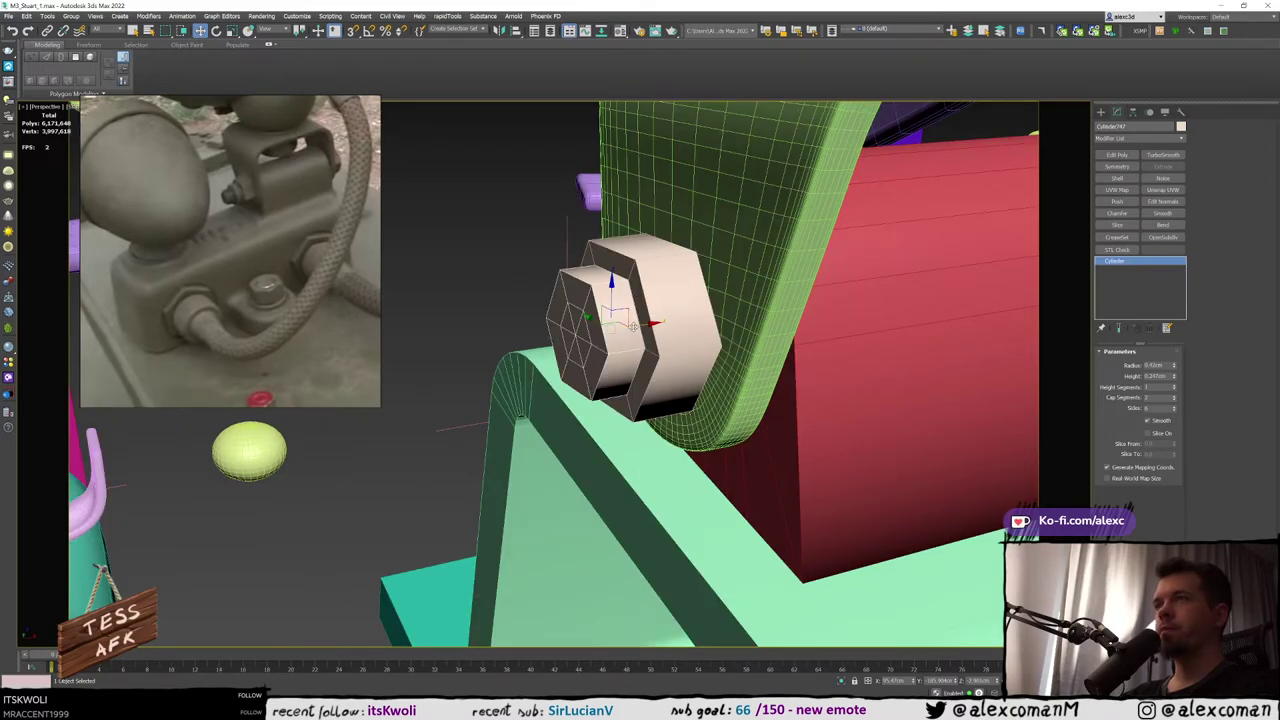
shift+drag(634, 327, 600, 328)
right_click(597, 329)
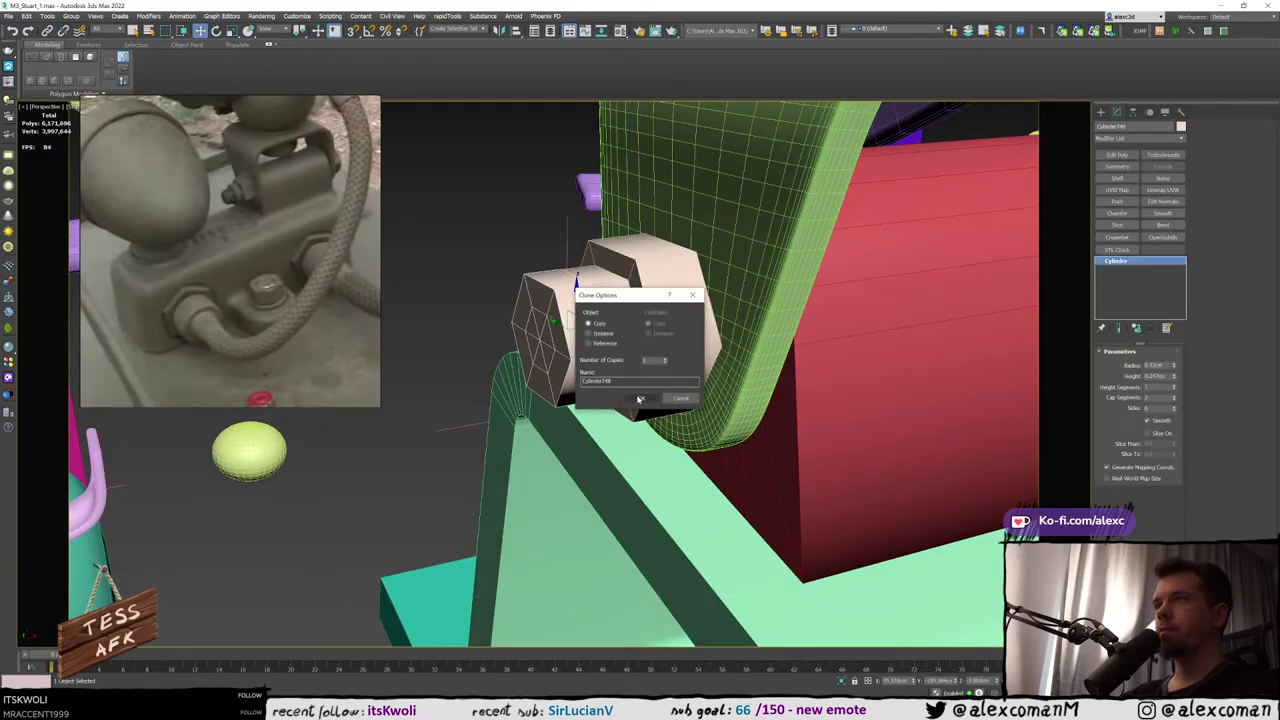
click(636, 381)
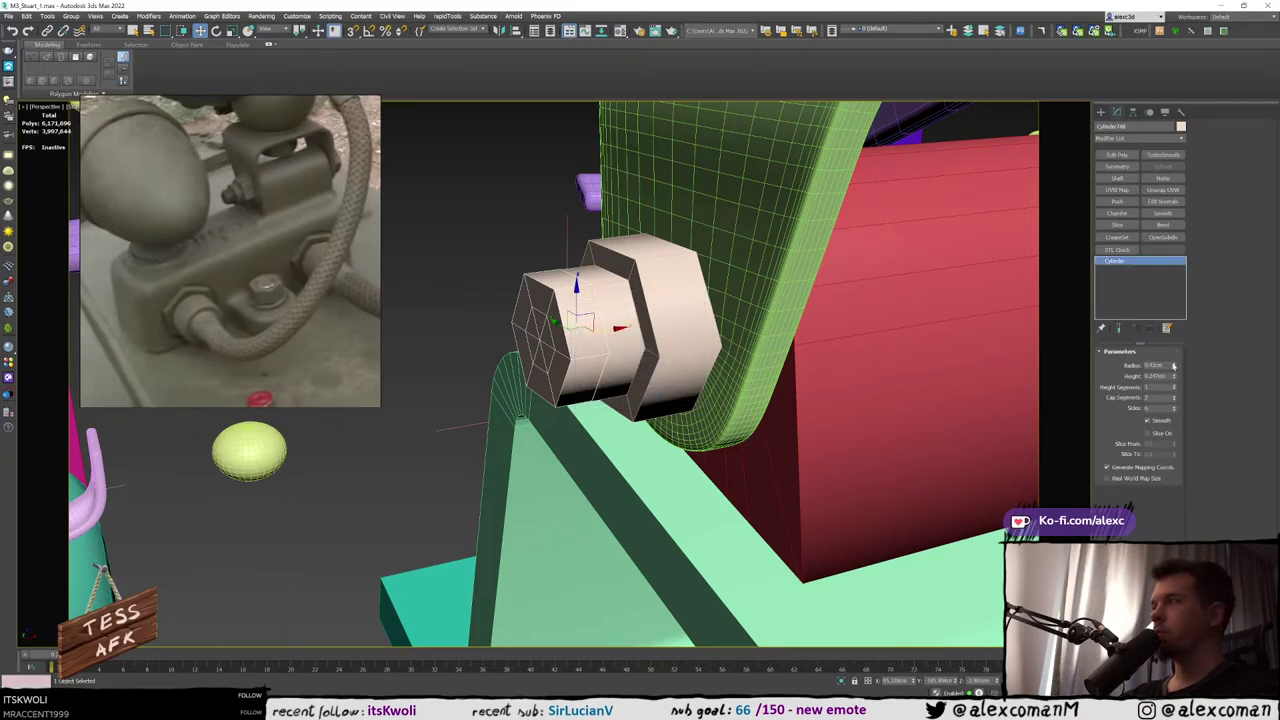
Turn the outermost copy into a round bolt end with about 0.33 cm radius, 24 sides and a longer height
drag(1174, 366, 1177, 365)
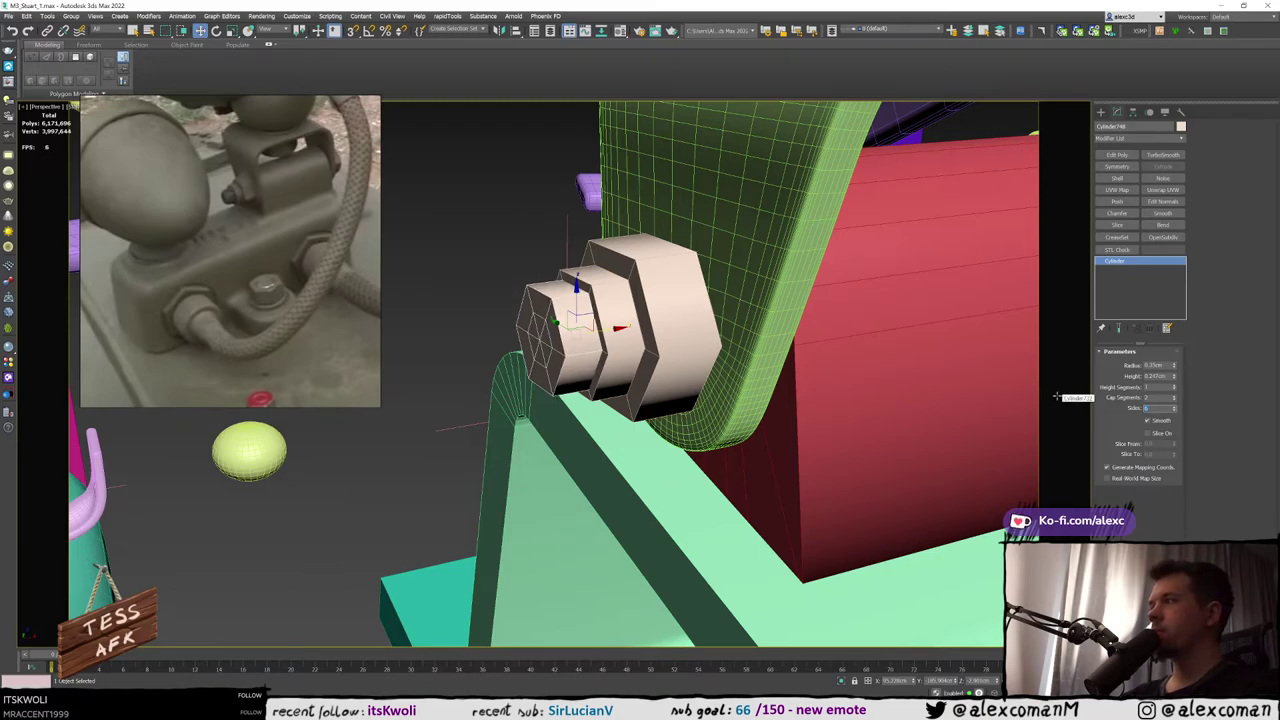
text(24)
key(Return)
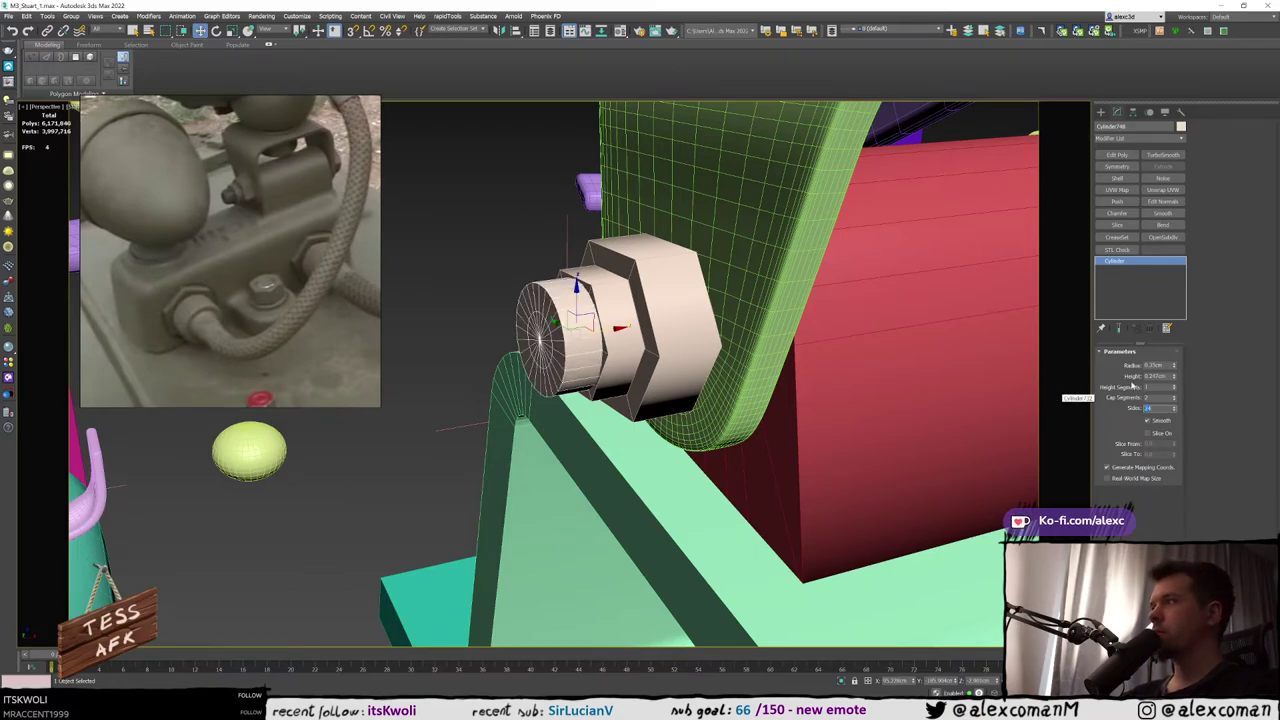
drag(1175, 367, 1178, 371)
alt+middle_drag(836, 343, 741, 355)
key(F4)
scroll(677, 351, up, 4)
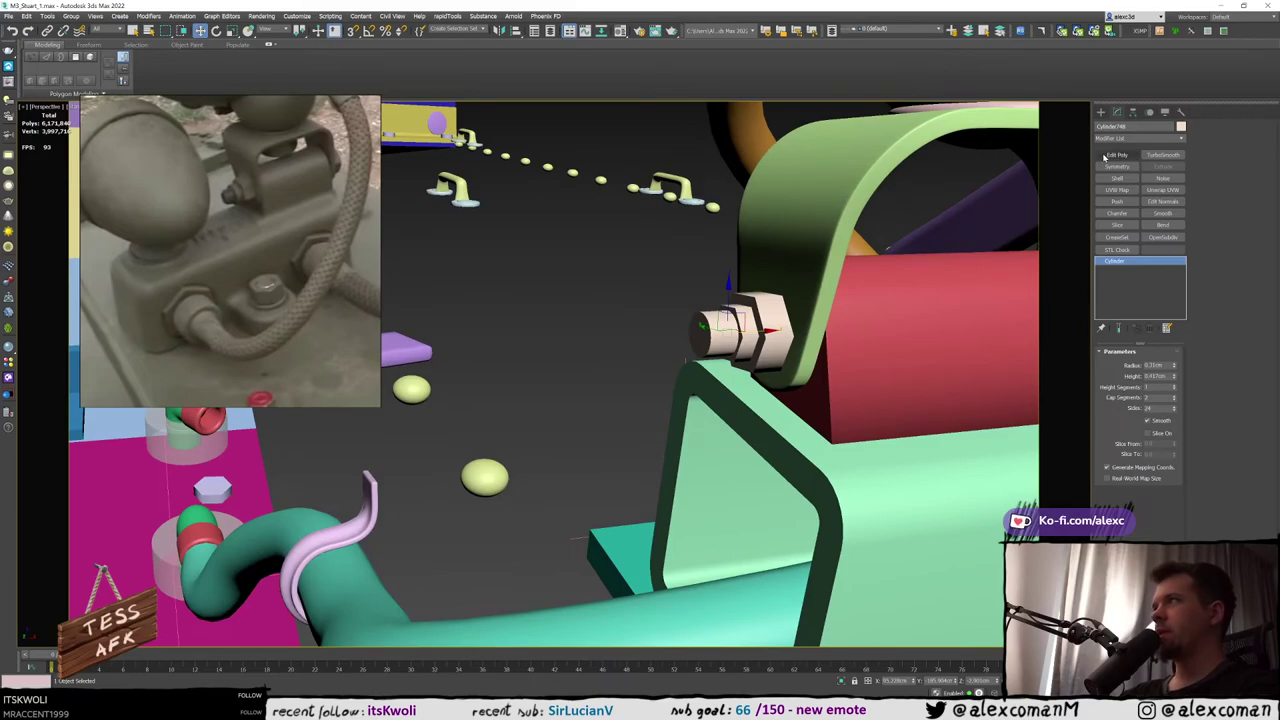
Add an Edit Poly modifier to the bolt end and chamfer its outer rim edges with 0 segments
click(1117, 155)
scroll(745, 335, up, 5)
key(F4)
key(1)
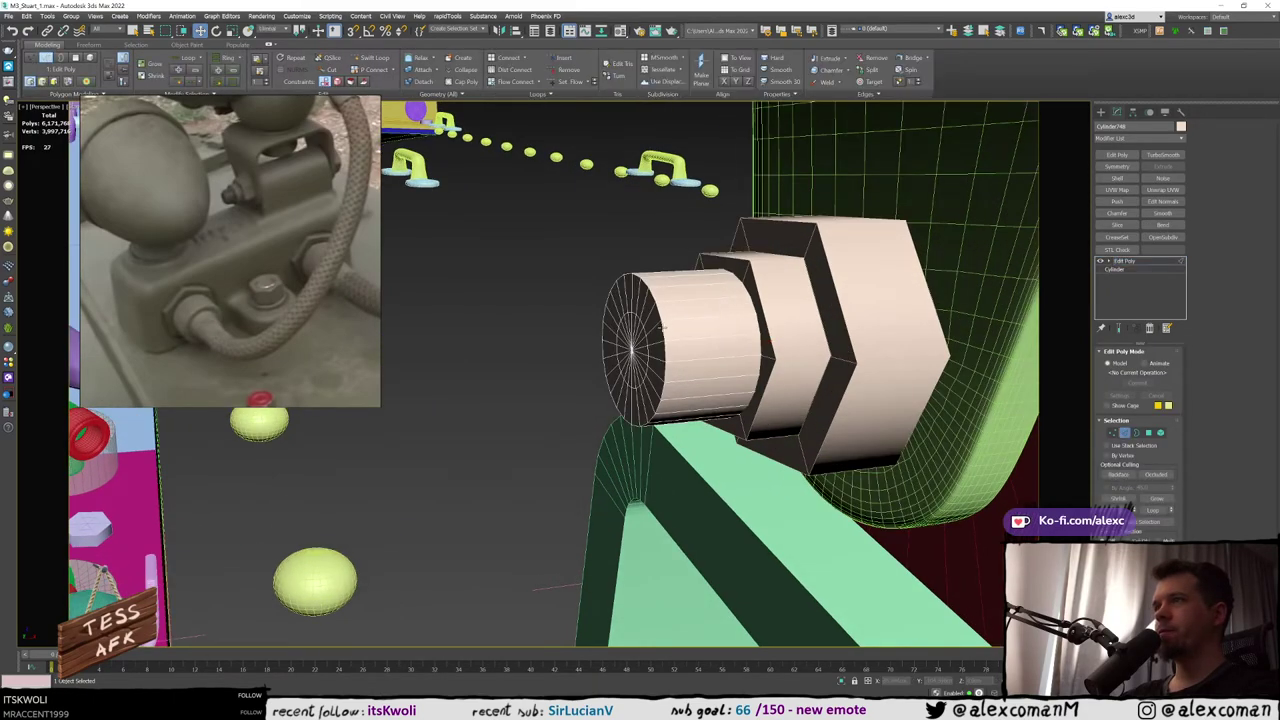
key(F3)
right_click(658, 325)
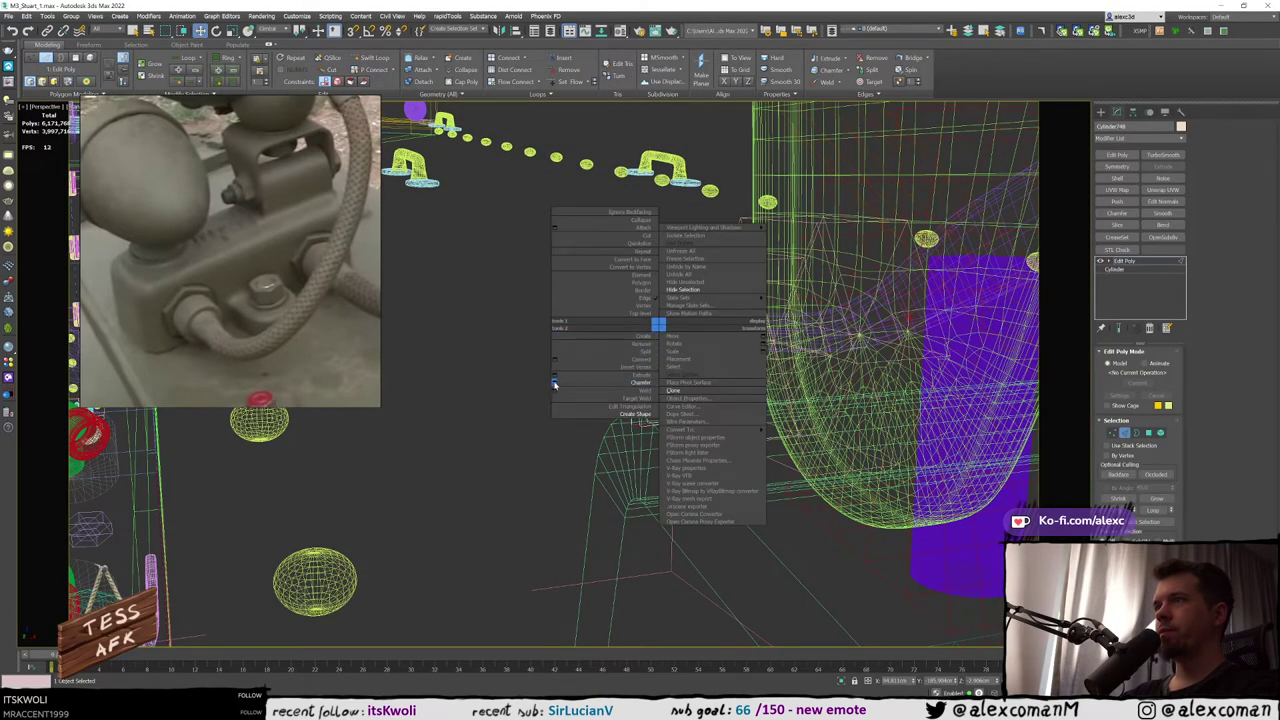
click(554, 383)
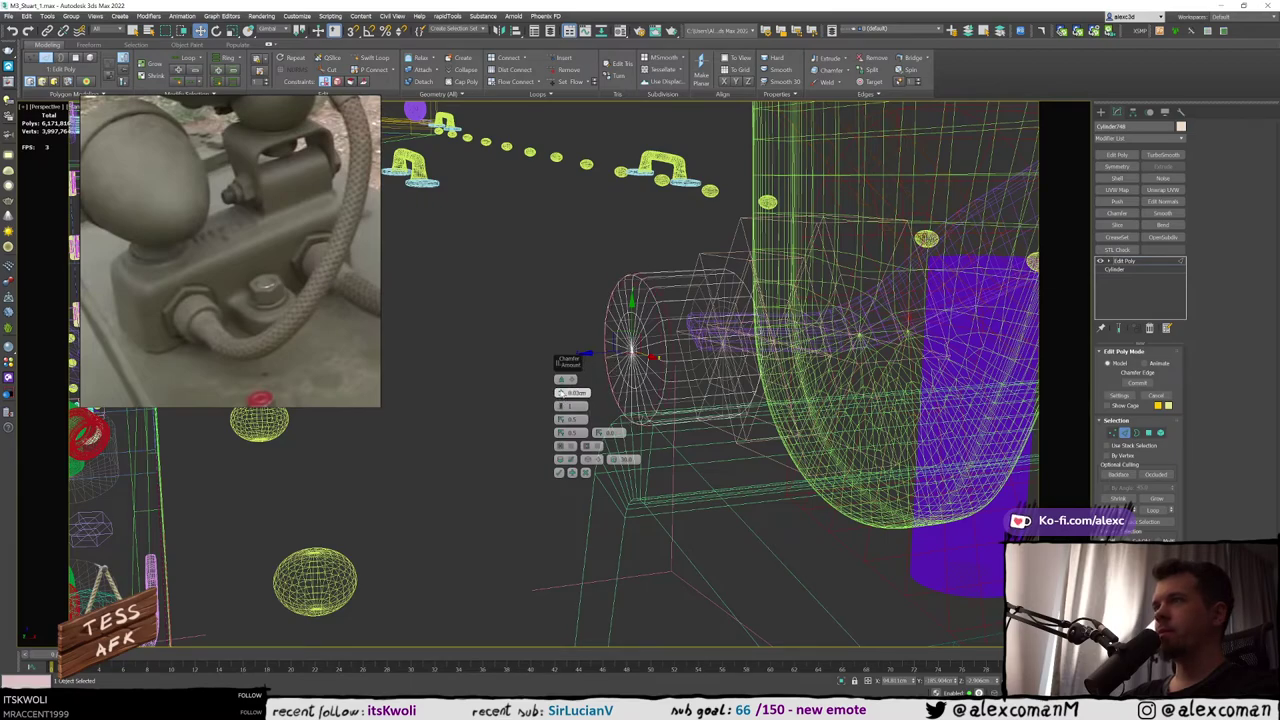
key(F3)
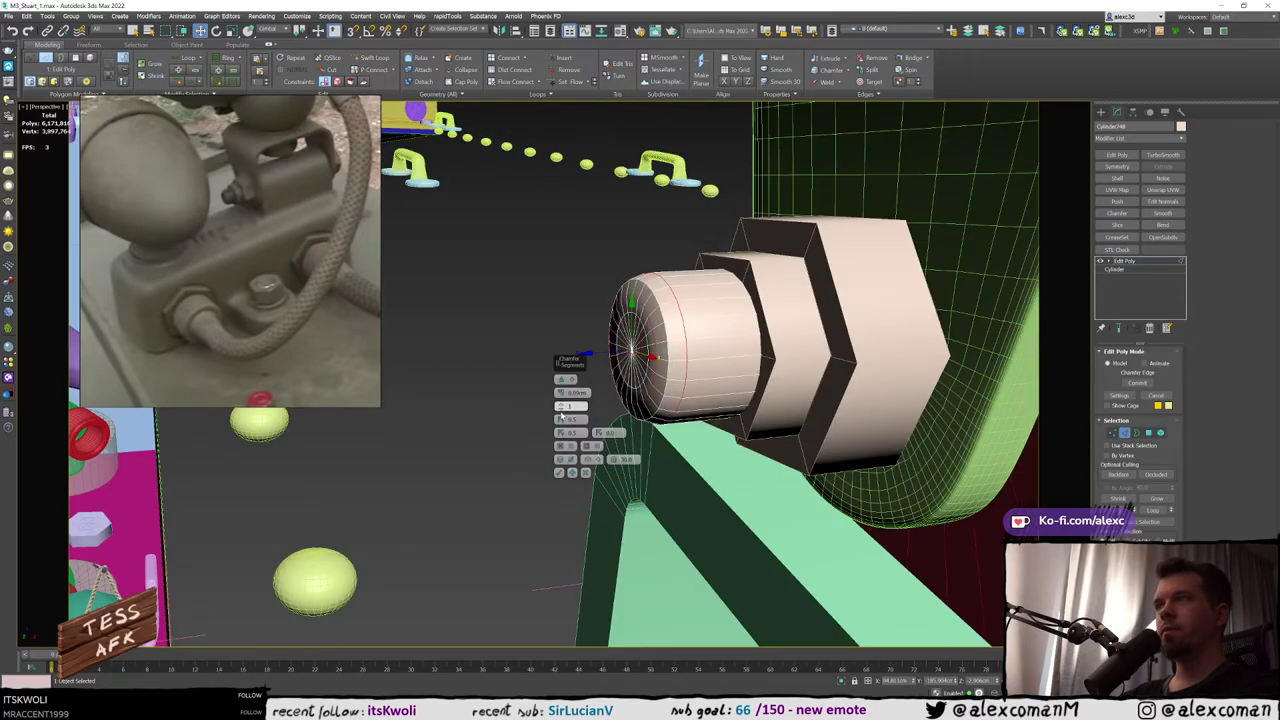
drag(571, 406, 543, 407)
text(1)
key(Return)
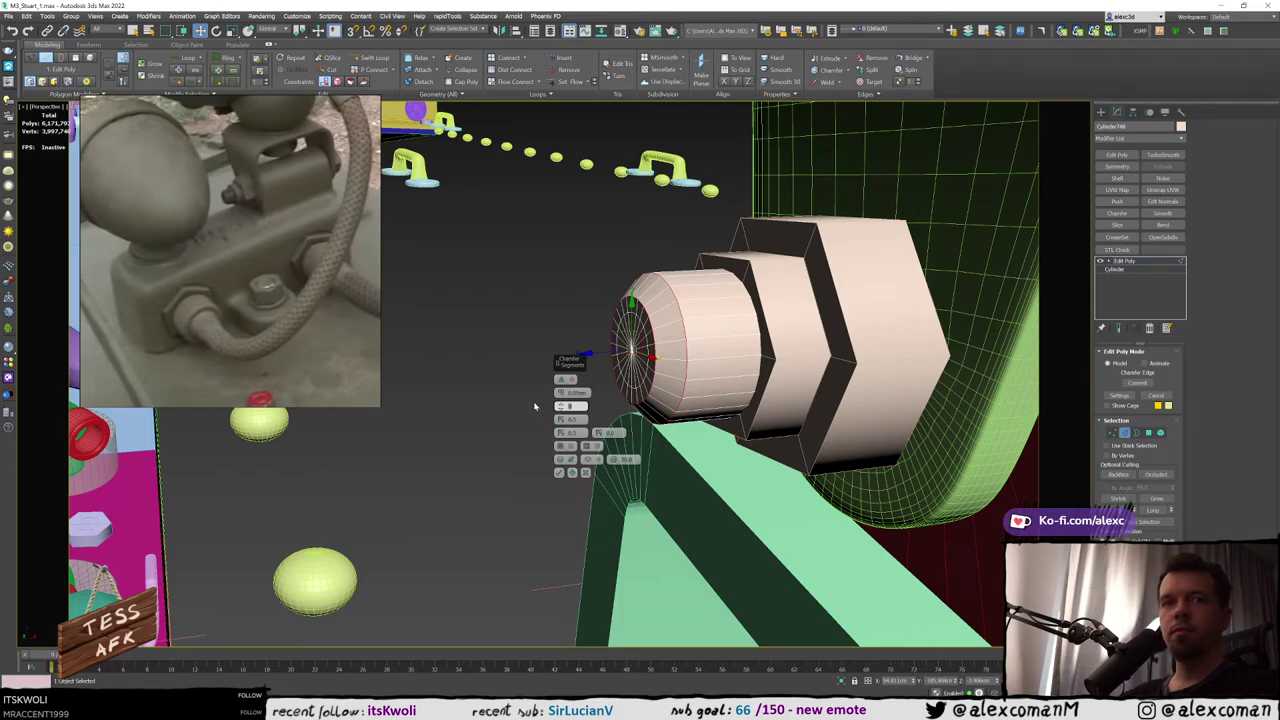
click(558, 473)
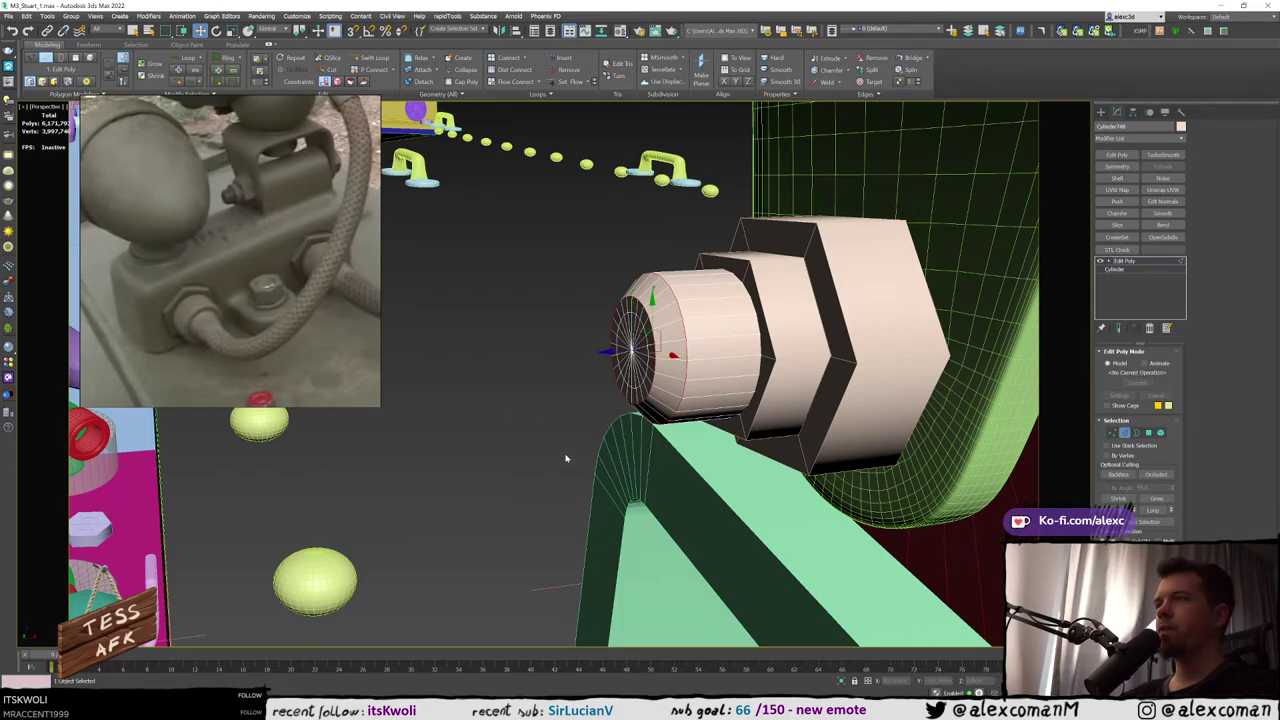
Chamfer the bevelled edges of the bolt end again with 1 segment to soften its rim
alt+middle_drag(682, 351, 680, 348)
right_click(680, 348)
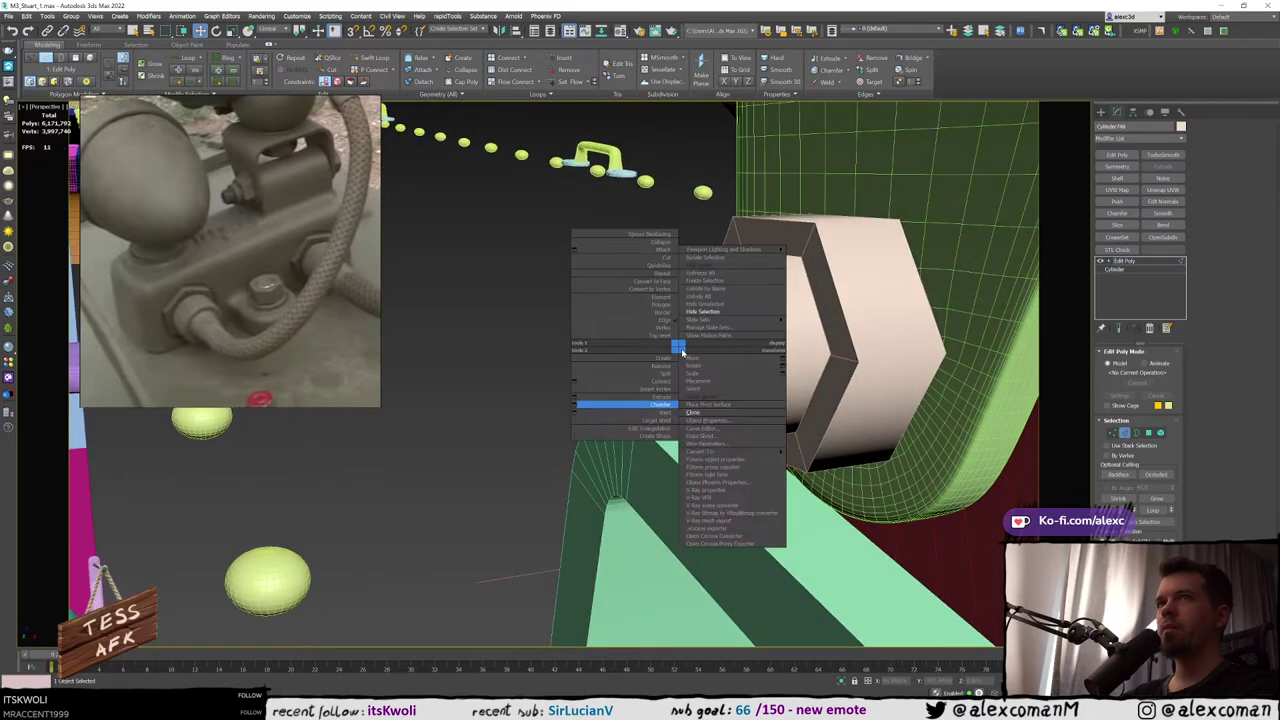
click(572, 406)
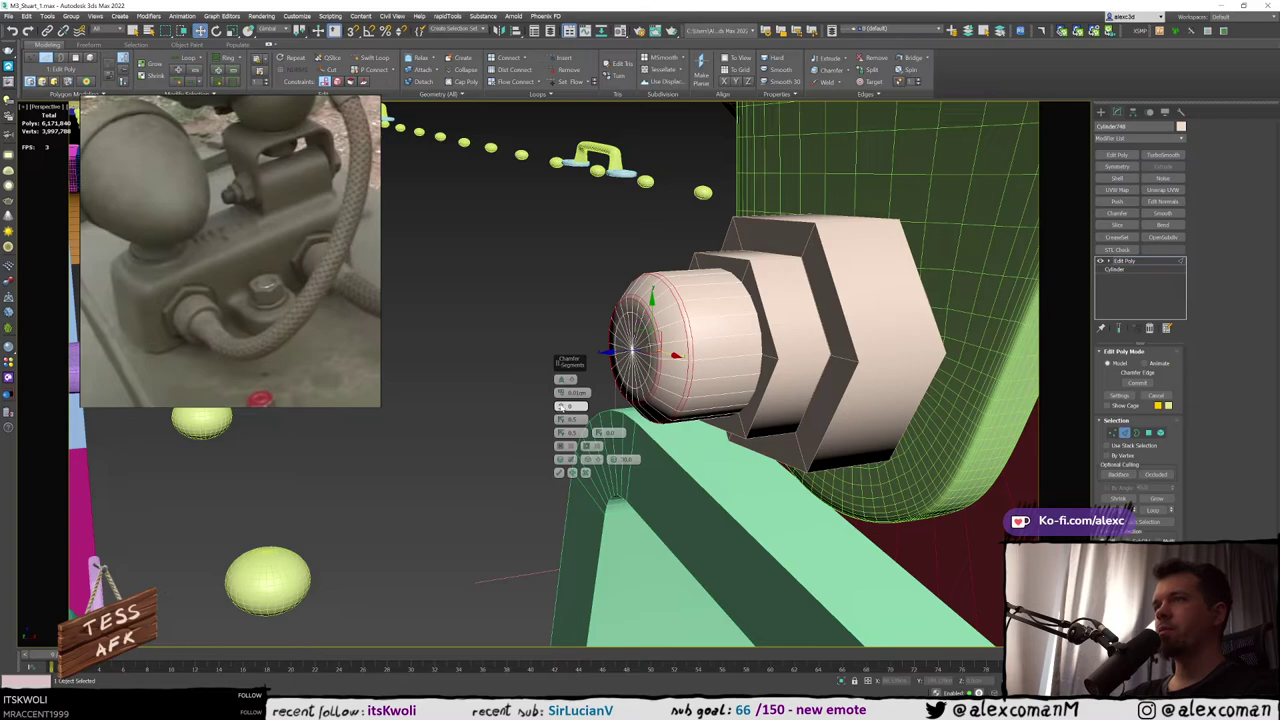
click(561, 407)
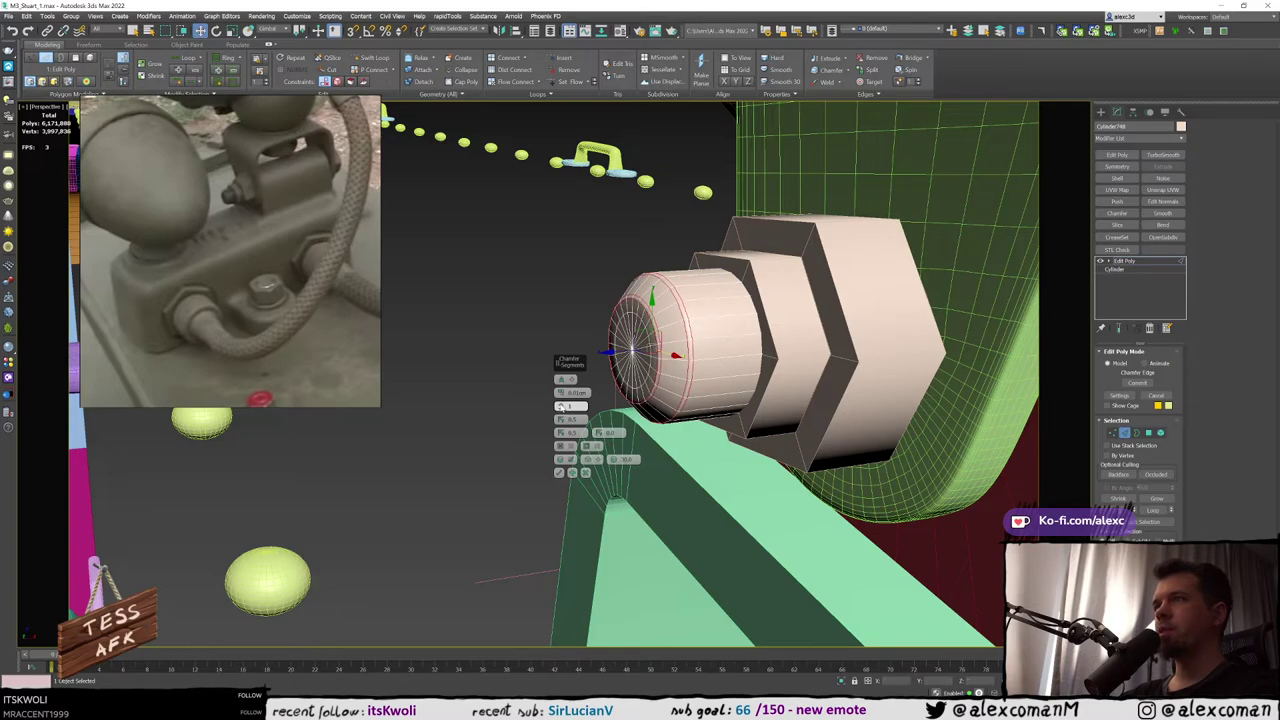
click(559, 473)
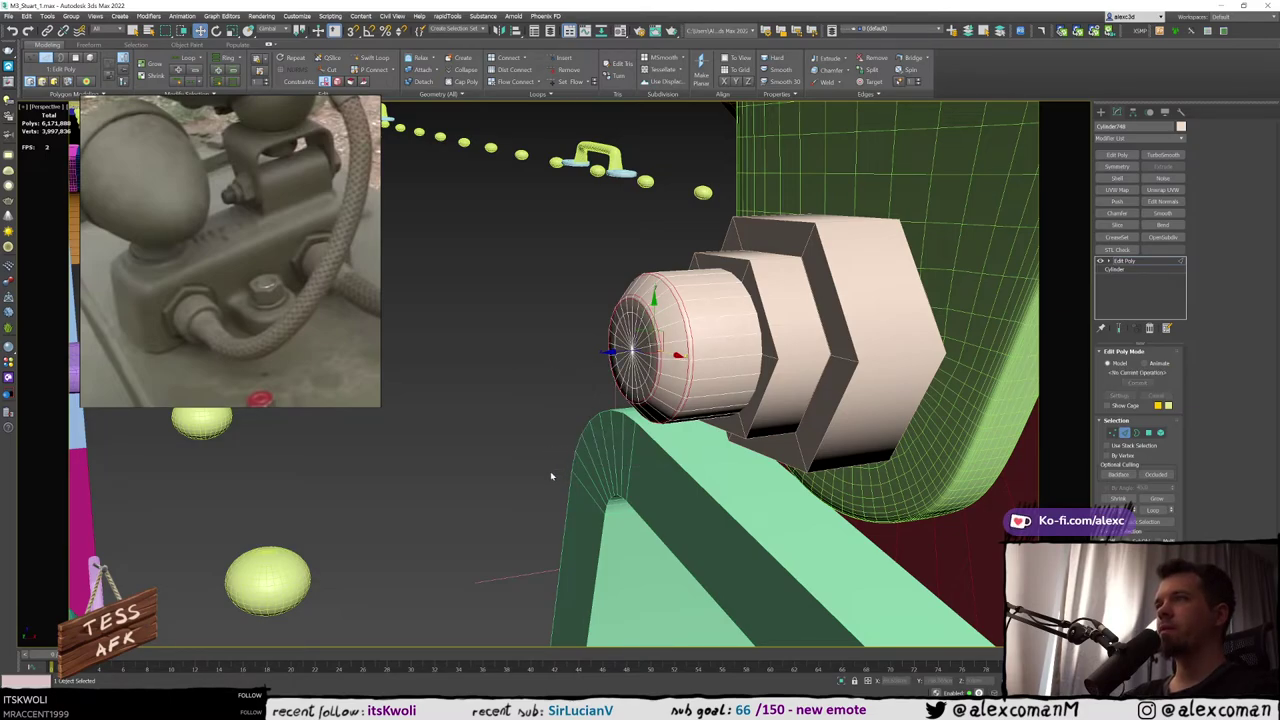
scroll(560, 440, down, 5)
scroll(573, 421, up, 4)
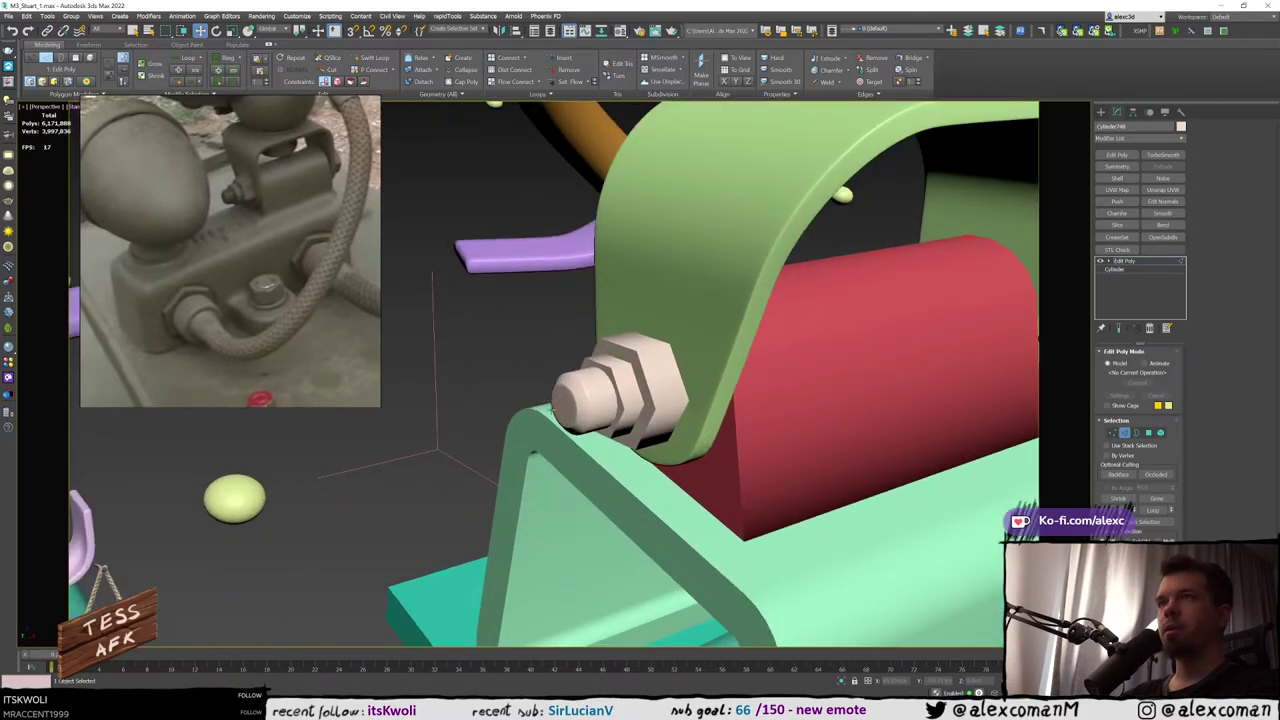
middle_drag(719, 309, 667, 294)
click(1100, 112)
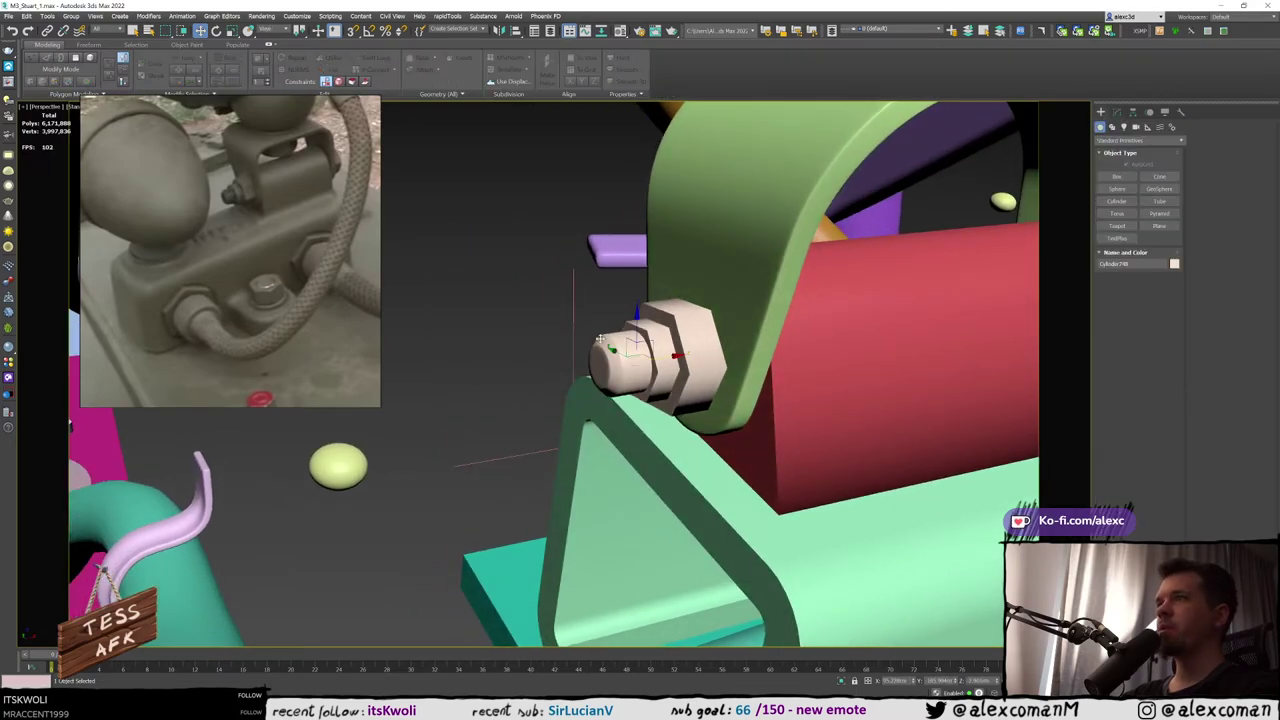
Select the smaller hex nut and compare the bolt's stacked parts with the reference photo
scroll(672, 347, up, 5)
key(F4)
drag(714, 378, 725, 376)
click(716, 340)
alt+middle_drag(716, 340, 685, 327)
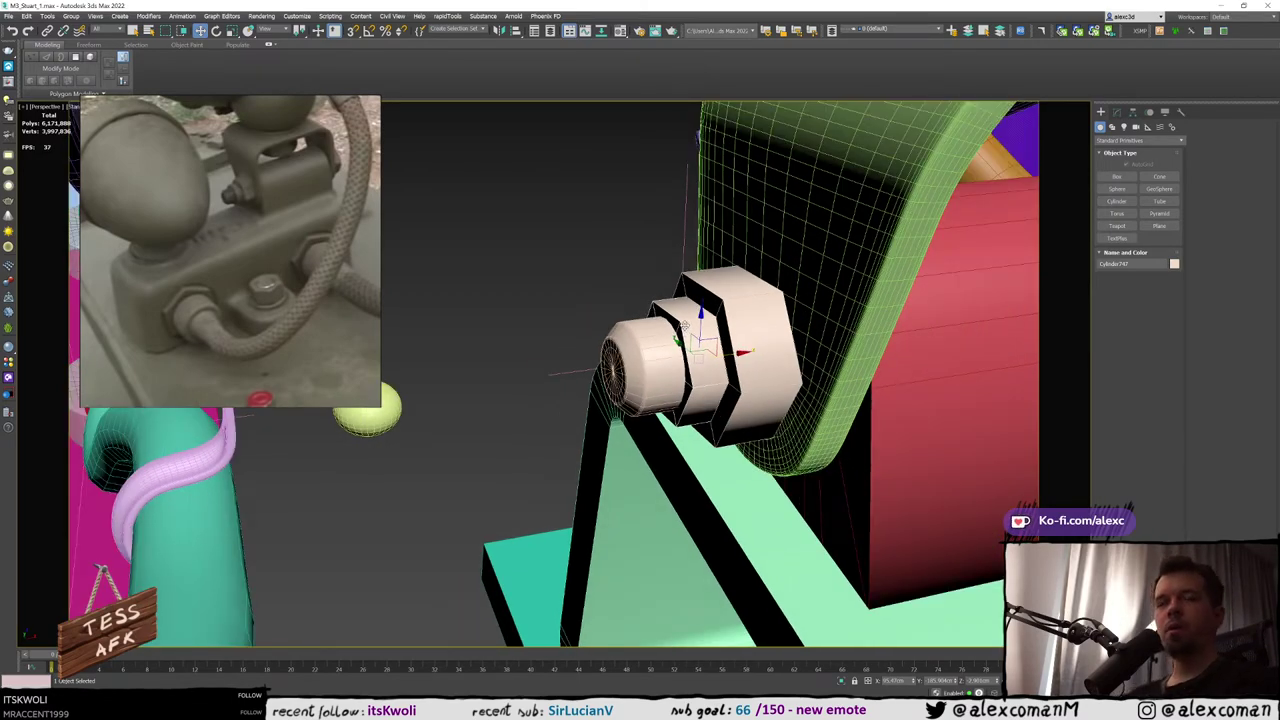
alt+middle_drag(697, 322, 703, 321)
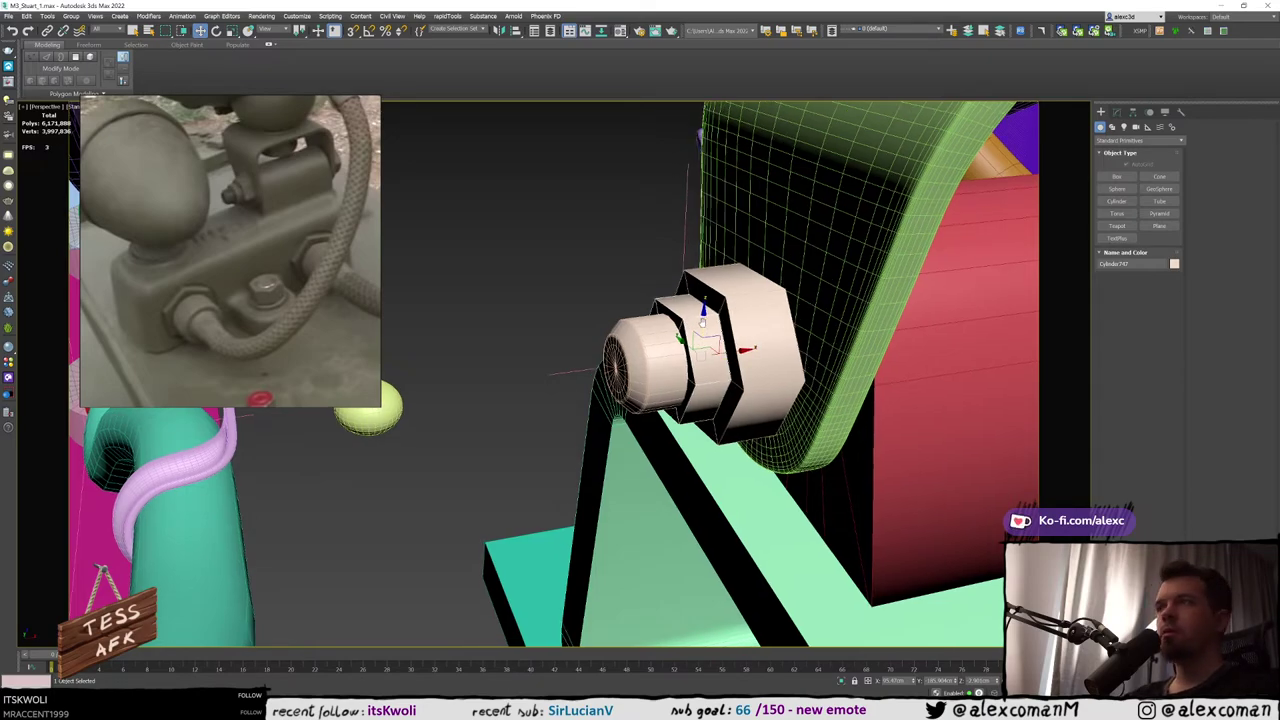
key(F4)
scroll(695, 319, up, 1)
scroll(681, 312, down, 1)
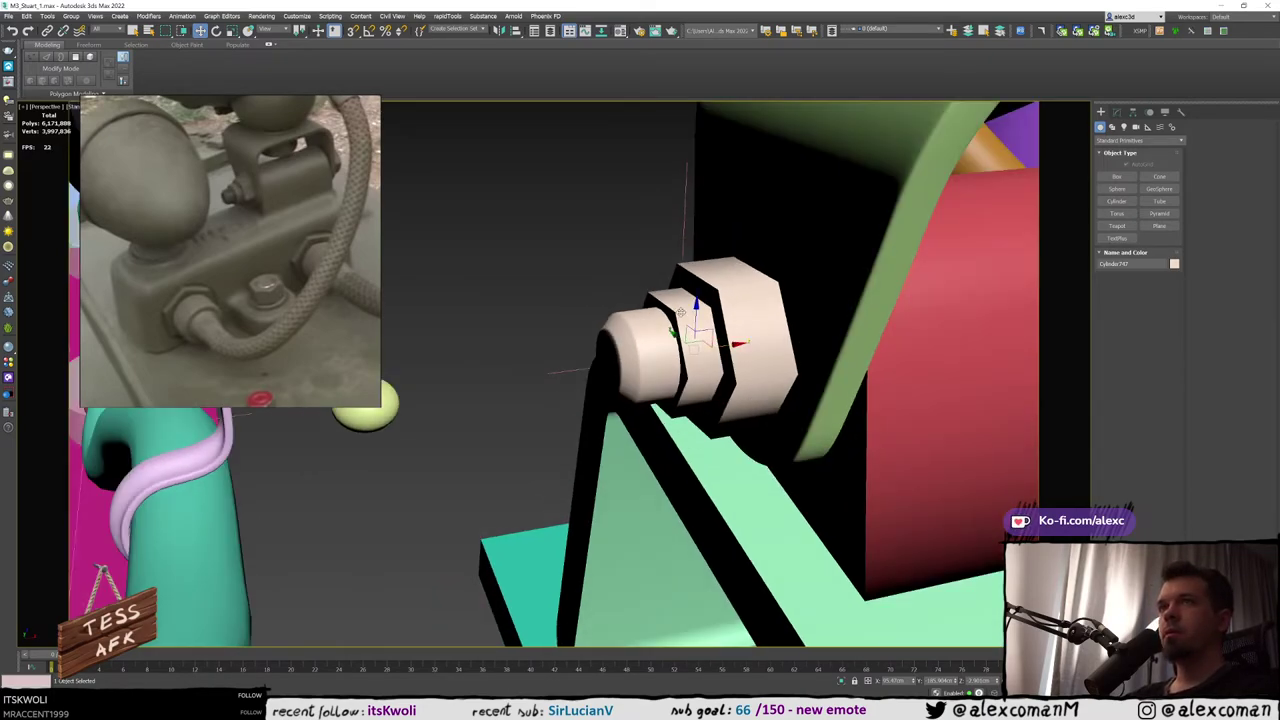
scroll(681, 312, down, 2)
scroll(240, 182, up, 5)
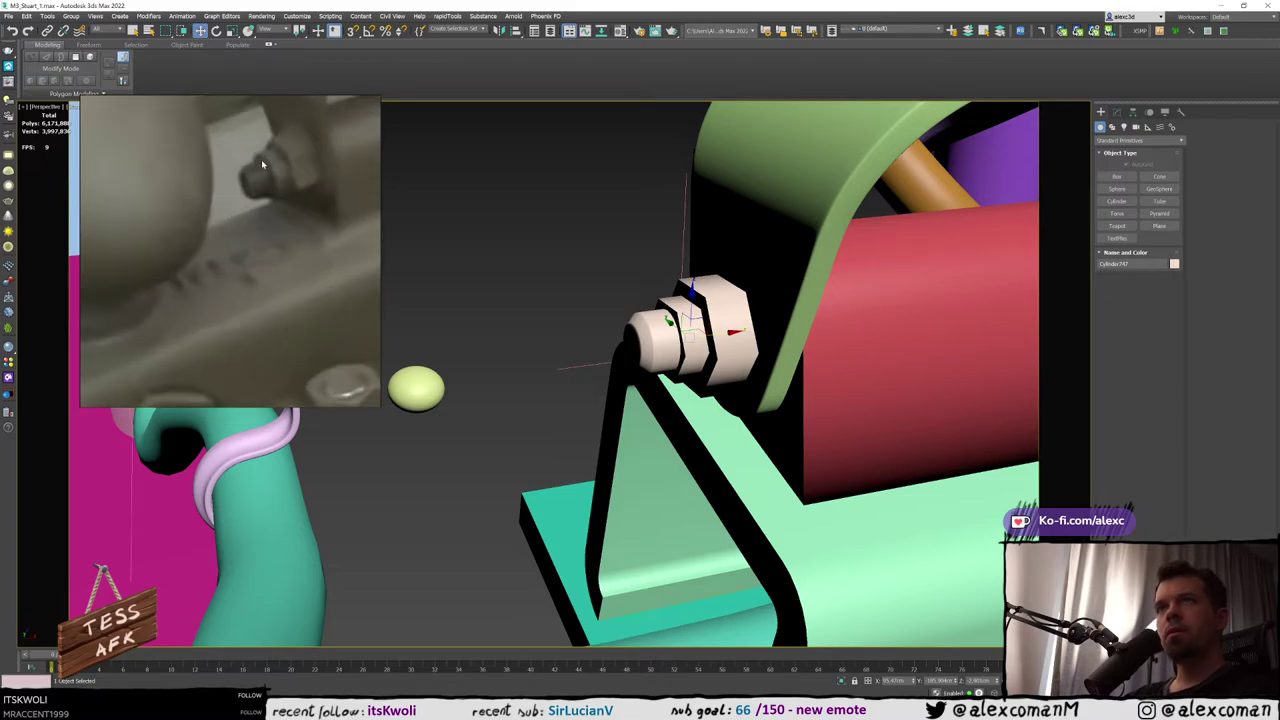
scroll(284, 187, down, 5)
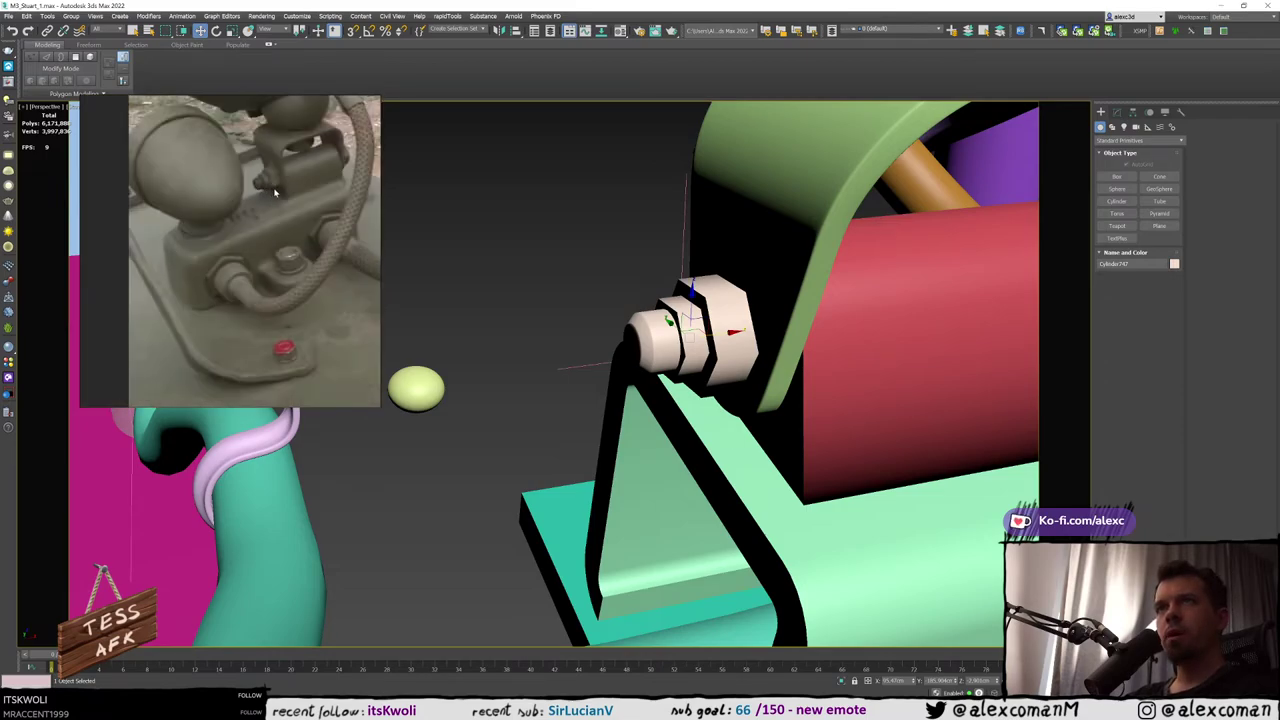
scroll(306, 176, up, 3)
scroll(316, 190, down, 2)
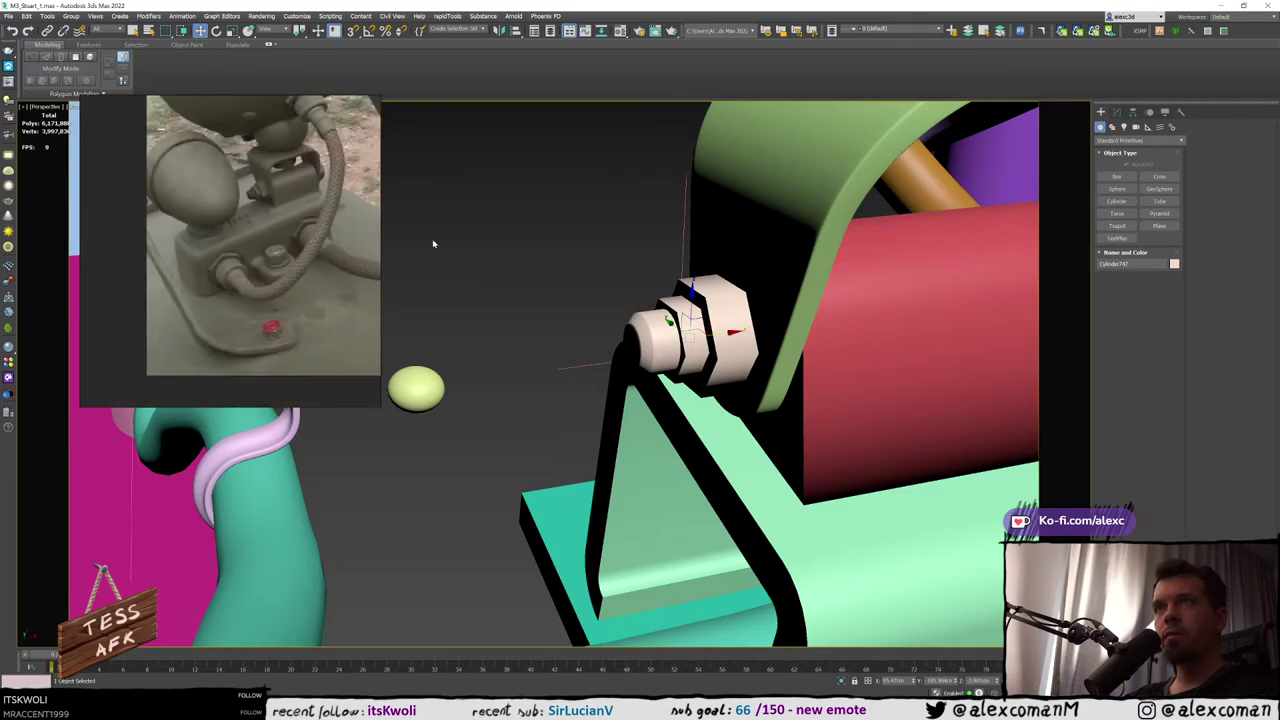
middle_drag(580, 283, 505, 289)
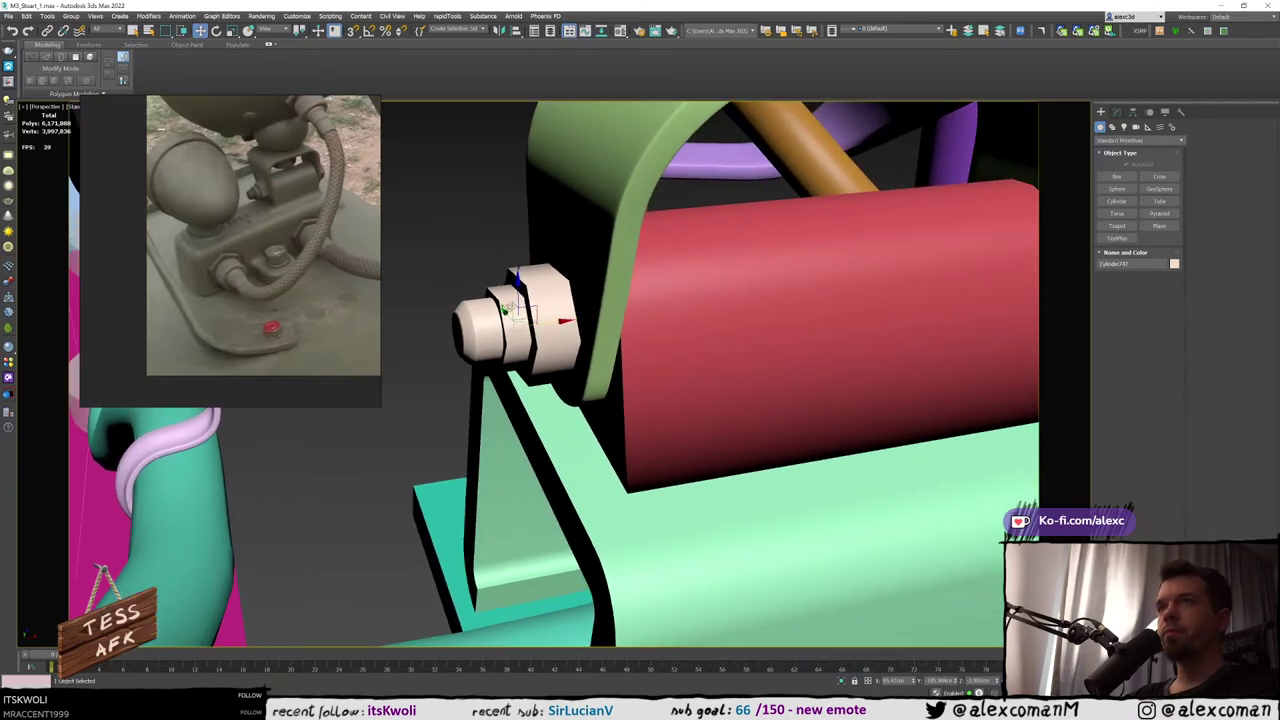
Rotate the smaller hex nut about the bolt's axis to offset its flats from the larger nut
click(506, 281)
click(512, 294)
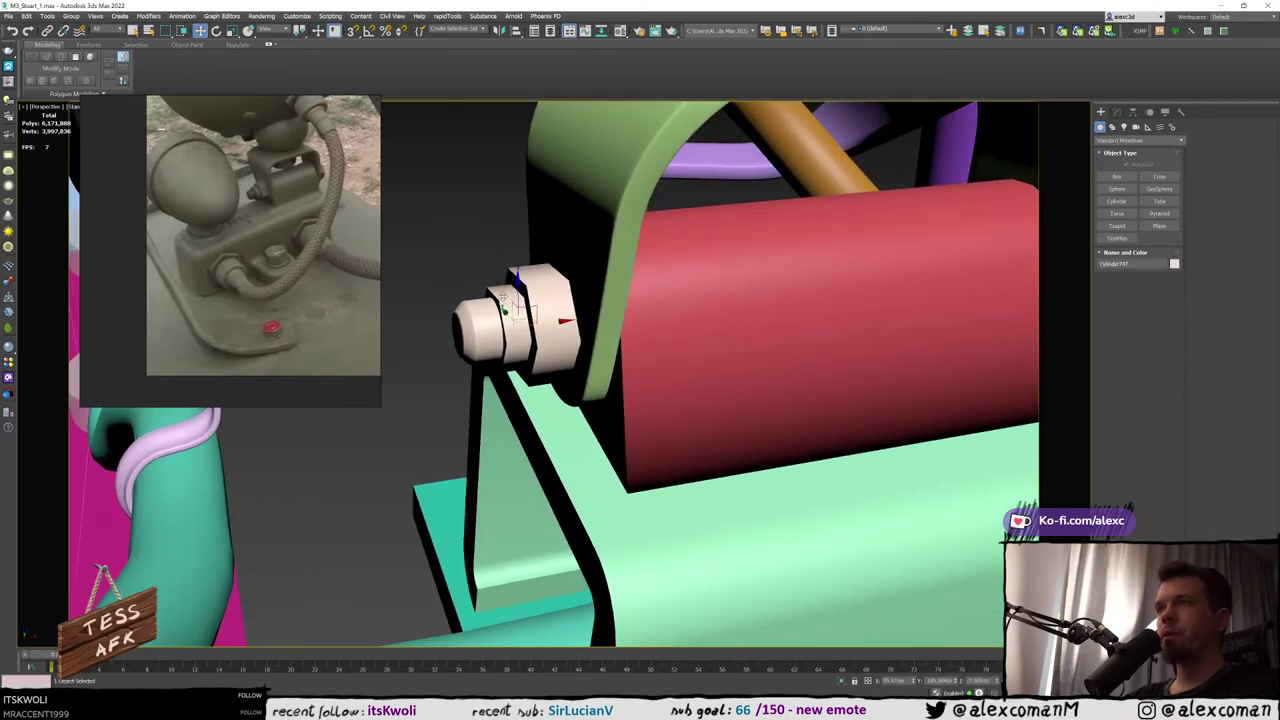
key(F4)
alt+middle_drag(501, 299, 619, 281)
key(e)
drag(535, 293, 544, 302)
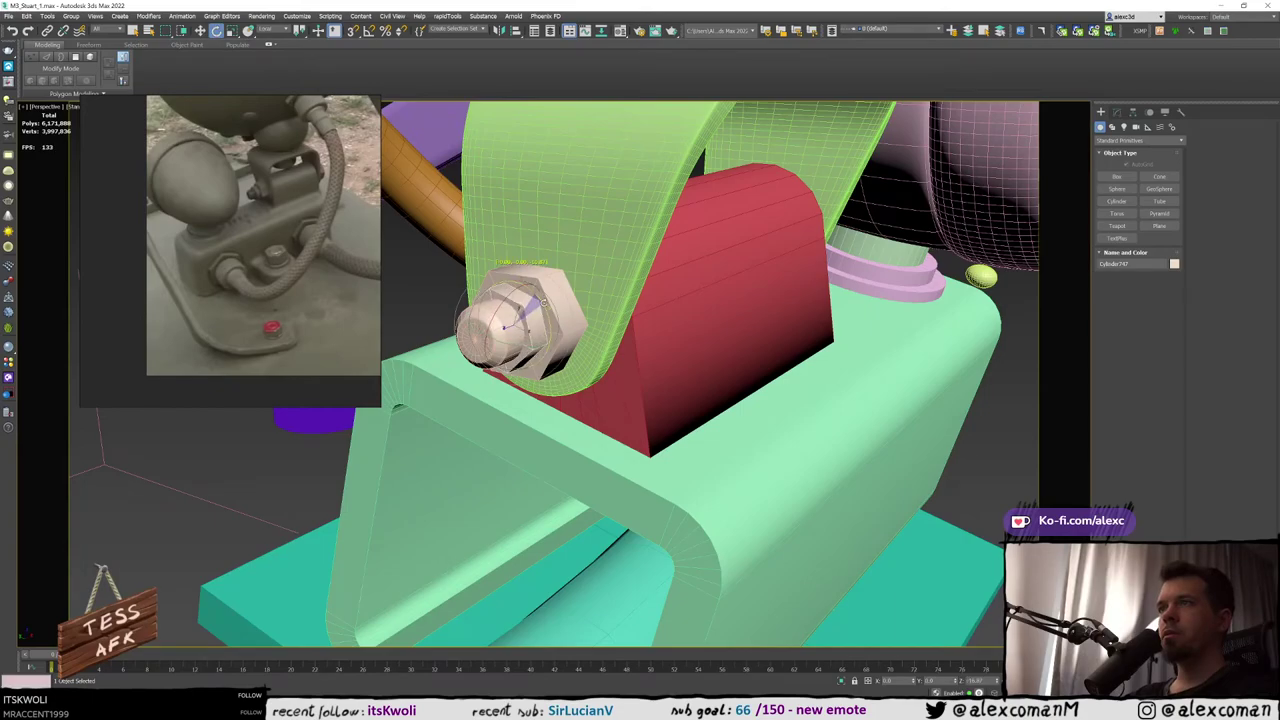
Copy the larger hex nut to the opposite side of the strap and move it outward until it protrudes
alt+middle_drag(543, 302, 449, 299)
click(540, 281)
scroll(540, 281, down, 4)
key(w)
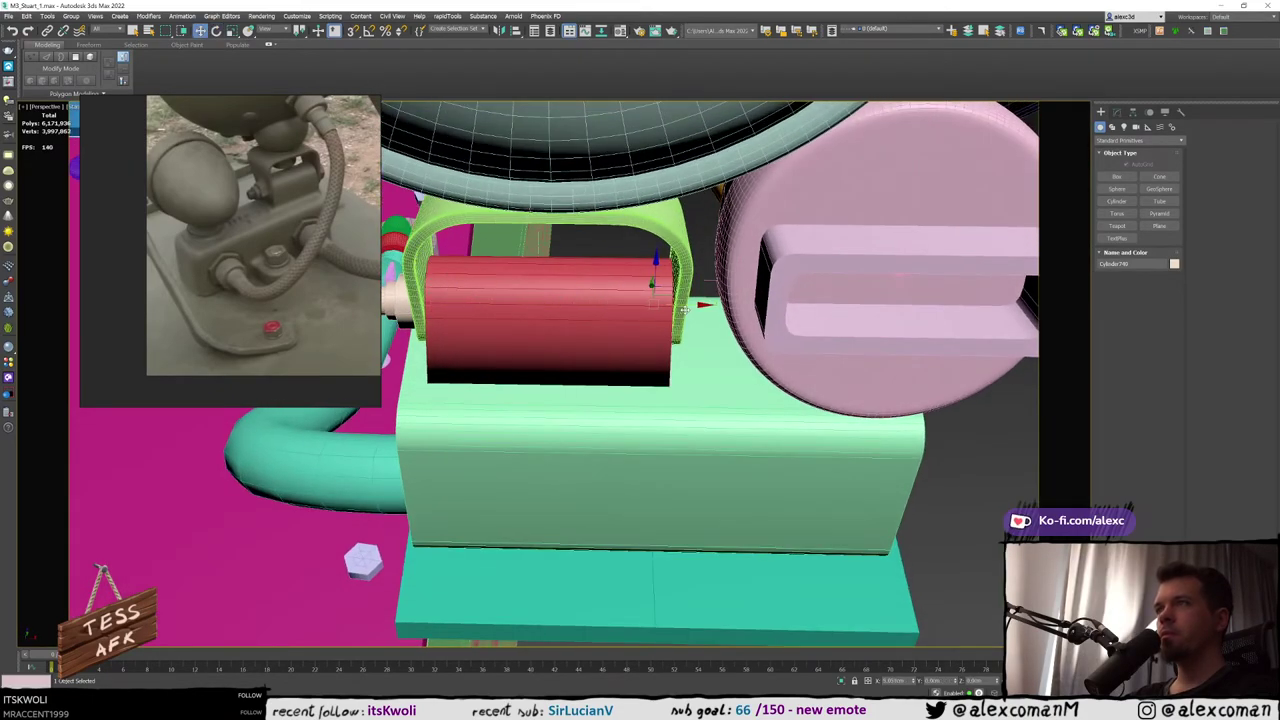
right_click(699, 313)
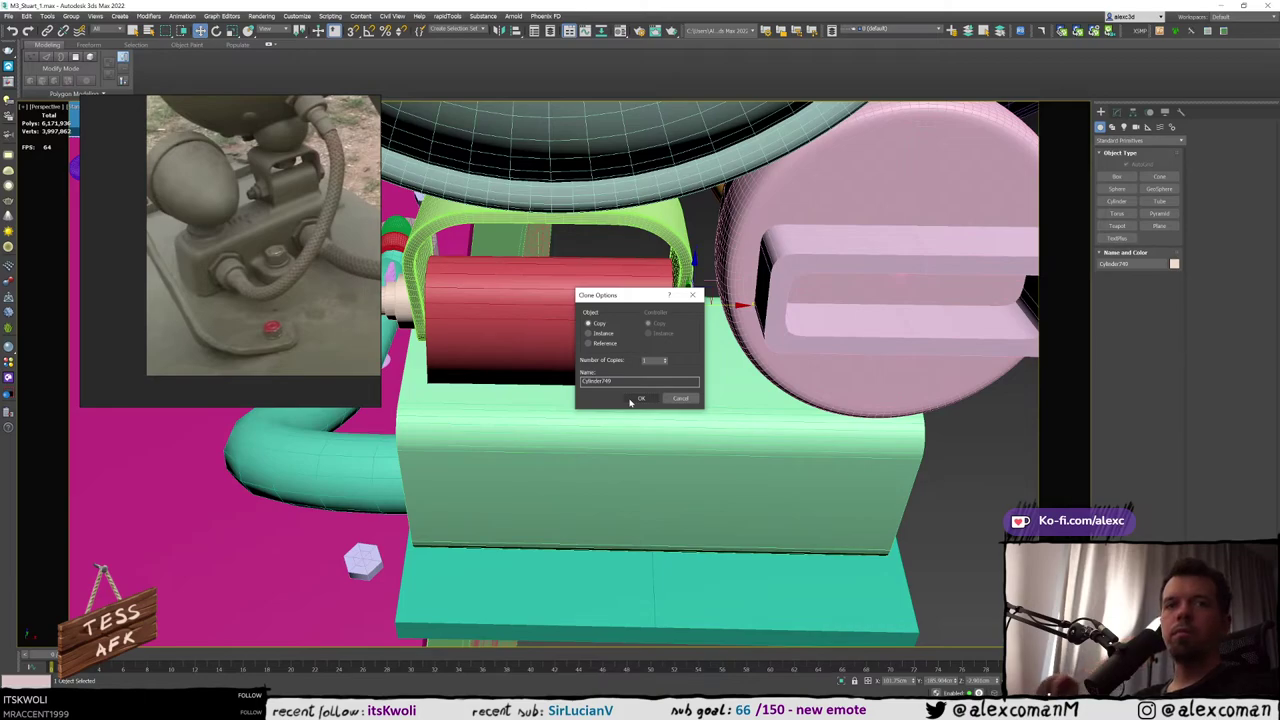
click(630, 401)
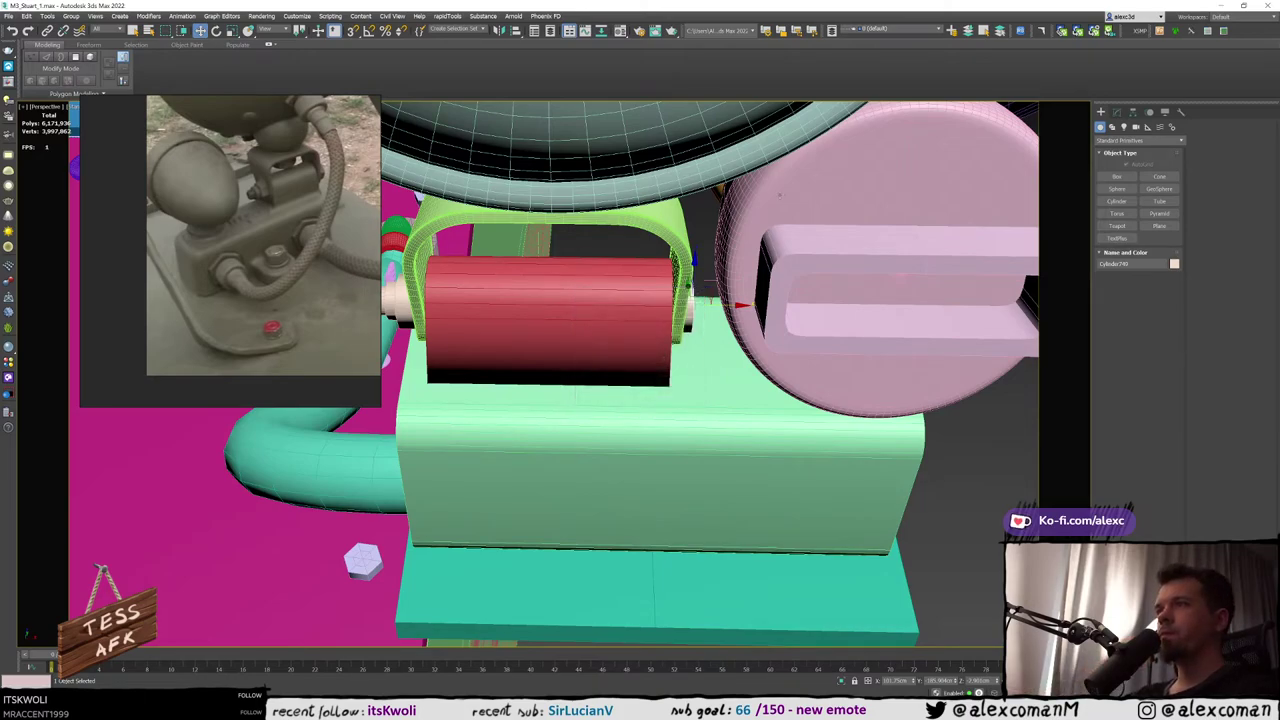
scroll(700, 300, up, 6)
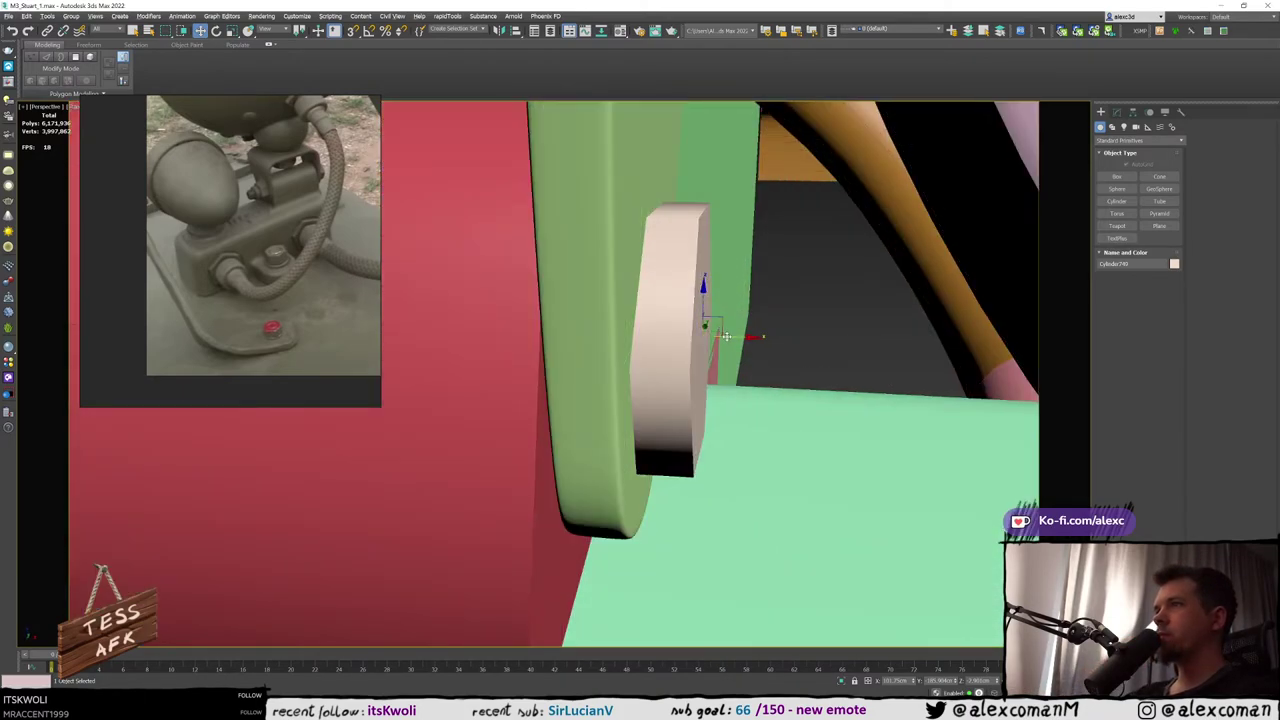
mouse_move(726, 336)
mouse_down()
mouse_move(788, 347)
mouse_move(775, 352)
mouse_up()
Examine the nuts on both sides of the strap and the surrounding headlight bracket
scroll(775, 338, down, 4)
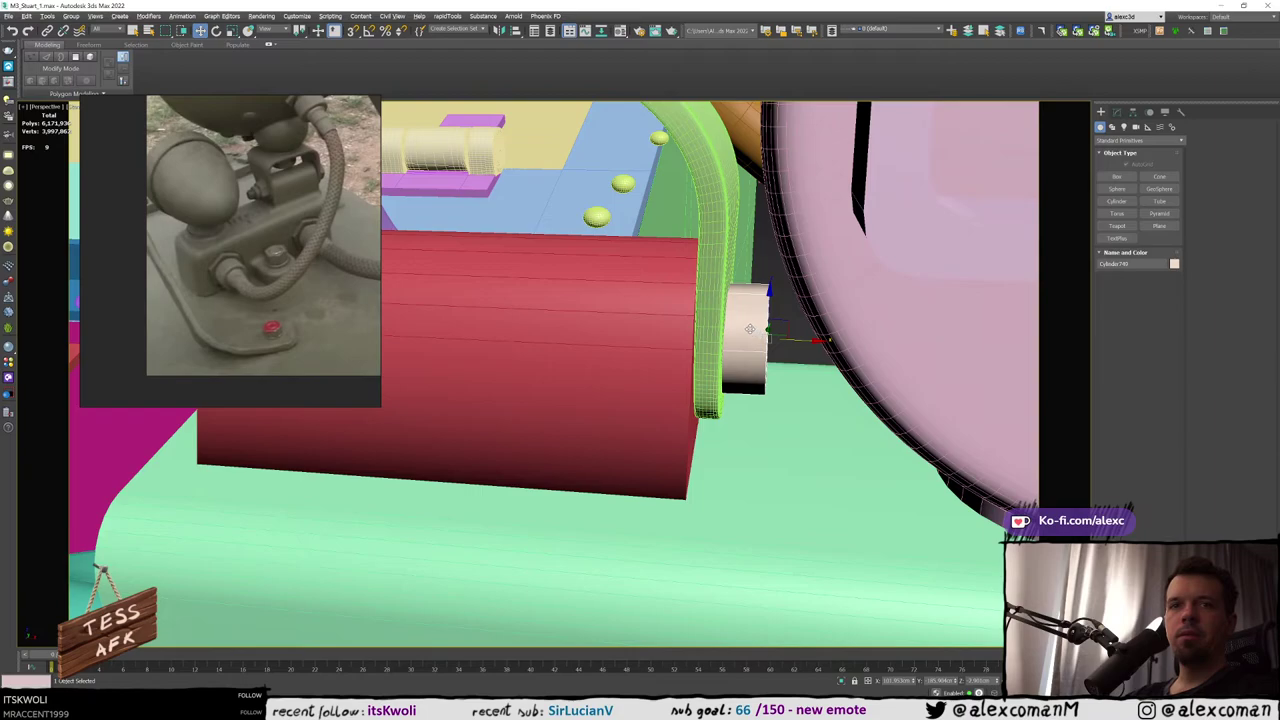
alt+middle_drag(733, 325, 787, 318)
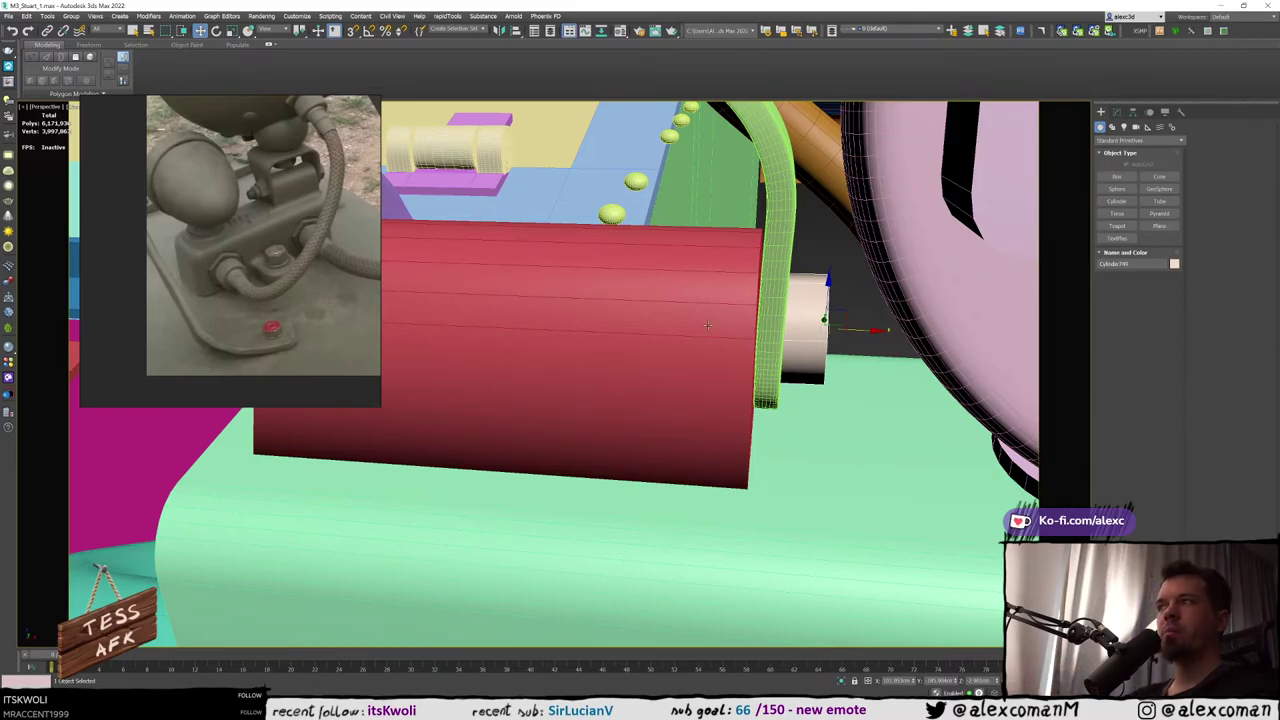
scroll(774, 311, down, 5)
alt+middle_drag(630, 322, 688, 357)
scroll(698, 355, down, 2)
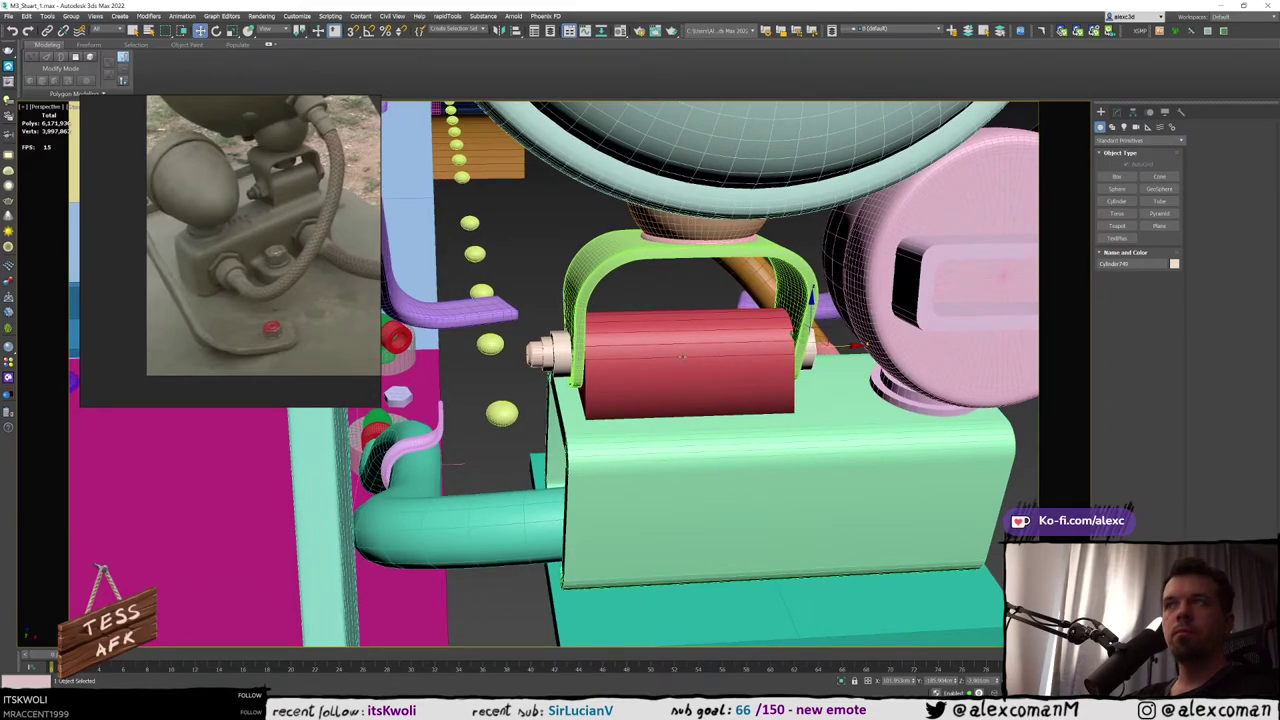
alt+middle_drag(682, 357, 693, 353)
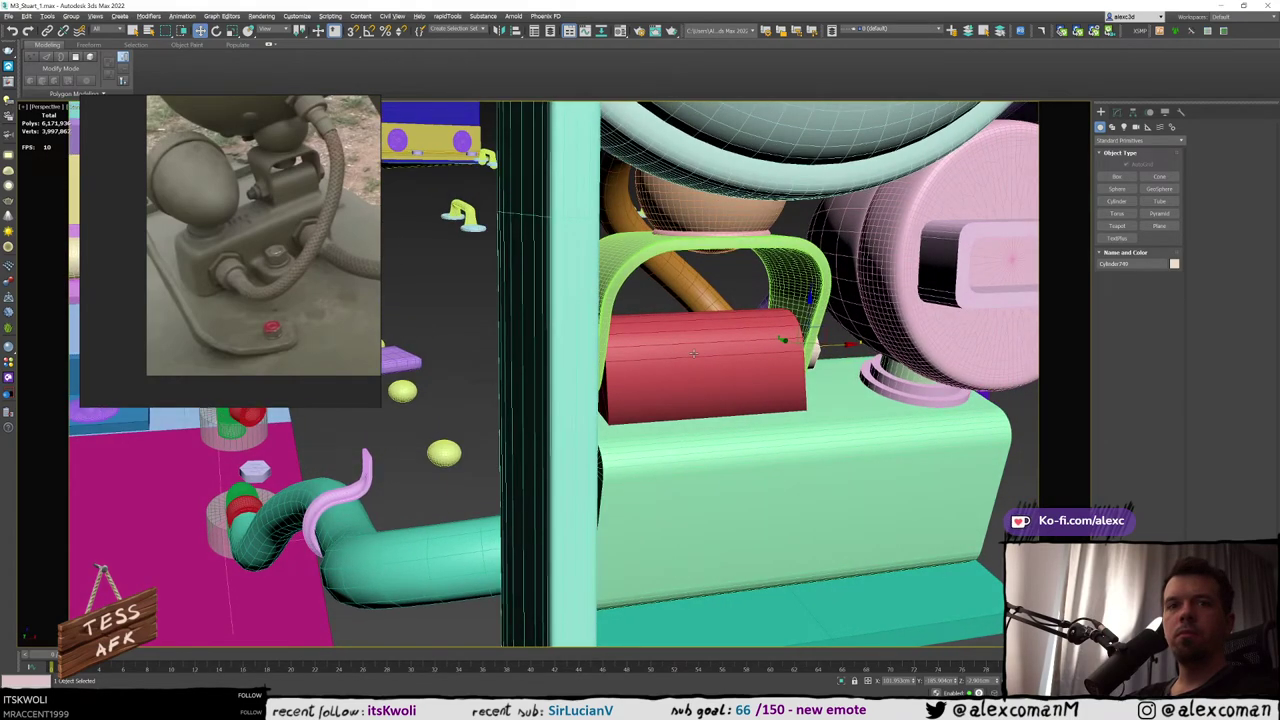
alt+middle_drag(693, 353, 612, 347)
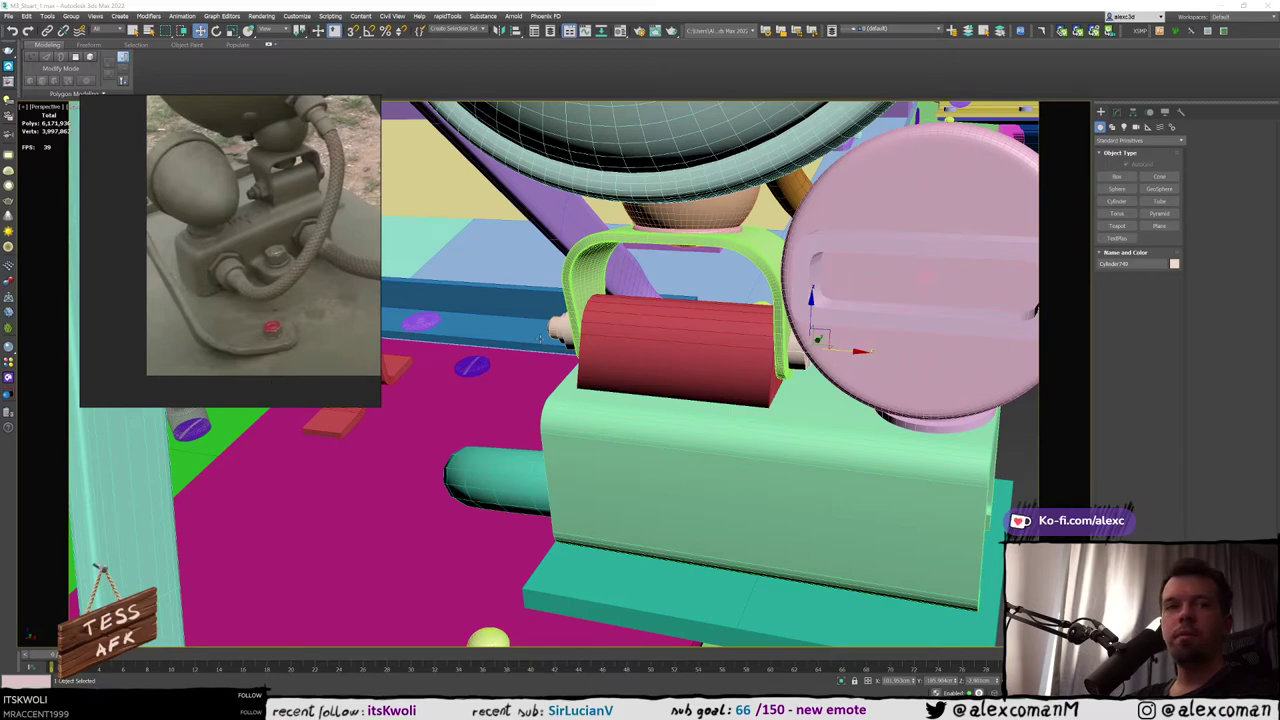
alt+middle_drag(541, 337, 558, 378)
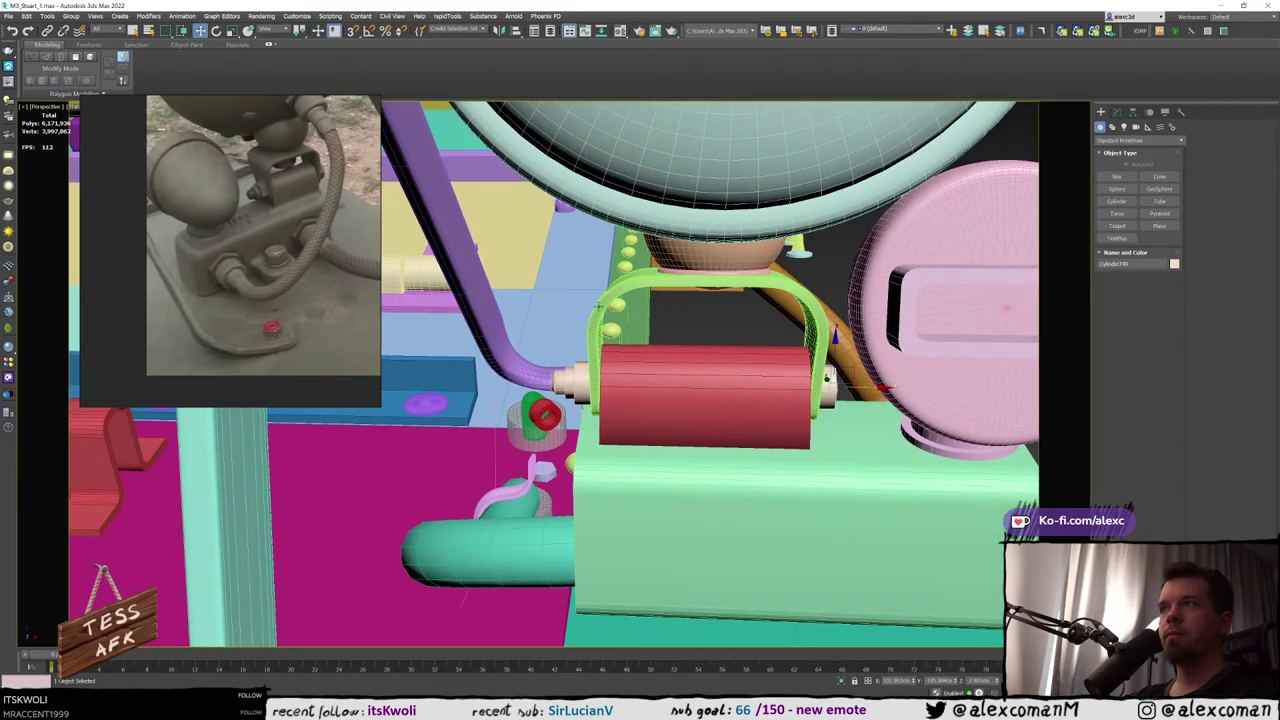
Turn off the strap's TurboSmooth, Symmetry, upper Edit Poly and Shell modifiers to expose its flat base mesh
click(678, 278)
alt+middle_drag(678, 278, 792, 248)
click(1117, 112)
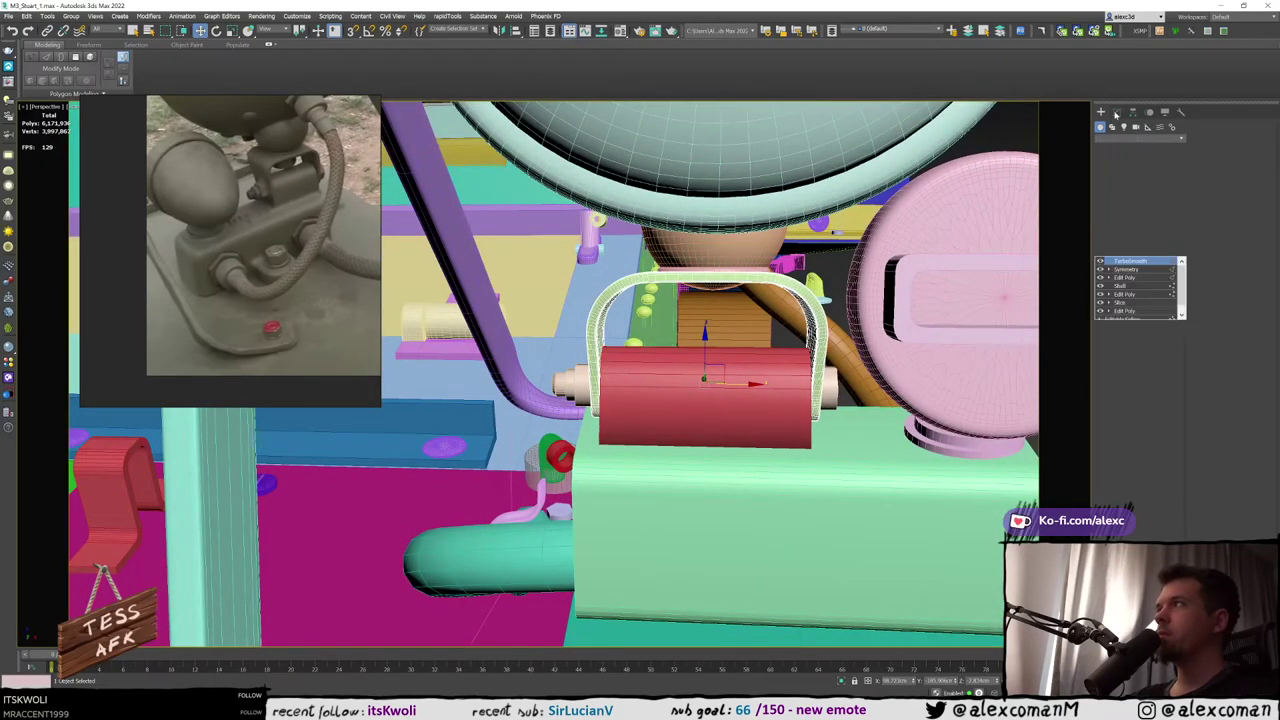
click(1100, 270)
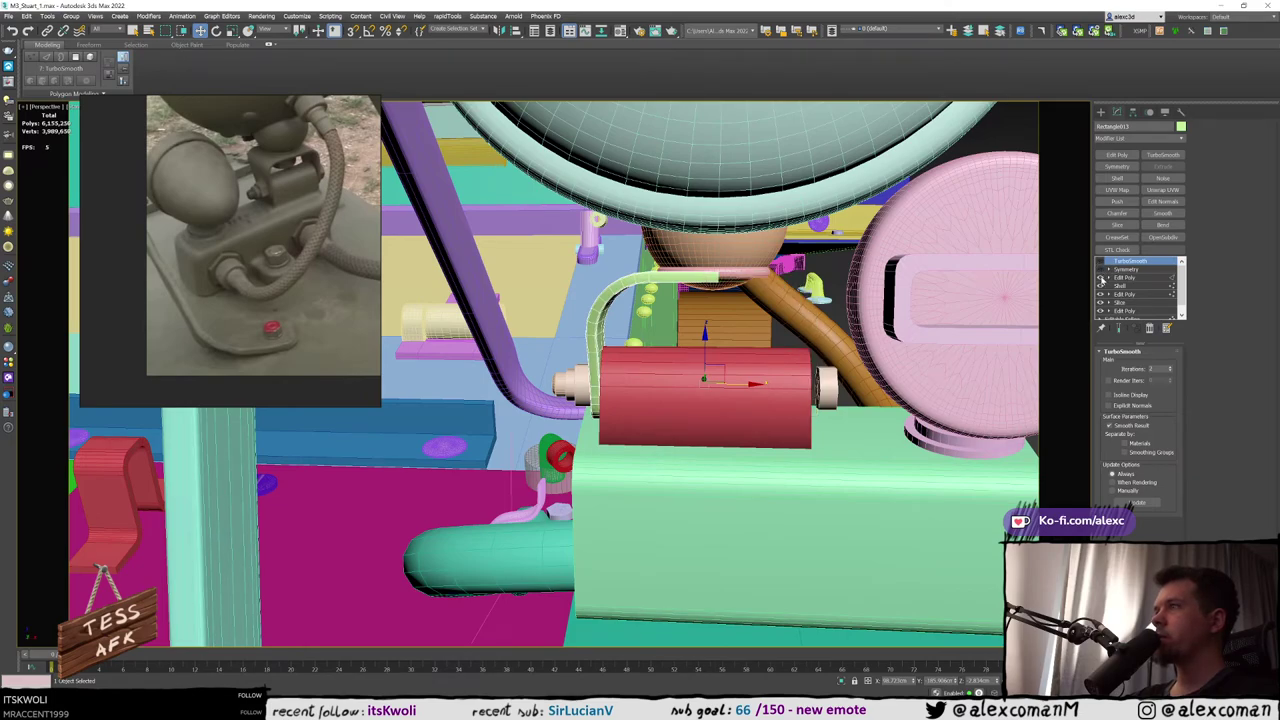
click(1100, 287)
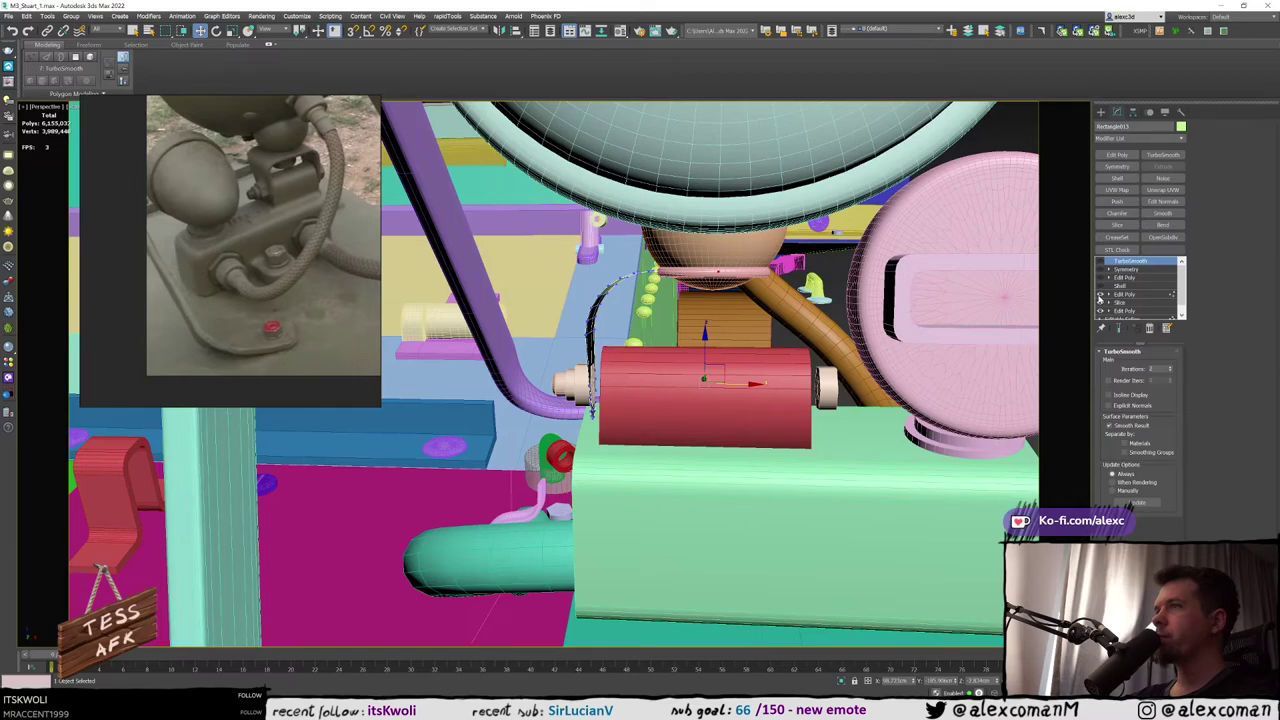
alt+middle_drag(700, 300, 855, 260)
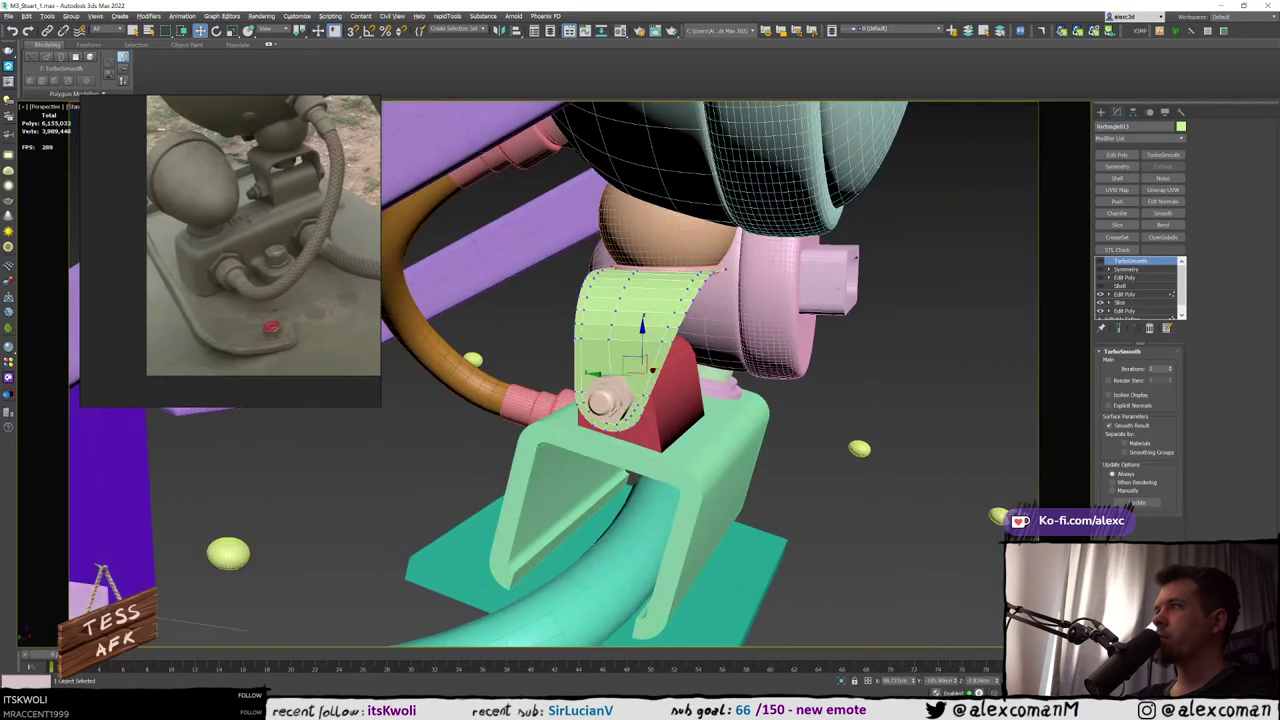
Turn off the strap's remaining Edit Poly and Slice modifiers and open its base spline for vertex editing
click(1101, 295)
alt+middle_drag(1045, 300, 985, 299)
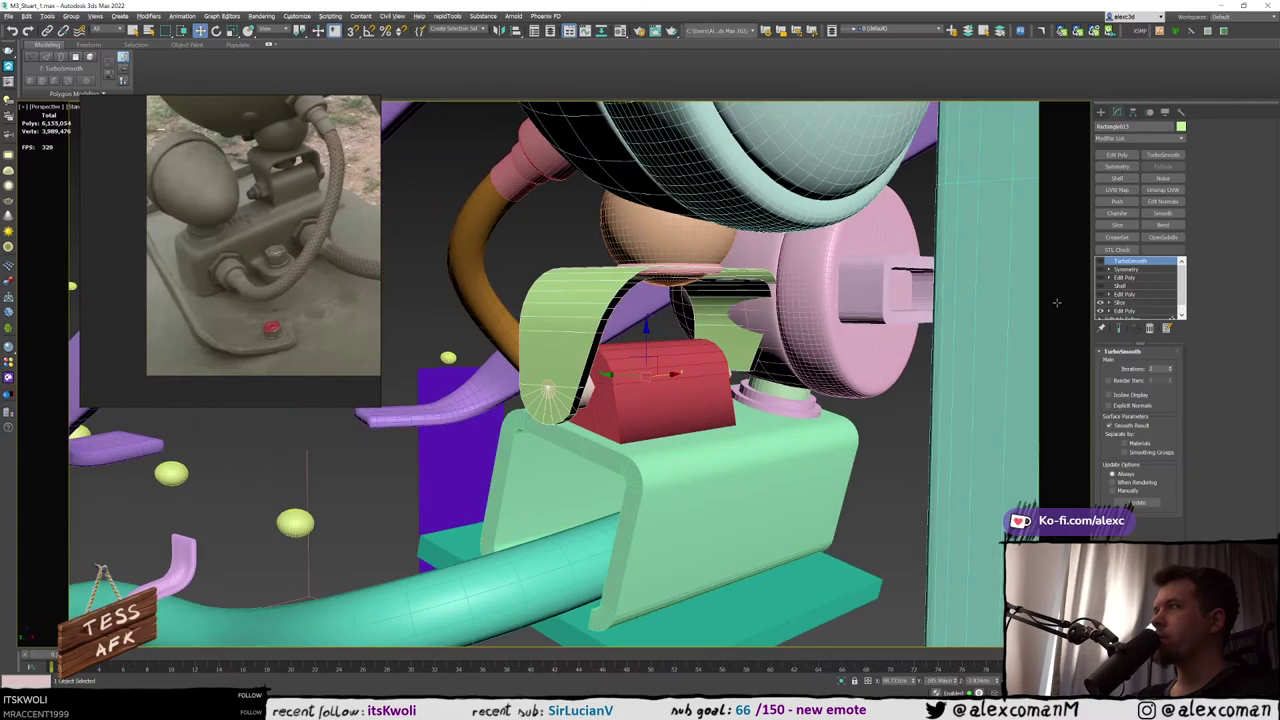
scroll(1101, 299, down, 1)
click(1101, 295)
click(1102, 306)
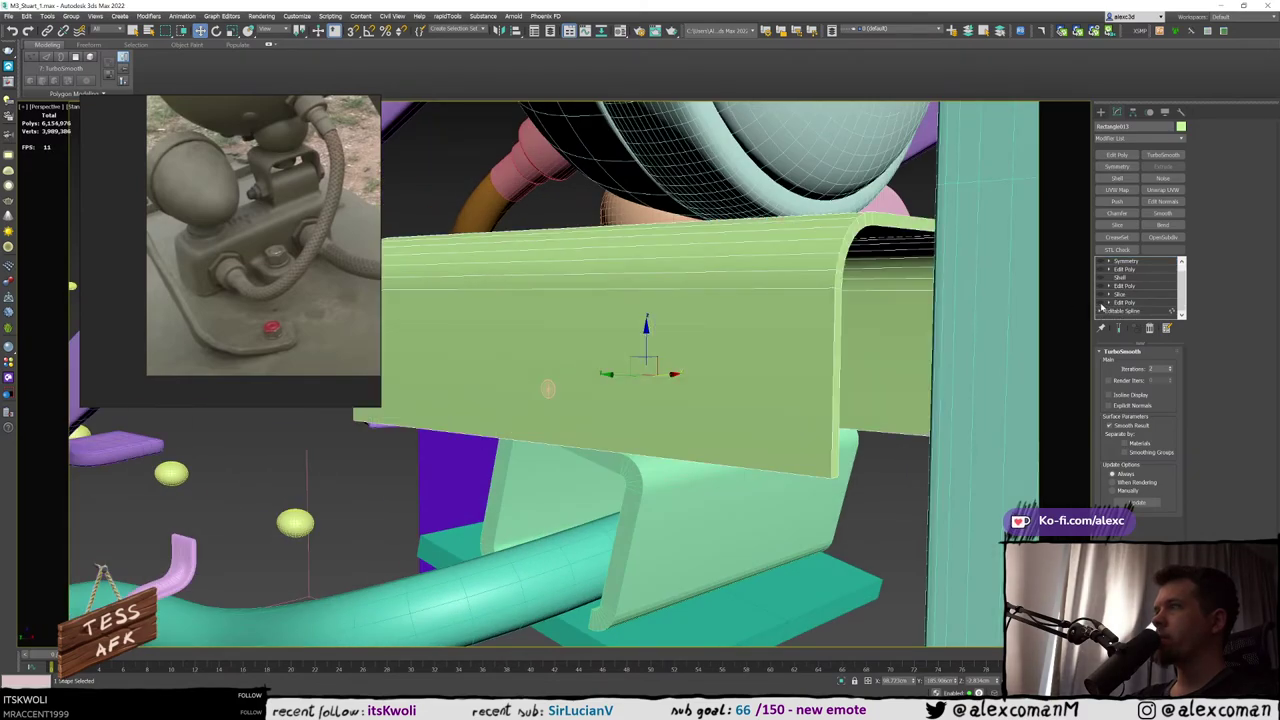
click(1101, 304)
key(1)
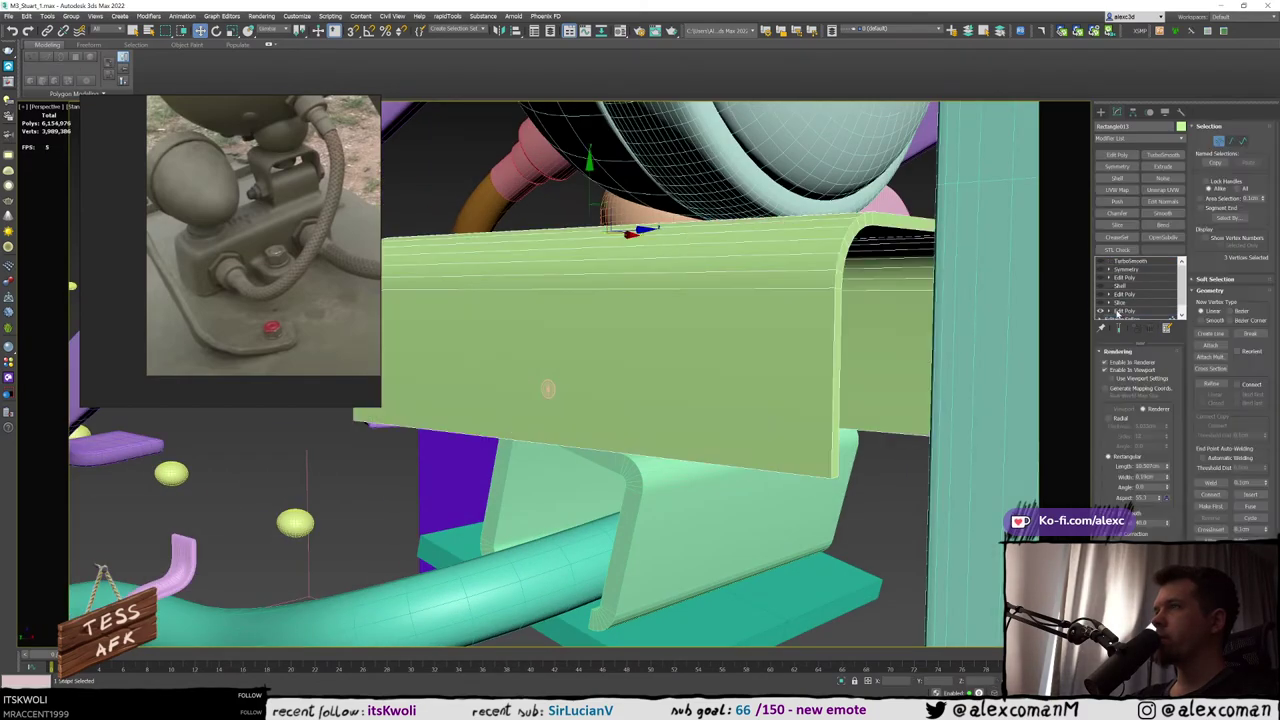
Isolate the strap in the front view and move both side vertices below the bends upward to tighten the corners
alt+middle_drag(868, 278, 813, 276)
key(alt+w)
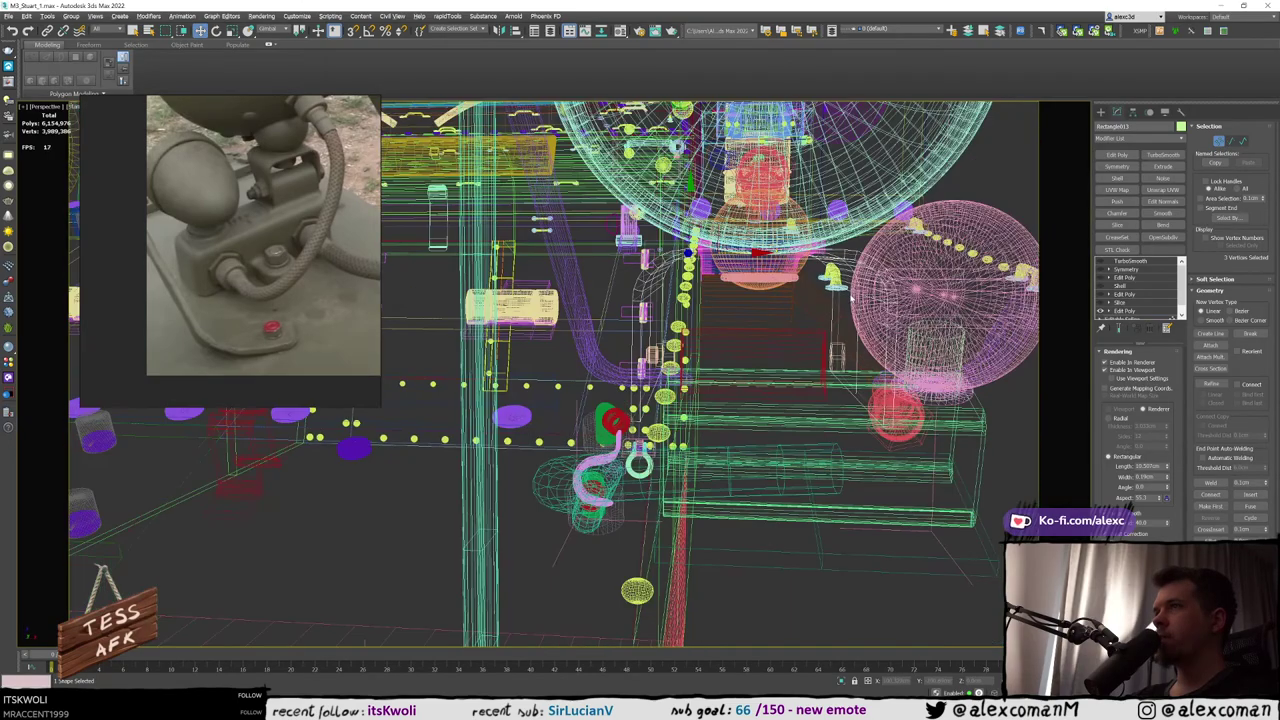
key(alt+w)
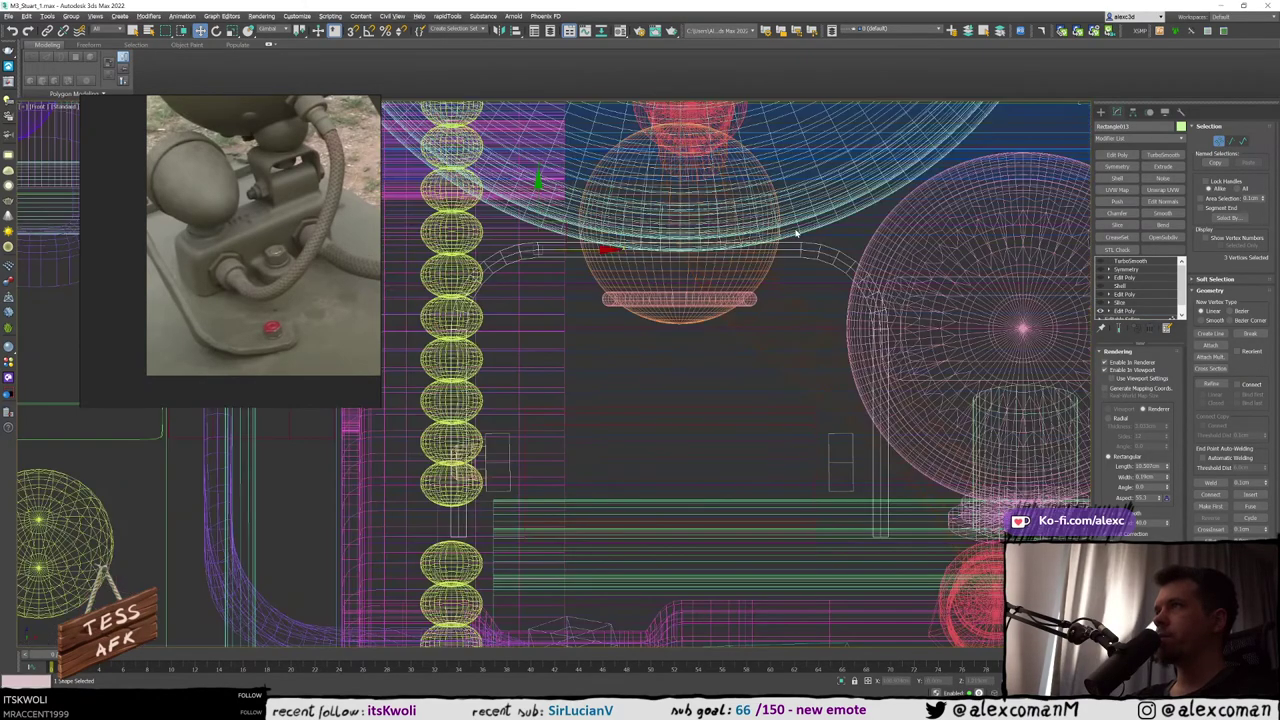
key(alt+q)
middle_drag(724, 283, 677, 297)
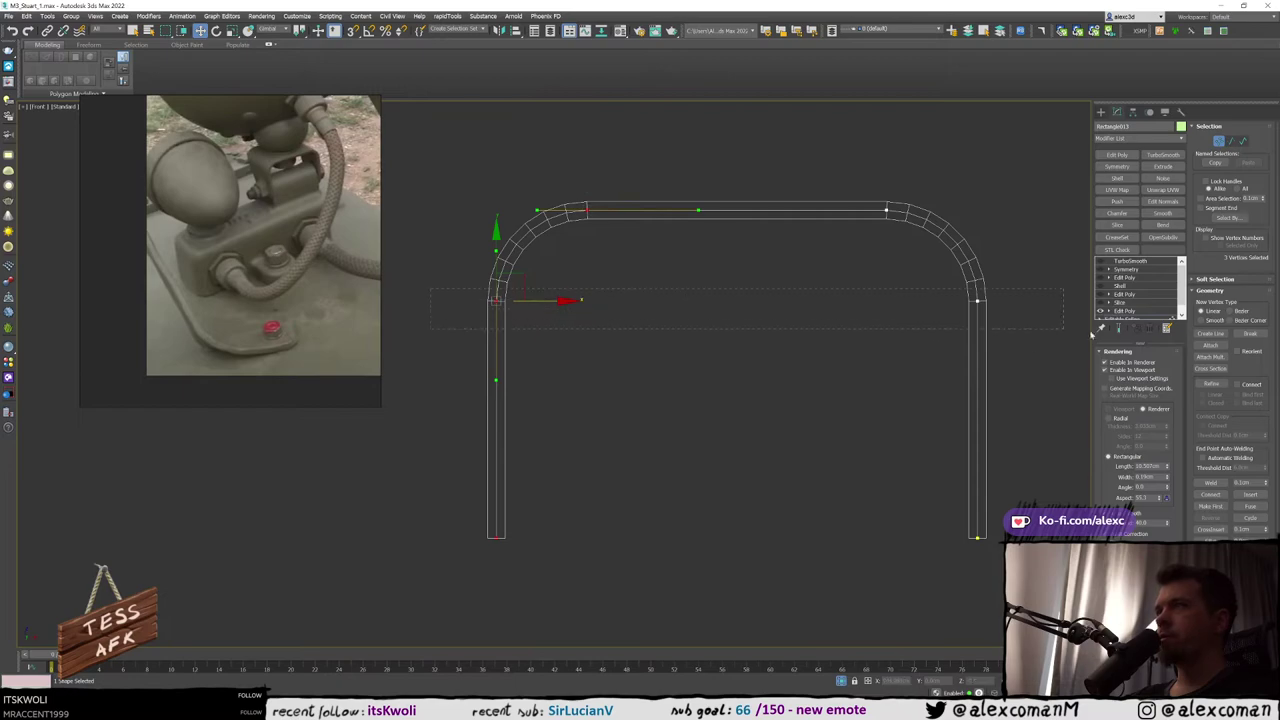
middle_drag(594, 294, 599, 300)
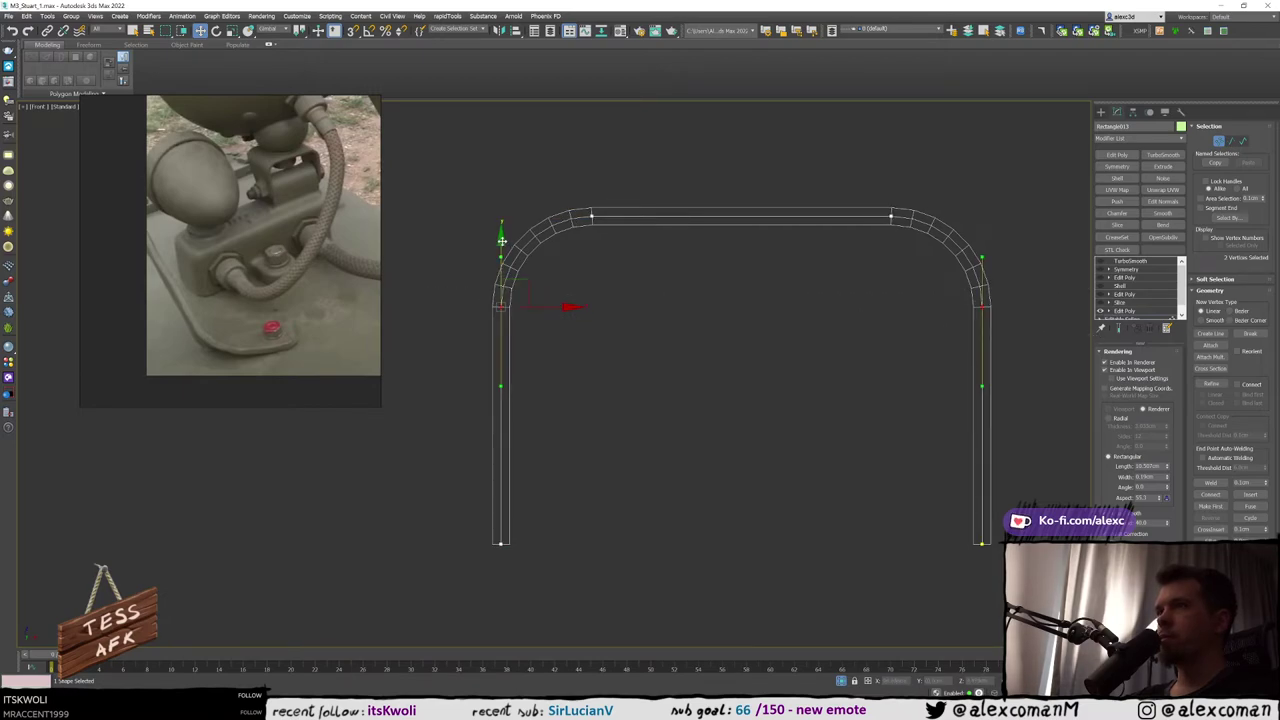
drag(501, 240, 684, 236)
Move the upper-left bend's top vertex closer to the corner and shorten its Bezier handle
scroll(628, 233, up, 2)
middle_drag(628, 233, 763, 270)
scroll(763, 270, down, 1)
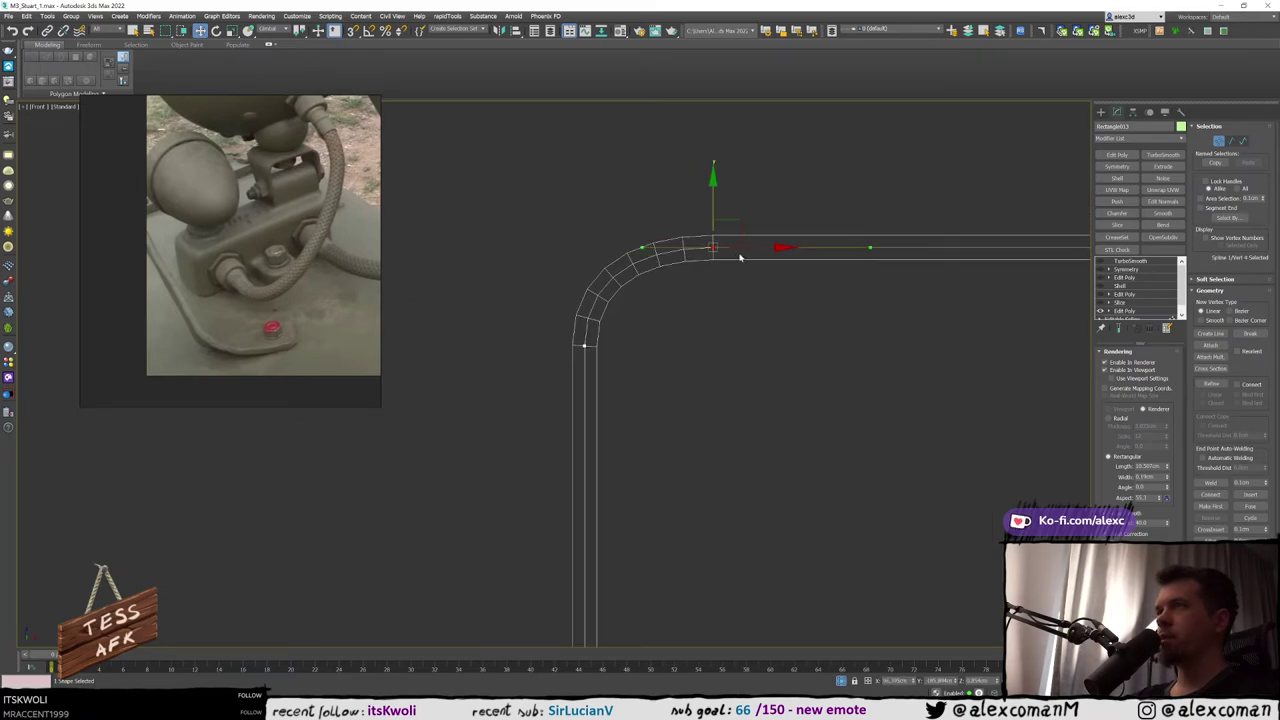
drag(751, 246, 723, 241)
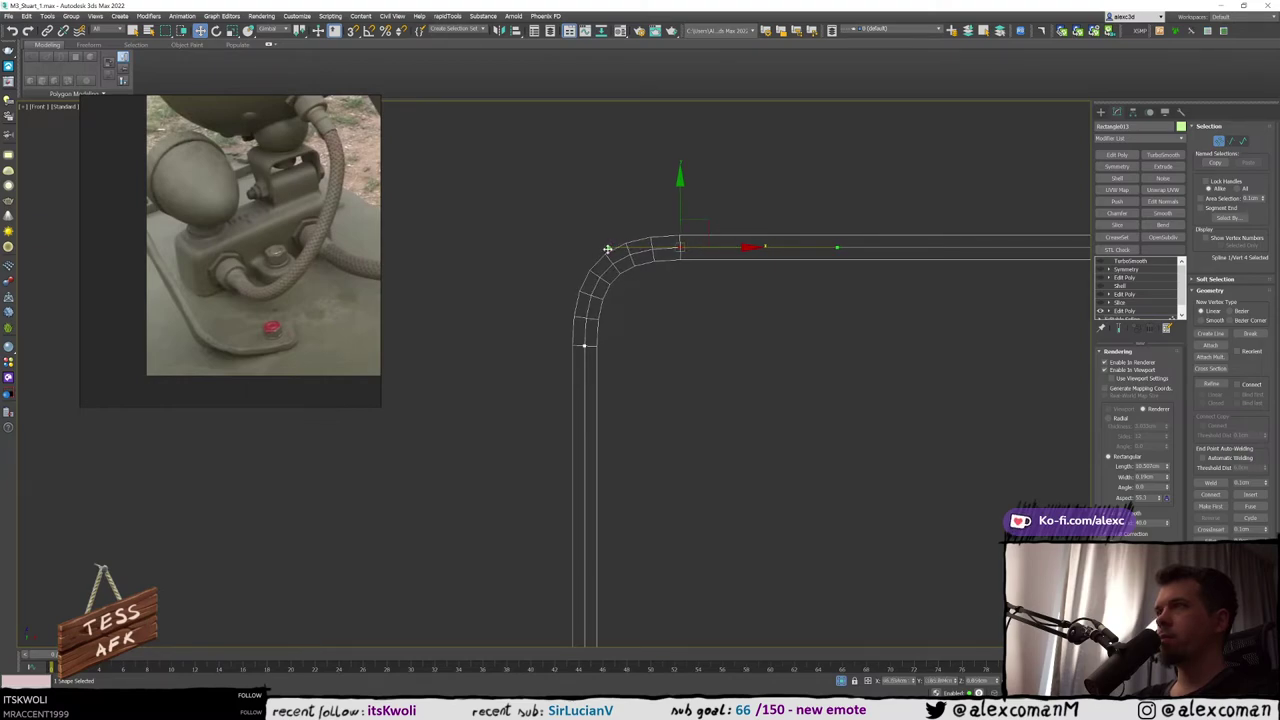
drag(607, 248, 617, 248)
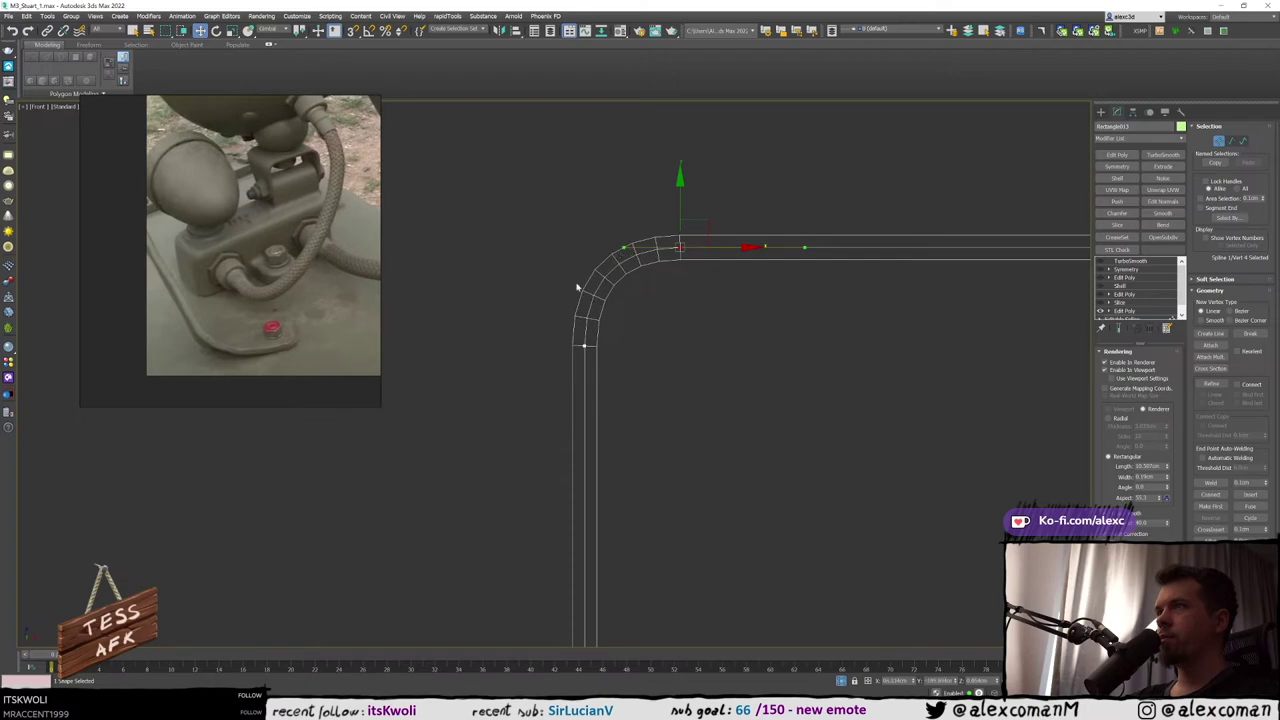
Shorten the Bezier handle of the upper-left bend's side vertex to round the corner evenly
click(584, 346)
drag(582, 276, 585, 304)
scroll(585, 306, up, 8)
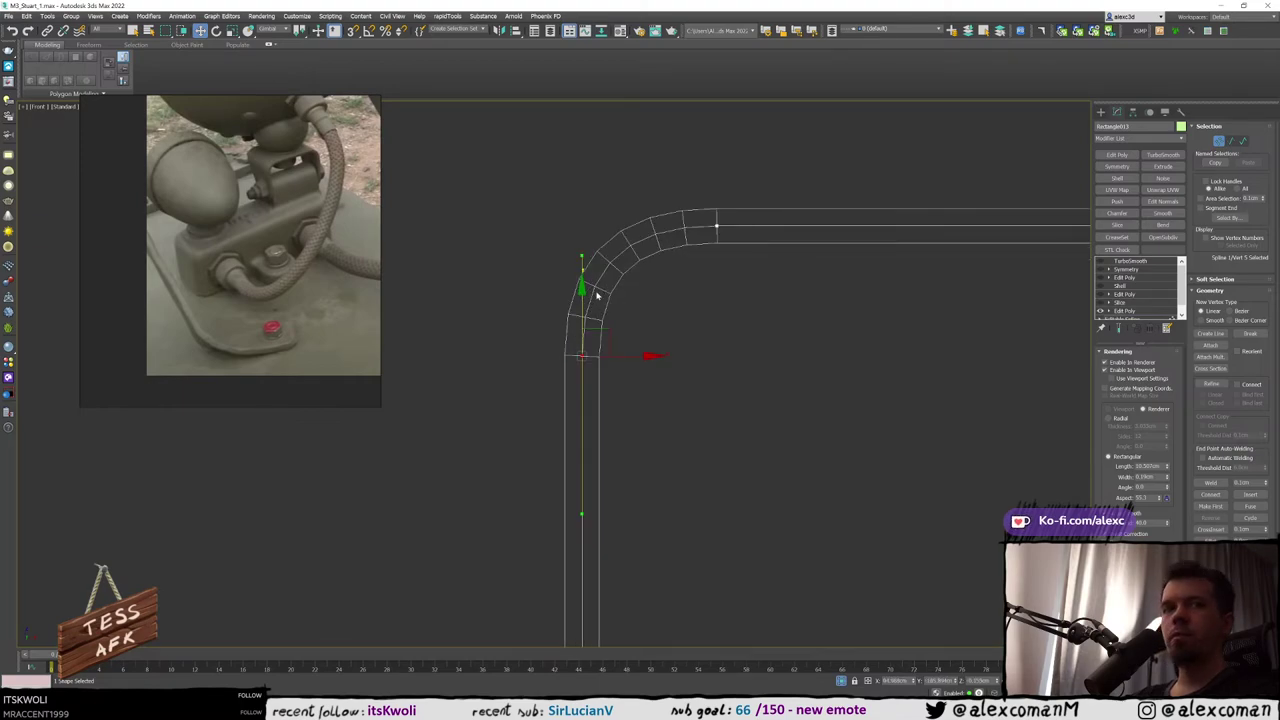
scroll(557, 193, down, 4)
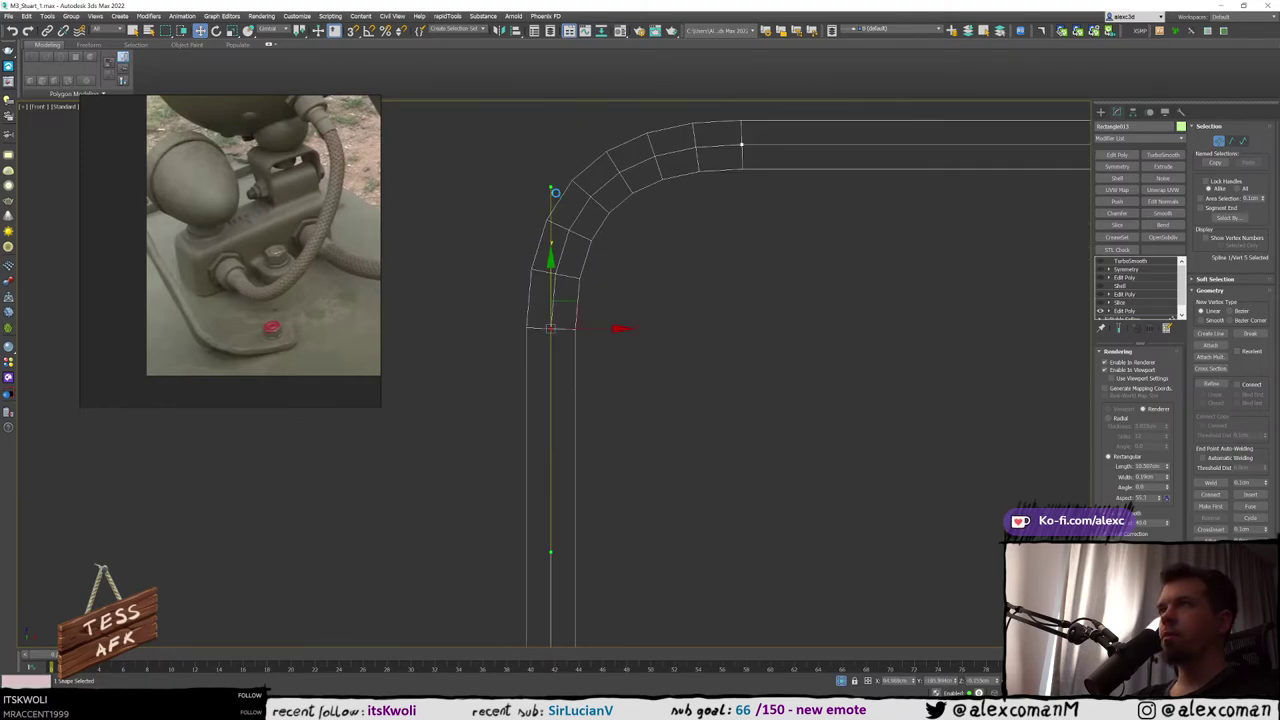
drag(551, 187, 548, 211)
click(720, 263)
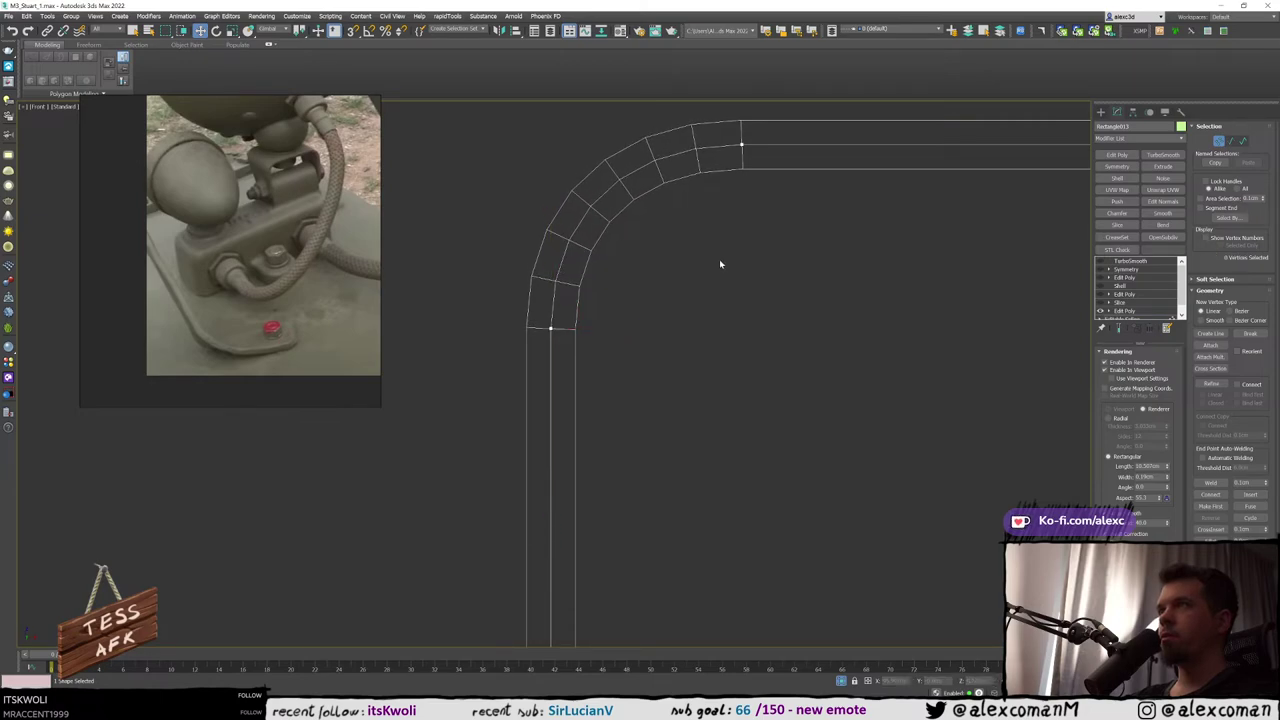
scroll(636, 281, down, 3)
scroll(1117, 309, down, 1)
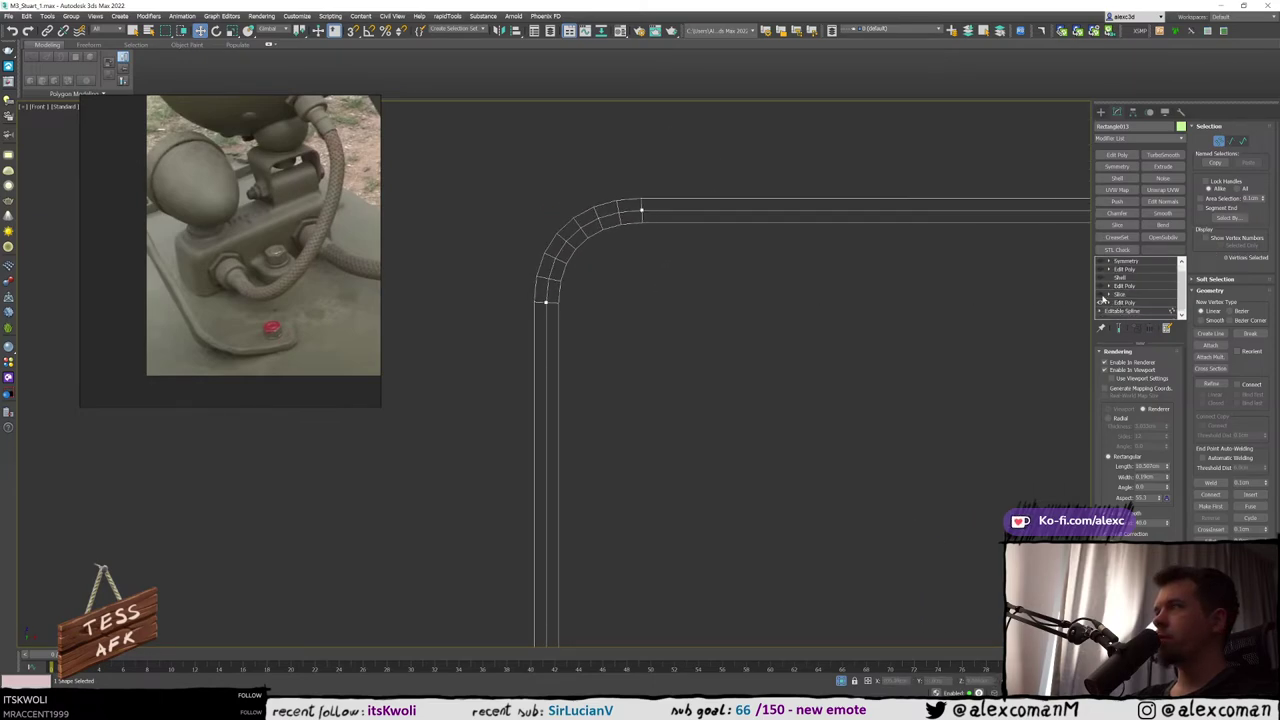
Return to the shaded perspective view and turn the strap's lowest Edit Poly and Slice modifiers back on
key(alt+w)
middle_click(816, 399)
key(alt+w)
mouse_move(816, 399)
alt+middle_down()
mouse_move(880, 369)
mouse_move(832, 374)
alt+middle_up()
key(F3)
scroll(780, 394, up, 3)
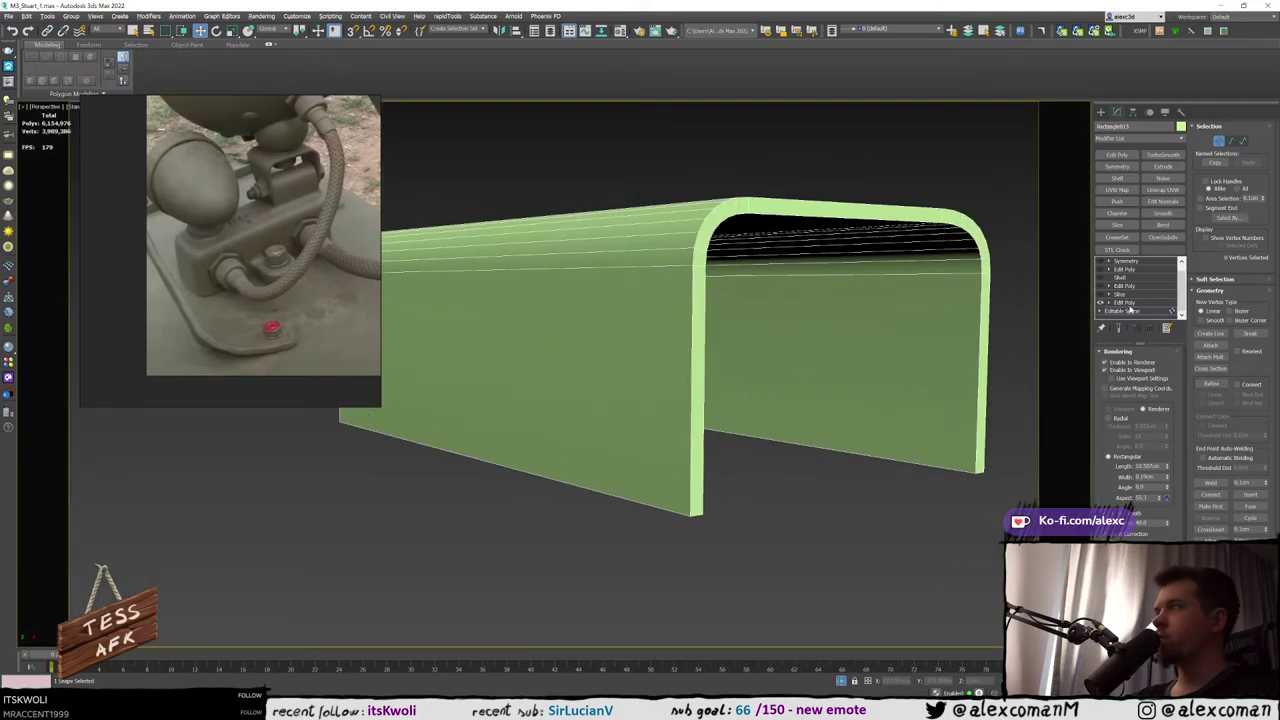
click(1126, 303)
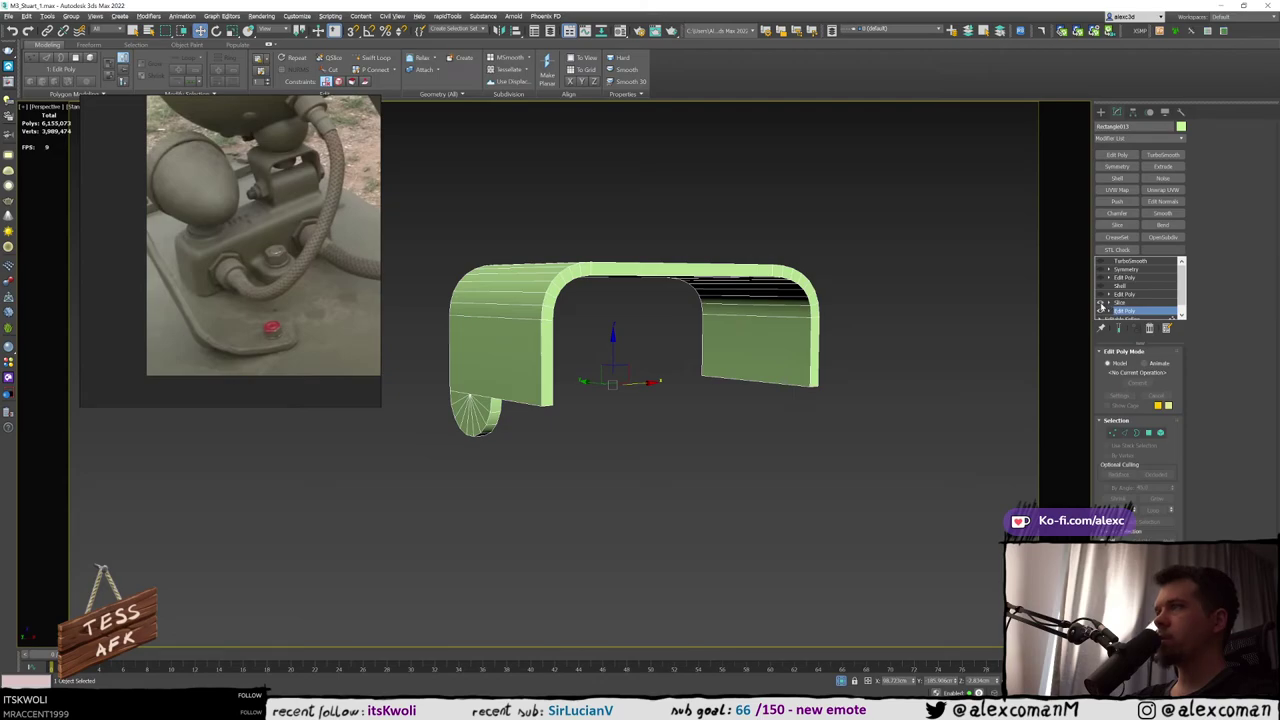
click(1124, 303)
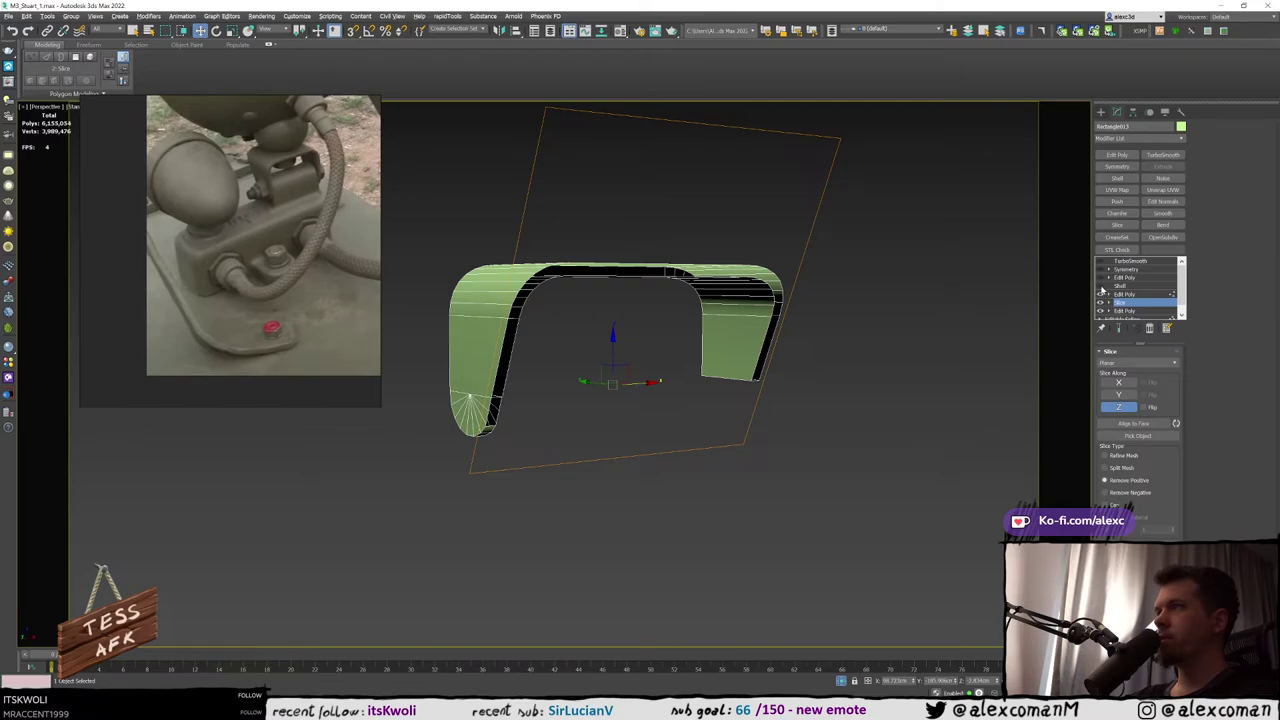
Turn on the Edit Poly above Slice and compare the strap with these modifiers toggled off and on
click(1124, 294)
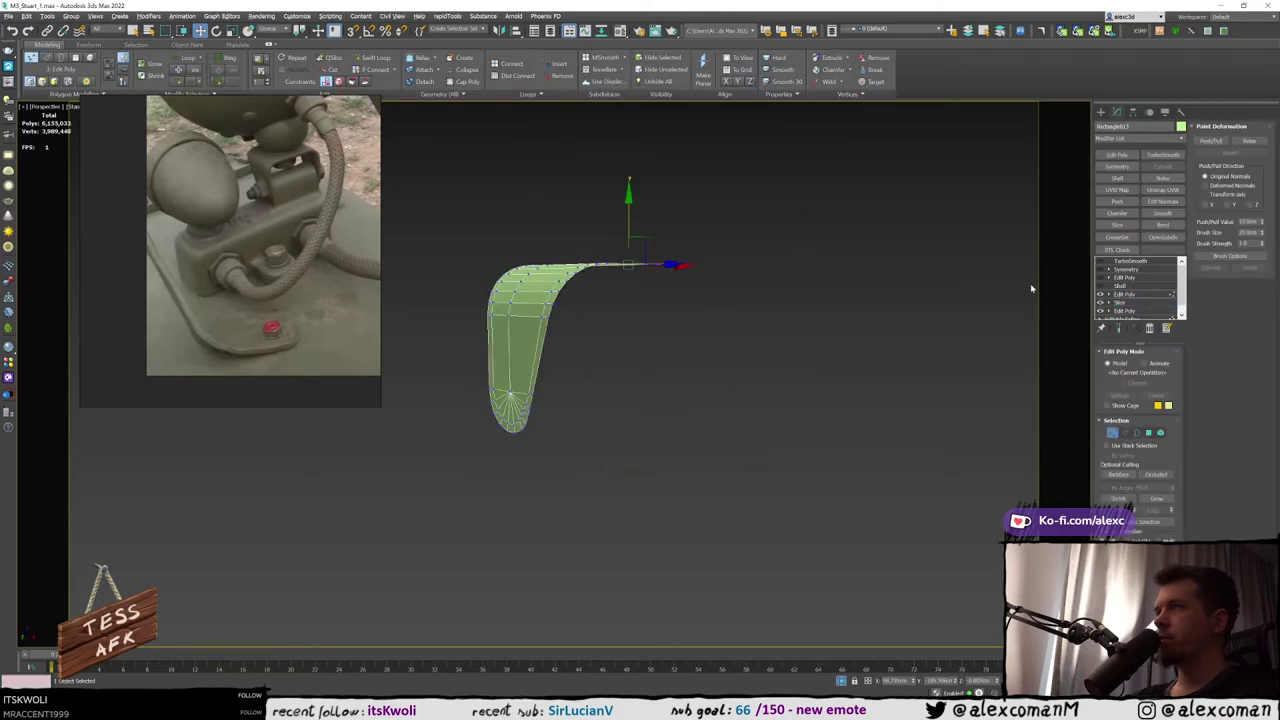
click(1101, 302)
click(1101, 302)
click(1101, 297)
click(1101, 297)
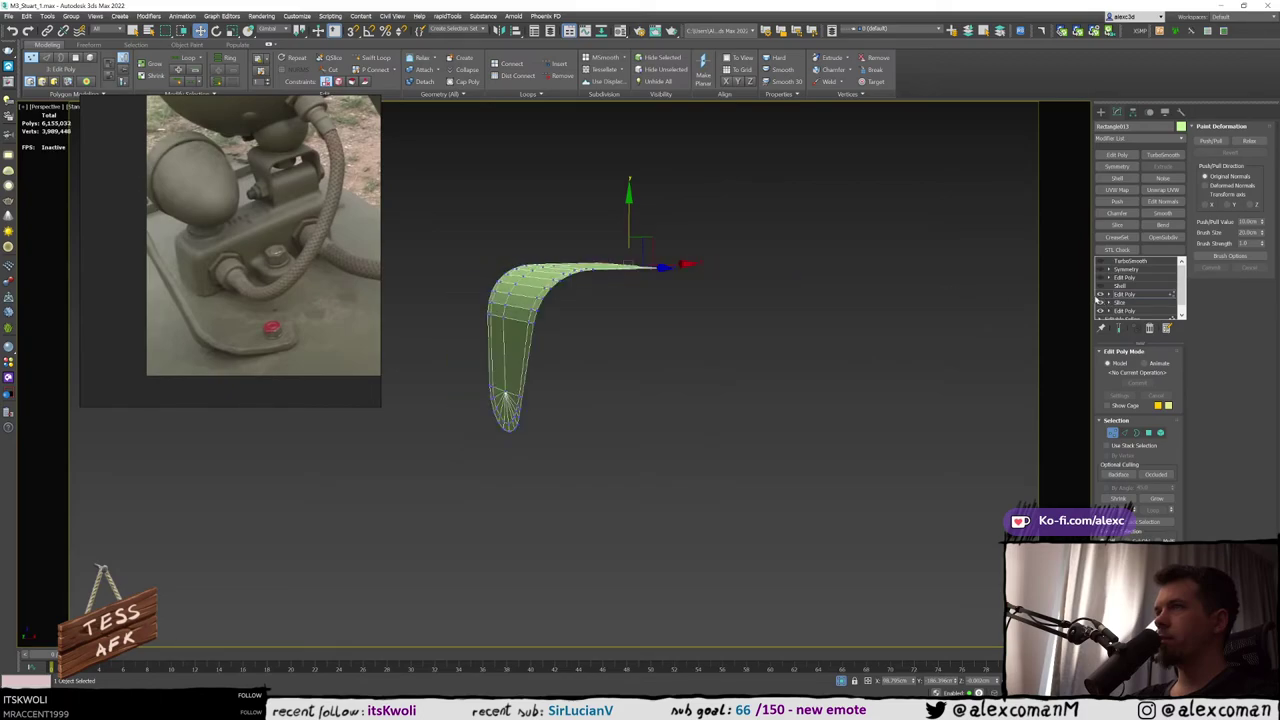
alt+middle_drag(876, 270, 844, 274)
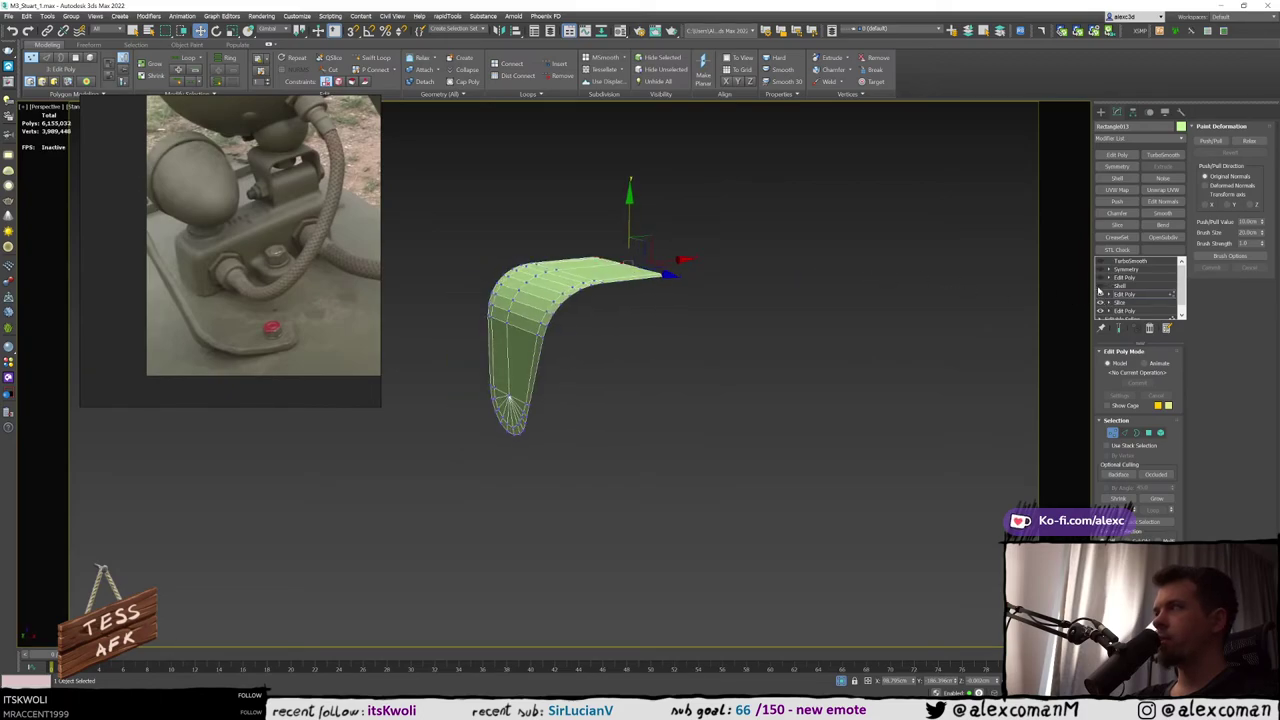
Turn the strap's Shell modifier back on and check the upper Edit Poly's effect on the thickened bend
click(1120, 286)
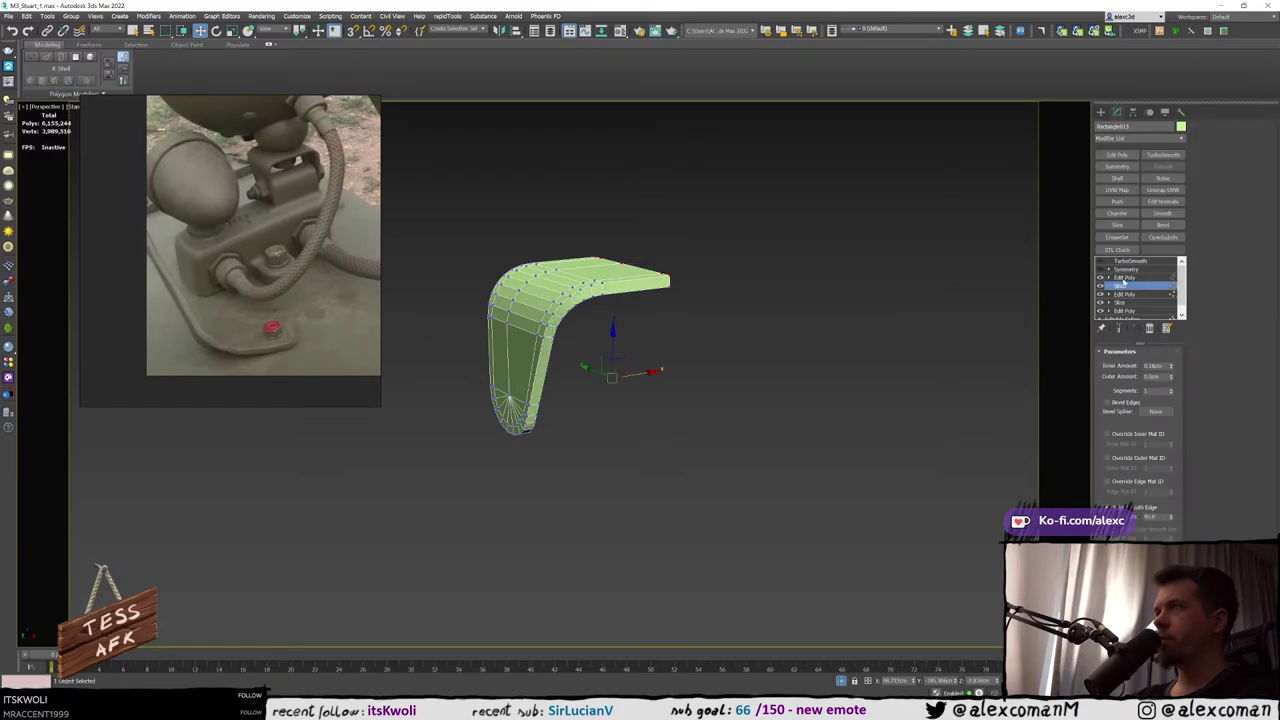
click(1124, 278)
alt+middle_drag(885, 255, 788, 287)
scroll(683, 294, up, 6)
click(1101, 279)
scroll(835, 253, down, 4)
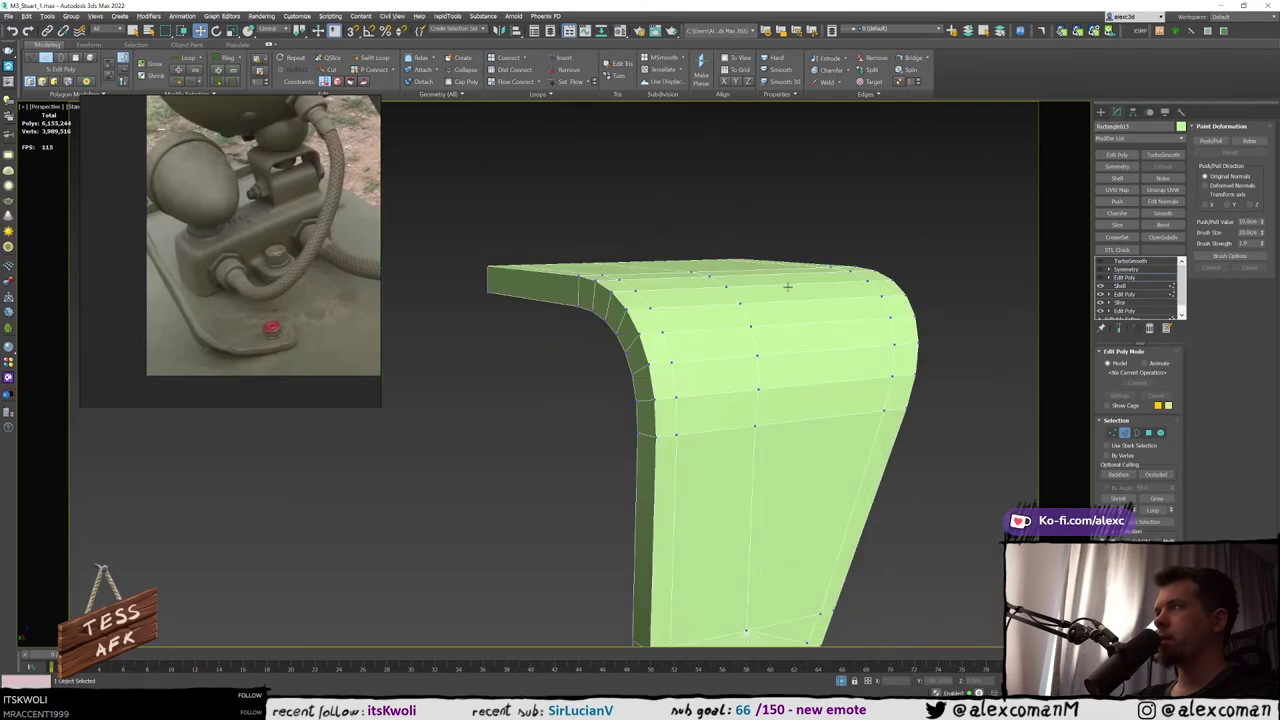
Turn the Symmetry modifier back on and inspect the full strap without edged faces
click(1115, 262)
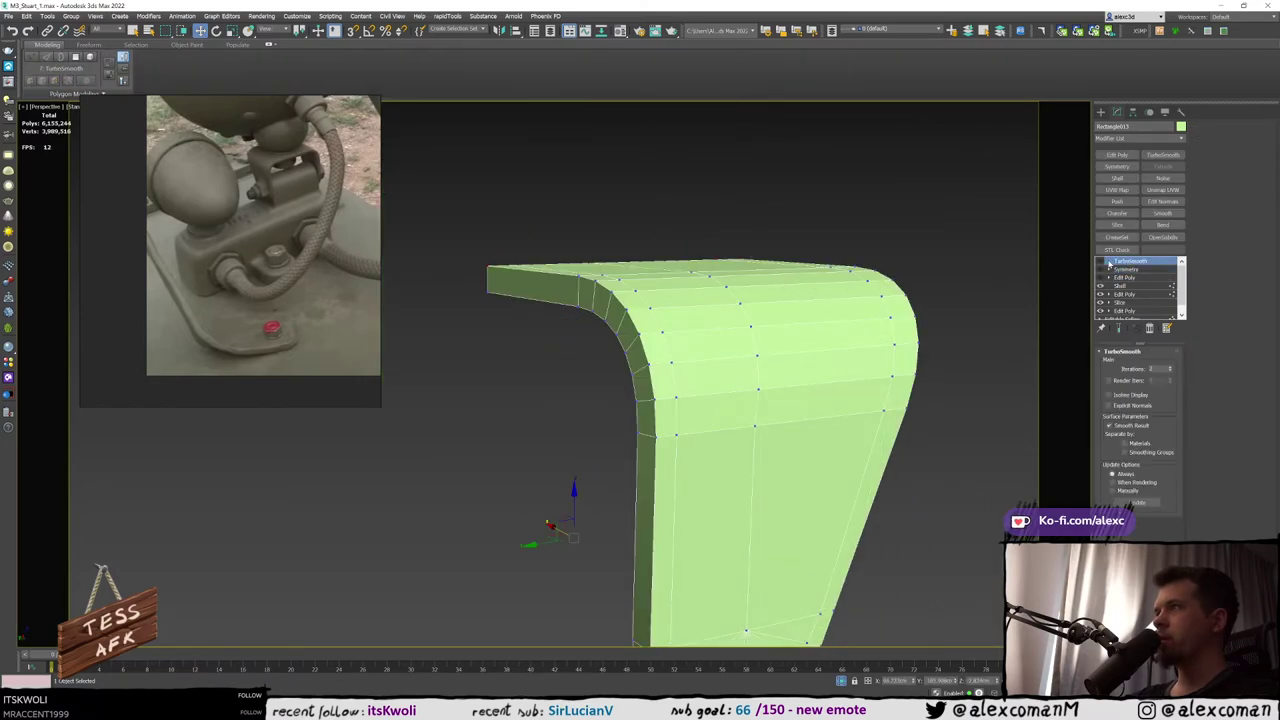
click(1101, 269)
alt+middle_drag(955, 270, 935, 310)
scroll(852, 268, down, 3)
key(F4)
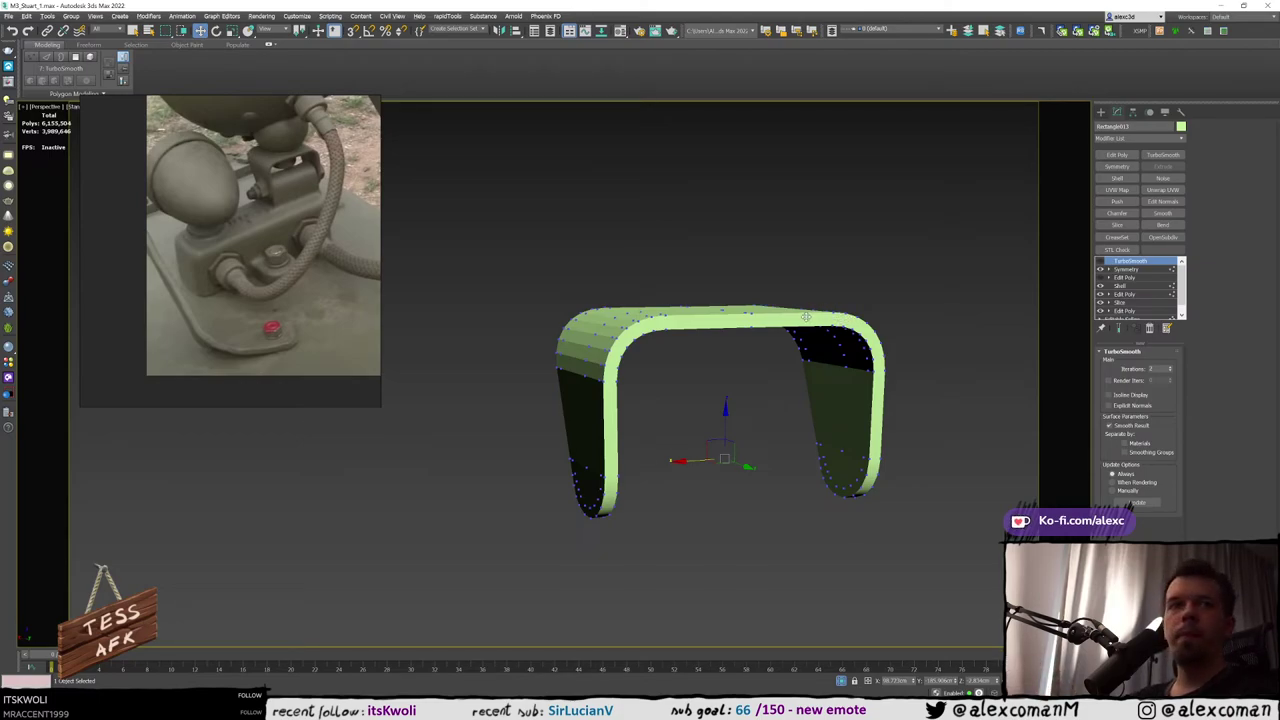
mouse_move(806, 317)
alt+middle_down()
mouse_move(784, 322)
mouse_move(795, 323)
alt+middle_up()
Replace the outdated Edit Poly between Shell and Symmetry with a new Edit Poly modifier
click(1127, 279)
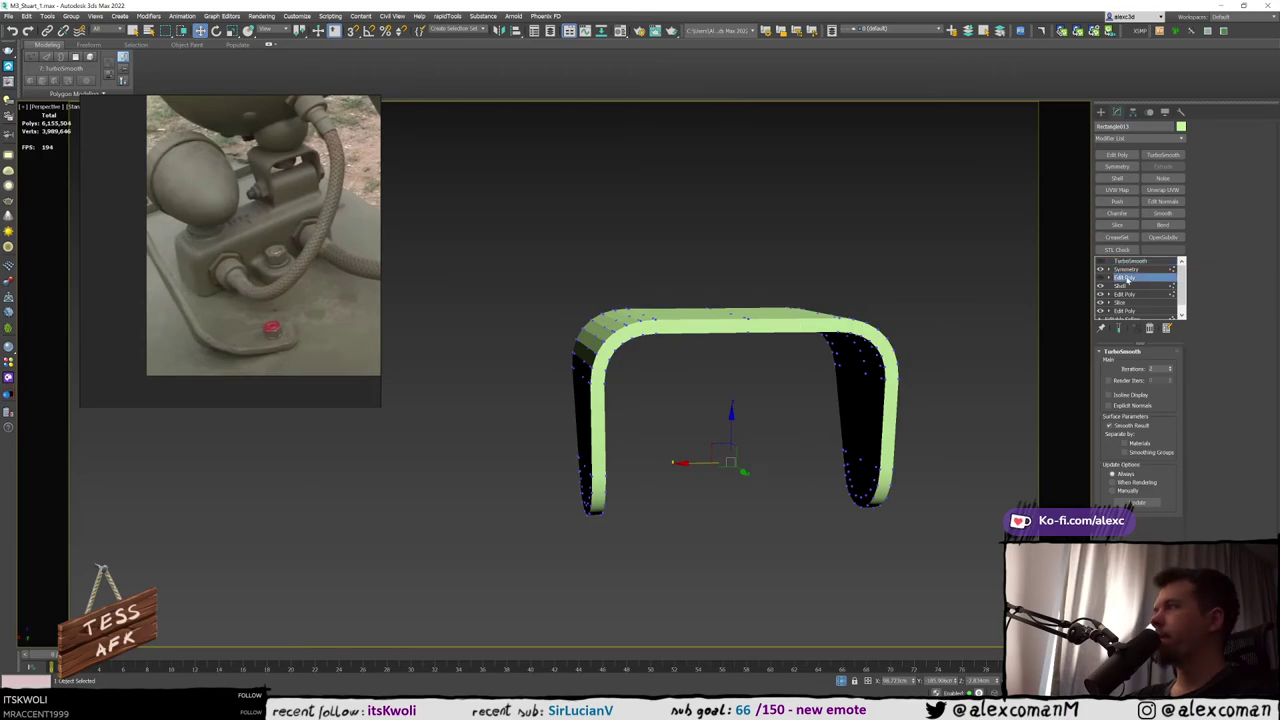
key(Delete)
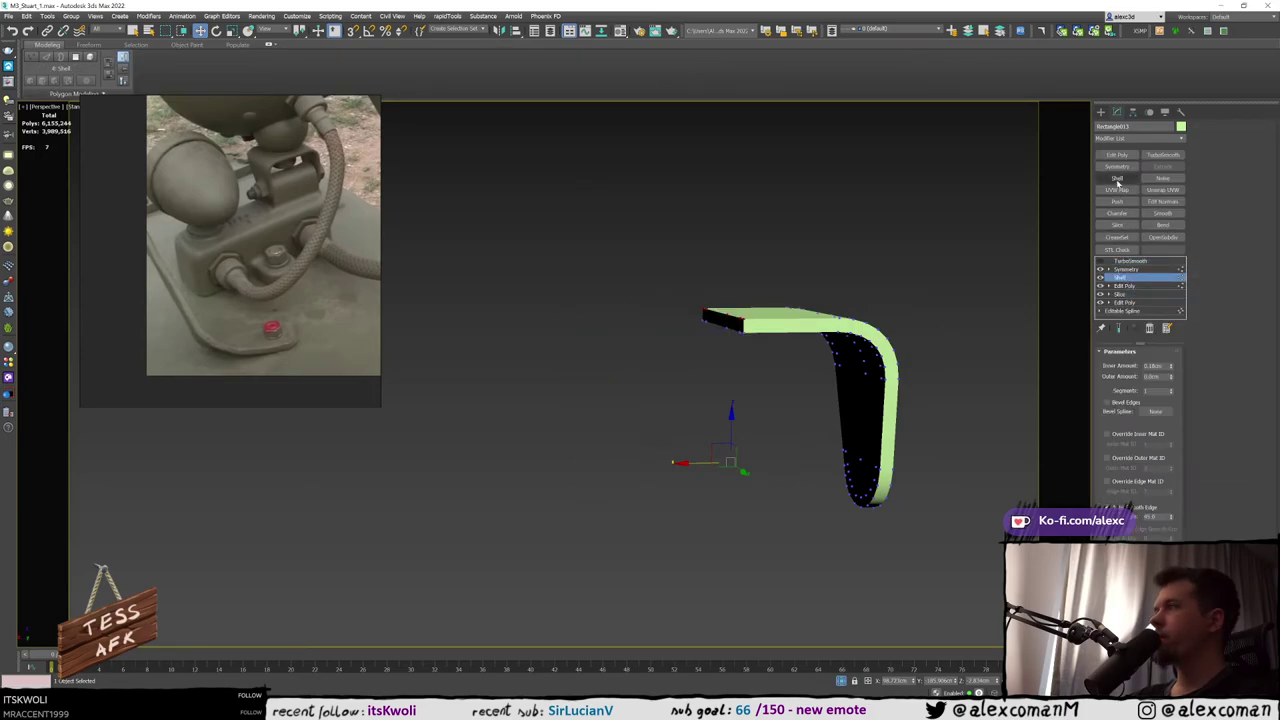
click(1117, 155)
scroll(759, 340, up, 5)
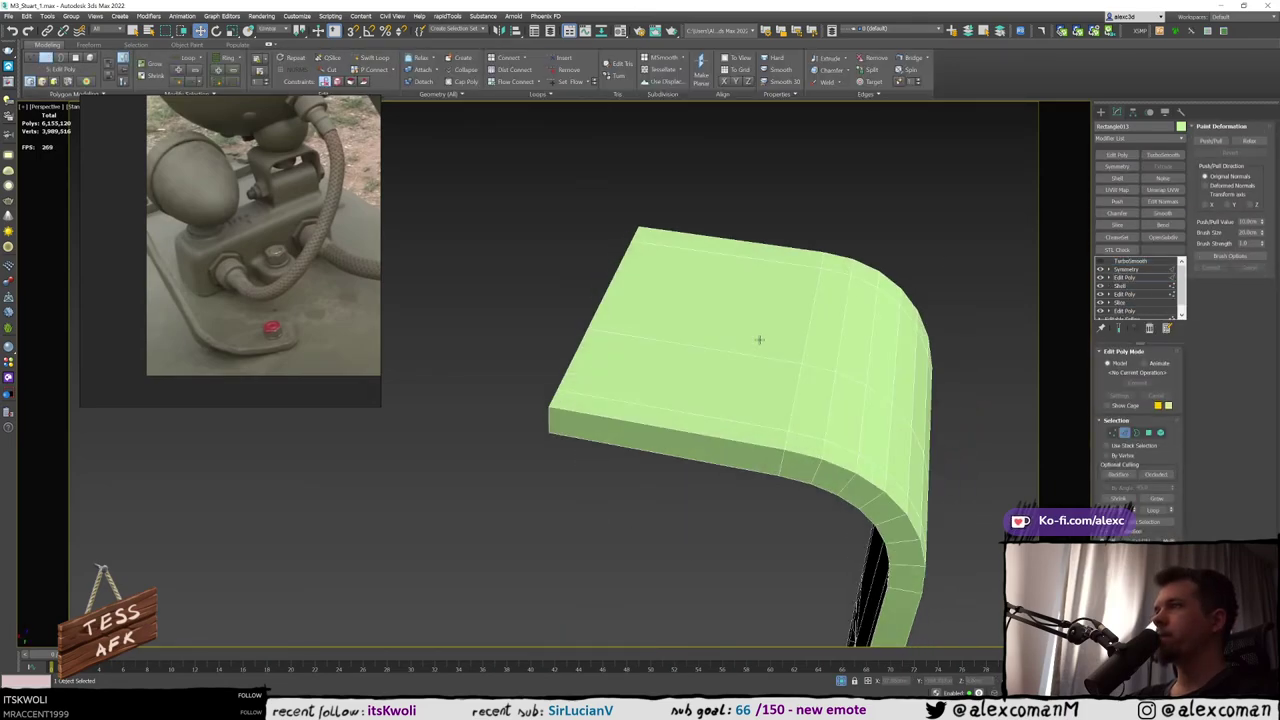
Select the edge loops around the strap's rim and apply a narrow chamfer to them
middle_drag(759, 340, 748, 272)
scroll(736, 353, down, 3)
double_click(737, 355)
ctrl+double_click(687, 301)
middle_drag(744, 364, 650, 311)
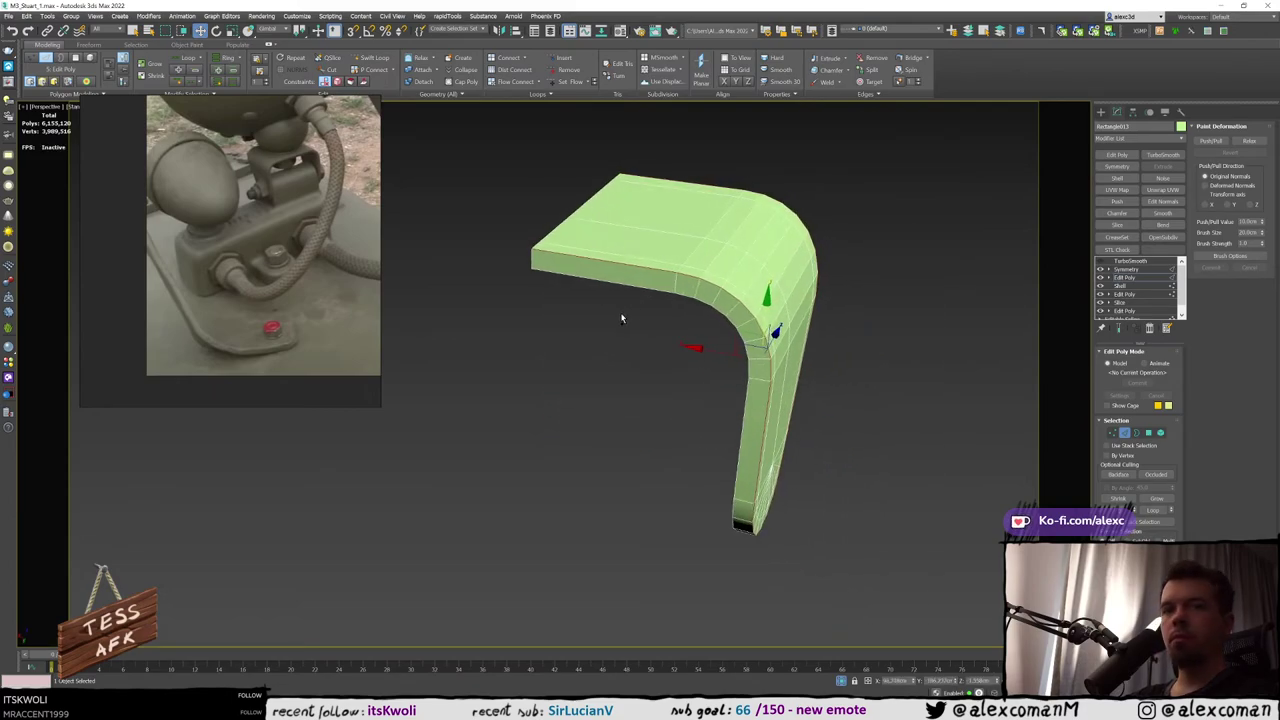
mouse_move(725, 365)
alt+middle_down()
mouse_move(790, 342)
mouse_move(757, 374)
mouse_move(745, 360)
alt+middle_up()
right_click(745, 360)
click(642, 420)
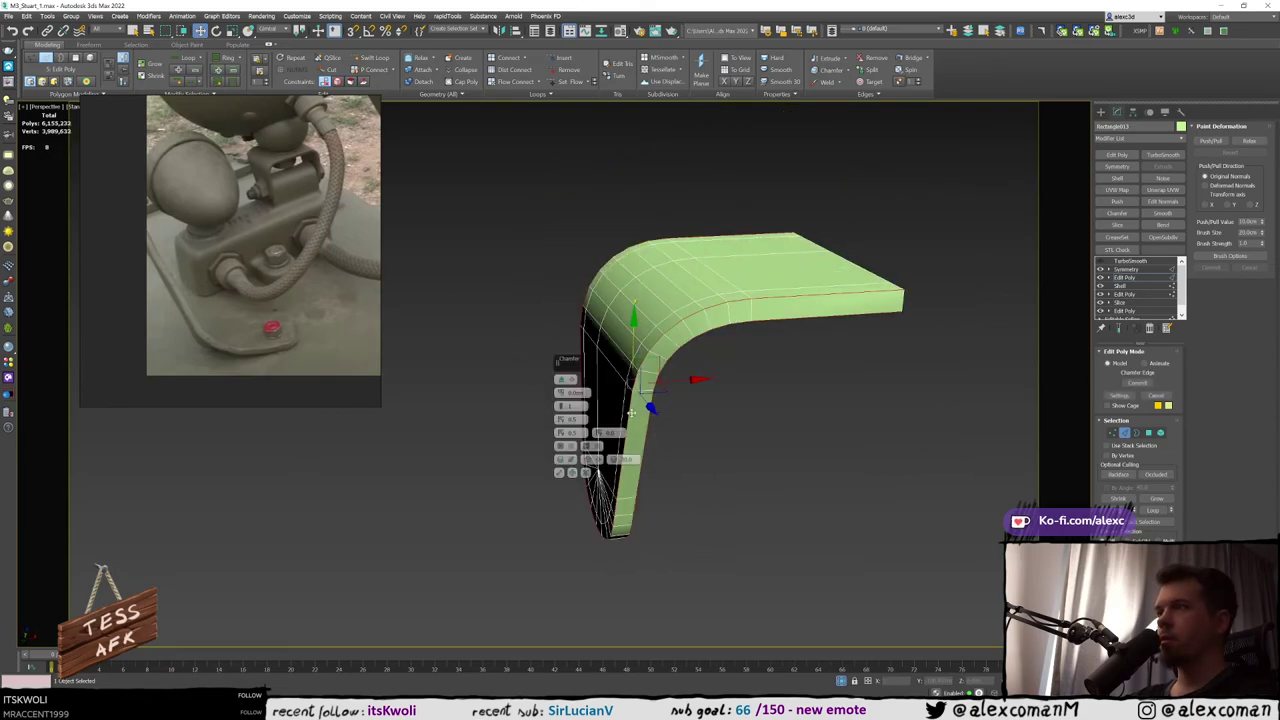
drag(561, 393, 562, 398)
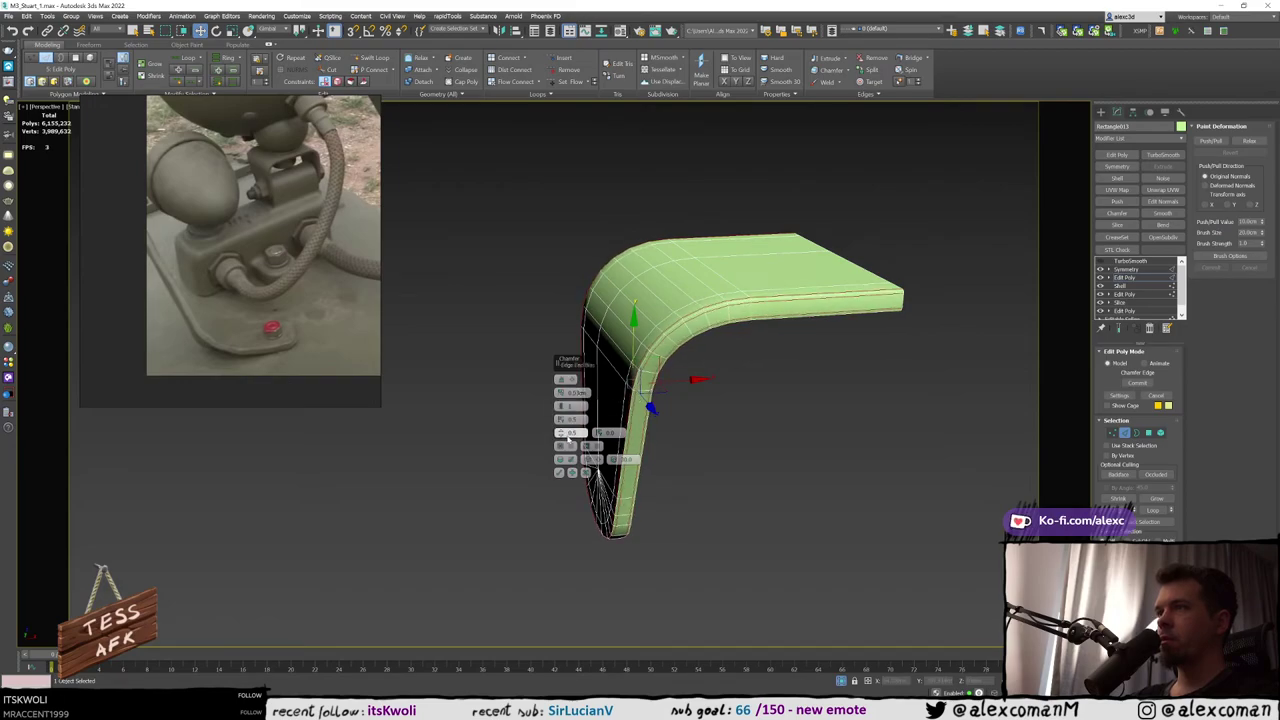
click(559, 472)
Turn the strap's TurboSmooth back on and inspect the smoothed result from several angles
click(1132, 261)
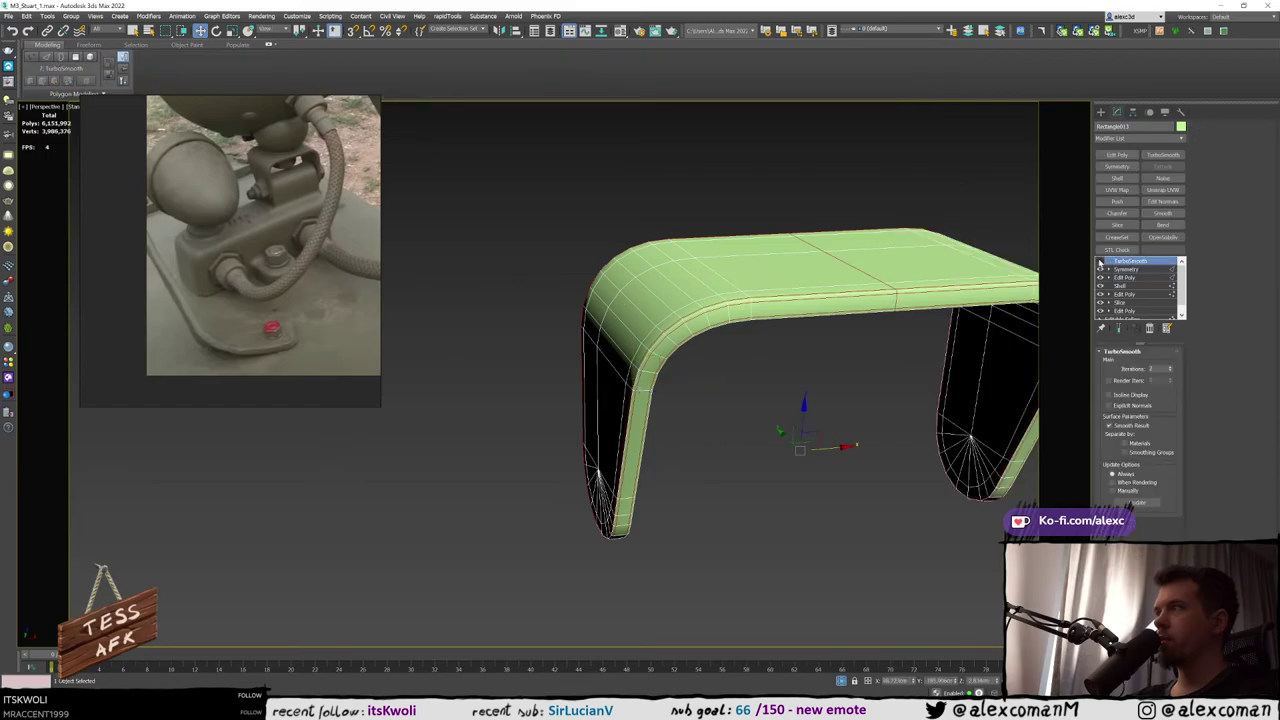
click(1101, 261)
click(883, 191)
scroll(857, 206, down, 3)
alt+middle_drag(857, 206, 840, 225)
alt+middle_drag(858, 417, 867, 507)
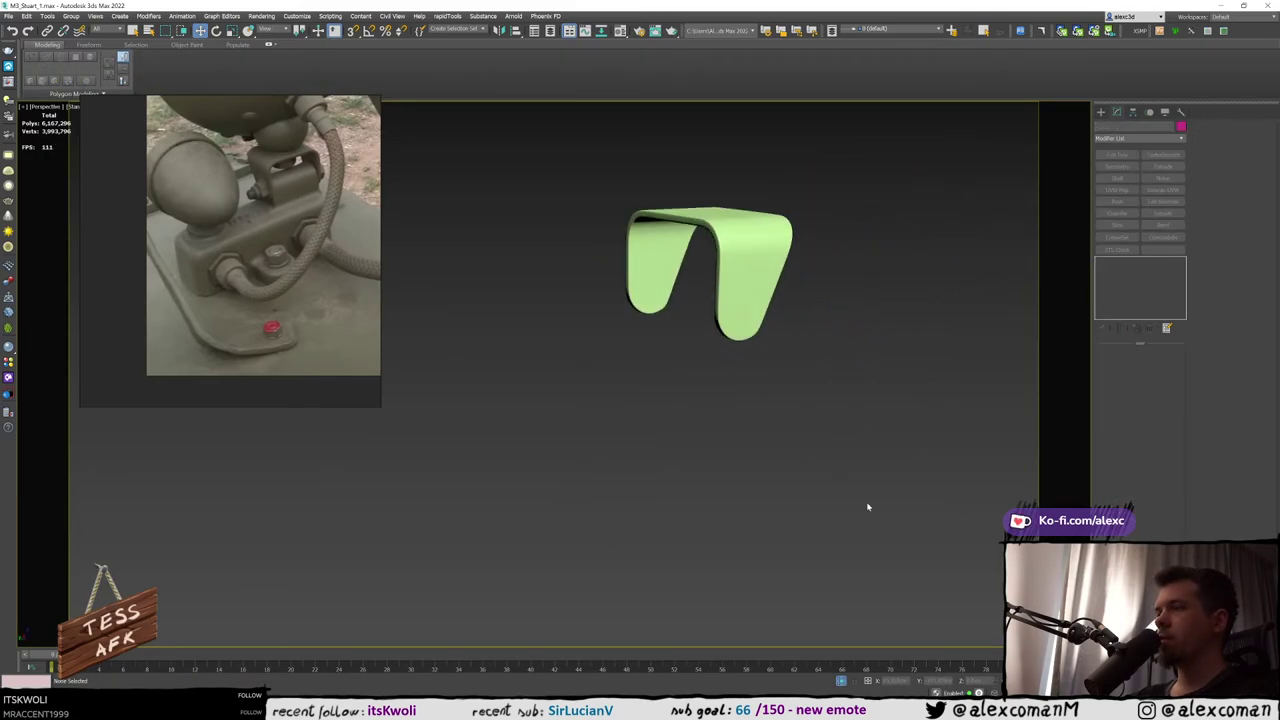
Exit isolation and examine the refined strap within the complete headlight assembly
click(841, 681)
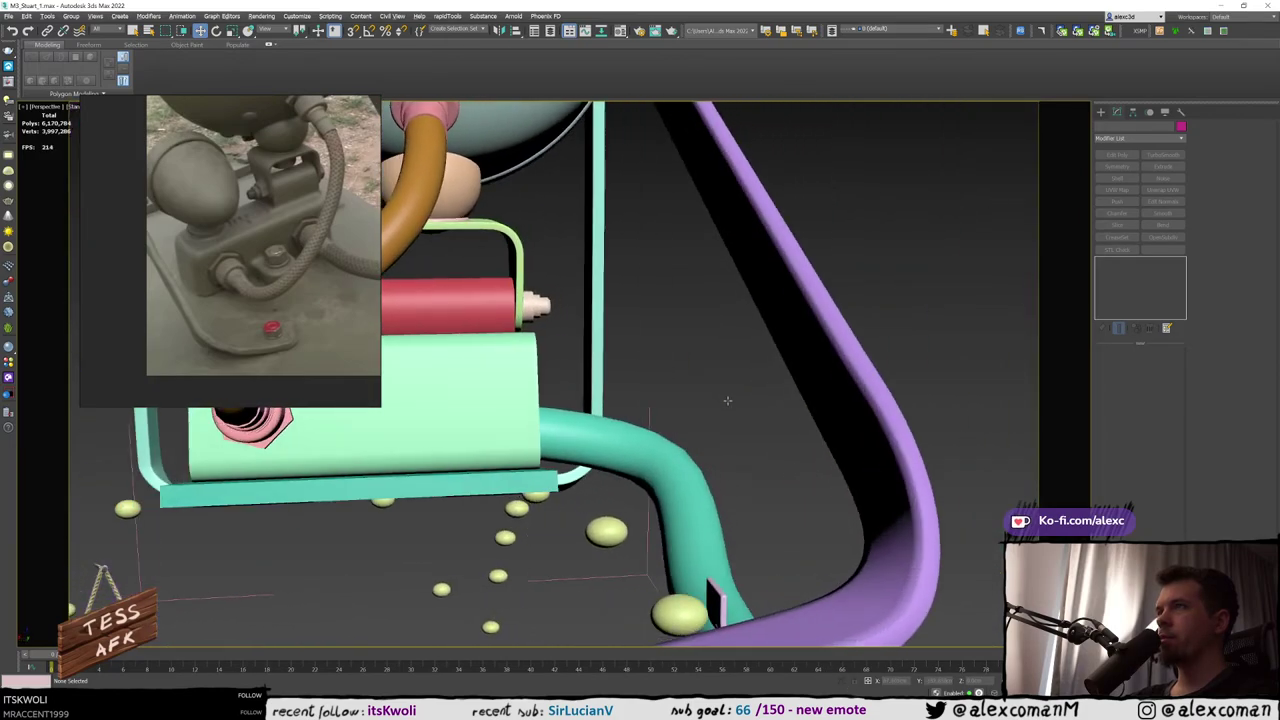
scroll(763, 402, up, 5)
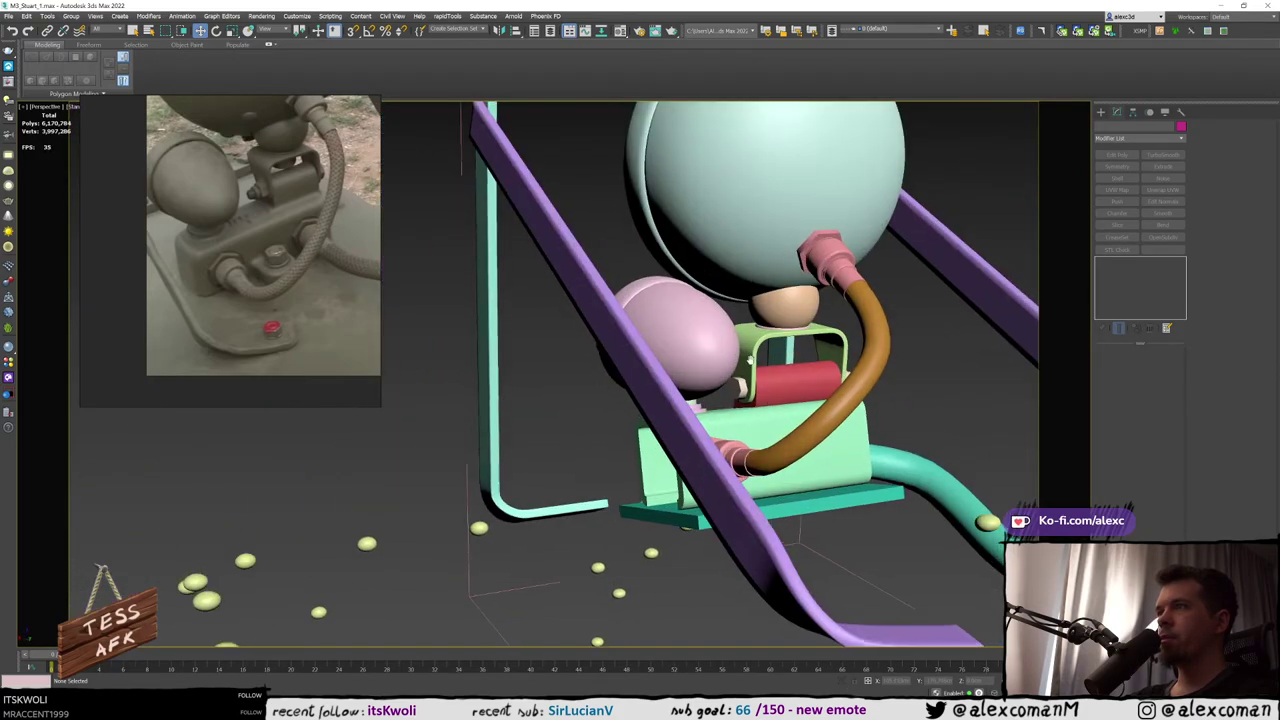
mouse_move(715, 389)
alt+middle_down()
mouse_move(760, 418)
mouse_move(704, 384)
alt+middle_up()
scroll(708, 382, up, 3)
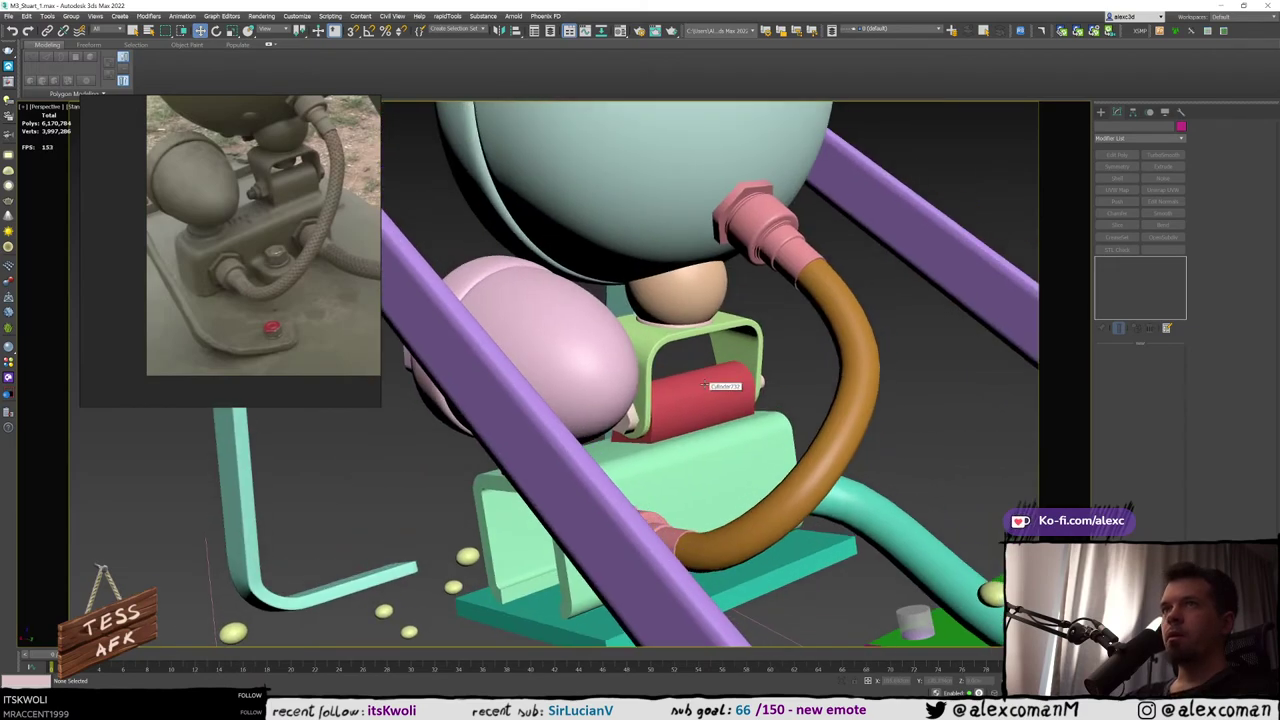
Raise the red cylinder block beneath the headlight strap slightly
scroll(704, 386, up, 2)
click(702, 385)
scroll(680, 384, up, 5)
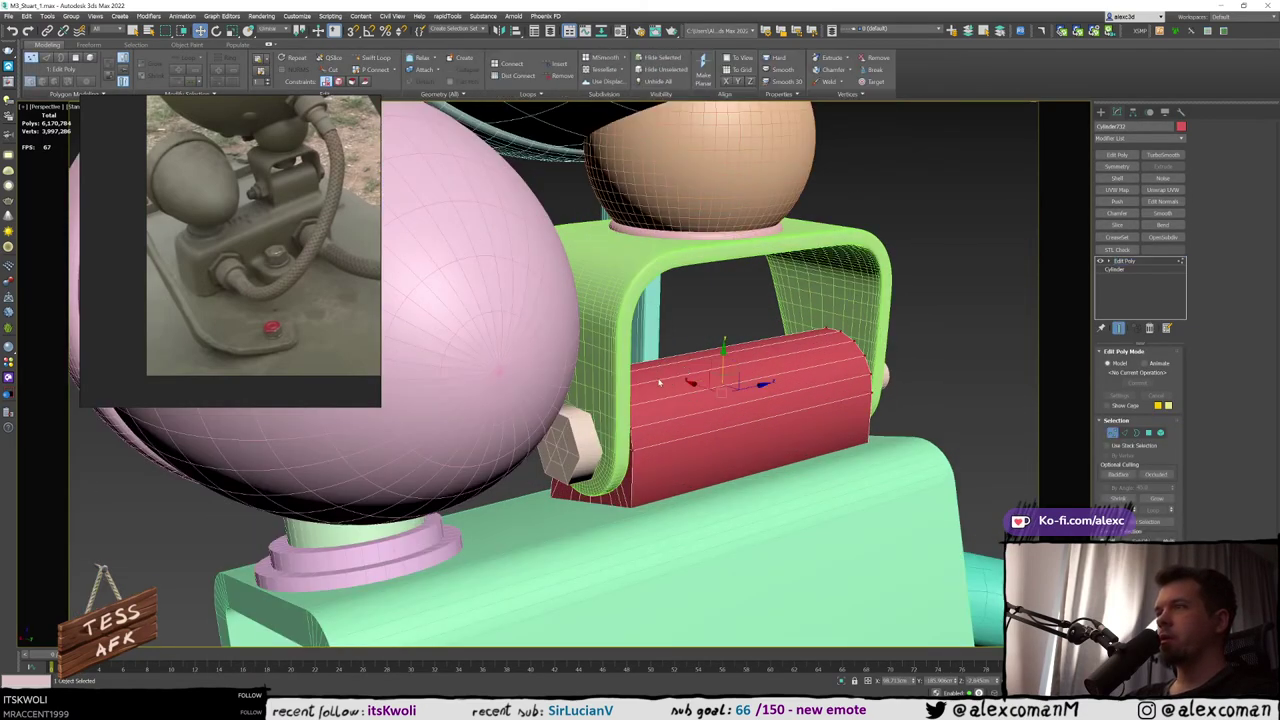
key(F3)
alt+middle_drag(672, 382, 715, 375)
key(F3)
drag(724, 363, 724, 346)
click(1102, 114)
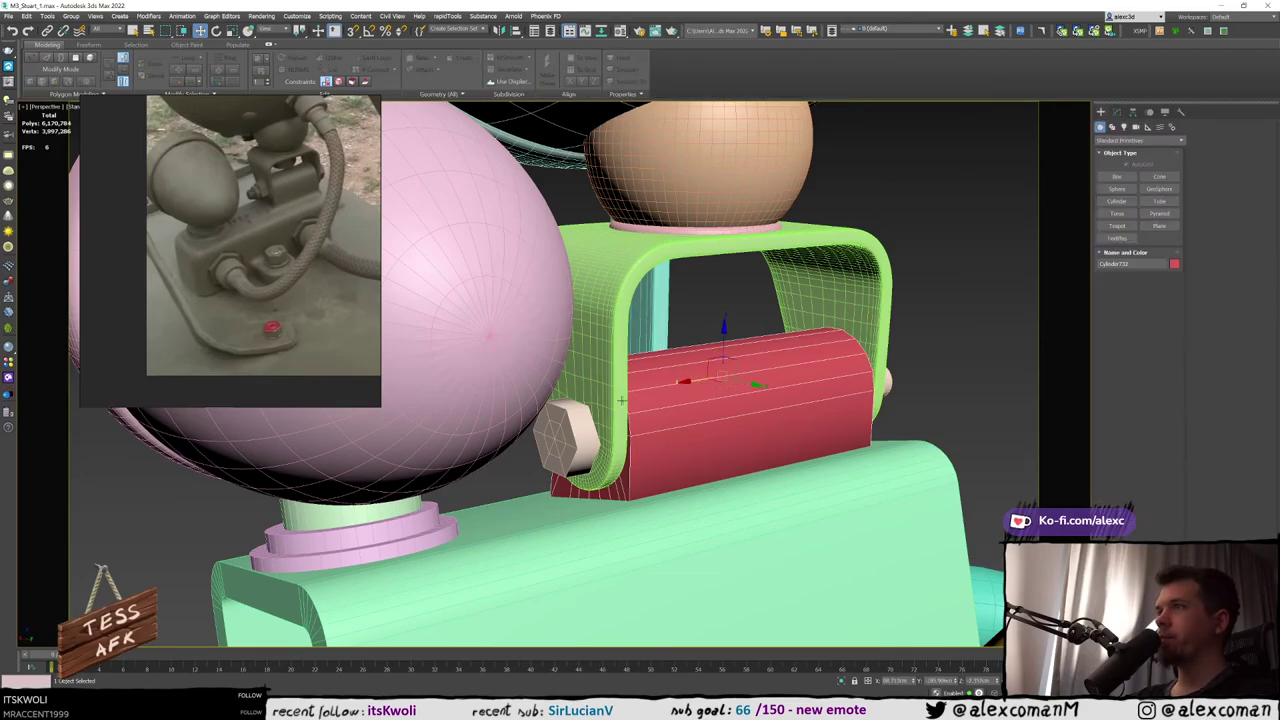
Select the green strap with its bolt, nut and ring pieces and move them up slightly together
click(888, 381)
ctrl+click(884, 352)
alt+middle_drag(910, 374, 777, 363)
key(F3)
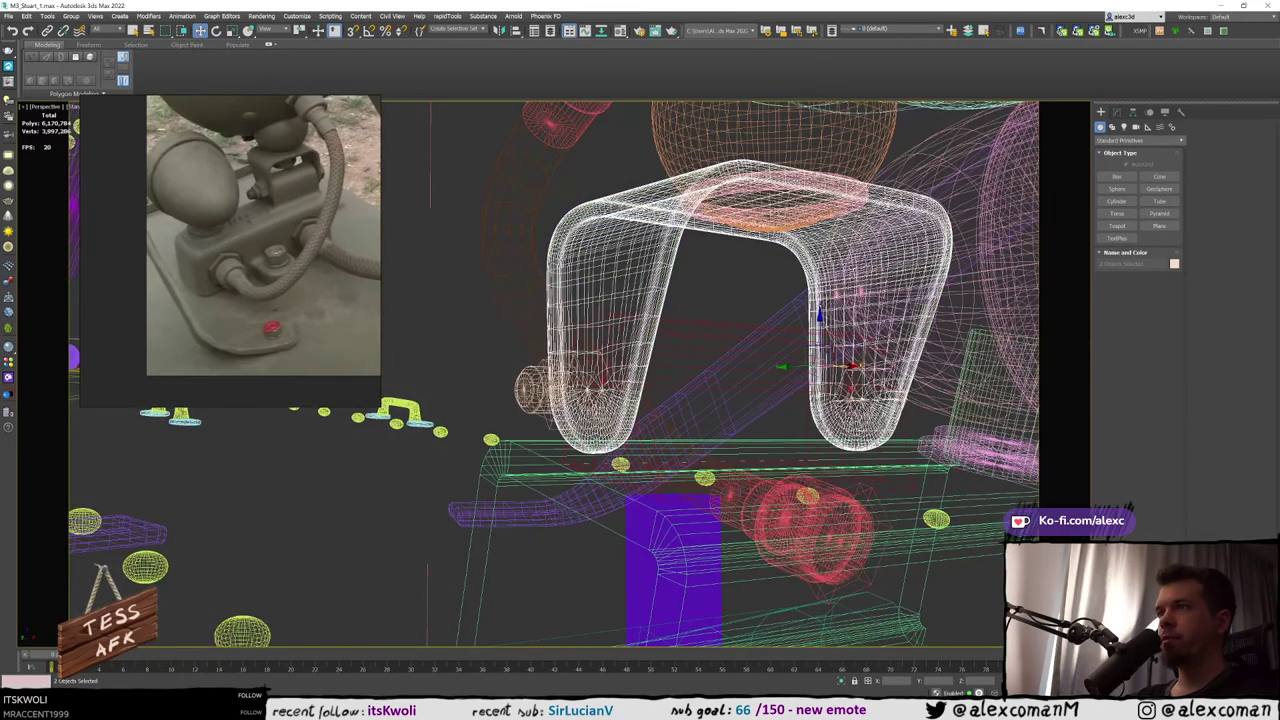
ctrl+click(542, 384)
key(F3)
ctrl+click(568, 367)
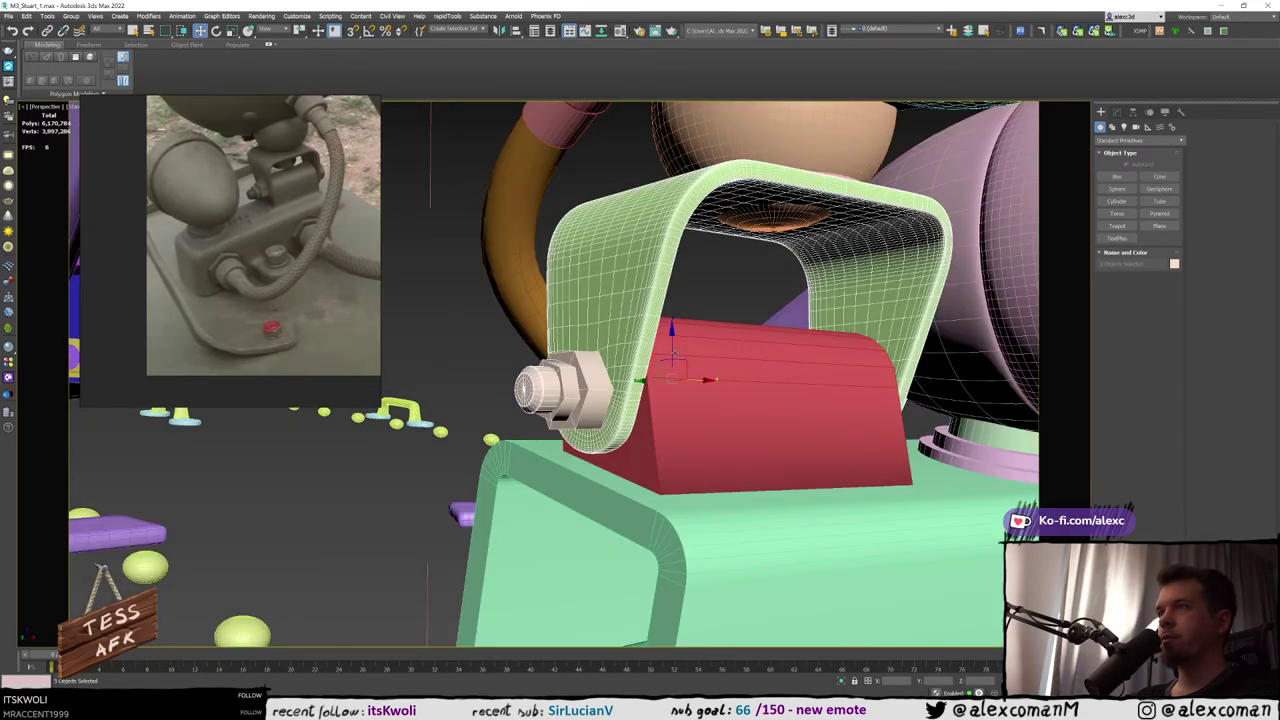
click(674, 344)
ctrl+click(714, 349)
drag(671, 349, 673, 339)
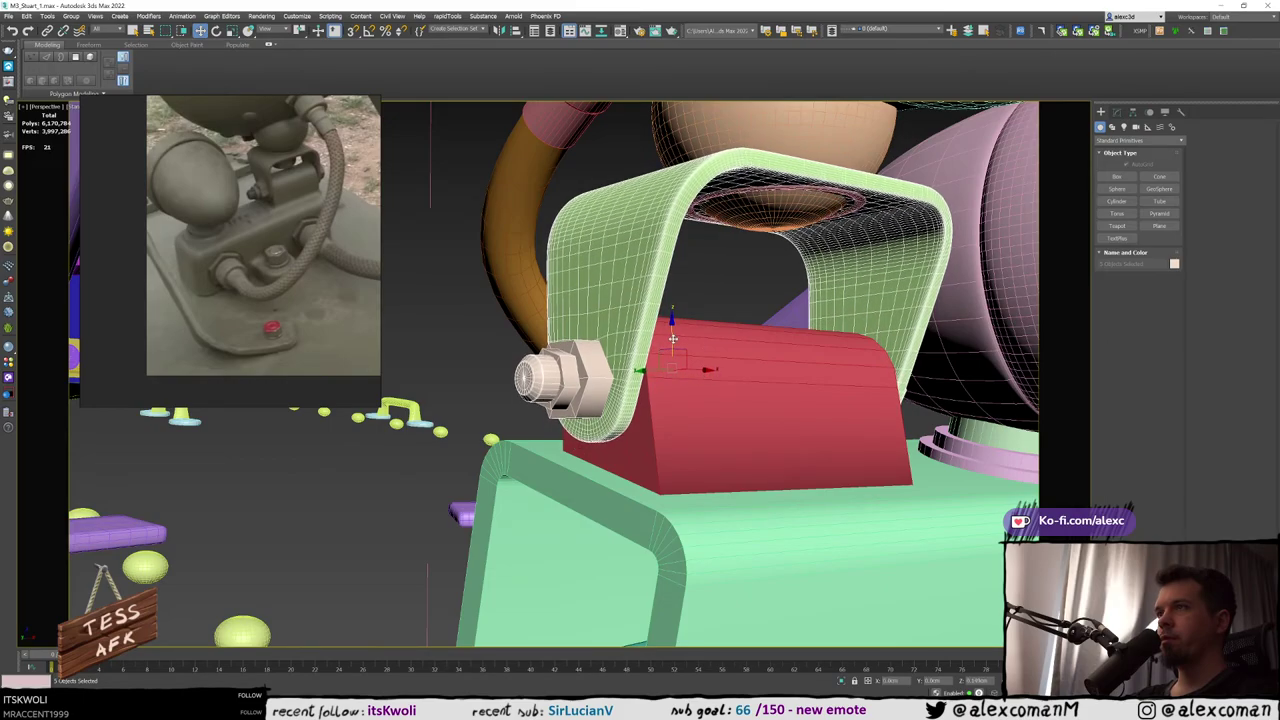
Raise the thin ring under the headlight's ball mount so it sits on the strap's top surface
scroll(675, 310, up, 5)
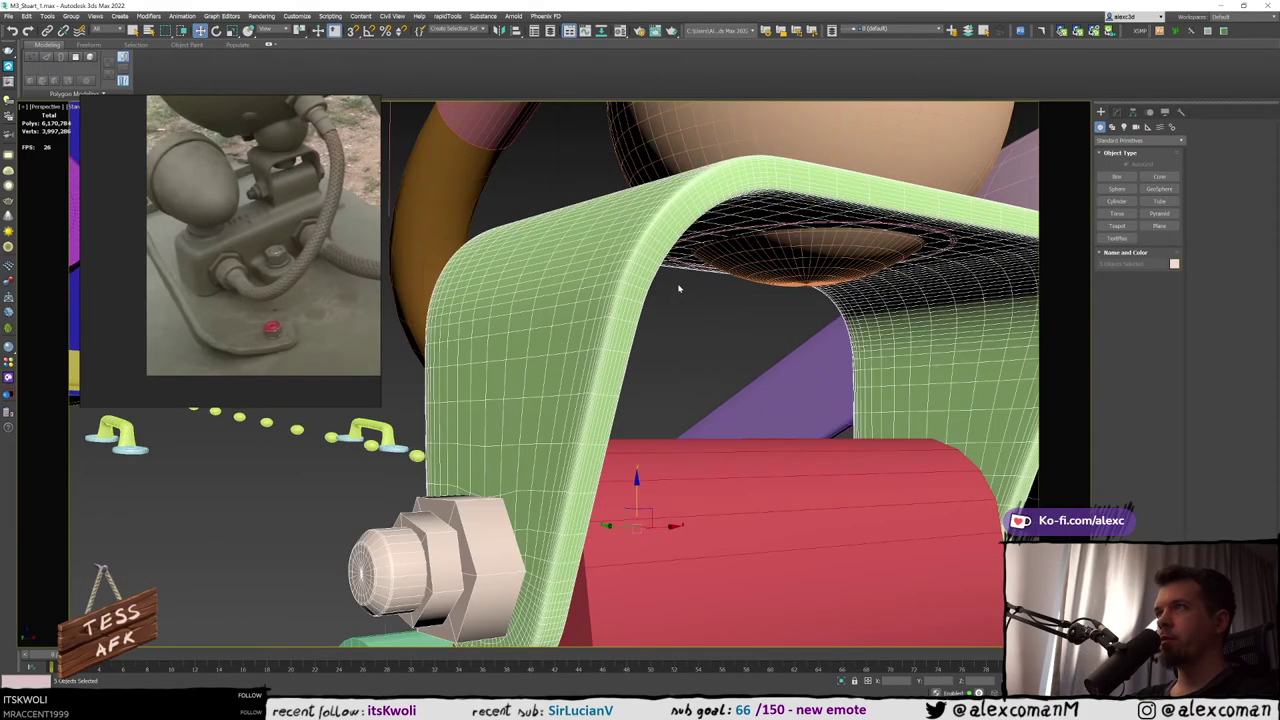
mouse_move(679, 288)
alt+middle_down()
mouse_move(766, 299)
mouse_move(952, 362)
alt+middle_up()
key(F3)
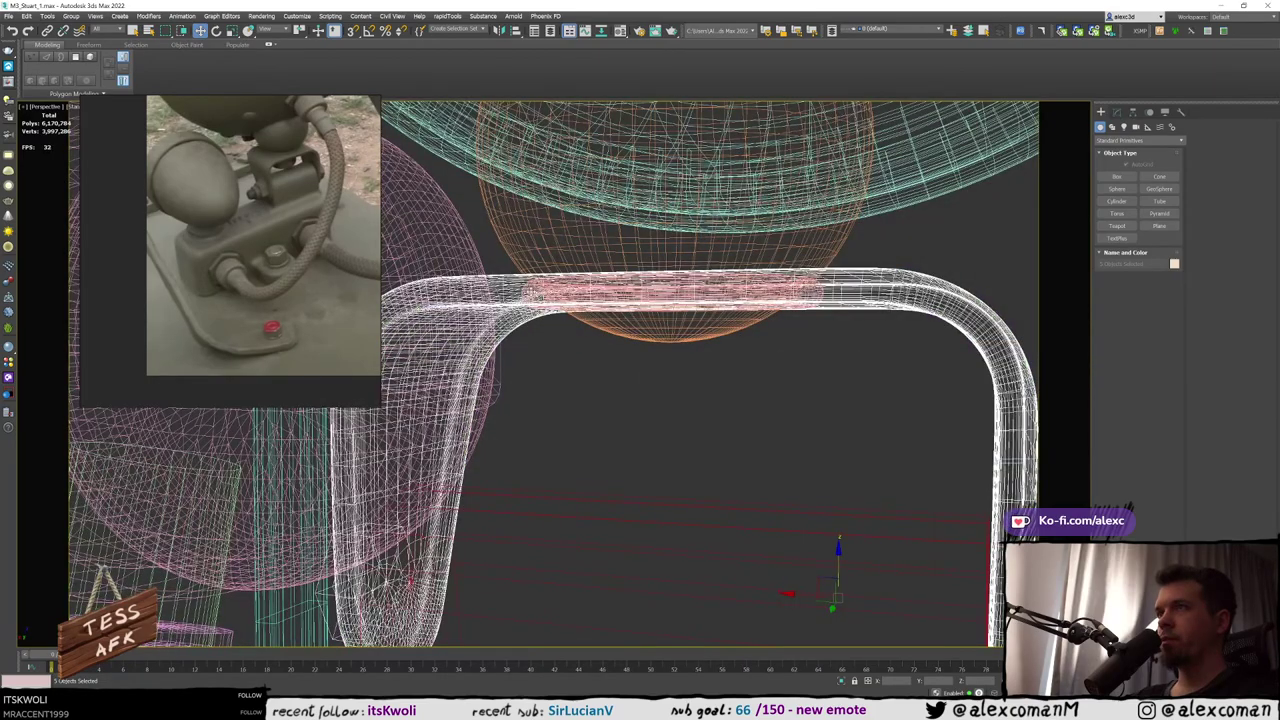
click(535, 293)
mouse_move(535, 293)
alt+middle_down()
mouse_move(620, 345)
mouse_move(678, 275)
alt+middle_up()
key(F3)
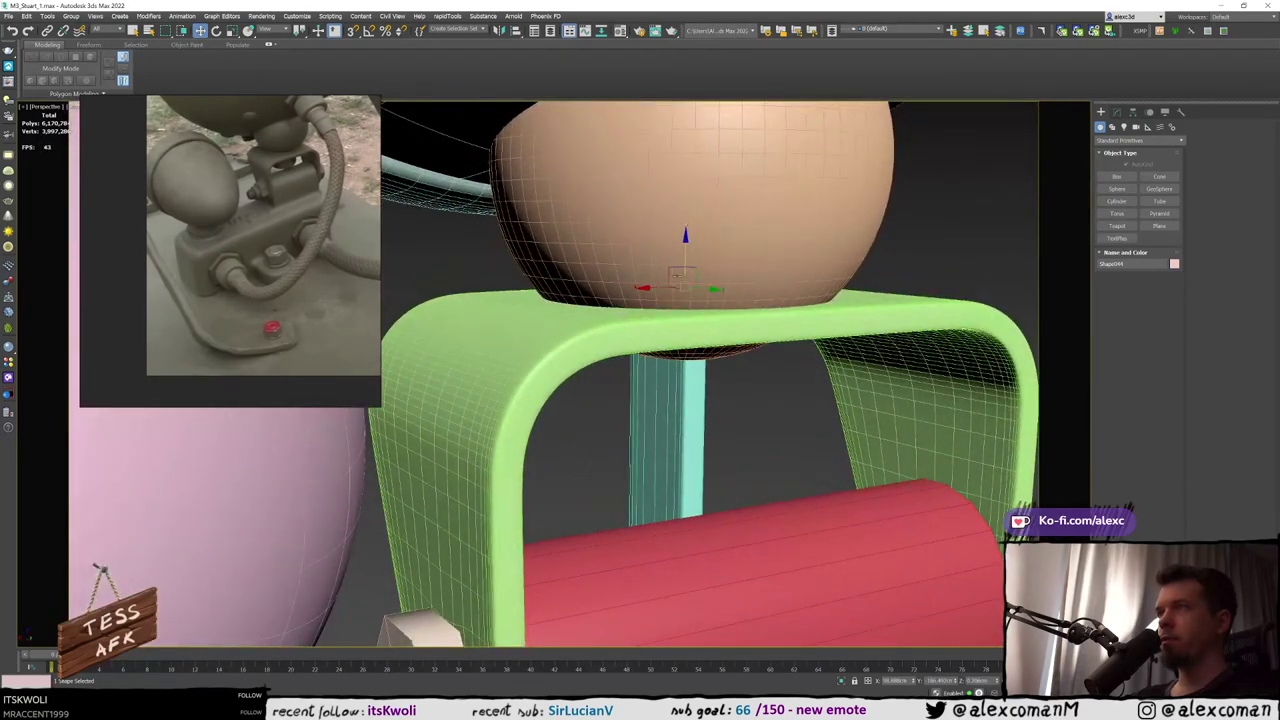
drag(684, 262, 685, 223)
key(r)
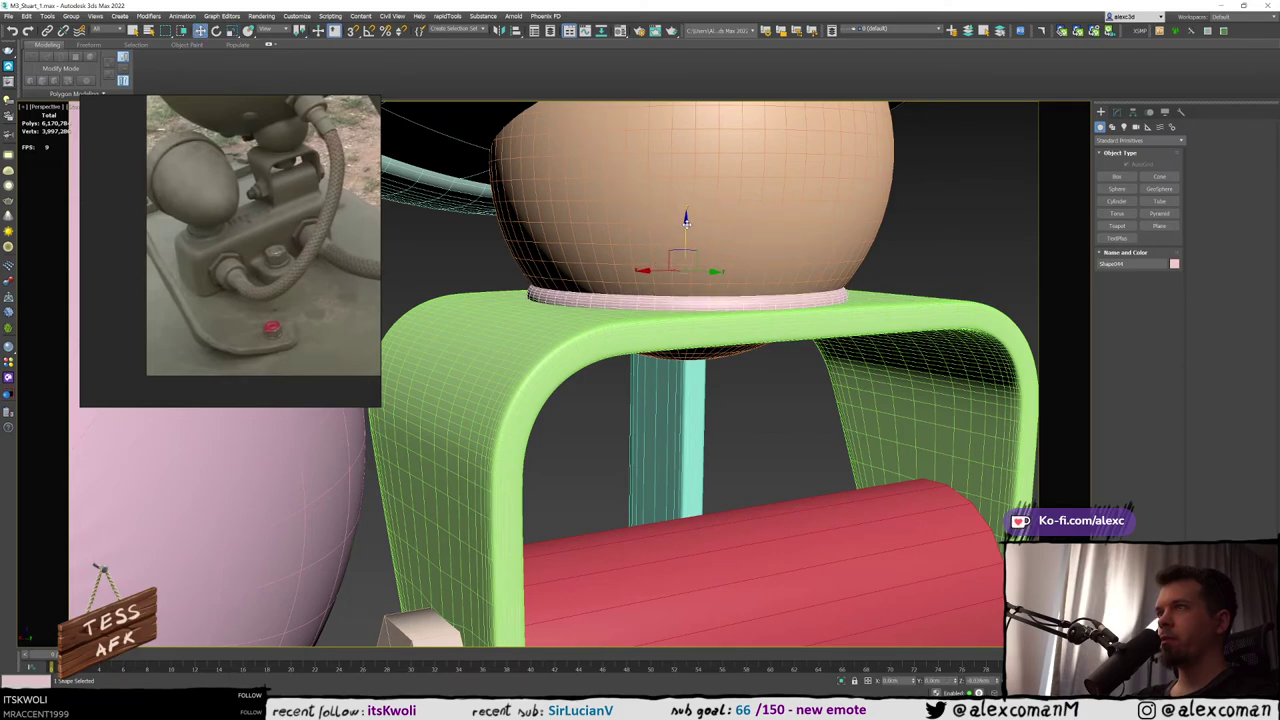
click(934, 240)
Hide the wireframe edges and compare the headlight assembly and its guard with the reference photos
key(F4)
scroll(820, 264, down, 12)
middle_drag(846, 357, 756, 384)
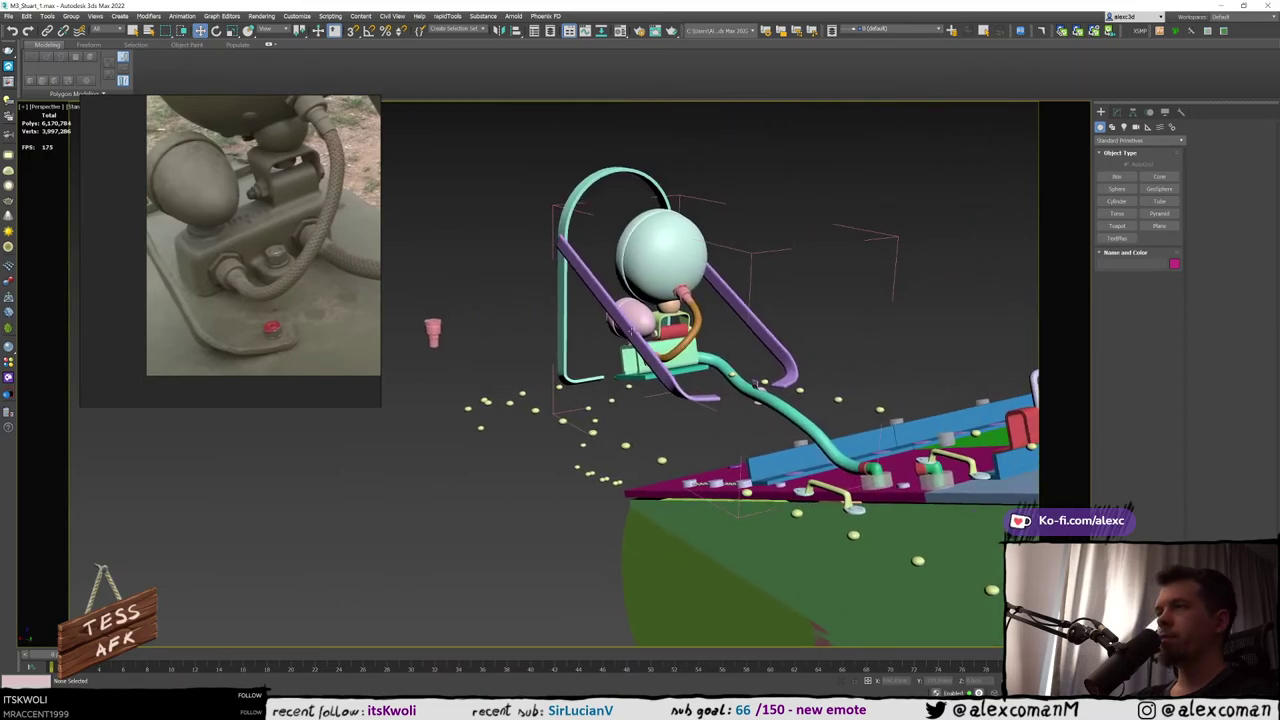
alt+middle_drag(631, 331, 590, 347)
scroll(616, 338, up, 4)
scroll(591, 347, up, 2)
scroll(587, 352, down, 2)
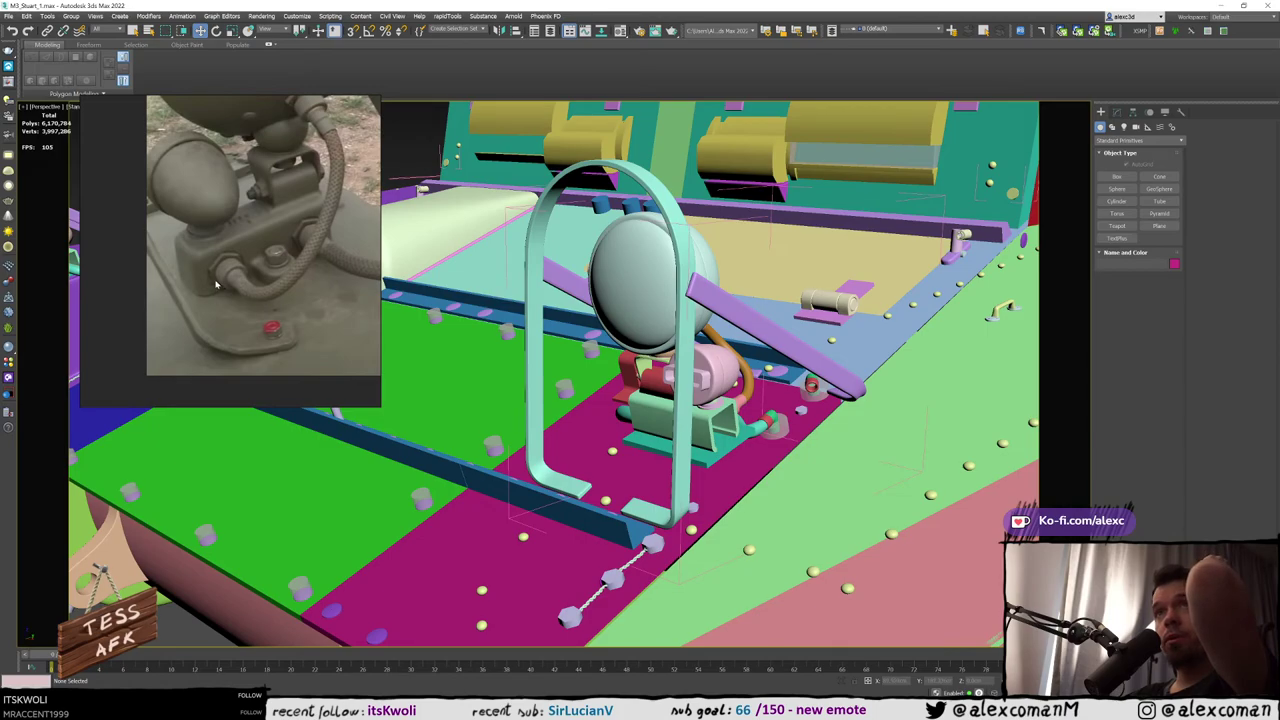
scroll(215, 284, down, 3)
scroll(256, 133, up, 3)
middle_drag(256, 126, 267, 253)
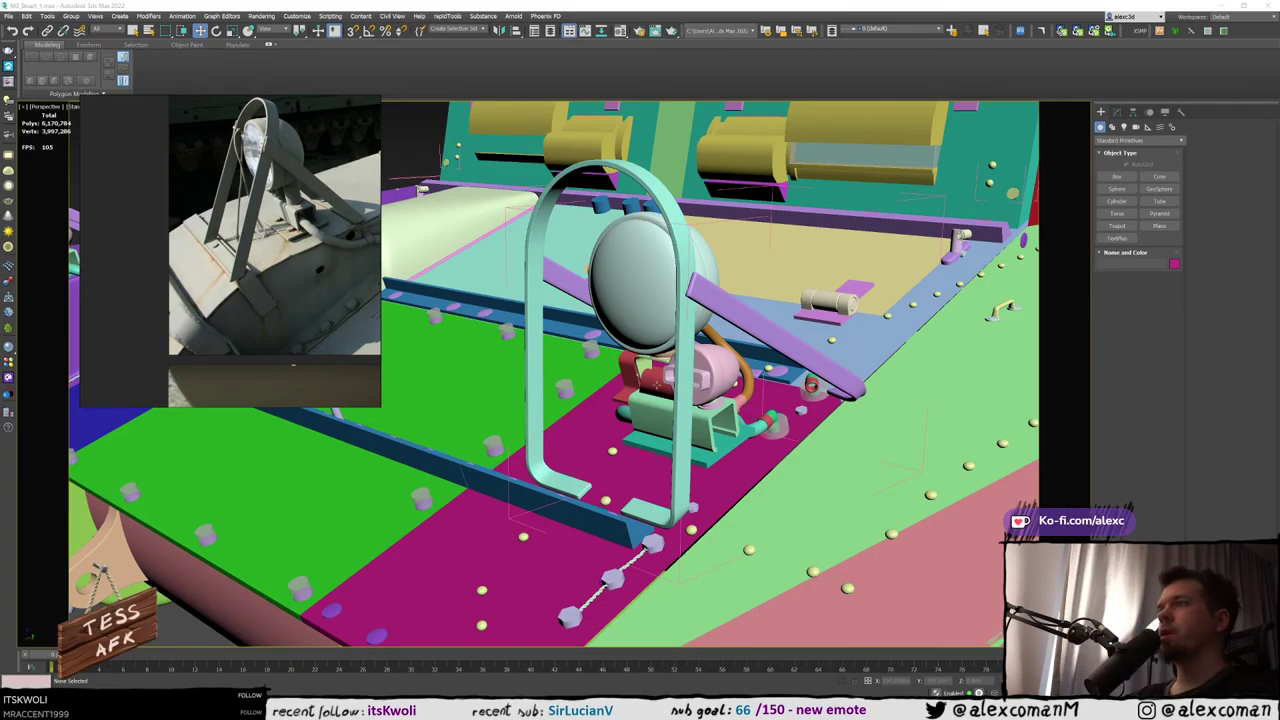
Examine the headlights in the context of the tank's whole front hull
scroll(852, 348, down, 5)
alt+middle_drag(690, 362, 830, 378)
middle_drag(500, 382, 700, 403)
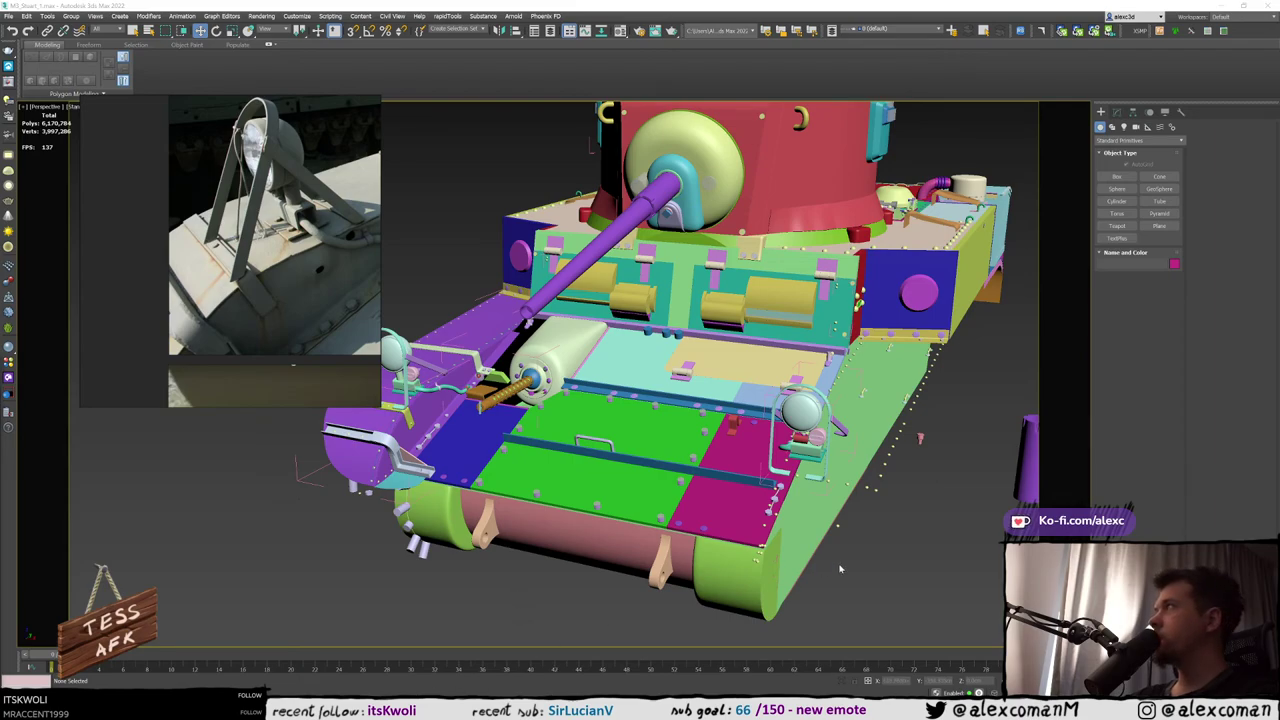
drag(1279, 16, 1279, 72)
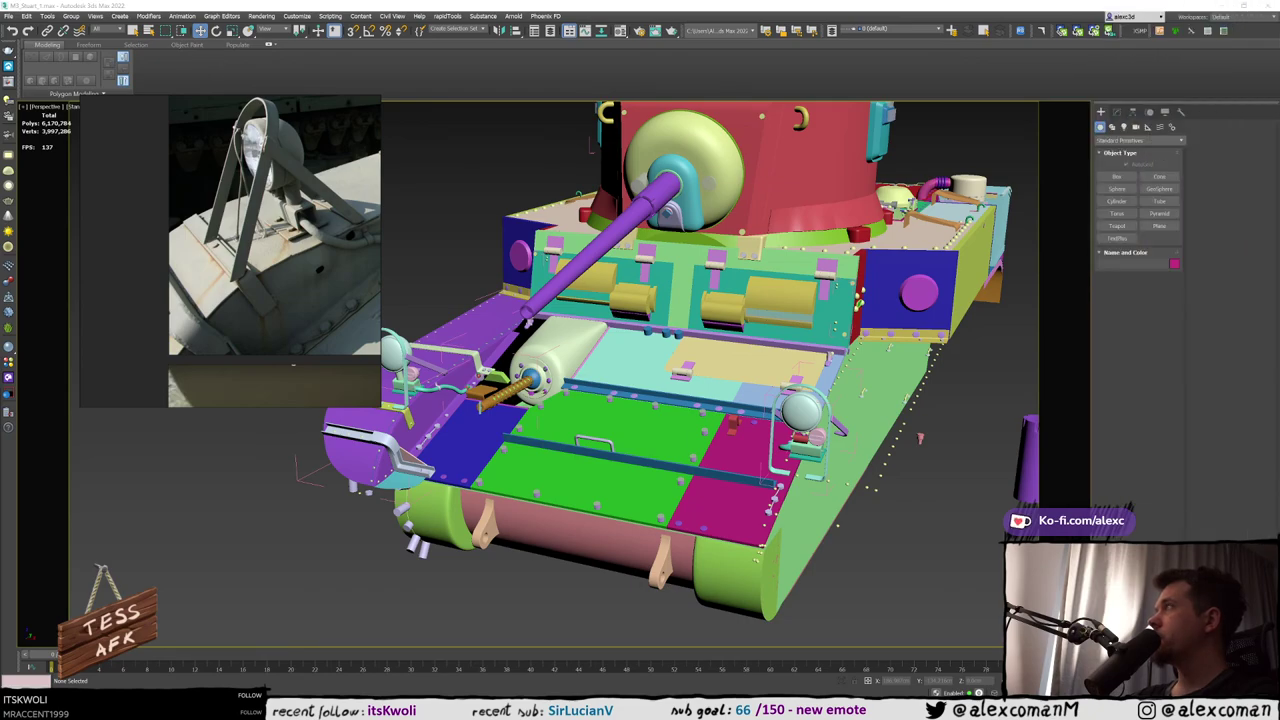